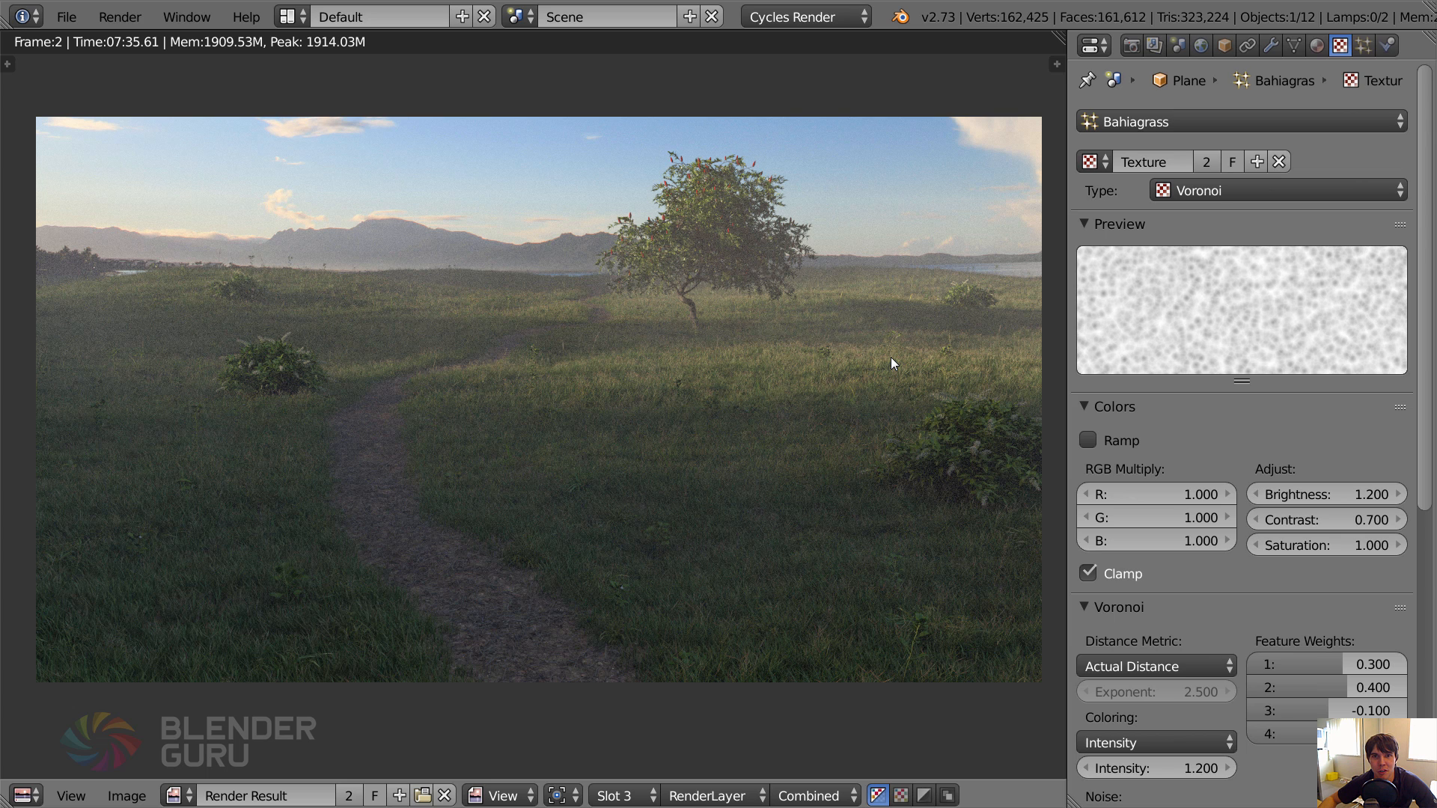
Leave the finished render and examine the tree, bushes and ground plane in the camera view of the example scene.
{"action": "key", "text": "Escape"}
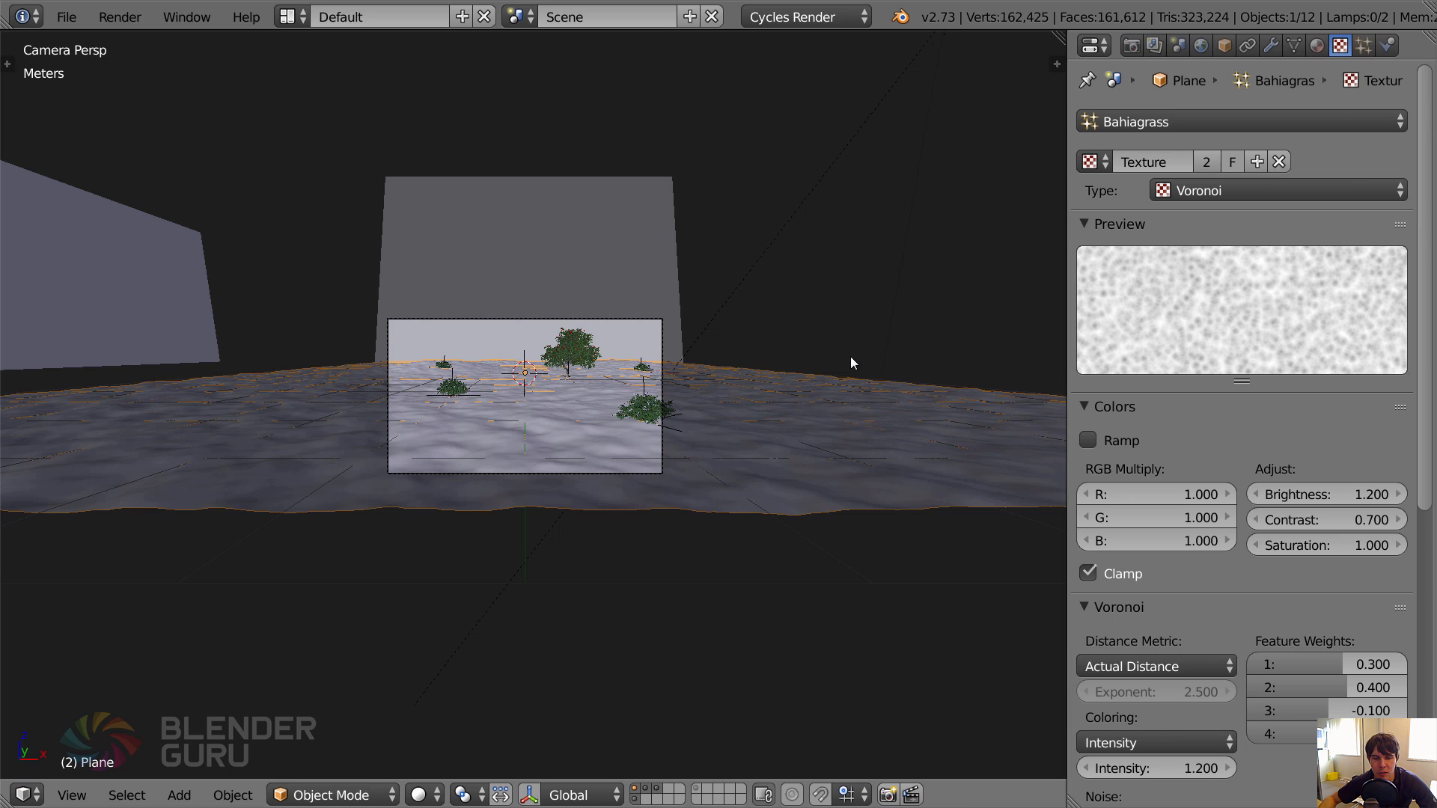
{"action": "scroll", "coordinate": [585, 368], "scroll_direction": "up", "scroll_amount": 3}
{"action": "key", "text": "a"}
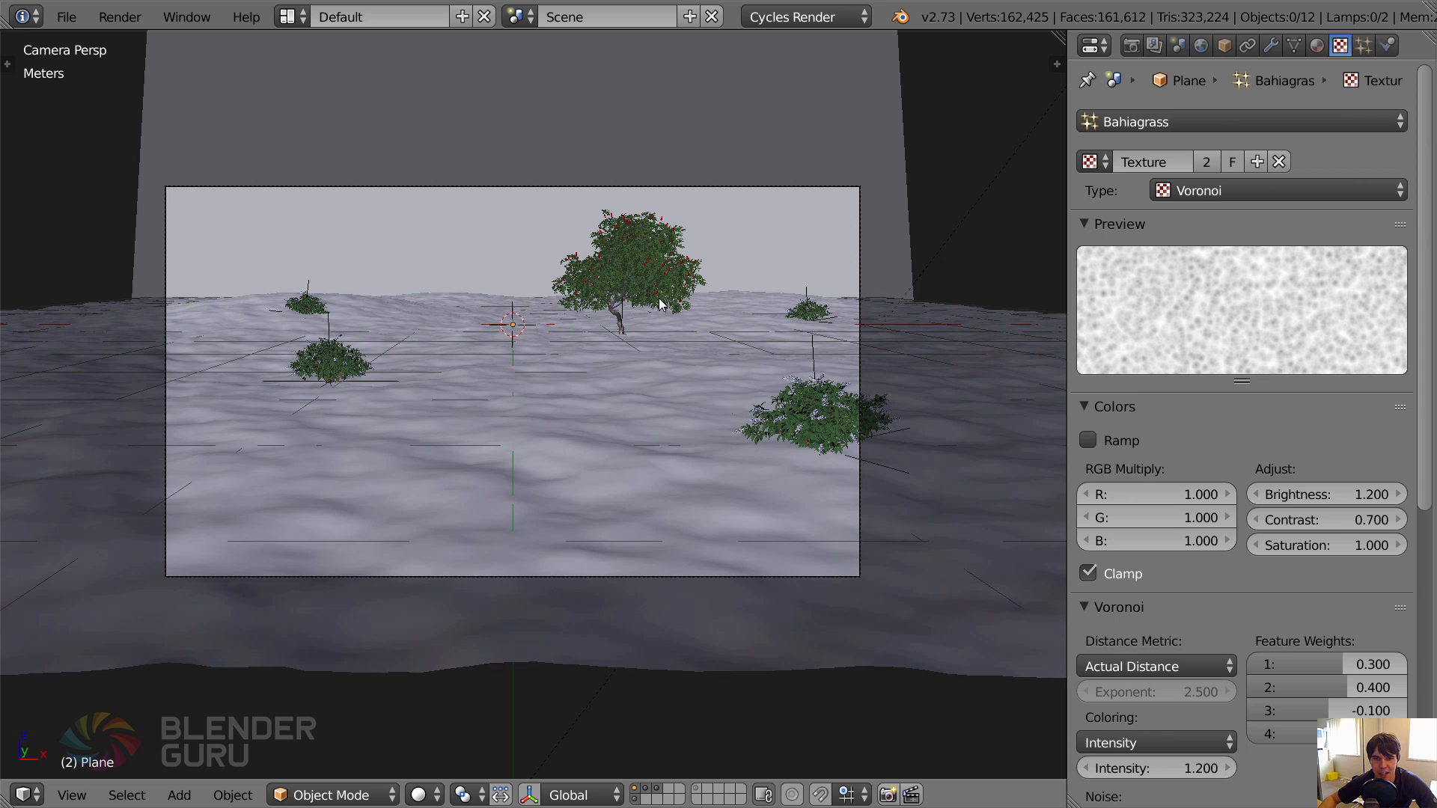
{"action": "scroll", "coordinate": [651, 367], "scroll_direction": "up", "scroll_amount": 1}
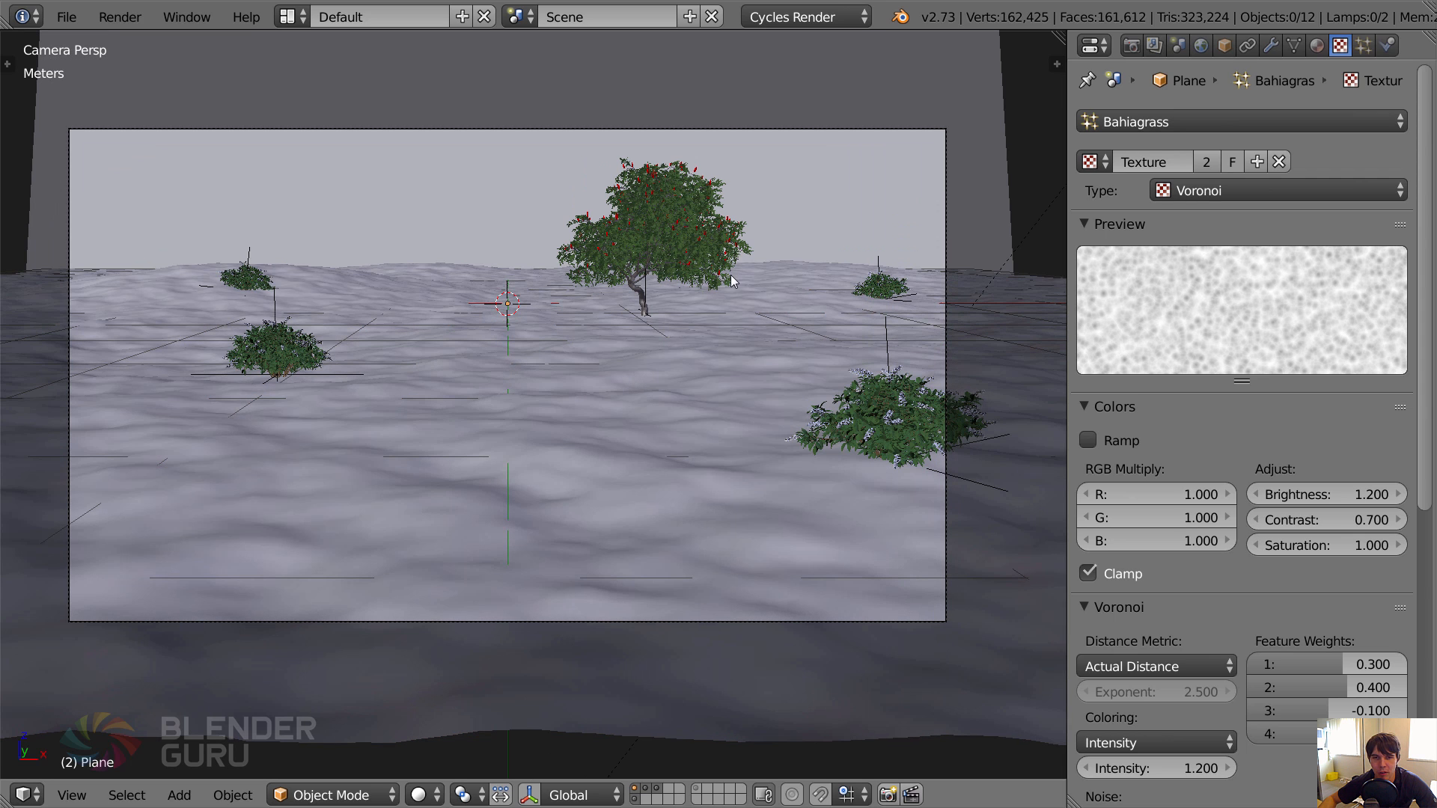
{"action": "right_click", "coordinate": [875, 412]}
{"action": "right_click", "coordinate": [691, 258]}
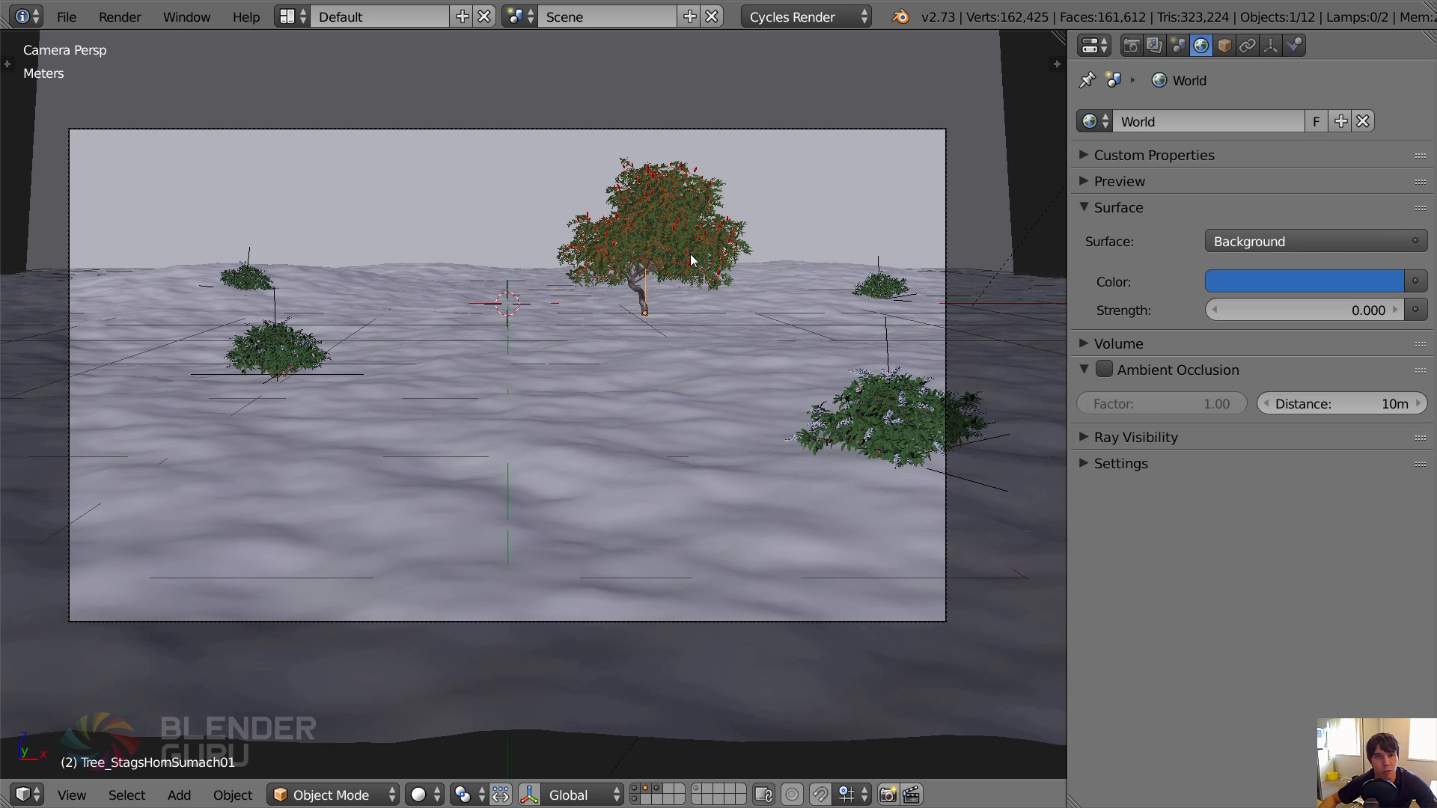
{"action": "right_click", "coordinate": [878, 285]}
{"action": "right_click", "coordinate": [654, 349]}
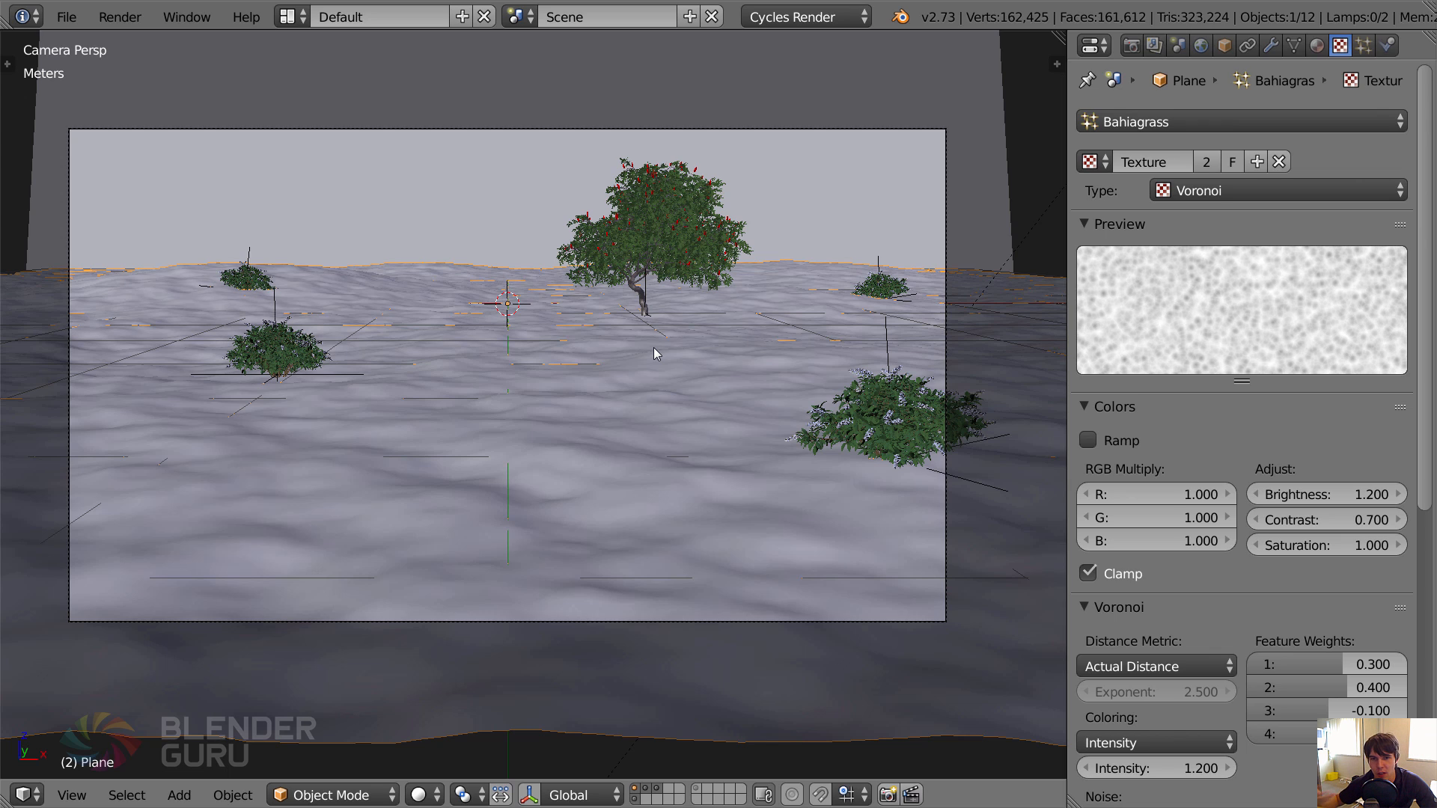
{"action": "key", "text": "a"}
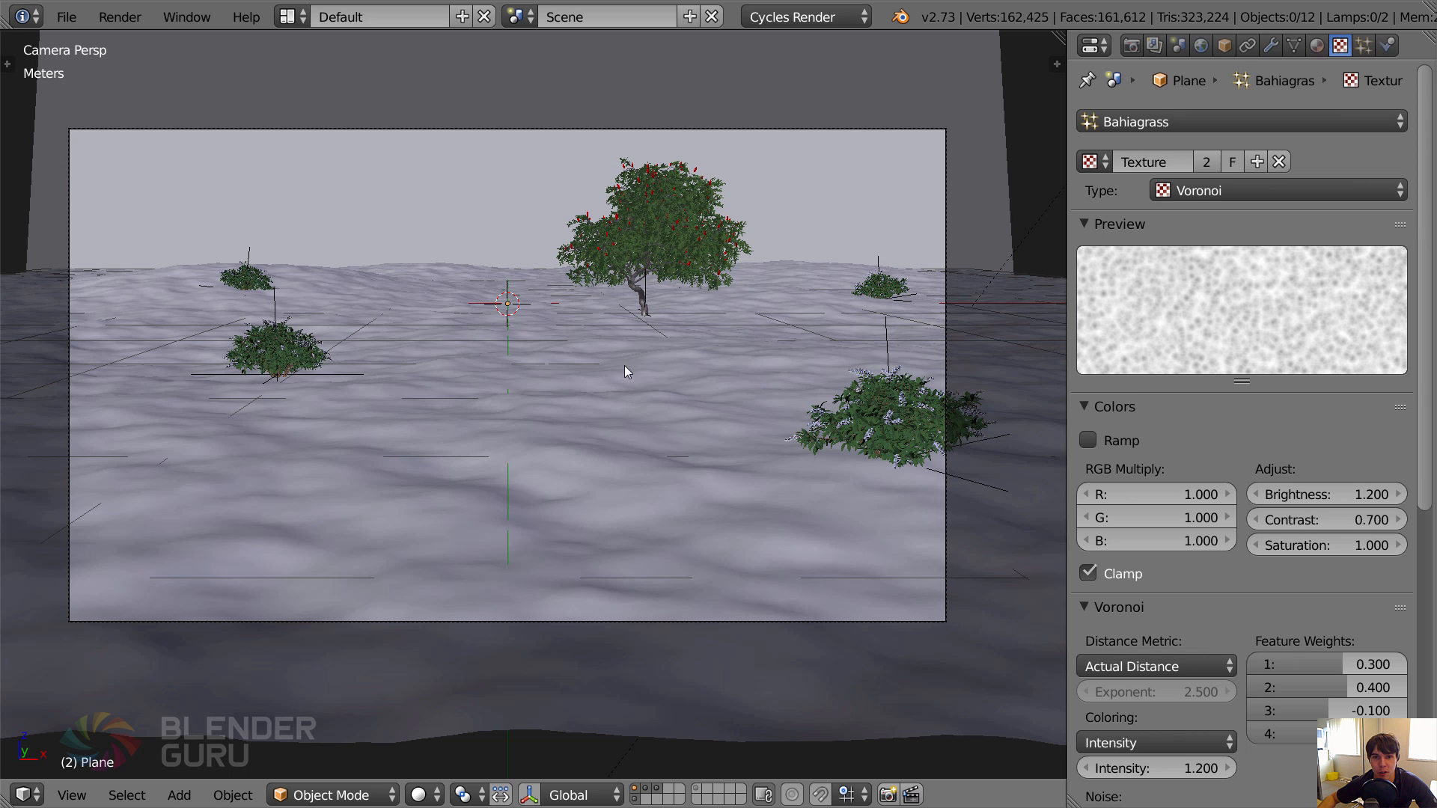
Switch to the new default Blender scene and delete the default cube.
{"action": "key", "text": "alt+Tab"}
{"action": "left_click", "coordinate": [528, 374]}
{"action": "key", "text": "alt+Tab"}
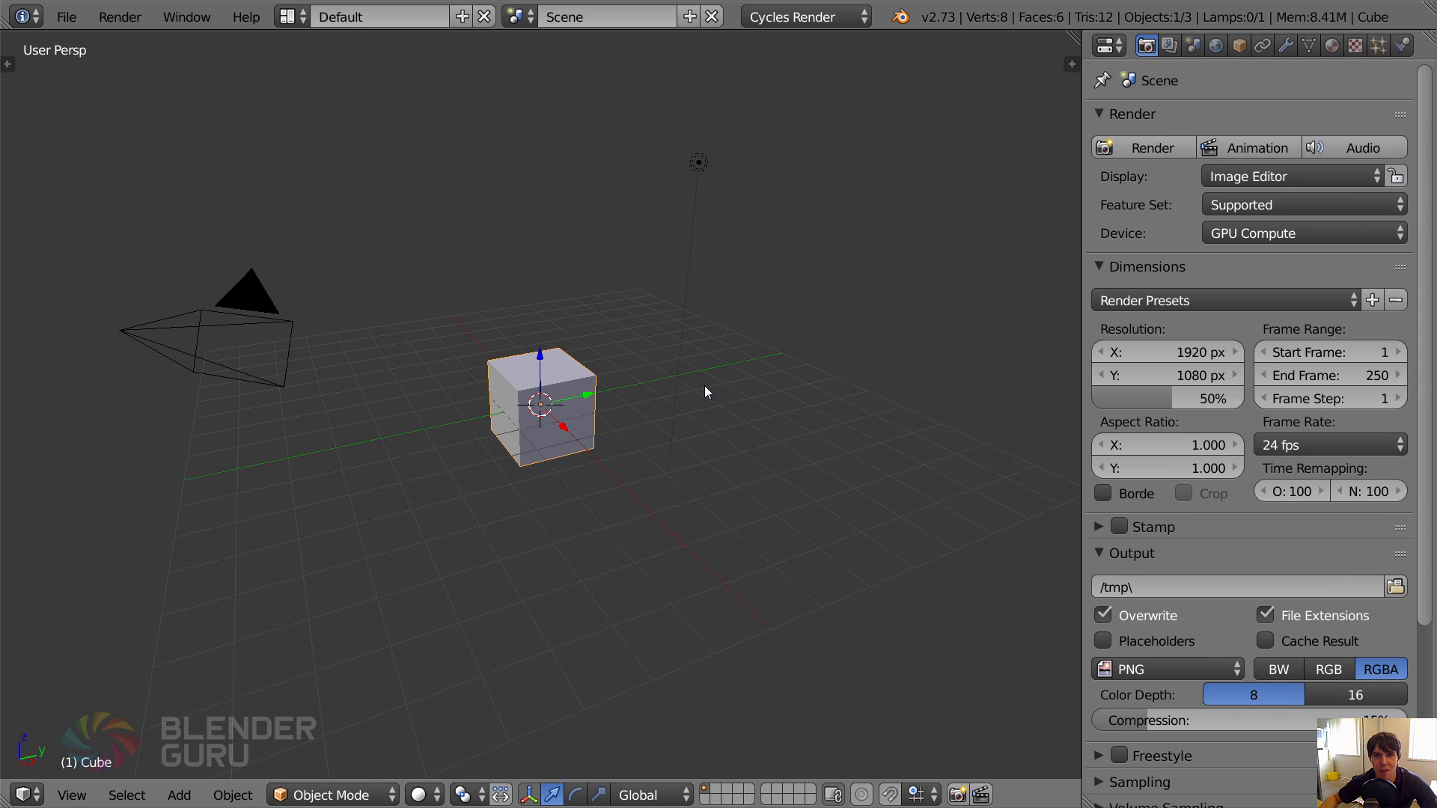
{"action": "middle_click_drag", "start_coordinate": [697, 388], "coordinate": [756, 419]}
{"action": "key", "text": "x"}
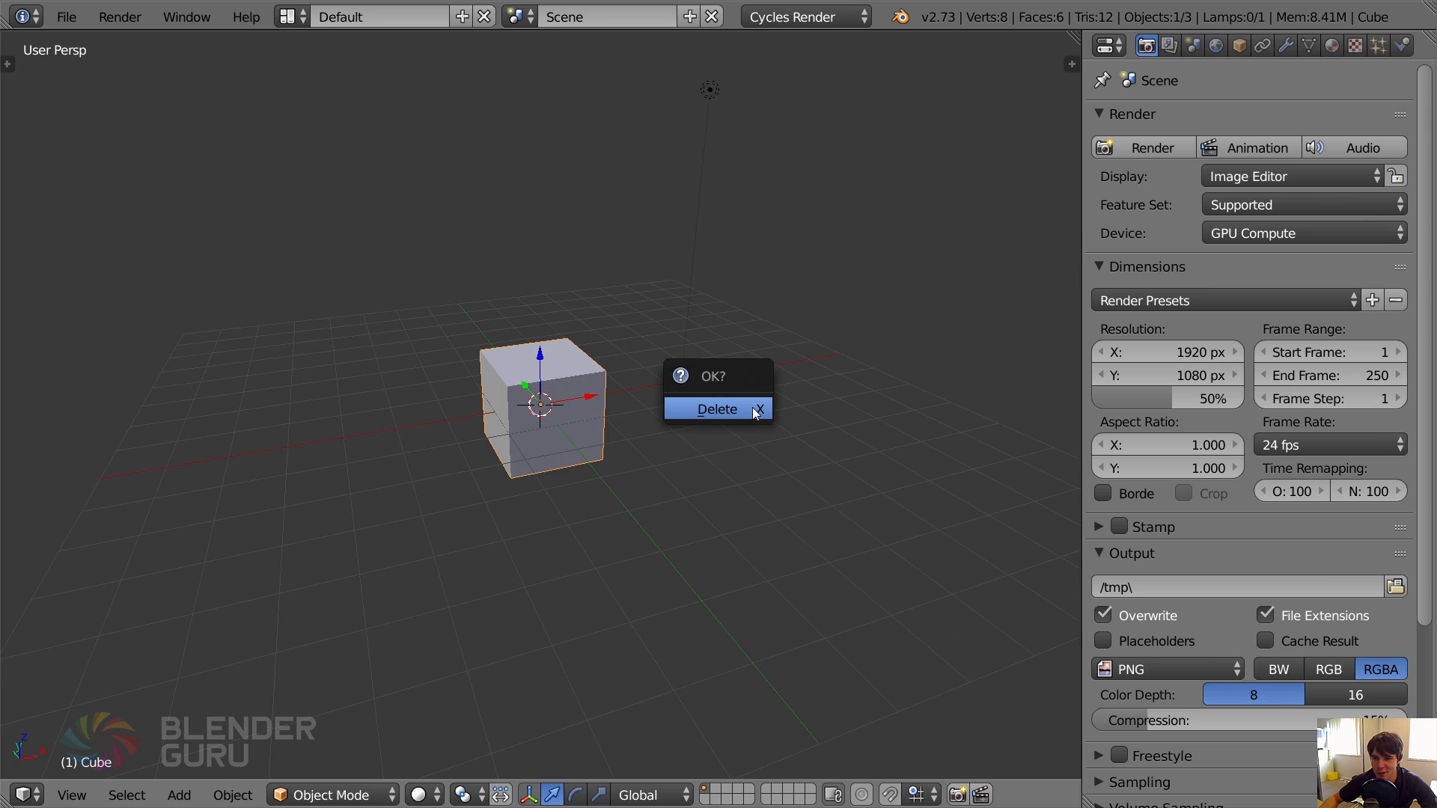
{"action": "left_click", "coordinate": [752, 407]}
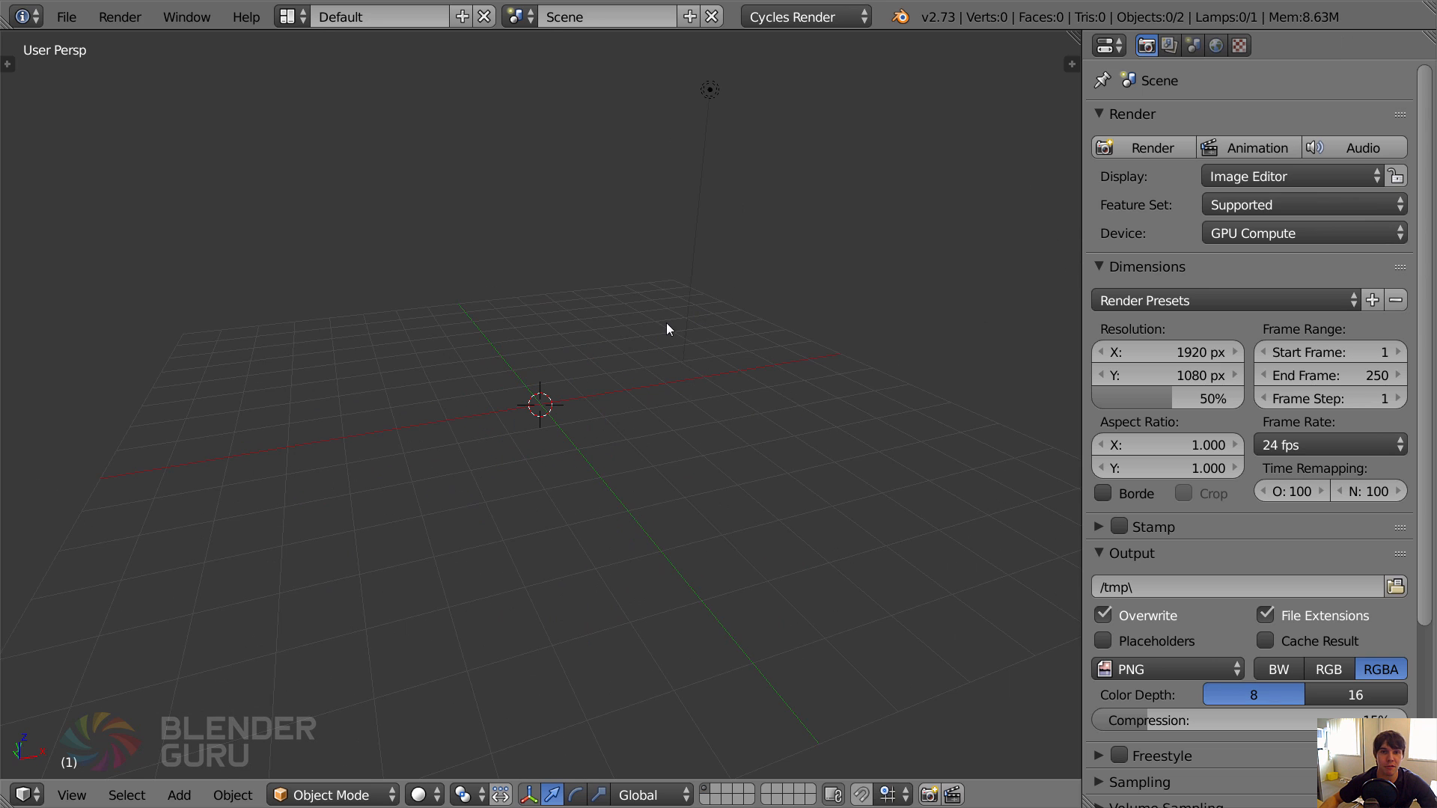
Add a plane at the scene origin and scale it up uniformly by a factor of 8.
{"action": "key", "text": "shift+a"}
{"action": "left_click", "coordinate": [712, 321]}
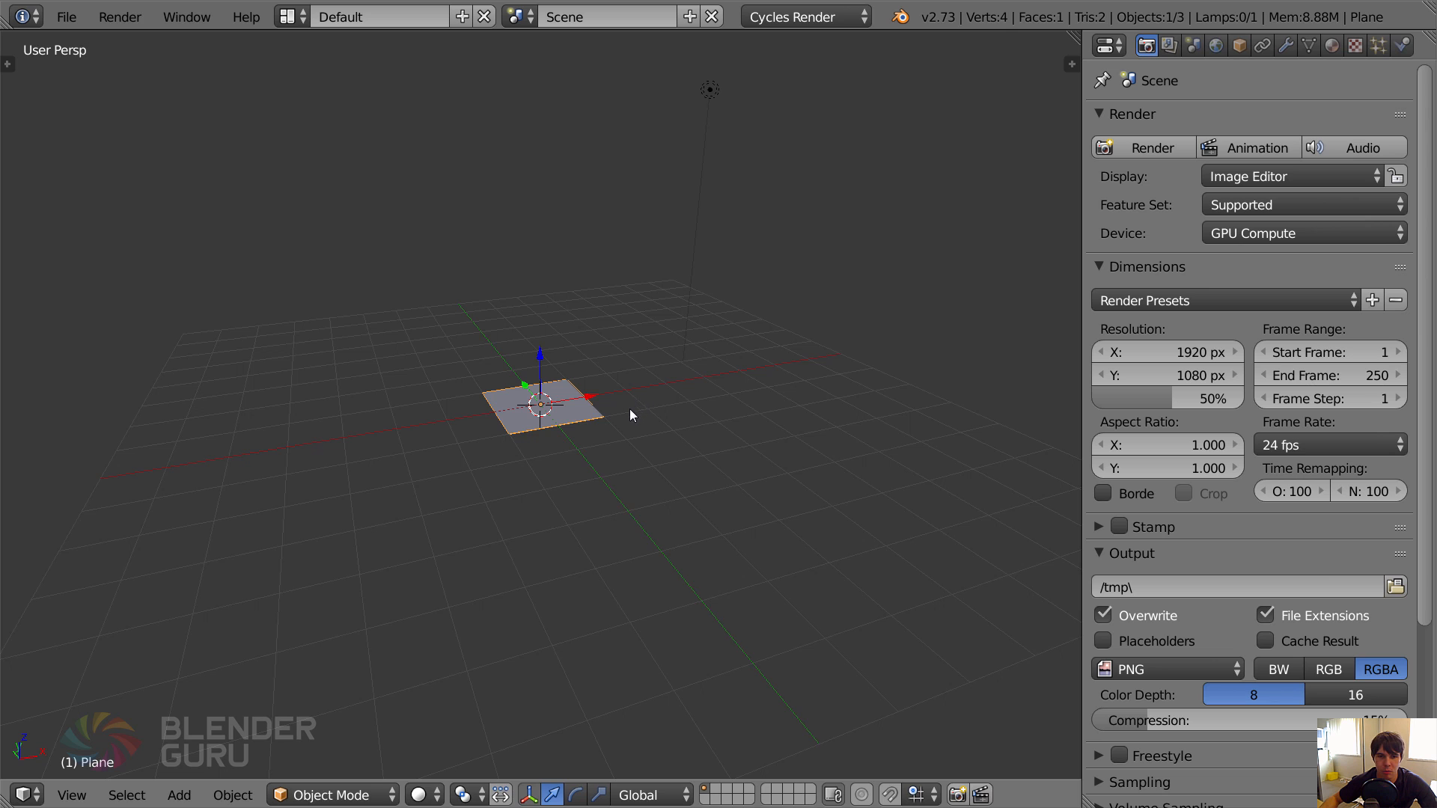
{"action": "key", "text": "s"}
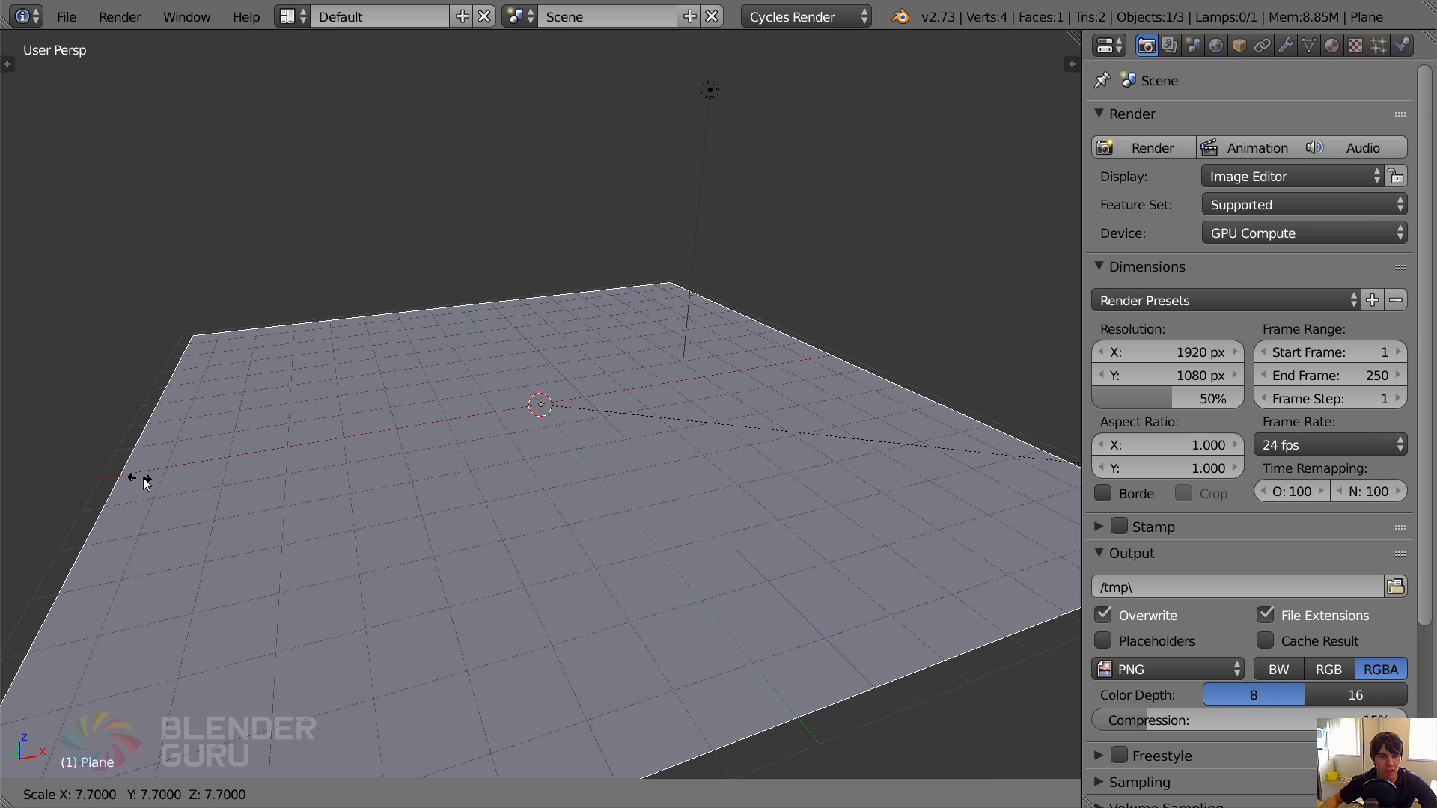
{"action": "left_click", "coordinate": [169, 477]}
{"action": "middle_click_drag", "start_coordinate": [577, 442], "coordinate": [622, 464]}
{"action": "scroll", "coordinate": [622, 464], "scroll_direction": "down", "scroll_amount": 3}
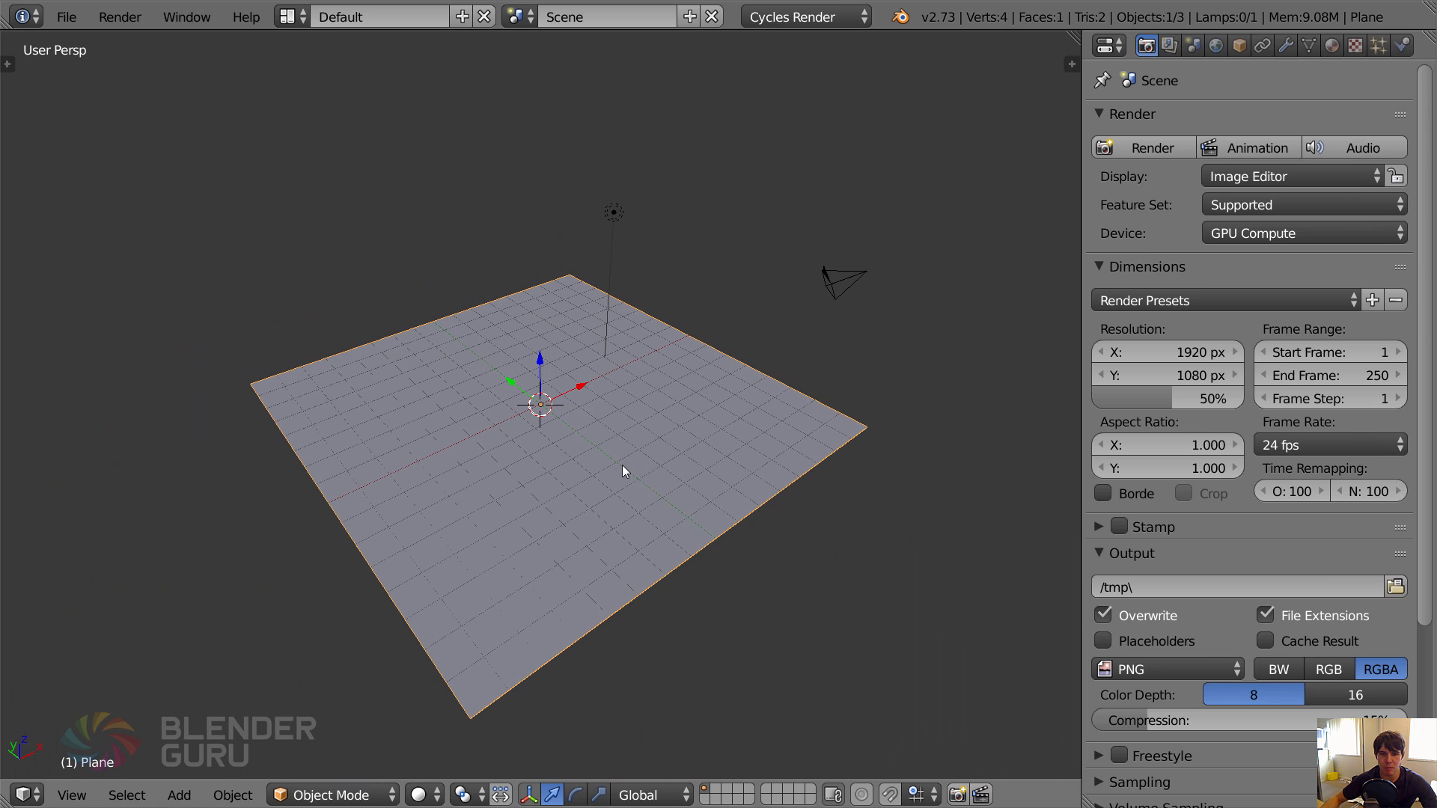
{"action": "scroll", "coordinate": [694, 550], "scroll_direction": "up", "scroll_amount": 3}
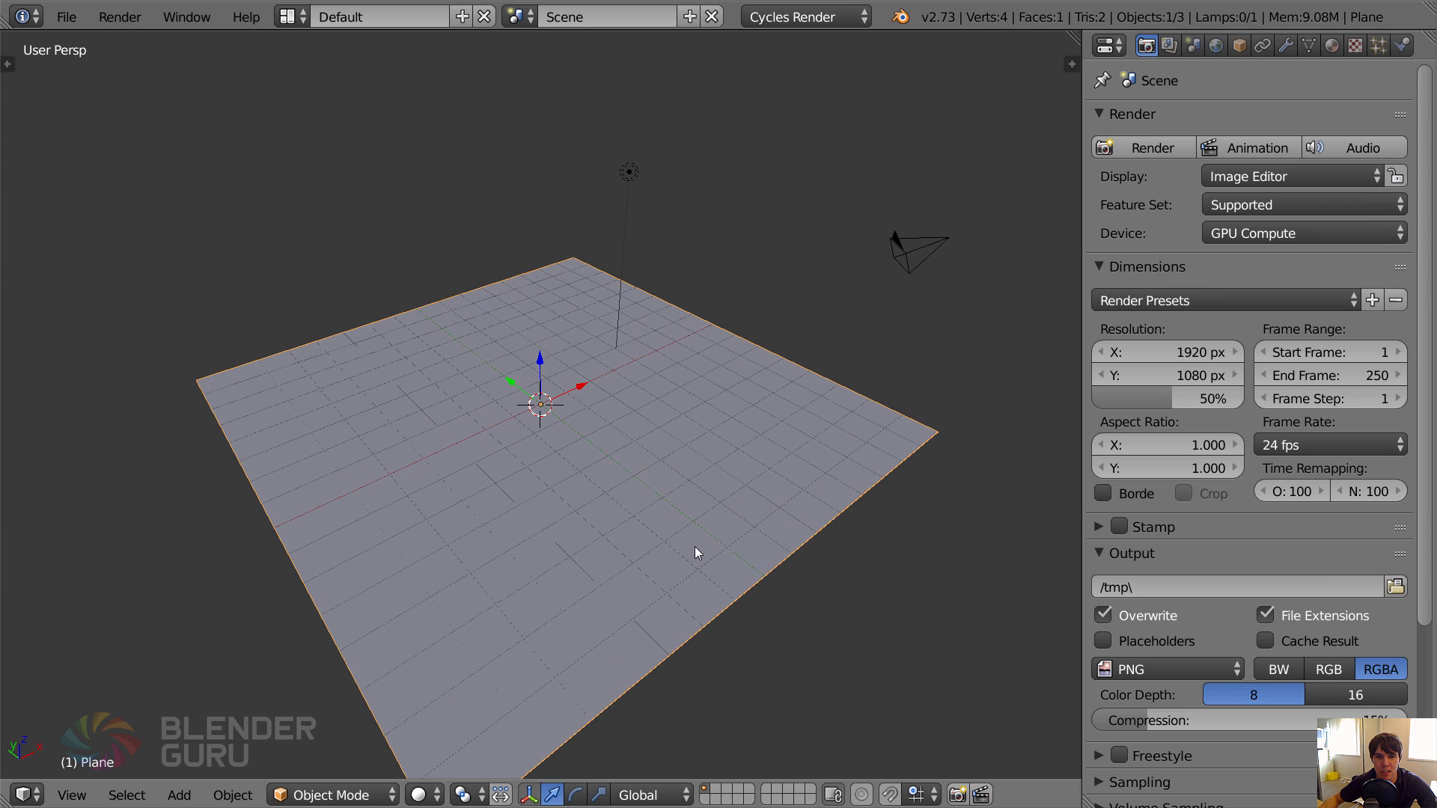
Hide the 3D manipulator, set the scene units to Metric, and check the plane's dimensions.
{"action": "key", "text": "ctrl+space"}
{"action": "left_click", "coordinate": [1195, 45]}
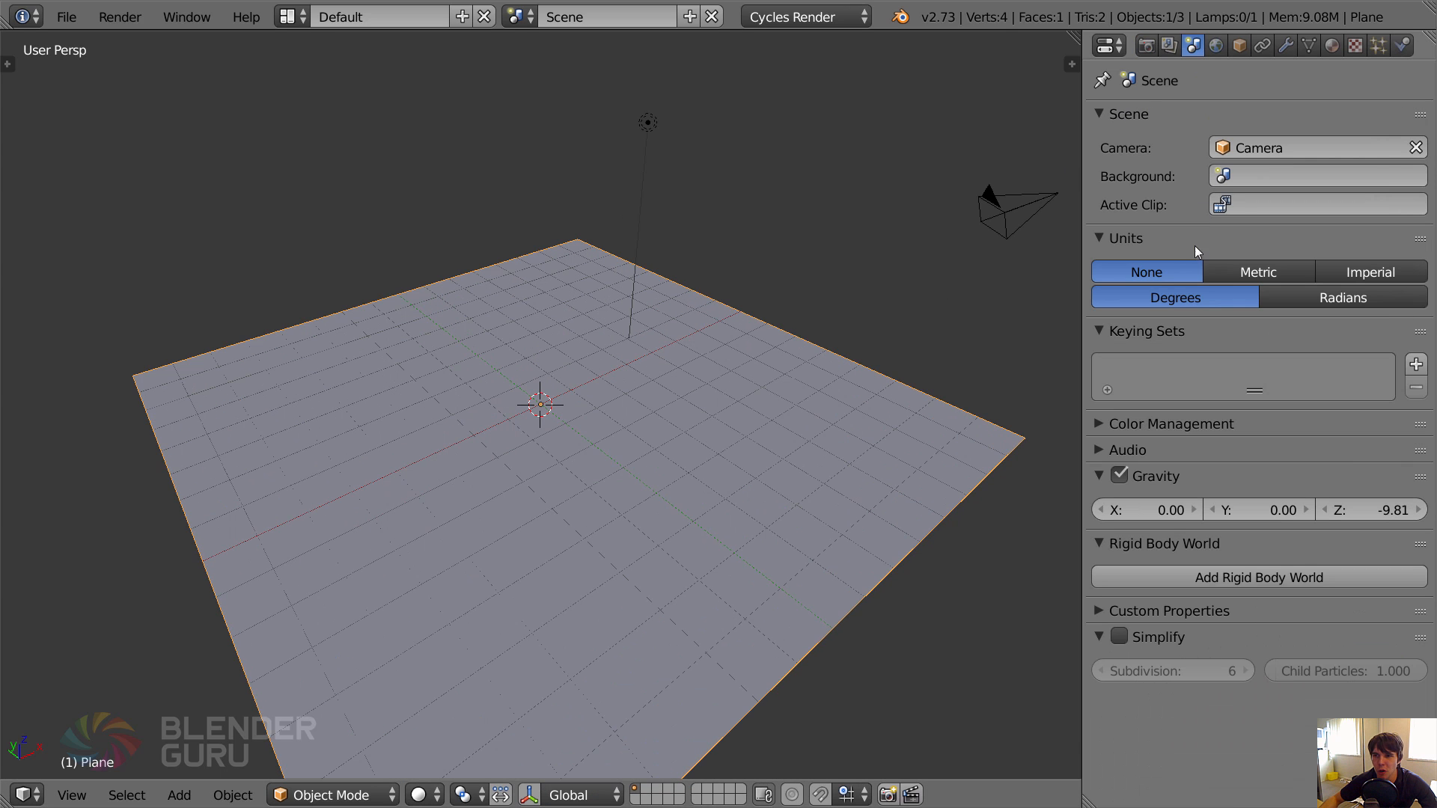
{"action": "left_click", "coordinate": [1257, 273]}
{"action": "key", "text": "n"}
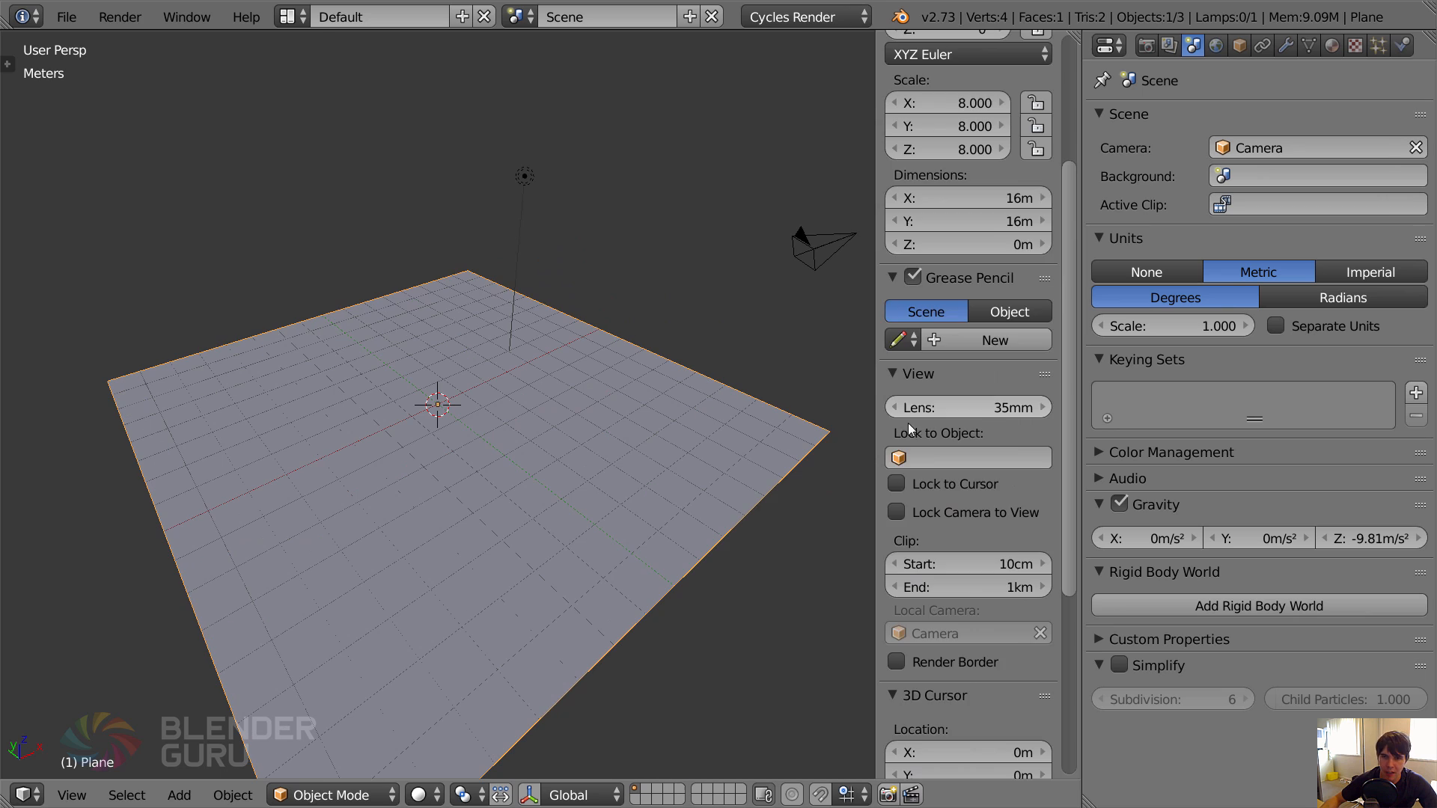
{"action": "scroll", "coordinate": [1003, 342], "scroll_direction": "up", "scroll_amount": 4}
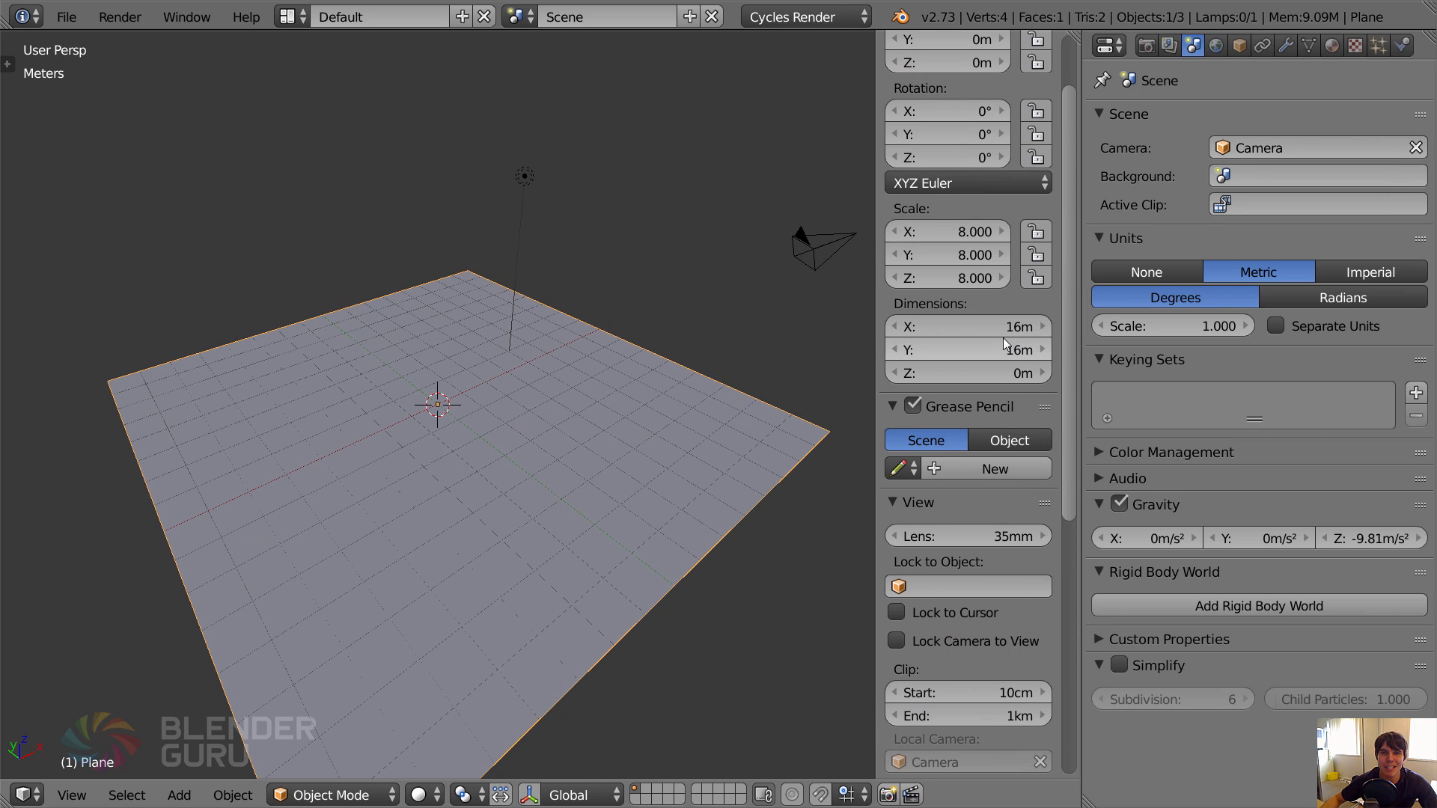
{"action": "key", "text": "n"}
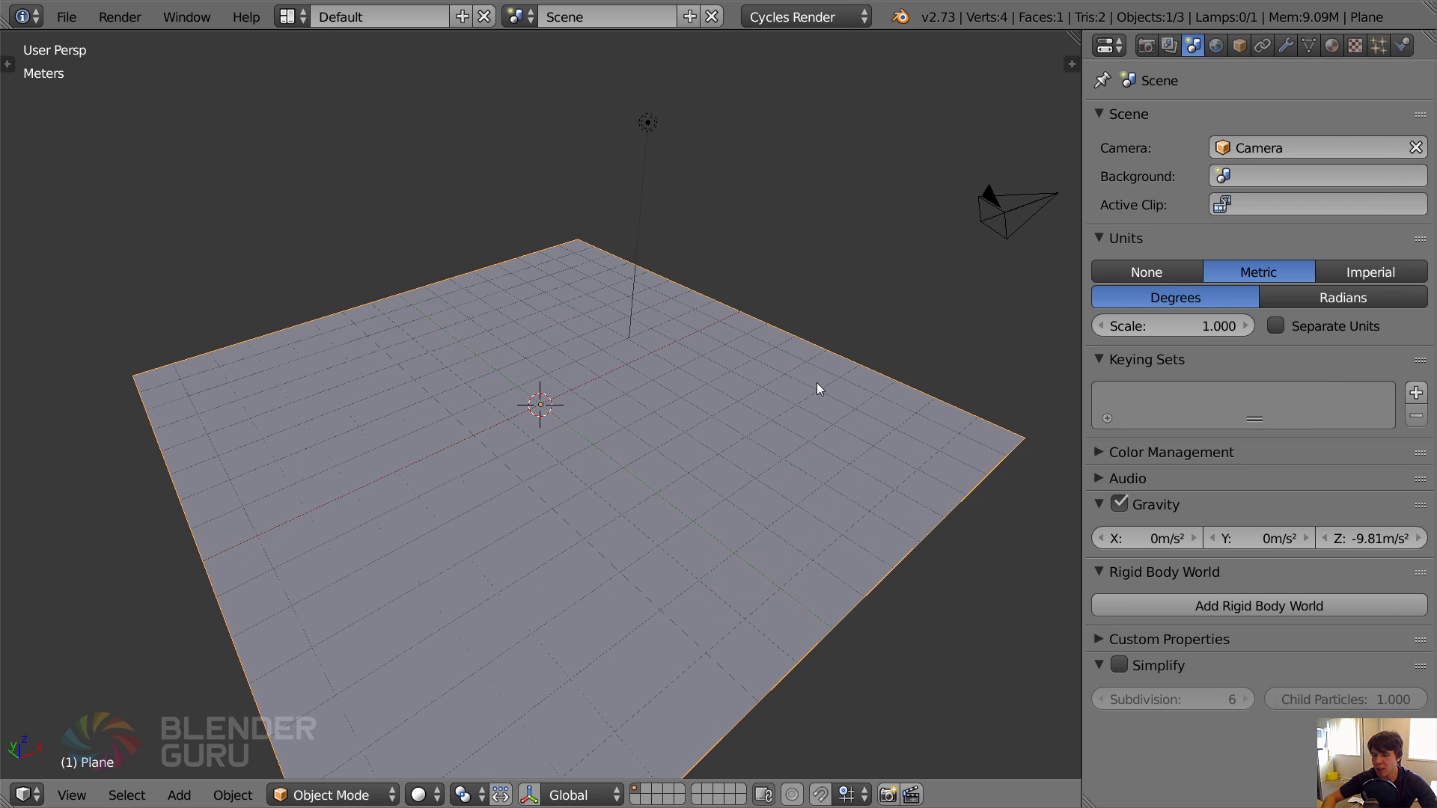
Switch the viewport to front view and start the Screencast Keys display.
{"action": "key", "text": "KP_1"}
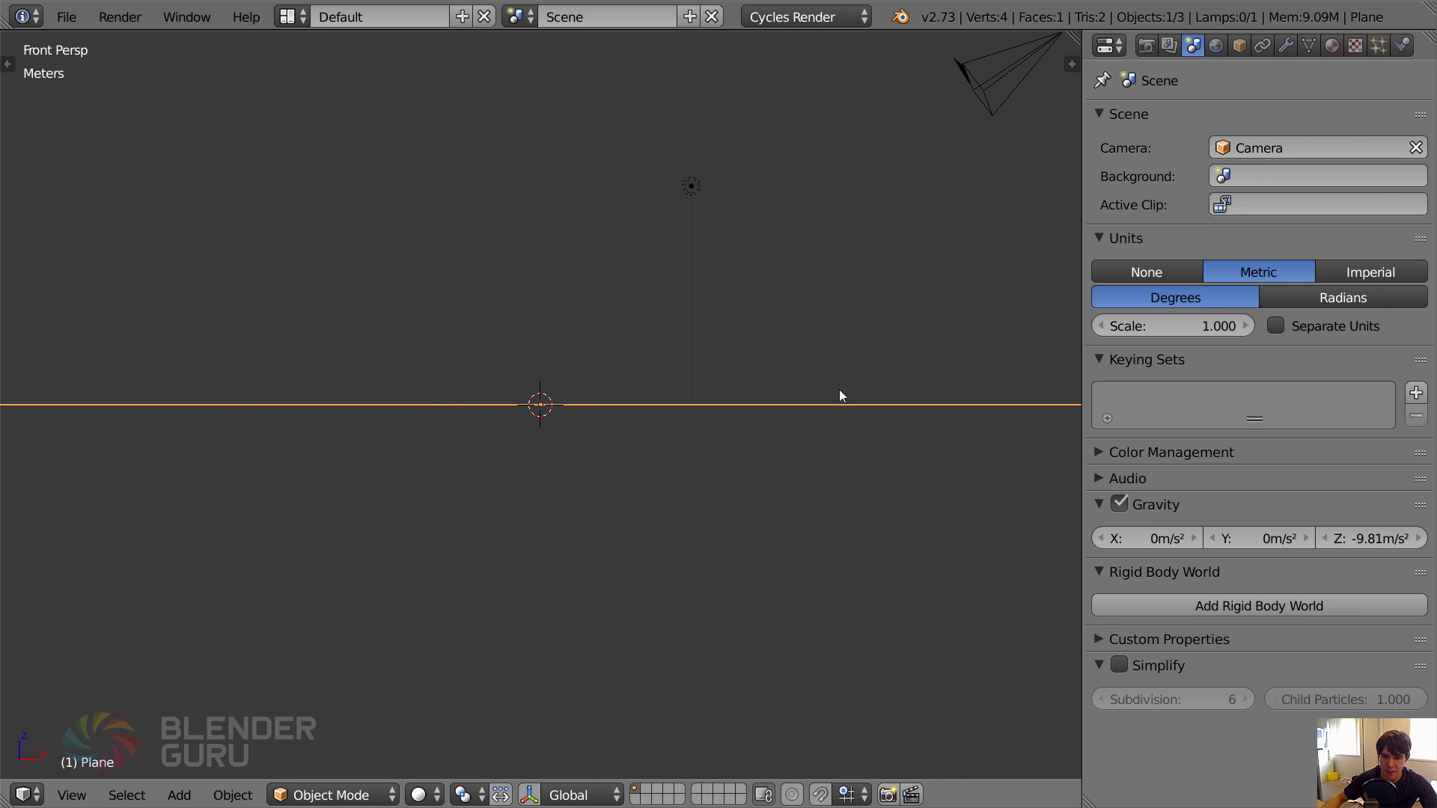
{"action": "key", "text": "n"}
{"action": "scroll", "coordinate": [970, 762], "scroll_direction": "down", "scroll_amount": 15}
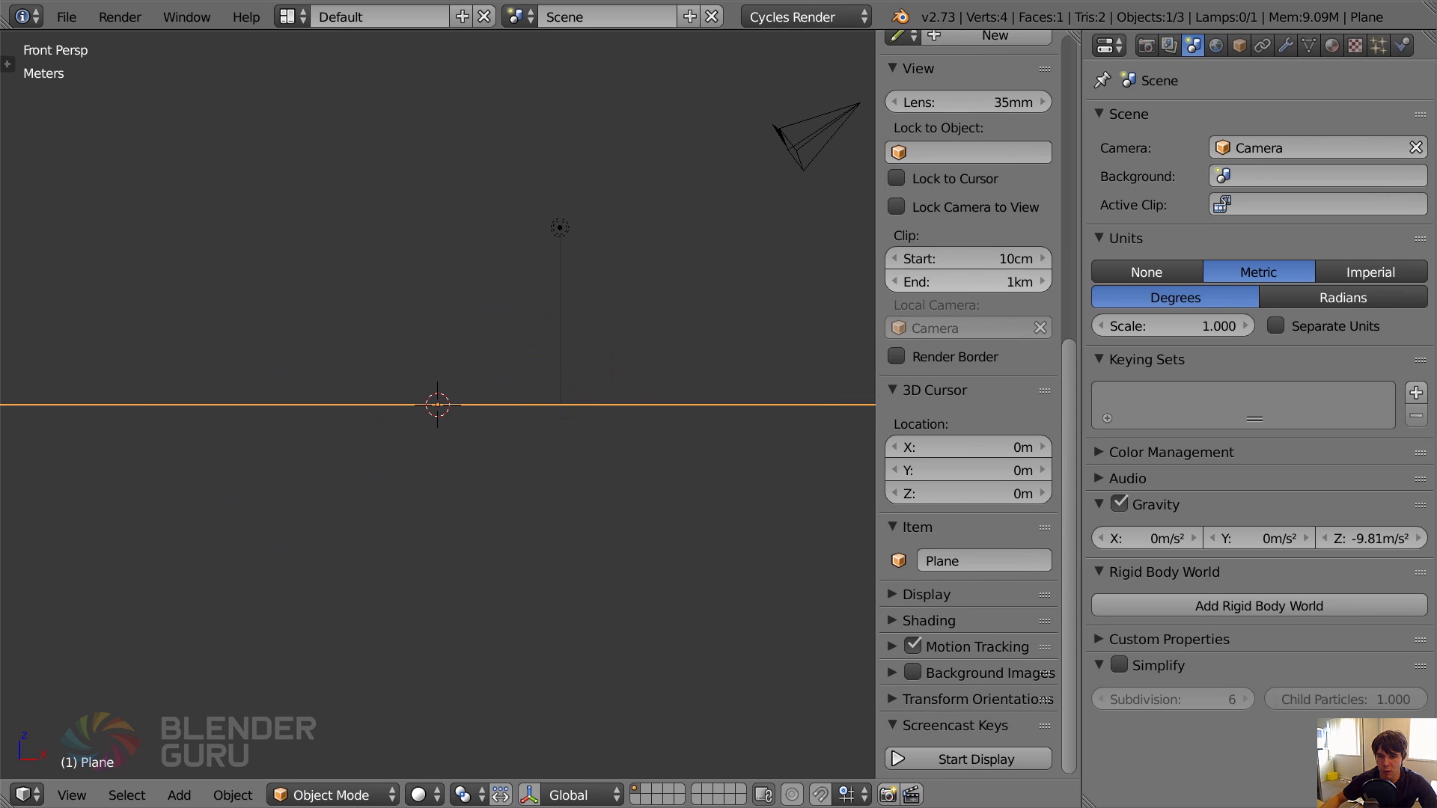
{"action": "left_click", "coordinate": [973, 757]}
{"action": "key", "text": "n"}
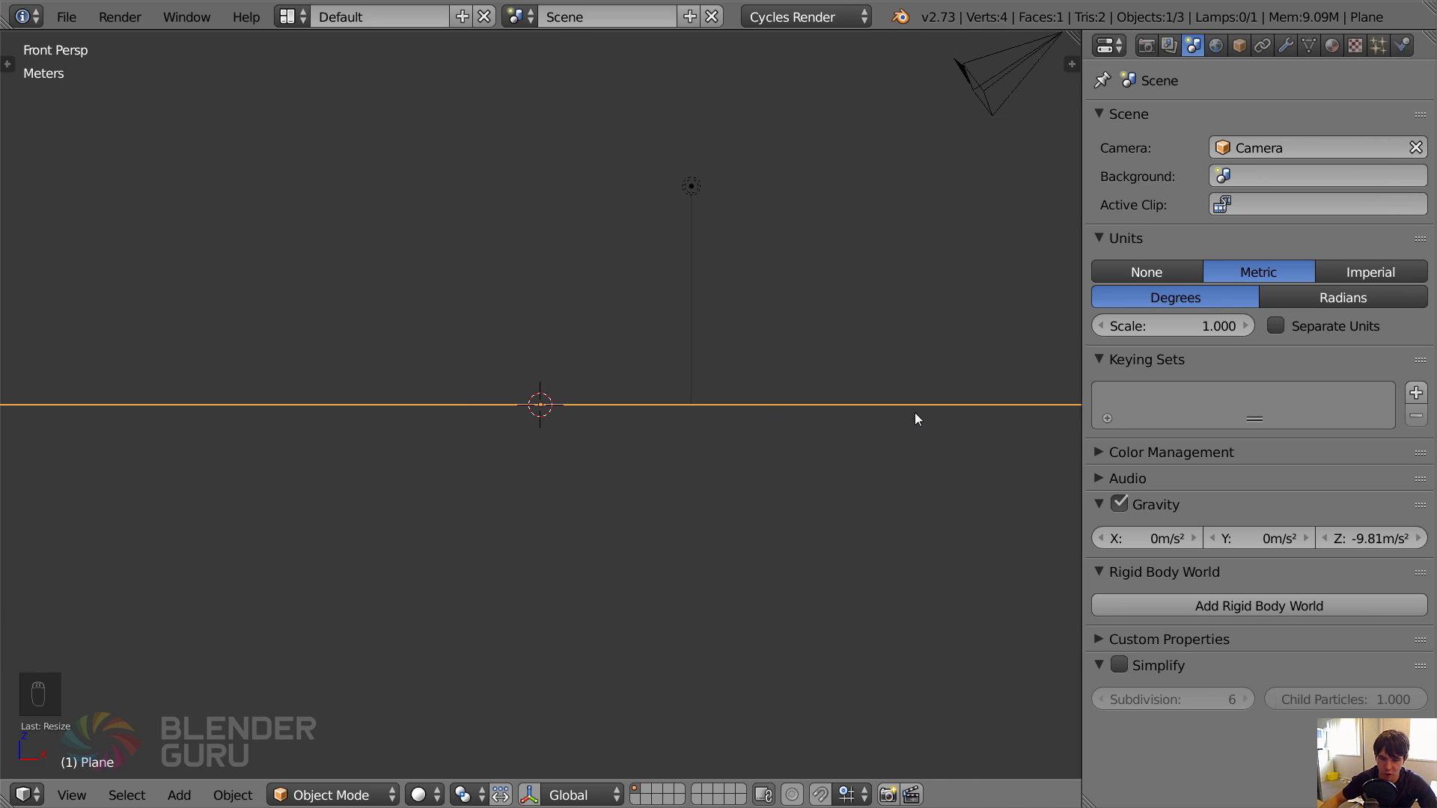
Set the Screencast Keys text size to 36.
{"action": "key", "text": "n"}
{"action": "key", "text": "n"}
{"action": "key", "text": "n"}
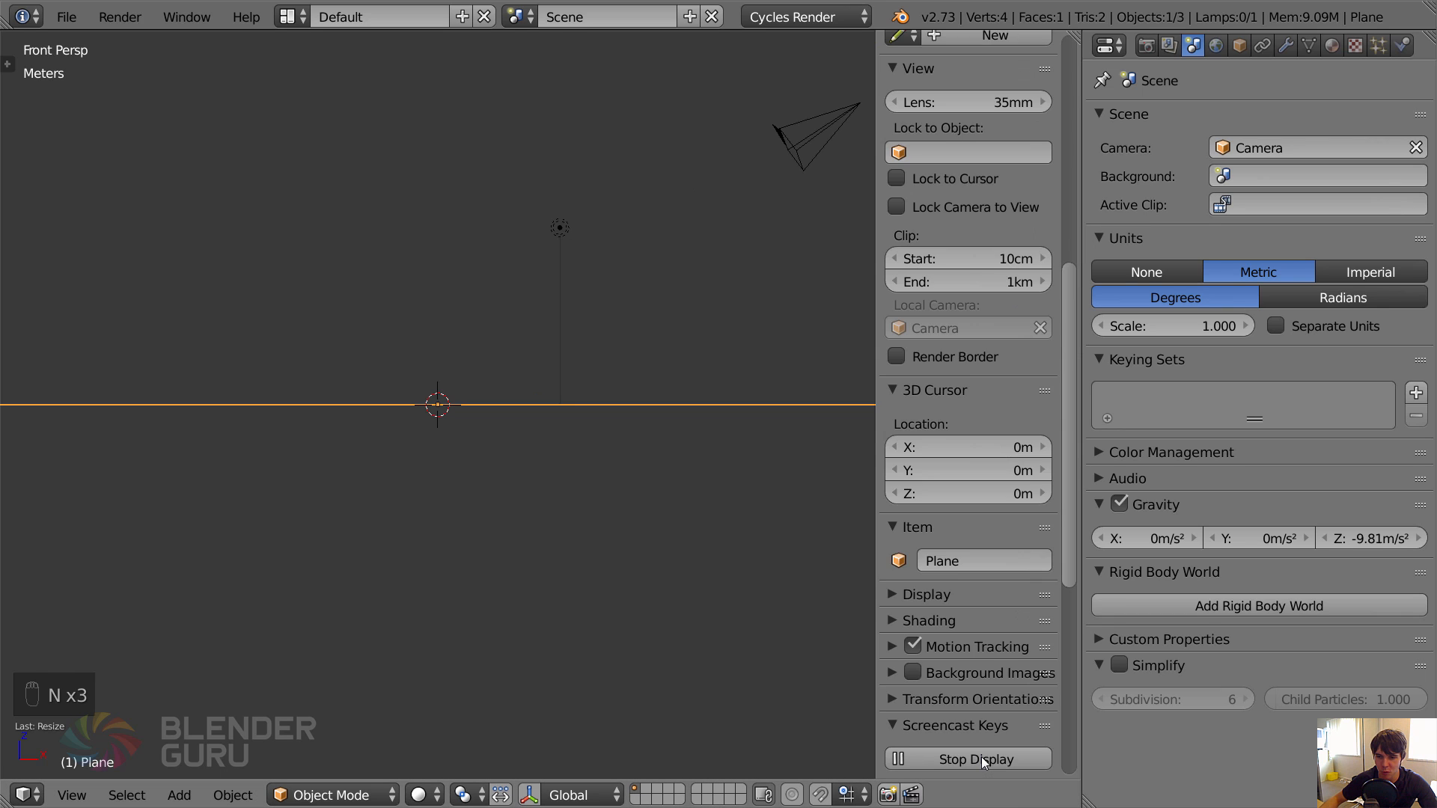
{"action": "scroll", "coordinate": [981, 756], "scroll_direction": "down", "scroll_amount": 5}
{"action": "scroll", "coordinate": [970, 688], "scroll_direction": "down", "scroll_amount": 5}
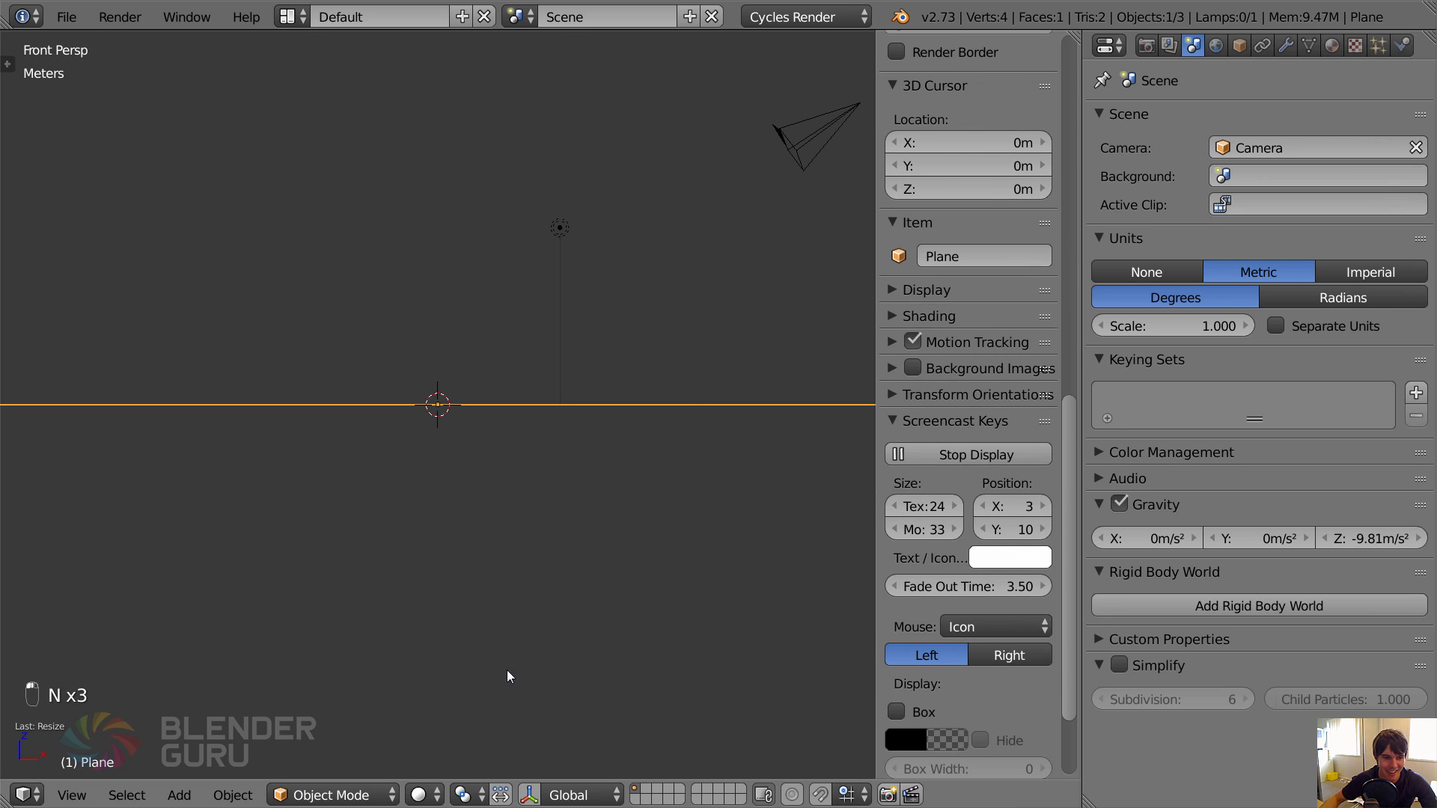
{"action": "left_click", "coordinate": [924, 506]}
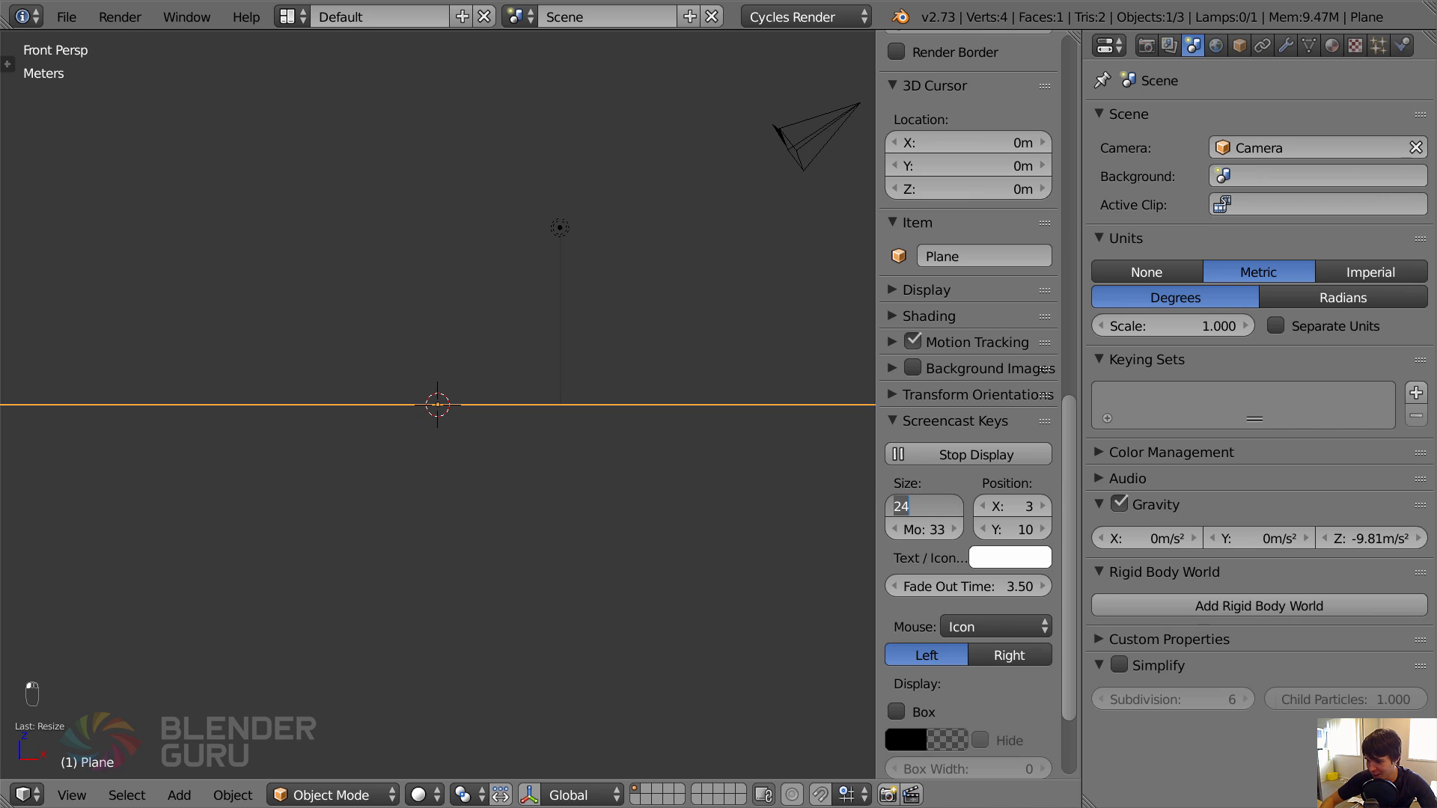
{"action": "type", "text": "36"}
{"action": "key", "text": "Return"}
{"action": "key", "text": "n"}
Align the camera to the front view, raising it about 2 m along Z and tilting it down toward the plane.
{"action": "right_click", "coordinate": [1012, 101]}
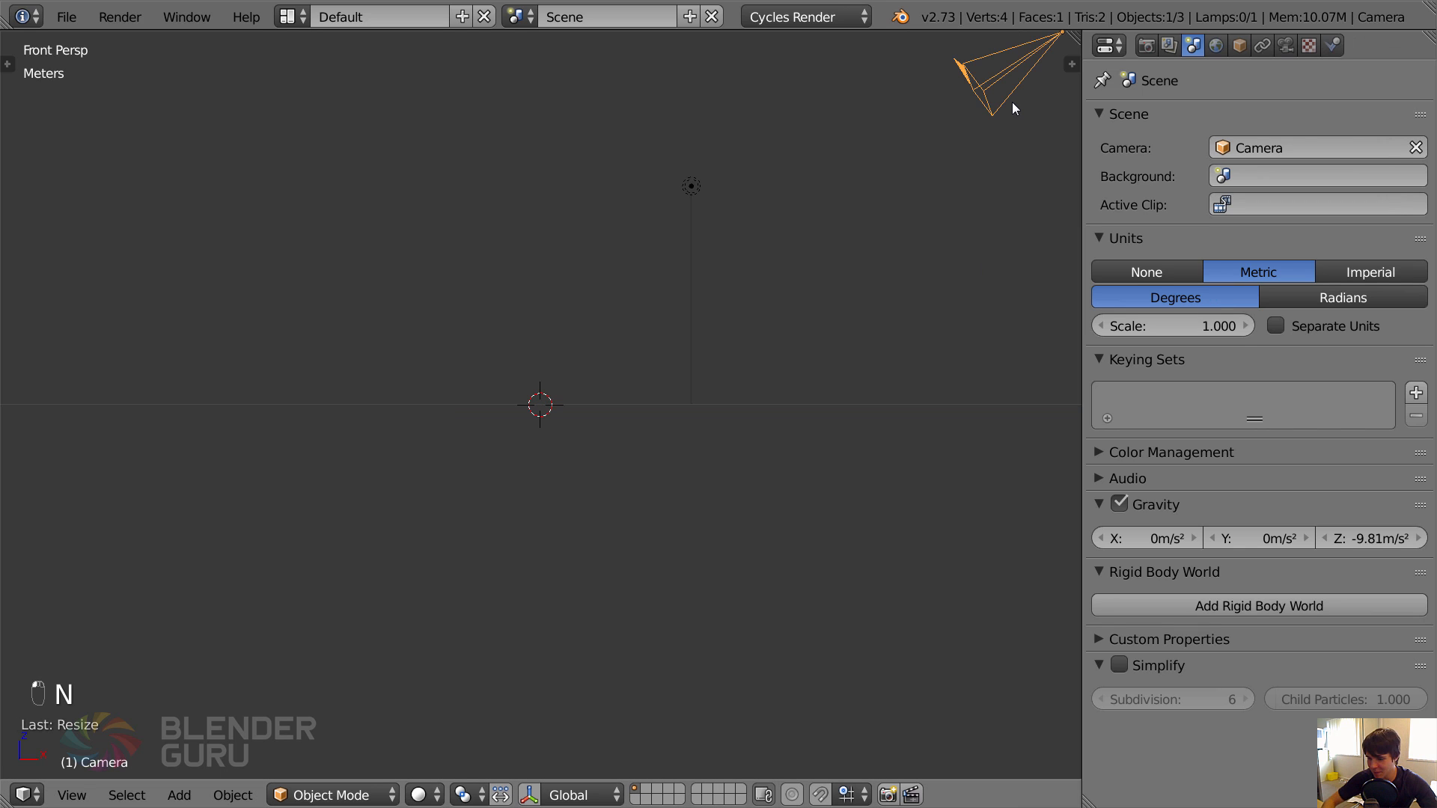
{"action": "key", "text": "ctrl+alt+KP_0"}
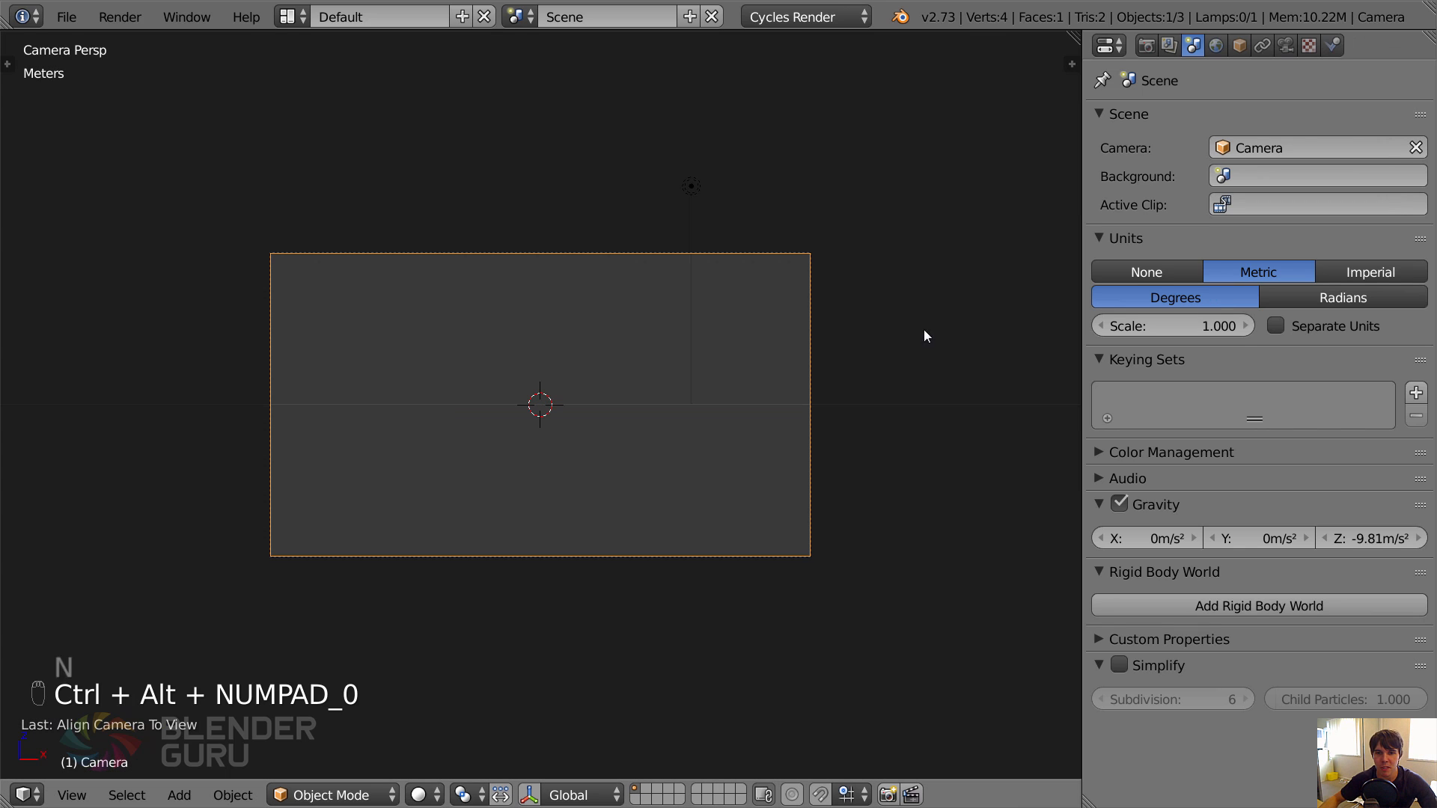
{"action": "key", "text": "g"}
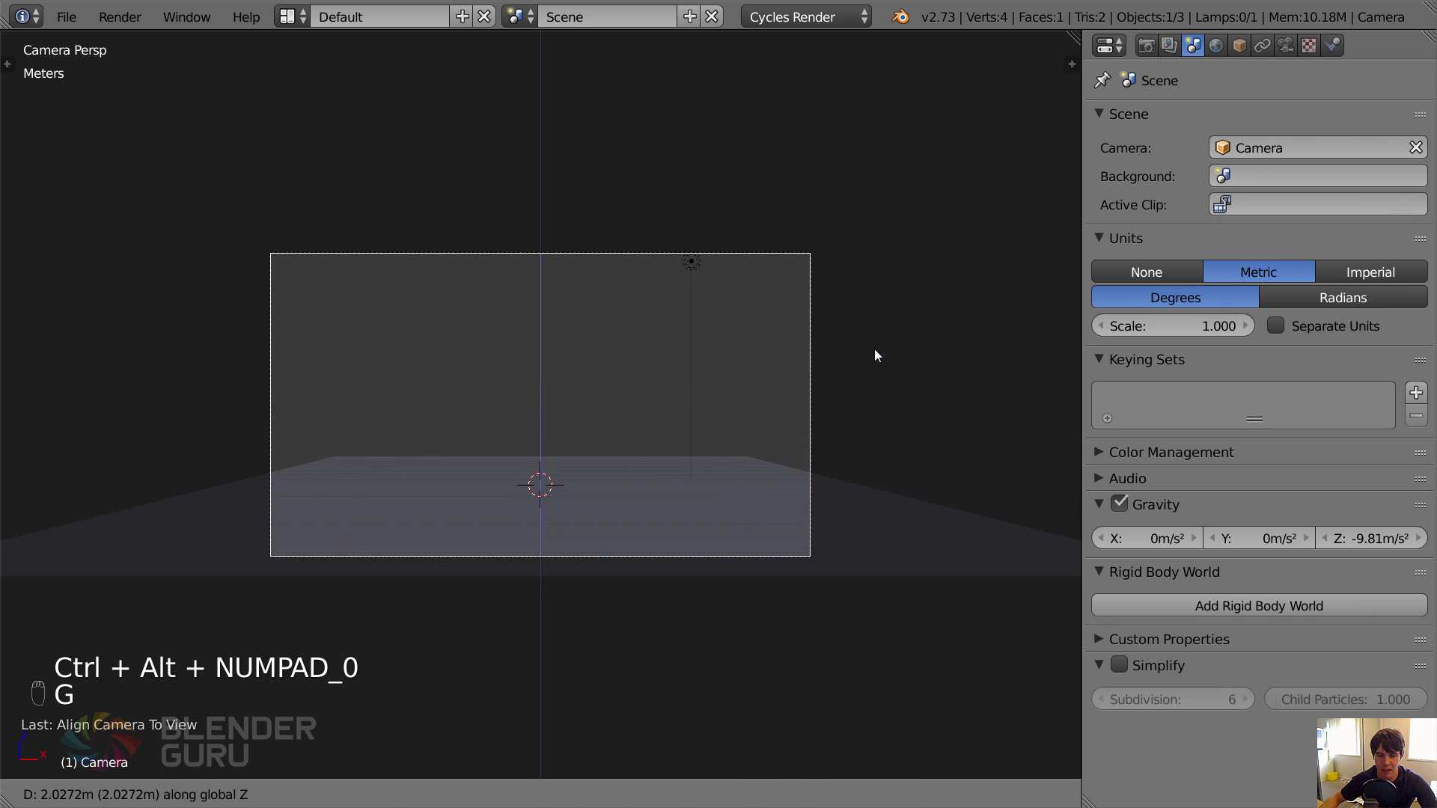
{"action": "left_click", "coordinate": [874, 350]}
{"action": "key", "text": "r"}
{"action": "left_click", "coordinate": [891, 292]}
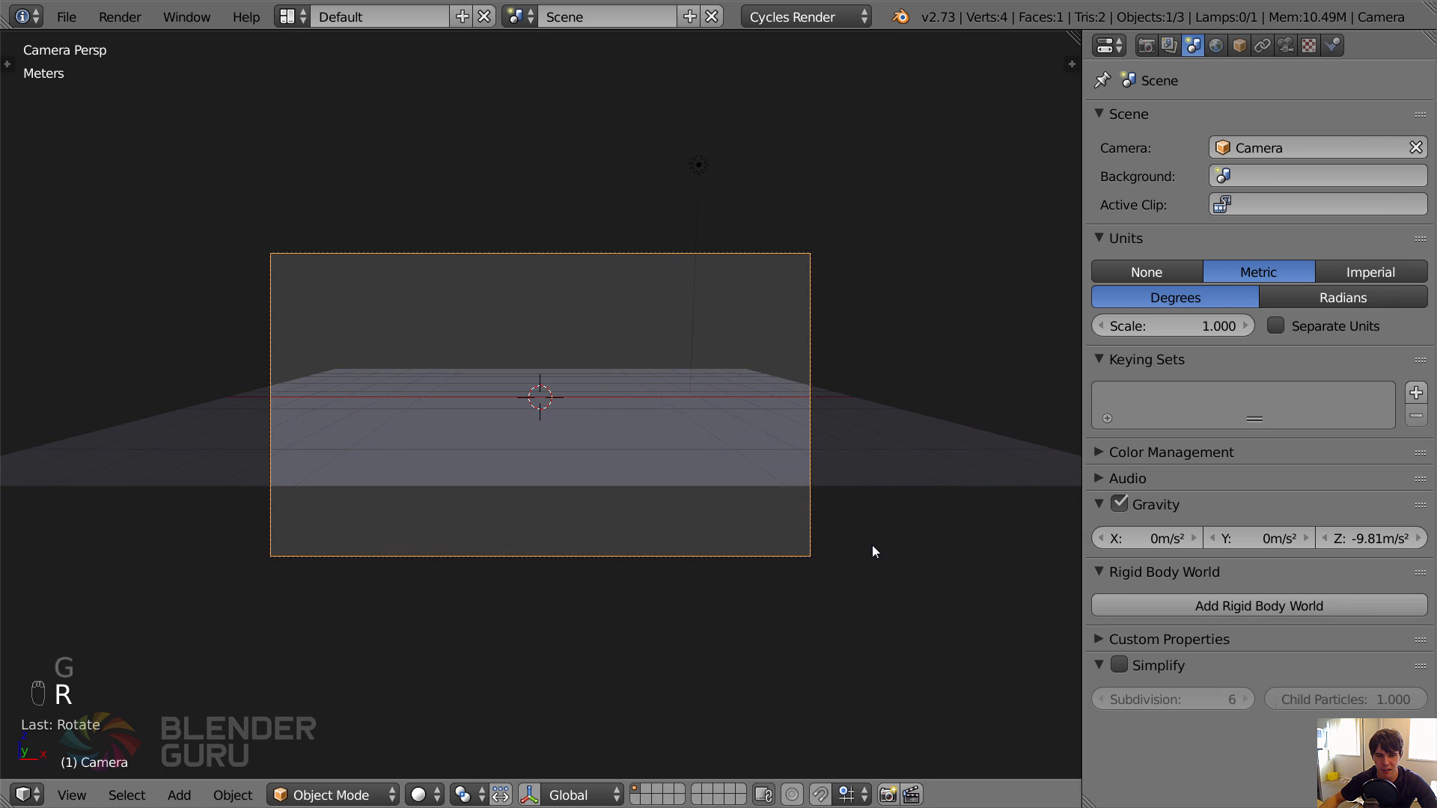
Move the camera forward about 5.1 m along Y and lower it about 95 cm along Z.
{"action": "key", "text": "g"}
{"action": "key", "text": "y"}
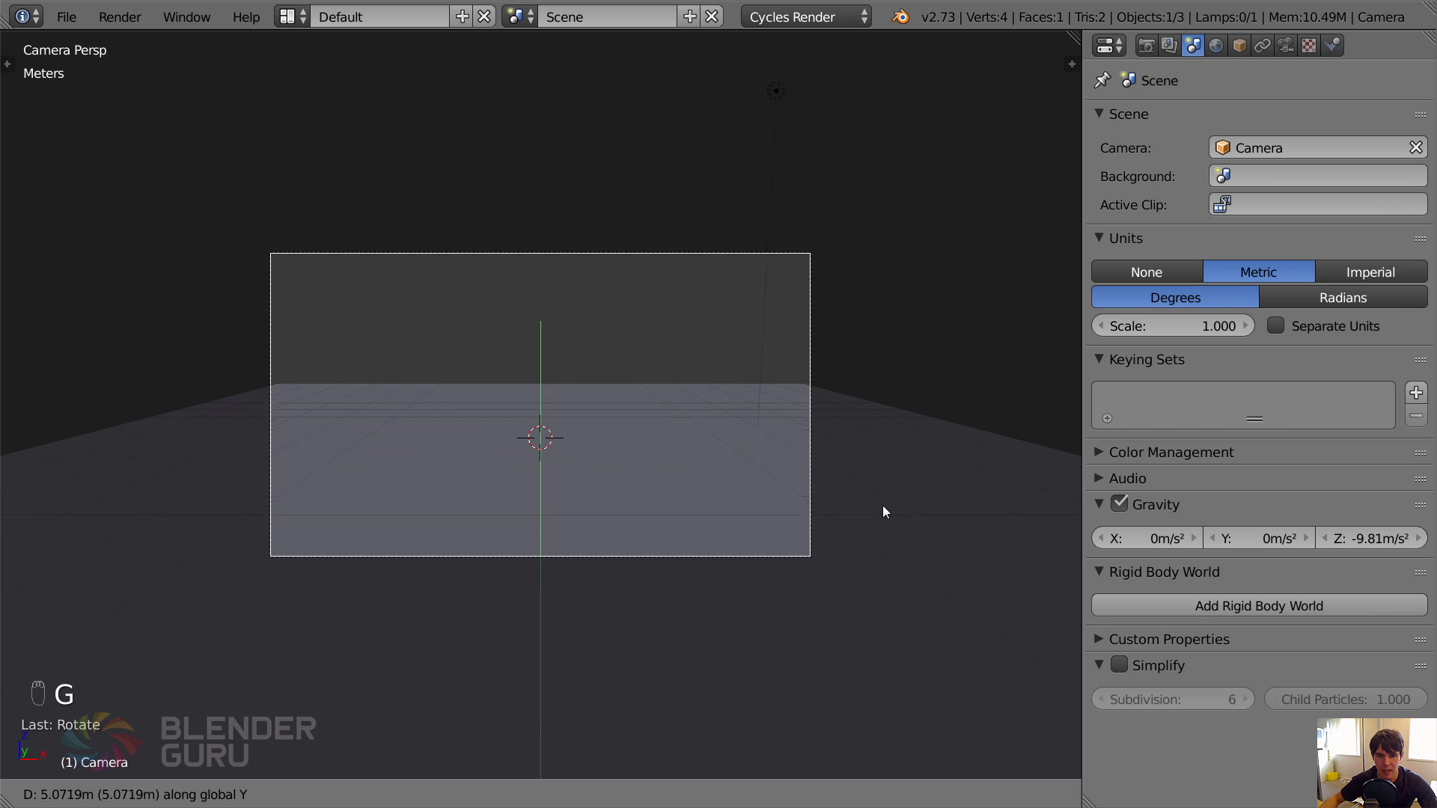
{"action": "left_click", "coordinate": [882, 507]}
{"action": "key", "text": "g"}
{"action": "key", "text": "z"}
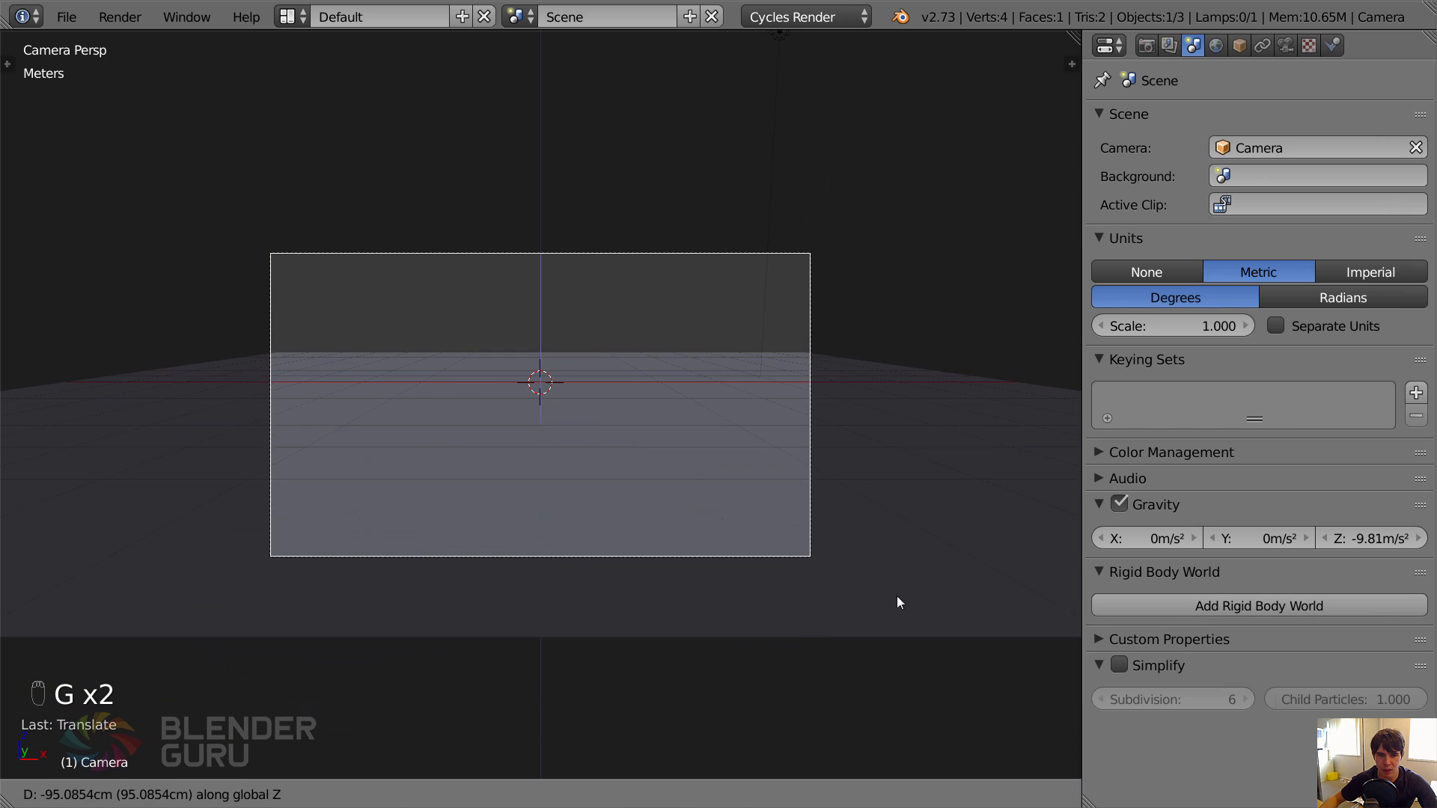
{"action": "left_click", "coordinate": [896, 596]}
Fine-tune the camera framing by tilting it, lowering it about 14 cm along Z, and rotating it slightly around the global X axis.
{"action": "key", "text": "r"}
{"action": "left_click", "coordinate": [988, 271]}
{"action": "key", "text": "g"}
{"action": "key", "text": "z"}
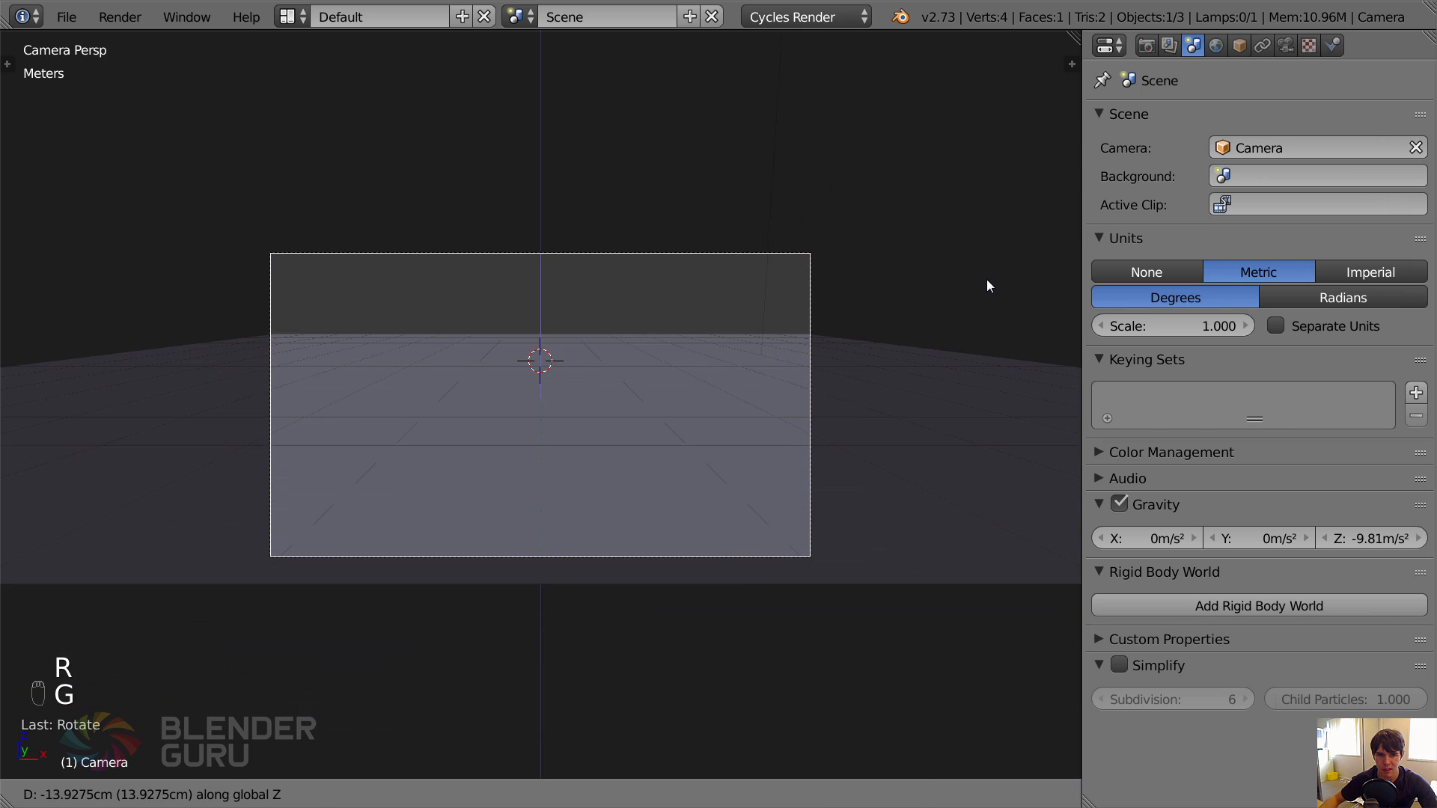
{"action": "left_click", "coordinate": [986, 284]}
{"action": "key", "text": "r"}
{"action": "key", "text": "x"}
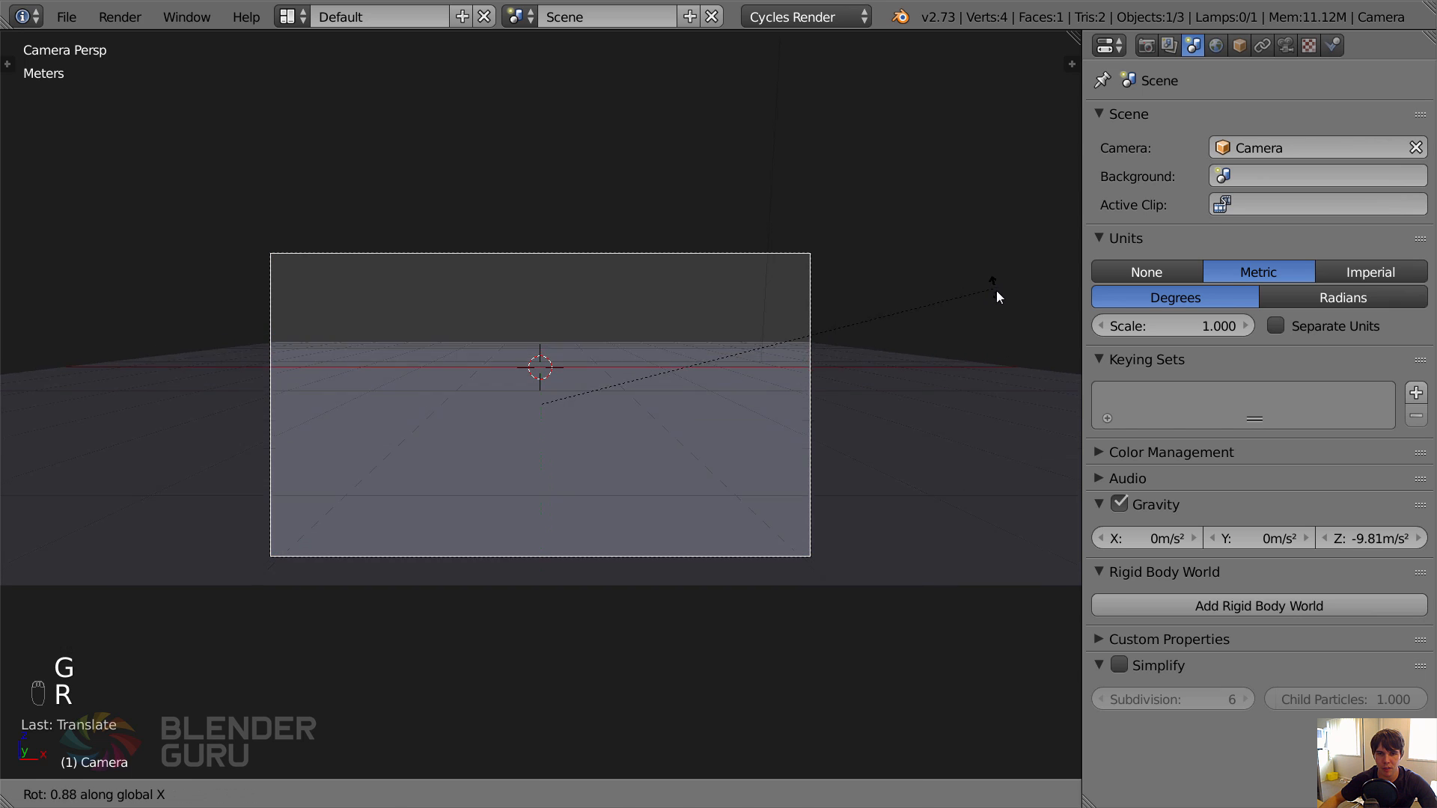
{"action": "left_click", "coordinate": [995, 291]}
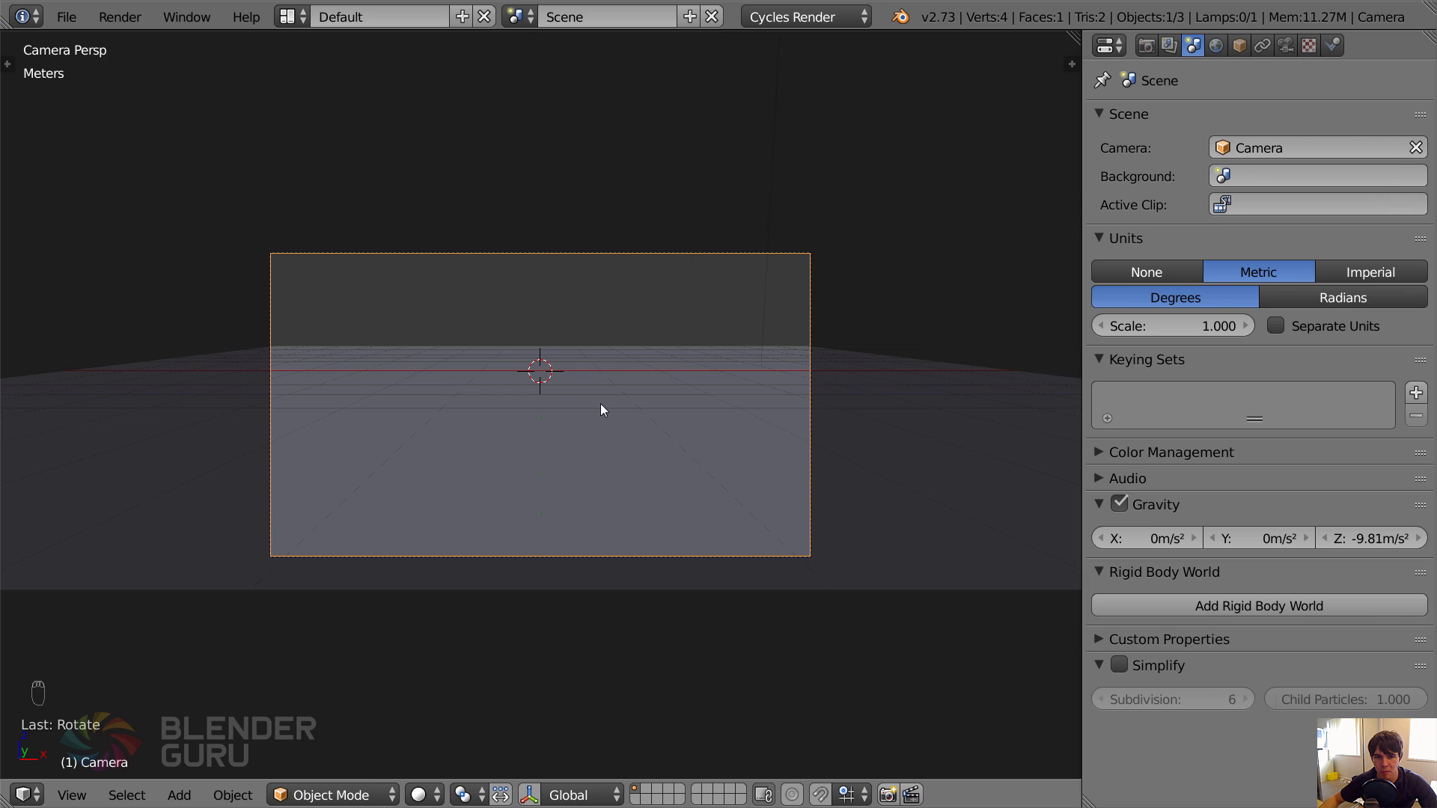
Select the ground plane and switch the viewport to show only the empty layer 11.
{"action": "scroll", "coordinate": [707, 397], "scroll_direction": "up", "scroll_amount": 2}
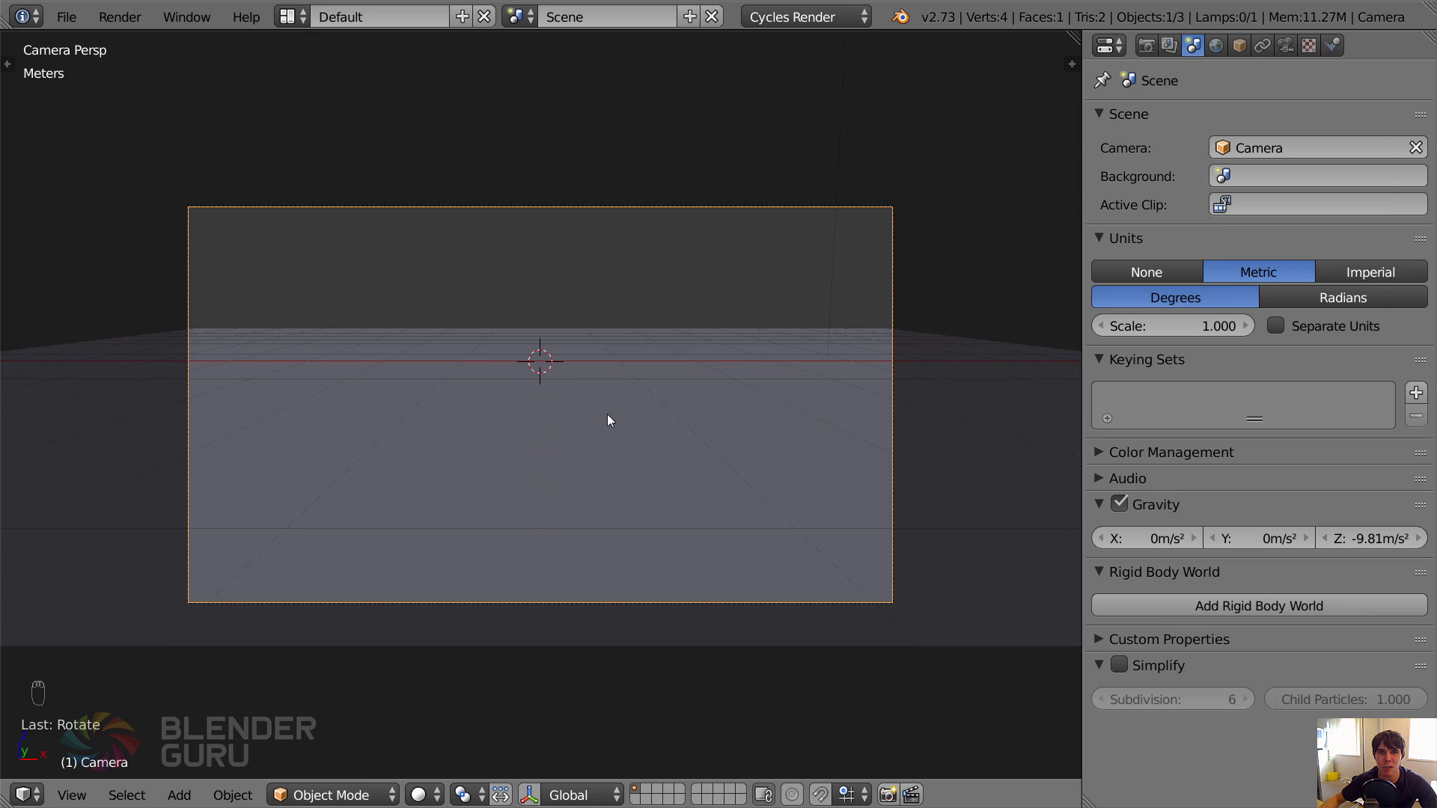
{"action": "right_click", "coordinate": [773, 409]}
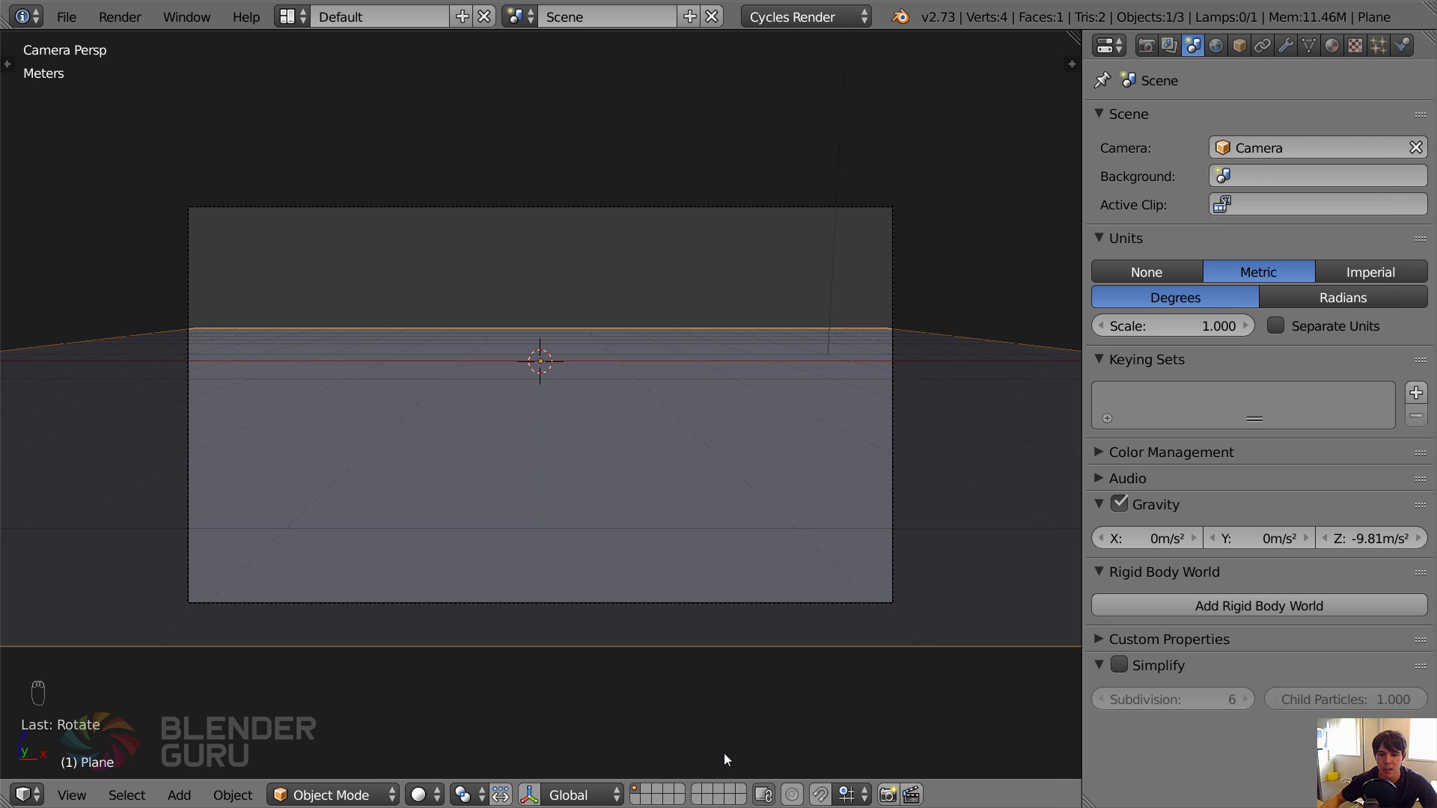
{"action": "left_click", "coordinate": [700, 791]}
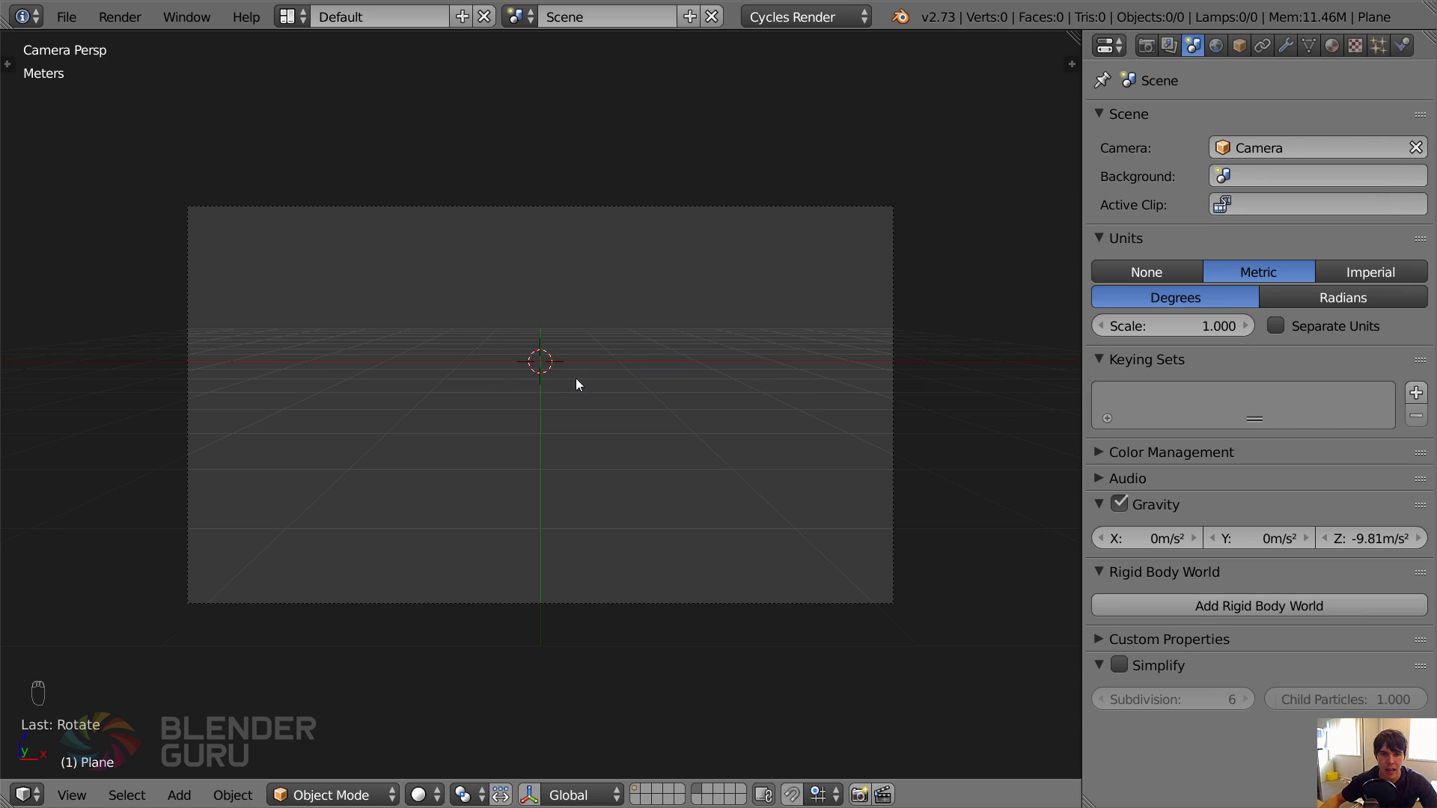
Append the group "APPEND - Grass_Bahiagrass - Particles Setup" from Grass_Bahiagrass.blend in the Bahiagrass folder.
{"action": "left_click", "coordinate": [66, 17]}
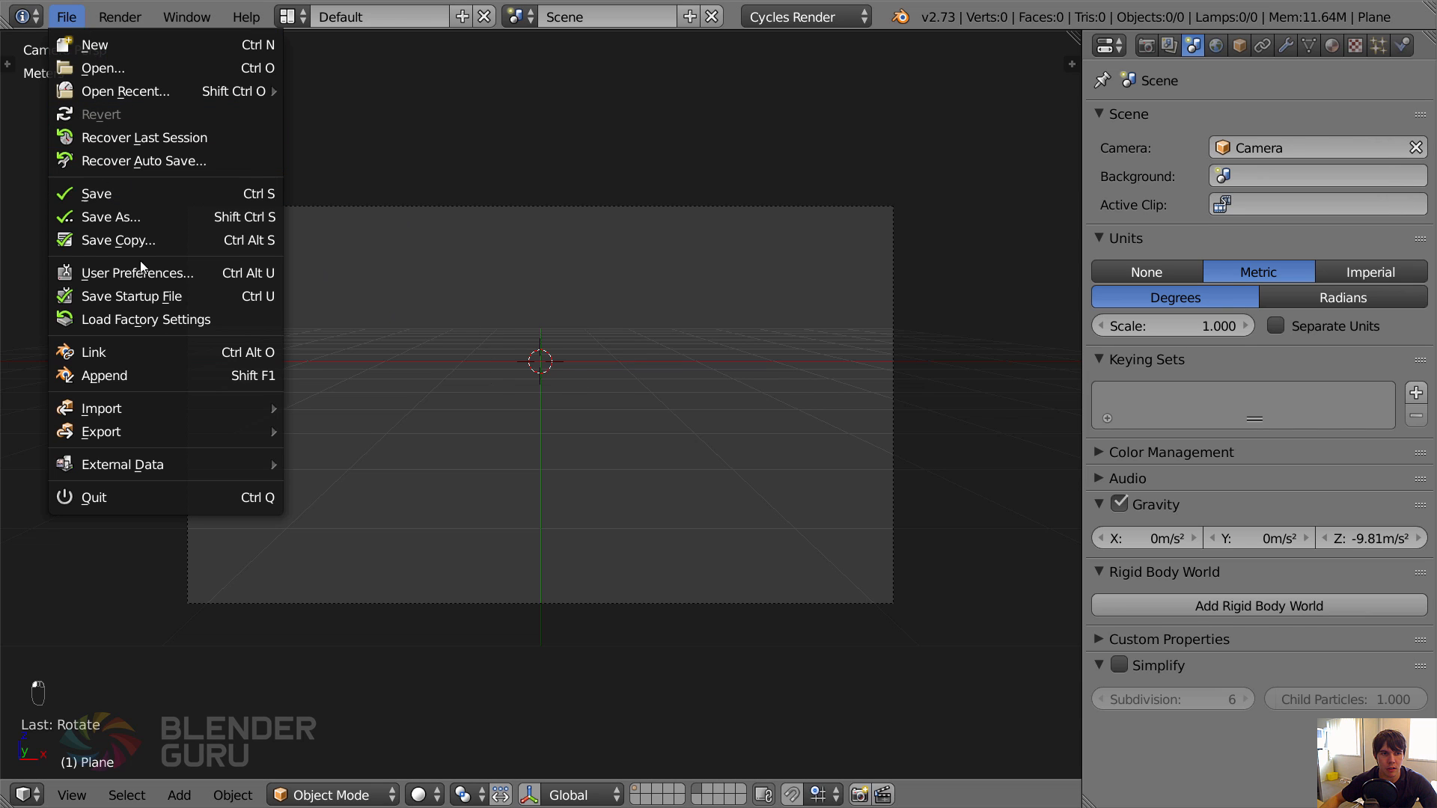
{"action": "left_click", "coordinate": [148, 374]}
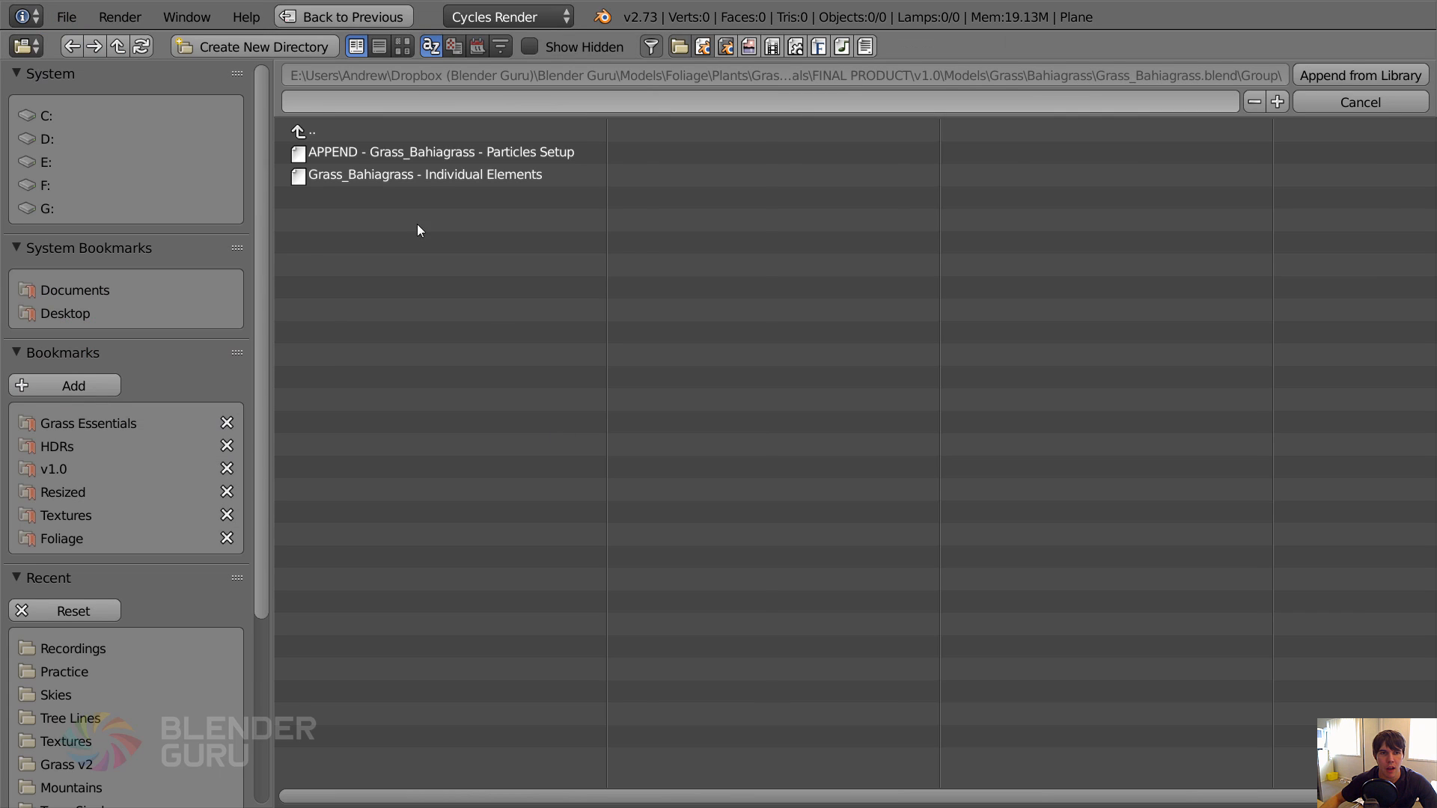
{"action": "double_click", "coordinate": [318, 131]}
{"action": "left_click", "coordinate": [351, 133]}
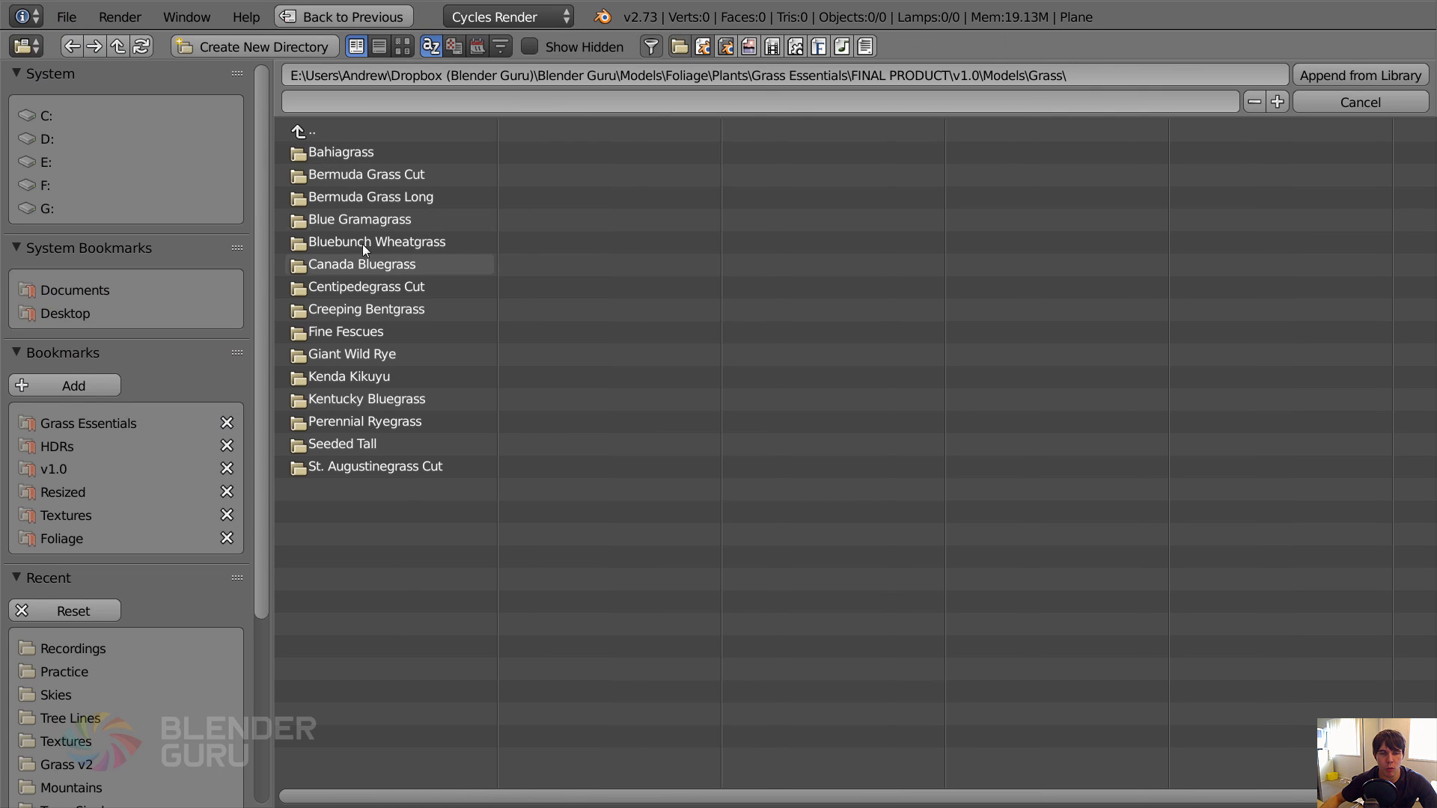
{"action": "left_click", "coordinate": [338, 150]}
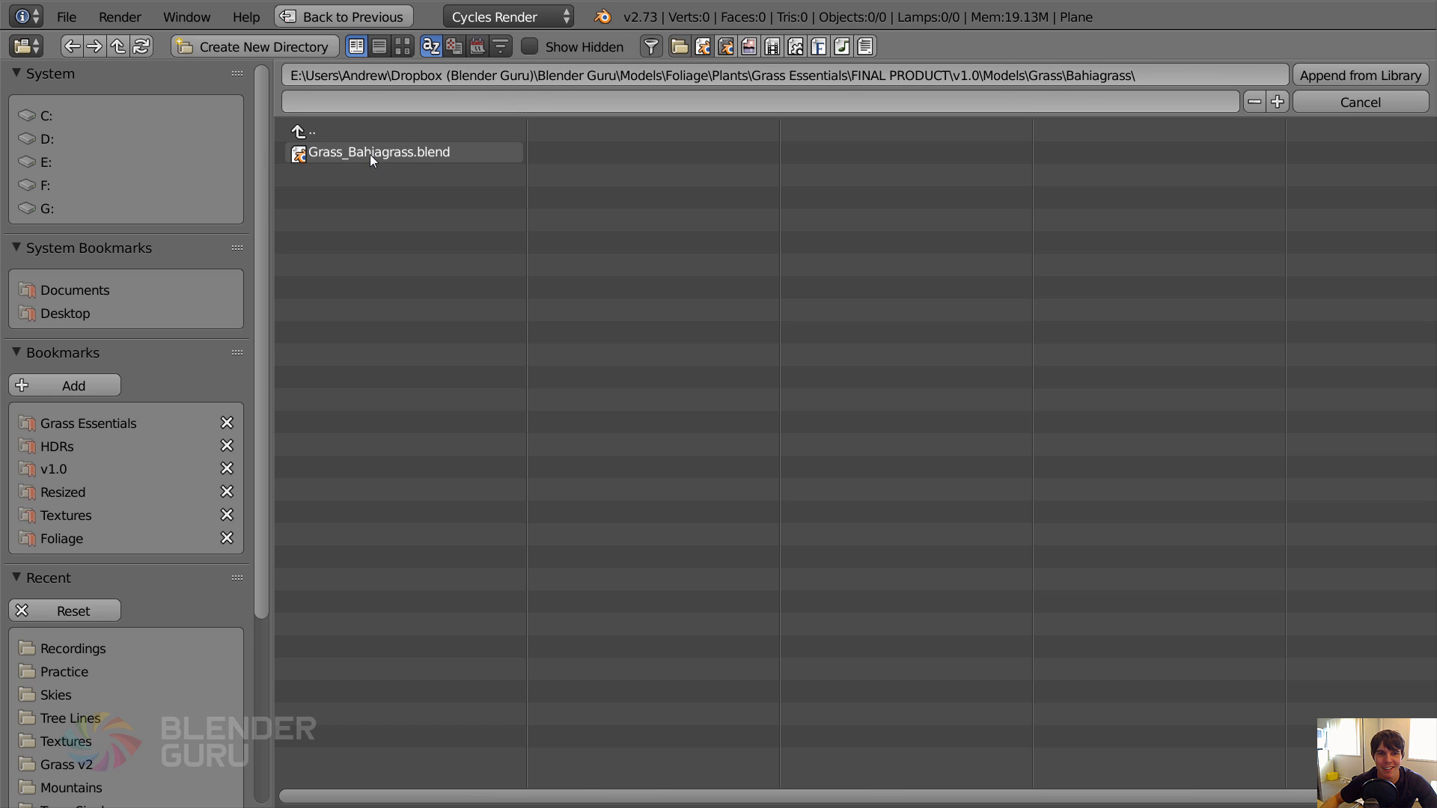
{"action": "left_click", "coordinate": [370, 154]}
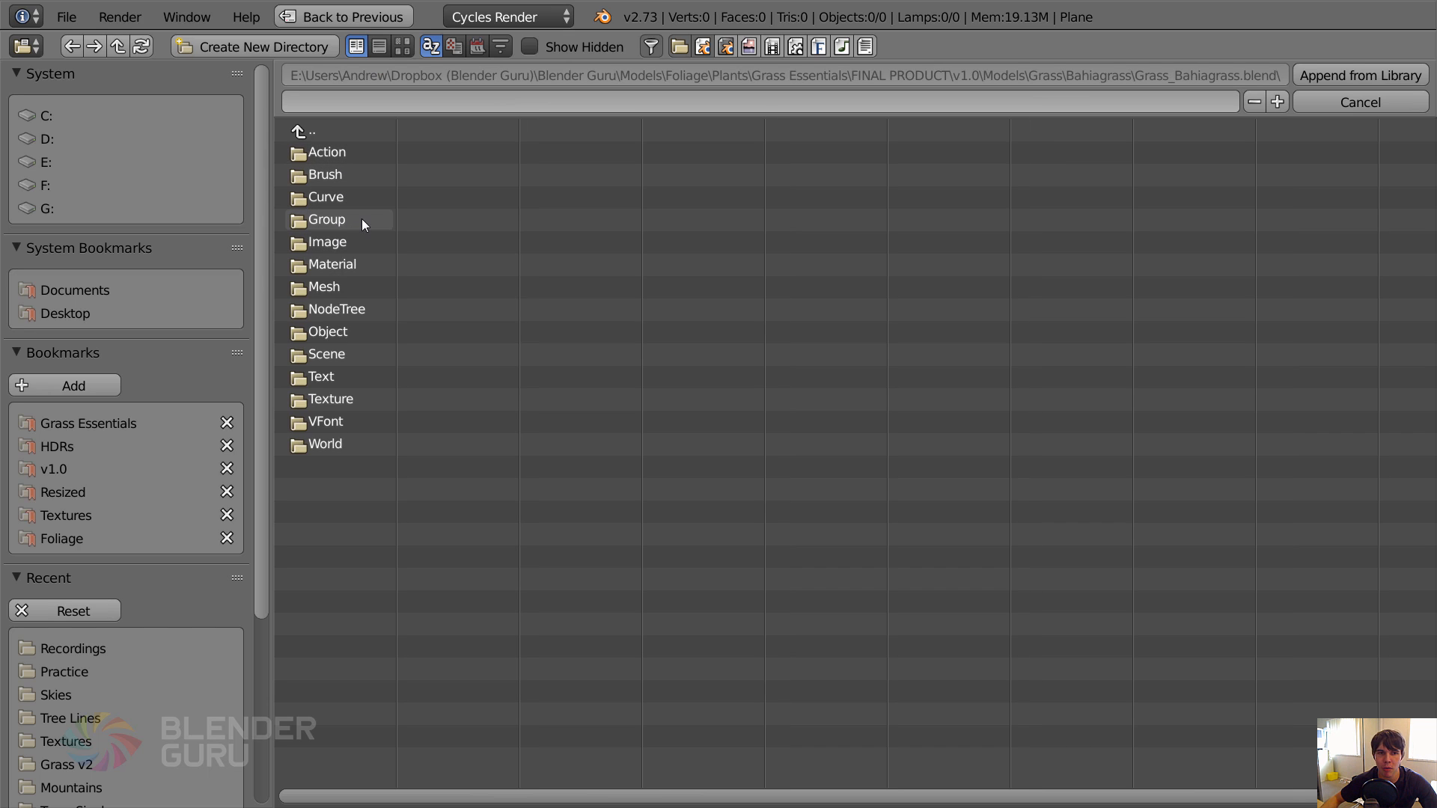
{"action": "left_click", "coordinate": [353, 222]}
{"action": "left_click", "coordinate": [337, 155]}
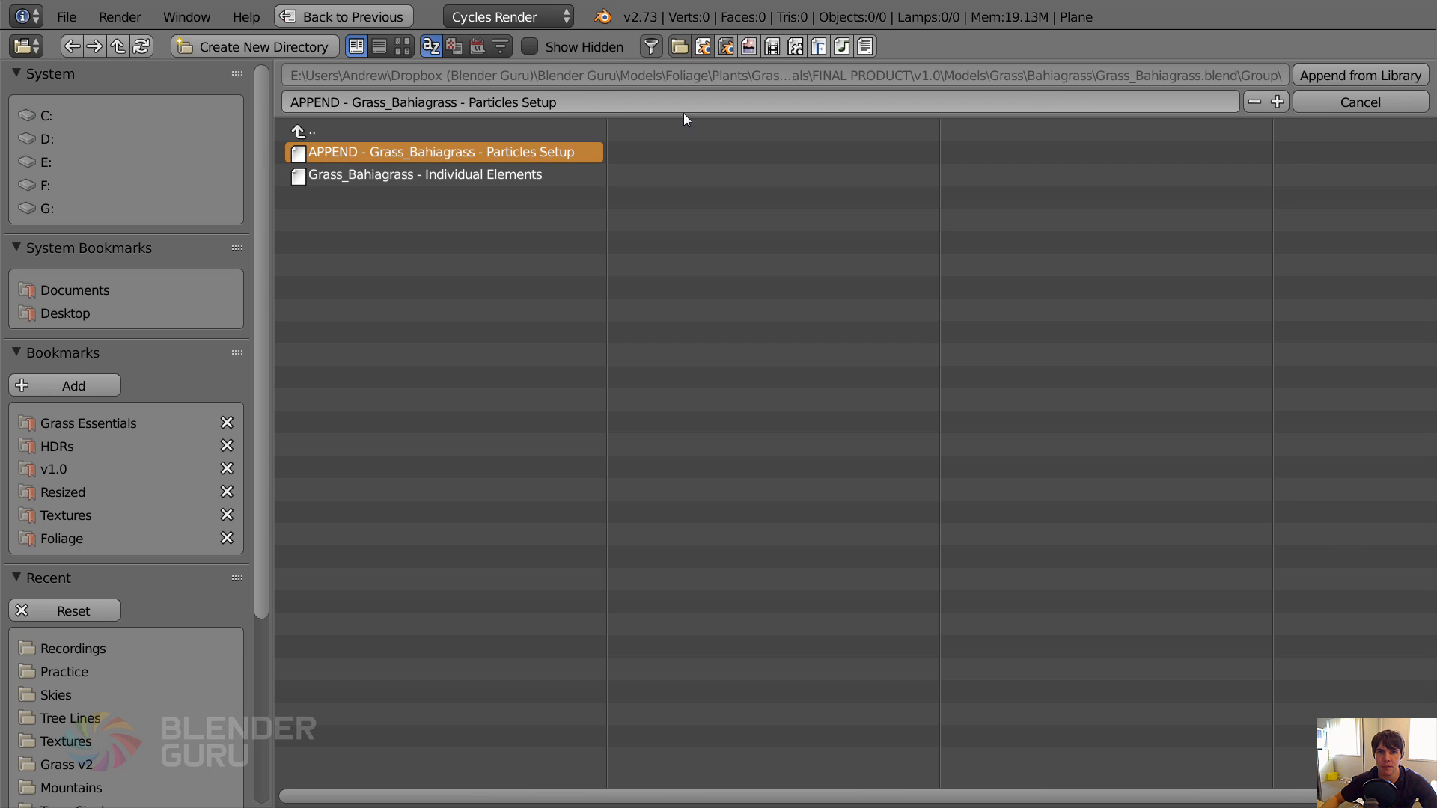
{"action": "left_click", "coordinate": [1309, 76]}
Deselect everything and examine the appended Bahiagrass models and sample patch from an angled view.
{"action": "scroll", "coordinate": [489, 348], "scroll_direction": "up", "scroll_amount": 6}
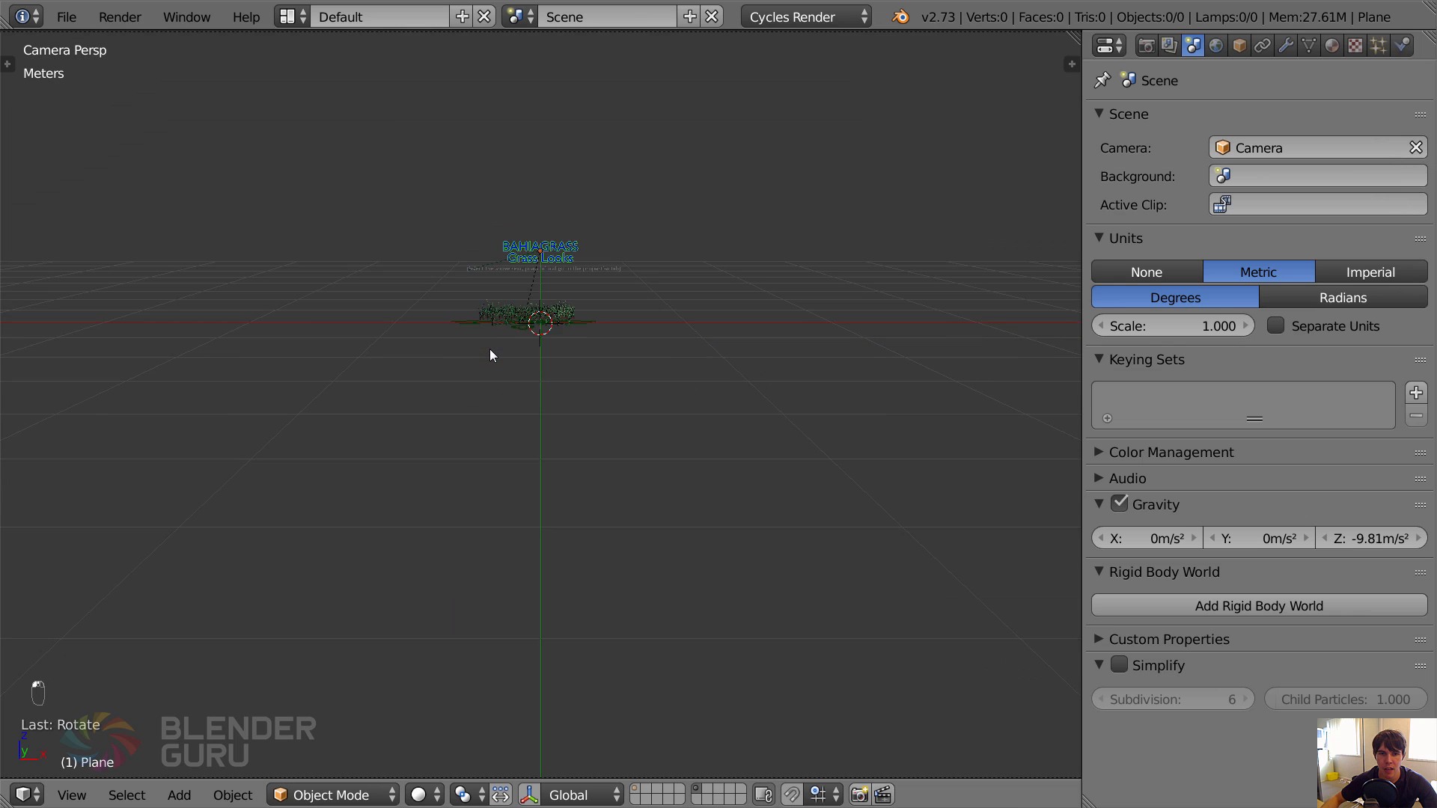
{"action": "middle_click_drag", "start_coordinate": [554, 191], "coordinate": [494, 298]}
{"action": "scroll", "coordinate": [579, 331], "scroll_direction": "up", "scroll_amount": 3}
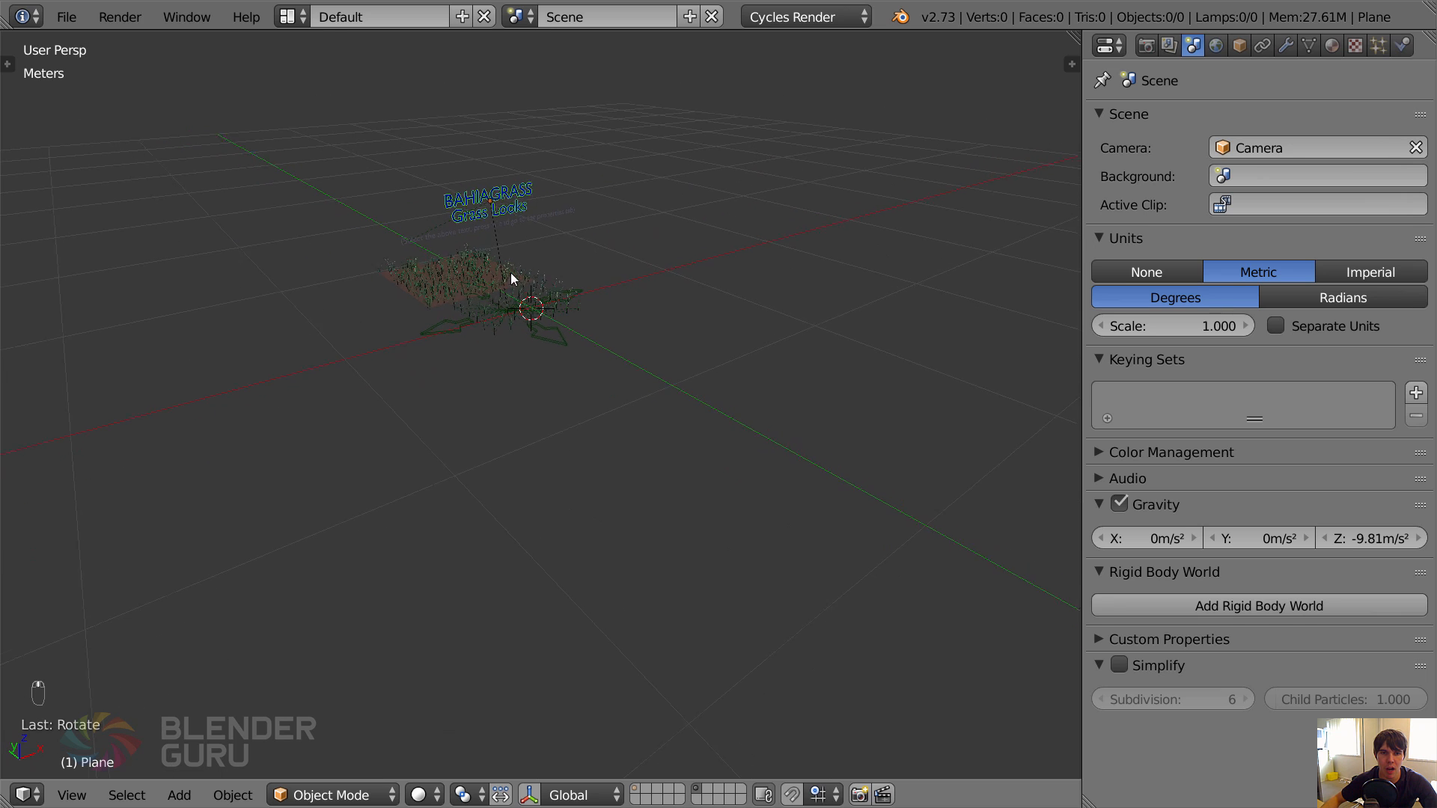
{"action": "middle_click_drag", "start_coordinate": [492, 228], "coordinate": [522, 214]}
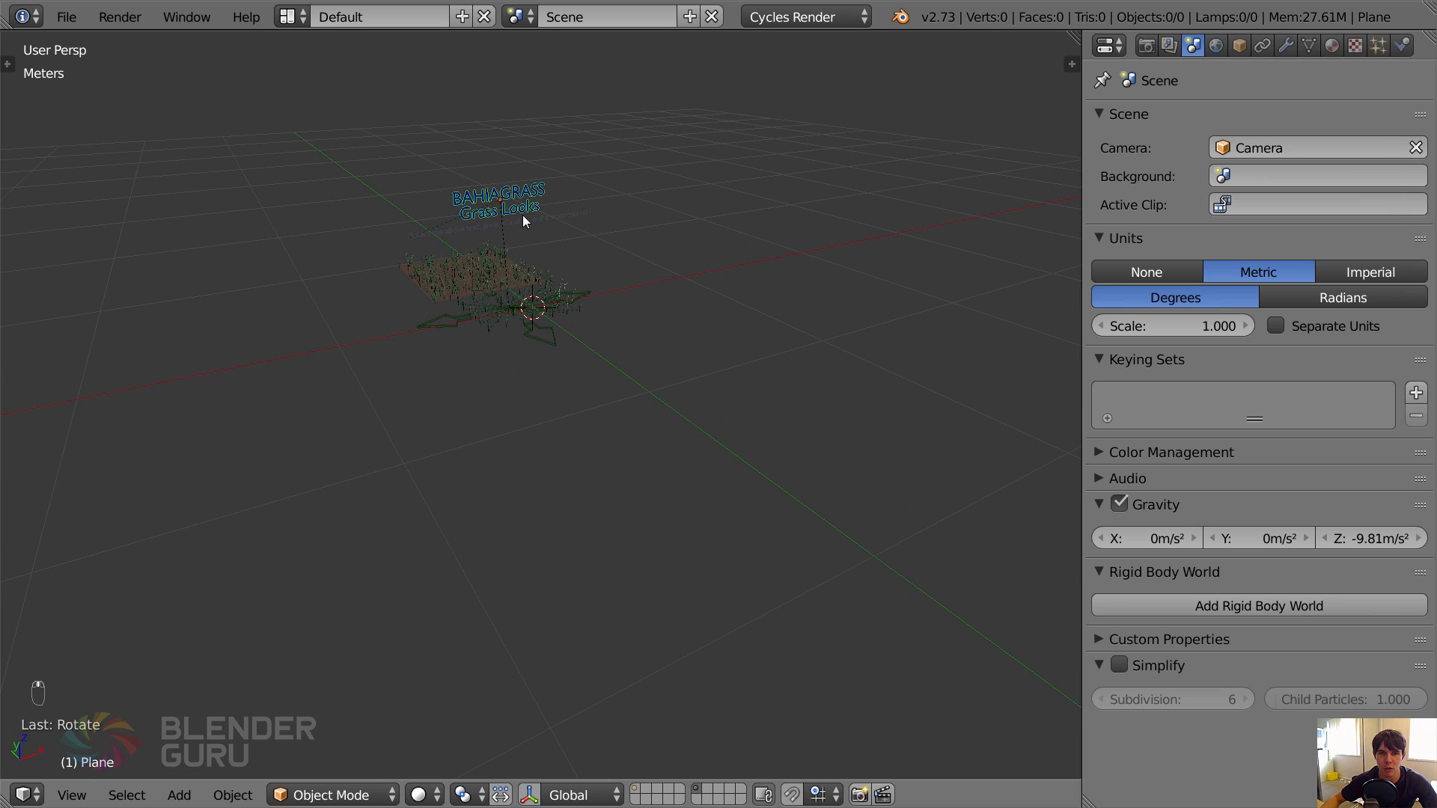
{"action": "key", "text": "a"}
{"action": "scroll", "coordinate": [511, 276], "scroll_direction": "up", "scroll_amount": 3}
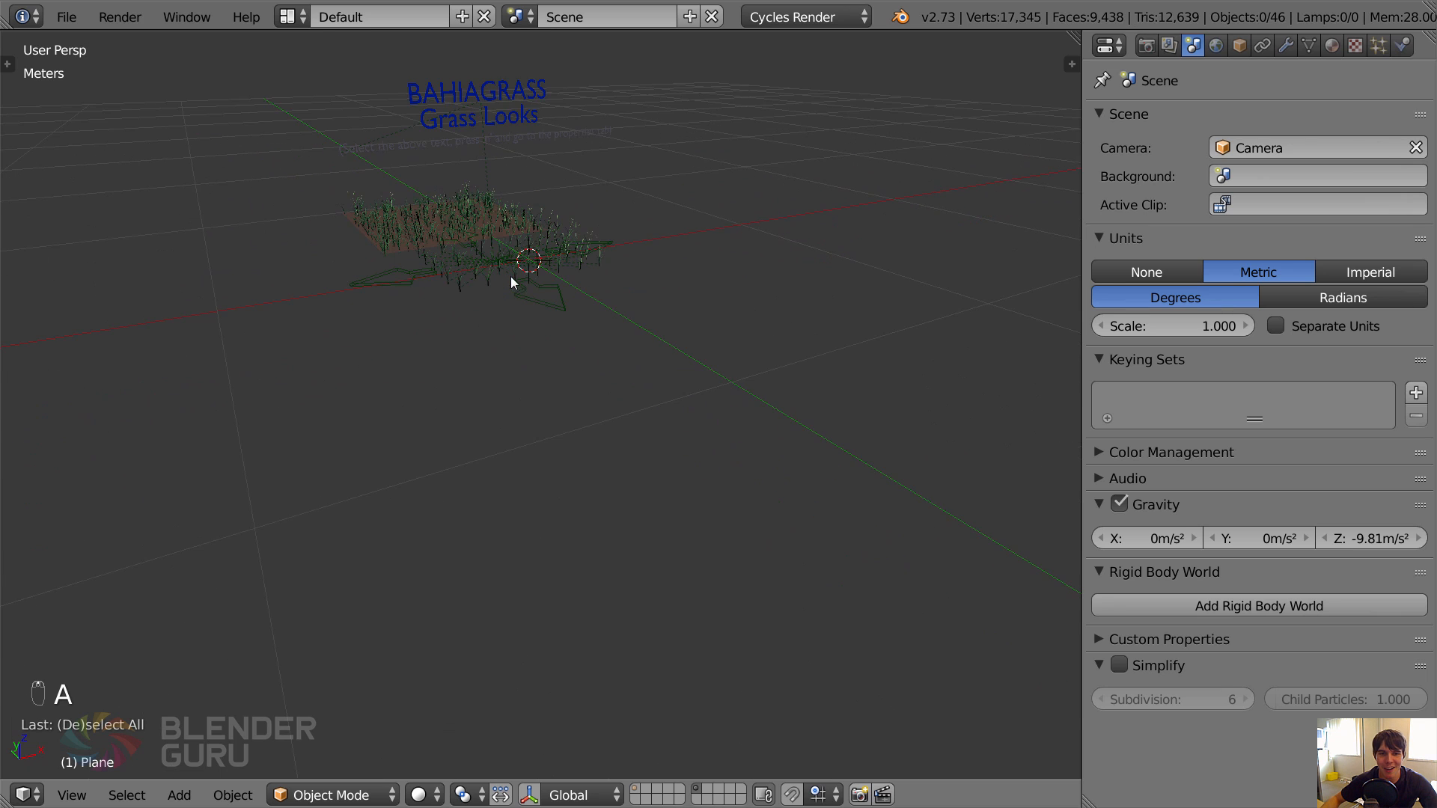
{"action": "middle_click_drag", "start_coordinate": [510, 276], "coordinate": [699, 342]}
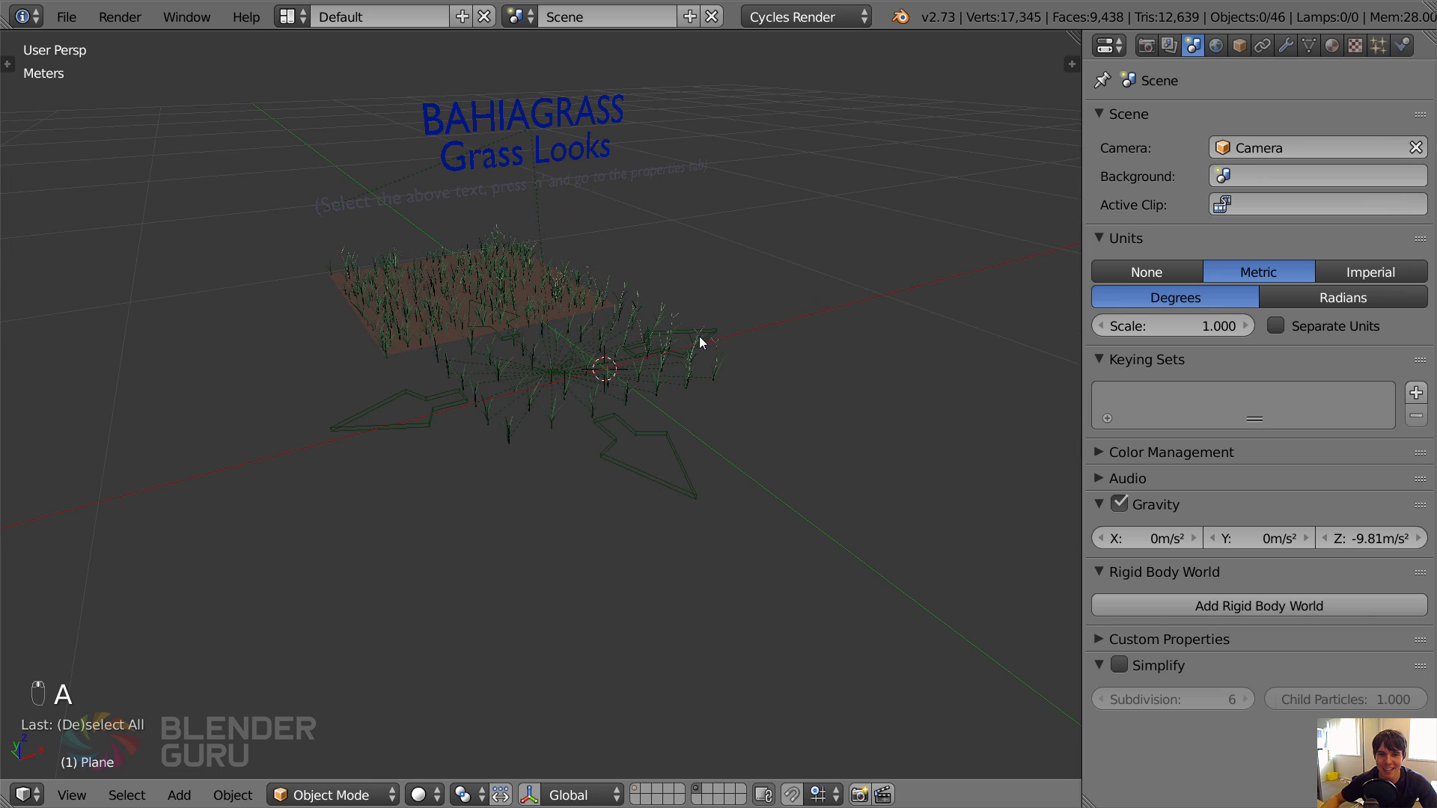
Show only layer 1 and add a particle system to the ground plane using the Grass_Bahiagrass settings.
{"action": "left_click", "coordinate": [636, 792]}
{"action": "scroll", "coordinate": [649, 388], "scroll_direction": "down", "scroll_amount": 7}
{"action": "right_click", "coordinate": [637, 307]}
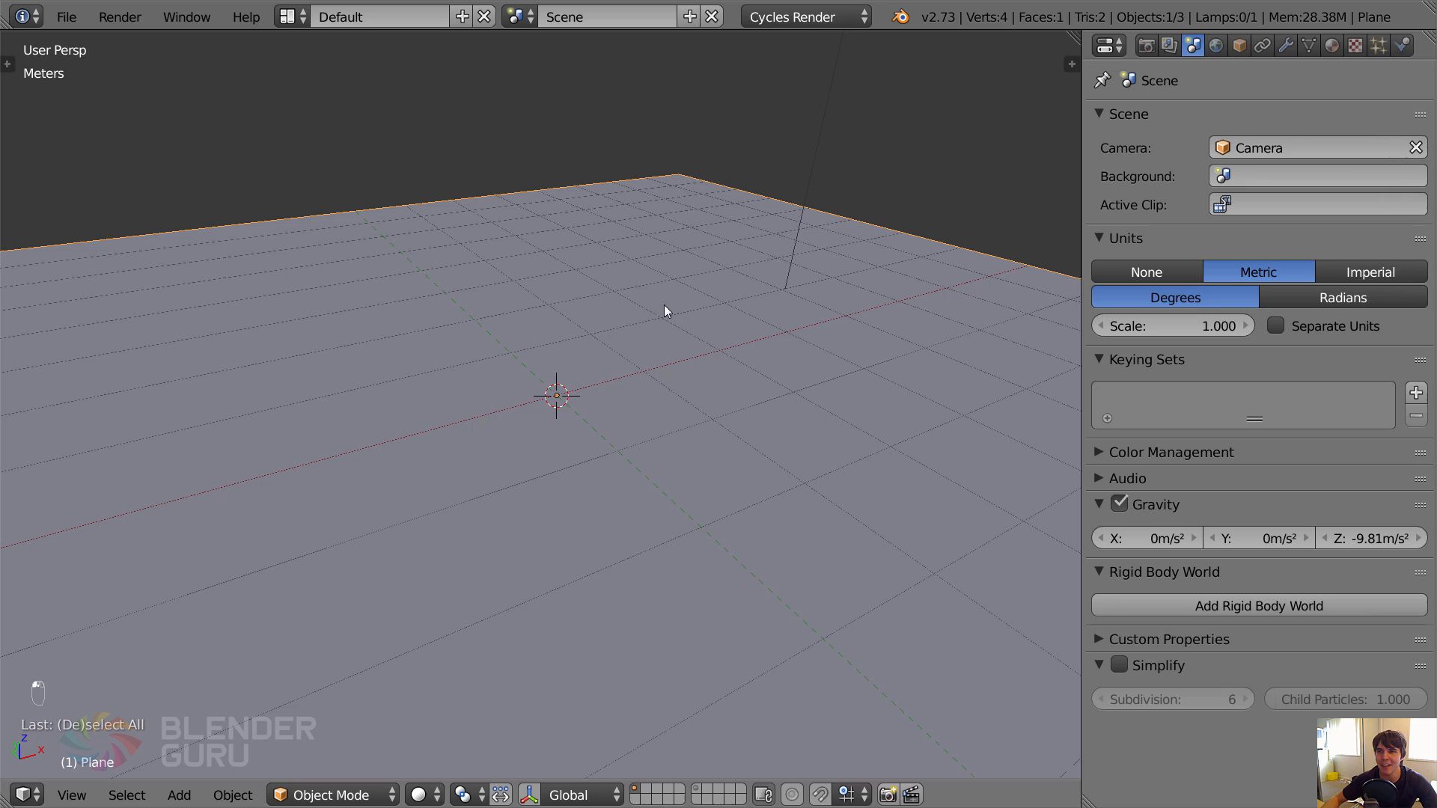
{"action": "left_click", "coordinate": [1378, 46]}
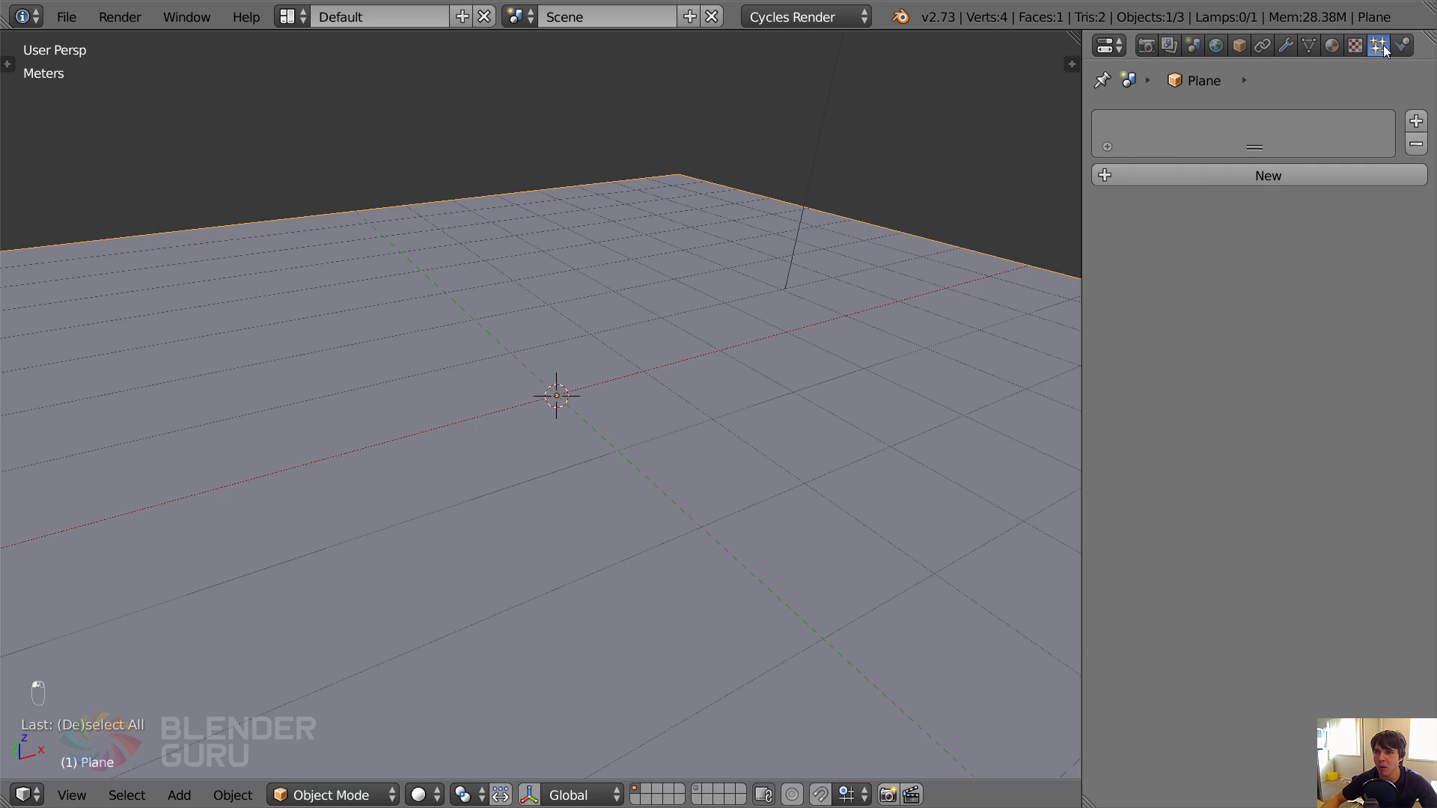
{"action": "left_click", "coordinate": [1199, 177]}
{"action": "left_click", "coordinate": [1205, 177]}
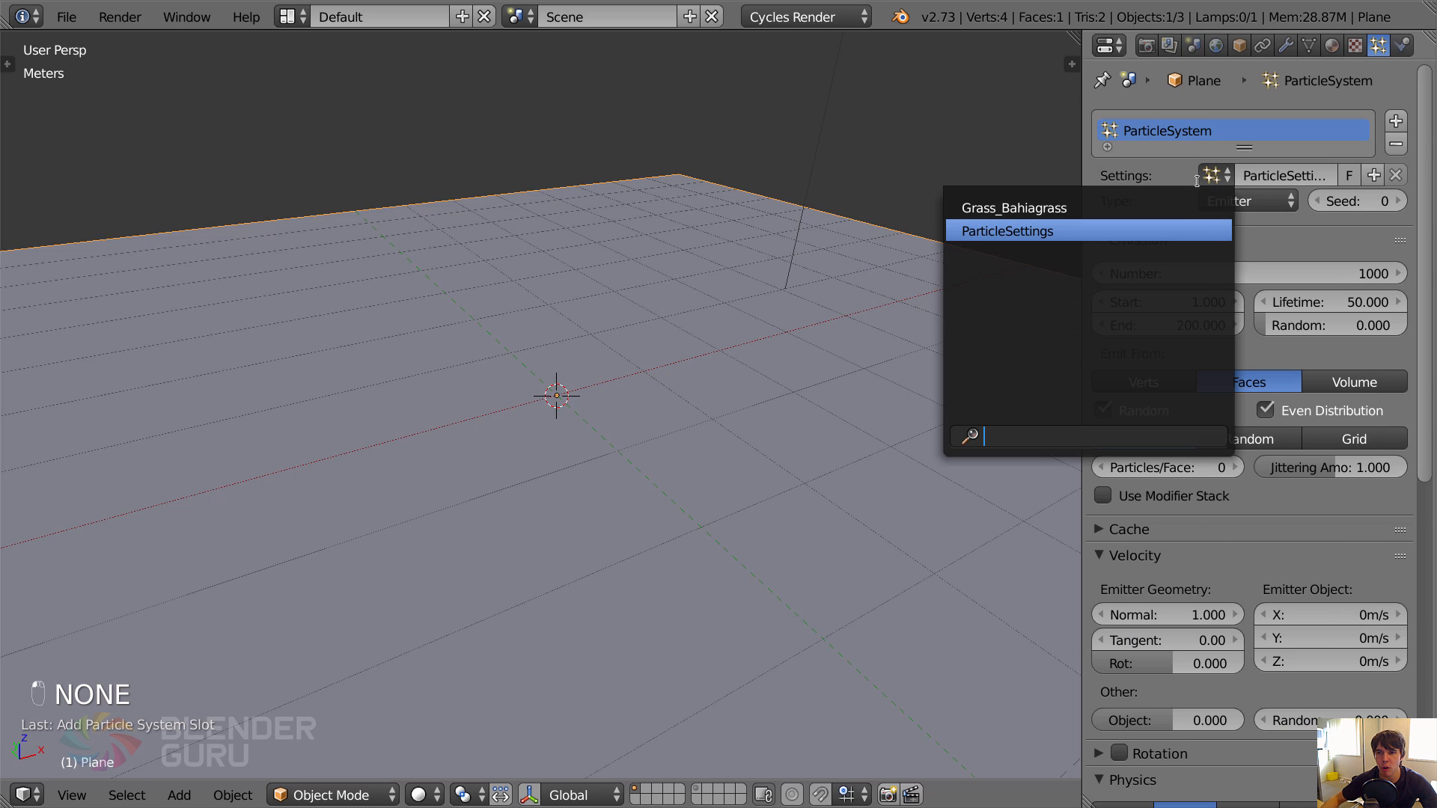
{"action": "left_click", "coordinate": [995, 209]}
Set the emission number of the ground plane's grass particle system to 30000.
{"action": "middle_click_drag", "start_coordinate": [812, 430], "coordinate": [614, 373]}
{"action": "middle_click_drag", "start_coordinate": [441, 389], "coordinate": [536, 396]}
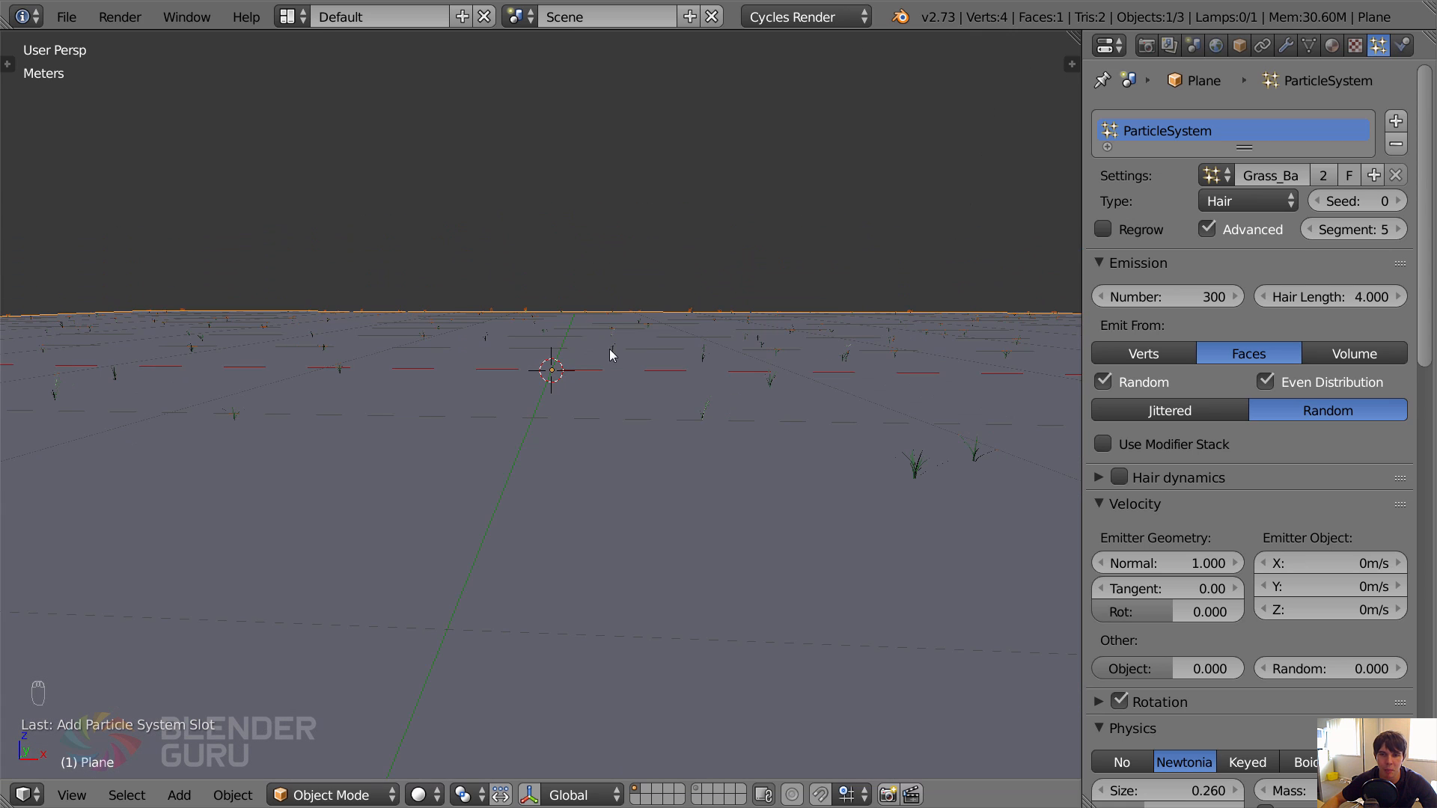
{"action": "left_click", "coordinate": [1170, 294]}
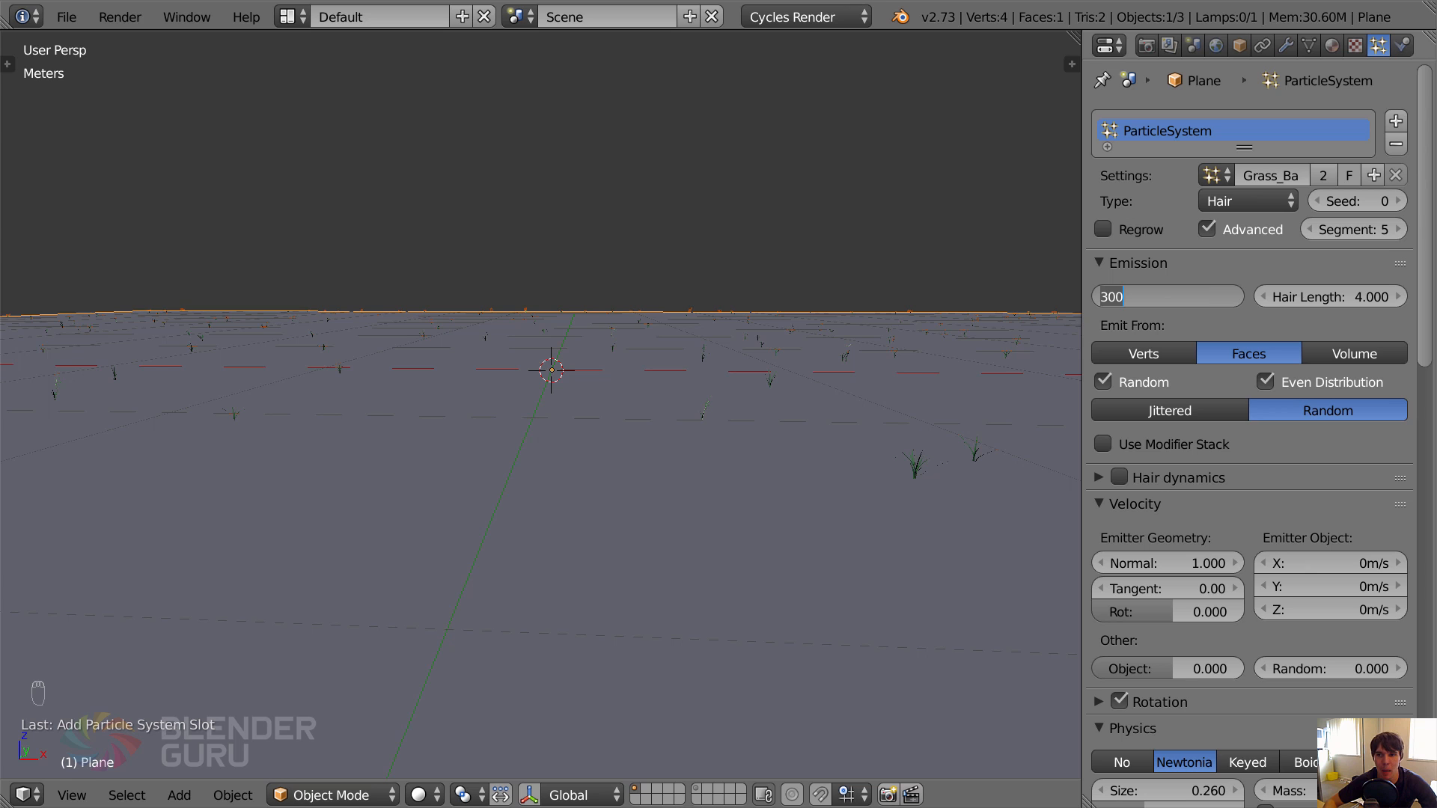
{"action": "type", "text": "00"}
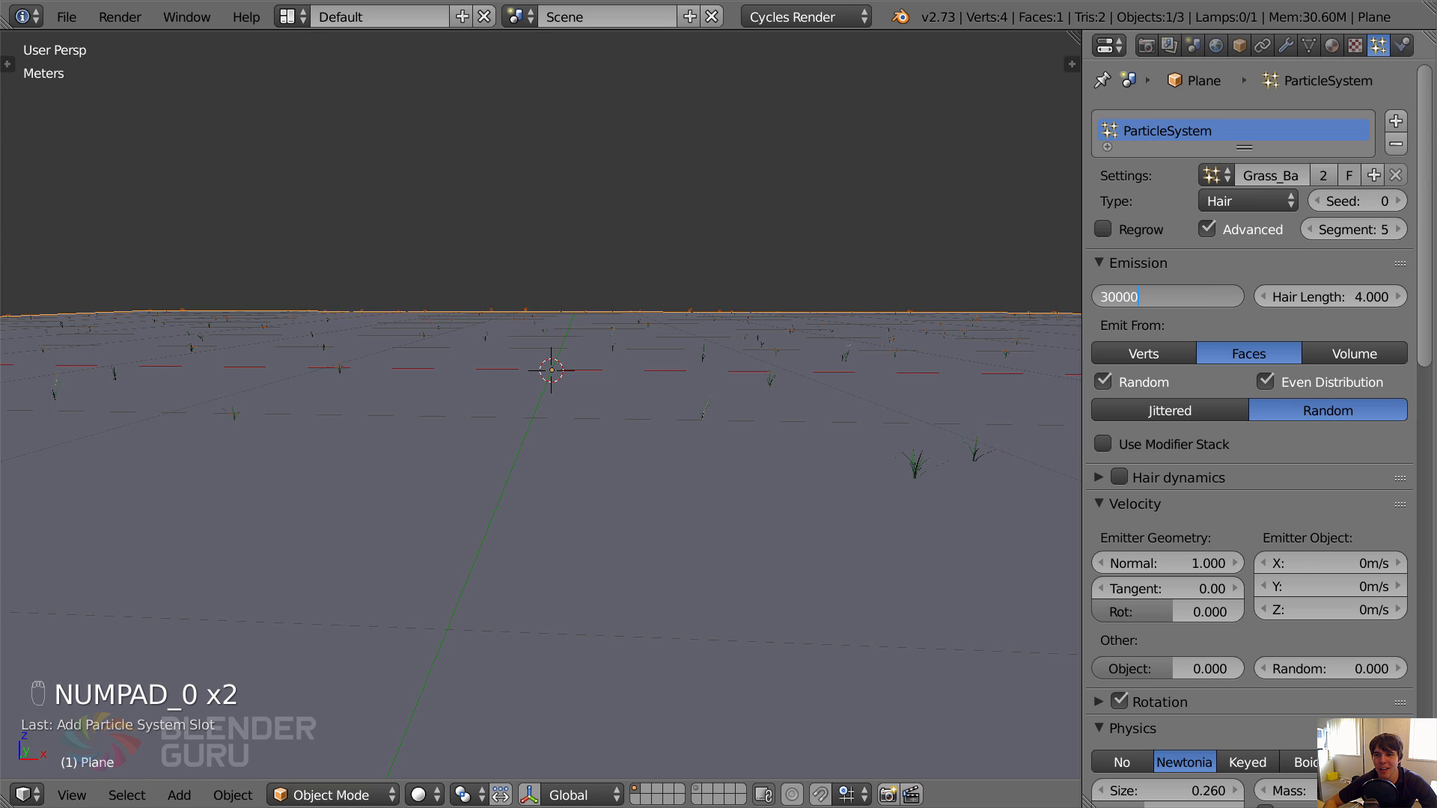
{"action": "key", "text": "Return"}
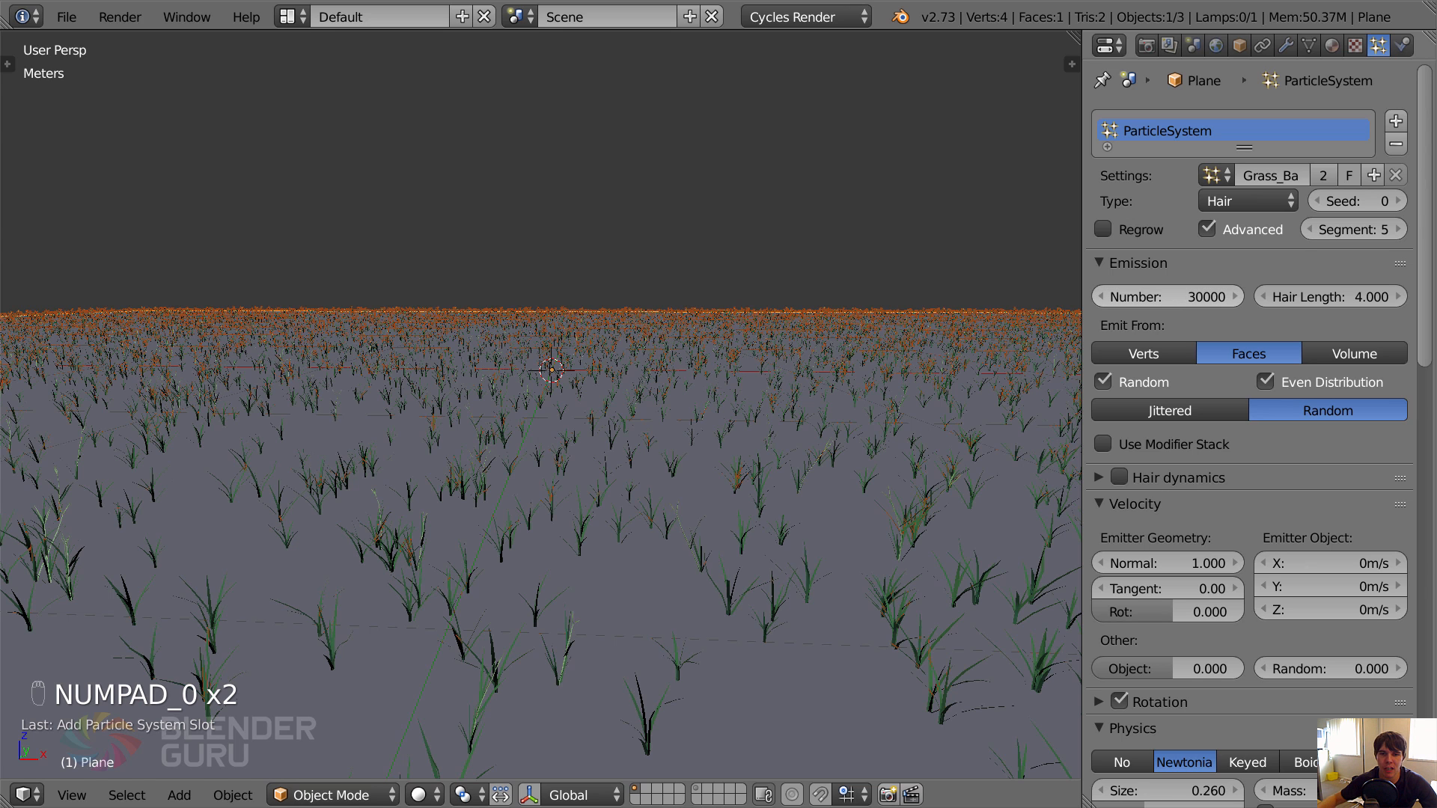
Check the grass coverage through the camera with the ground plane deselected, and reselect the plane.
{"action": "key", "text": "KP_0"}
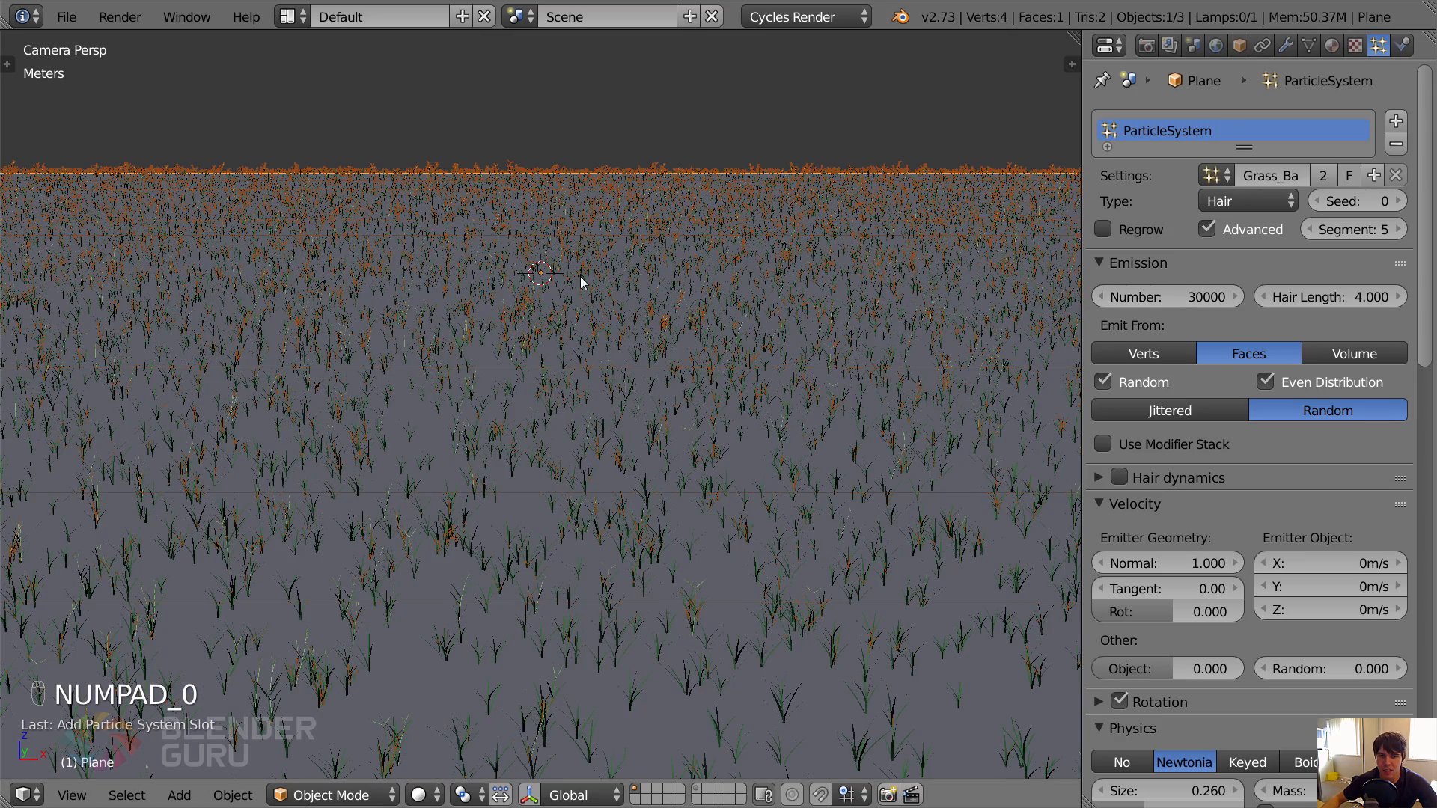
{"action": "scroll", "coordinate": [620, 335], "scroll_direction": "down", "scroll_amount": 4}
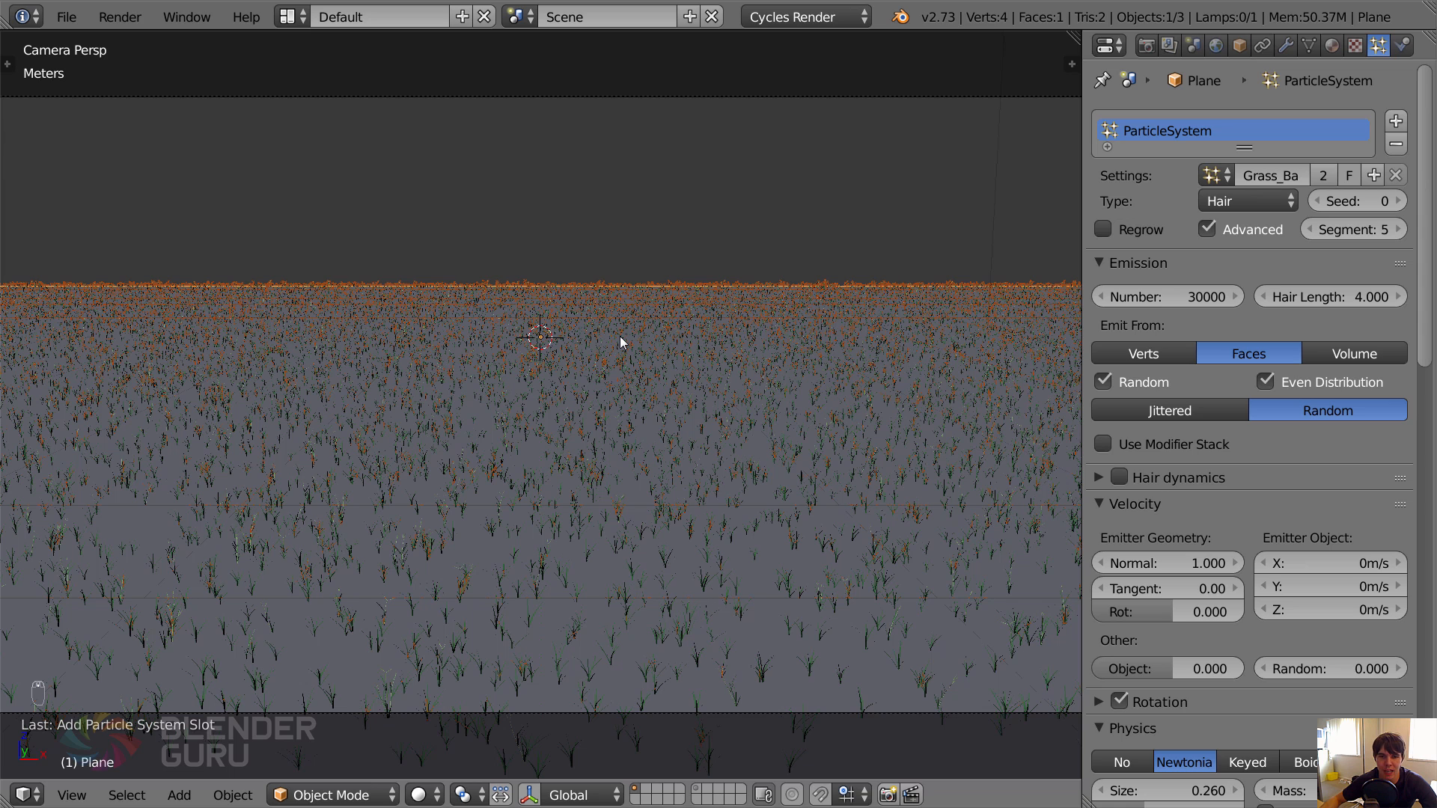
{"action": "scroll", "coordinate": [620, 335], "scroll_direction": "down", "scroll_amount": 1}
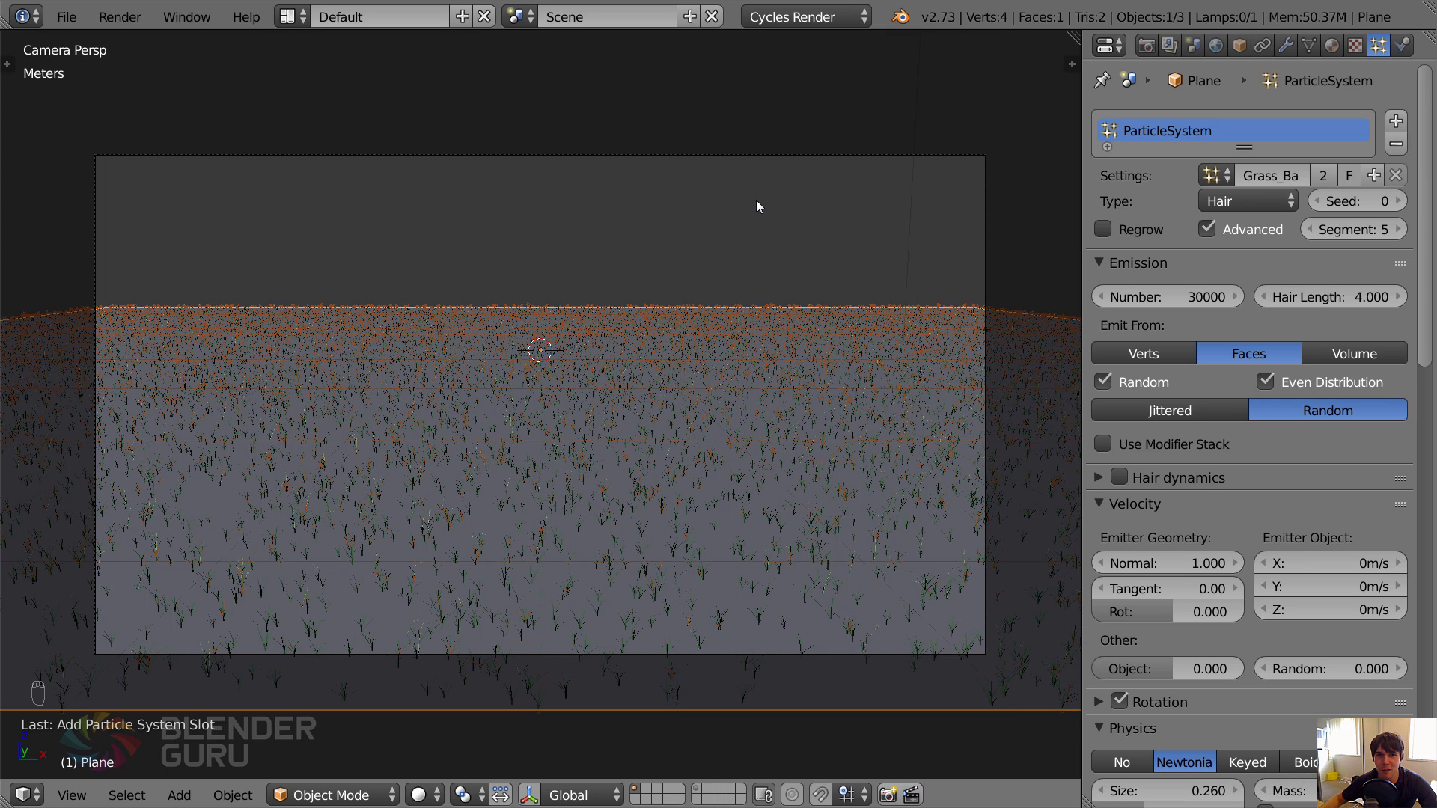
{"action": "key", "text": "a"}
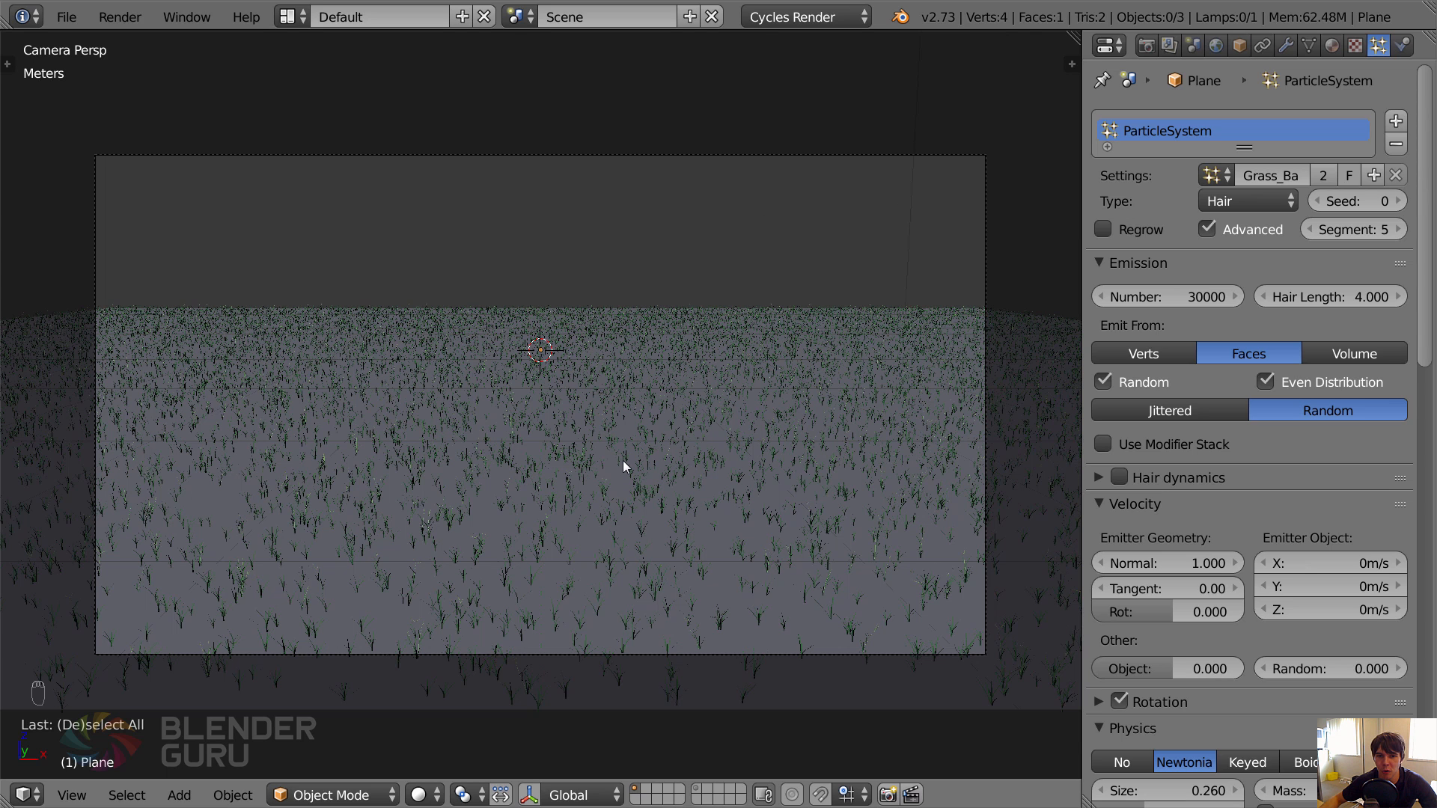
{"action": "key", "text": "Home"}
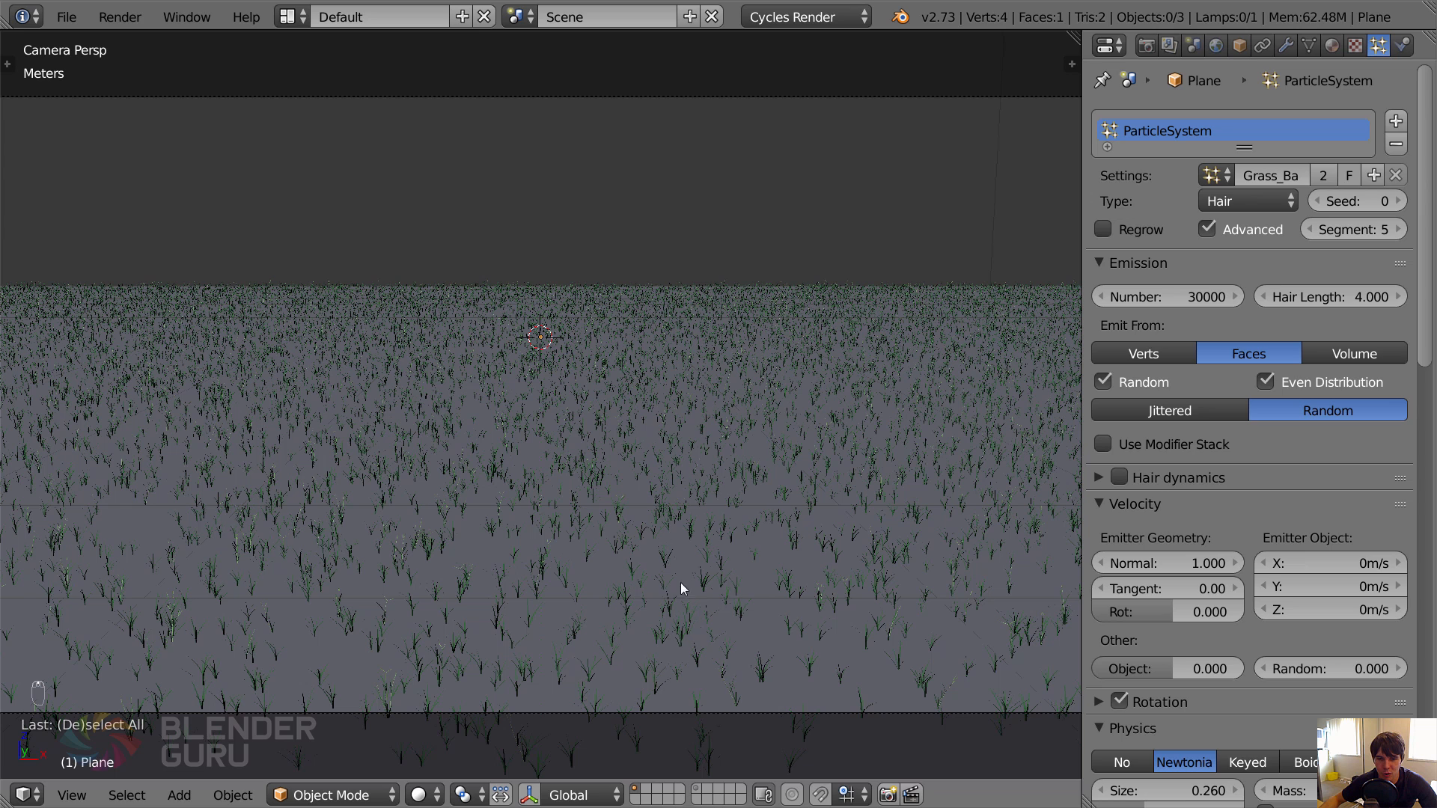
{"action": "right_click", "coordinate": [607, 394]}
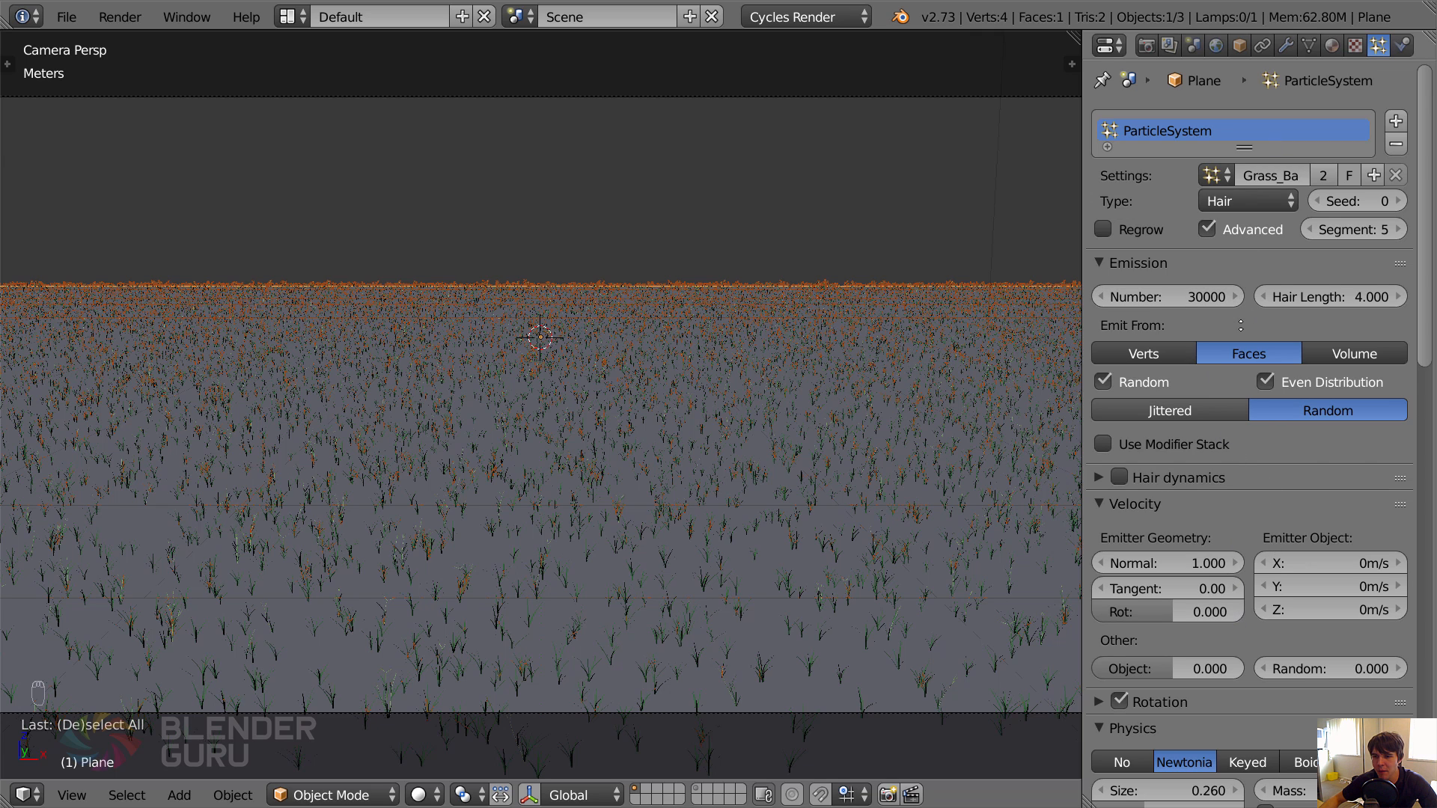
Hide the ground plane's particle system modifier in the viewport.
{"action": "scroll", "coordinate": [1396, 431], "scroll_direction": "down", "scroll_amount": 2}
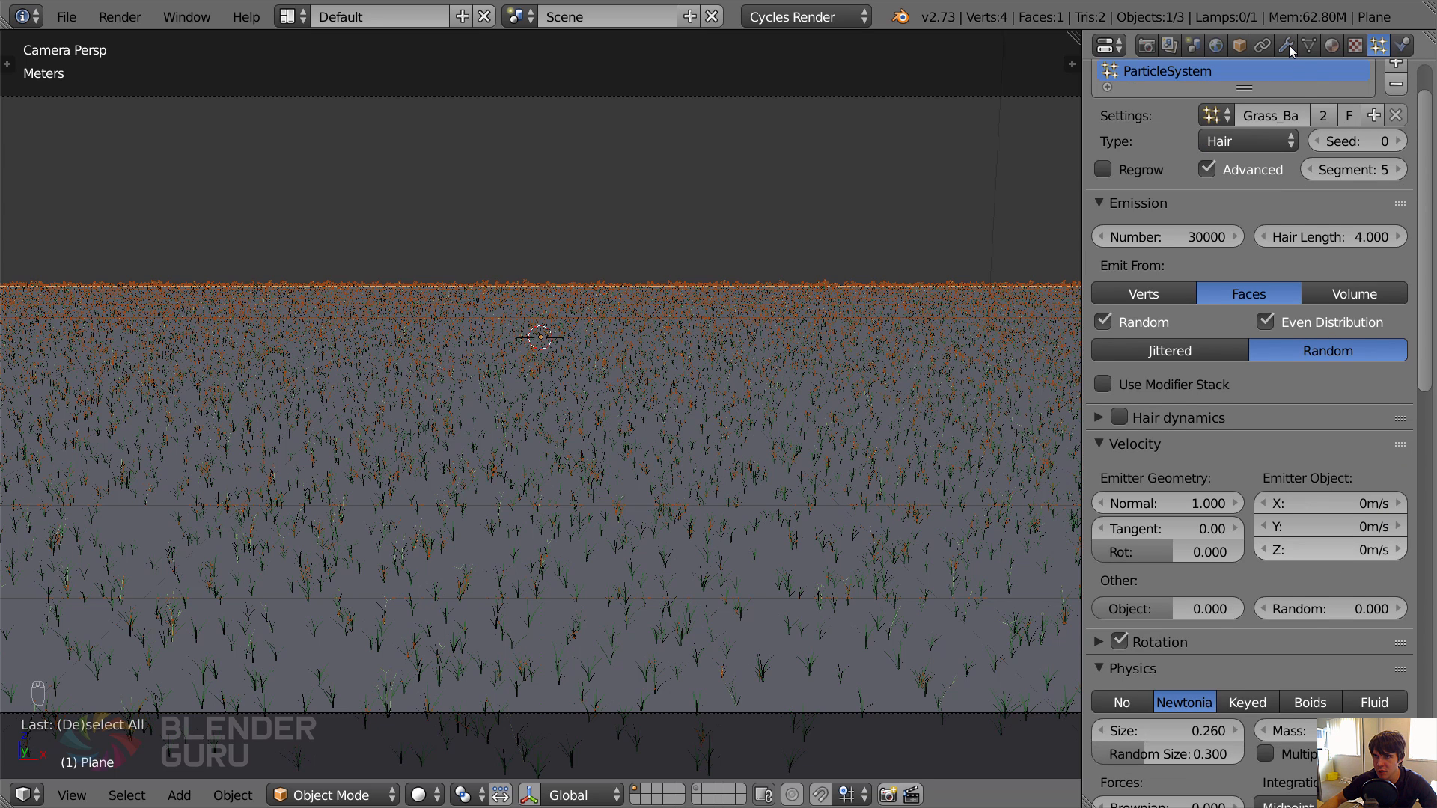
{"action": "left_click", "coordinate": [1287, 46]}
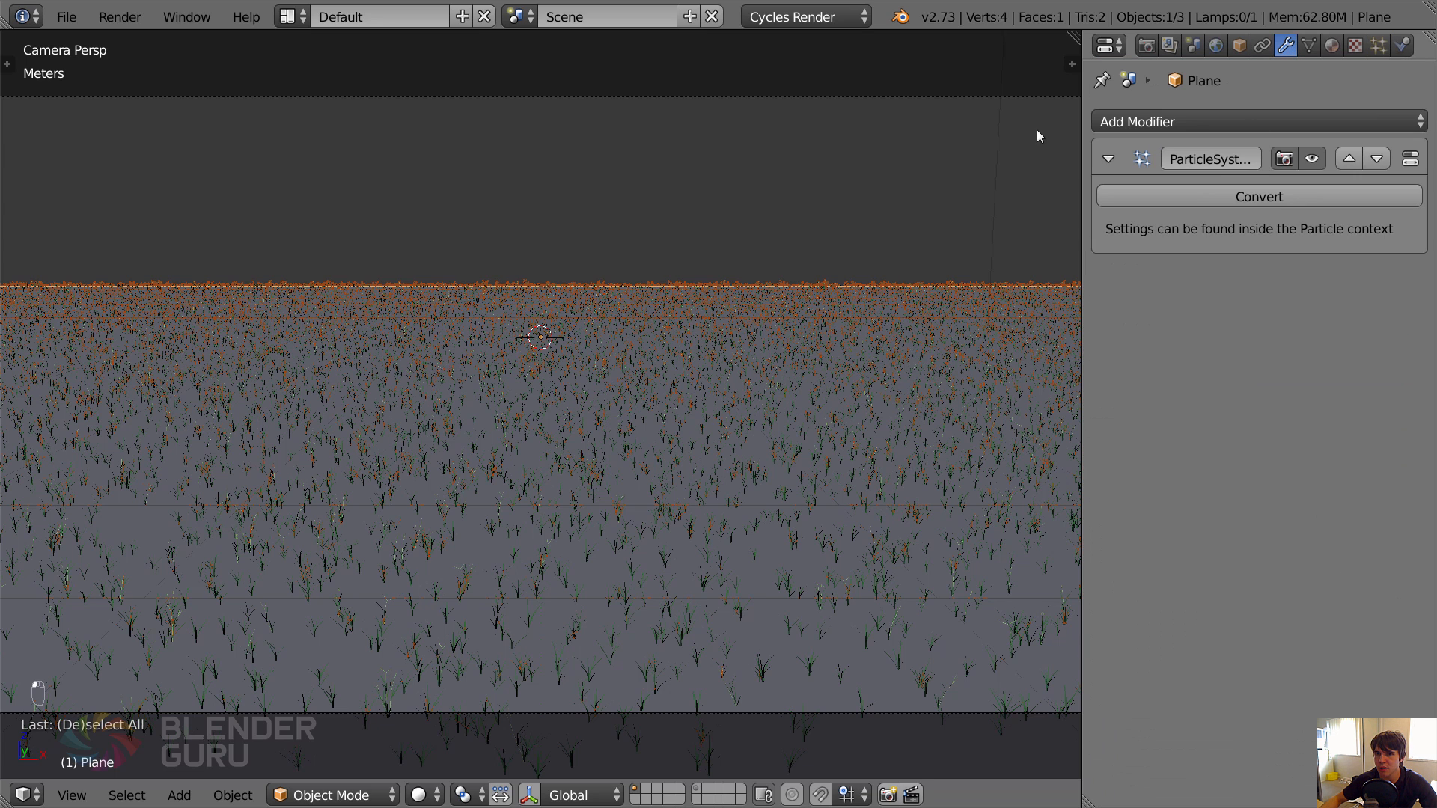
{"action": "left_click", "coordinate": [1312, 160]}
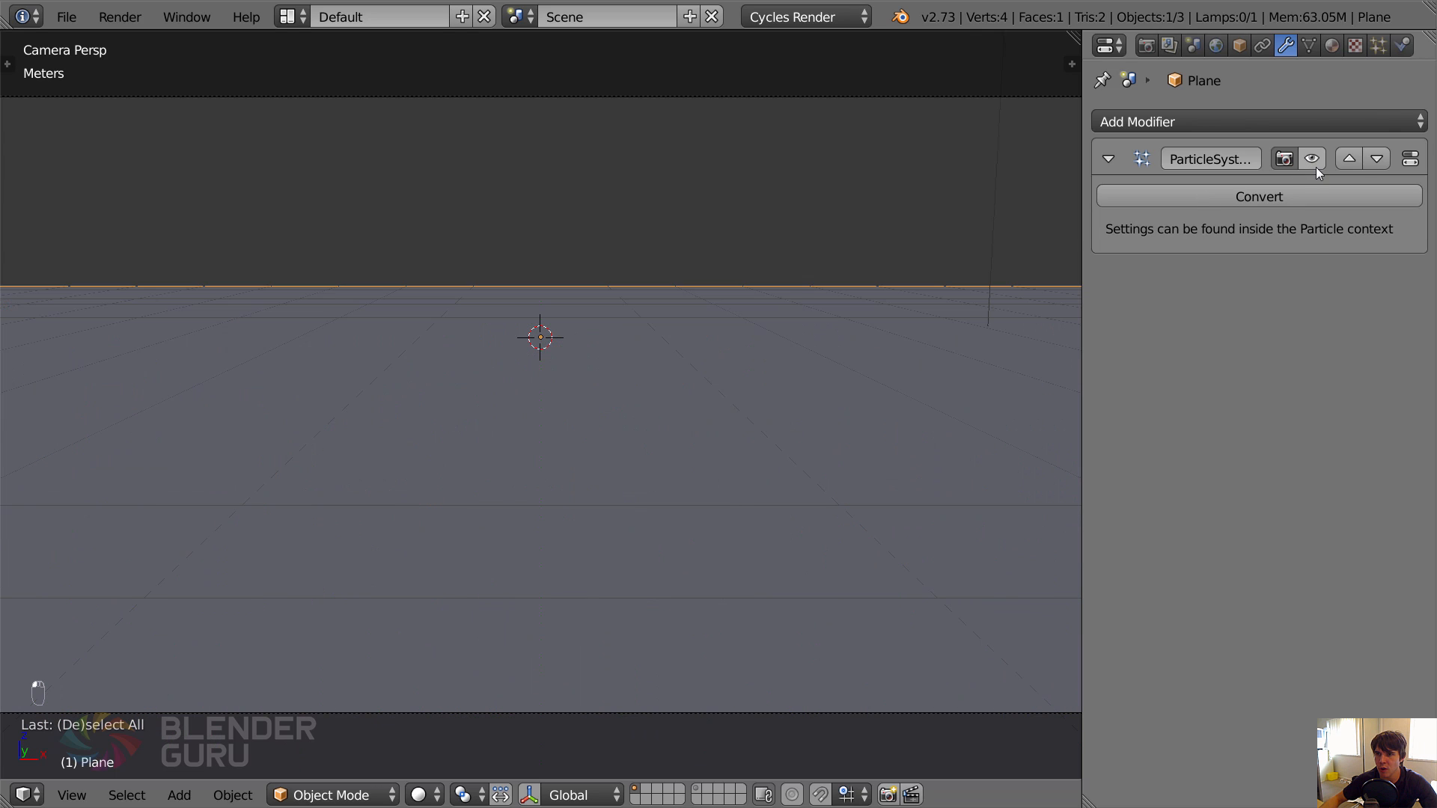
Limit the grass particles' viewport display to 5% and turn the particle system's viewport visibility back on.
{"action": "left_click", "coordinate": [1378, 45]}
{"action": "scroll", "coordinate": [1223, 506], "scroll_direction": "down", "scroll_amount": 10}
{"action": "scroll", "coordinate": [1212, 486], "scroll_direction": "down", "scroll_amount": 8}
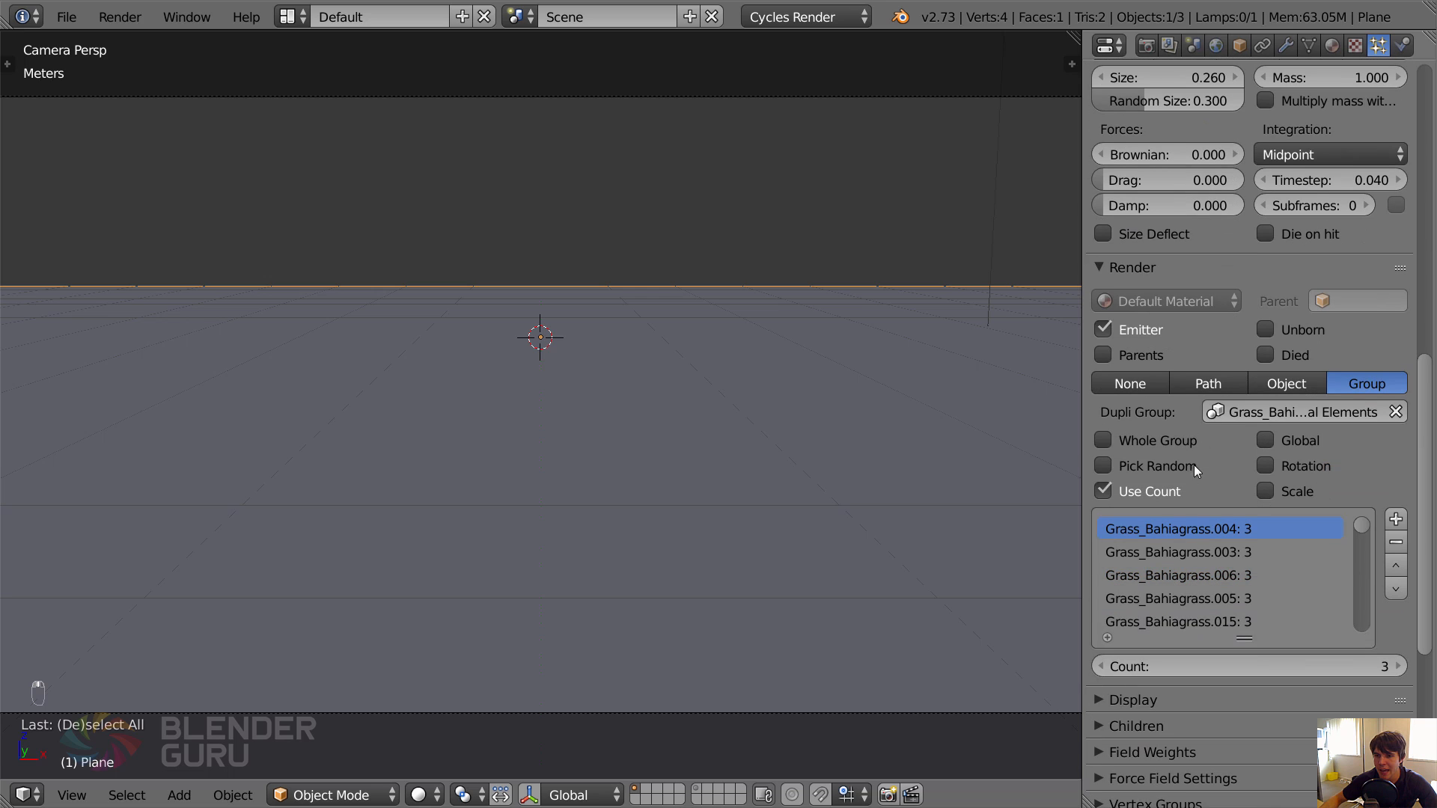
{"action": "left_click", "coordinate": [1116, 268]}
{"action": "left_click", "coordinate": [1121, 294]}
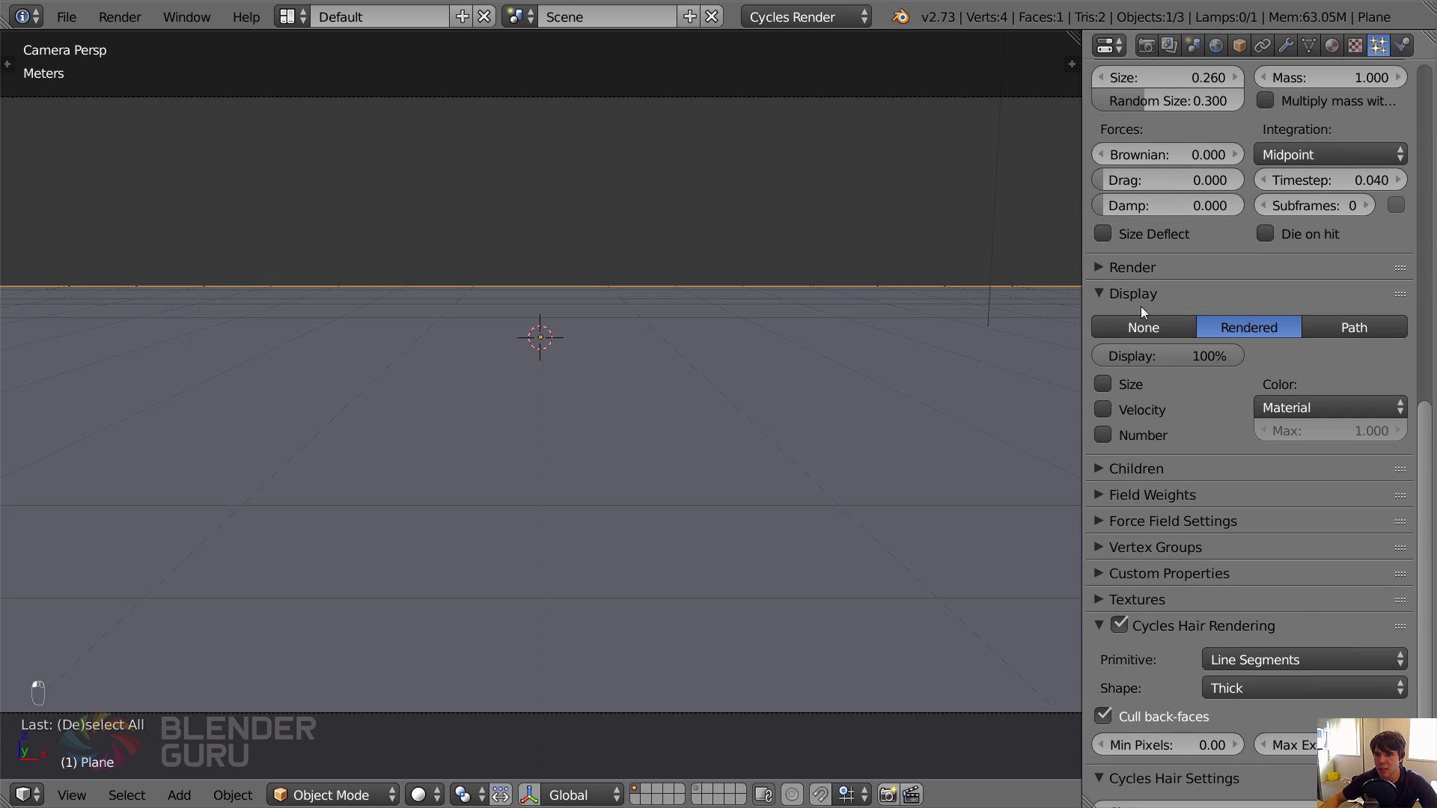
{"action": "left_click", "coordinate": [1167, 356]}
{"action": "type", "text": "10"}
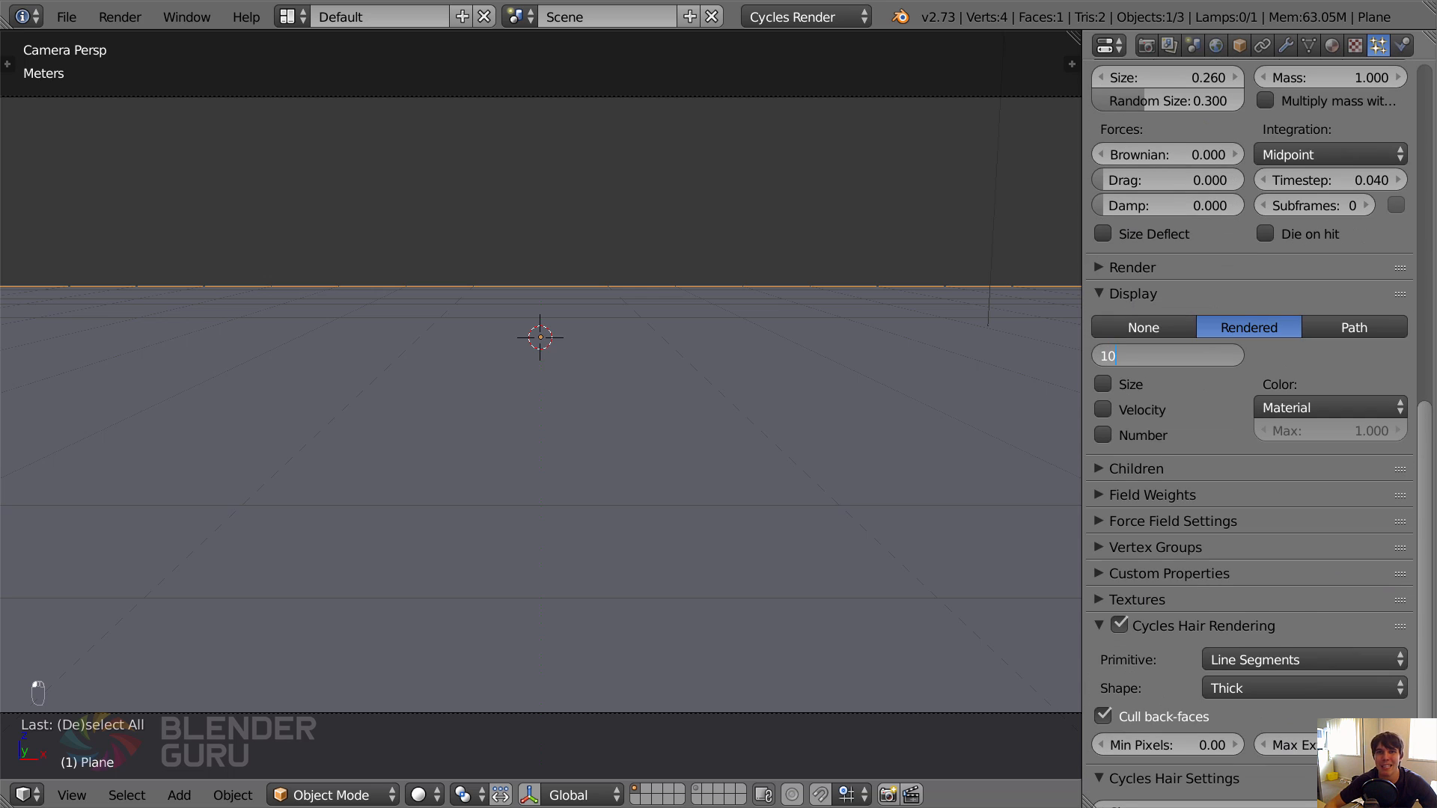
{"action": "key", "text": "BackSpace"}
{"action": "key", "text": "BackSpace"}
{"action": "type", "text": "5"}
{"action": "key", "text": "Return"}
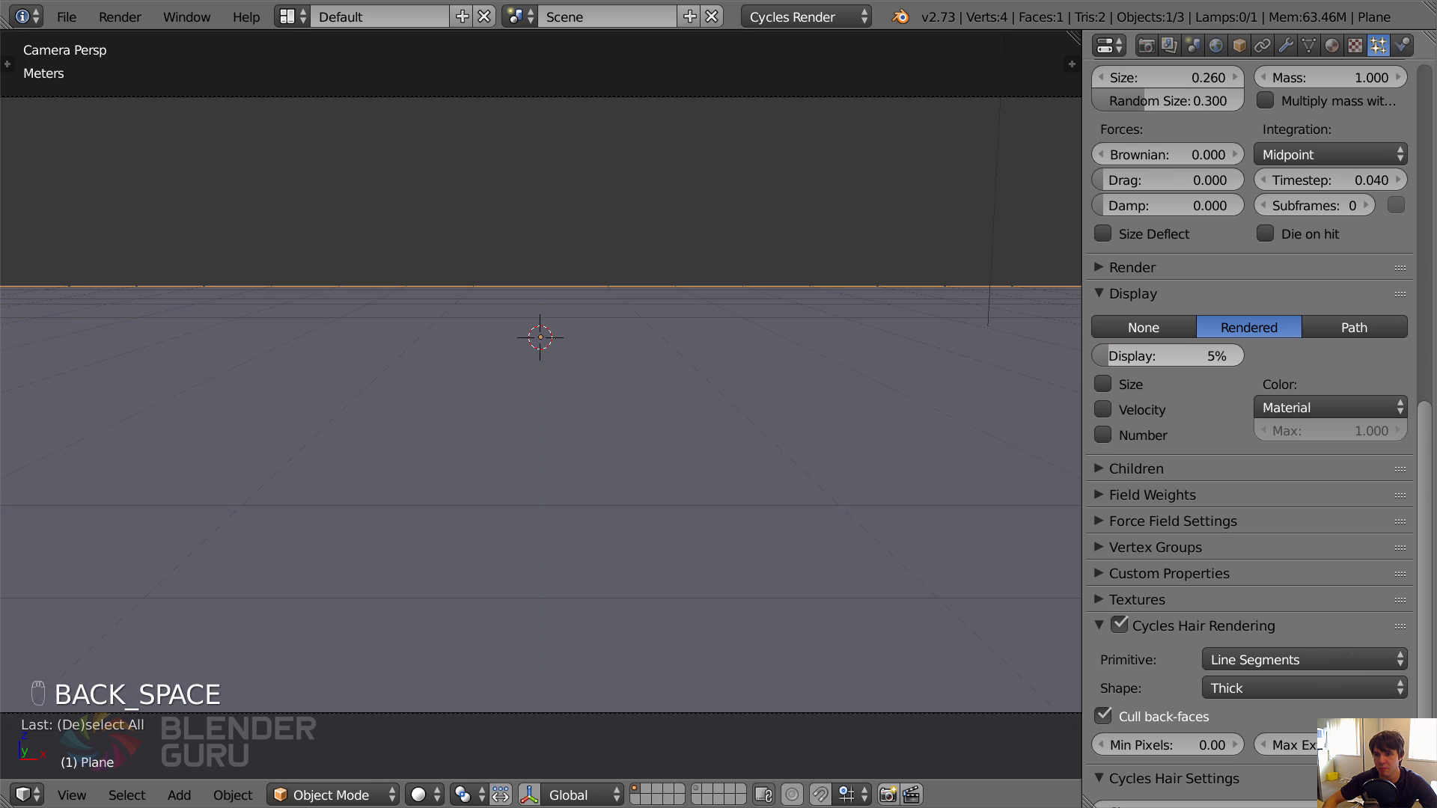
{"action": "scroll", "coordinate": [1205, 295], "scroll_direction": "up", "scroll_amount": 15}
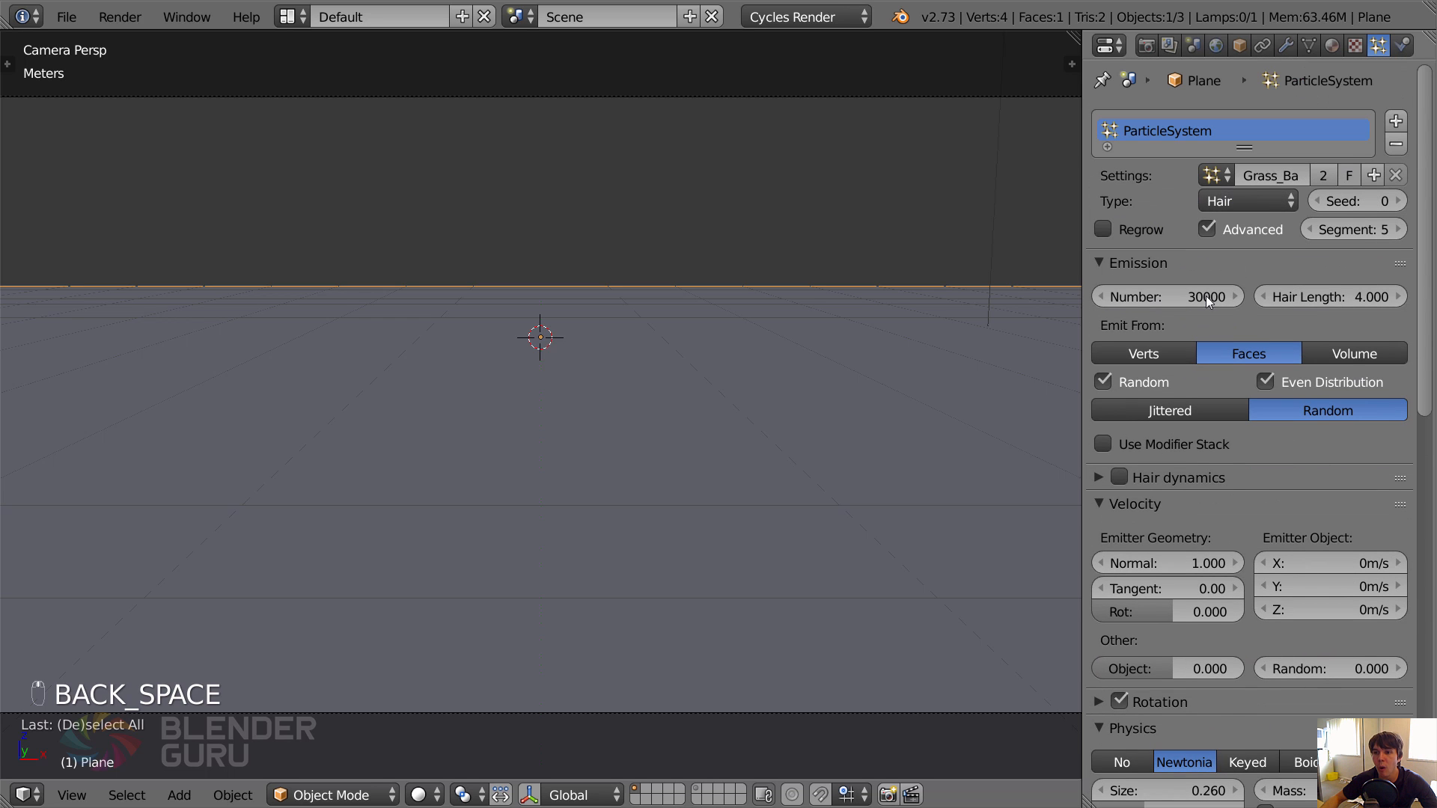
{"action": "left_click", "coordinate": [1286, 45]}
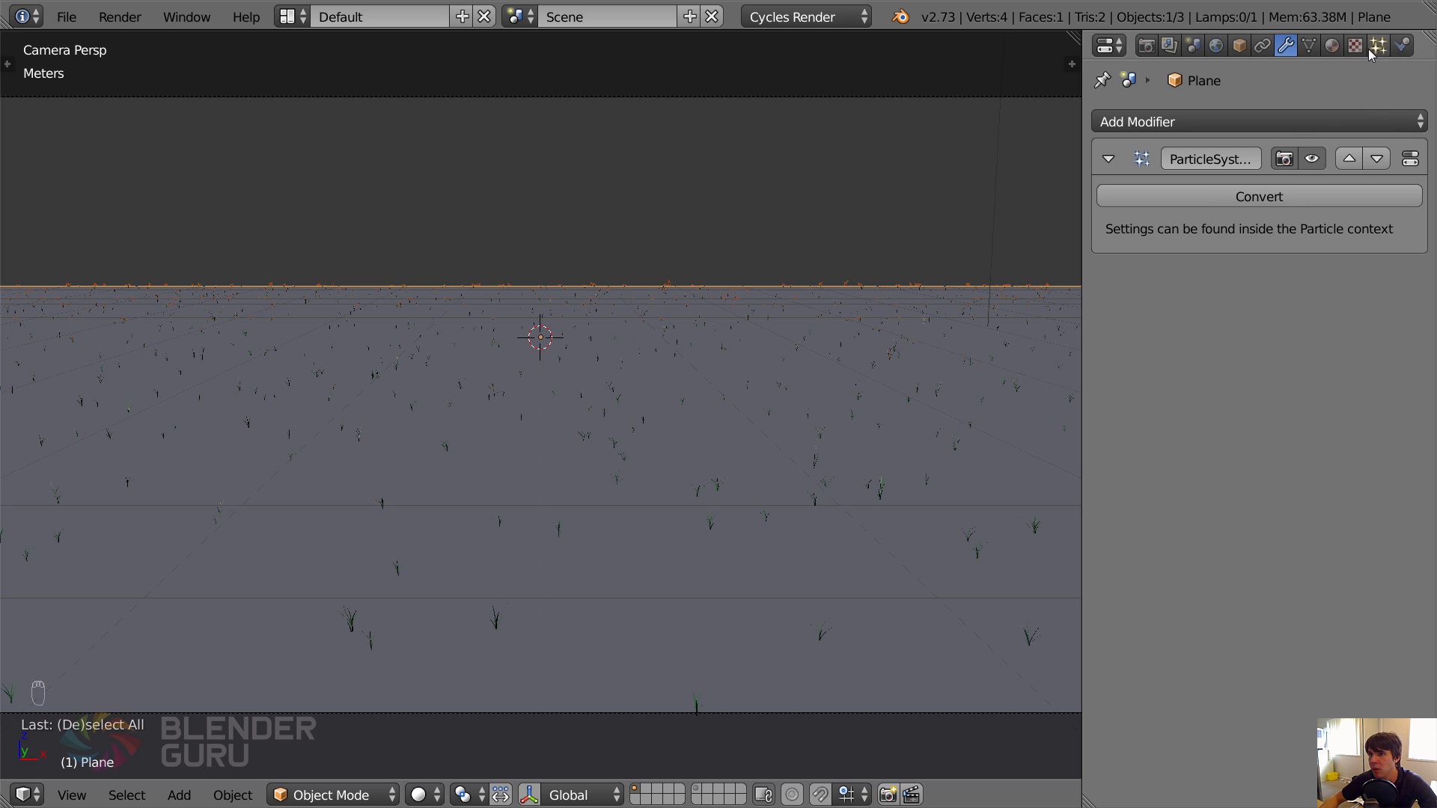
Show only layer 11, select the Dirt Ground sample patch, and inspect its particle emission settings.
{"action": "left_click", "coordinate": [701, 797]}
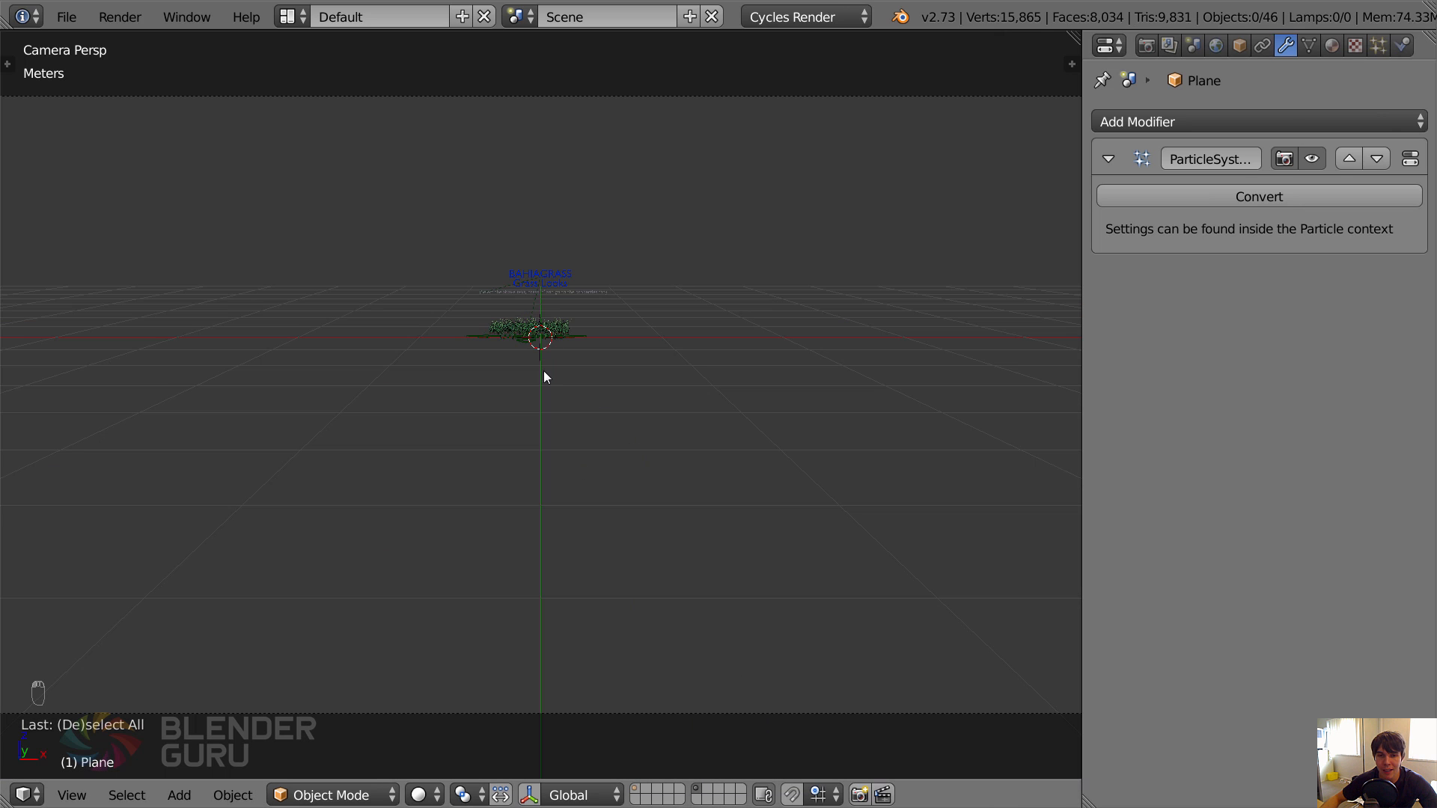
{"action": "right_click", "coordinate": [515, 317]}
{"action": "middle_click_drag", "start_coordinate": [515, 317], "coordinate": [647, 406]}
{"action": "key", "text": "KP_Decimal"}
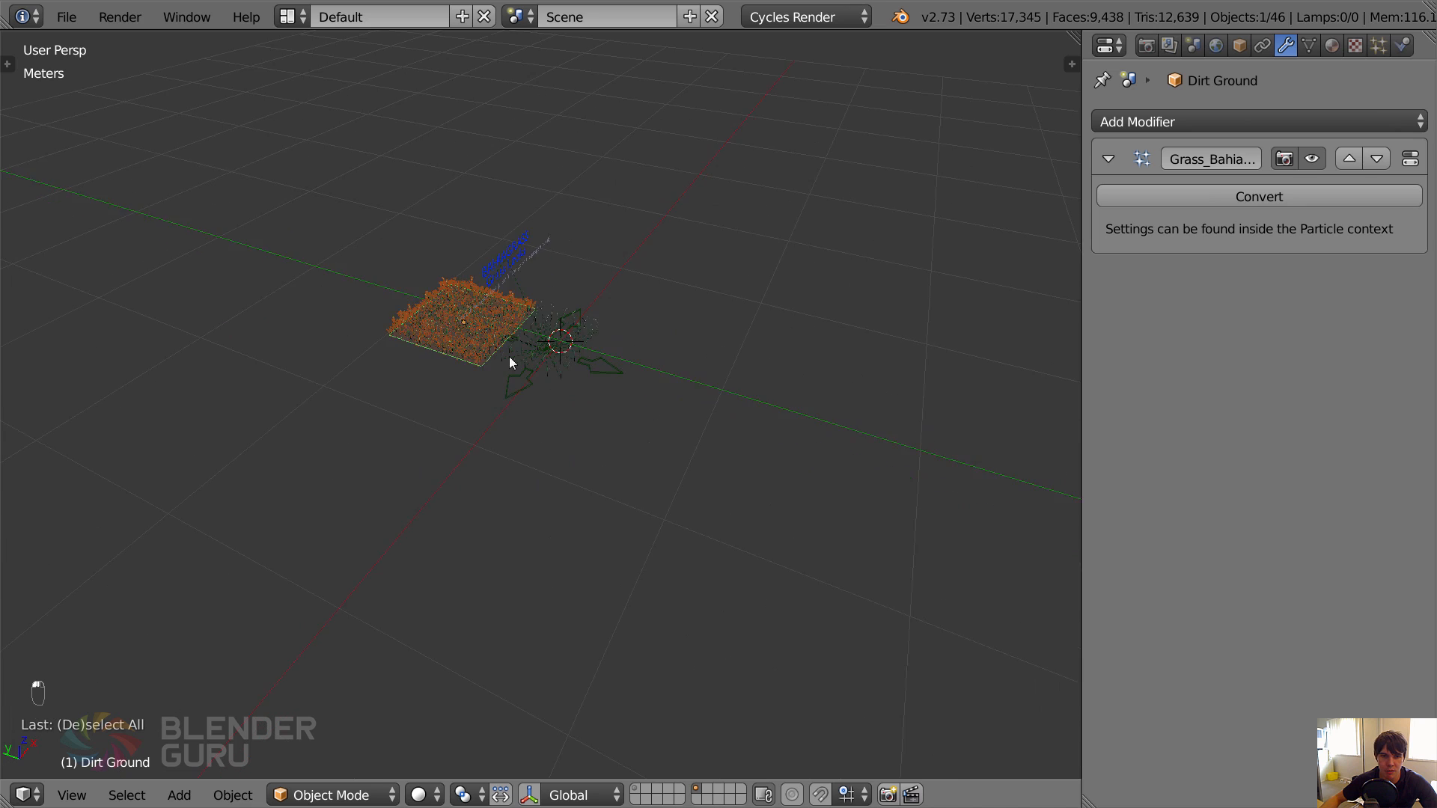
{"action": "left_click", "coordinate": [1377, 46]}
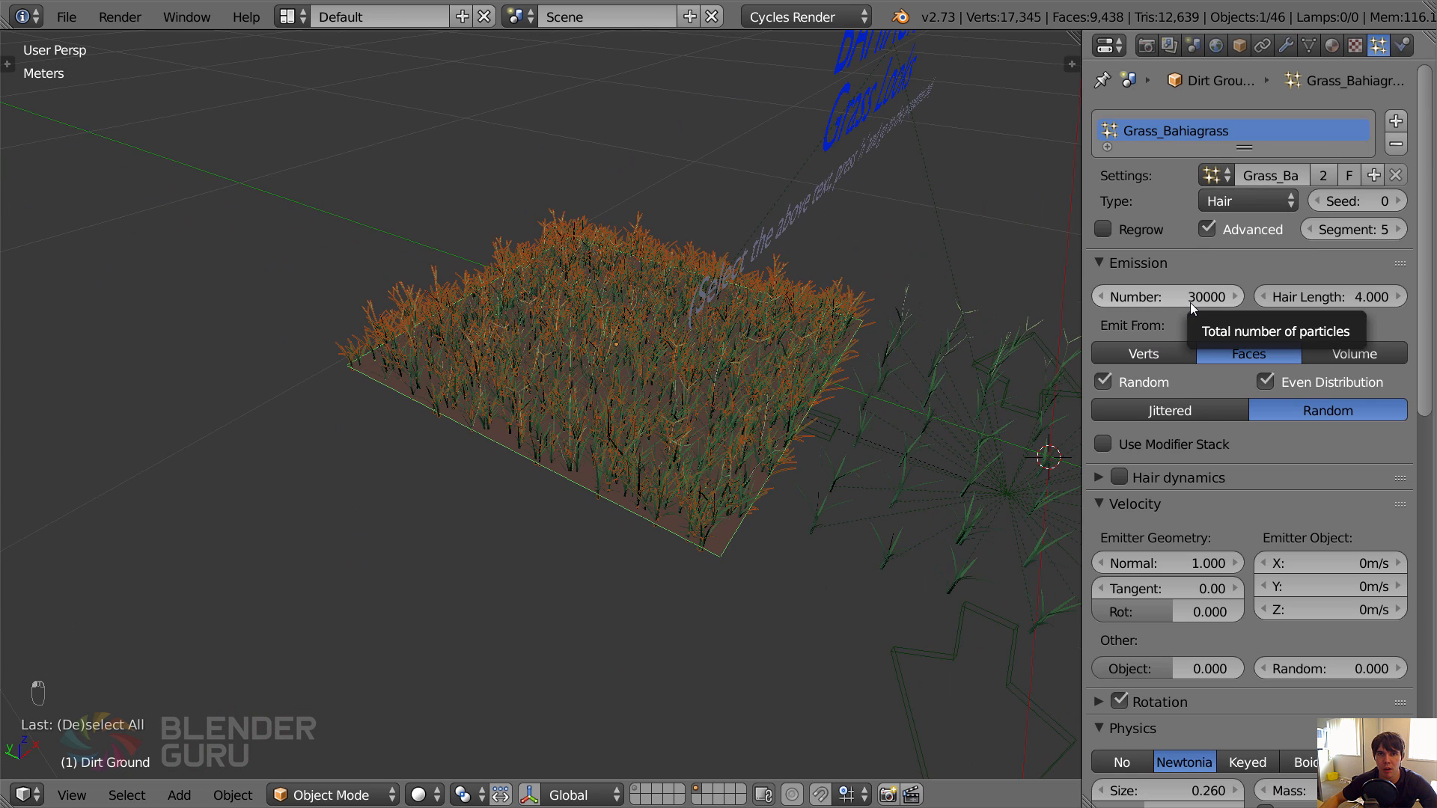
Hide the Dirt Ground patch's Bahiagrass particle system modifier in the viewport.
{"action": "left_click", "coordinate": [1286, 46]}
{"action": "scroll", "coordinate": [694, 370], "scroll_direction": "down", "scroll_amount": 6}
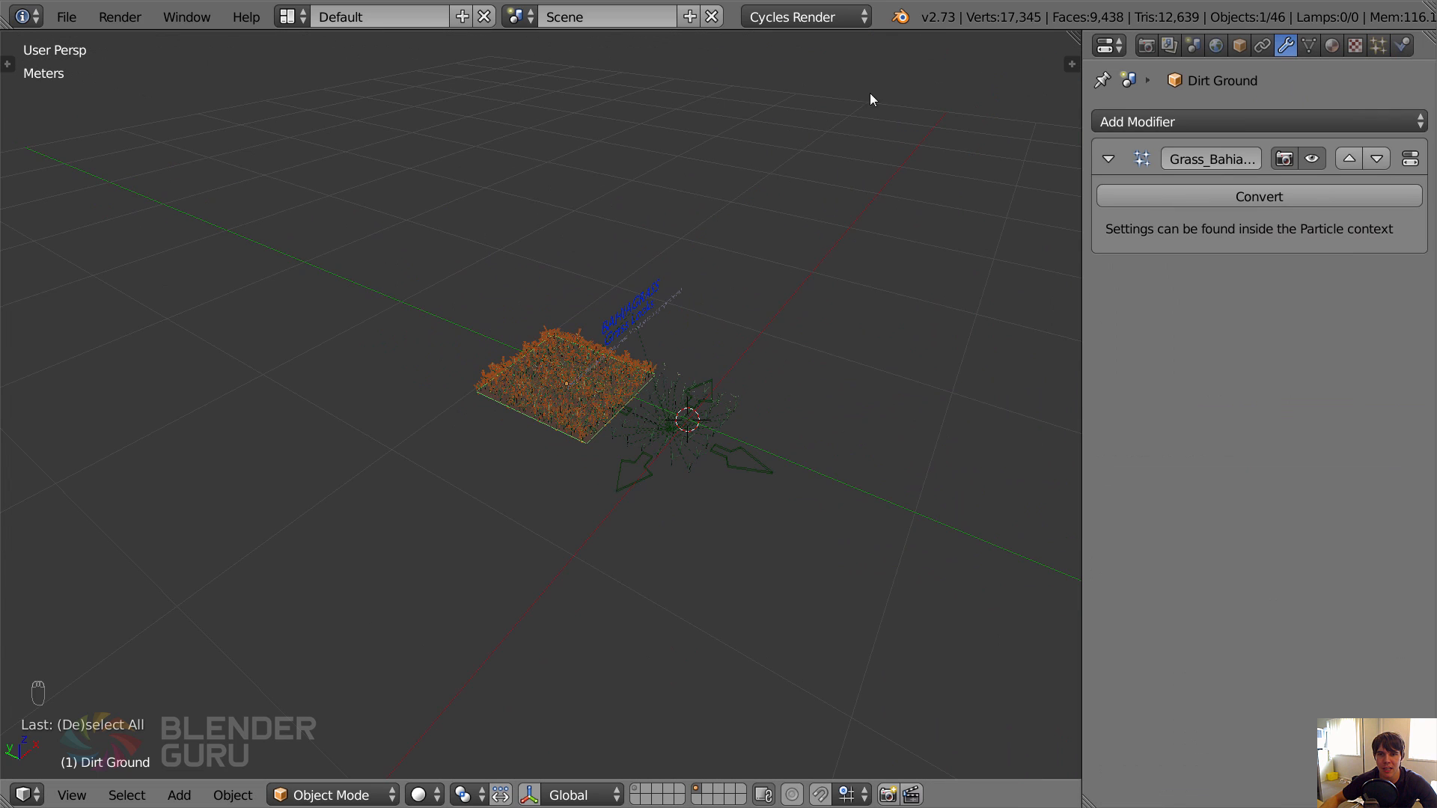
{"action": "left_click", "coordinate": [1311, 158]}
{"action": "mouse_move", "coordinate": [734, 351]}
{"action": "middle_mouse_down"}
{"action": "mouse_move", "coordinate": [676, 386]}
{"action": "mouse_move", "coordinate": [759, 352]}
{"action": "middle_mouse_up"}
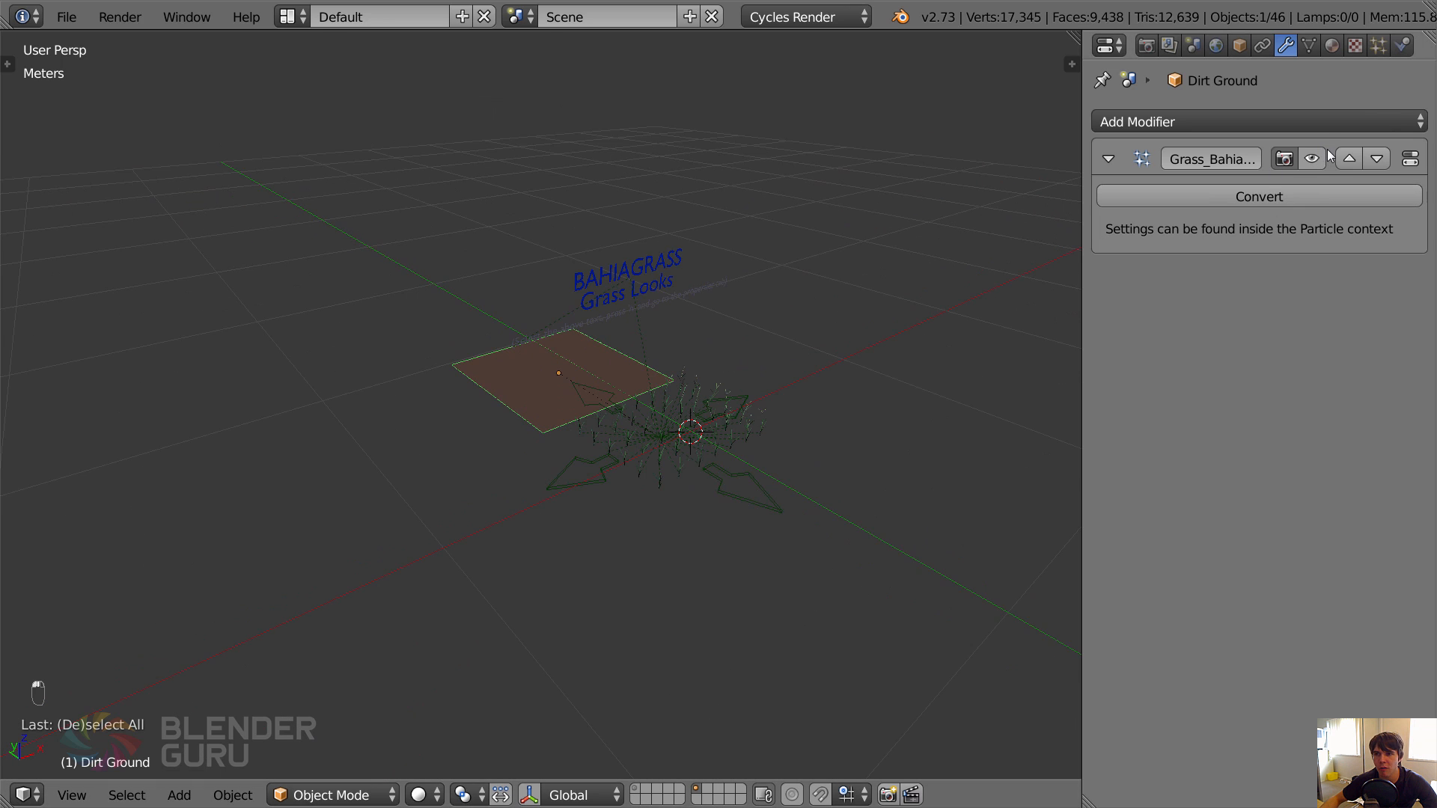
Return to layer 1 with the ground plane selected and view the scene through the camera.
{"action": "key", "text": "a"}
{"action": "key", "text": "a"}
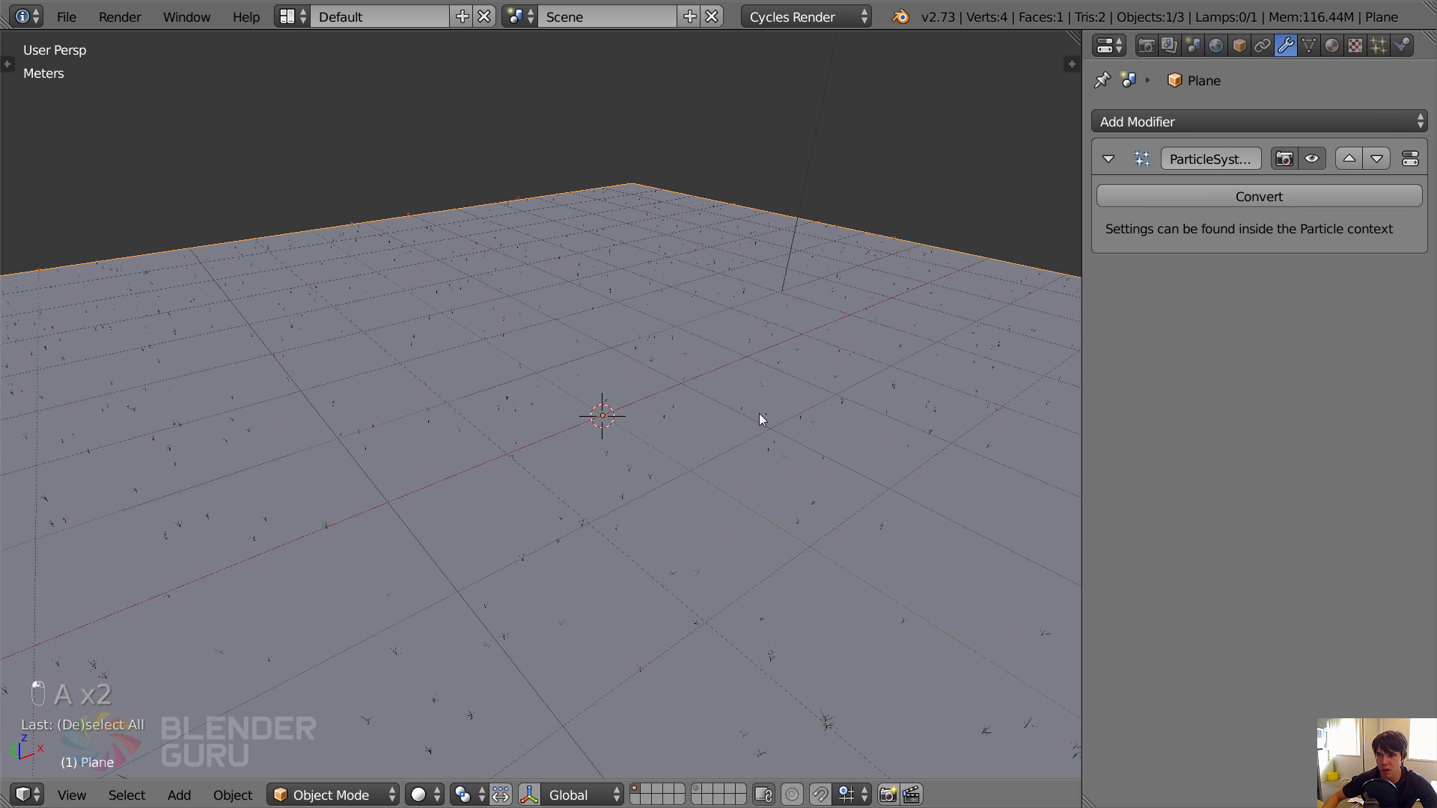
{"action": "key", "text": "KP_0"}
{"action": "scroll", "coordinate": [760, 419], "scroll_direction": "down", "scroll_amount": 2}
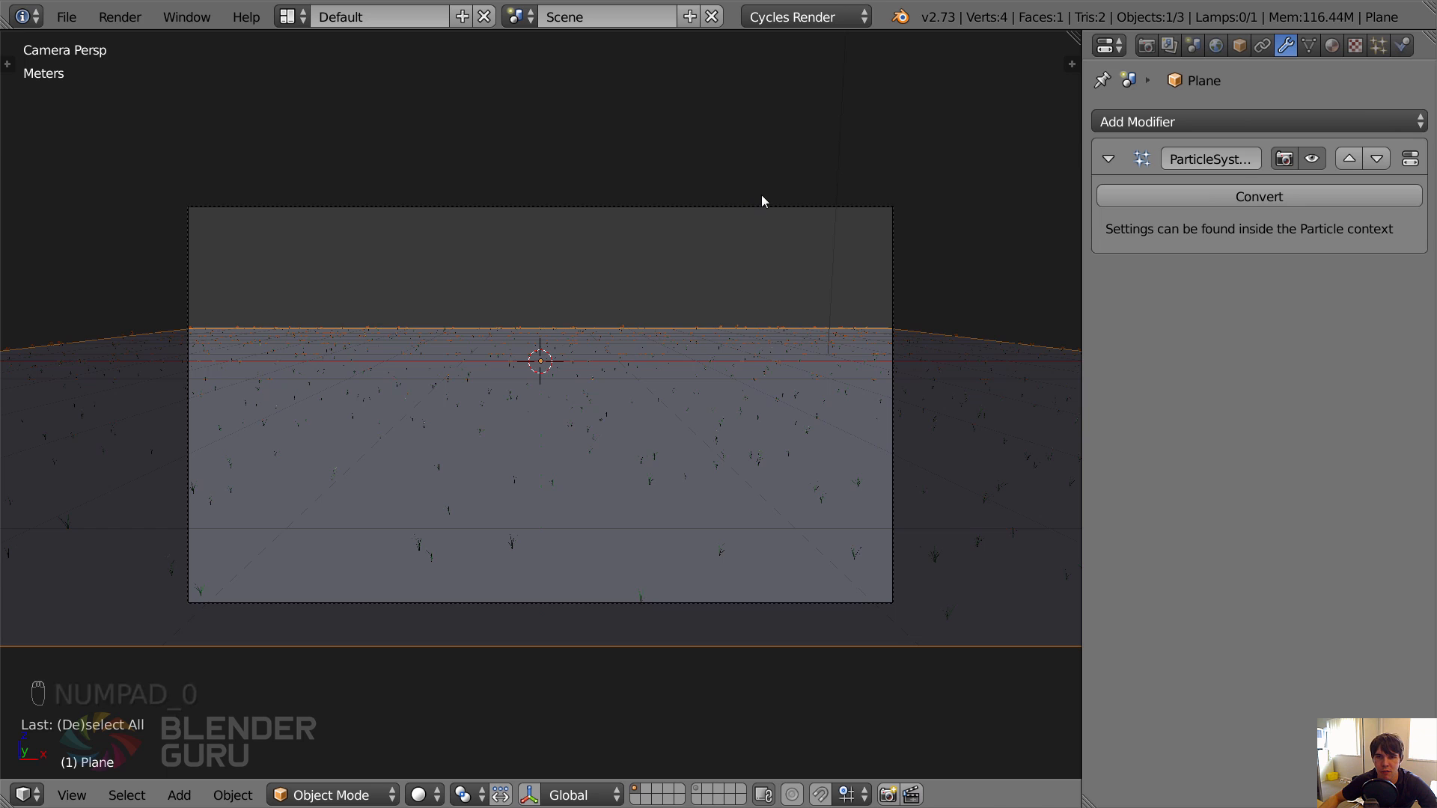
Save the scene as a new numbered version of tutorial.blend, raising the file number three times.
{"action": "key", "text": "ctrl+s"}
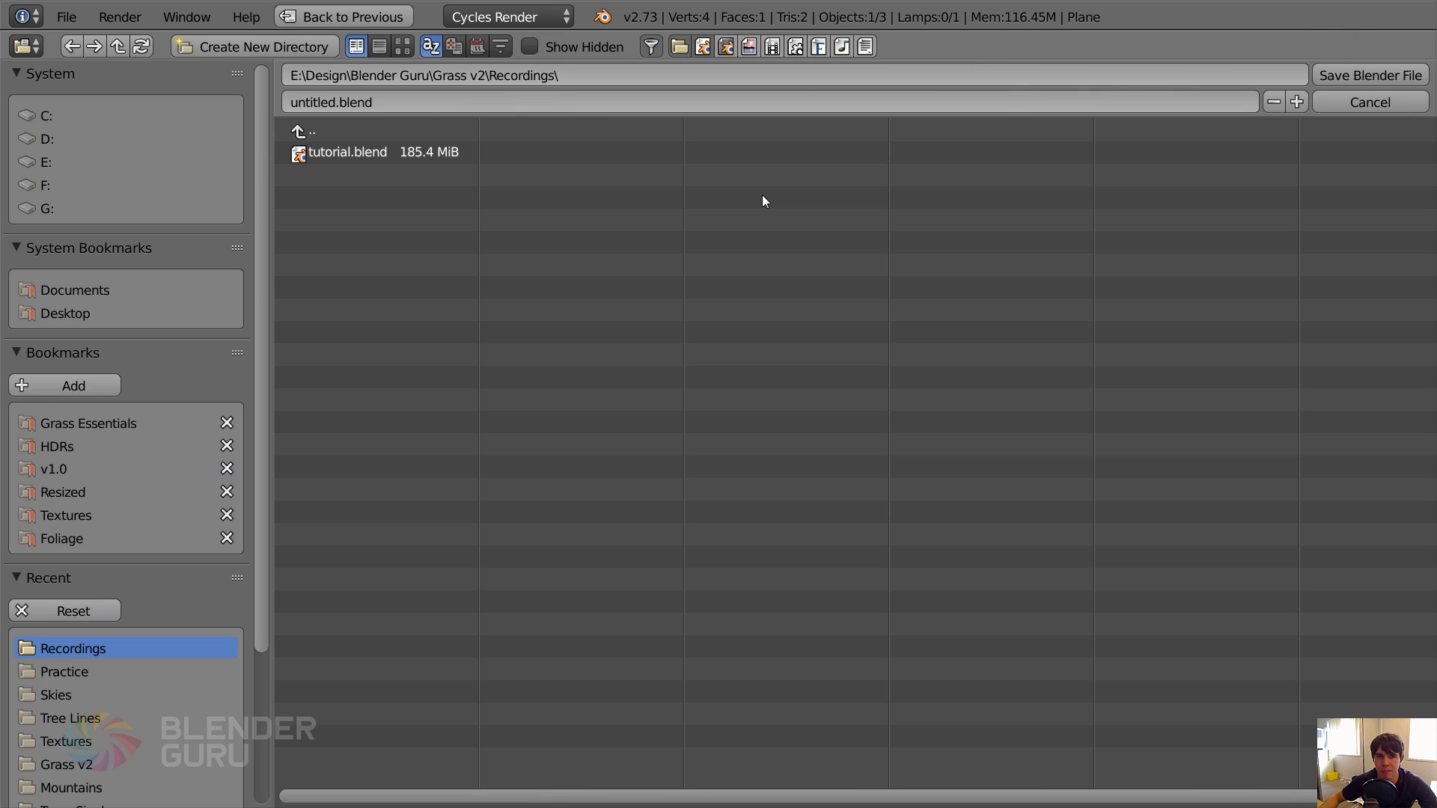
{"action": "left_click", "coordinate": [338, 152]}
{"action": "key", "text": "KP_Add"}
{"action": "key", "text": "KP_Add"}
{"action": "key", "text": "KP_Add"}
{"action": "key", "text": "KP_Enter"}
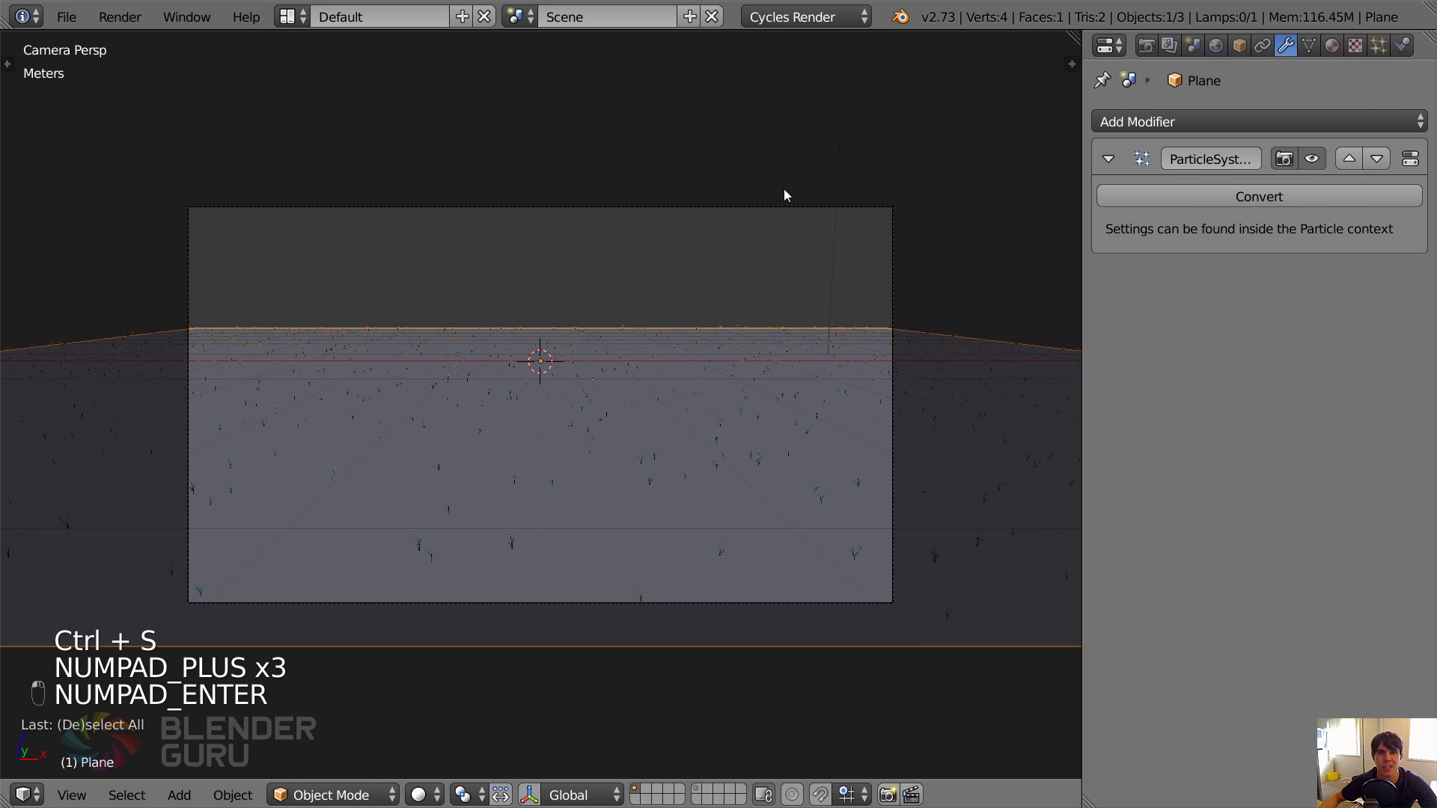
Check the scene's render resolution settings and briefly bring up the render result.
{"action": "left_click", "coordinate": [1147, 47]}
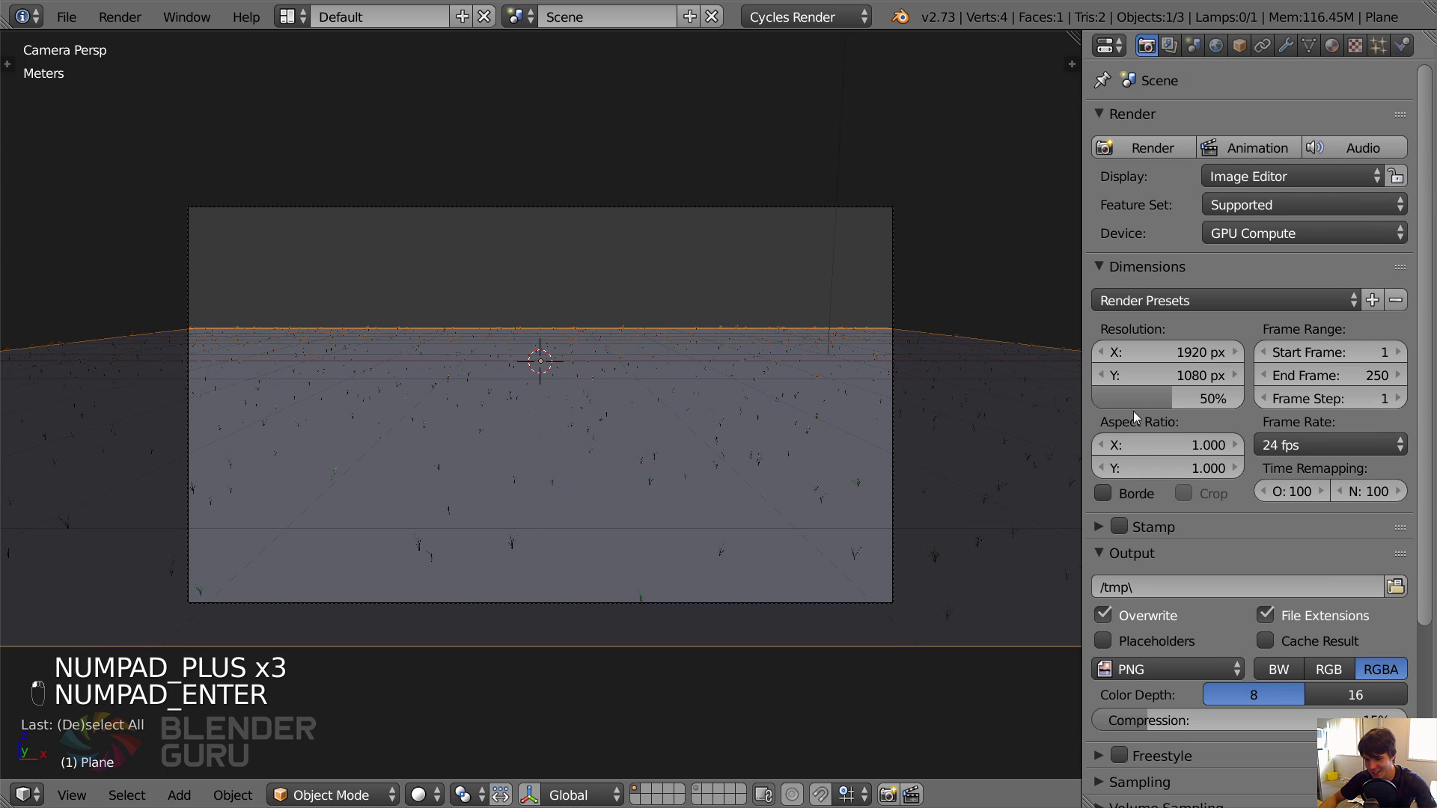
{"action": "key", "text": "F11"}
{"action": "key", "text": "F11"}
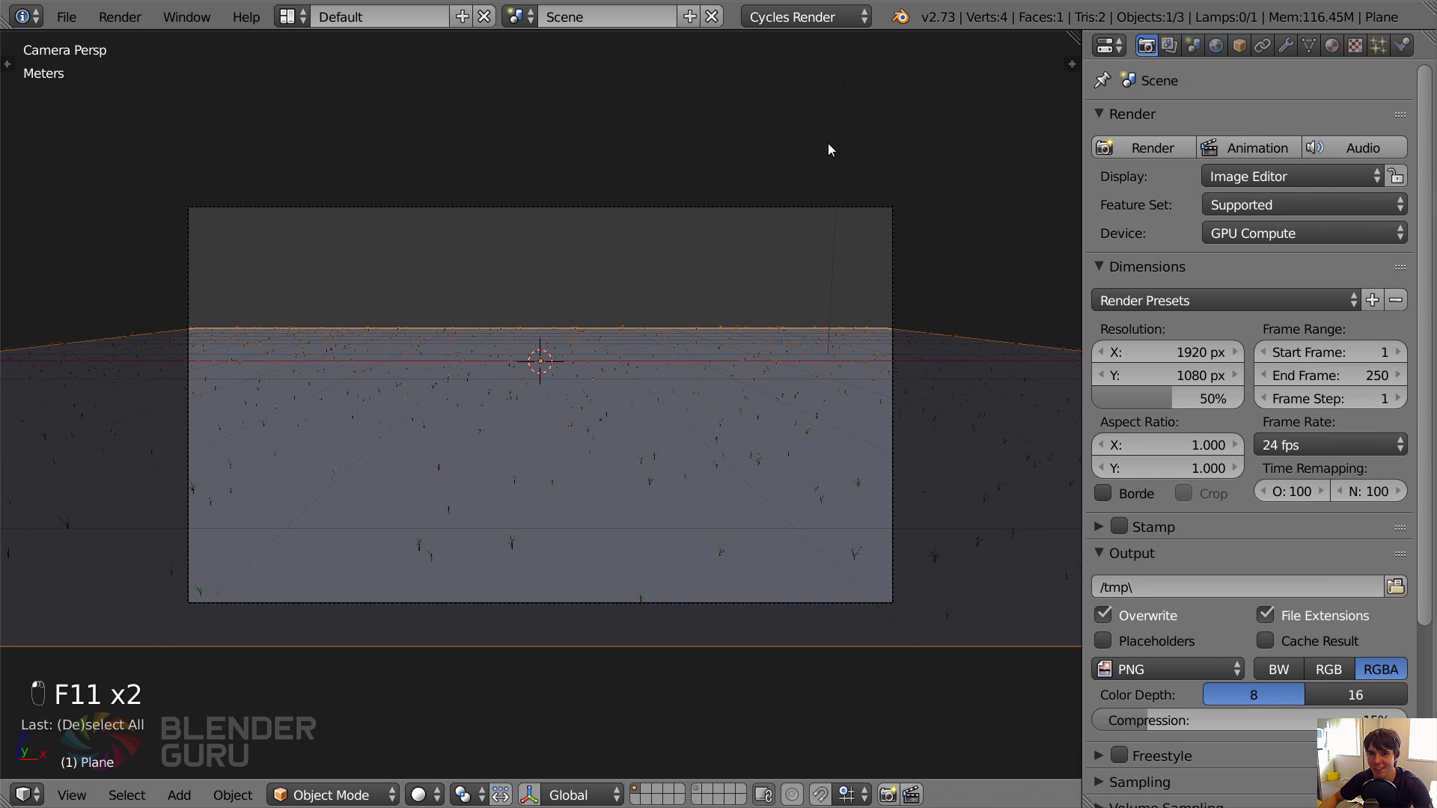
Select the lamp and move it in orthographic front view to above the negative X end of the ground plane.
{"action": "scroll", "coordinate": [823, 173], "scroll_direction": "down", "scroll_amount": 5}
{"action": "right_click", "coordinate": [663, 209]}
{"action": "key", "text": "KP_1"}
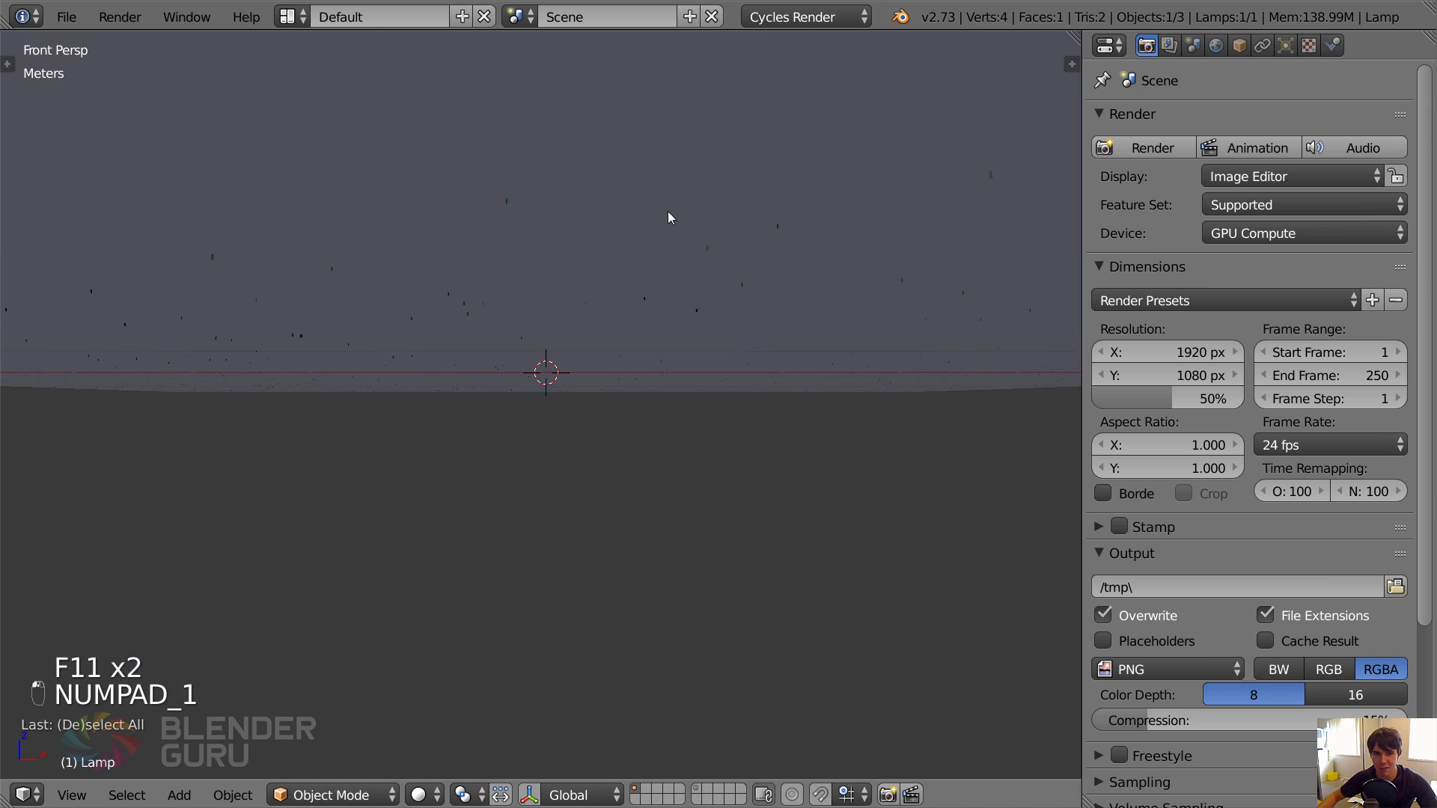
{"action": "key", "text": "KP_5"}
{"action": "scroll", "coordinate": [584, 244], "scroll_direction": "down", "scroll_amount": 3}
{"action": "key", "text": "g"}
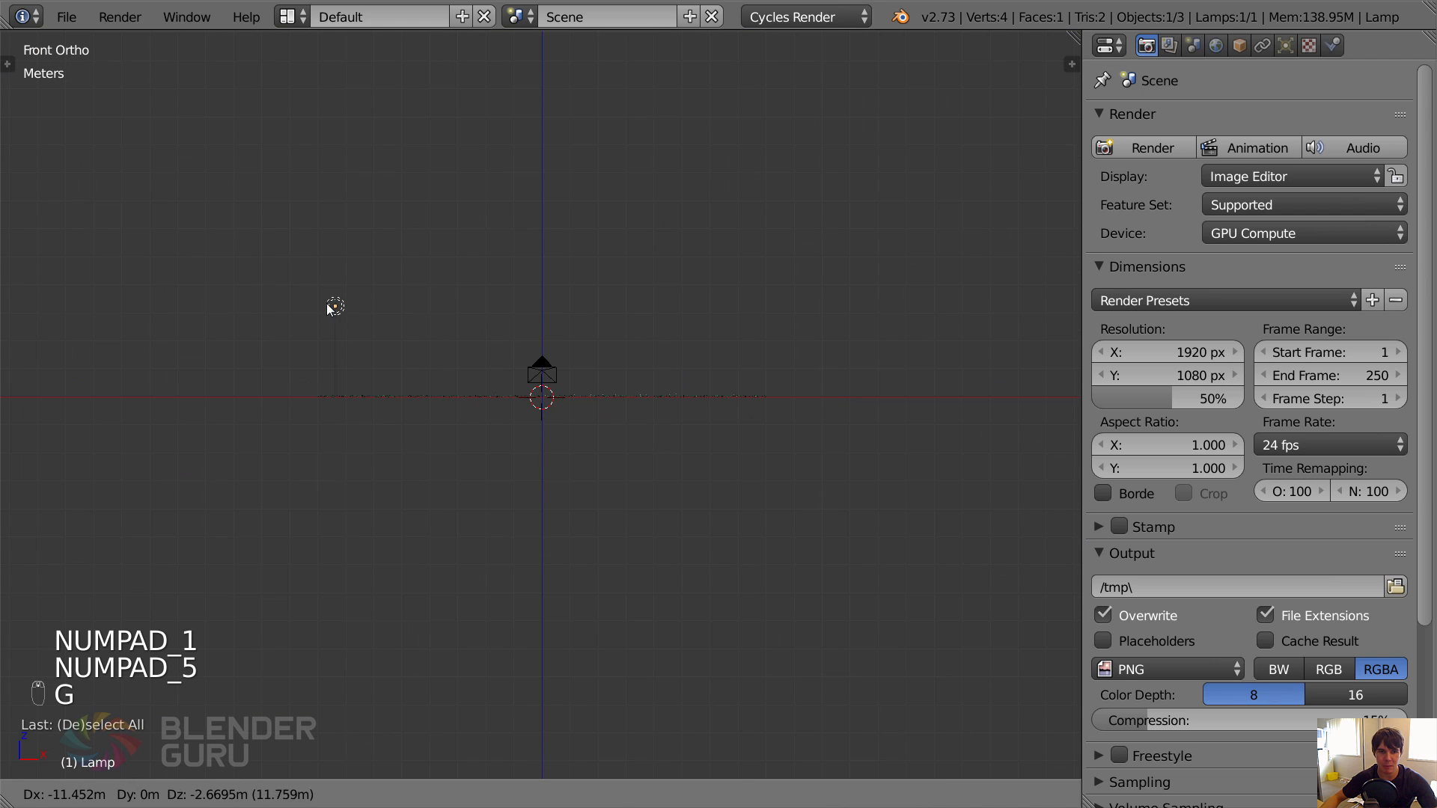
{"action": "left_click", "coordinate": [326, 303]}
Change the lamp type to Sun and rotate and reposition it in front view so it shines at a low angle across the plane.
{"action": "left_click", "coordinate": [1287, 45]}
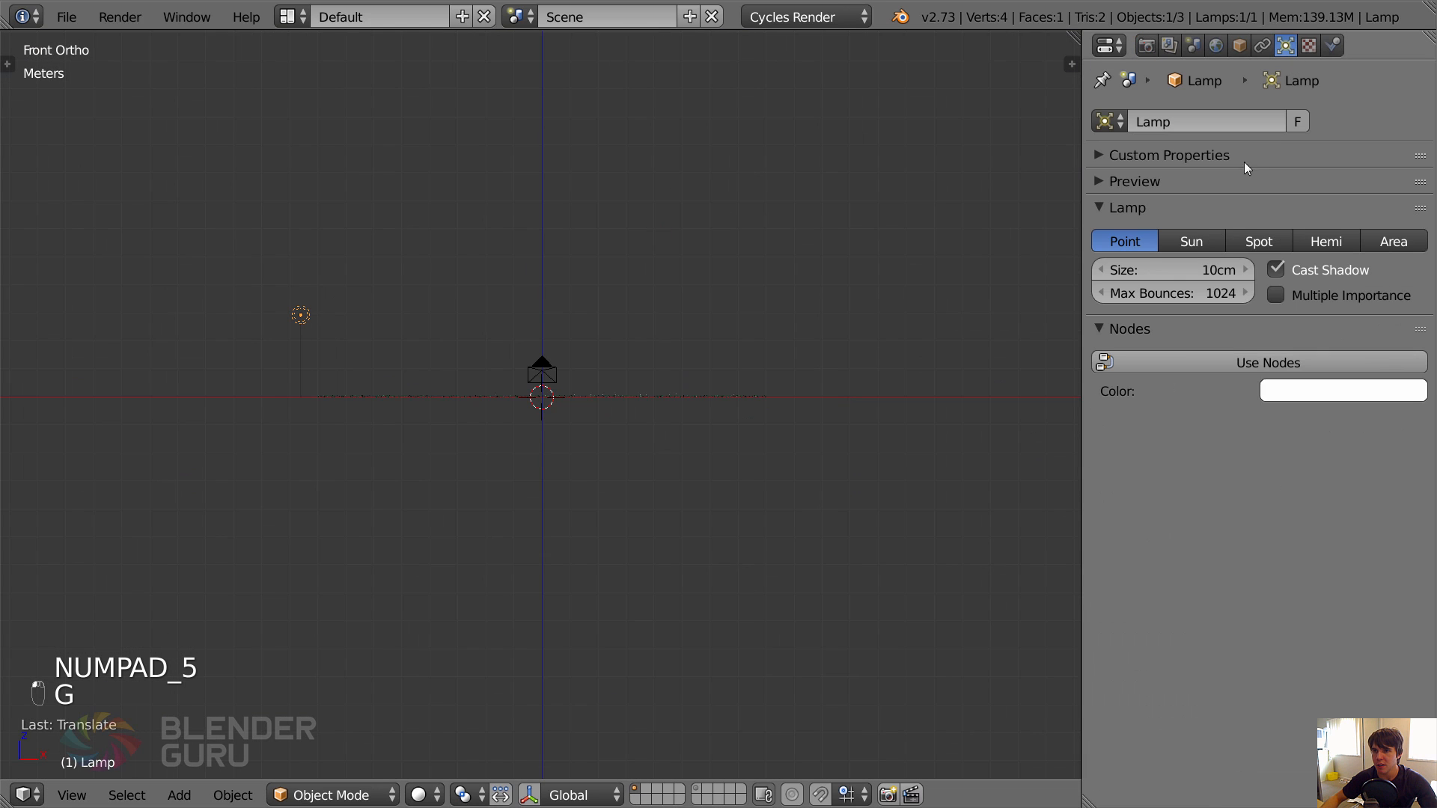
{"action": "left_click", "coordinate": [1191, 241]}
{"action": "key", "text": "r"}
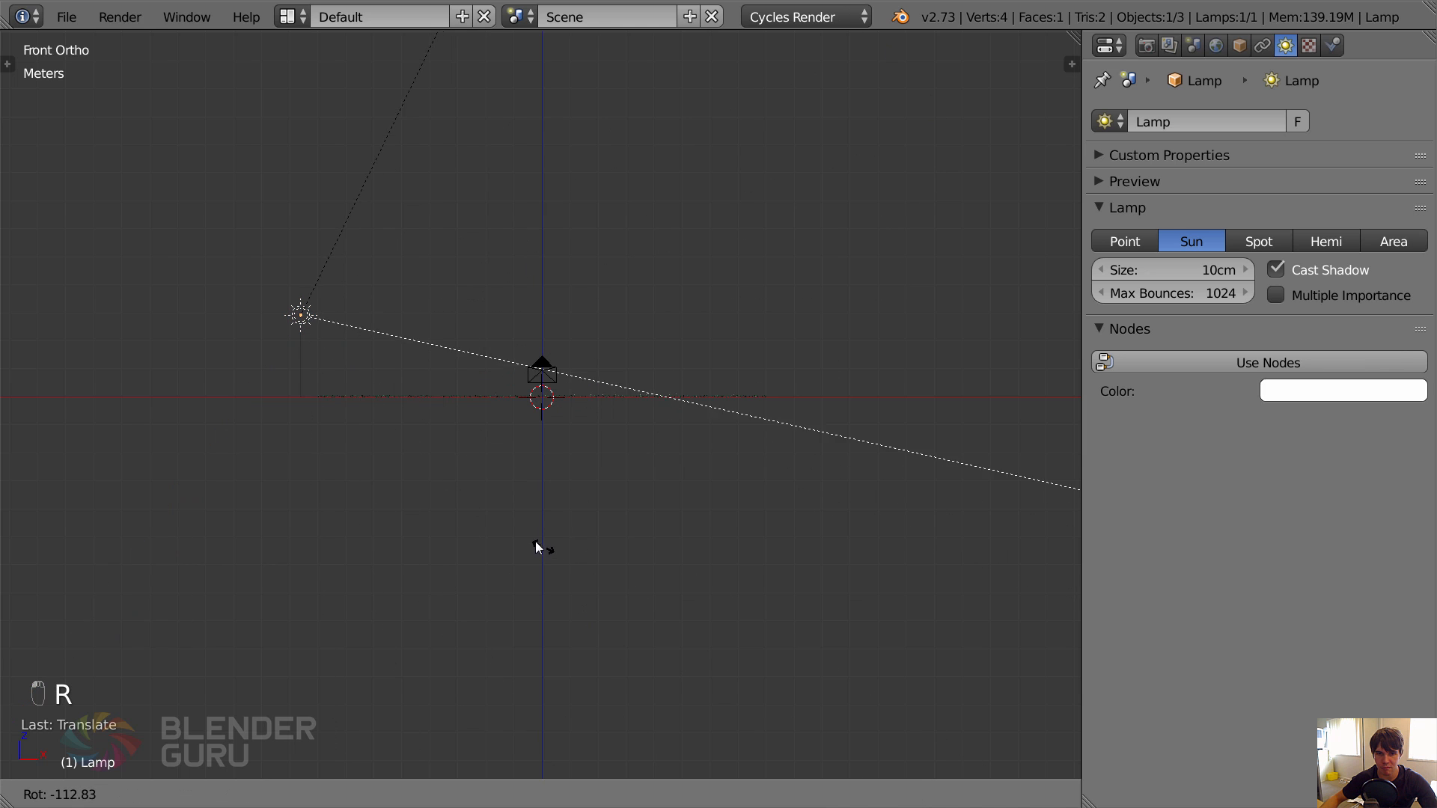
{"action": "left_click", "coordinate": [526, 536]}
{"action": "key", "text": "g"}
{"action": "left_click", "coordinate": [612, 513]}
{"action": "middle_click_drag", "start_coordinate": [612, 513], "coordinate": [596, 611]}
Rotate the sun in top view to shine diagonally away from the camera, and move it closer to the camera's end of the plane.
{"action": "key", "text": "KP_7"}
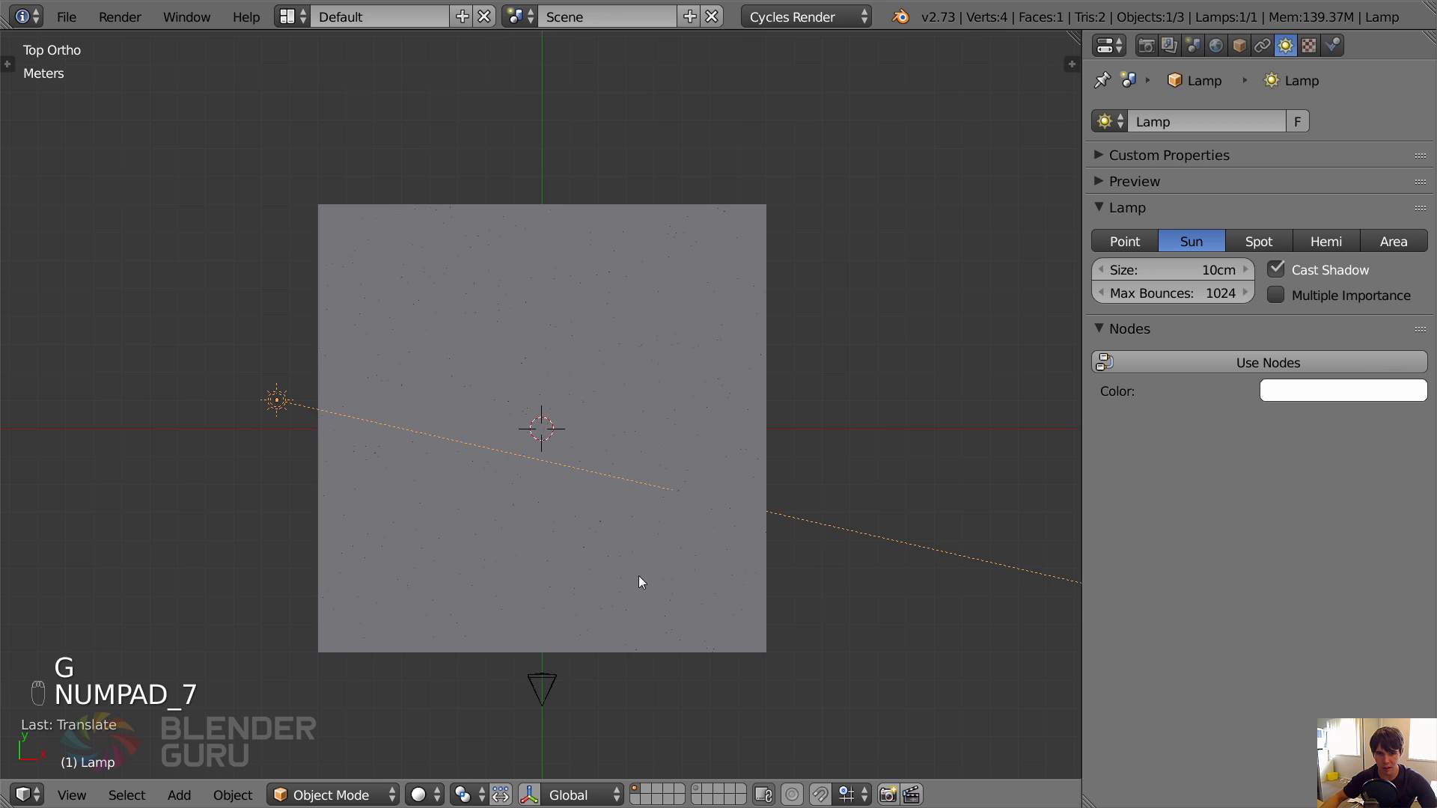
{"action": "key", "text": "r"}
{"action": "left_click", "coordinate": [774, 310]}
{"action": "key", "text": "g"}
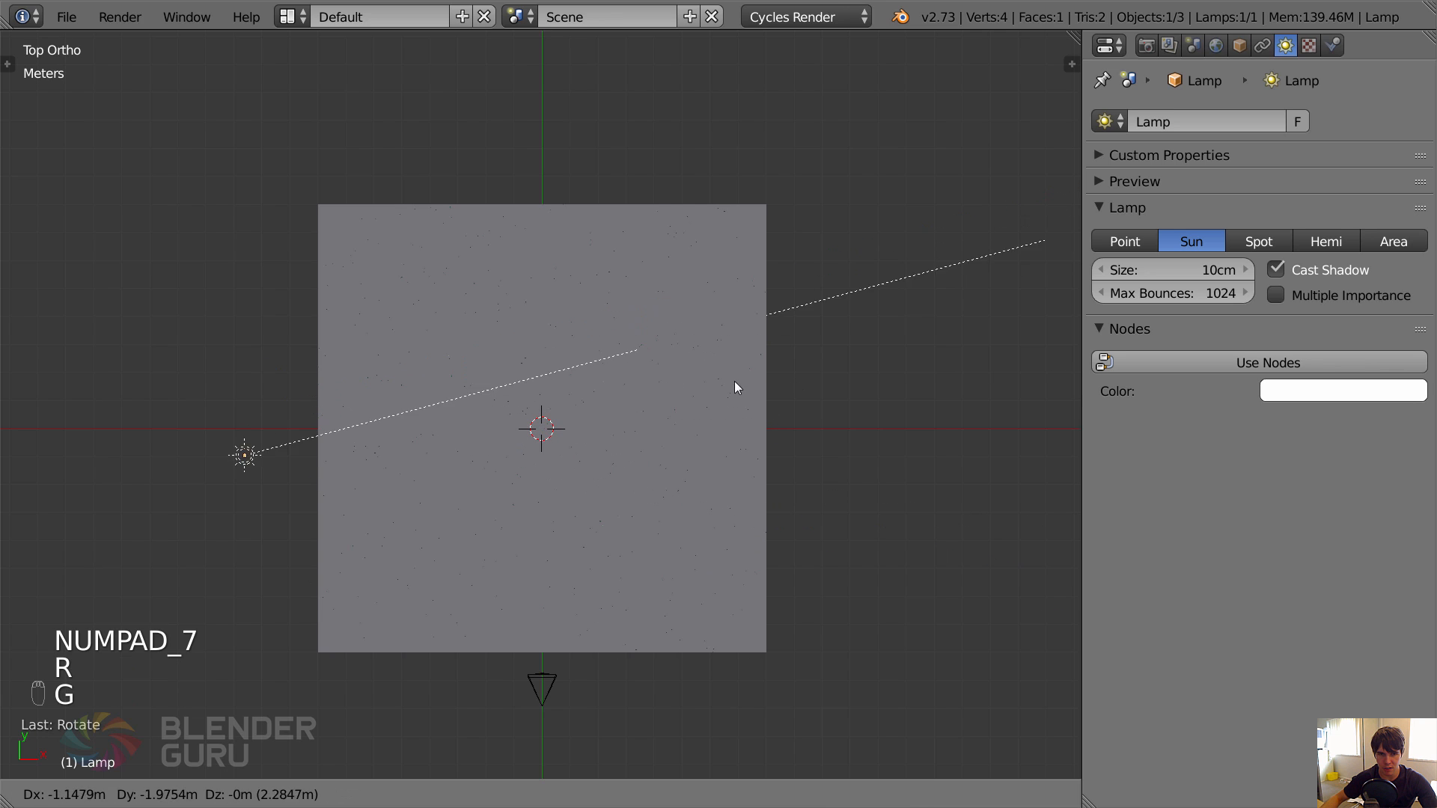
{"action": "left_click", "coordinate": [720, 434]}
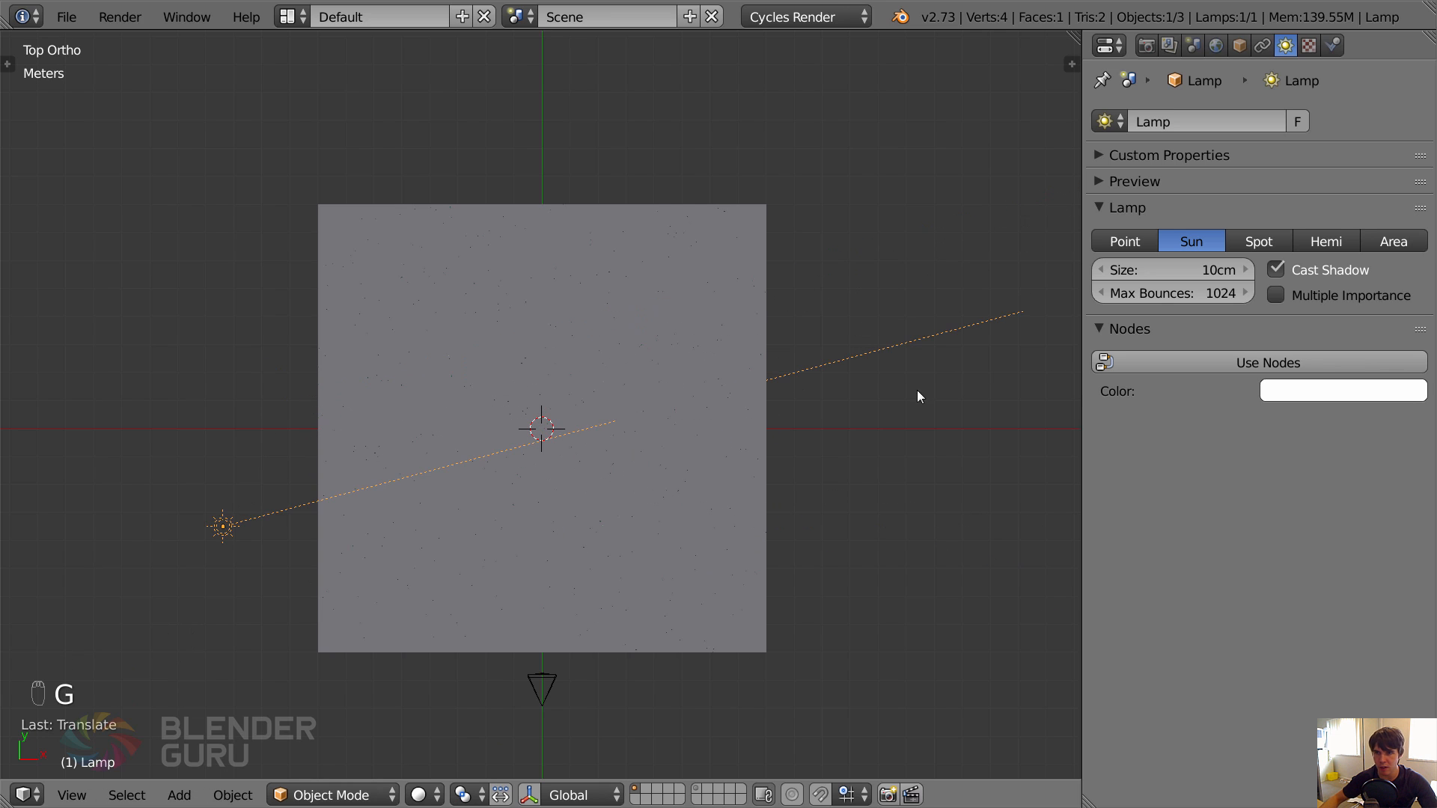
Enable nodes on the sun lamp and set its emission strength to 10.
{"action": "left_click", "coordinate": [1197, 270]}
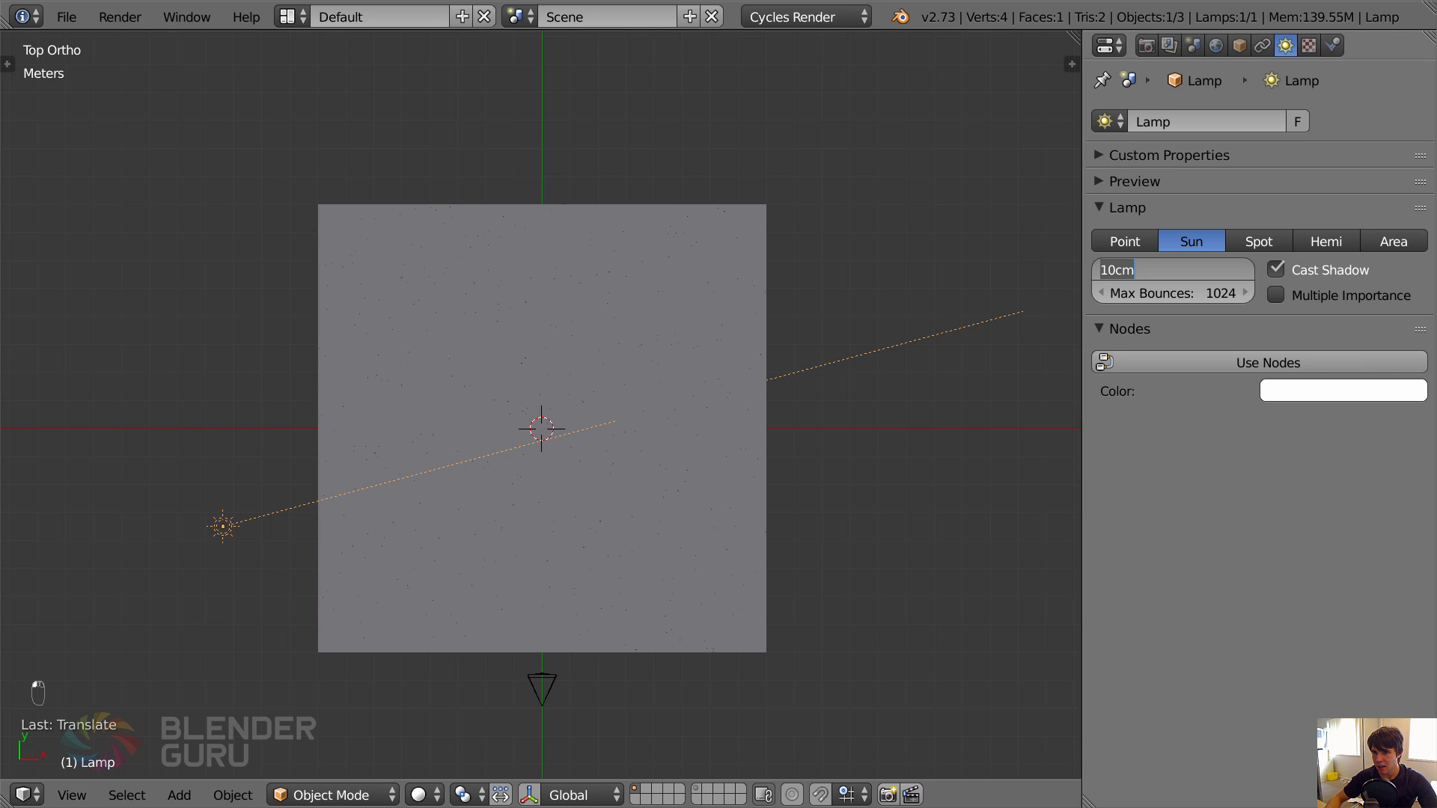
{"action": "key", "text": "Escape"}
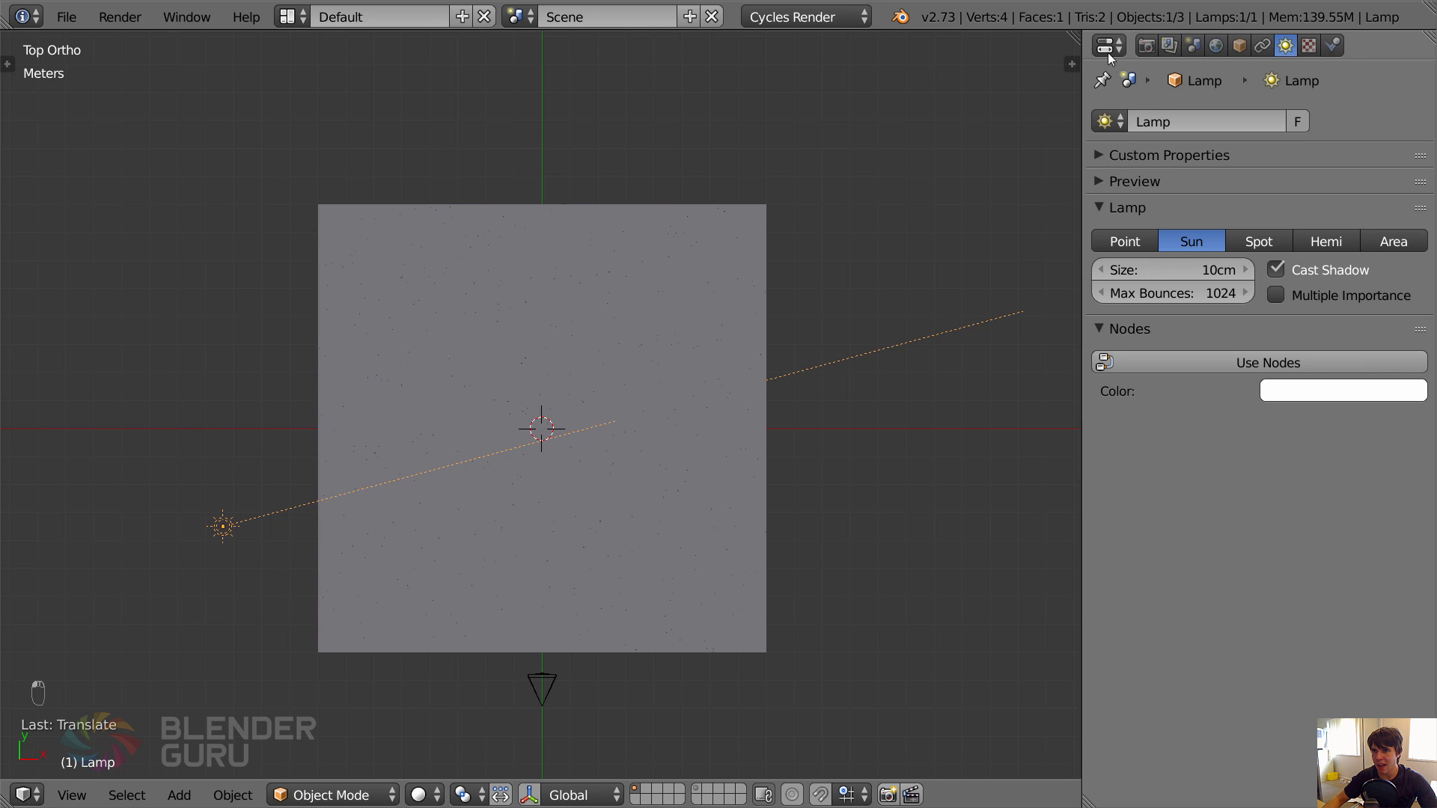
{"action": "left_click", "coordinate": [1235, 362]}
{"action": "left_click", "coordinate": [1305, 431]}
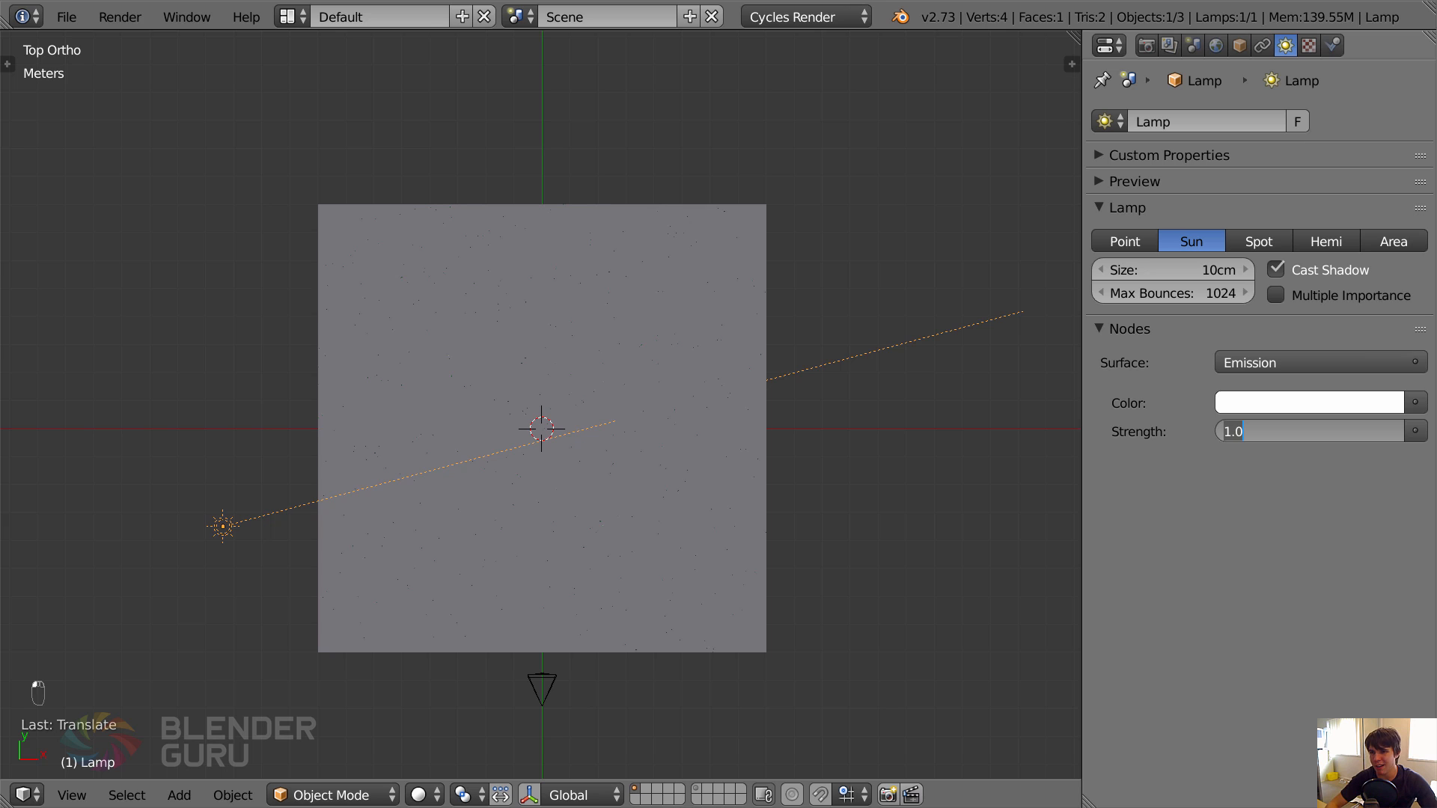
{"action": "type", "text": "10"}
{"action": "key", "text": "Return"}
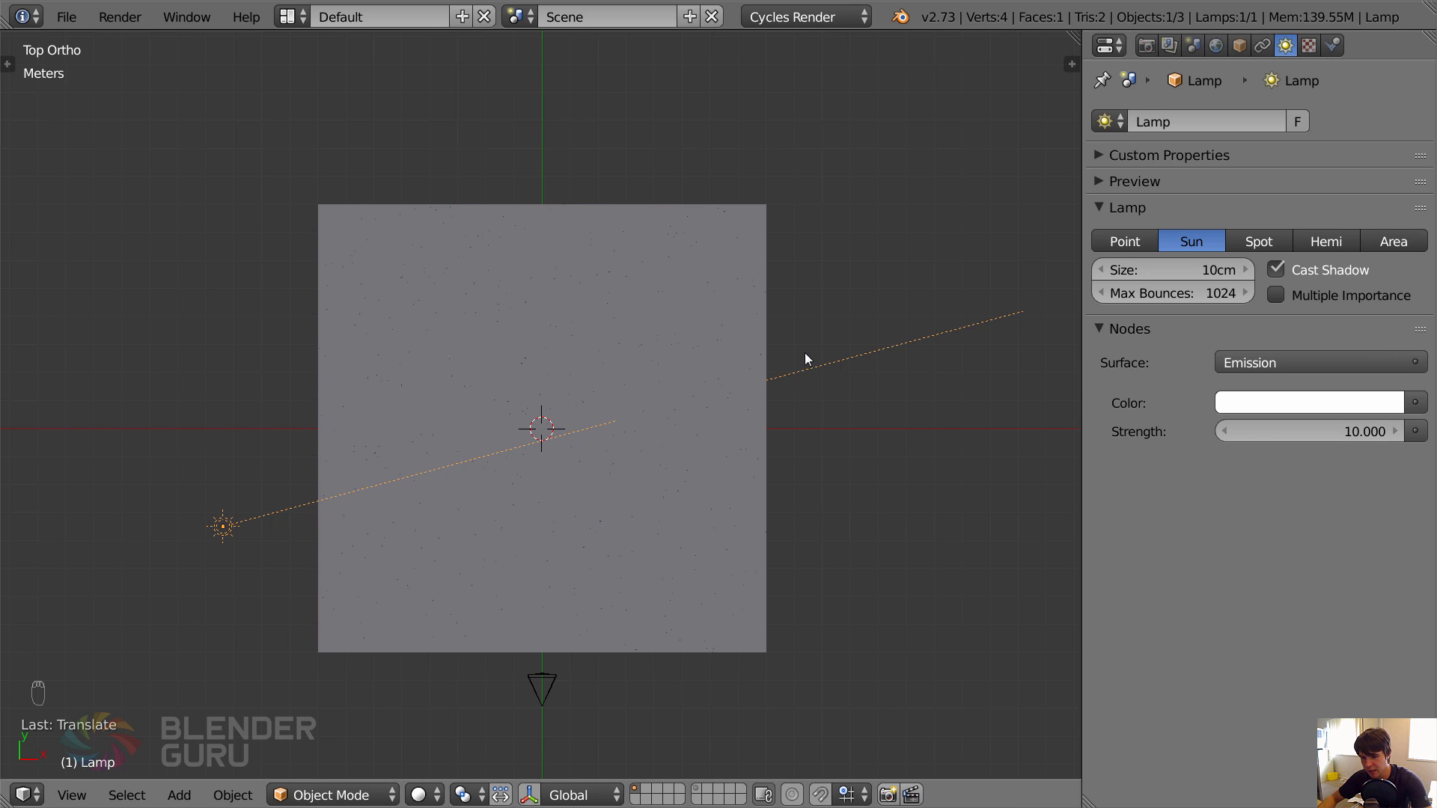
Save the file, render the scene through the camera to check the grass and sunlight, and close the render.
{"action": "key", "text": "F12"}
{"action": "key", "text": "ctrl+s"}
{"action": "left_click", "coordinate": [656, 427]}
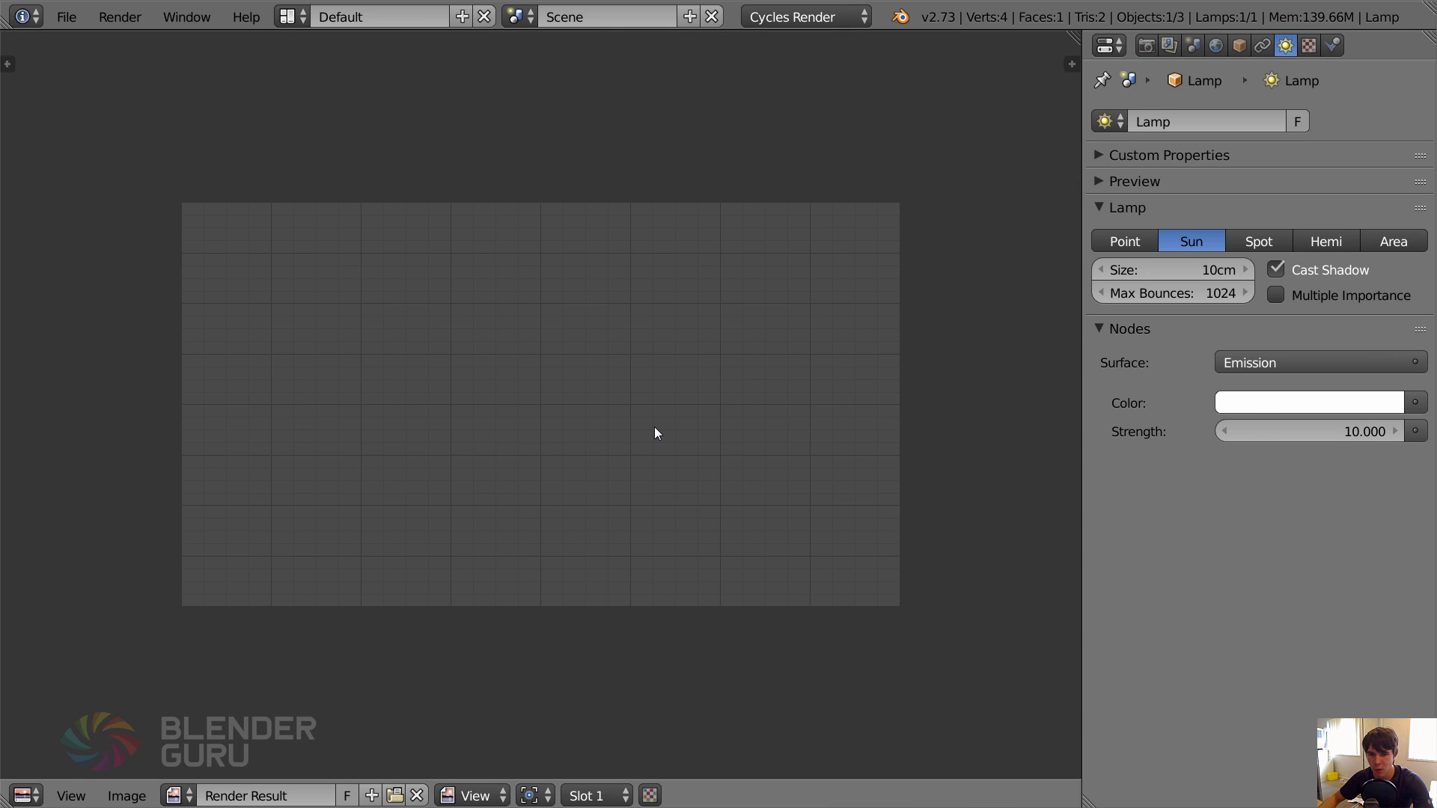
{"action": "key", "text": "F12"}
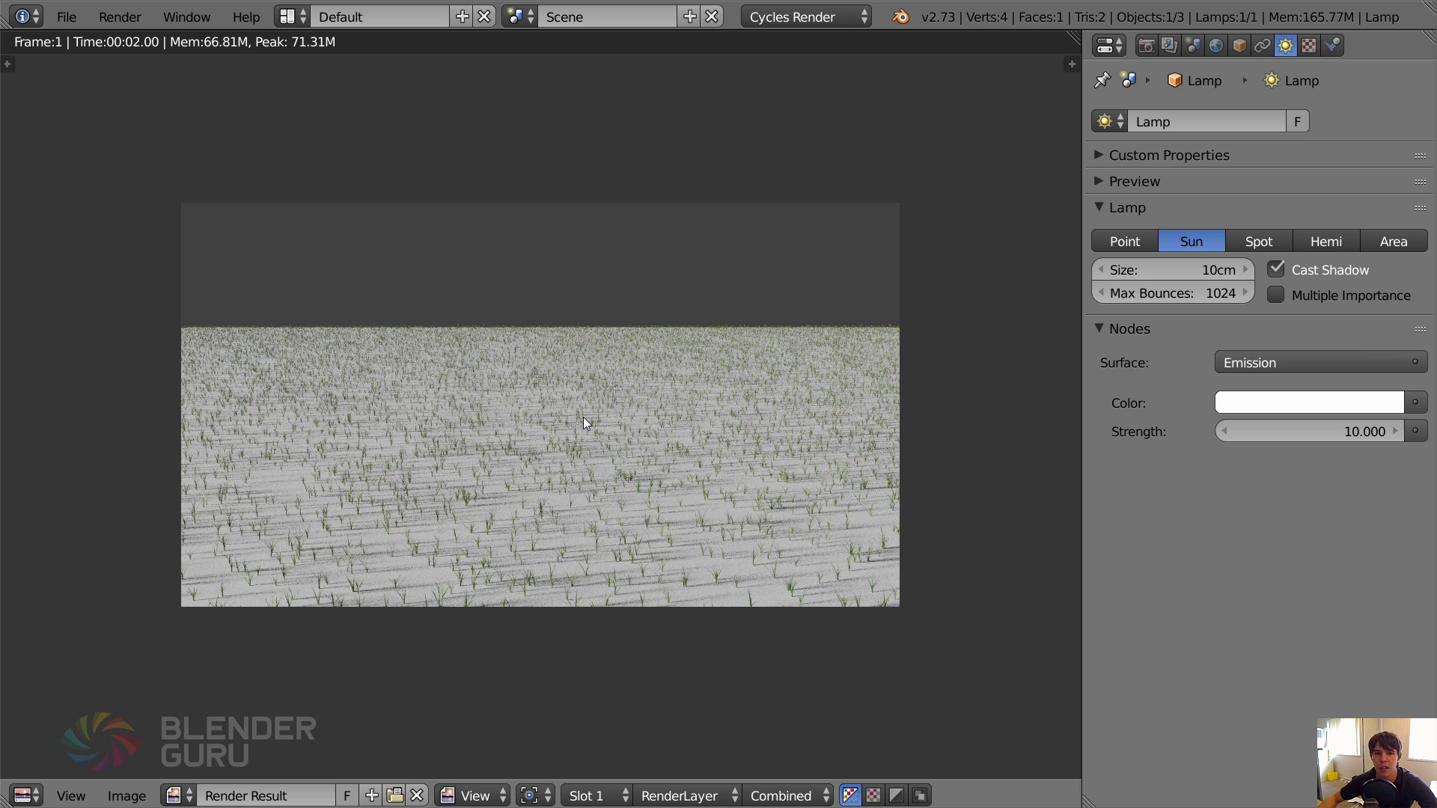
{"action": "key", "text": "Escape"}
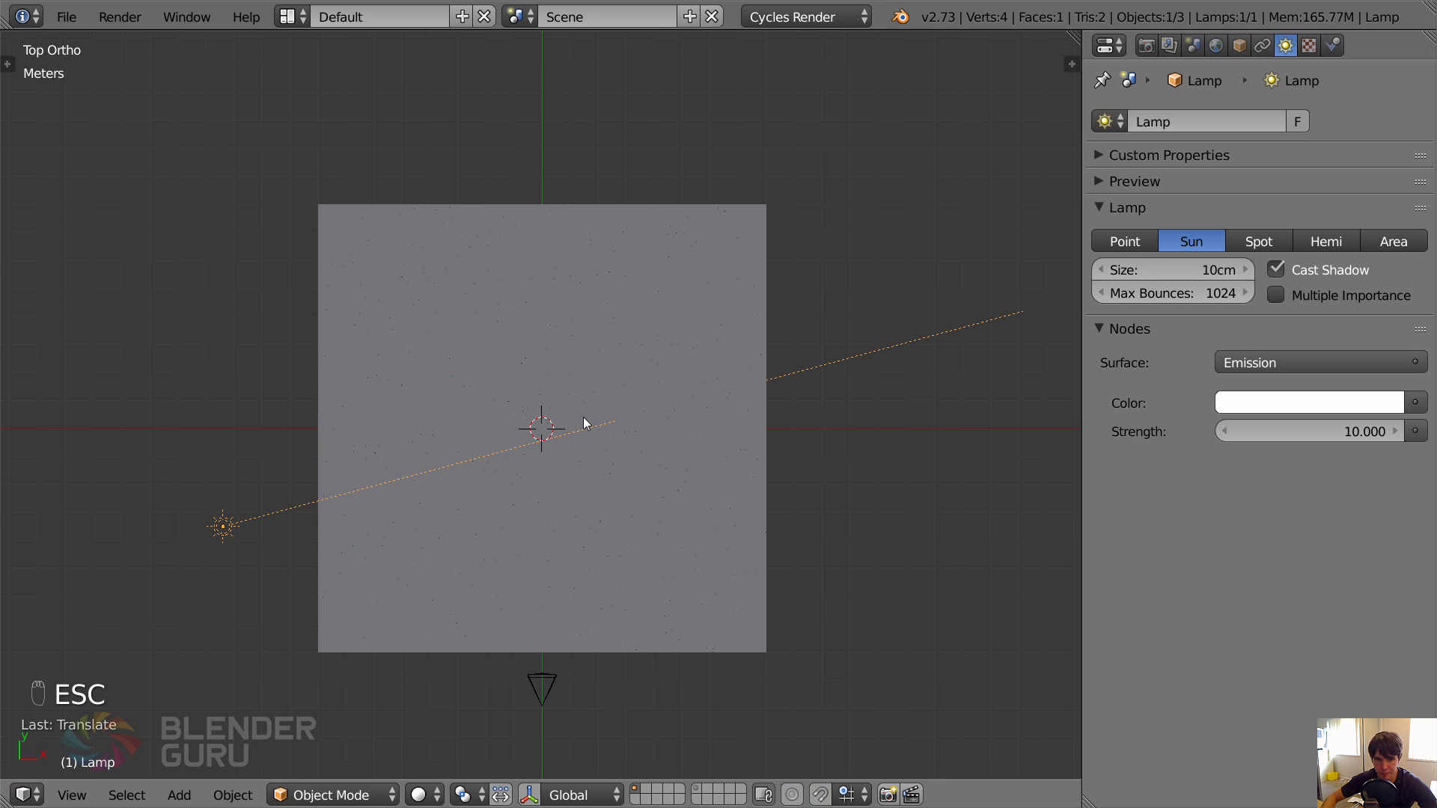
Select the ground plane and examine through the camera view how much of it lies outside the frame.
{"action": "key", "text": "KP_0"}
{"action": "right_click", "coordinate": [757, 408]}
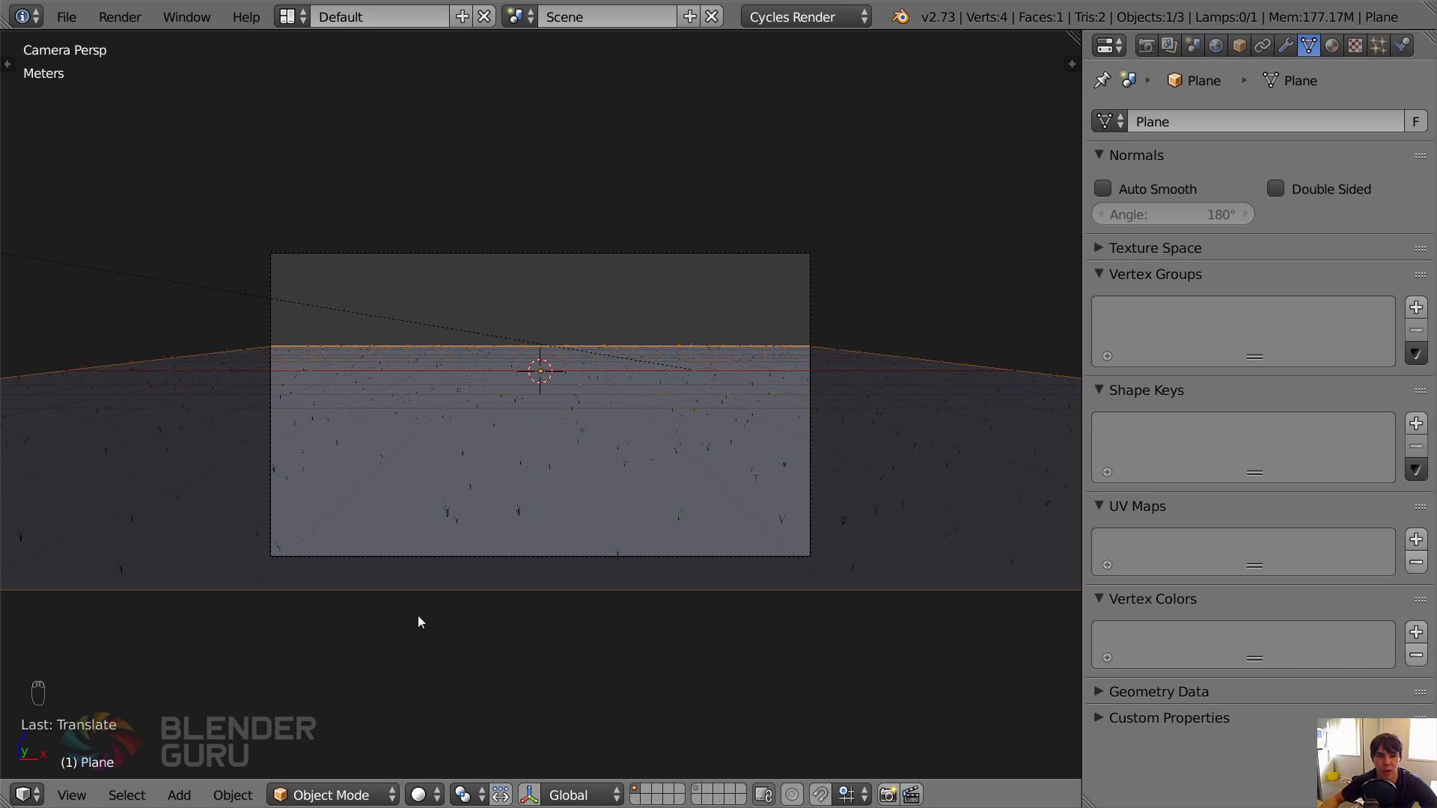
{"action": "scroll", "coordinate": [226, 349], "scroll_direction": "down", "scroll_amount": 5}
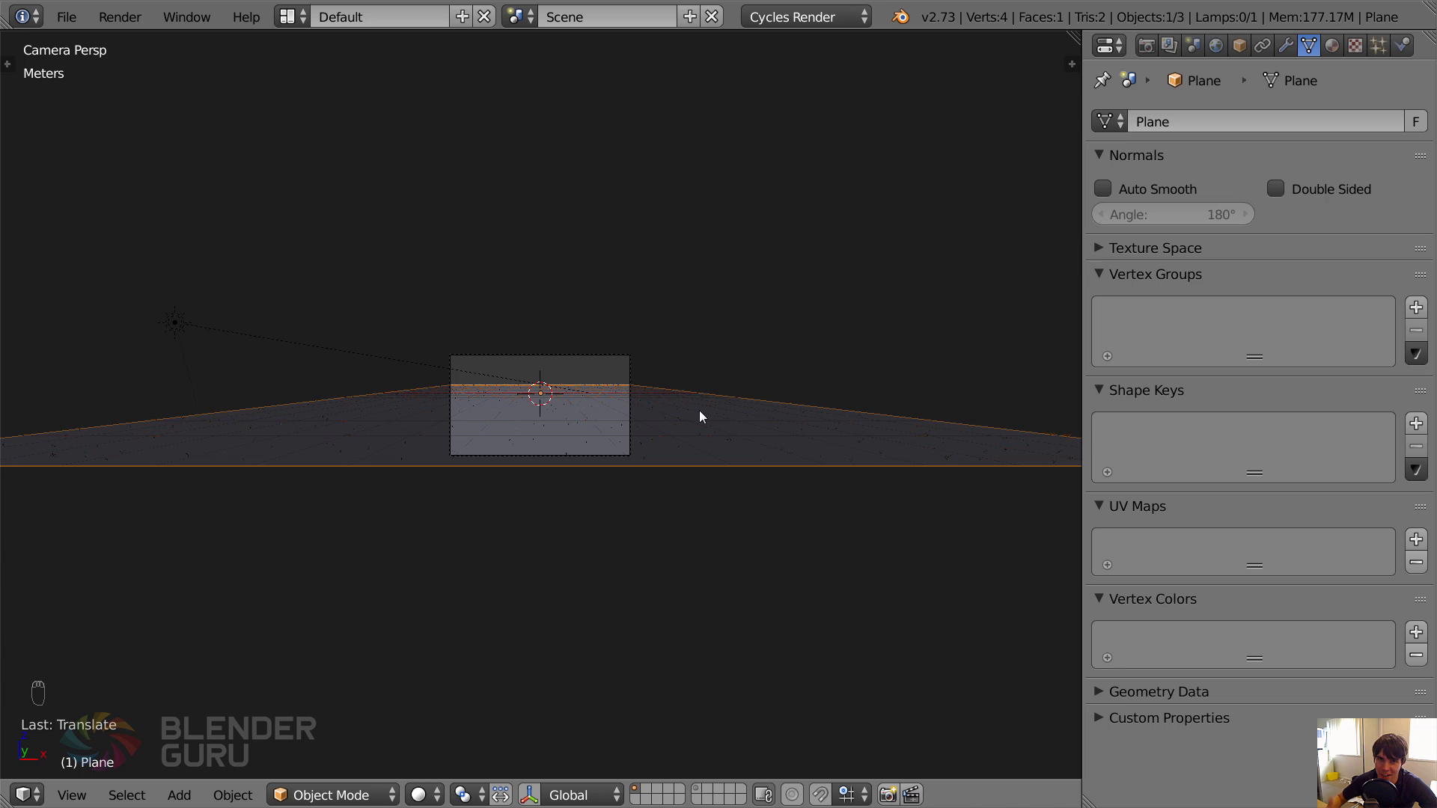
{"action": "scroll", "coordinate": [753, 379], "scroll_direction": "up", "scroll_amount": 4}
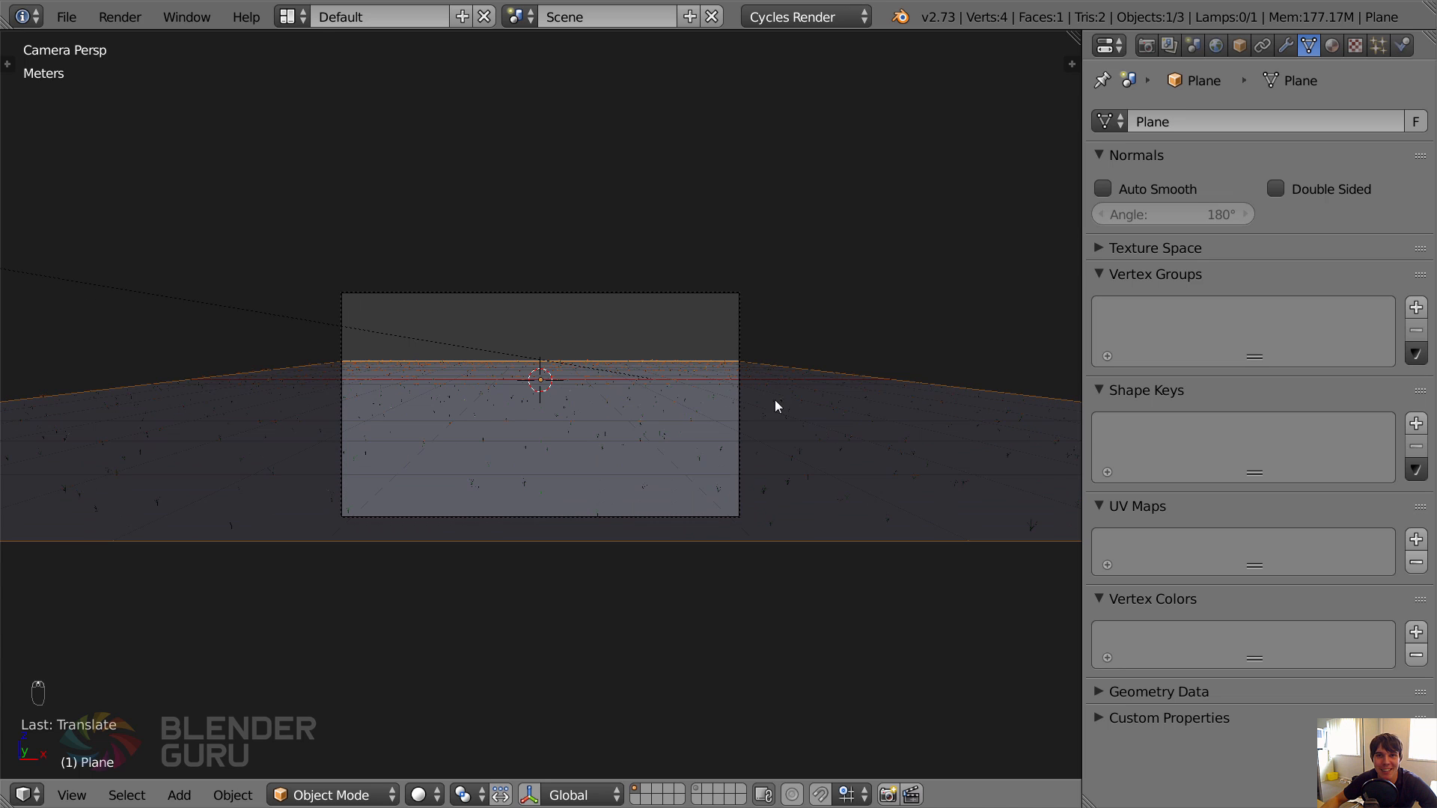
{"action": "scroll", "coordinate": [775, 404], "scroll_direction": "up", "scroll_amount": 2}
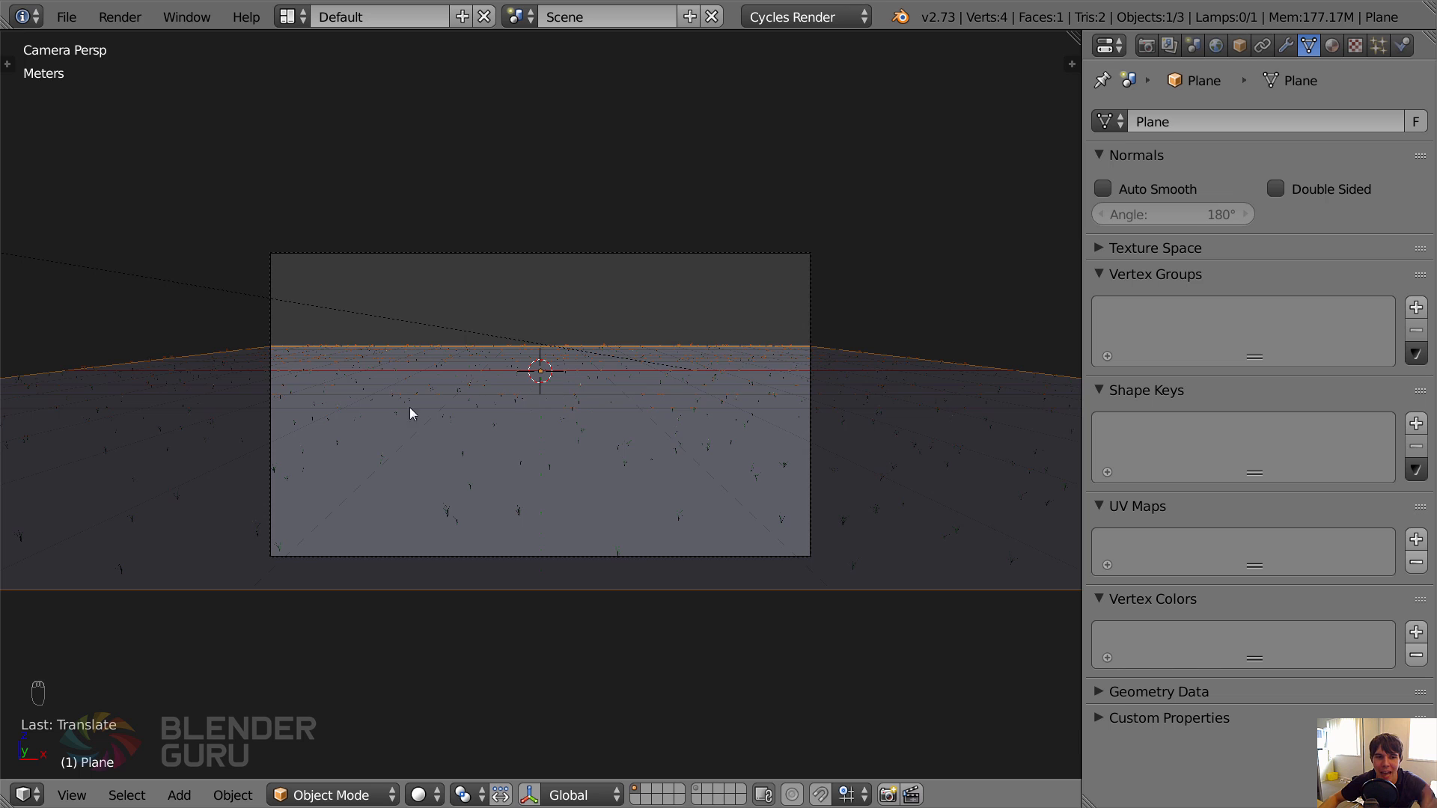
{"action": "scroll", "coordinate": [186, 366], "scroll_direction": "up", "scroll_amount": 2}
{"action": "scroll", "coordinate": [264, 371], "scroll_direction": "down", "scroll_amount": 5}
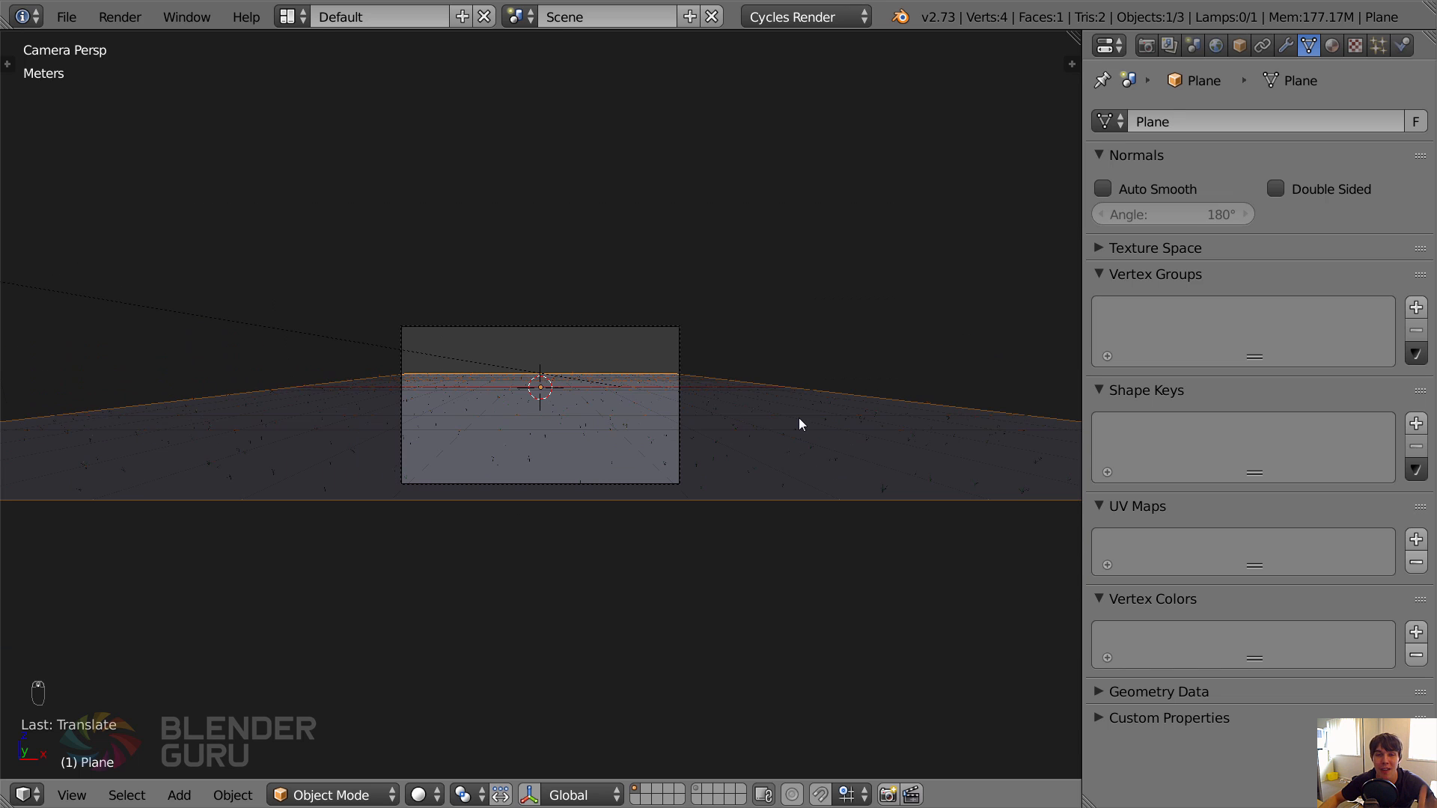
{"action": "scroll", "coordinate": [797, 418], "scroll_direction": "up", "scroll_amount": 2}
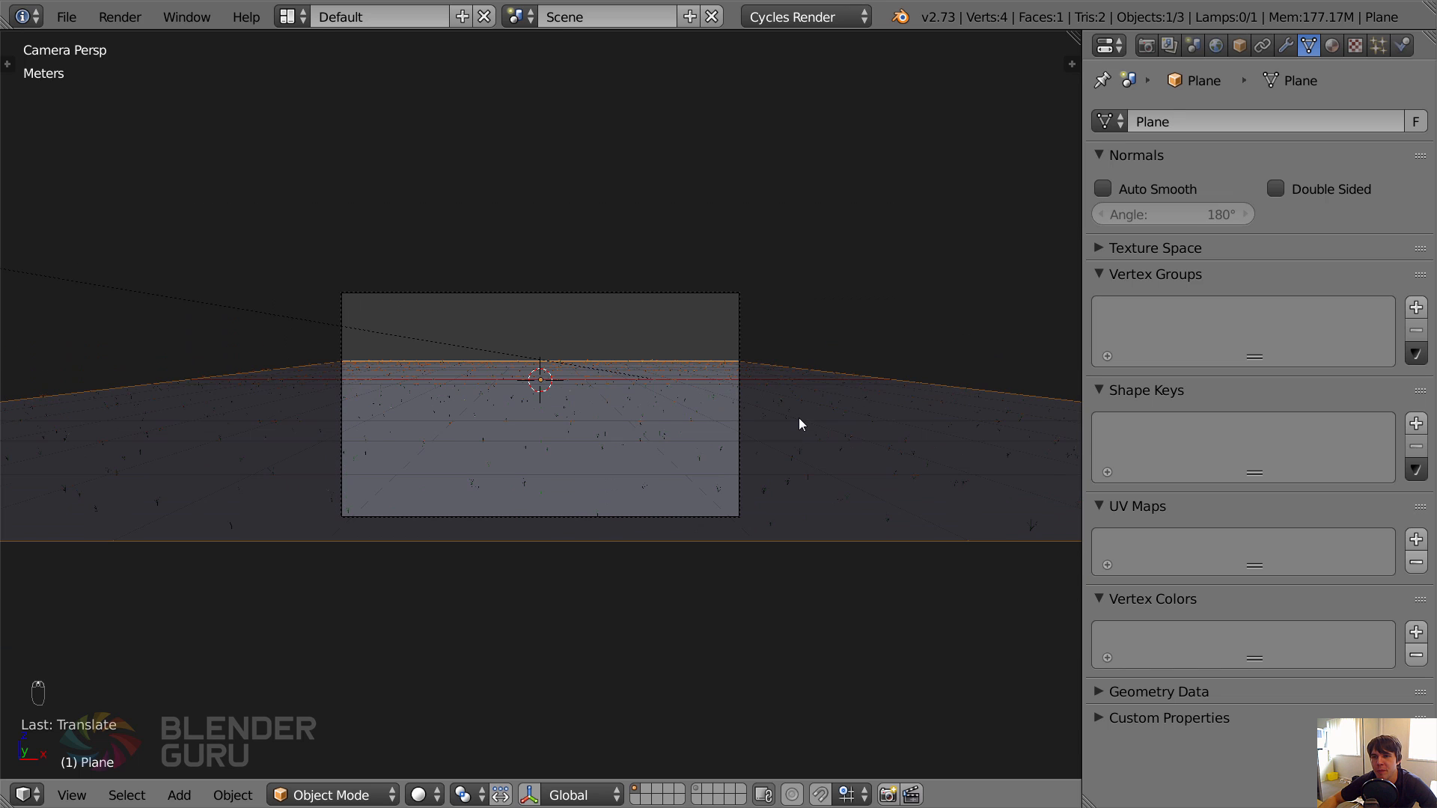
{"action": "scroll", "coordinate": [798, 417], "scroll_direction": "up", "scroll_amount": 2}
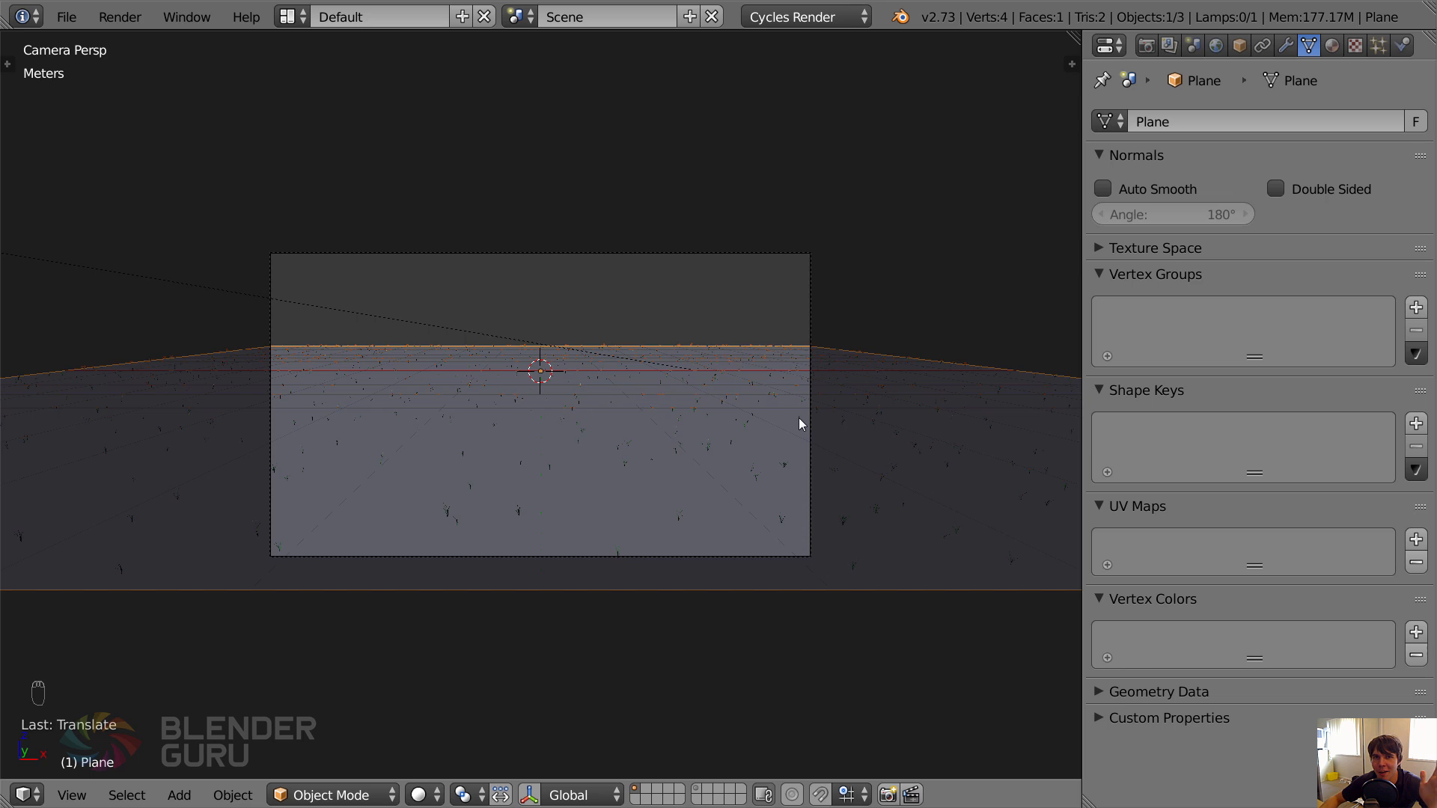
{"action": "scroll", "coordinate": [871, 418], "scroll_direction": "down", "scroll_amount": 4}
{"action": "scroll", "coordinate": [828, 404], "scroll_direction": "up", "scroll_amount": 2}
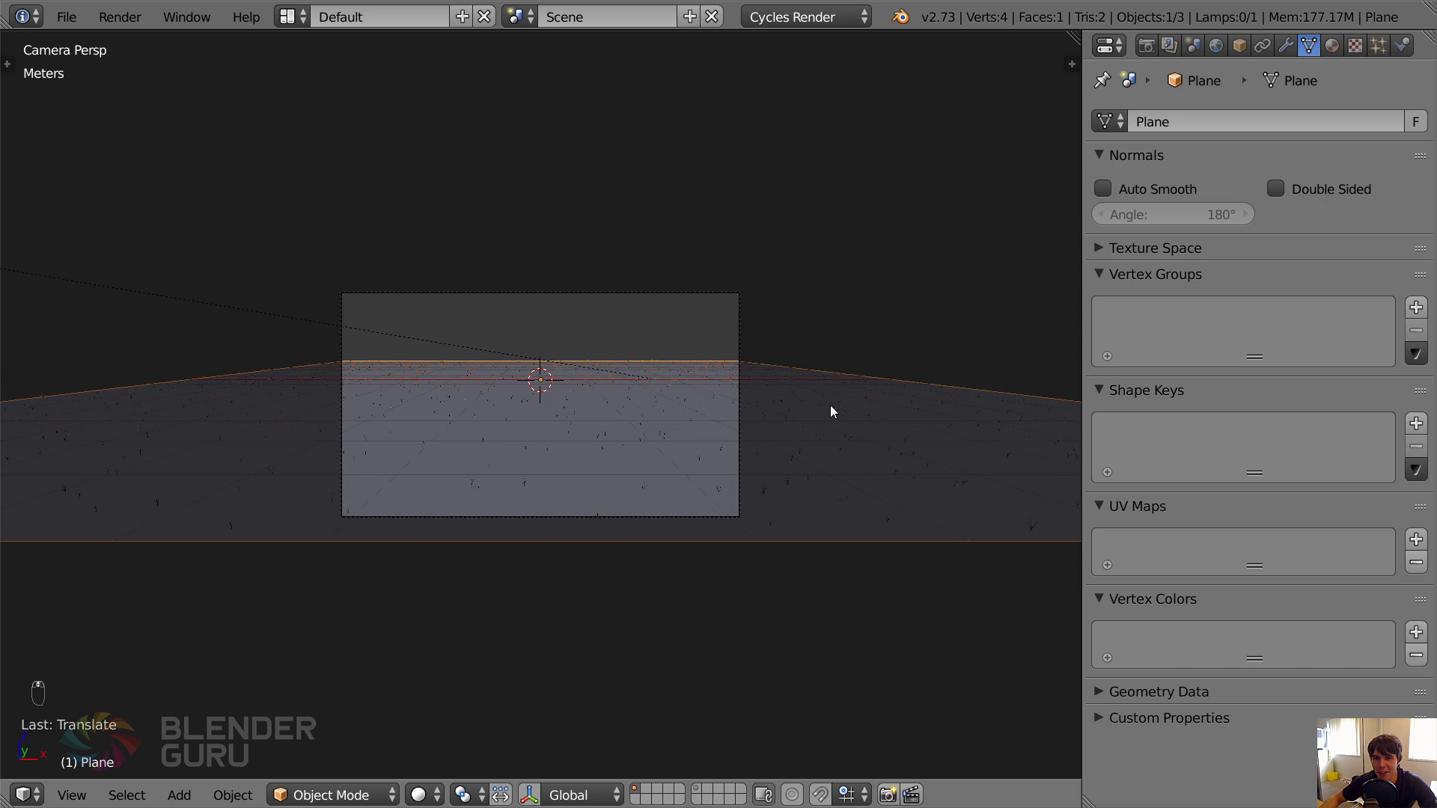
{"action": "scroll", "coordinate": [831, 407], "scroll_direction": "up", "scroll_amount": 2}
{"action": "middle_click_drag", "start_coordinate": [893, 411], "coordinate": [891, 383], "text": "shift"}
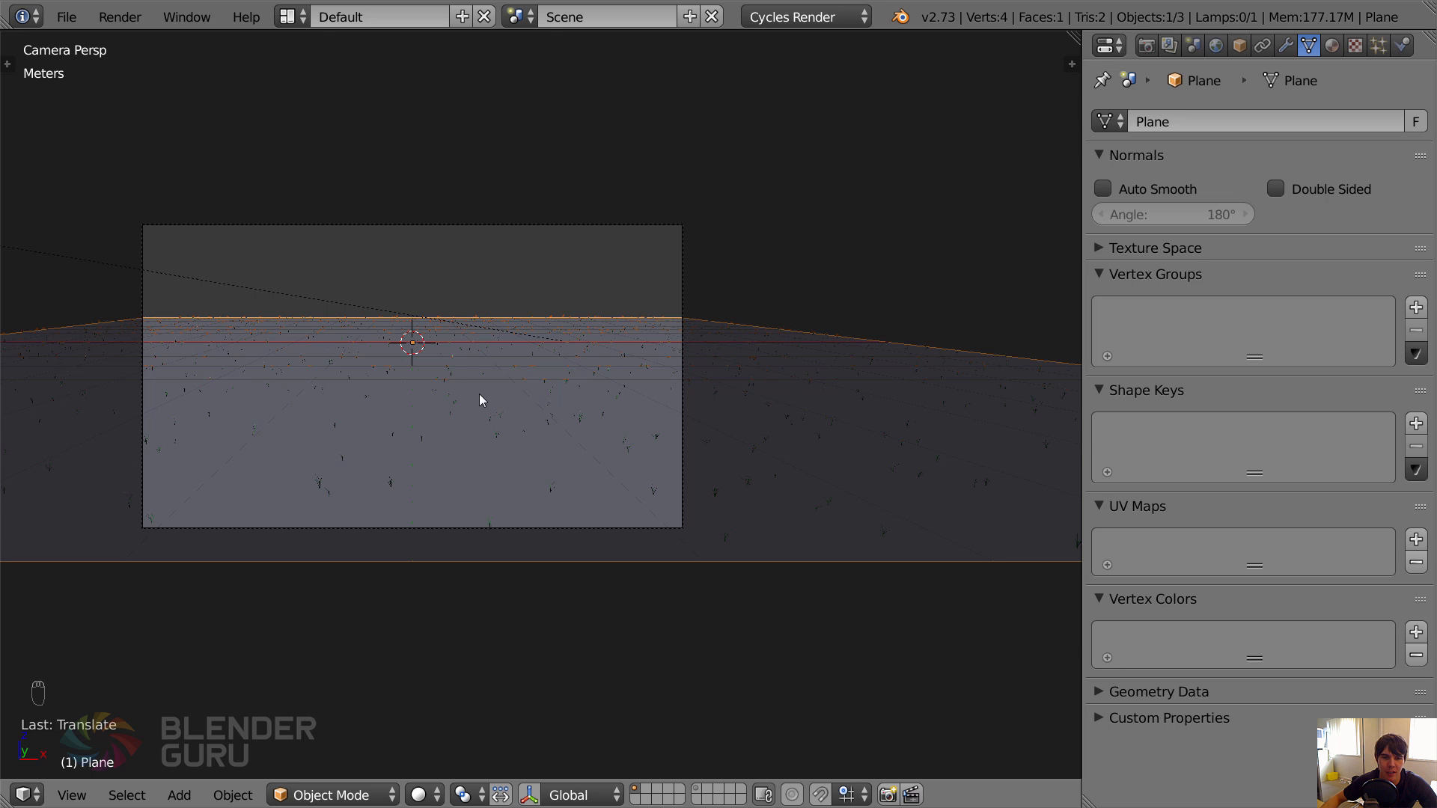
{"action": "scroll", "coordinate": [479, 395], "scroll_direction": "down", "scroll_amount": 2}
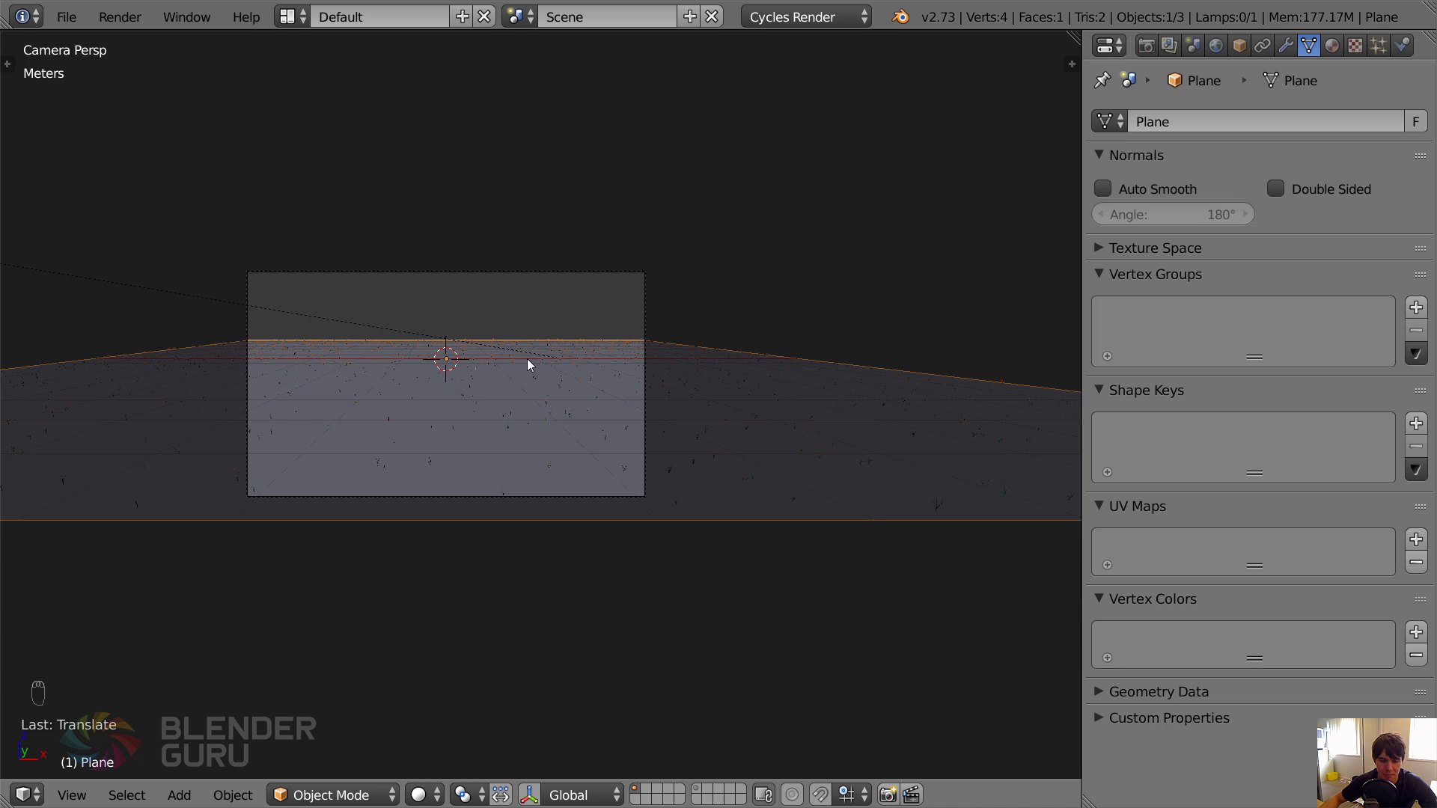
Enter Weight Paint mode on the ground plane, view it from above, and return to Object Mode.
{"action": "key", "text": "ctrl+Tab"}
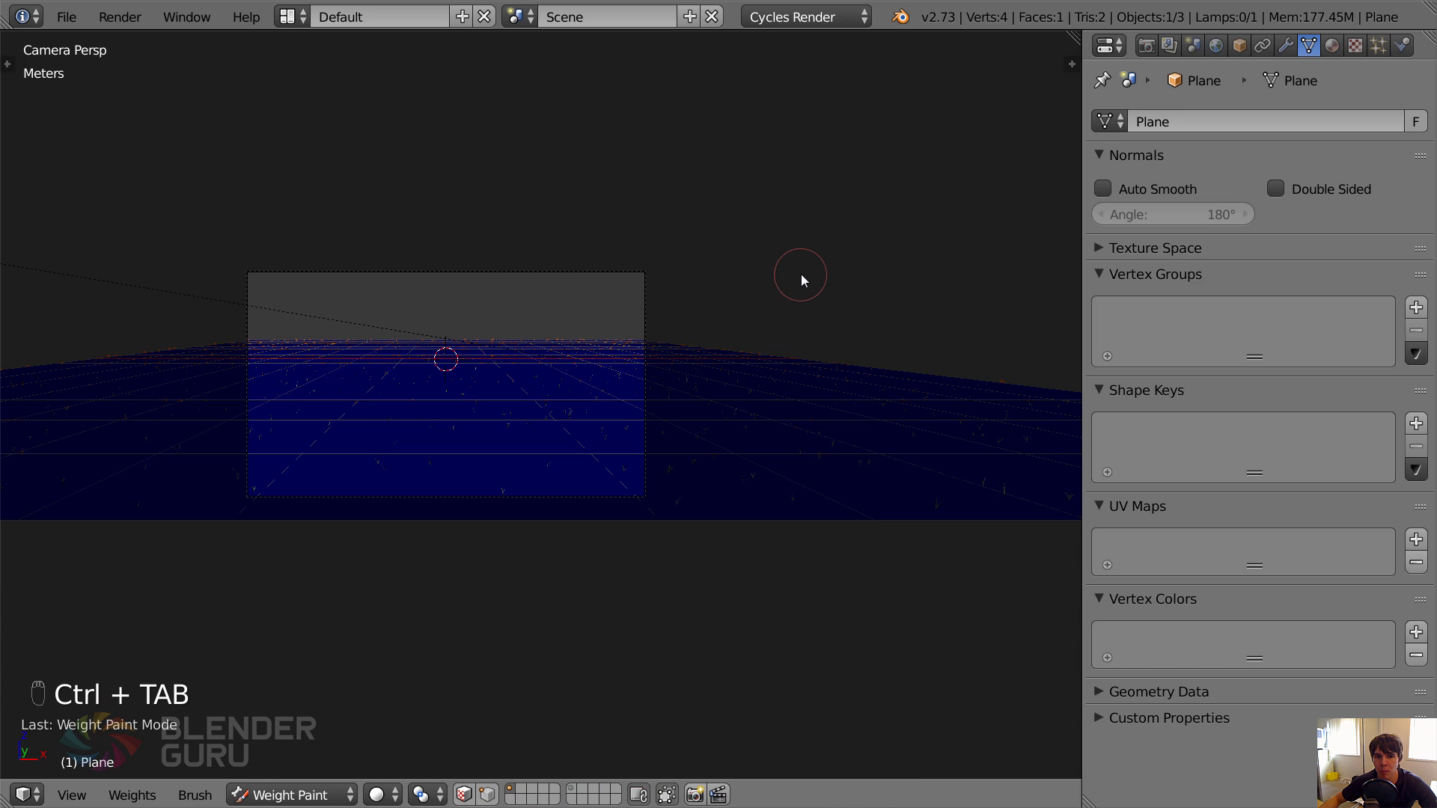
{"action": "middle_click_drag", "start_coordinate": [770, 289], "coordinate": [556, 368]}
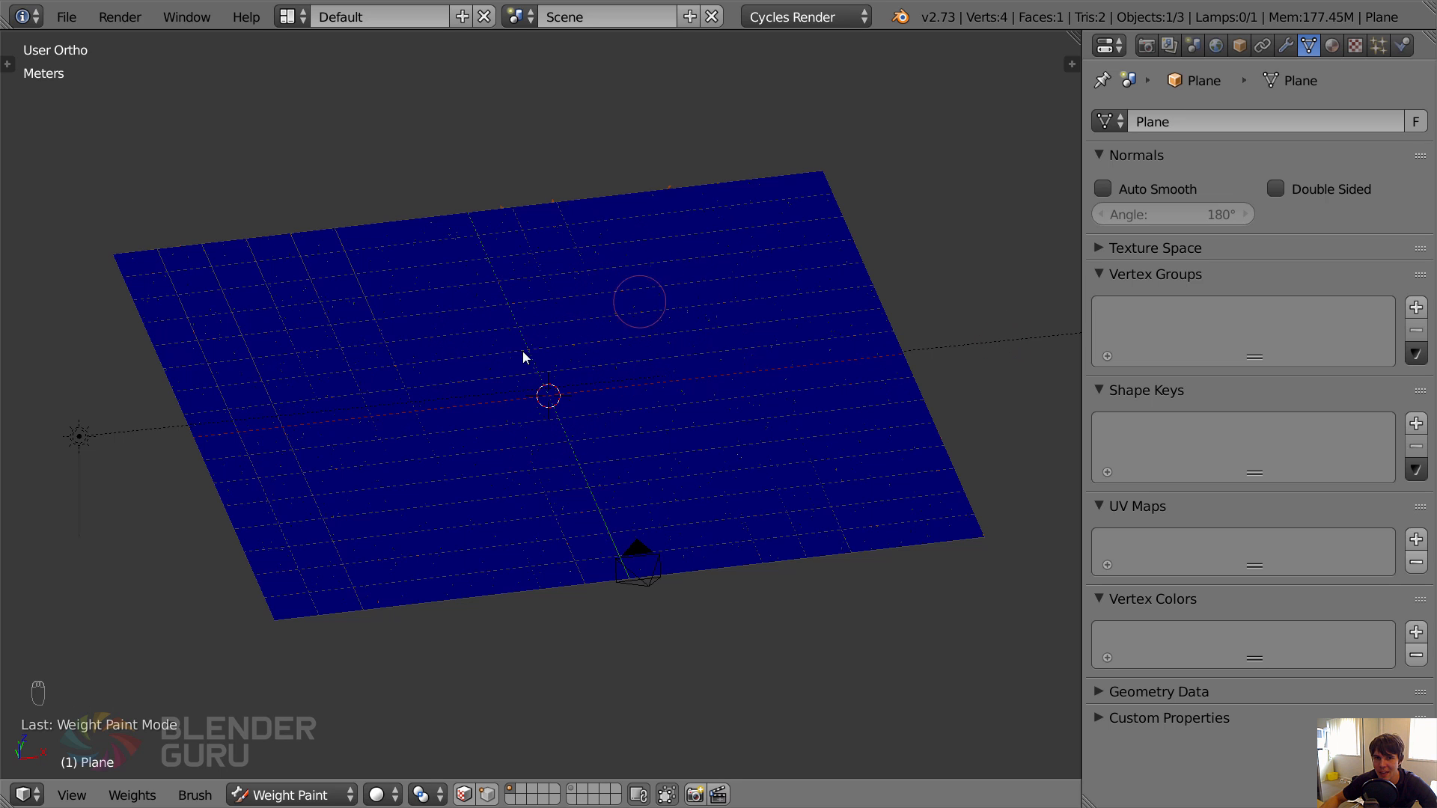
{"action": "key", "text": "ctrl+Tab"}
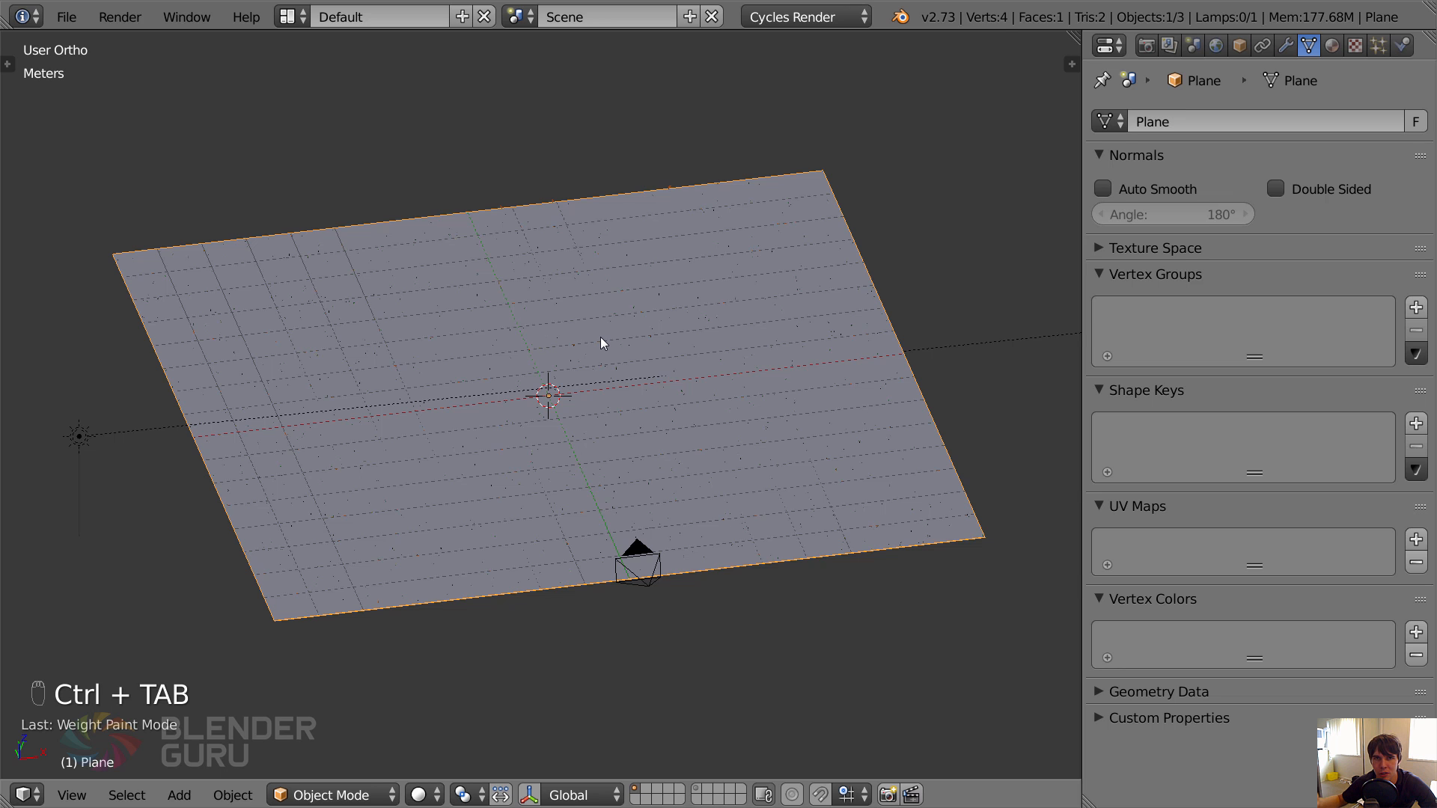
Examine the ground plane's vertices in Edit Mode and return to Object Mode.
{"action": "key", "text": "Tab"}
{"action": "key", "text": "a"}
{"action": "key", "text": "a"}
{"action": "key", "text": "a"}
{"action": "key", "text": "a"}
{"action": "key", "text": "a"}
{"action": "key", "text": "Tab"}
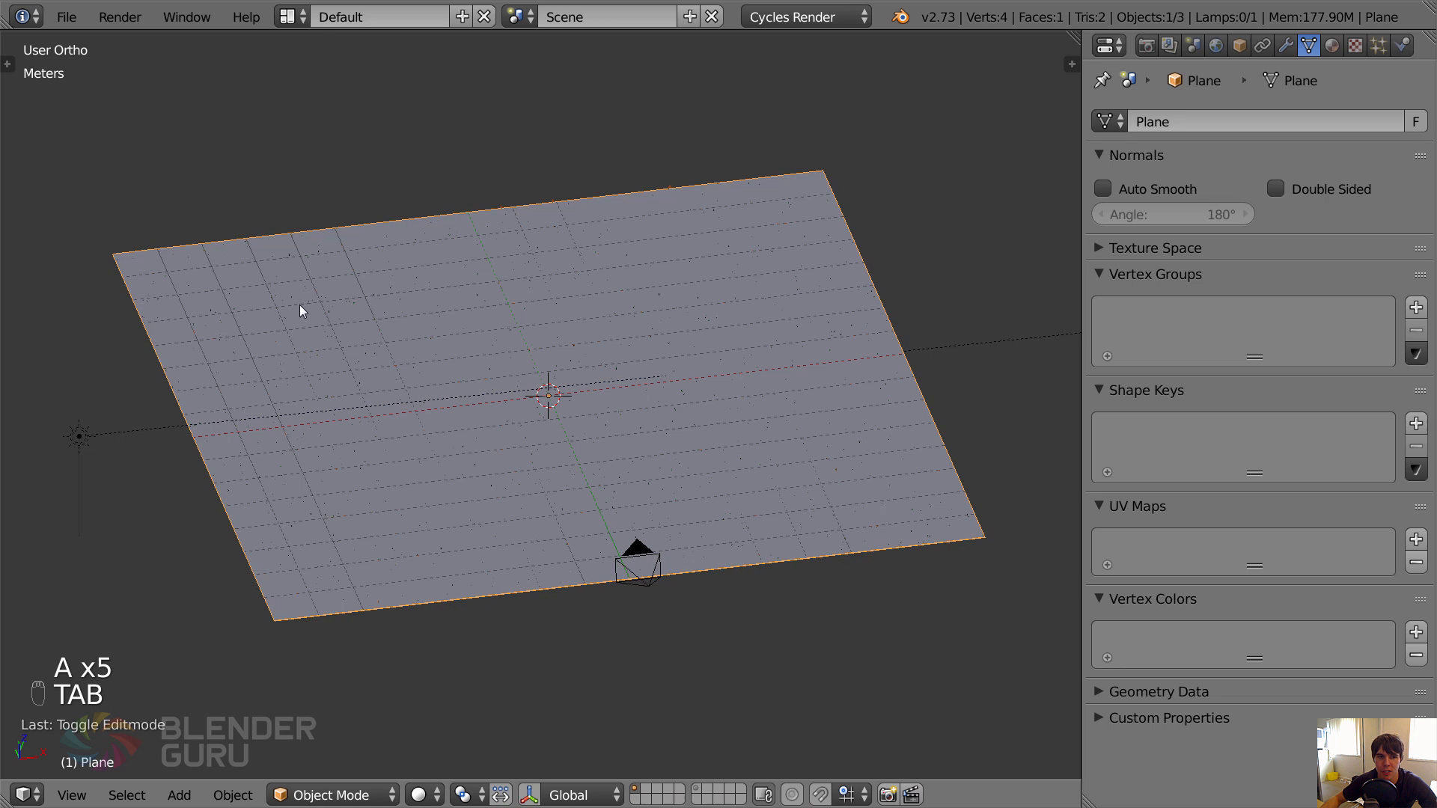
Try painting weight onto the ground plane's two corners nearest the camera in Weight Paint mode, and undo the strokes.
{"action": "key", "text": "ctrl+Tab"}
{"action": "left_click", "coordinate": [284, 615]}
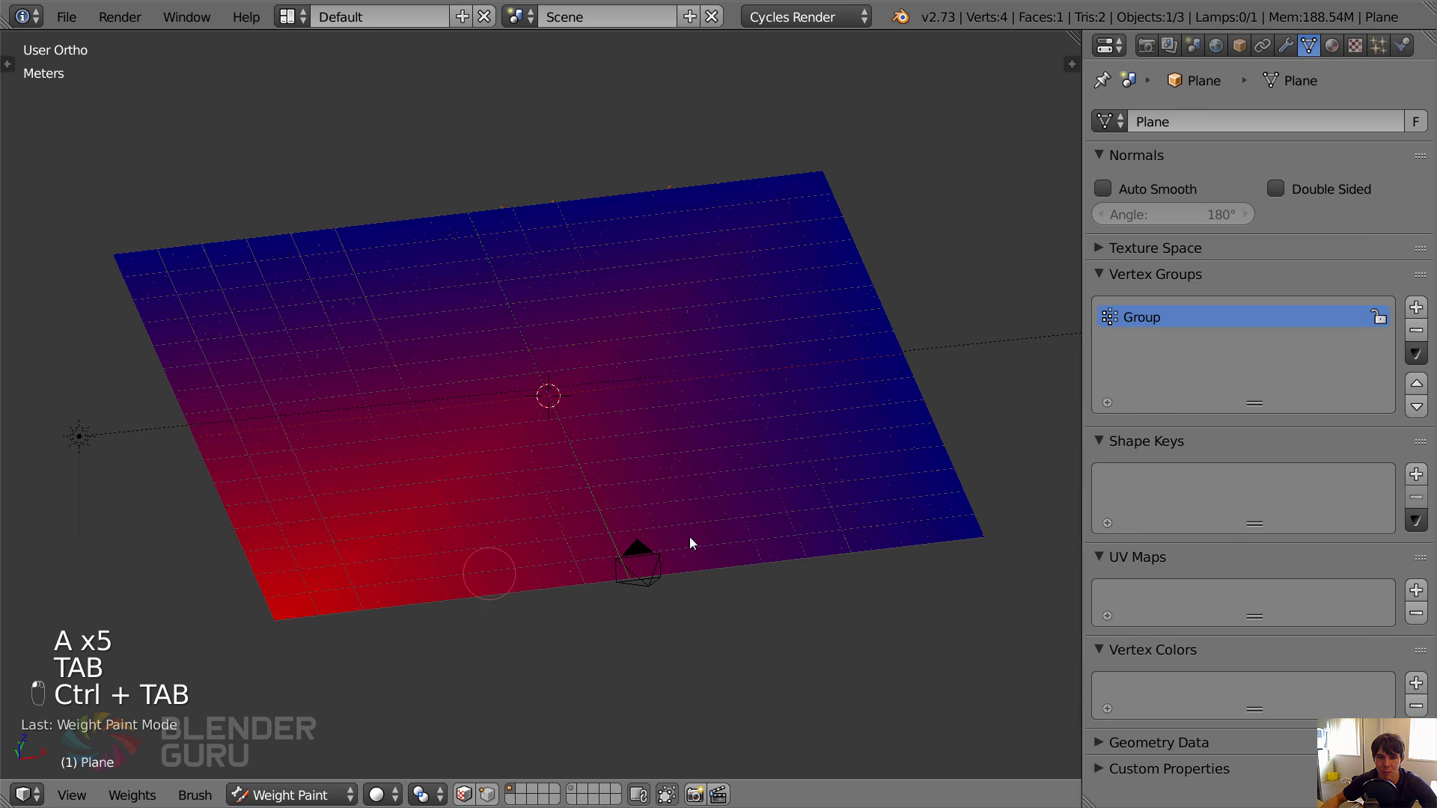
{"action": "left_click_drag", "start_coordinate": [973, 536], "coordinate": [982, 535]}
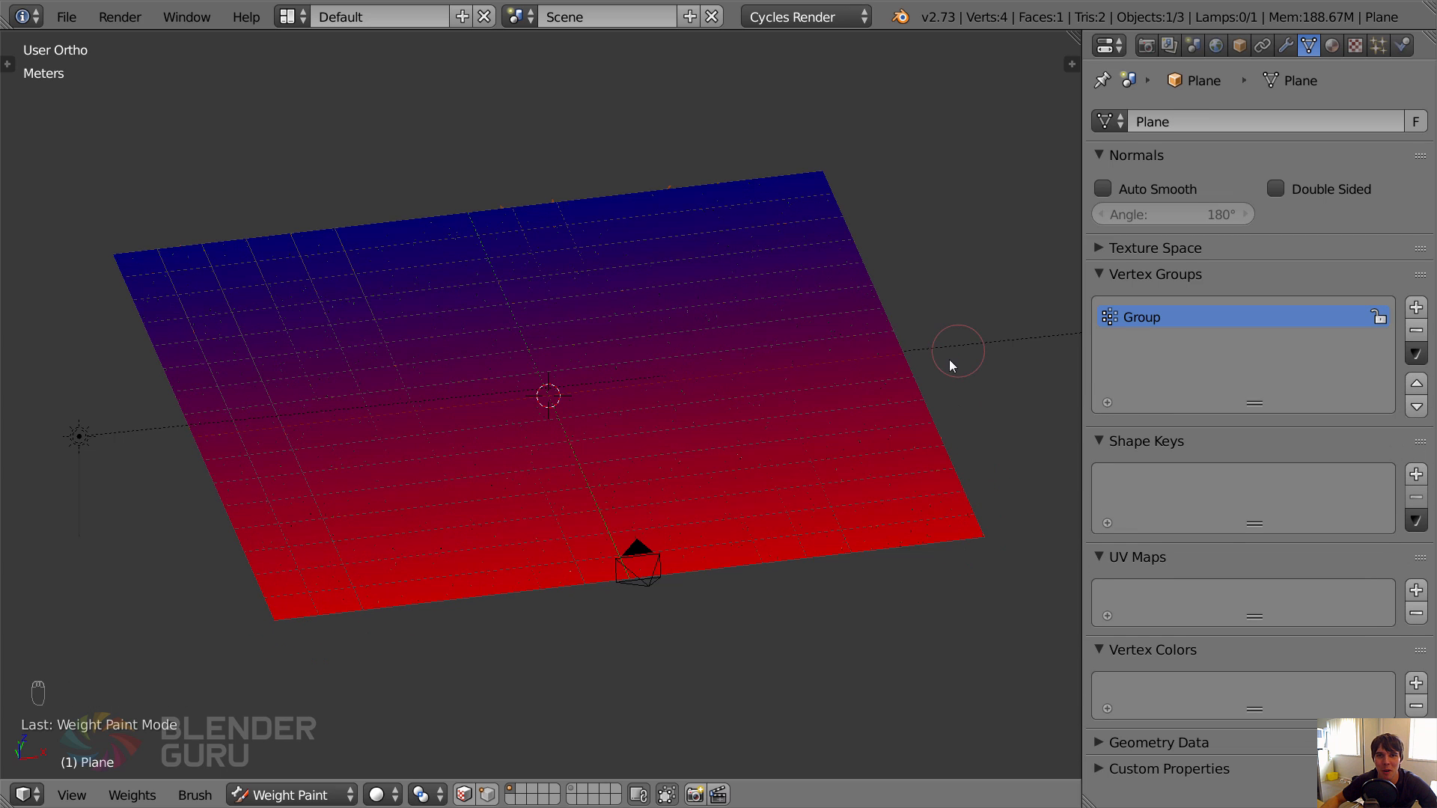
{"action": "key", "text": "ctrl+z"}
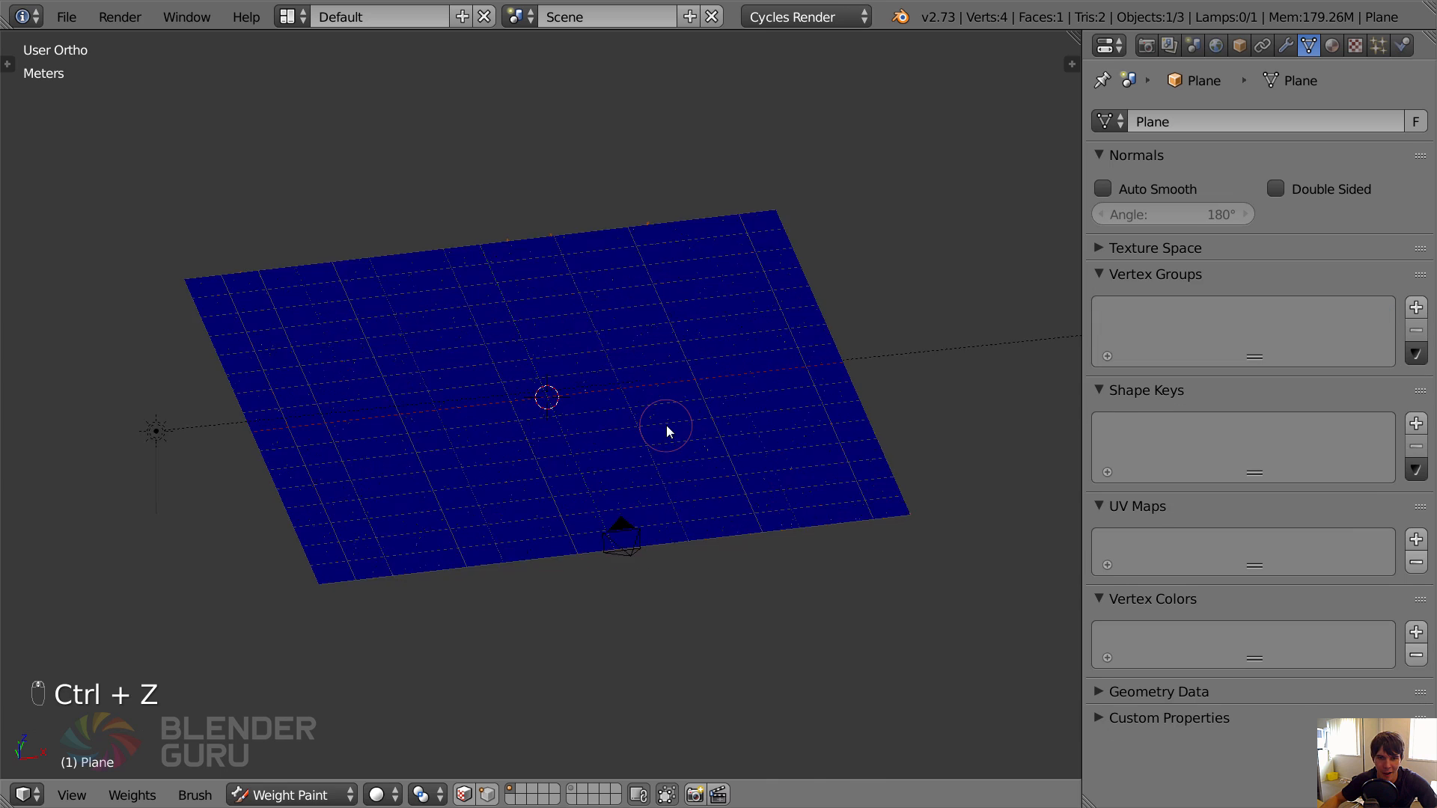
Subdivide the whole ground plane with 150 cuts in Edit Mode.
{"action": "key", "text": "Tab"}
{"action": "key", "text": "a"}
{"action": "key", "text": "a"}
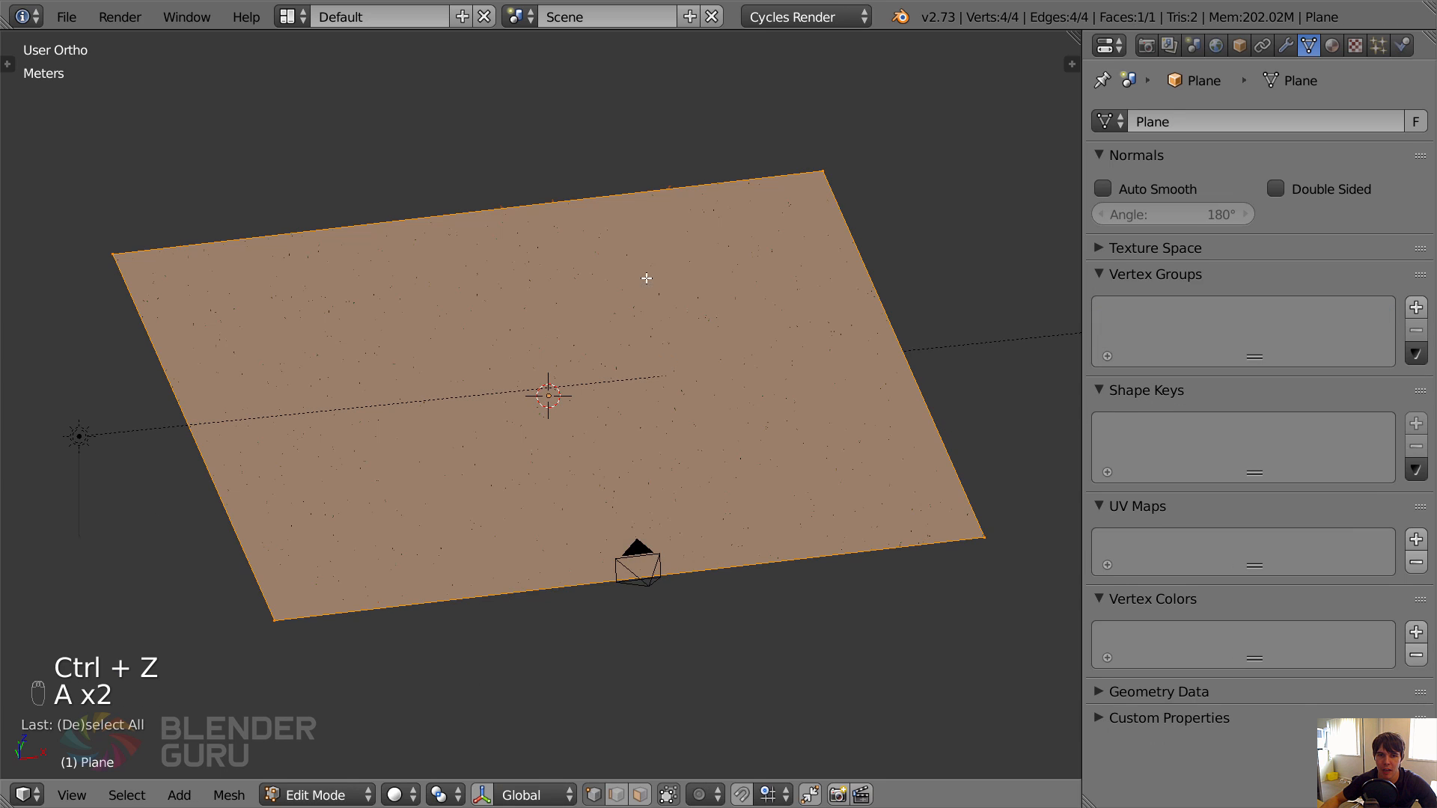
{"action": "key", "text": "w"}
{"action": "left_click", "coordinate": [638, 255]}
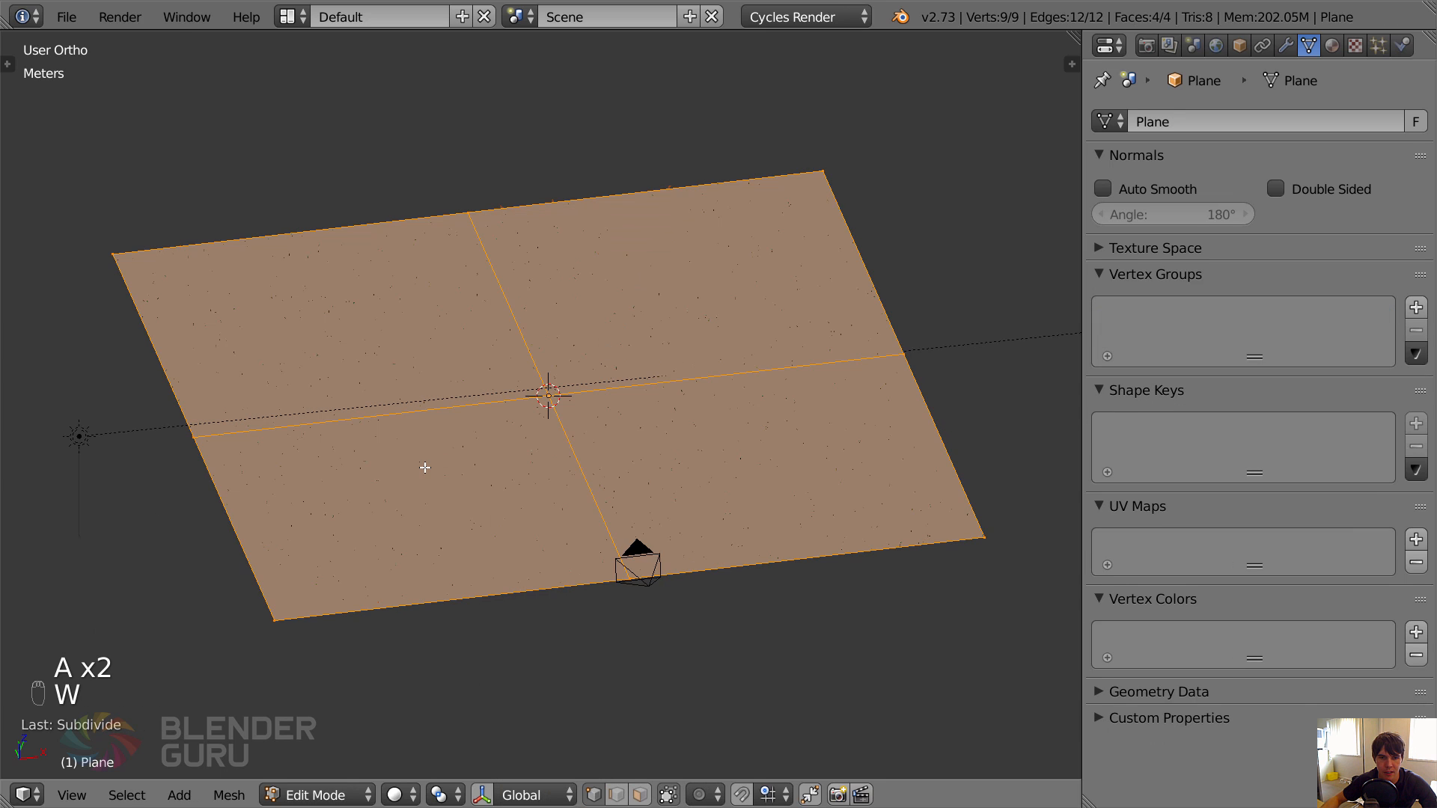
{"action": "key", "text": "t"}
{"action": "left_click_drag", "start_coordinate": [86, 596], "coordinate": [217, 596]}
{"action": "left_click", "coordinate": [87, 601]}
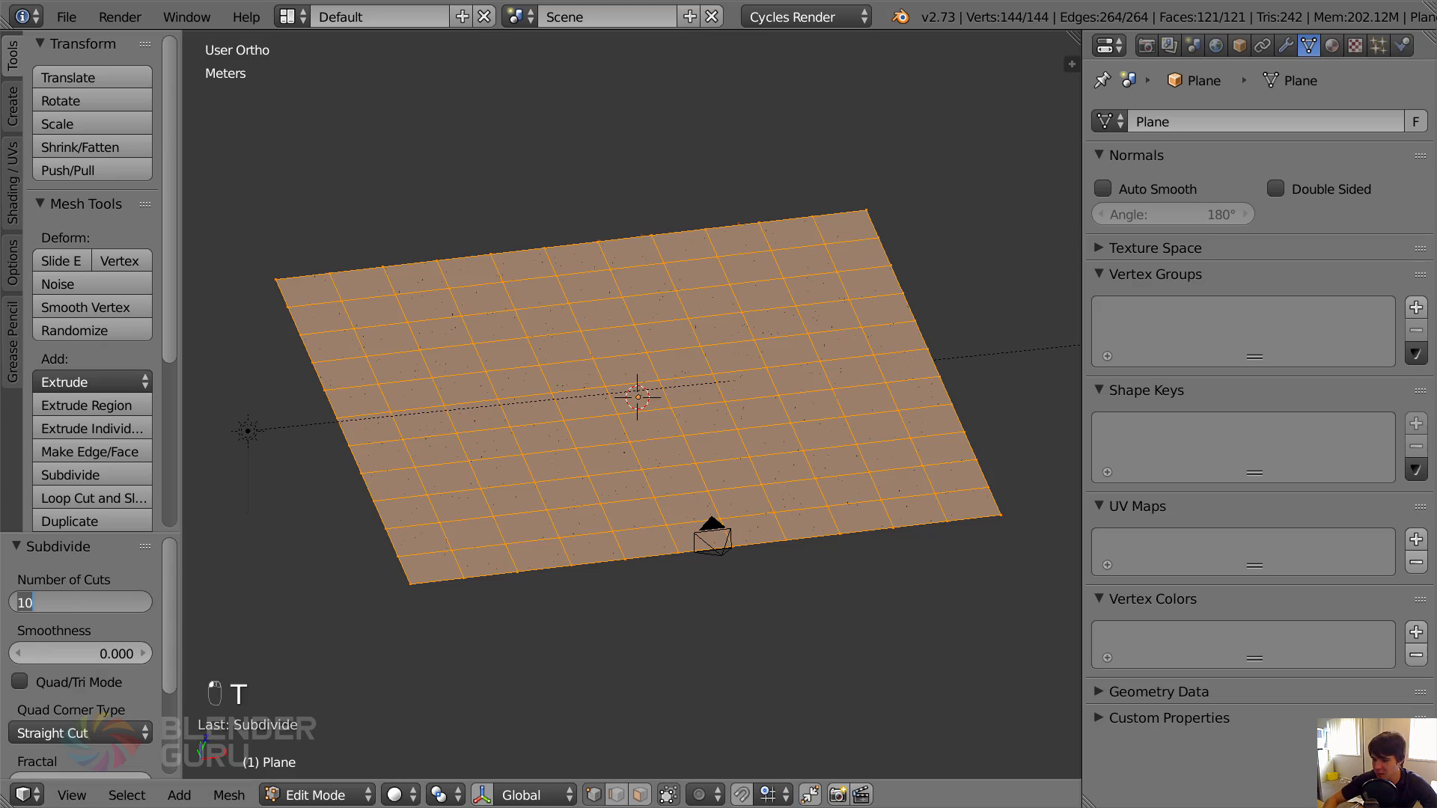
{"action": "type", "text": "150"}
{"action": "key", "text": "Return"}
Examine the density of the subdivided grid from the top view, including the area near the camera.
{"action": "scroll", "coordinate": [511, 567], "scroll_direction": "up", "scroll_amount": 4}
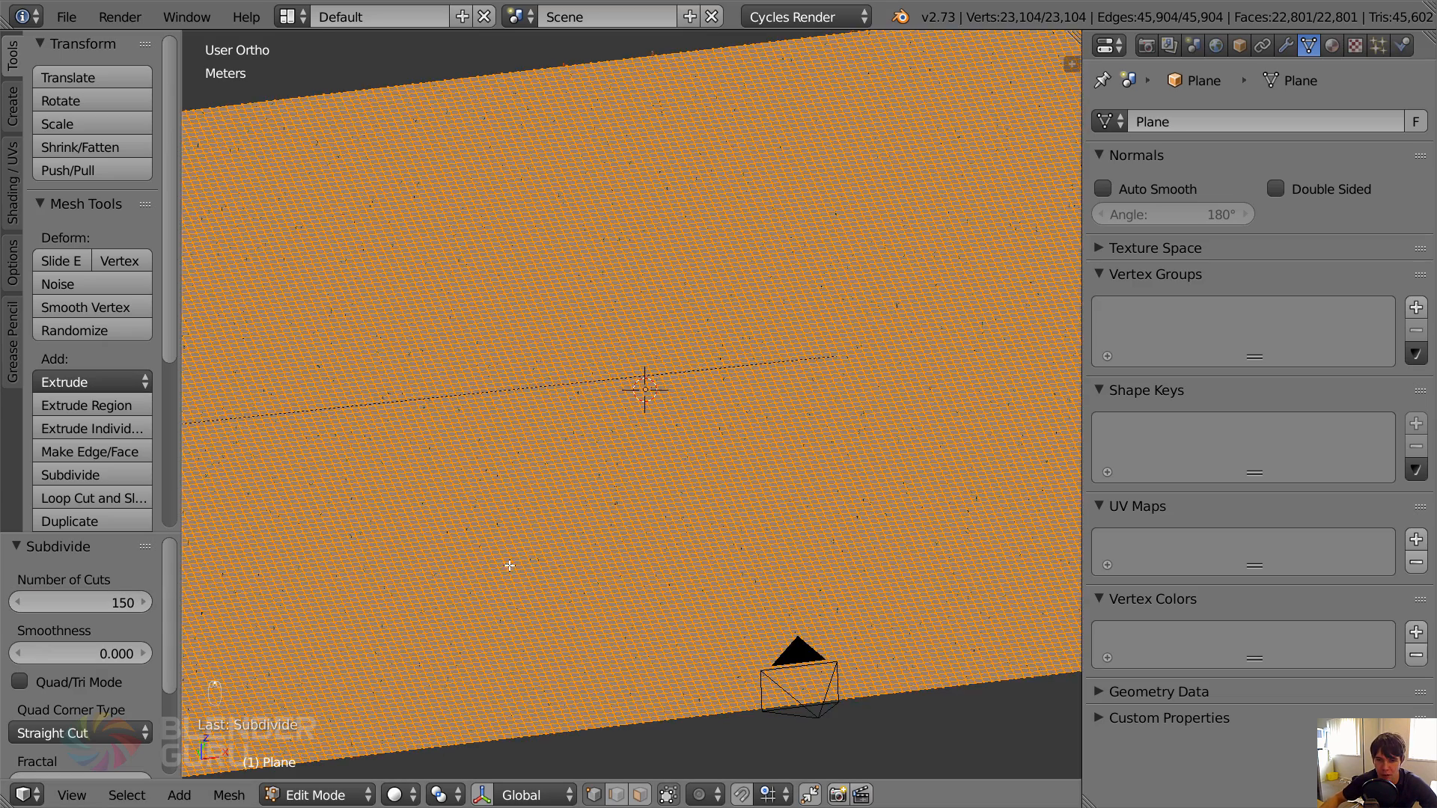
{"action": "scroll", "coordinate": [539, 601], "scroll_direction": "down", "scroll_amount": 2}
{"action": "key", "text": "KP_7"}
{"action": "middle_click_drag", "start_coordinate": [648, 586], "coordinate": [679, 250], "text": "shift"}
{"action": "scroll", "coordinate": [696, 479], "scroll_direction": "up", "scroll_amount": 2}
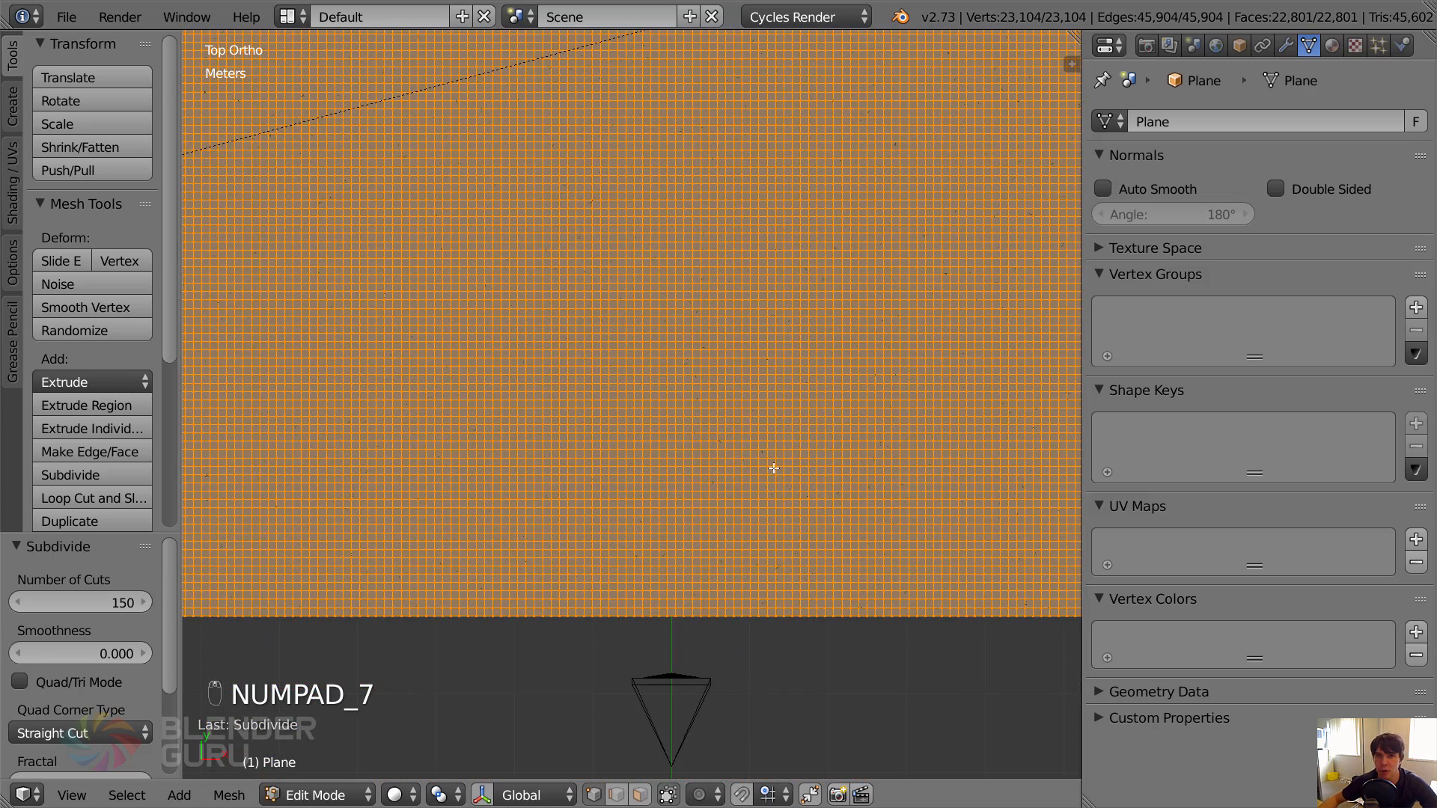
{"action": "scroll", "coordinate": [711, 513], "scroll_direction": "down", "scroll_amount": 5}
{"action": "middle_click_drag", "start_coordinate": [666, 410], "coordinate": [651, 478], "text": "shift"}
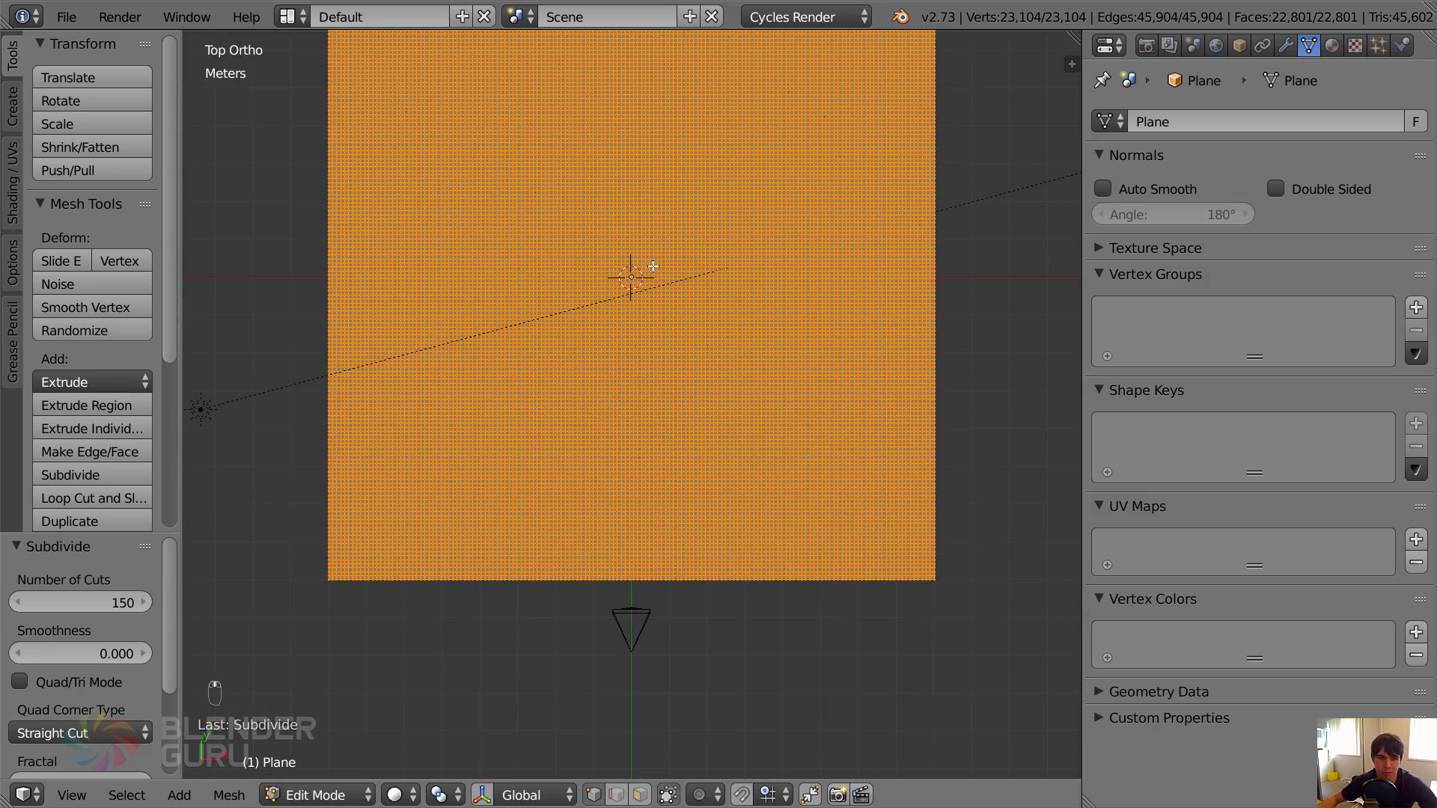
{"action": "key", "text": "t"}
{"action": "scroll", "coordinate": [625, 356], "scroll_direction": "up", "scroll_amount": 1}
{"action": "scroll", "coordinate": [620, 380], "scroll_direction": "up", "scroll_amount": 1}
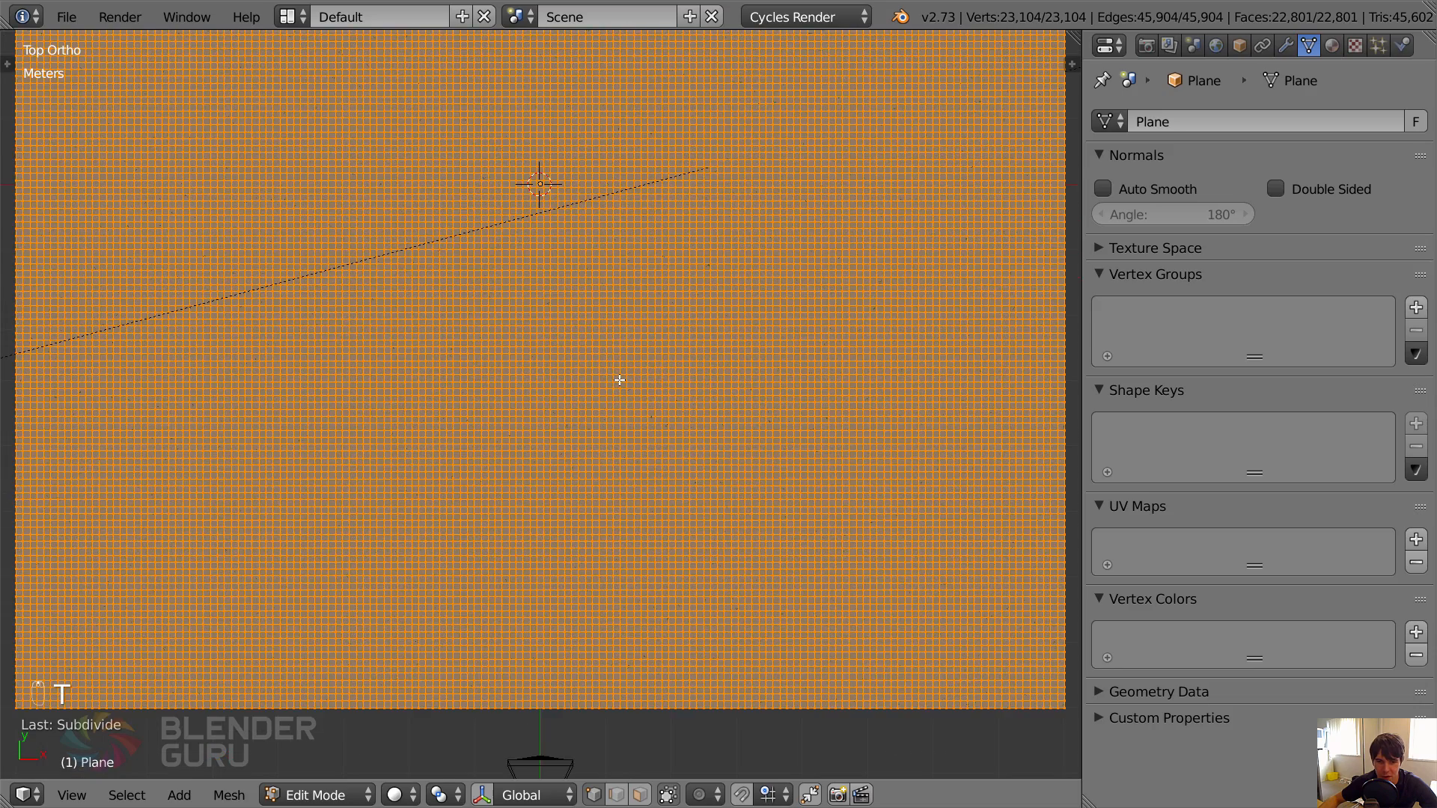
Return the plane to Weight Paint mode and check the grass distribution in the rendered image.
{"action": "key", "text": "Tab"}
{"action": "mouse_move", "coordinate": [593, 513]}
{"action": "middle_mouse_down", "text": "shift"}
{"action": "mouse_move", "coordinate": [581, 388]}
{"action": "mouse_move", "coordinate": [658, 443]}
{"action": "middle_mouse_up", "text": "shift"}
{"action": "scroll", "coordinate": [572, 427], "scroll_direction": "up", "scroll_amount": 1}
{"action": "scroll", "coordinate": [644, 389], "scroll_direction": "down", "scroll_amount": 6}
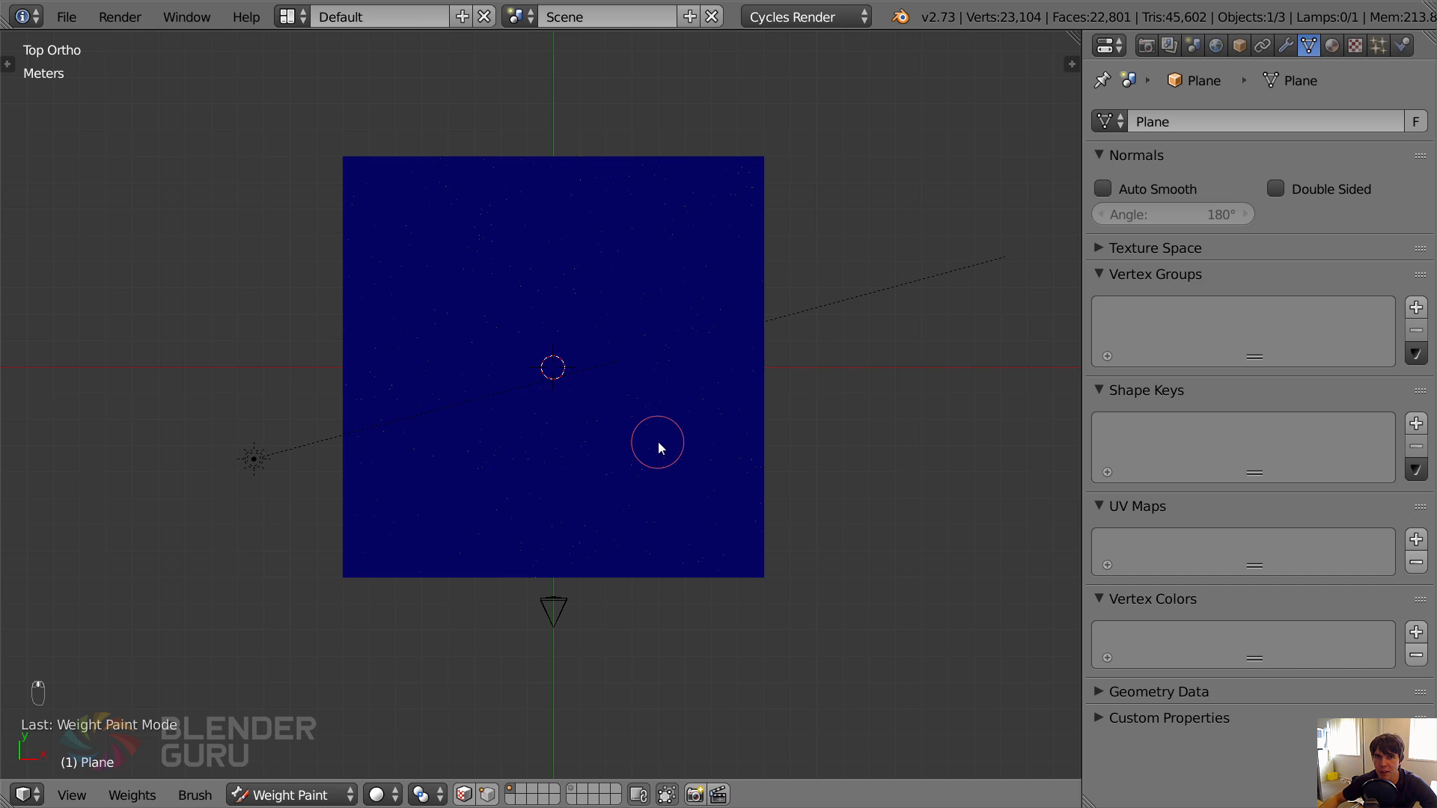
{"action": "key", "text": "F12"}
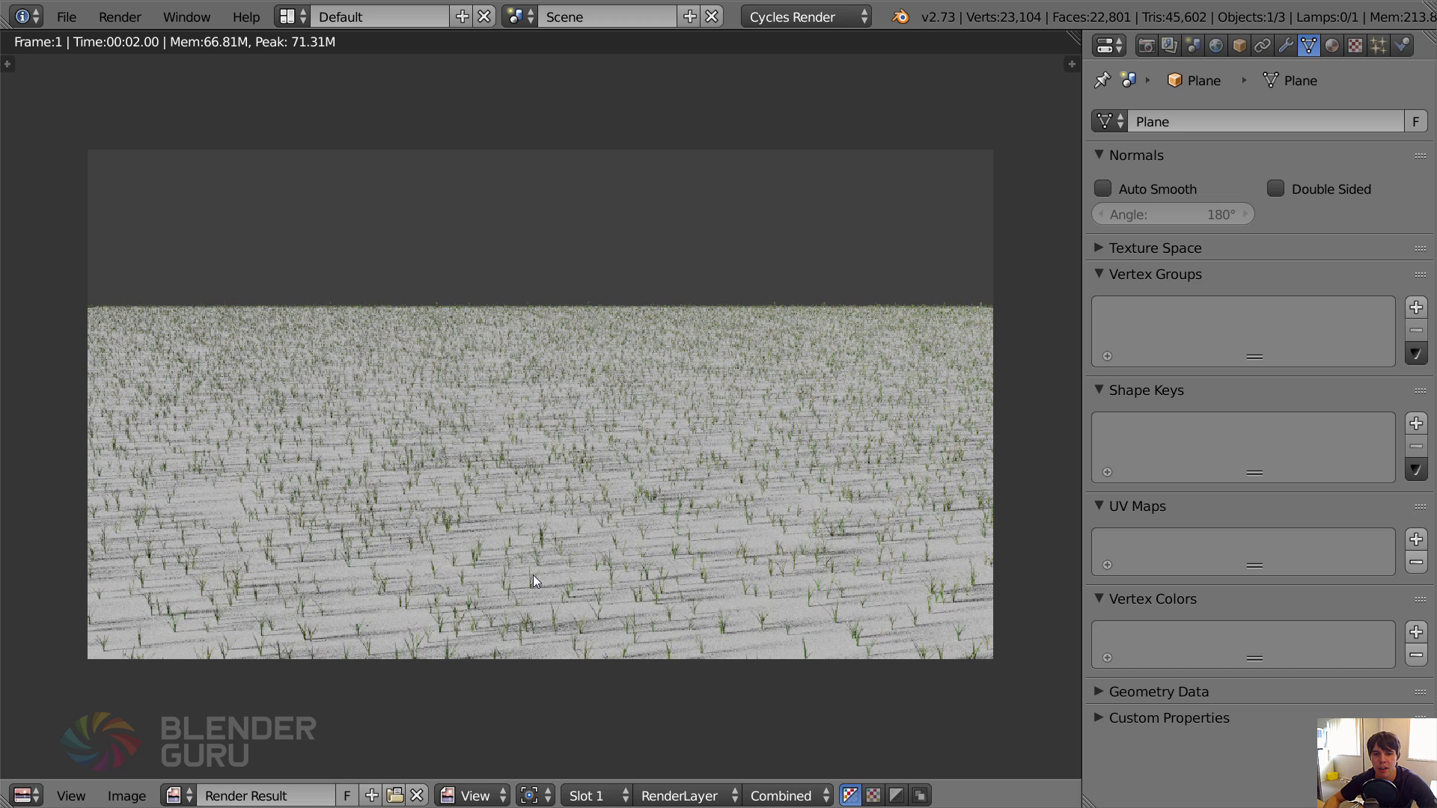
{"action": "key", "text": "Escape"}
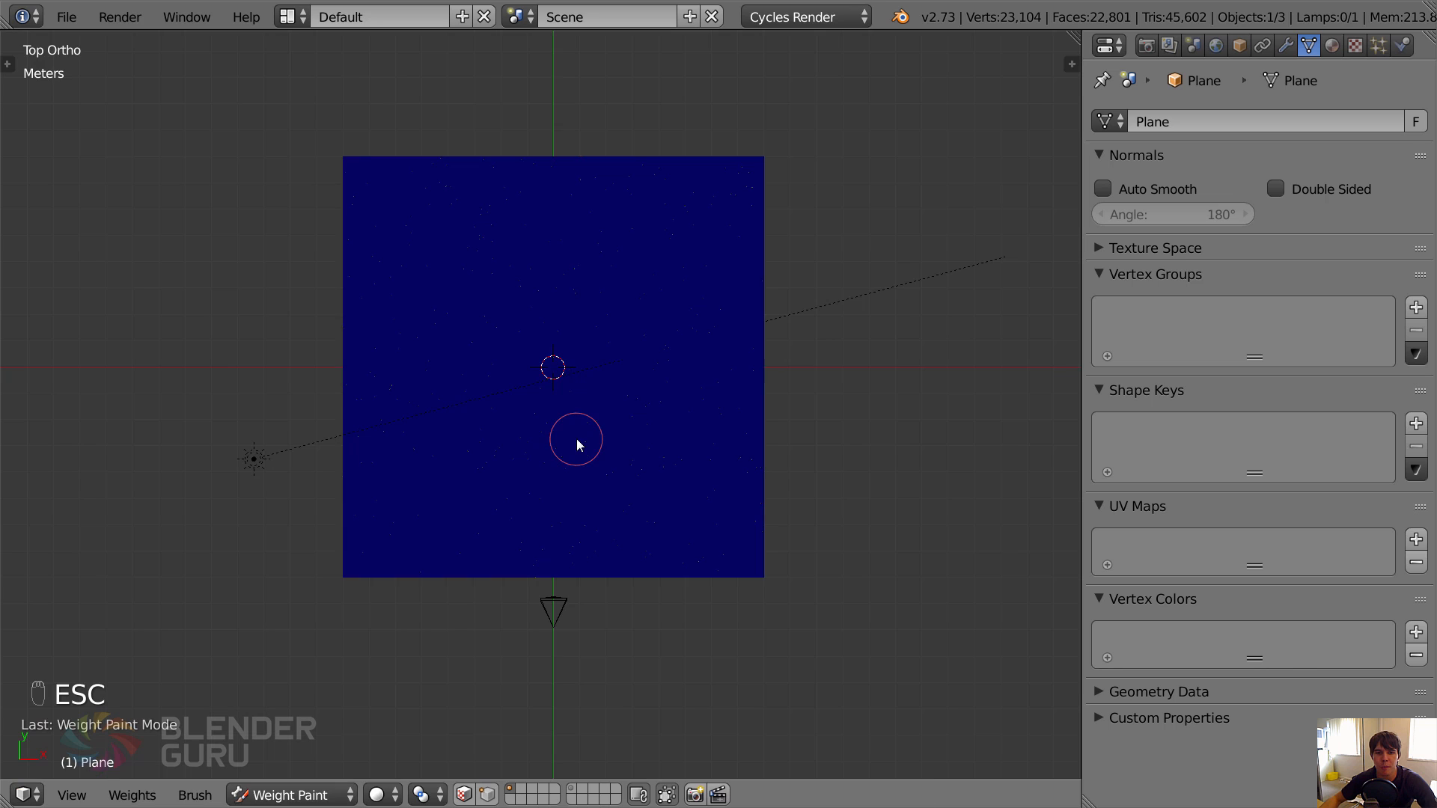
Apply a linear Weight Gradient from the plane's camera-side edge to well beyond its far edge, seen from above.
{"action": "scroll", "coordinate": [644, 509], "scroll_direction": "up", "scroll_amount": 1}
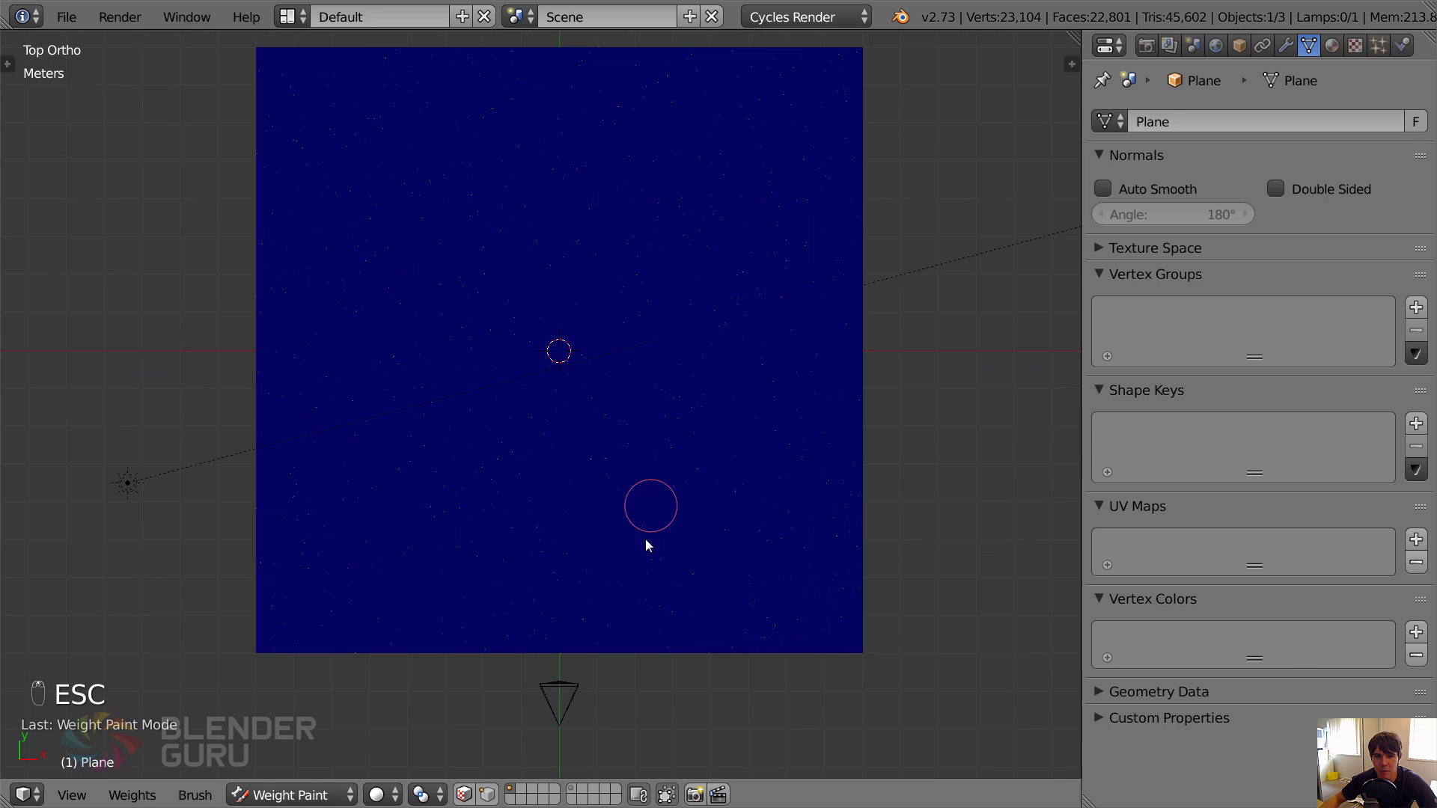
{"action": "scroll", "coordinate": [648, 523], "scroll_direction": "down", "scroll_amount": 2}
{"action": "middle_click_drag", "start_coordinate": [651, 494], "coordinate": [616, 507], "text": "shift"}
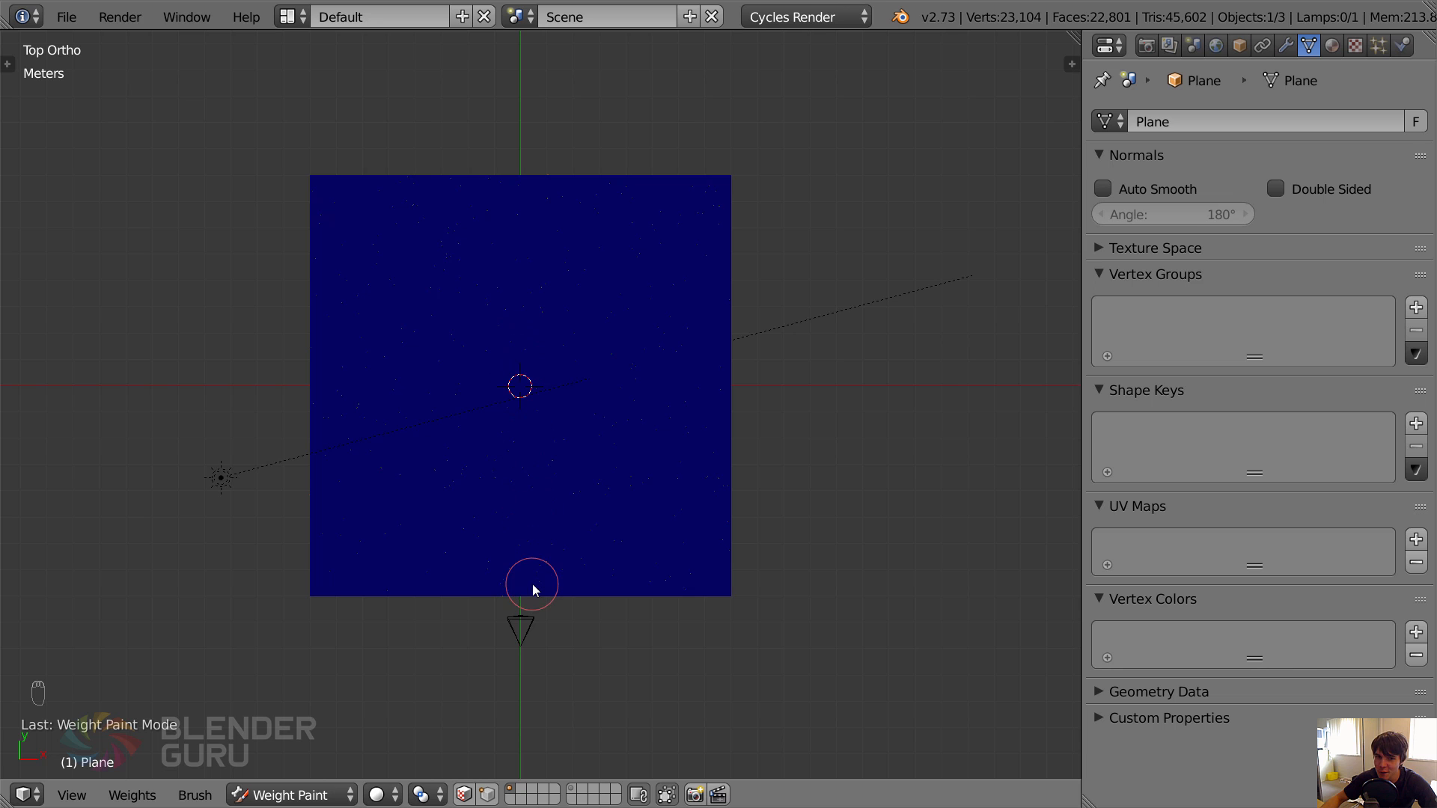
{"action": "scroll", "coordinate": [534, 579], "scroll_direction": "down", "scroll_amount": 1}
{"action": "key", "text": "t"}
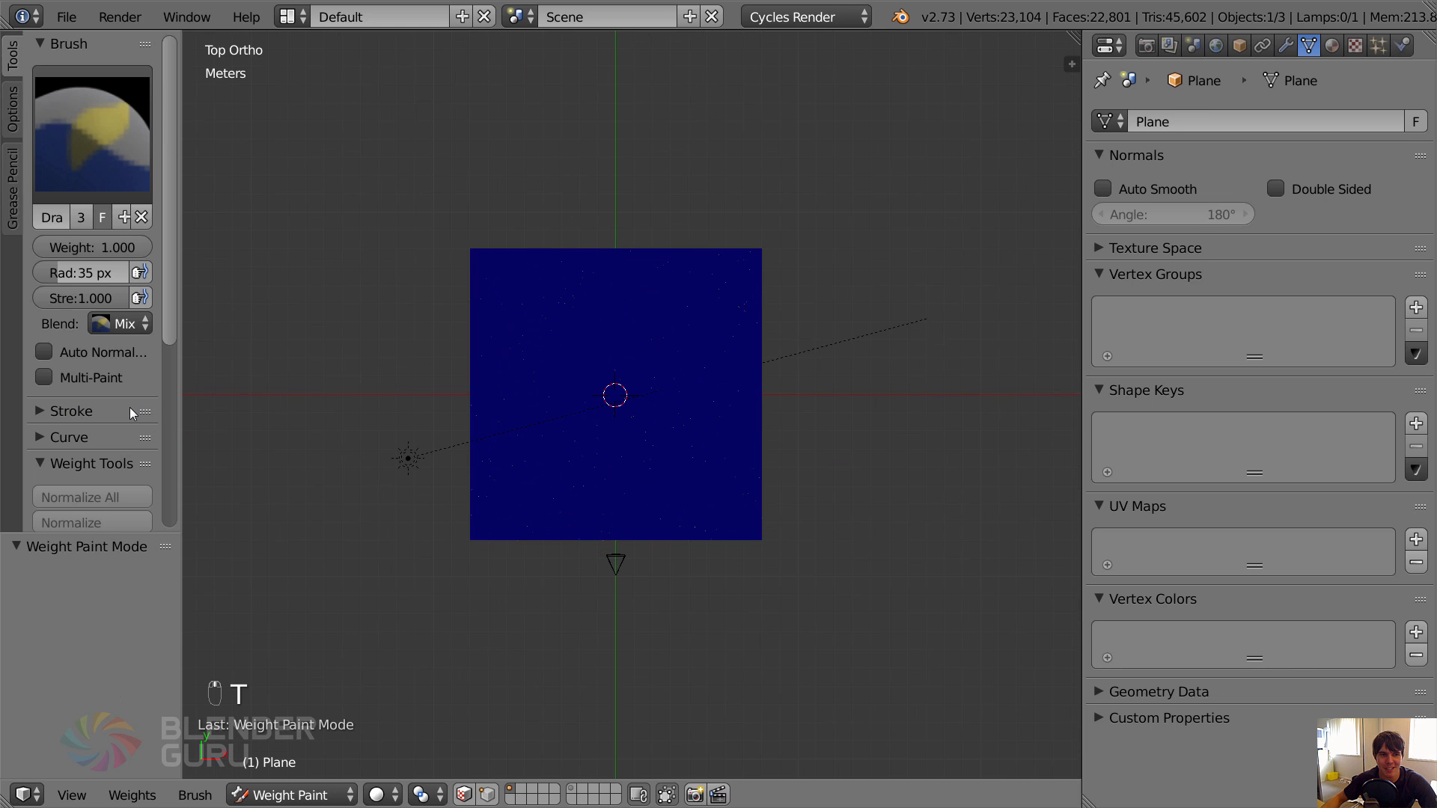
{"action": "scroll", "coordinate": [129, 407], "scroll_direction": "down", "scroll_amount": 10}
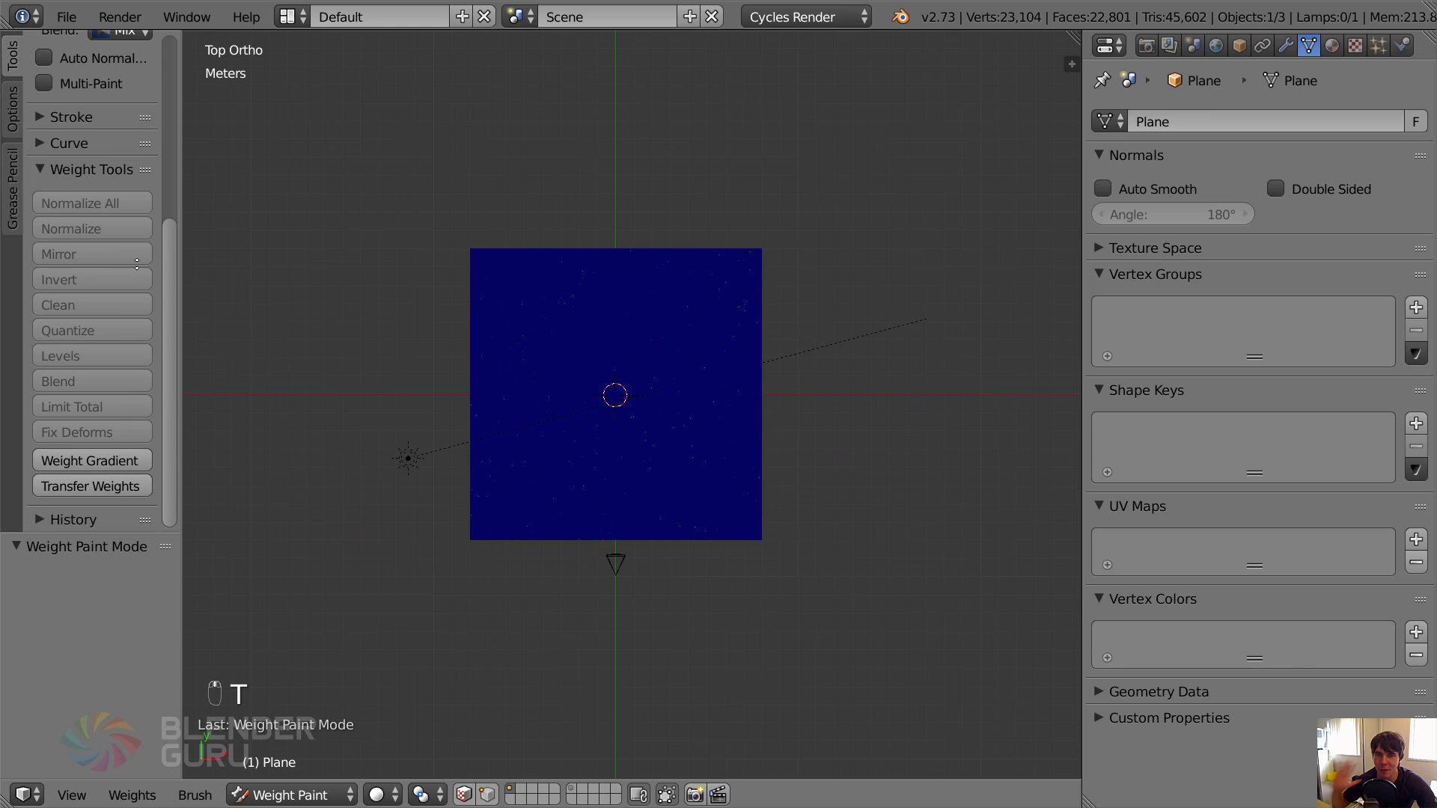
{"action": "left_click", "coordinate": [97, 460]}
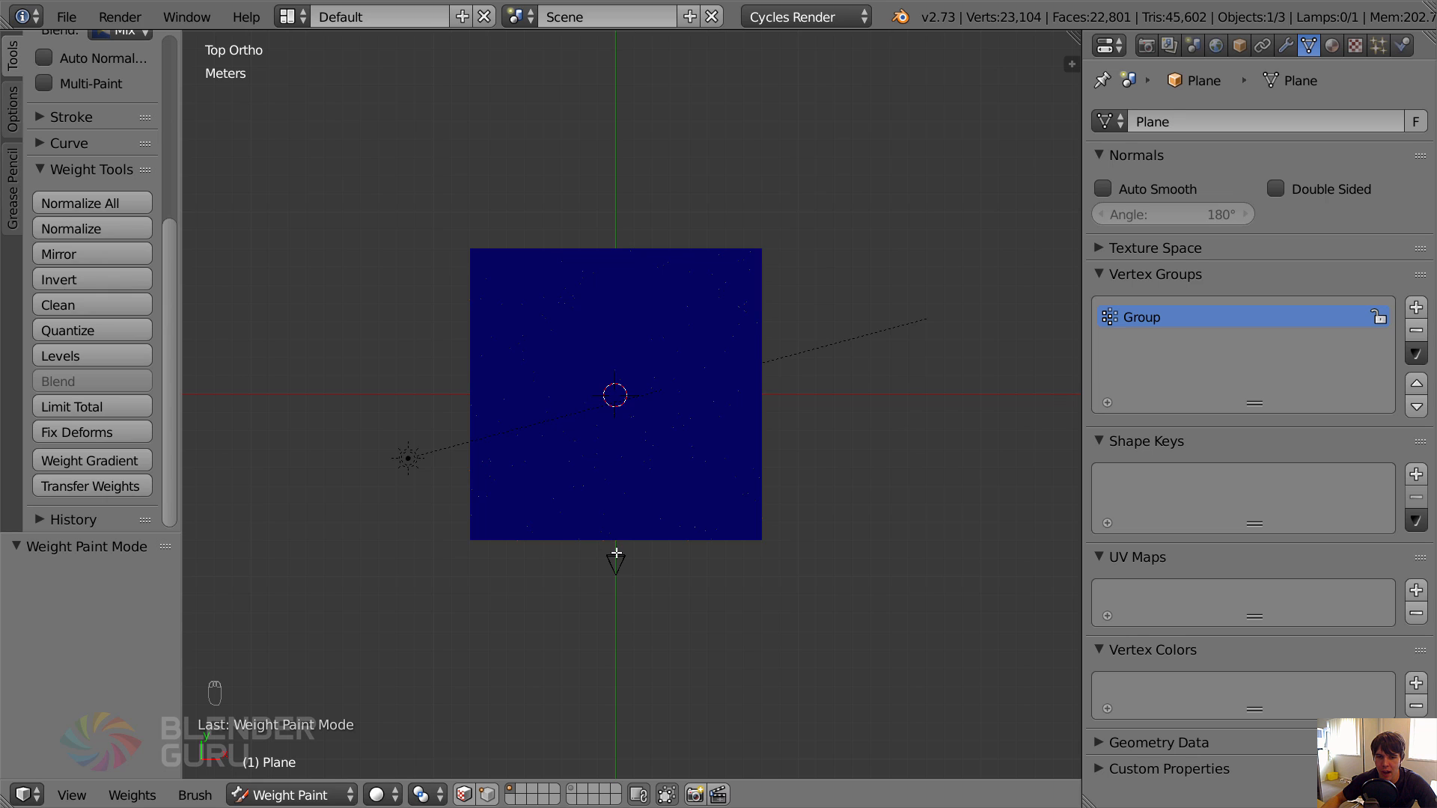
{"action": "mouse_move", "coordinate": [616, 552]}
{"action": "left_mouse_down"}
{"action": "mouse_move", "coordinate": [595, 325]}
{"action": "mouse_move", "coordinate": [616, 100]}
{"action": "left_mouse_up"}
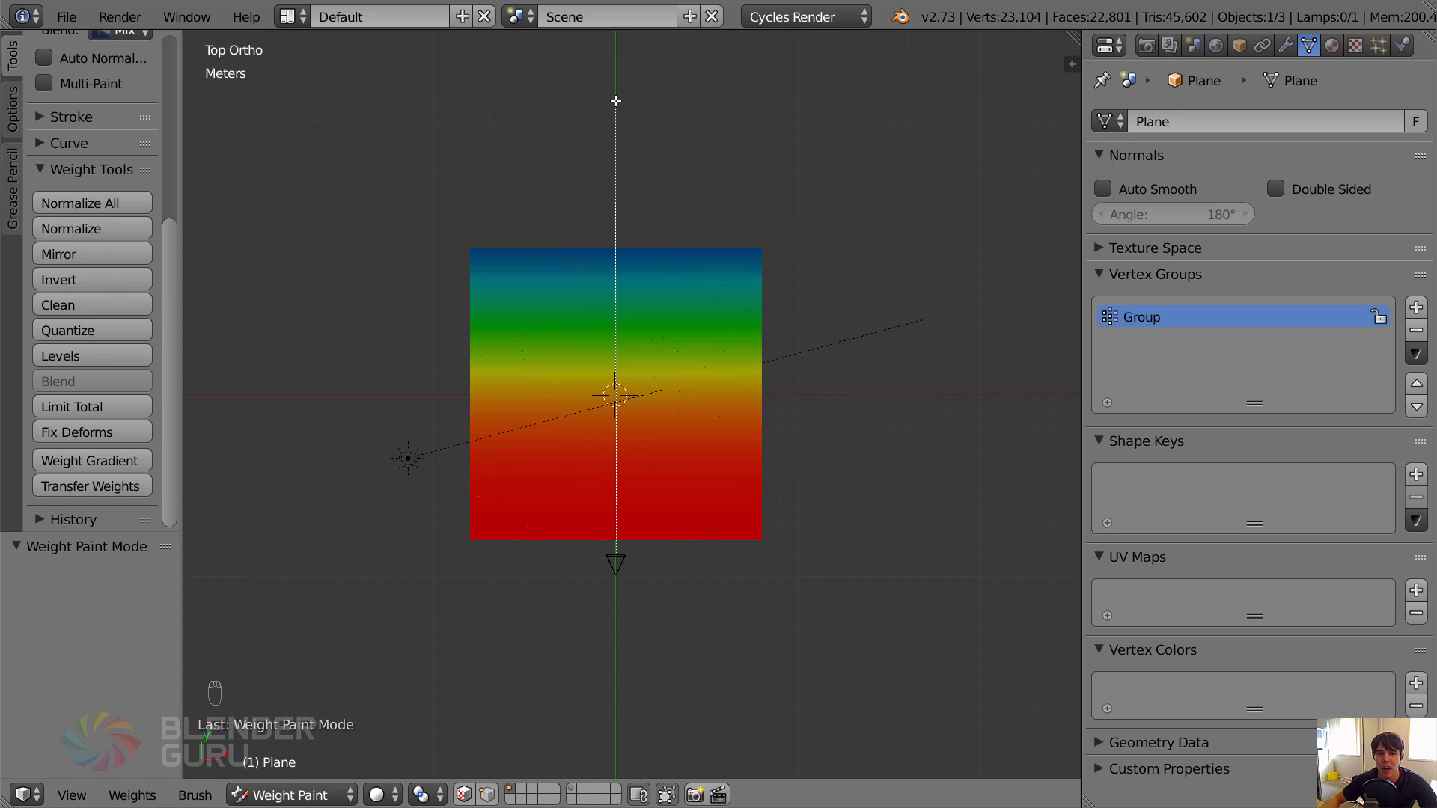
{"action": "left_click_drag", "start_coordinate": [615, 100], "coordinate": [614, 98]}
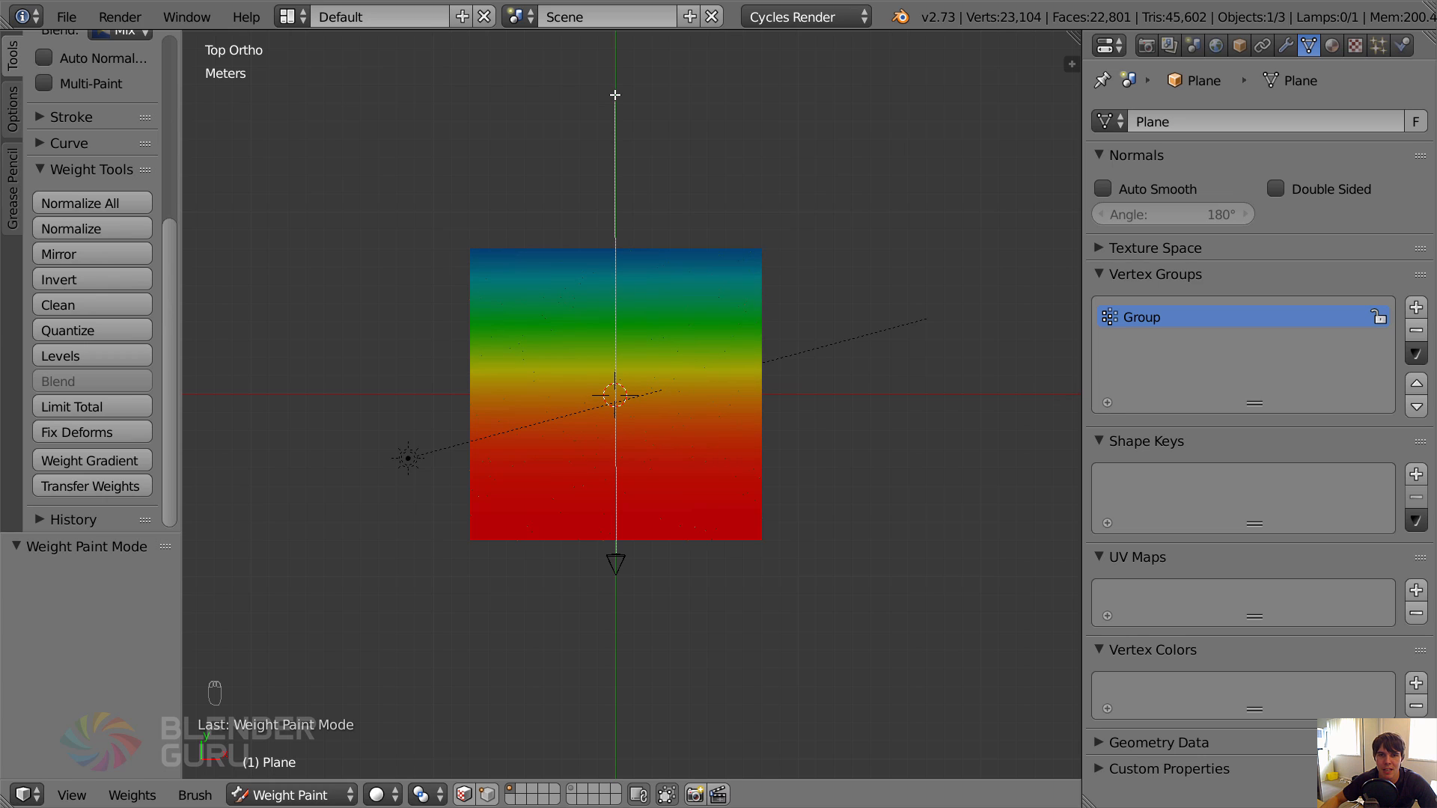
{"action": "mouse_move", "coordinate": [615, 95]}
{"action": "left_mouse_down"}
{"action": "mouse_move", "coordinate": [616, 147]}
{"action": "mouse_move", "coordinate": [615, 109]}
{"action": "left_mouse_up"}
{"action": "scroll", "coordinate": [657, 362], "scroll_direction": "up", "scroll_amount": 3}
{"action": "key", "text": "t"}
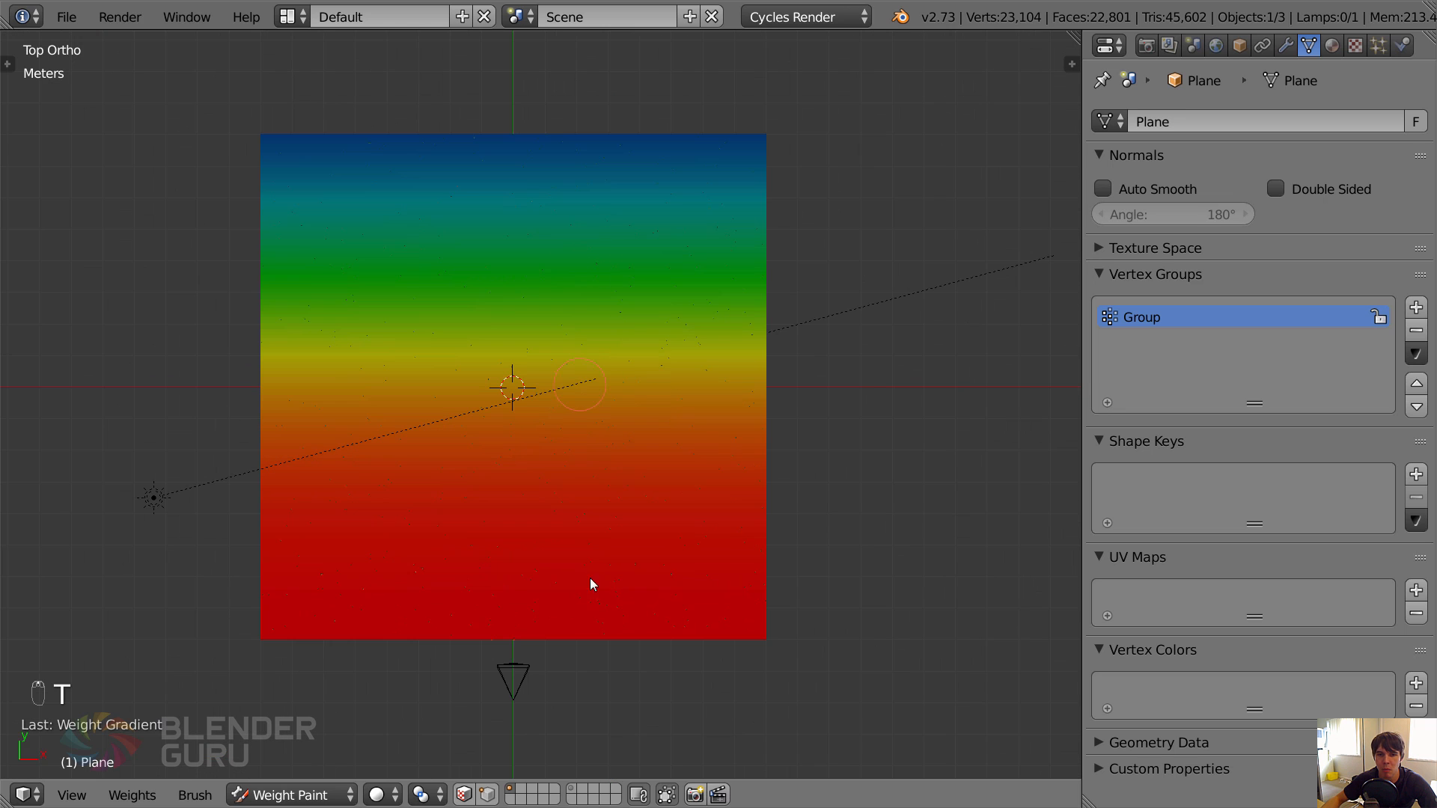
Set the brush weight to 0 and paint a strip along each side of the camera frame in camera view.
{"action": "key", "text": "KP_0"}
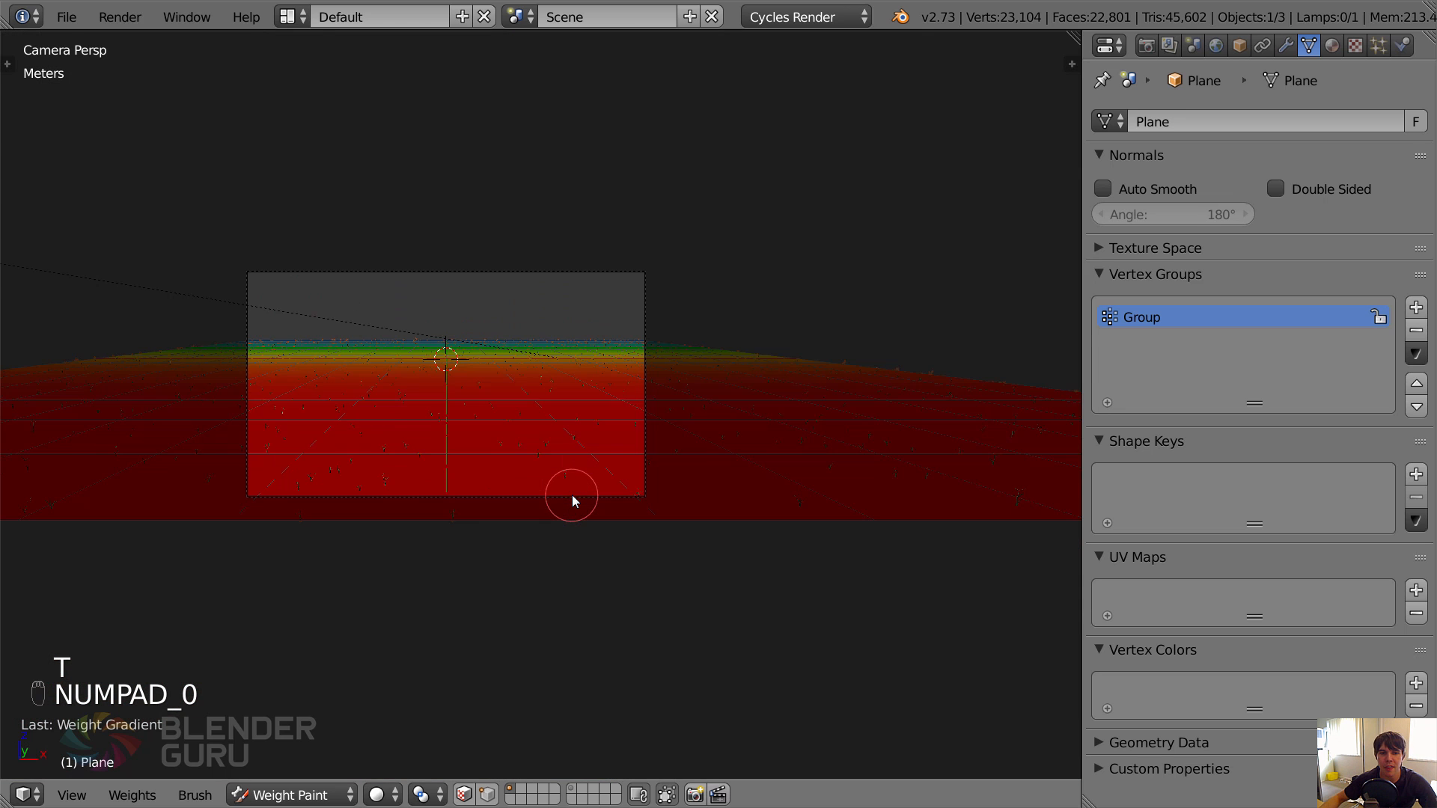
{"action": "middle_click_drag", "start_coordinate": [351, 416], "coordinate": [514, 395], "text": "shift"}
{"action": "scroll", "coordinate": [524, 396], "scroll_direction": "up", "scroll_amount": 3}
{"action": "middle_click_drag", "start_coordinate": [786, 387], "coordinate": [669, 428], "text": "shift"}
{"action": "scroll", "coordinate": [650, 433], "scroll_direction": "down", "scroll_amount": 1}
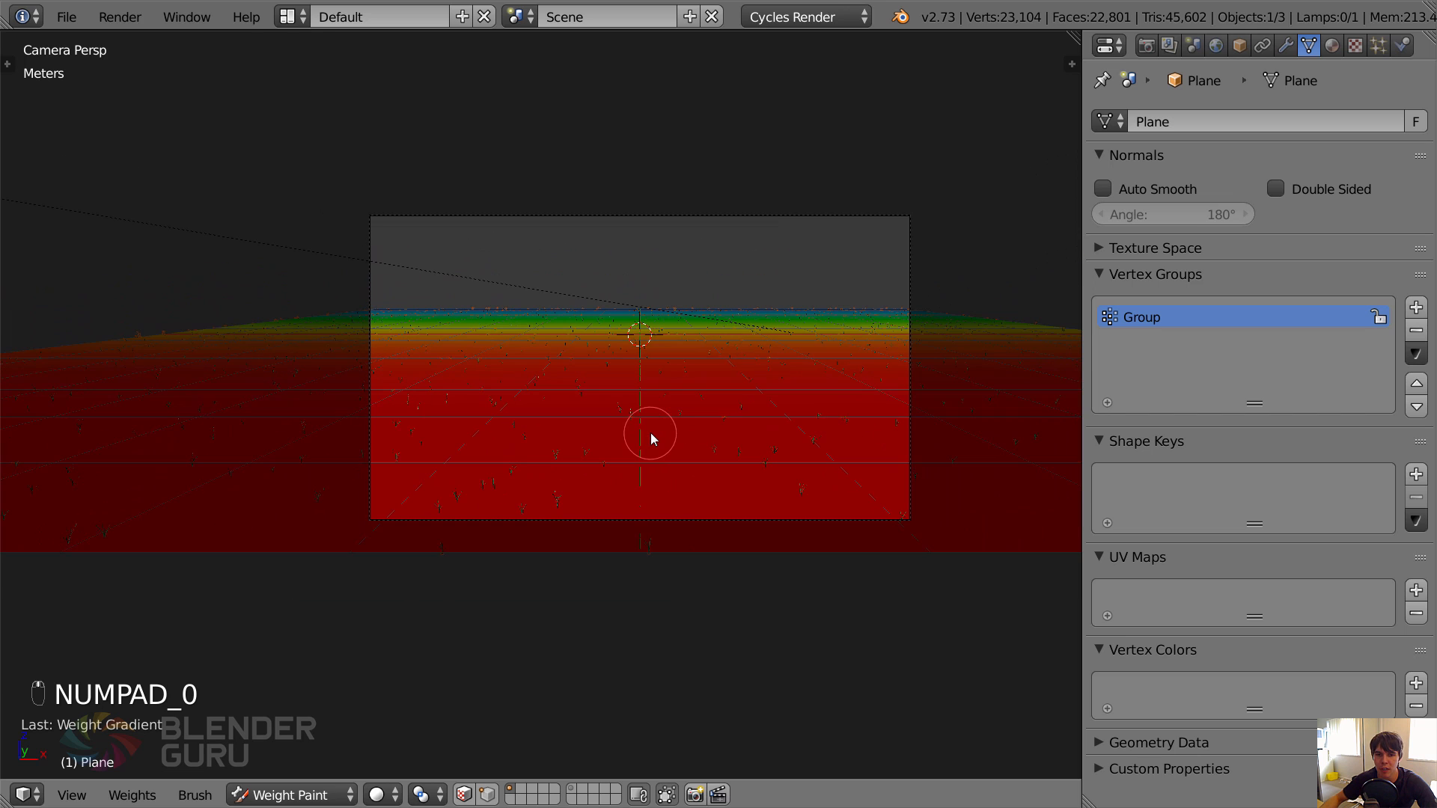
{"action": "key", "text": "t"}
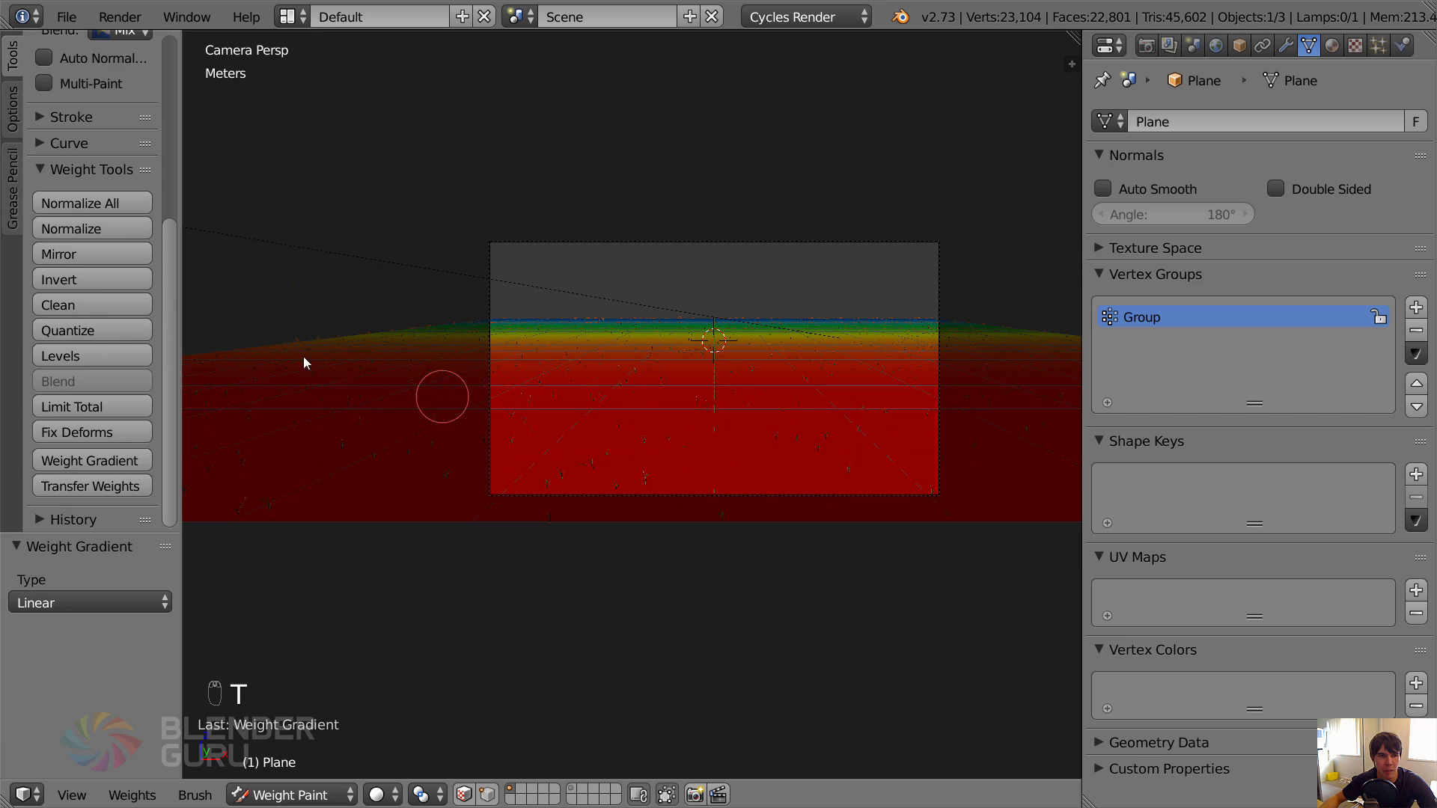
{"action": "scroll", "coordinate": [123, 206], "scroll_direction": "up", "scroll_amount": 8}
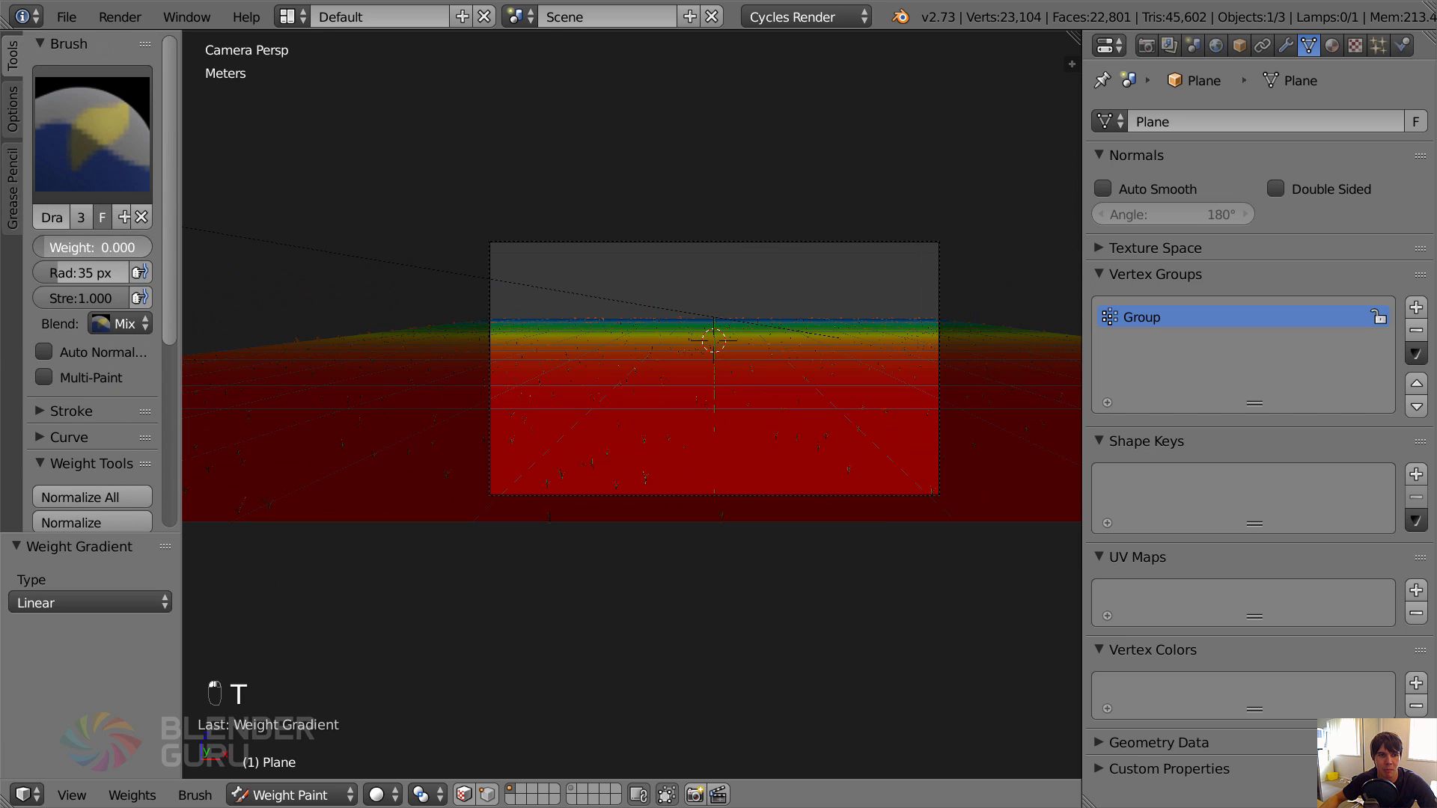
{"action": "key", "text": "t"}
{"action": "left_click_drag", "start_coordinate": [335, 322], "coordinate": [321, 572]}
{"action": "left_click_drag", "start_coordinate": [940, 540], "coordinate": [940, 267]}
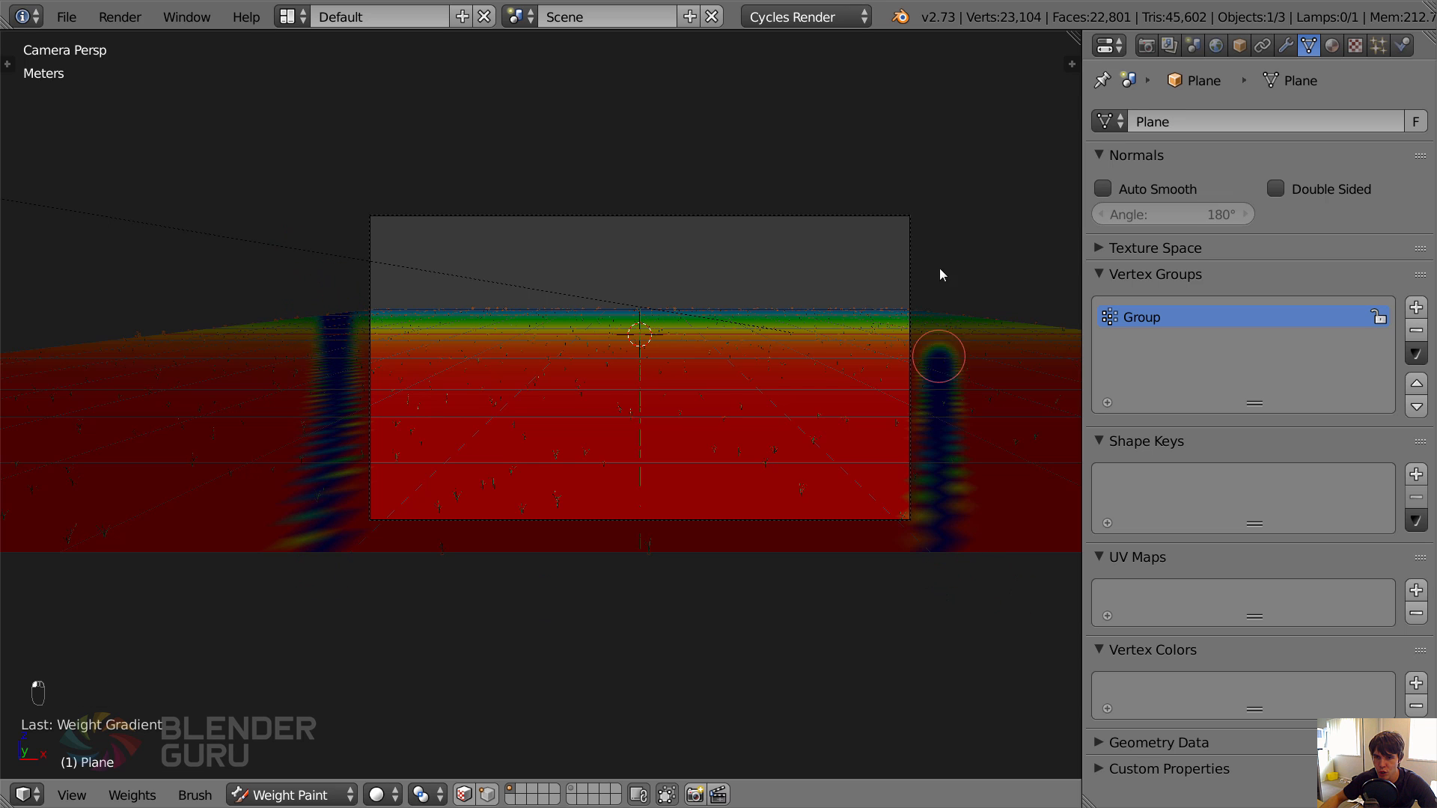
Paint zero weight from above over the plane's area outside the right-hand boundary strip, enlarging the brush to fill it.
{"action": "scroll", "coordinate": [924, 552], "scroll_direction": "down", "scroll_amount": 3}
{"action": "key", "text": "KP_7"}
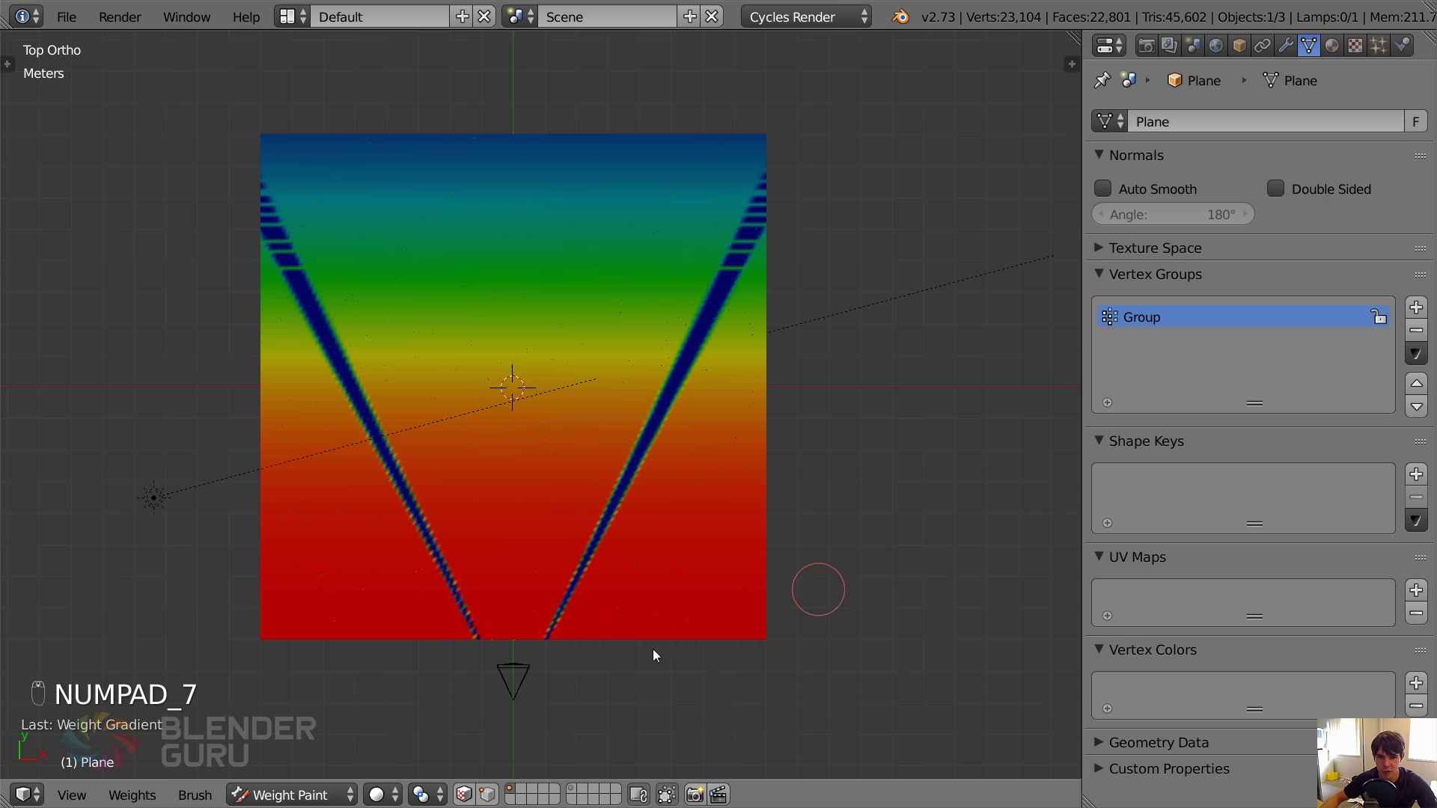
{"action": "left_click_drag", "start_coordinate": [568, 636], "coordinate": [684, 394]}
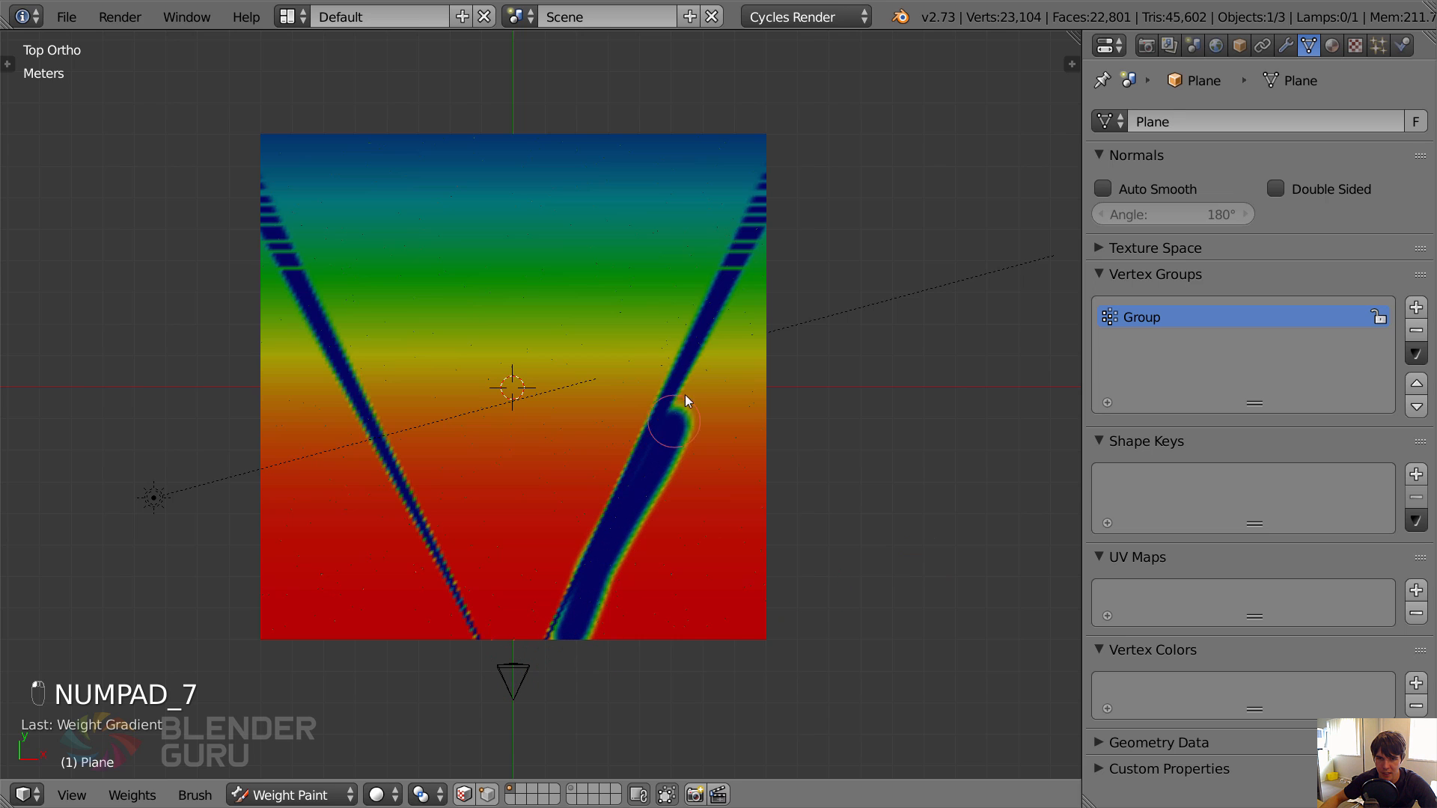
{"action": "mouse_move", "coordinate": [774, 182]}
{"action": "left_mouse_down"}
{"action": "mouse_move", "coordinate": [689, 566]}
{"action": "mouse_move", "coordinate": [751, 347]}
{"action": "mouse_move", "coordinate": [782, 523]}
{"action": "mouse_move", "coordinate": [752, 464]}
{"action": "mouse_move", "coordinate": [651, 609]}
{"action": "mouse_move", "coordinate": [617, 587]}
{"action": "mouse_move", "coordinate": [710, 490]}
{"action": "left_mouse_up"}
{"action": "key", "text": "f"}
{"action": "left_click", "coordinate": [774, 520]}
{"action": "mouse_move", "coordinate": [689, 603]}
{"action": "left_mouse_down"}
{"action": "mouse_move", "coordinate": [666, 605]}
{"action": "mouse_move", "coordinate": [643, 648]}
{"action": "mouse_move", "coordinate": [752, 480]}
{"action": "mouse_move", "coordinate": [737, 394]}
{"action": "mouse_move", "coordinate": [641, 599]}
{"action": "left_mouse_up"}
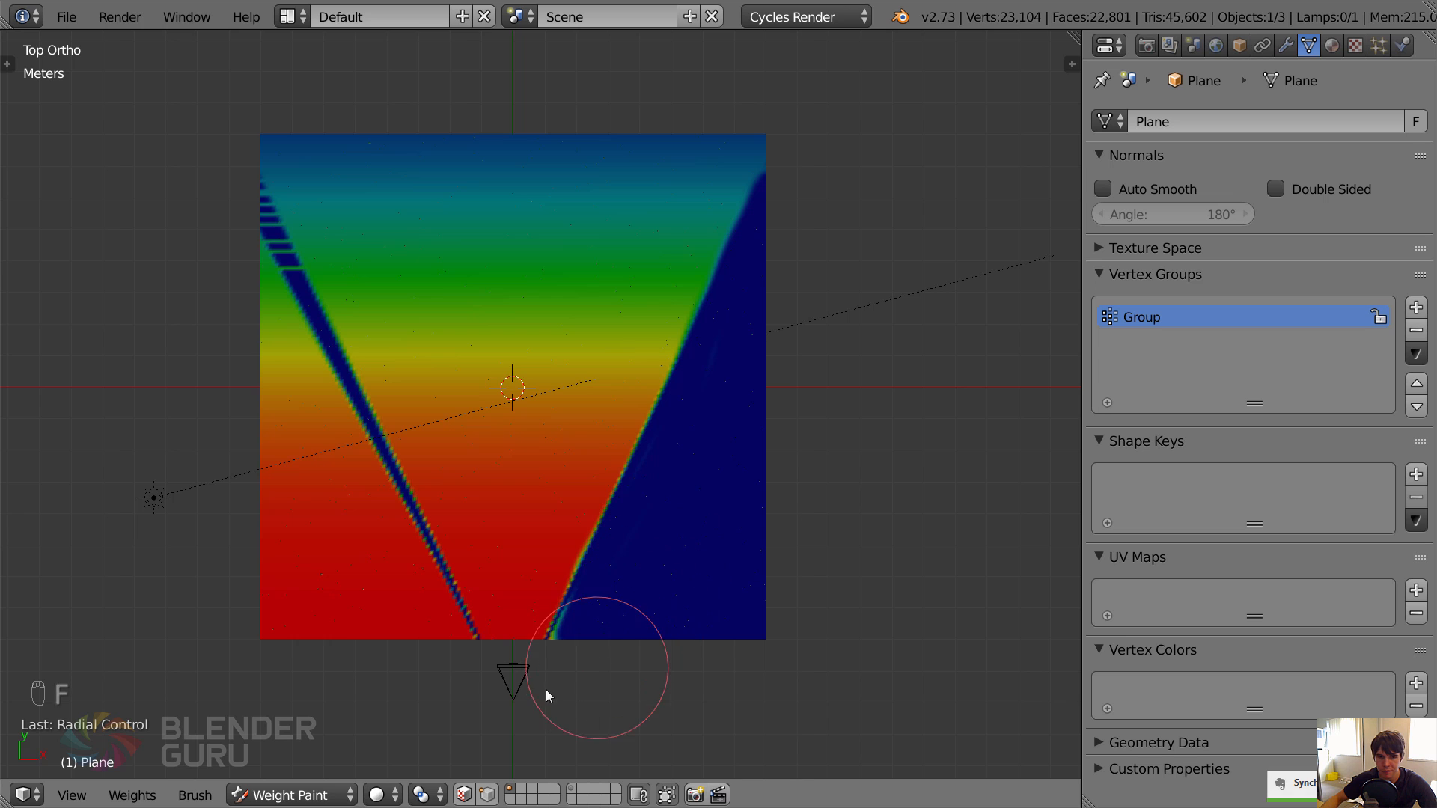
Paint zero weight over the plane's area outside the left-hand boundary strip, resizing the brush to clean up the edges.
{"action": "mouse_move", "coordinate": [372, 621]}
{"action": "left_mouse_down"}
{"action": "mouse_move", "coordinate": [254, 550]}
{"action": "mouse_move", "coordinate": [317, 632]}
{"action": "mouse_move", "coordinate": [262, 506]}
{"action": "mouse_move", "coordinate": [145, 122]}
{"action": "mouse_move", "coordinate": [186, 260]}
{"action": "mouse_move", "coordinate": [193, 361]}
{"action": "mouse_move", "coordinate": [223, 326]}
{"action": "mouse_move", "coordinate": [300, 514]}
{"action": "mouse_move", "coordinate": [213, 266]}
{"action": "mouse_move", "coordinate": [240, 361]}
{"action": "mouse_move", "coordinate": [289, 308]}
{"action": "mouse_move", "coordinate": [327, 317]}
{"action": "mouse_move", "coordinate": [392, 470]}
{"action": "mouse_move", "coordinate": [452, 556]}
{"action": "mouse_move", "coordinate": [372, 371]}
{"action": "mouse_move", "coordinate": [300, 267]}
{"action": "mouse_move", "coordinate": [312, 345]}
{"action": "mouse_move", "coordinate": [410, 582]}
{"action": "mouse_move", "coordinate": [607, 570]}
{"action": "mouse_move", "coordinate": [650, 478]}
{"action": "left_mouse_up"}
{"action": "key", "text": "Escape"}
{"action": "scroll", "coordinate": [262, 506], "scroll_direction": "up", "scroll_amount": 3}
{"action": "scroll", "coordinate": [262, 506], "scroll_direction": "down", "scroll_amount": 2}
{"action": "key", "text": "f"}
{"action": "left_click", "coordinate": [321, 514]}
{"action": "key", "text": "Escape"}
{"action": "scroll", "coordinate": [258, 345], "scroll_direction": "down", "scroll_amount": 2}
{"action": "scroll", "coordinate": [289, 325], "scroll_direction": "down", "scroll_amount": 6, "text": "shift"}
{"action": "scroll", "coordinate": [289, 325], "scroll_direction": "up", "scroll_amount": 2}
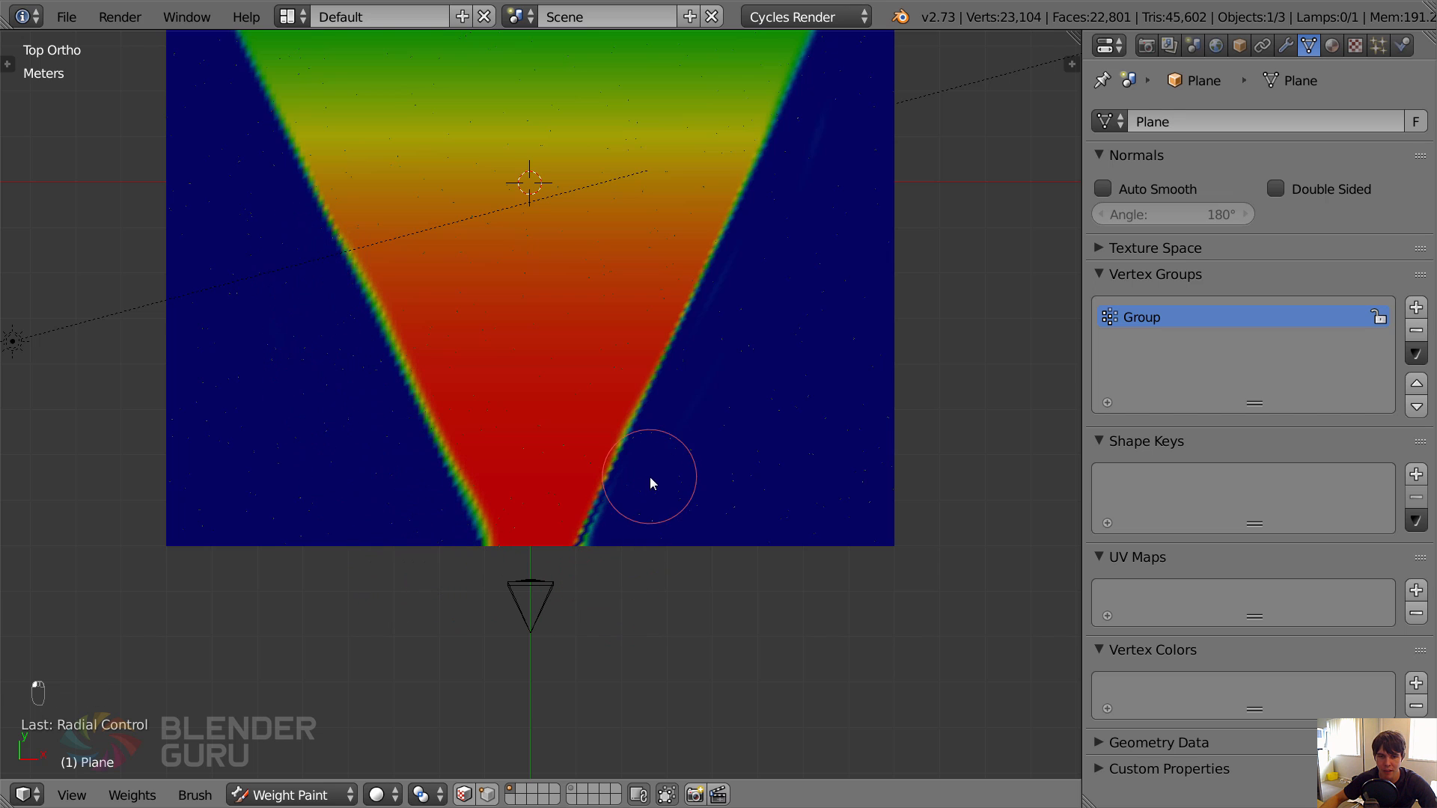
Return the ground plane to Object Mode and view it through the camera.
{"action": "left_click", "coordinate": [298, 794]}
{"action": "left_click", "coordinate": [289, 764]}
{"action": "key", "text": "KP_0"}
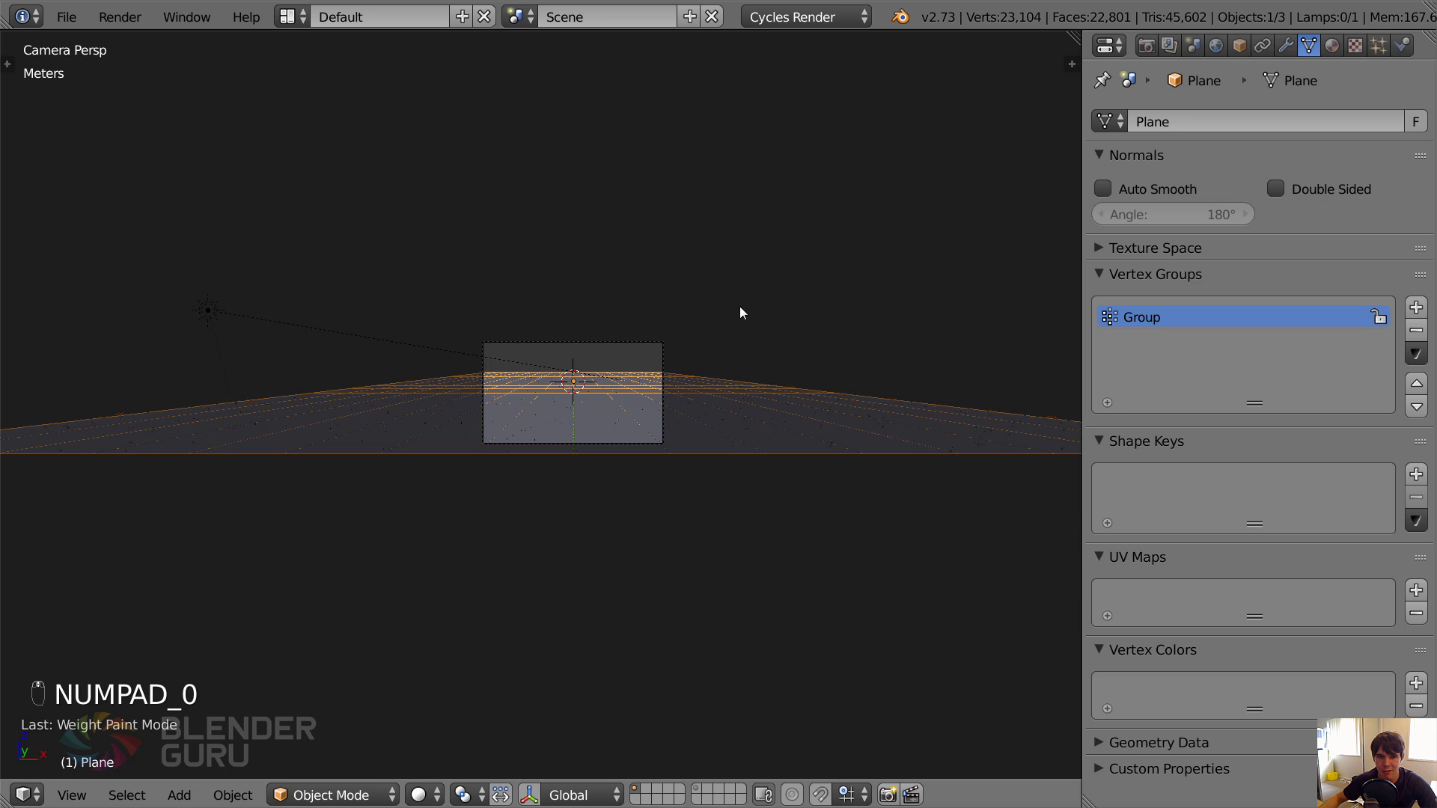
{"action": "scroll", "coordinate": [763, 374], "scroll_direction": "up", "scroll_amount": 3}
{"action": "middle_click_drag", "start_coordinate": [778, 416], "coordinate": [646, 430], "text": "shift"}
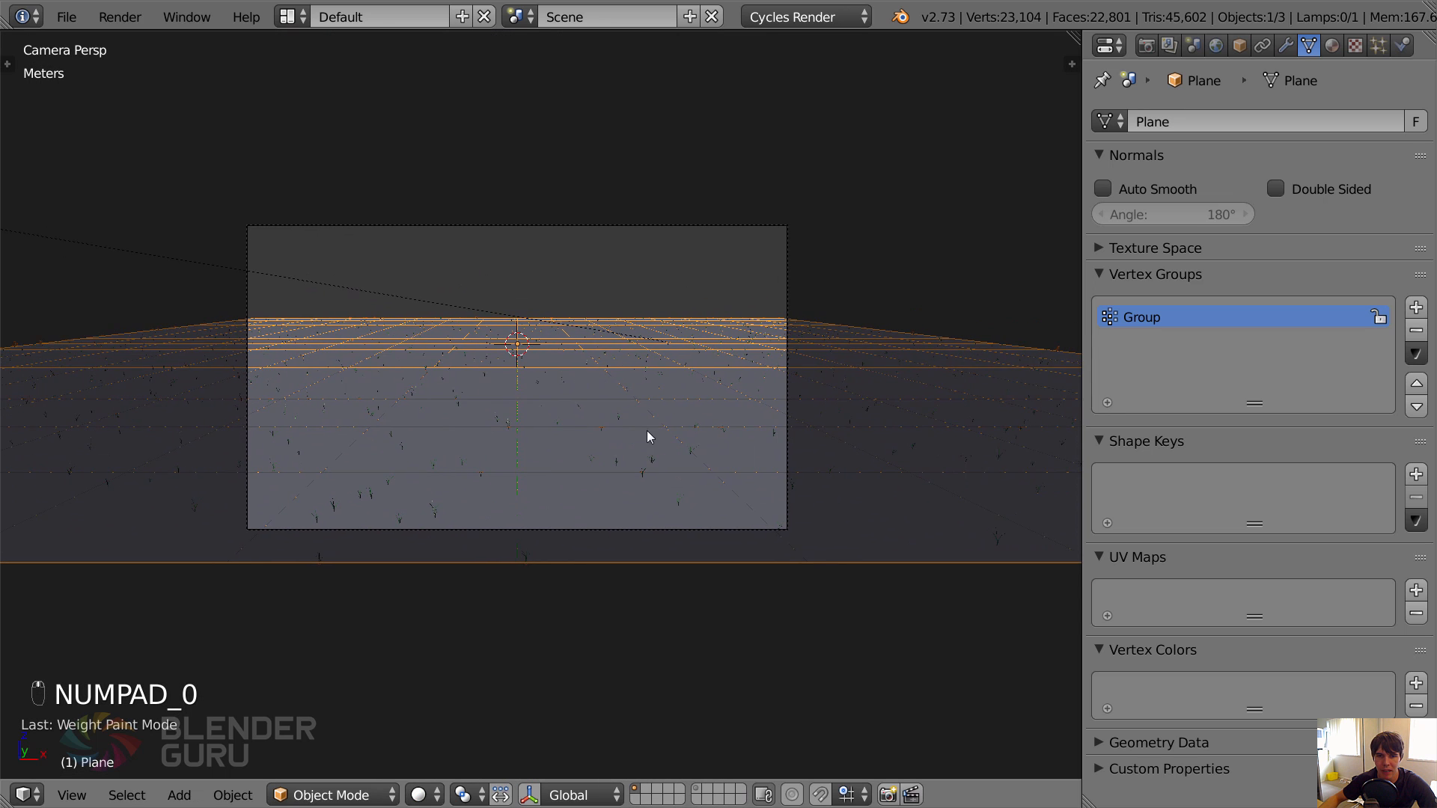
{"action": "scroll", "coordinate": [672, 418], "scroll_direction": "up", "scroll_amount": 1}
Assign the vertex group "Group" as the density control of the ground plane's grass particle system.
{"action": "left_click", "coordinate": [1378, 46]}
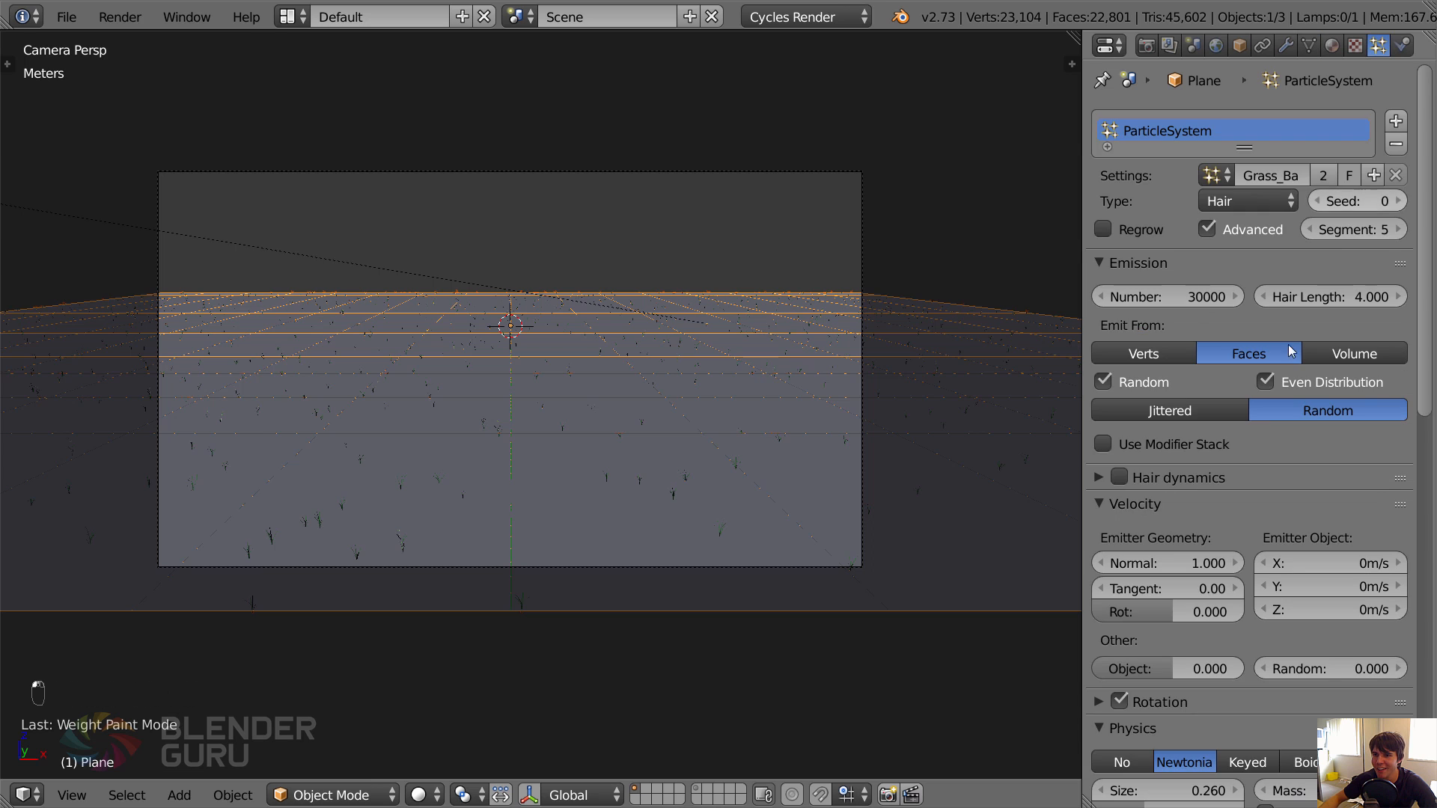
{"action": "scroll", "coordinate": [1241, 497], "scroll_direction": "down", "scroll_amount": 7}
{"action": "scroll", "coordinate": [1226, 407], "scroll_direction": "down", "scroll_amount": 8}
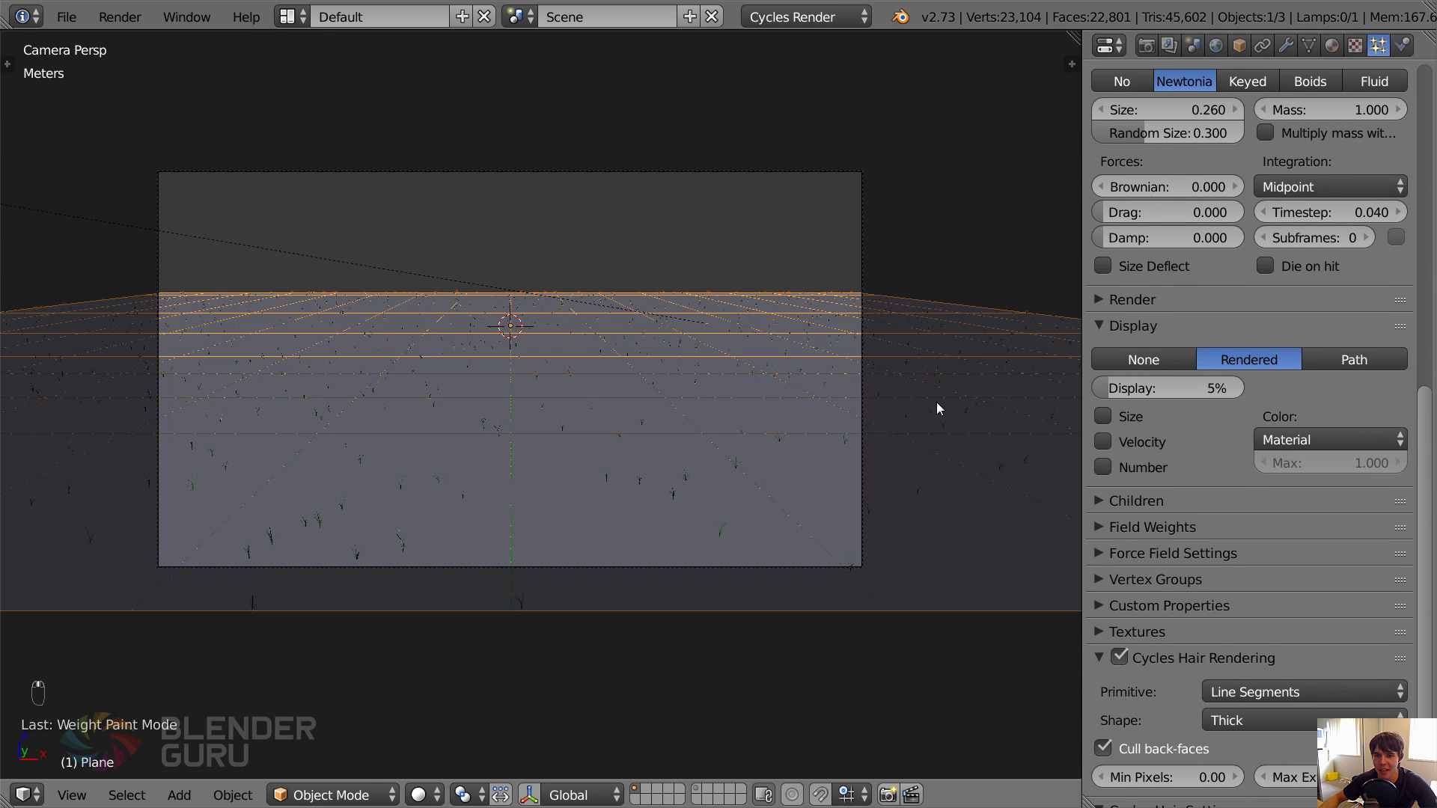
{"action": "scroll", "coordinate": [921, 404], "scroll_direction": "down", "scroll_amount": 2}
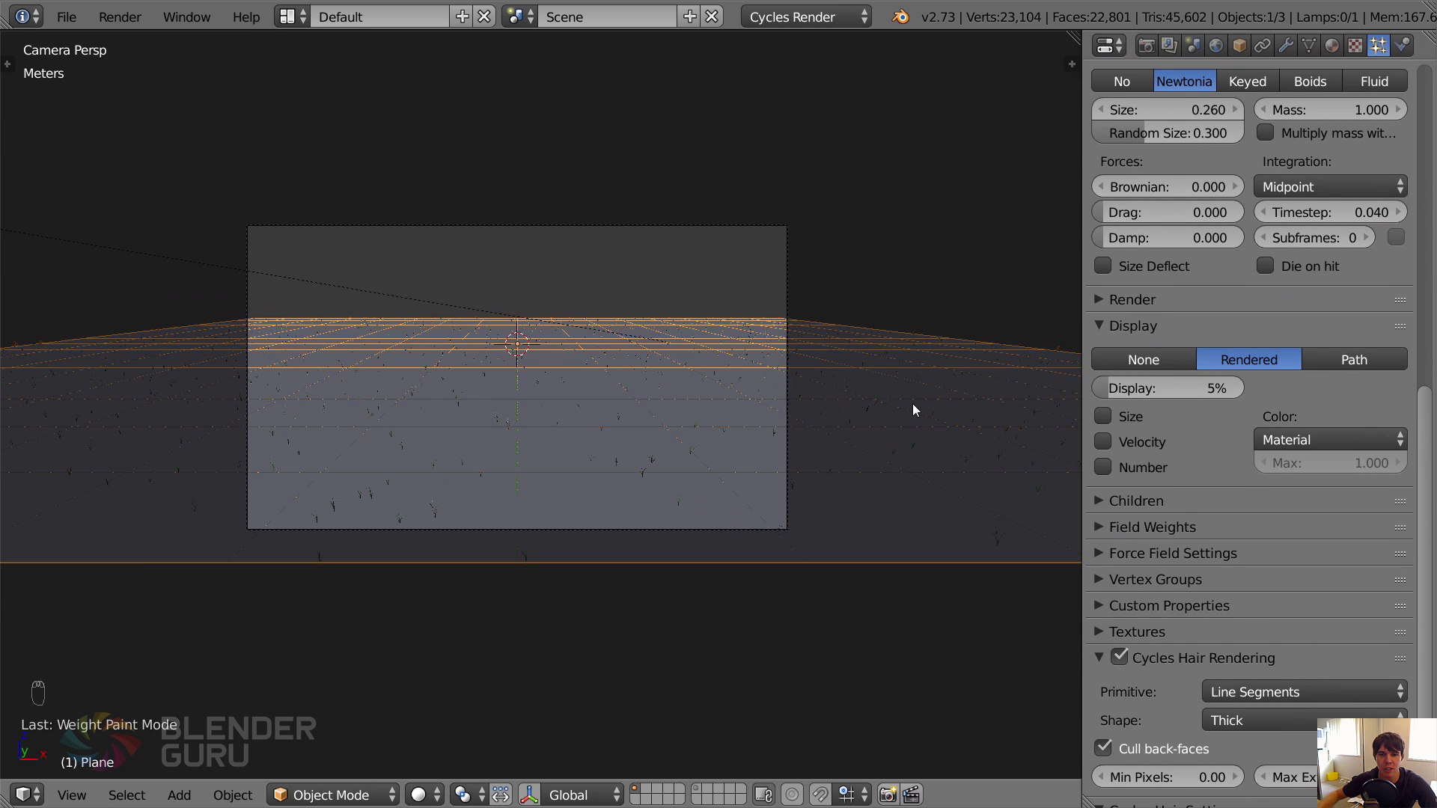
{"action": "middle_click_drag", "start_coordinate": [913, 402], "coordinate": [375, 267]}
{"action": "scroll", "coordinate": [375, 262], "scroll_direction": "down", "scroll_amount": 1}
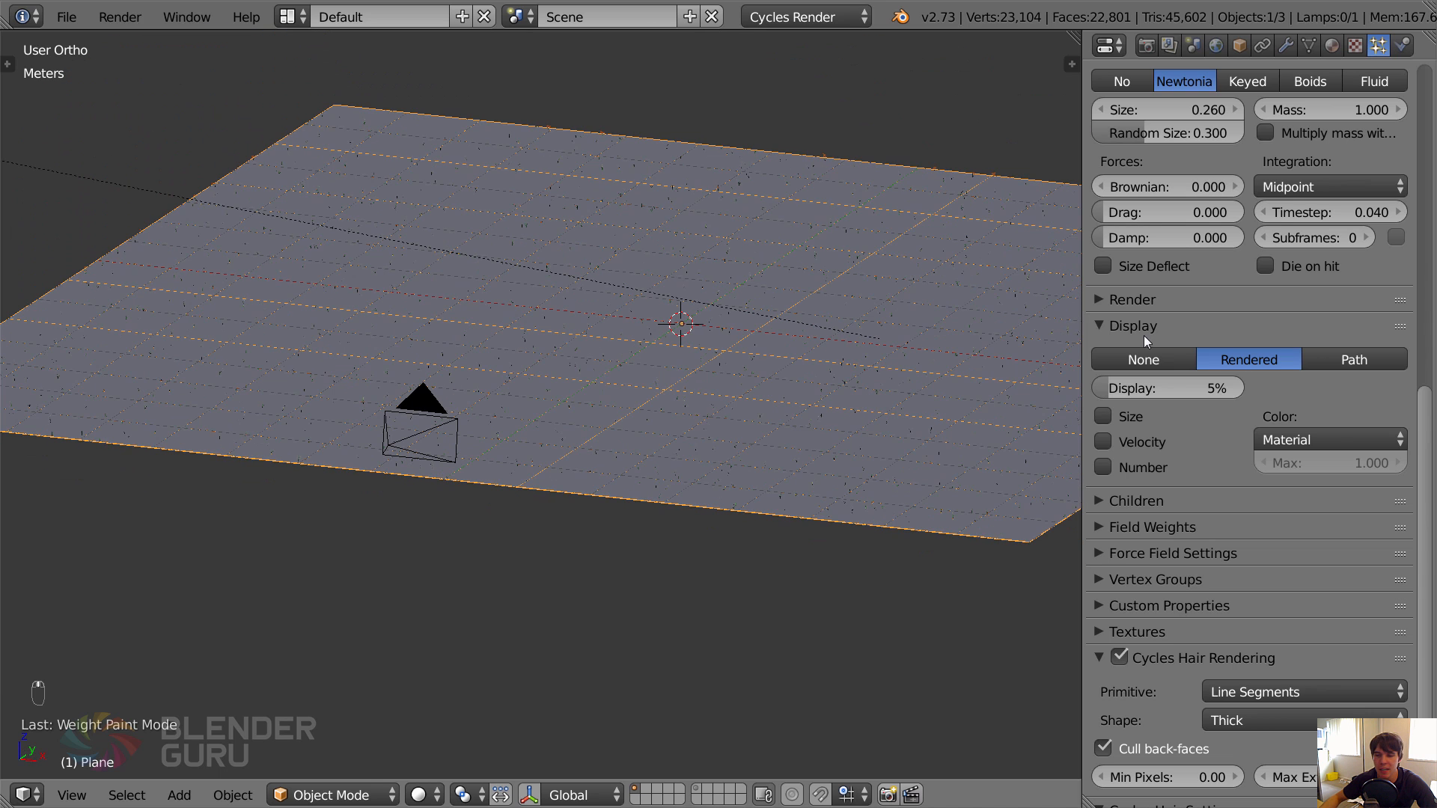
{"action": "scroll", "coordinate": [1287, 366], "scroll_direction": "down", "scroll_amount": 5}
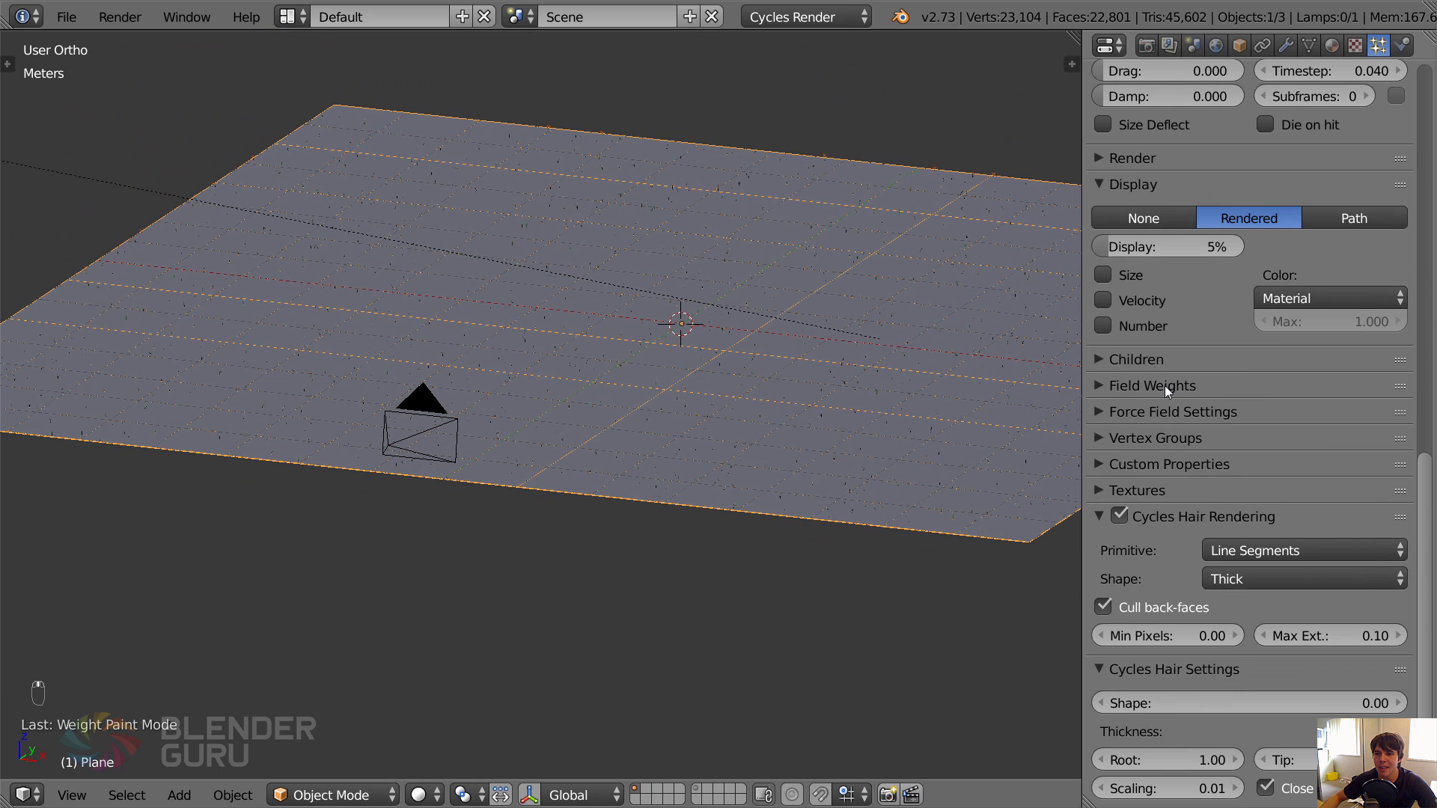
{"action": "left_click", "coordinate": [1156, 439]}
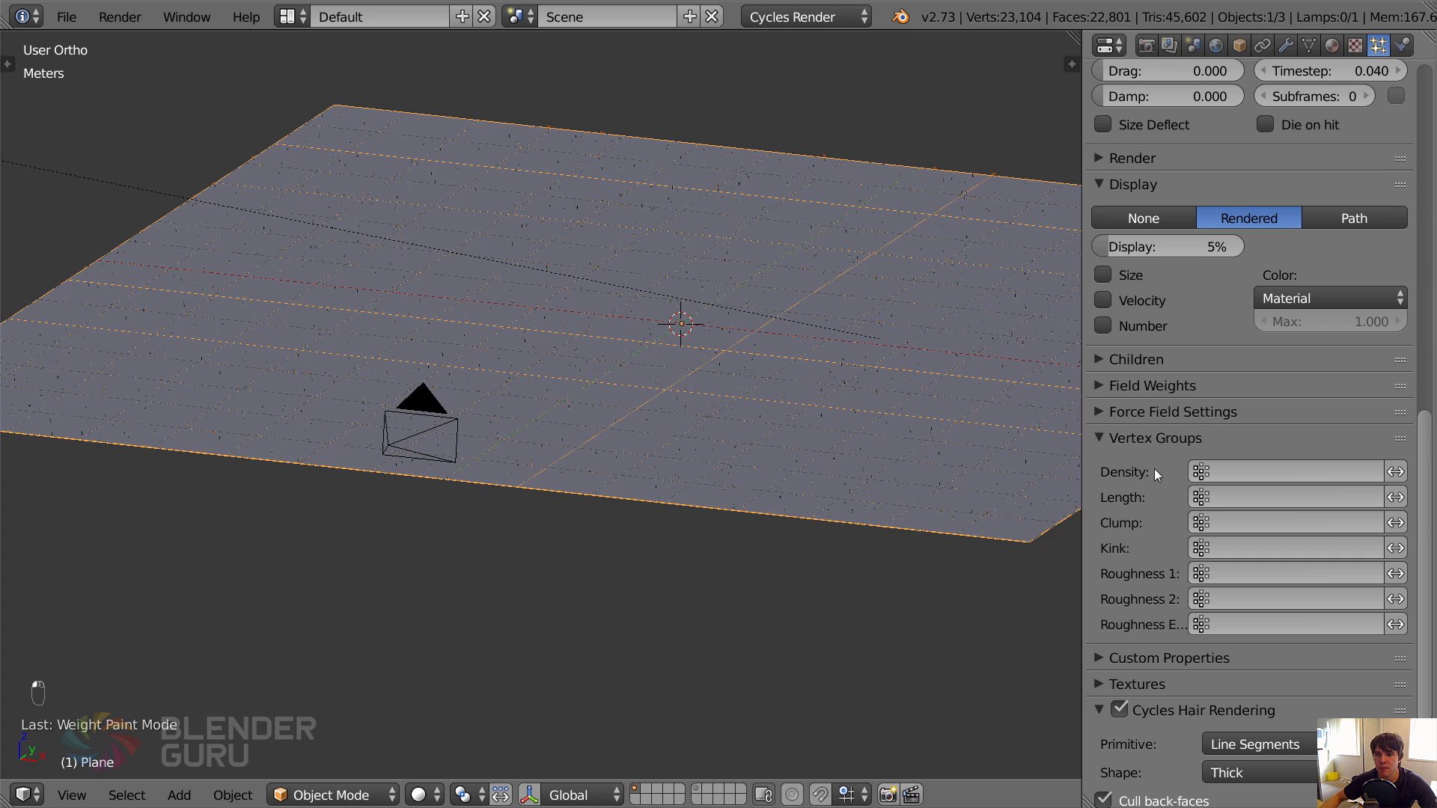
{"action": "left_click", "coordinate": [1254, 469]}
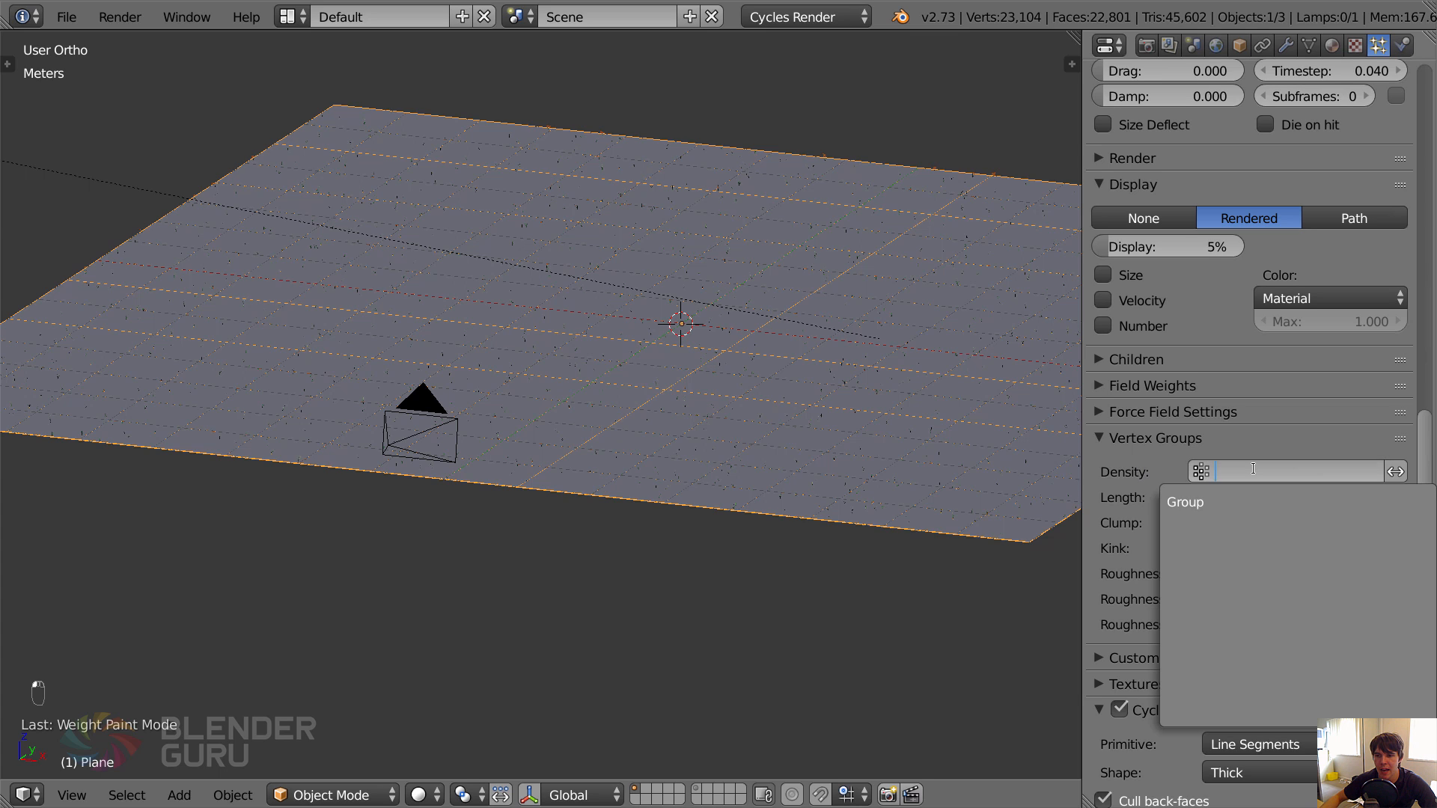
{"action": "left_click", "coordinate": [1228, 499]}
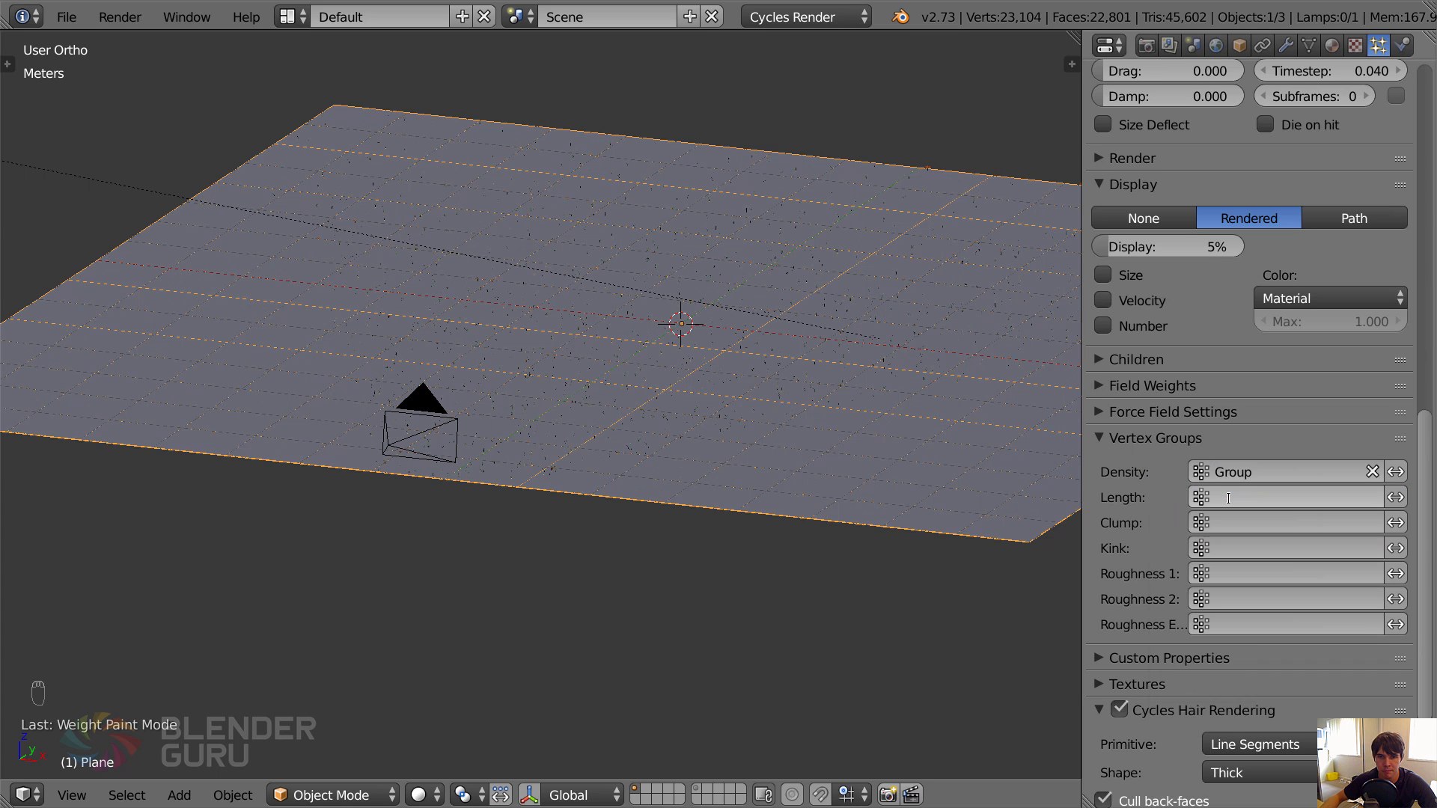
Switch to wireframe shading and inspect the grass particle distribution on the plane from above.
{"action": "key", "text": "z"}
{"action": "middle_click_drag", "start_coordinate": [772, 453], "coordinate": [653, 444]}
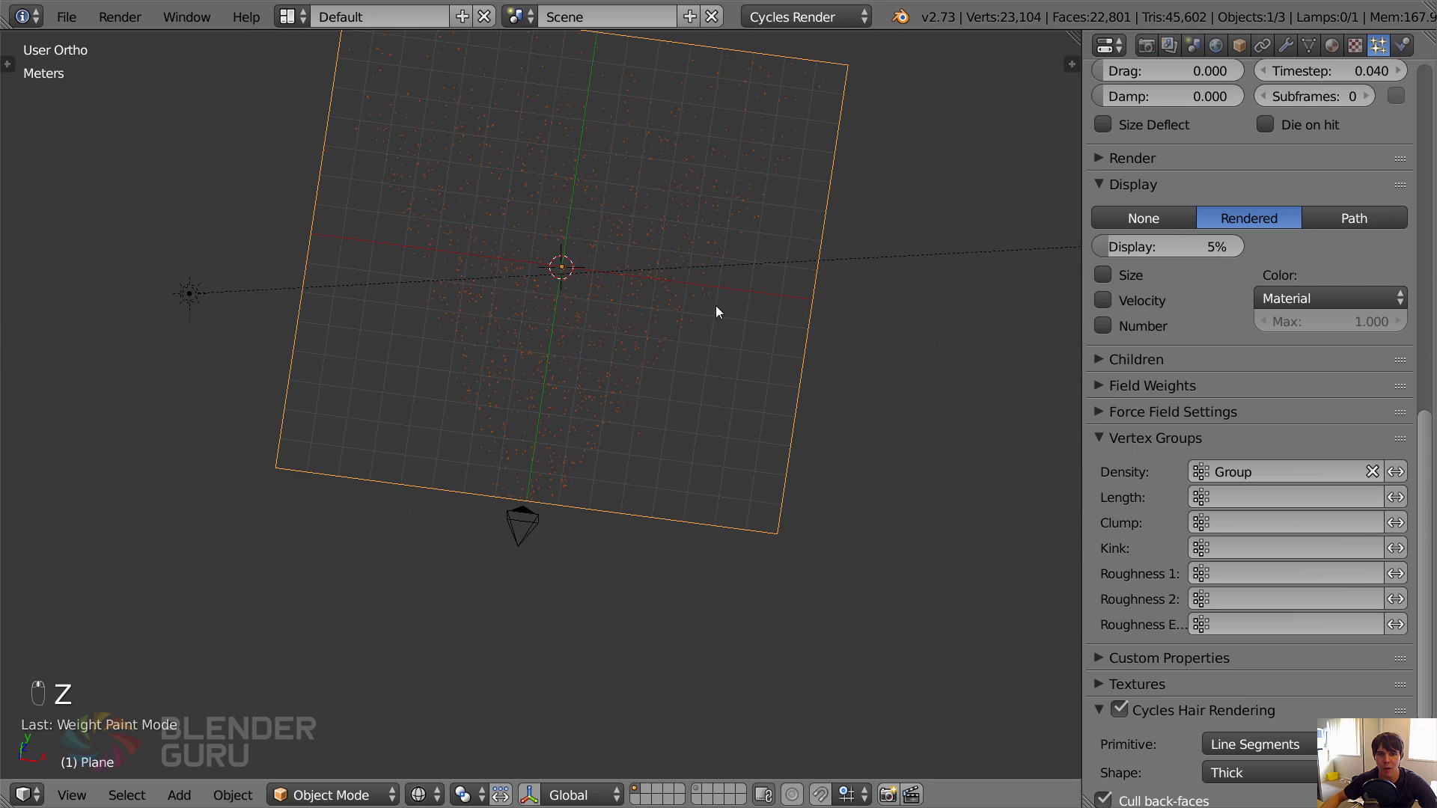
{"action": "middle_click_drag", "start_coordinate": [715, 311], "coordinate": [696, 234]}
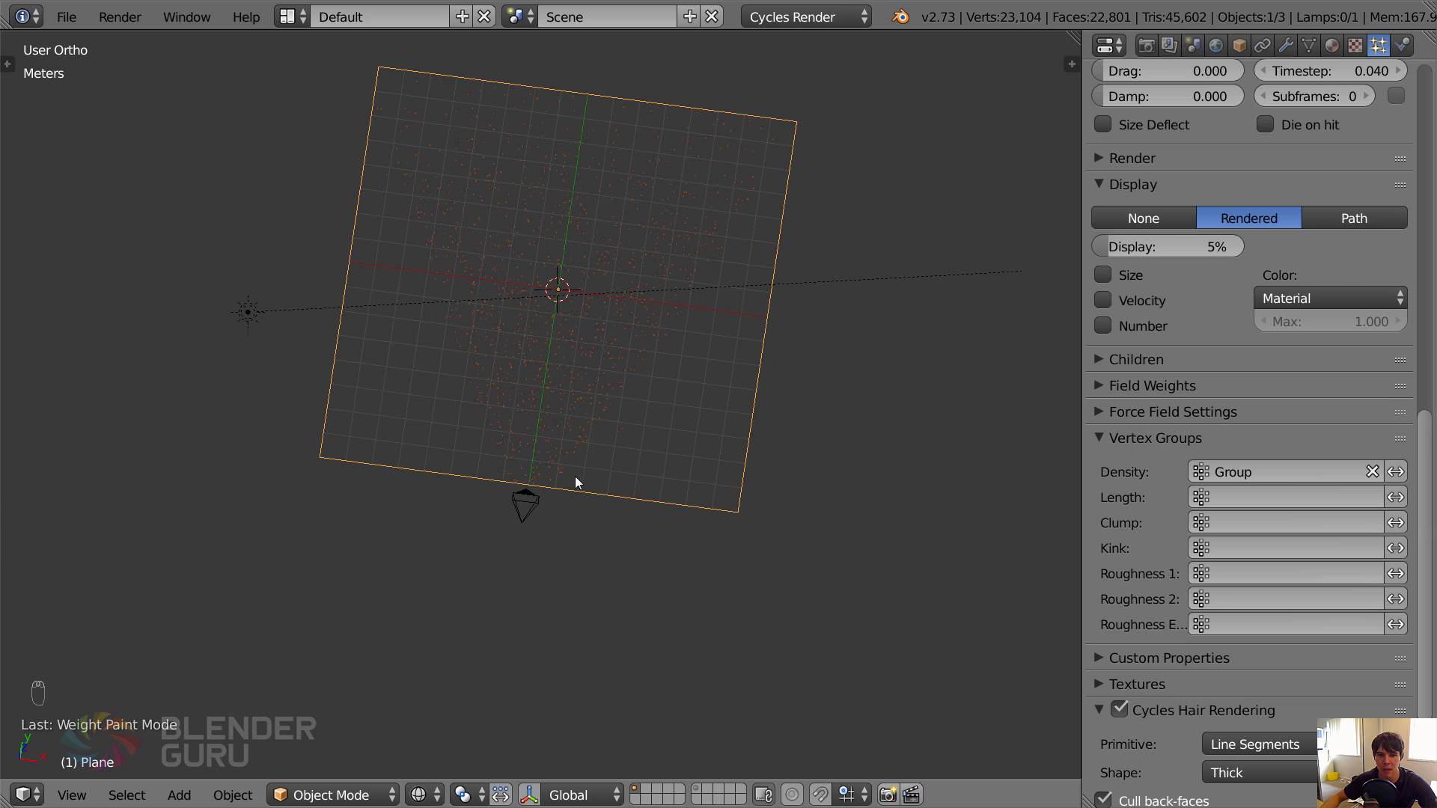
{"action": "scroll", "coordinate": [576, 481], "scroll_direction": "up", "scroll_amount": 2}
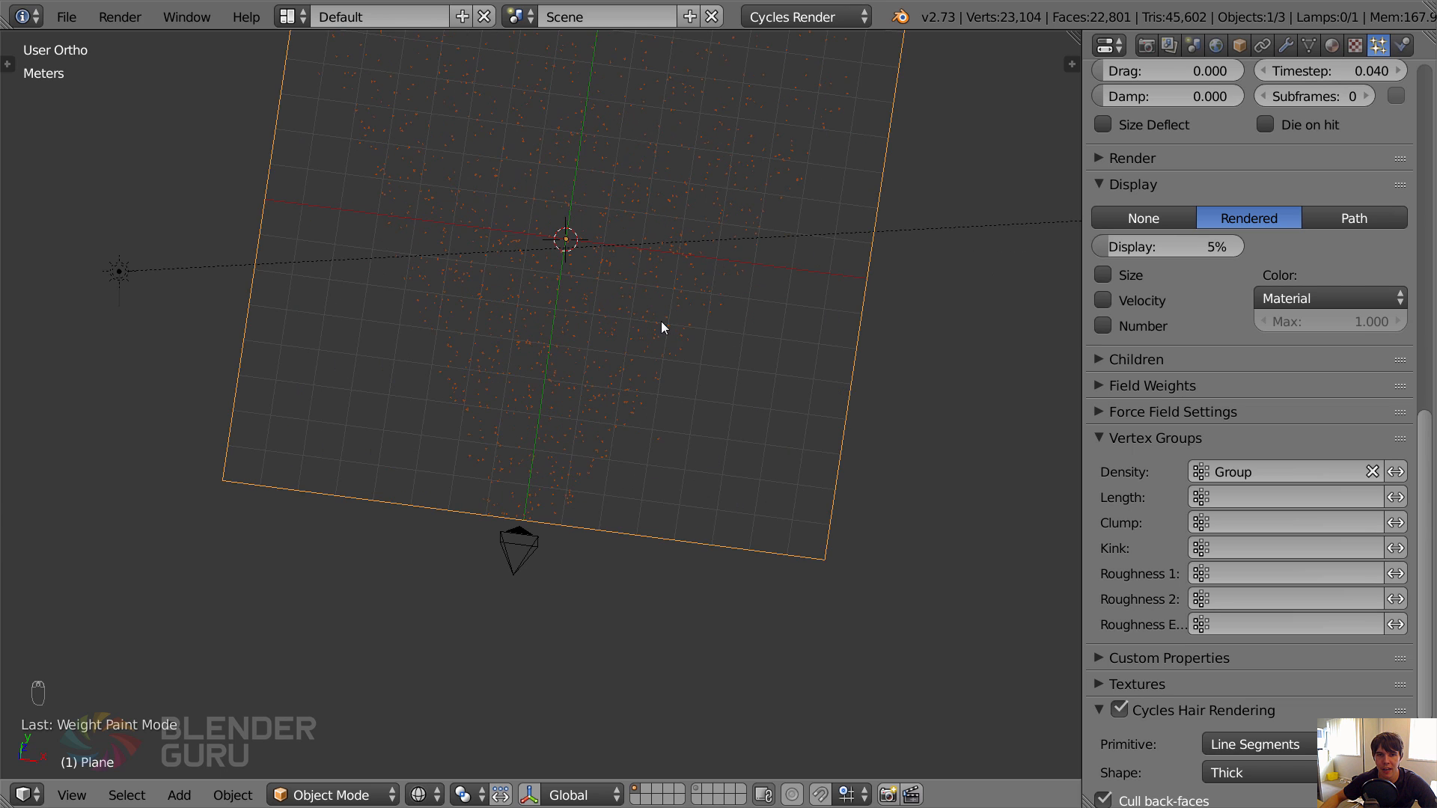
{"action": "scroll", "coordinate": [662, 321], "scroll_direction": "down", "scroll_amount": 1}
{"action": "middle_click_drag", "start_coordinate": [679, 217], "coordinate": [627, 320], "text": "shift"}
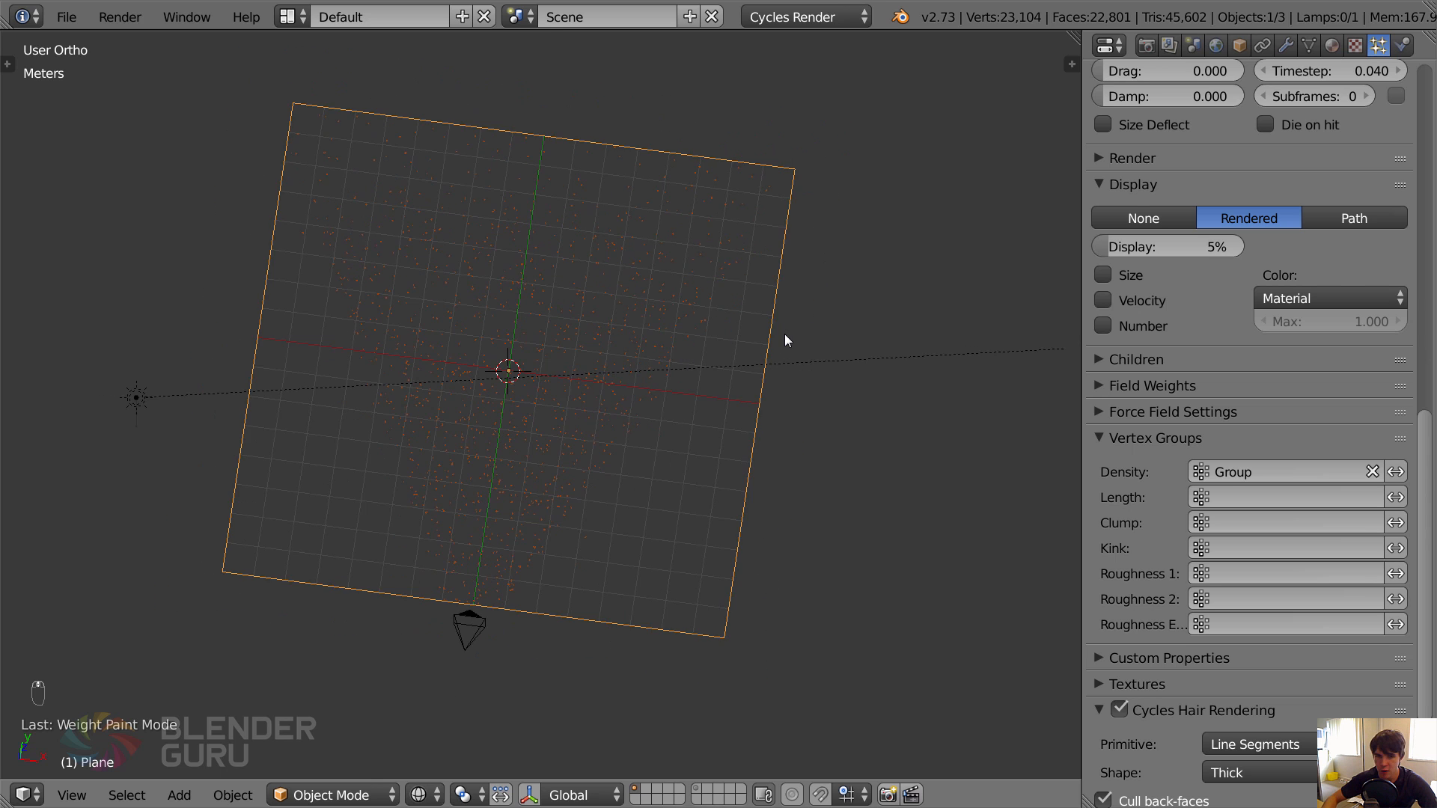
Return to camera view, save over tutorial2.blend and render the scene into Slot 2.
{"action": "key", "text": "KP_0"}
{"action": "key", "text": "ctrl+s"}
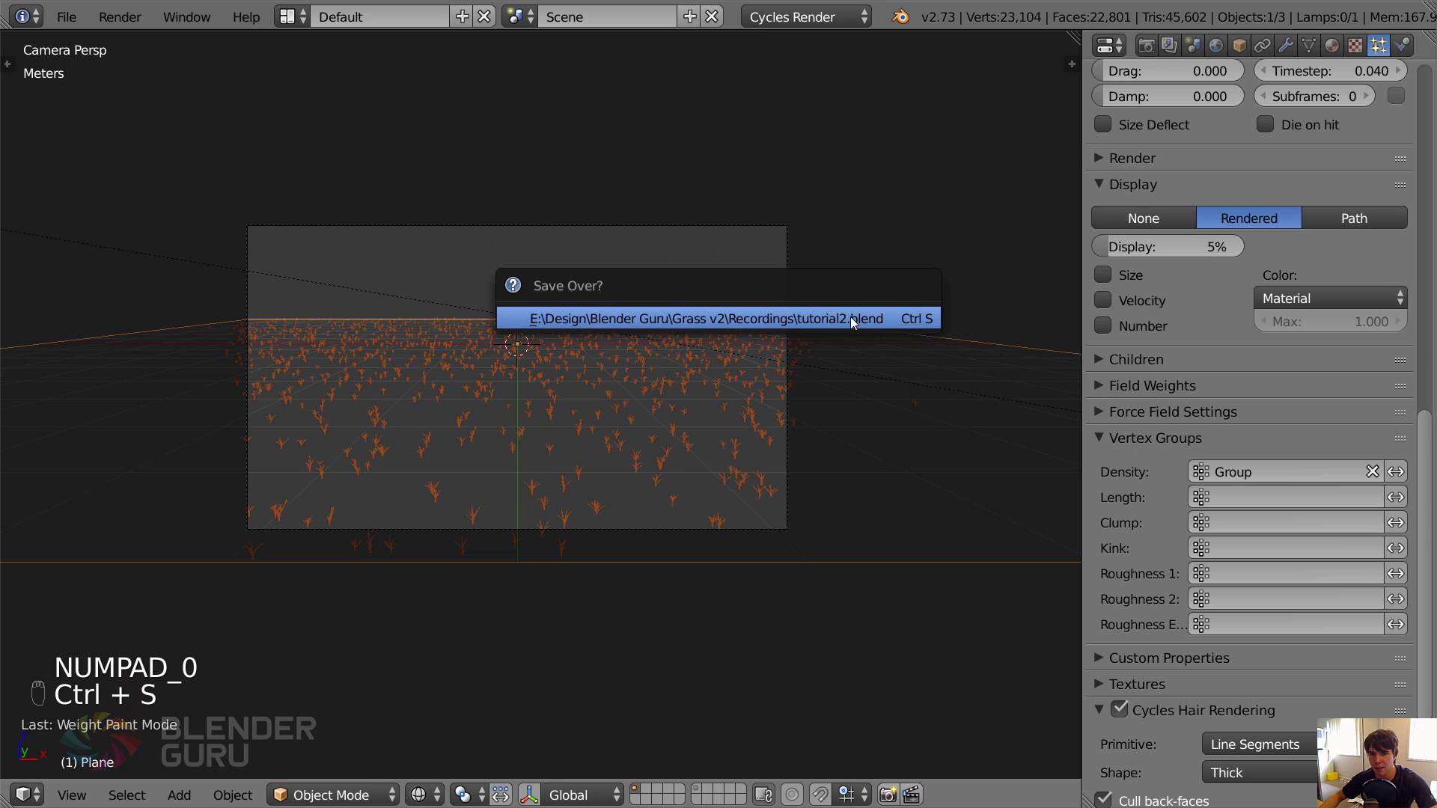
{"action": "left_click", "coordinate": [850, 317]}
{"action": "key", "text": "F12"}
{"action": "left_click", "coordinate": [596, 795]}
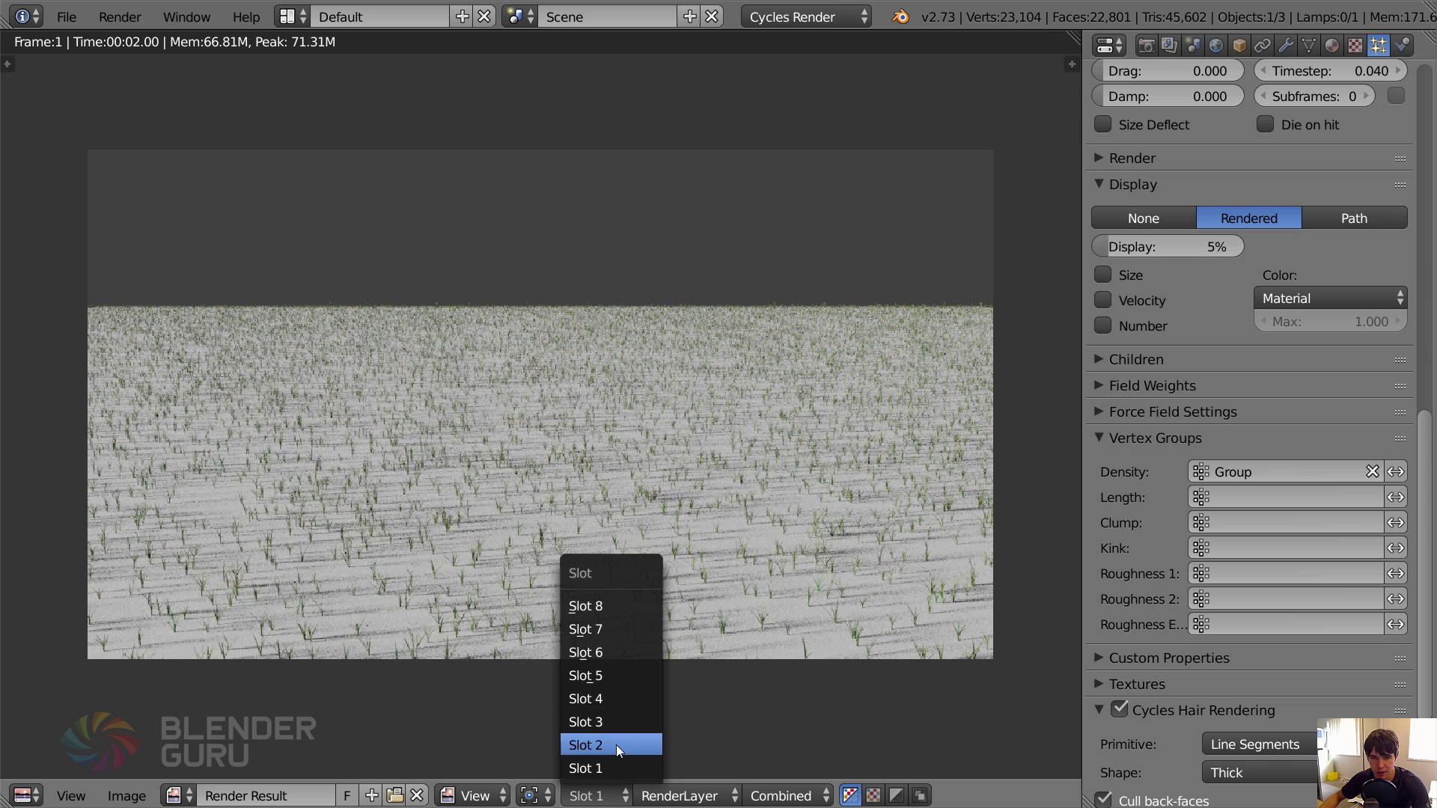
{"action": "left_click", "coordinate": [616, 744]}
{"action": "key", "text": "F12"}
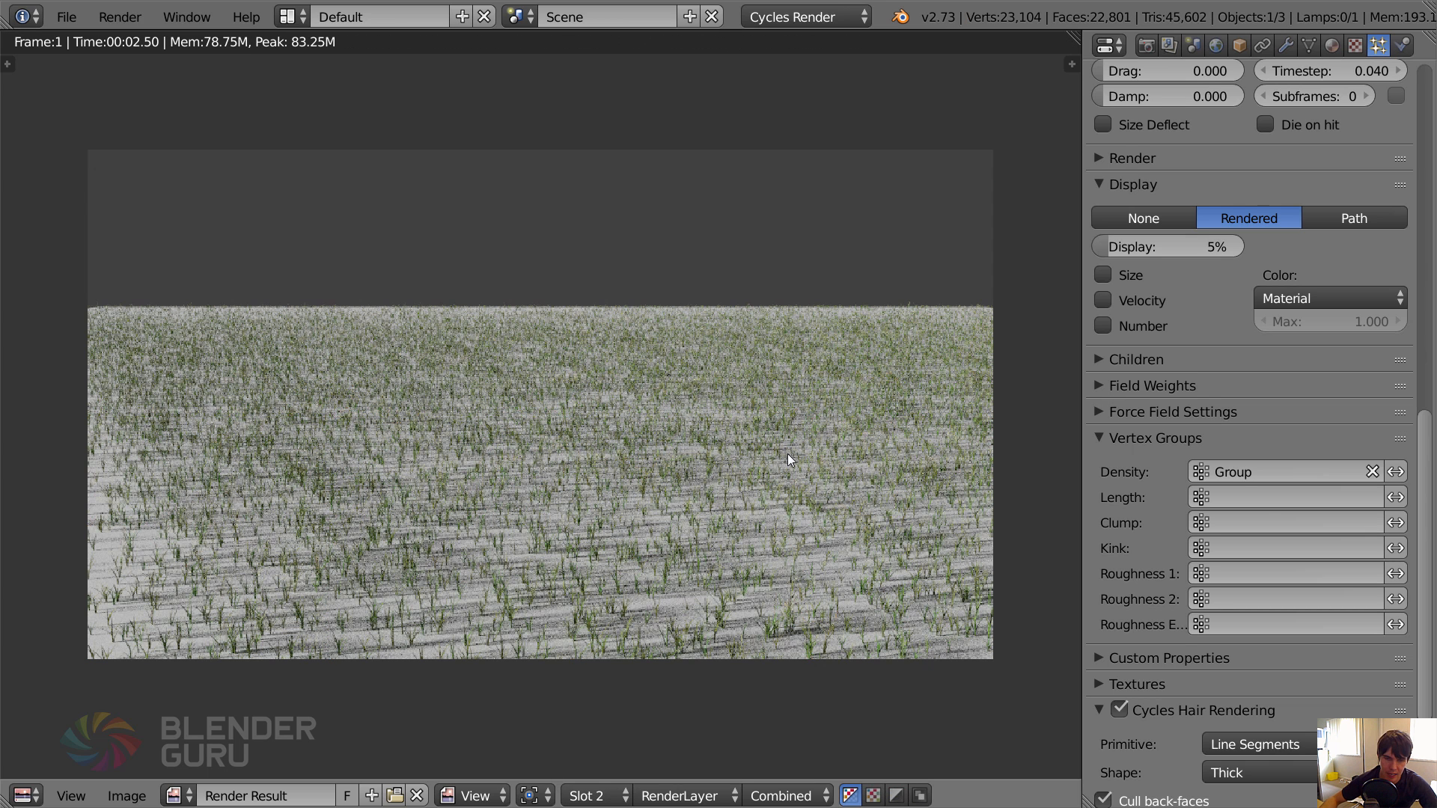
Compare the grass density between the Slot 1 and Slot 2 renders by switching back and forth.
{"action": "key", "text": "j"}
{"action": "key", "text": "j"}
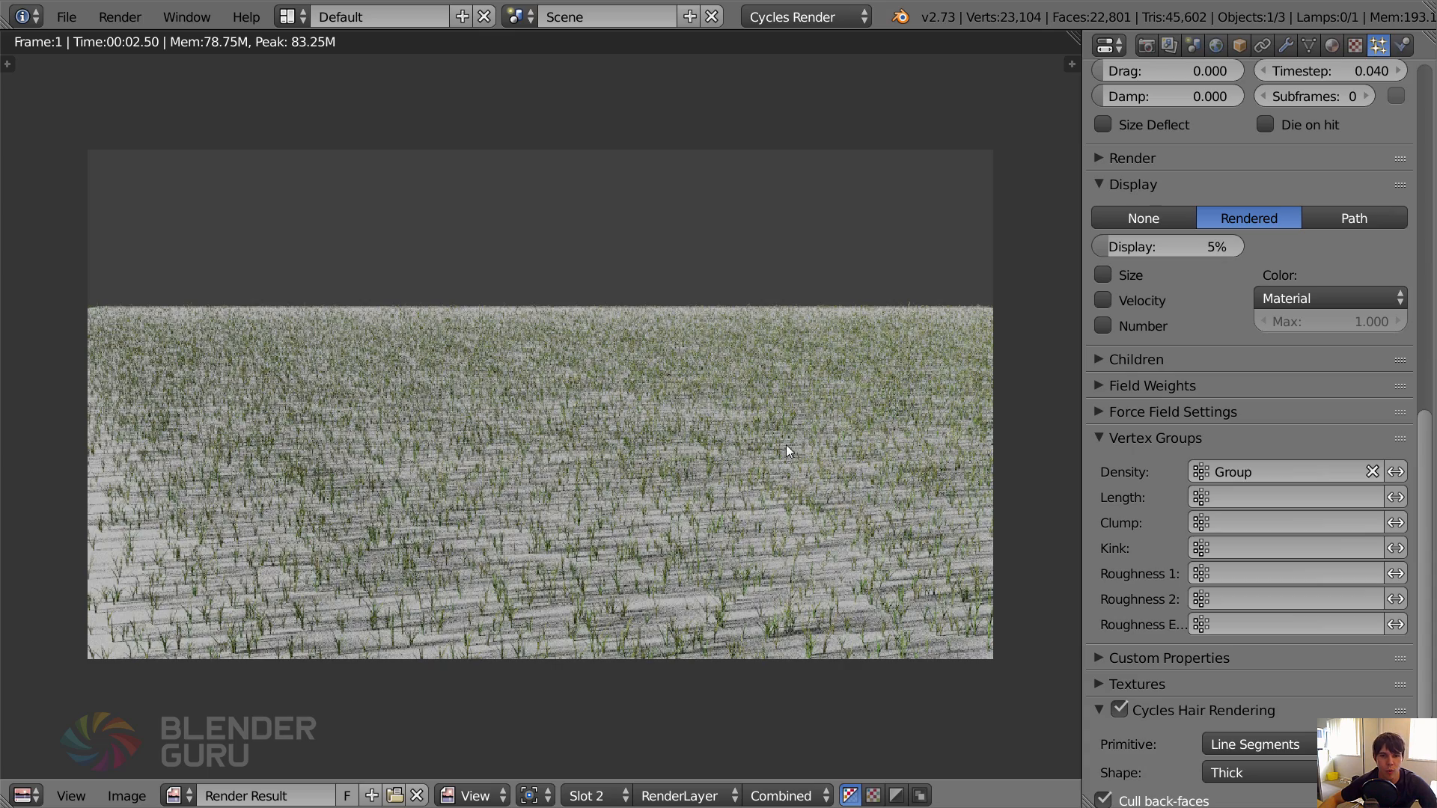
{"action": "key", "text": "j"}
{"action": "key", "text": "j"}
{"action": "key", "text": "j"}
{"action": "key", "text": "j"}
{"action": "scroll", "coordinate": [680, 494], "scroll_direction": "down", "scroll_amount": 1}
{"action": "key", "text": "j"}
{"action": "key", "text": "j"}
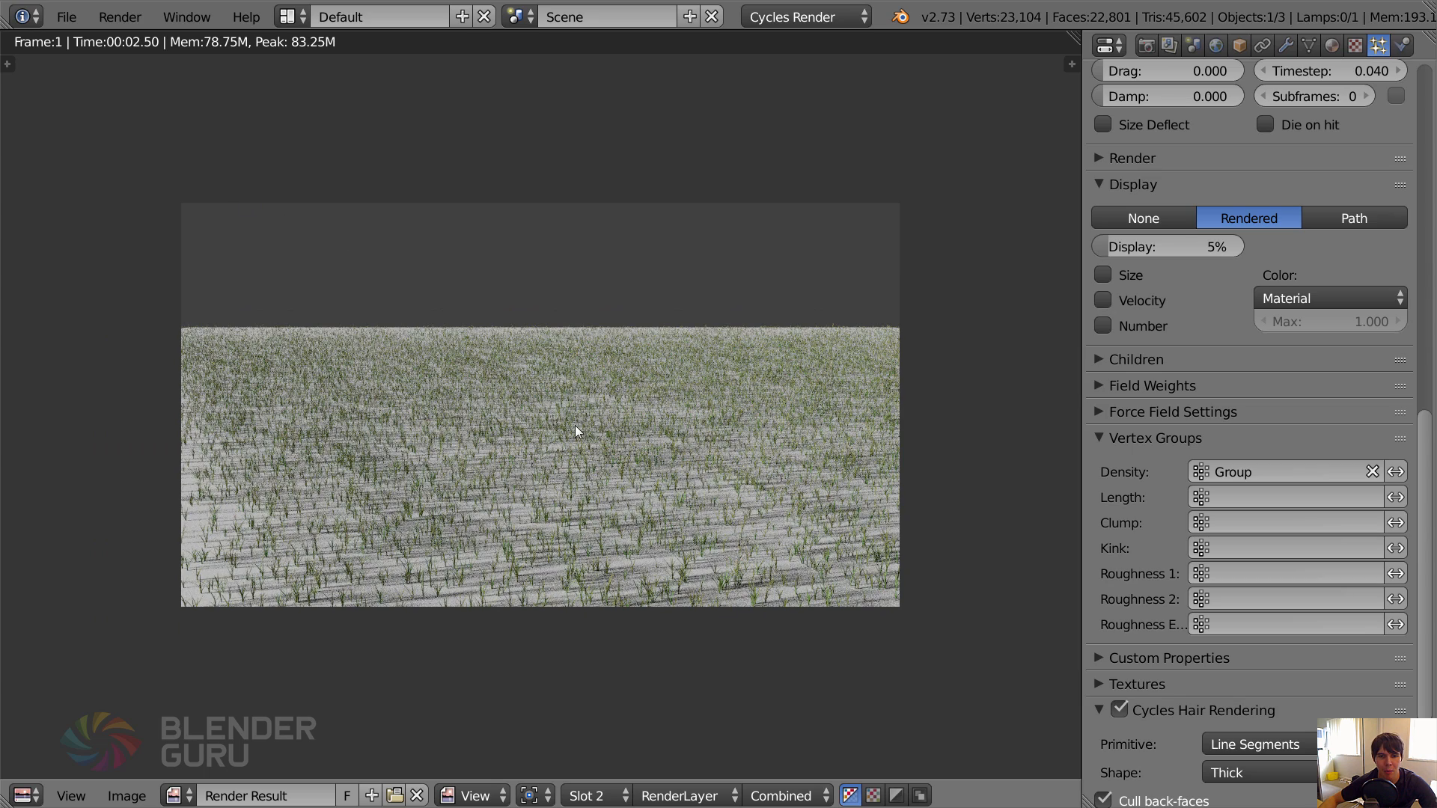
{"action": "key", "text": "j"}
{"action": "key", "text": "j"}
{"action": "key", "text": "j"}
{"action": "key", "text": "j"}
Set the grass particle system's emission number to 300000.
{"action": "scroll", "coordinate": [1337, 124], "scroll_direction": "up", "scroll_amount": 15}
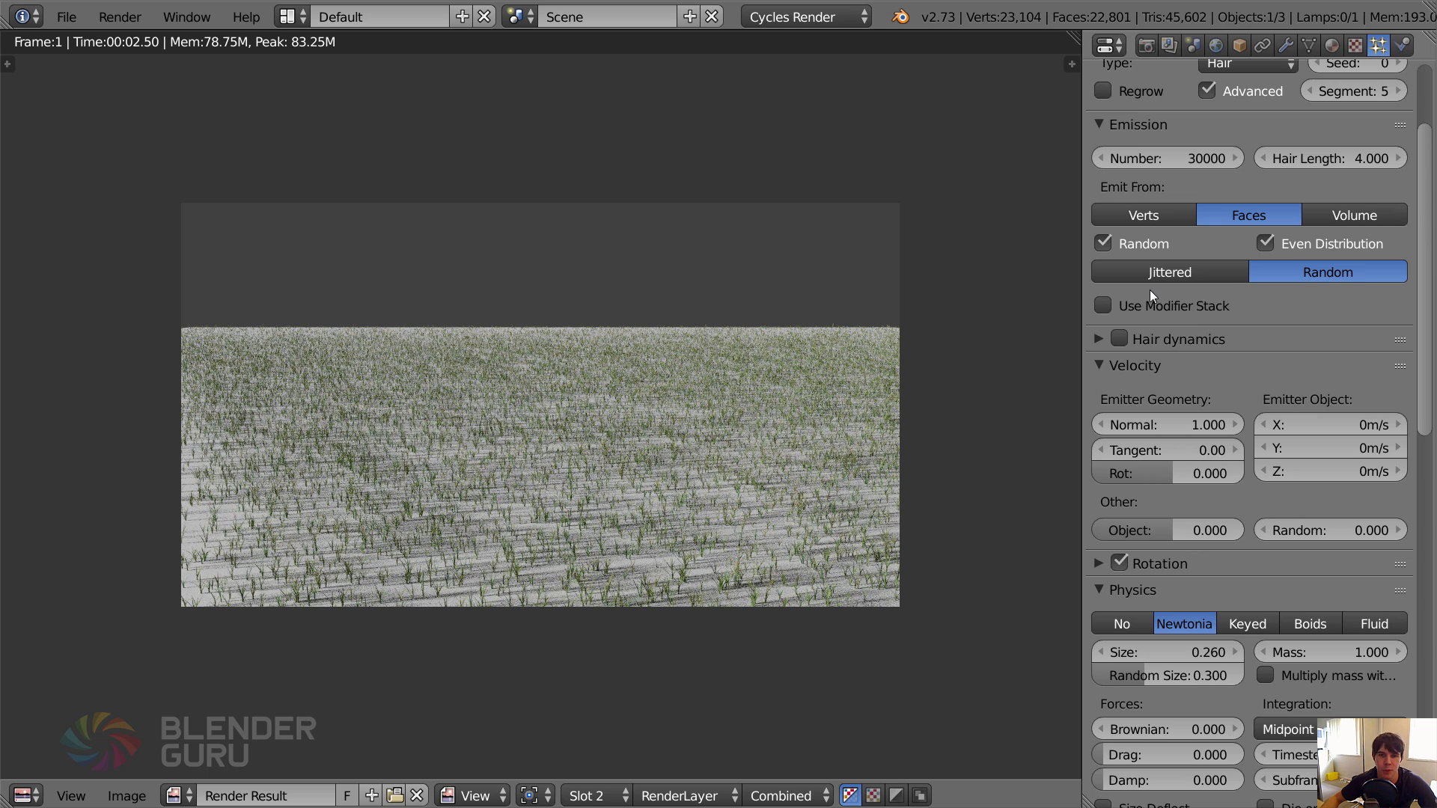
{"action": "left_click", "coordinate": [1188, 163]}
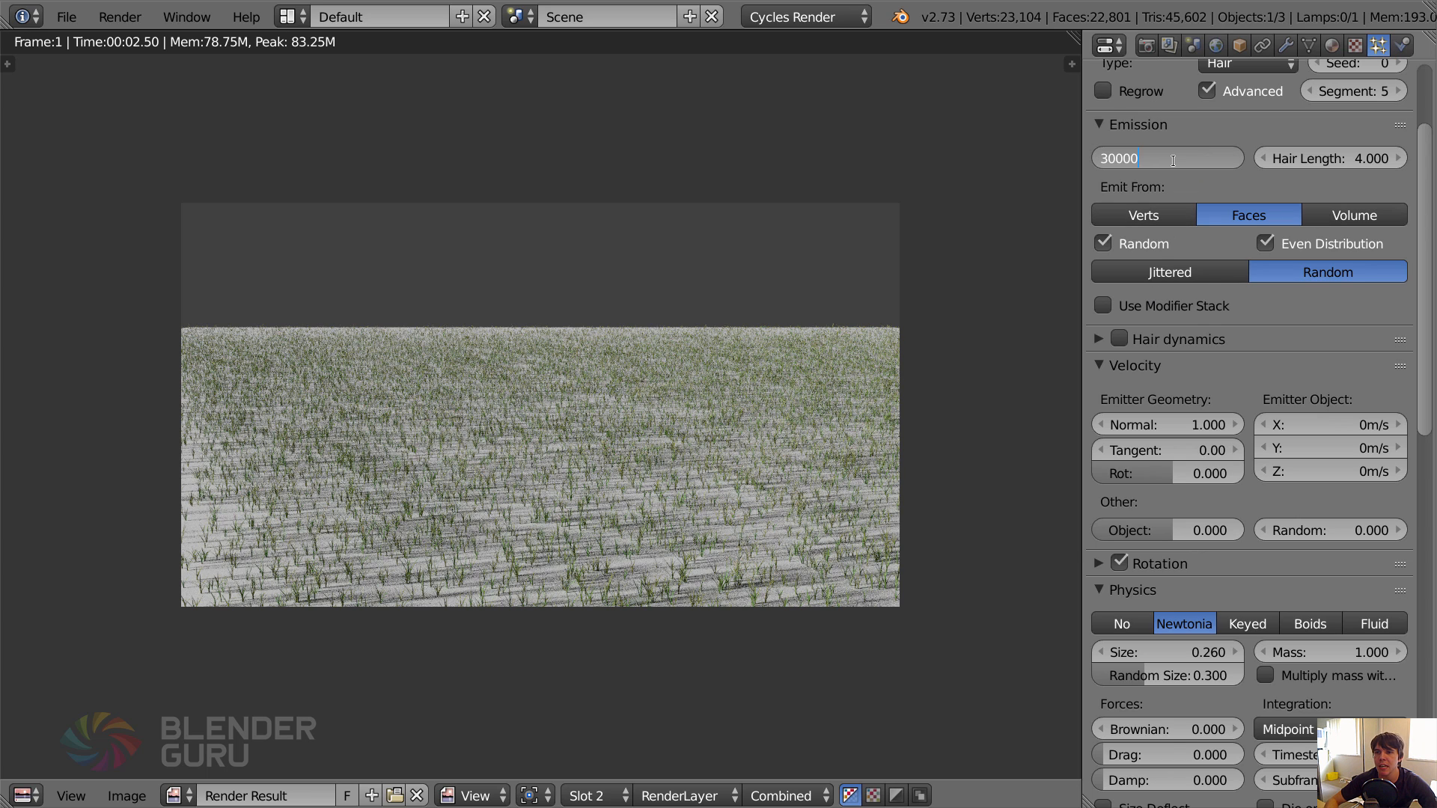
{"action": "type", "text": "0"}
{"action": "key", "text": "Return"}
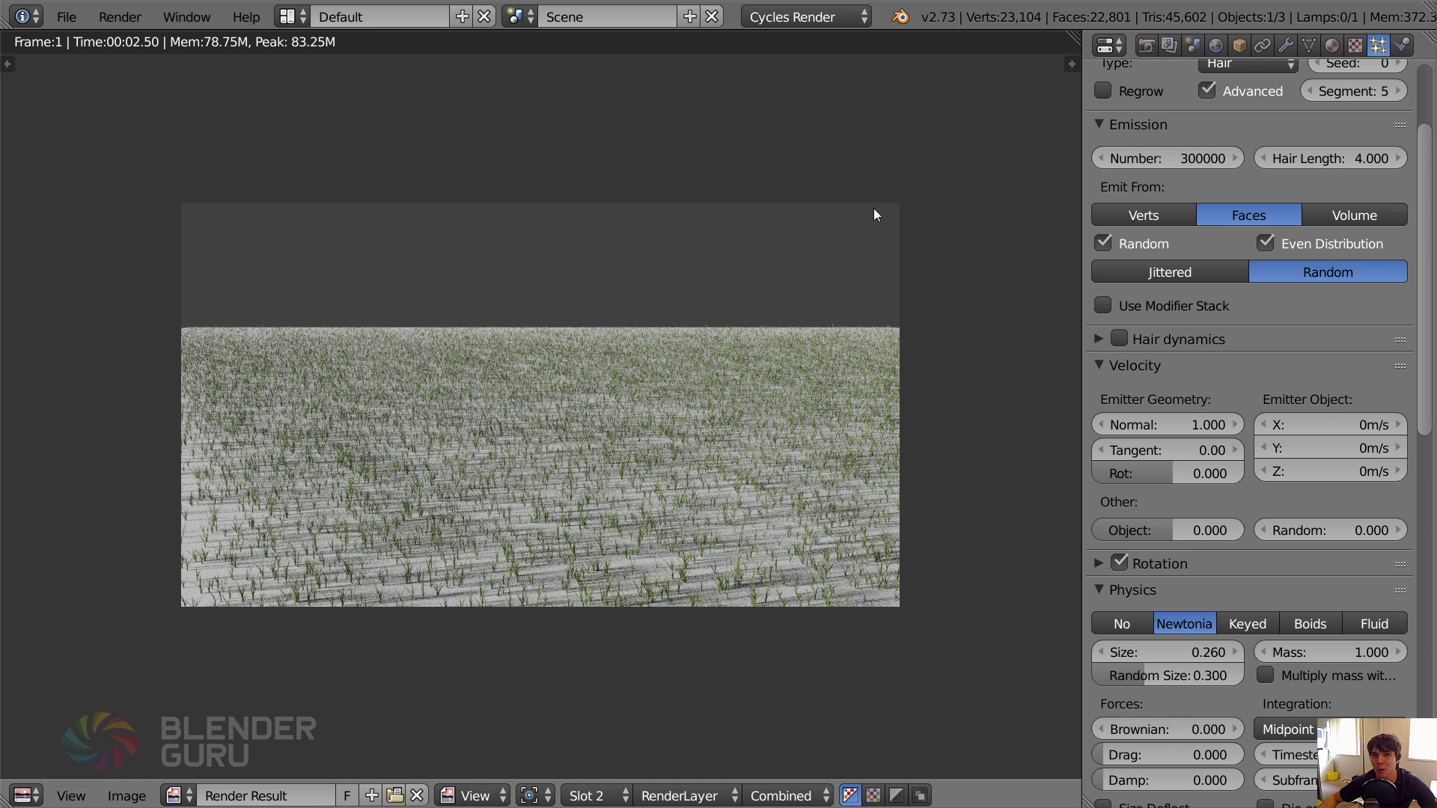
Save over tutorial2.blend and render the denser grass into Slot 3.
{"action": "key", "text": "Escape"}
{"action": "key", "text": "ctrl+s"}
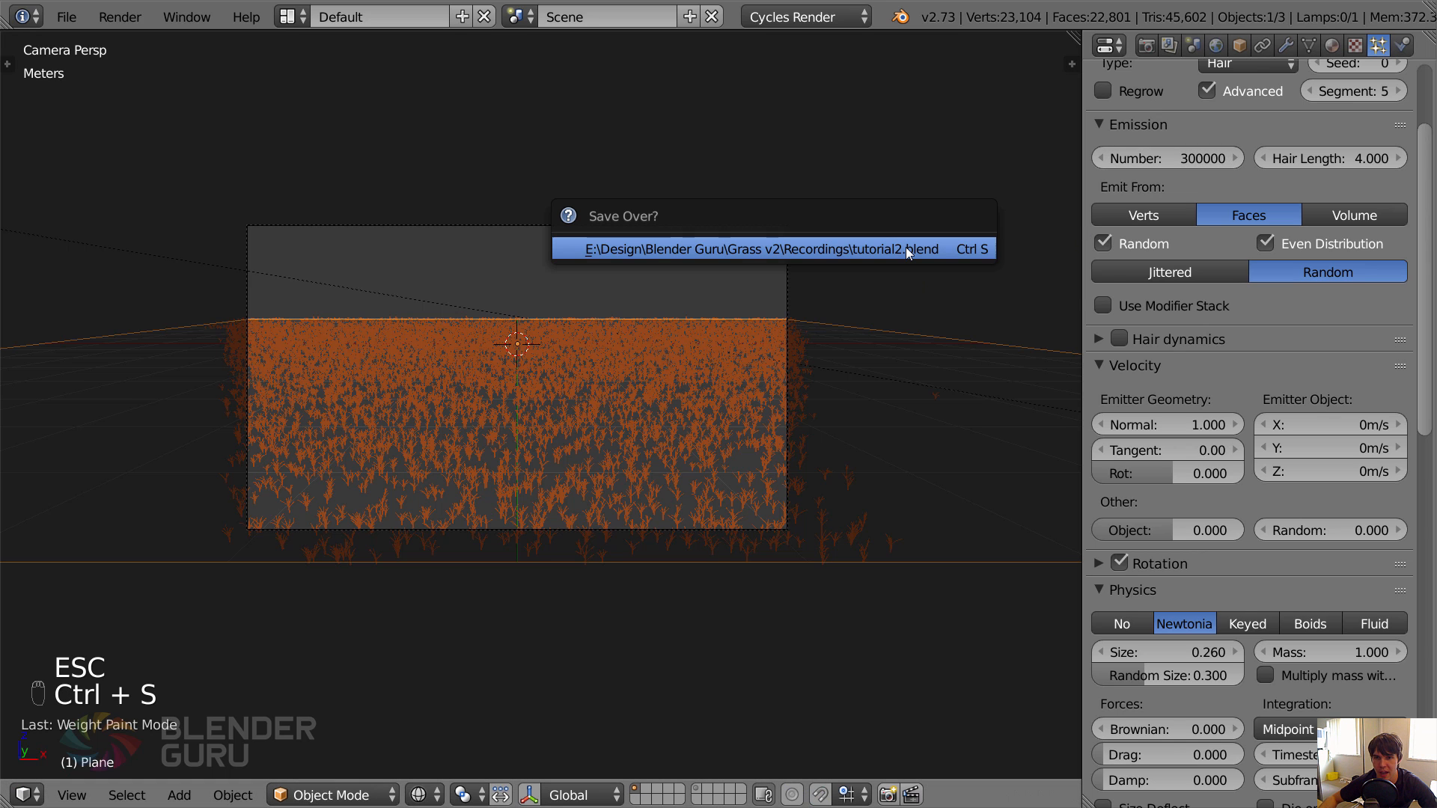
{"action": "left_click", "coordinate": [906, 247]}
{"action": "key", "text": "F11"}
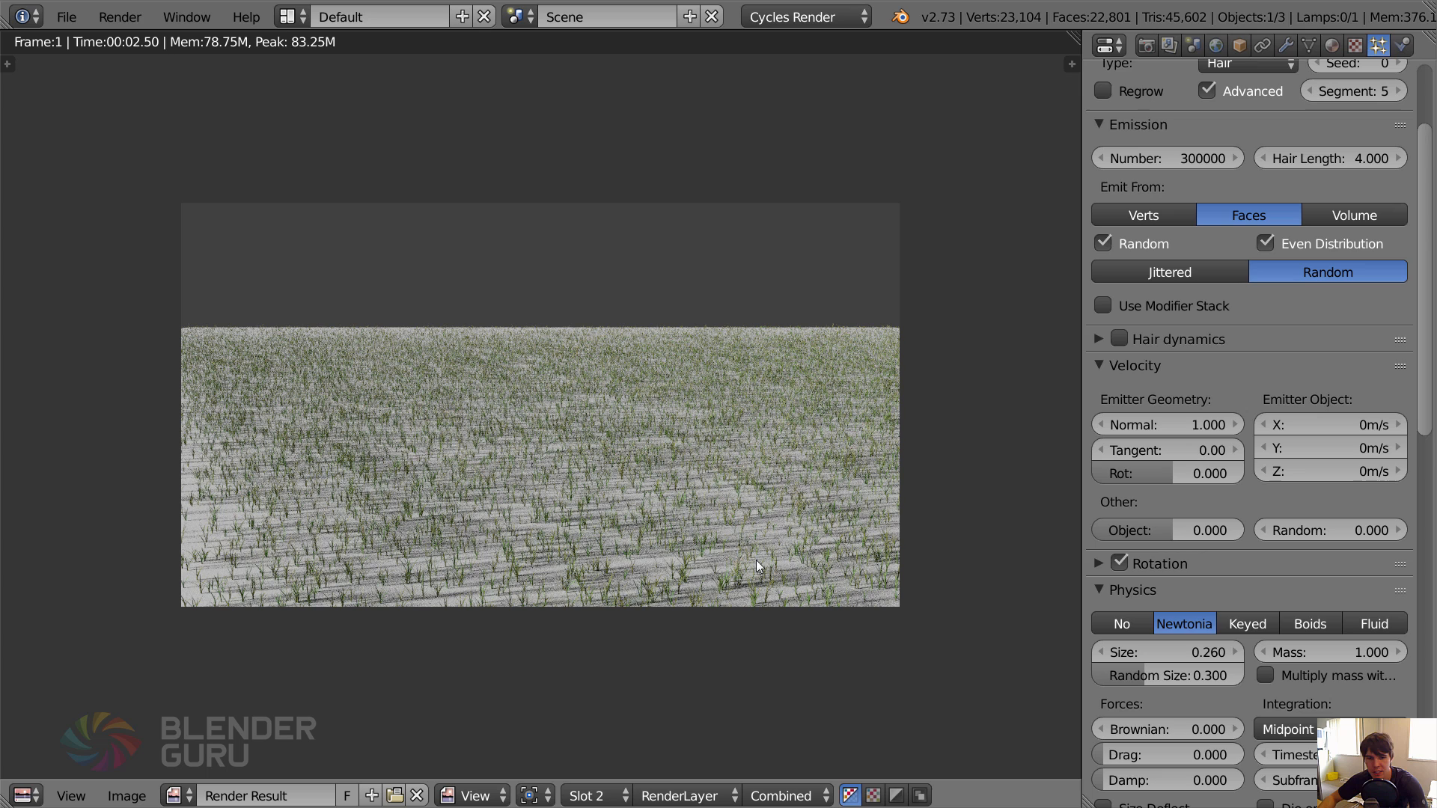
{"action": "left_click", "coordinate": [593, 795]}
{"action": "left_click", "coordinate": [618, 725]}
{"action": "key", "text": "F12"}
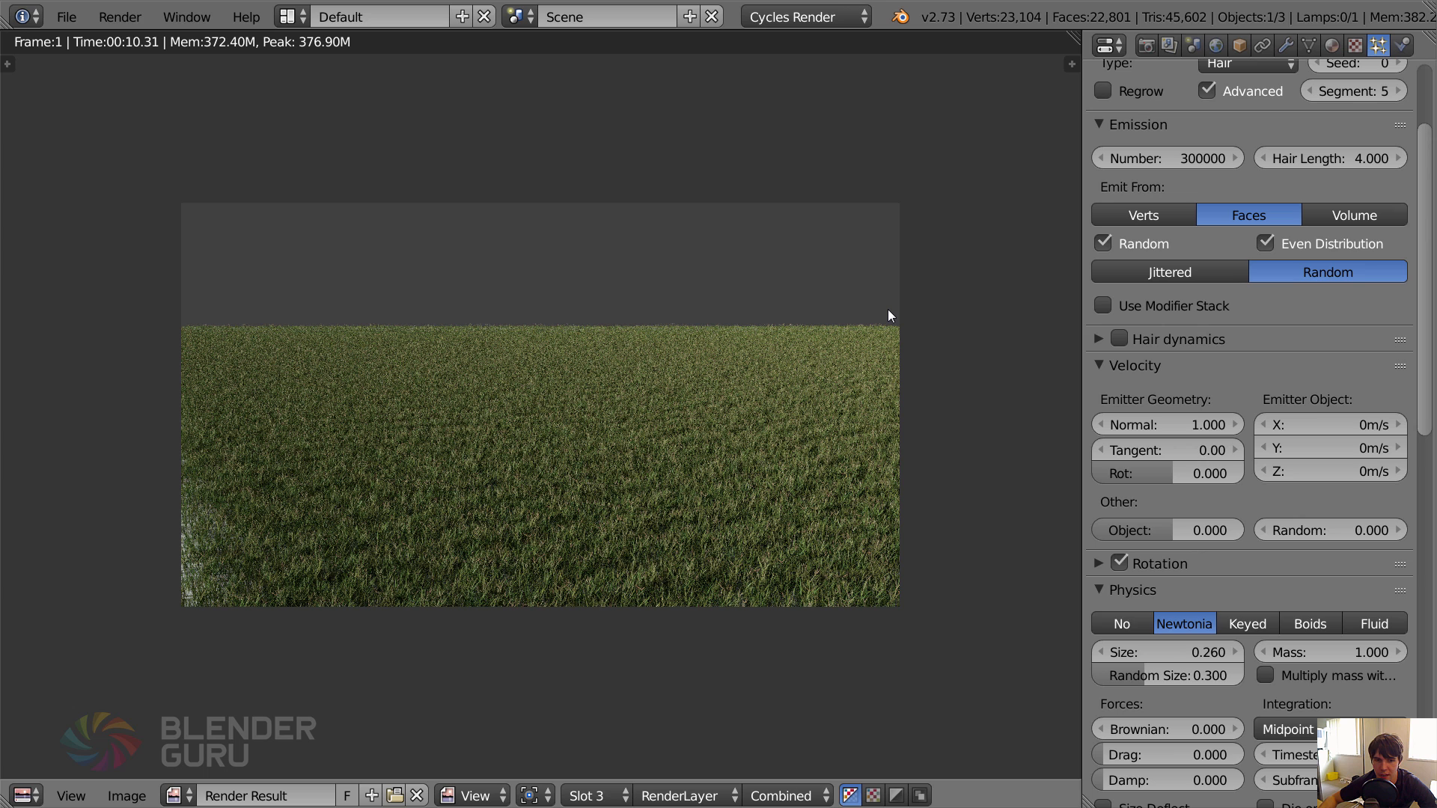
Examine the grass coverage in the Slot 3 render up close and compare it with the previous render.
{"action": "scroll", "coordinate": [805, 385], "scroll_direction": "up", "scroll_amount": 1}
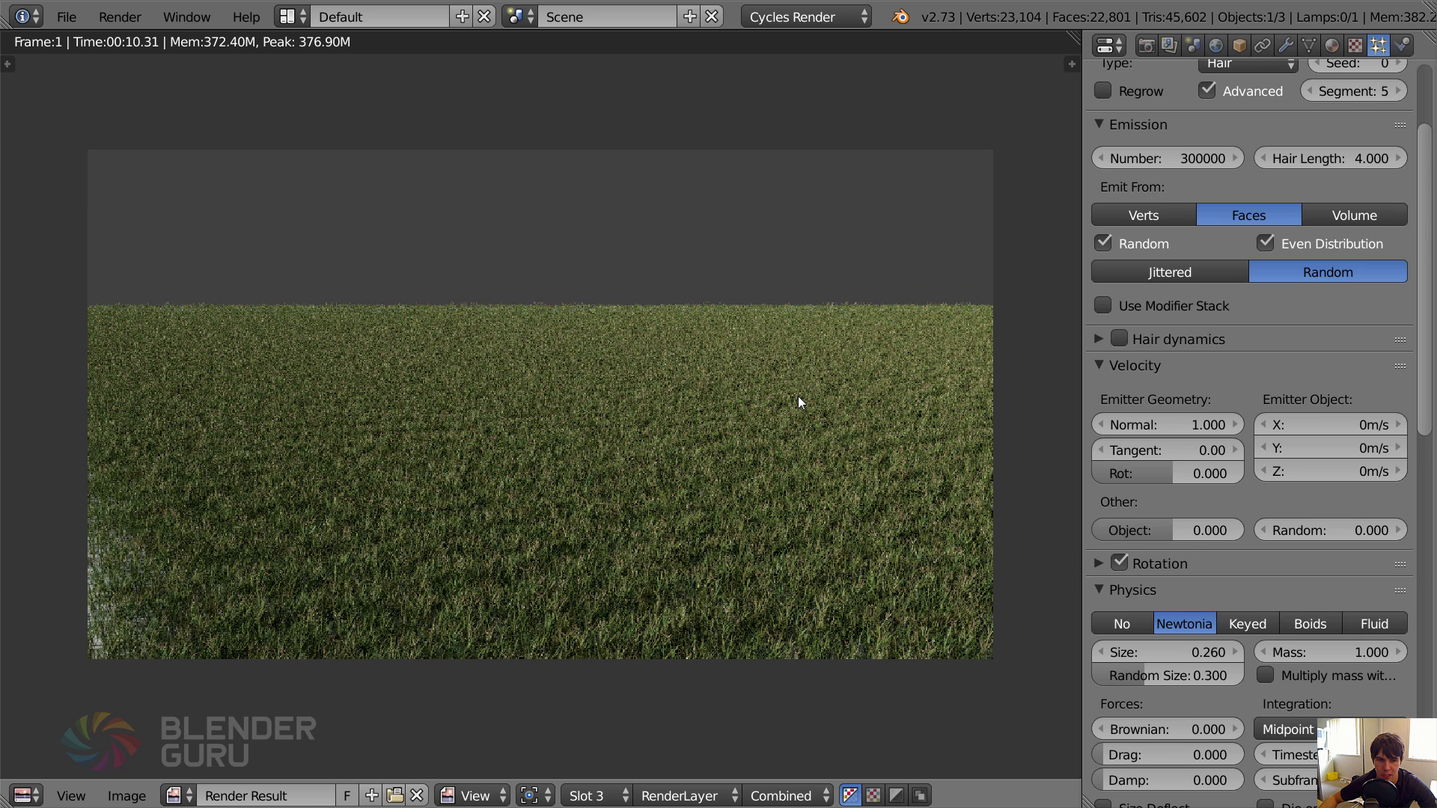
{"action": "scroll", "coordinate": [797, 402], "scroll_direction": "down", "scroll_amount": 2}
{"action": "scroll", "coordinate": [770, 399], "scroll_direction": "up", "scroll_amount": 1}
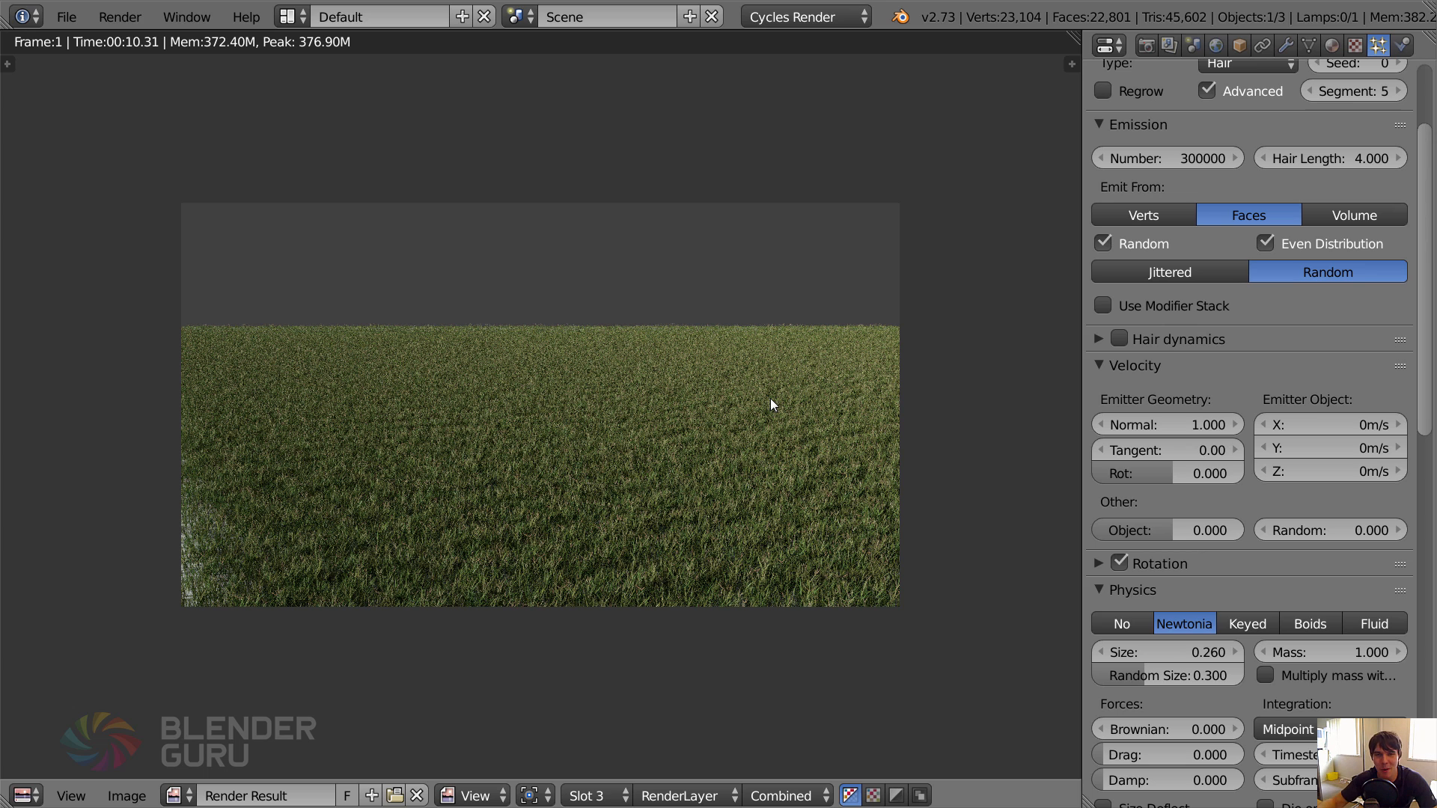
{"action": "key", "text": "j"}
{"action": "key", "text": "j"}
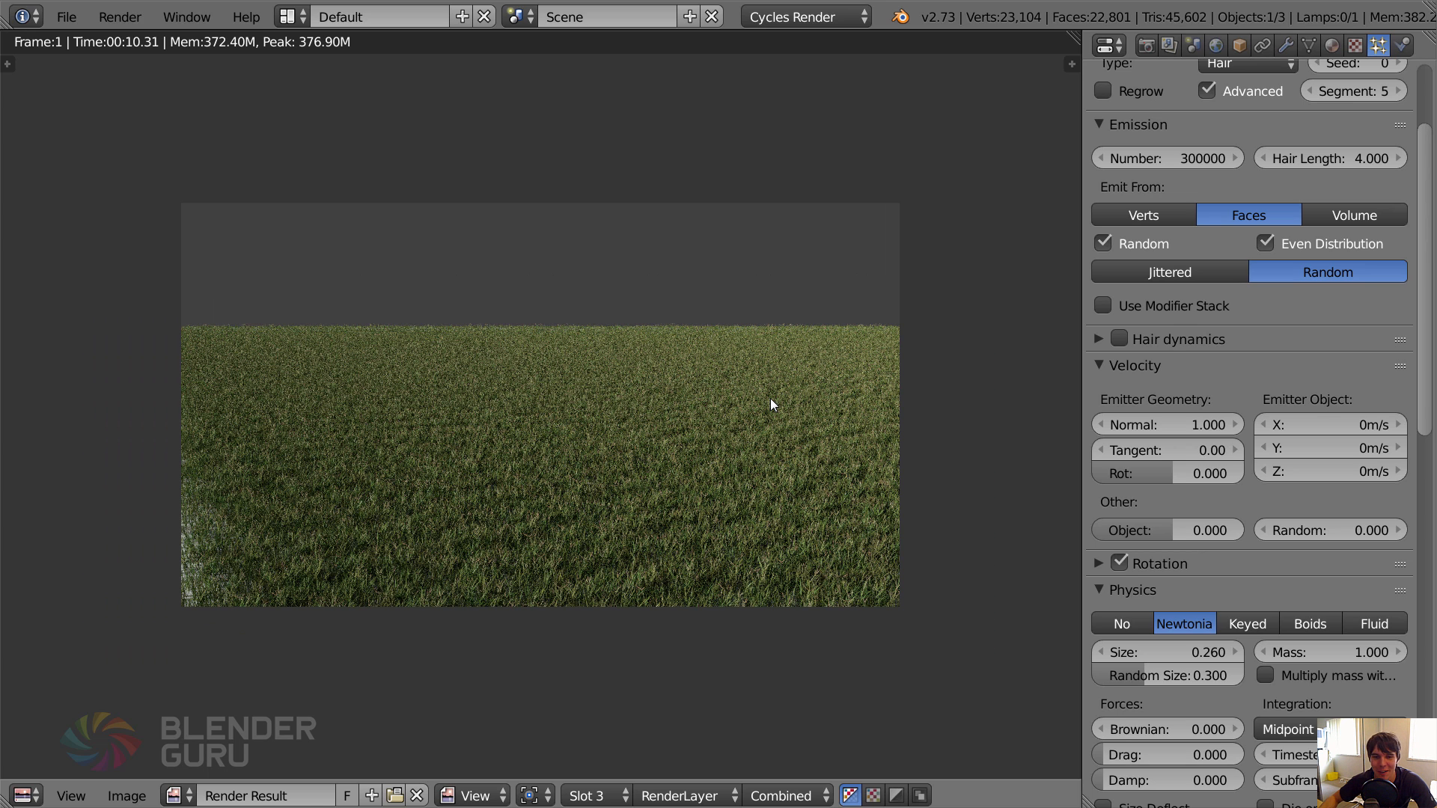
{"action": "scroll", "coordinate": [590, 392], "scroll_direction": "down", "scroll_amount": 2}
{"action": "scroll", "coordinate": [641, 427], "scroll_direction": "up", "scroll_amount": 3}
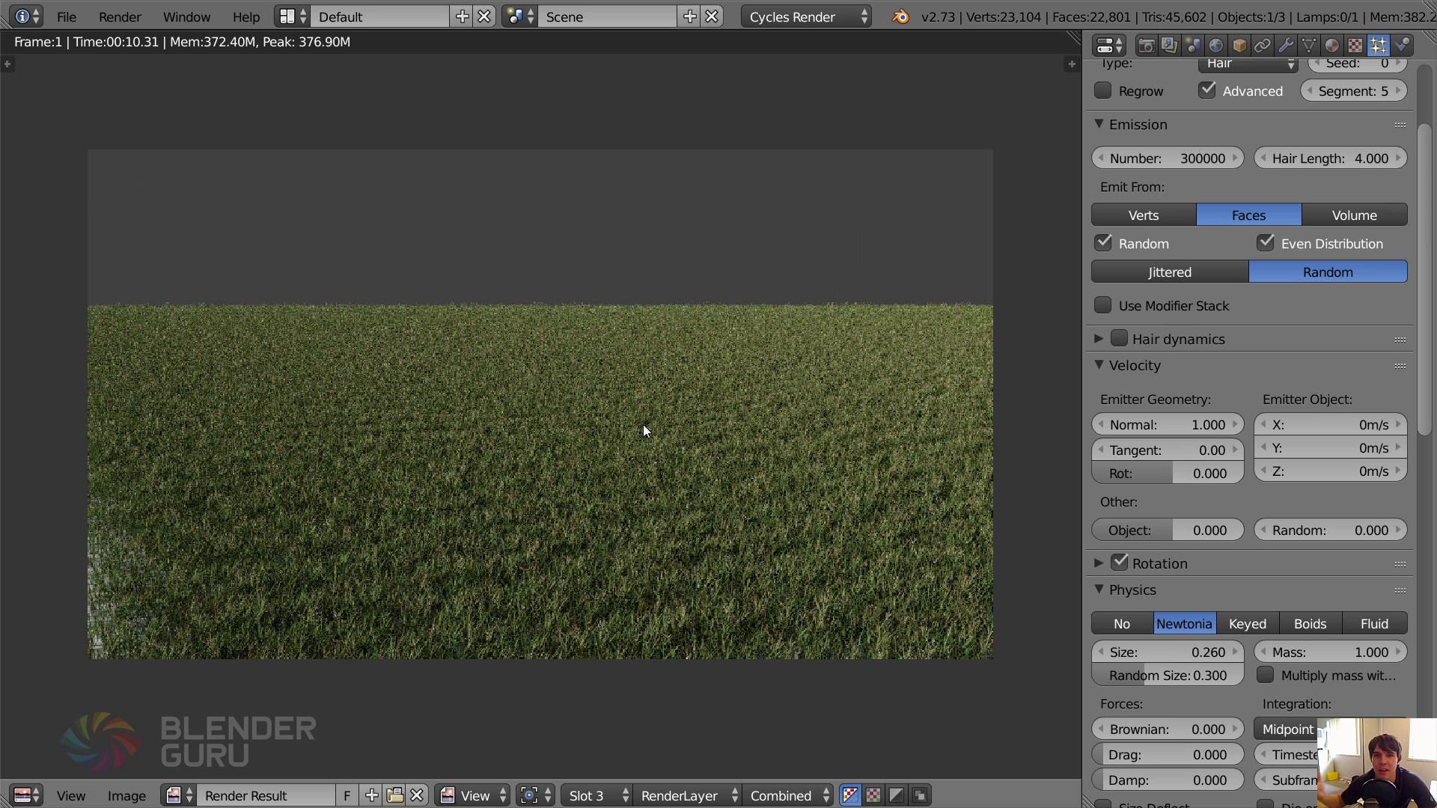
{"action": "scroll", "coordinate": [643, 425], "scroll_direction": "down", "scroll_amount": 1}
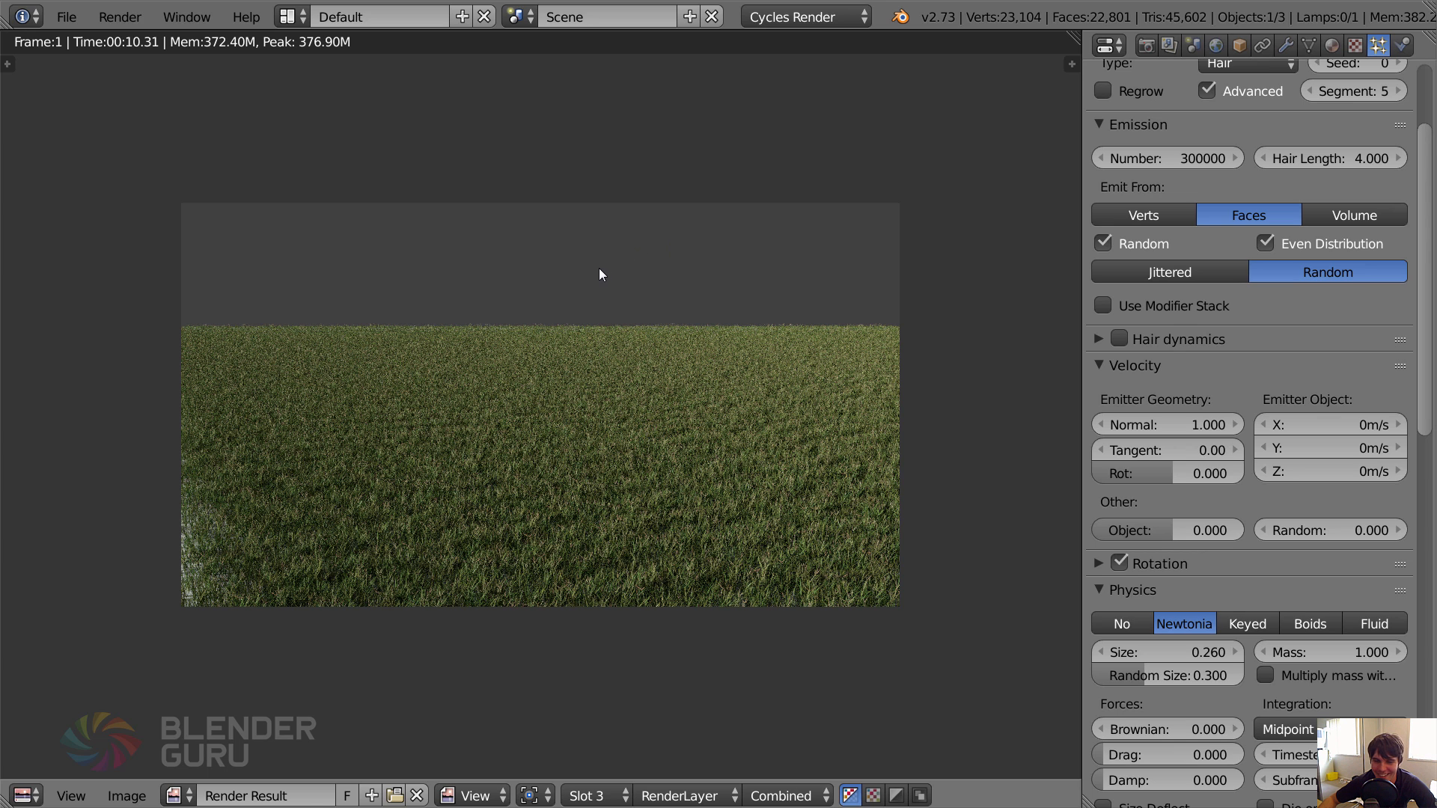
{"action": "scroll", "coordinate": [599, 274], "scroll_direction": "up", "scroll_amount": 1}
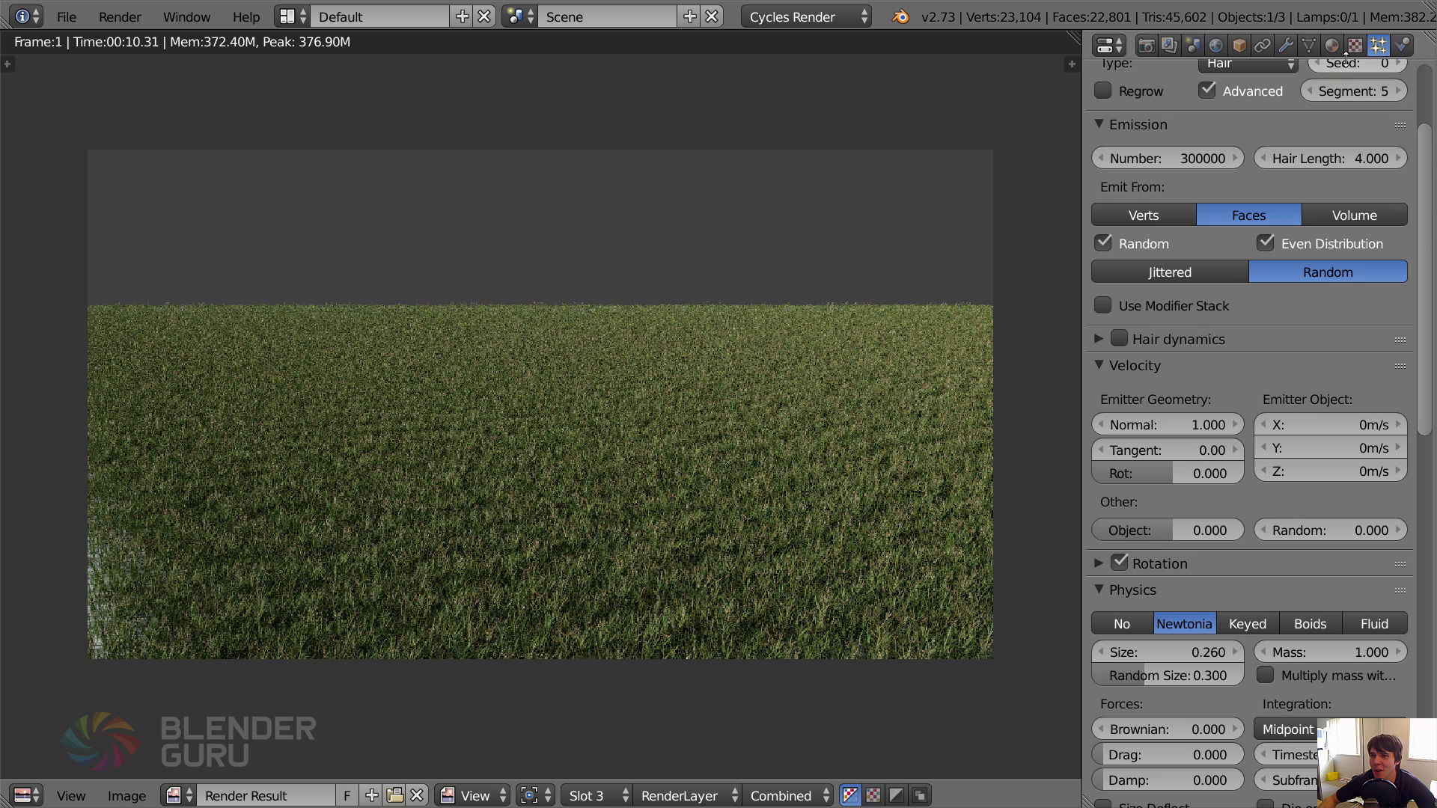
{"action": "scroll", "coordinate": [1360, 492], "scroll_direction": "up", "scroll_amount": 5}
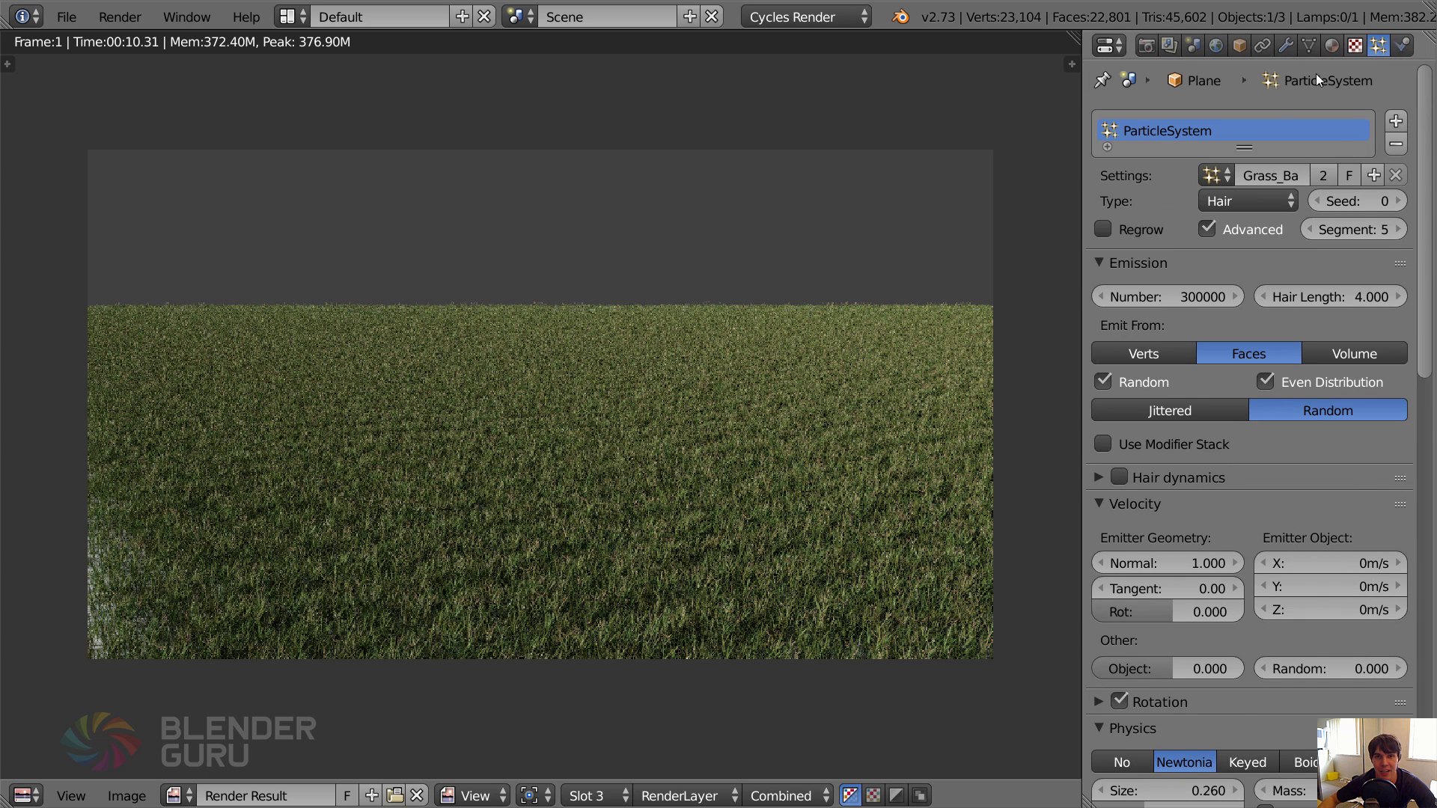
{"action": "scroll", "coordinate": [630, 359], "scroll_direction": "down", "scroll_amount": 1}
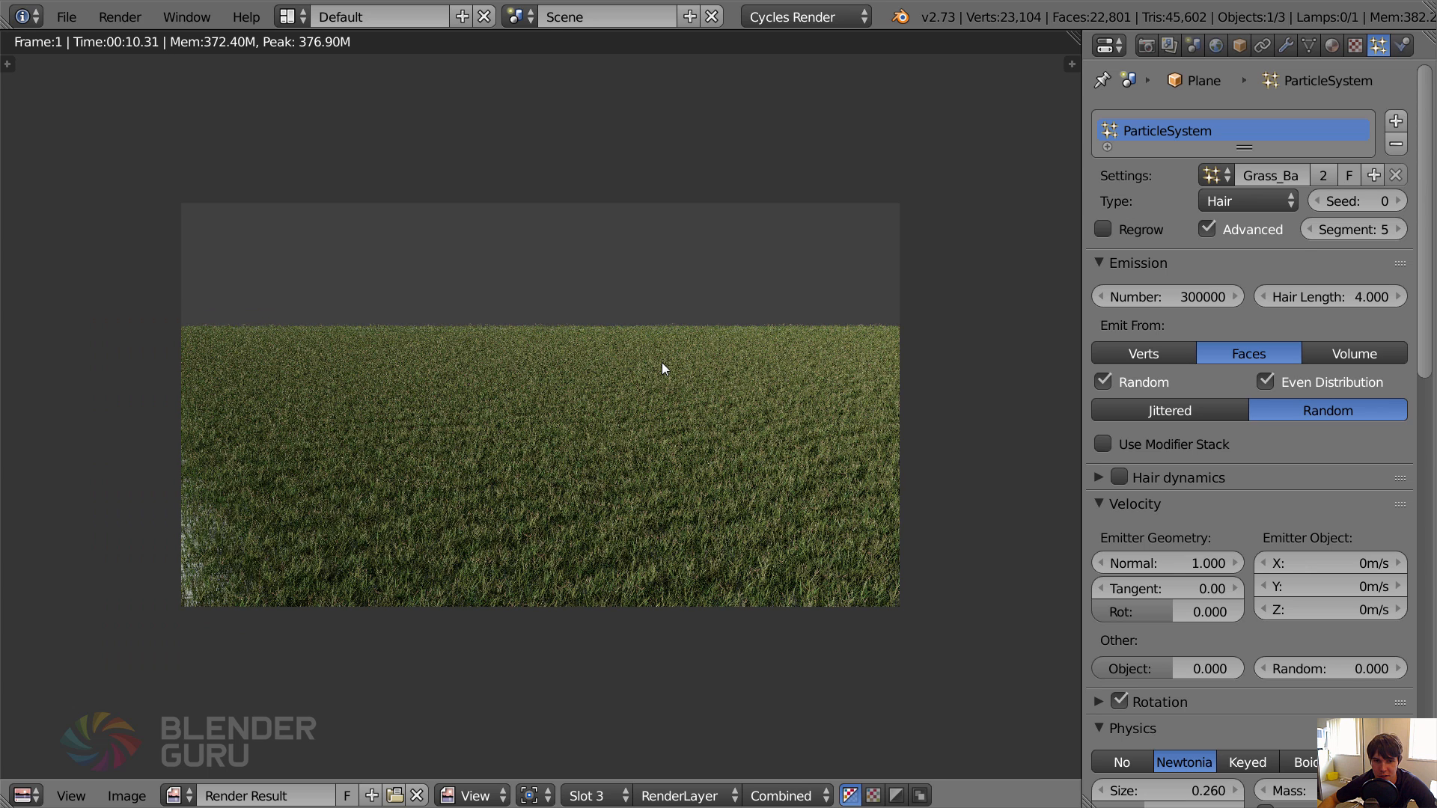
Close the render view and add a new texture to the plane's grass particle system.
{"action": "key", "text": "Escape"}
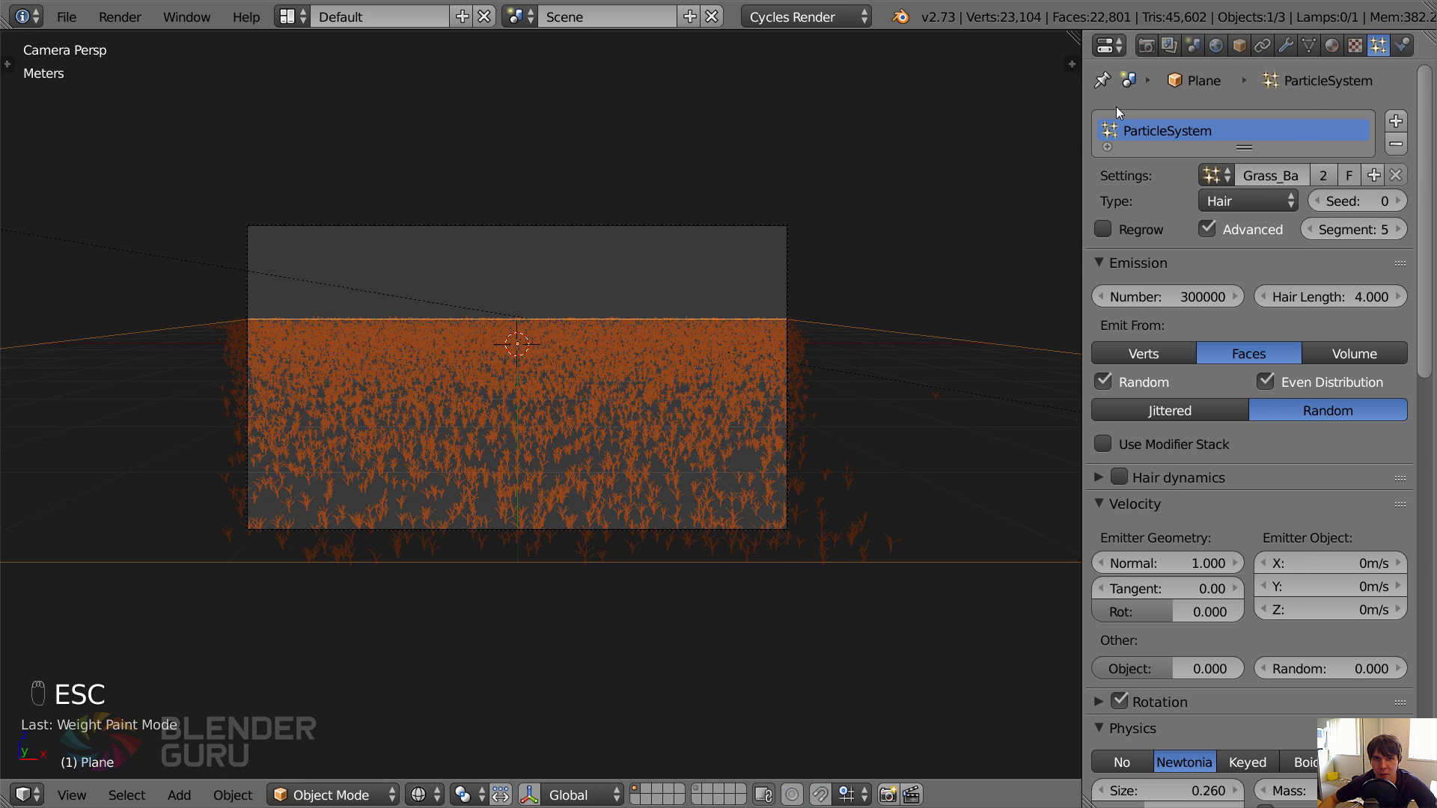
{"action": "scroll", "coordinate": [1178, 329], "scroll_direction": "down", "scroll_amount": 15}
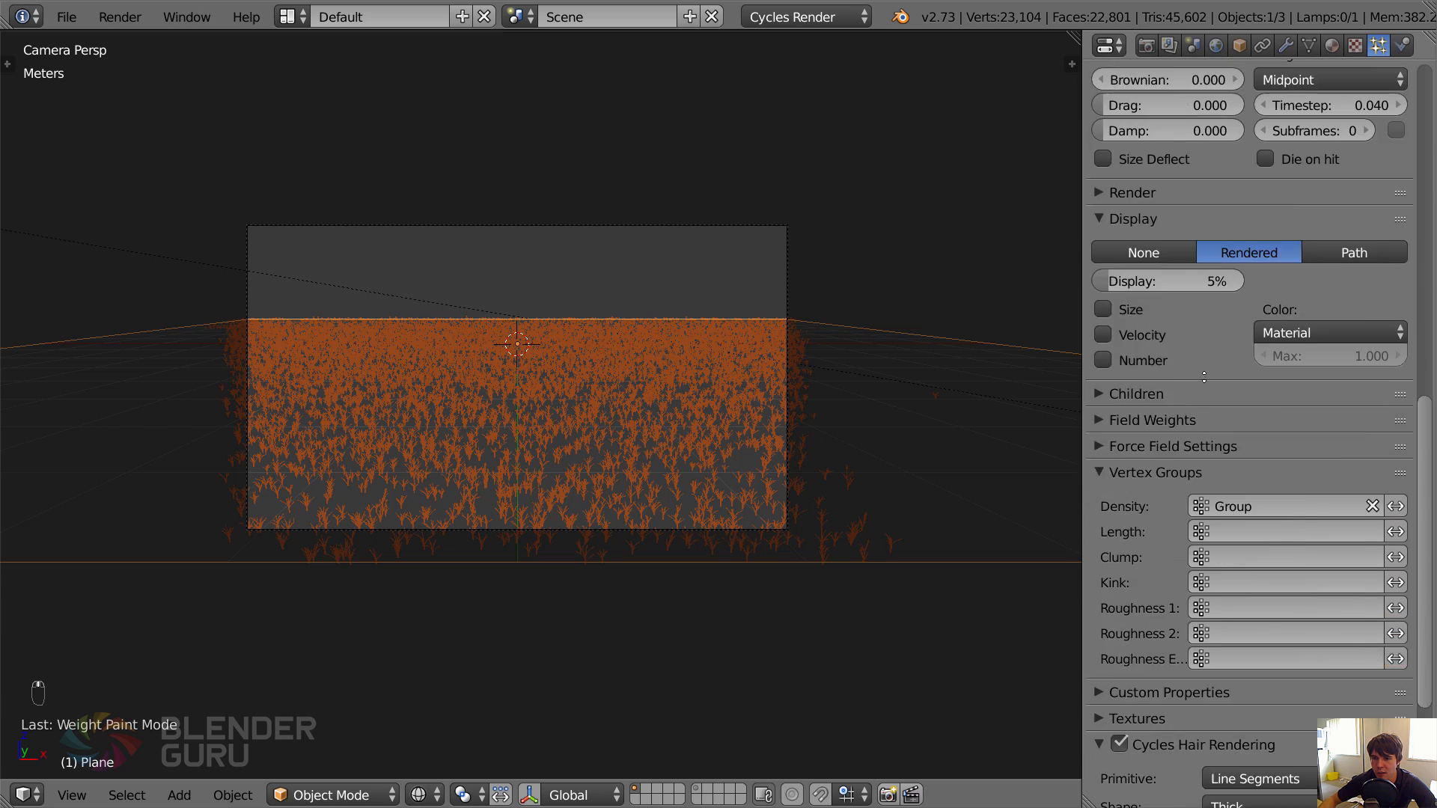
{"action": "left_click", "coordinate": [1148, 309]}
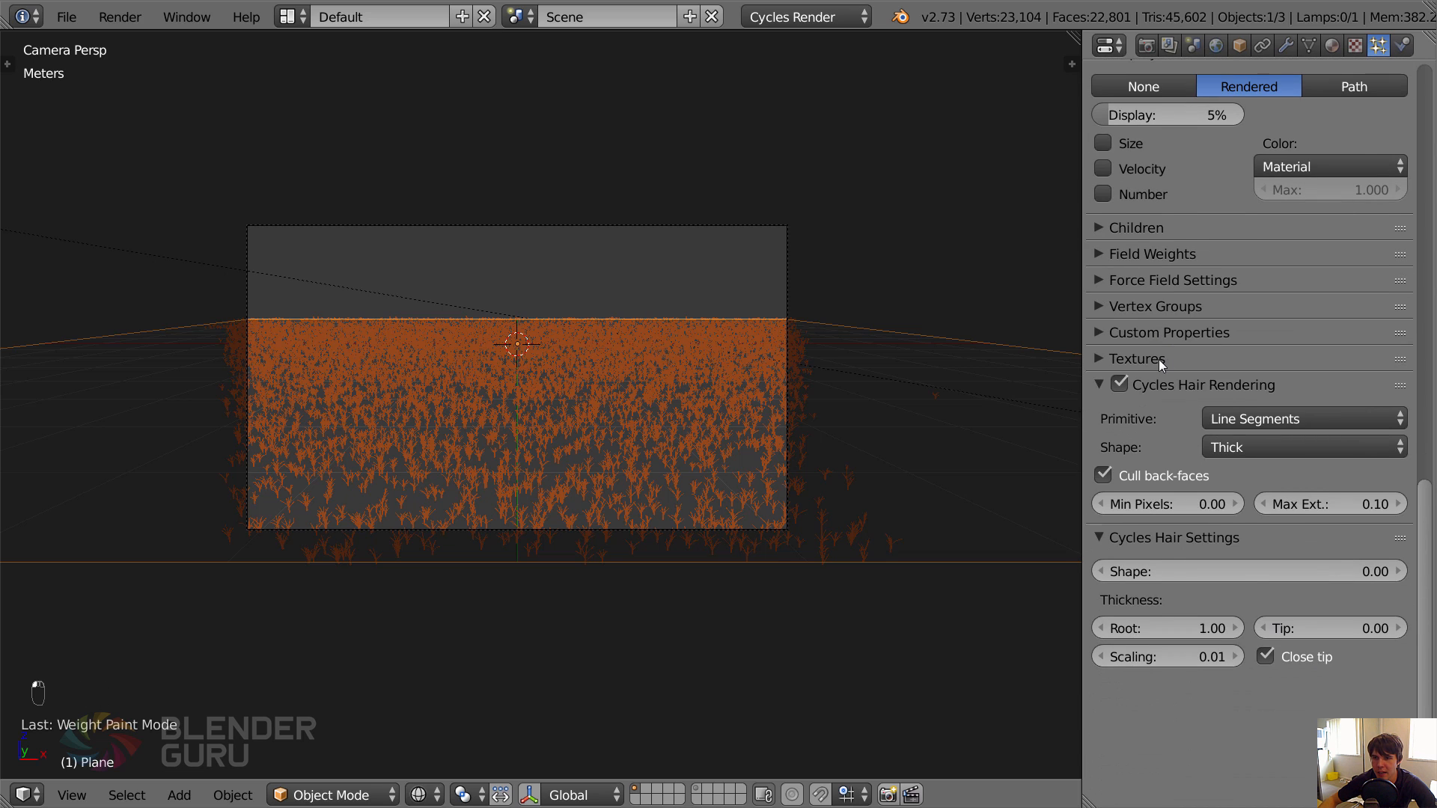
{"action": "left_click", "coordinate": [1159, 360]}
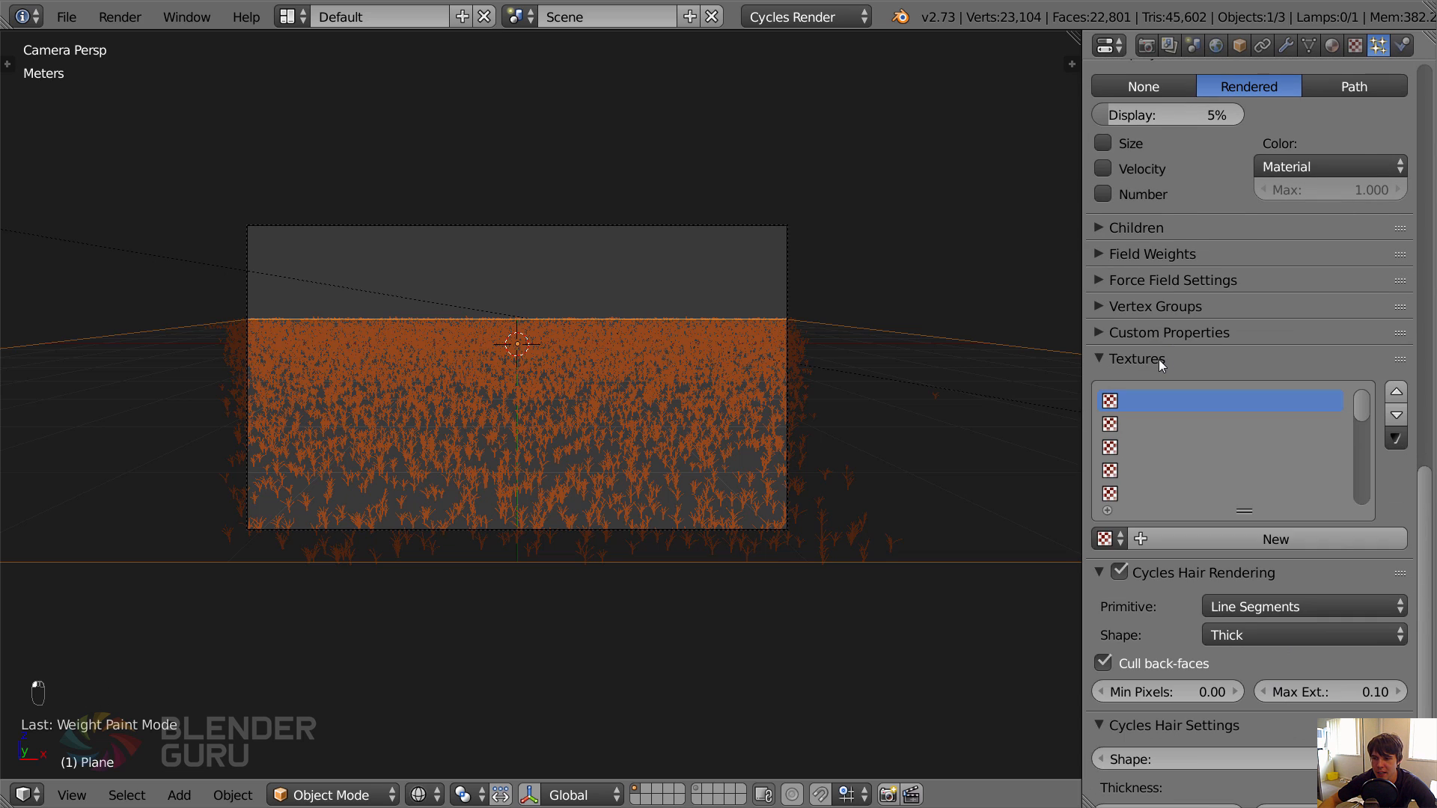
{"action": "left_click", "coordinate": [1246, 540]}
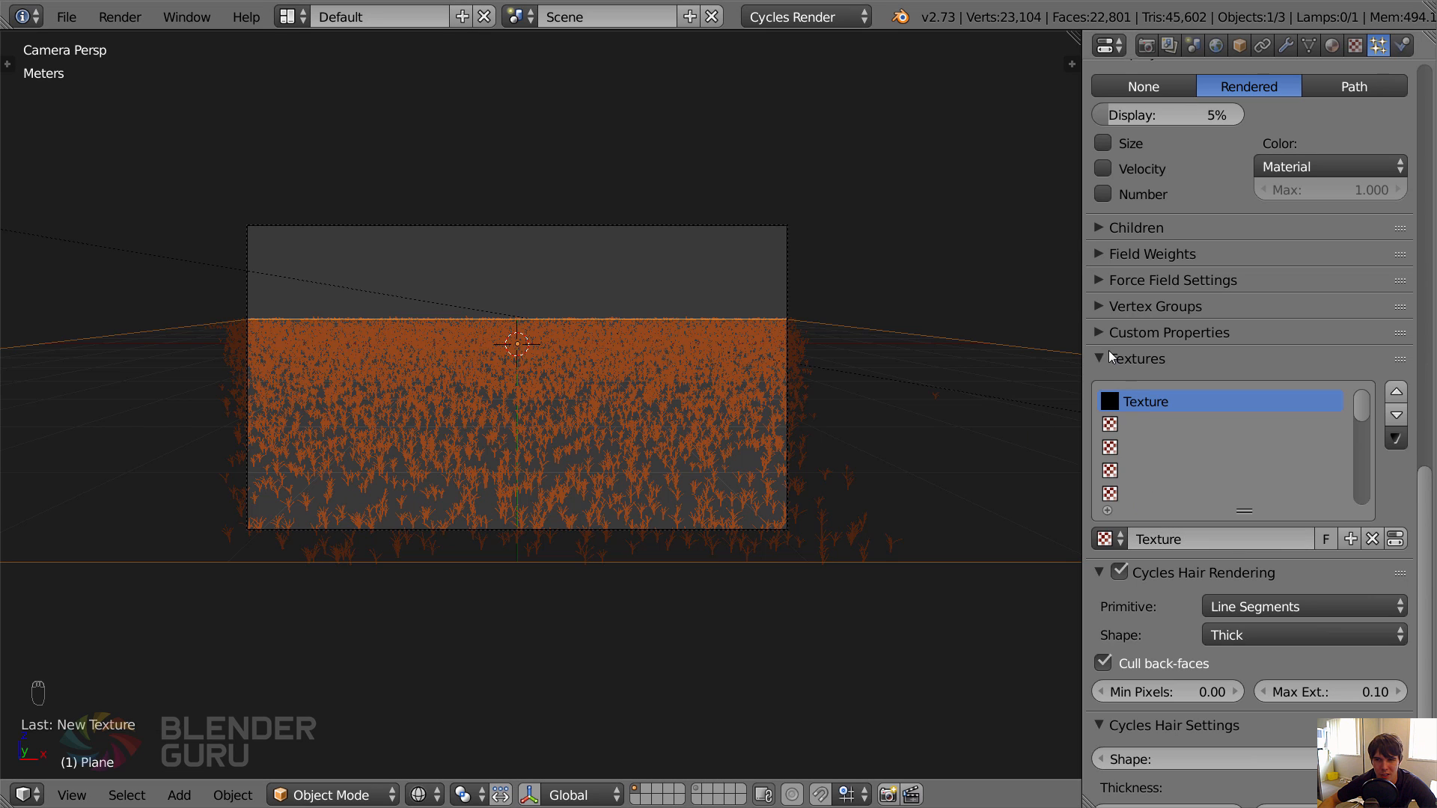
Bring up the settings of the particle system's texture and set its type to Voronoi.
{"action": "left_click", "coordinate": [1354, 46]}
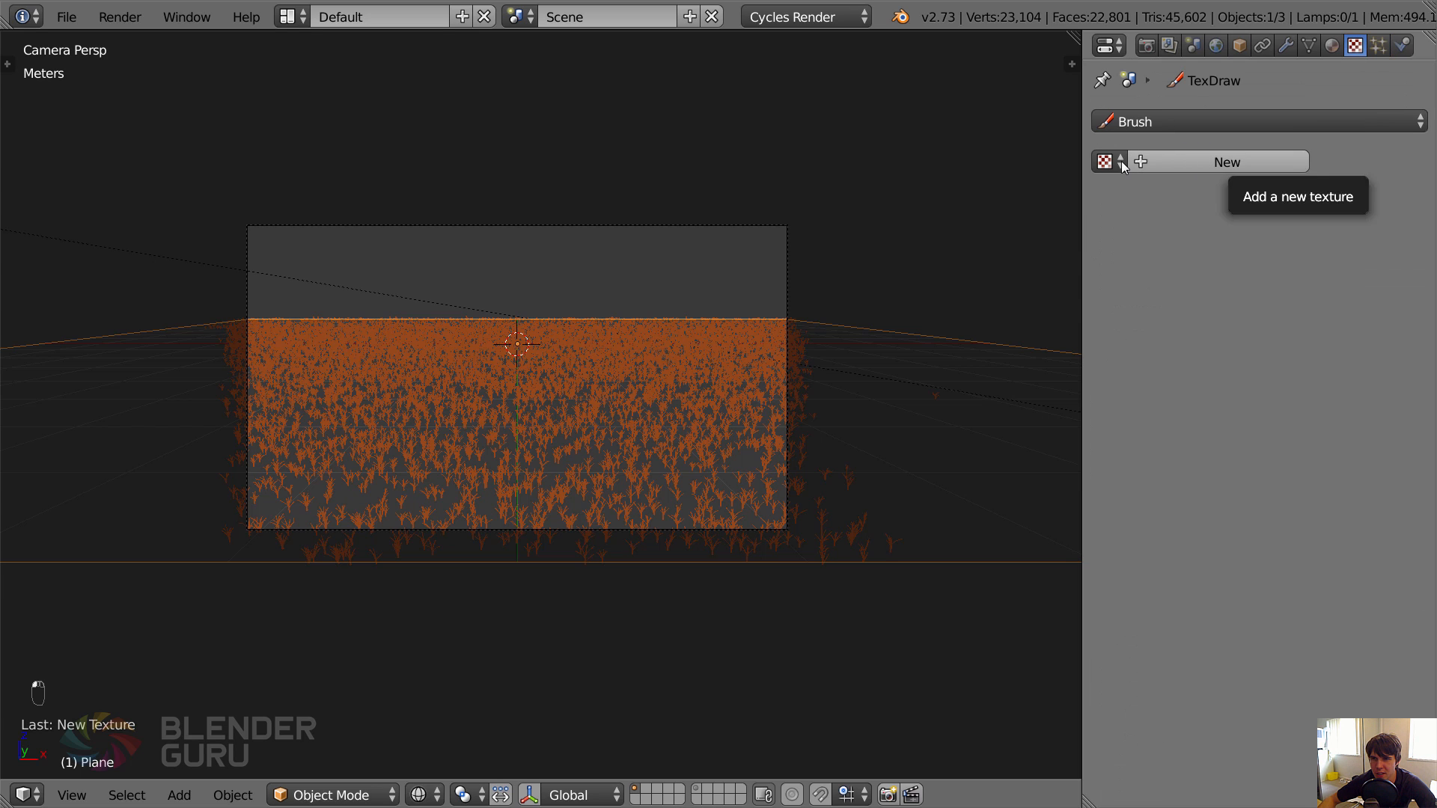
{"action": "left_click", "coordinate": [1134, 127]}
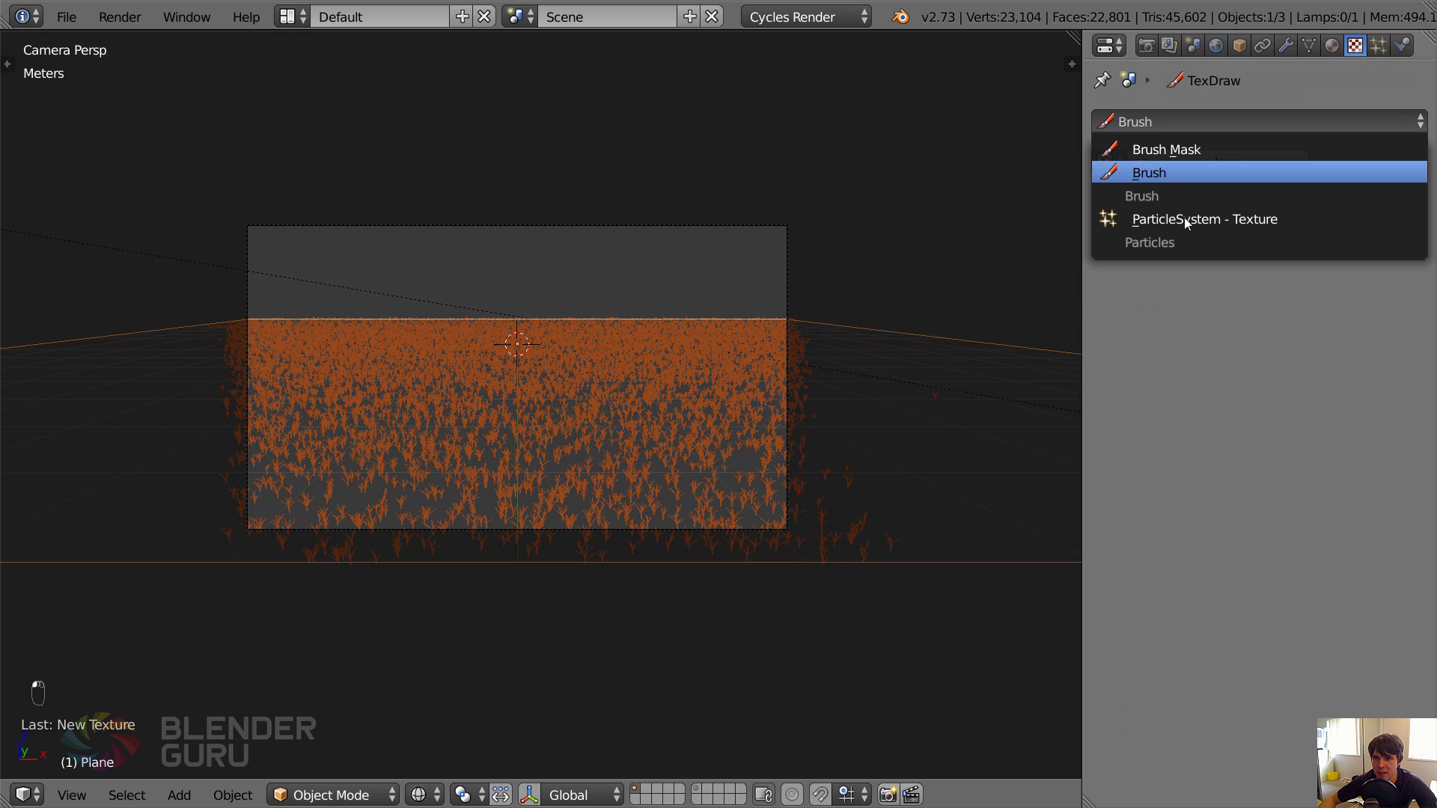
{"action": "left_click", "coordinate": [1218, 124]}
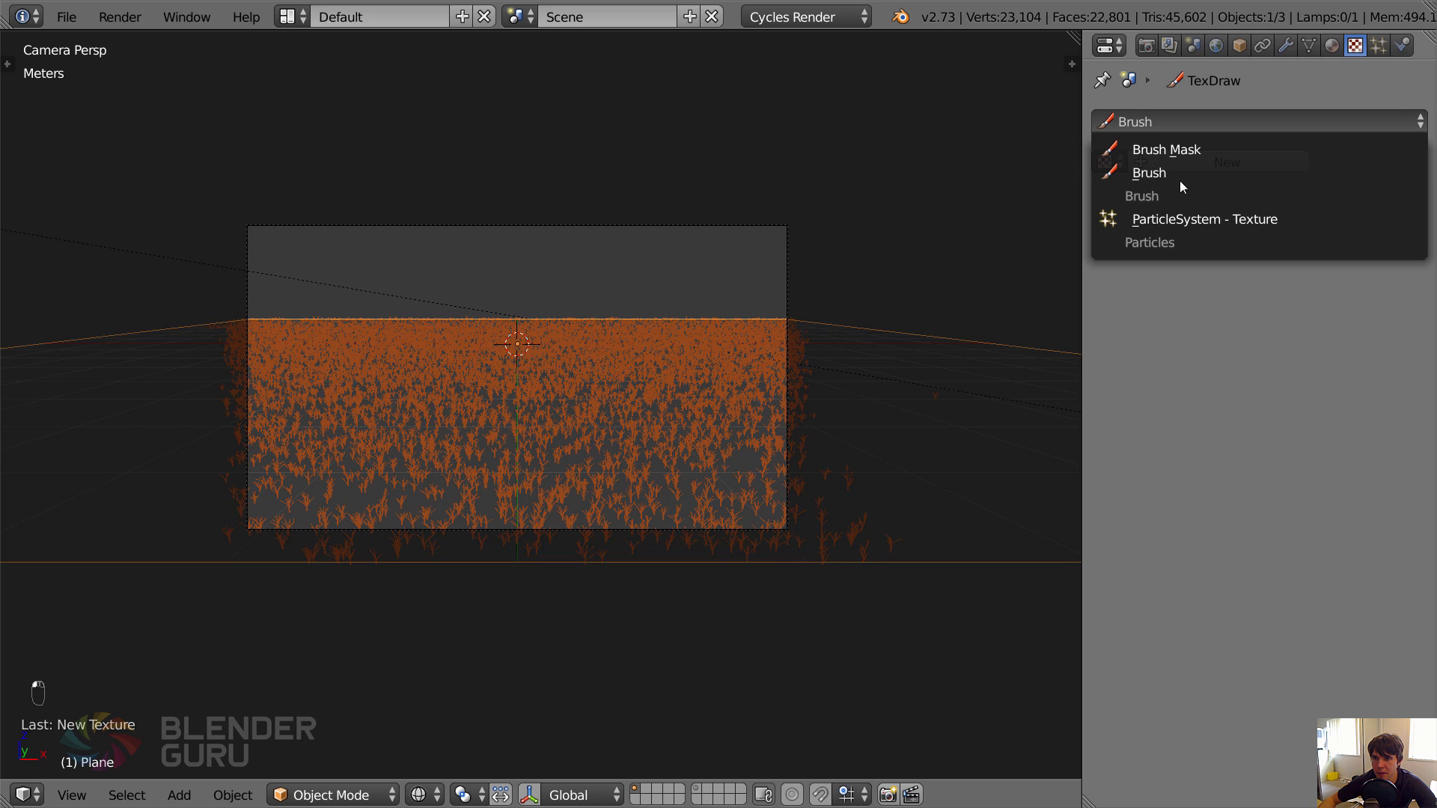
{"action": "left_click", "coordinate": [1222, 219]}
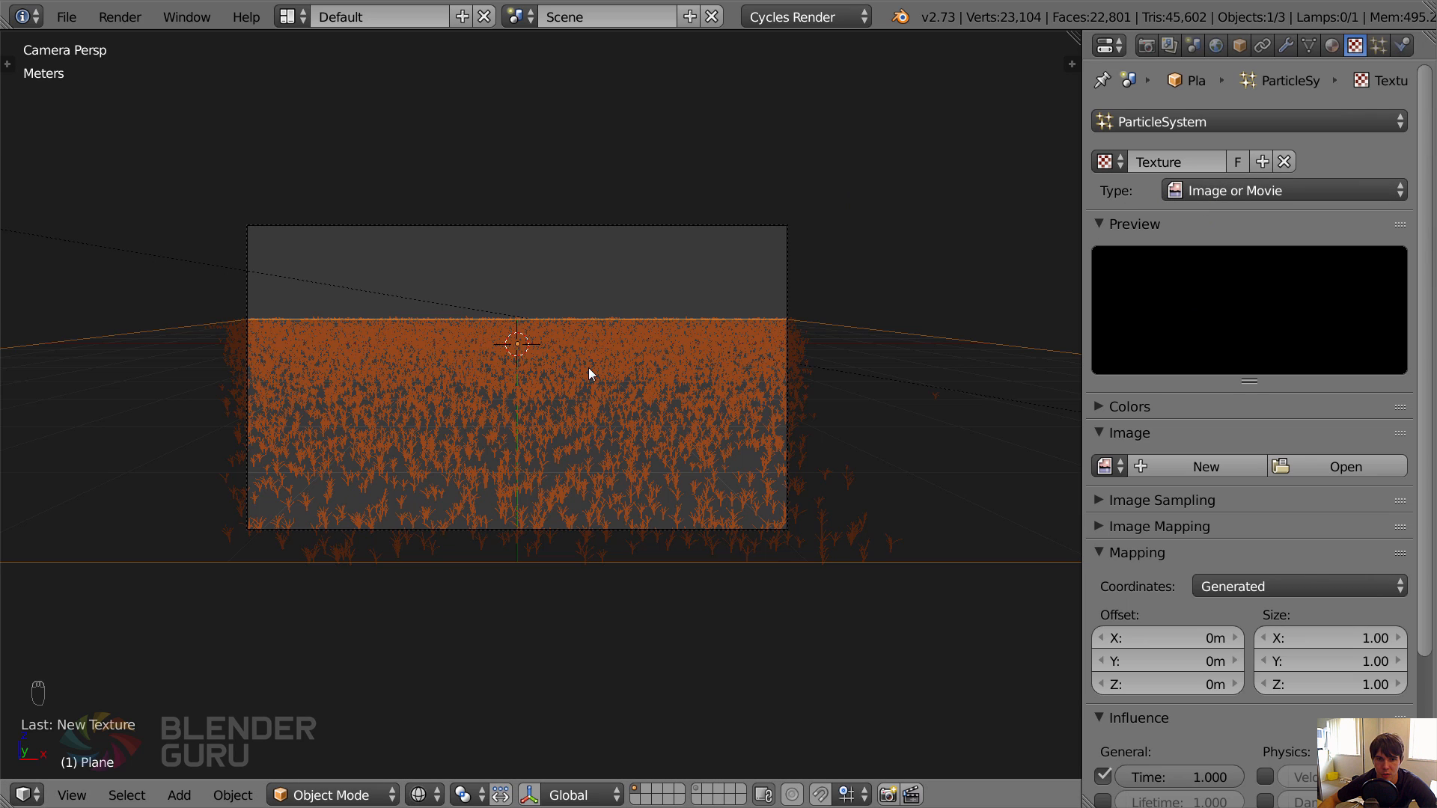
{"action": "left_click", "coordinate": [1239, 193]}
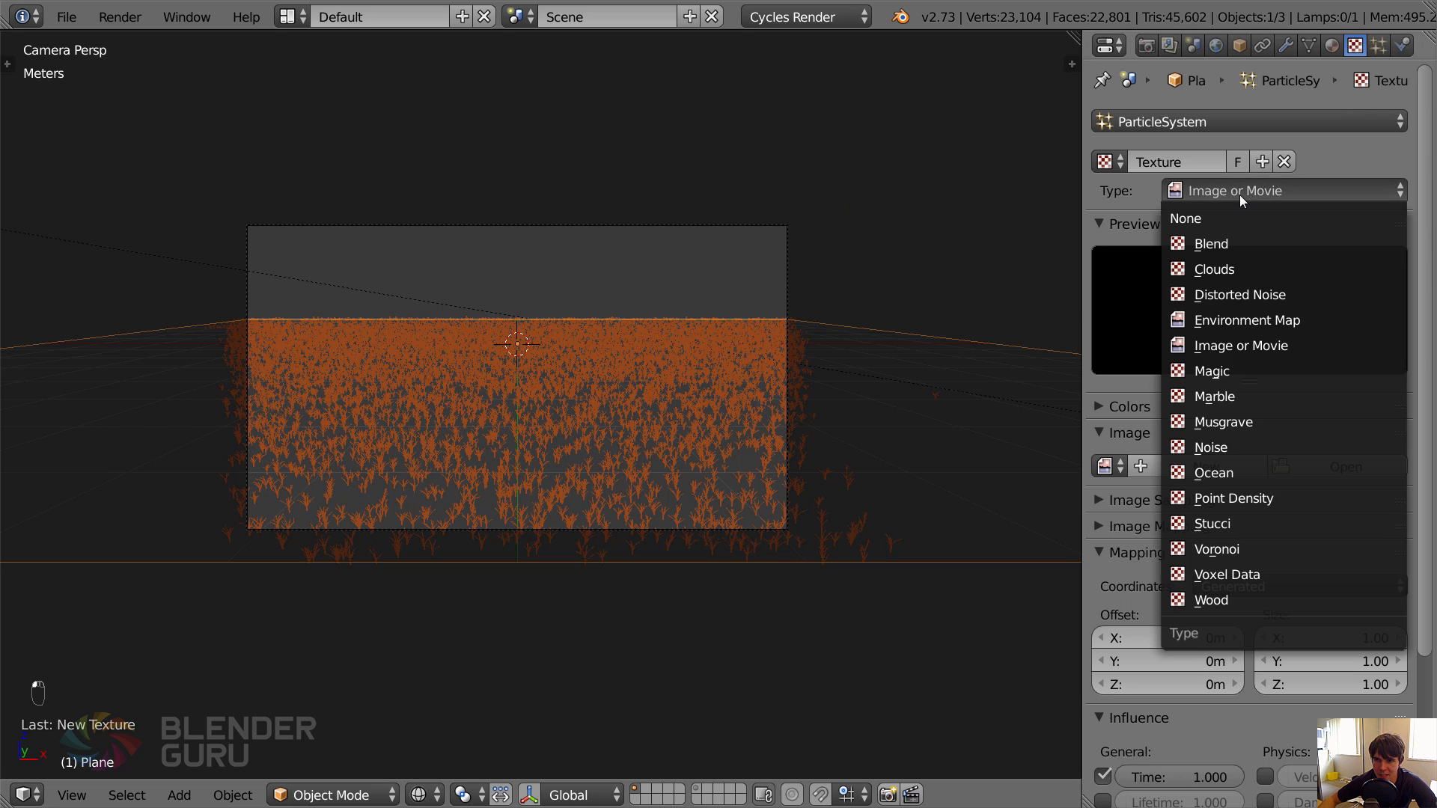
{"action": "left_click", "coordinate": [1230, 550]}
{"action": "scroll", "coordinate": [1215, 618], "scroll_direction": "down", "scroll_amount": 5}
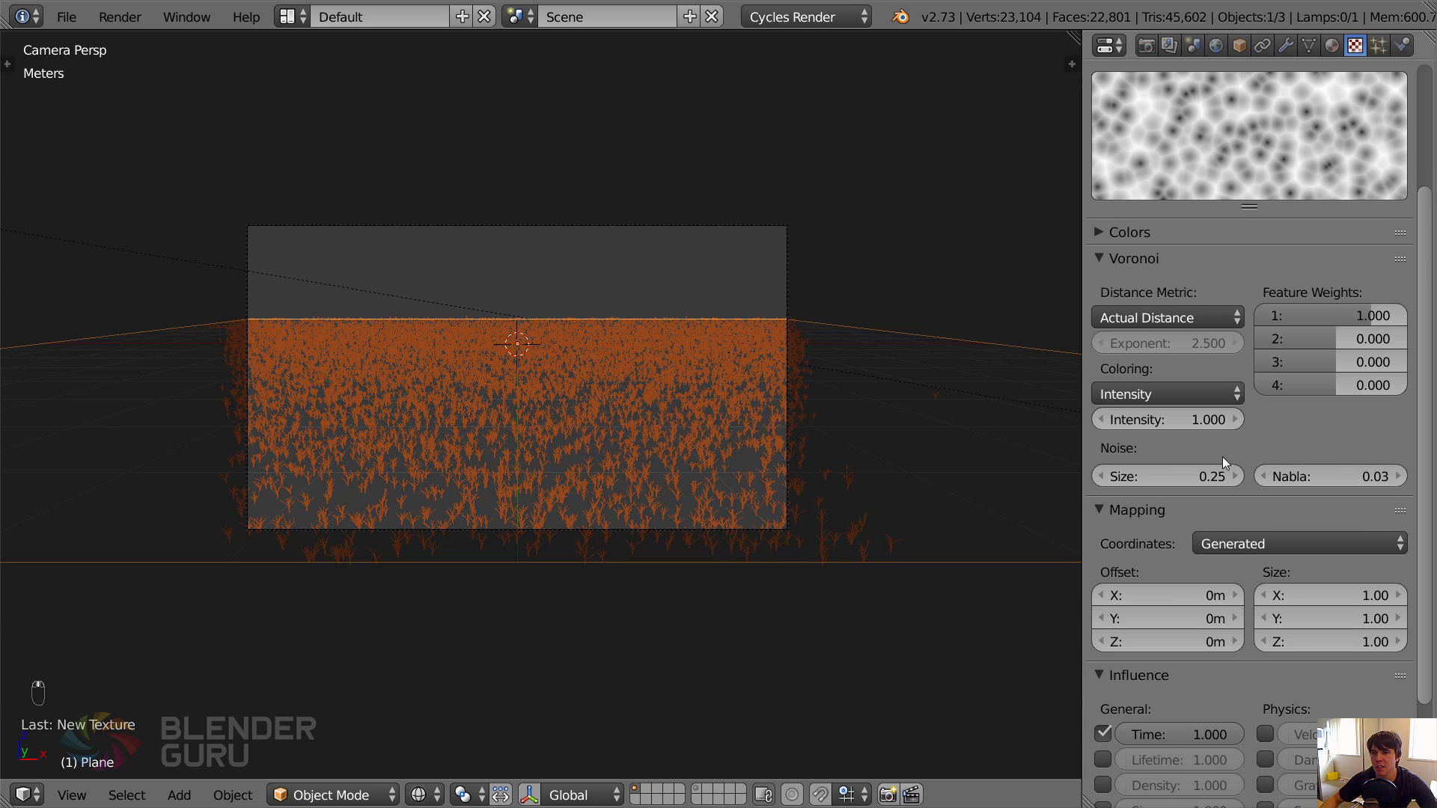
Turn off the texture's Time influence and make it affect the hair Length instead.
{"action": "scroll", "coordinate": [1224, 462], "scroll_direction": "up", "scroll_amount": 1}
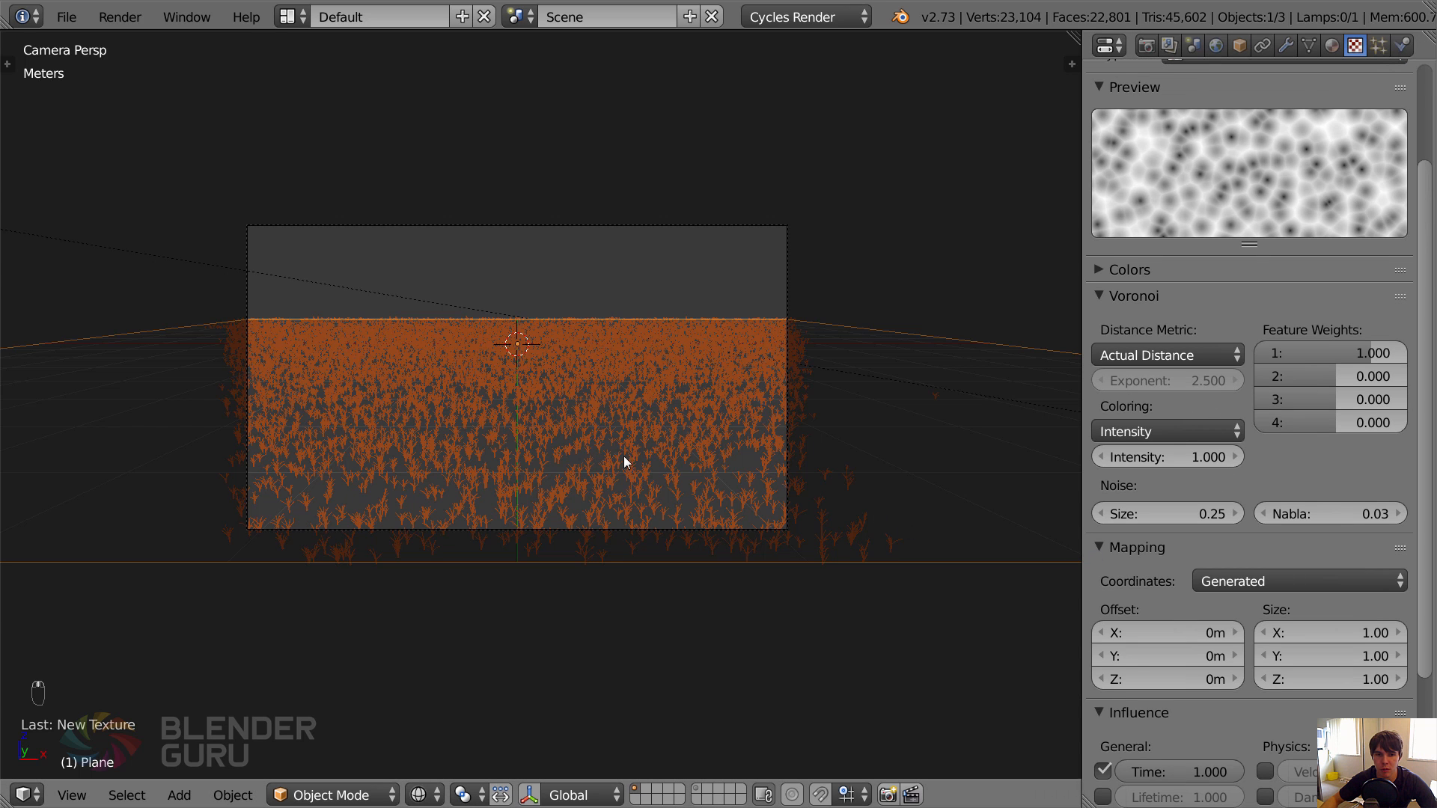
{"action": "middle_click_drag", "start_coordinate": [624, 457], "coordinate": [717, 273]}
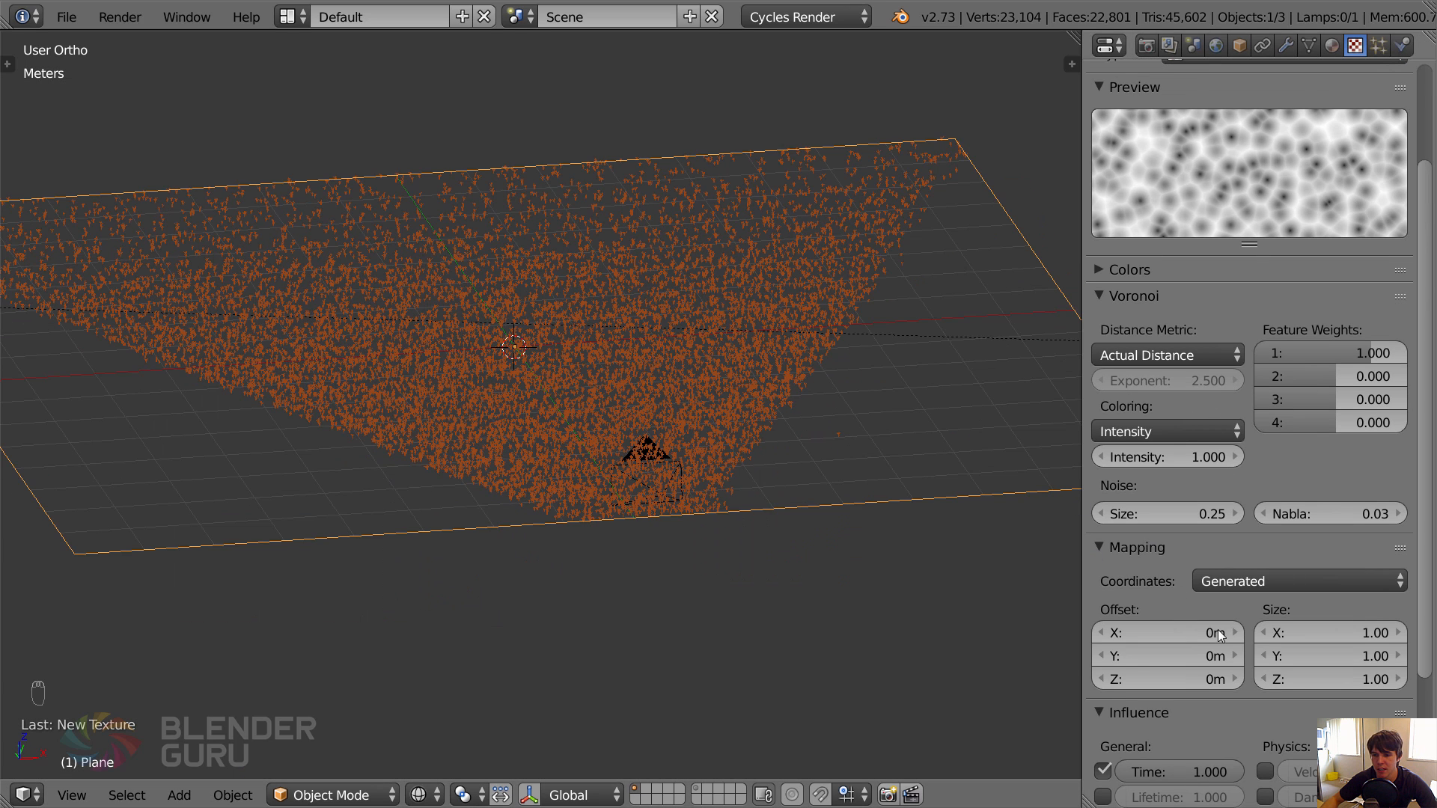
{"action": "scroll", "coordinate": [1218, 630], "scroll_direction": "down", "scroll_amount": 3}
{"action": "scroll", "coordinate": [1263, 573], "scroll_direction": "down", "scroll_amount": 2}
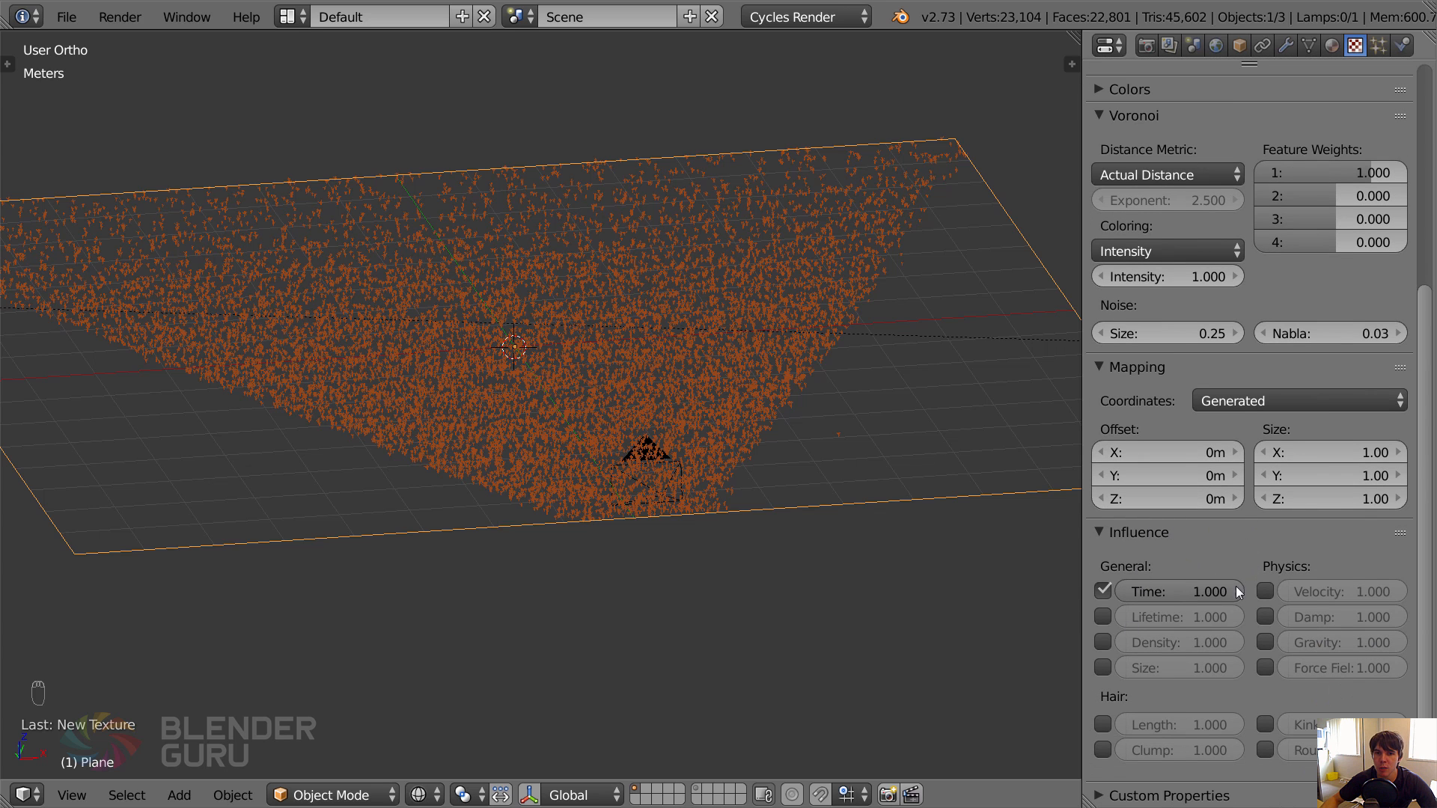
{"action": "middle_click_drag", "start_coordinate": [725, 520], "coordinate": [776, 344]}
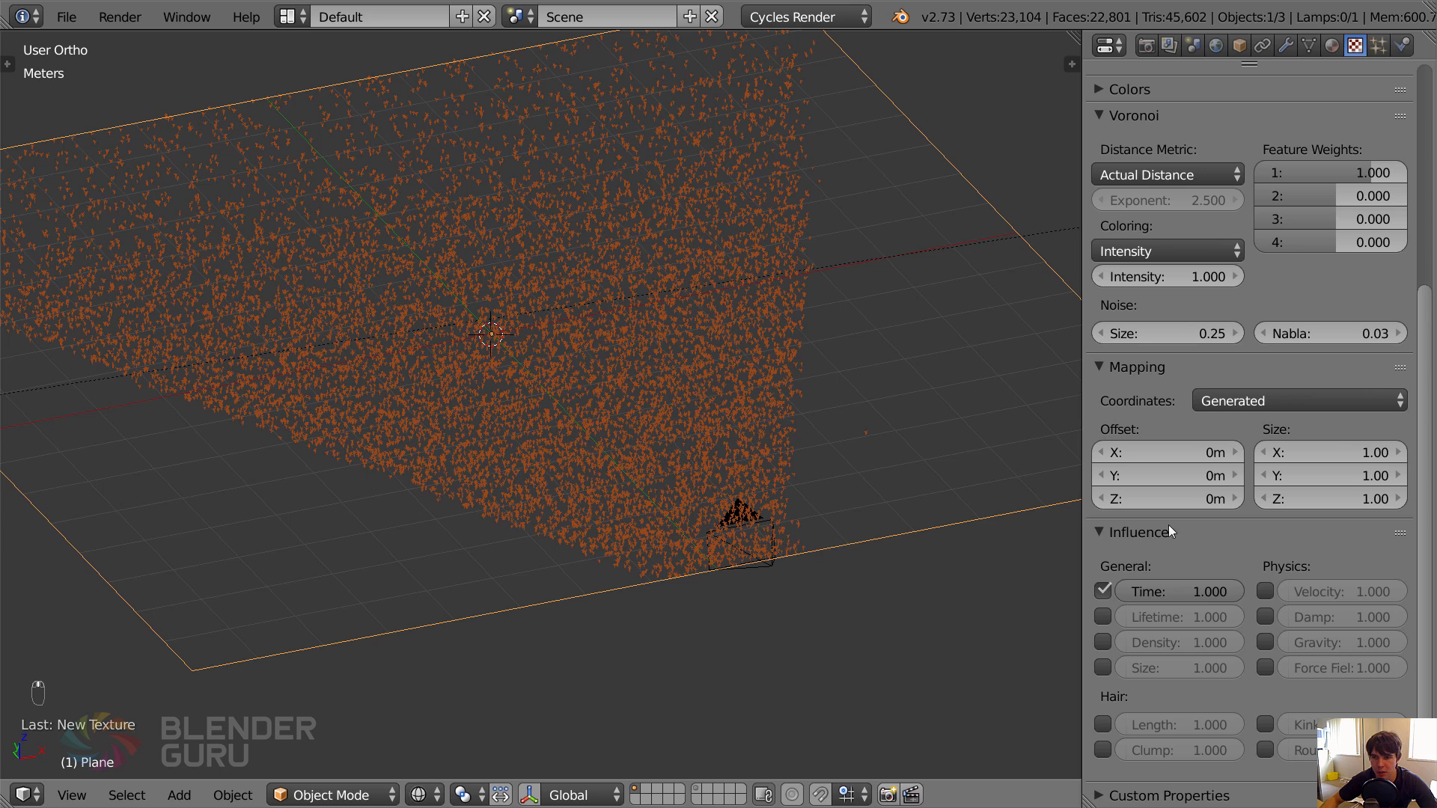
{"action": "left_click", "coordinate": [1103, 592]}
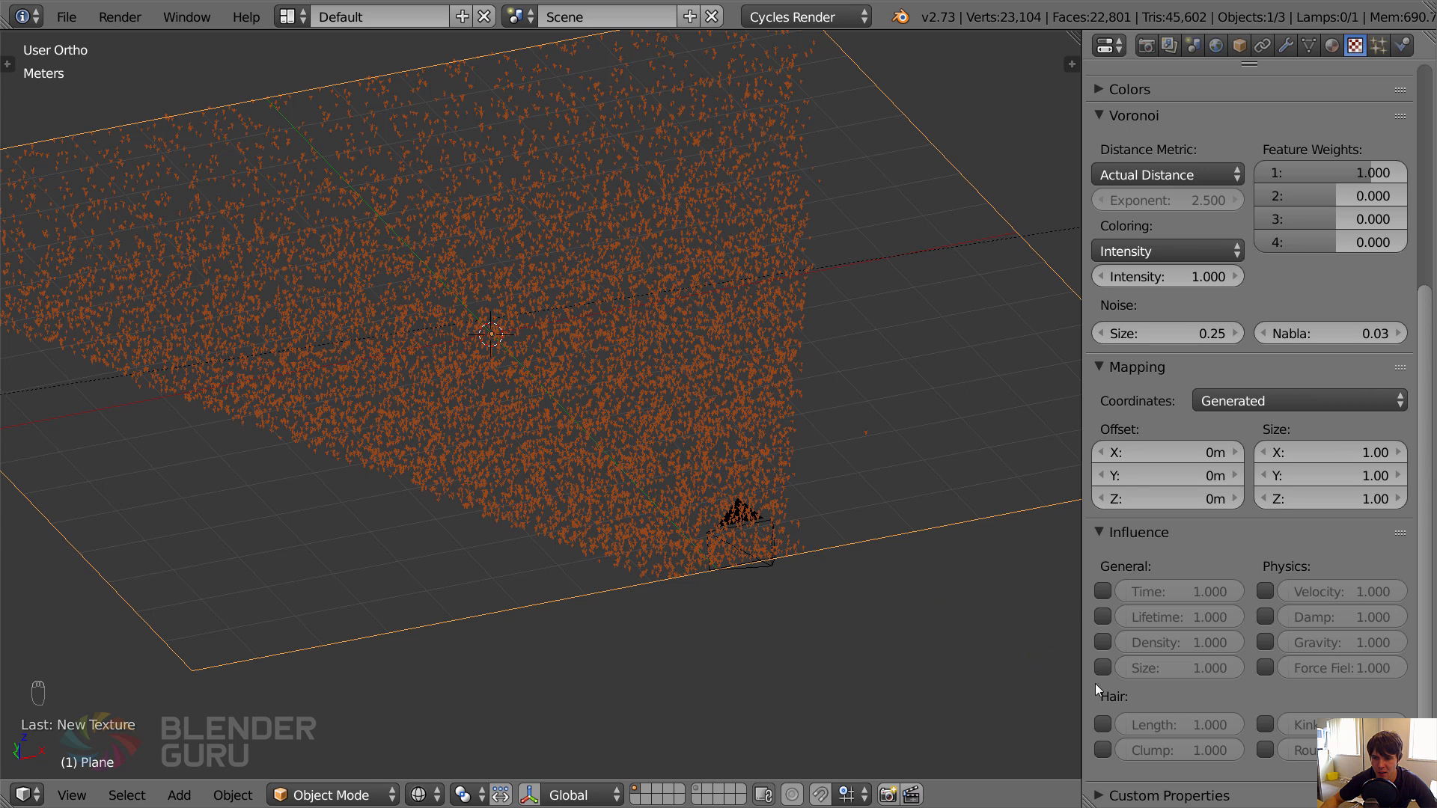
{"action": "left_click", "coordinate": [1103, 725]}
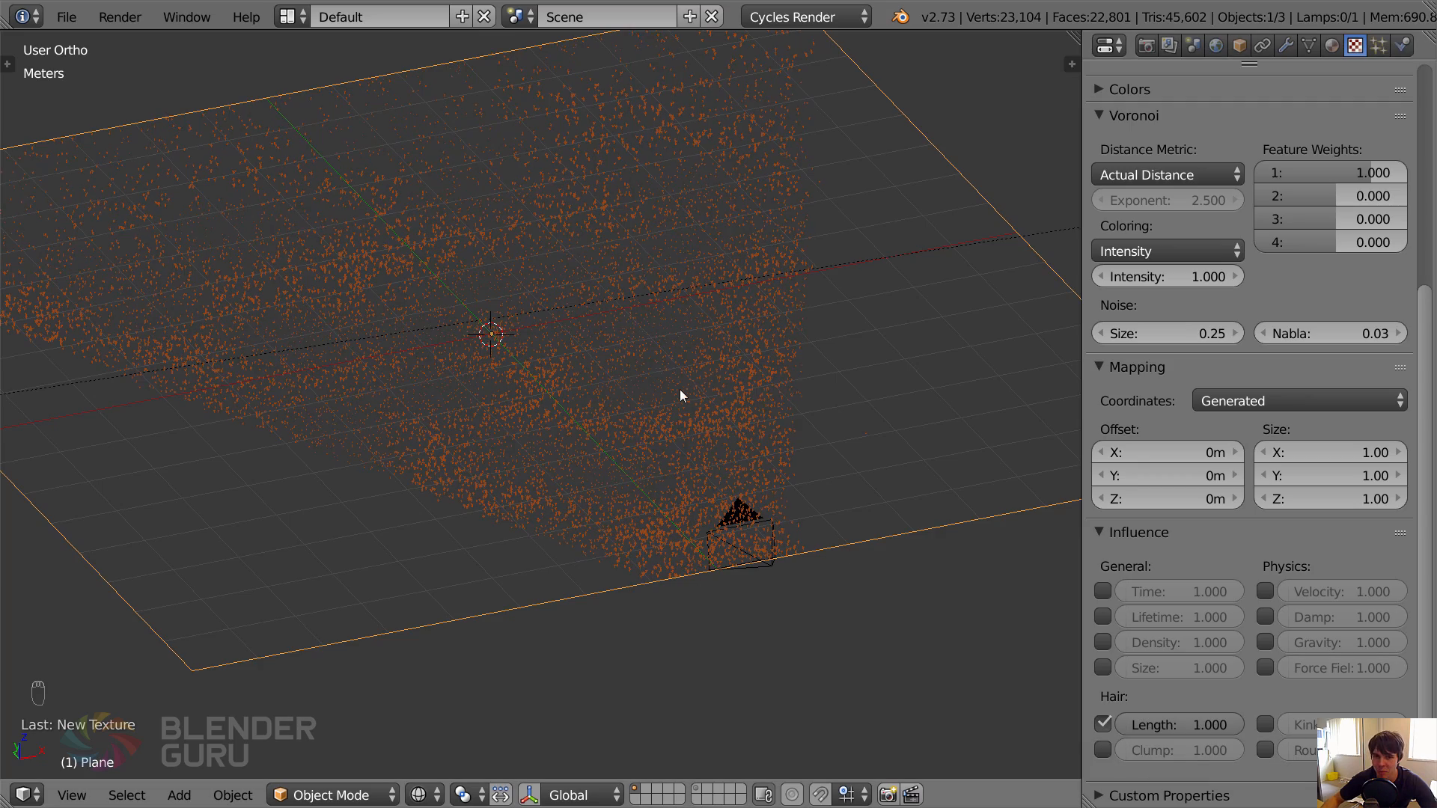
Examine from several angles how the Voronoi pattern varies the grass length across the plane.
{"action": "middle_click_drag", "start_coordinate": [679, 390], "coordinate": [565, 382]}
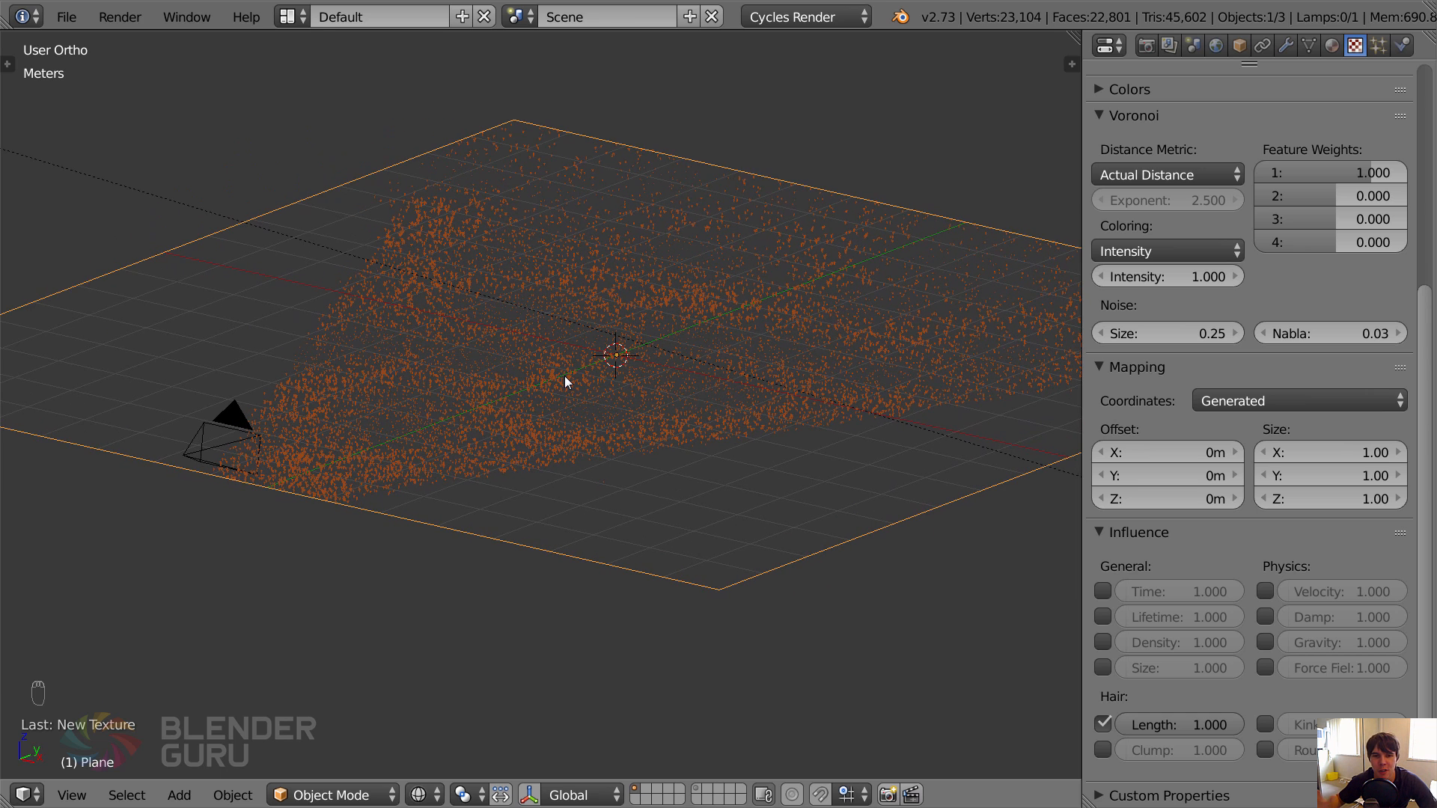
{"action": "scroll", "coordinate": [1207, 245], "scroll_direction": "up", "scroll_amount": 6}
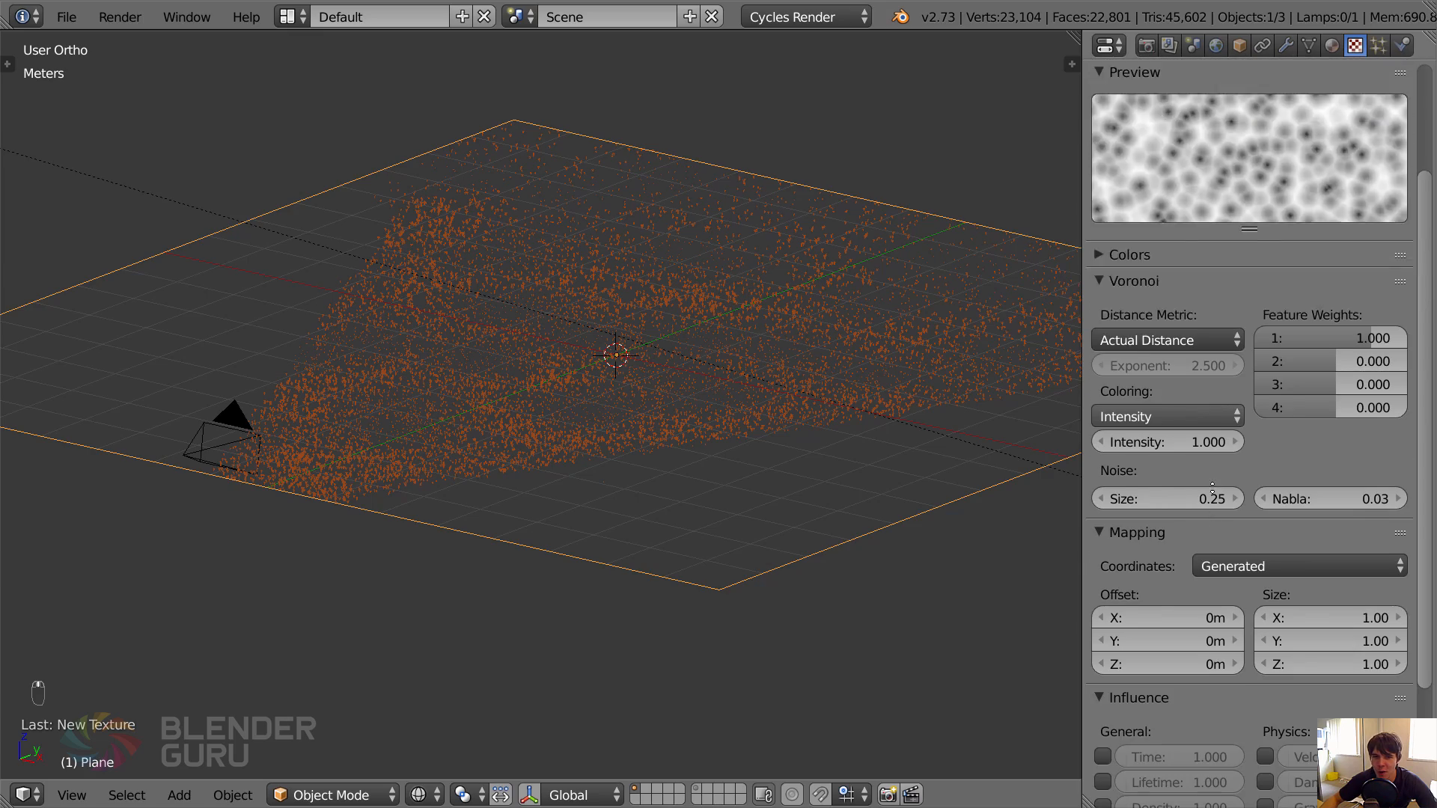
{"action": "middle_click_drag", "start_coordinate": [774, 448], "coordinate": [801, 468]}
{"action": "scroll", "coordinate": [801, 468], "scroll_direction": "up", "scroll_amount": 2}
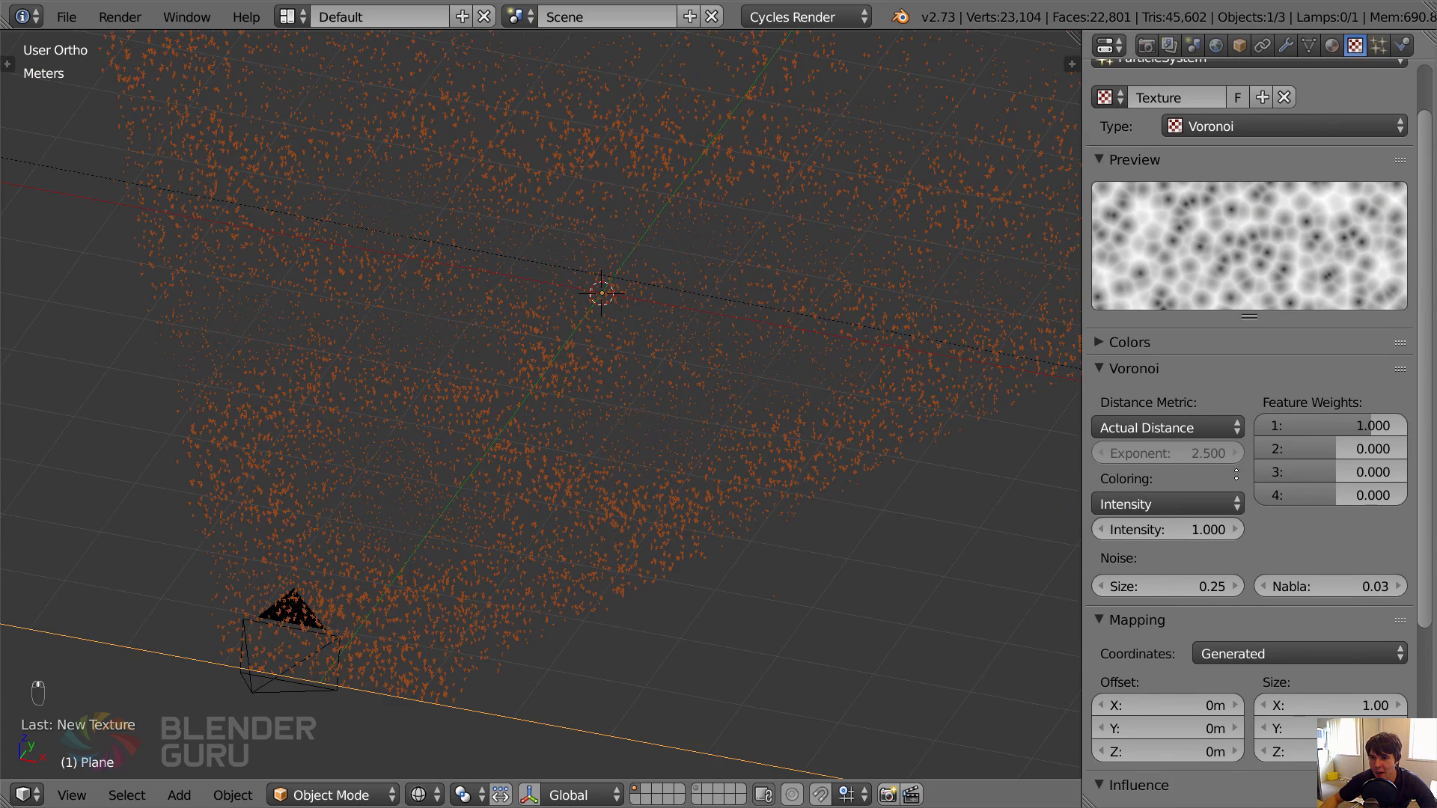
{"action": "scroll", "coordinate": [1206, 472], "scroll_direction": "down", "scroll_amount": 4}
{"action": "scroll", "coordinate": [1207, 524], "scroll_direction": "up", "scroll_amount": 3}
{"action": "scroll", "coordinate": [592, 433], "scroll_direction": "down", "scroll_amount": 1}
{"action": "scroll", "coordinate": [591, 432], "scroll_direction": "down", "scroll_amount": 1}
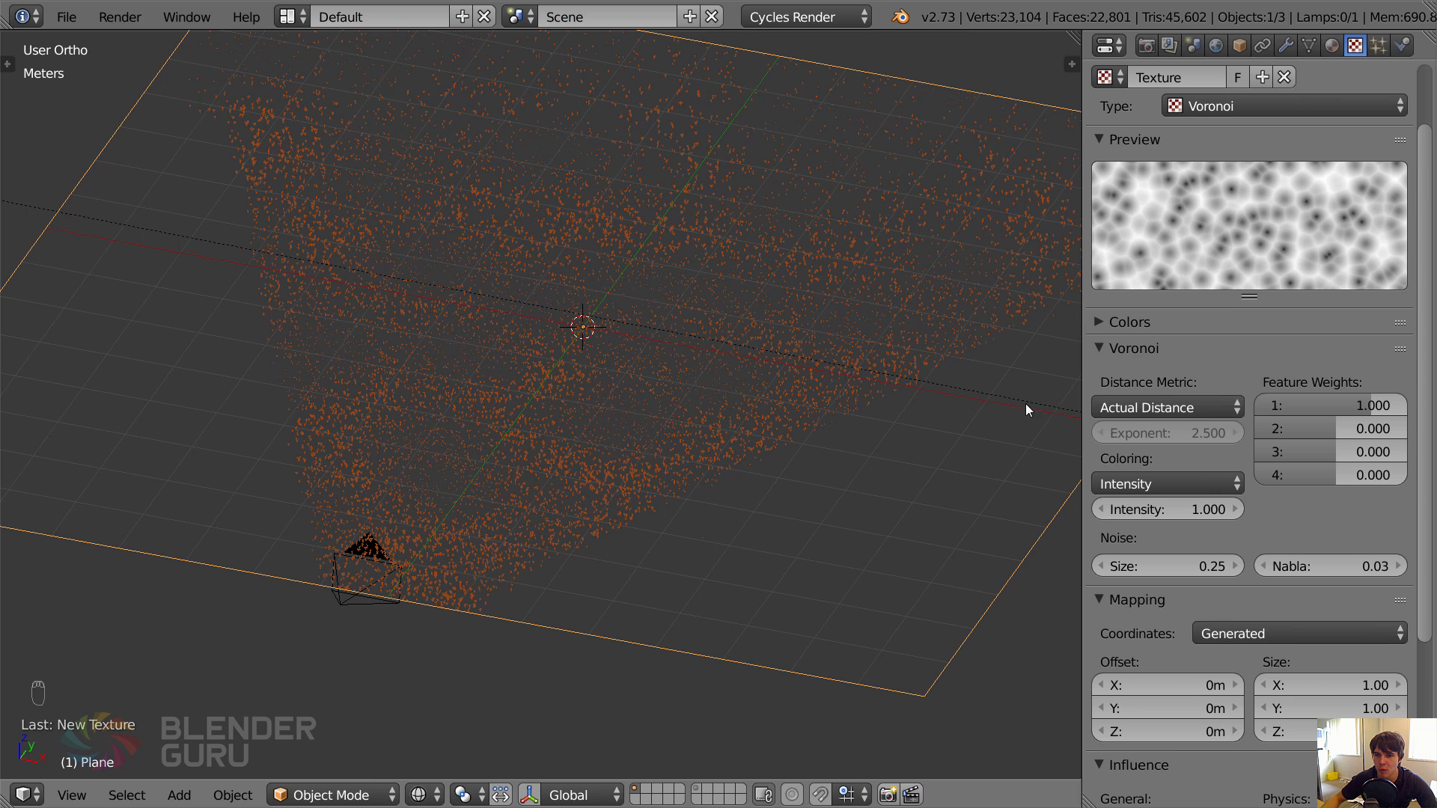
Set the Voronoi noise size to 0.10 and view the plane from higher up.
{"action": "left_click", "coordinate": [1168, 566]}
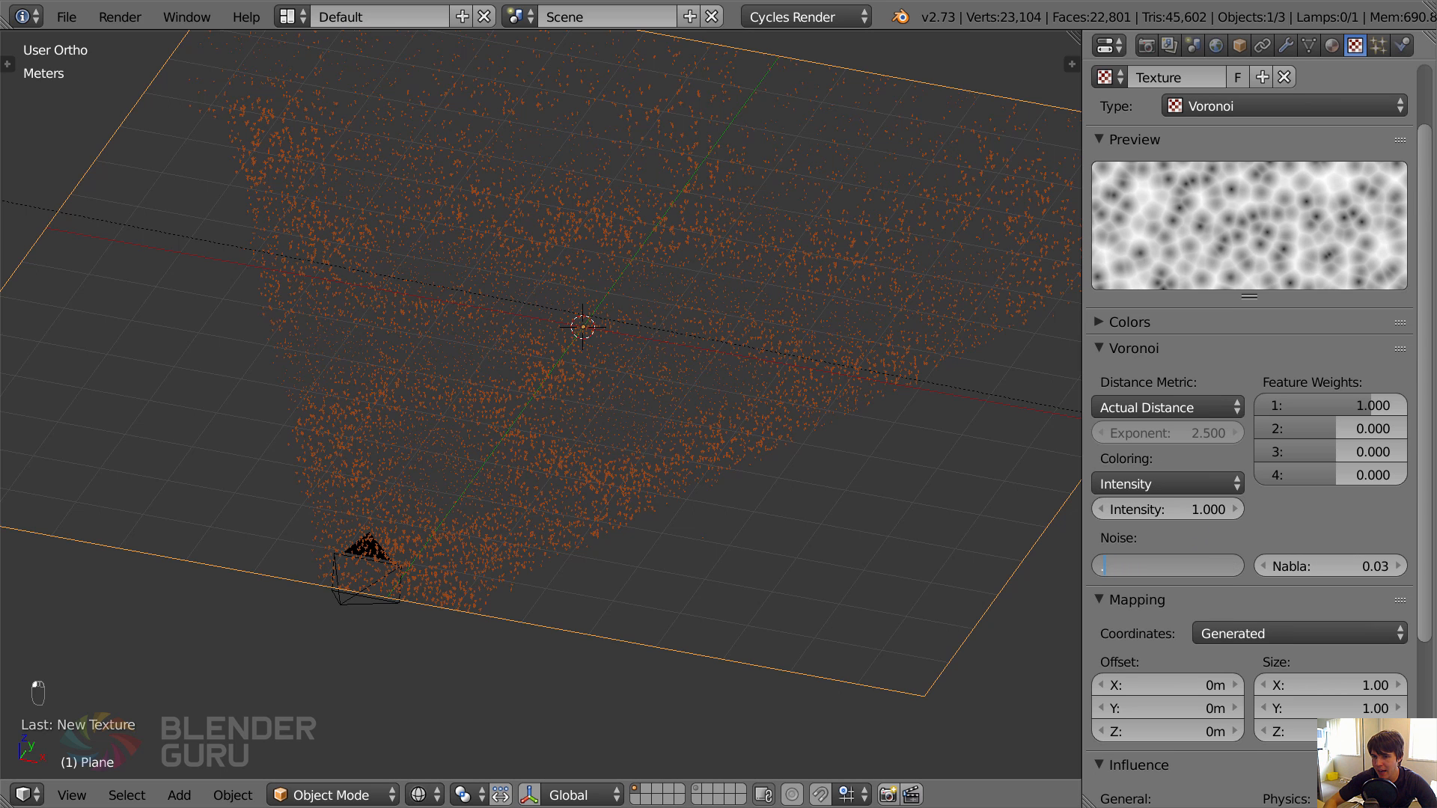
{"action": "type", "text": ".1"}
{"action": "key", "text": "Return"}
{"action": "middle_click_drag", "start_coordinate": [675, 536], "coordinate": [684, 572]}
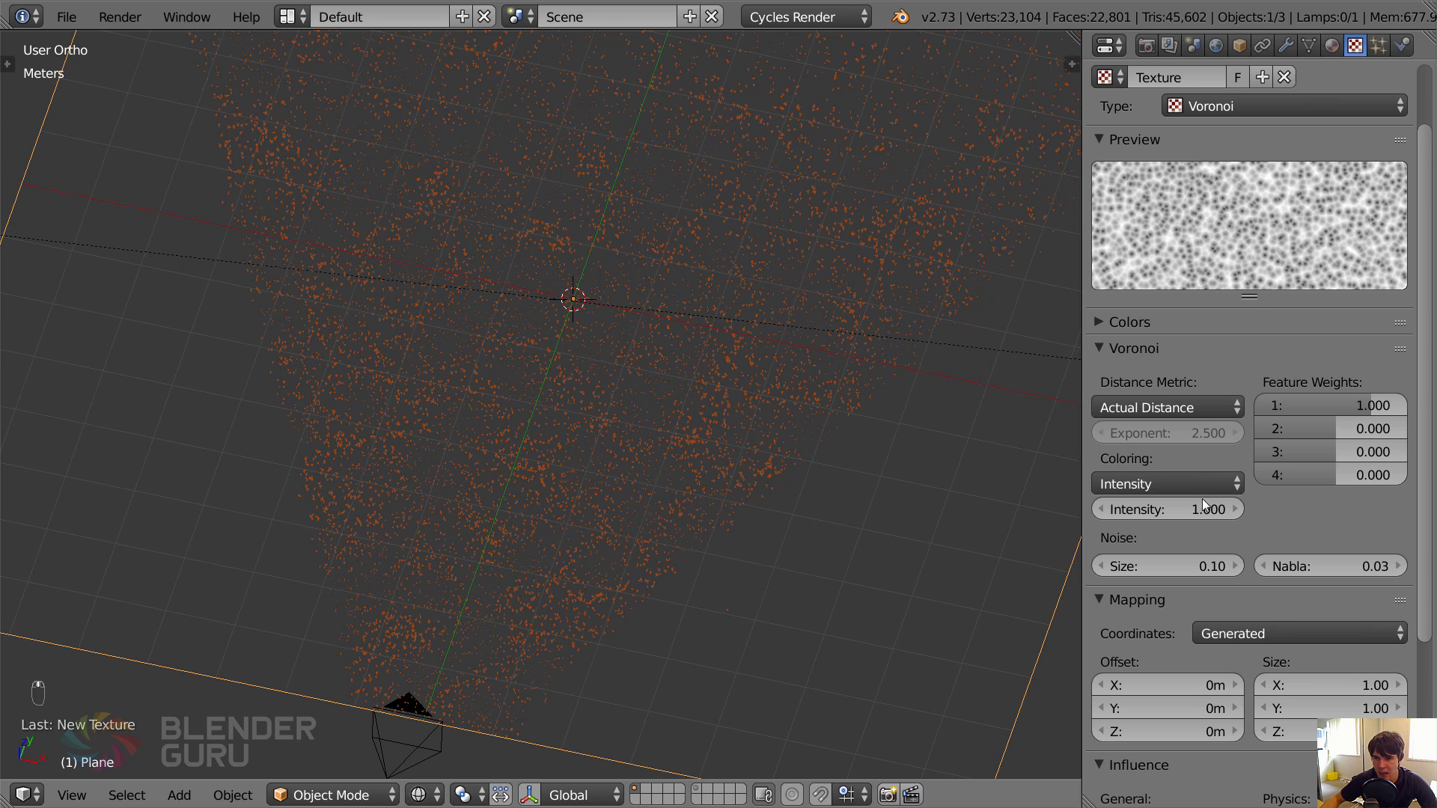
Set the Voronoi noise size to 0.05 and check the grass through the camera view.
{"action": "left_click", "coordinate": [1180, 563]}
{"action": "key", "text": "BackSpace"}
{"action": "type", "text": ".05"}
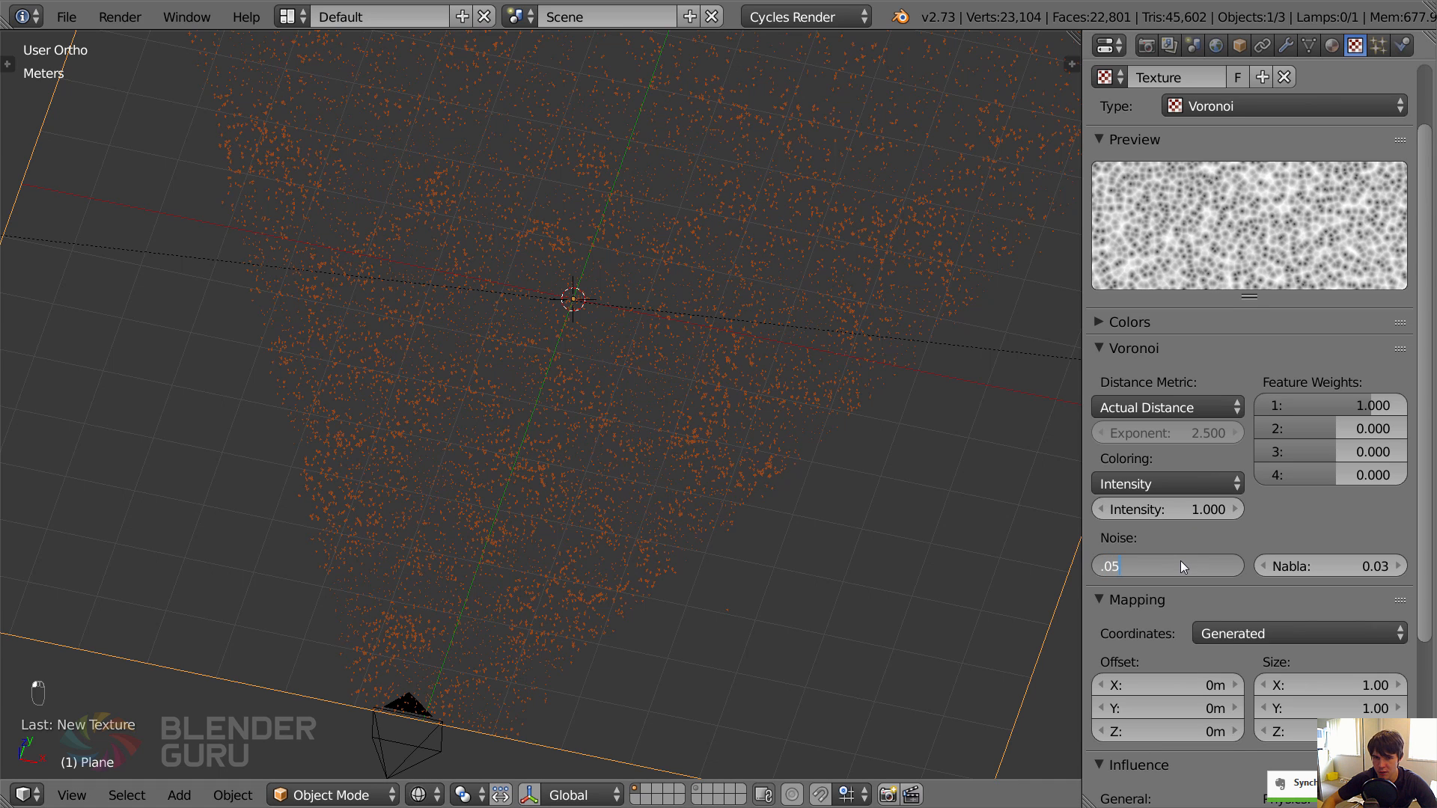
{"action": "key", "text": "Return"}
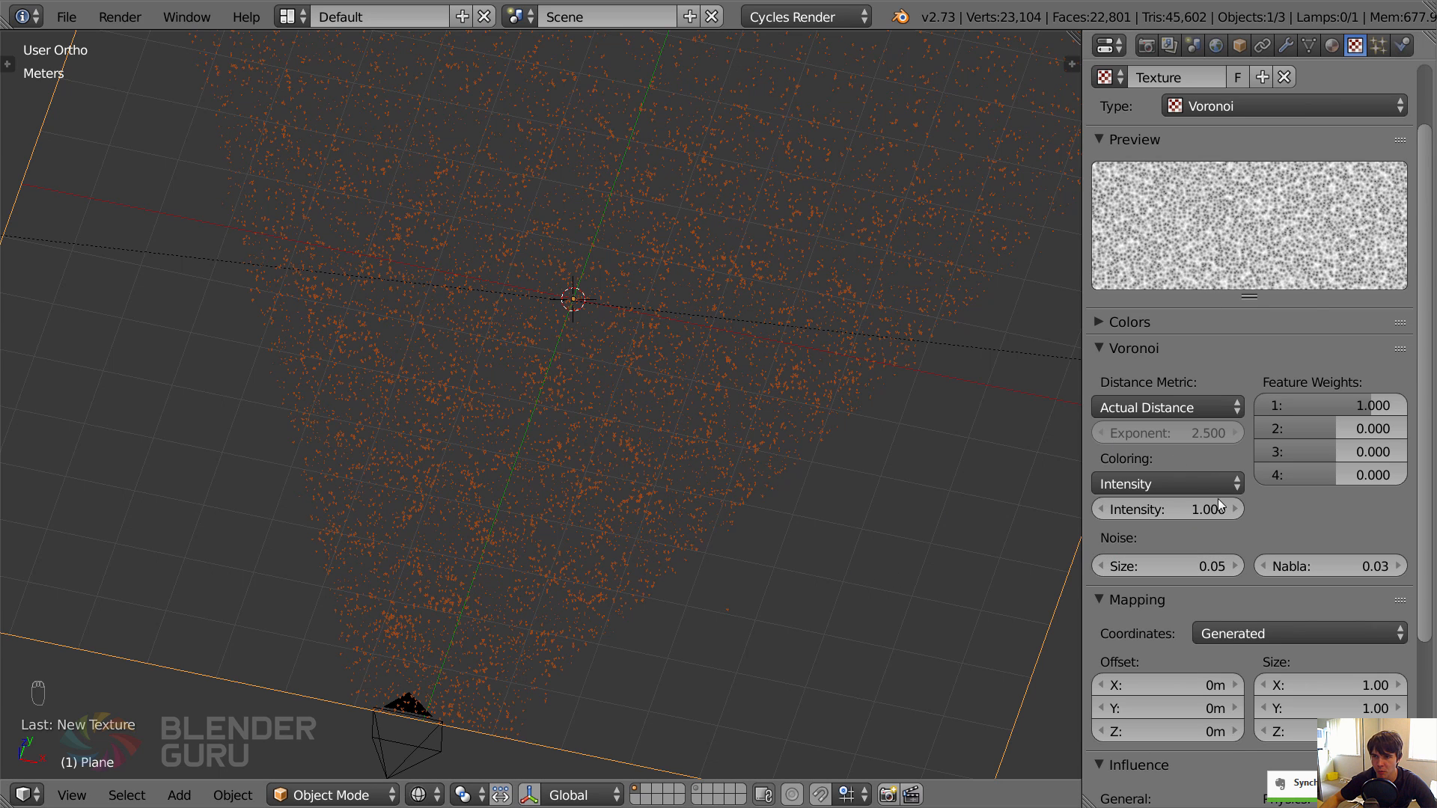
{"action": "scroll", "coordinate": [1264, 532], "scroll_direction": "down", "scroll_amount": 3}
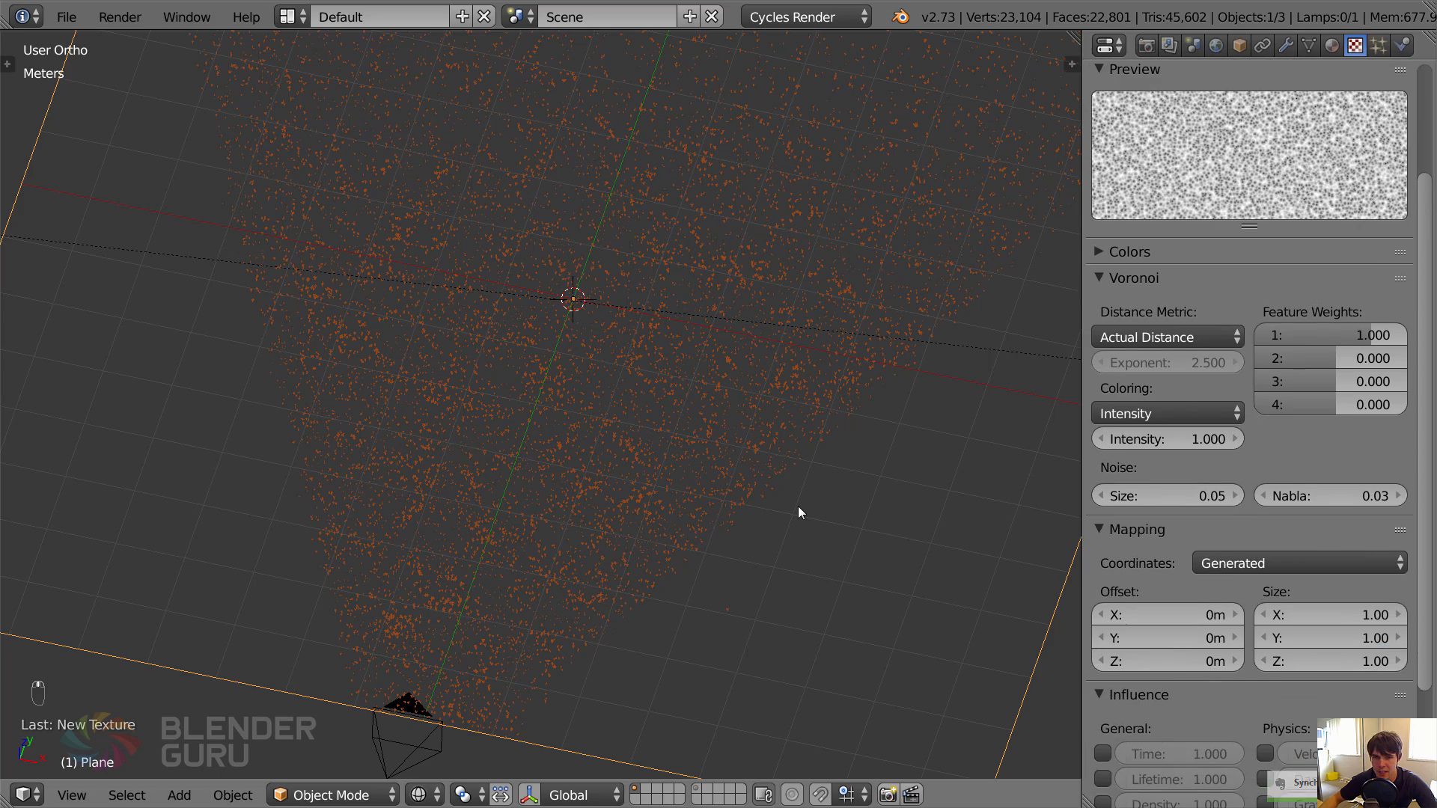
{"action": "key", "text": "KP_0"}
{"action": "scroll", "coordinate": [797, 506], "scroll_direction": "up", "scroll_amount": 3}
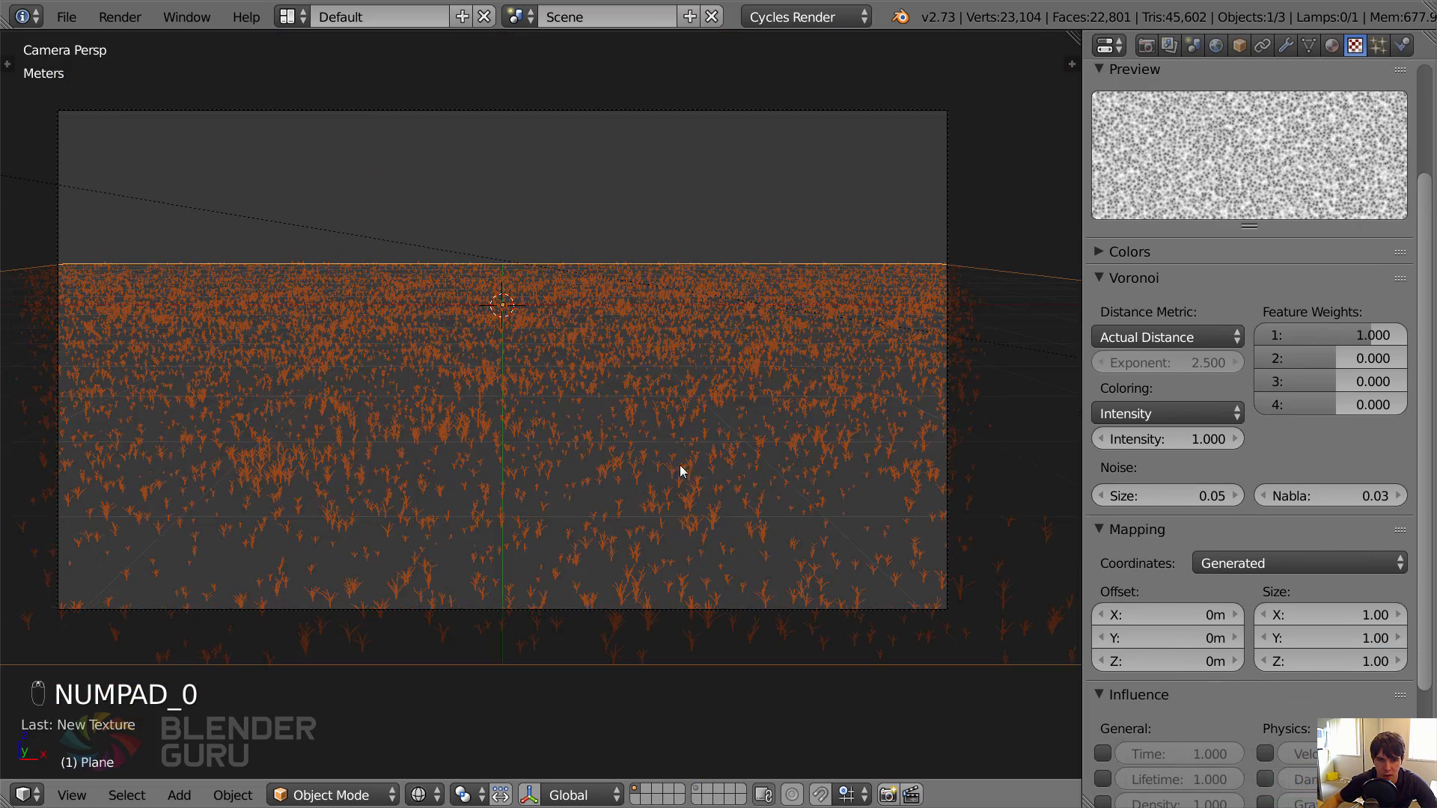
{"action": "key", "text": "z"}
{"action": "key", "text": "z"}
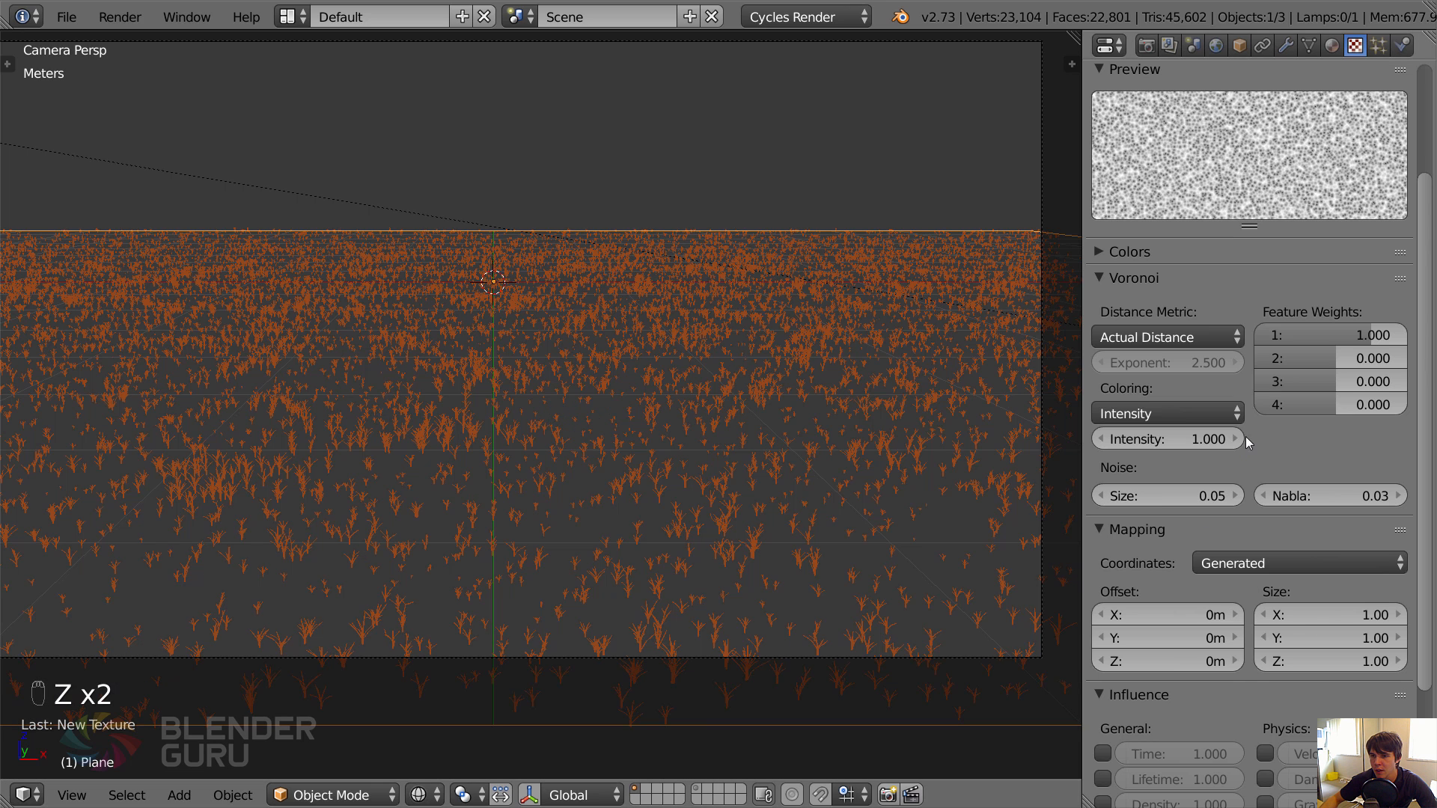
Adjust the Voronoi texture's colors by setting Contrast to 0.500 and Brightness to 1.100.
{"action": "scroll", "coordinate": [1219, 542], "scroll_direction": "down", "scroll_amount": 1}
{"action": "scroll", "coordinate": [1248, 551], "scroll_direction": "down", "scroll_amount": 4}
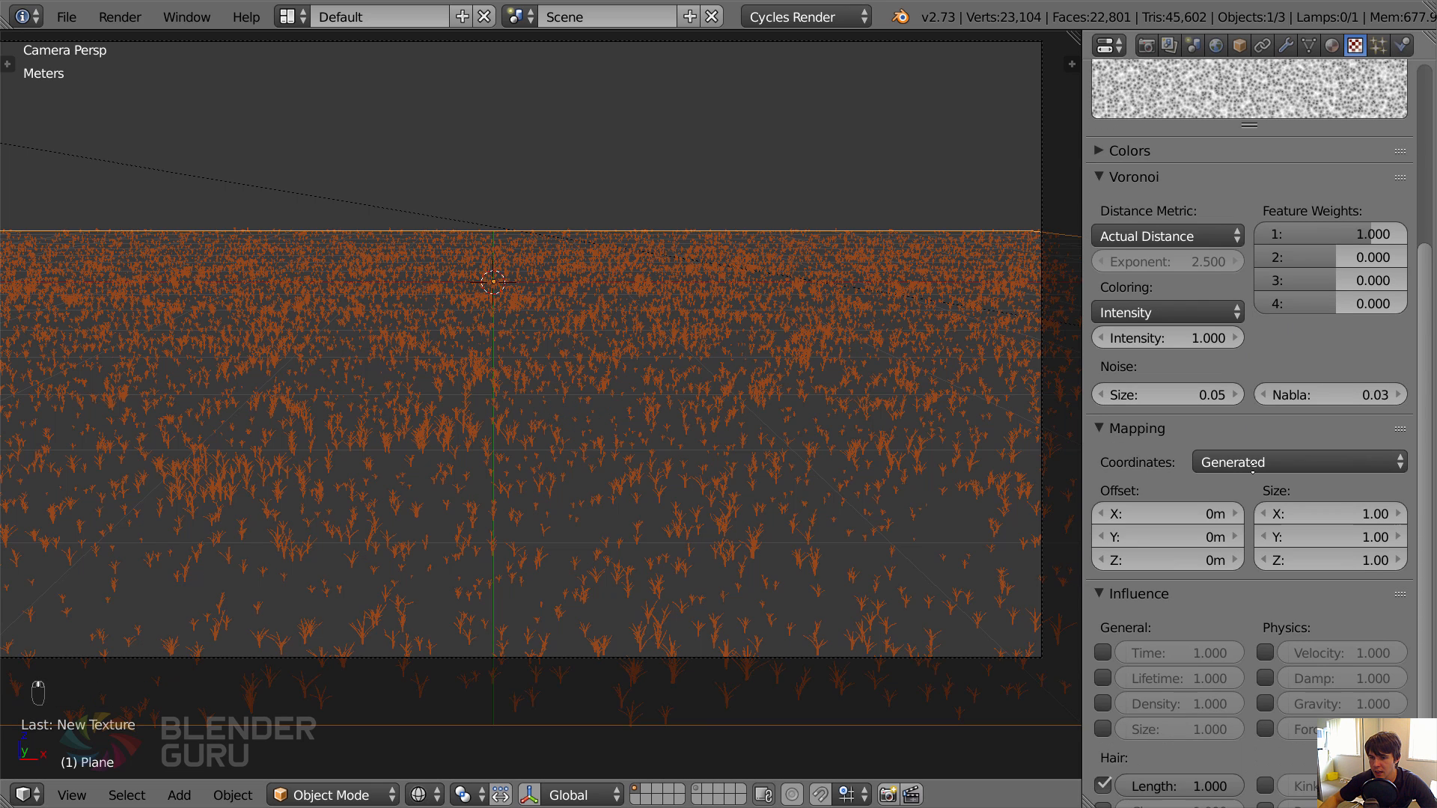
{"action": "scroll", "coordinate": [1220, 450], "scroll_direction": "up", "scroll_amount": 5}
{"action": "left_click", "coordinate": [1120, 257]}
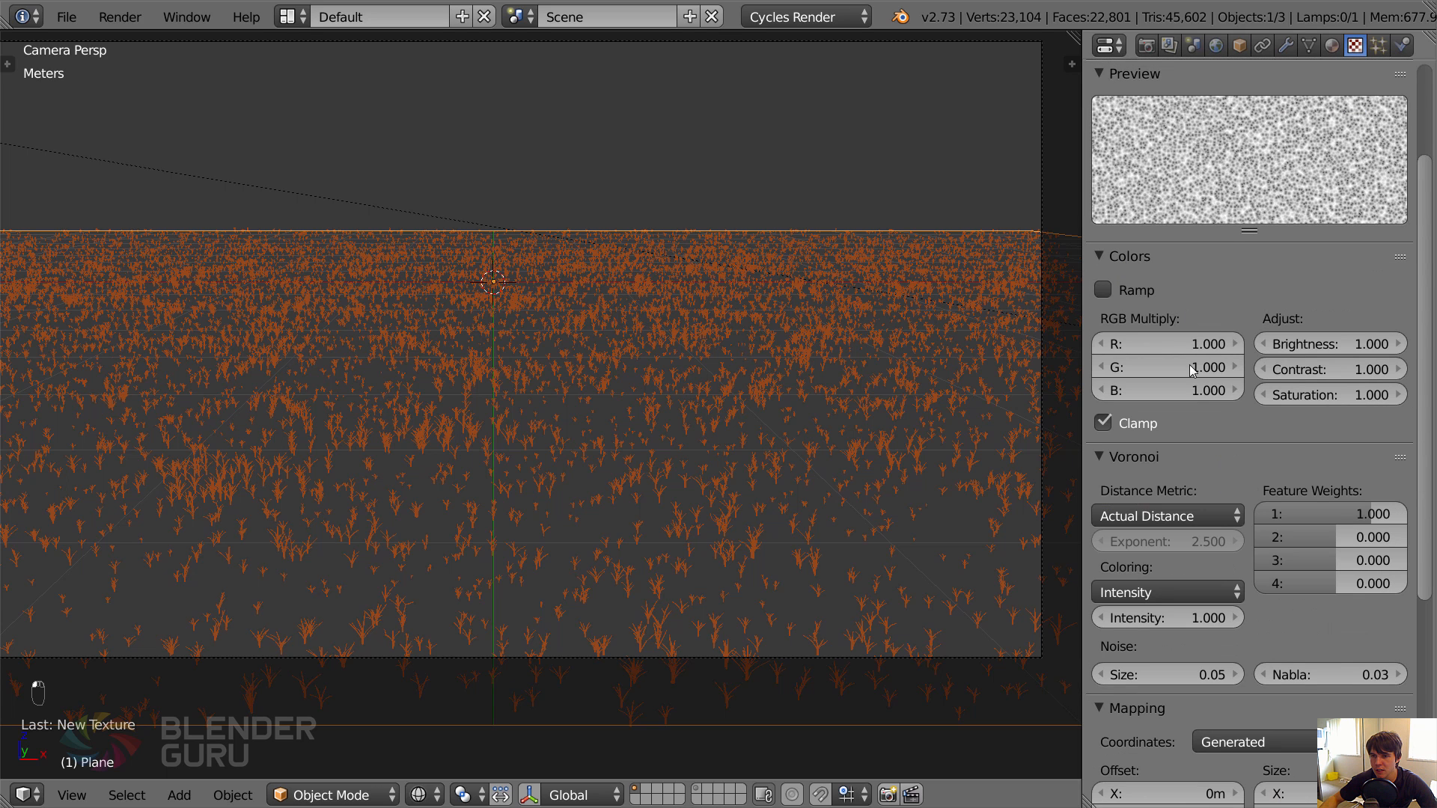
{"action": "left_click", "coordinate": [1268, 374]}
{"action": "left_click", "coordinate": [1267, 374]}
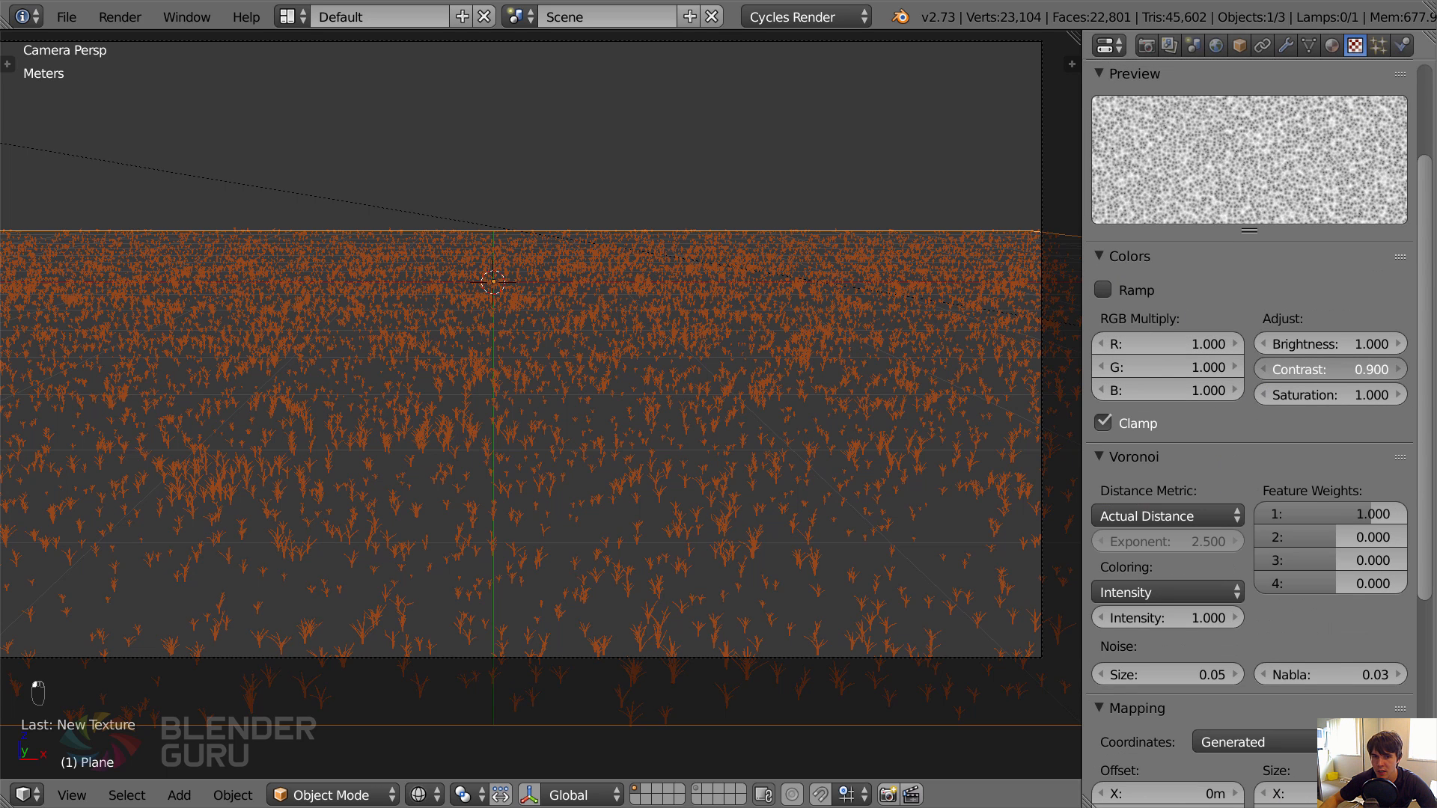
{"action": "left_click", "coordinate": [1265, 370]}
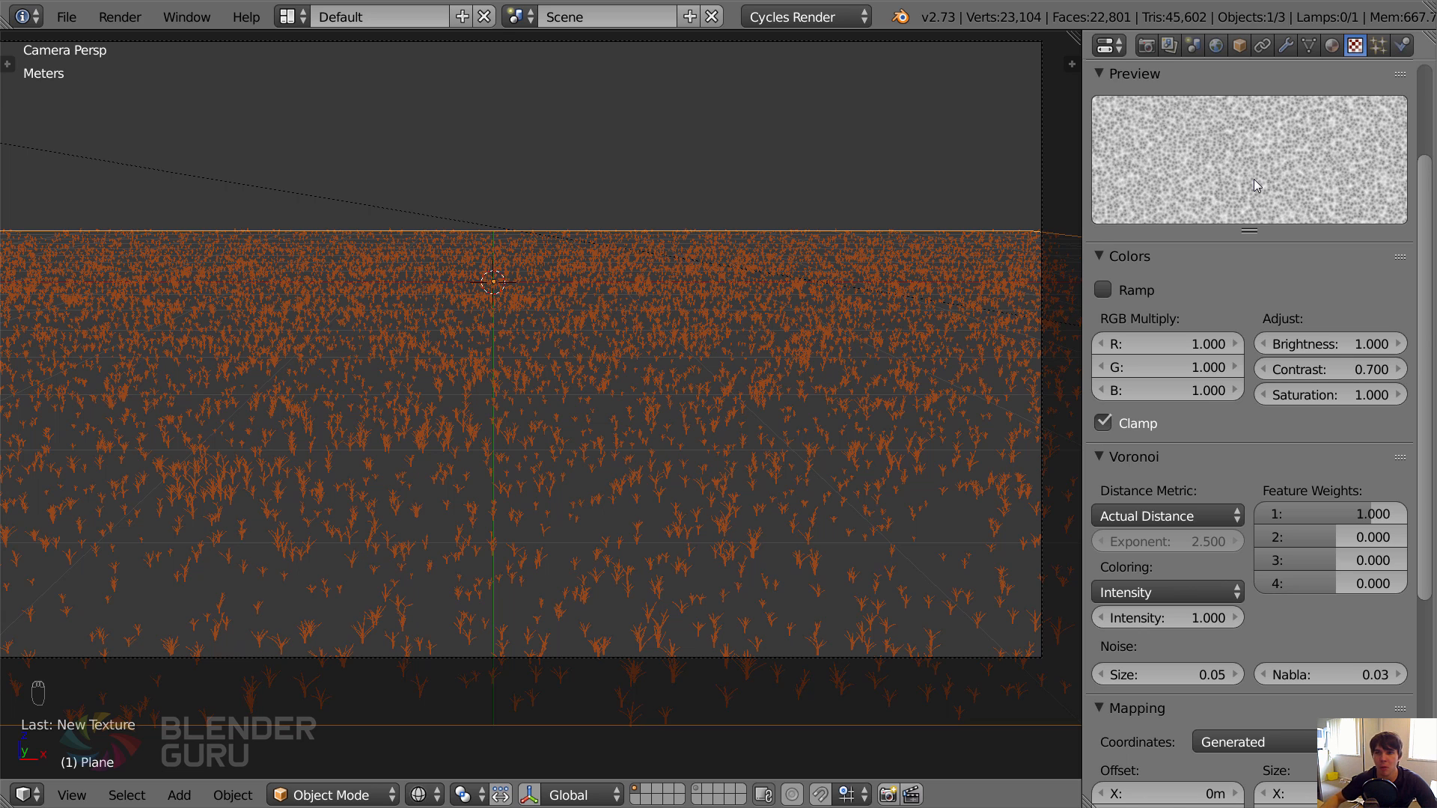
{"action": "left_click", "coordinate": [1265, 370]}
{"action": "left_click", "coordinate": [1264, 370]}
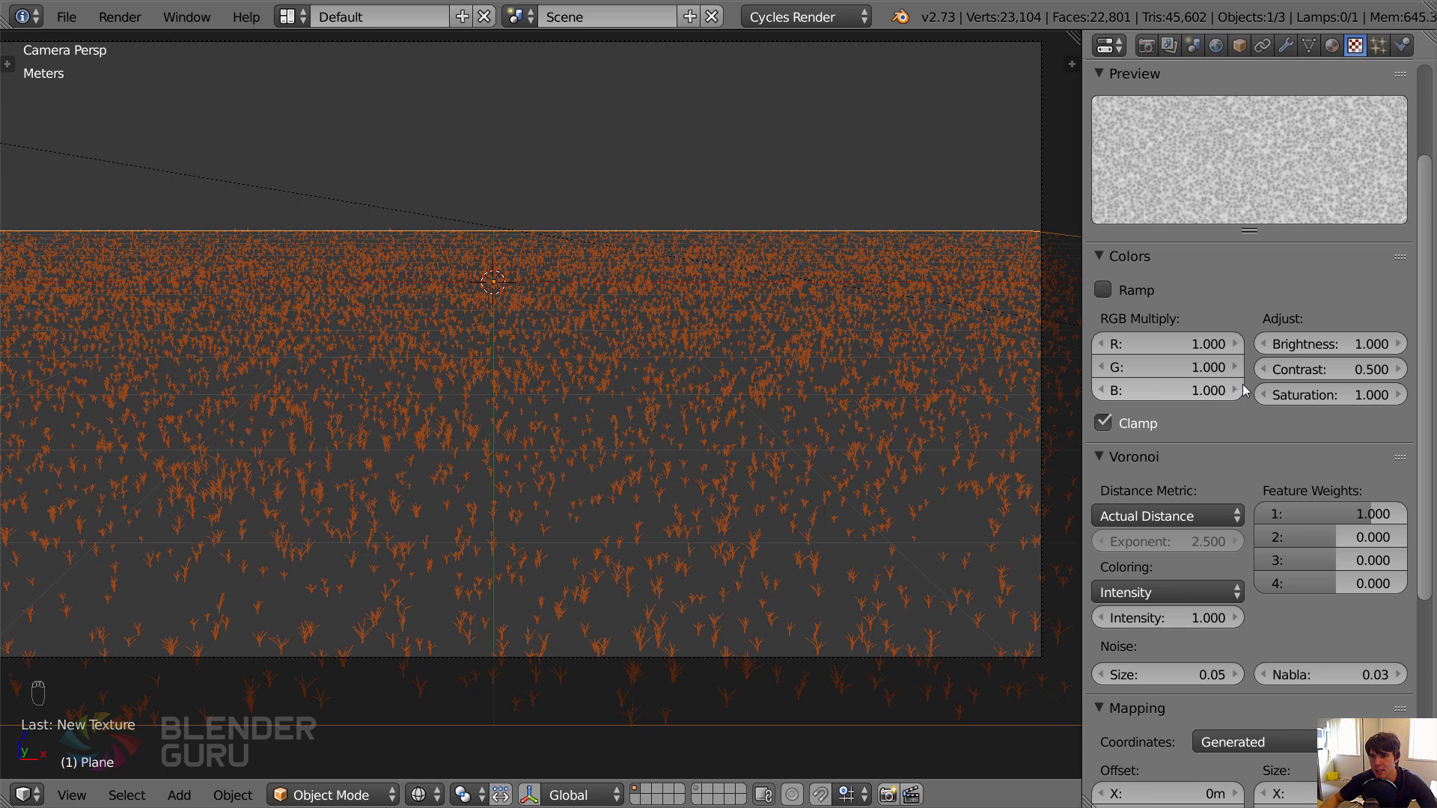
{"action": "left_click", "coordinate": [1398, 343]}
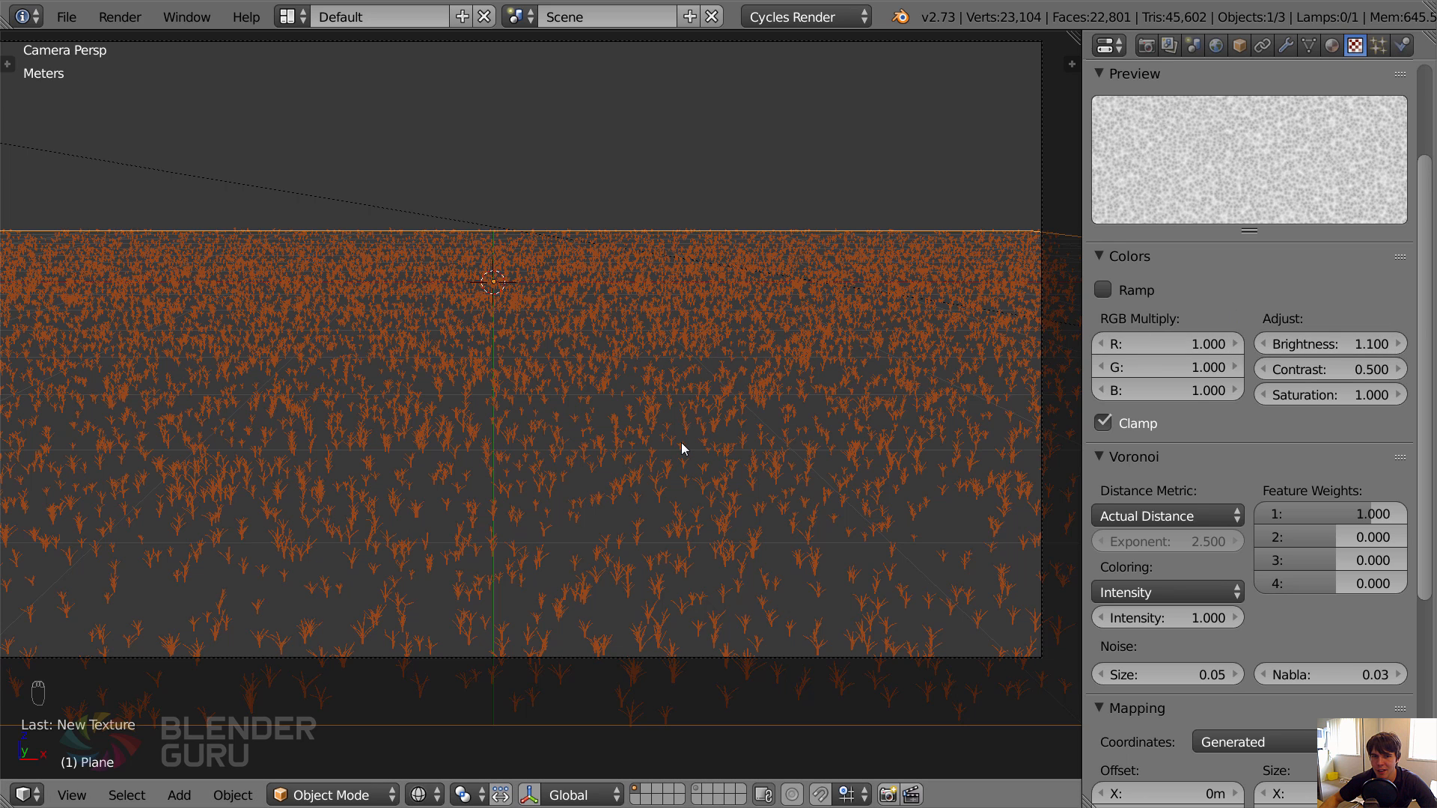
Return the viewport to solid shading and save the file over tutorial2.blend.
{"action": "key", "text": "z"}
{"action": "key", "text": "ctrl+s"}
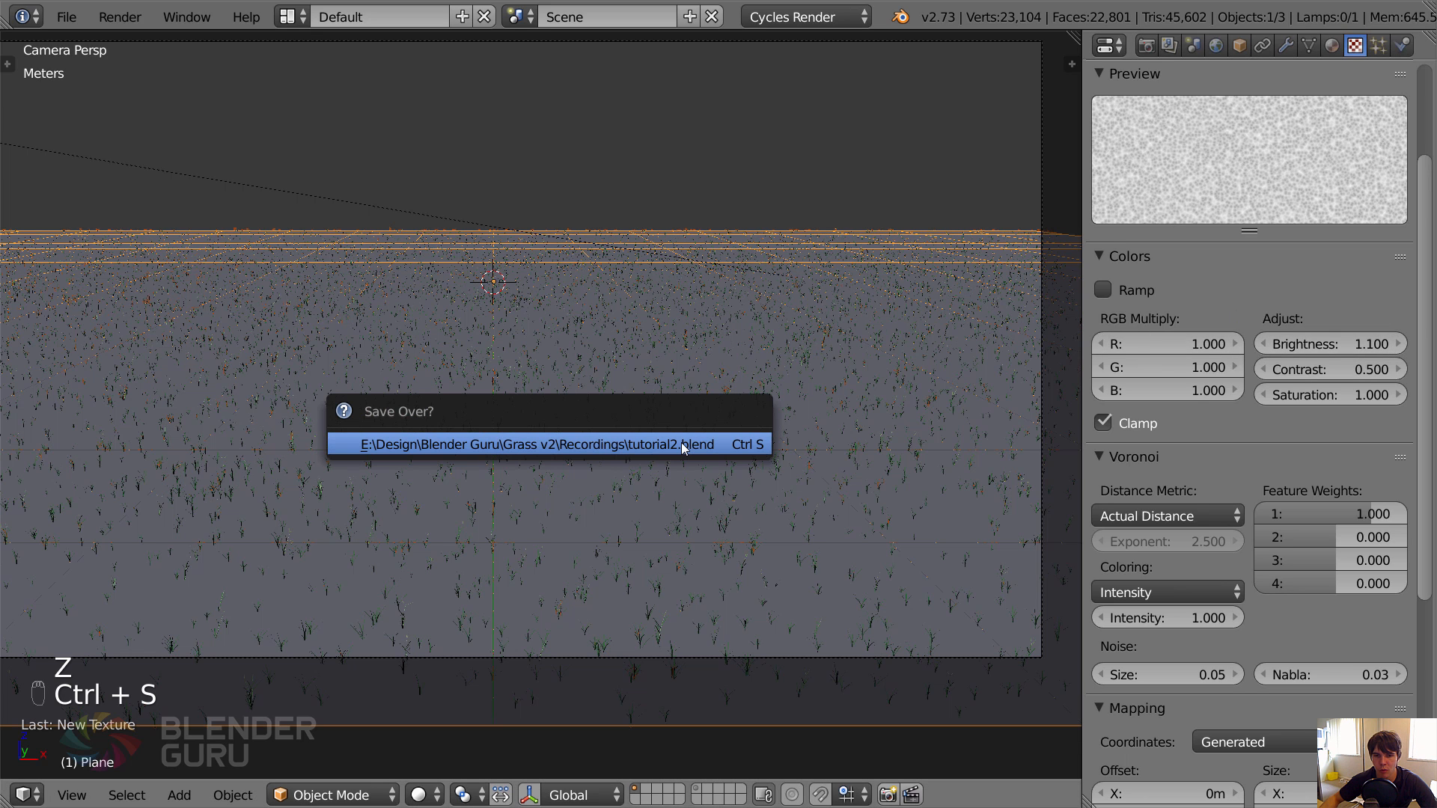
{"action": "left_click", "coordinate": [681, 442]}
Render the camera view into Slot 4, inspect the grass coverage in the image, and return to the 3D view.
{"action": "key", "text": "F11"}
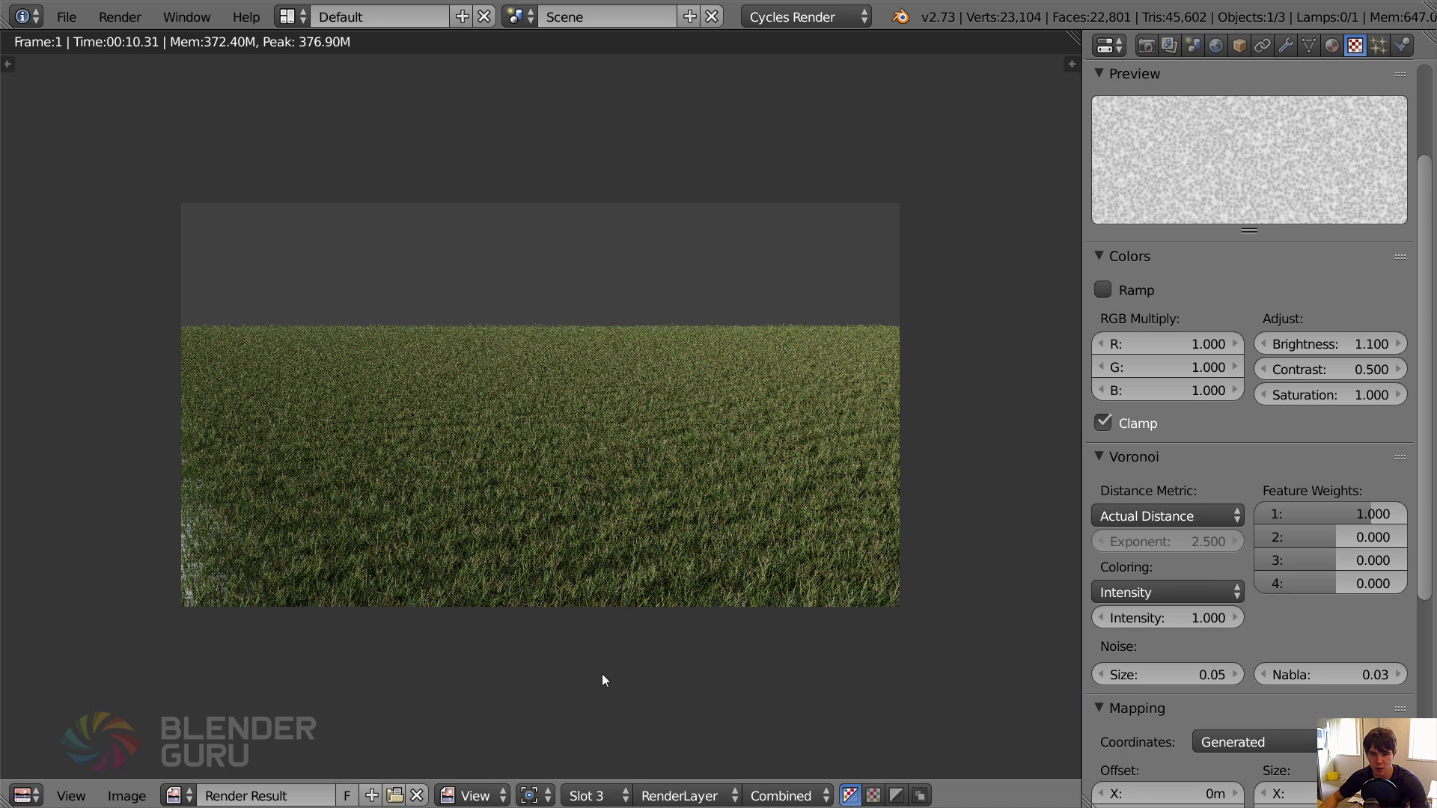
{"action": "left_click", "coordinate": [598, 795]}
{"action": "left_click", "coordinate": [614, 699]}
{"action": "key", "text": "F12"}
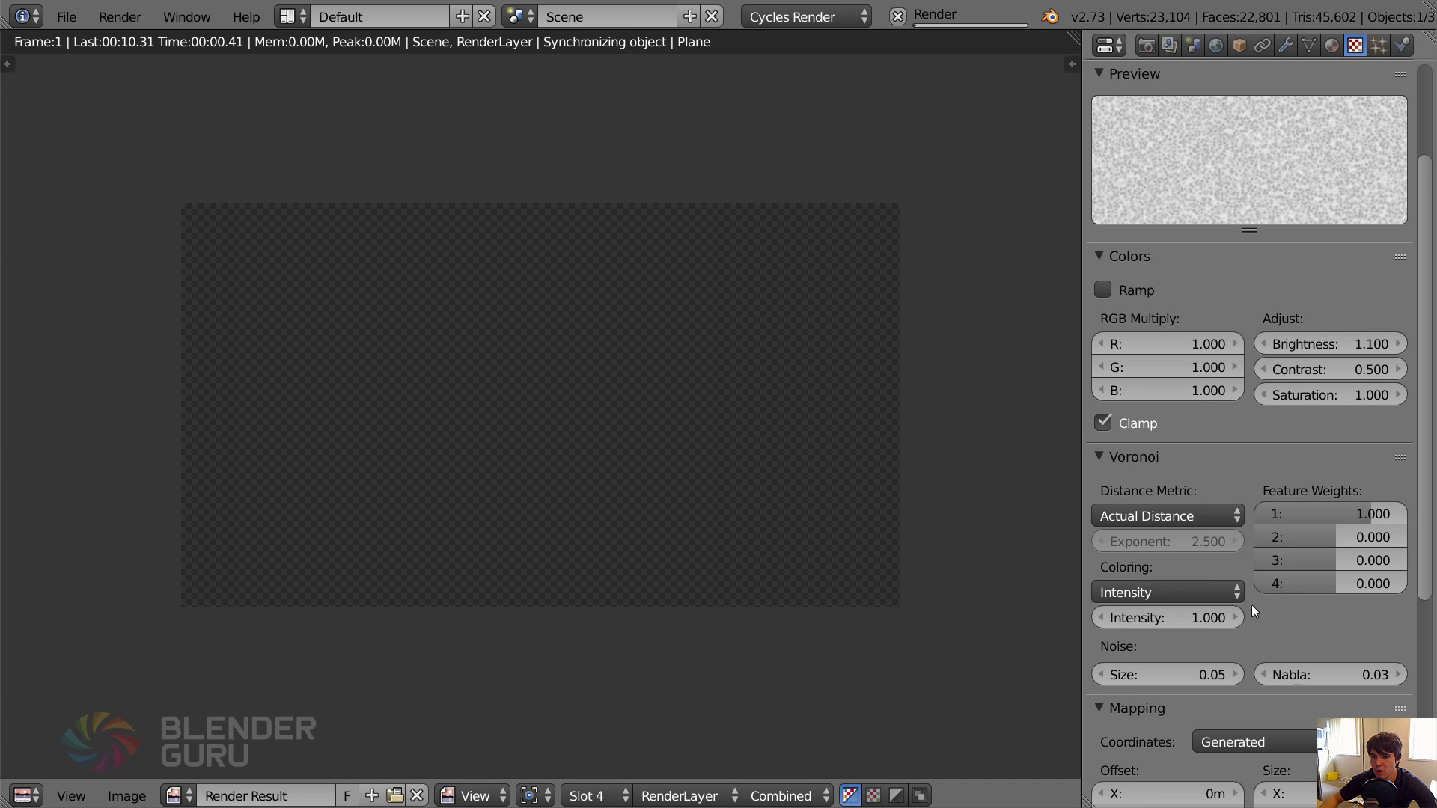
{"action": "scroll", "coordinate": [1251, 605], "scroll_direction": "down", "scroll_amount": 10}
{"action": "scroll", "coordinate": [1237, 239], "scroll_direction": "up", "scroll_amount": 15}
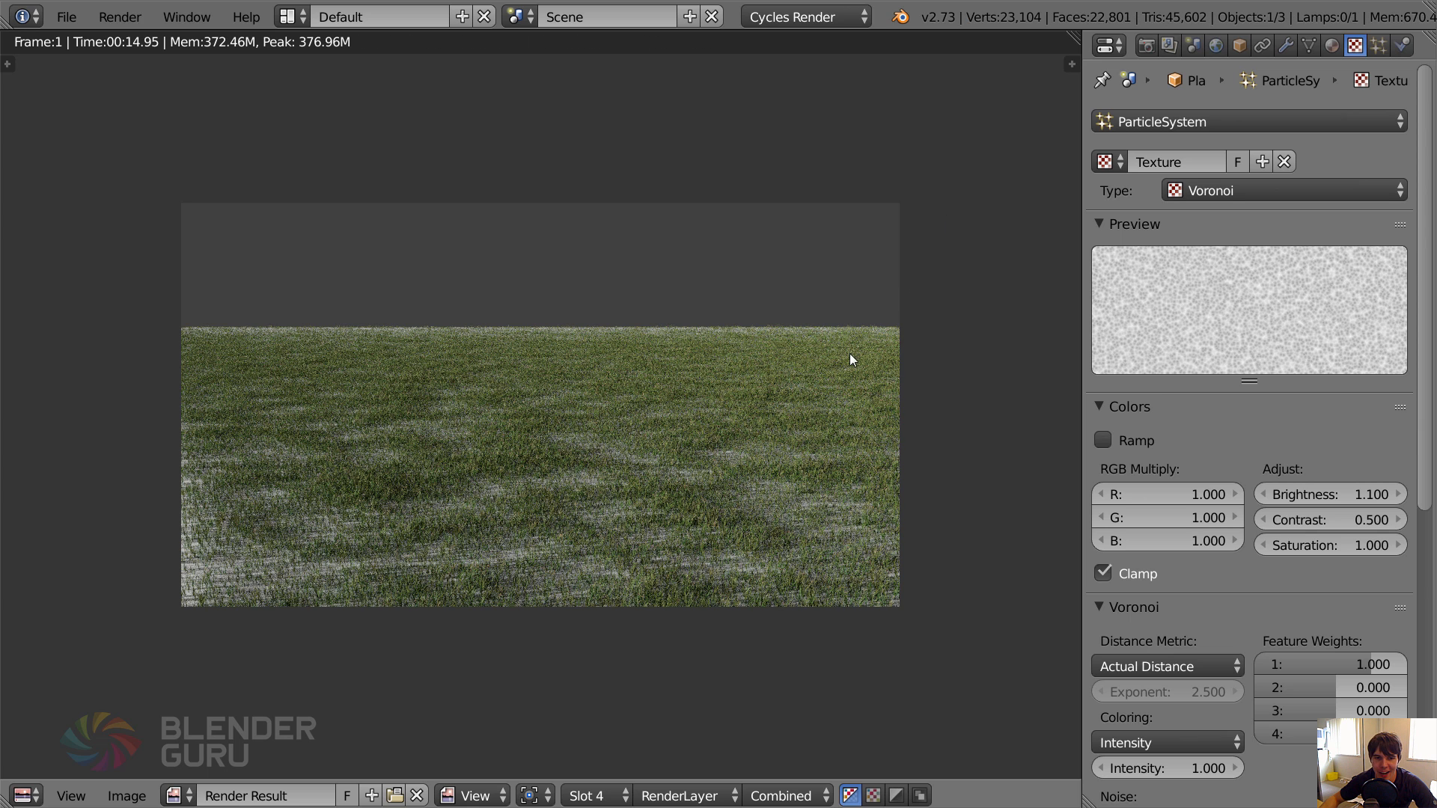
{"action": "scroll", "coordinate": [805, 384], "scroll_direction": "up", "scroll_amount": 1}
{"action": "scroll", "coordinate": [805, 384], "scroll_direction": "down", "scroll_amount": 1}
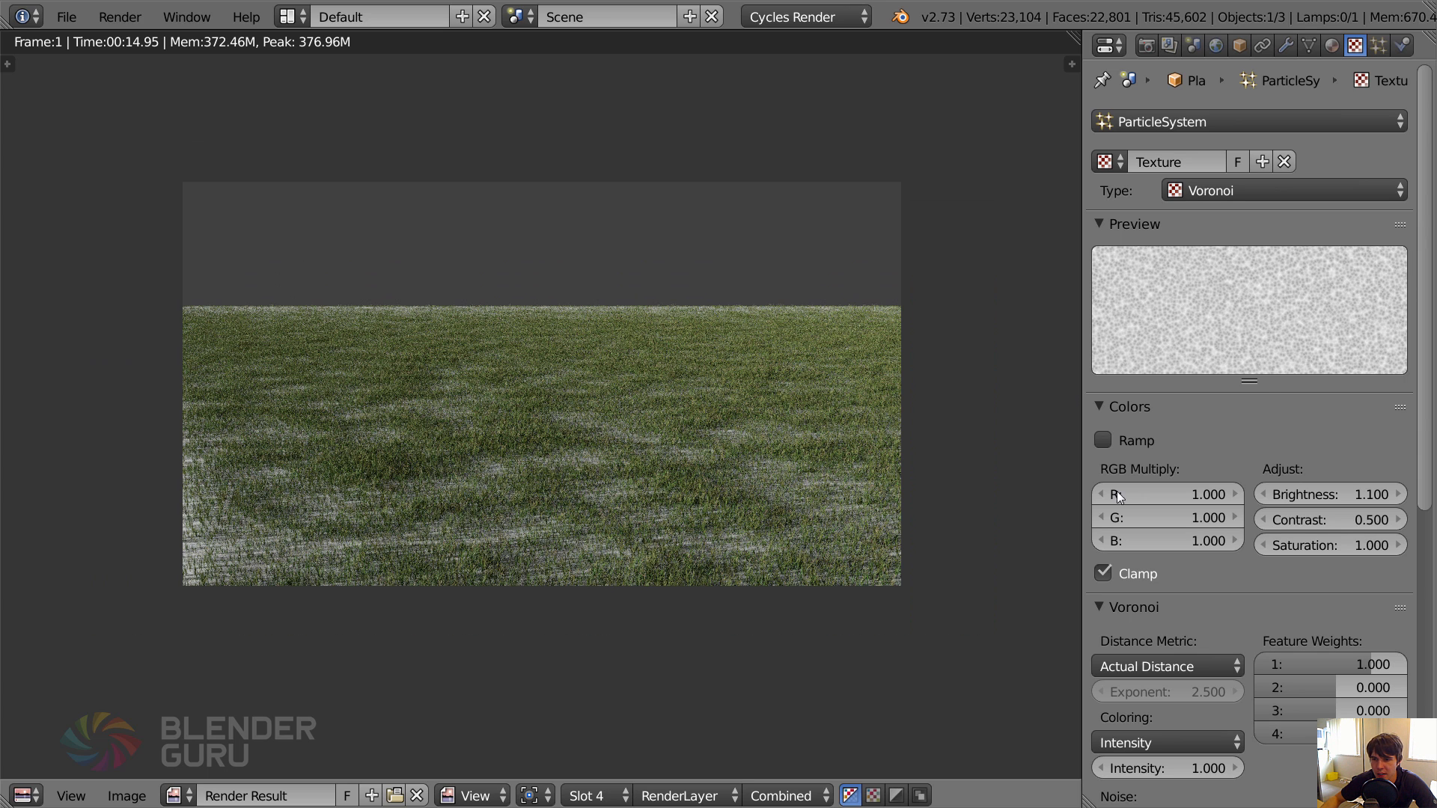
{"action": "middle_click_drag", "start_coordinate": [1186, 587], "coordinate": [1186, 542]}
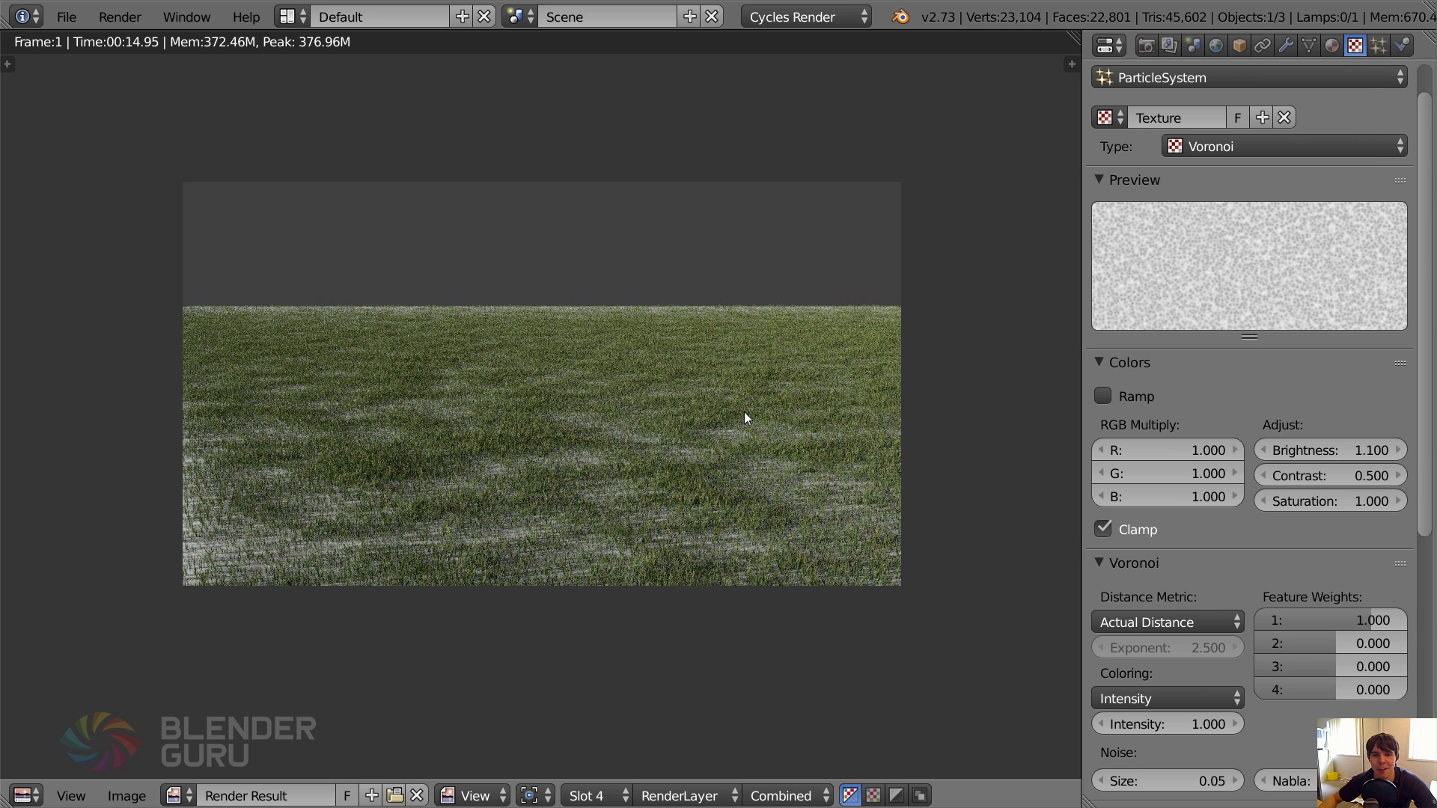
{"action": "key", "text": "Escape"}
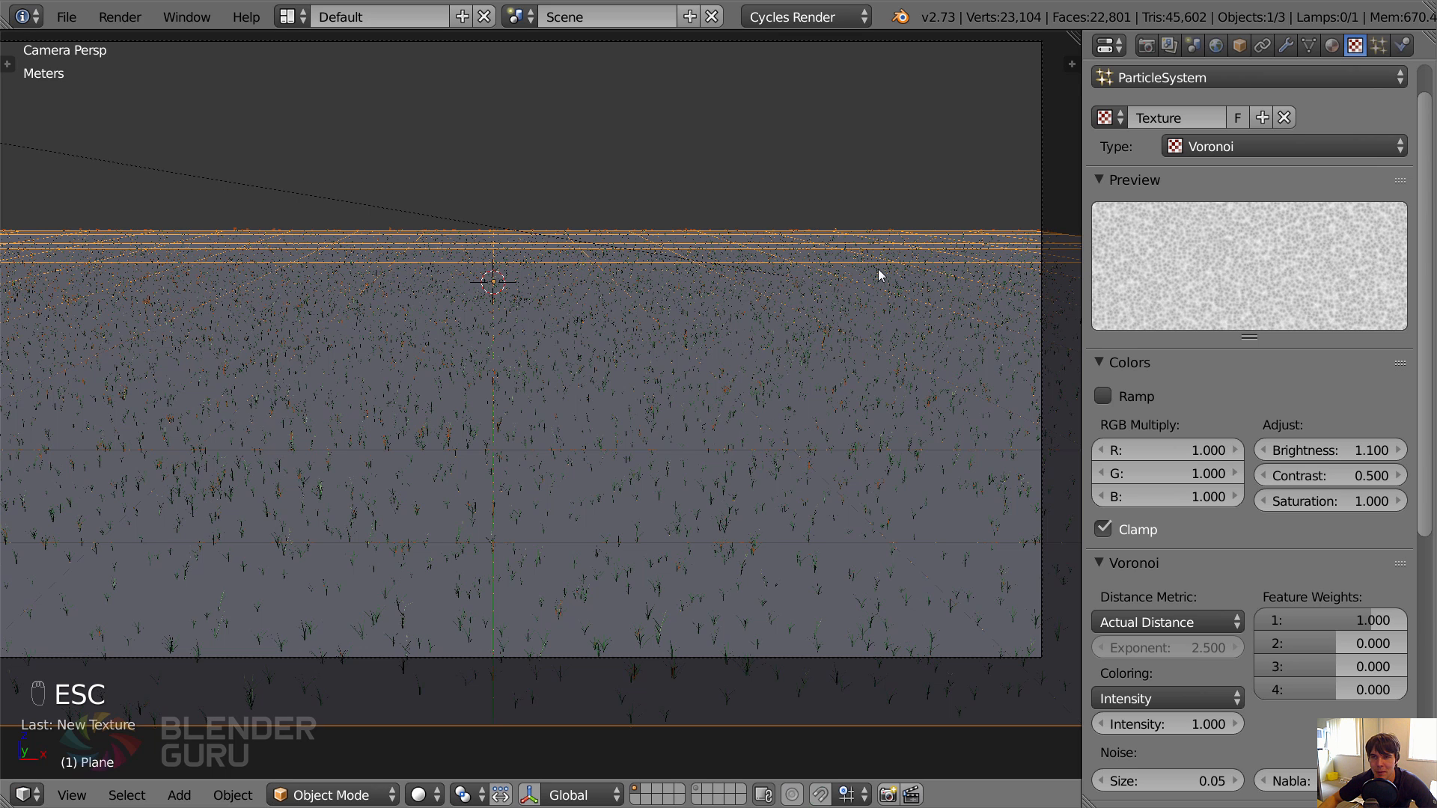
Split the 3D view vertically and make the new area a Node Editor with its sidebar hidden.
{"action": "left_click_drag", "start_coordinate": [1083, 49], "coordinate": [417, 109]}
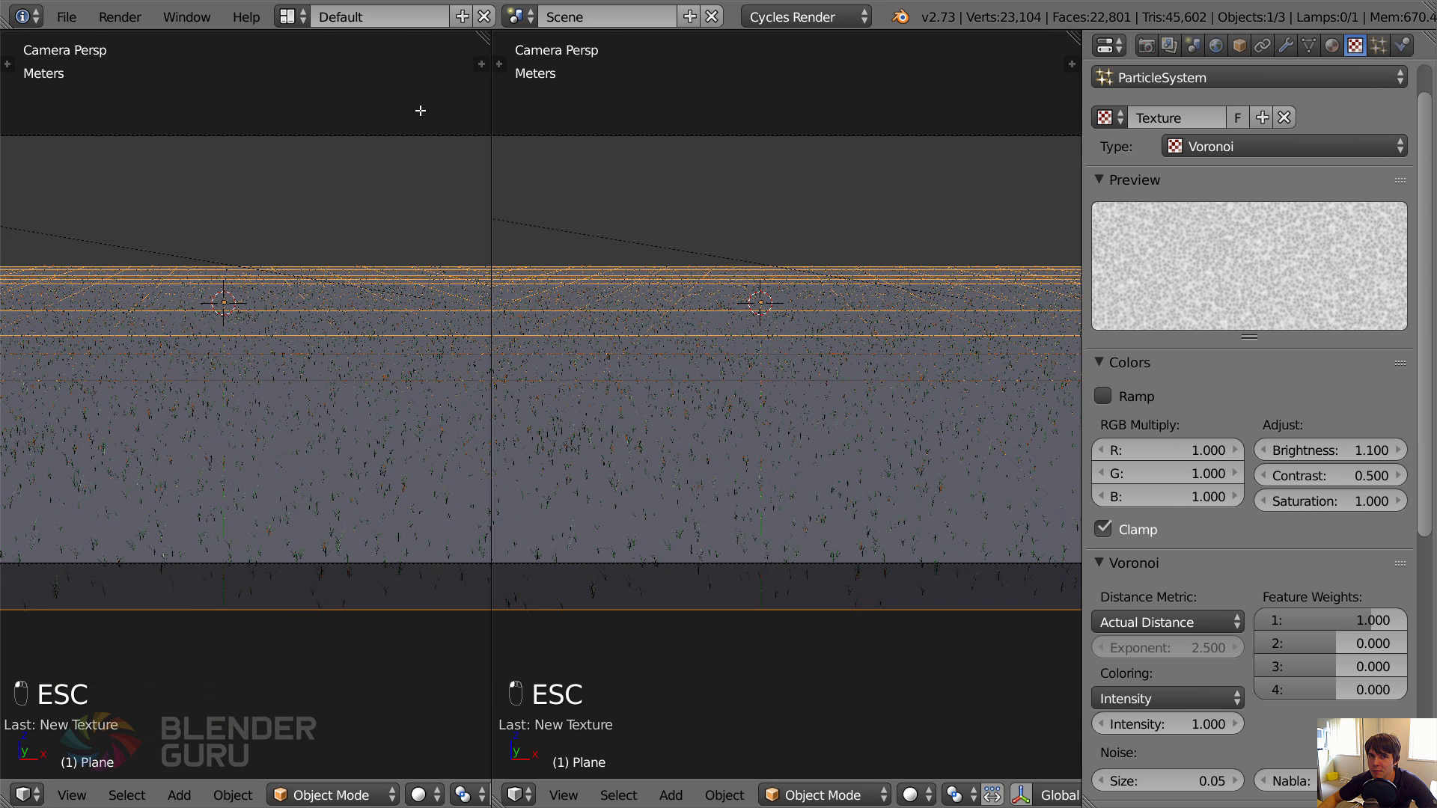
{"action": "left_click", "coordinate": [447, 794]}
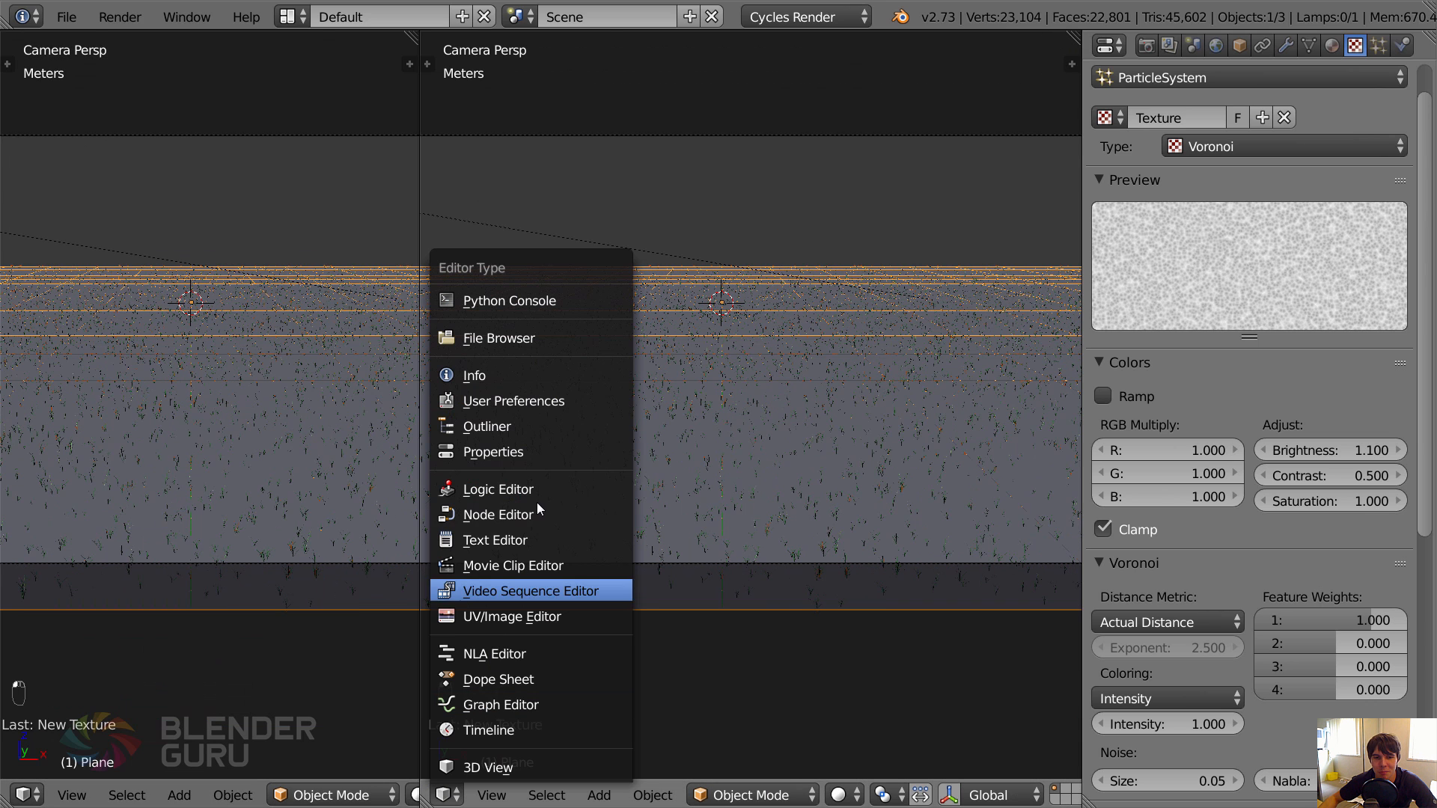
{"action": "left_click", "coordinate": [533, 509]}
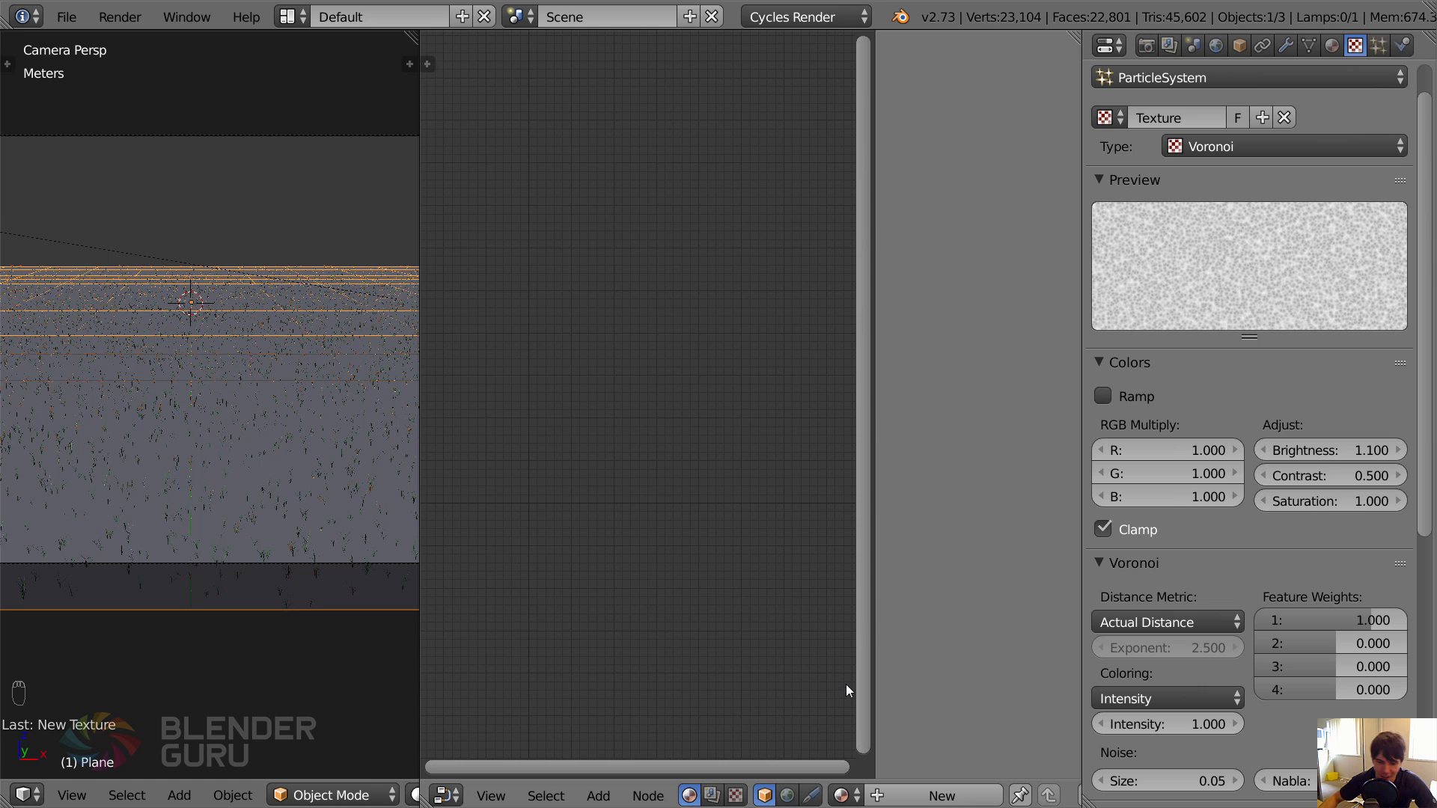
{"action": "key", "text": "n"}
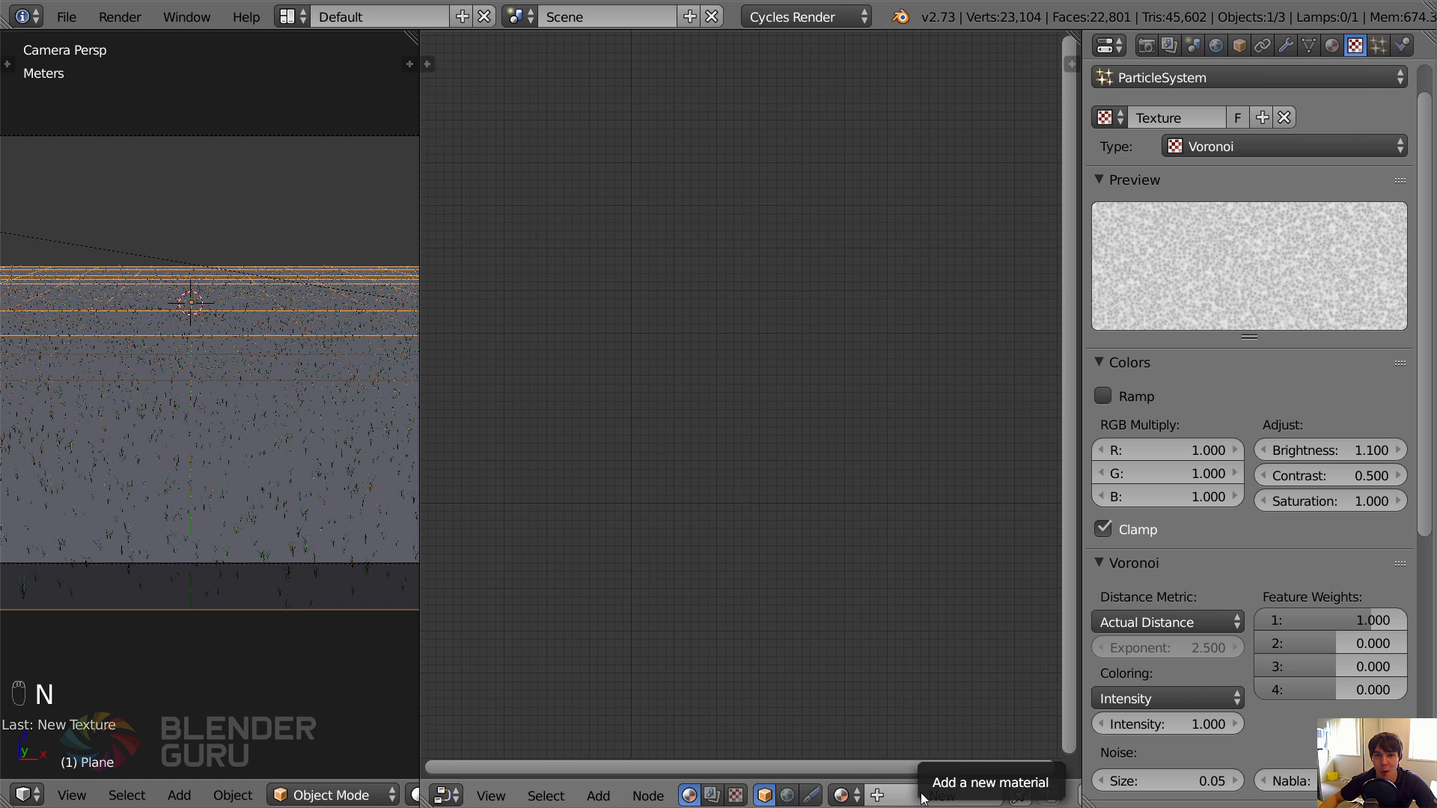
Create a new material for the plane.
{"action": "left_click", "coordinate": [941, 796]}
{"action": "middle_click_drag", "start_coordinate": [717, 442], "coordinate": [806, 416]}
{"action": "scroll", "coordinate": [785, 432], "scroll_direction": "up", "scroll_amount": 1}
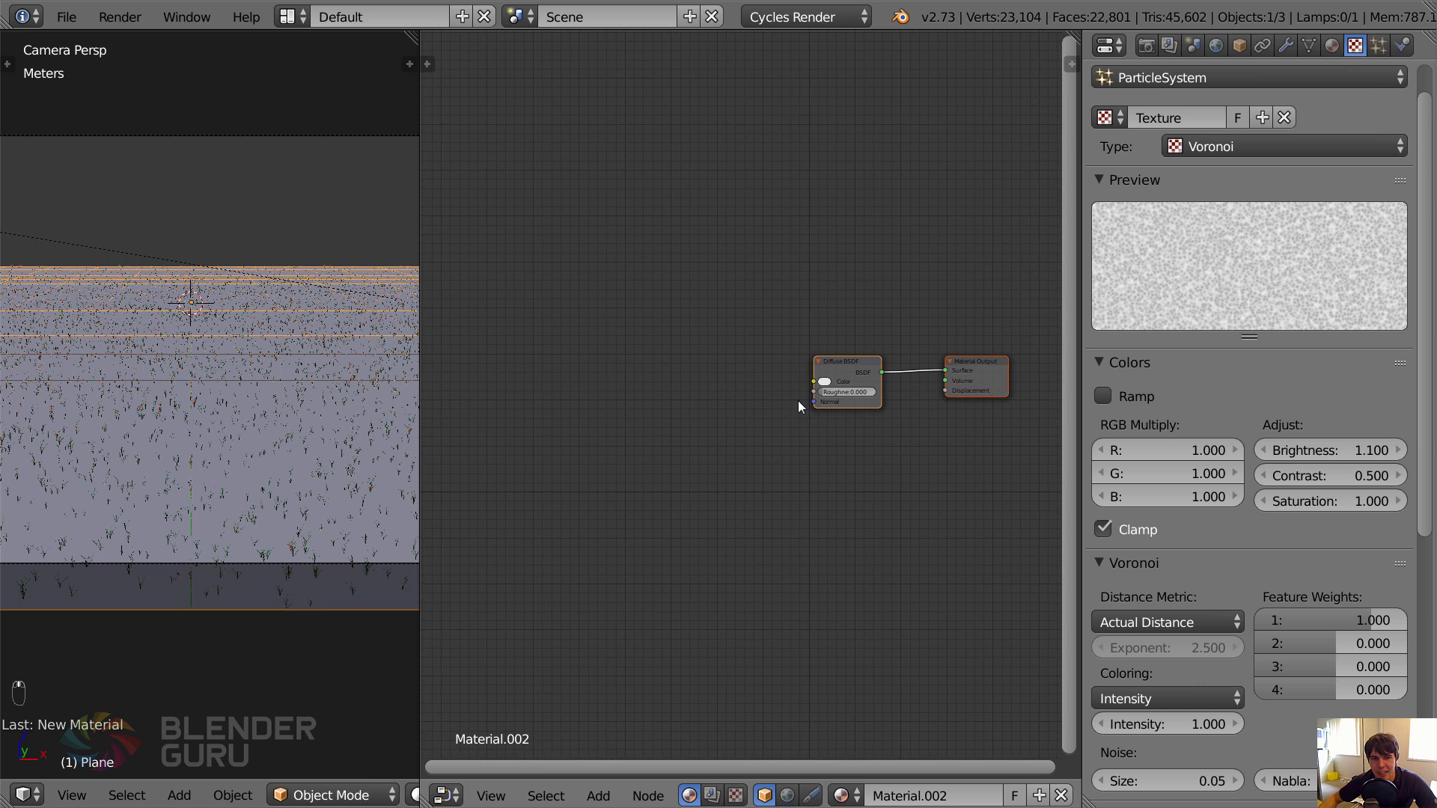
{"action": "scroll", "coordinate": [795, 400], "scroll_direction": "up", "scroll_amount": 3}
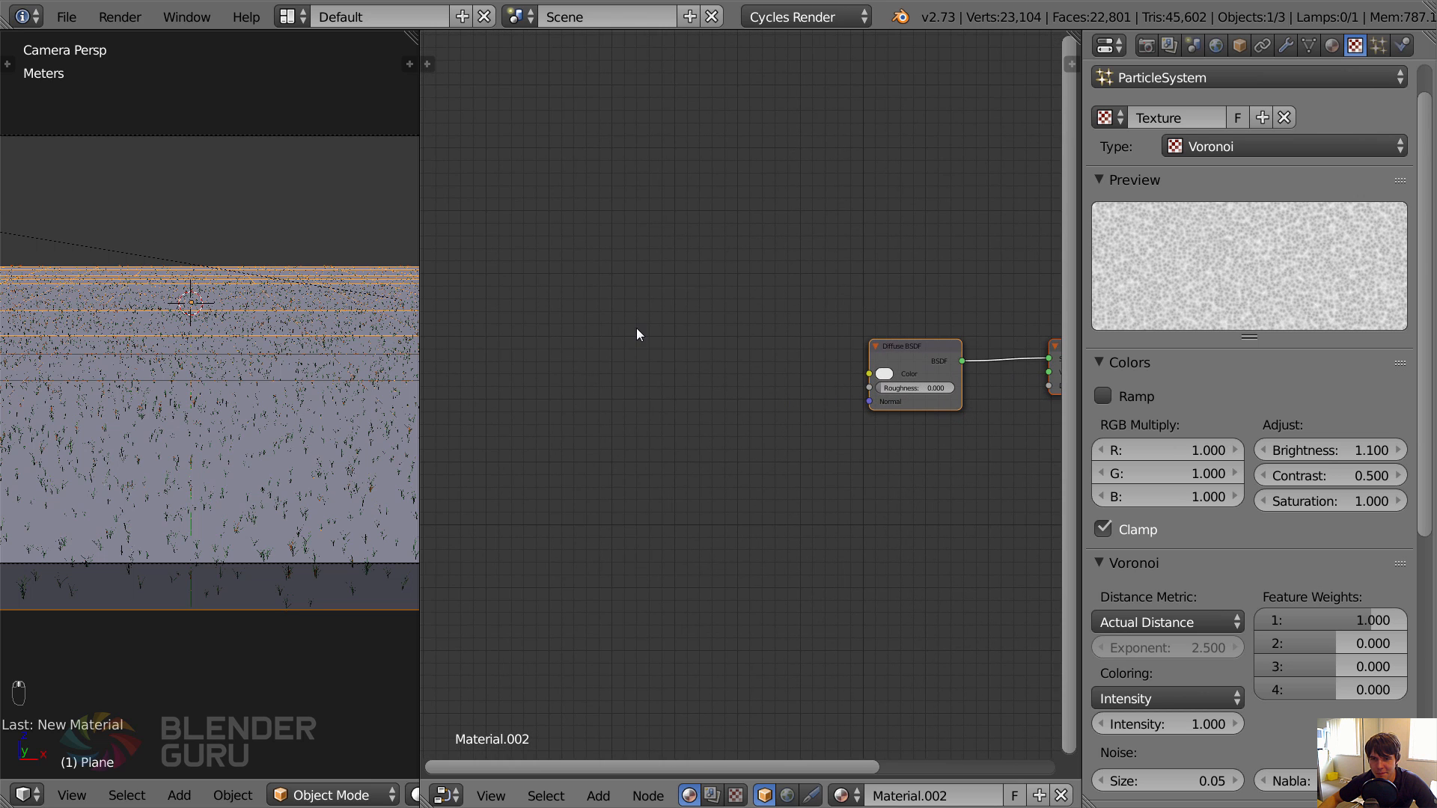
Add an Image Texture node on the input side of the Diffuse BSDF.
{"action": "key", "text": "shift+a"}
{"action": "mouse_move", "coordinate": [607, 423]}
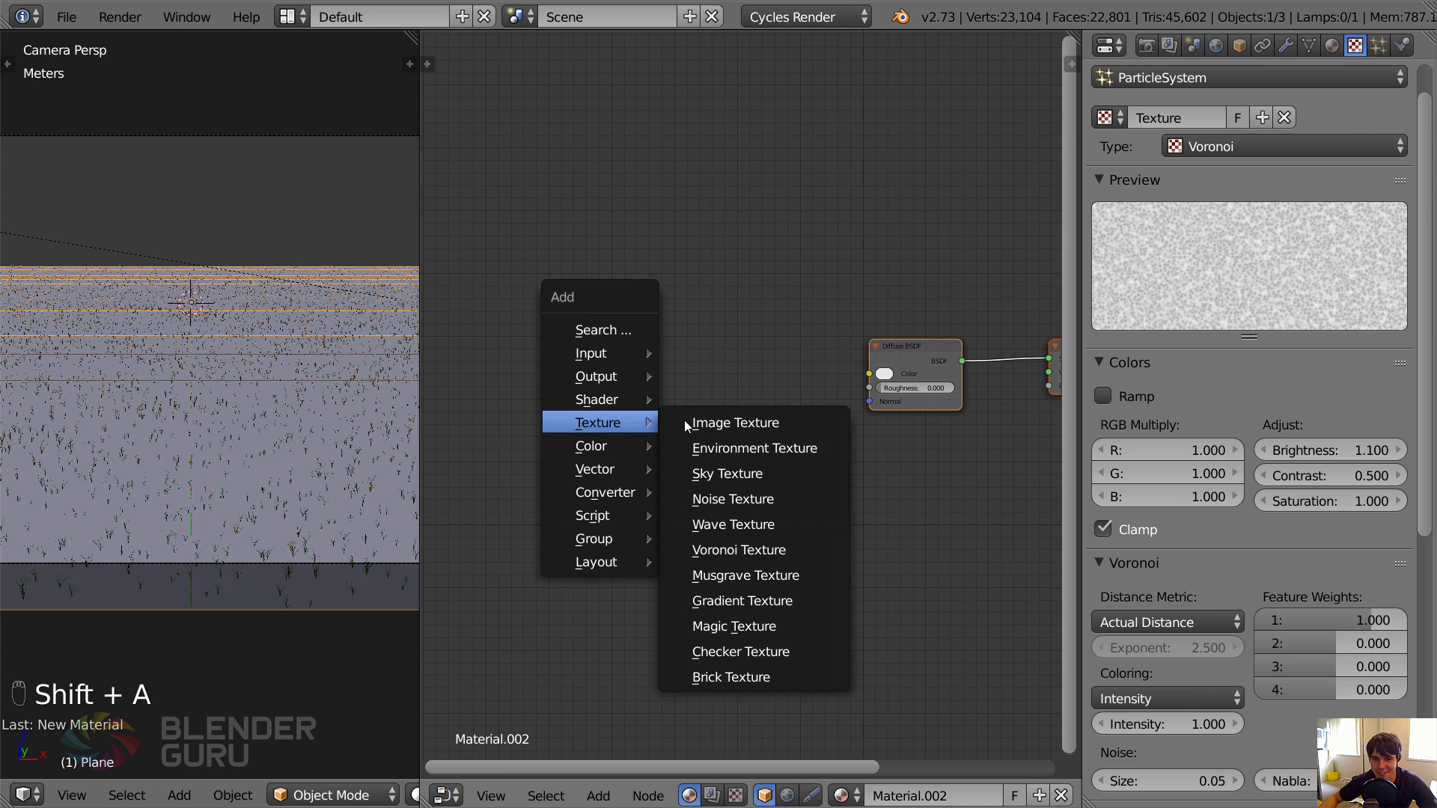
{"action": "left_click", "coordinate": [684, 424]}
{"action": "left_click", "coordinate": [648, 358]}
Browse the bookmarked Textures folder as thumbnails and load a brown wood-chip Grass Essentials dirt image into the Image Texture node.
{"action": "left_click", "coordinate": [694, 404]}
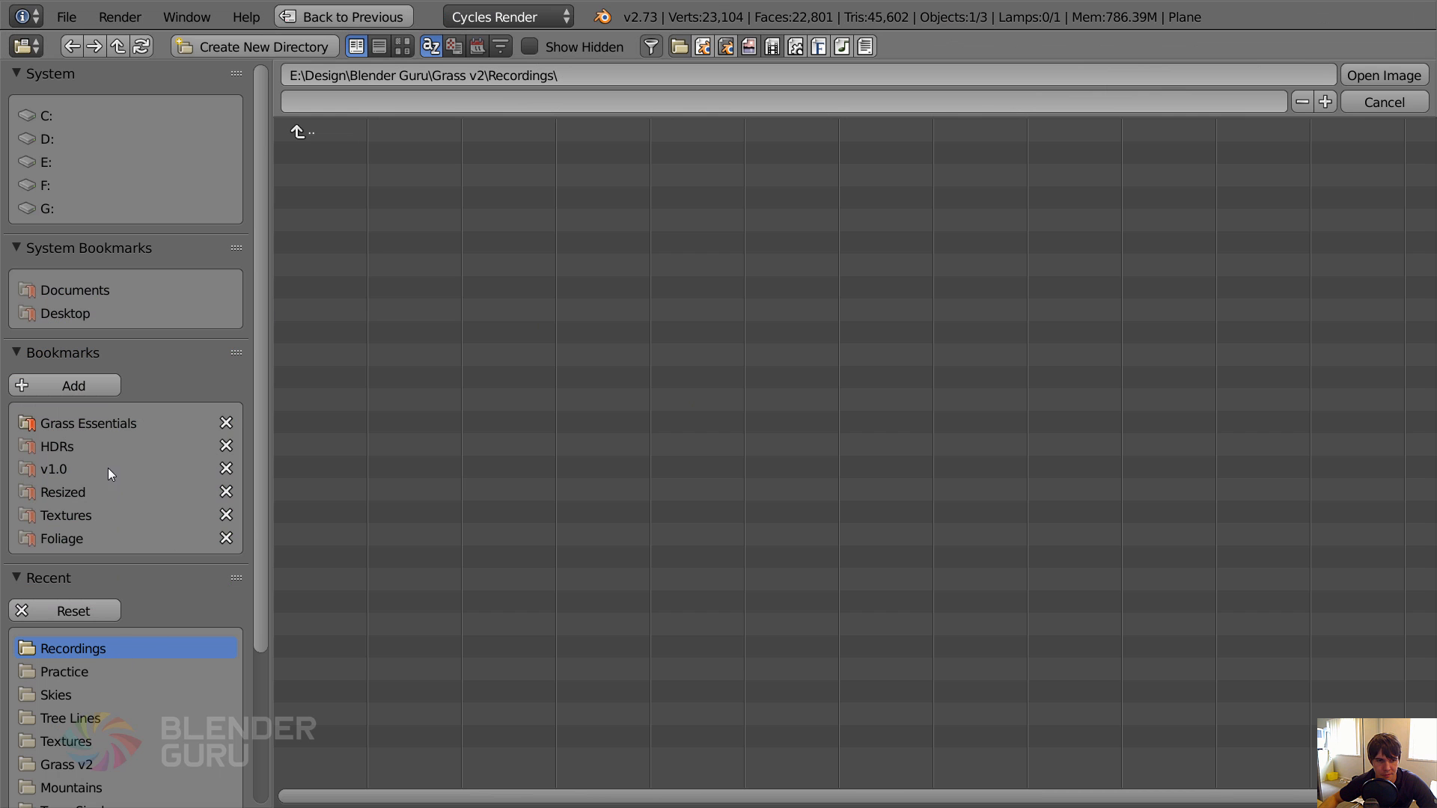
{"action": "left_click", "coordinate": [87, 512]}
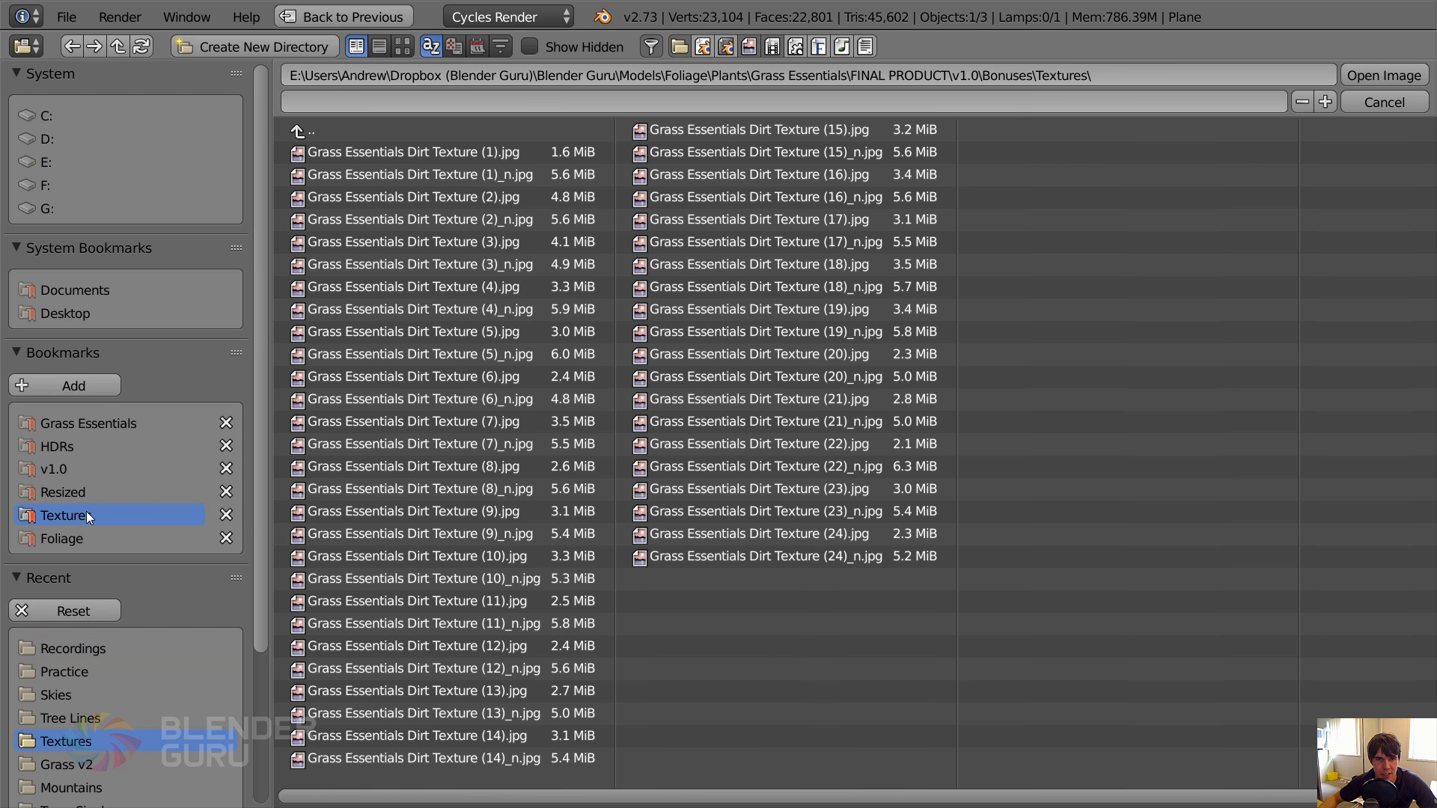
{"action": "left_click", "coordinate": [403, 47]}
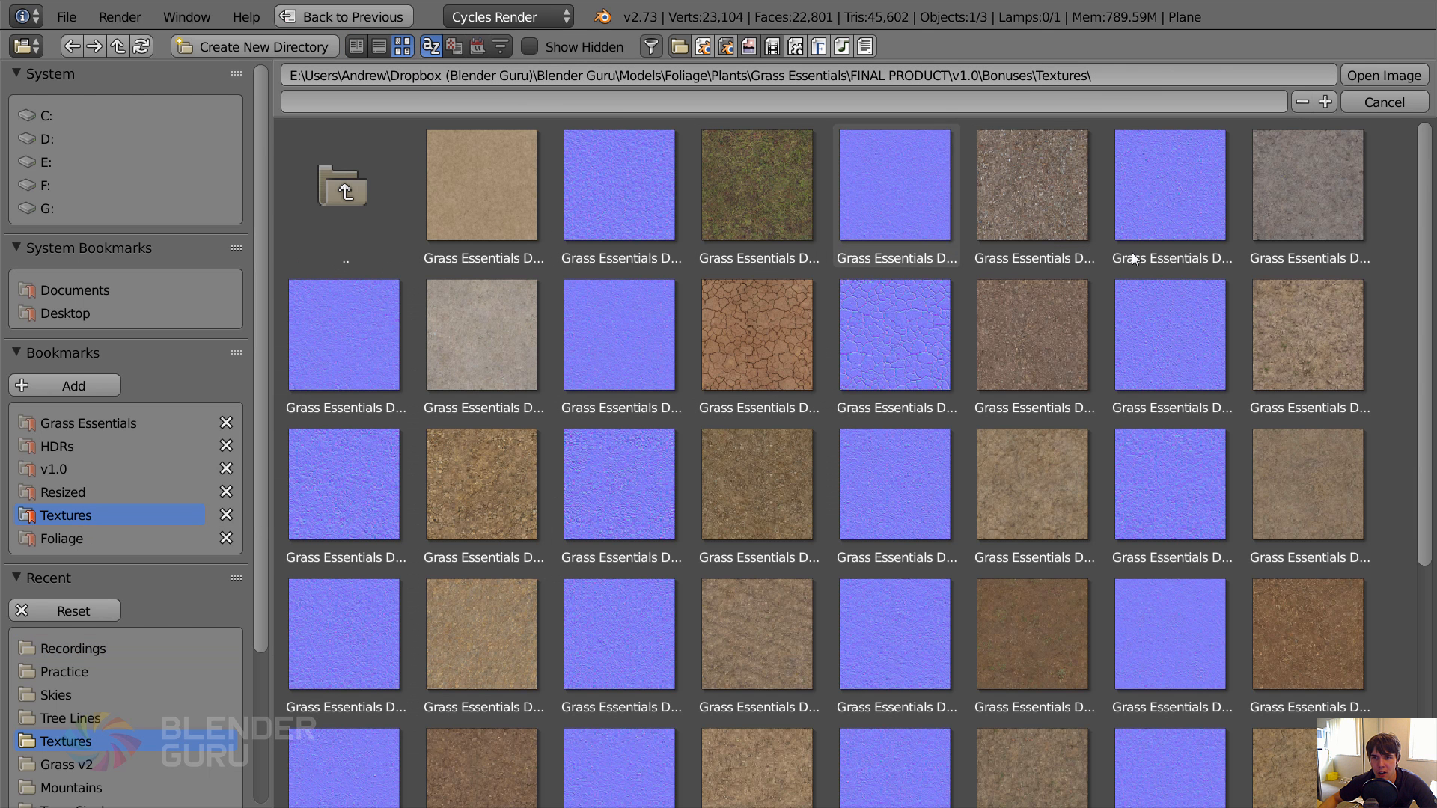
{"action": "scroll", "coordinate": [878, 606], "scroll_direction": "down", "scroll_amount": 5}
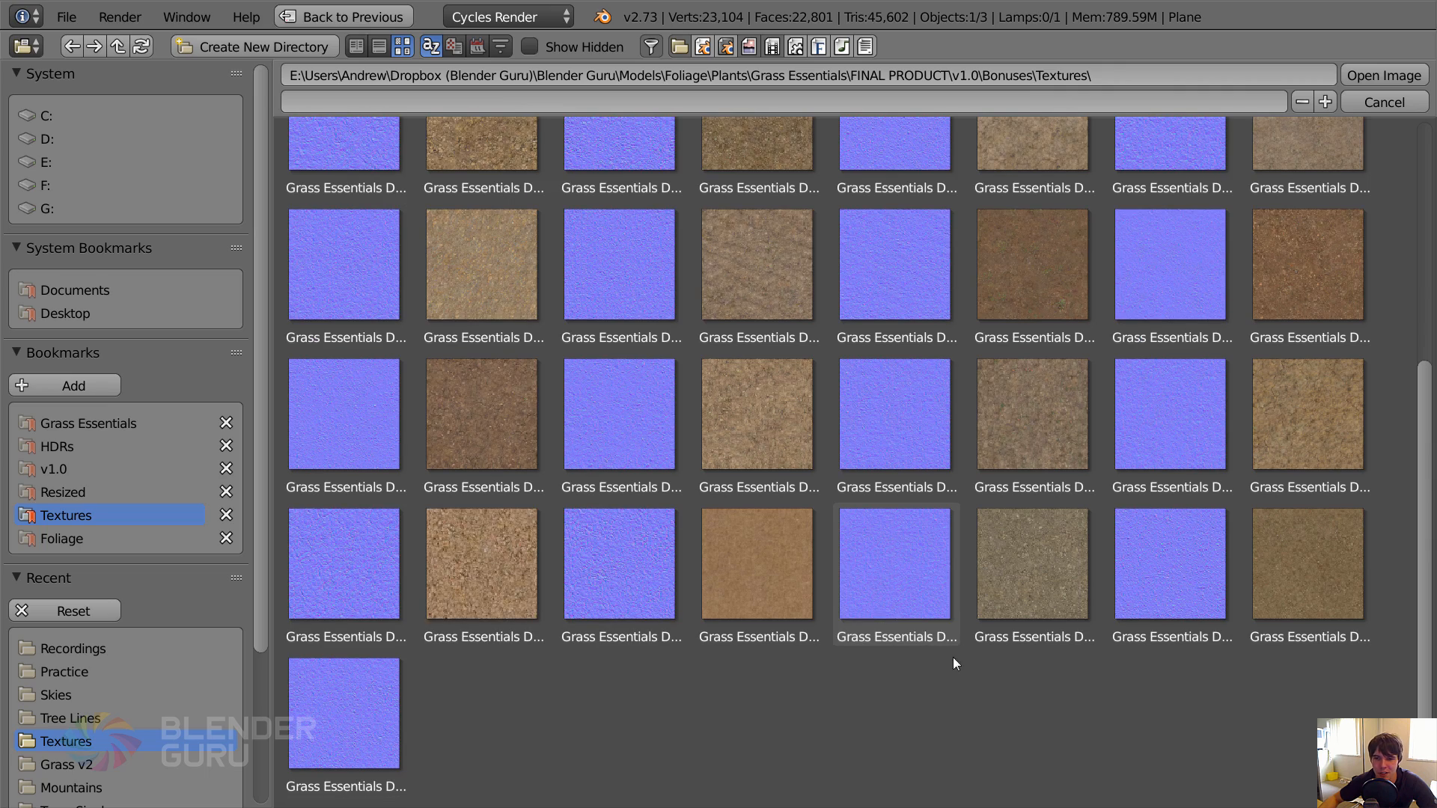
{"action": "left_click_drag", "start_coordinate": [1429, 662], "coordinate": [1407, 418]}
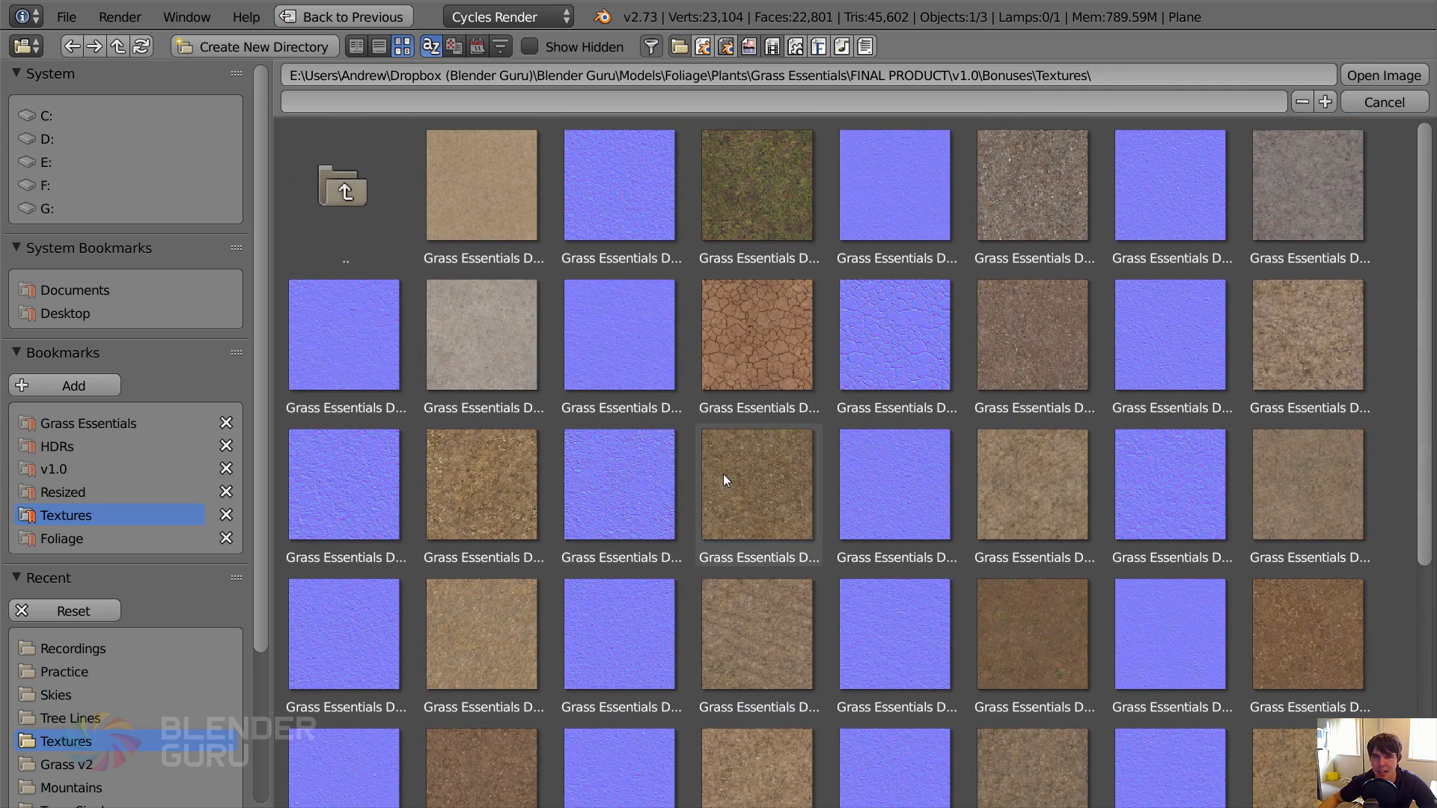
{"action": "scroll", "coordinate": [790, 567], "scroll_direction": "down", "scroll_amount": 3}
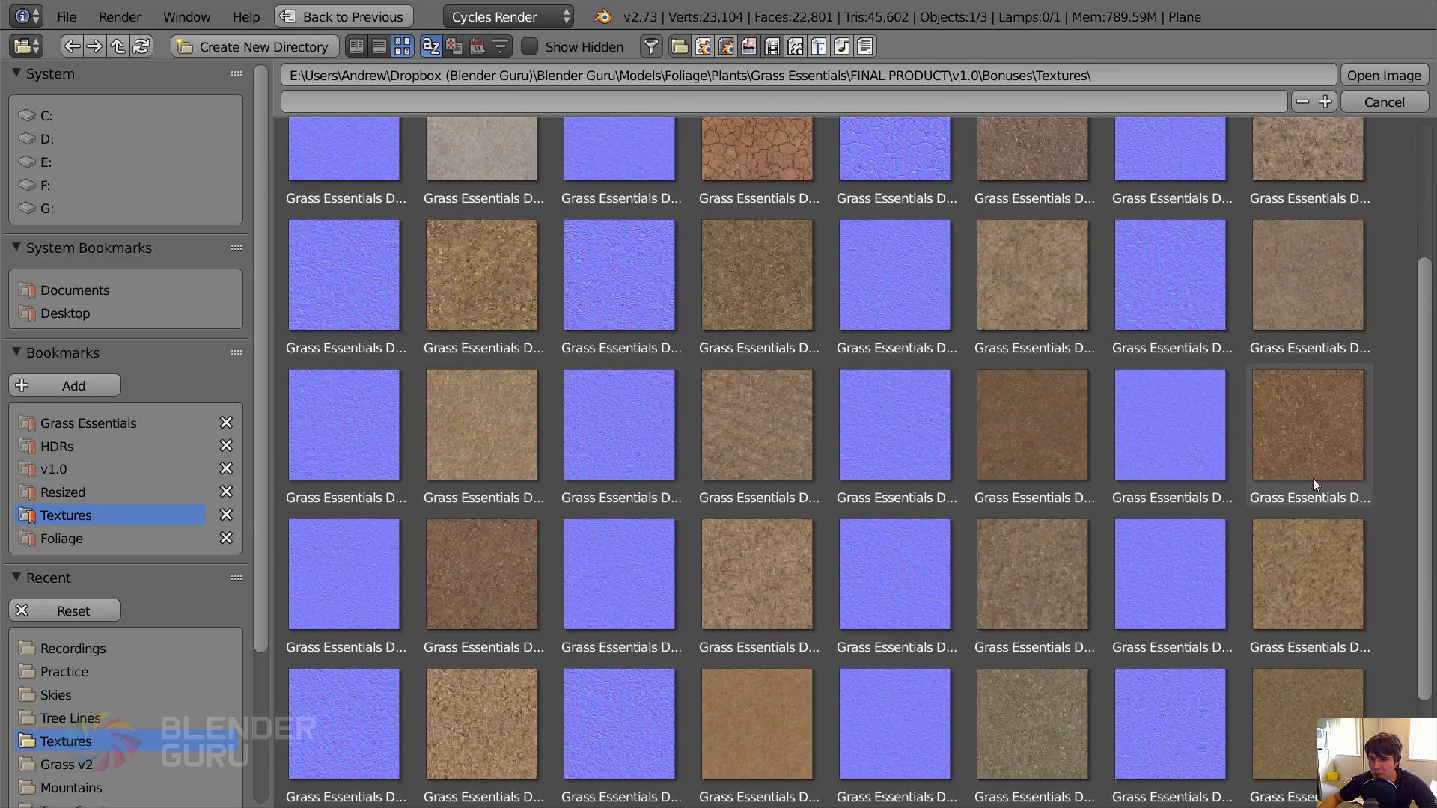
{"action": "scroll", "coordinate": [748, 569], "scroll_direction": "down", "scroll_amount": 2}
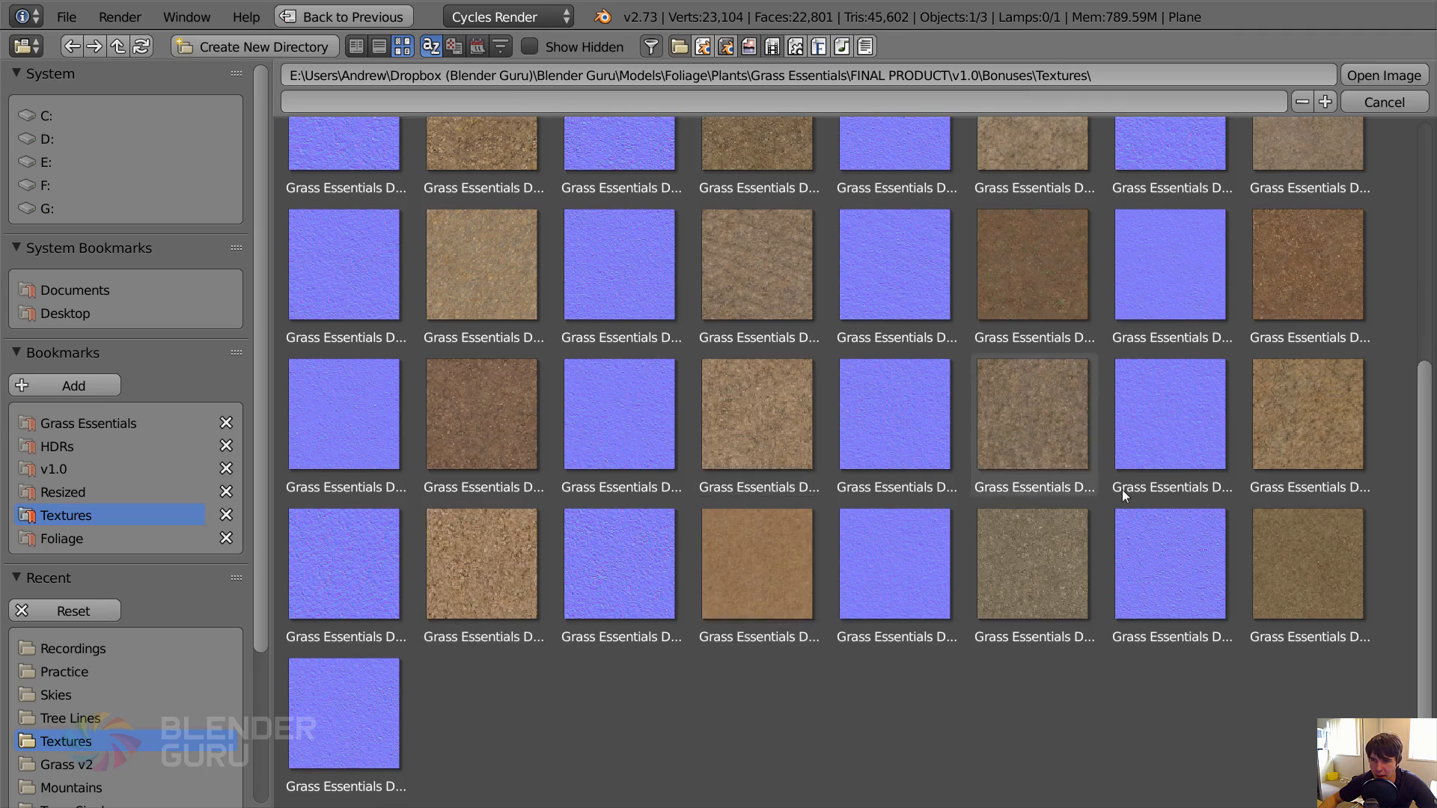
{"action": "scroll", "coordinate": [1056, 494], "scroll_direction": "up", "scroll_amount": 5}
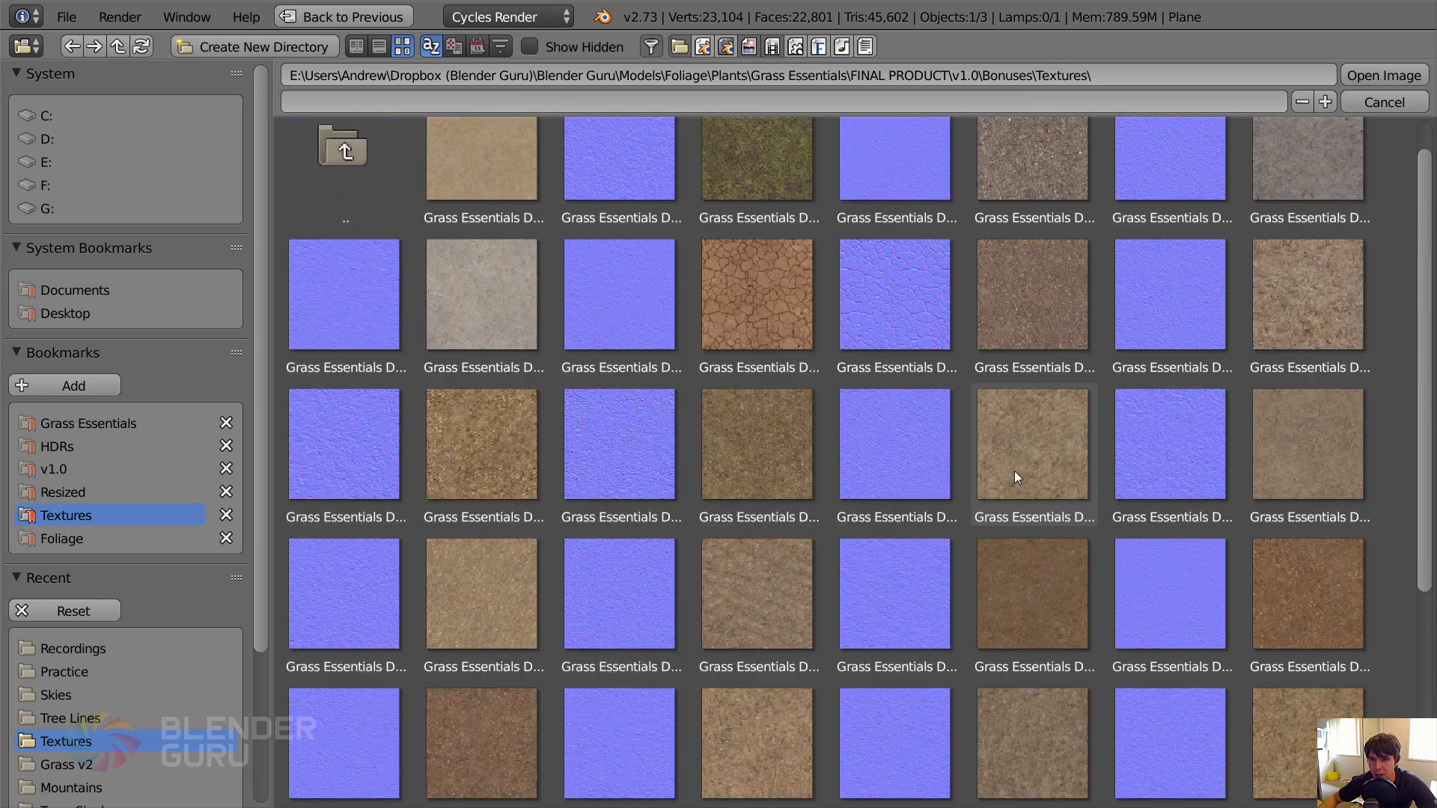
{"action": "left_click", "coordinate": [1054, 217]}
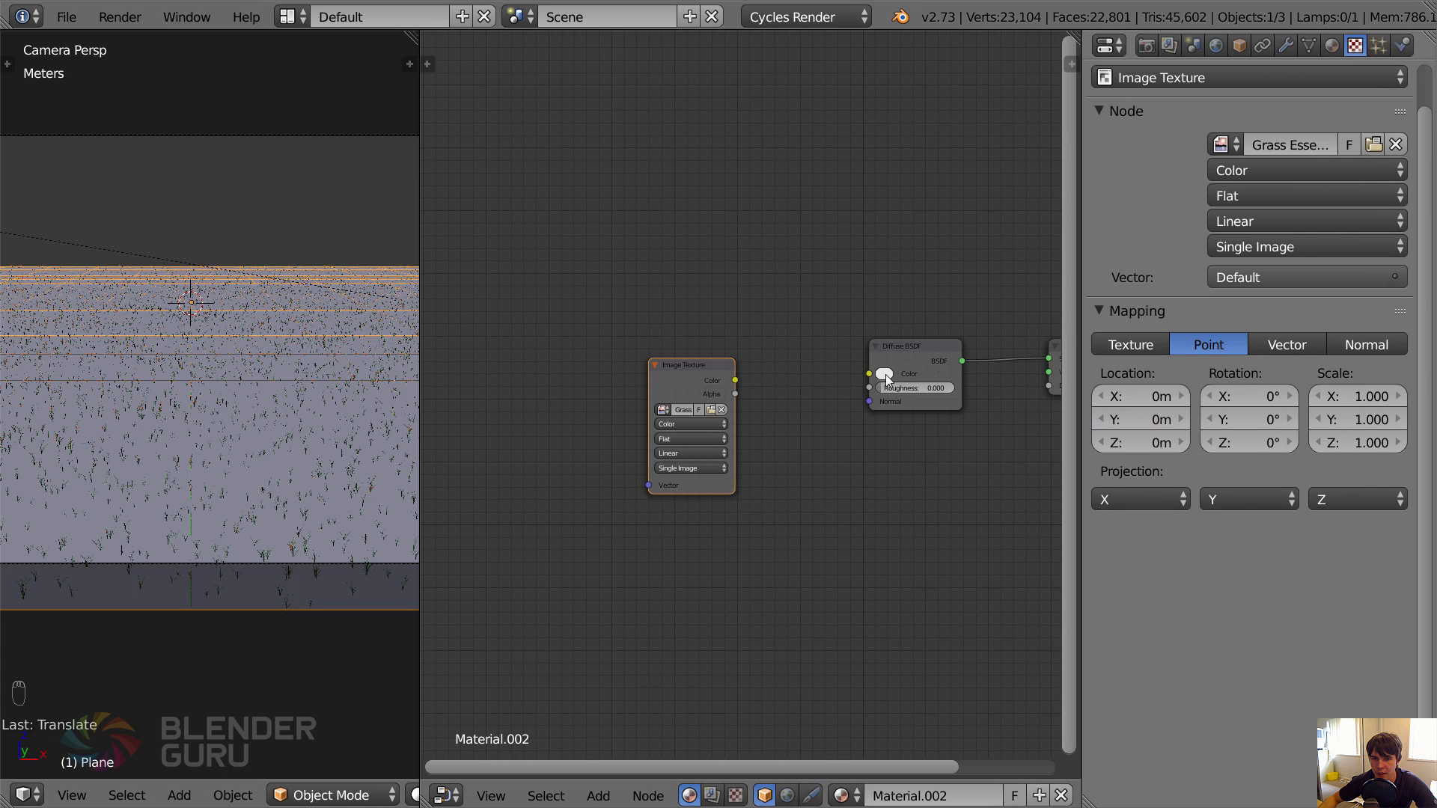
Connect the Image Texture's Color output to the Diffuse BSDF's Color input.
{"action": "middle_click_drag", "start_coordinate": [732, 382], "coordinate": [672, 306]}
{"action": "left_click_drag", "start_coordinate": [671, 307], "coordinate": [809, 298]}
{"action": "middle_click_drag", "start_coordinate": [800, 360], "coordinate": [1121, 375]}
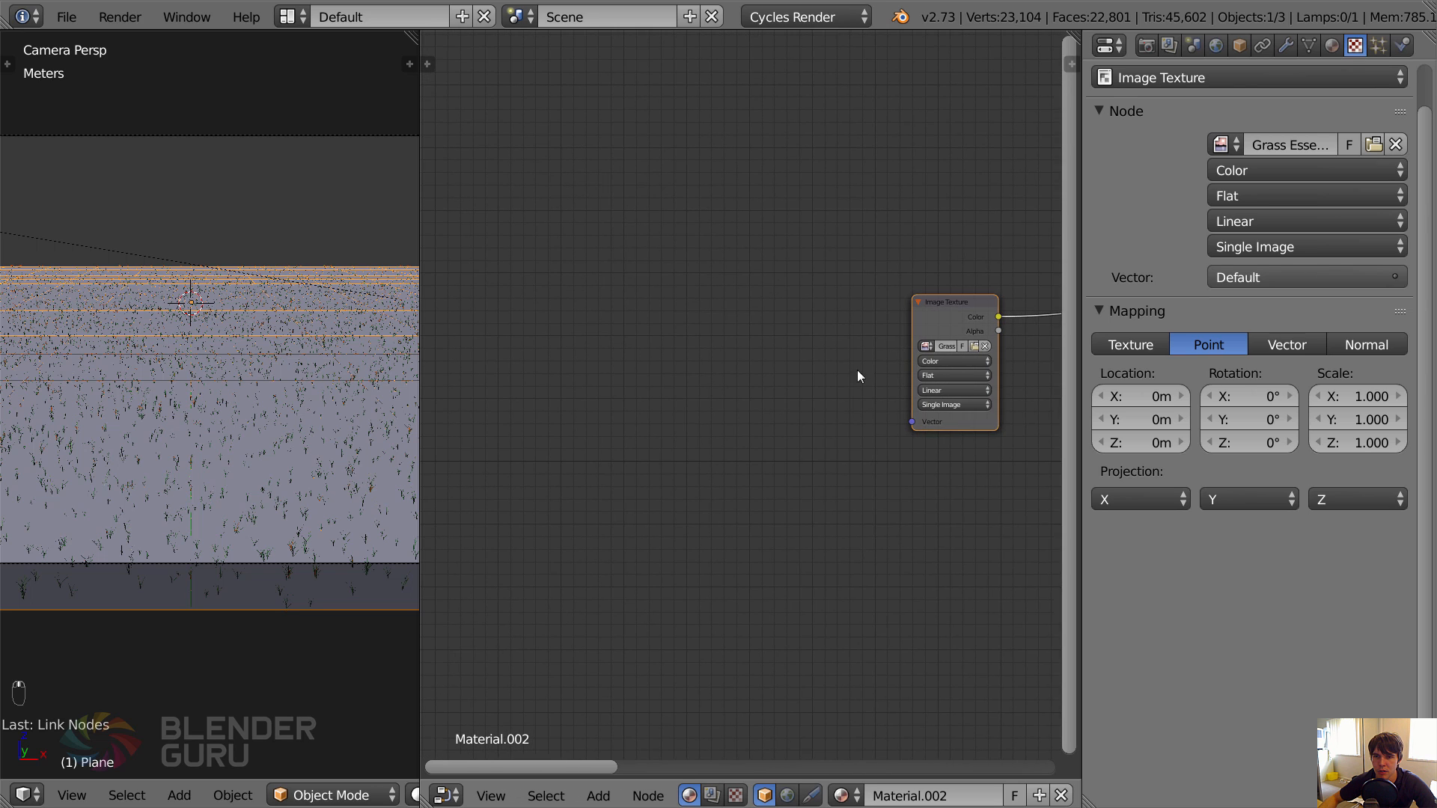
Add a Texture Coordinate node well ahead of the Image Texture node, leaving room between them.
{"action": "middle_click_drag", "start_coordinate": [856, 369], "coordinate": [802, 372]}
{"action": "key", "text": "shift+a"}
{"action": "mouse_move", "coordinate": [659, 252]}
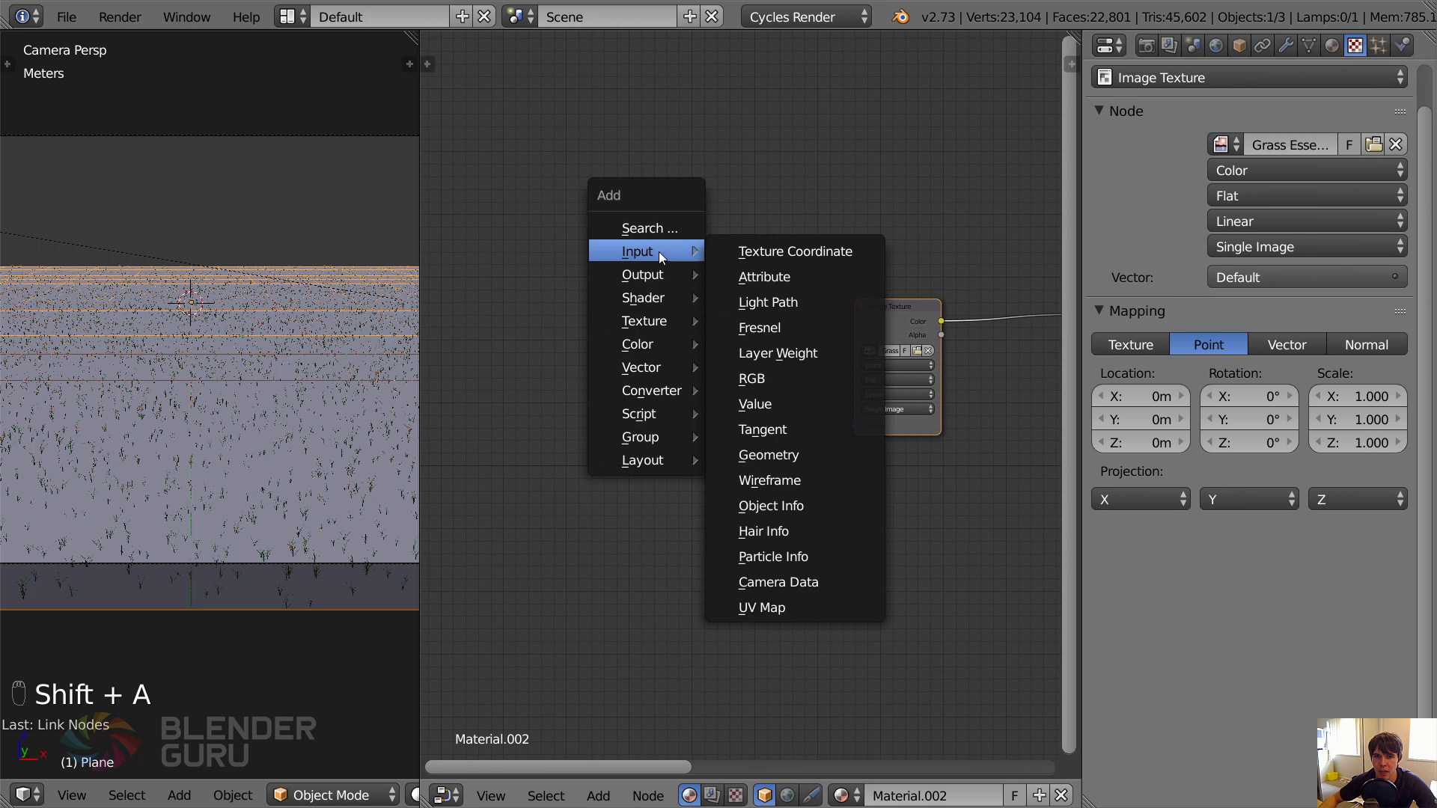
{"action": "left_click", "coordinate": [743, 254]}
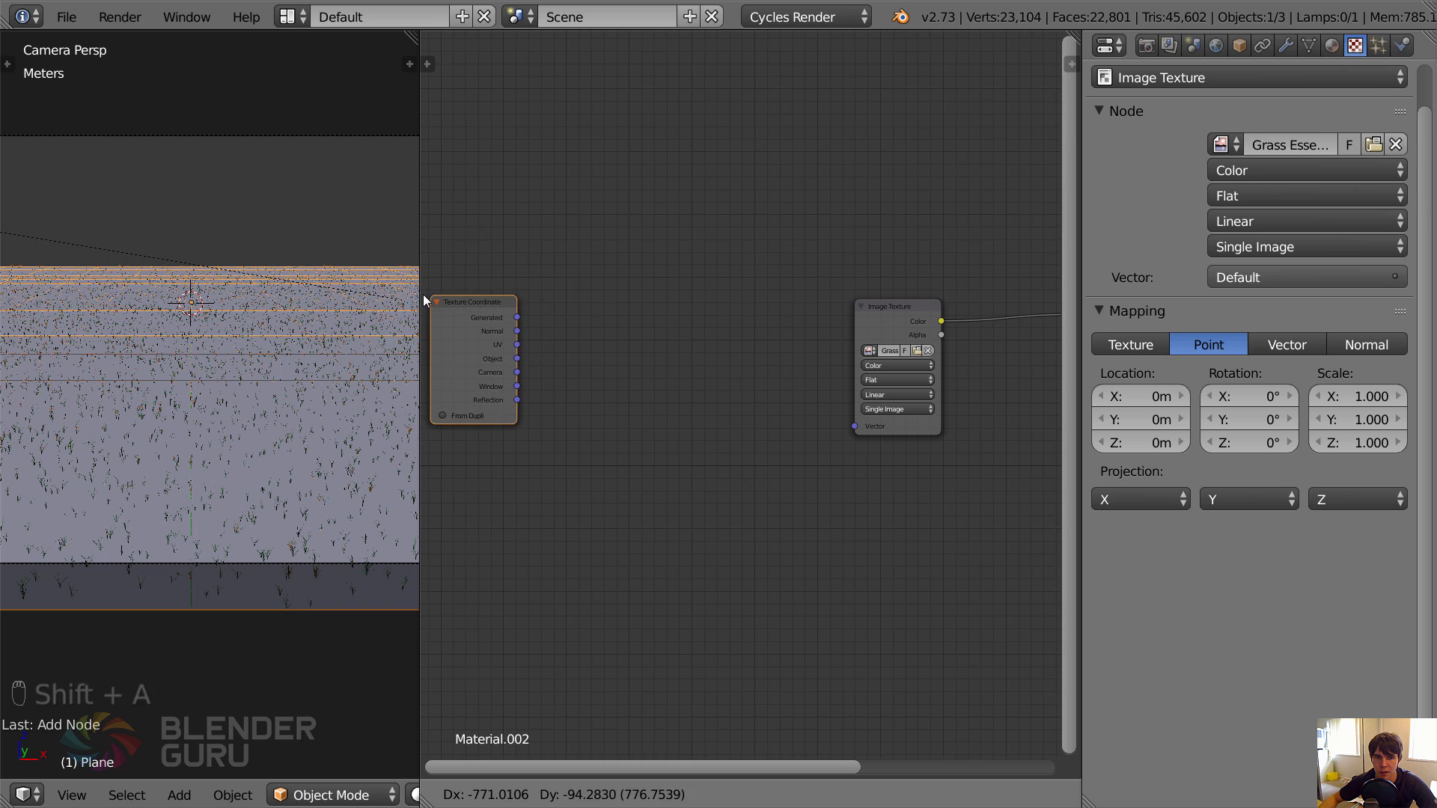
{"action": "left_click", "coordinate": [423, 294]}
Add a Mapping node between the Texture Coordinate and Image Texture nodes.
{"action": "key", "text": "shift+a"}
{"action": "mouse_move", "coordinate": [597, 468]}
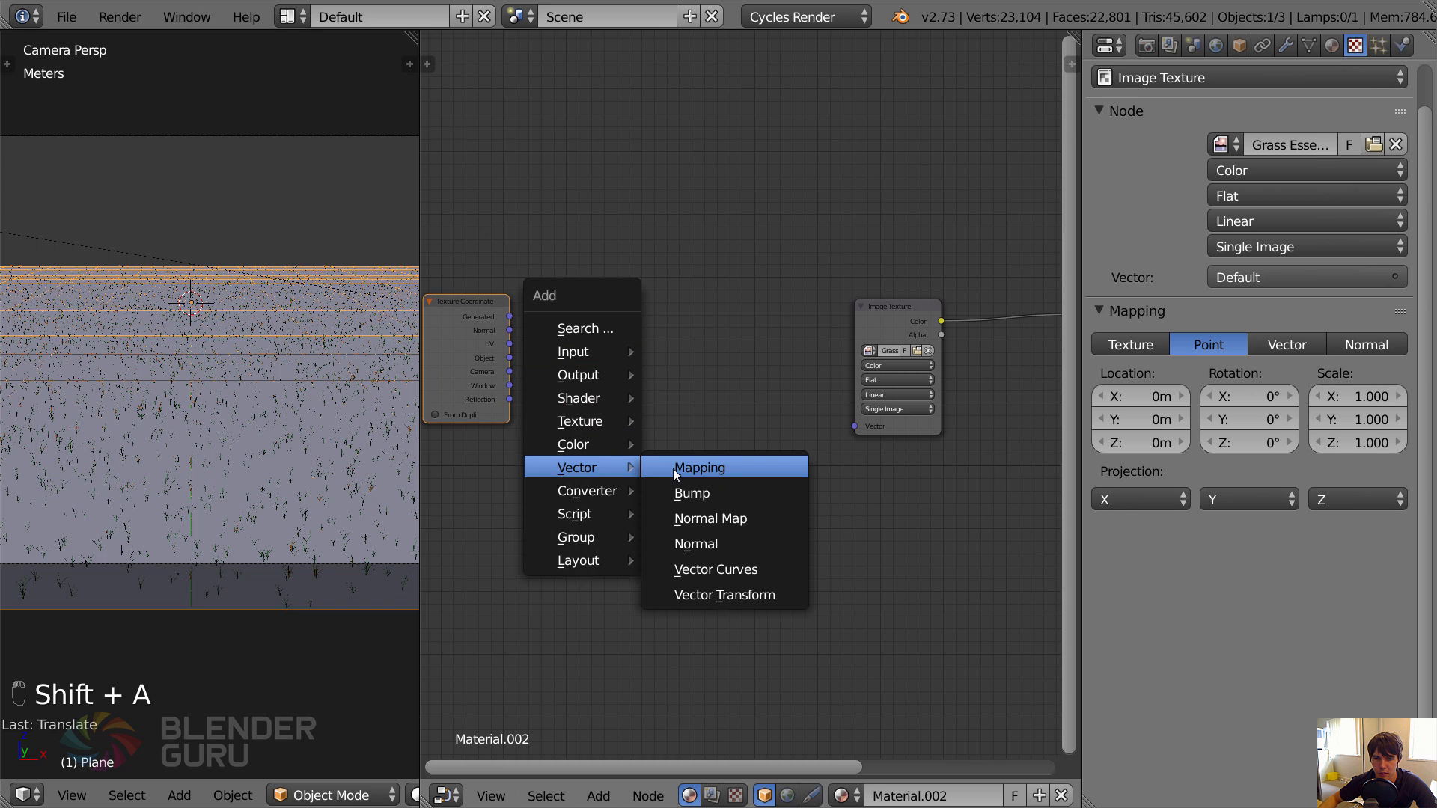
{"action": "left_click", "coordinate": [677, 469]}
{"action": "left_click", "coordinate": [591, 304]}
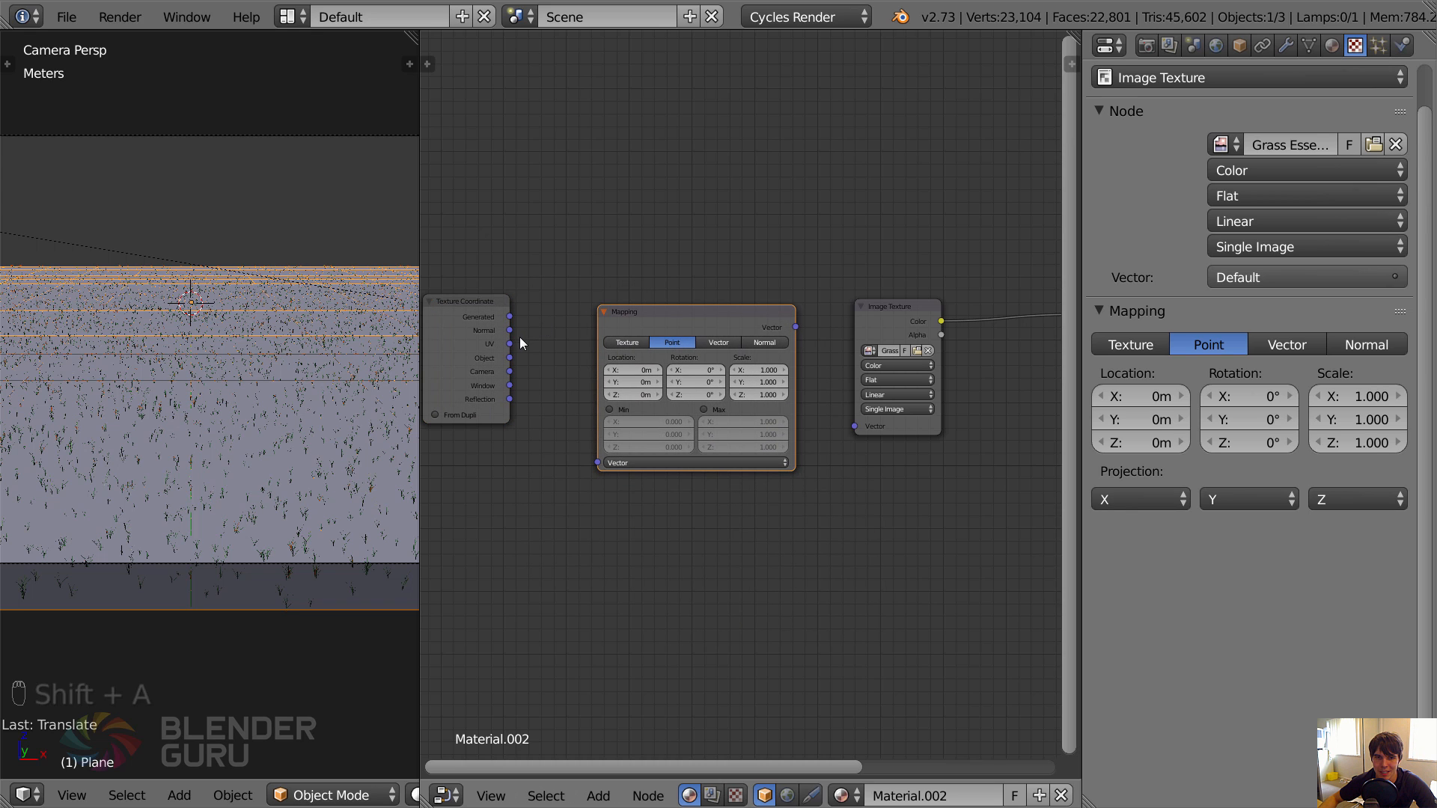
Hide the plane's particle system in the viewport and switch the 3D view to rendered shading.
{"action": "scroll", "coordinate": [396, 792], "scroll_direction": "down", "scroll_amount": 4}
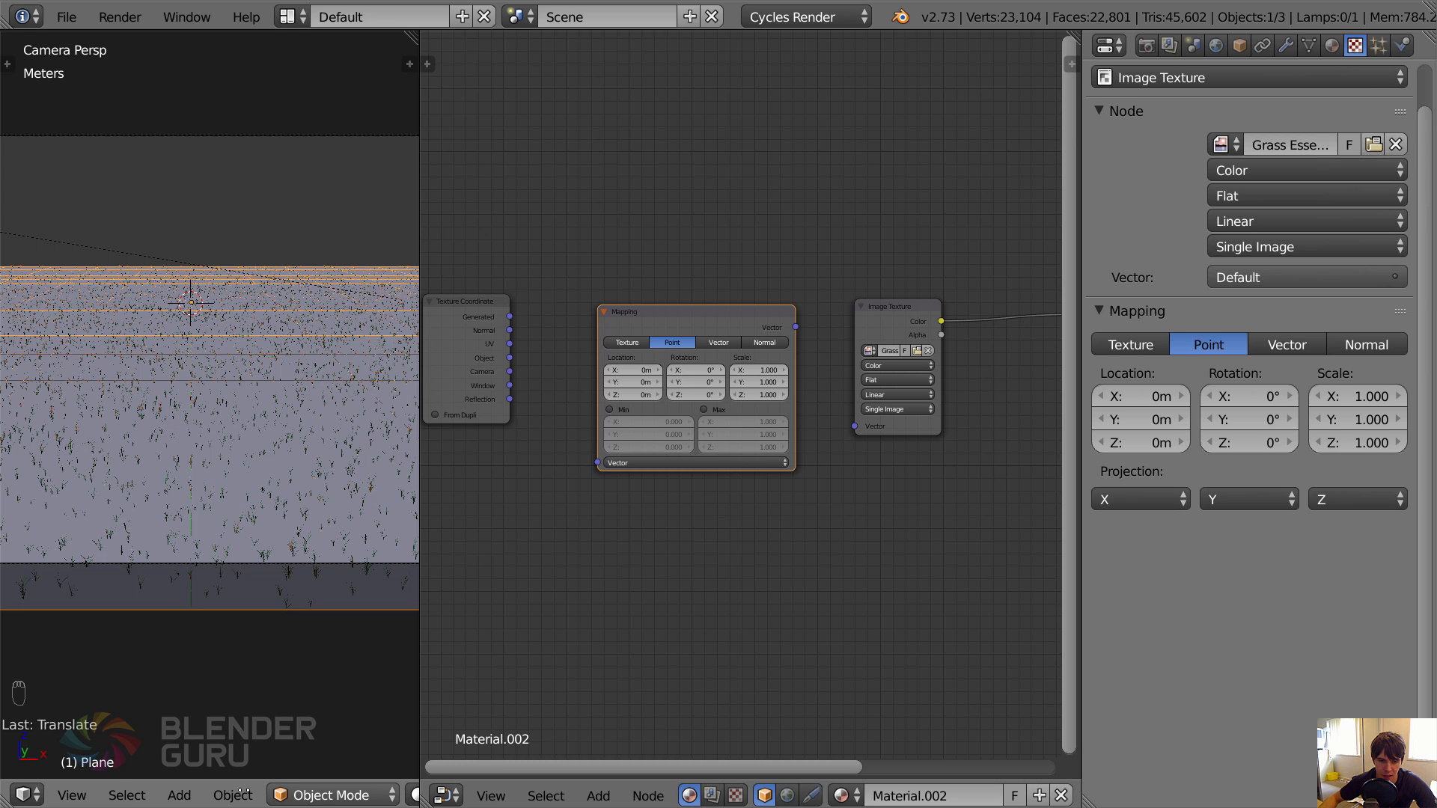
{"action": "left_click", "coordinate": [1288, 49]}
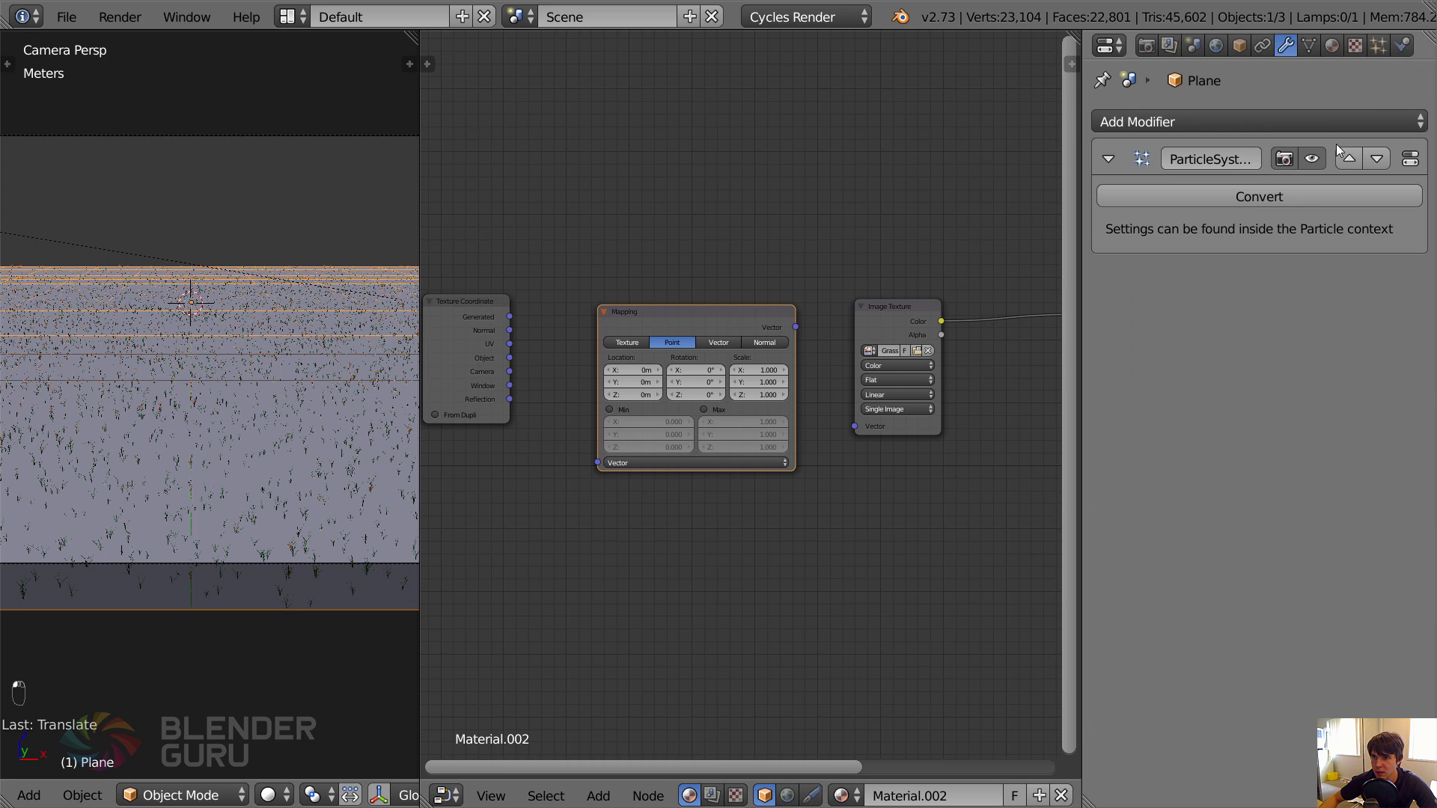
{"action": "left_click", "coordinate": [1312, 159]}
{"action": "middle_click_drag", "start_coordinate": [329, 795], "coordinate": [124, 795]}
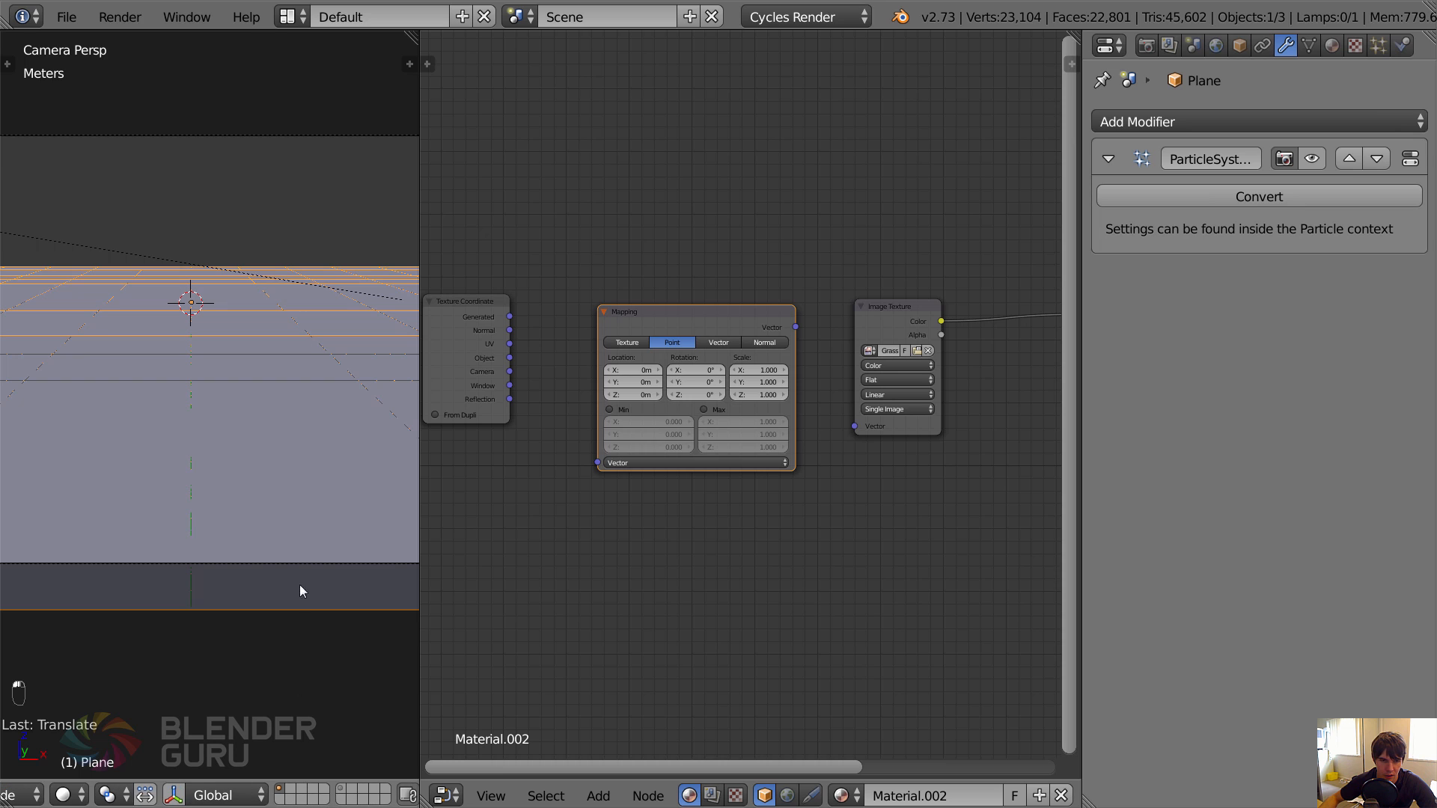
{"action": "key", "text": "shift+z"}
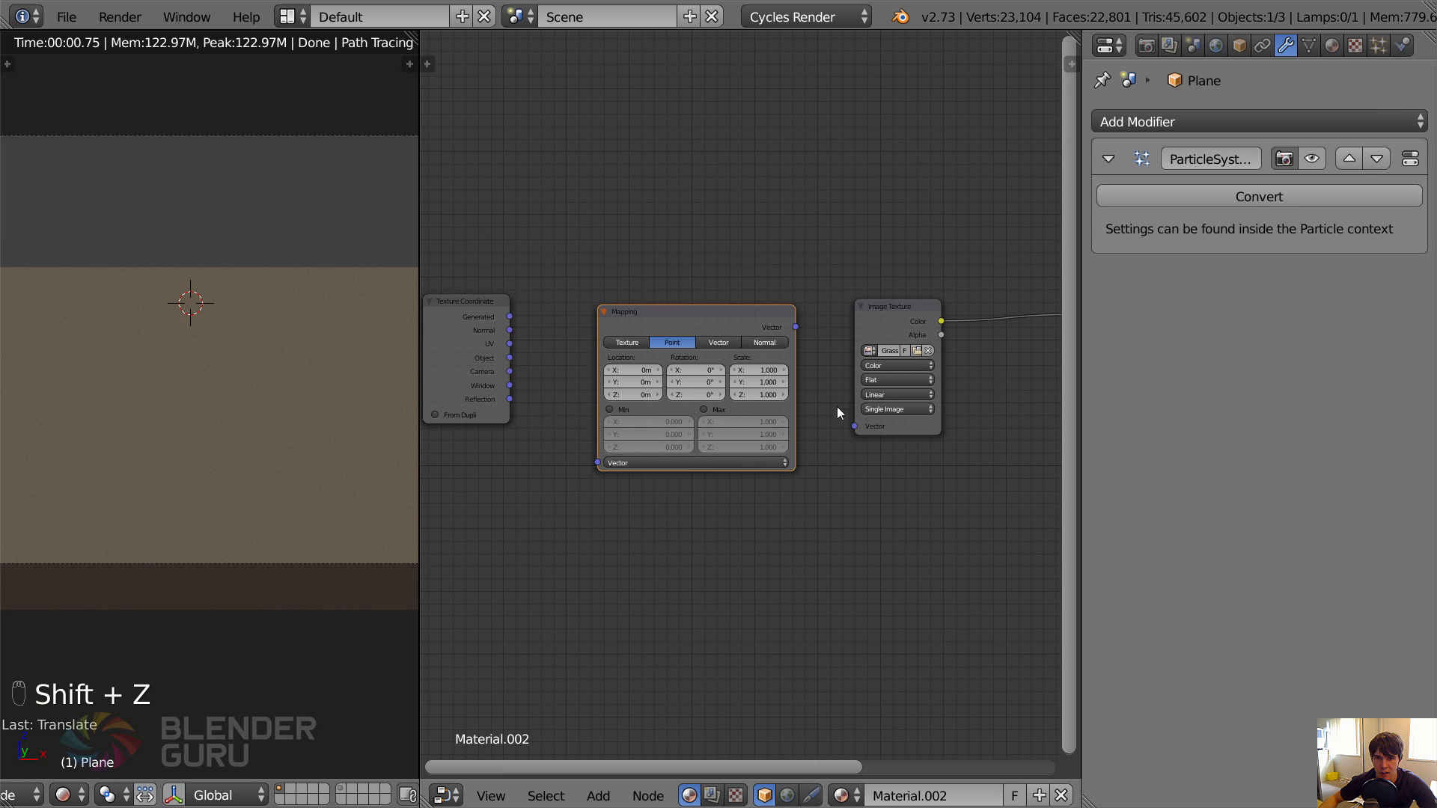
Unwrap the whole plane in Edit Mode, return to Object Mode, and view the ground texture from above.
{"action": "key", "text": "Tab"}
{"action": "key", "text": "u"}
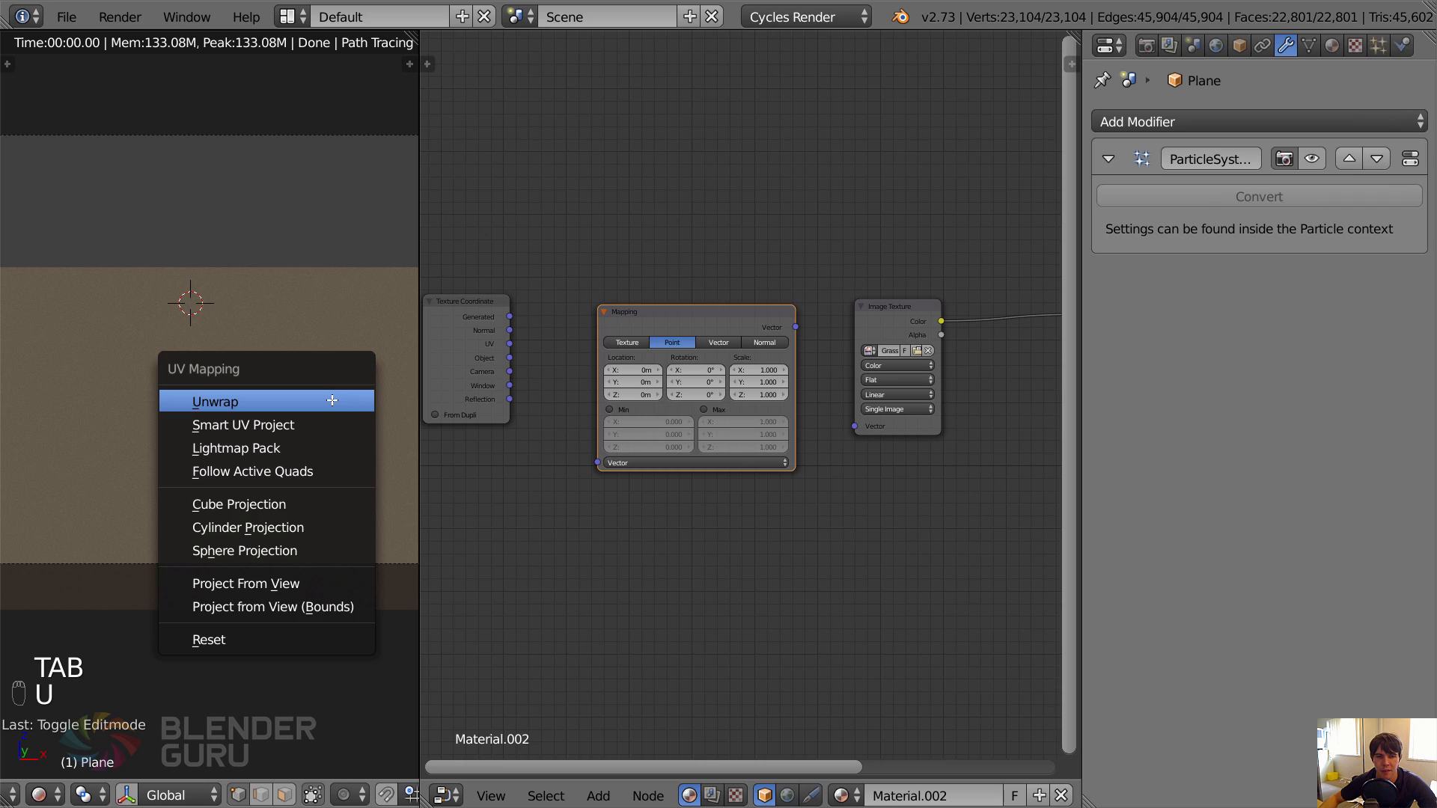
{"action": "left_click", "coordinate": [332, 401]}
{"action": "key", "text": "Tab"}
{"action": "middle_click_drag", "start_coordinate": [262, 400], "coordinate": [285, 459]}
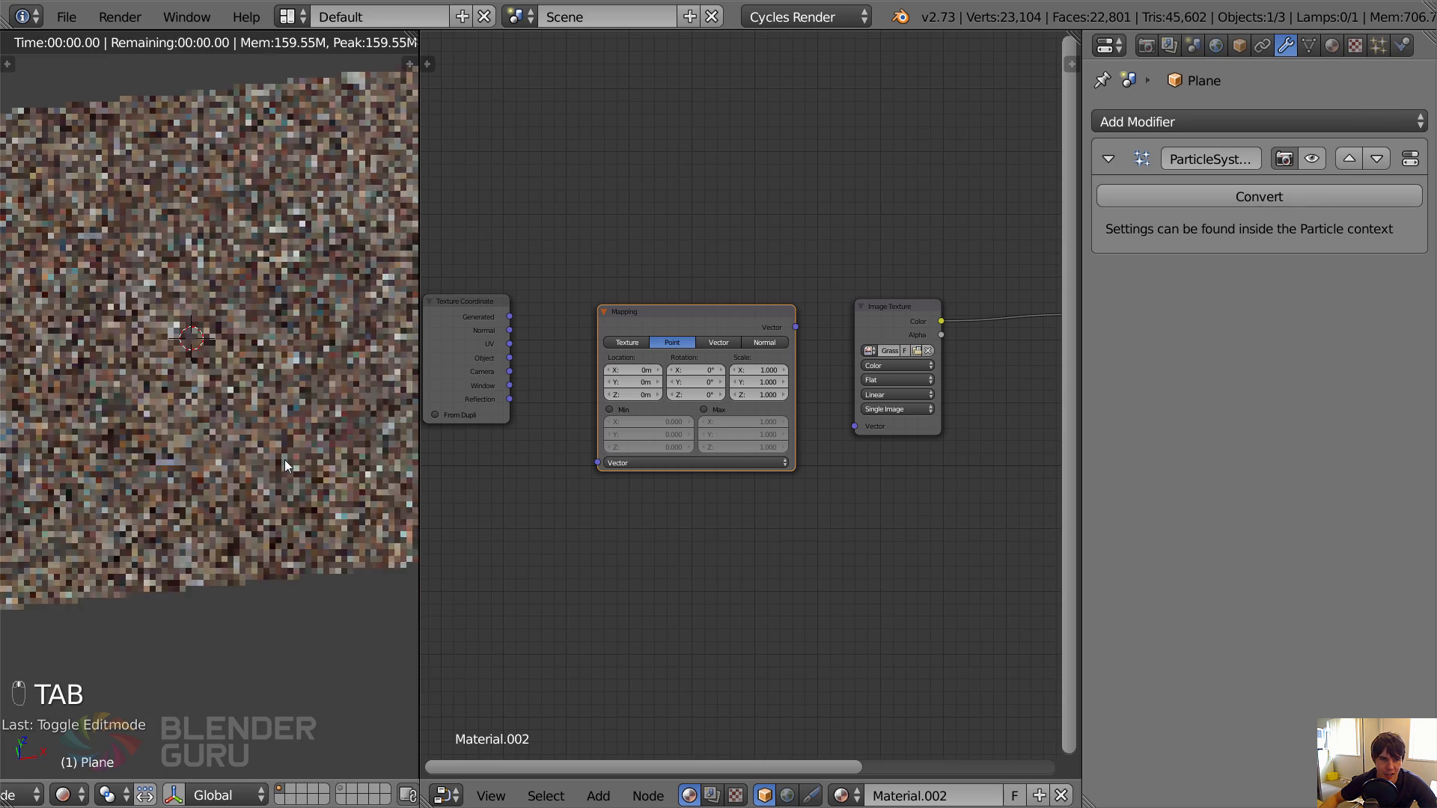
{"action": "middle_click_drag", "start_coordinate": [670, 465], "coordinate": [547, 509]}
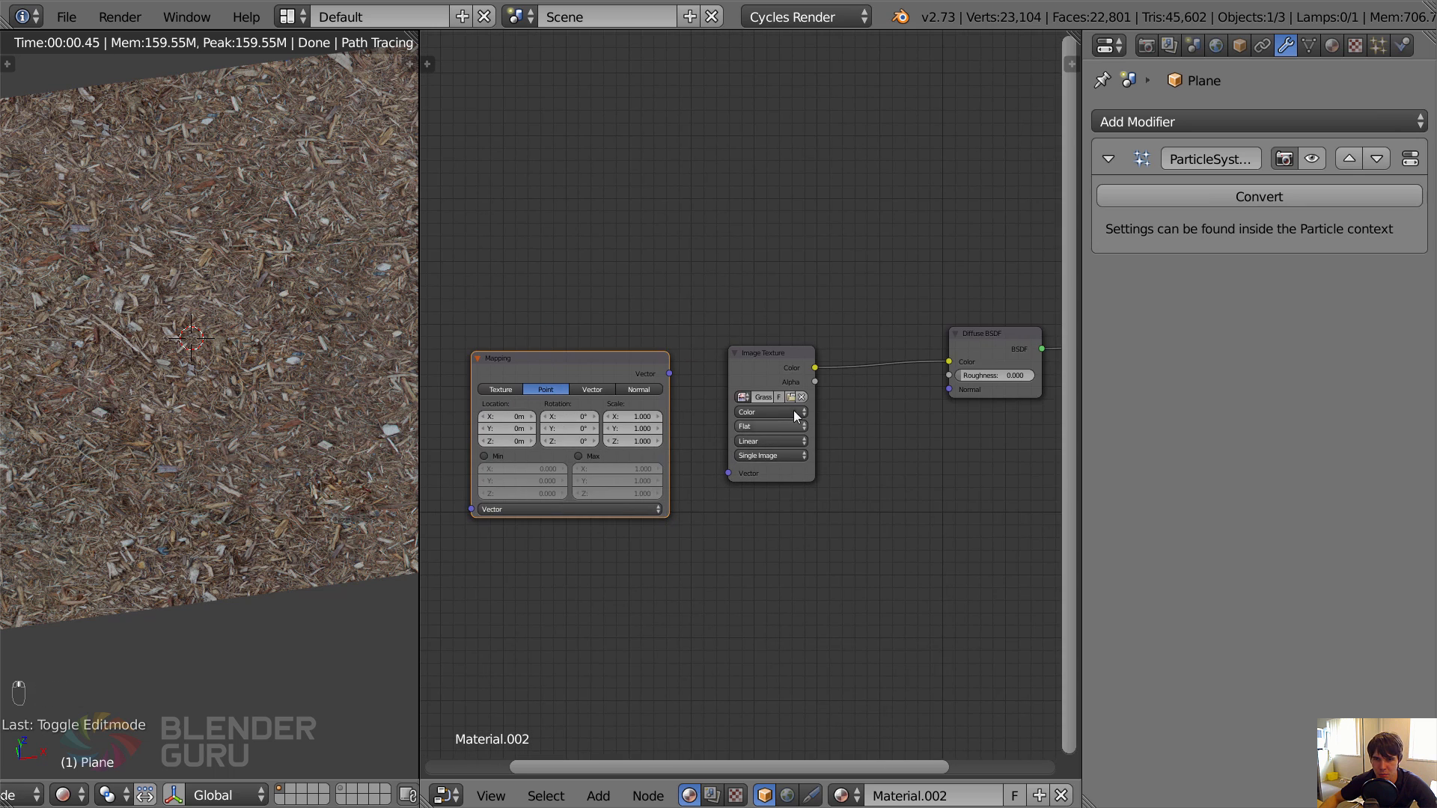
Replace the Image Texture node's image with Grass Essentials Dirt Texture (17).jpg from the Textures folder.
{"action": "left_click", "coordinate": [792, 397]}
{"action": "left_click", "coordinate": [403, 47]}
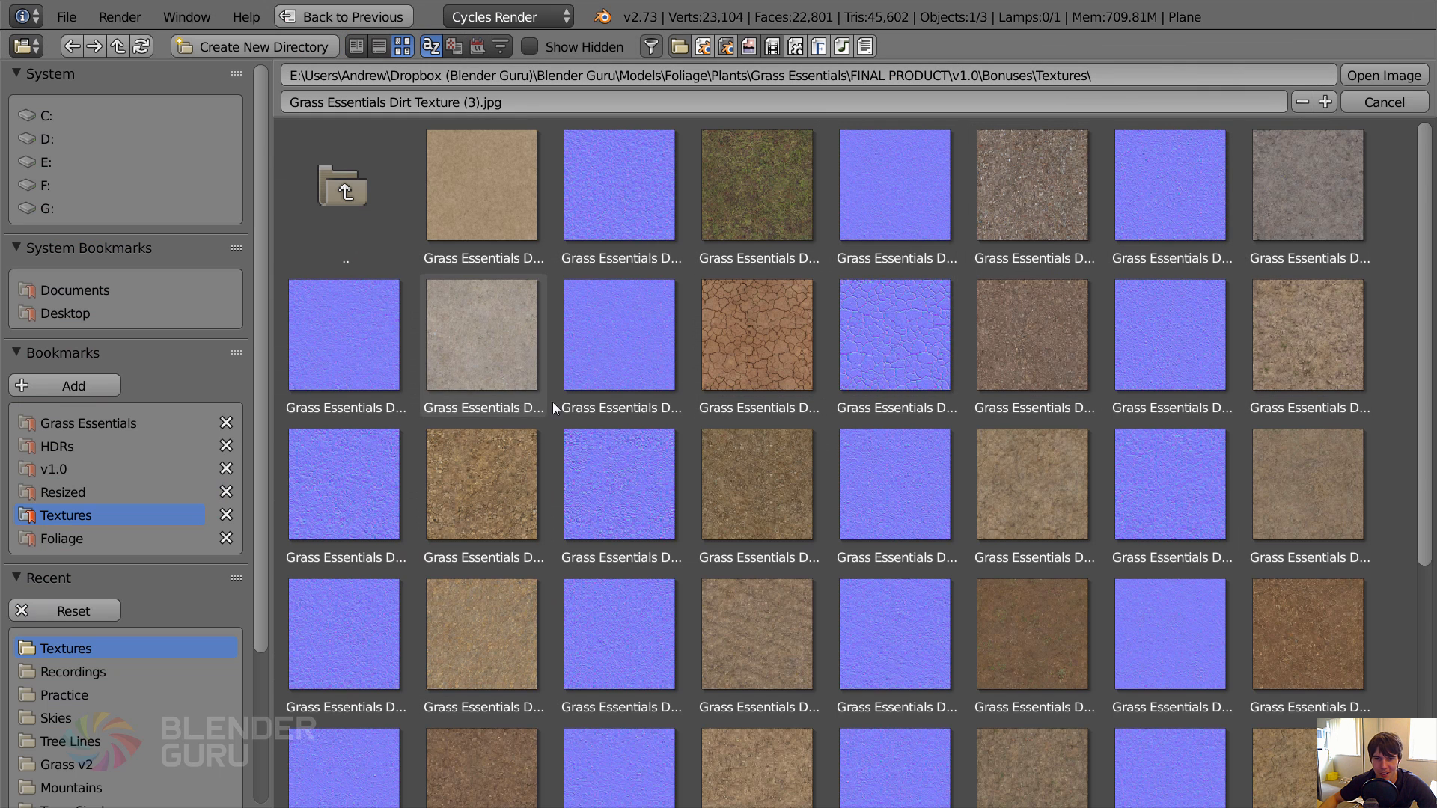
{"action": "left_click", "coordinate": [1318, 335]}
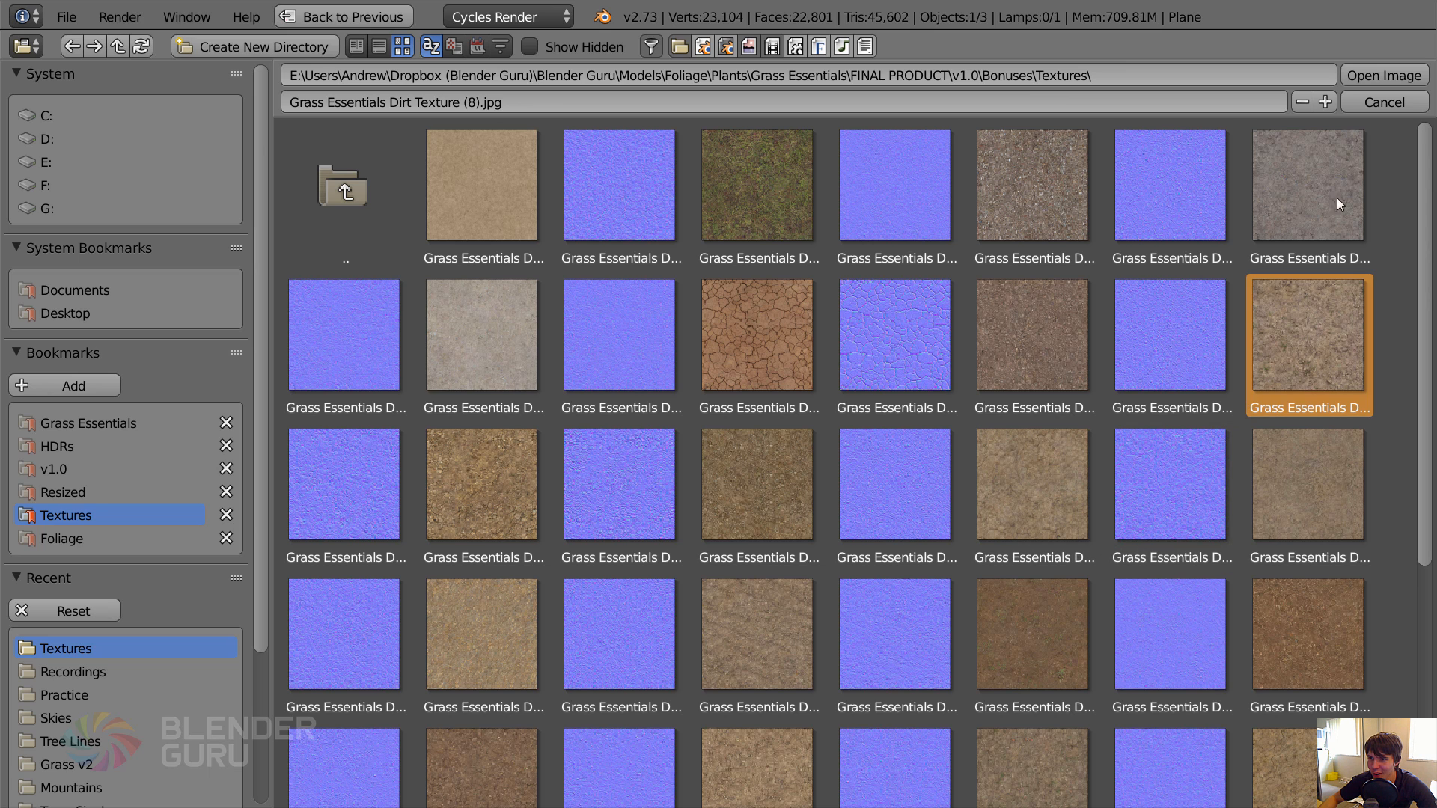
{"action": "scroll", "coordinate": [1080, 443], "scroll_direction": "down", "scroll_amount": 2}
{"action": "scroll", "coordinate": [1081, 443], "scroll_direction": "down", "scroll_amount": 1}
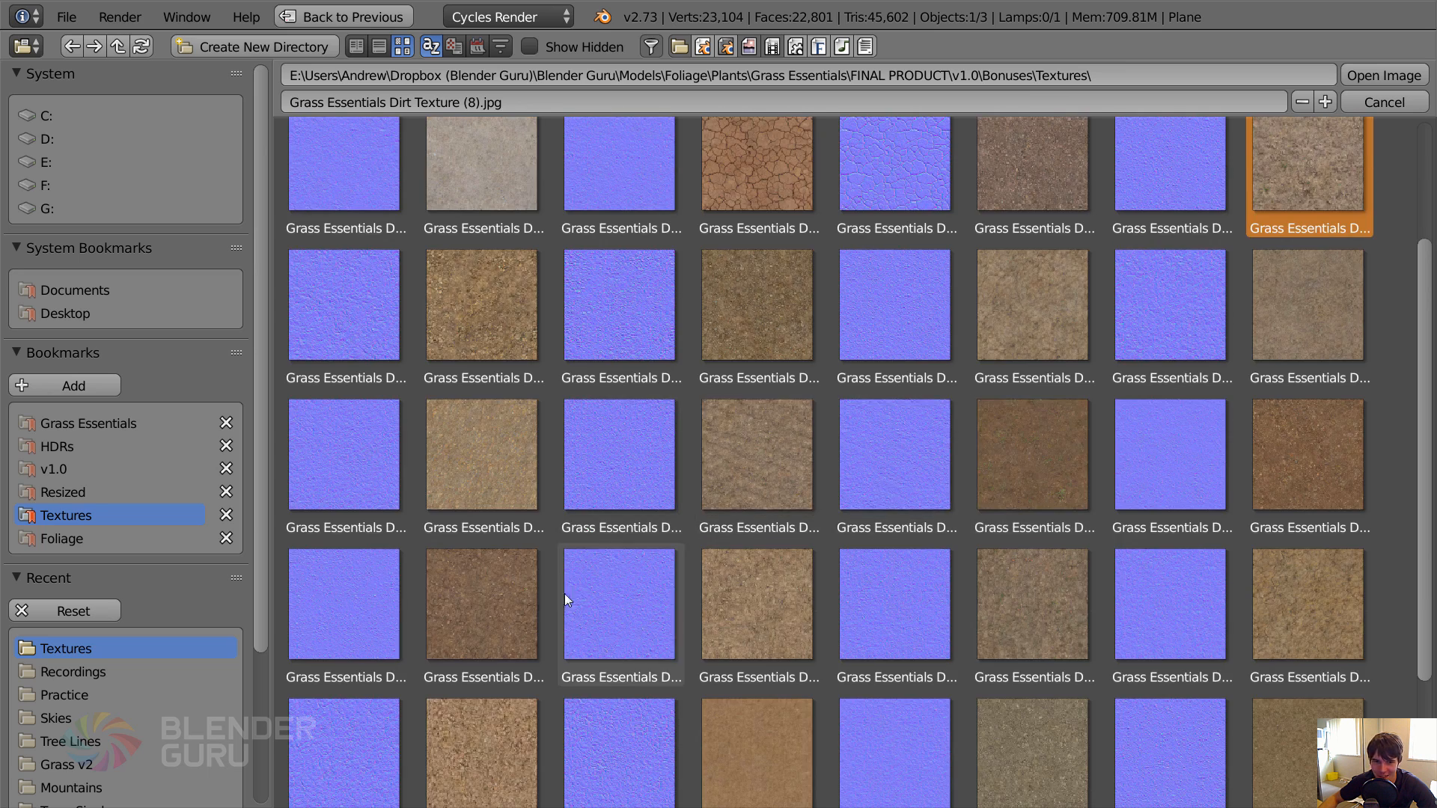
{"action": "left_click", "coordinate": [526, 609]}
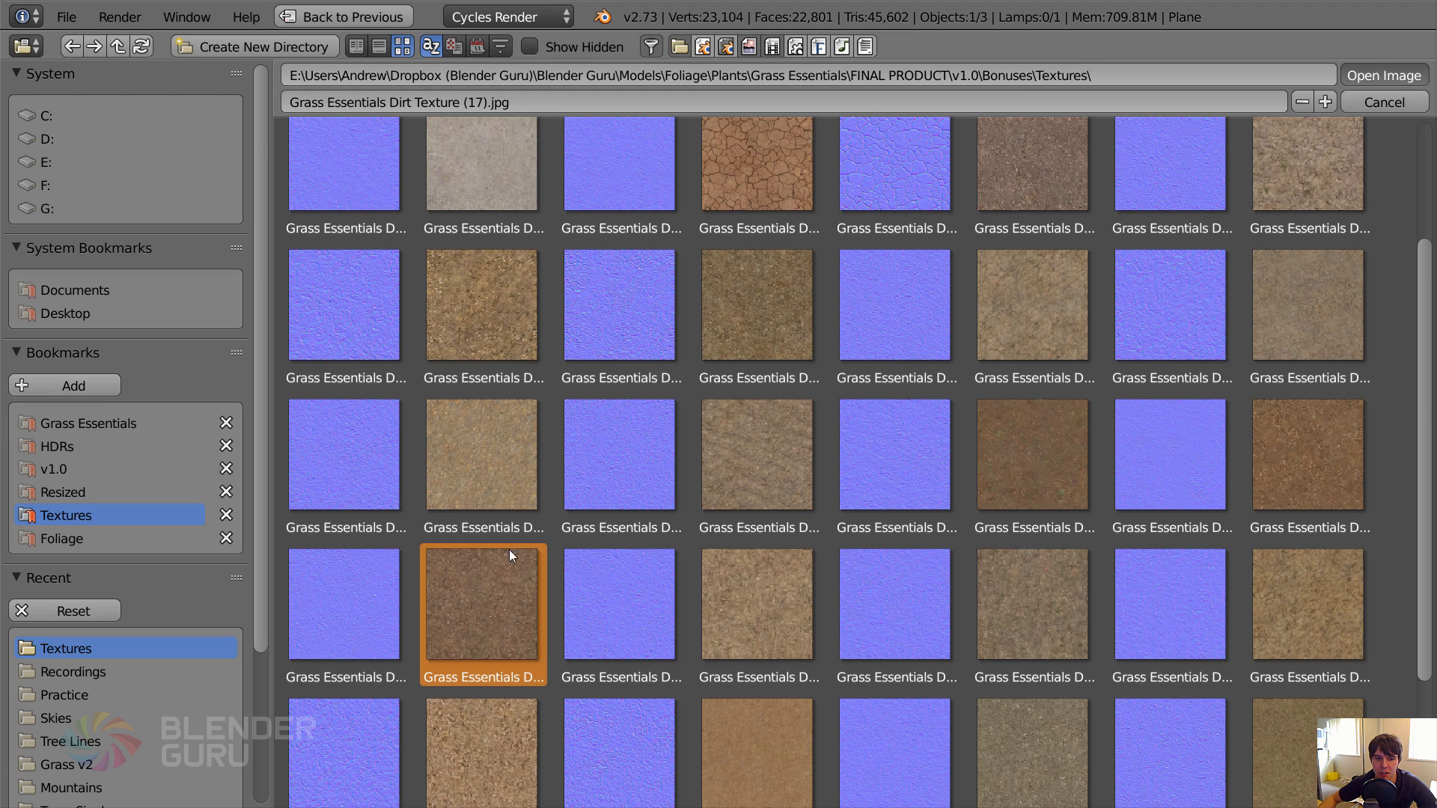
{"action": "double_click", "coordinate": [494, 585]}
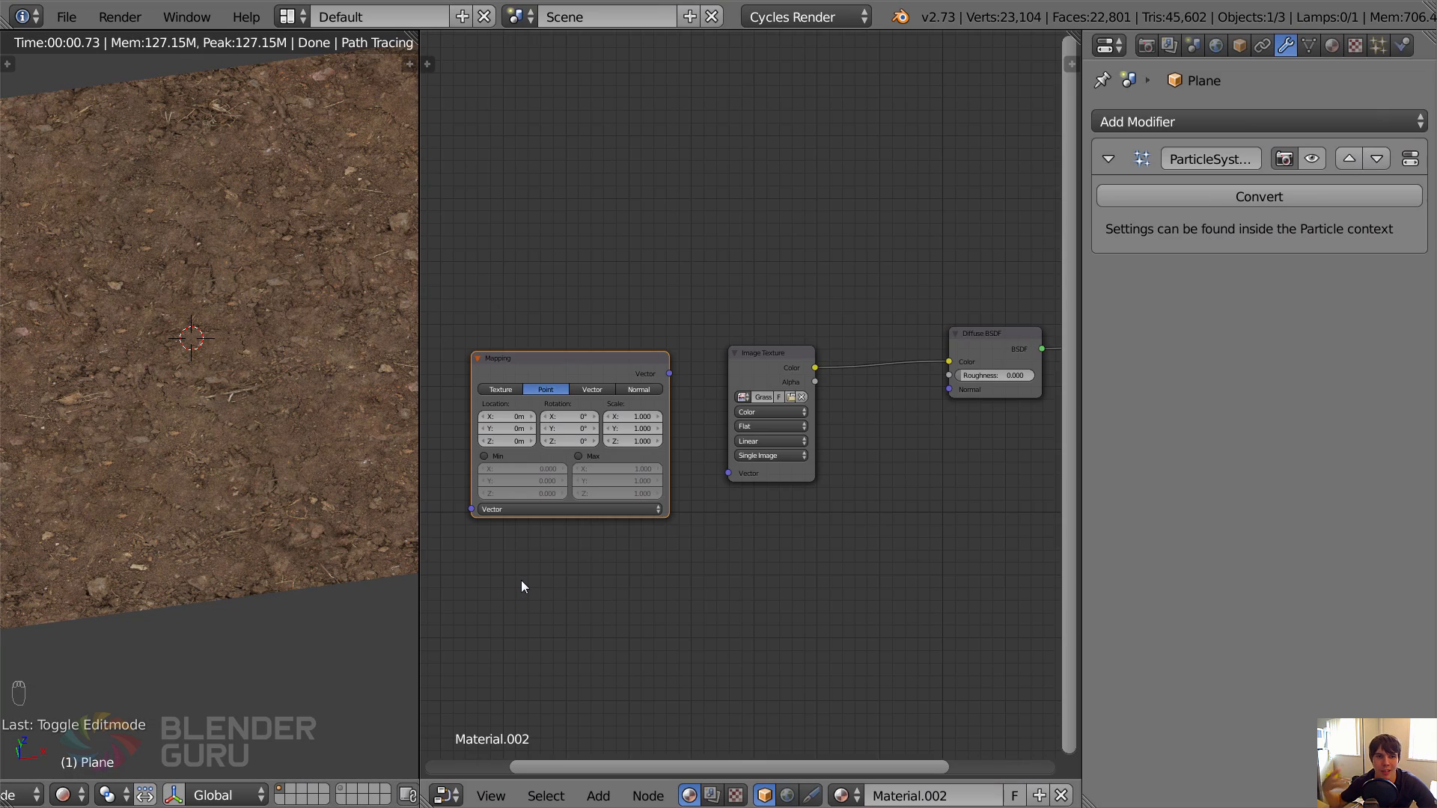
Link the Texture Coordinate node's UV output to the Mapping node and the Mapping node's Vector output to the Image Texture's Vector input.
{"action": "middle_click_drag", "start_coordinate": [607, 451], "coordinate": [780, 339]}
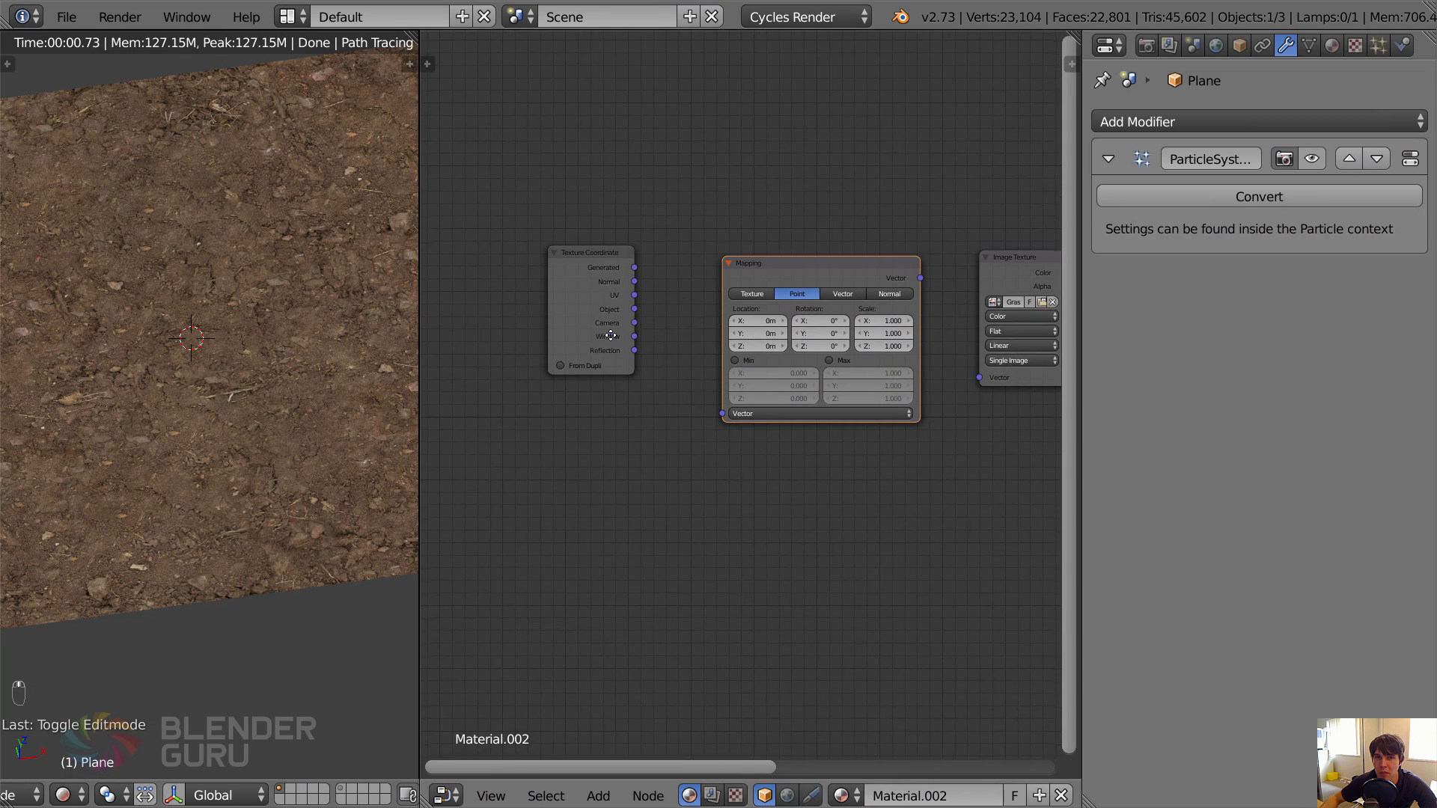
{"action": "middle_click_drag", "start_coordinate": [611, 335], "coordinate": [587, 340]}
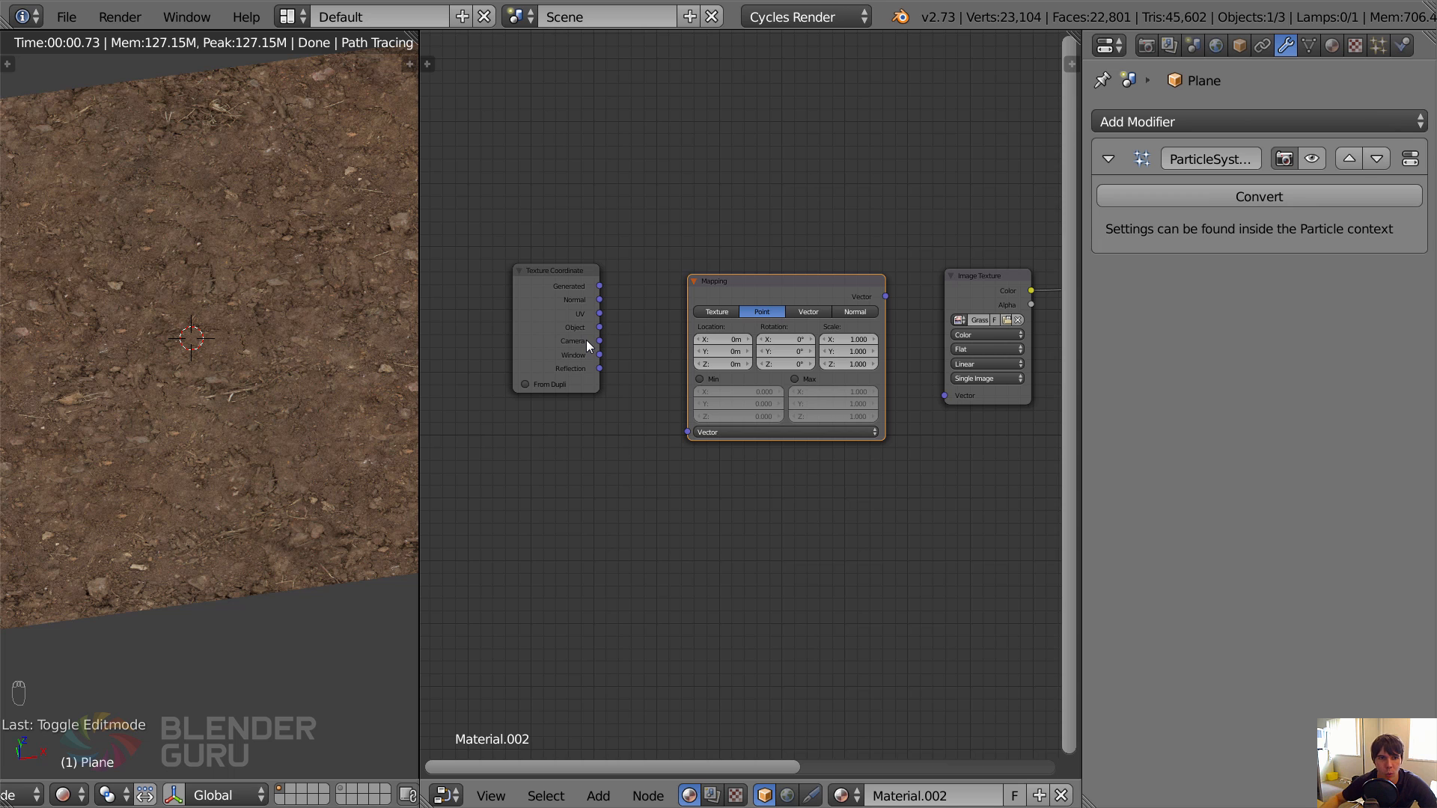
{"action": "middle_click_drag", "start_coordinate": [597, 302], "coordinate": [533, 315]}
{"action": "left_click_drag", "start_coordinate": [535, 325], "coordinate": [547, 326]}
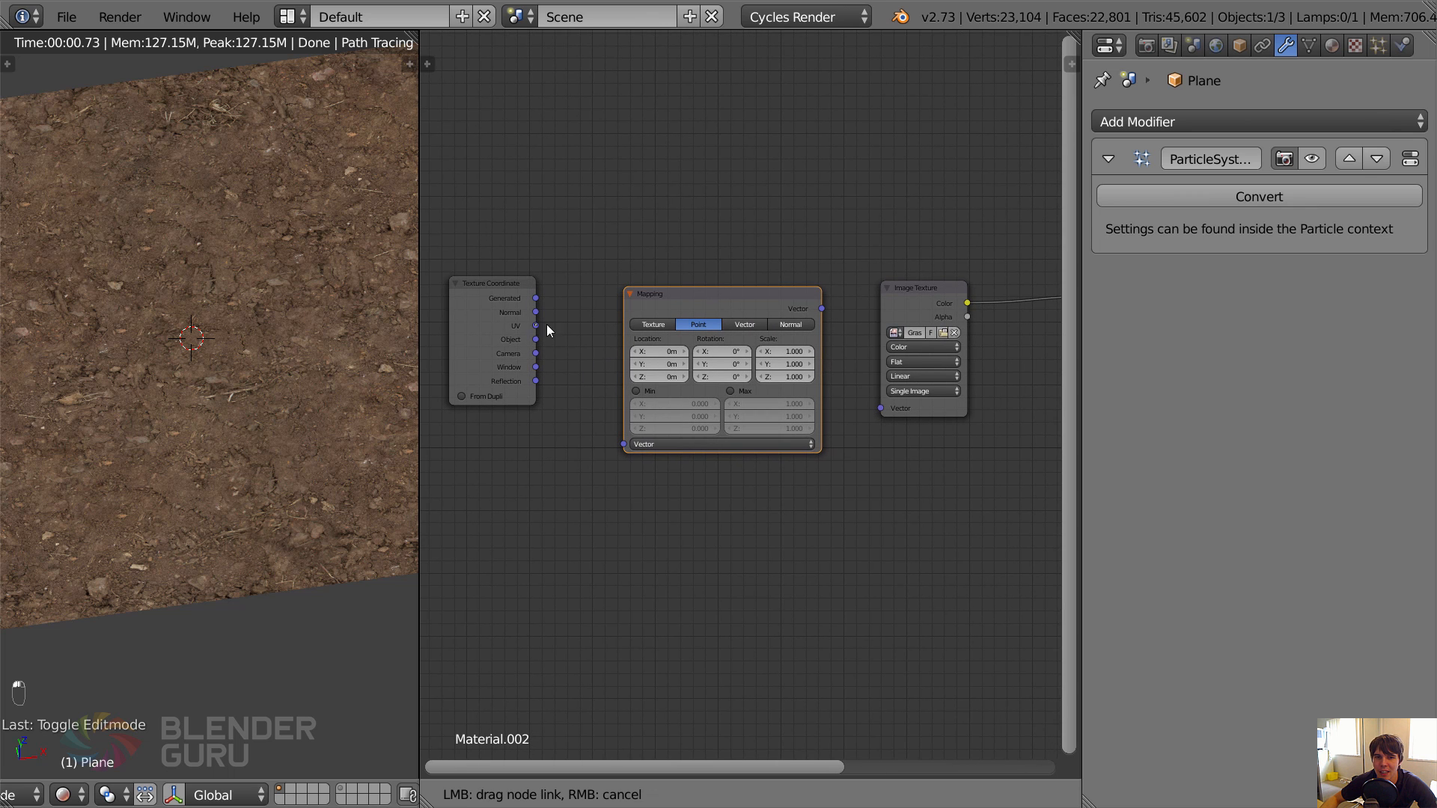
{"action": "left_click_drag", "start_coordinate": [618, 421], "coordinate": [630, 446]}
{"action": "left_click_drag", "start_coordinate": [822, 308], "coordinate": [862, 355]}
{"action": "left_click_drag", "start_coordinate": [880, 414], "coordinate": [880, 411]}
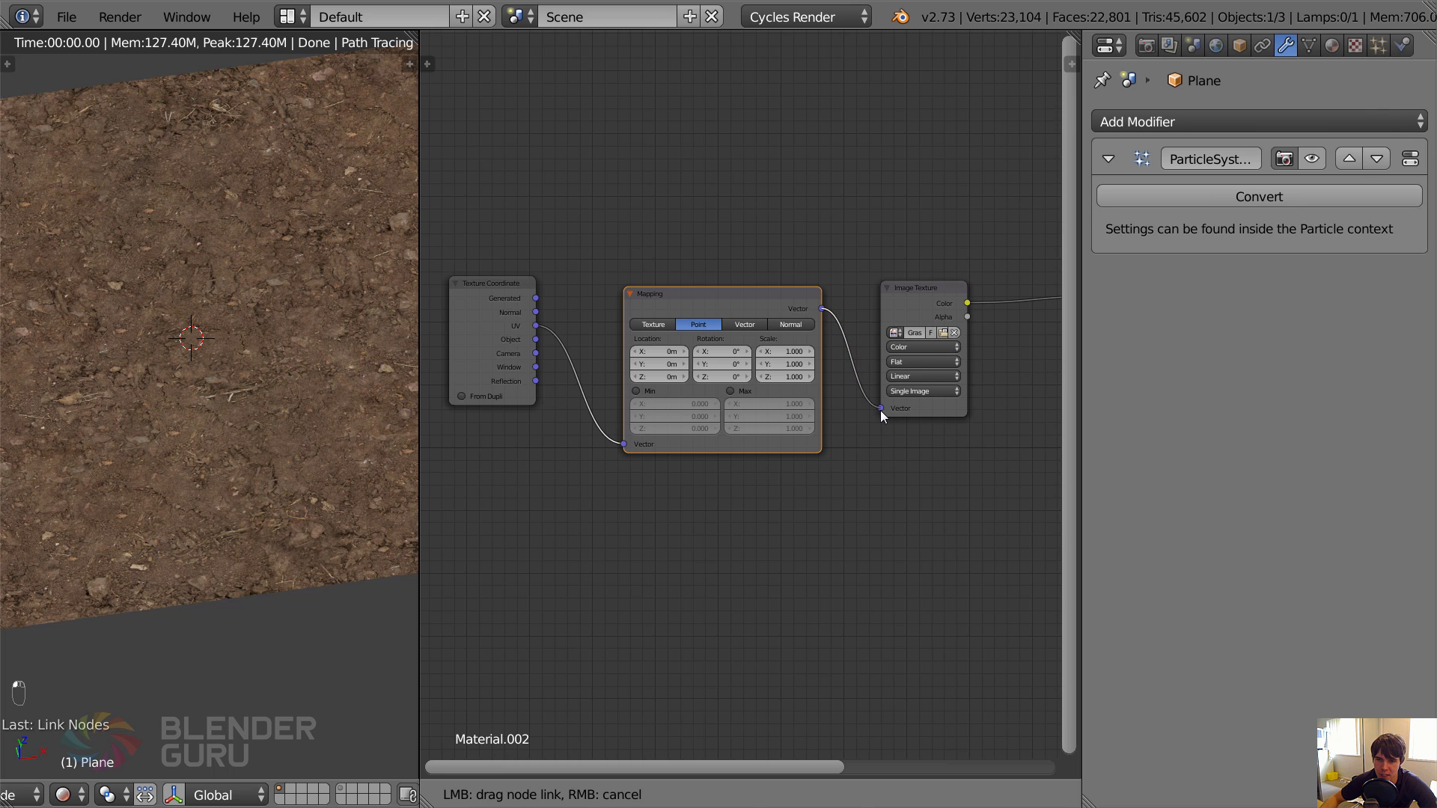
{"action": "middle_click_drag", "start_coordinate": [880, 410], "coordinate": [824, 419]}
Reposition the Texture Coordinate and Mapping nodes to tidy the spacing in front of the Image Texture node.
{"action": "scroll", "coordinate": [739, 307], "scroll_direction": "up", "scroll_amount": 1}
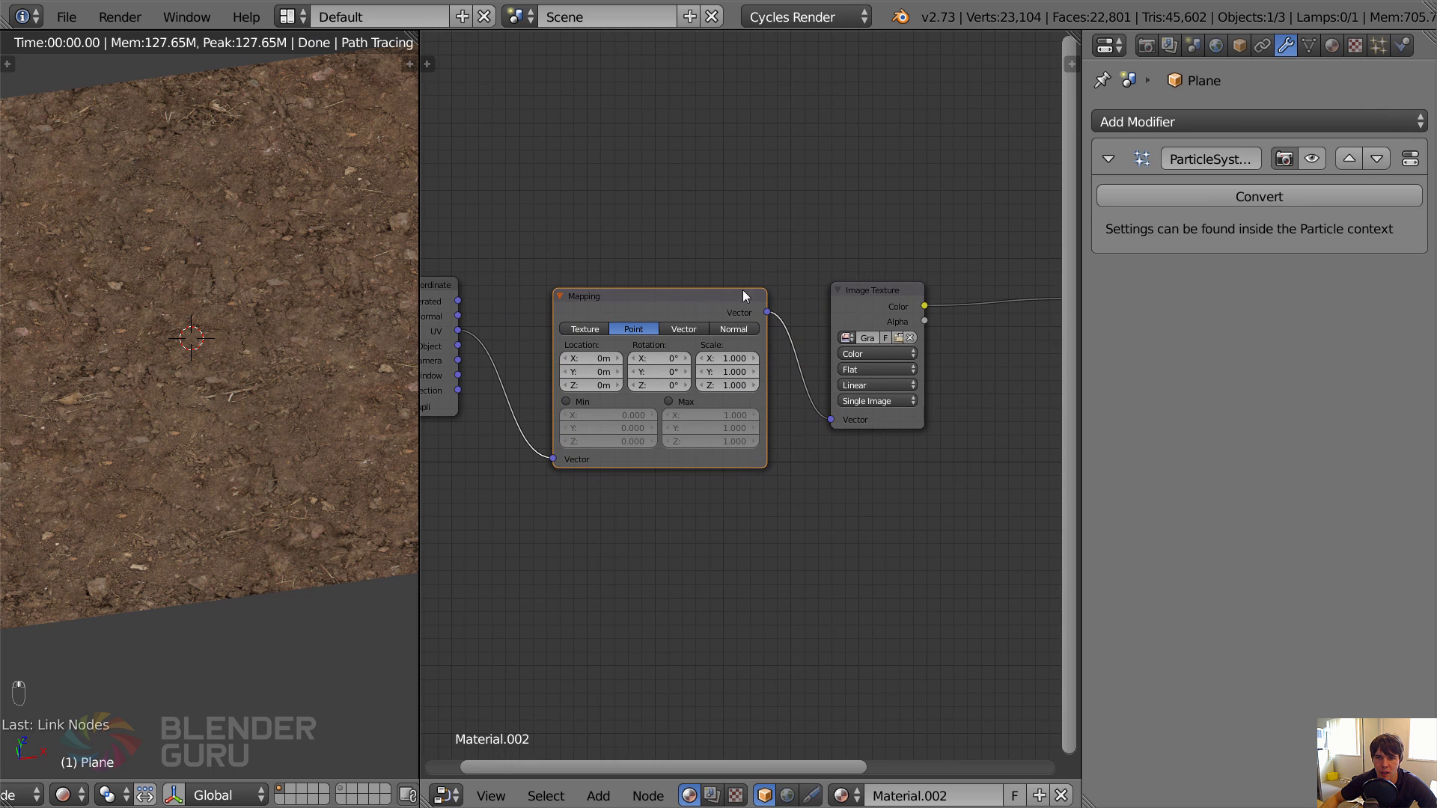
{"action": "middle_click_drag", "start_coordinate": [711, 333], "coordinate": [743, 333]}
{"action": "left_click", "coordinate": [457, 343]}
{"action": "key", "text": "g"}
{"action": "left_click", "coordinate": [504, 343]}
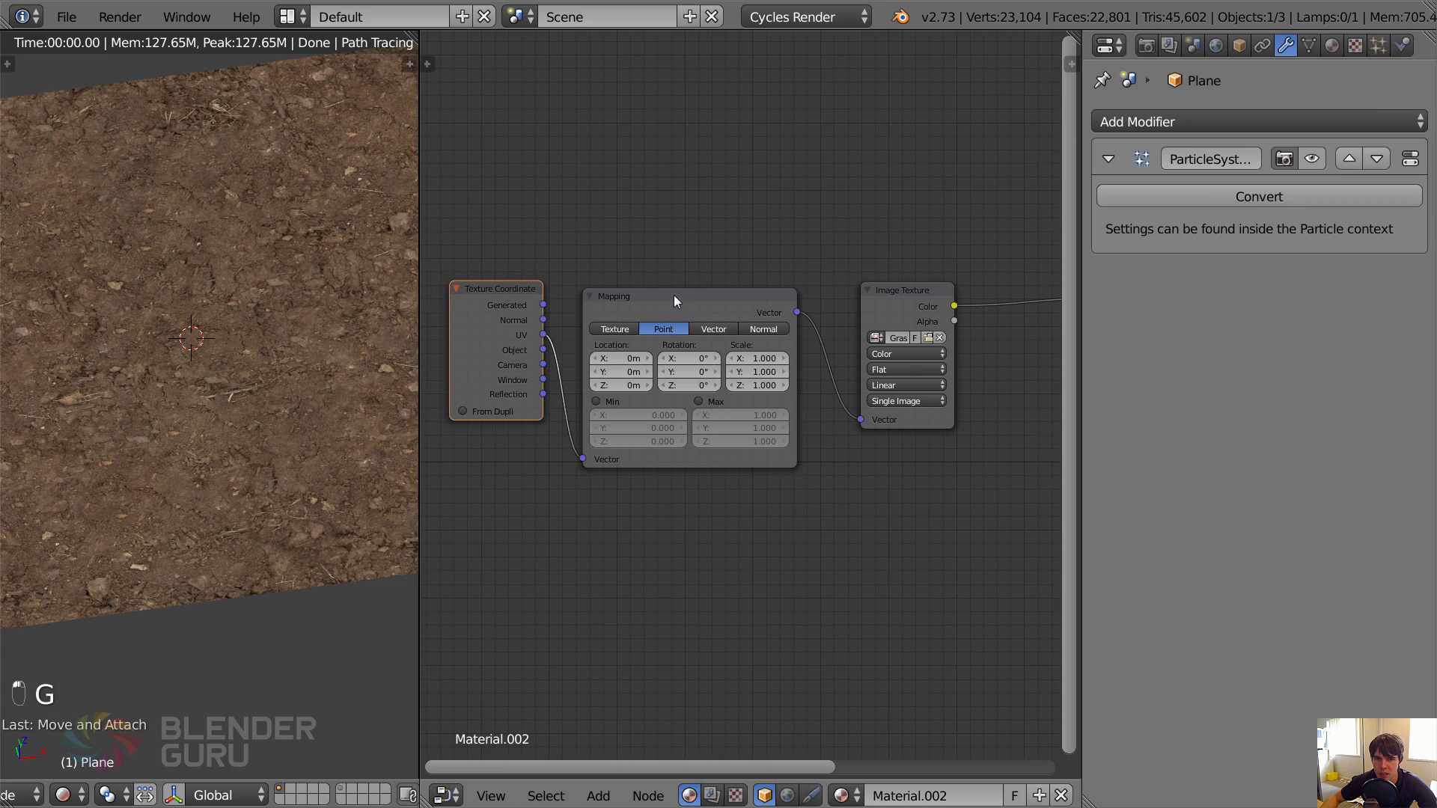
{"action": "left_click", "coordinate": [674, 295]}
{"action": "key", "text": "g"}
{"action": "left_click", "coordinate": [751, 326]}
Set the Mapping node's scale to 20 on X, Y and Z.
{"action": "scroll", "coordinate": [778, 340], "scroll_direction": "up", "scroll_amount": 1}
{"action": "left_click", "coordinate": [785, 345]}
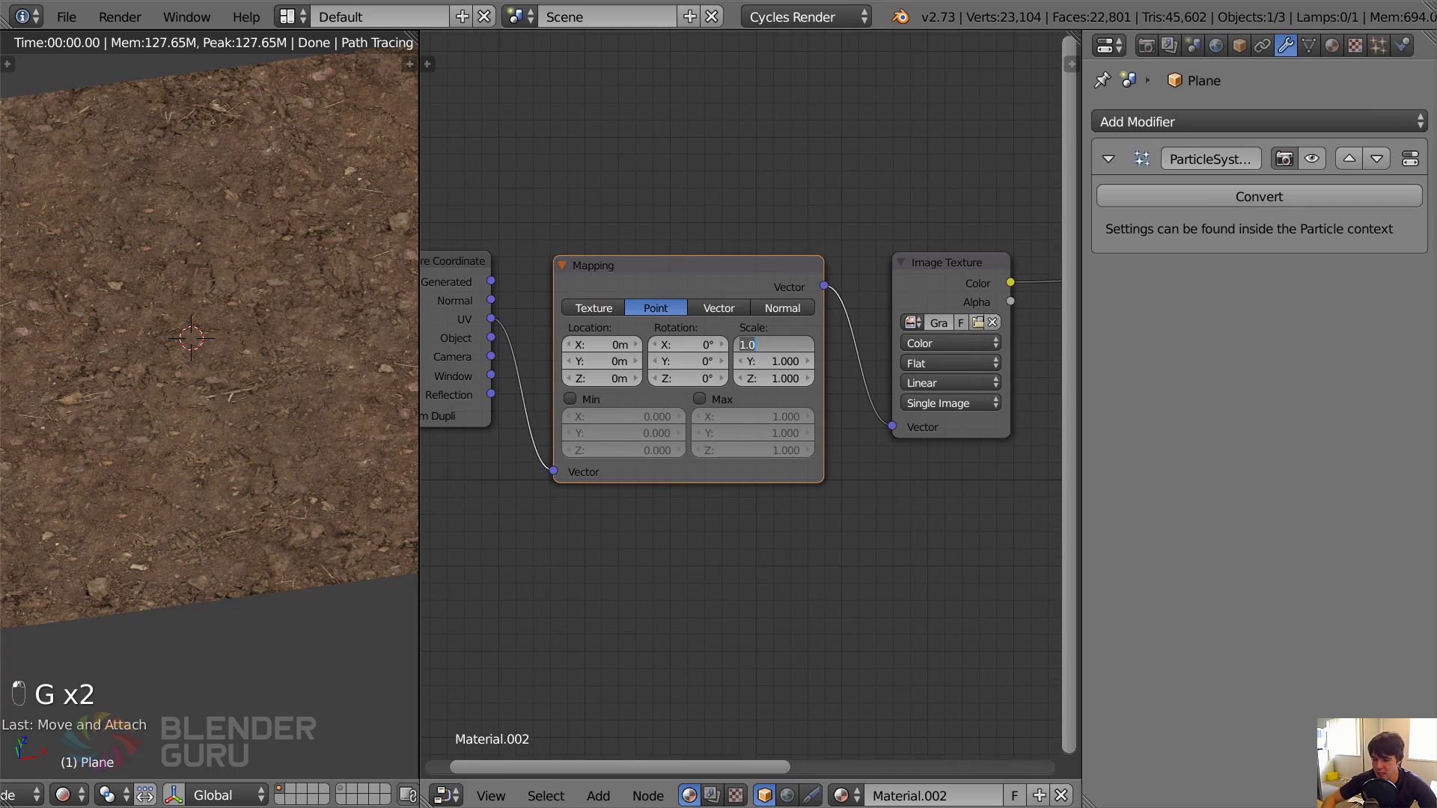
{"action": "type", "text": "20"}
{"action": "key", "text": "Tab"}
{"action": "type", "text": "20"}
{"action": "key", "text": "Tab"}
{"action": "type", "text": "20"}
{"action": "key", "text": "Return"}
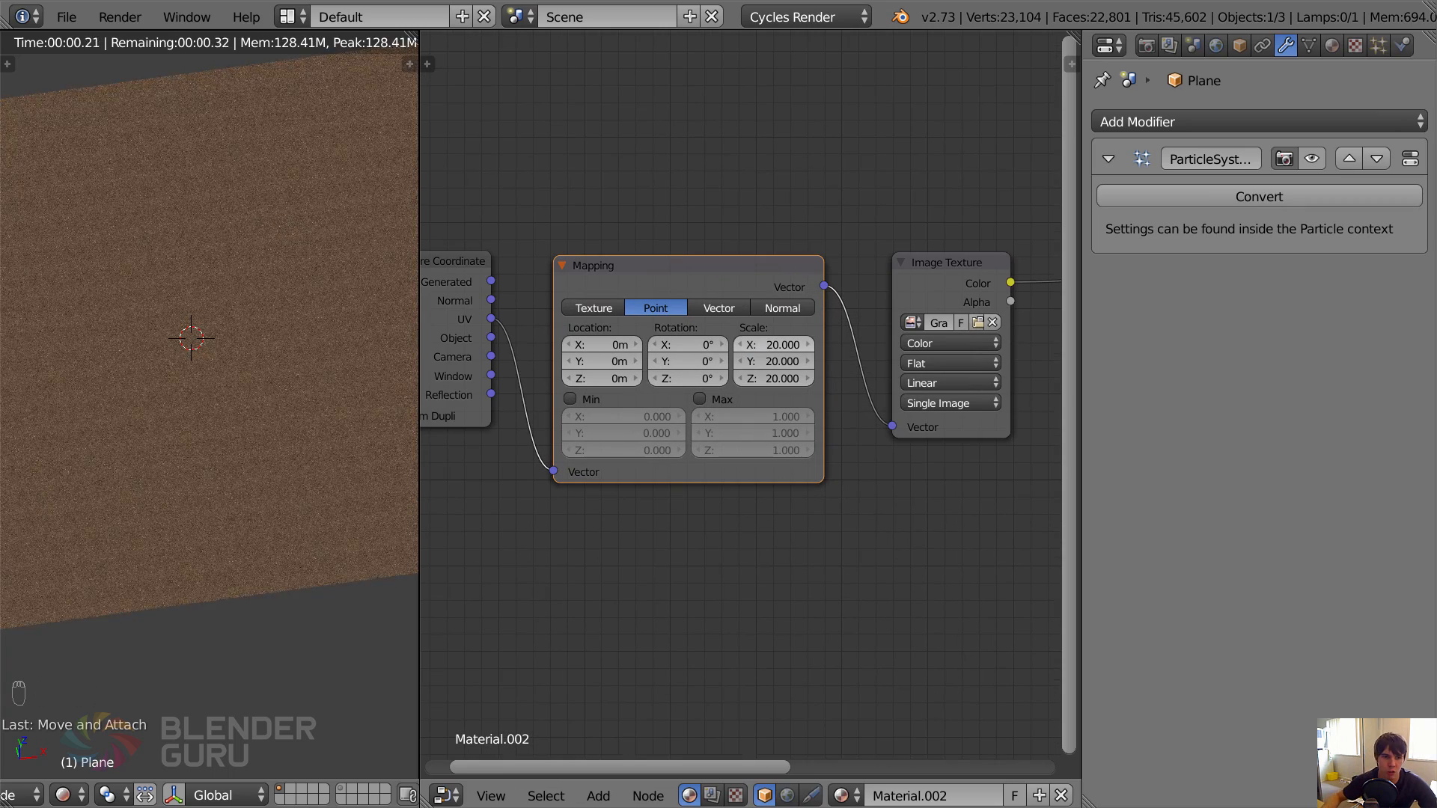
View the ground through the camera and set the Mapping node's scale to 35 on X, Y and Z.
{"action": "middle_click_drag", "start_coordinate": [347, 386], "coordinate": [312, 443]}
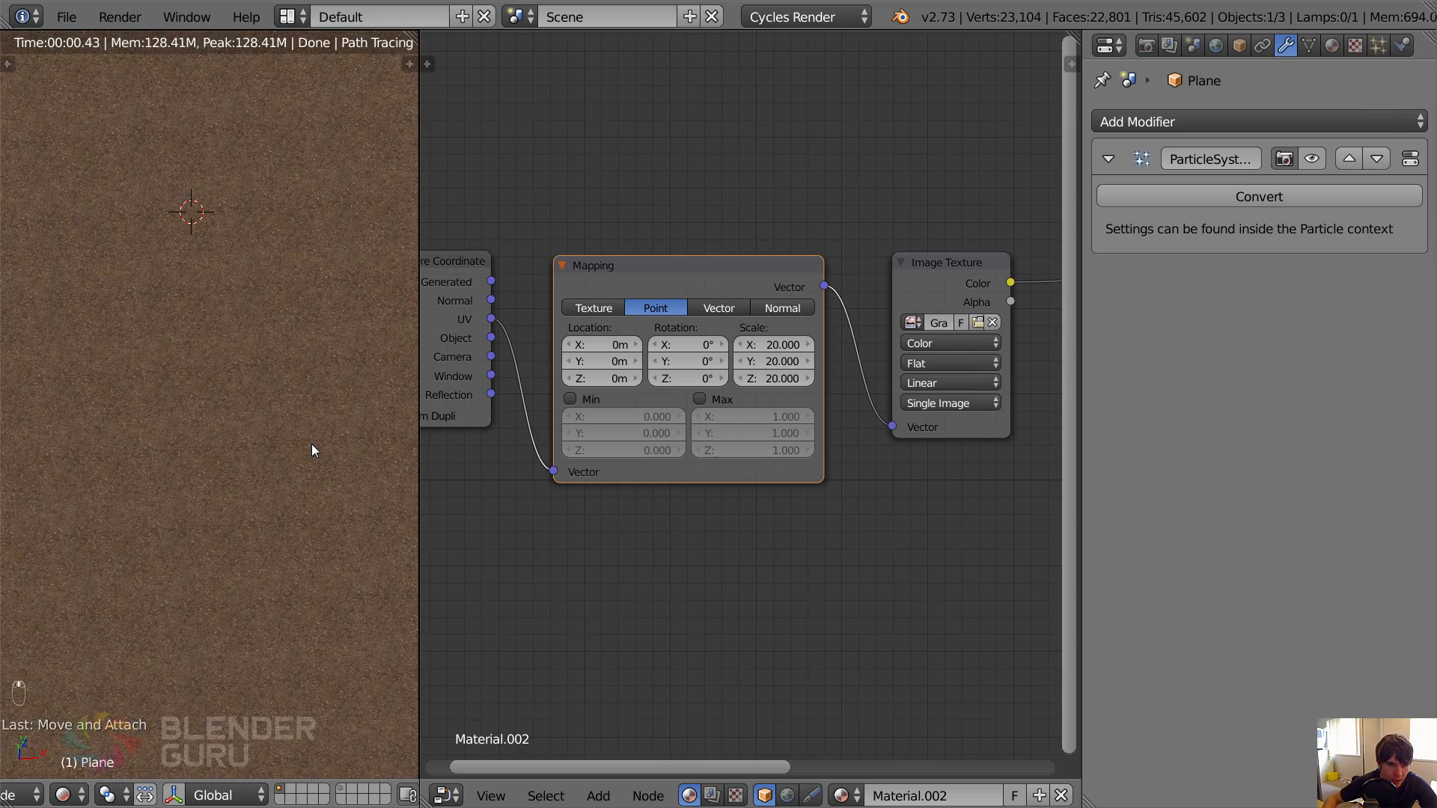
{"action": "key", "text": "KP_0"}
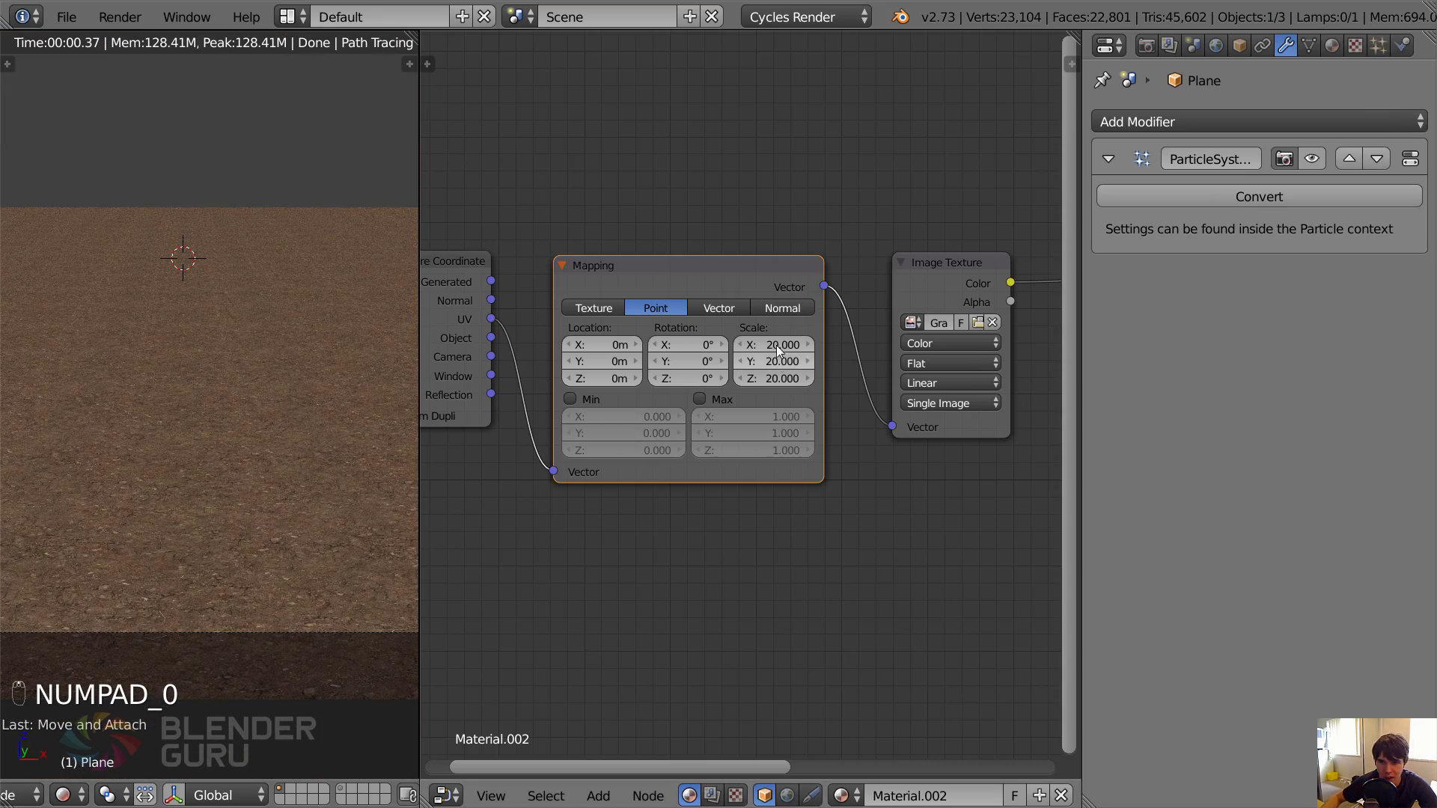
{"action": "left_click", "coordinate": [773, 344]}
{"action": "type", "text": "35"}
{"action": "key", "text": "Tab"}
{"action": "type", "text": "35"}
{"action": "key", "text": "Tab"}
{"action": "type", "text": "35"}
{"action": "key", "text": "Return"}
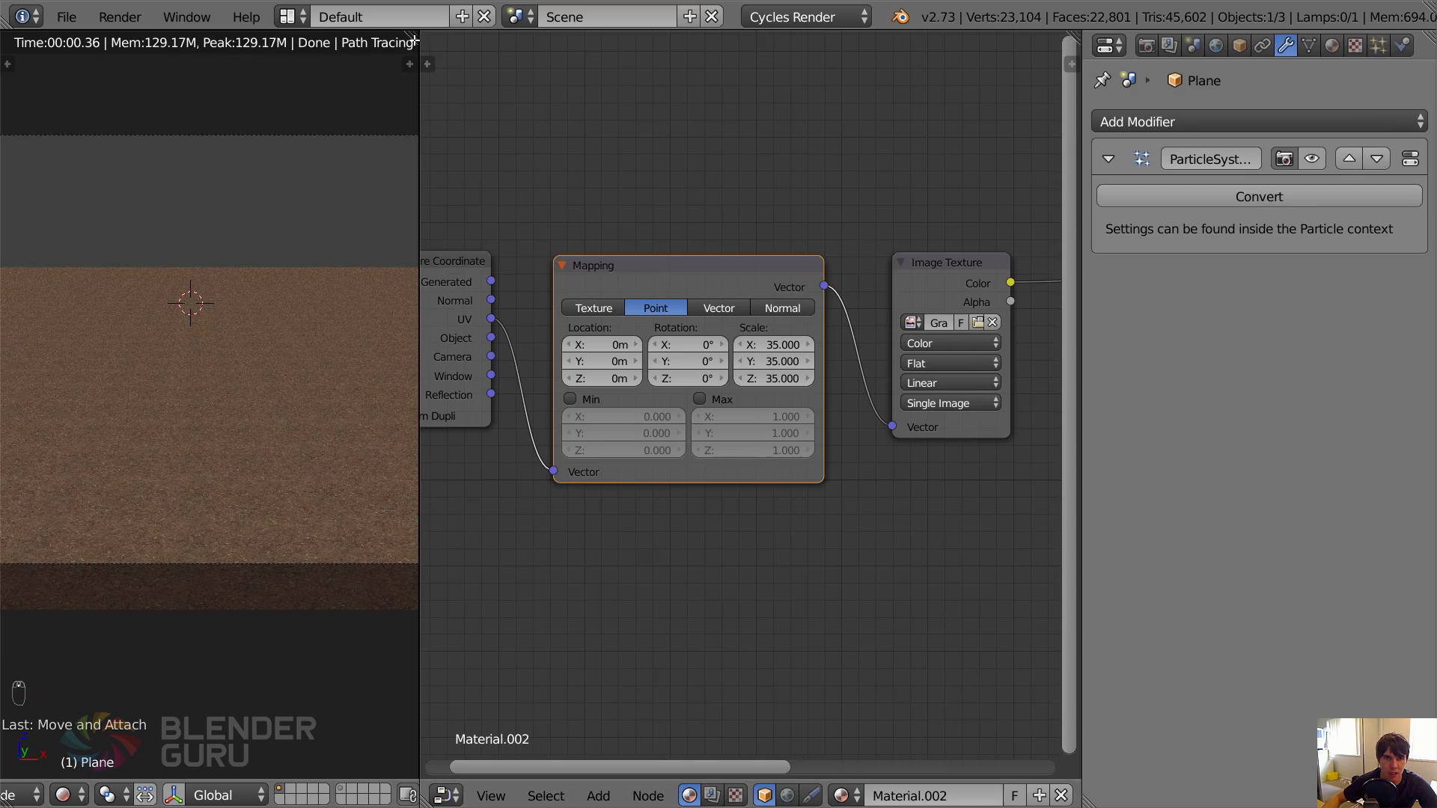
Maximize the 3D view and save the file over the existing one.
{"action": "key", "text": "ctrl+Up"}
{"action": "key", "text": "ctrl+s"}
{"action": "left_click", "coordinate": [581, 227]}
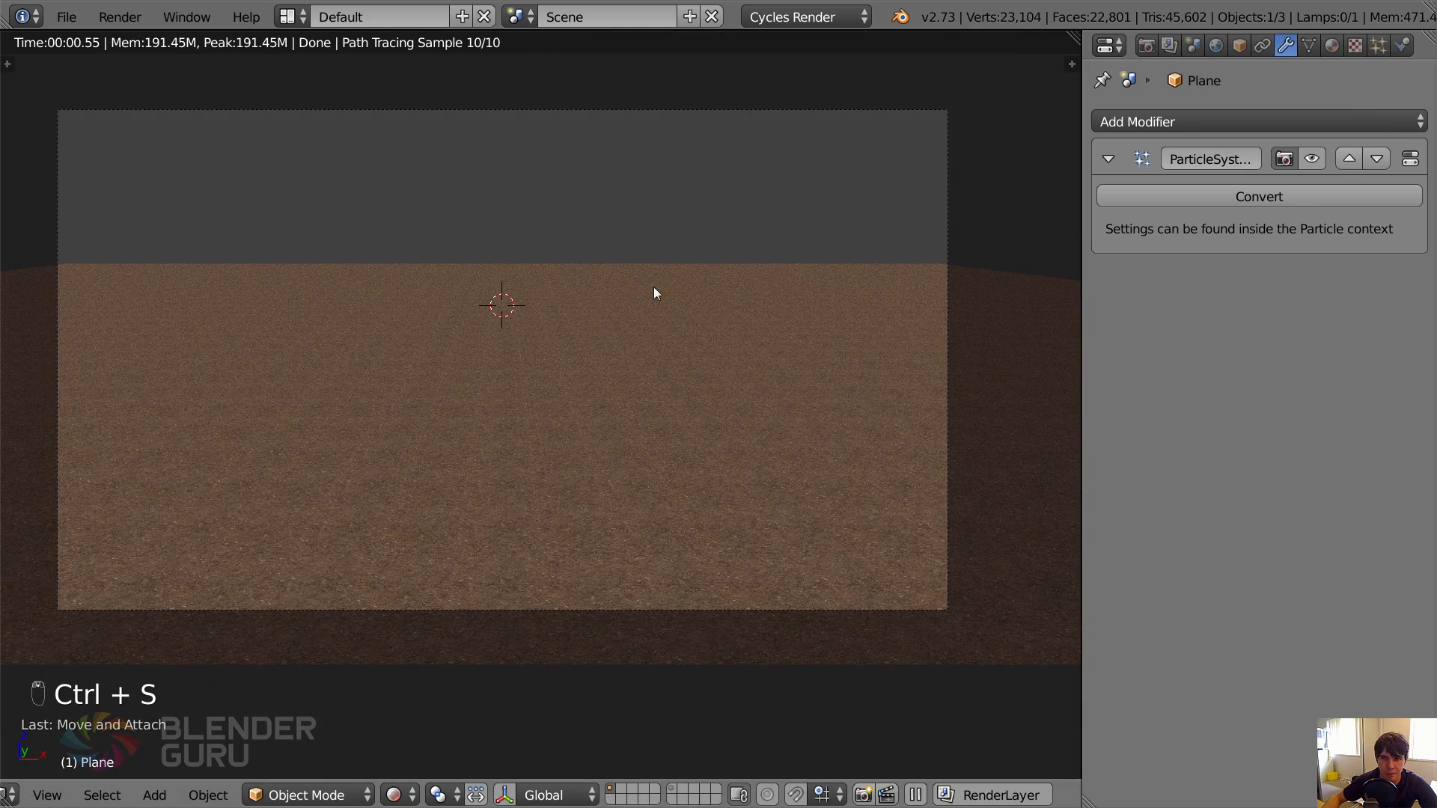
Examine the grass field in the render result and return to the camera view.
{"action": "key", "text": "F12"}
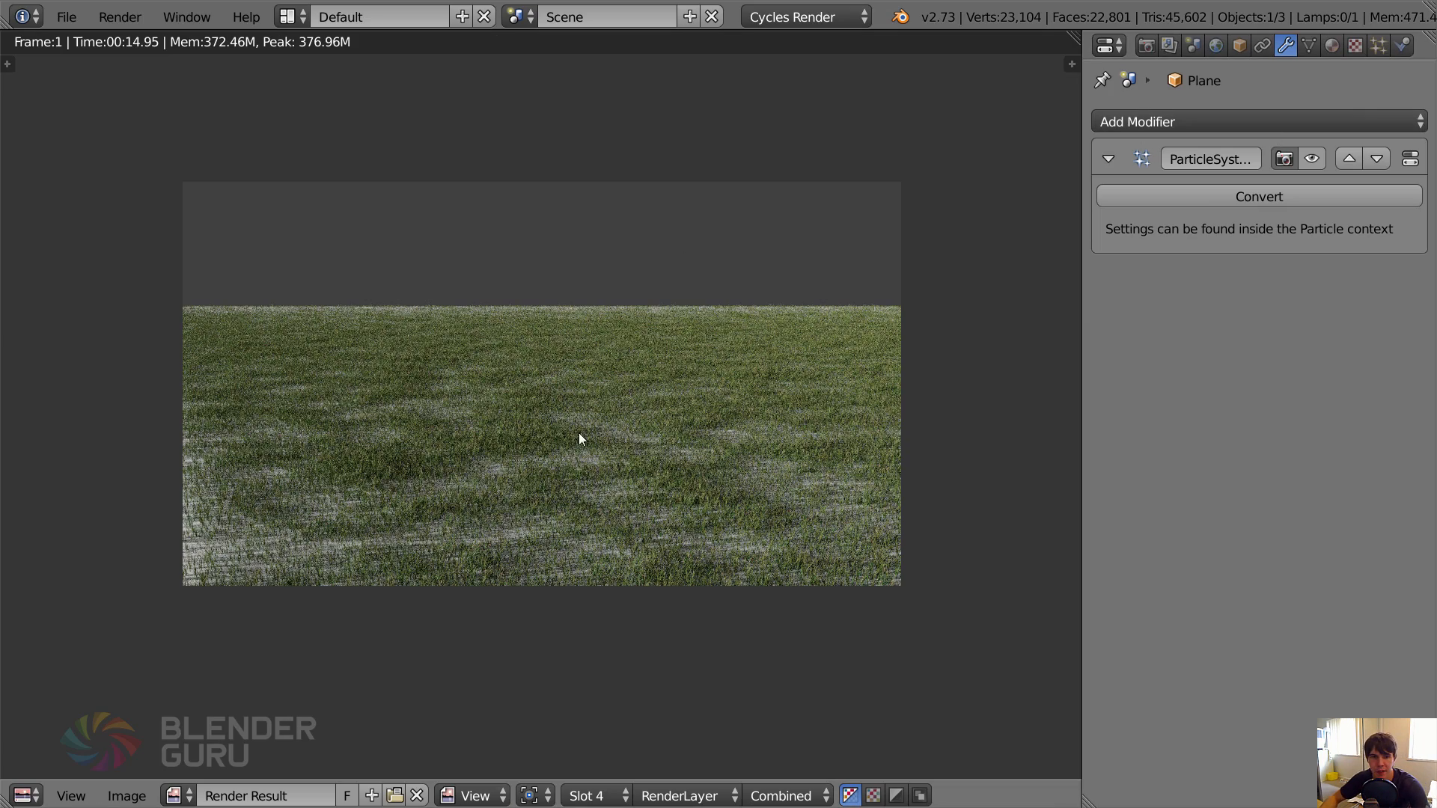
{"action": "key", "text": "F11"}
{"action": "key", "text": "F11"}
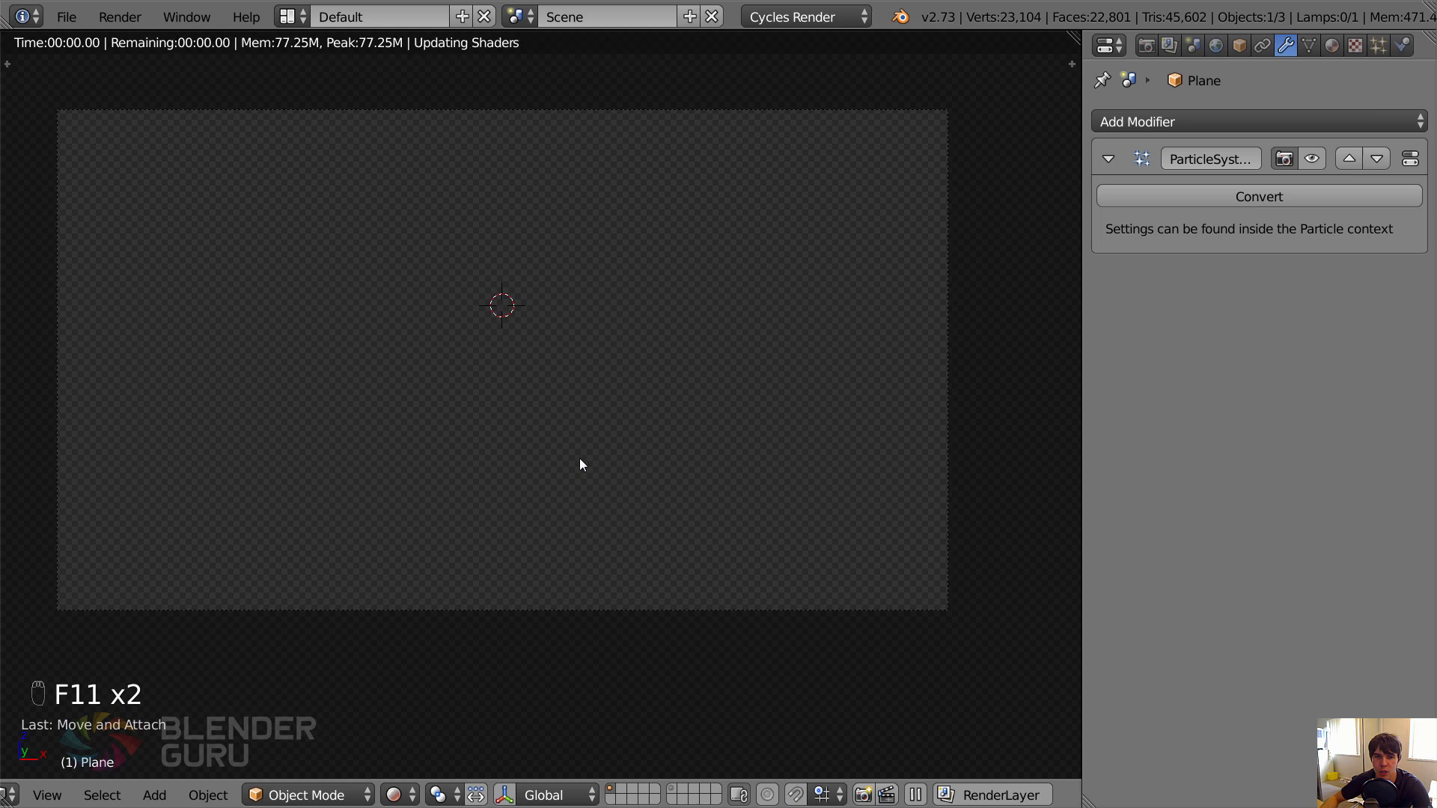
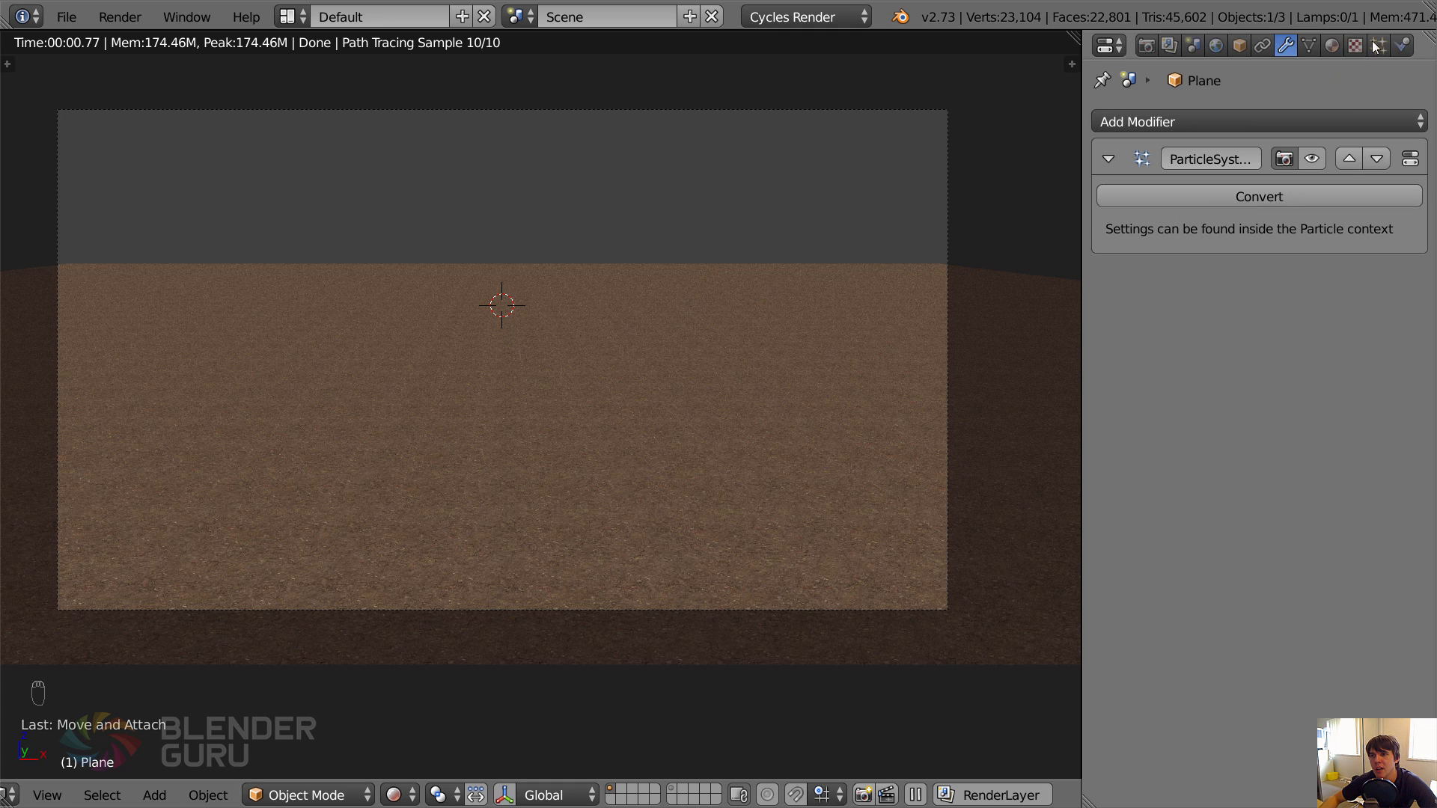
Add a Displace modifier to the ground plane, leave the rendered preview, and give the modifier a new texture.
{"action": "left_click", "coordinate": [1244, 120]}
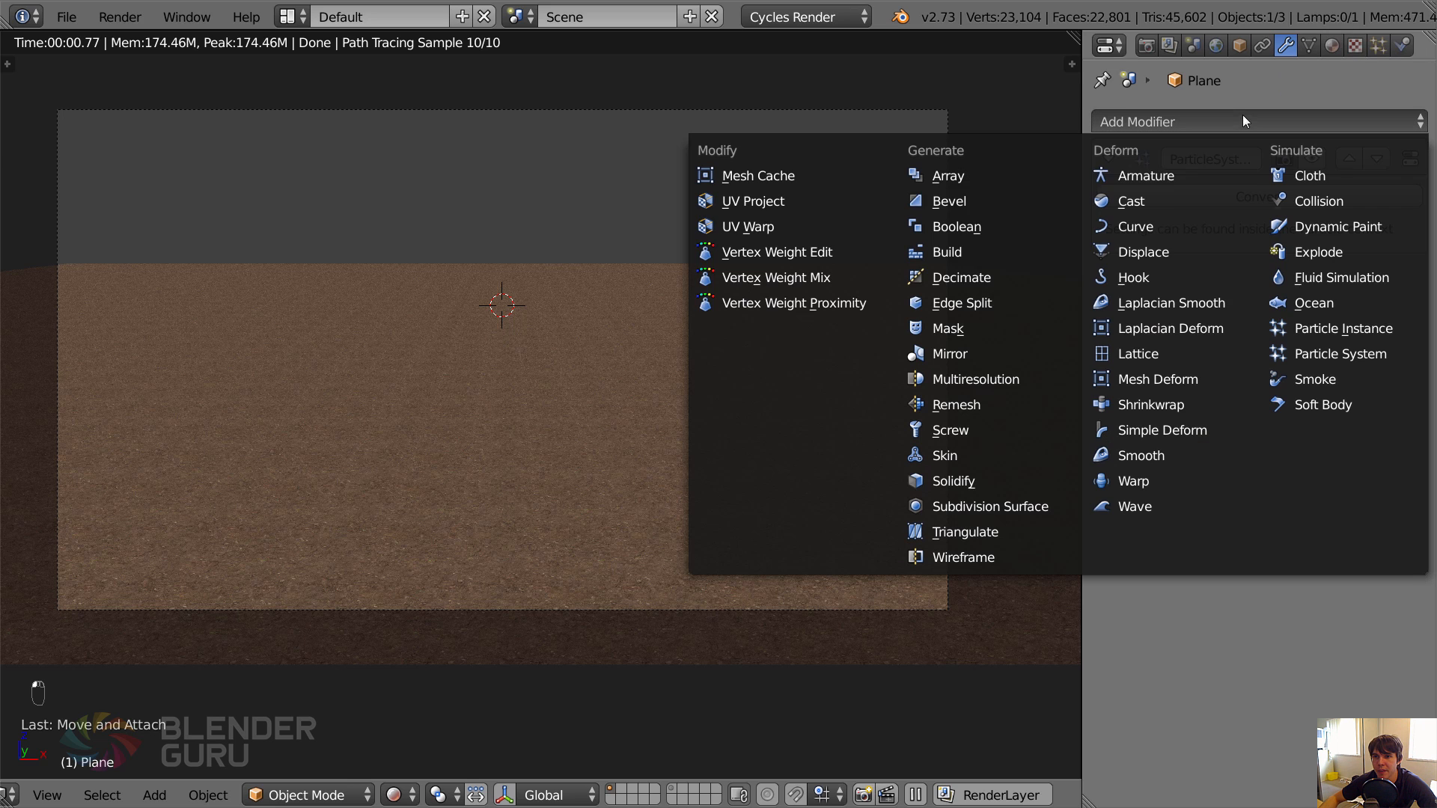
{"action": "left_click", "coordinate": [1140, 252]}
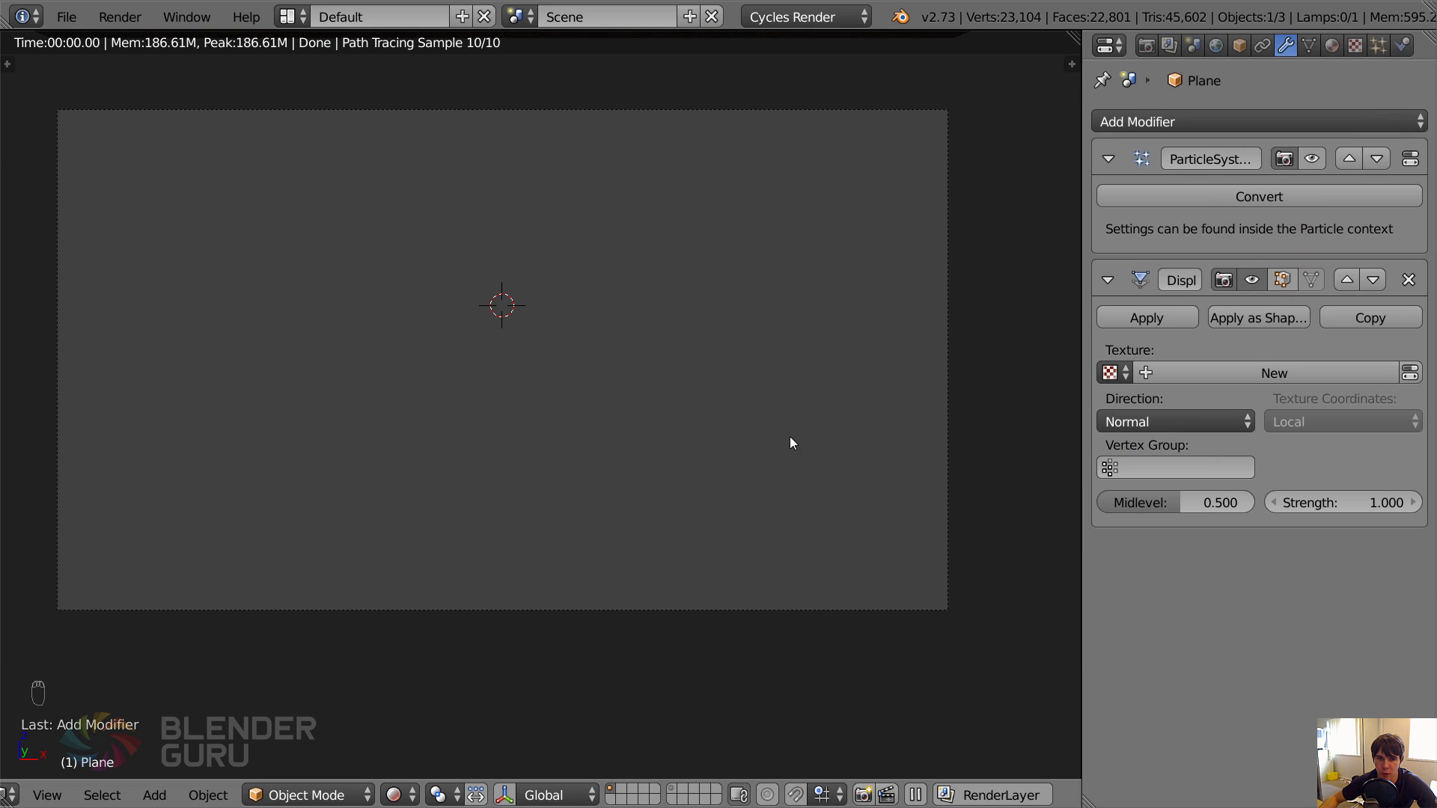
{"action": "key", "text": "shift+z"}
{"action": "scroll", "coordinate": [590, 222], "scroll_direction": "down", "scroll_amount": 4}
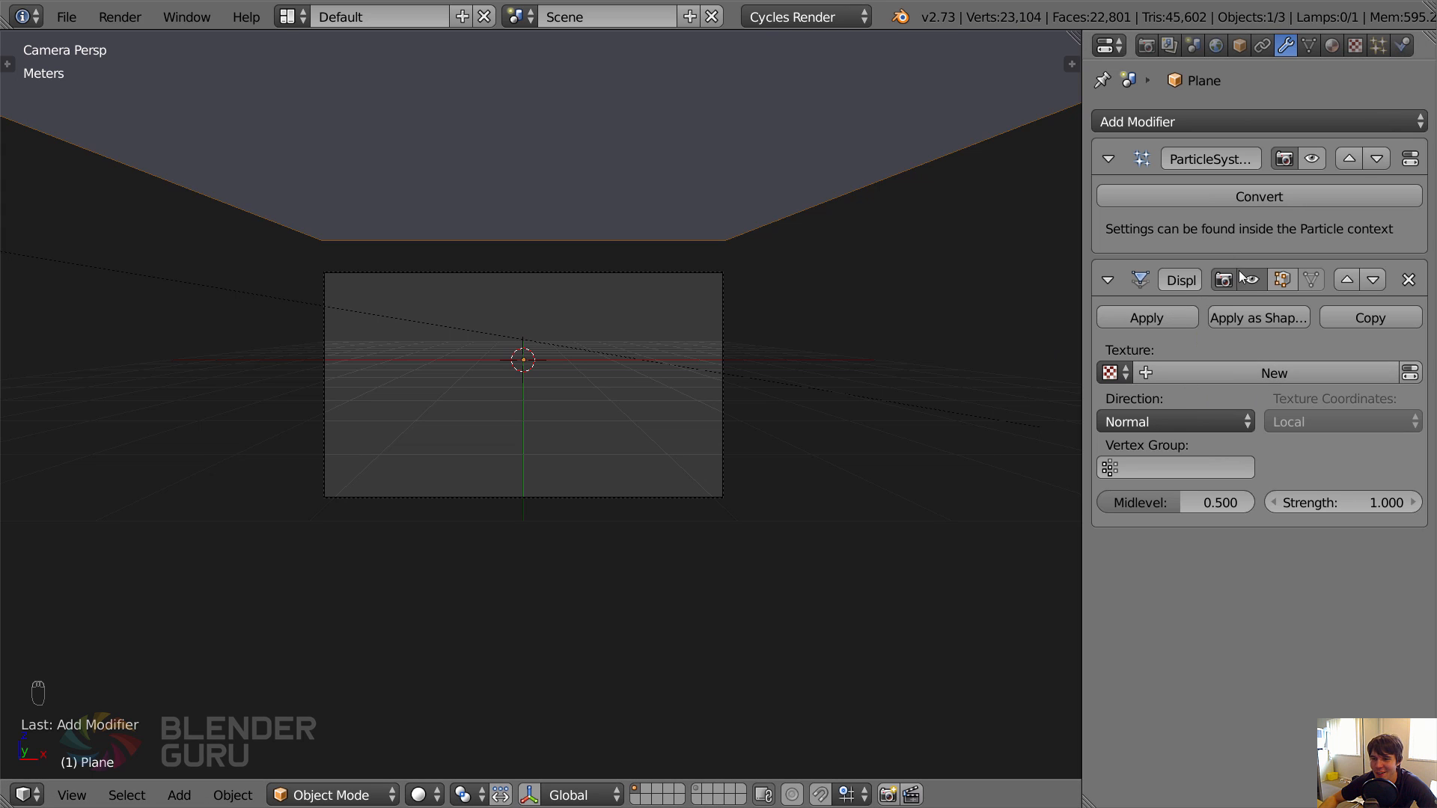
{"action": "left_click", "coordinate": [1258, 375]}
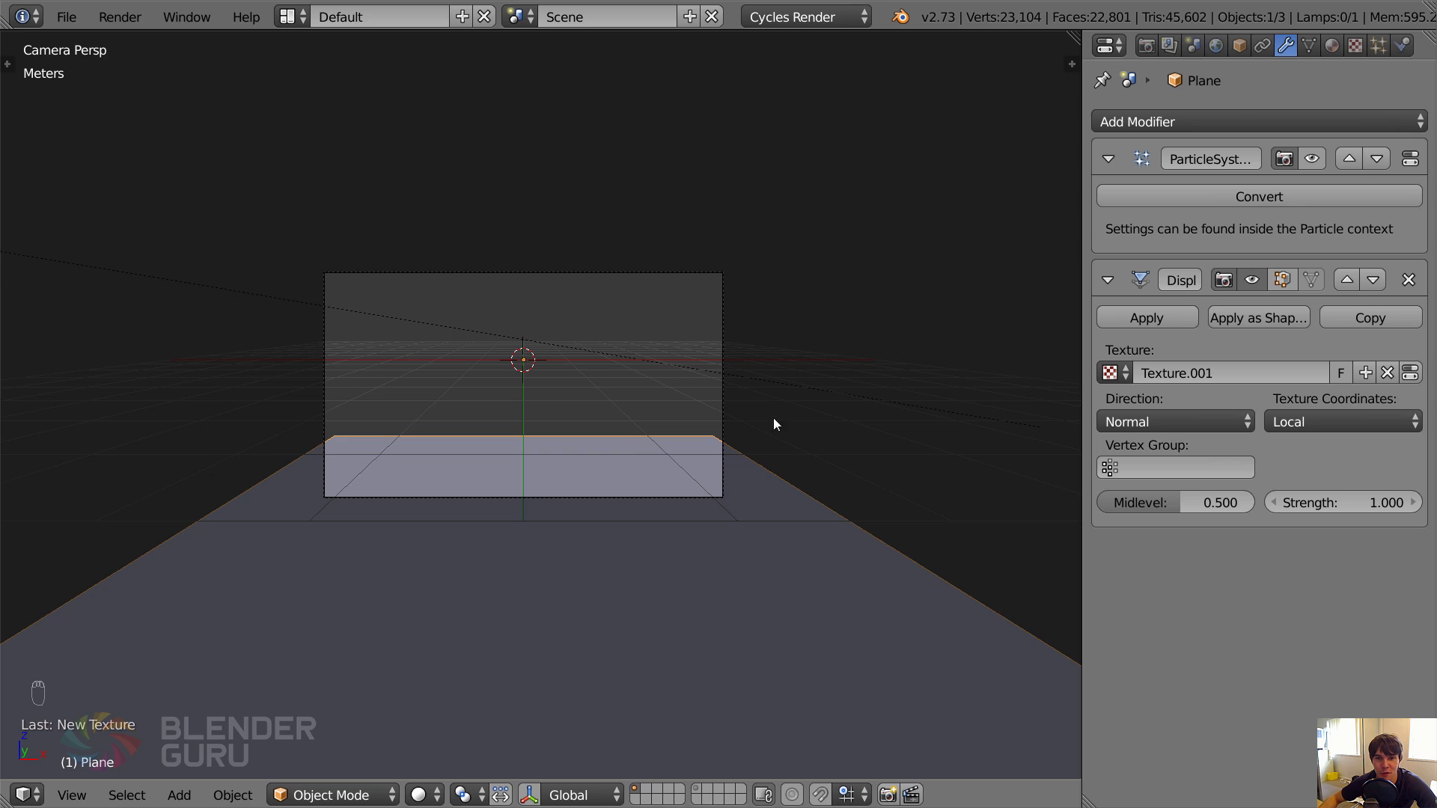
Change the type of the Displace modifier's texture to Clouds.
{"action": "left_click", "coordinate": [1356, 45]}
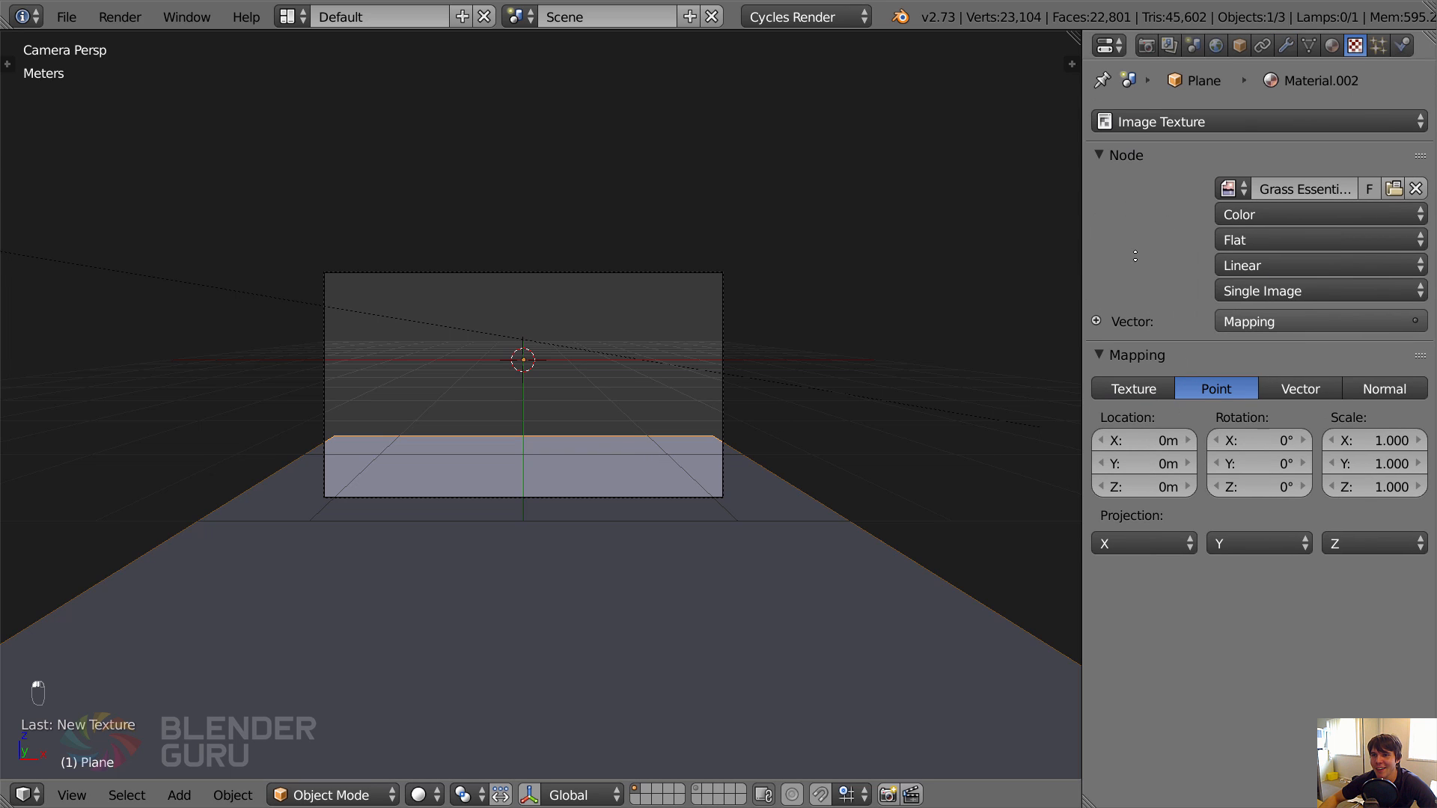
{"action": "left_click", "coordinate": [1210, 119]}
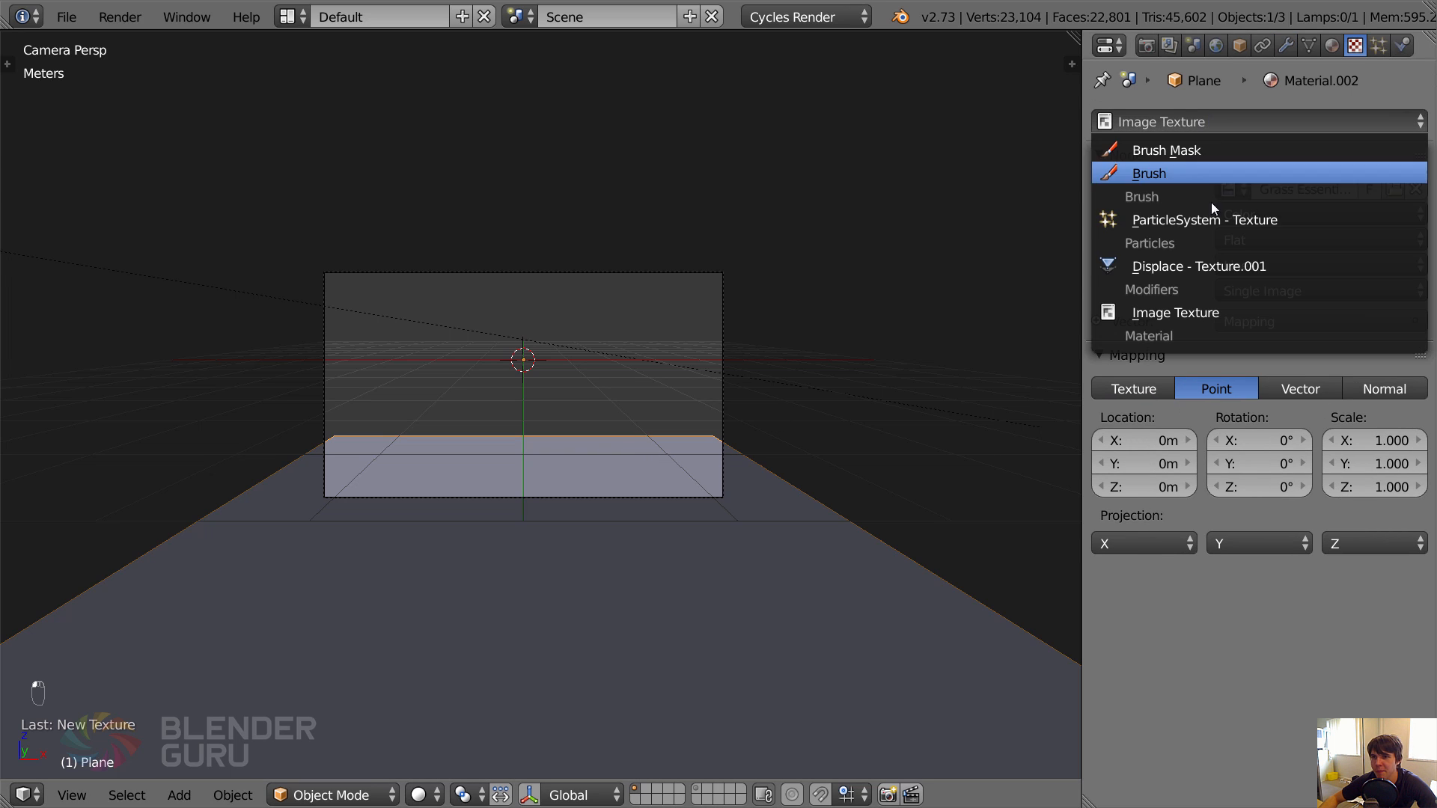
{"action": "left_click", "coordinate": [1242, 267]}
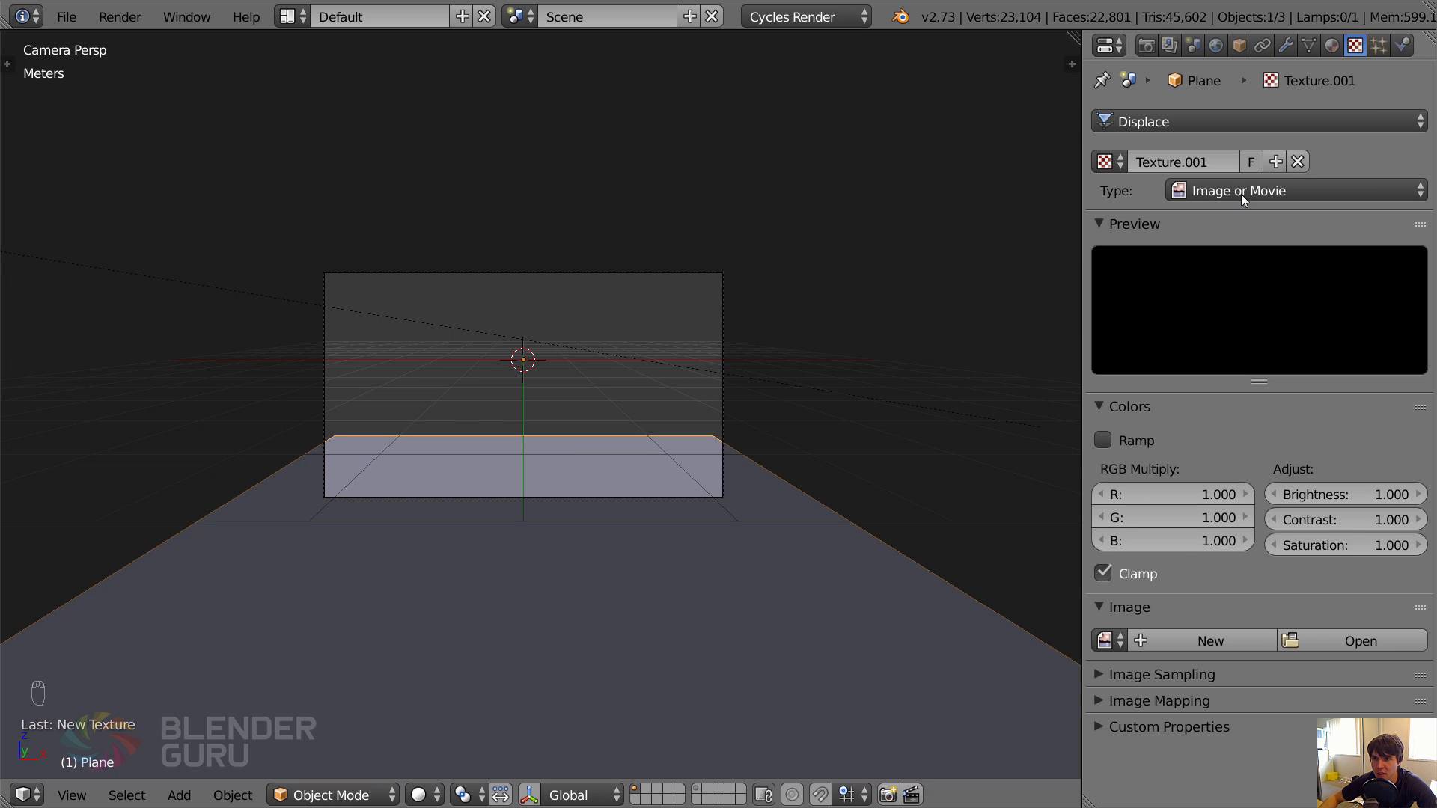
{"action": "left_click", "coordinate": [1238, 193]}
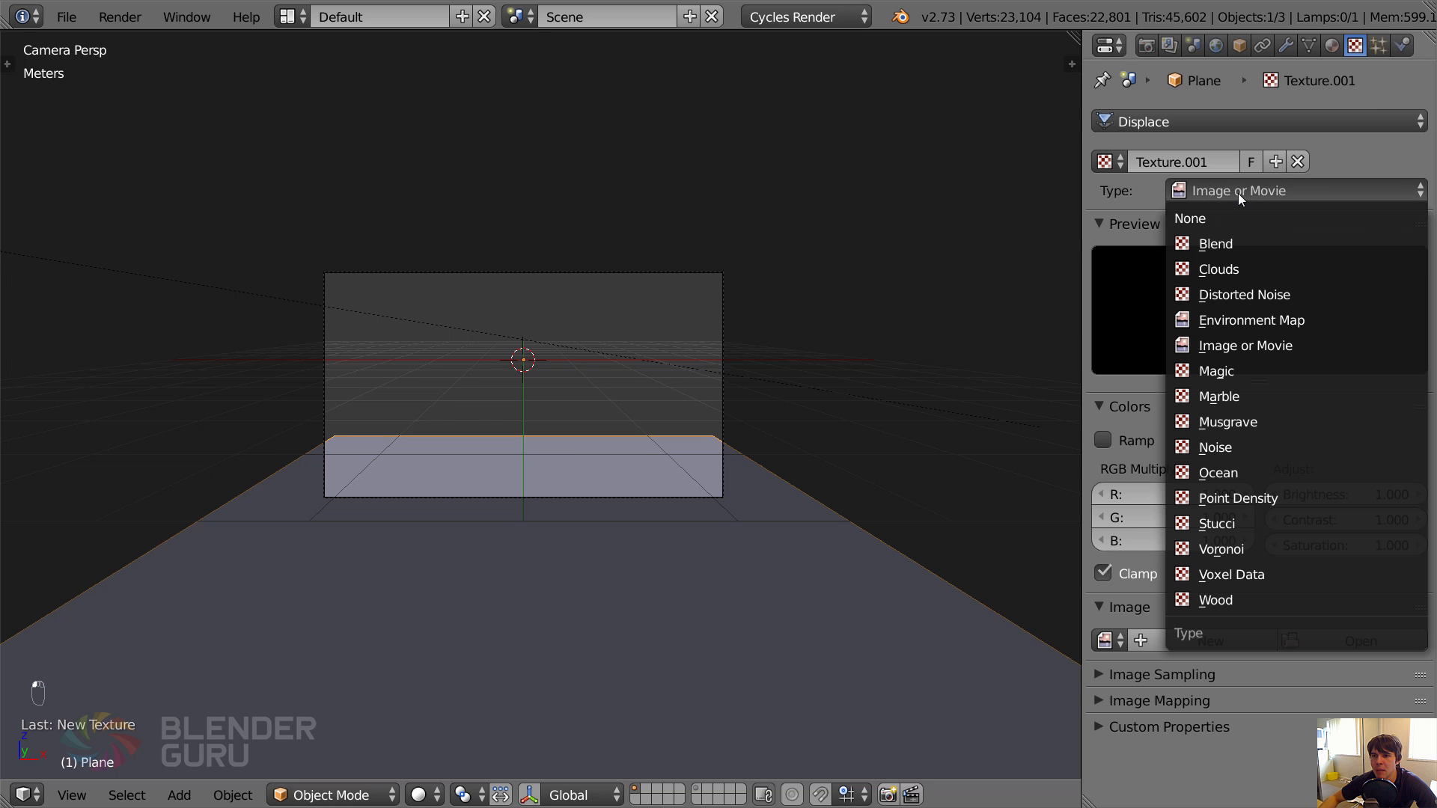
{"action": "left_click", "coordinate": [1233, 268]}
Set the Clouds texture's noise size to 0.55.
{"action": "mouse_move", "coordinate": [919, 330]}
{"action": "middle_mouse_down"}
{"action": "mouse_move", "coordinate": [804, 373]}
{"action": "mouse_move", "coordinate": [932, 337]}
{"action": "middle_mouse_up"}
{"action": "scroll", "coordinate": [801, 373], "scroll_direction": "down", "scroll_amount": 4}
{"action": "scroll", "coordinate": [1036, 449], "scroll_direction": "down", "scroll_amount": 1}
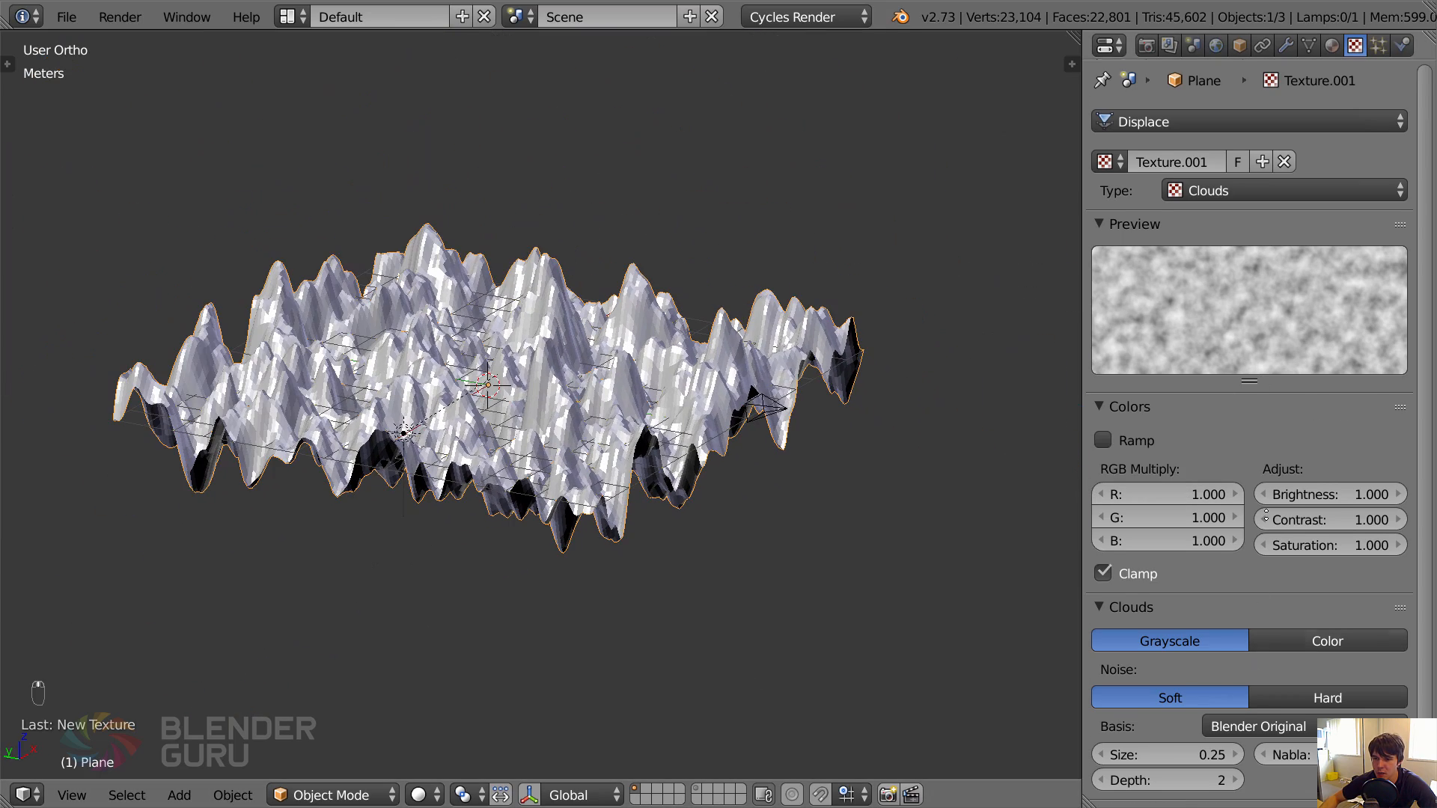
{"action": "scroll", "coordinate": [1266, 515], "scroll_direction": "down", "scroll_amount": 1}
{"action": "left_click_drag", "start_coordinate": [1184, 737], "coordinate": [1237, 736]}
Set the Displace modifier's strength to 0.1.
{"action": "left_click", "coordinate": [1286, 45]}
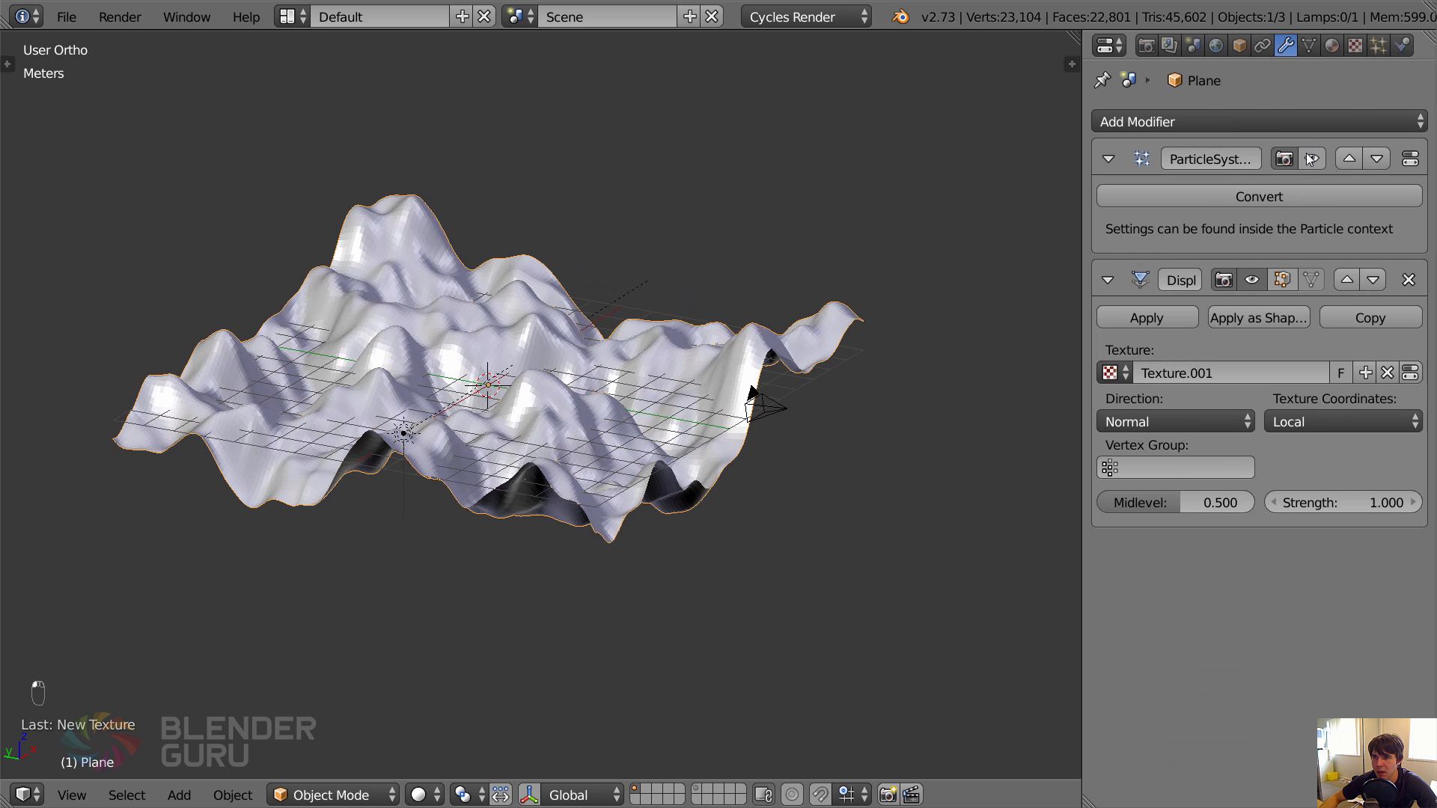
{"action": "left_click_drag", "start_coordinate": [1339, 502], "coordinate": [1085, 477]}
{"action": "left_click", "coordinate": [1413, 502]}
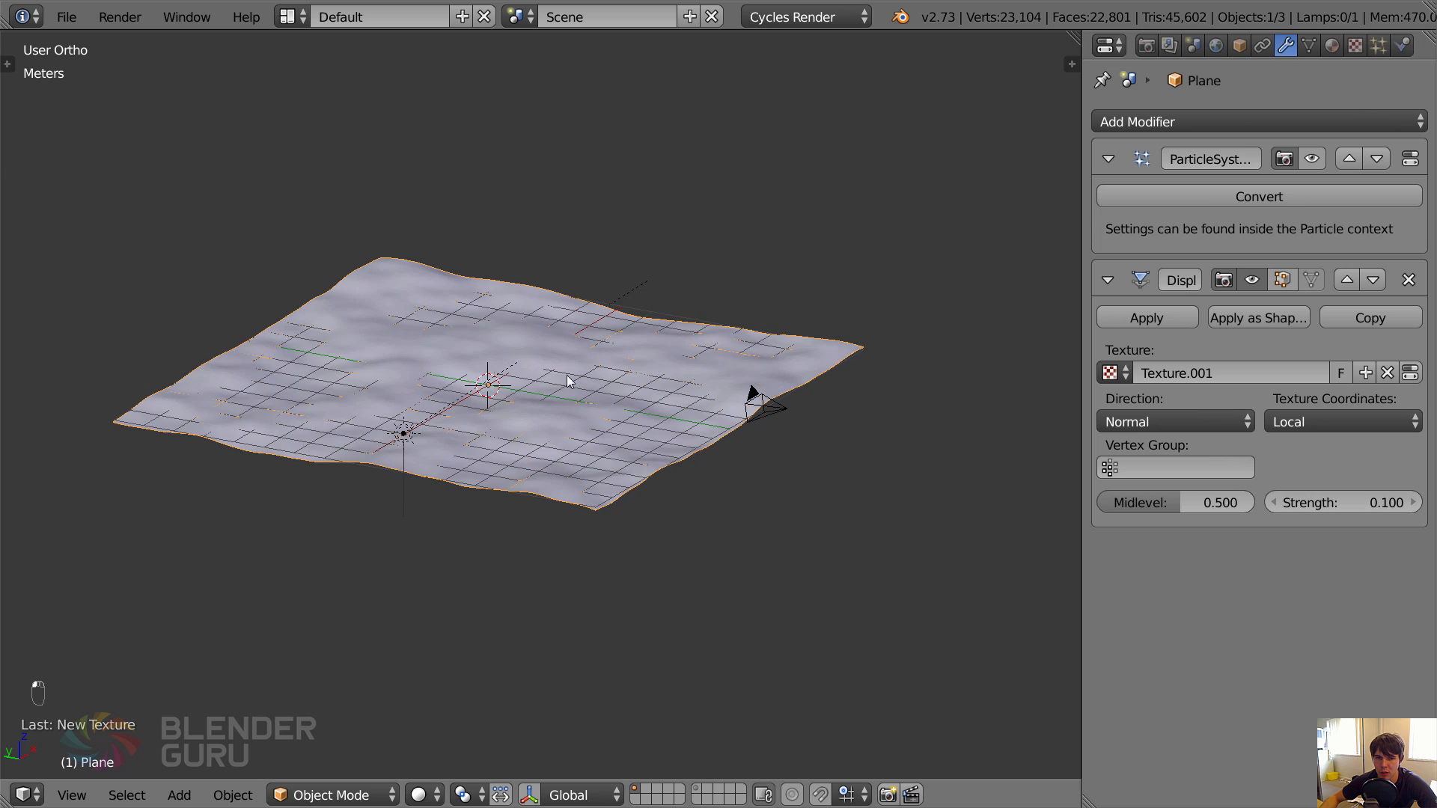
{"action": "scroll", "coordinate": [539, 387], "scroll_direction": "up", "scroll_amount": 2}
{"action": "middle_click_drag", "start_coordinate": [566, 376], "coordinate": [475, 373]}
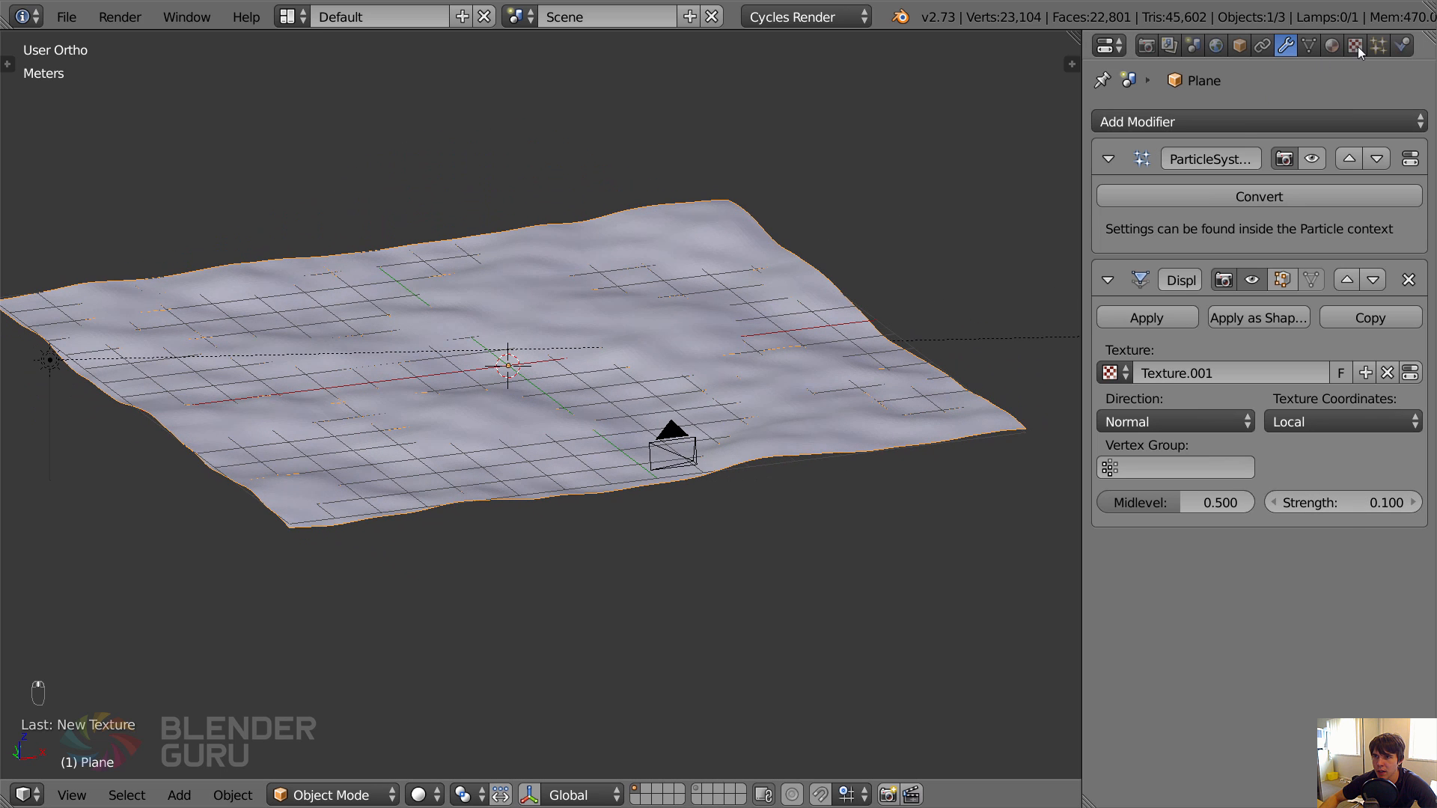
Try a noise size of 0.15 for the Clouds texture, settle on 0.25, and check the terrain from several angles.
{"action": "left_click", "coordinate": [1377, 46]}
{"action": "scroll", "coordinate": [1294, 456], "scroll_direction": "down", "scroll_amount": 2}
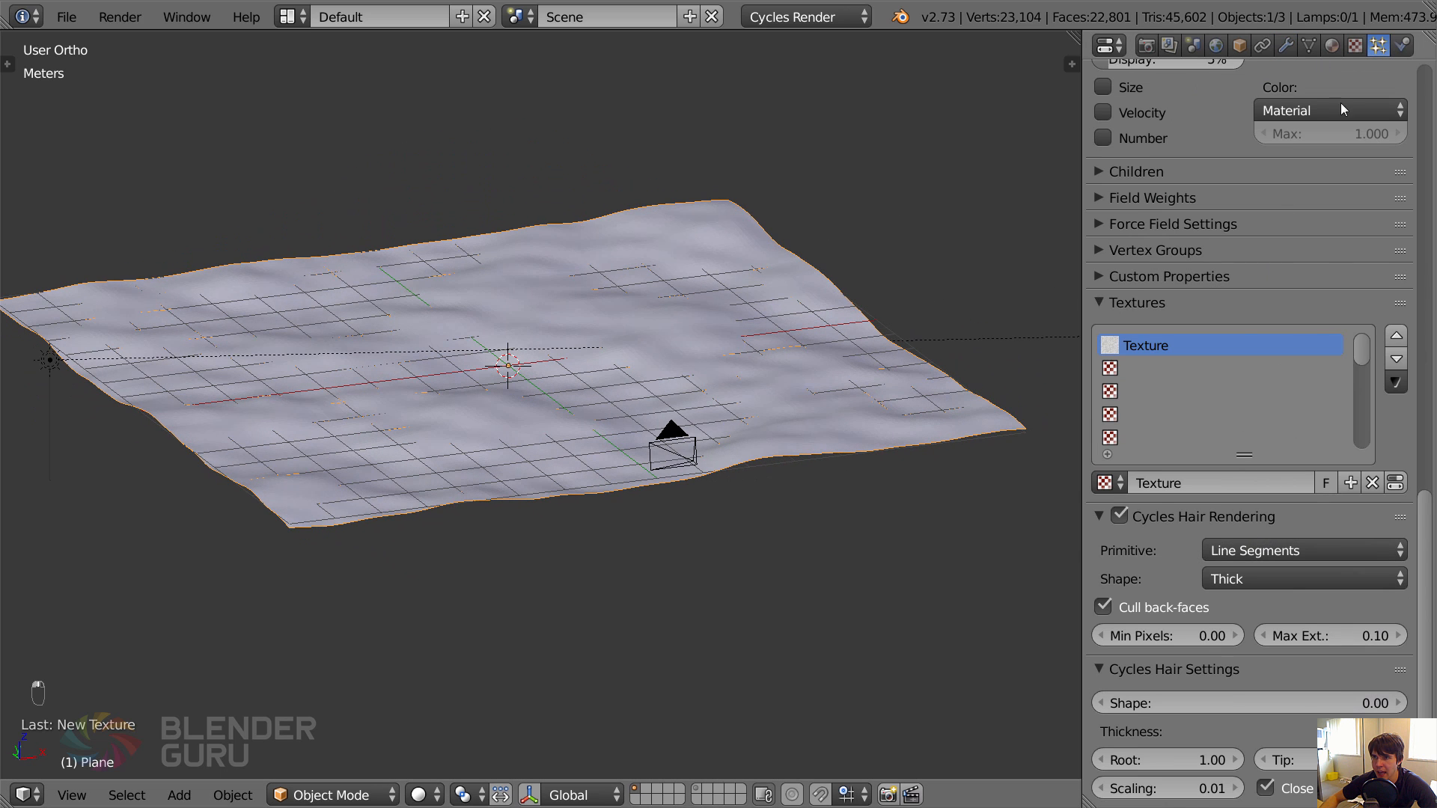
{"action": "left_click", "coordinate": [1355, 46]}
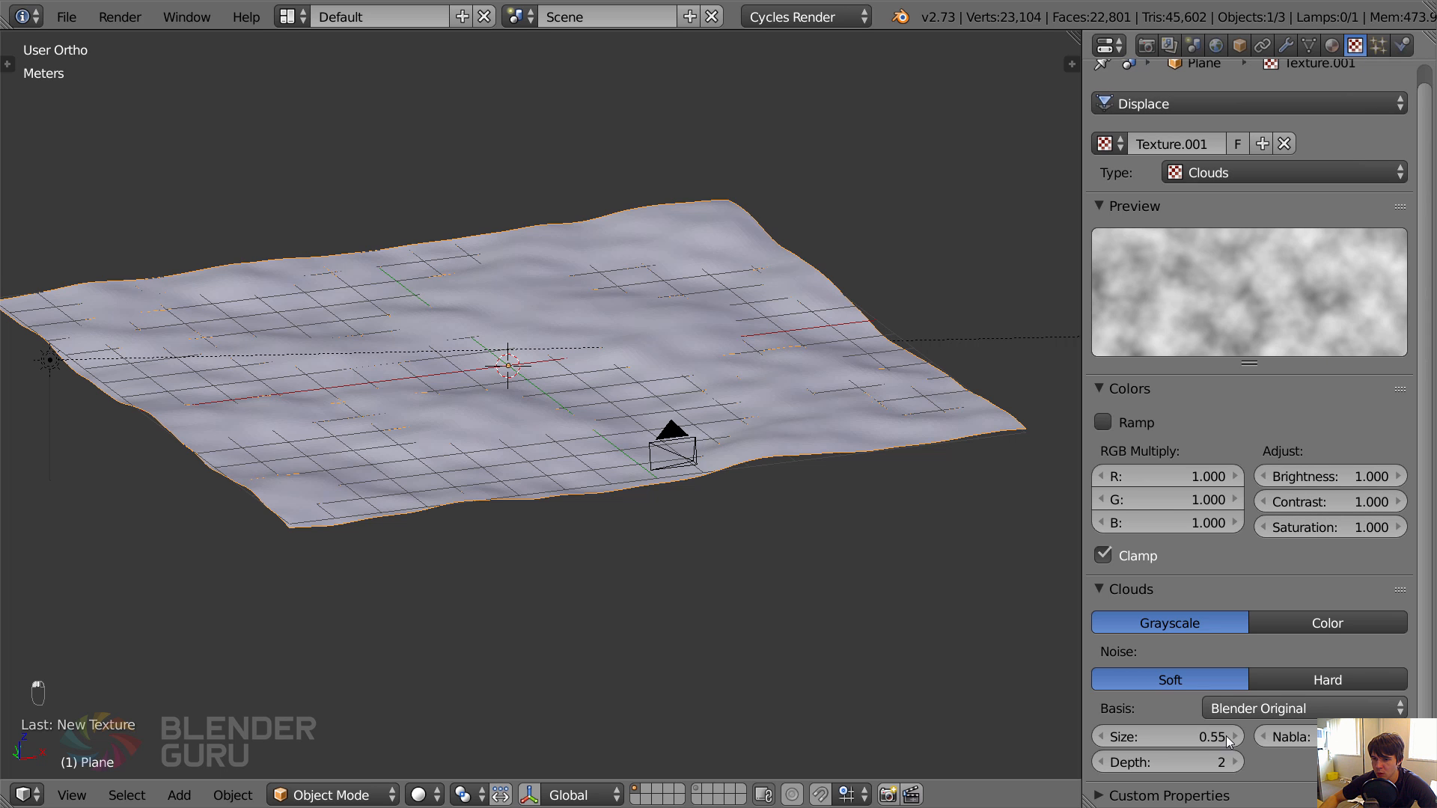
{"action": "left_click", "coordinate": [1102, 738]}
{"action": "left_click", "coordinate": [1102, 737]}
{"action": "left_click", "coordinate": [1102, 738]}
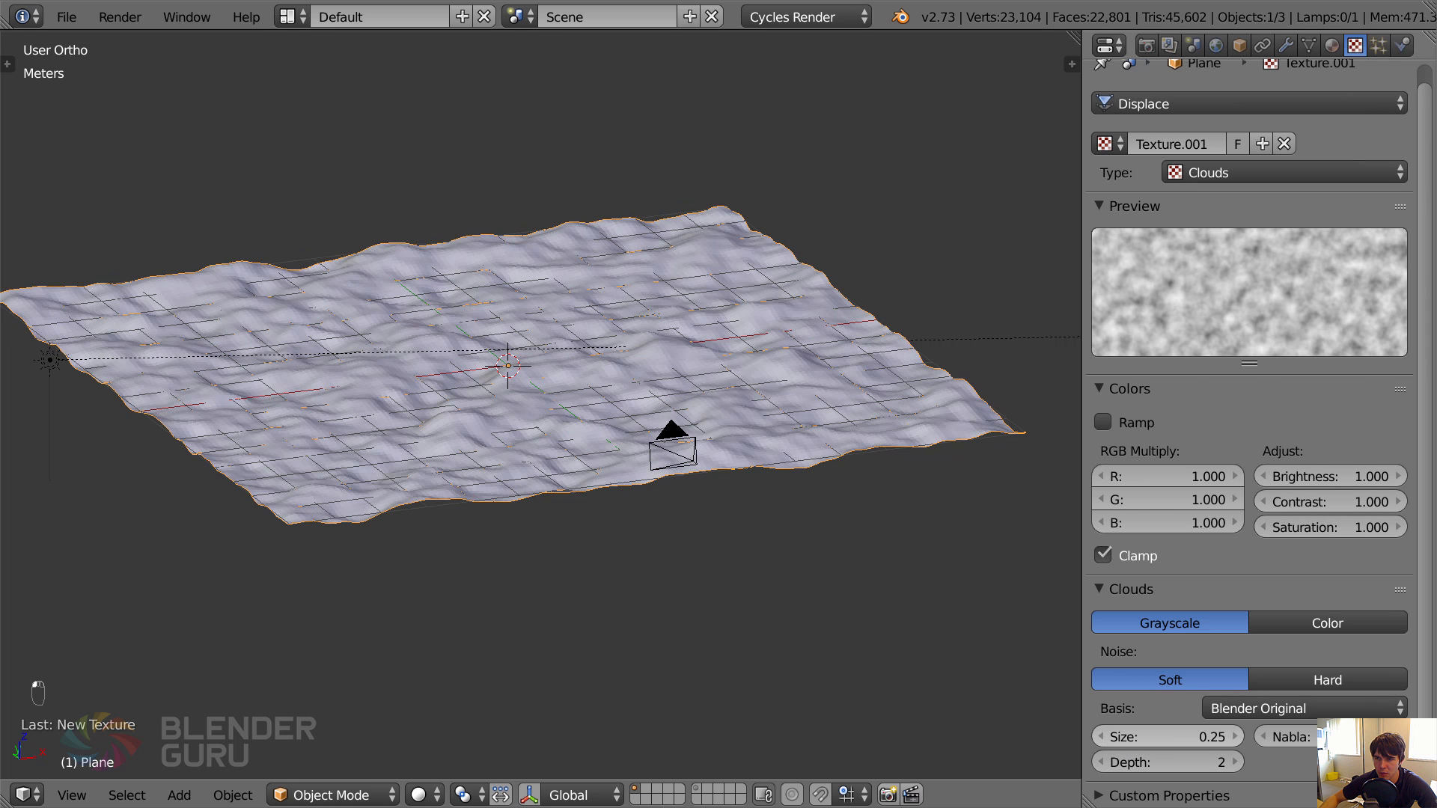
{"action": "left_click", "coordinate": [1102, 737]}
{"action": "middle_click_drag", "start_coordinate": [756, 506], "coordinate": [718, 506]}
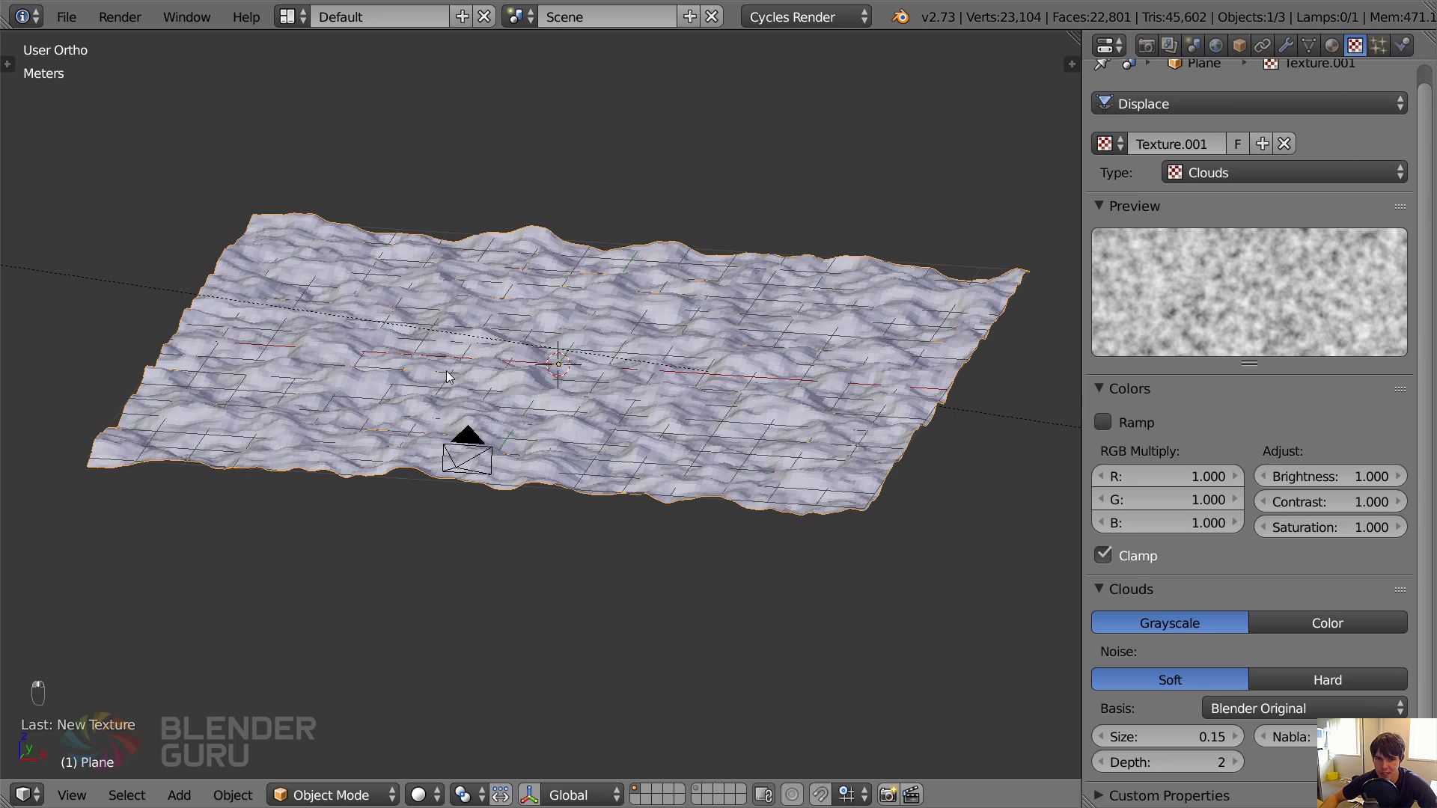
{"action": "left_click", "coordinate": [1234, 738]}
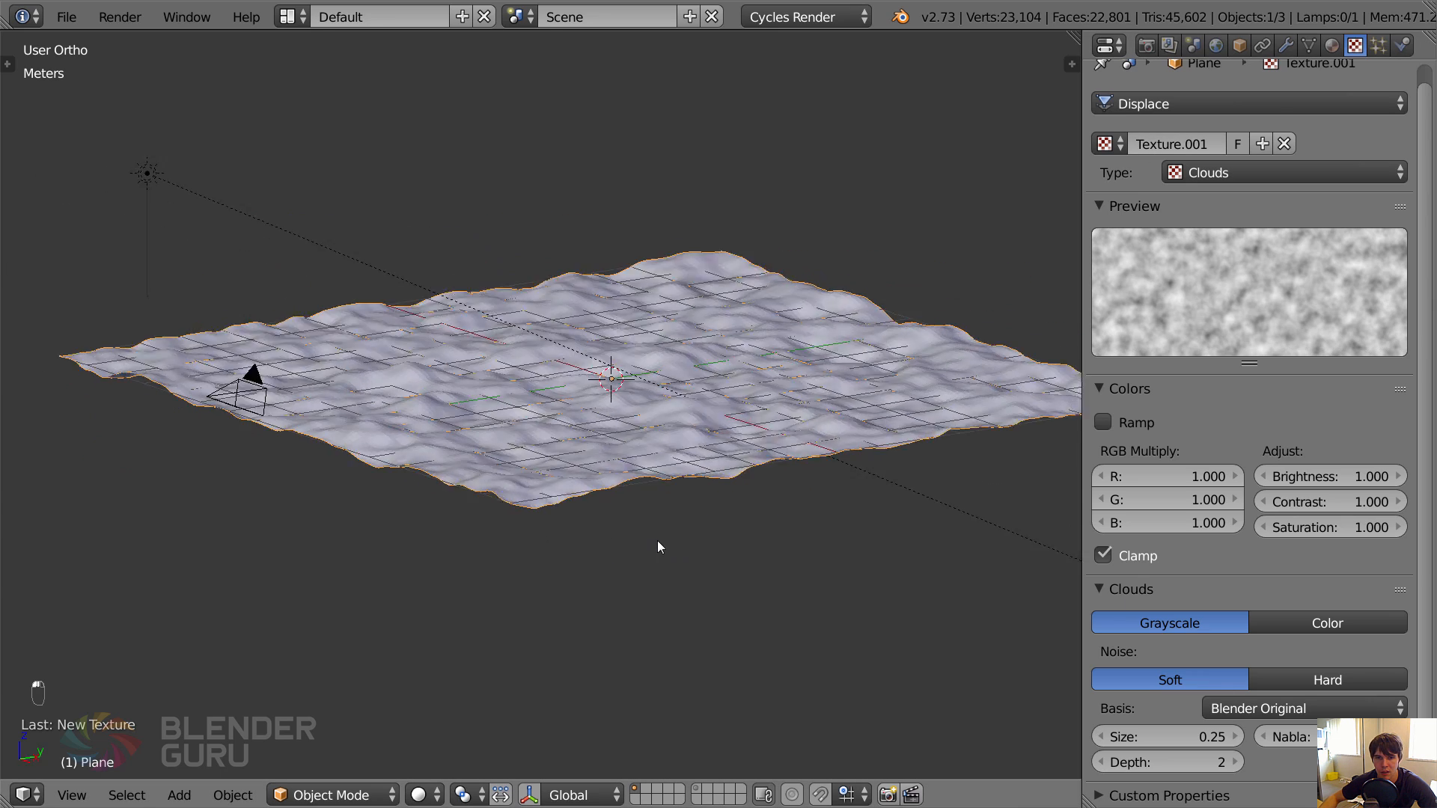
{"action": "middle_click_drag", "start_coordinate": [658, 547], "coordinate": [773, 568]}
{"action": "middle_click_drag", "start_coordinate": [703, 446], "coordinate": [966, 307]}
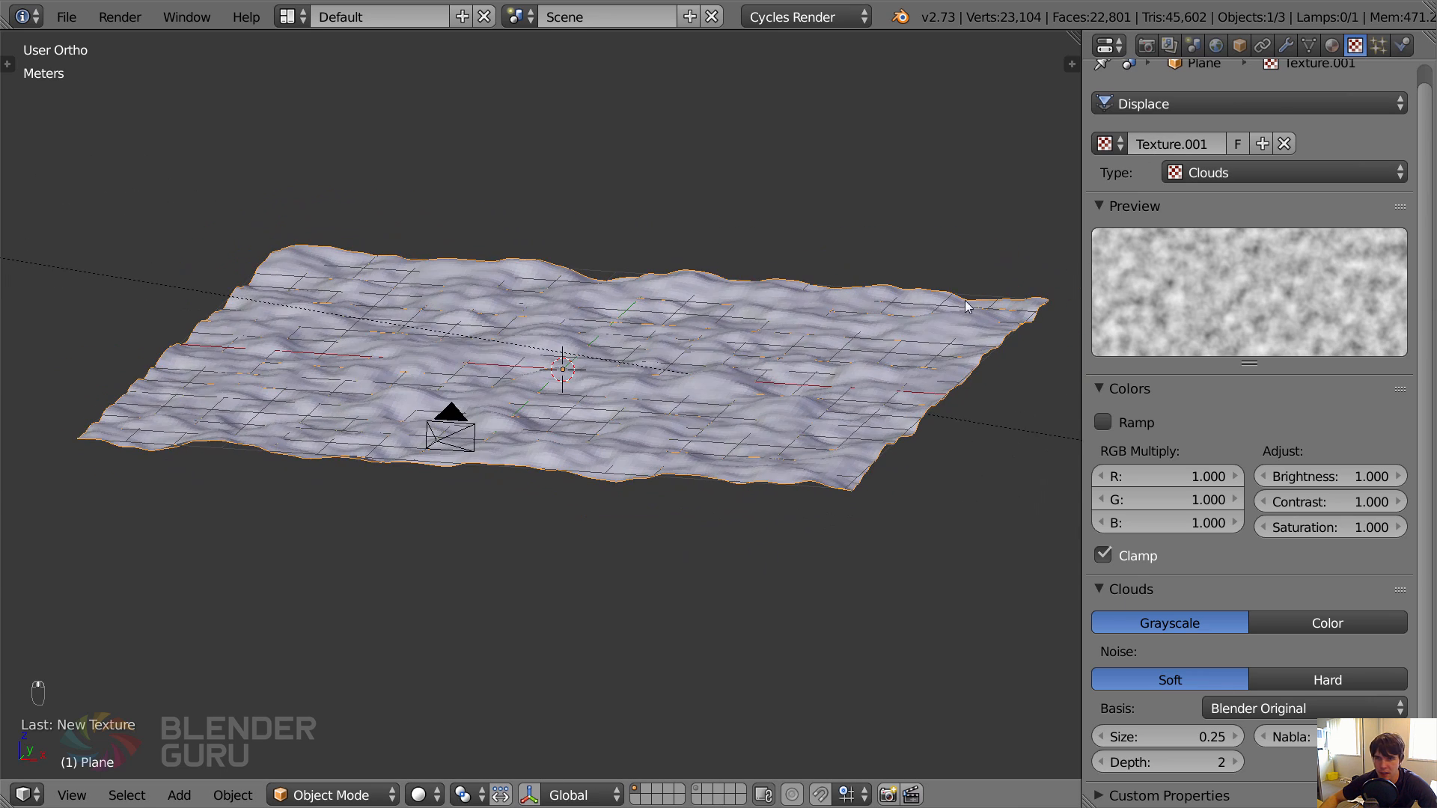
Reduce the Displace modifier's strength to 0.05.
{"action": "left_click", "coordinate": [1286, 45]}
{"action": "left_click", "coordinate": [1343, 504]}
{"action": "type", "text": "0.1"}
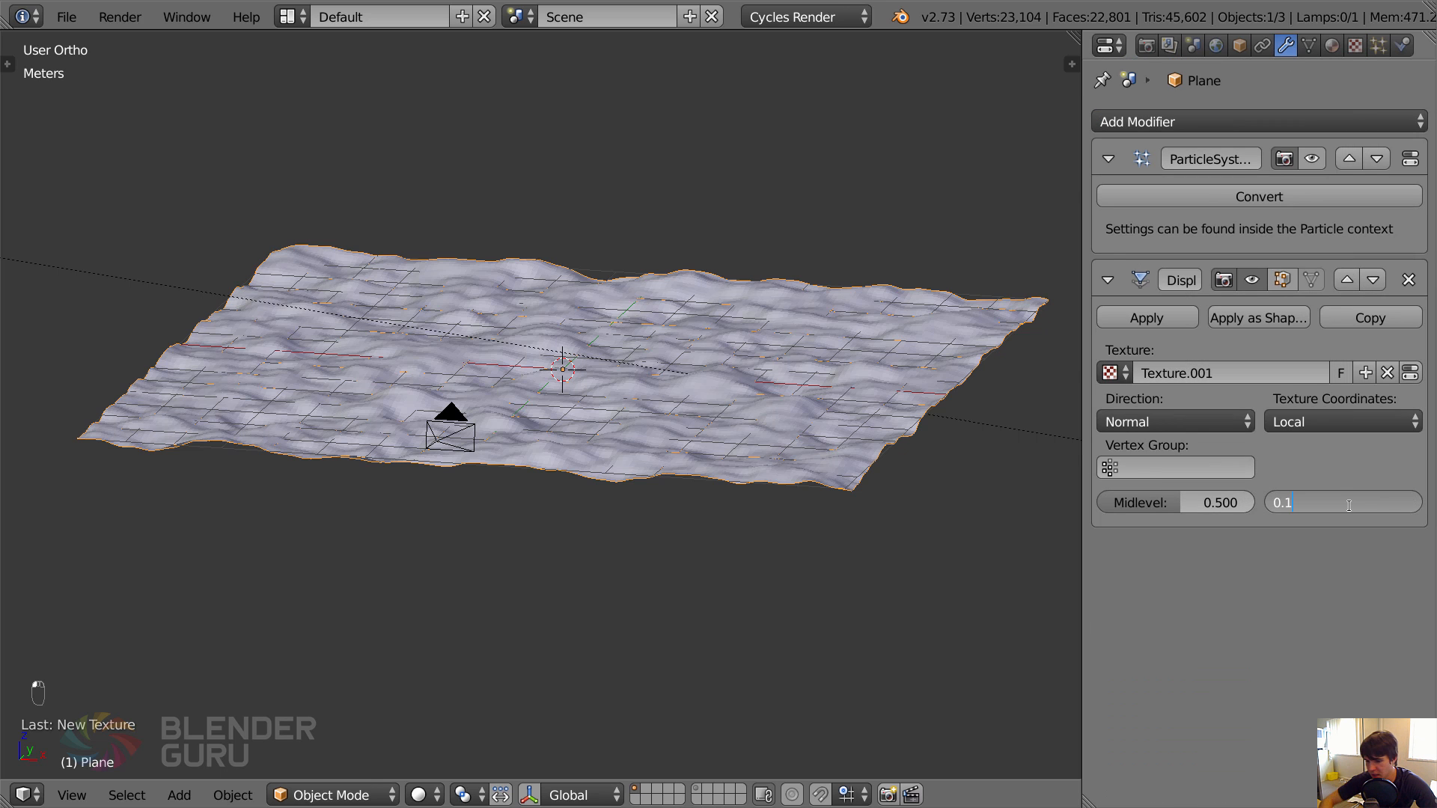
{"action": "key", "text": "BackSpace"}
{"action": "type", "text": "05"}
{"action": "key", "text": "Return"}
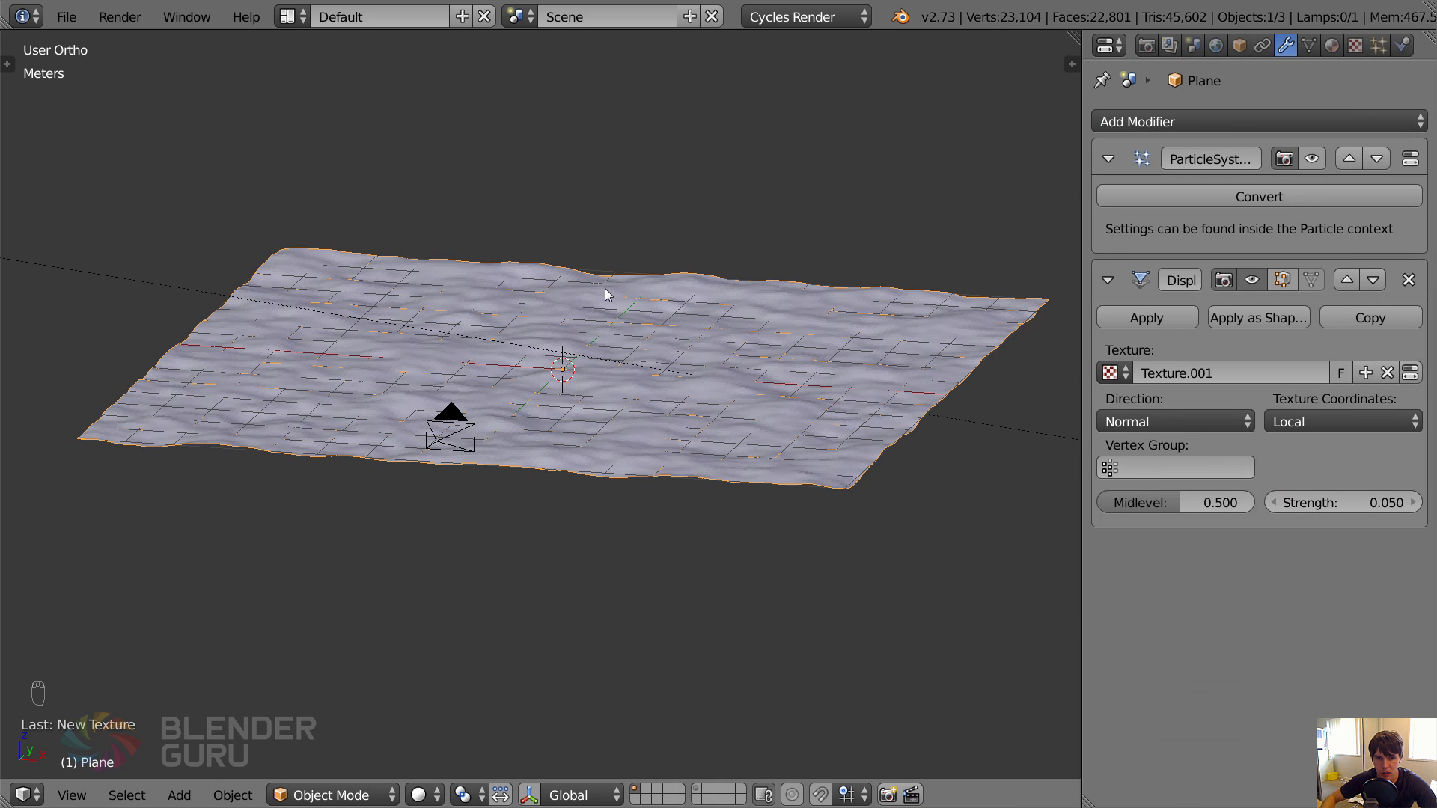
View the terrain through the camera and lower the displacement strength to 0.02.
{"action": "key", "text": "KP_0"}
{"action": "left_click", "coordinate": [1366, 504]}
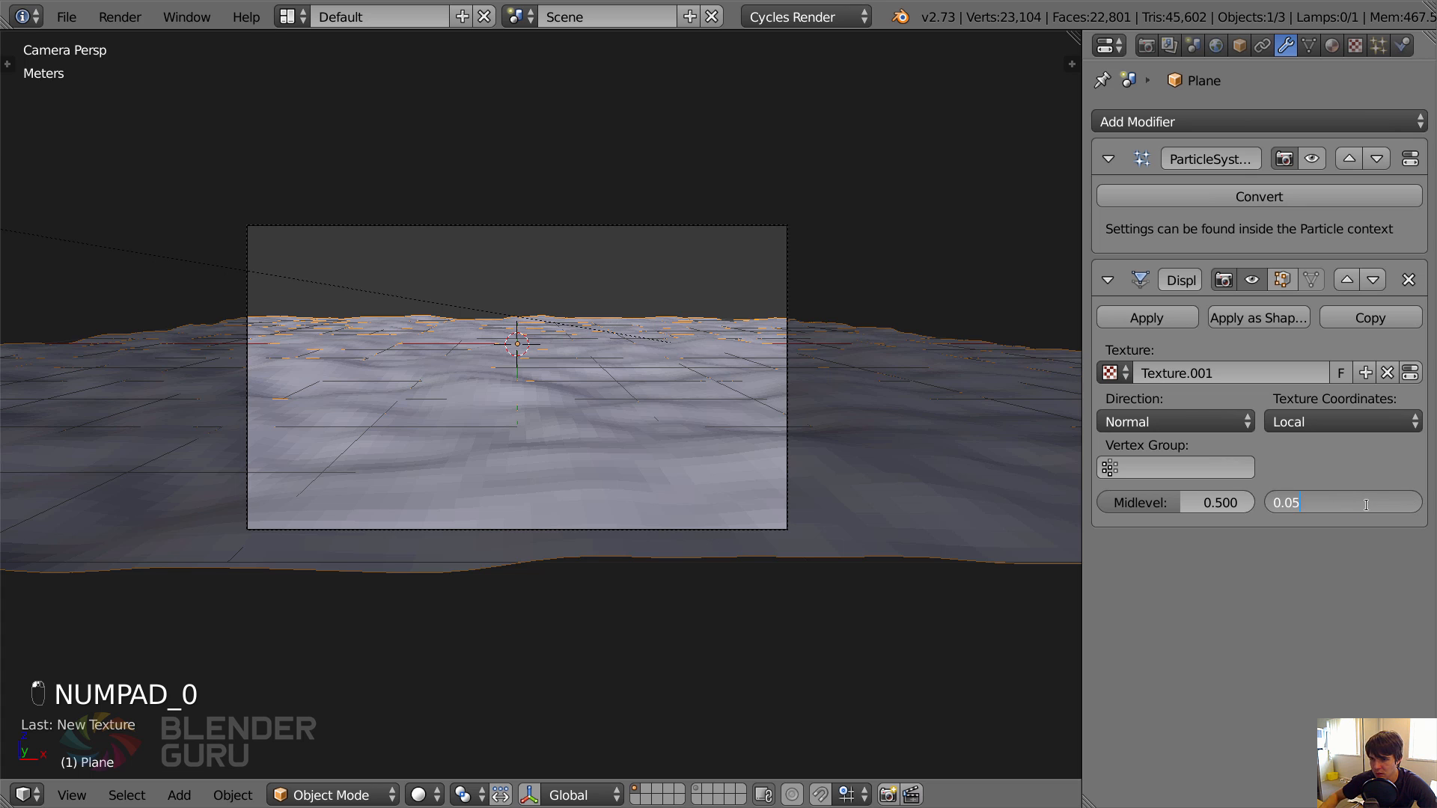
{"action": "type", "text": "0.02"}
{"action": "key", "text": "Return"}
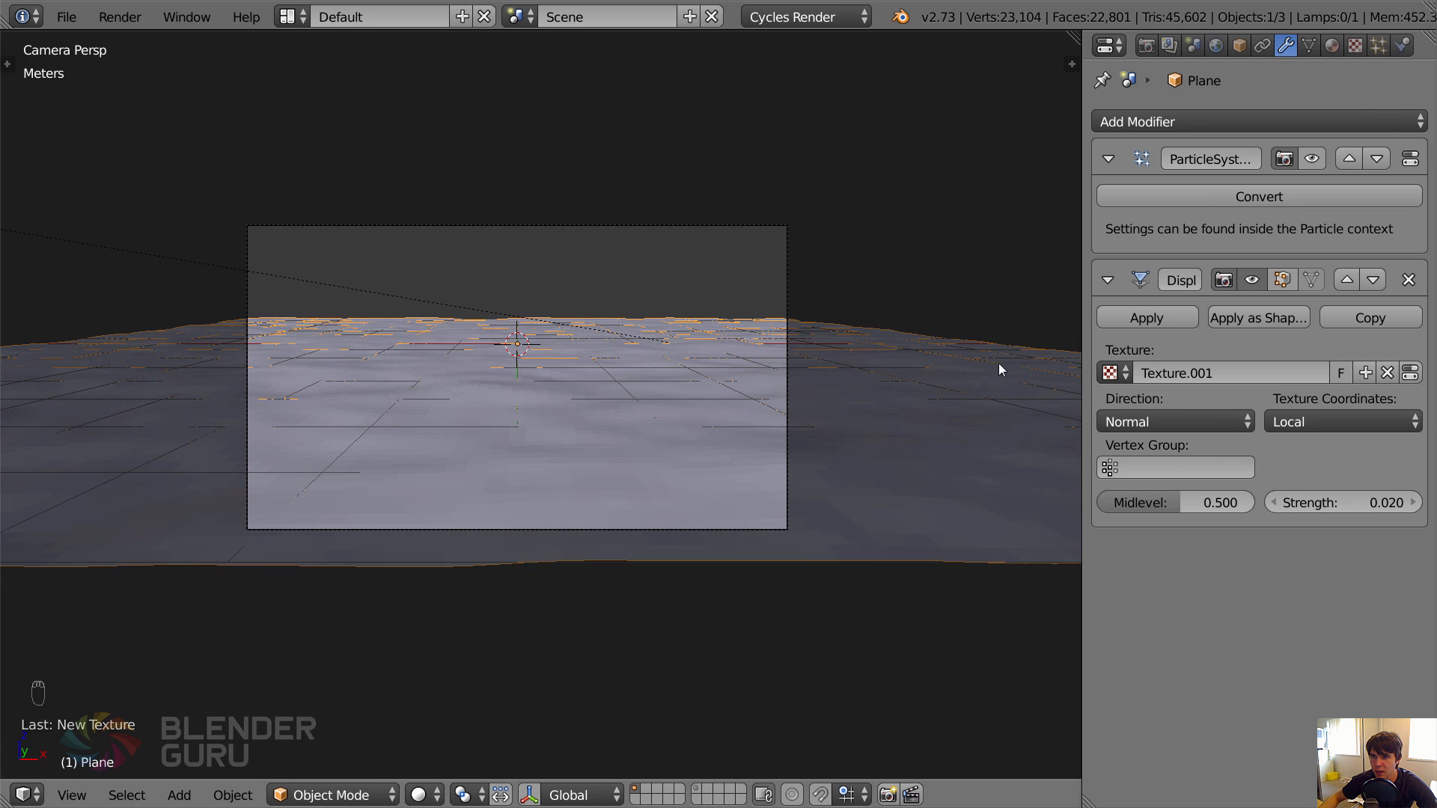
Apply smooth shading to the ground plane.
{"action": "key", "text": "t"}
{"action": "left_click", "coordinate": [79, 374]}
{"action": "key", "text": "t"}
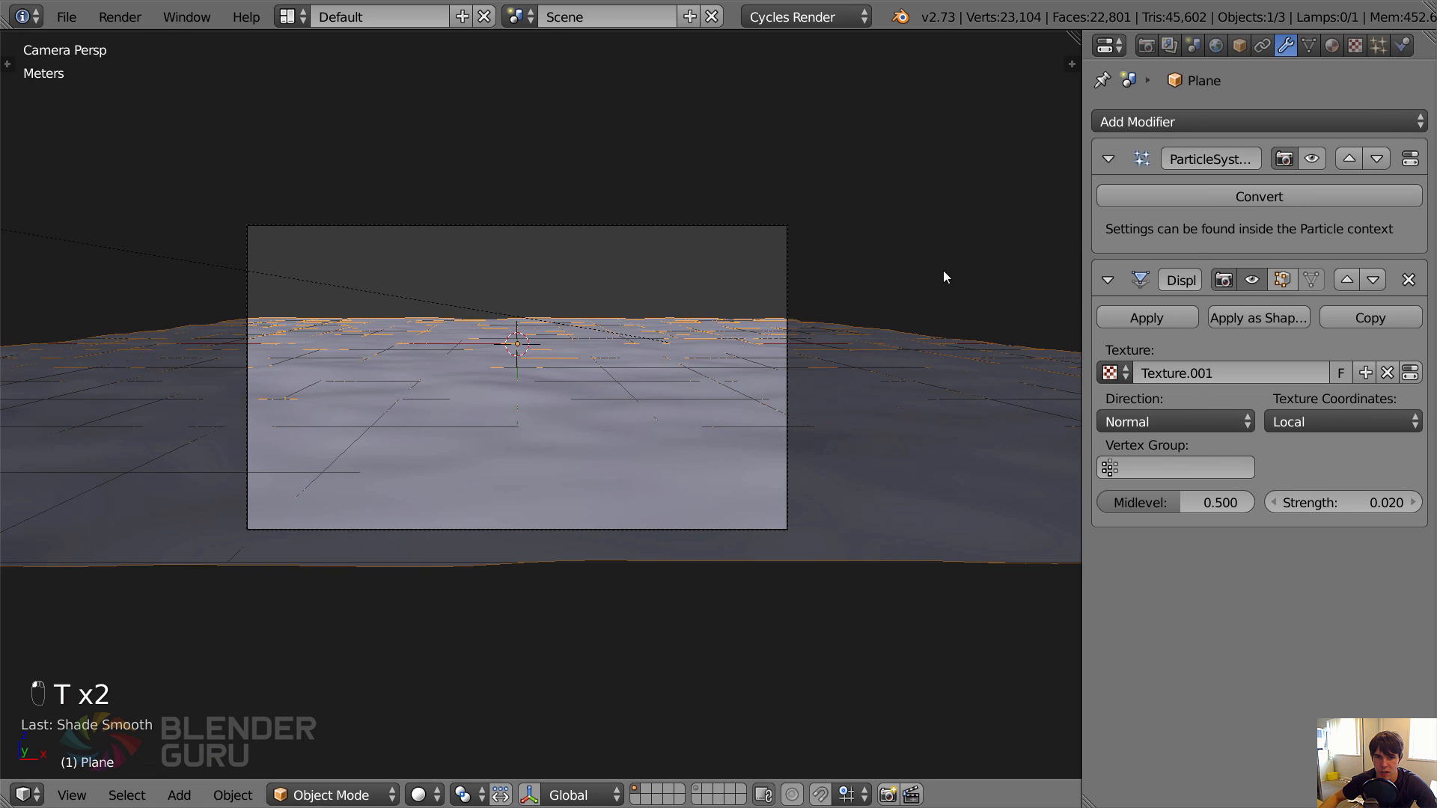
View the whole plane from above, try a displacement strength of 0.12, and set it to 0.08.
{"action": "left_click", "coordinate": [1355, 46]}
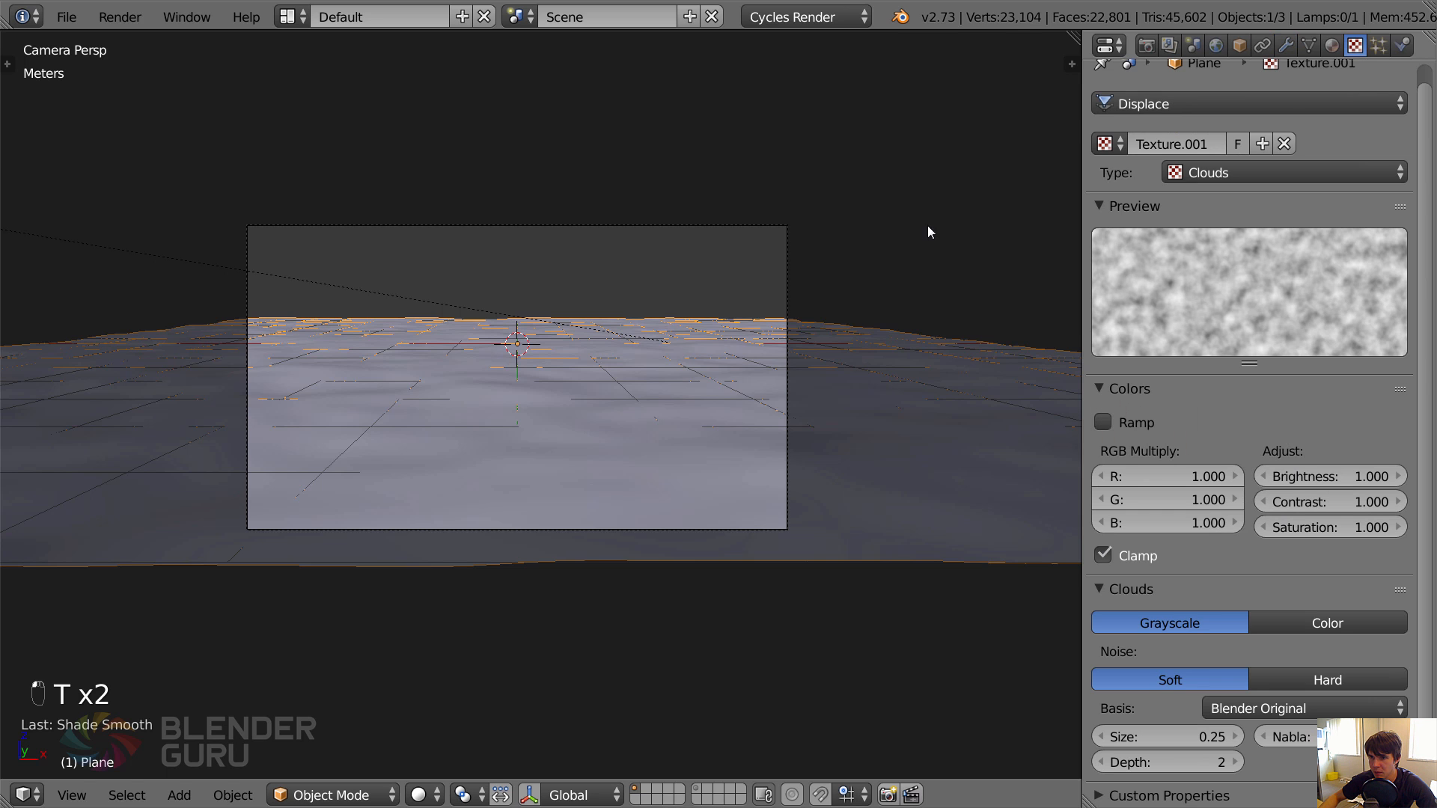
{"action": "middle_click_drag", "start_coordinate": [927, 226], "coordinate": [833, 308]}
{"action": "scroll", "coordinate": [832, 308], "scroll_direction": "down", "scroll_amount": 1}
{"action": "left_click", "coordinate": [1285, 46]}
{"action": "left_click", "coordinate": [1413, 503]}
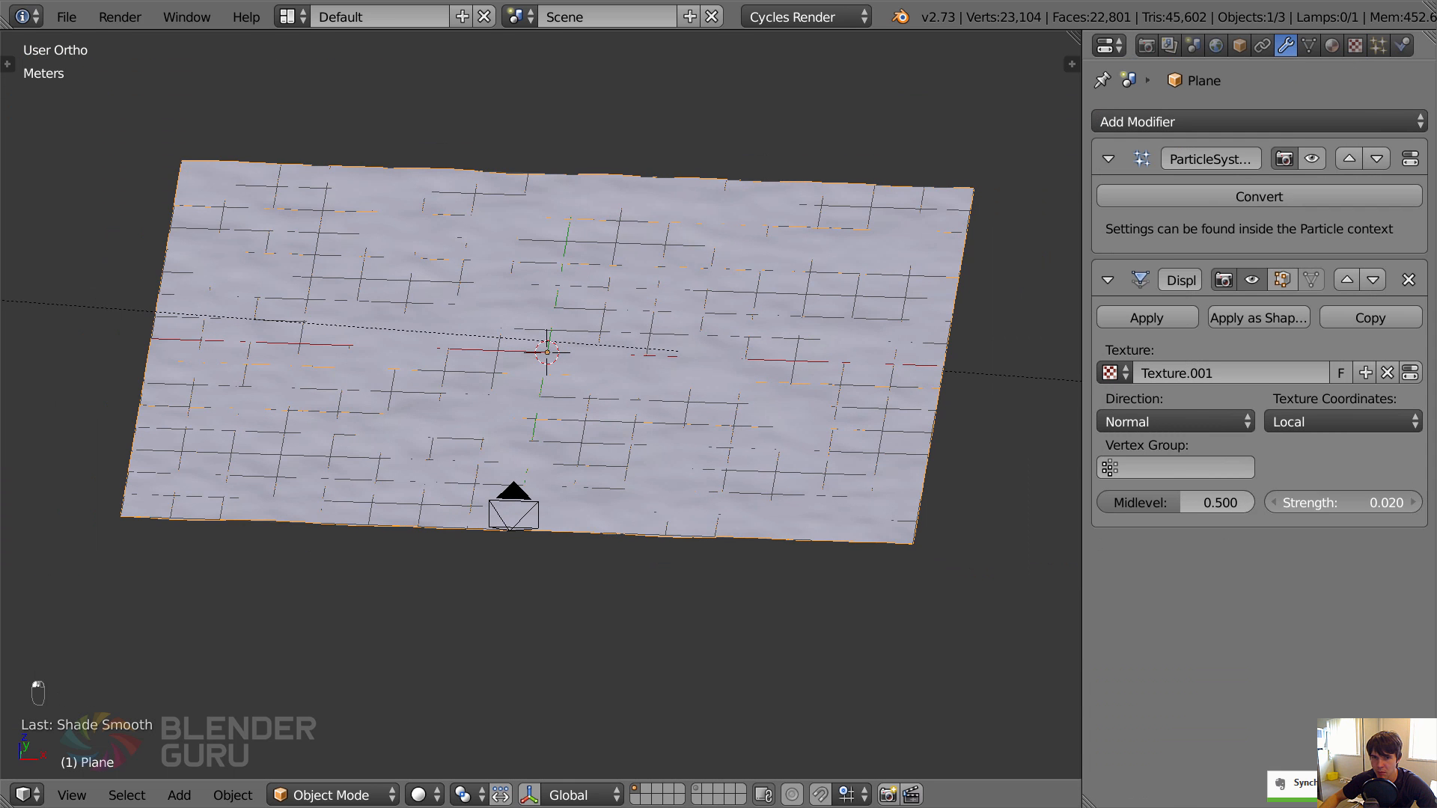
{"action": "middle_click_drag", "start_coordinate": [656, 434], "coordinate": [626, 419]}
{"action": "left_click", "coordinate": [1343, 508]}
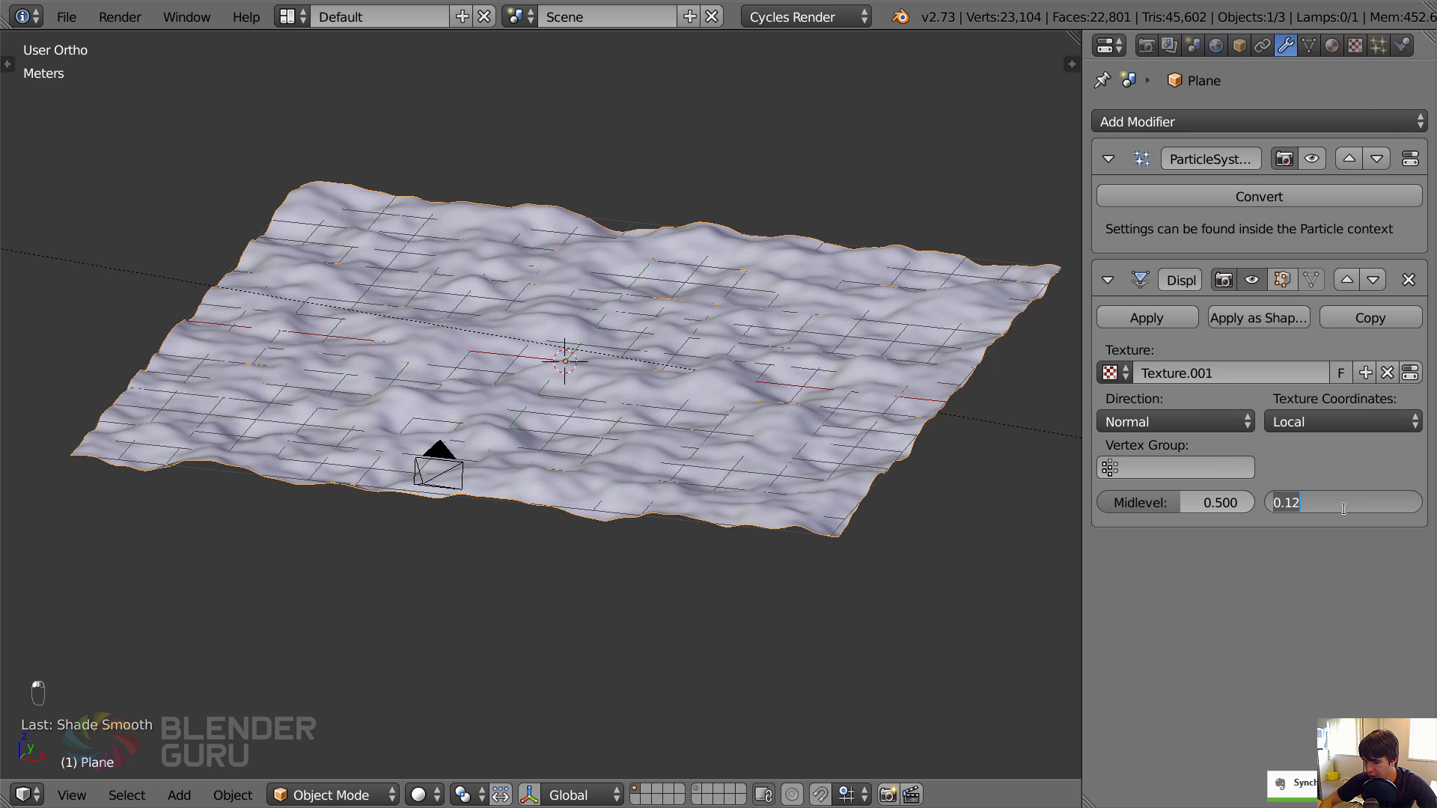
{"action": "type", "text": "0.08"}
{"action": "key", "text": "Return"}
Set the Clouds texture's noise depth to 0 for smoother bumps.
{"action": "left_click", "coordinate": [1355, 46]}
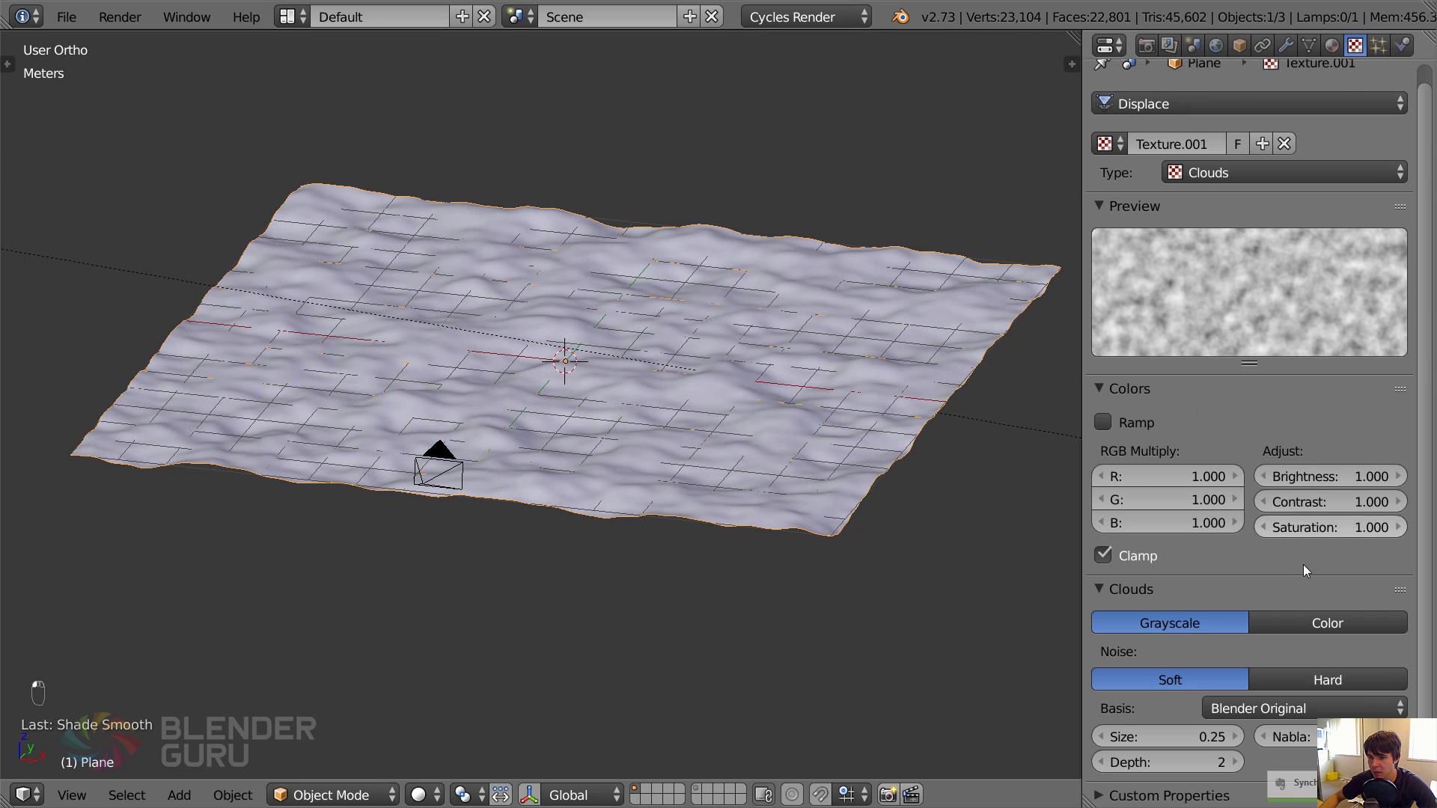
{"action": "left_click", "coordinate": [1102, 762]}
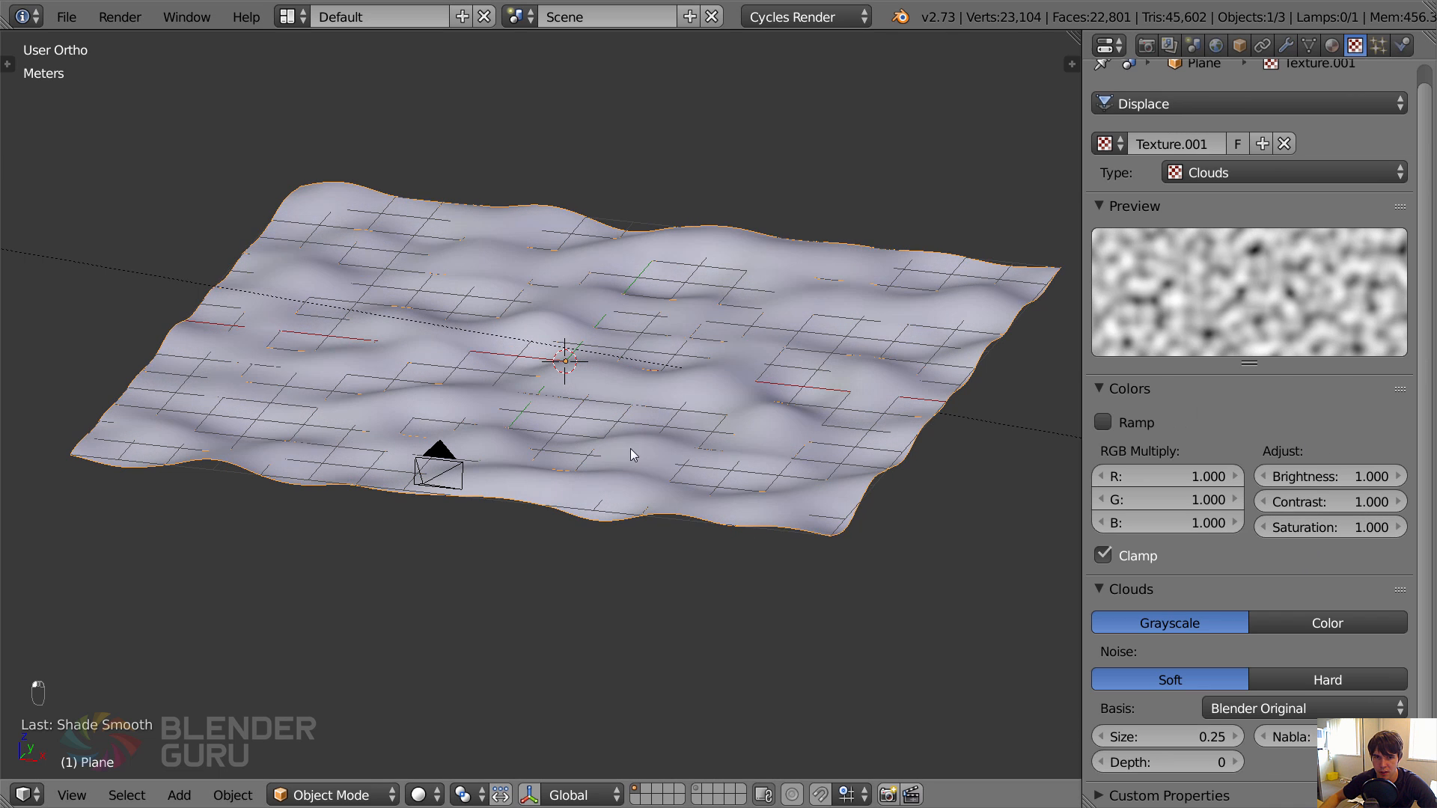
{"action": "mouse_move", "coordinate": [588, 415]}
{"action": "middle_mouse_down"}
{"action": "mouse_move", "coordinate": [558, 406]}
{"action": "mouse_move", "coordinate": [591, 419]}
{"action": "middle_mouse_up"}
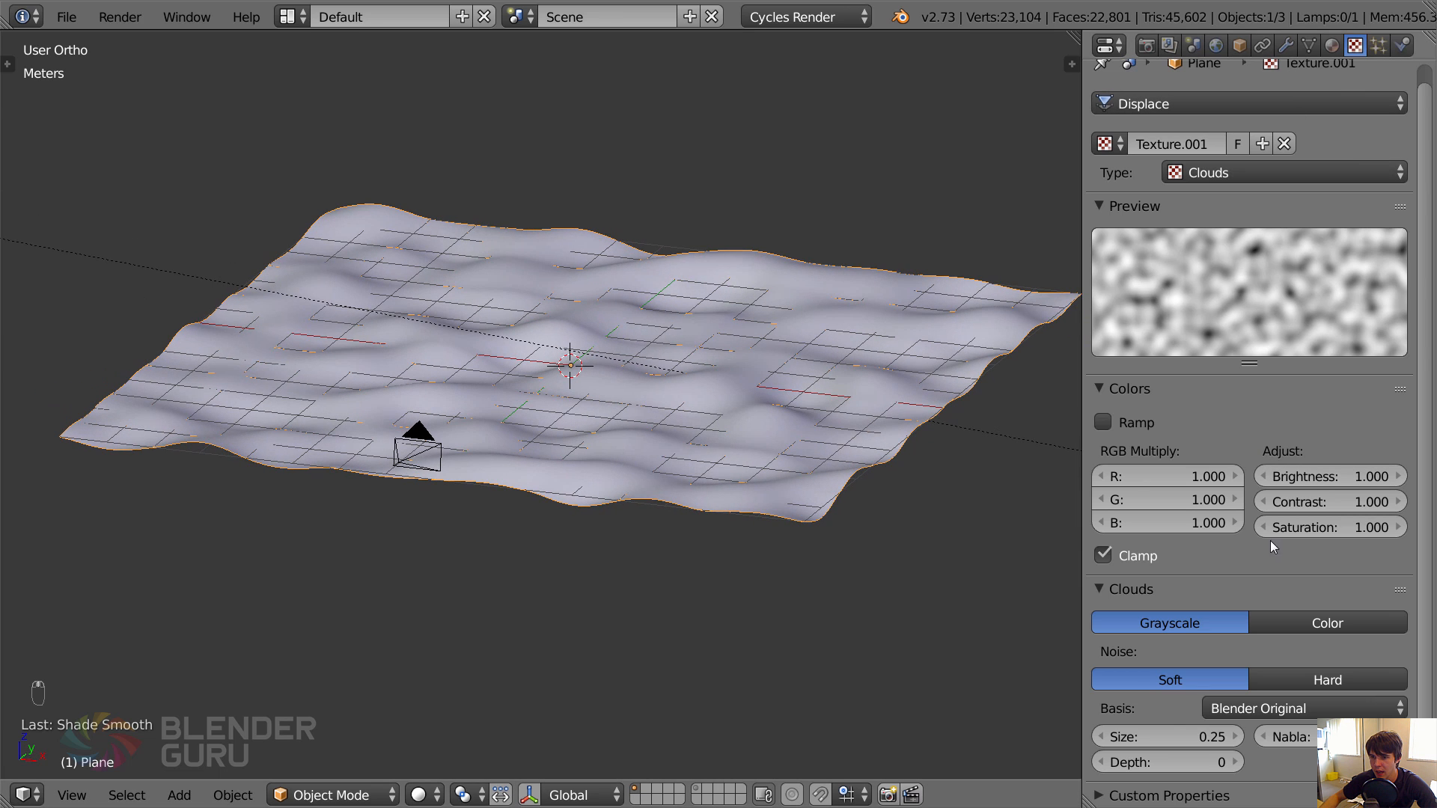
Try a noise size of 0.45 for the Clouds texture and settle on 0.35.
{"action": "left_click", "coordinate": [1234, 736]}
{"action": "left_click", "coordinate": [1235, 736]}
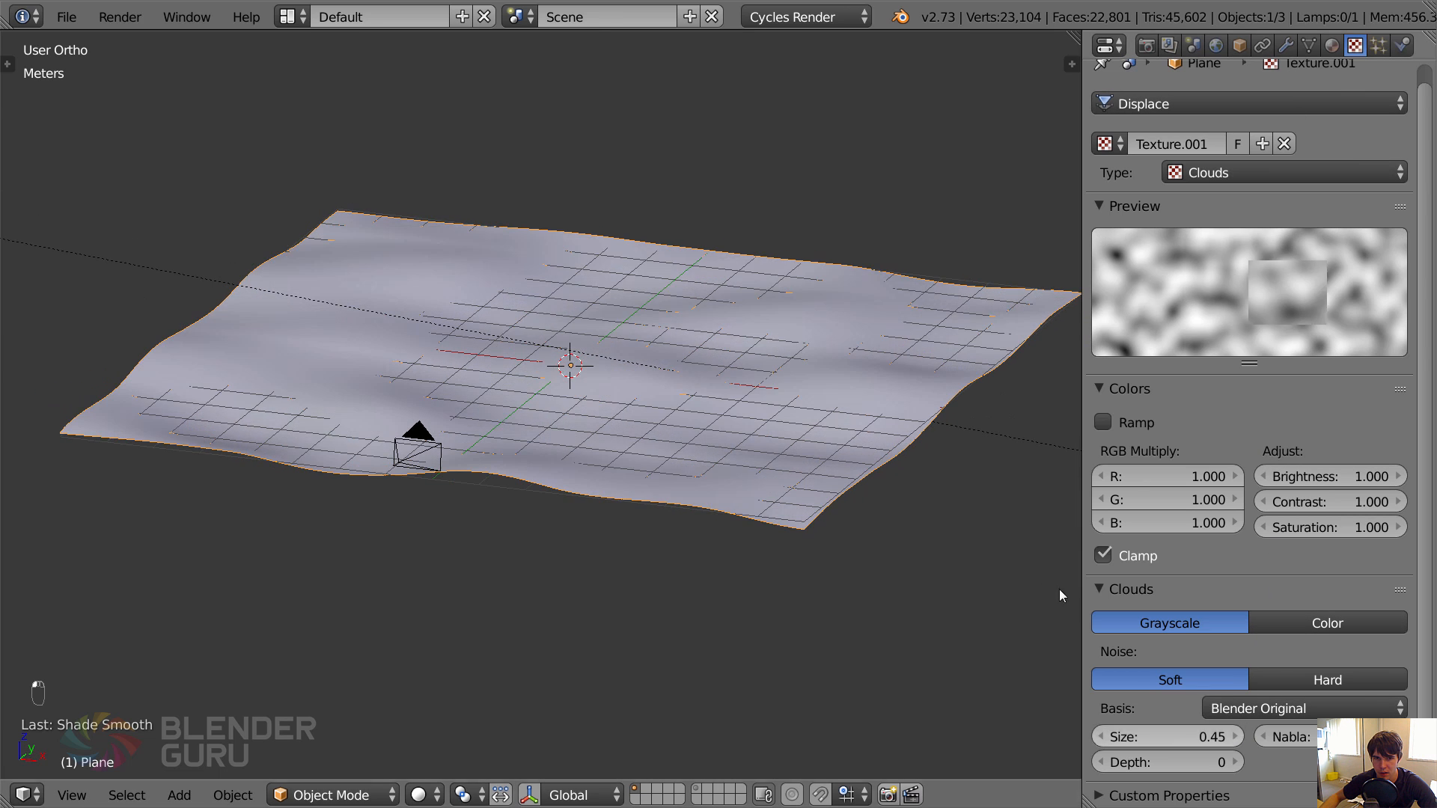
{"action": "middle_click_drag", "start_coordinate": [1059, 591], "coordinate": [1026, 536]}
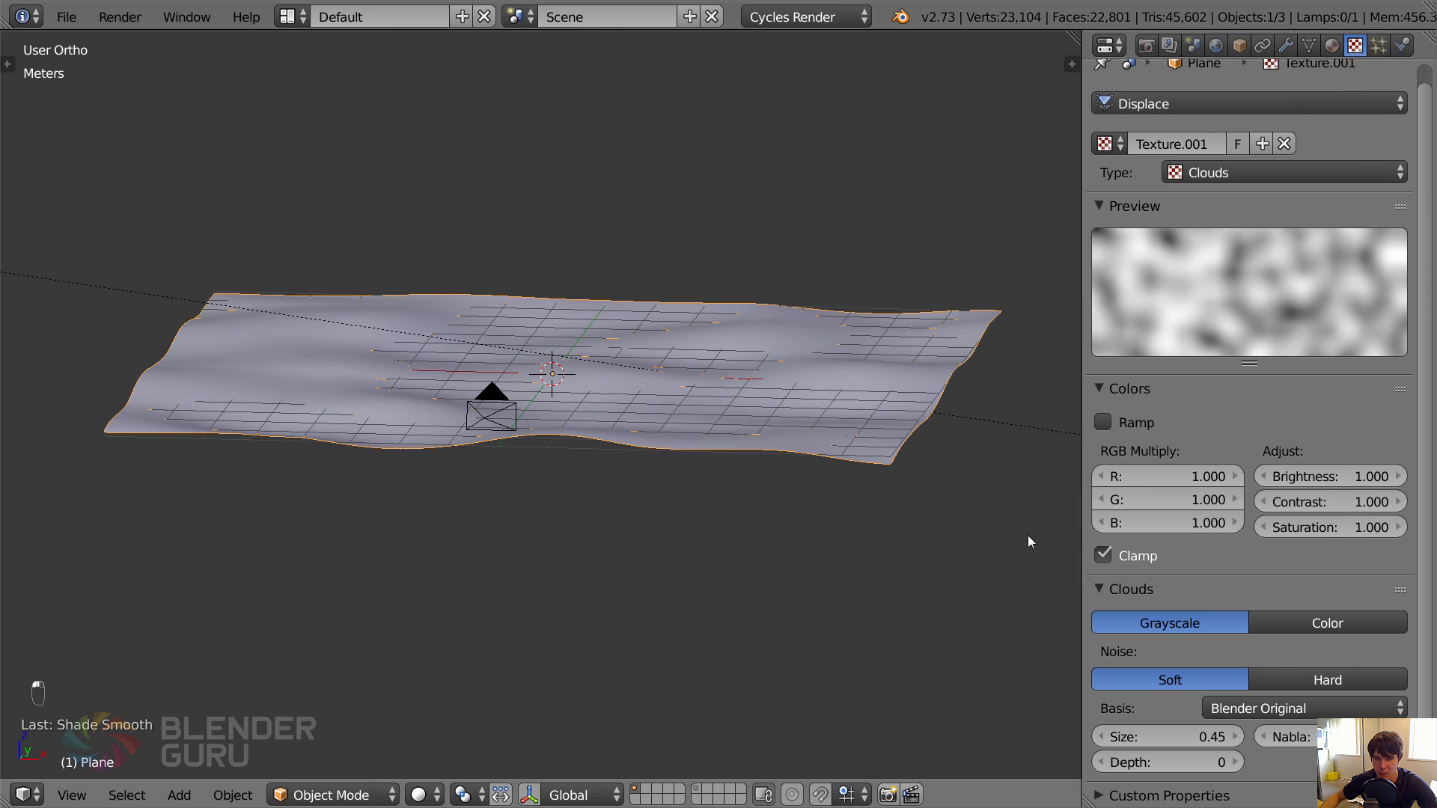
{"action": "left_click", "coordinate": [1101, 736]}
Add a second Displace modifier to the ground plane and give it a new texture.
{"action": "left_click", "coordinate": [1286, 45]}
{"action": "left_click", "coordinate": [1251, 121]}
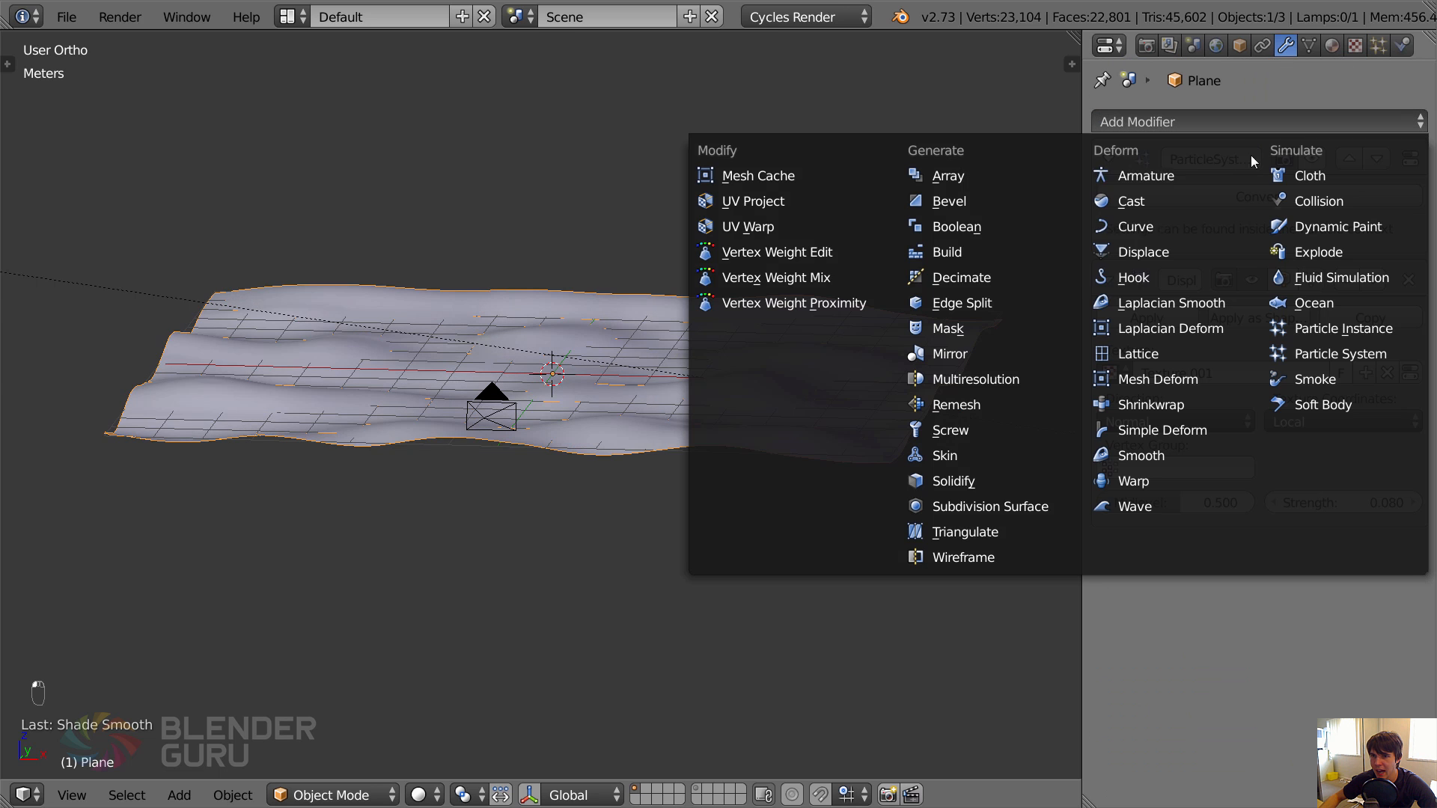
{"action": "left_click", "coordinate": [1199, 255]}
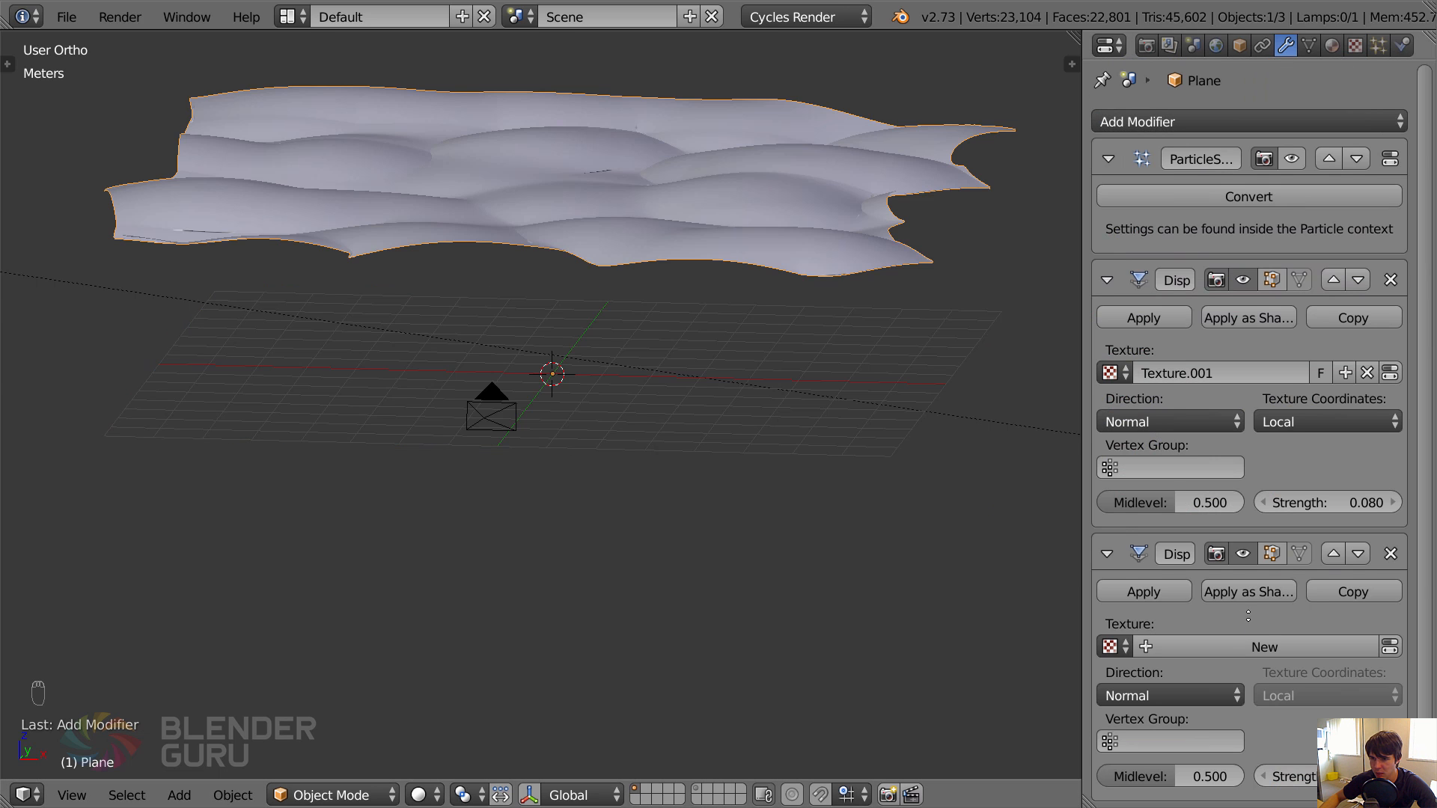
{"action": "left_click", "coordinate": [1268, 646]}
{"action": "left_click", "coordinate": [1344, 47]}
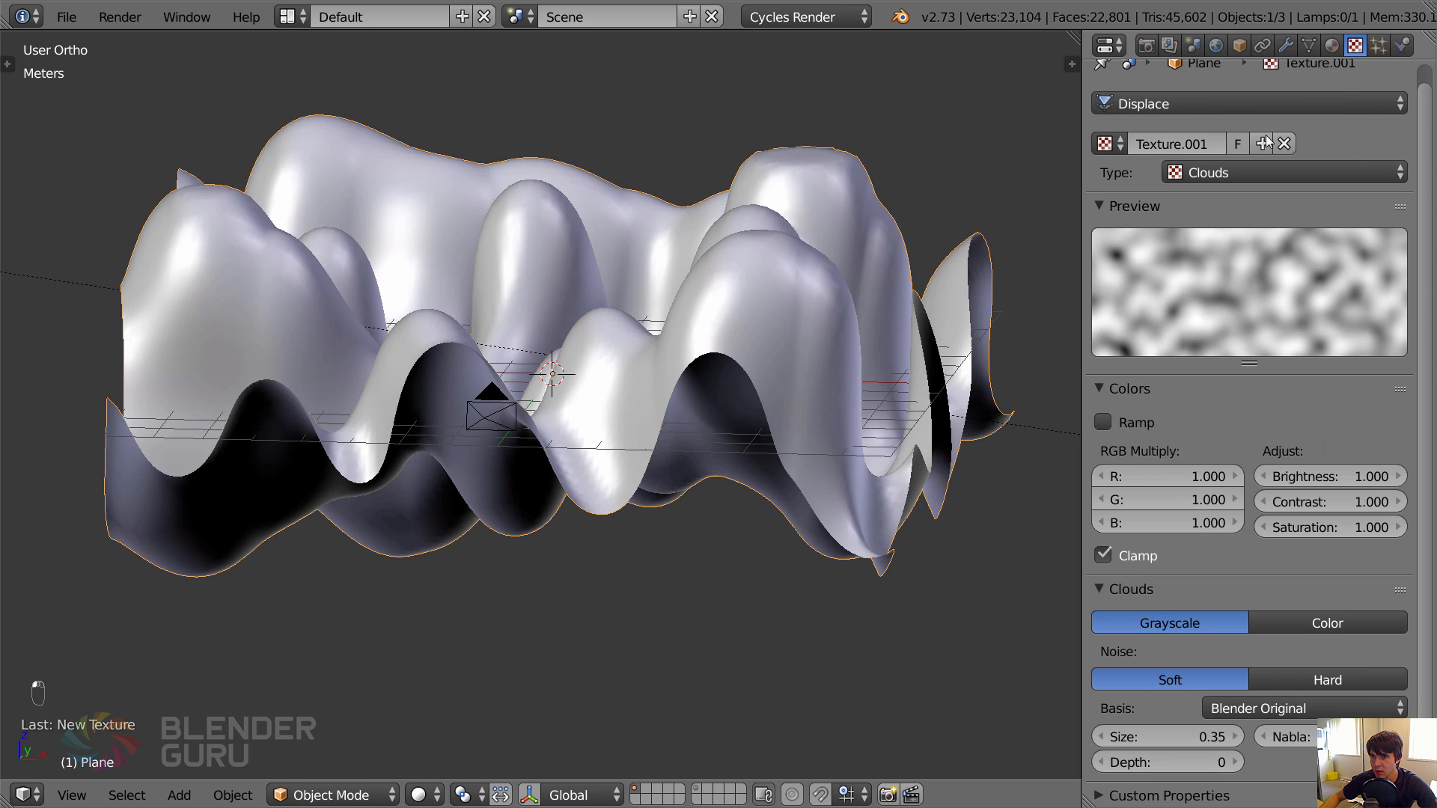
{"action": "left_click", "coordinate": [1201, 737]}
{"action": "type", "text": "0.25"}
{"action": "key", "text": "Return"}
{"action": "left_click", "coordinate": [1221, 730]}
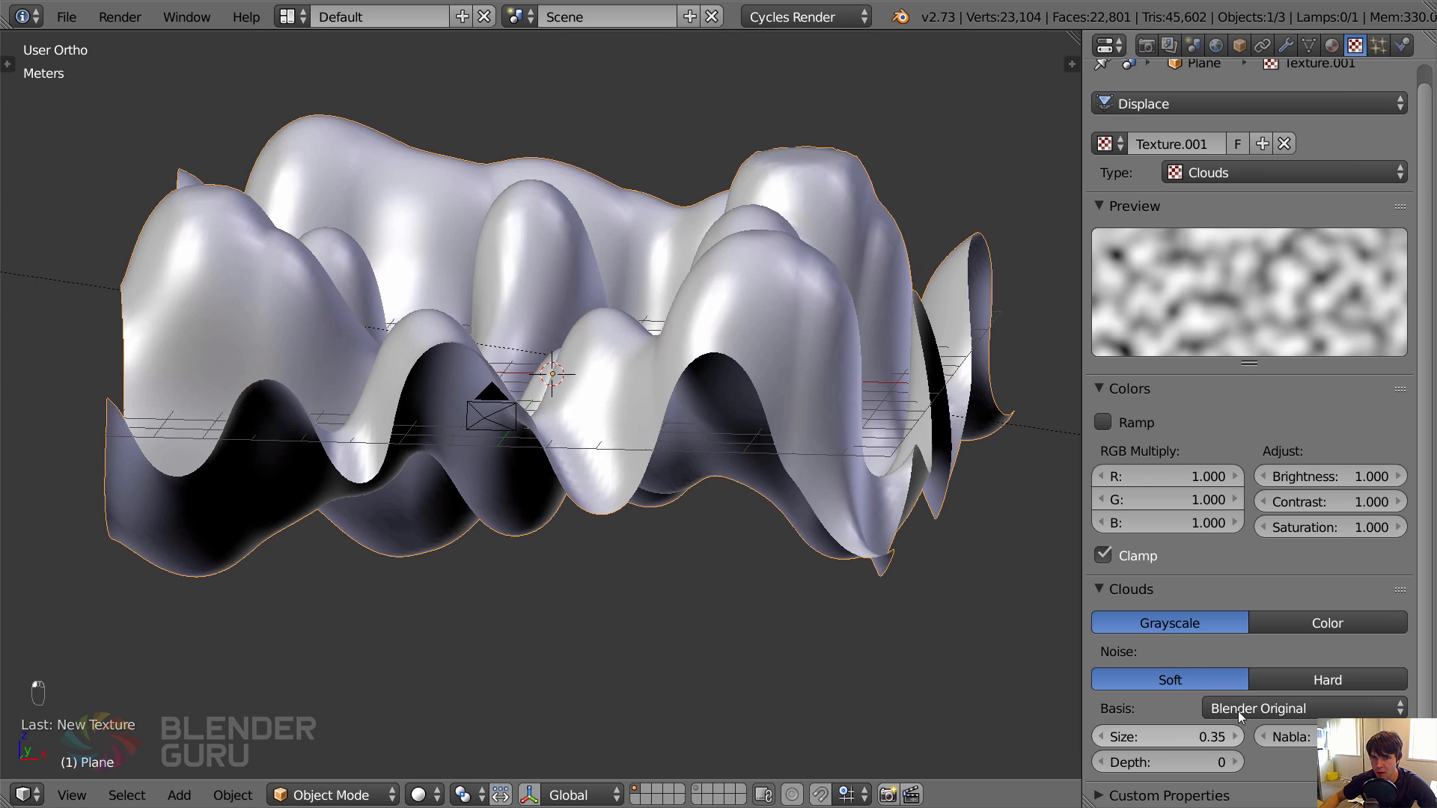
Switch the texture settings to the second Displace modifier's texture, Displace.001 - Texture.002.
{"action": "left_click", "coordinate": [1204, 106]}
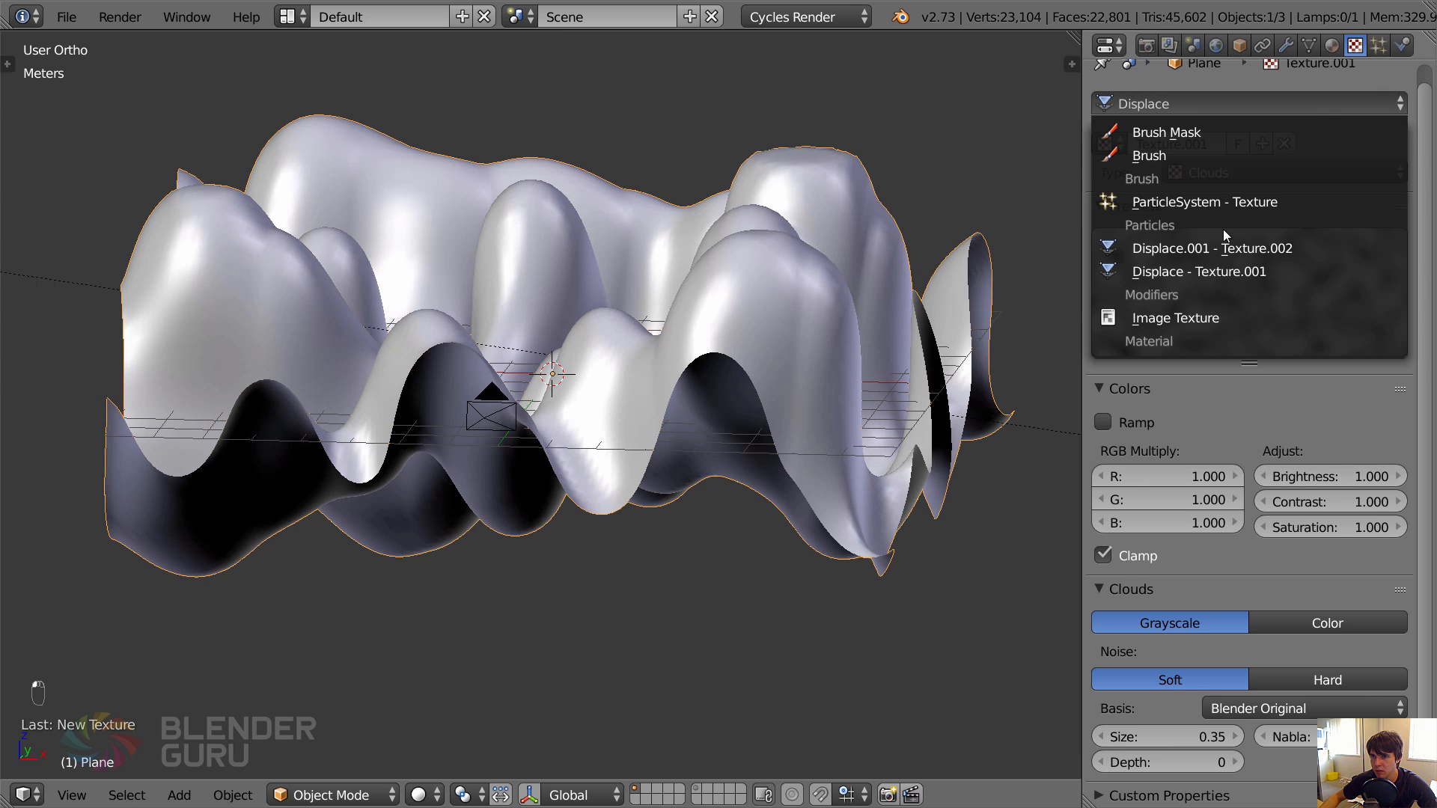
{"action": "left_click", "coordinate": [1245, 273]}
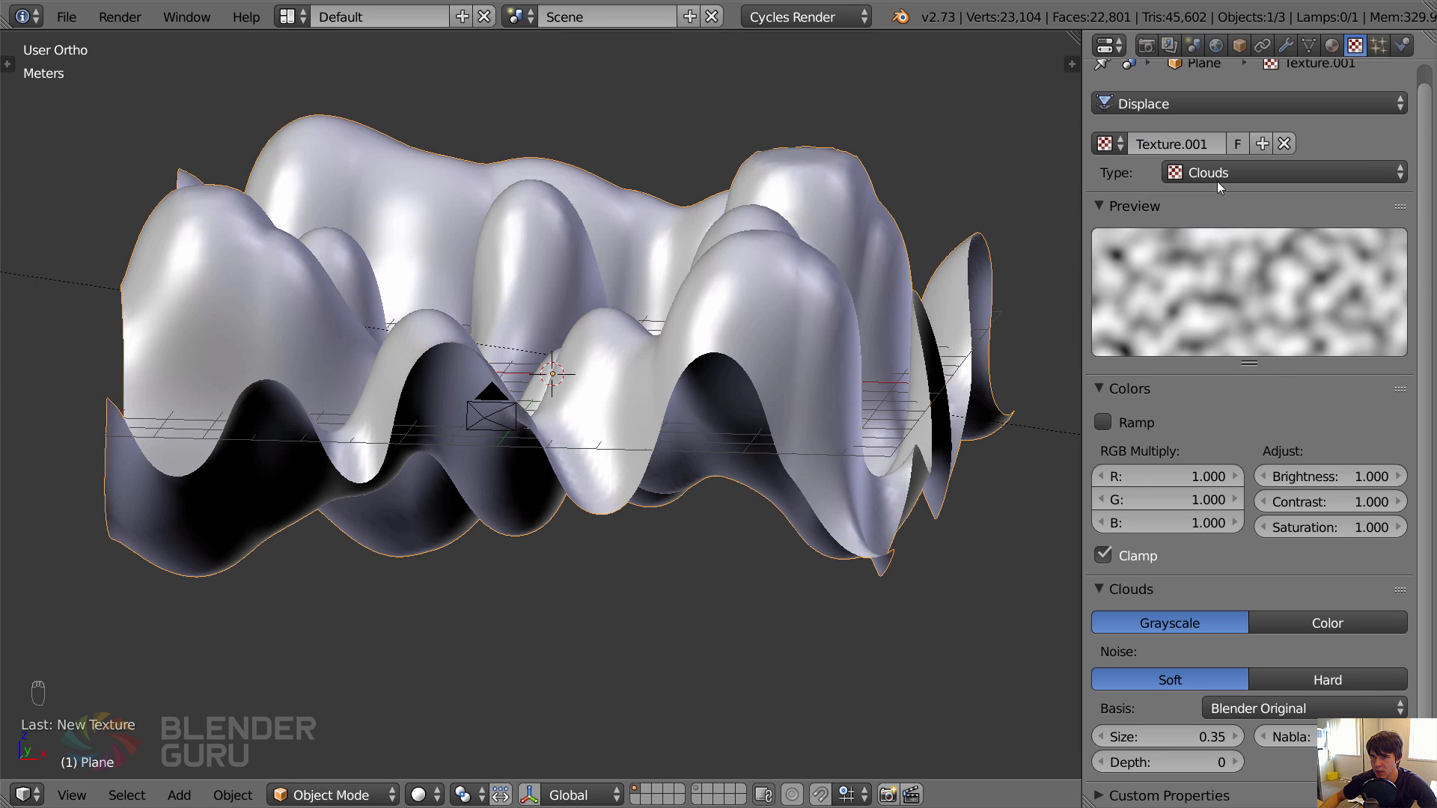
{"action": "left_click", "coordinate": [1213, 106]}
{"action": "left_click", "coordinate": [1227, 249]}
Rename the second Displace modifier's texture as small.
{"action": "left_click", "coordinate": [1284, 45]}
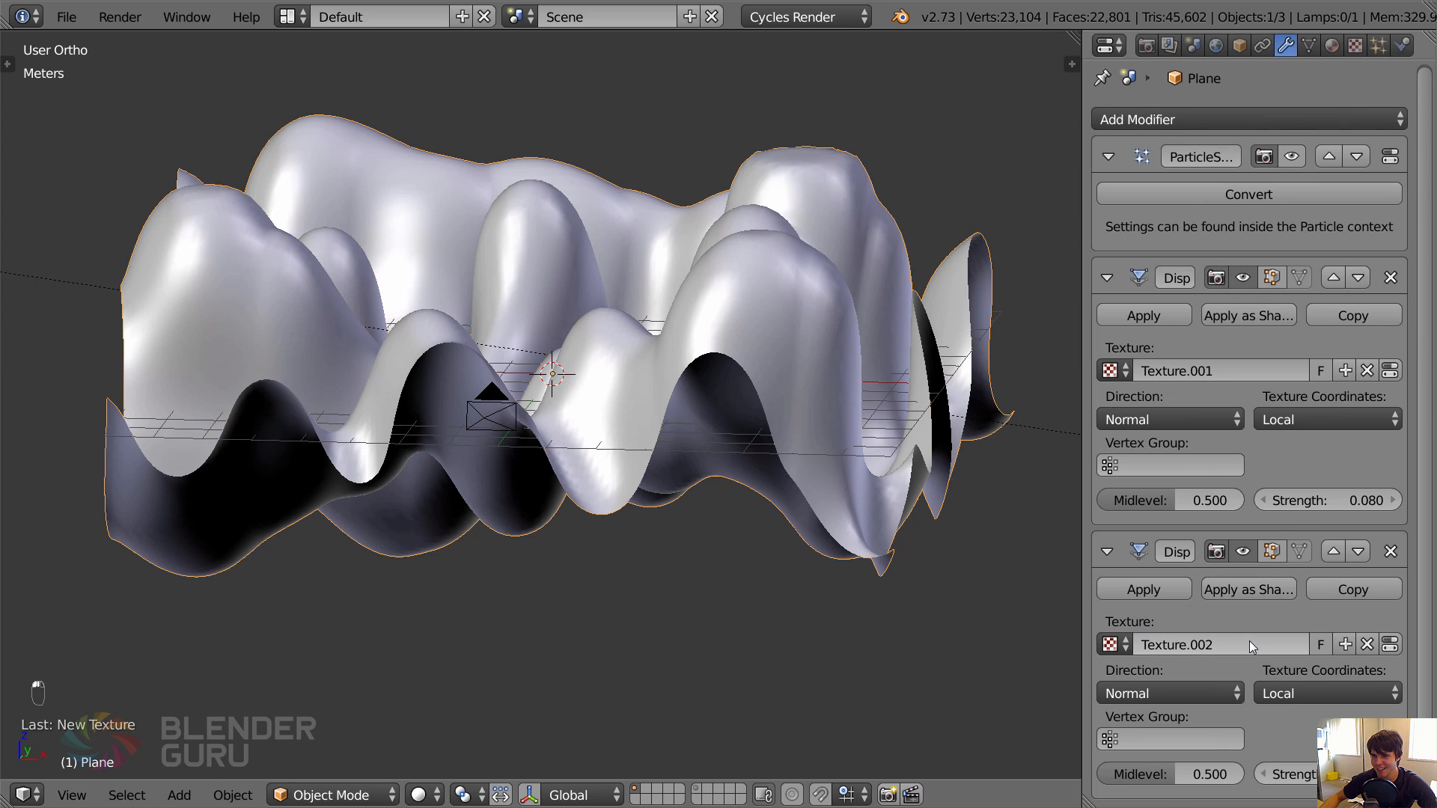
{"action": "left_click", "coordinate": [1214, 644]}
{"action": "type", "text": "small"}
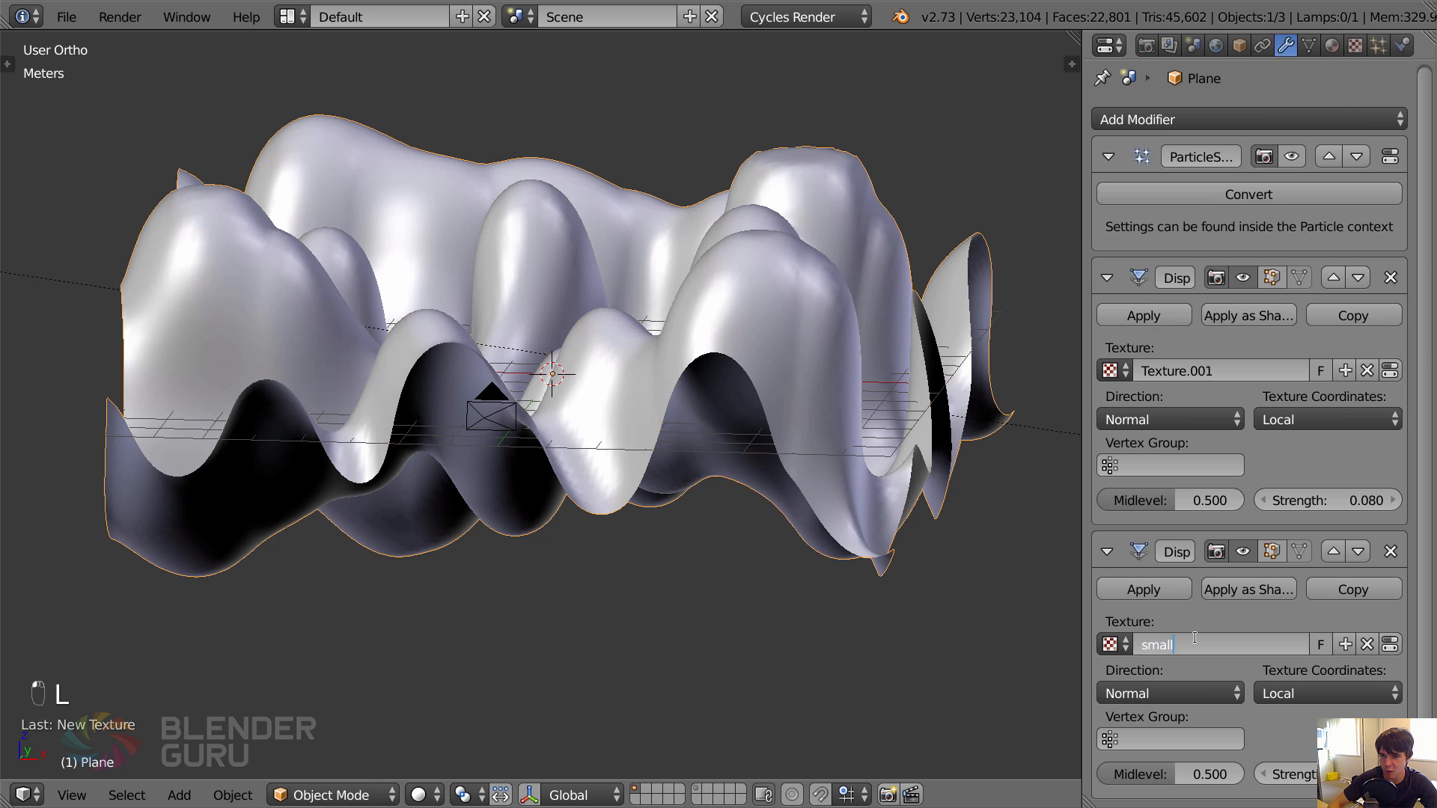
{"action": "key", "text": "Return"}
Set the small texture's noise size to 0.15 and the second Displace modifier's strength to 0.1.
{"action": "left_click", "coordinate": [1354, 45]}
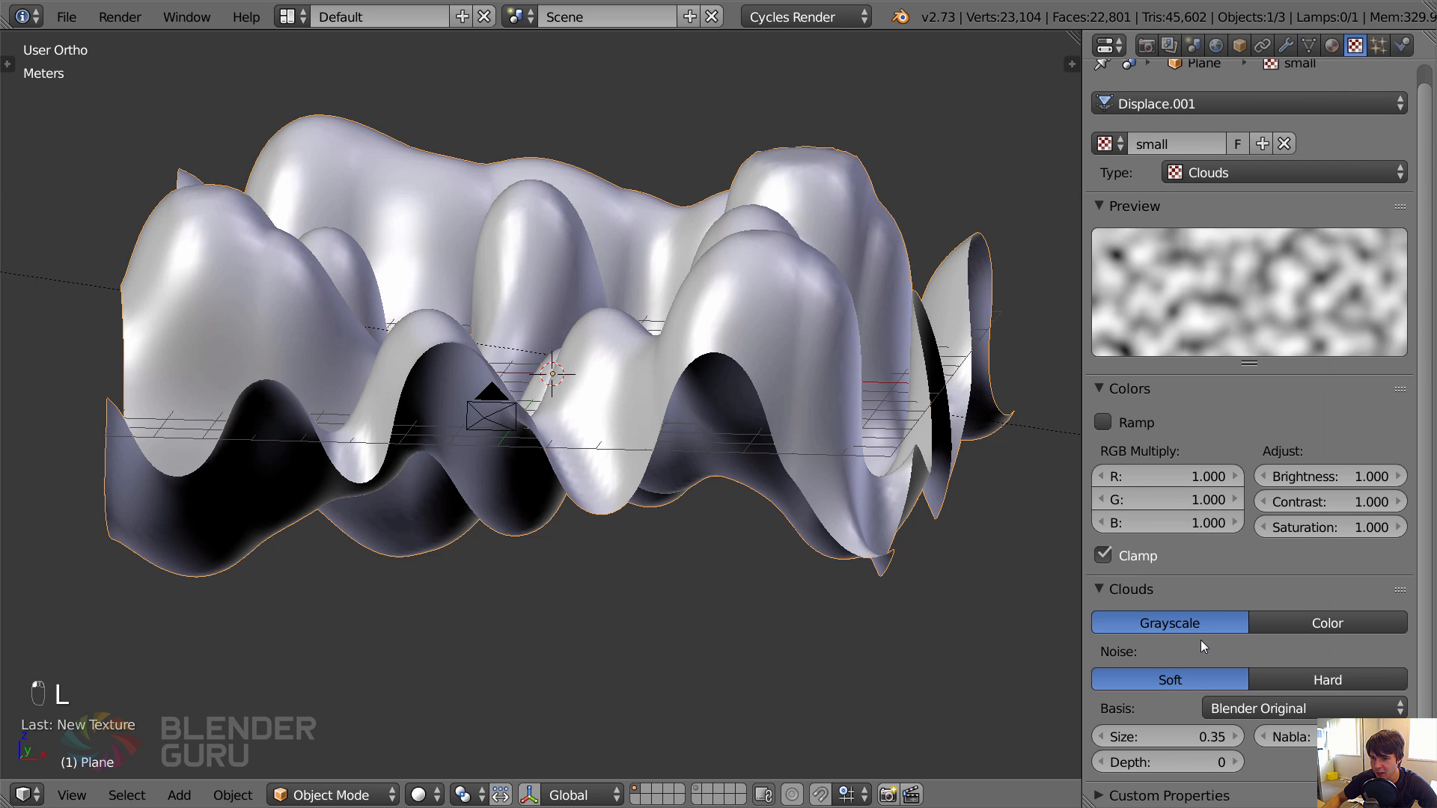
{"action": "left_click", "coordinate": [1102, 736]}
{"action": "left_click", "coordinate": [1102, 736]}
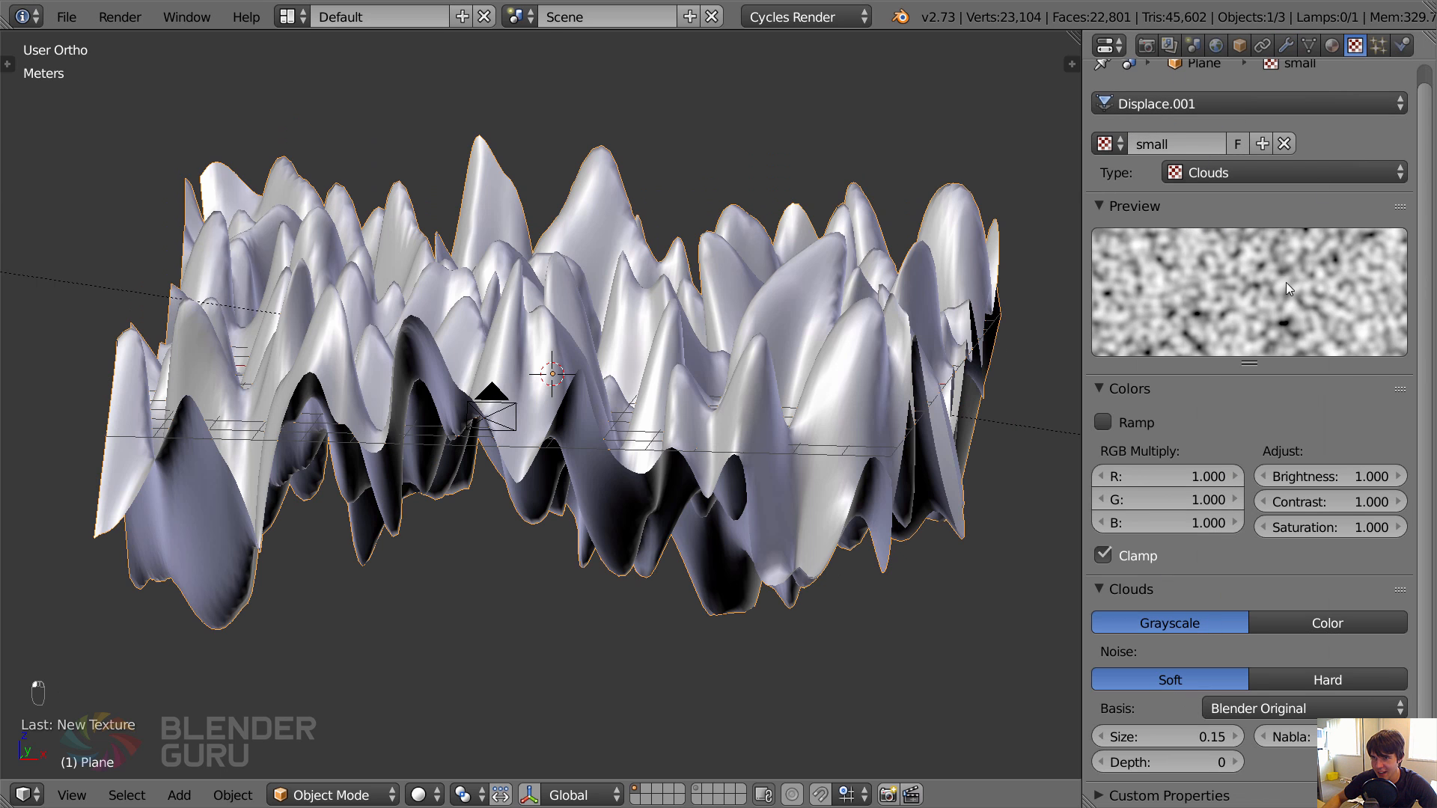
{"action": "left_click", "coordinate": [1289, 45]}
{"action": "left_click_drag", "start_coordinate": [1276, 779], "coordinate": [1215, 779]}
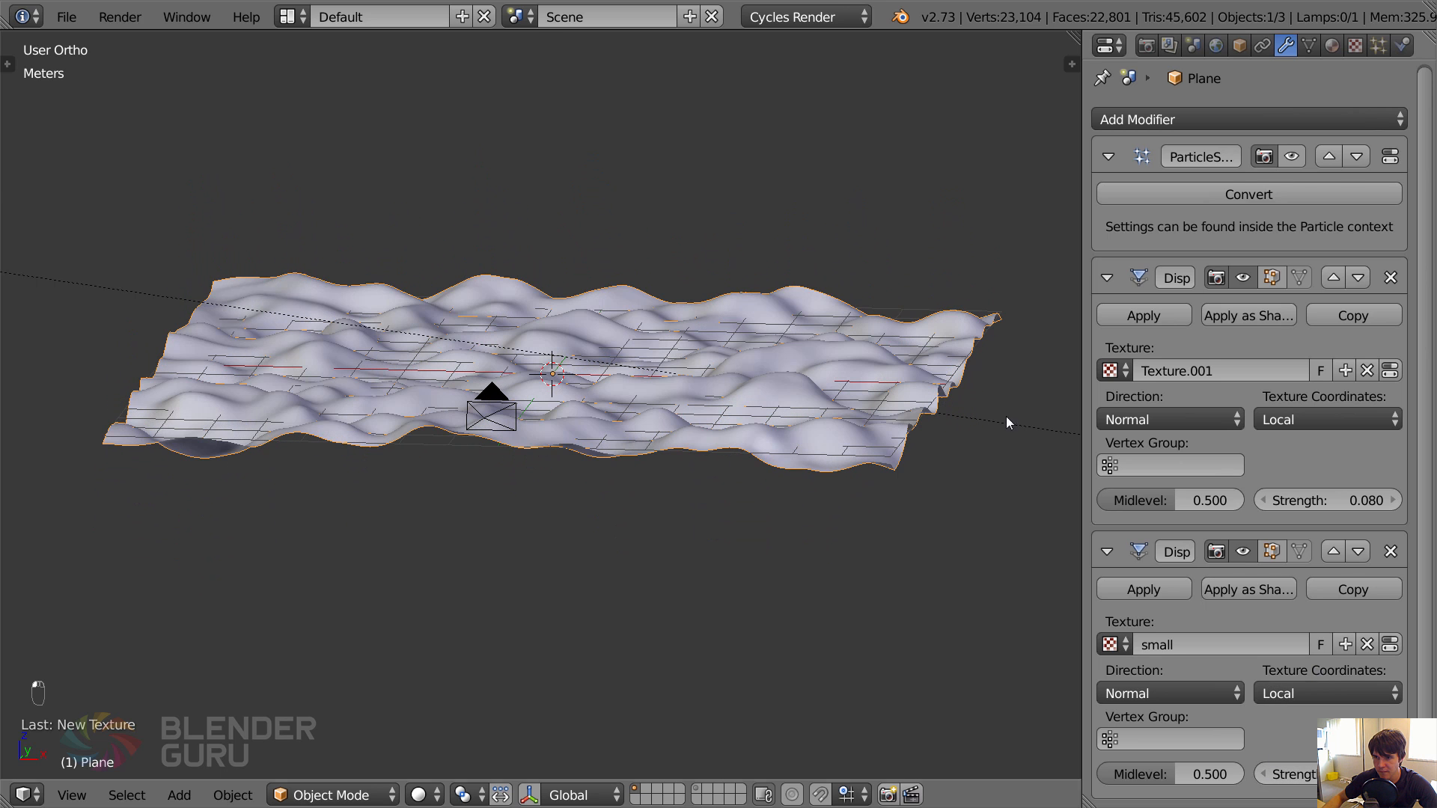
{"action": "middle_click_drag", "start_coordinate": [1006, 418], "coordinate": [835, 455]}
Set the small texture's noise depth to 3 and the second Displace modifier's strength to 0.05.
{"action": "left_click", "coordinate": [1354, 45]}
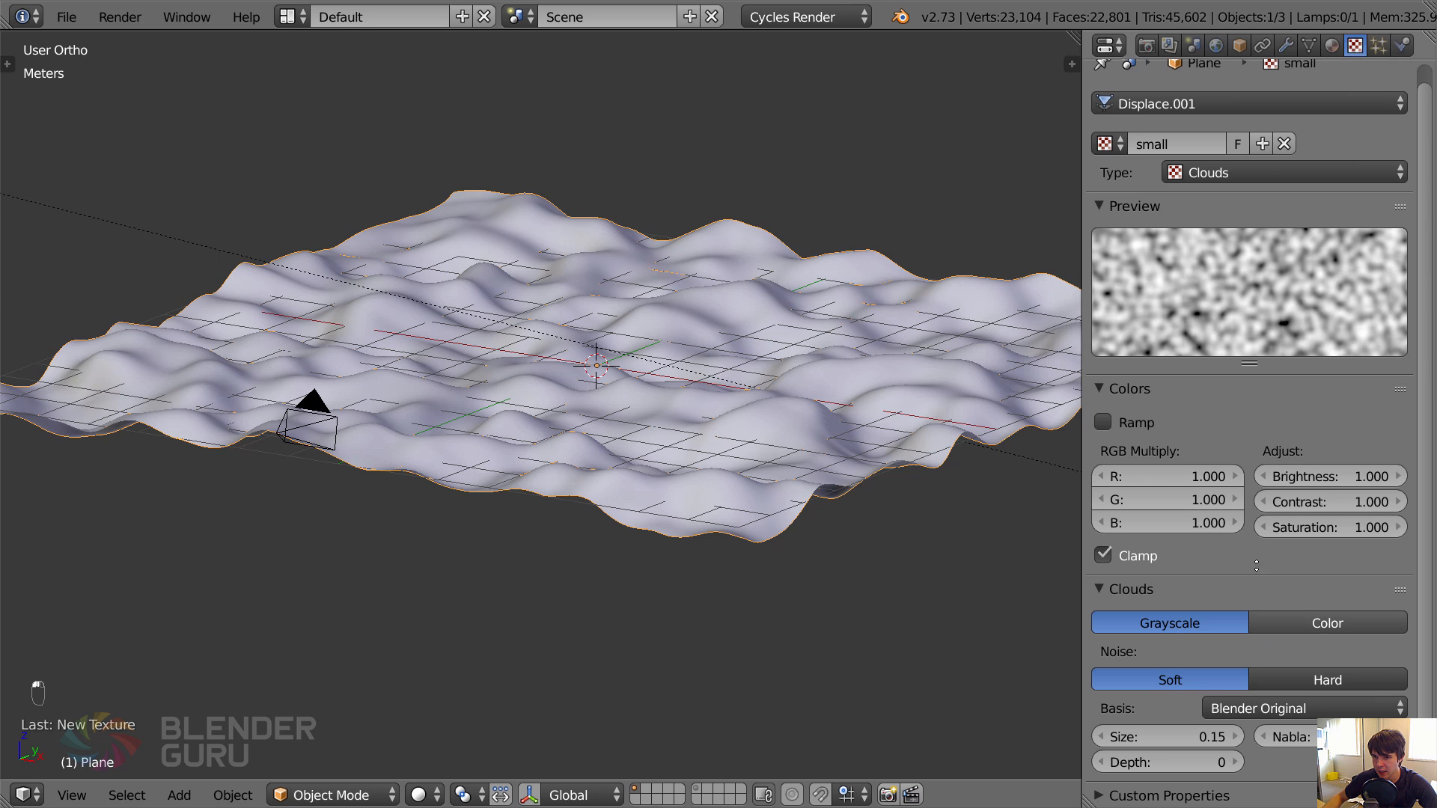
{"action": "left_click", "coordinate": [1236, 763]}
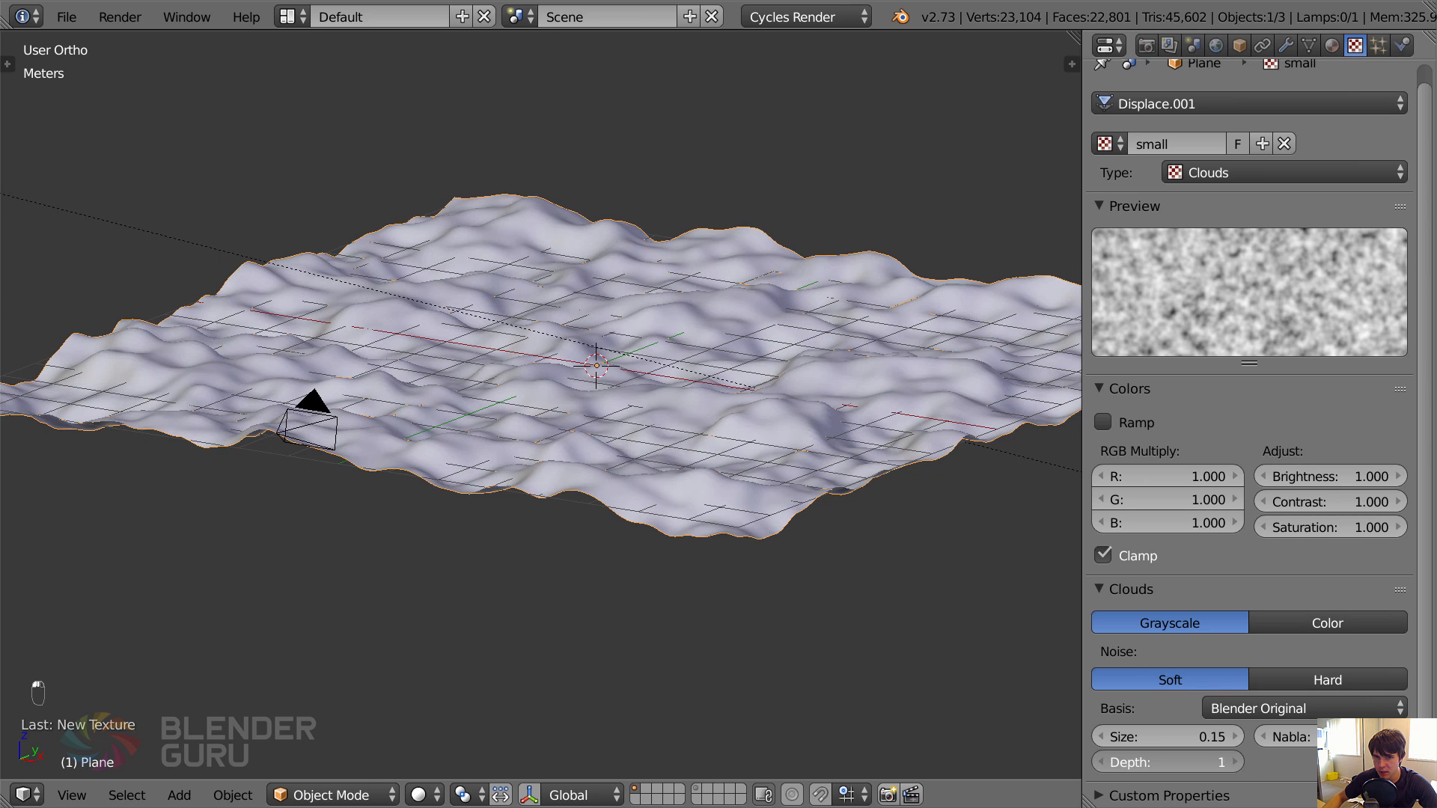
{"action": "left_click", "coordinate": [1285, 45]}
{"action": "left_click", "coordinate": [1327, 774]}
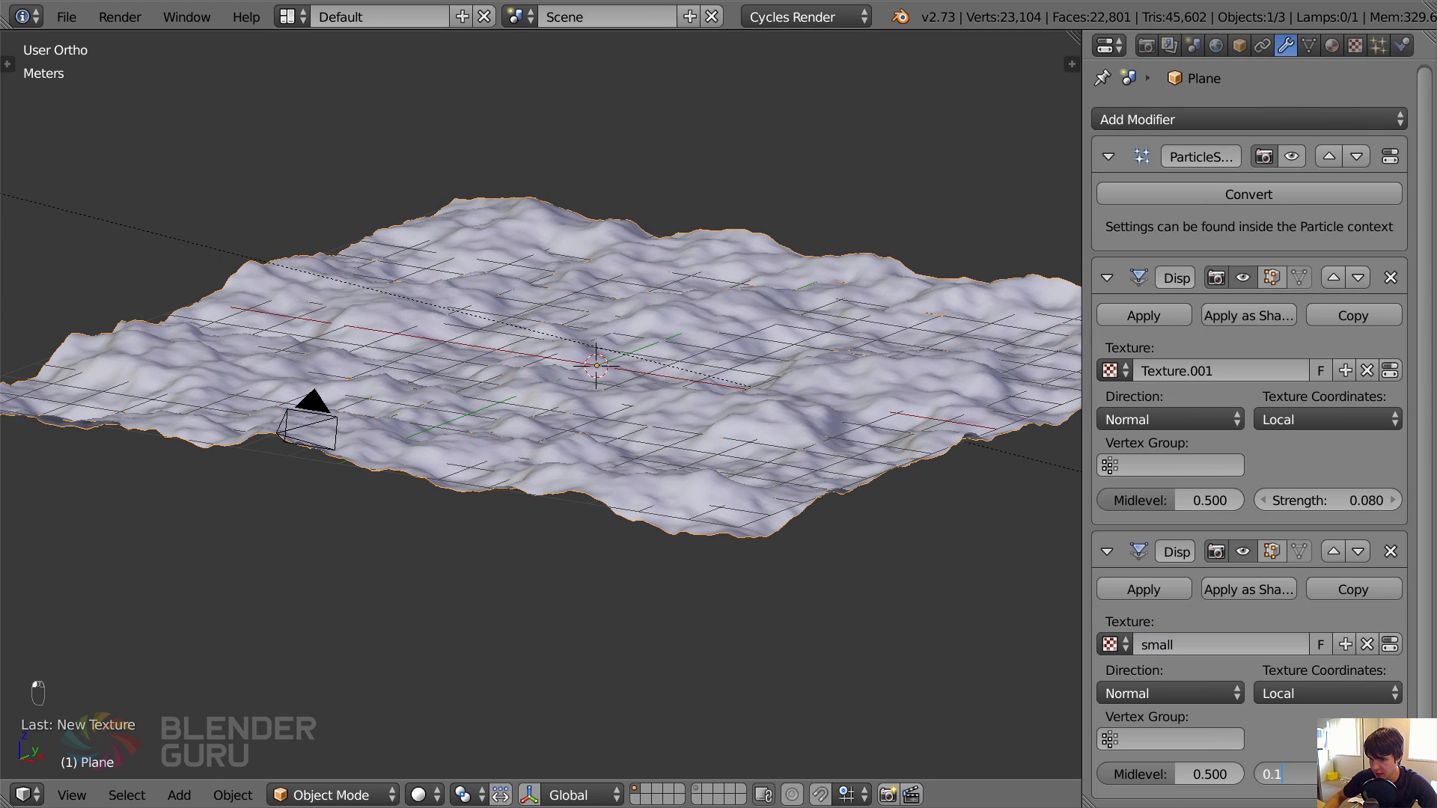
{"action": "type", "text": "0.0"}
{"action": "key", "text": "Return"}
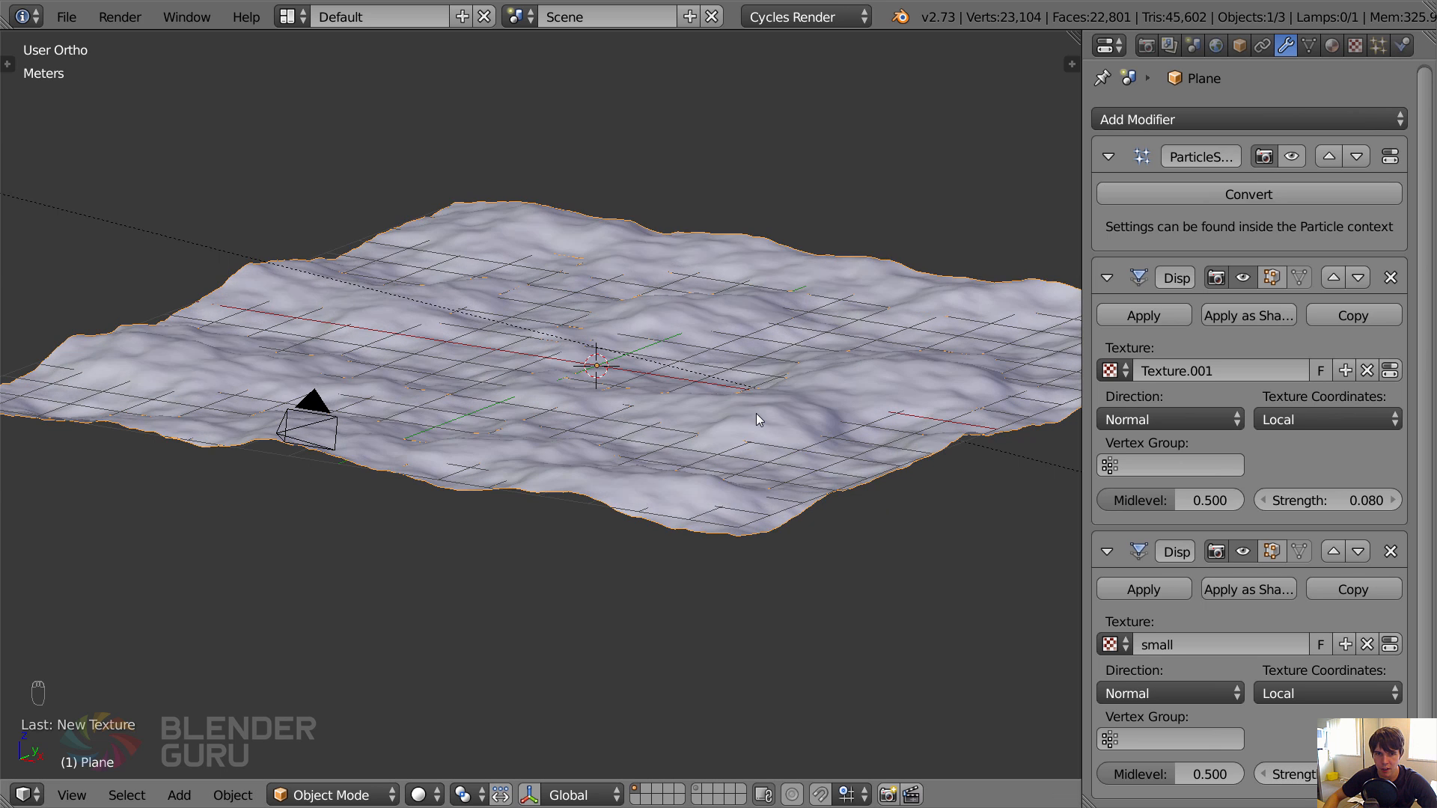
Looking through the camera, try a strength of 0.003 for the first Displace modifier.
{"action": "key", "text": "KP_0"}
{"action": "key", "text": "KP_Decimal"}
{"action": "key", "text": "KP_0"}
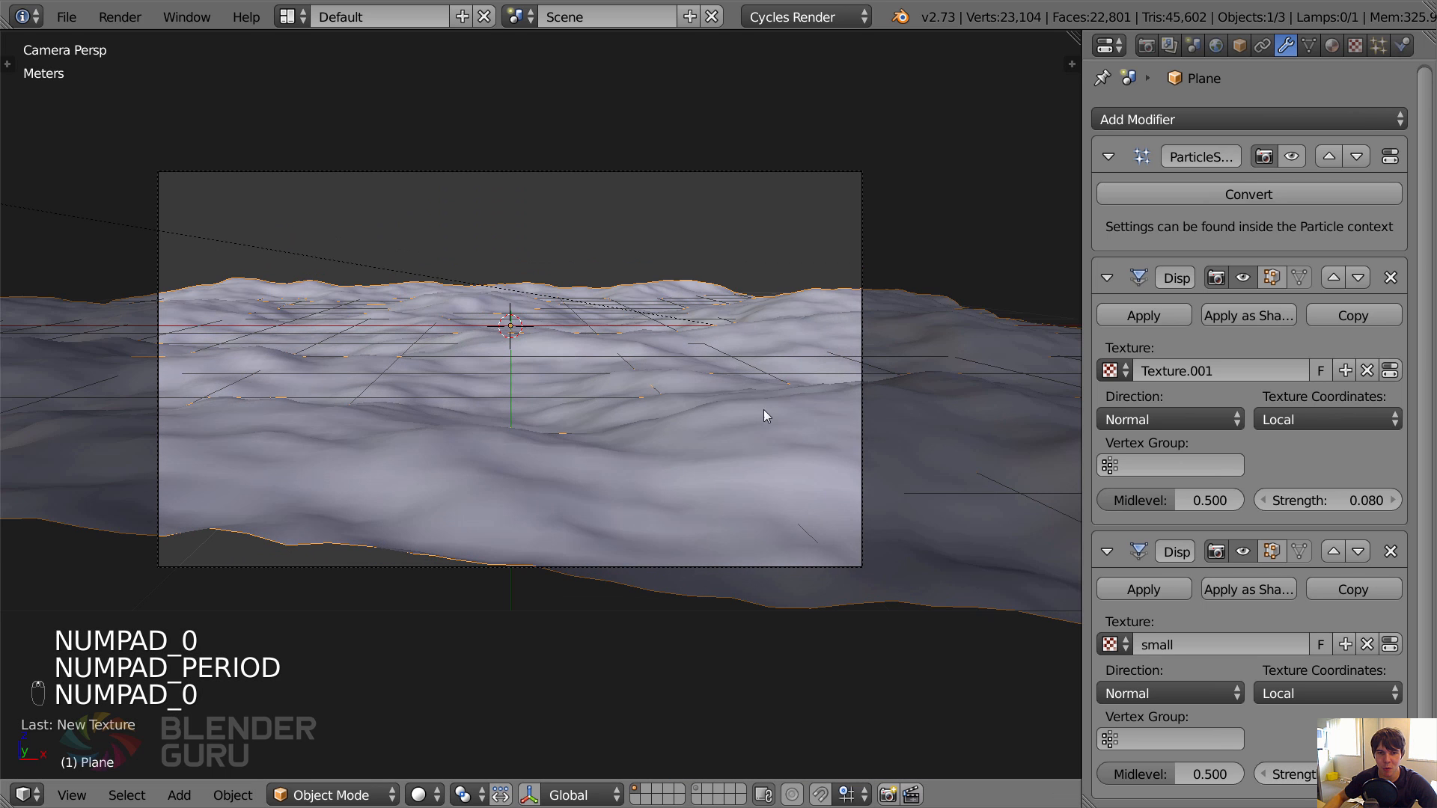
{"action": "left_click", "coordinate": [1348, 501]}
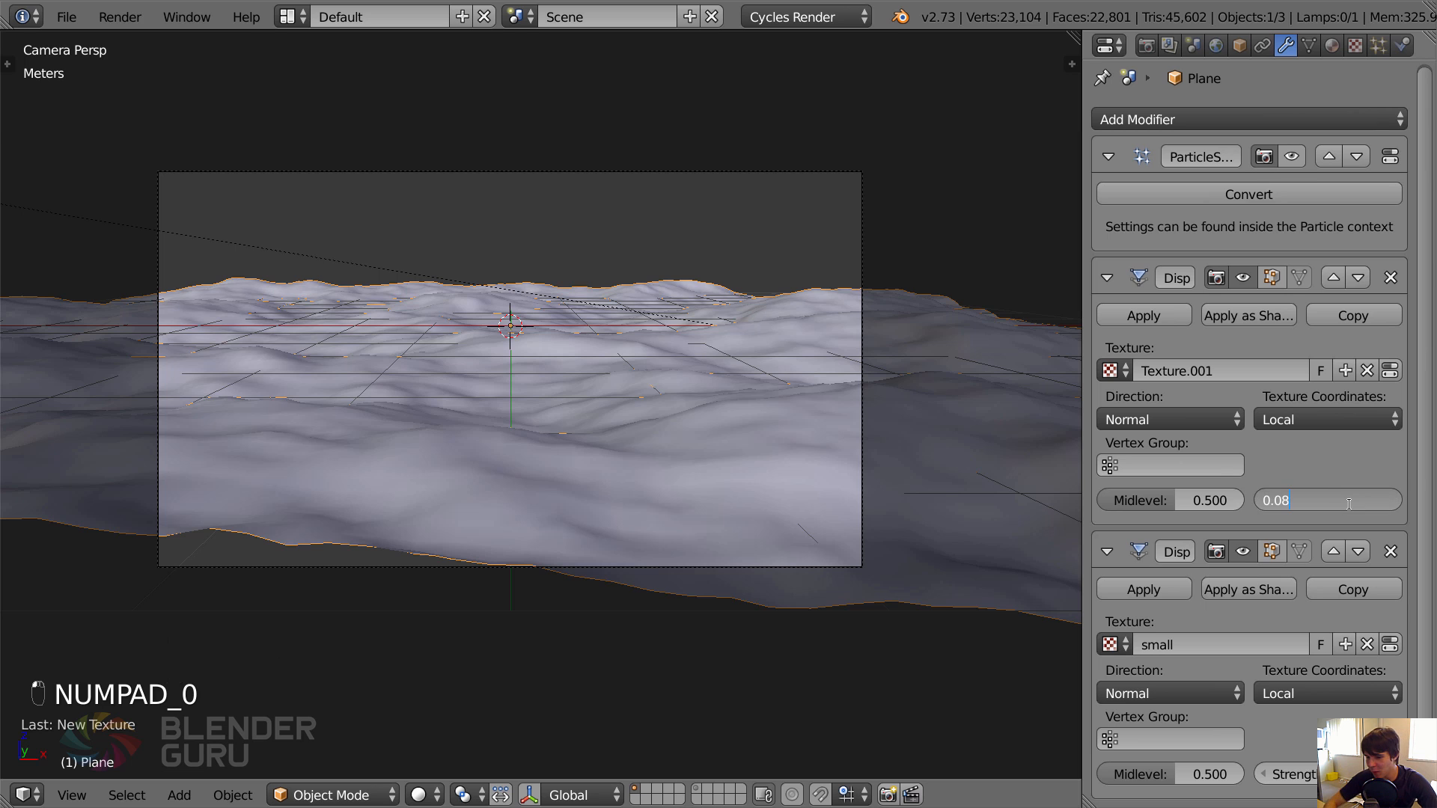
{"action": "type", "text": "0.003"}
{"action": "key", "text": "Return"}
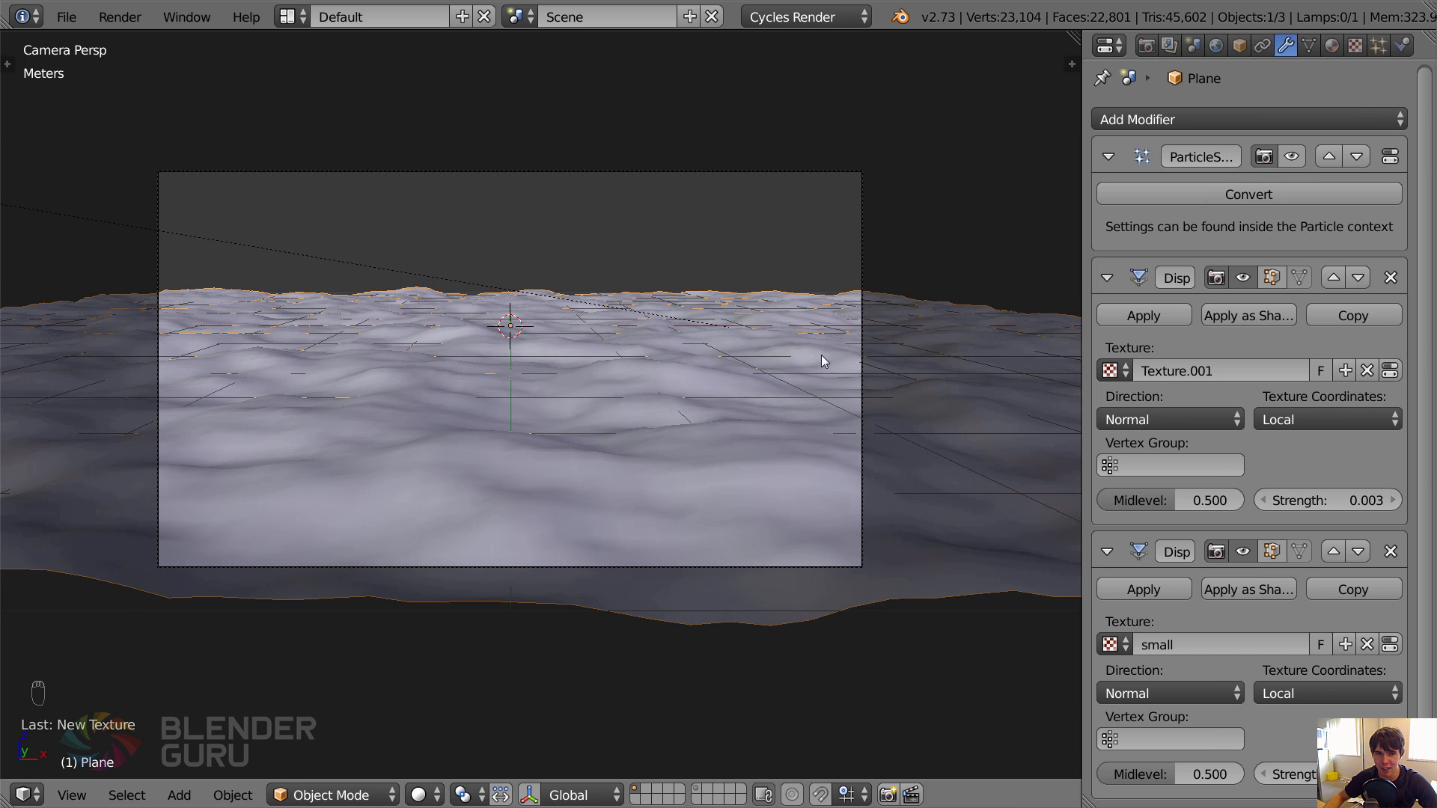
Try a strength of 0.03 for the second Displace modifier and check the ground through the camera.
{"action": "key", "text": "KP_0"}
{"action": "left_click", "coordinate": [1285, 775]}
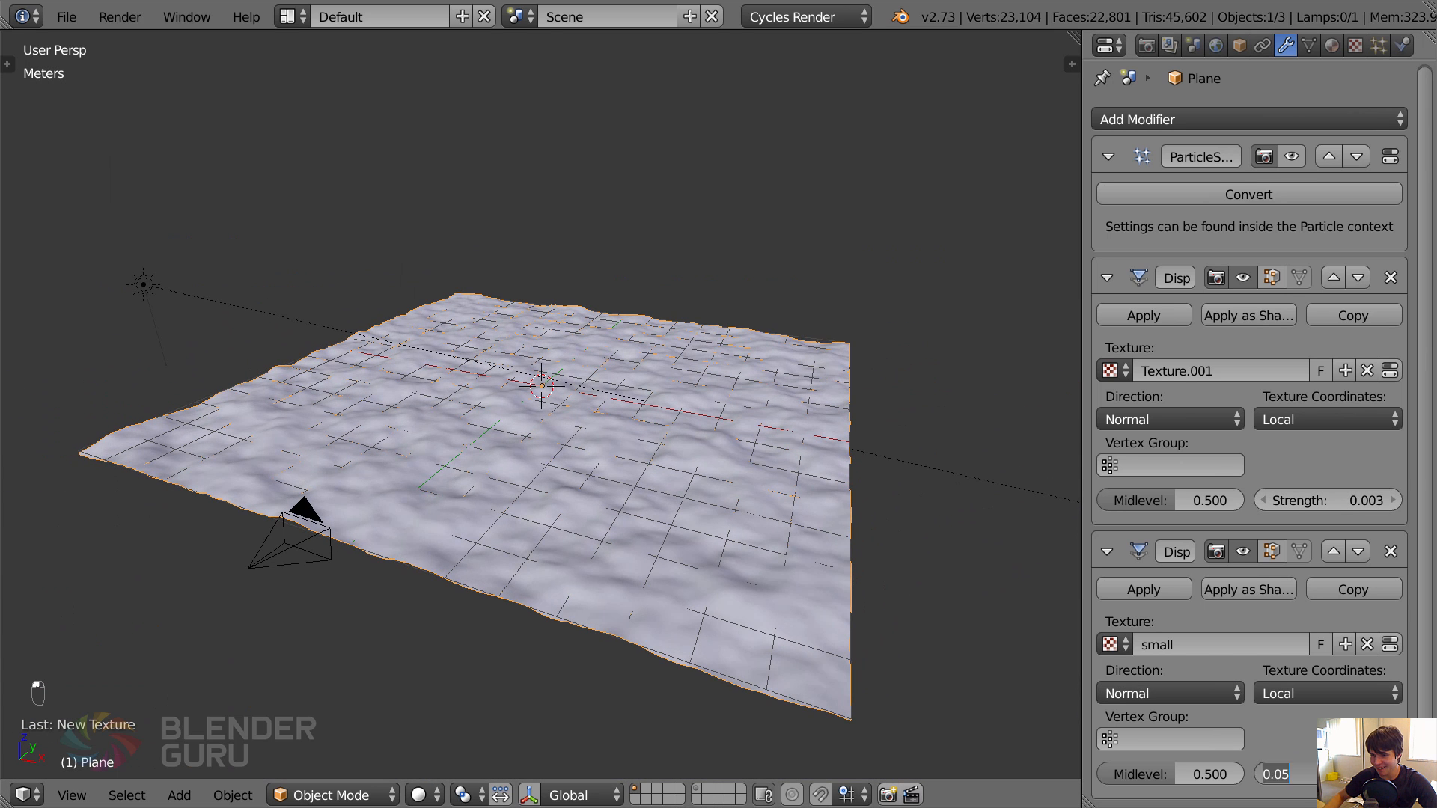
{"action": "type", "text": "0.05"}
{"action": "key", "text": "Return"}
{"action": "middle_click_drag", "start_coordinate": [795, 565], "coordinate": [706, 514]}
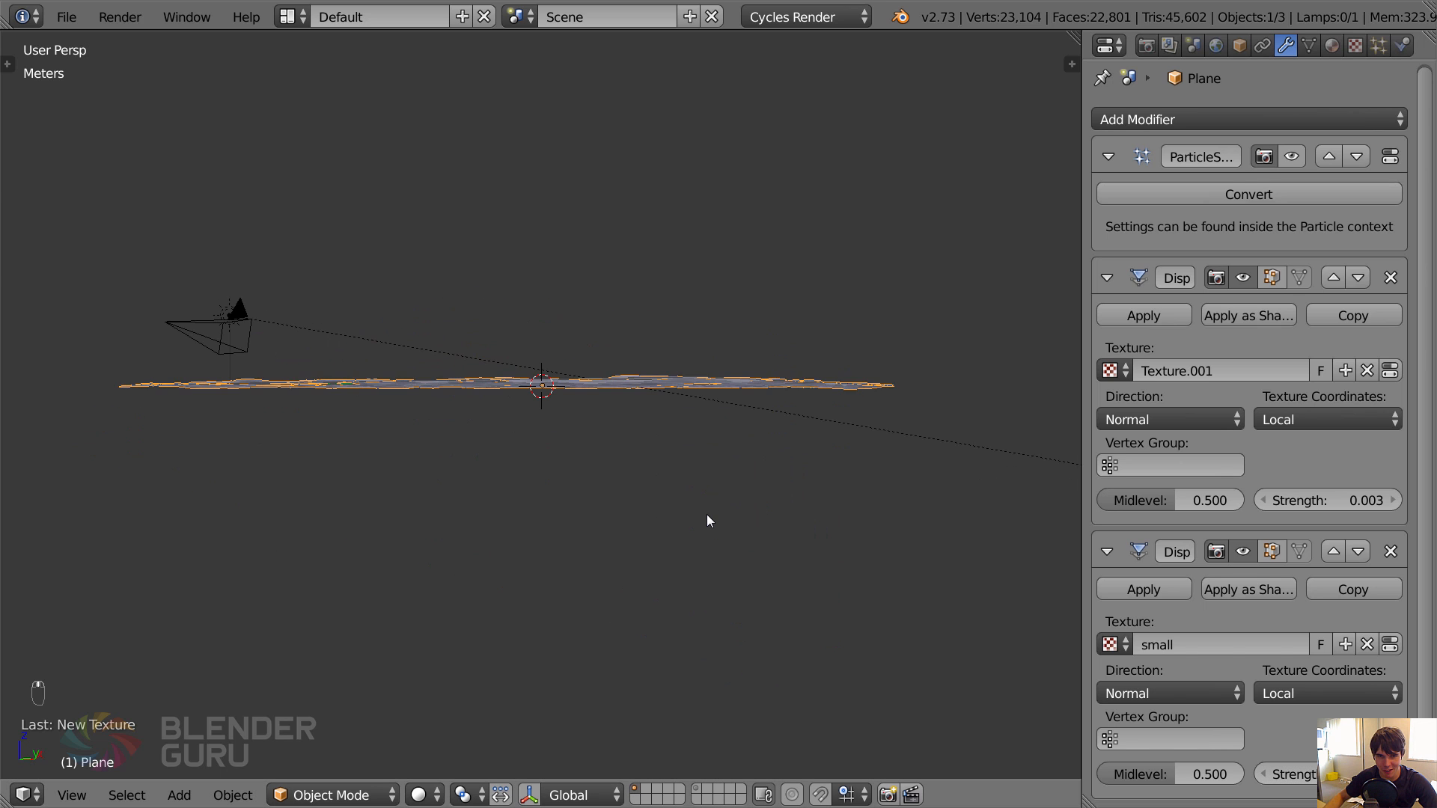
{"action": "key", "text": "KP_0"}
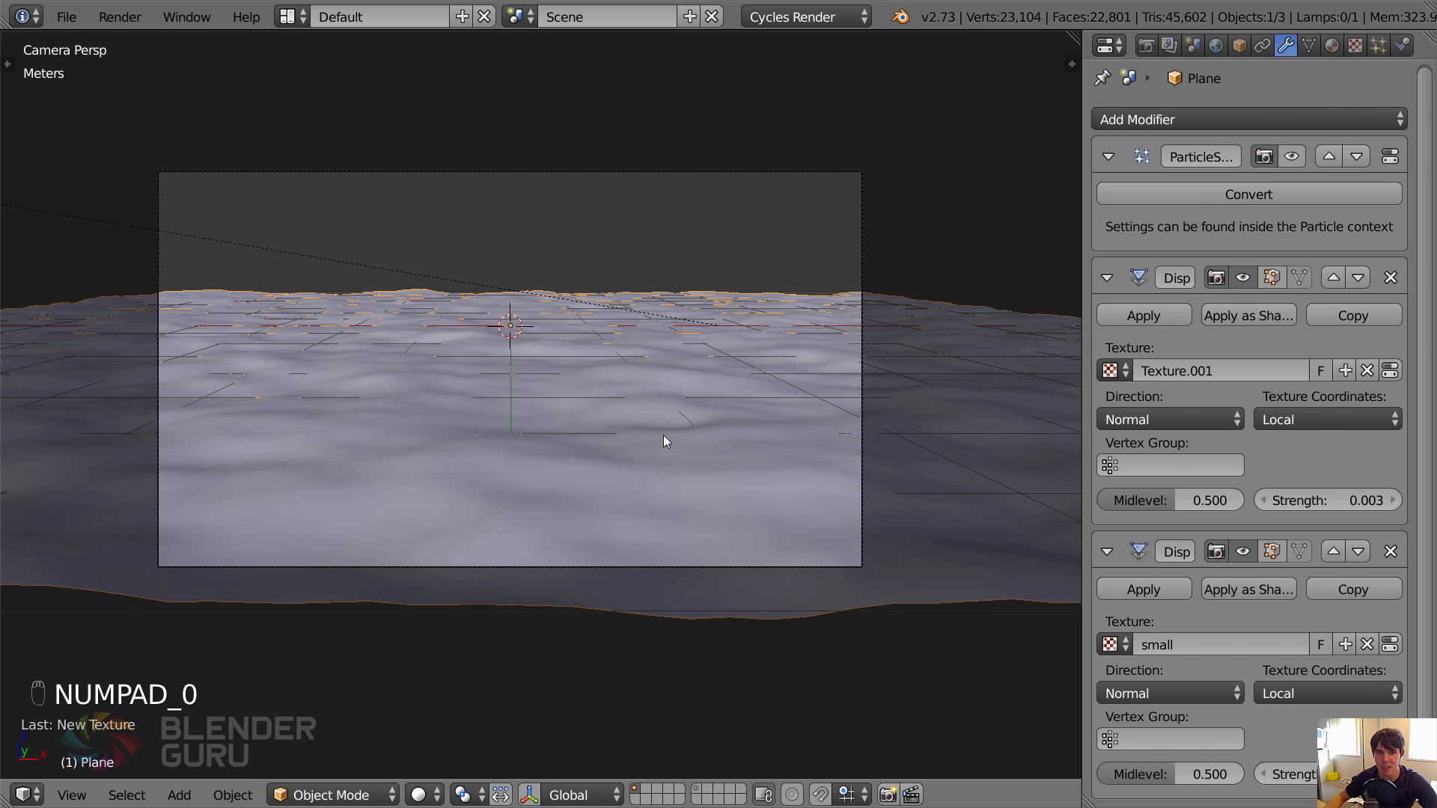
Deselect everything in the scene and save the file.
{"action": "key", "text": "a"}
{"action": "key", "text": "a"}
{"action": "key", "text": "ctrl+s"}
Render the scene into Slot 5, inspect it, and return to the 3D view.
{"action": "key", "text": "F12"}
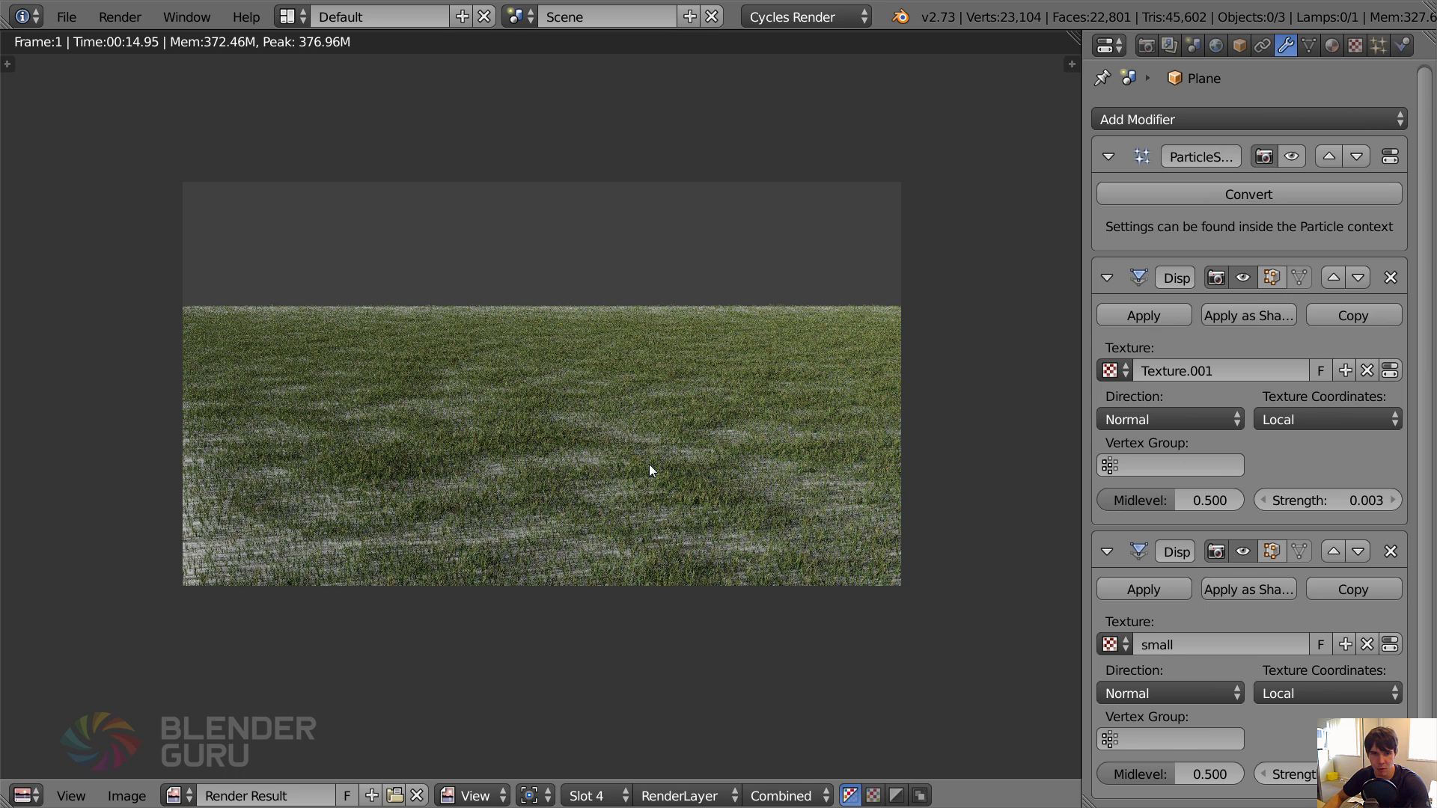
{"action": "left_click", "coordinate": [618, 794]}
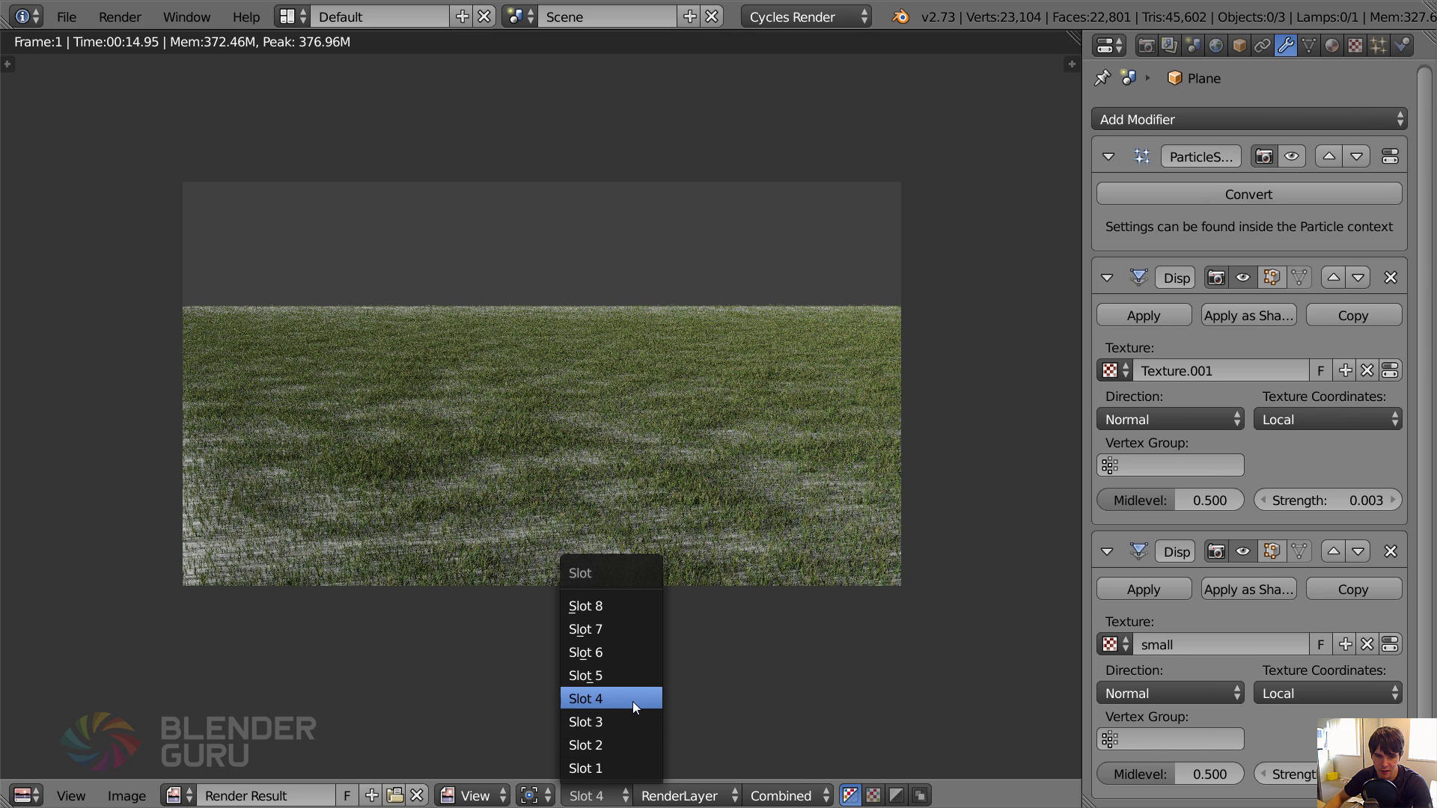
{"action": "left_click", "coordinate": [598, 795]}
{"action": "left_click", "coordinate": [629, 675]}
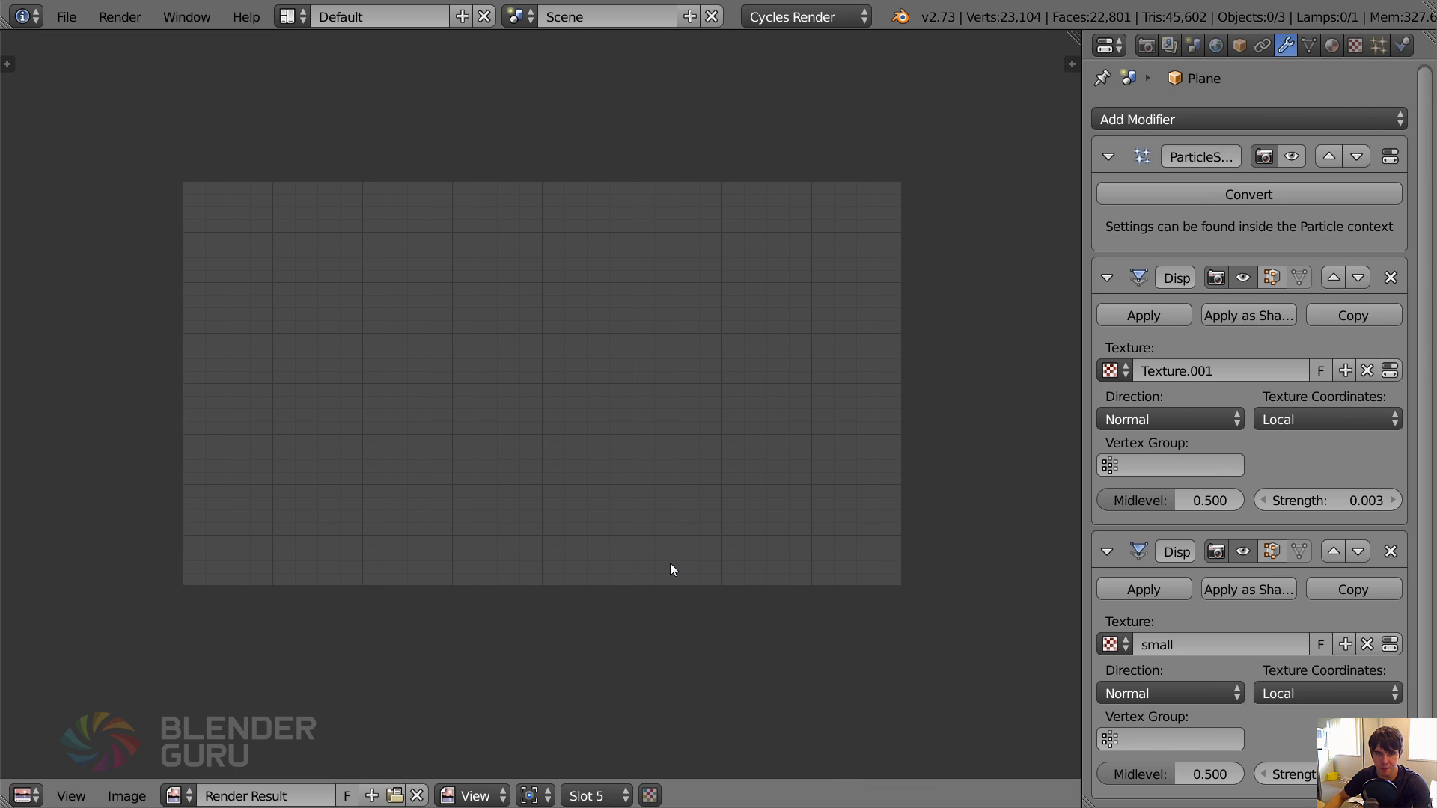
{"action": "key", "text": "F12"}
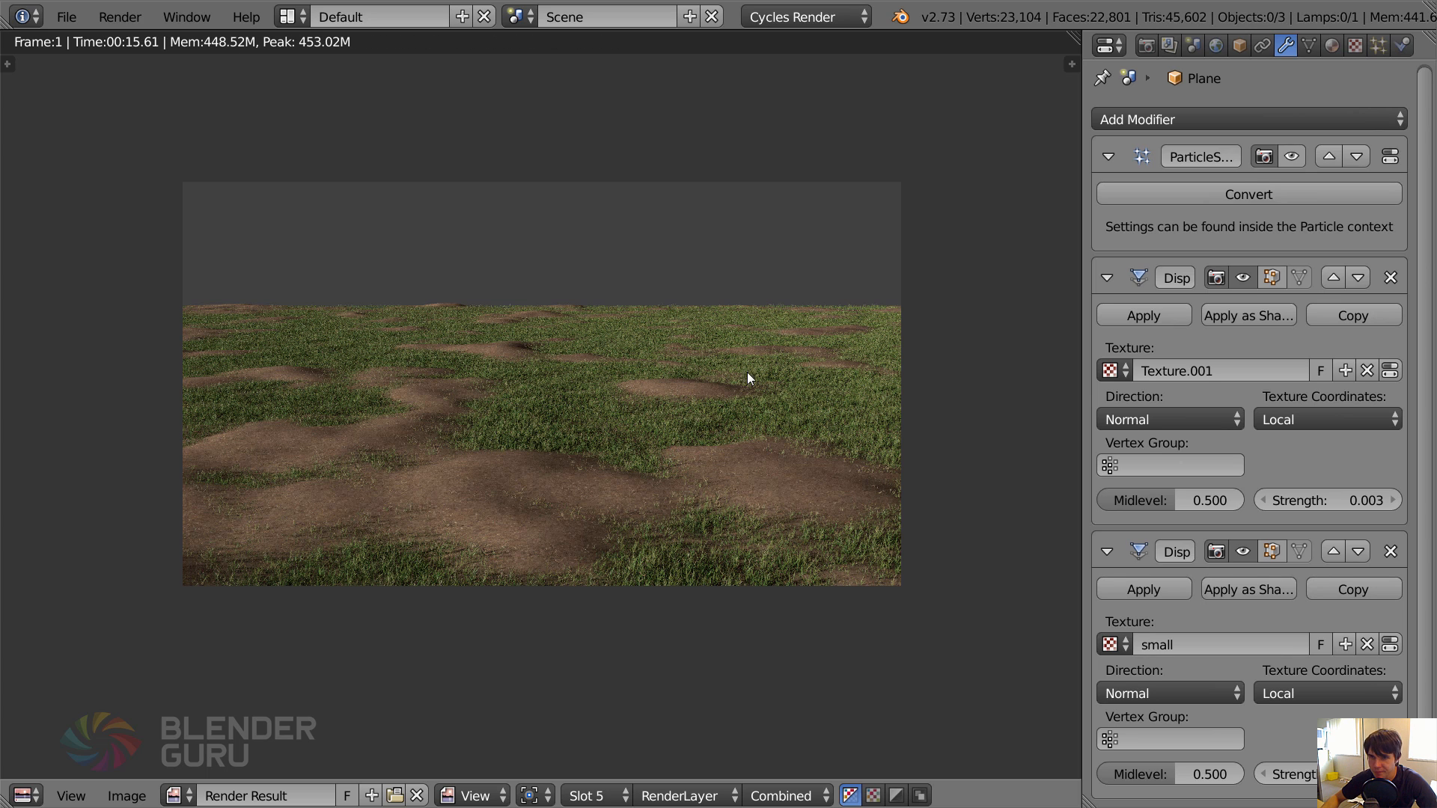
{"action": "key", "text": "Escape"}
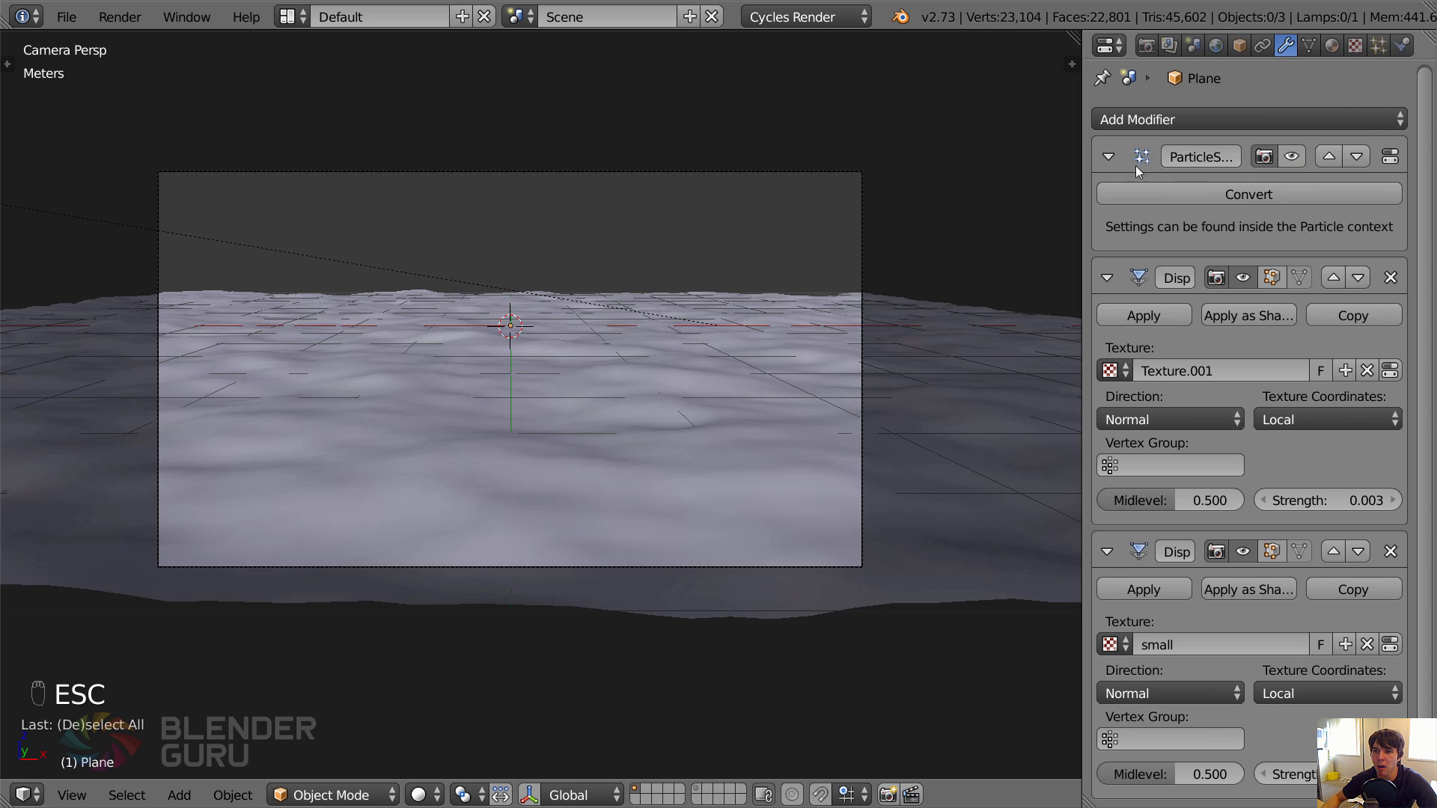
Move the particle system below both Displace modifiers in the stack and render the scene into Slot 6.
{"action": "left_click", "coordinate": [1355, 157]}
{"action": "left_click", "coordinate": [1356, 430]}
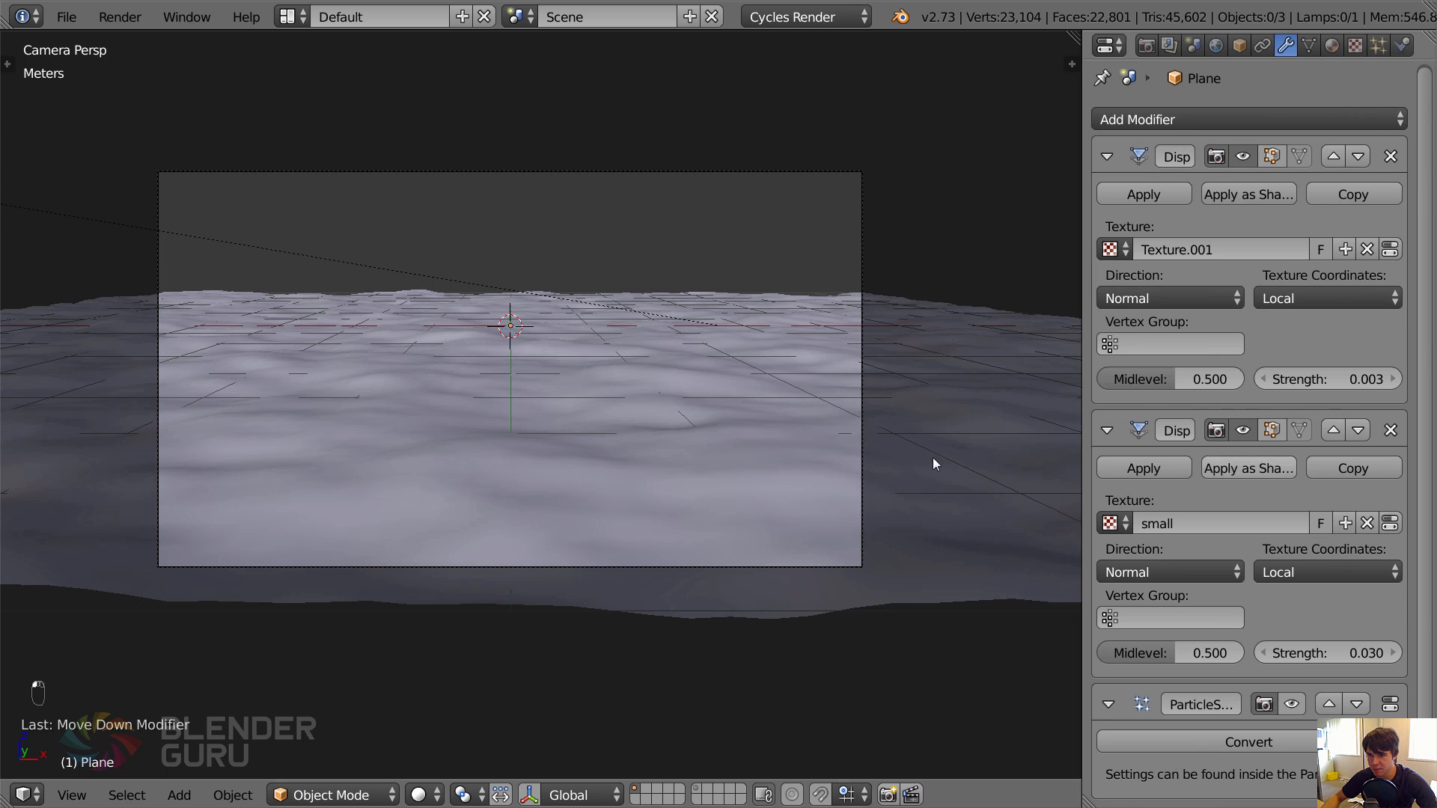
{"action": "key", "text": "F12"}
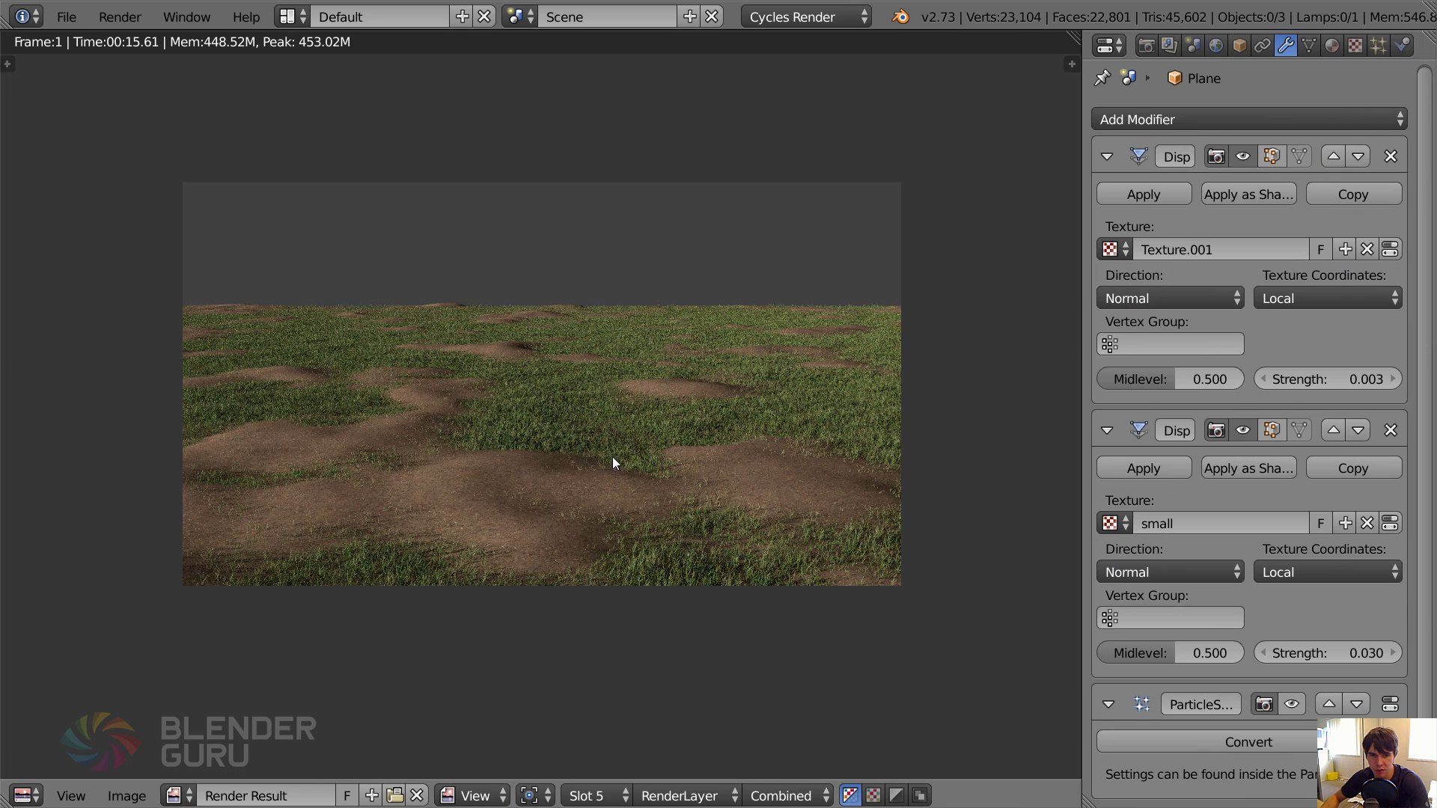
{"action": "left_click", "coordinate": [599, 796]}
{"action": "left_click", "coordinate": [631, 653]}
{"action": "key", "text": "F12"}
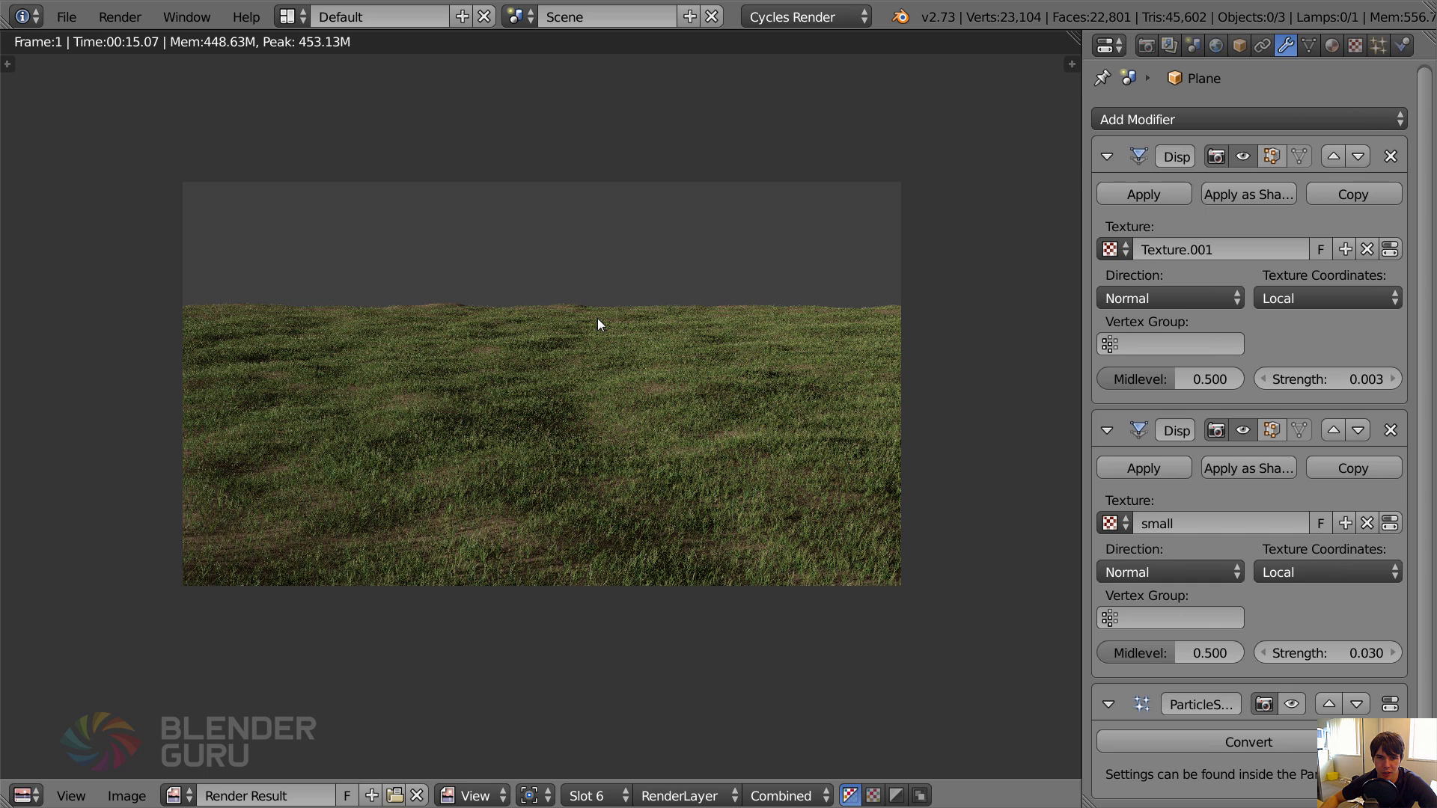
{"action": "key", "text": "Escape"}
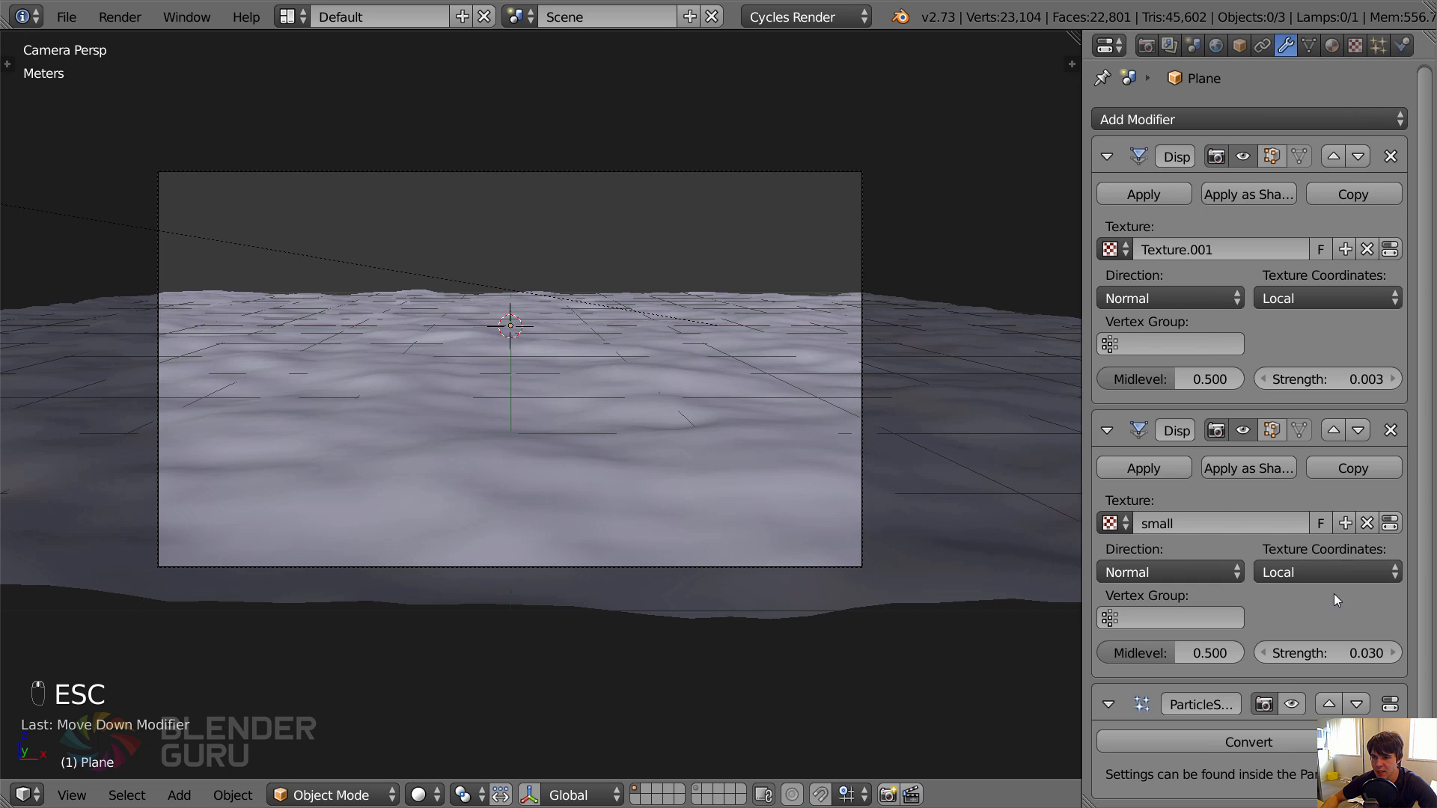
Try a strength of 0.002 for the first Displace modifier and settle on 0.01.
{"action": "left_click", "coordinate": [1375, 380]}
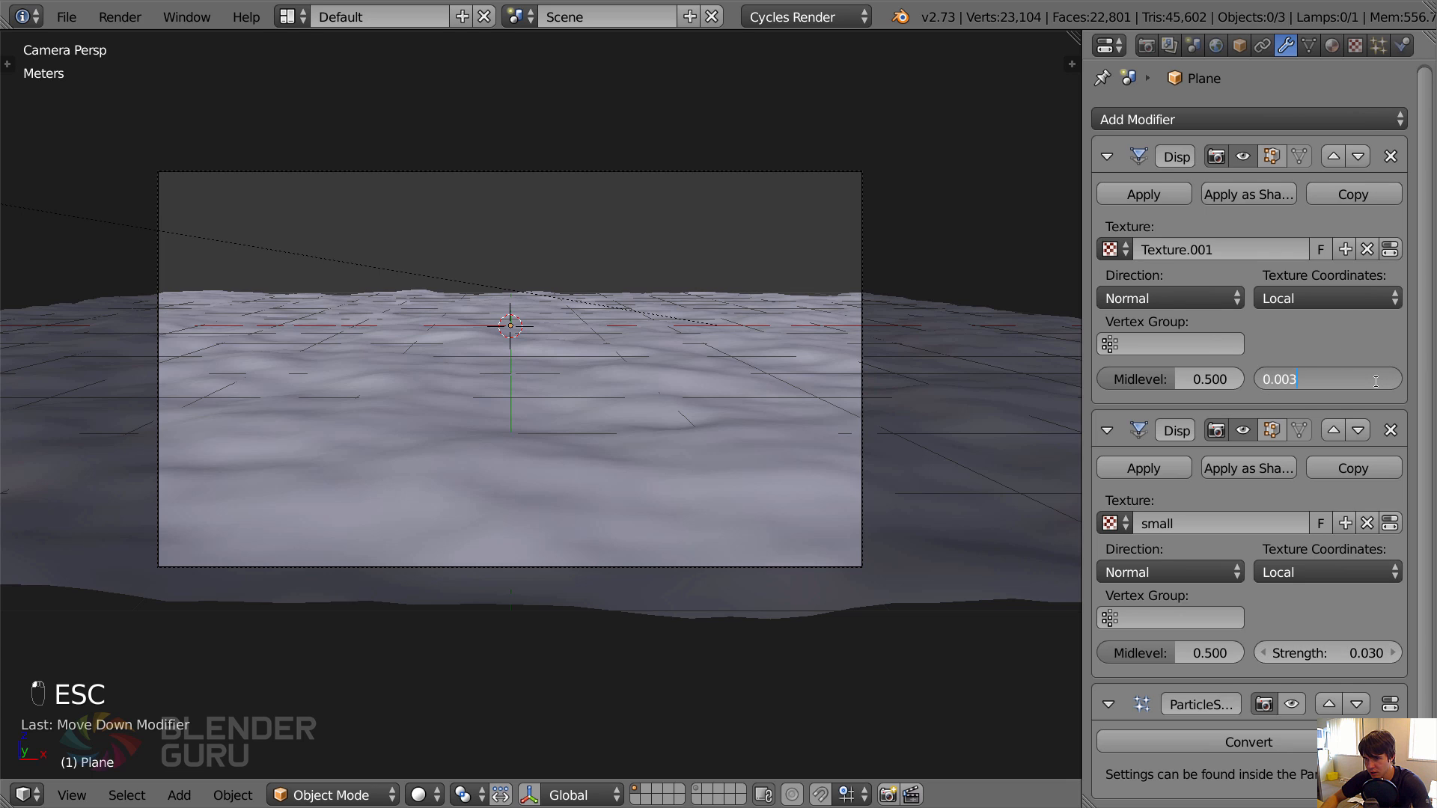
{"action": "key", "text": "BackSpace"}
{"action": "key", "text": "Return"}
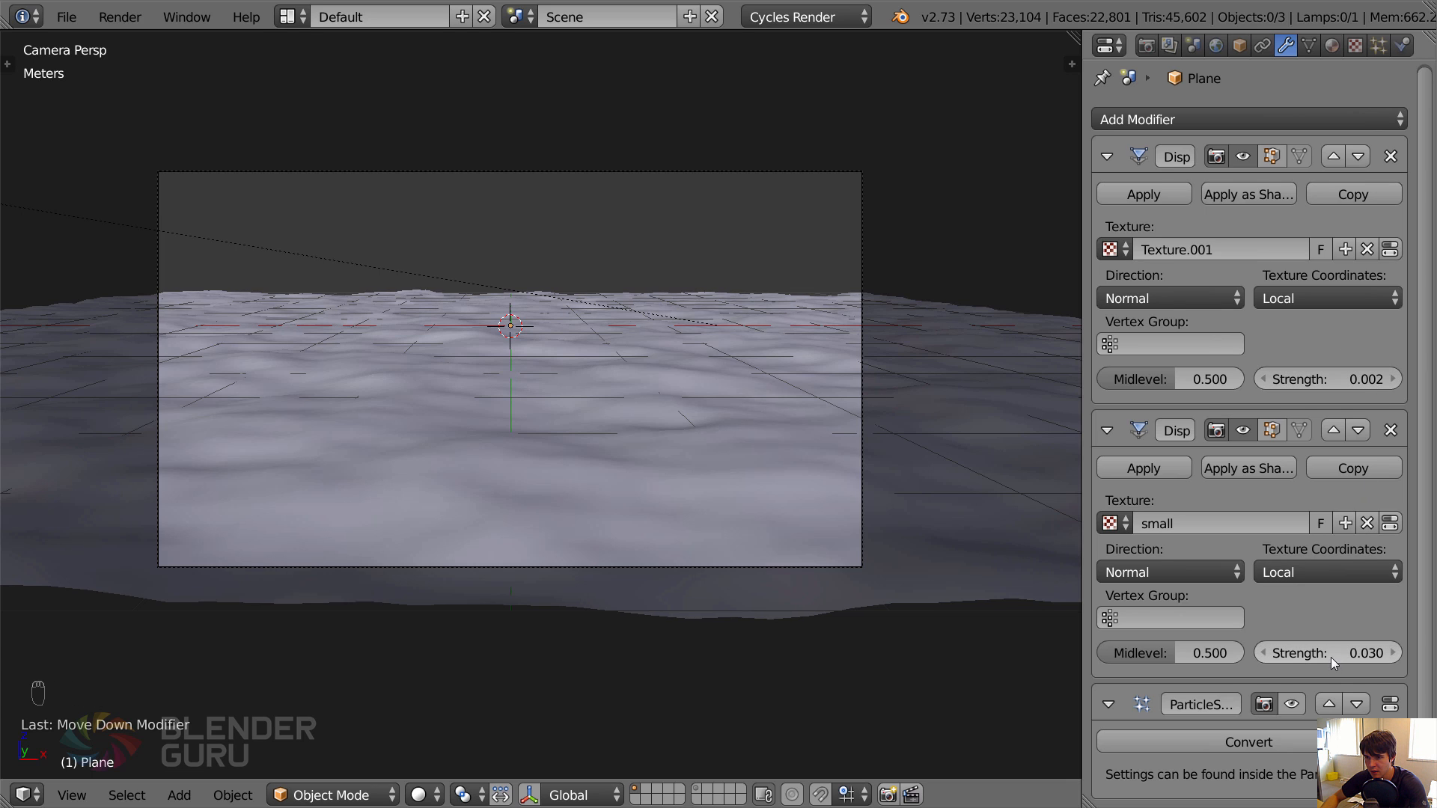
{"action": "double_click", "coordinate": [1357, 379]}
{"action": "key", "text": "BackSpace"}
{"action": "key", "text": "BackSpace"}
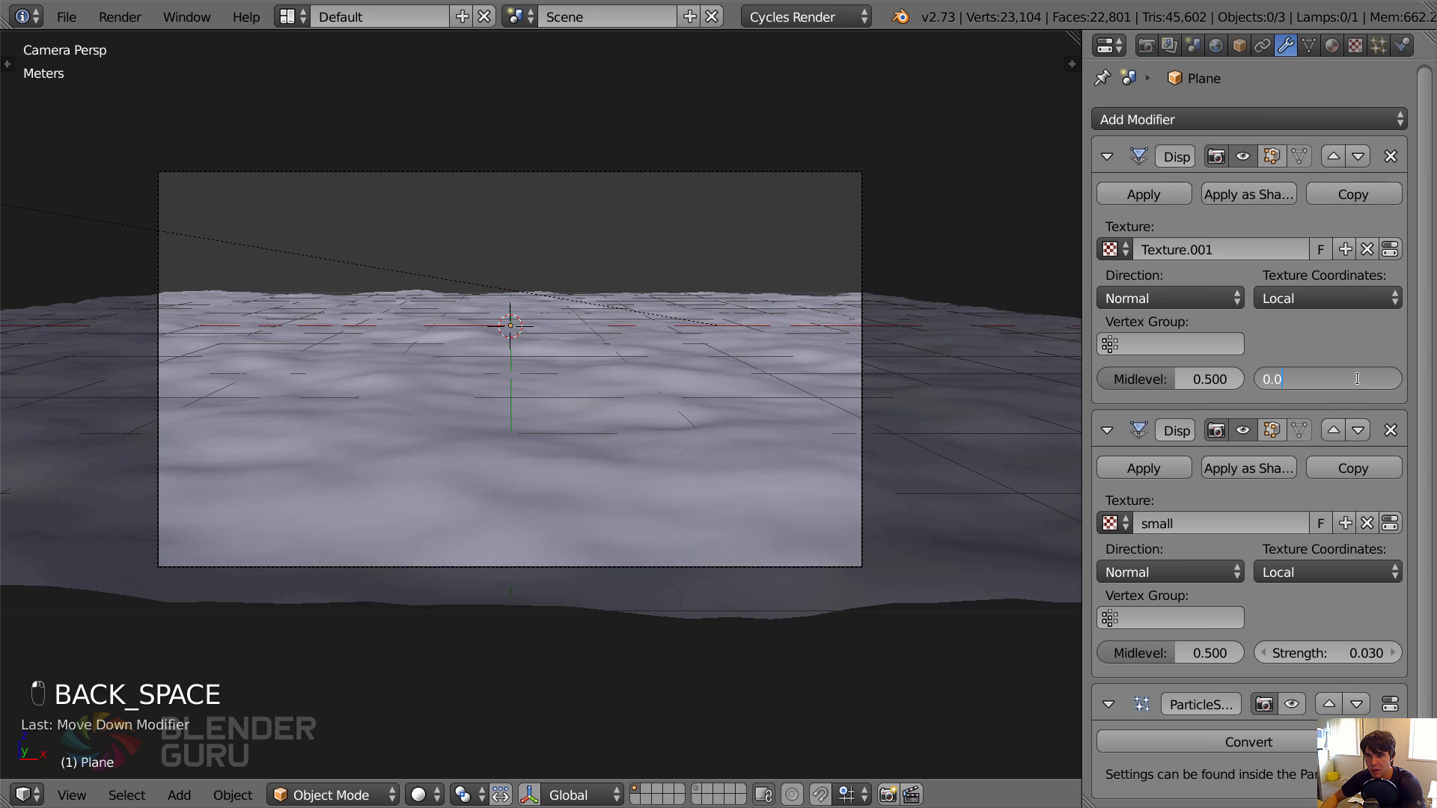
{"action": "key", "text": "Return"}
{"action": "double_click", "coordinate": [1357, 378]}
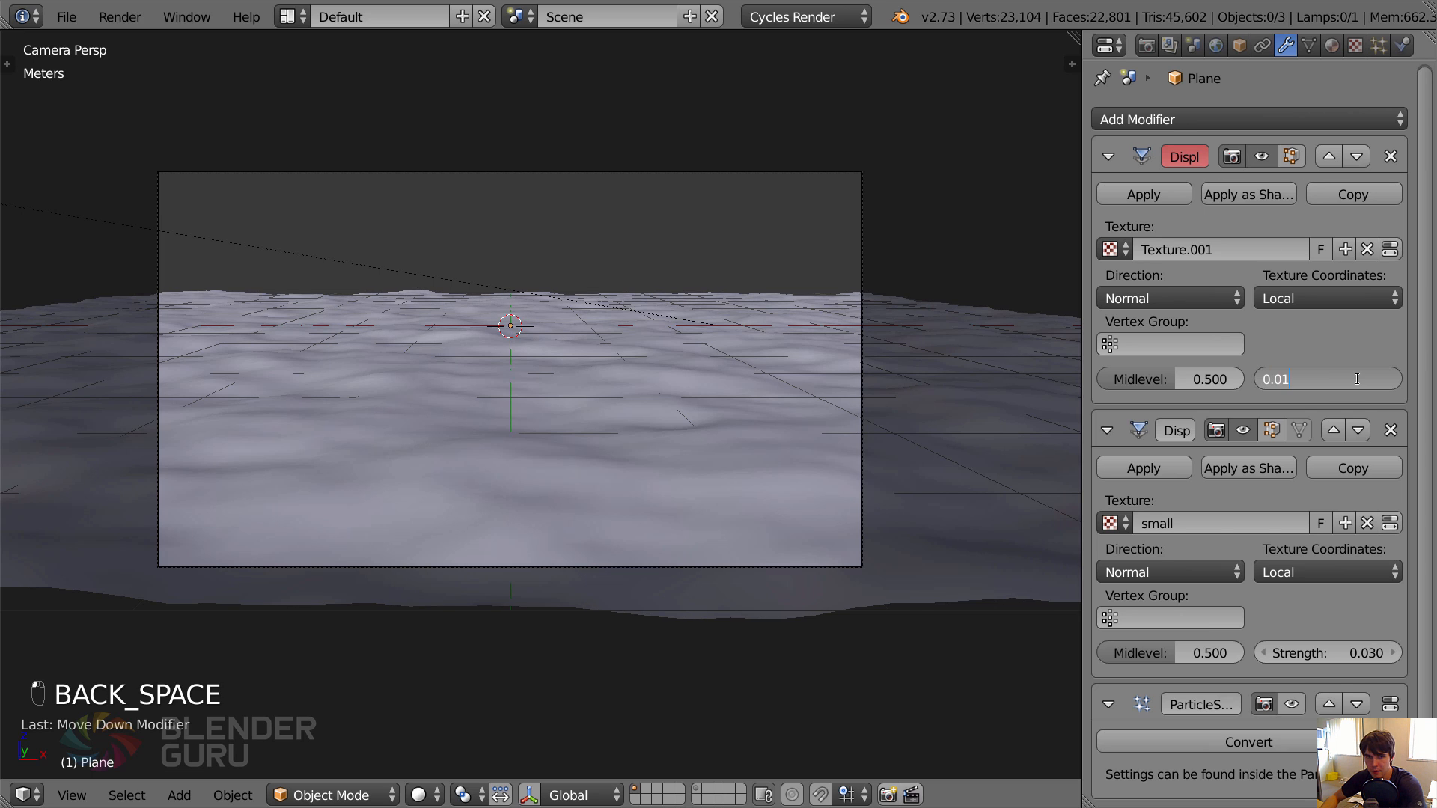
{"action": "key", "text": "Return"}
Set the second Displace modifier's strength to 0.02.
{"action": "double_click", "coordinate": [1356, 652]}
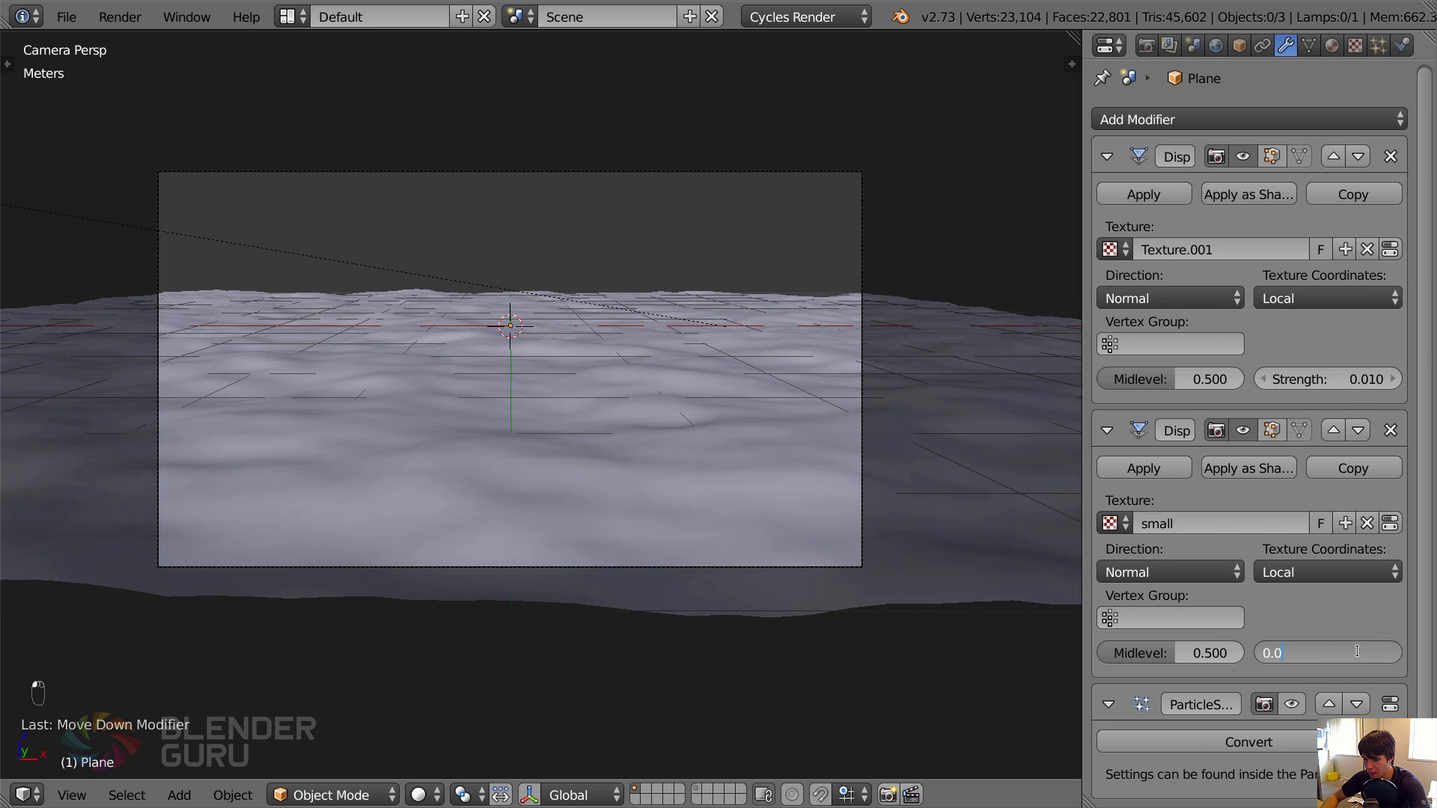
{"action": "type", "text": "2"}
{"action": "key", "text": "Return"}
Select the ground plane and save the file.
{"action": "right_click", "coordinate": [954, 424]}
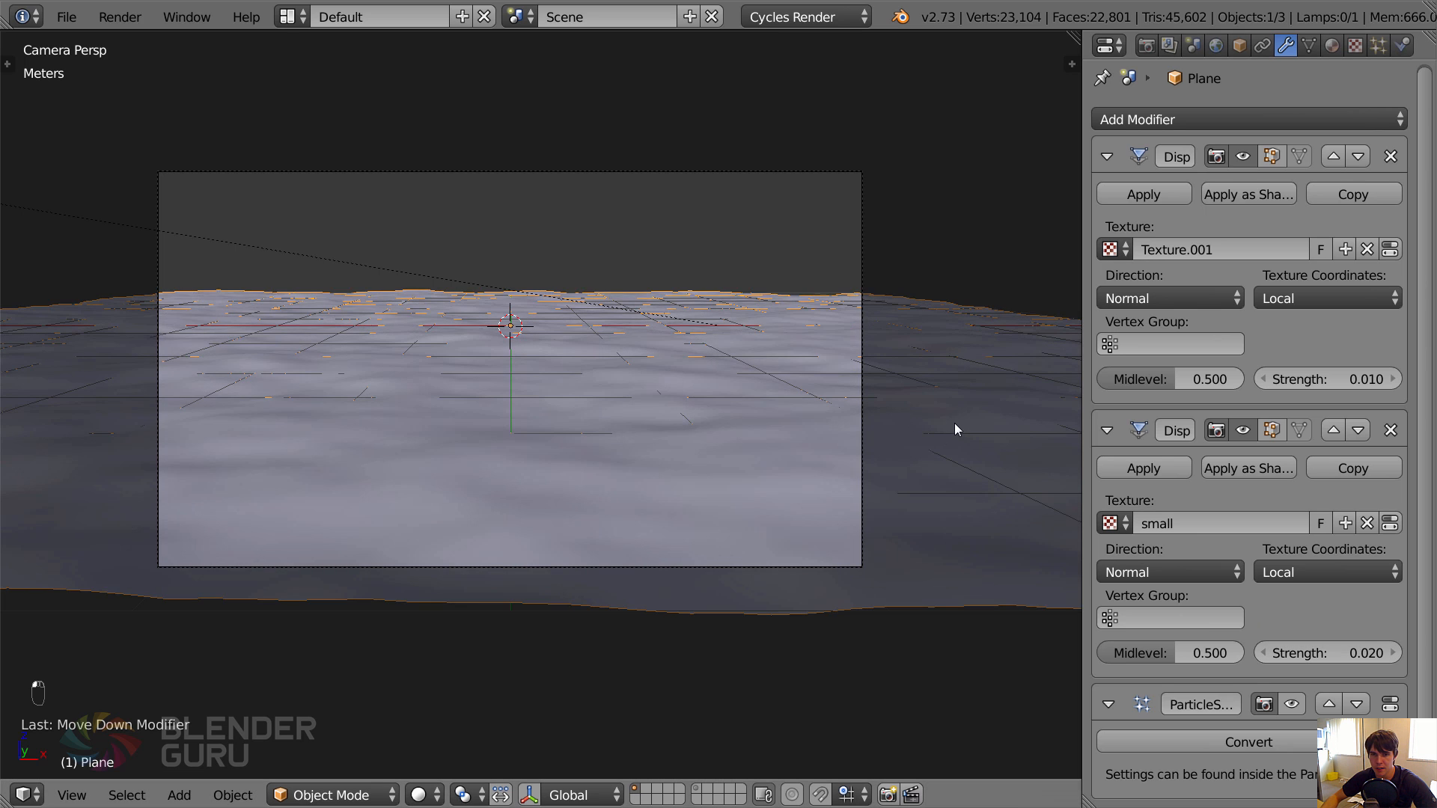
{"action": "middle_click_drag", "start_coordinate": [954, 424], "coordinate": [883, 436]}
{"action": "key", "text": "ctrl+s"}
Switch the viewport to wireframe shading for a closer look at the ground plane.
{"action": "left_click", "coordinate": [889, 435]}
{"action": "scroll", "coordinate": [895, 324], "scroll_direction": "up", "scroll_amount": 2}
{"action": "key", "text": "z"}
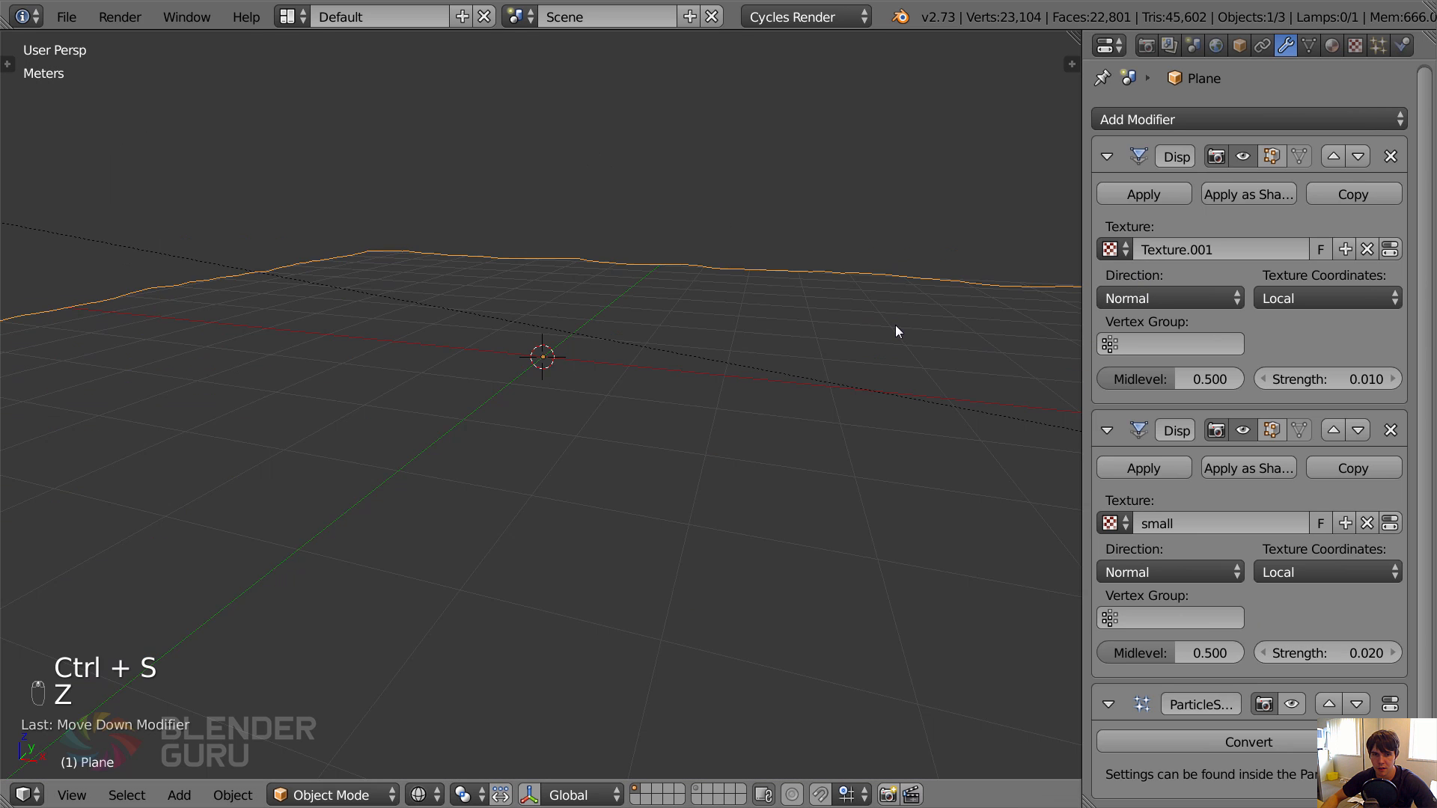
Return the viewport to solid shading, look through the scene camera and save over the current file.
{"action": "key", "text": "z"}
{"action": "key", "text": "KP_0"}
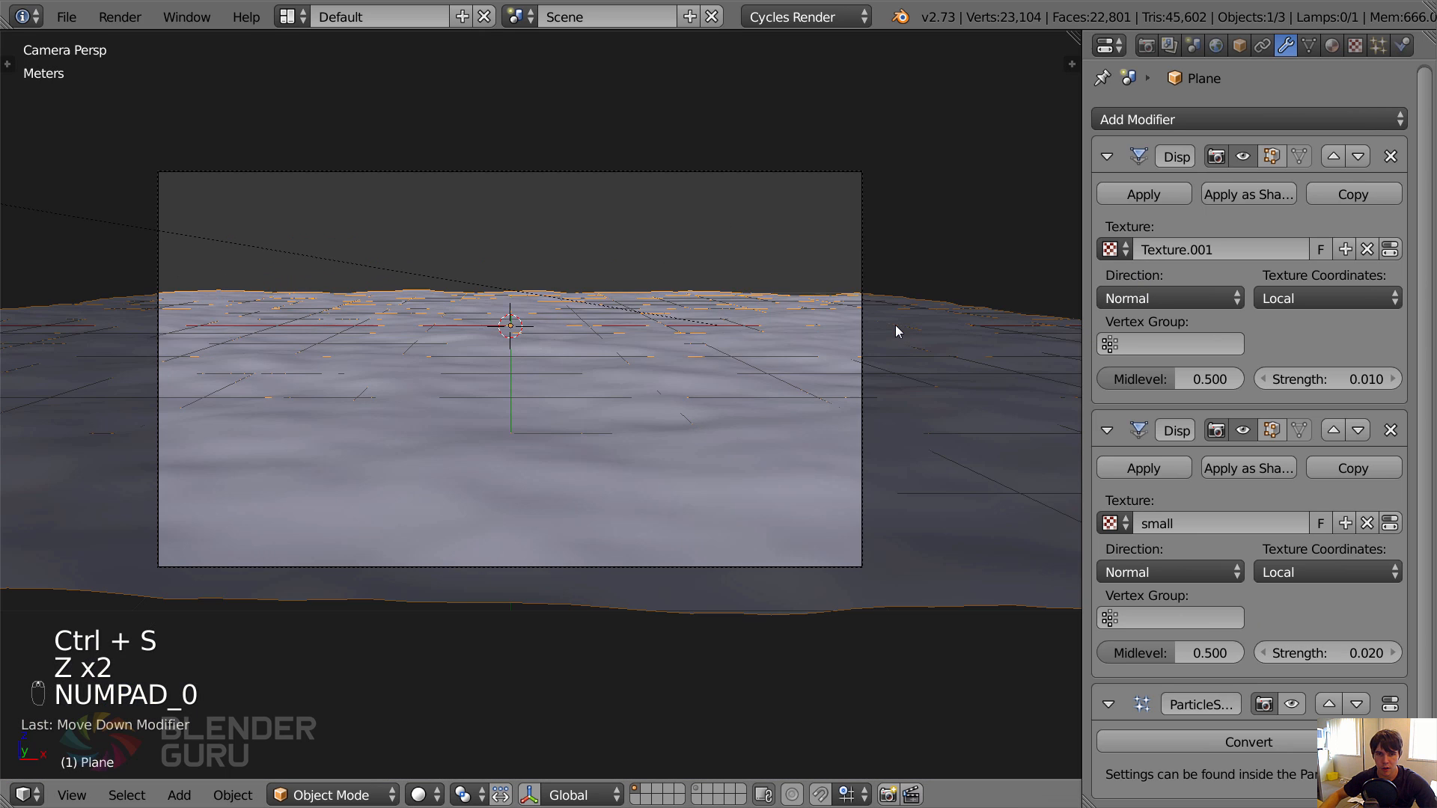
{"action": "key", "text": "ctrl+s"}
{"action": "left_click", "coordinate": [895, 324]}
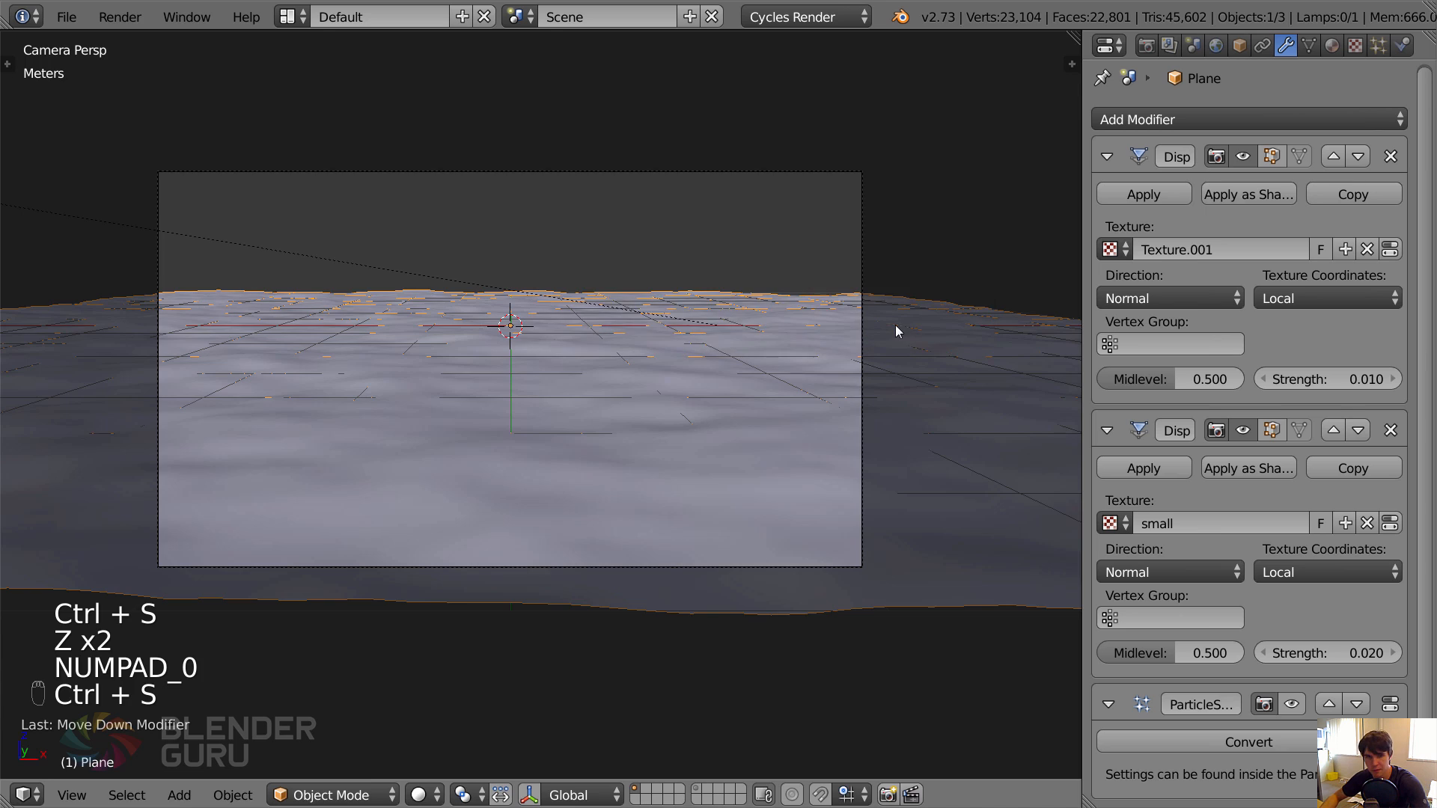
Render the scene from the camera, examine the grass on the uneven ground and return to the 3D view.
{"action": "key", "text": "F12"}
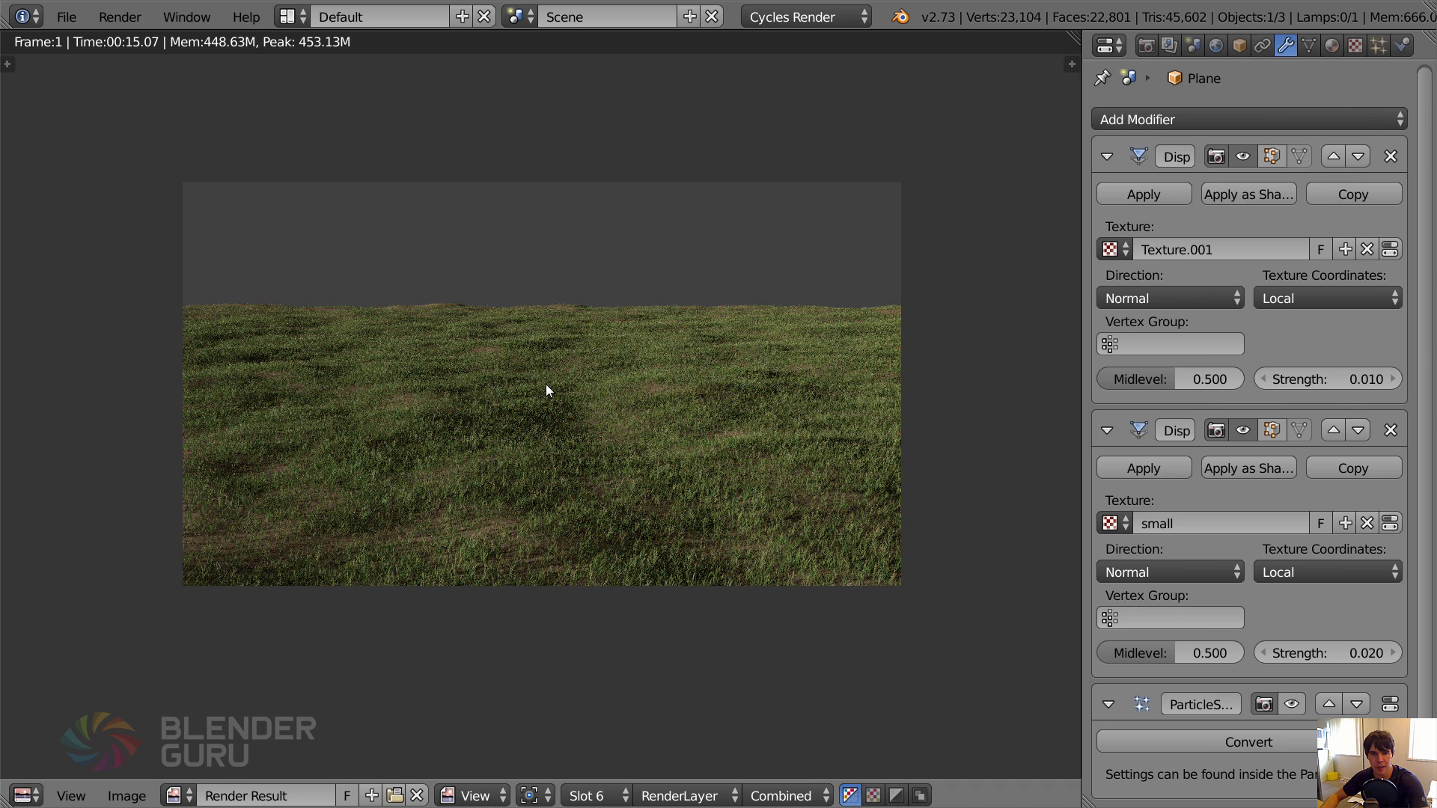
{"action": "scroll", "coordinate": [546, 384], "scroll_direction": "up", "scroll_amount": 1}
{"action": "scroll", "coordinate": [546, 384], "scroll_direction": "down", "scroll_amount": 2}
{"action": "scroll", "coordinate": [546, 384], "scroll_direction": "up", "scroll_amount": 1}
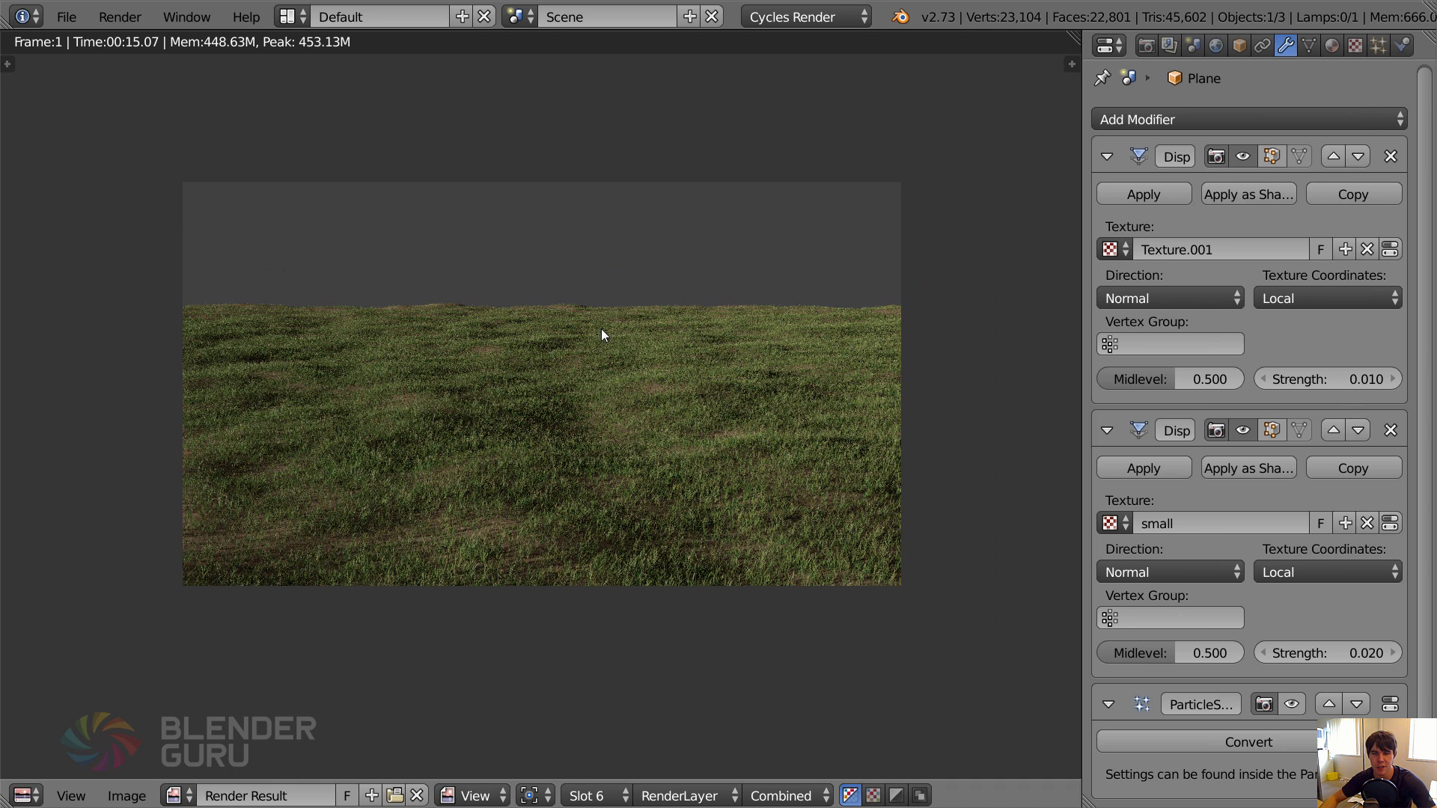
{"action": "key", "text": "Escape"}
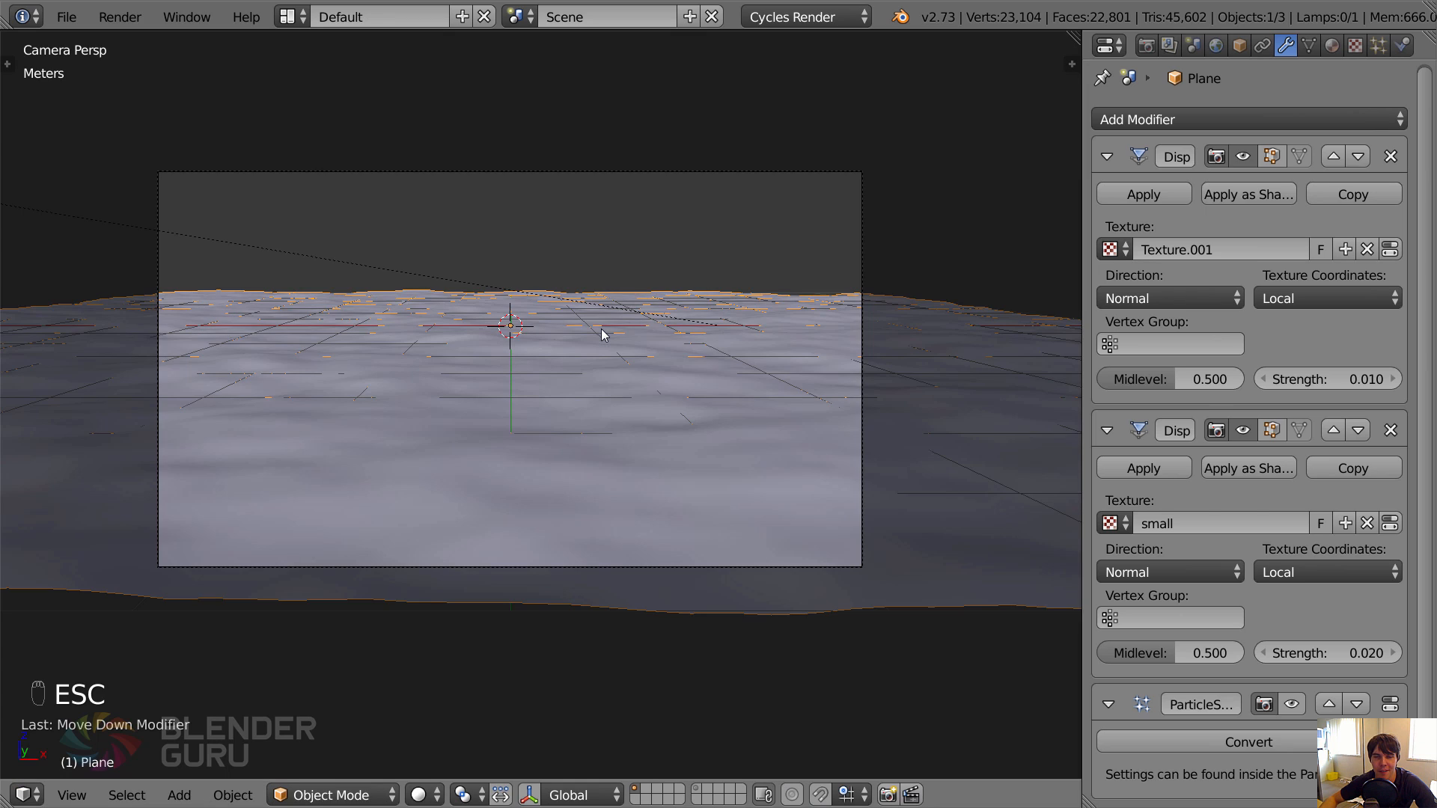
Save over tutorial2.blend and deselect all objects.
{"action": "key", "text": "ctrl+s"}
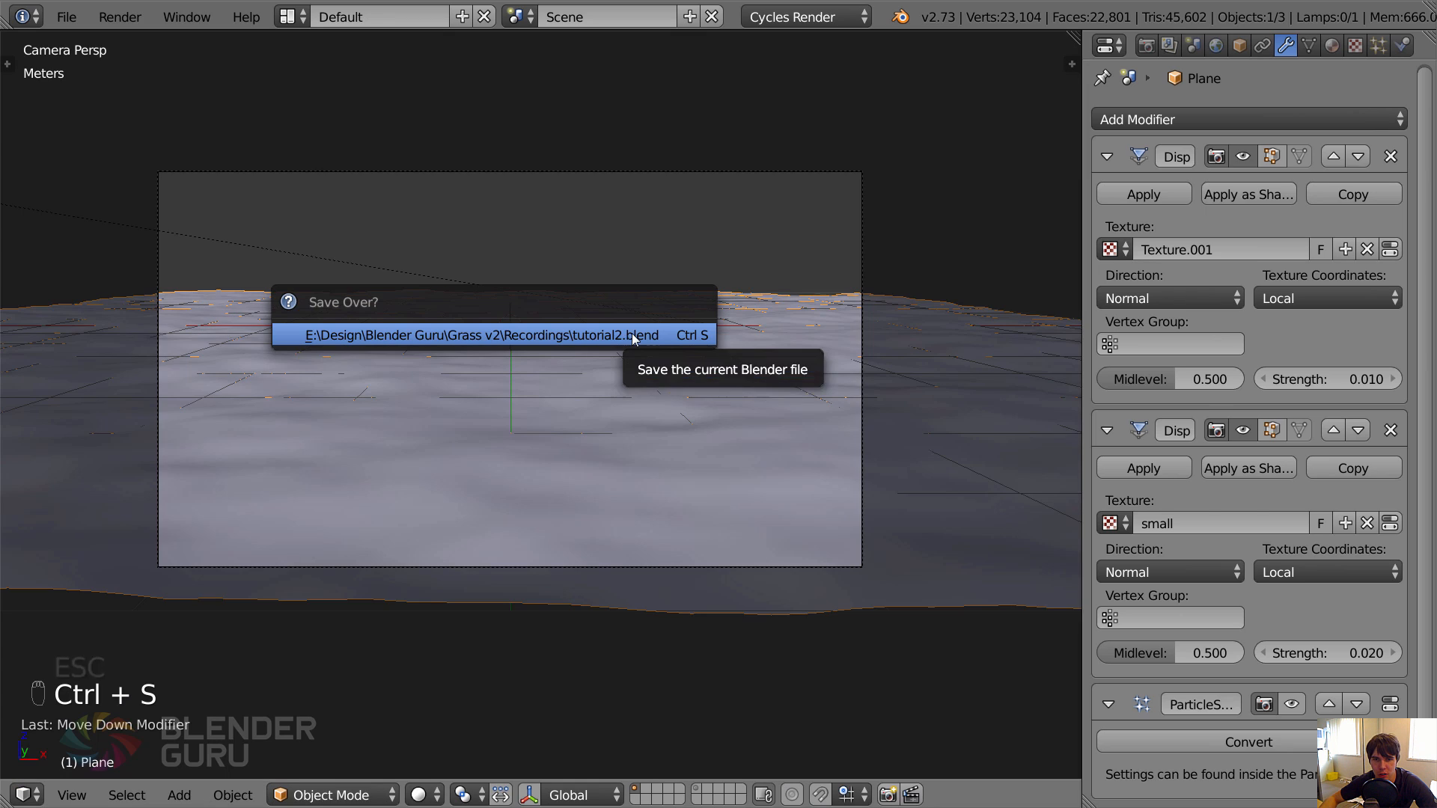
{"action": "left_click", "coordinate": [673, 333]}
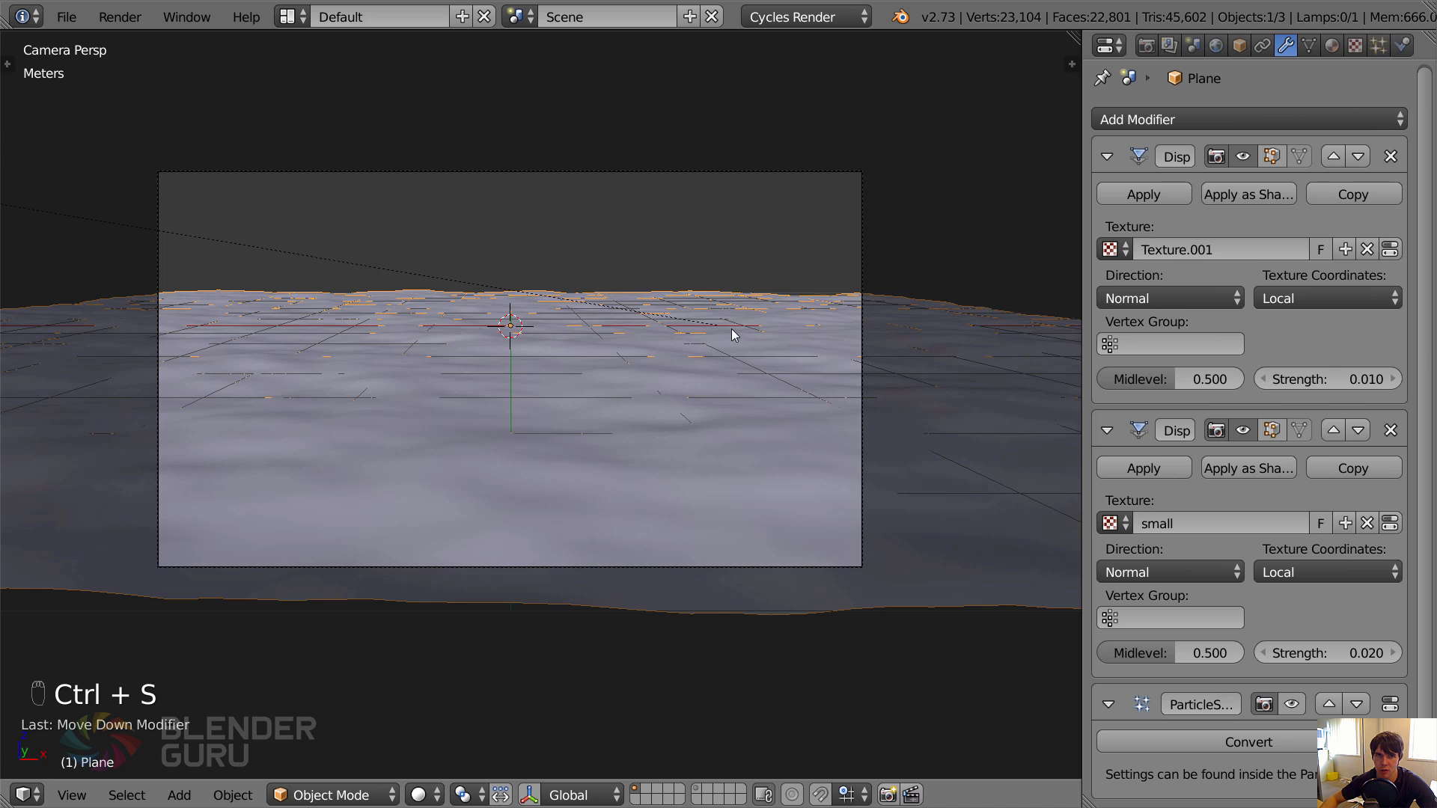
{"action": "key", "text": "a"}
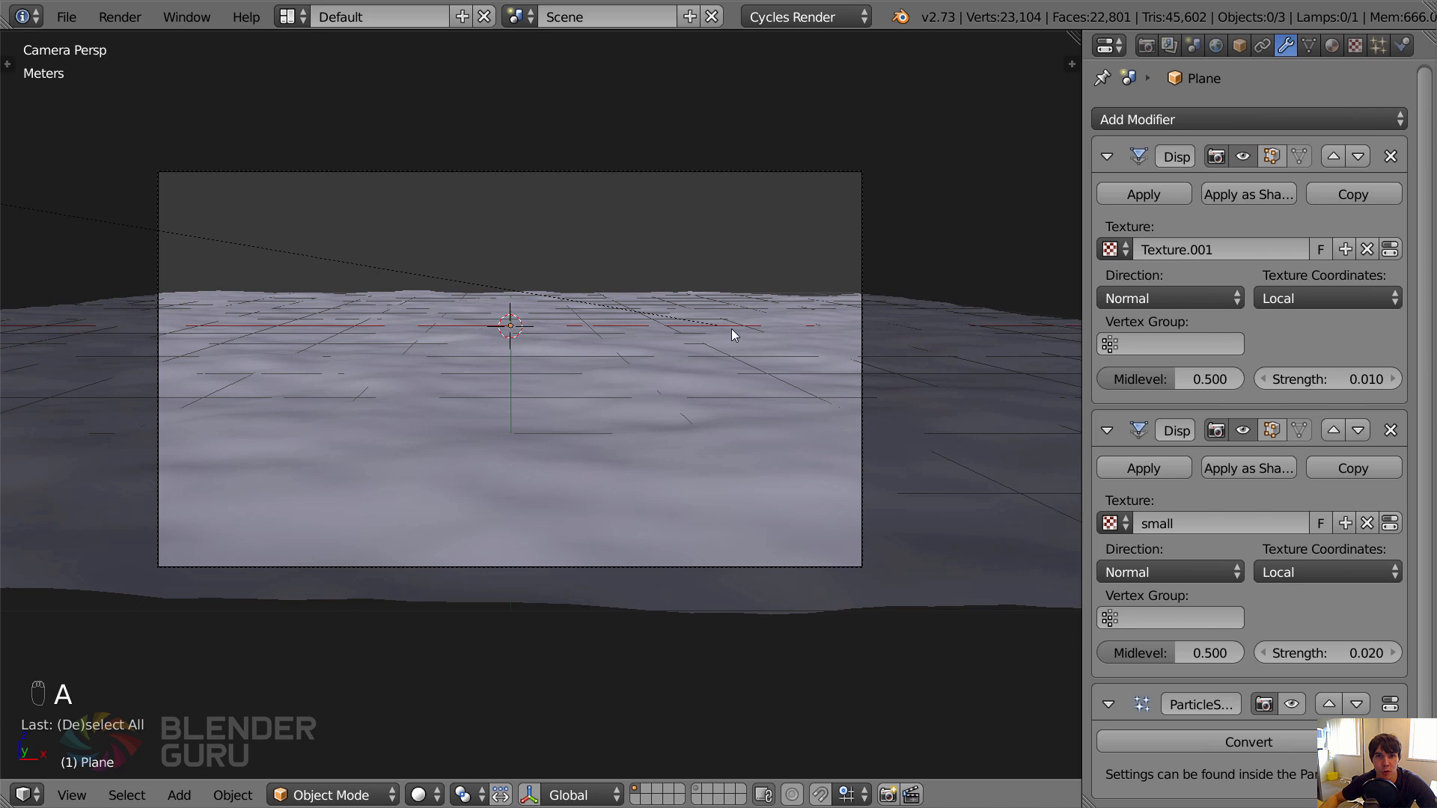
{"action": "scroll", "coordinate": [659, 449], "scroll_direction": "down", "scroll_amount": 2}
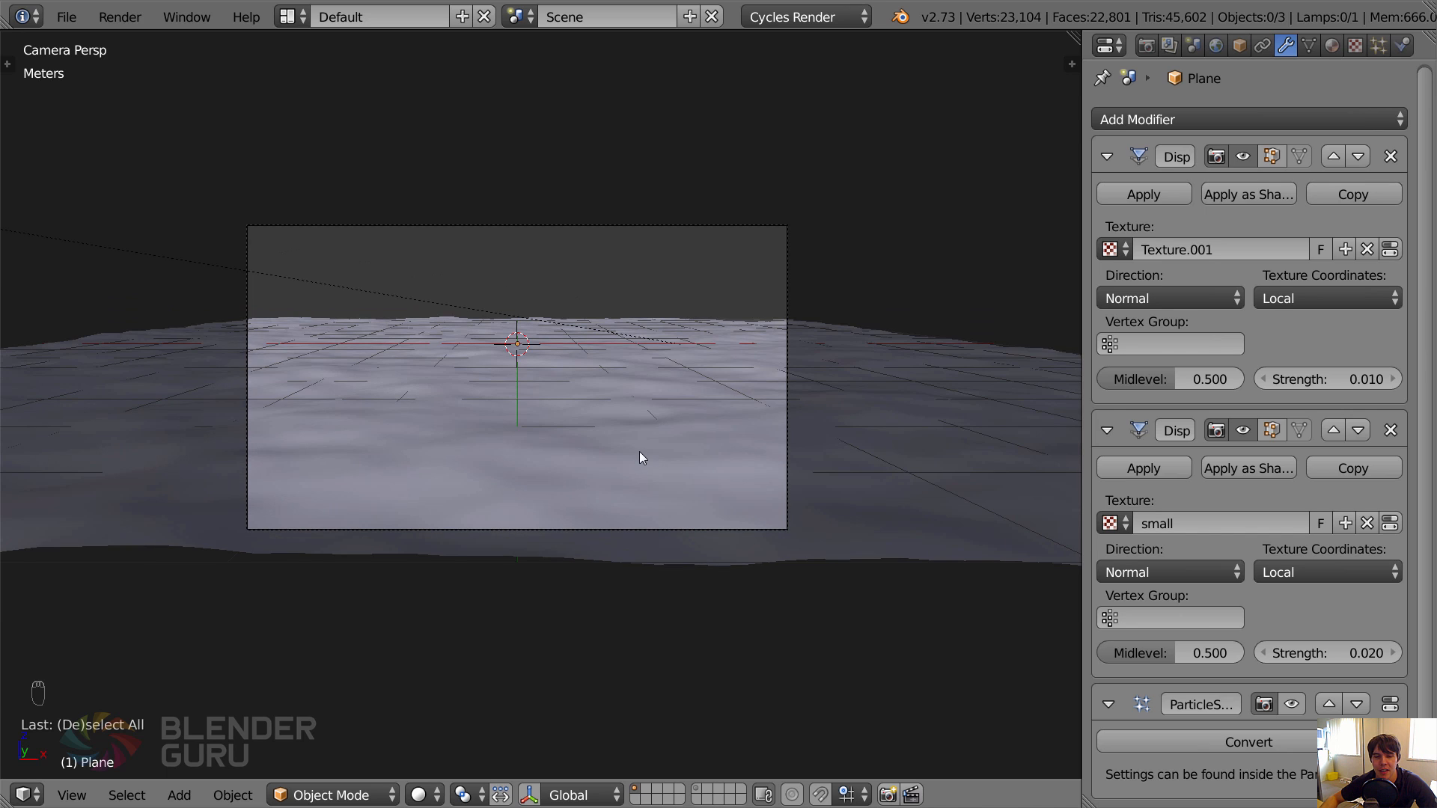
Switch to the browser and look through the masked tree images in the Nature textures on cgtextures.com.
{"action": "key", "text": "alt+Tab"}
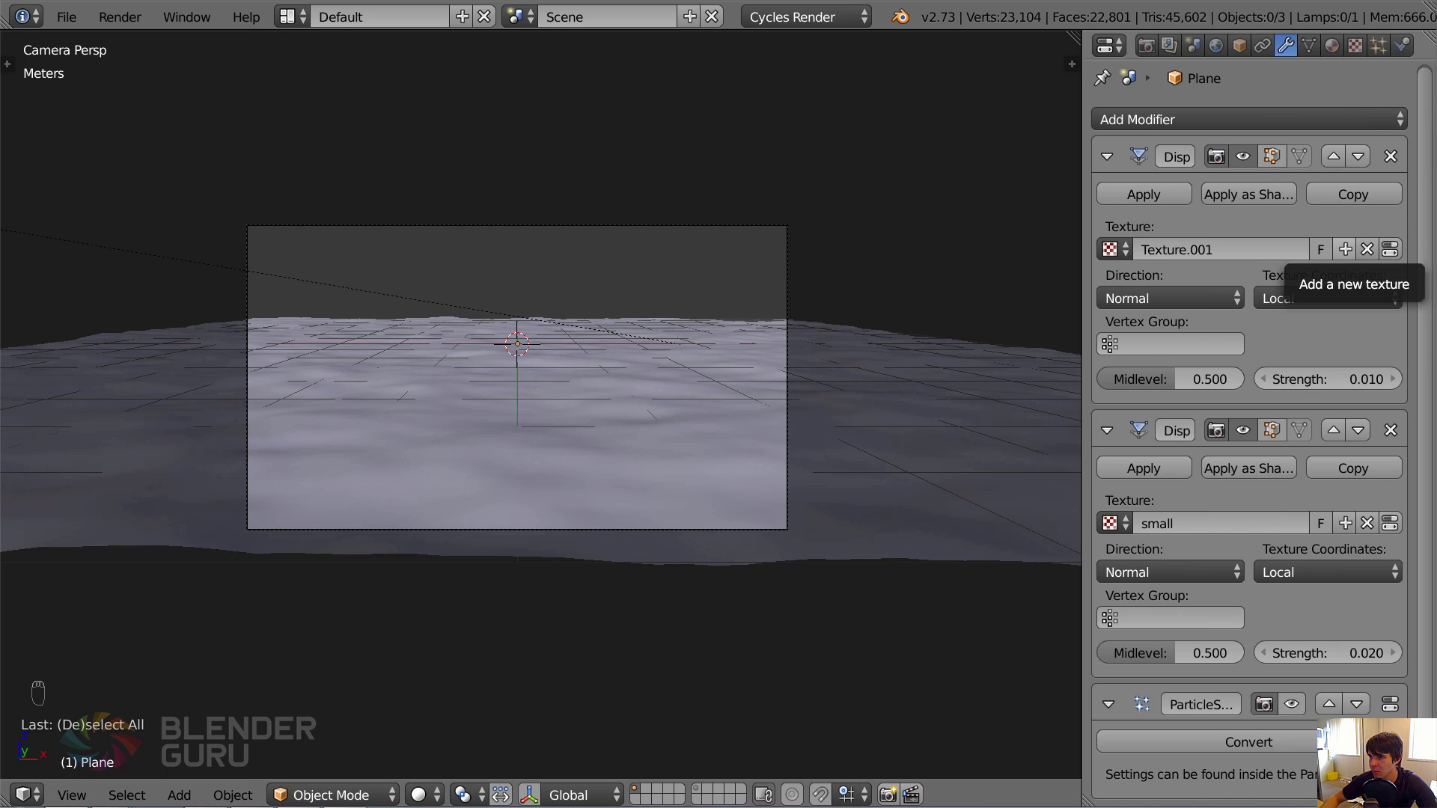
{"action": "left_click_drag", "start_coordinate": [1436, 464], "coordinate": [749, 0]}
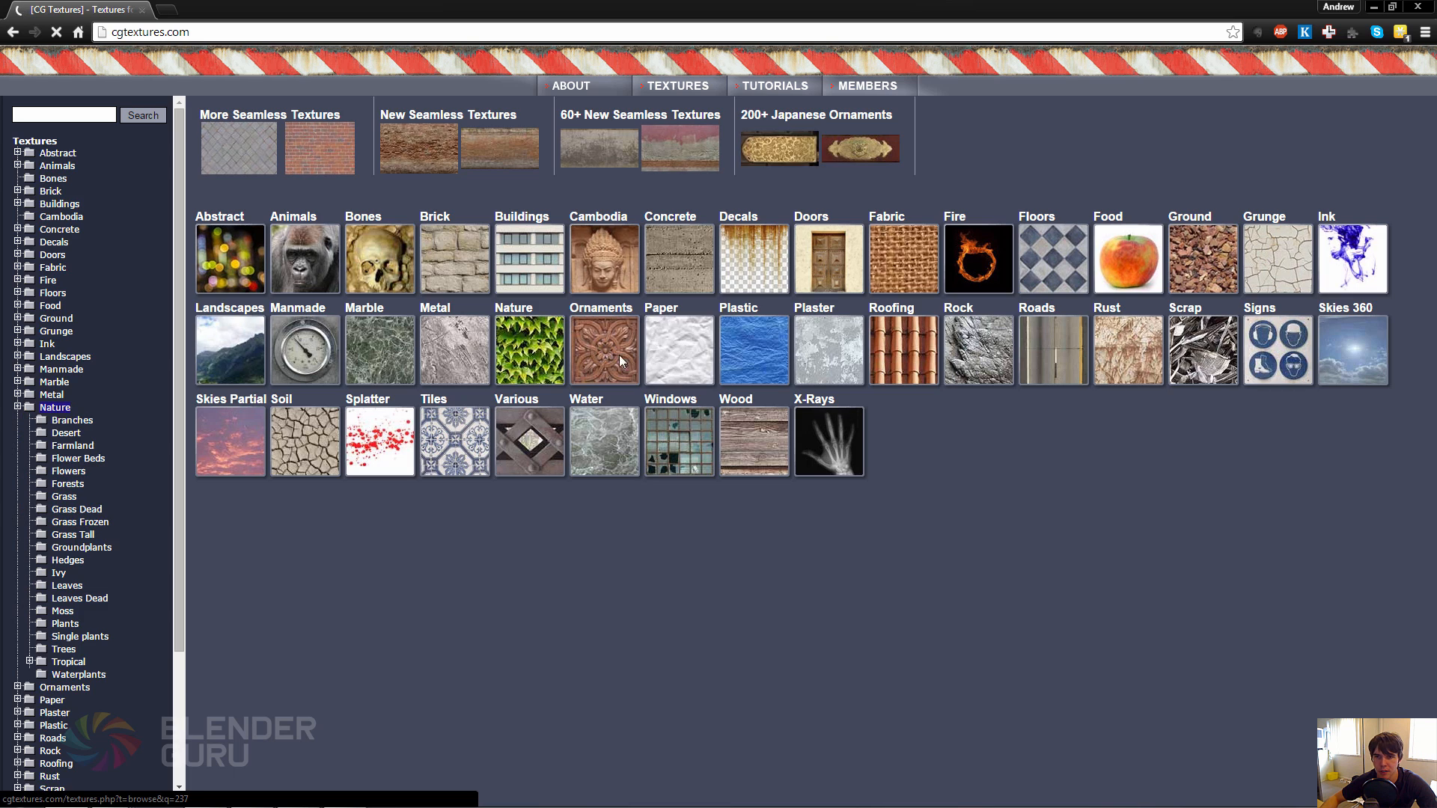
{"action": "scroll", "coordinate": [937, 487], "scroll_direction": "down", "scroll_amount": 4}
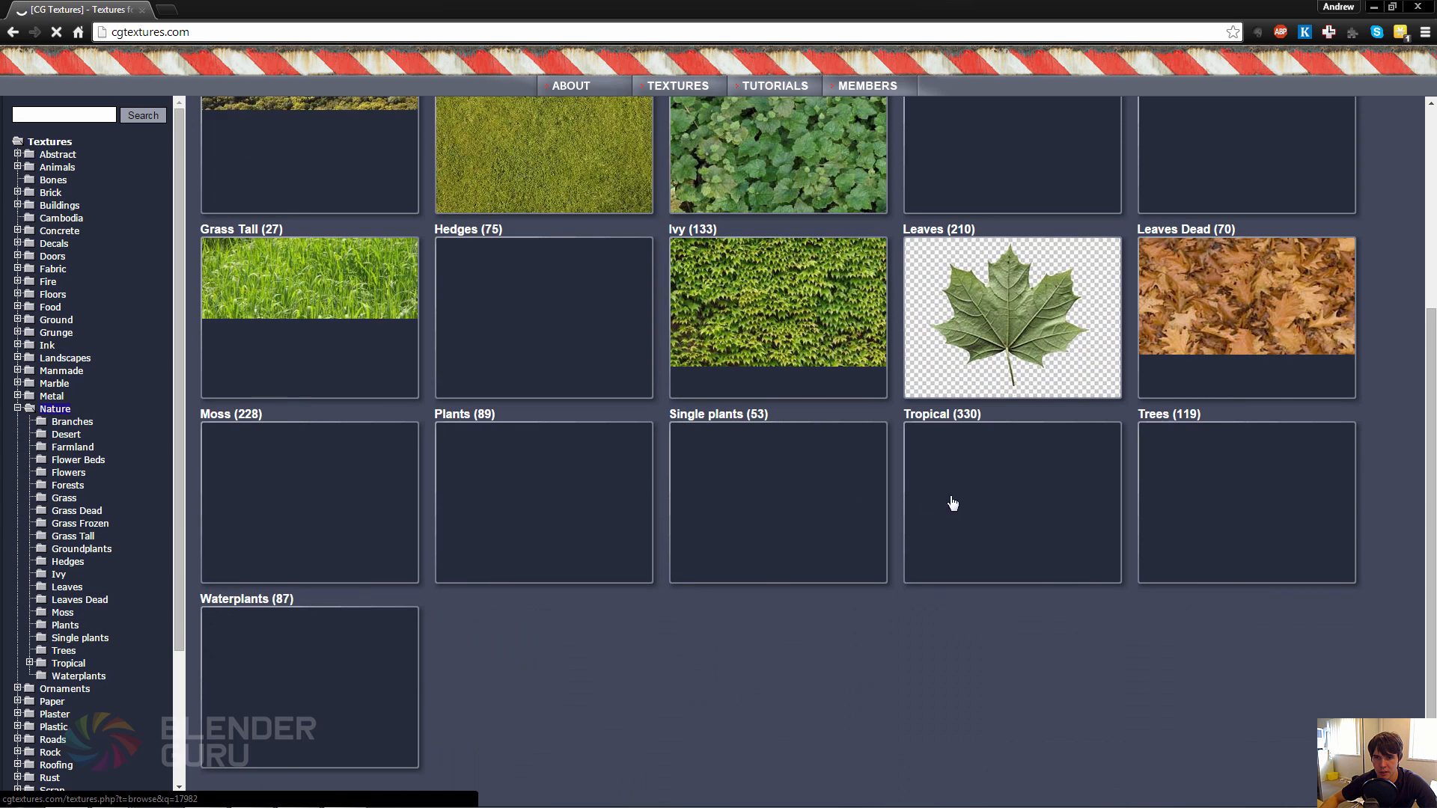
{"action": "left_click", "coordinate": [1280, 524]}
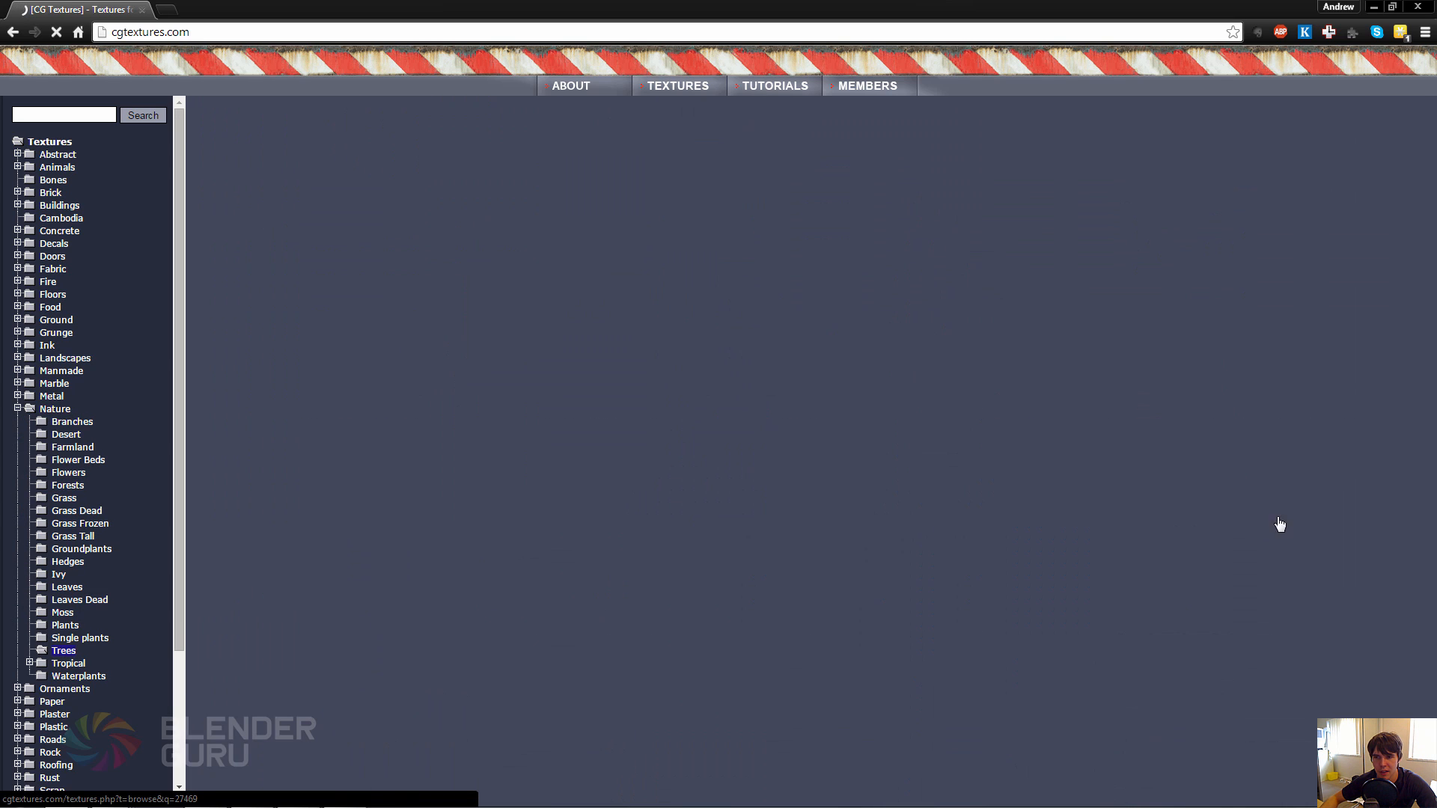
{"action": "scroll", "coordinate": [1250, 490], "scroll_direction": "down", "scroll_amount": 3}
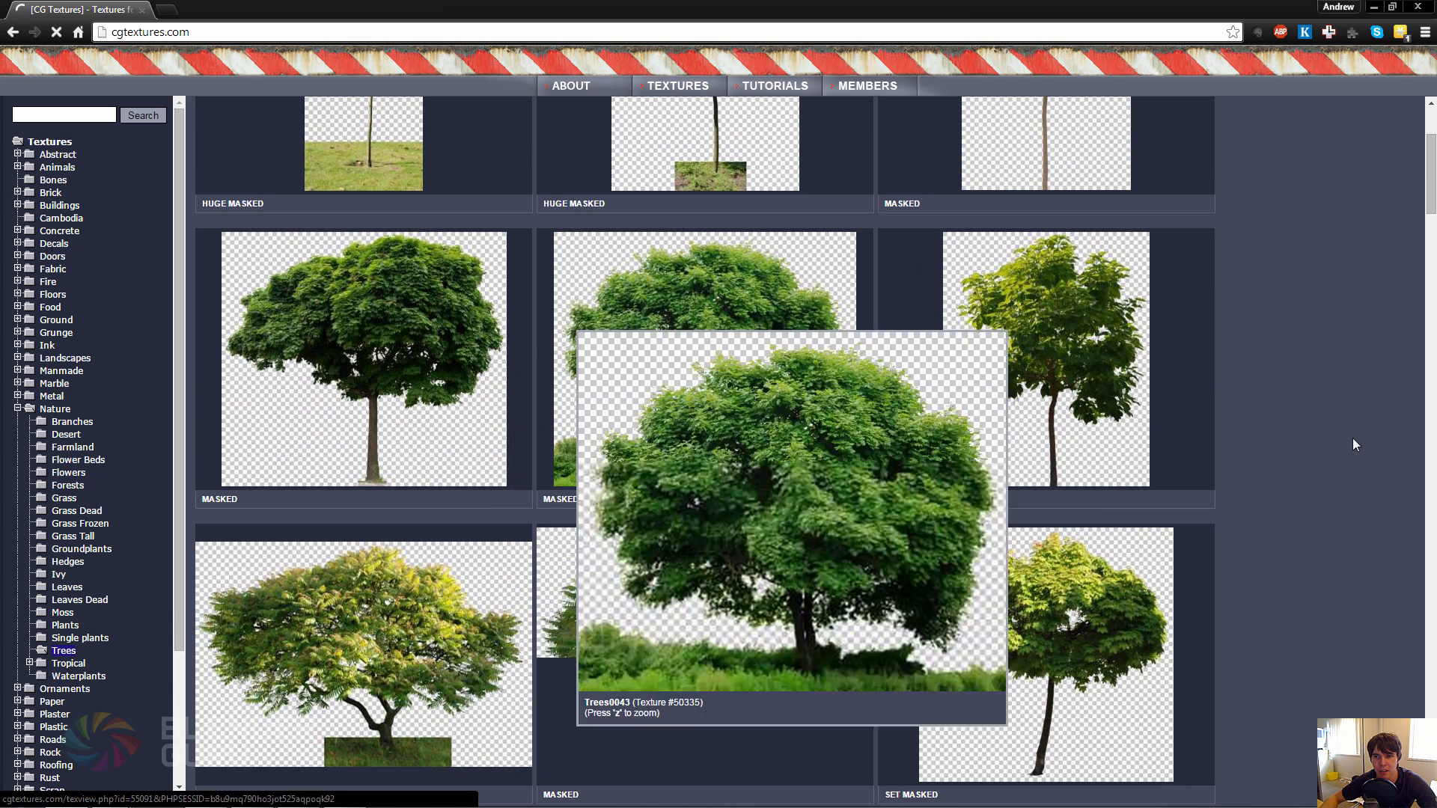
{"action": "scroll", "coordinate": [1352, 438], "scroll_direction": "down", "scroll_amount": 3}
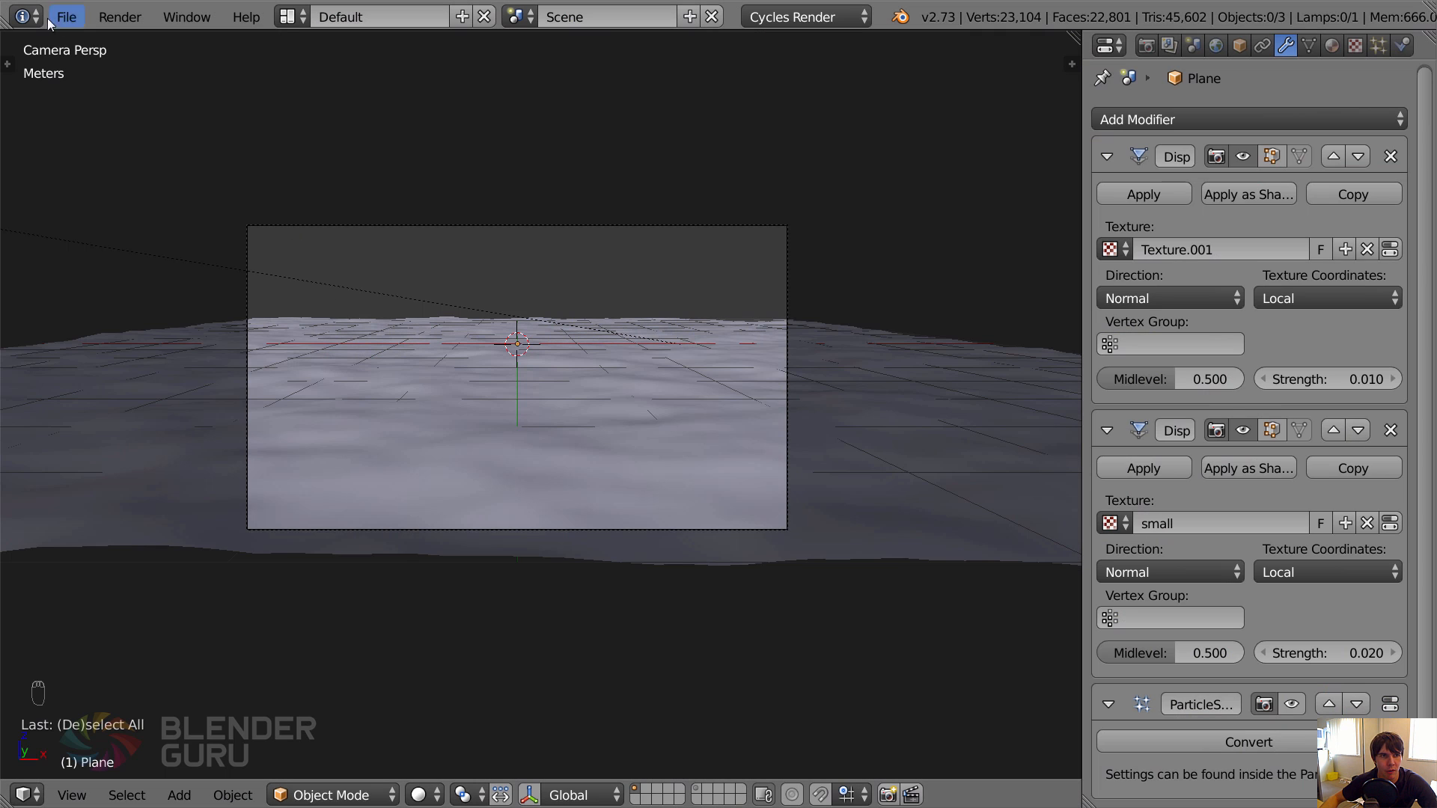
{"action": "left_click", "coordinate": [66, 17]}
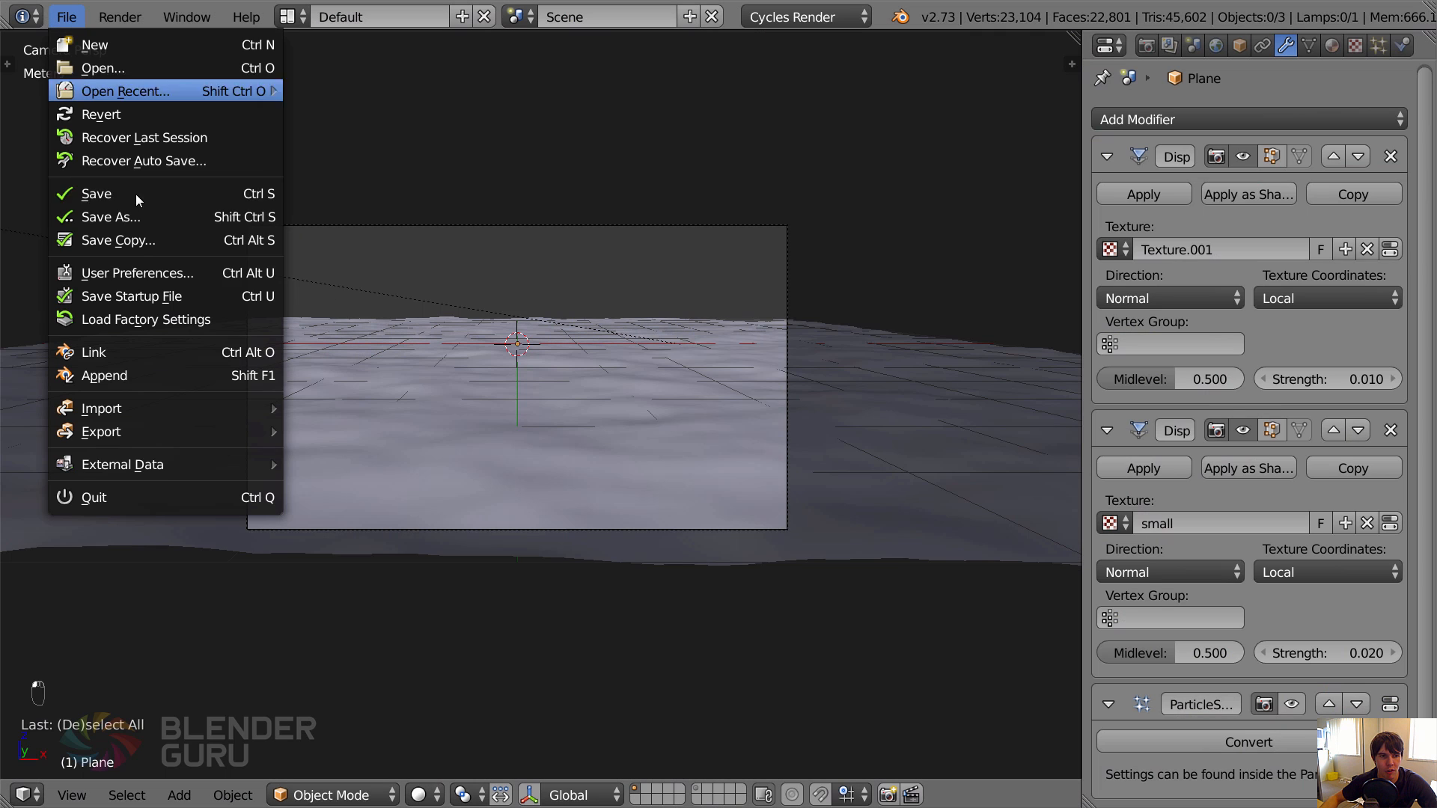
{"action": "mouse_move", "coordinate": [153, 404]}
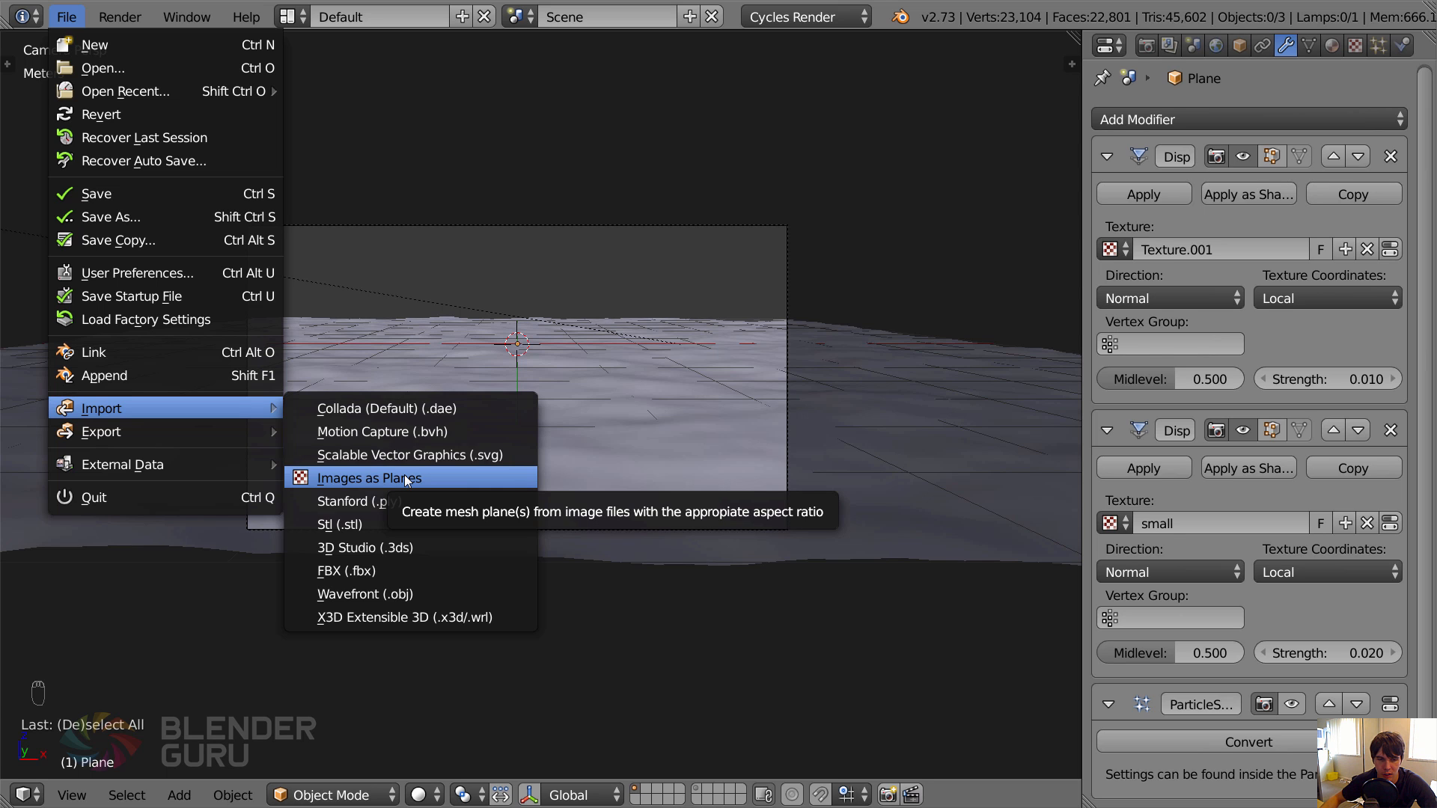
{"action": "left_click", "coordinate": [67, 18]}
Search the add-ons in Blender's User Preferences for "planes", check the Import Images as Planes add-on and close the preferences.
{"action": "middle_click_drag", "start_coordinate": [530, 222], "coordinate": [573, 434]}
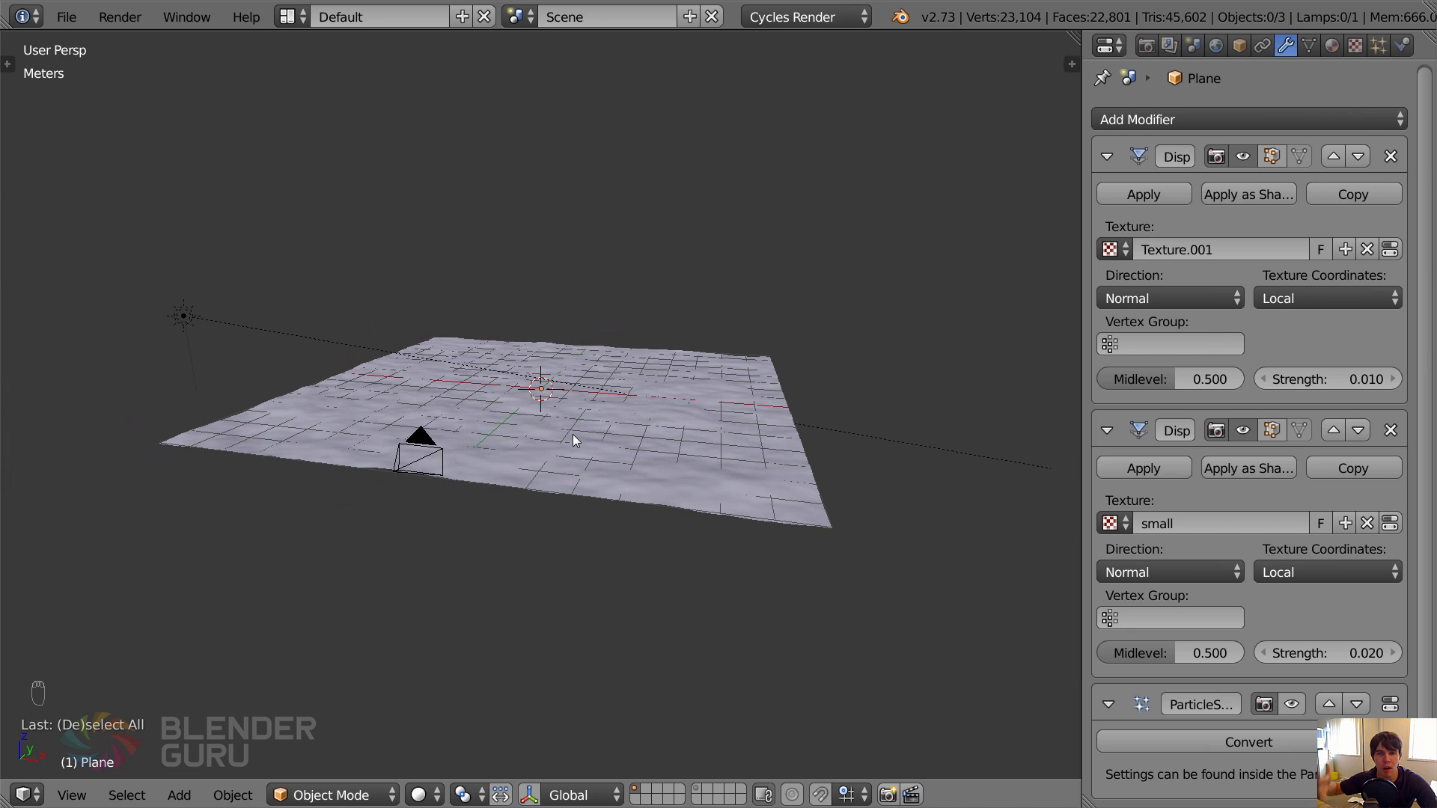
{"action": "left_click", "coordinate": [66, 18]}
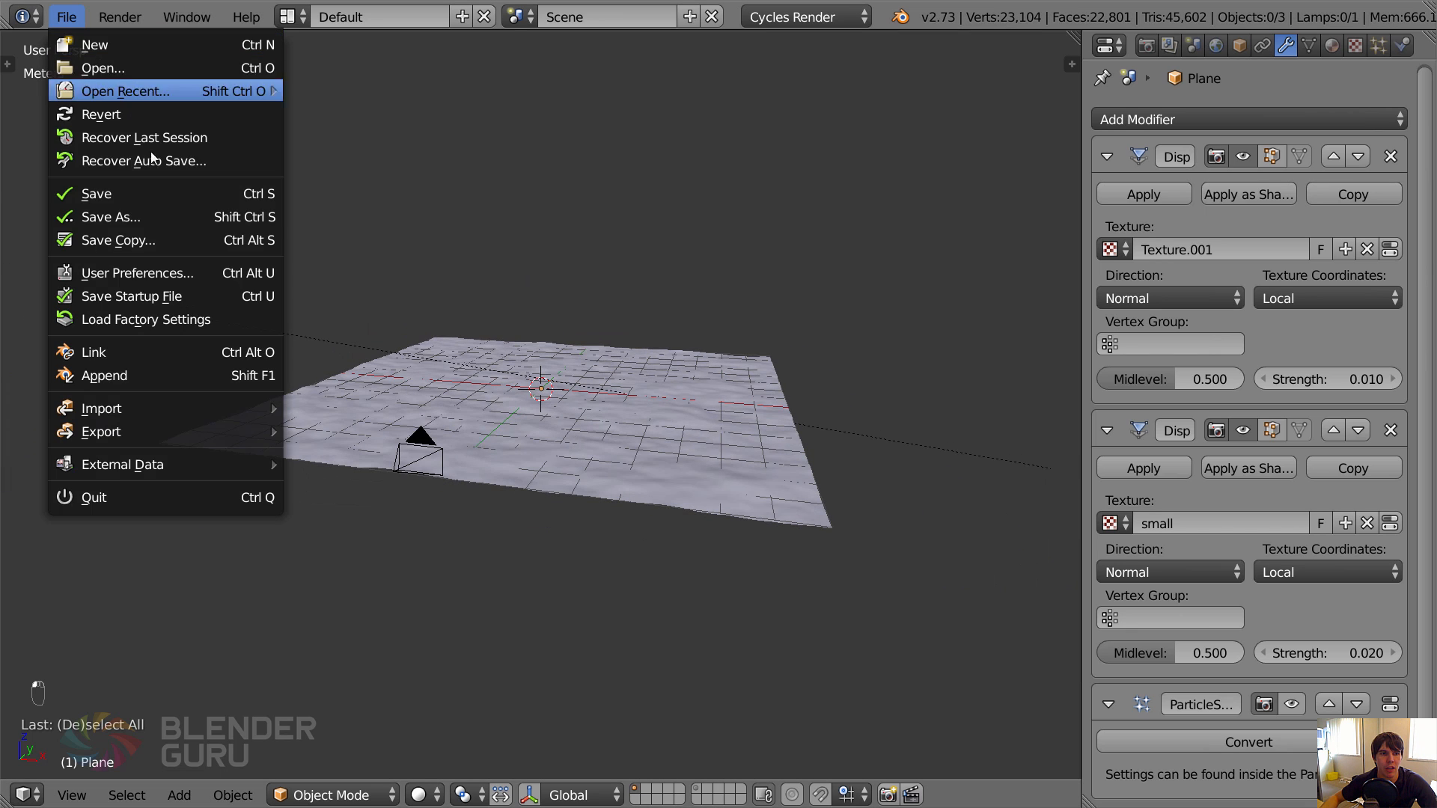
{"action": "left_click", "coordinate": [136, 271]}
{"action": "left_click", "coordinate": [370, 43]}
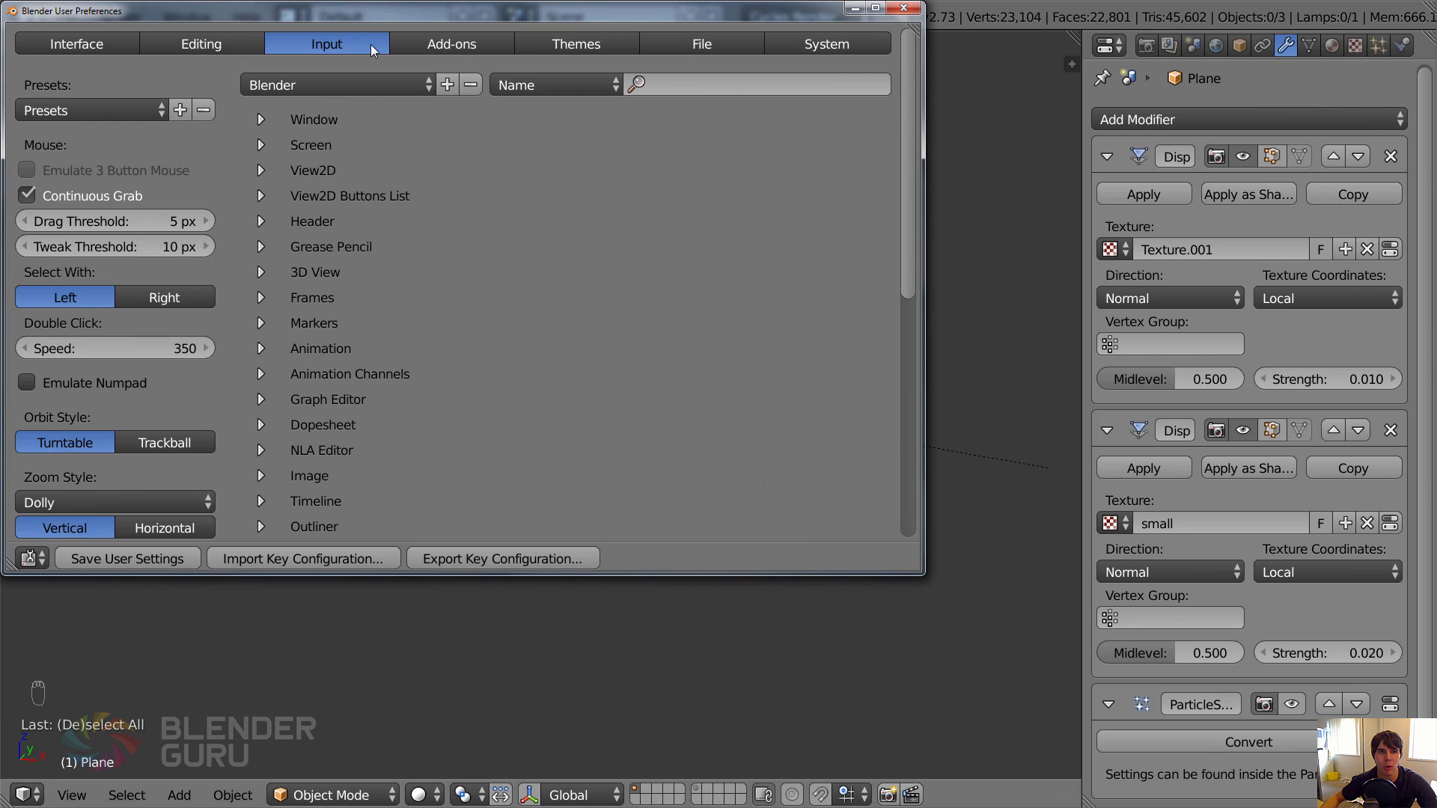
{"action": "left_click", "coordinate": [452, 45]}
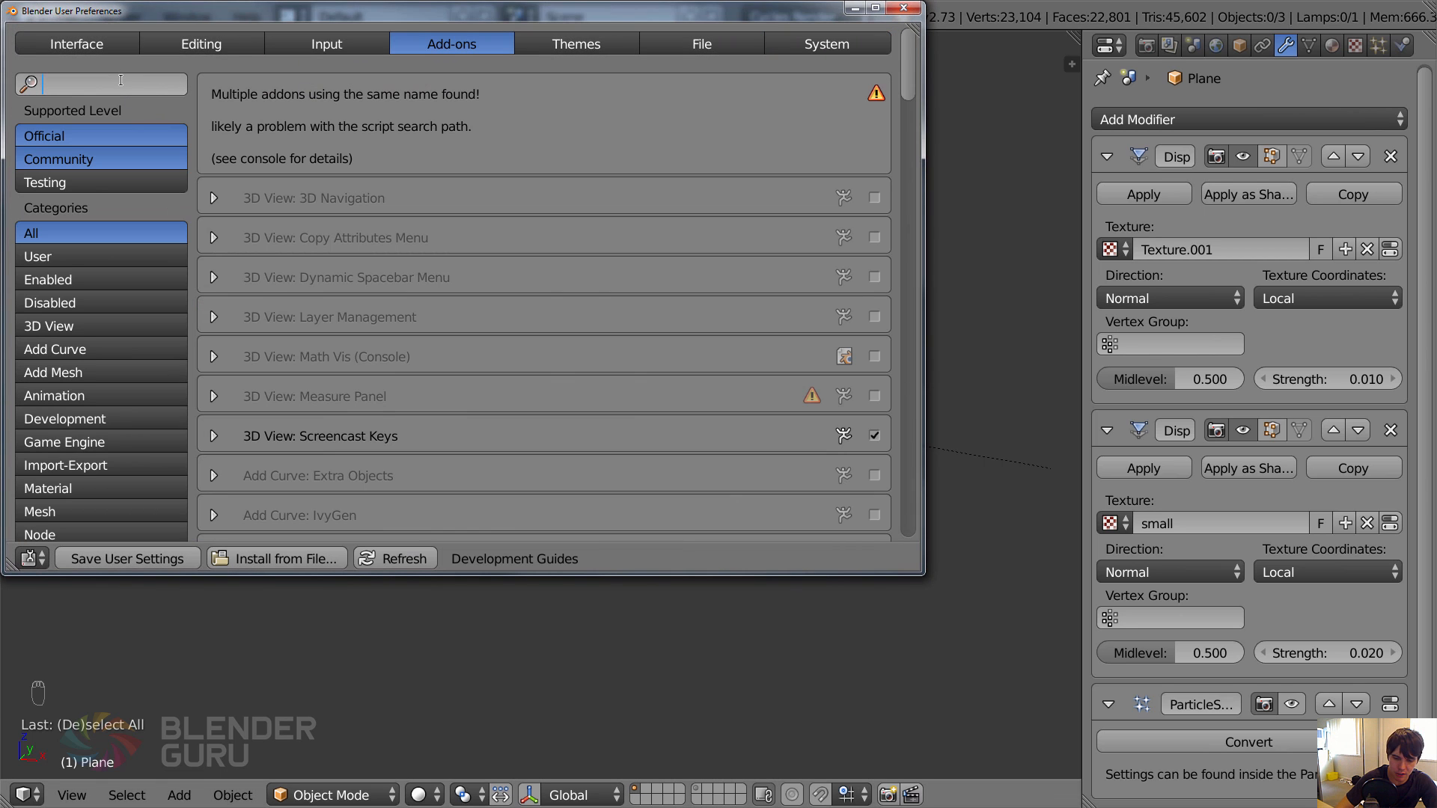
{"action": "type", "text": "planes"}
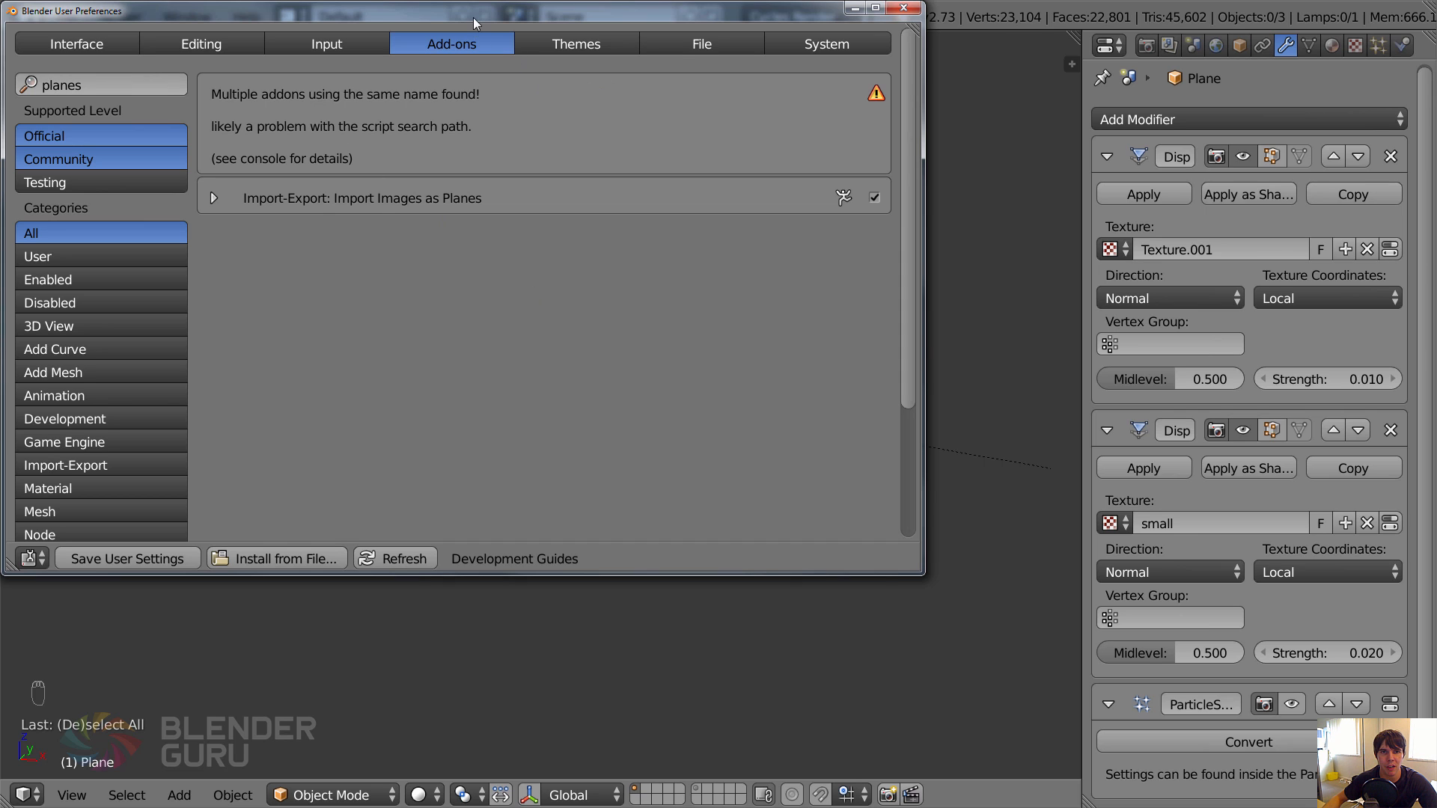
{"action": "left_click_drag", "start_coordinate": [473, 17], "coordinate": [502, 51]}
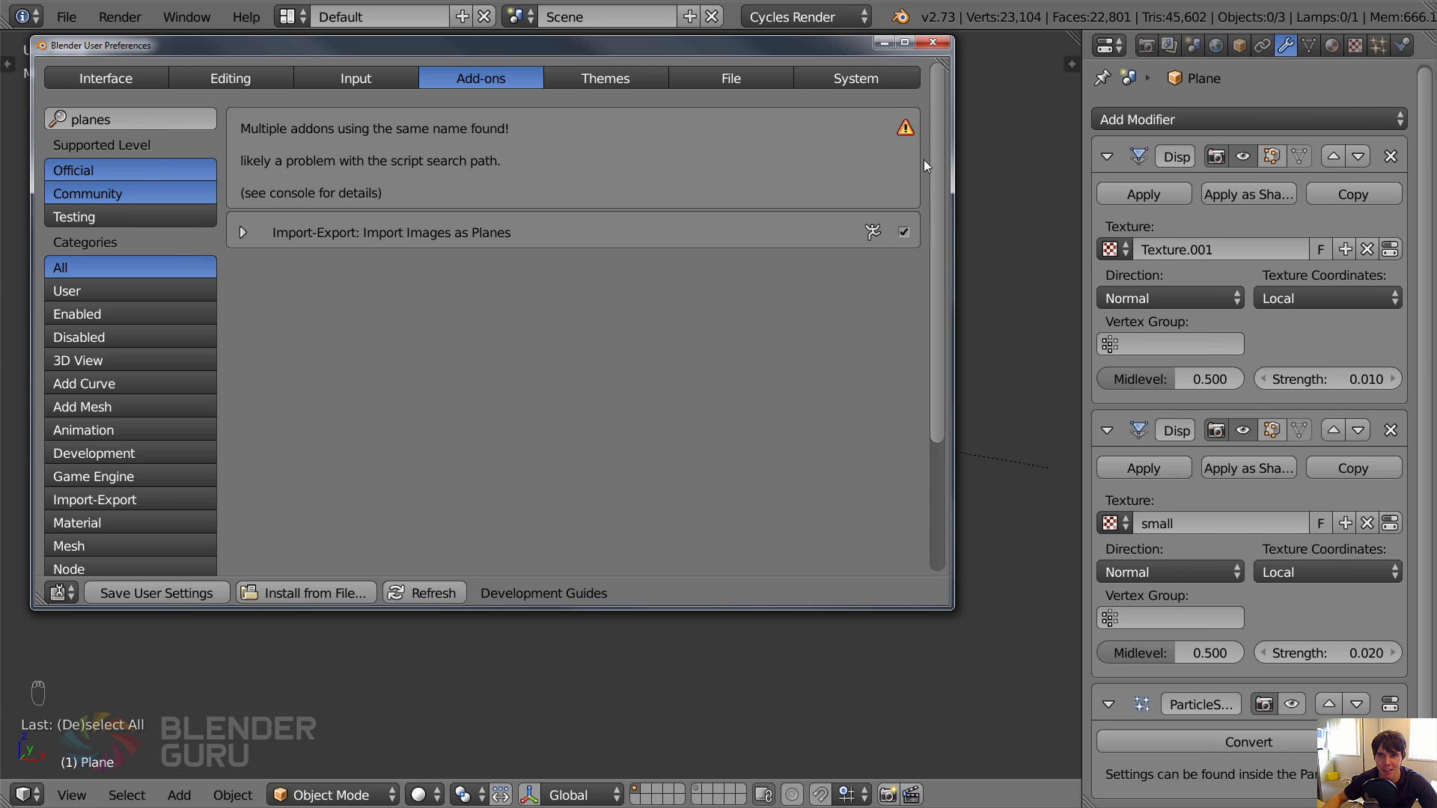
{"action": "left_click", "coordinate": [932, 43]}
Start an Import Images as Planes, open the Tree Lines folder and show its files as thumbnails.
{"action": "left_click", "coordinate": [69, 18]}
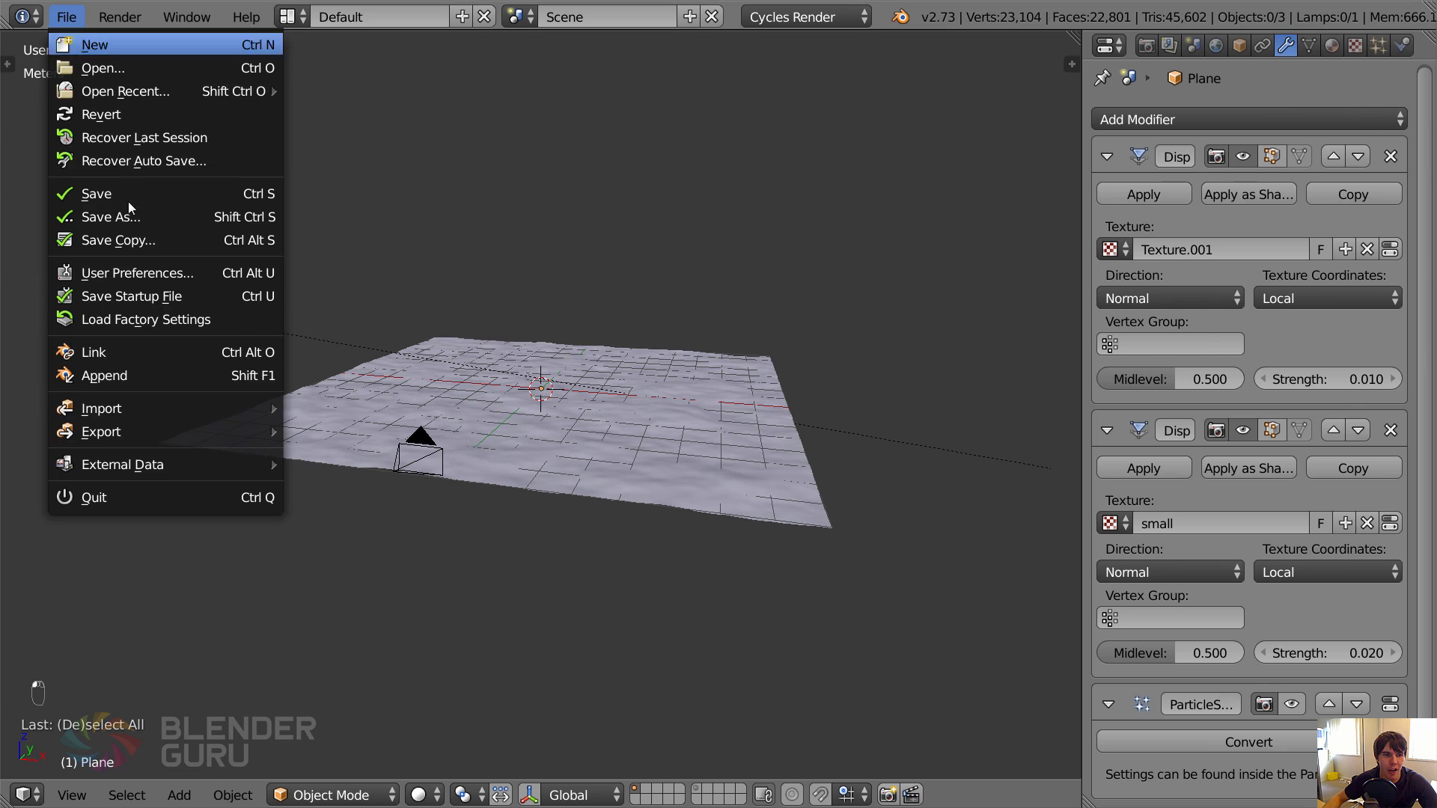
{"action": "mouse_move", "coordinate": [129, 407]}
{"action": "left_click", "coordinate": [374, 475]}
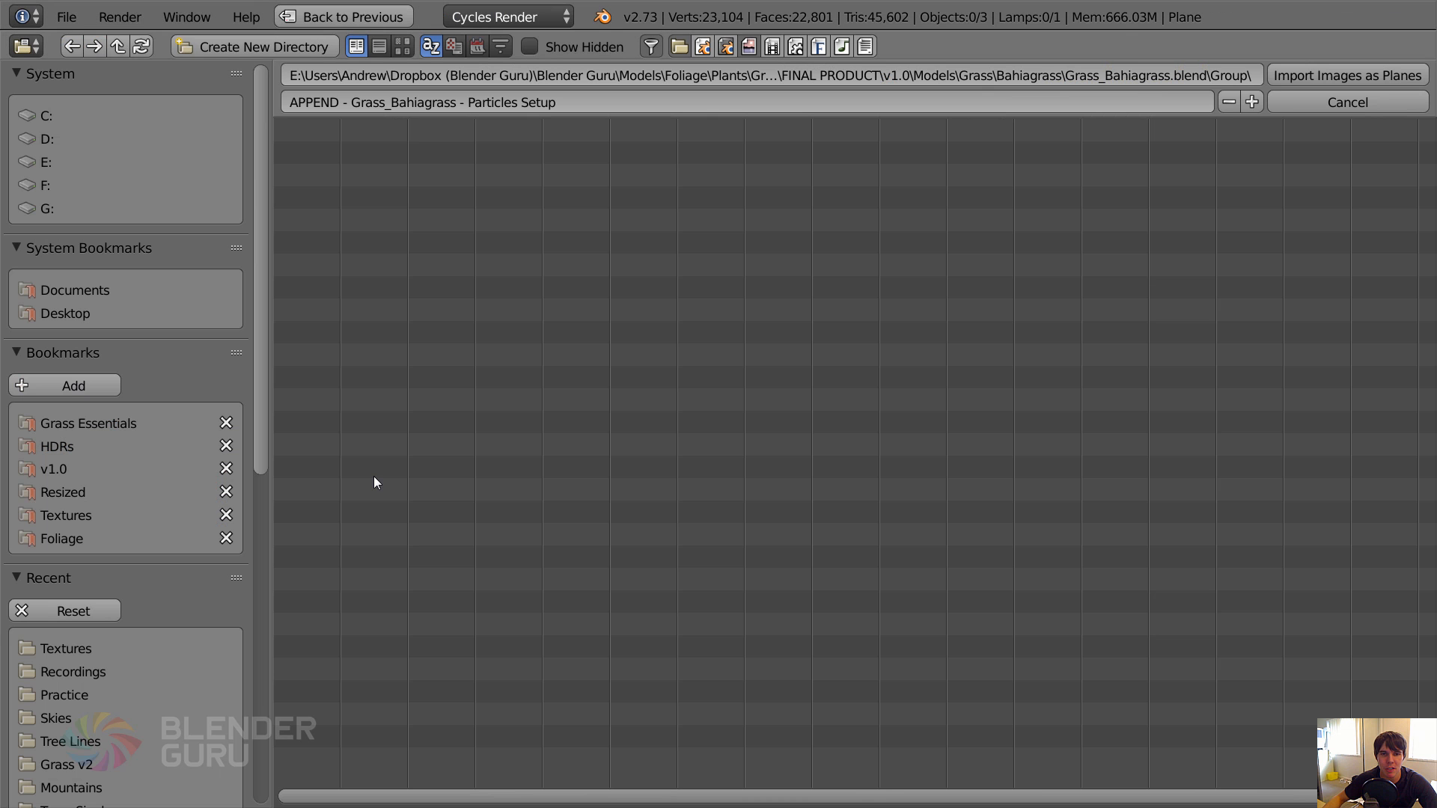
{"action": "left_click_drag", "start_coordinate": [260, 201], "coordinate": [267, 506]}
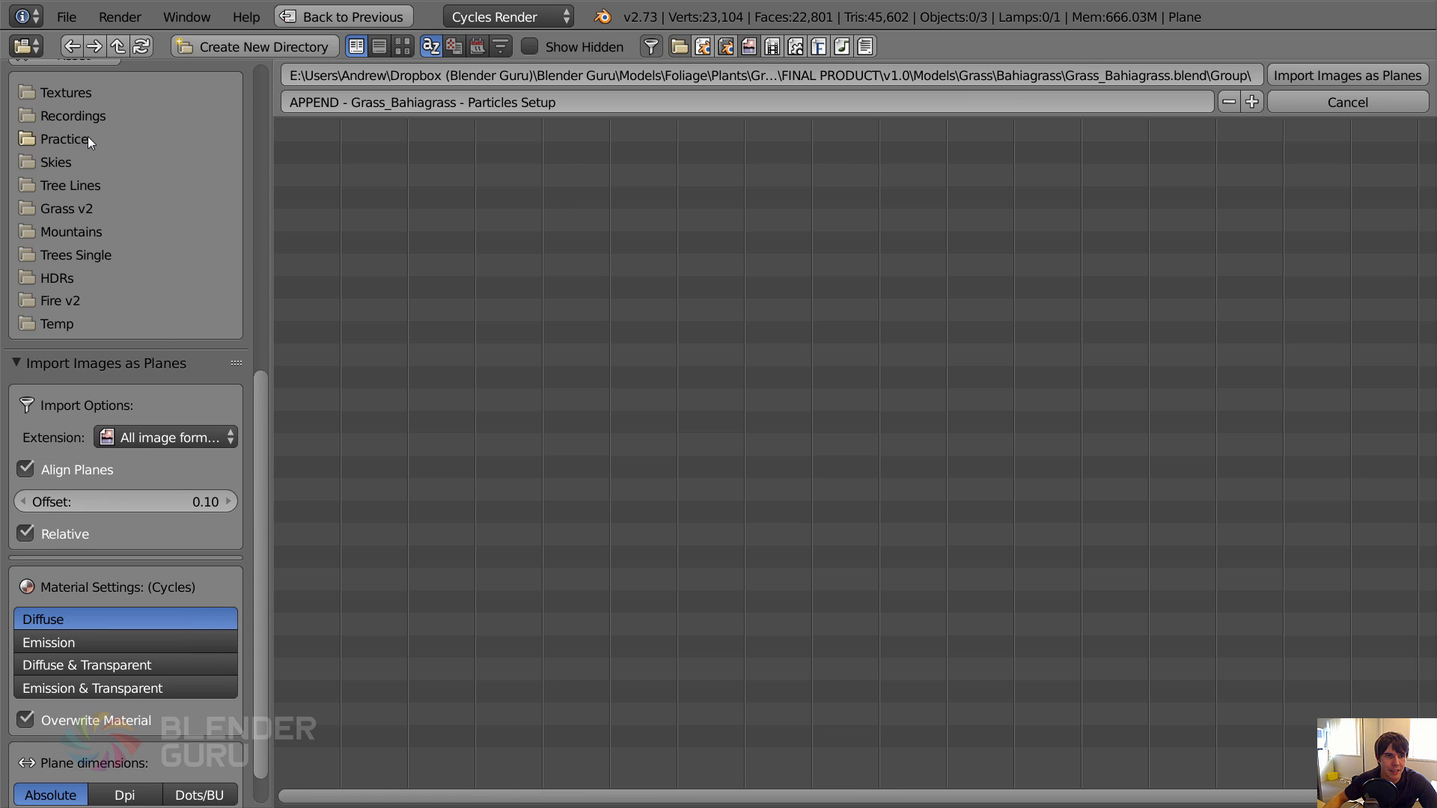
{"action": "left_click", "coordinate": [95, 188]}
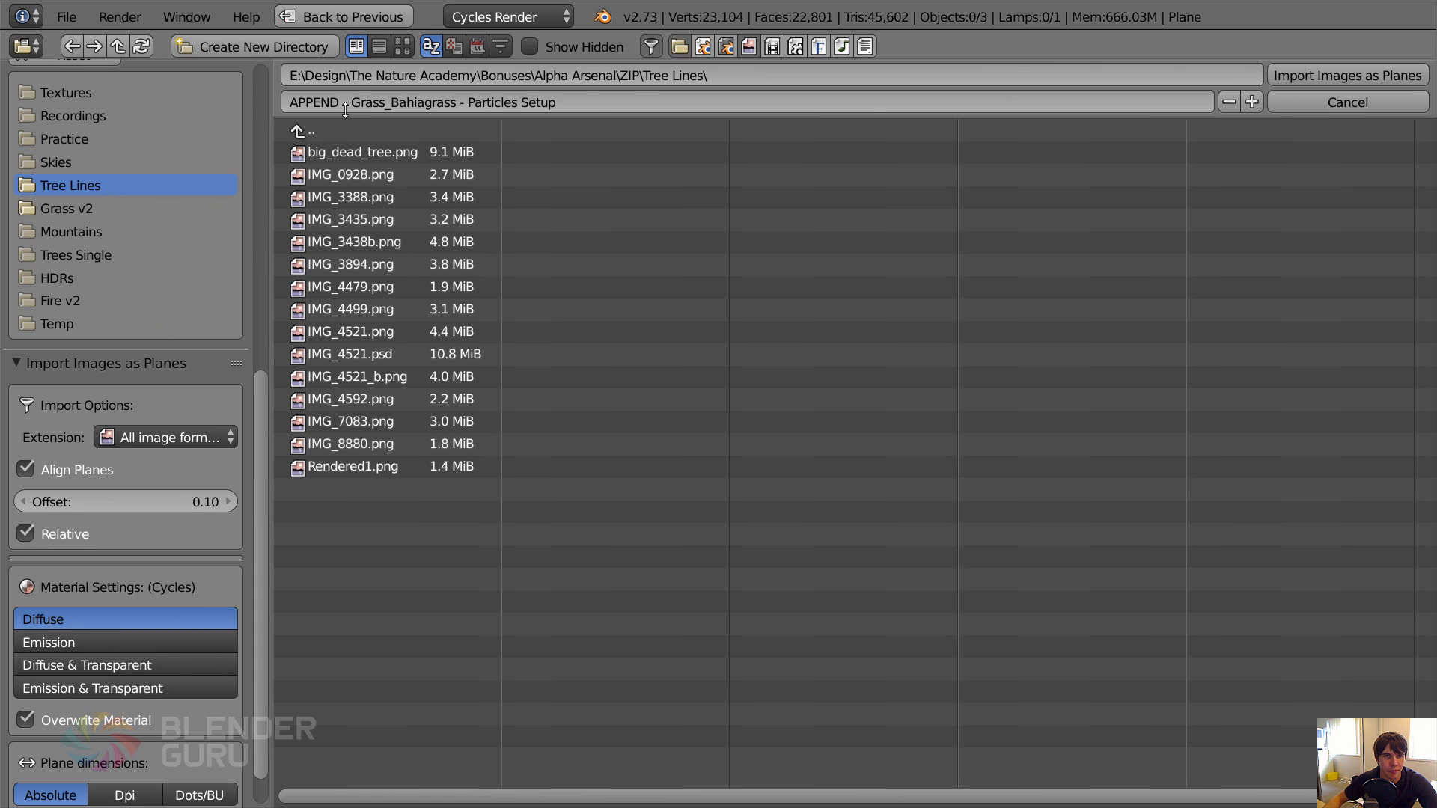
{"action": "left_click", "coordinate": [404, 46]}
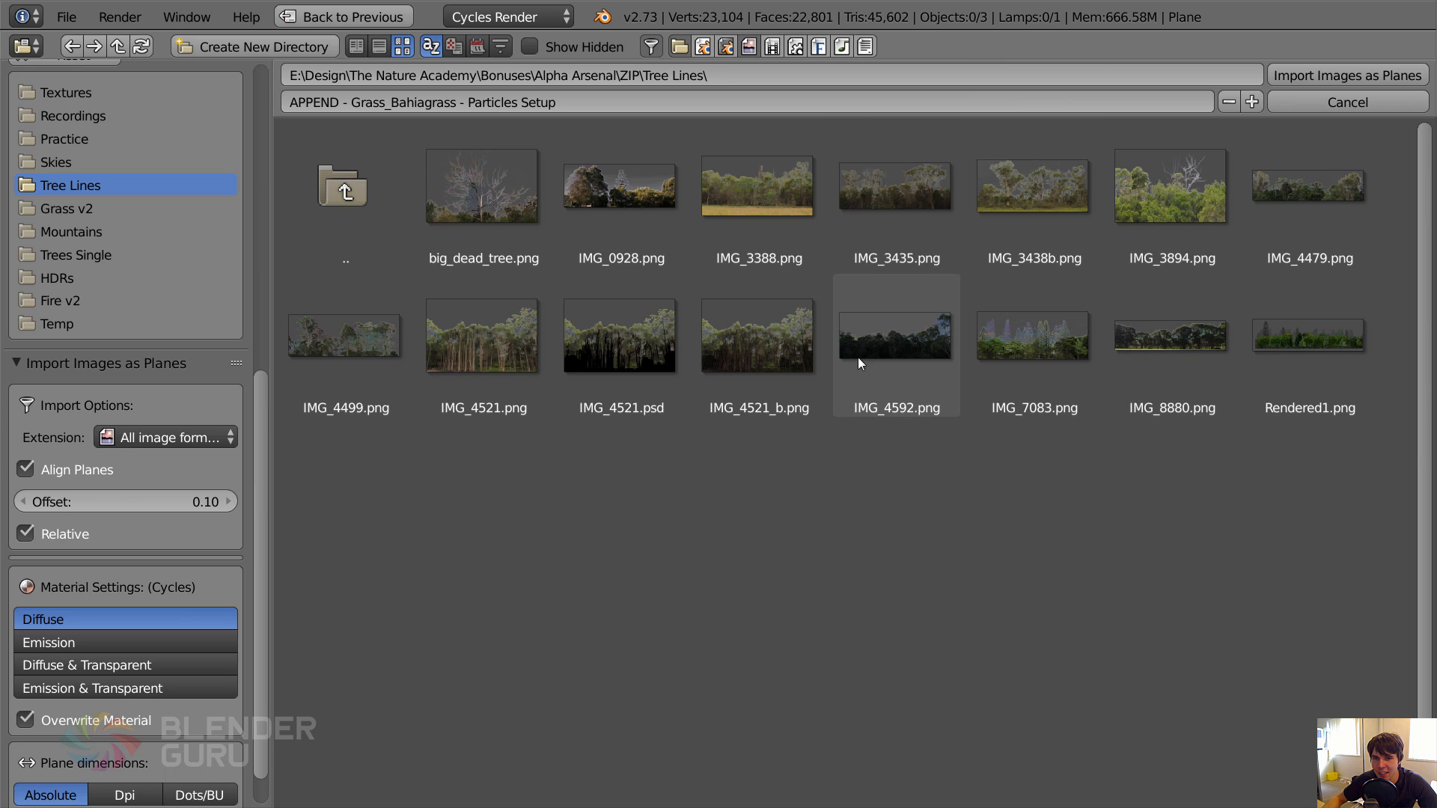
Import IMG_4479.png as a plane using the Diffuse & Transparent material setting.
{"action": "left_click", "coordinate": [1305, 202]}
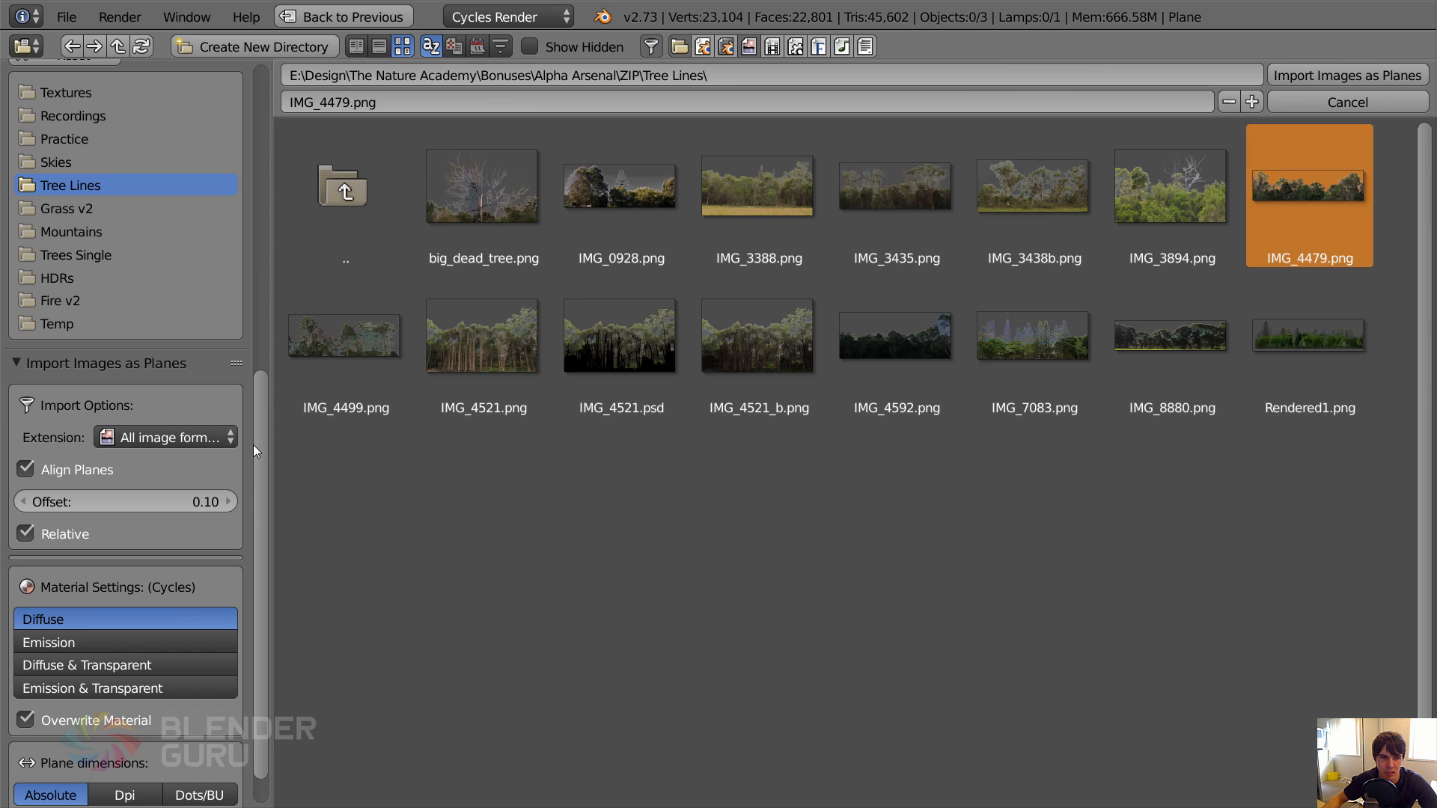
{"action": "scroll", "coordinate": [259, 504], "scroll_direction": "down", "scroll_amount": 2}
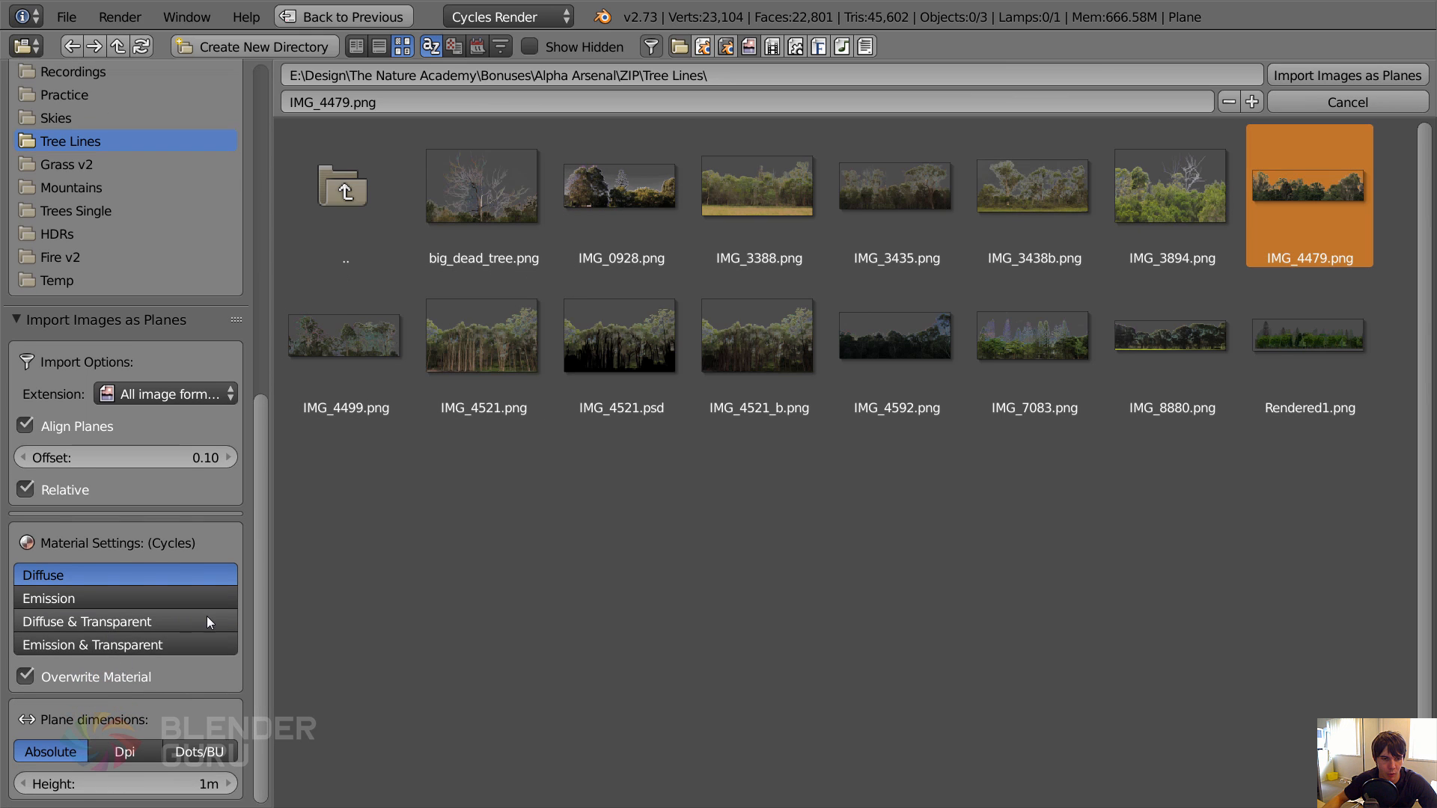
{"action": "left_click", "coordinate": [49, 623]}
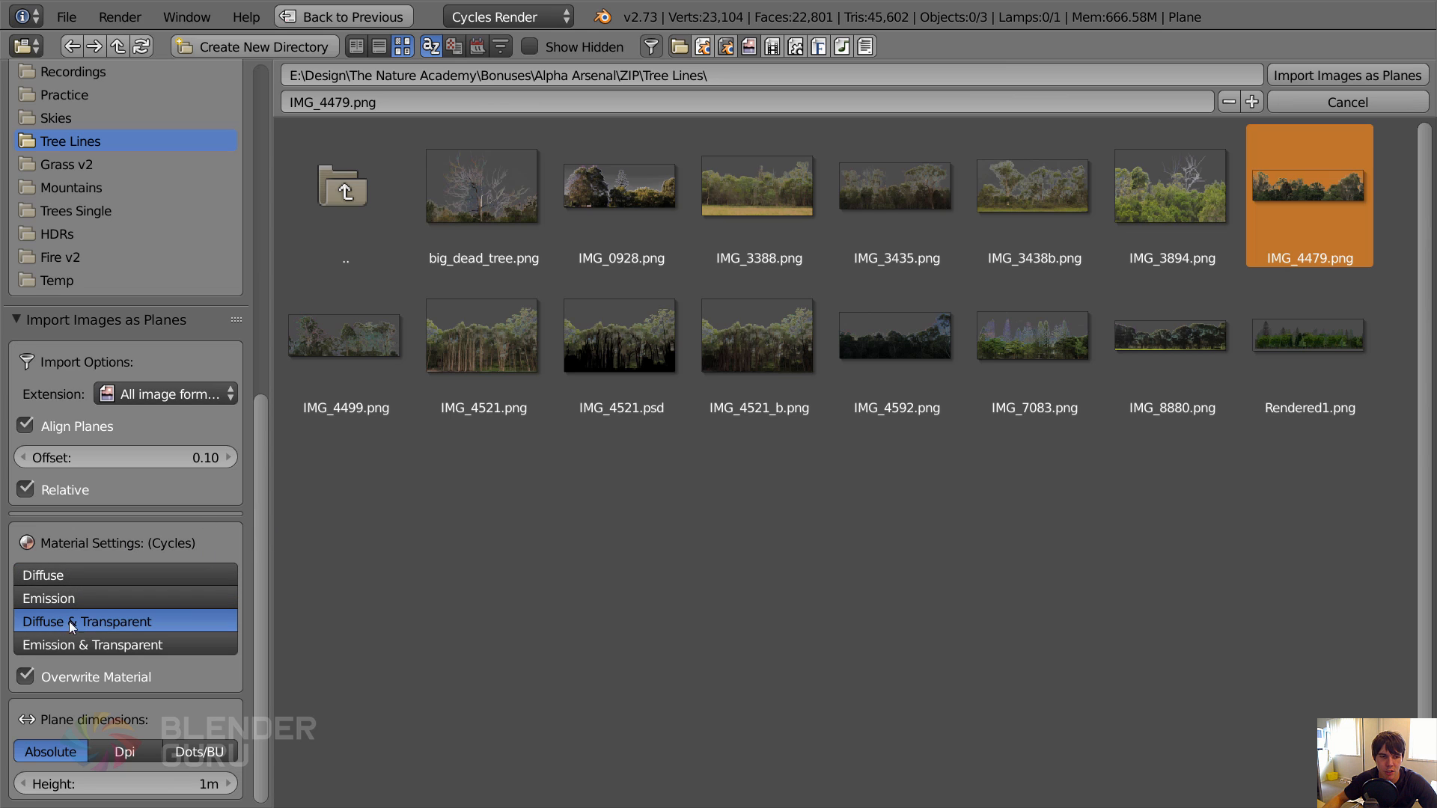
{"action": "left_click", "coordinate": [1307, 79]}
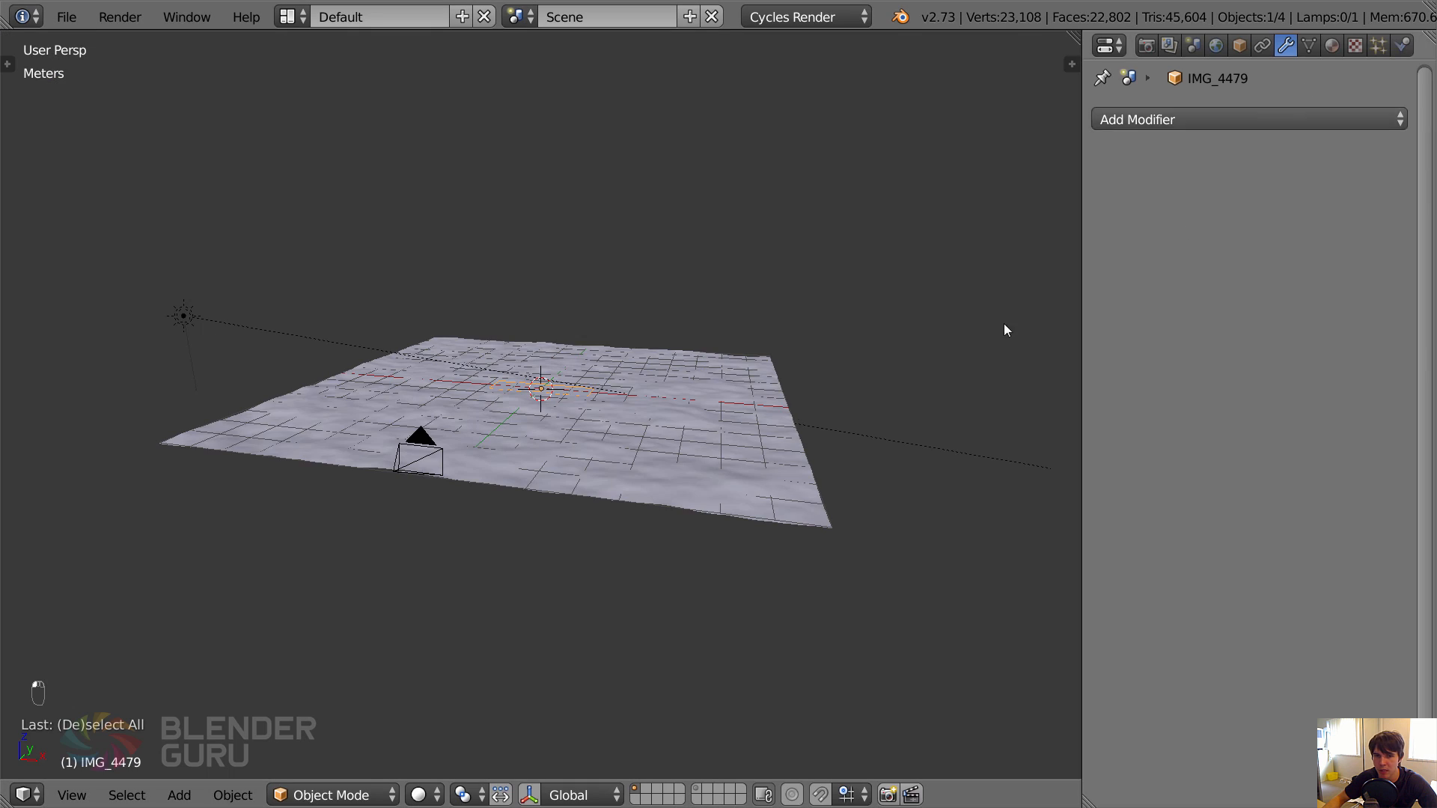
In a wireframe top view, scale the imported tree-line plane up to slightly wider than the ground plane.
{"action": "key", "text": "z"}
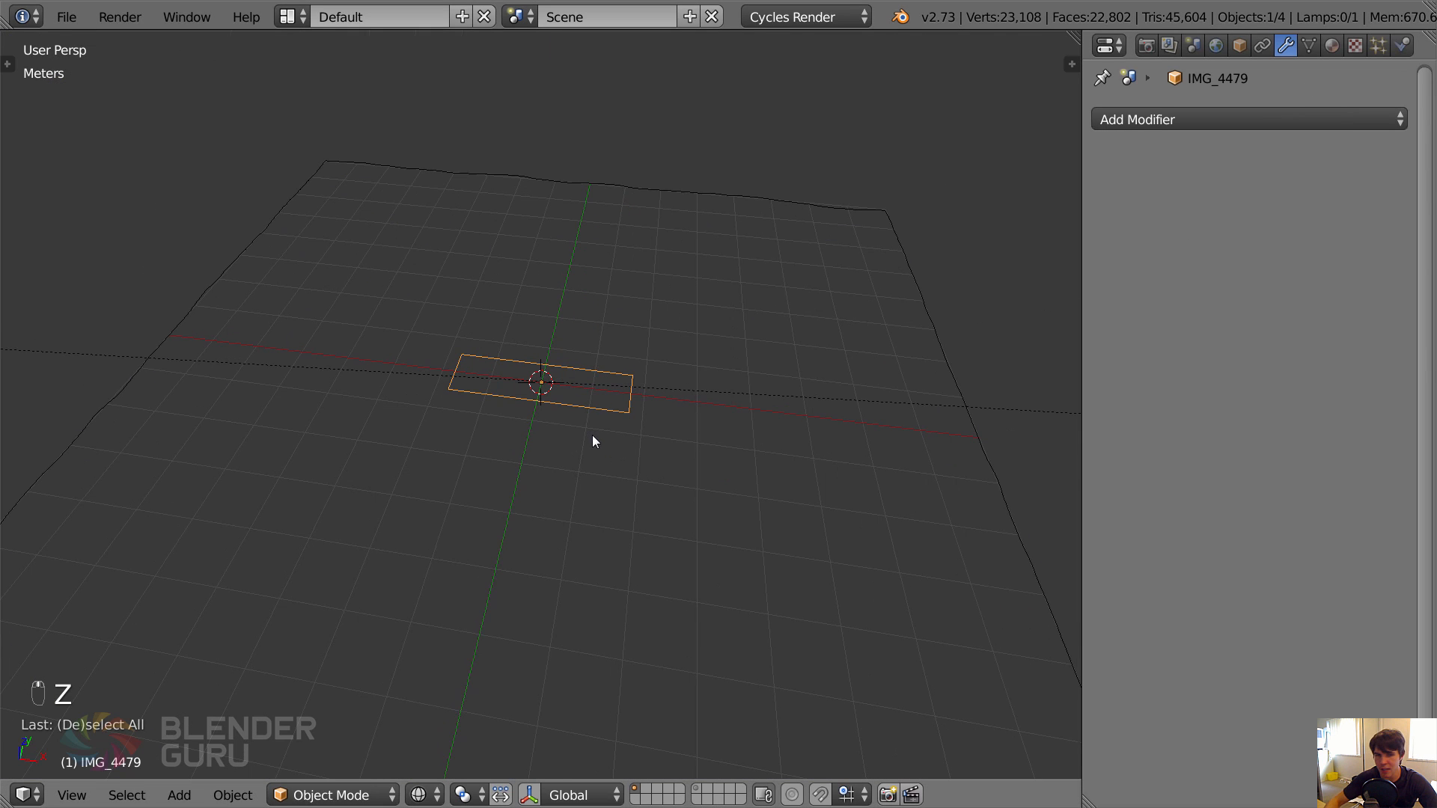
{"action": "key", "text": "KP_7"}
{"action": "key", "text": "s"}
{"action": "left_click", "coordinate": [750, 444]}
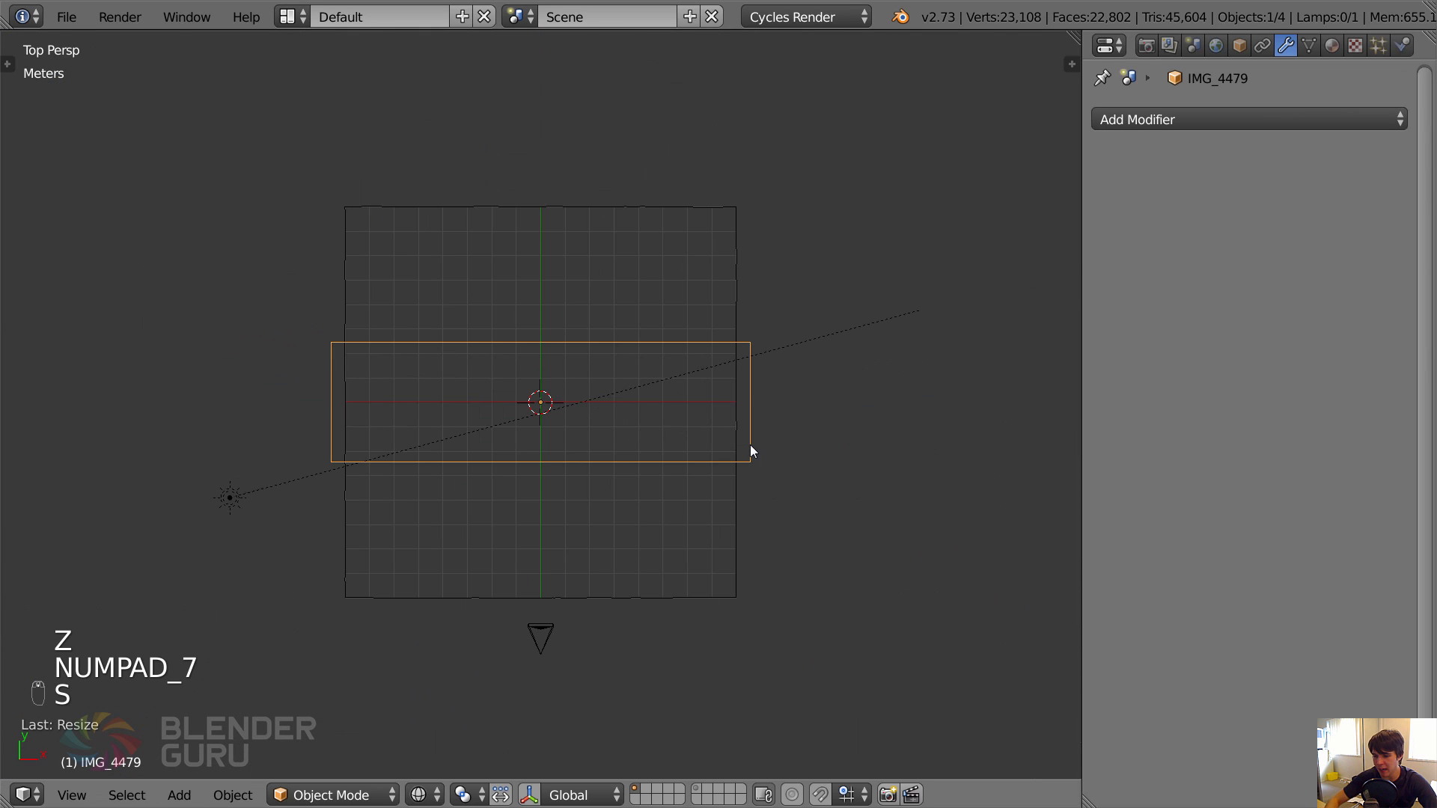
{"action": "key", "text": "KP_5"}
{"action": "scroll", "coordinate": [726, 498], "scroll_direction": "down", "scroll_amount": 2}
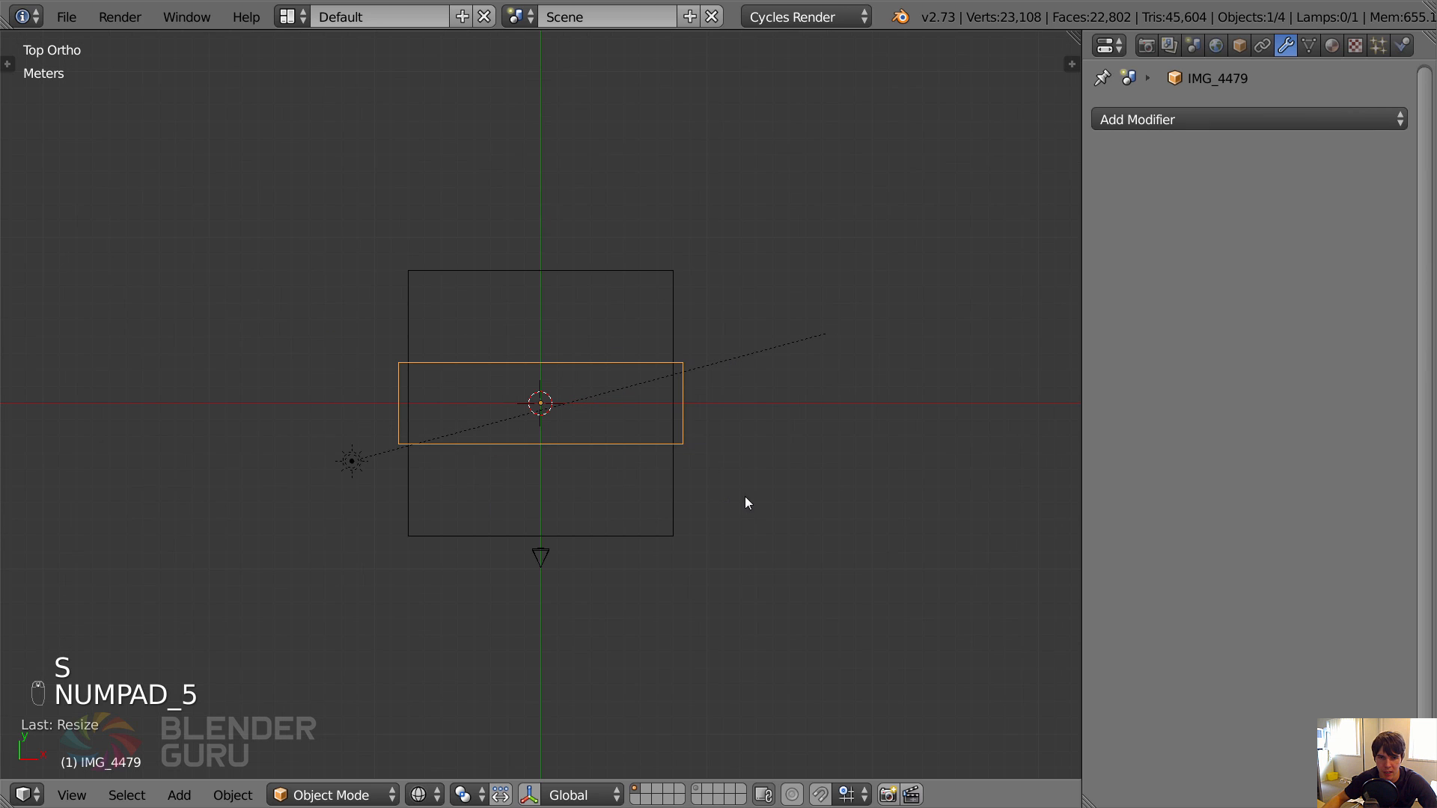
Rotate the tree-line plane a quarter turn about the vertical axis so its length runs front to back.
{"action": "key", "text": "r"}
{"action": "left_click", "coordinate": [613, 192]}
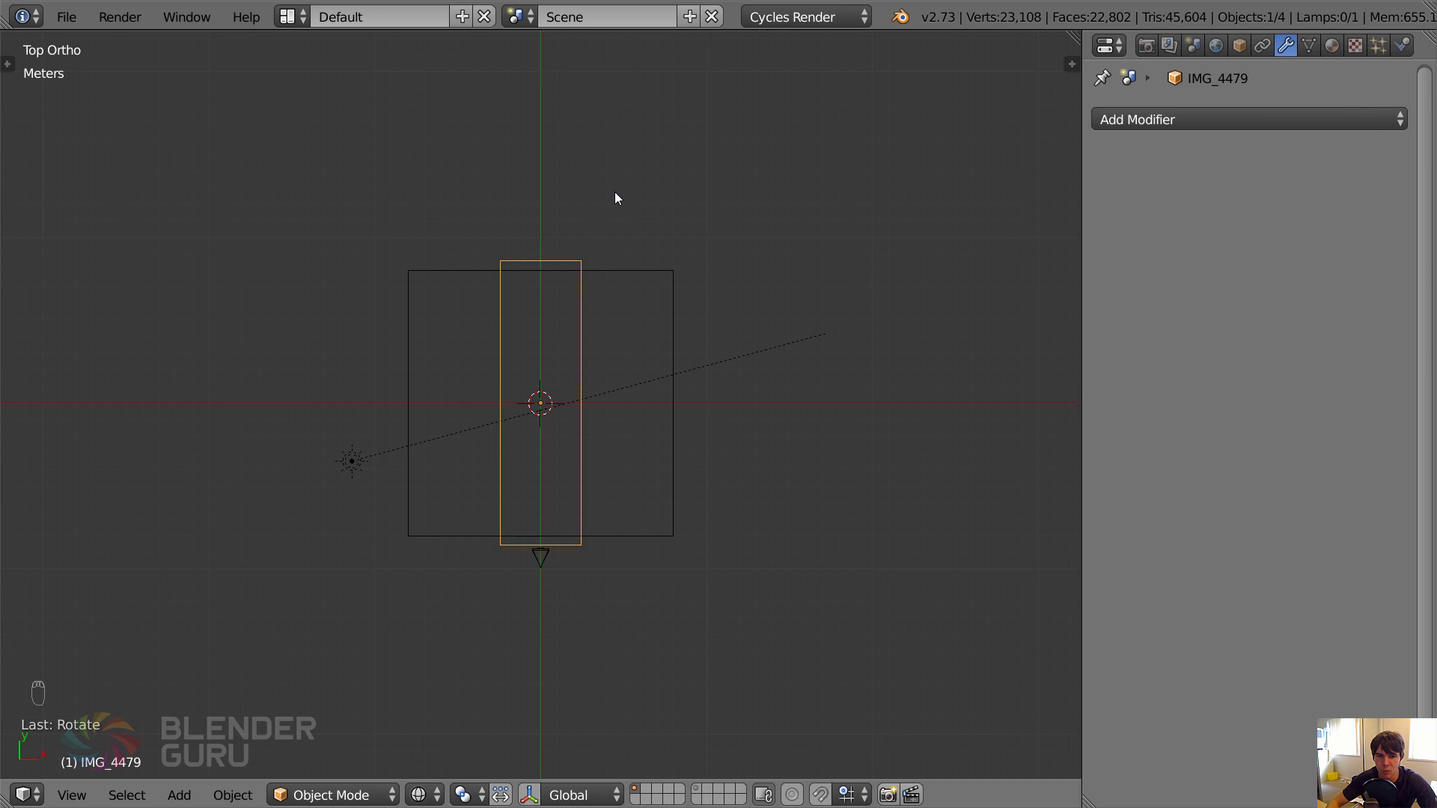
{"action": "key", "text": "KP_1"}
{"action": "key", "text": "KP_4"}
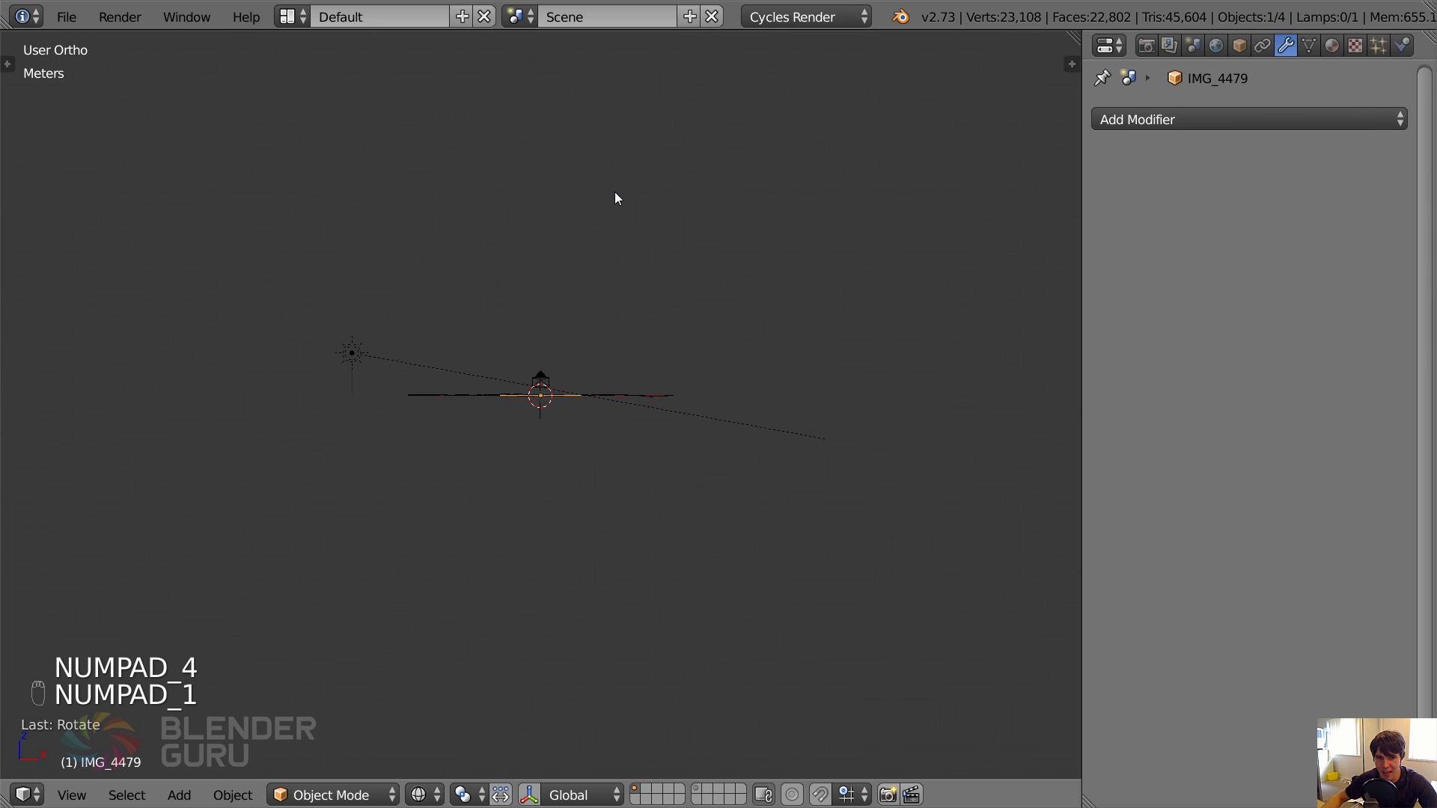
Display the tree-line plane's material and split off a Node Editor beside the 3D view, deselecting all its nodes.
{"action": "key", "text": "KP_5"}
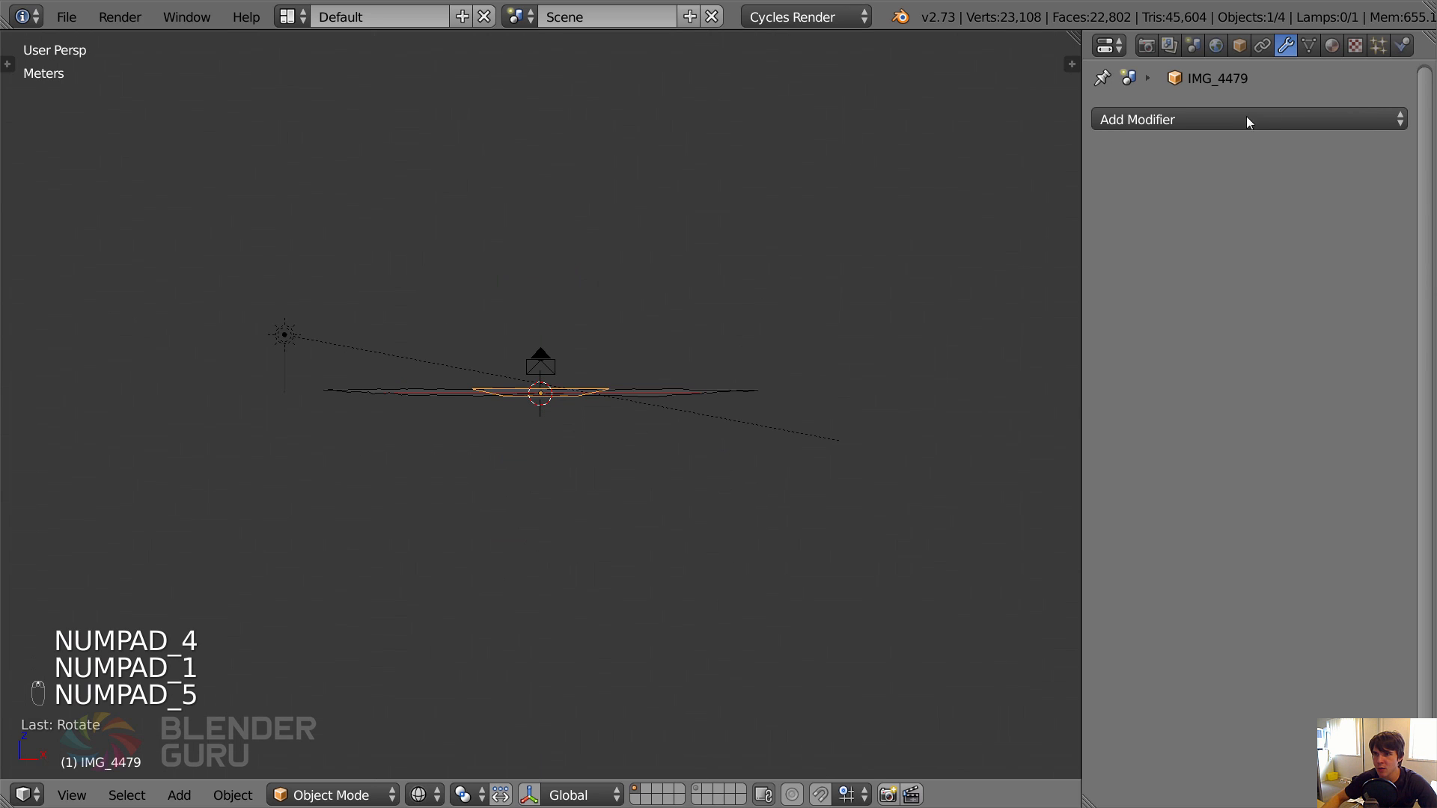
{"action": "left_click", "coordinate": [1331, 45]}
{"action": "left_click_drag", "start_coordinate": [1078, 35], "coordinate": [683, 224]}
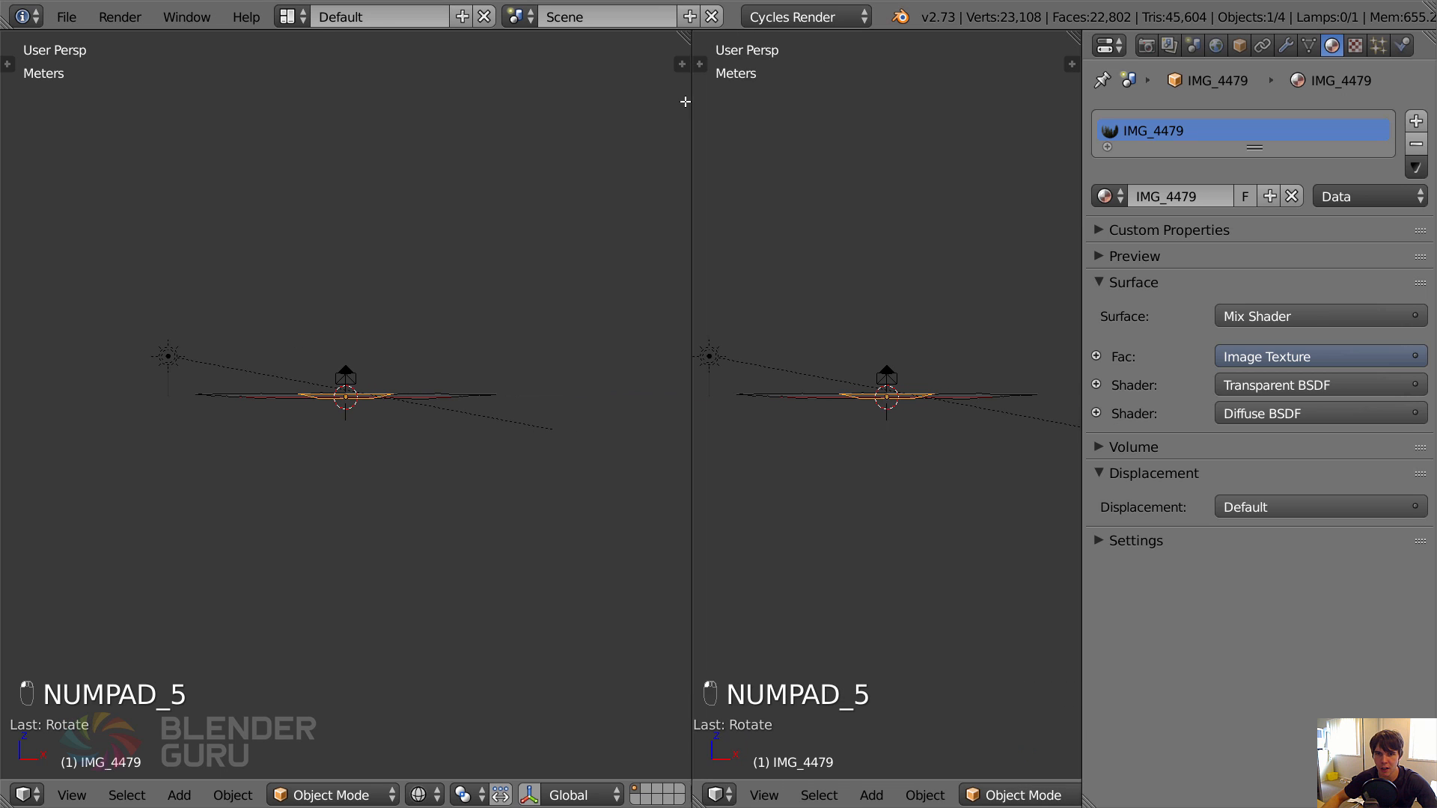
{"action": "key", "text": "shift+F3"}
{"action": "key", "text": "n"}
{"action": "scroll", "coordinate": [889, 380], "scroll_direction": "up", "scroll_amount": 5}
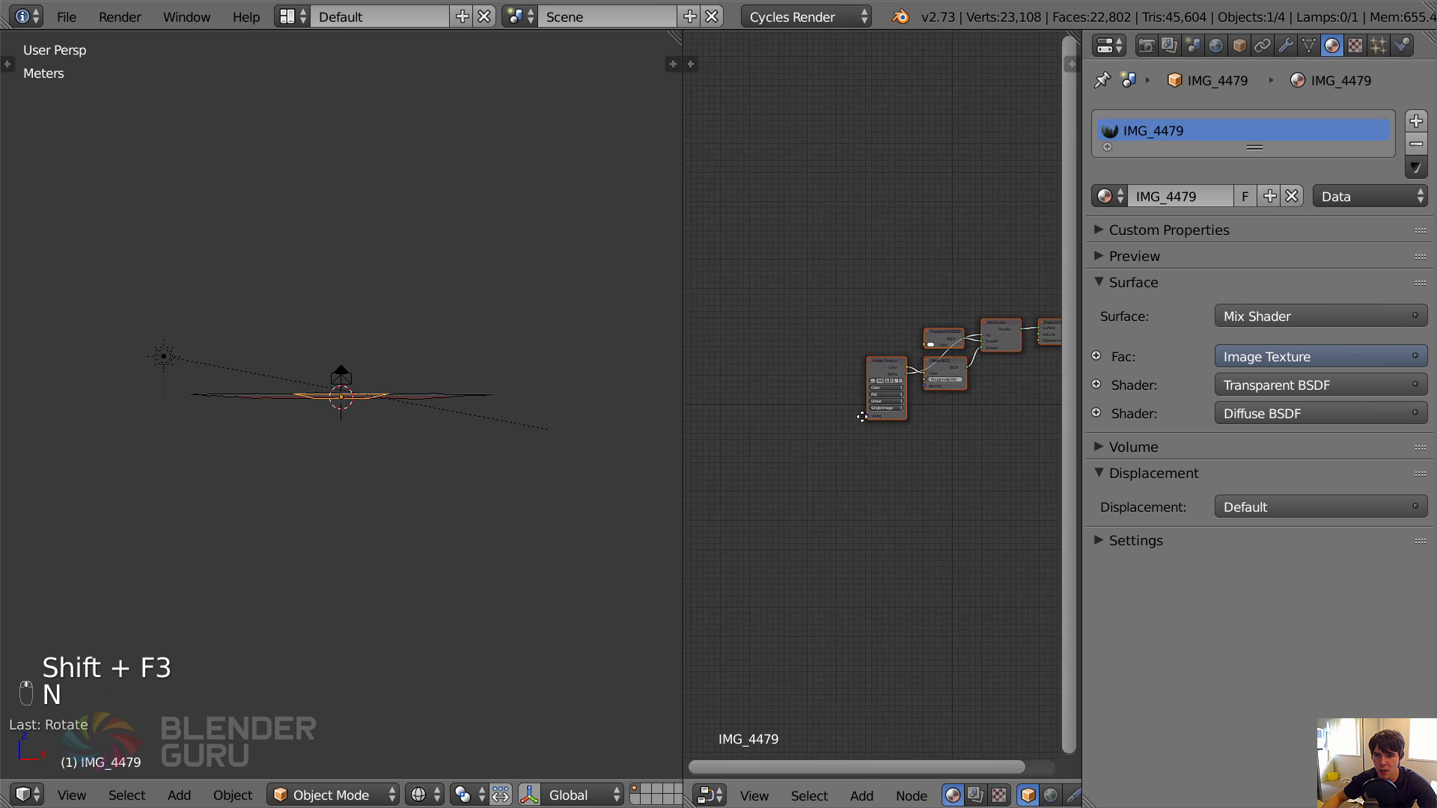
{"action": "key", "text": "a"}
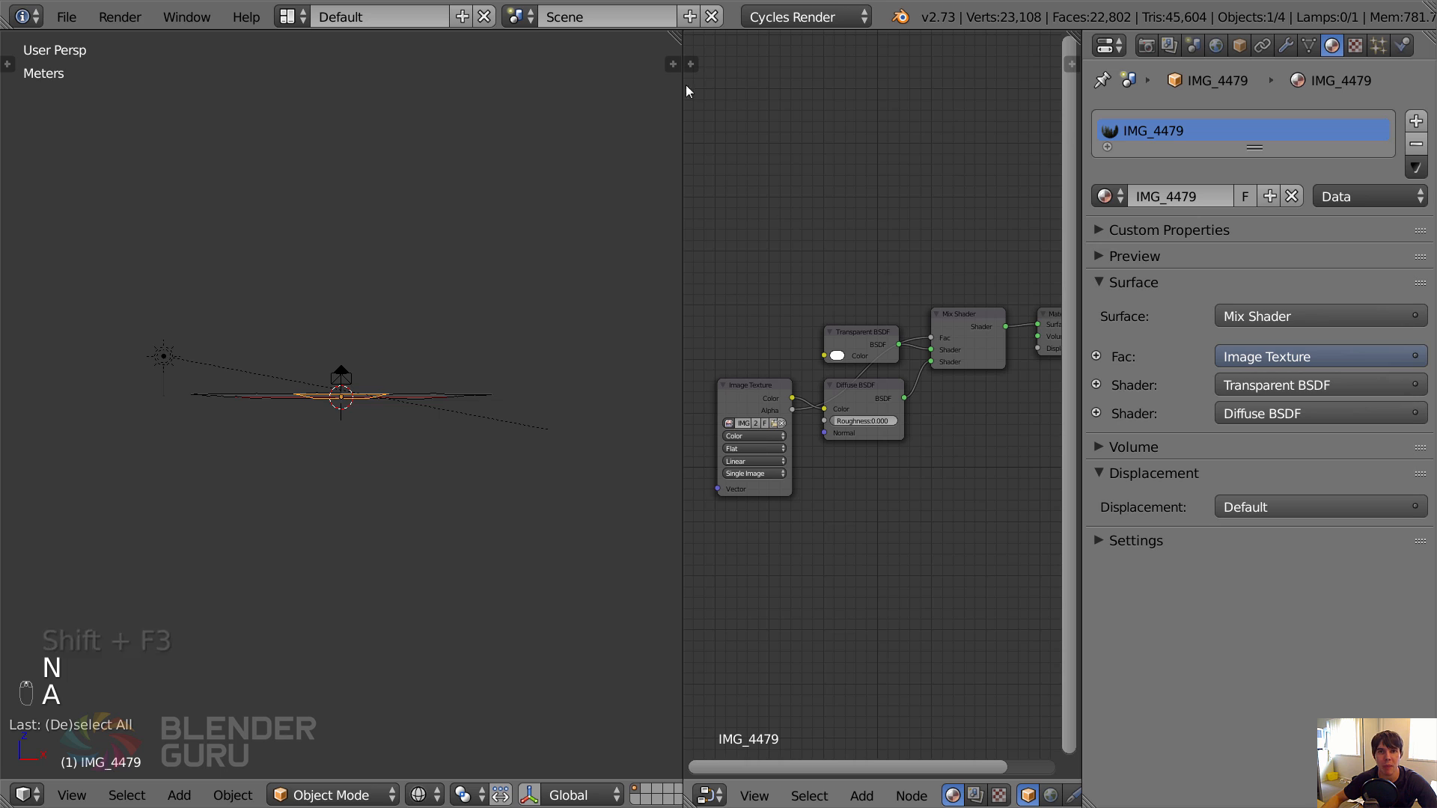
Stand the tree-line plane upright by rotating it a quarter turn in the front orthographic view.
{"action": "key", "text": "KP_5"}
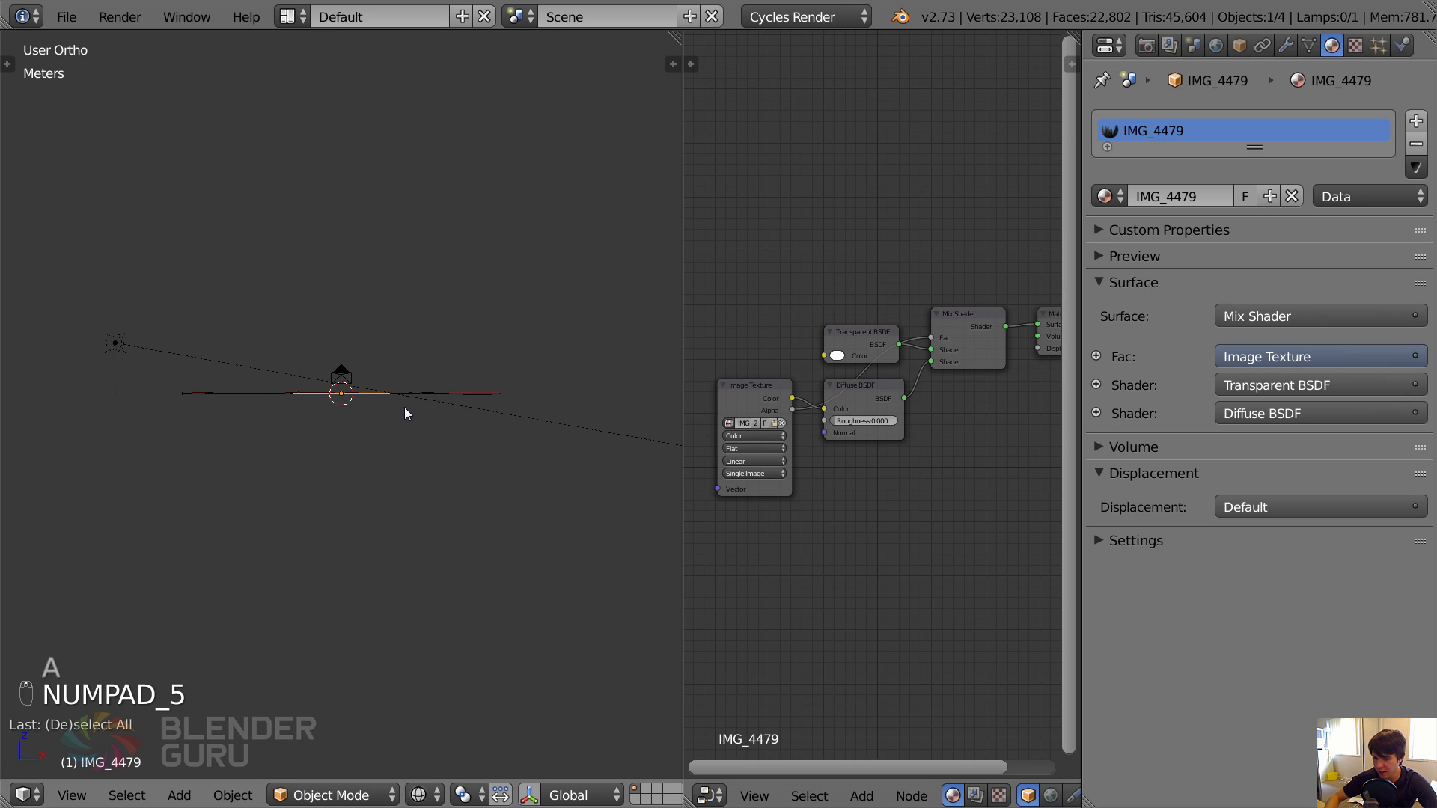
{"action": "key", "text": "KP_5"}
{"action": "key", "text": "KP_5"}
{"action": "key", "text": "KP_1"}
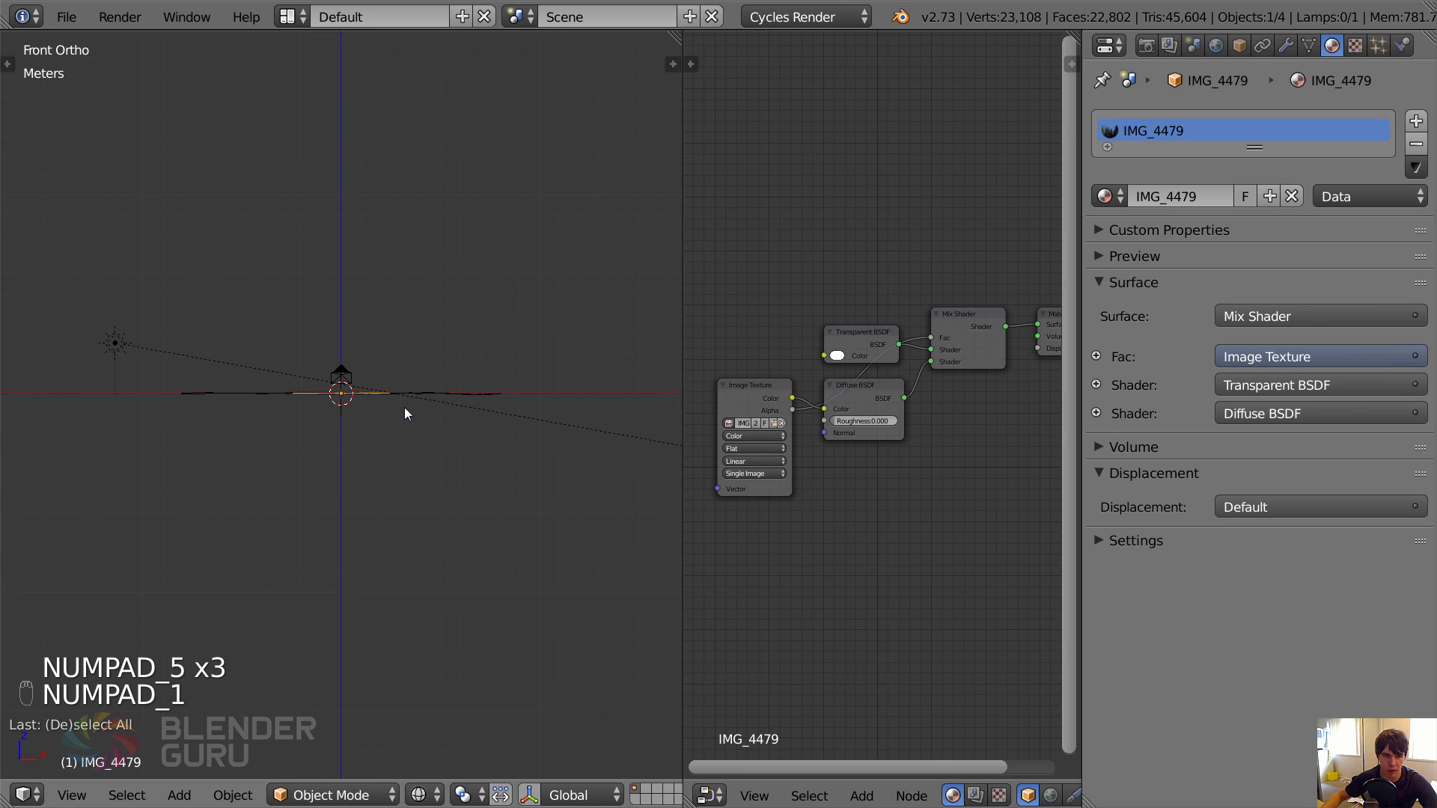
{"action": "key", "text": "r"}
{"action": "left_click", "coordinate": [450, 487]}
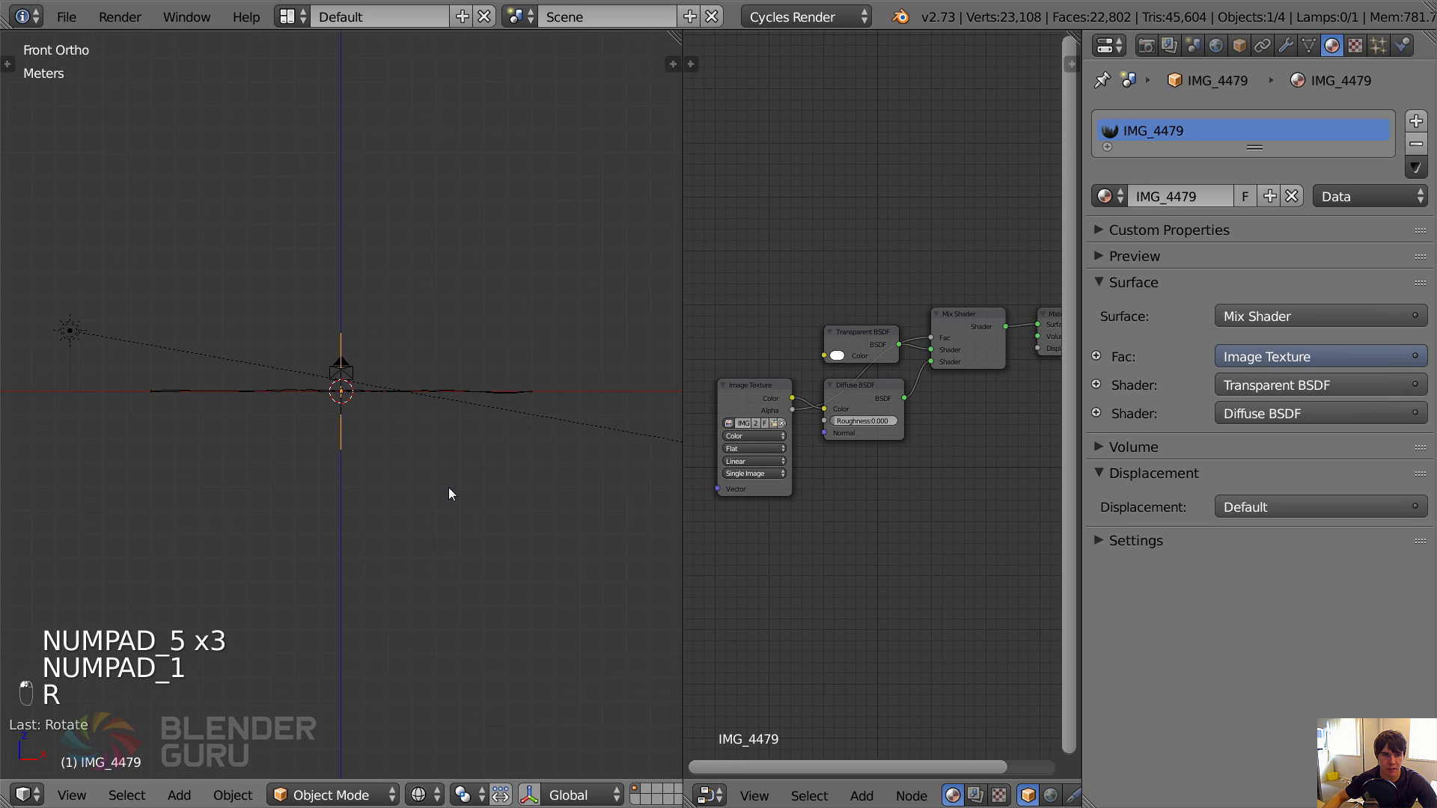
Move the upright tree-line plane to the ground's edge on the sun's side and preview the scene in Rendered shading.
{"action": "key", "text": "g"}
{"action": "left_click", "coordinate": [307, 453]}
{"action": "mouse_move", "coordinate": [307, 453]}
{"action": "middle_mouse_down"}
{"action": "mouse_move", "coordinate": [362, 491]}
{"action": "mouse_move", "coordinate": [393, 494]}
{"action": "mouse_move", "coordinate": [415, 472]}
{"action": "middle_mouse_up"}
{"action": "key", "text": "z"}
{"action": "key", "text": "shift+z"}
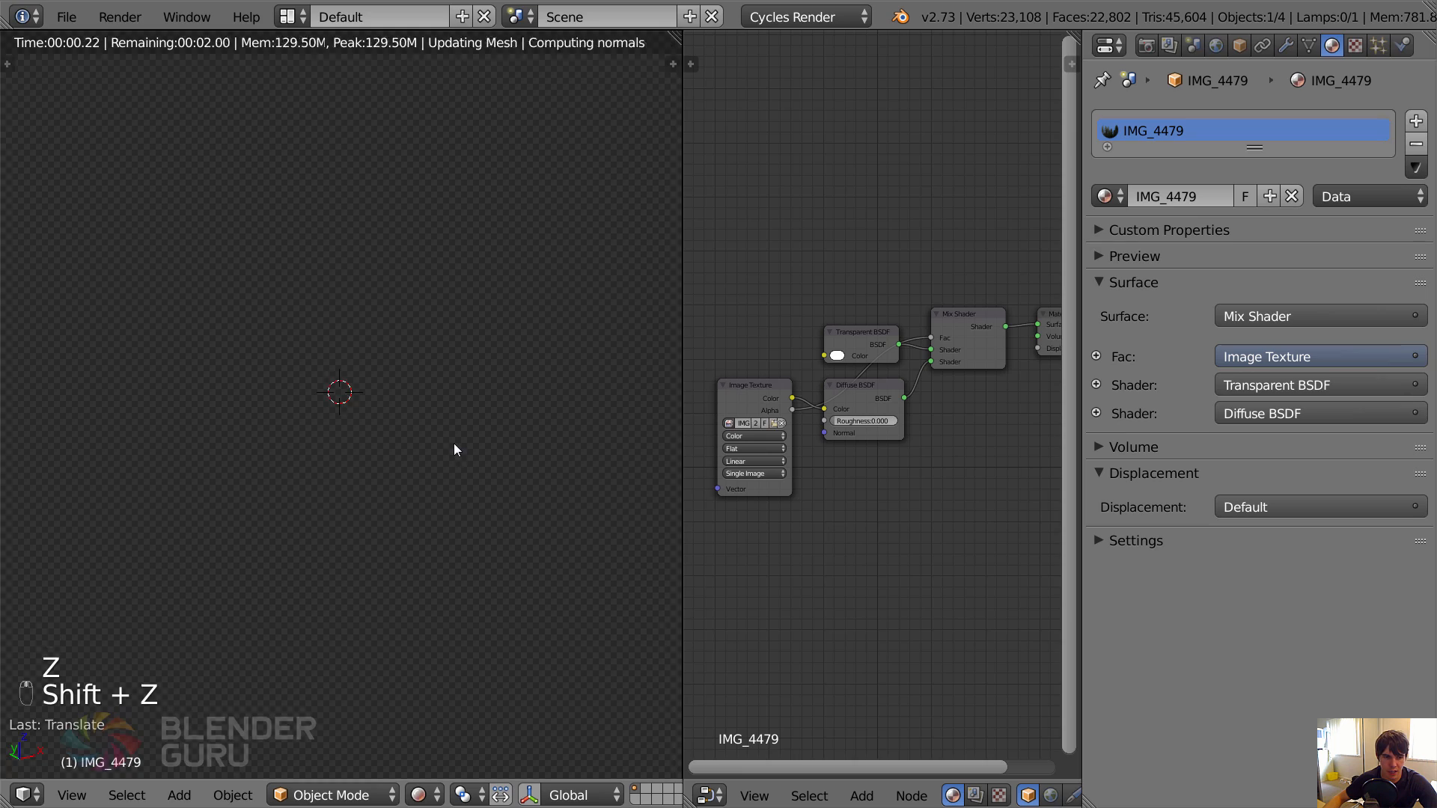
{"action": "middle_click_drag", "start_coordinate": [438, 487], "coordinate": [446, 505]}
{"action": "scroll", "coordinate": [392, 514], "scroll_direction": "down", "scroll_amount": 2}
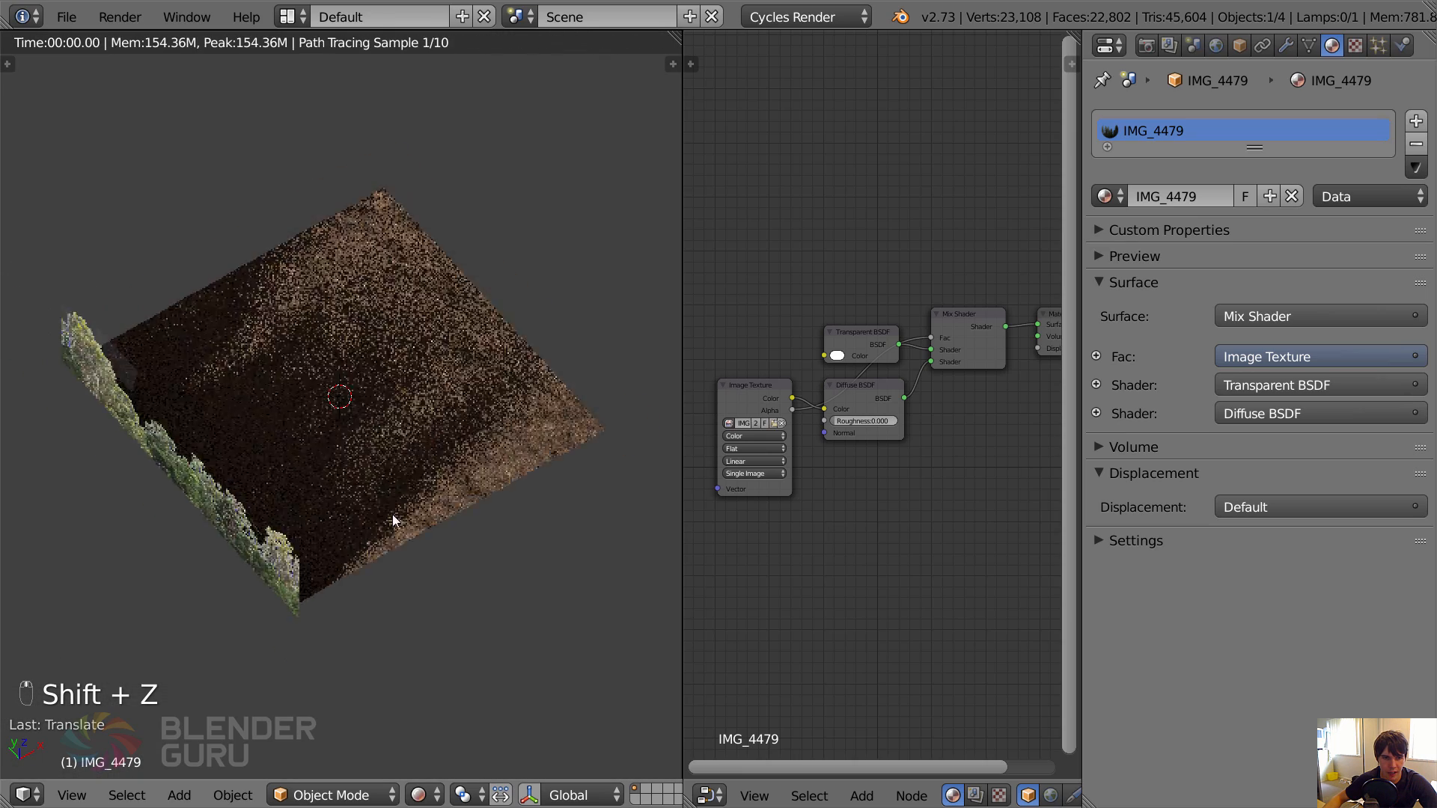
Try a size of 1 cm on the sun lamp, settle on 5 cm and look through the camera.
{"action": "right_click", "coordinate": [194, 507]}
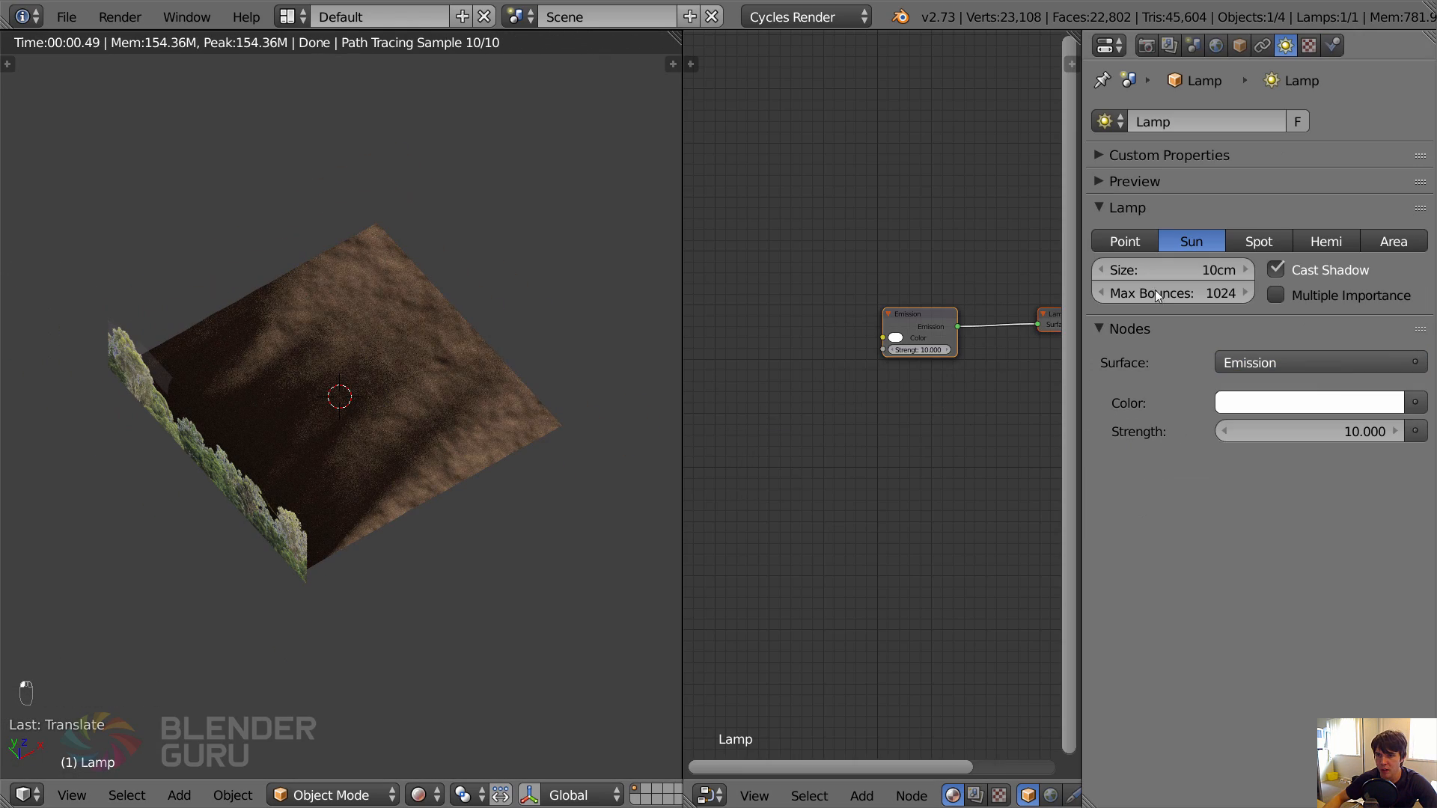
{"action": "scroll", "coordinate": [391, 476], "scroll_direction": "up", "scroll_amount": 2}
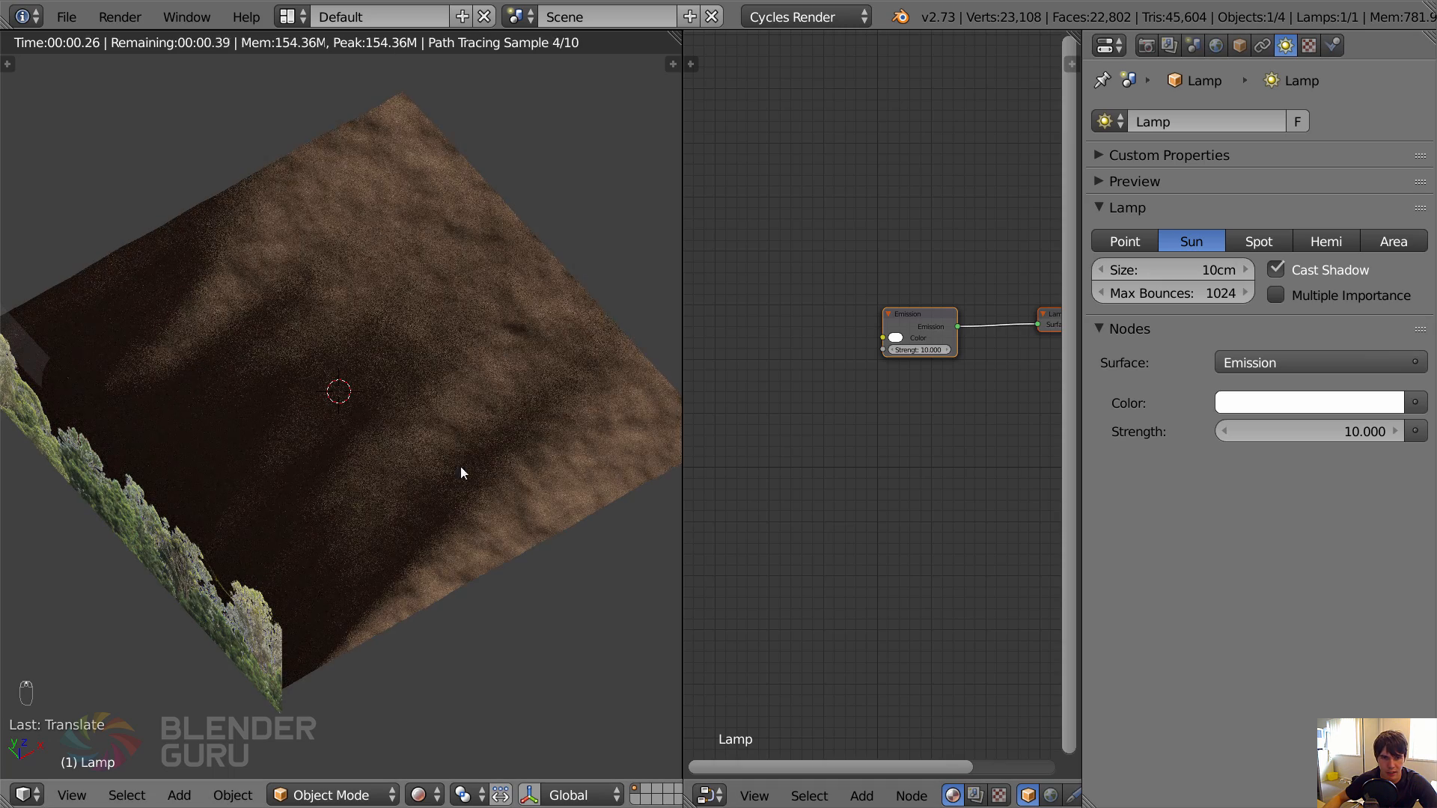
{"action": "left_click", "coordinate": [1172, 269]}
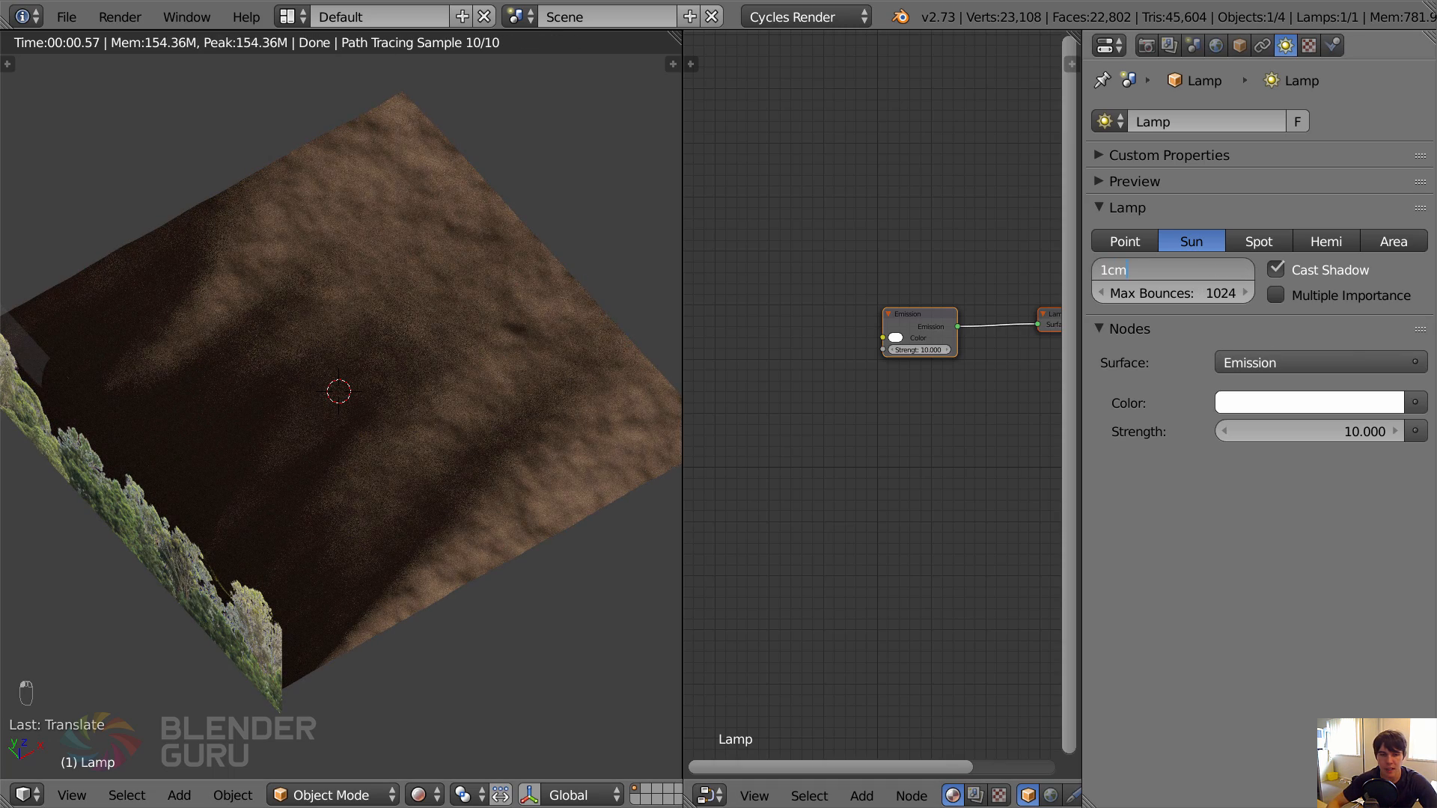
{"action": "type", "text": "1cm"}
{"action": "key", "text": "Return"}
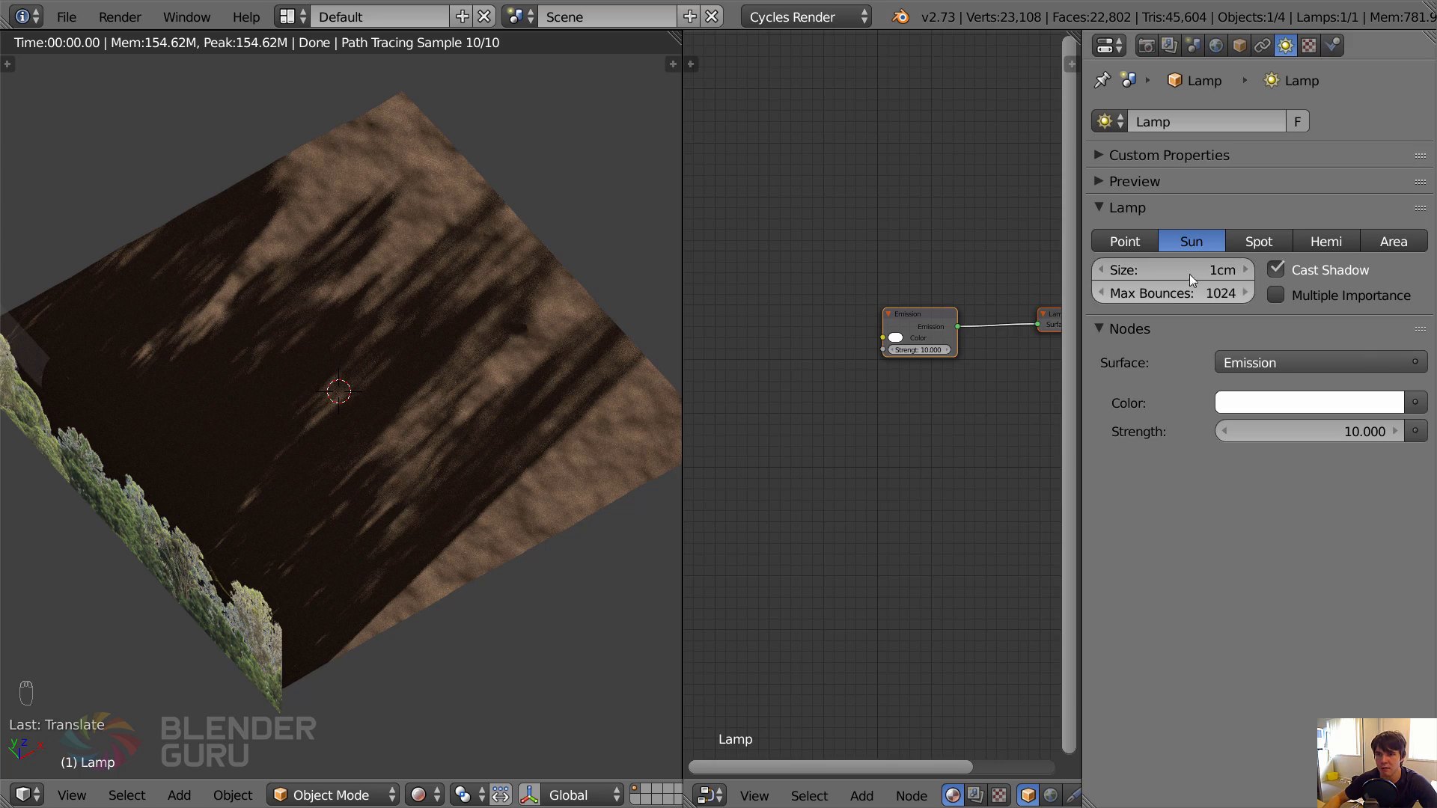
{"action": "left_click", "coordinate": [1187, 274]}
{"action": "type", "text": "5cm"}
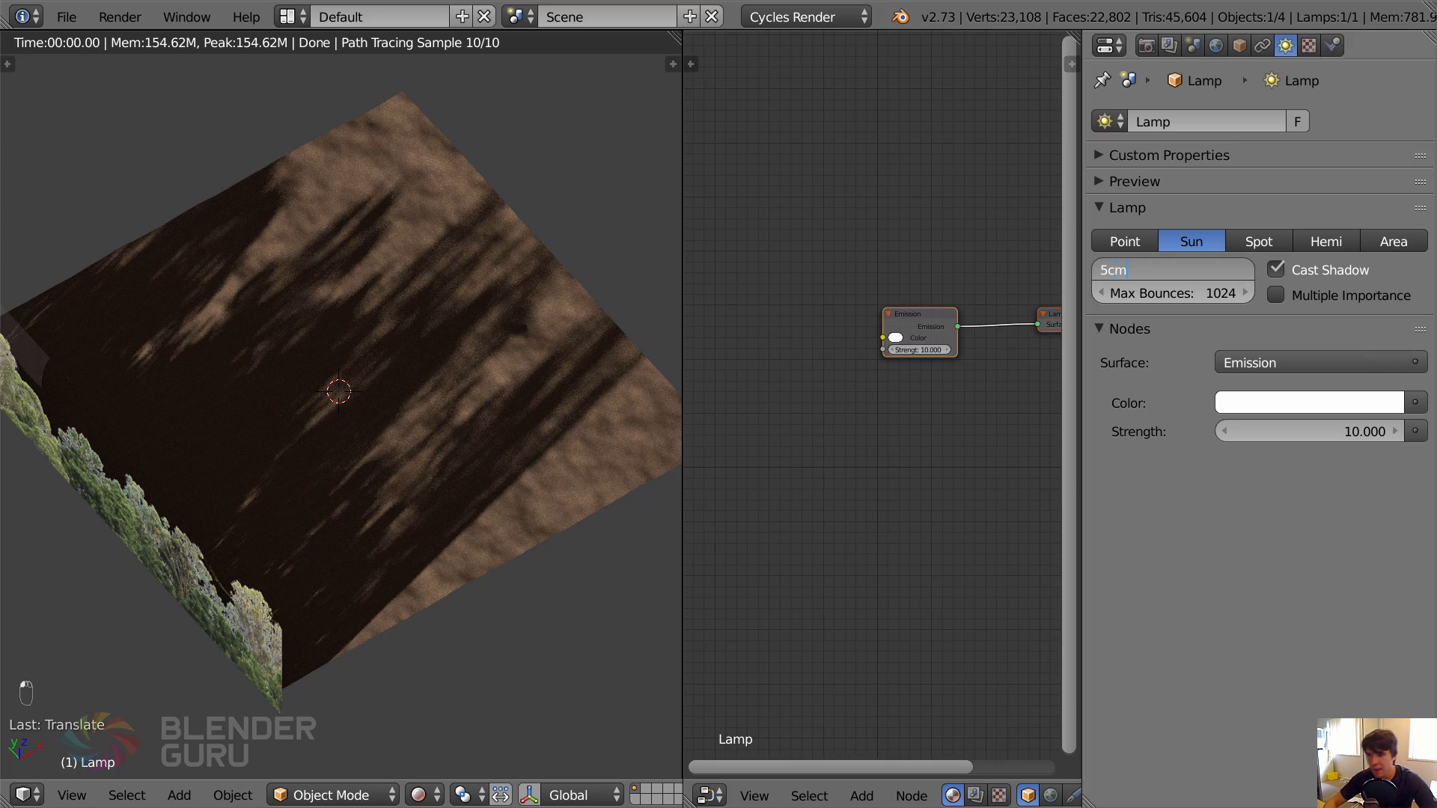
{"action": "key", "text": "Return"}
{"action": "middle_click_drag", "start_coordinate": [458, 450], "coordinate": [468, 494]}
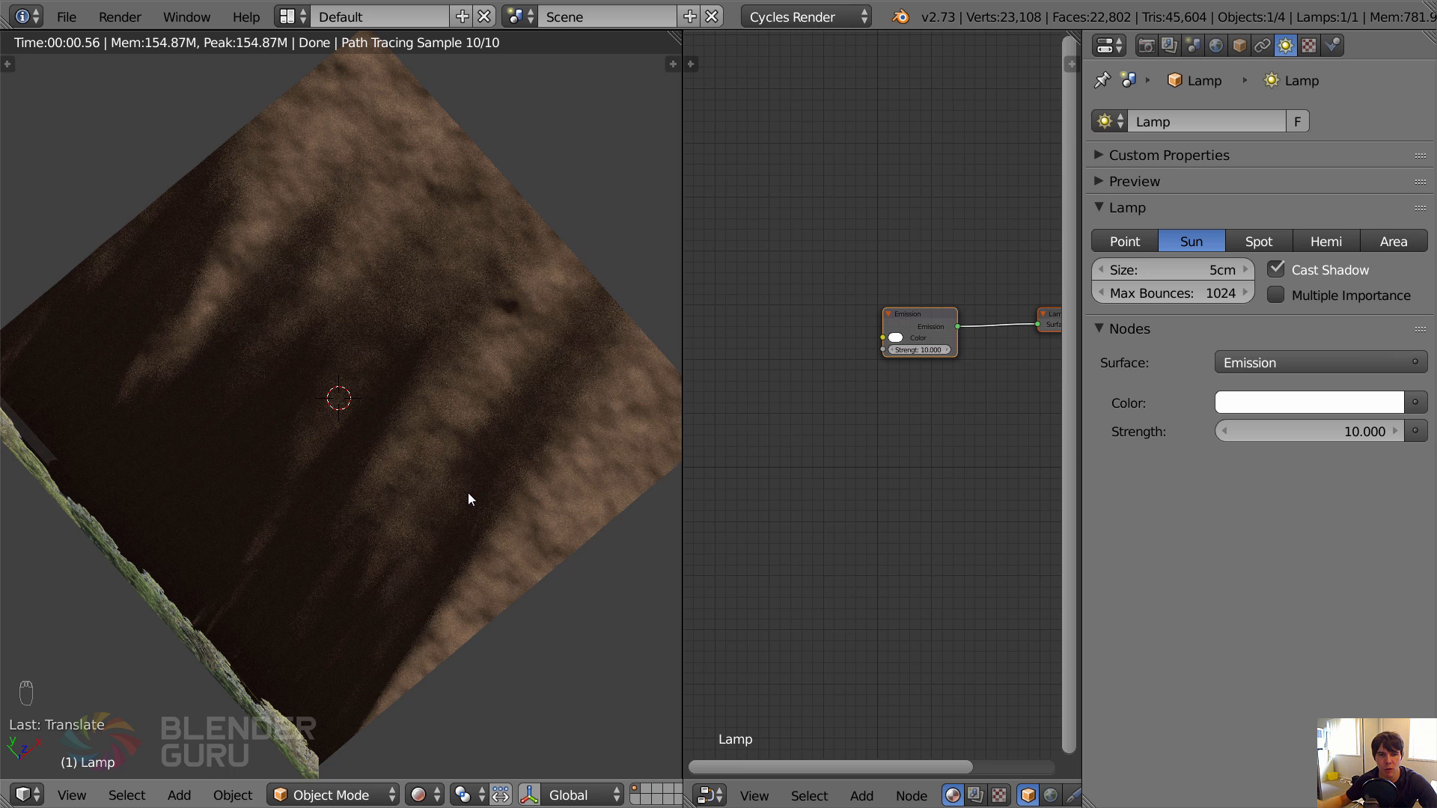
{"action": "scroll", "coordinate": [468, 493], "scroll_direction": "down", "scroll_amount": 3}
{"action": "middle_click_drag", "start_coordinate": [468, 493], "coordinate": [356, 384]}
{"action": "key", "text": "KP_0"}
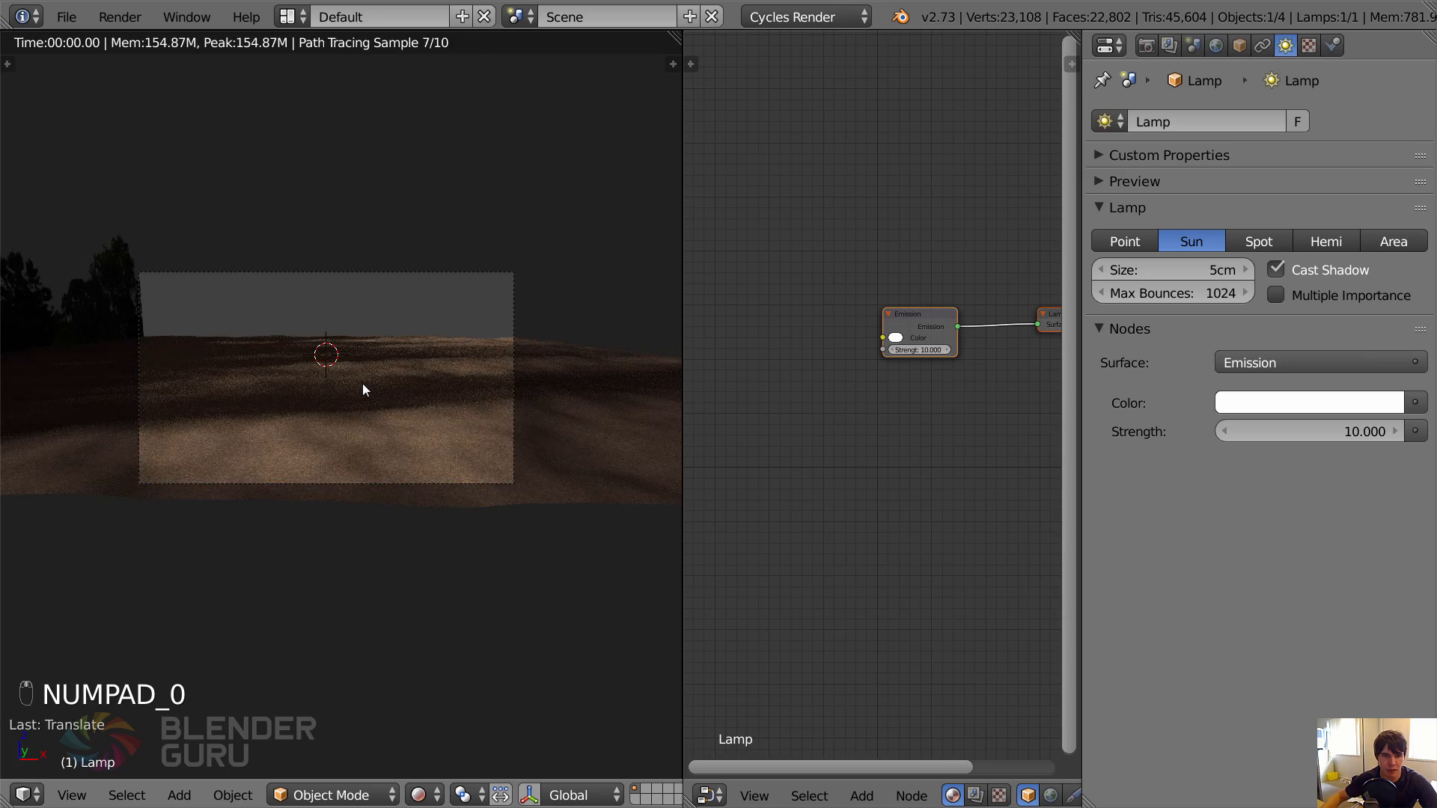
{"action": "key", "text": "g"}
{"action": "key", "text": "y"}
{"action": "right_click", "coordinate": [374, 437]}
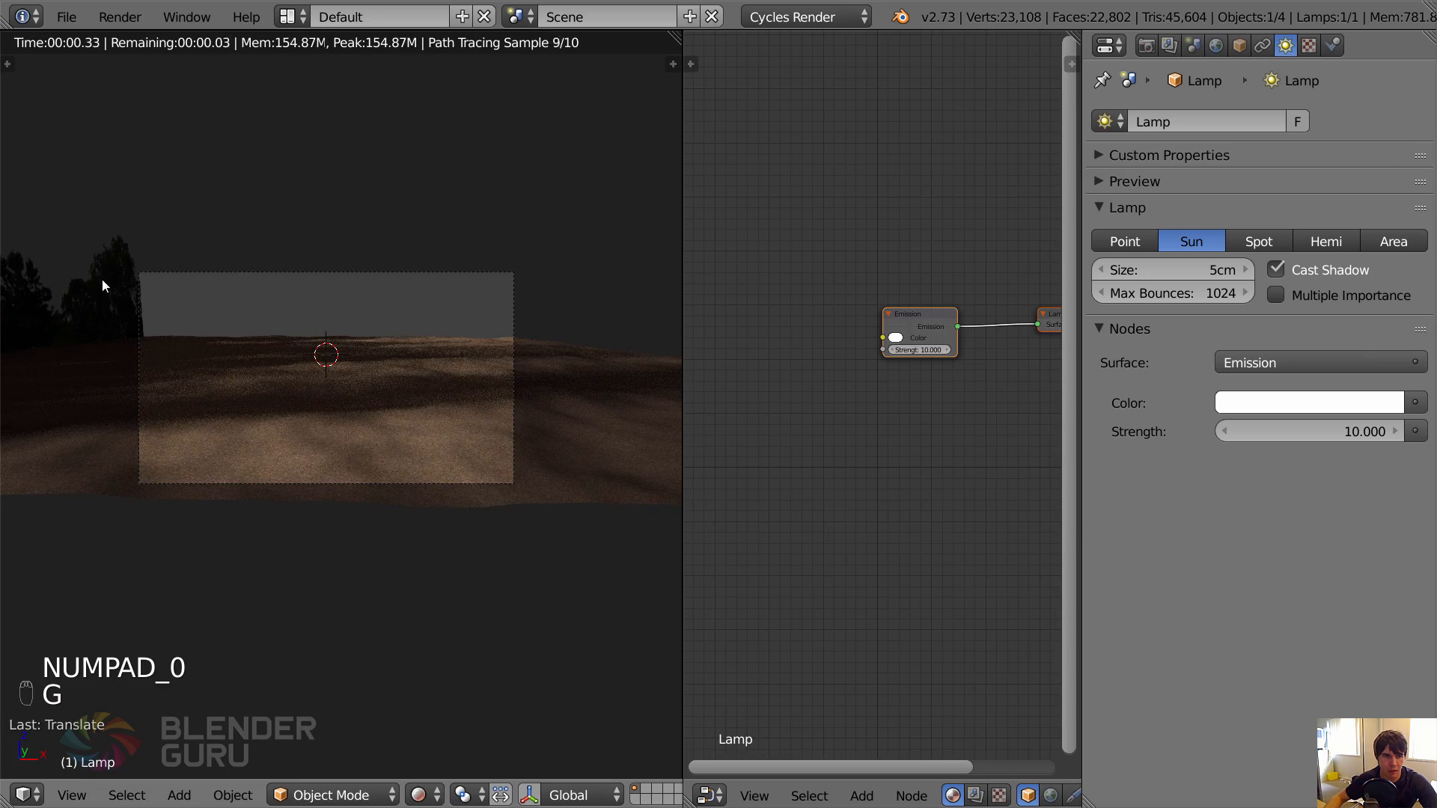
Reposition the tree-line plane outside the camera frame so its shadows fall across the visible ground.
{"action": "left_click", "coordinate": [102, 280]}
{"action": "key", "text": "g"}
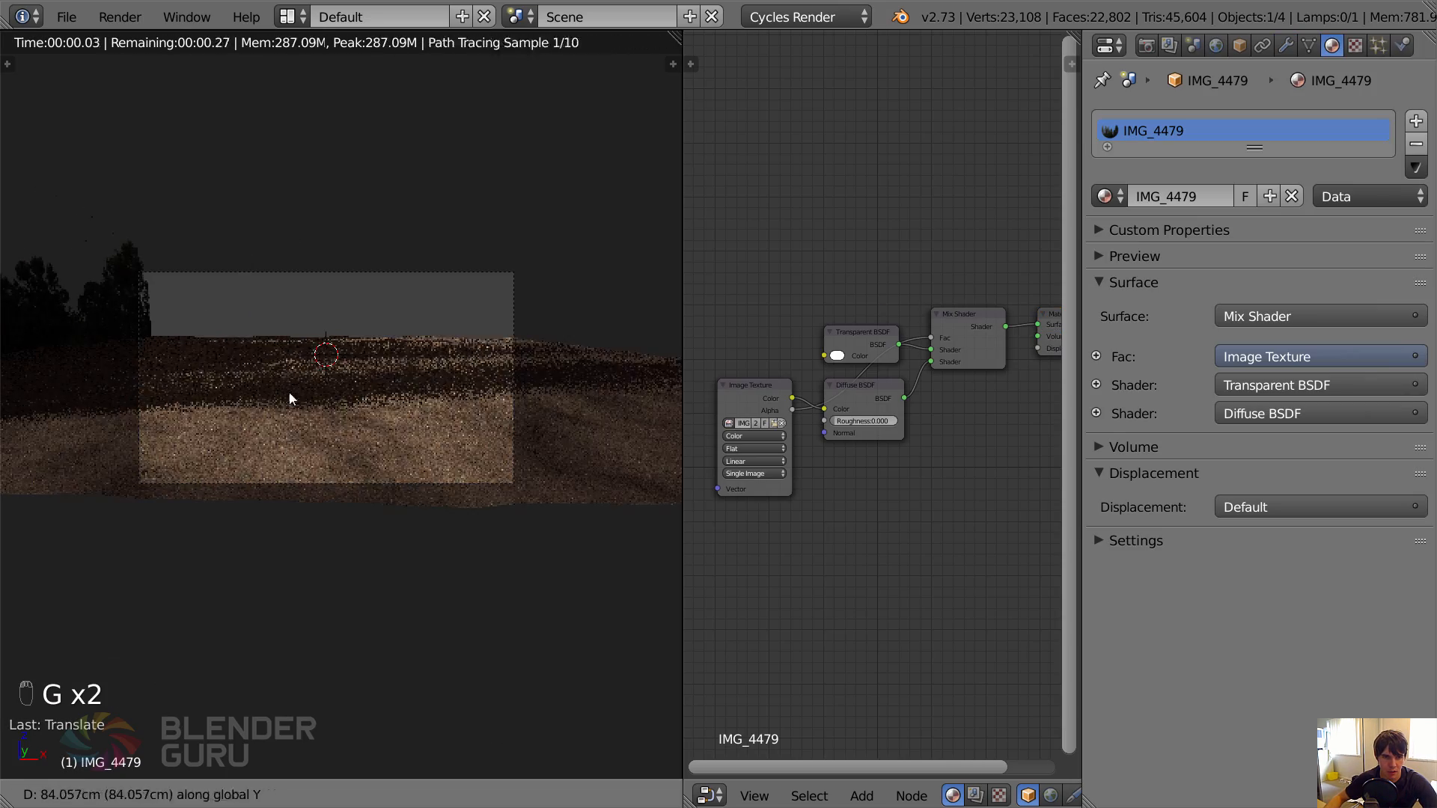
{"action": "left_click", "coordinate": [139, 650]}
{"action": "middle_click_drag", "start_coordinate": [239, 502], "coordinate": [154, 560]}
{"action": "key", "text": "g"}
{"action": "left_click", "coordinate": [146, 558]}
{"action": "key", "text": "KP_0"}
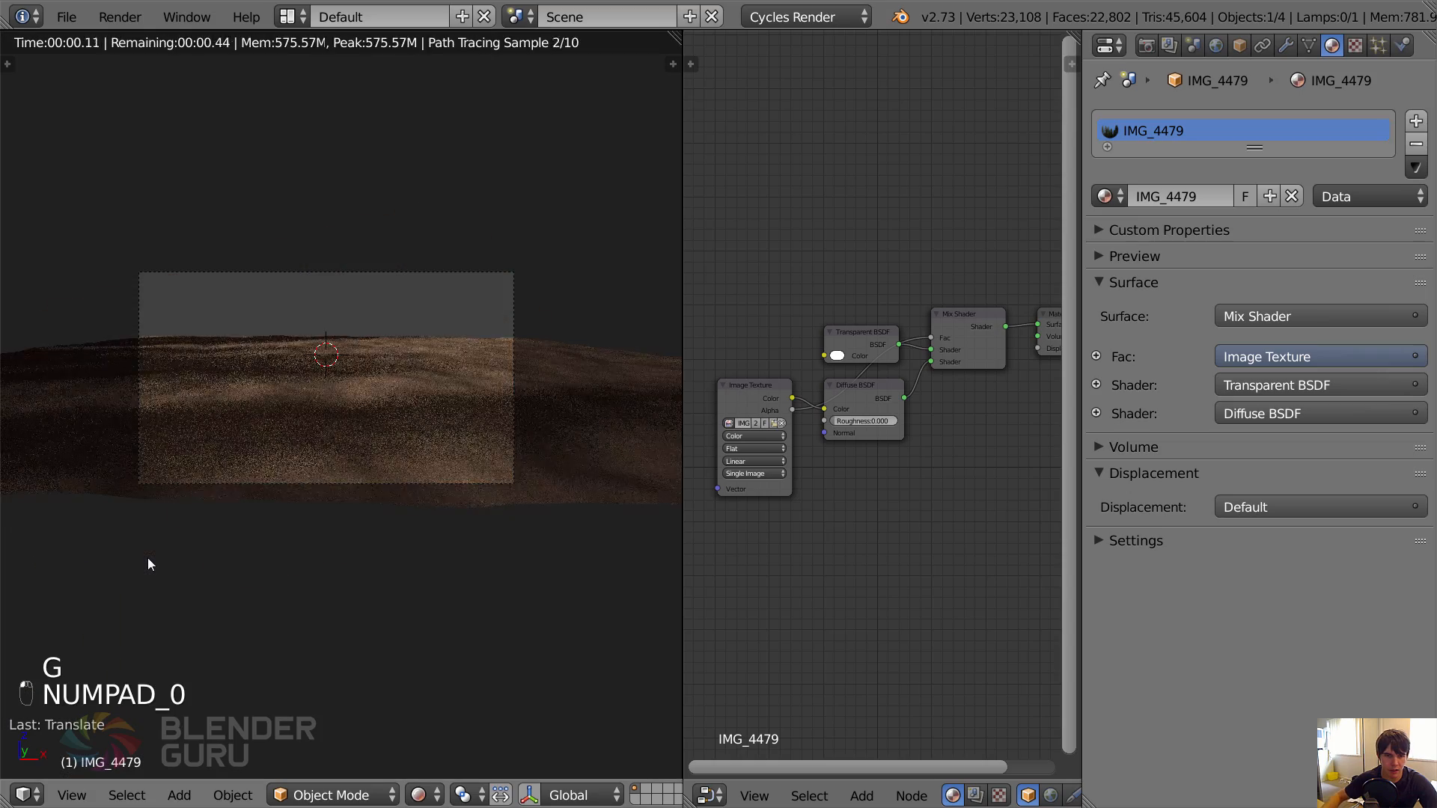
{"action": "key", "text": "g"}
{"action": "left_click", "coordinate": [187, 558]}
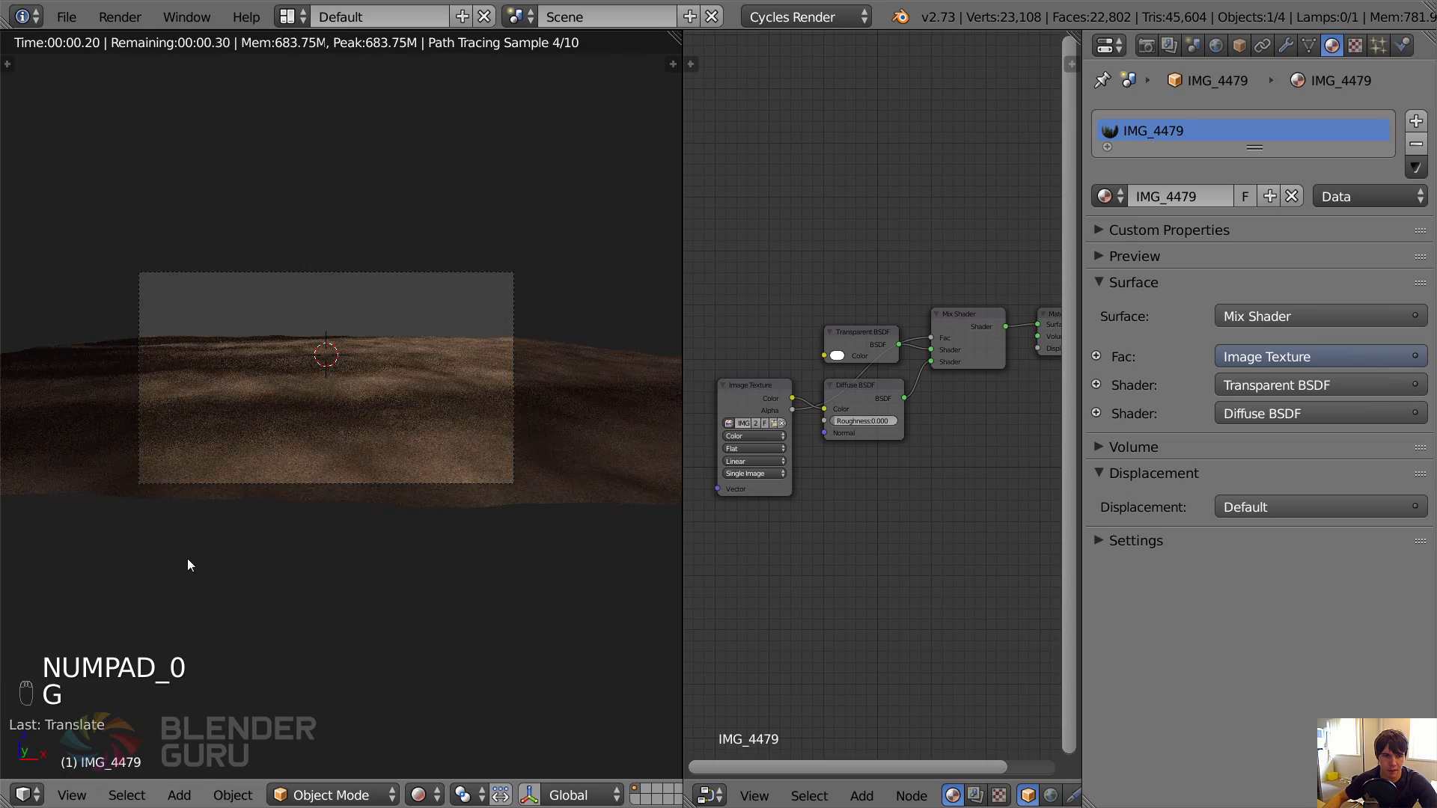
Move the tree-line plane closer to the ground plane along the global X axis.
{"action": "scroll", "coordinate": [232, 555], "scroll_direction": "down", "scroll_amount": 3}
{"action": "middle_click_drag", "start_coordinate": [236, 565], "coordinate": [255, 552]}
{"action": "key", "text": "g"}
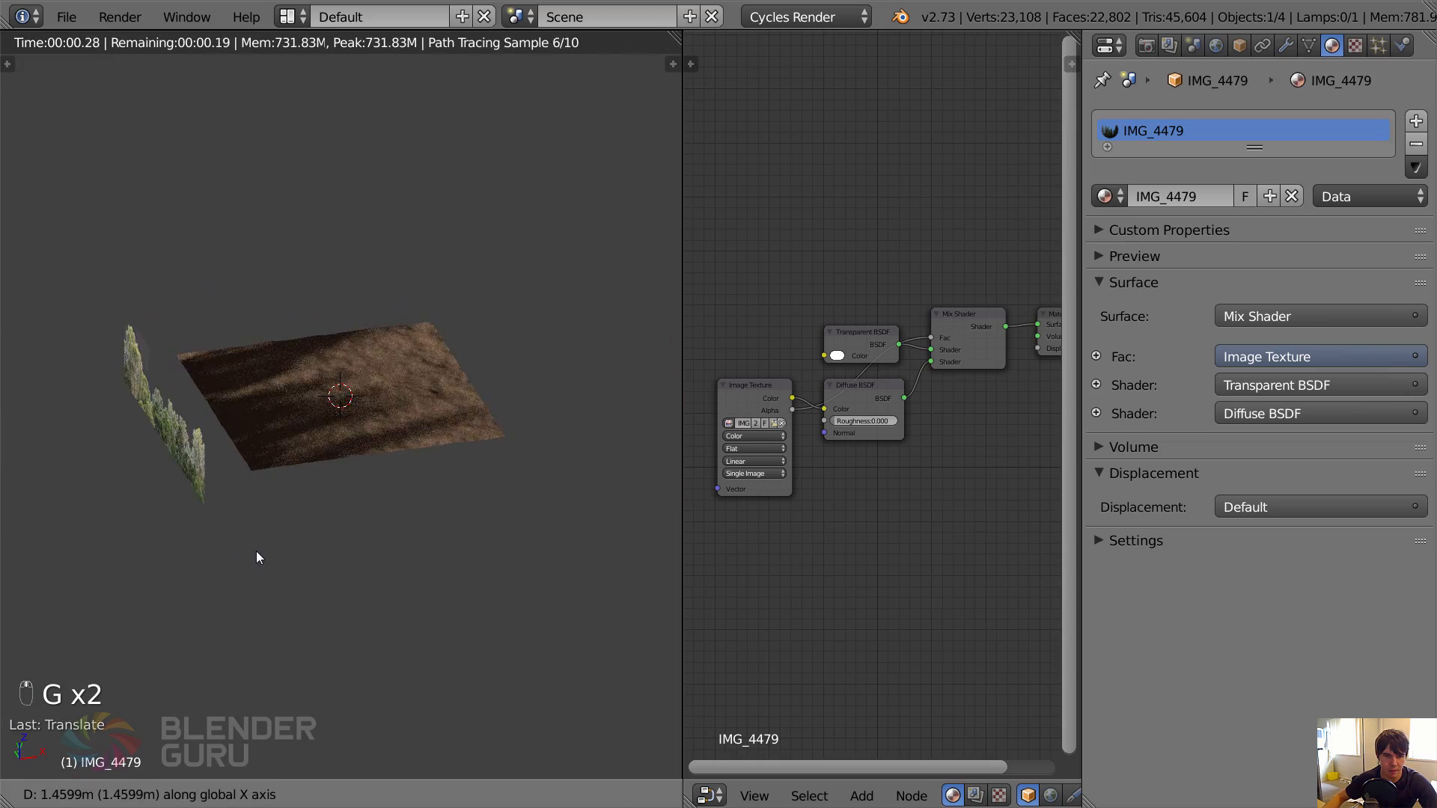
{"action": "left_click", "coordinate": [256, 552]}
Shift the tree-line plane along the global Y axis while looking through the camera, and save the file.
{"action": "key", "text": "KP_0"}
{"action": "key", "text": "g"}
{"action": "middle_click_drag", "start_coordinate": [359, 464], "coordinate": [359, 501]}
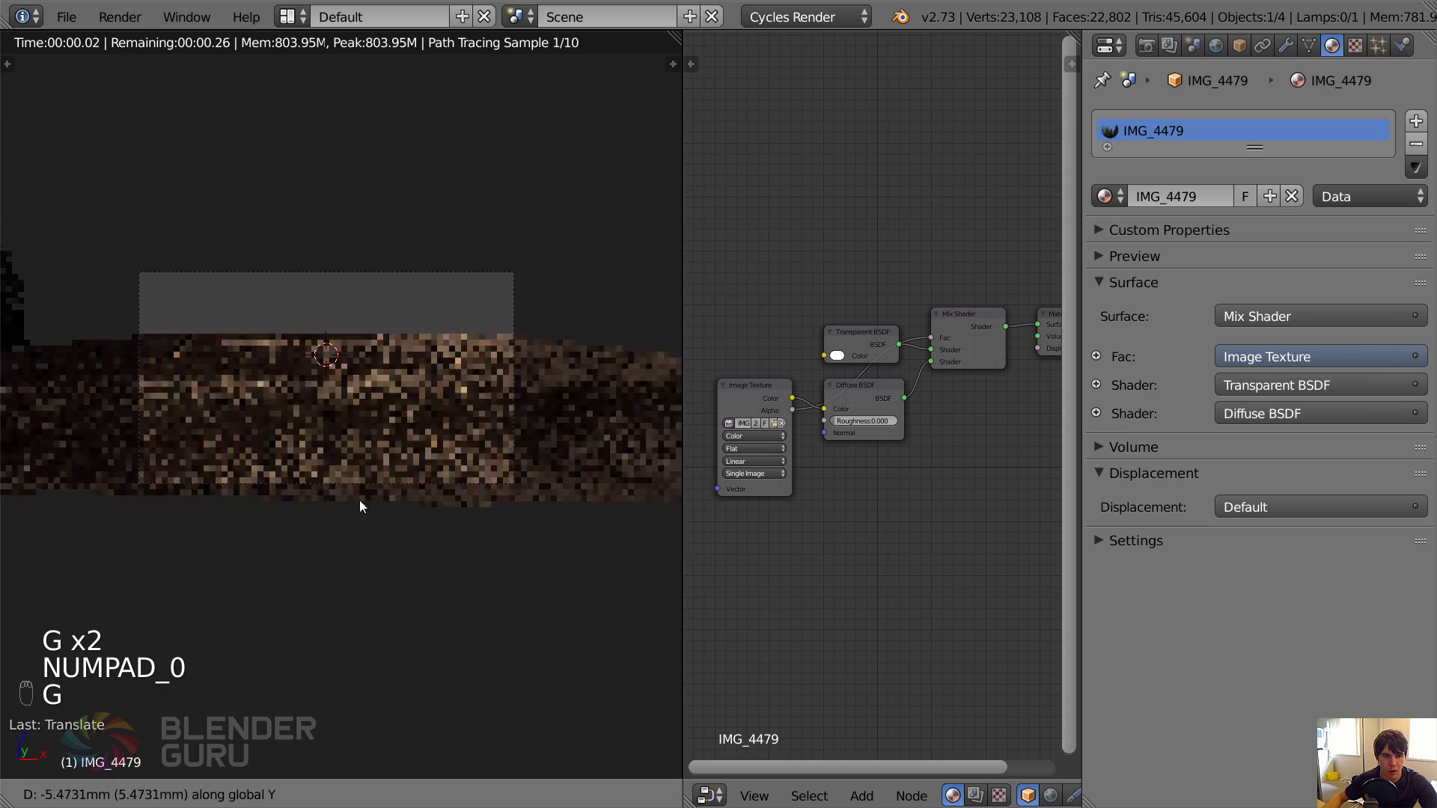
{"action": "left_click", "coordinate": [234, 569]}
{"action": "key", "text": "ctrl+s"}
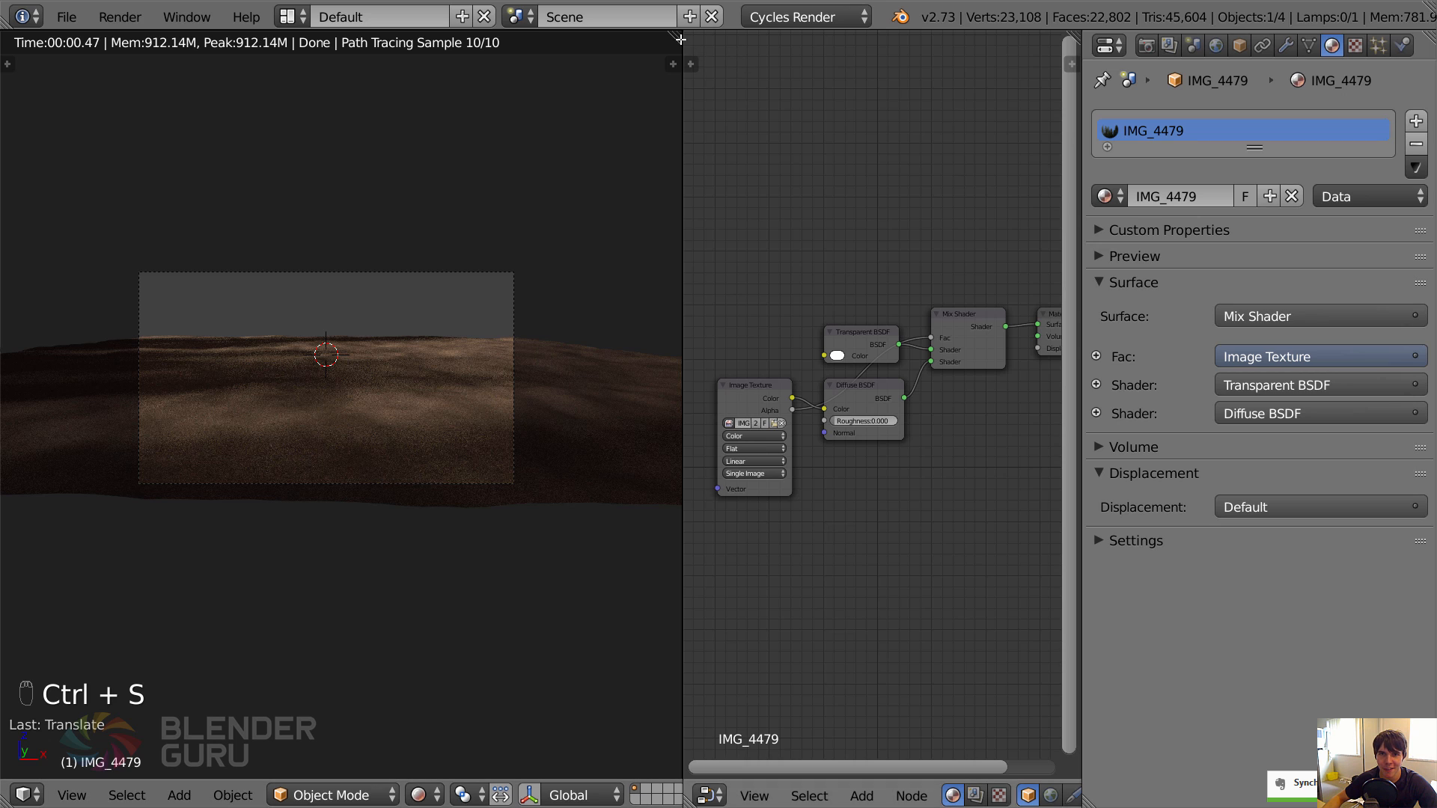
Set the world's background colour to black.
{"action": "left_click", "coordinate": [1217, 47]}
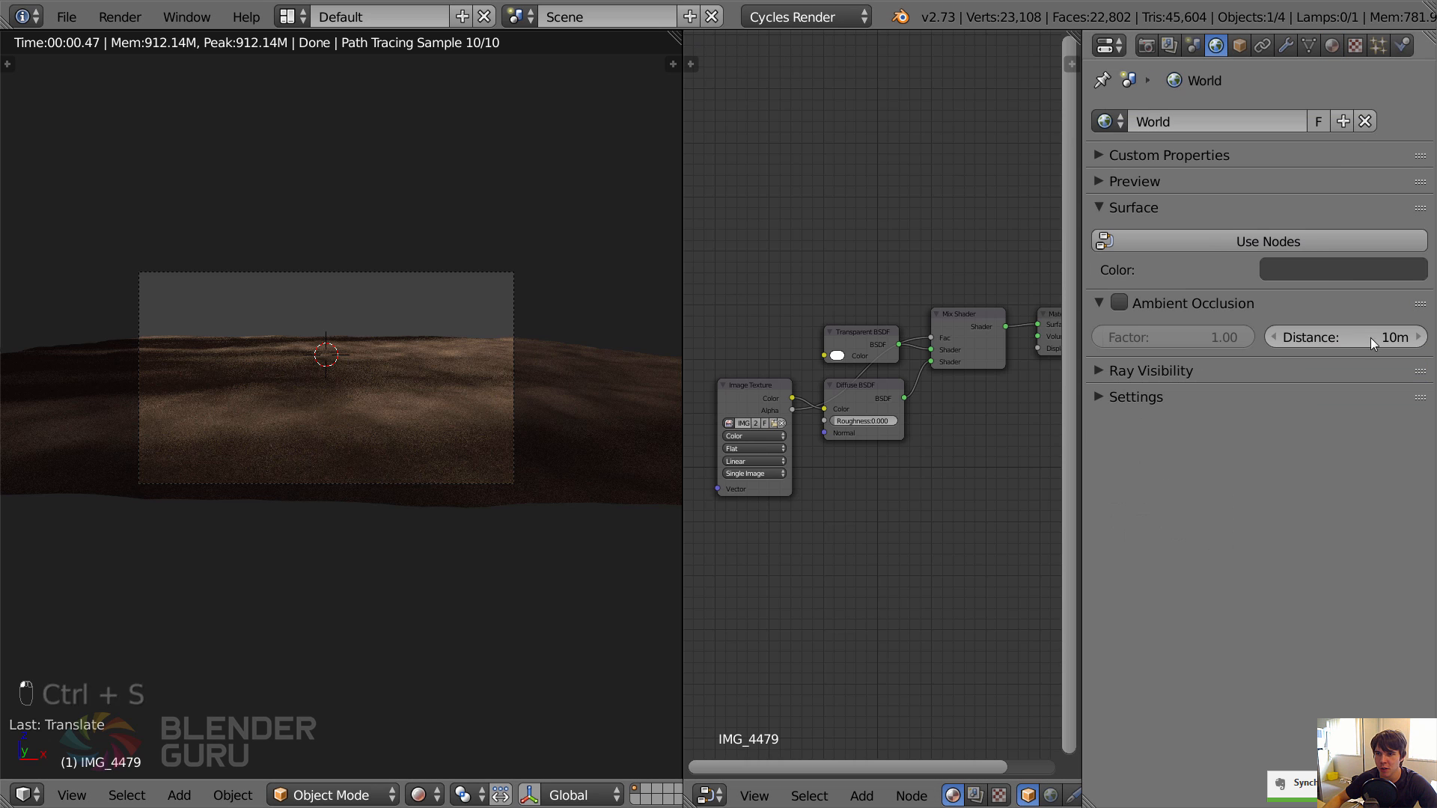
{"action": "left_click", "coordinate": [1317, 269]}
{"action": "left_click_drag", "start_coordinate": [1408, 422], "coordinate": [1409, 460]}
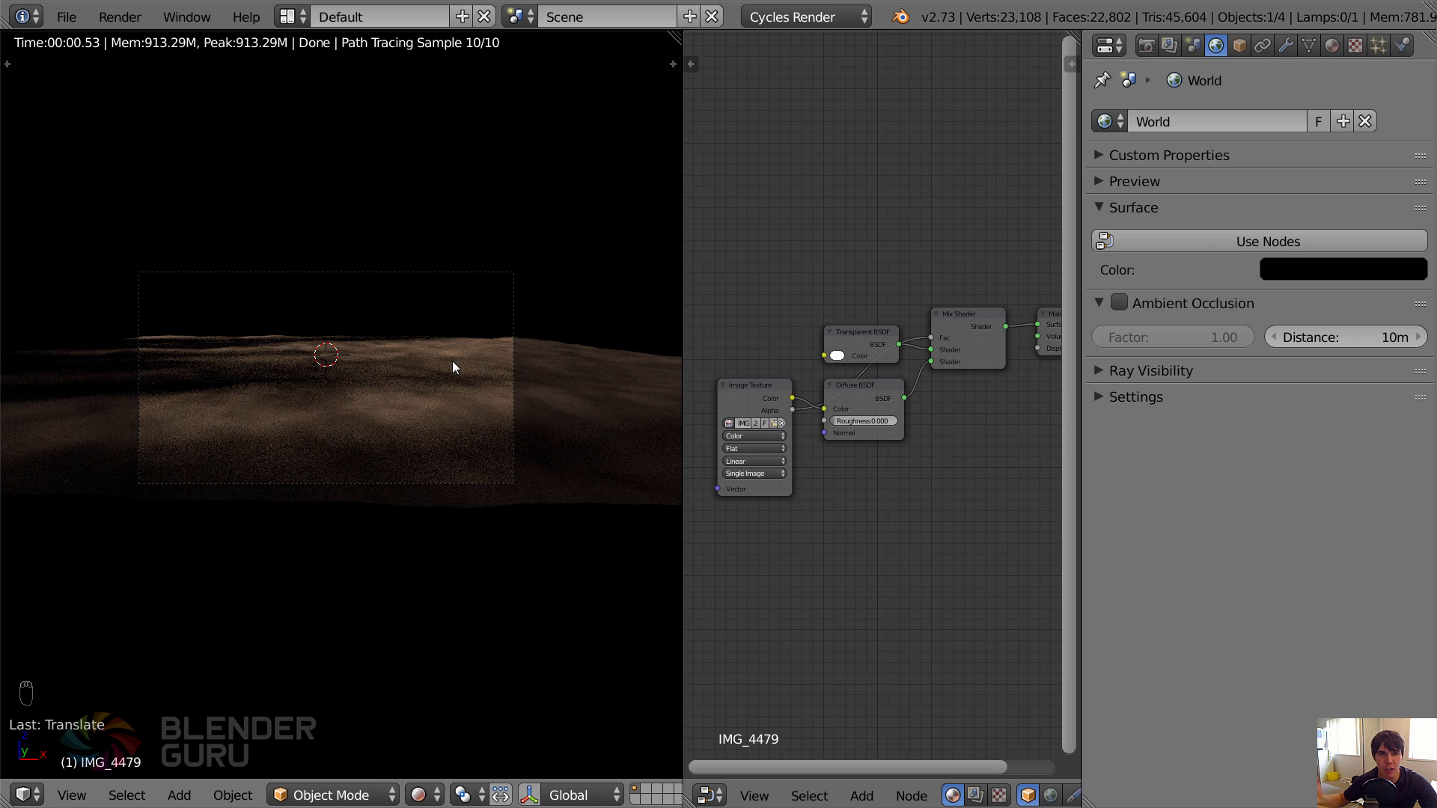
Try a medium blue as the world's background colour and inspect its effect on the ground shadows.
{"action": "left_click", "coordinate": [1329, 266]}
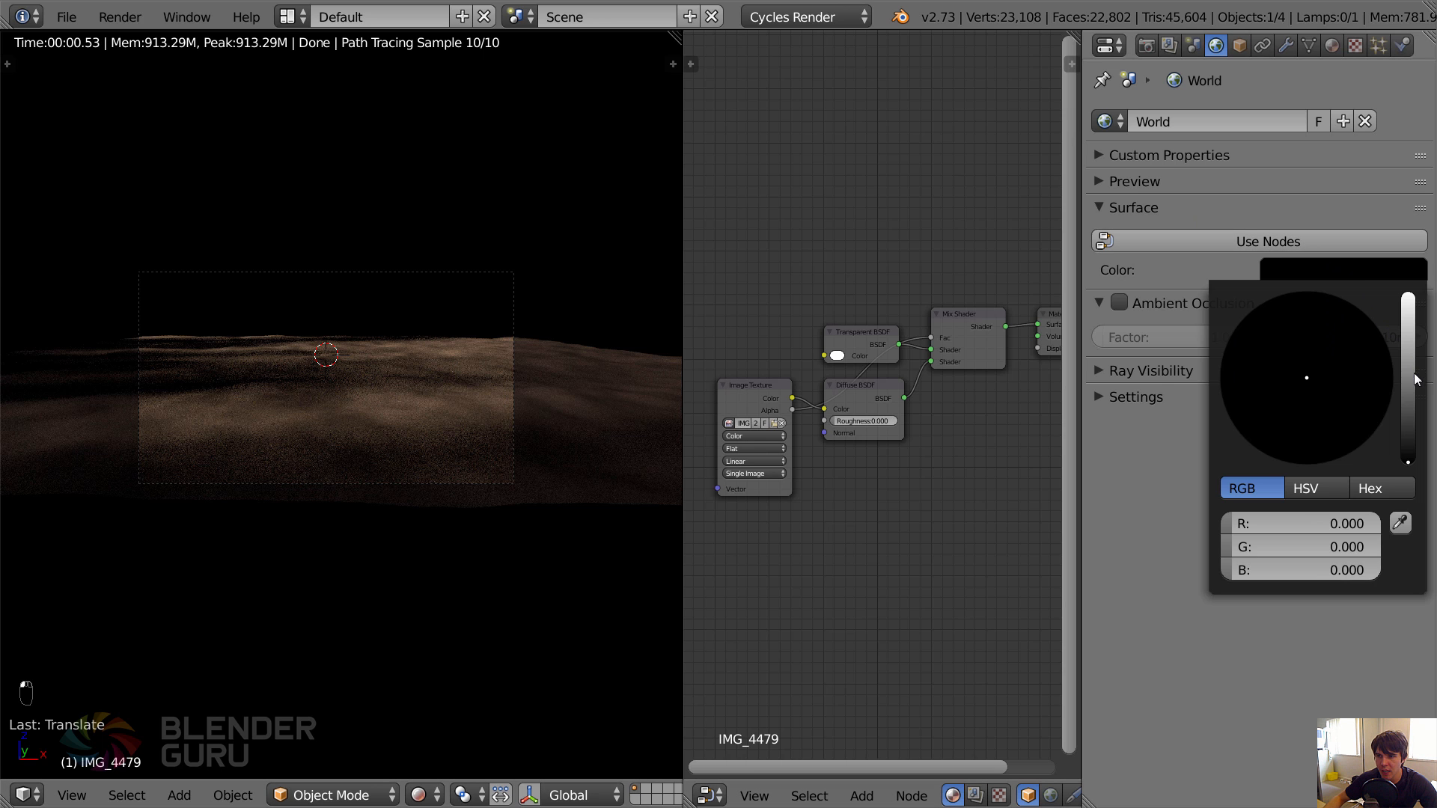
{"action": "left_click_drag", "start_coordinate": [1417, 380], "coordinate": [1404, 330]}
{"action": "left_click", "coordinate": [1342, 329]}
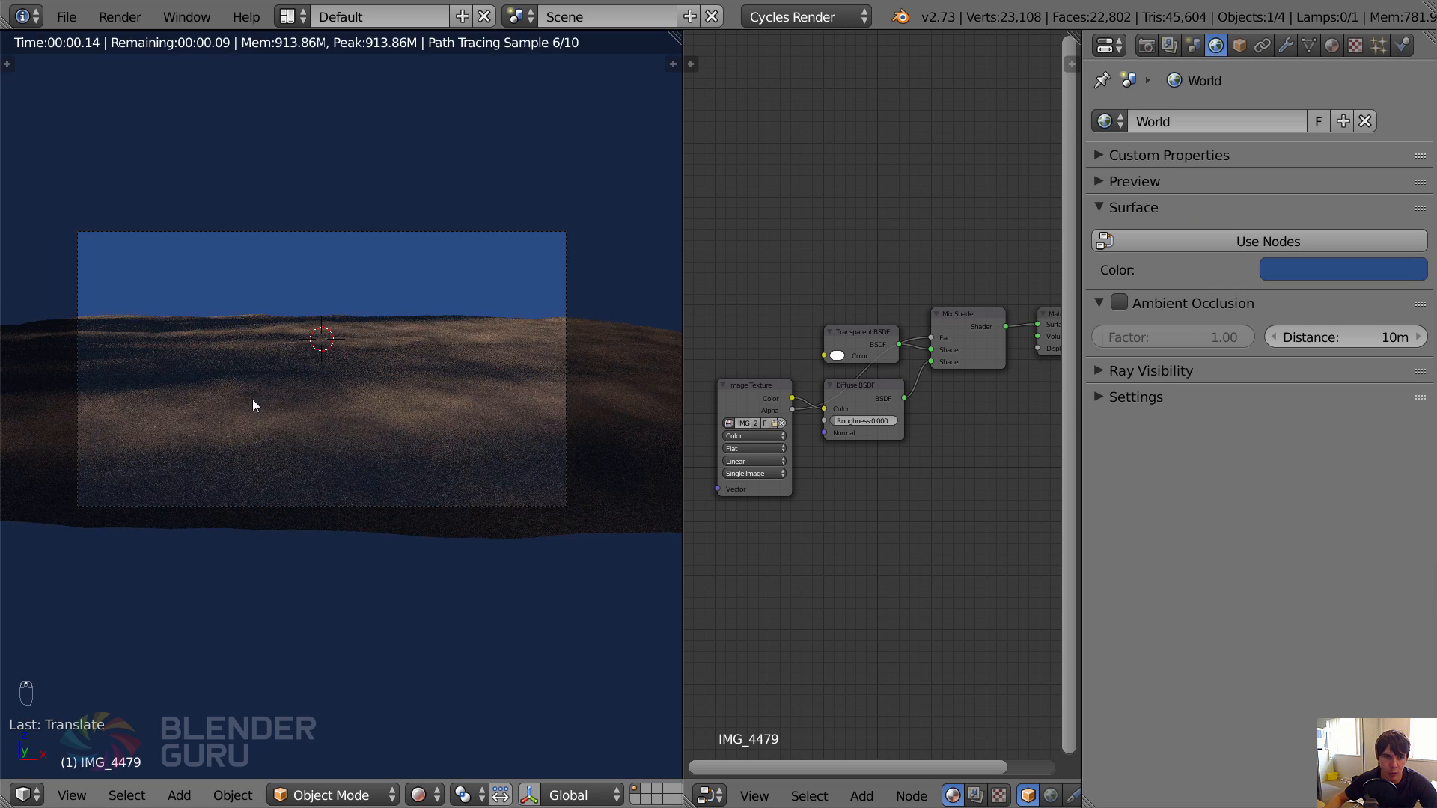
{"action": "scroll", "coordinate": [374, 490], "scroll_direction": "up", "scroll_amount": 1}
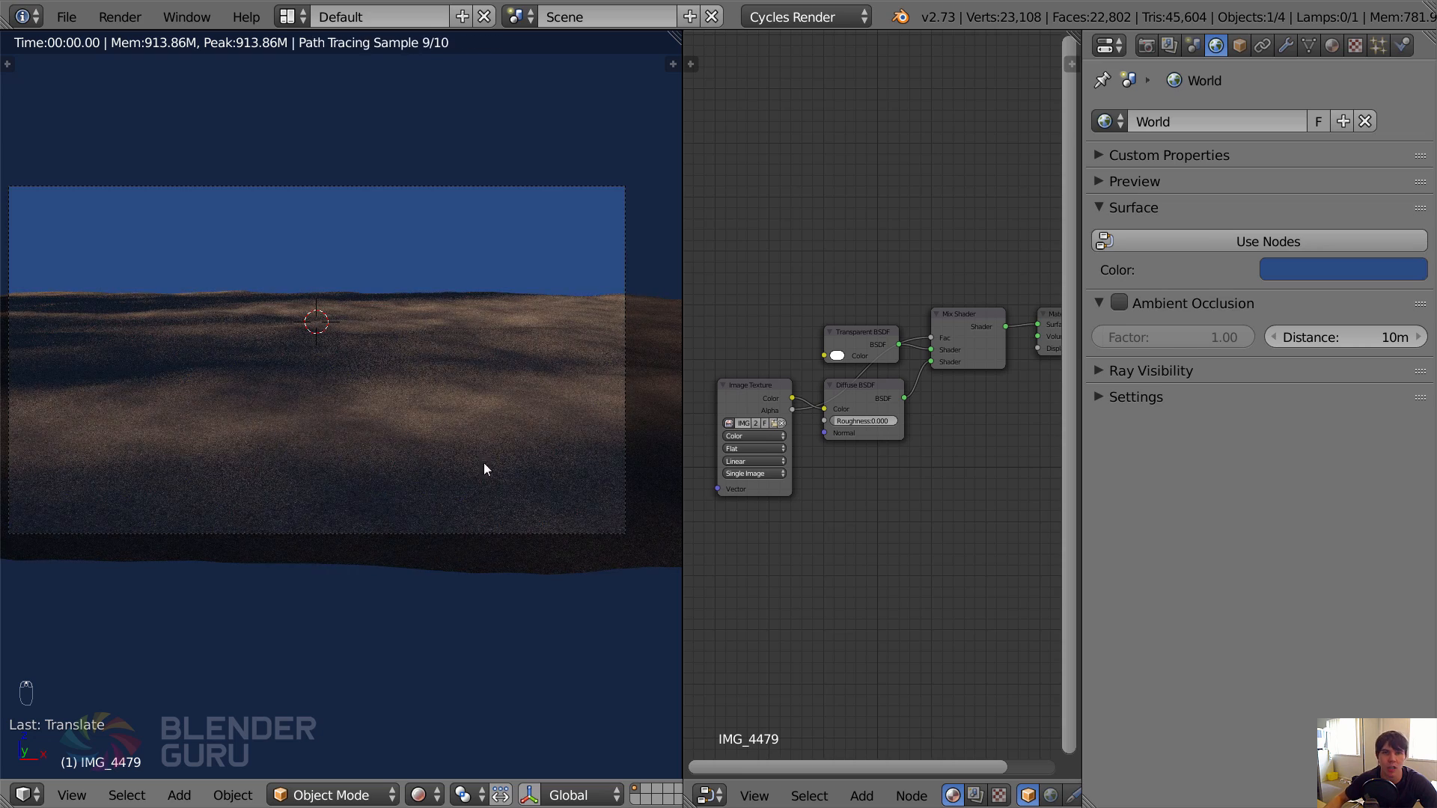
Enable nodes for the world and darken its Background shader colour to black.
{"action": "left_click", "coordinate": [1295, 238]}
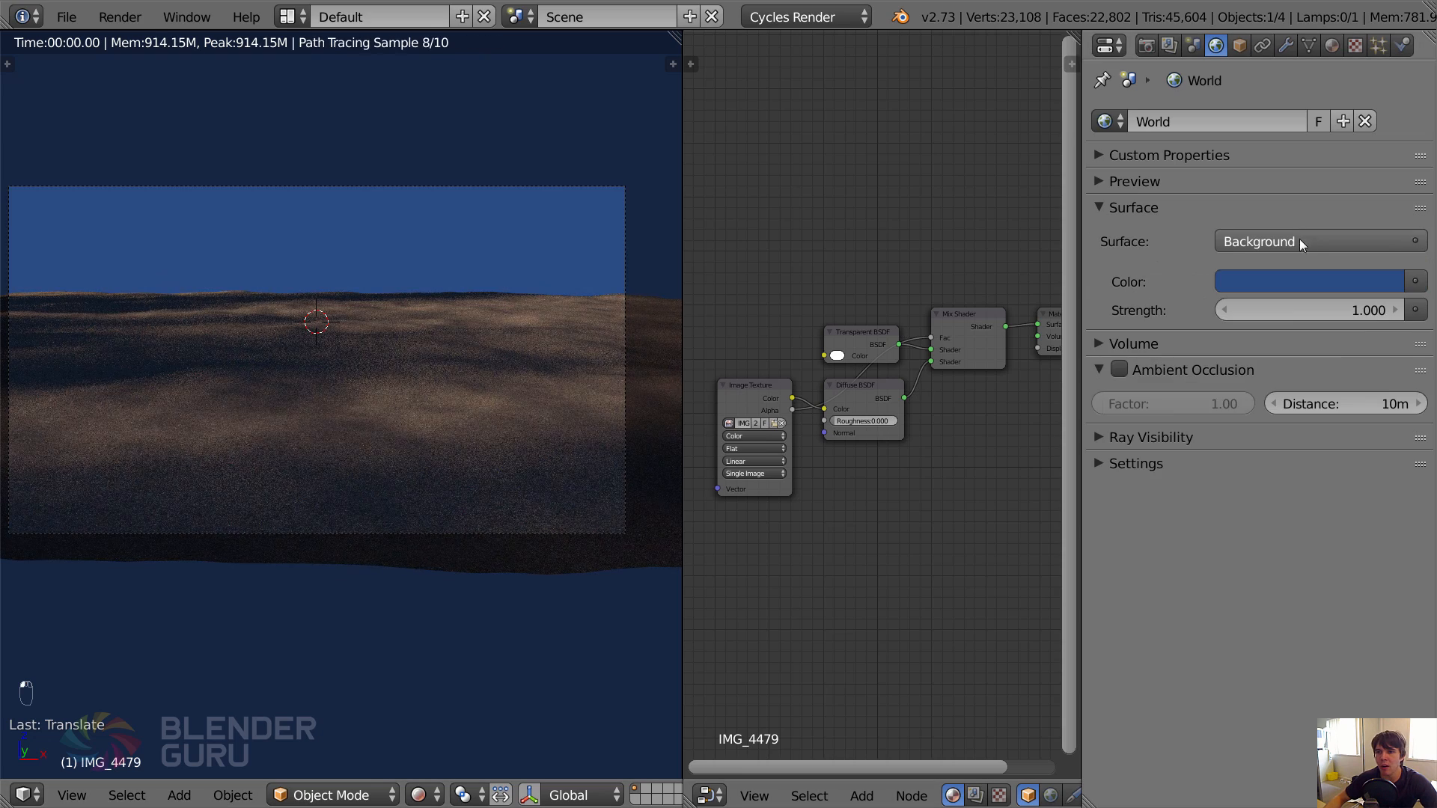
{"action": "left_click", "coordinate": [1331, 283]}
{"action": "left_click_drag", "start_coordinate": [1391, 401], "coordinate": [1386, 479]}
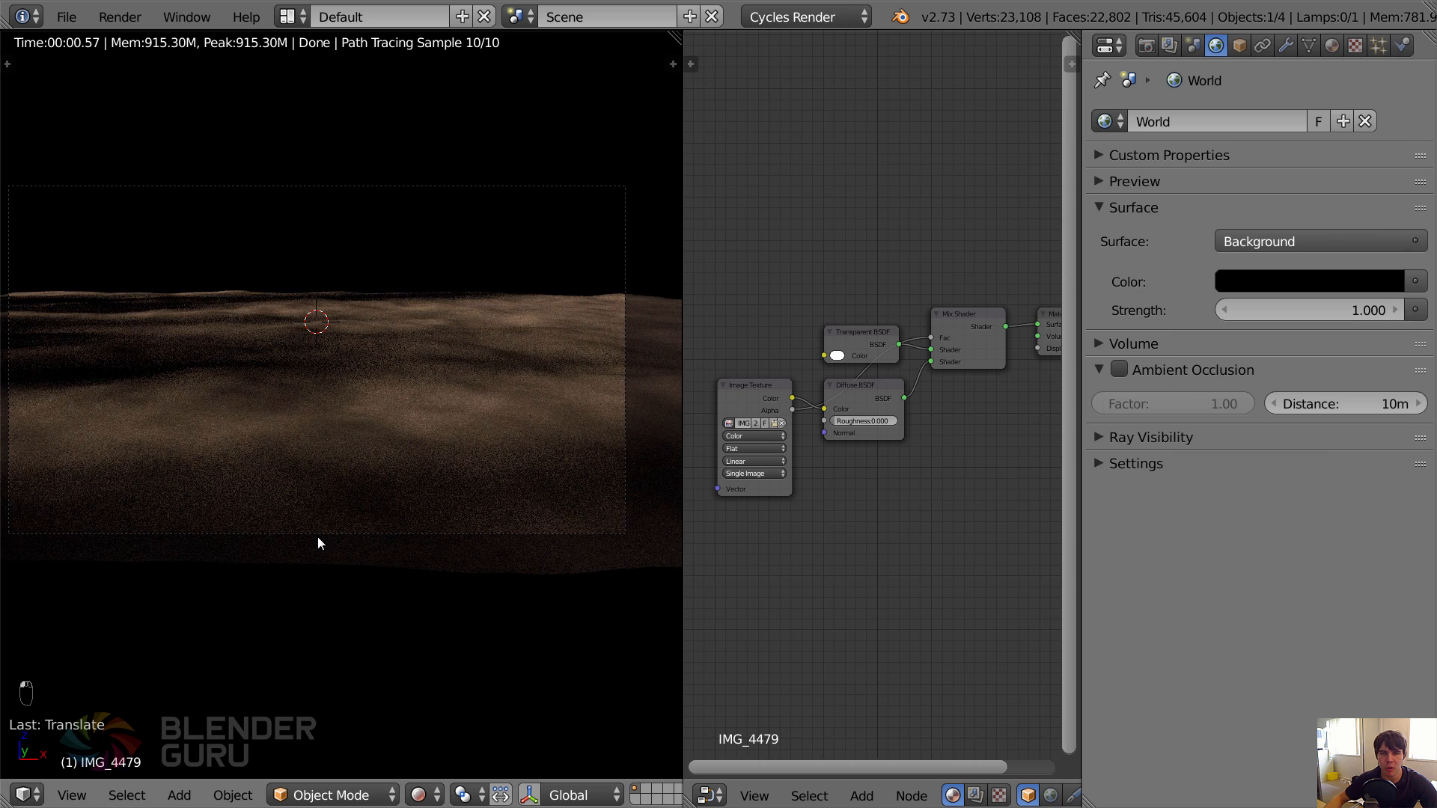
{"action": "scroll", "coordinate": [315, 536], "scroll_direction": "down", "scroll_amount": 2}
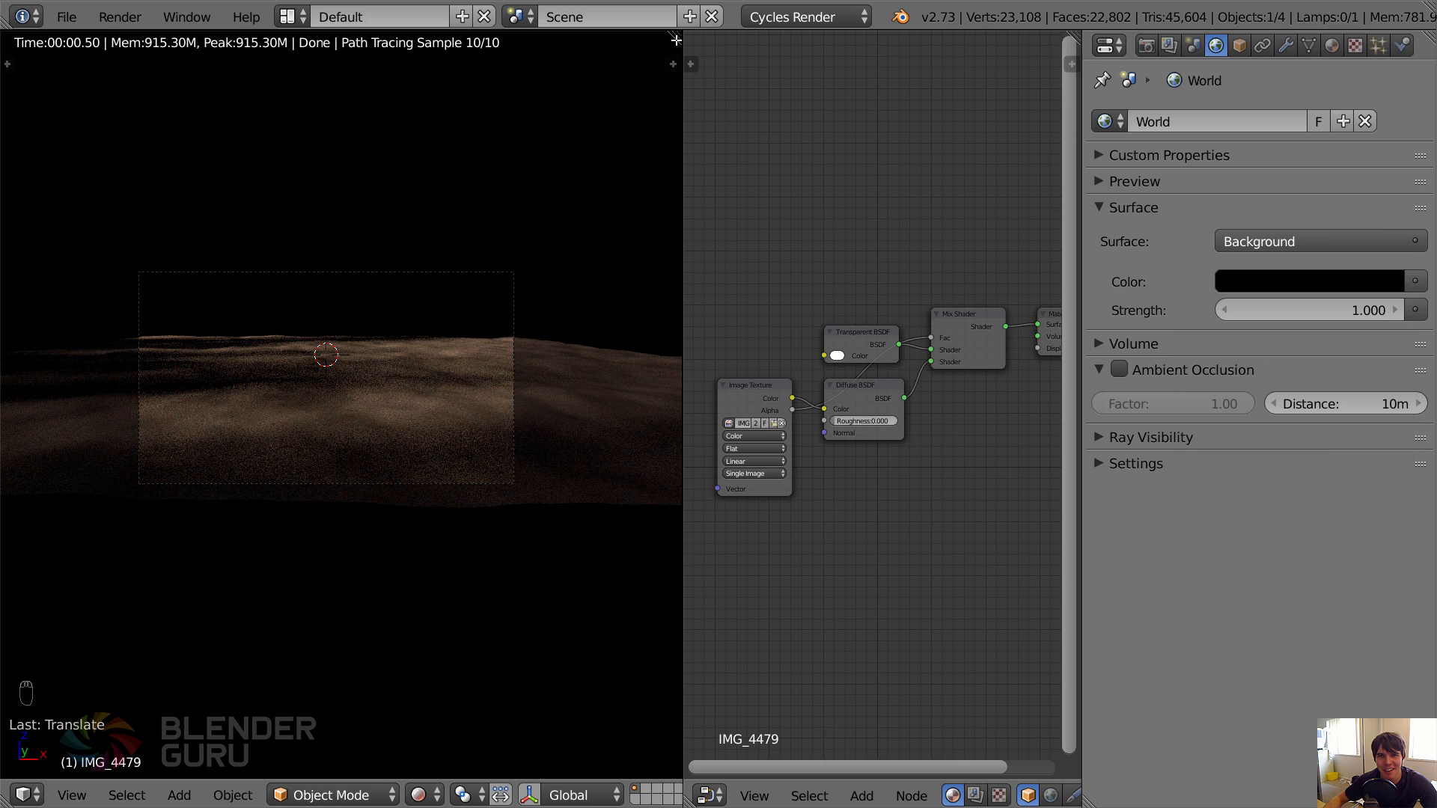
Expand the 3D view over the Node Editor and switch the viewport to Solid shading.
{"action": "left_click_drag", "start_coordinate": [686, 37], "coordinate": [762, 374]}
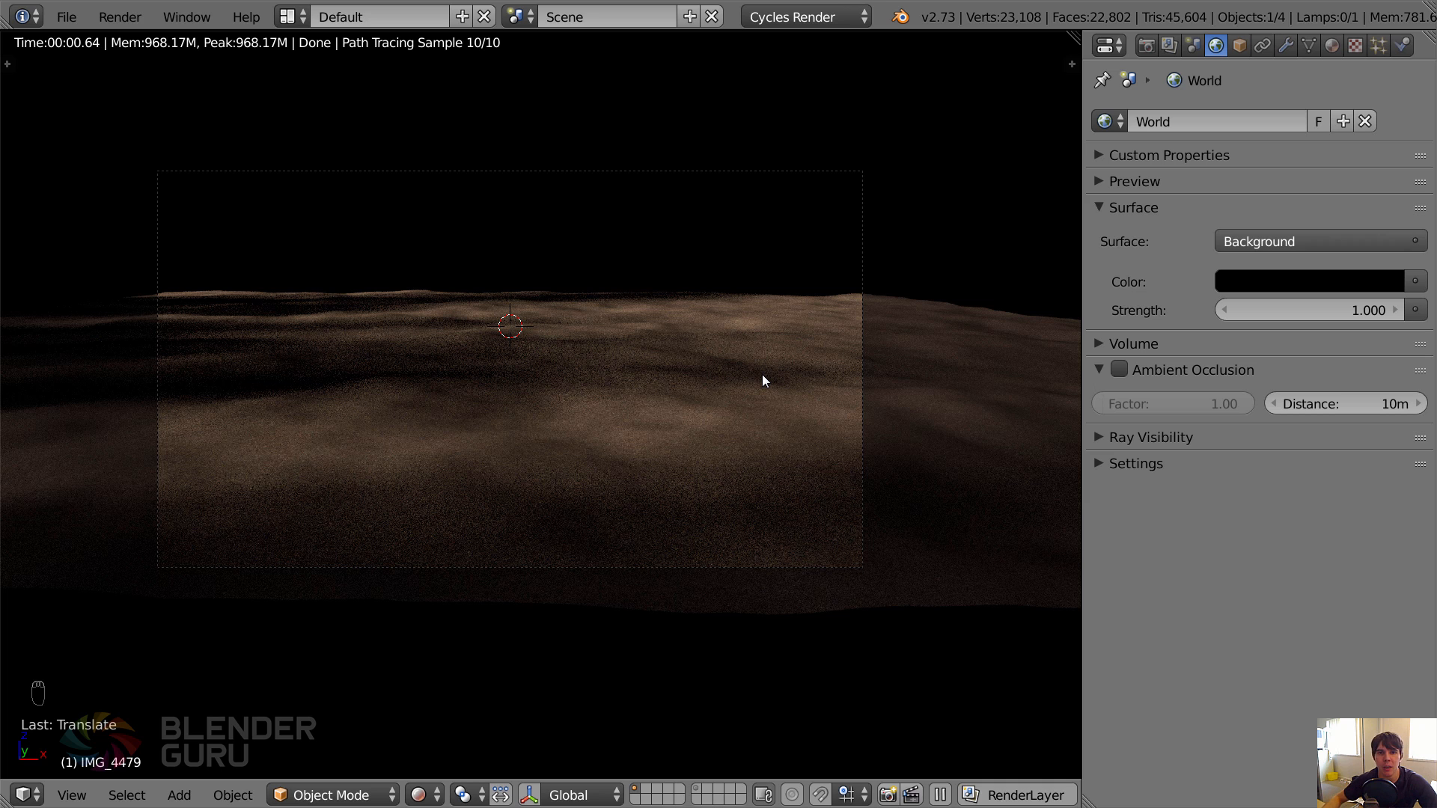
{"action": "left_click", "coordinate": [421, 799]}
{"action": "left_click", "coordinate": [482, 710]}
{"action": "middle_click_drag", "start_coordinate": [553, 446], "coordinate": [554, 458]}
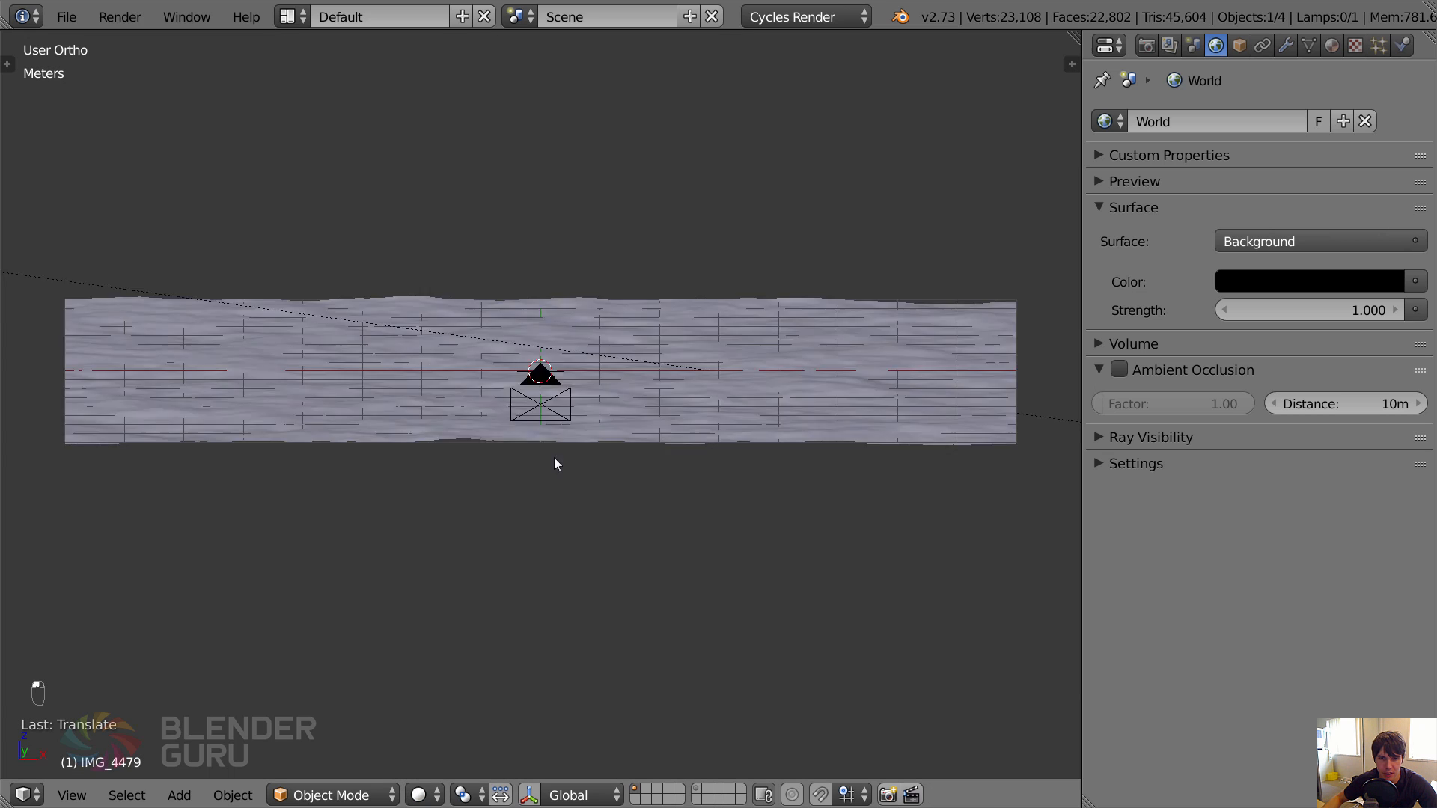
Duplicate the sun lamp in front view, place the copy above the opposite side of the ground, and rotate it to shine back down.
{"action": "scroll", "coordinate": [552, 455], "scroll_direction": "down", "scroll_amount": 5}
{"action": "middle_click_drag", "start_coordinate": [501, 397], "coordinate": [506, 421]}
{"action": "right_click", "coordinate": [353, 379]}
{"action": "key", "text": "KP_1"}
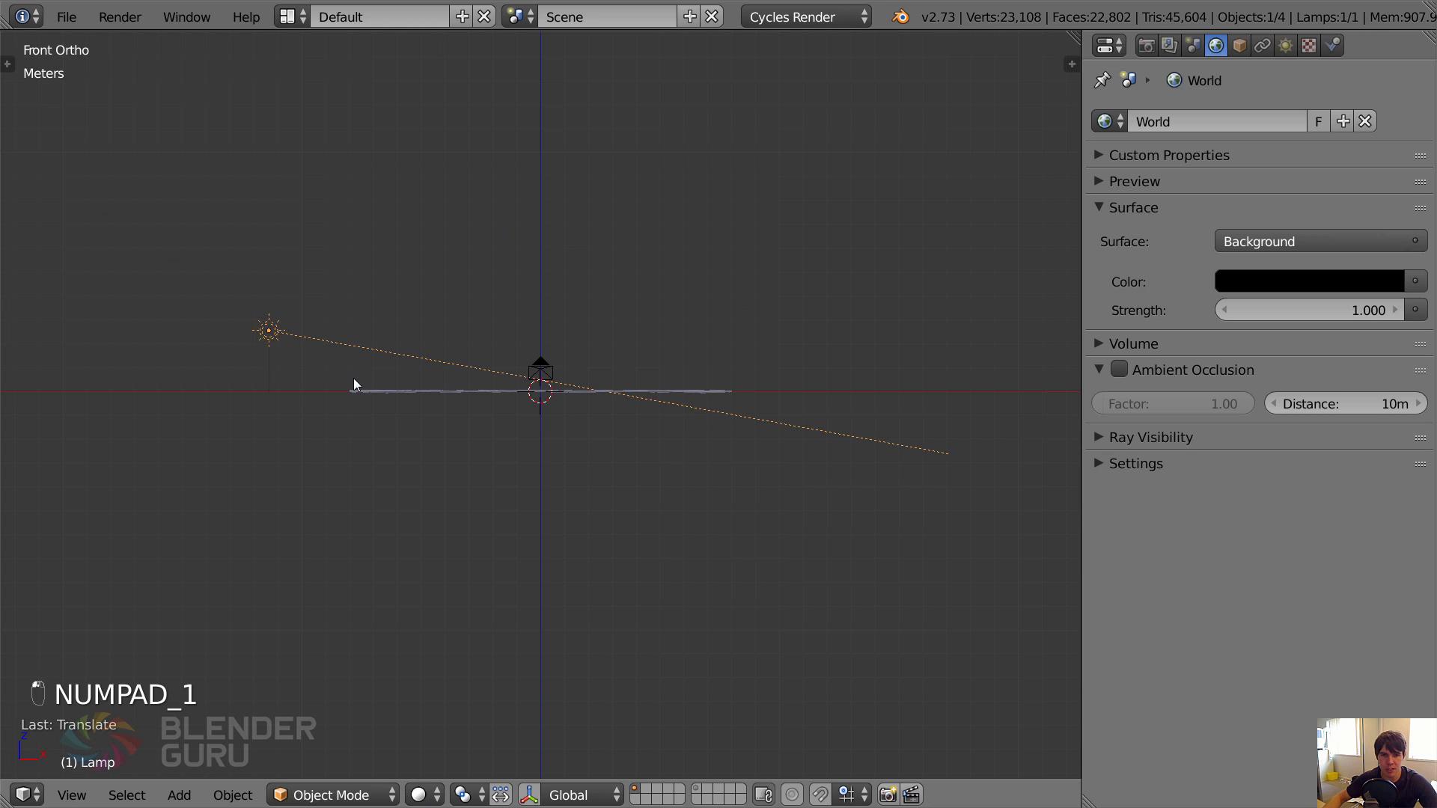
{"action": "key", "text": "shift+d"}
{"action": "left_click", "coordinate": [733, 193]}
{"action": "key", "text": "r"}
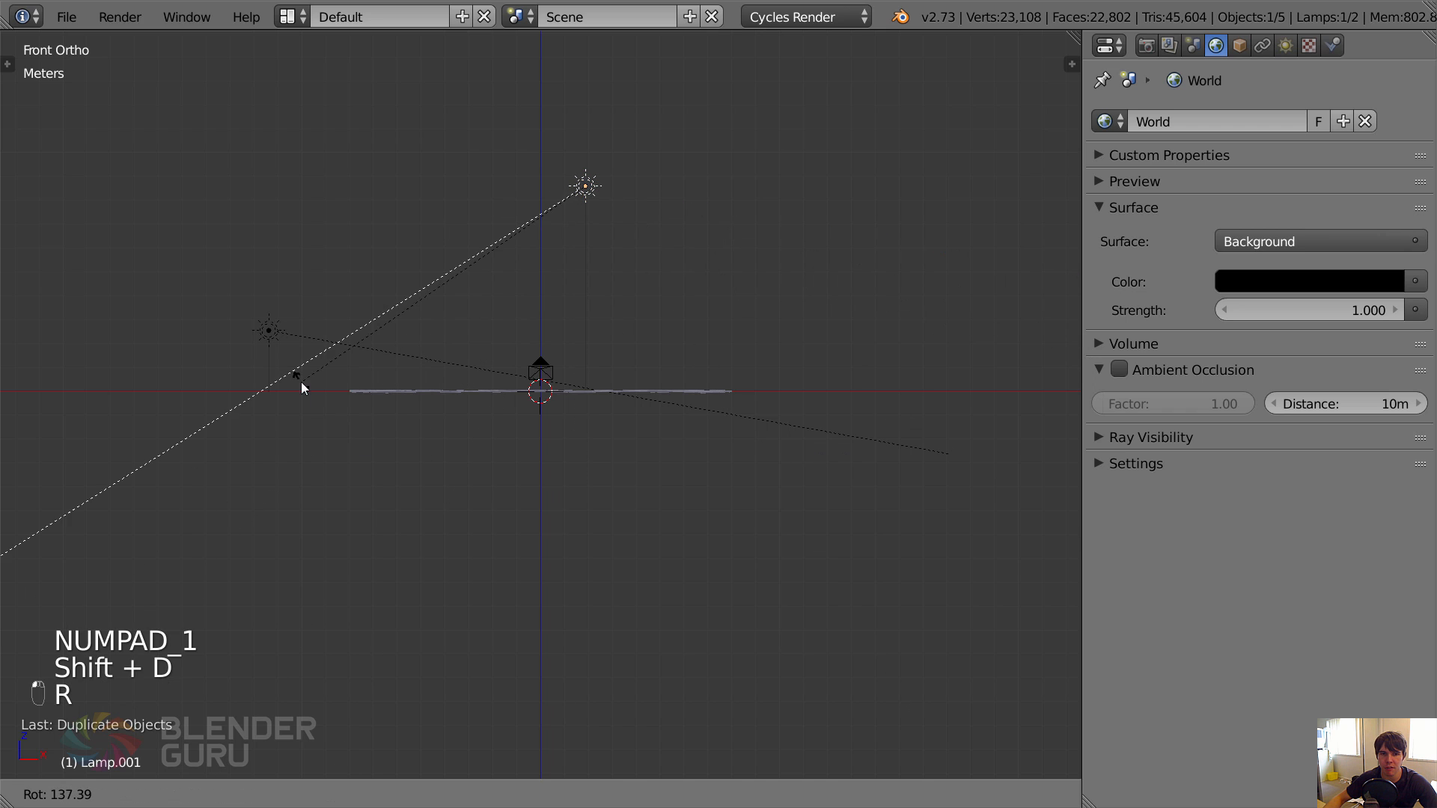
{"action": "left_click", "coordinate": [300, 383]}
Move the duplicated sun and rotate it in top view so it shines diagonally across the ground from the camera side.
{"action": "key", "text": "g"}
{"action": "left_click", "coordinate": [544, 407]}
{"action": "middle_click_drag", "start_coordinate": [544, 407], "coordinate": [480, 452]}
{"action": "key", "text": "KP_7"}
{"action": "key", "text": "r"}
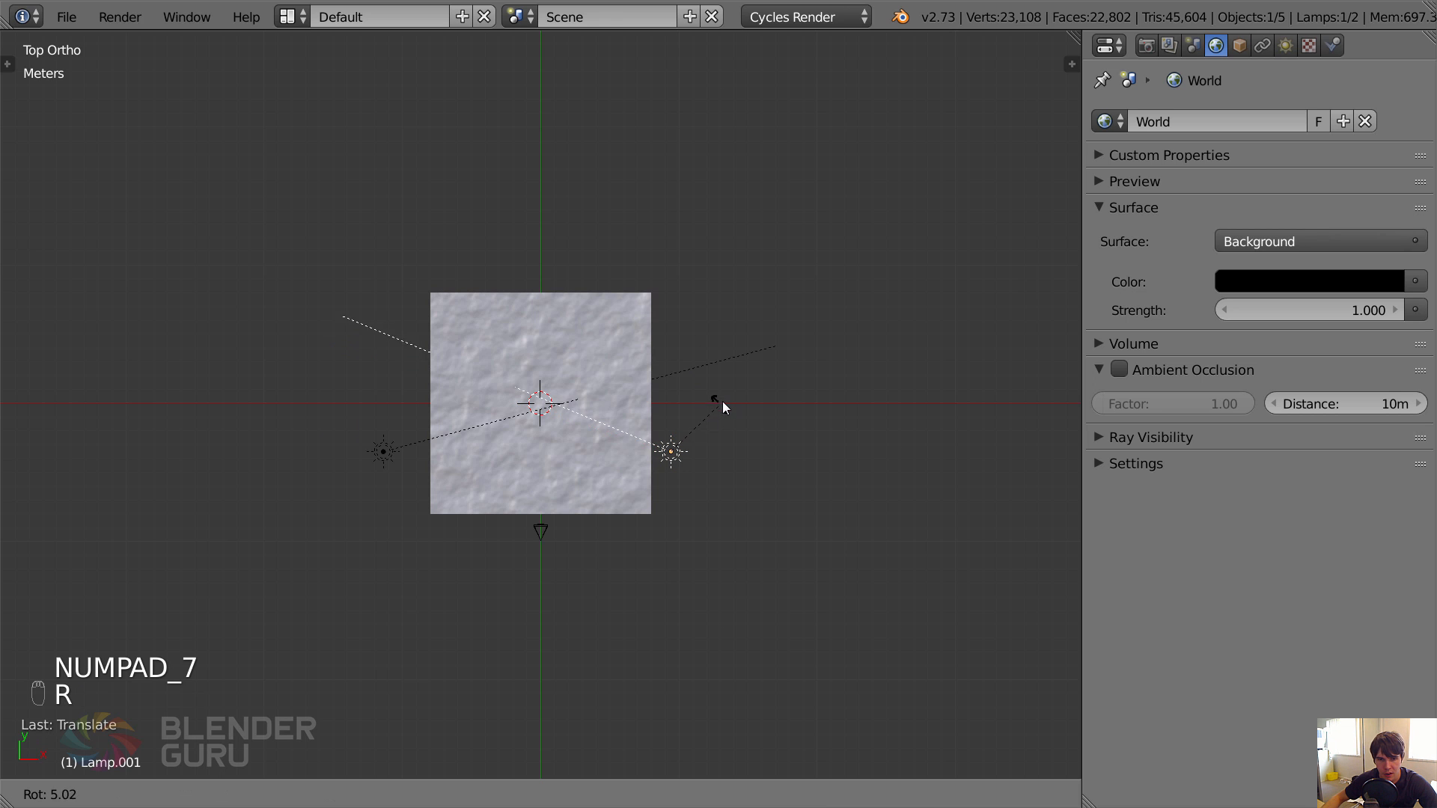
{"action": "left_click", "coordinate": [746, 374]}
{"action": "key", "text": "g"}
{"action": "left_click", "coordinate": [832, 428]}
Set the duplicated sun lamp's size to 1 m.
{"action": "middle_click_drag", "start_coordinate": [809, 447], "coordinate": [776, 299]}
{"action": "left_click", "coordinate": [1285, 45]}
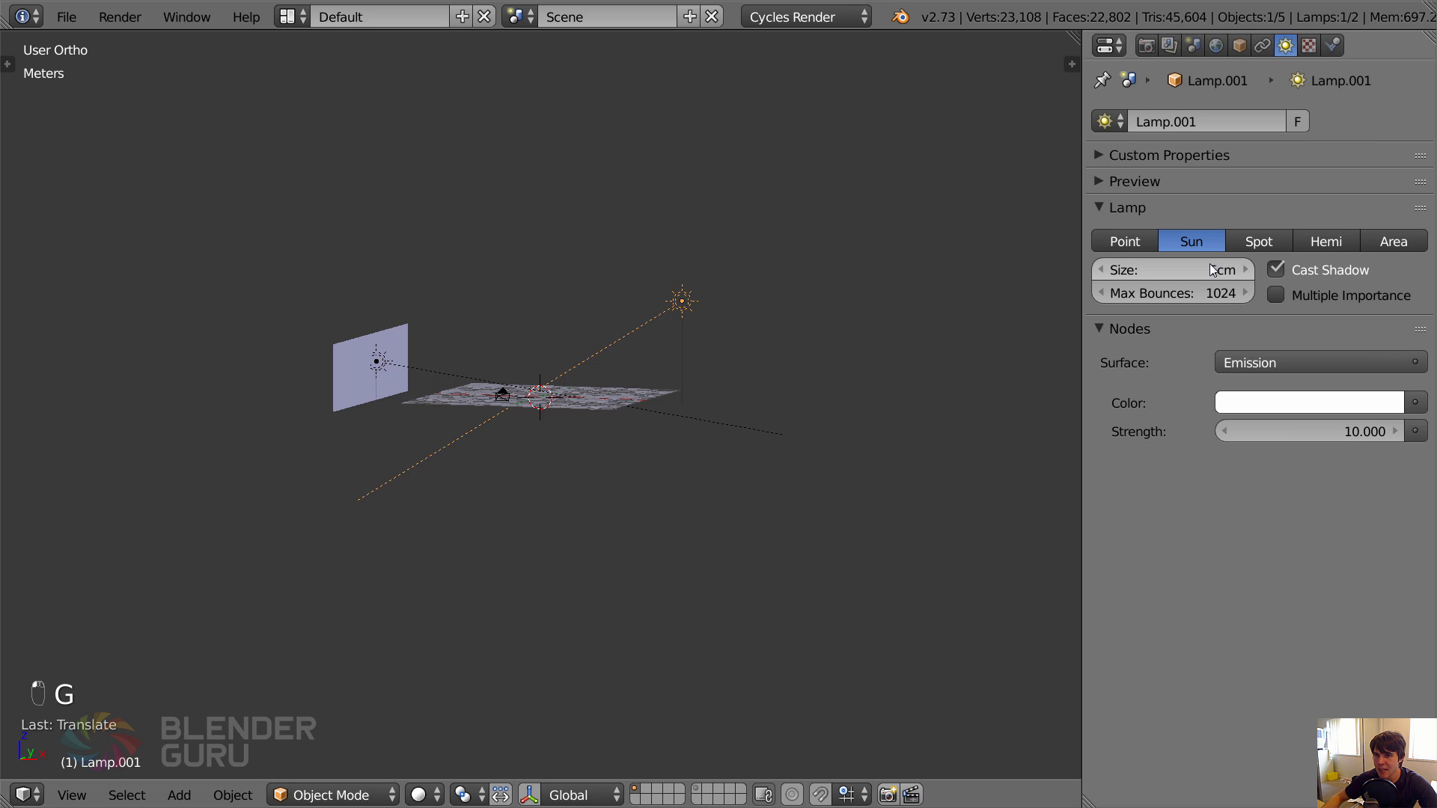
{"action": "left_click", "coordinate": [1167, 270]}
{"action": "type", "text": "1"}
{"action": "key", "text": "Return"}
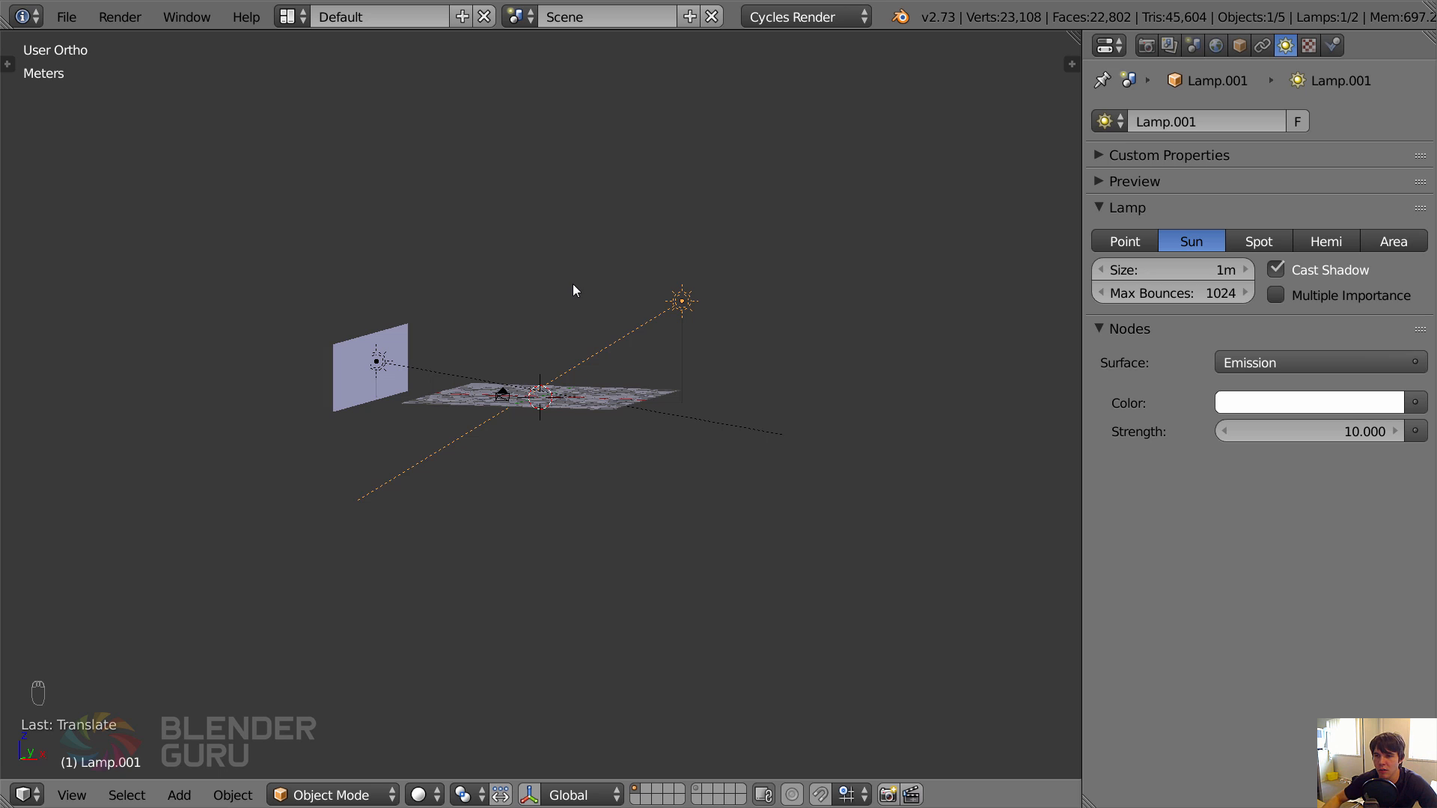
Give the duplicated sun a light blue colour (R 0.282, G 0.594, B 1.000) and a strength of 2.
{"action": "left_click", "coordinate": [1345, 404]}
{"action": "left_click", "coordinate": [1298, 132]}
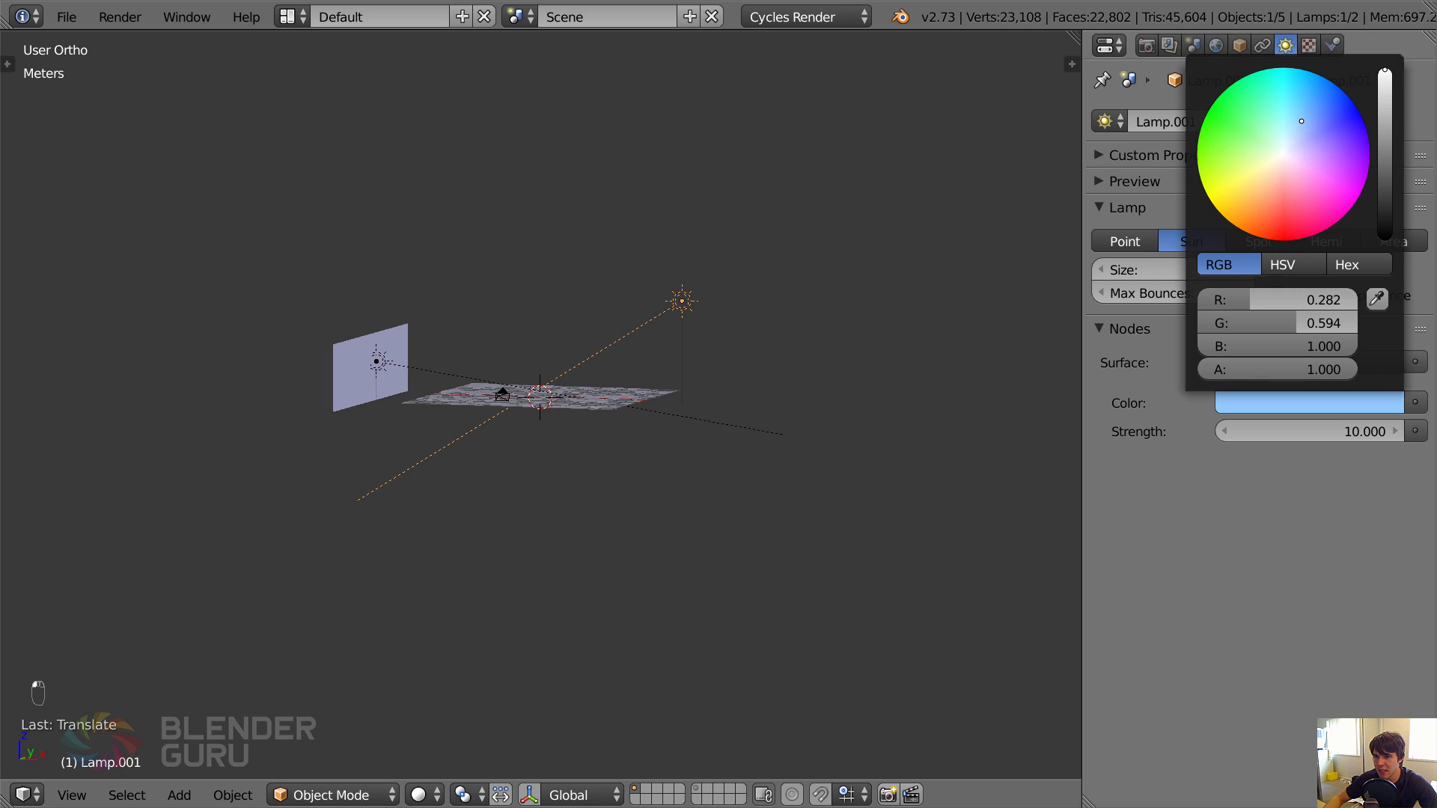
{"action": "left_click", "coordinate": [1370, 431]}
{"action": "type", "text": "2"}
{"action": "key", "text": "Return"}
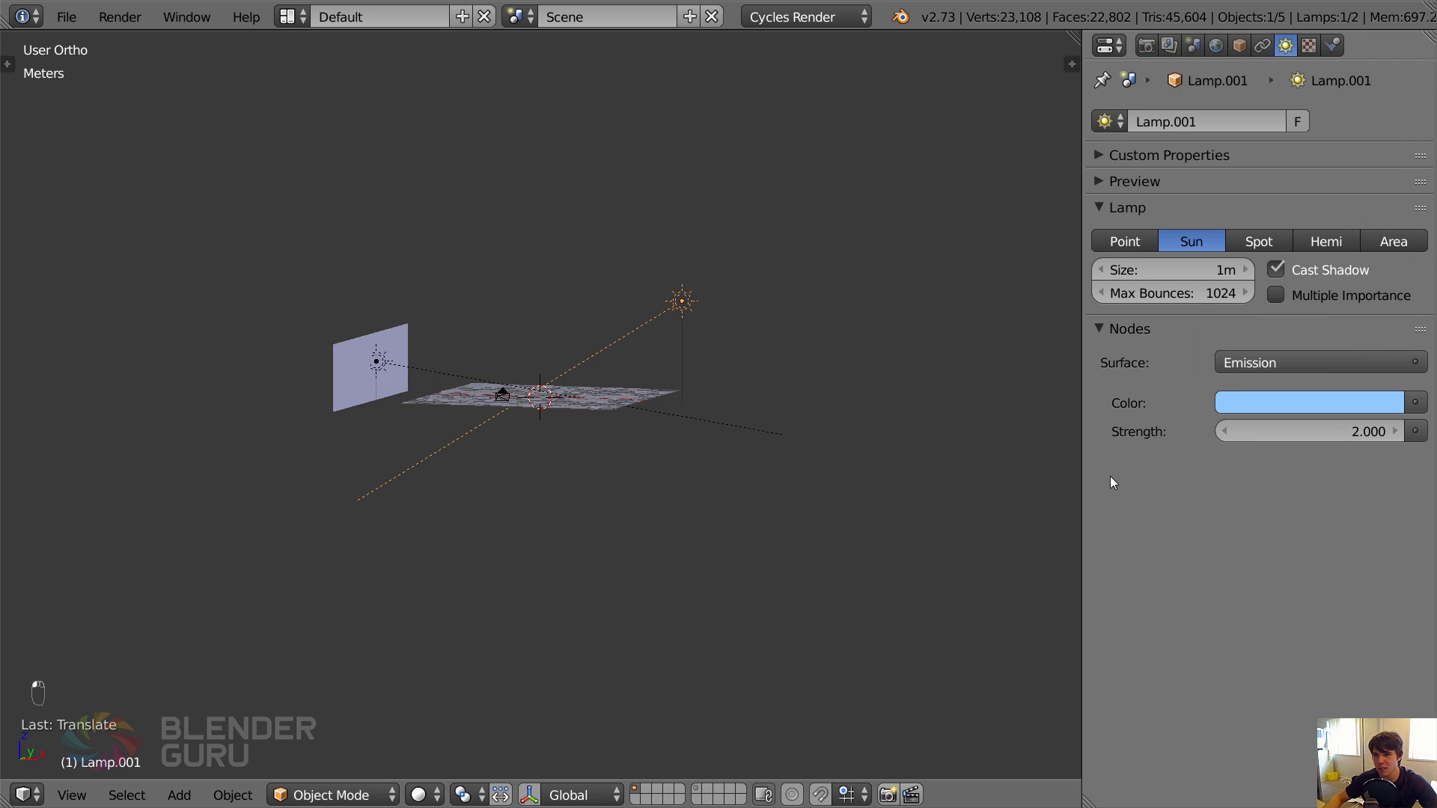
Save the file and preview the two-sun lighting in Rendered shading through the camera.
{"action": "key", "text": "ctrl+s"}
{"action": "left_click", "coordinate": [700, 316]}
{"action": "middle_click_drag", "start_coordinate": [700, 316], "coordinate": [681, 402]}
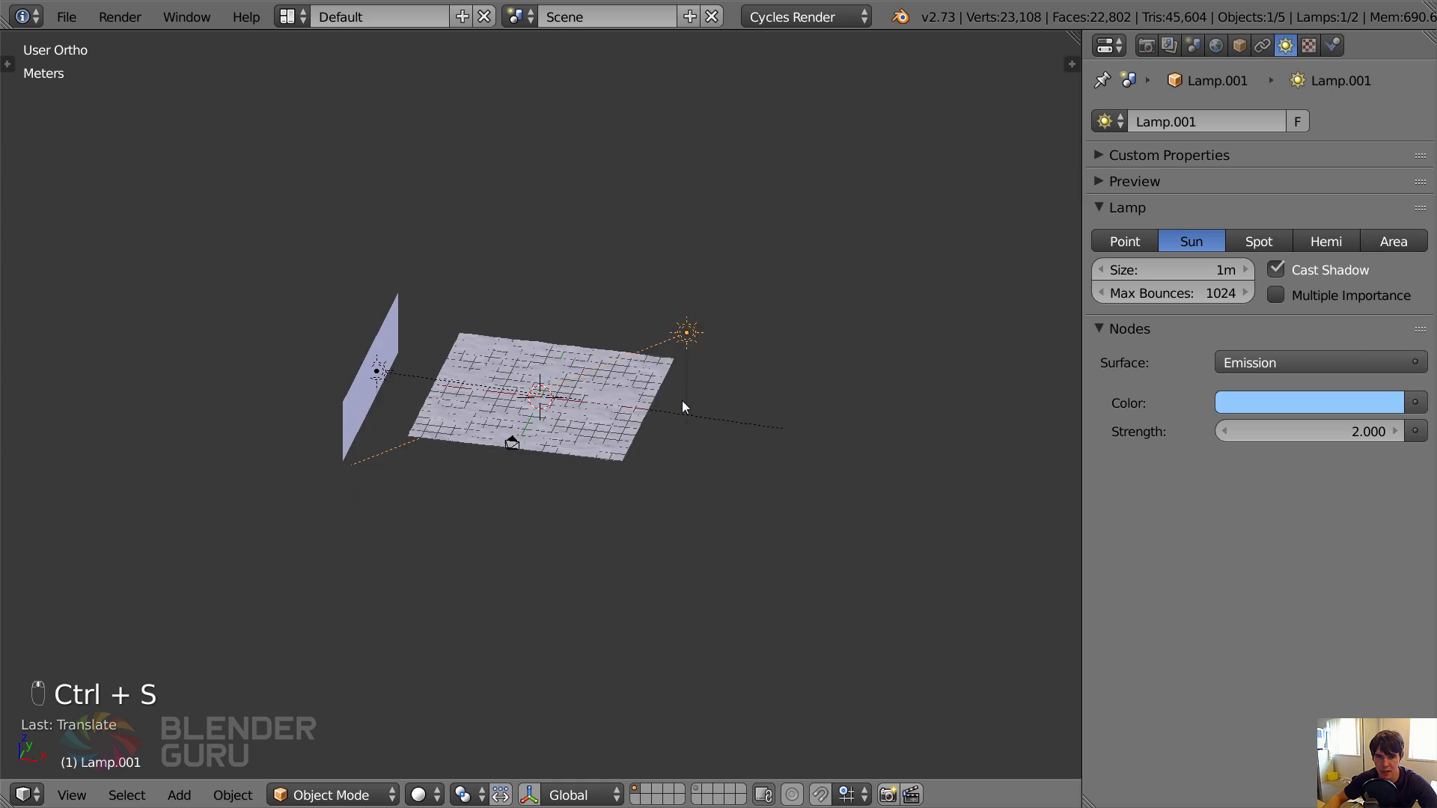
{"action": "scroll", "coordinate": [681, 402], "scroll_direction": "up", "scroll_amount": 2}
{"action": "key", "text": "shift+z"}
{"action": "scroll", "coordinate": [681, 401], "scroll_direction": "up", "scroll_amount": 1}
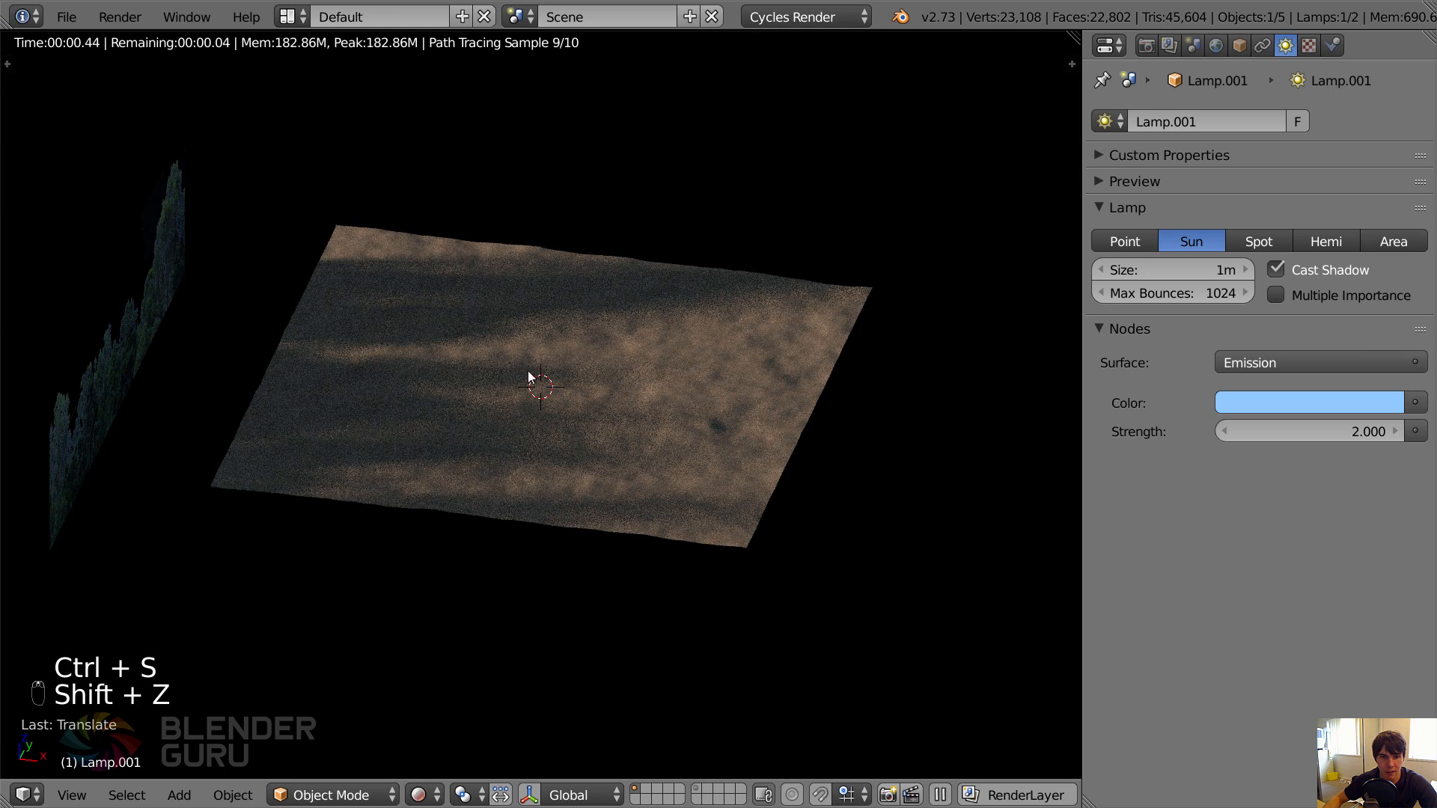
{"action": "key", "text": "KP_0"}
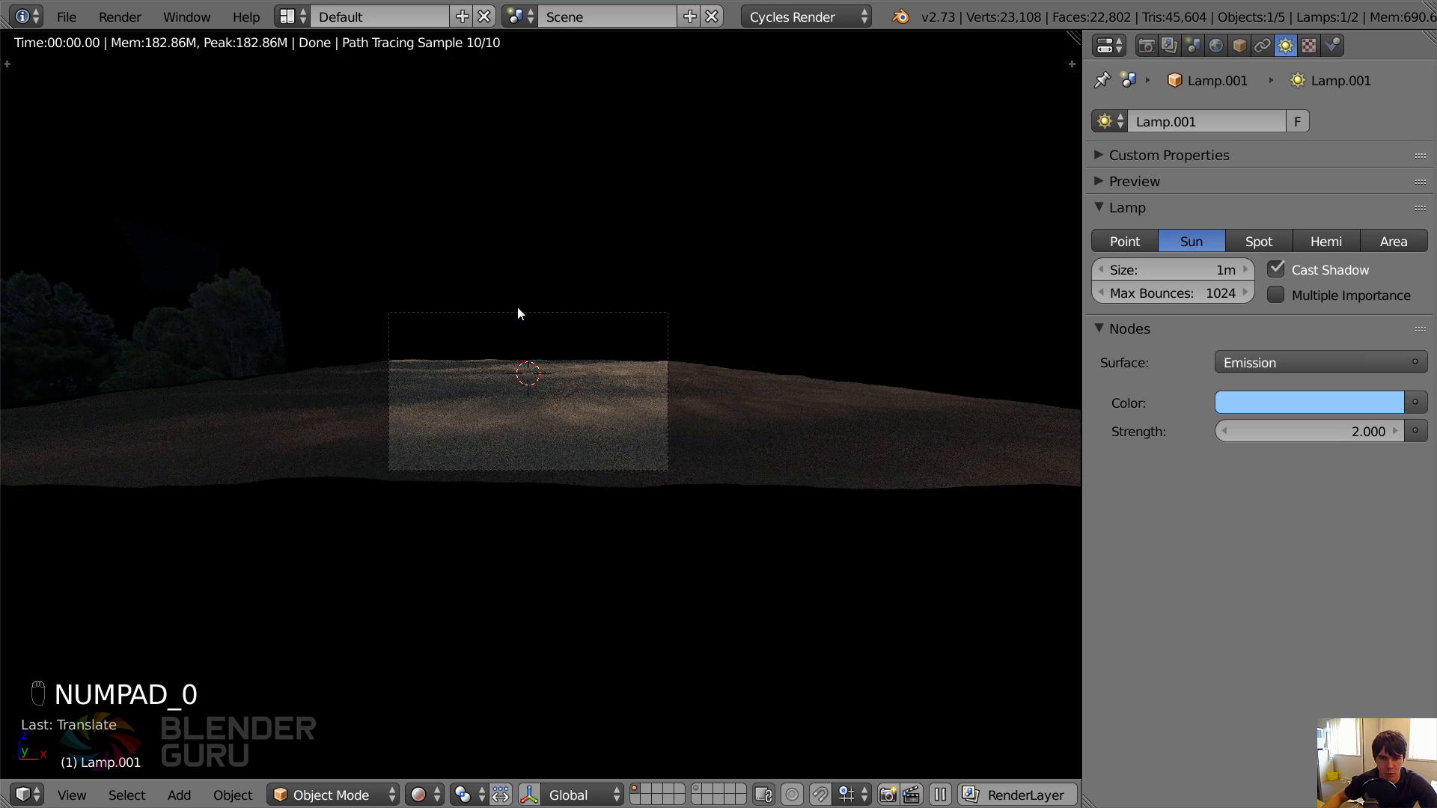
{"action": "key", "text": "ctrl+s"}
{"action": "left_click", "coordinate": [518, 308]}
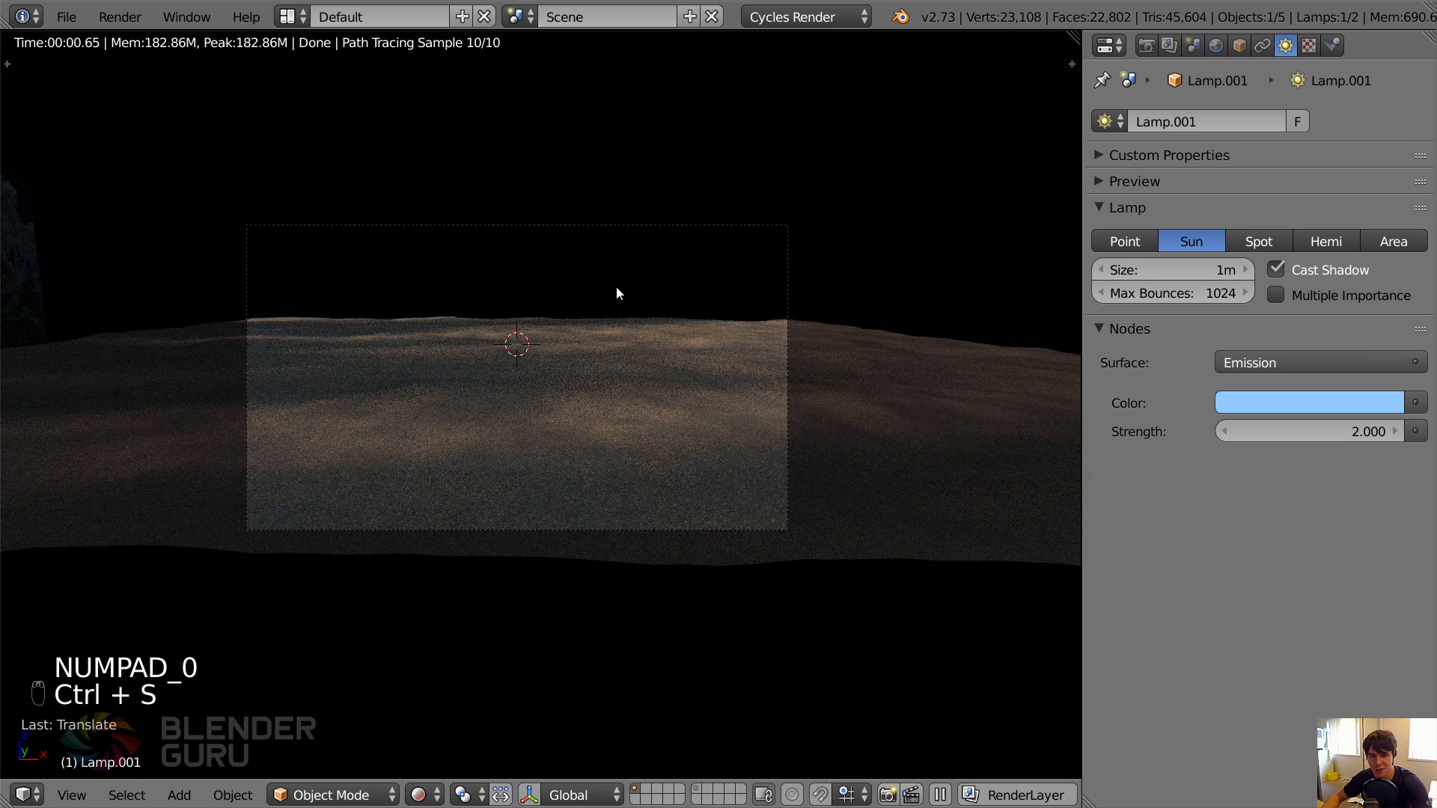
Render the scene into image Slot 7 to keep the previous render in Slot 6.
{"action": "key", "text": "F11"}
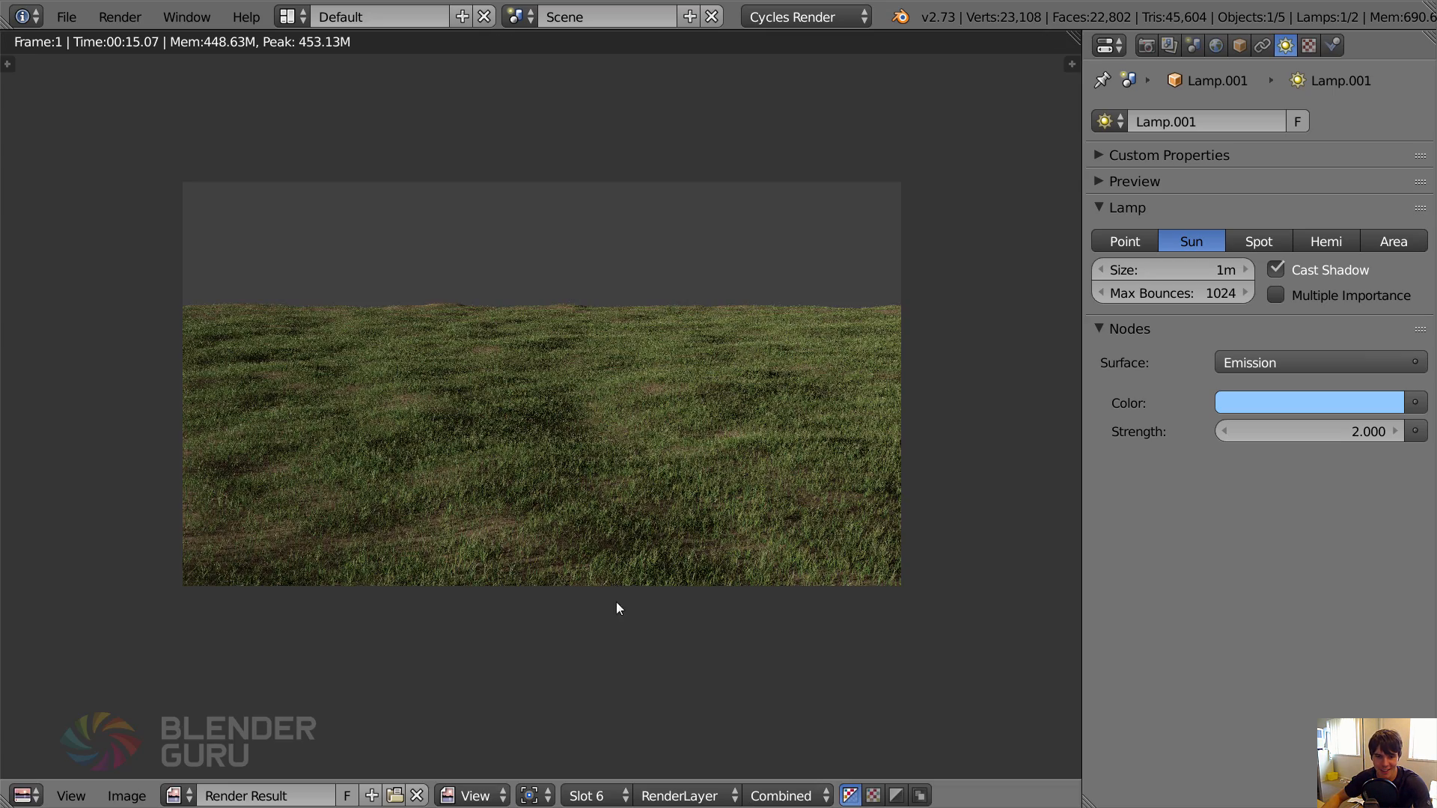
{"action": "left_click", "coordinate": [596, 796]}
{"action": "left_click", "coordinate": [621, 631]}
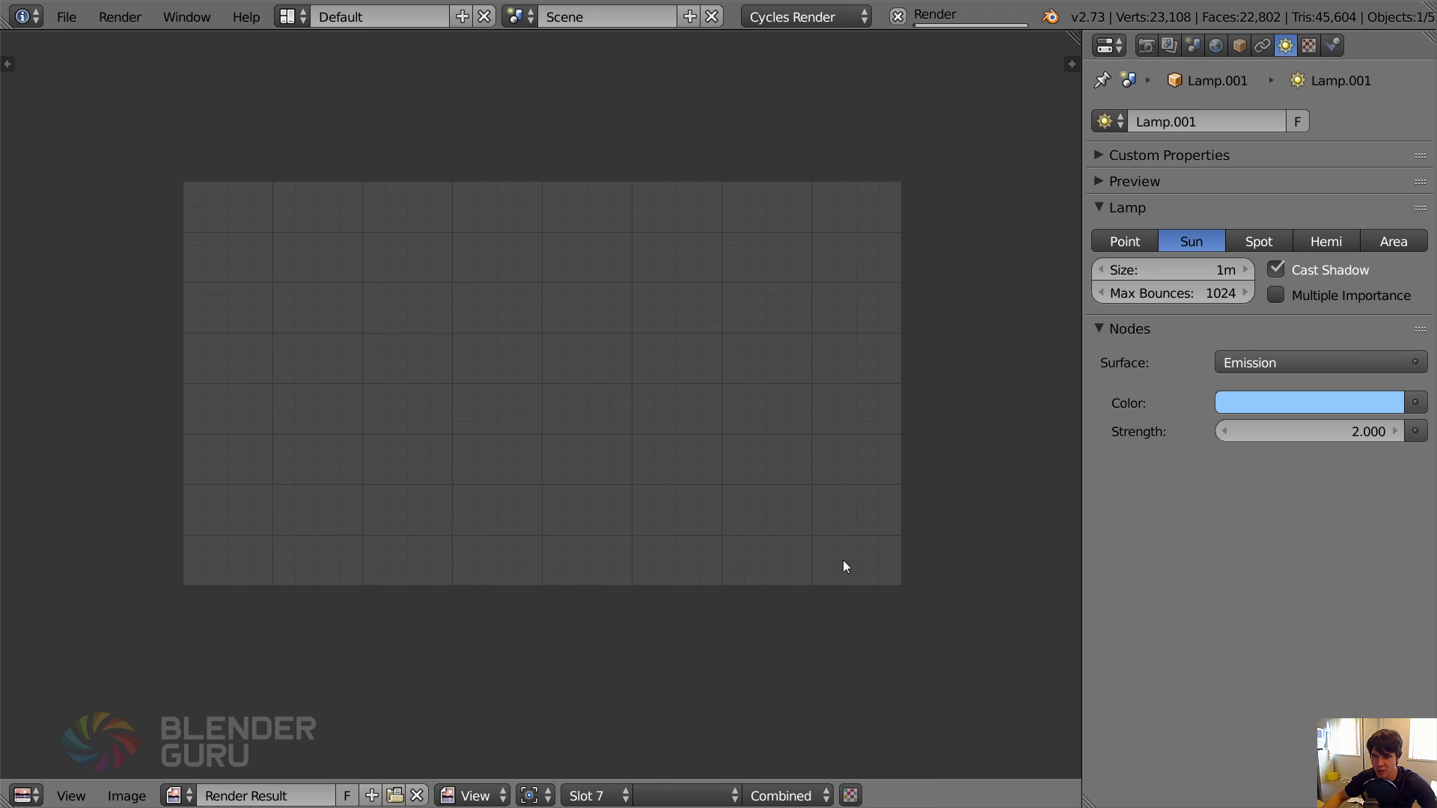
{"action": "key", "text": "F12"}
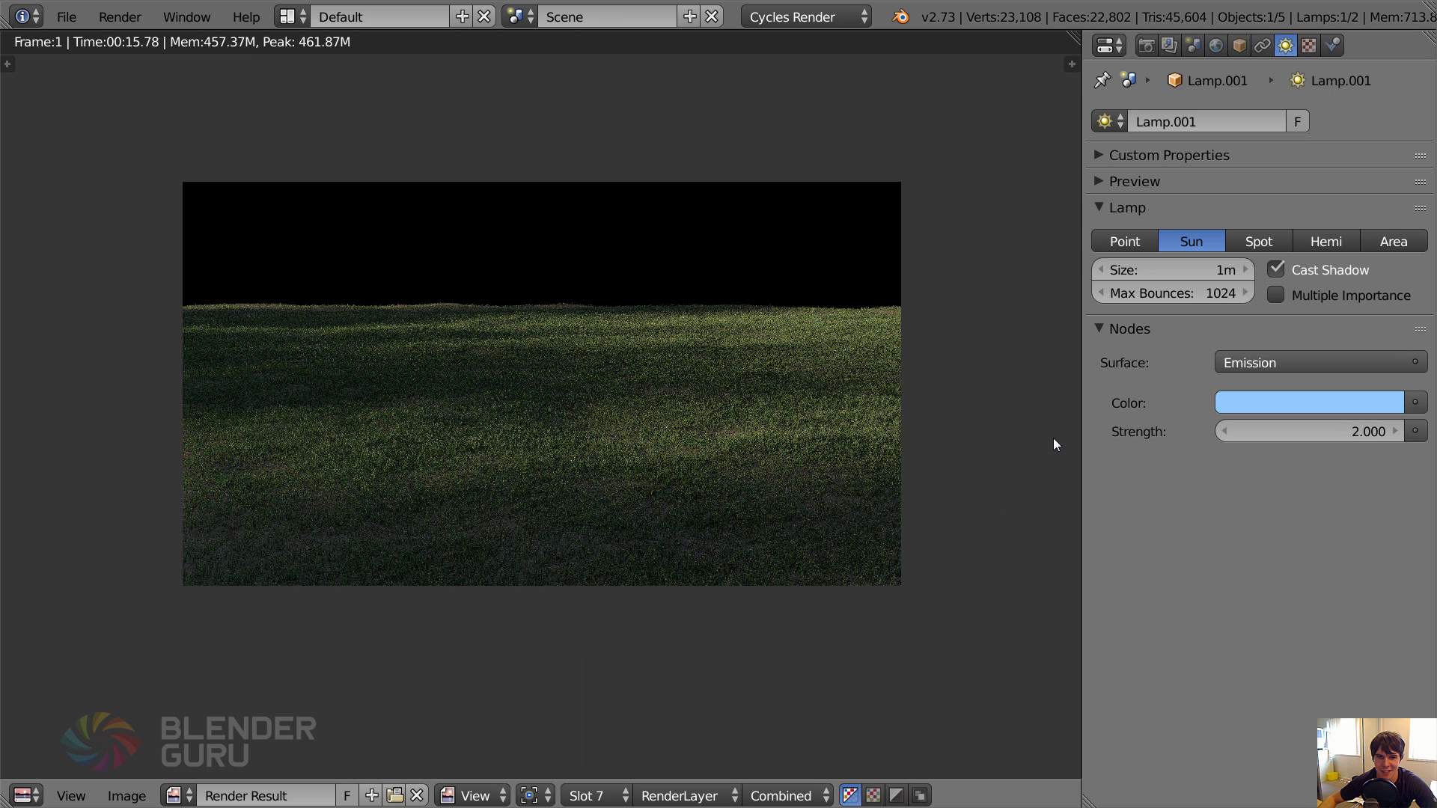
Set the final render samples to 50 in the Sampling settings and return to the 3D view.
{"action": "left_click", "coordinate": [1145, 44]}
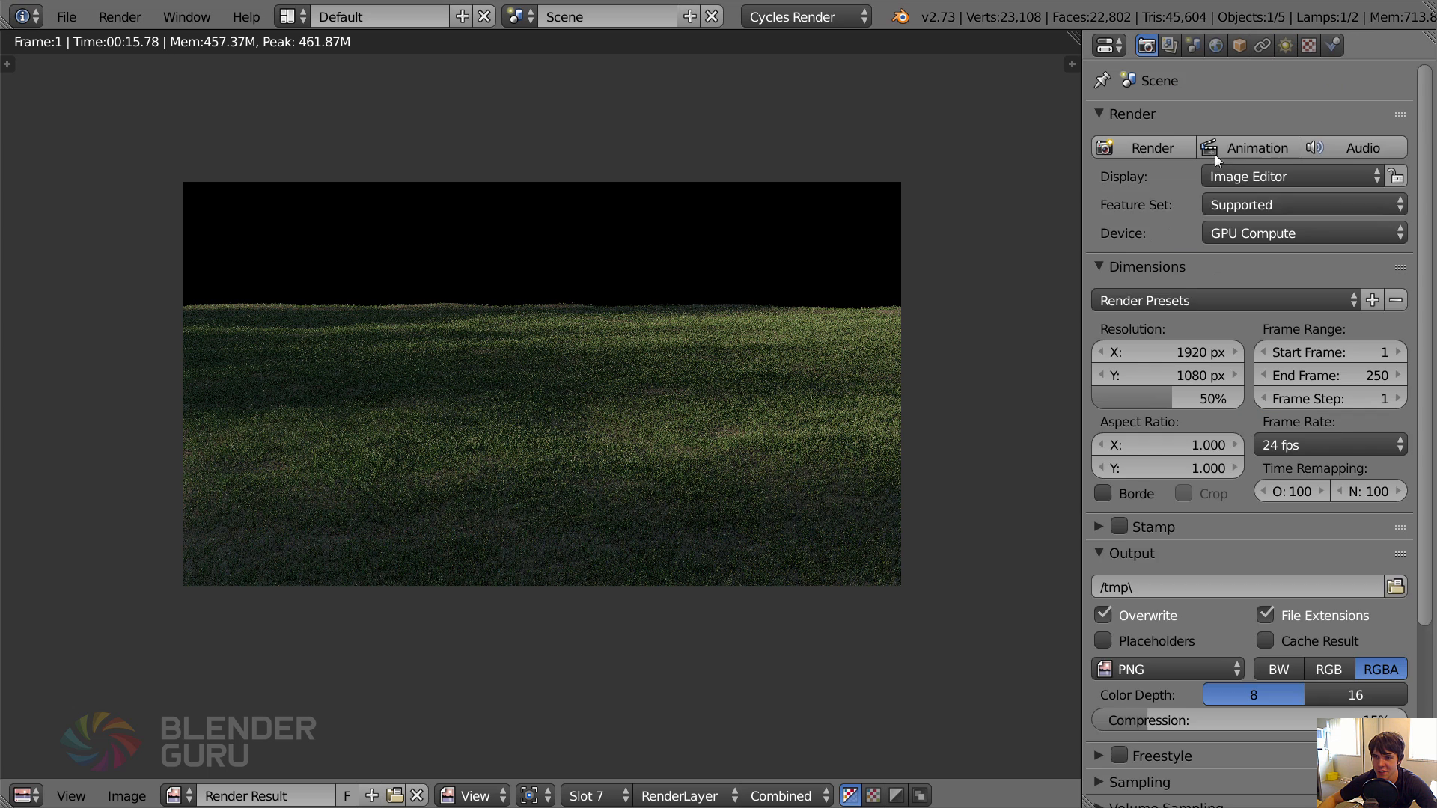
{"action": "scroll", "coordinate": [1300, 593], "scroll_direction": "down", "scroll_amount": 5}
{"action": "left_click", "coordinate": [1202, 626]}
{"action": "left_click", "coordinate": [1341, 738]}
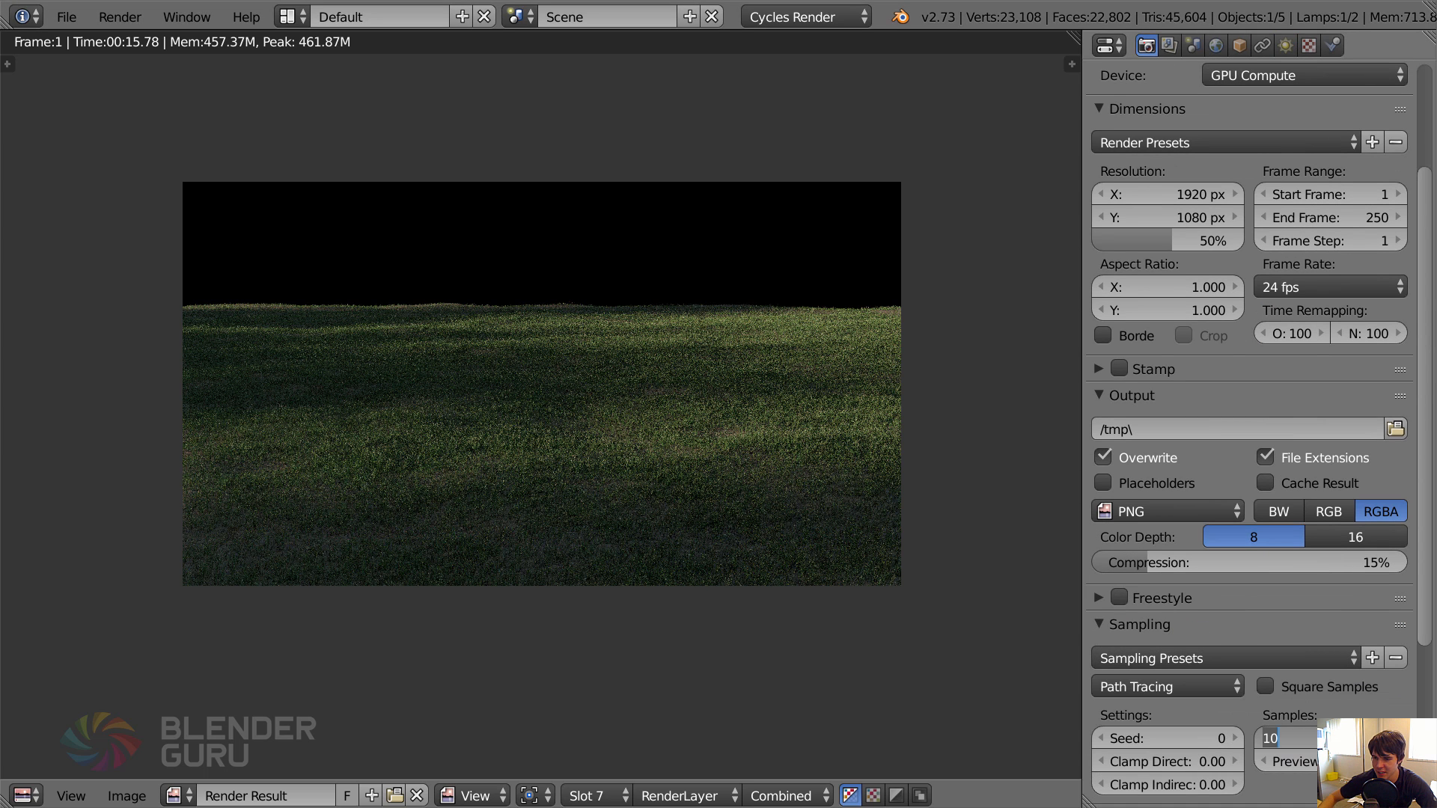
{"action": "type", "text": "50"}
{"action": "key", "text": "Return"}
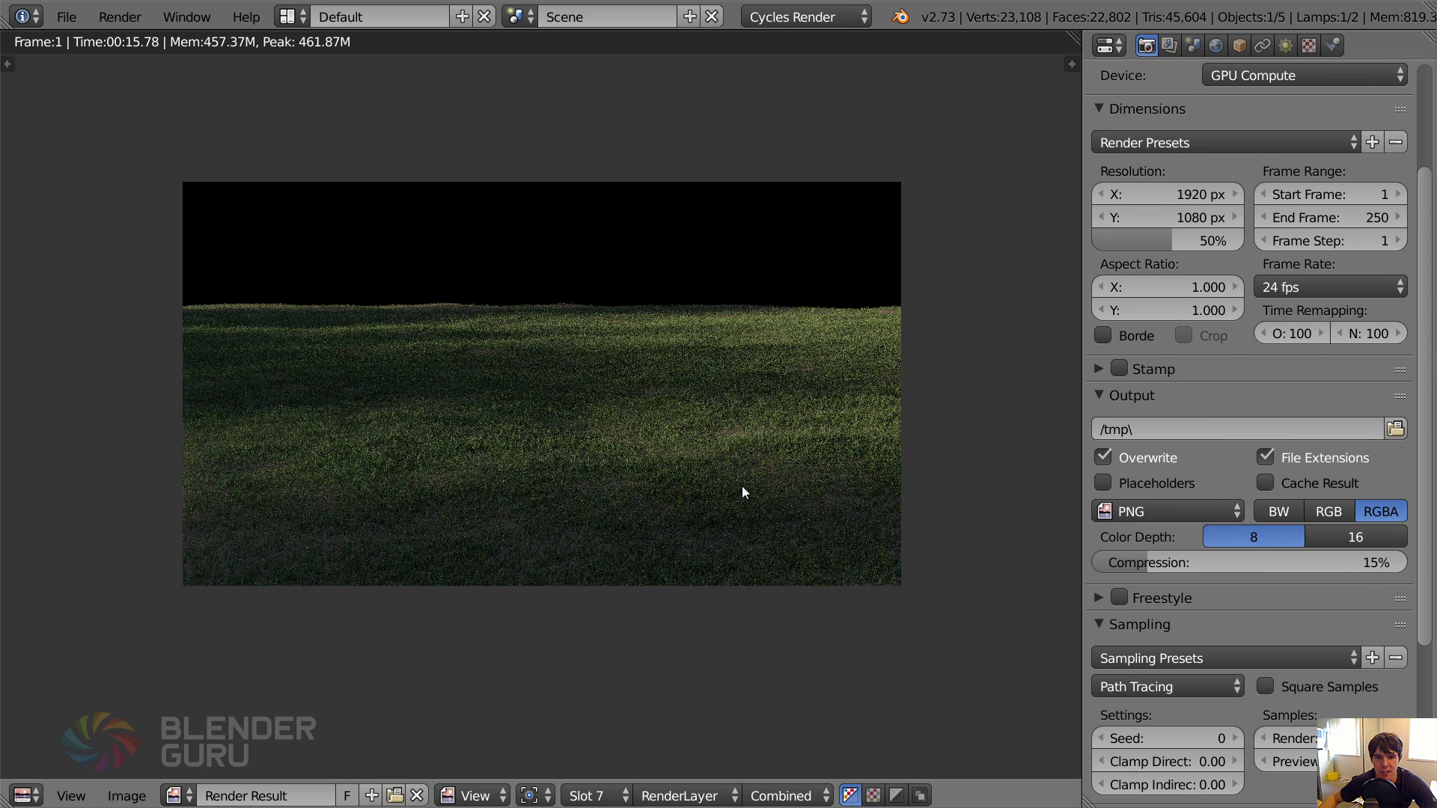
{"action": "scroll", "coordinate": [429, 456], "scroll_direction": "down", "scroll_amount": 1}
{"action": "scroll", "coordinate": [582, 431], "scroll_direction": "up", "scroll_amount": 1}
{"action": "key", "text": "Escape"}
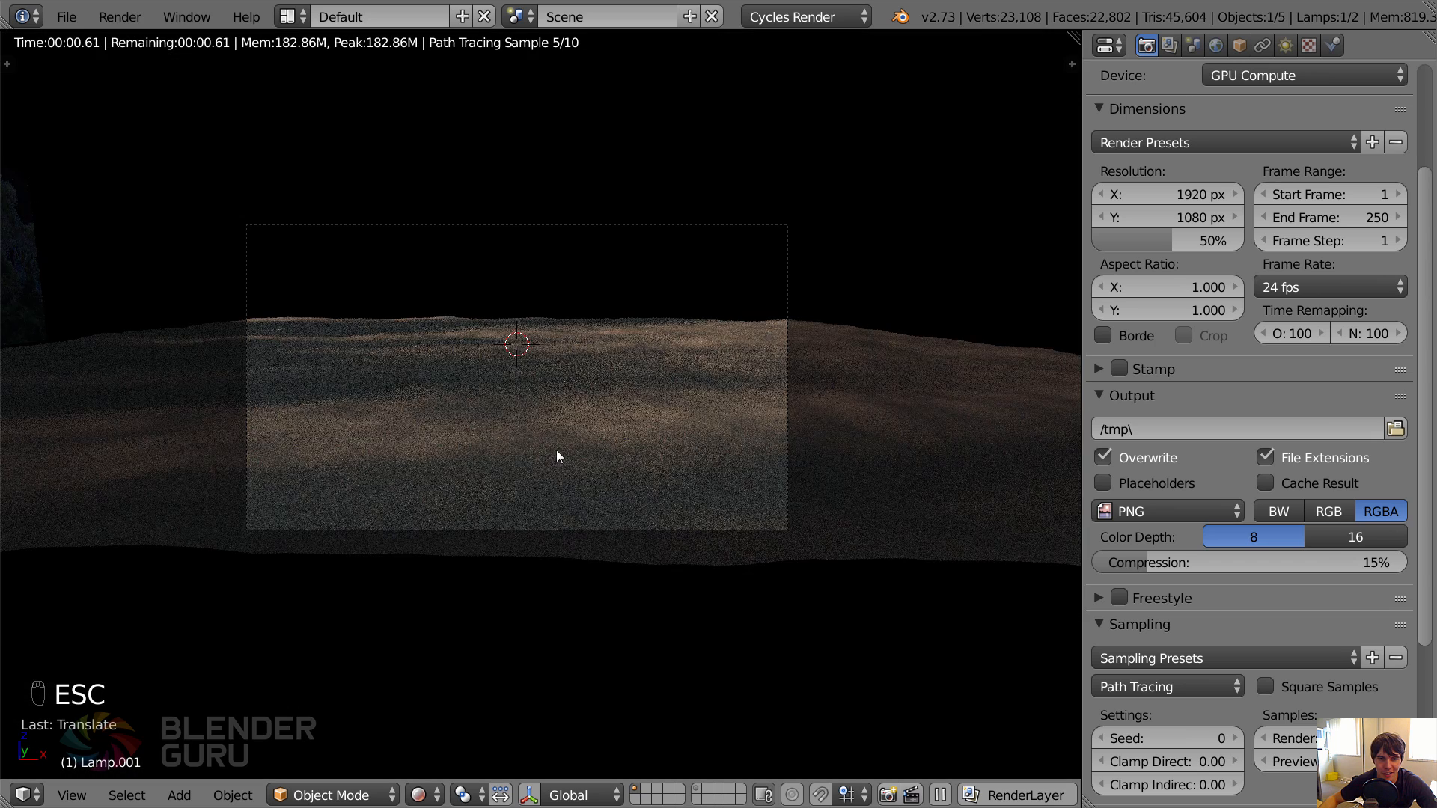
Select a distant vertex left of centre on the ground plane in Edit Mode, with proportional editing enabled.
{"action": "key", "text": "shift+z"}
{"action": "right_click", "coordinate": [439, 335]}
{"action": "scroll", "coordinate": [467, 346], "scroll_direction": "up", "scroll_amount": 2}
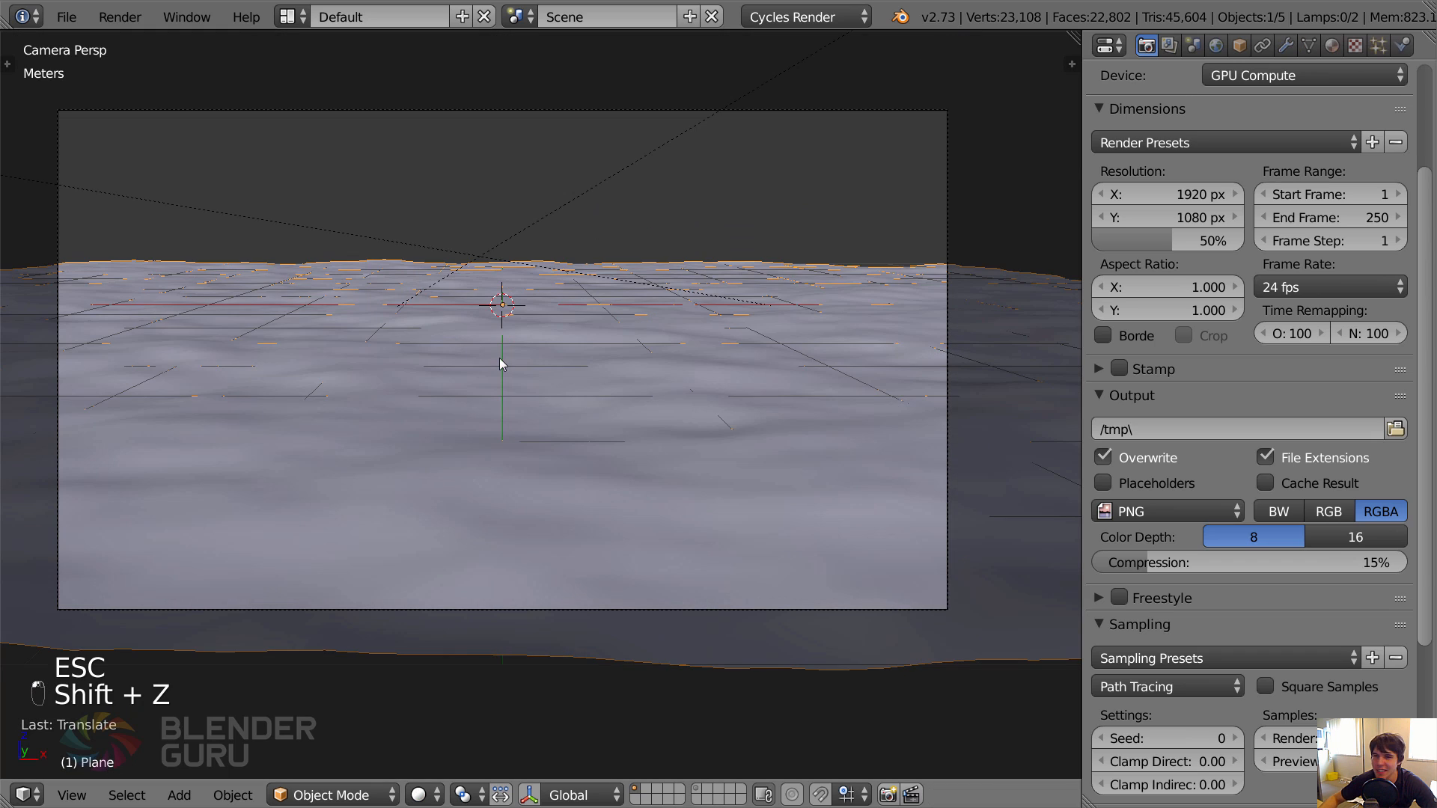
{"action": "middle_click_drag", "start_coordinate": [544, 362], "coordinate": [596, 369], "text": "shift"}
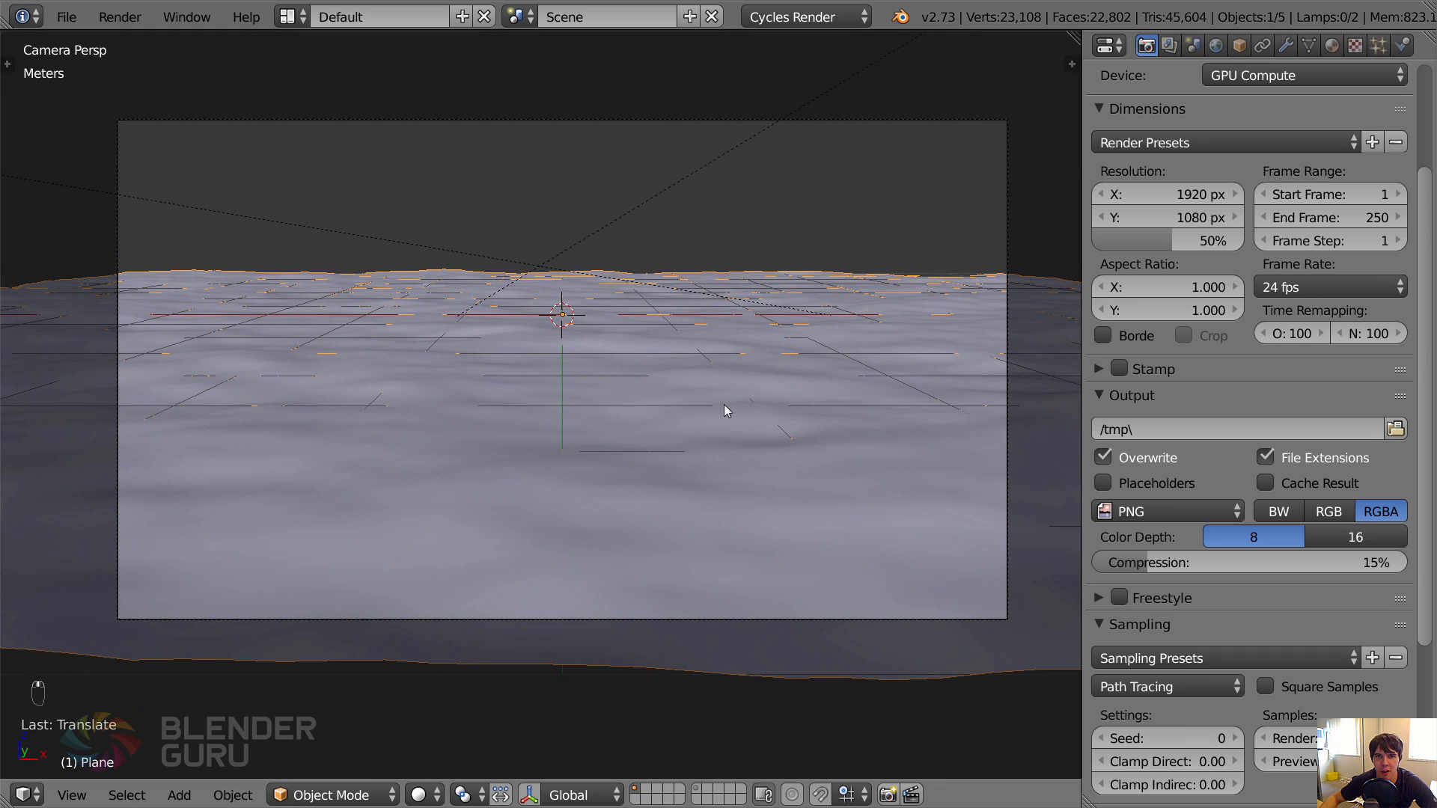
{"action": "middle_click_drag", "start_coordinate": [725, 405], "coordinate": [717, 404], "text": "shift"}
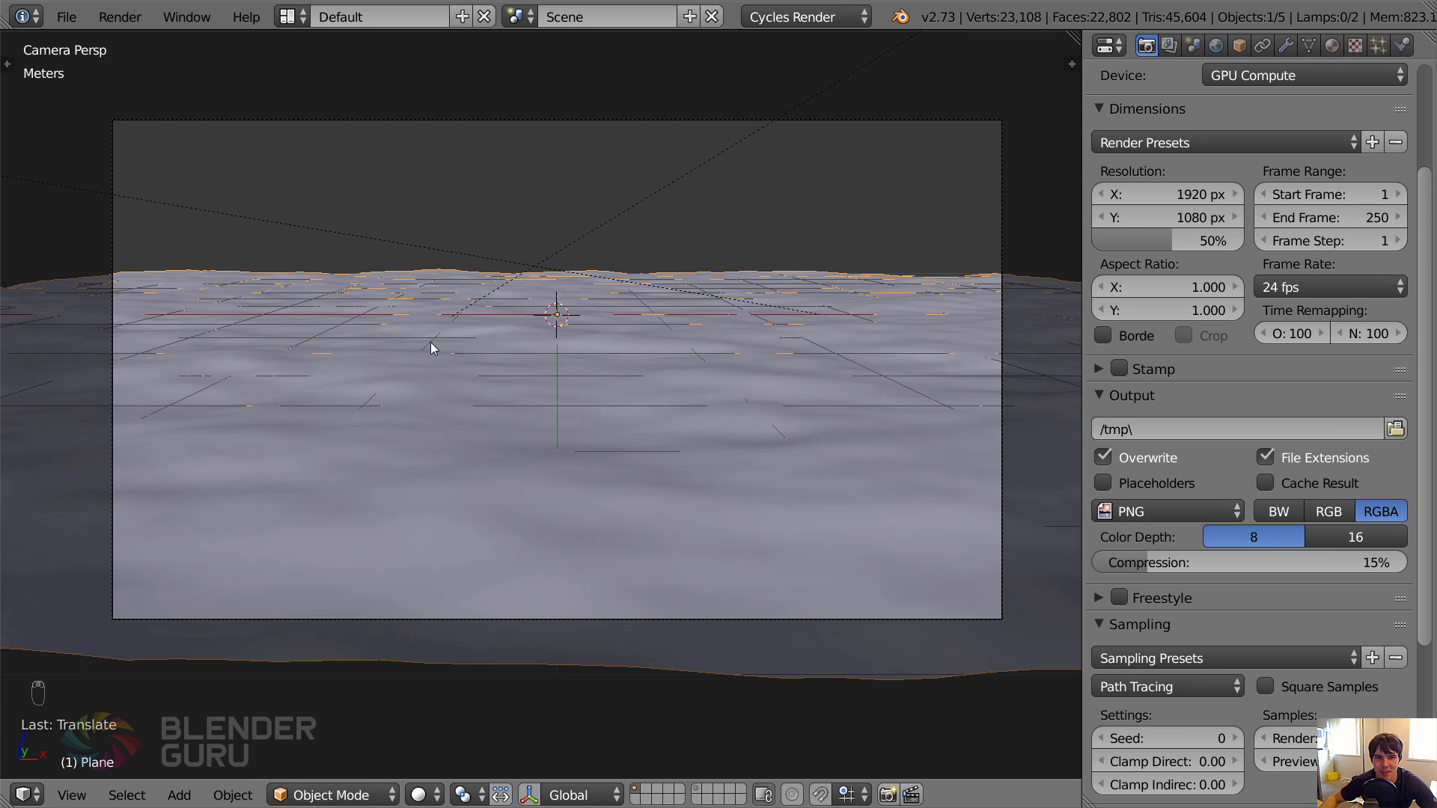
{"action": "key", "text": "Tab"}
{"action": "right_click", "coordinate": [360, 292]}
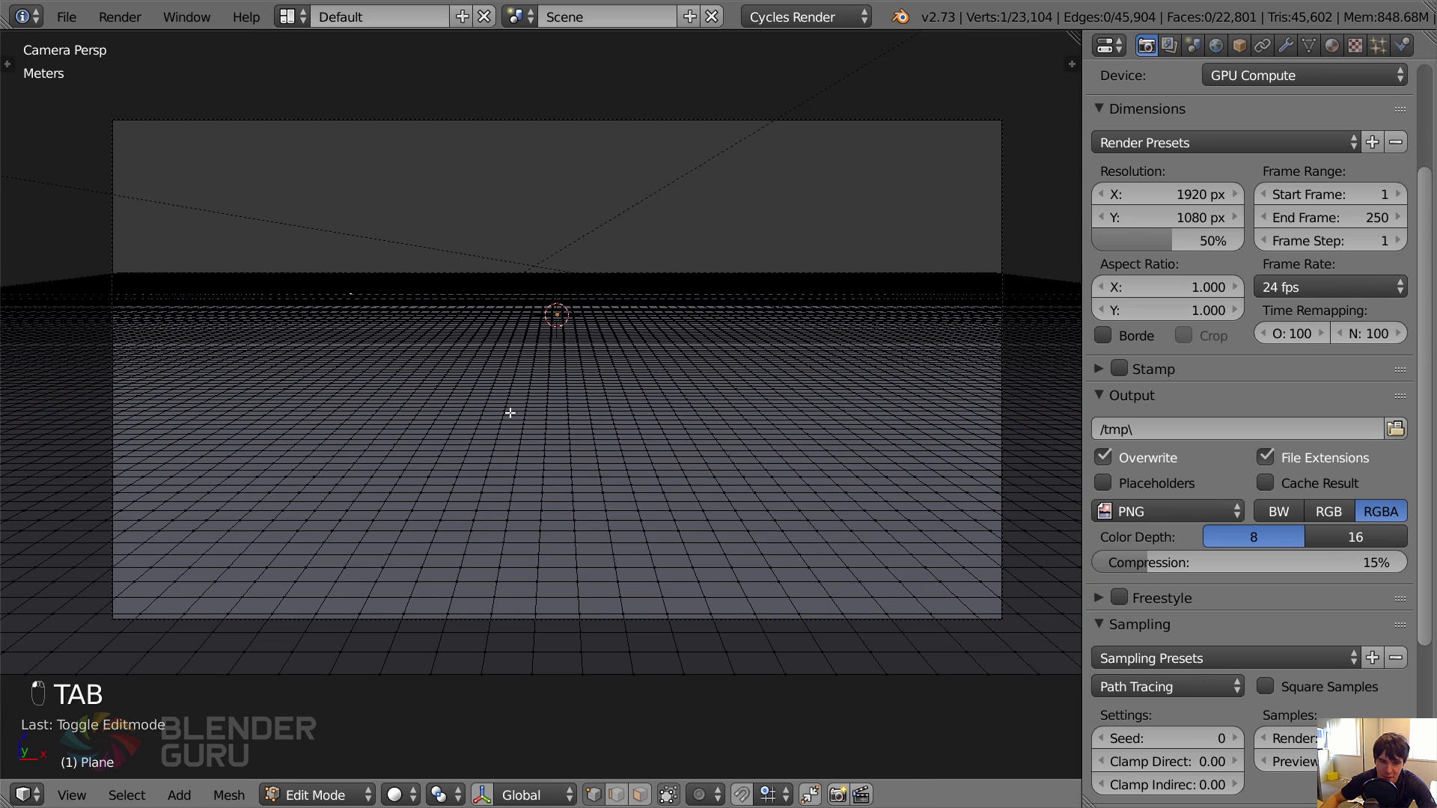
{"action": "key", "text": "o"}
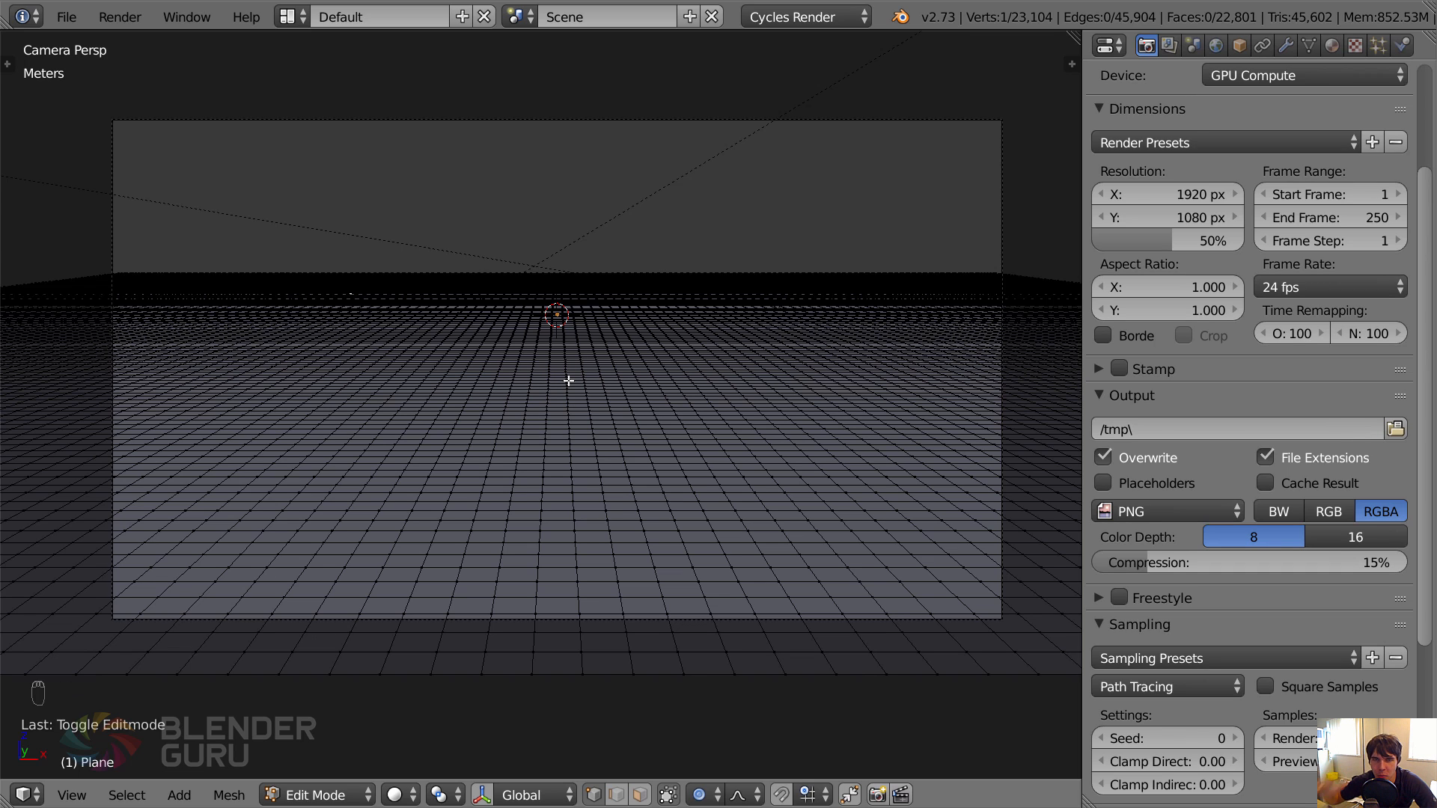
{"action": "key", "text": "g"}
{"action": "key", "text": "z"}
{"action": "scroll", "coordinate": [449, 277], "scroll_direction": "down", "scroll_amount": 8}
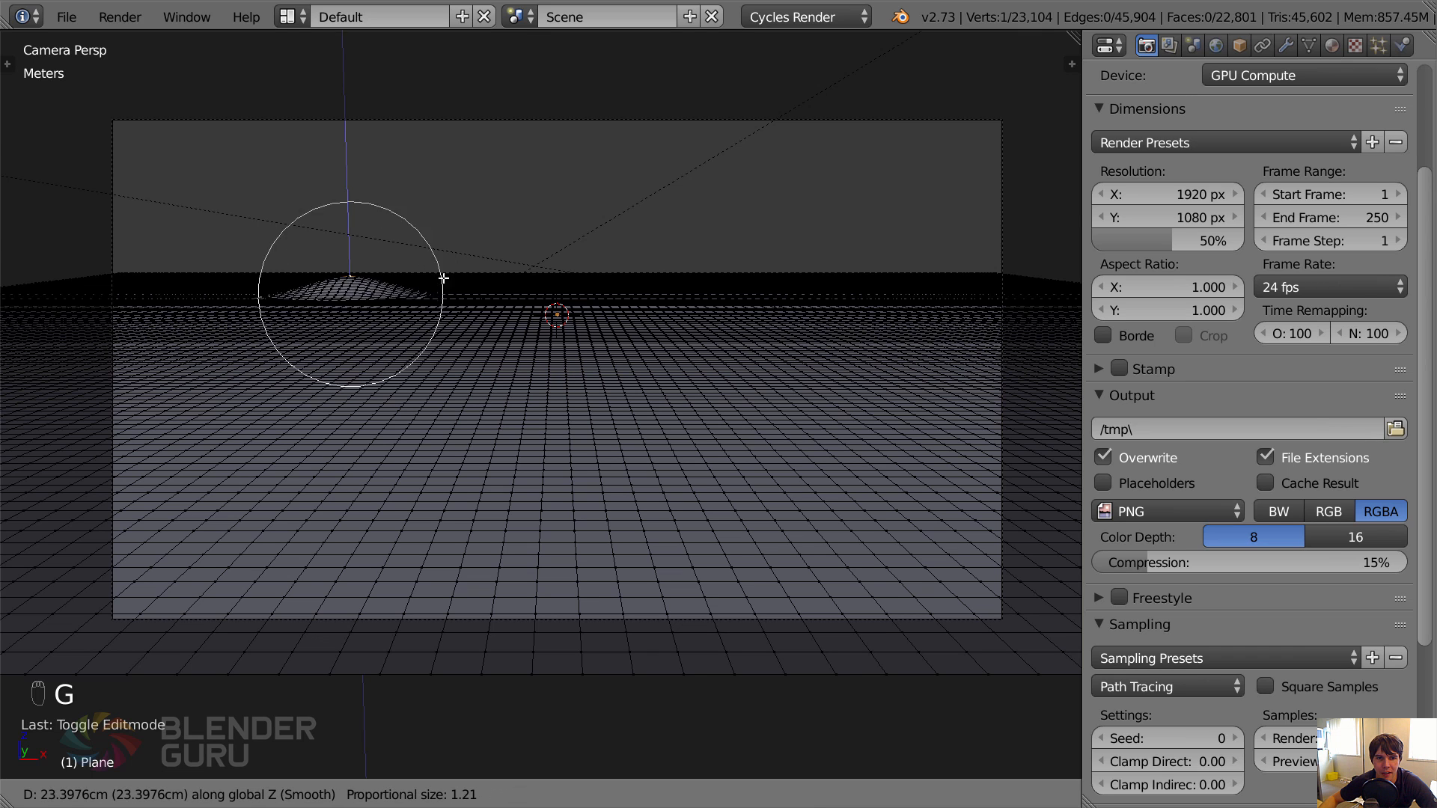
{"action": "right_click", "coordinate": [455, 258]}
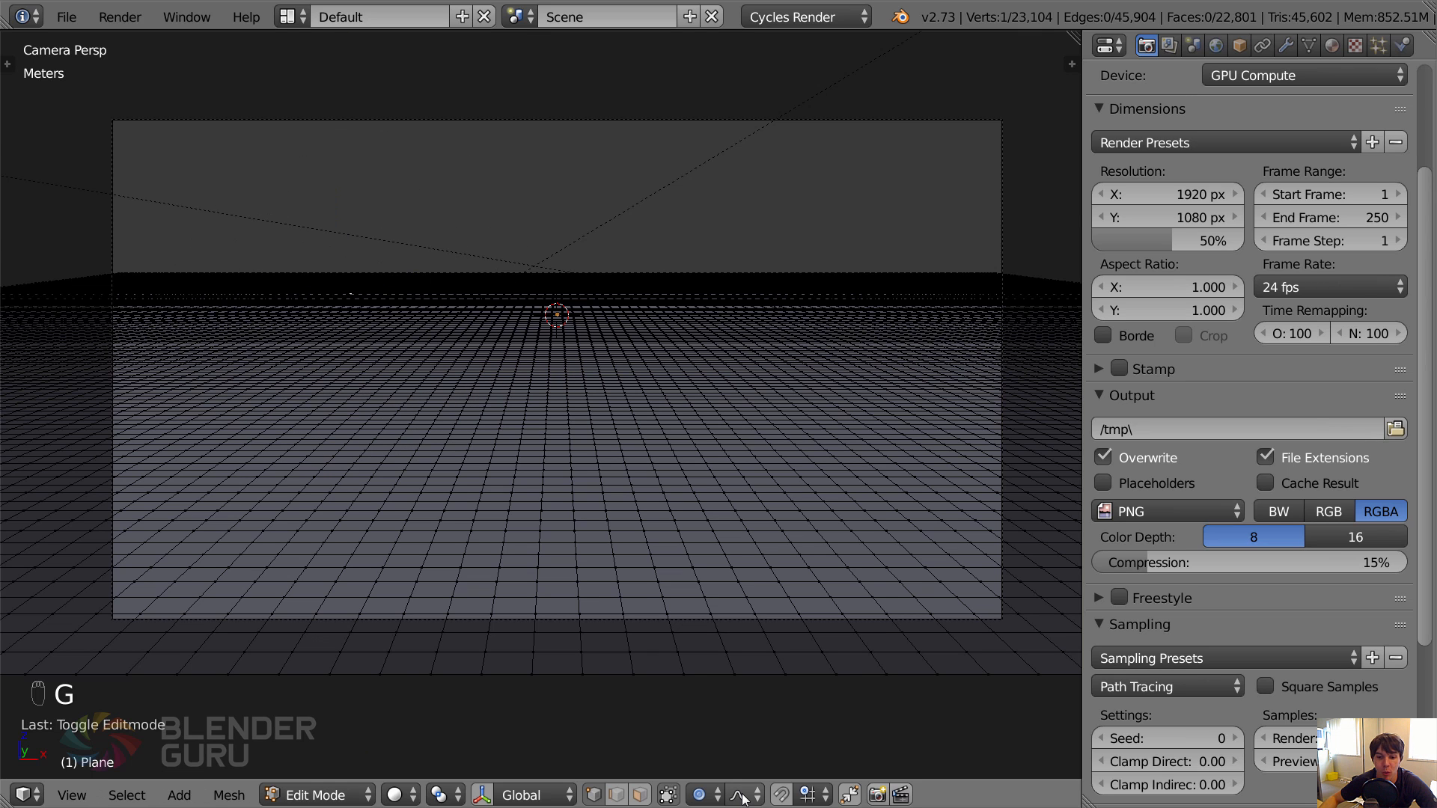
Raise the selected ground vertex along Z into a broad, low hill using proportional editing with Smooth falloff.
{"action": "left_click", "coordinate": [702, 795]}
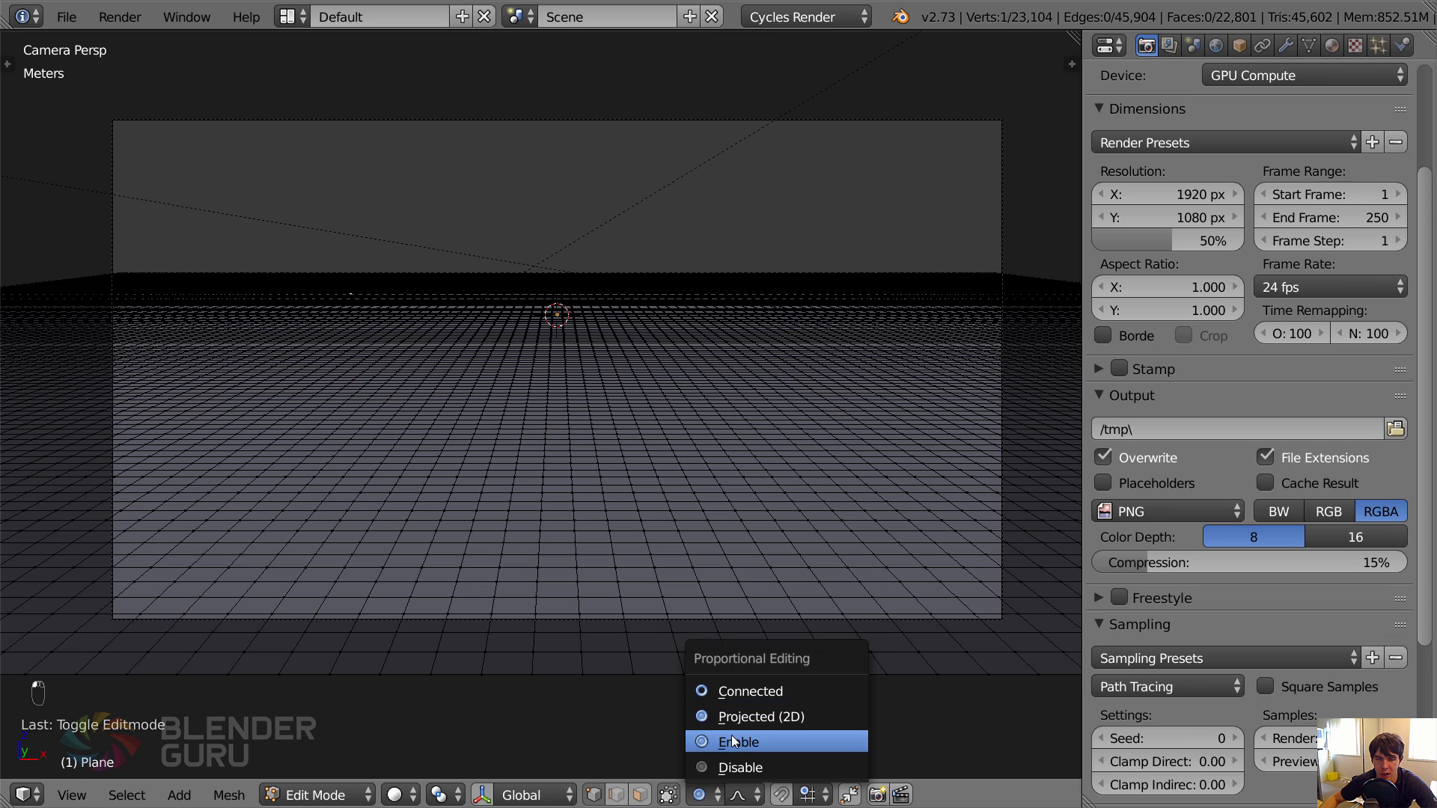
{"action": "left_click", "coordinate": [733, 741]}
{"action": "key", "text": "o"}
{"action": "key", "text": "o"}
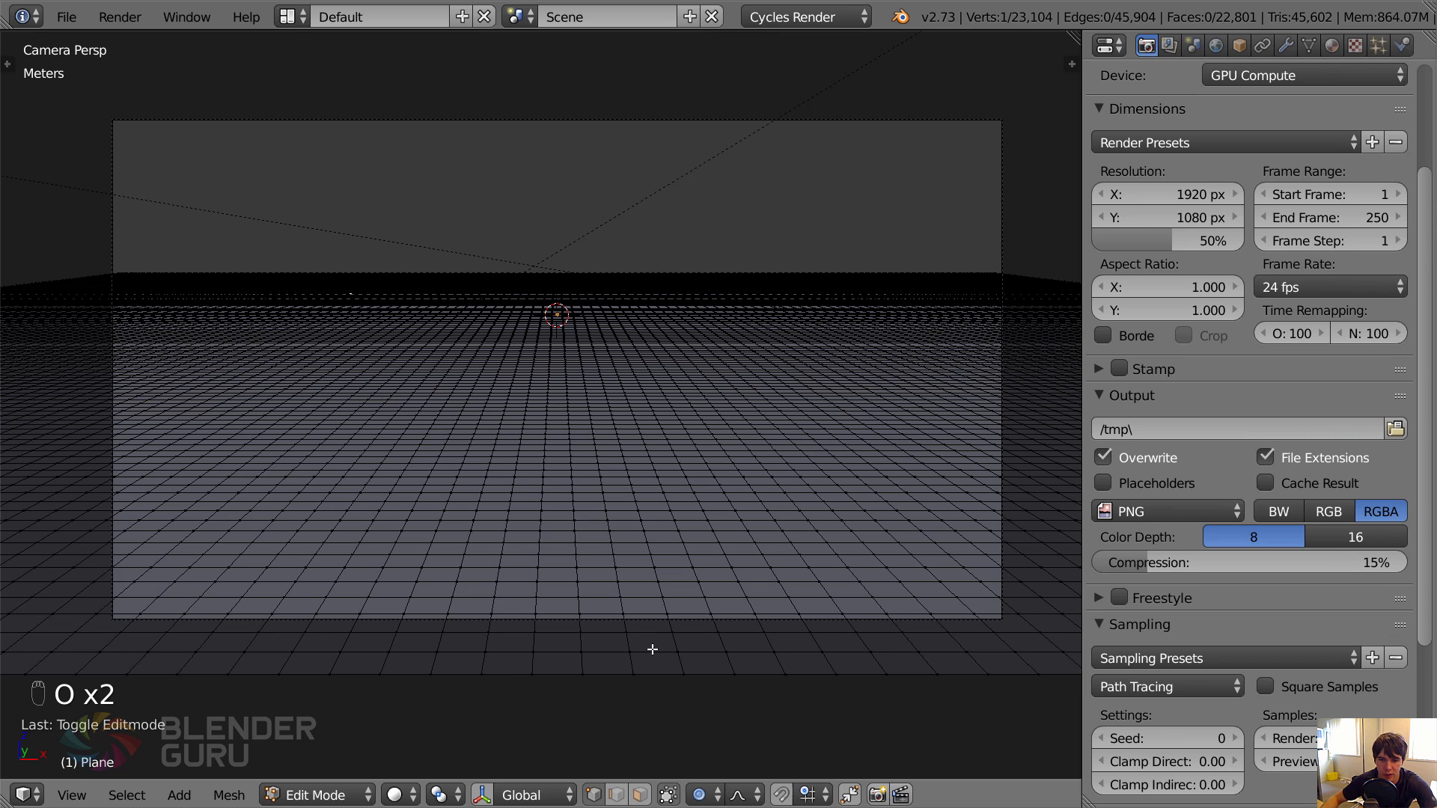
{"action": "left_click", "coordinate": [739, 794]}
{"action": "key", "text": "g"}
{"action": "key", "text": "z"}
{"action": "scroll", "coordinate": [532, 387], "scroll_direction": "down", "scroll_amount": 10}
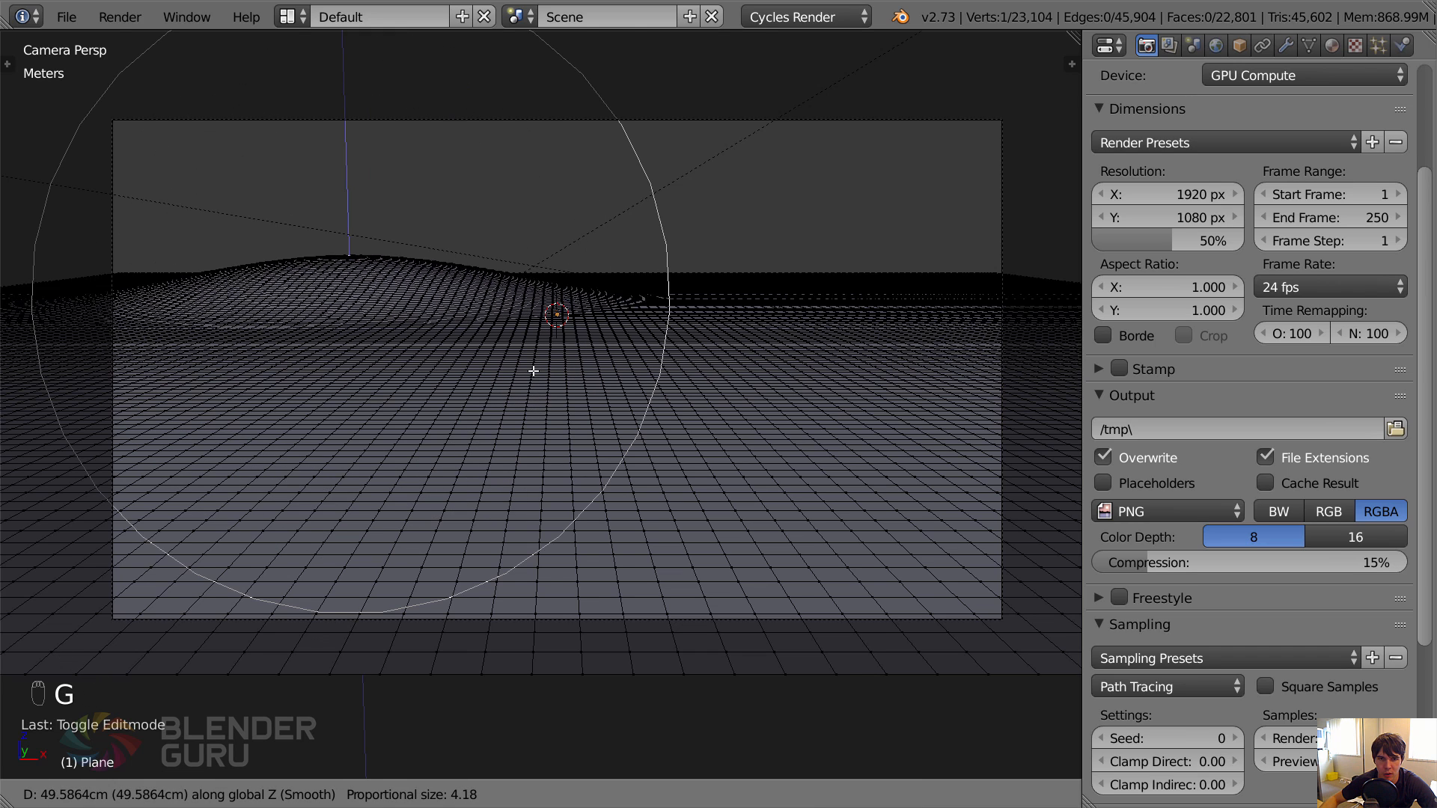
{"action": "scroll", "coordinate": [528, 350], "scroll_direction": "up", "scroll_amount": 3}
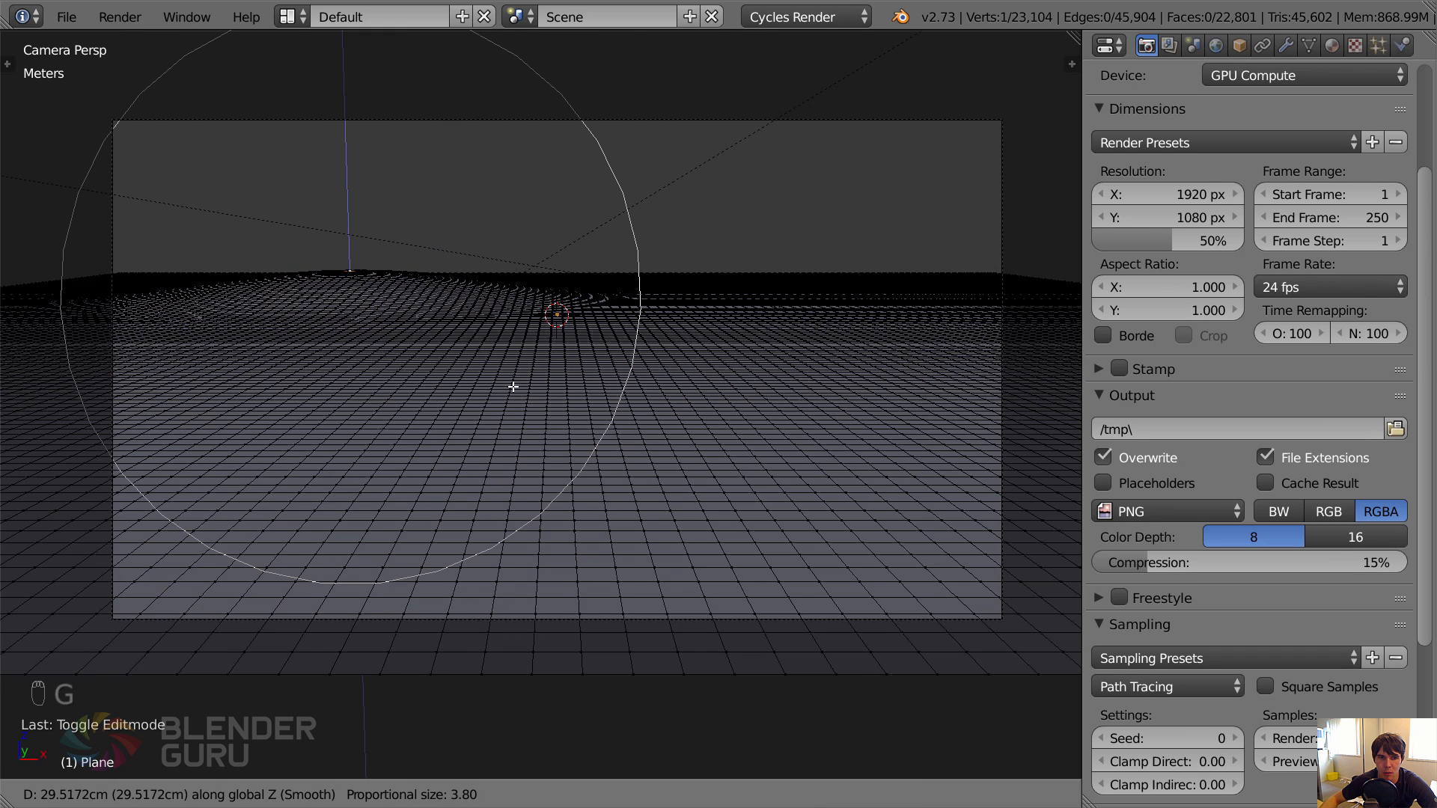
{"action": "scroll", "coordinate": [512, 386], "scroll_direction": "down", "scroll_amount": 1}
{"action": "left_click", "coordinate": [577, 369]}
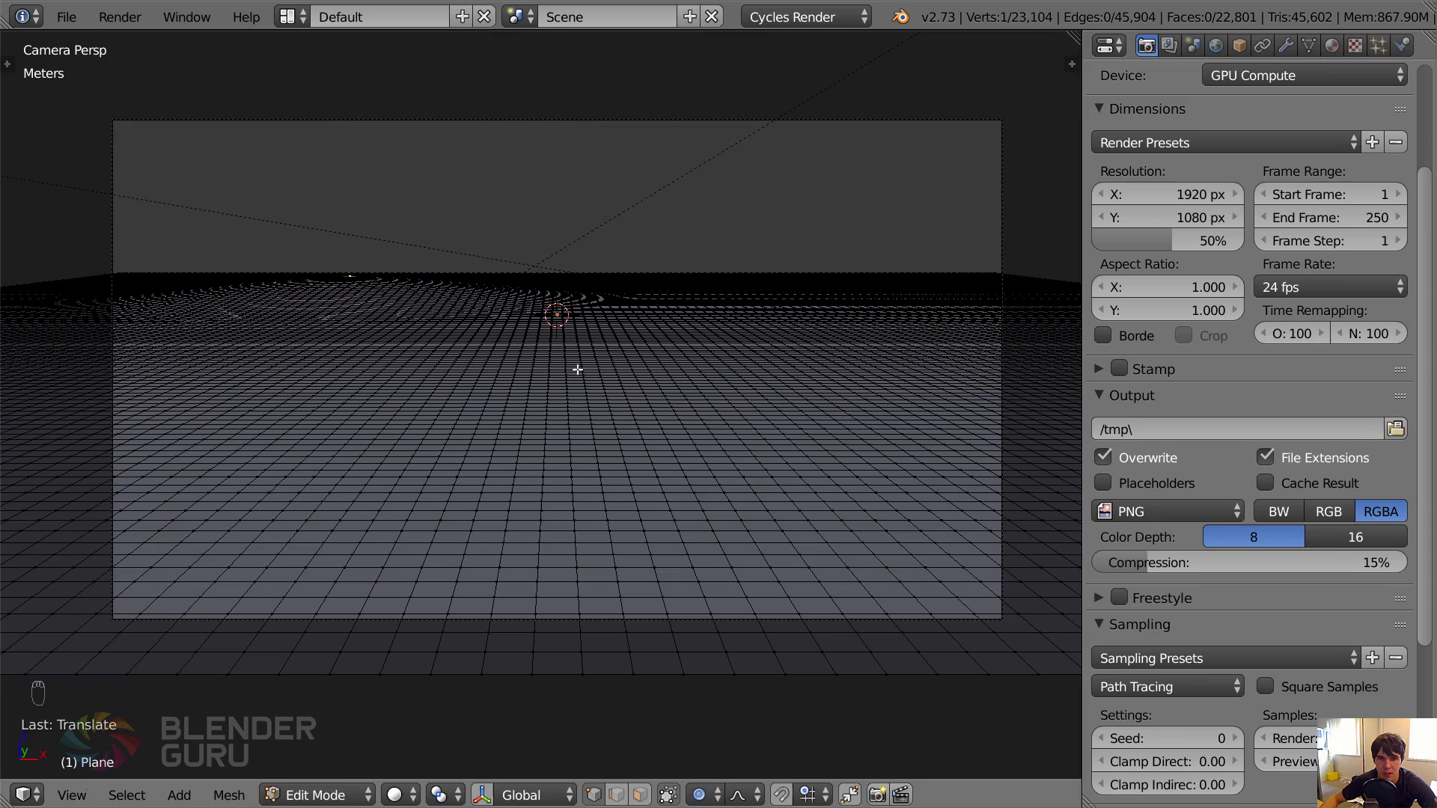
Try raising a second mound about 31 cm along Z right of the ground's centre, with proportional size 3.14.
{"action": "middle_click_drag", "start_coordinate": [750, 278], "coordinate": [673, 394]}
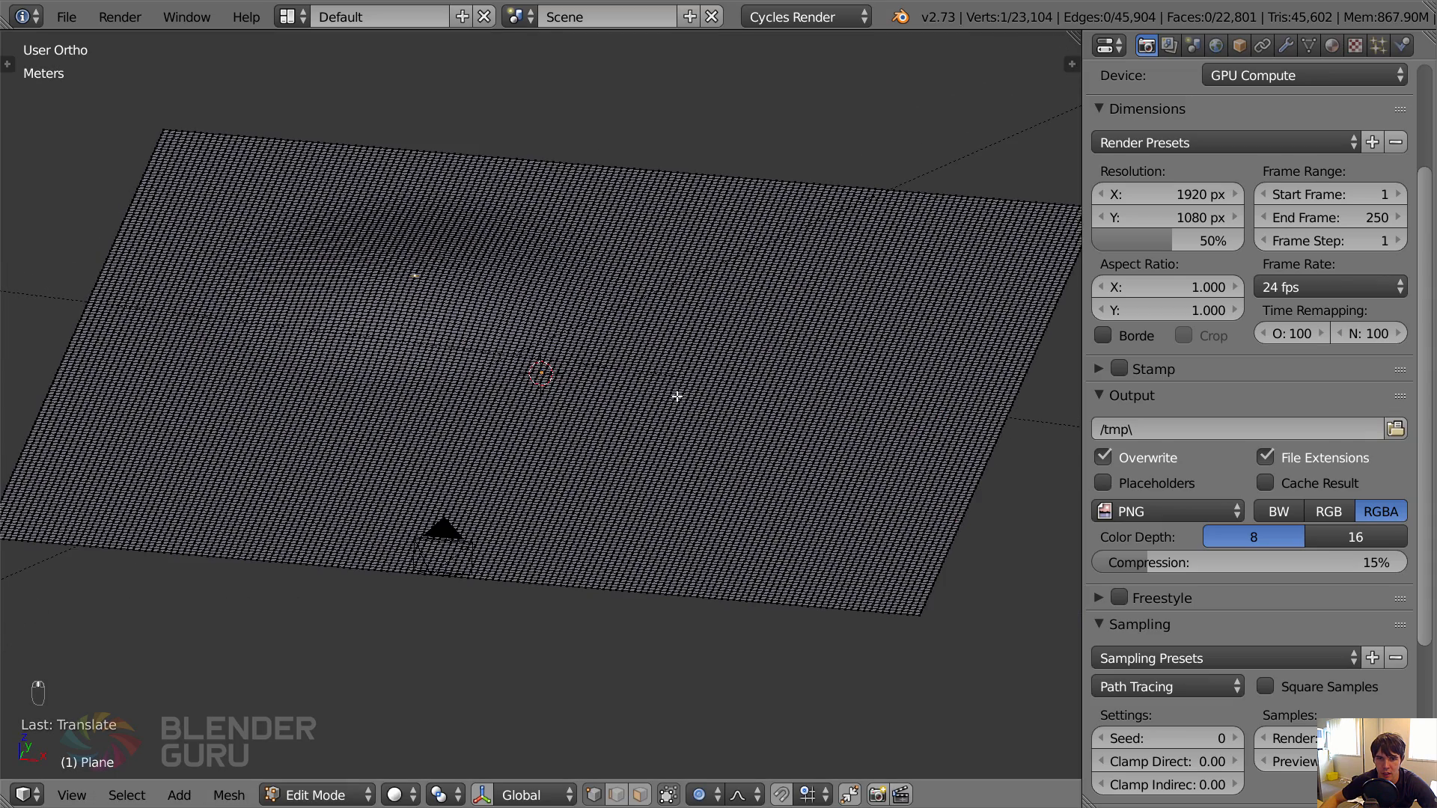
{"action": "key", "text": "g"}
{"action": "key", "text": "z"}
{"action": "scroll", "coordinate": [681, 385], "scroll_direction": "up", "scroll_amount": 2}
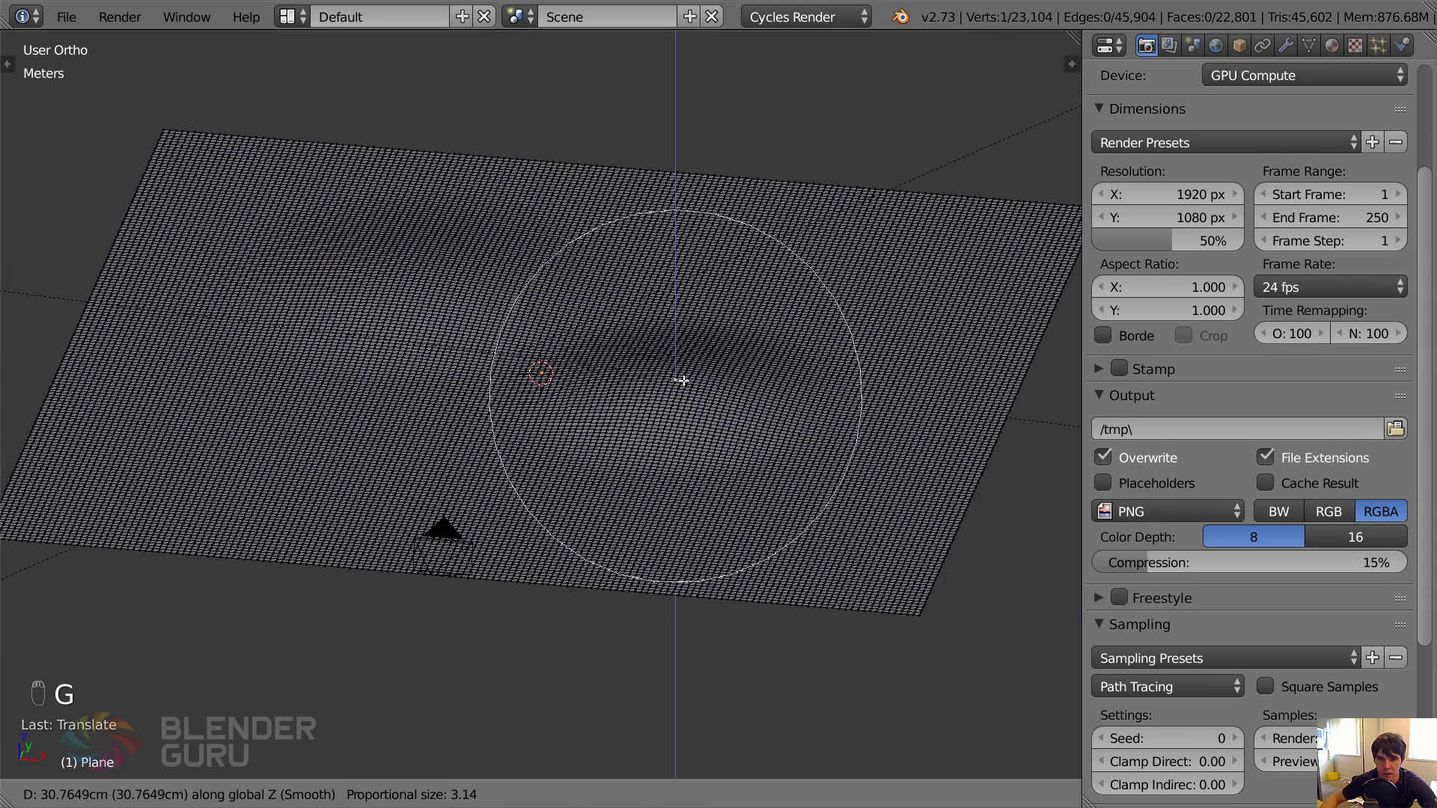
{"action": "left_click", "coordinate": [682, 383]}
Try adjusting the second mound's height in camera view, and undo both that change and the mound itself.
{"action": "key", "text": "KP_0"}
{"action": "key", "text": "g"}
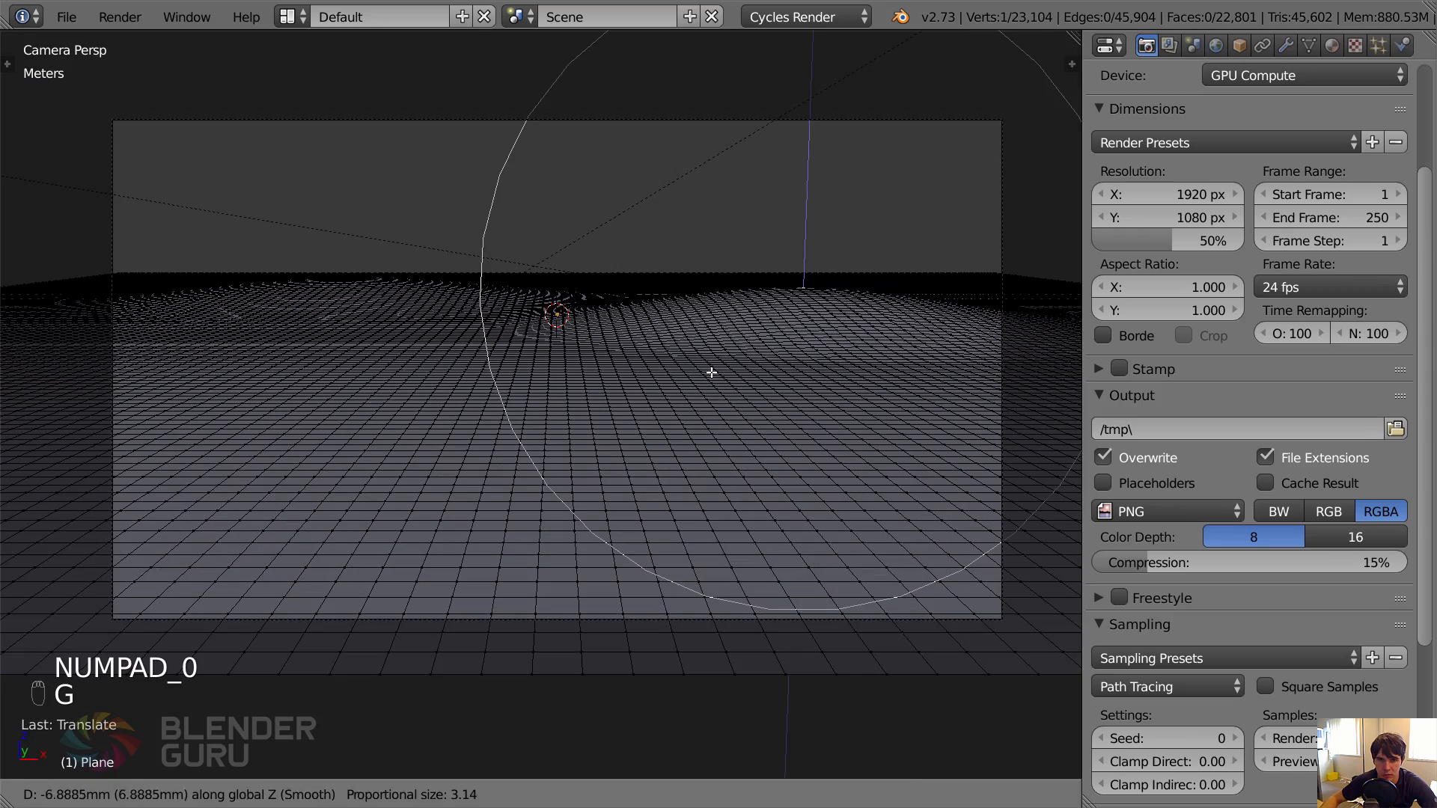
{"action": "left_click", "coordinate": [723, 307]}
{"action": "key", "text": "ctrl+z"}
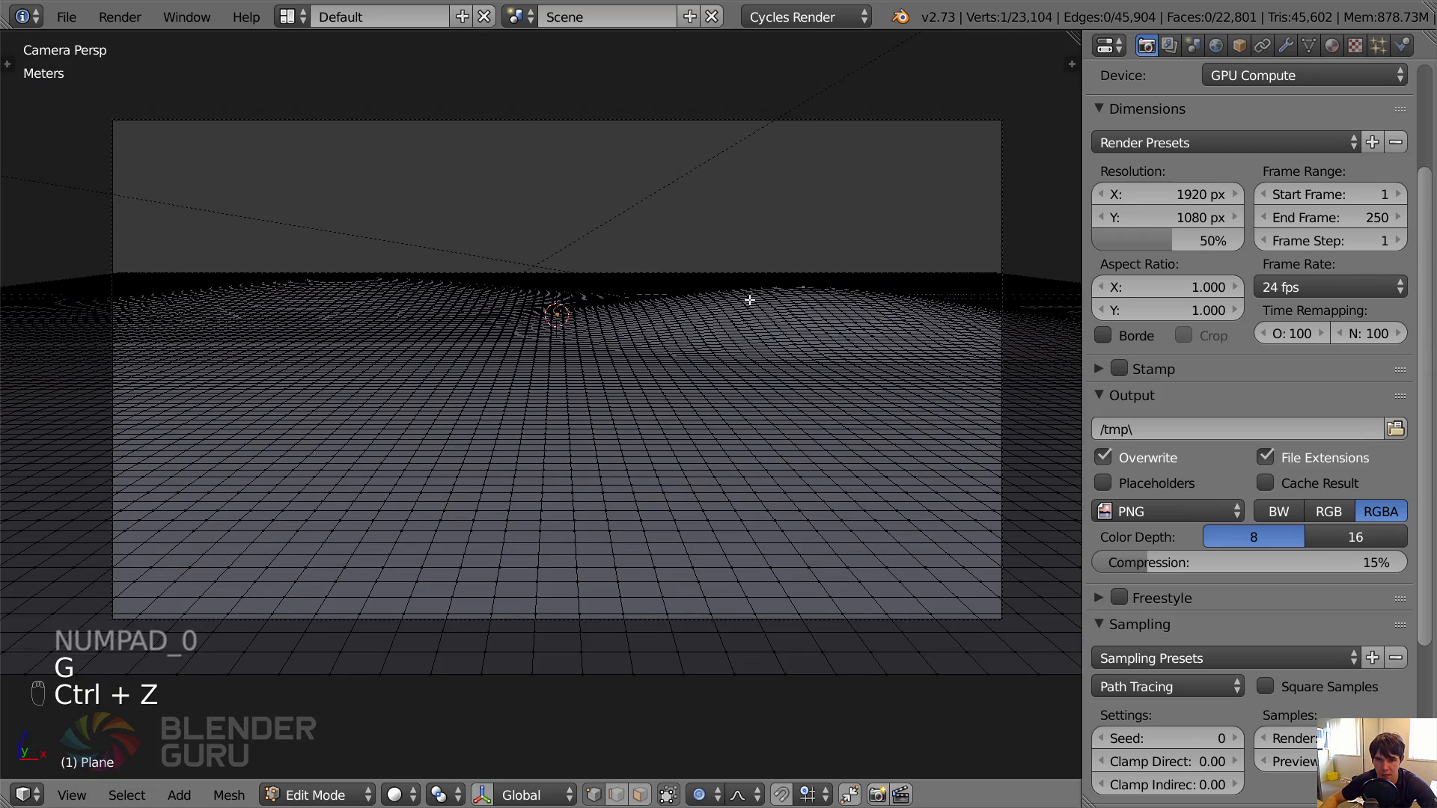
{"action": "key", "text": "ctrl+z"}
Try raising a mound about 14 cm along Z right of centre, and undo back to the flat ground plane.
{"action": "key", "text": "g"}
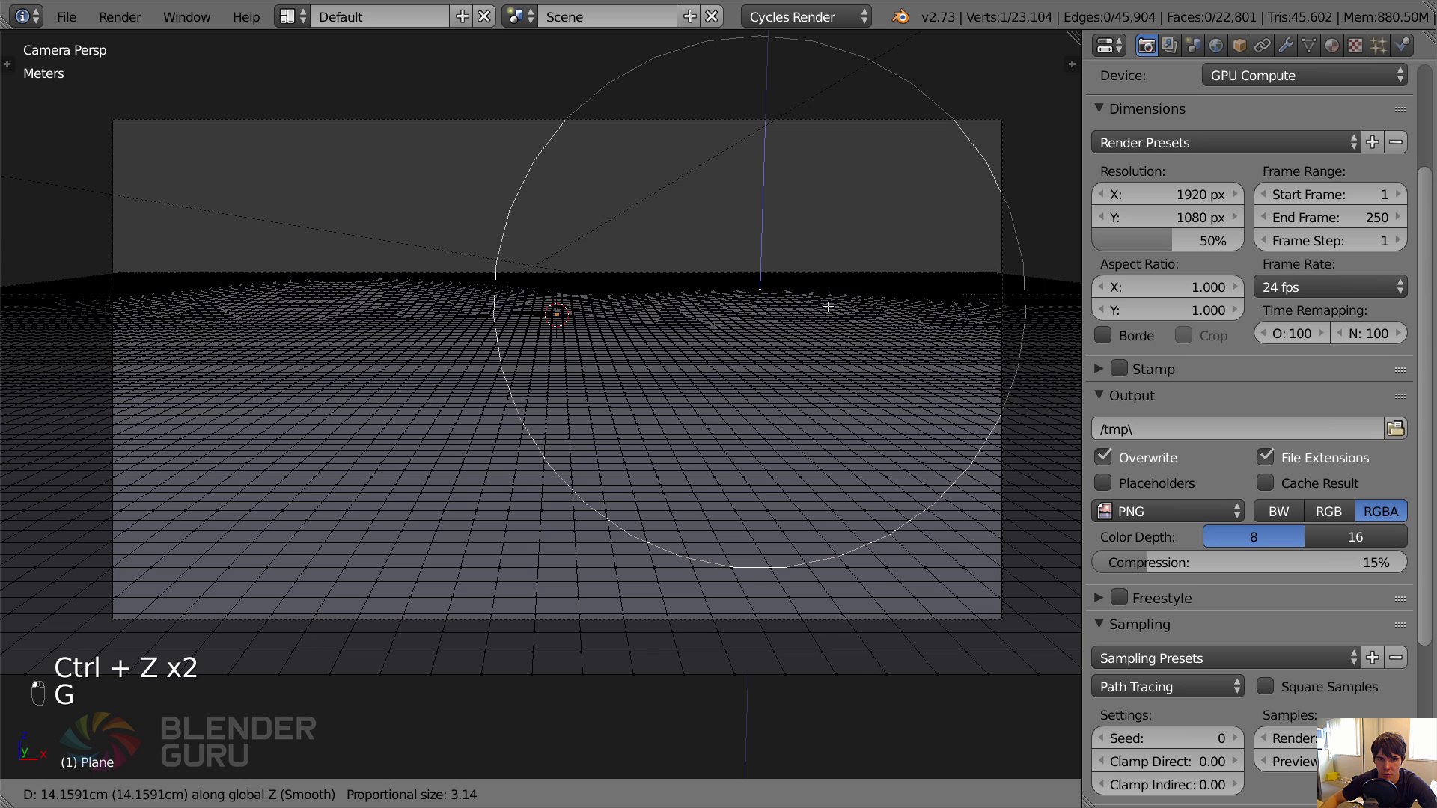
{"action": "left_click", "coordinate": [704, 292]}
{"action": "key", "text": "ctrl+z"}
{"action": "key", "text": "ctrl+z"}
{"action": "key", "text": "ctrl+z"}
{"action": "key", "text": "ctrl+z"}
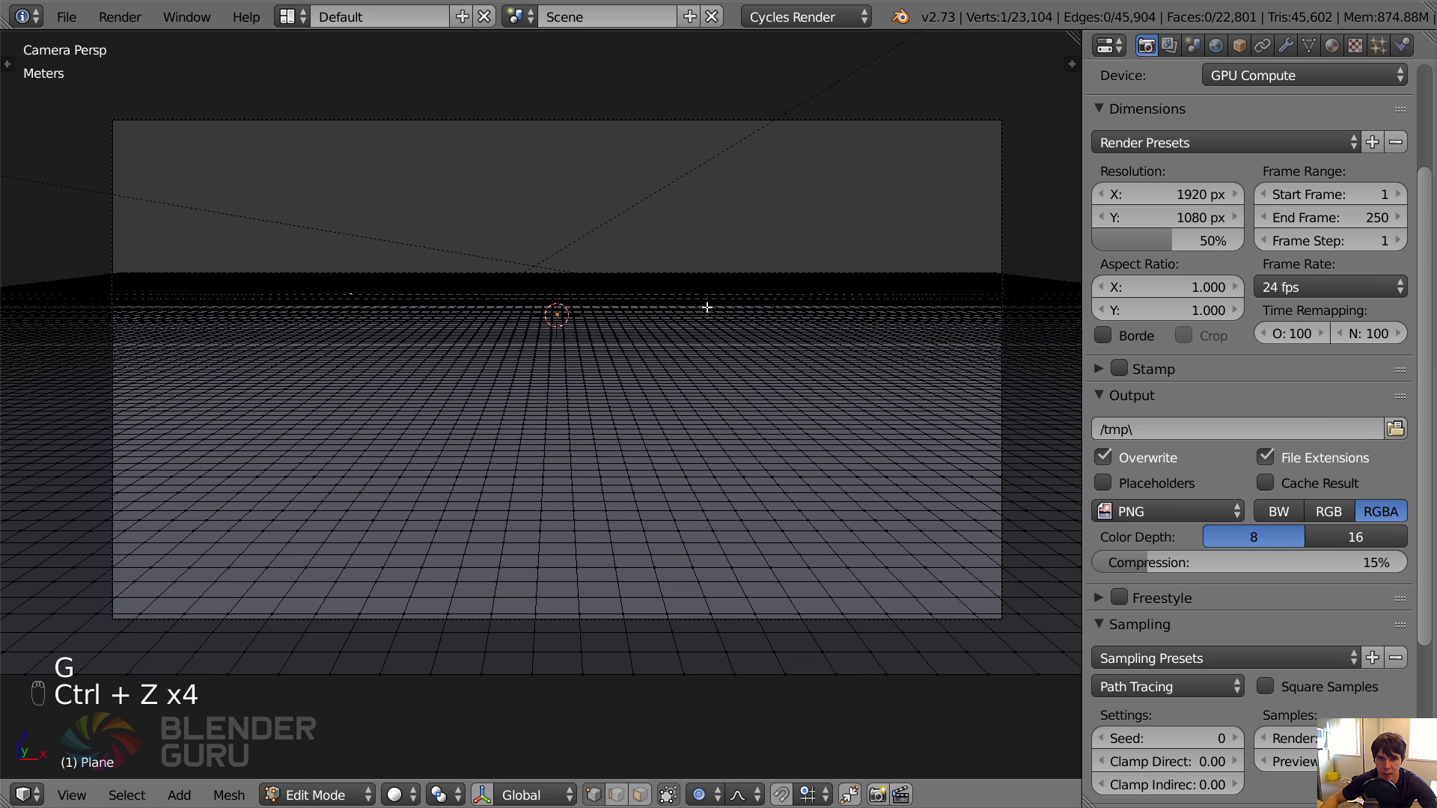
Raise a mound about 19 cm right of centre with proportional size 3.14, and a distant left hill about 43 cm with size 4.18.
{"action": "key", "text": "g"}
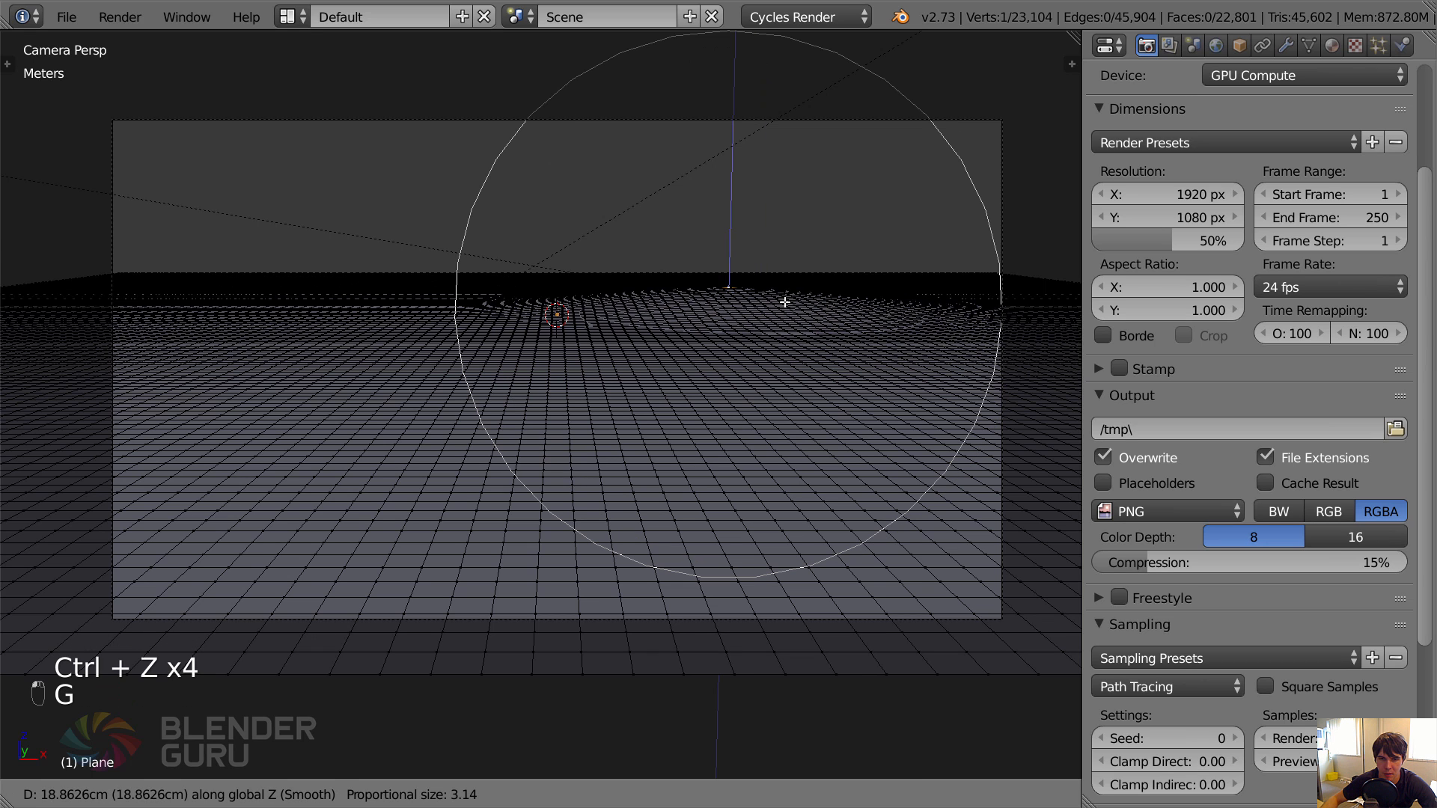
{"action": "left_click", "coordinate": [784, 299]}
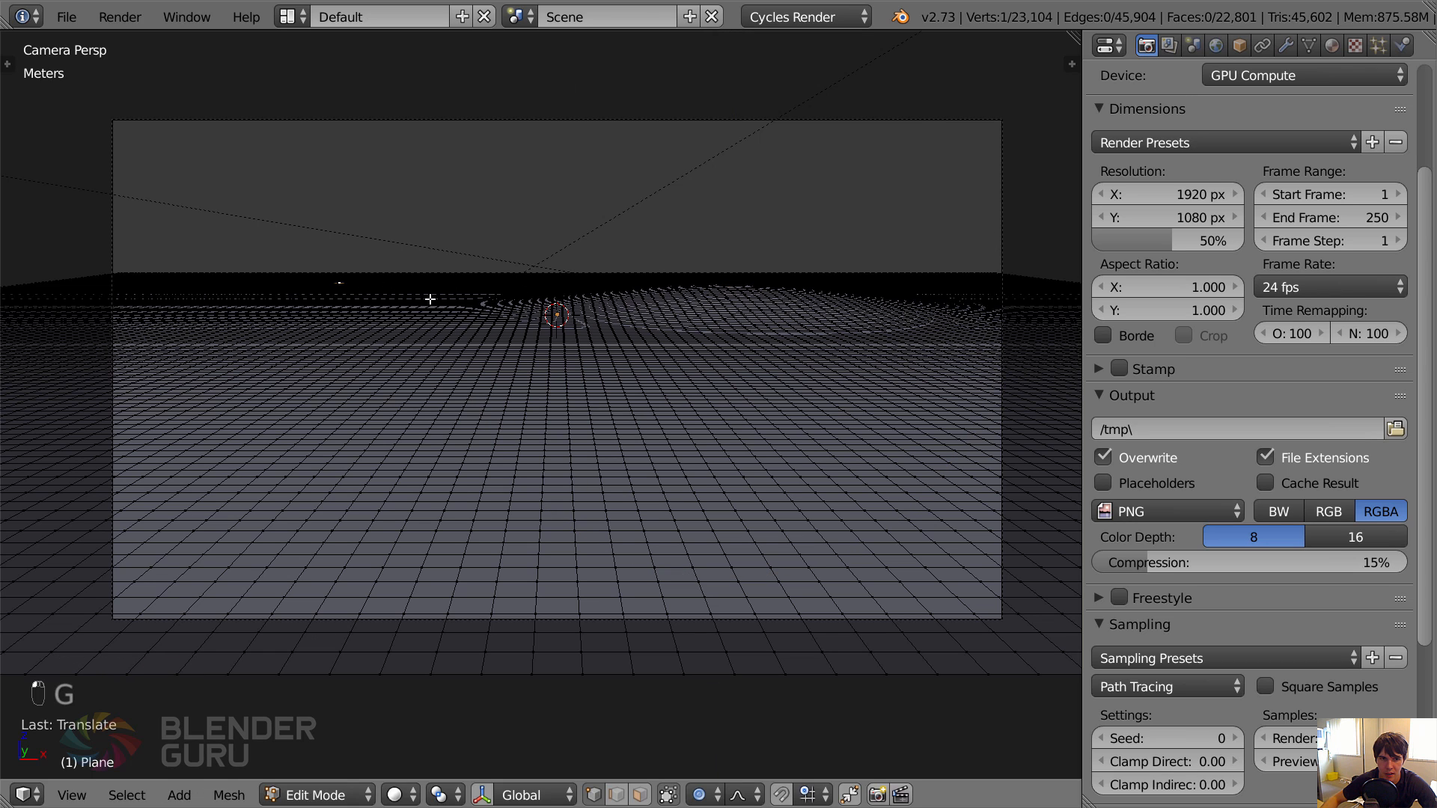
{"action": "key", "text": "g"}
{"action": "scroll", "coordinate": [436, 269], "scroll_direction": "down", "scroll_amount": 1}
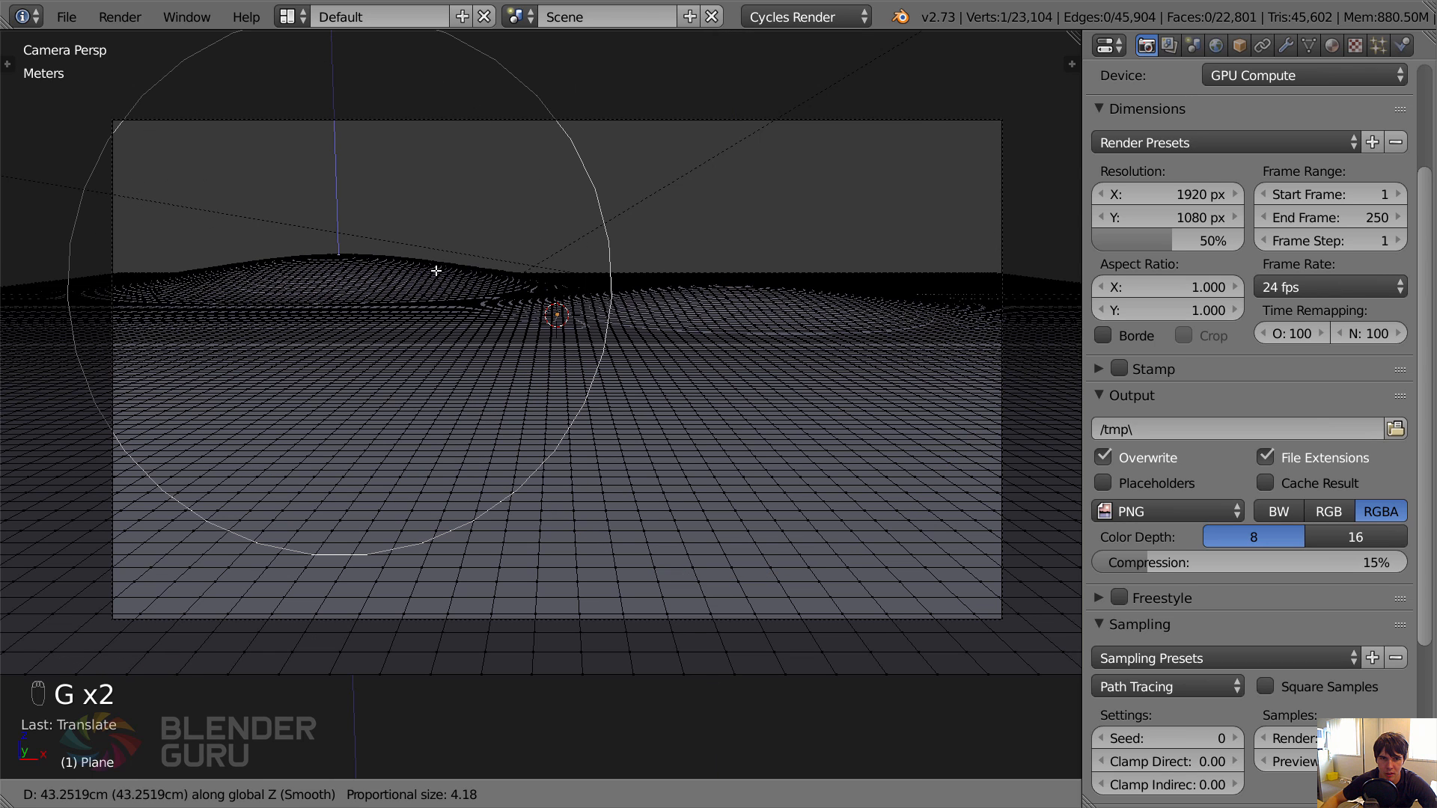
{"action": "left_click", "coordinate": [436, 270]}
Raise the distant ground behind the right-hand mound along Z into a background hill, using proportional size 4.18, and return to camera view.
{"action": "key", "text": "g"}
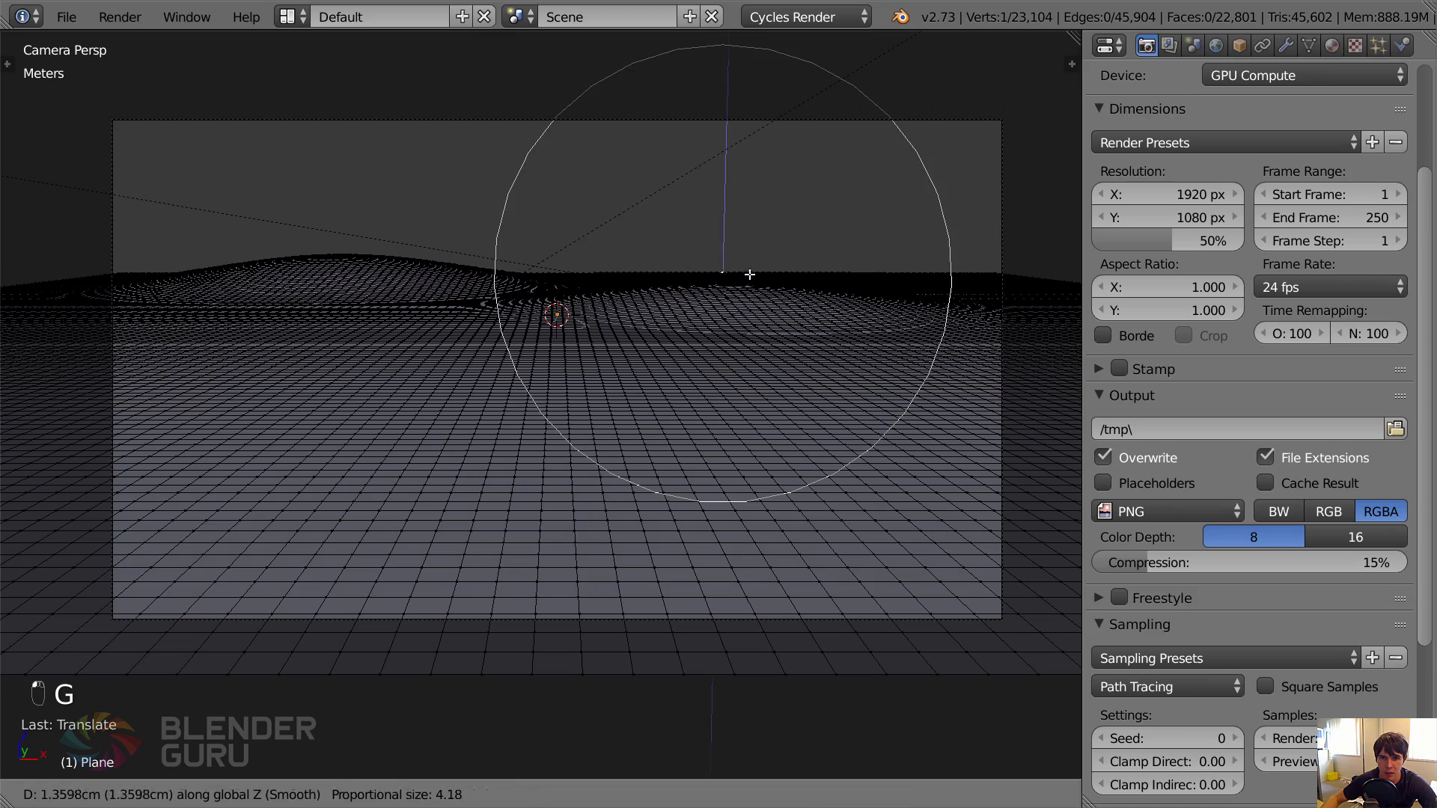
{"action": "left_click", "coordinate": [749, 270]}
{"action": "middle_click_drag", "start_coordinate": [750, 271], "coordinate": [734, 280]}
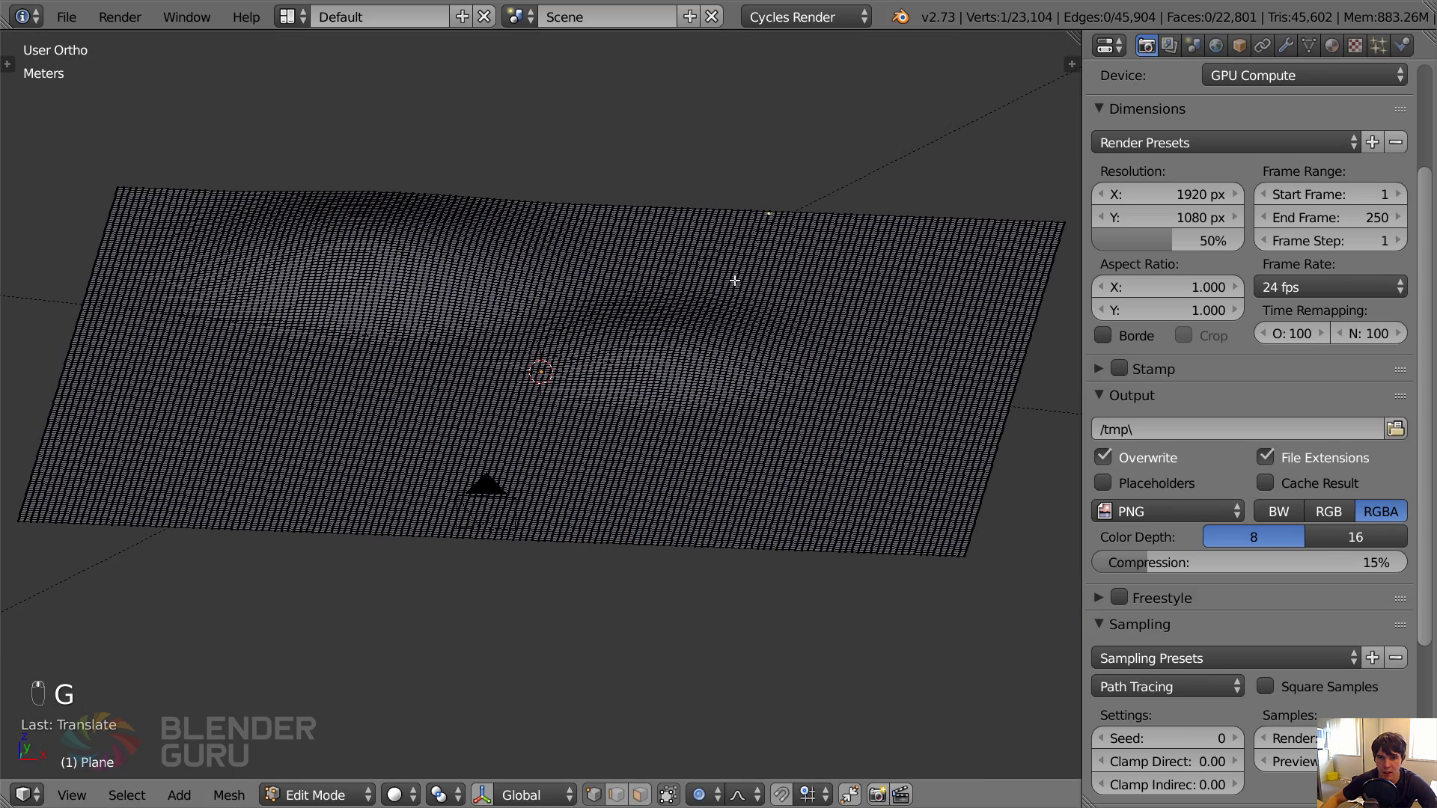
{"action": "key", "text": "g"}
{"action": "left_click", "coordinate": [727, 232]}
{"action": "key", "text": "KP_0"}
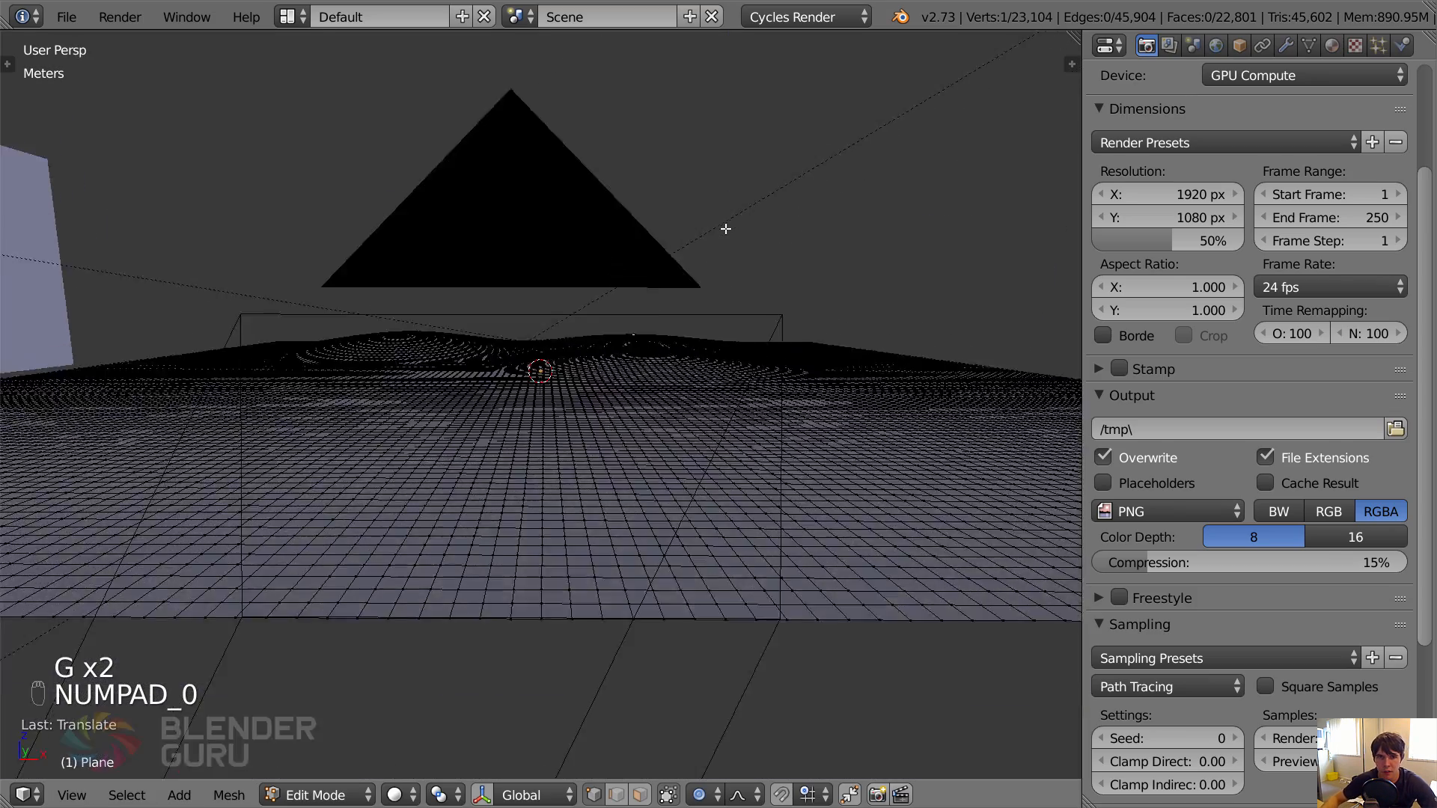
Shift the mid-left ground slightly along Z, and raise the area near the frame's left edge about 8 cm with proportional size 3.45.
{"action": "key", "text": "g"}
{"action": "key", "text": "z"}
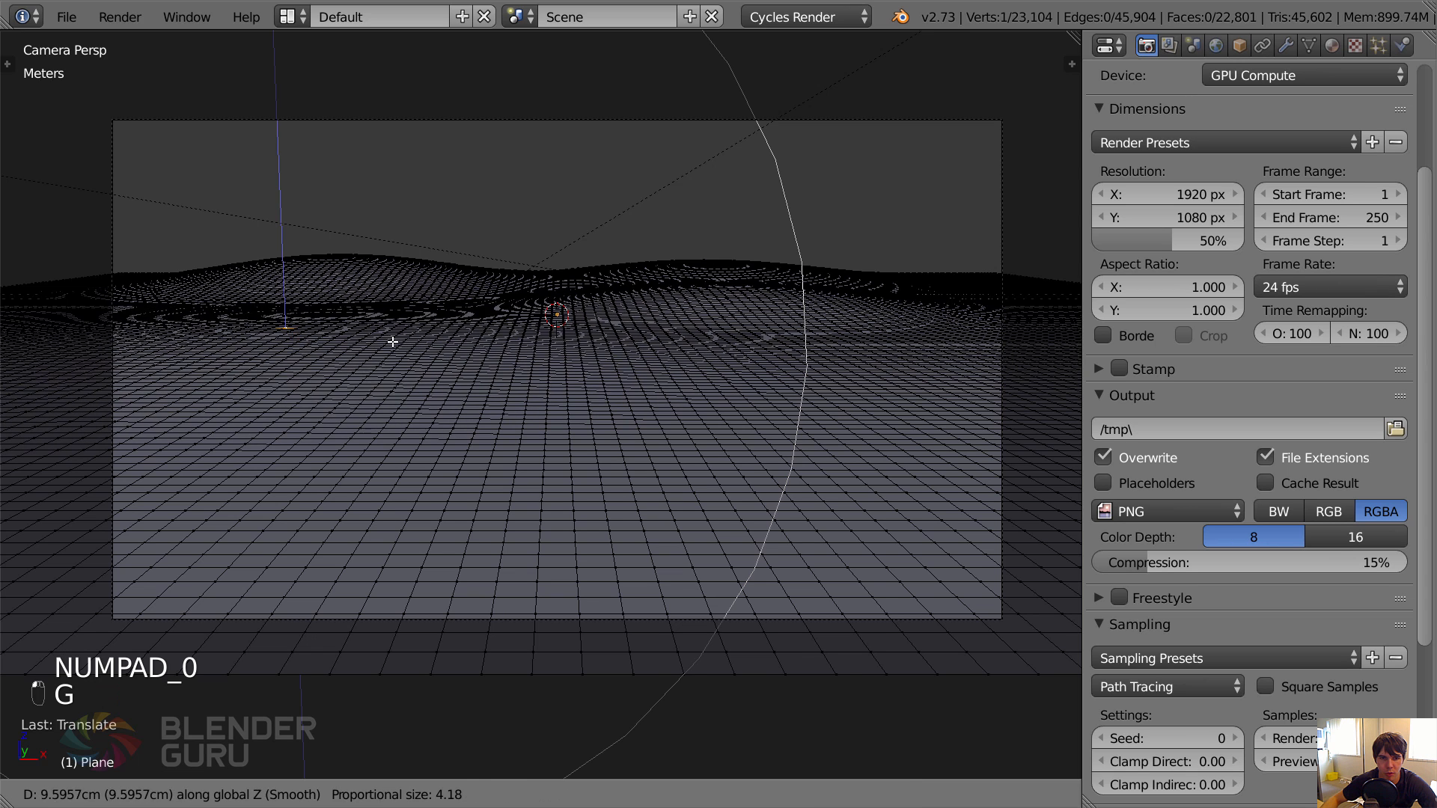
{"action": "left_click", "coordinate": [185, 305]}
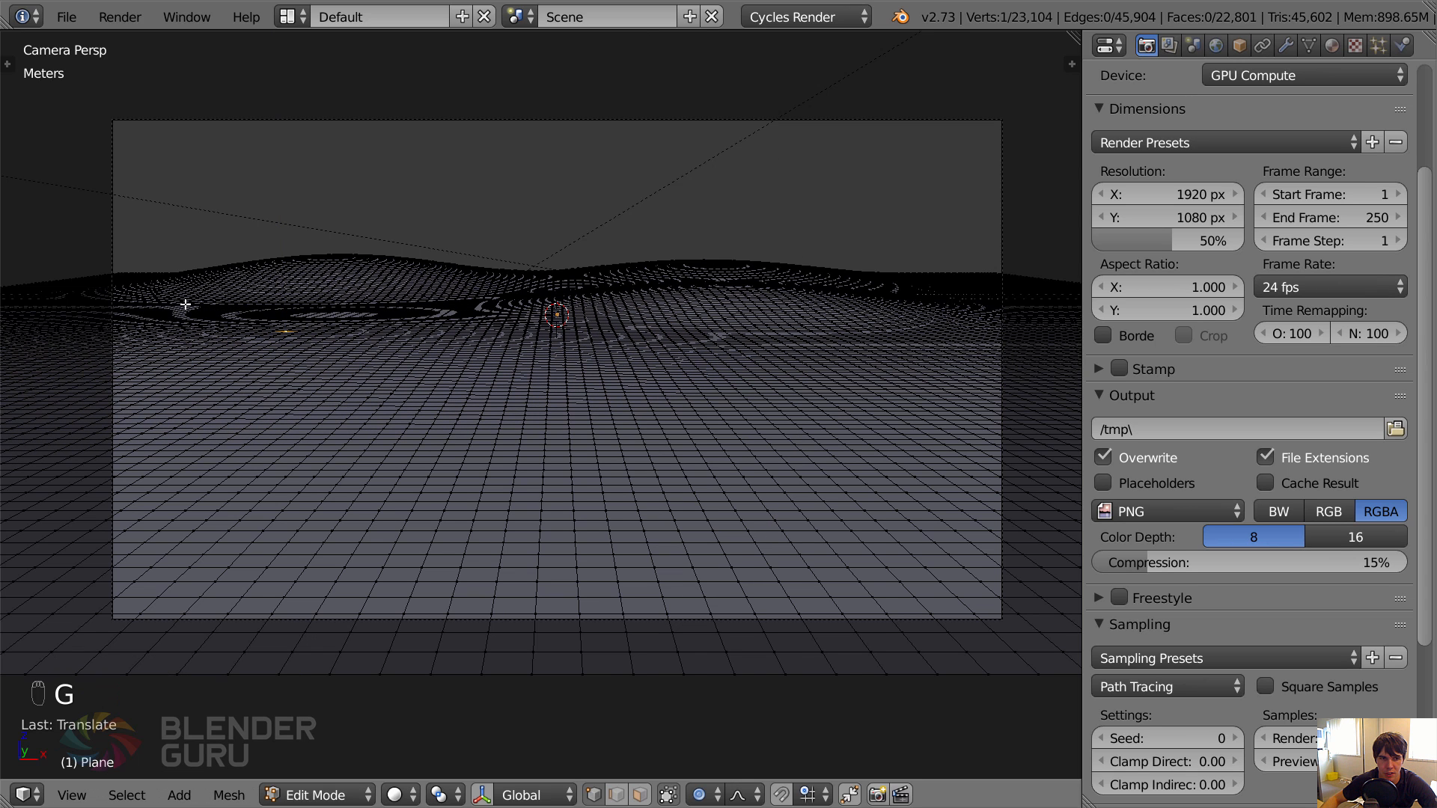
{"action": "key", "text": "g"}
{"action": "key", "text": "z"}
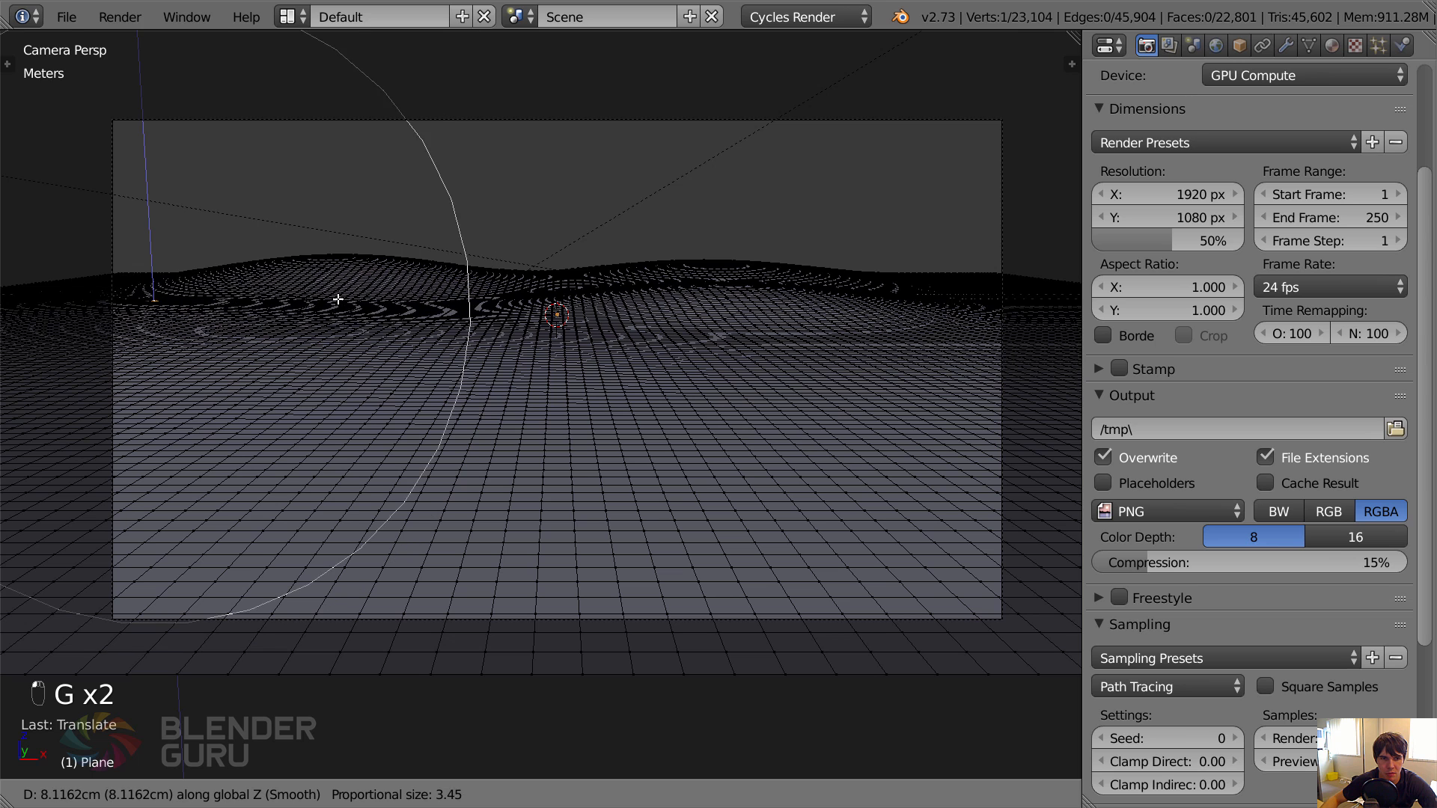
{"action": "left_click", "coordinate": [337, 291]}
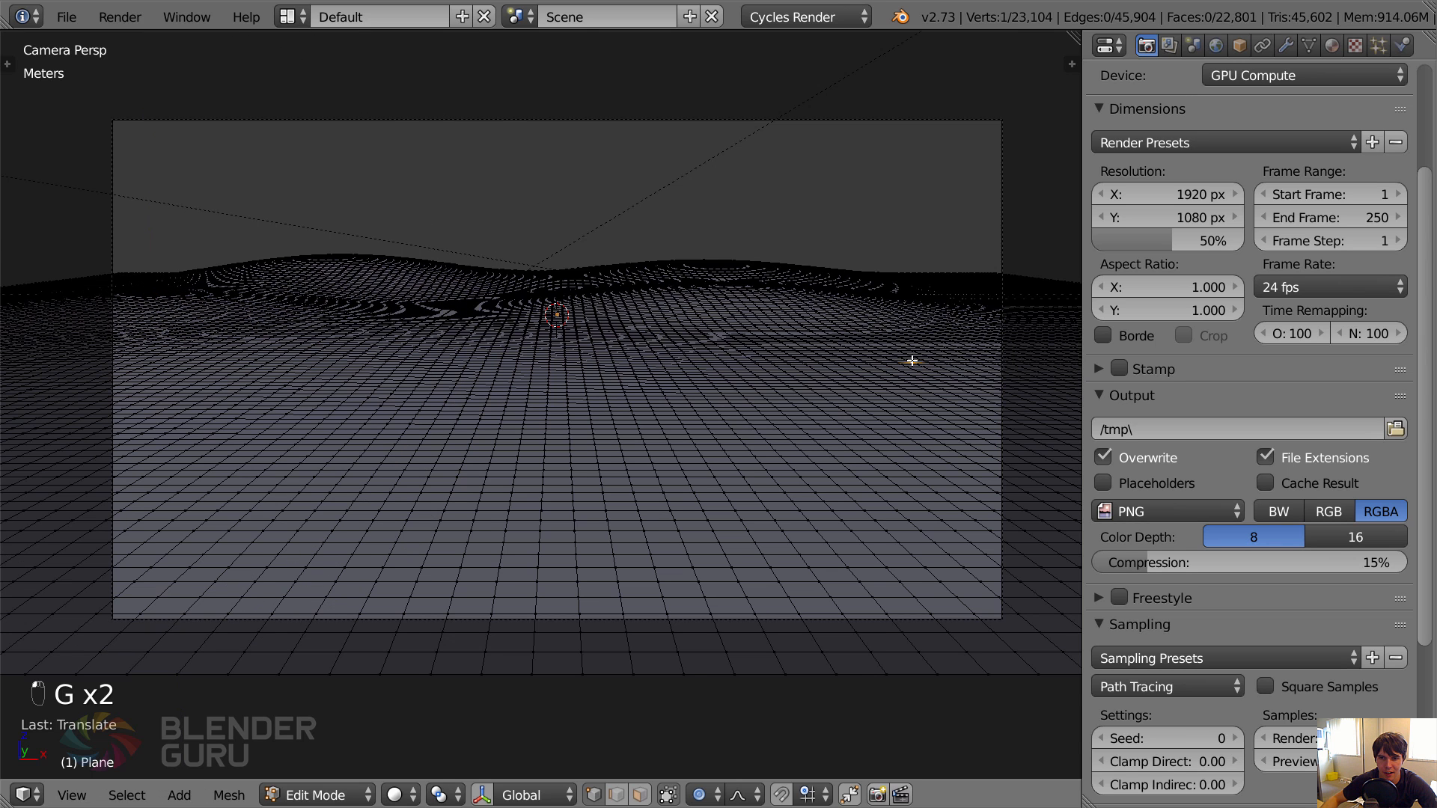
Raise gentle bumps along Z in the right middle distance and the left foreground of the ground plane.
{"action": "key", "text": "g"}
{"action": "key", "text": "z"}
{"action": "left_click", "coordinate": [919, 346]}
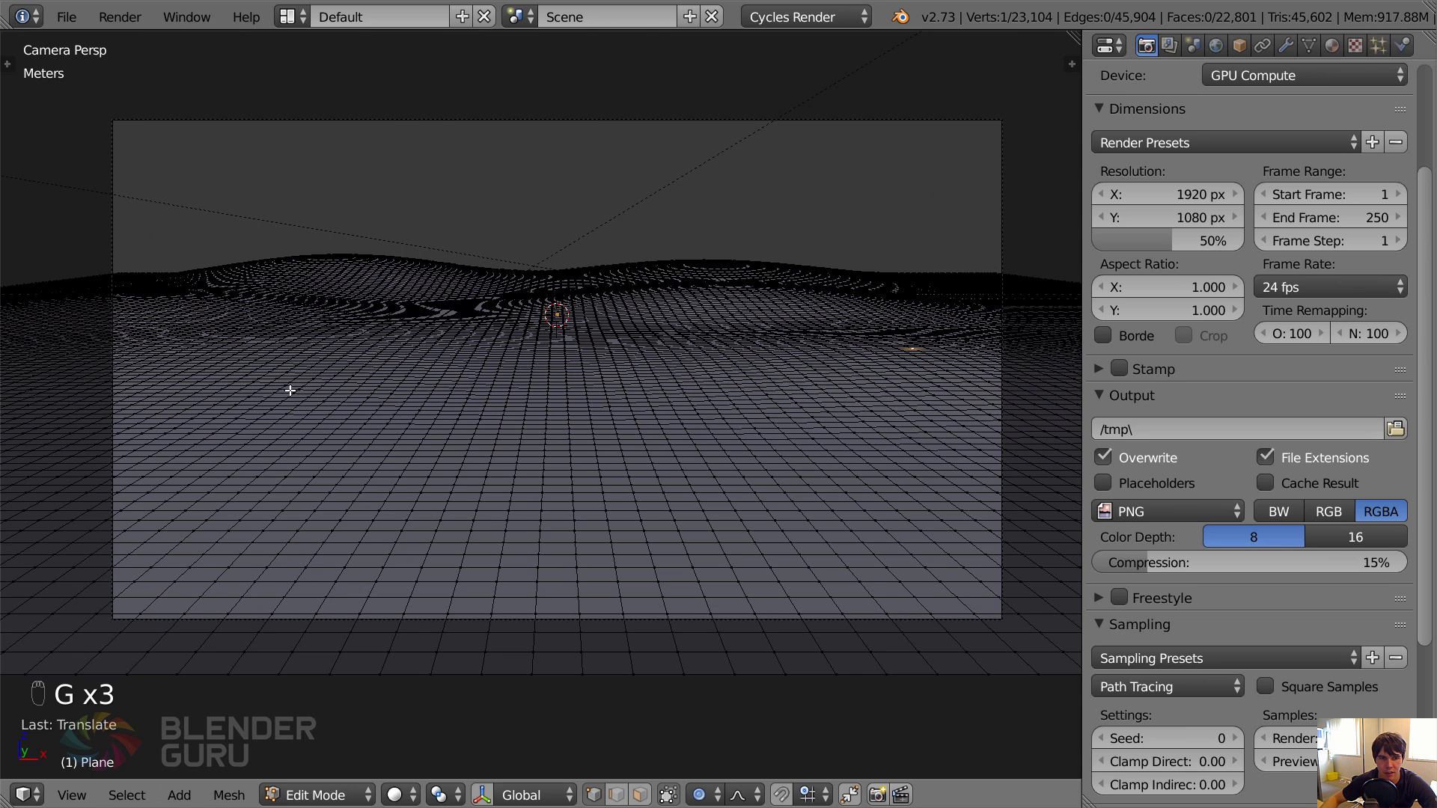
{"action": "key", "text": "g"}
{"action": "key", "text": "z"}
{"action": "left_click", "coordinate": [808, 430]}
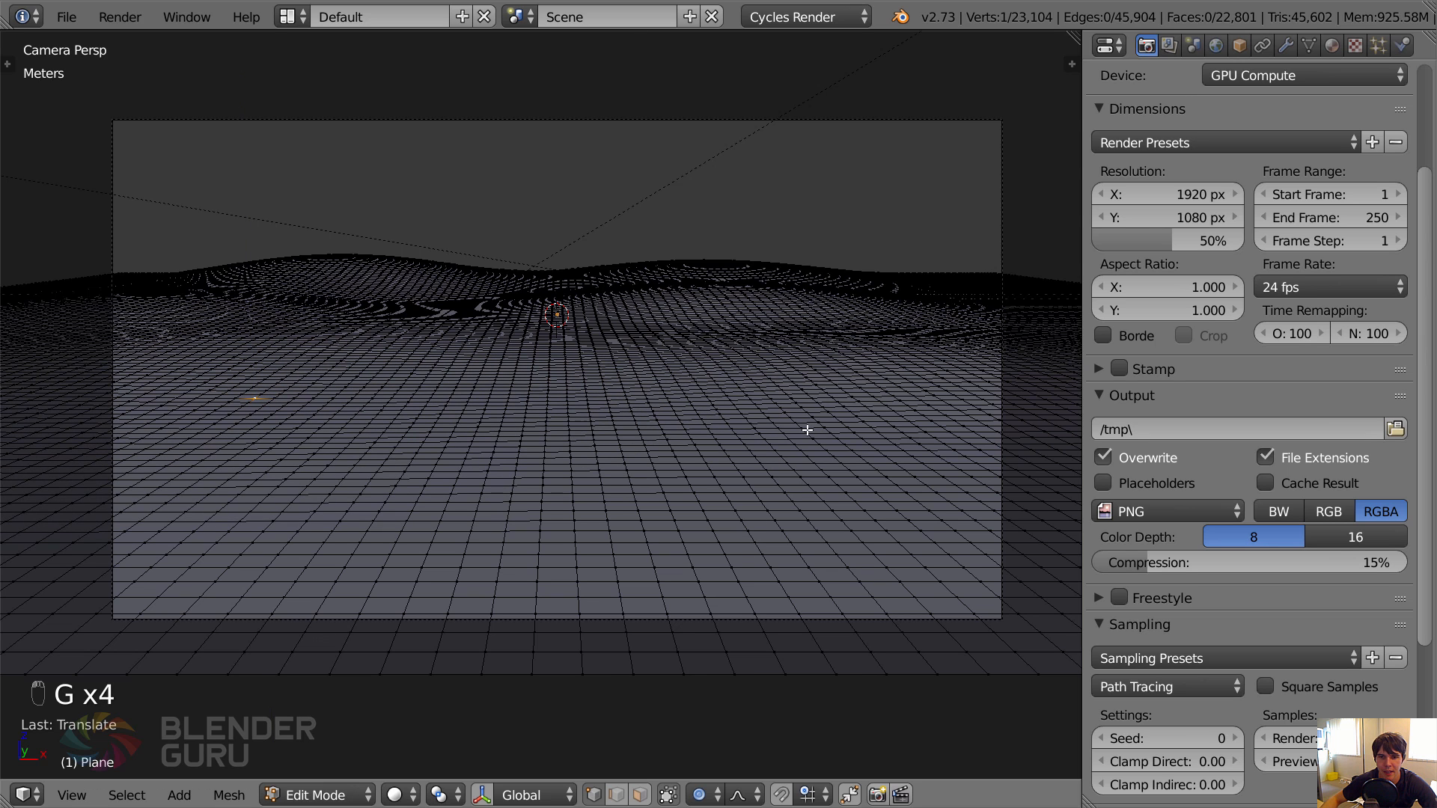
Raise a small bump about 5 cm along Z in the right foreground, using proportional size 1.95.
{"action": "key", "text": "g"}
{"action": "key", "text": "z"}
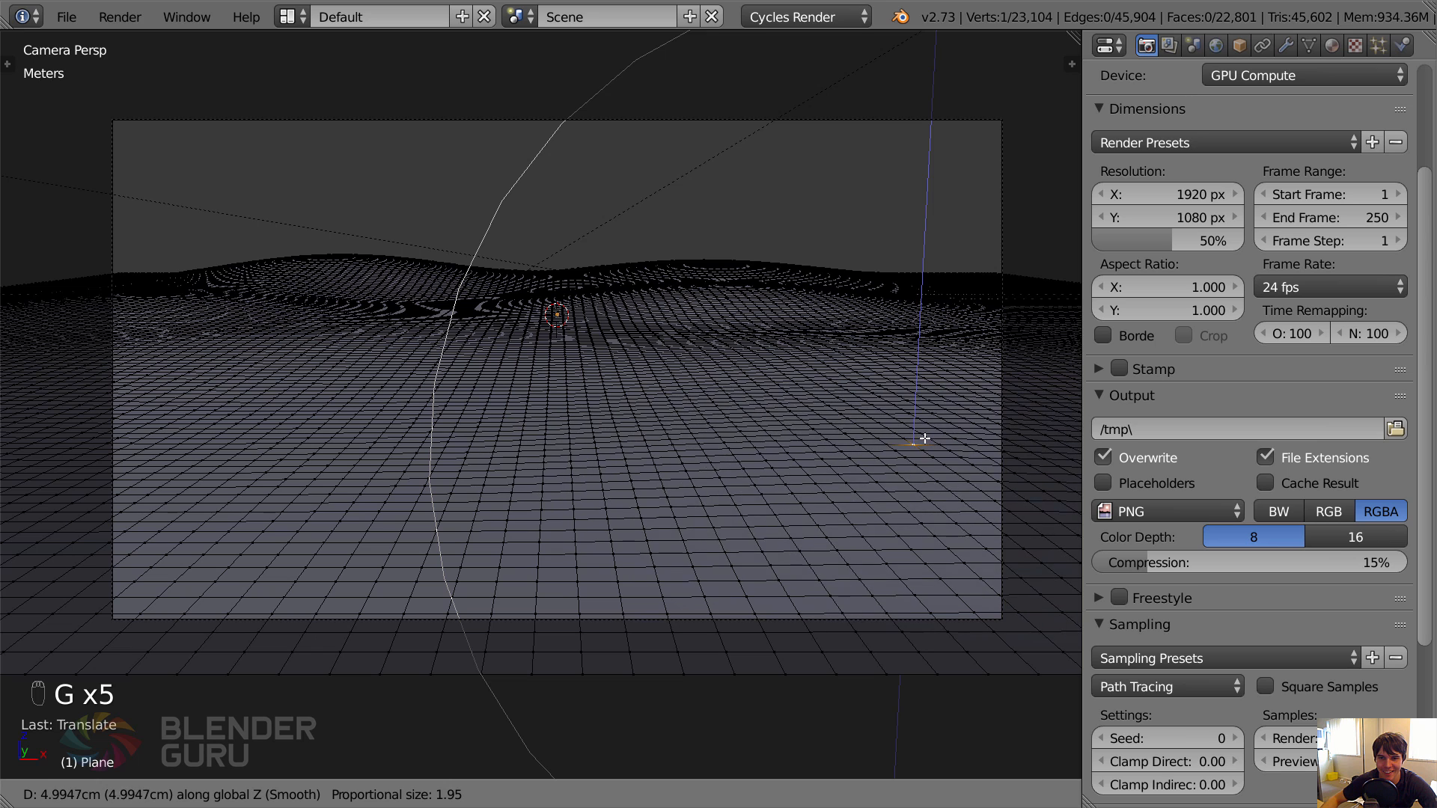
{"action": "scroll", "coordinate": [925, 437], "scroll_direction": "down", "scroll_amount": 2}
{"action": "left_click", "coordinate": [921, 434]}
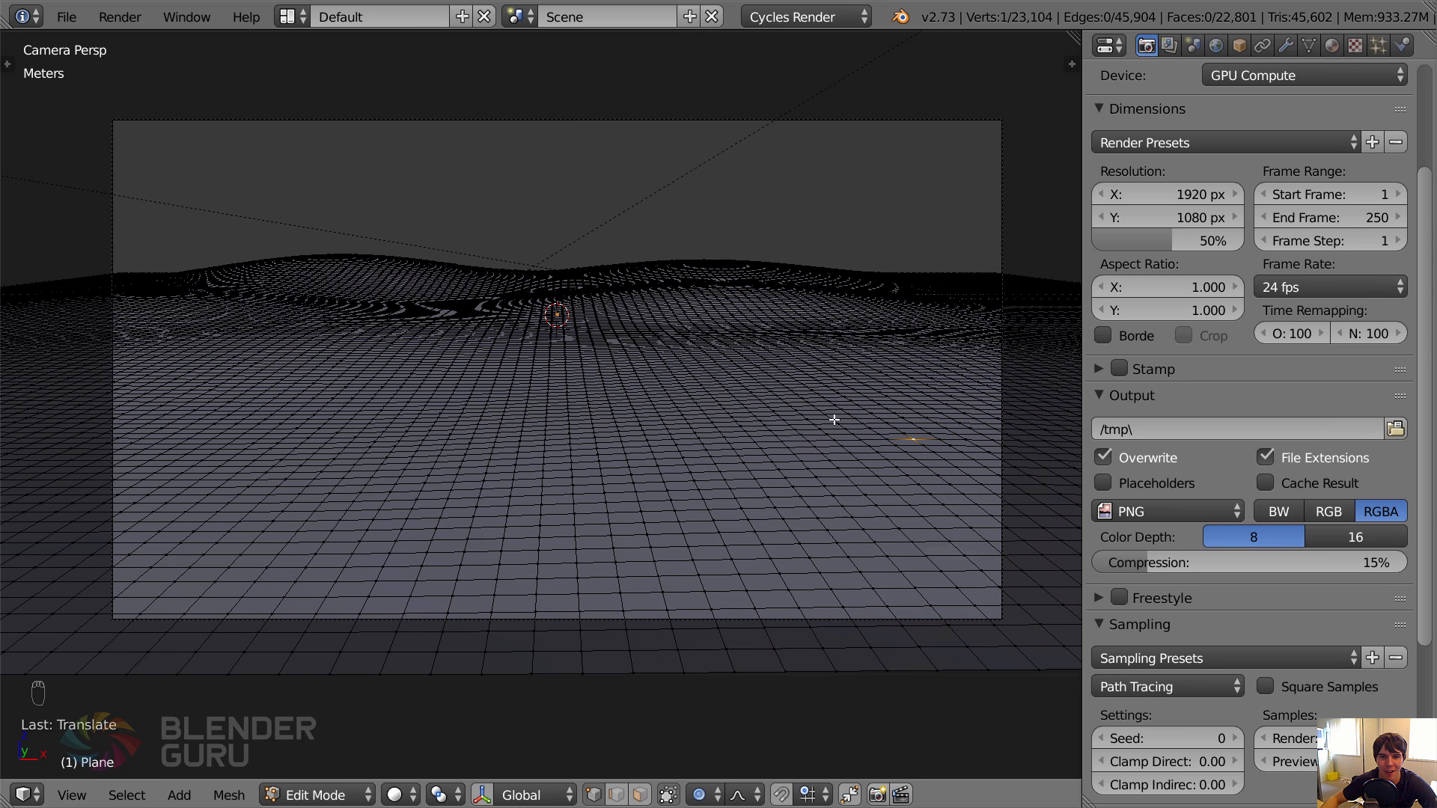
Raise a ground vertex in the left middle distance about 4 cm along Z, using proportional size 2.85.
{"action": "right_click", "coordinate": [267, 373]}
{"action": "key", "text": "g"}
{"action": "key", "text": "z"}
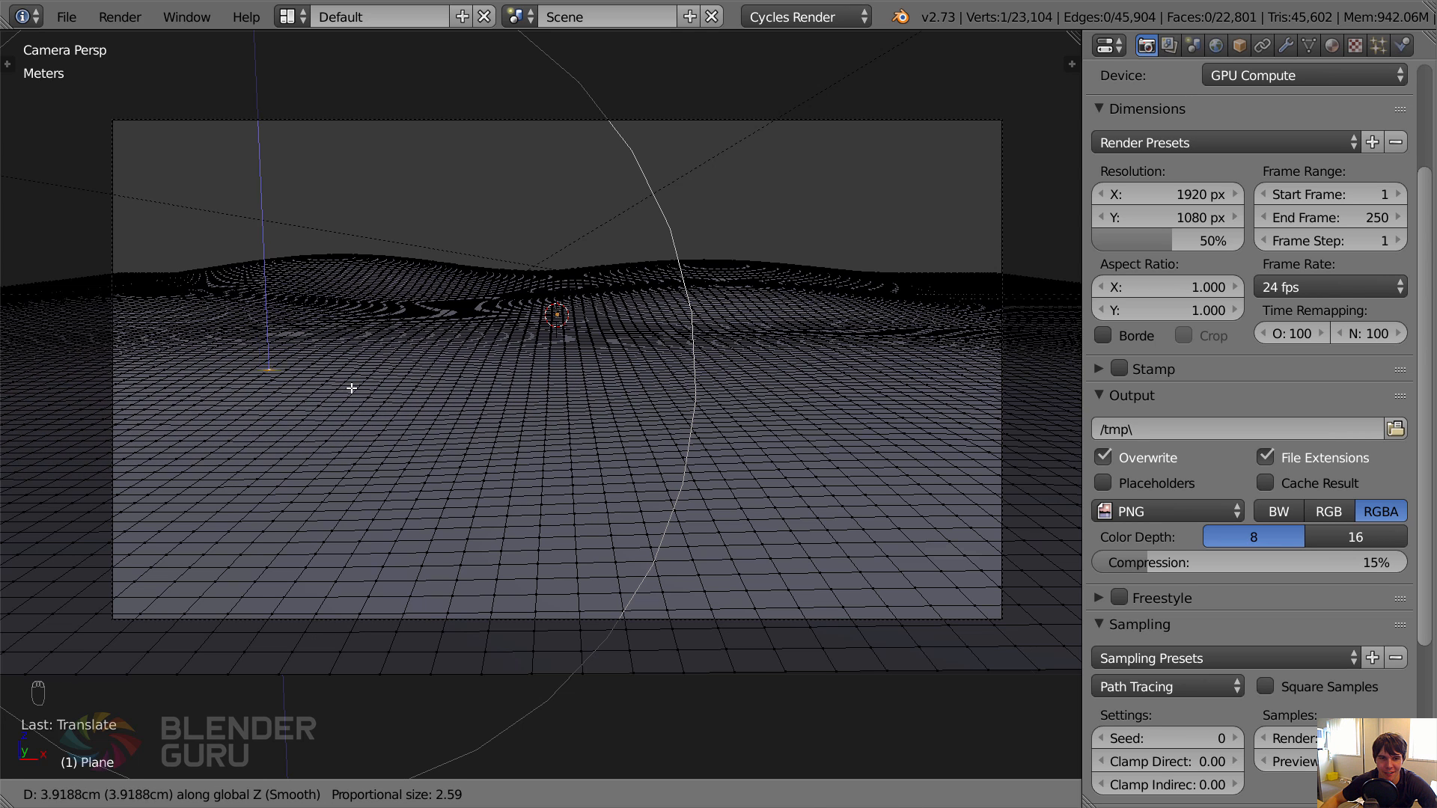
{"action": "scroll", "coordinate": [345, 390], "scroll_direction": "down", "scroll_amount": 1}
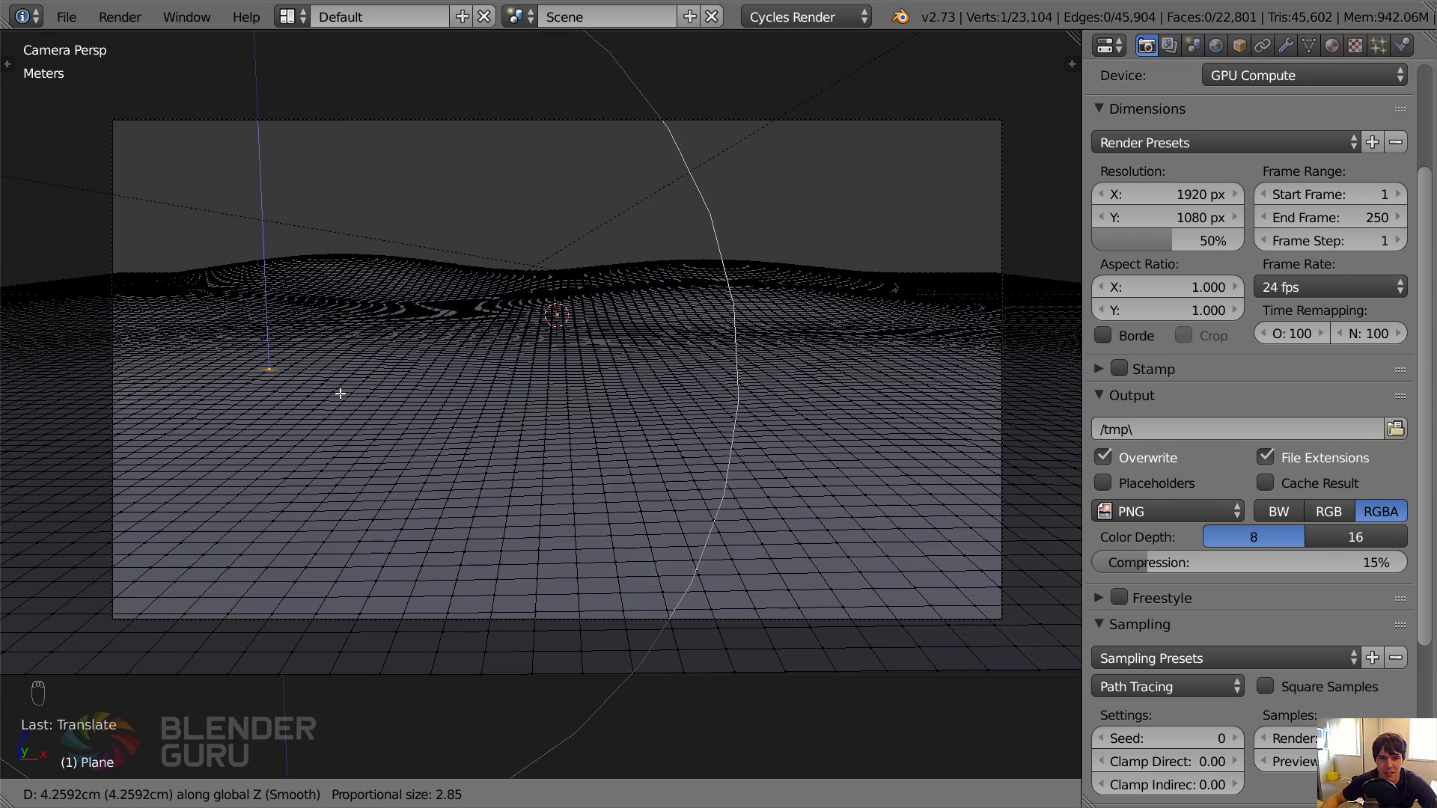
{"action": "left_click", "coordinate": [340, 392]}
Leave Edit Mode and inspect the hilly ground from the side and through the camera.
{"action": "middle_click_drag", "start_coordinate": [342, 390], "coordinate": [307, 383]}
{"action": "scroll", "coordinate": [512, 406], "scroll_direction": "down", "scroll_amount": 5}
{"action": "key", "text": "Tab"}
{"action": "key", "text": "KP_0"}
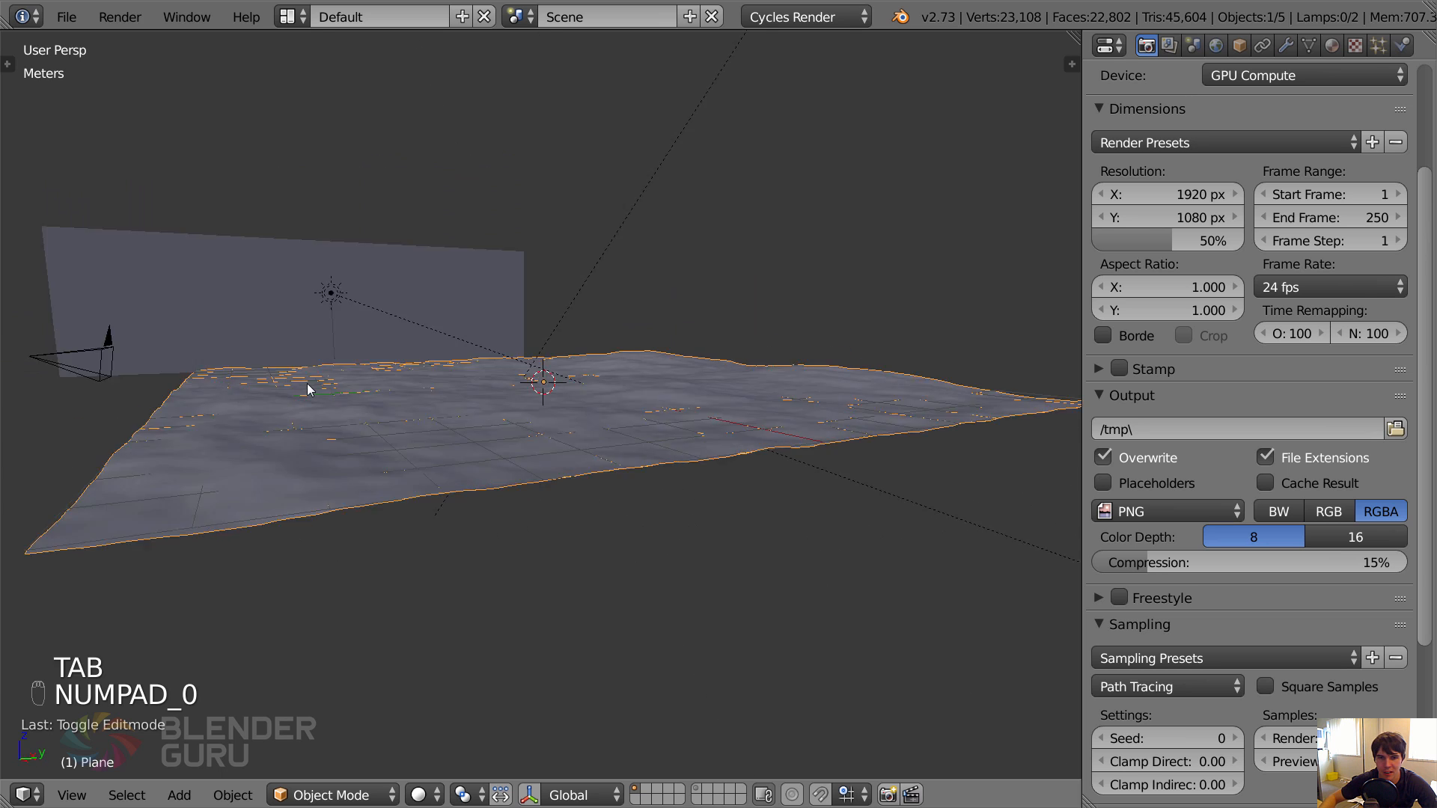
{"action": "middle_click_drag", "start_coordinate": [703, 277], "coordinate": [478, 304]}
{"action": "key", "text": "KP_0"}
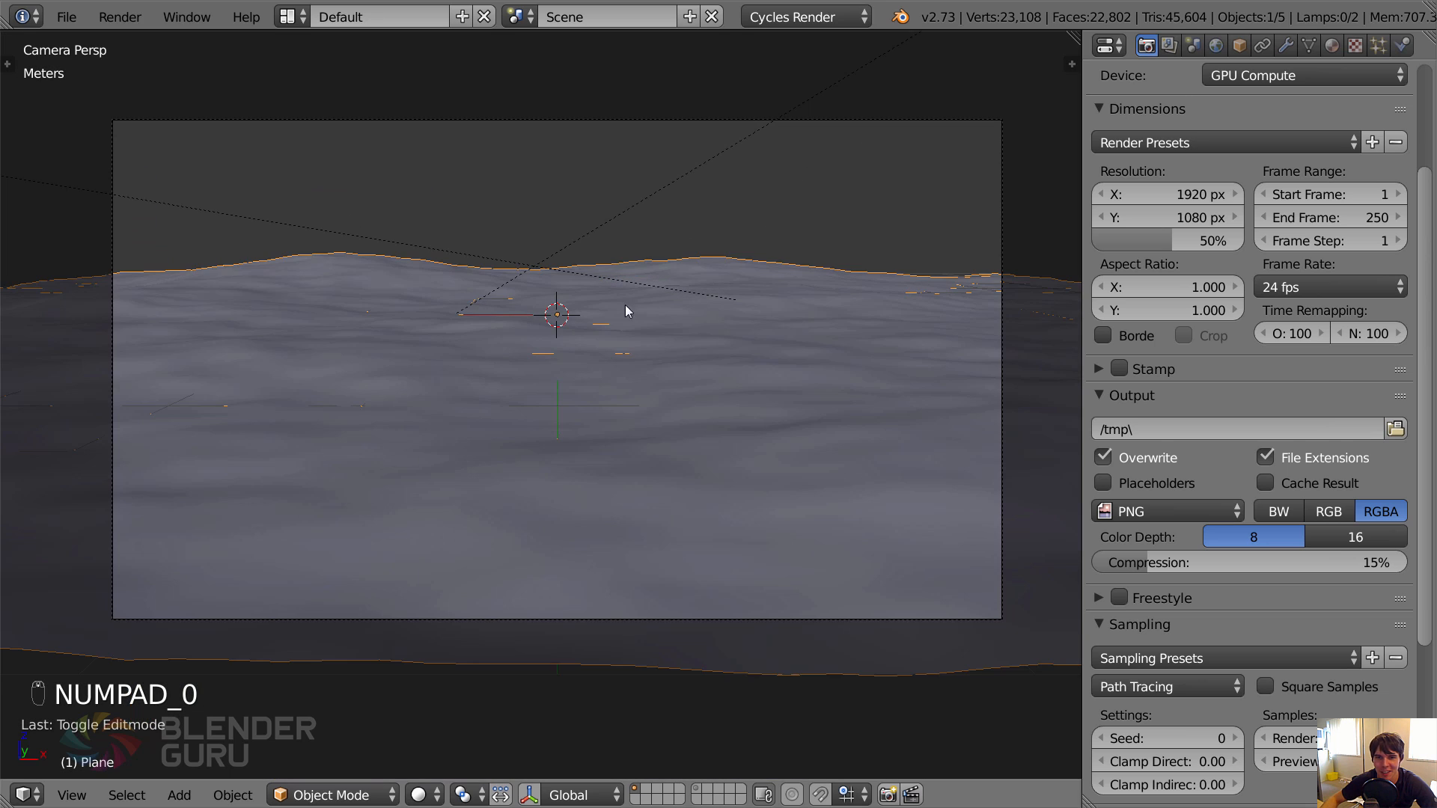
{"action": "key", "text": "Tab"}
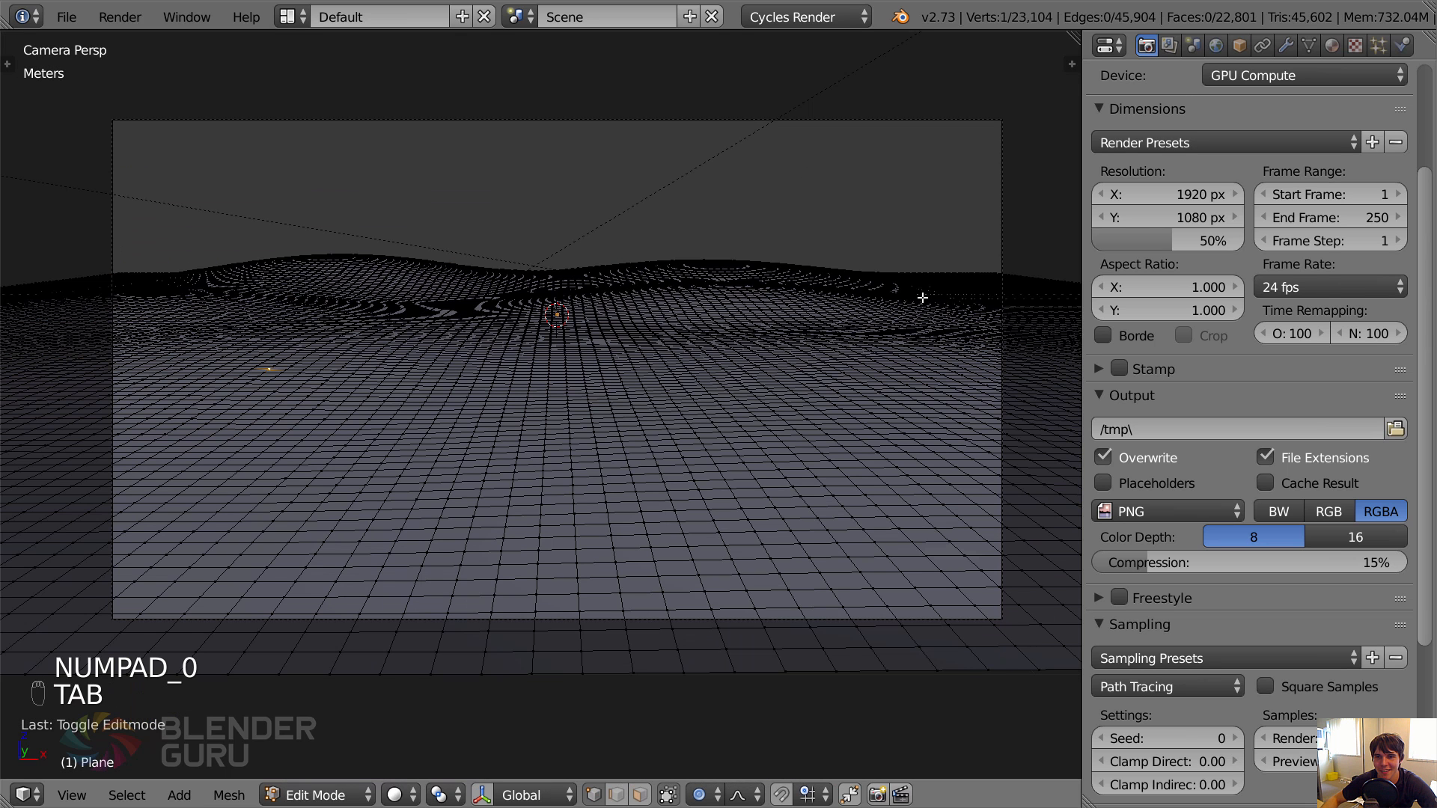
{"action": "key", "text": "g"}
{"action": "right_click", "coordinate": [941, 340]}
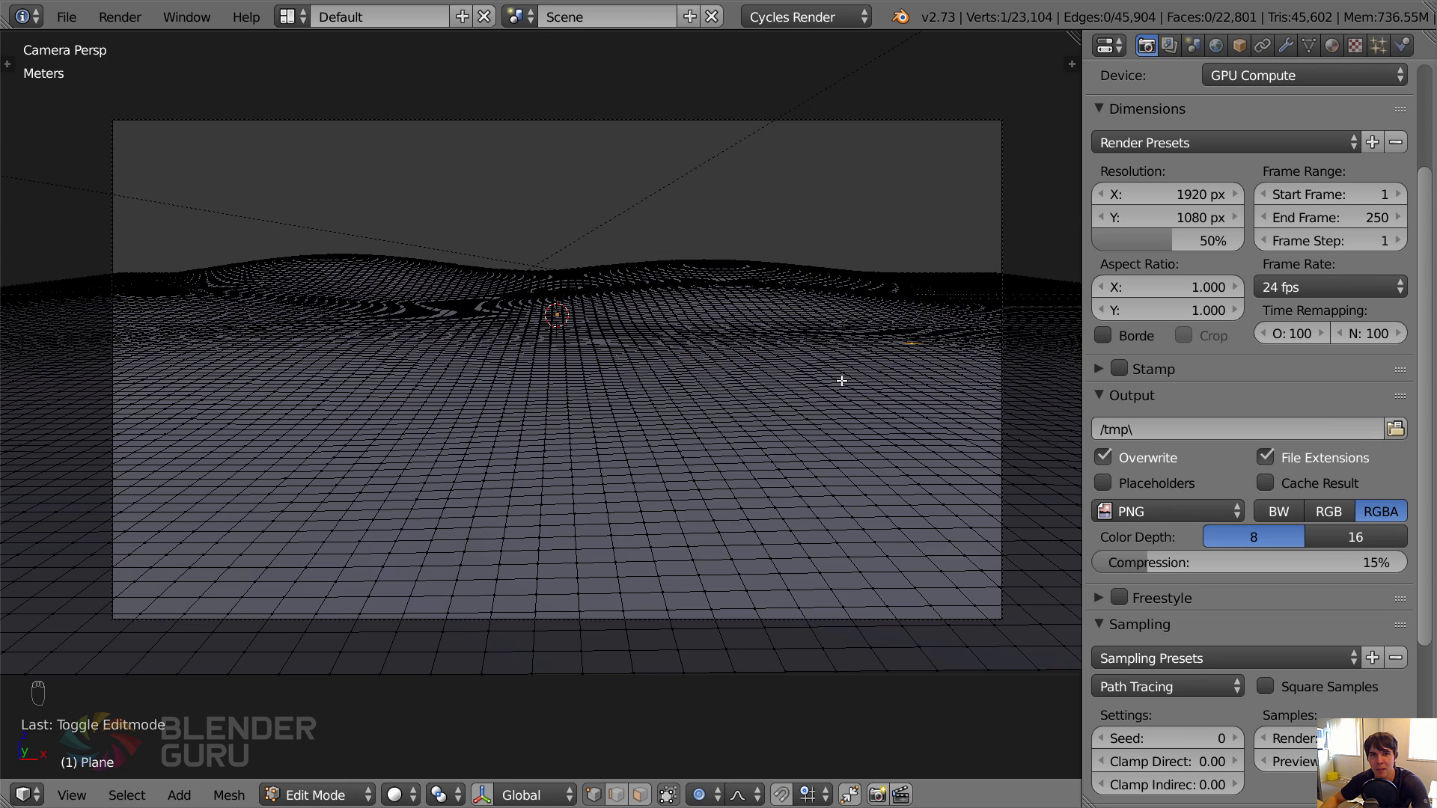
{"action": "key", "text": "F11"}
{"action": "key", "text": "F11"}
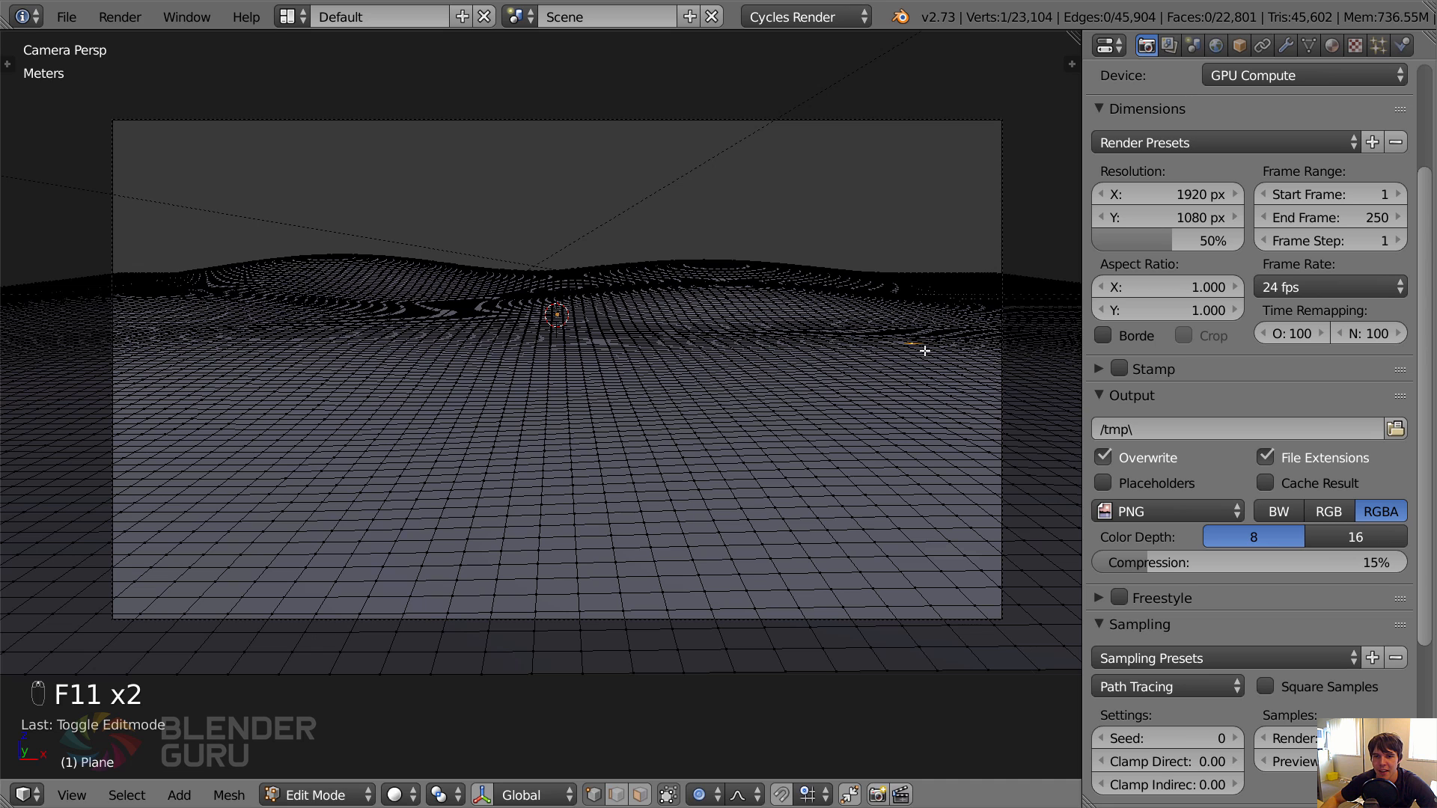
{"action": "key", "text": "g"}
{"action": "right_click", "coordinate": [731, 375]}
{"action": "key", "text": "Tab"}
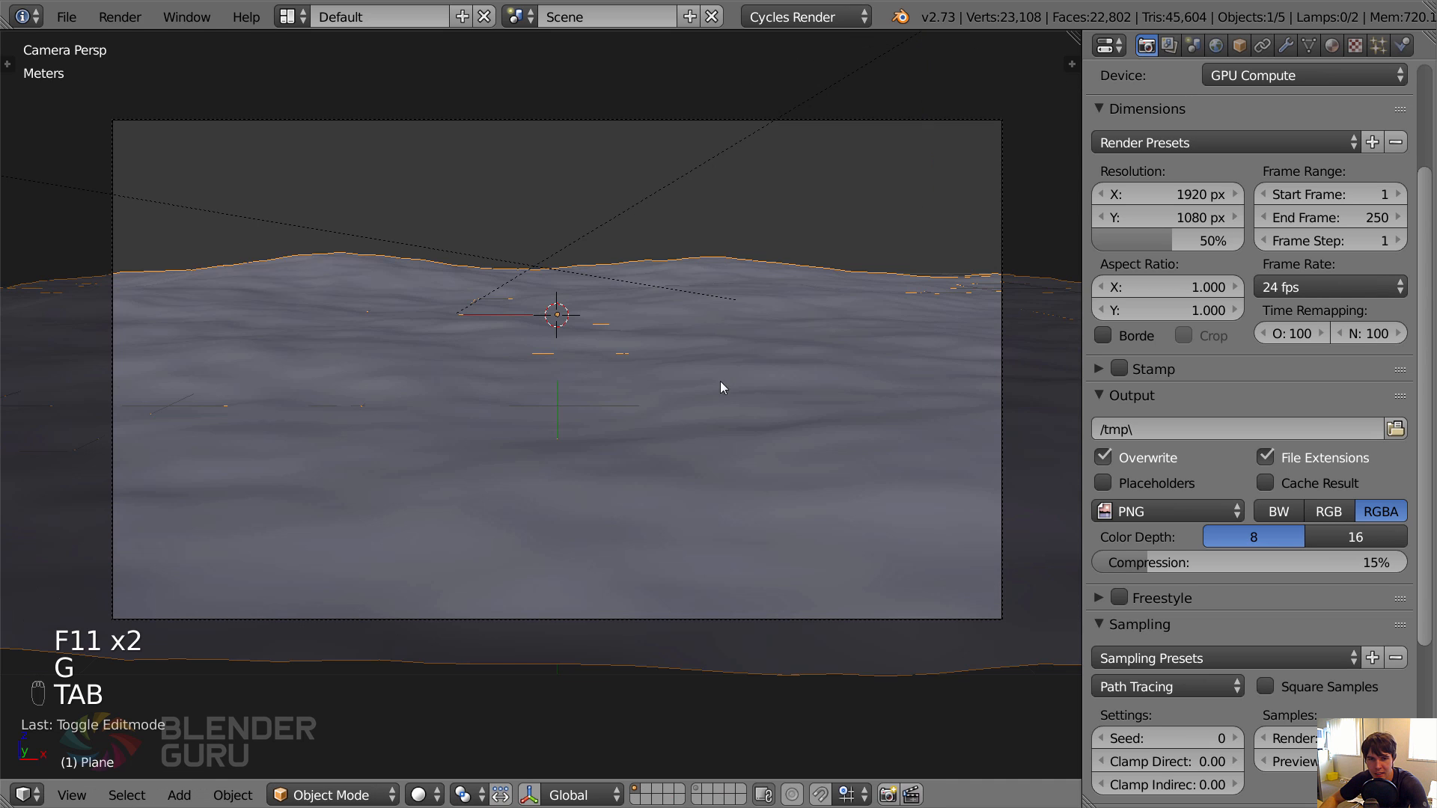
Render the hilly grass scene into Slot 8 and inspect the shape of the hills in the result.
{"action": "key", "text": "F11"}
{"action": "left_click", "coordinate": [591, 796]}
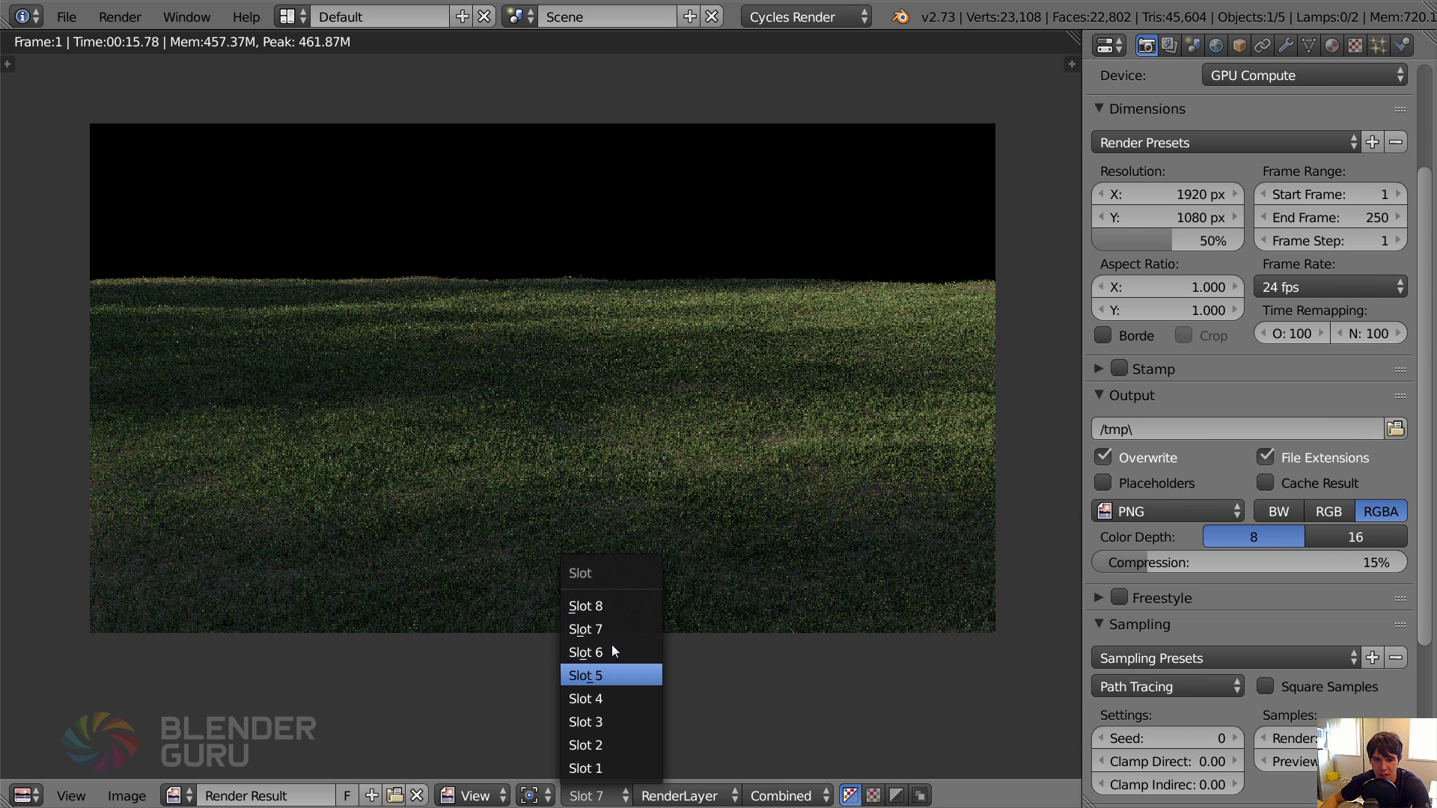
{"action": "left_click", "coordinate": [612, 606]}
{"action": "key", "text": "F11"}
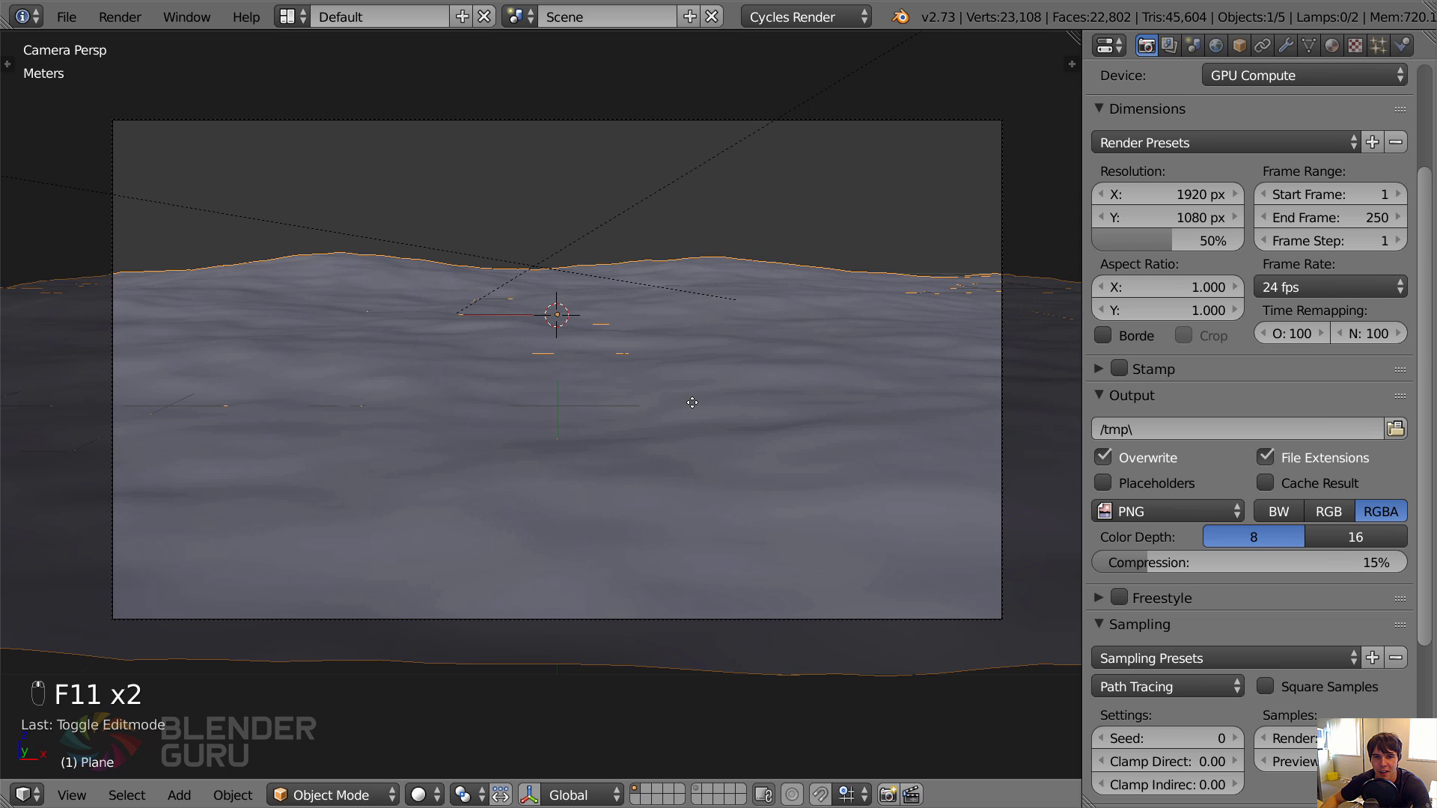
{"action": "mouse_move", "coordinate": [576, 328]}
{"action": "middle_mouse_down"}
{"action": "mouse_move", "coordinate": [552, 401]}
{"action": "mouse_move", "coordinate": [533, 324]}
{"action": "mouse_move", "coordinate": [591, 344]}
{"action": "middle_mouse_up"}
{"action": "key", "text": "F12"}
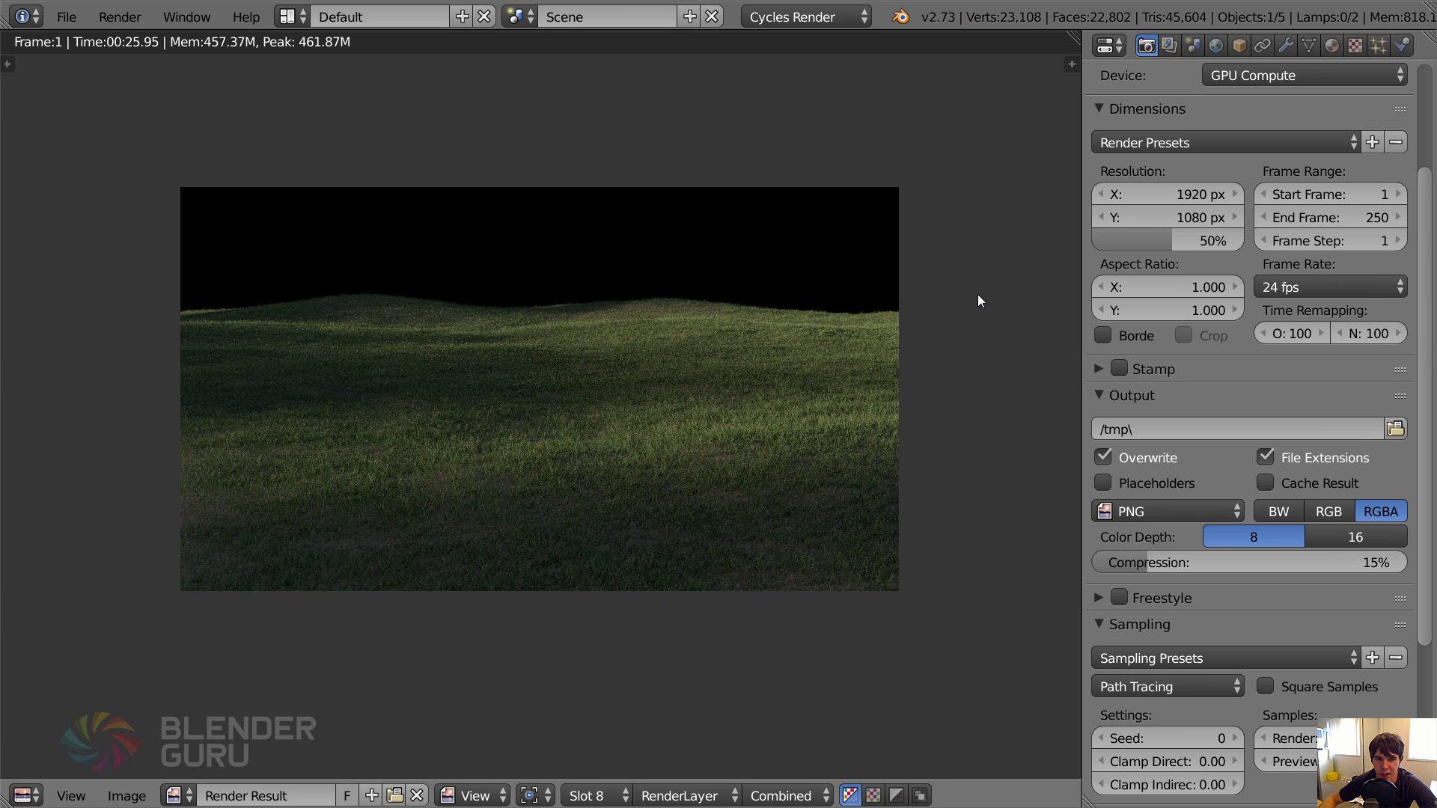
{"action": "scroll", "coordinate": [977, 301], "scroll_direction": "up", "scroll_amount": 2}
{"action": "scroll", "coordinate": [973, 299], "scroll_direction": "down", "scroll_amount": 2}
{"action": "middle_click_drag", "start_coordinate": [973, 299], "coordinate": [963, 302]}
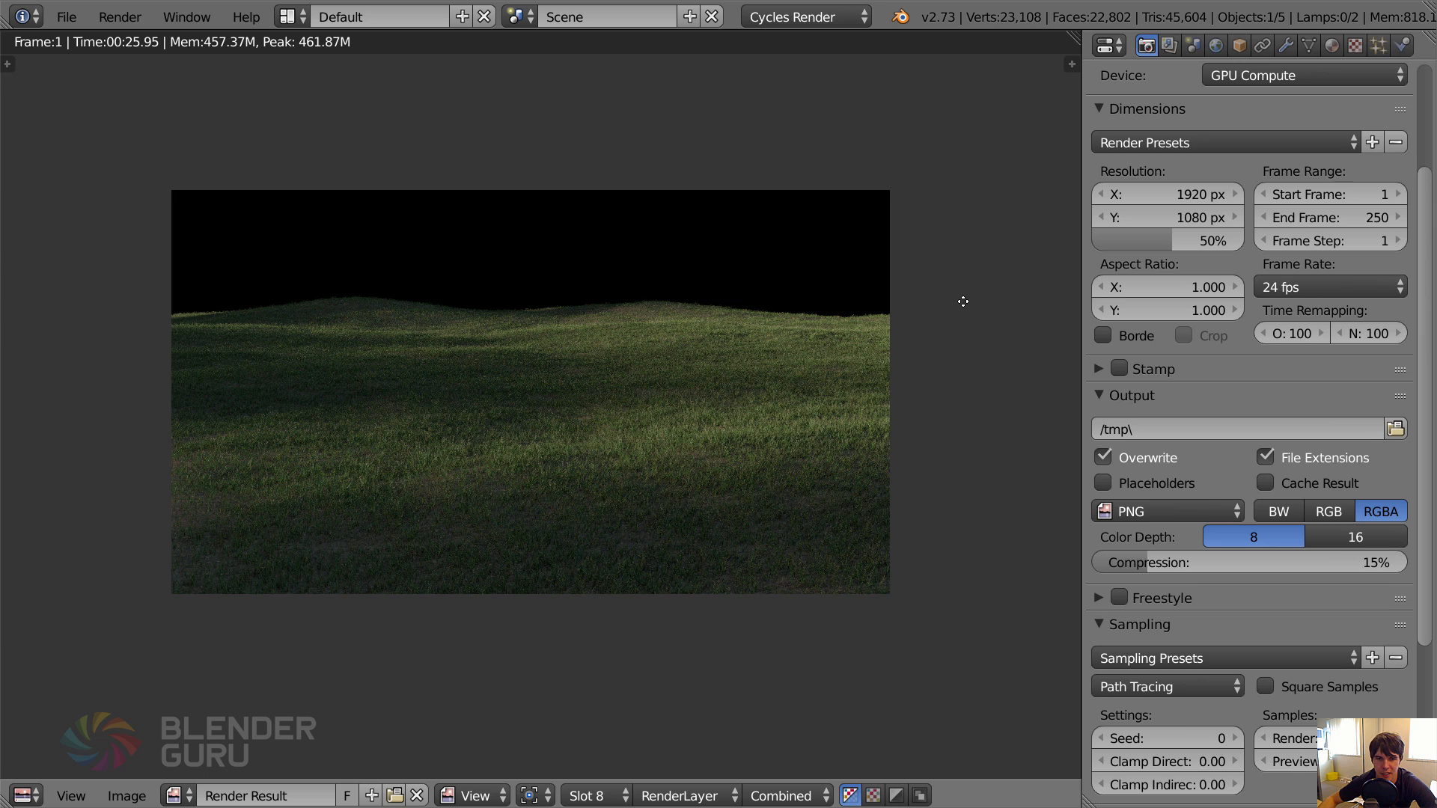
{"action": "key", "text": "Escape"}
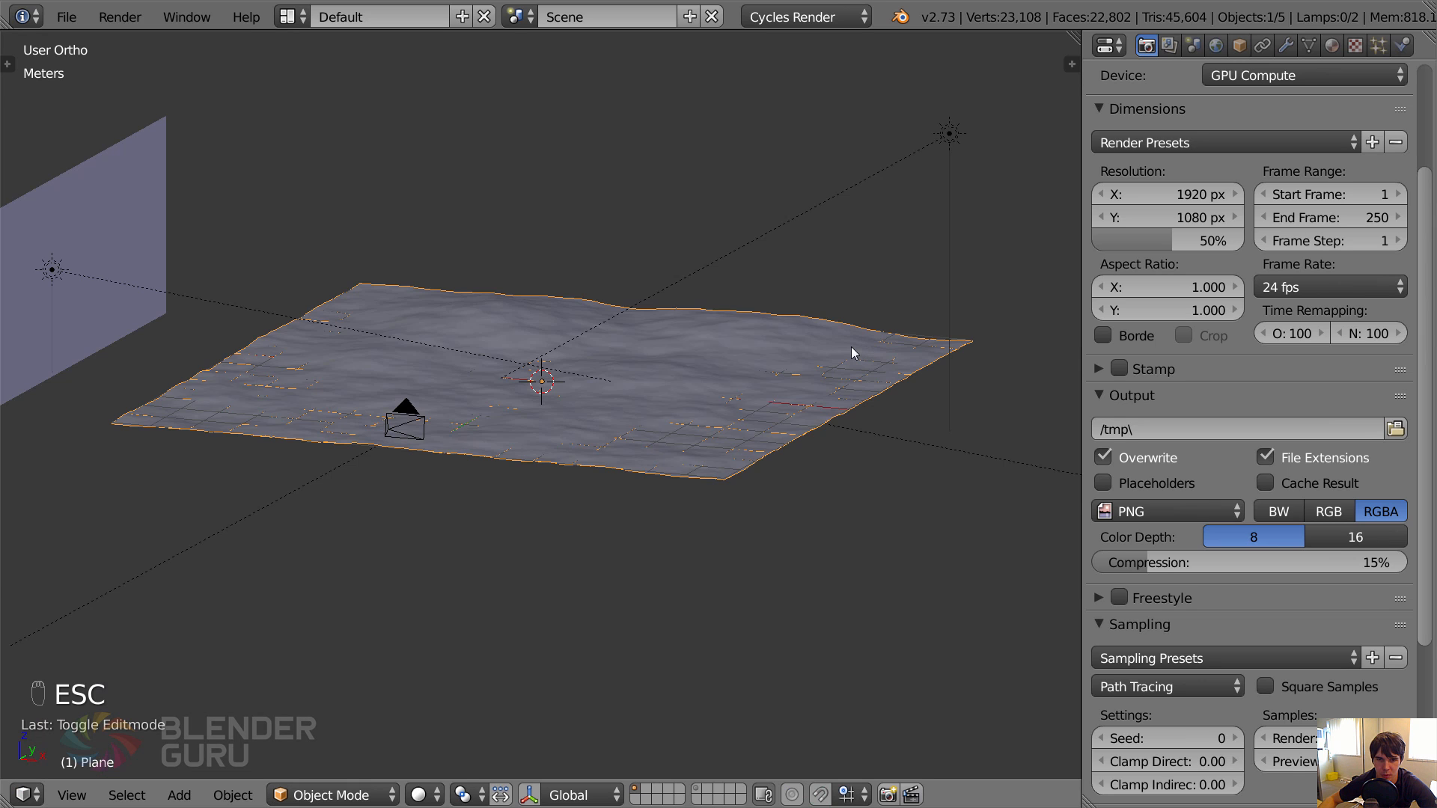
View the finished render in practice_grassy_meadow.blend, and compare it with the Slot 8 render of the current scene.
{"action": "key", "text": "alt+Tab"}
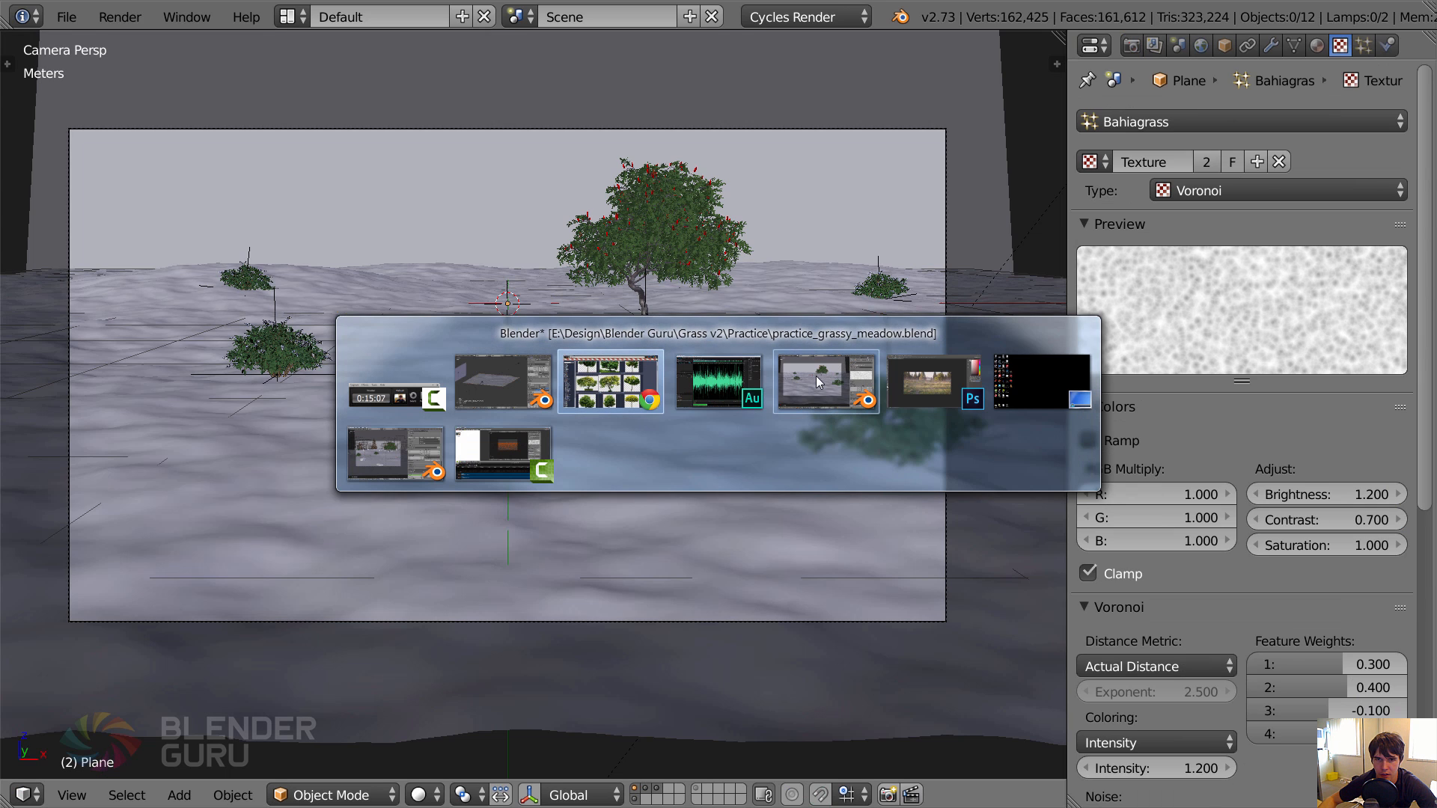
{"action": "left_click", "coordinate": [816, 377]}
{"action": "key", "text": "F11"}
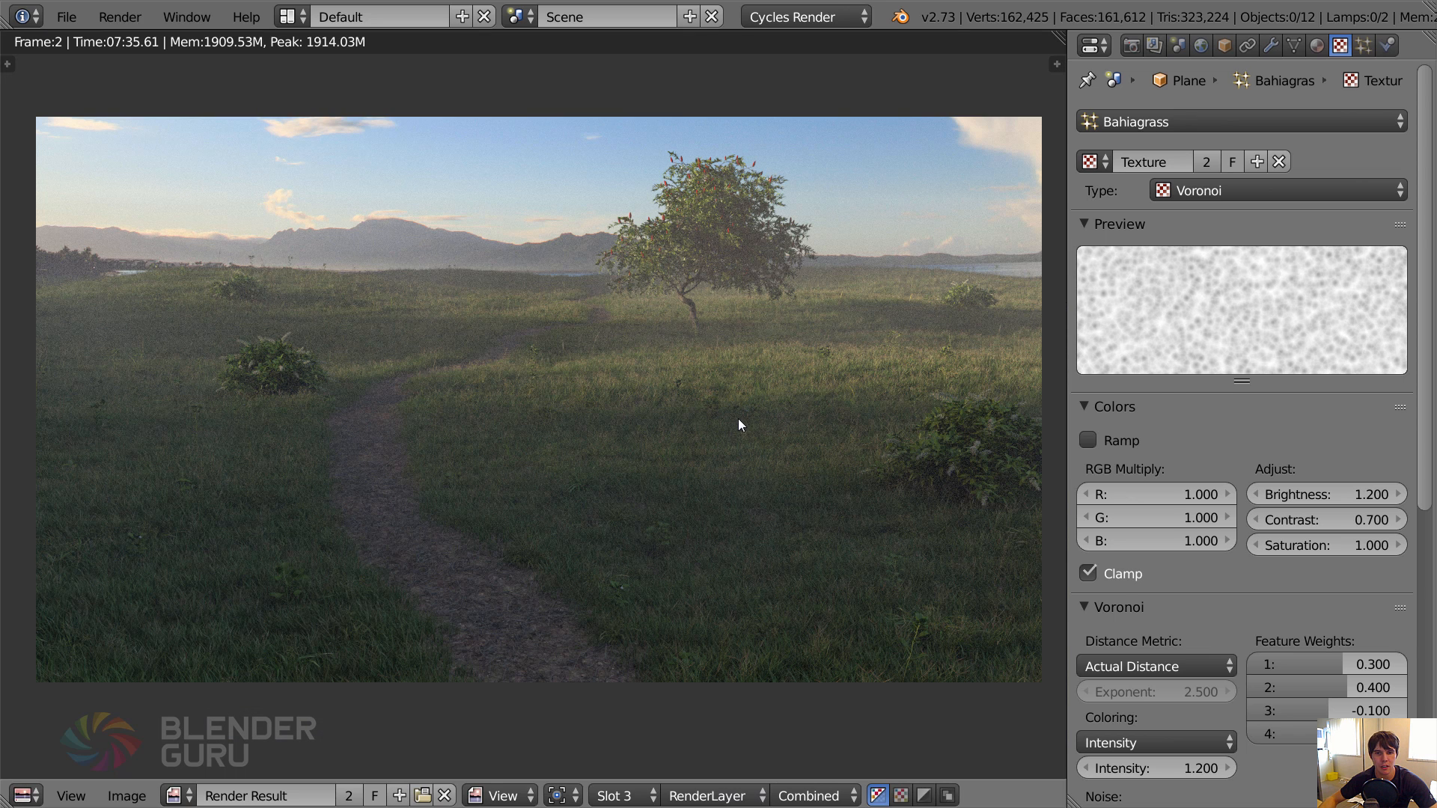
{"action": "key", "text": "alt+Tab"}
{"action": "key", "text": "F11"}
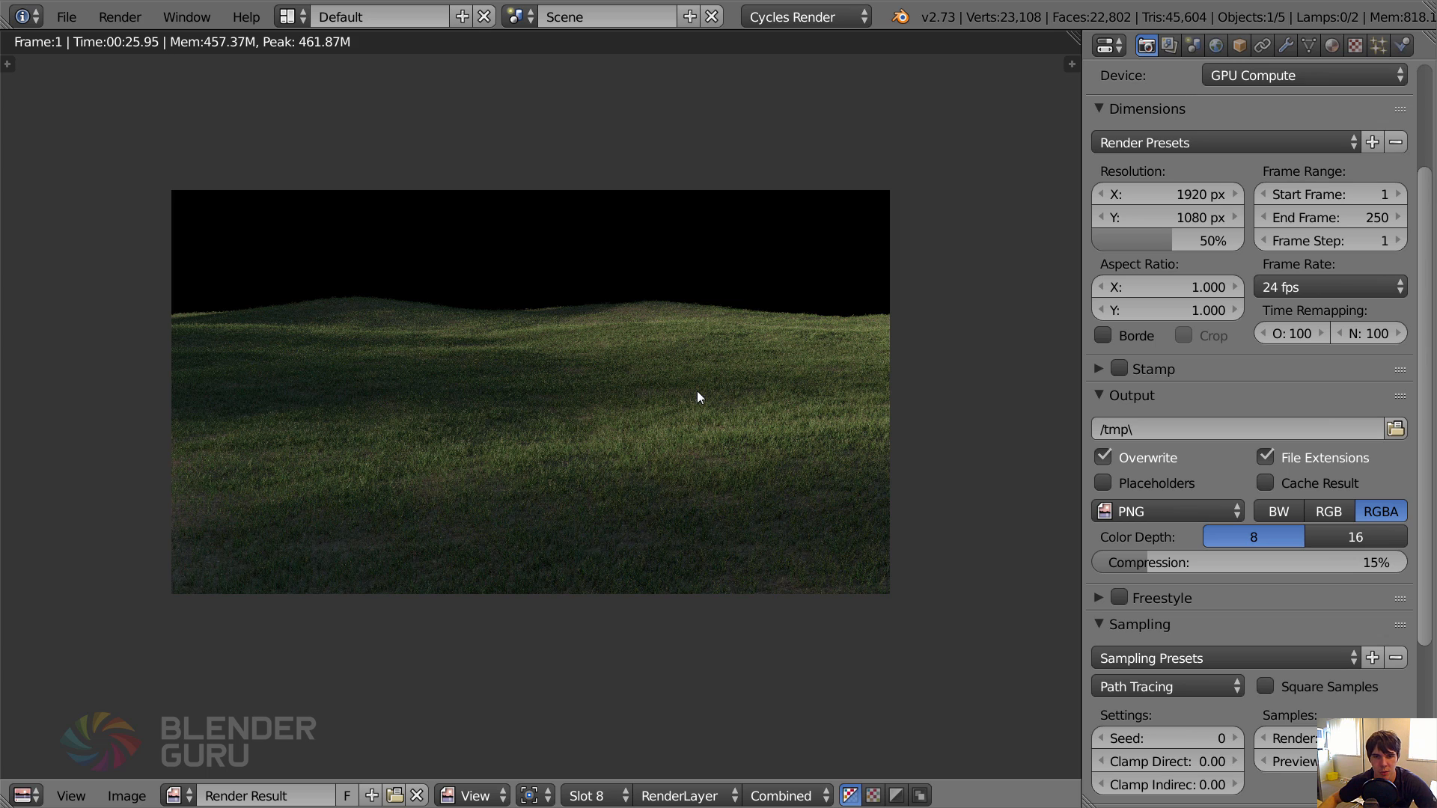
{"action": "key", "text": "Escape"}
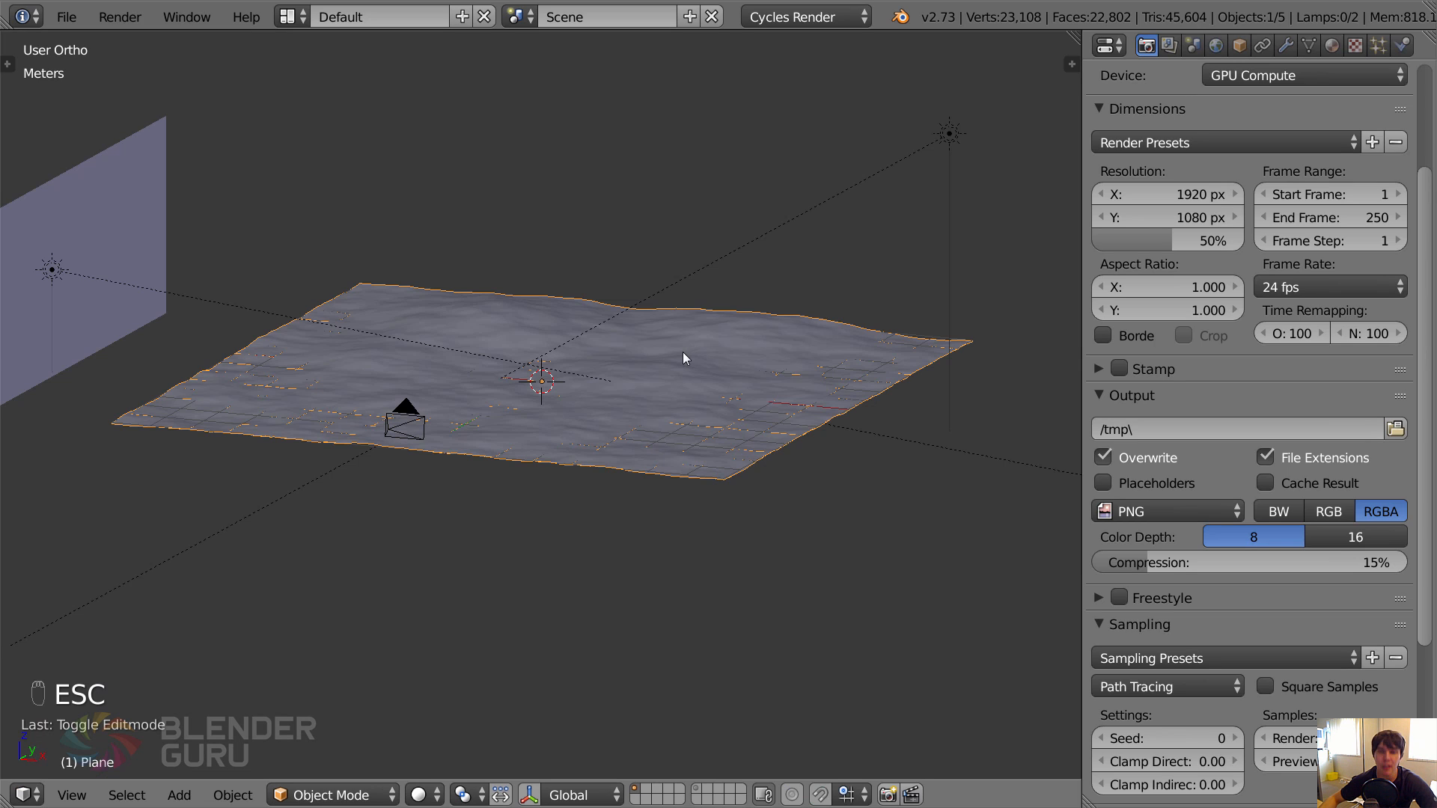
{"action": "key", "text": "F11"}
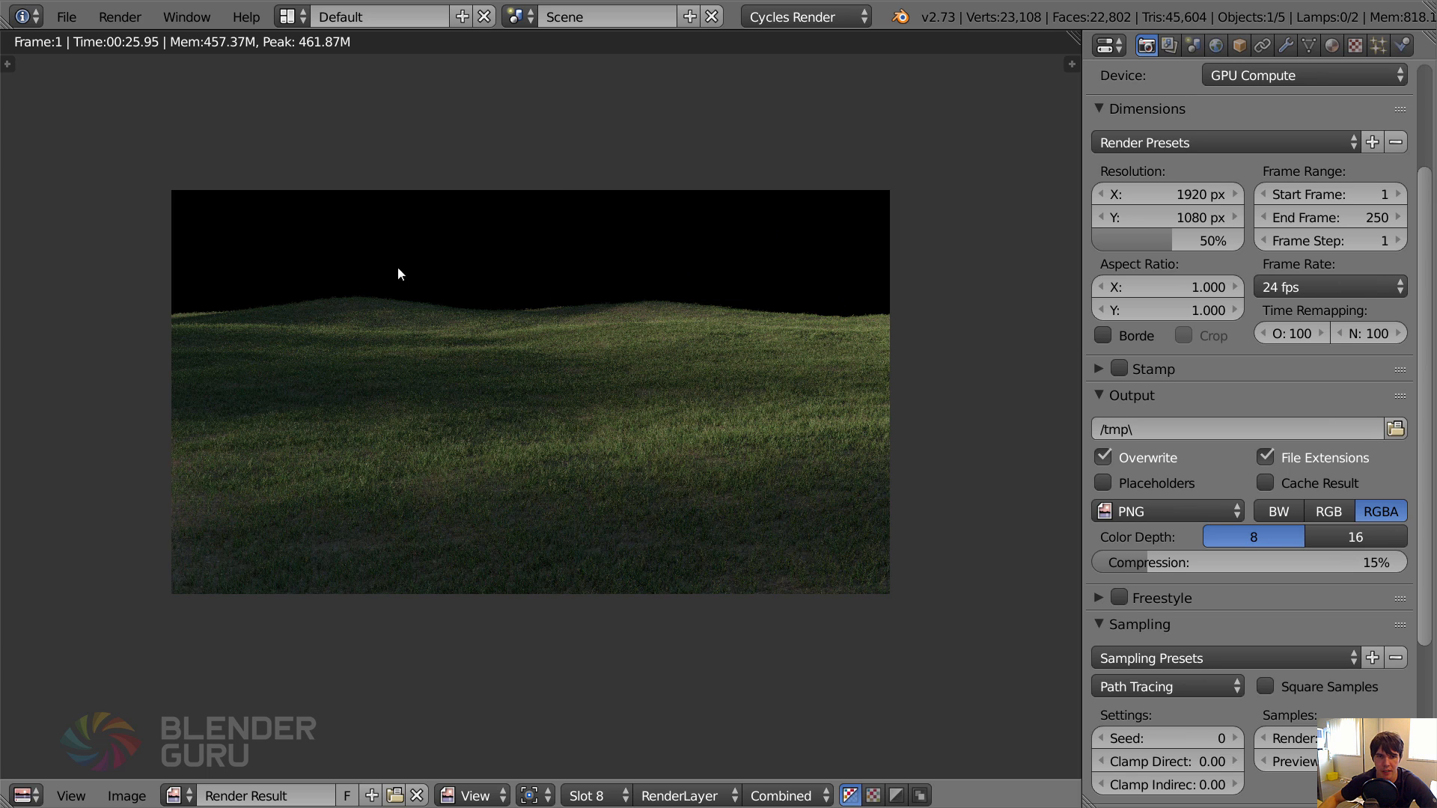
{"action": "key", "text": "Escape"}
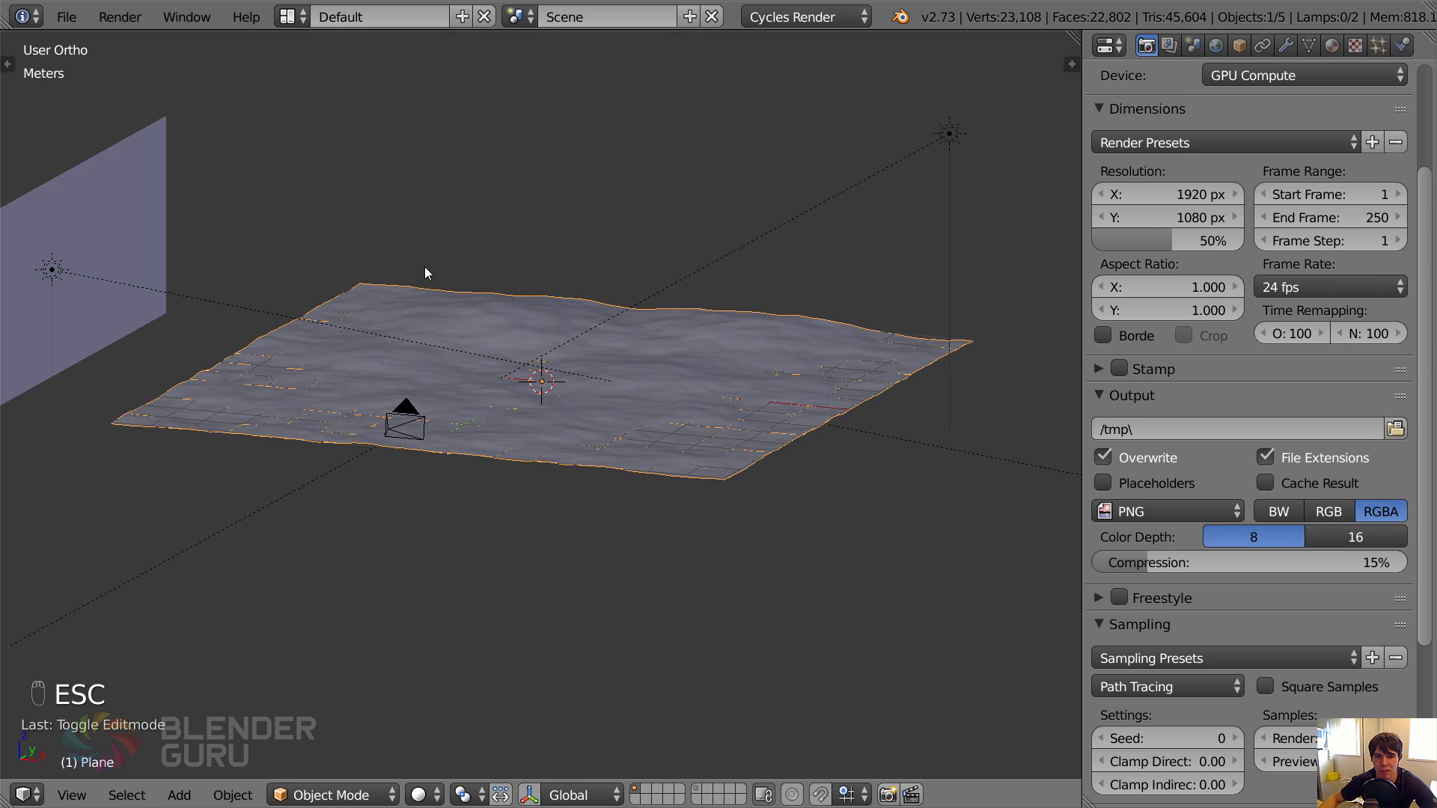
Start importing an image as a plane and browse to the Skies folder of the Texture Pack.
{"action": "left_click", "coordinate": [59, 21]}
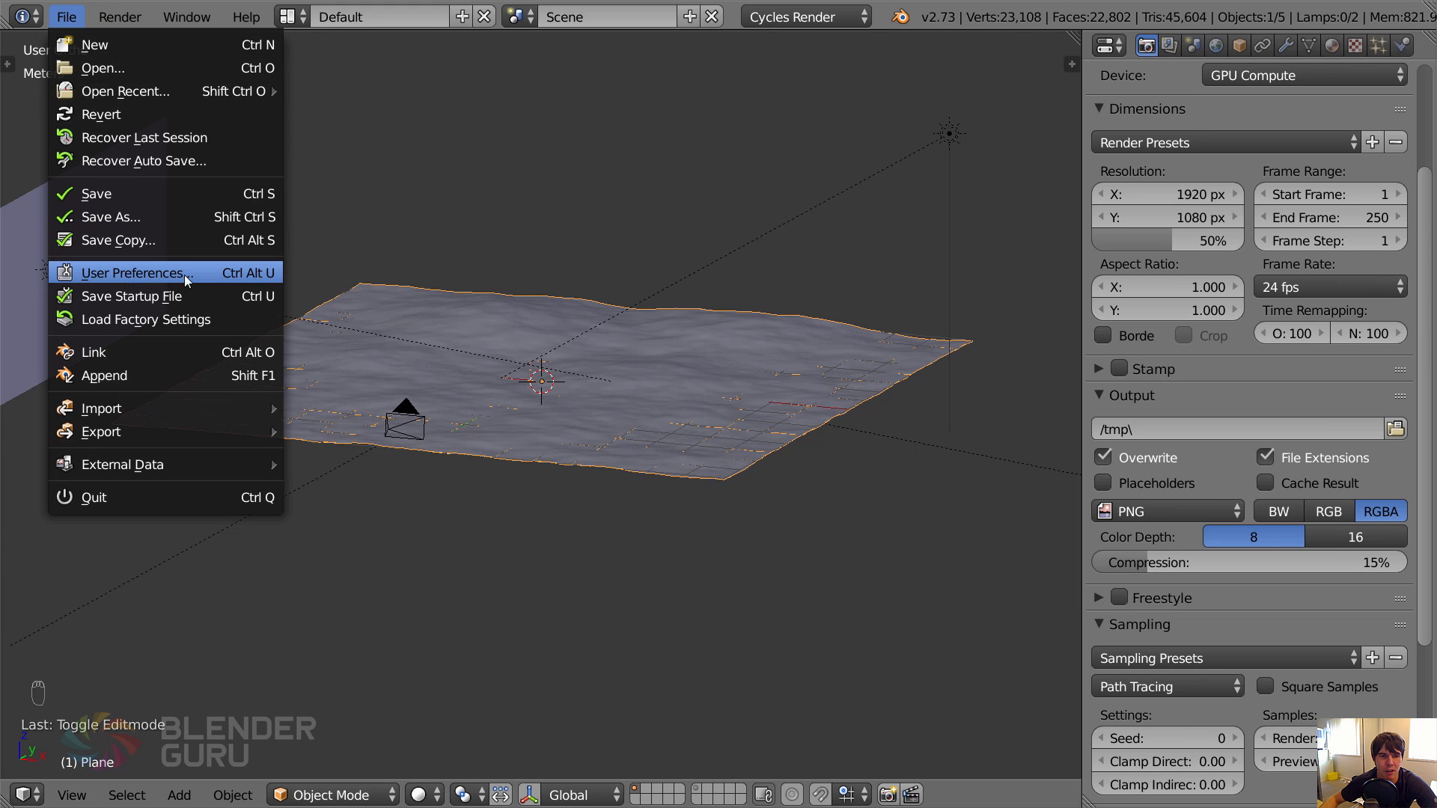
{"action": "mouse_move", "coordinate": [232, 407]}
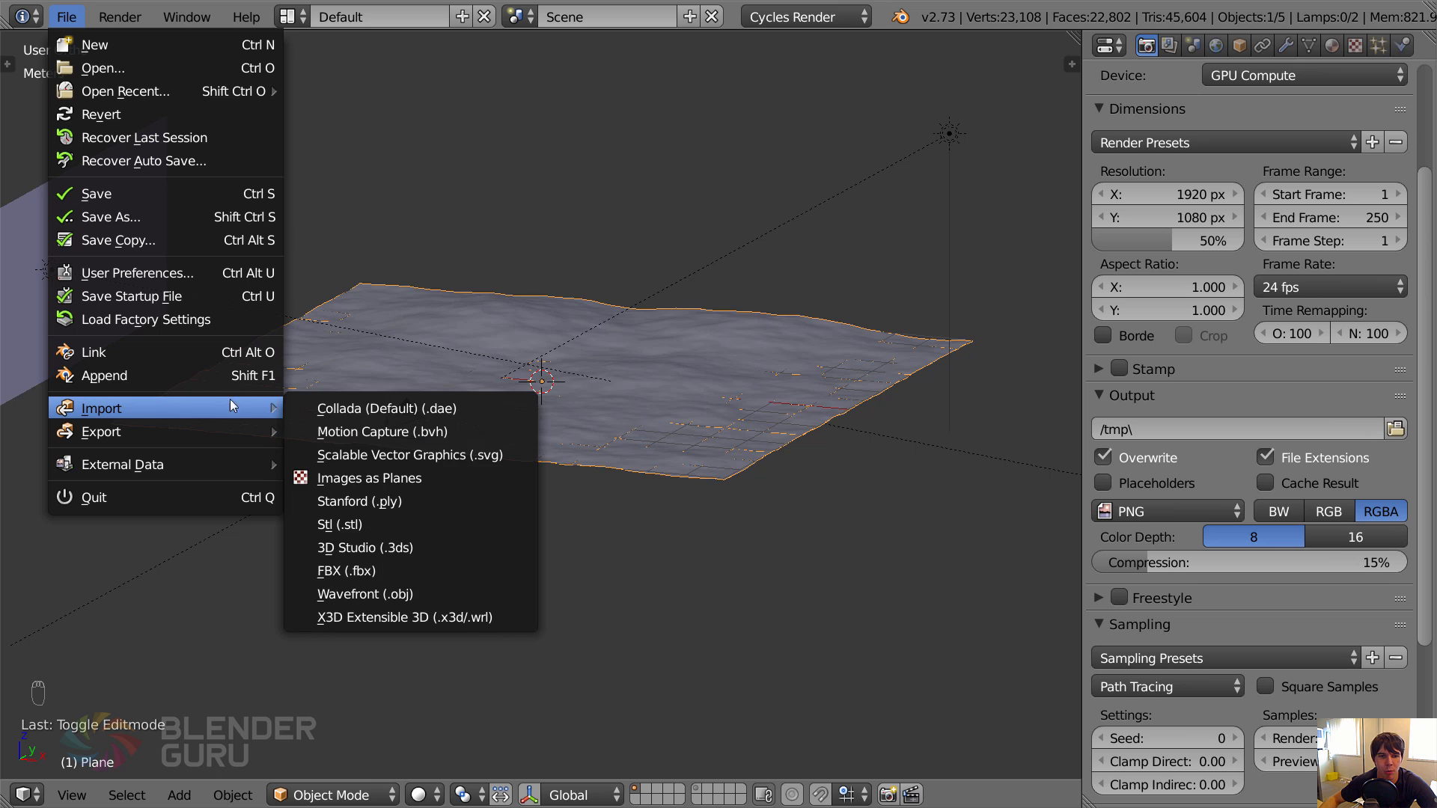
{"action": "left_click", "coordinate": [409, 477]}
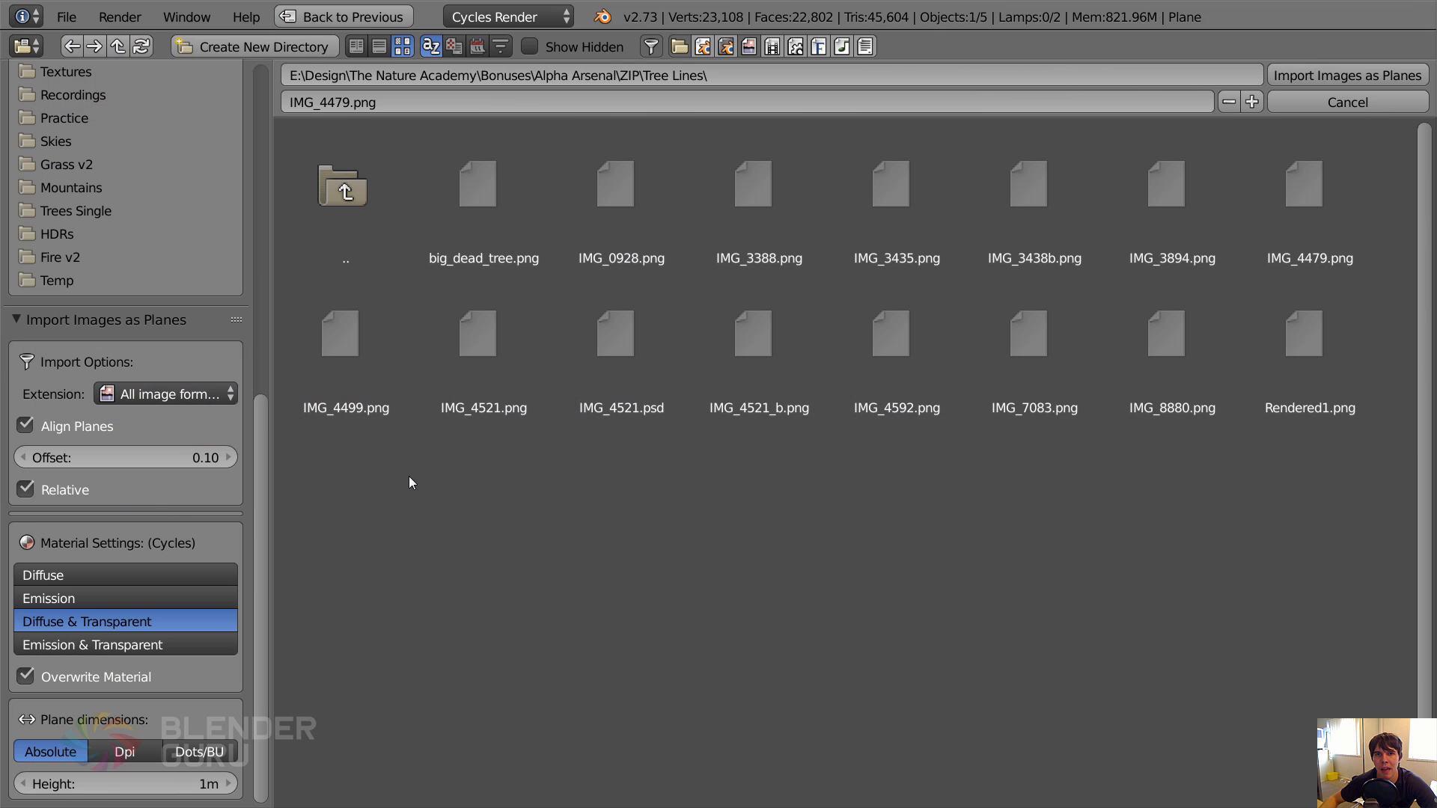
{"action": "scroll", "coordinate": [264, 412], "scroll_direction": "up", "scroll_amount": 5}
{"action": "left_click", "coordinate": [343, 179]}
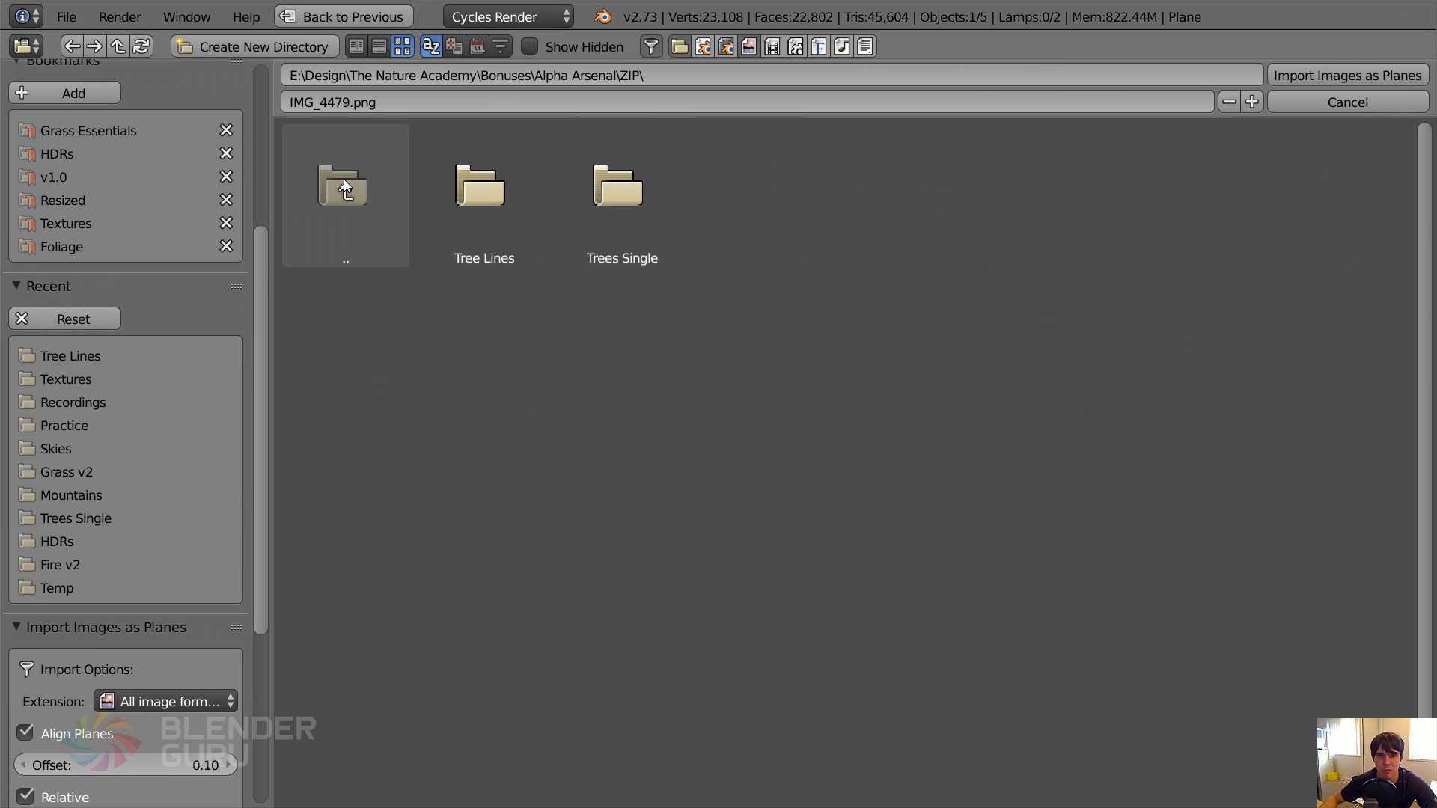
{"action": "left_click", "coordinate": [344, 178]}
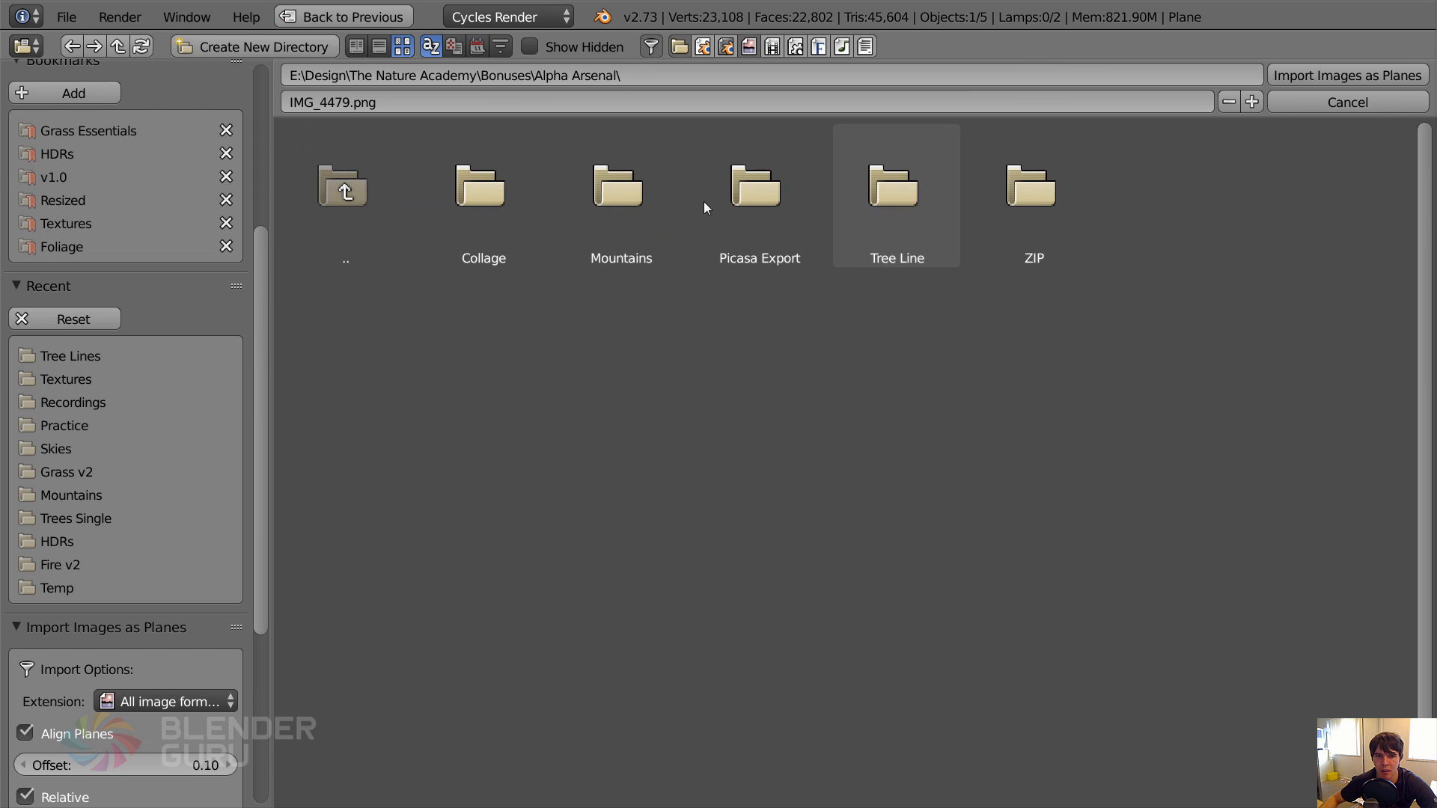
{"action": "left_click", "coordinate": [344, 183]}
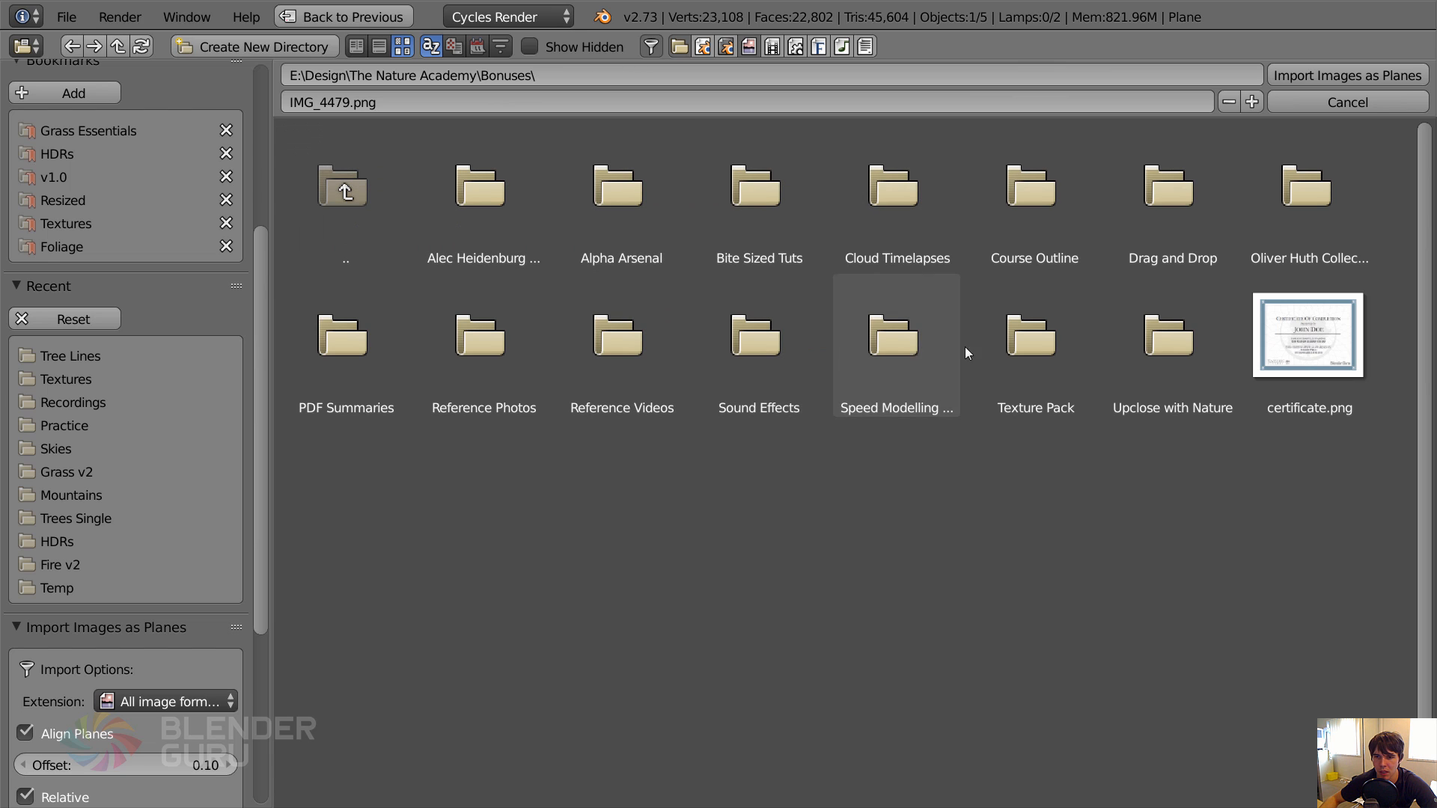
{"action": "left_click", "coordinate": [1019, 335]}
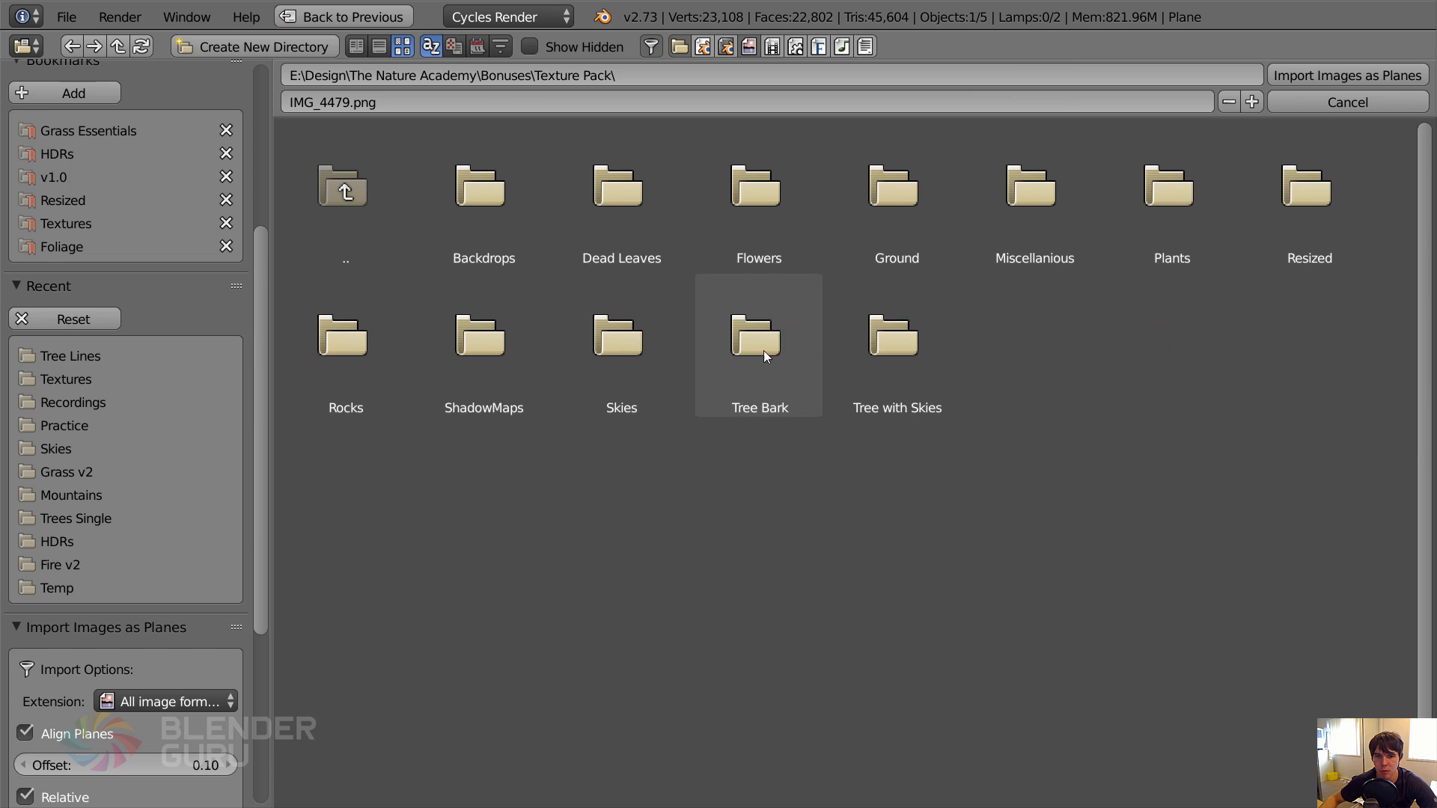
{"action": "left_click", "coordinate": [603, 354]}
Choose the cloudy sky photo IMG_5388.JPG and import it as a plane with an Emission material.
{"action": "scroll", "coordinate": [1429, 449], "scroll_direction": "down", "scroll_amount": 5}
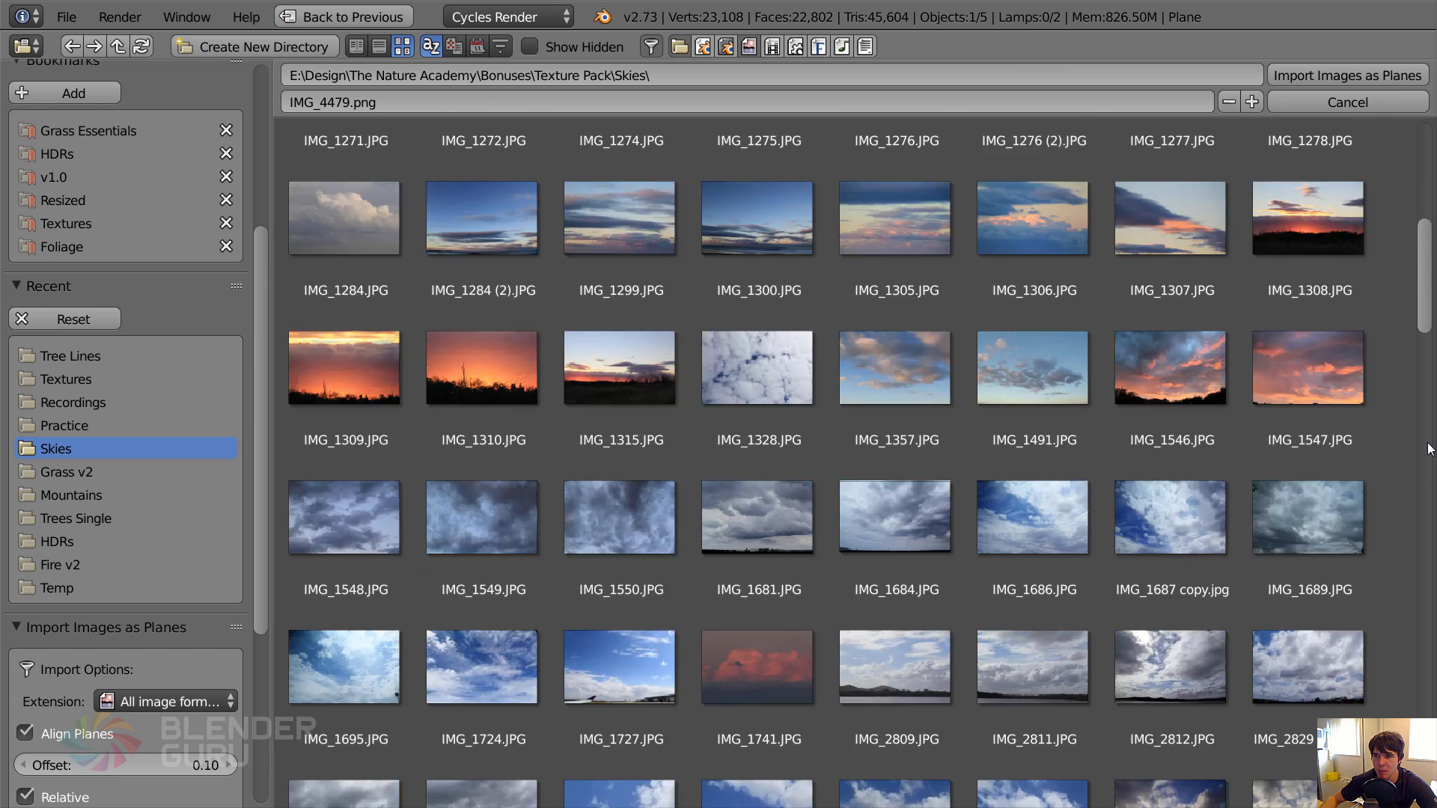
{"action": "scroll", "coordinate": [1430, 449], "scroll_direction": "down", "scroll_amount": 15}
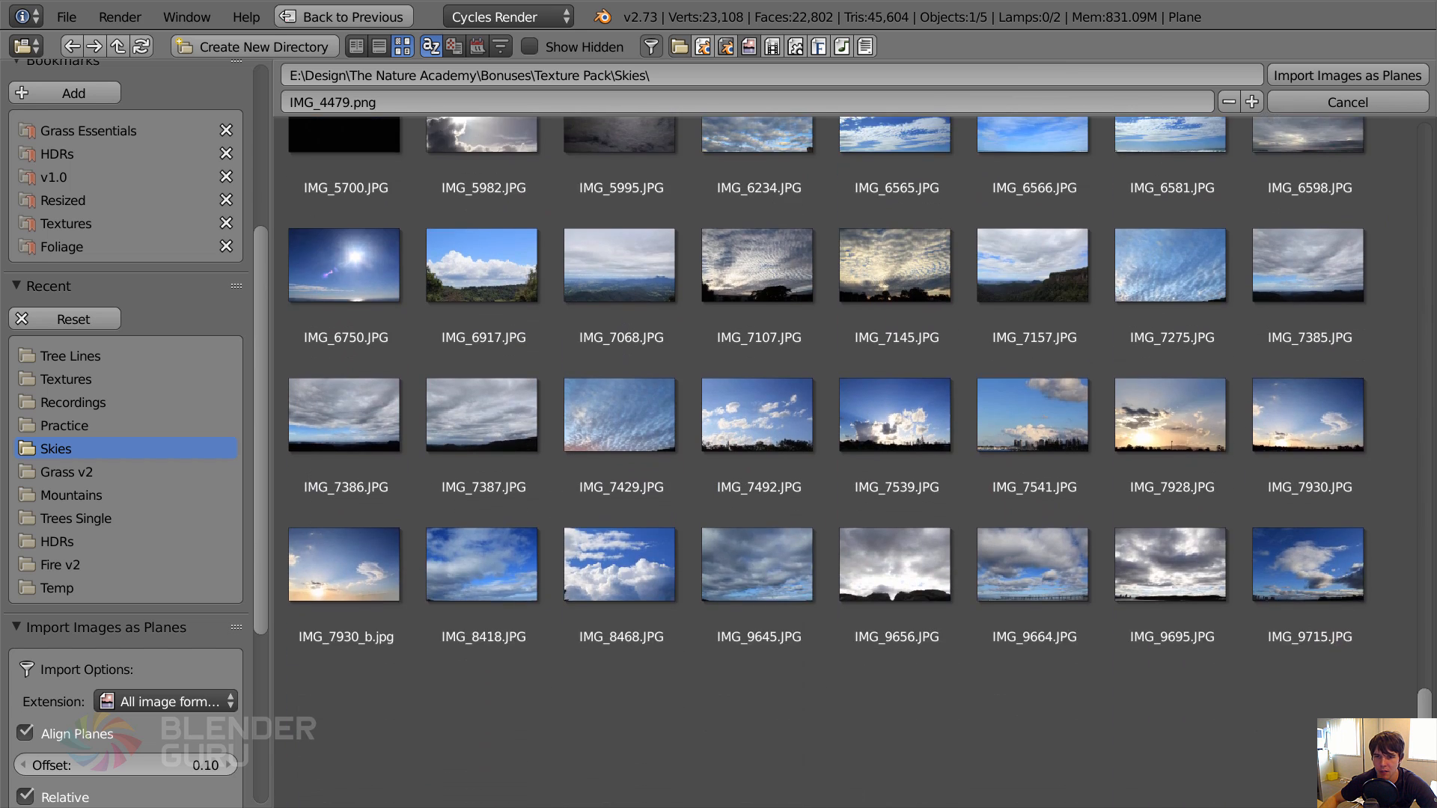
{"action": "scroll", "coordinate": [1415, 516], "scroll_direction": "up", "scroll_amount": 10}
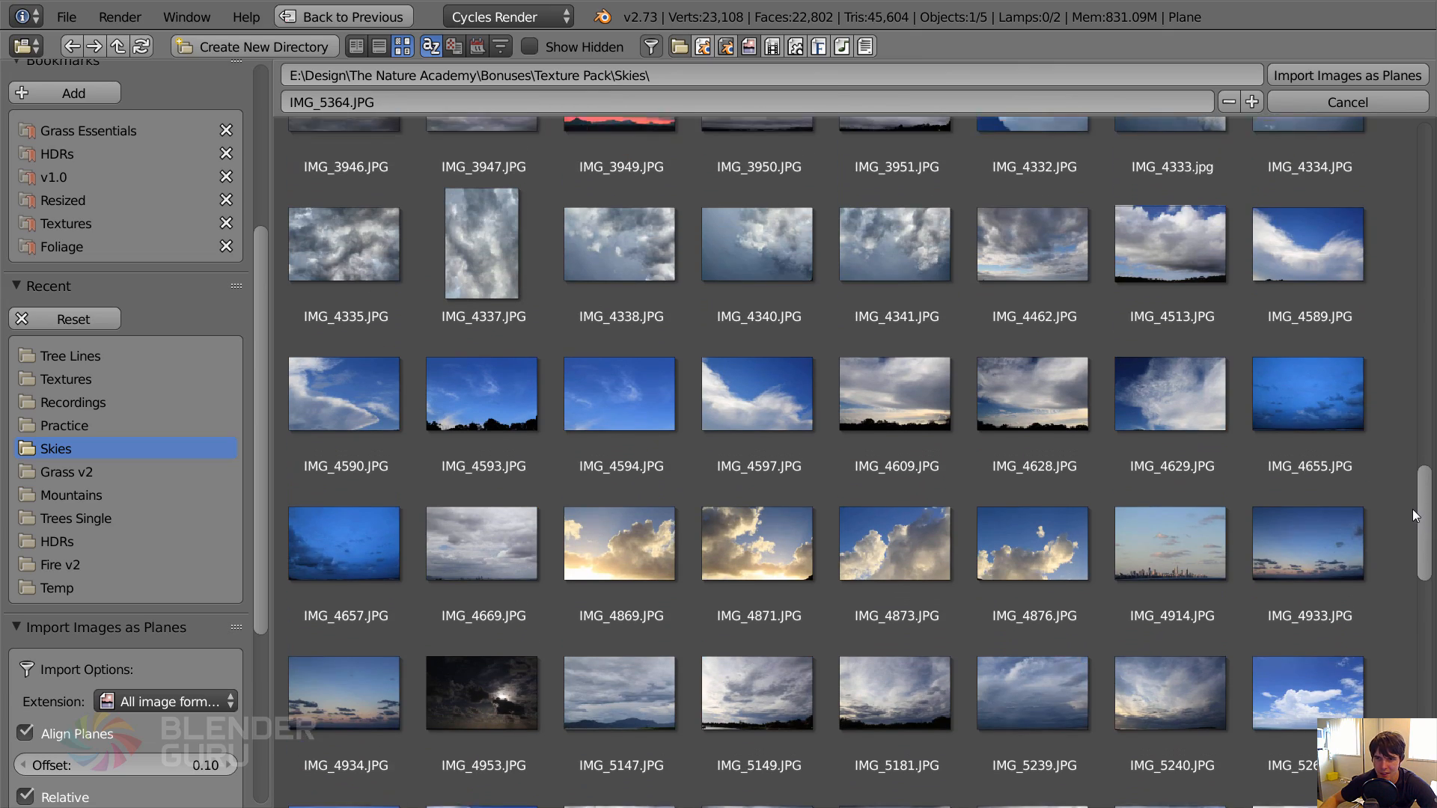
{"action": "left_click_drag", "start_coordinate": [1414, 517], "coordinate": [1358, 297]}
{"action": "scroll", "coordinate": [1345, 223], "scroll_direction": "up", "scroll_amount": 10}
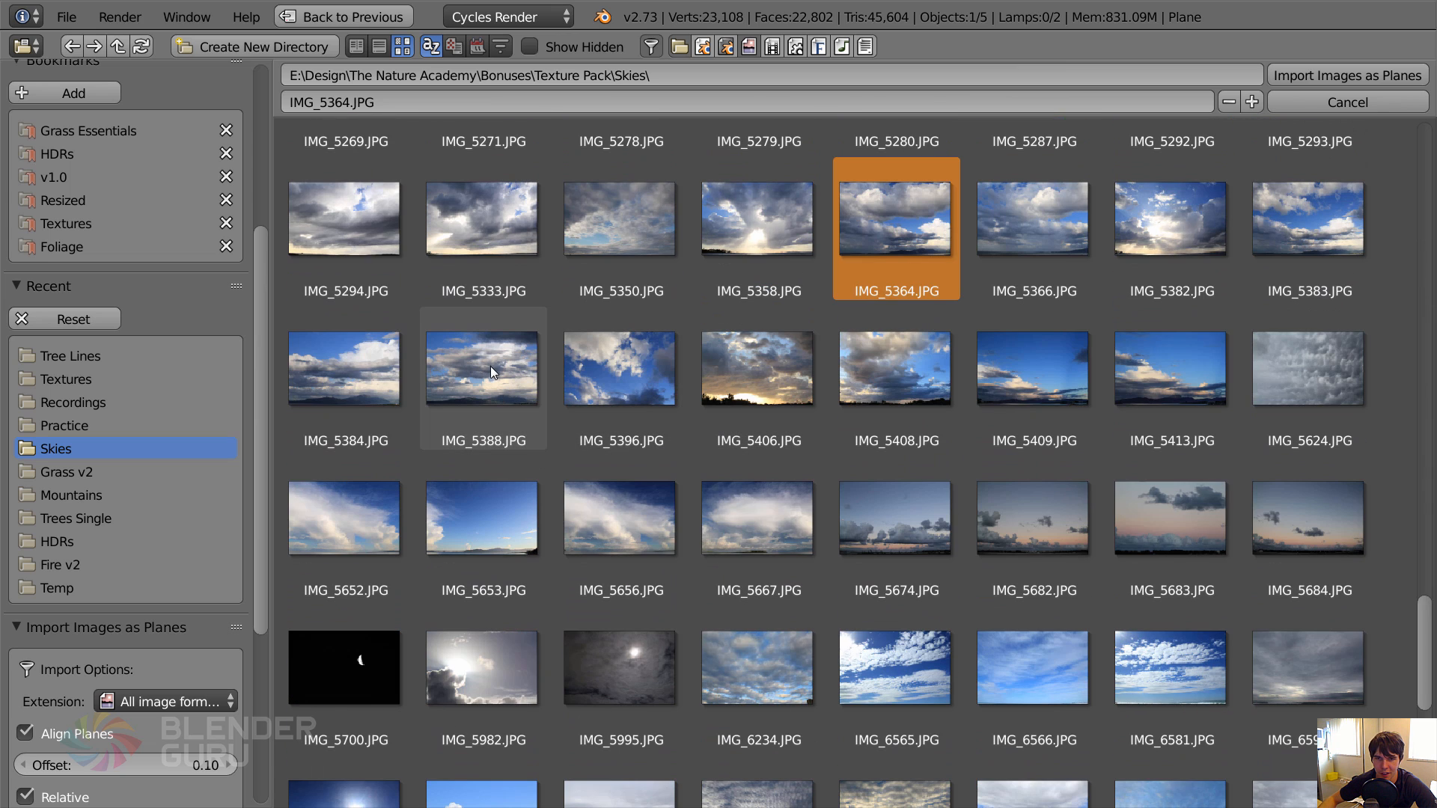
{"action": "left_click", "coordinate": [492, 371]}
{"action": "left_click_drag", "start_coordinate": [267, 504], "coordinate": [267, 654]}
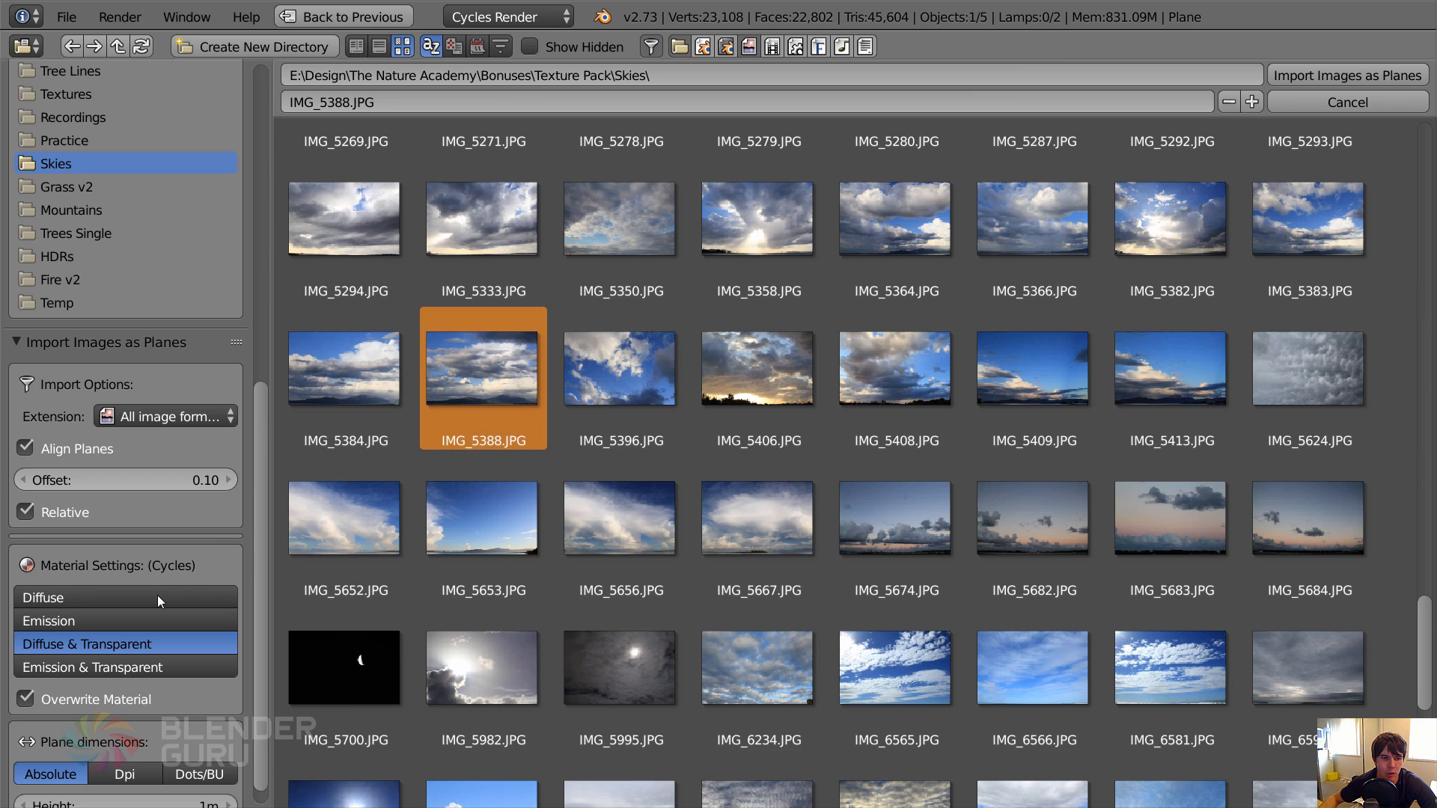
{"action": "left_click", "coordinate": [67, 623]}
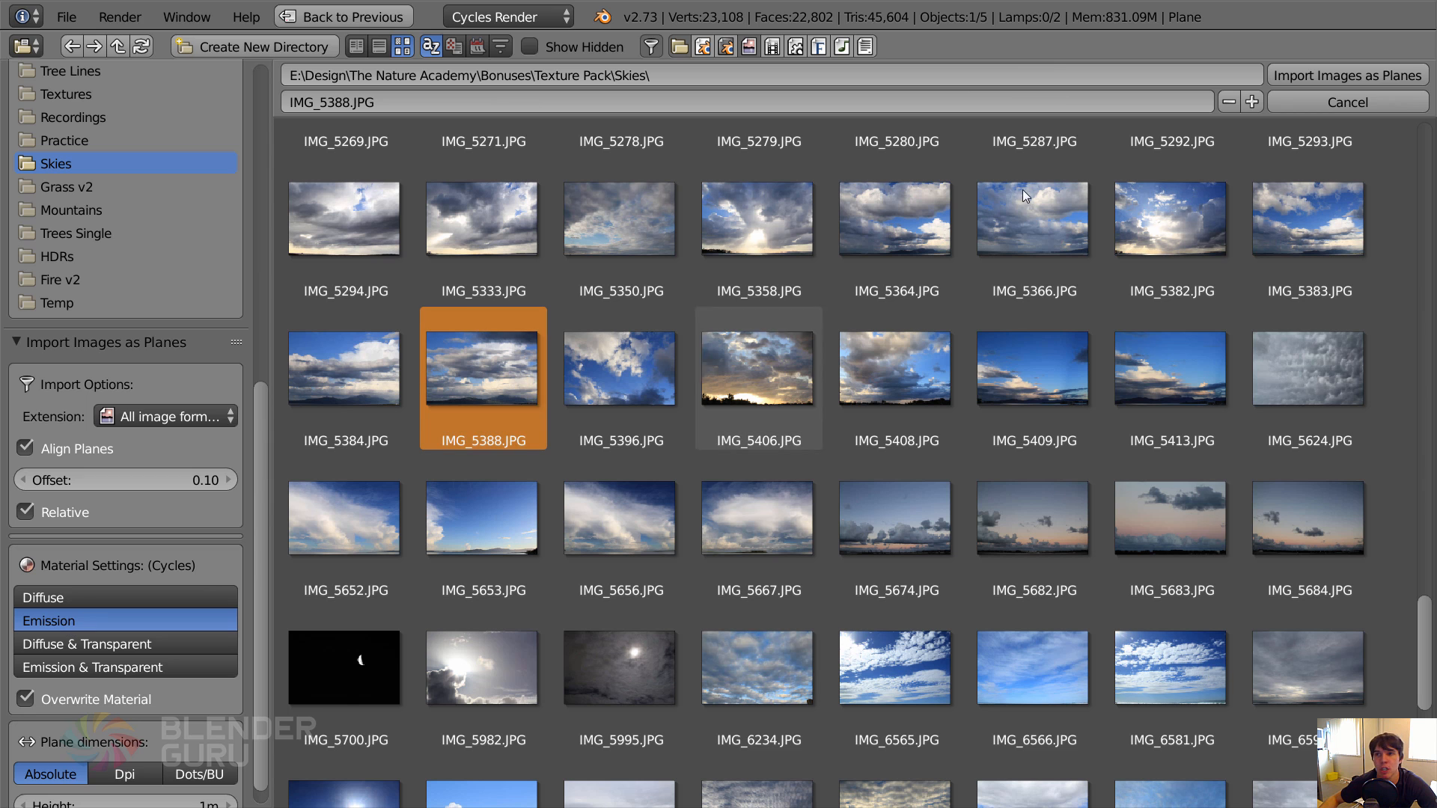
{"action": "left_click", "coordinate": [1296, 76]}
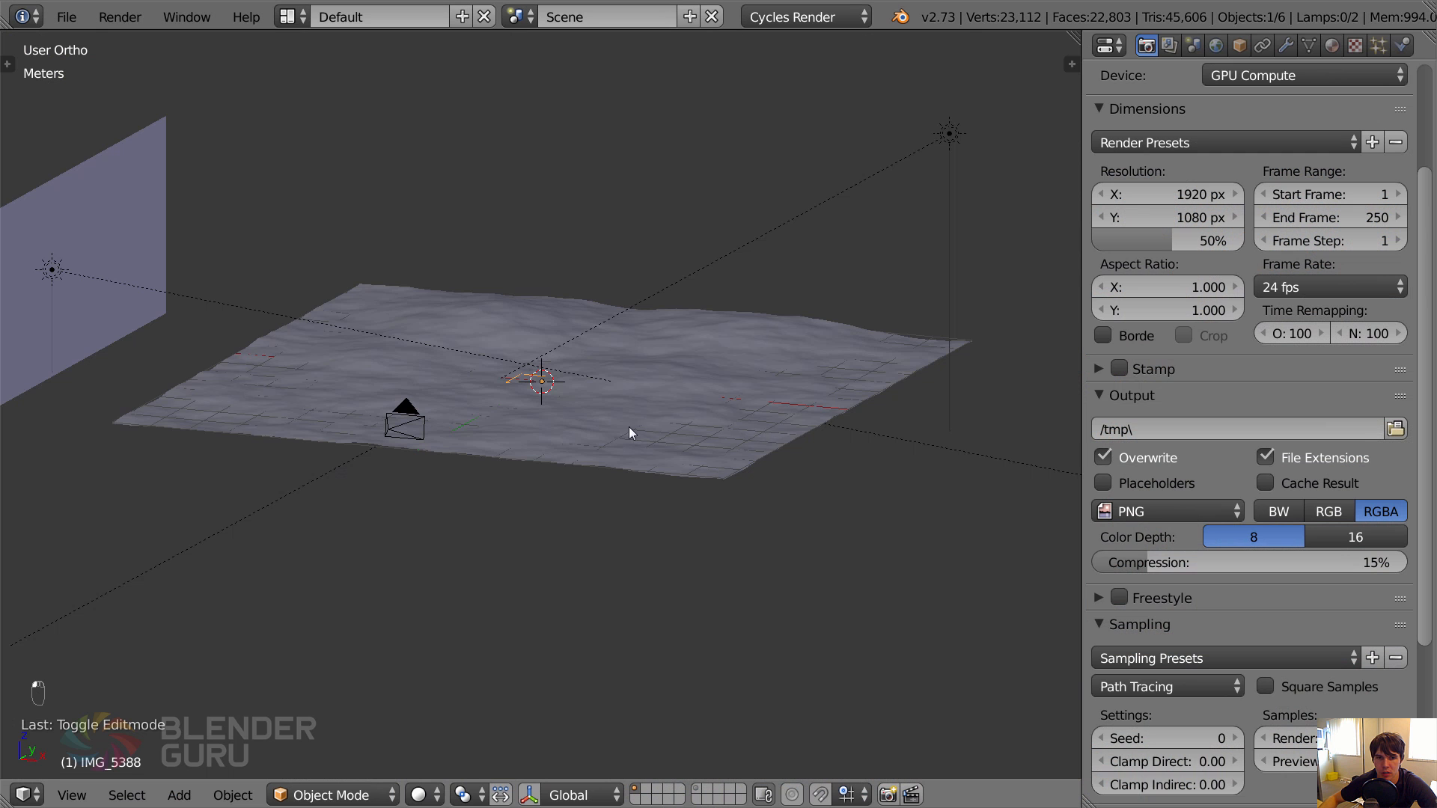
Scale the sky plane up about 10 times and move it toward the far edge of the ground.
{"action": "key", "text": "z"}
{"action": "key", "text": "s"}
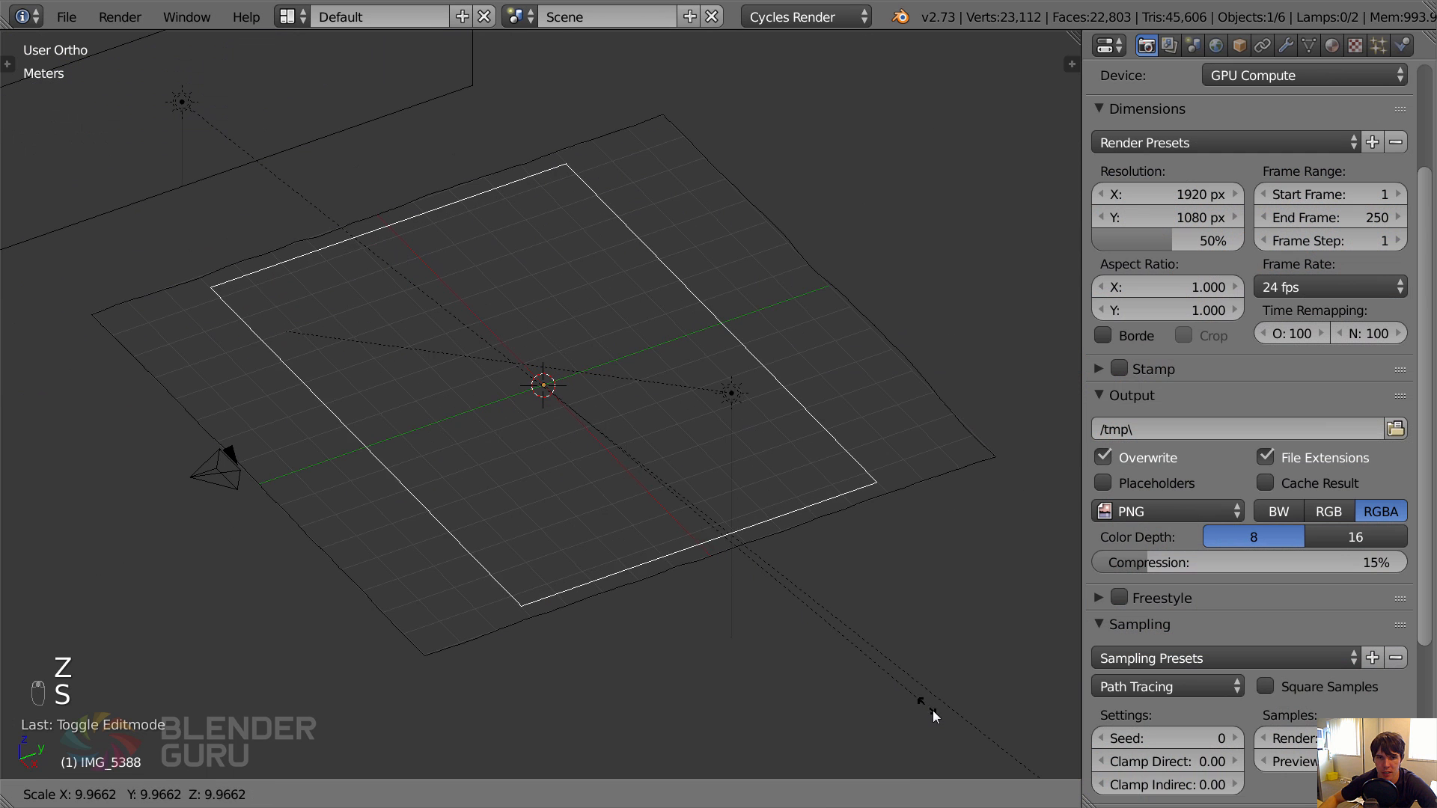
{"action": "left_click", "coordinate": [940, 711]}
{"action": "scroll", "coordinate": [940, 711], "scroll_direction": "down", "scroll_amount": 3}
{"action": "key", "text": "g"}
{"action": "left_click", "coordinate": [981, 460]}
Stand the sky plane upright by rotating it -90 degrees in the right side view, and raise it behind the ground.
{"action": "key", "text": "KP_3"}
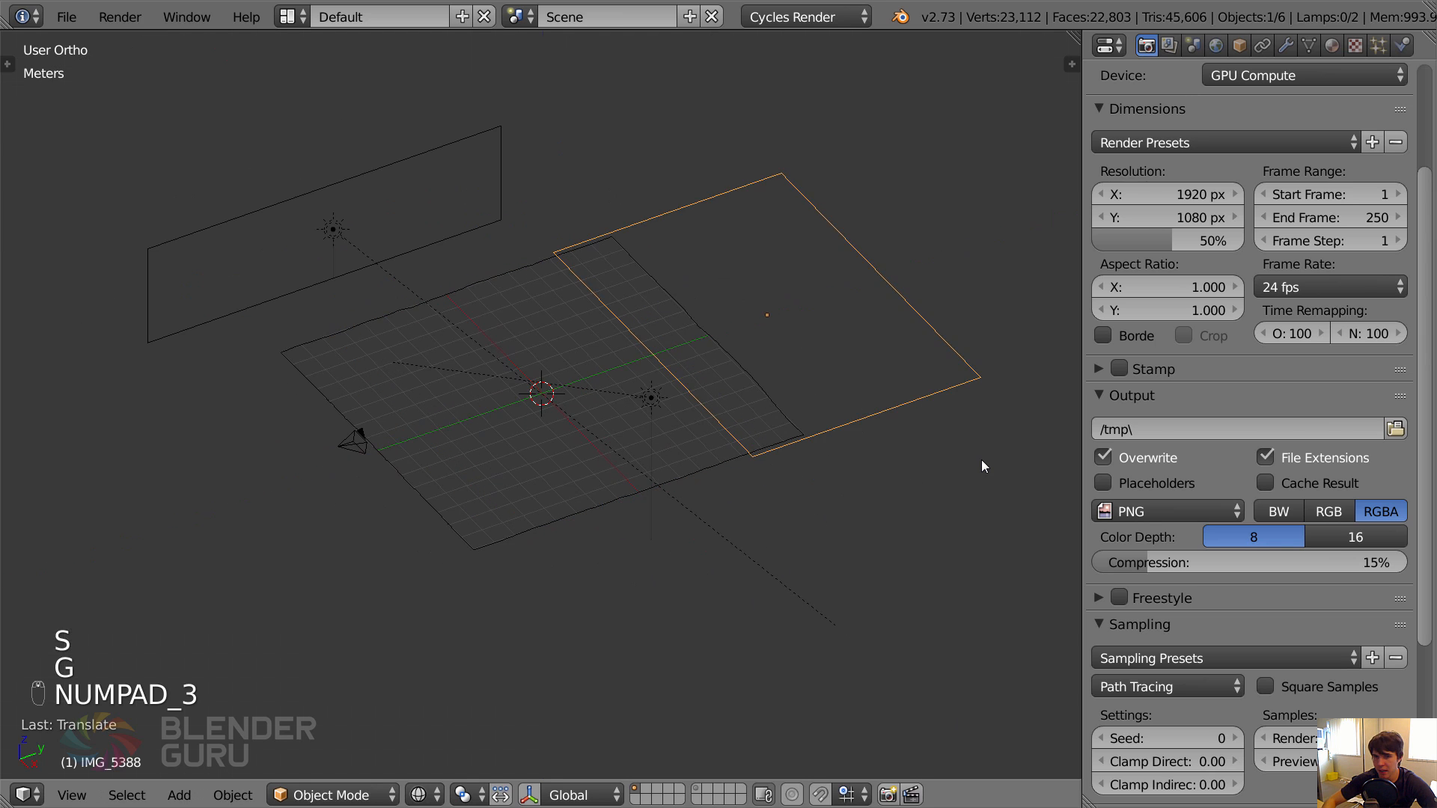
{"action": "key", "text": "r"}
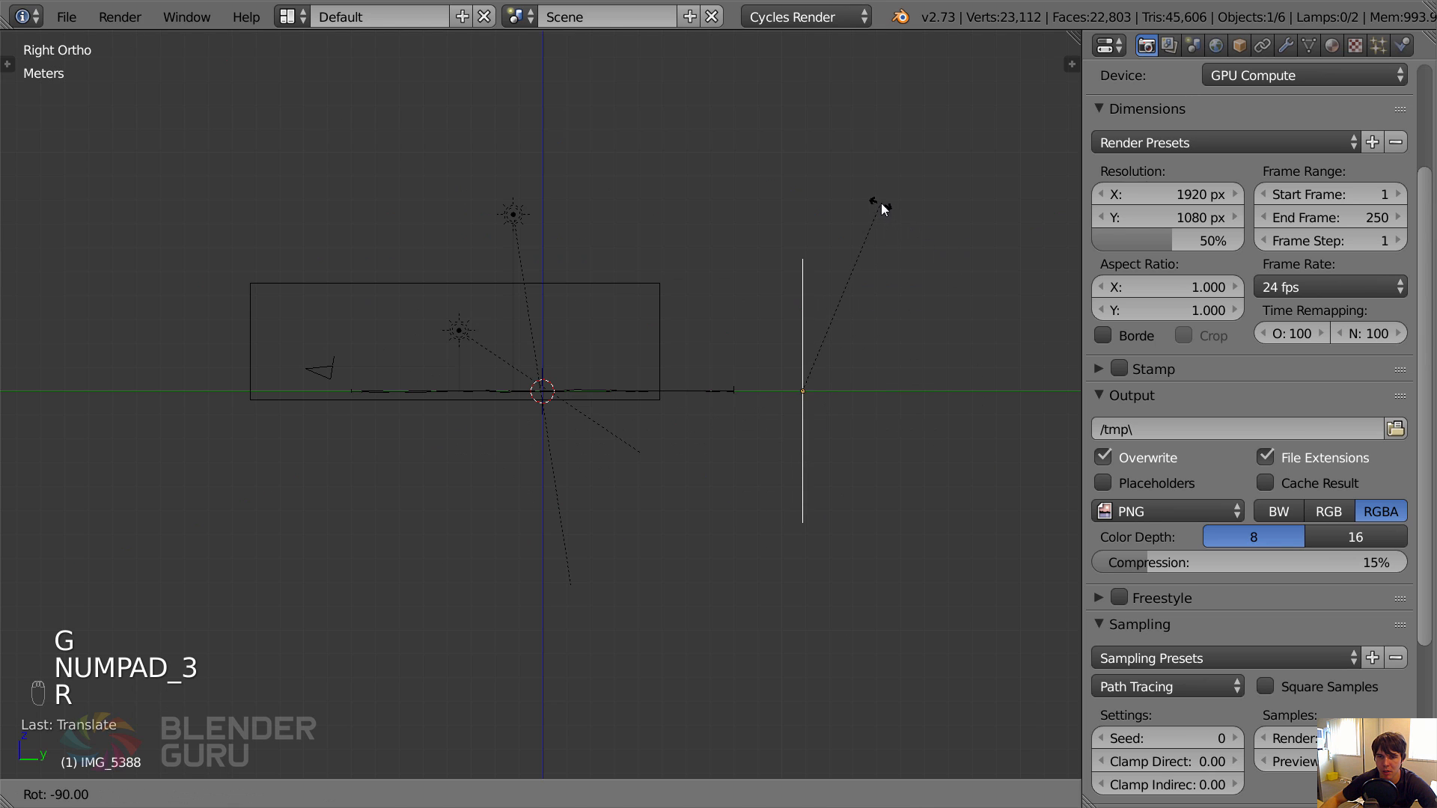
{"action": "left_click", "coordinate": [881, 204]}
{"action": "key", "text": "g"}
{"action": "left_click", "coordinate": [886, 253]}
Raise the sky plane further in the camera view and tilt it a few degrees about the global X axis.
{"action": "key", "text": "KP_0"}
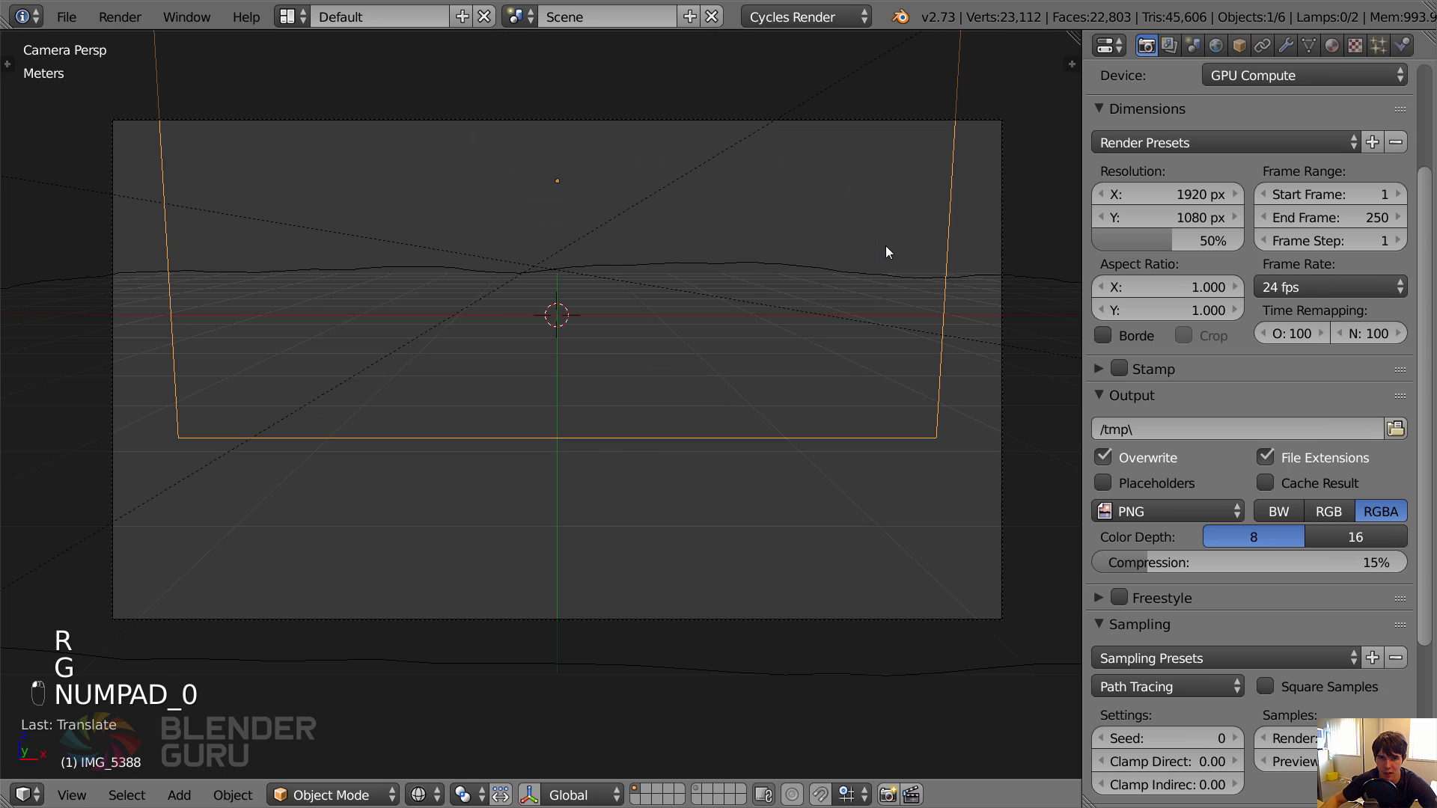
{"action": "key", "text": "g"}
{"action": "left_click", "coordinate": [839, 277]}
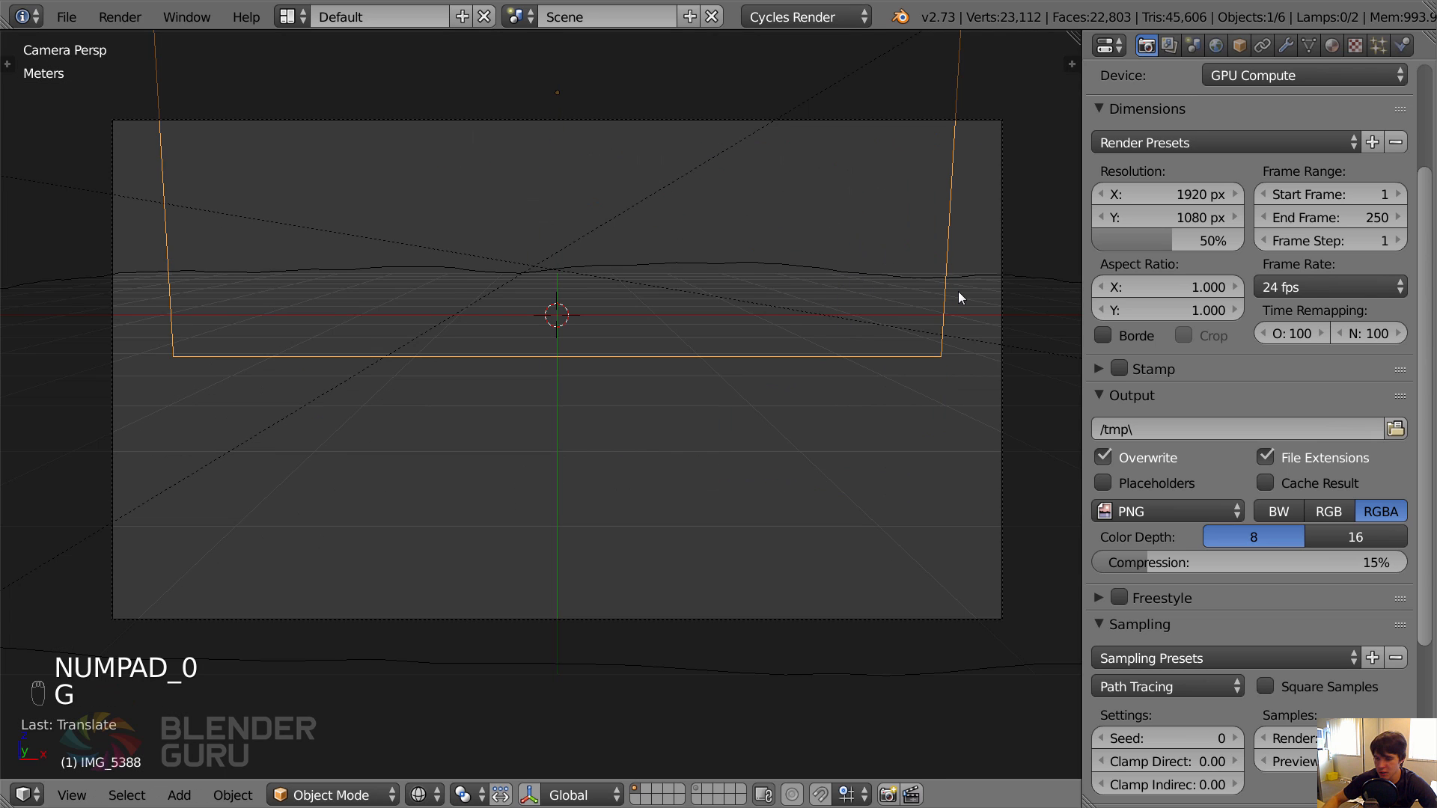
{"action": "key", "text": "r"}
{"action": "key", "text": "x"}
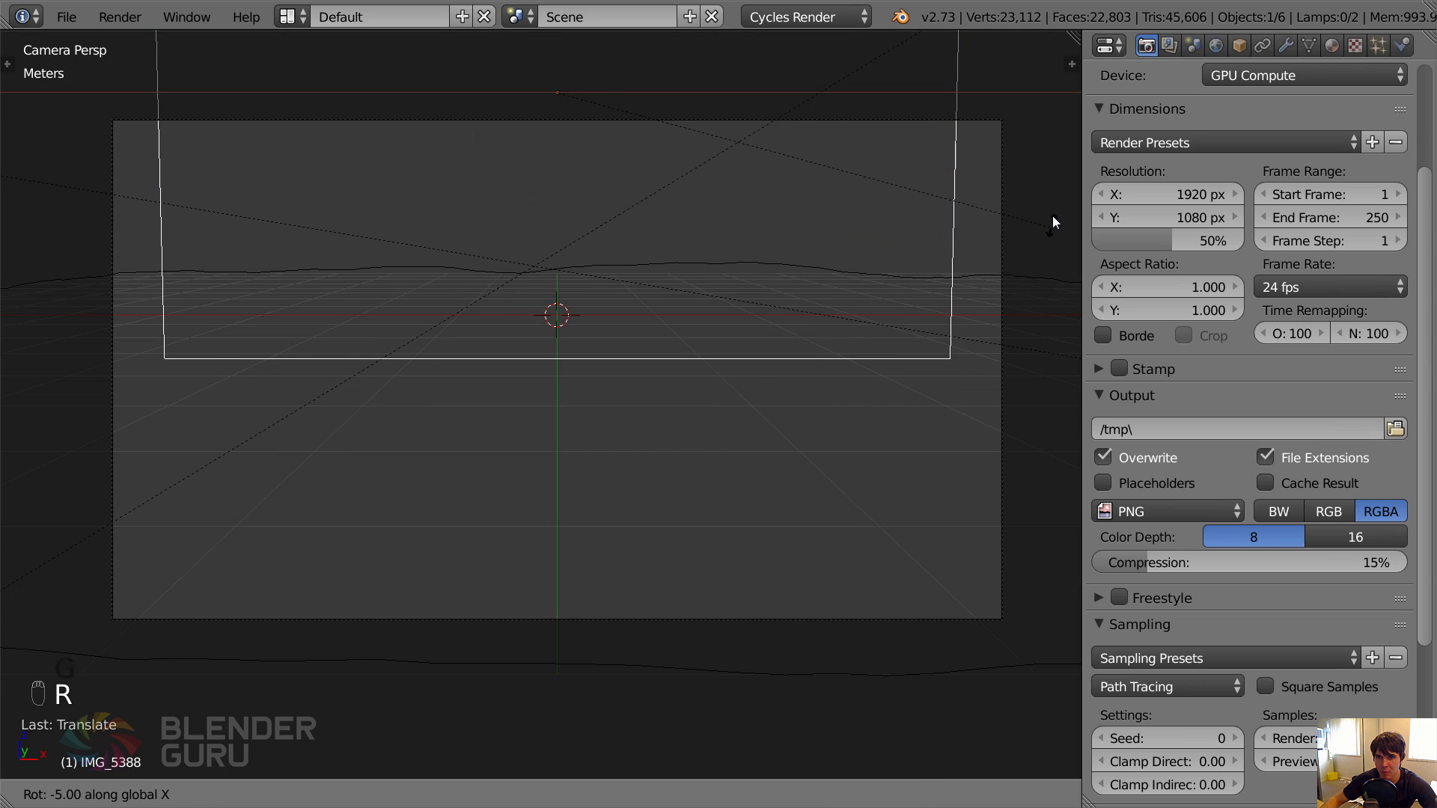
{"action": "left_click", "coordinate": [1053, 196]}
Scale the sky plane by about 1.15 and raise it about 2.07 m along Z to the horizon.
{"action": "scroll", "coordinate": [900, 322], "scroll_direction": "down", "scroll_amount": 3}
{"action": "key", "text": "s"}
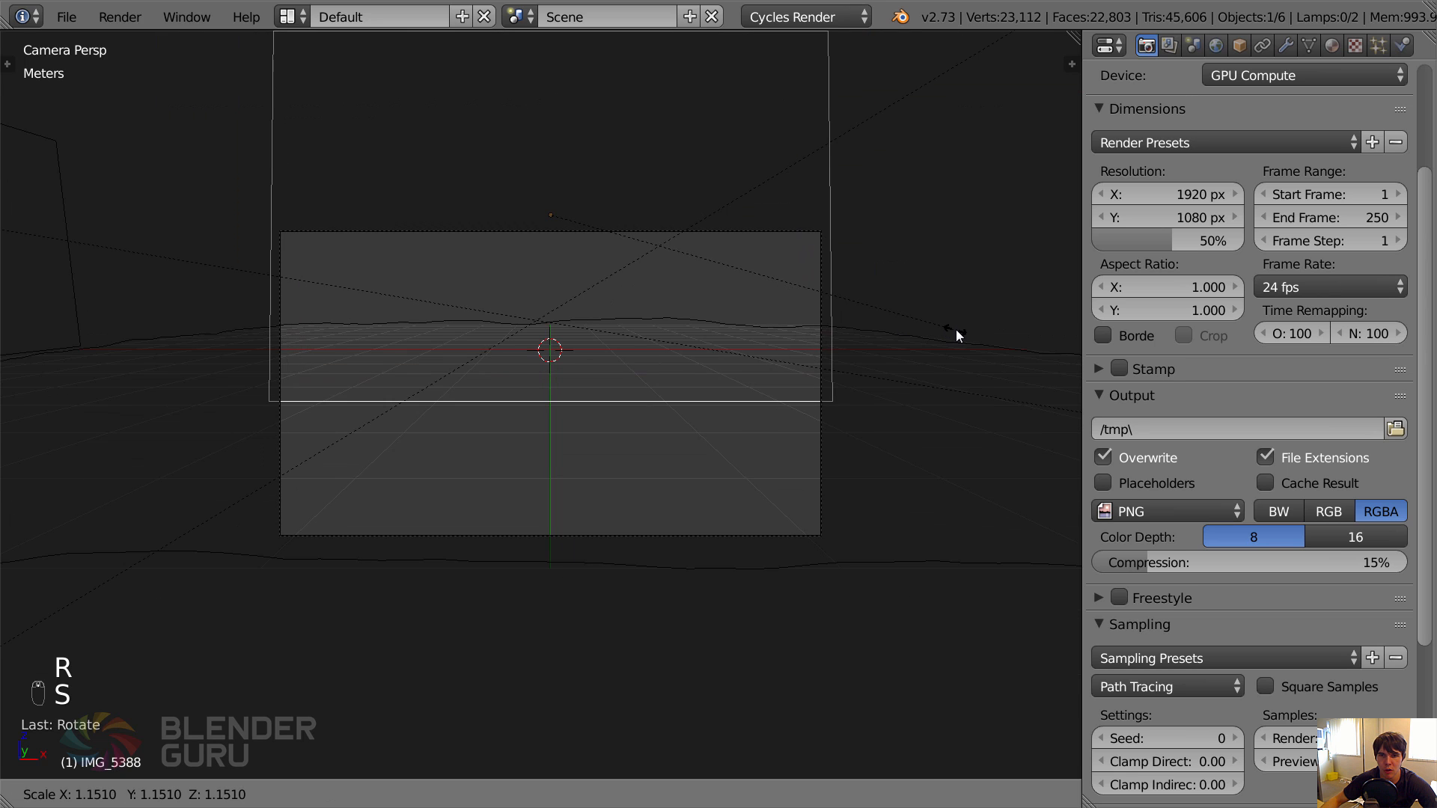
{"action": "left_click", "coordinate": [955, 330]}
{"action": "key", "text": "g"}
{"action": "key", "text": "z"}
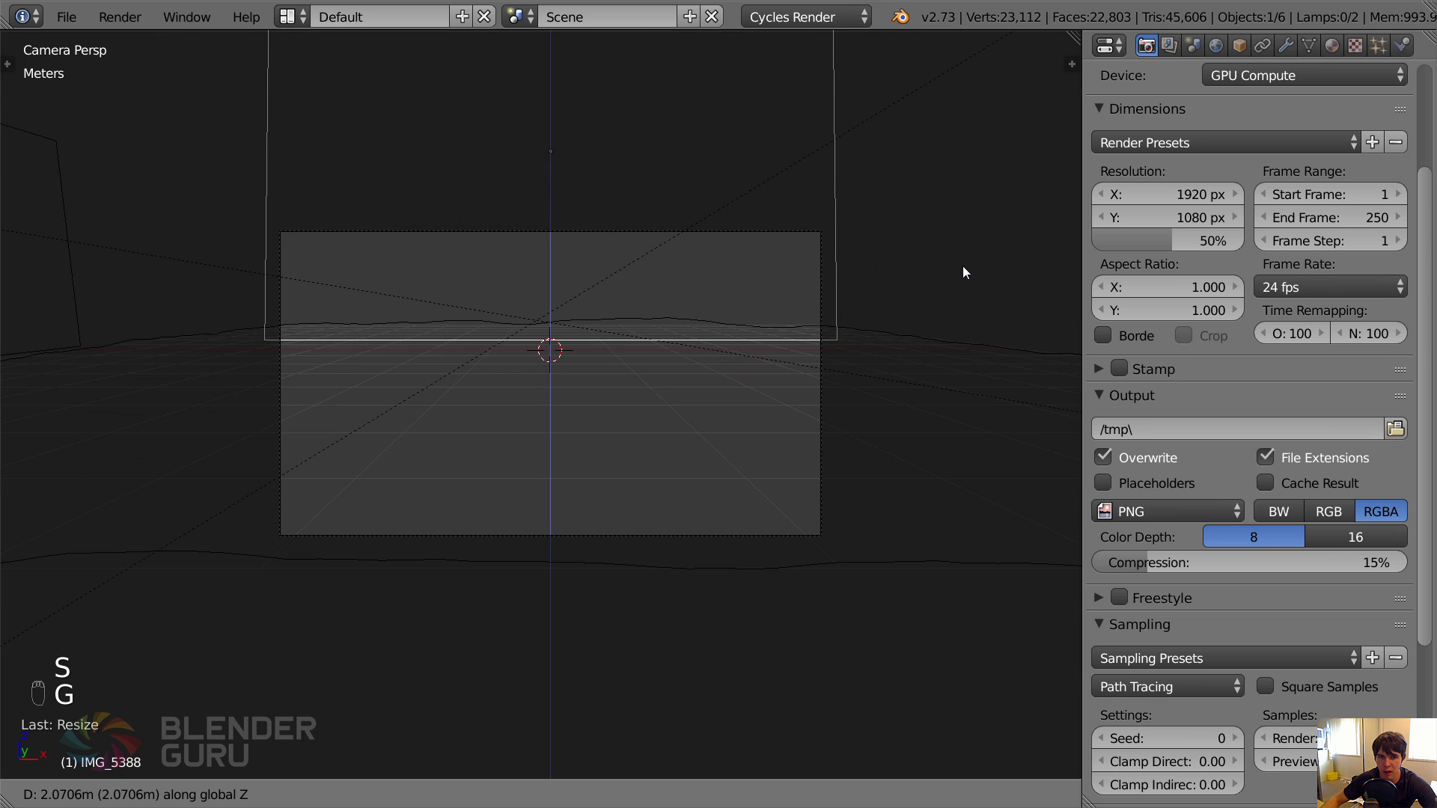
{"action": "left_click", "coordinate": [962, 266]}
Move the sky plane about 2.25 m farther back along Y and enlarge it to span the camera frame's width.
{"action": "key", "text": "KP_3"}
{"action": "key", "text": "g"}
{"action": "key", "text": "y"}
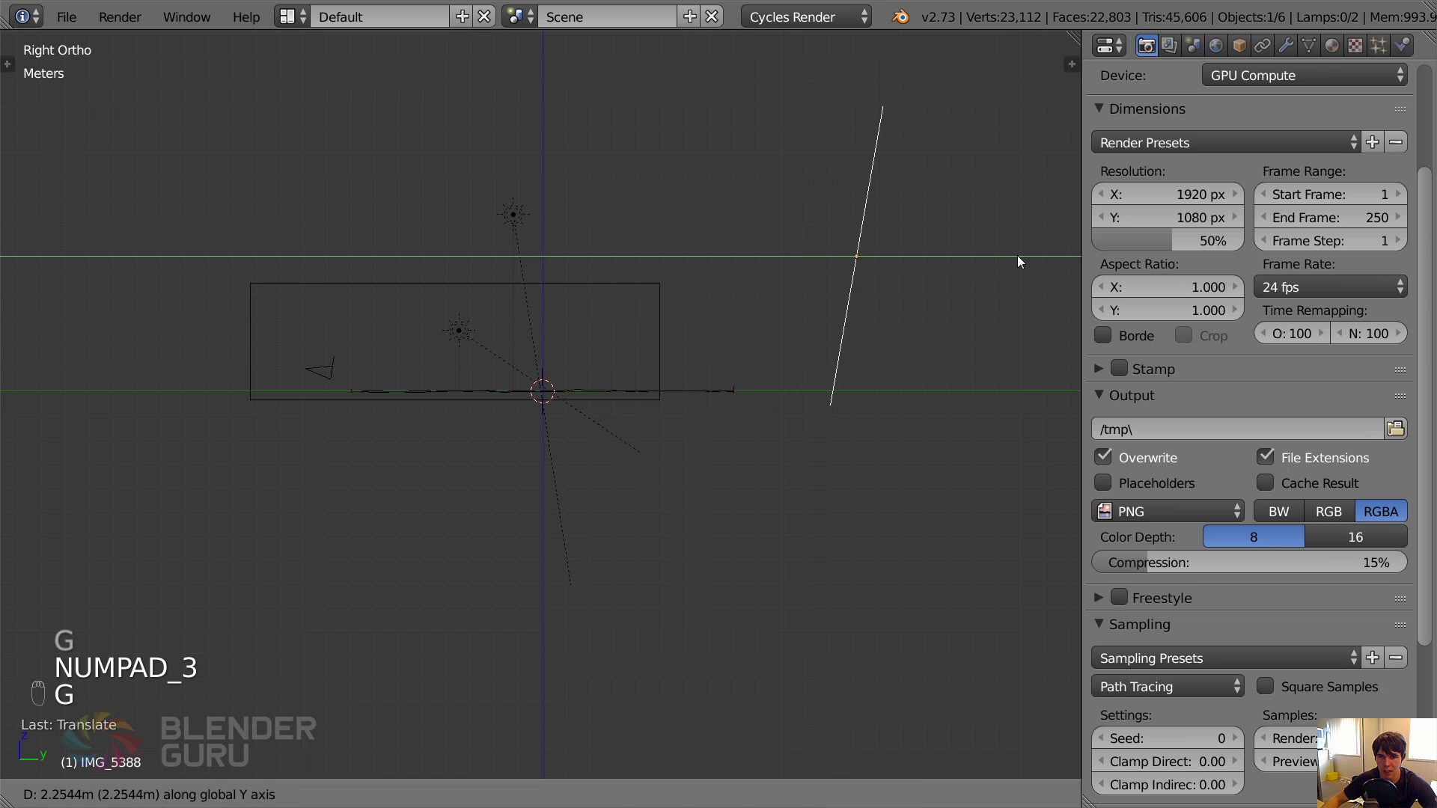
{"action": "left_click", "coordinate": [1017, 254]}
{"action": "key", "text": "KP_0"}
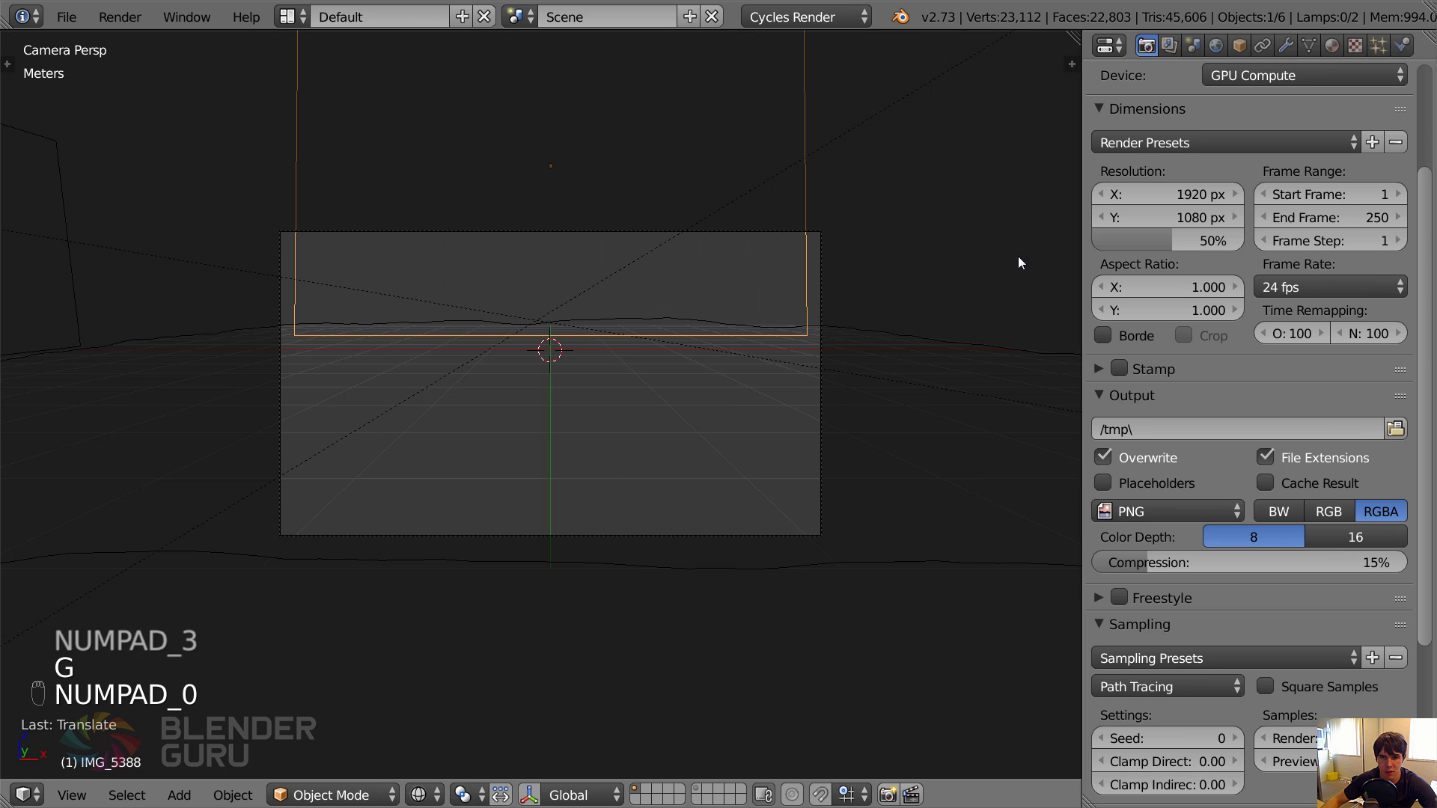
{"action": "key", "text": "s"}
{"action": "left_click", "coordinate": [1061, 259]}
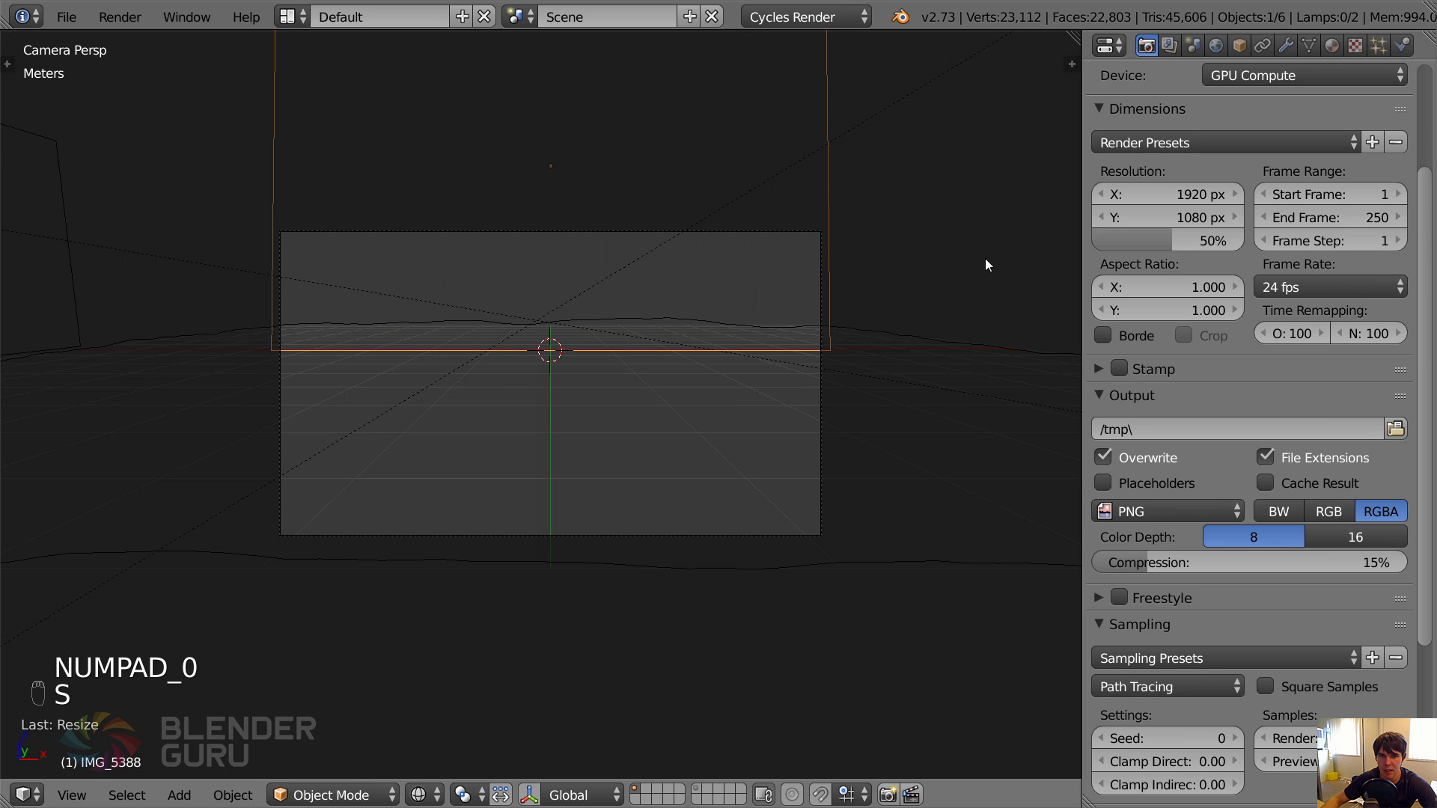
Split the 3D view into two side-by-side views and show a live rendered camera preview in one of them.
{"action": "key", "text": "z"}
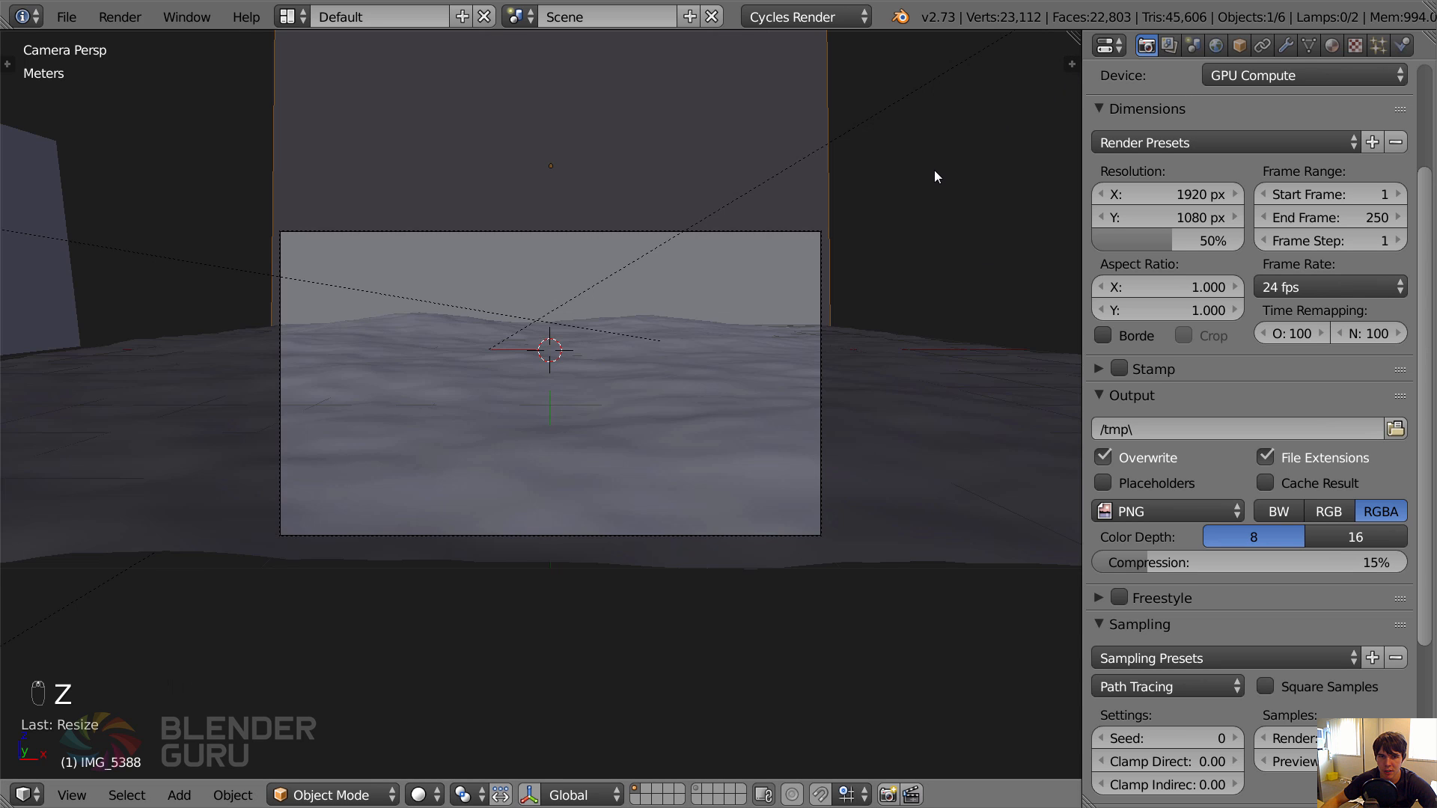
{"action": "key", "text": "z"}
{"action": "key", "text": "z"}
{"action": "mouse_move", "coordinate": [1063, 34]}
{"action": "left_mouse_down"}
{"action": "mouse_move", "coordinate": [673, 120]}
{"action": "mouse_move", "coordinate": [495, 224]}
{"action": "left_mouse_up"}
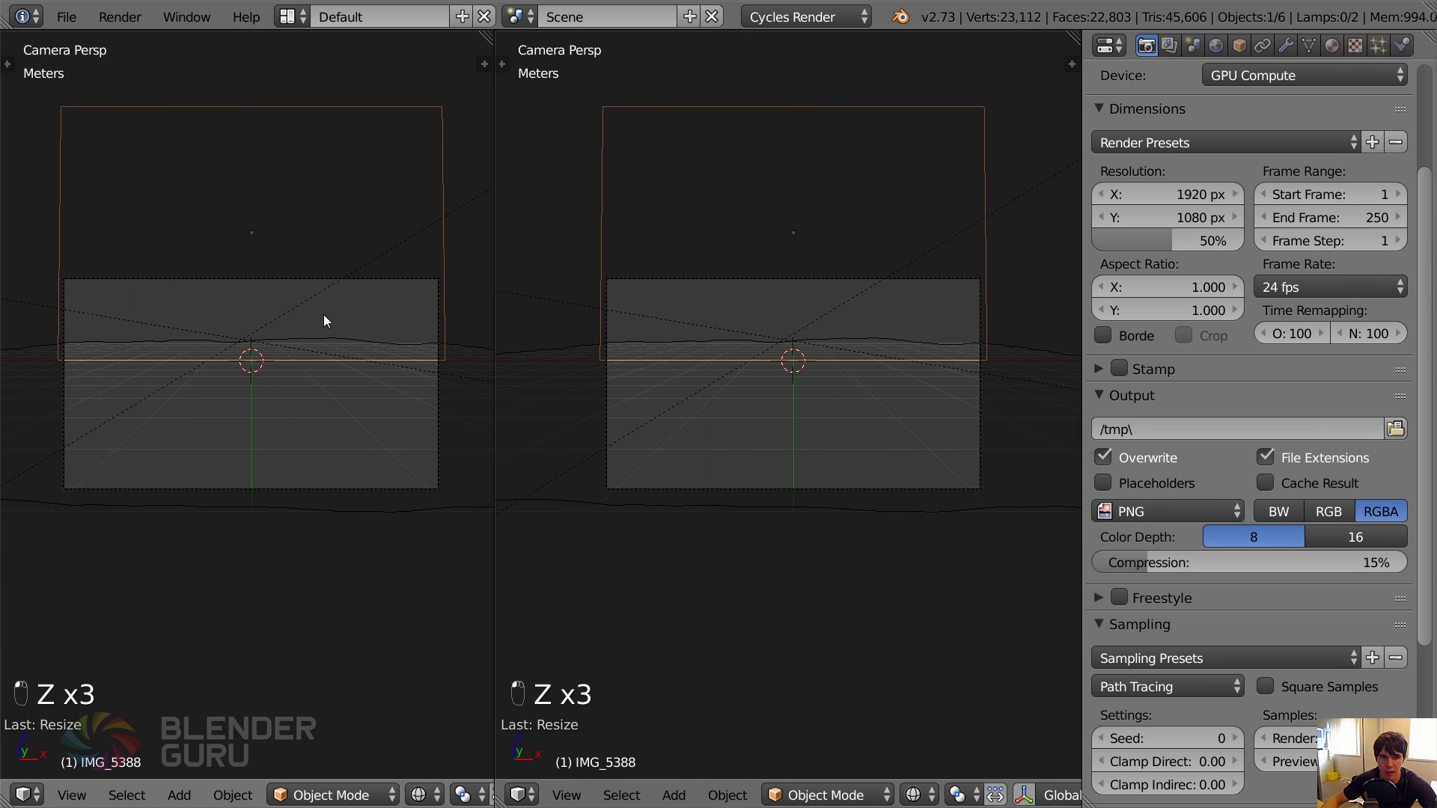
{"action": "key", "text": "shift+z"}
{"action": "scroll", "coordinate": [282, 349], "scroll_direction": "up", "scroll_amount": 1}
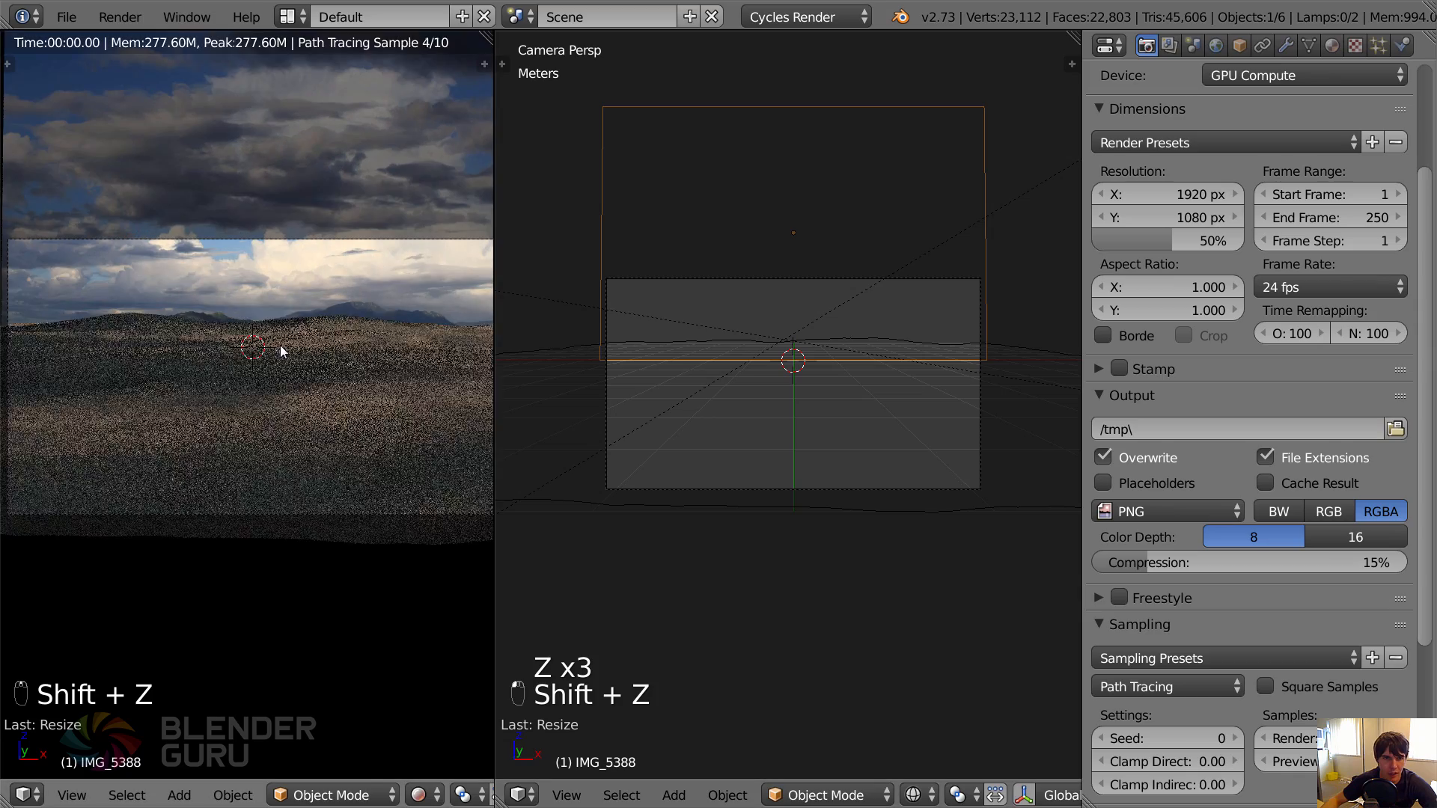
Raise the sky plane about 50 cm along Z, scale it by about 1.04, and readjust its height against the horizon.
{"action": "key", "text": "g"}
{"action": "key", "text": "z"}
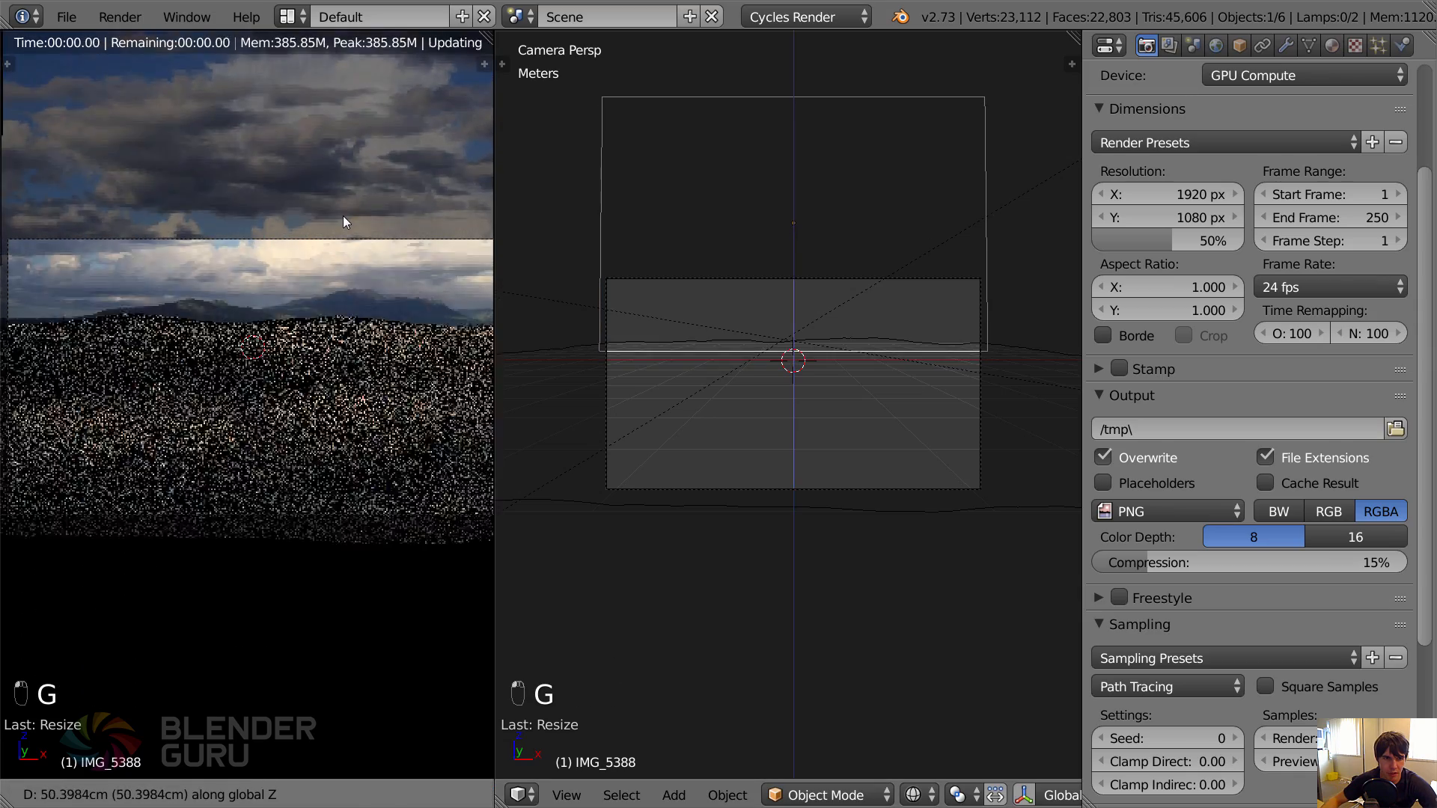
{"action": "left_click", "coordinate": [342, 215]}
{"action": "scroll", "coordinate": [404, 192], "scroll_direction": "down", "scroll_amount": 1}
{"action": "key", "text": "s"}
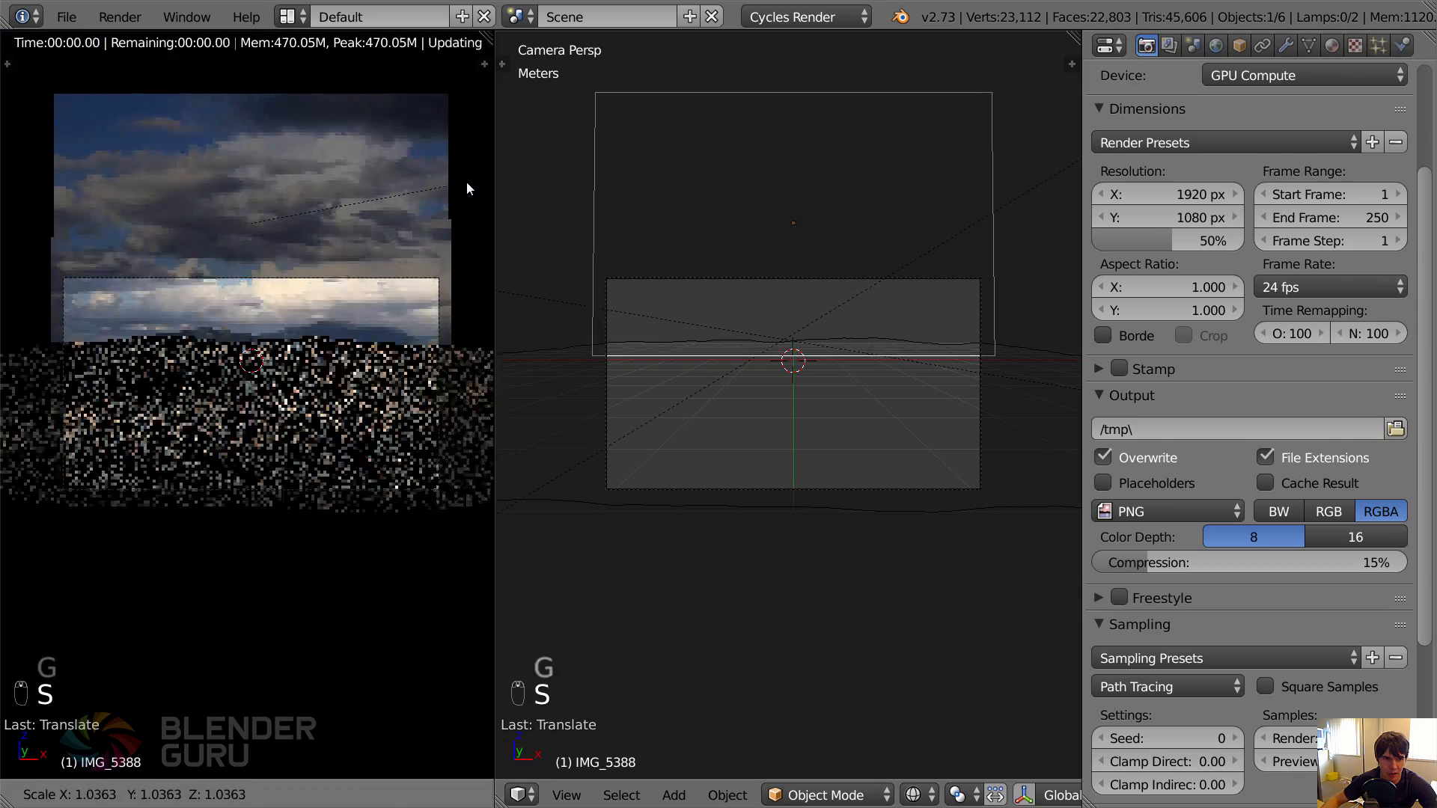
{"action": "left_click", "coordinate": [465, 181]}
{"action": "key", "text": "g"}
{"action": "key", "text": "z"}
{"action": "left_click", "coordinate": [466, 180]}
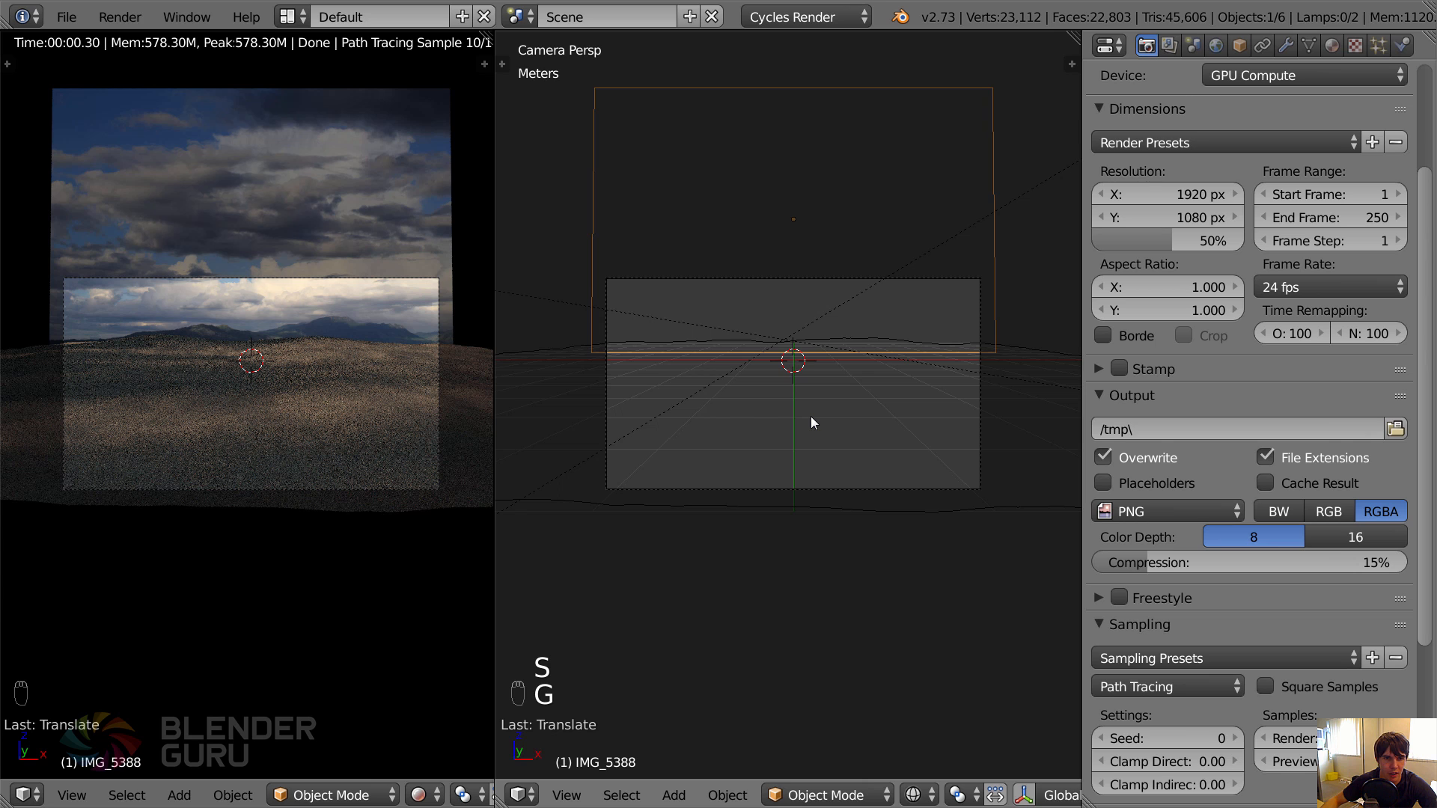
Show the sky plane's material nodes beside the preview and spread them out, placing Light Path below Image Texture.
{"action": "key", "text": "shift+F3"}
{"action": "key", "text": "n"}
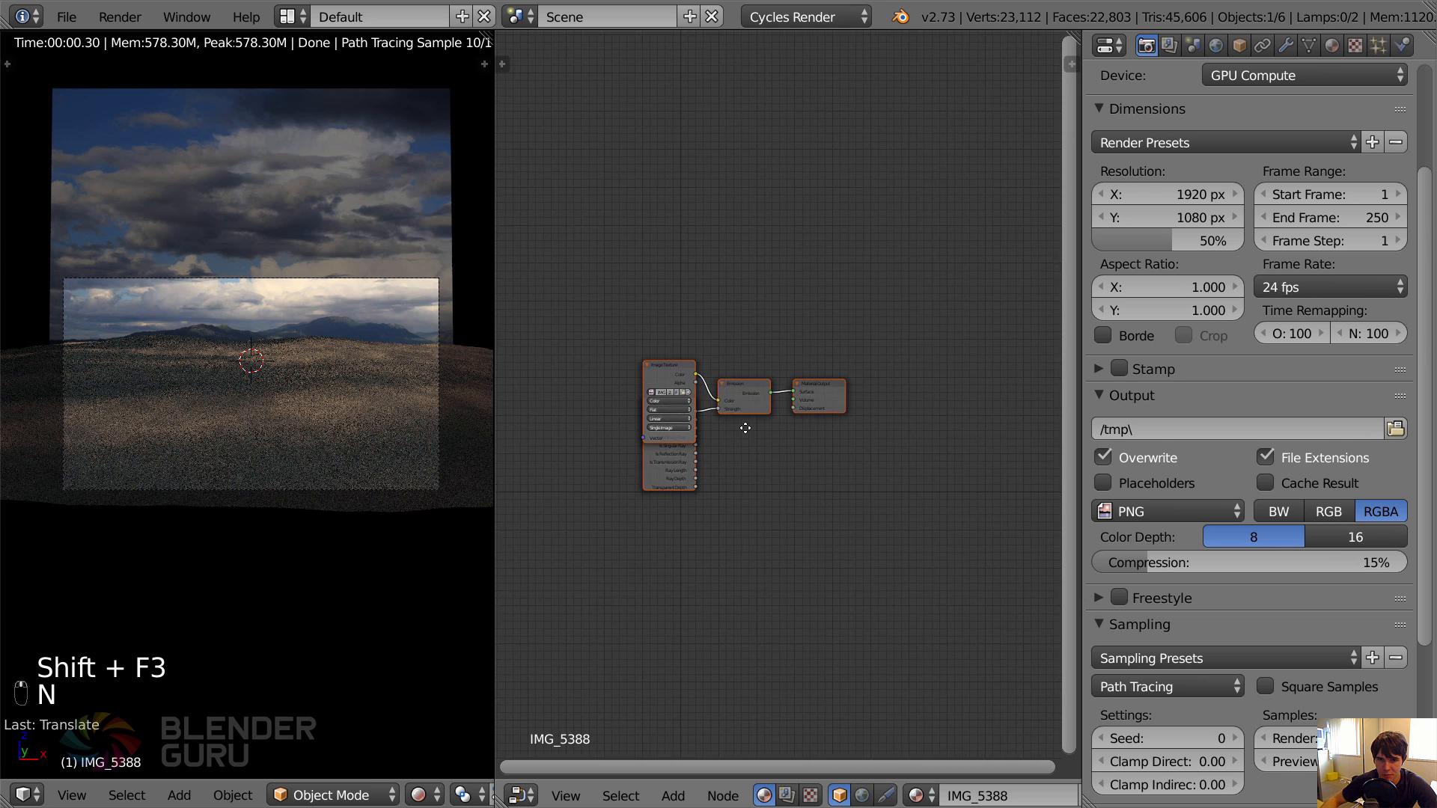
{"action": "scroll", "coordinate": [702, 363], "scroll_direction": "up", "scroll_amount": 2}
{"action": "left_click", "coordinate": [702, 358]}
{"action": "key", "text": "g"}
{"action": "left_click", "coordinate": [624, 358]}
{"action": "scroll", "coordinate": [663, 375], "scroll_direction": "up", "scroll_amount": 1}
{"action": "left_click", "coordinate": [666, 380]}
{"action": "key", "text": "g"}
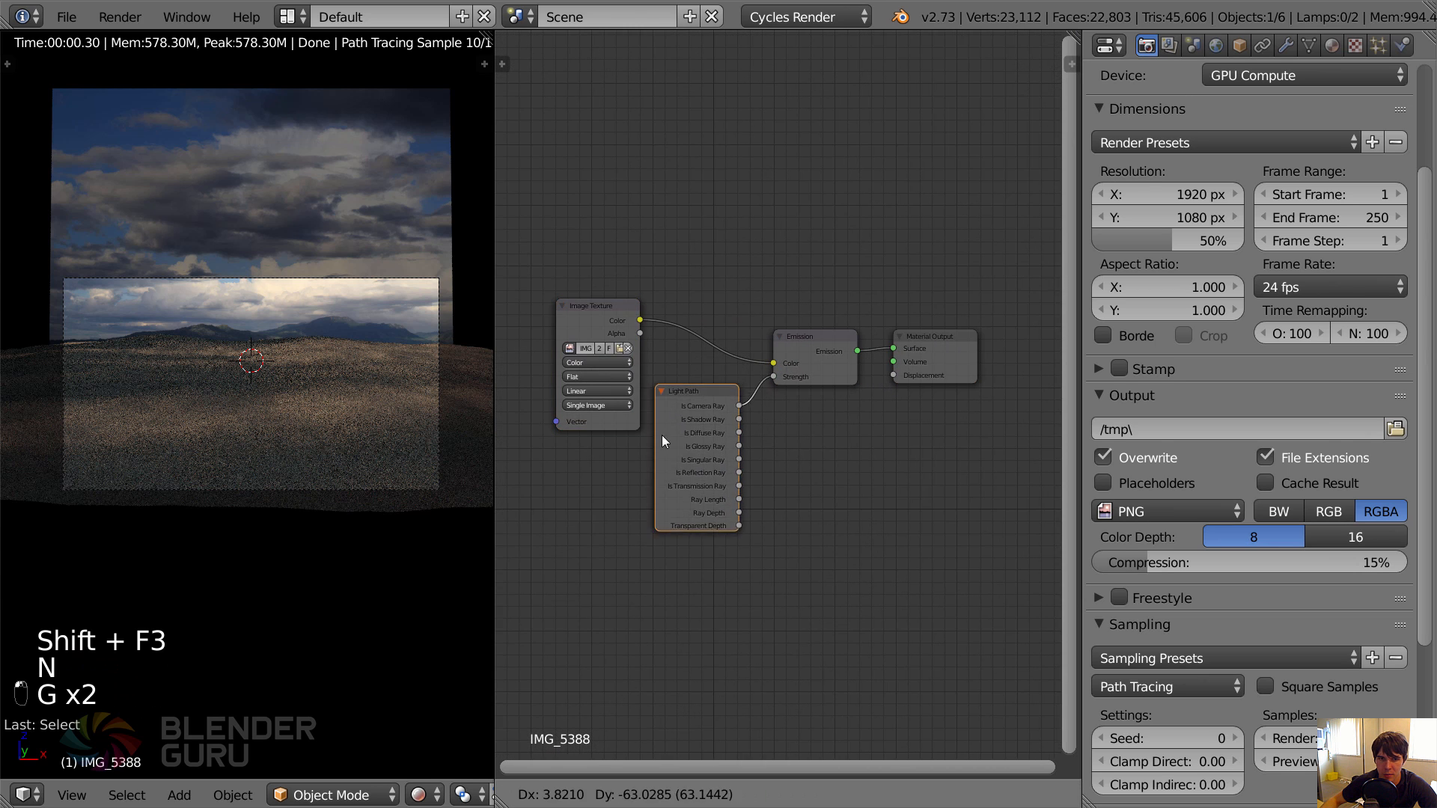
{"action": "left_click", "coordinate": [616, 471]}
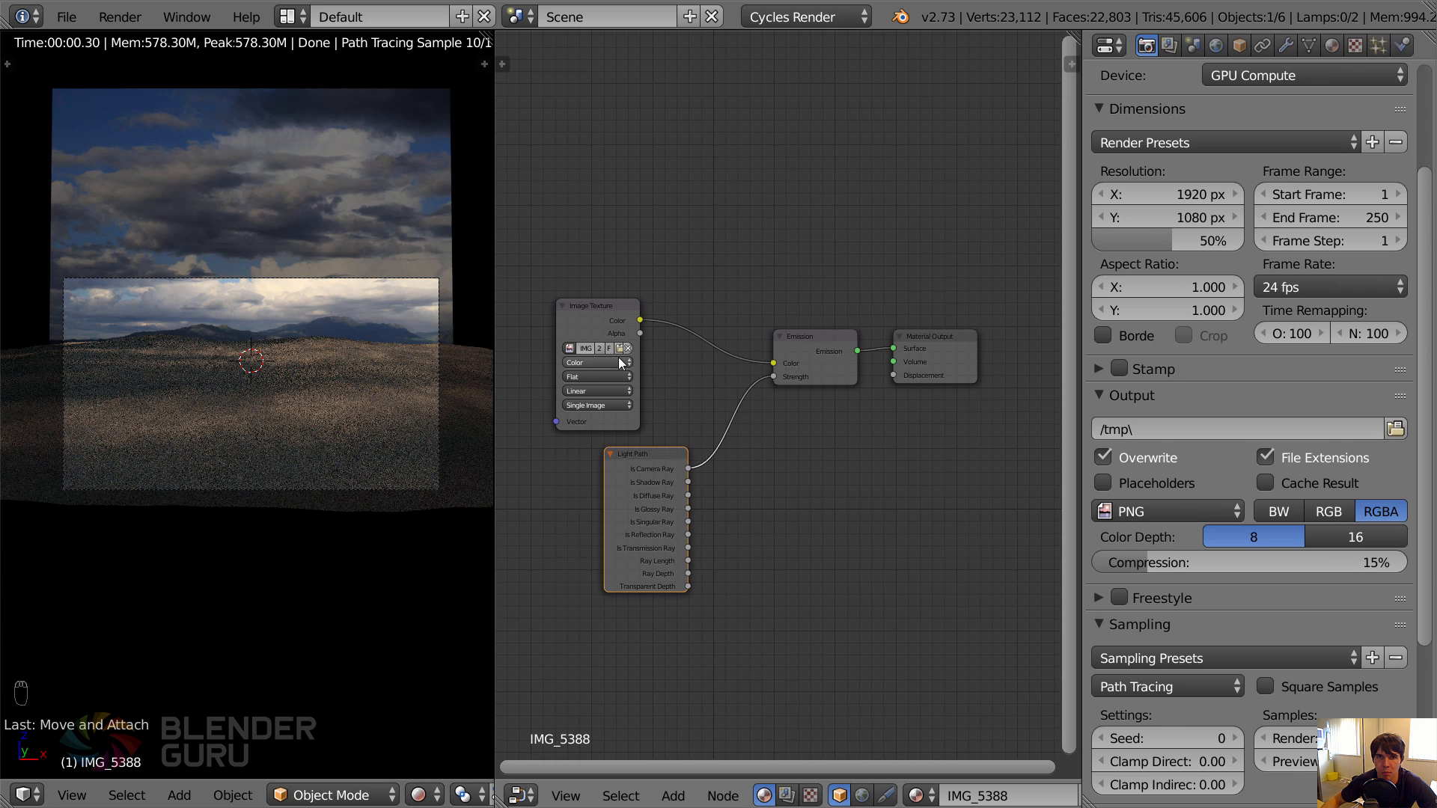
Cut the link between the Light Path node's Is Camera Ray output and the Emission node's Strength.
{"action": "scroll", "coordinate": [618, 357], "scroll_direction": "up", "scroll_amount": 3}
{"action": "middle_click_drag", "start_coordinate": [693, 421], "coordinate": [897, 431]}
{"action": "right_click_drag", "start_coordinate": [898, 413], "coordinate": [958, 464], "text": "ctrl"}
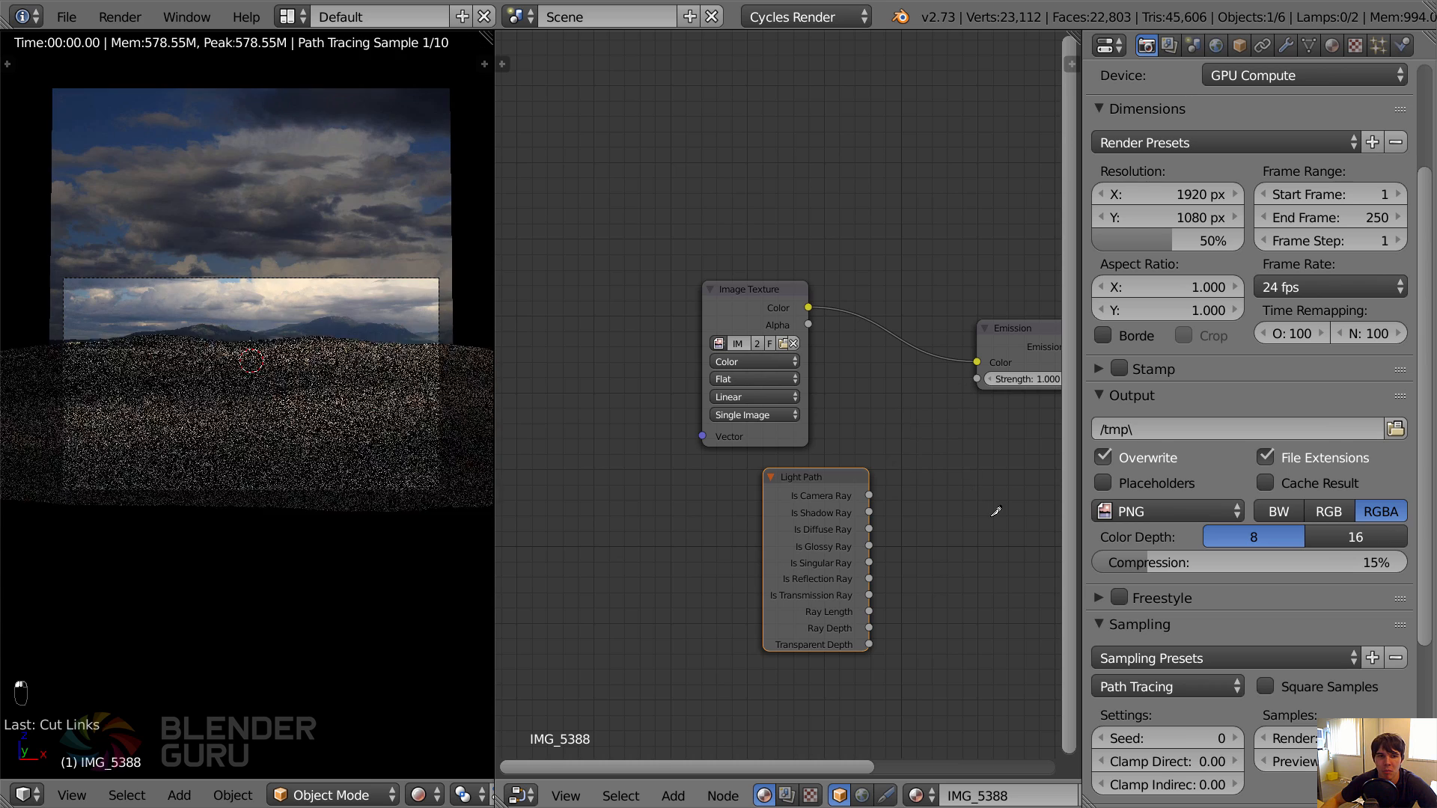
Delete the Light Path node from the sky material and merge the node editor area back into the rendered camera view.
{"action": "middle_click_drag", "start_coordinate": [850, 465], "coordinate": [702, 468]}
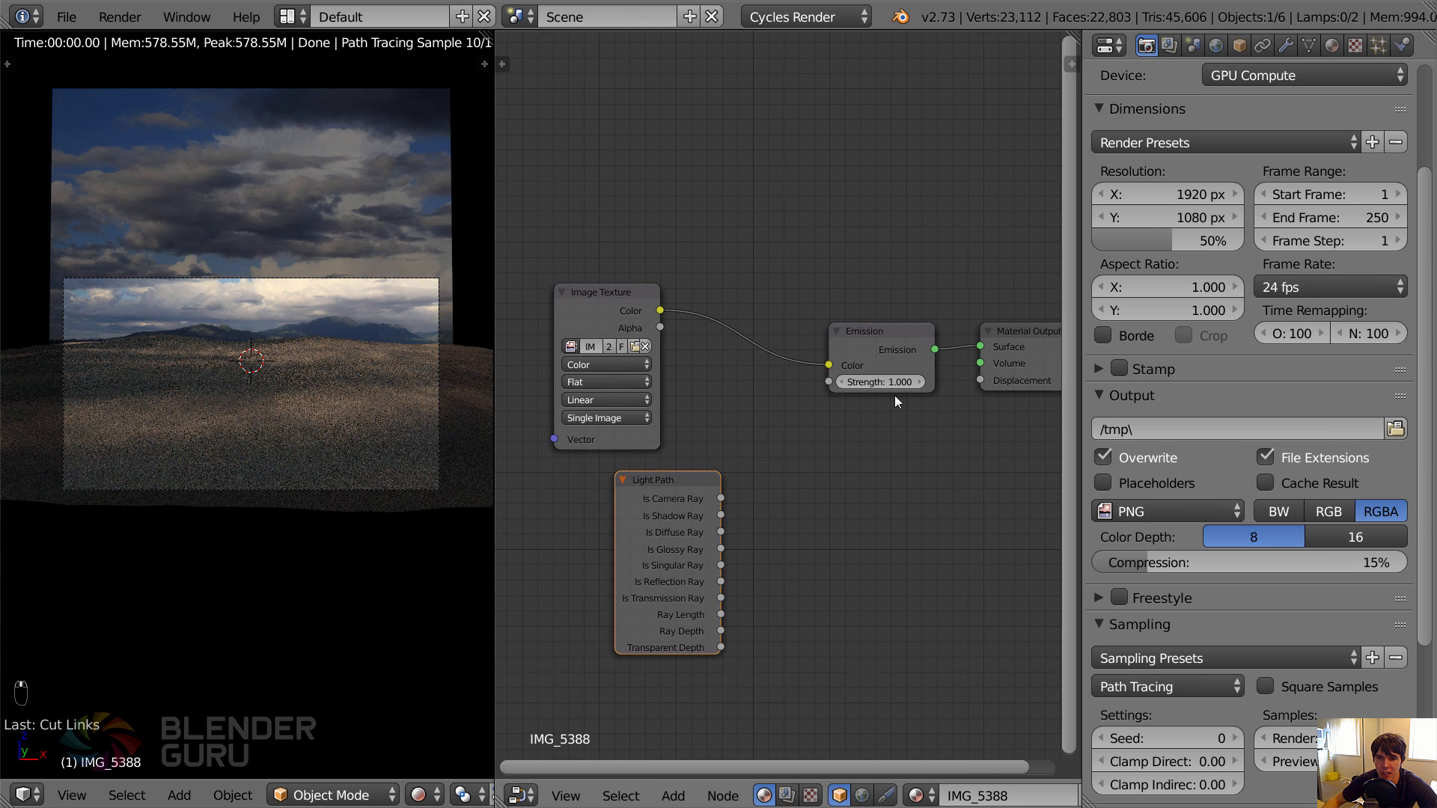
{"action": "key", "text": "x"}
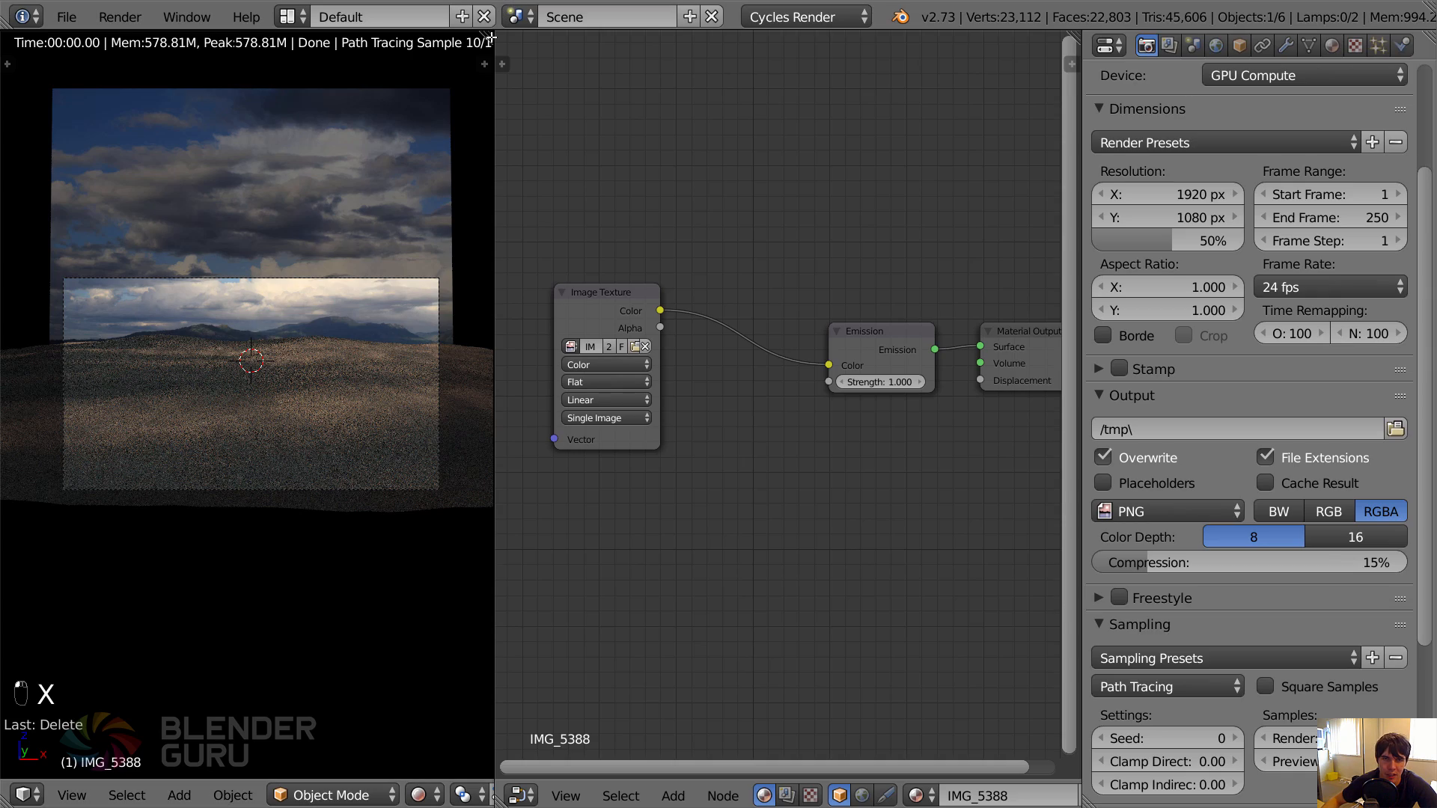
{"action": "left_click_drag", "start_coordinate": [485, 64], "coordinate": [621, 271]}
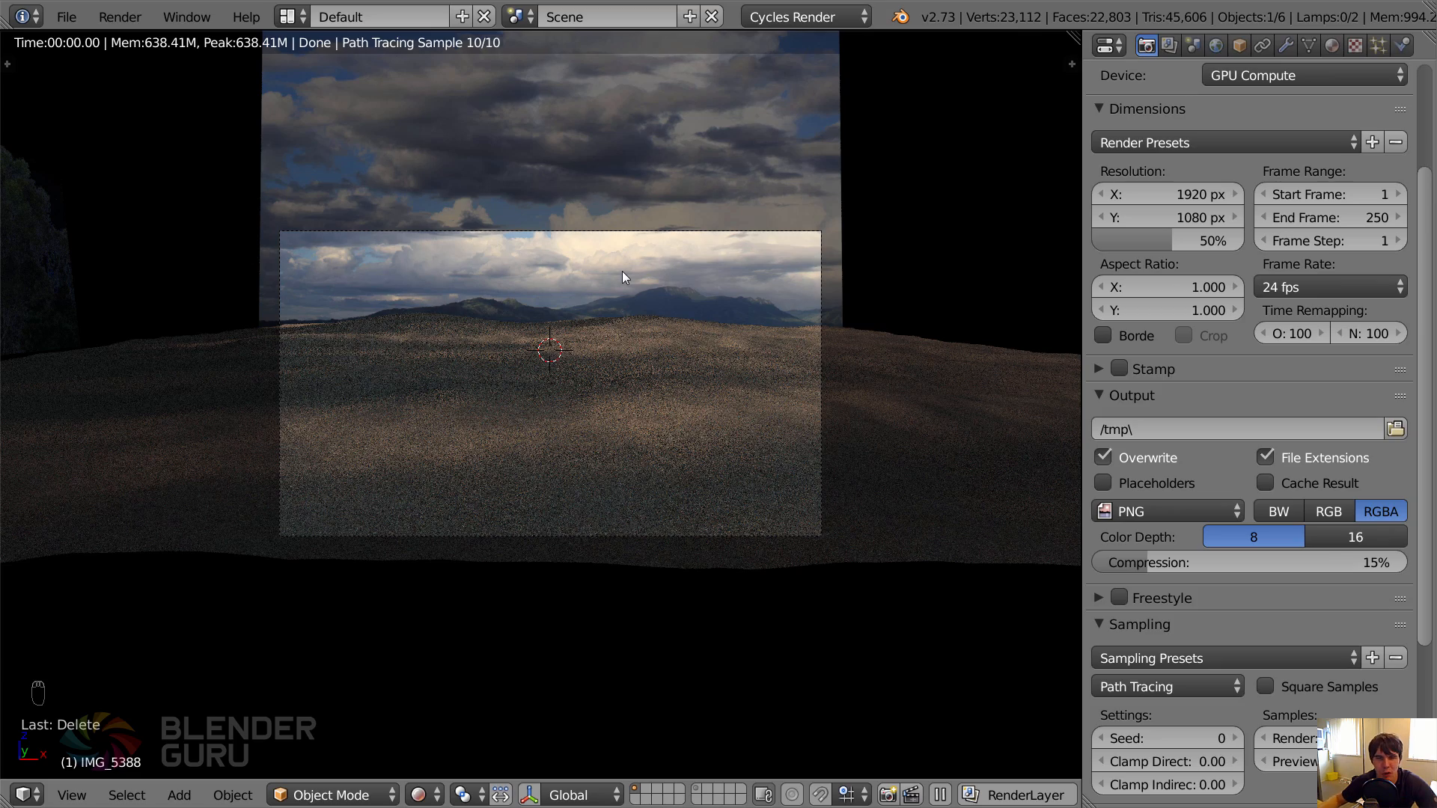
{"action": "scroll", "coordinate": [573, 284], "scroll_direction": "up", "scroll_amount": 1}
{"action": "scroll", "coordinate": [586, 297], "scroll_direction": "down", "scroll_amount": 1}
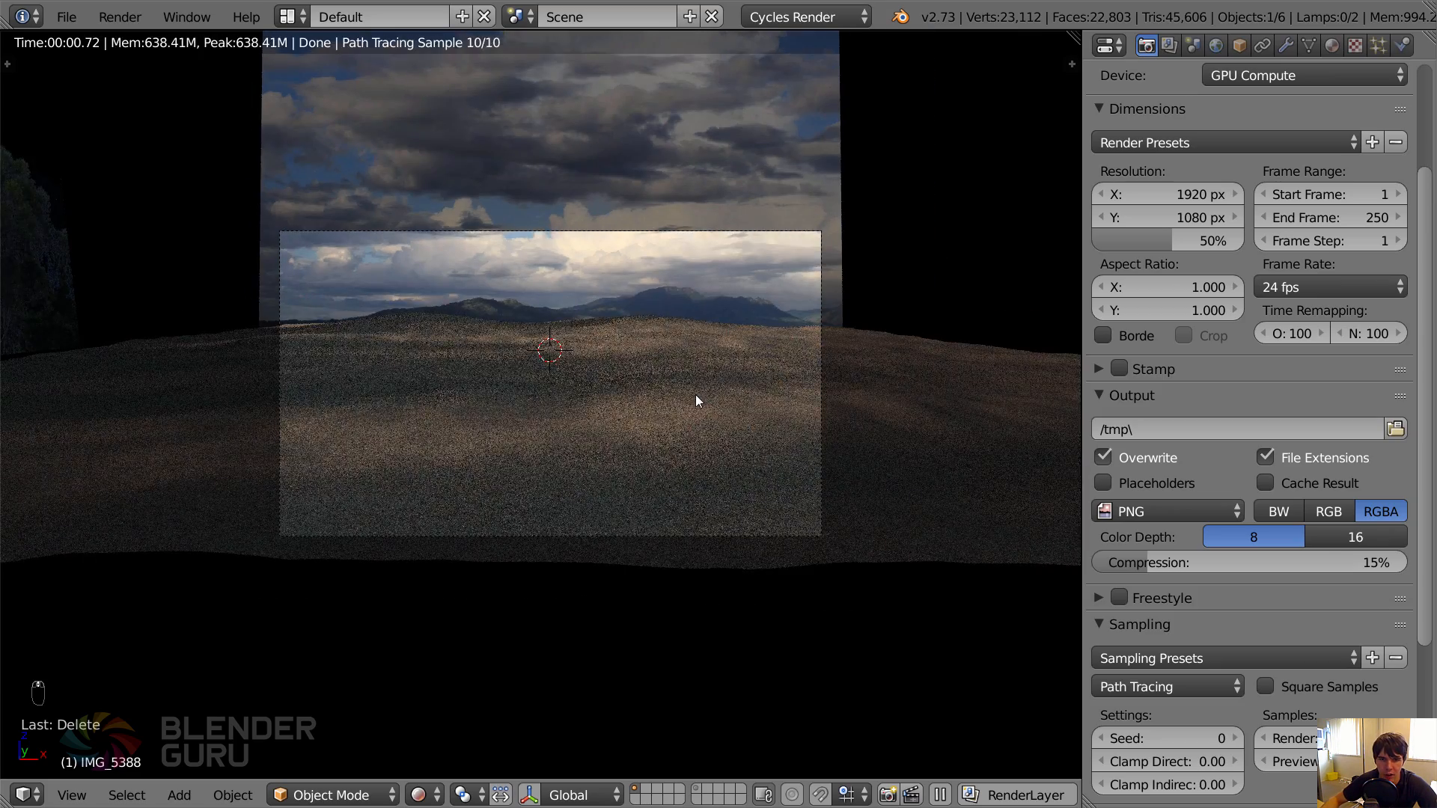
Return the camera view to solid shading and save the scene over the existing file.
{"action": "key", "text": "shift+z"}
{"action": "key", "text": "ctrl+s"}
{"action": "left_click", "coordinate": [695, 393]}
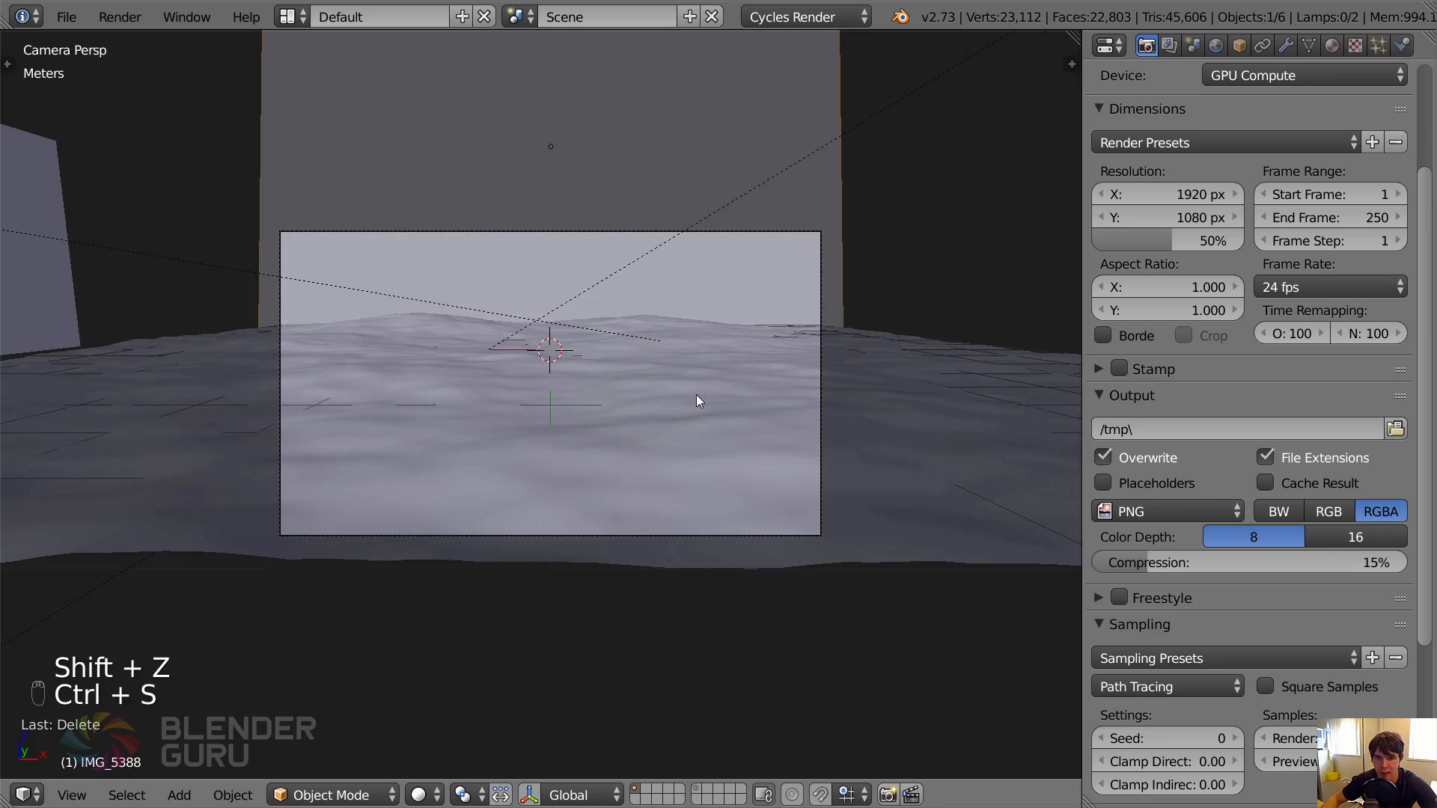
Set the render samples to 100 and render the scene into Slot 1 of the render result.
{"action": "key", "text": "F11"}
{"action": "left_click", "coordinate": [591, 795]}
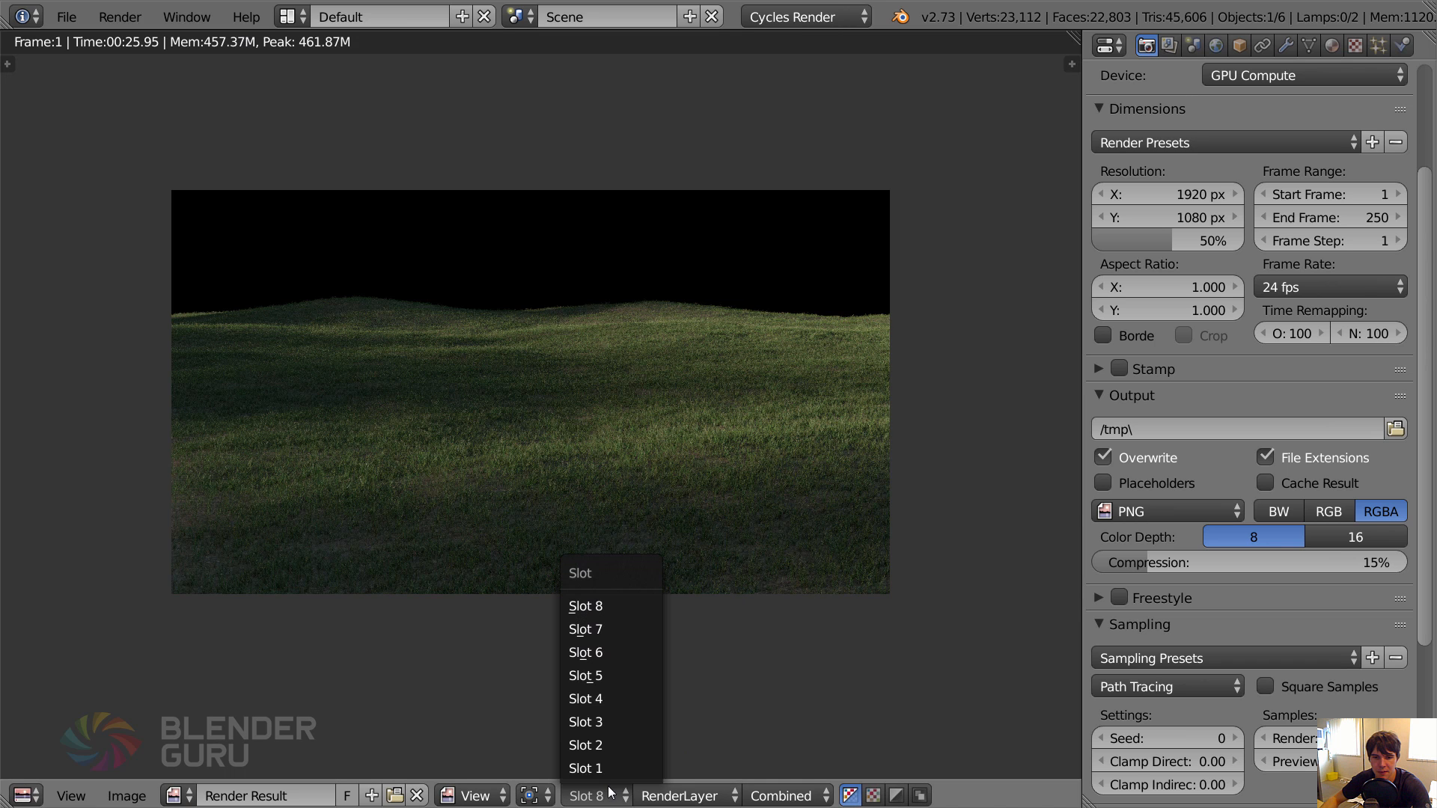
{"action": "left_click", "coordinate": [608, 769]}
{"action": "scroll", "coordinate": [1310, 659], "scroll_direction": "down", "scroll_amount": 2}
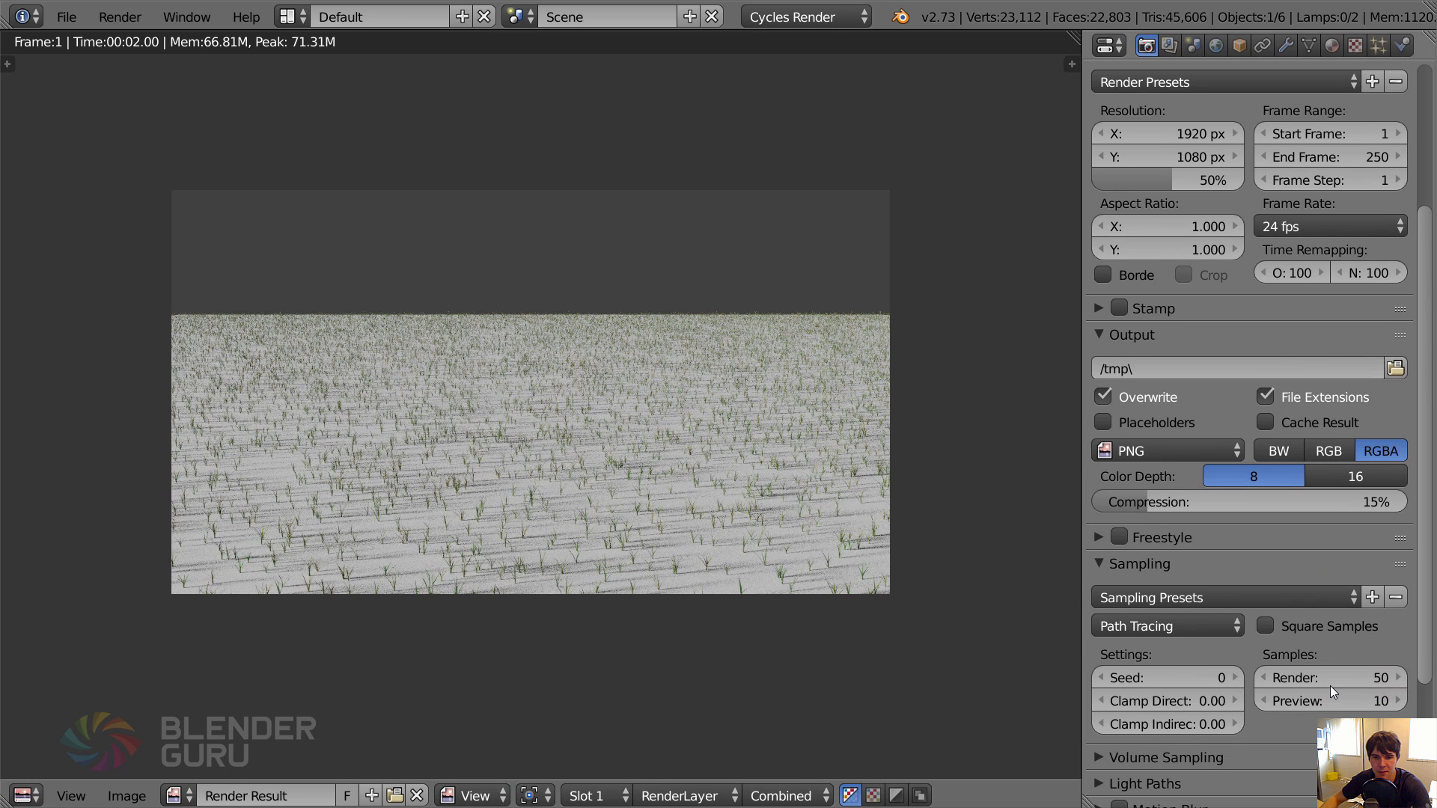
{"action": "left_click", "coordinate": [1331, 678]}
{"action": "key", "text": "Return"}
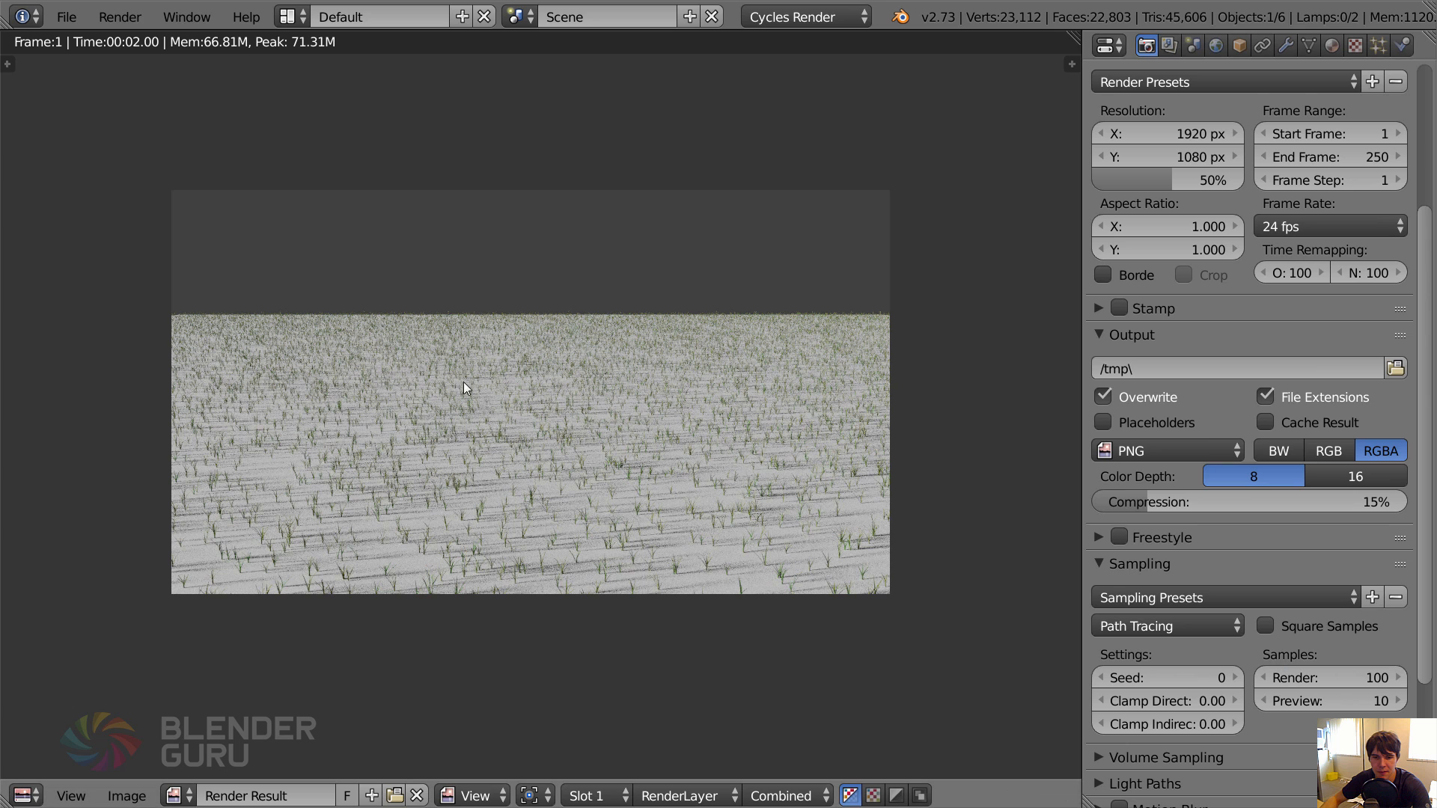
{"action": "key", "text": "F12"}
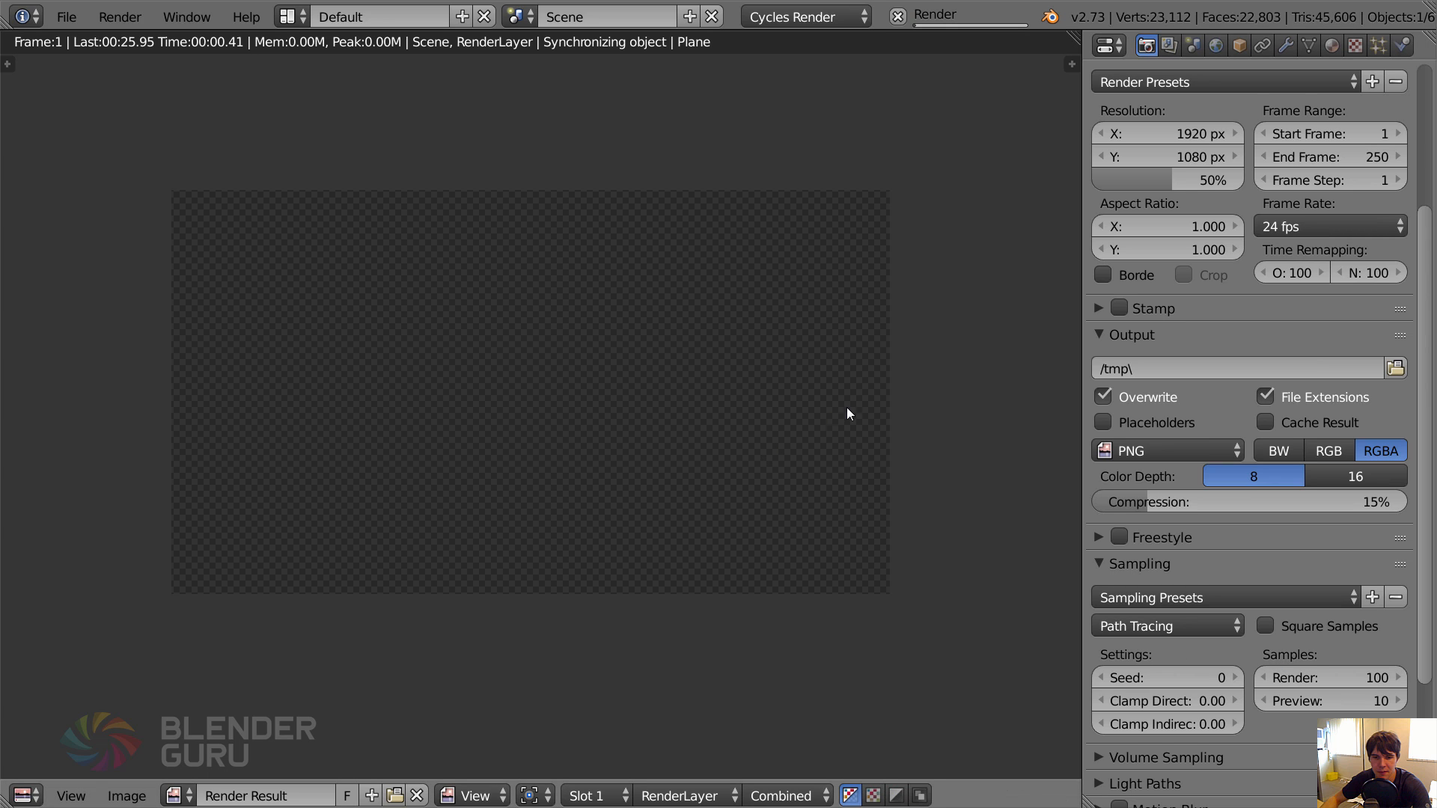
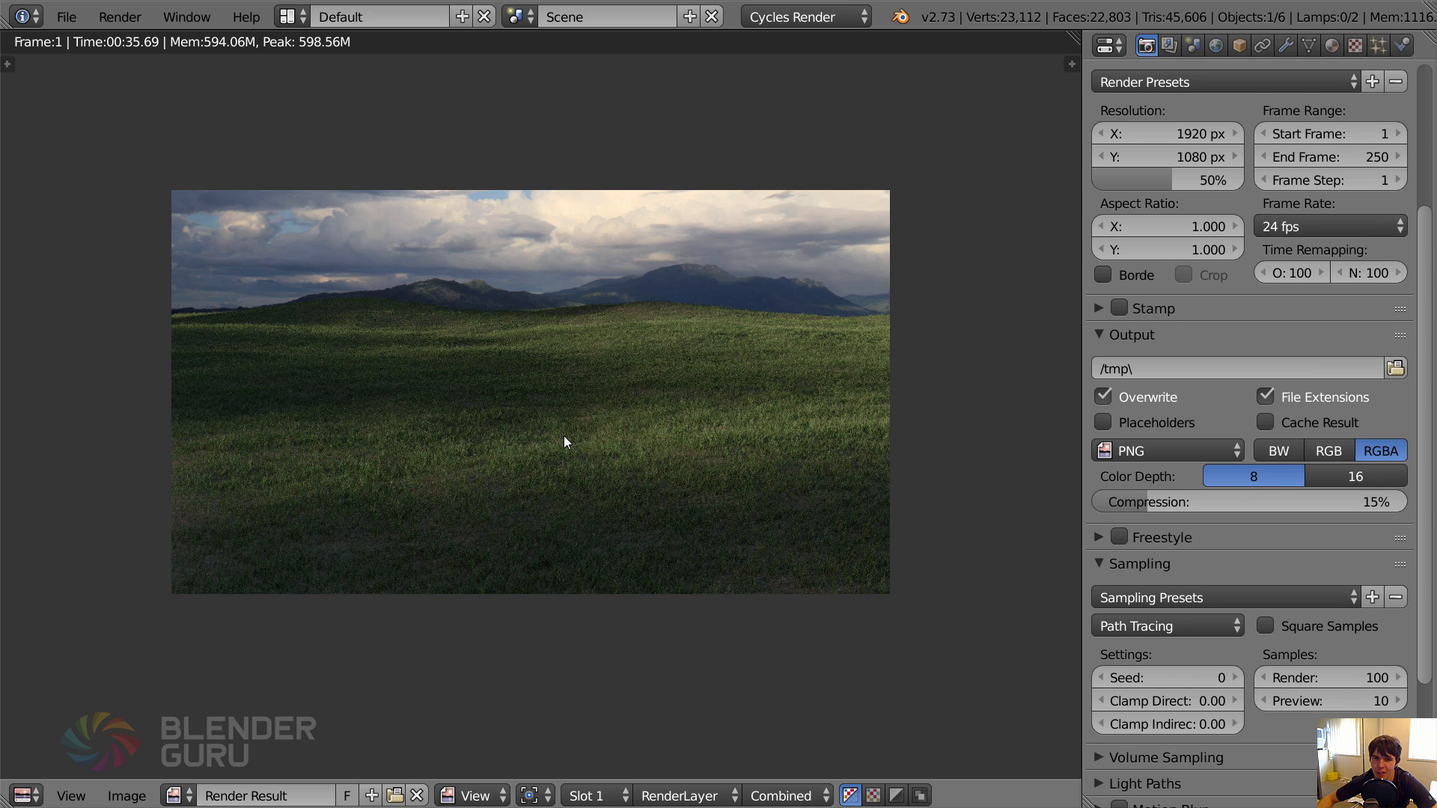
Close the render result and set the size of the sun lamp beside the tree-line plane to 3cm.
{"action": "key", "text": "Escape"}
{"action": "middle_click_drag", "start_coordinate": [551, 437], "coordinate": [333, 351]}
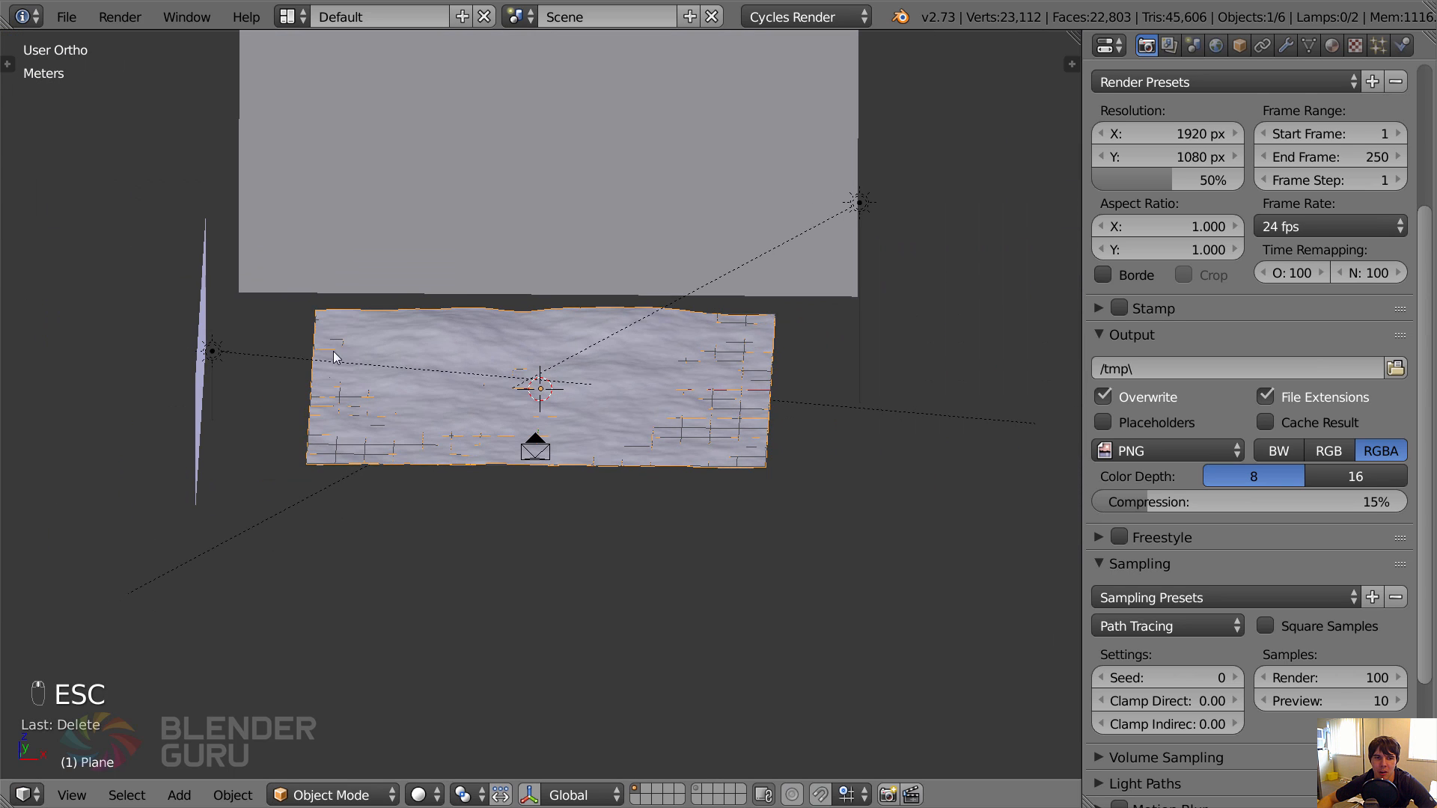
{"action": "right_click", "coordinate": [268, 361]}
{"action": "left_click", "coordinate": [1285, 45]}
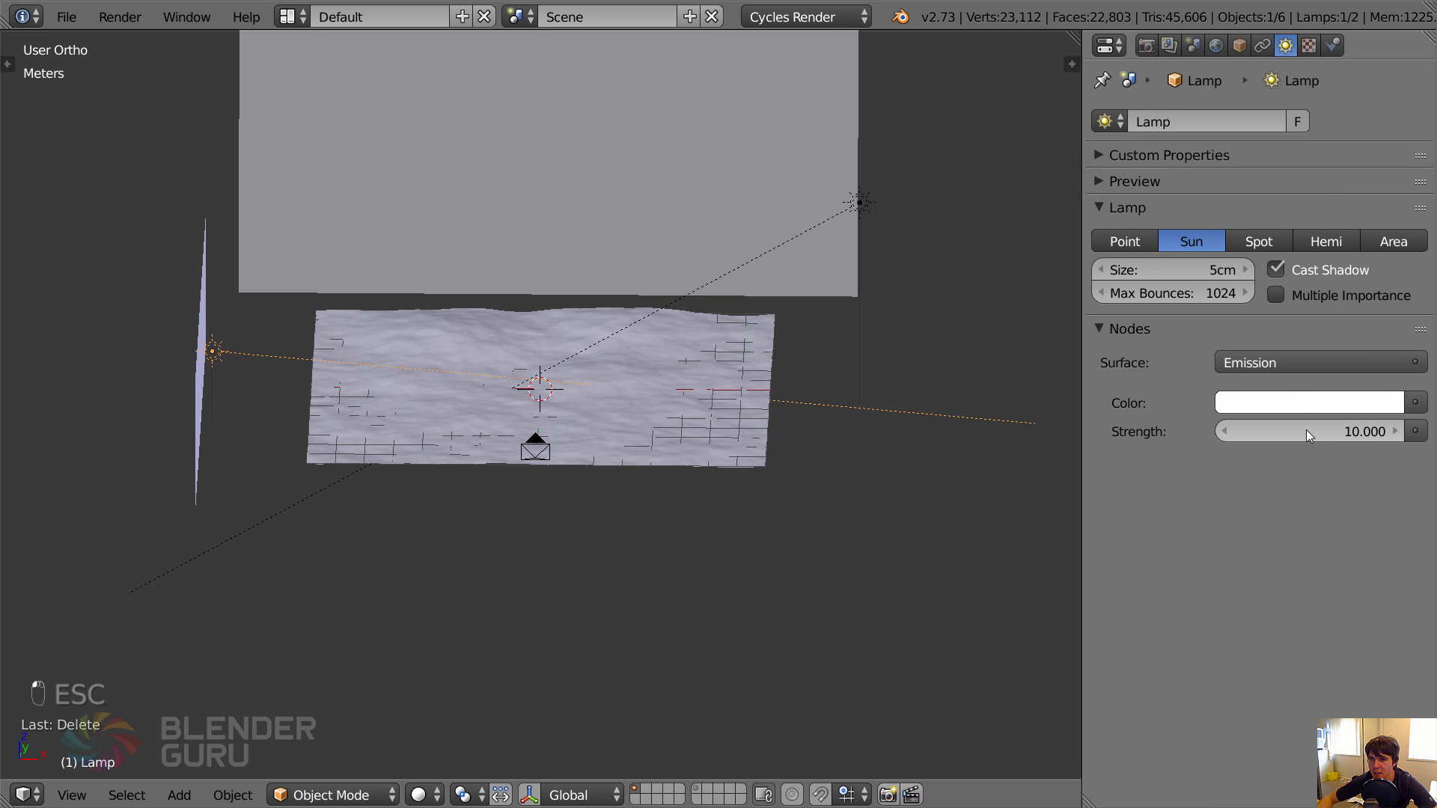
{"action": "left_click", "coordinate": [1193, 274]}
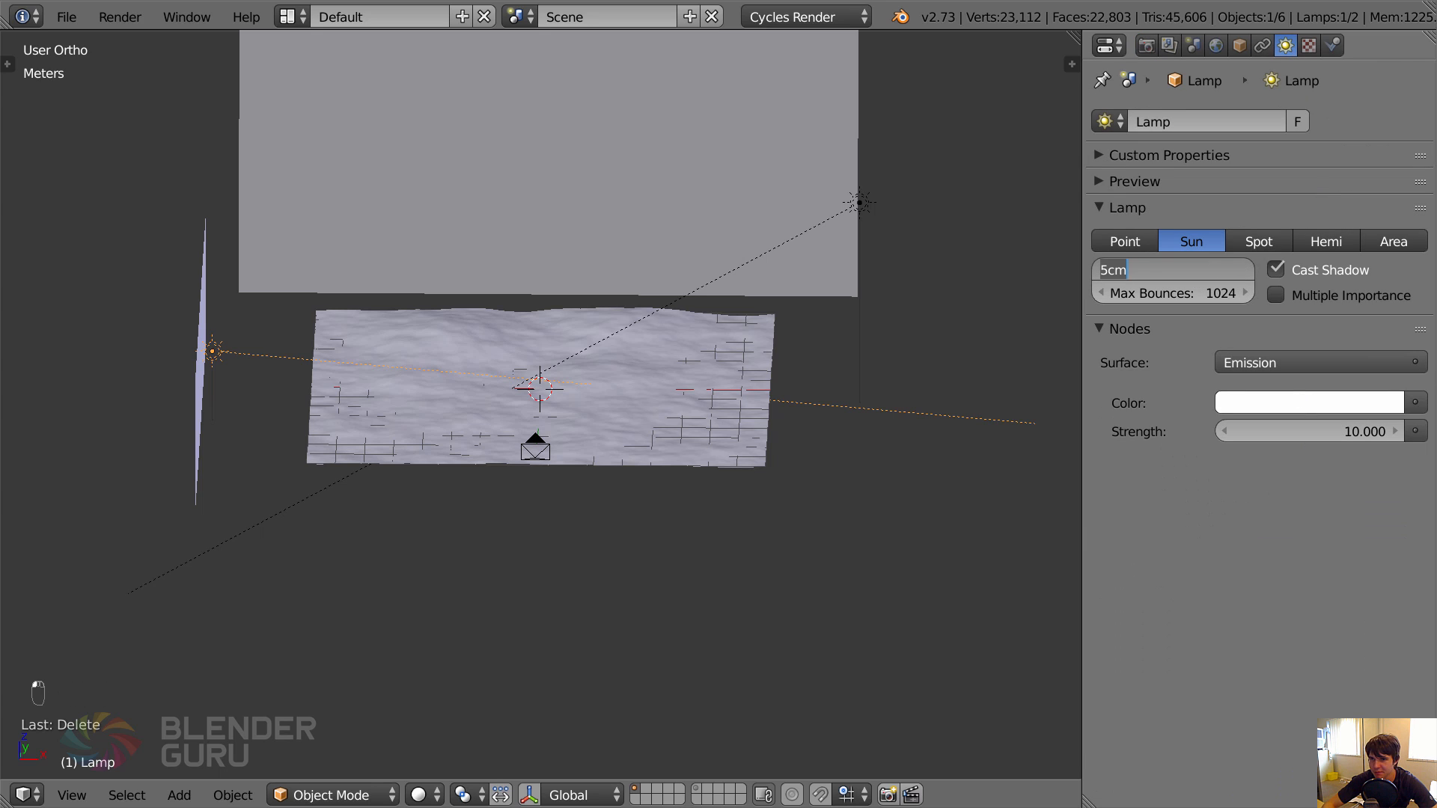
{"action": "type", "text": "3cm"}
{"action": "key", "text": "Return"}
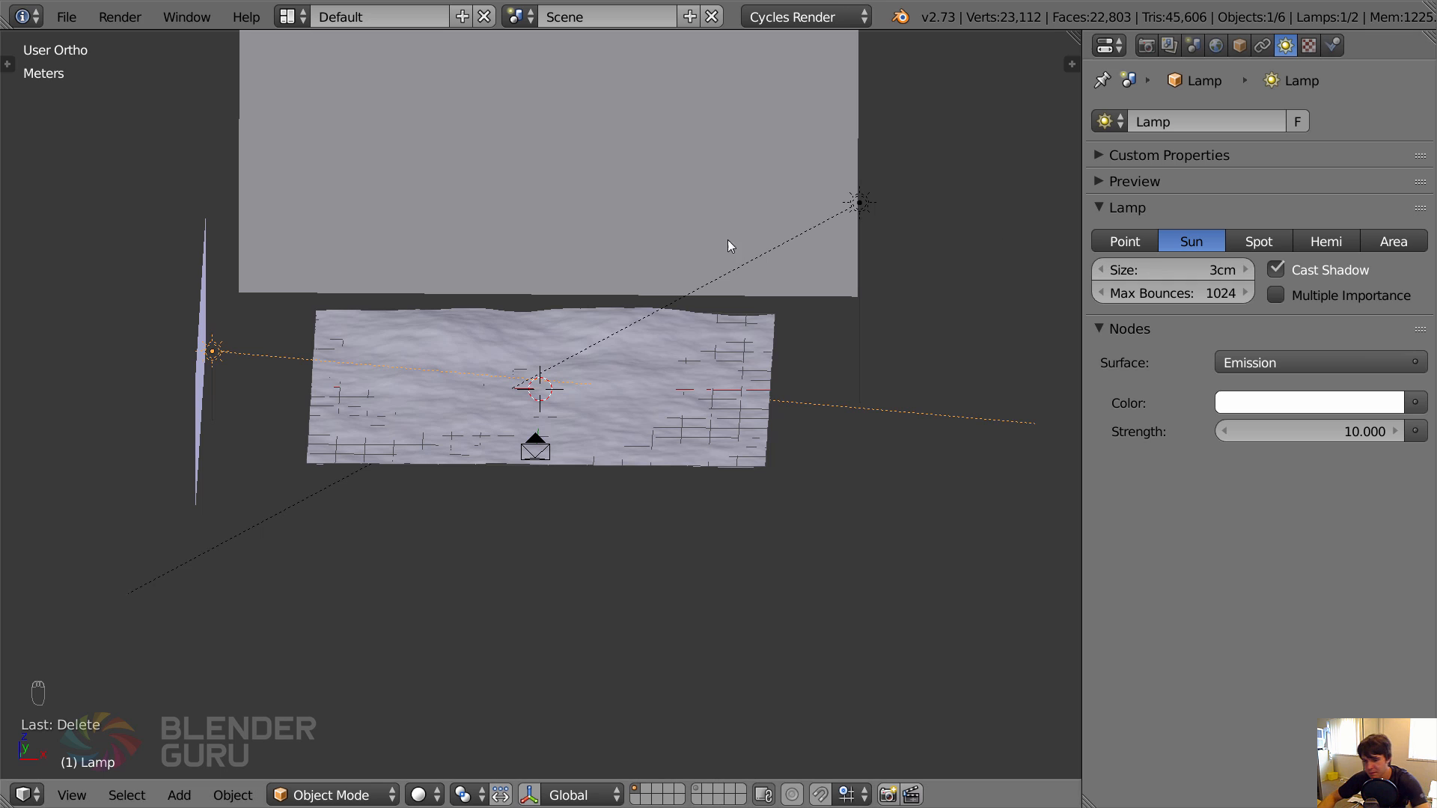
Reopen the last meadow render, inspect it up close and close it again.
{"action": "key", "text": "F11"}
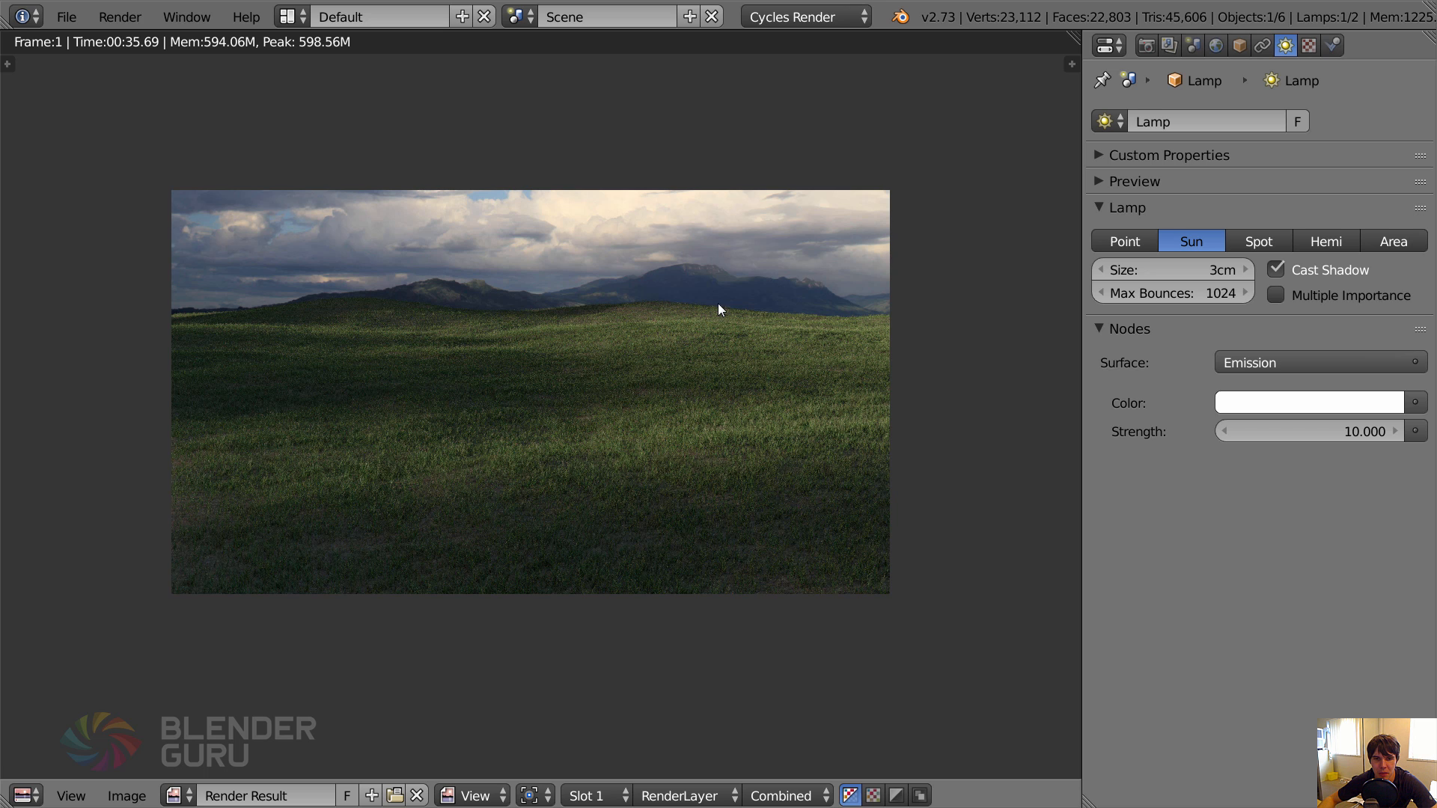
{"action": "scroll", "coordinate": [709, 330], "scroll_direction": "up", "scroll_amount": 1}
{"action": "key", "text": "Escape"}
Select the hilly ground plane, look through the camera and put the plane into weight painting.
{"action": "right_click", "coordinate": [627, 417]}
{"action": "key", "text": "KP_0"}
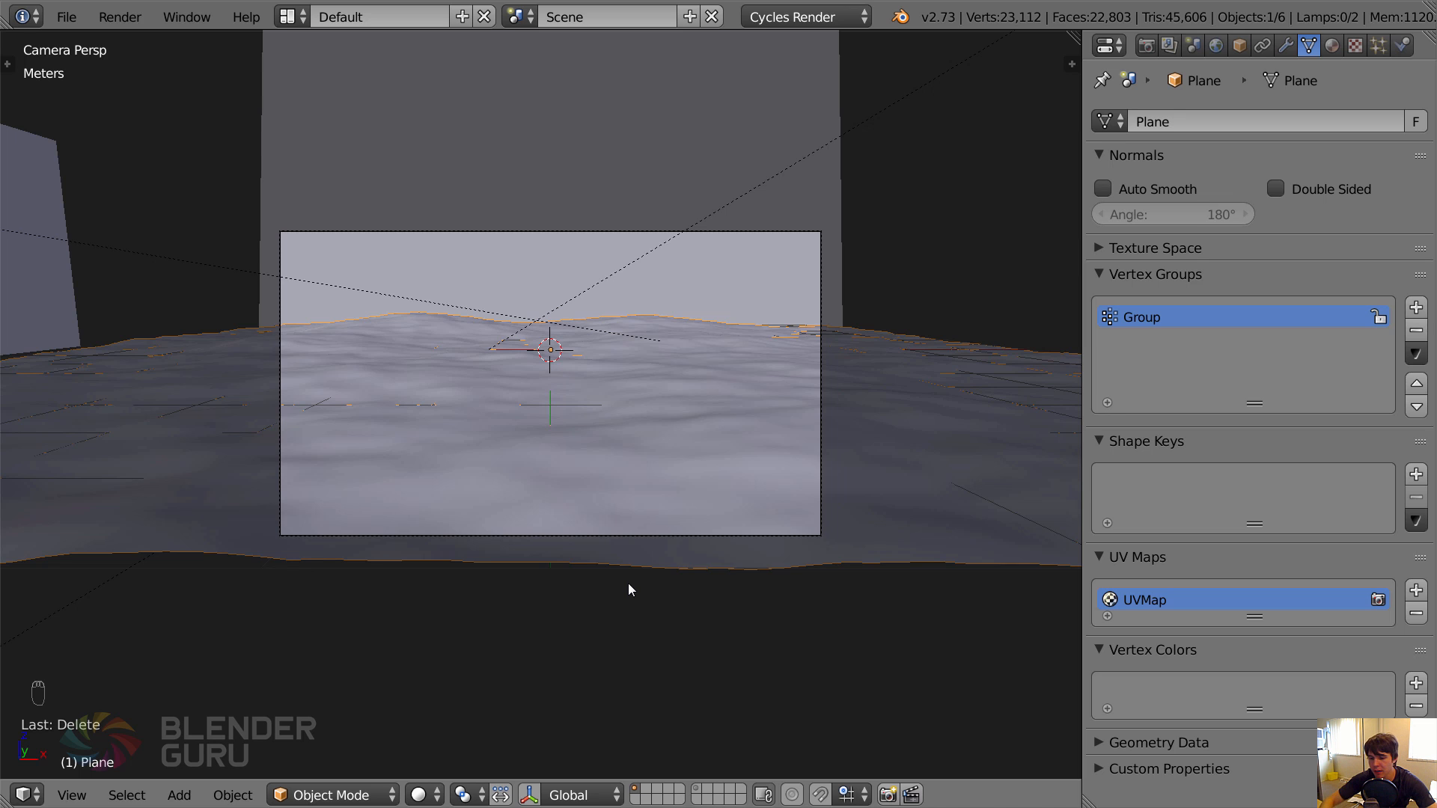
{"action": "key", "text": "F12"}
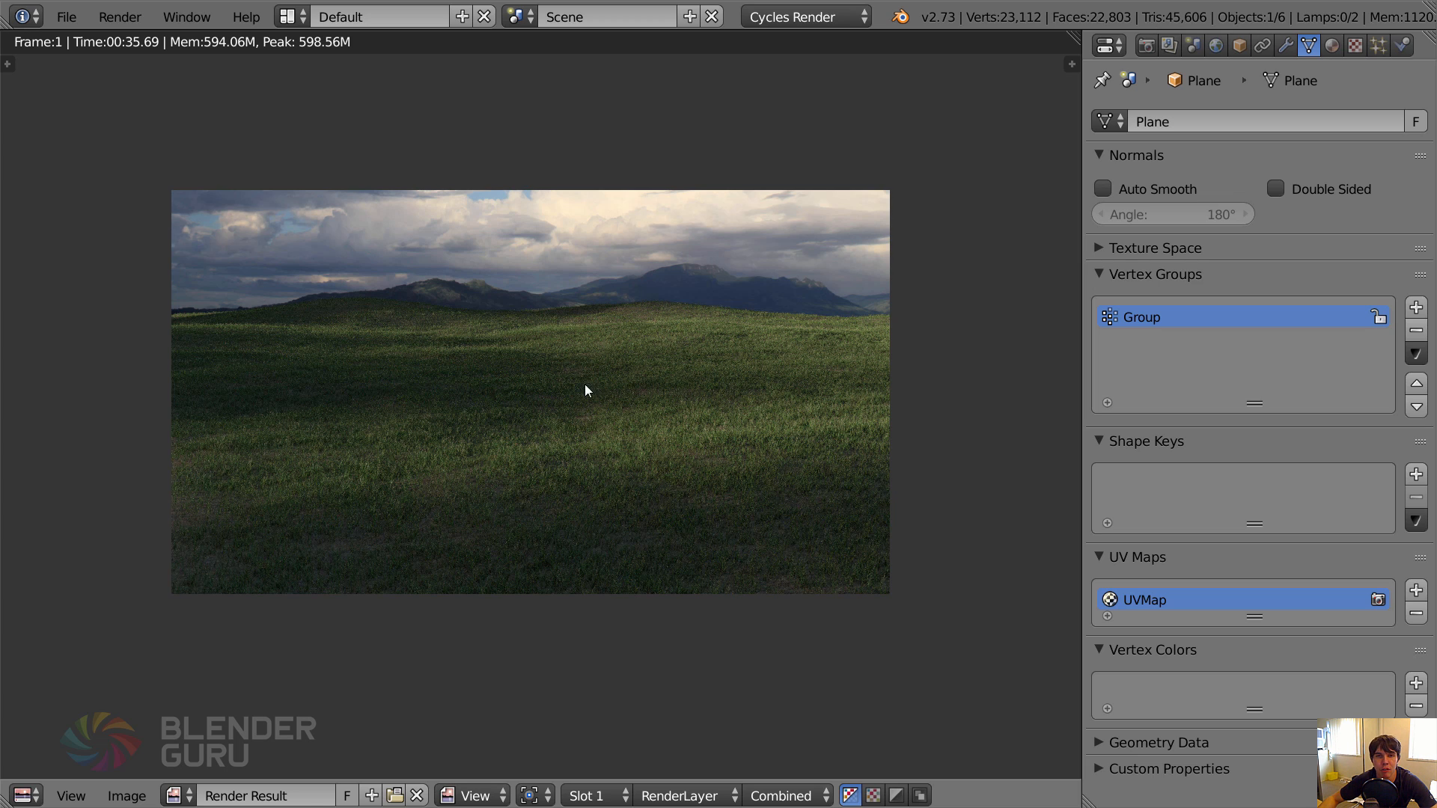
{"action": "key", "text": "Escape"}
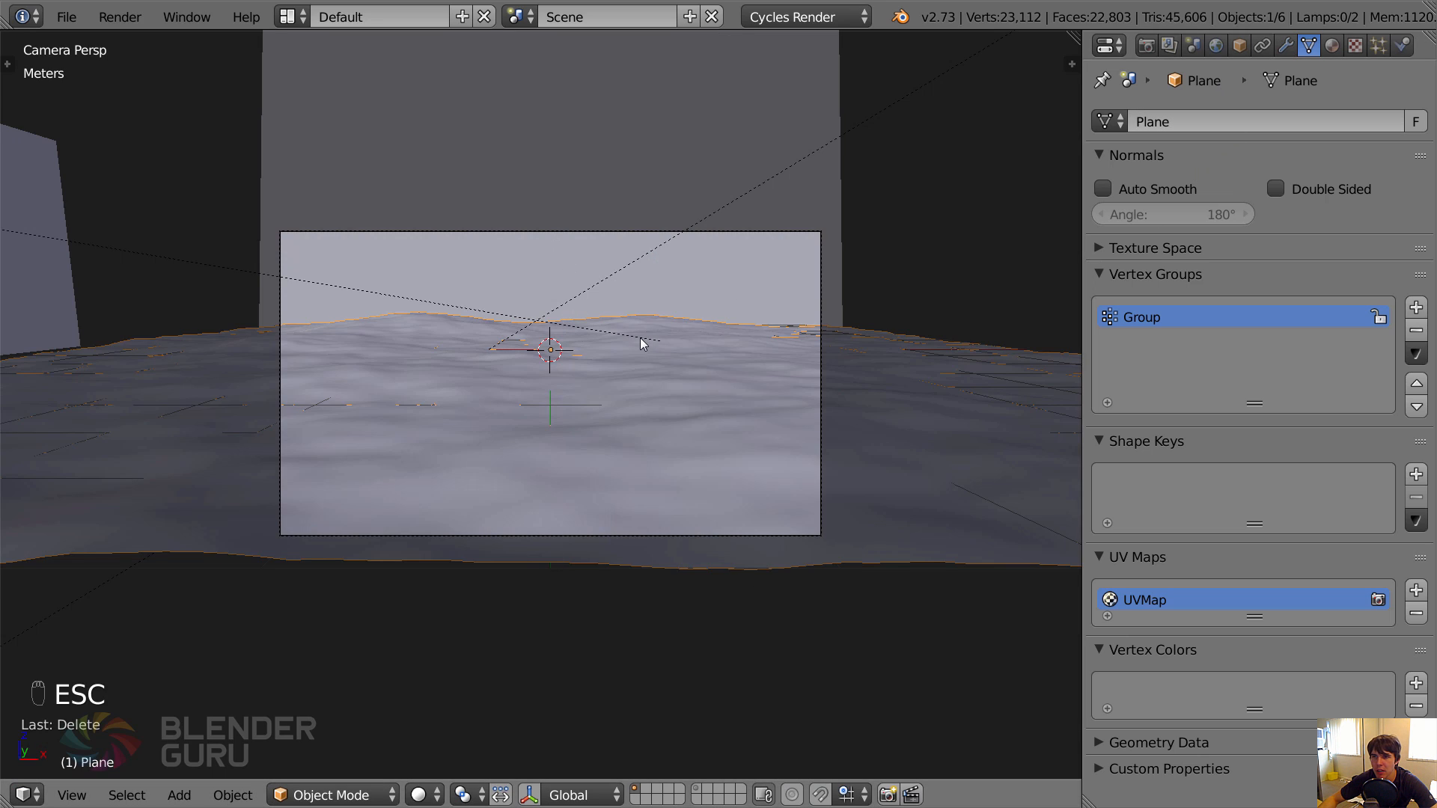
{"action": "key", "text": "ctrl+Tab"}
{"action": "left_click", "coordinate": [1285, 47]}
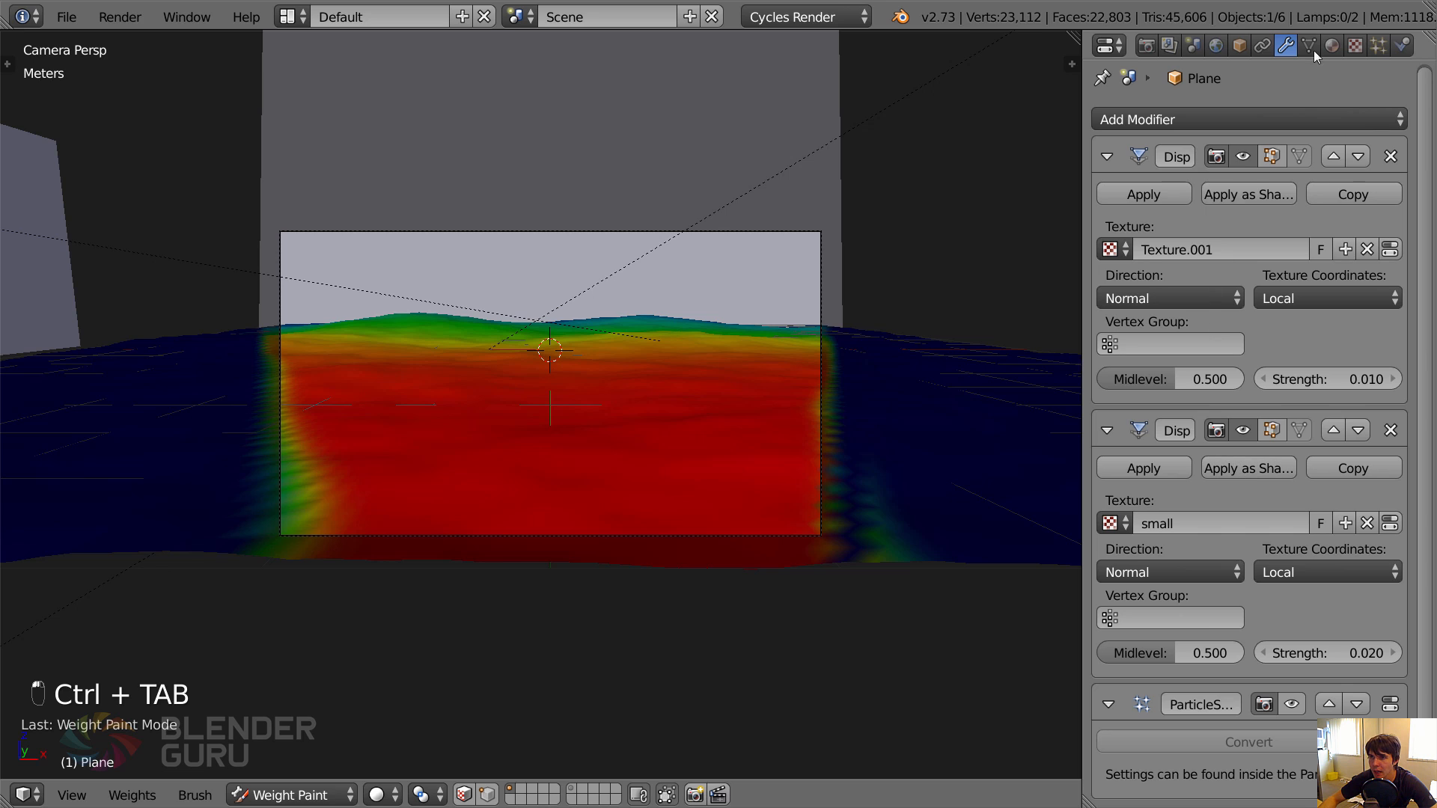
Add a second vertex group named Trail to the ground plane.
{"action": "left_click", "coordinate": [1309, 46]}
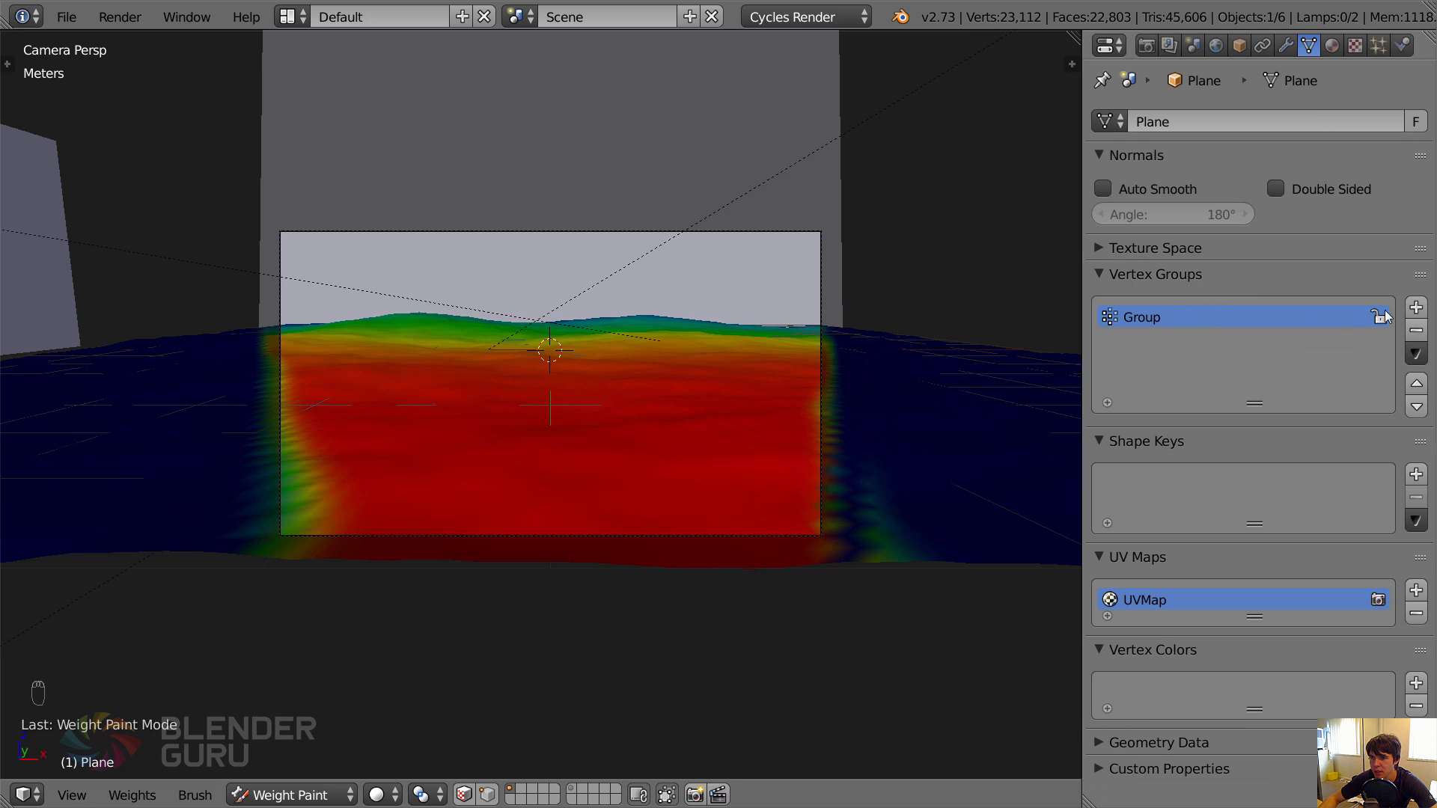
{"action": "left_click", "coordinate": [1415, 307]}
{"action": "type", "text": "Trail"}
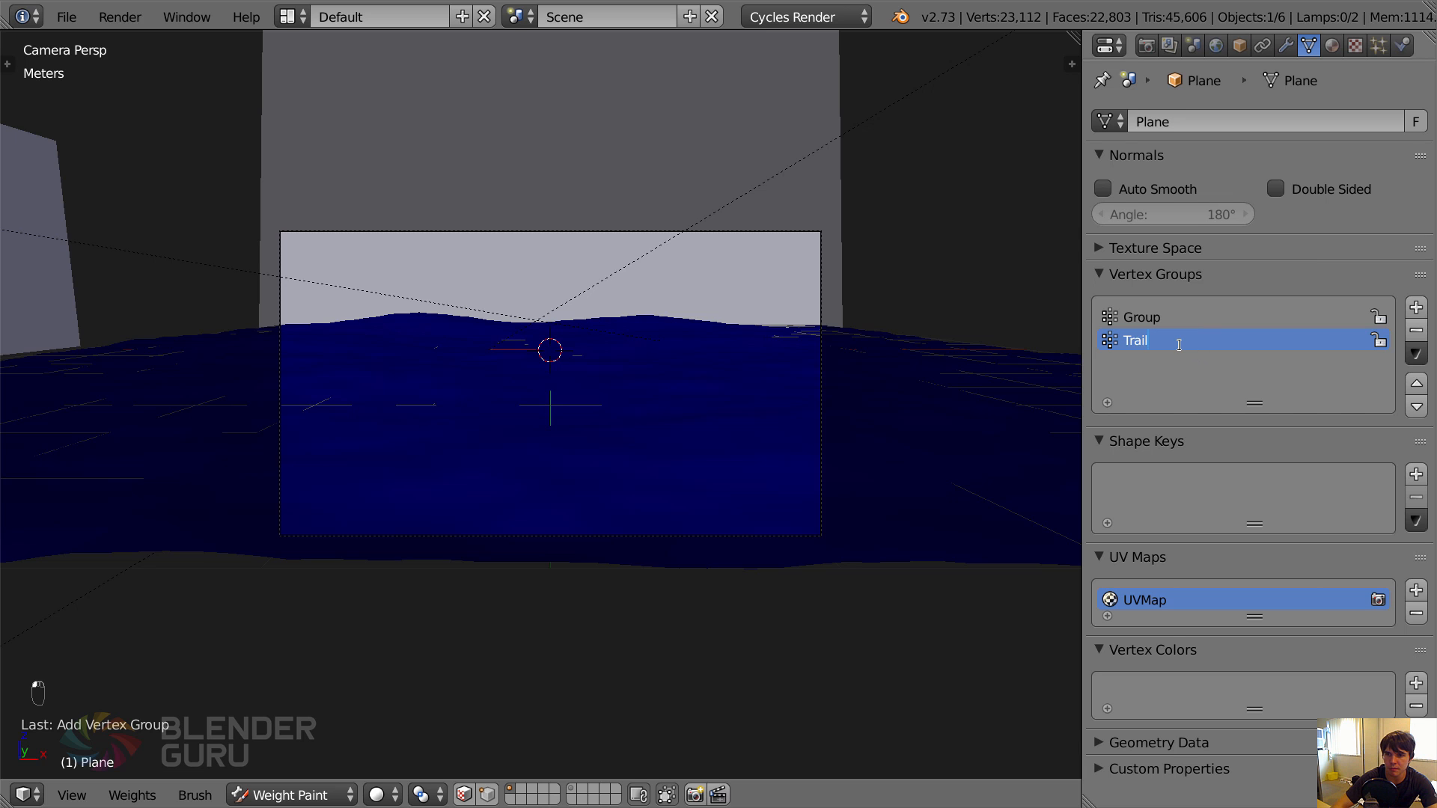
{"action": "key", "text": "Return"}
Shrink the weight brush to a narrow trail width while viewing the ground's camera-side edge from above.
{"action": "key", "text": "KP_7"}
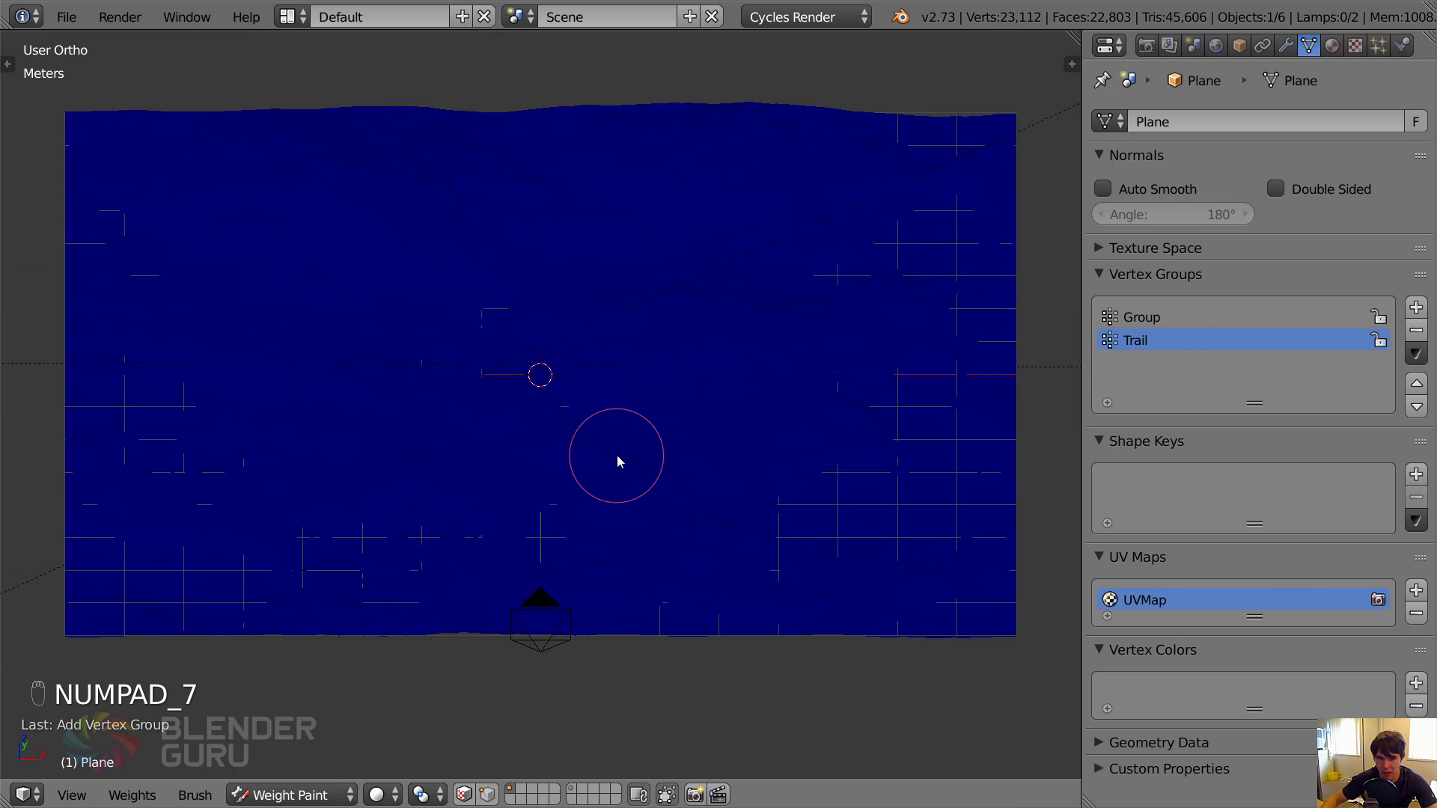
{"action": "scroll", "coordinate": [591, 356], "scroll_direction": "down", "scroll_amount": 4}
{"action": "scroll", "coordinate": [527, 455], "scroll_direction": "up", "scroll_amount": 5}
{"action": "key", "text": "f"}
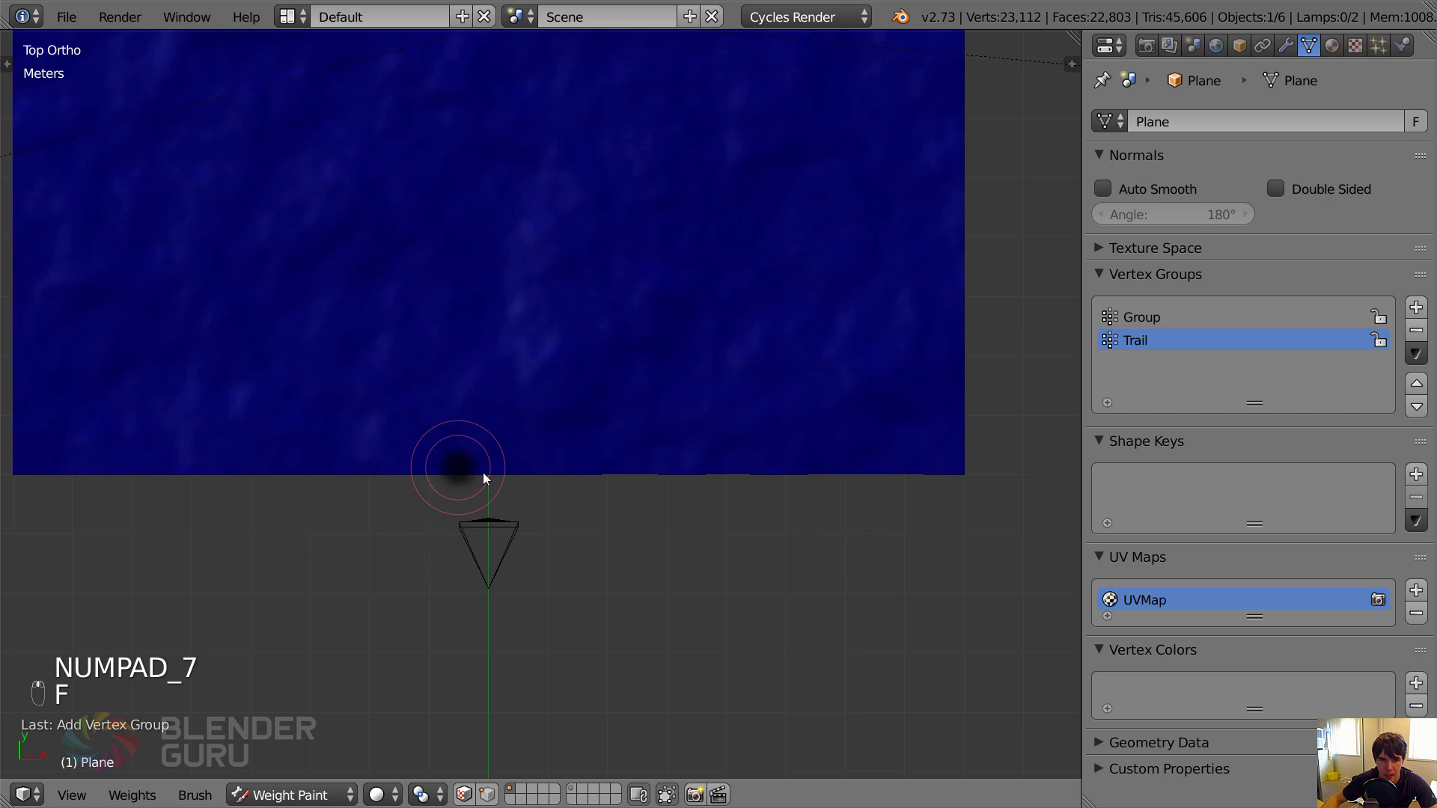
{"action": "left_click", "coordinate": [485, 475]}
{"action": "key", "text": "t"}
{"action": "key", "text": "t"}
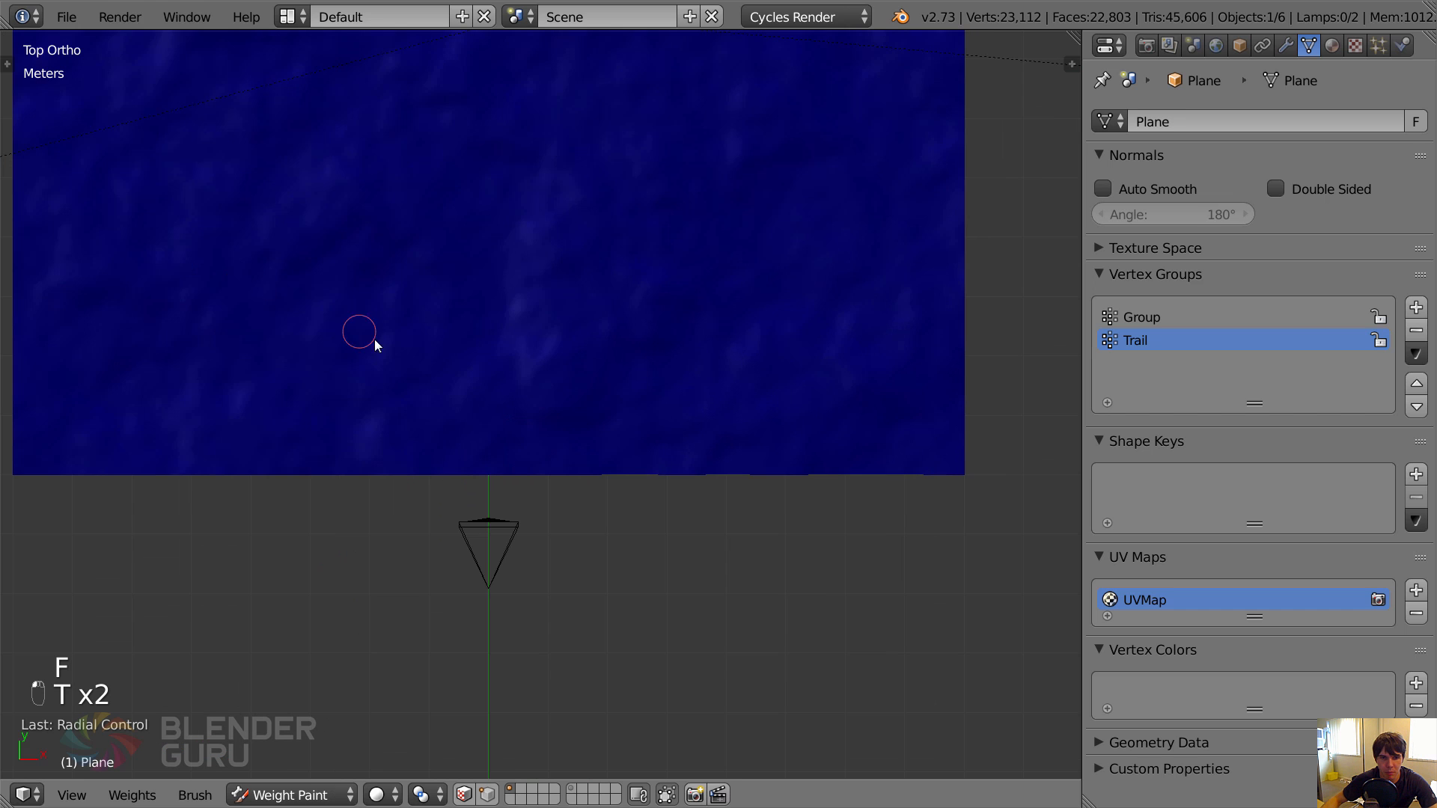
{"action": "scroll", "coordinate": [496, 464], "scroll_direction": "up", "scroll_amount": 1}
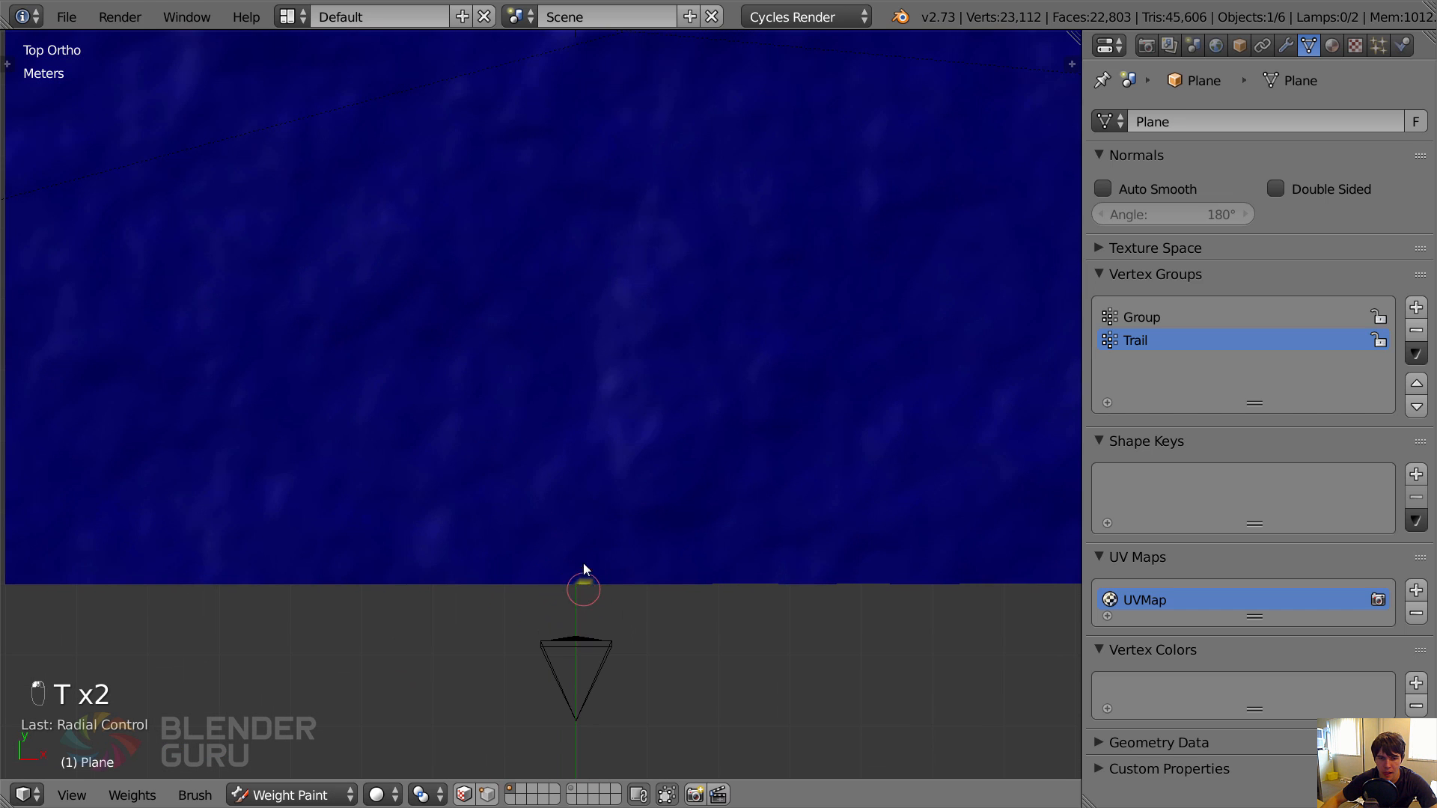
Paint a narrow winding path of full weight from the ground's camera-side edge to its far edge.
{"action": "mouse_move", "coordinate": [583, 568]}
{"action": "left_mouse_down"}
{"action": "mouse_move", "coordinate": [538, 399]}
{"action": "mouse_move", "coordinate": [501, 331]}
{"action": "mouse_move", "coordinate": [528, 224]}
{"action": "mouse_move", "coordinate": [531, 89]}
{"action": "left_mouse_up"}
{"action": "mouse_move", "coordinate": [560, 119]}
{"action": "middle_mouse_down", "text": "shift"}
{"action": "mouse_move", "coordinate": [561, 239]}
{"action": "mouse_move", "coordinate": [491, 597]}
{"action": "middle_mouse_up", "text": "shift"}
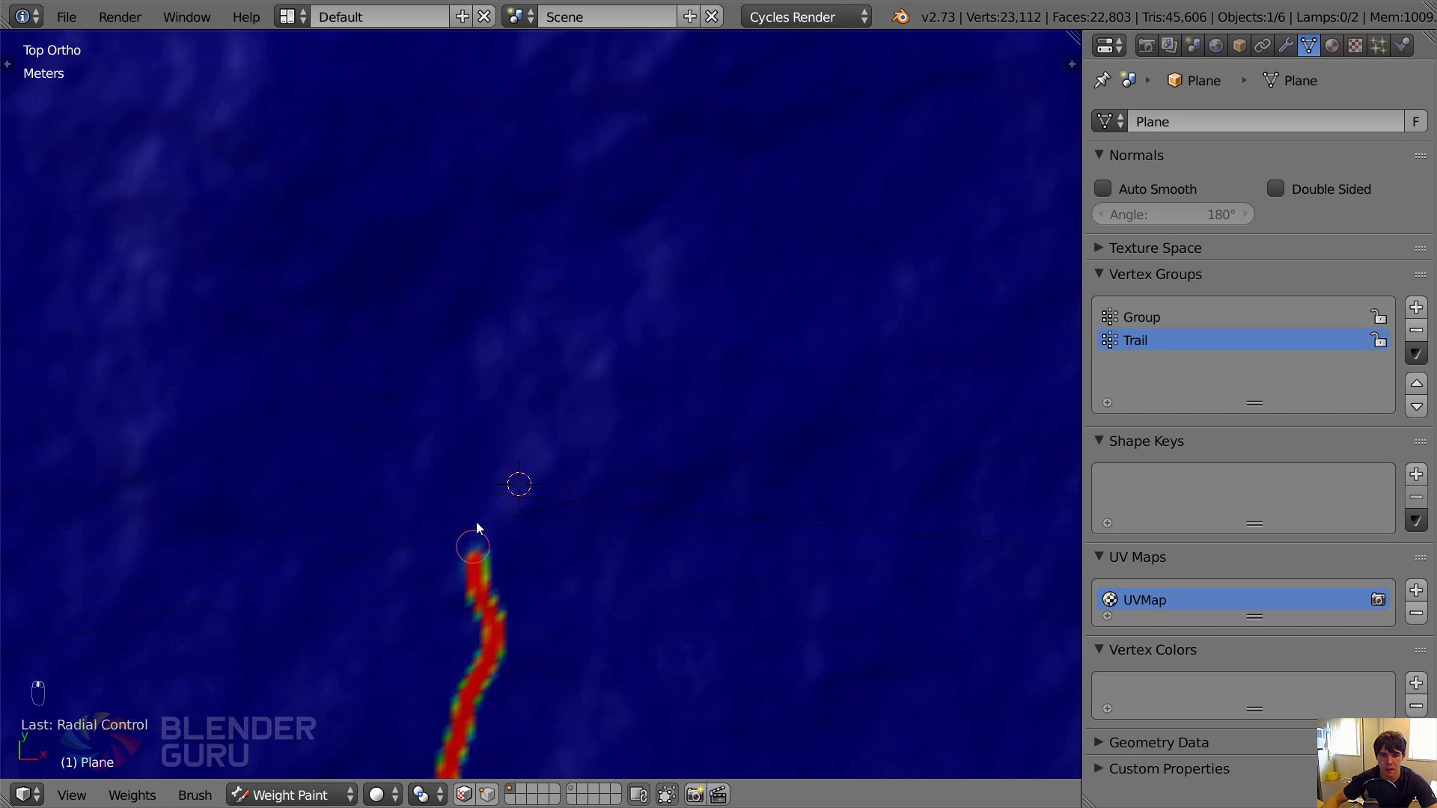
{"action": "mouse_move", "coordinate": [477, 527]}
{"action": "left_mouse_down"}
{"action": "mouse_move", "coordinate": [526, 402]}
{"action": "mouse_move", "coordinate": [537, 296]}
{"action": "mouse_move", "coordinate": [505, 171]}
{"action": "mouse_move", "coordinate": [536, 95]}
{"action": "left_mouse_up"}
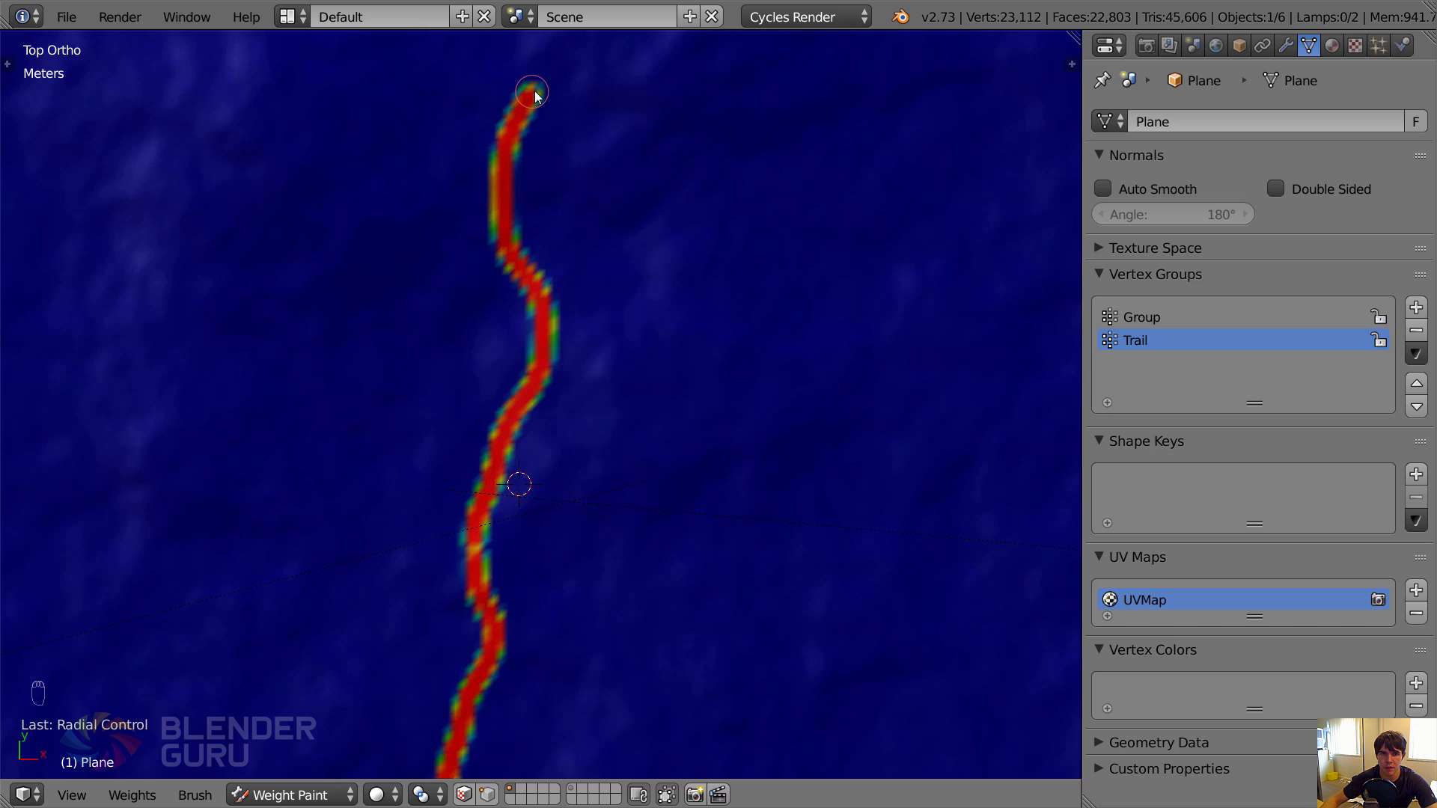
{"action": "middle_click_drag", "start_coordinate": [535, 95], "coordinate": [526, 536], "text": "shift"}
{"action": "left_click_drag", "start_coordinate": [523, 491], "coordinate": [570, 329]}
{"action": "scroll", "coordinate": [568, 344], "scroll_direction": "down", "scroll_amount": 2}
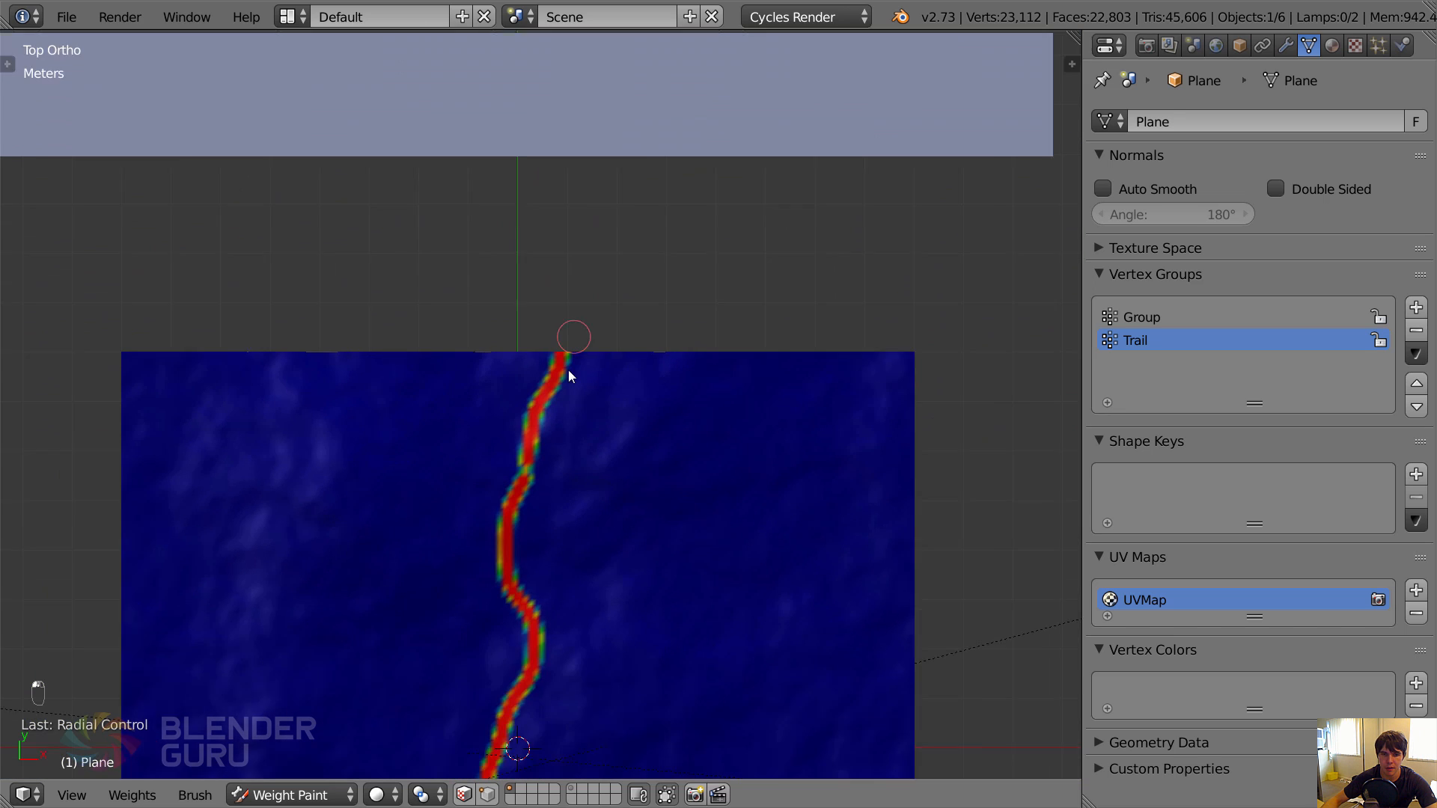
{"action": "scroll", "coordinate": [518, 470], "scroll_direction": "up", "scroll_amount": 1}
{"action": "middle_click_drag", "start_coordinate": [514, 616], "coordinate": [576, 229], "text": "shift"}
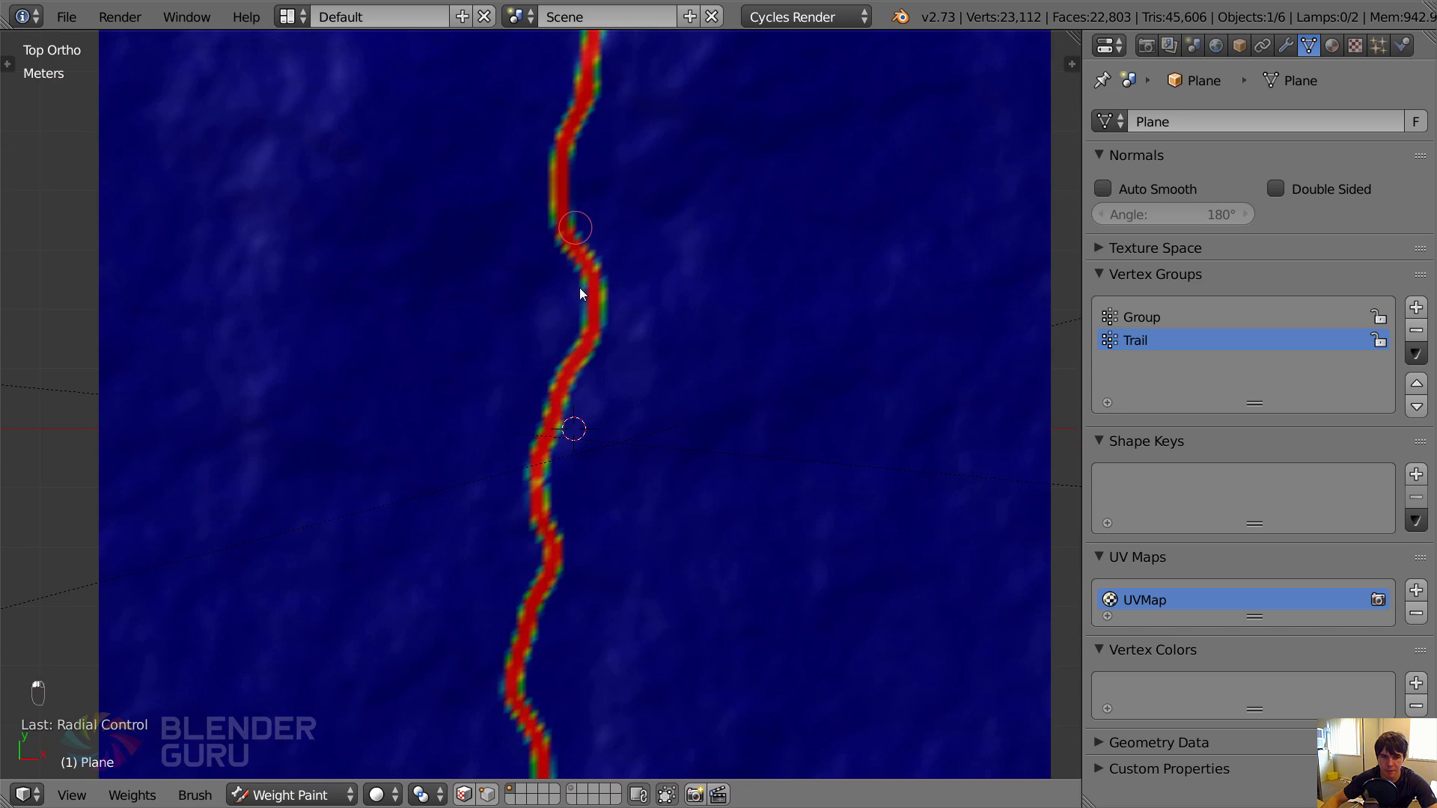
{"action": "middle_click_drag", "start_coordinate": [602, 581], "coordinate": [605, 160], "text": "shift"}
{"action": "scroll", "coordinate": [593, 483], "scroll_direction": "up", "scroll_amount": 2}
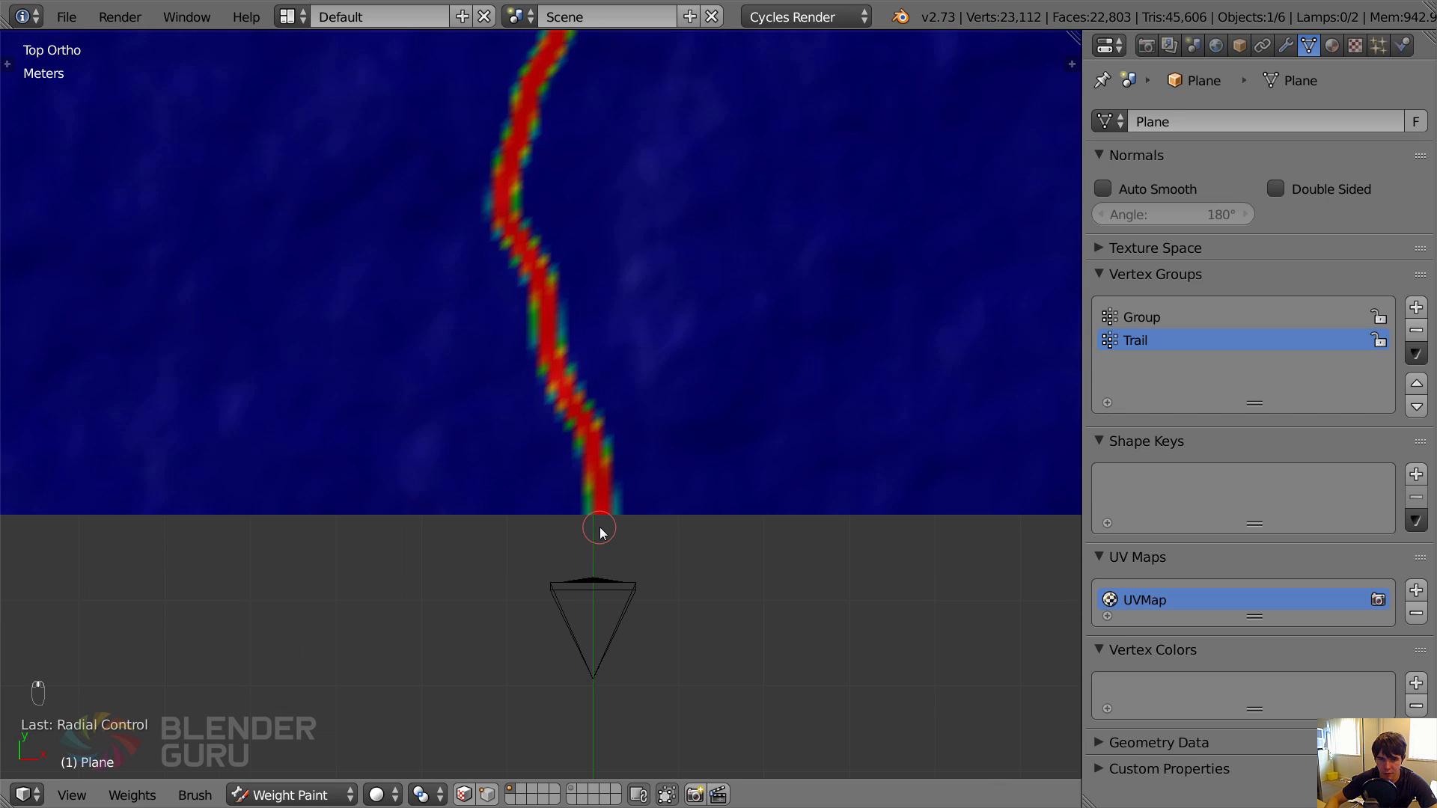
Check the painted trail through the camera and touch up its weights along its whole length from above.
{"action": "key", "text": "KP_0"}
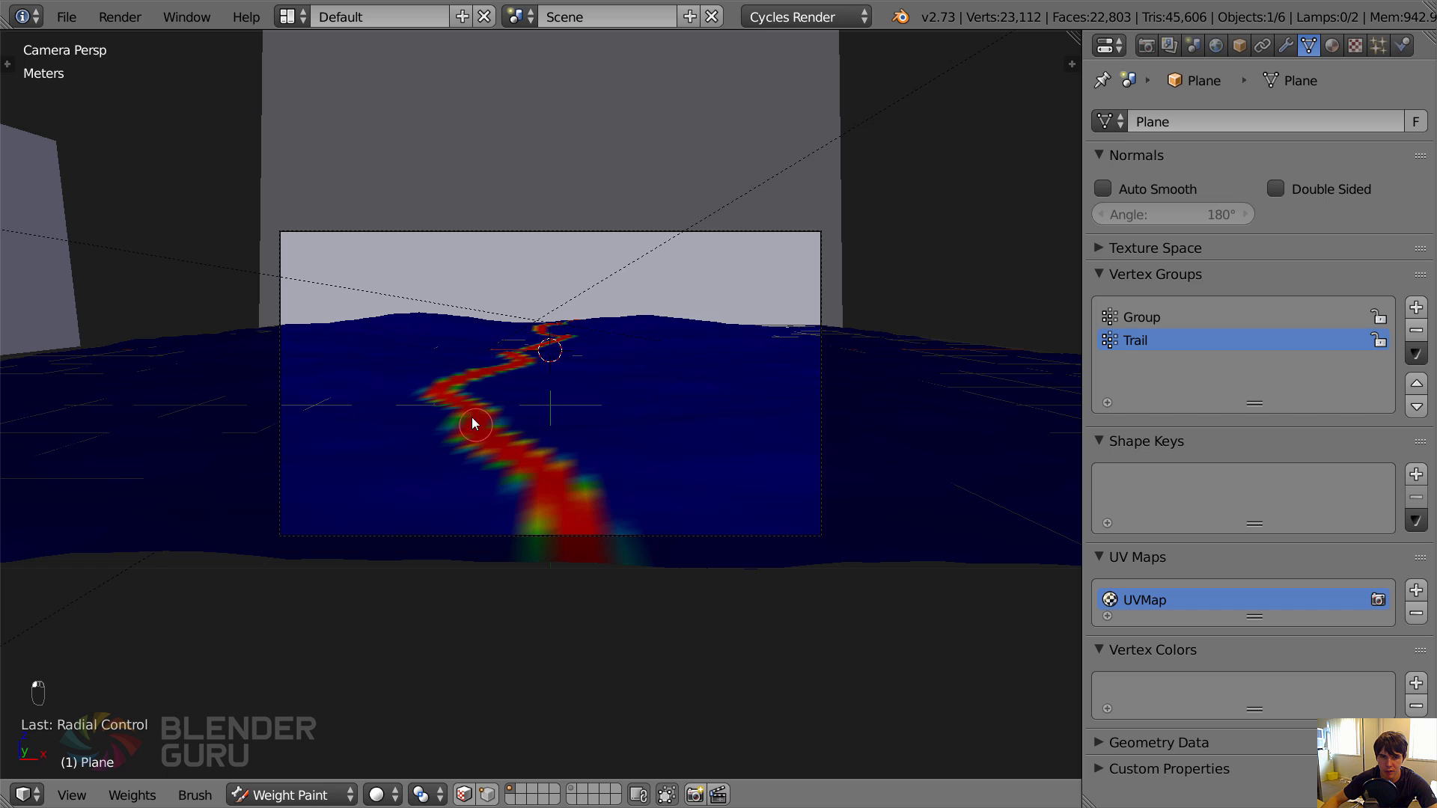
{"action": "key", "text": "KP_7"}
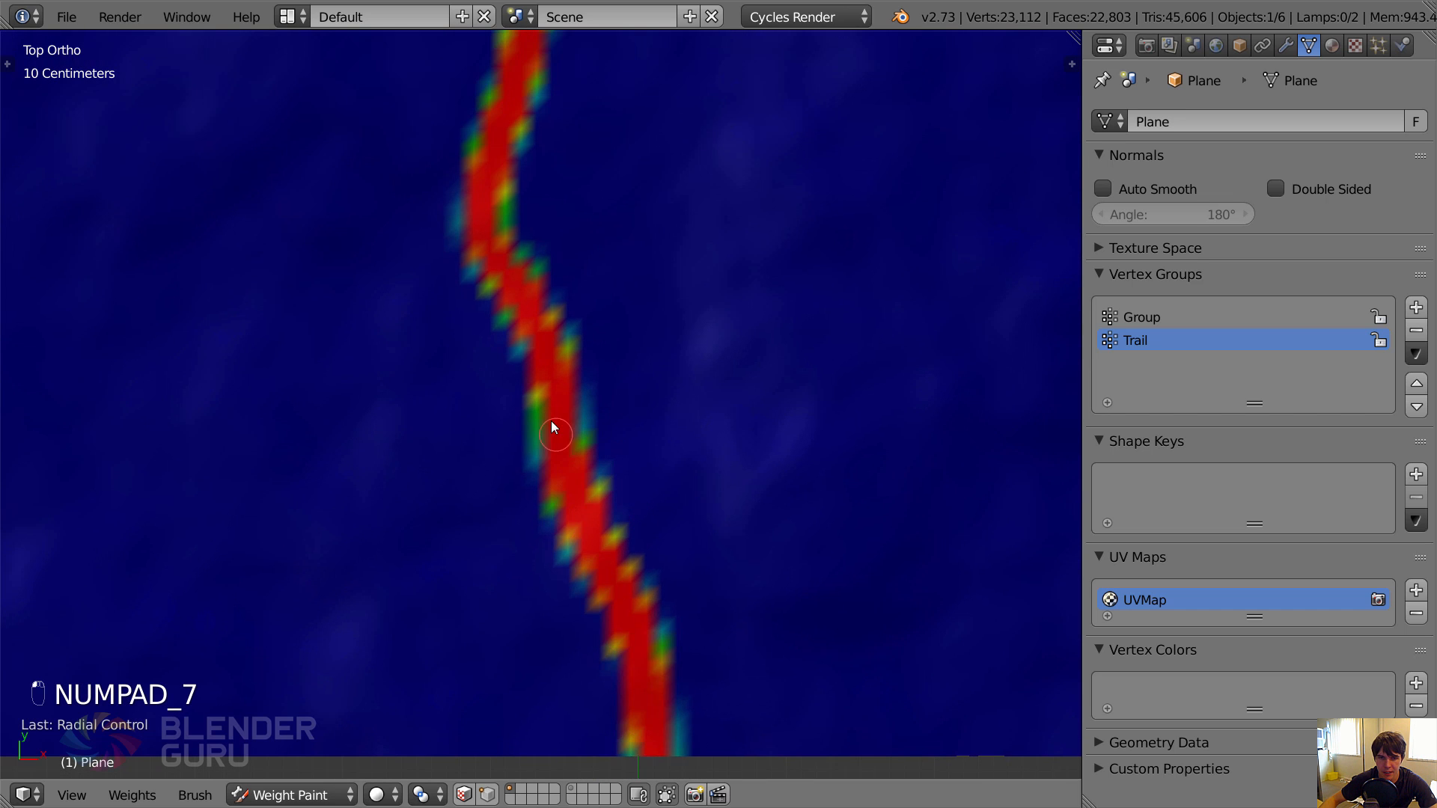
{"action": "middle_click_drag", "start_coordinate": [496, 267], "coordinate": [420, 558], "text": "shift"}
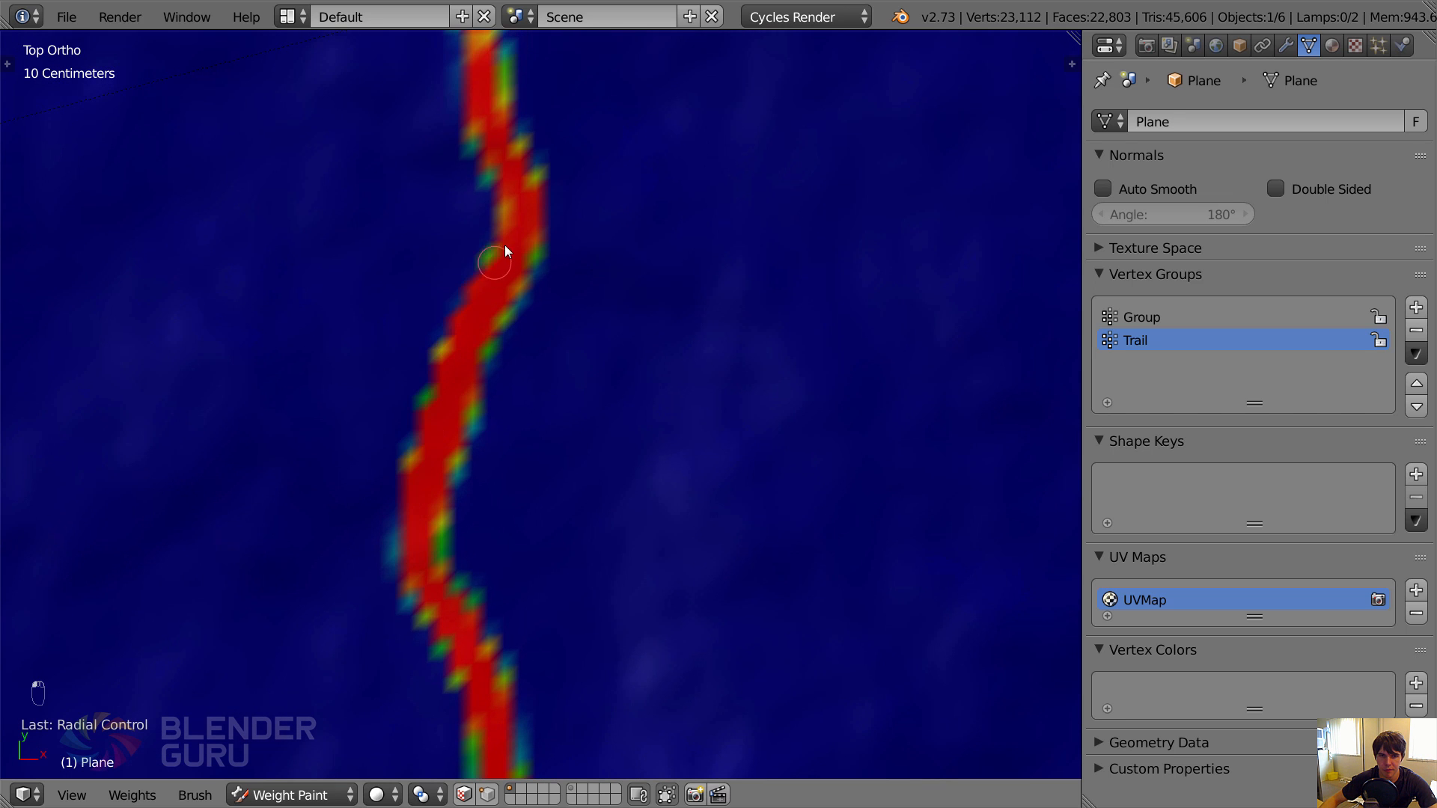
{"action": "middle_click_drag", "start_coordinate": [504, 245], "coordinate": [507, 506], "text": "shift"}
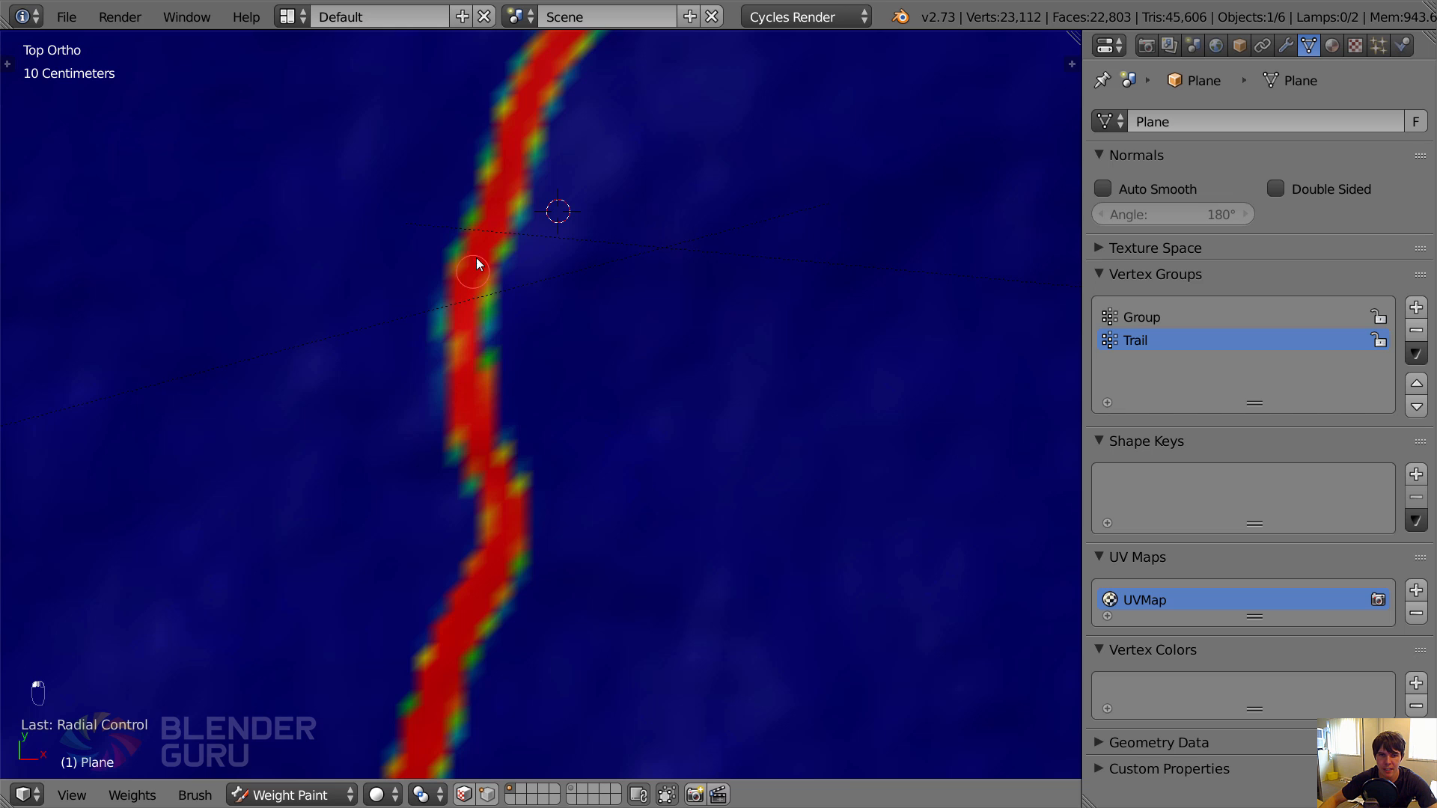
{"action": "middle_click_drag", "start_coordinate": [491, 280], "coordinate": [382, 653], "text": "shift"}
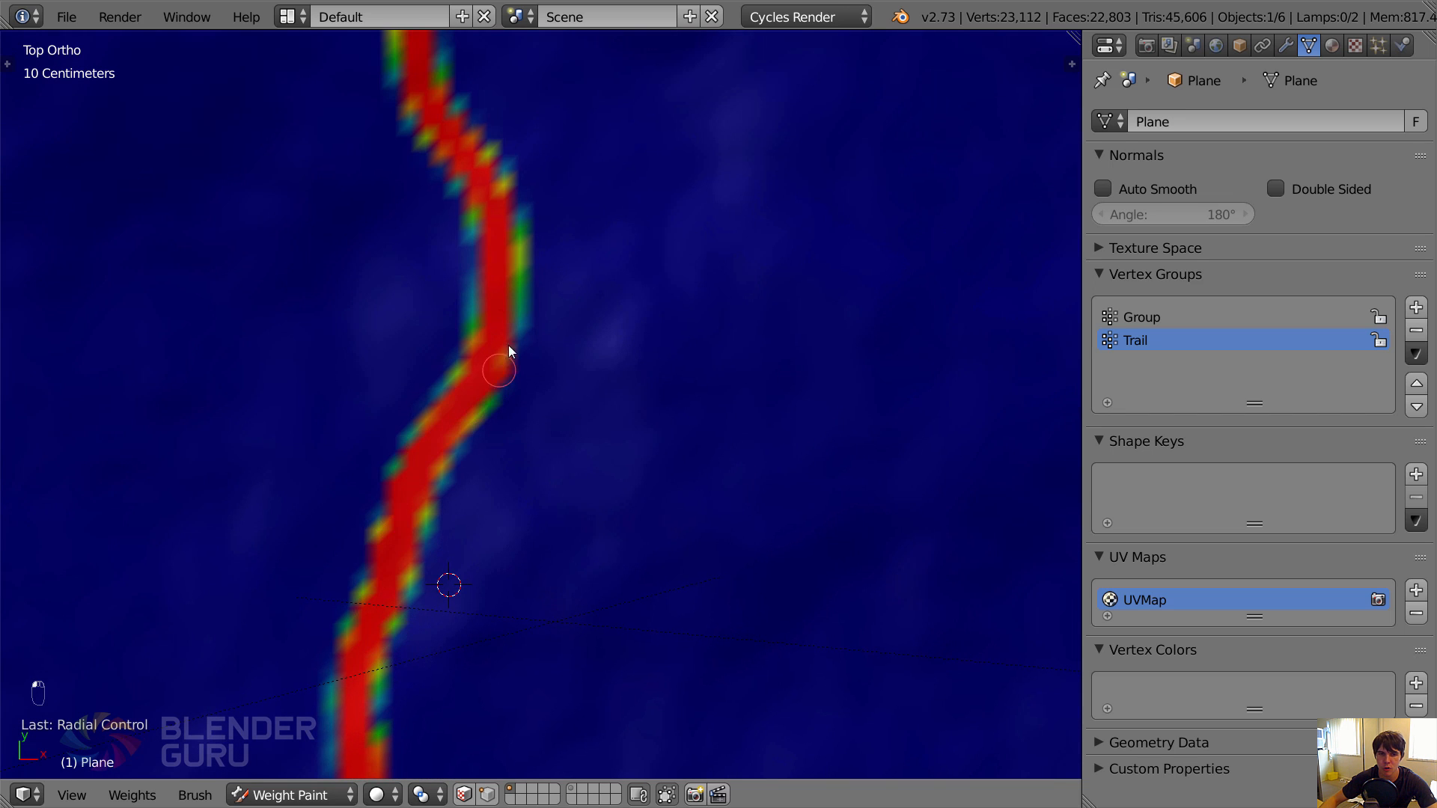
{"action": "middle_click_drag", "start_coordinate": [503, 240], "coordinate": [497, 587], "text": "shift"}
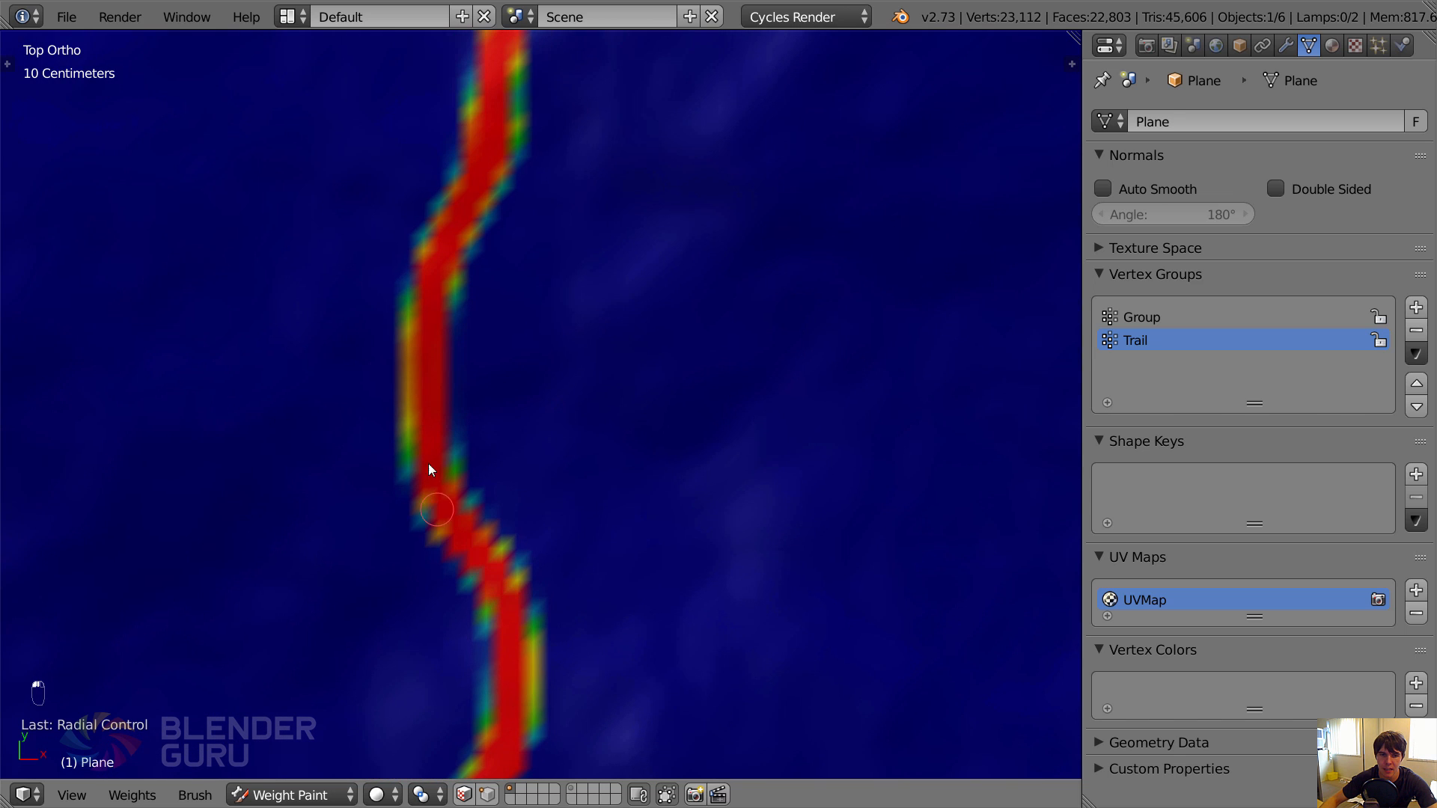
{"action": "middle_click_drag", "start_coordinate": [465, 240], "coordinate": [398, 623], "text": "shift"}
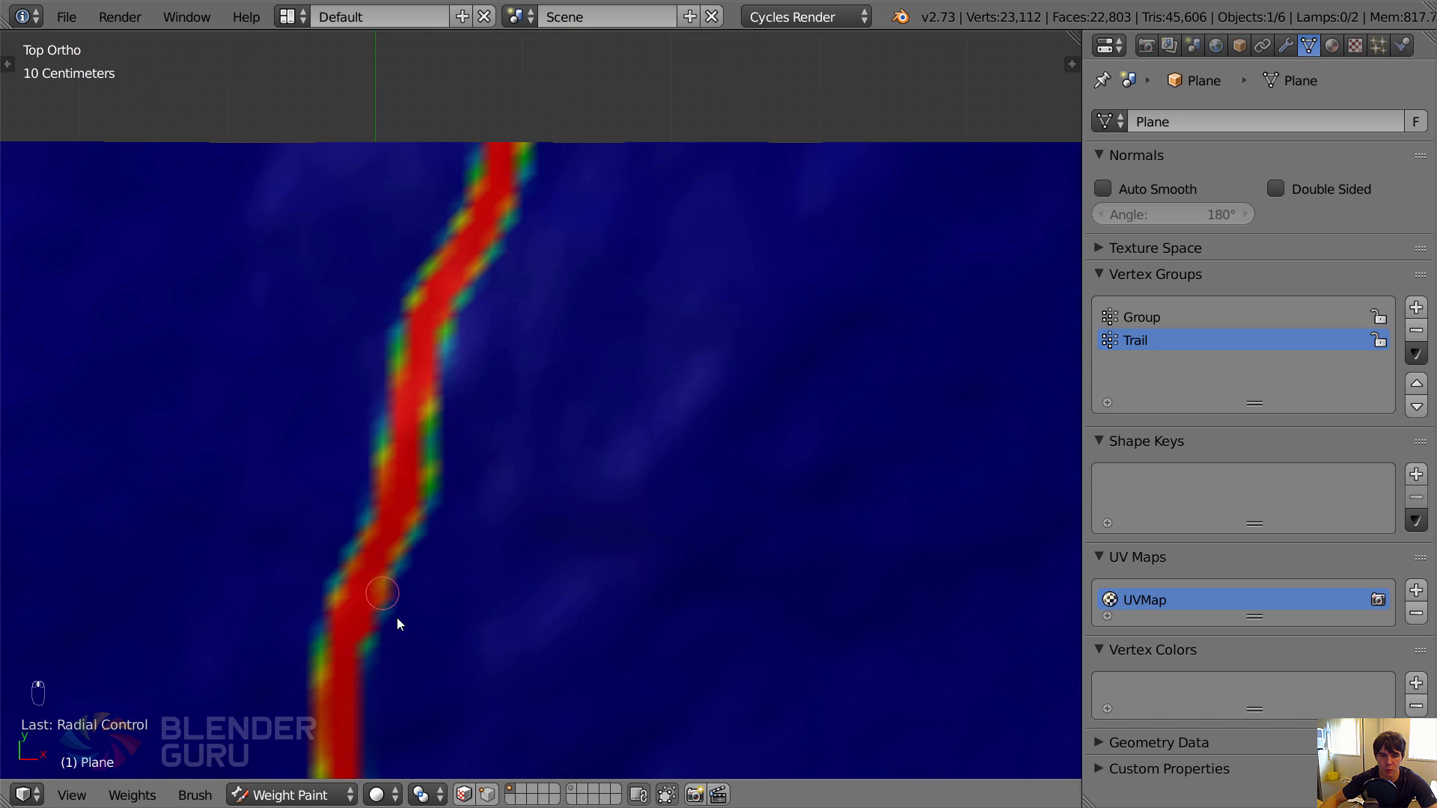
{"action": "scroll", "coordinate": [397, 623], "scroll_direction": "down", "scroll_amount": 4}
{"action": "middle_click_drag", "start_coordinate": [529, 651], "coordinate": [571, 276], "text": "shift"}
{"action": "scroll", "coordinate": [566, 441], "scroll_direction": "up", "scroll_amount": 1}
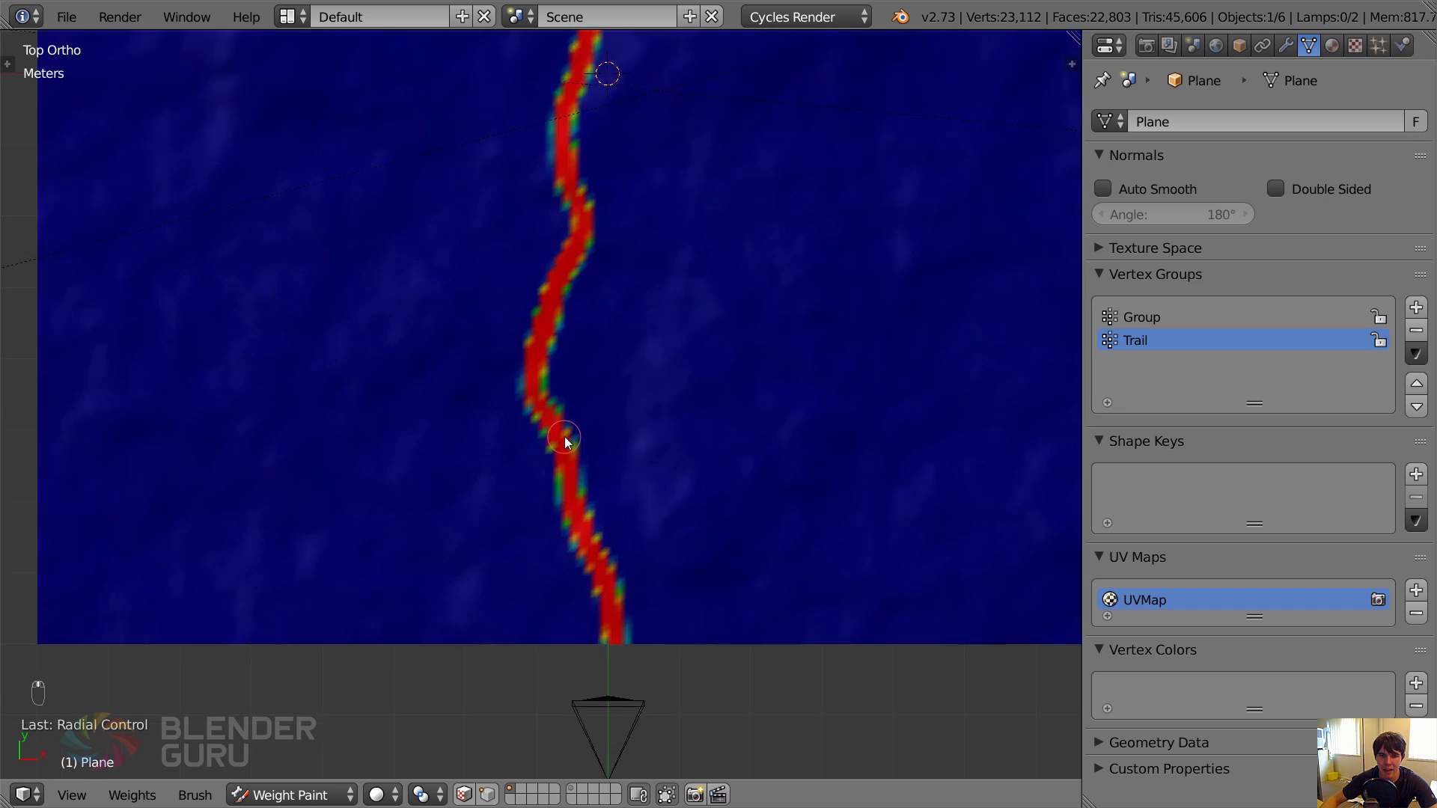
{"action": "scroll", "coordinate": [566, 441], "scroll_direction": "up", "scroll_amount": 3}
{"action": "middle_click_drag", "start_coordinate": [570, 375], "coordinate": [532, 232], "text": "shift"}
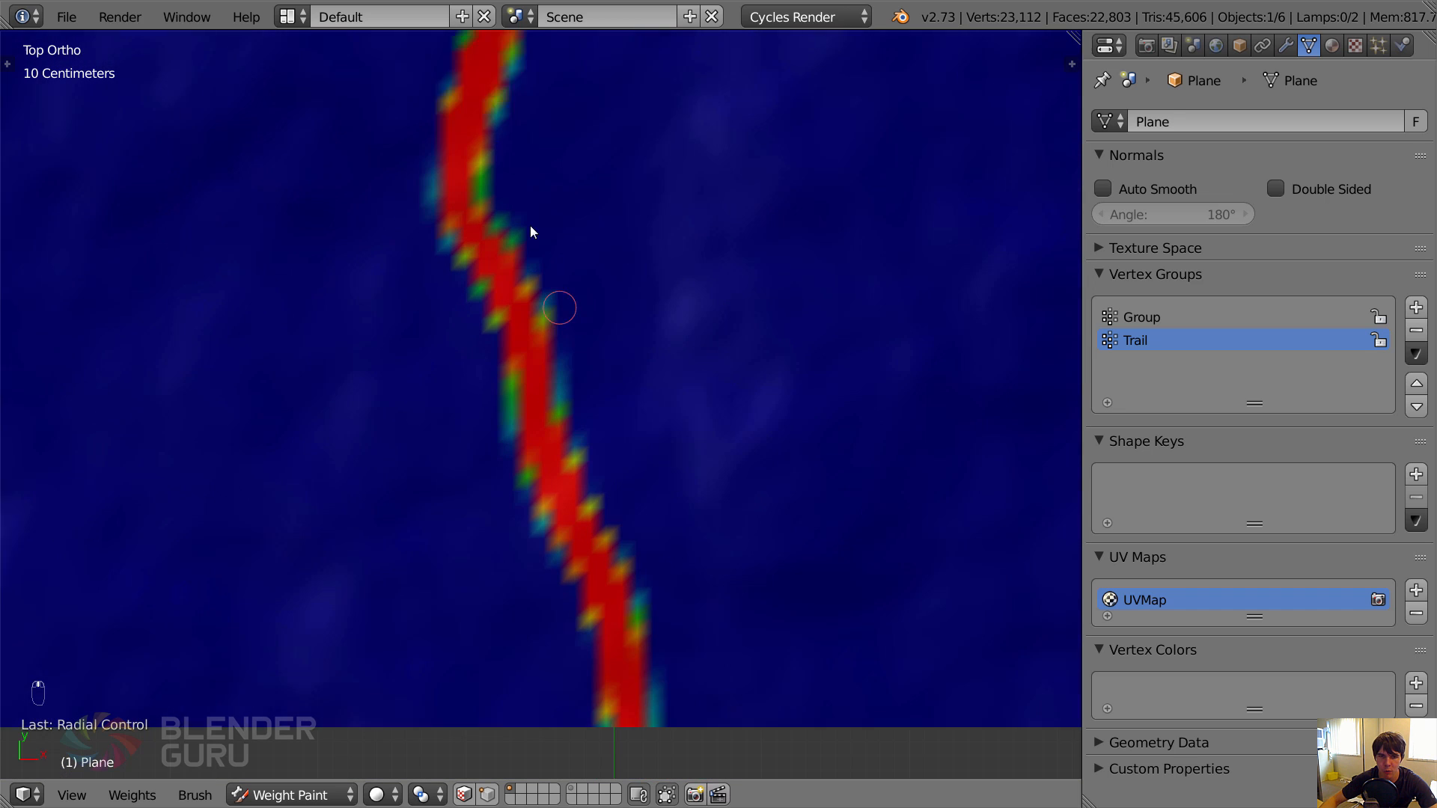
Return the ground plane to Object Mode and view it through the camera.
{"action": "left_click", "coordinate": [289, 794]}
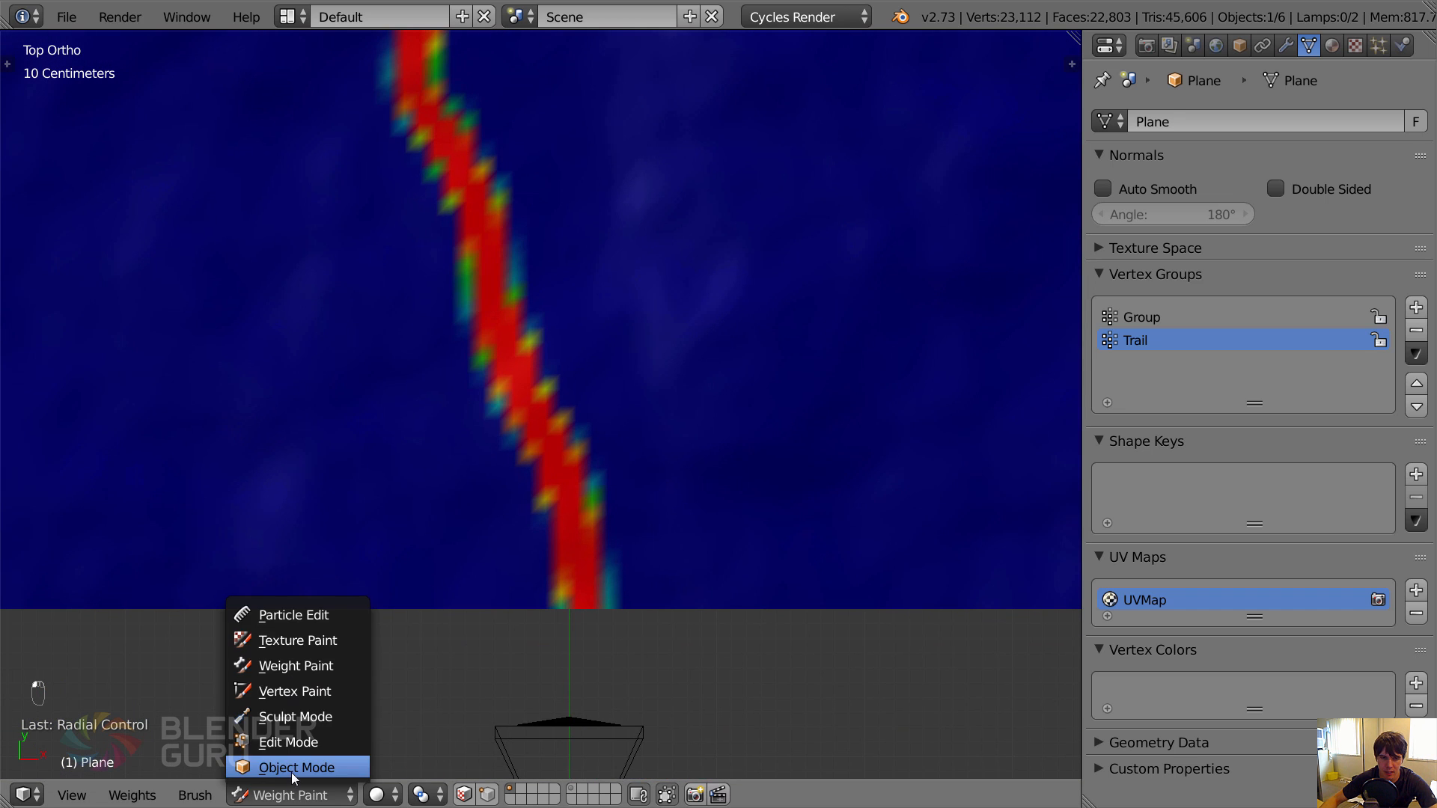
{"action": "left_click", "coordinate": [293, 769]}
{"action": "key", "text": "KP_0"}
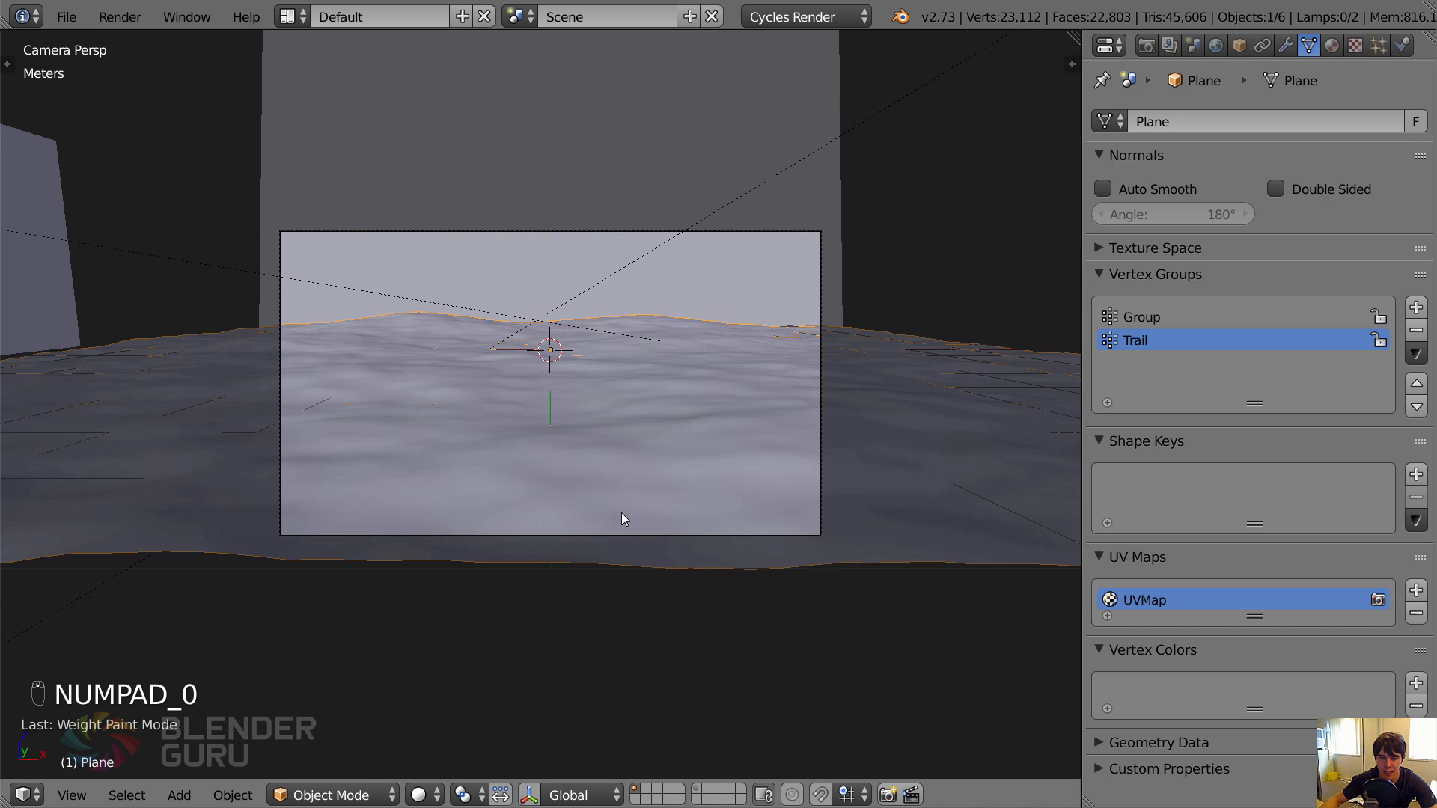
{"action": "scroll", "coordinate": [623, 518], "scroll_direction": "up", "scroll_amount": 2}
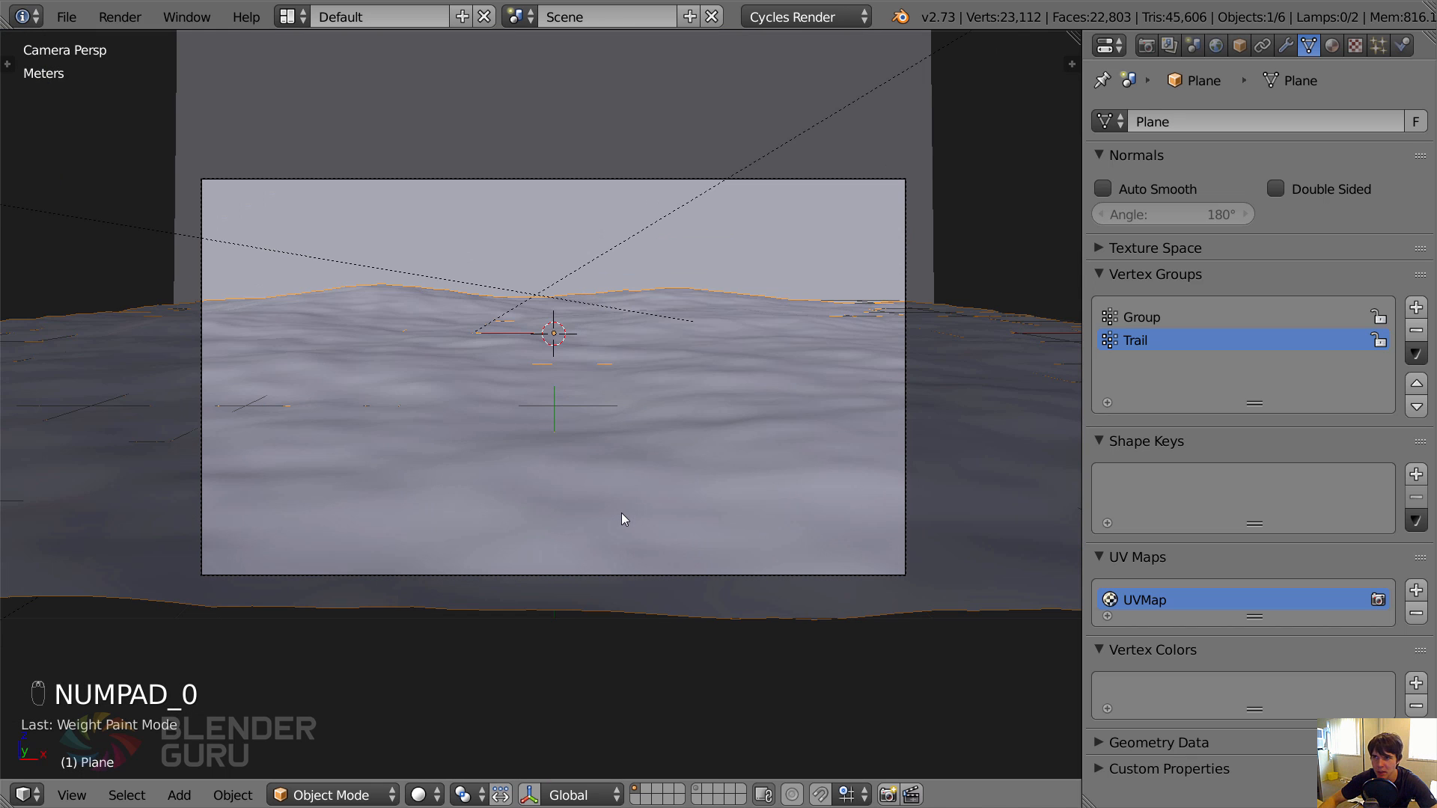
Examine the ground plane's Group and Trail vertex groups, viewing the Trail weights in Weight Paint mode.
{"action": "left_click", "coordinate": [1377, 45]}
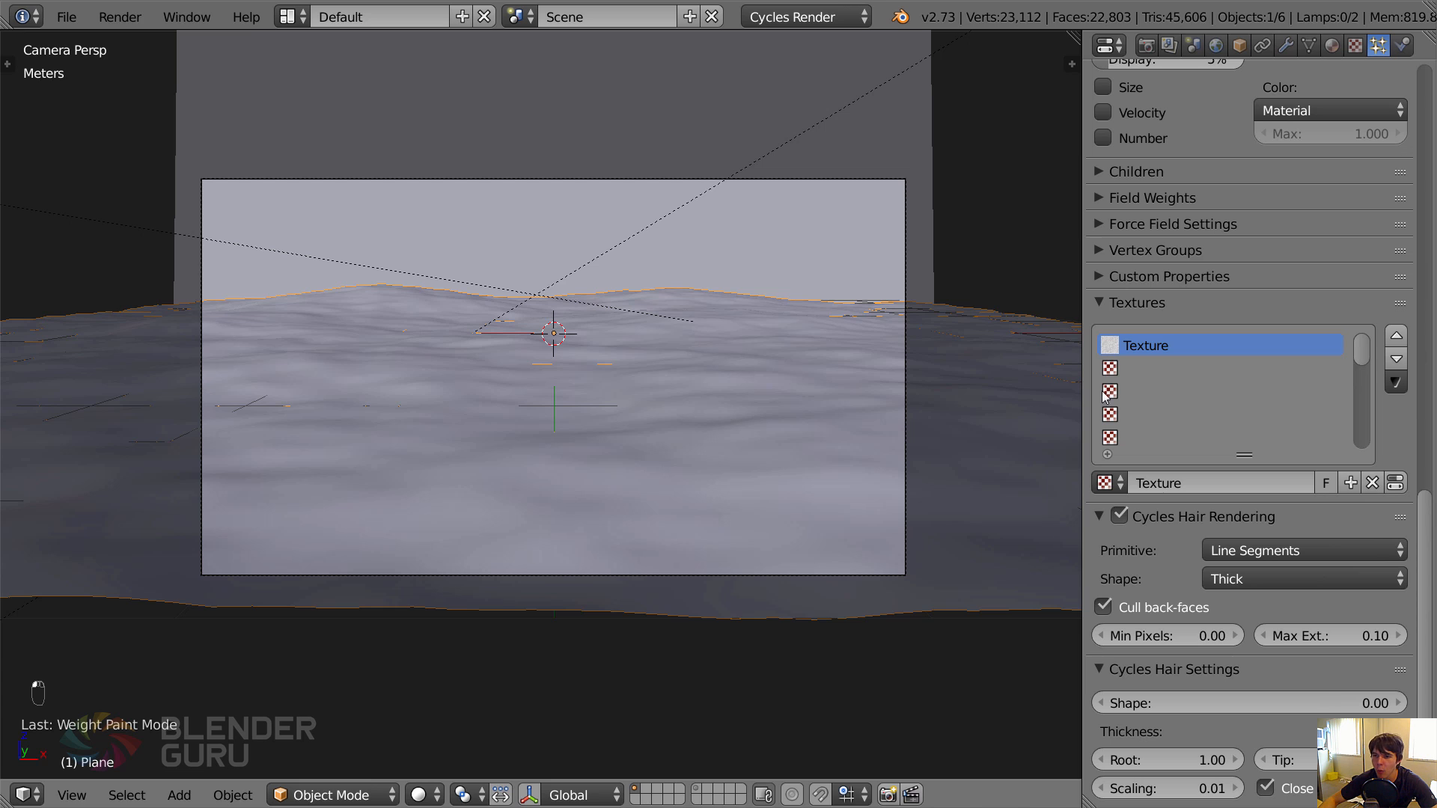
{"action": "left_click", "coordinate": [1287, 46]}
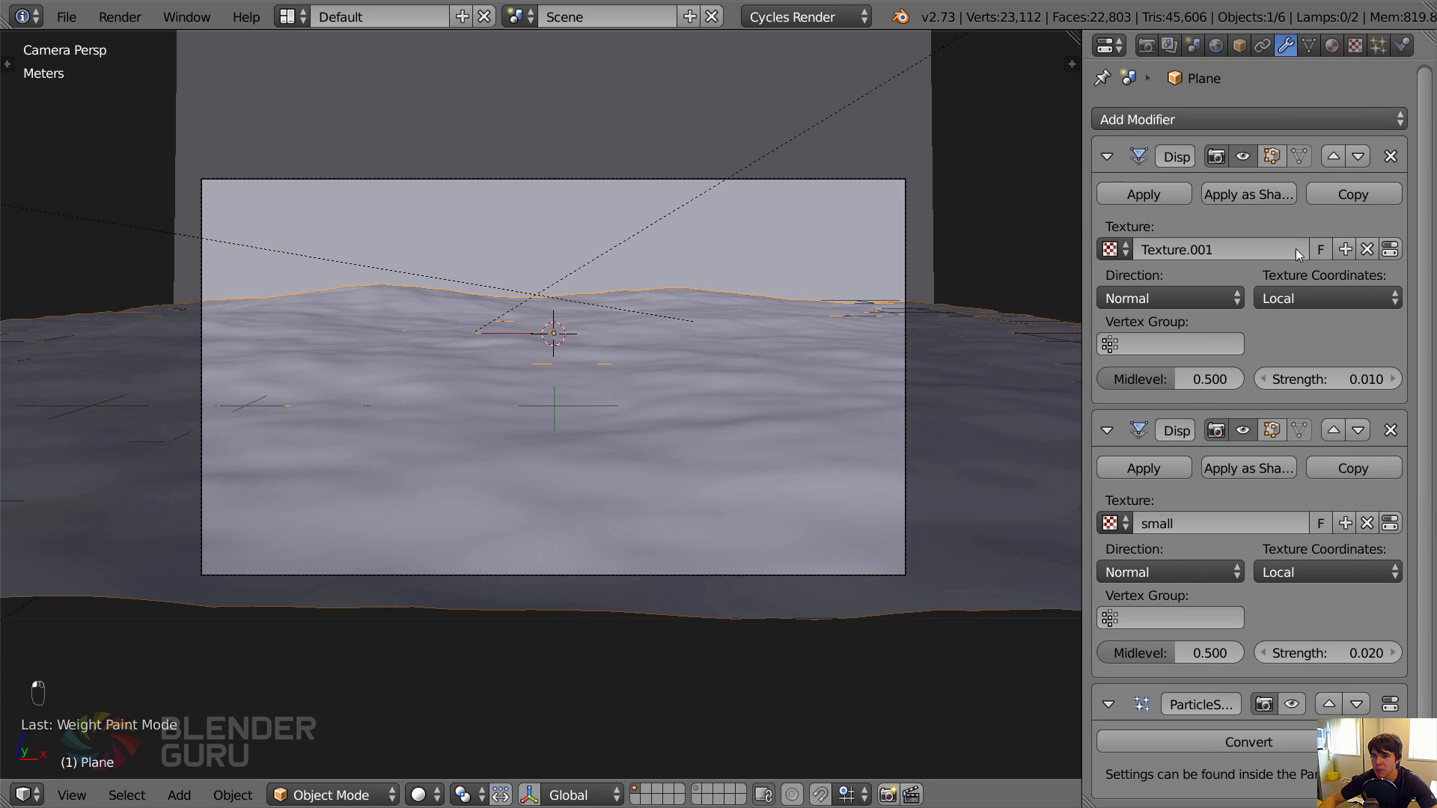
{"action": "left_click", "coordinate": [1309, 46]}
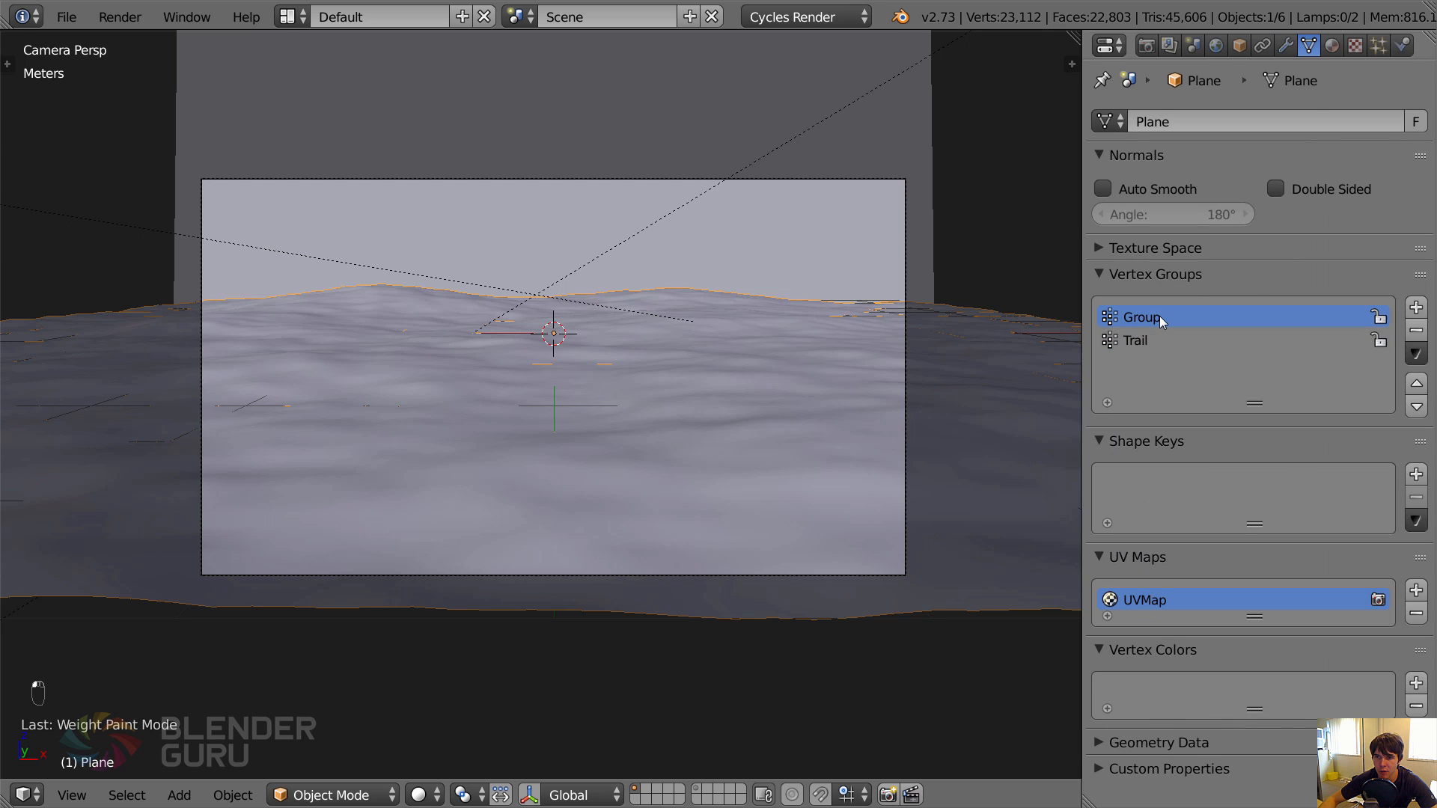
{"action": "key", "text": "ctrl+Tab"}
{"action": "left_click", "coordinate": [1171, 339]}
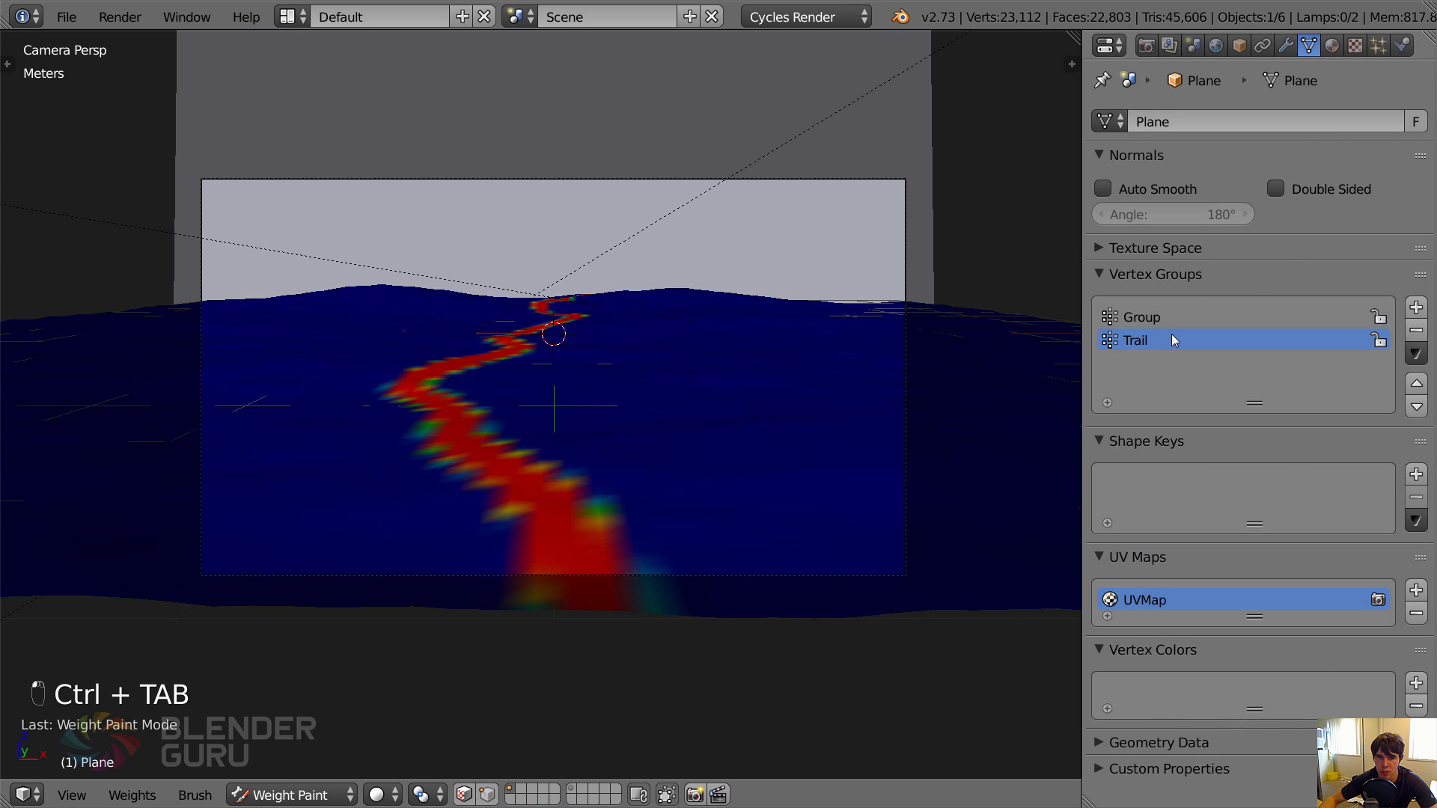
Return the ground to Object Mode and assign the Trail vertex group to the Length of its grass particles.
{"action": "left_click", "coordinate": [1377, 45]}
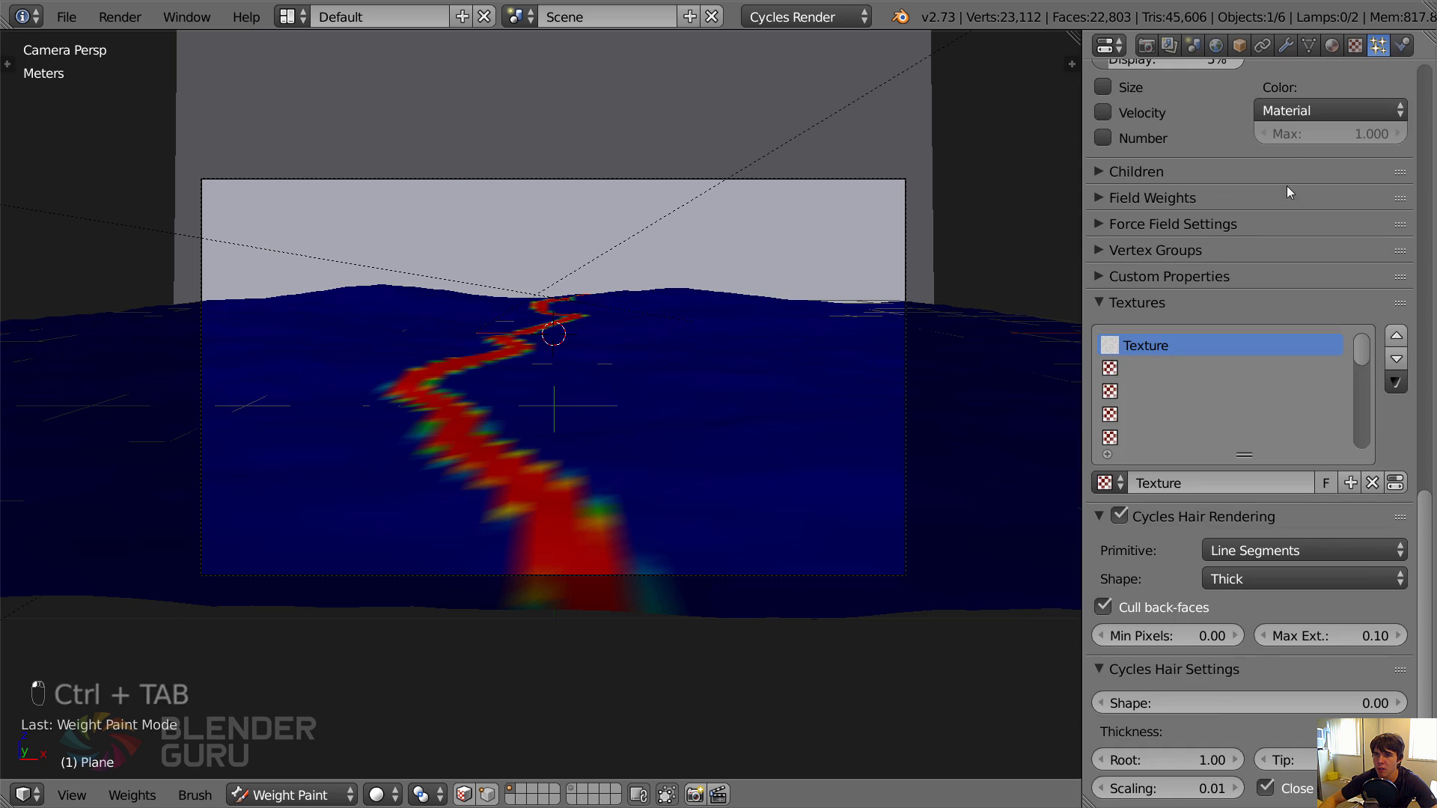
{"action": "scroll", "coordinate": [1286, 186], "scroll_direction": "up", "scroll_amount": 15}
{"action": "scroll", "coordinate": [1130, 318], "scroll_direction": "down", "scroll_amount": 15}
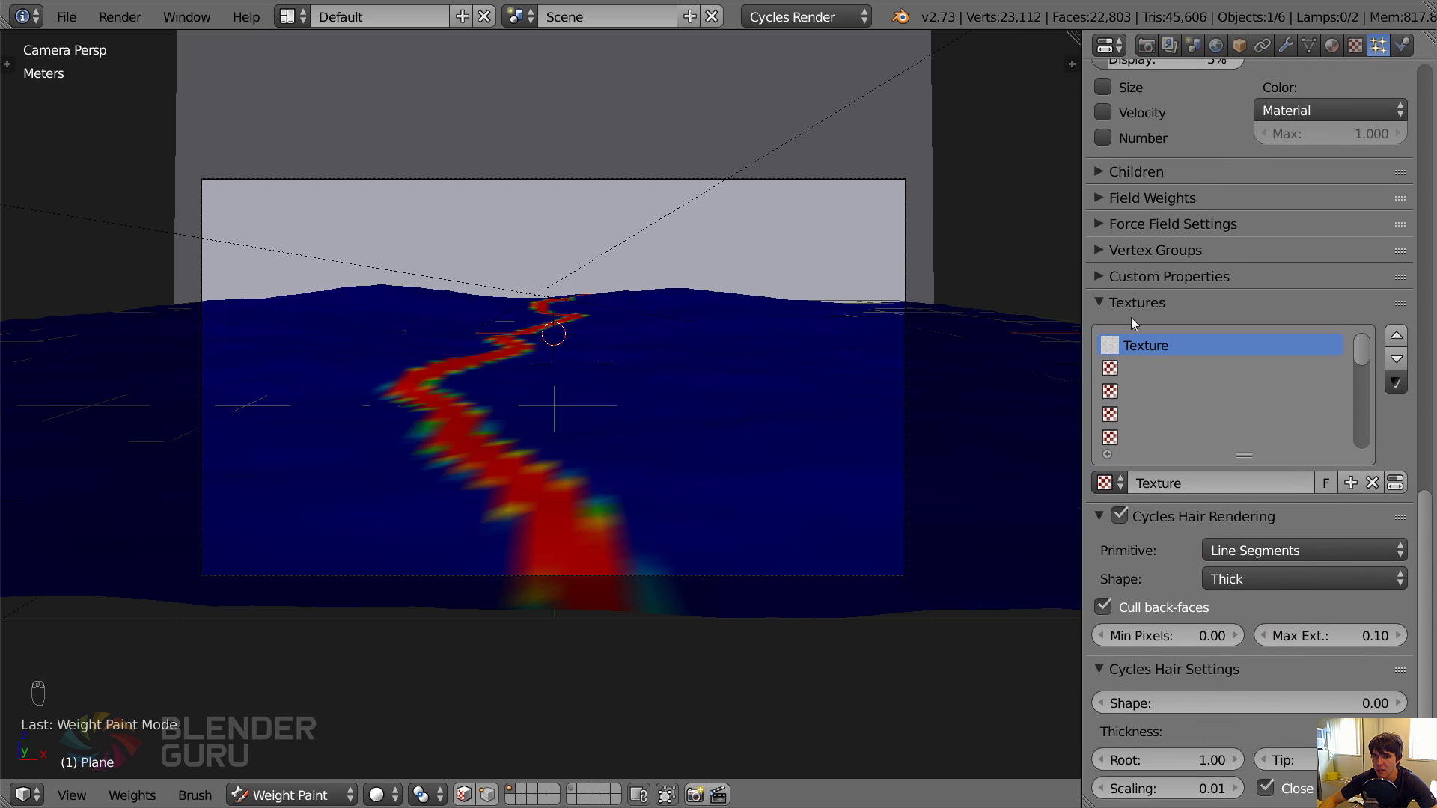
{"action": "left_click", "coordinate": [1127, 308]}
{"action": "left_click", "coordinate": [1118, 253]}
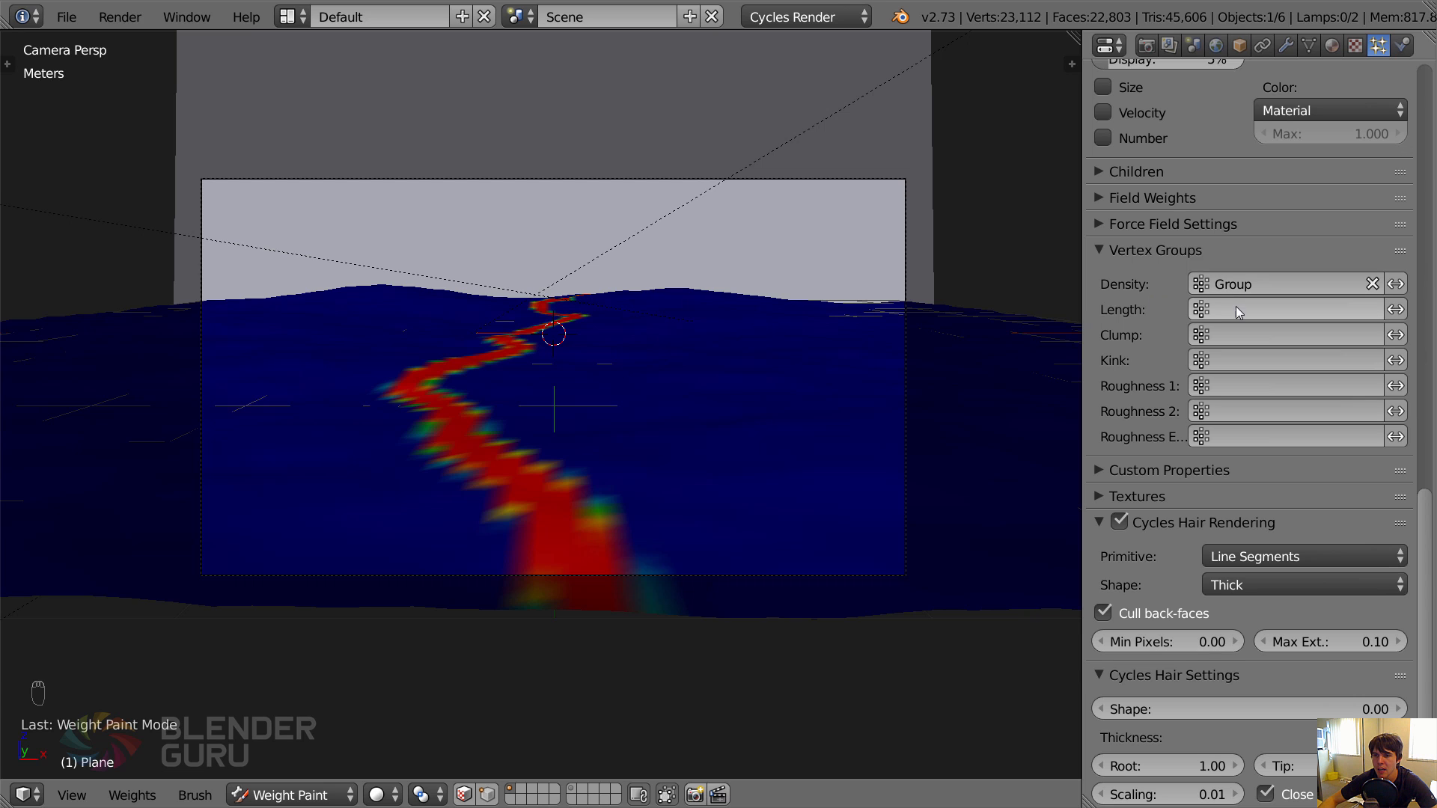
{"action": "key", "text": "ctrl+Tab"}
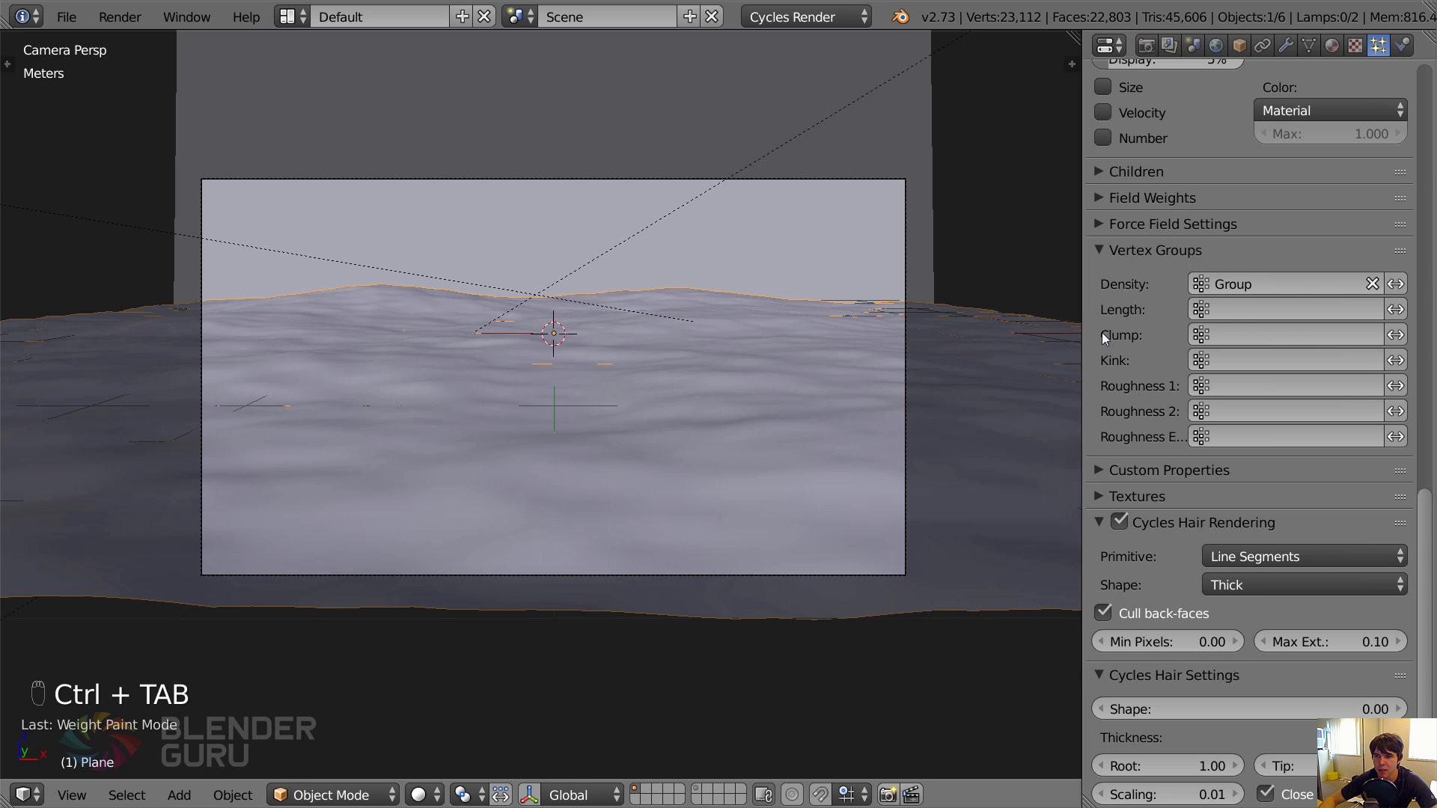
{"action": "left_click", "coordinate": [1238, 312]}
{"action": "left_click", "coordinate": [1178, 363]}
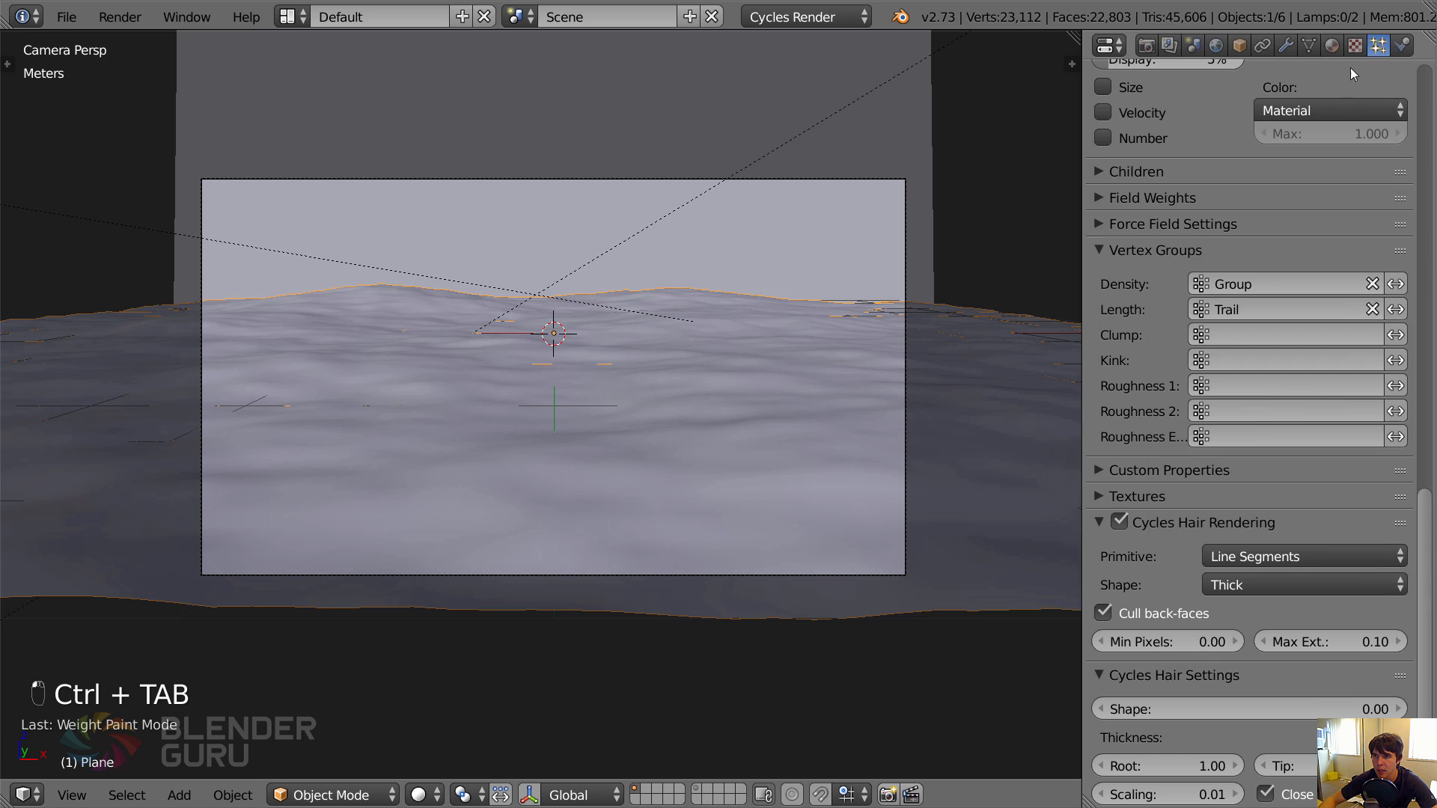
Display the grass particles in the viewport, negate the Trail group's effect on their length, deselect everything and inspect the path through the camera.
{"action": "left_click", "coordinate": [1286, 45]}
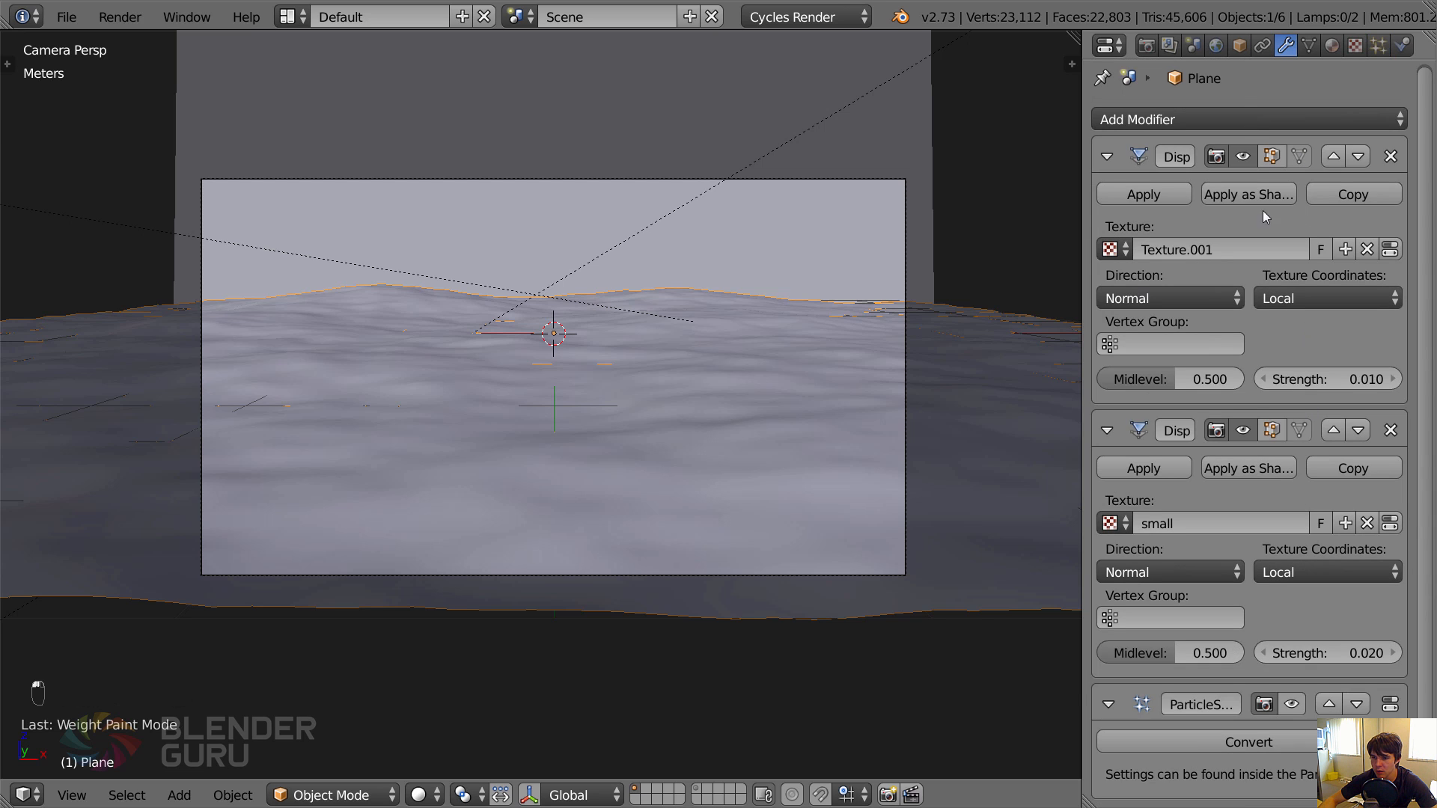
{"action": "left_click", "coordinate": [1297, 701]}
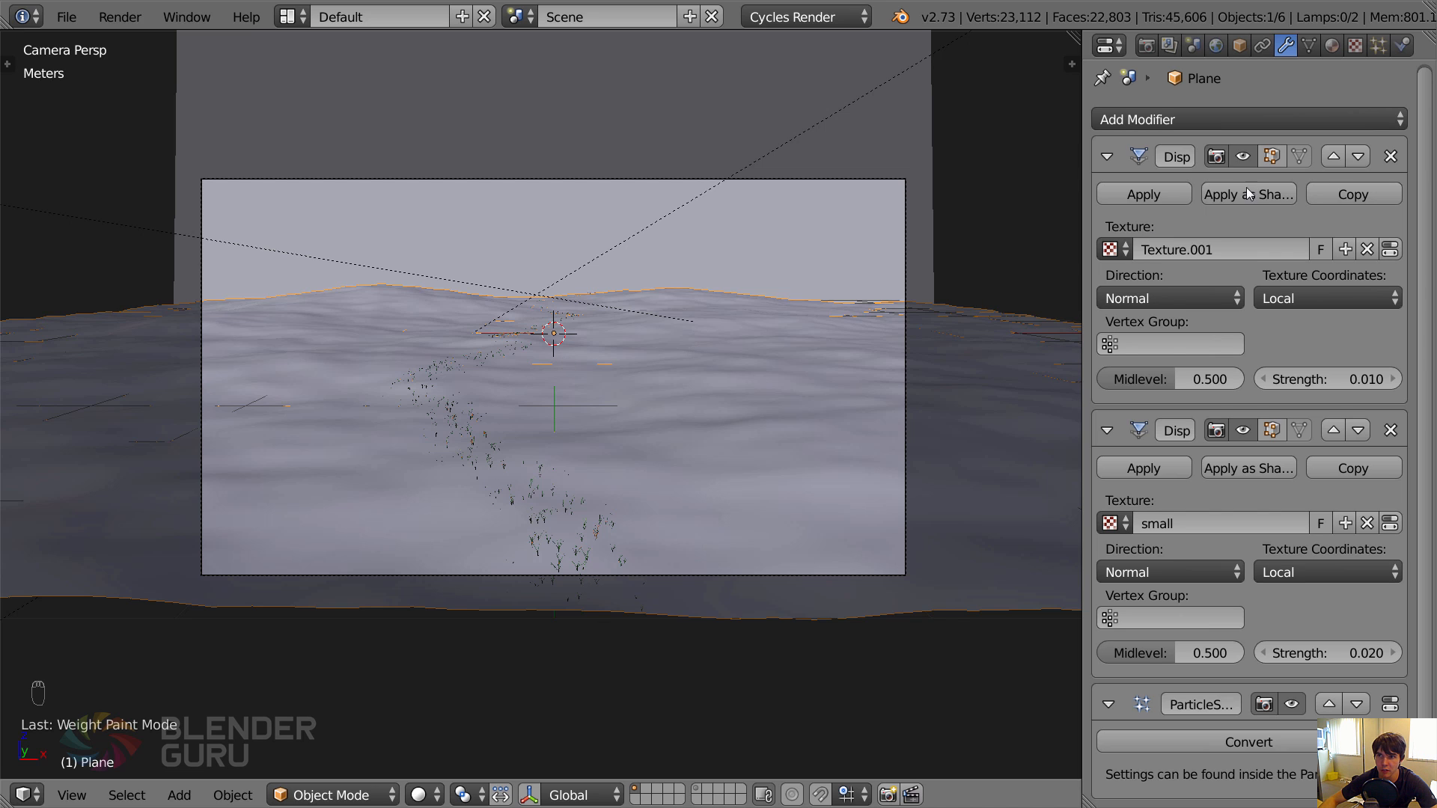
{"action": "left_click", "coordinate": [1379, 46]}
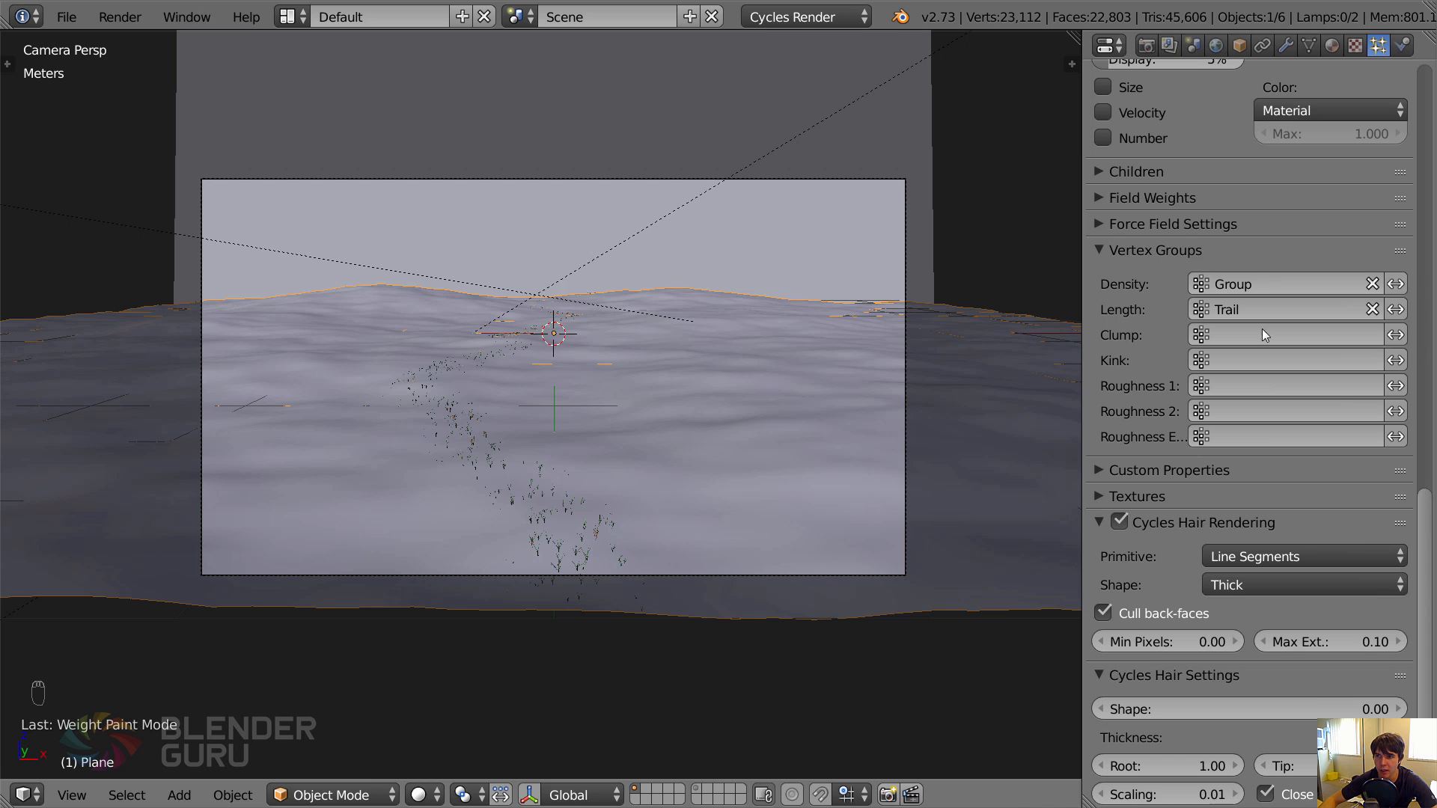
{"action": "left_click", "coordinate": [1398, 312]}
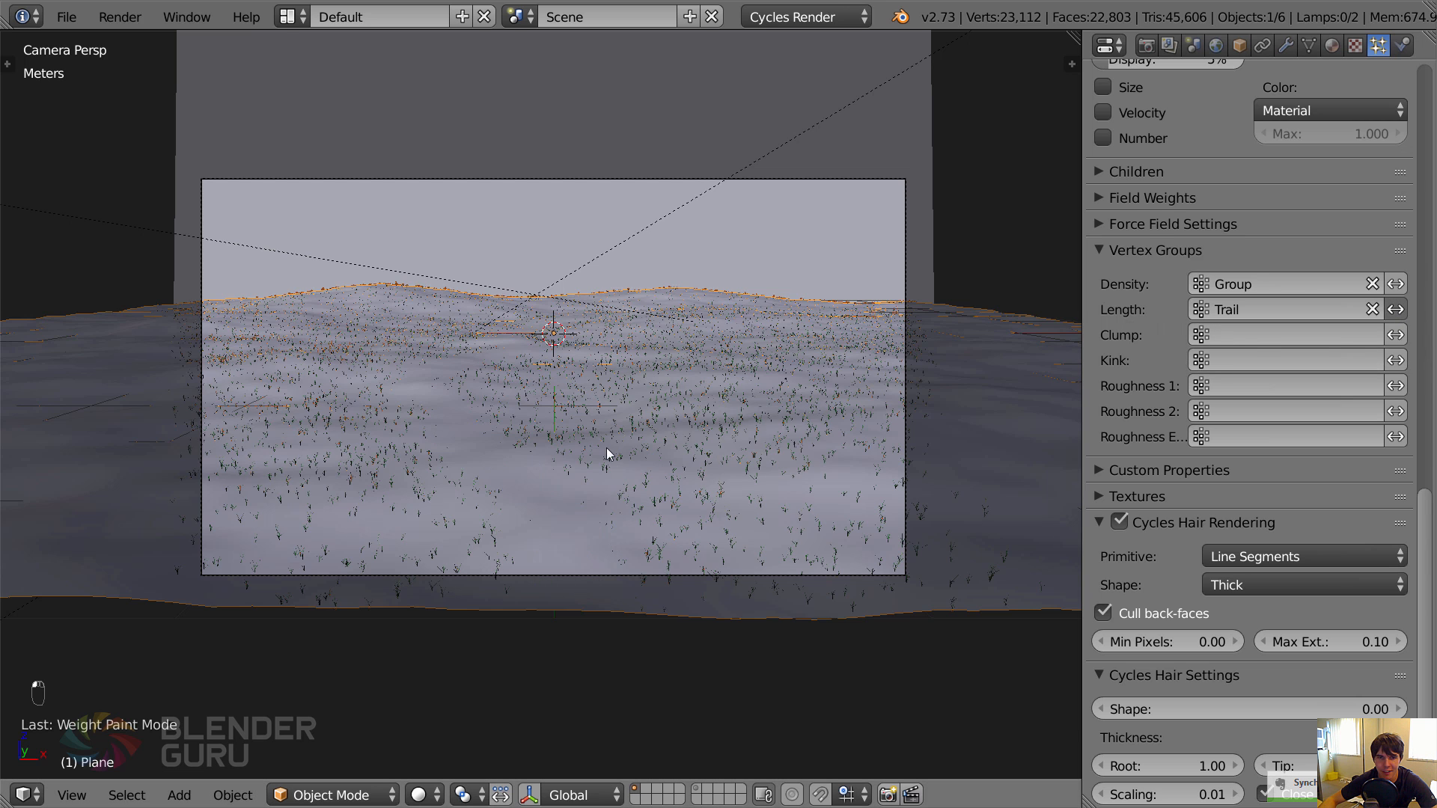
{"action": "key", "text": "a"}
{"action": "scroll", "coordinate": [500, 387], "scroll_direction": "up", "scroll_amount": 1}
{"action": "scroll", "coordinate": [500, 387], "scroll_direction": "up", "scroll_amount": 1}
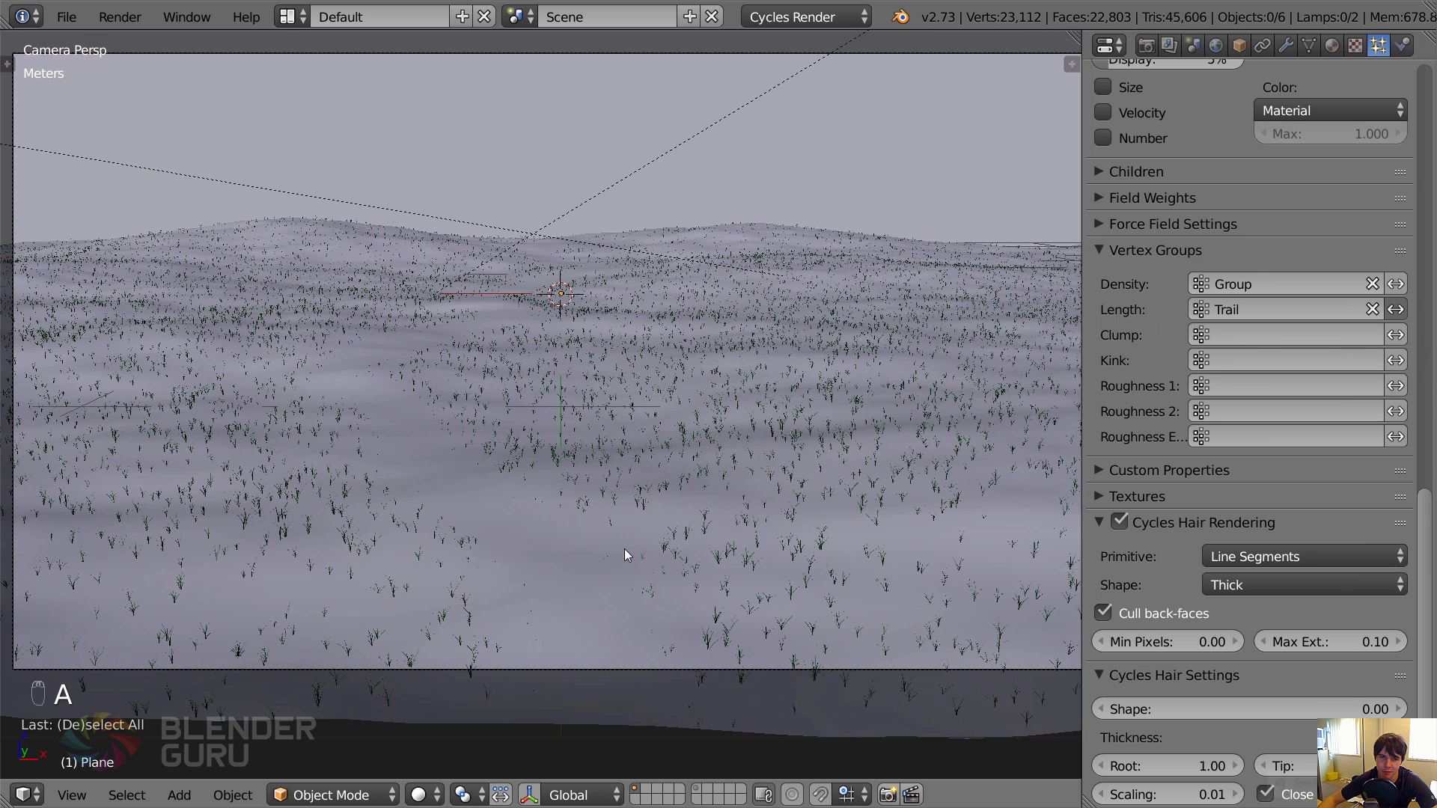
{"action": "scroll", "coordinate": [624, 553], "scroll_direction": "down", "scroll_amount": 2}
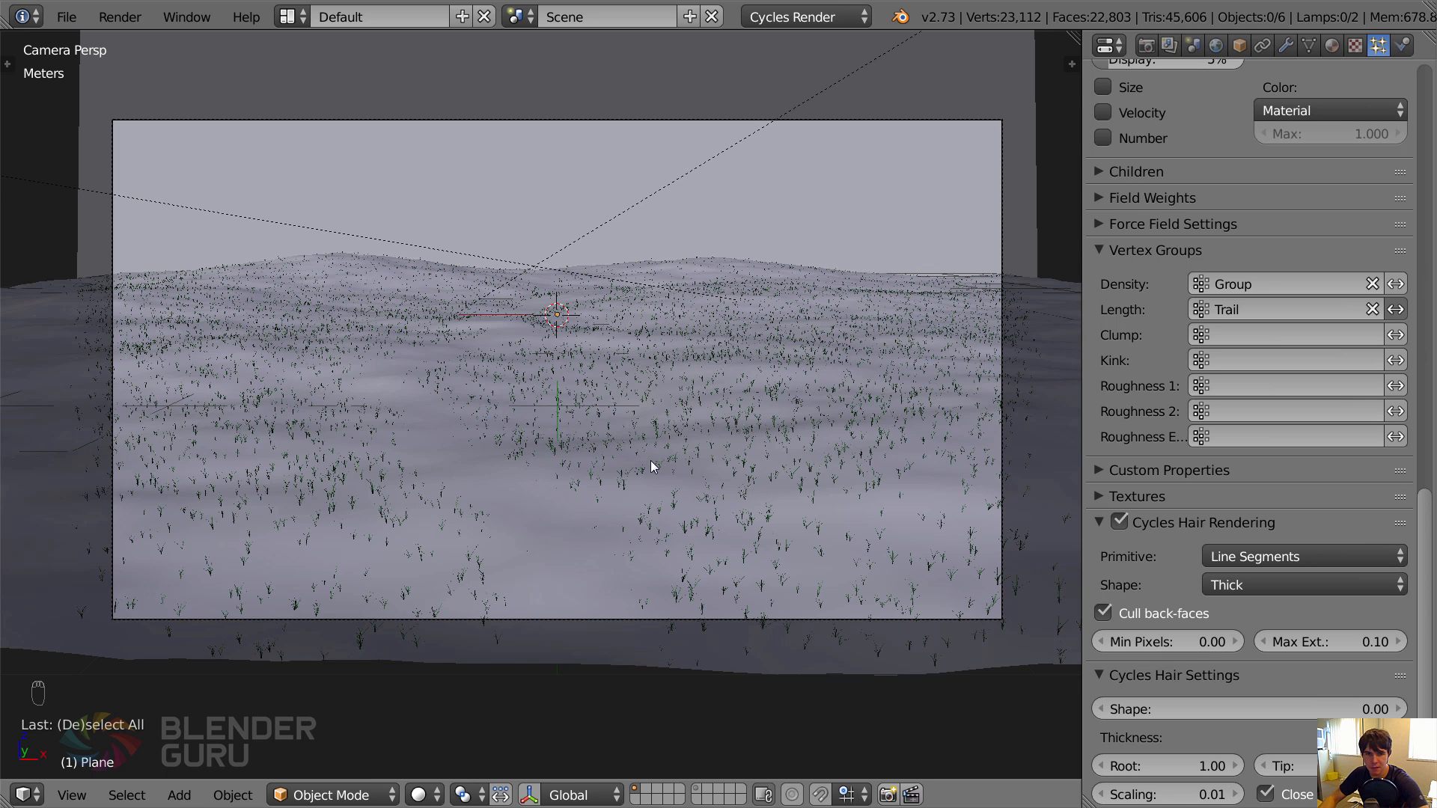
Render the meadow into Slot 2, inspect the trail up close and return to the 3D view.
{"action": "key", "text": "F12"}
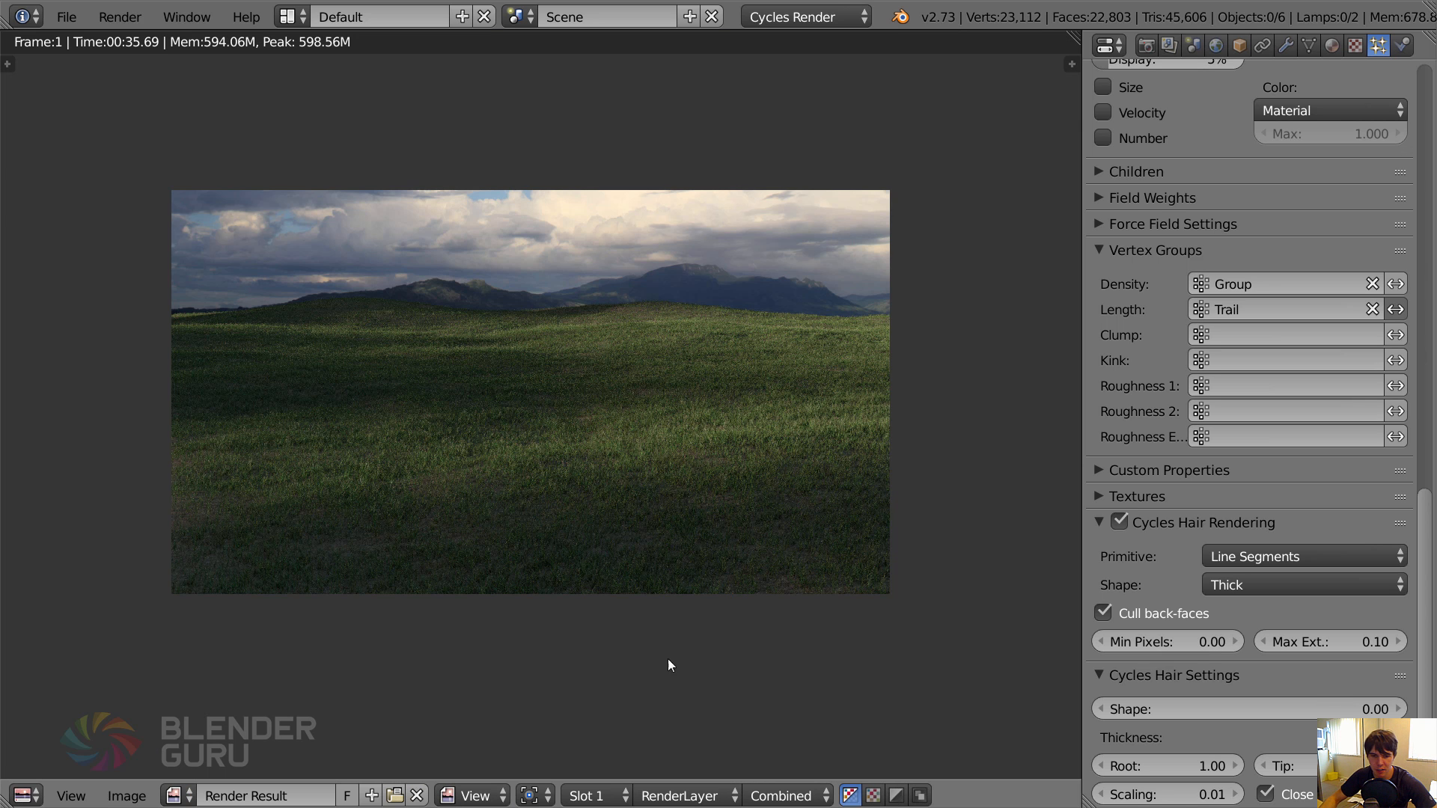
{"action": "left_click", "coordinate": [599, 795]}
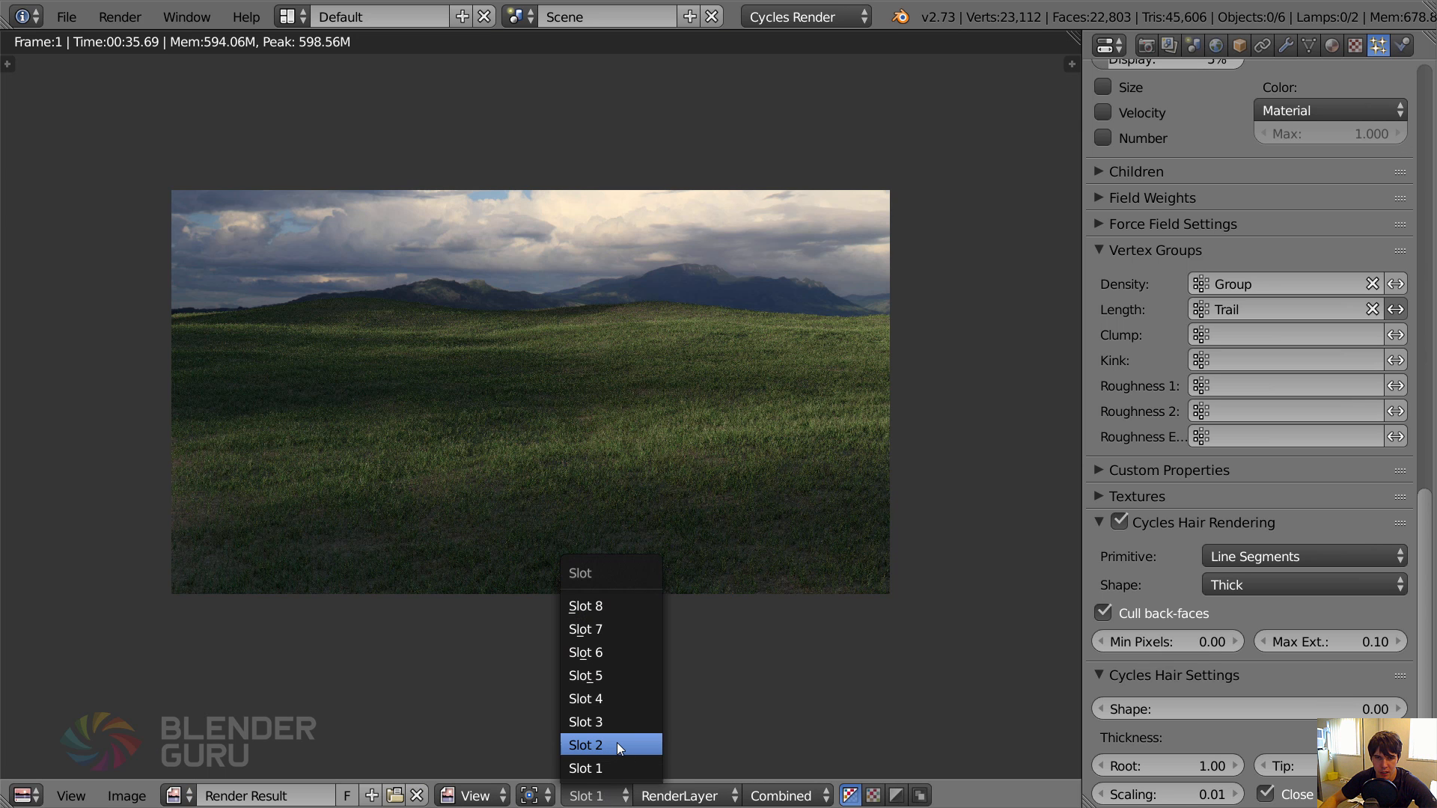
{"action": "left_click", "coordinate": [616, 742]}
{"action": "key", "text": "F12"}
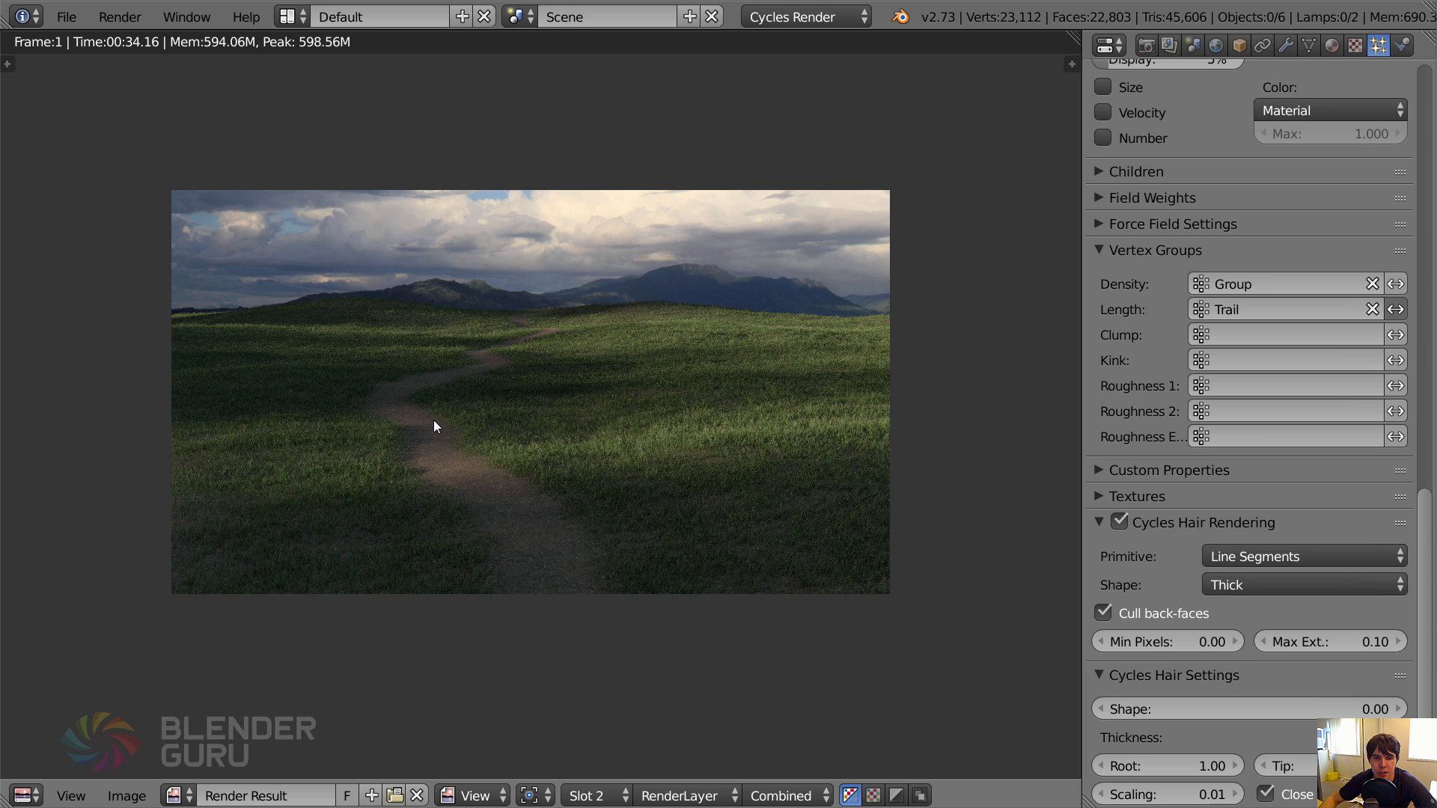
{"action": "scroll", "coordinate": [433, 419], "scroll_direction": "up", "scroll_amount": 1}
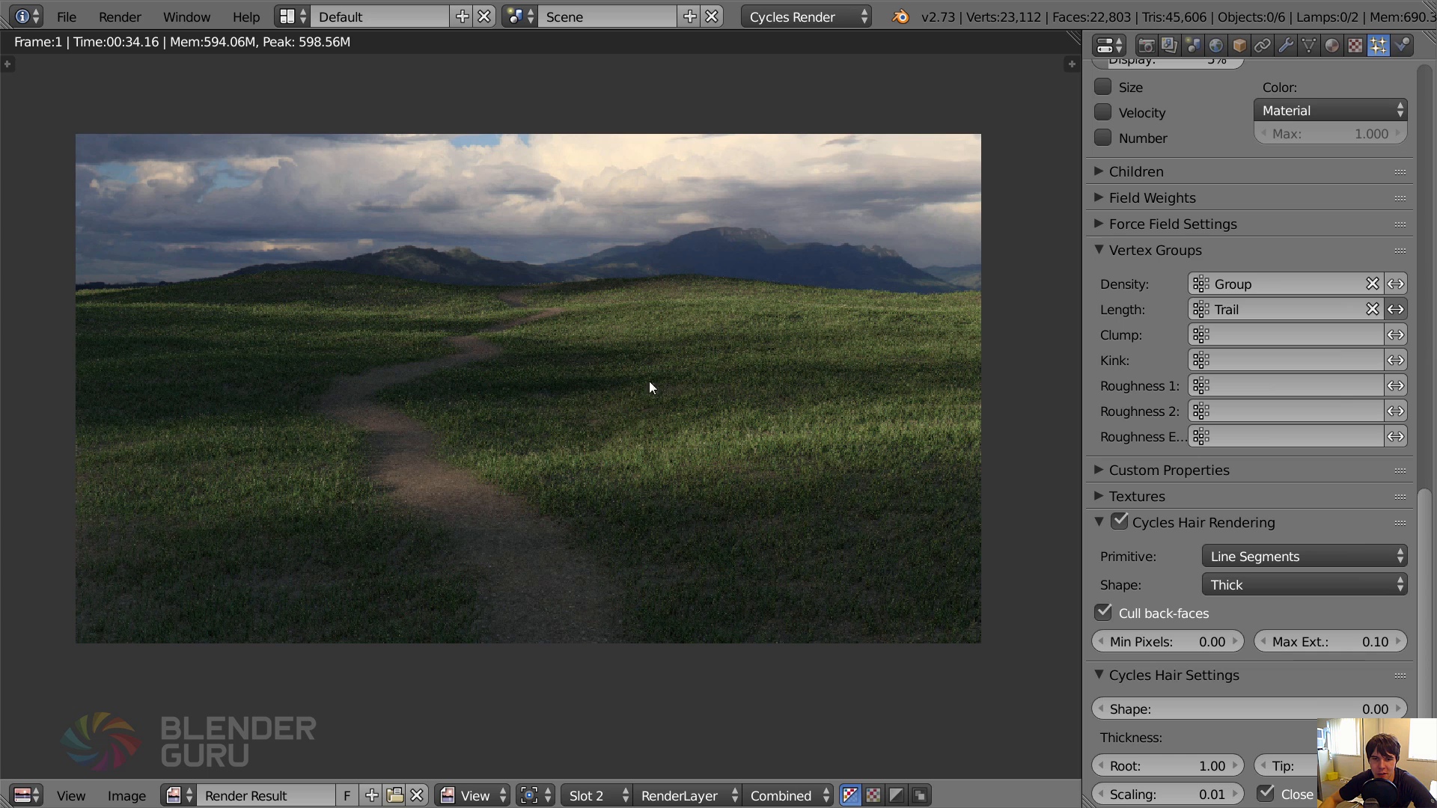
{"action": "scroll", "coordinate": [649, 385], "scroll_direction": "down", "scroll_amount": 1}
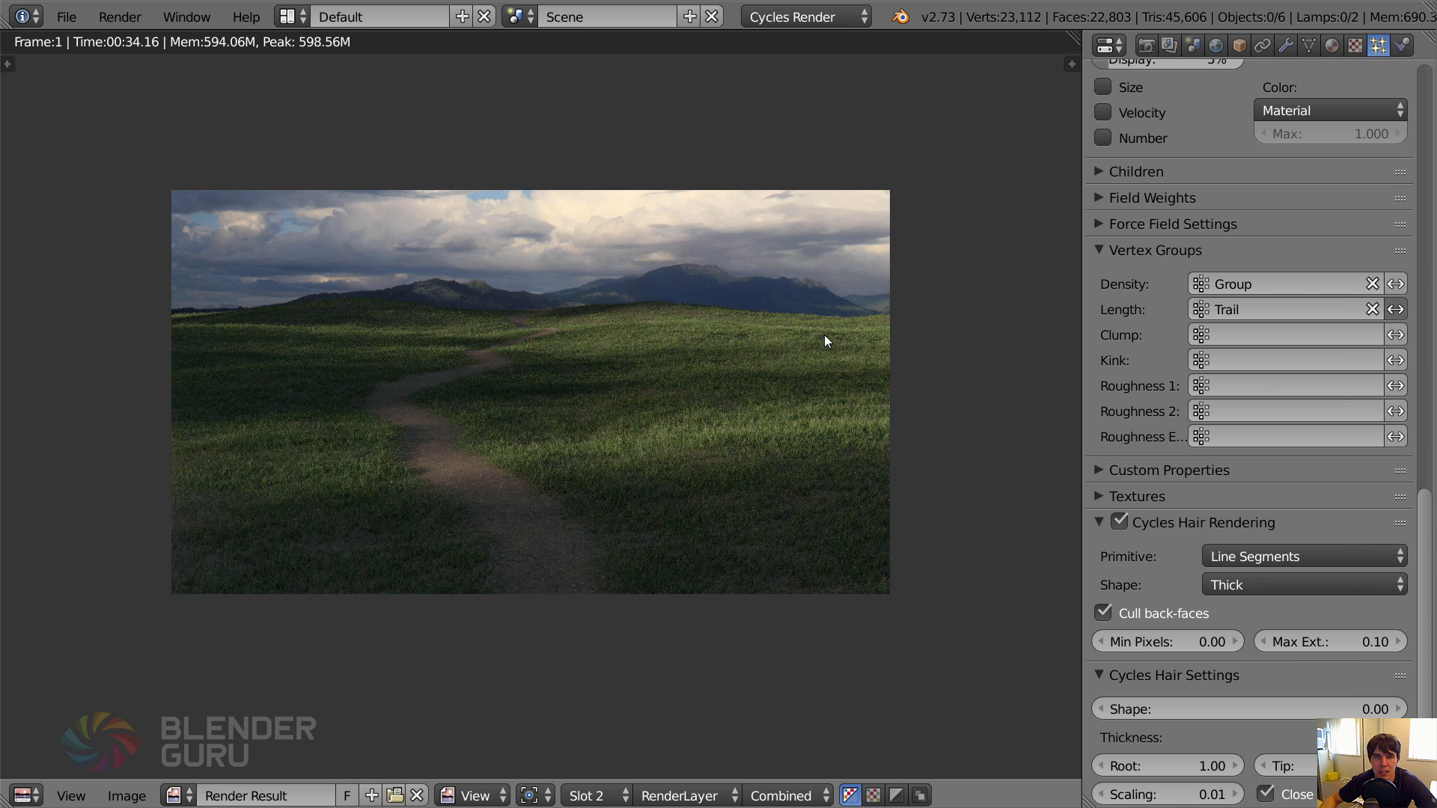
{"action": "key", "text": "Escape"}
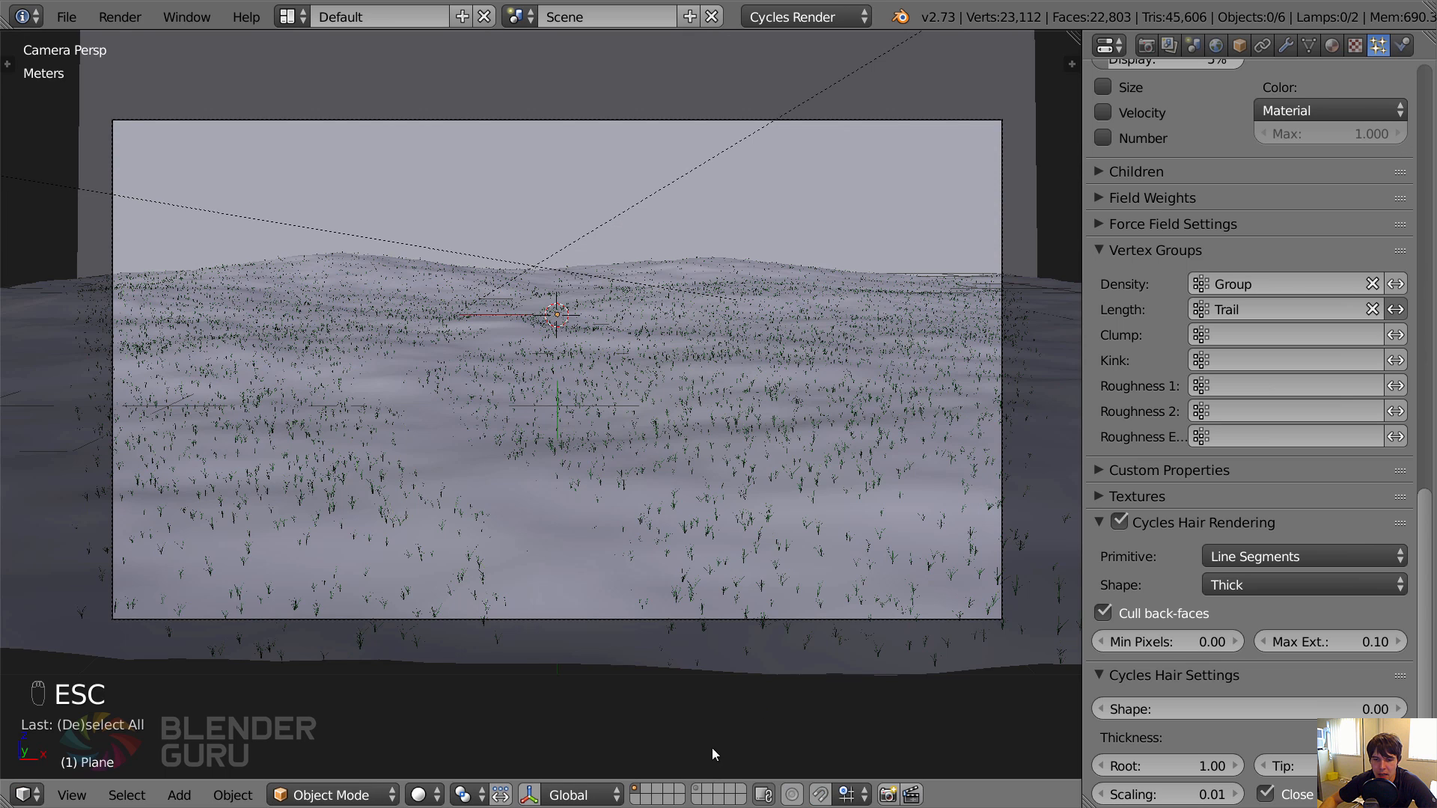
Show the layer holding the grass models, move Grass_Bahiagrass Master along the X axis well away from the origin, and deselect it.
{"action": "left_click", "coordinate": [698, 789]}
{"action": "middle_click_drag", "start_coordinate": [604, 409], "coordinate": [550, 625]}
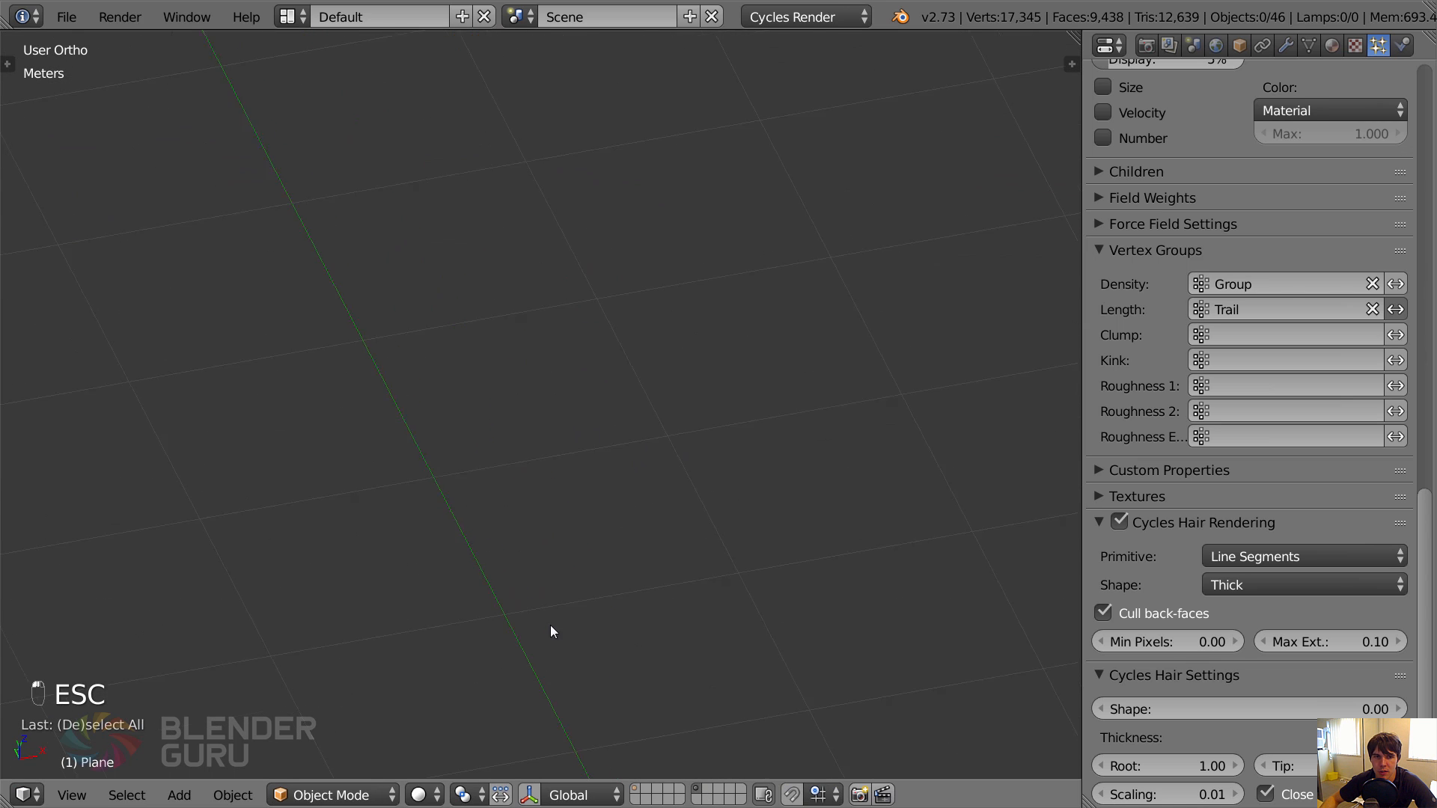
{"action": "scroll", "coordinate": [550, 626], "scroll_direction": "down", "scroll_amount": 4}
{"action": "middle_click_drag", "start_coordinate": [397, 211], "coordinate": [419, 410], "text": "shift"}
{"action": "right_click", "coordinate": [420, 407]}
{"action": "scroll", "coordinate": [449, 408], "scroll_direction": "down", "scroll_amount": 3}
{"action": "key", "text": "g"}
{"action": "key", "text": "x"}
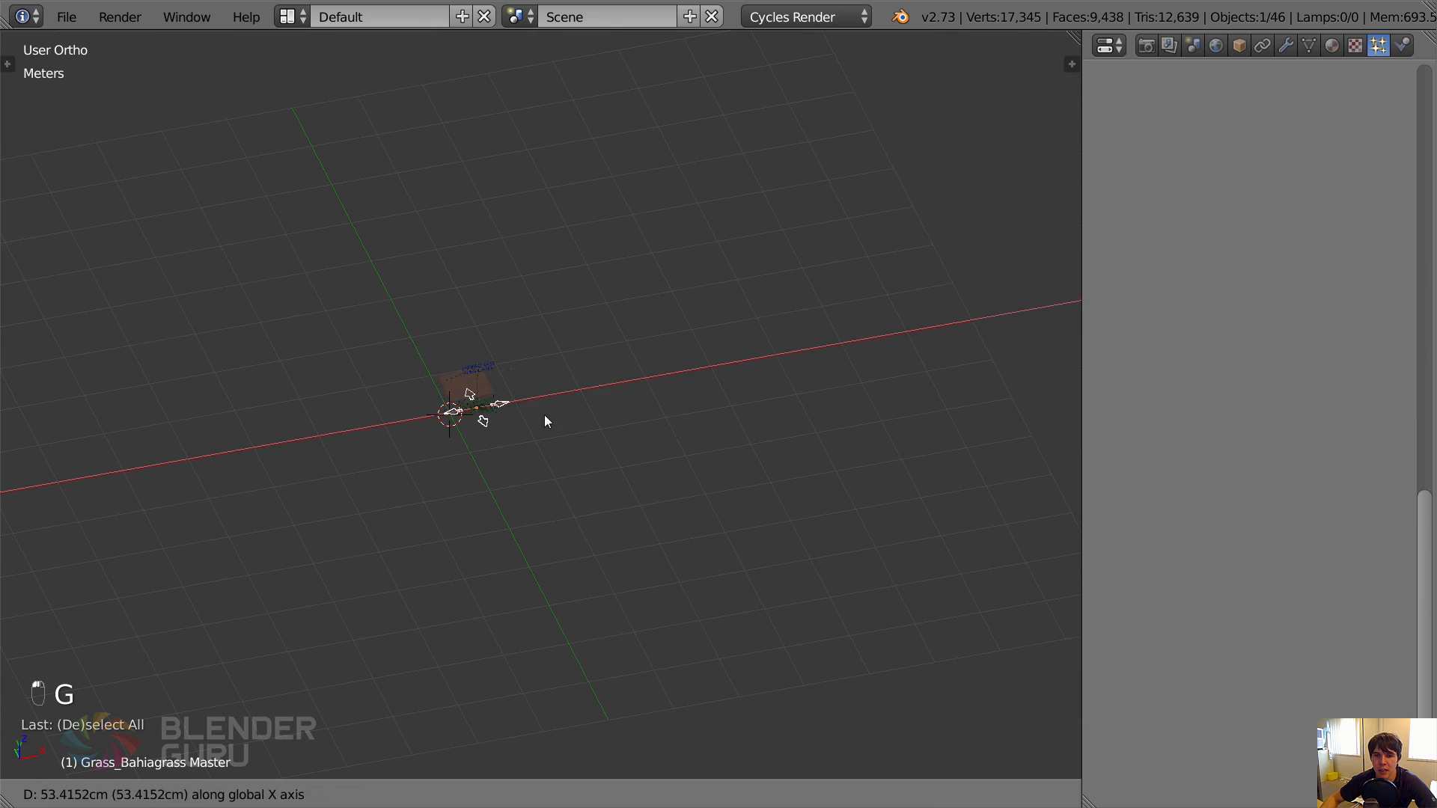
{"action": "left_click", "coordinate": [1014, 352]}
{"action": "scroll", "coordinate": [478, 375], "scroll_direction": "up", "scroll_amount": 3}
{"action": "key", "text": "a"}
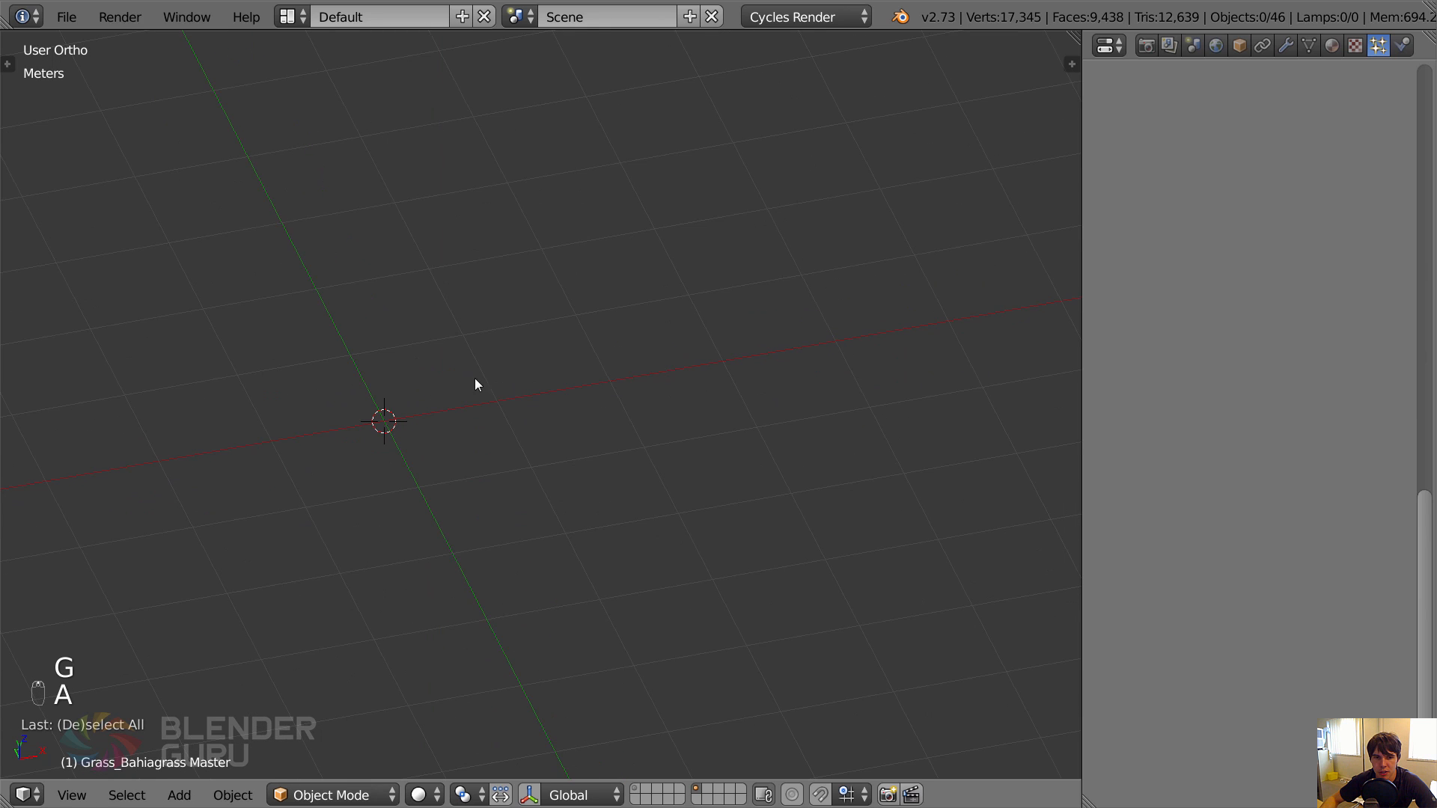
{"action": "middle_click_drag", "start_coordinate": [476, 384], "coordinate": [587, 389]}
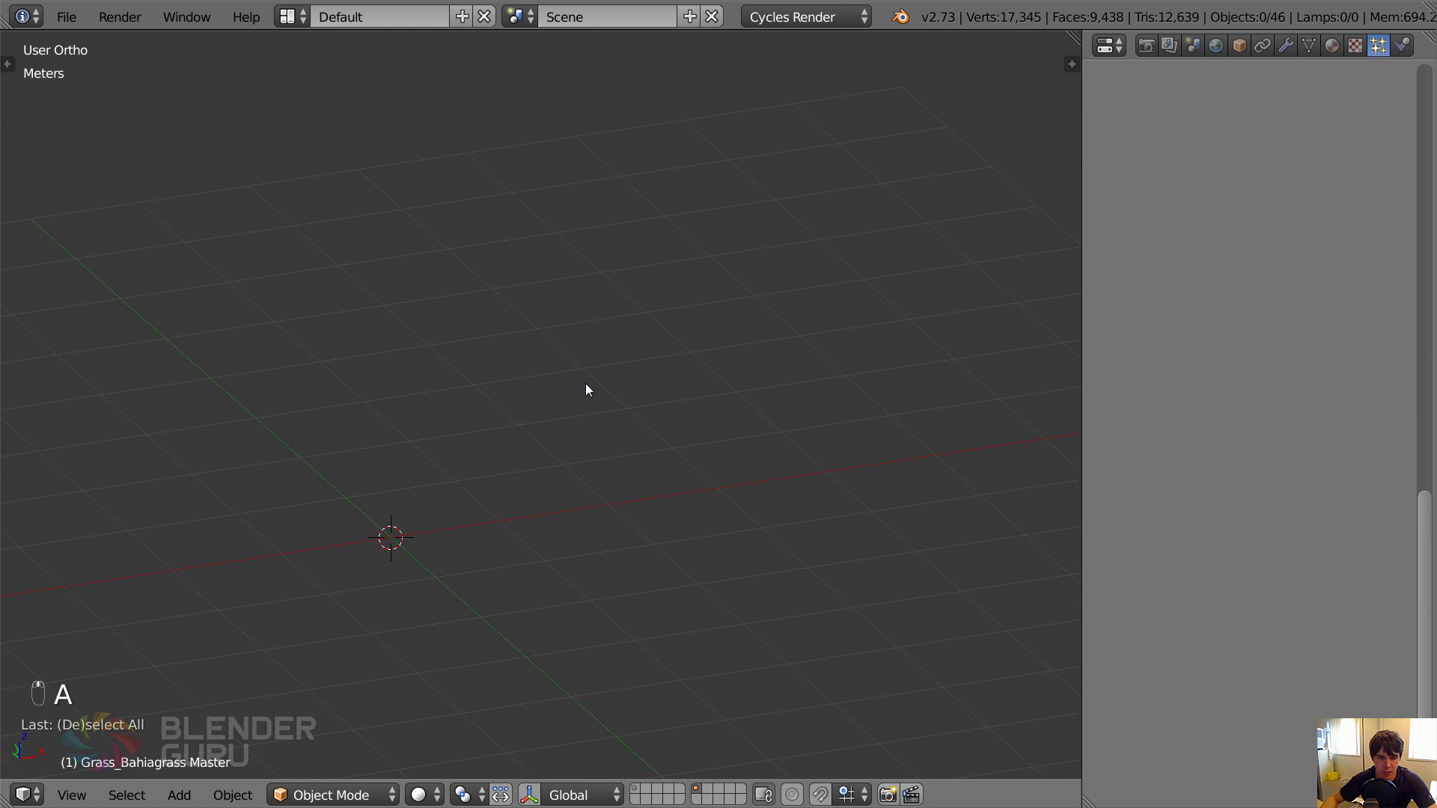
Start appending from a library and browse to the Weeds folder of the Grass Essentials models, with files displayed as thumbnails.
{"action": "left_click", "coordinate": [67, 16]}
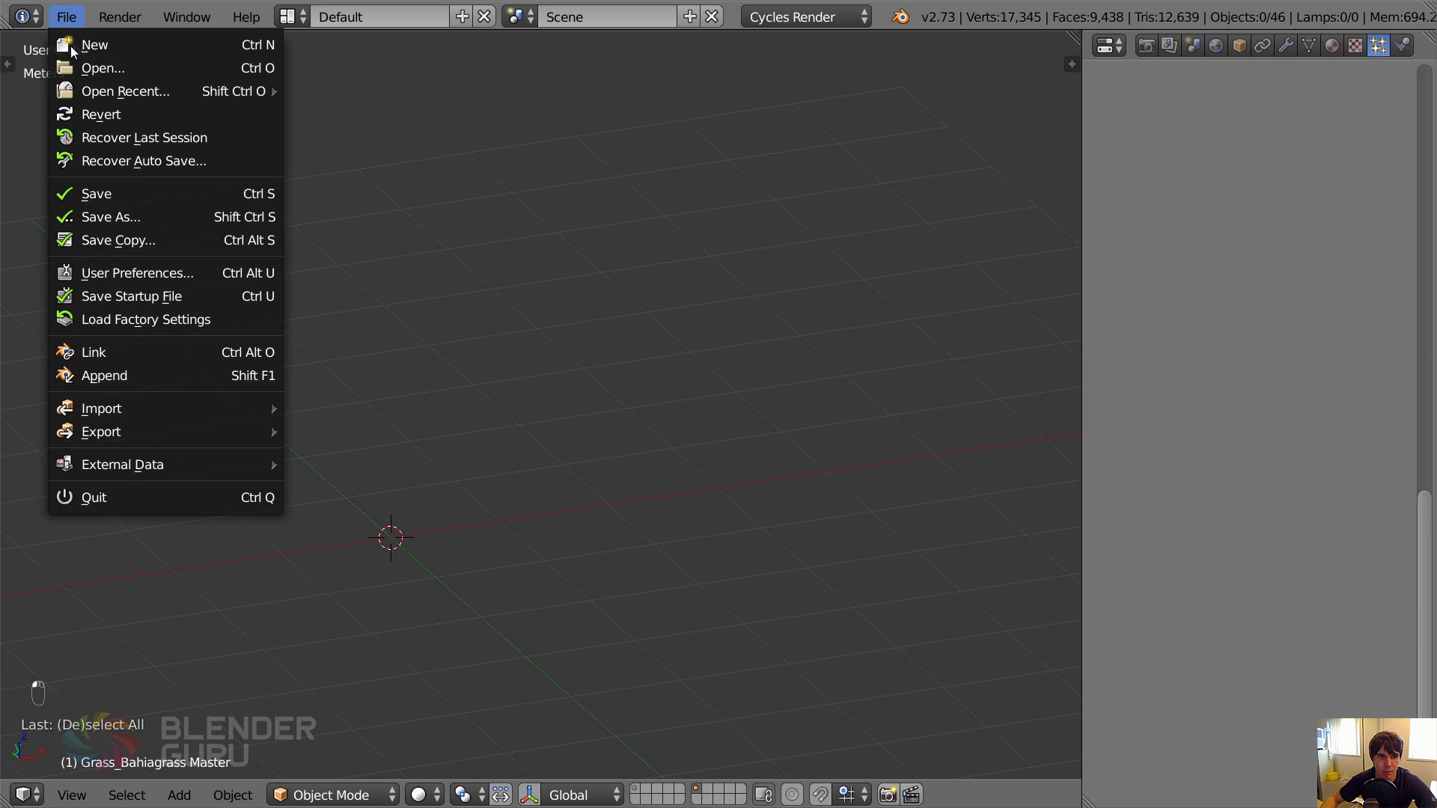
{"action": "left_click", "coordinate": [215, 373]}
{"action": "left_click", "coordinate": [316, 132]}
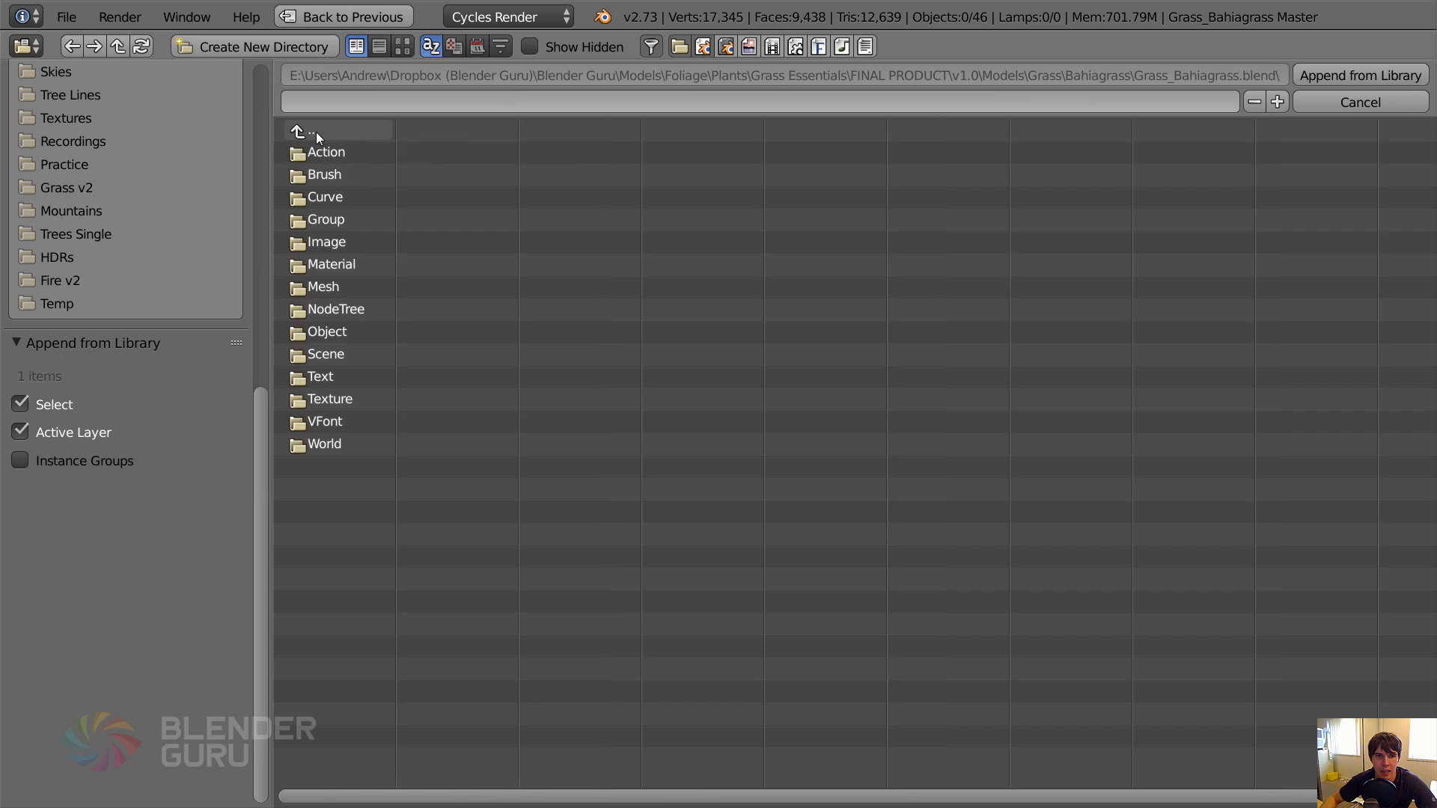
{"action": "left_click", "coordinate": [350, 129]}
{"action": "left_click", "coordinate": [350, 128]}
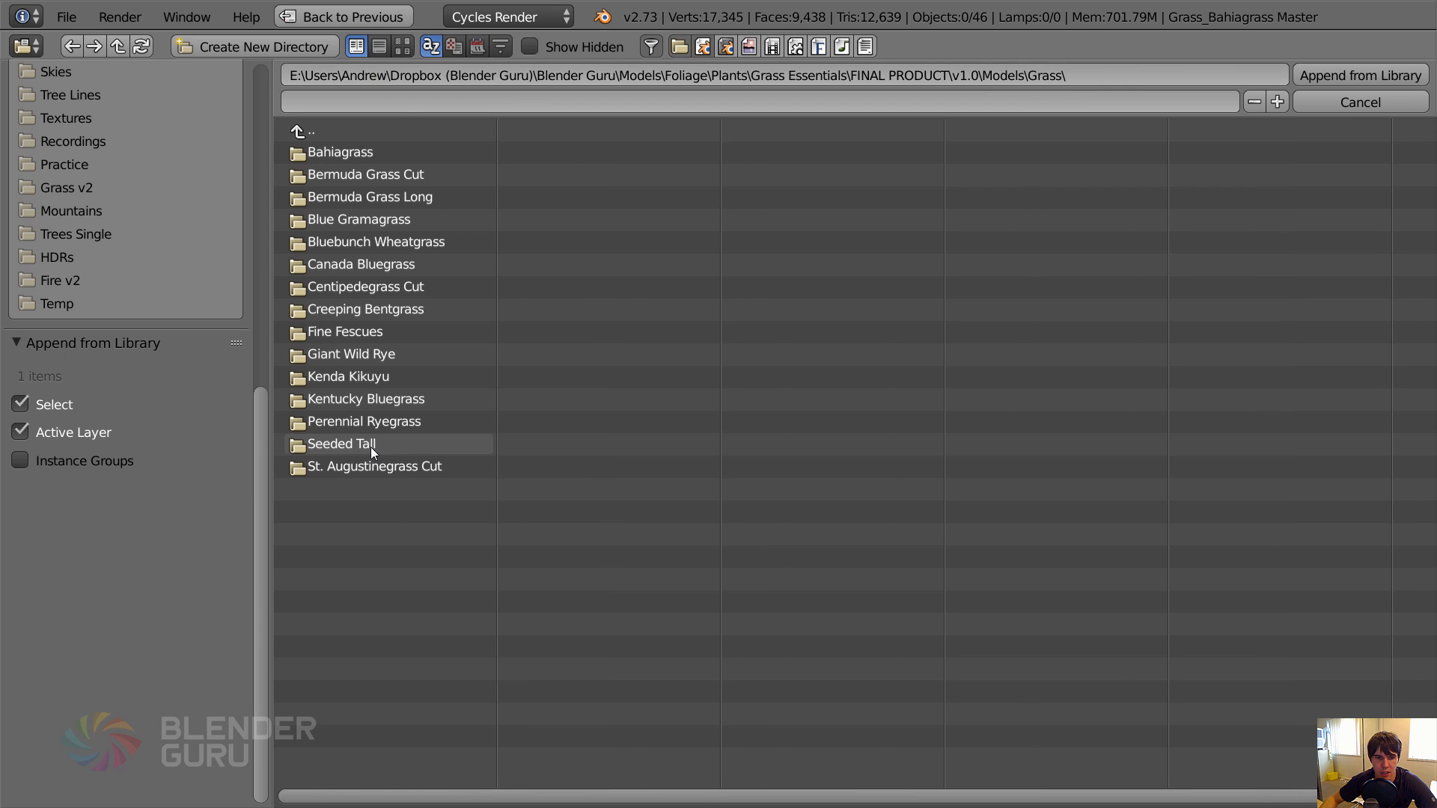
{"action": "left_click", "coordinate": [403, 47]}
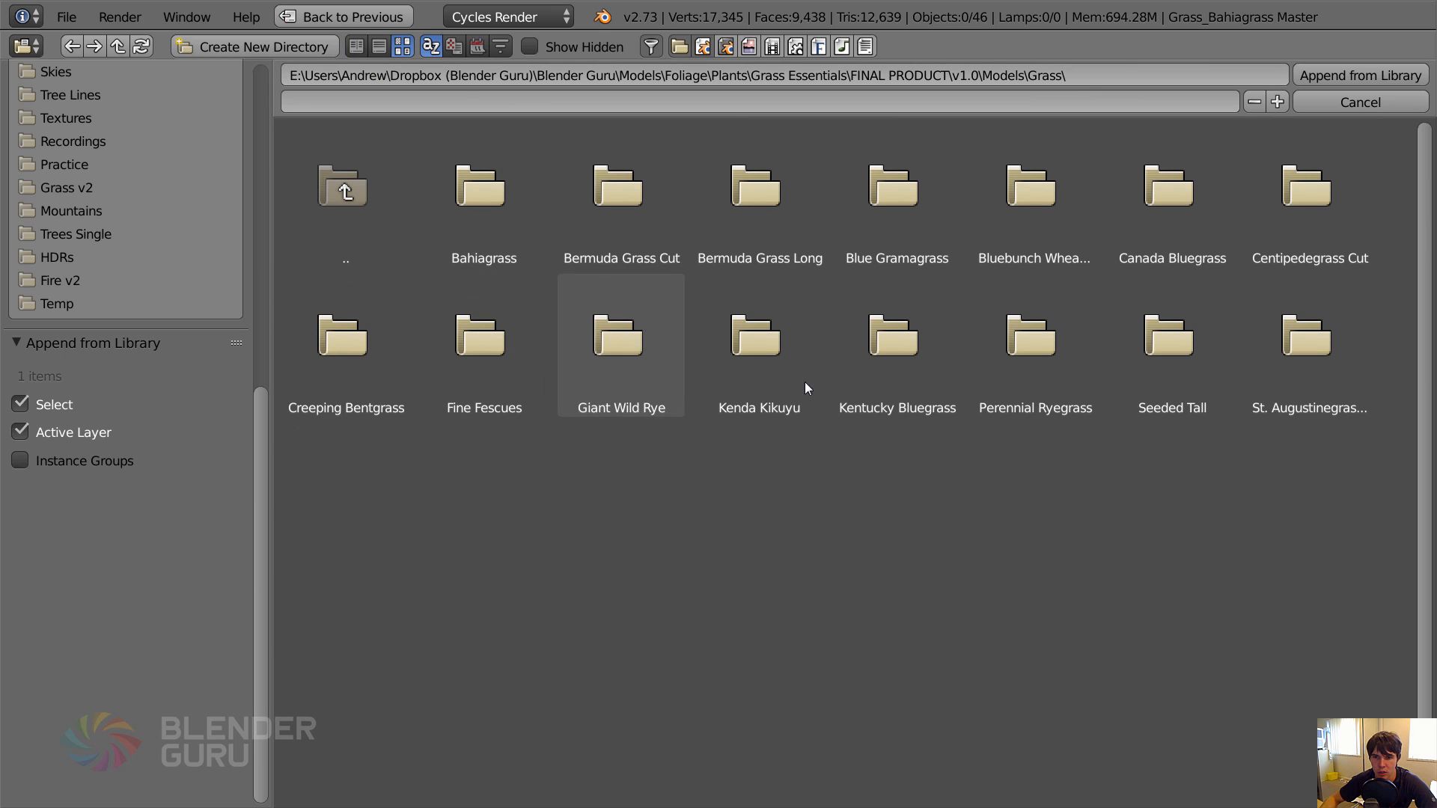
{"action": "left_click", "coordinate": [389, 179]}
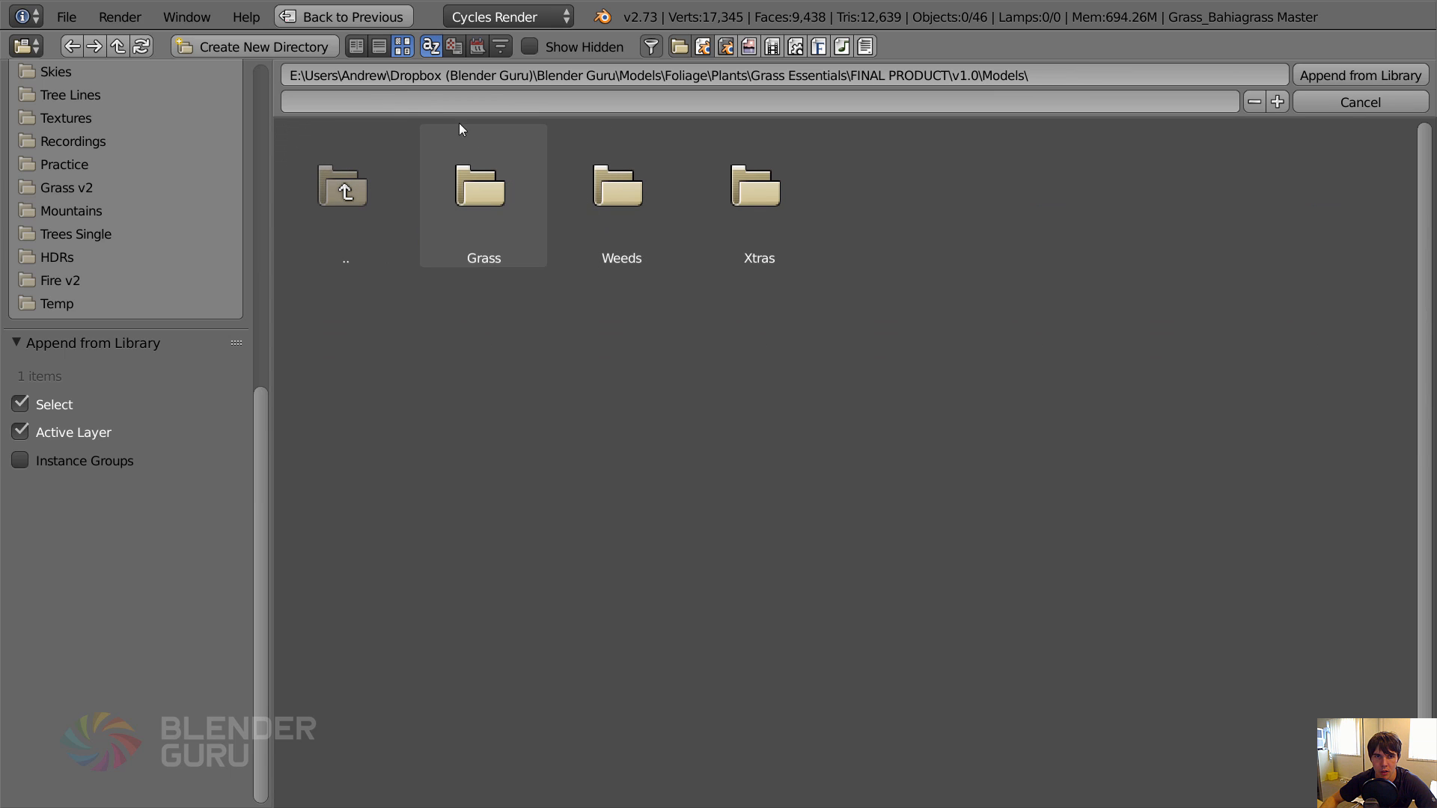
{"action": "left_click", "coordinate": [637, 193]}
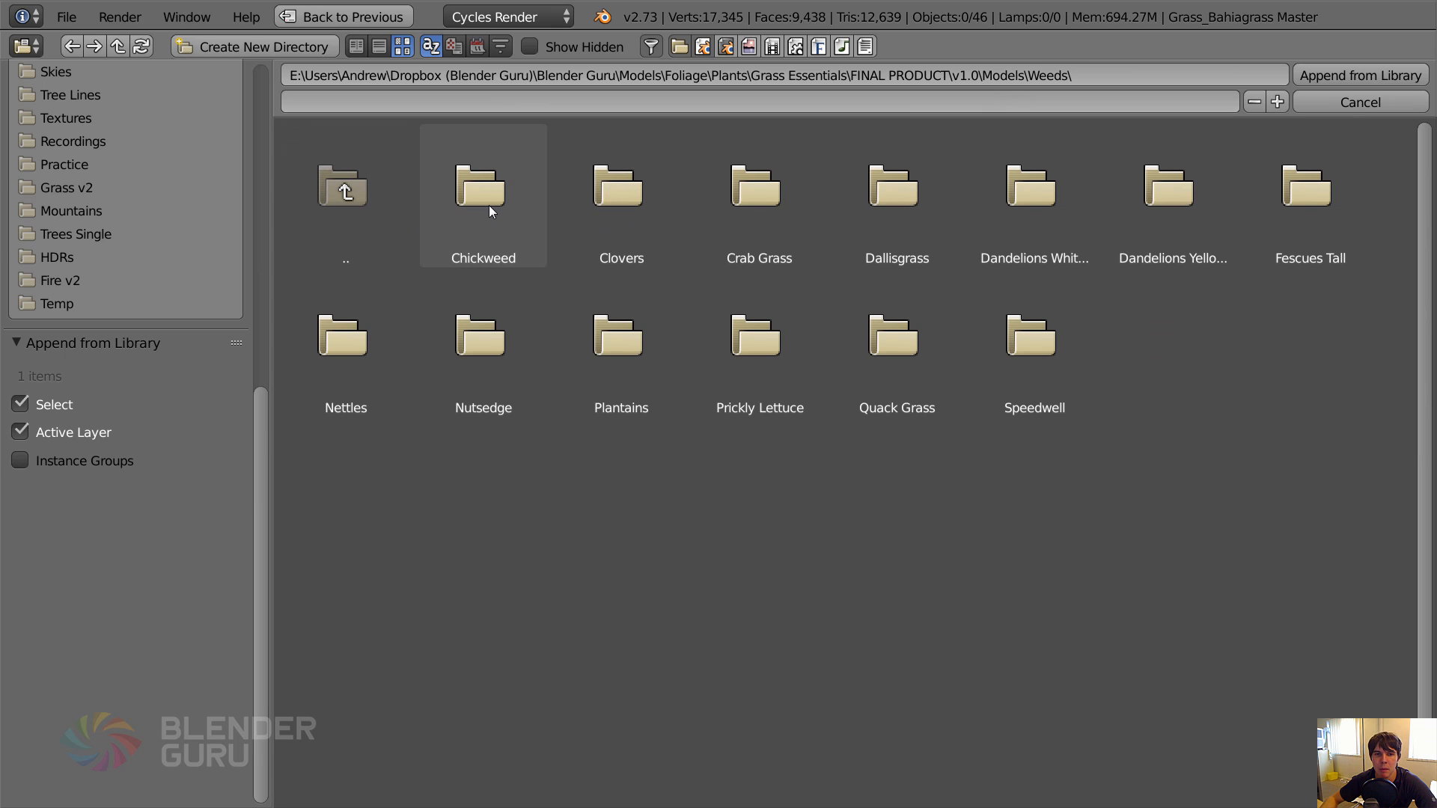
Append the chickweed's APPEND group from Weed_Chickweed.blend into the scene and deselect everything.
{"action": "left_click", "coordinate": [501, 181]}
{"action": "left_click", "coordinate": [499, 188]}
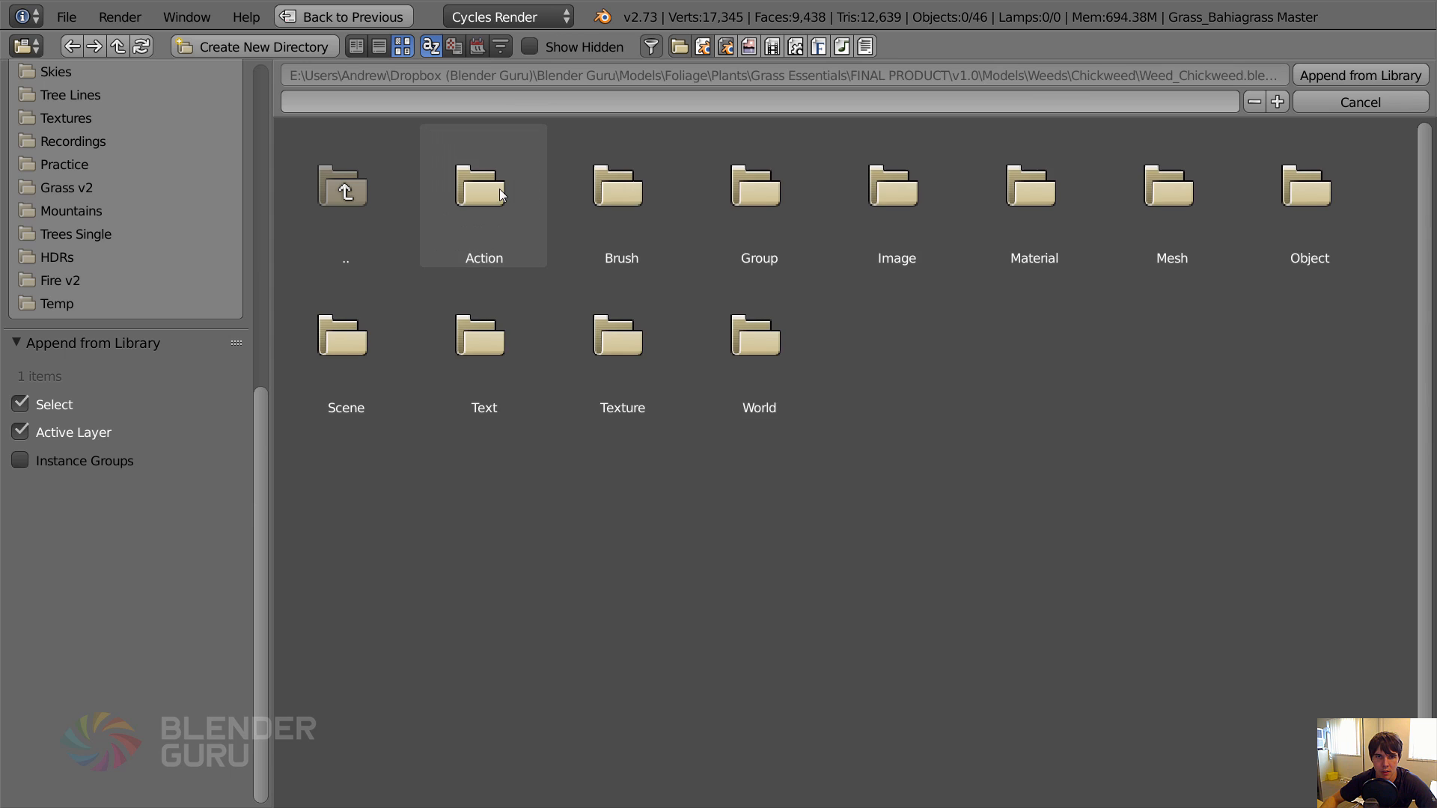
{"action": "left_click", "coordinate": [757, 193]}
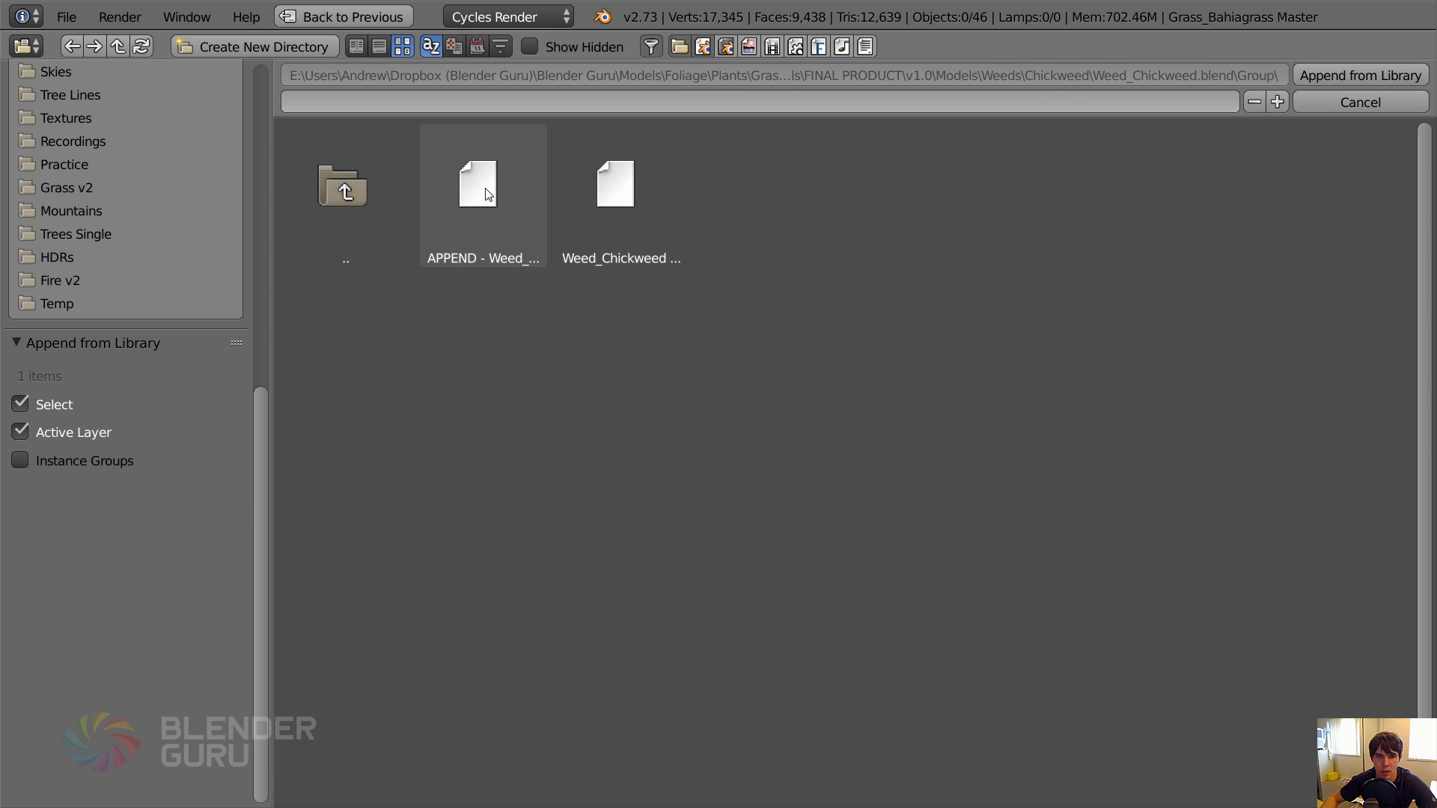
{"action": "left_click", "coordinate": [488, 195]}
{"action": "left_click", "coordinate": [1360, 74]}
{"action": "key", "text": "a"}
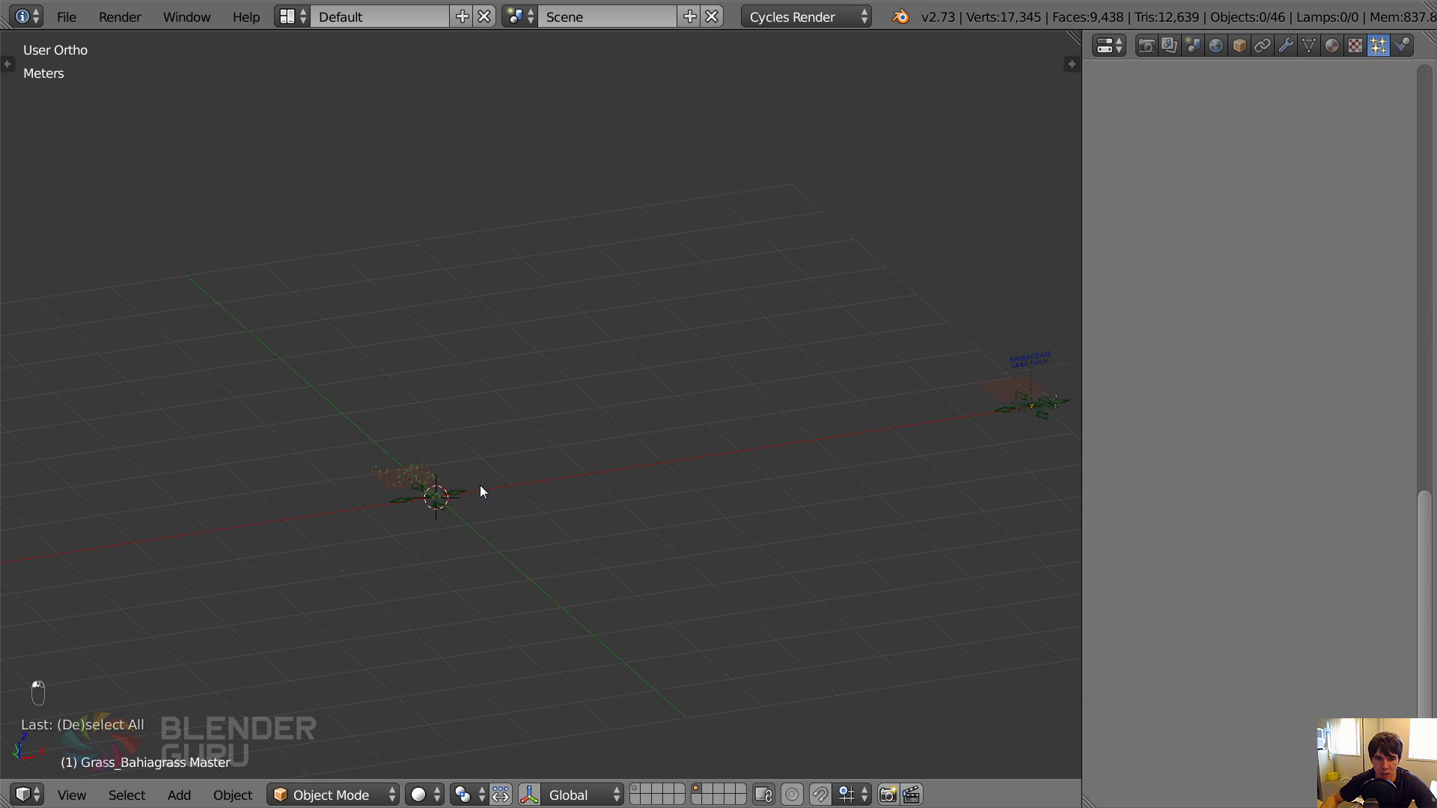
Move Weed_Chickweed Master away from the origin to a spot beside the Bahiagrass model.
{"action": "right_click", "coordinate": [464, 489]}
{"action": "key", "text": "g"}
{"action": "left_click", "coordinate": [1012, 399]}
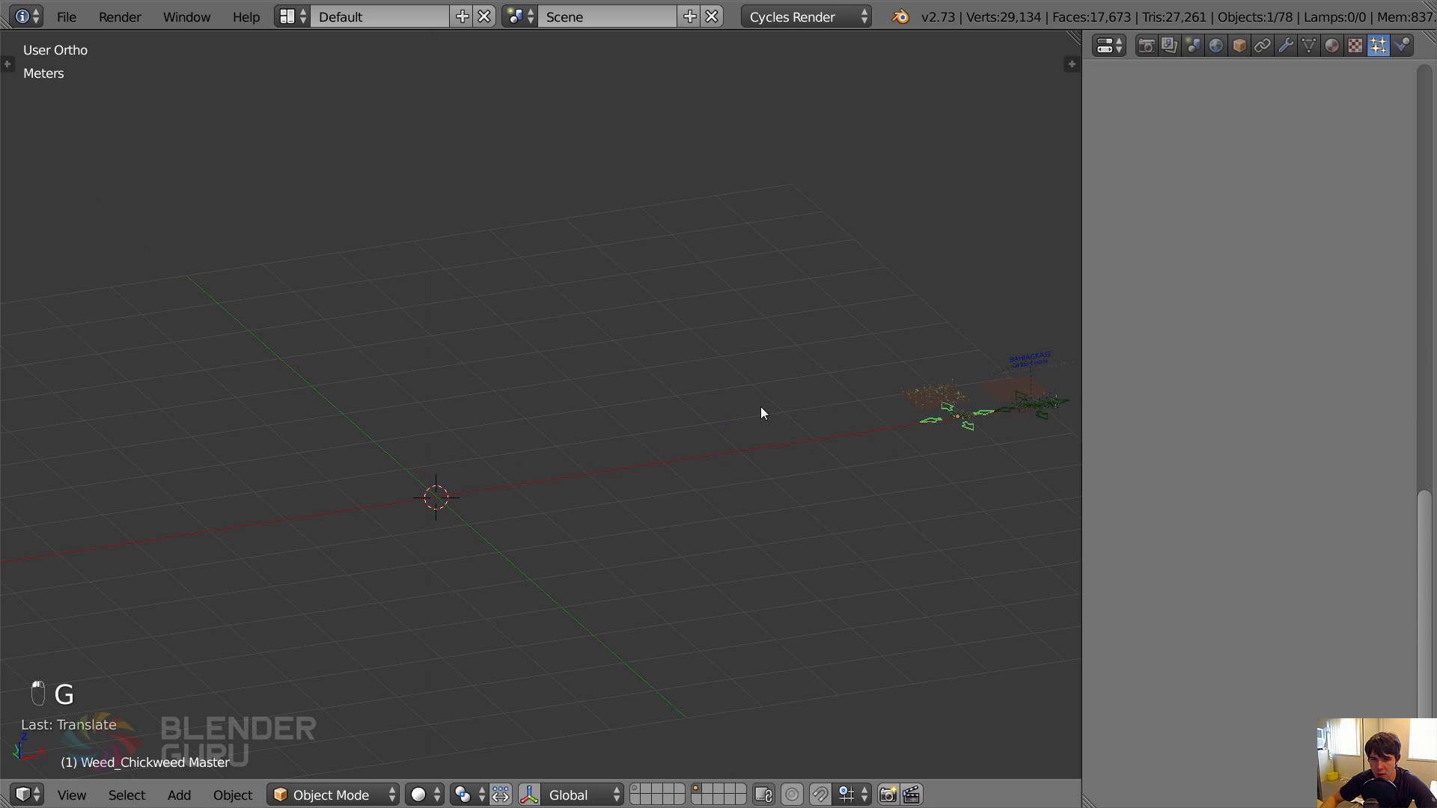
Turn off the viewport display of the particle modifier on the chickweed's dirt ground plane.
{"action": "middle_click_drag", "start_coordinate": [760, 406], "coordinate": [440, 407], "text": "shift"}
{"action": "scroll", "coordinate": [440, 408], "scroll_direction": "up", "scroll_amount": 6}
{"action": "right_click", "coordinate": [329, 393]}
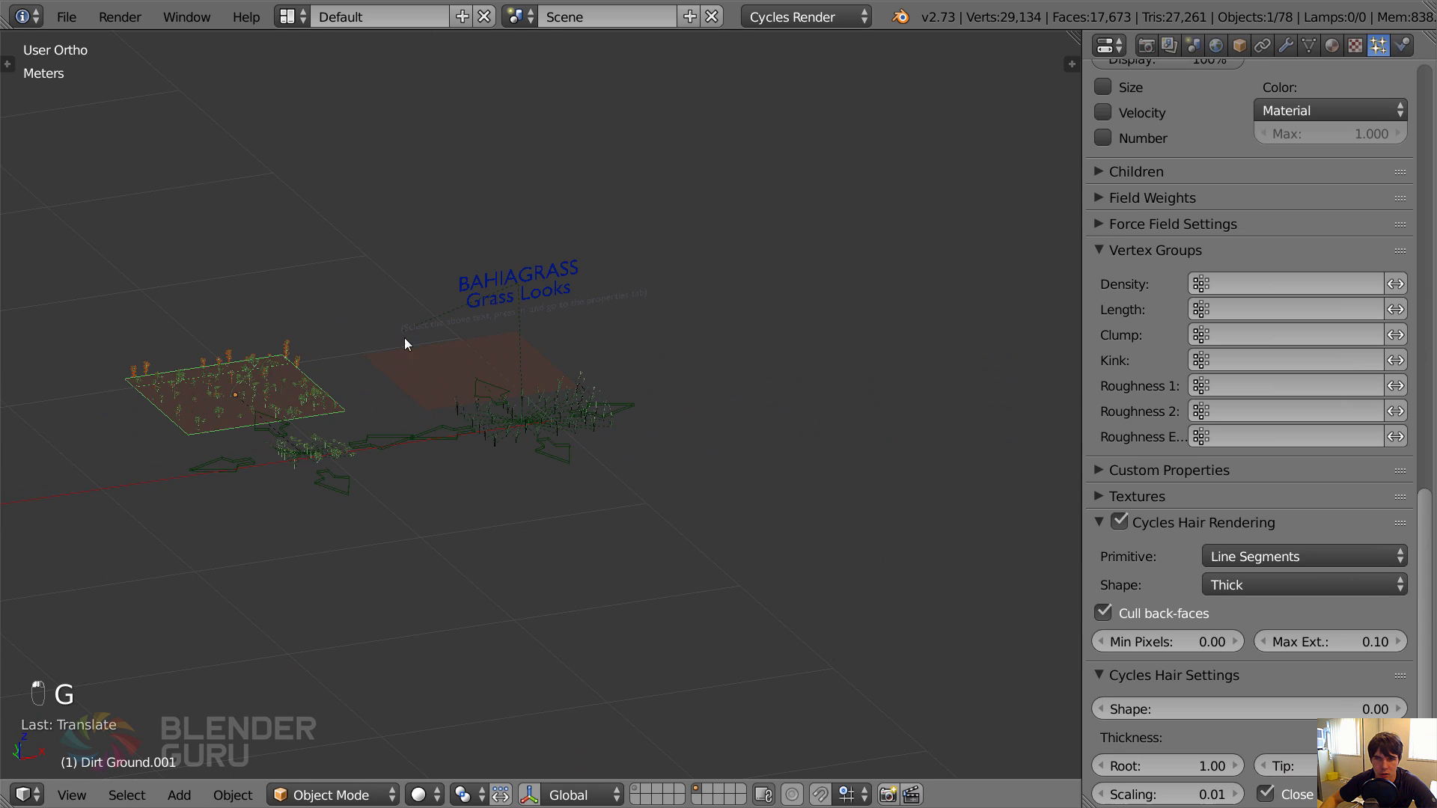
{"action": "left_click", "coordinate": [1285, 45]}
{"action": "left_click", "coordinate": [1293, 157]}
Start another append from a library and browse back up to the Weeds folder.
{"action": "scroll", "coordinate": [419, 463], "scroll_direction": "down", "scroll_amount": 8}
{"action": "middle_click_drag", "start_coordinate": [349, 451], "coordinate": [522, 418], "text": "shift"}
{"action": "scroll", "coordinate": [426, 446], "scroll_direction": "up", "scroll_amount": 2}
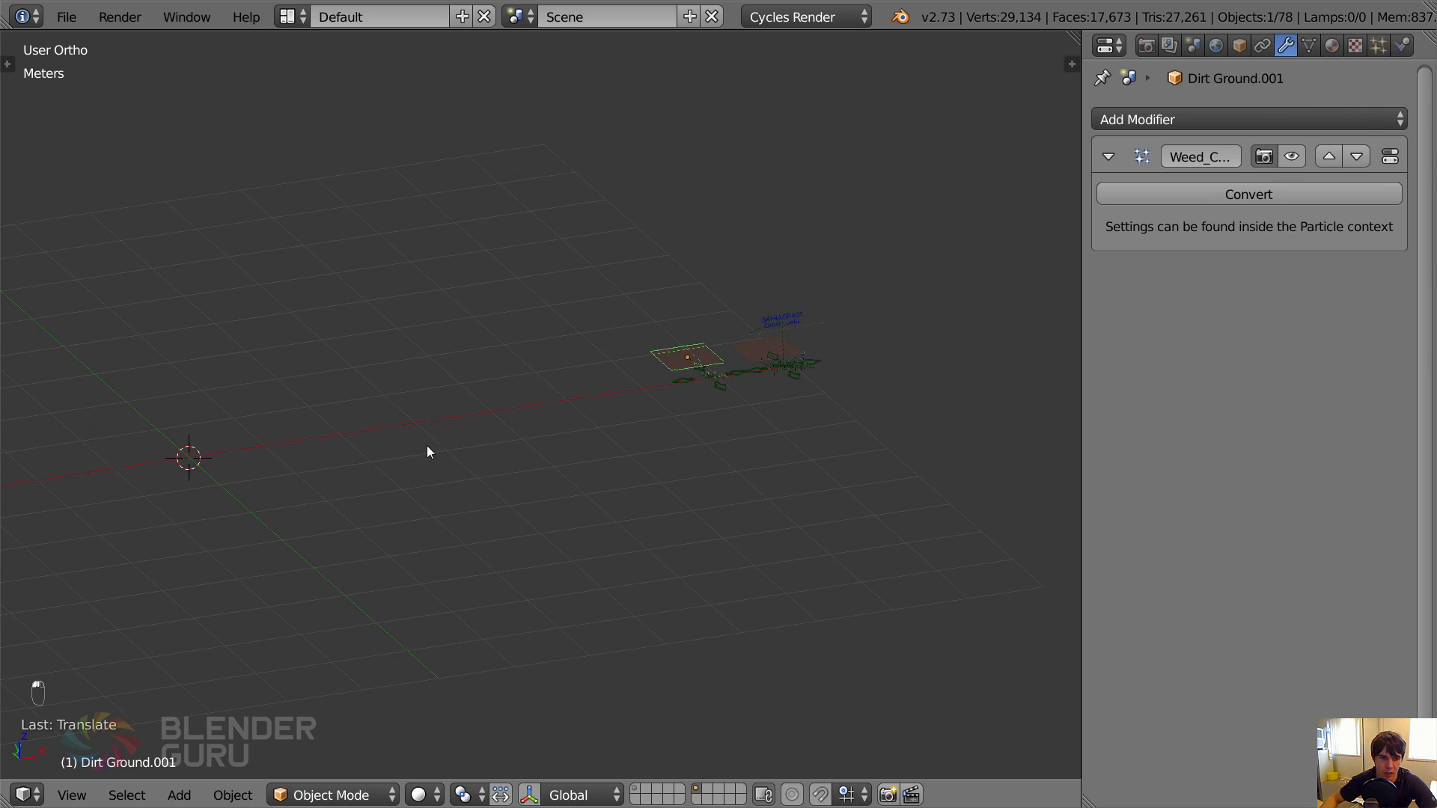
{"action": "key", "text": "shift+F1"}
{"action": "left_click", "coordinate": [343, 132]}
{"action": "left_click", "coordinate": [343, 132]}
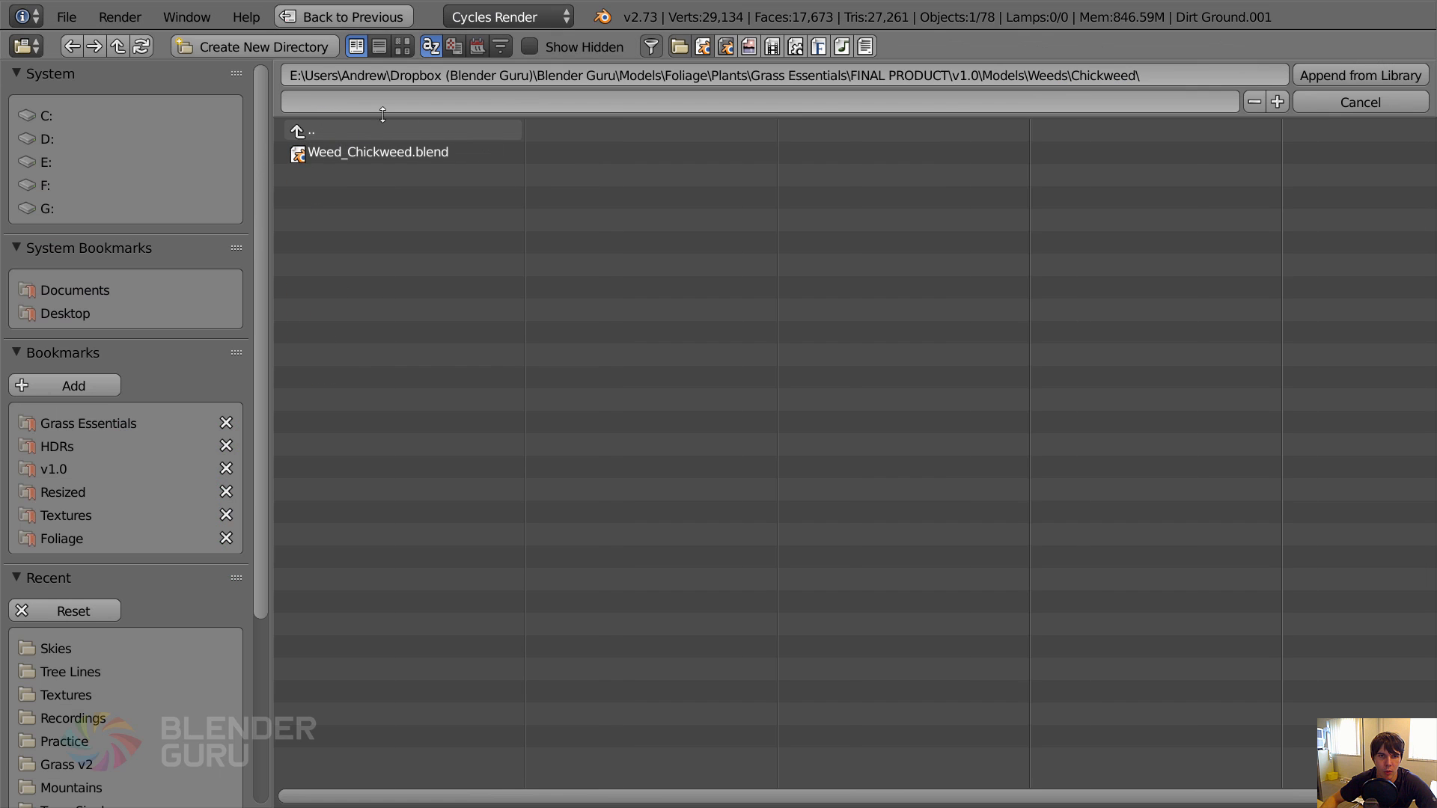
{"action": "left_click", "coordinate": [343, 132]}
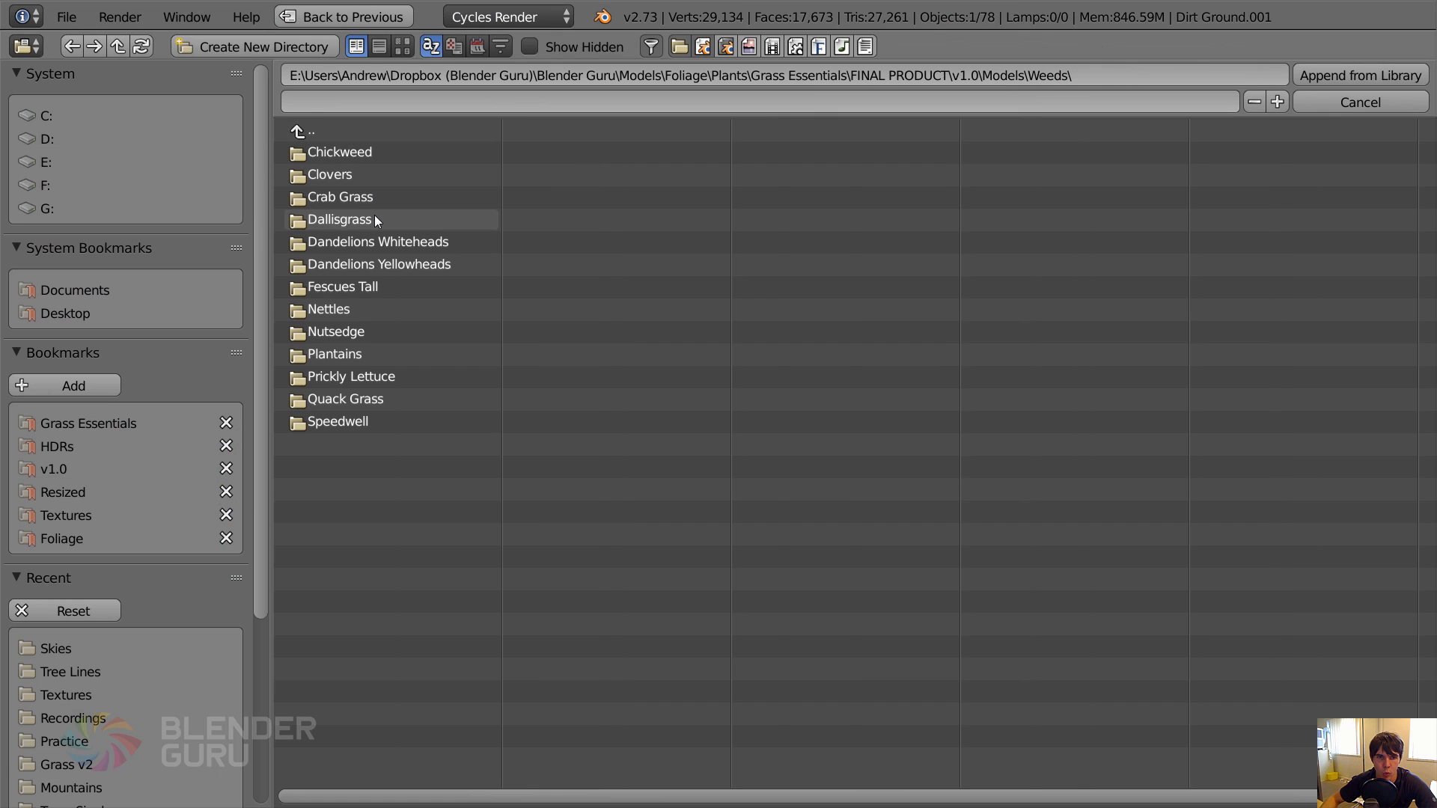
Append the group APPEND - Grass_Dallisgrass - Particles Setup from Grass_Dallisgrass.blend in the Dallisgrass folder.
{"action": "left_click", "coordinate": [374, 217]}
{"action": "left_click", "coordinate": [366, 155]}
{"action": "left_click", "coordinate": [350, 217]}
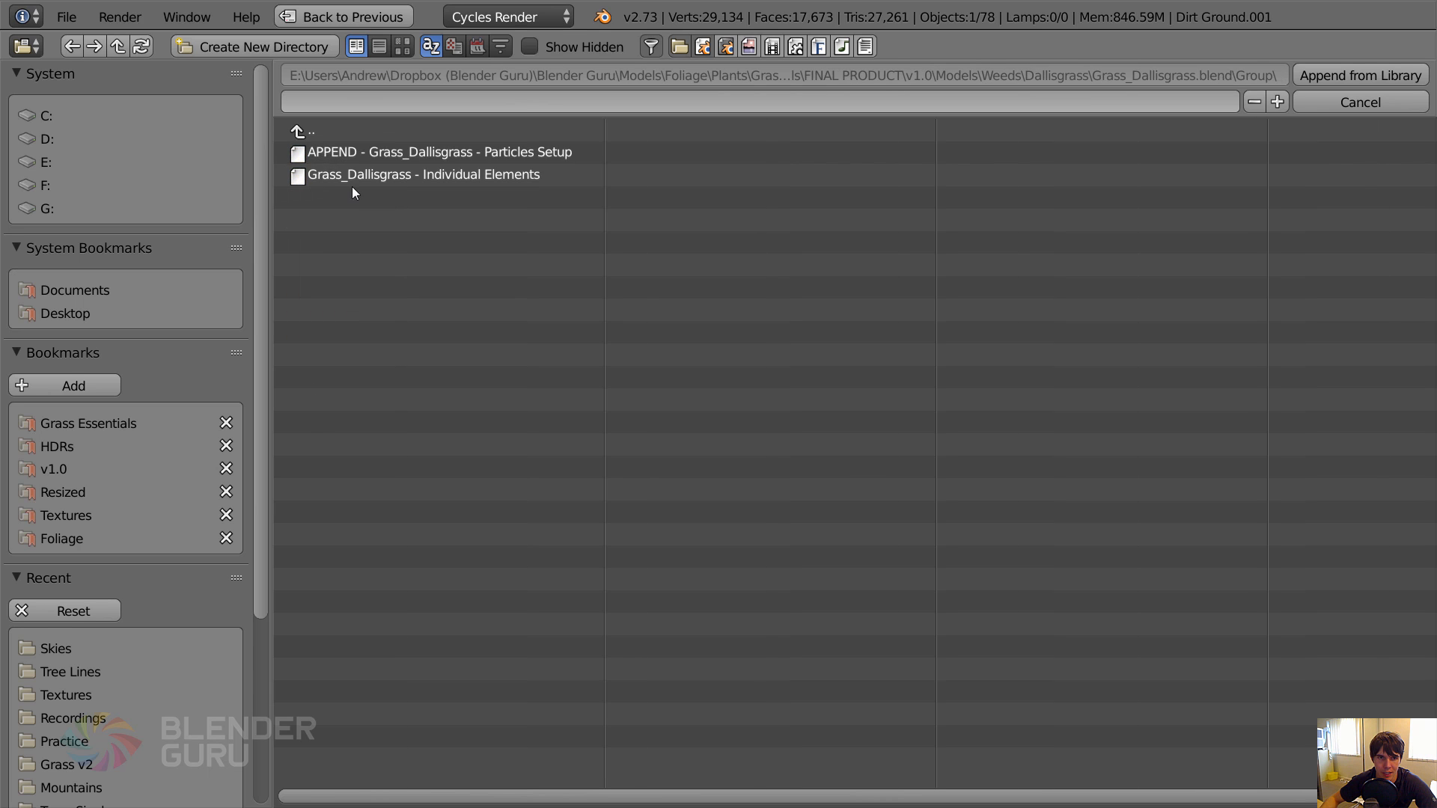
{"action": "left_click", "coordinate": [358, 157]}
{"action": "left_click", "coordinate": [1343, 73]}
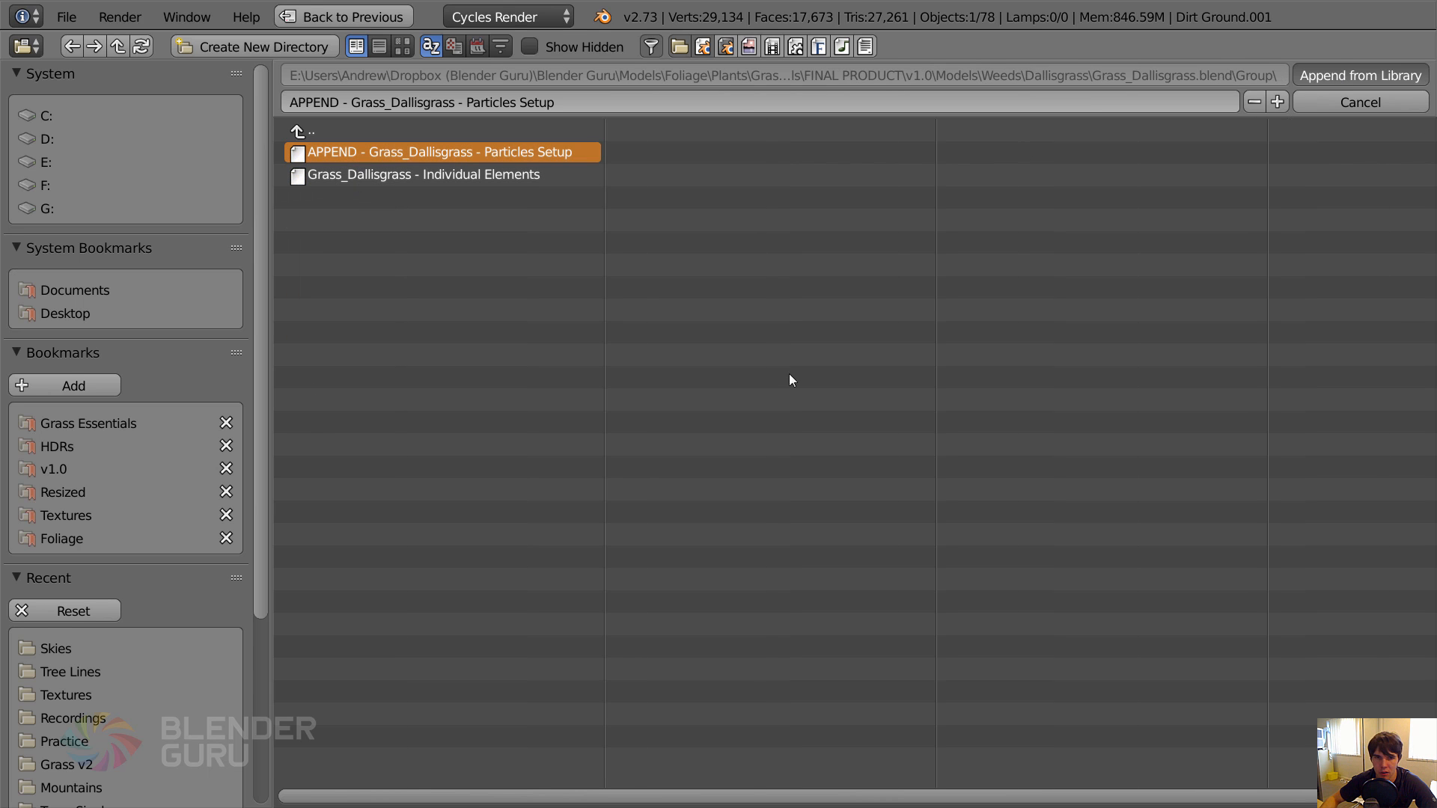
Move Grass_Dallisgrass Master along the X axis beside the chickweed, and hide its dirt ground's particles in the viewport.
{"action": "scroll", "coordinate": [225, 441], "scroll_direction": "up", "scroll_amount": 2}
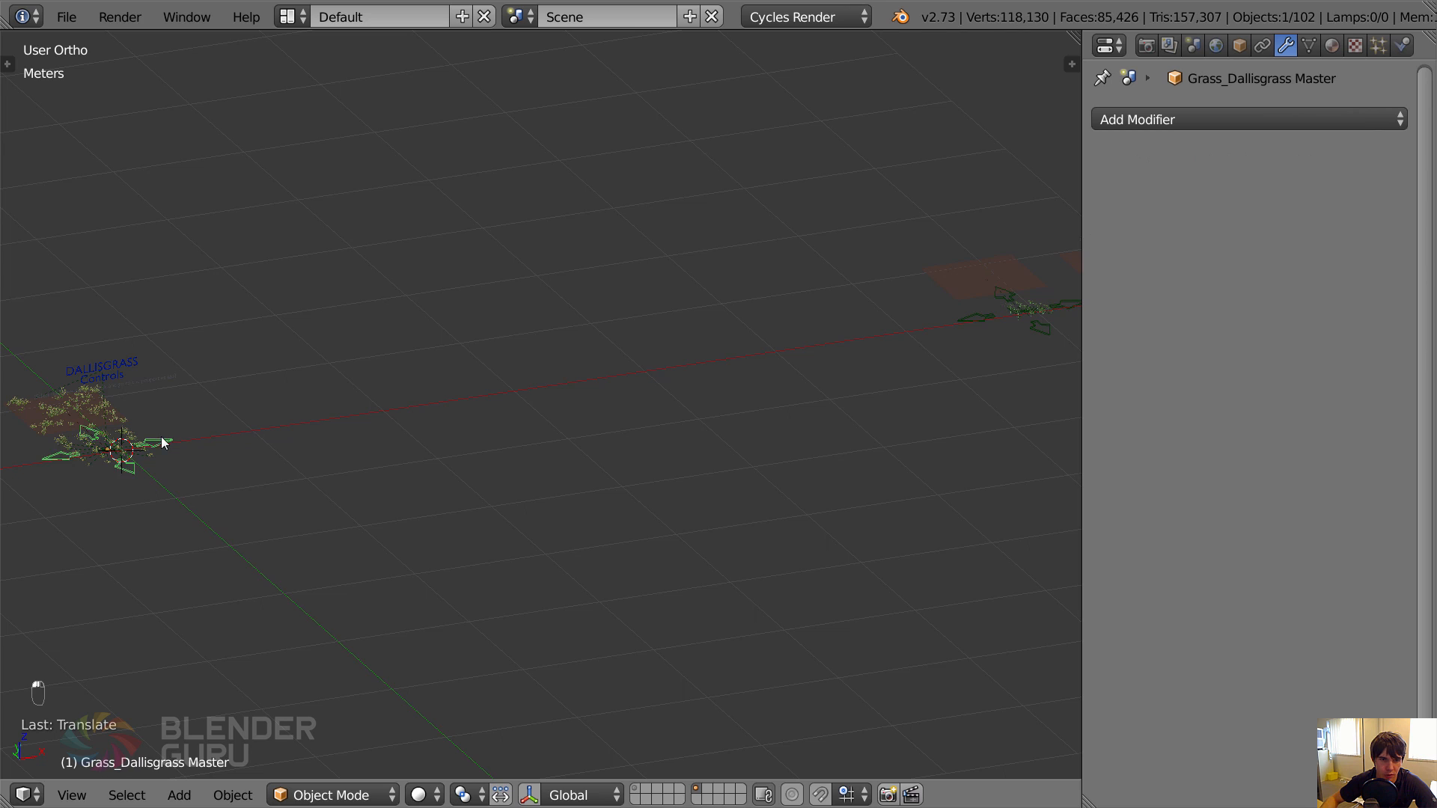
{"action": "key", "text": "g"}
{"action": "key", "text": "x"}
{"action": "left_click", "coordinate": [847, 293]}
{"action": "right_click", "coordinate": [846, 294]}
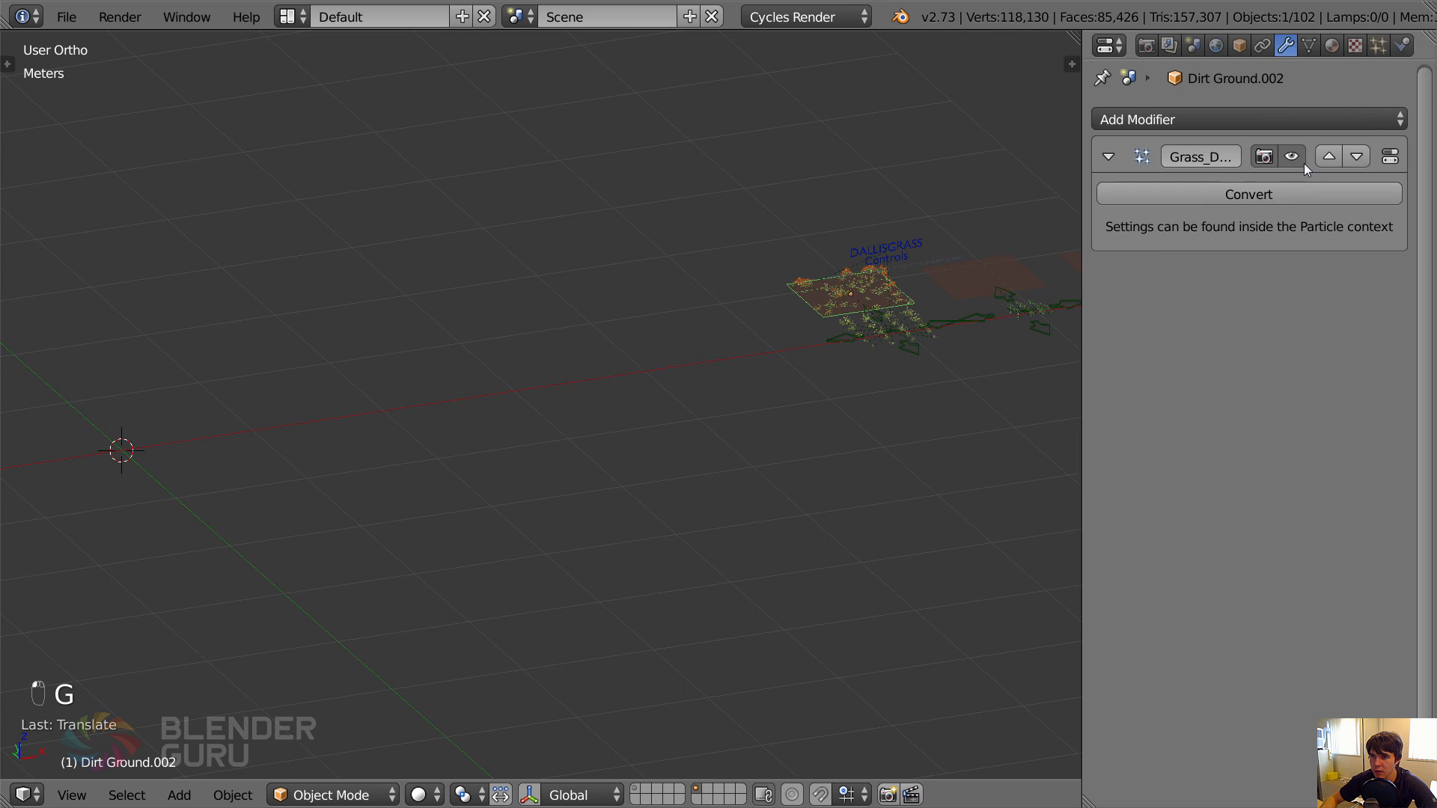
{"action": "key", "text": "a"}
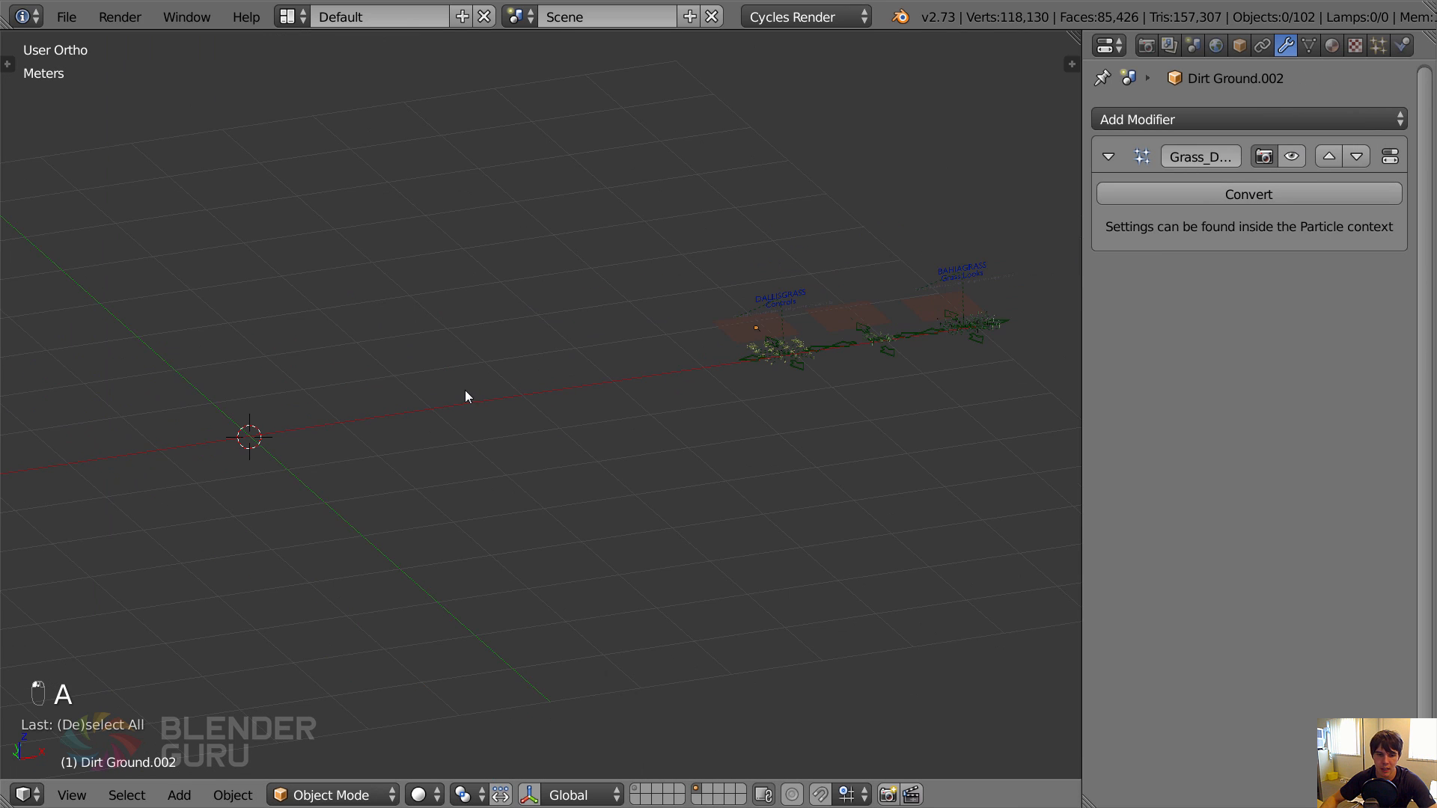
Start another append and browse from the Weeds models to the Grass folder of the Grass Essentials models.
{"action": "key", "text": "shift+F1"}
{"action": "double_click", "coordinate": [312, 131]}
{"action": "left_click", "coordinate": [312, 131]}
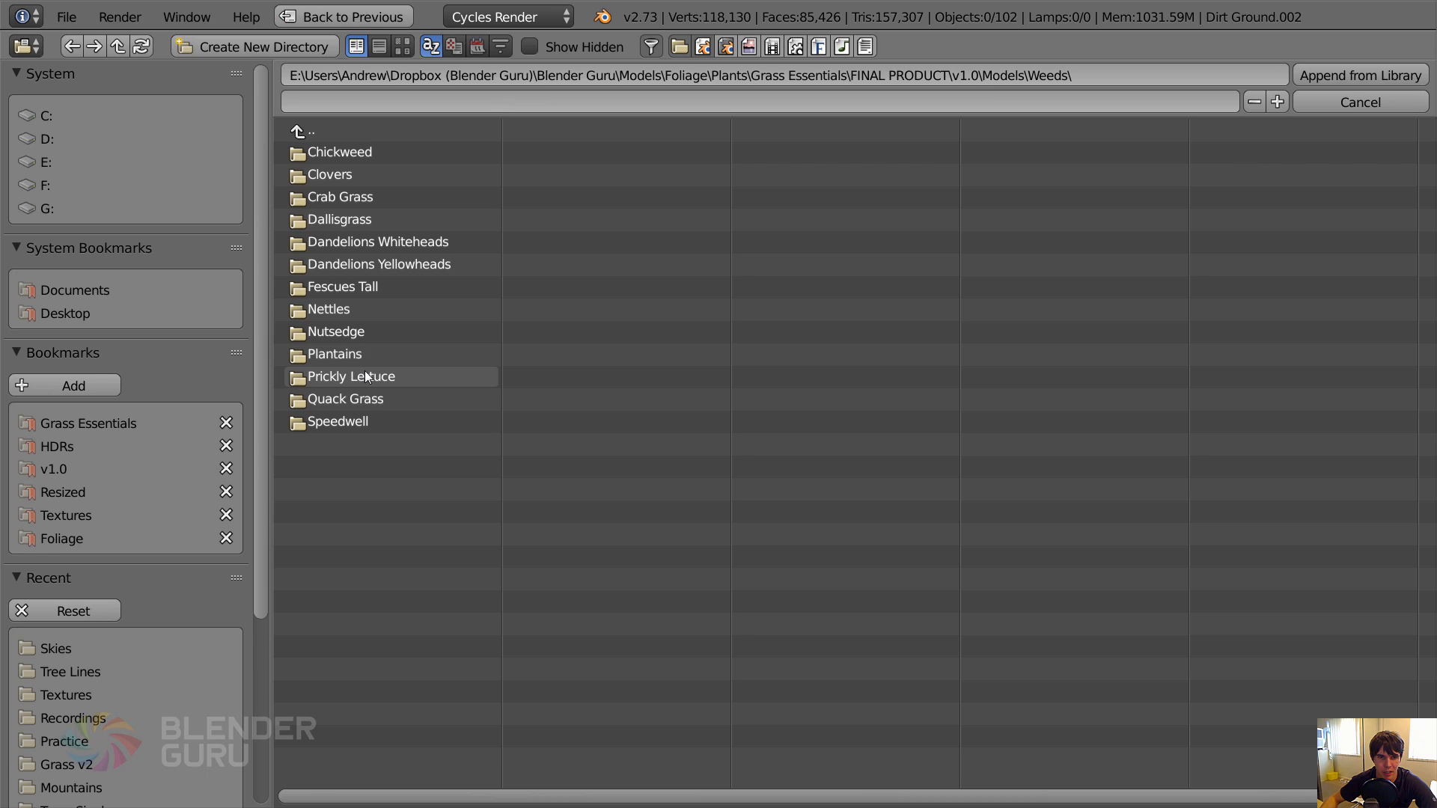
{"action": "left_click", "coordinate": [314, 133]}
{"action": "left_click", "coordinate": [333, 174]}
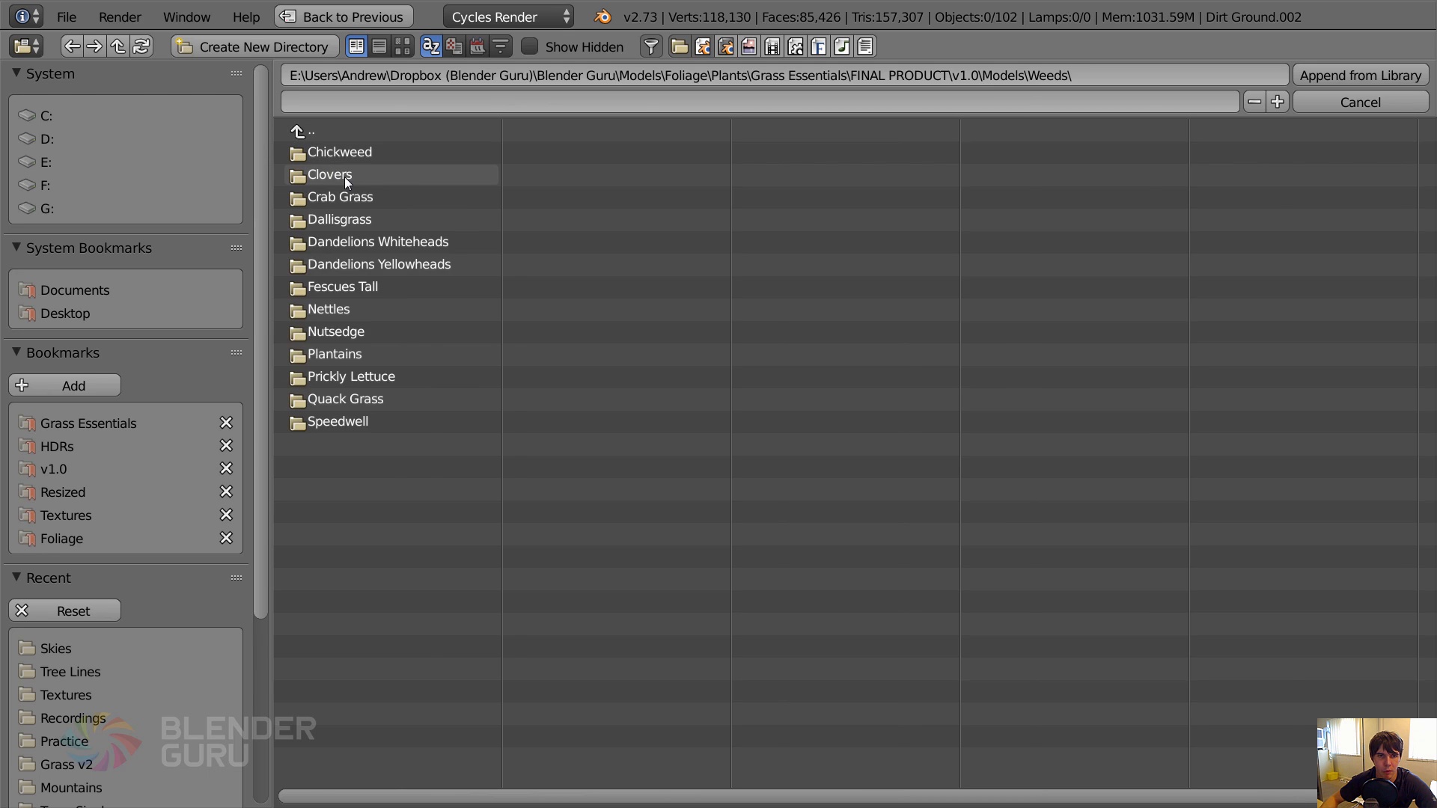
{"action": "left_click", "coordinate": [331, 132]}
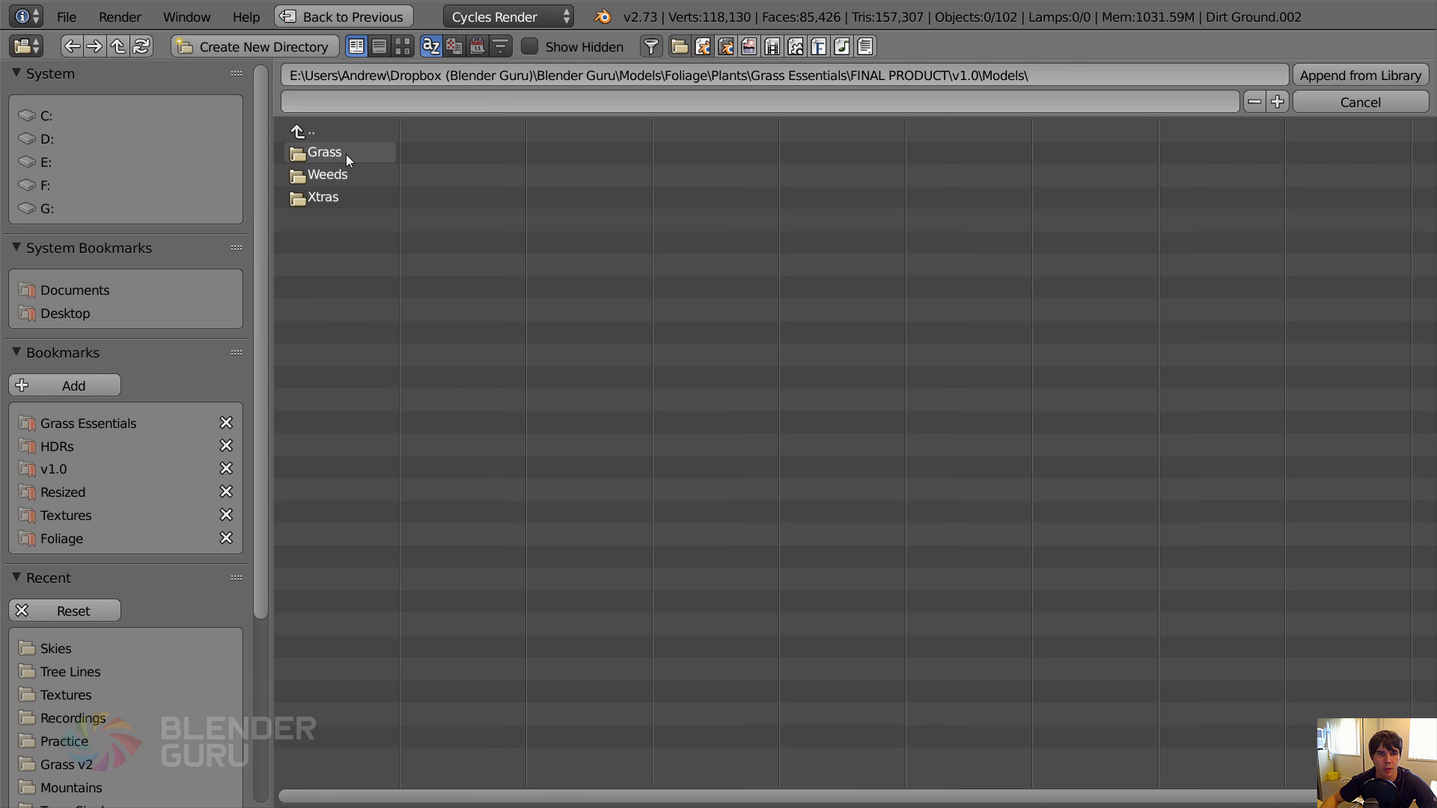
{"action": "left_click", "coordinate": [346, 155]}
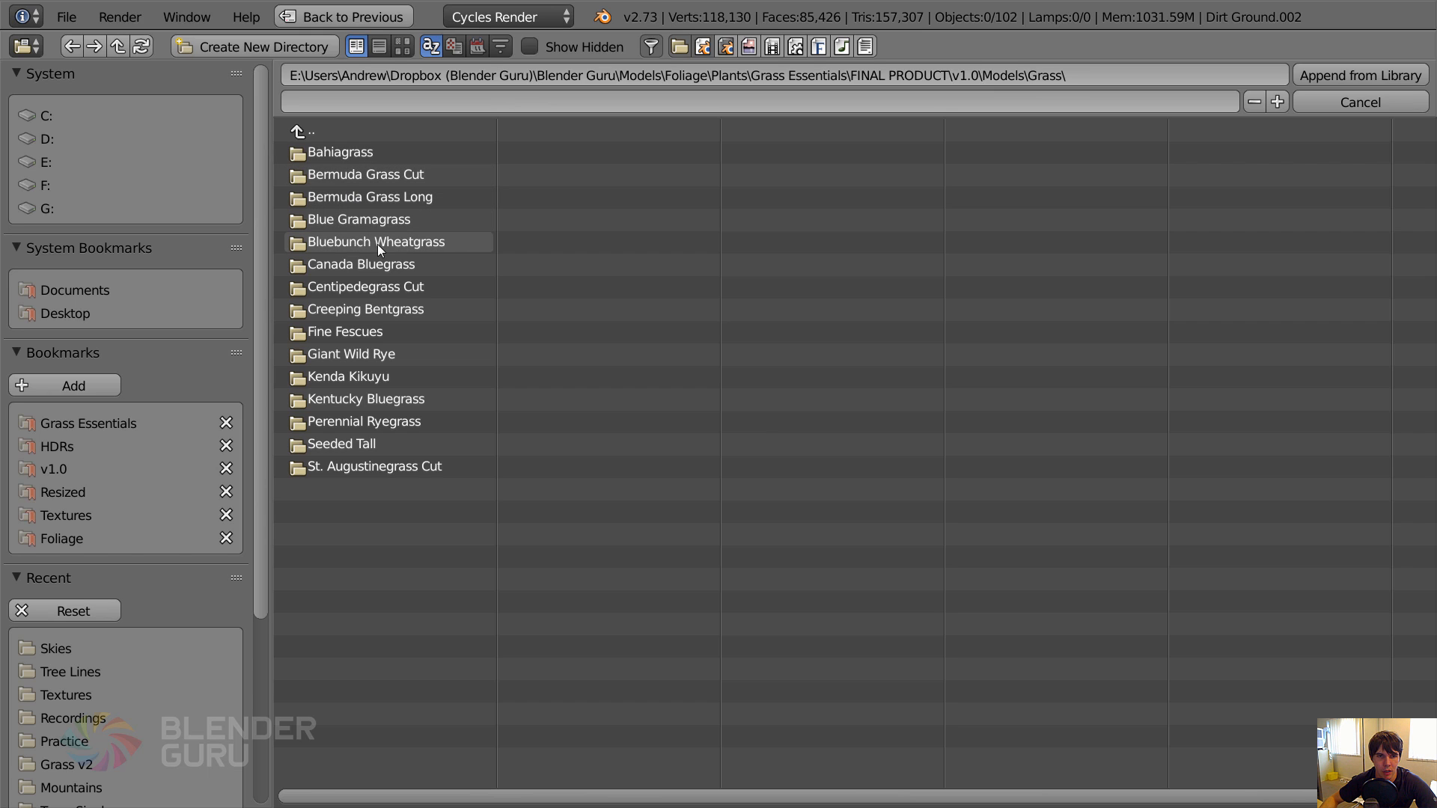
Append the group APPEND - Grass_Blue Gramagrass - Particles Setup from Grass_Blue Gramagrass.blend.
{"action": "left_click", "coordinate": [335, 220]}
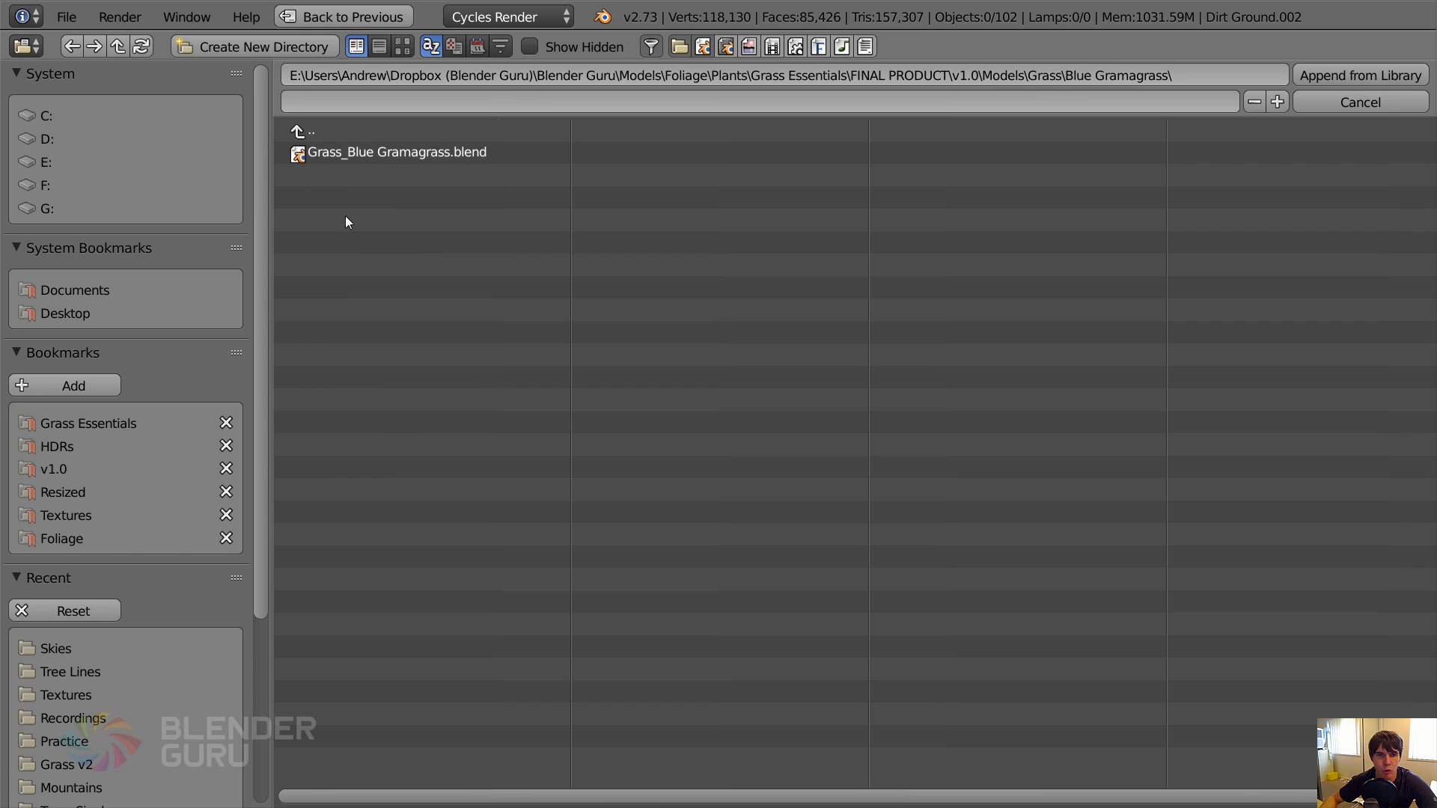
{"action": "left_click", "coordinate": [370, 152]}
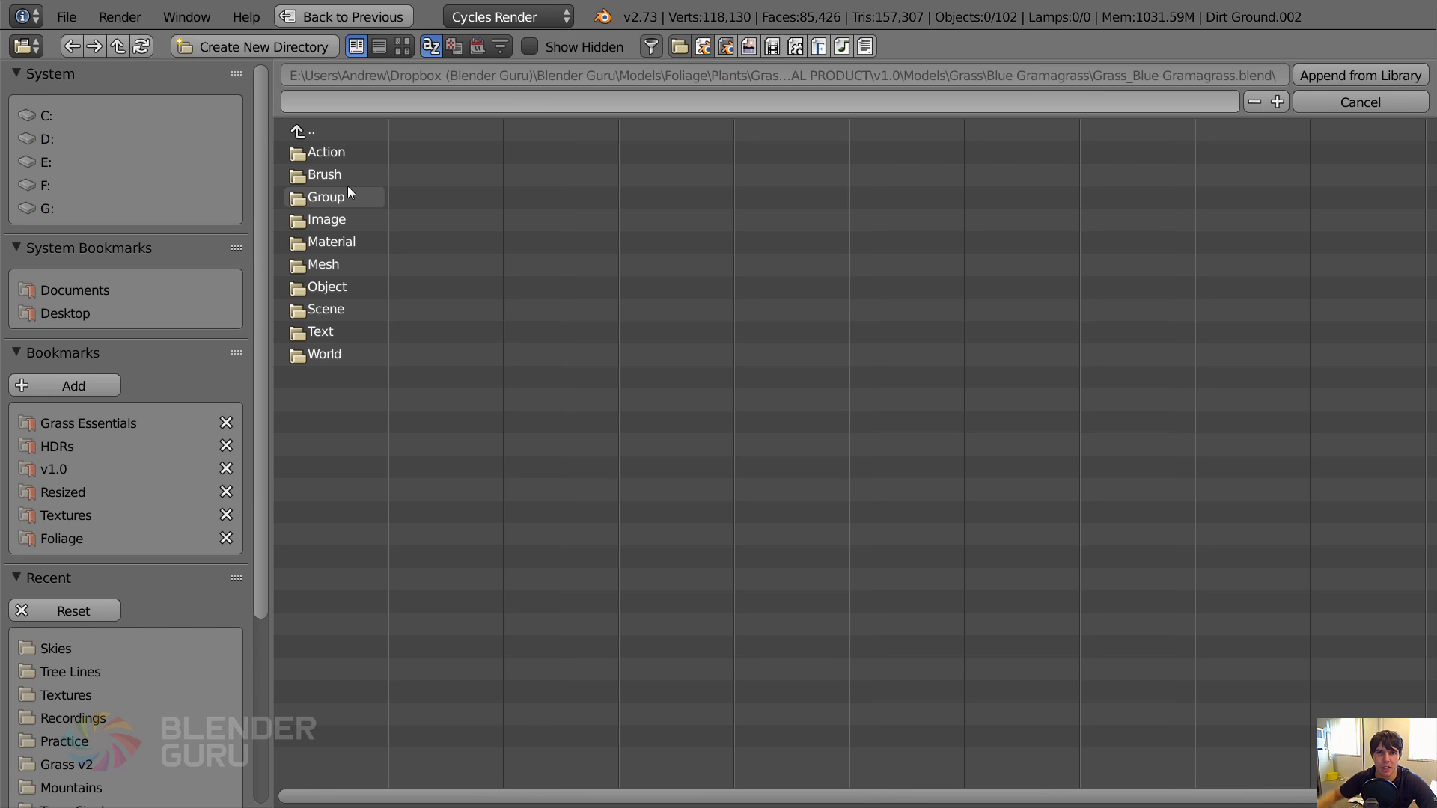
{"action": "left_click", "coordinate": [348, 197]}
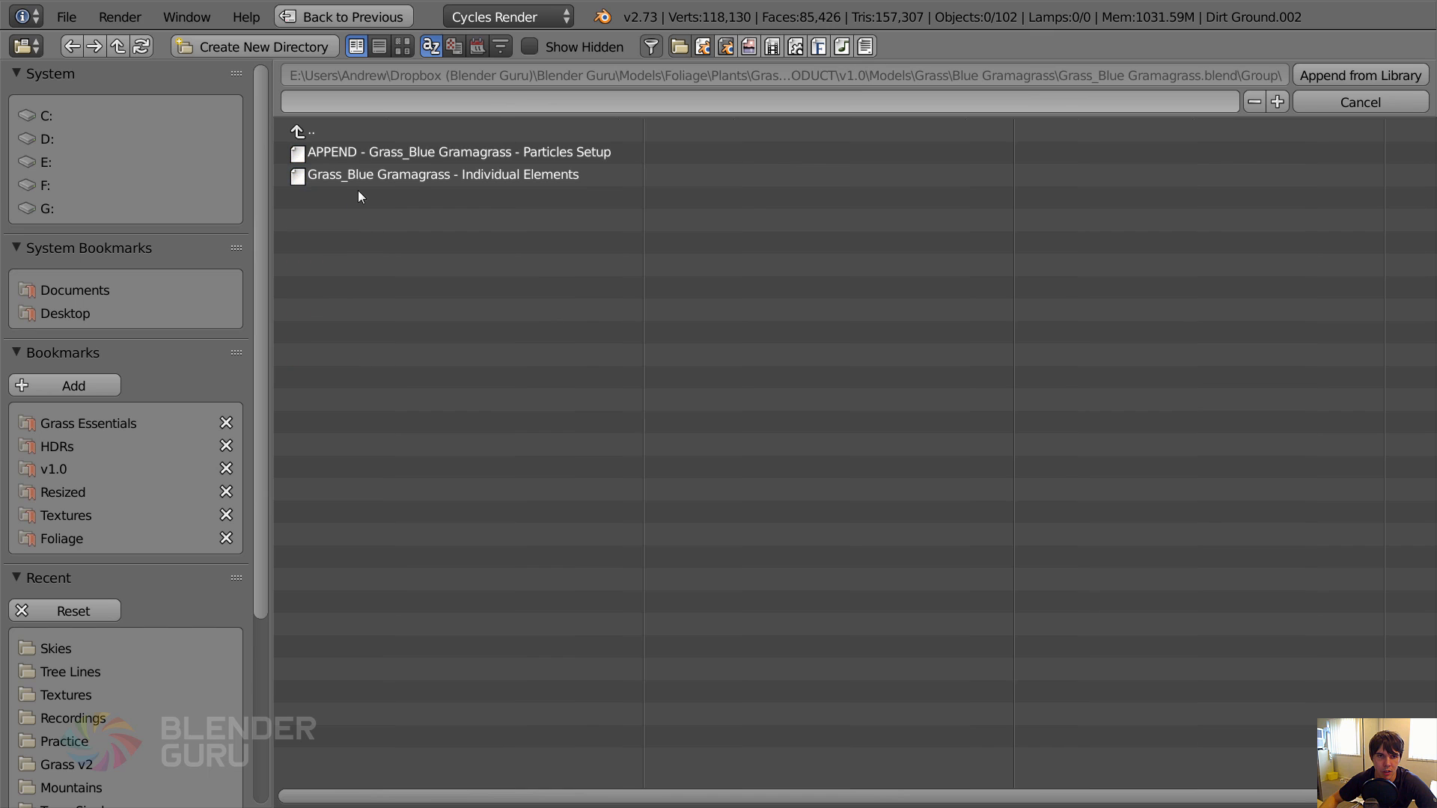
{"action": "double_click", "coordinate": [393, 151]}
Move Grass_Blue Gramagrass Master along the X axis to a spot beside the Dallisgrass model.
{"action": "middle_click_drag", "start_coordinate": [139, 406], "coordinate": [478, 469], "text": "shift"}
{"action": "scroll", "coordinate": [479, 352], "scroll_direction": "up", "scroll_amount": 5}
{"action": "right_click", "coordinate": [413, 336]}
{"action": "scroll", "coordinate": [599, 359], "scroll_direction": "down", "scroll_amount": 3}
{"action": "right_click", "coordinate": [594, 408]}
{"action": "key", "text": "g"}
{"action": "key", "text": "x"}
{"action": "left_click", "coordinate": [904, 379]}
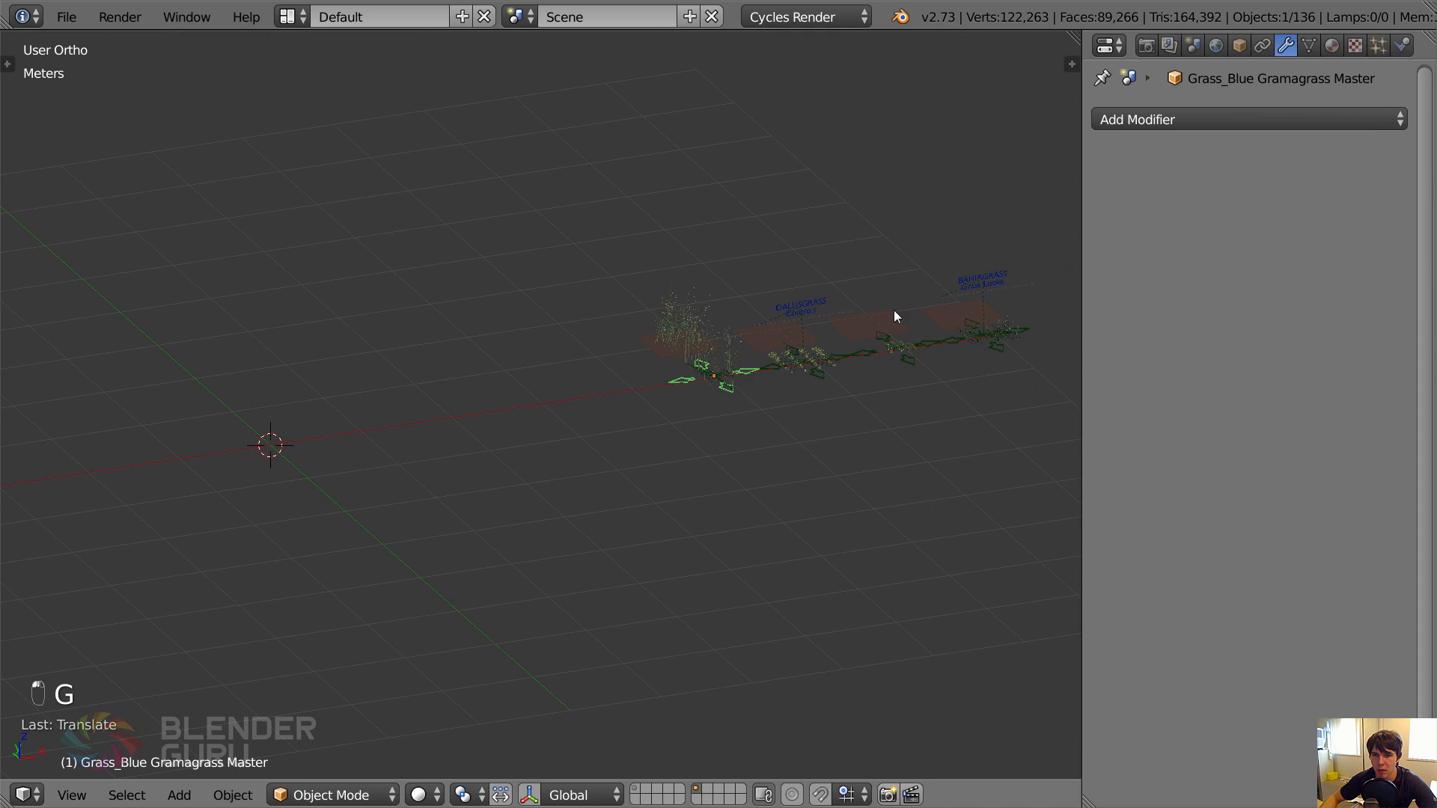
Turn off the viewport display of the particle modifier on the Blue Gramagrass dirt ground plane.
{"action": "middle_click_drag", "start_coordinate": [893, 310], "coordinate": [667, 380], "text": "shift"}
{"action": "scroll", "coordinate": [298, 390], "scroll_direction": "up", "scroll_amount": 4}
{"action": "right_click", "coordinate": [186, 367]}
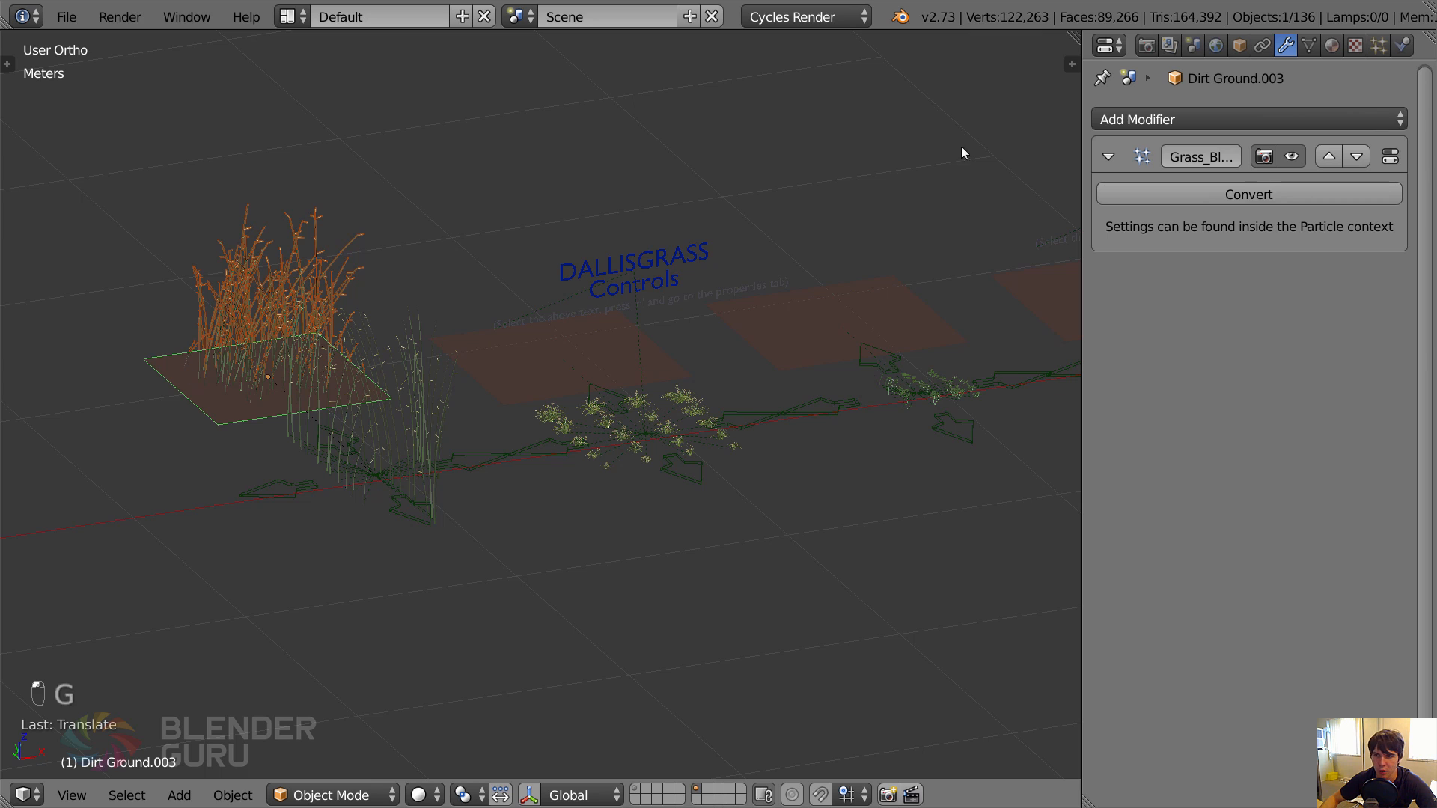
{"action": "left_click", "coordinate": [1298, 162]}
Show the first layer and turn off viewport display of both displacement modifiers and the particle system on the ground Plane.
{"action": "scroll", "coordinate": [540, 438], "scroll_direction": "down", "scroll_amount": 3}
{"action": "key", "text": "1"}
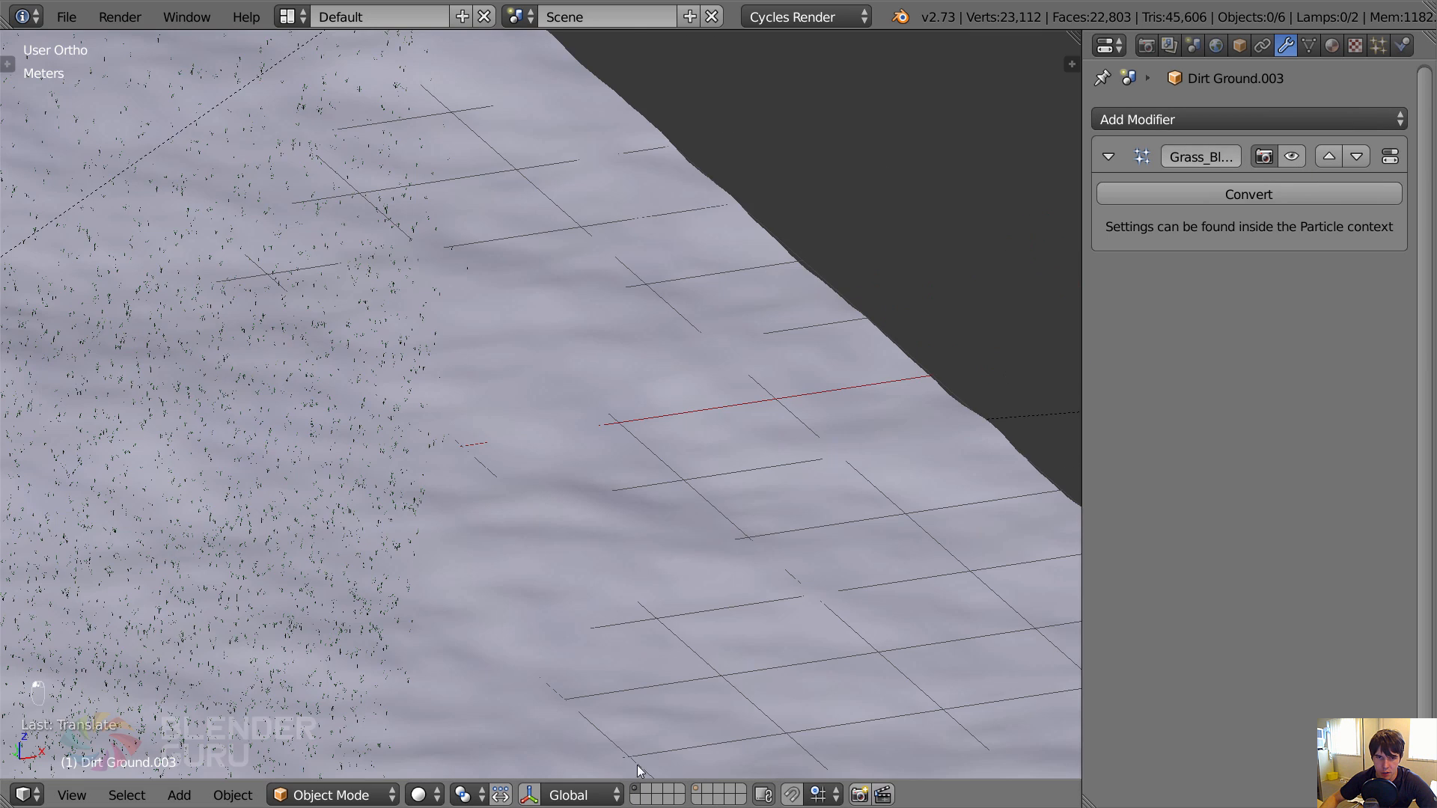
{"action": "right_click", "coordinate": [520, 482]}
{"action": "scroll", "coordinate": [987, 247], "scroll_direction": "down", "scroll_amount": 4}
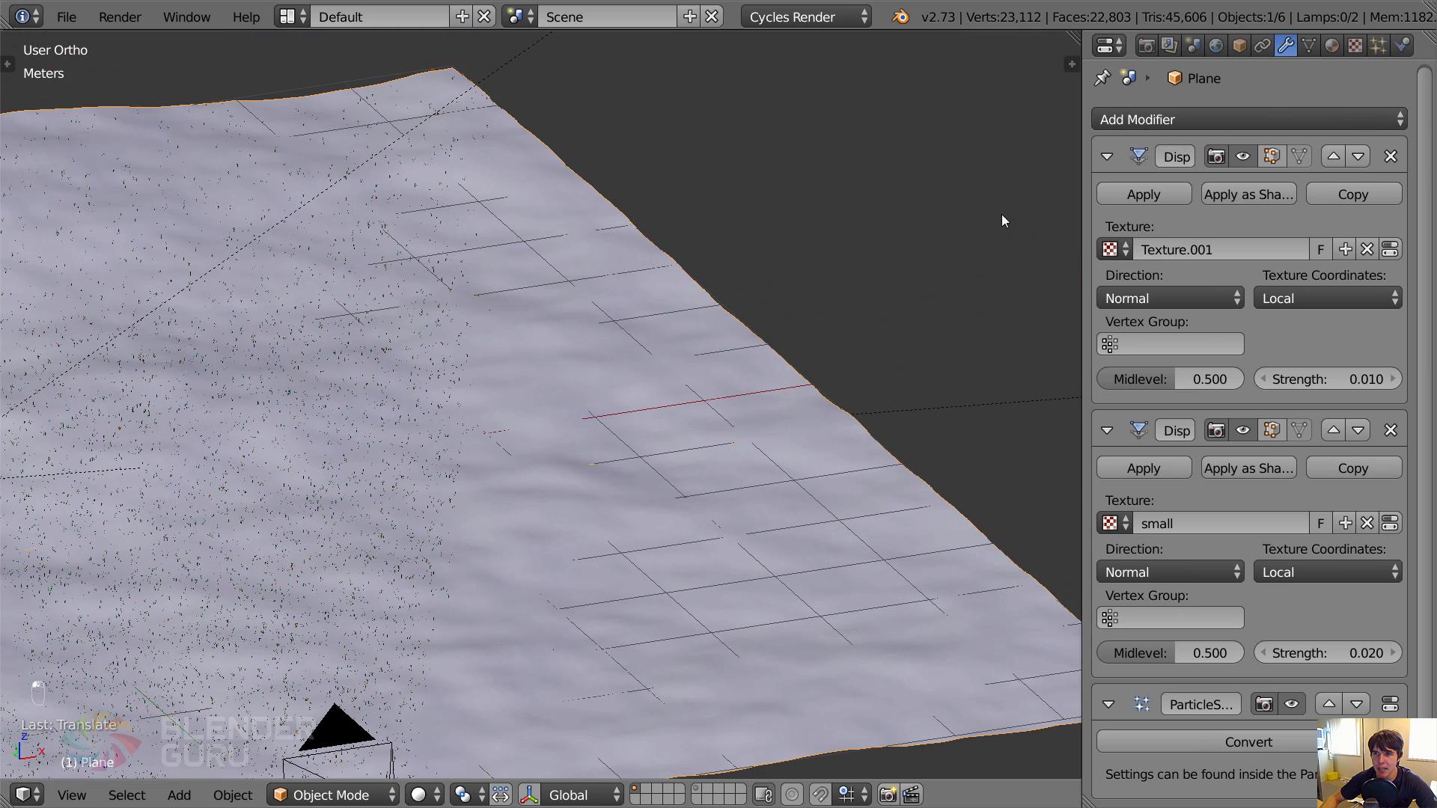
{"action": "left_click", "coordinate": [1270, 155]}
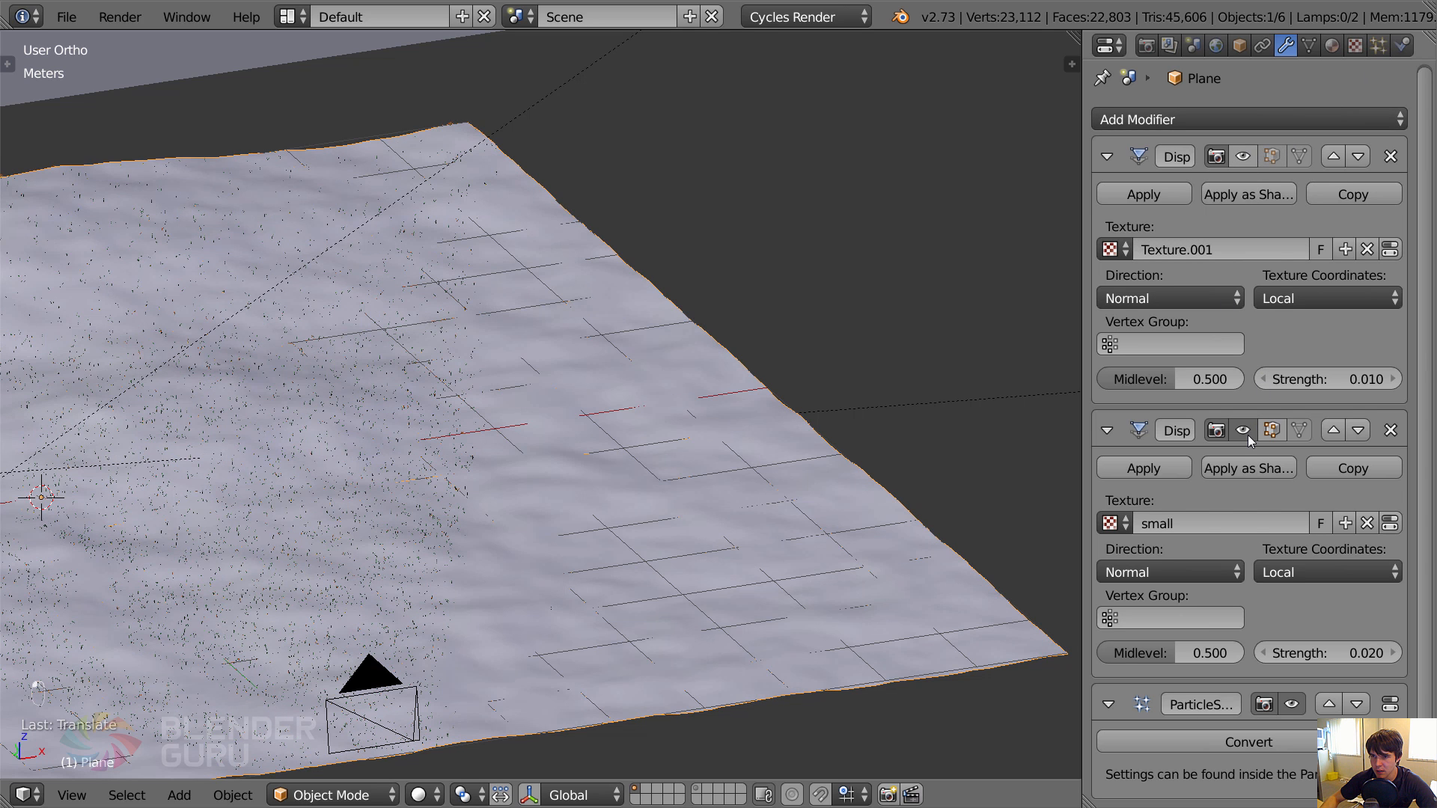
{"action": "left_click", "coordinate": [1271, 431]}
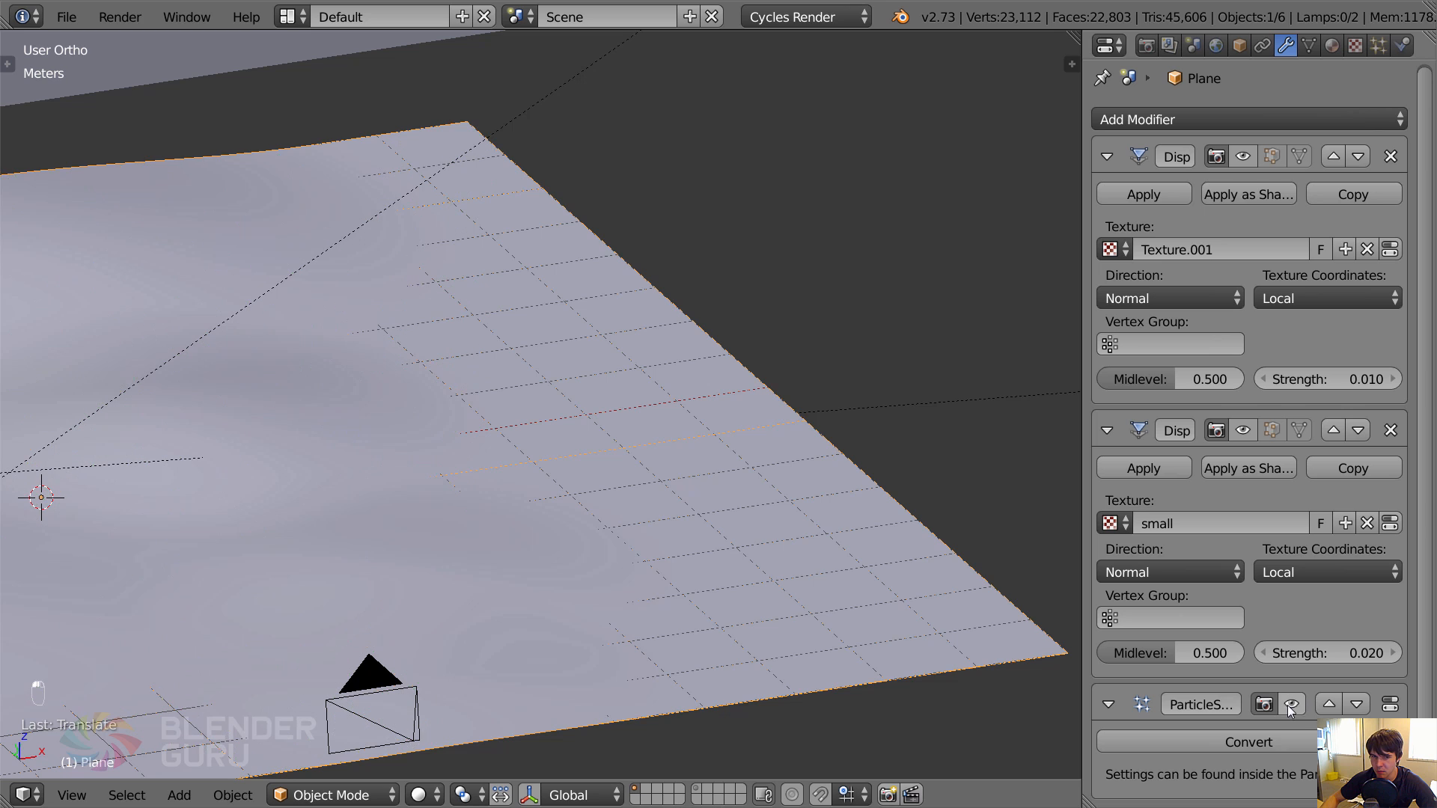
Add a second particle system to the ground Plane and assign it the Grass_Blue Gramagrass settings.
{"action": "middle_click_drag", "start_coordinate": [532, 502], "coordinate": [785, 405], "text": "shift"}
{"action": "left_click", "coordinate": [1379, 45]}
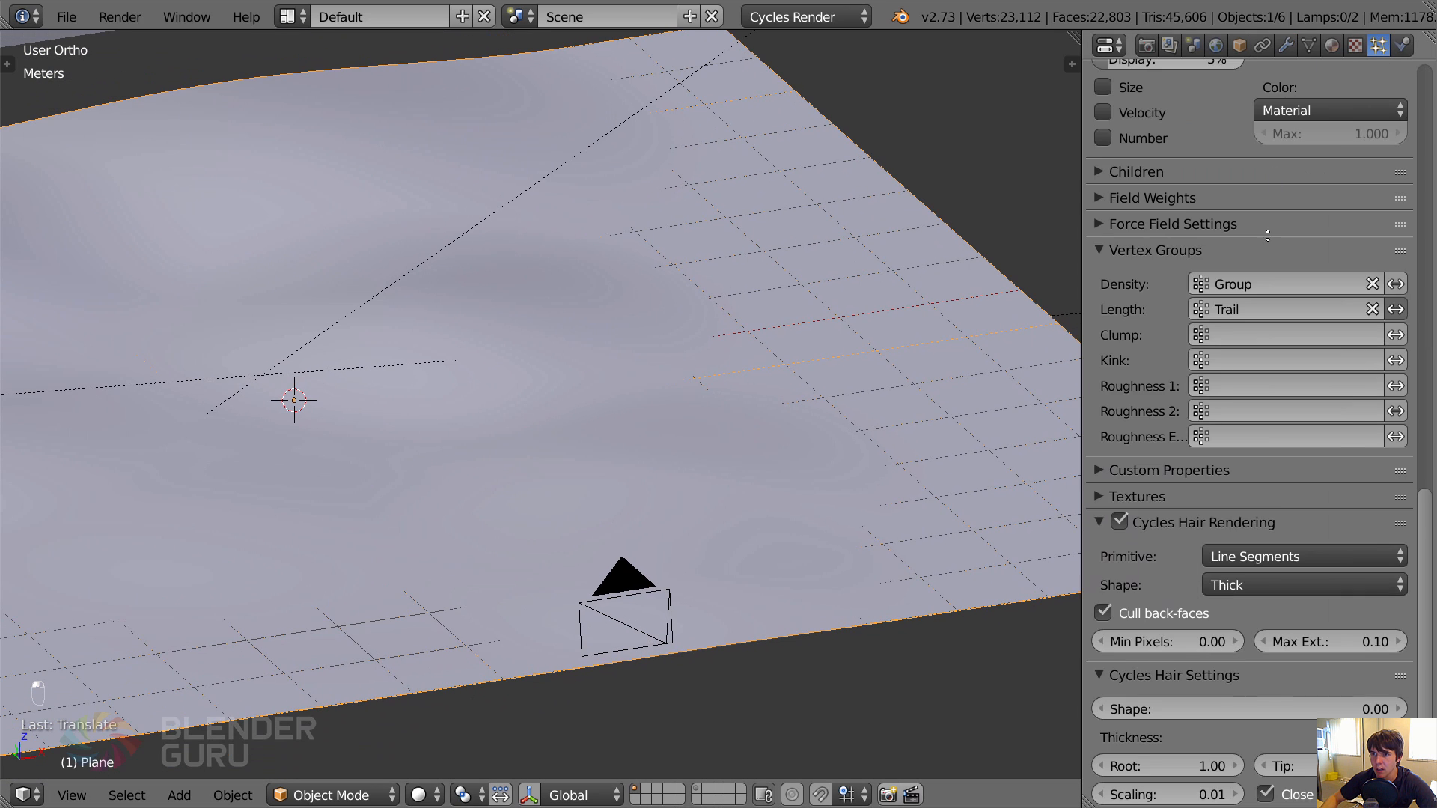
{"action": "scroll", "coordinate": [1267, 236], "scroll_direction": "up", "scroll_amount": 20}
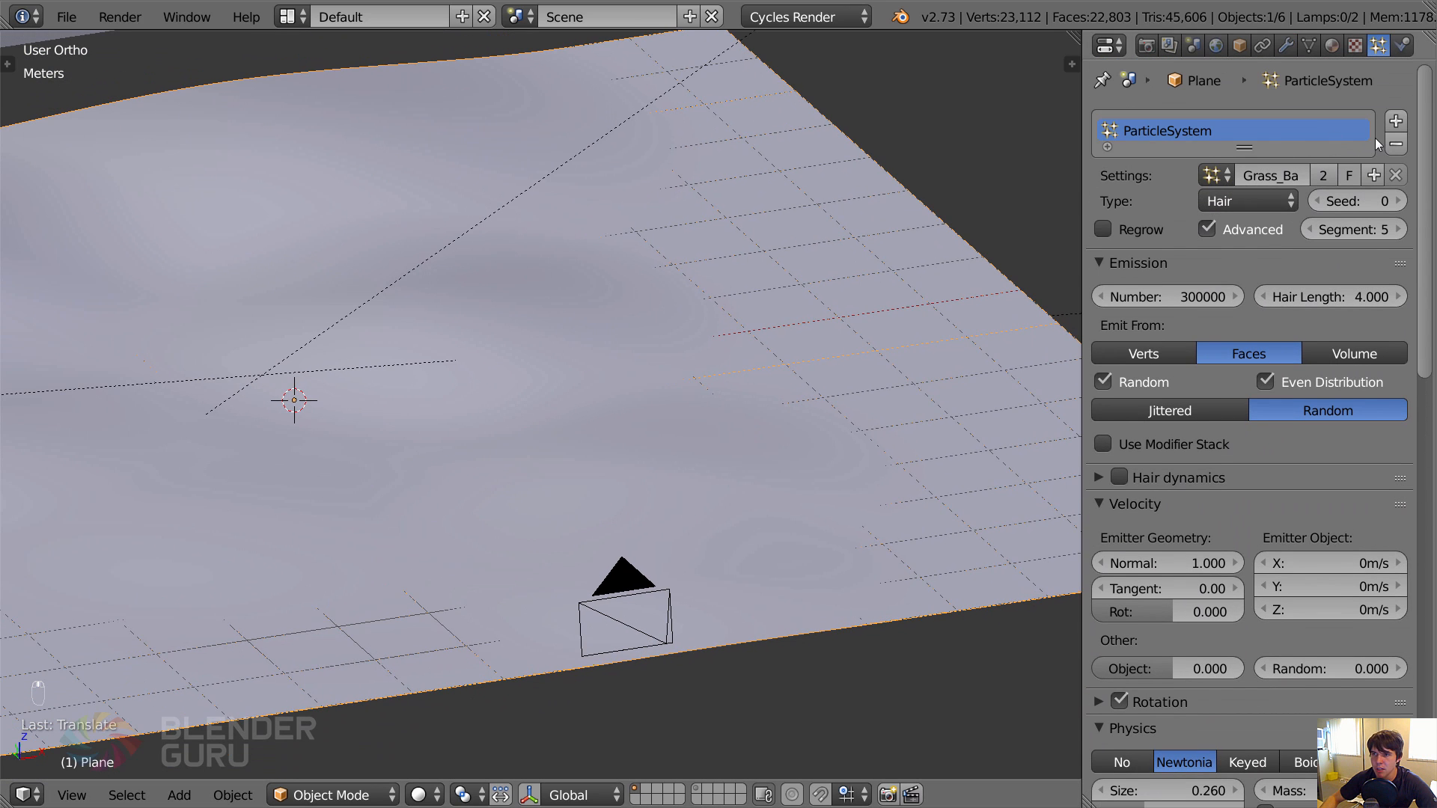
{"action": "left_click", "coordinate": [1395, 121]}
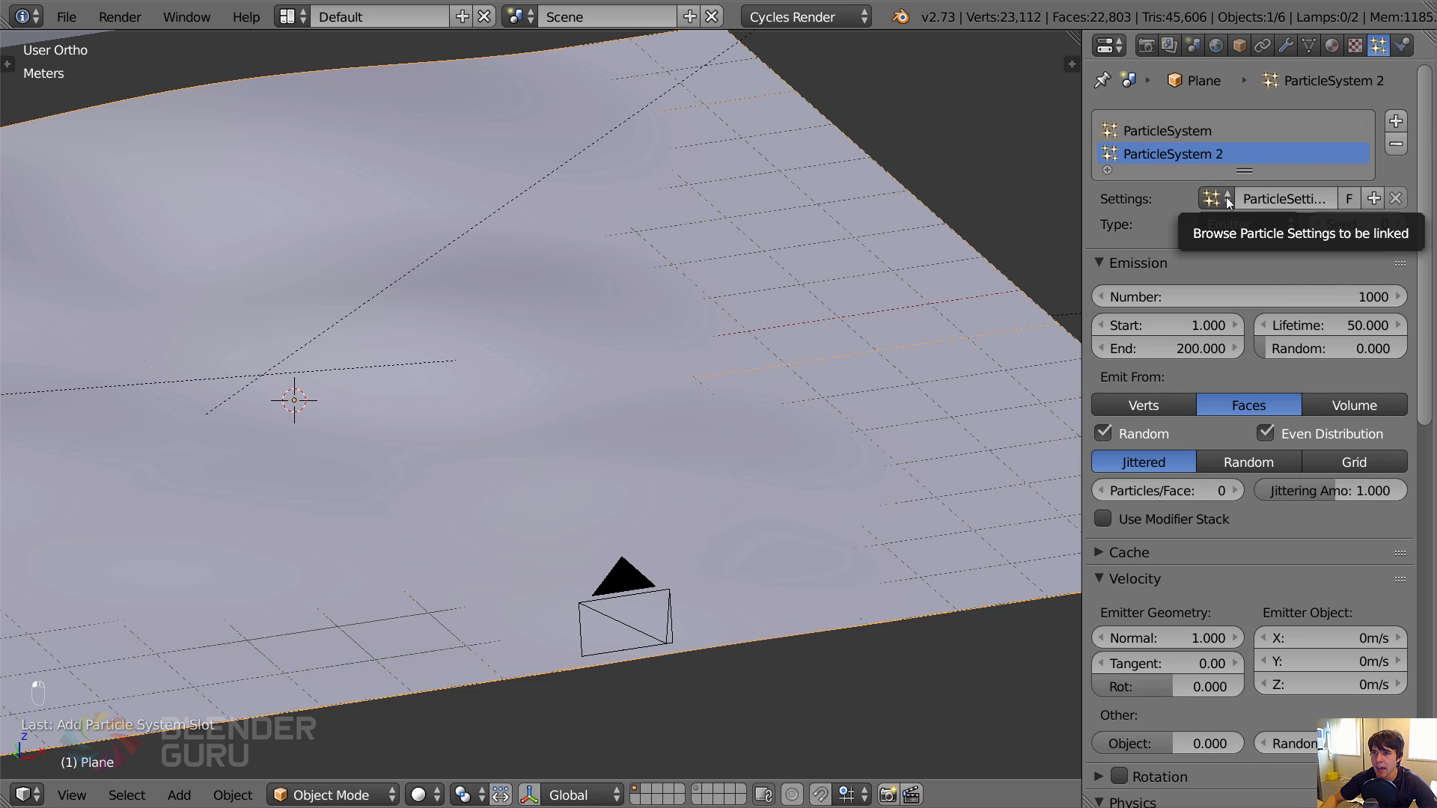
{"action": "left_click", "coordinate": [1226, 199]}
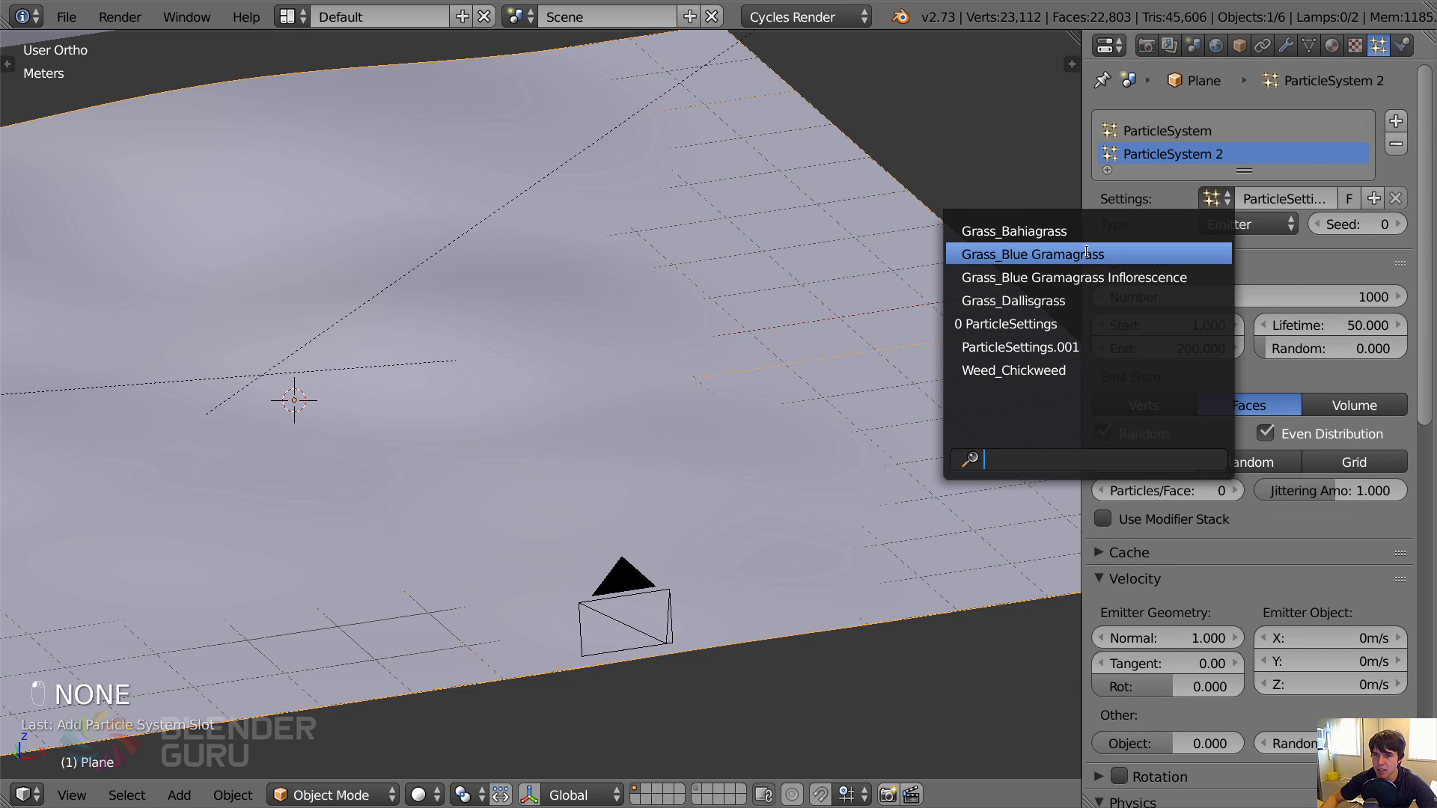
{"action": "left_click", "coordinate": [1086, 253]}
{"action": "mouse_move", "coordinate": [772, 366]}
{"action": "middle_mouse_down"}
{"action": "mouse_move", "coordinate": [689, 400]}
{"action": "mouse_move", "coordinate": [685, 374]}
{"action": "middle_mouse_up"}
{"action": "key", "text": "z"}
{"action": "key", "text": "z"}
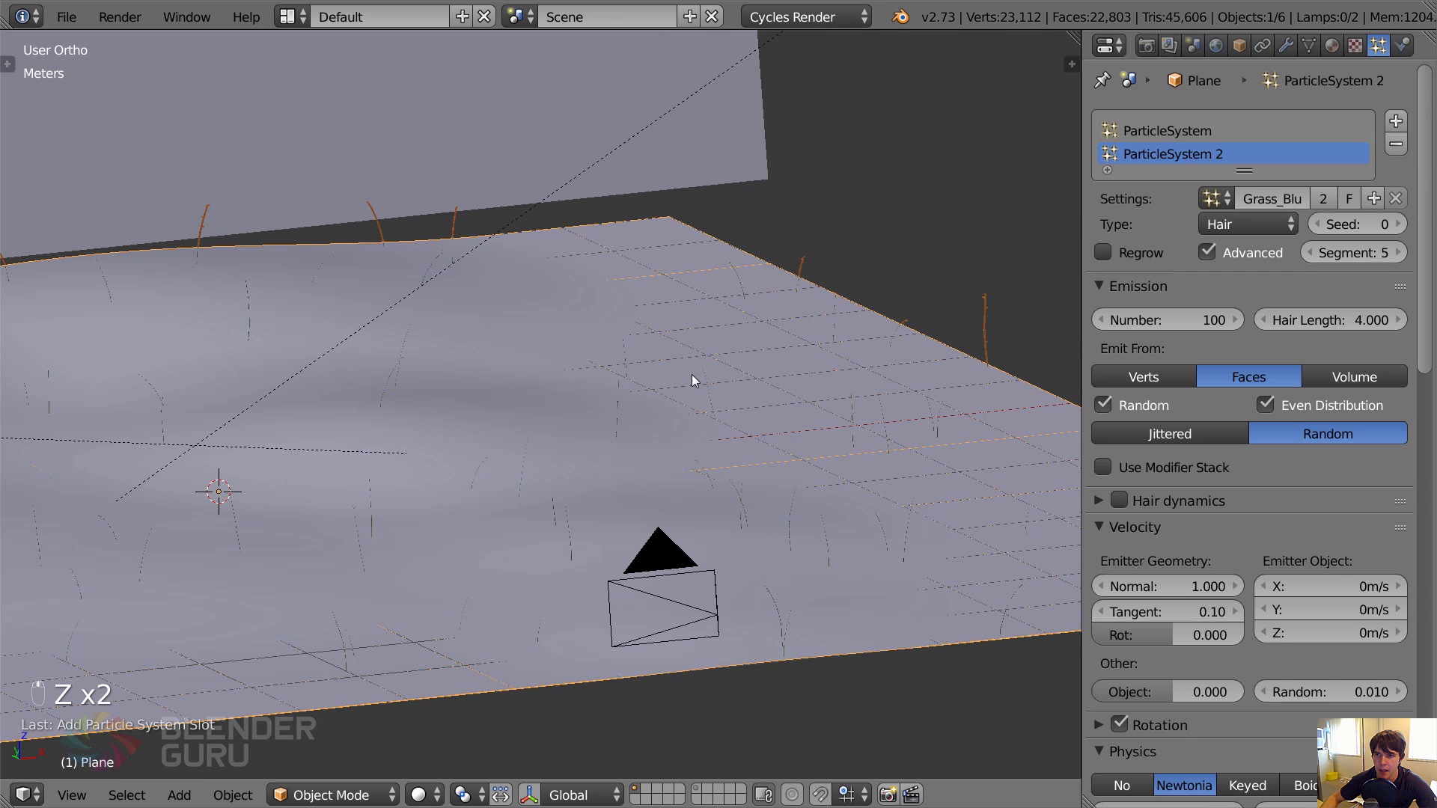
Add a third particle system to the ground Plane and assign it the Grass_Dallisgrass settings.
{"action": "left_click", "coordinate": [1396, 121]}
{"action": "left_click", "coordinate": [1212, 221]}
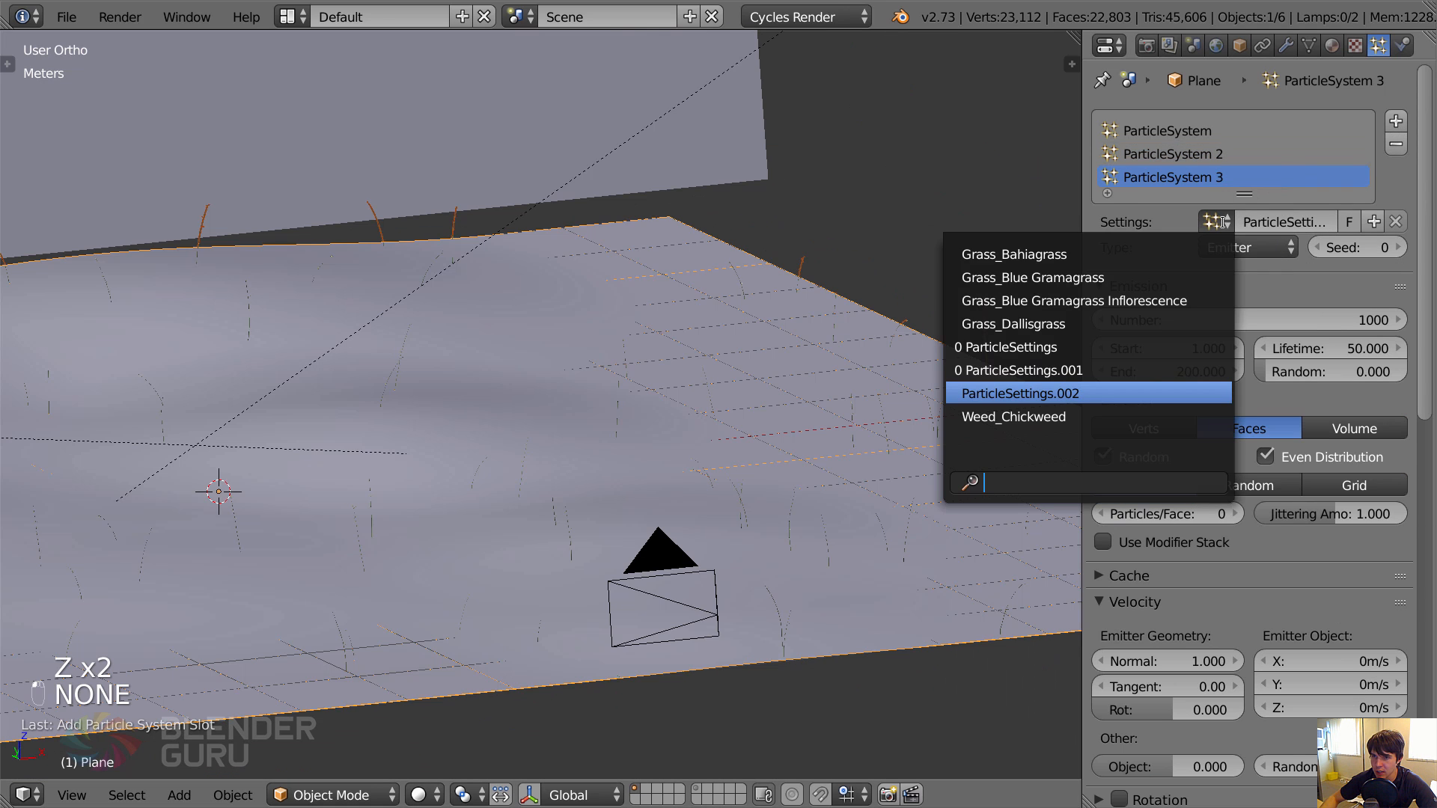
{"action": "left_click", "coordinate": [1044, 327]}
Examine the size and spread of the Dallisgrass and Blue Gramagrass particles on the ground in wireframe and solid shading.
{"action": "scroll", "coordinate": [764, 445], "scroll_direction": "up", "scroll_amount": 2}
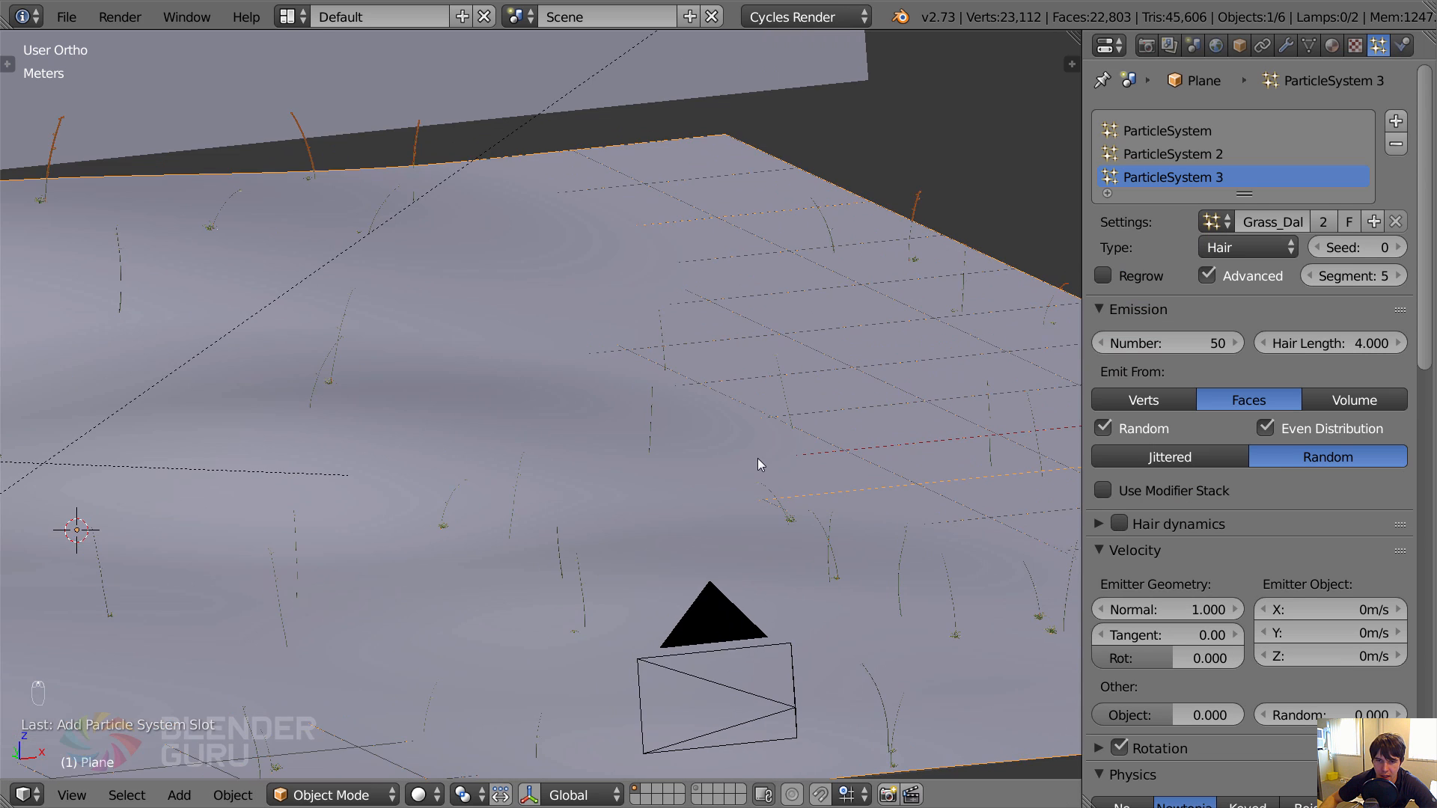
{"action": "key", "text": "z"}
{"action": "mouse_move", "coordinate": [757, 458]}
{"action": "middle_mouse_down"}
{"action": "mouse_move", "coordinate": [761, 478]}
{"action": "mouse_move", "coordinate": [667, 522]}
{"action": "mouse_move", "coordinate": [837, 389]}
{"action": "middle_mouse_up"}
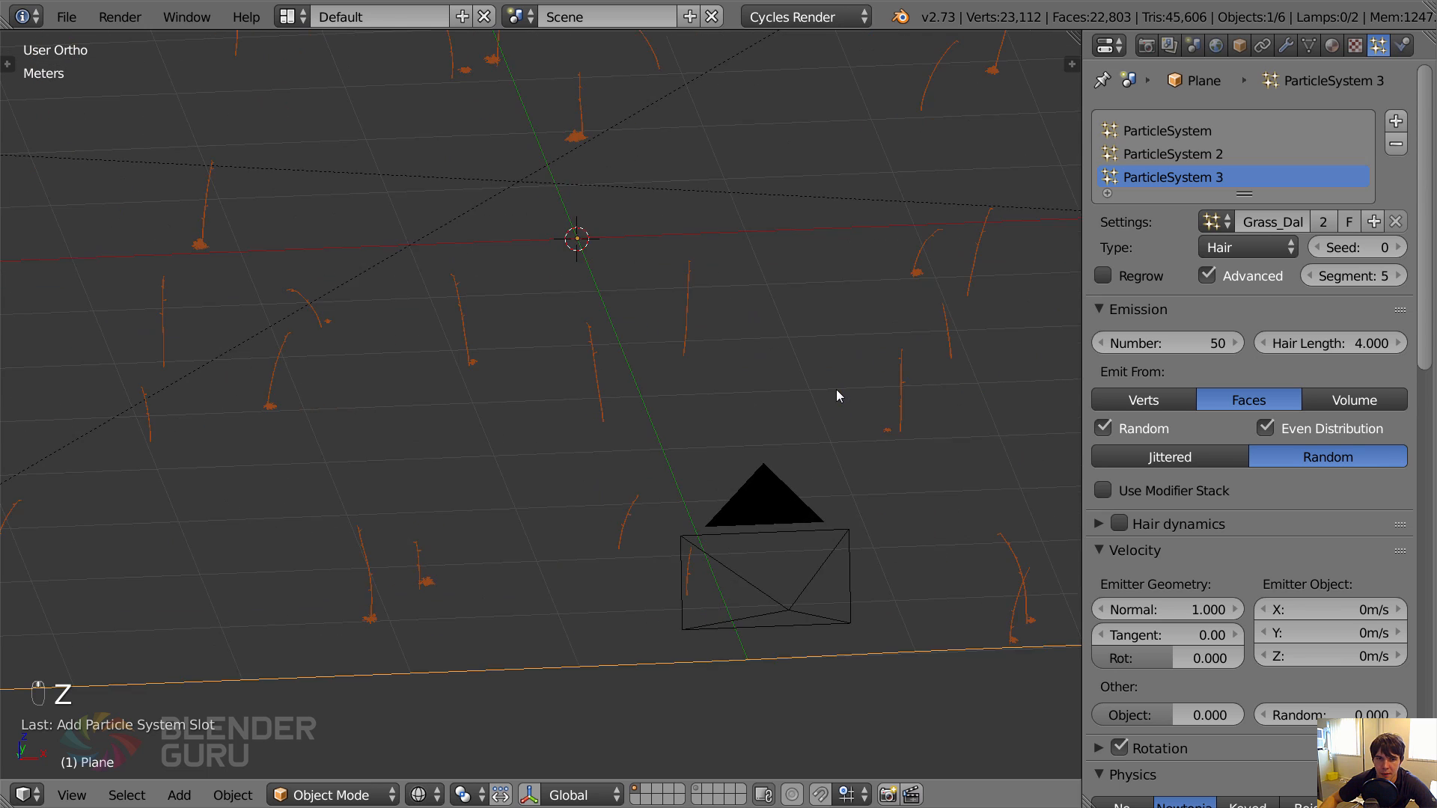
{"action": "scroll", "coordinate": [555, 371], "scroll_direction": "up", "scroll_amount": 2}
{"action": "middle_click_drag", "start_coordinate": [555, 372], "coordinate": [861, 486], "text": "shift"}
{"action": "scroll", "coordinate": [354, 490], "scroll_direction": "up", "scroll_amount": 1}
{"action": "key", "text": "z"}
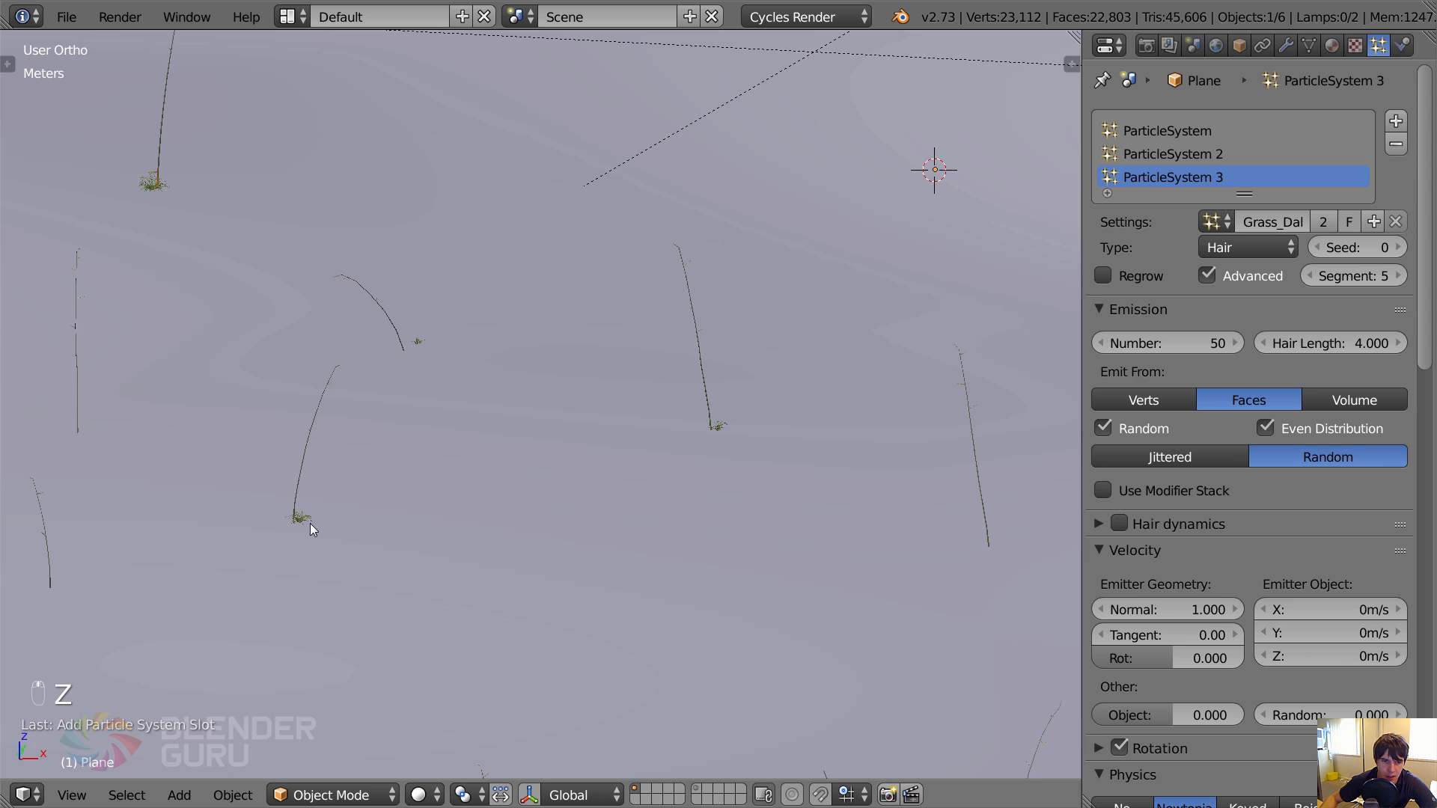
{"action": "key", "text": "z"}
{"action": "scroll", "coordinate": [308, 498], "scroll_direction": "up", "scroll_amount": 3}
{"action": "middle_click_drag", "start_coordinate": [356, 345], "coordinate": [398, 347], "text": "shift"}
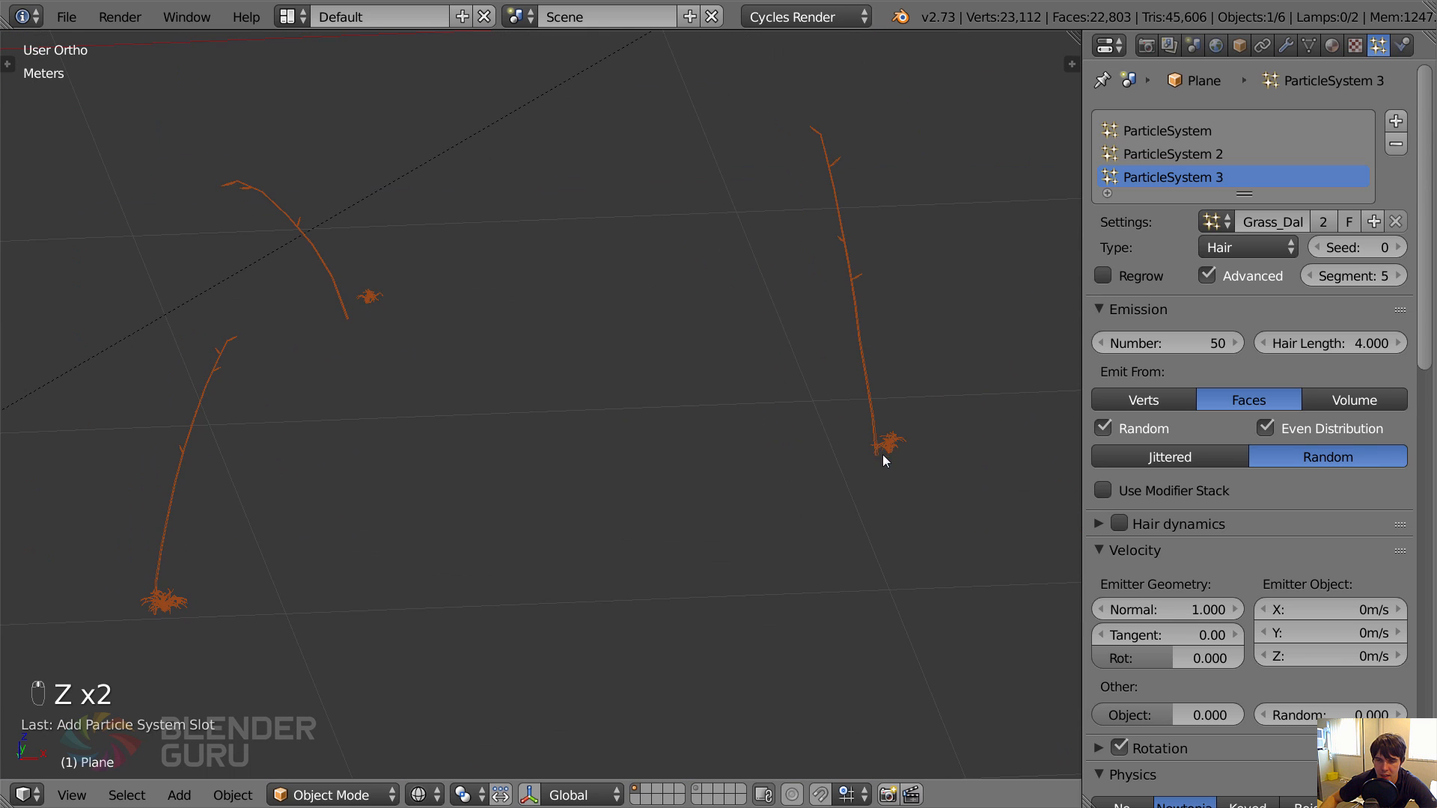
{"action": "scroll", "coordinate": [834, 429], "scroll_direction": "down", "scroll_amount": 5}
{"action": "middle_click_drag", "start_coordinate": [833, 429], "coordinate": [1133, 228]}
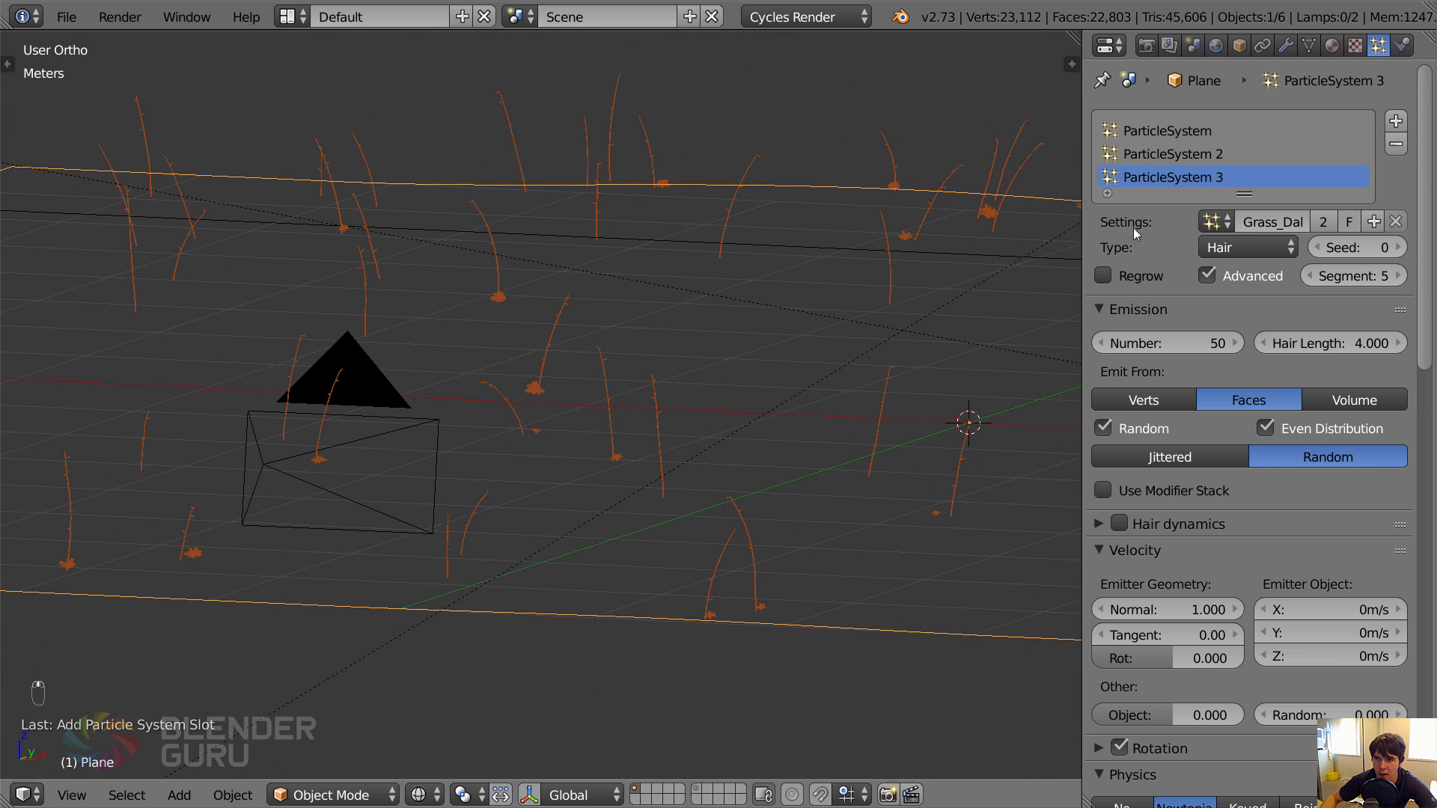
Set the hair length of the Dallisgrass particle system to 6.
{"action": "scroll", "coordinate": [726, 416], "scroll_direction": "up", "scroll_amount": 3}
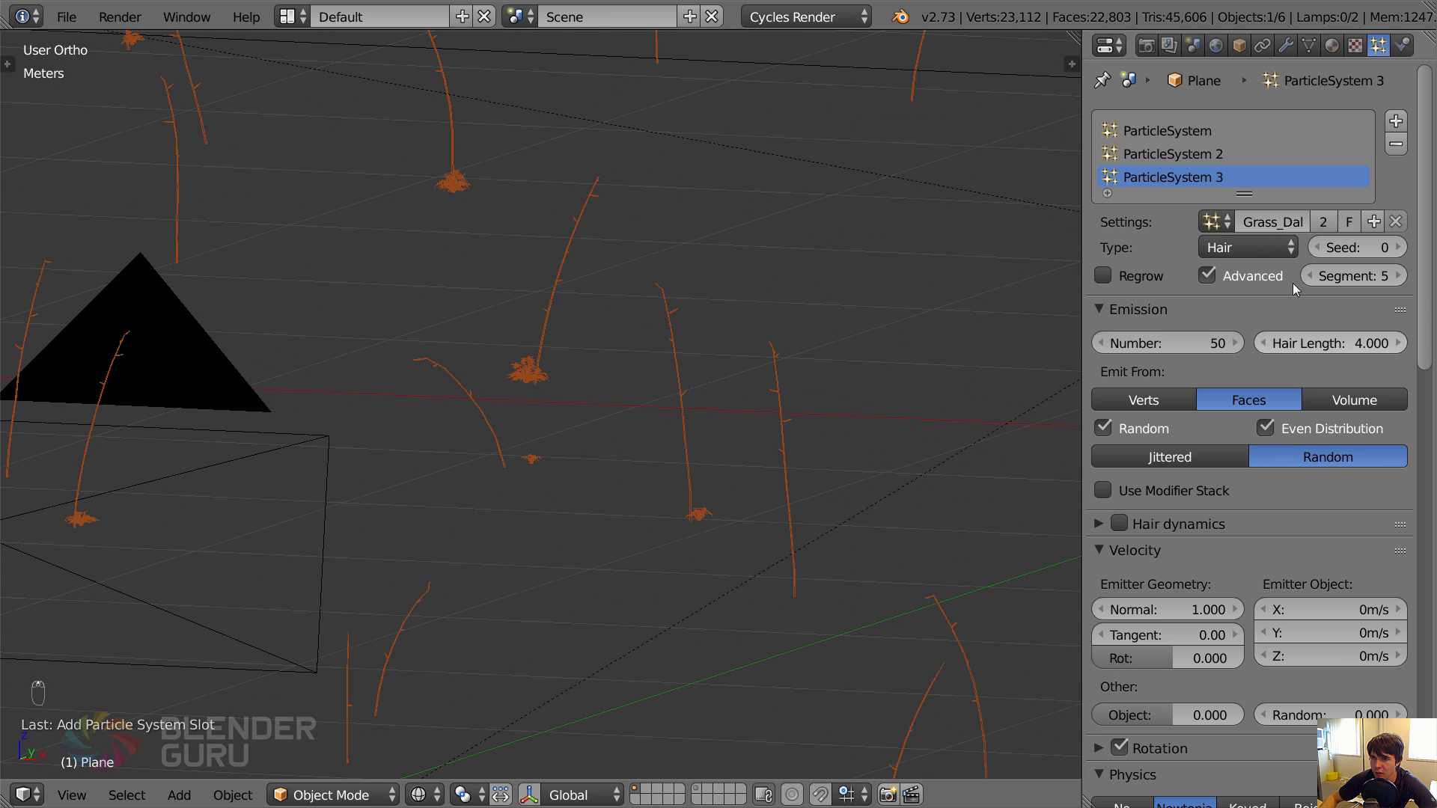
{"action": "left_click", "coordinate": [1332, 340]}
{"action": "type", "text": "6"}
{"action": "key", "text": "Return"}
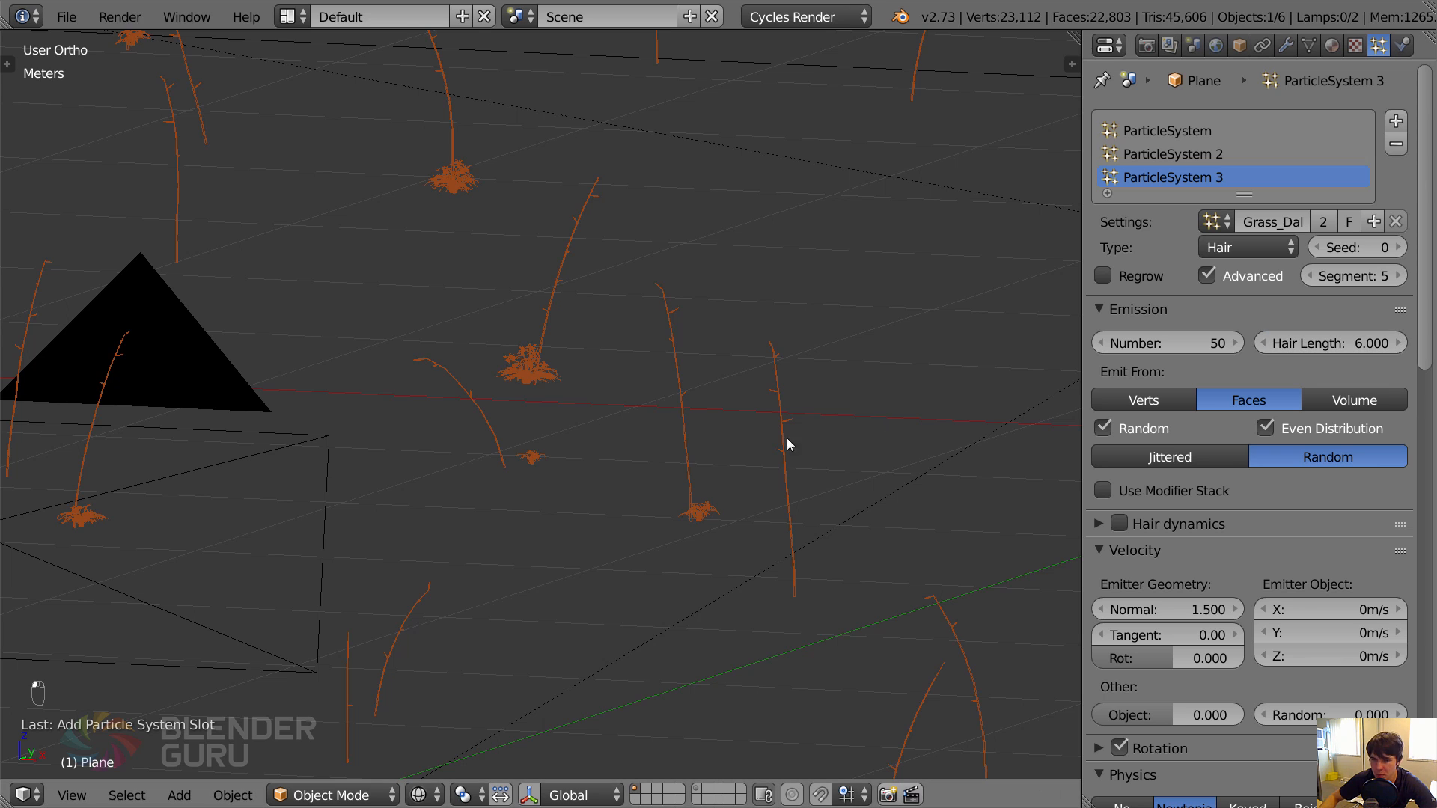
Turn on the first particle system's viewport display in the side view and check the first Displace modifier's visibility.
{"action": "key", "text": "KP_3"}
{"action": "left_click", "coordinate": [1285, 45]}
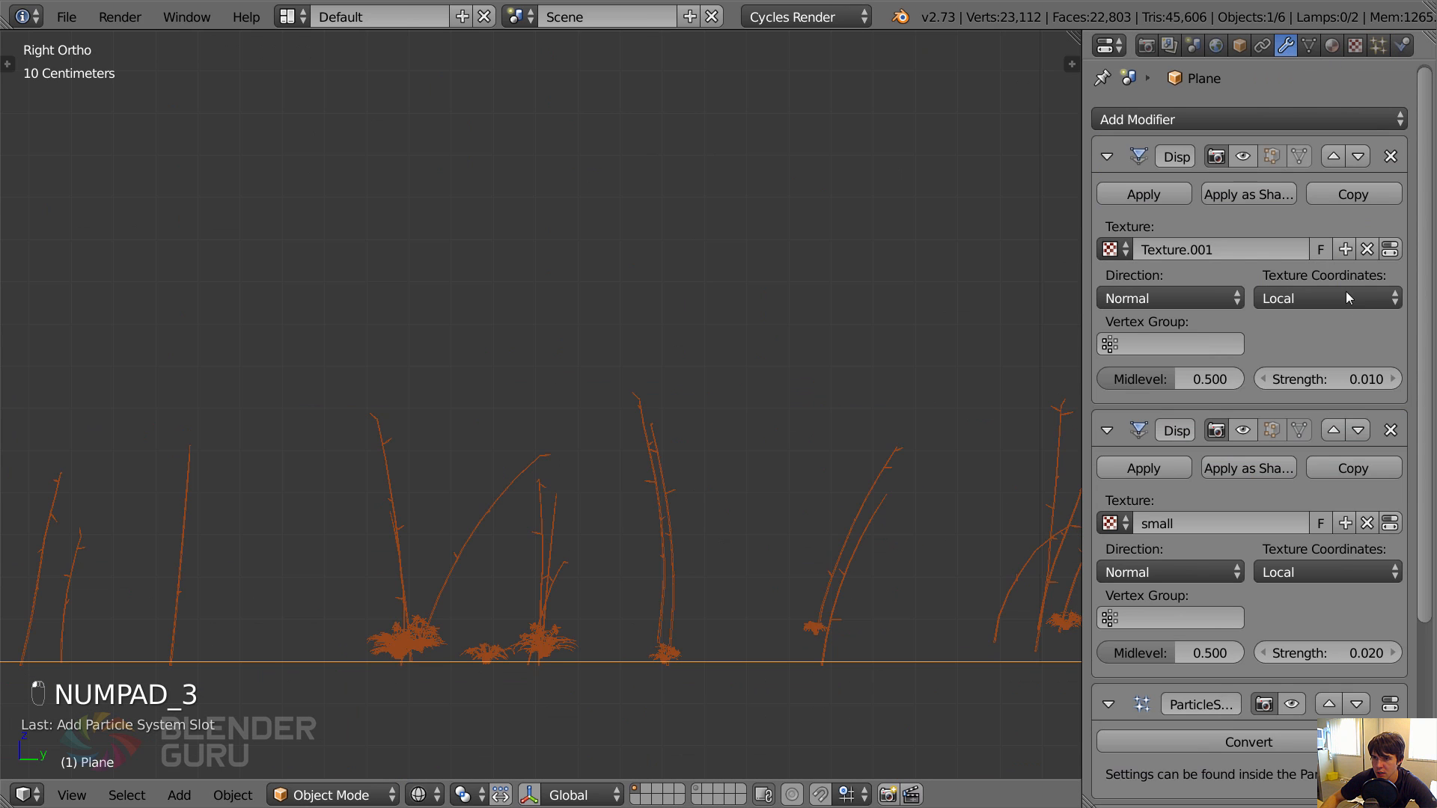
{"action": "scroll", "coordinate": [1299, 491], "scroll_direction": "down", "scroll_amount": 2}
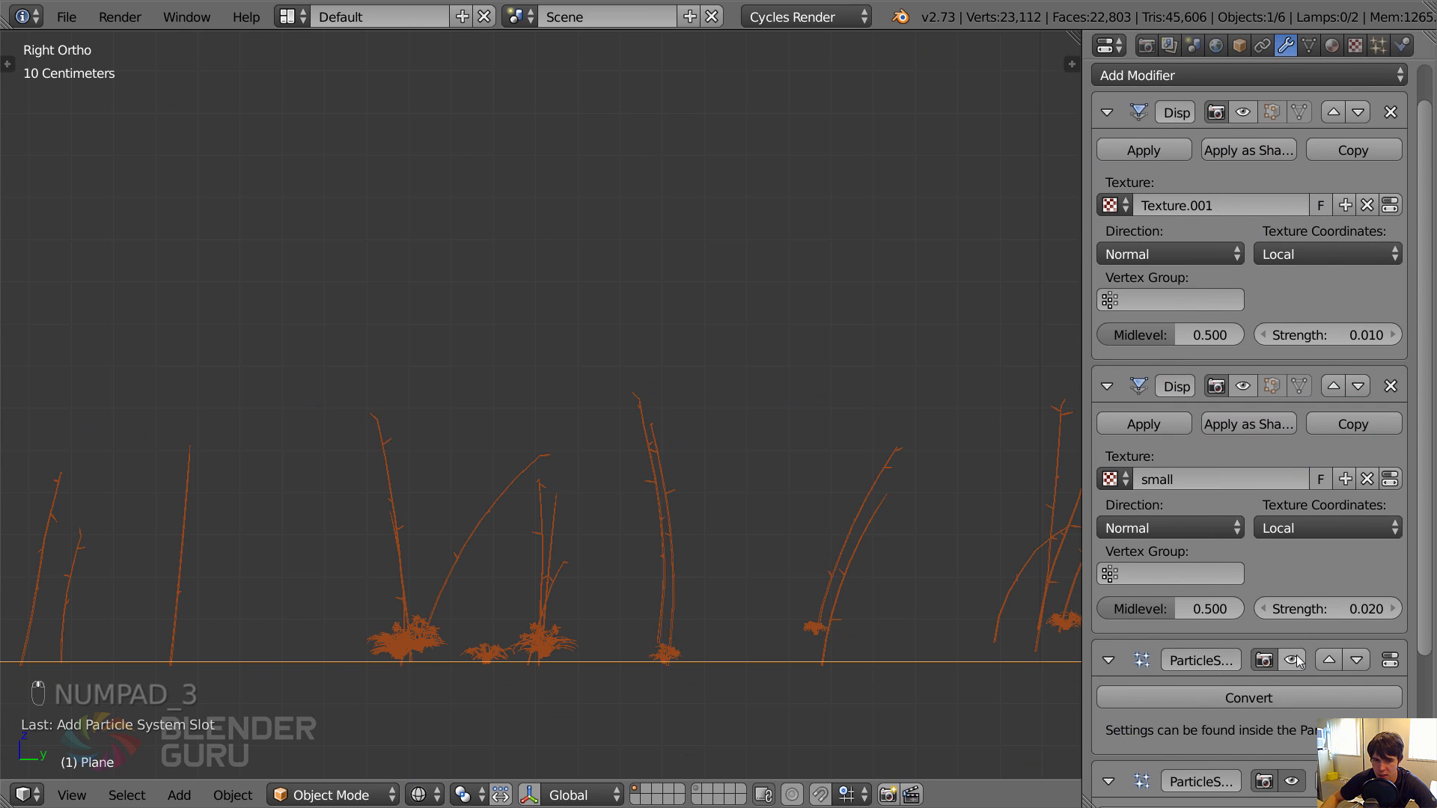
{"action": "middle_click_drag", "start_coordinate": [533, 714], "coordinate": [731, 438], "text": "shift"}
{"action": "scroll", "coordinate": [732, 438], "scroll_direction": "up", "scroll_amount": 3}
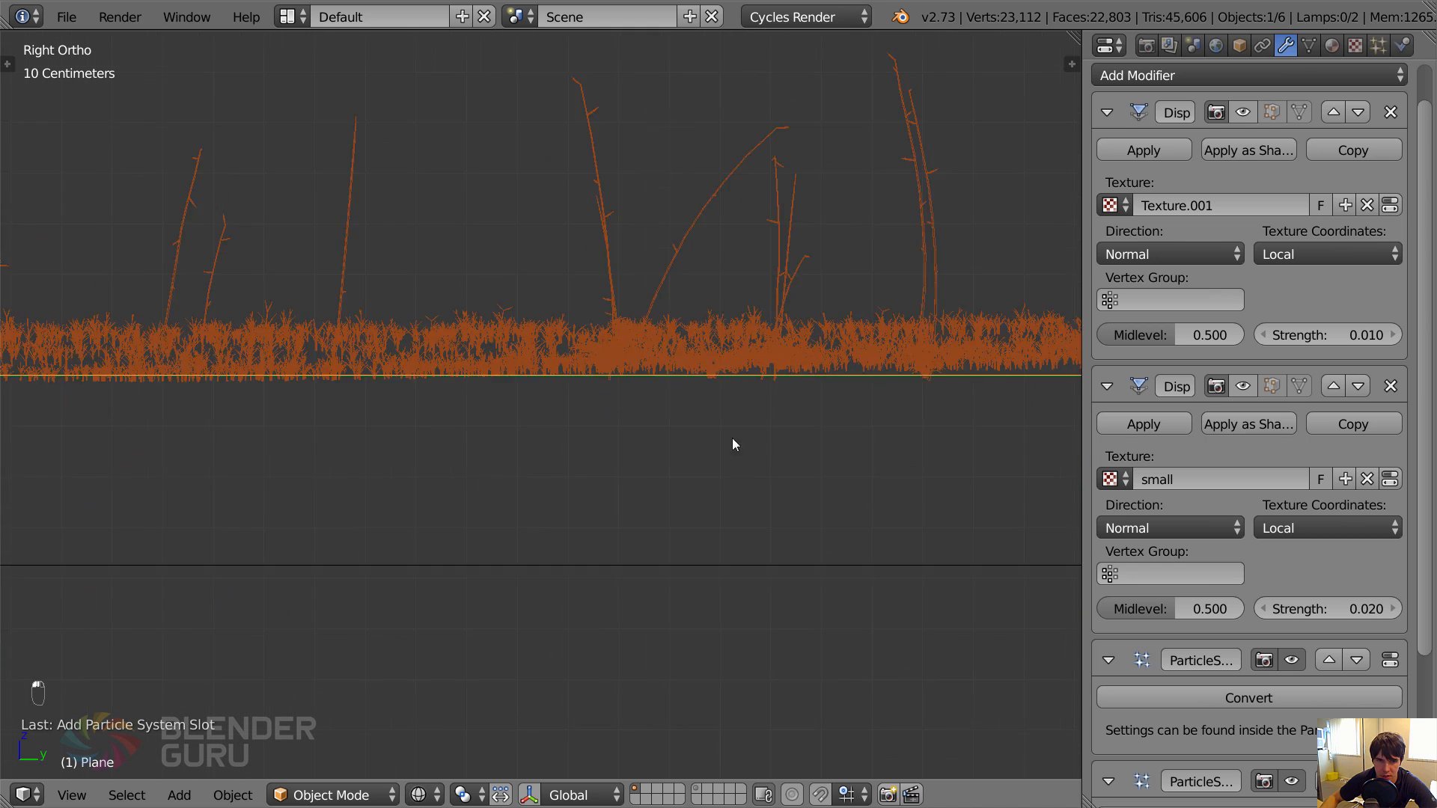
{"action": "left_click", "coordinate": [1243, 112]}
{"action": "left_click", "coordinate": [1243, 113]}
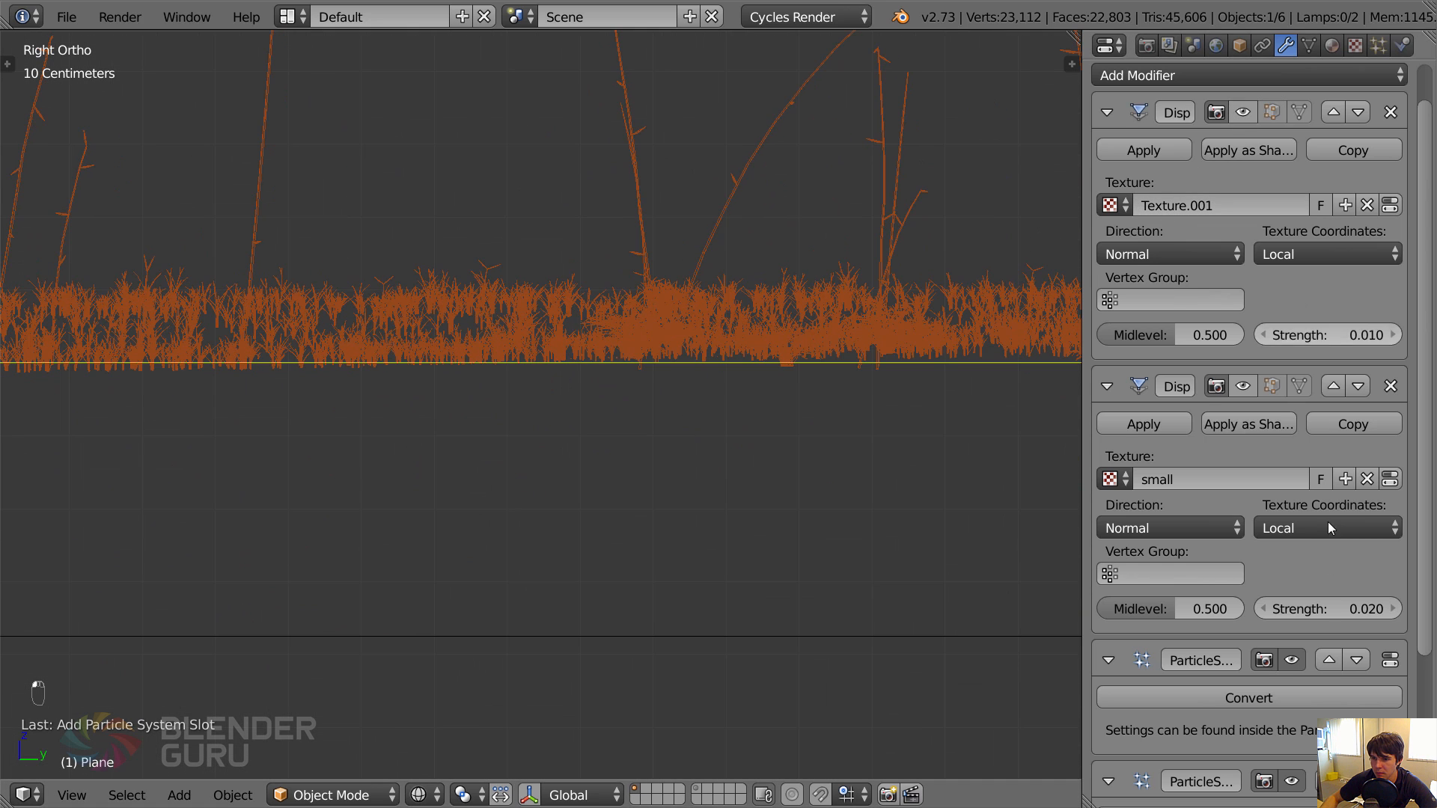
Move all three particle systems above both Displace modifiers in the Plane's modifier stack.
{"action": "scroll", "coordinate": [1328, 523], "scroll_direction": "down", "scroll_amount": 4}
{"action": "left_click", "coordinate": [1328, 582]}
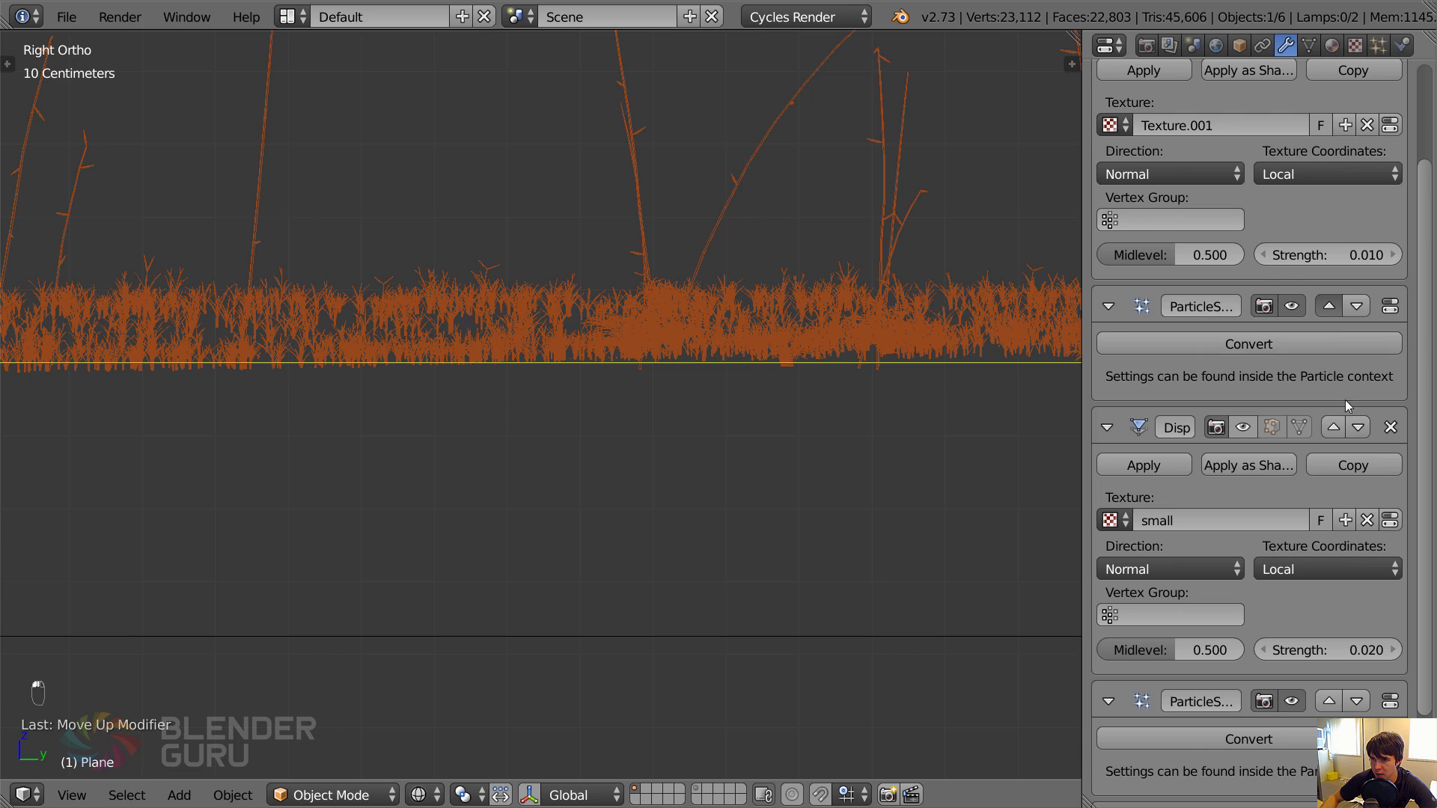
{"action": "left_click", "coordinate": [1328, 701]}
{"action": "left_click", "coordinate": [1328, 425]}
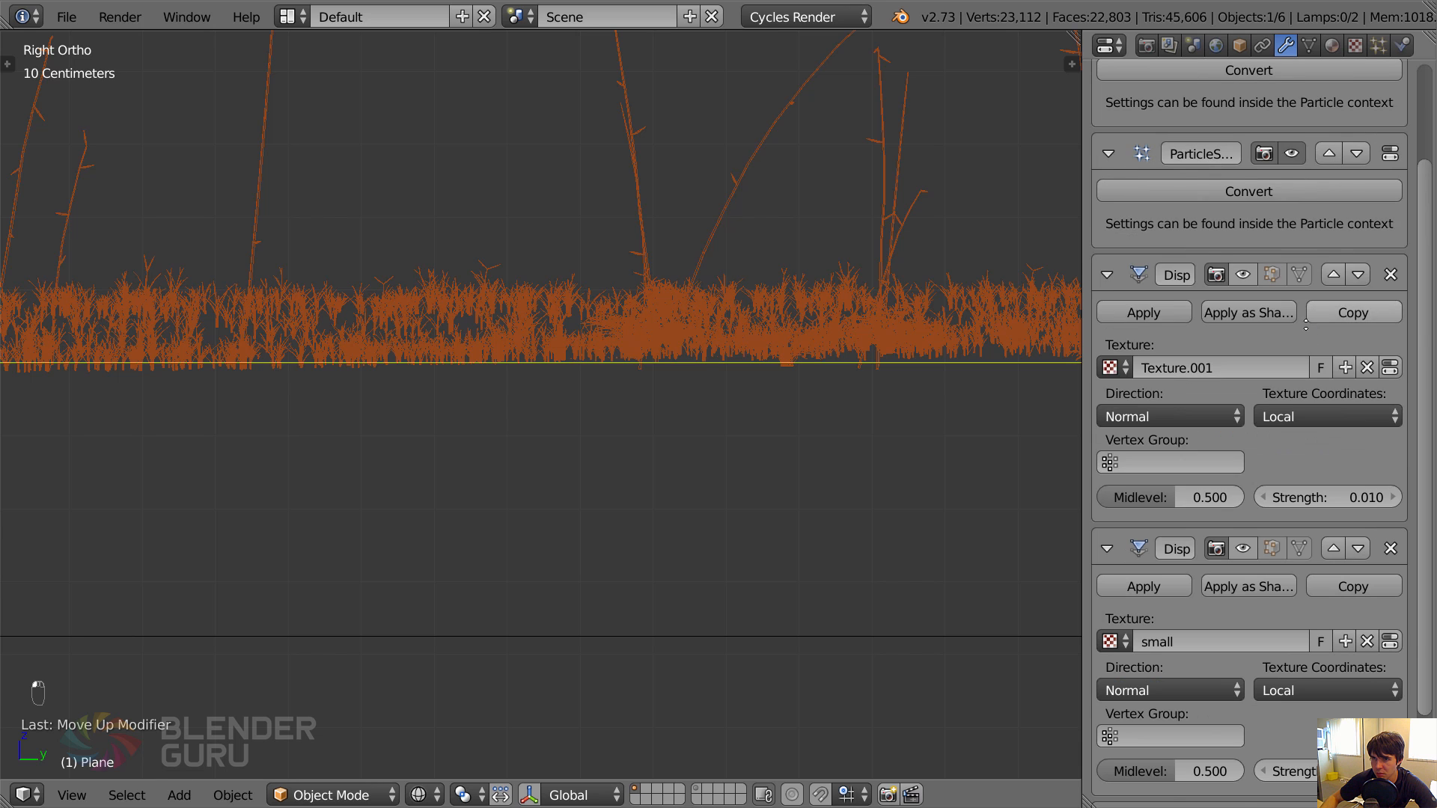
{"action": "scroll", "coordinate": [1305, 324], "scroll_direction": "up", "scroll_amount": 5}
{"action": "scroll", "coordinate": [1277, 505], "scroll_direction": "down", "scroll_amount": 9}
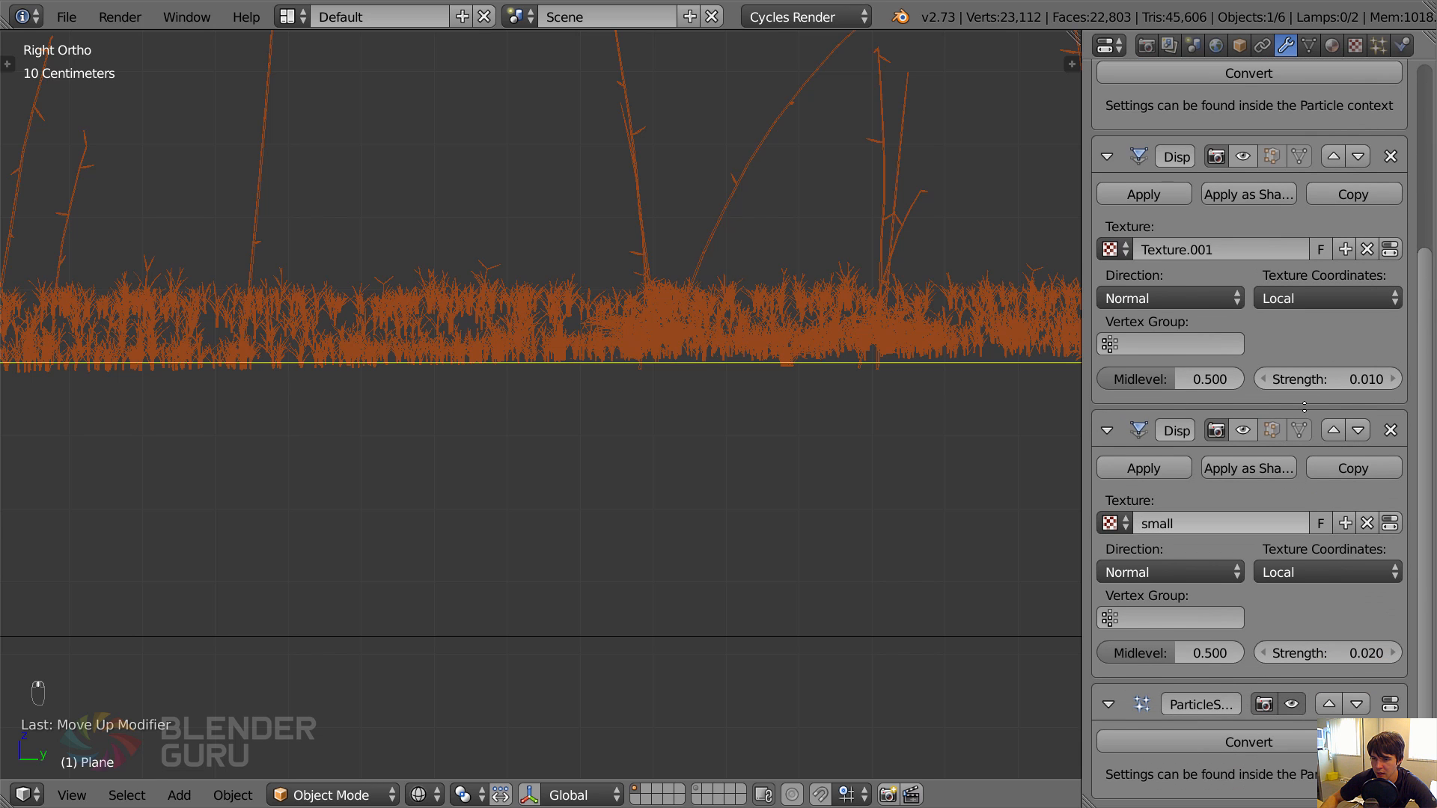
{"action": "left_click", "coordinate": [1328, 701]}
{"action": "left_click", "coordinate": [1329, 430]}
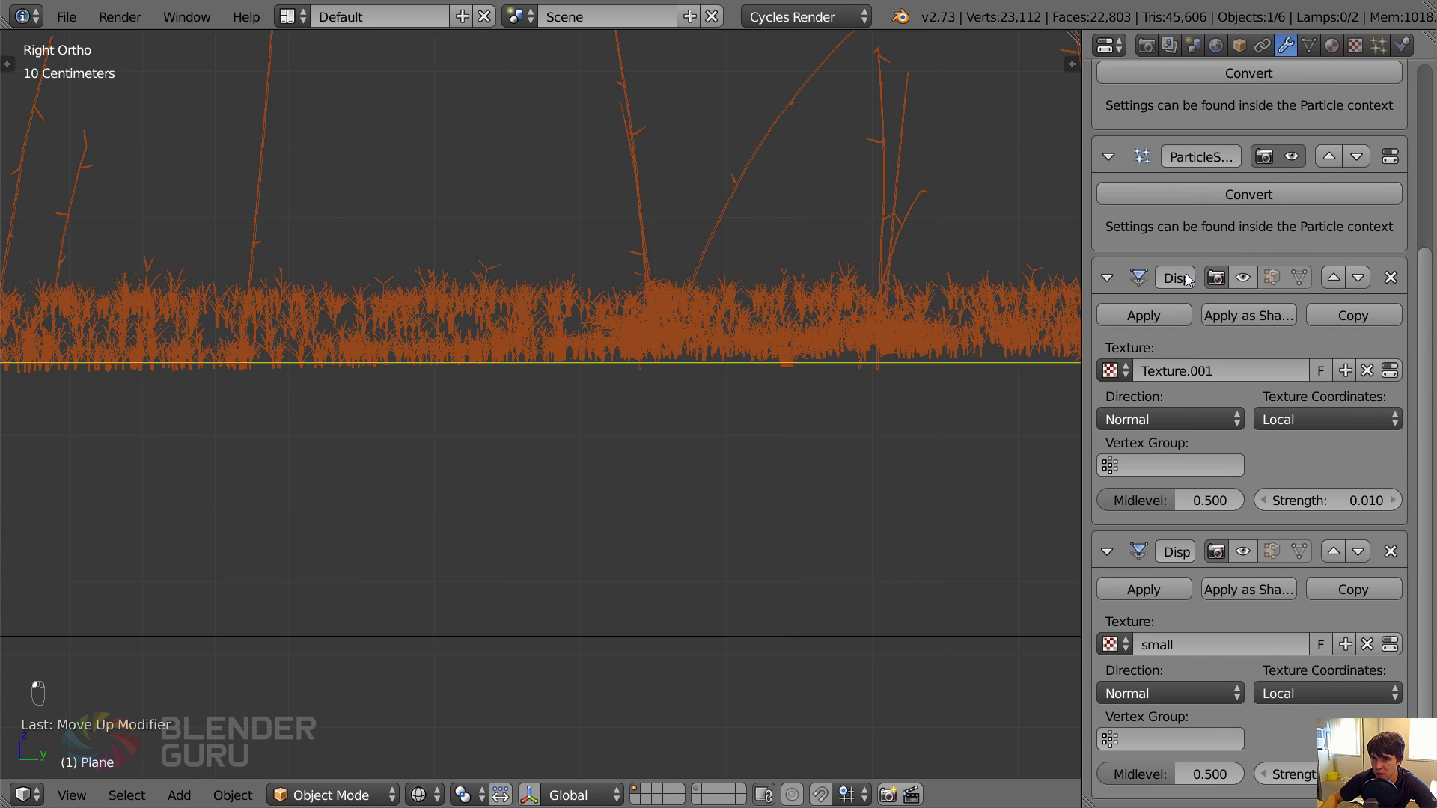
Enable the viewport display of the Texture.001 and small Displace modifiers on the Plane.
{"action": "scroll", "coordinate": [873, 349], "scroll_direction": "up", "scroll_amount": 2}
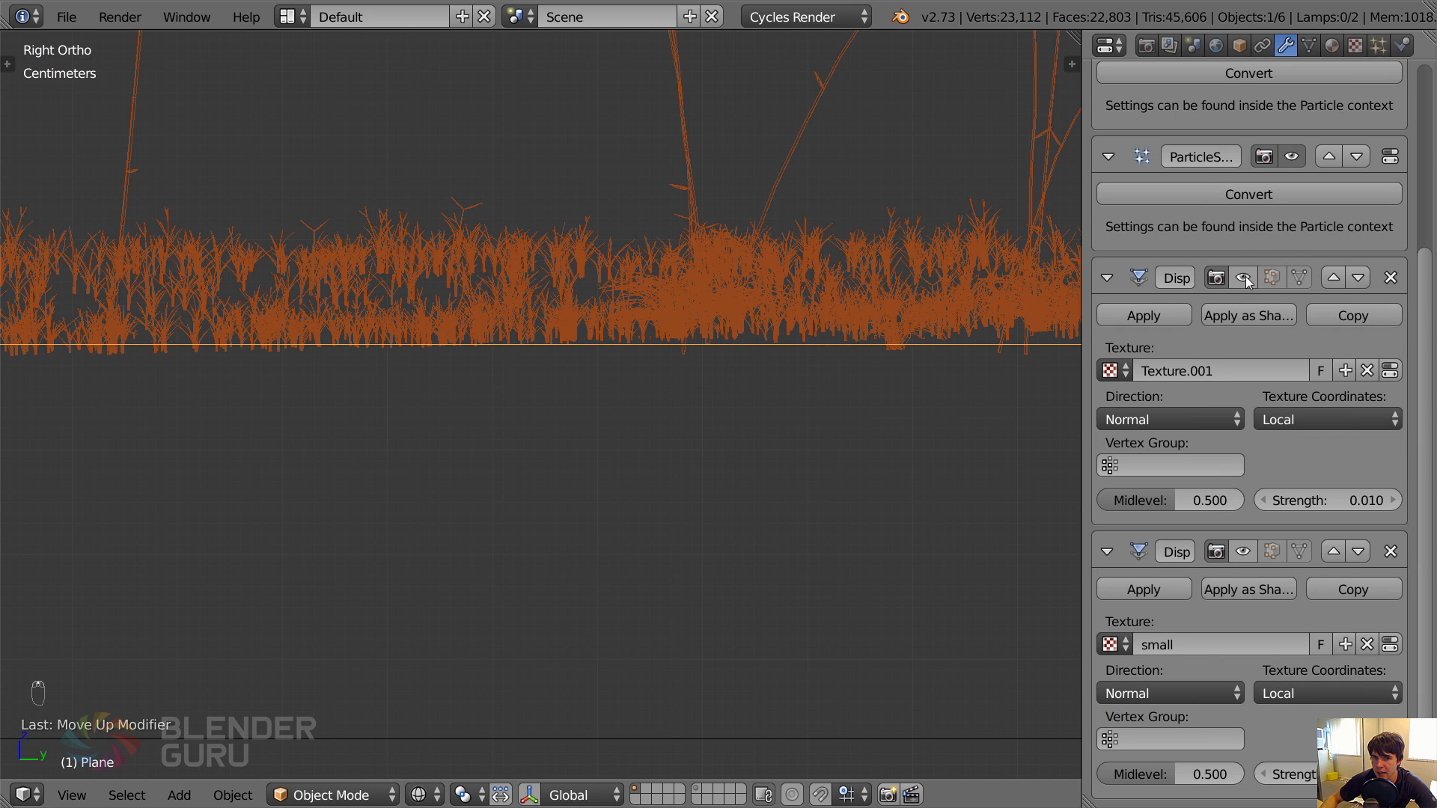
{"action": "left_click", "coordinate": [1271, 278]}
{"action": "left_click", "coordinate": [1271, 552]}
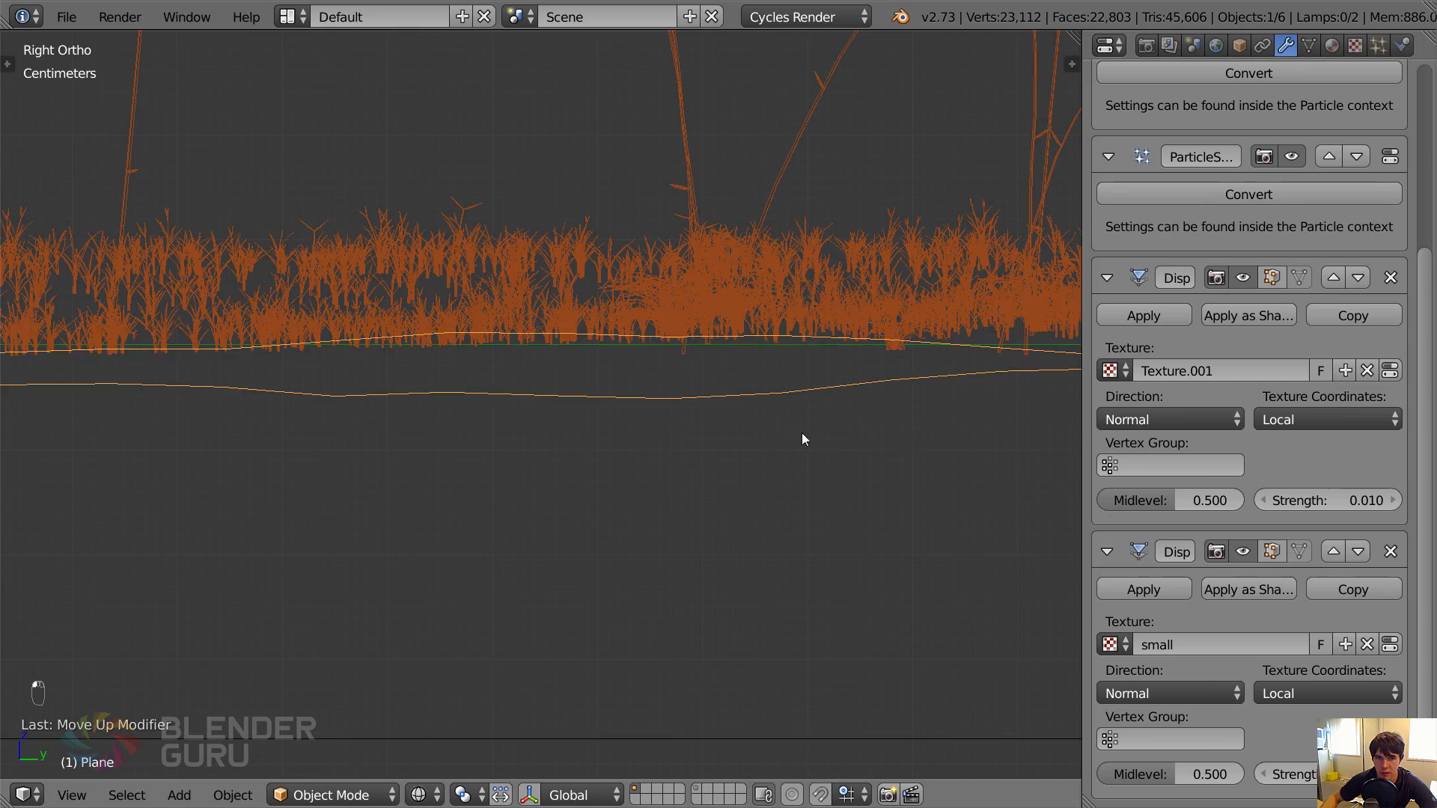
Examine how the plants meet the displaced ground up close in solid and wireframe shading.
{"action": "scroll", "coordinate": [711, 412], "scroll_direction": "down", "scroll_amount": 2}
{"action": "key", "text": "z"}
{"action": "key", "text": "z"}
{"action": "key", "text": "z"}
{"action": "middle_click_drag", "start_coordinate": [595, 370], "coordinate": [550, 346]}
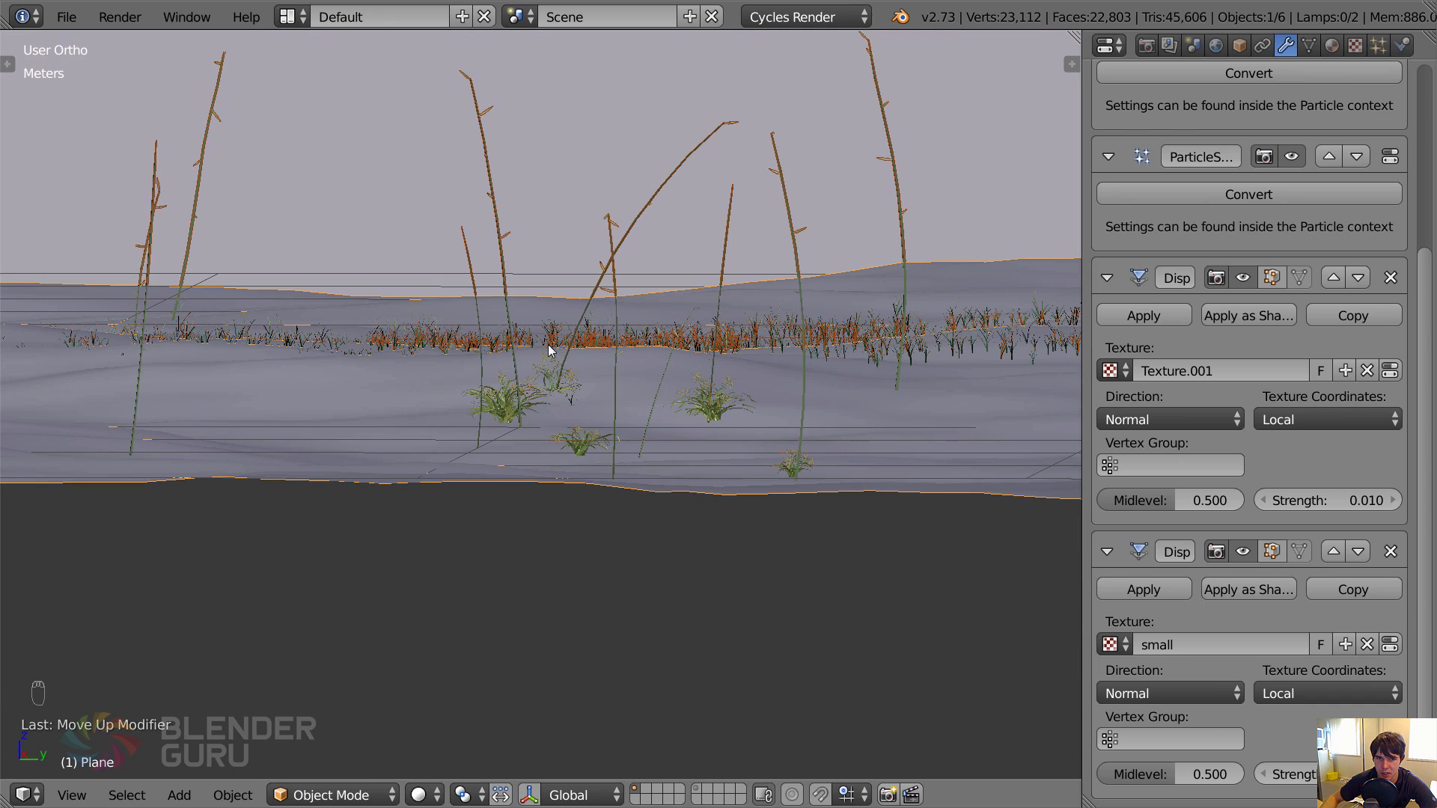
{"action": "scroll", "coordinate": [1227, 232], "scroll_direction": "up", "scroll_amount": 1}
{"action": "key", "text": "z"}
Inspect the plants on the hilly ground from the front and through the camera, in wireframe and solid shading.
{"action": "key", "text": "KP_1"}
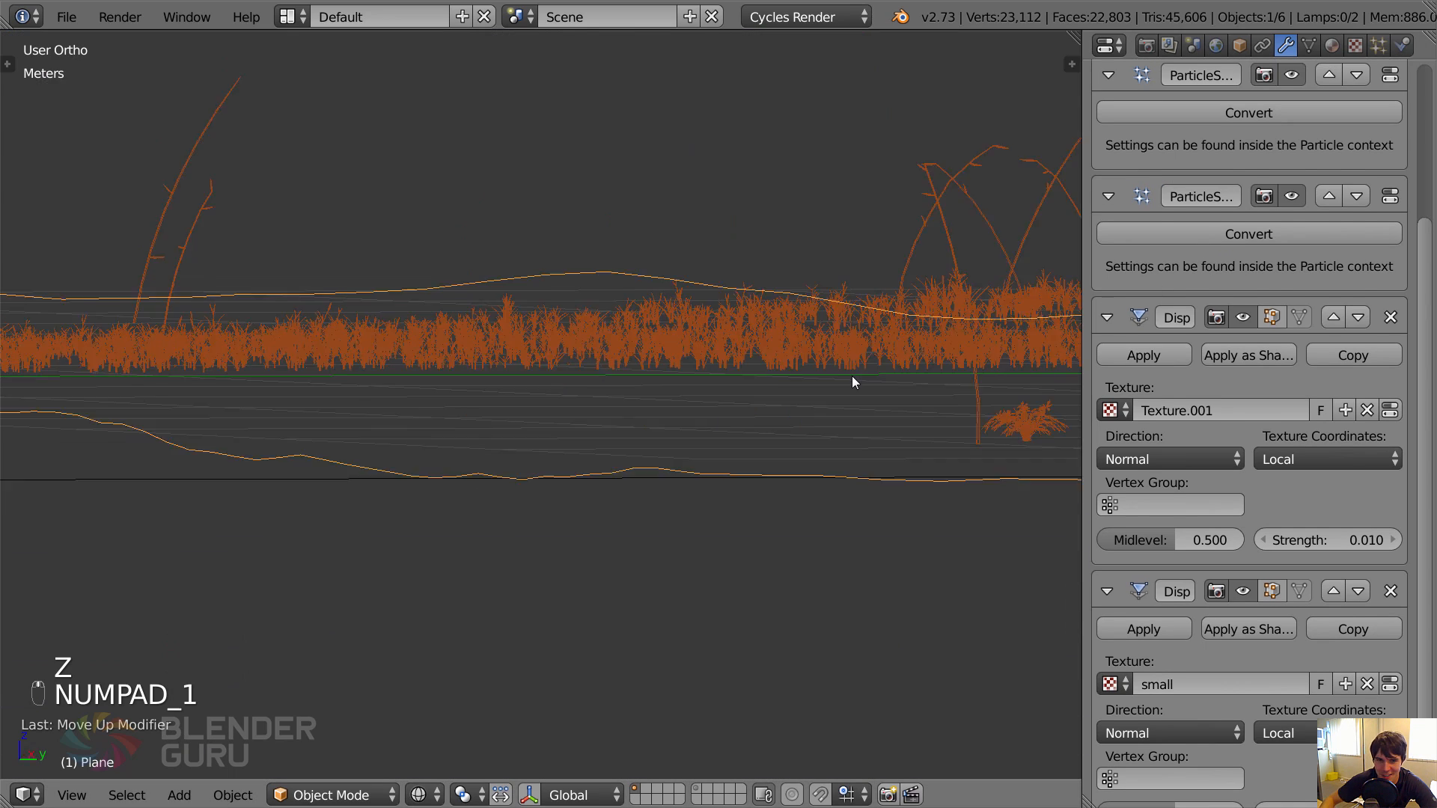
{"action": "scroll", "coordinate": [815, 346], "scroll_direction": "down", "scroll_amount": 4}
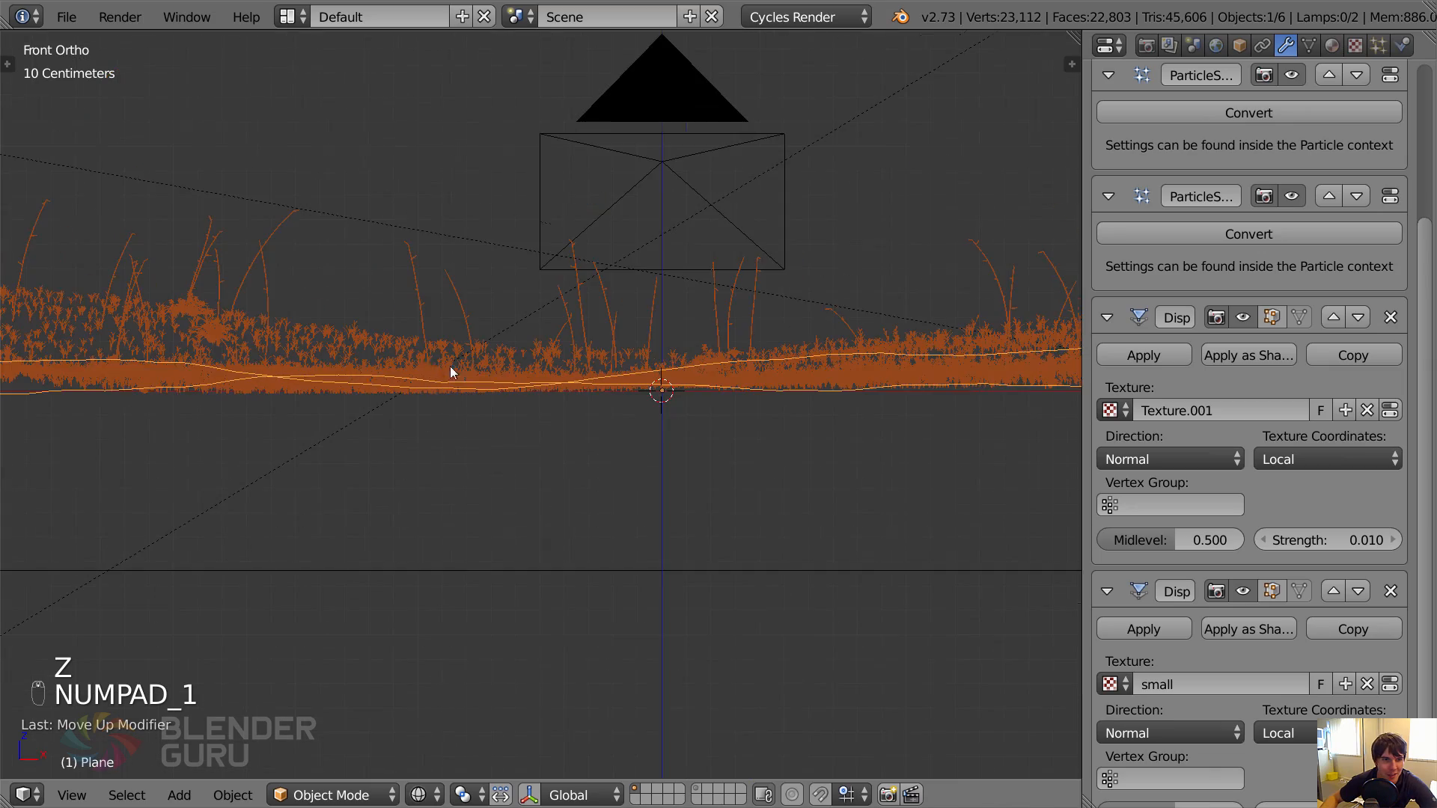
{"action": "middle_click_drag", "start_coordinate": [170, 369], "coordinate": [630, 434], "text": "shift"}
{"action": "scroll", "coordinate": [496, 446], "scroll_direction": "up", "scroll_amount": 3}
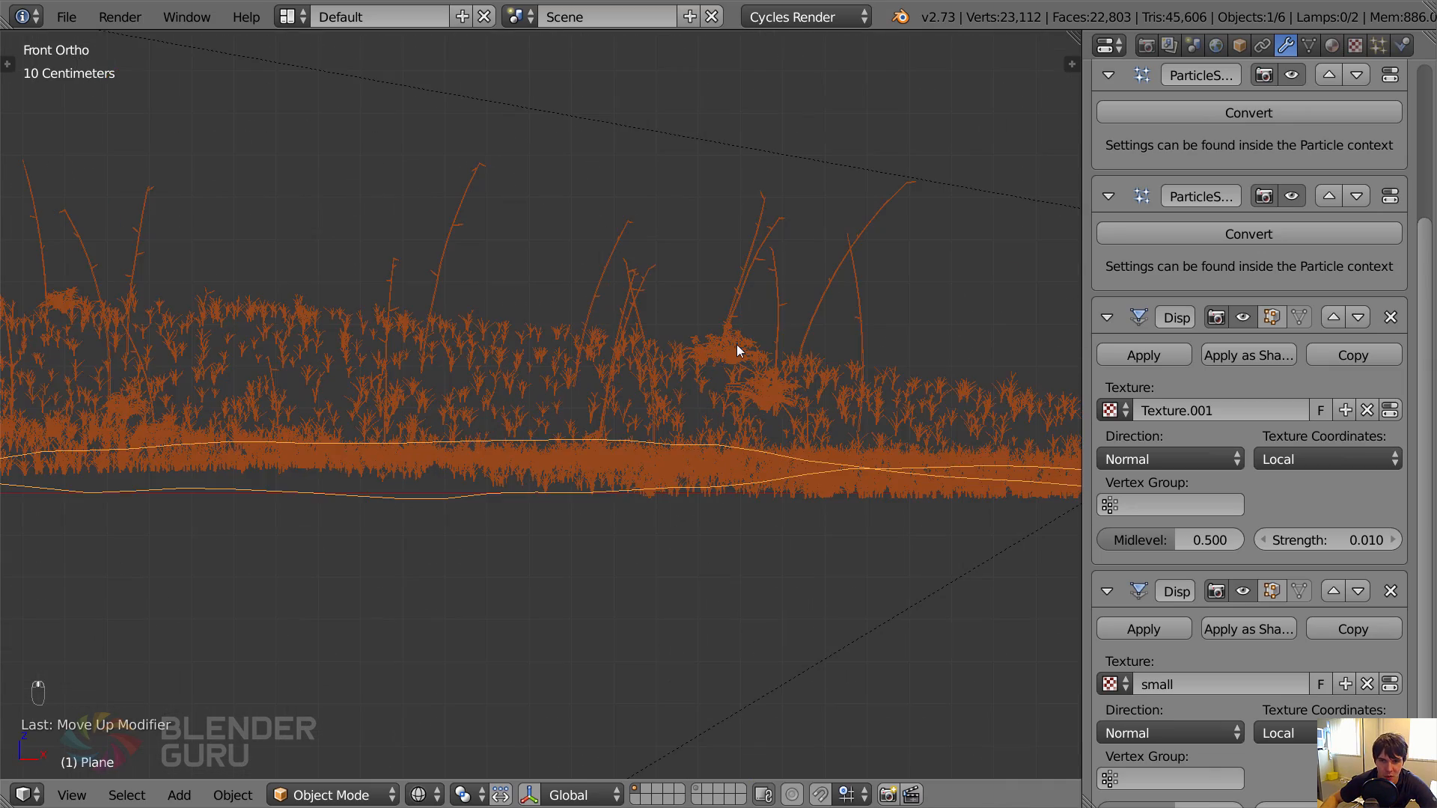
{"action": "key", "text": "z"}
{"action": "middle_click_drag", "start_coordinate": [739, 345], "coordinate": [745, 376]}
{"action": "key", "text": "z"}
{"action": "key", "text": "z"}
{"action": "key", "text": "KP_0"}
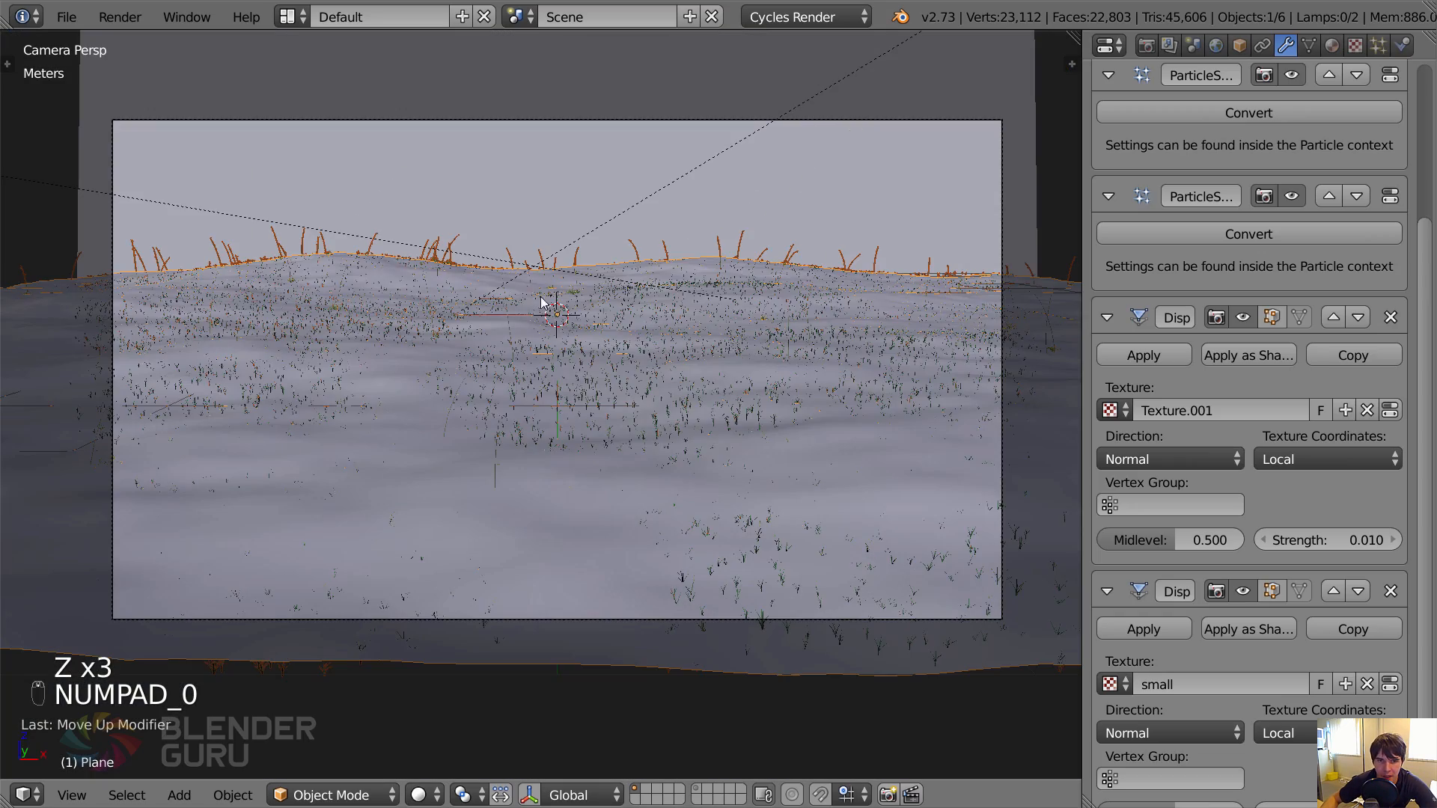
{"action": "key", "text": "z"}
Set the hair length of the Blue Gramagrass particle system to 2.
{"action": "scroll", "coordinate": [1259, 212], "scroll_direction": "up", "scroll_amount": 5}
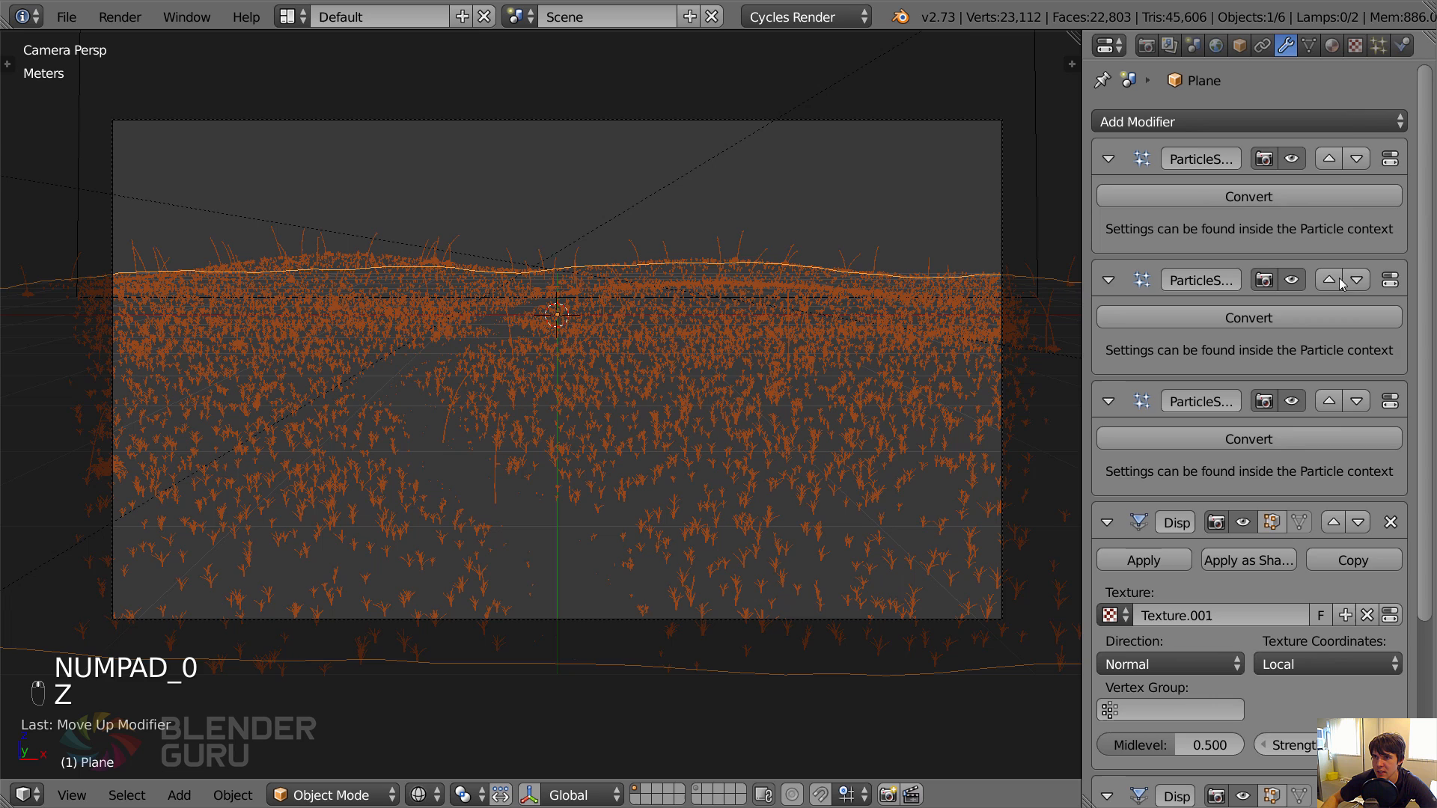
{"action": "left_click", "coordinate": [1400, 45]}
{"action": "left_click", "coordinate": [1378, 45]}
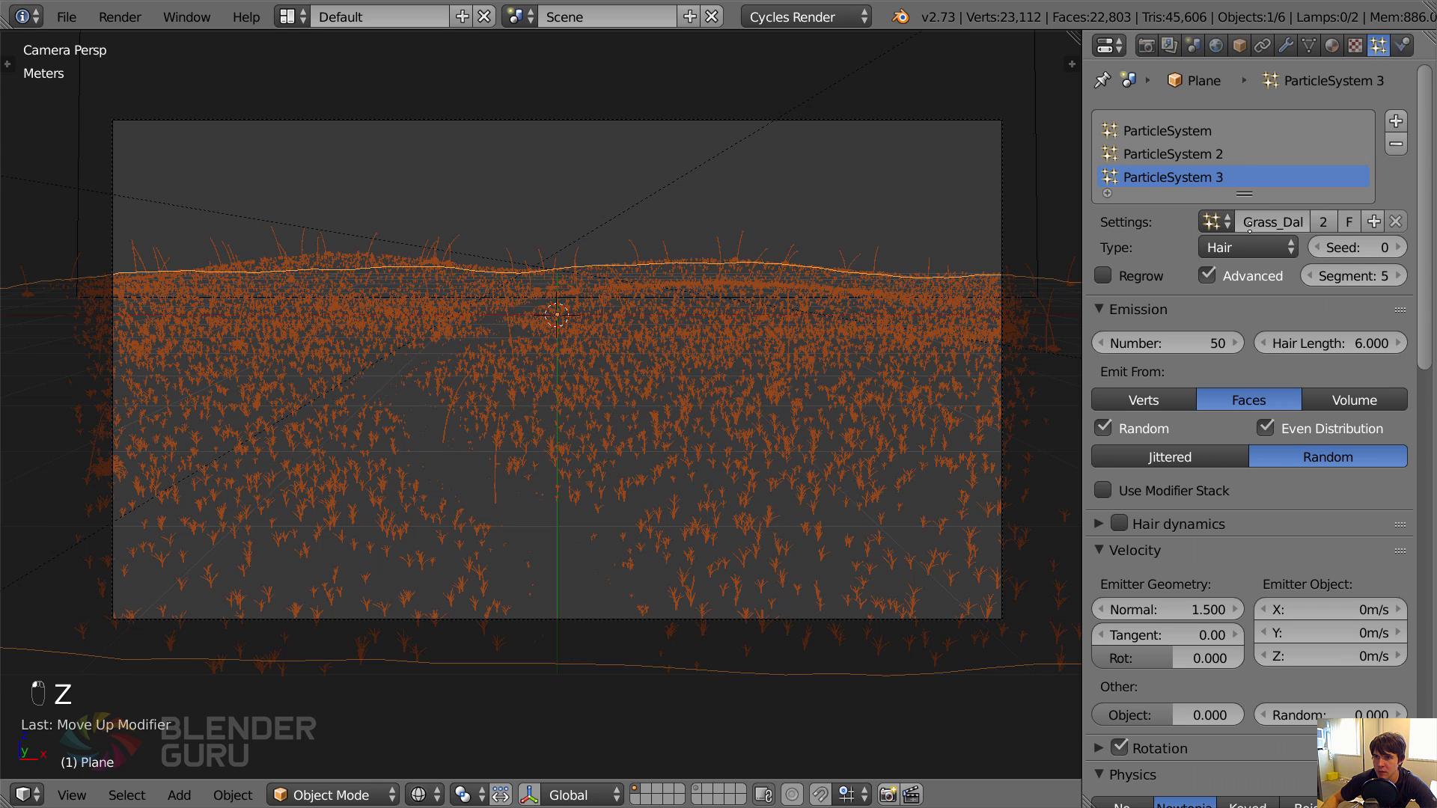
{"action": "left_click", "coordinate": [1234, 154]}
{"action": "left_click", "coordinate": [1331, 344]}
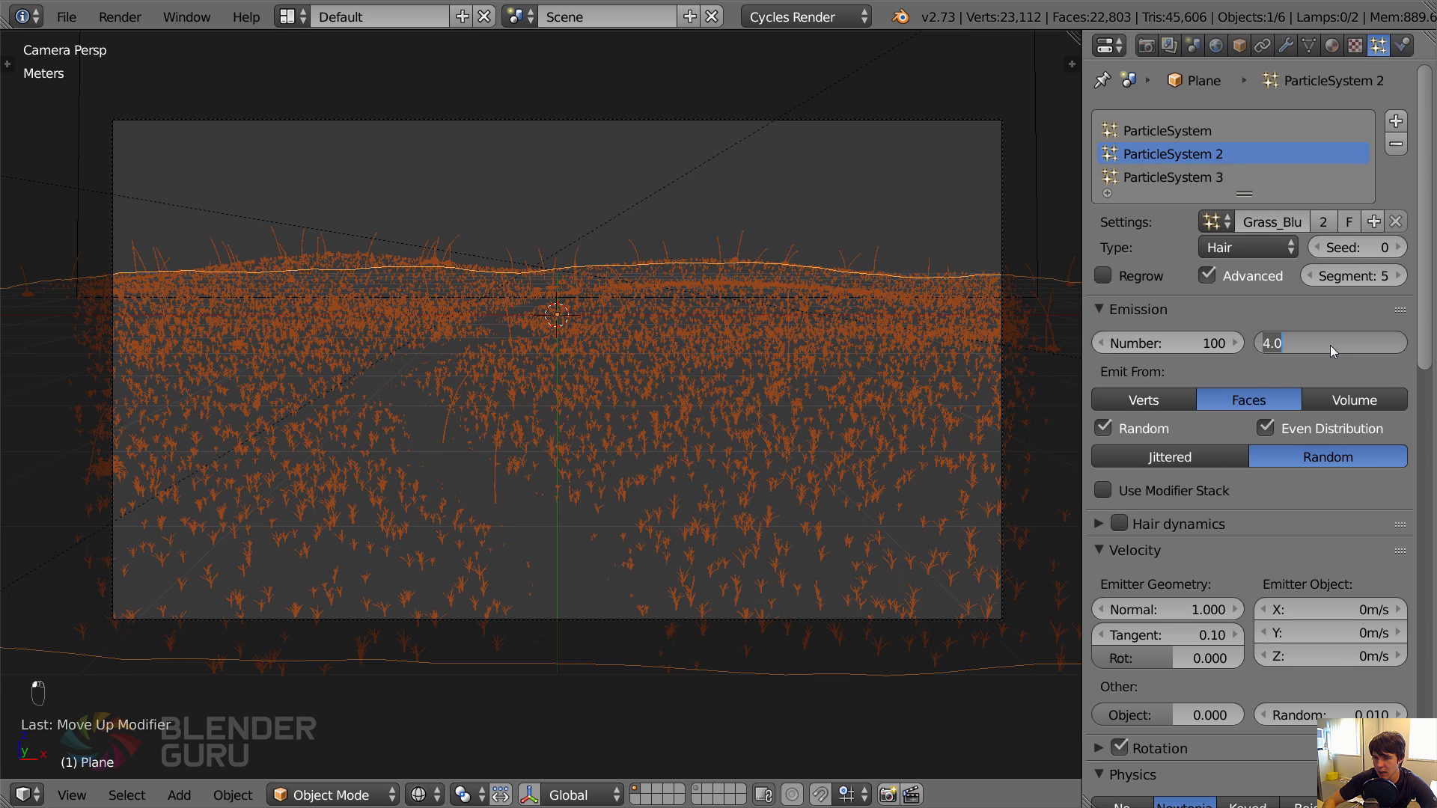
{"action": "type", "text": "2"}
{"action": "key", "text": "Return"}
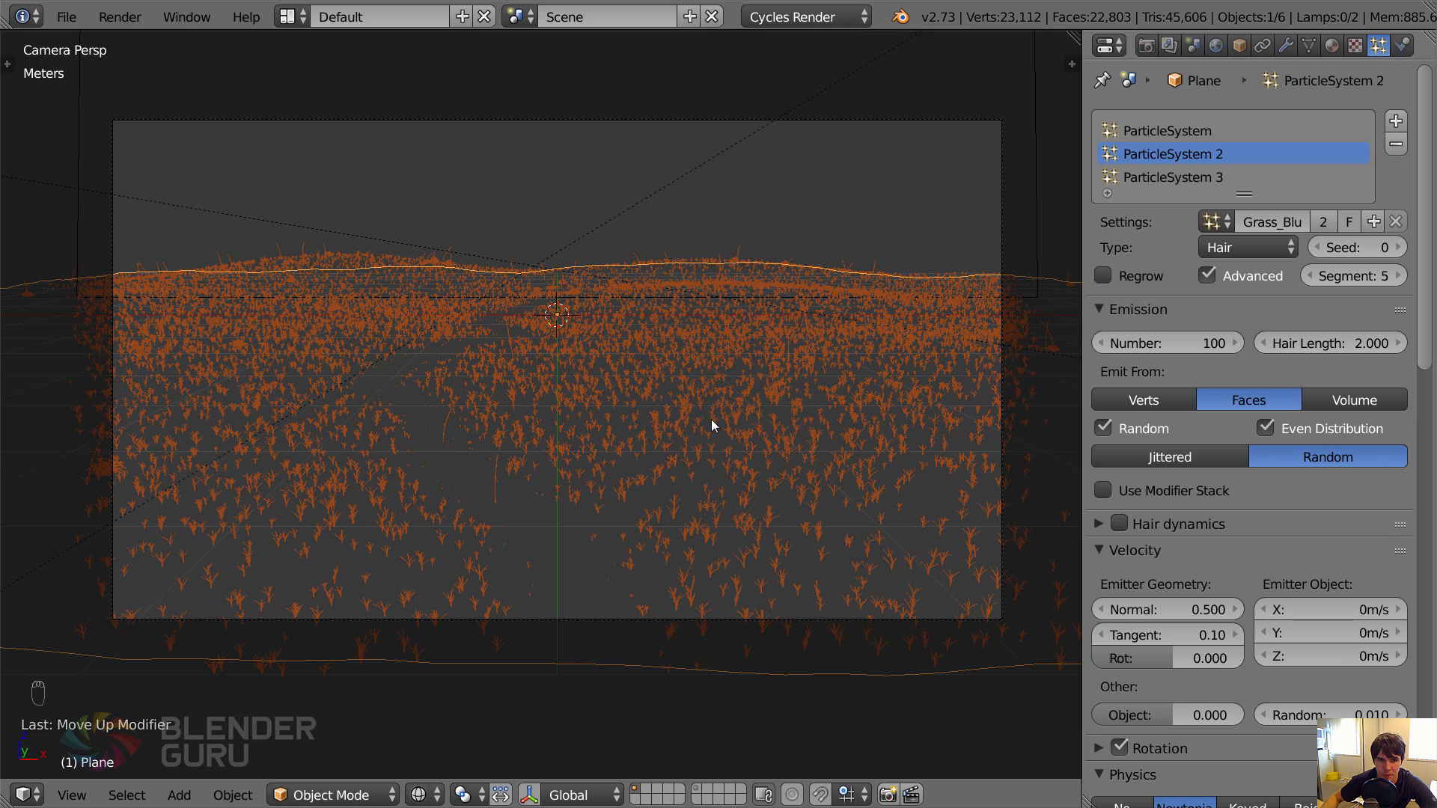
Check the shortened grass through the camera and hide the first particle system in the viewport.
{"action": "key", "text": "z"}
{"action": "key", "text": "z"}
{"action": "scroll", "coordinate": [506, 510], "scroll_direction": "up", "scroll_amount": 3}
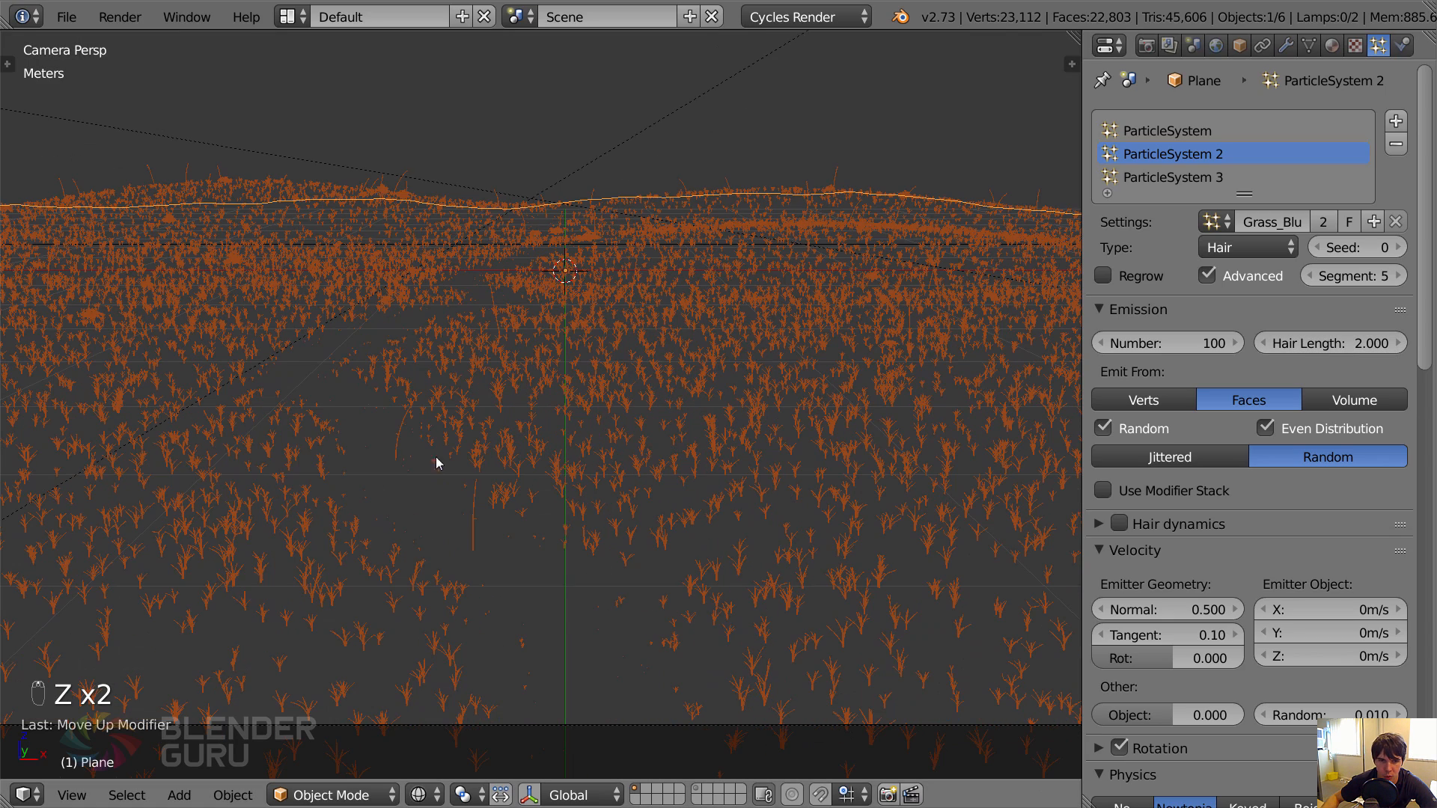
{"action": "key", "text": "z"}
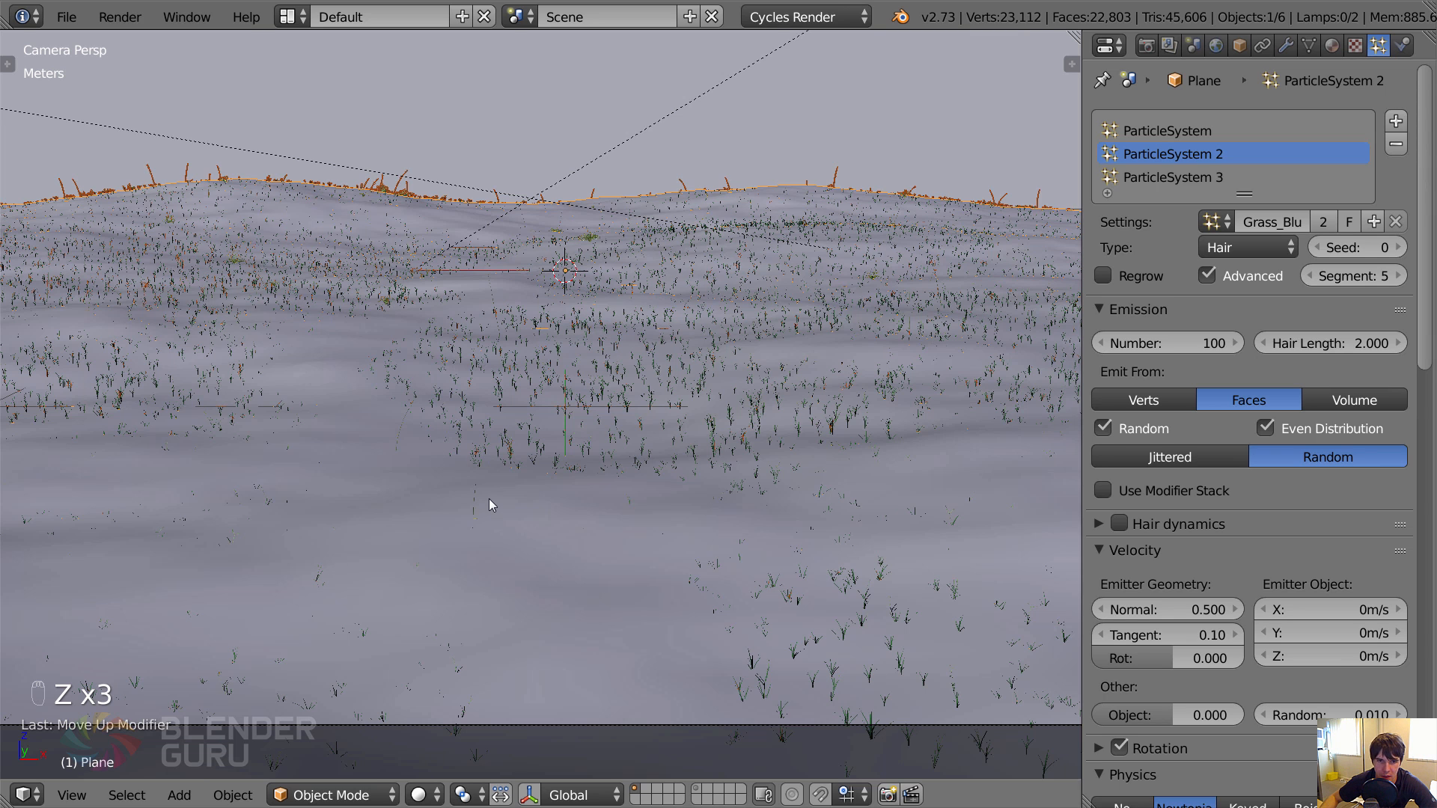
{"action": "key", "text": "z"}
{"action": "left_click", "coordinate": [1284, 45]}
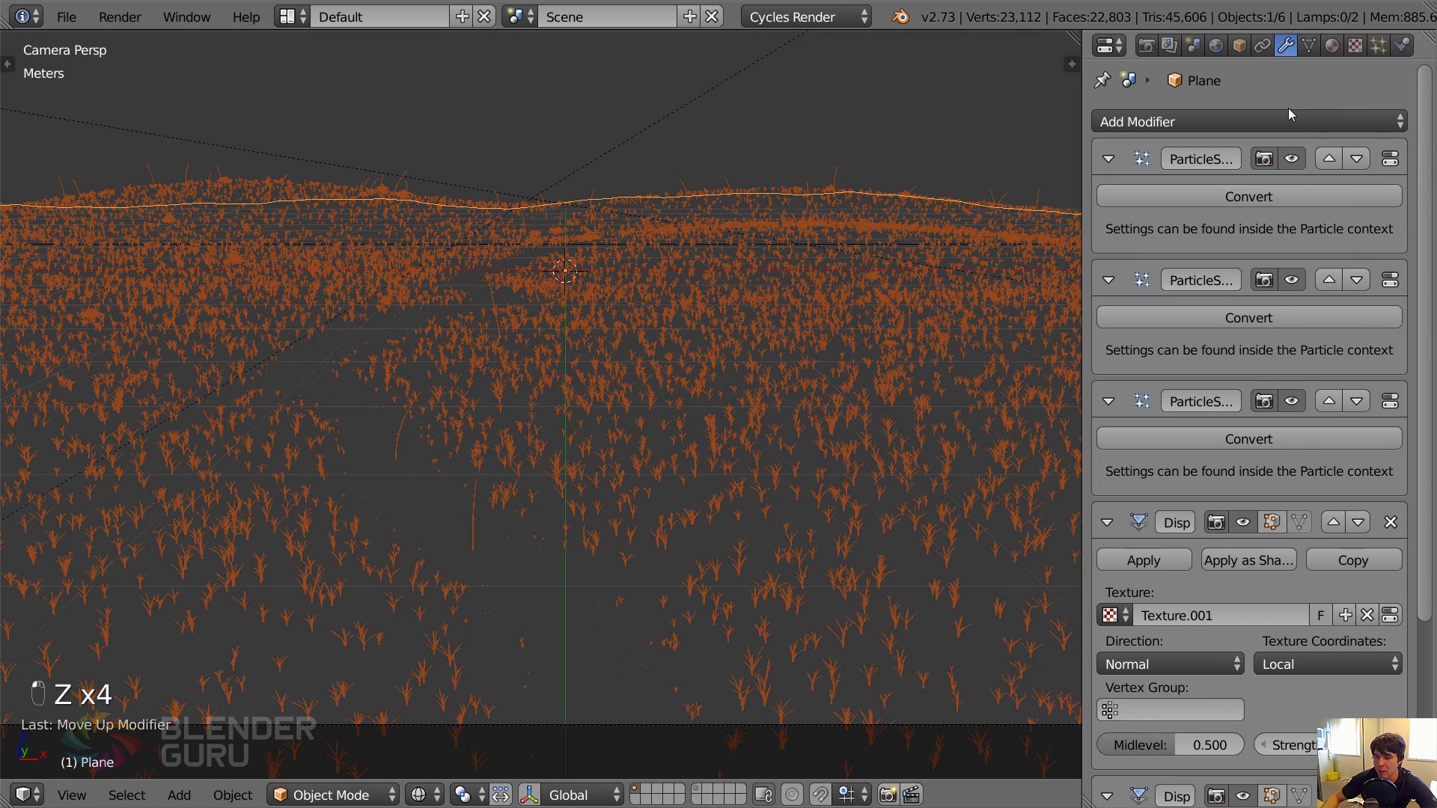
{"action": "scroll", "coordinate": [1308, 511], "scroll_direction": "down", "scroll_amount": 1}
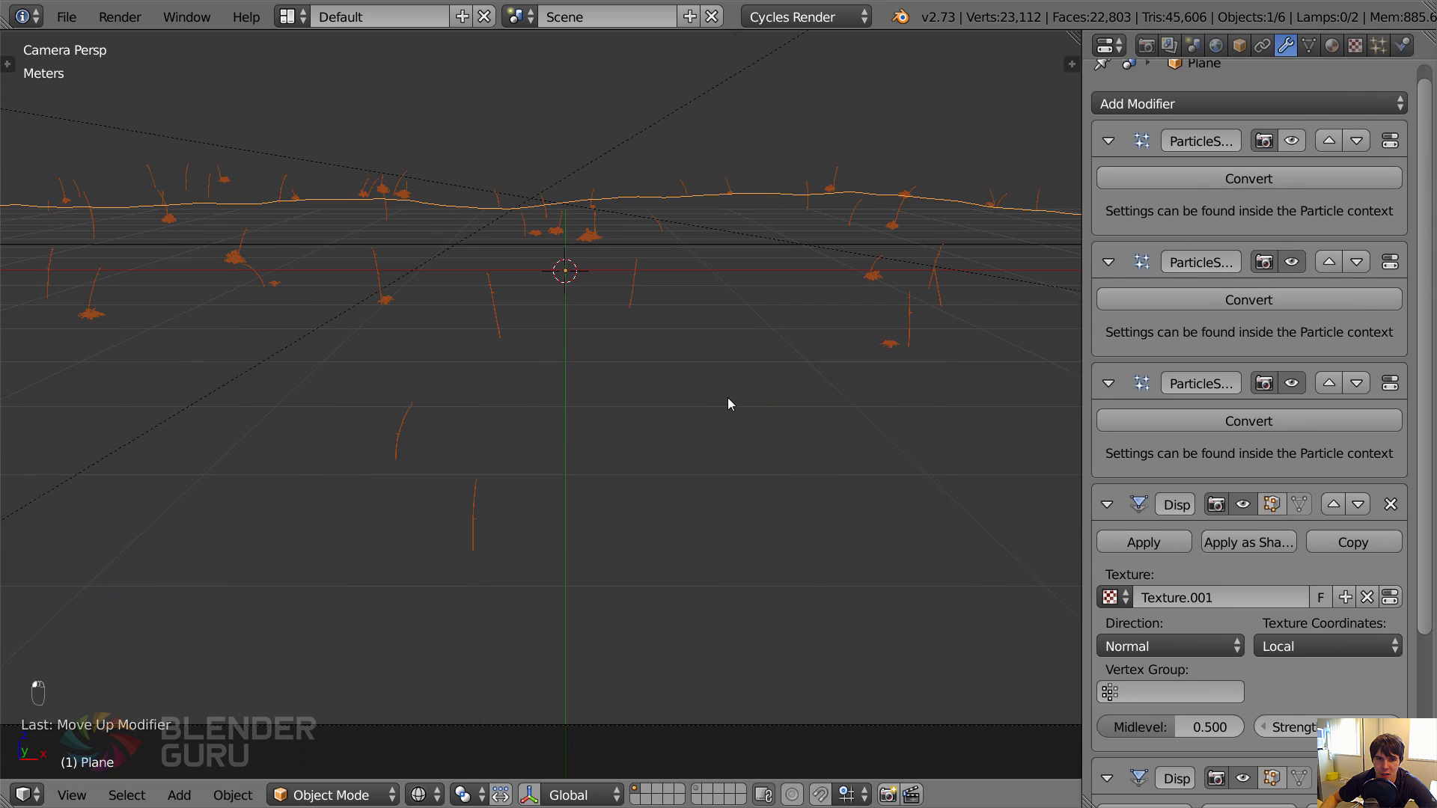
Compare where the Blue Gramagrass and Dallisgrass particles sit across the ground from above.
{"action": "middle_click_drag", "start_coordinate": [728, 404], "coordinate": [706, 209]}
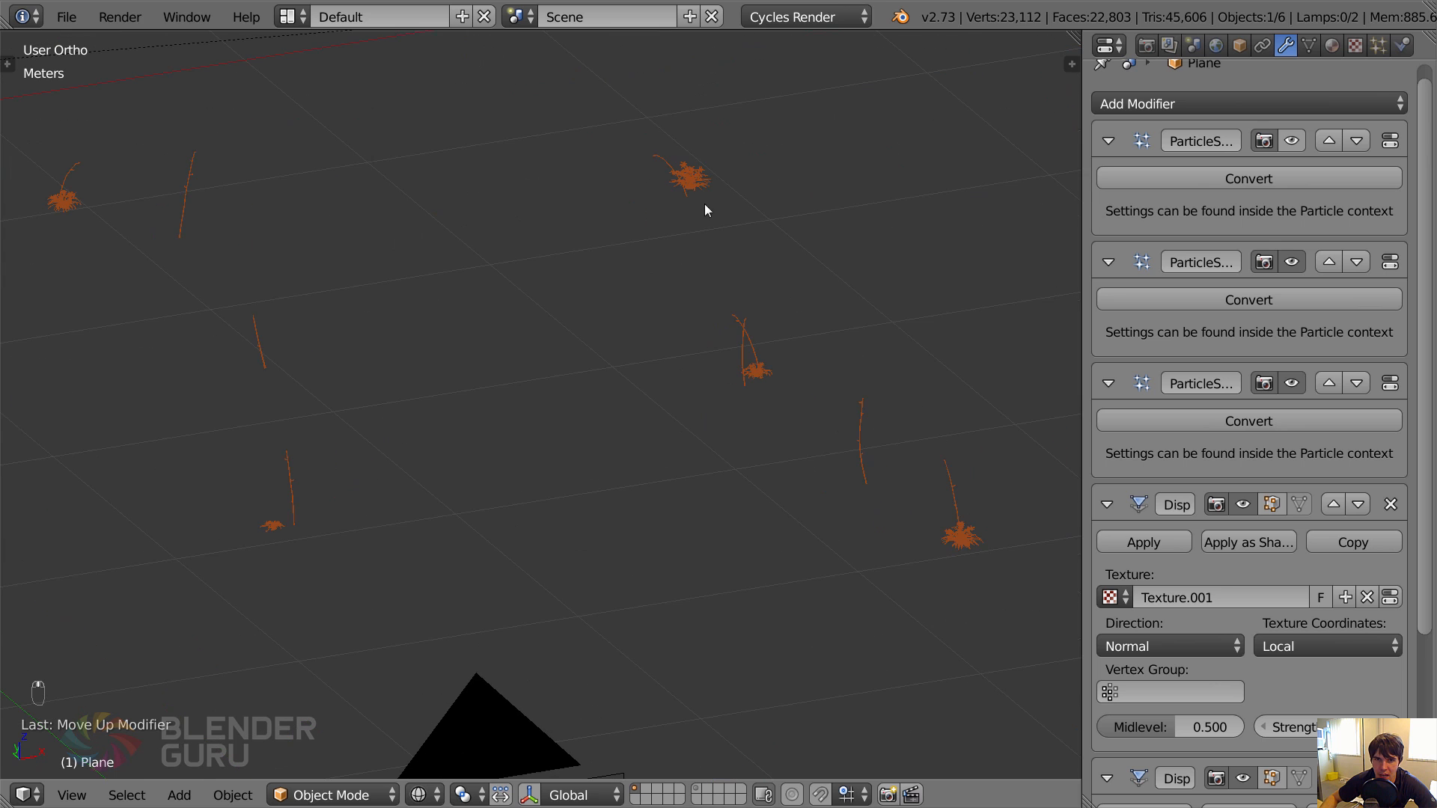
{"action": "middle_click_drag", "start_coordinate": [960, 535], "coordinate": [674, 350]}
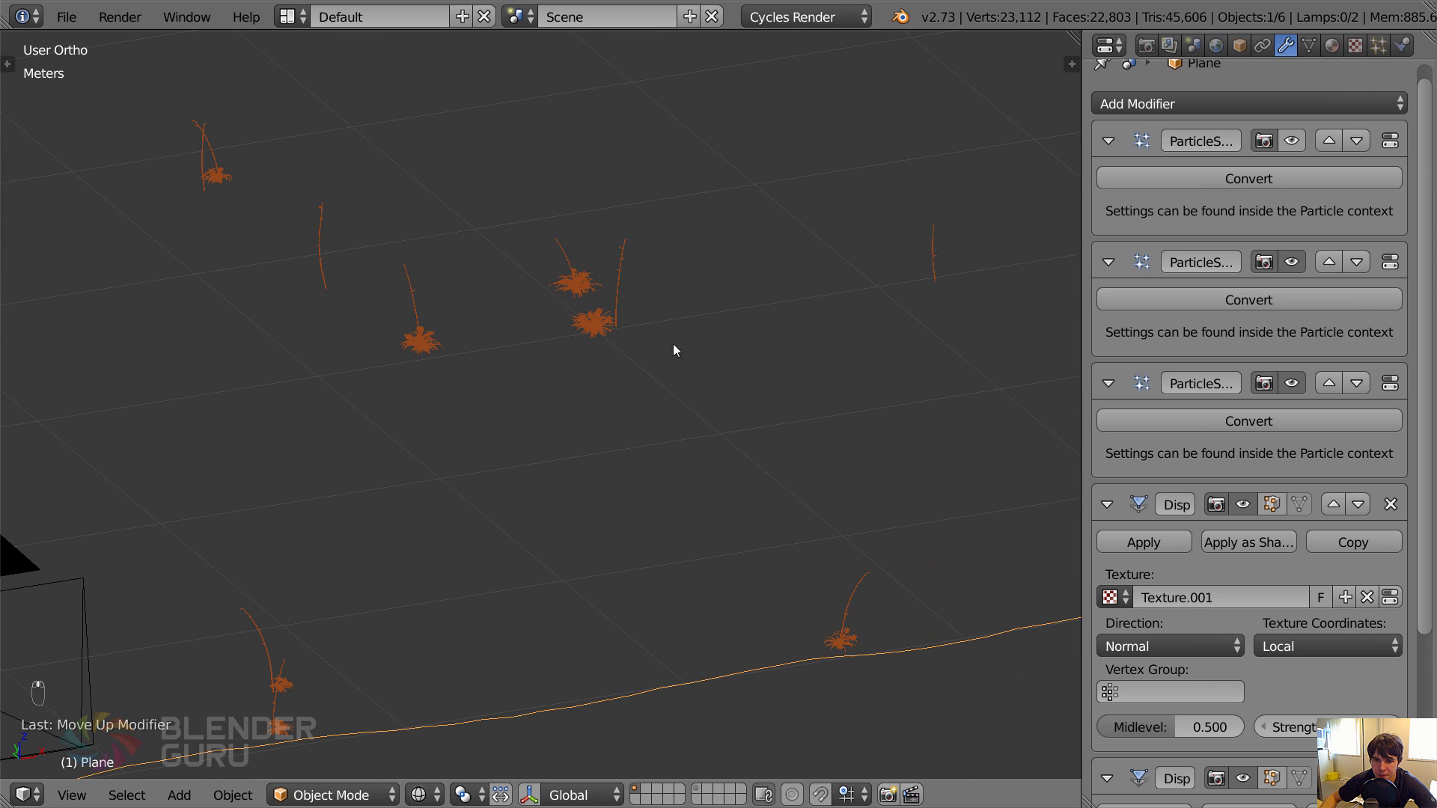
{"action": "middle_click_drag", "start_coordinate": [842, 612], "coordinate": [824, 507], "text": "shift"}
{"action": "scroll", "coordinate": [824, 506], "scroll_direction": "down", "scroll_amount": 2}
{"action": "left_click", "coordinate": [1376, 48]}
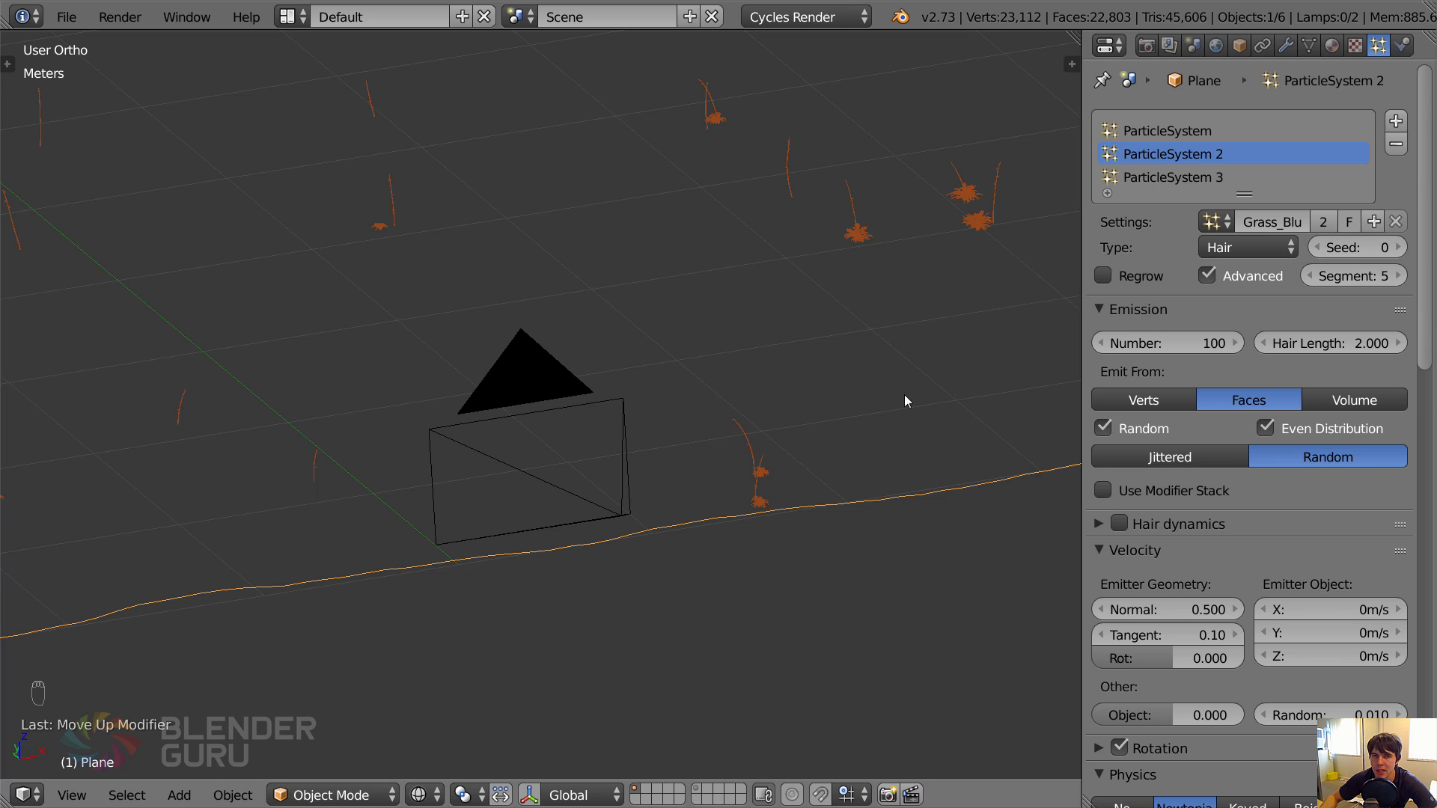
{"action": "scroll", "coordinate": [904, 397], "scroll_direction": "down", "scroll_amount": 5}
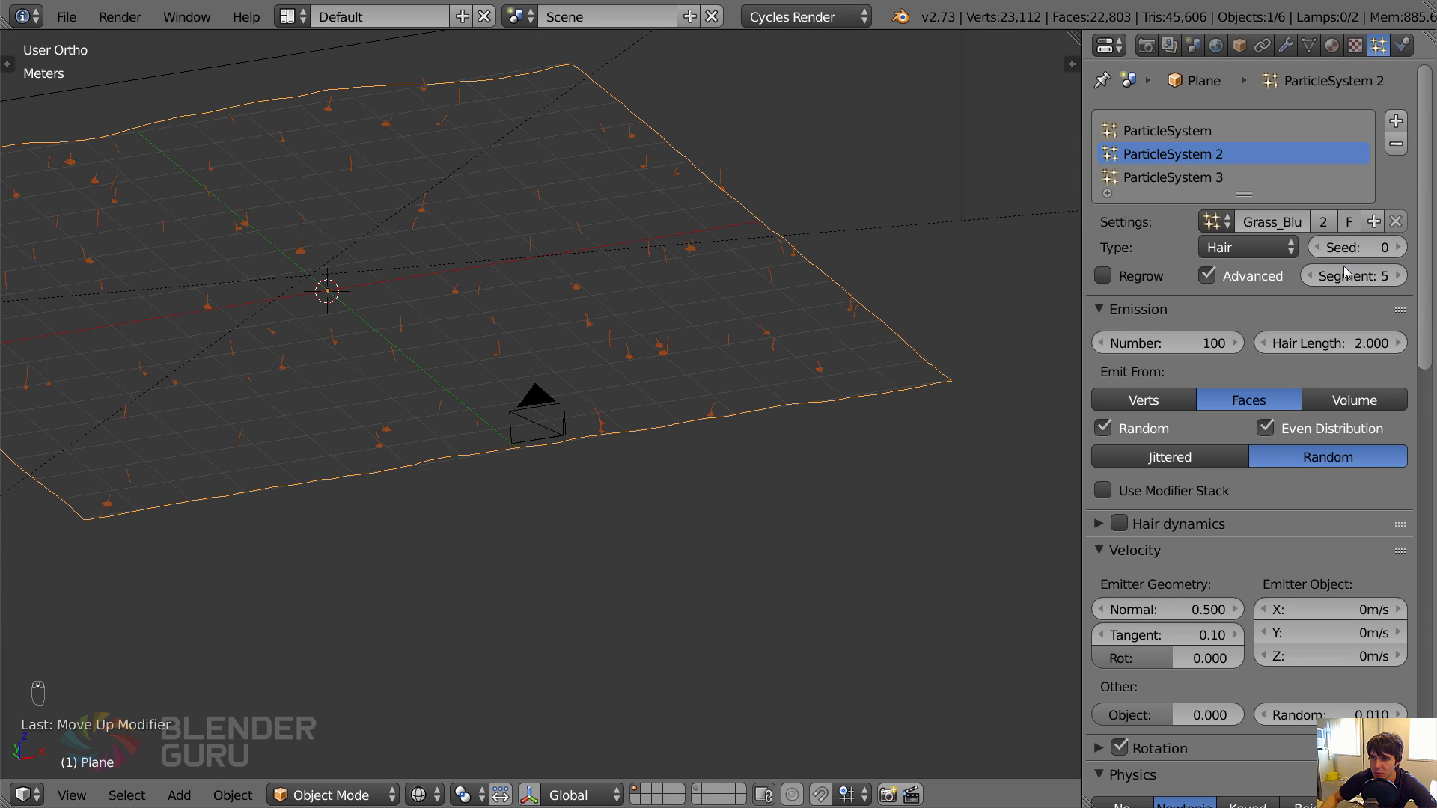
Try several seed values on the Blue Gramagrass particle system and return the seed to 0.
{"action": "left_click", "coordinate": [1396, 247]}
{"action": "left_click", "coordinate": [1396, 247]}
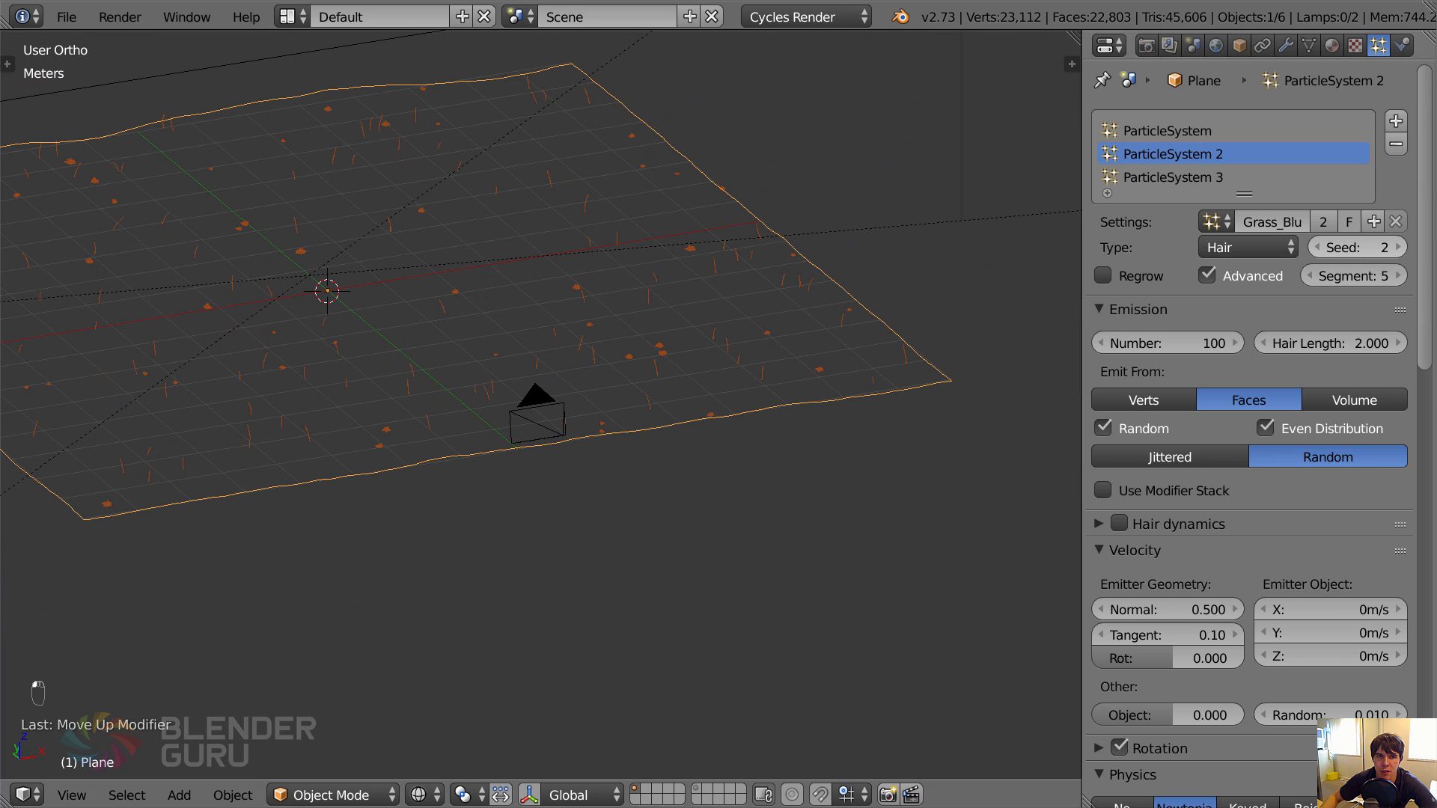
{"action": "left_click", "coordinate": [1396, 247]}
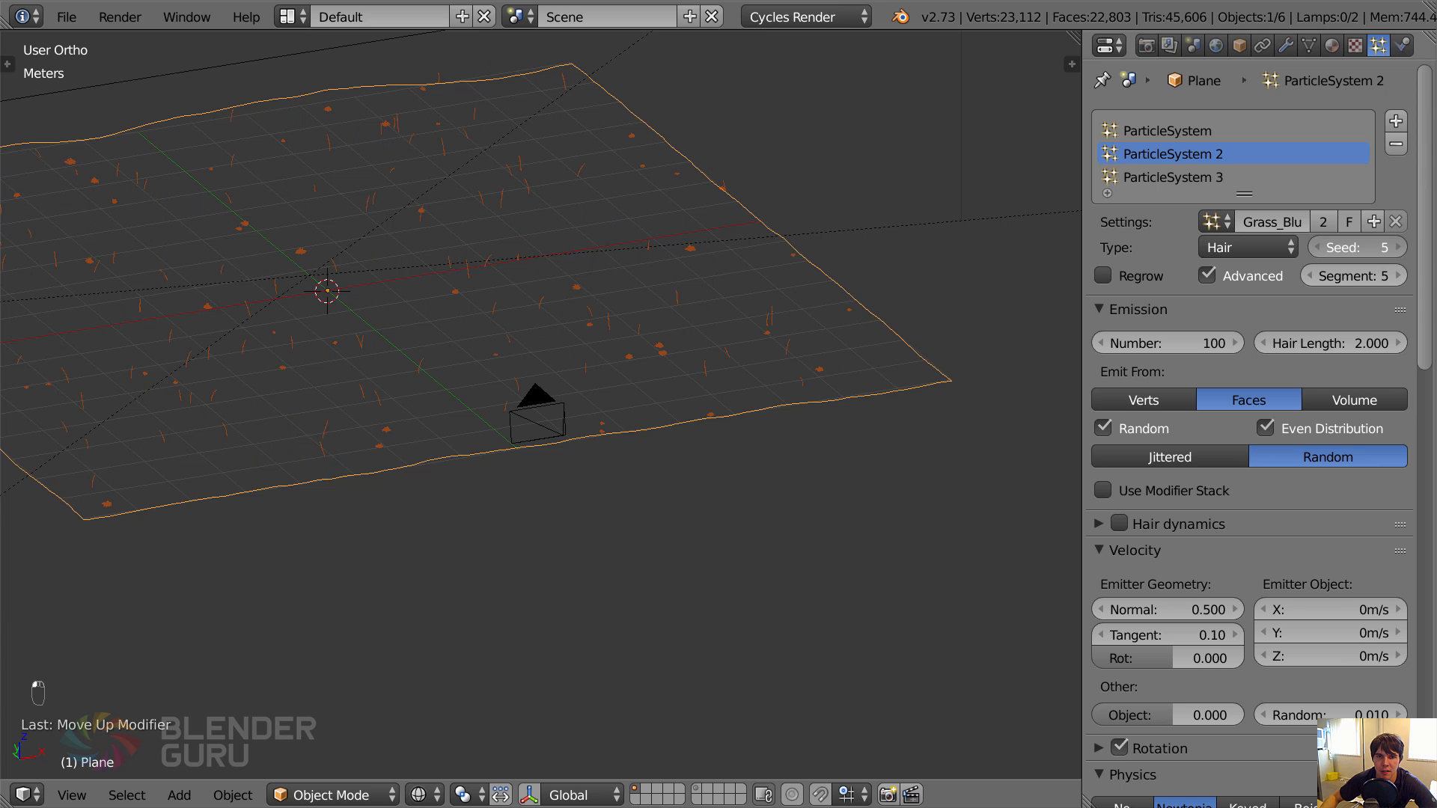
{"action": "left_click", "coordinate": [1397, 247]}
{"action": "left_click", "coordinate": [1398, 247]}
{"action": "left_click", "coordinate": [1398, 248]}
{"action": "left_click", "coordinate": [1398, 247]}
{"action": "left_click", "coordinate": [1398, 248]}
{"action": "left_click", "coordinate": [1398, 248]}
{"action": "left_click", "coordinate": [1398, 248]}
{"action": "left_click", "coordinate": [1398, 248]}
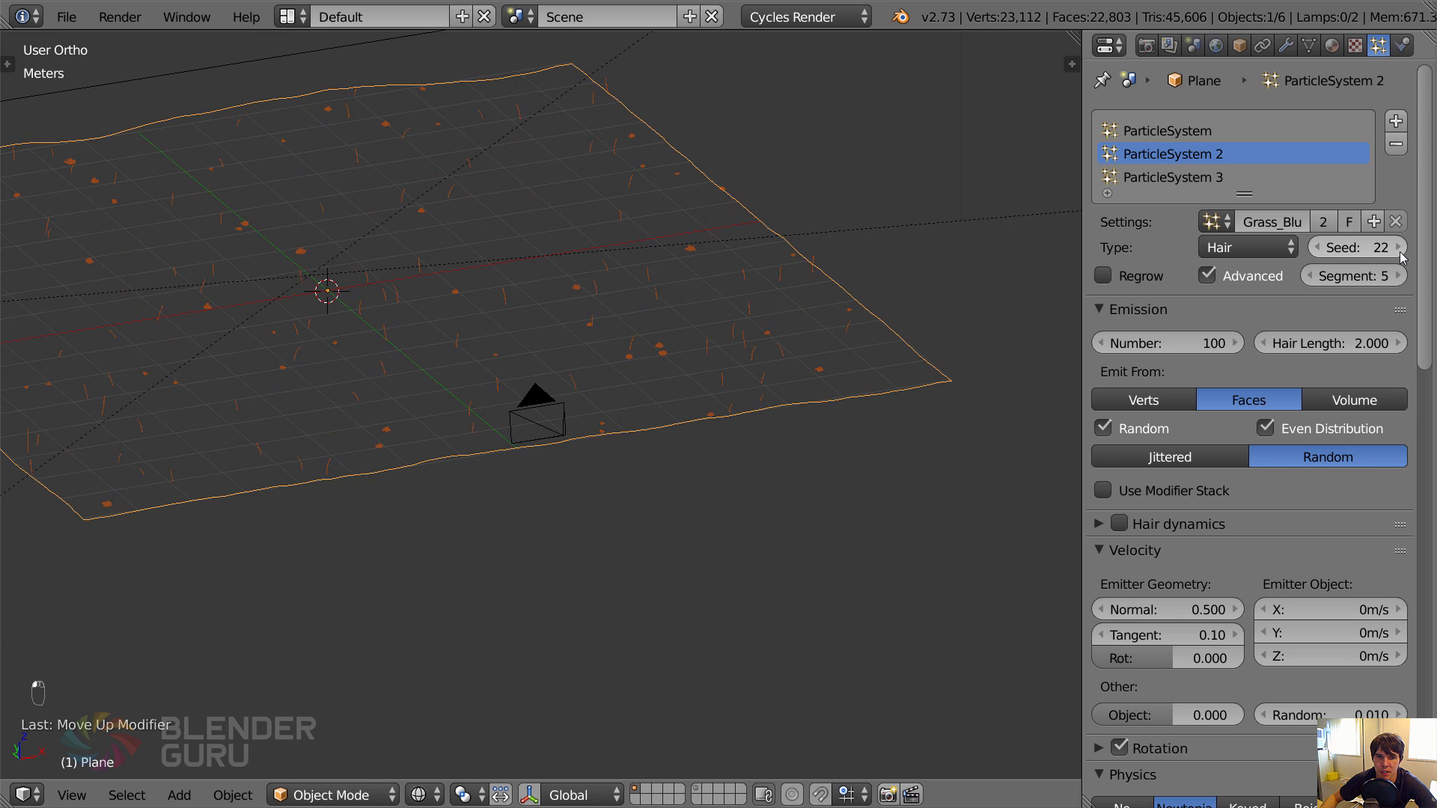
{"action": "left_click", "coordinate": [1400, 252]}
{"action": "left_click", "coordinate": [1400, 252]}
{"action": "left_click", "coordinate": [1400, 252]}
{"action": "left_click", "coordinate": [1400, 253]}
{"action": "left_click", "coordinate": [1400, 252]}
{"action": "left_click_drag", "start_coordinate": [1366, 253], "coordinate": [1302, 253]}
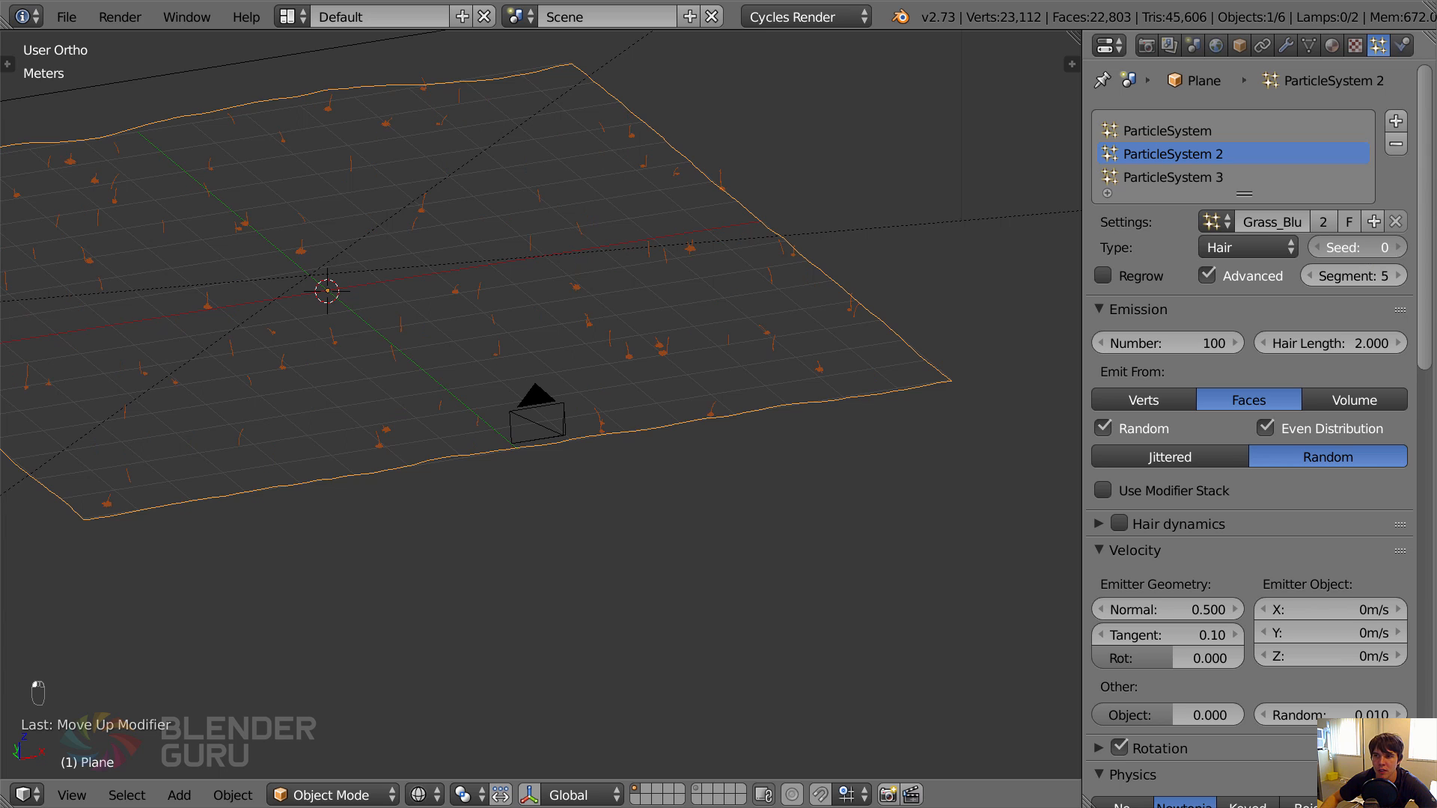
Set the seed of both the Blue Gramagrass and Dallisgrass particle systems to 1.
{"action": "left_click", "coordinate": [1157, 131]}
{"action": "left_click", "coordinate": [1184, 153]}
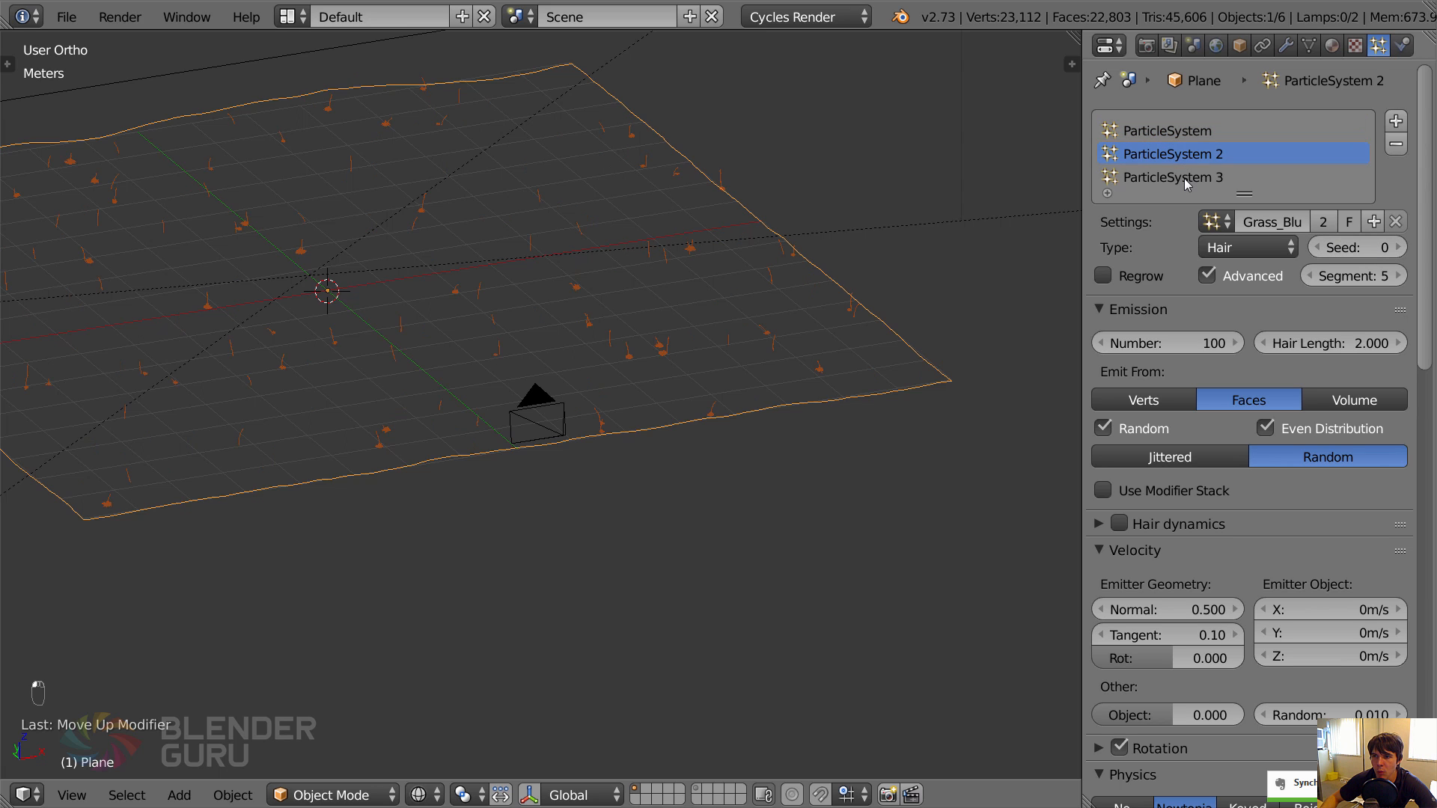
{"action": "left_click", "coordinate": [1183, 178]}
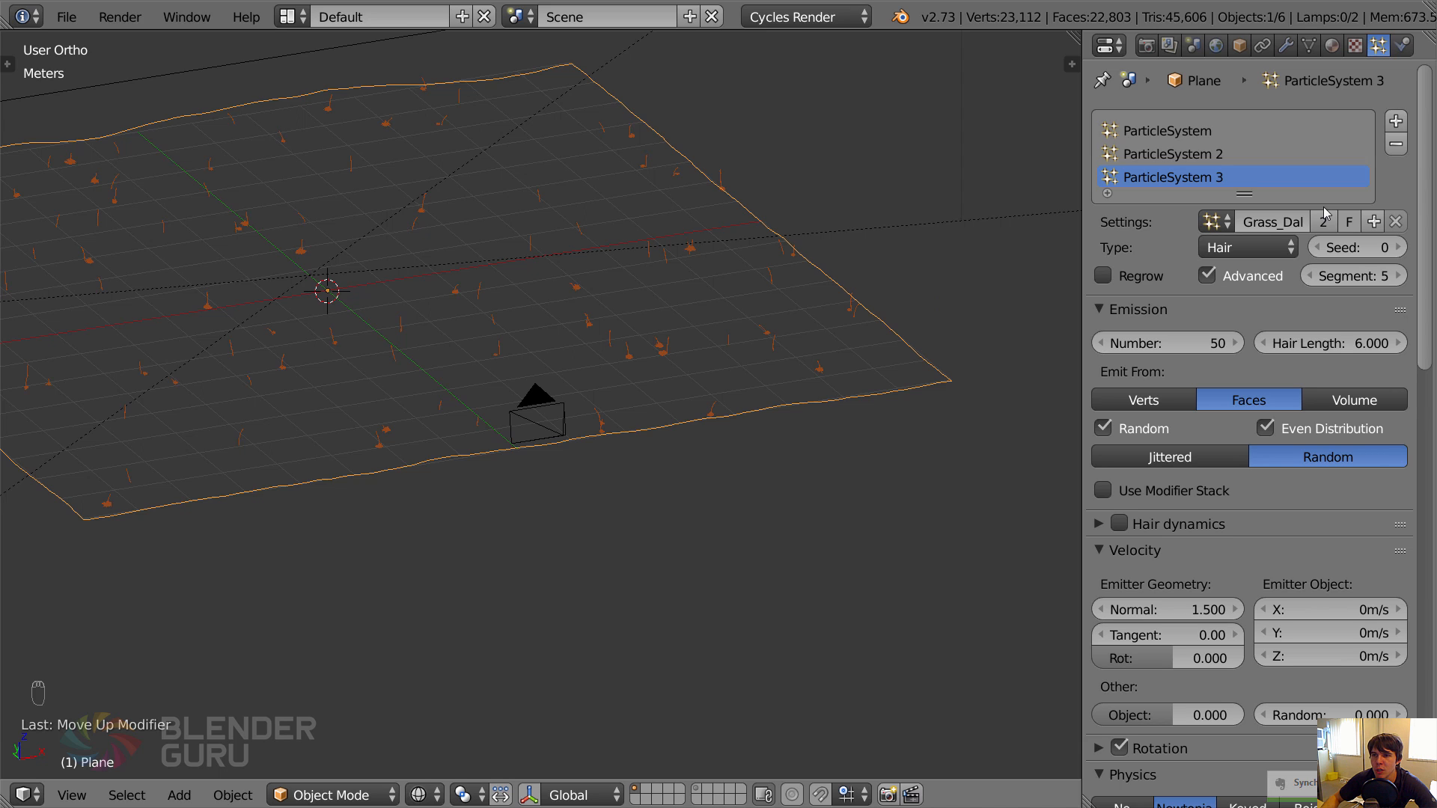
{"action": "left_click", "coordinate": [1272, 154]}
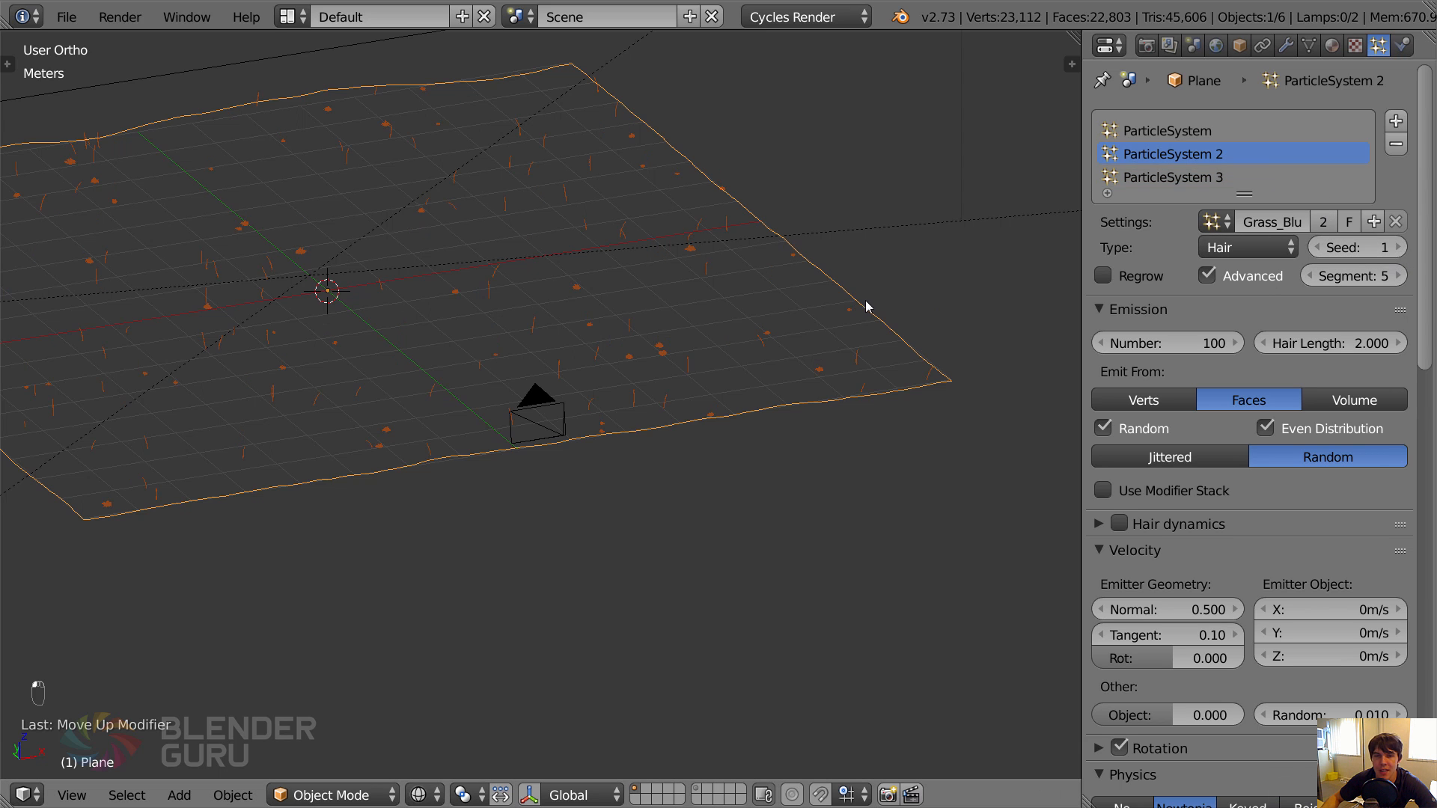
{"action": "left_click", "coordinate": [1236, 177]}
{"action": "left_click", "coordinate": [1398, 248]}
{"action": "scroll", "coordinate": [672, 380], "scroll_direction": "up", "scroll_amount": 6}
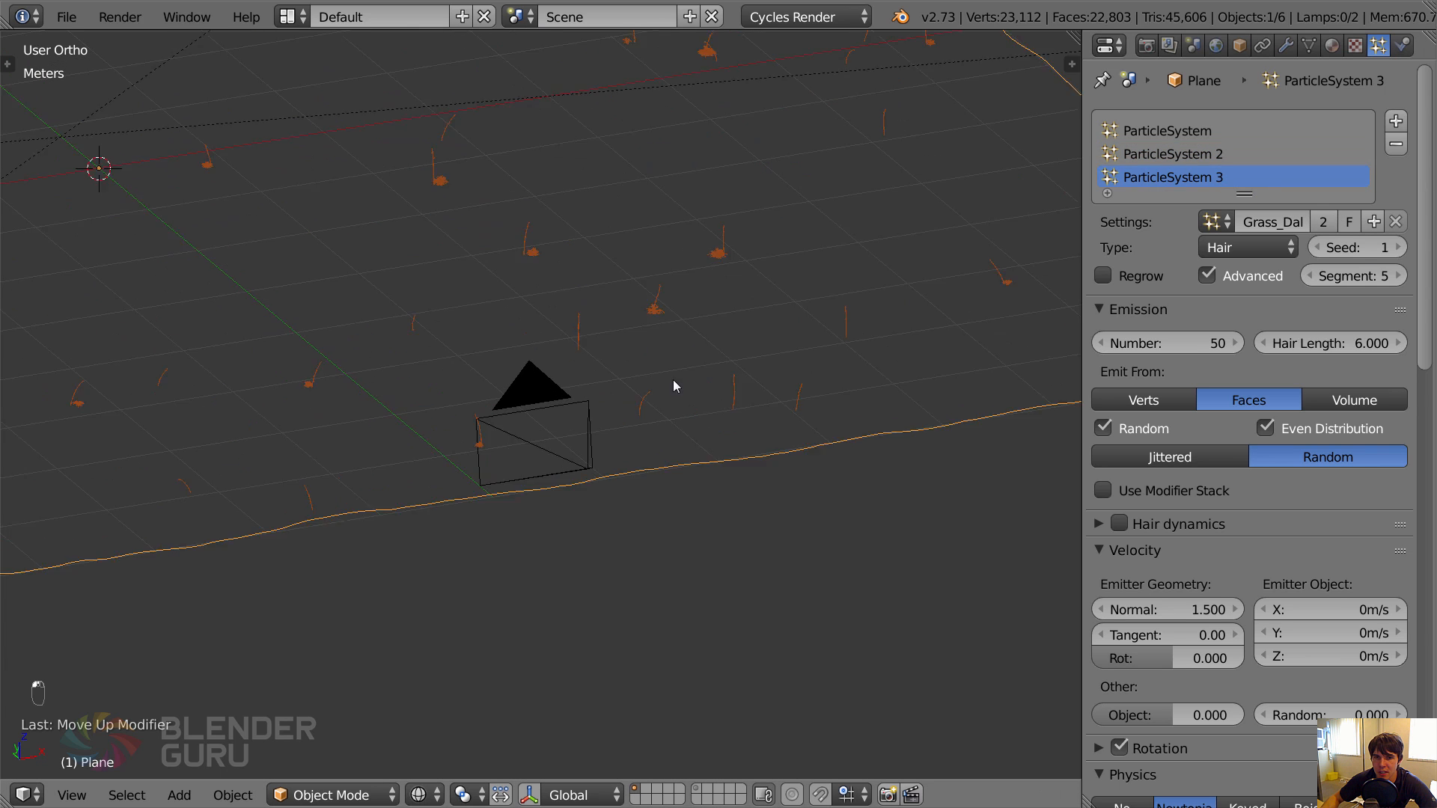
Inspect how the Blue Gramagrass and Dallisgrass particles are spread around the camera in solid and wireframe shading.
{"action": "key", "text": "z"}
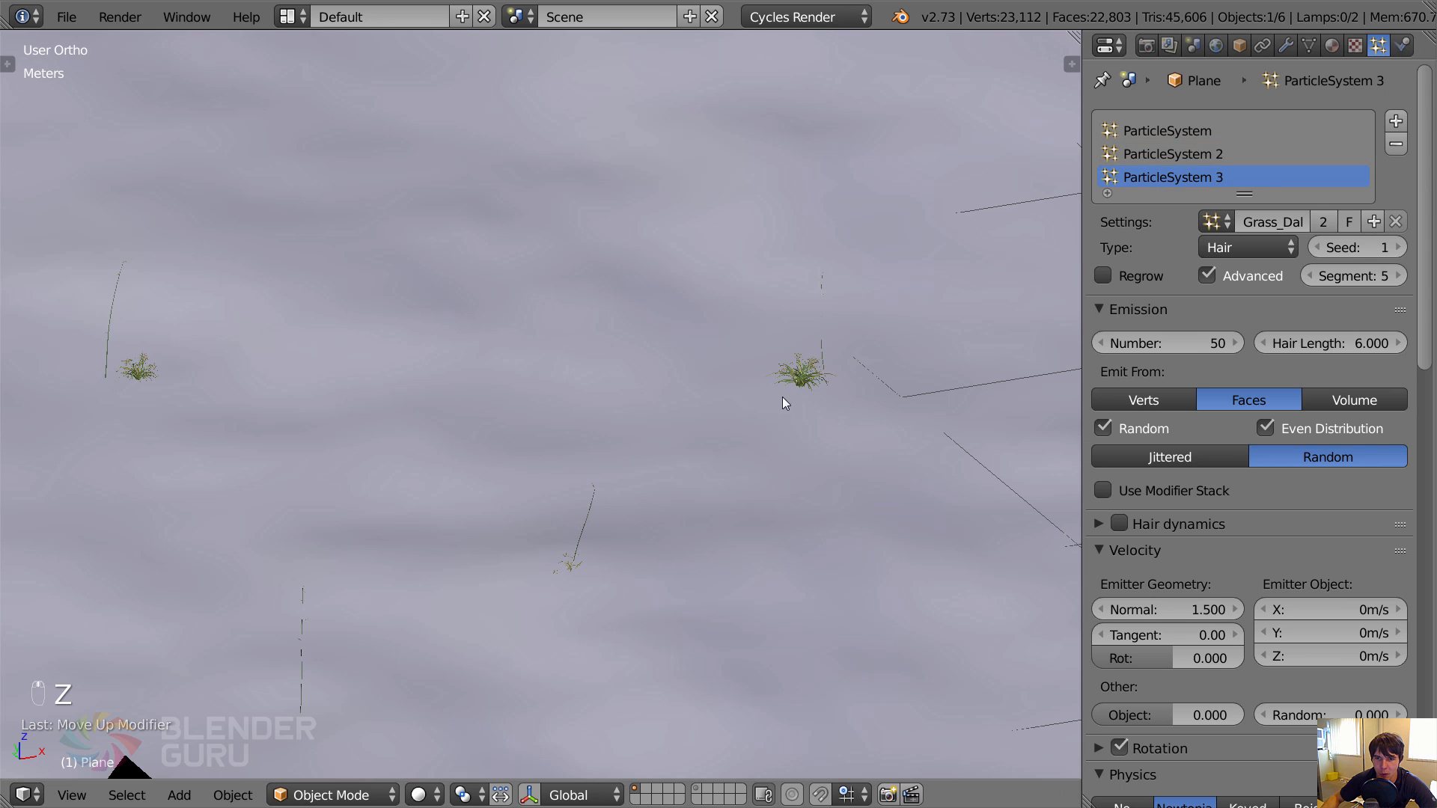
{"action": "scroll", "coordinate": [401, 346], "scroll_direction": "down", "scroll_amount": 8}
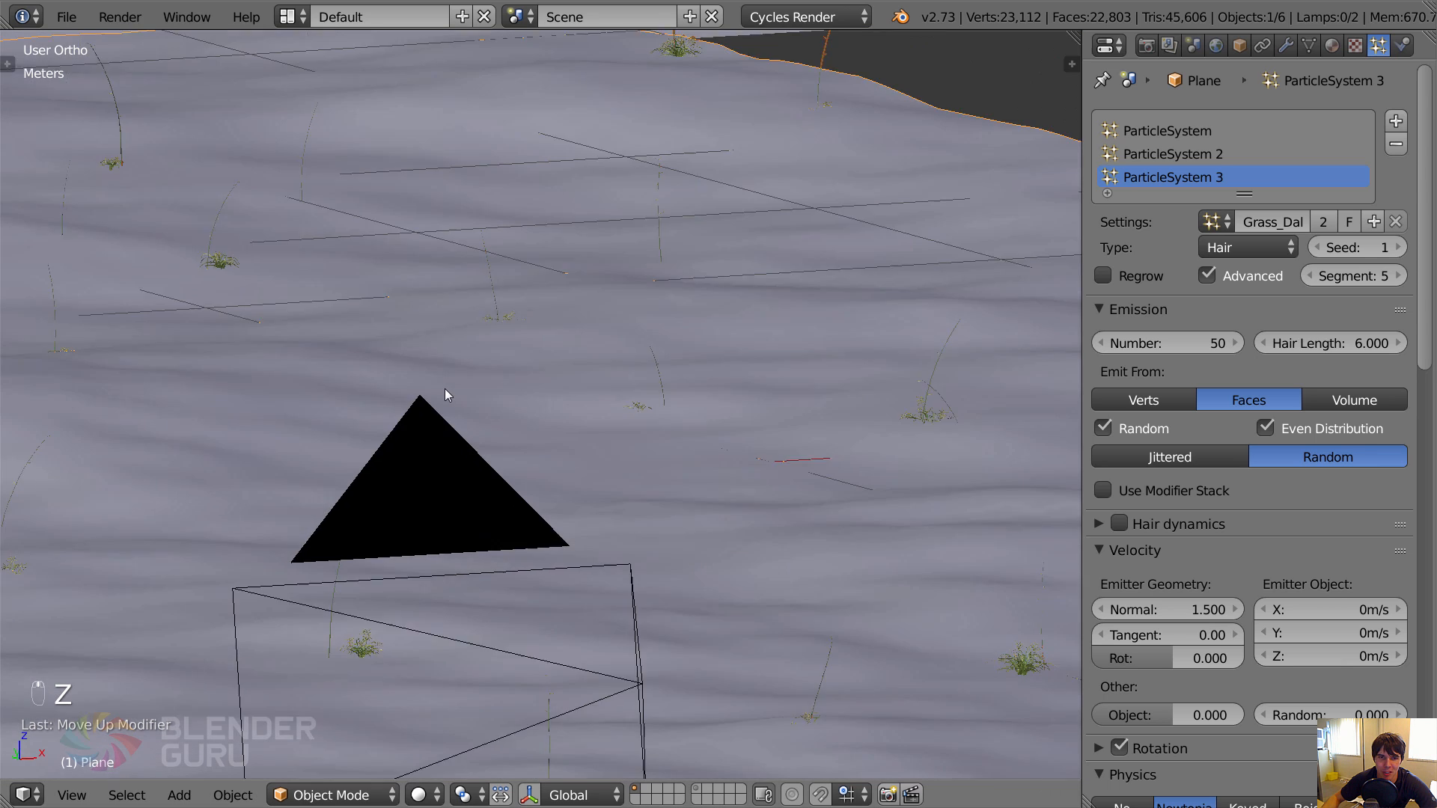
{"action": "key", "text": "z"}
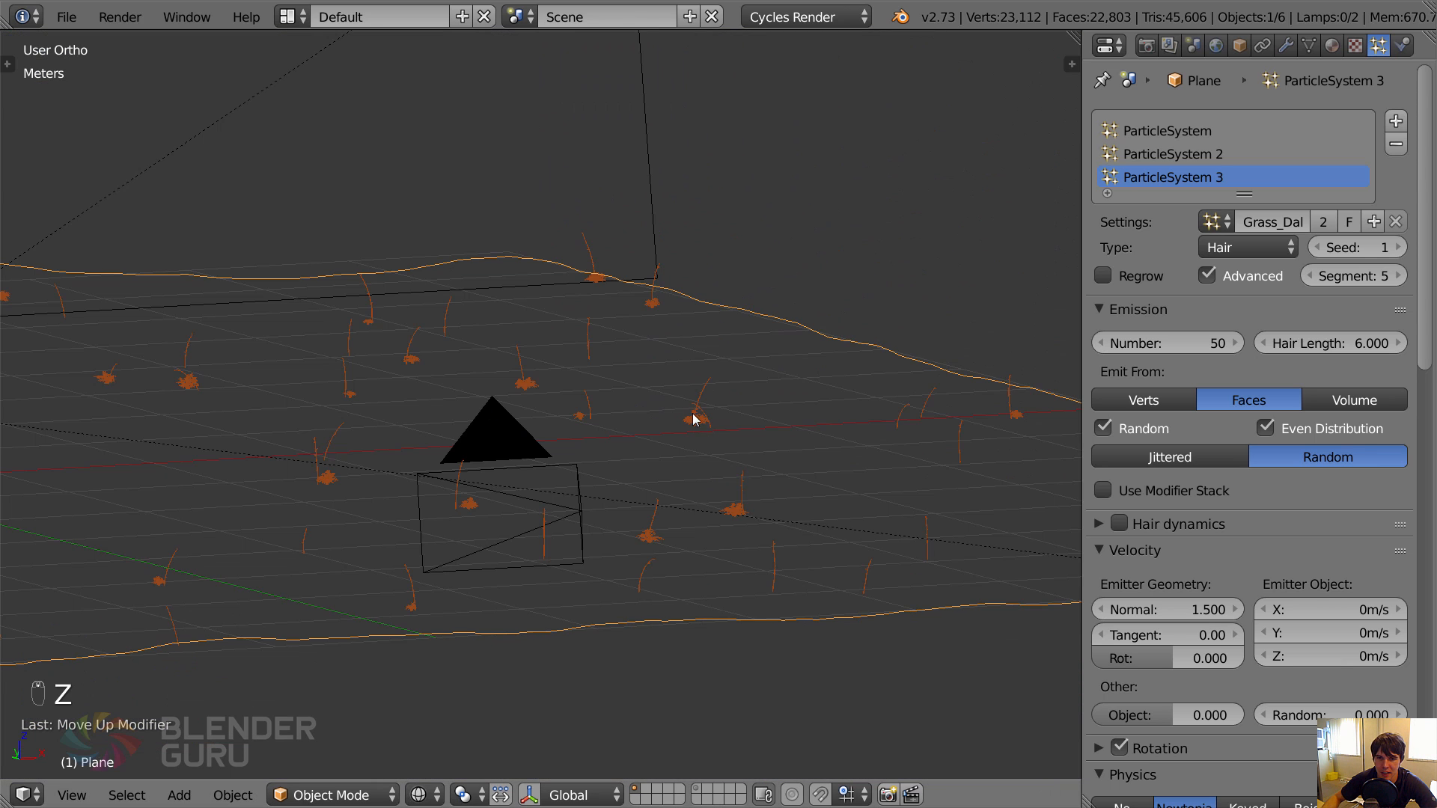
{"action": "left_click", "coordinate": [1225, 158]}
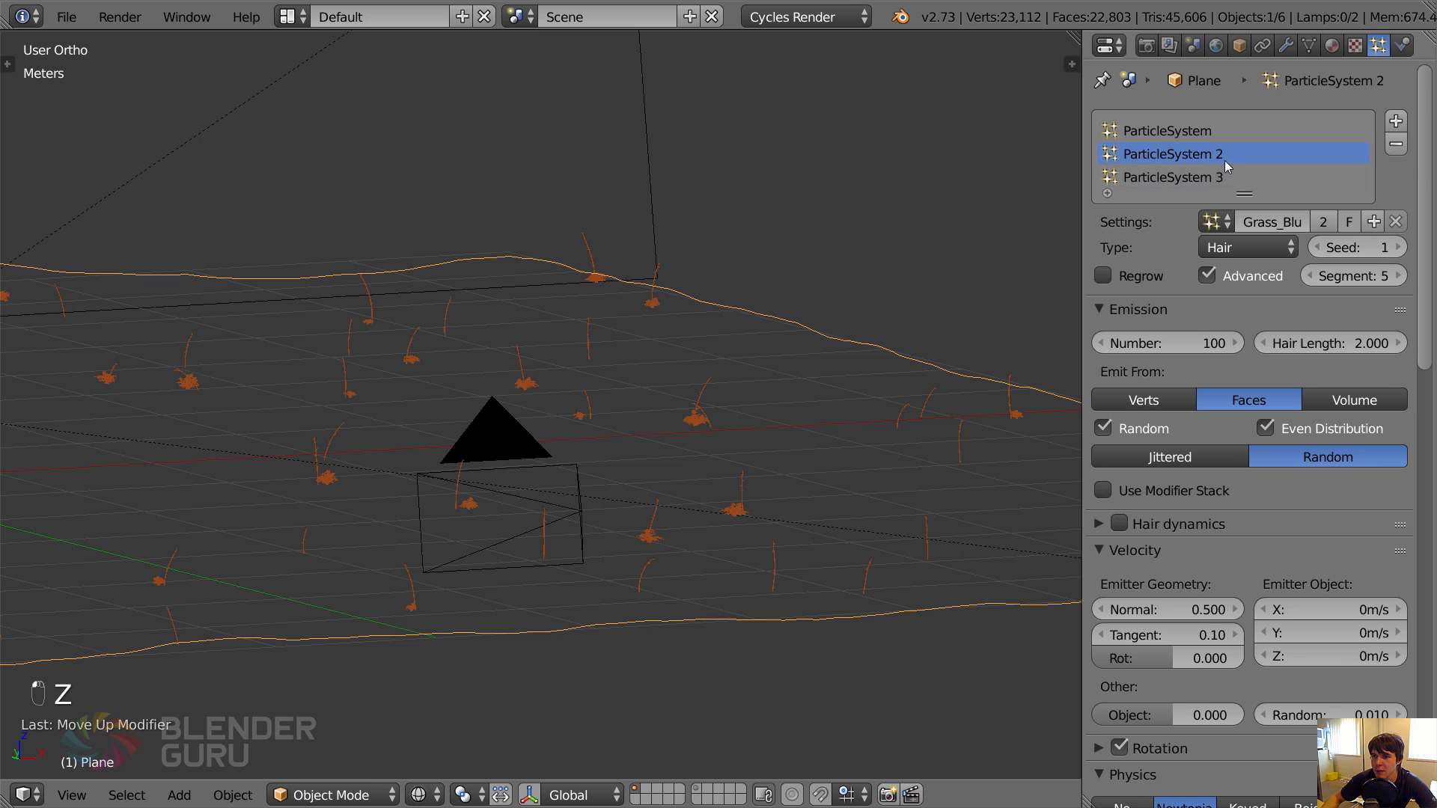
{"action": "left_click", "coordinate": [1226, 178]}
{"action": "left_click", "coordinate": [1223, 160]}
{"action": "left_click", "coordinate": [1231, 179]}
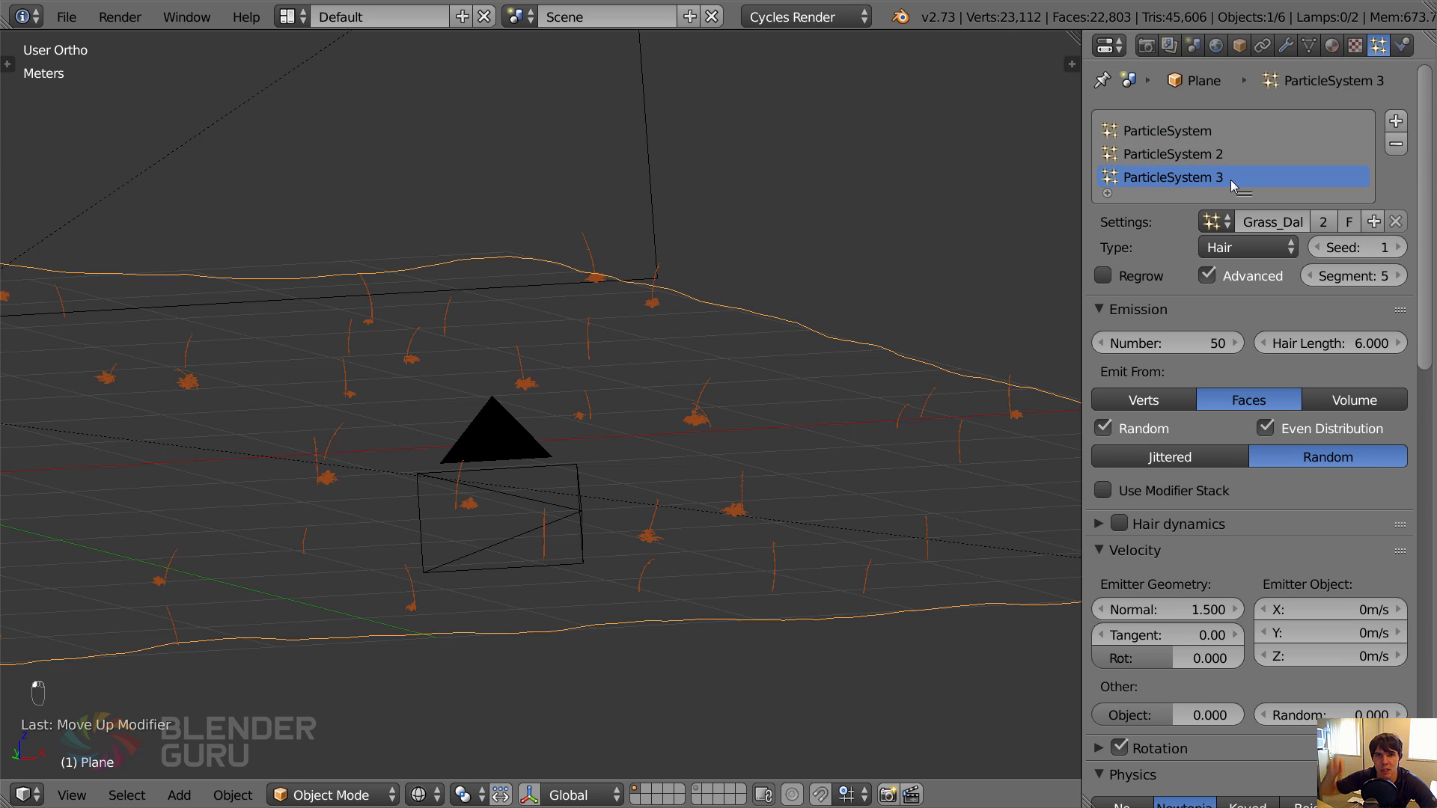
In the Dallisgrass particle system, assign the Group vertex group to density and the inverted Trail group to length.
{"action": "key", "text": "KP_0"}
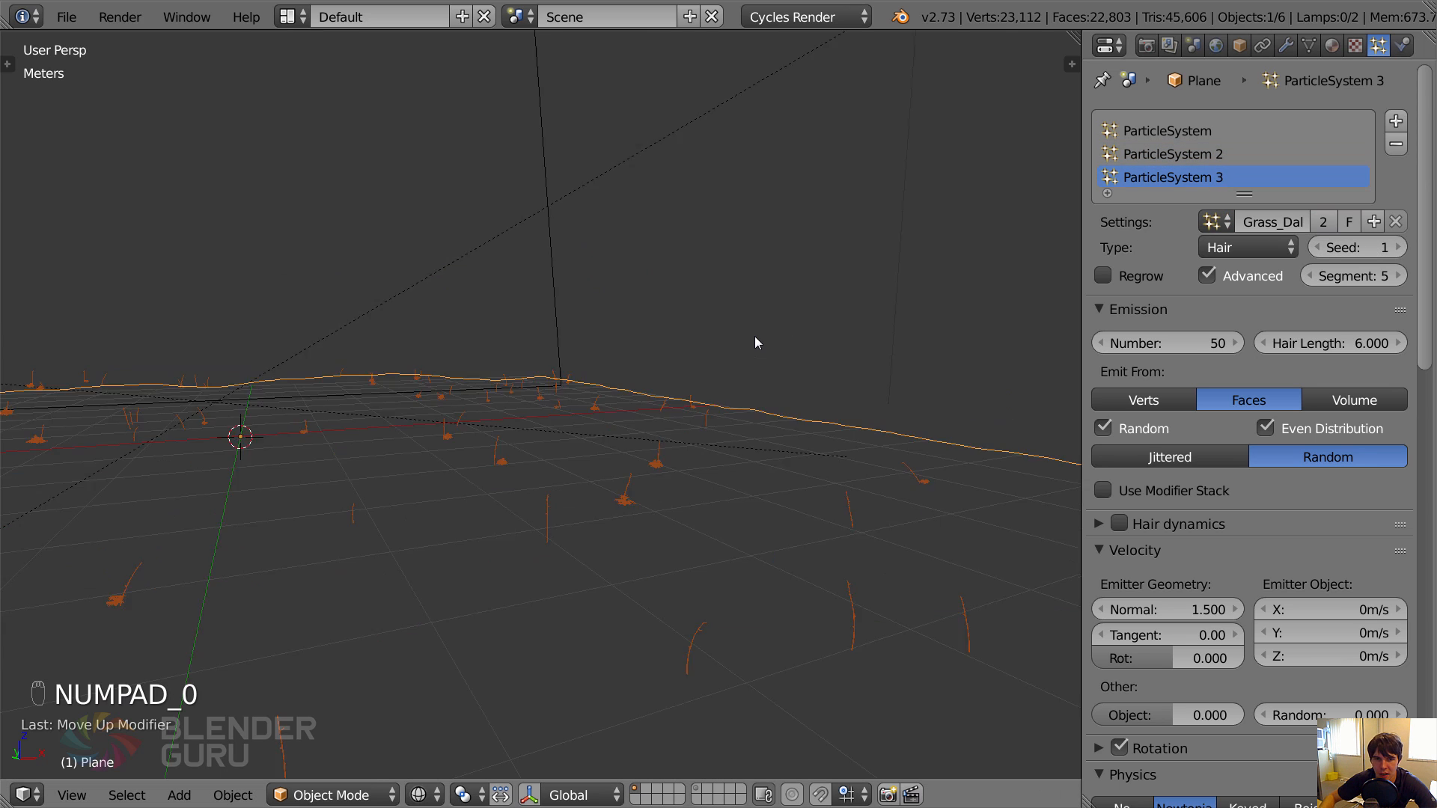
{"action": "key", "text": "z"}
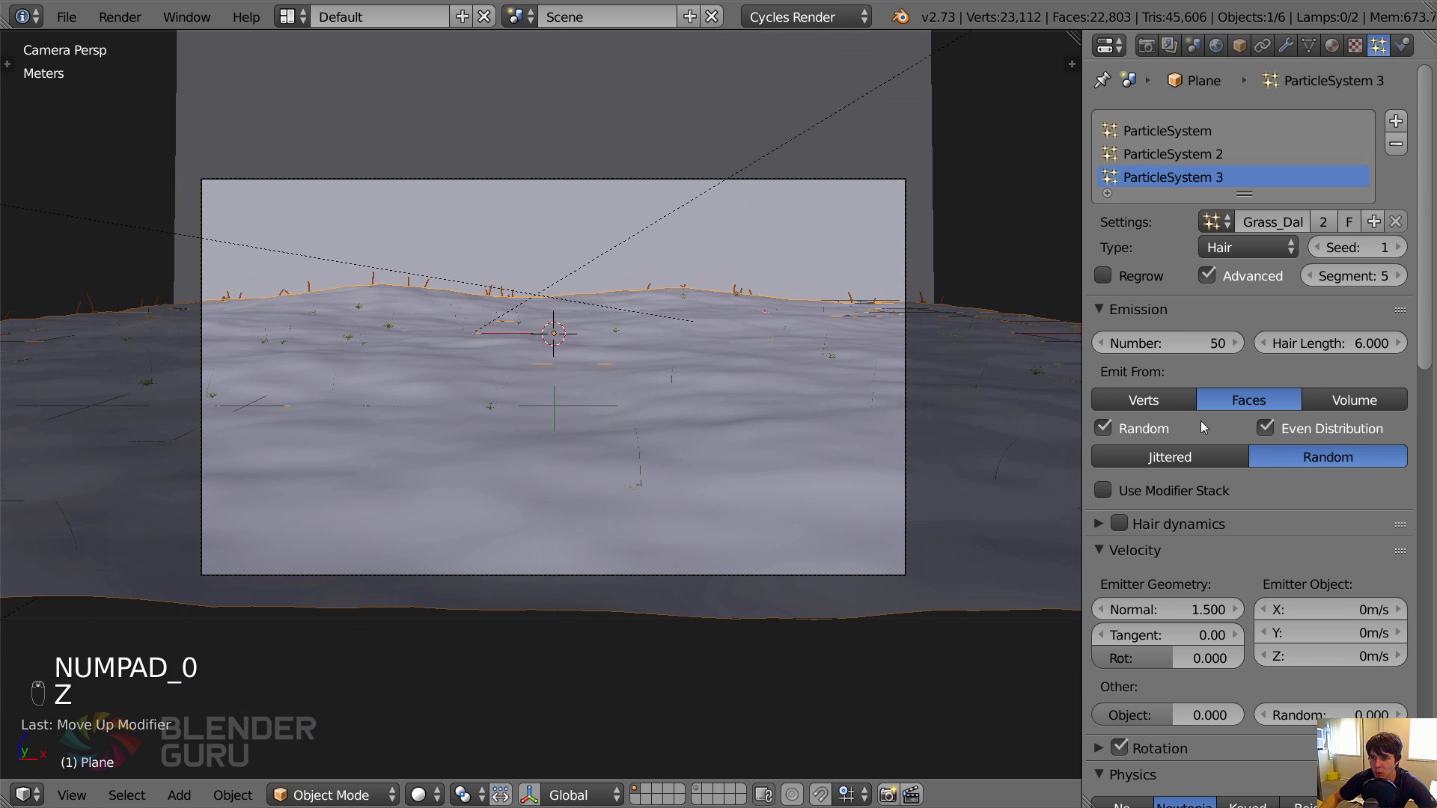
{"action": "scroll", "coordinate": [1291, 704], "scroll_direction": "down", "scroll_amount": 10}
{"action": "scroll", "coordinate": [1291, 703], "scroll_direction": "down", "scroll_amount": 10}
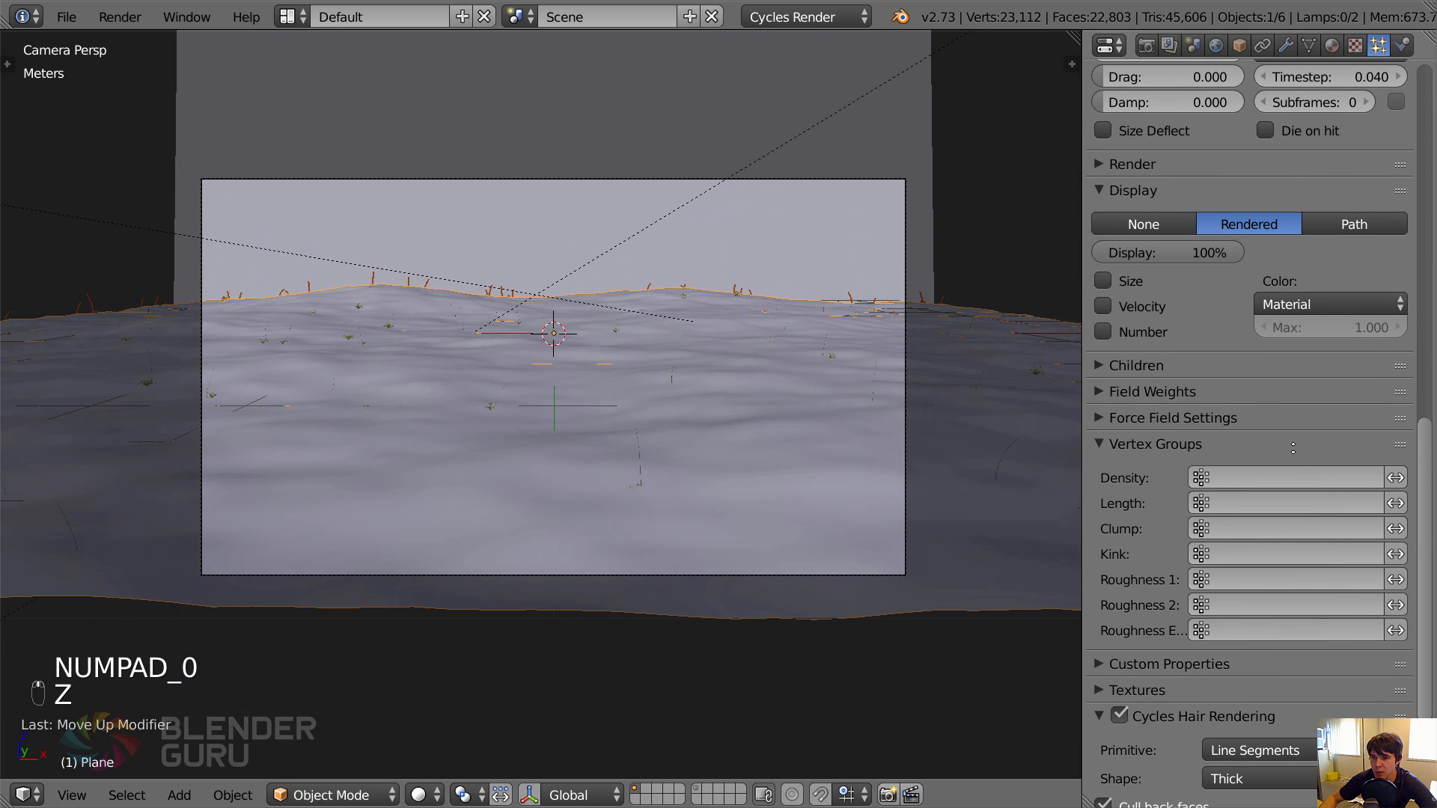
{"action": "left_click", "coordinate": [1232, 477]}
{"action": "left_click", "coordinate": [1224, 507]}
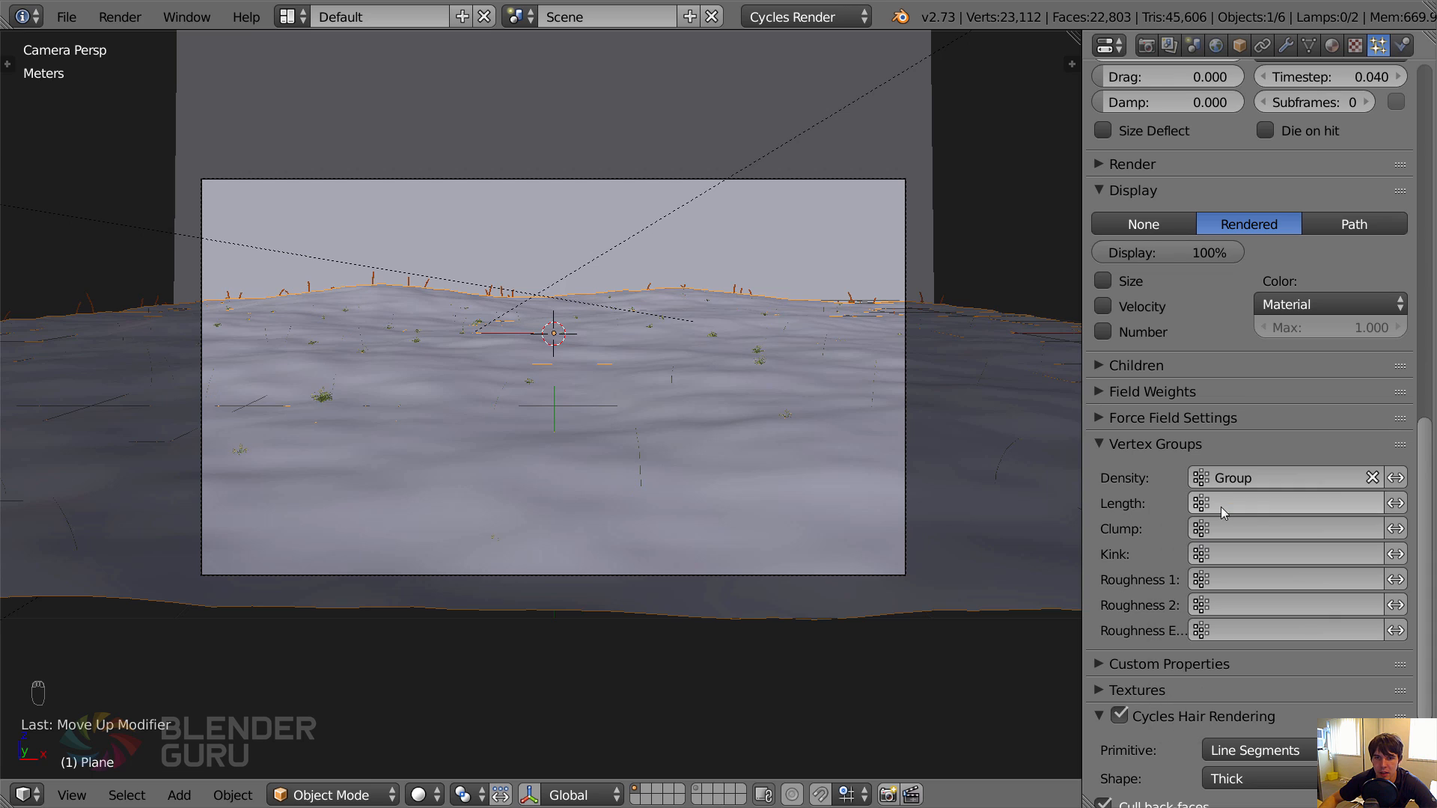
{"action": "key", "text": "z"}
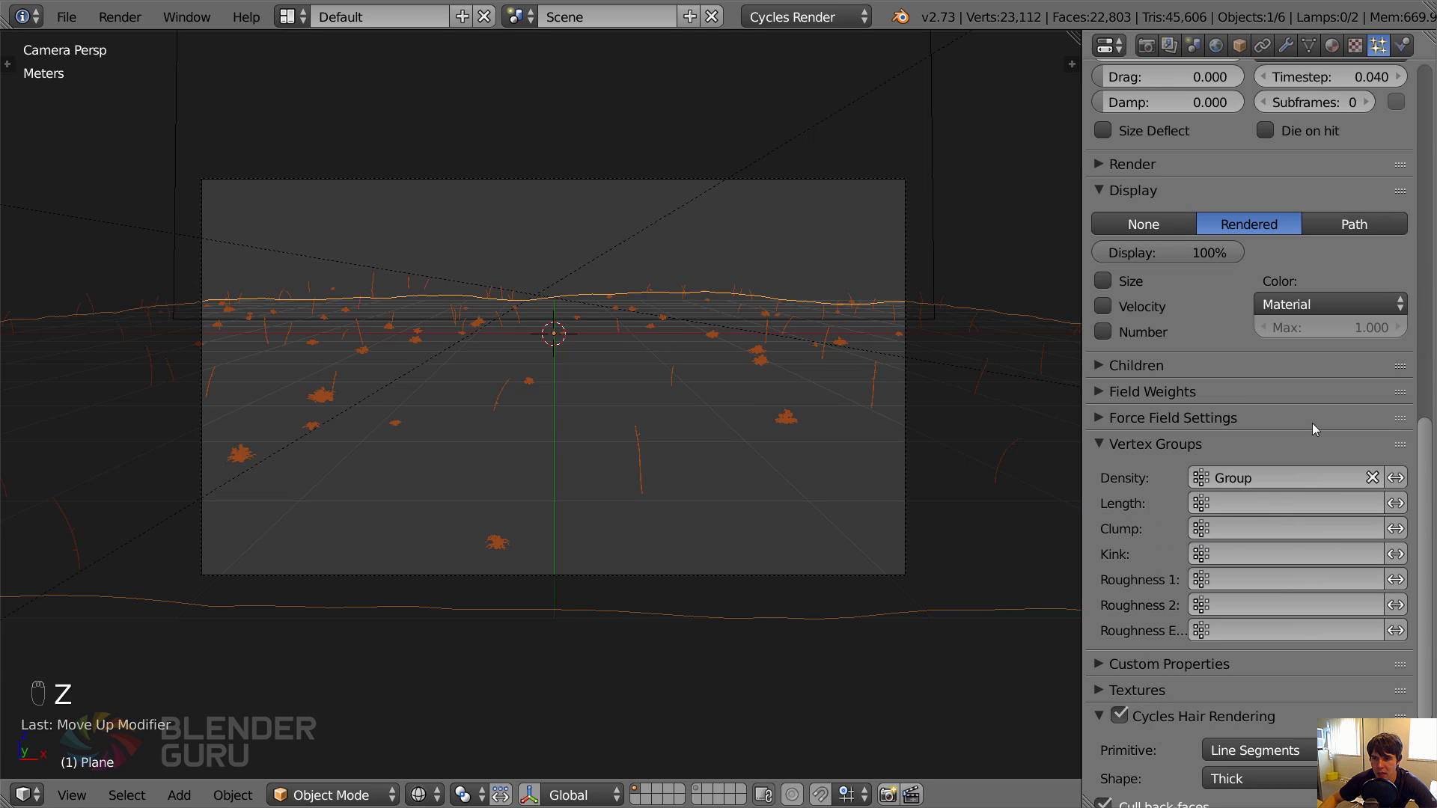
{"action": "left_click", "coordinate": [1339, 503]}
{"action": "left_click", "coordinate": [1210, 555]}
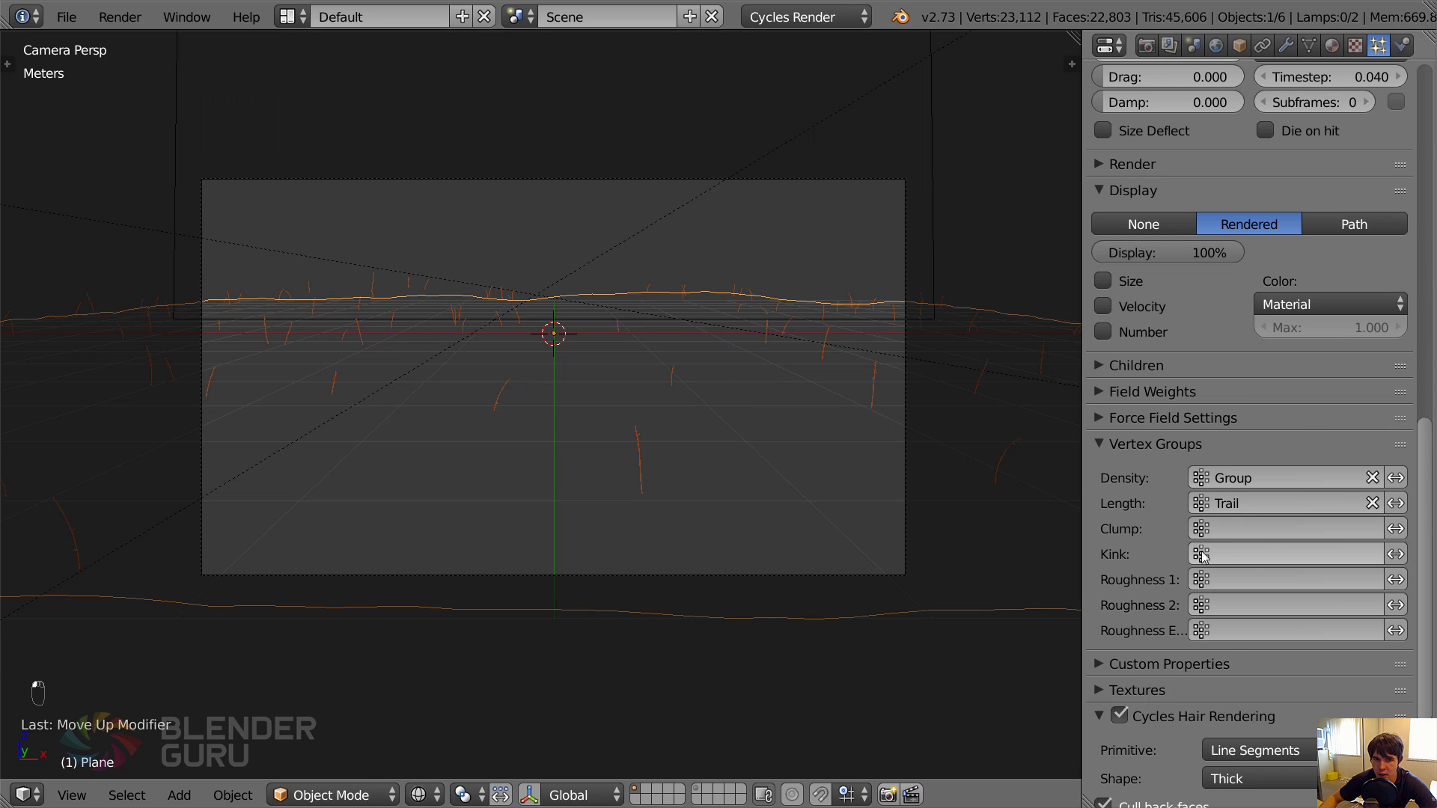
{"action": "key", "text": "z"}
{"action": "key", "text": "z"}
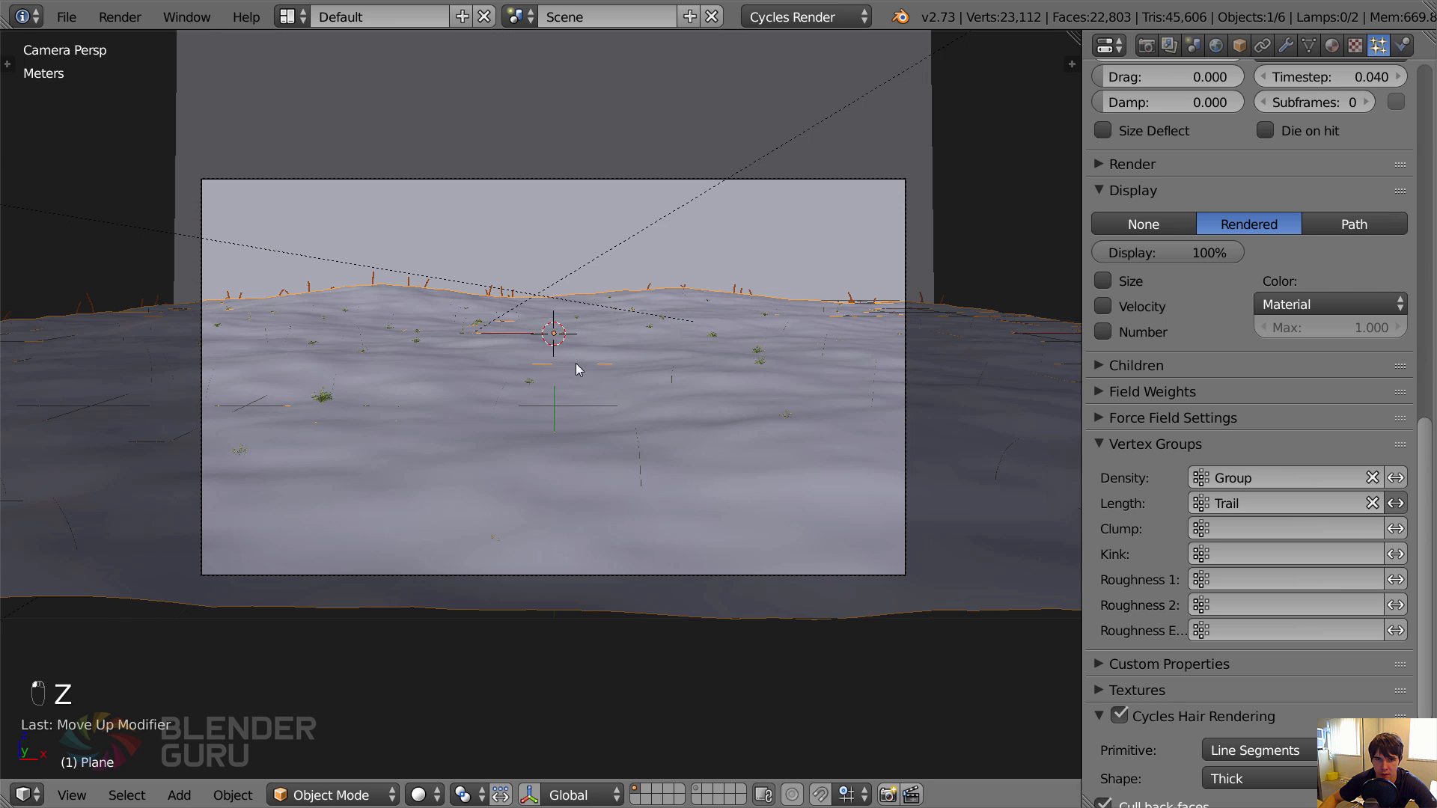
Set the Dallisgrass particle number to 500 and check the coverage through the camera.
{"action": "scroll", "coordinate": [1323, 382], "scroll_direction": "up", "scroll_amount": 20}
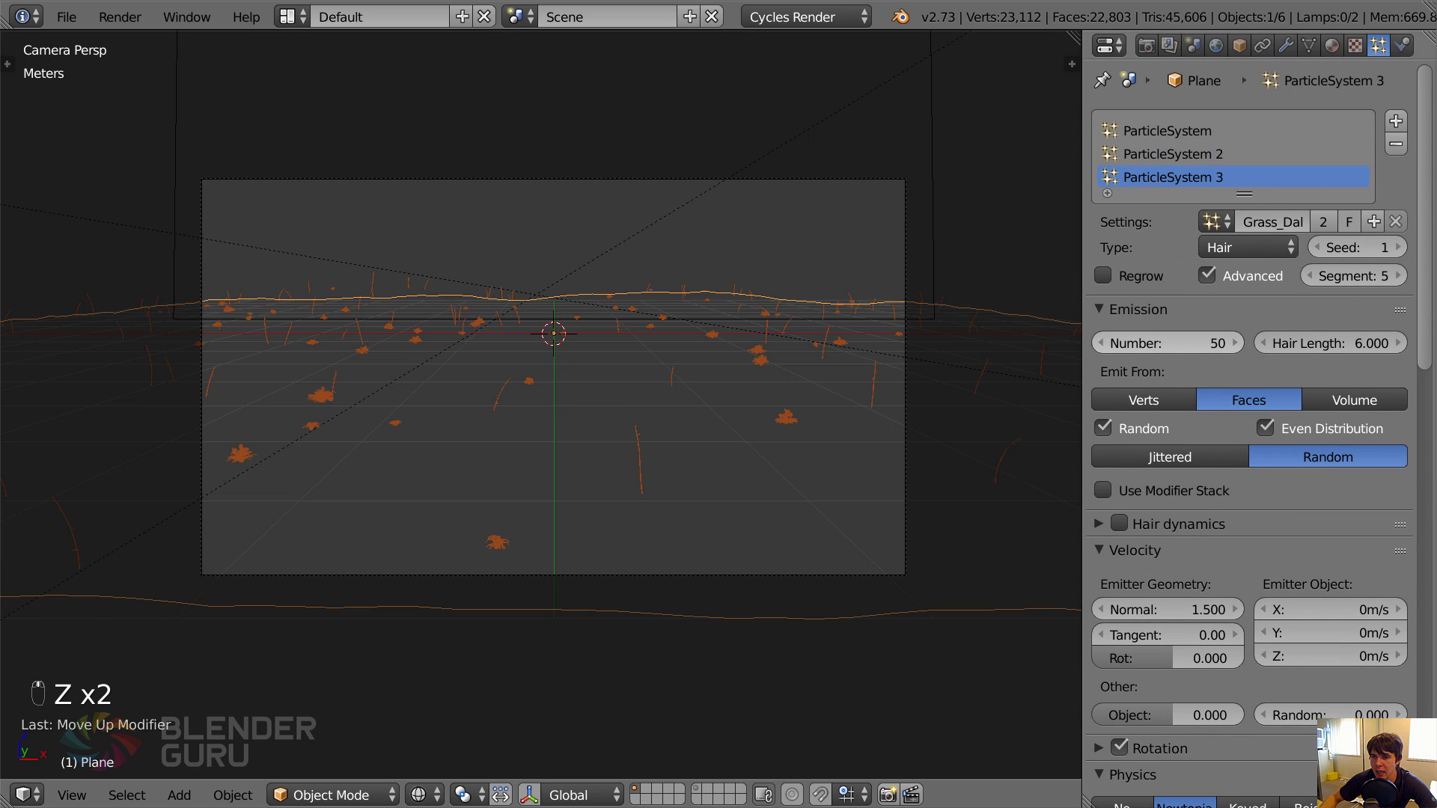
{"action": "double_click", "coordinate": [1168, 343]}
{"action": "type", "text": "500"}
{"action": "key", "text": "Return"}
{"action": "key", "text": "z"}
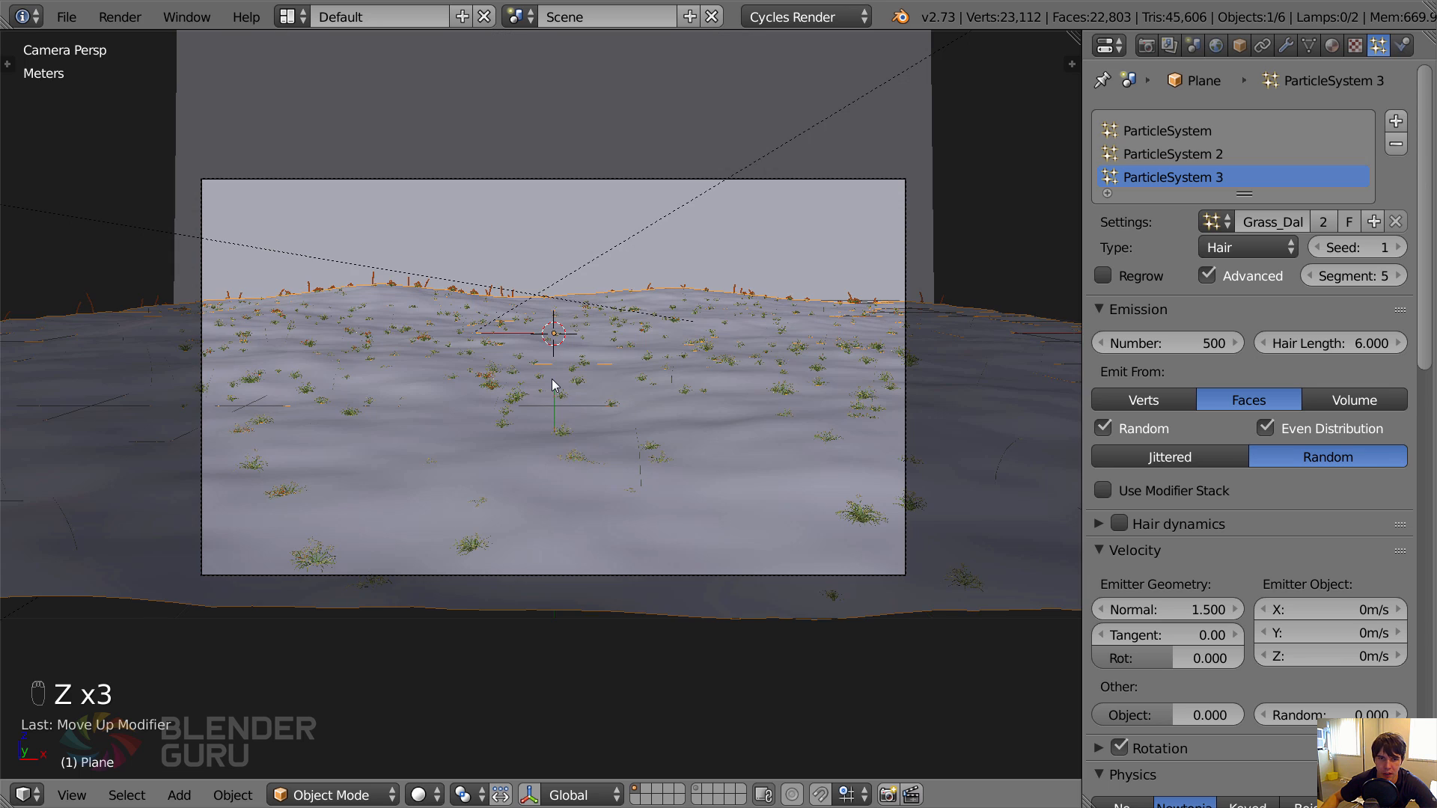
{"action": "key", "text": "z"}
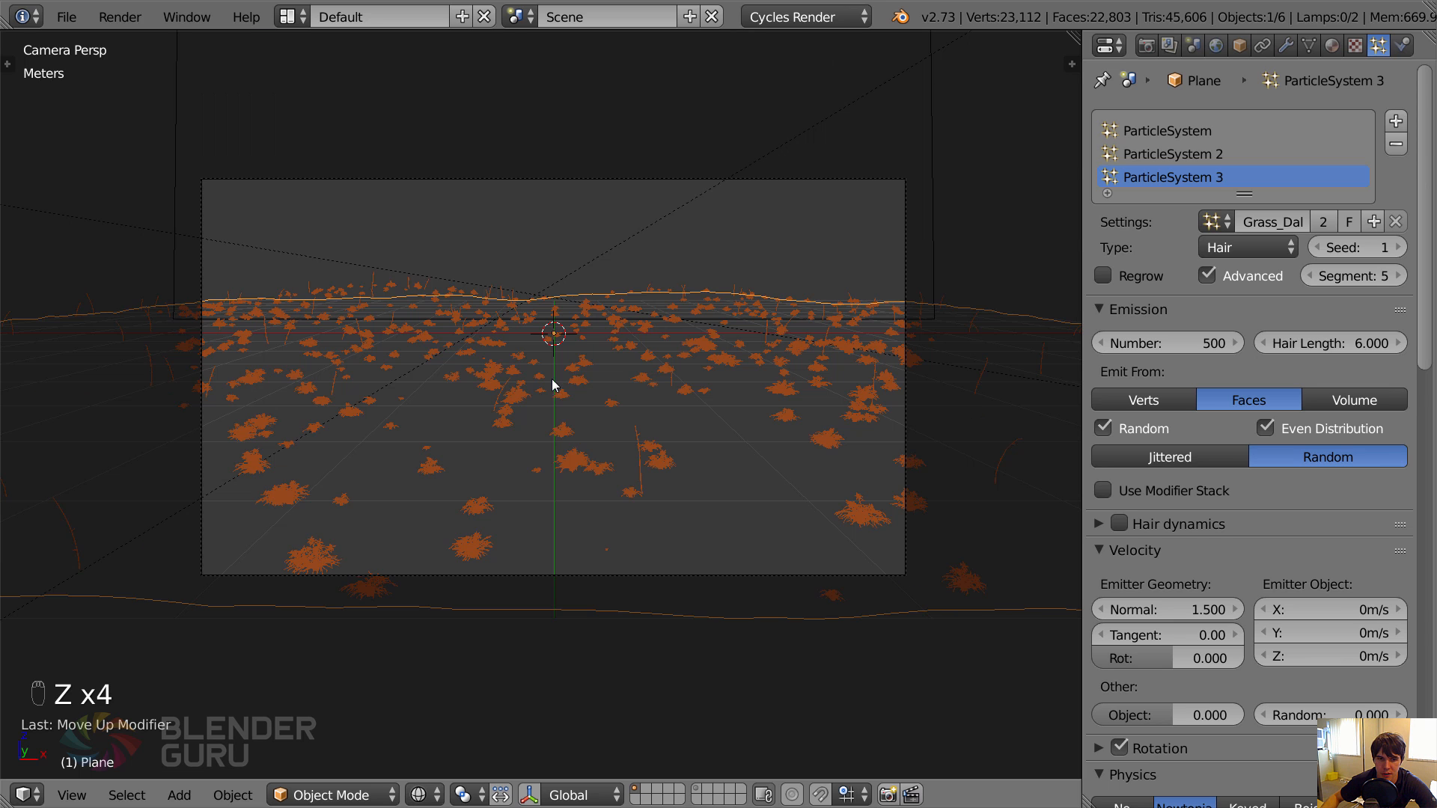
In the Blue Gramagrass particle system, assign the Group vertex group to density and the inverted Trail group to length.
{"action": "left_click", "coordinate": [1230, 155]}
{"action": "scroll", "coordinate": [1222, 491], "scroll_direction": "down", "scroll_amount": 15}
{"action": "left_click", "coordinate": [1251, 524]}
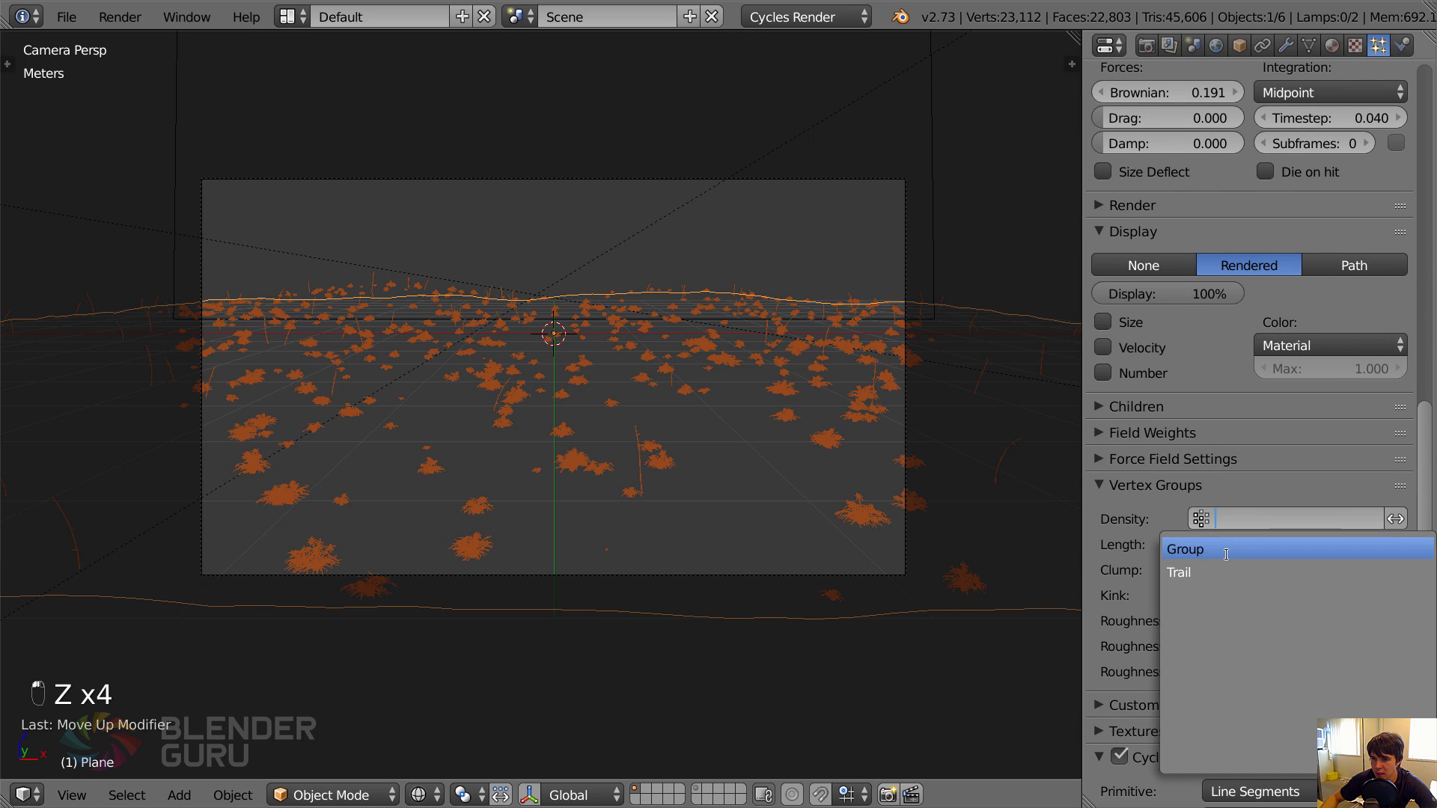
{"action": "left_click", "coordinate": [1259, 545]}
{"action": "left_click", "coordinate": [1260, 545]}
{"action": "left_click", "coordinate": [1264, 595]}
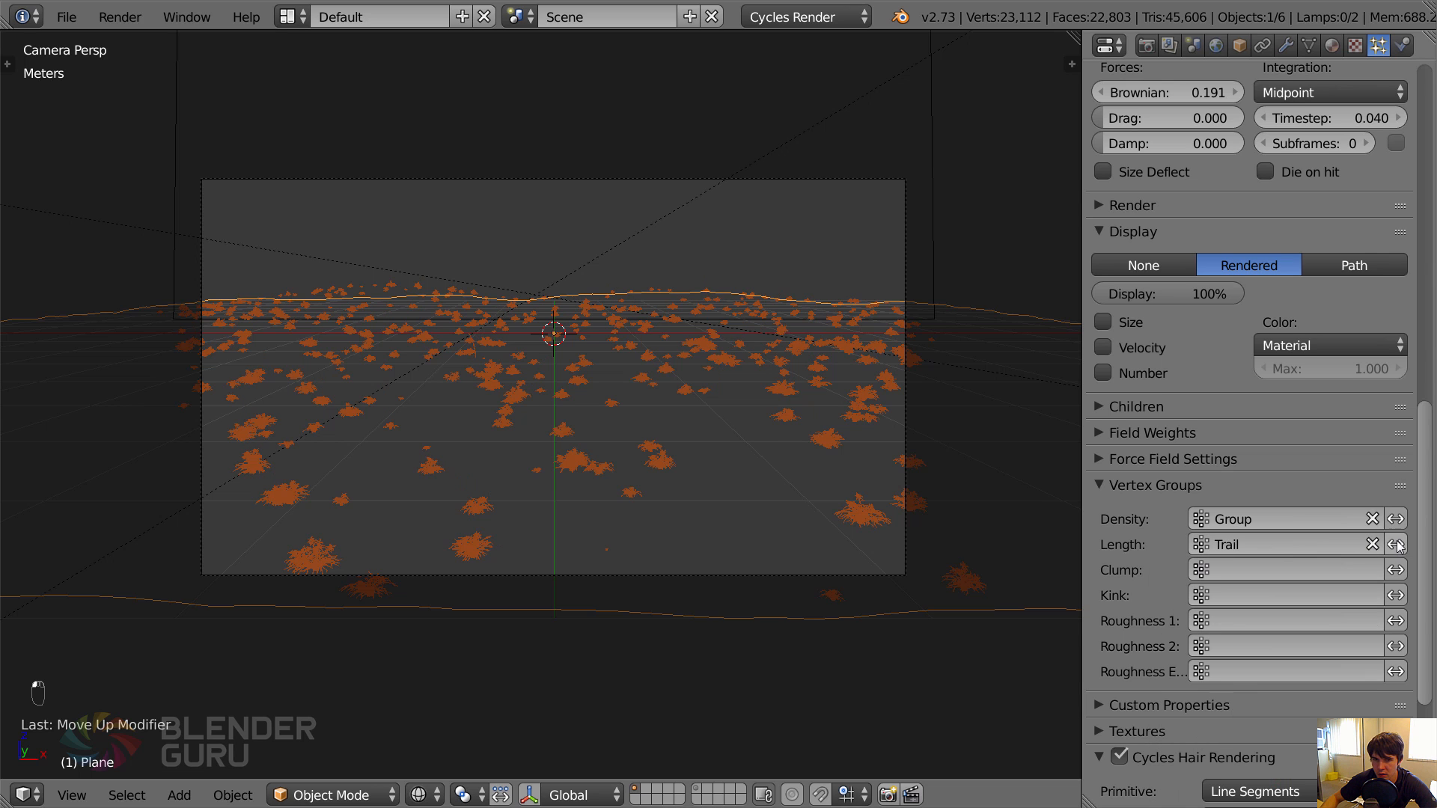
{"action": "key", "text": "z"}
{"action": "key", "text": "a"}
Set the Blue Gramagrass particle number to 200 and check it in the wireframe camera view.
{"action": "scroll", "coordinate": [1220, 367], "scroll_direction": "up", "scroll_amount": 15}
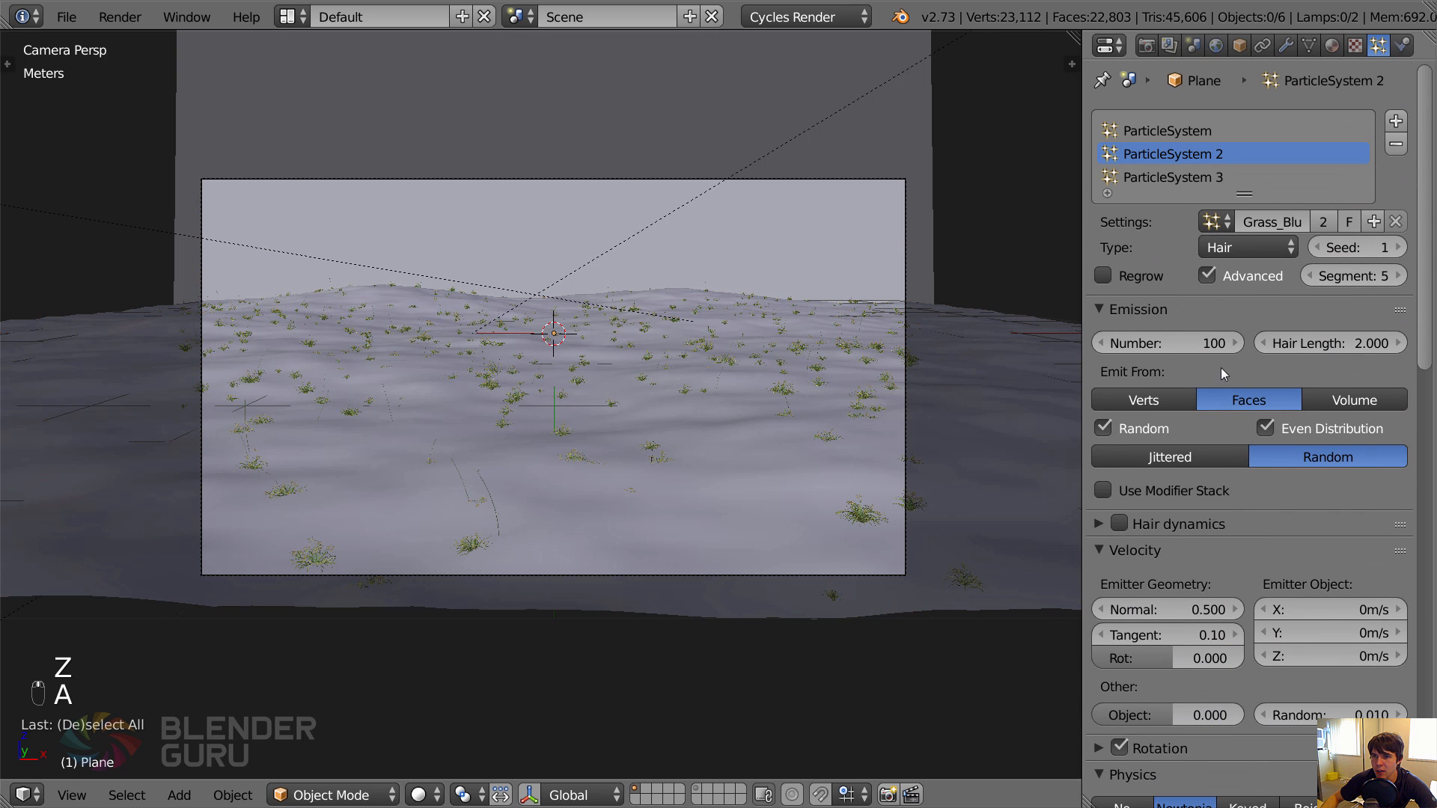
{"action": "double_click", "coordinate": [1178, 344]}
{"action": "type", "text": "200"}
{"action": "key", "text": "Return"}
{"action": "key", "text": "z"}
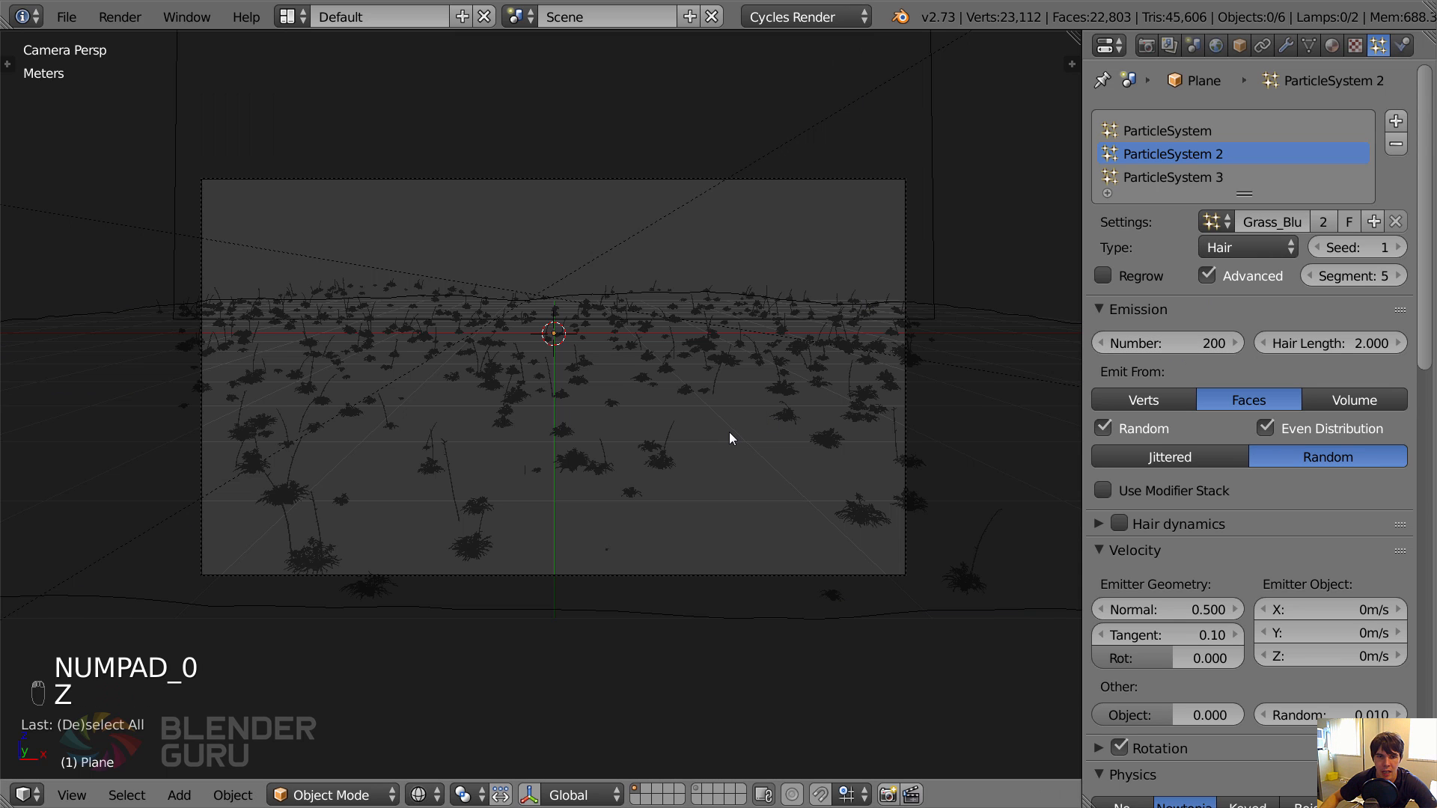
{"action": "key", "text": "a"}
{"action": "key", "text": "a"}
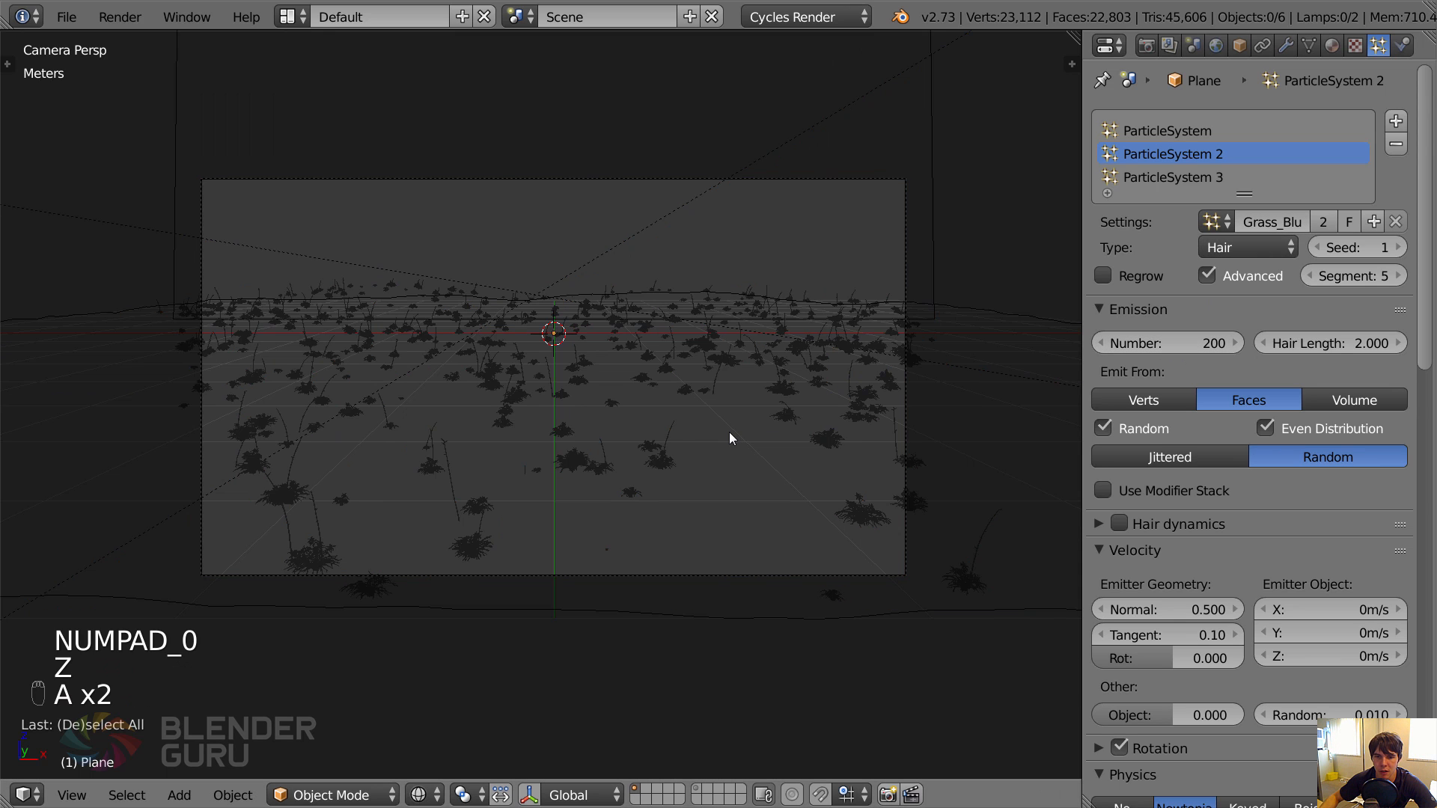
Save the file and render the camera view into Slot 3.
{"action": "key", "text": "ctrl+s"}
{"action": "left_click", "coordinate": [847, 530]}
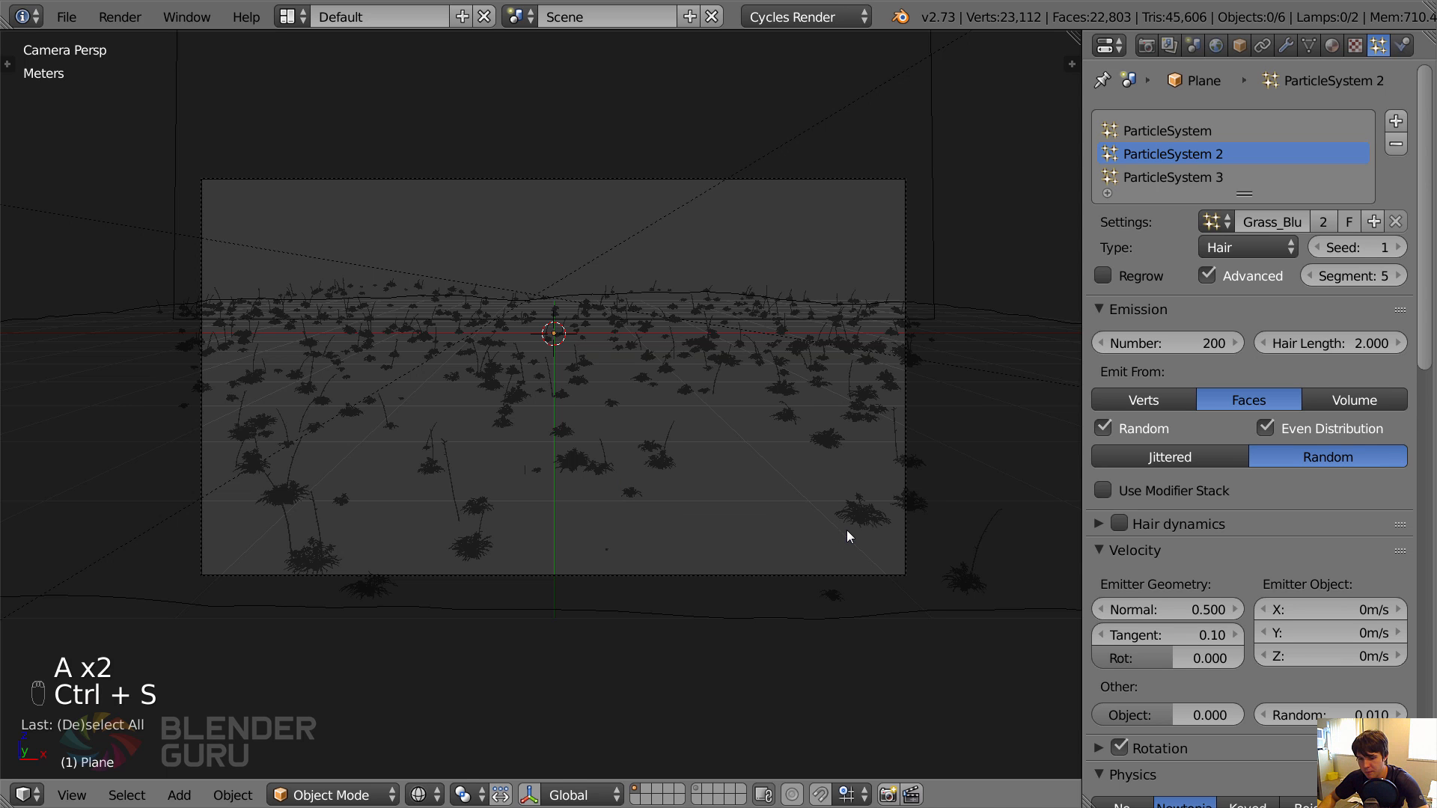
{"action": "key", "text": "F12"}
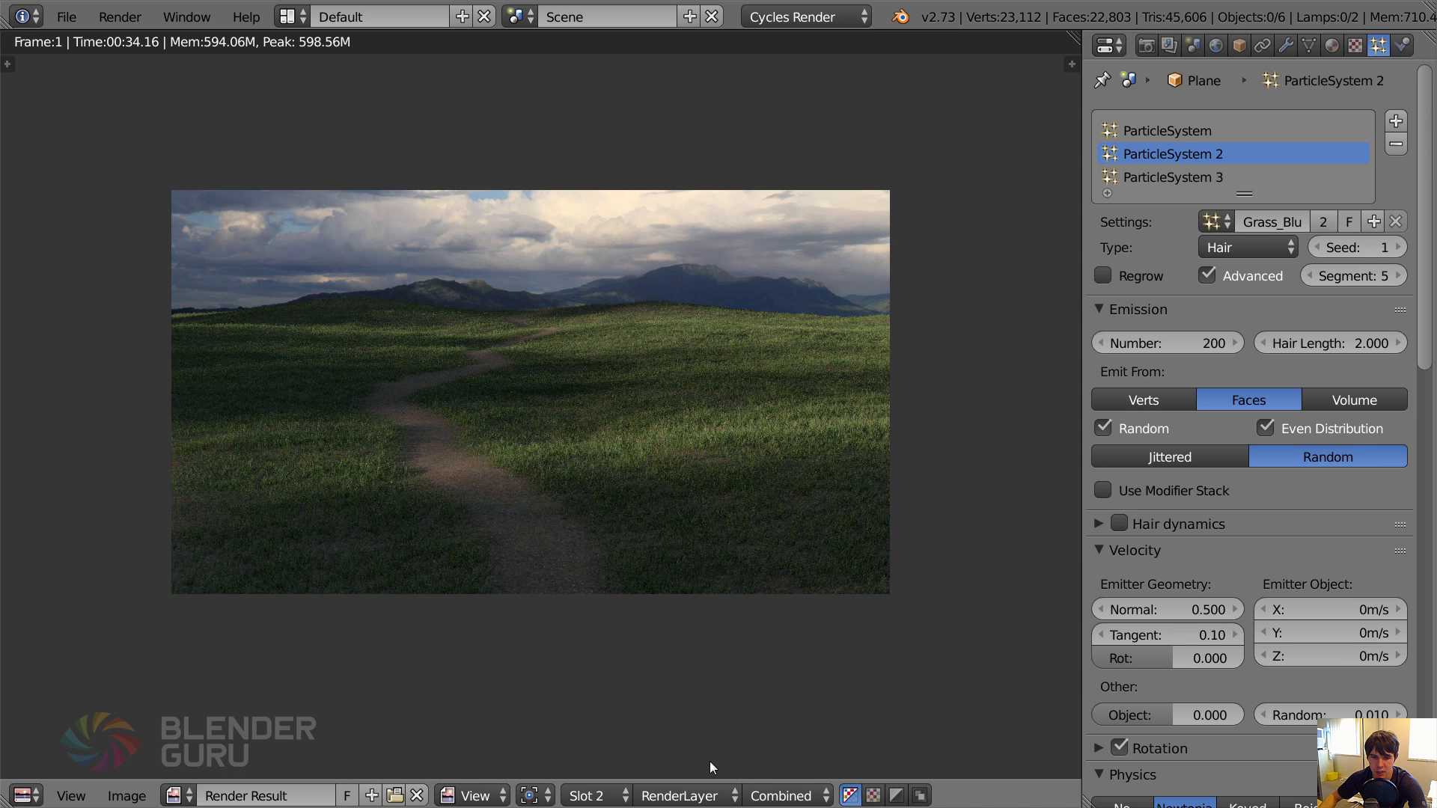
{"action": "left_click", "coordinate": [591, 796]}
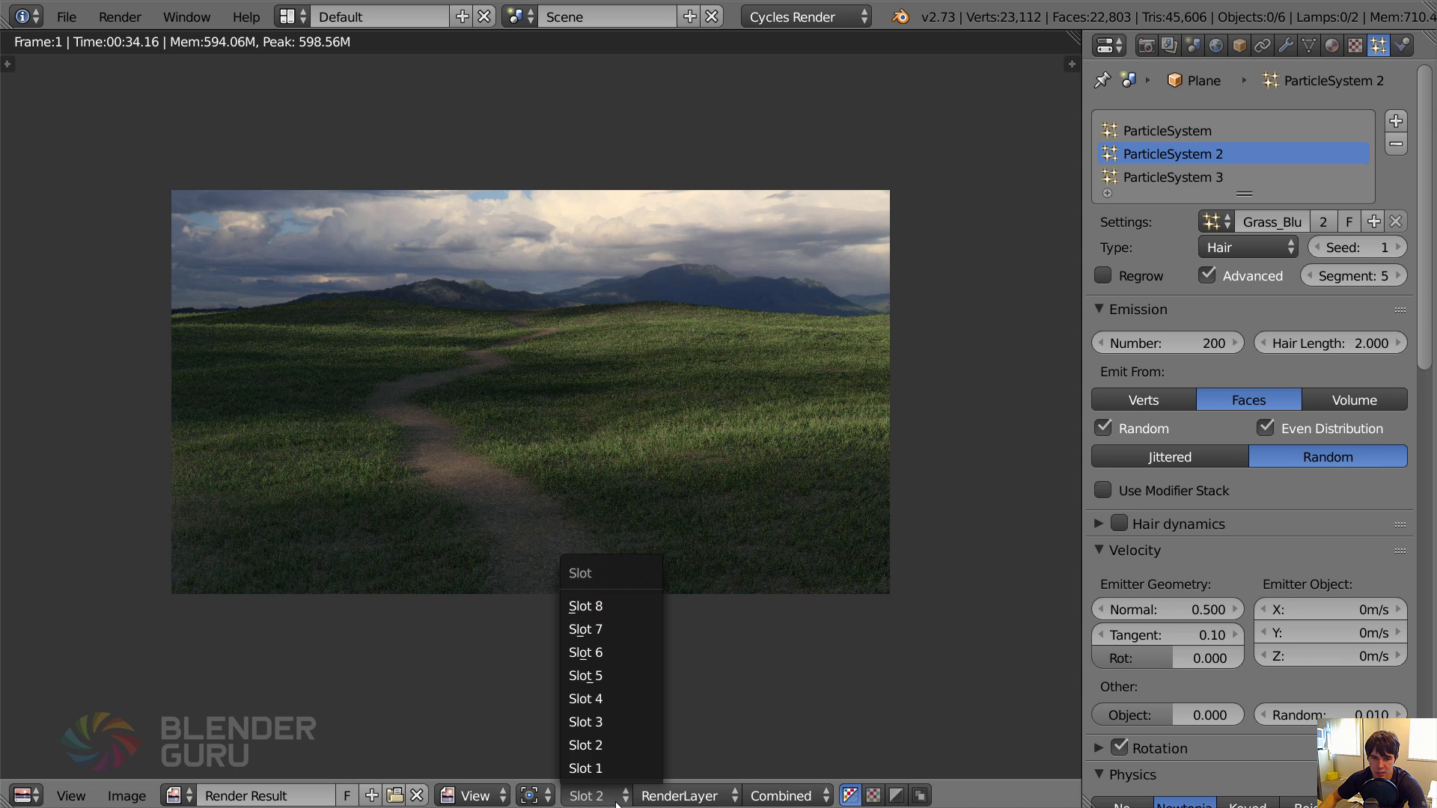
{"action": "left_click", "coordinate": [613, 725]}
{"action": "key", "text": "F12"}
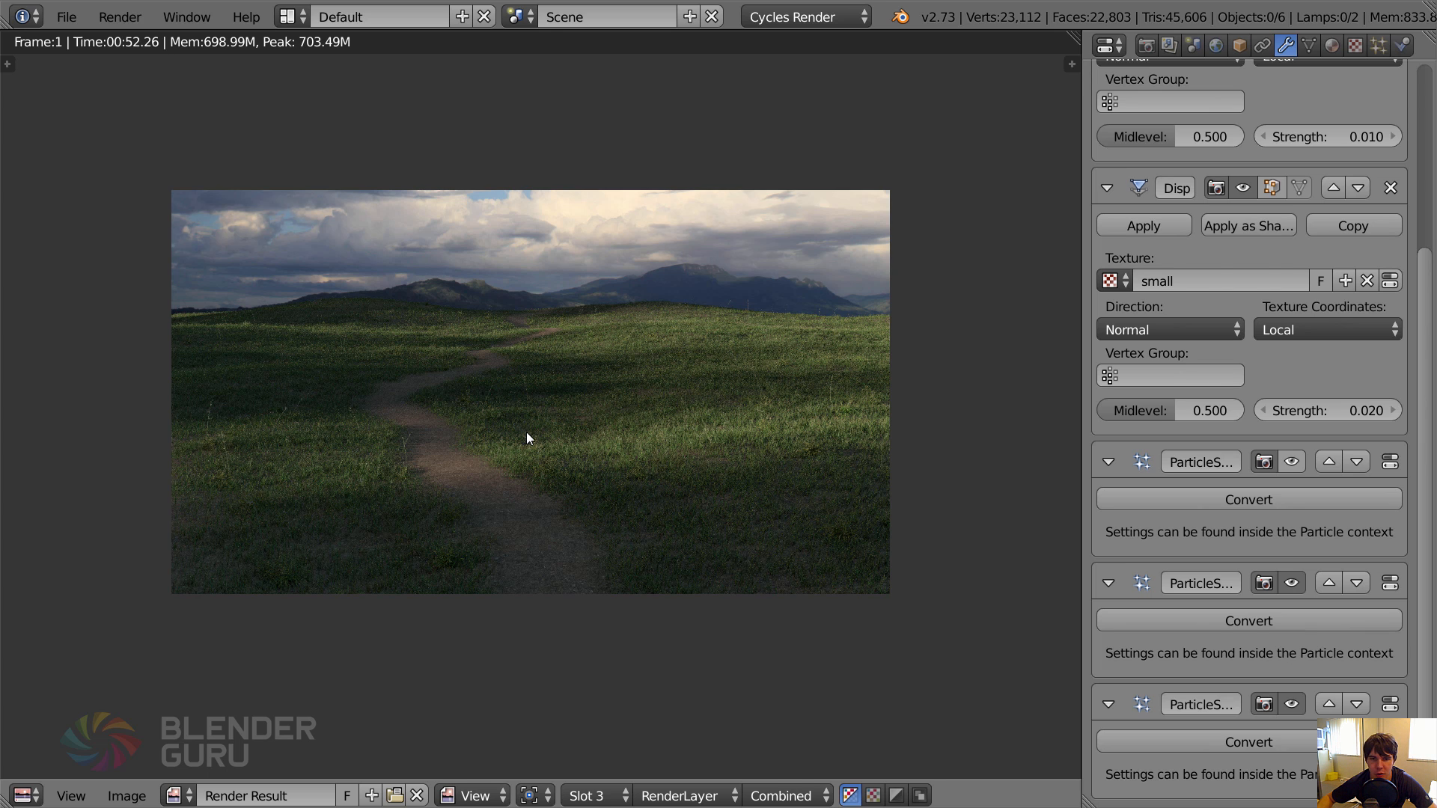
Leave the render, reselect the ground plane and set the Dallisgrass particle number to 1000.
{"action": "key", "text": "Escape"}
{"action": "right_click", "coordinate": [848, 342]}
{"action": "right_click", "coordinate": [851, 335]}
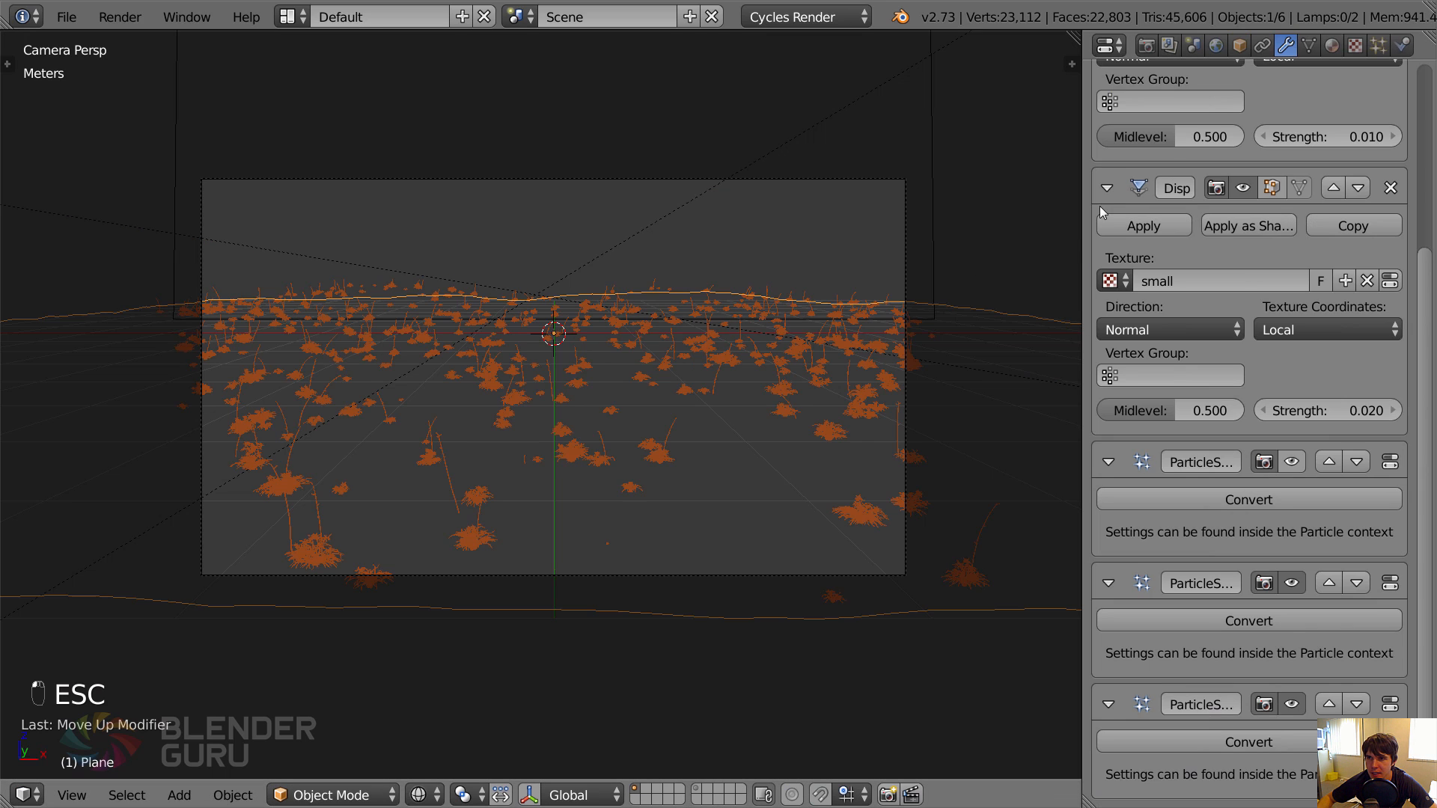
{"action": "left_click", "coordinate": [1378, 44]}
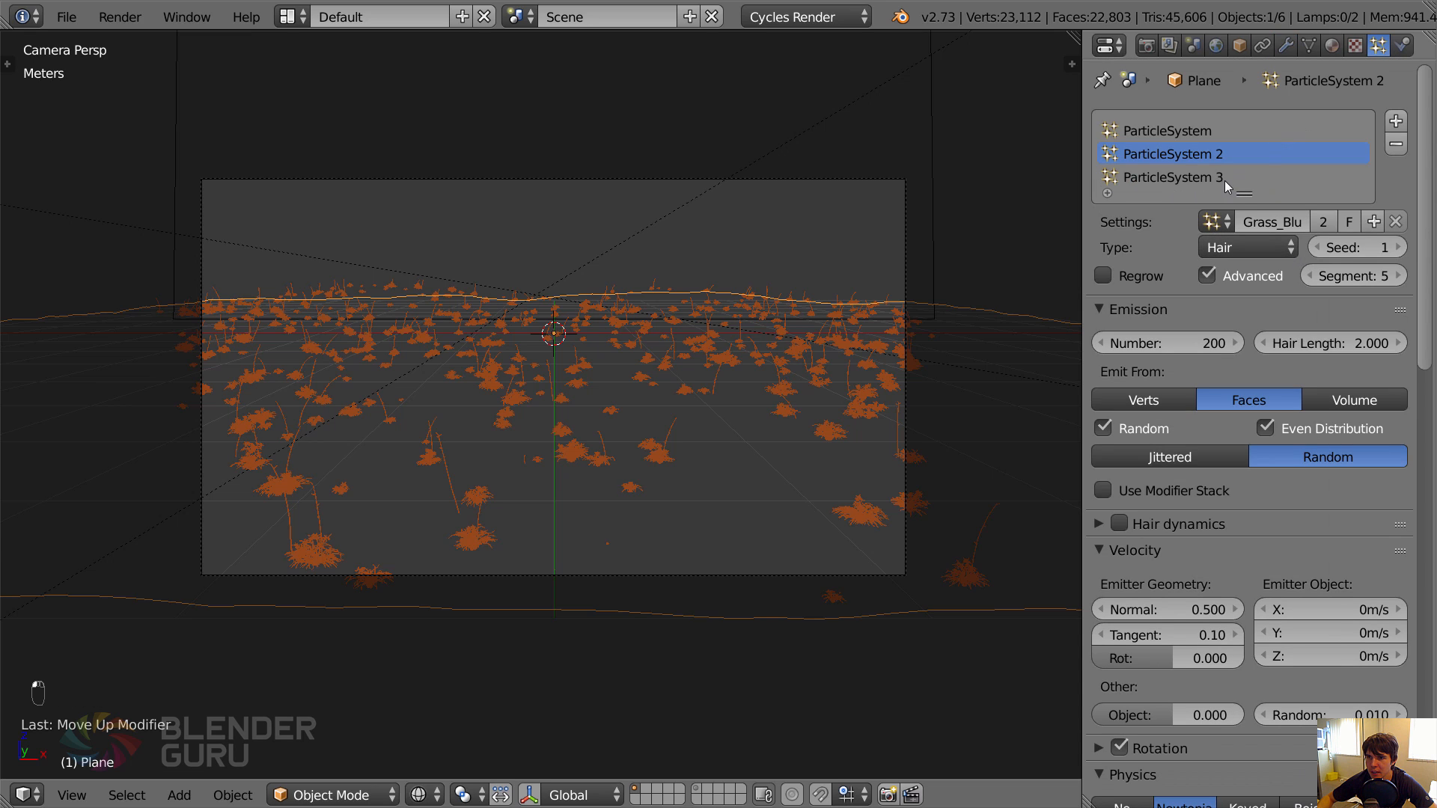
{"action": "left_click", "coordinate": [1168, 343]}
{"action": "type", "text": "1"}
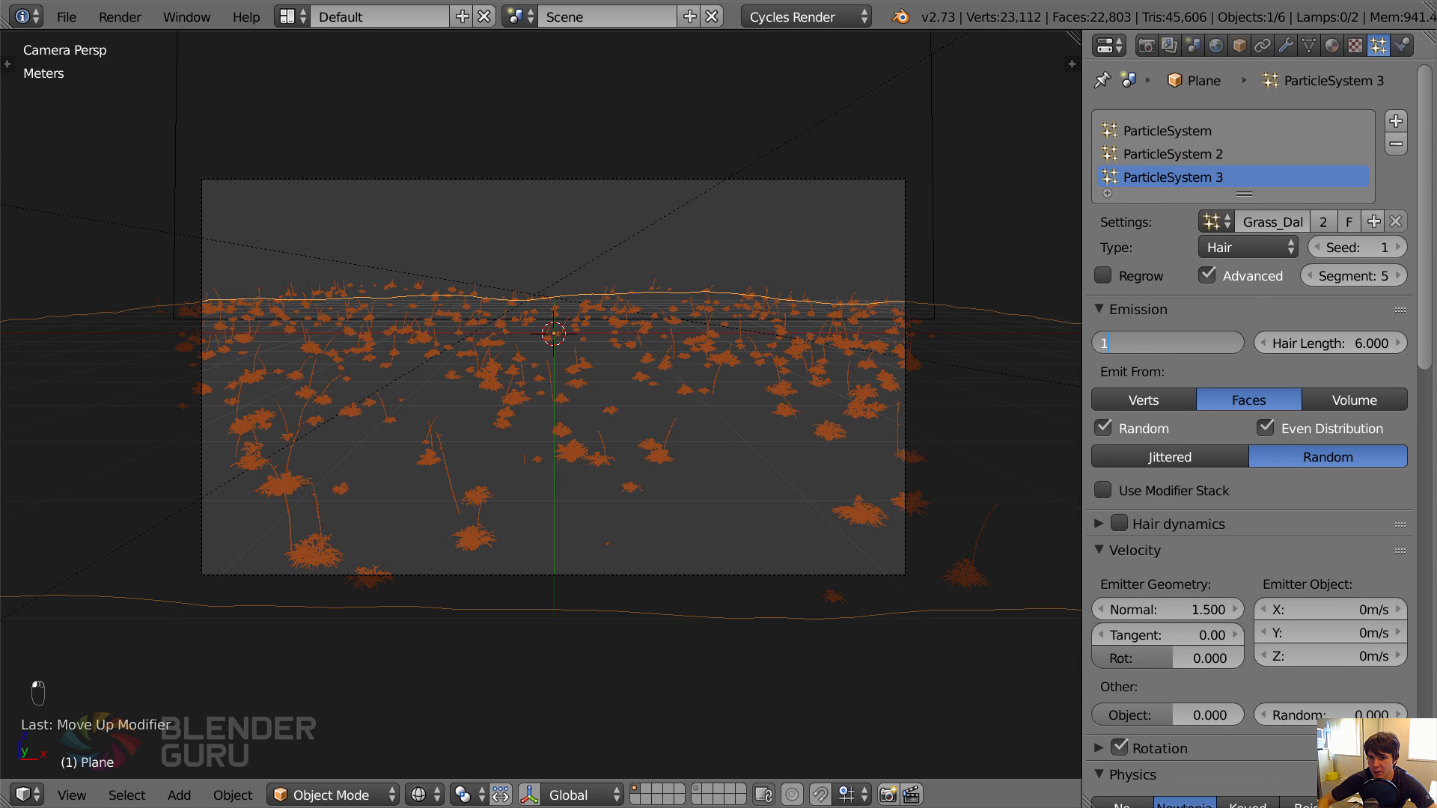
{"action": "type", "text": "0000"}
{"action": "key", "text": "Return"}
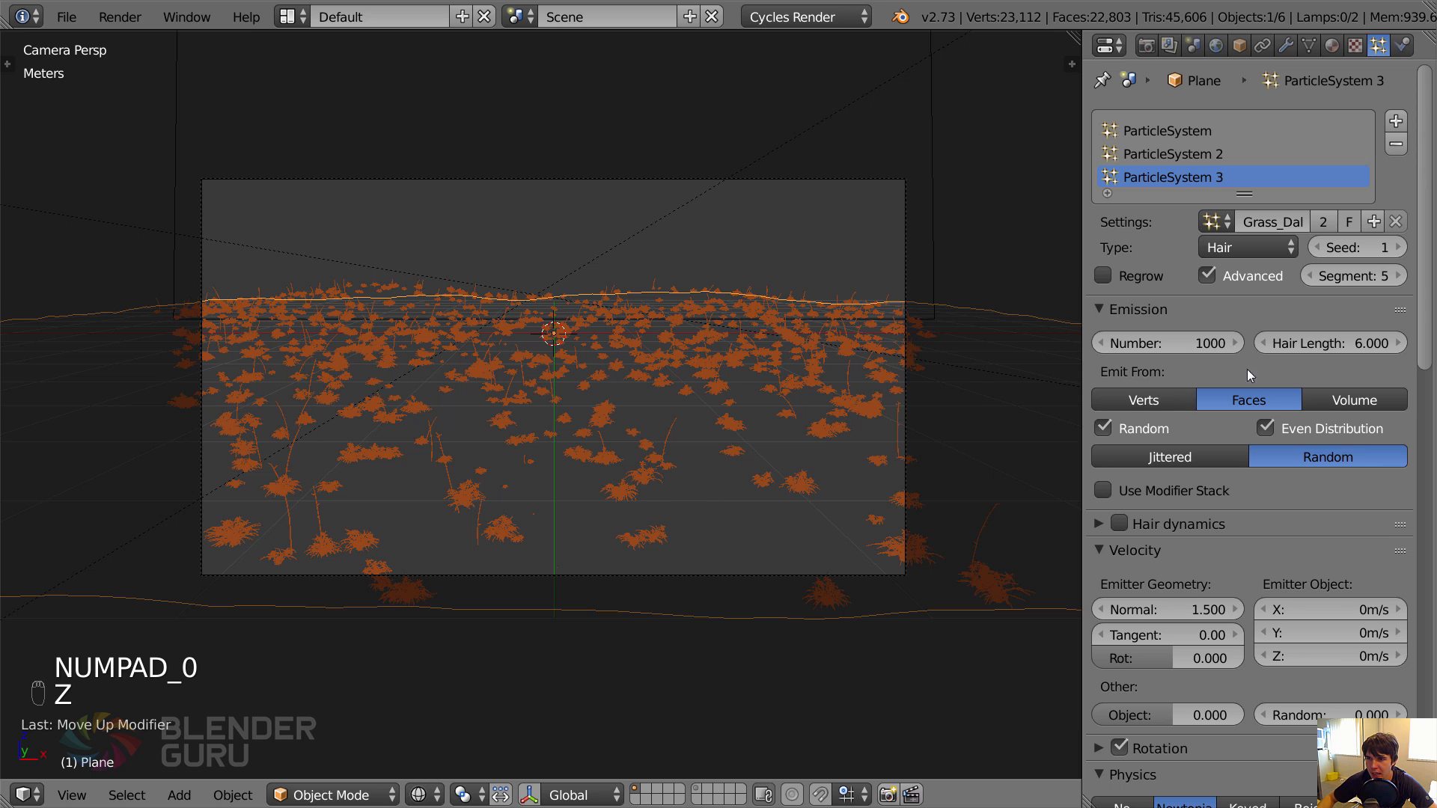
Set the Dallisgrass hair length to 7 and check the plants in solid shading.
{"action": "left_click", "coordinate": [1340, 345]}
{"action": "type", "text": "7"}
{"action": "key", "text": "Return"}
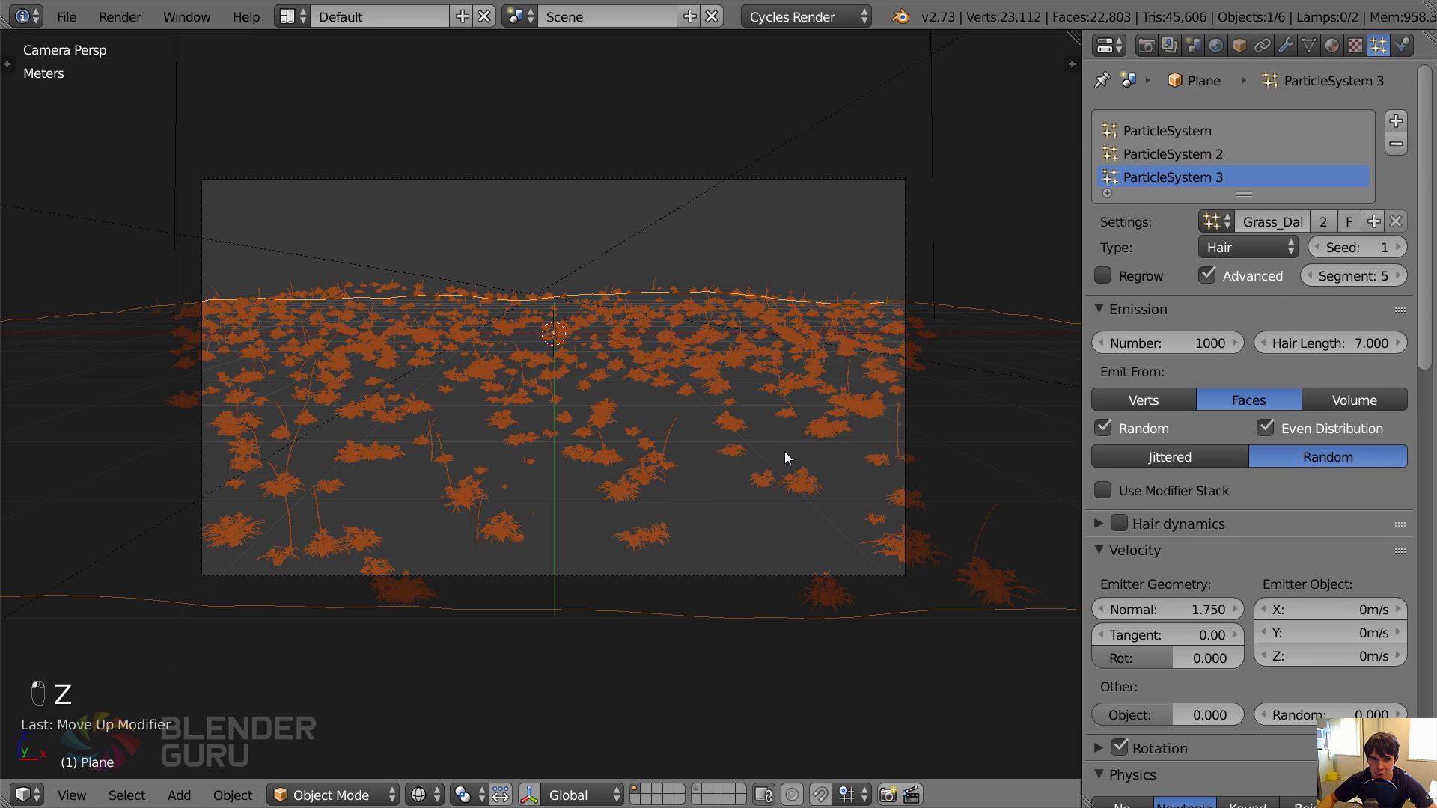
{"action": "key", "text": "z"}
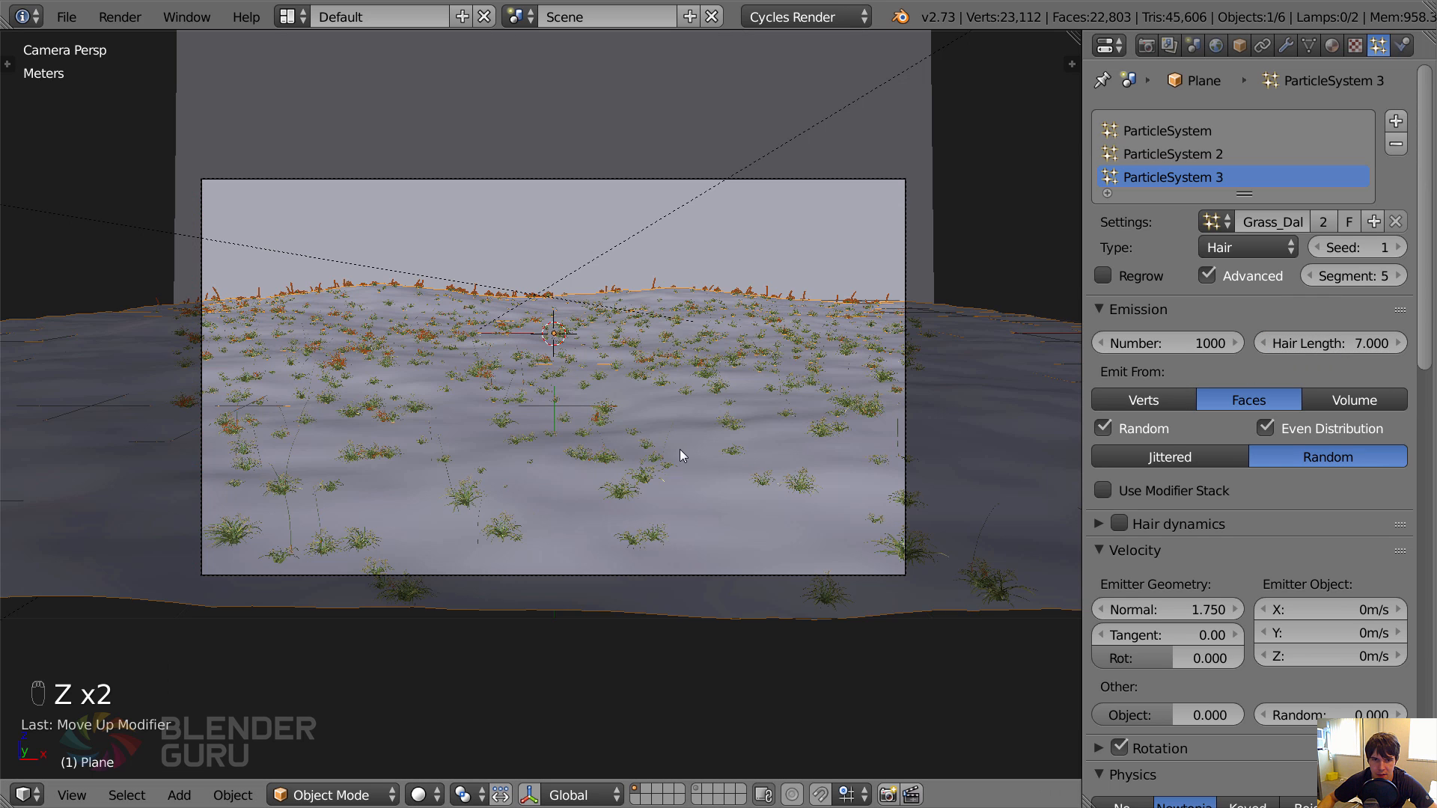
Set the Blue Gramagrass particle number to 500.
{"action": "left_click", "coordinate": [1206, 158]}
{"action": "left_click", "coordinate": [1198, 342]}
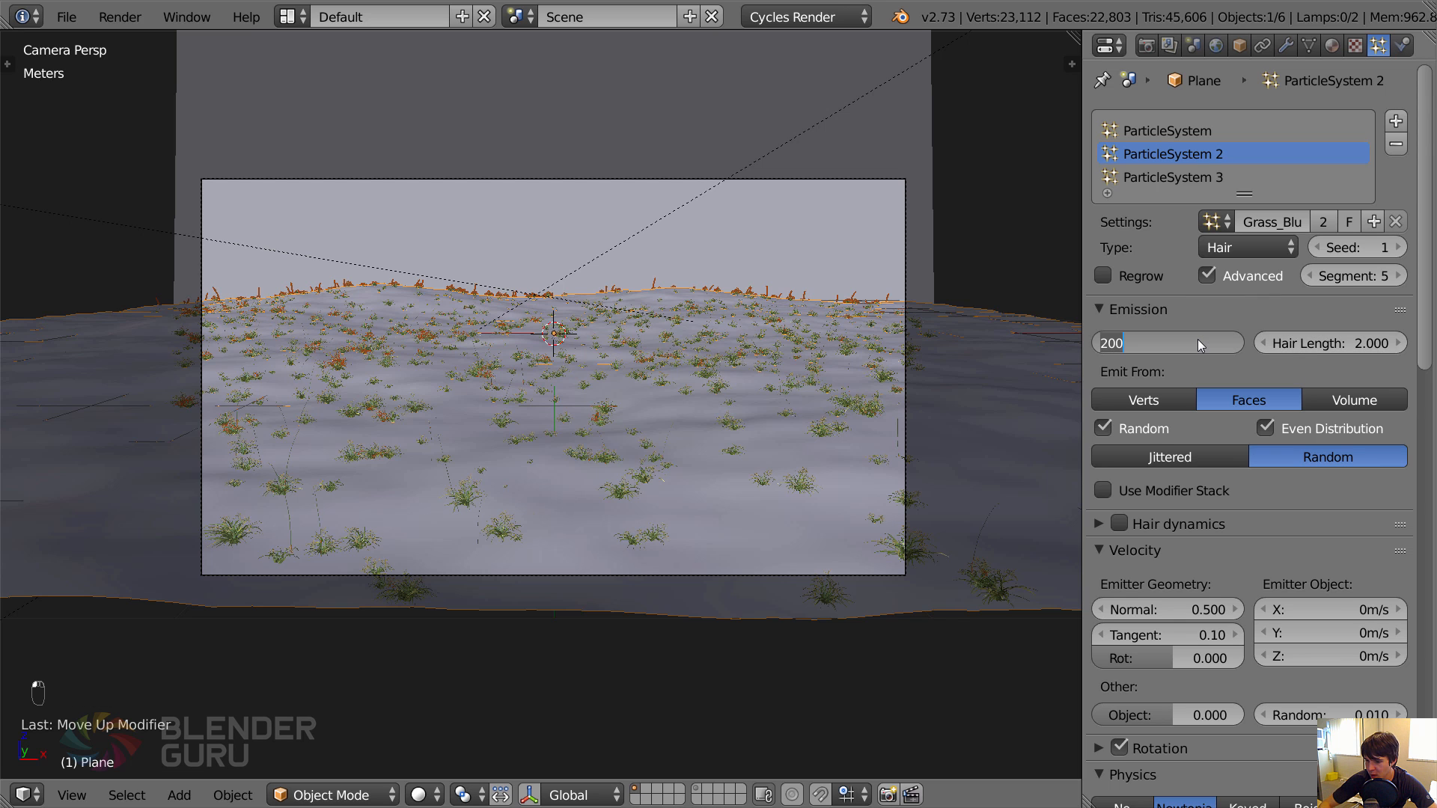
{"action": "type", "text": "500"}
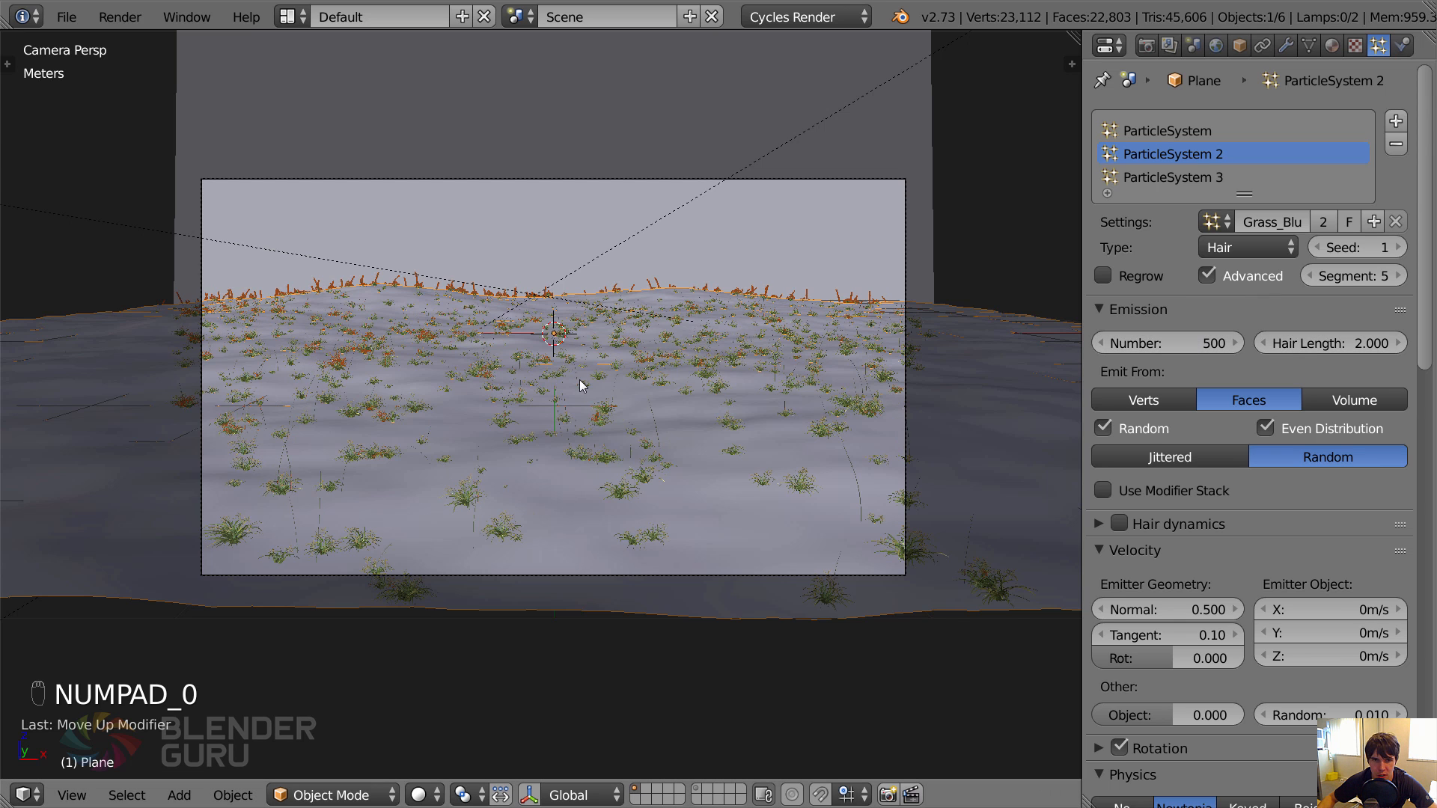
{"action": "key", "text": "z"}
{"action": "key", "text": "z"}
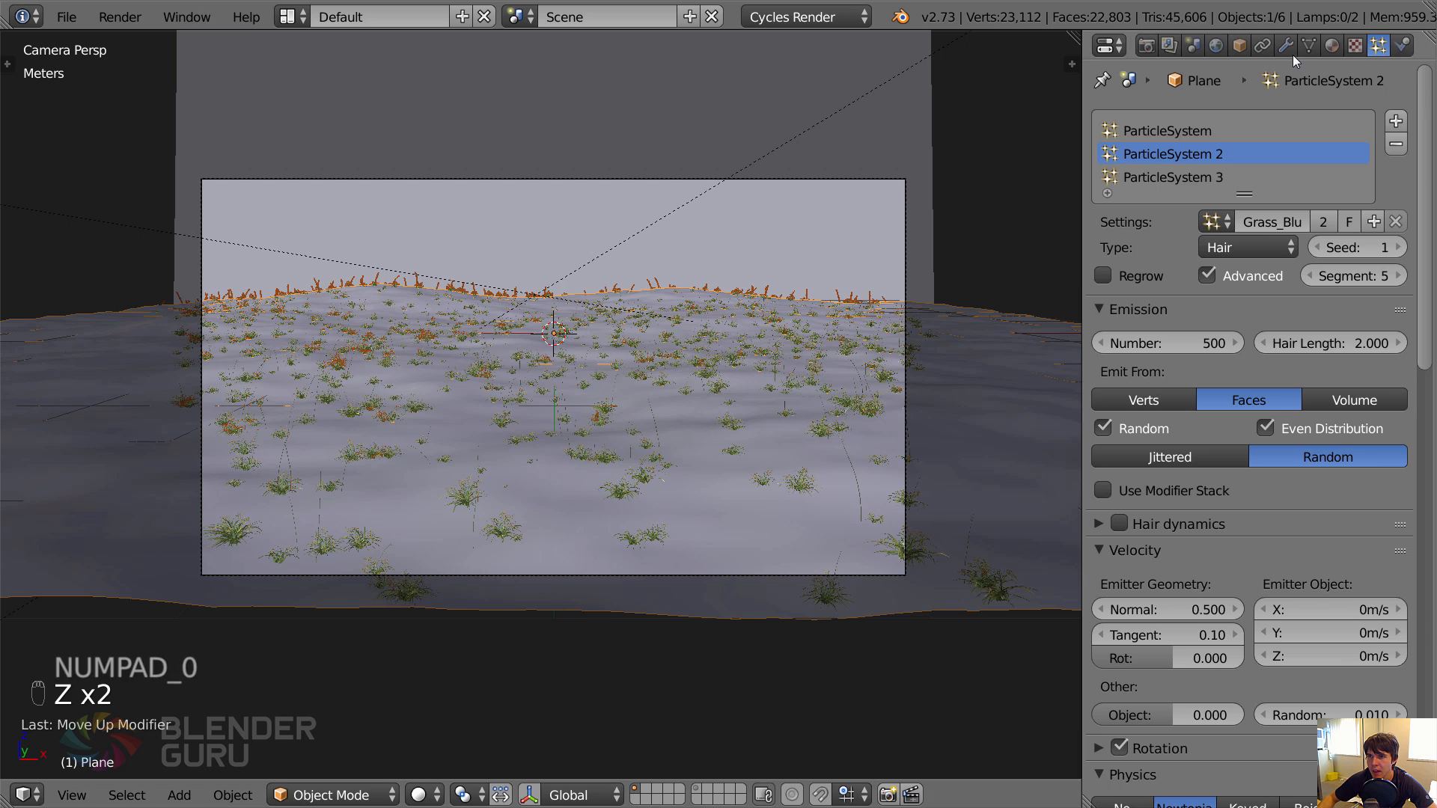
Add a fourth particle system to the ground plane using the Weed_Chickweed settings.
{"action": "left_click", "coordinate": [1395, 120]}
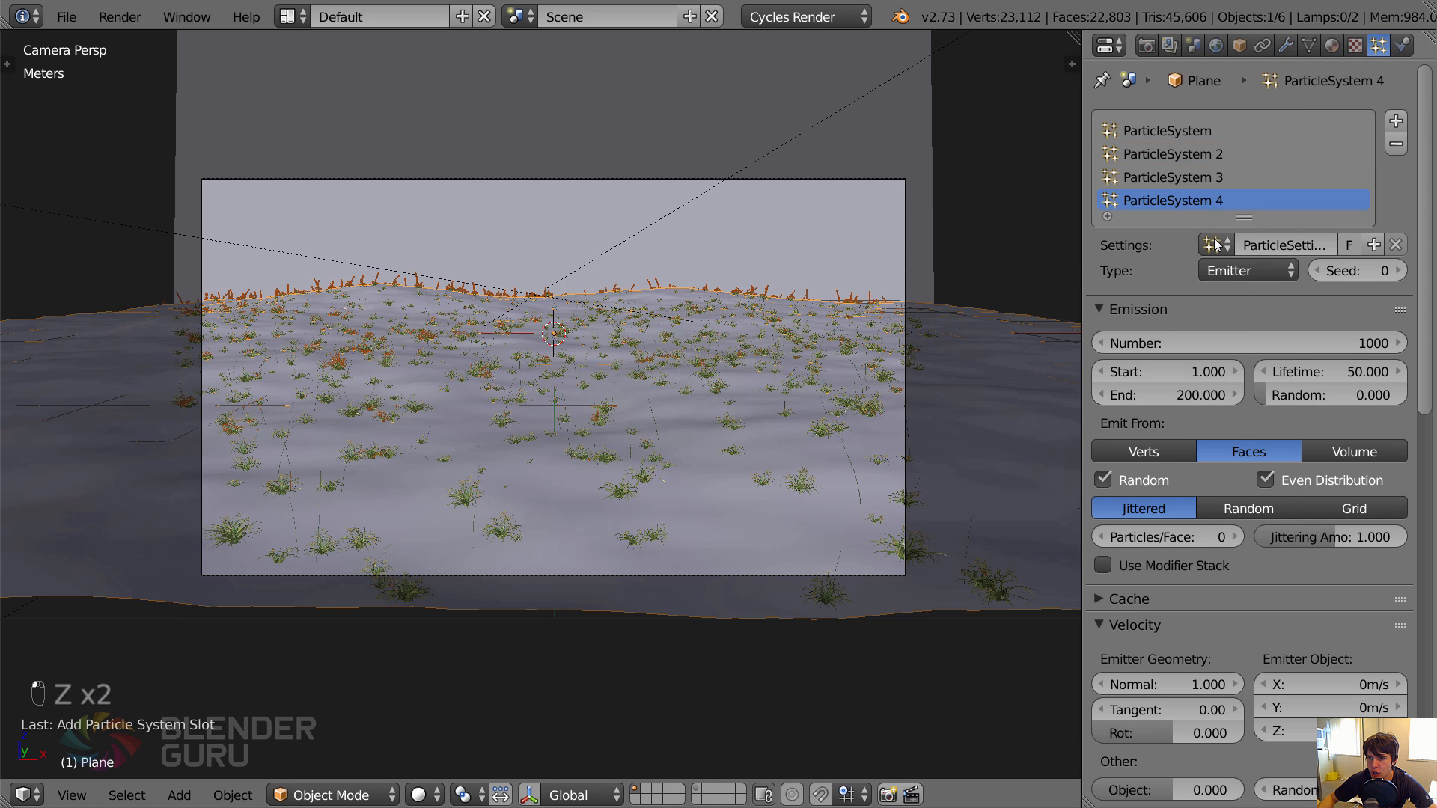
{"action": "left_click", "coordinate": [1214, 243]}
{"action": "type", "text": "c"}
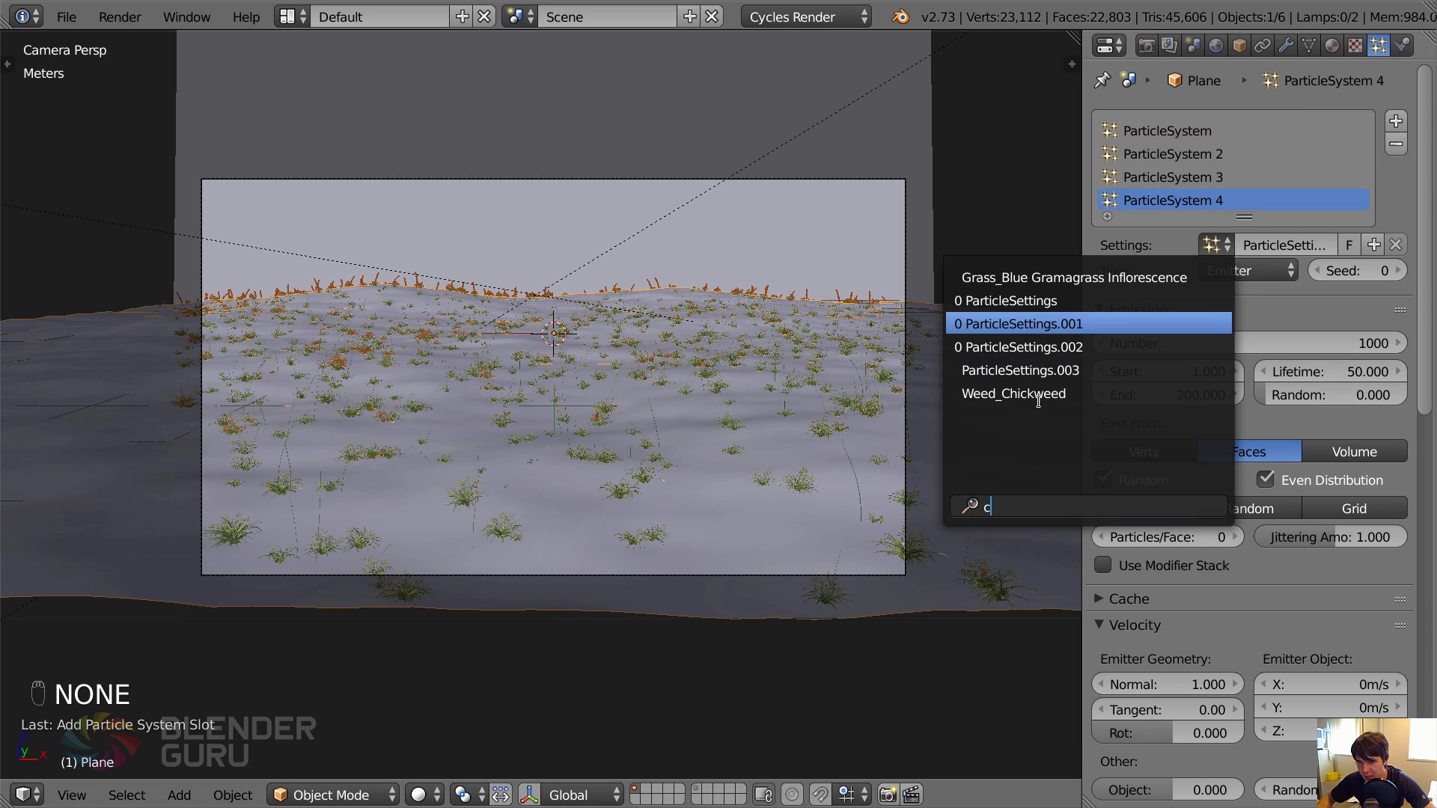
{"action": "key", "text": "Return"}
{"action": "scroll", "coordinate": [747, 435], "scroll_direction": "up", "scroll_amount": 2}
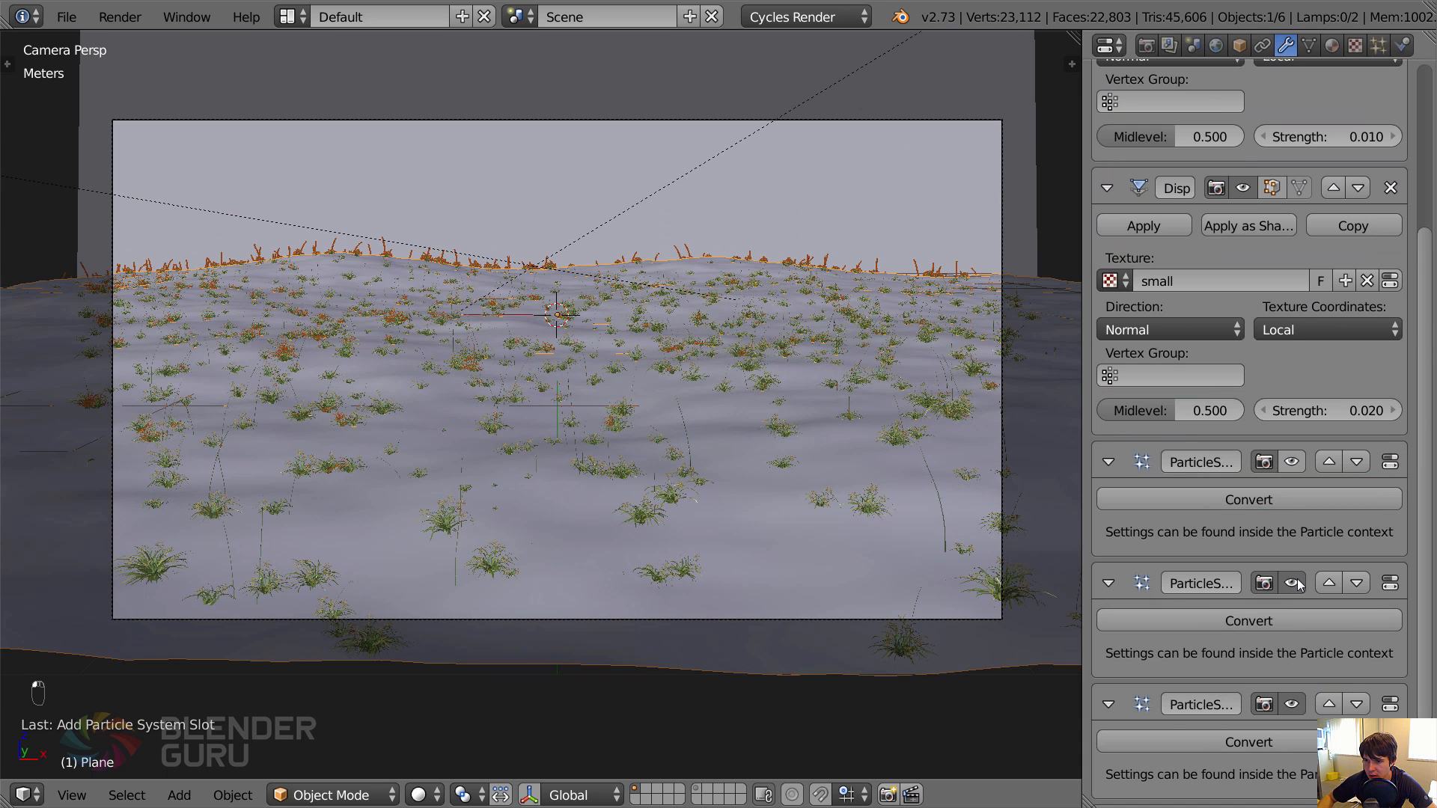
Examine the chickweed plants on the ground plane up close in wireframe and solid shading.
{"action": "scroll", "coordinate": [1295, 707], "scroll_direction": "down", "scroll_amount": 3}
{"action": "scroll", "coordinate": [582, 443], "scroll_direction": "up", "scroll_amount": 4}
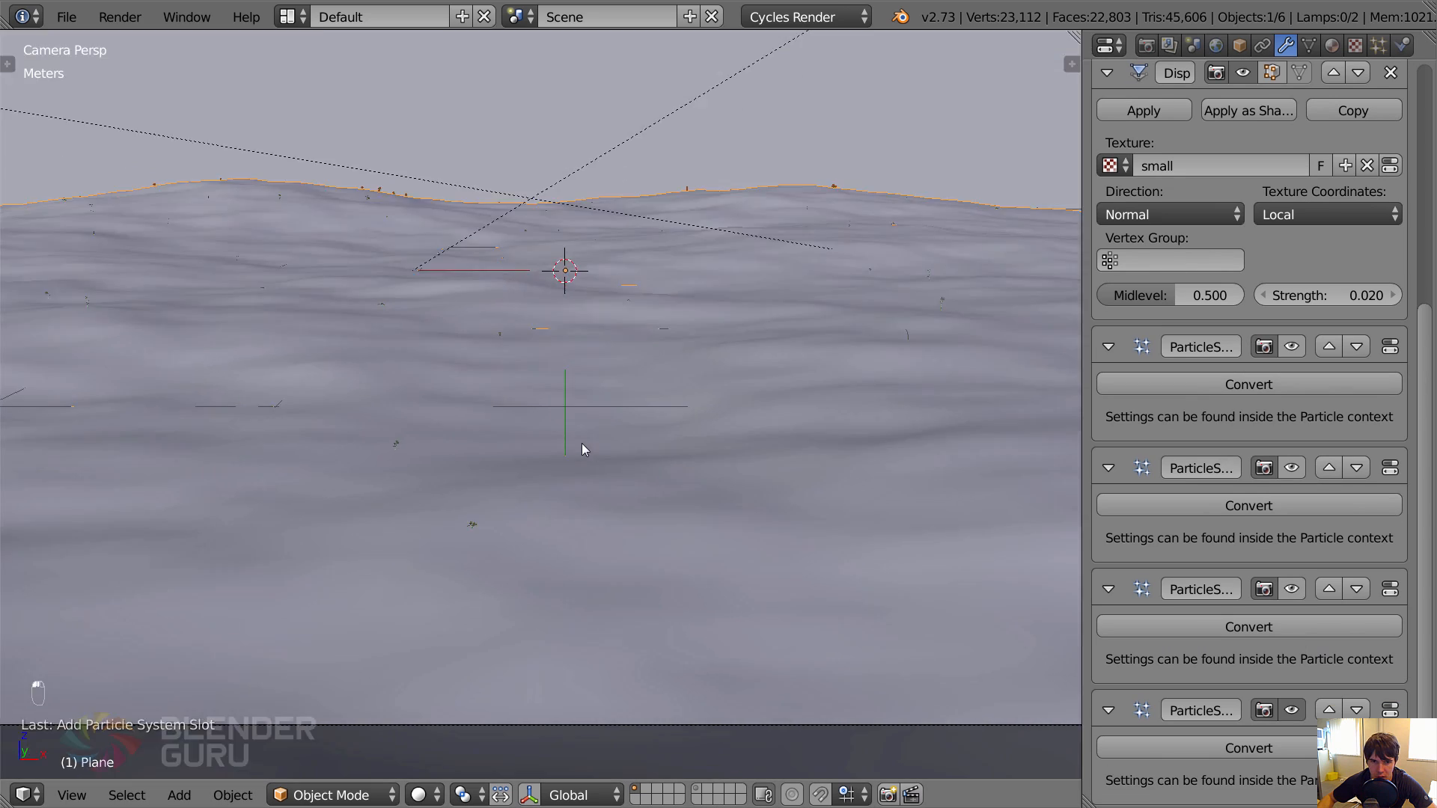
{"action": "key", "text": "z"}
{"action": "scroll", "coordinate": [396, 479], "scroll_direction": "up", "scroll_amount": 3}
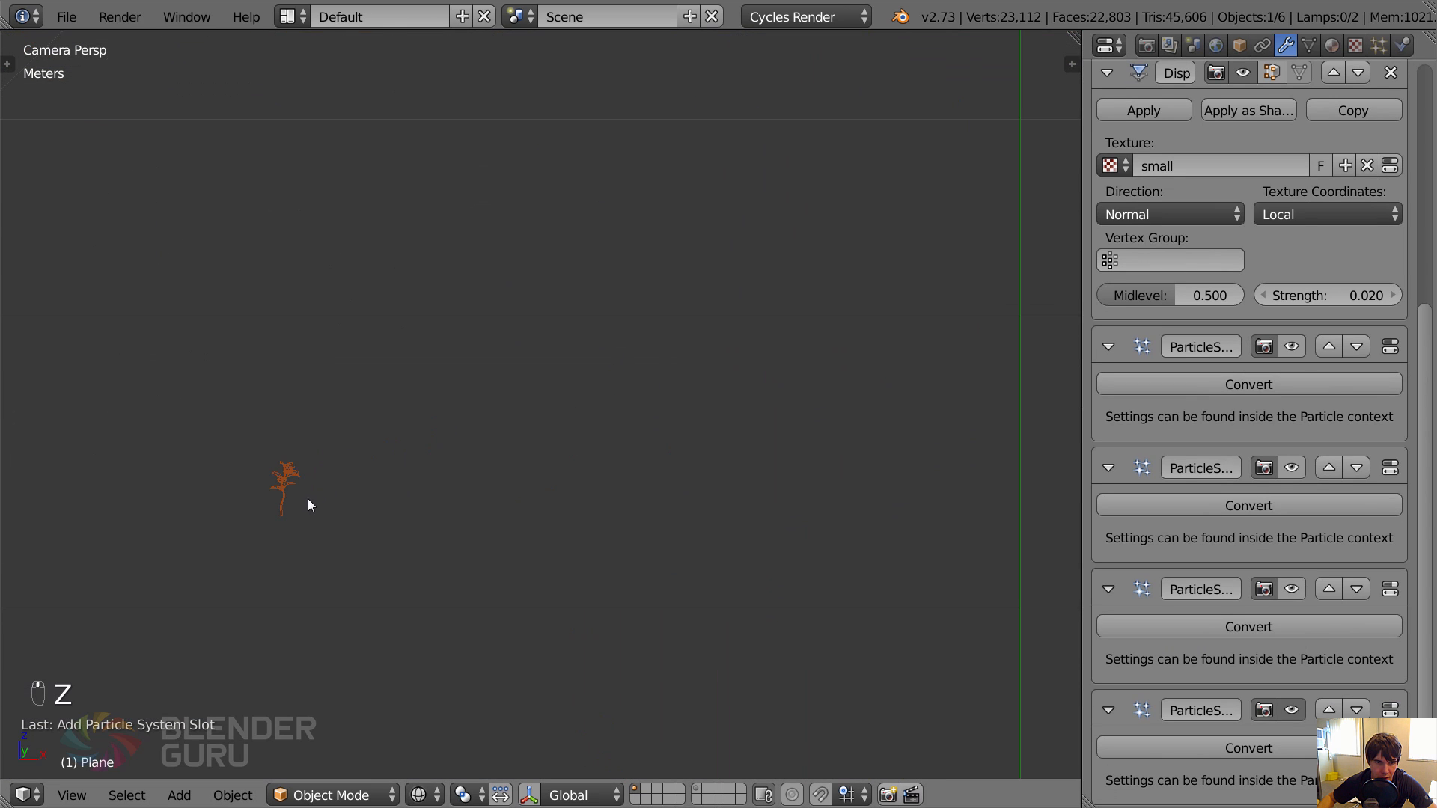
{"action": "key", "text": "z"}
{"action": "scroll", "coordinate": [337, 434], "scroll_direction": "down", "scroll_amount": 2}
{"action": "scroll", "coordinate": [443, 514], "scroll_direction": "down", "scroll_amount": 5}
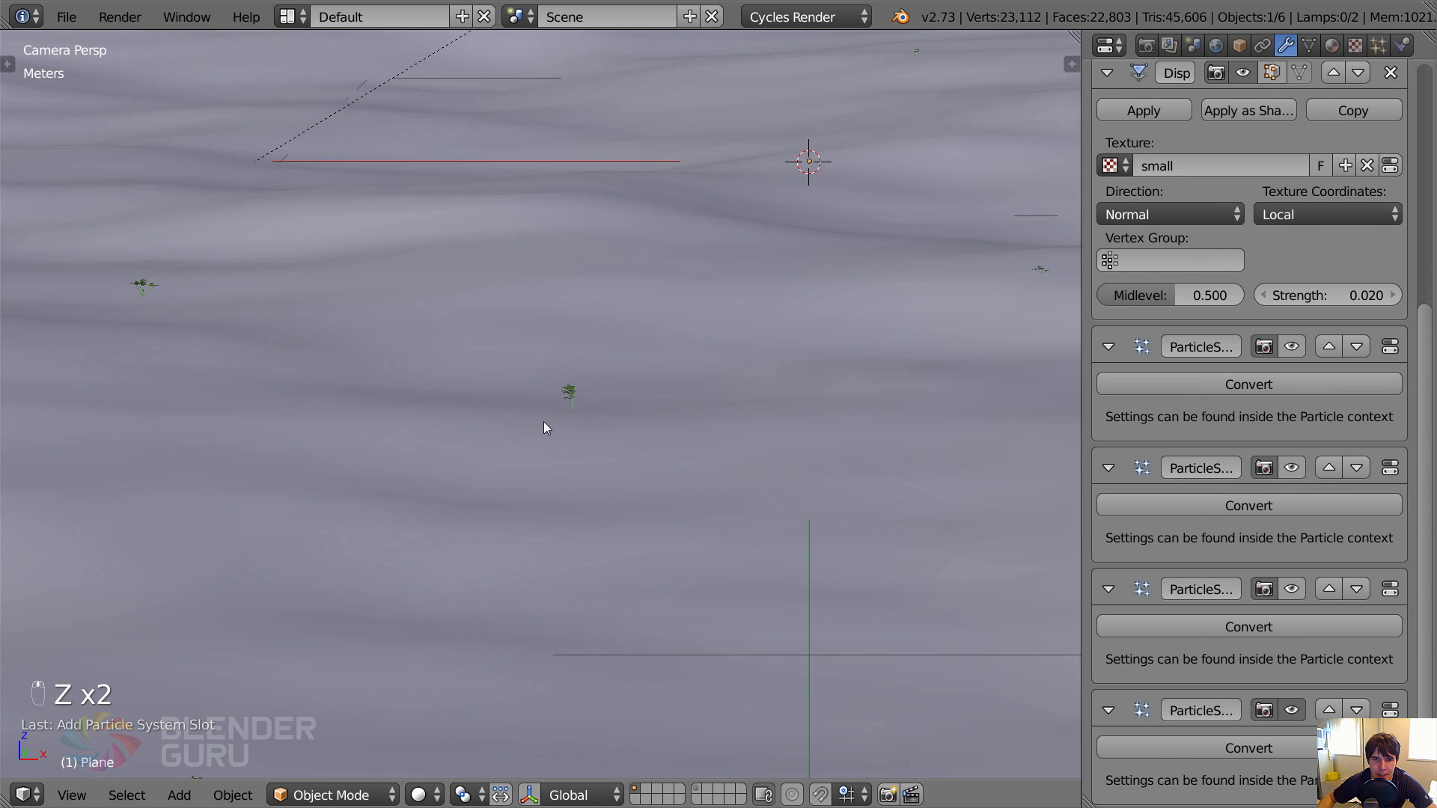
{"action": "scroll", "coordinate": [554, 422], "scroll_direction": "down", "scroll_amount": 3}
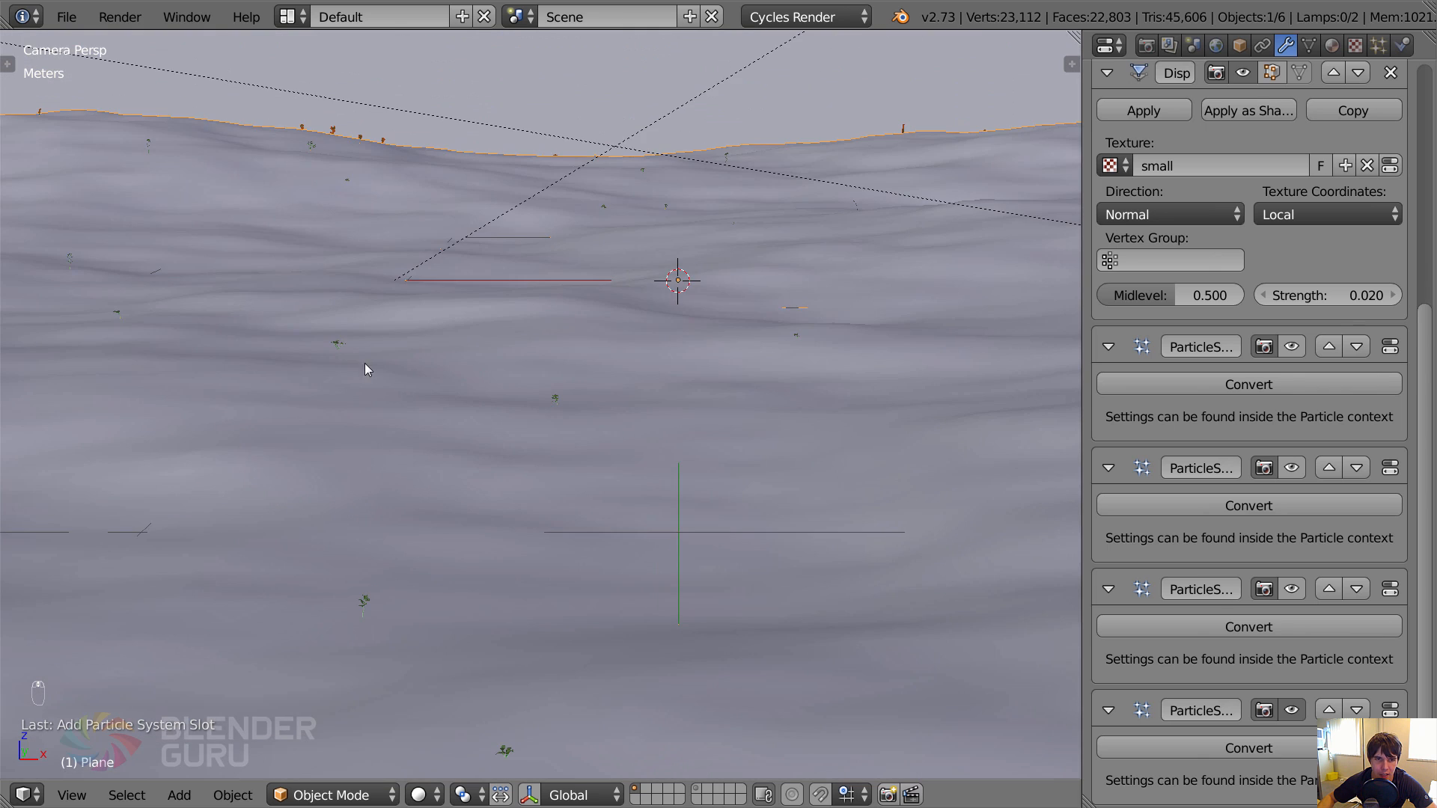
{"action": "key", "text": "z"}
{"action": "scroll", "coordinate": [555, 481], "scroll_direction": "down", "scroll_amount": 2}
{"action": "key", "text": "z"}
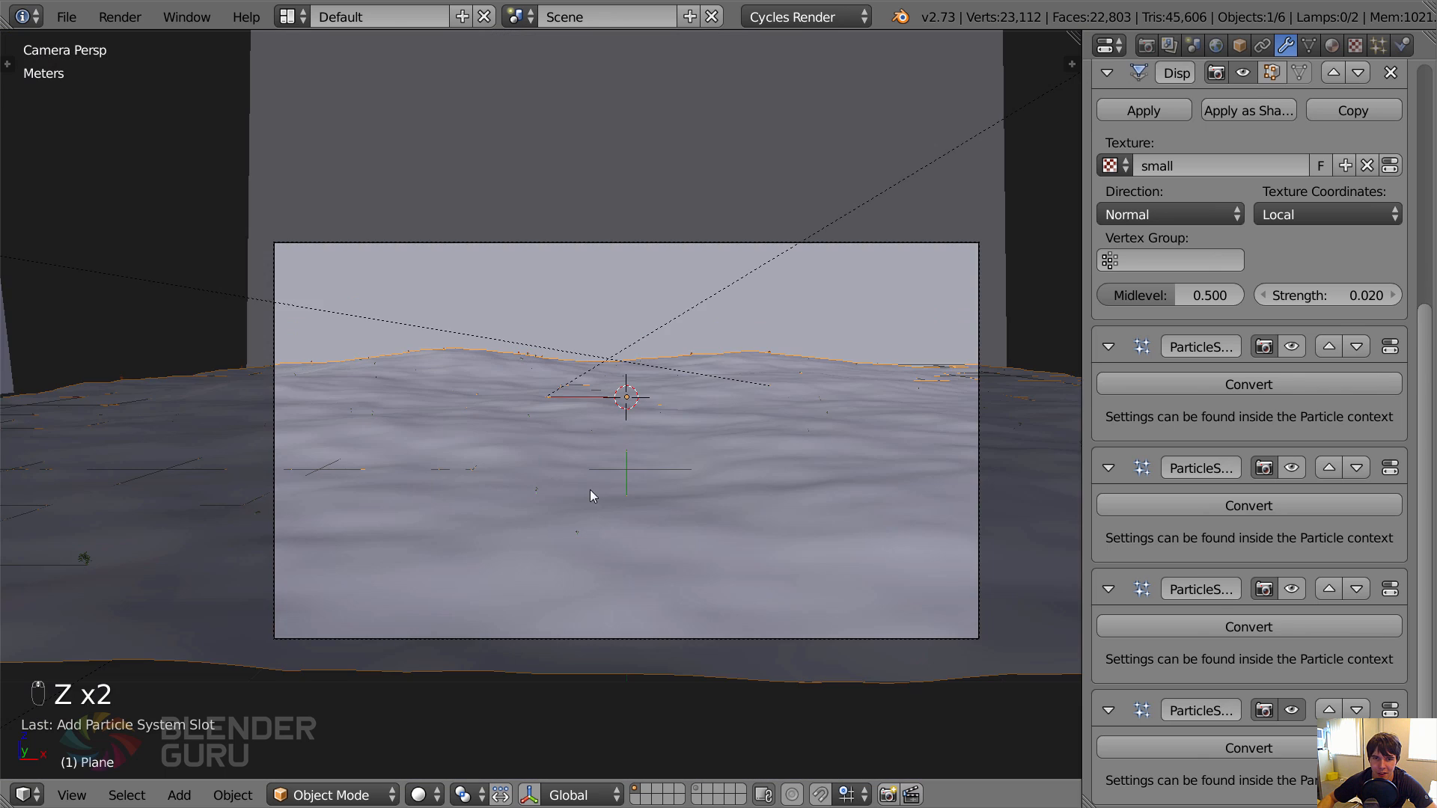
{"action": "scroll", "coordinate": [589, 497], "scroll_direction": "up", "scroll_amount": 4}
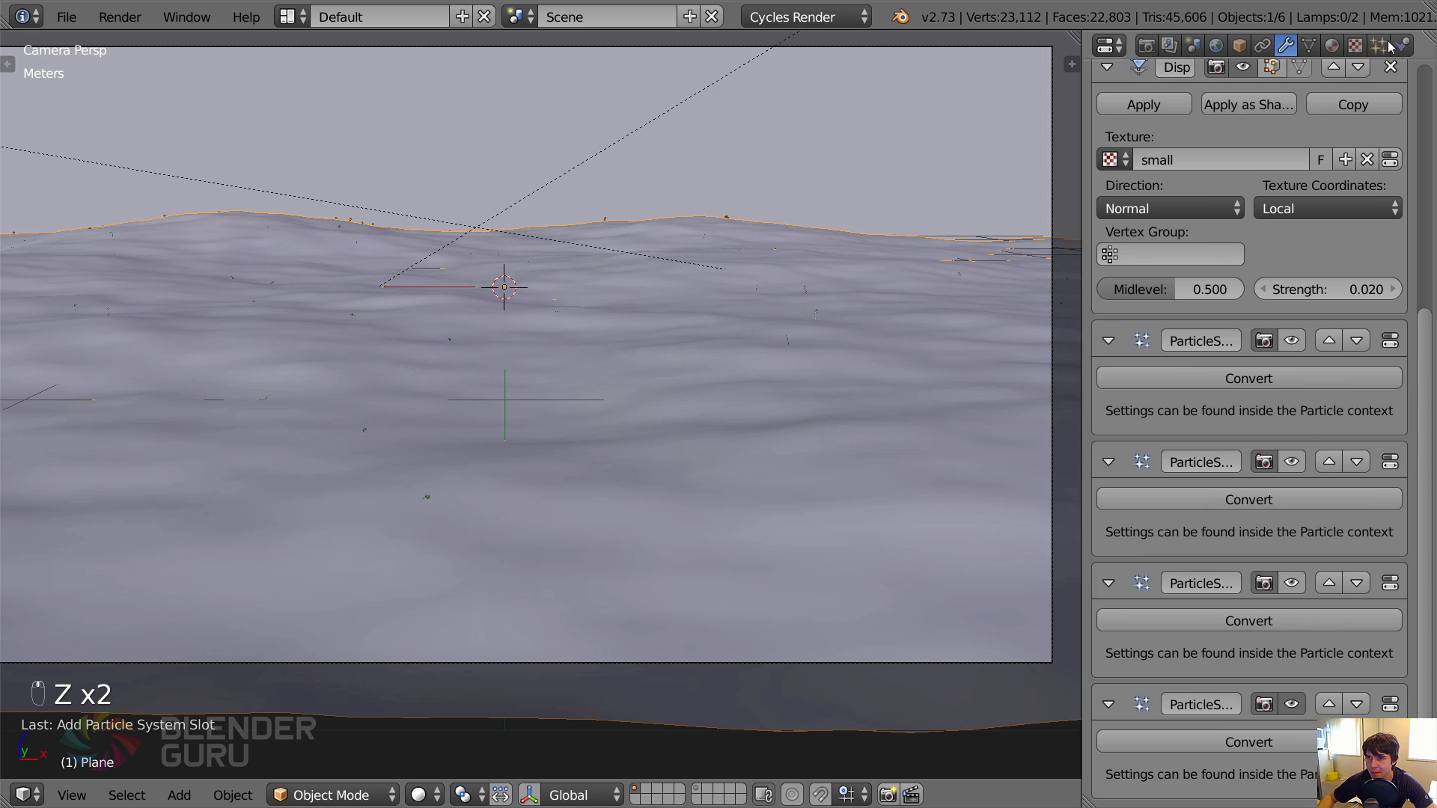
Set the fourth particle system's number to 2000 and check the chickweed distribution.
{"action": "left_click", "coordinate": [1378, 45]}
{"action": "left_click", "coordinate": [1167, 366]}
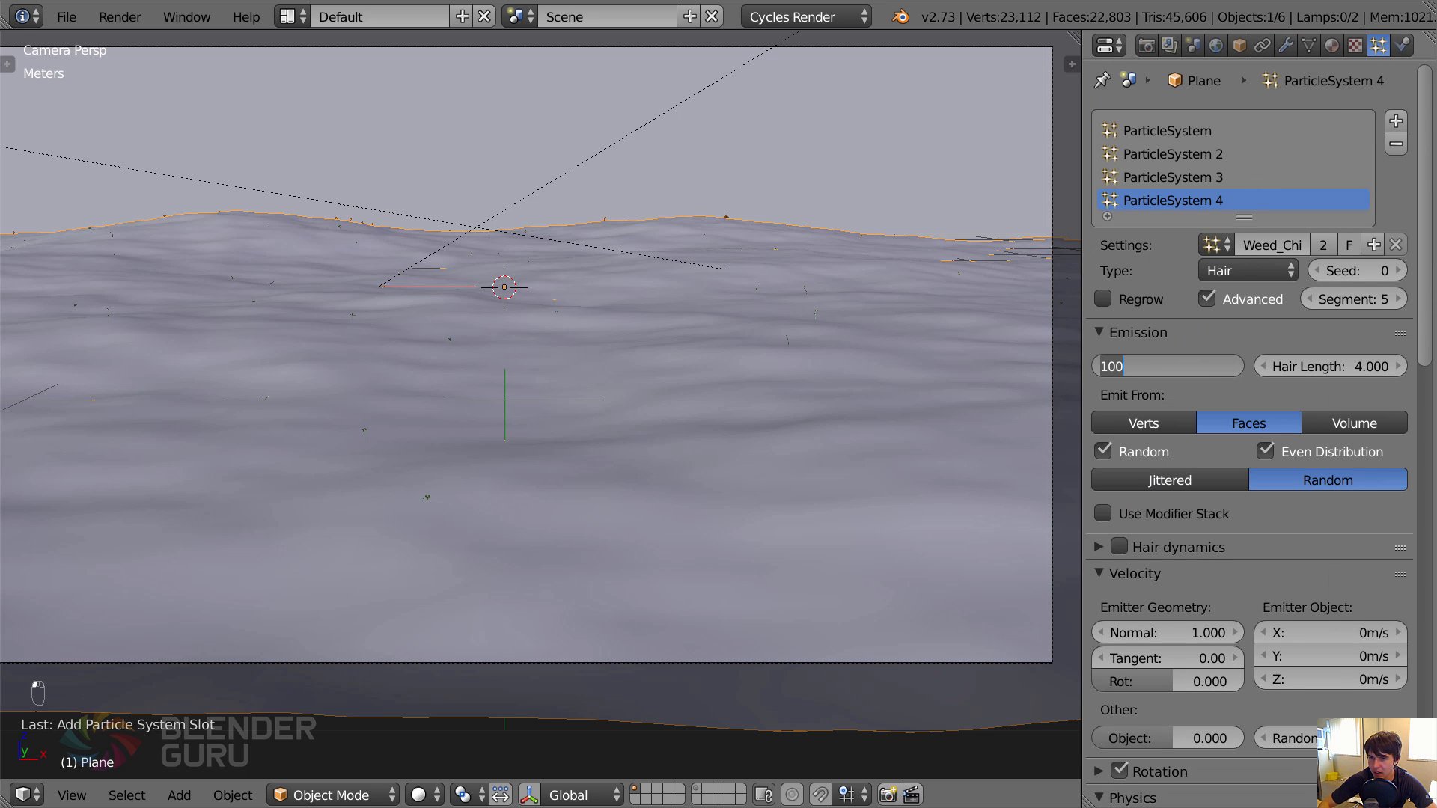
{"action": "type", "text": "200"}
{"action": "key", "text": "Return"}
{"action": "left_click", "coordinate": [1168, 366]}
{"action": "type", "text": "2000"}
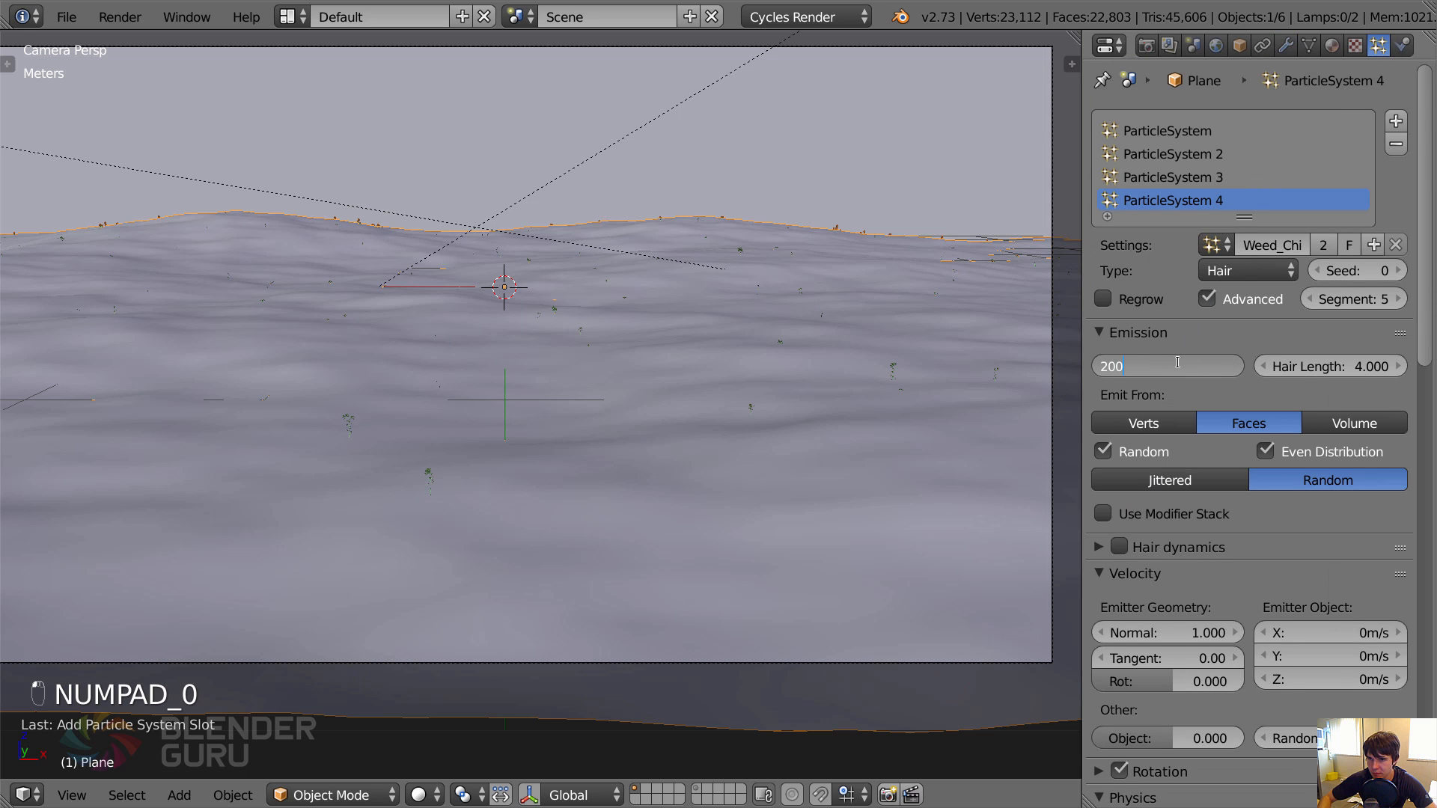
{"action": "key", "text": "Return"}
{"action": "key", "text": "z"}
{"action": "key", "text": "z"}
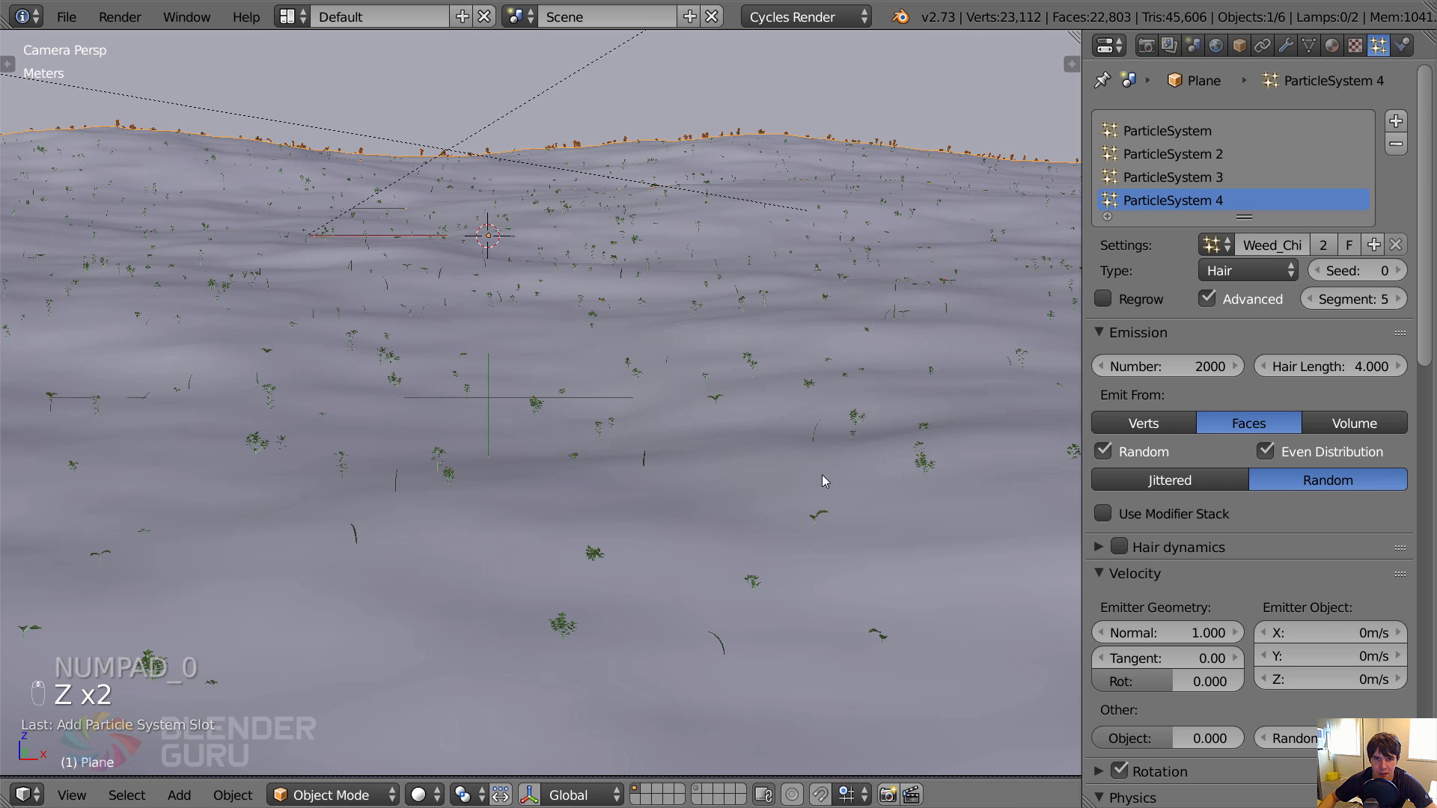
Set the fourth particle system's seed to 3 and its hair length to 6.
{"action": "left_click", "coordinate": [1370, 270]}
{"action": "type", "text": "3"}
{"action": "key", "text": "Return"}
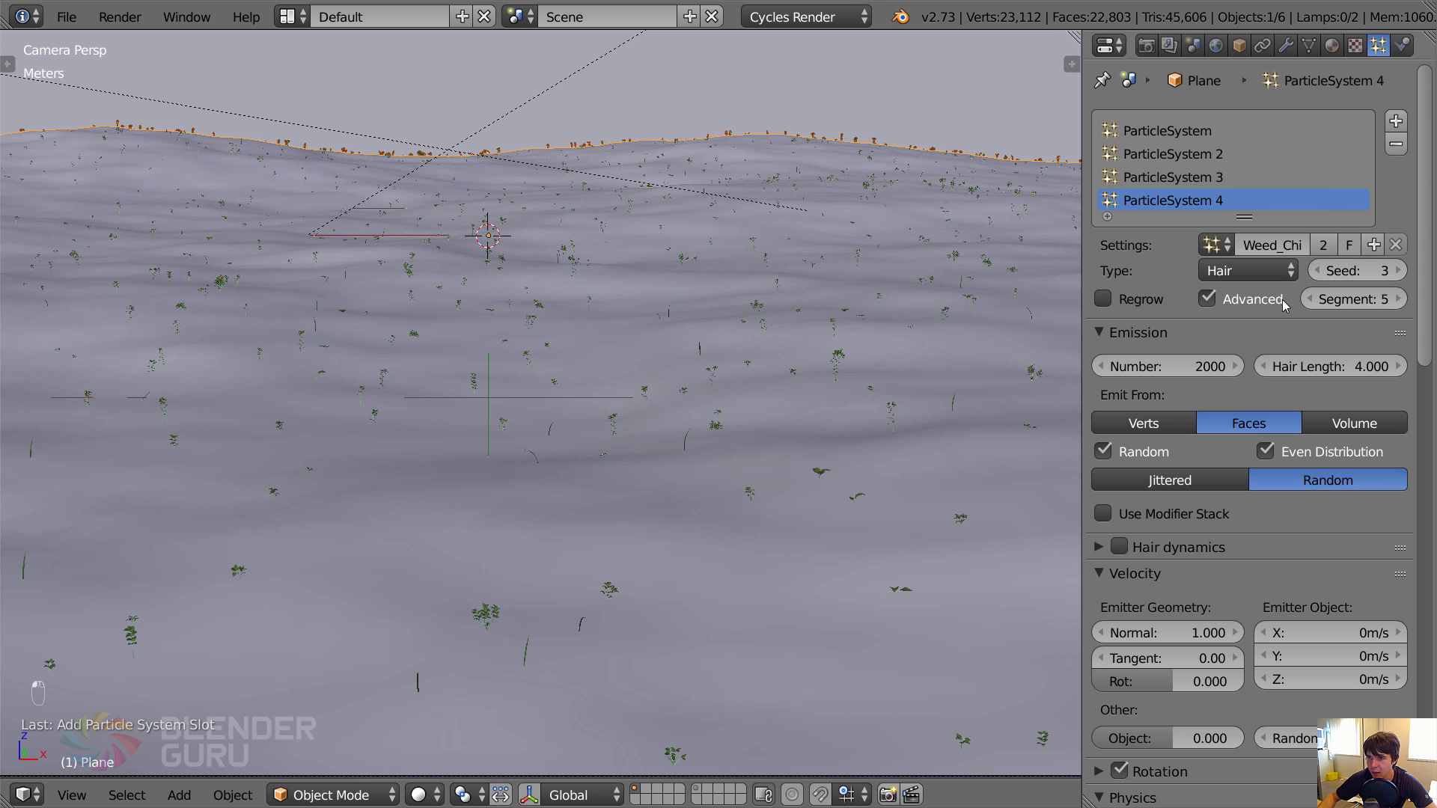
{"action": "scroll", "coordinate": [765, 491], "scroll_direction": "down", "scroll_amount": 2}
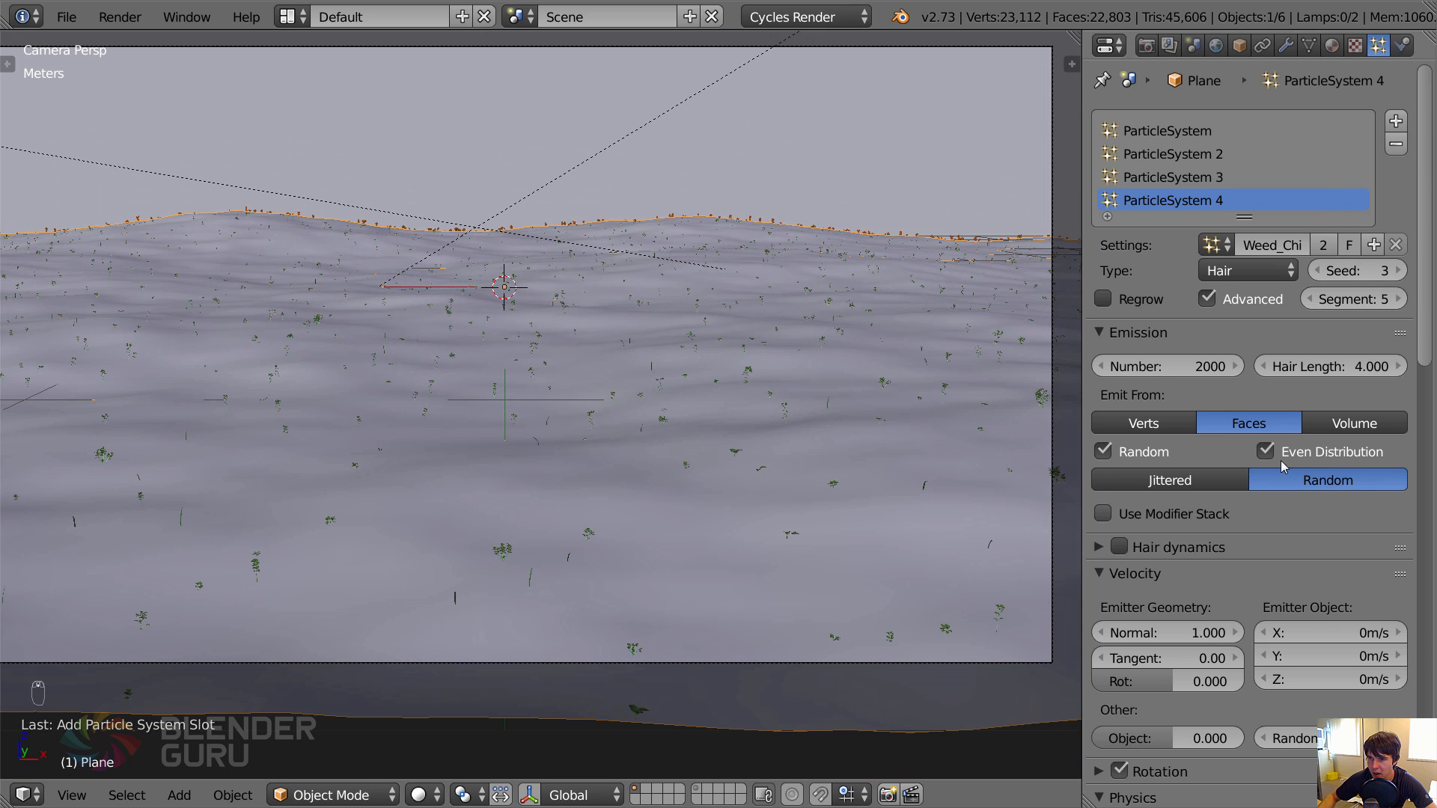
{"action": "left_click", "coordinate": [1318, 367]}
{"action": "type", "text": "6"}
{"action": "key", "text": "Return"}
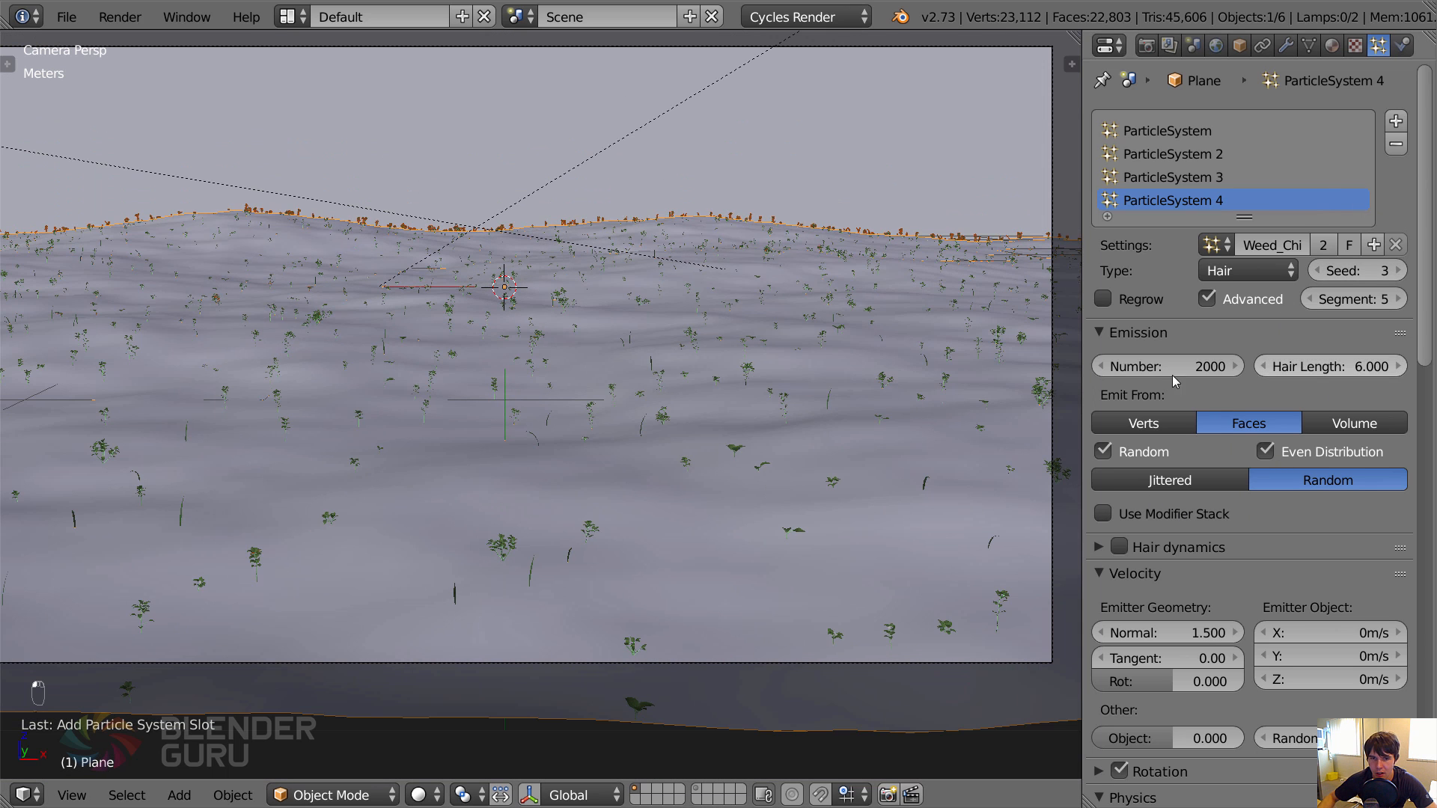
{"action": "key", "text": "z"}
{"action": "key", "text": "z"}
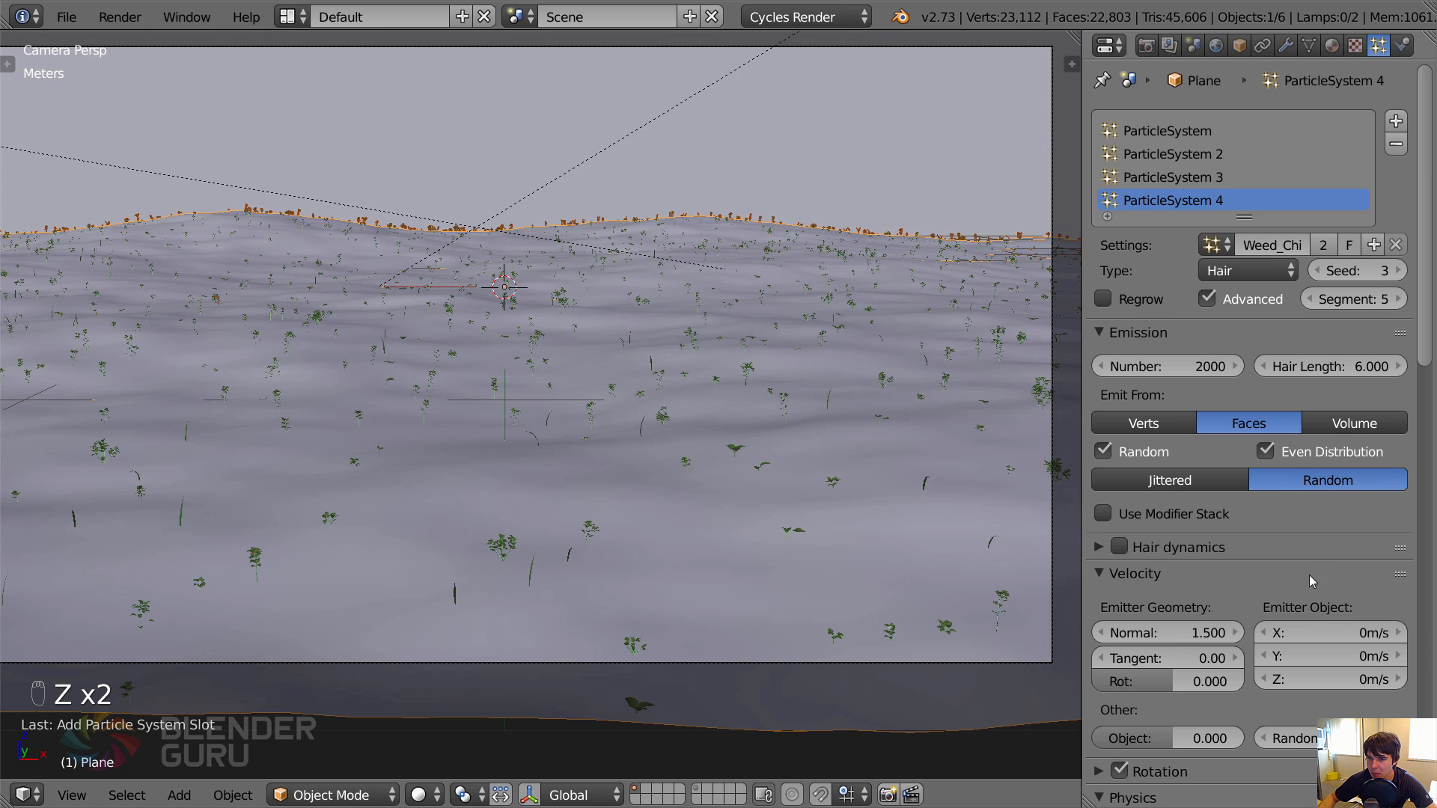
Assign the vertex group Group to the fourth system's density and Trail to its length.
{"action": "scroll", "coordinate": [1313, 582], "scroll_direction": "down", "scroll_amount": 10}
{"action": "scroll", "coordinate": [1314, 213], "scroll_direction": "down", "scroll_amount": 10}
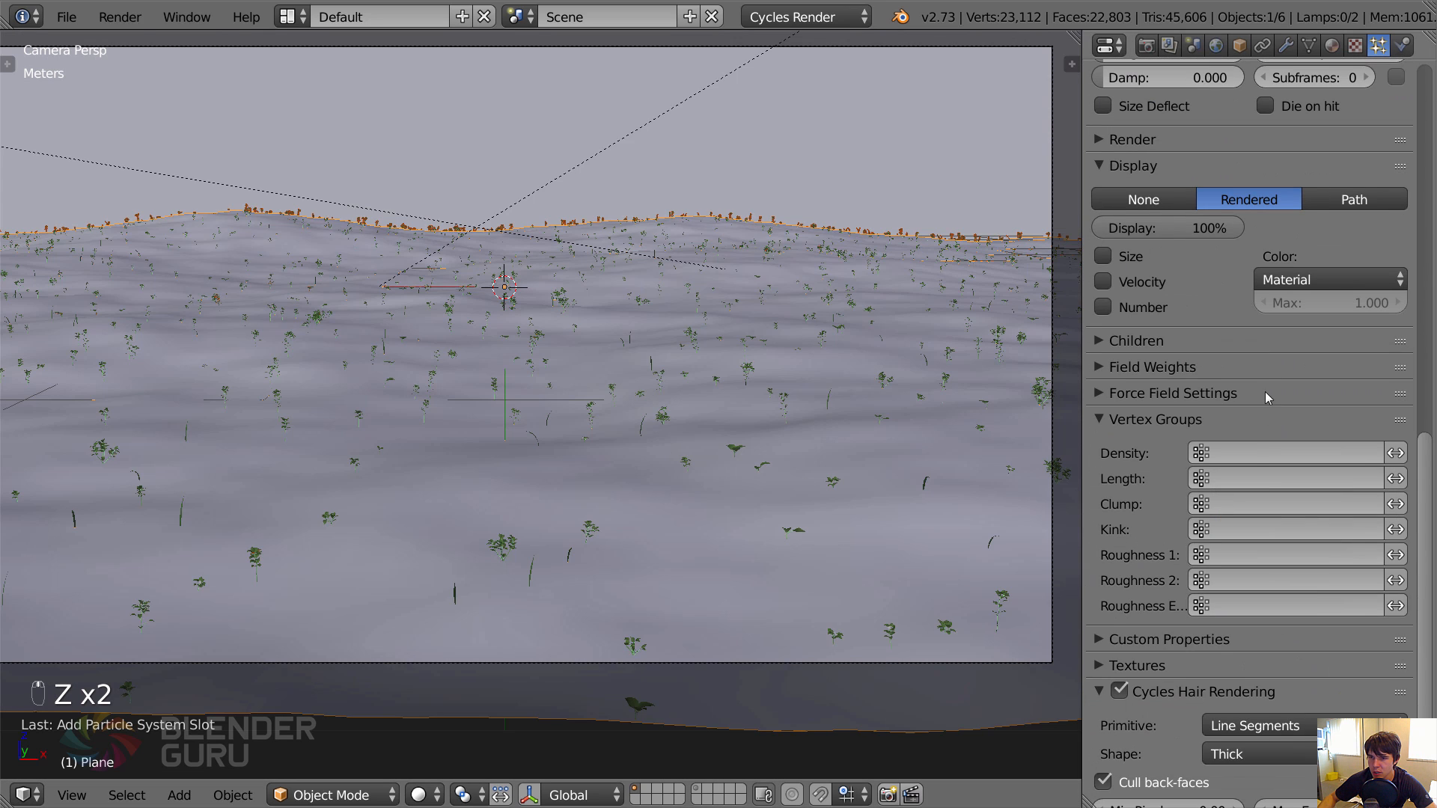
{"action": "left_click", "coordinate": [1272, 453]}
{"action": "left_click", "coordinate": [1190, 481]}
{"action": "scroll", "coordinate": [781, 452], "scroll_direction": "down", "scroll_amount": 2}
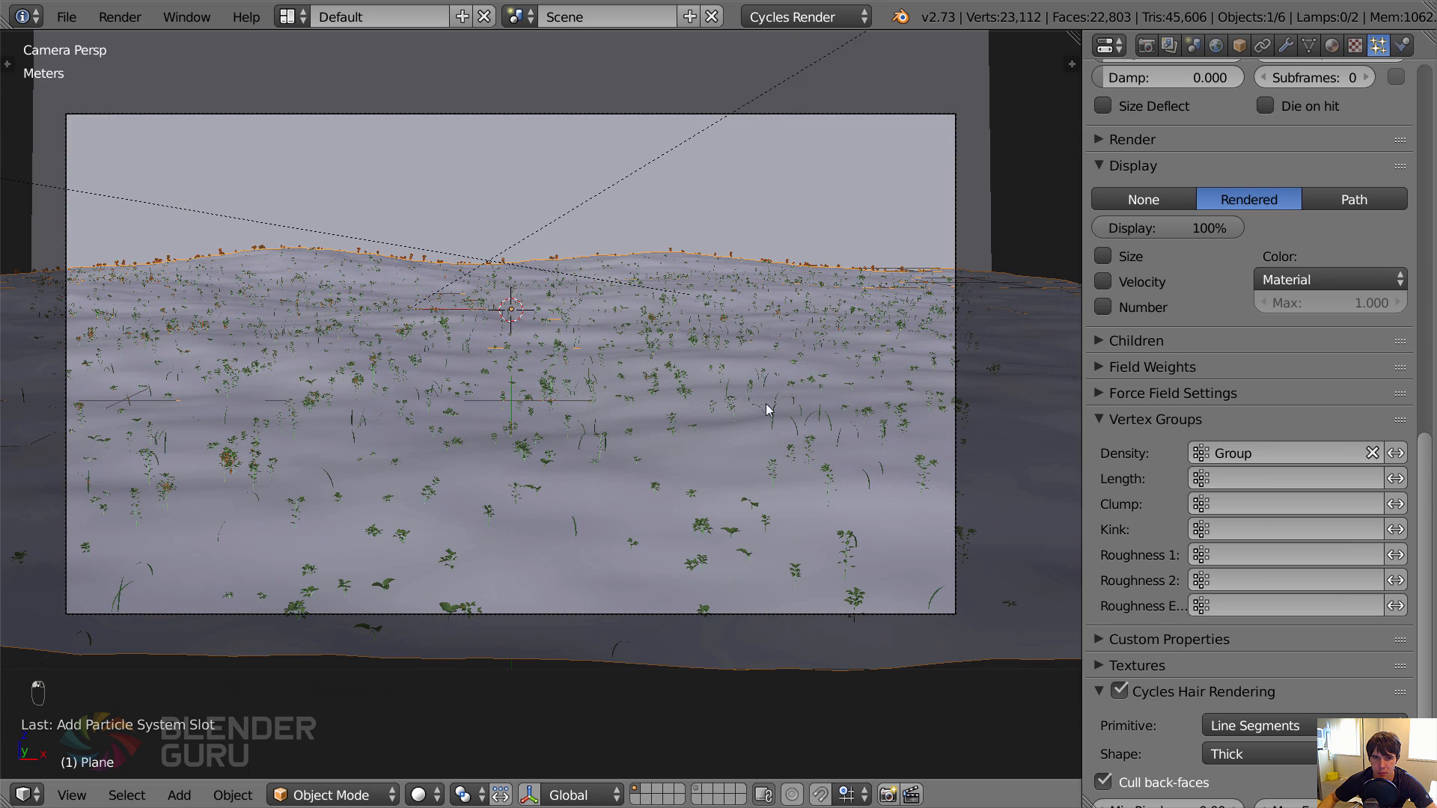
{"action": "left_click", "coordinate": [1227, 479]}
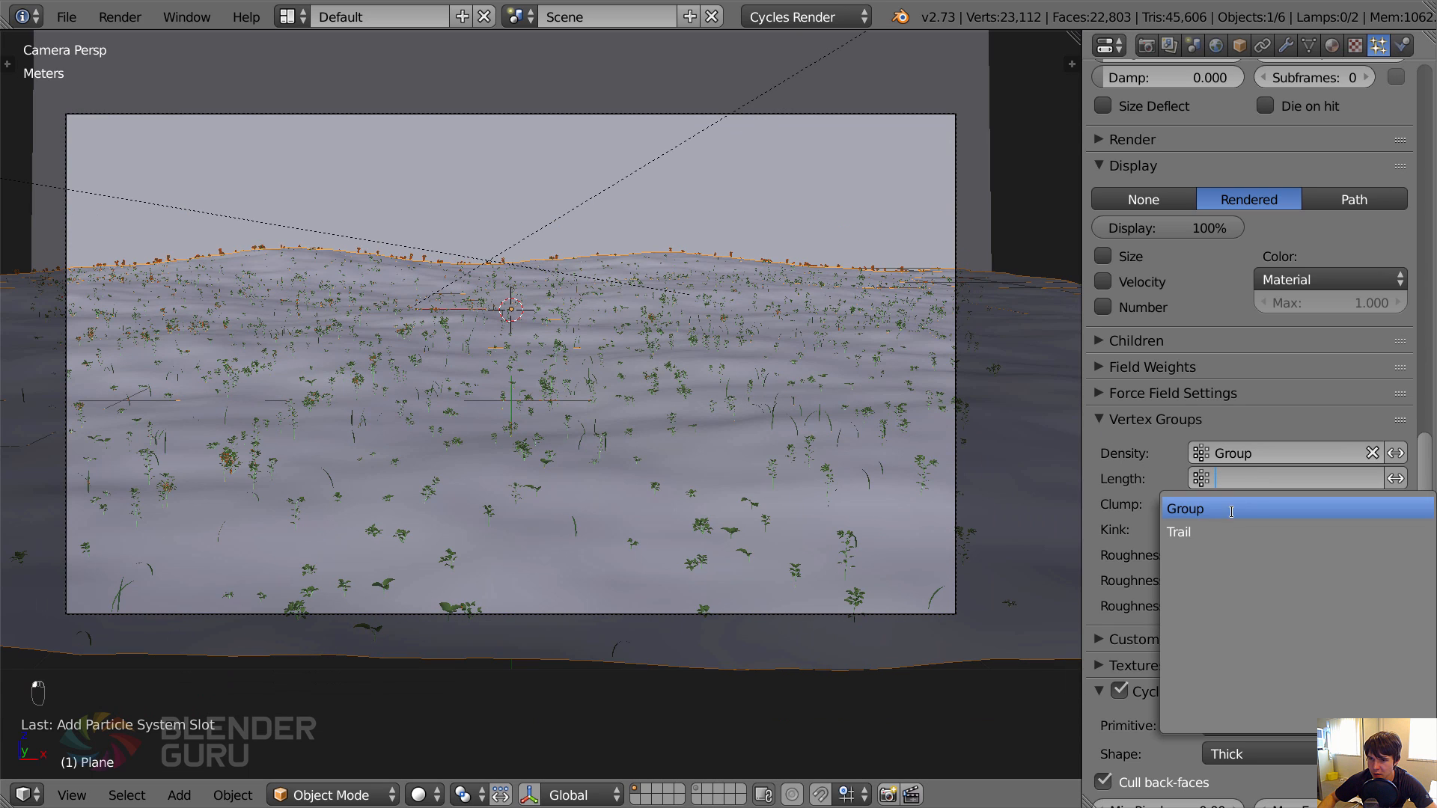
{"action": "left_click", "coordinate": [1214, 530]}
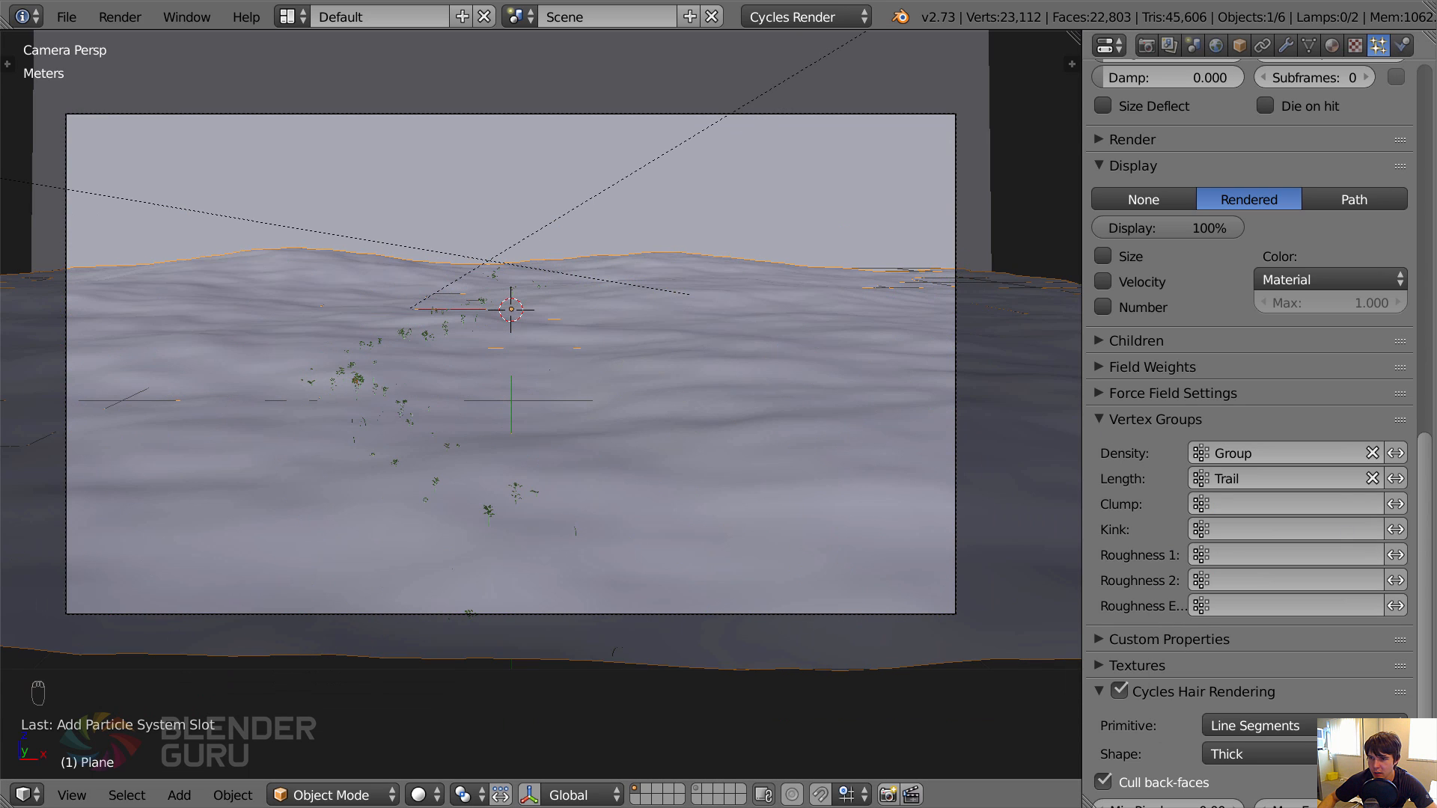
Invert the length vertex group, deselect everything and save over tutorial2.blend.
{"action": "key", "text": "a"}
{"action": "key", "text": "a"}
{"action": "key", "text": "a"}
{"action": "key", "text": "a"}
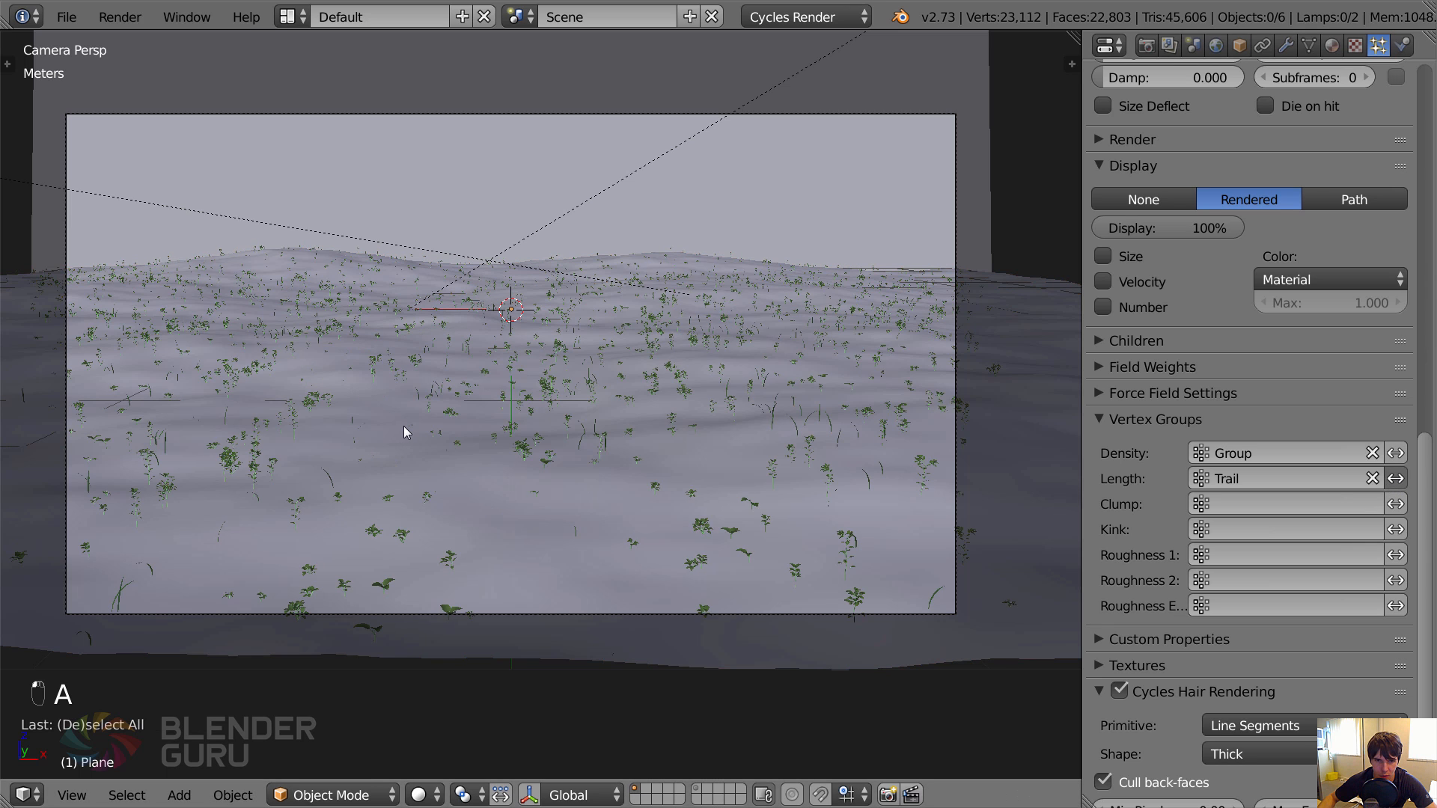
{"action": "key", "text": "ctrl+s"}
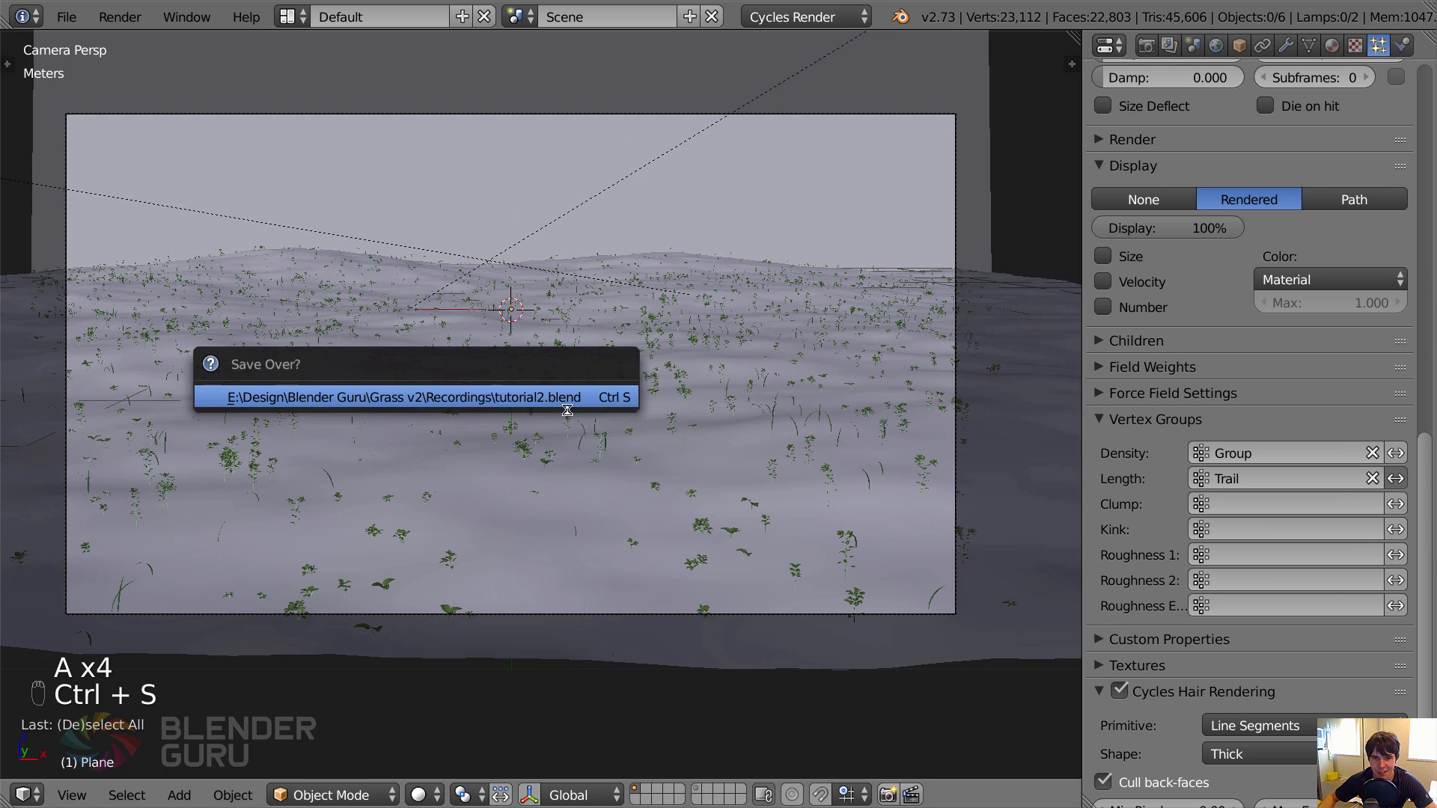
{"action": "left_click", "coordinate": [550, 401]}
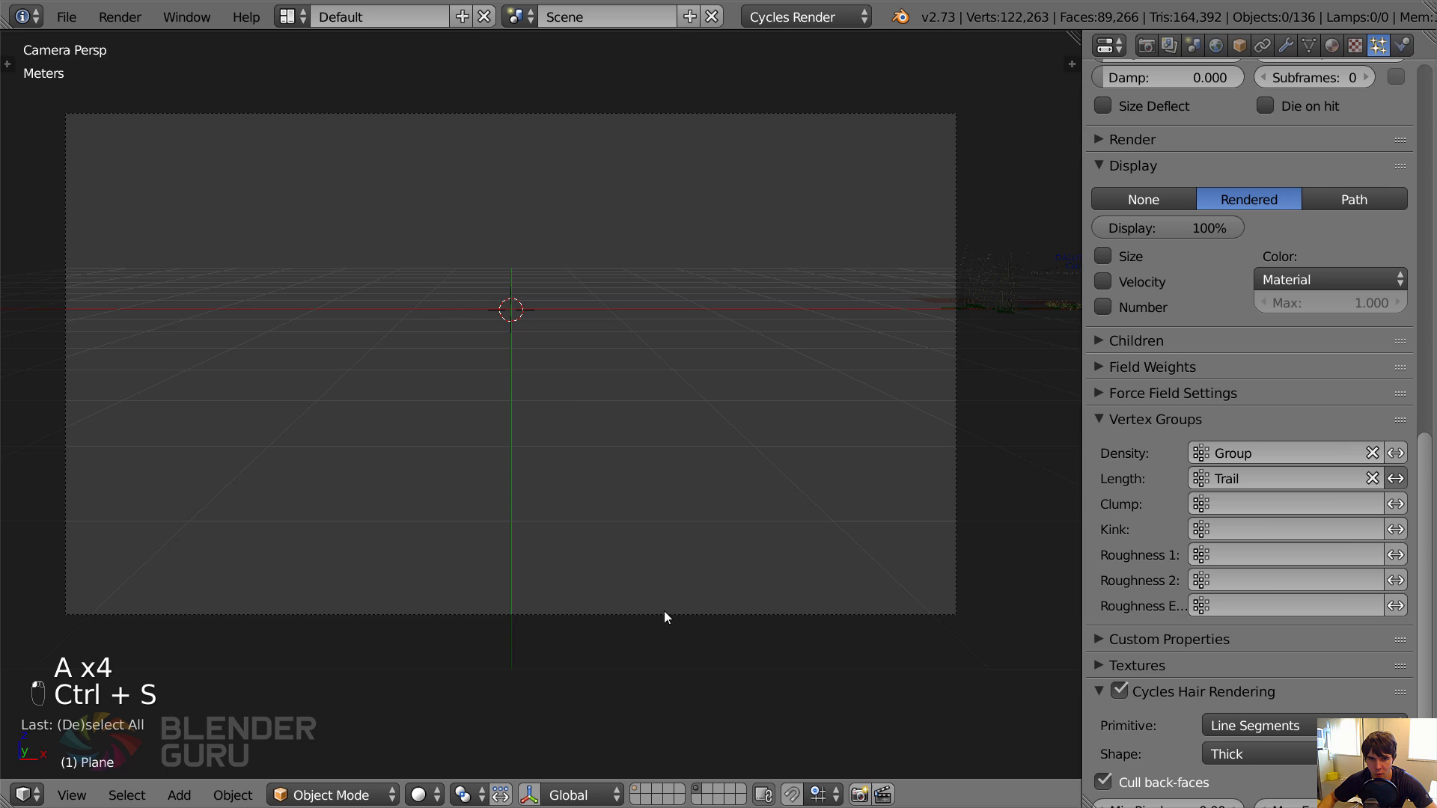
Append the Giant Wild Rye particle setup group from Grass_Giant Wild Rye.blend onto the plant layer.
{"action": "middle_click_drag", "start_coordinate": [663, 611], "coordinate": [587, 483]}
{"action": "key", "text": "shift+F1"}
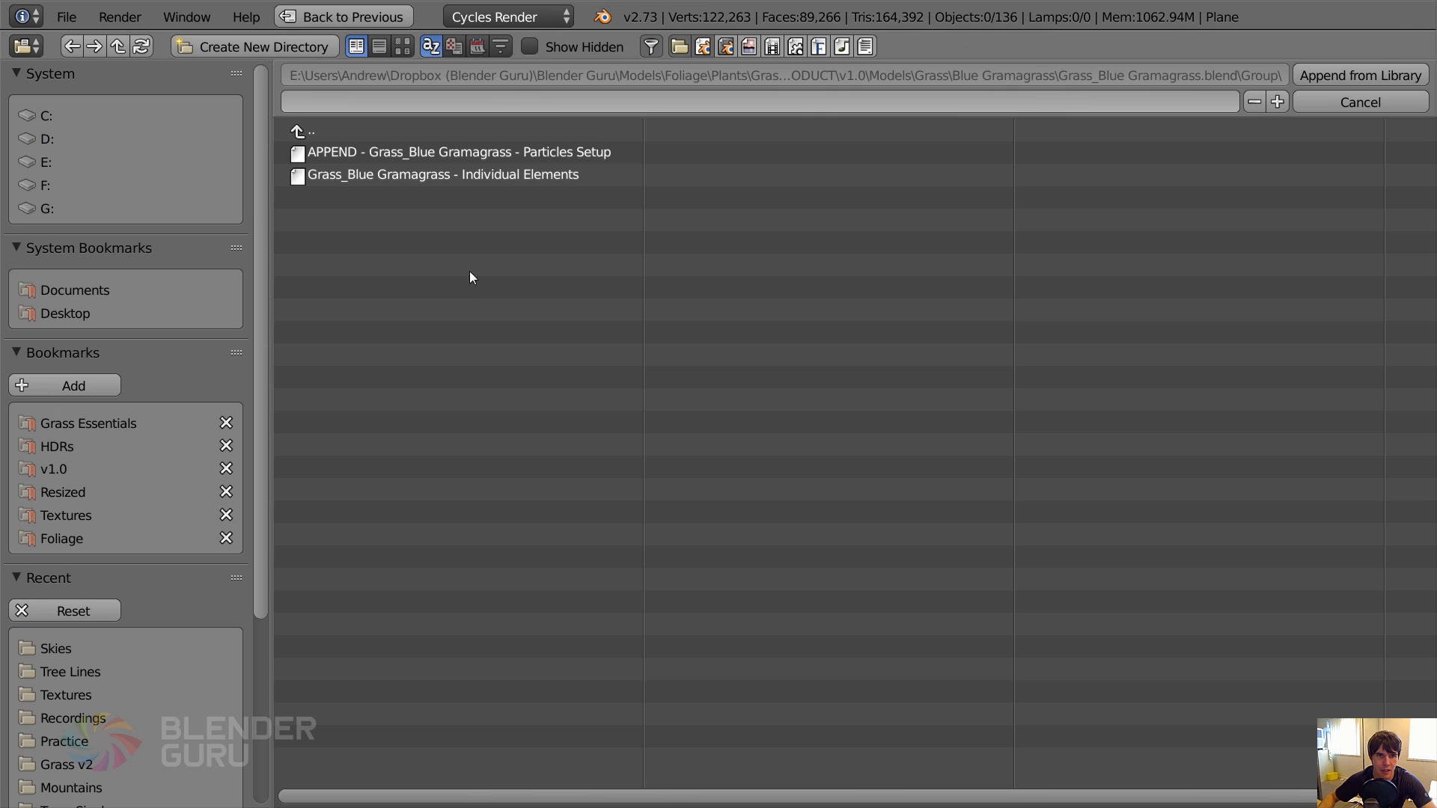
{"action": "left_click", "coordinate": [356, 128]}
{"action": "left_click", "coordinate": [334, 130]}
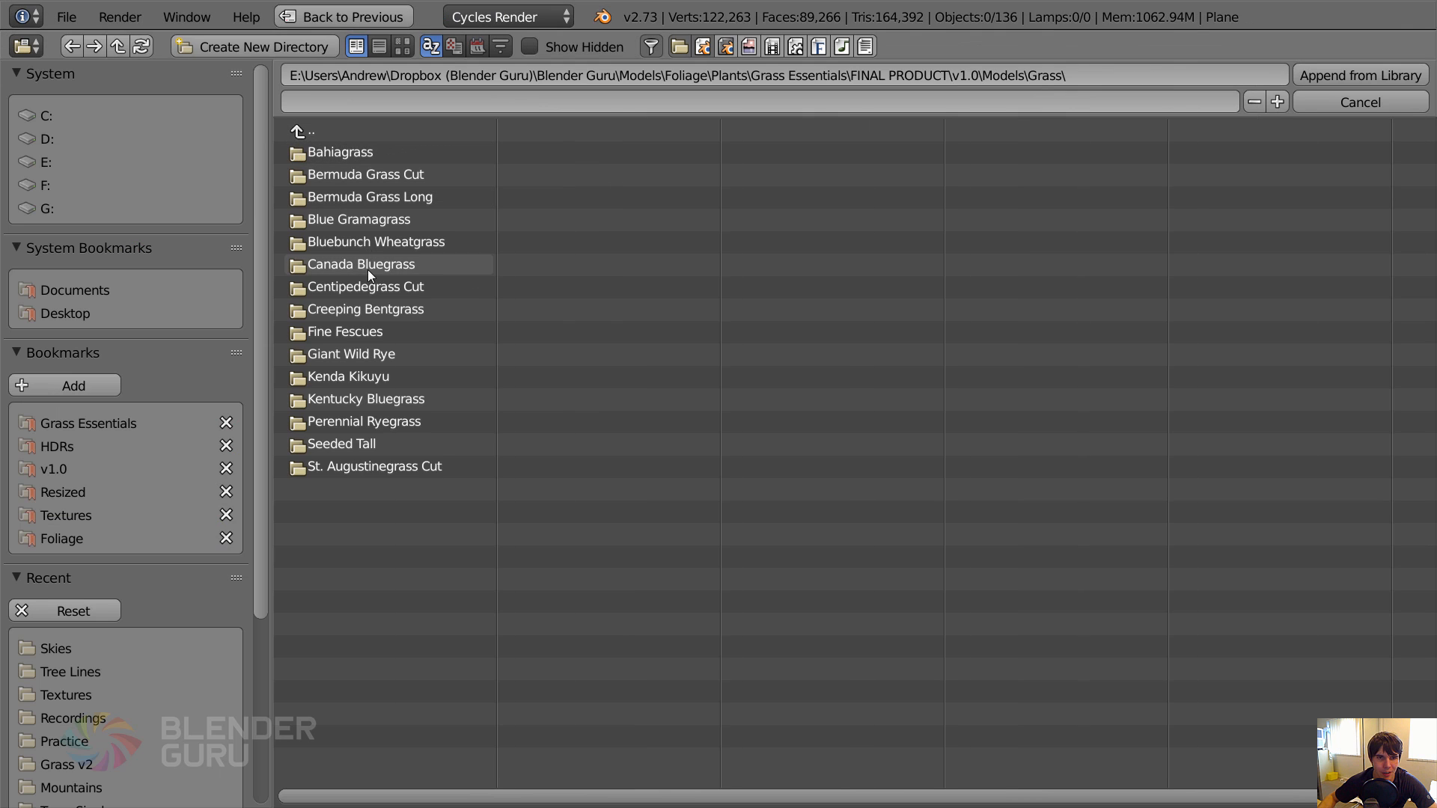
{"action": "left_click", "coordinate": [384, 363]}
{"action": "left_click", "coordinate": [365, 157]}
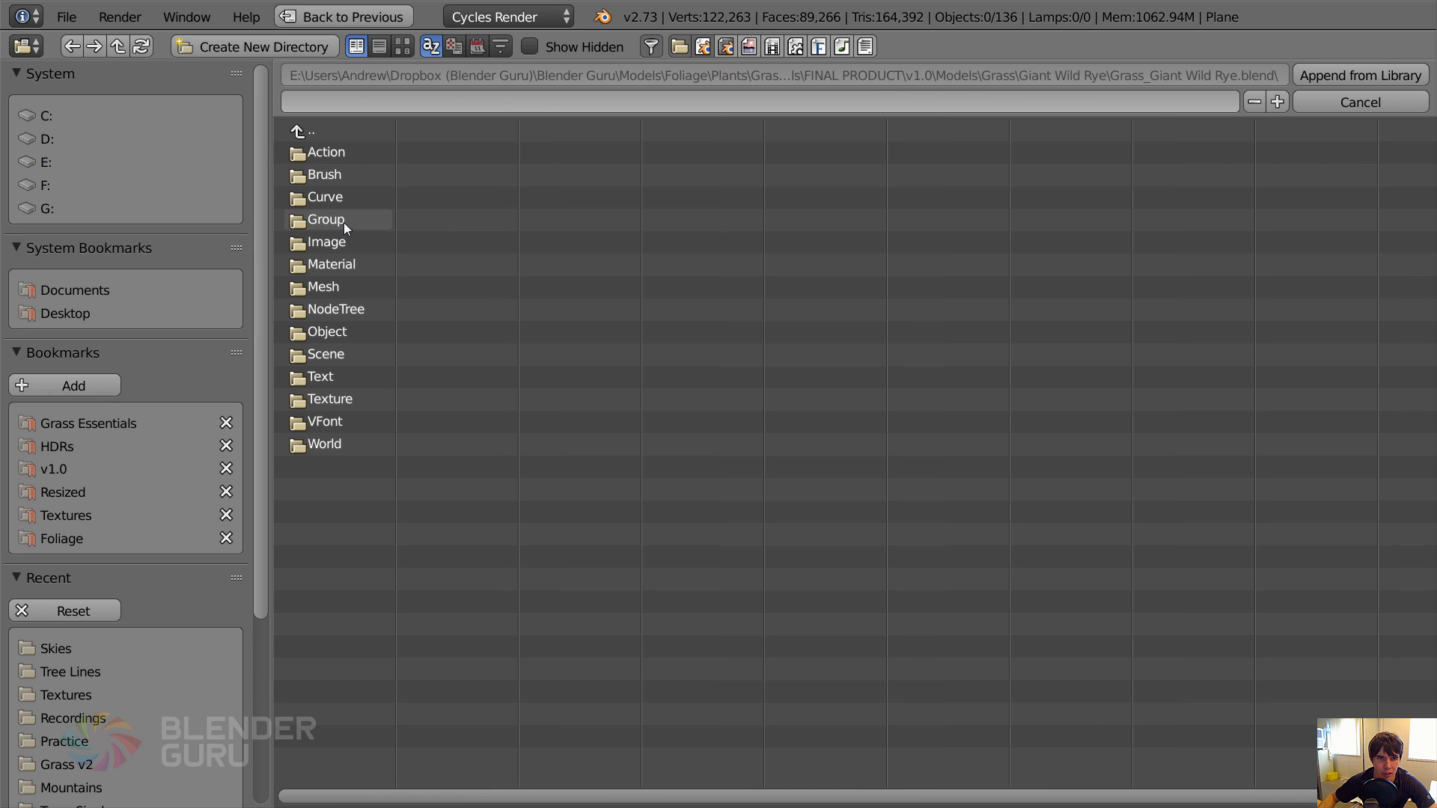
{"action": "left_click", "coordinate": [344, 219]}
{"action": "double_click", "coordinate": [367, 154]}
Examine the appended Giant Wild Rye setup and its ground patch from several angles.
{"action": "scroll", "coordinate": [417, 339], "scroll_direction": "up", "scroll_amount": 3}
{"action": "middle_click_drag", "start_coordinate": [431, 336], "coordinate": [699, 198], "text": "shift"}
{"action": "scroll", "coordinate": [383, 344], "scroll_direction": "up", "scroll_amount": 3}
{"action": "middle_click_drag", "start_coordinate": [332, 349], "coordinate": [628, 333]}
{"action": "scroll", "coordinate": [387, 335], "scroll_direction": "down", "scroll_amount": 3}
{"action": "scroll", "coordinate": [626, 355], "scroll_direction": "up", "scroll_amount": 8}
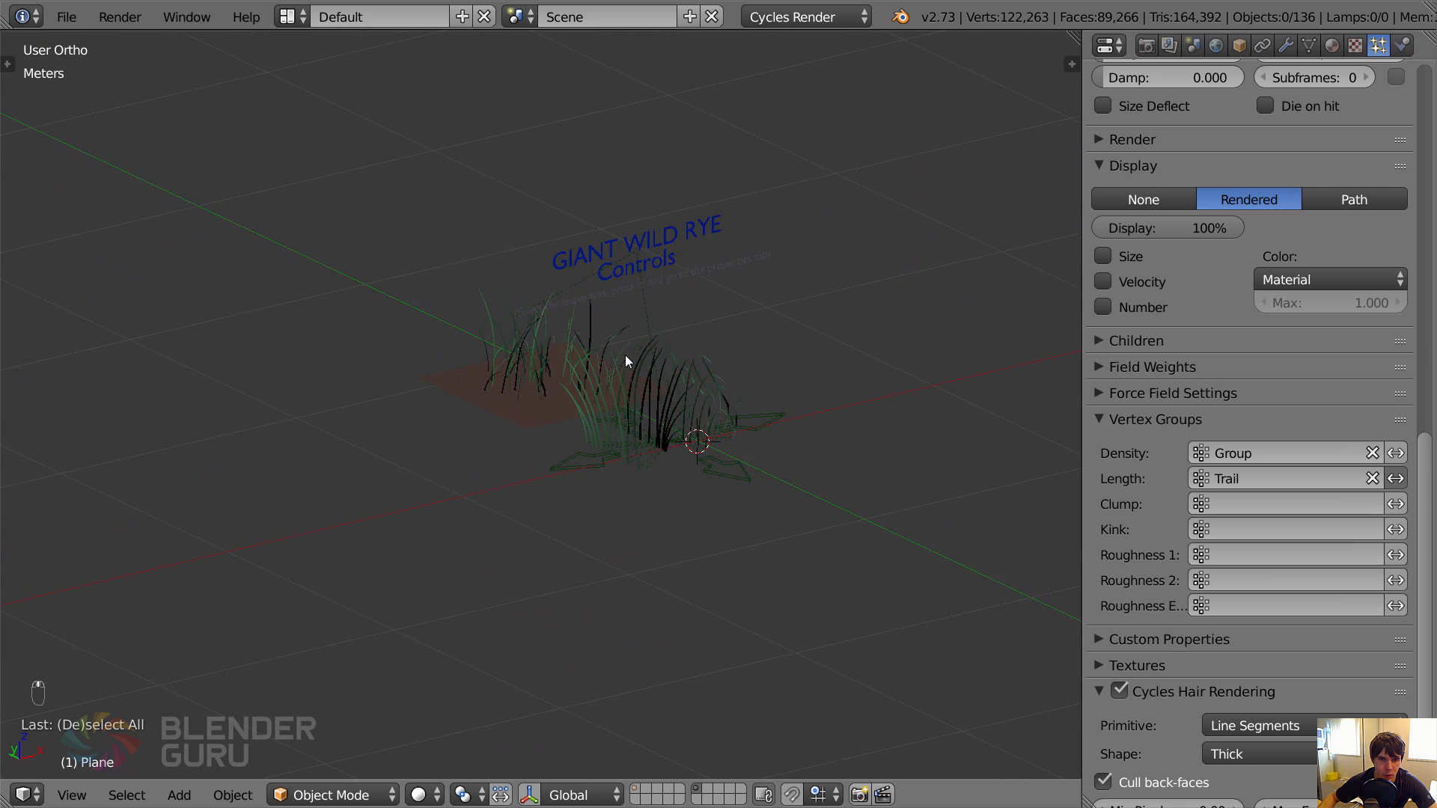
{"action": "right_click", "coordinate": [545, 321]}
{"action": "scroll", "coordinate": [567, 359], "scroll_direction": "down", "scroll_amount": 4}
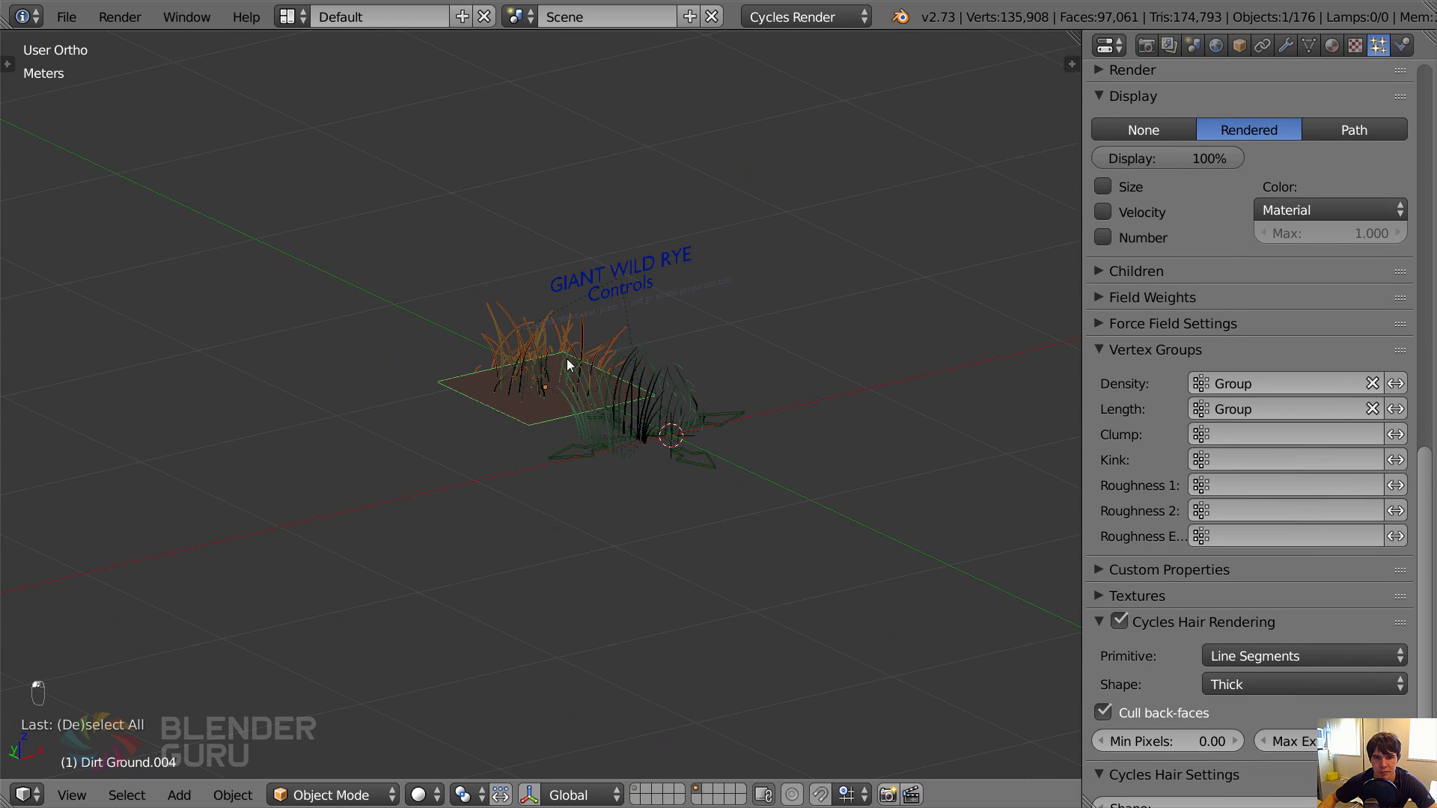
{"action": "scroll", "coordinate": [591, 383], "scroll_direction": "down", "scroll_amount": 3}
{"action": "key", "text": "a"}
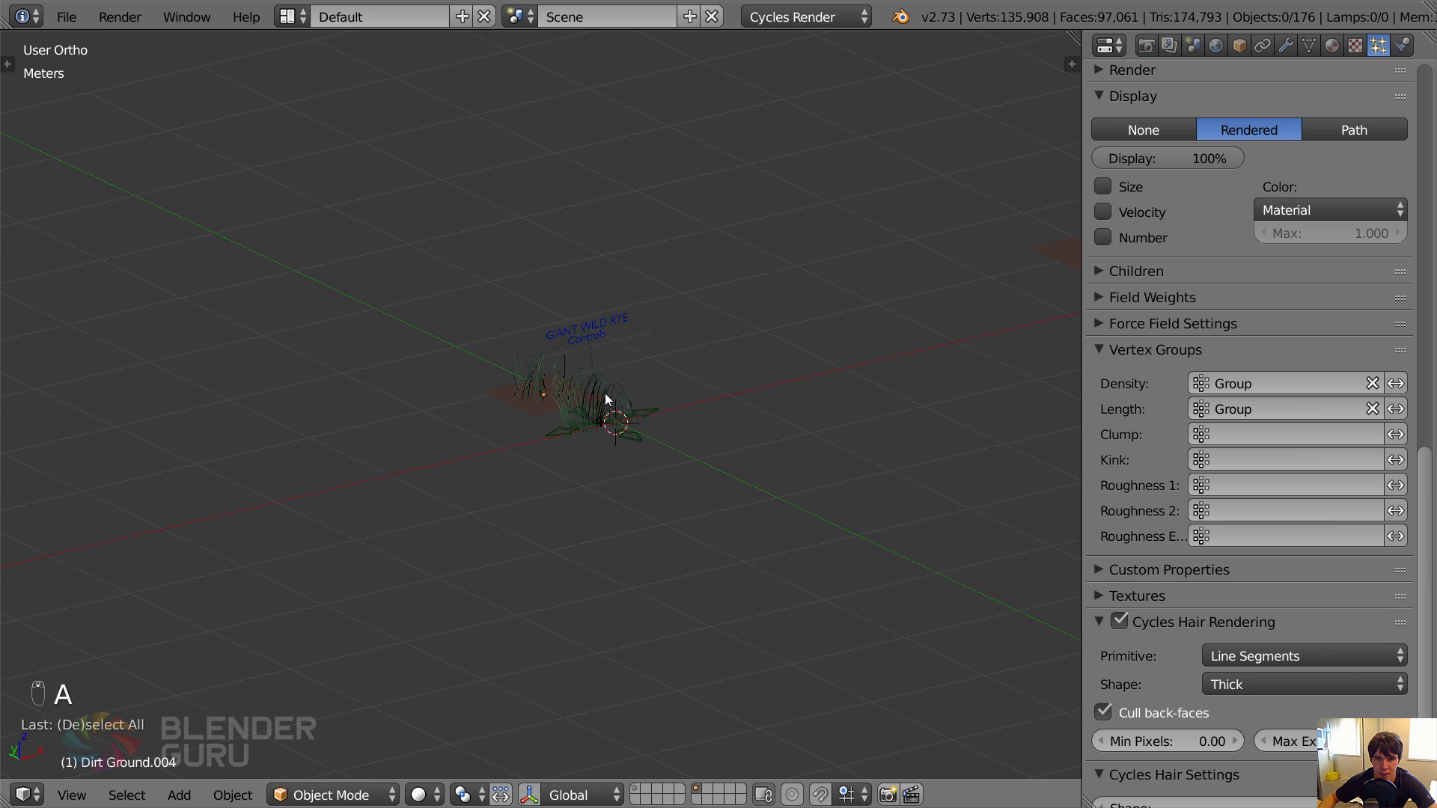
Delete all the appended Giant Wild Rye objects.
{"action": "key", "text": "a"}
{"action": "key", "text": "a"}
{"action": "key", "text": "b"}
{"action": "left_click_drag", "start_coordinate": [490, 269], "coordinate": [675, 456]}
{"action": "key", "text": "x"}
{"action": "left_click", "coordinate": [696, 449]}
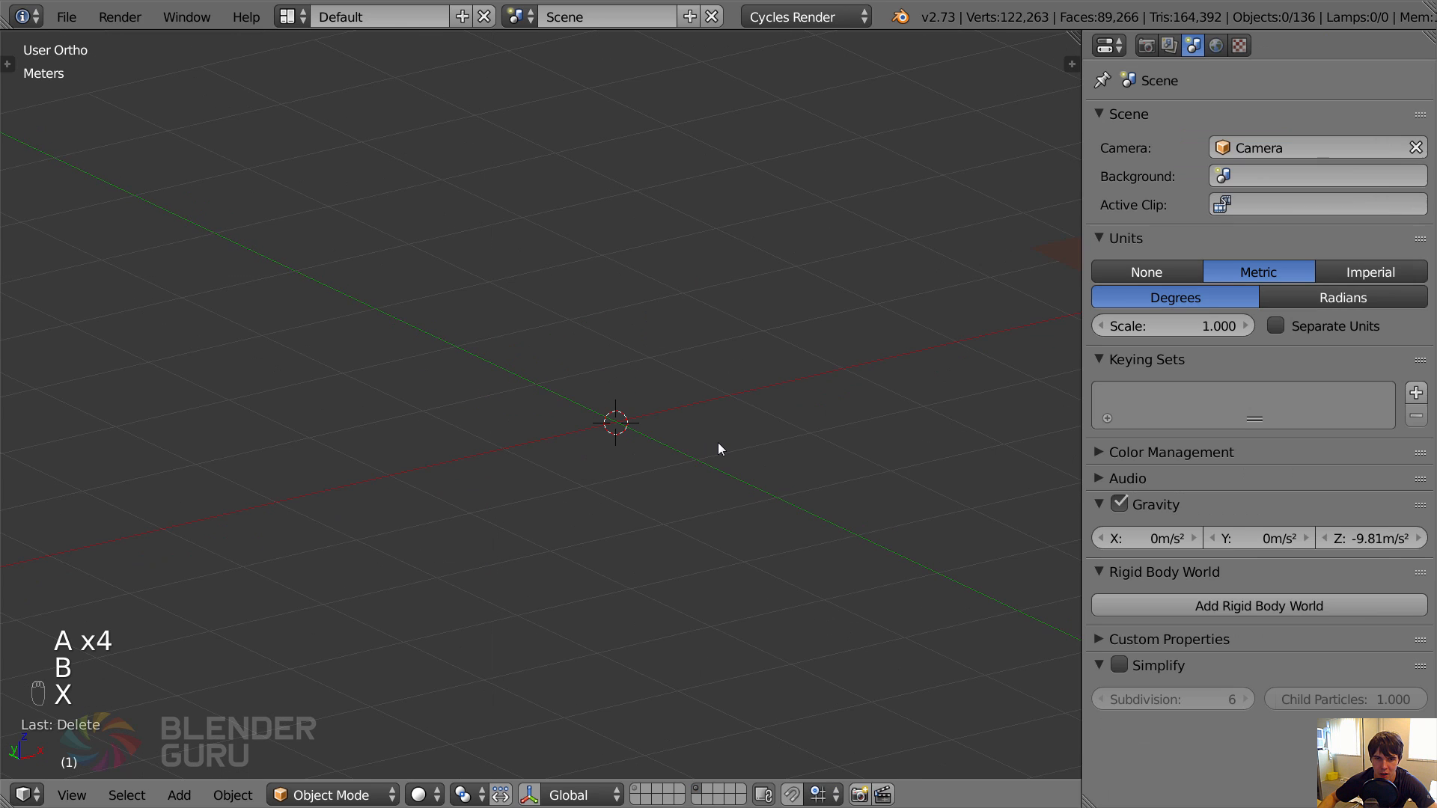
Append the Crab Grass particle setup group from the Weeds folder of the Grass Essentials library.
{"action": "key", "text": "shift+F1"}
{"action": "left_click", "coordinate": [363, 130]}
{"action": "left_click", "coordinate": [362, 130]}
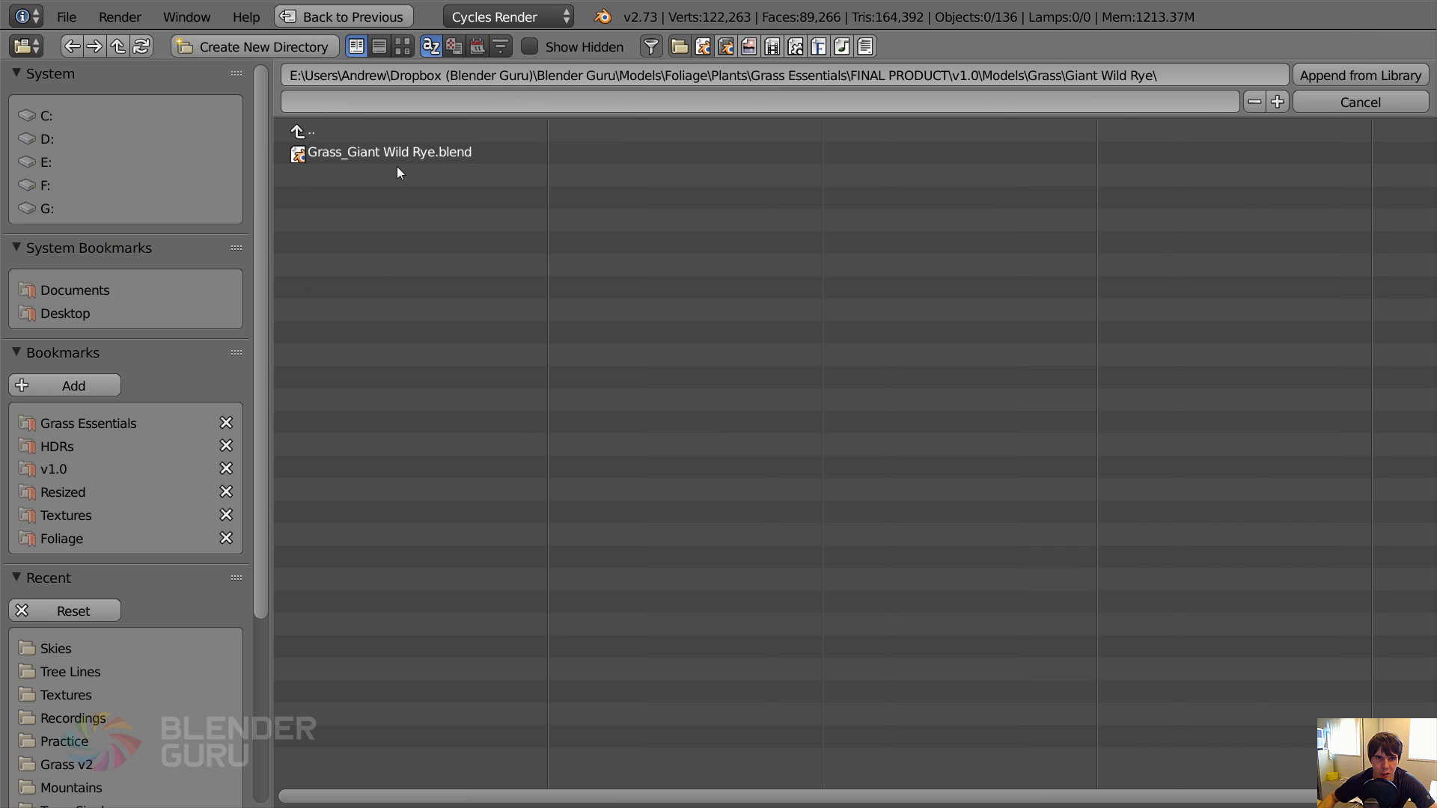
{"action": "left_click", "coordinate": [399, 132]}
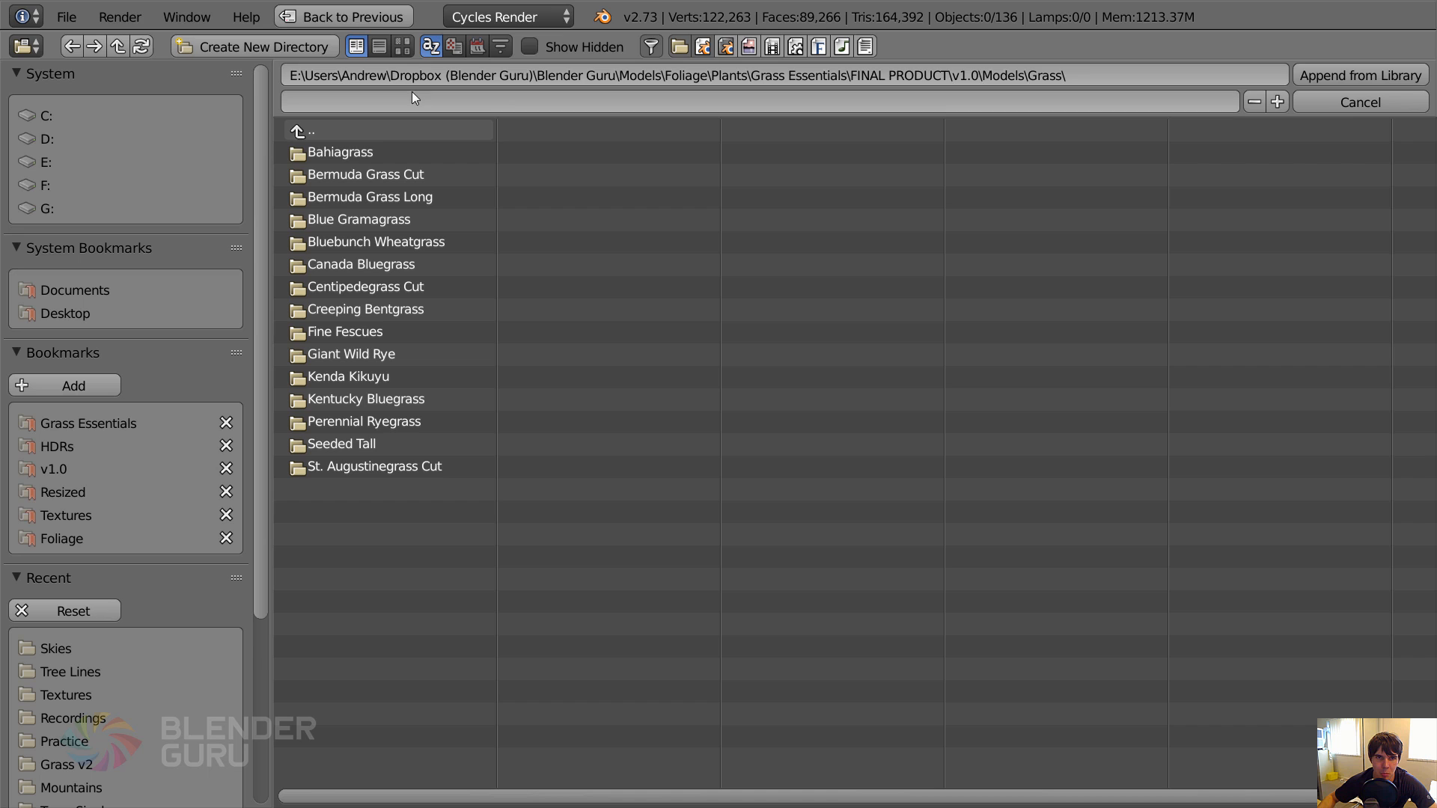
{"action": "left_click", "coordinate": [378, 130]}
{"action": "left_click", "coordinate": [360, 176]}
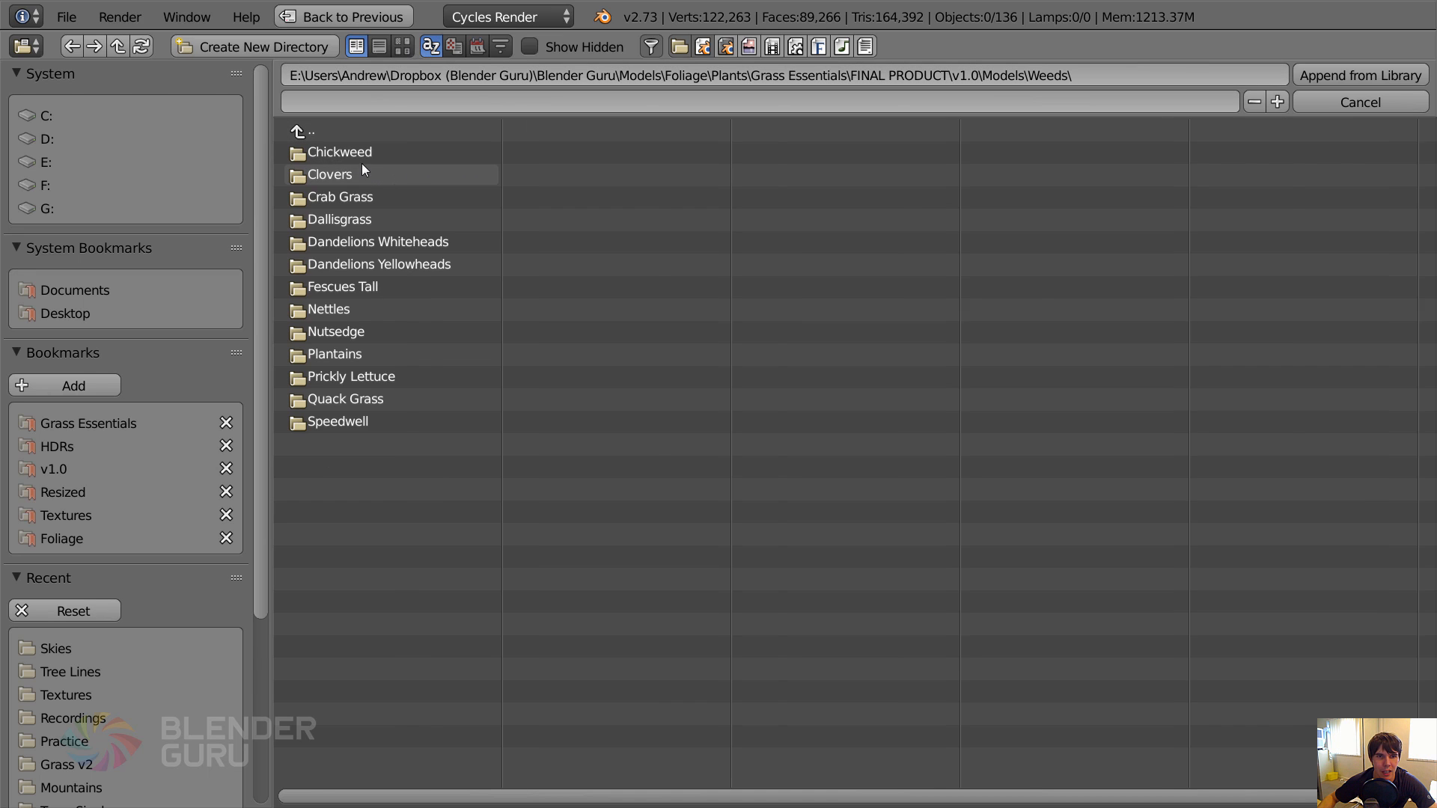
{"action": "left_click", "coordinate": [353, 197]}
{"action": "left_click", "coordinate": [362, 154]}
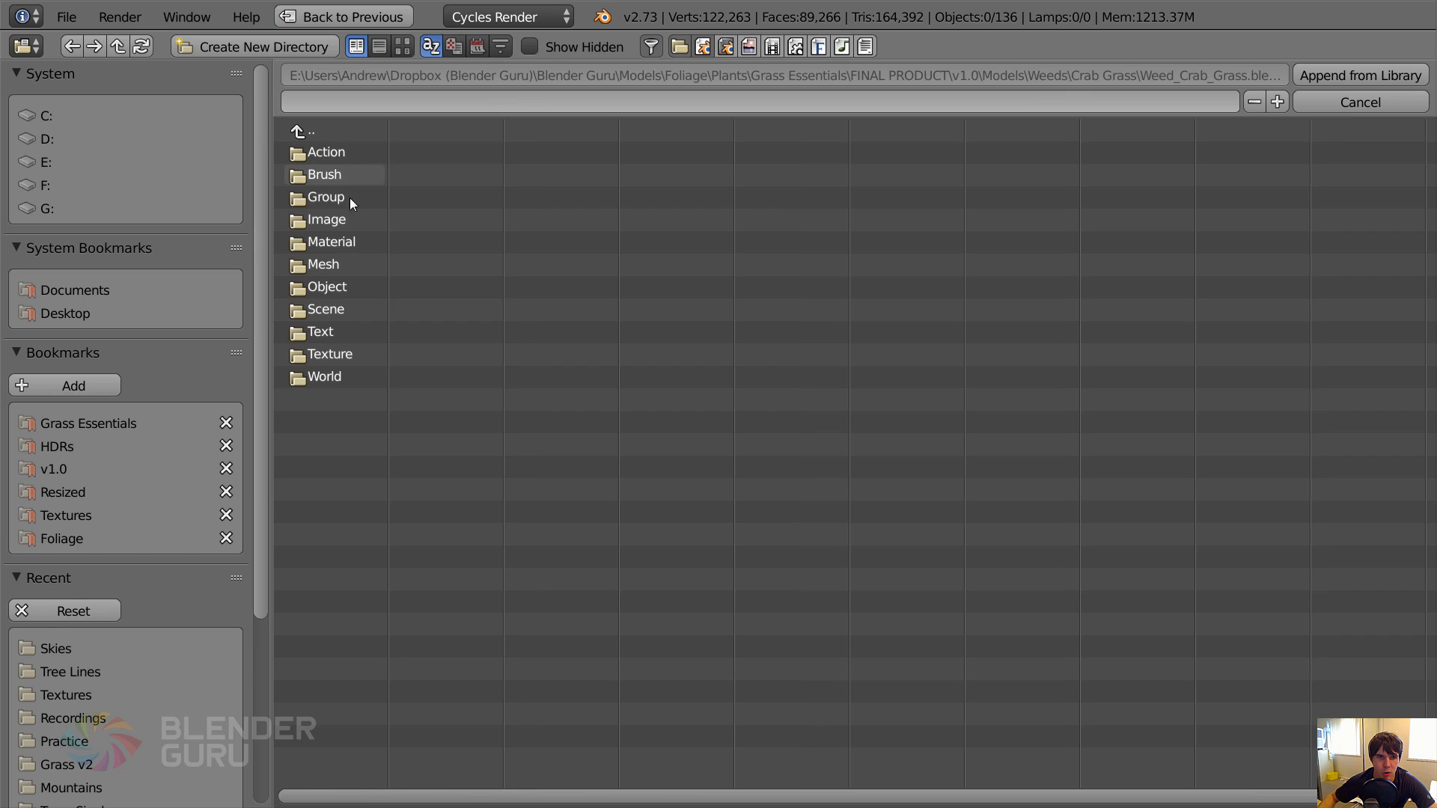
{"action": "left_click", "coordinate": [352, 196]}
{"action": "double_click", "coordinate": [368, 152]}
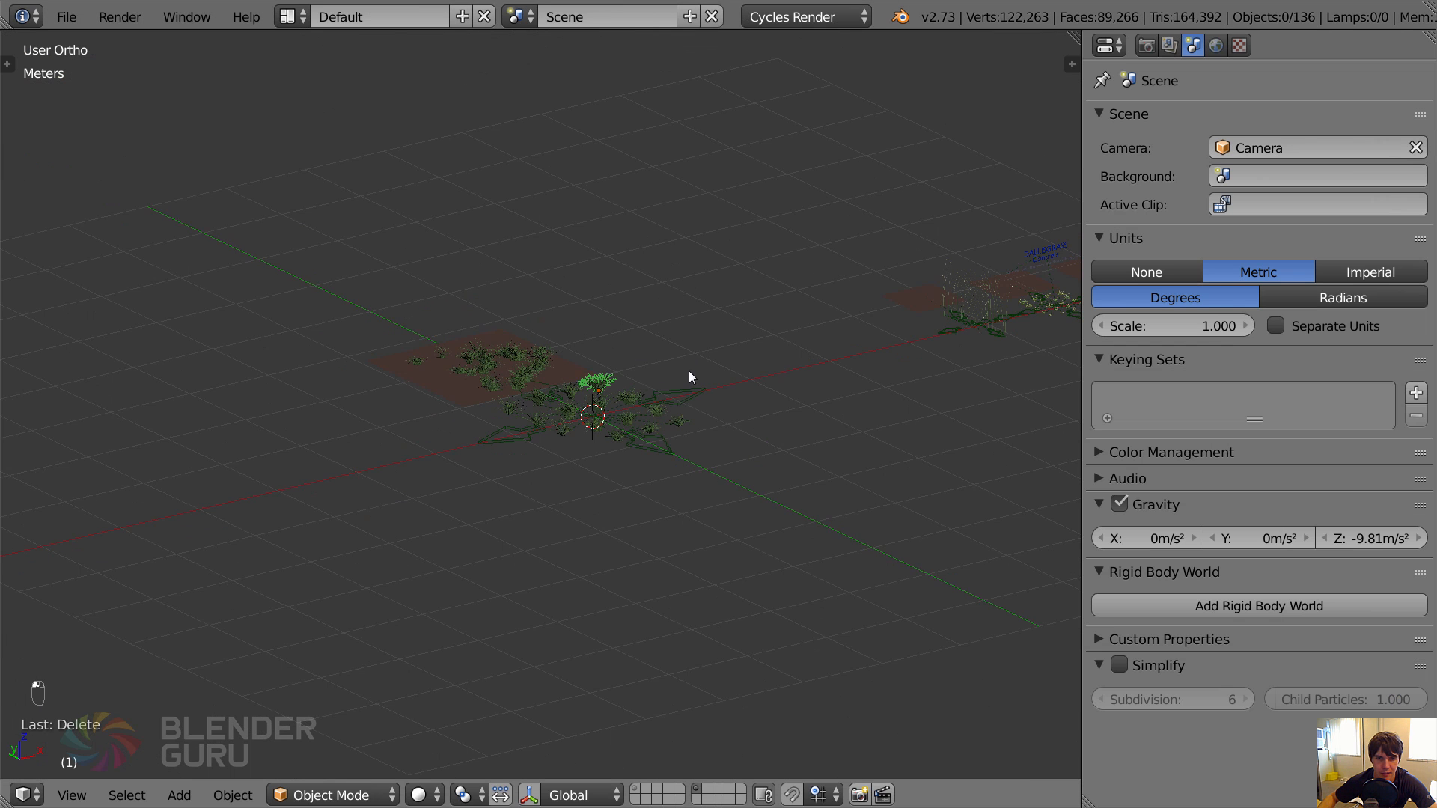
Move the Crab Grass setup by its master control about 3 m along the global X axis.
{"action": "key", "text": "g"}
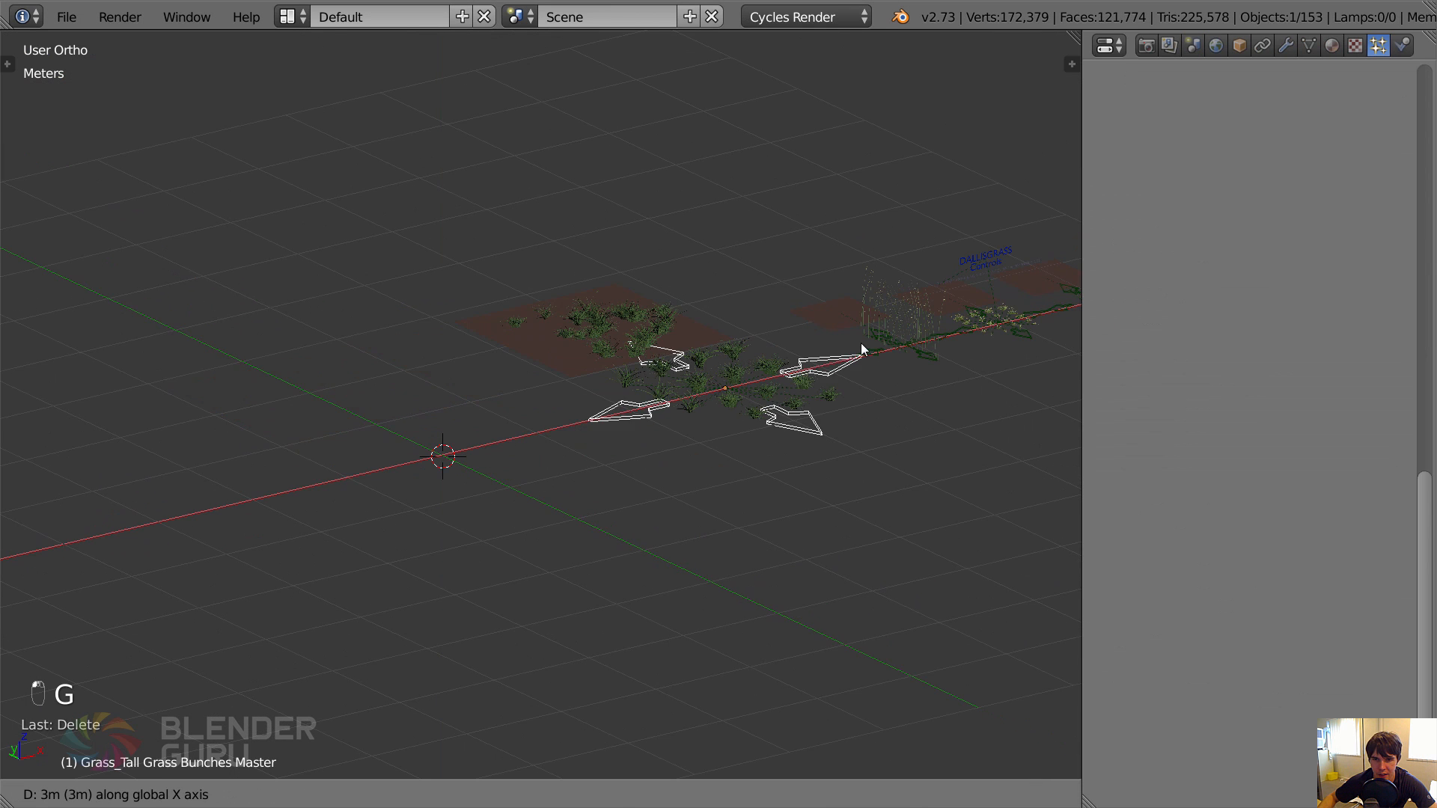
{"action": "left_click", "coordinate": [676, 358]}
{"action": "scroll", "coordinate": [344, 292], "scroll_direction": "up", "scroll_amount": 3}
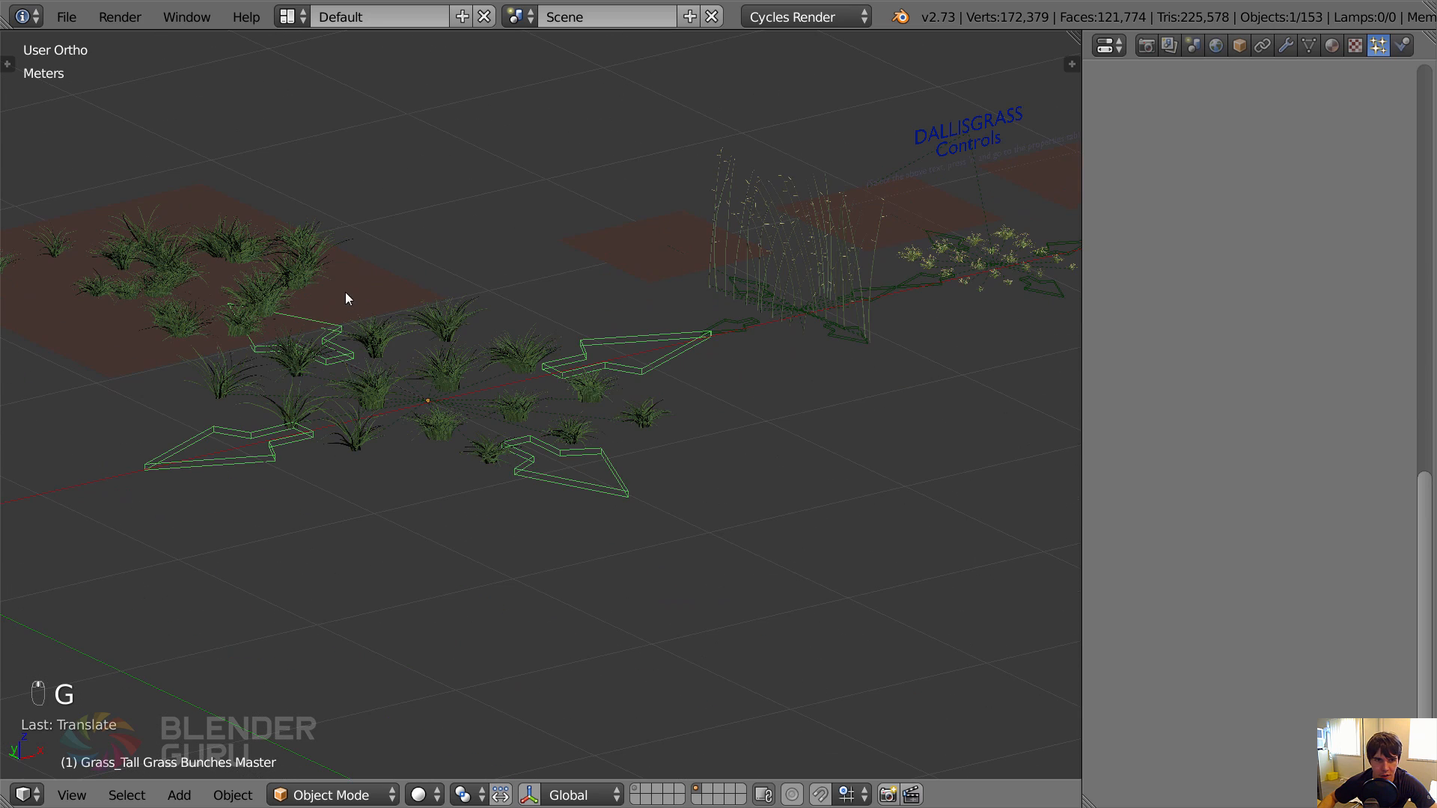
Return to the scene layer and add a fifth particle system to the ground plane.
{"action": "left_click", "coordinate": [637, 791]}
{"action": "scroll", "coordinate": [613, 397], "scroll_direction": "down", "scroll_amount": 4}
{"action": "right_click", "coordinate": [598, 362]}
{"action": "middle_click_drag", "start_coordinate": [1348, 126], "coordinate": [1289, 194]}
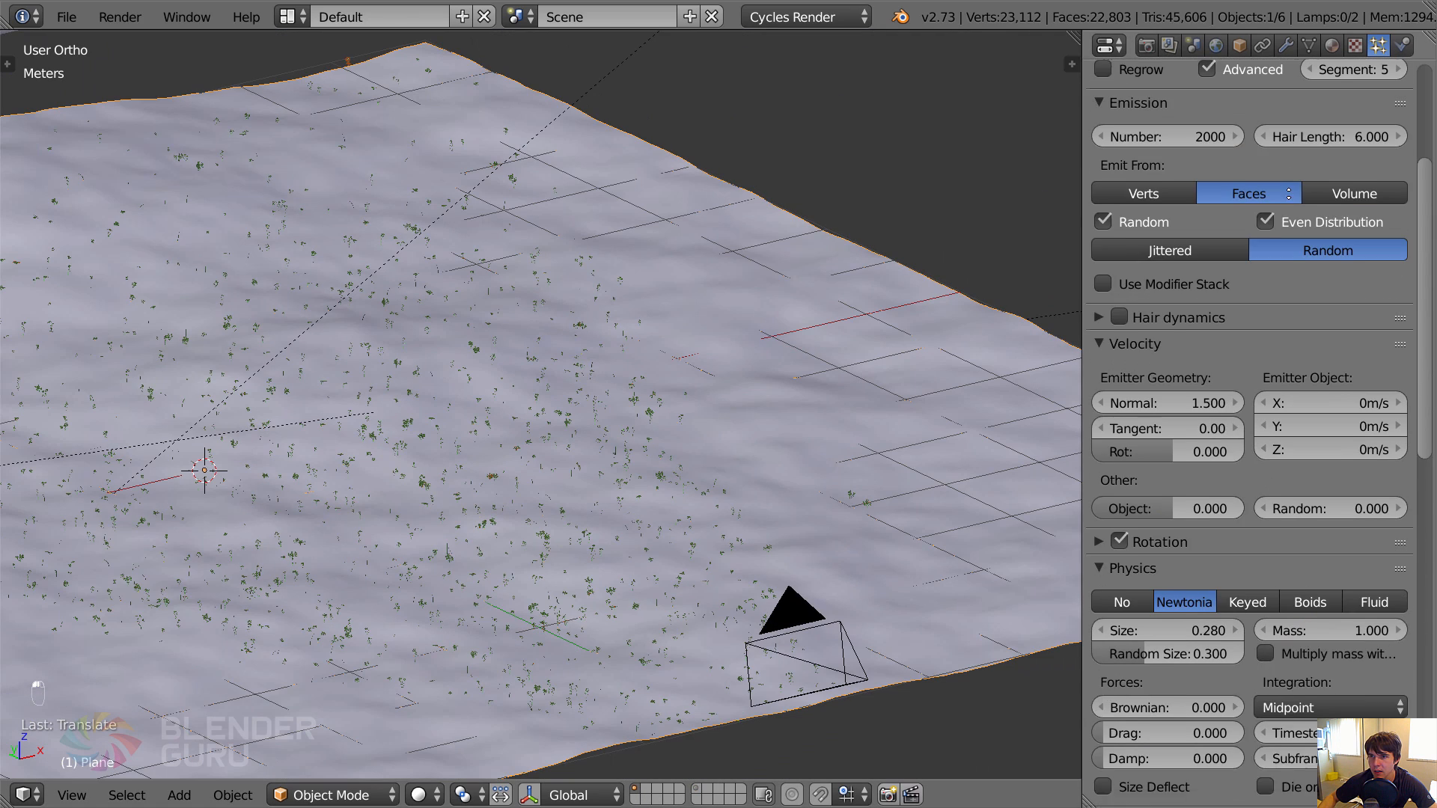
{"action": "scroll", "coordinate": [1313, 203], "scroll_direction": "up", "scroll_amount": 6}
{"action": "left_click", "coordinate": [1395, 121]}
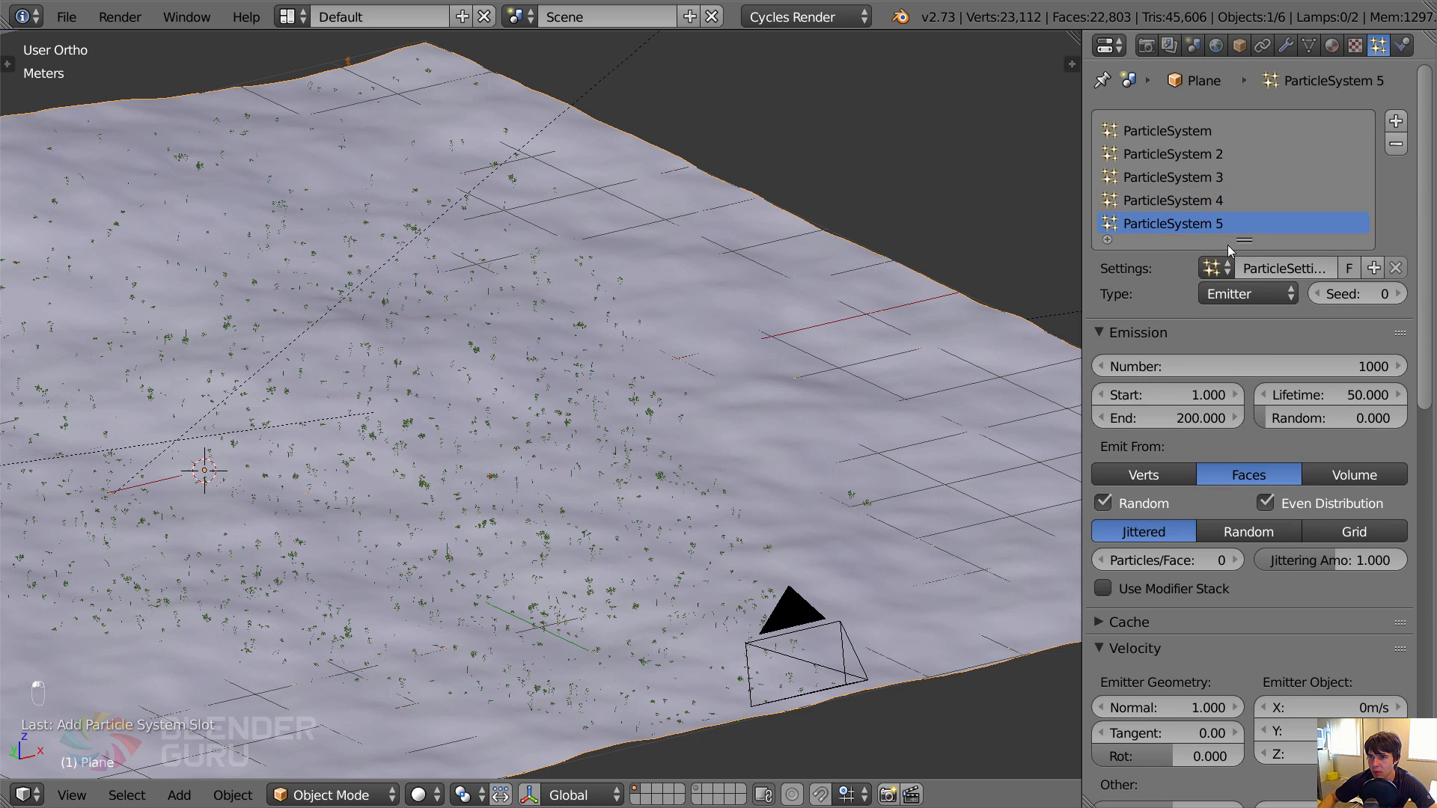
Assign the Weed_Crab_Grass particle settings to the ground plane's fifth particle system.
{"action": "left_click", "coordinate": [1209, 267]}
{"action": "type", "text": "cr"}
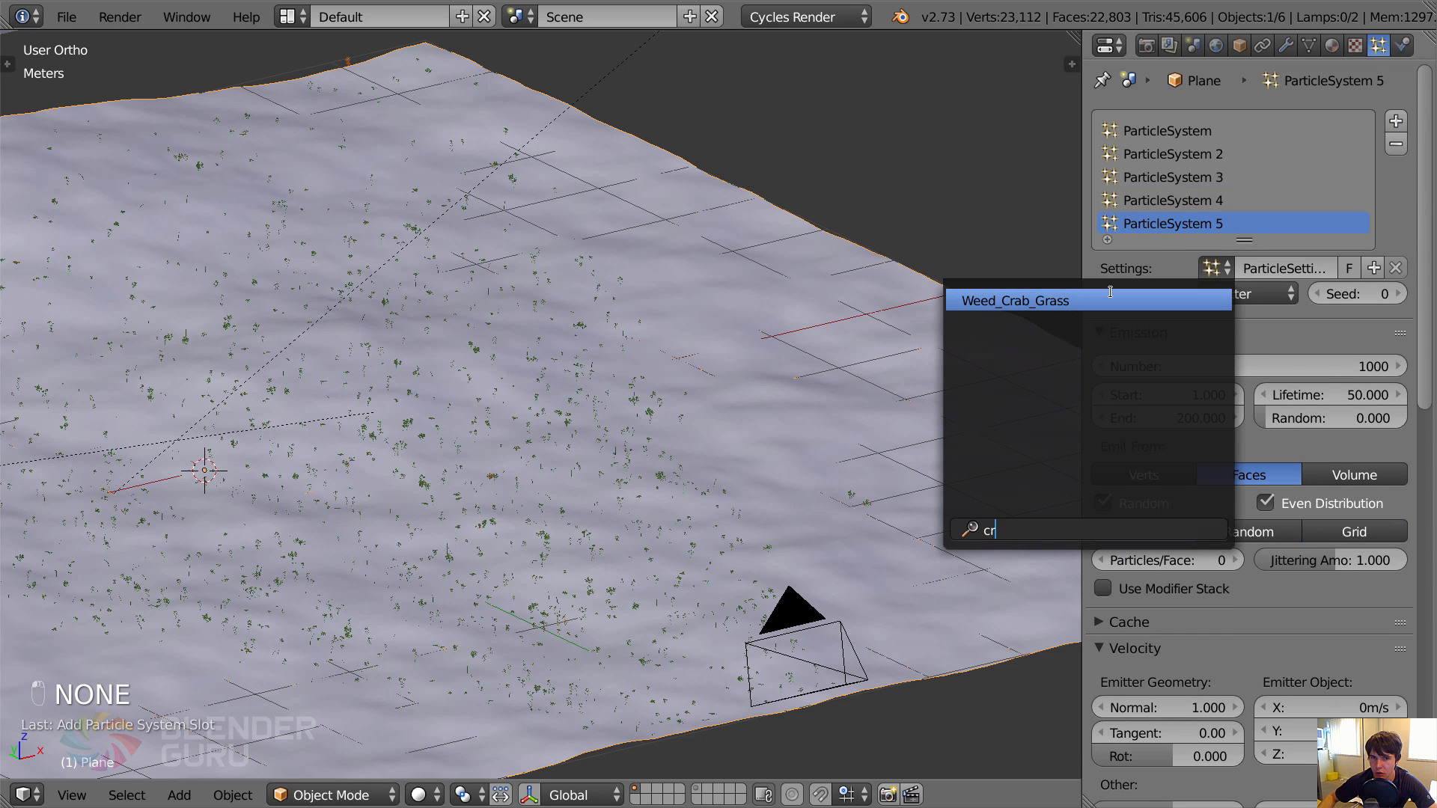
{"action": "left_click", "coordinate": [1110, 300]}
{"action": "scroll", "coordinate": [1281, 524], "scroll_direction": "down", "scroll_amount": 15}
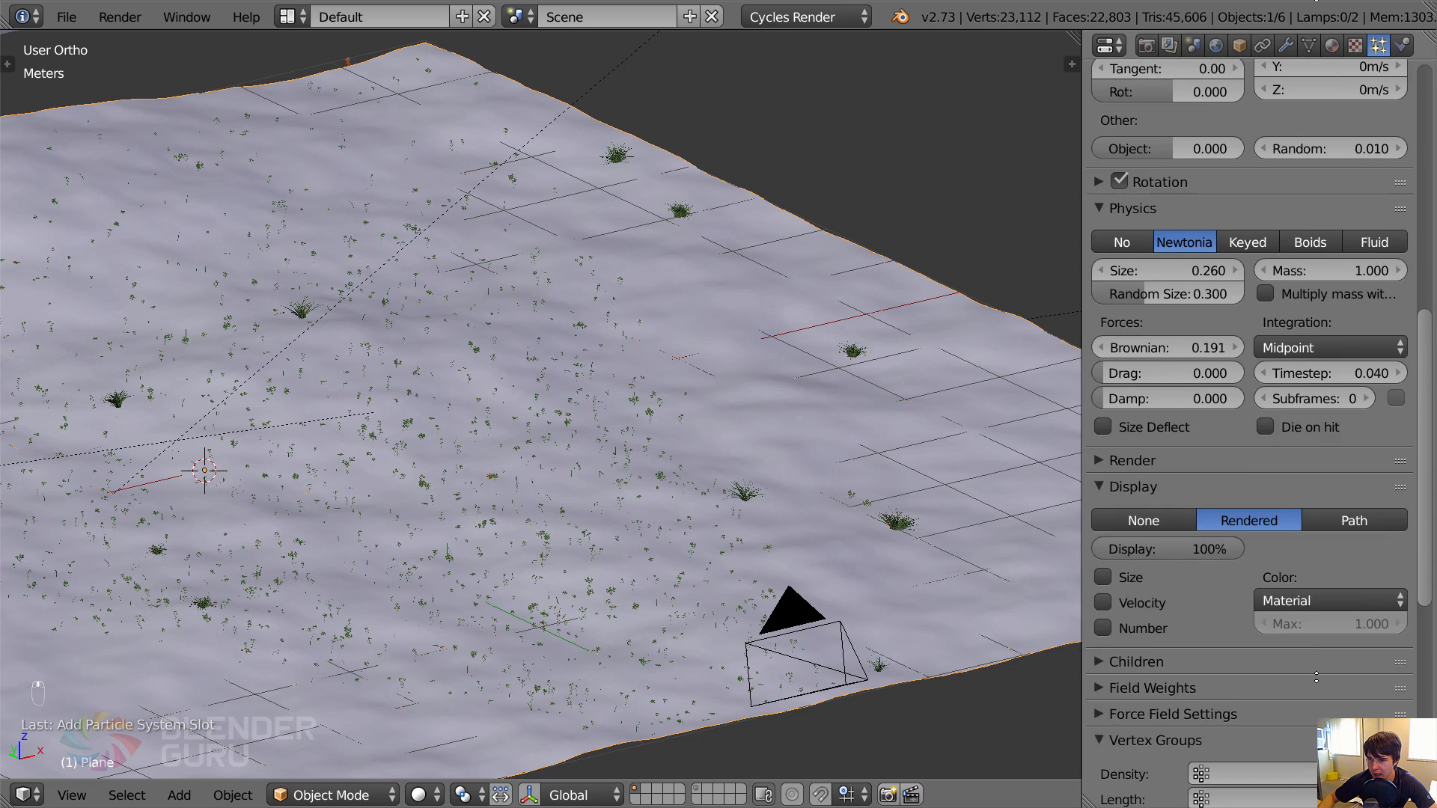
Set the Crab Grass system's density vertex group to Group and its length vertex group to Trail.
{"action": "scroll", "coordinate": [1316, 677], "scroll_direction": "down", "scroll_amount": 7}
{"action": "left_click", "coordinate": [1294, 564]}
{"action": "left_click", "coordinate": [1285, 437]}
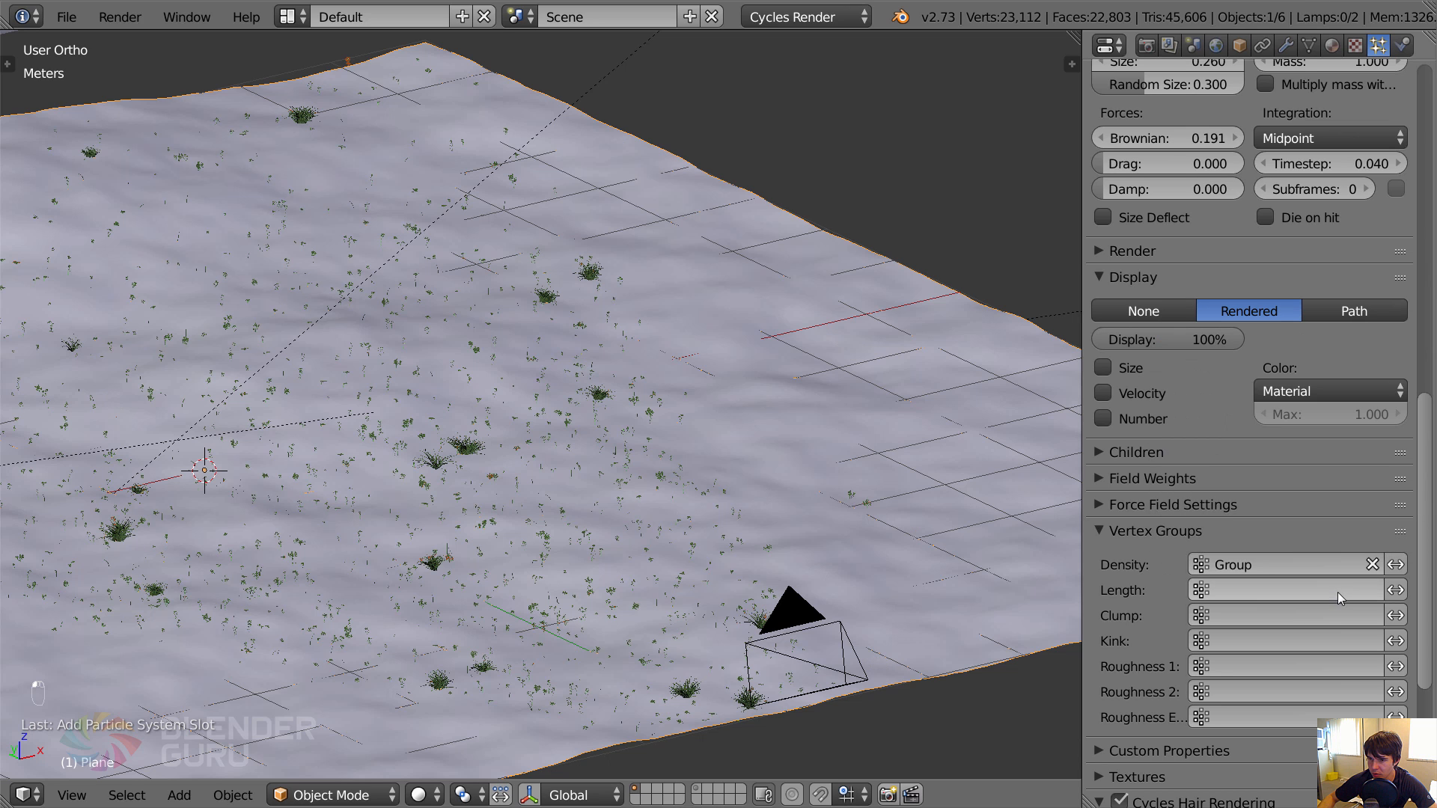
{"action": "left_click", "coordinate": [1338, 593]}
{"action": "left_click", "coordinate": [1279, 375]}
{"action": "scroll", "coordinate": [700, 498], "scroll_direction": "down", "scroll_amount": 2}
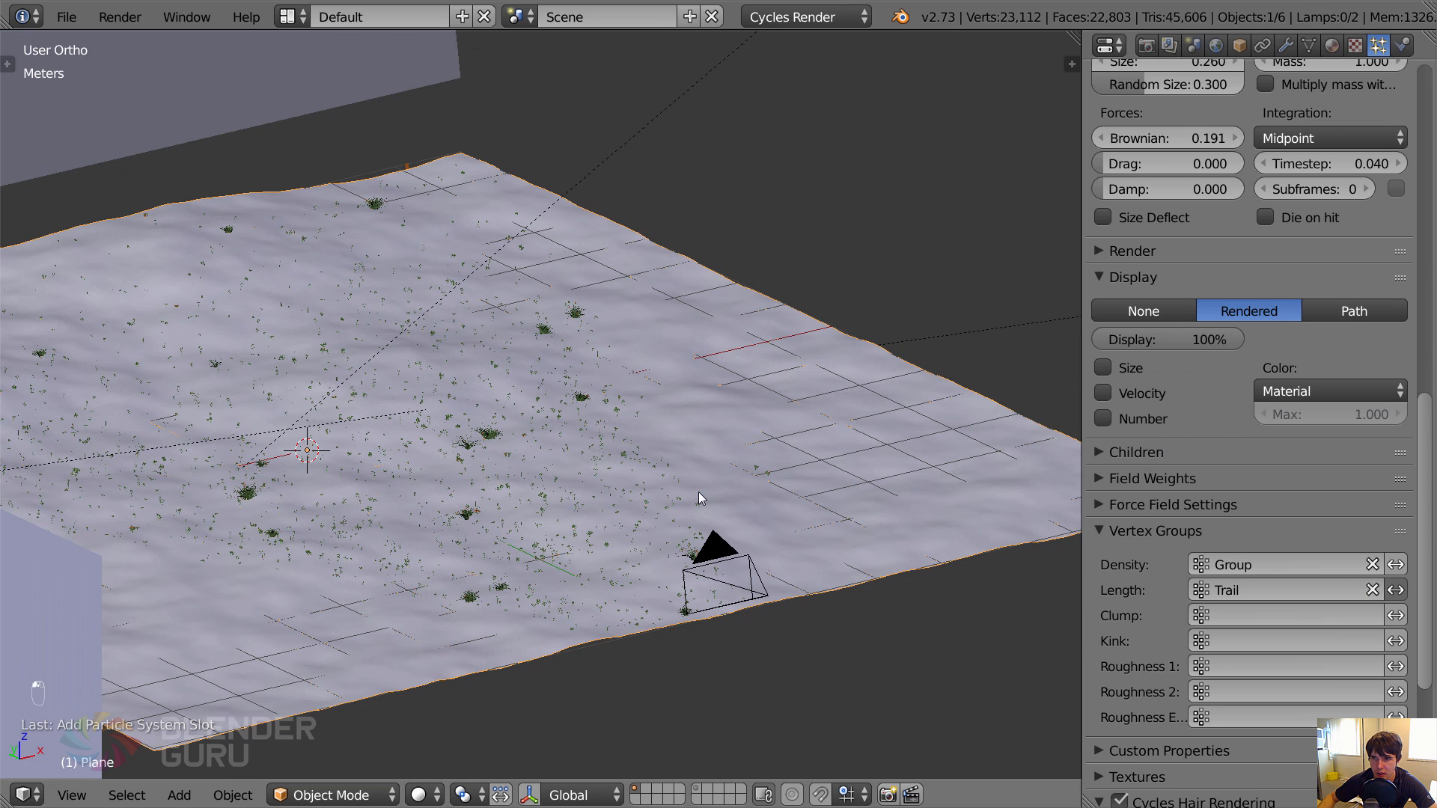
Set the Crab Grass system's emission number to 200.
{"action": "scroll", "coordinate": [1191, 312], "scroll_direction": "up", "scroll_amount": 20}
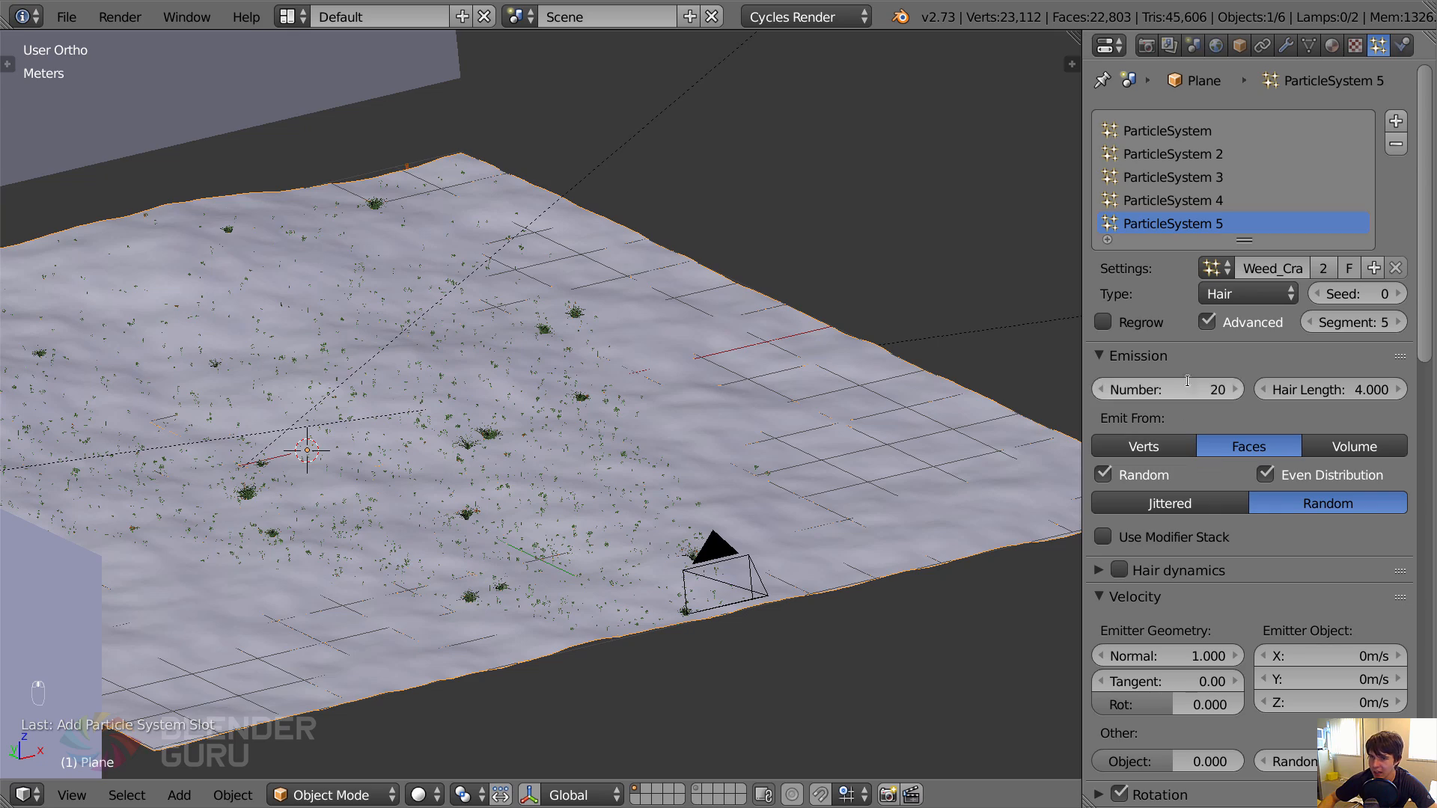
{"action": "left_click", "coordinate": [1187, 380]}
{"action": "type", "text": "200"}
{"action": "key", "text": "Return"}
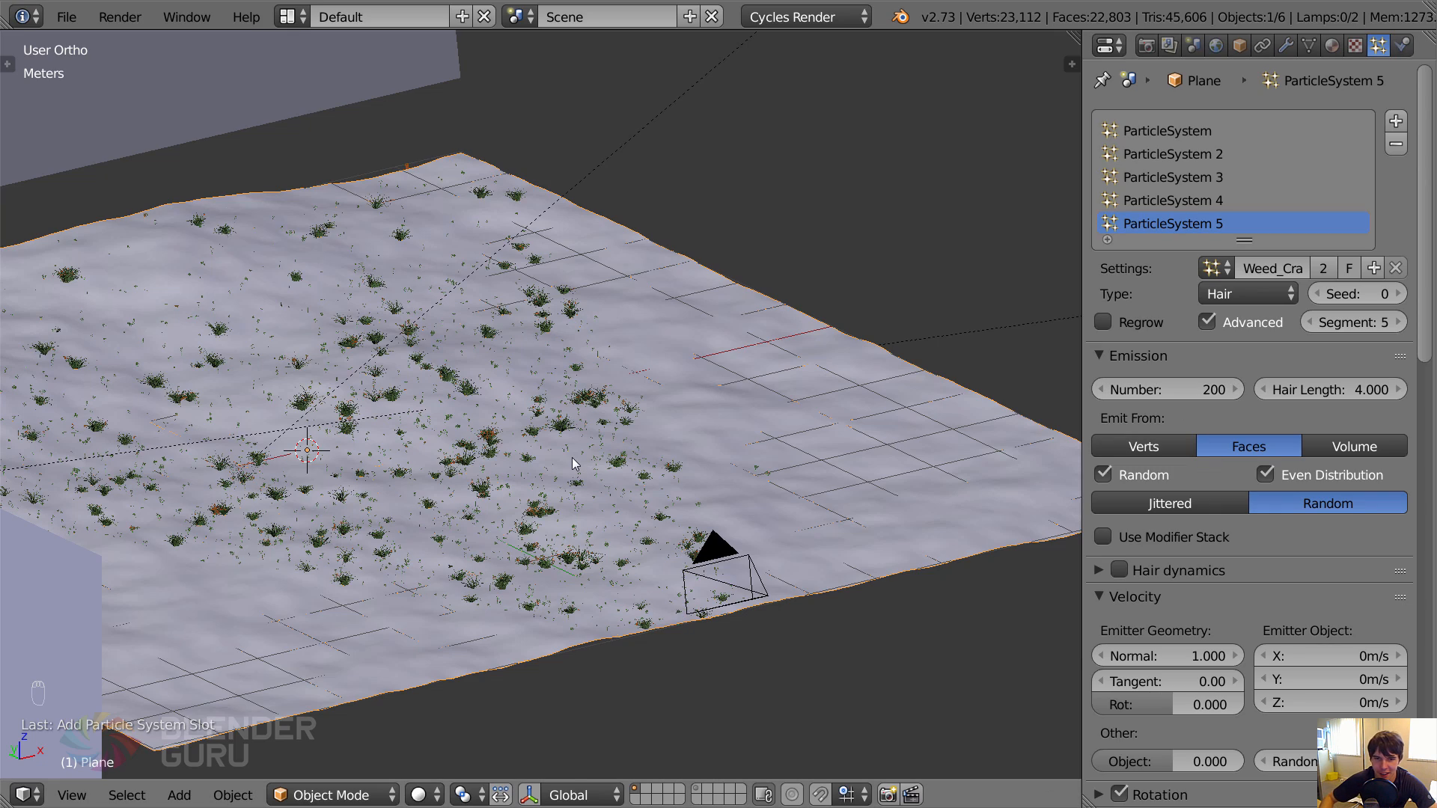
View the meadow through the camera with everything deselected and save the file.
{"action": "key", "text": "KP_0"}
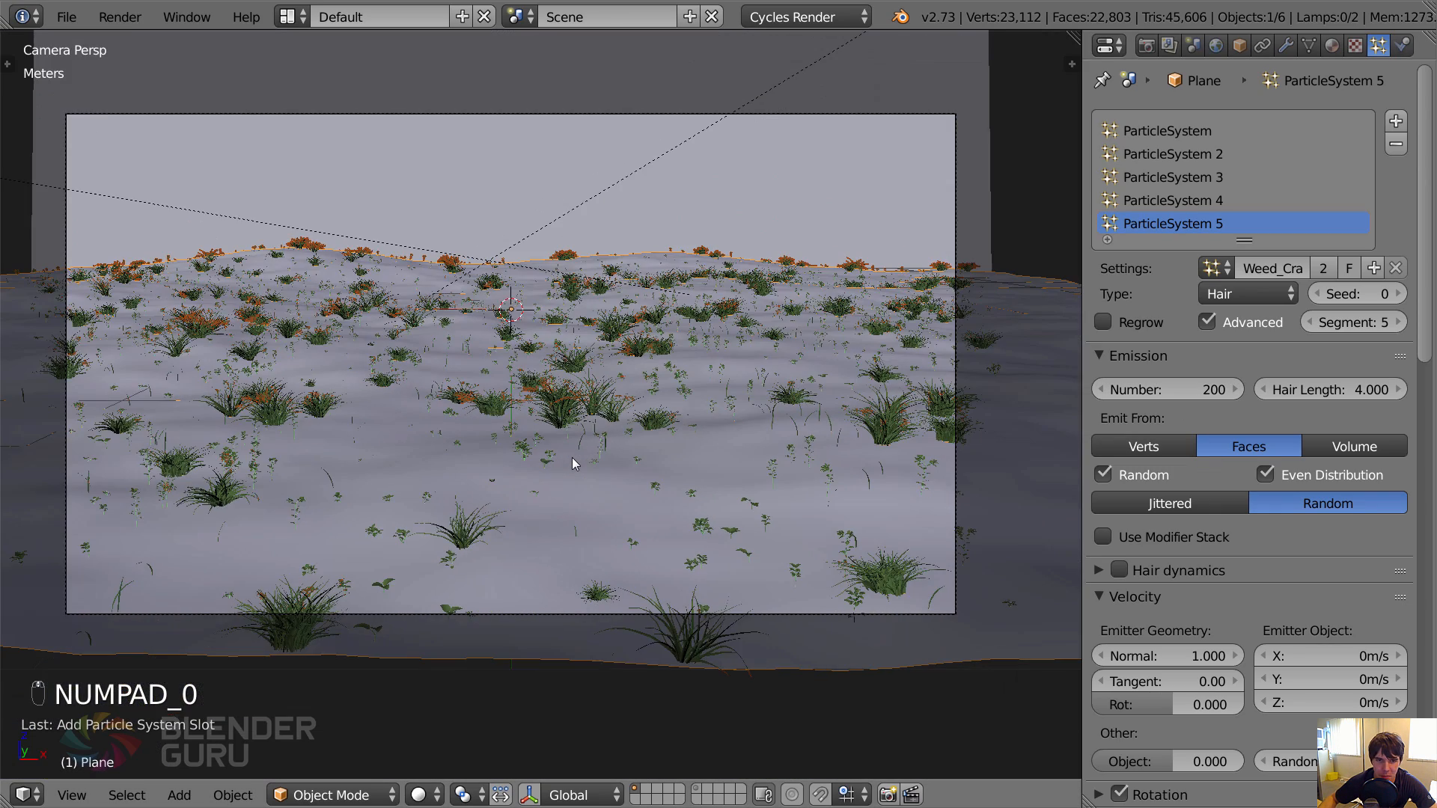
{"action": "key", "text": "a"}
{"action": "key", "text": "a"}
{"action": "key", "text": "ctrl+s"}
{"action": "left_click", "coordinate": [573, 459]}
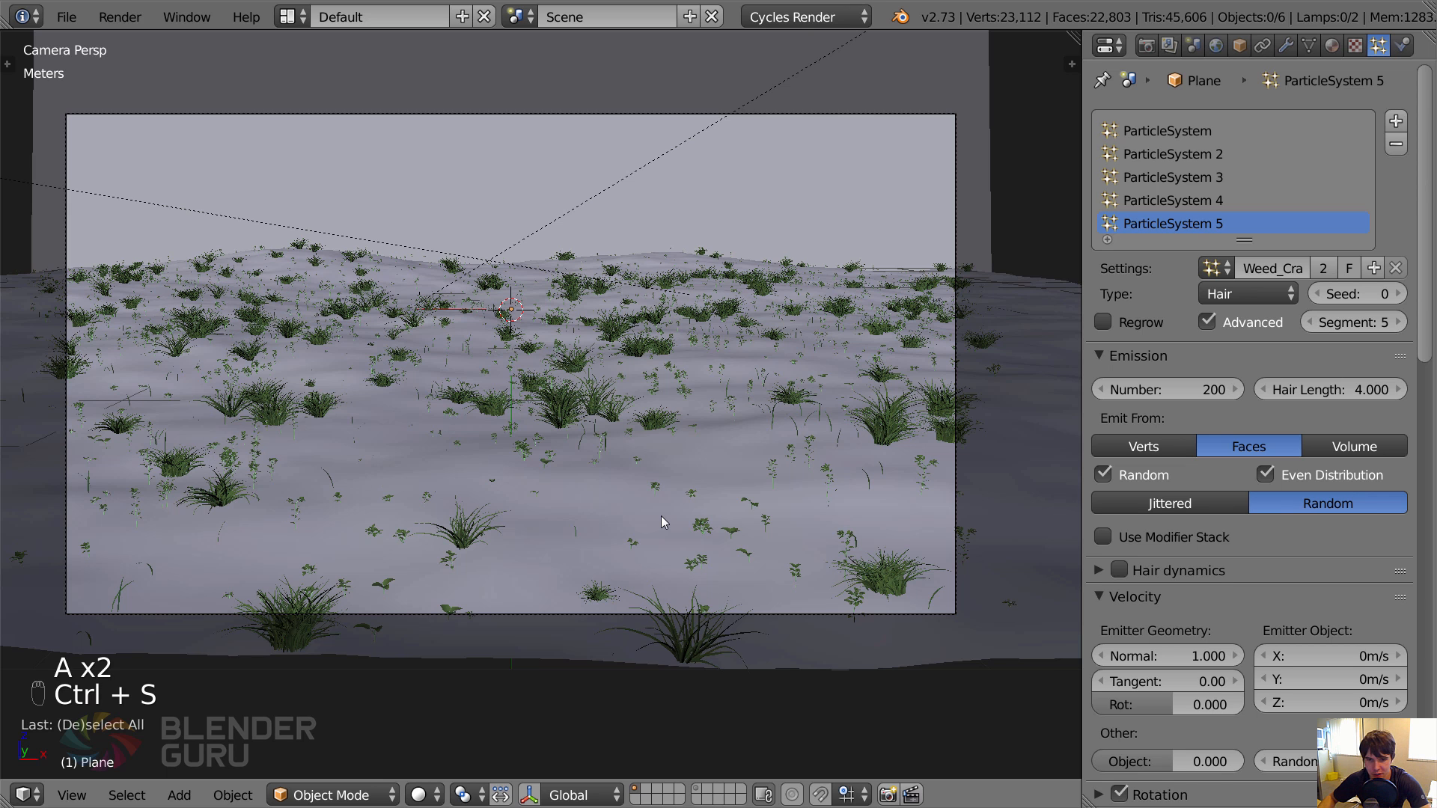
Set the Crab Grass system's seed to 6 and render the scene into Slot 4.
{"action": "key", "text": "F11"}
{"action": "left_click", "coordinate": [591, 796]}
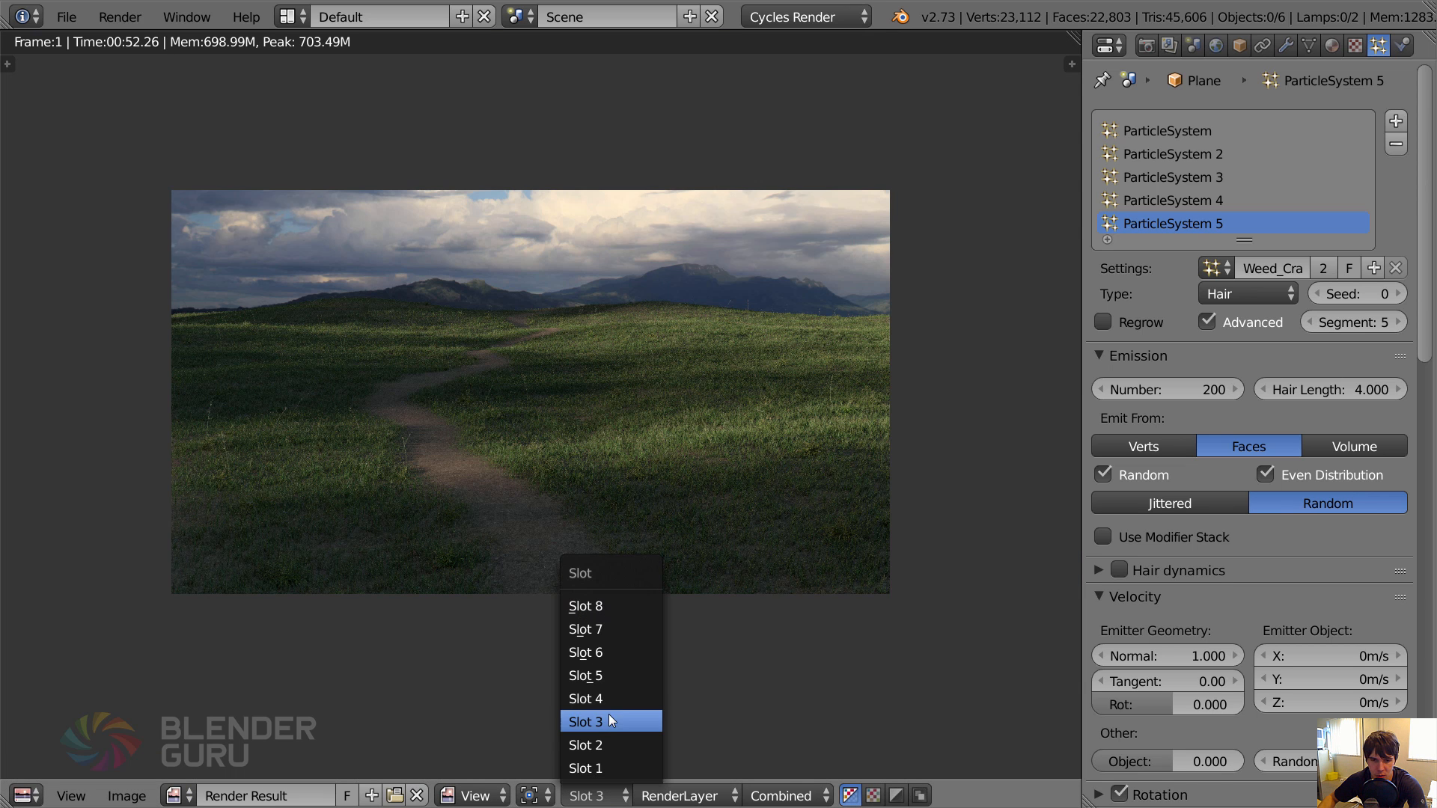
{"action": "left_click", "coordinate": [608, 714]}
{"action": "left_click", "coordinate": [1358, 292]}
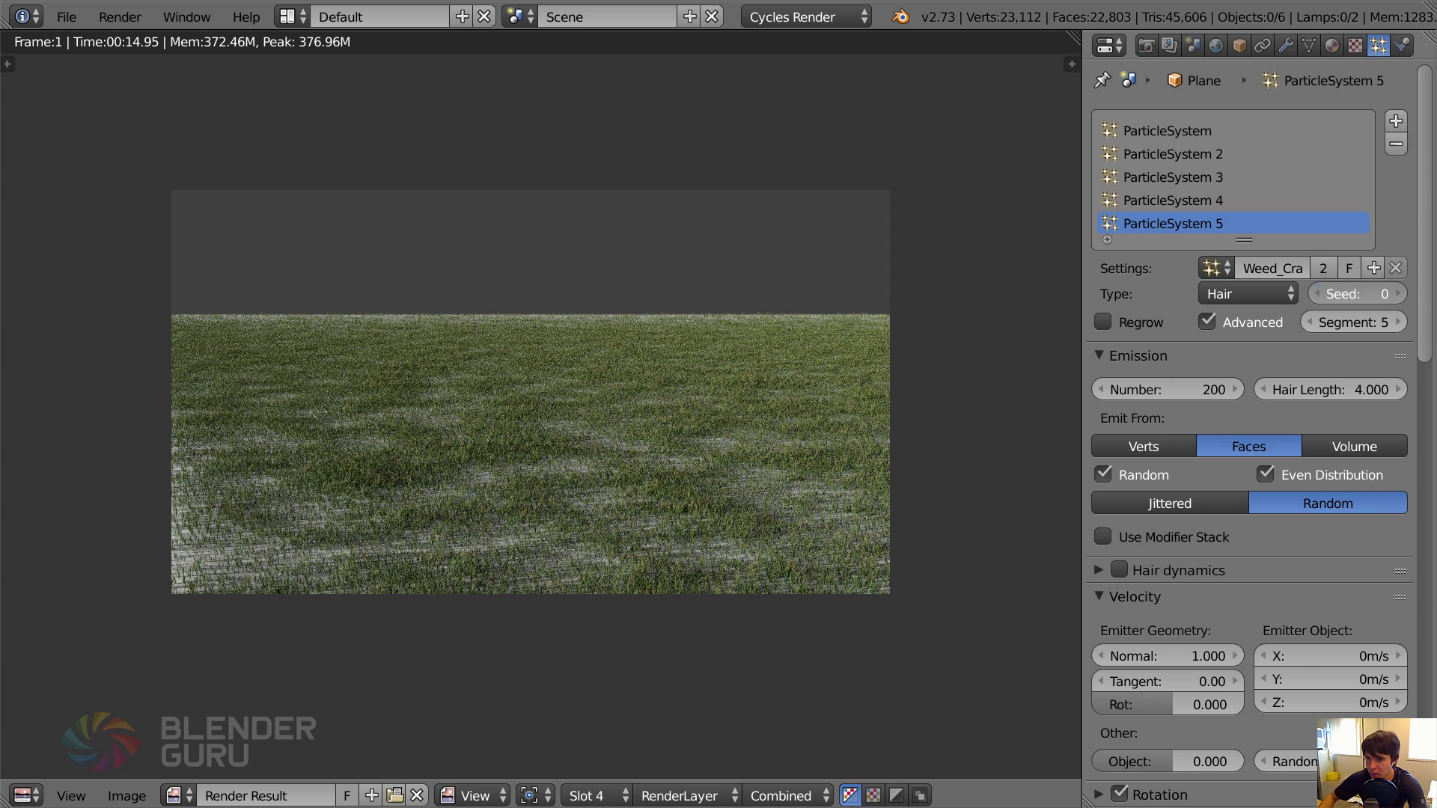
{"action": "type", "text": "6"}
{"action": "key", "text": "Return"}
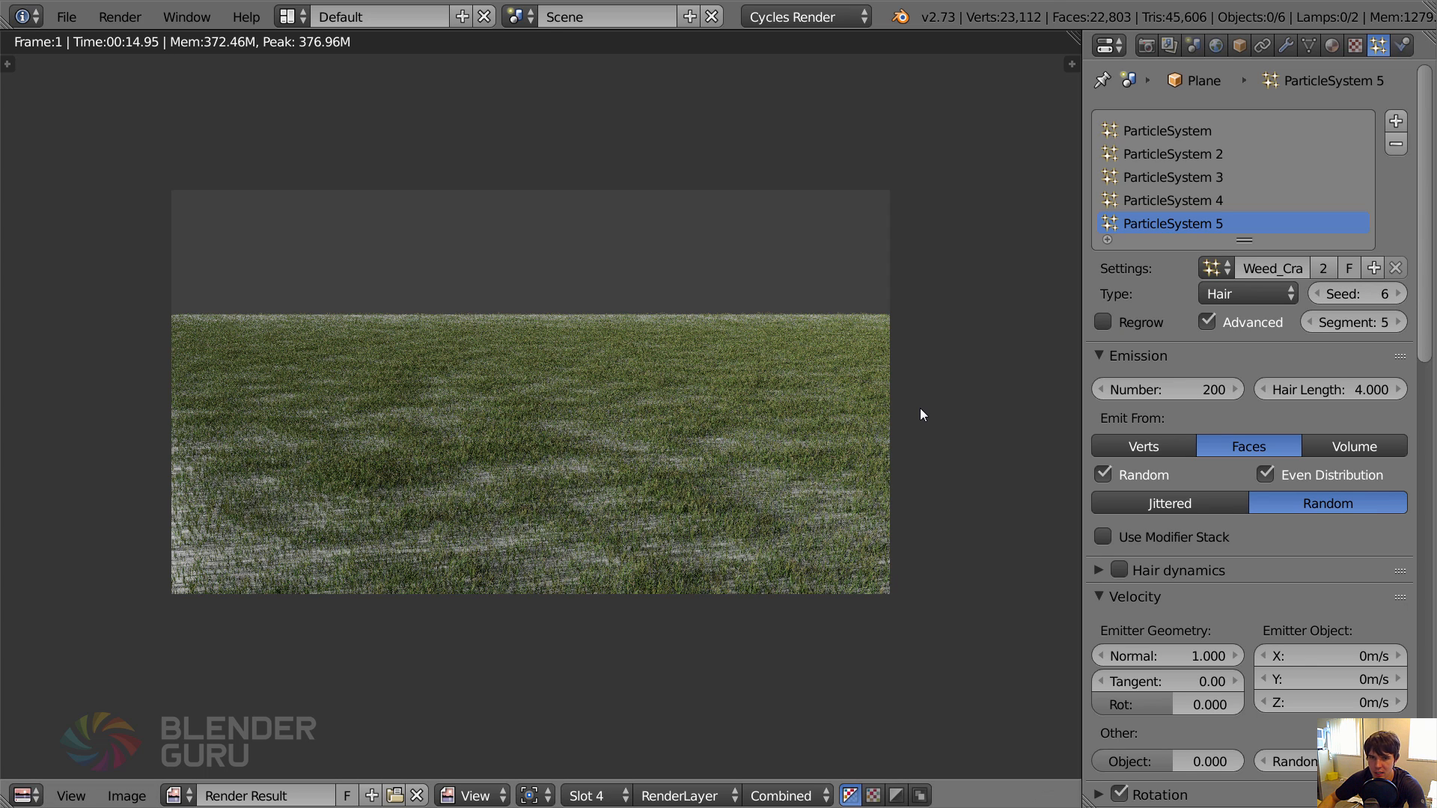
{"action": "key", "text": "F12"}
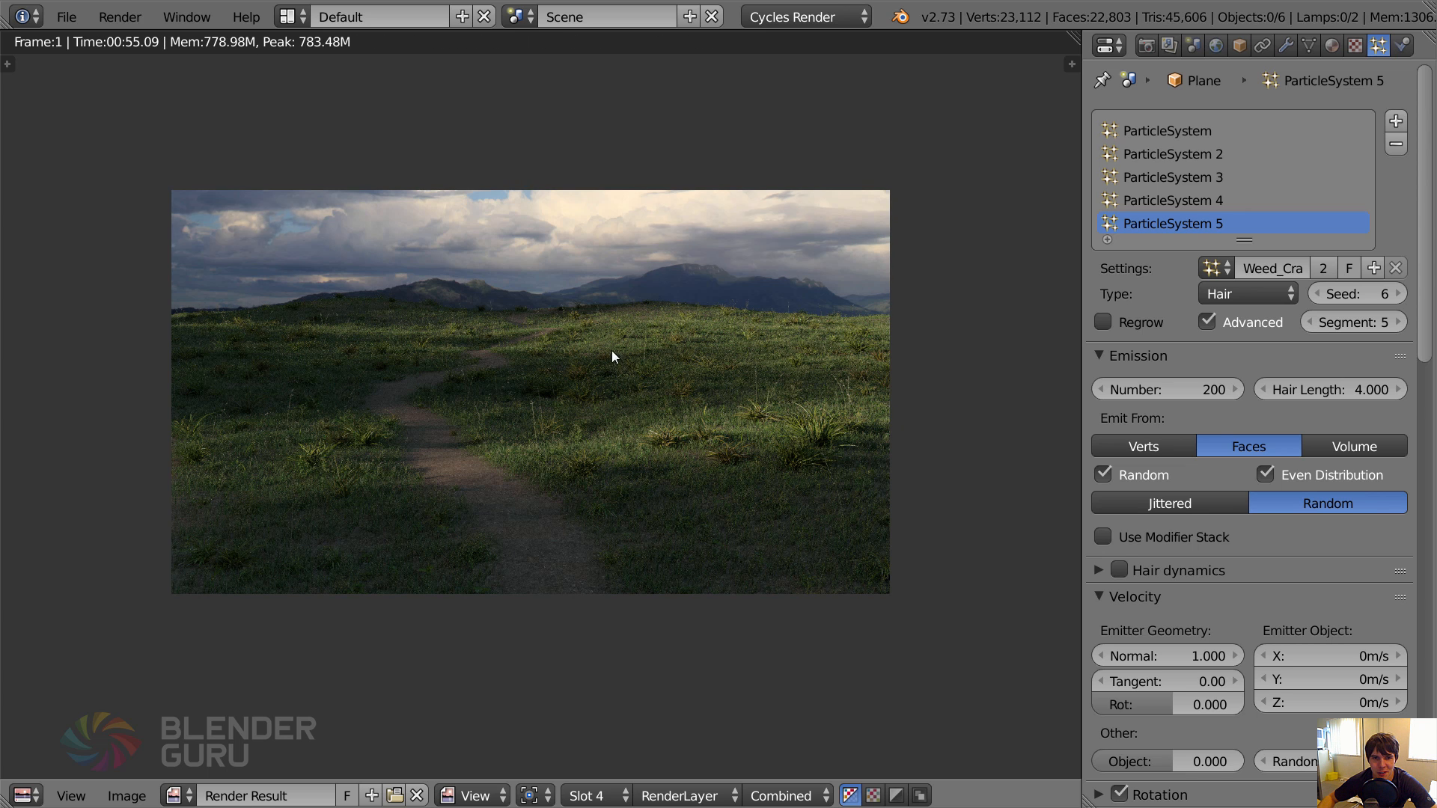
Compare the Crab Grass render in Slot 4 with the previous render in Slot 3.
{"action": "left_click", "coordinate": [608, 795]}
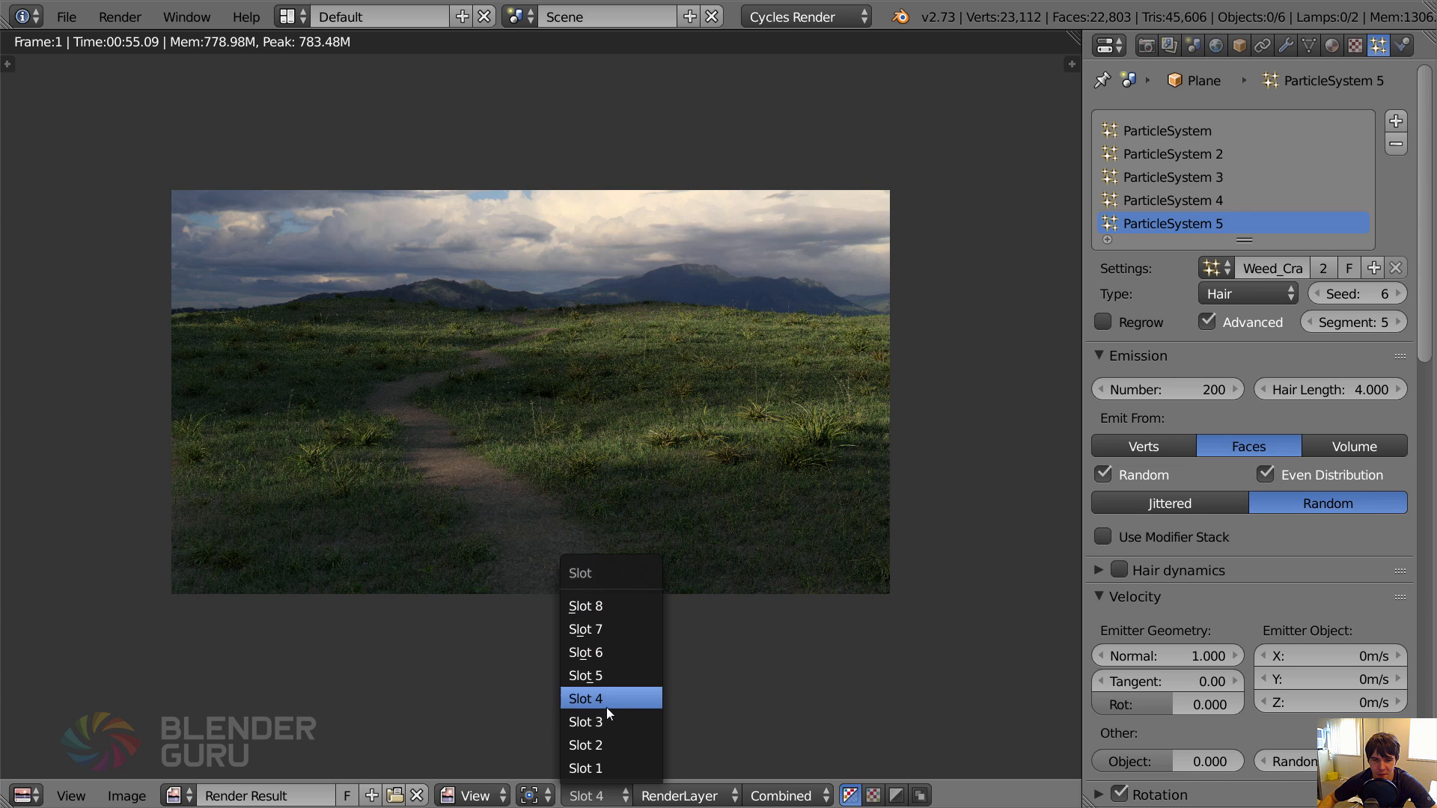
{"action": "left_click", "coordinate": [607, 715]}
{"action": "left_click", "coordinate": [614, 795]}
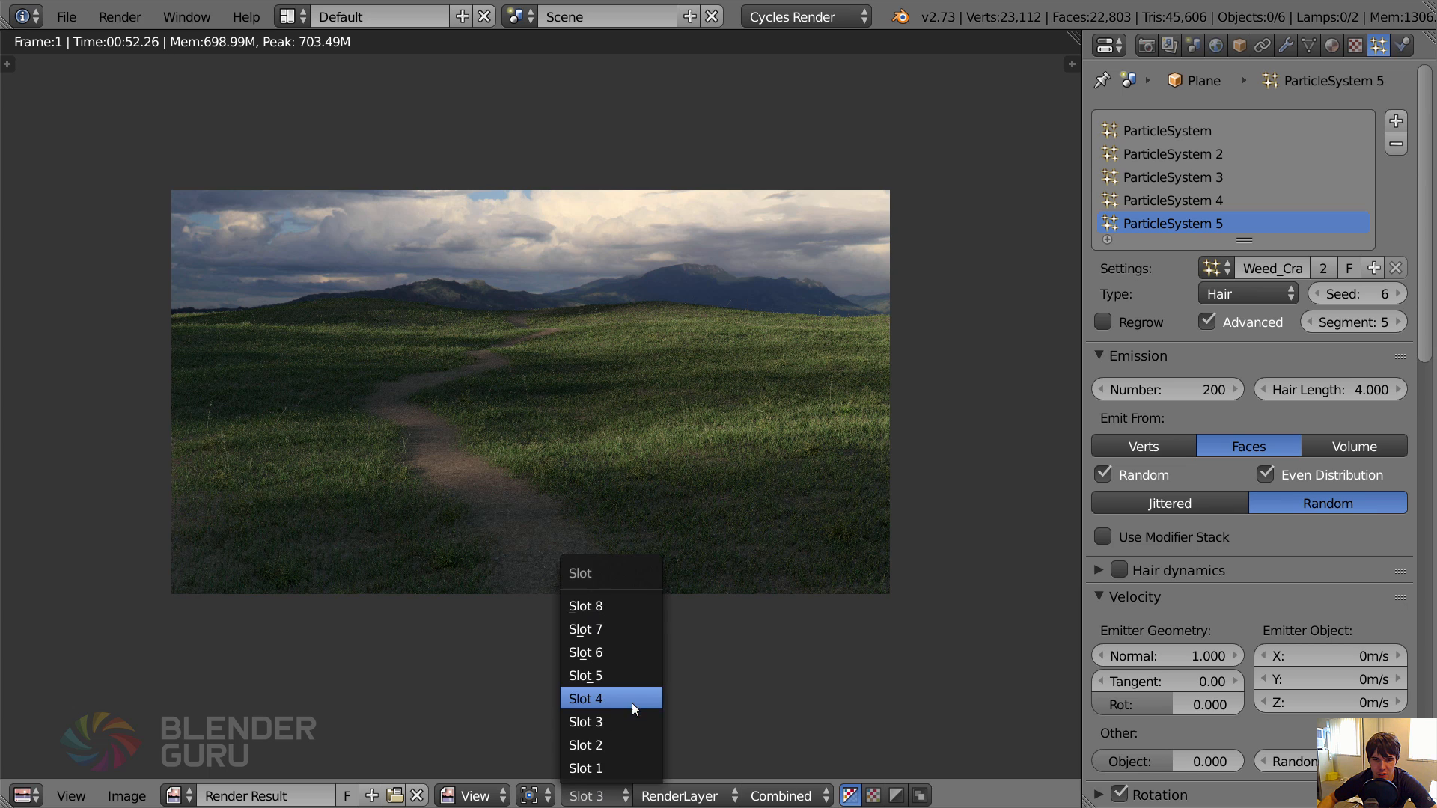
{"action": "left_click", "coordinate": [631, 700]}
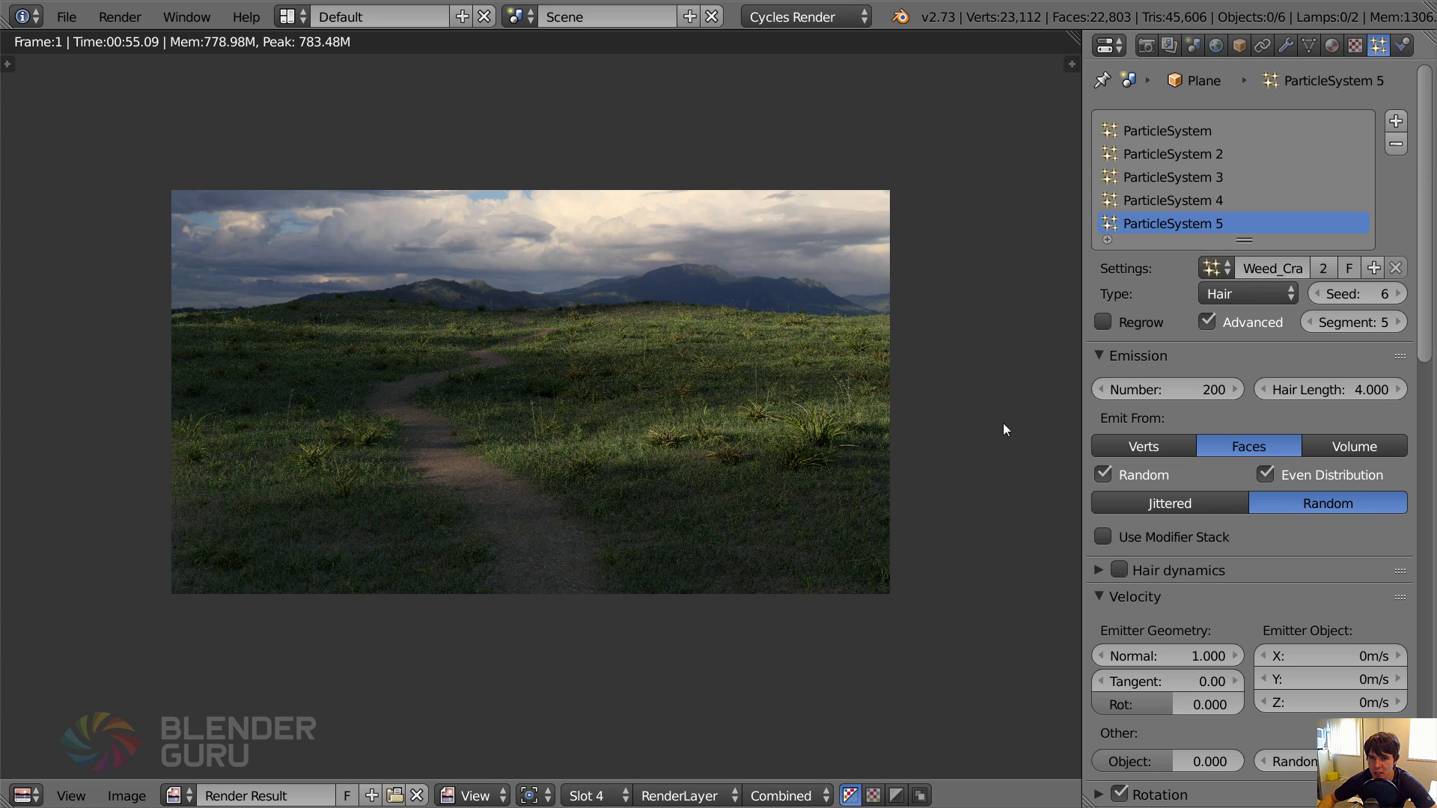
Set the Crab Grass system's hair length to 3.
{"action": "left_click", "coordinate": [1366, 391]}
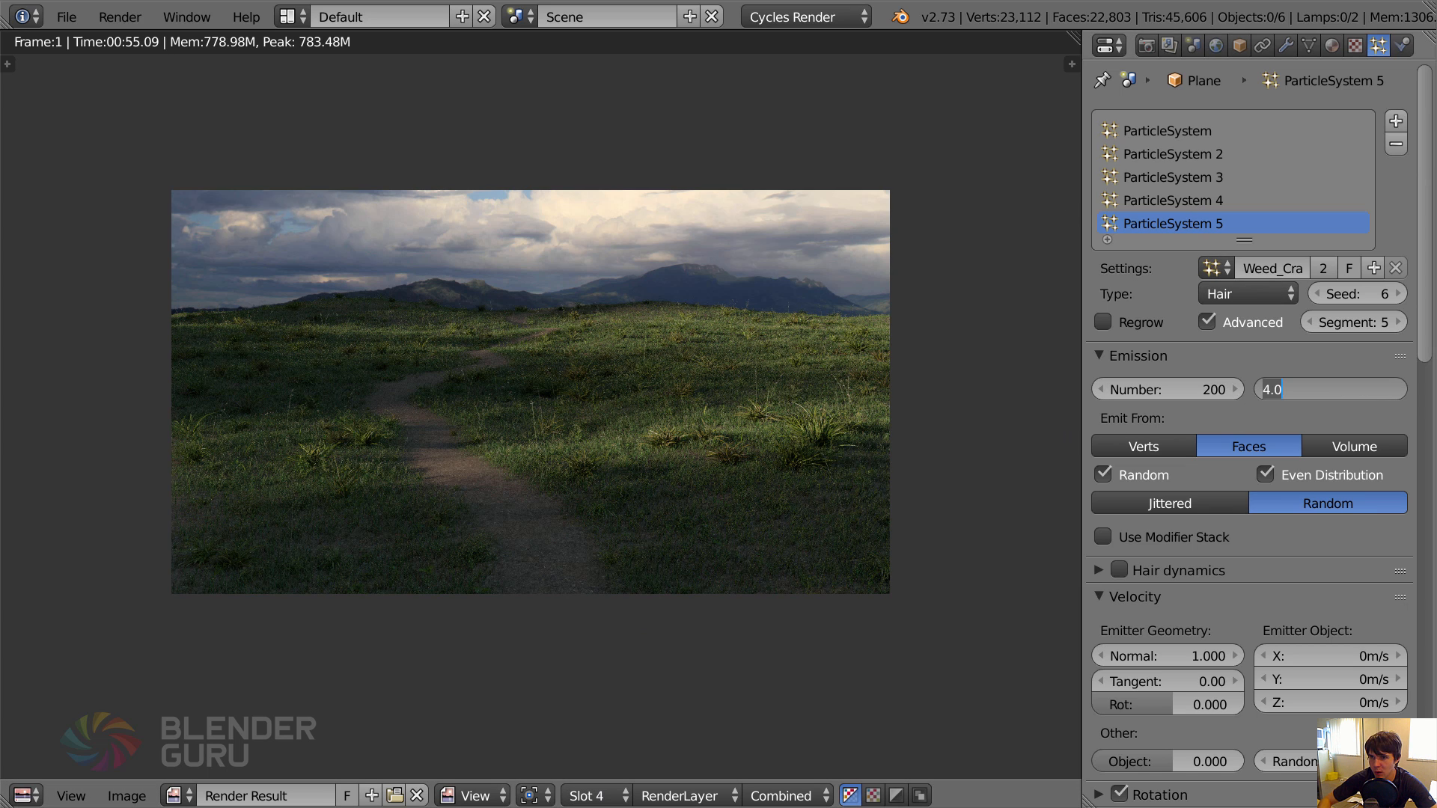
{"action": "type", "text": "3"}
{"action": "key", "text": "Return"}
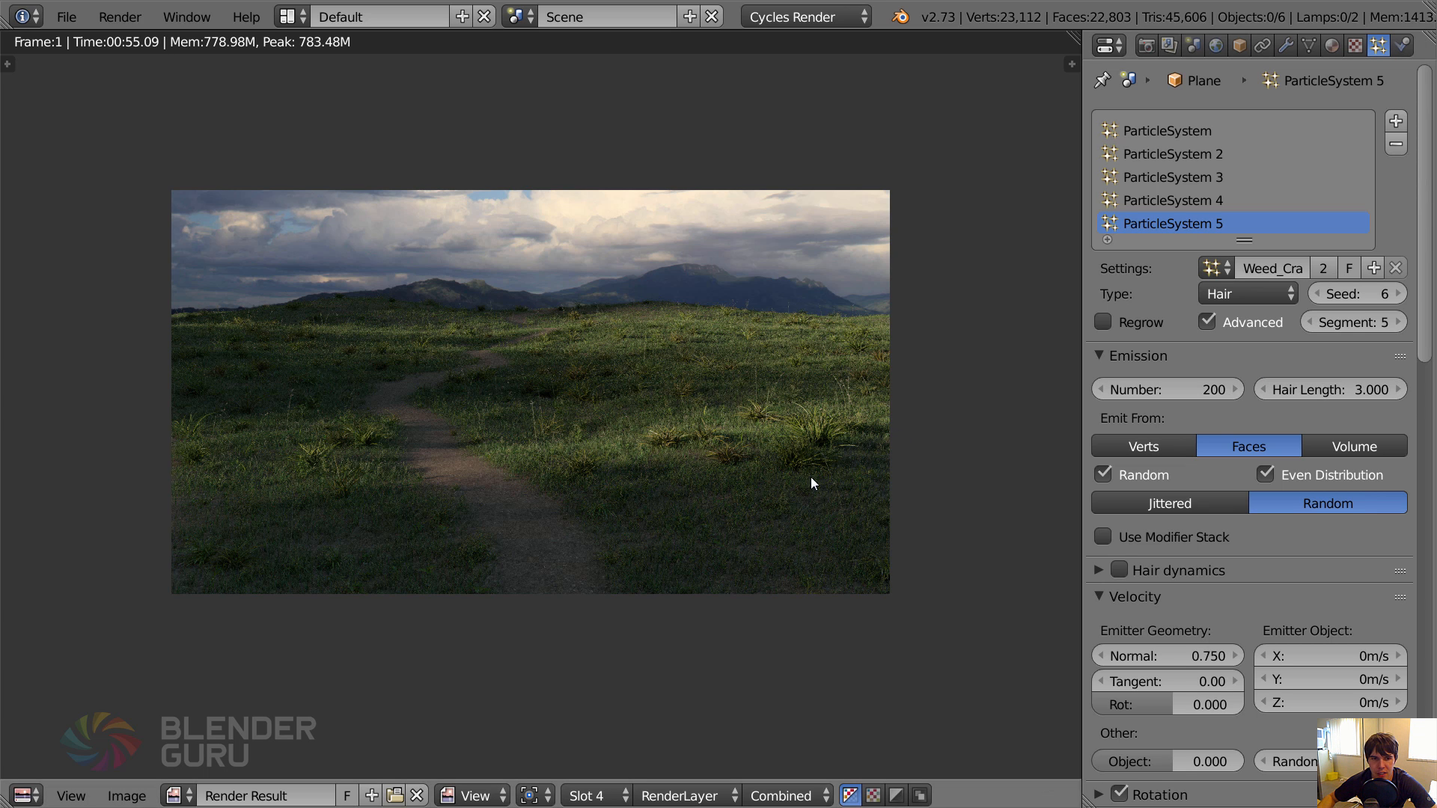
{"action": "scroll", "coordinate": [784, 467], "scroll_direction": "up", "scroll_amount": 2}
{"action": "scroll", "coordinate": [784, 467], "scroll_direction": "down", "scroll_amount": 2}
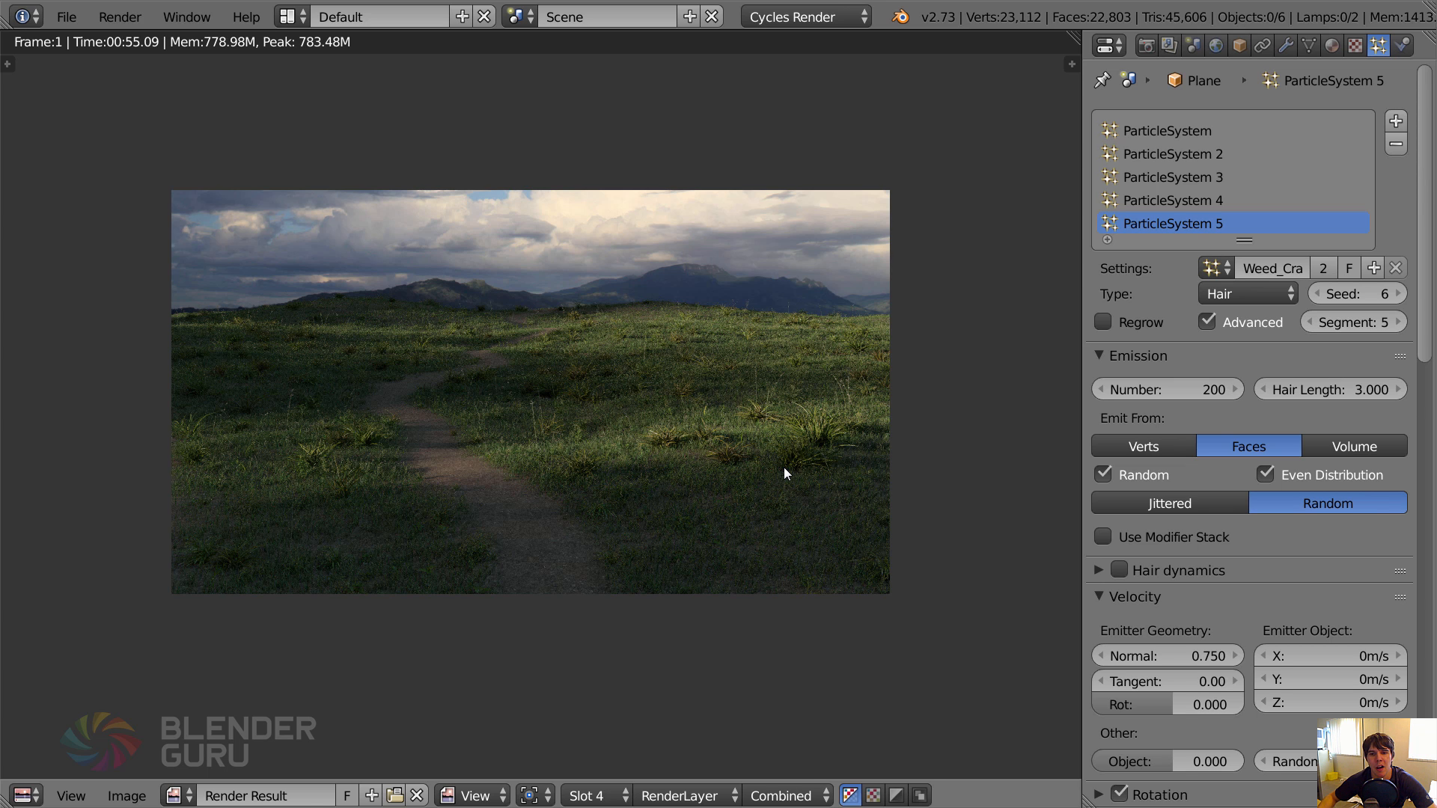
Close the render result and inspect the scene in wireframe from the front view.
{"action": "key", "text": "Escape"}
{"action": "key", "text": "z"}
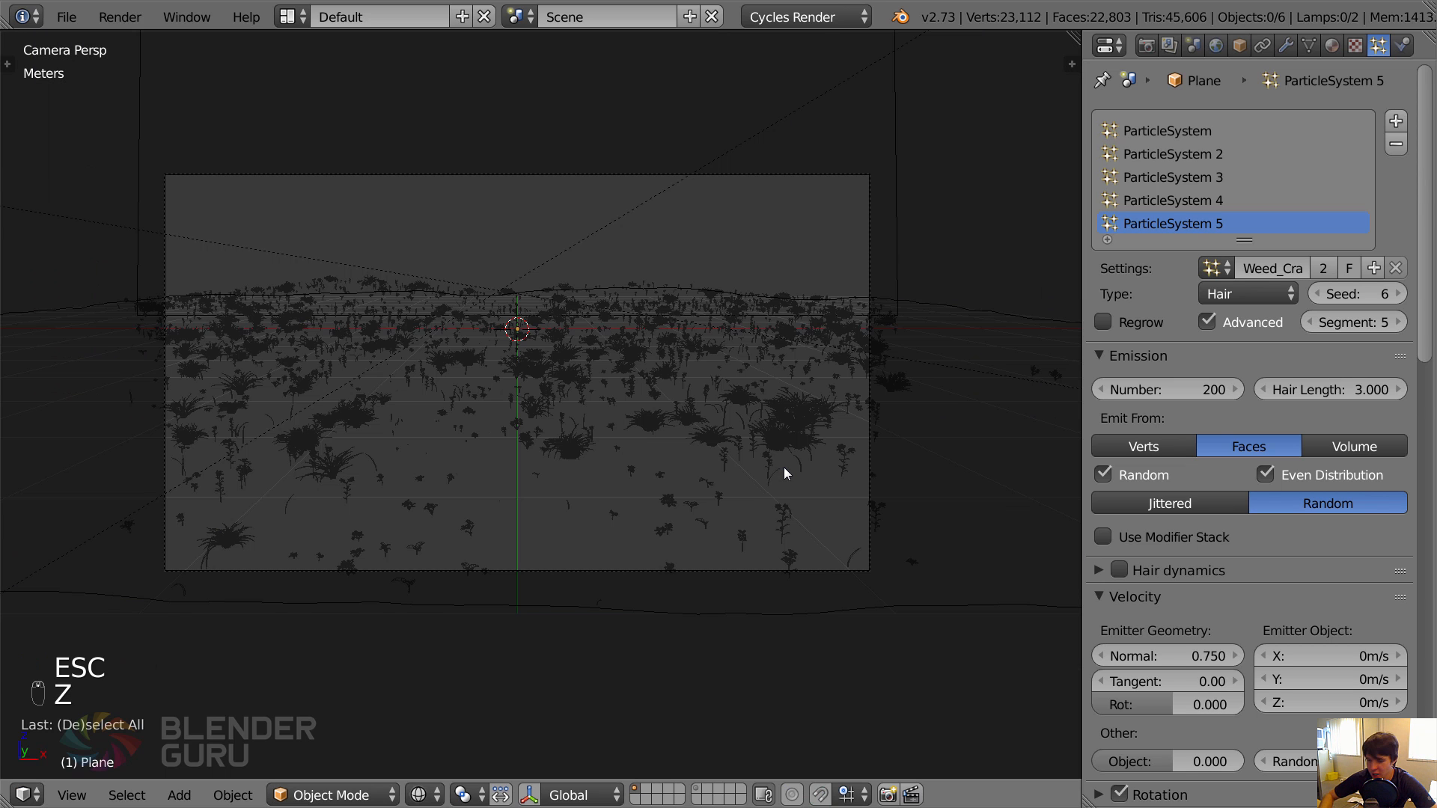
{"action": "key", "text": "KP_1"}
{"action": "scroll", "coordinate": [753, 368], "scroll_direction": "down", "scroll_amount": 3}
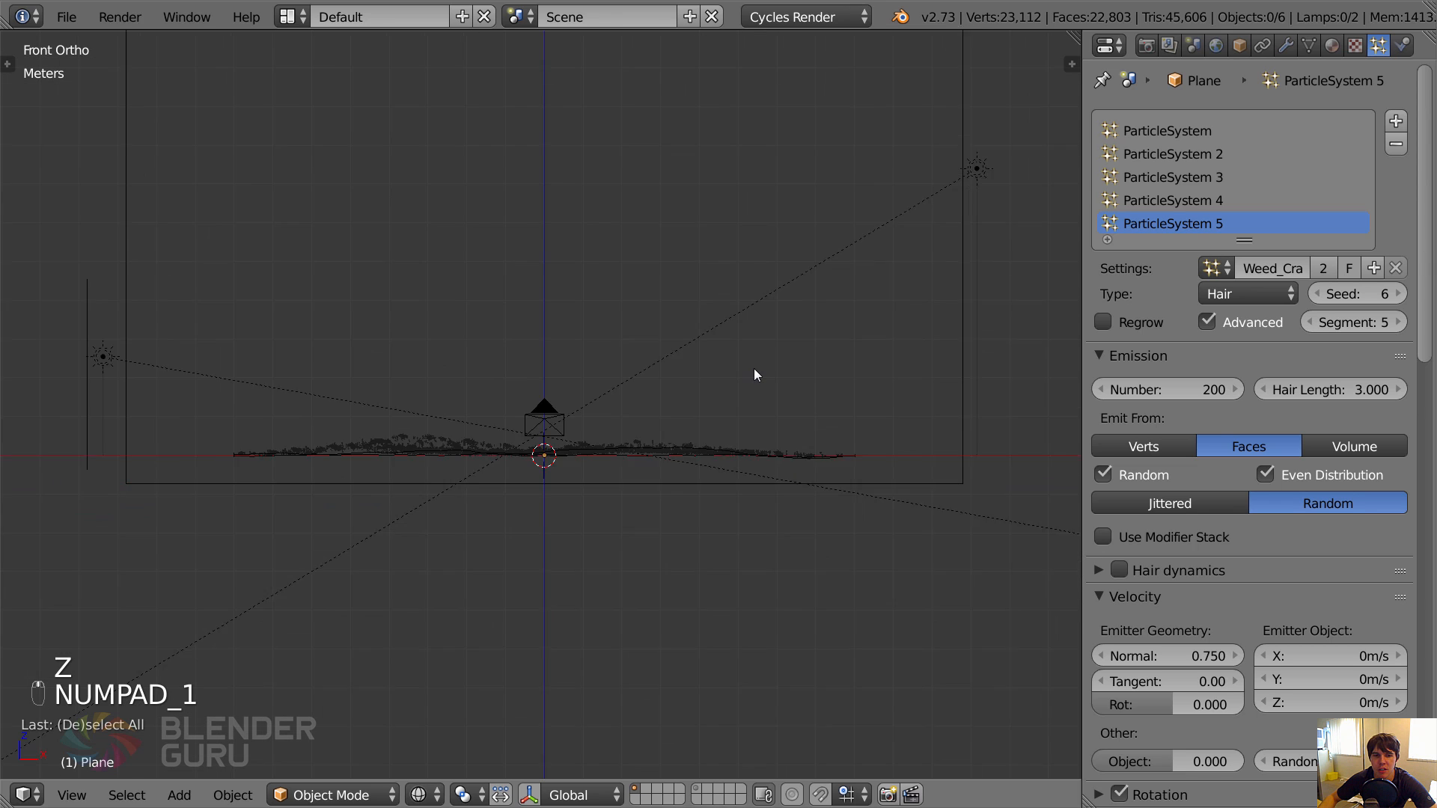
{"action": "key", "text": "shift+a"}
{"action": "mouse_move", "coordinate": [754, 369]}
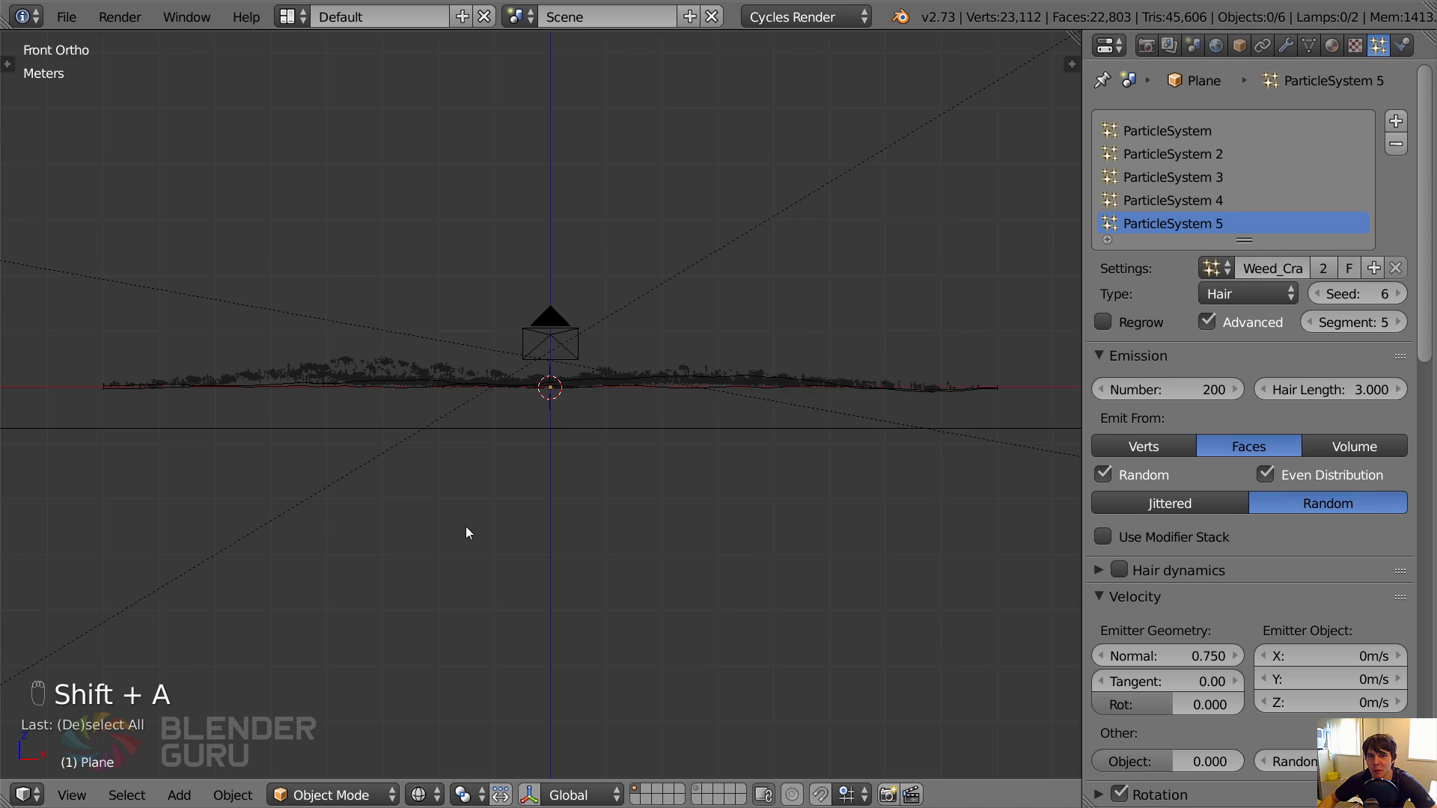
Switch to Photoshop and examine the Campfire18-misty.exr image at 50% zoom, dismissing the update notification.
{"action": "key", "text": "alt+Tab"}
{"action": "key", "text": "alt+Tab"}
{"action": "left_click", "coordinate": [937, 368]}
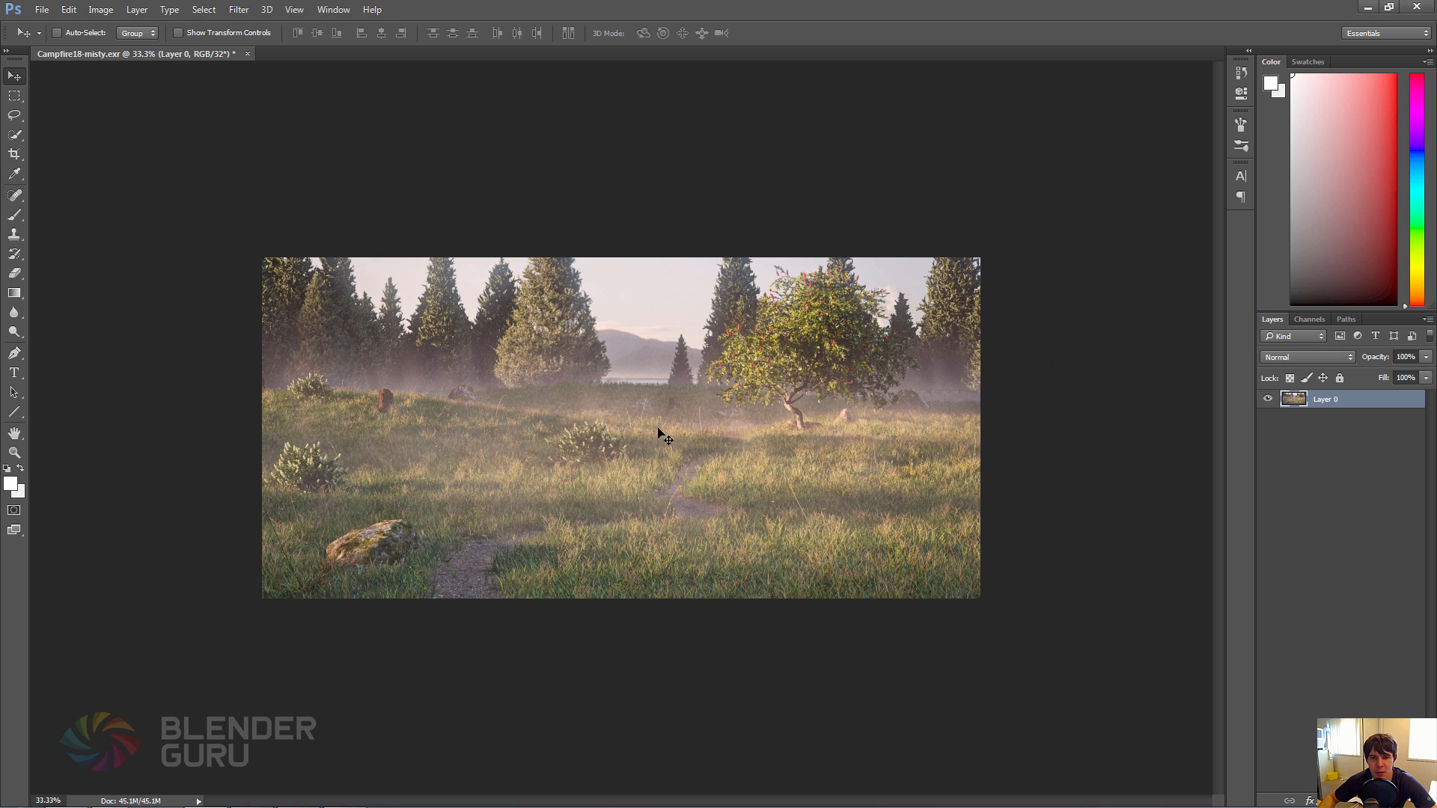
{"action": "key", "text": "ctrl+plus"}
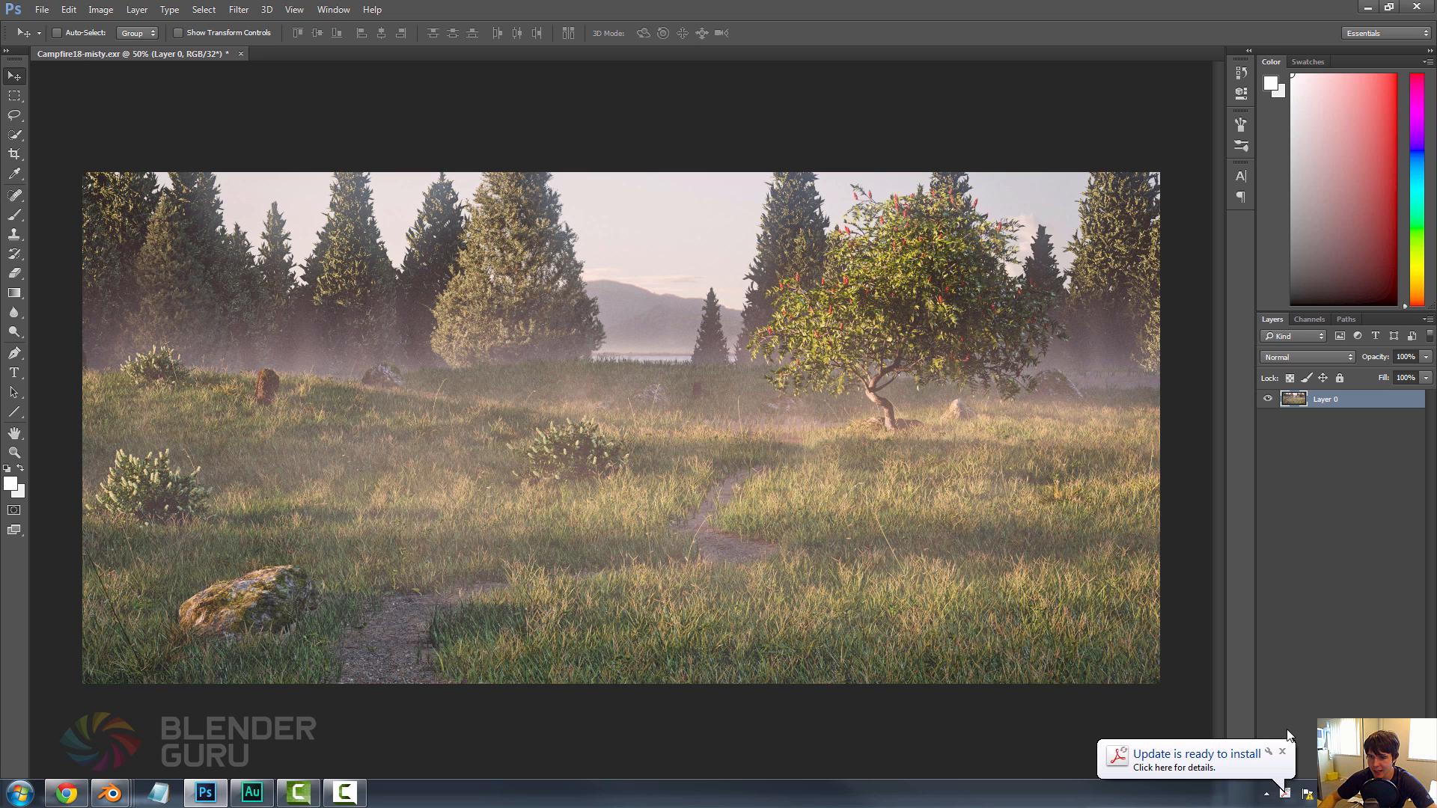
{"action": "left_click", "coordinate": [1283, 752]}
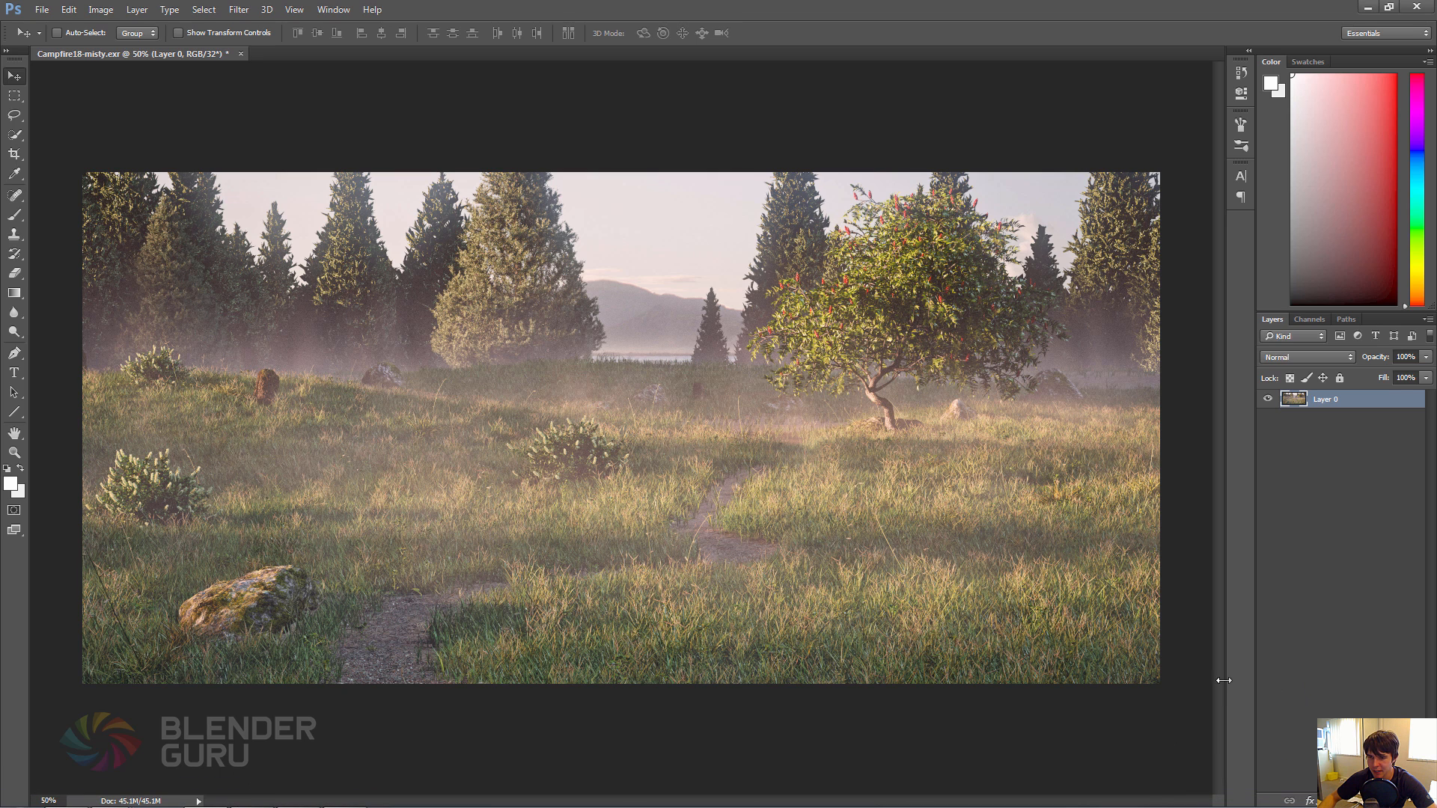
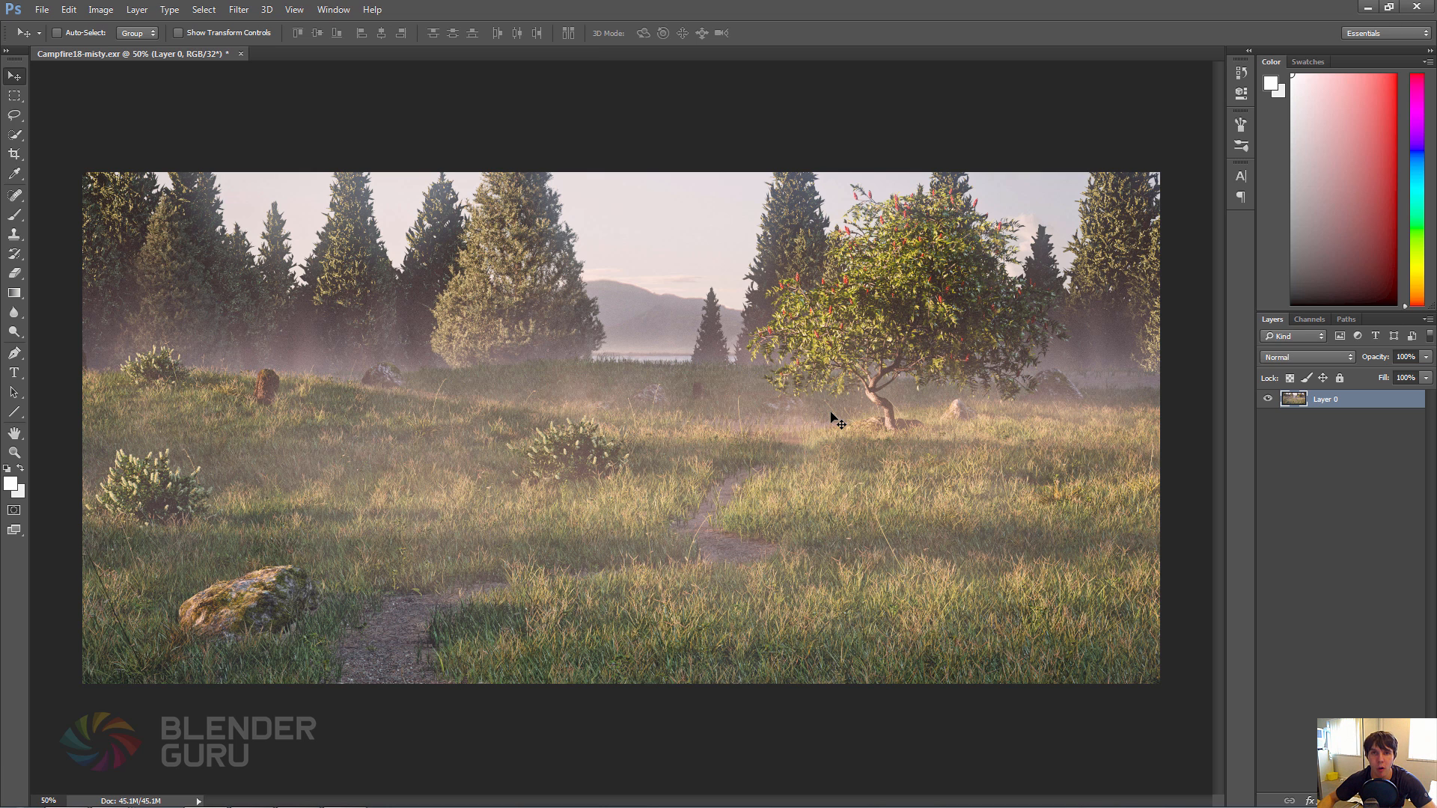
Switch back to Blender and examine the World's Volume and Ray Visibility settings.
{"action": "key", "text": "alt+Tab"}
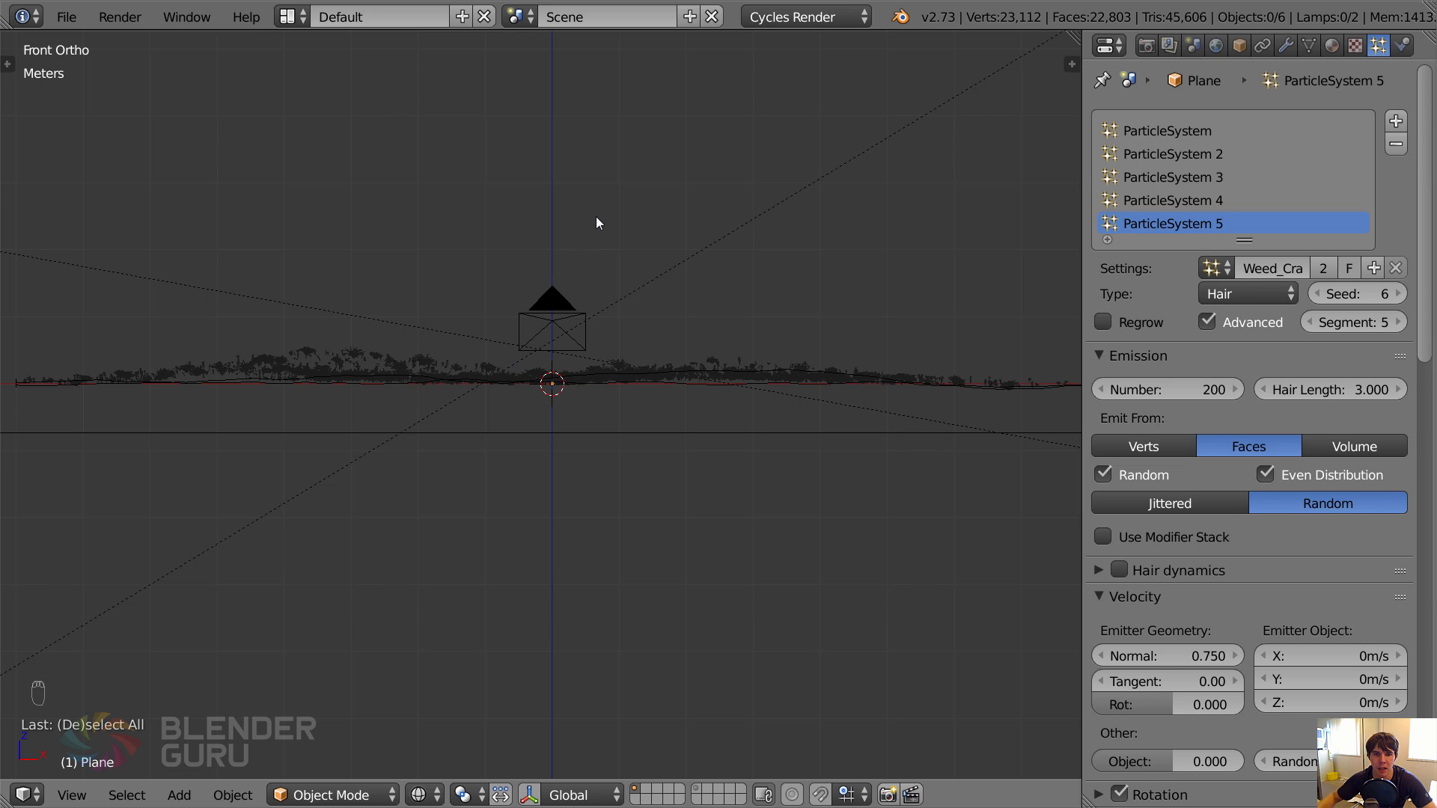
{"action": "scroll", "coordinate": [595, 217], "scroll_direction": "down", "scroll_amount": 3}
{"action": "left_click", "coordinate": [1216, 46]}
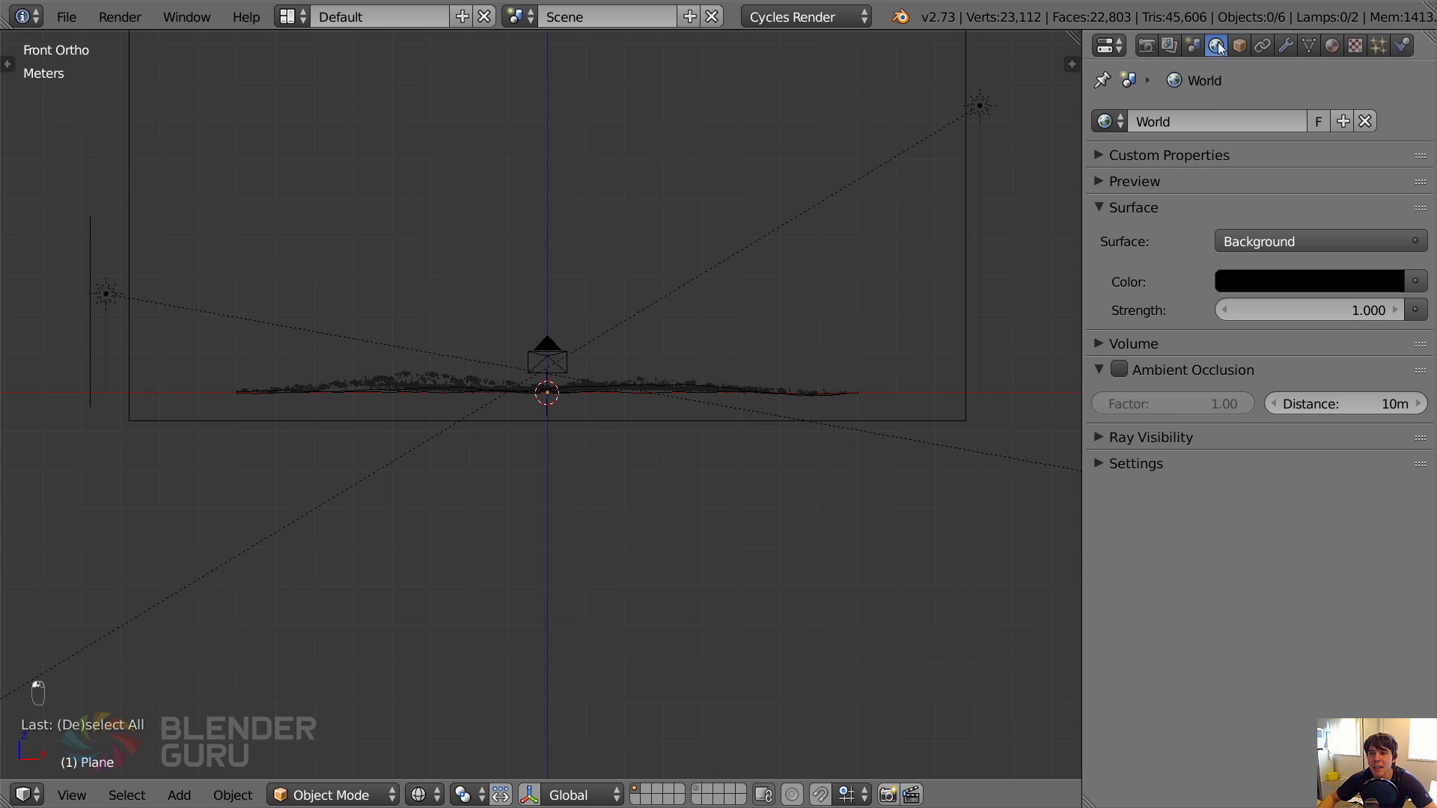
{"action": "left_click", "coordinate": [1112, 344]}
{"action": "scroll", "coordinate": [544, 491], "scroll_direction": "down", "scroll_amount": 2}
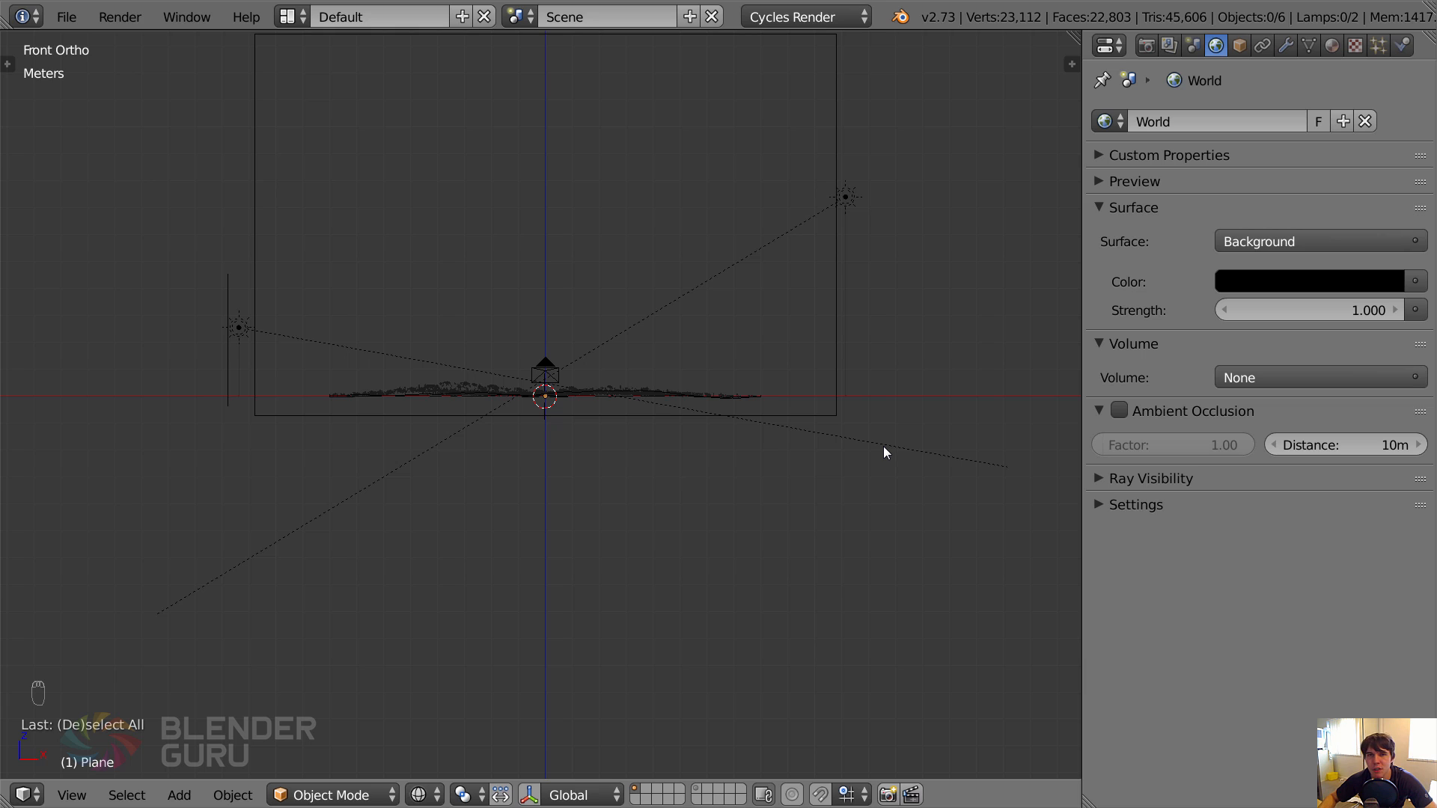
{"action": "left_click", "coordinate": [1111, 477]}
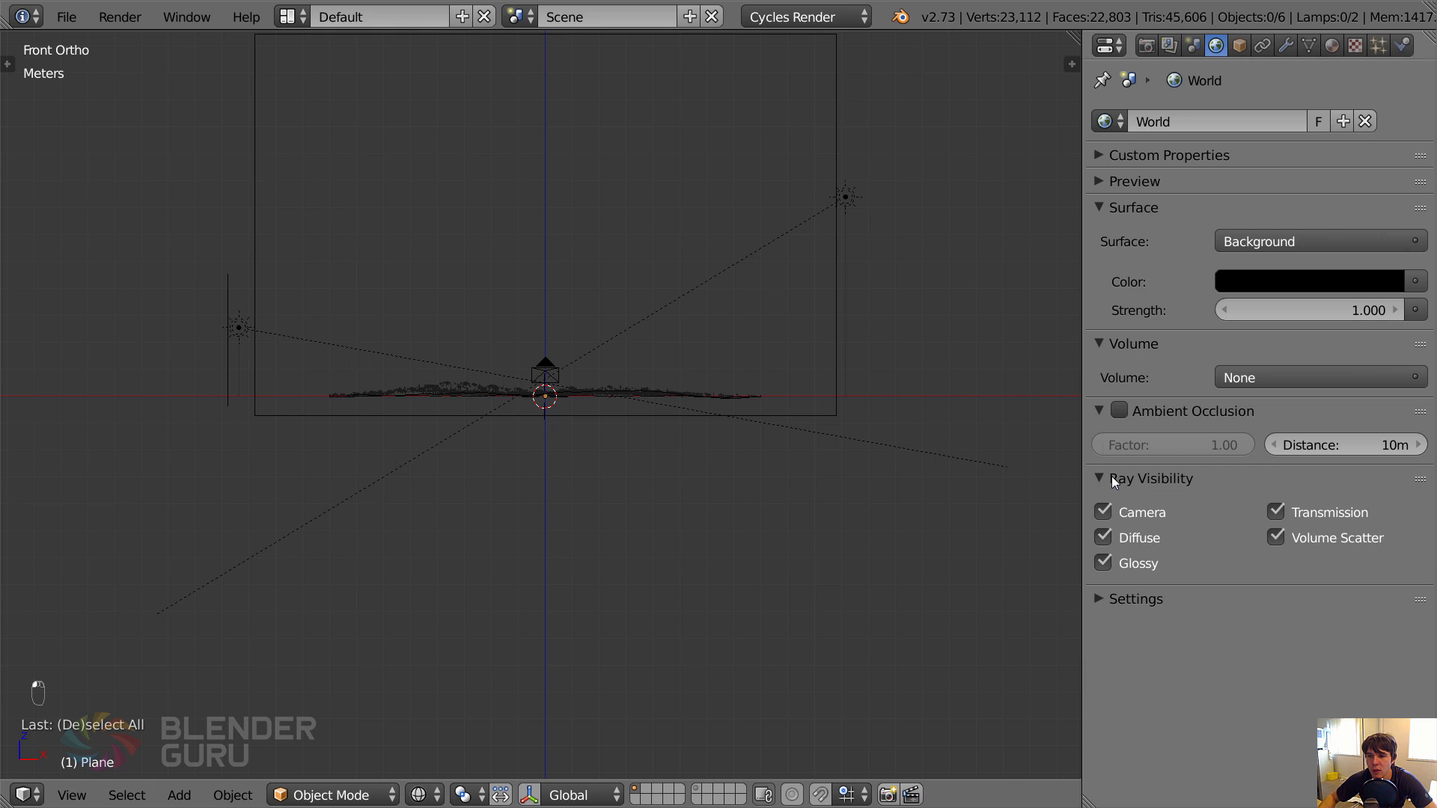
{"action": "left_click", "coordinate": [1111, 477]}
{"action": "left_click", "coordinate": [1107, 479]}
{"action": "scroll", "coordinate": [780, 320], "scroll_direction": "up", "scroll_amount": 2}
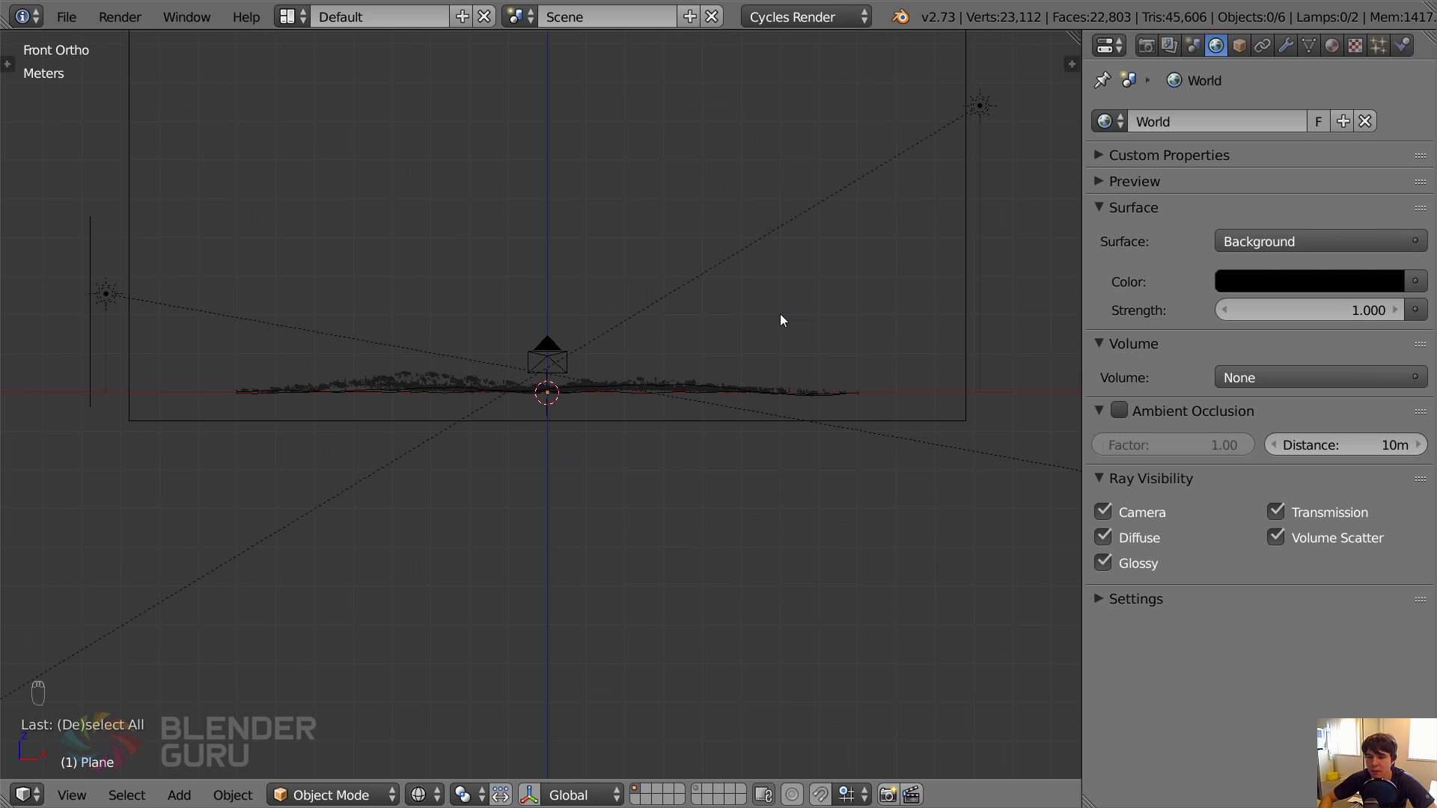
Add a cube mesh at the scene centre and check it from the front view.
{"action": "key", "text": "KP_0"}
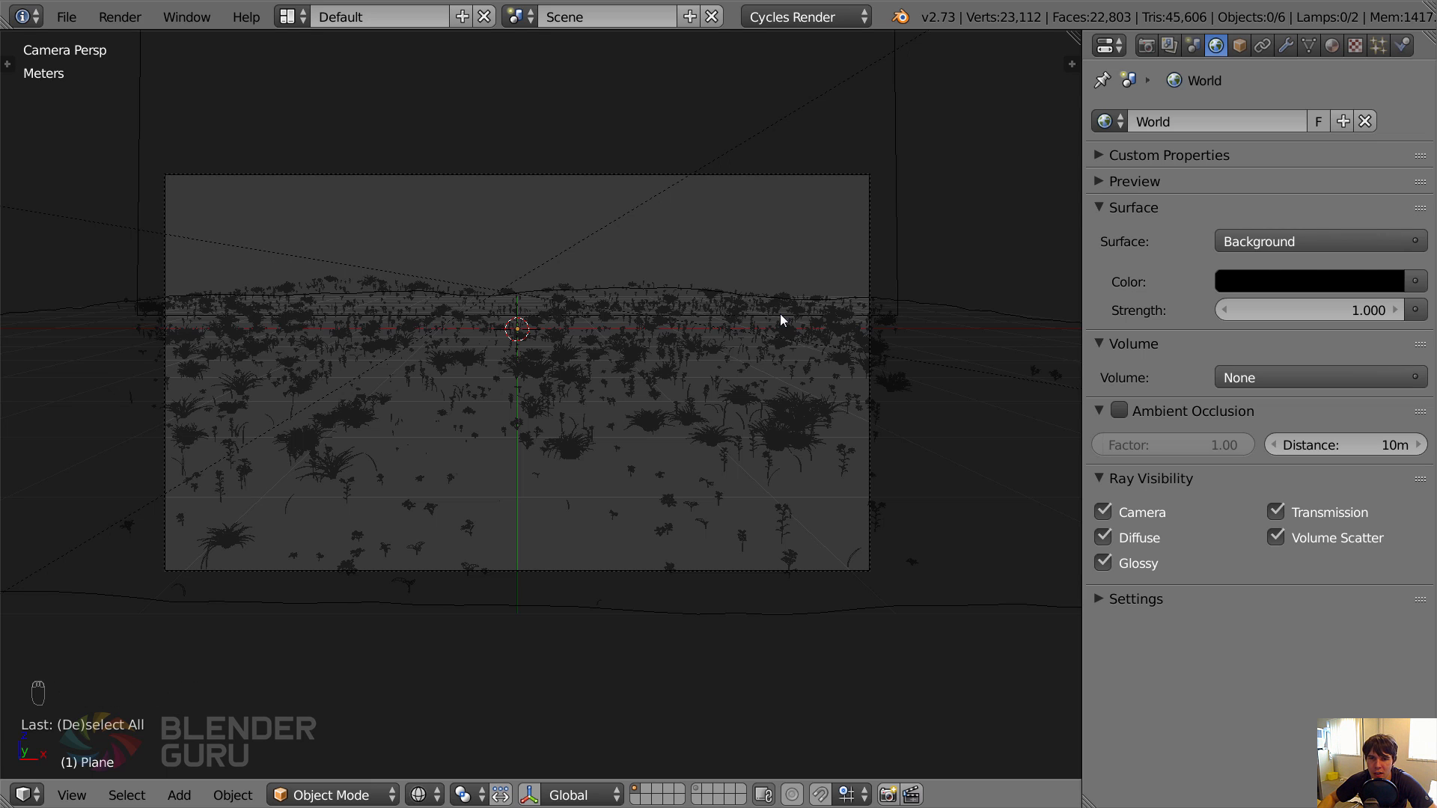
{"action": "key", "text": "shift+a"}
{"action": "mouse_move", "coordinate": [780, 313]}
{"action": "left_click", "coordinate": [875, 338]}
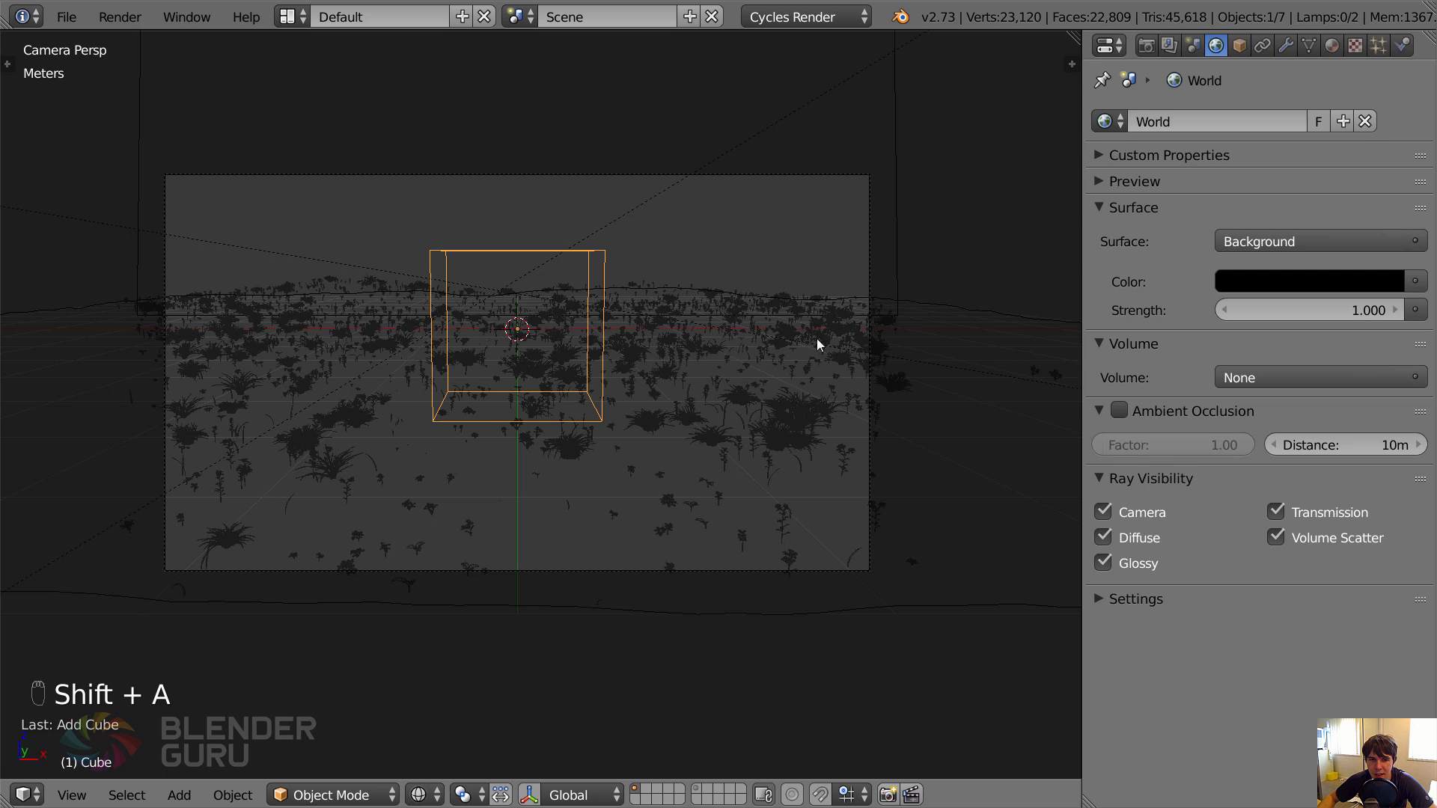
{"action": "key", "text": "KP_1"}
{"action": "scroll", "coordinate": [709, 385], "scroll_direction": "up", "scroll_amount": 3}
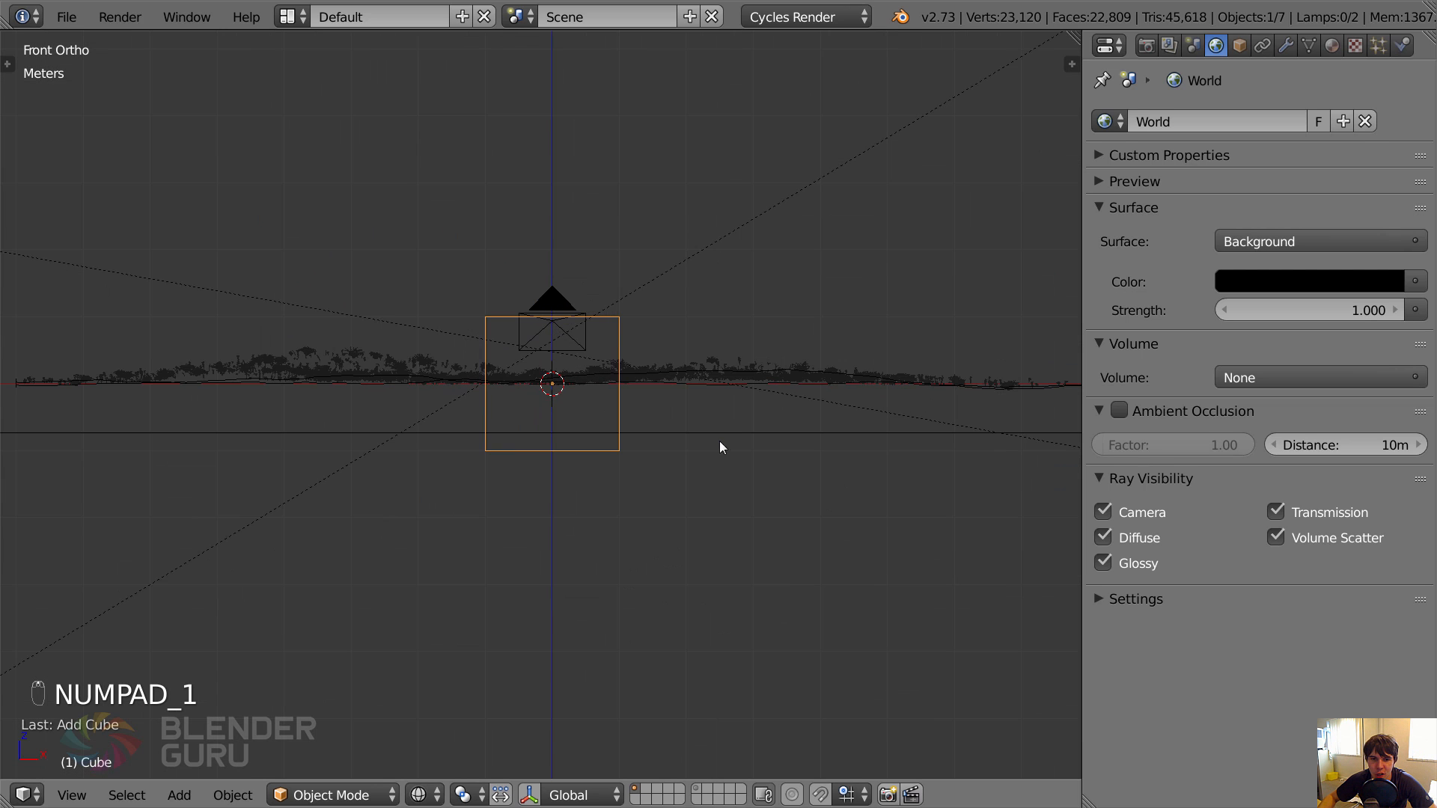
Flatten the cube along Z to about half its height and raise it so its base sits at ground level.
{"action": "scroll", "coordinate": [852, 477], "scroll_direction": "down", "scroll_amount": 2}
{"action": "key", "text": "s"}
{"action": "key", "text": "z"}
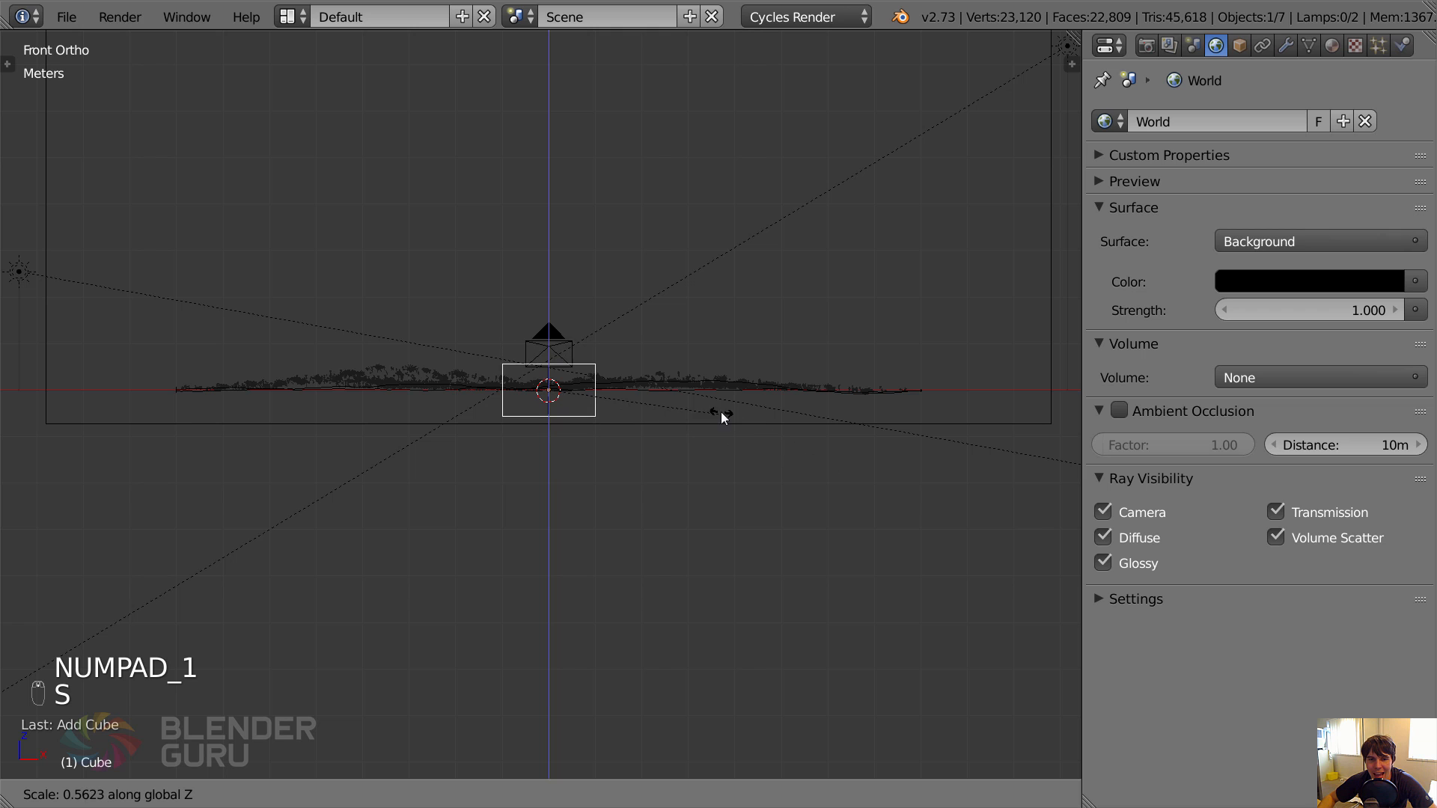
{"action": "left_click", "coordinate": [710, 408]}
{"action": "key", "text": "g"}
{"action": "key", "text": "z"}
{"action": "left_click", "coordinate": [717, 387]}
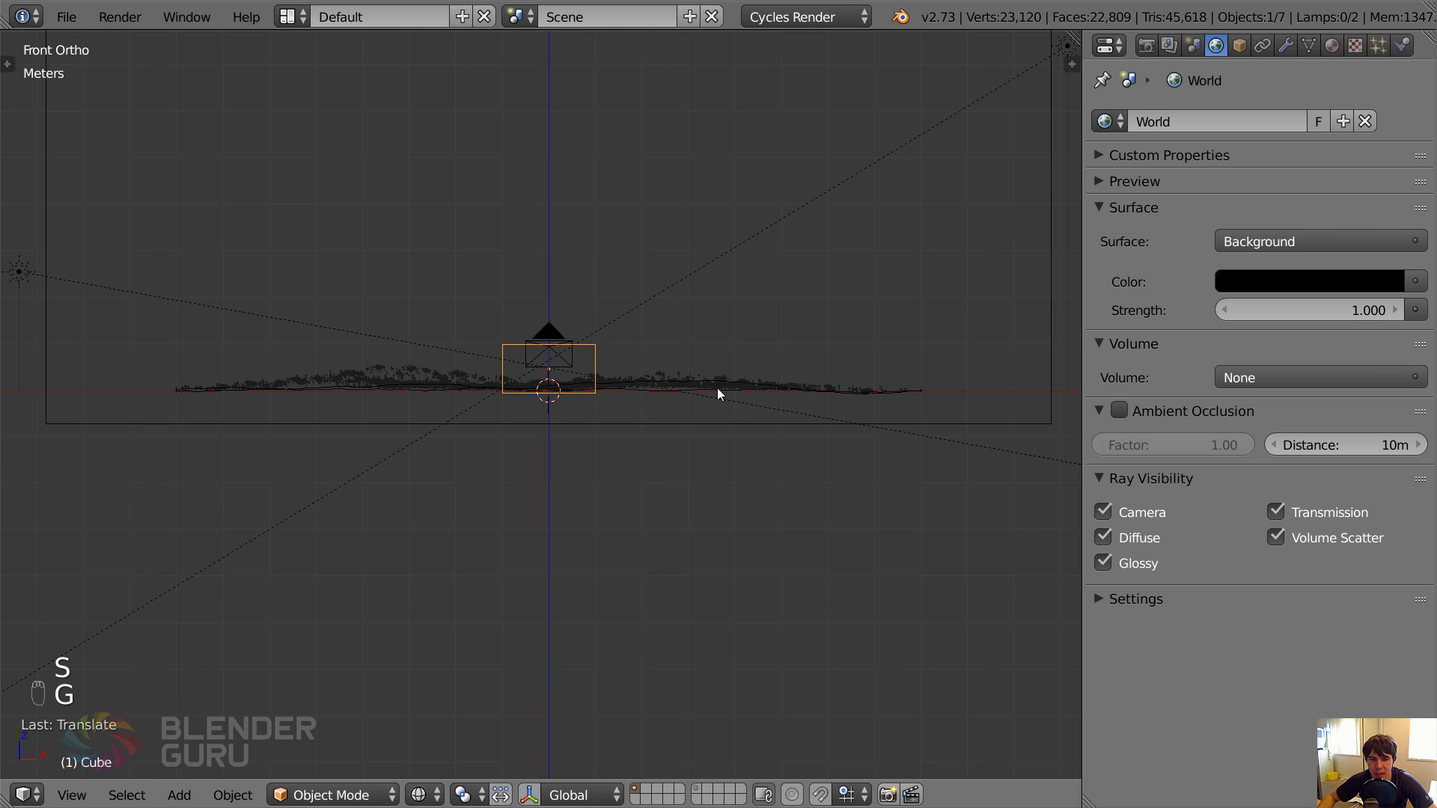
Scale the cube horizontally with Z locked until it spans the whole ground plane.
{"action": "scroll", "coordinate": [717, 387], "scroll_direction": "down", "scroll_amount": 3}
{"action": "middle_click_drag", "start_coordinate": [703, 389], "coordinate": [569, 380]}
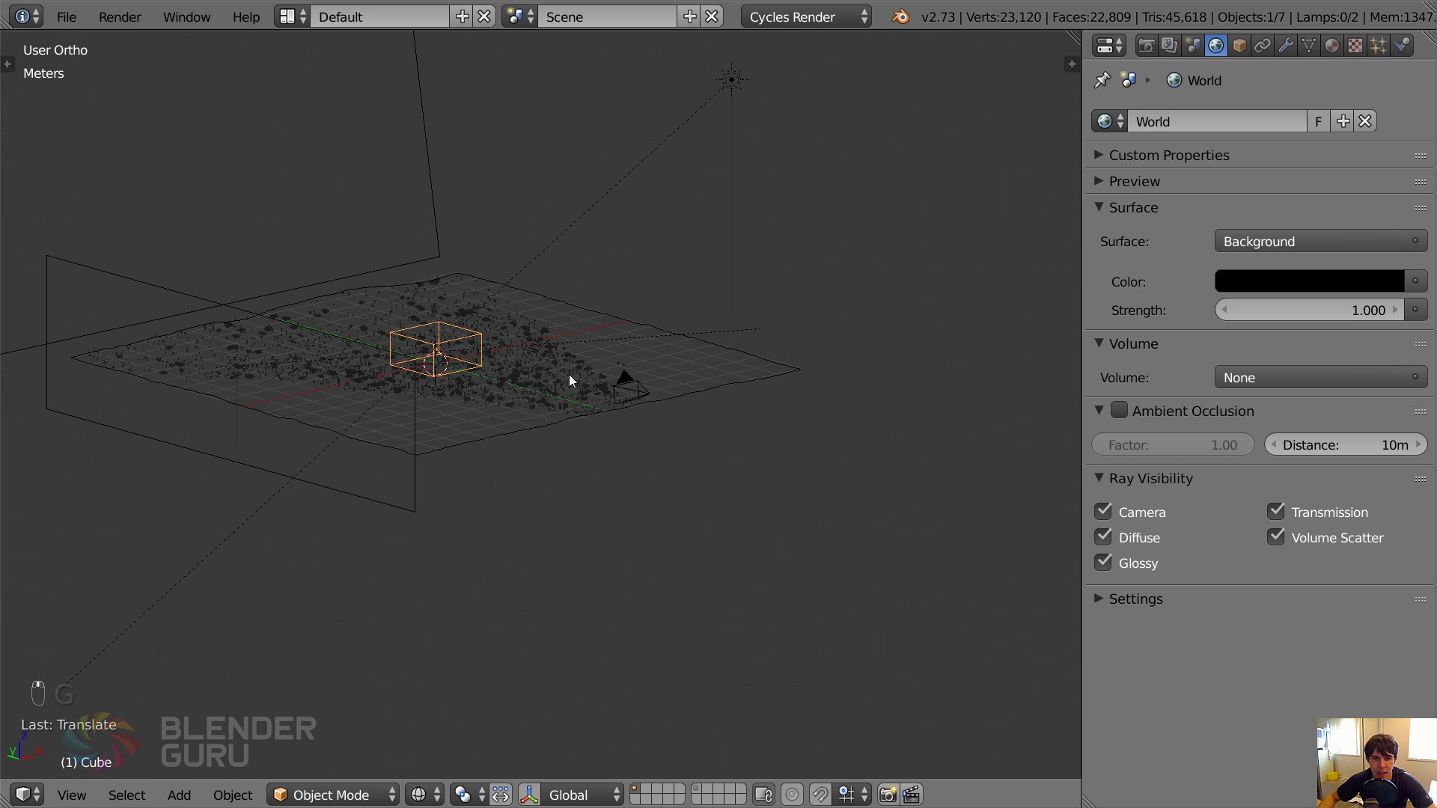
{"action": "key", "text": "z"}
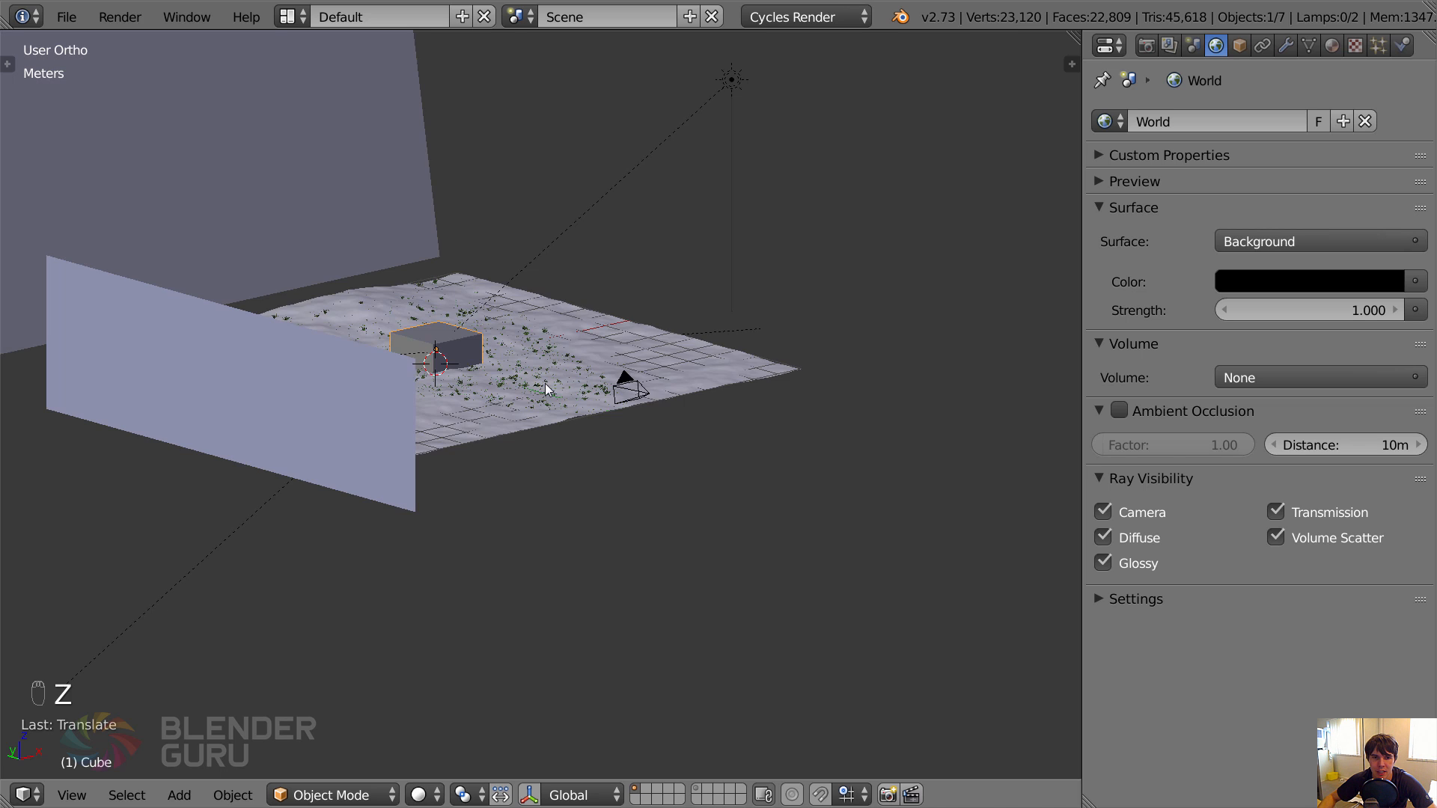
{"action": "key", "text": "z"}
{"action": "key", "text": "s"}
{"action": "key", "text": "Escape"}
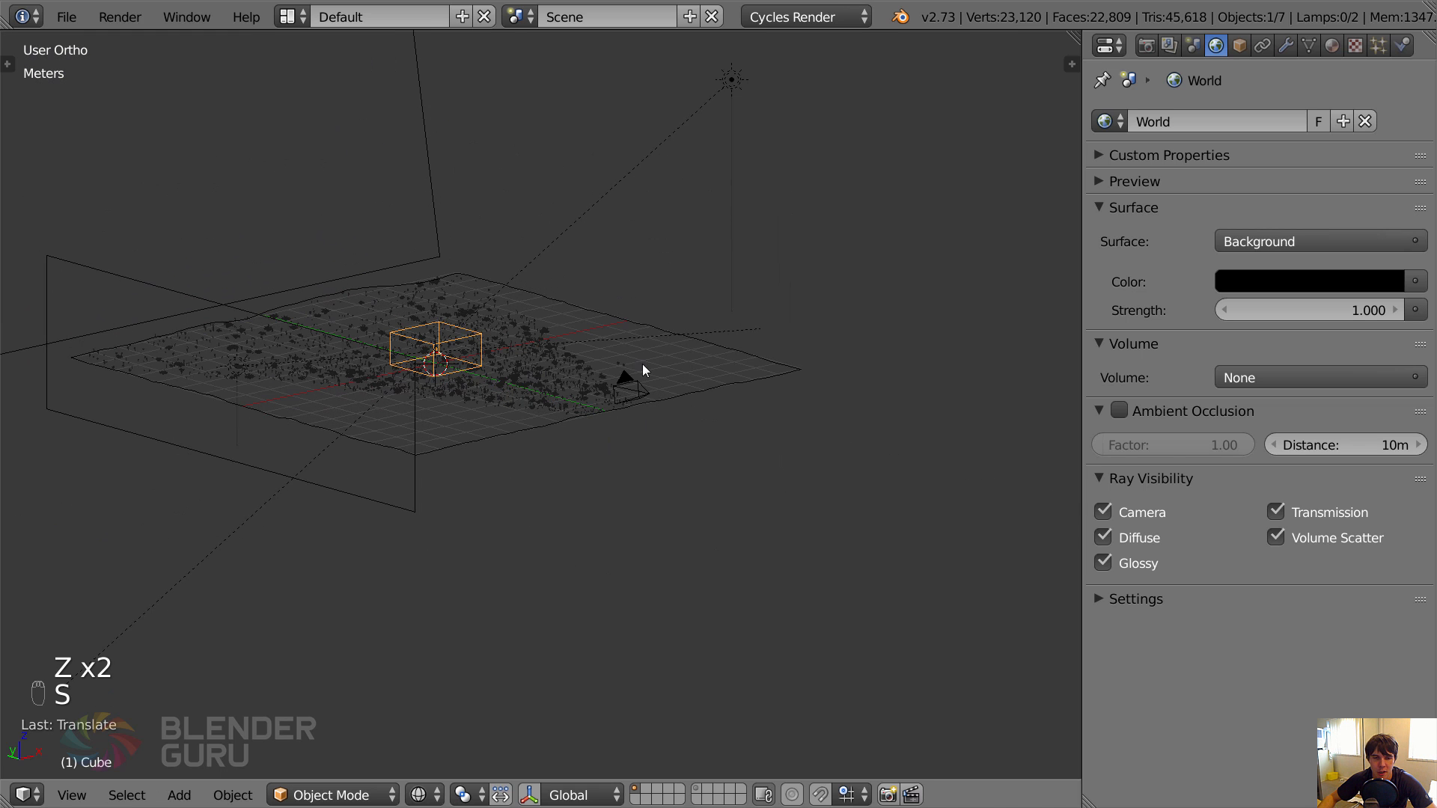
{"action": "key", "text": "s"}
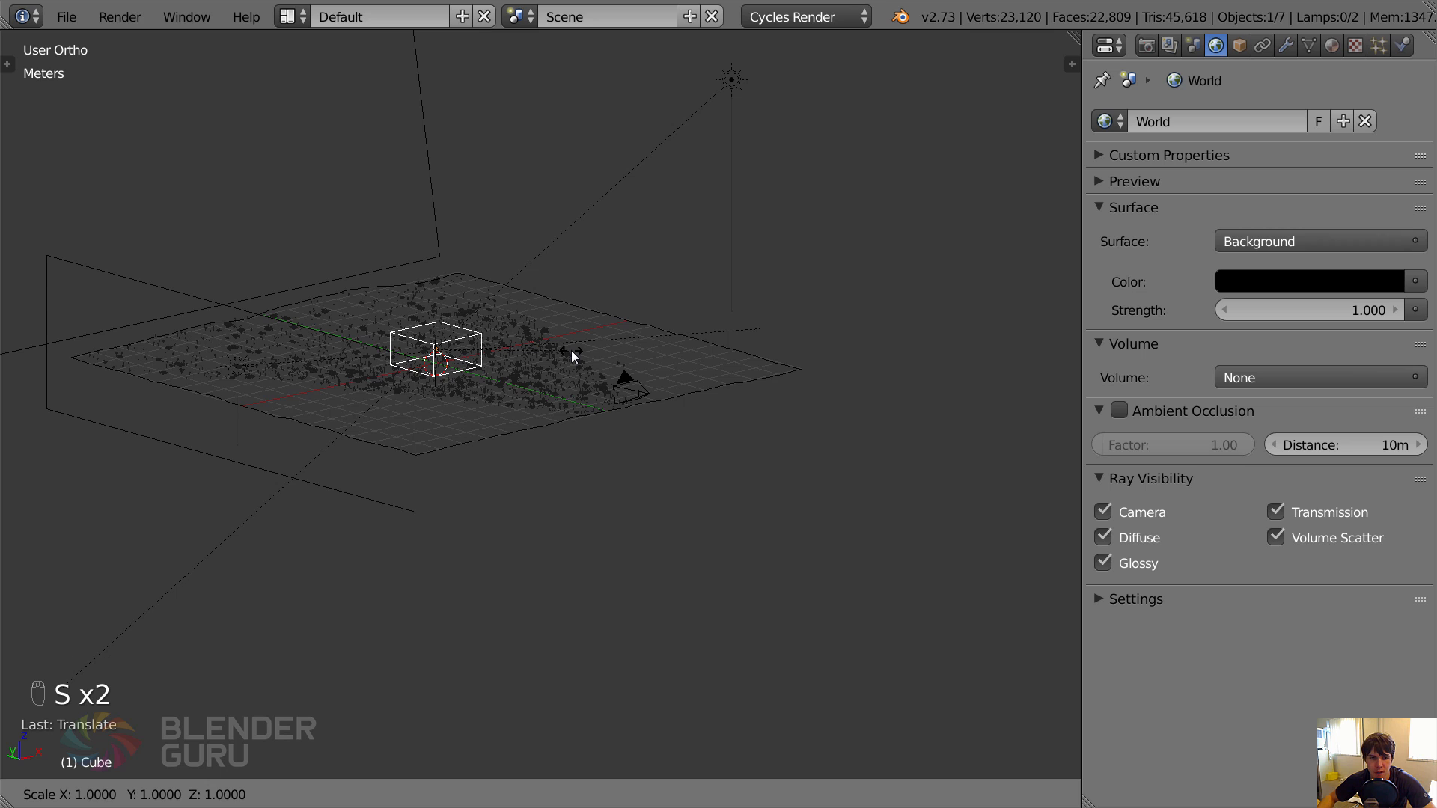
{"action": "key", "text": "shift+z"}
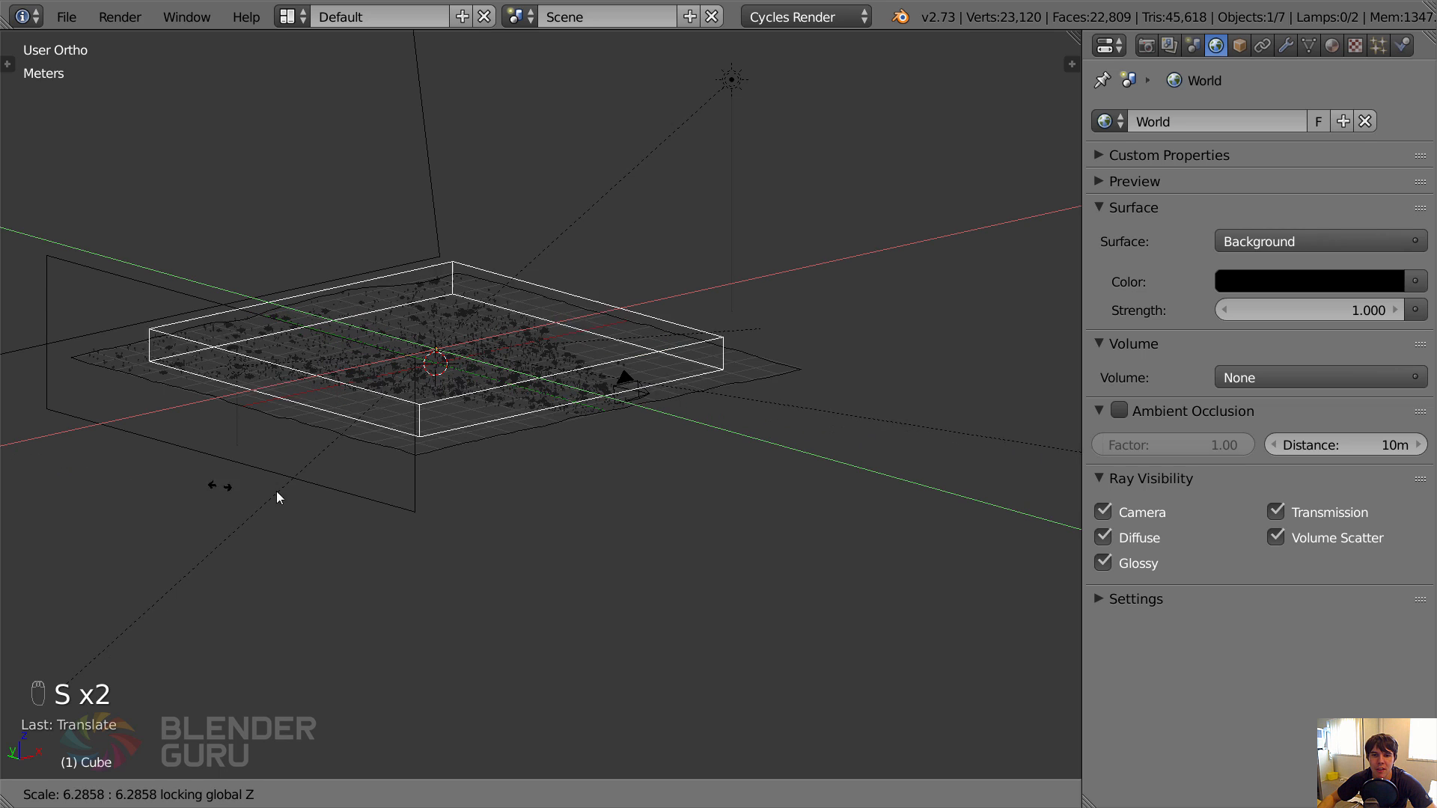
{"action": "left_click", "coordinate": [423, 507]}
Fine-tune the flat box's height along Z from the front view so its base meets the ground.
{"action": "mouse_move", "coordinate": [476, 431]}
{"action": "middle_mouse_down"}
{"action": "mouse_move", "coordinate": [526, 510]}
{"action": "mouse_move", "coordinate": [420, 420]}
{"action": "mouse_move", "coordinate": [492, 429]}
{"action": "mouse_move", "coordinate": [271, 428]}
{"action": "mouse_move", "coordinate": [416, 414]}
{"action": "mouse_move", "coordinate": [366, 404]}
{"action": "mouse_move", "coordinate": [405, 407]}
{"action": "middle_mouse_up"}
{"action": "key", "text": "z"}
{"action": "key", "text": "g"}
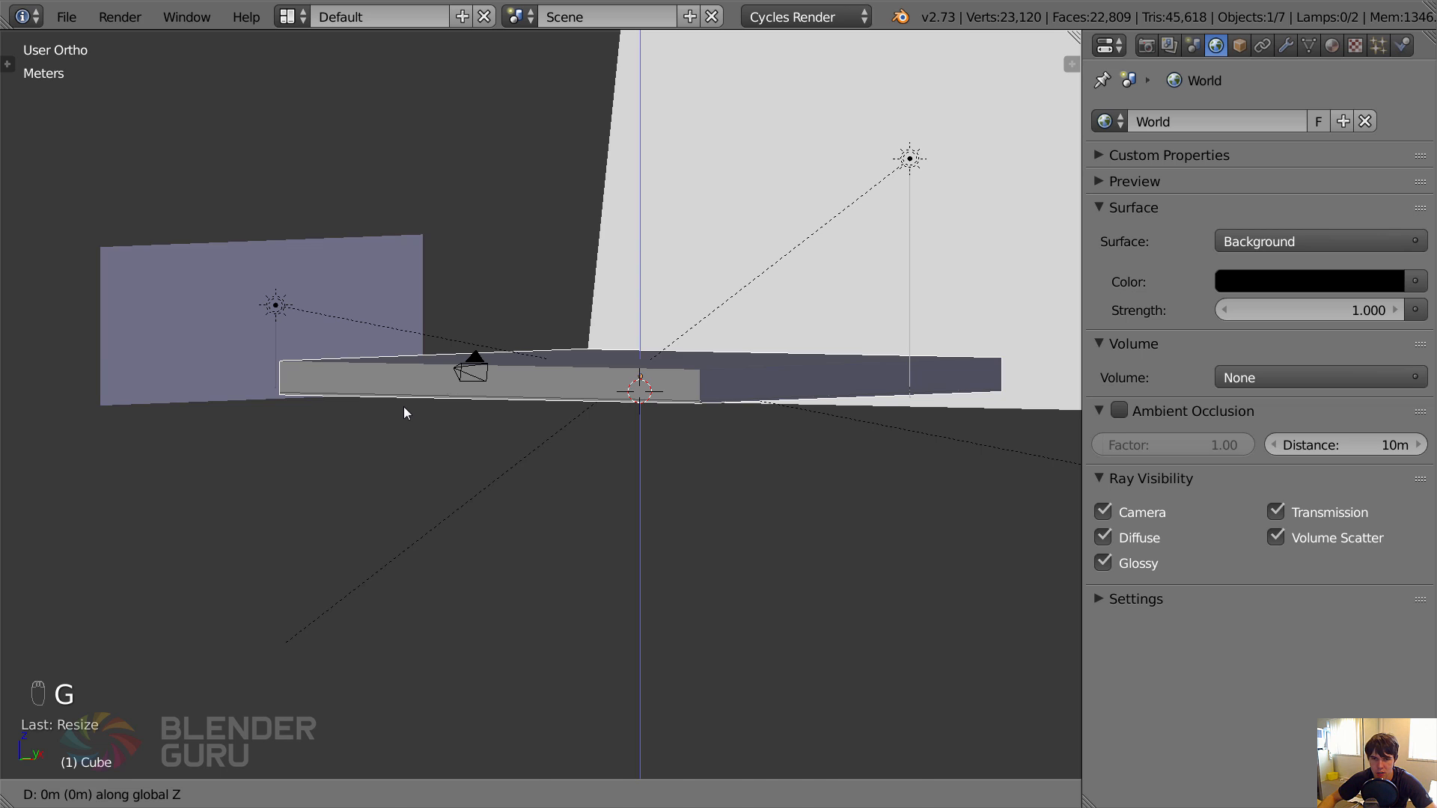
{"action": "right_click", "coordinate": [403, 406]}
{"action": "key", "text": "KP_1"}
{"action": "key", "text": "z"}
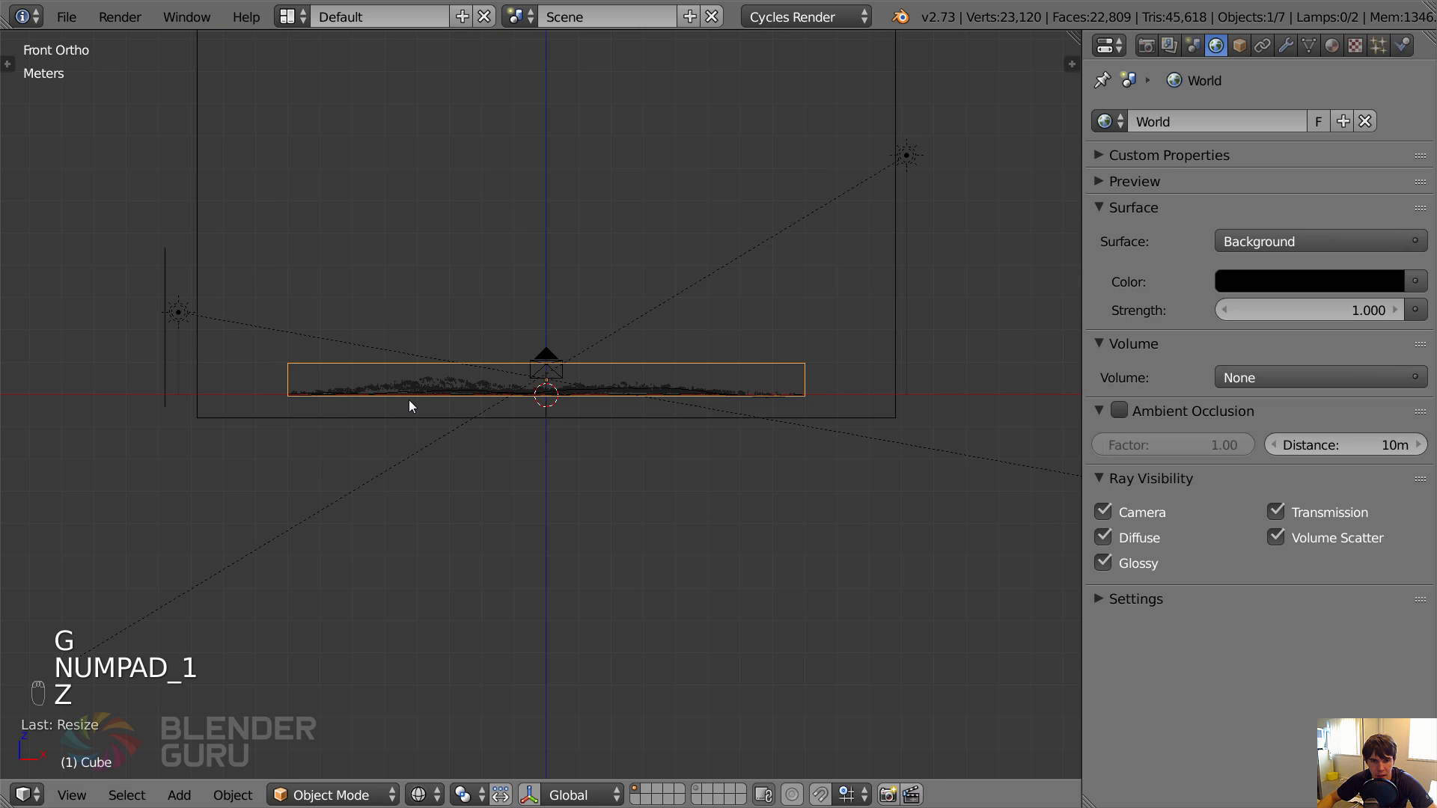
{"action": "key", "text": "g"}
{"action": "key", "text": "z"}
{"action": "left_click", "coordinate": [409, 397]}
Apply the box's object transform and move the box to the second layer.
{"action": "key", "text": "ctrl+a"}
{"action": "left_click", "coordinate": [269, 442]}
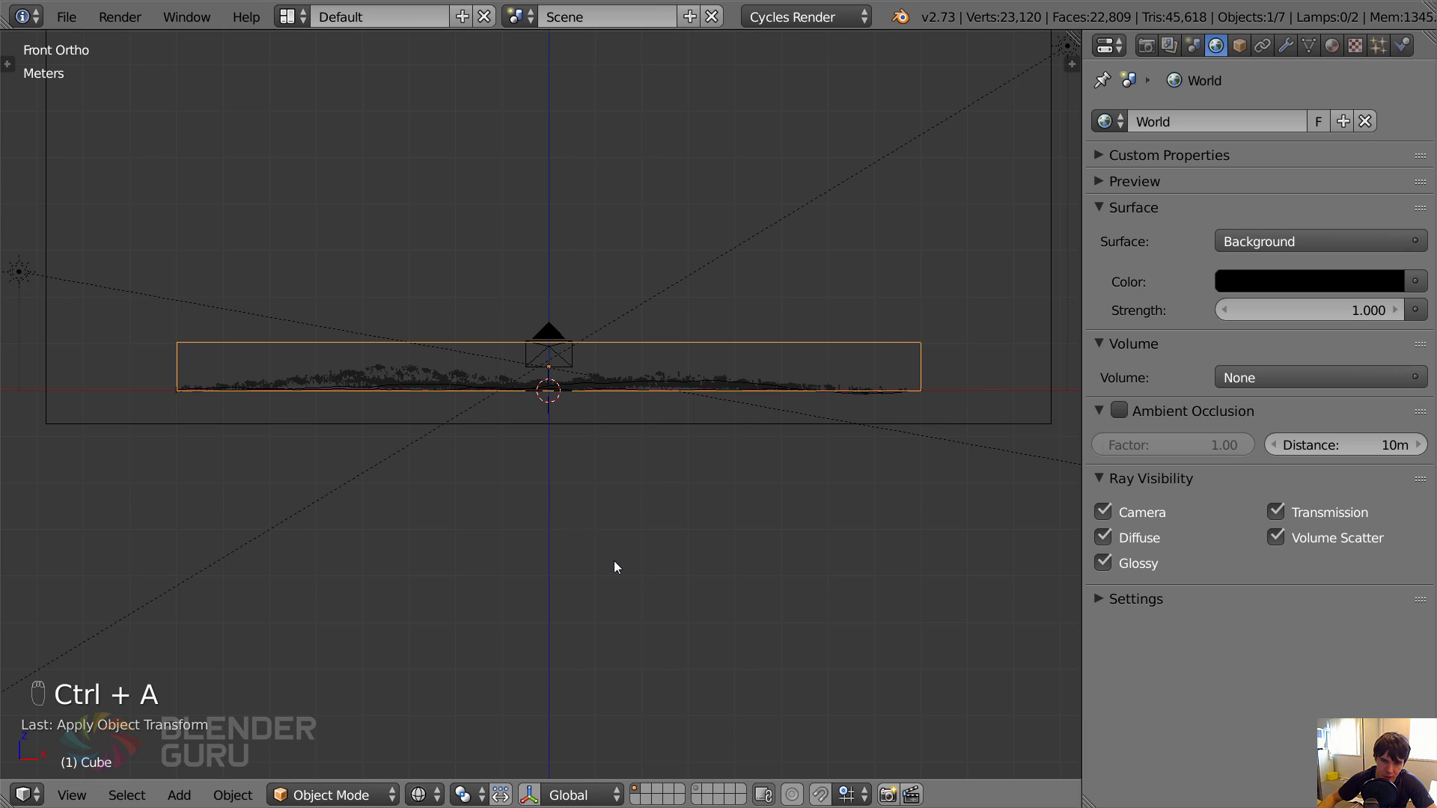
{"action": "key", "text": "m"}
{"action": "left_click", "coordinate": [817, 598]}
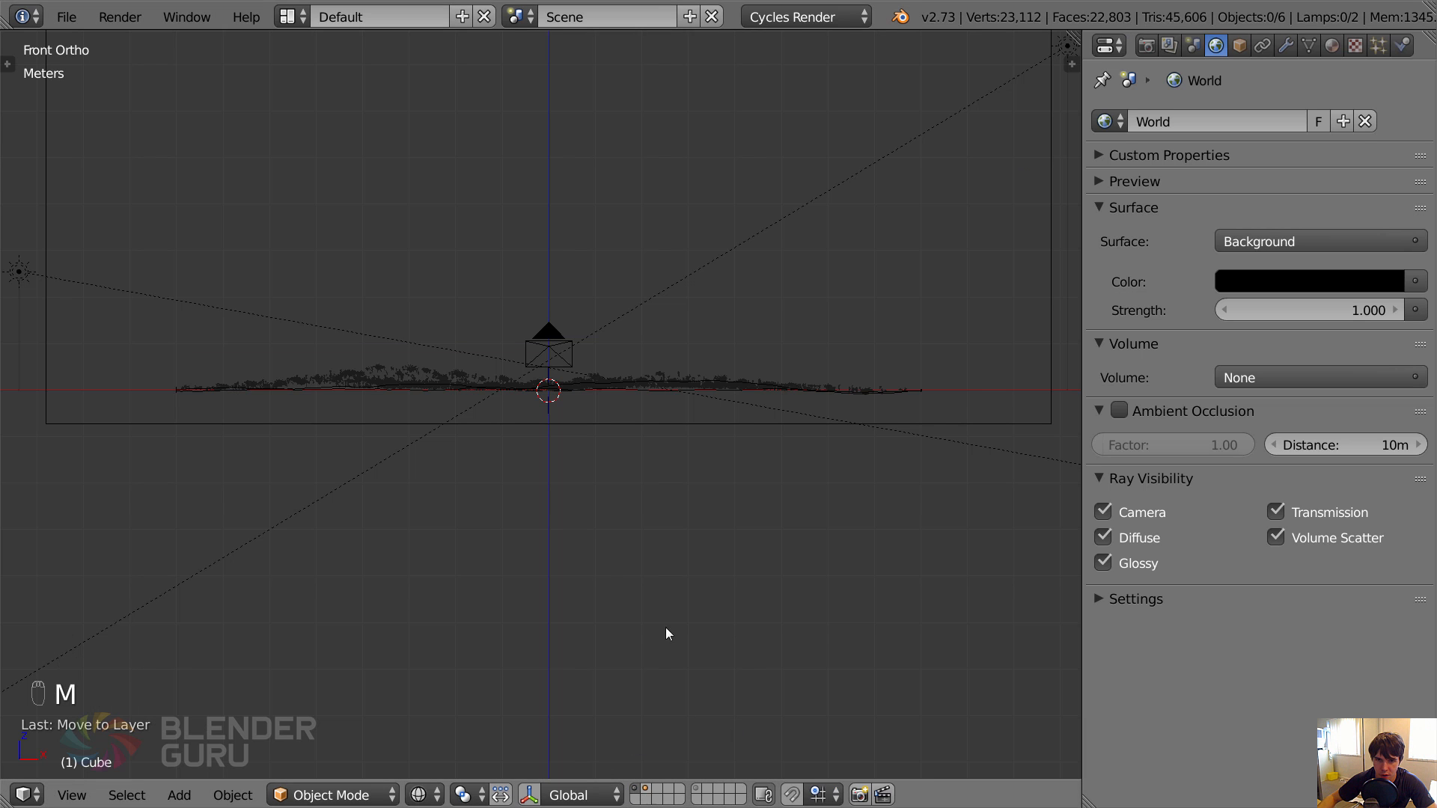
Move both lamps and the small upright IMG_4479 plane beside the meadow to the second layer.
{"action": "scroll", "coordinate": [676, 298], "scroll_direction": "down", "scroll_amount": 2}
{"action": "right_click", "coordinate": [676, 298]}
{"action": "right_click", "coordinate": [194, 325], "text": "shift"}
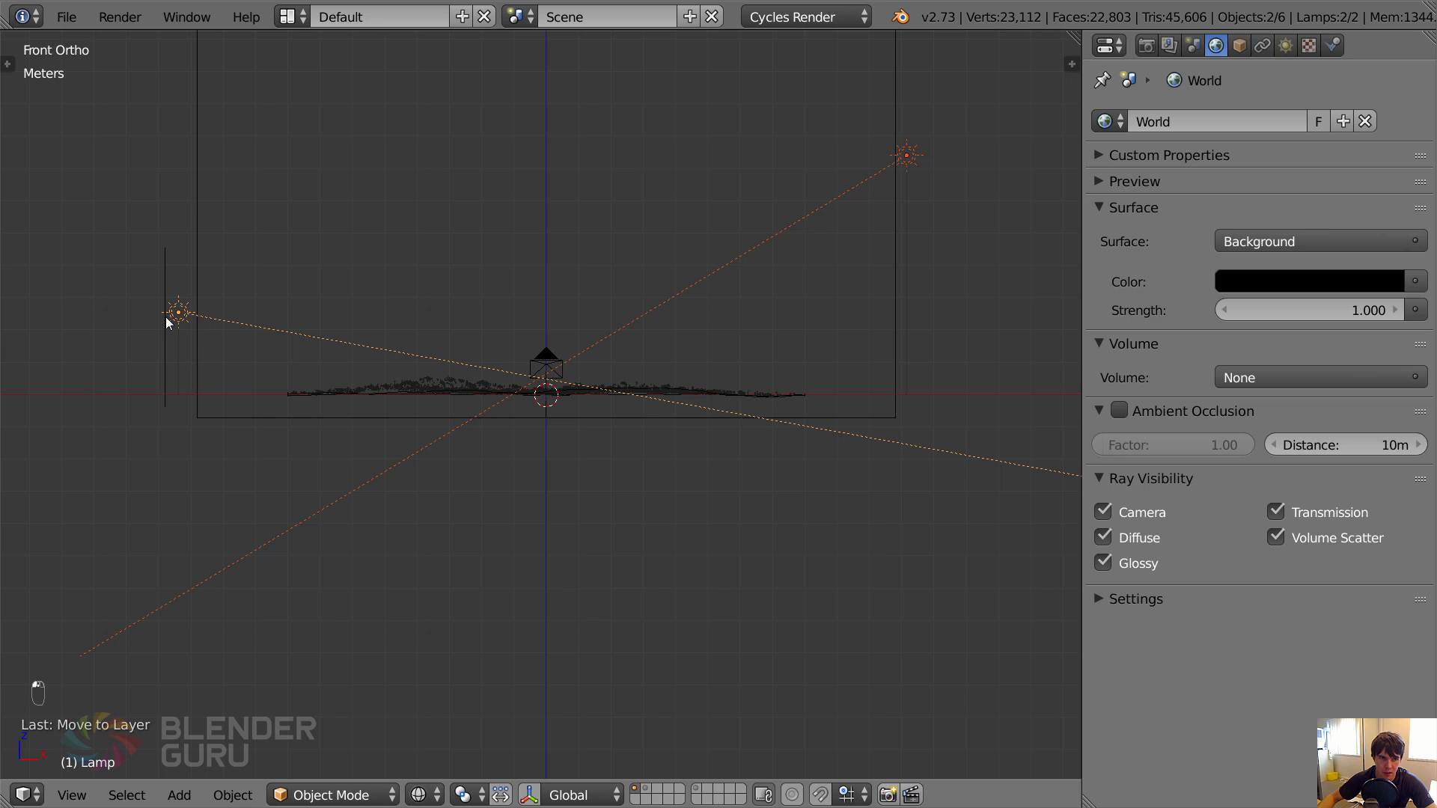
{"action": "key", "text": "m"}
{"action": "left_click", "coordinate": [348, 376]}
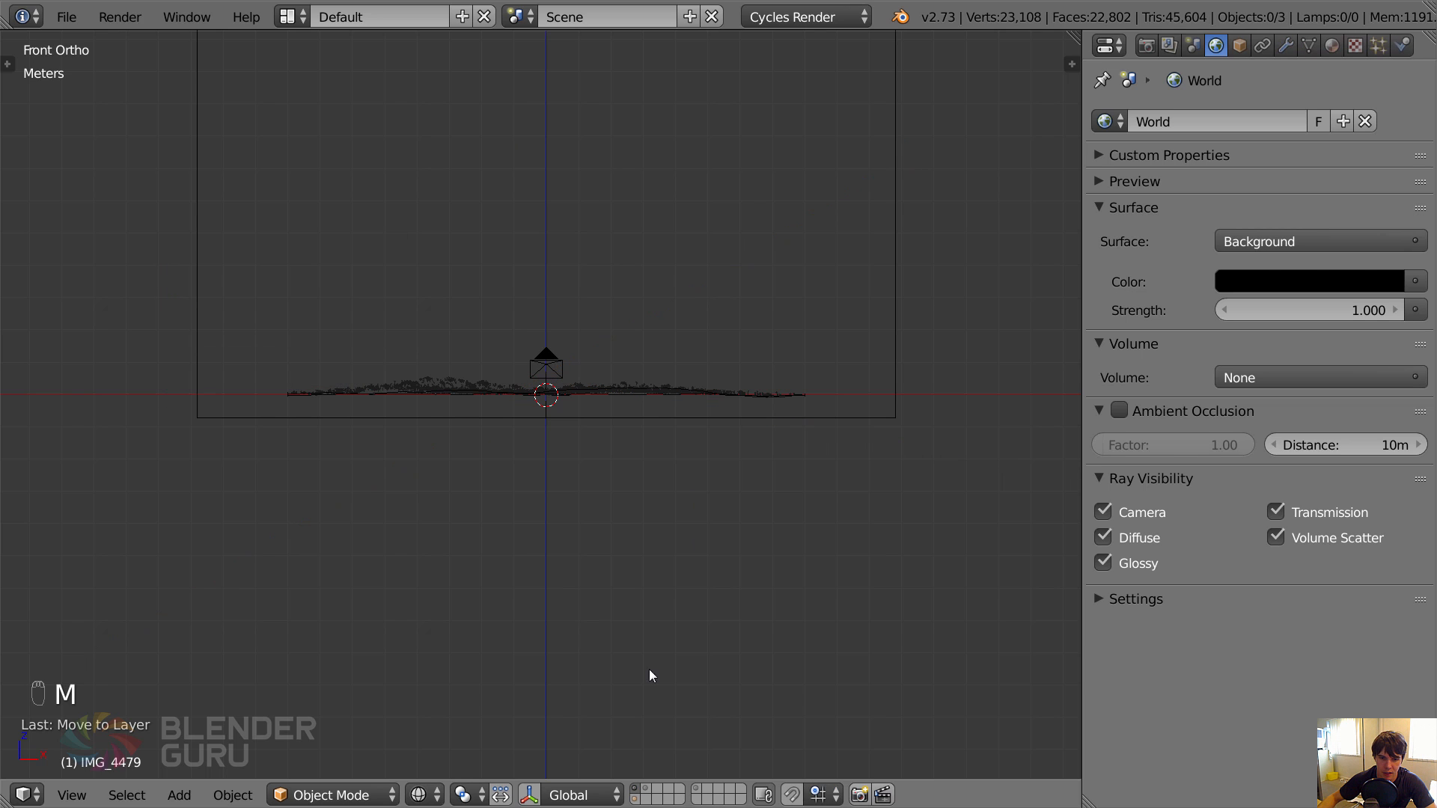
Show only the second layer, save the file and select the flat box.
{"action": "left_click", "coordinate": [641, 798]}
{"action": "scroll", "coordinate": [645, 325], "scroll_direction": "up", "scroll_amount": 2}
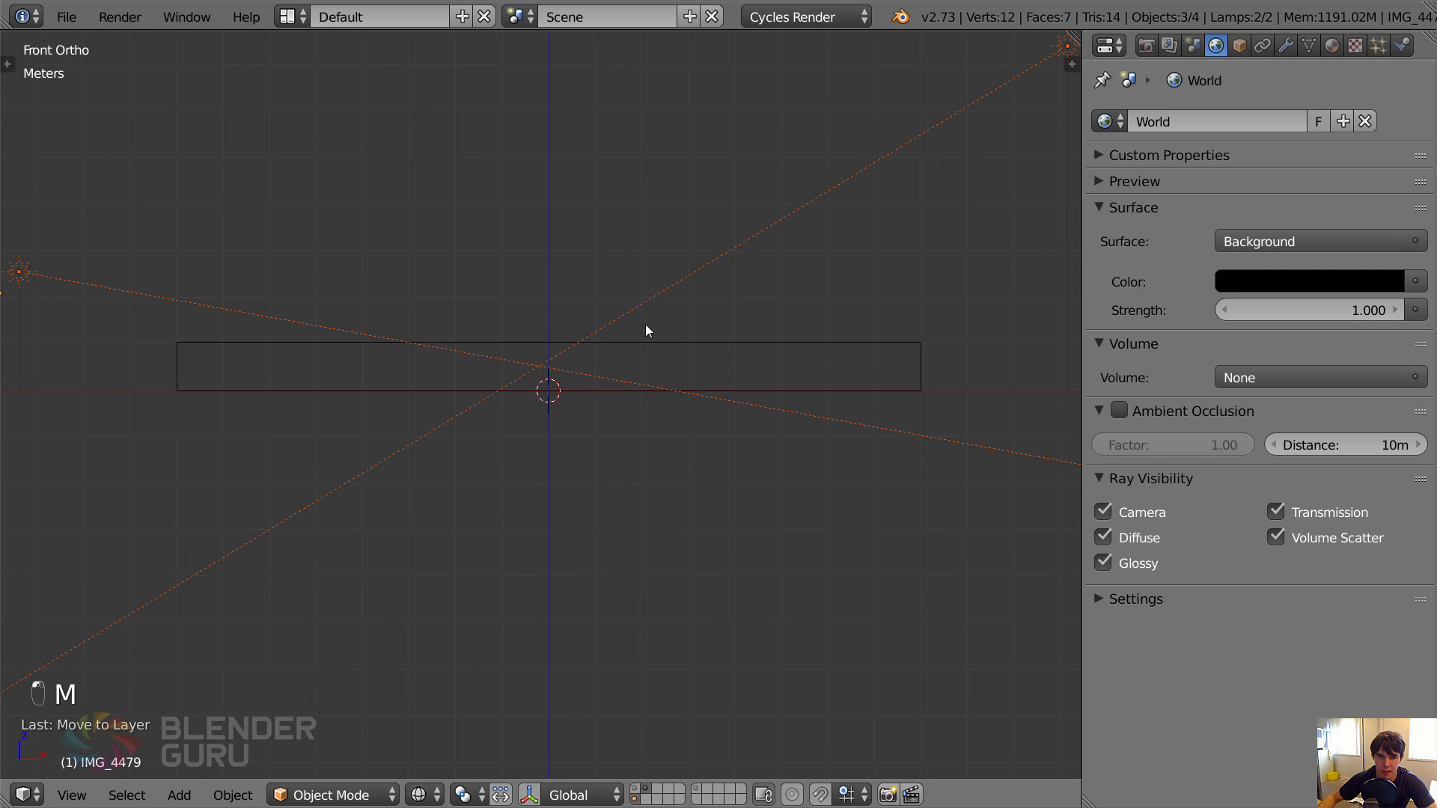
{"action": "key", "text": "ctrl+s"}
{"action": "left_click", "coordinate": [690, 351]}
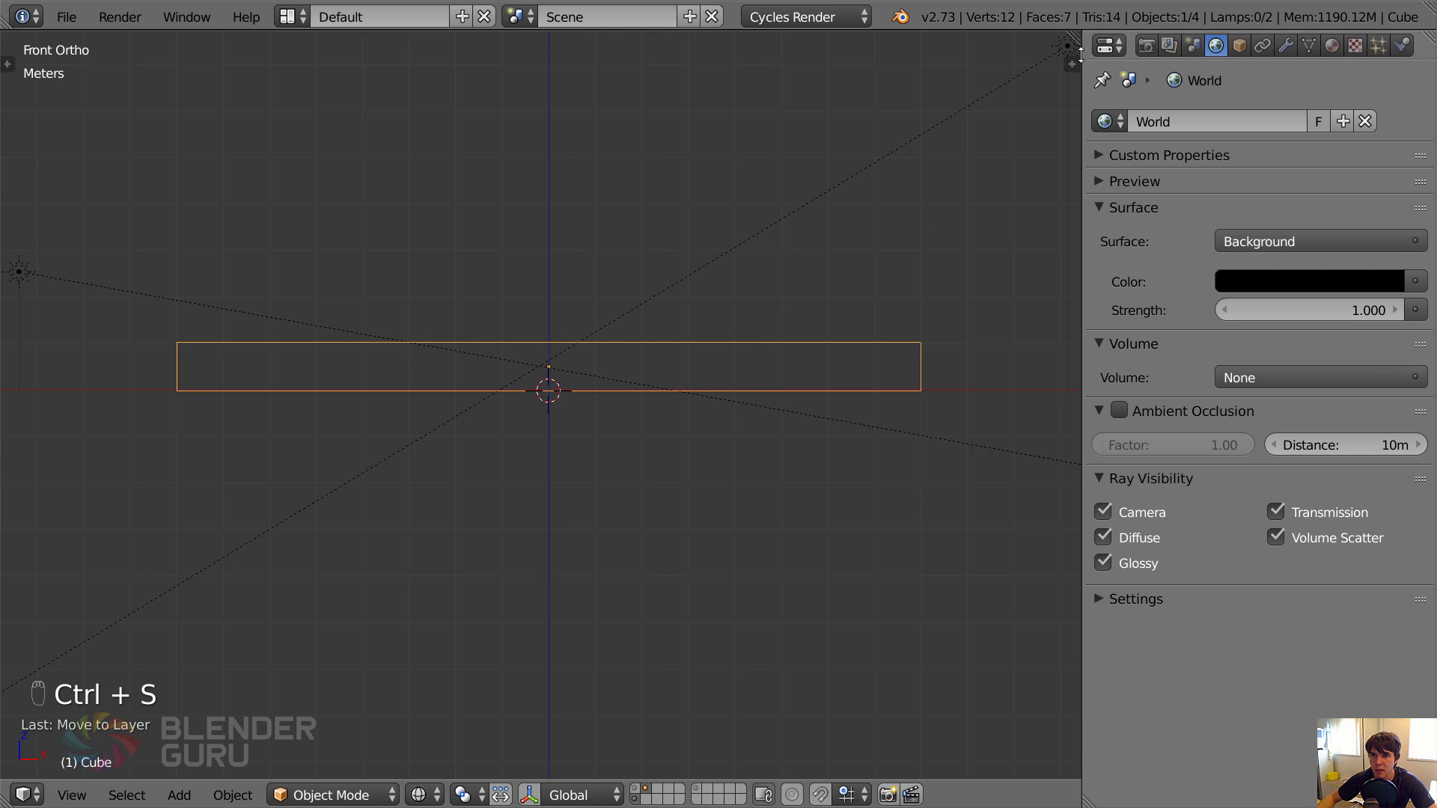
Split the 3D view horizontally and turn the lower, enlarged area into a Node Editor without its sidebar.
{"action": "left_click_drag", "start_coordinate": [1070, 41], "coordinate": [397, 111]}
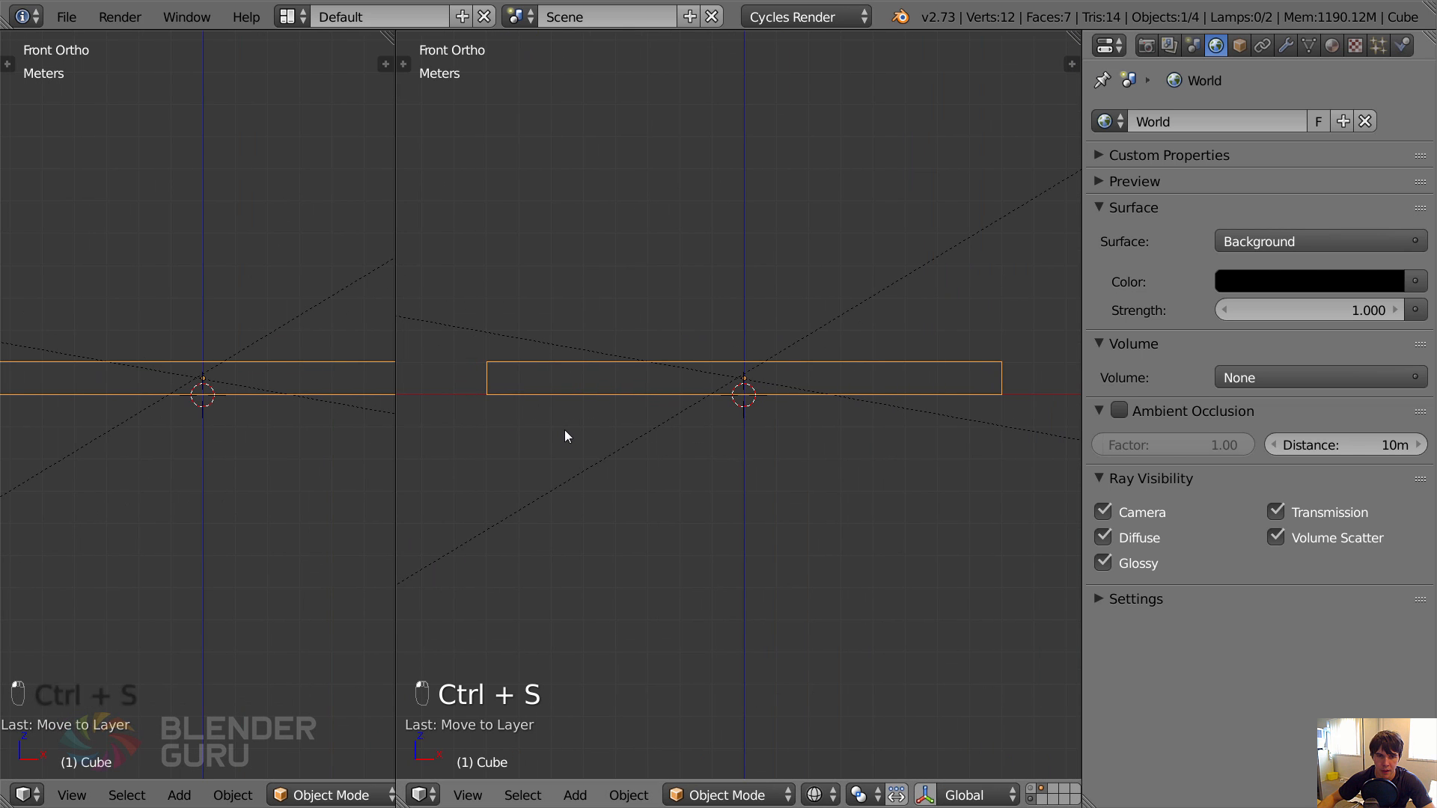
{"action": "left_click_drag", "start_coordinate": [401, 37], "coordinate": [91, 748]}
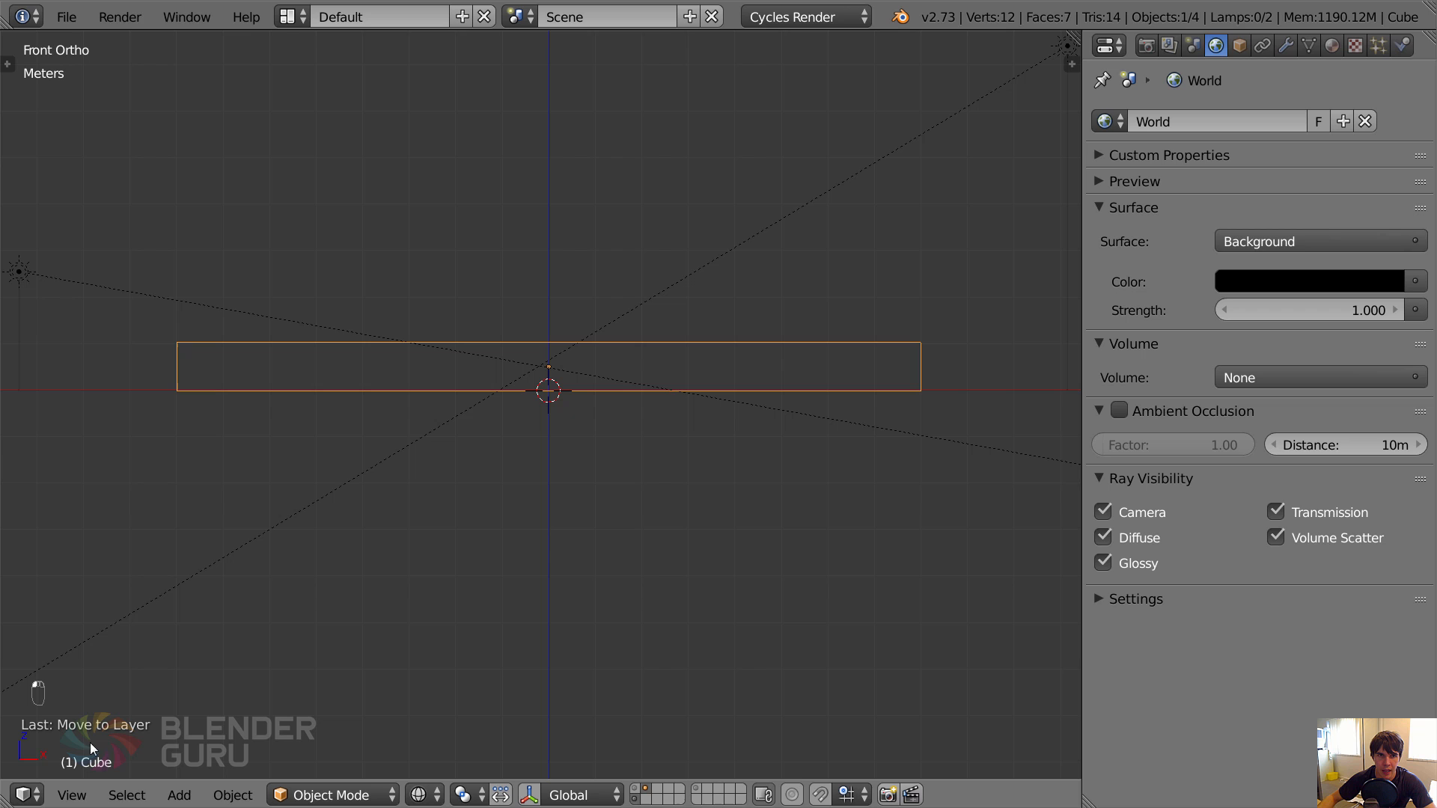
{"action": "left_click_drag", "start_coordinate": [8, 799], "coordinate": [22, 374]}
{"action": "left_click", "coordinate": [25, 794]}
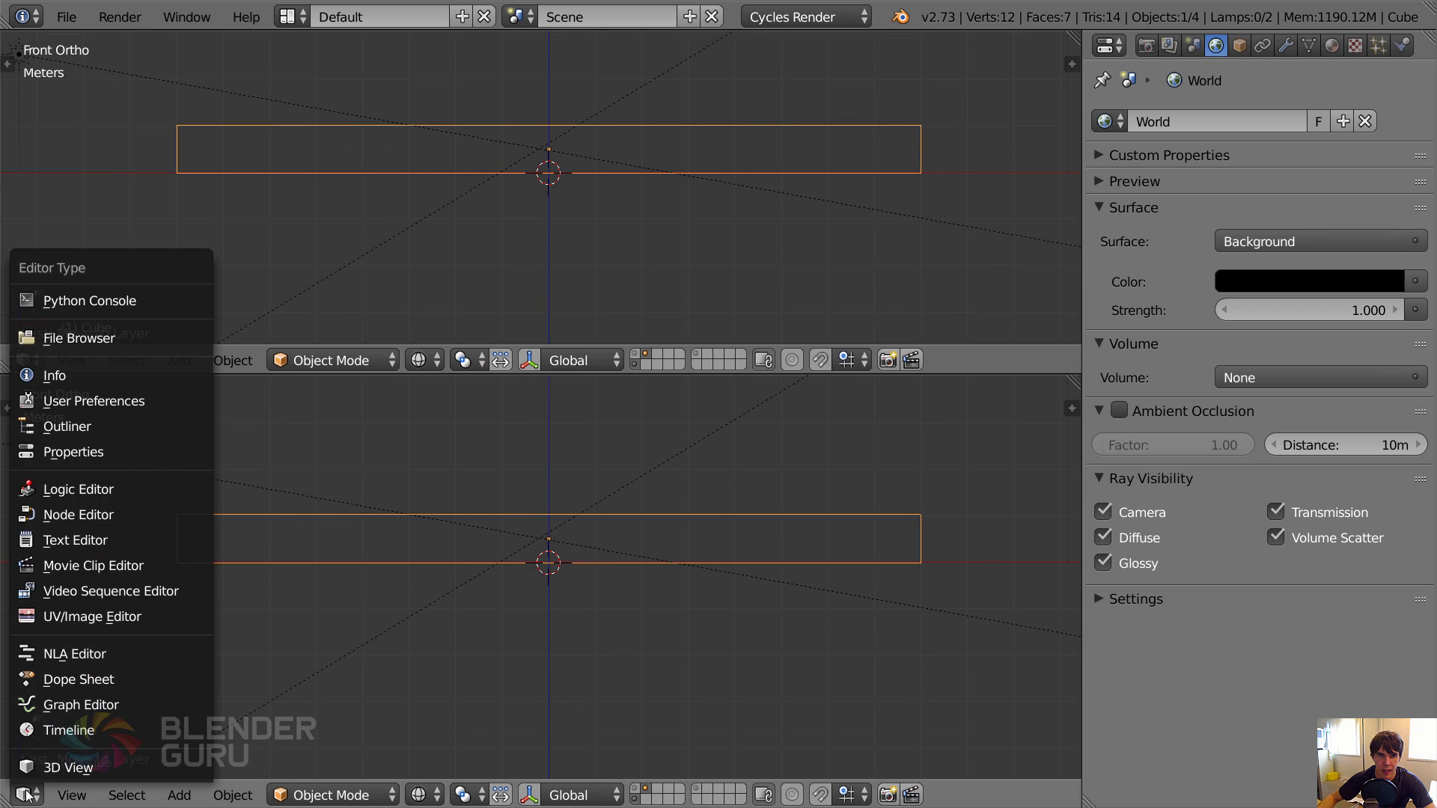
{"action": "left_click", "coordinate": [107, 515]}
{"action": "left_click_drag", "start_coordinate": [518, 376], "coordinate": [544, 269]}
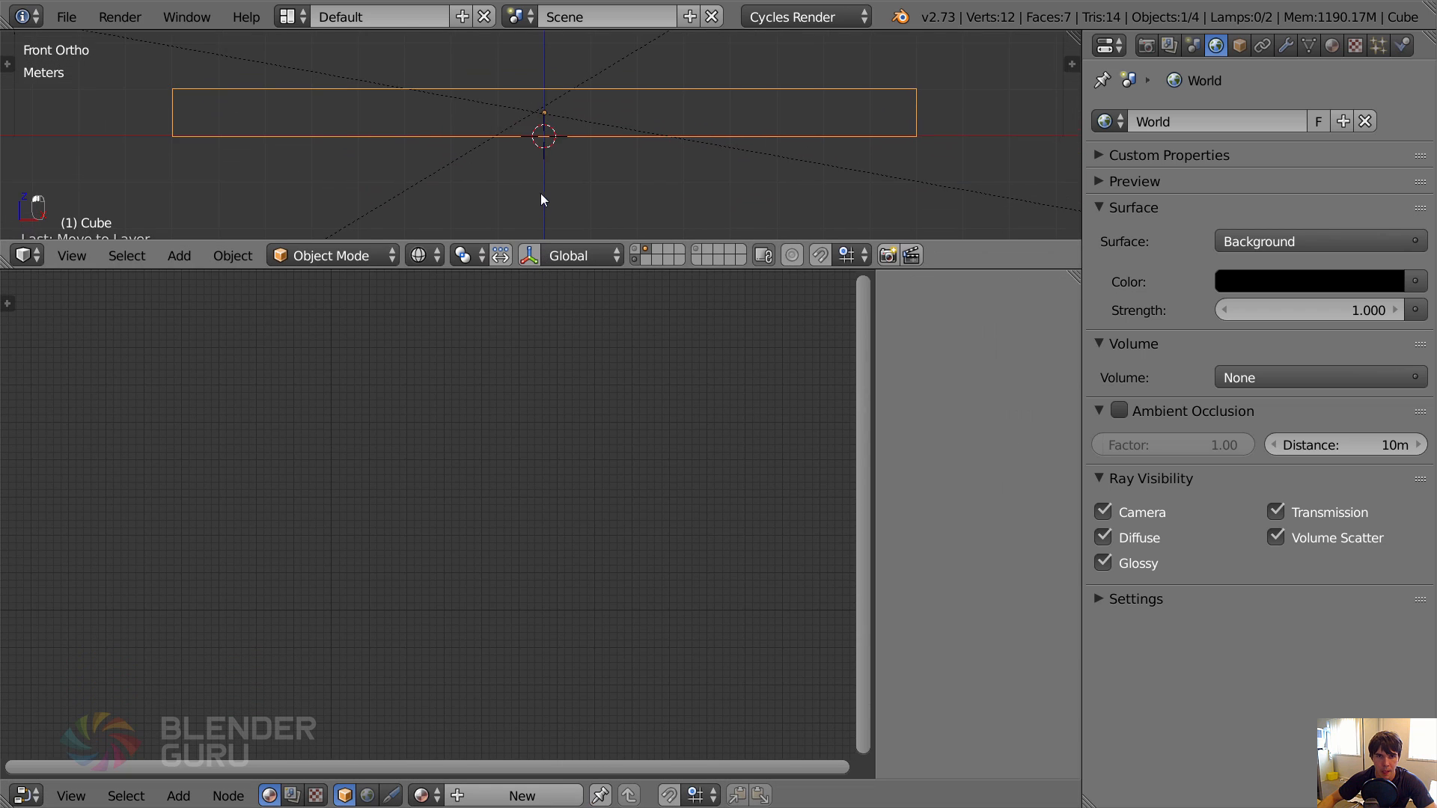
{"action": "key", "text": "n"}
Create a new material for the flat box and delete its Diffuse BSDF node.
{"action": "left_click", "coordinate": [521, 796]}
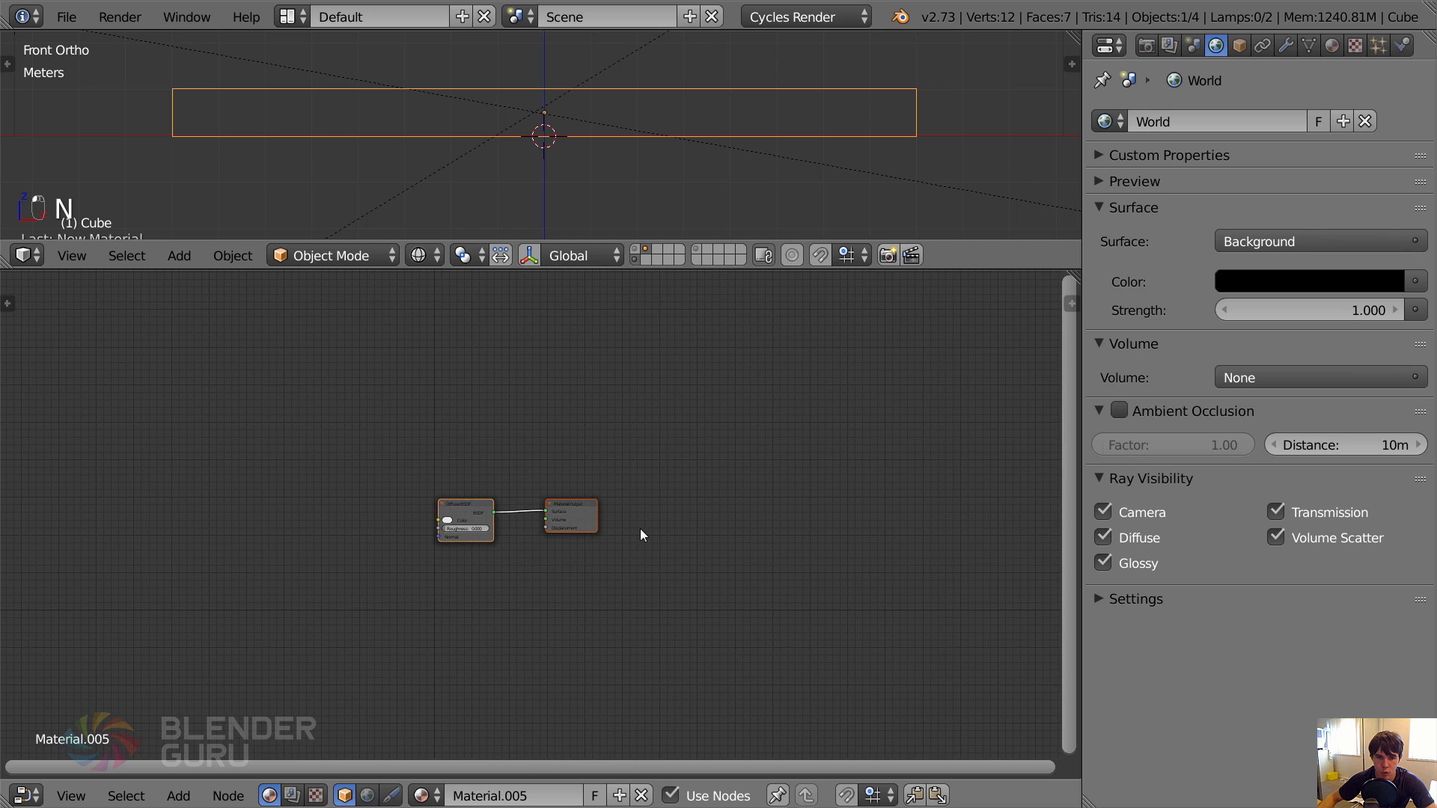
{"action": "scroll", "coordinate": [636, 528], "scroll_direction": "up", "scroll_amount": 6}
{"action": "middle_click_drag", "start_coordinate": [527, 526], "coordinate": [569, 469]}
{"action": "scroll", "coordinate": [692, 465], "scroll_direction": "up", "scroll_amount": 4}
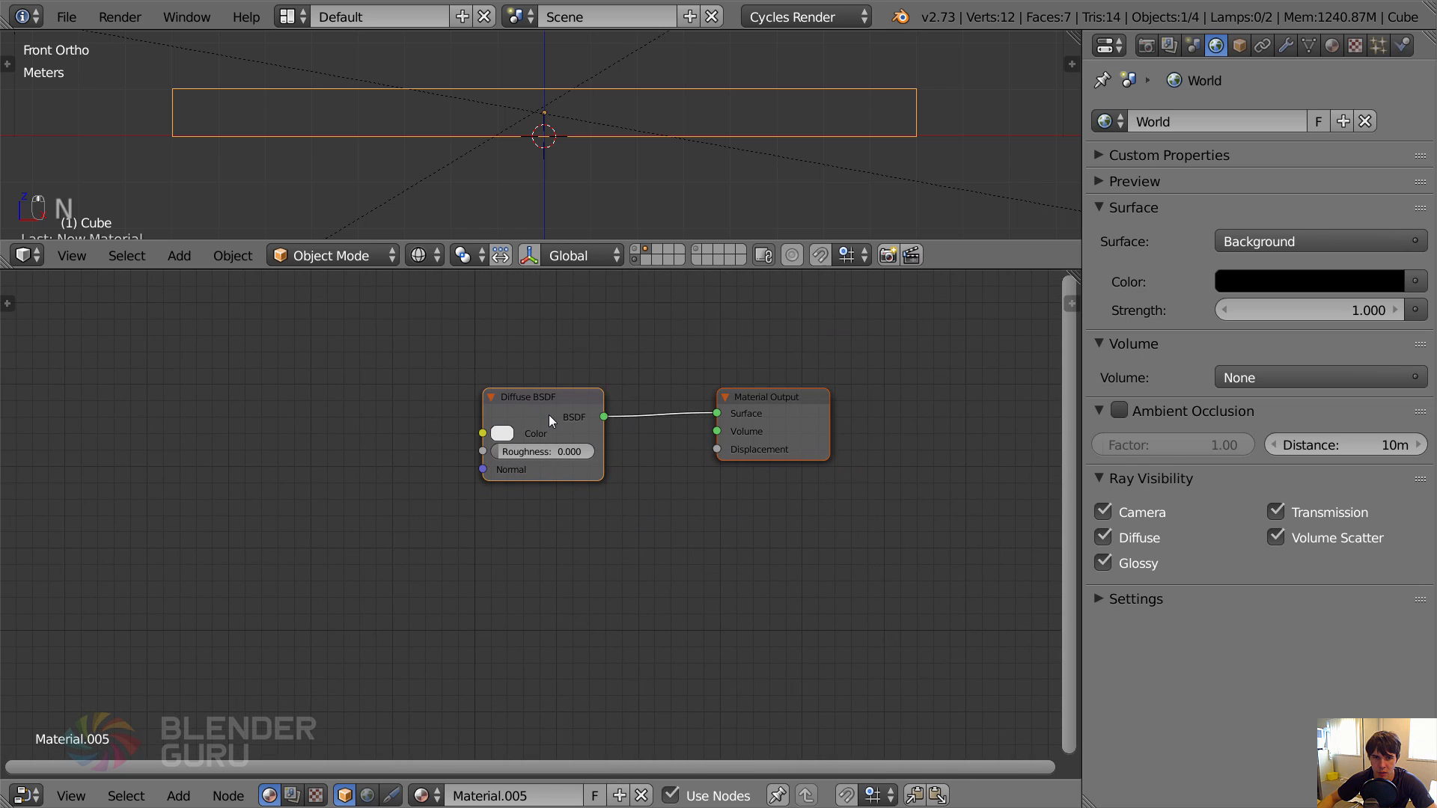
{"action": "left_click", "coordinate": [549, 417]}
{"action": "key", "text": "x"}
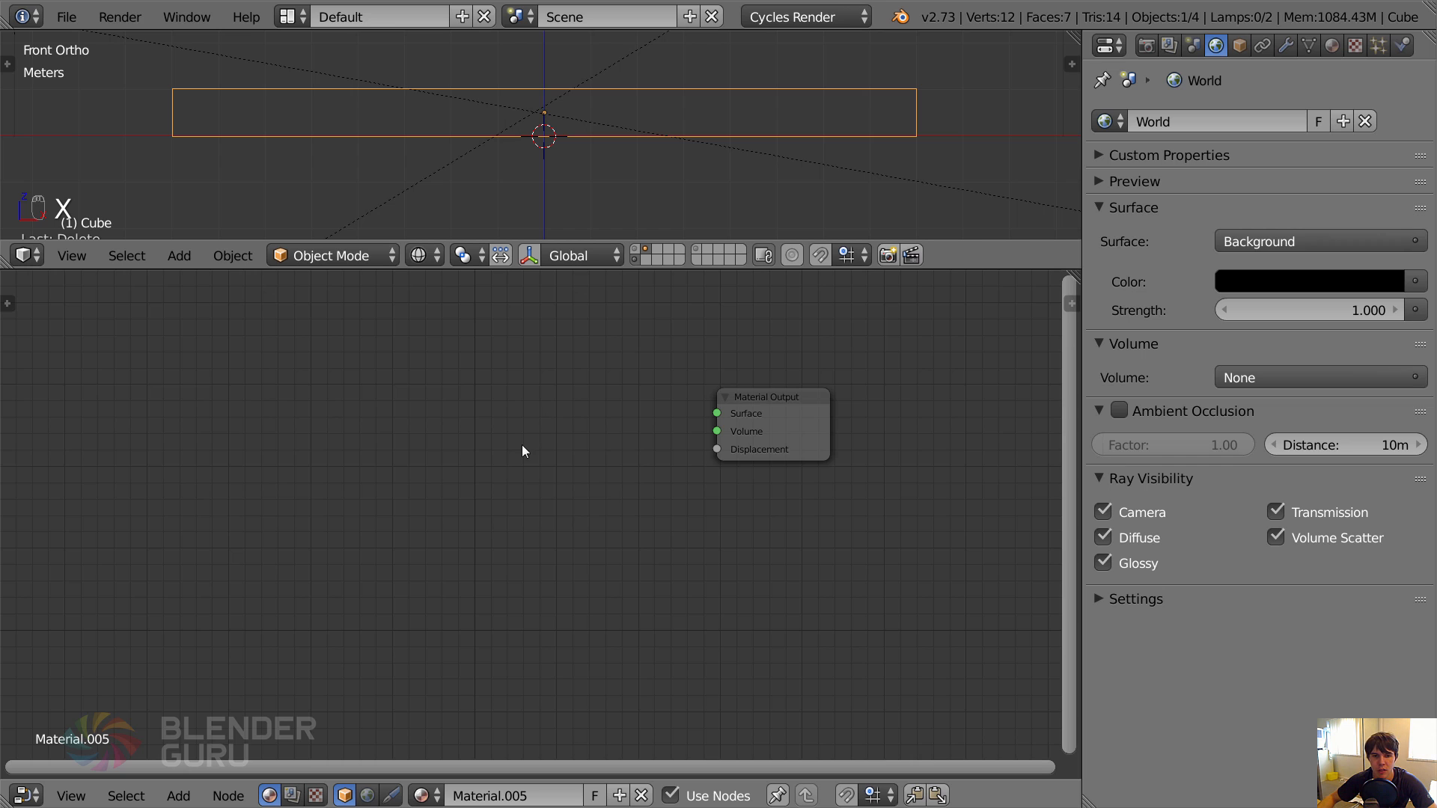
Add a Volume Scatter shader, connect it to the Material Output's Volume input and place it nearer that node.
{"action": "key", "text": "shift+a"}
{"action": "mouse_move", "coordinate": [476, 516]}
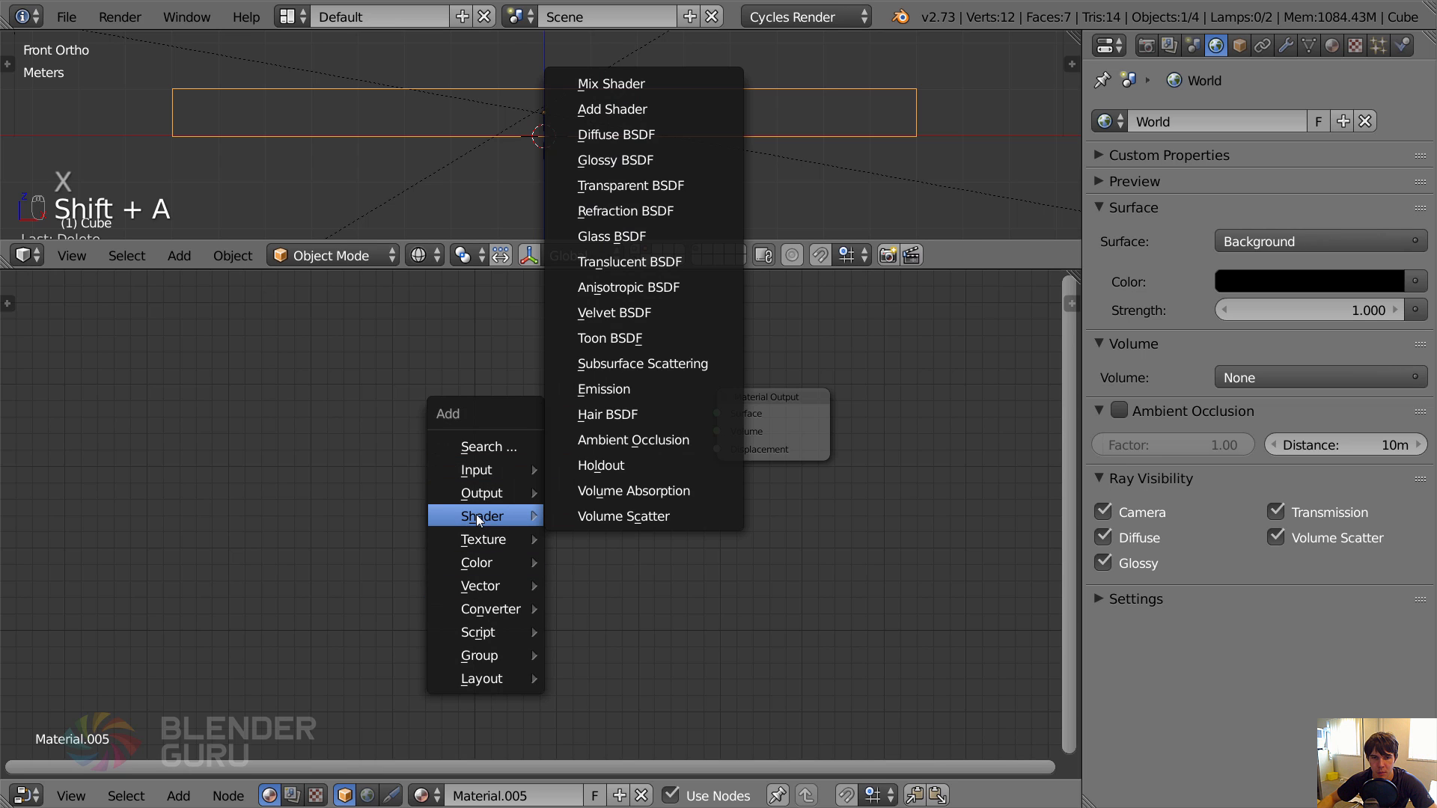
{"action": "left_click", "coordinate": [652, 519]}
{"action": "left_click", "coordinate": [402, 419]}
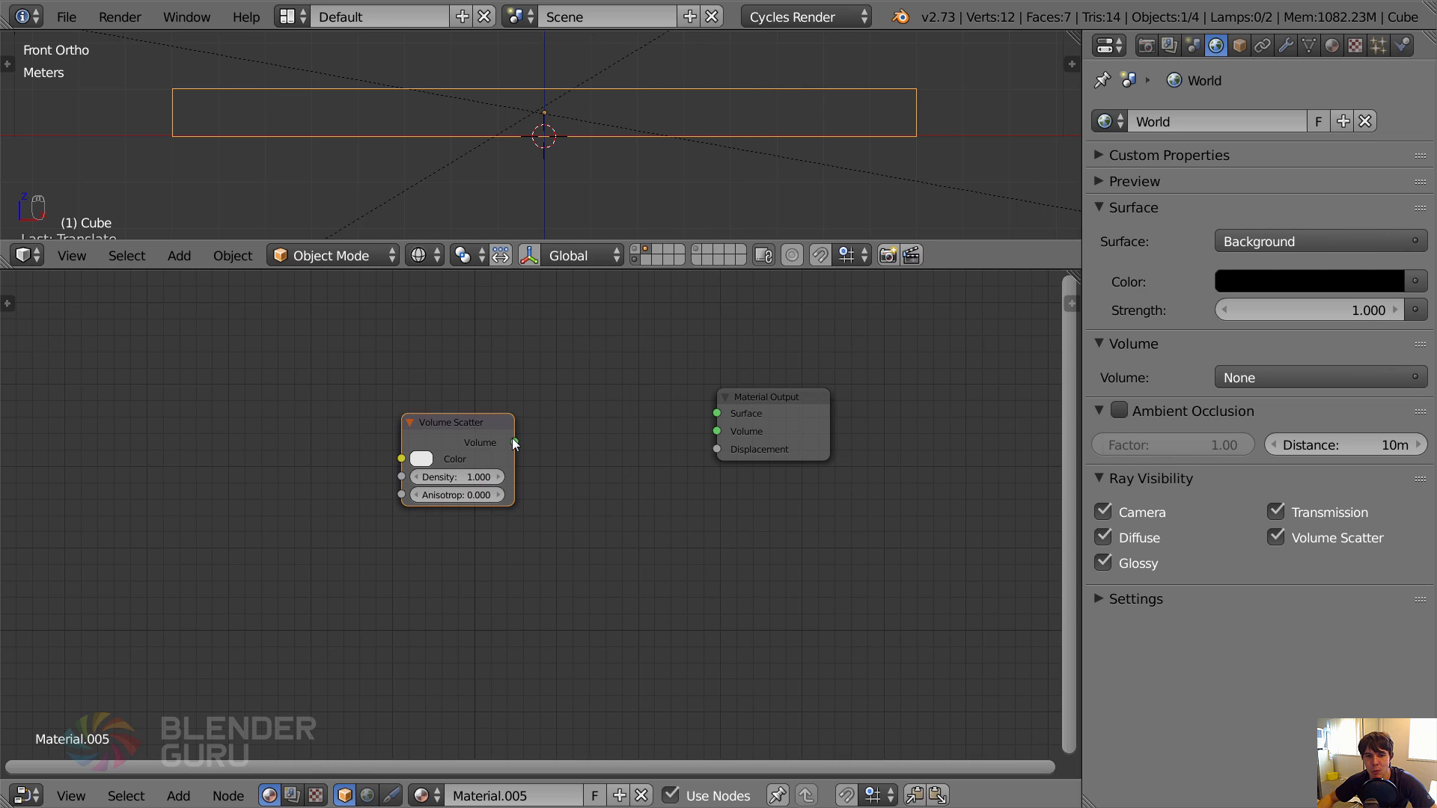
{"action": "left_click_drag", "start_coordinate": [515, 442], "coordinate": [733, 434]}
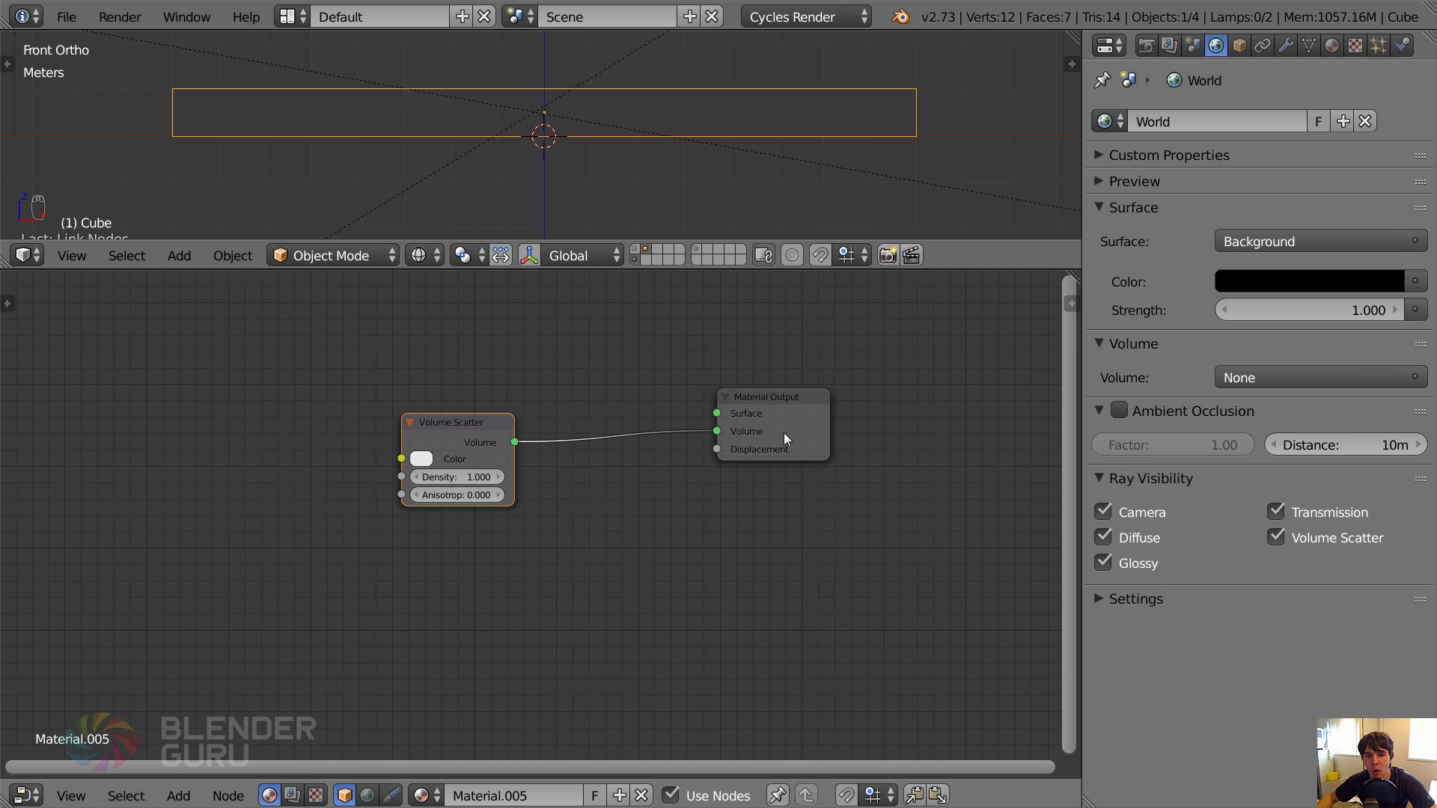
{"action": "right_click", "coordinate": [722, 415]}
{"action": "right_click", "coordinate": [457, 434]}
{"action": "key", "text": "g"}
{"action": "left_click", "coordinate": [581, 413]}
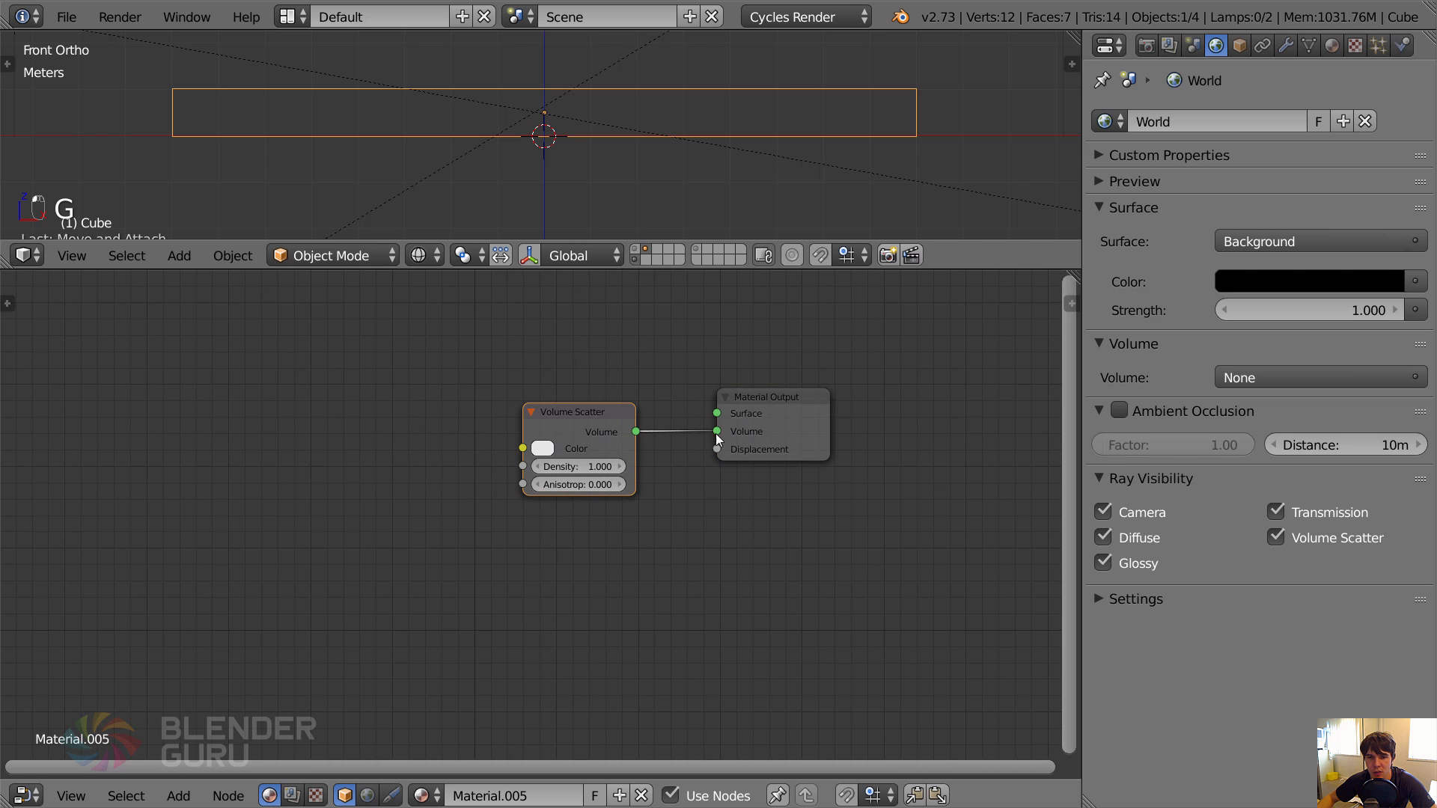
Set the Volume Scatter node's Density to 0.1.
{"action": "scroll", "coordinate": [577, 467], "scroll_direction": "up", "scroll_amount": 3}
{"action": "left_click", "coordinate": [591, 433]}
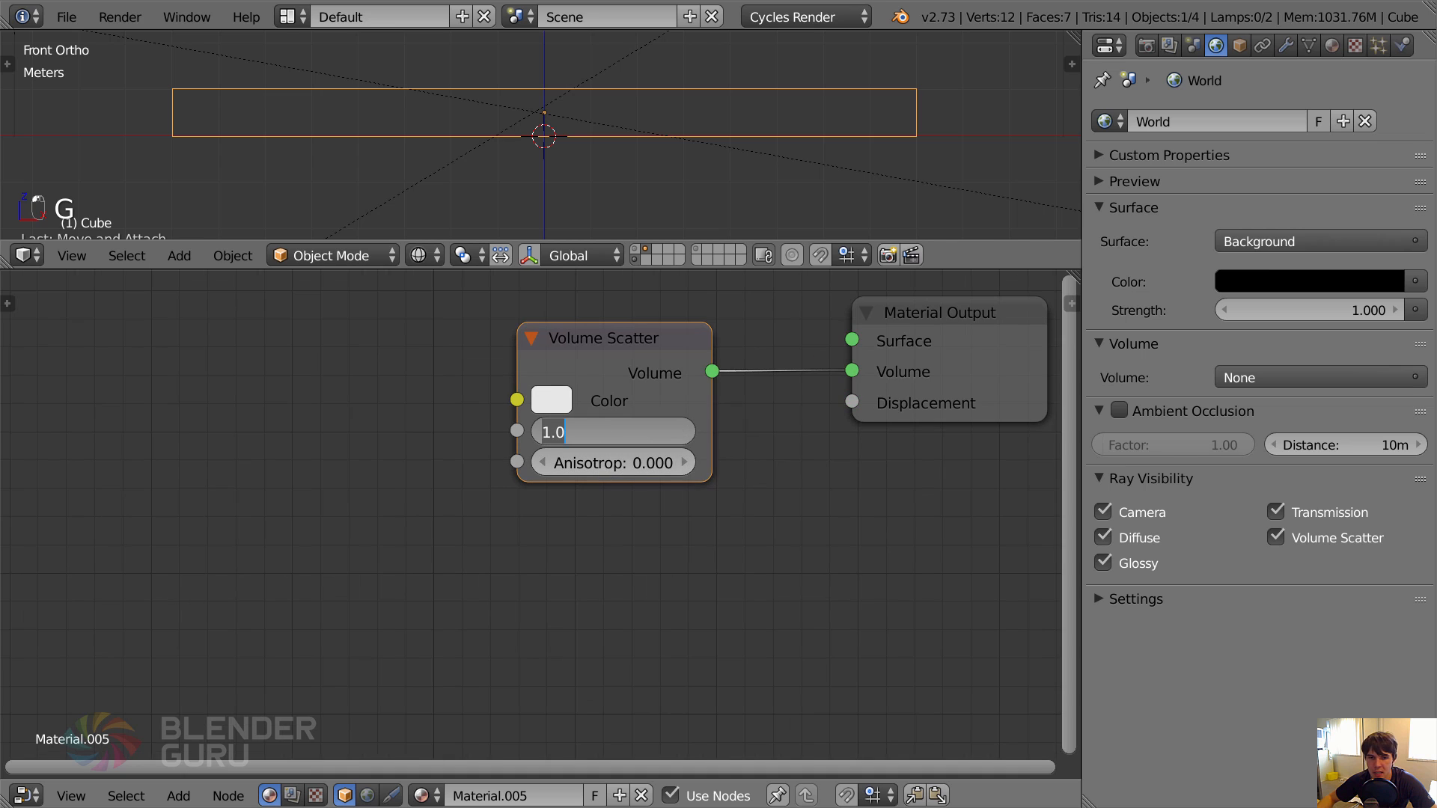
{"action": "type", "text": "0.1"}
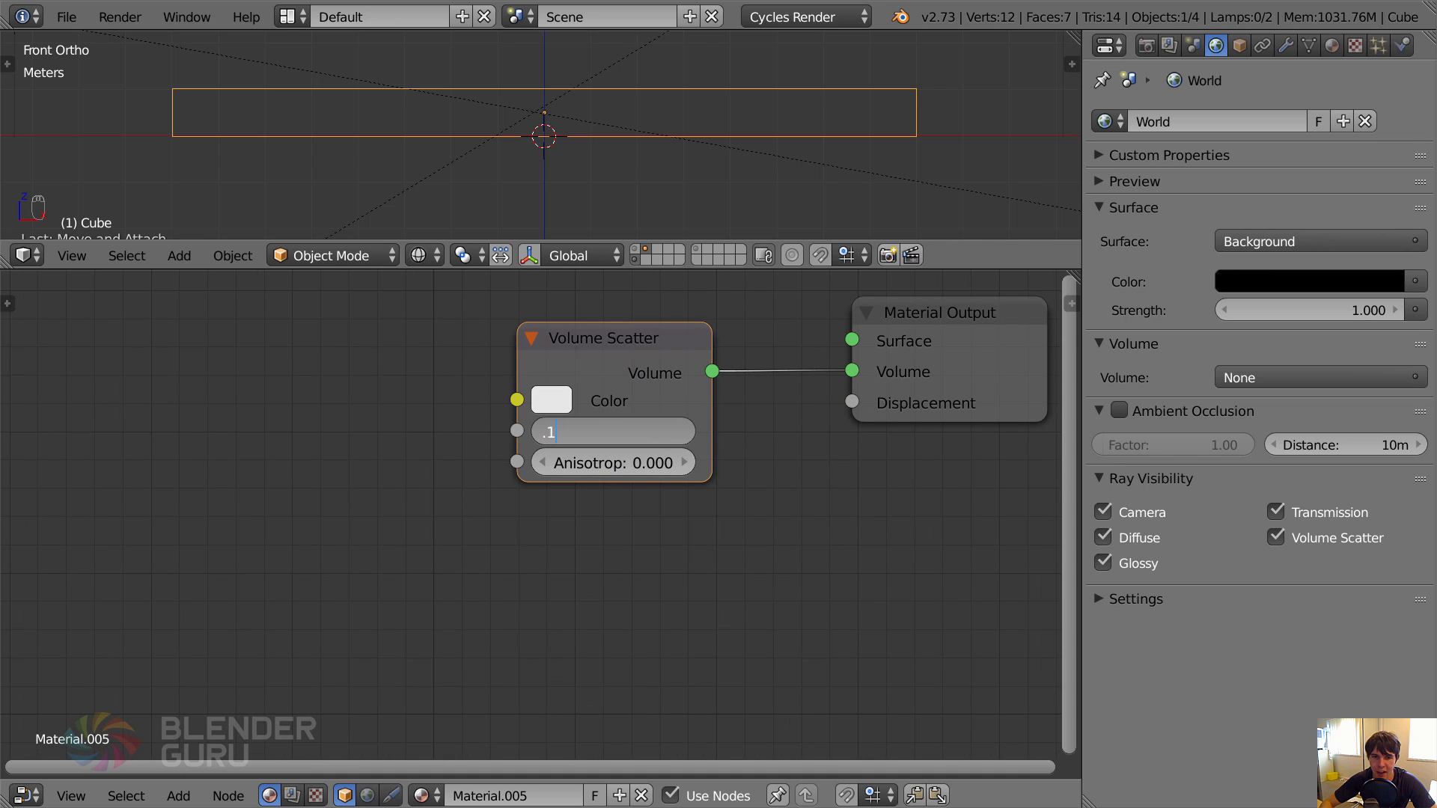
{"action": "key", "text": "Return"}
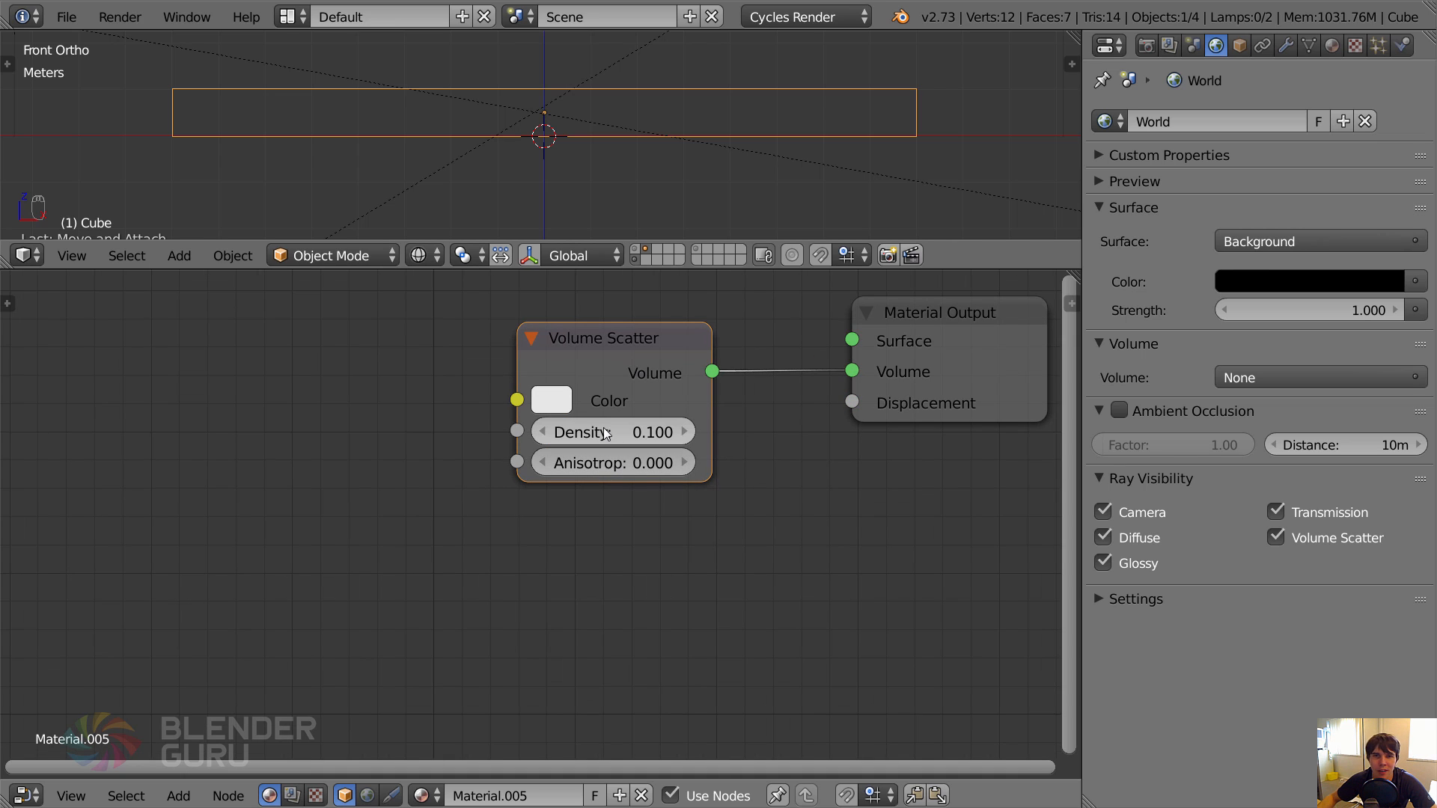
Preview the flat box's volumetric mist in rendered shading through the camera, and return to solid shading.
{"action": "scroll", "coordinate": [662, 158], "scroll_direction": "down", "scroll_amount": 3}
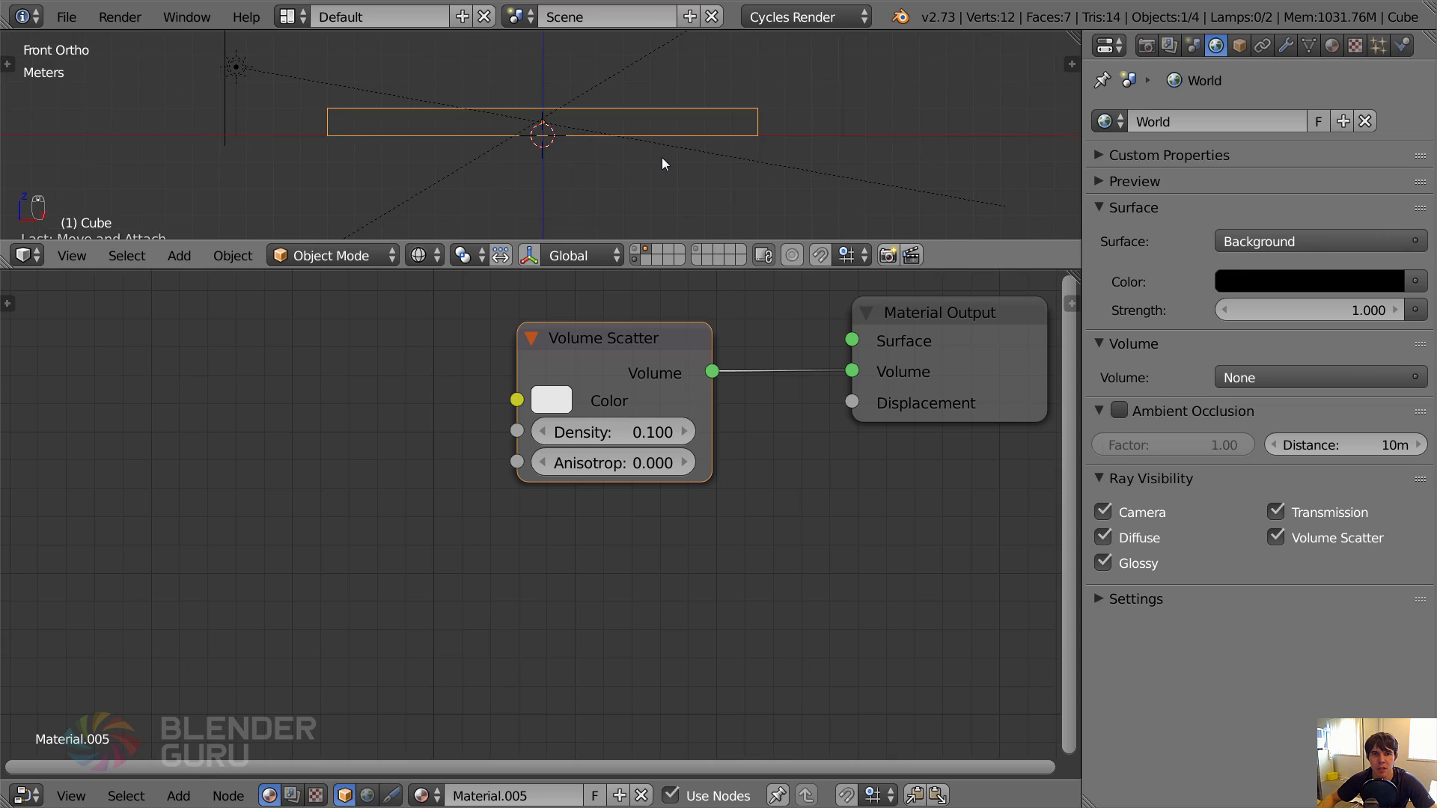
{"action": "key", "text": "shift+z"}
{"action": "middle_click_drag", "start_coordinate": [661, 157], "coordinate": [657, 172]}
{"action": "middle_click_drag", "start_coordinate": [596, 131], "coordinate": [563, 163]}
{"action": "key", "text": "KP_Decimal"}
{"action": "key", "text": "KP_0"}
{"action": "scroll", "coordinate": [563, 164], "scroll_direction": "down", "scroll_amount": 3}
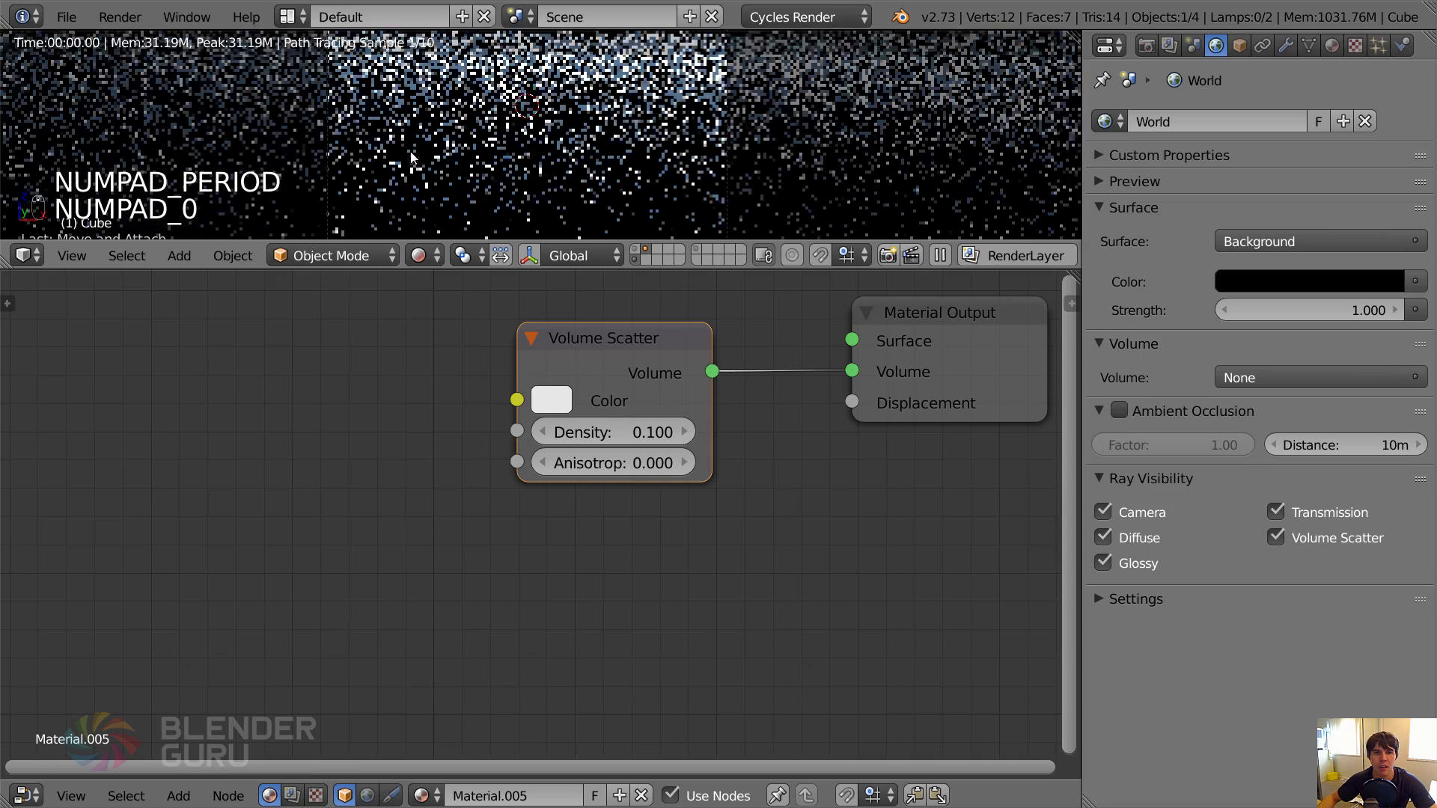
{"action": "scroll", "coordinate": [678, 110], "scroll_direction": "down", "scroll_amount": 2}
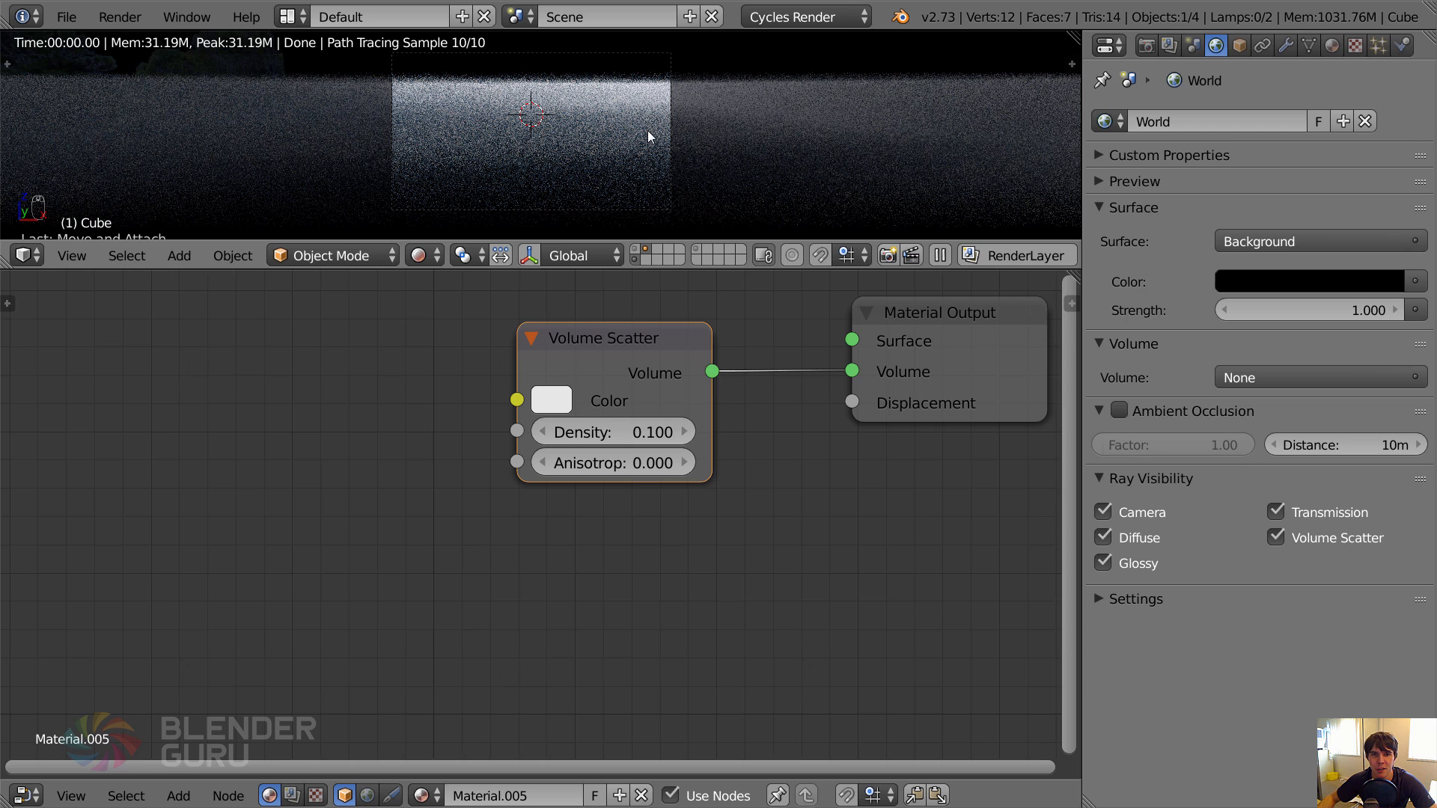
{"action": "key", "text": "shift+z"}
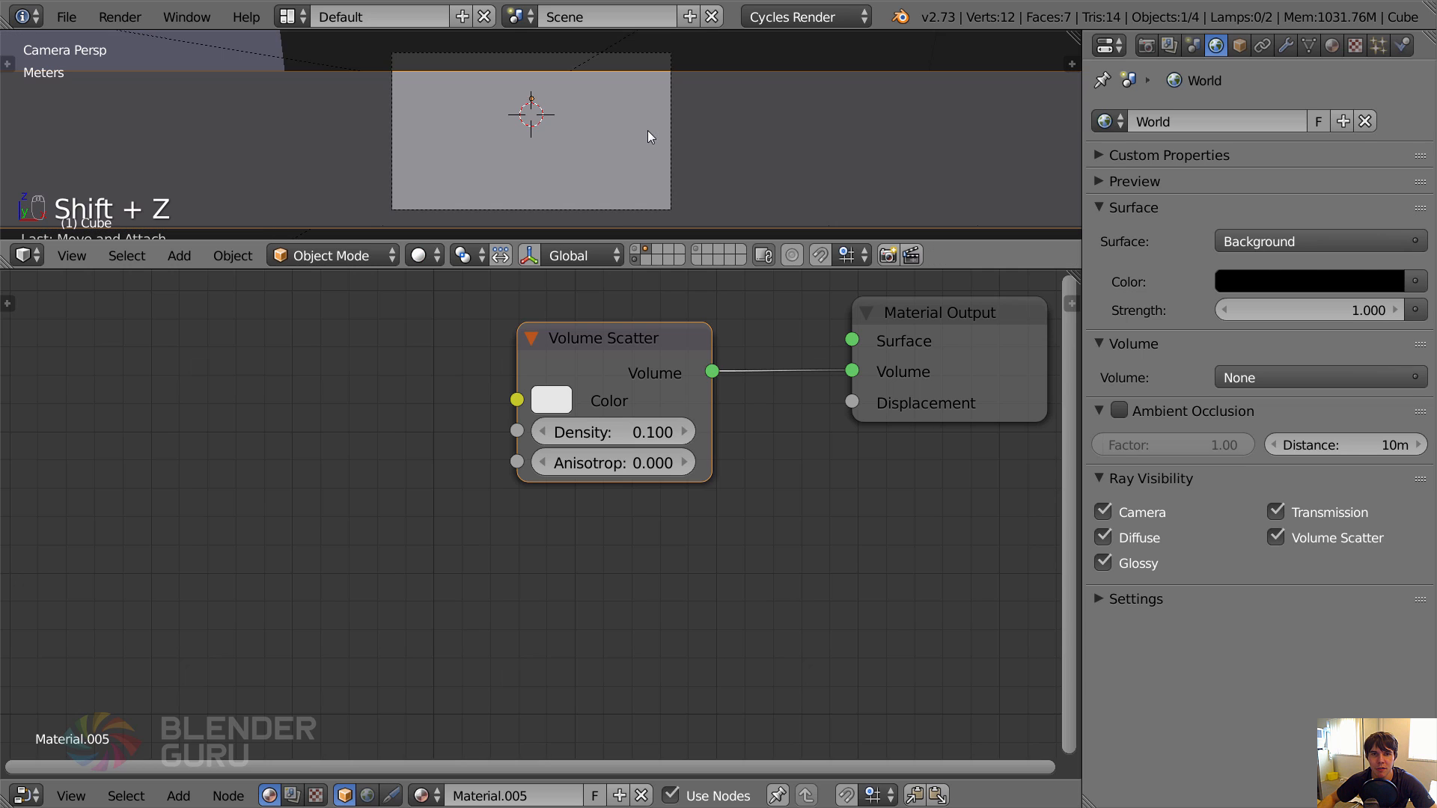
Maximize the 3D view and examine how the box fills the camera frame in wireframe.
{"action": "key", "text": "z"}
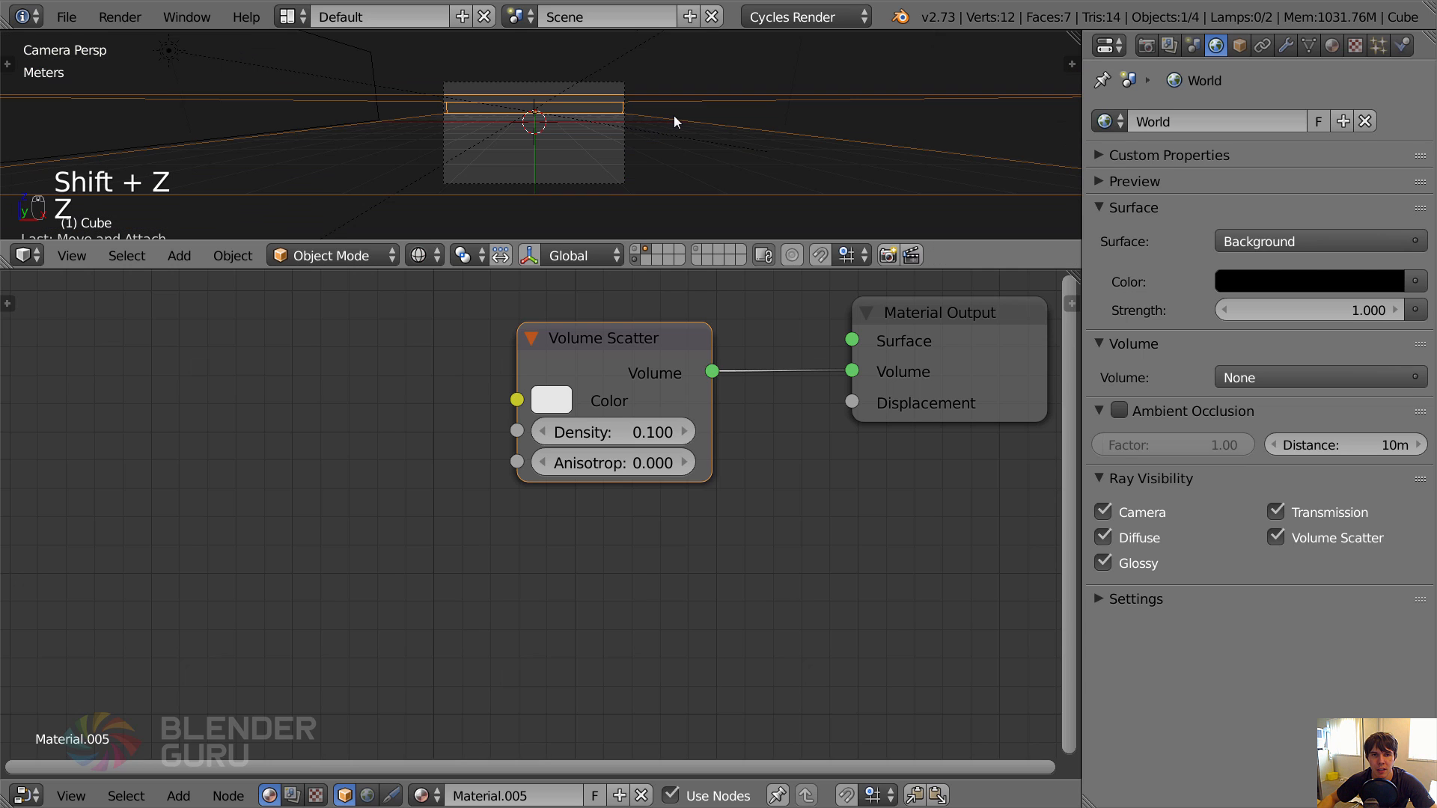
{"action": "key", "text": "KP_1"}
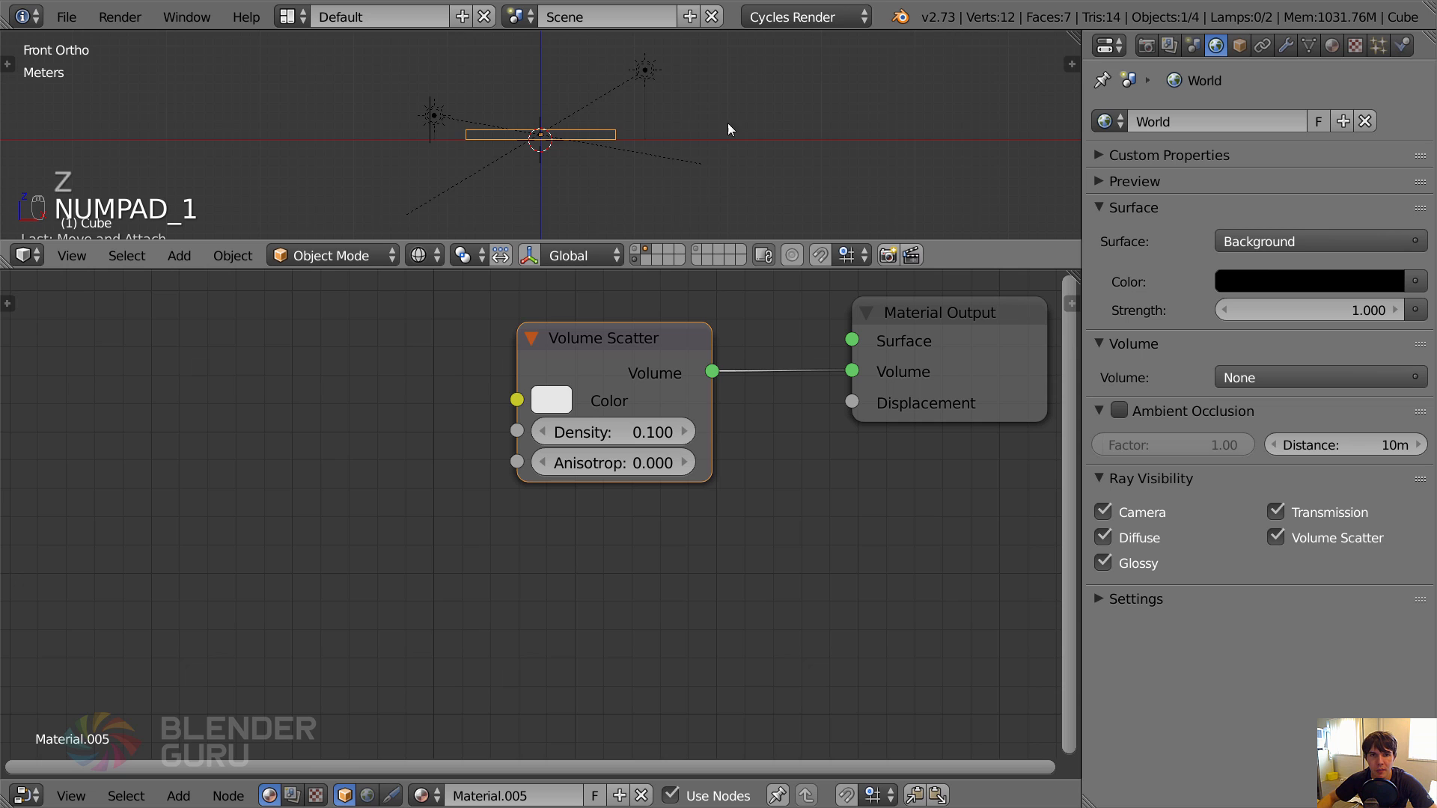
{"action": "scroll", "coordinate": [685, 185], "scroll_direction": "up", "scroll_amount": 2}
{"action": "scroll", "coordinate": [645, 109], "scroll_direction": "up", "scroll_amount": 3}
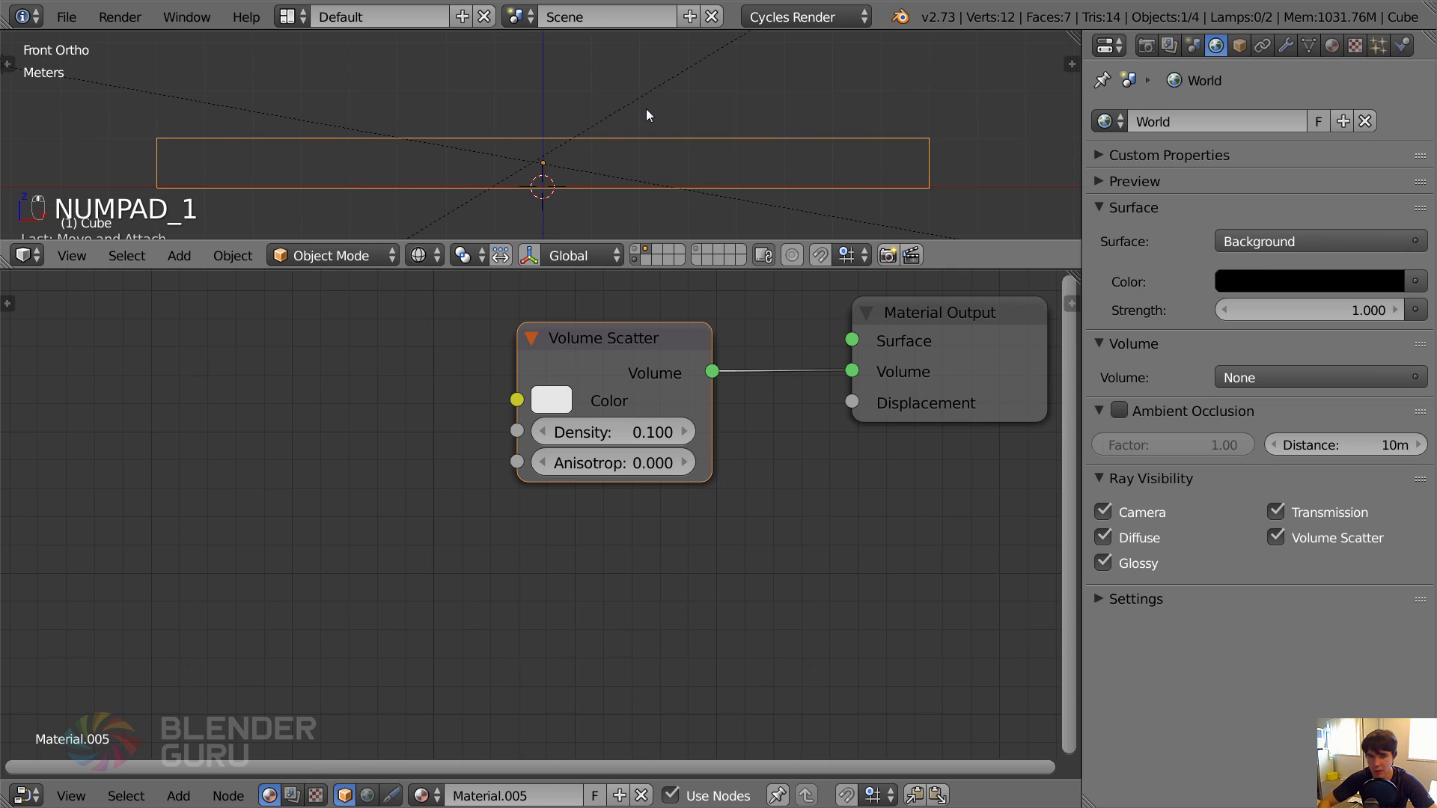
{"action": "key", "text": "ctrl+Up"}
{"action": "mouse_move", "coordinate": [645, 109]}
{"action": "middle_mouse_down"}
{"action": "mouse_move", "coordinate": [699, 262]}
{"action": "mouse_move", "coordinate": [734, 469]}
{"action": "middle_mouse_up"}
{"action": "key", "text": "Tab"}
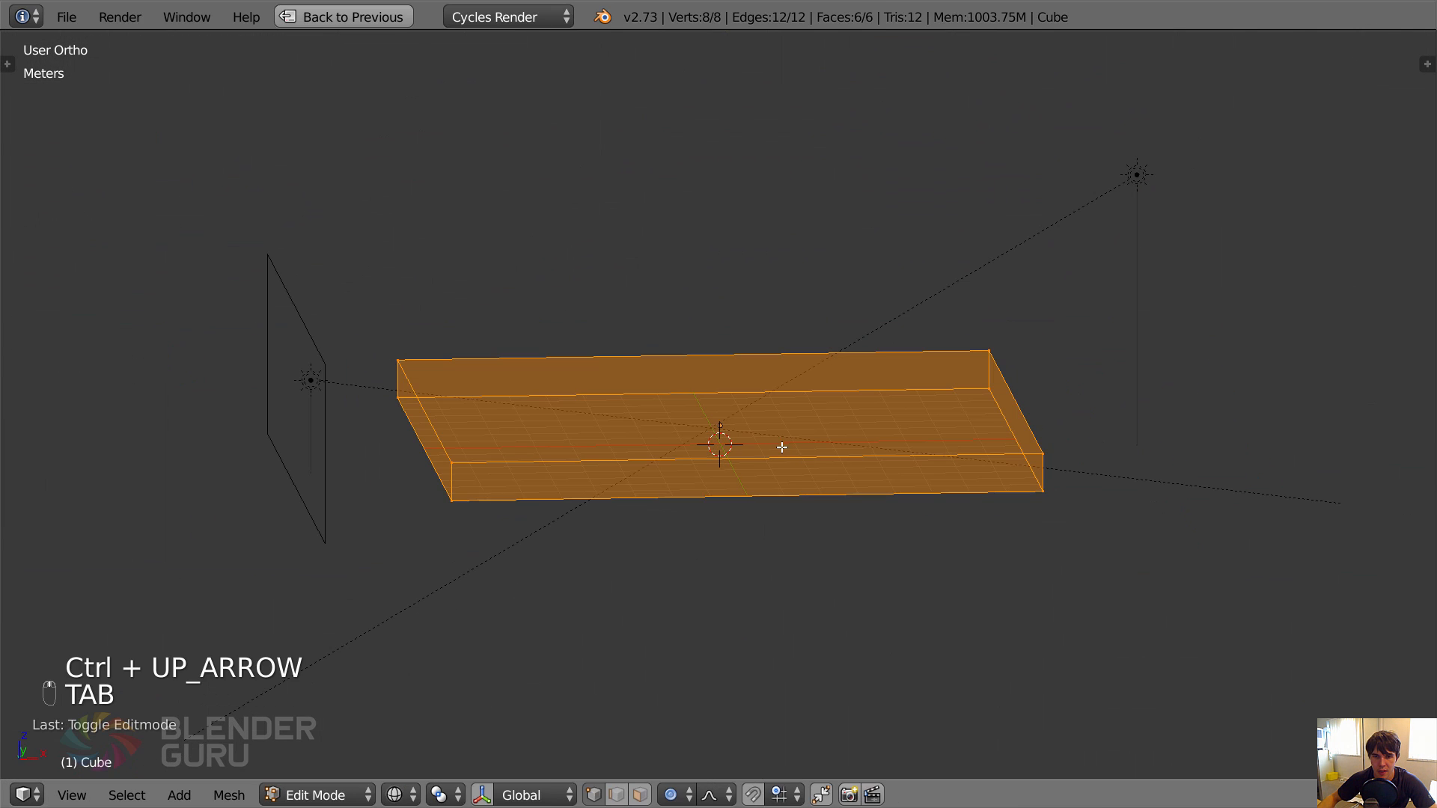
{"action": "key", "text": "z"}
{"action": "key", "text": "Tab"}
{"action": "key", "text": "KP_0"}
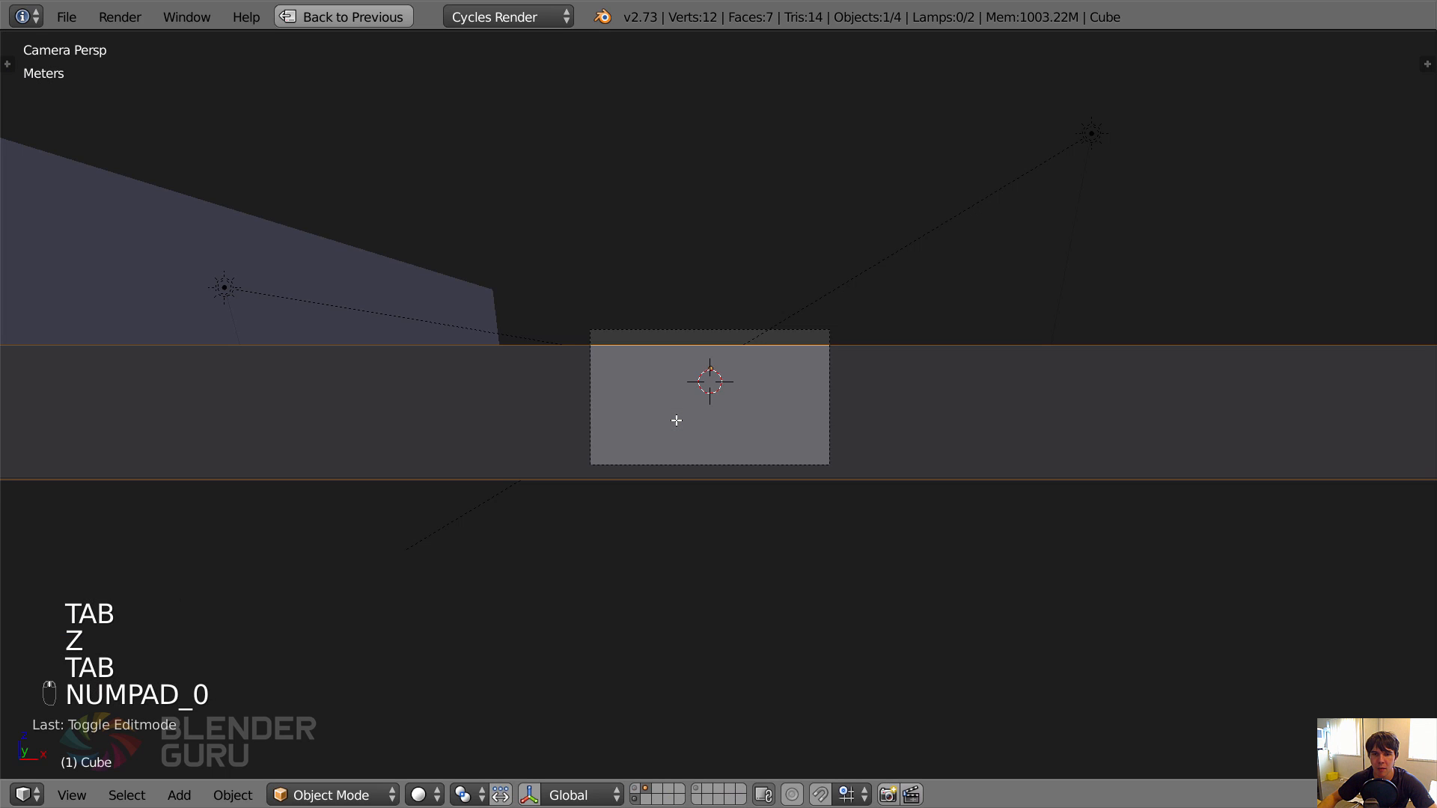
{"action": "key", "text": "z"}
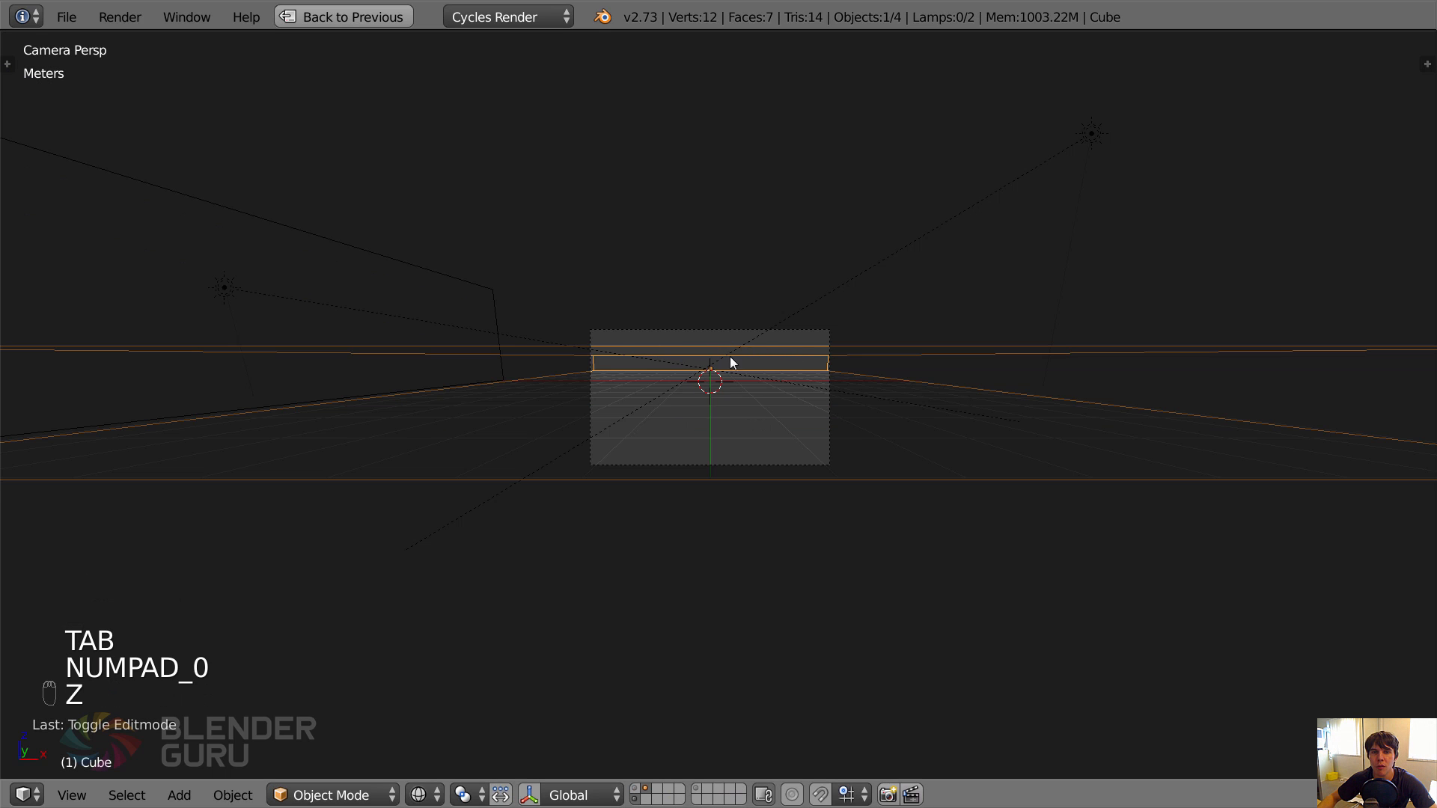
Select the box's top face in Edit Mode, disable proportional editing and raise the face along global Z.
{"action": "key", "text": "Tab"}
{"action": "scroll", "coordinate": [689, 343], "scroll_direction": "up", "scroll_amount": 2}
{"action": "scroll", "coordinate": [681, 344], "scroll_direction": "down", "scroll_amount": 2}
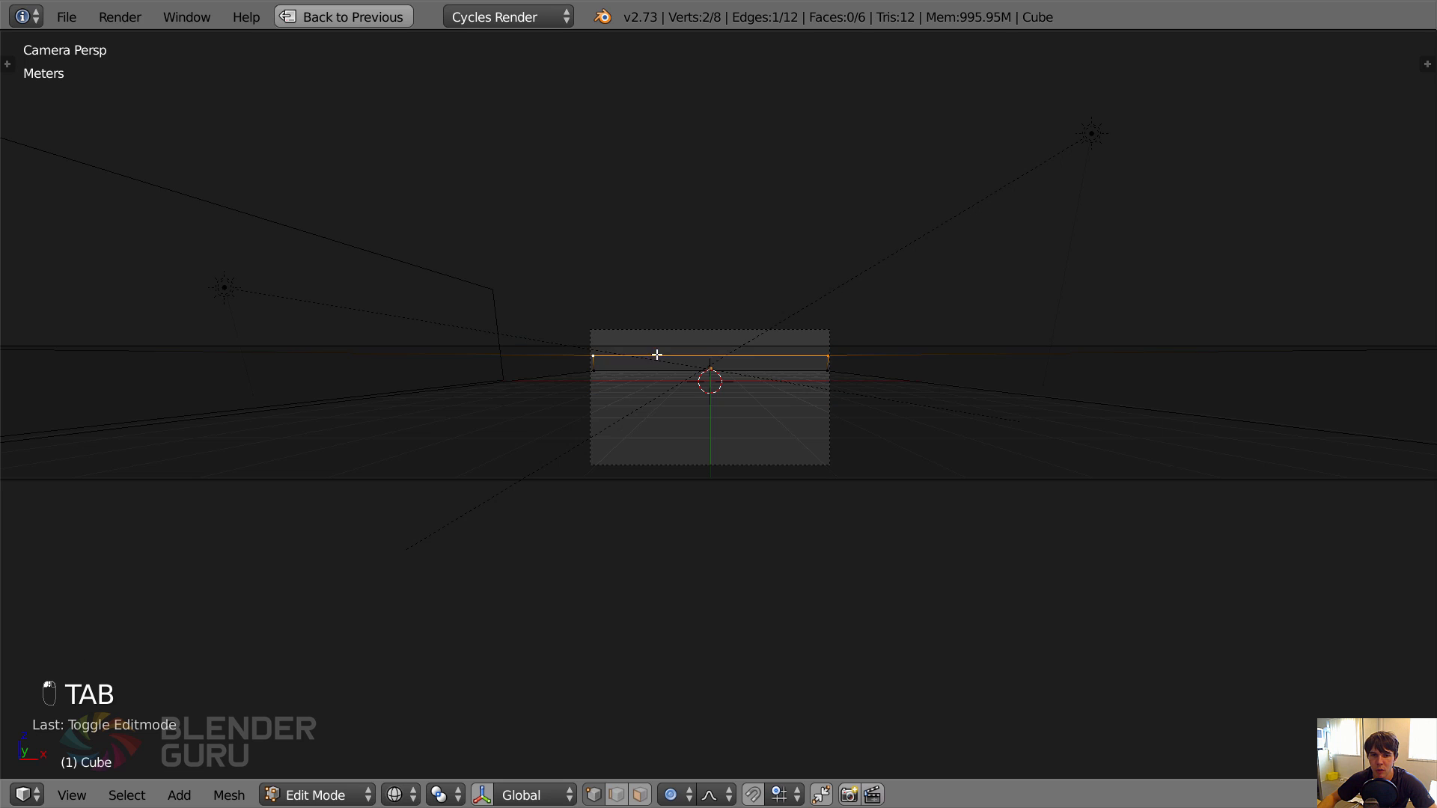
{"action": "right_click", "coordinate": [663, 349]}
{"action": "key", "text": "g"}
{"action": "right_click", "coordinate": [731, 348]}
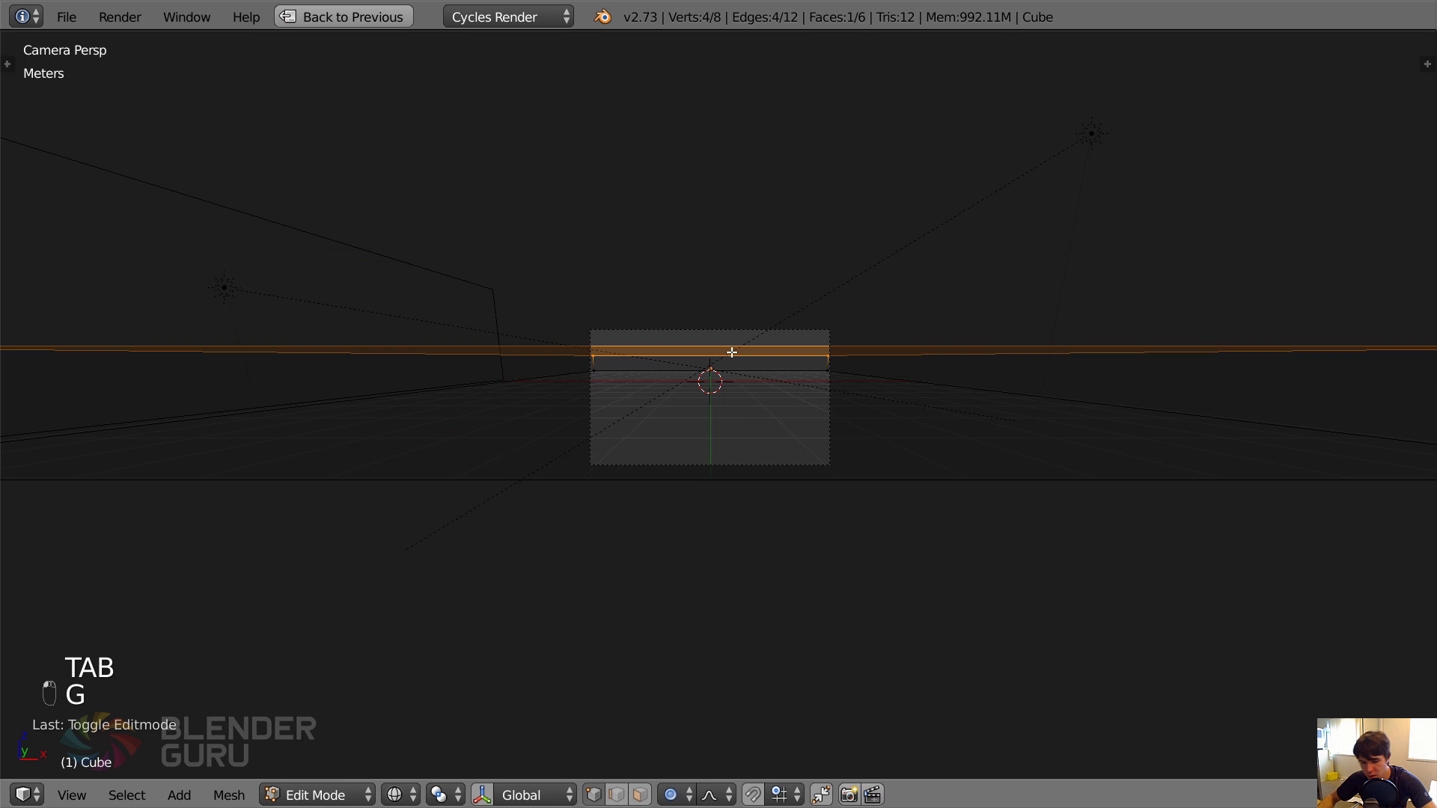
{"action": "key", "text": "o"}
{"action": "scroll", "coordinate": [772, 378], "scroll_direction": "up", "scroll_amount": 3}
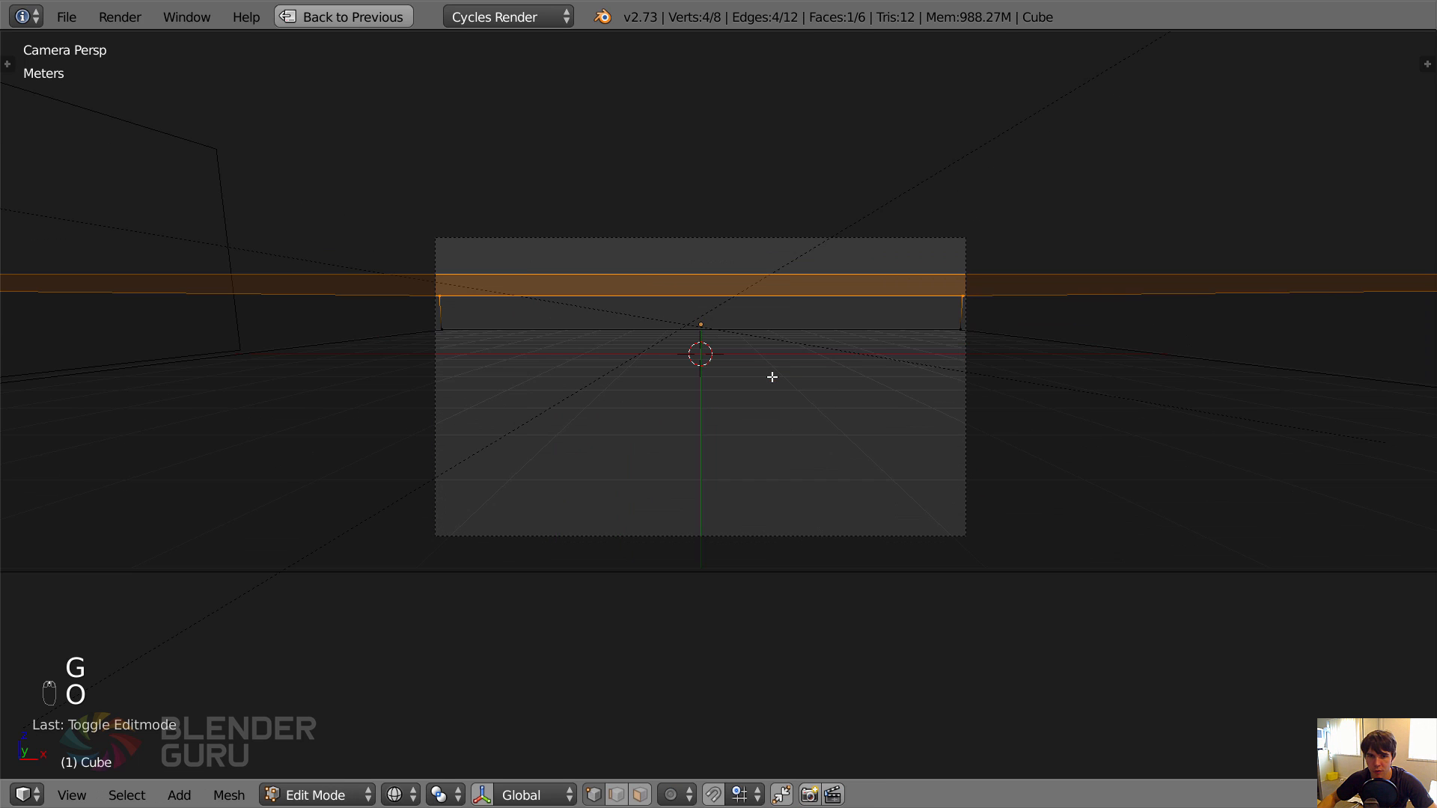
{"action": "key", "text": "g"}
{"action": "key", "text": "z"}
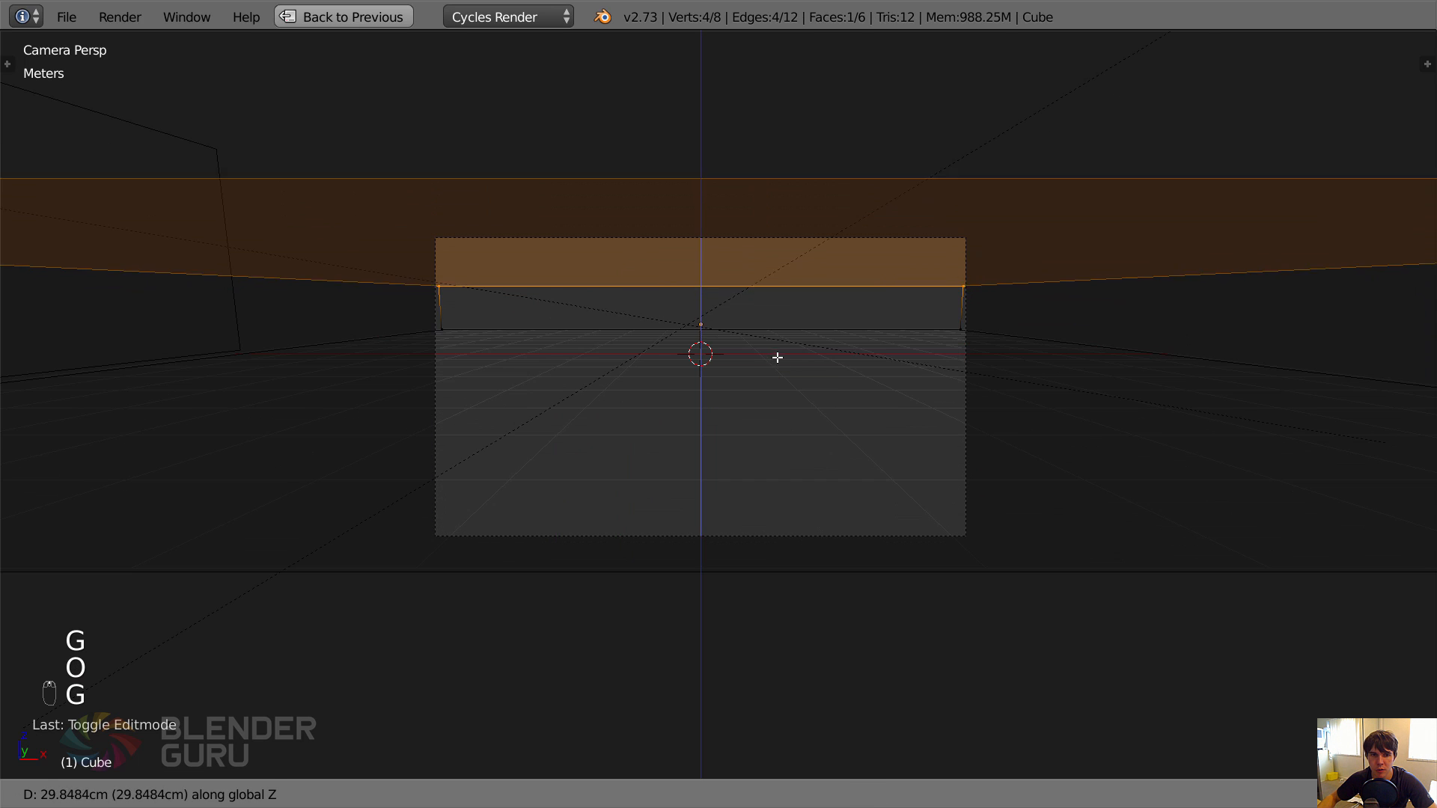
{"action": "left_click", "coordinate": [794, 298]}
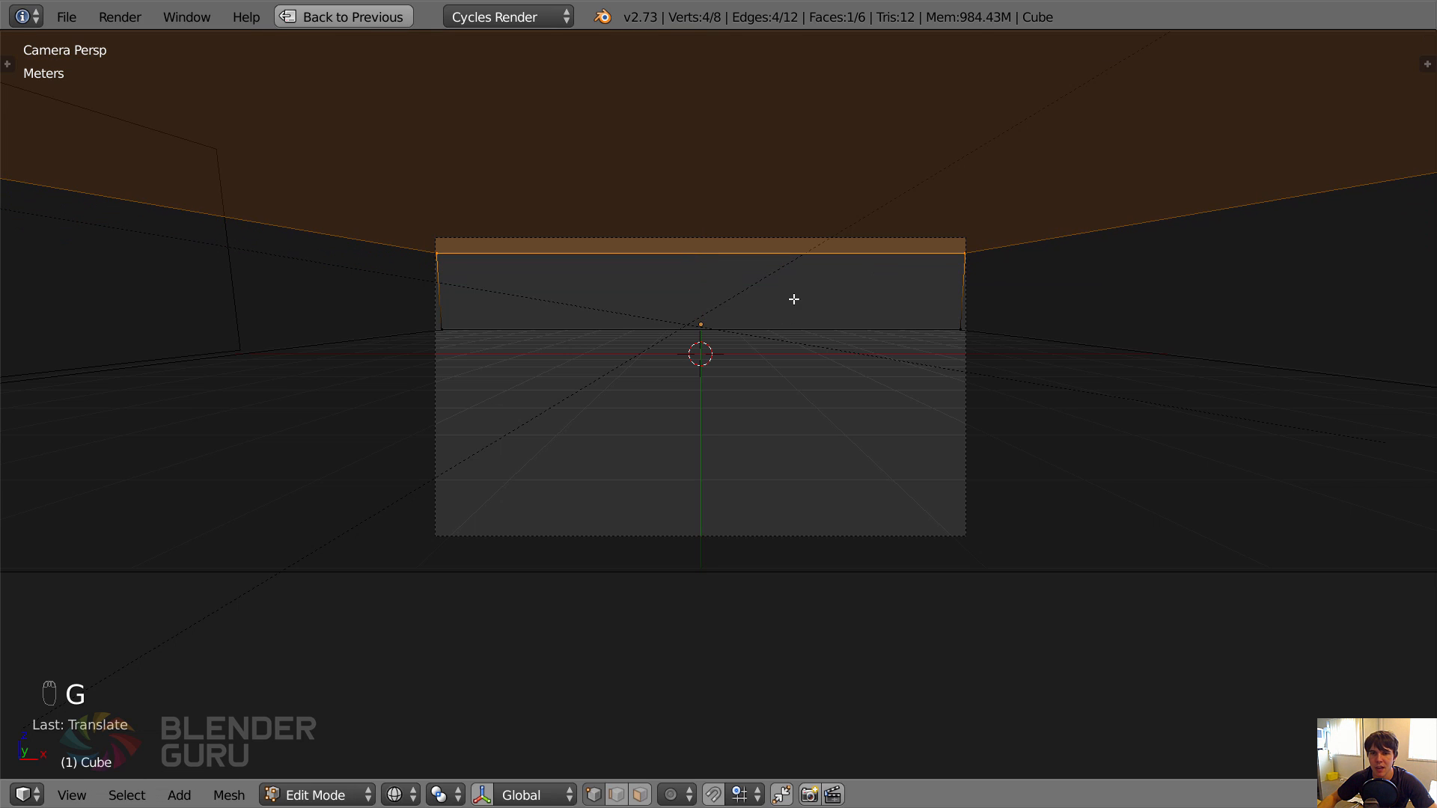
Lower the box's top face slightly along global Z and return to Object Mode.
{"action": "key", "text": "g"}
{"action": "key", "text": "z"}
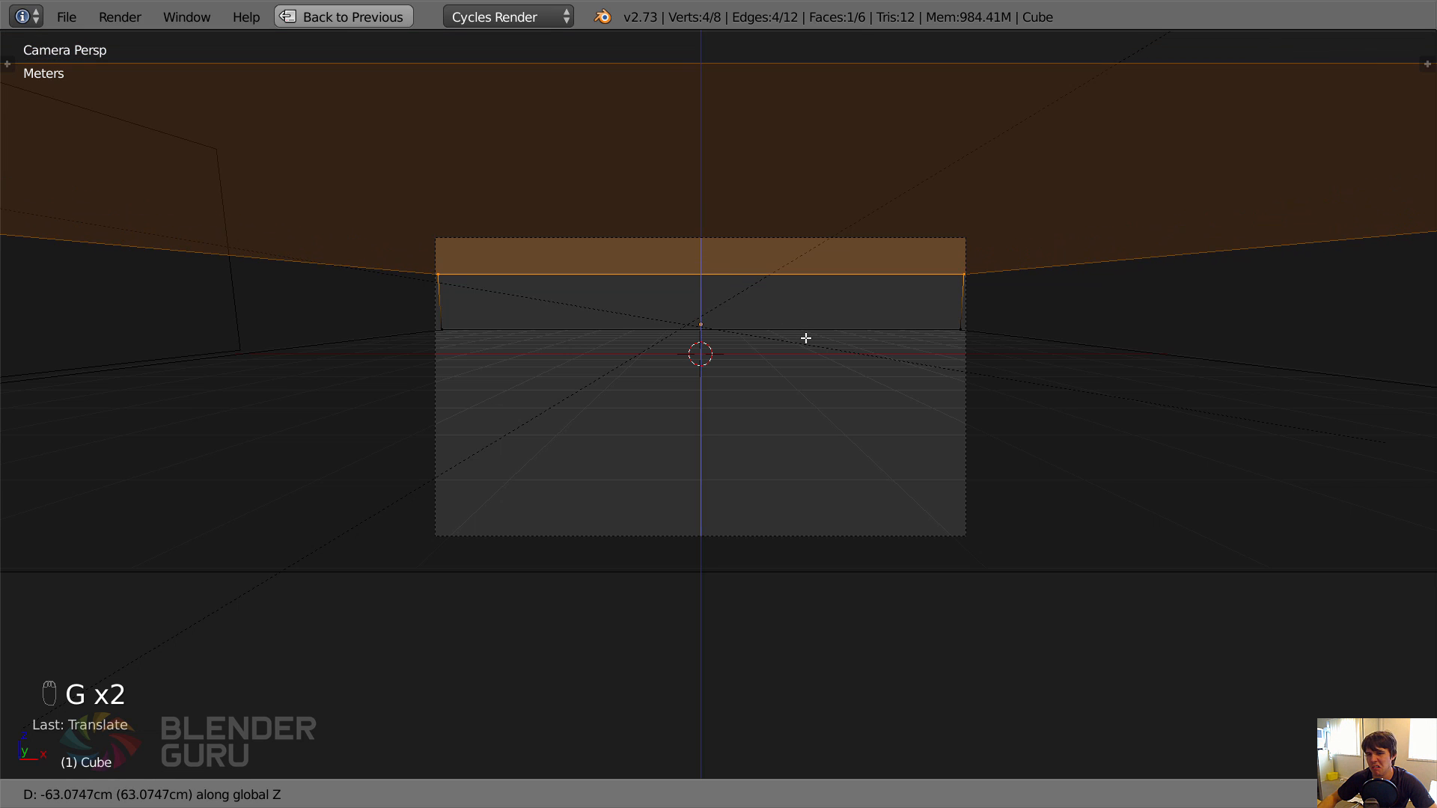
{"action": "left_click", "coordinate": [809, 353]}
{"action": "key", "text": "Tab"}
Inspect the taller box at an angle and preview its mist in rendered shading through the camera.
{"action": "scroll", "coordinate": [810, 354], "scroll_direction": "down", "scroll_amount": 2}
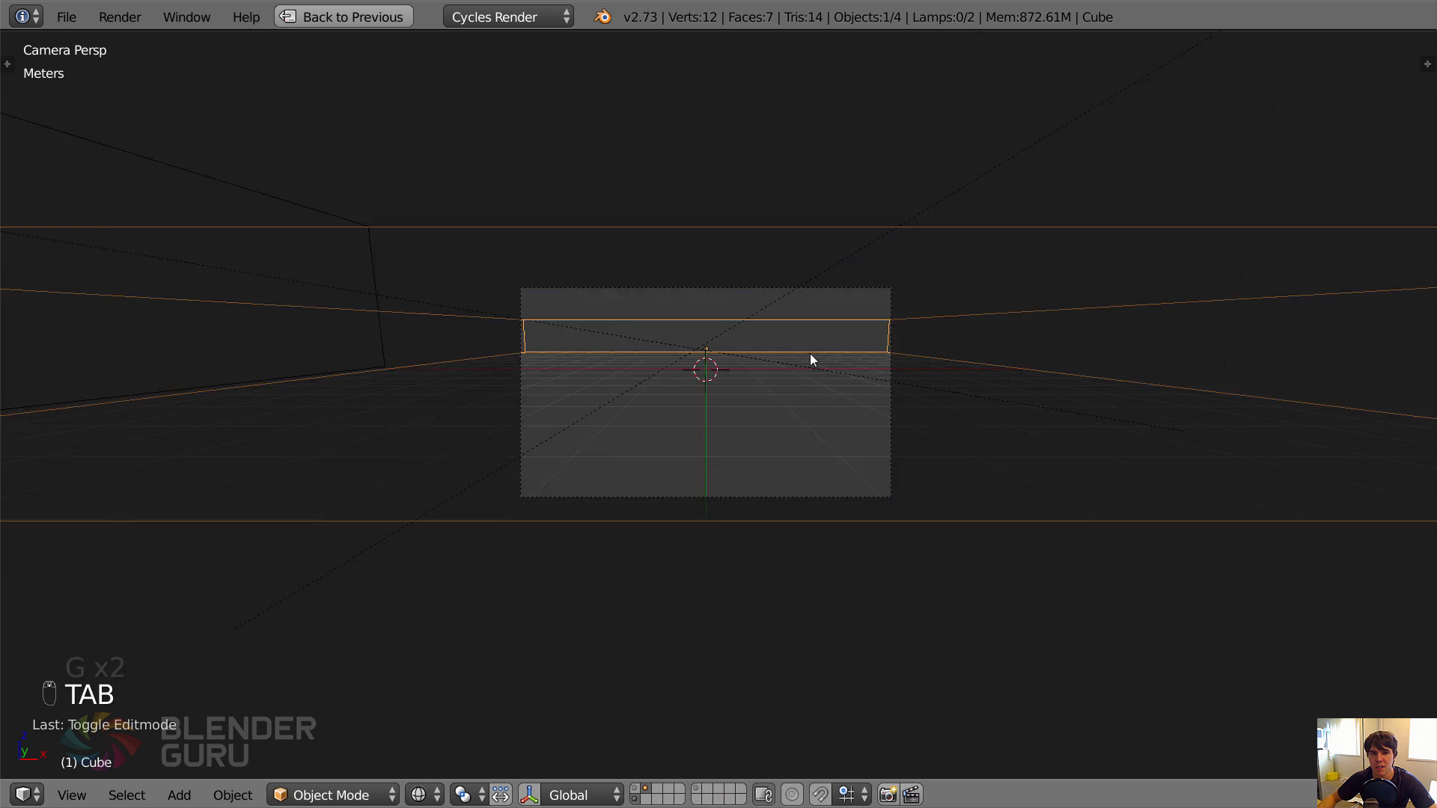
{"action": "middle_click_drag", "start_coordinate": [810, 354], "coordinate": [618, 384]}
{"action": "scroll", "coordinate": [779, 363], "scroll_direction": "down", "scroll_amount": 3}
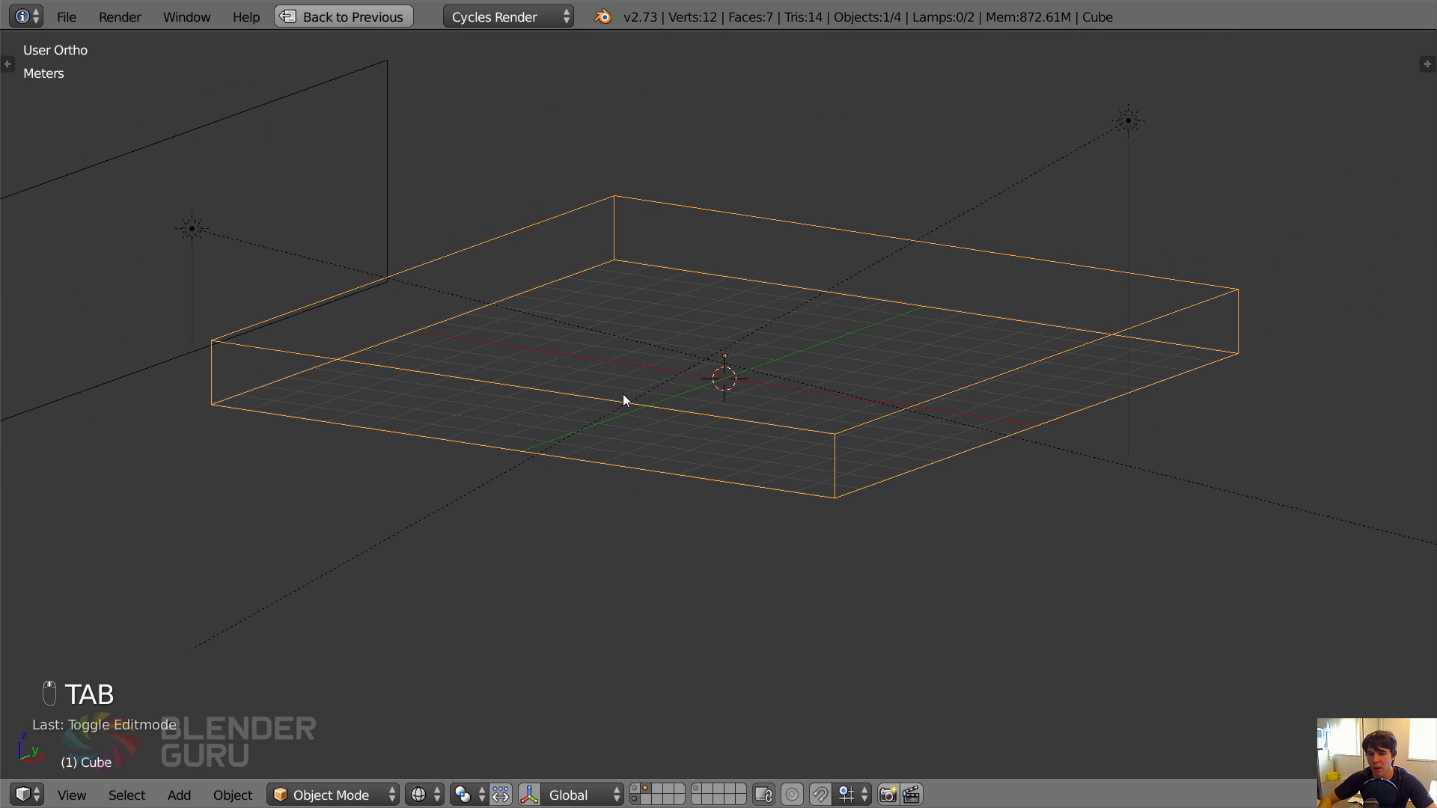
{"action": "key", "text": "KP_0"}
{"action": "scroll", "coordinate": [728, 329], "scroll_direction": "up", "scroll_amount": 2}
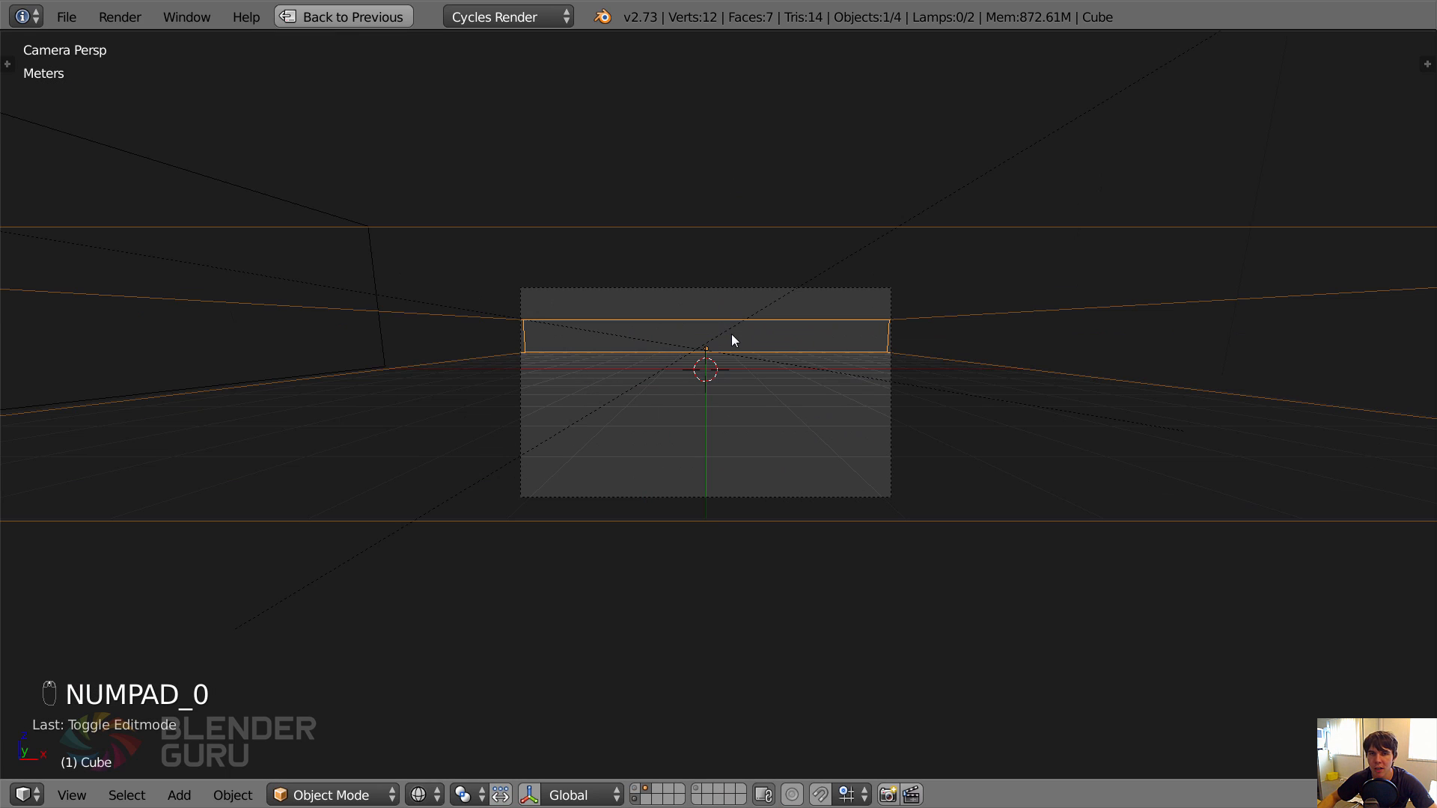
{"action": "key", "text": "shift+z"}
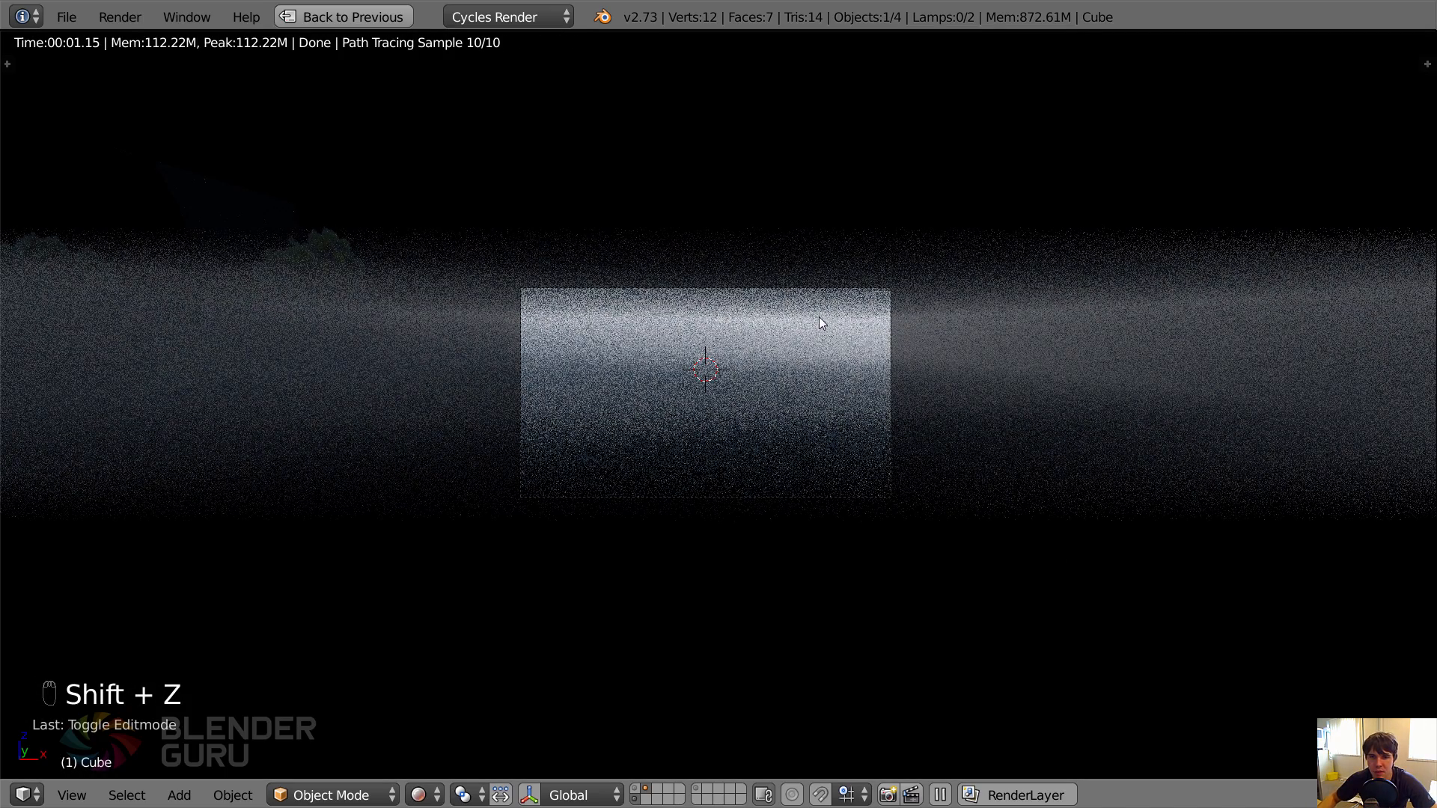
{"action": "key", "text": "shift+z"}
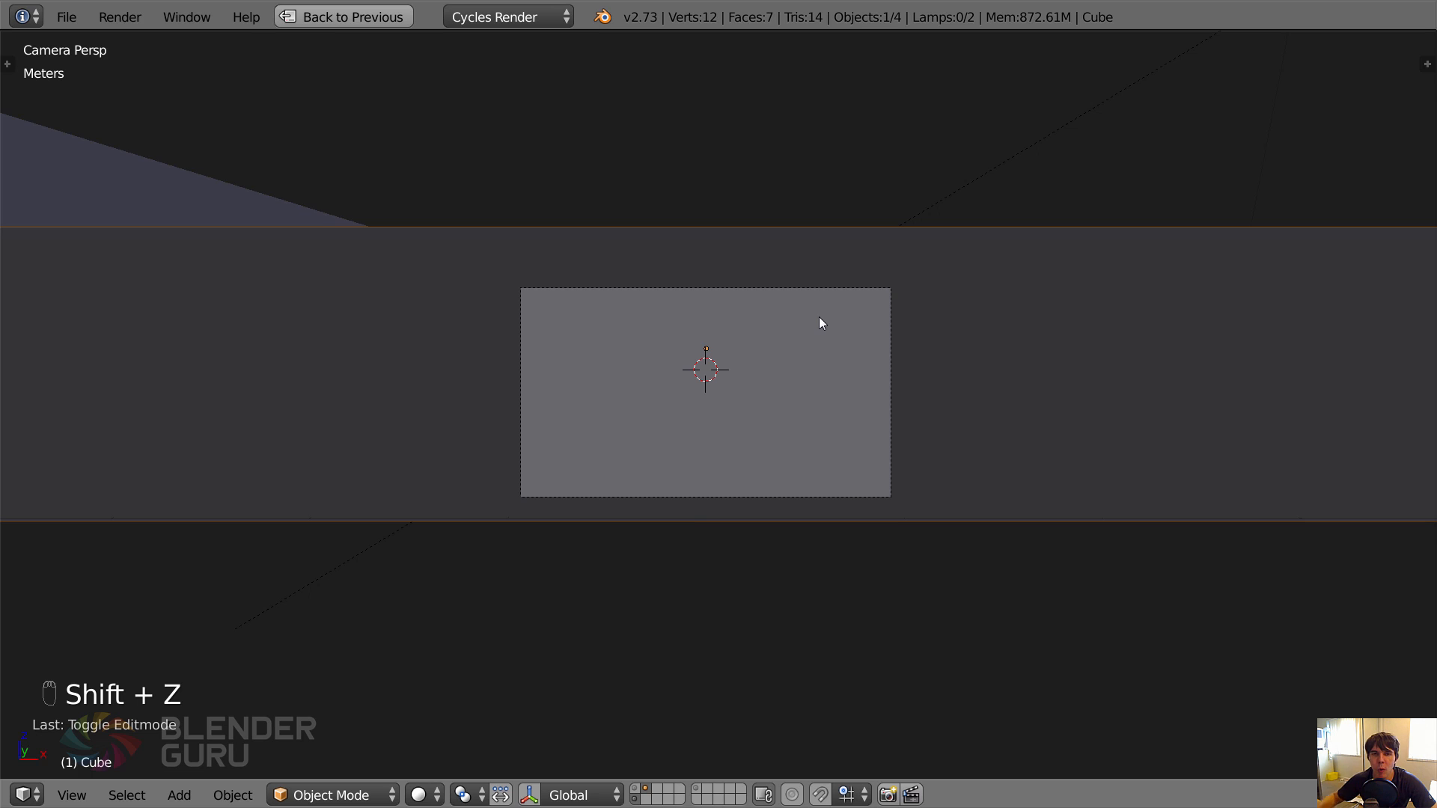
Restore the split layout, add a Gradient Texture node and connect its Fac output to the Volume Scatter's Density.
{"action": "key", "text": "KP_1"}
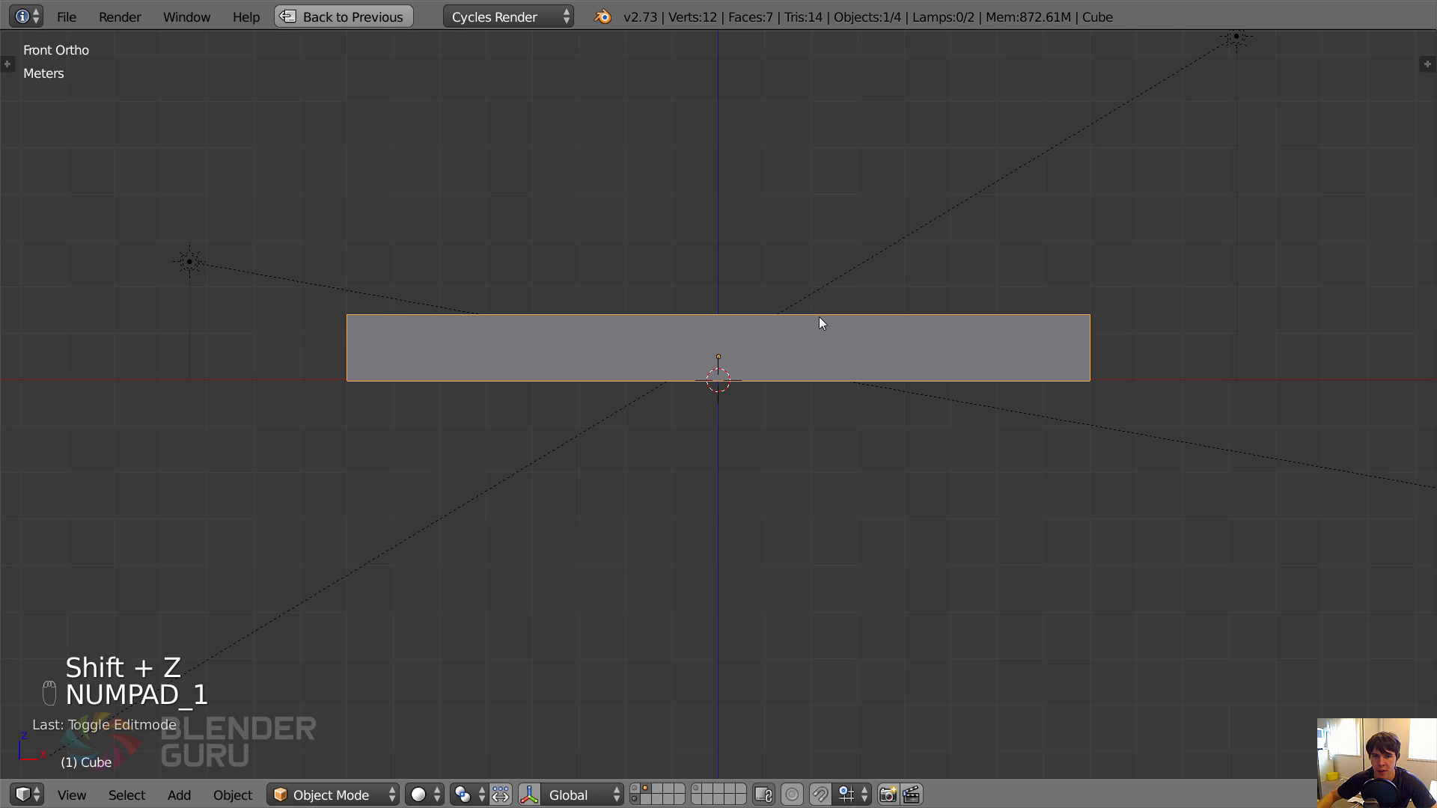
{"action": "left_click", "coordinate": [385, 17]}
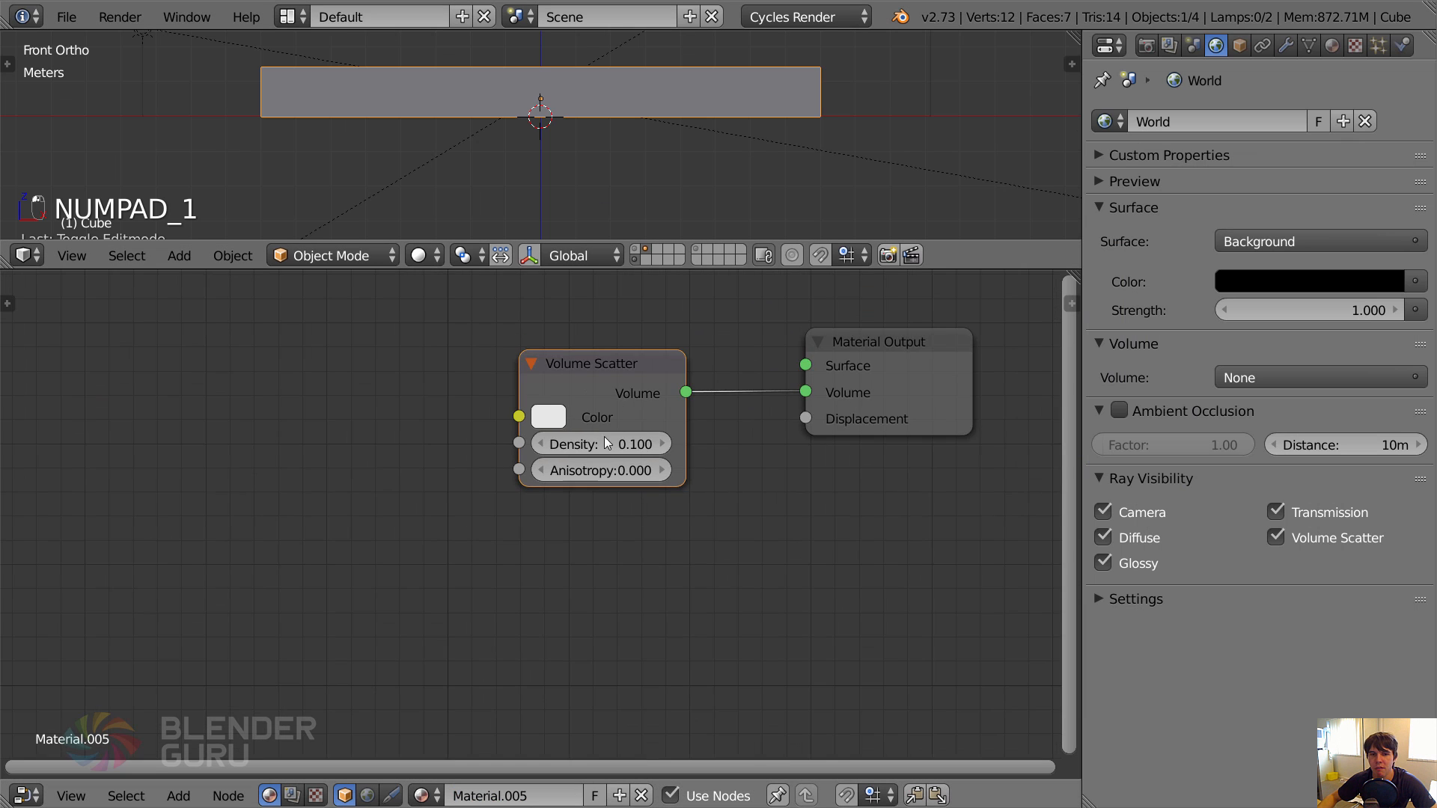
{"action": "scroll", "coordinate": [604, 437], "scroll_direction": "down", "scroll_amount": 3}
{"action": "middle_click_drag", "start_coordinate": [595, 462], "coordinate": [688, 460]}
{"action": "scroll", "coordinate": [696, 458], "scroll_direction": "down", "scroll_amount": 1}
{"action": "middle_click_drag", "start_coordinate": [532, 440], "coordinate": [654, 444]}
{"action": "key", "text": "shift+a"}
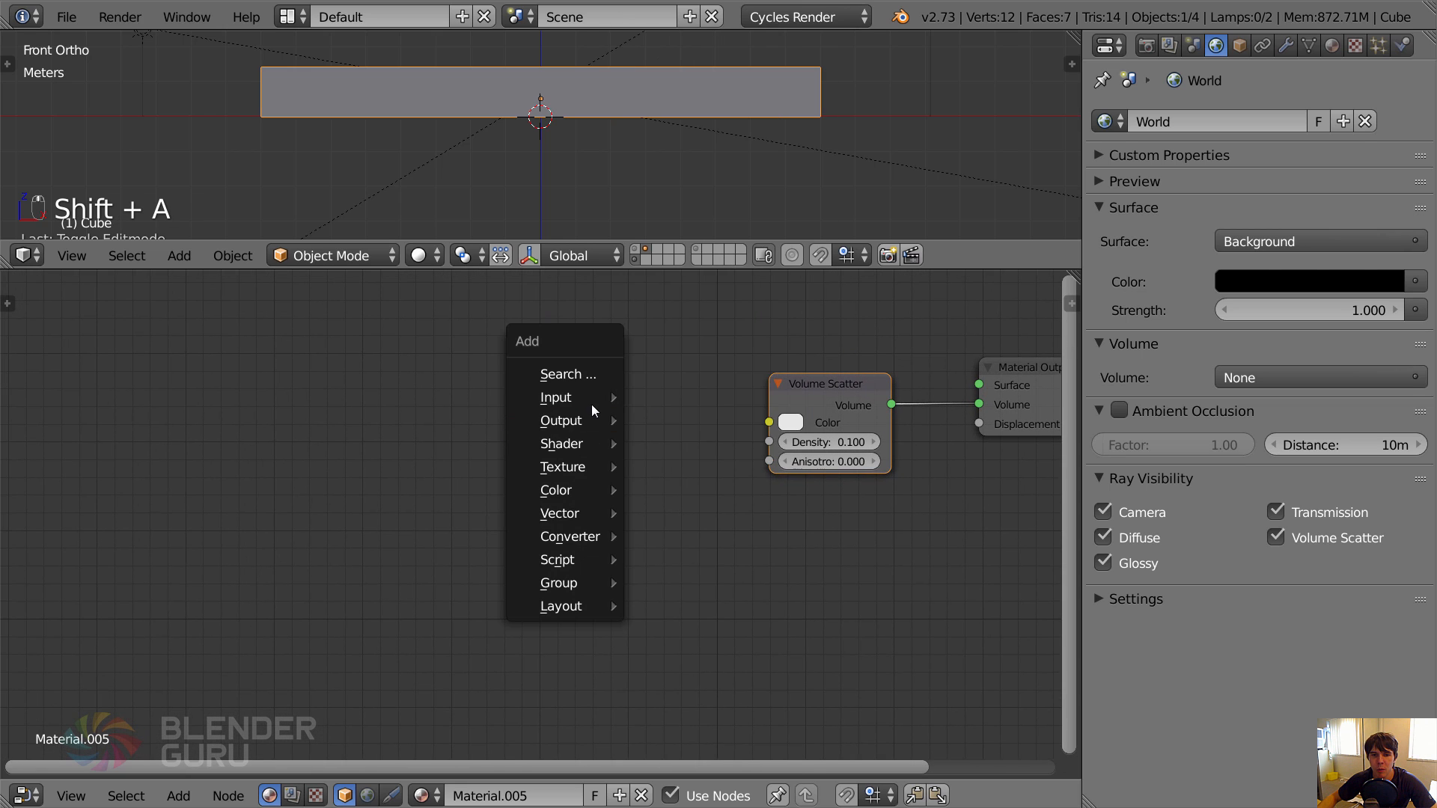
{"action": "mouse_move", "coordinate": [586, 470]}
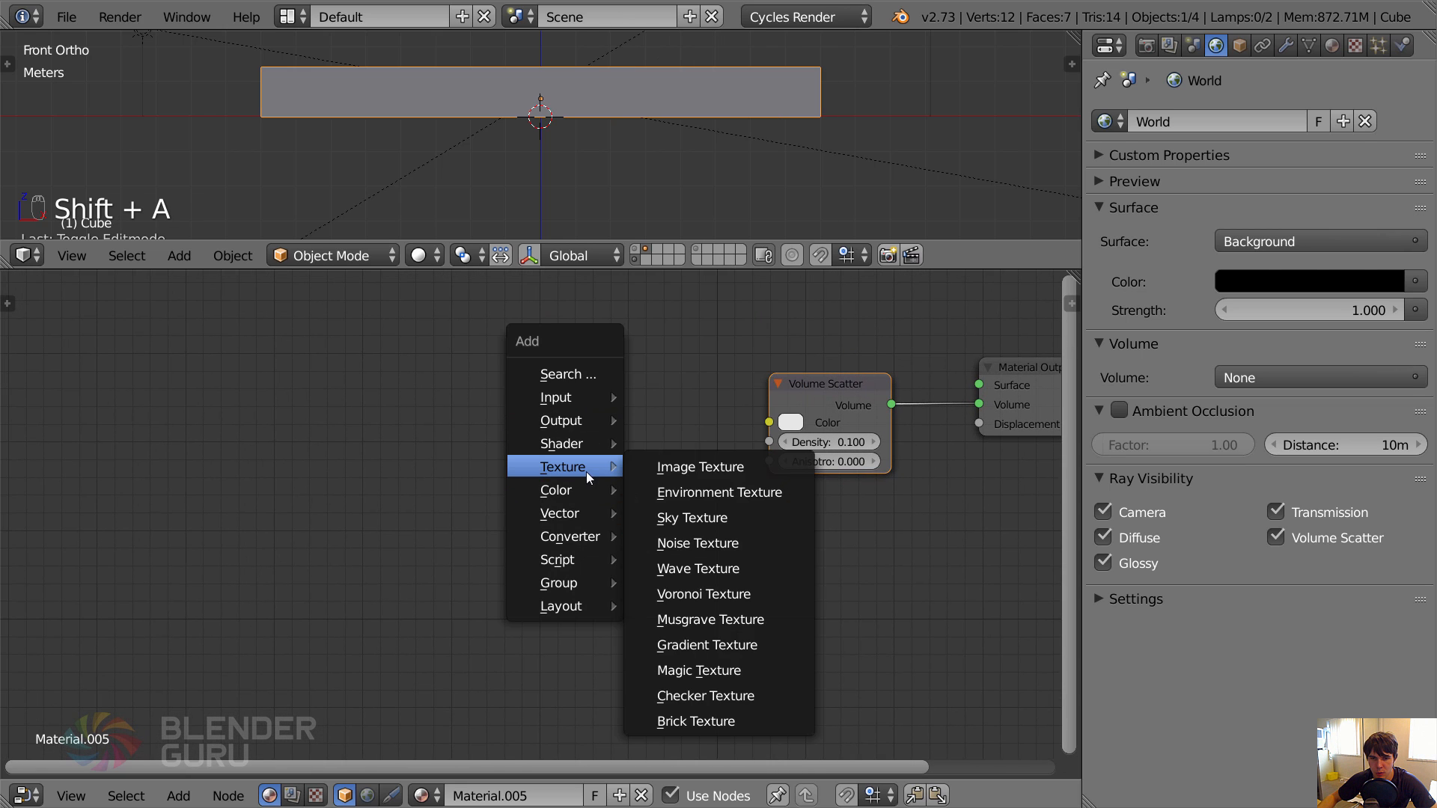
{"action": "left_click", "coordinate": [707, 645]}
{"action": "left_click", "coordinate": [632, 412]}
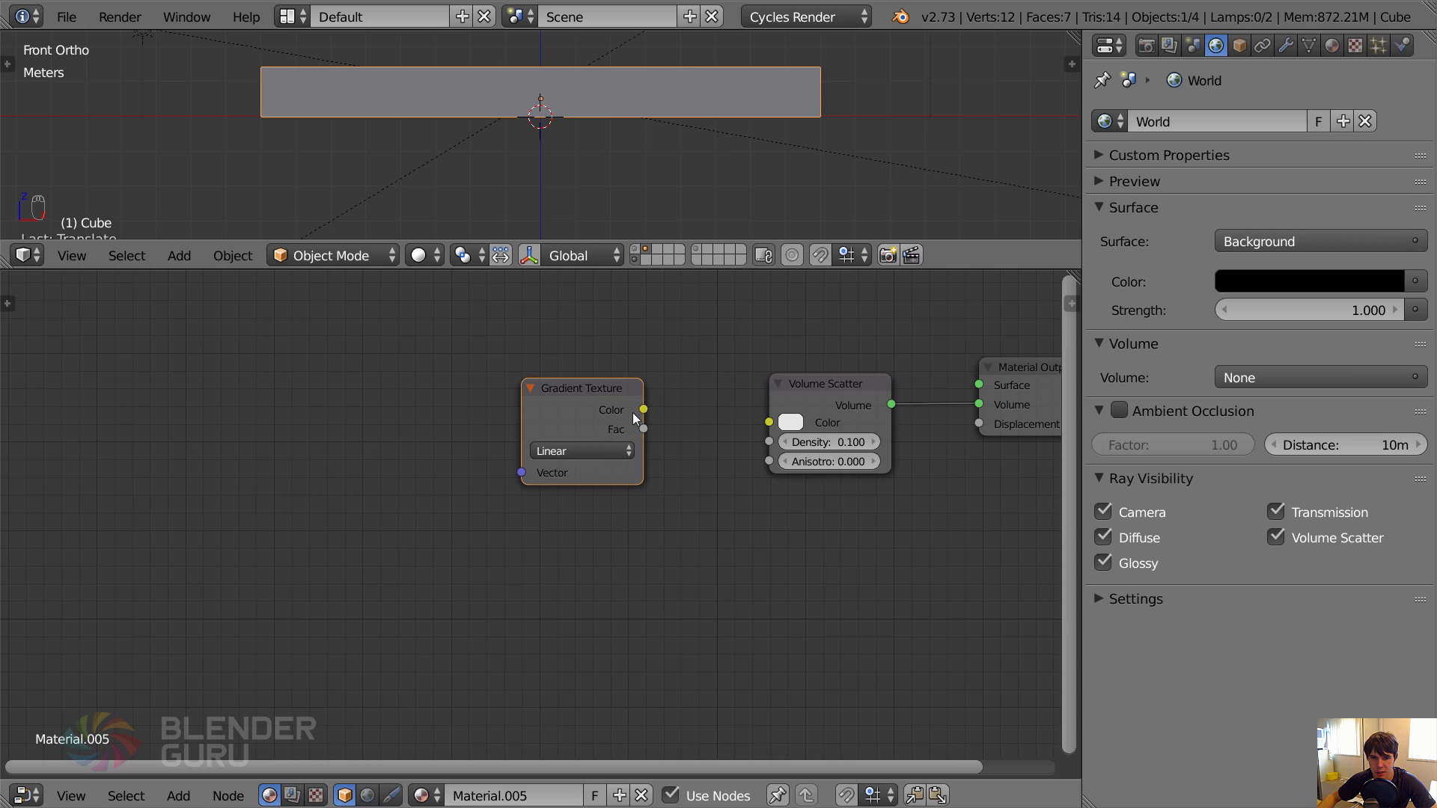
{"action": "left_click_drag", "start_coordinate": [643, 429], "coordinate": [774, 443]}
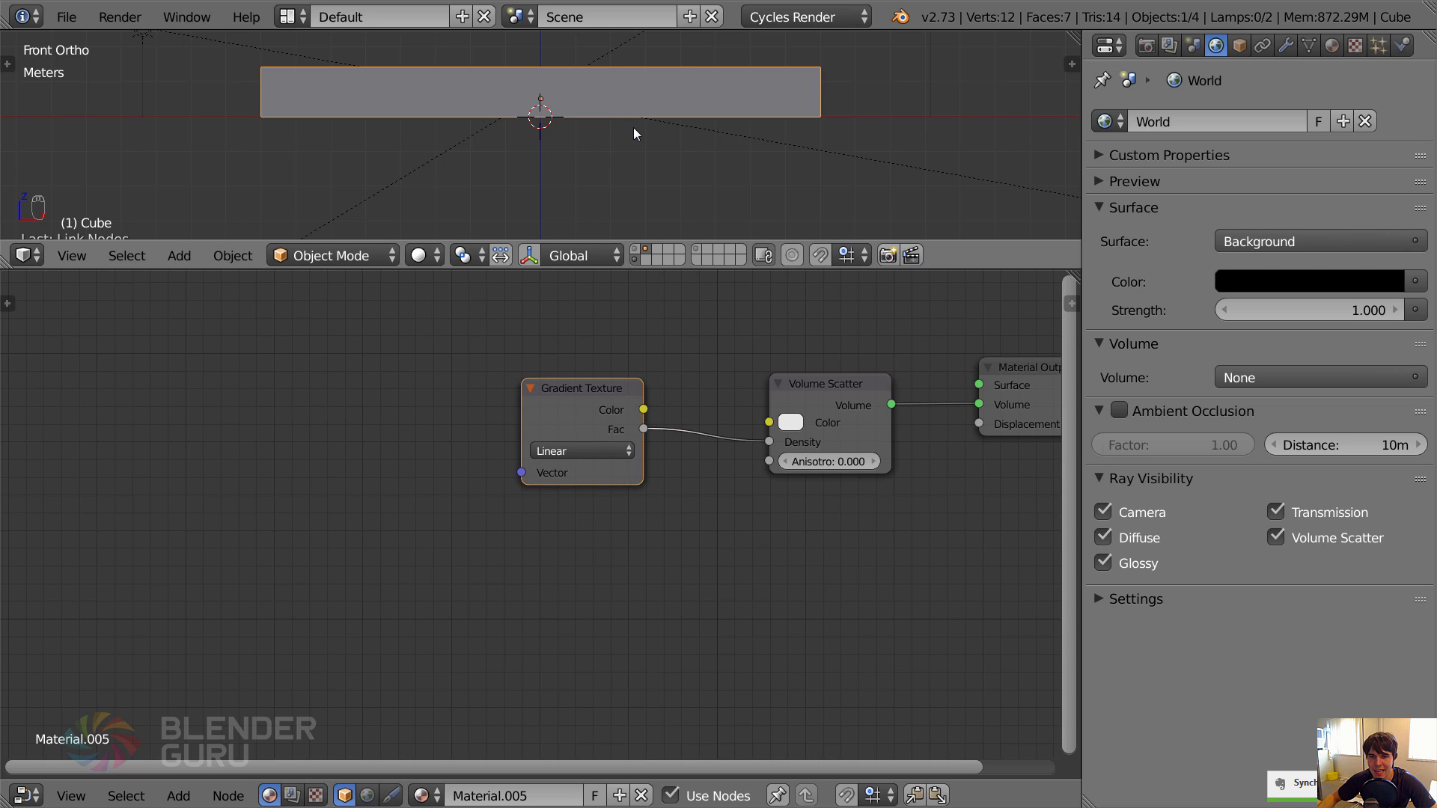
Examine the gradient's effect on the mist in rendered shading from the front and at an angle.
{"action": "key", "text": "shift+z"}
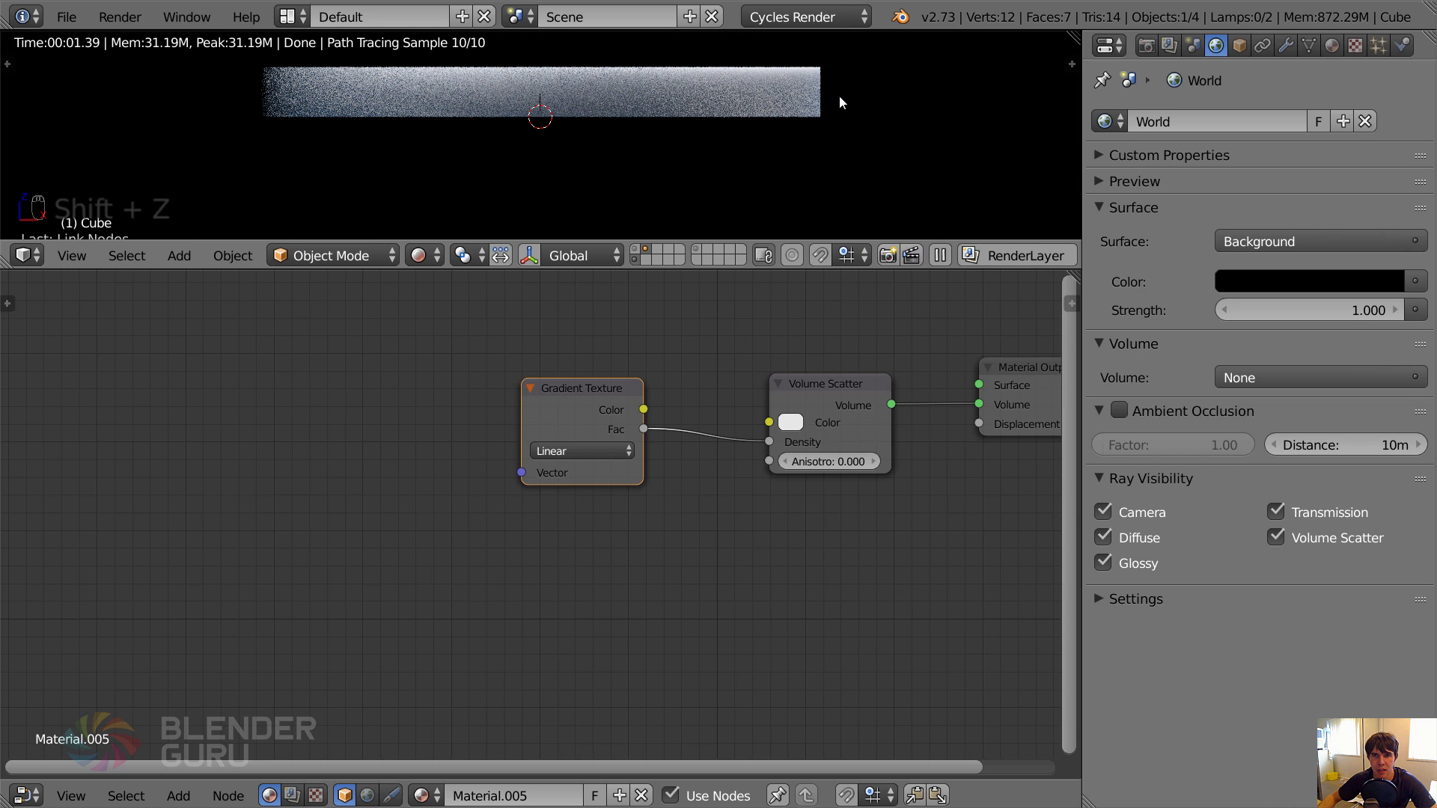
{"action": "scroll", "coordinate": [659, 132], "scroll_direction": "down", "scroll_amount": 1}
{"action": "middle_click_drag", "start_coordinate": [656, 133], "coordinate": [624, 168]}
Set the Gradient Texture type to Quadratic and view the mist from the front.
{"action": "left_click", "coordinate": [583, 450]}
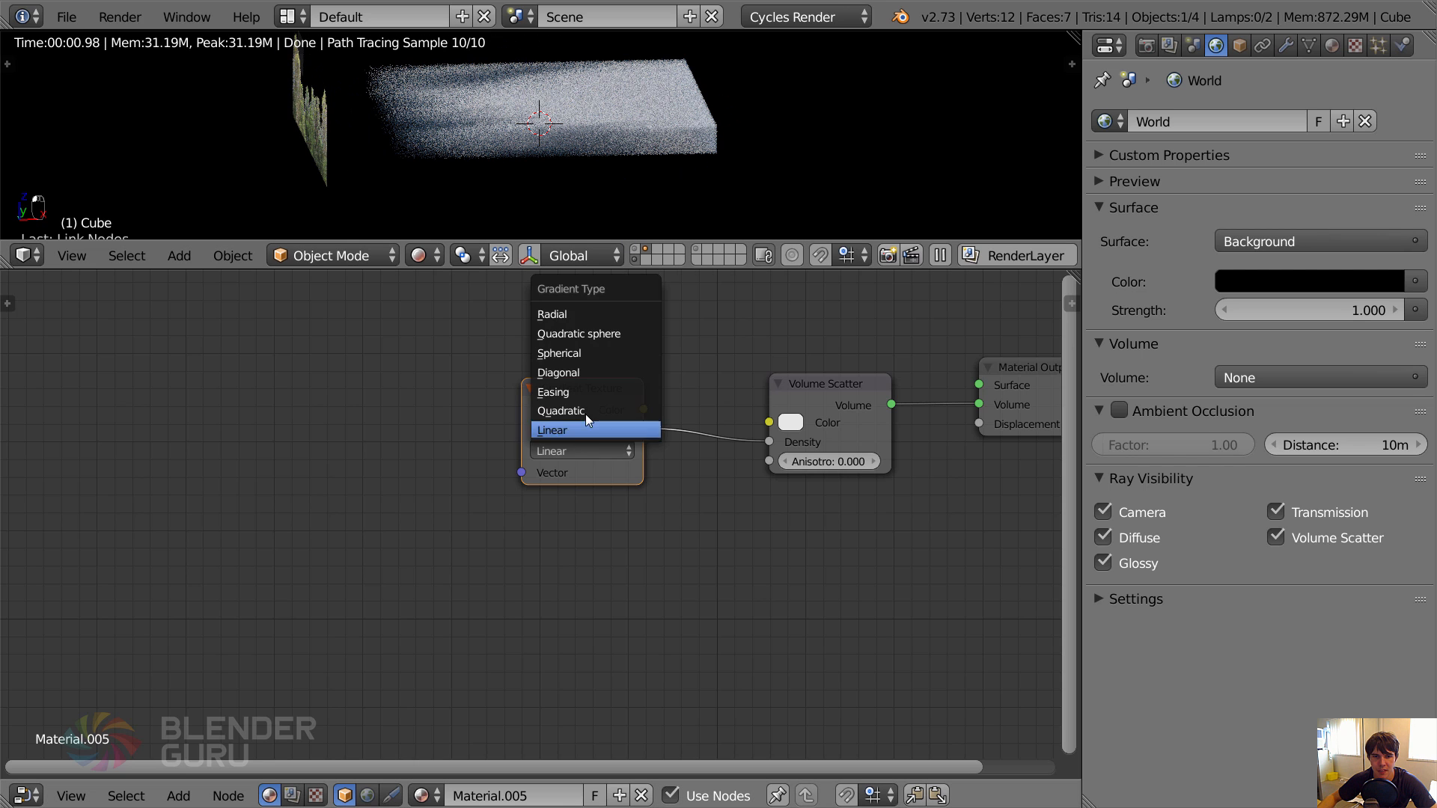
{"action": "left_click", "coordinate": [585, 411]}
{"action": "key", "text": "KP_1"}
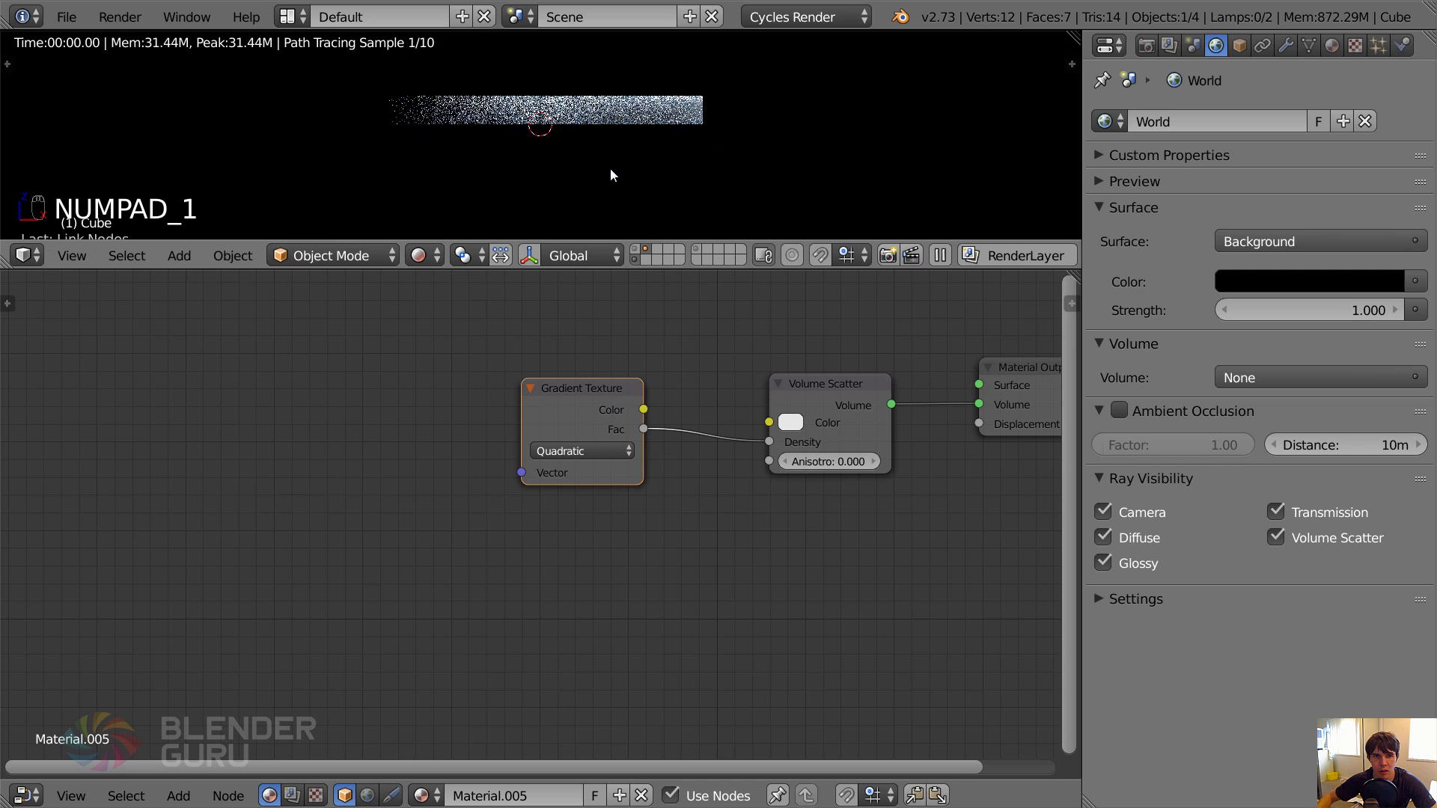
{"action": "scroll", "coordinate": [434, 118], "scroll_direction": "up", "scroll_amount": 1}
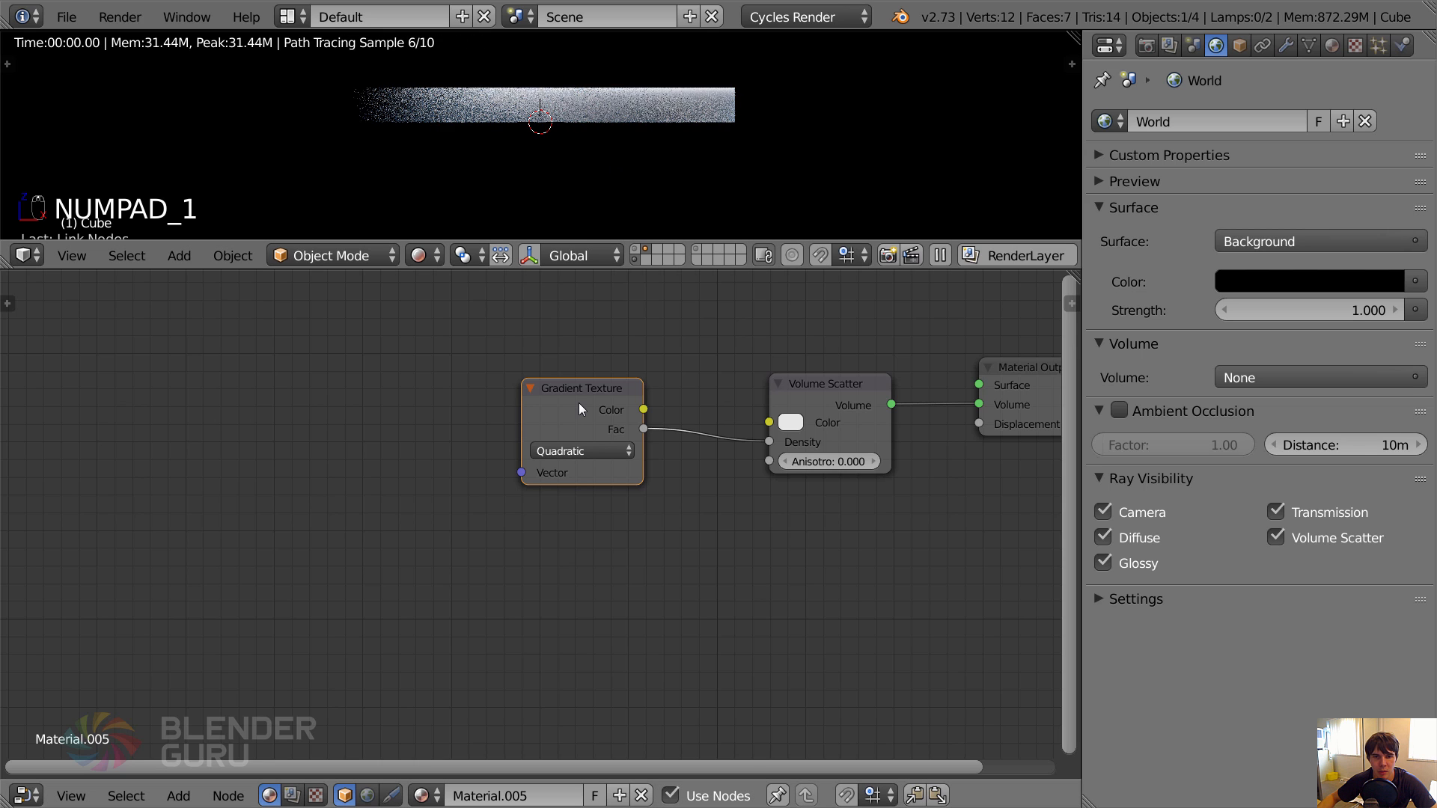
Add a Texture Coordinate node and a Mapping node in front of the Gradient Texture node.
{"action": "middle_click_drag", "start_coordinate": [577, 402], "coordinate": [786, 442]}
{"action": "key", "text": "shift+a"}
{"action": "mouse_move", "coordinate": [658, 370]}
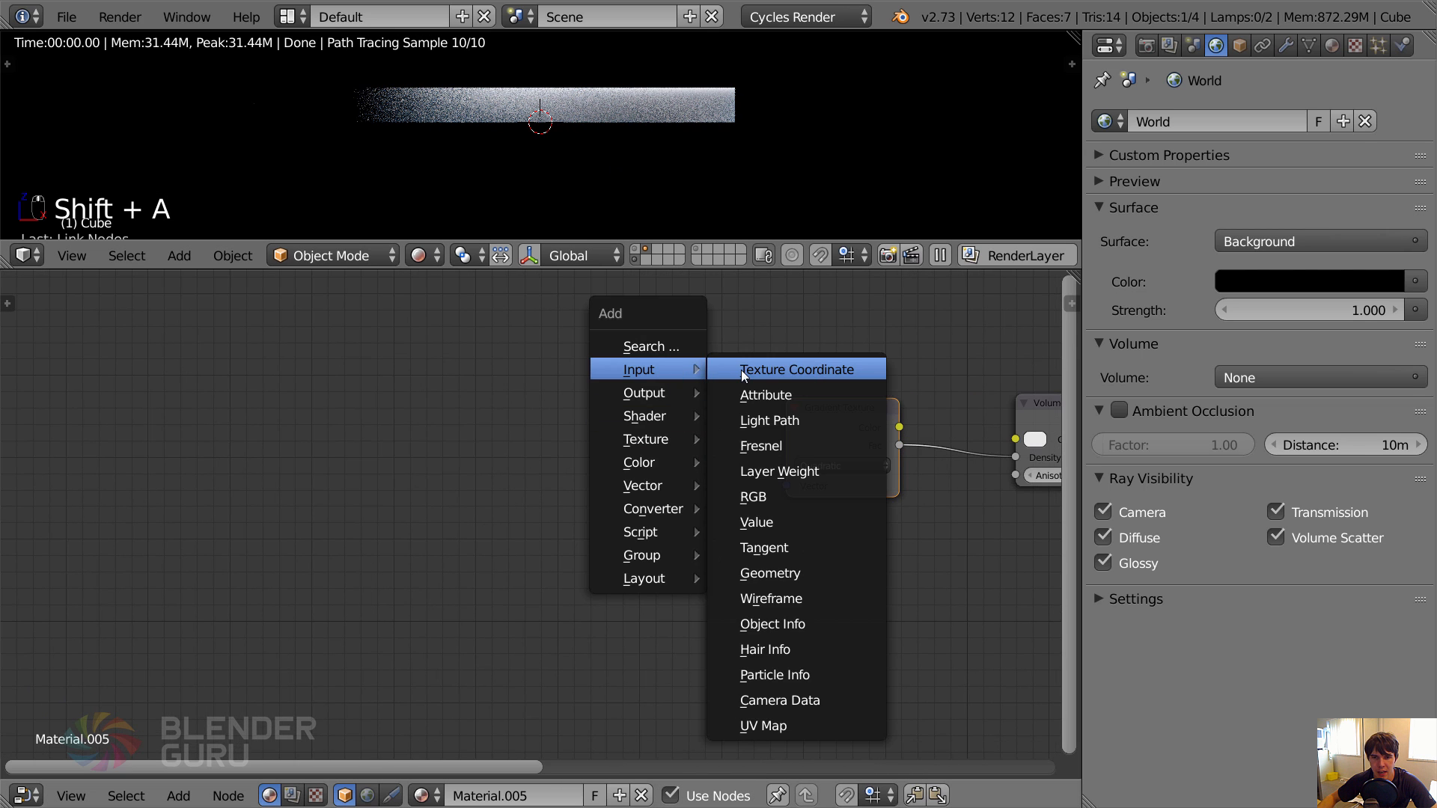
{"action": "left_click", "coordinate": [741, 369]}
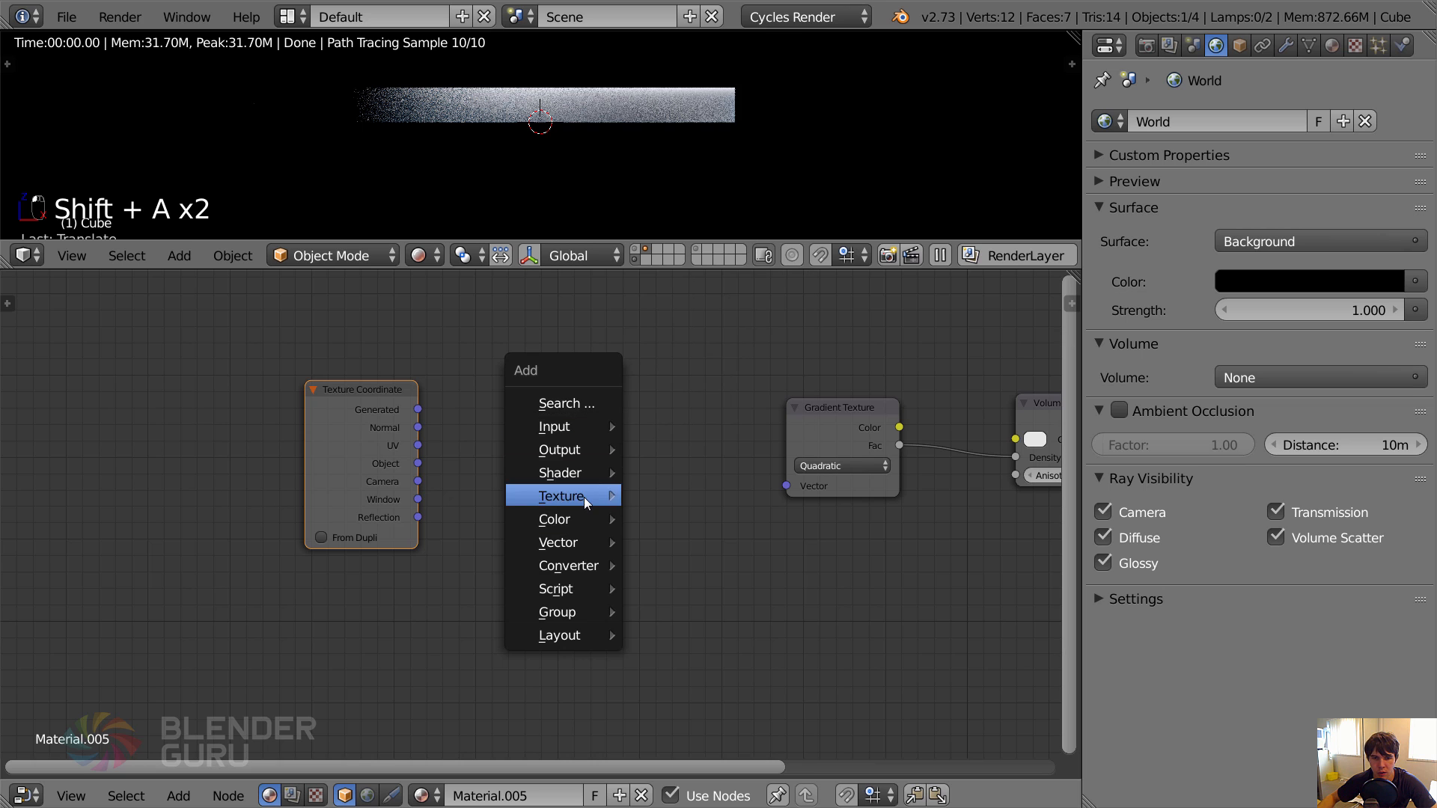
{"action": "mouse_move", "coordinate": [591, 542]}
{"action": "left_click", "coordinate": [657, 539]}
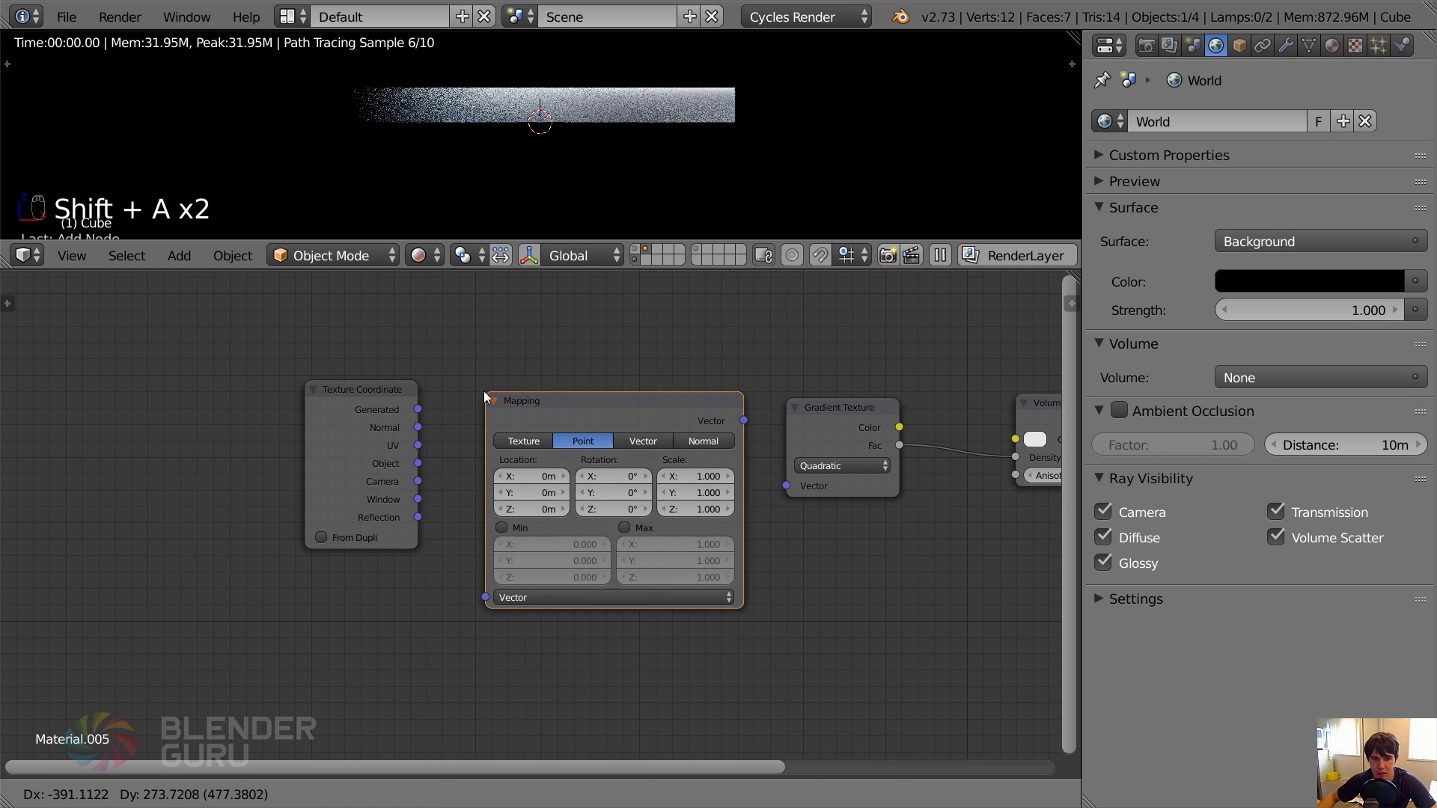
{"action": "left_click", "coordinate": [483, 391]}
Connect the Texture Coordinate's Generated output to the Mapping node's Vector input, and Mapping's Vector output to the Gradient Texture's Vector input.
{"action": "left_click_drag", "start_coordinate": [417, 409], "coordinate": [461, 378]}
{"action": "left_click_drag", "start_coordinate": [472, 573], "coordinate": [484, 596]}
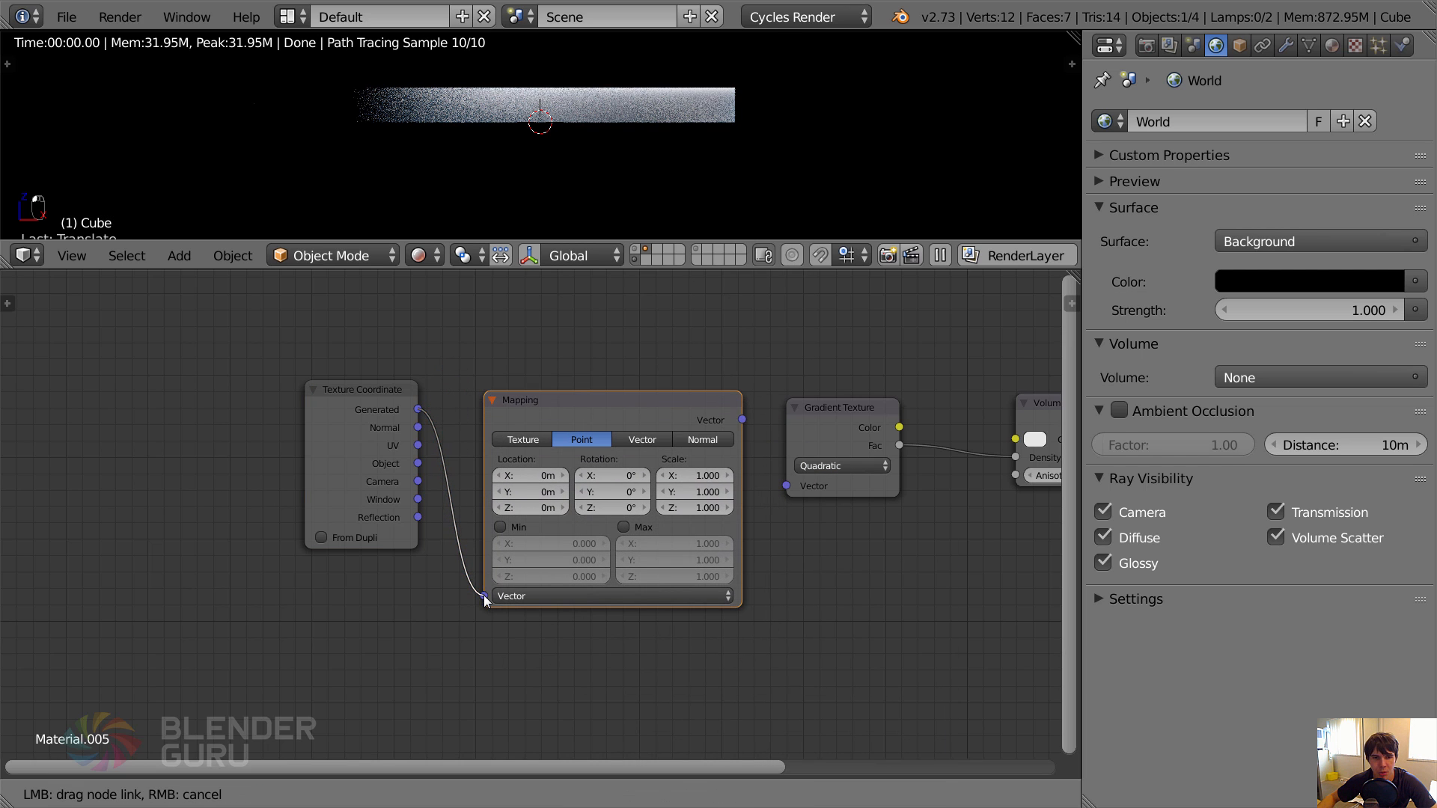
{"action": "left_click_drag", "start_coordinate": [742, 419], "coordinate": [821, 413]}
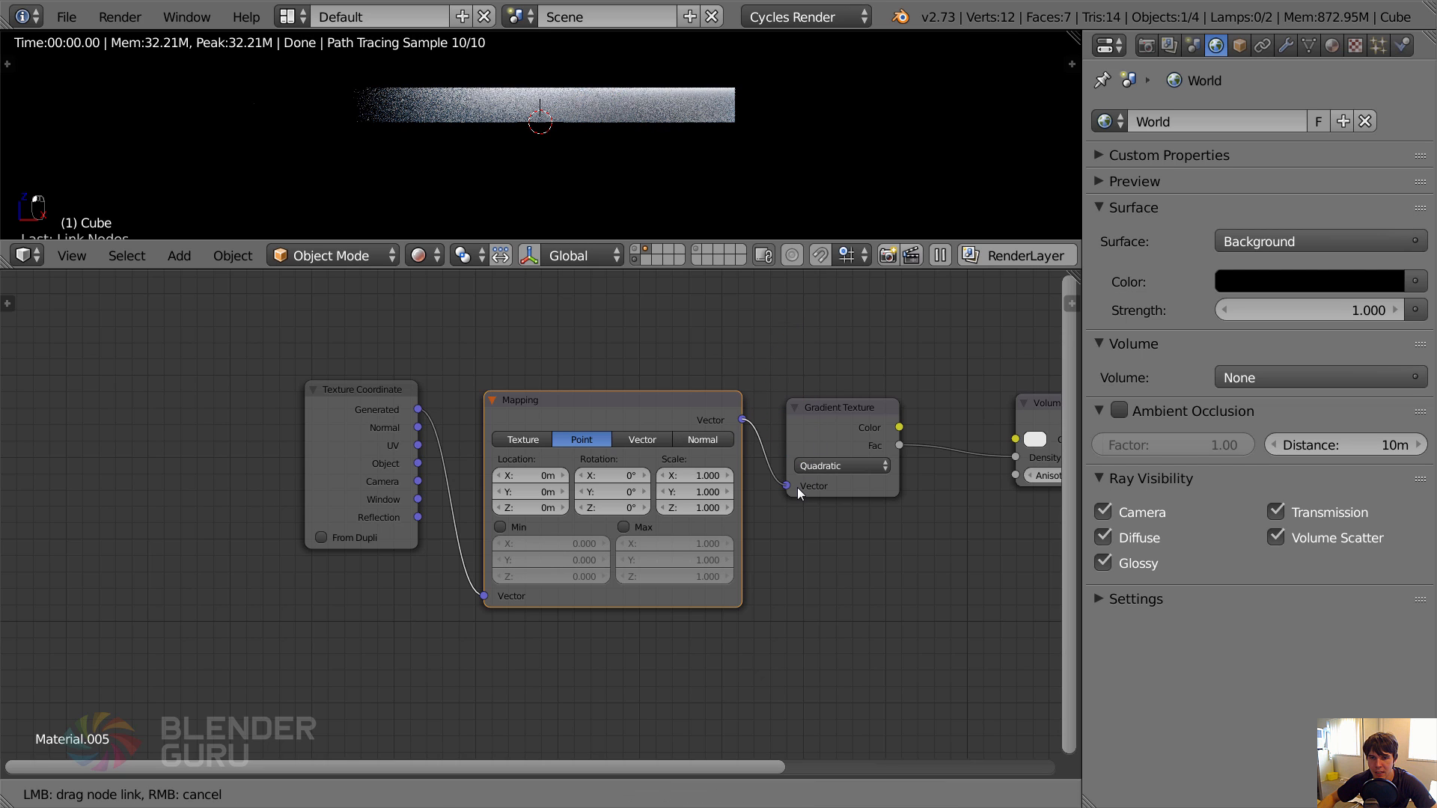
{"action": "left_click_drag", "start_coordinate": [797, 487], "coordinate": [797, 487]}
{"action": "left_click", "coordinate": [826, 434]}
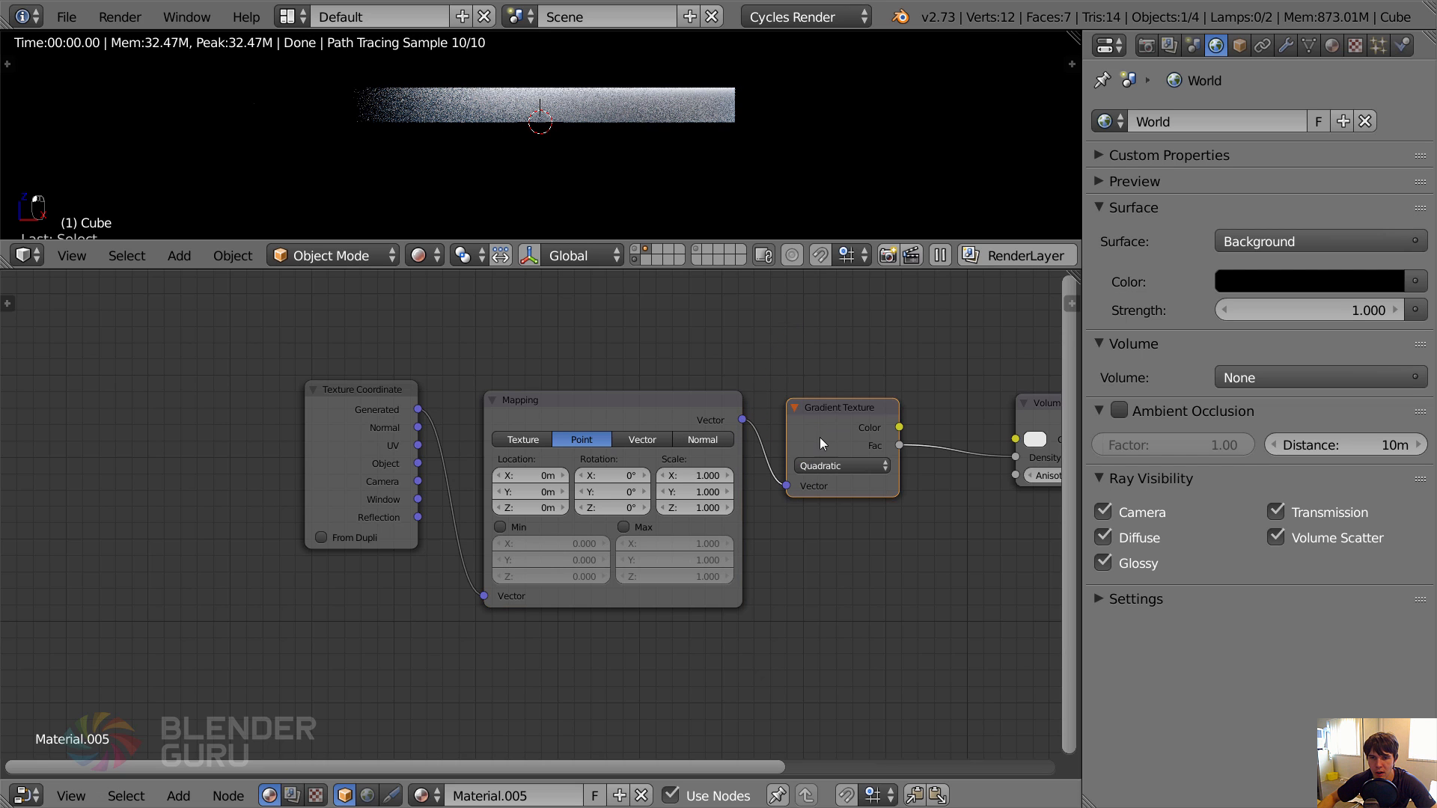
Set the Mapping node's Y rotation to 90° and check the rendered mist from the front, the side and the camera.
{"action": "middle_click_drag", "start_coordinate": [720, 460], "coordinate": [623, 475]}
{"action": "scroll", "coordinate": [675, 386], "scroll_direction": "up", "scroll_amount": 1}
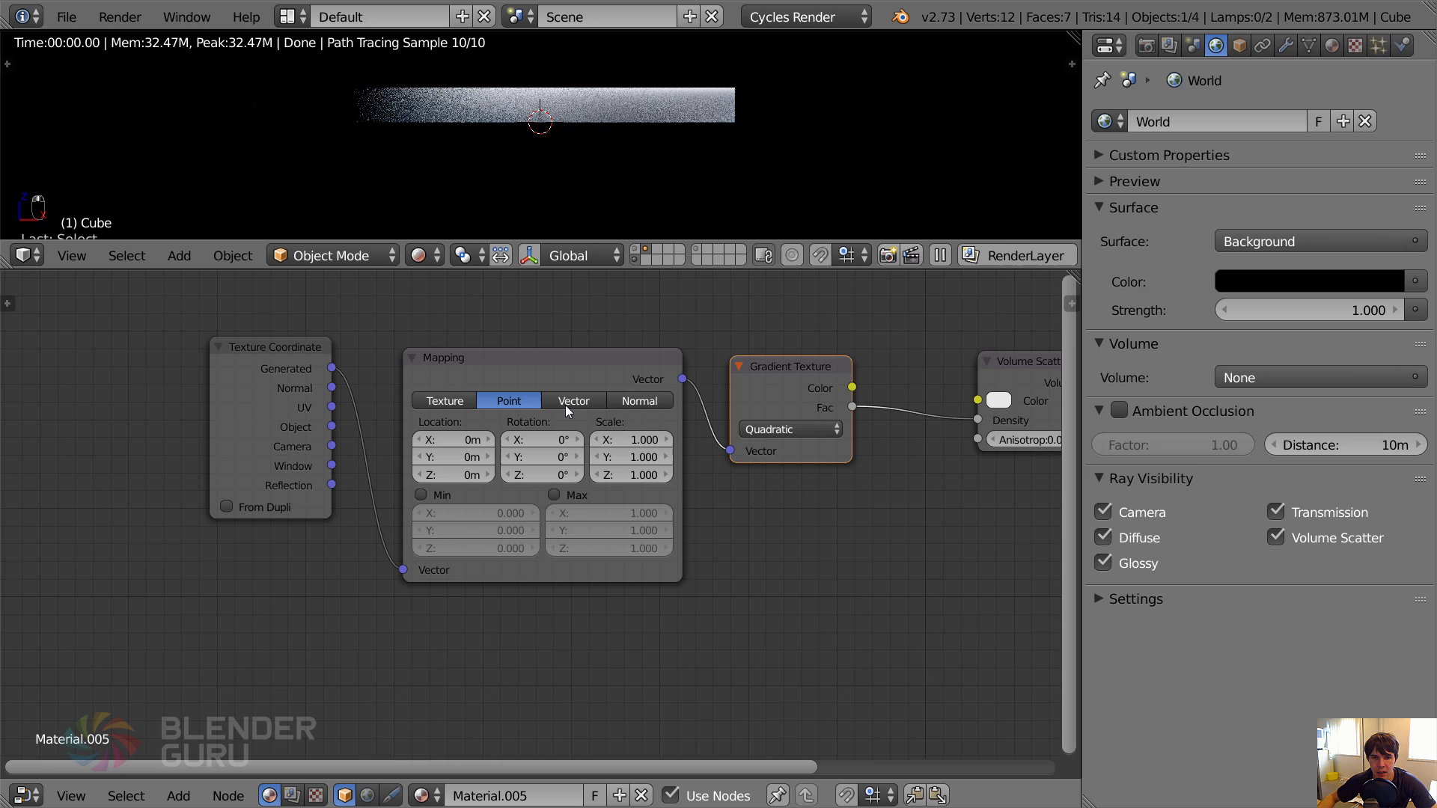
{"action": "left_click", "coordinate": [565, 457]}
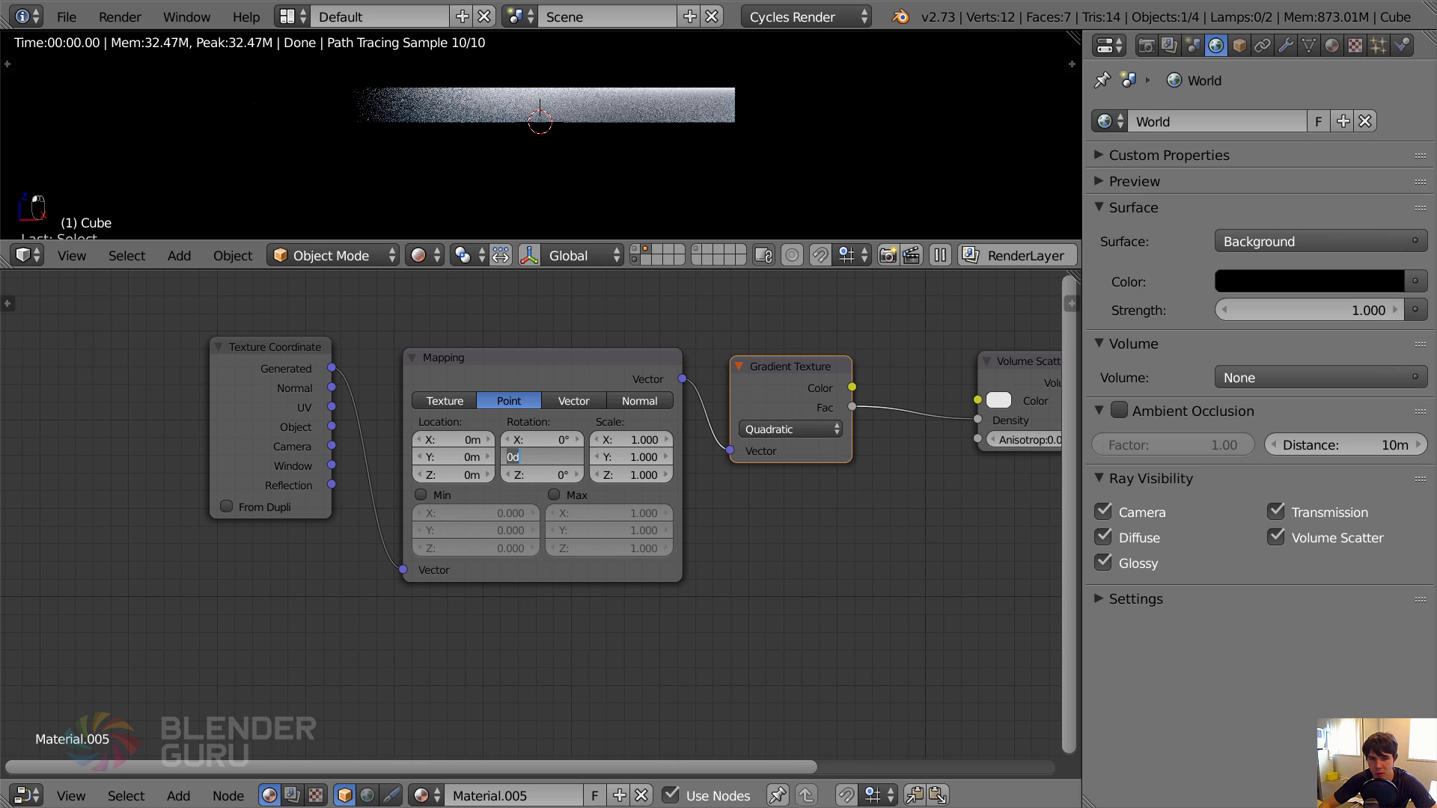
{"action": "key", "text": "Return"}
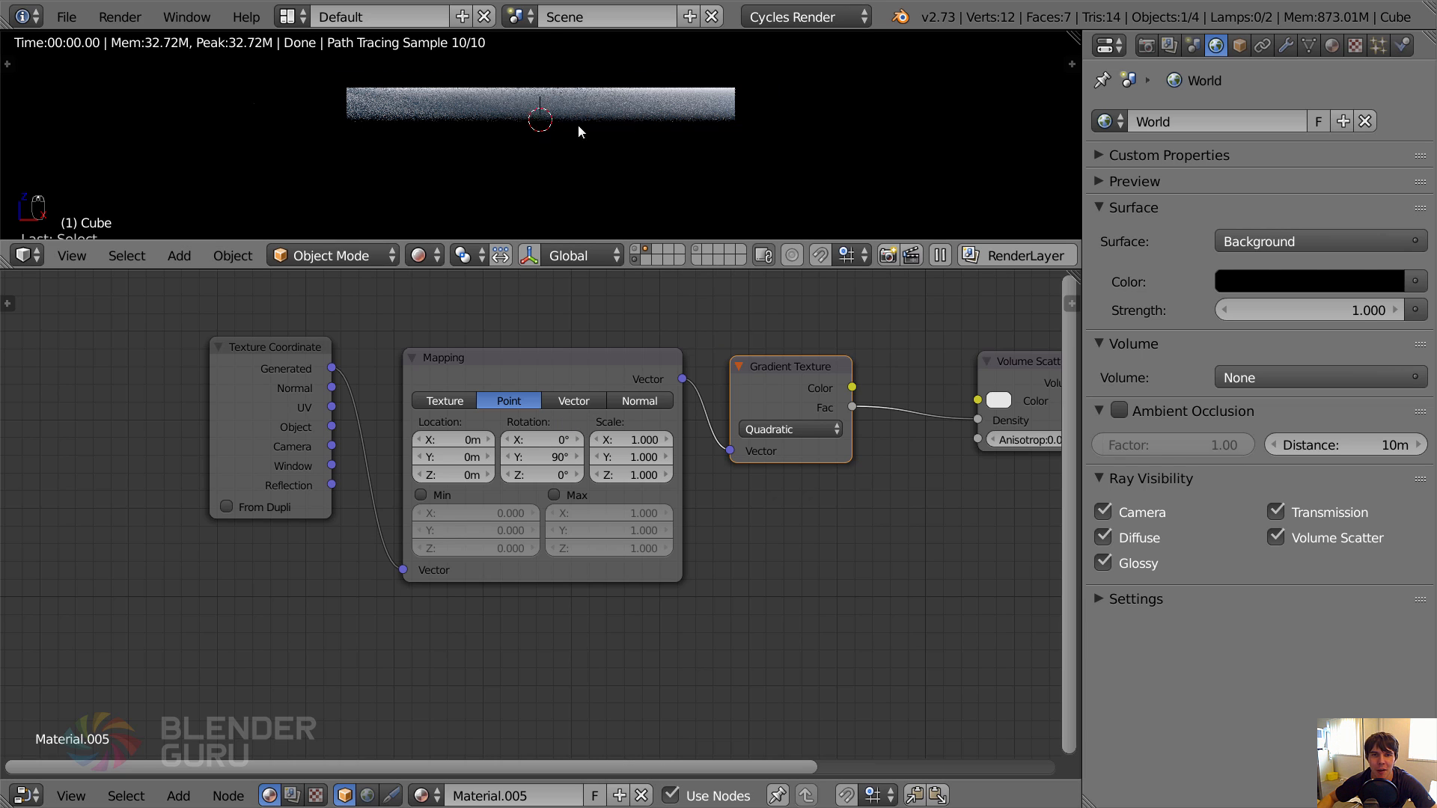
{"action": "scroll", "coordinate": [577, 132], "scroll_direction": "up", "scroll_amount": 2}
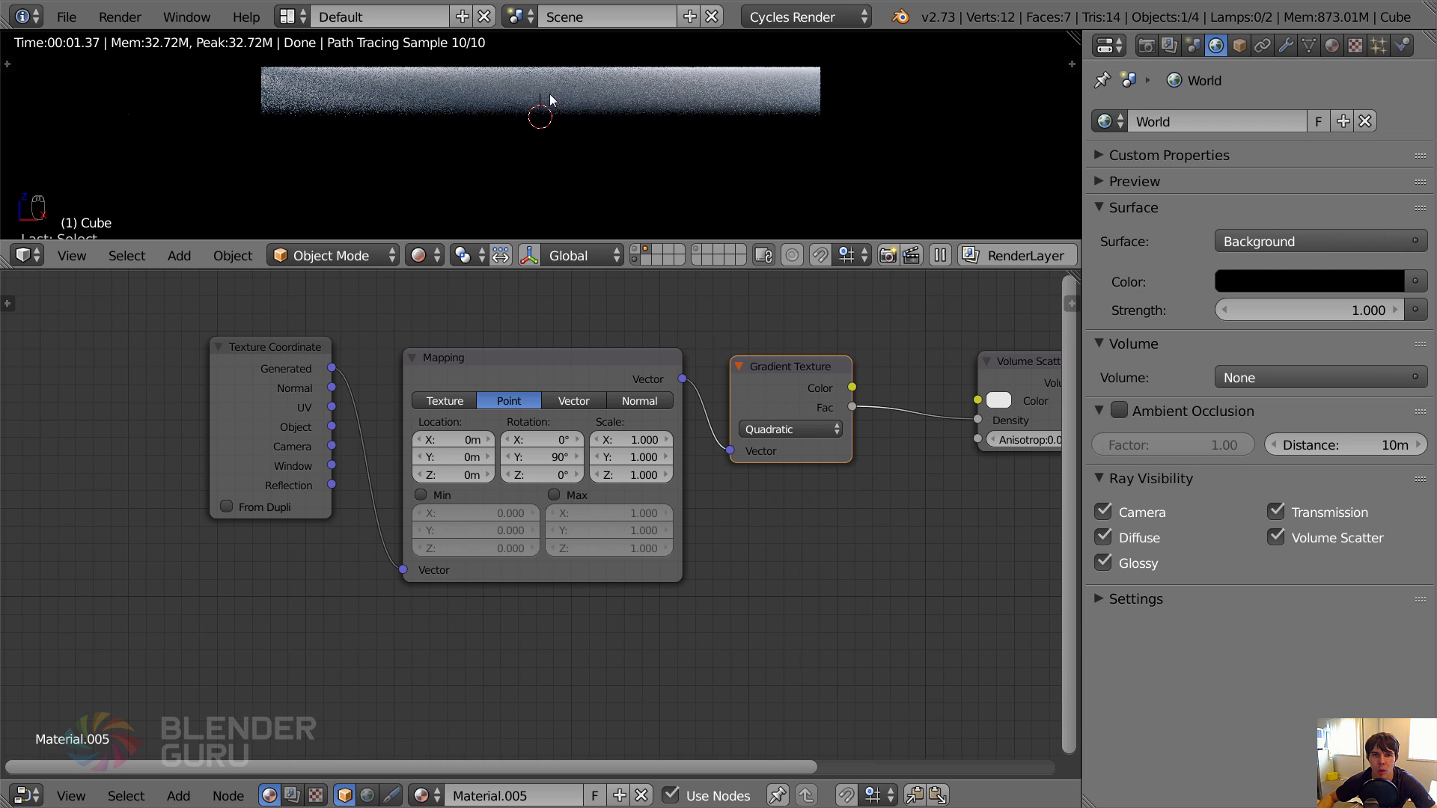
{"action": "key", "text": "KP_3"}
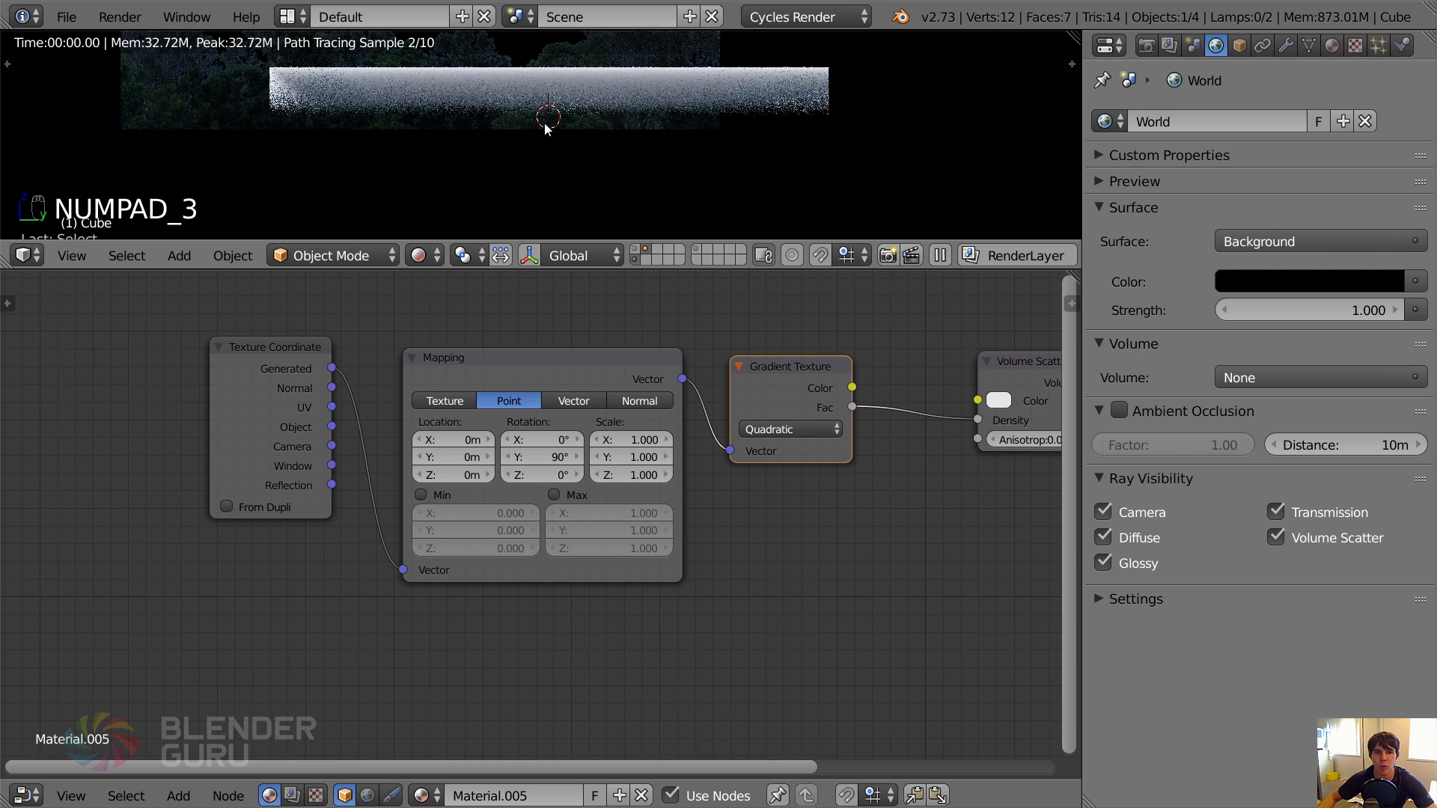
{"action": "key", "text": "KP_0"}
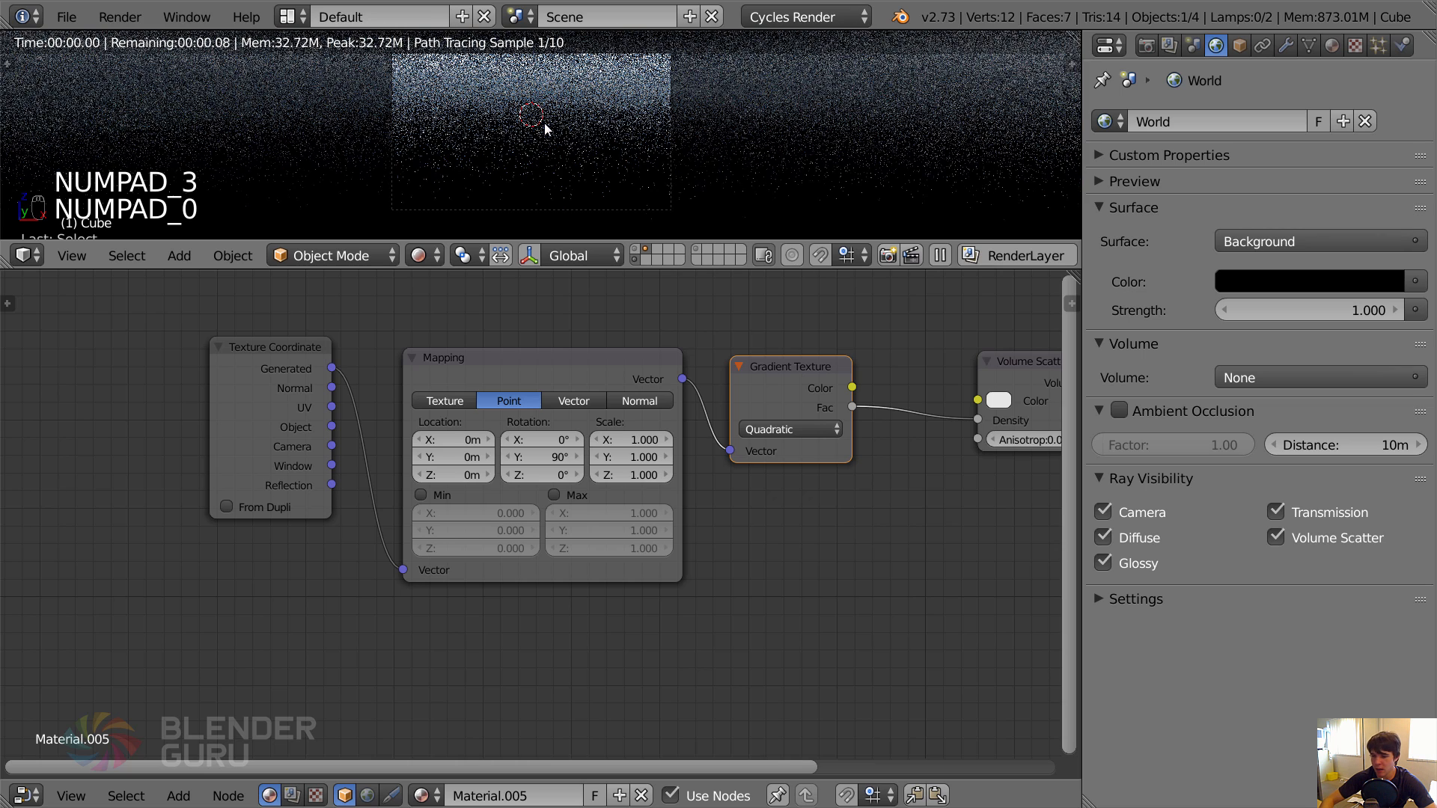
{"action": "key", "text": "KP_1"}
{"action": "key", "text": "KP_3"}
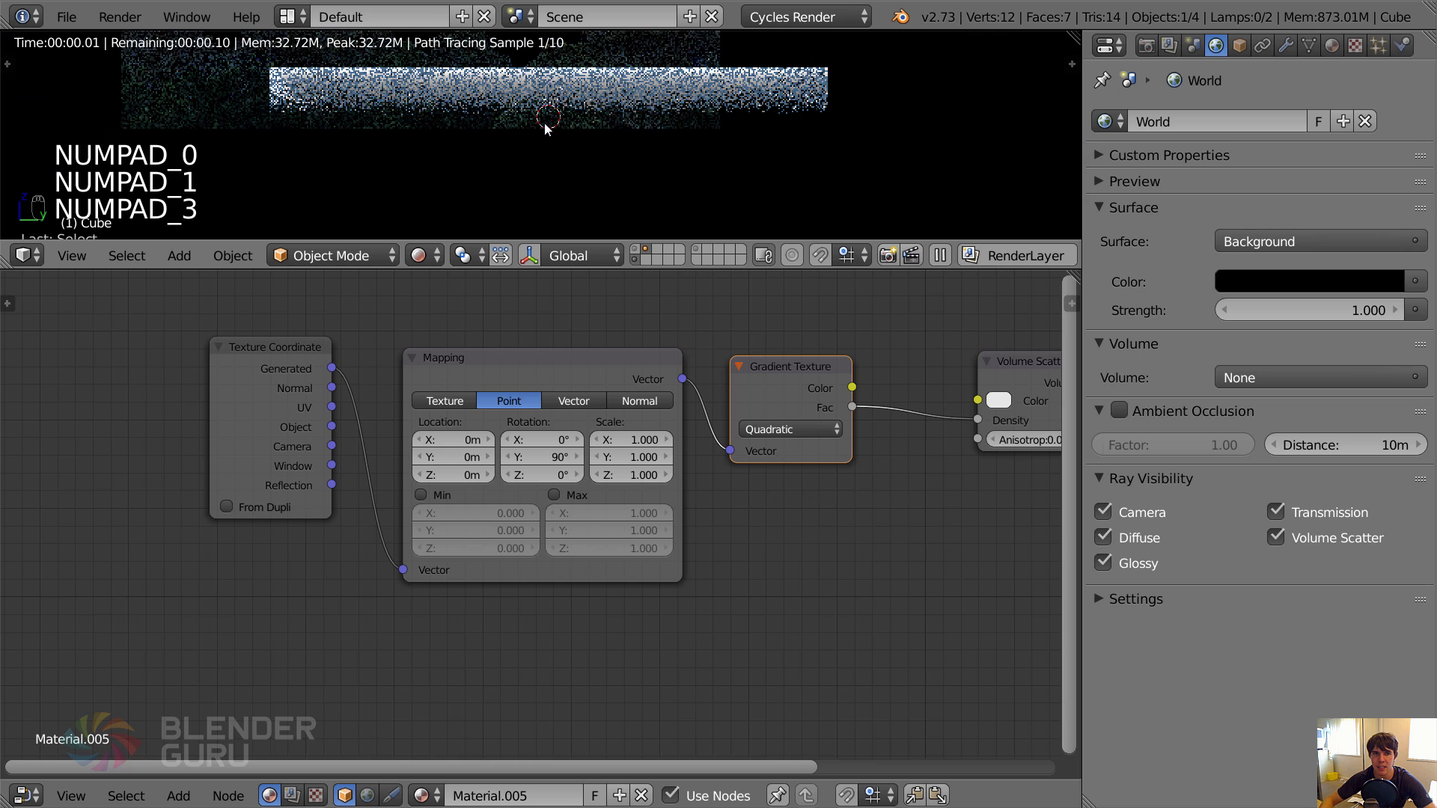
{"action": "scroll", "coordinate": [565, 199], "scroll_direction": "down", "scroll_amount": 2}
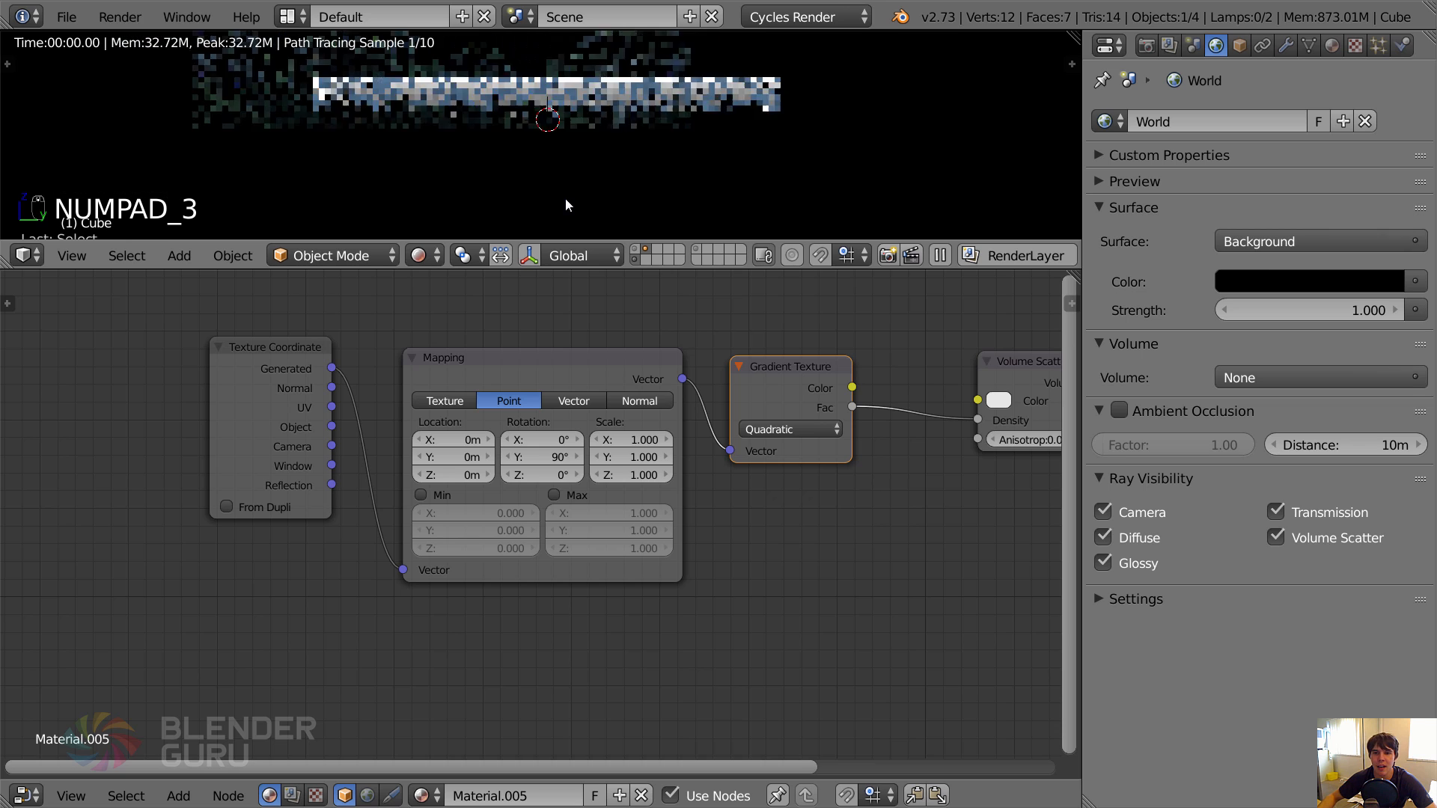
Try a Y rotation of 107° on the Mapping node and undo it.
{"action": "middle_click_drag", "start_coordinate": [1015, 393], "coordinate": [693, 418]}
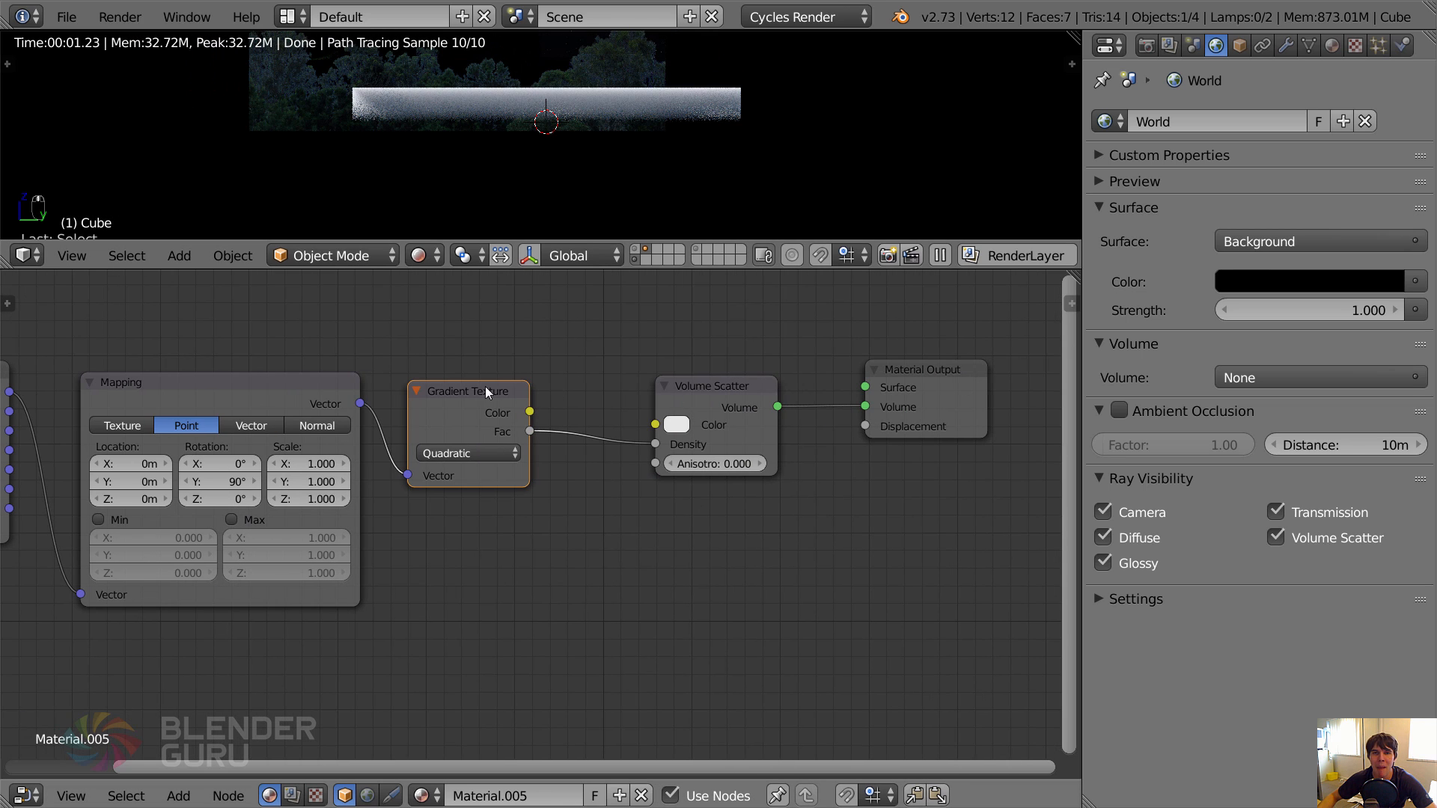
{"action": "middle_click_drag", "start_coordinate": [431, 429], "coordinate": [640, 434]}
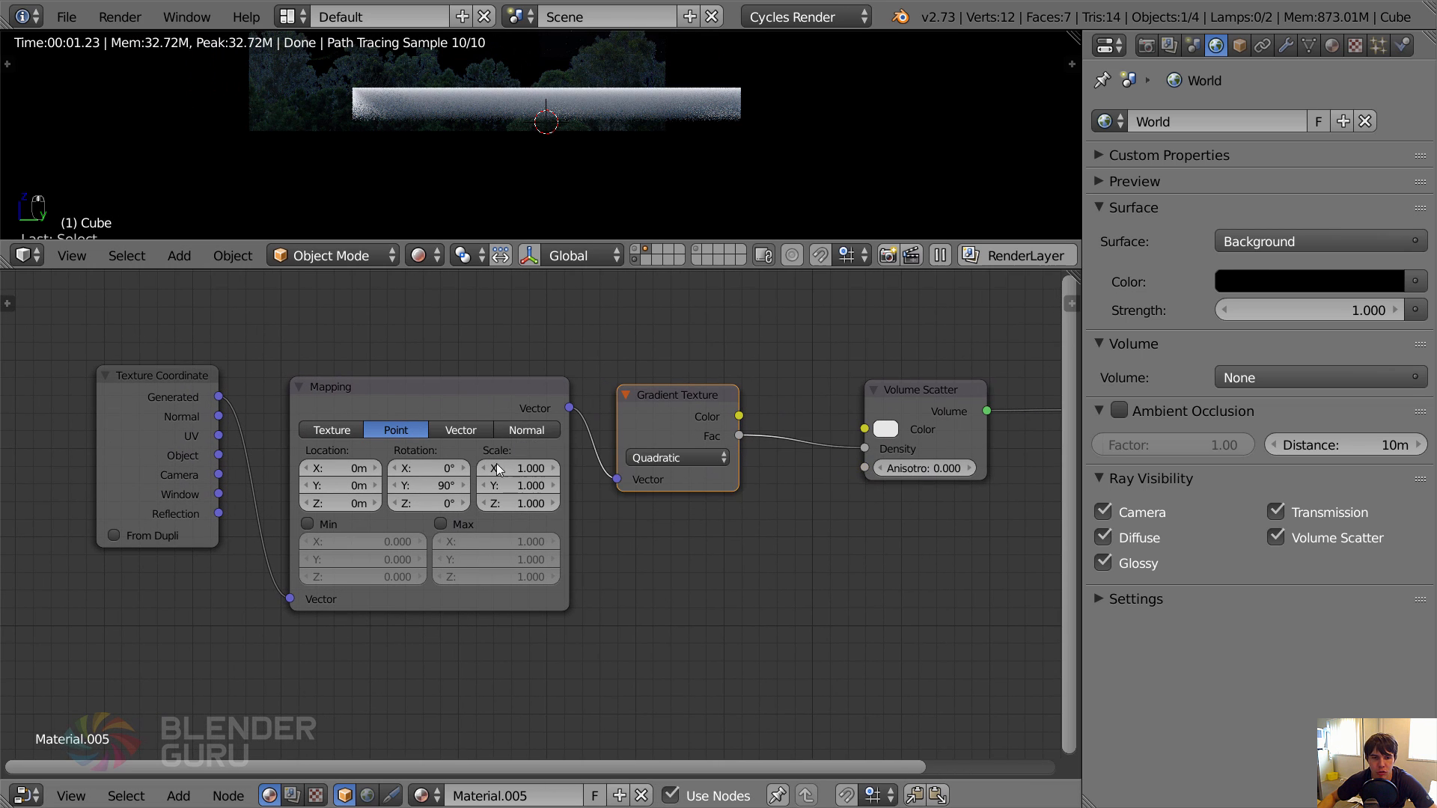
{"action": "mouse_move", "coordinate": [438, 486]}
{"action": "left_mouse_down"}
{"action": "mouse_move", "coordinate": [516, 486]}
{"action": "mouse_move", "coordinate": [461, 486]}
{"action": "left_mouse_up"}
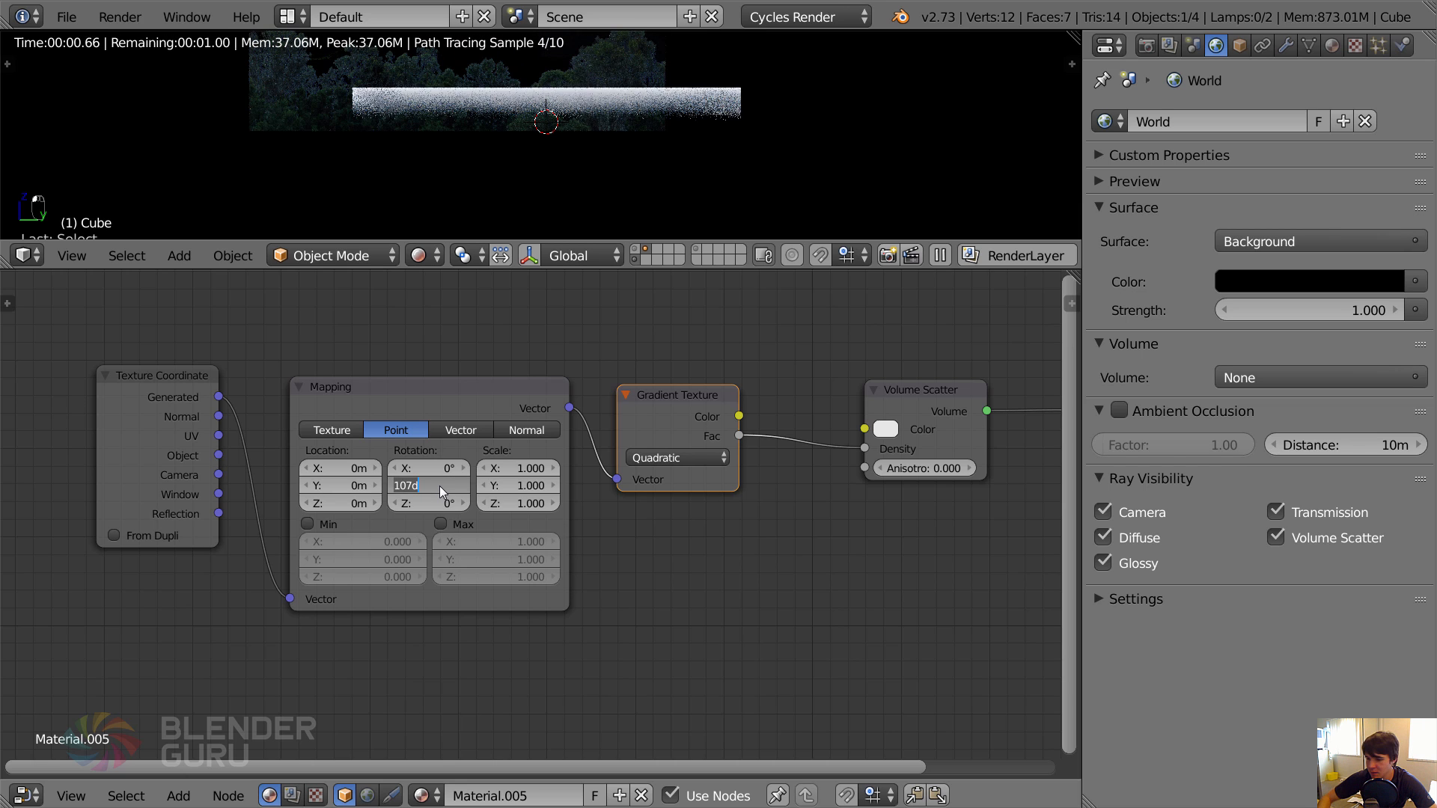
{"action": "key", "text": "ctrl+z"}
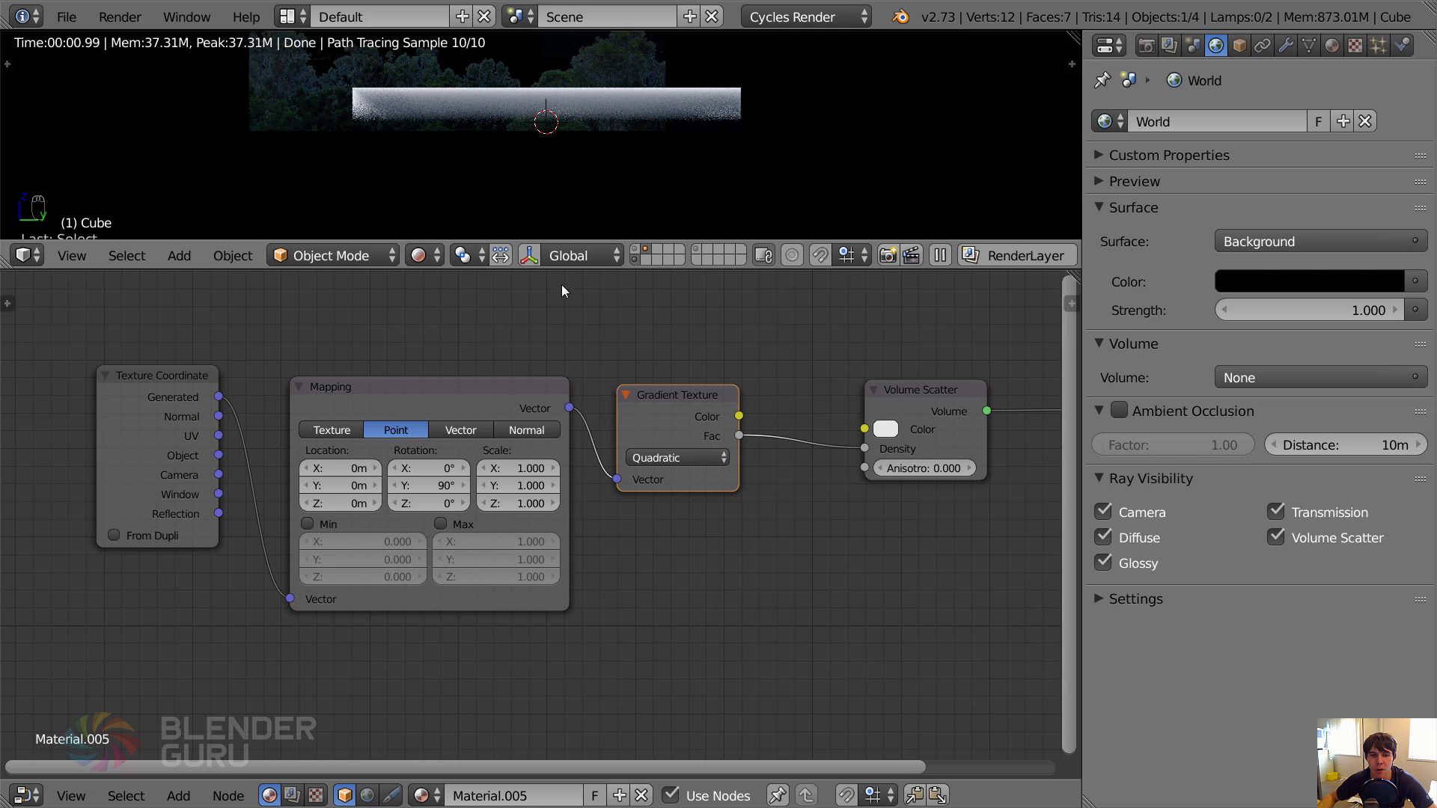
{"action": "left_click", "coordinate": [452, 383]}
{"action": "key", "text": "g"}
{"action": "right_click", "coordinate": [464, 372]}
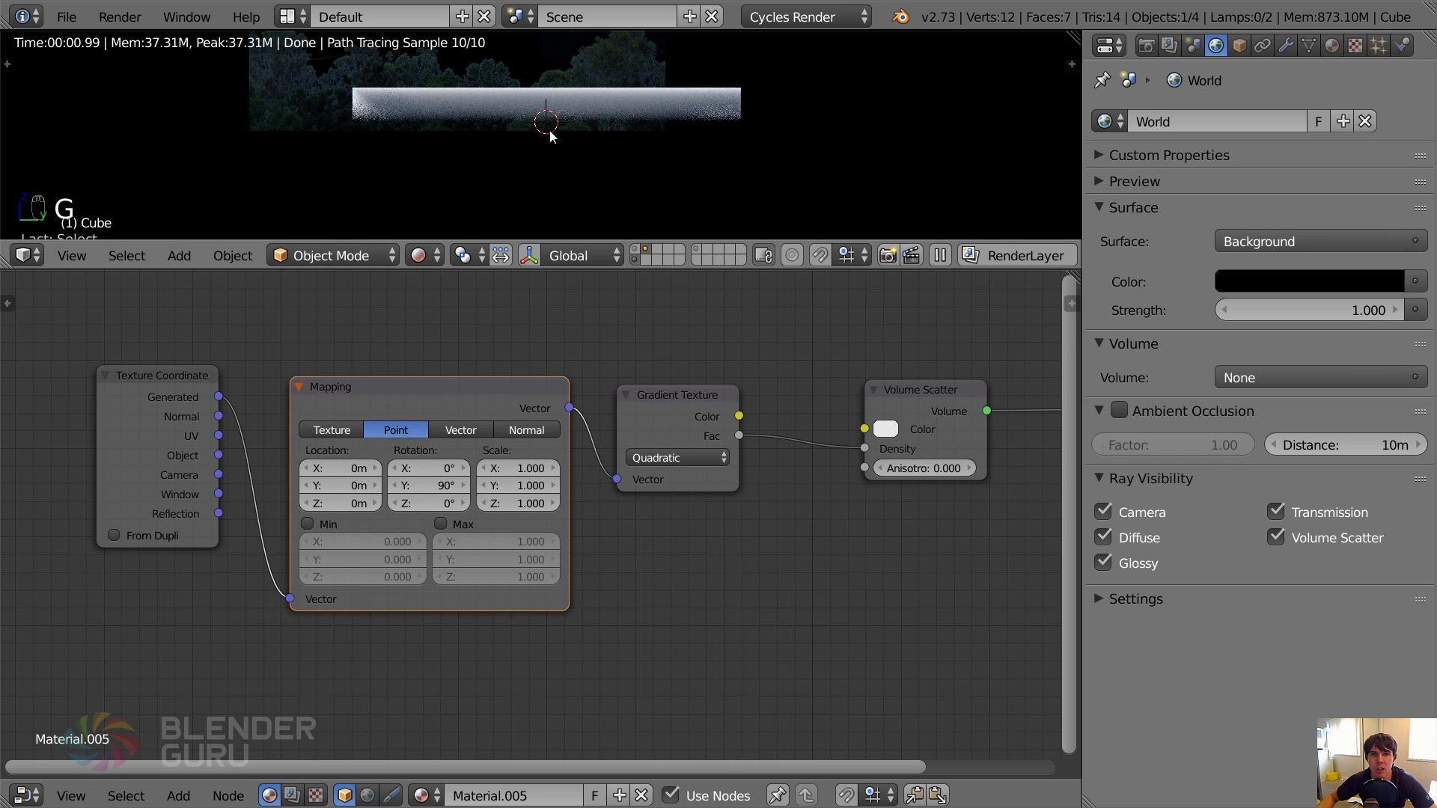
Rotate the scatter box upside down in the side view so its dense mist lies at the base.
{"action": "scroll", "coordinate": [600, 151], "scroll_direction": "down", "scroll_amount": 1}
{"action": "scroll", "coordinate": [600, 150], "scroll_direction": "up", "scroll_amount": 1}
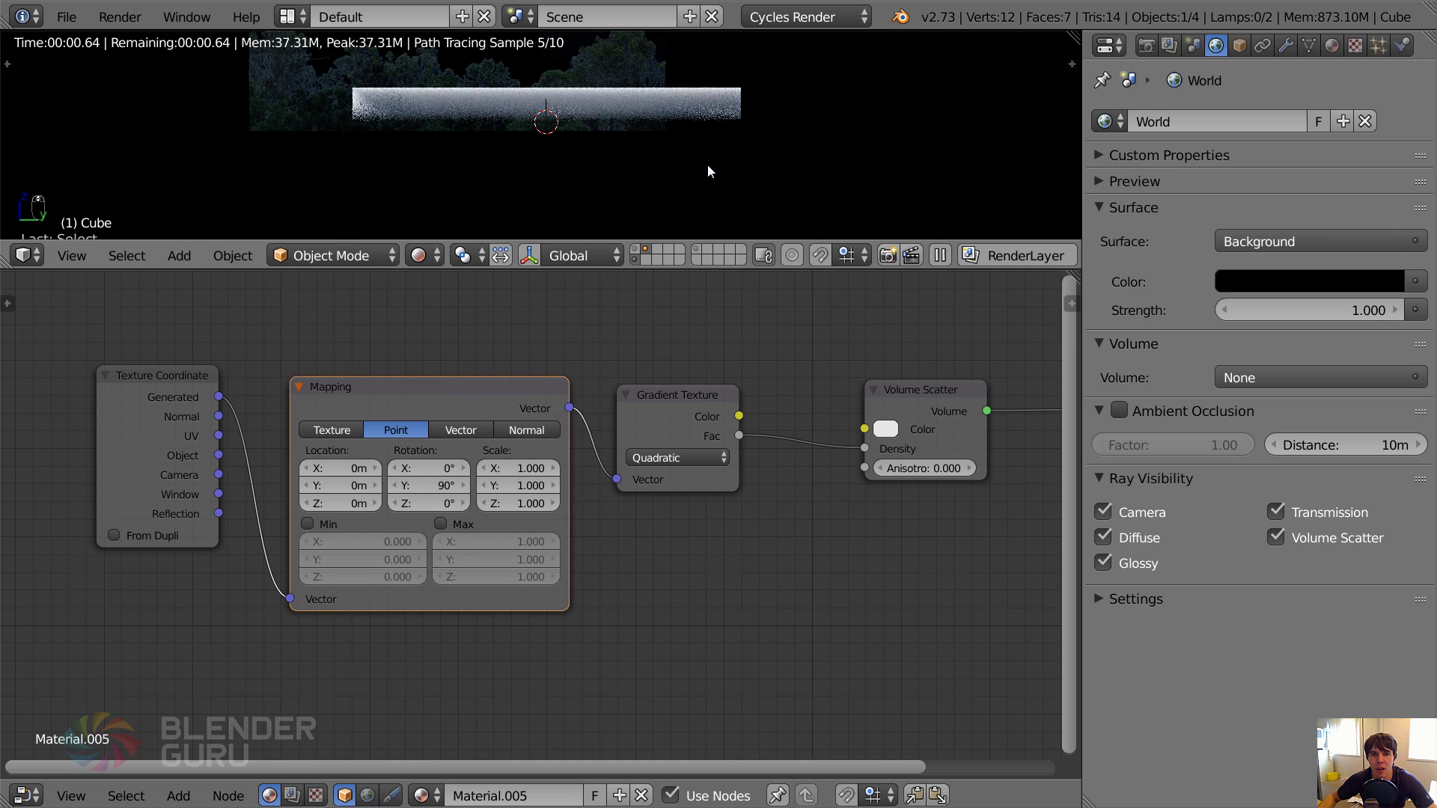
{"action": "middle_click_drag", "start_coordinate": [631, 97], "coordinate": [626, 133], "text": "shift"}
{"action": "scroll", "coordinate": [625, 144], "scroll_direction": "up", "scroll_amount": 1}
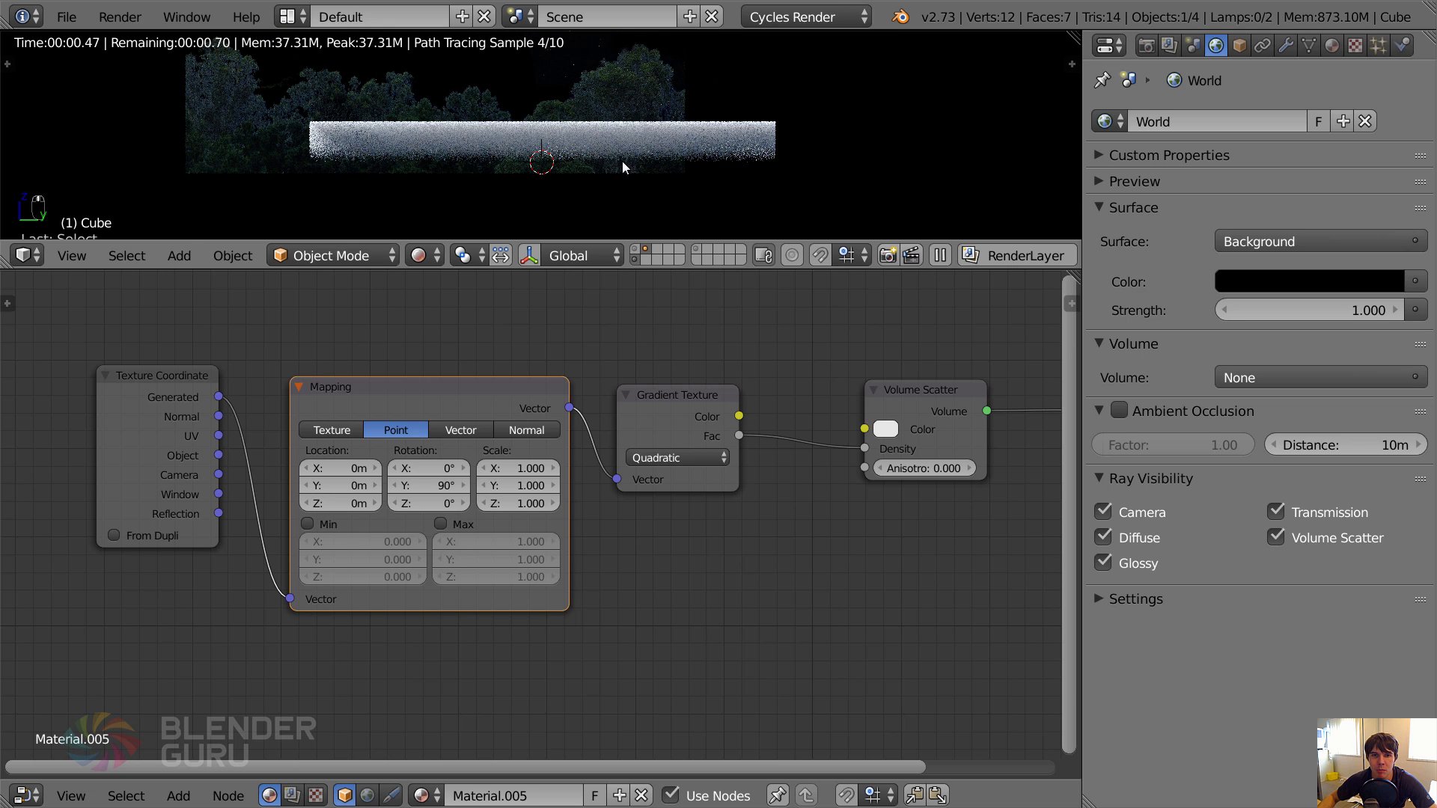
{"action": "key", "text": "r"}
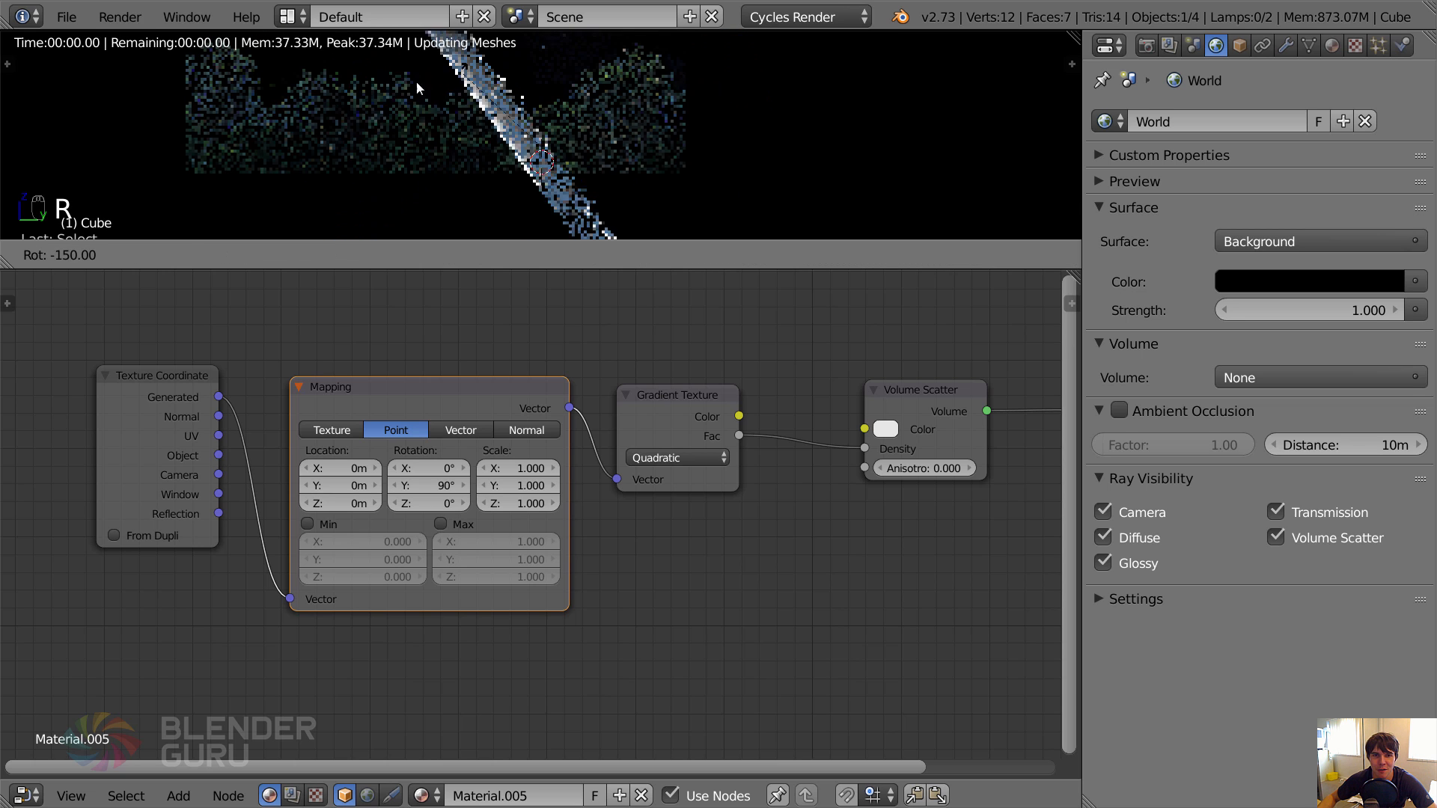
{"action": "left_click", "coordinate": [404, 113]}
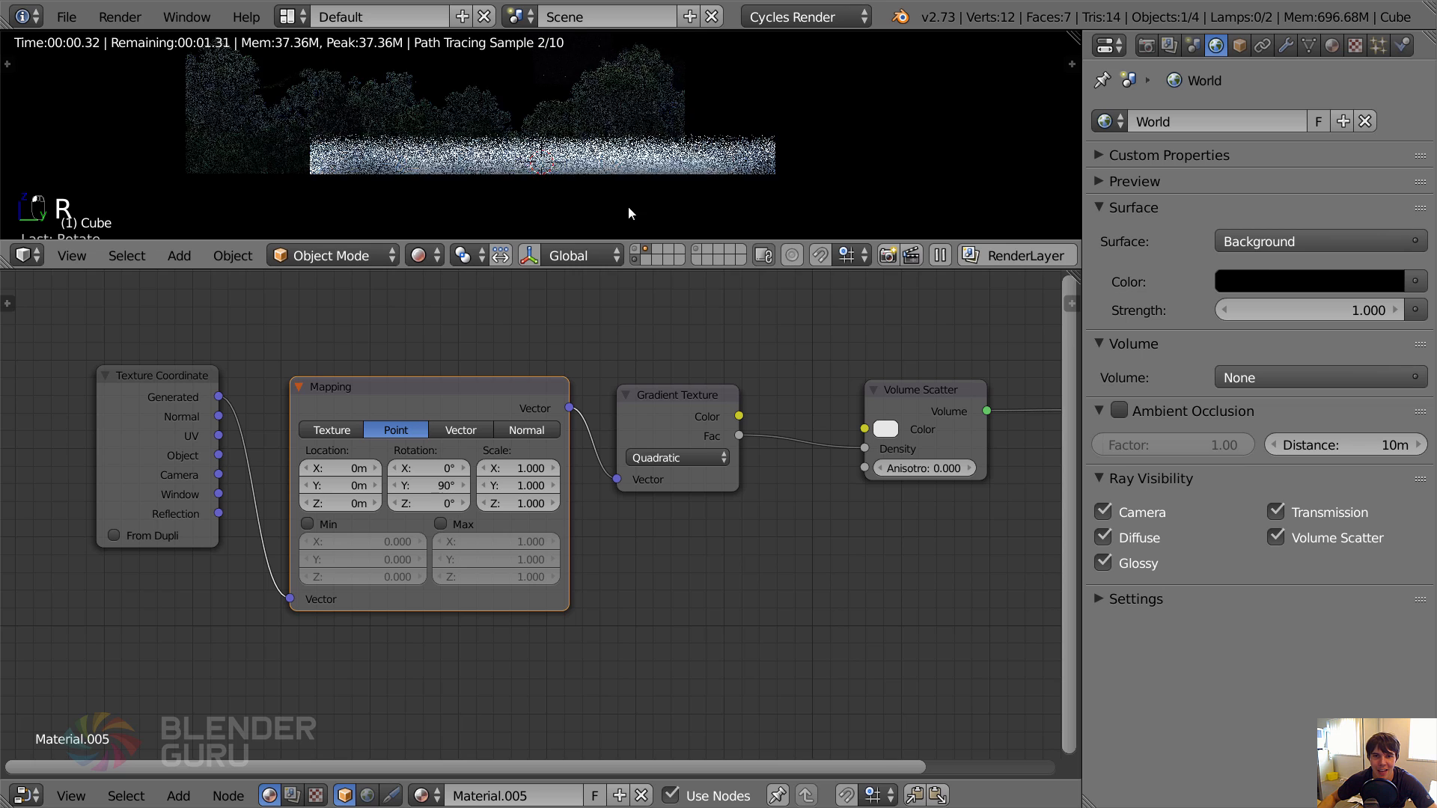
Raise the flipped box so its base sits at ground level, and preview the mist in rendered shading from the front.
{"action": "key", "text": "shift+z"}
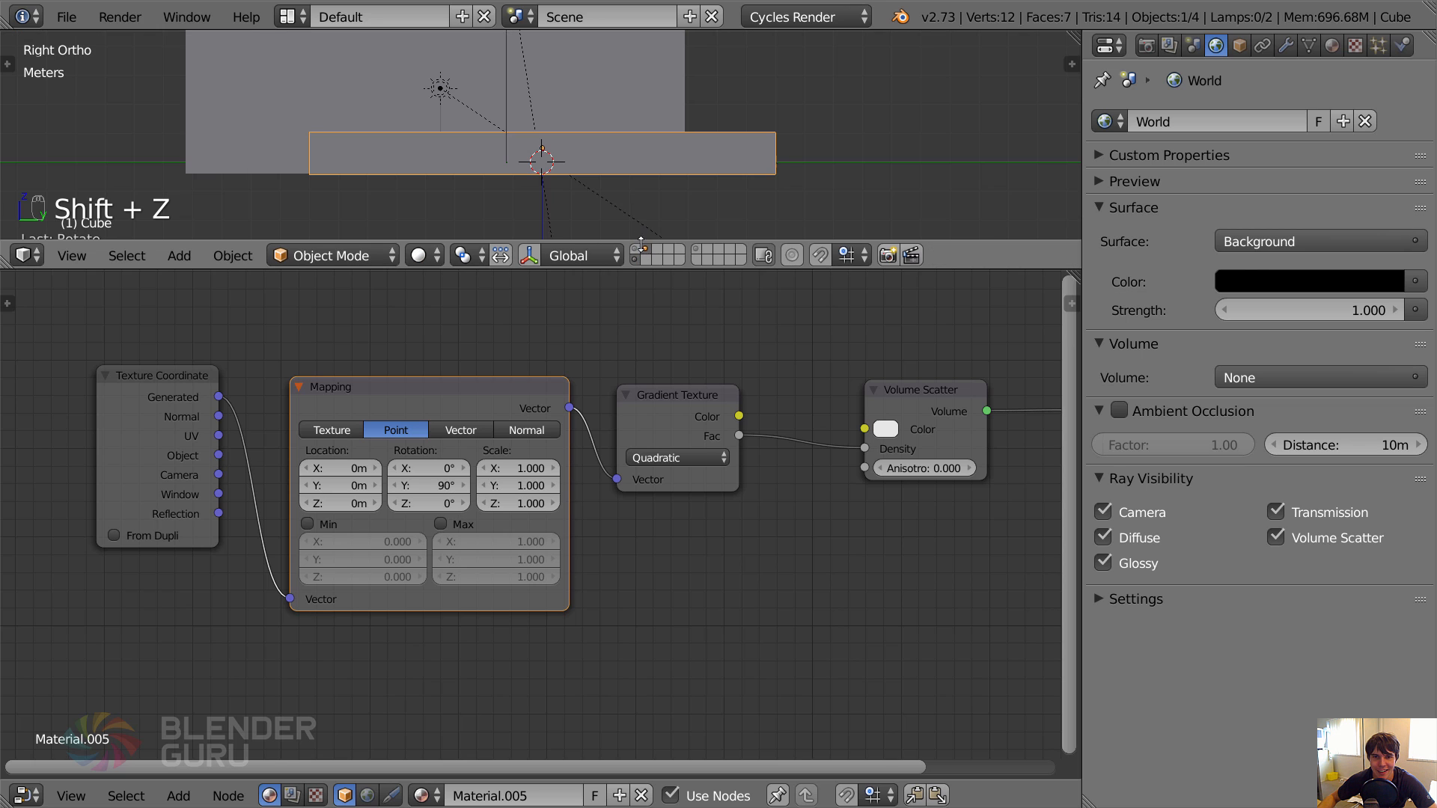
{"action": "key", "text": "z"}
{"action": "middle_click_drag", "start_coordinate": [636, 199], "coordinate": [738, 186]}
{"action": "key", "text": "g"}
{"action": "left_click", "coordinate": [662, 186]}
{"action": "key", "text": "z"}
{"action": "left_click", "coordinate": [645, 249]}
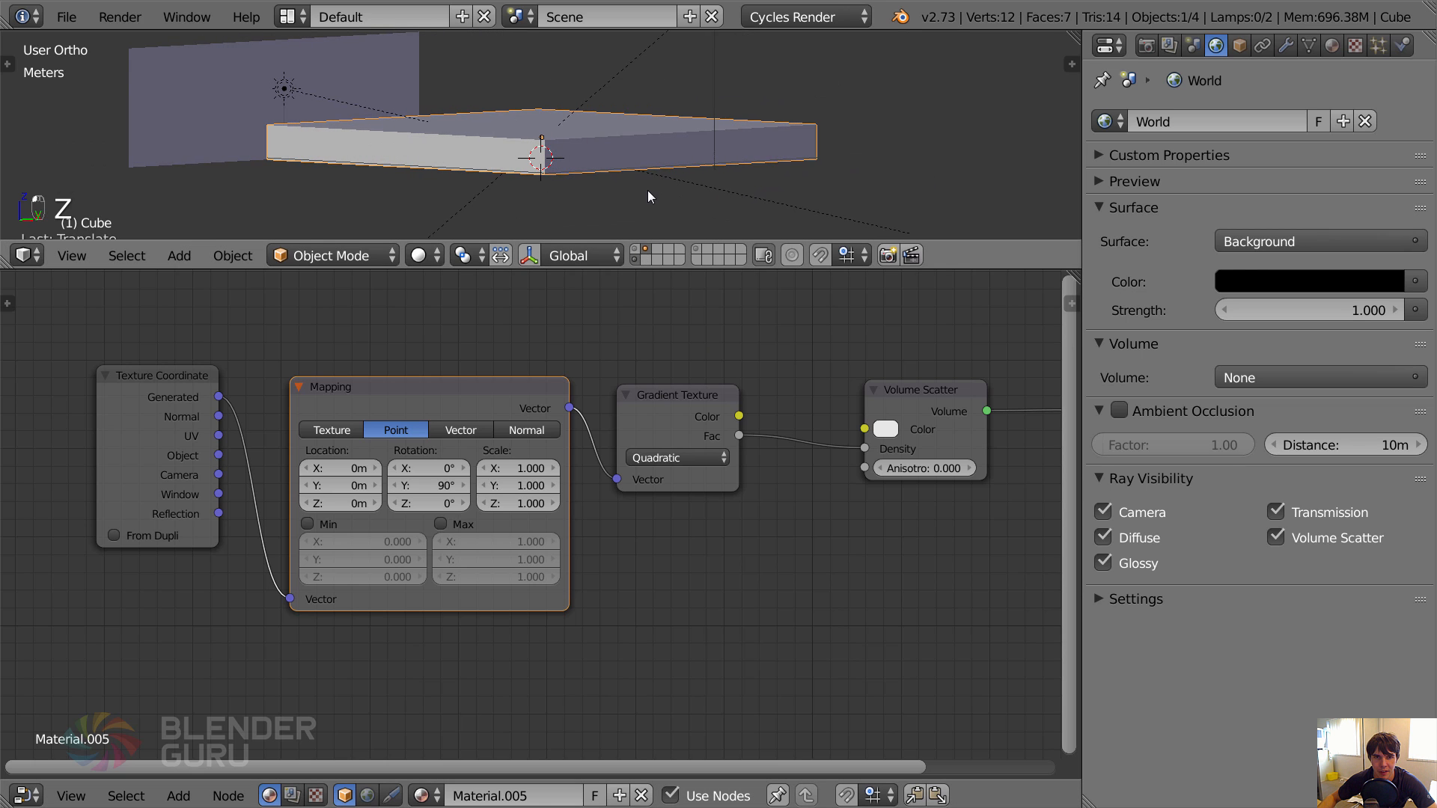
{"action": "key", "text": "shift+z"}
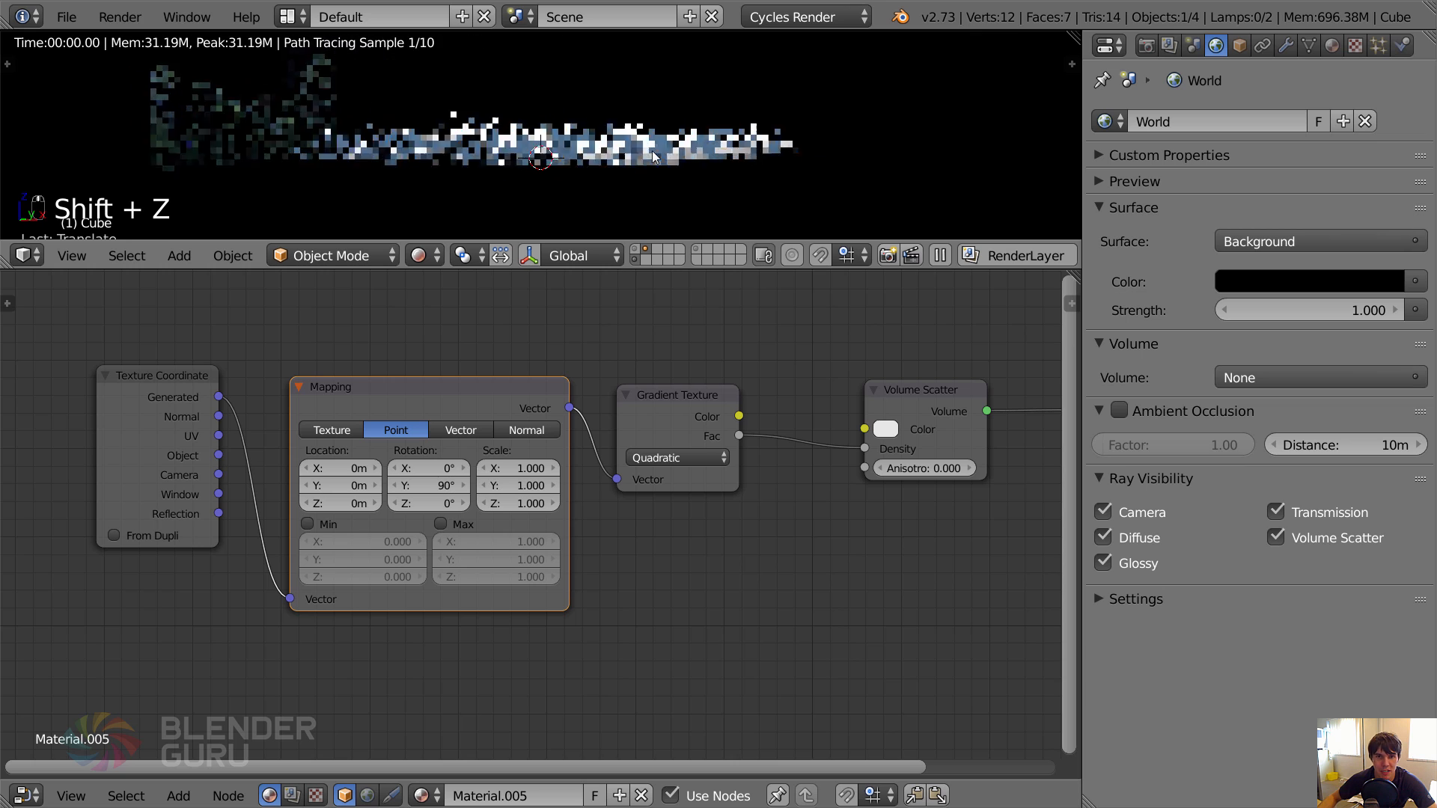
{"action": "key", "text": "KP_1"}
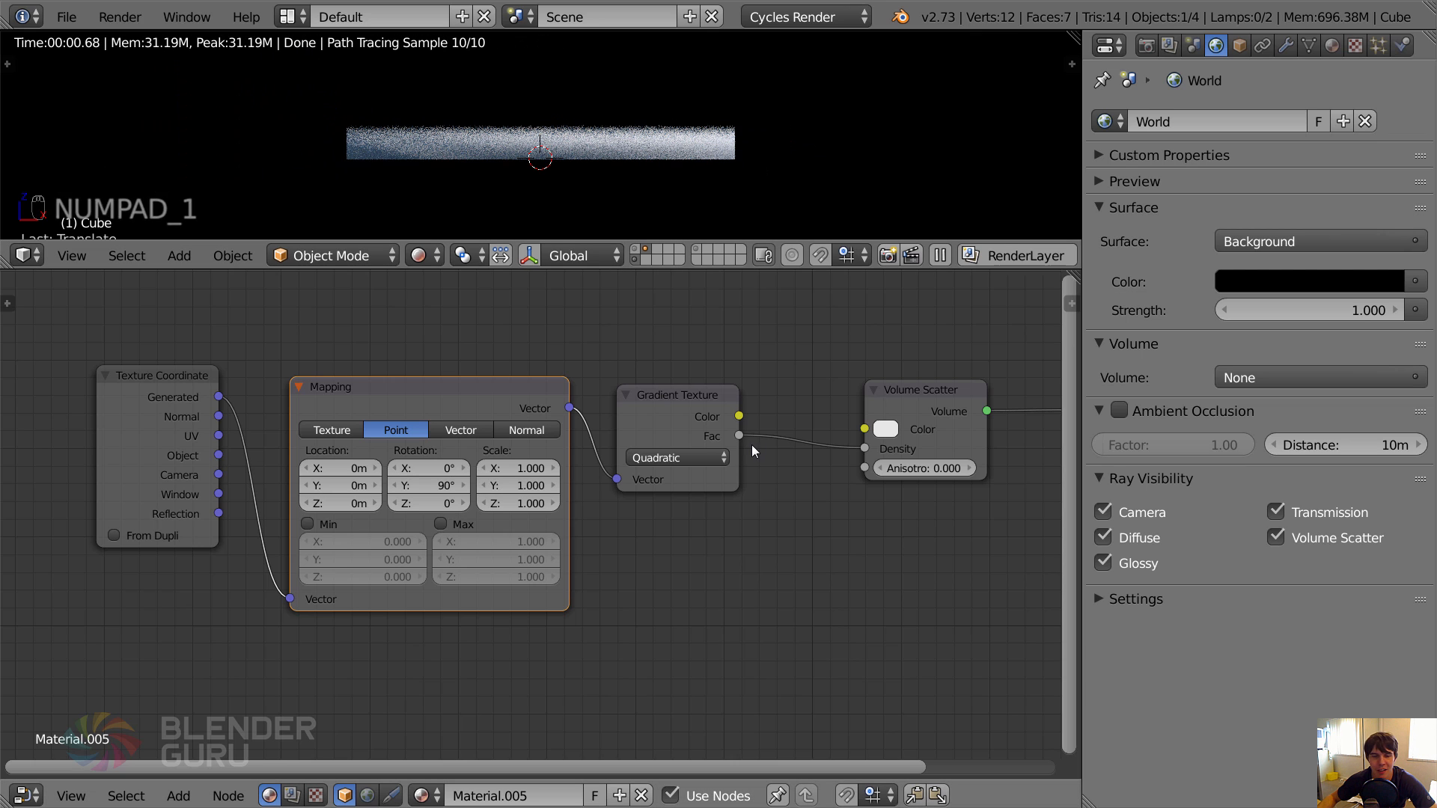
Move the Texture Coordinate, Mapping and Gradient Texture nodes away from the Volume Scatter node to make room between them.
{"action": "middle_click_drag", "start_coordinate": [921, 461], "coordinate": [657, 476]}
{"action": "scroll", "coordinate": [656, 476], "scroll_direction": "up", "scroll_amount": 1}
{"action": "scroll", "coordinate": [639, 429], "scroll_direction": "down", "scroll_amount": 4}
{"action": "middle_click_drag", "start_coordinate": [442, 455], "coordinate": [641, 428]}
{"action": "key", "text": "a"}
{"action": "key", "text": "a"}
{"action": "key", "text": "a"}
{"action": "key", "text": "a"}
{"action": "key", "text": "b"}
{"action": "left_click_drag", "start_coordinate": [217, 336], "coordinate": [667, 482]}
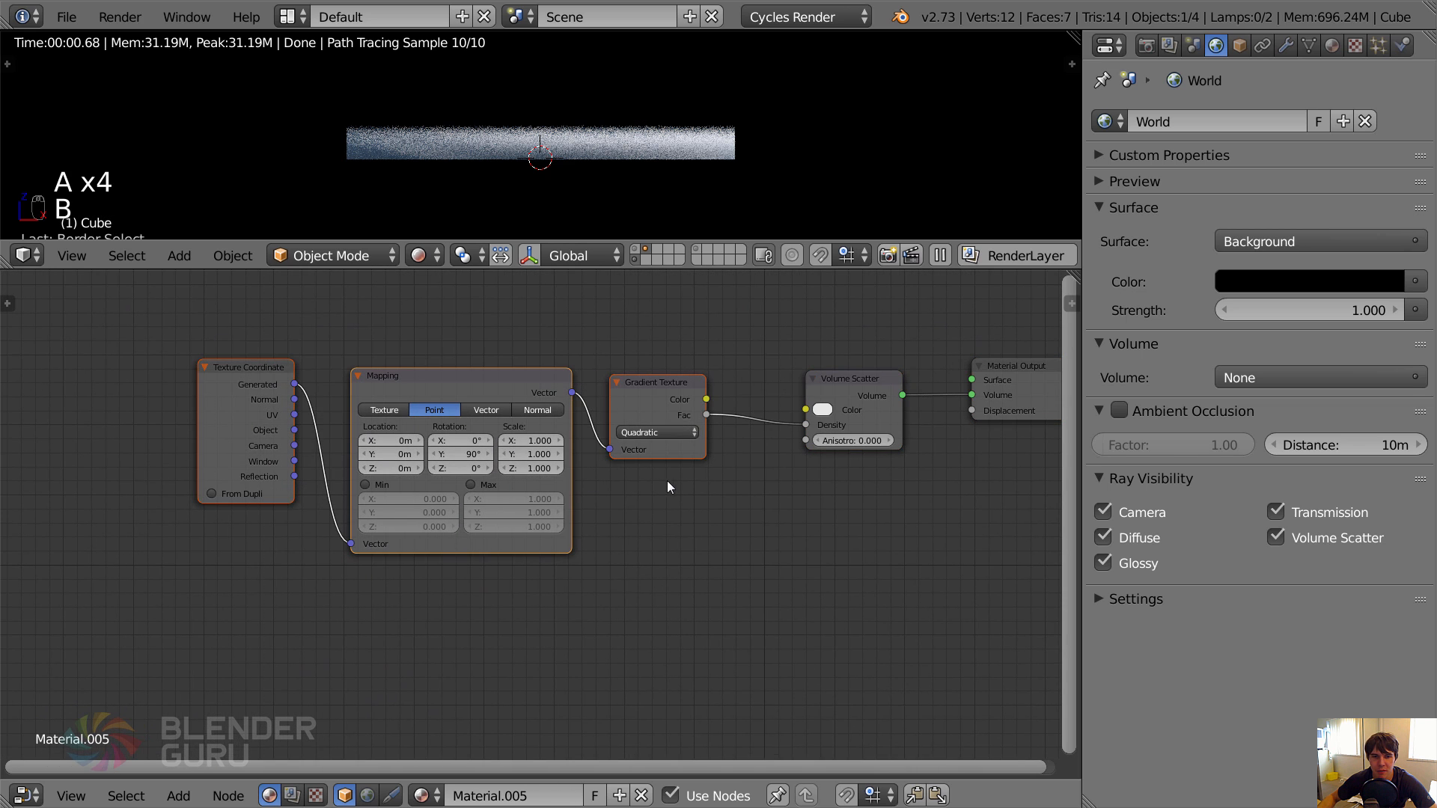
{"action": "key", "text": "g"}
{"action": "left_click", "coordinate": [430, 494]}
{"action": "key", "text": "a"}
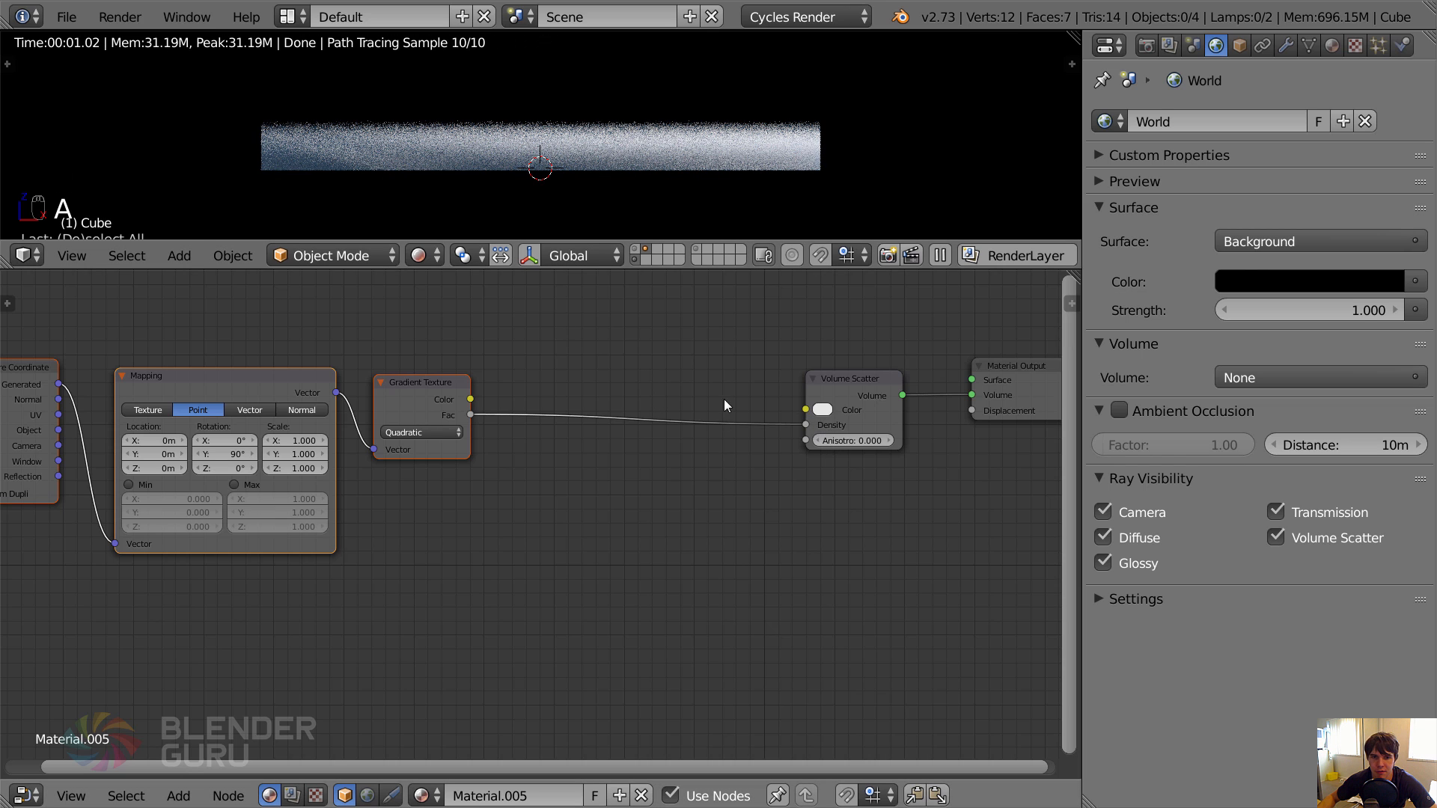
Insert a Math node between the Gradient Texture and Volume Scatter nodes, set to Multiply with a value of 0.1.
{"action": "left_click", "coordinate": [429, 386]}
{"action": "scroll", "coordinate": [528, 399], "scroll_direction": "up", "scroll_amount": 1}
{"action": "key", "text": "shift+a"}
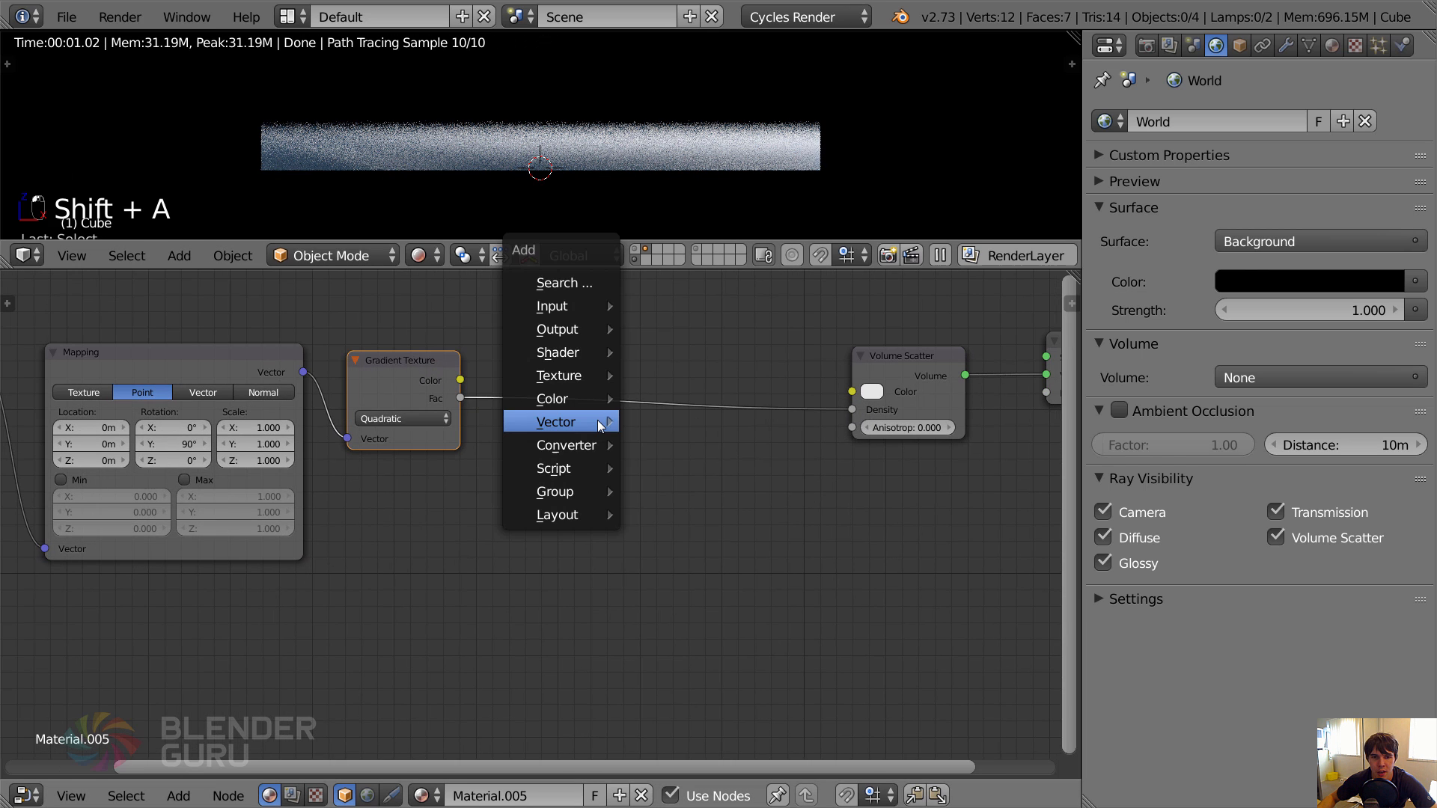
{"action": "mouse_move", "coordinate": [599, 421]}
{"action": "left_click", "coordinate": [670, 443]}
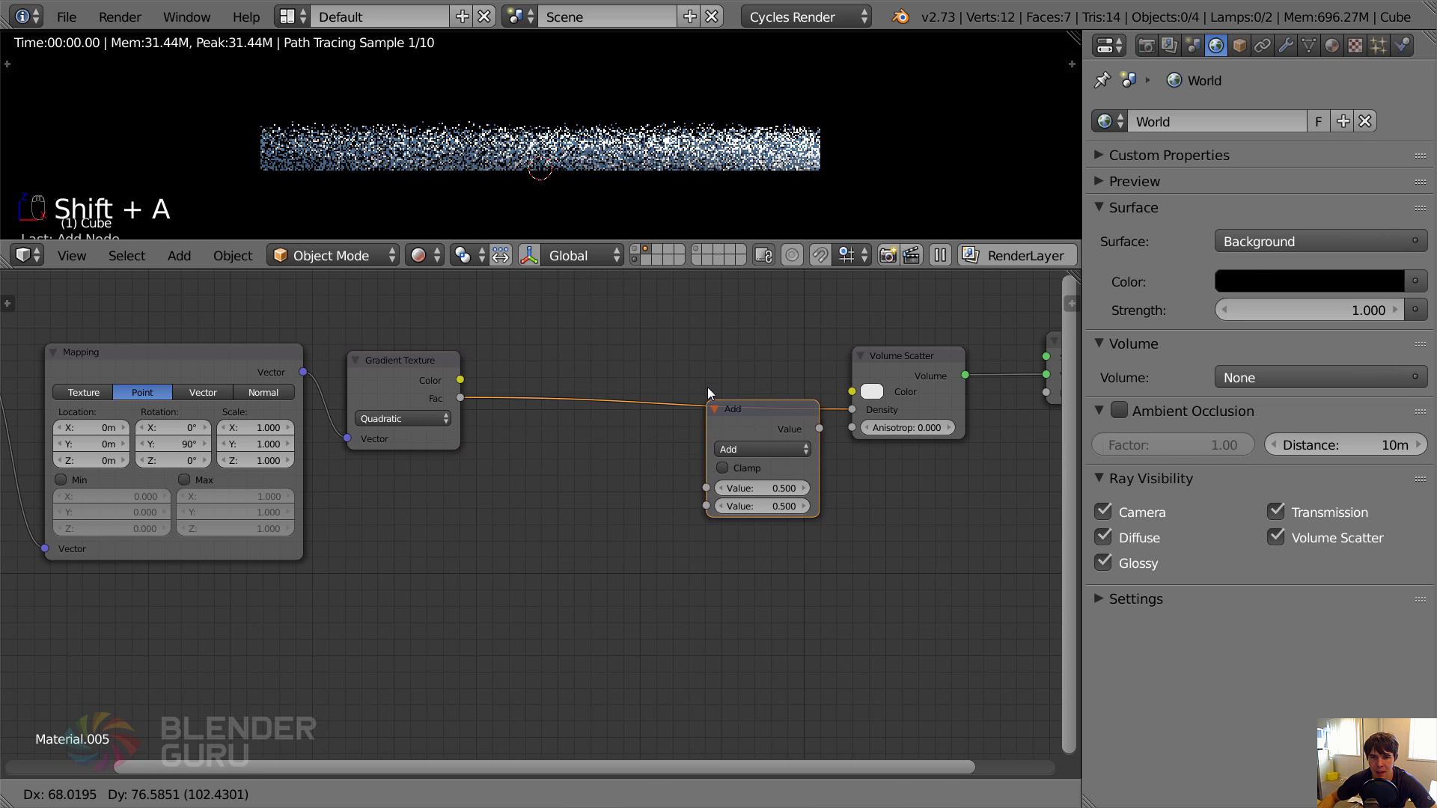
{"action": "left_click", "coordinate": [721, 403]}
{"action": "left_click", "coordinate": [754, 423]}
{"action": "left_click", "coordinate": [744, 364]}
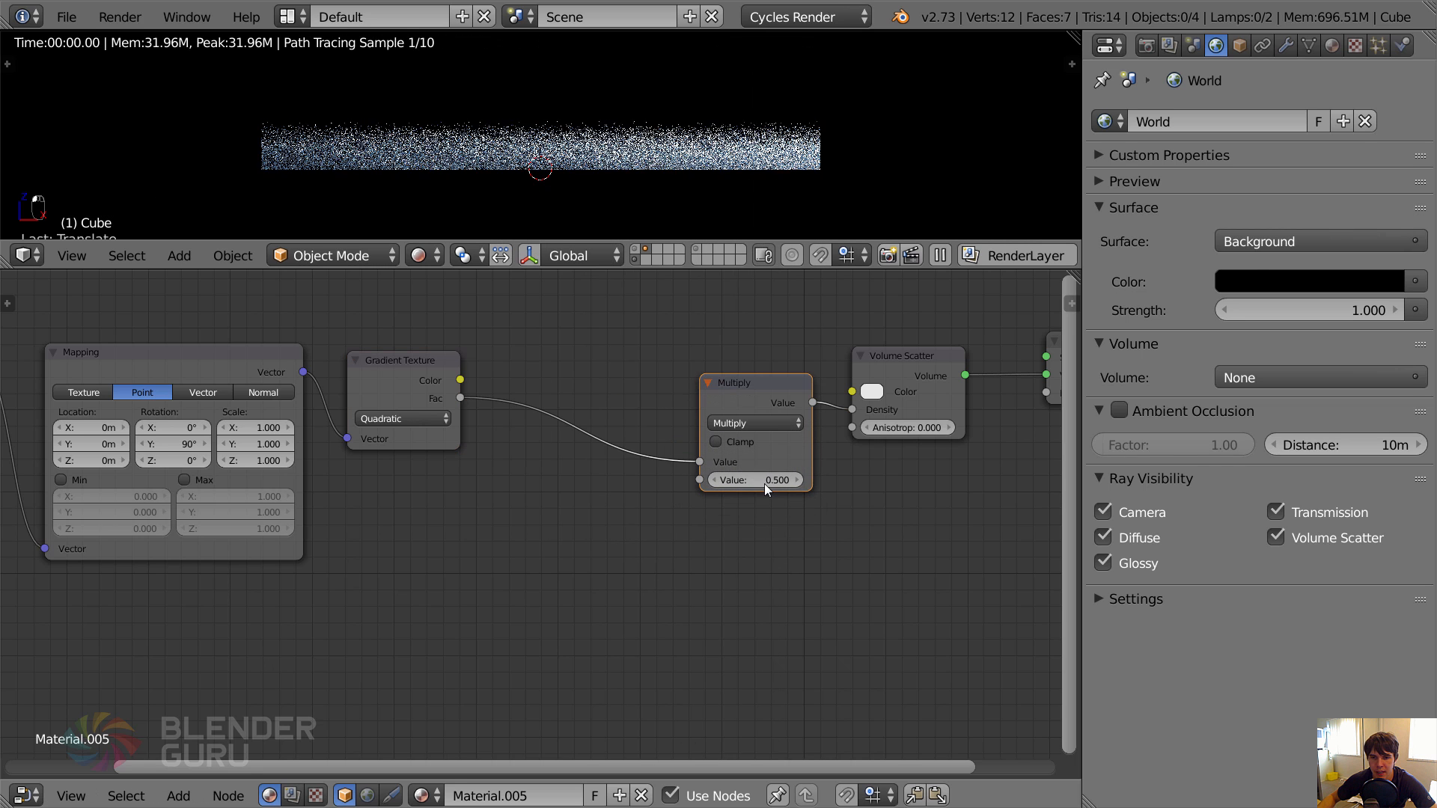
{"action": "left_click", "coordinate": [760, 480]}
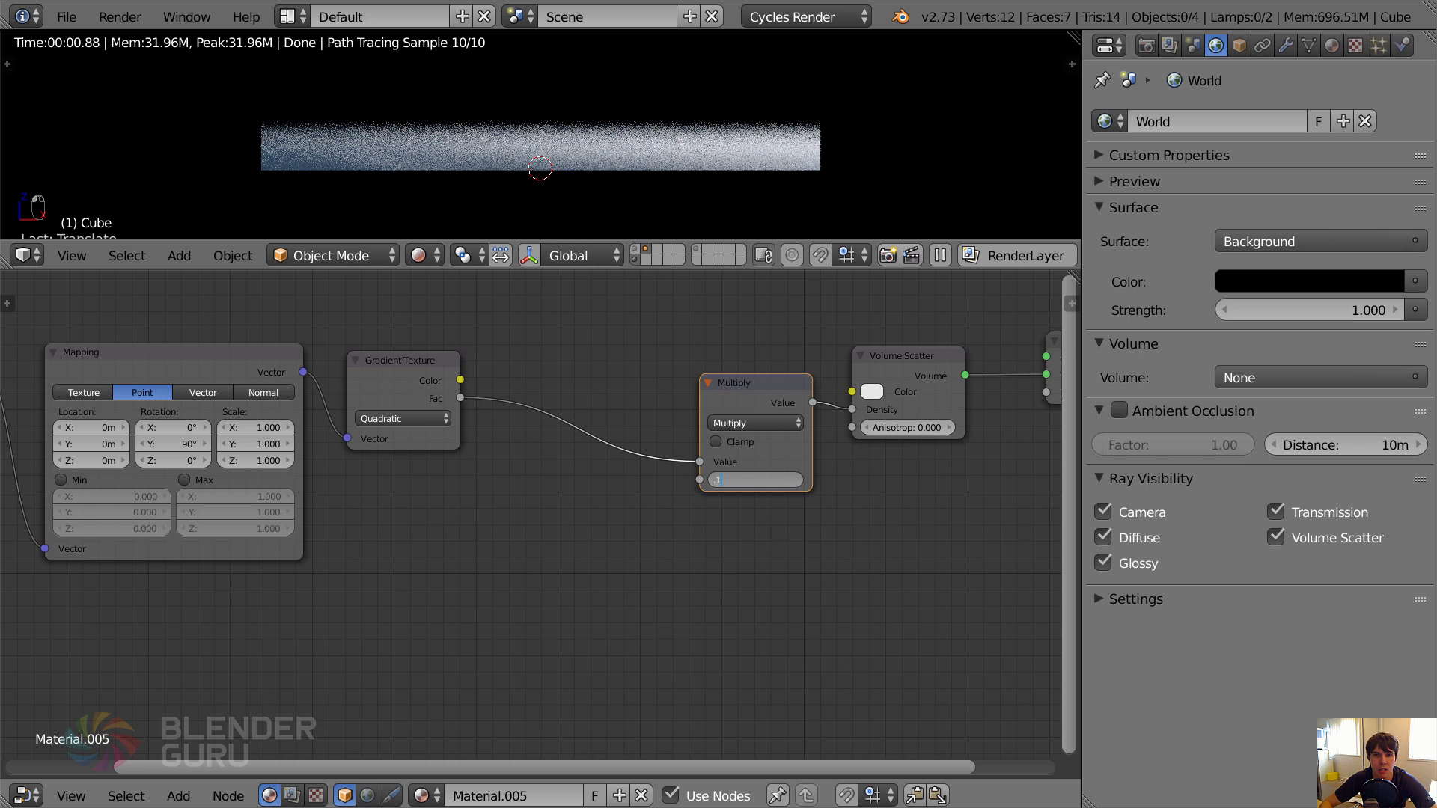
{"action": "key", "text": "Return"}
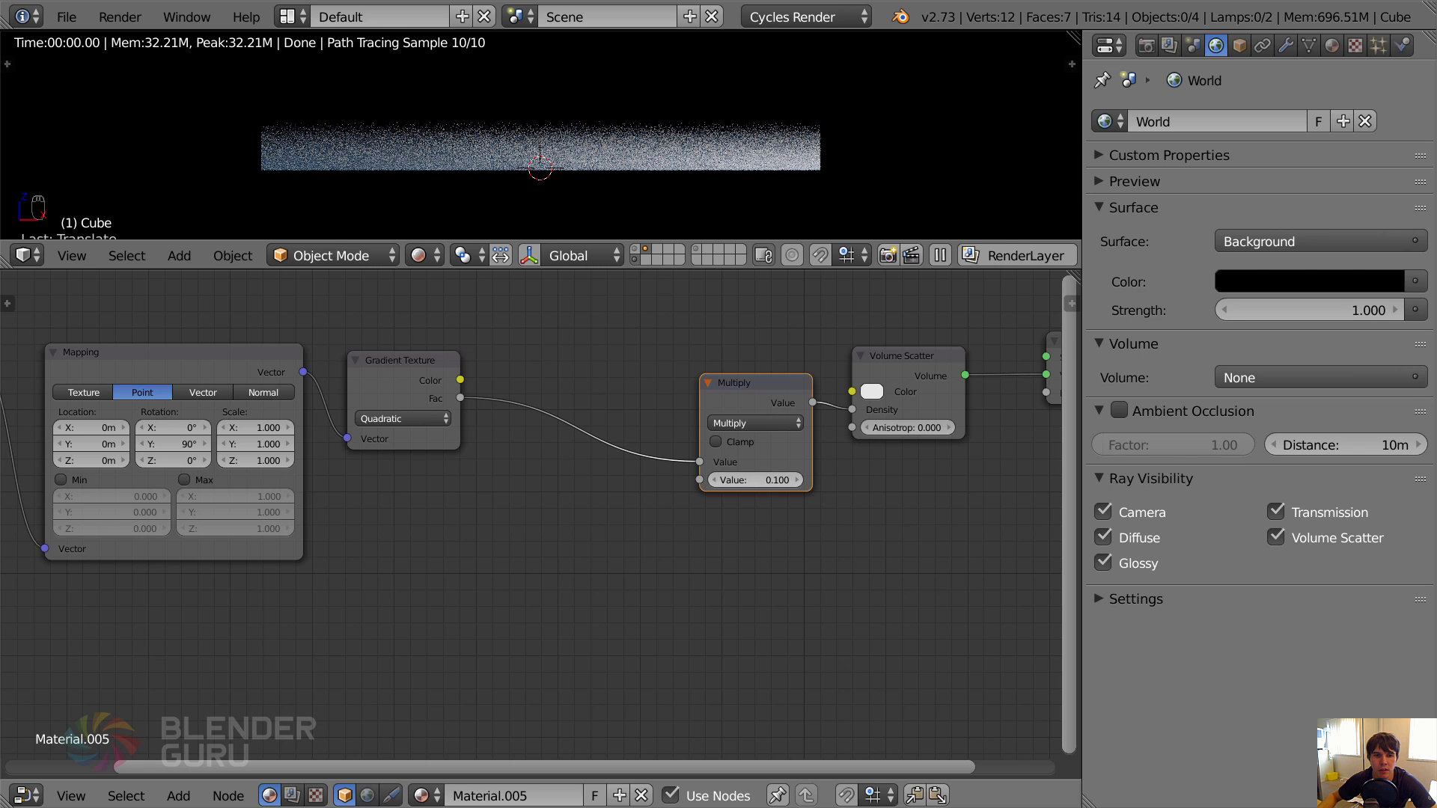
Shift the Texture Coordinate, Mapping and Gradient Texture nodes further from the Multiply node to widen the gap.
{"action": "scroll", "coordinate": [551, 464], "scroll_direction": "down", "scroll_amount": 2}
{"action": "middle_click_drag", "start_coordinate": [551, 465], "coordinate": [663, 437]}
{"action": "key", "text": "a"}
{"action": "key", "text": "b"}
{"action": "left_click_drag", "start_coordinate": [292, 322], "coordinate": [595, 465]}
{"action": "key", "text": "b"}
{"action": "left_click_drag", "start_coordinate": [227, 341], "coordinate": [565, 447]}
{"action": "key", "text": "g"}
{"action": "left_click", "coordinate": [330, 452]}
{"action": "key", "text": "a"}
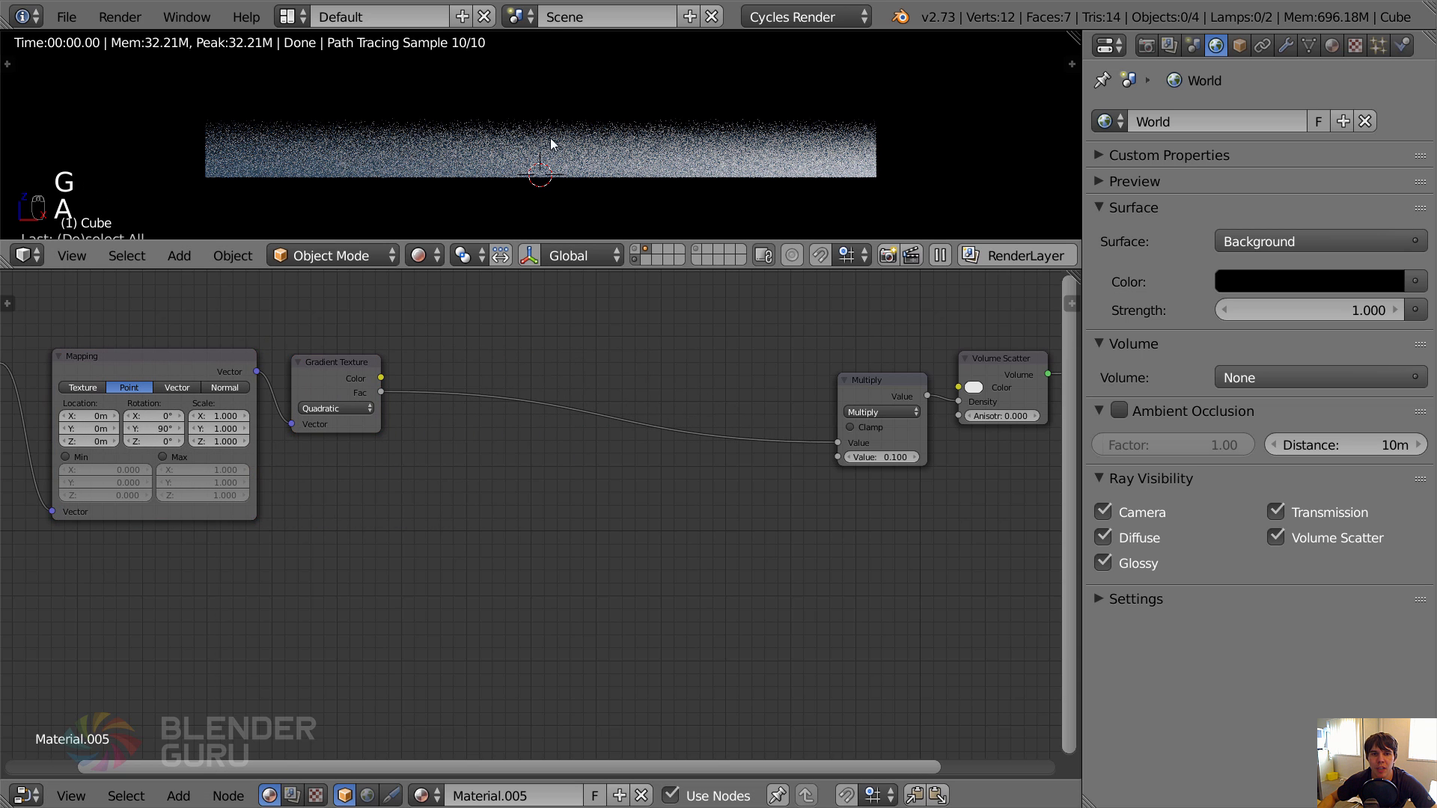
Insert a ColorRamp node on the link between the Gradient Texture and Multiply nodes.
{"action": "key", "text": "shift+a"}
{"action": "mouse_move", "coordinate": [522, 379]}
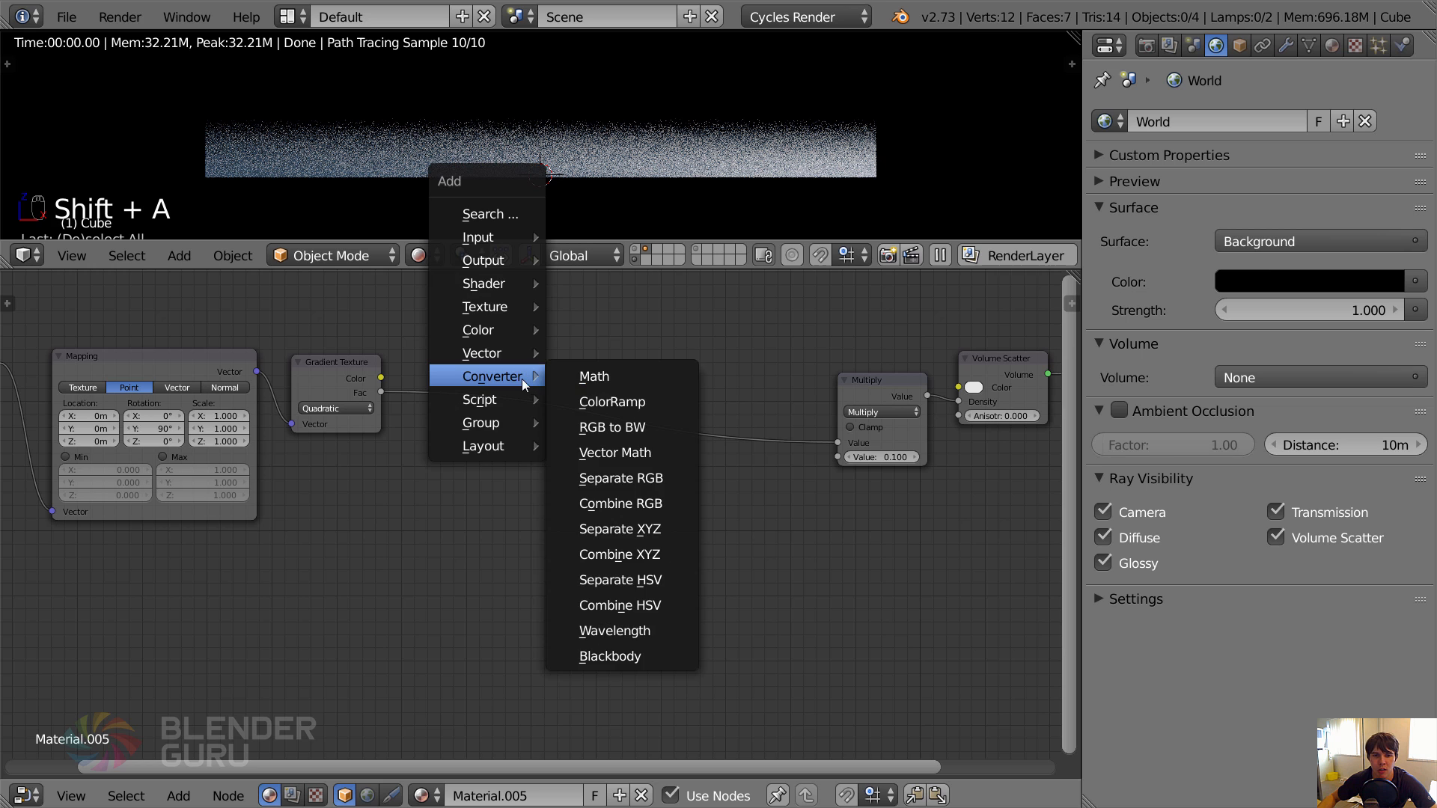
{"action": "left_click", "coordinate": [612, 402]}
{"action": "left_click", "coordinate": [544, 375]}
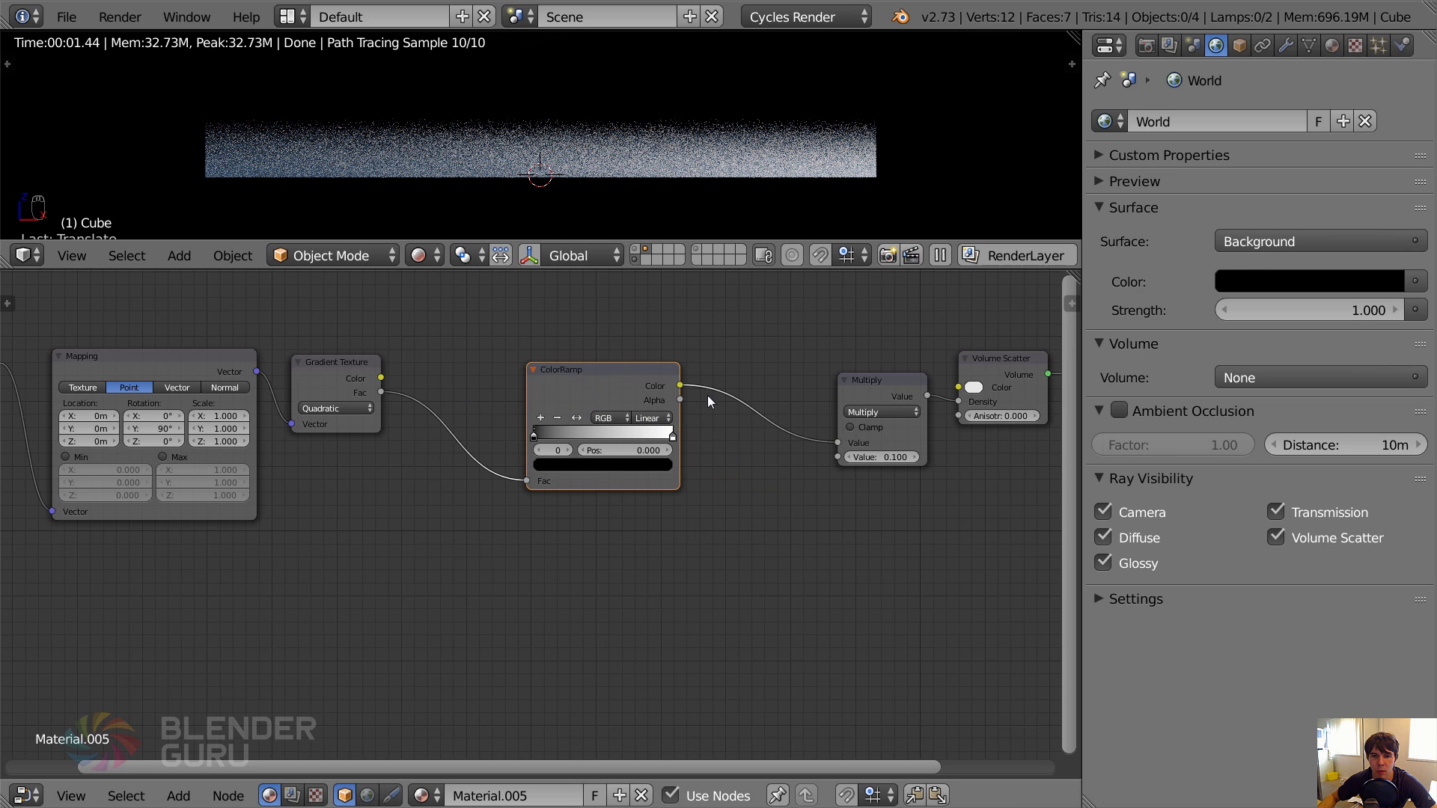
Lighten the ColorRamp's black stop to a very dark grey and move its white stop to position 0.845.
{"action": "scroll", "coordinate": [602, 438], "scroll_direction": "up", "scroll_amount": 1}
{"action": "left_click", "coordinate": [534, 422]}
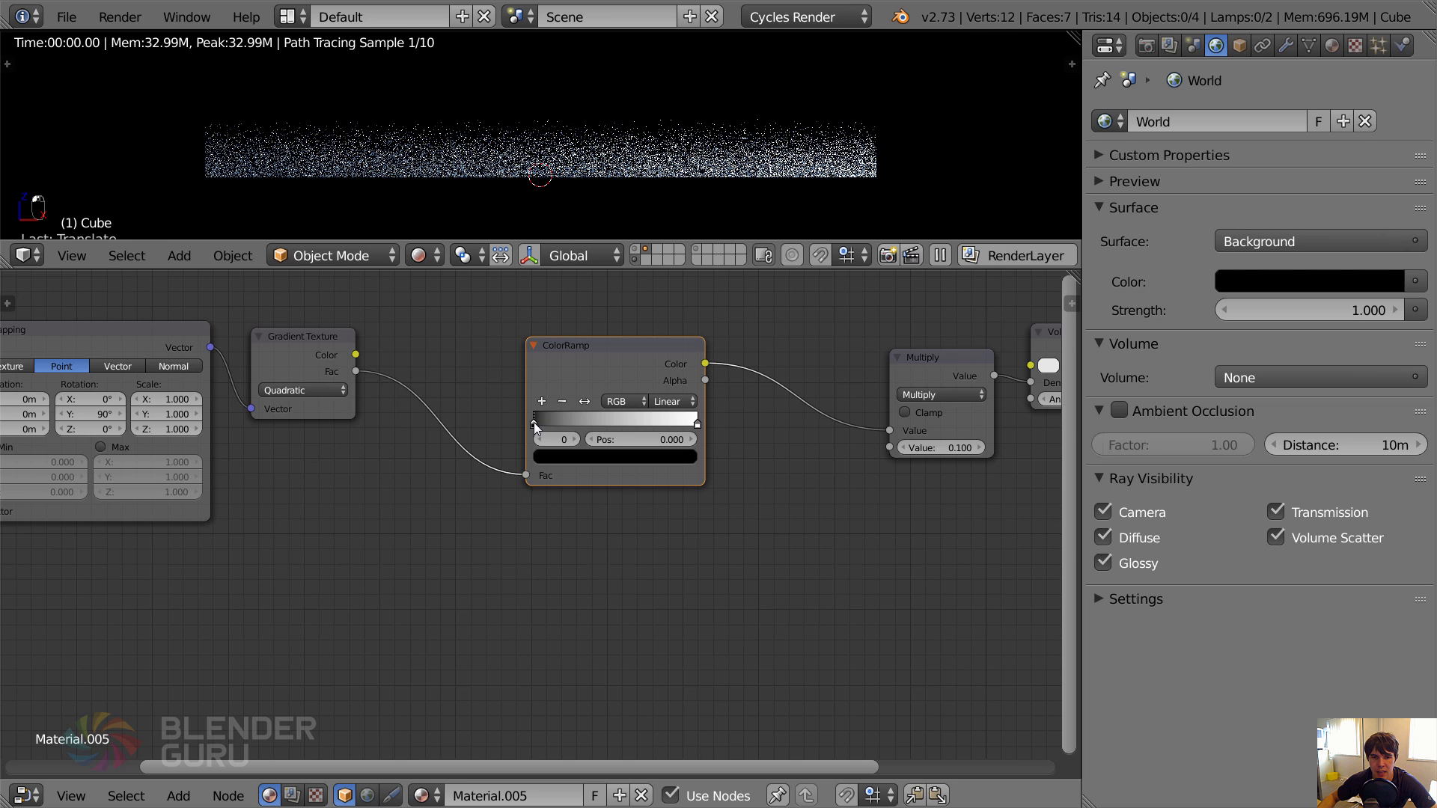
{"action": "left_click", "coordinate": [574, 453]}
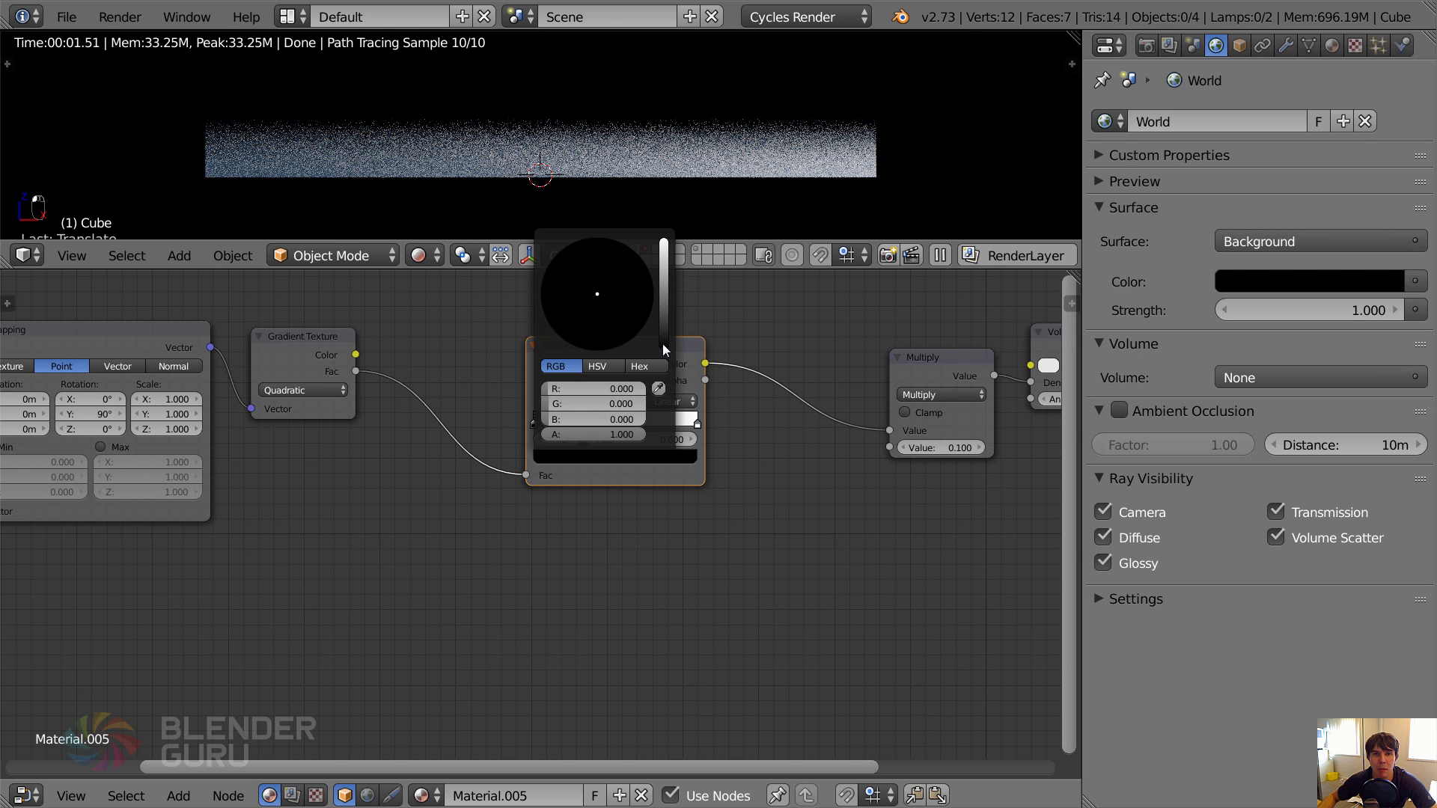
{"action": "left_click_drag", "start_coordinate": [662, 348], "coordinate": [663, 299]}
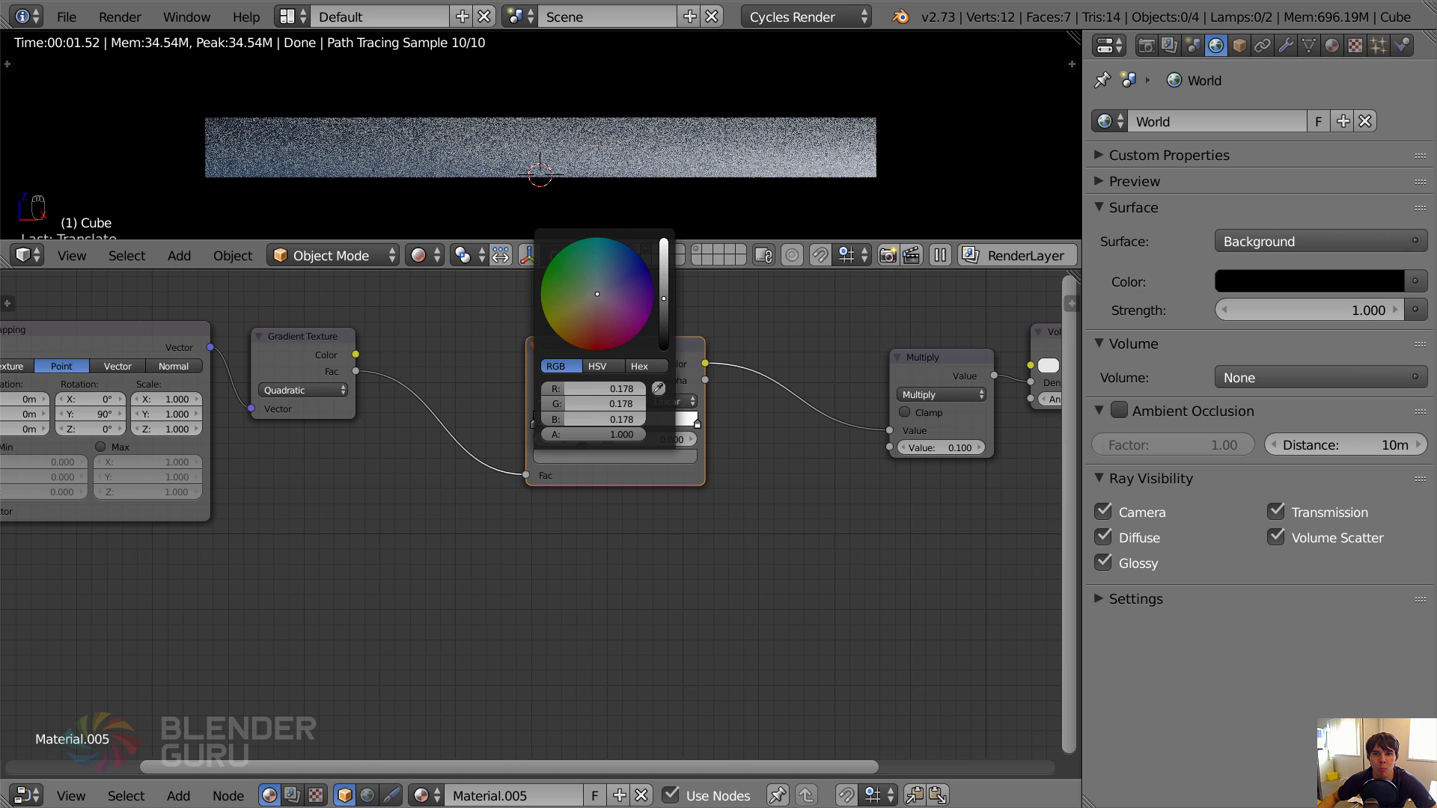
{"action": "mouse_move", "coordinate": [663, 299]}
{"action": "left_mouse_down"}
{"action": "mouse_move", "coordinate": [662, 265]}
{"action": "mouse_move", "coordinate": [663, 315]}
{"action": "left_mouse_up"}
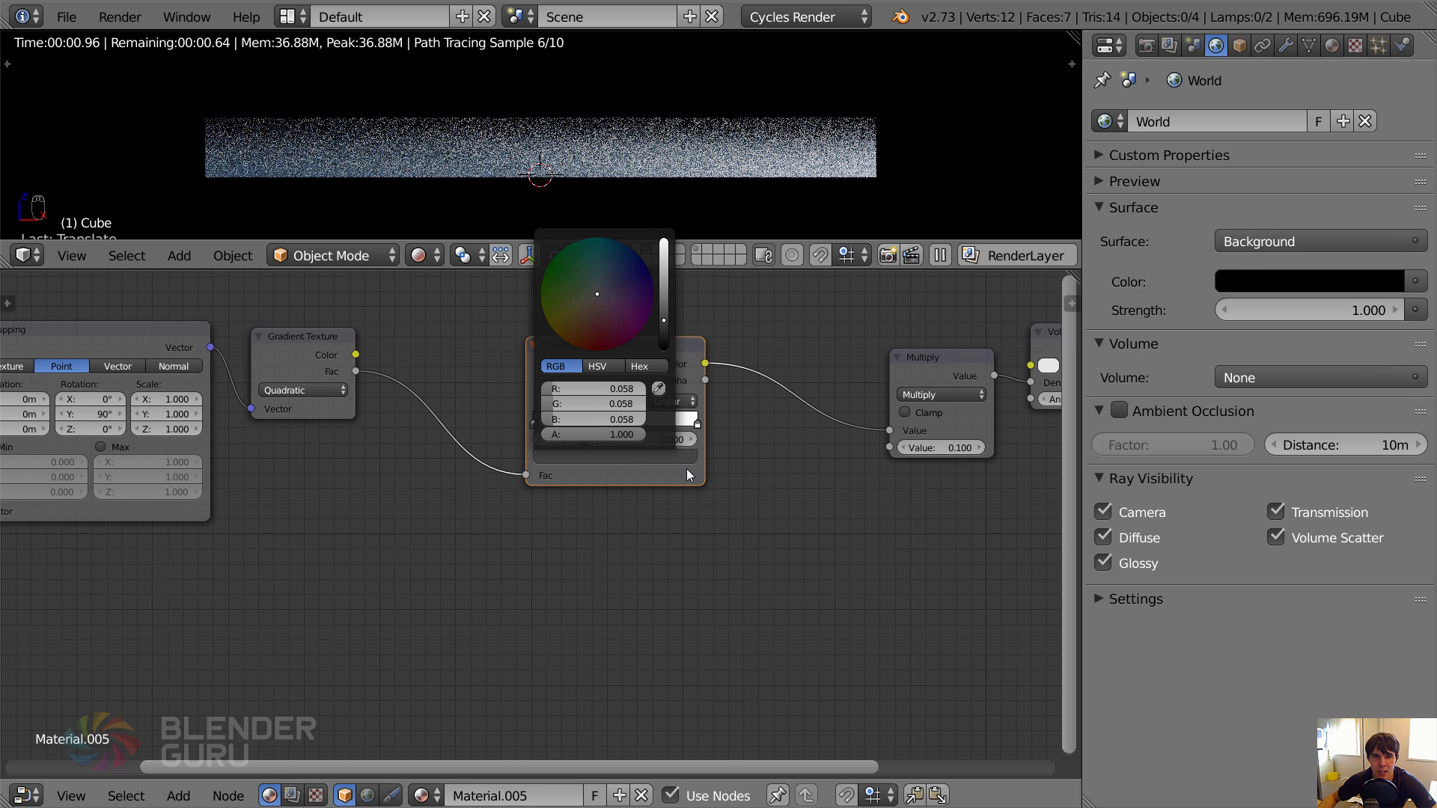
{"action": "left_click", "coordinate": [556, 455]}
{"action": "left_click", "coordinate": [594, 369]}
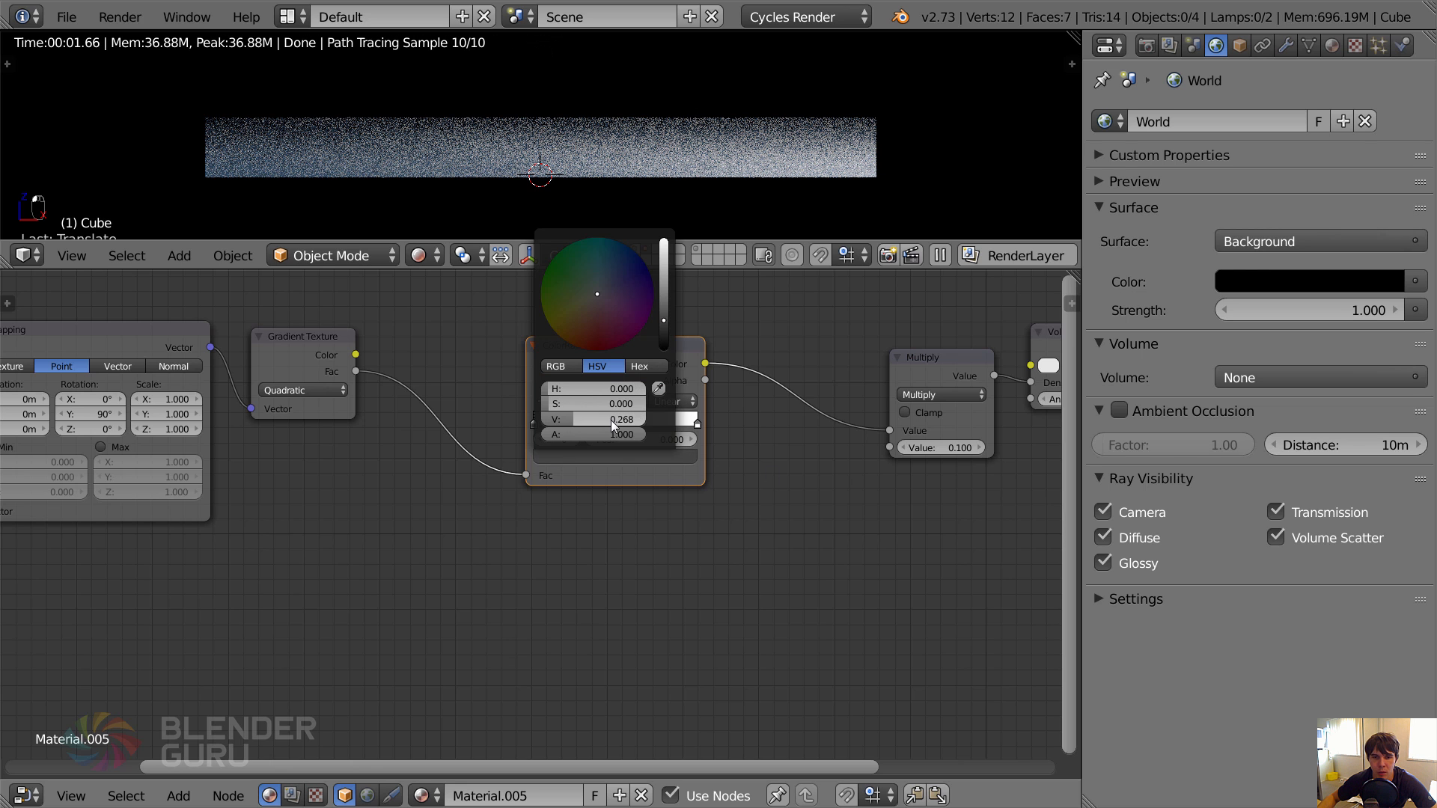
{"action": "left_click_drag", "start_coordinate": [620, 419], "coordinate": [601, 420]}
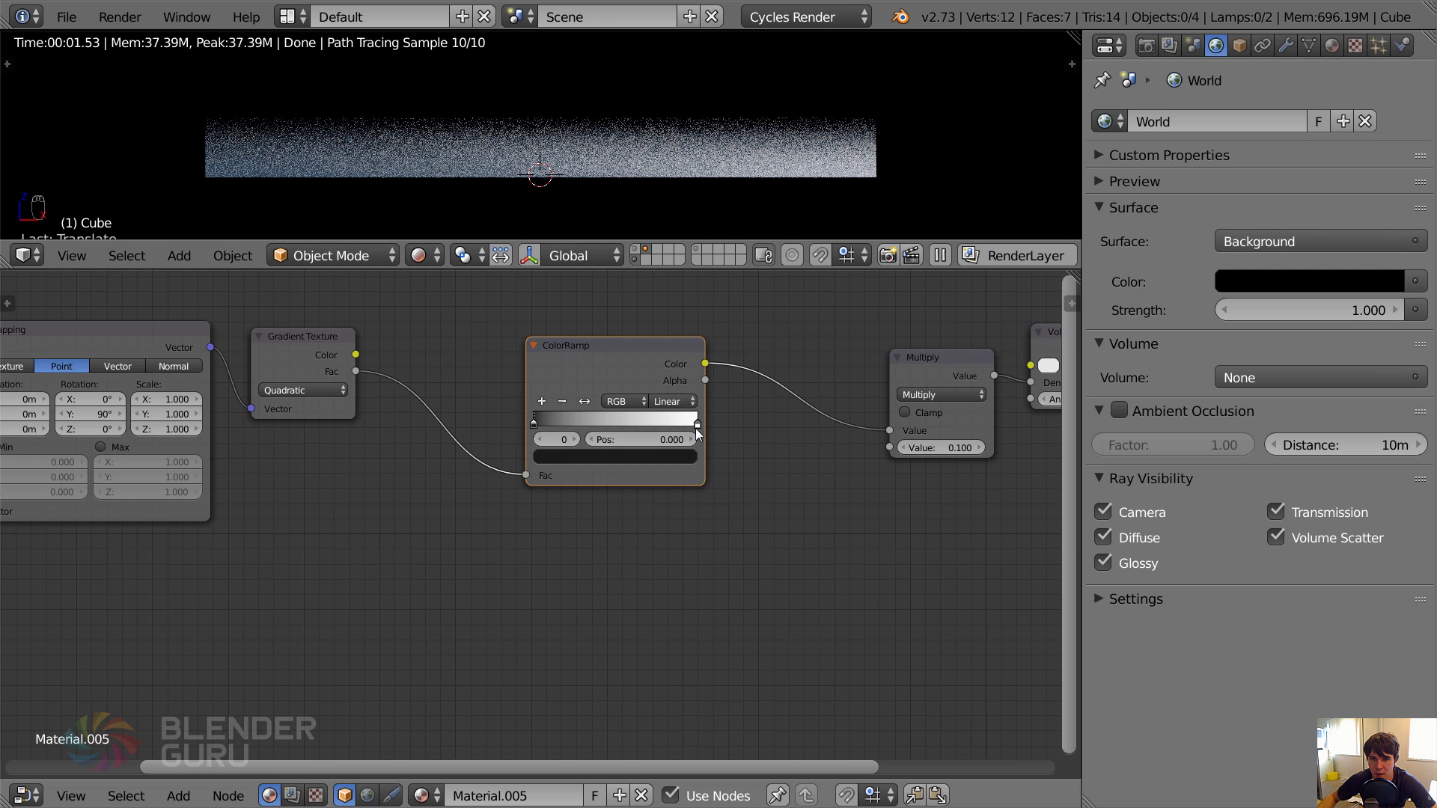
{"action": "left_click_drag", "start_coordinate": [695, 425], "coordinate": [671, 424]}
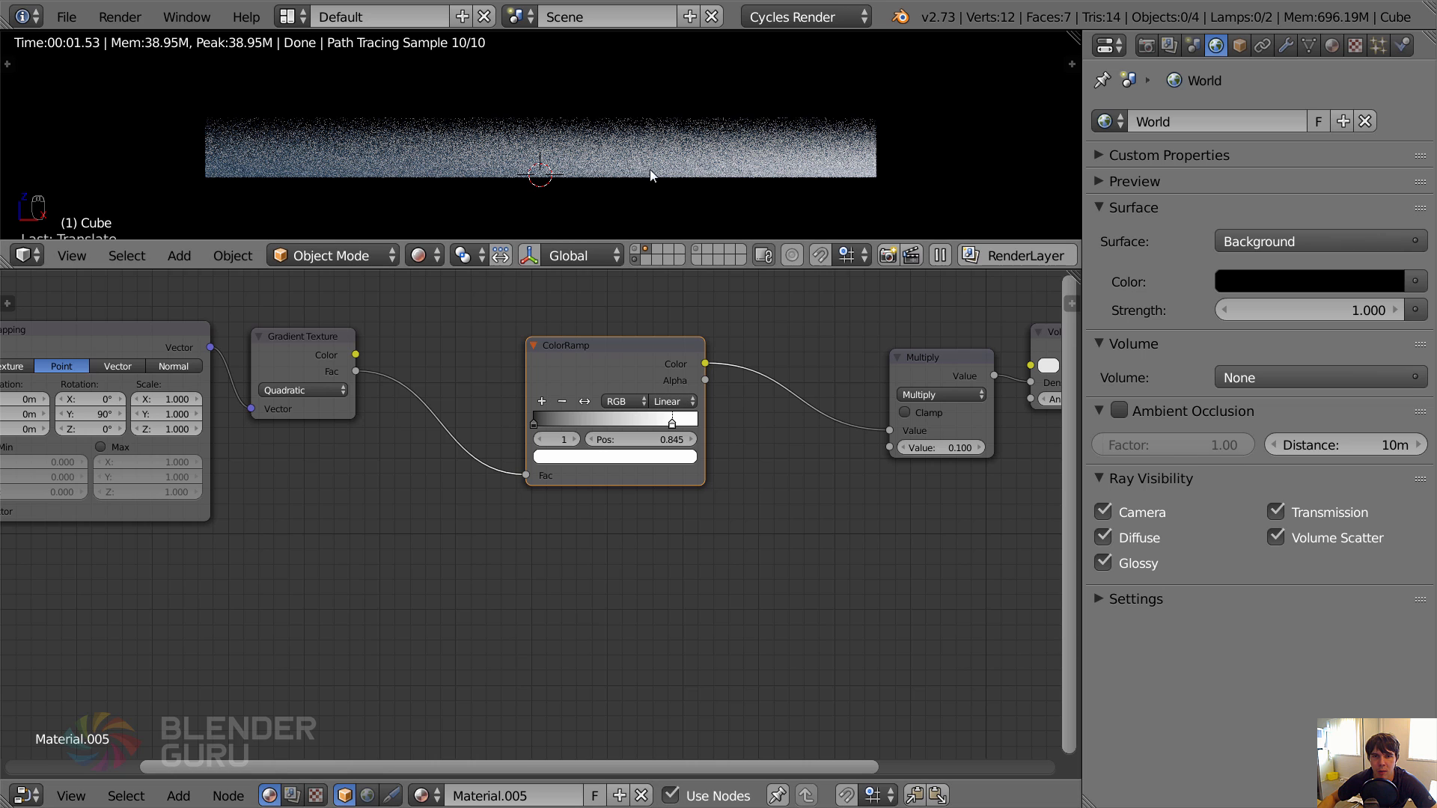
Move the Multiply node up and slightly closer to the ColorRamp node, level with the Volume Scatter node.
{"action": "middle_click_drag", "start_coordinate": [914, 474], "coordinate": [581, 479]}
{"action": "scroll", "coordinate": [580, 478], "scroll_direction": "up", "scroll_amount": 2}
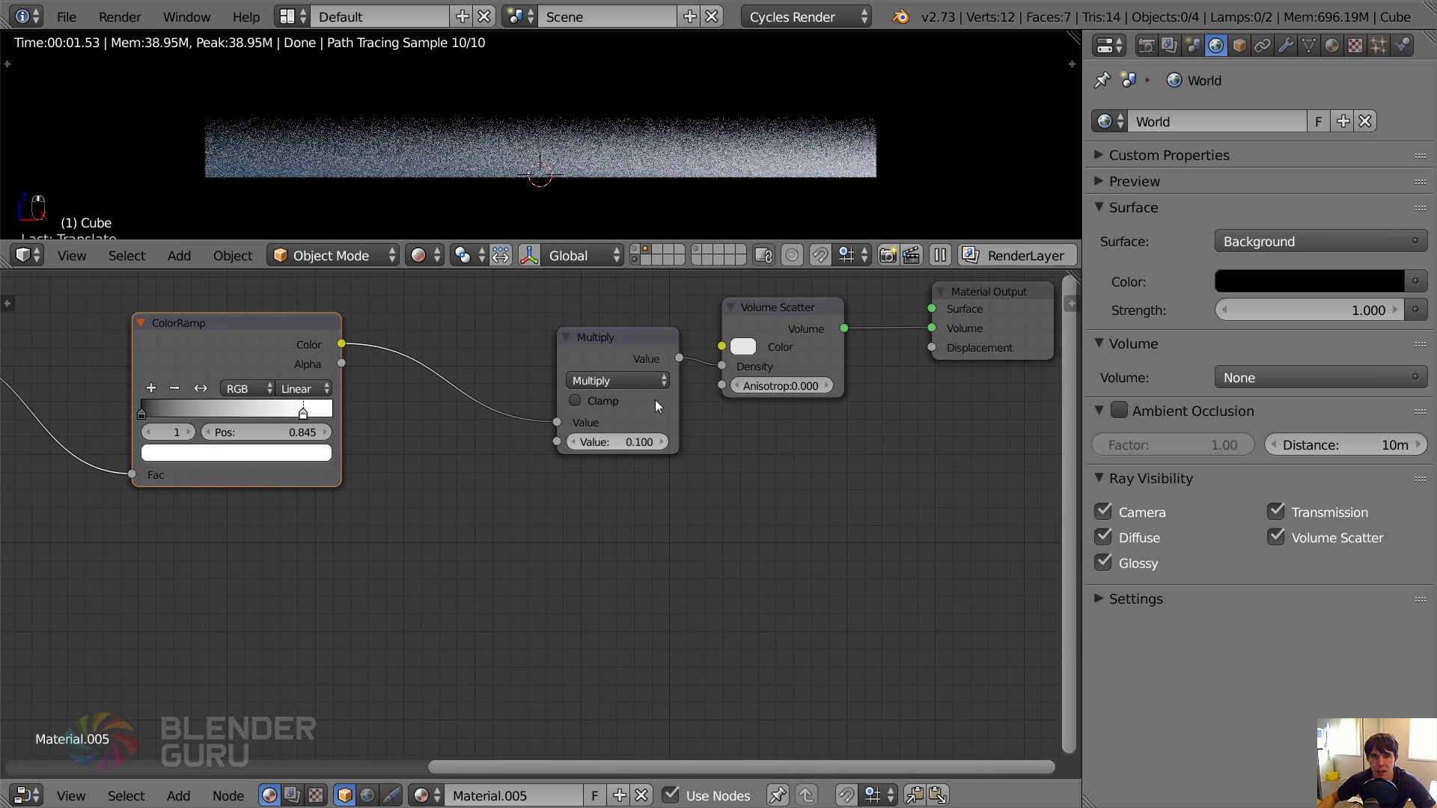
{"action": "left_click", "coordinate": [618, 334]}
{"action": "key", "text": "g"}
{"action": "left_click", "coordinate": [567, 303]}
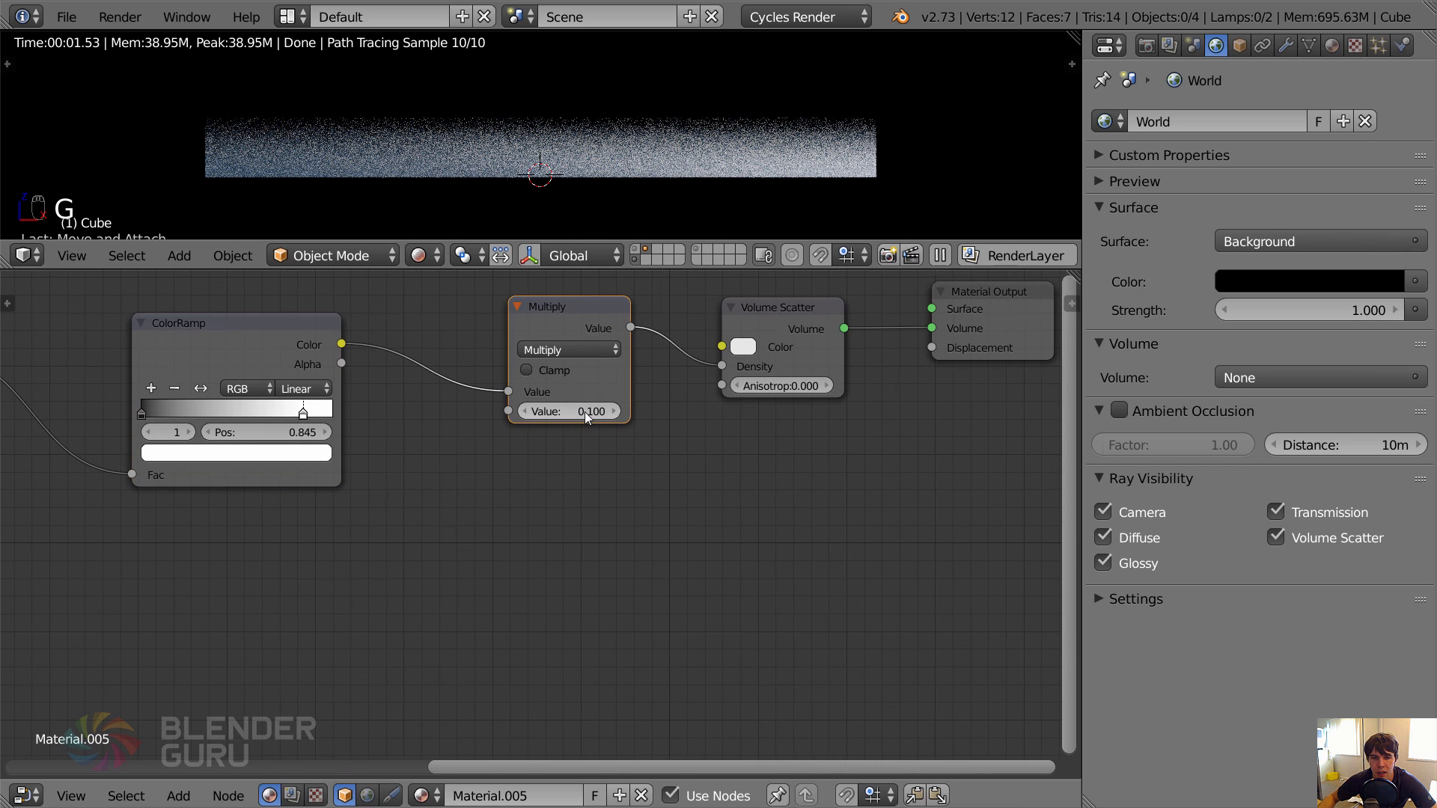
Save the file with the scene in camera view, and maximise the 3D viewport with rendered shading switched off.
{"action": "key", "text": "KP_0"}
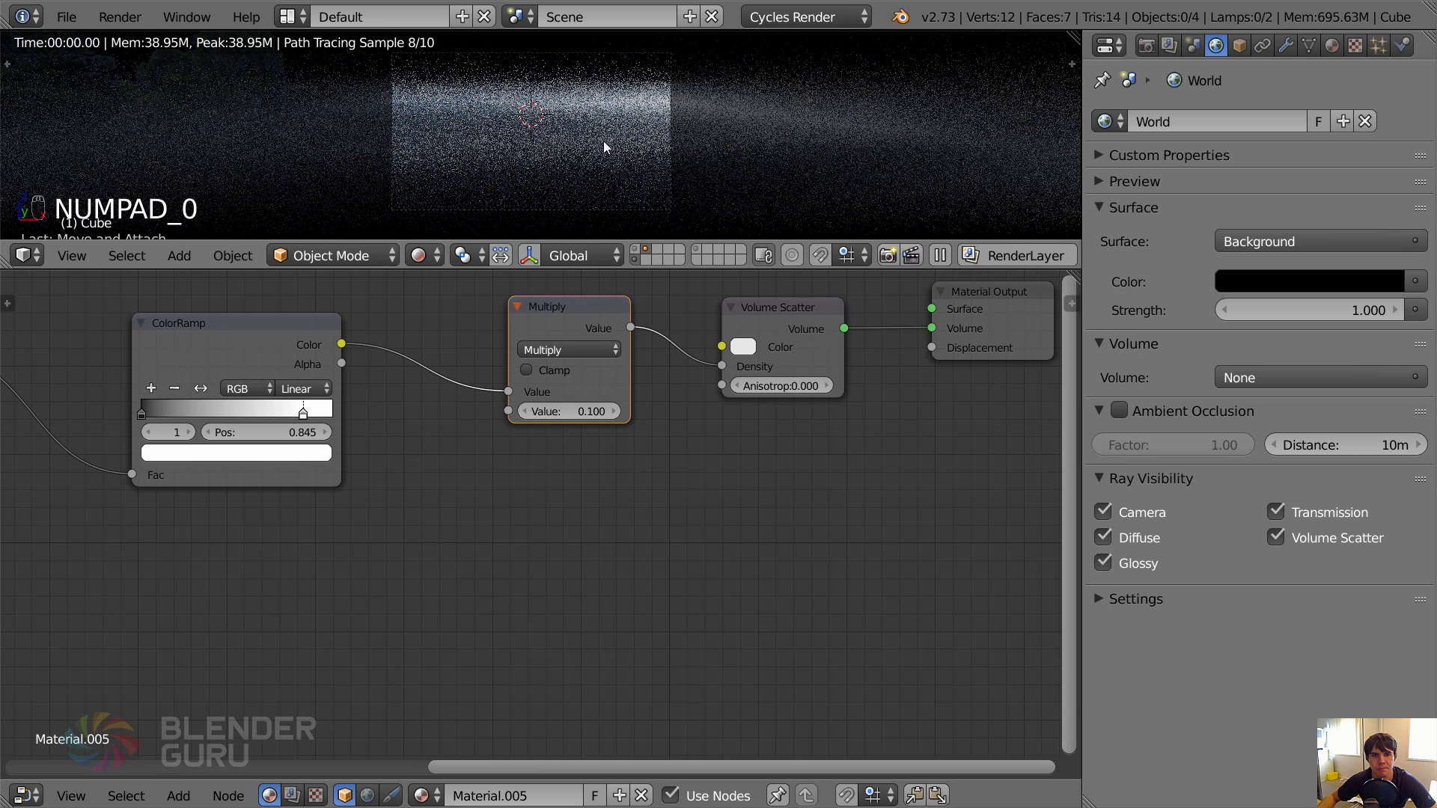
{"action": "key", "text": "ctrl+s"}
{"action": "key", "text": "shift+z"}
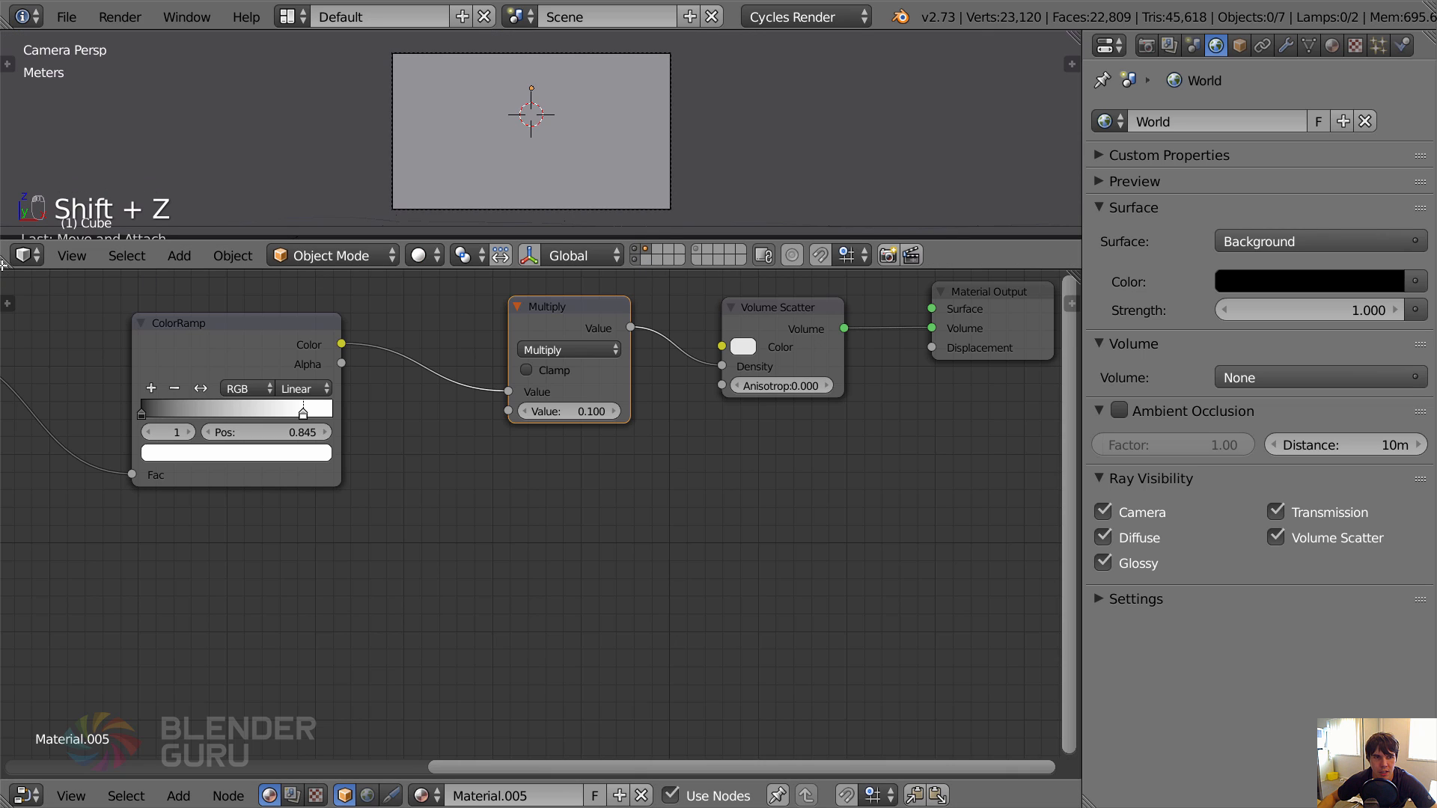
{"action": "key", "text": "ctrl+Up"}
{"action": "scroll", "coordinate": [584, 338], "scroll_direction": "up", "scroll_amount": 2}
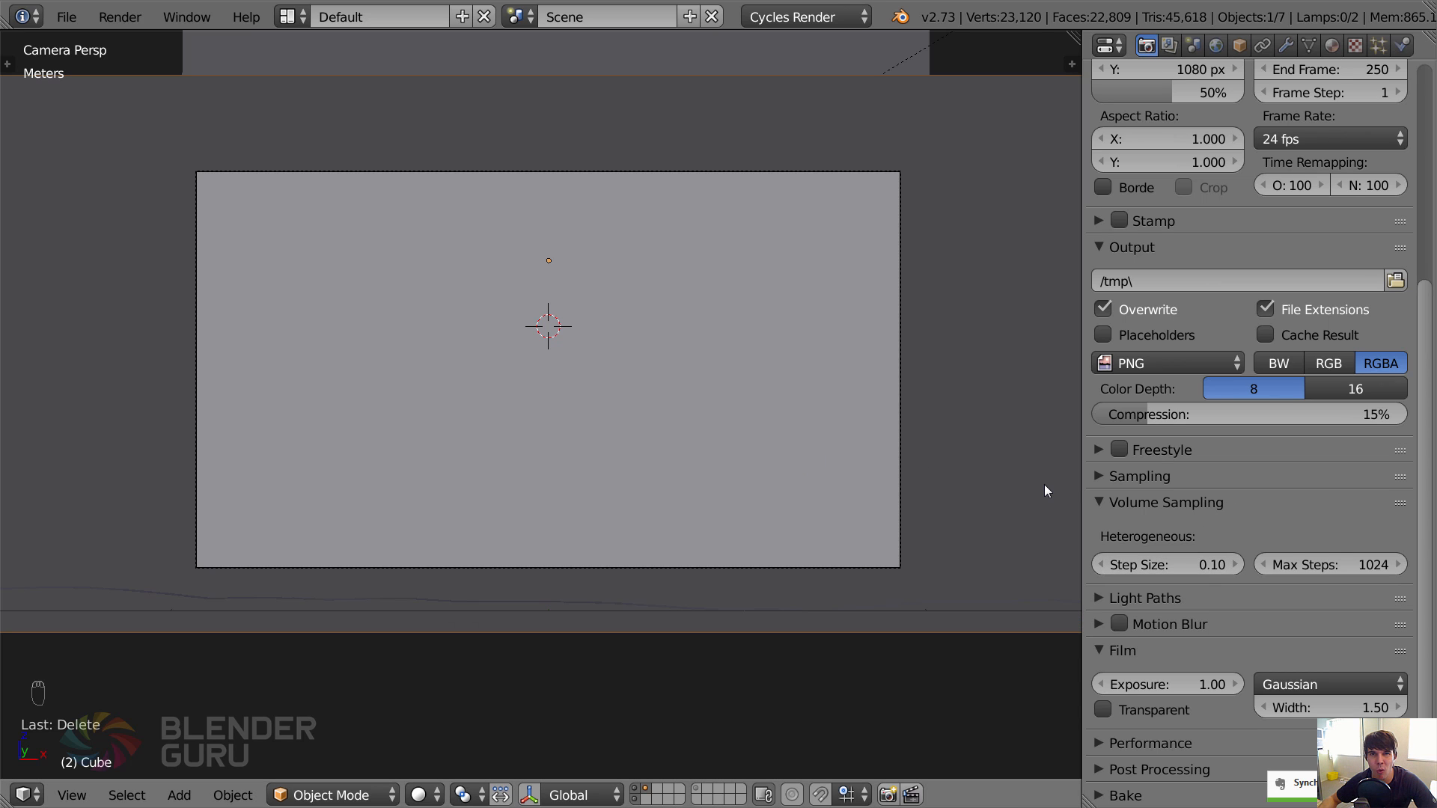
Set the volume sampling step size to 0.5.
{"action": "double_click", "coordinate": [1184, 566]}
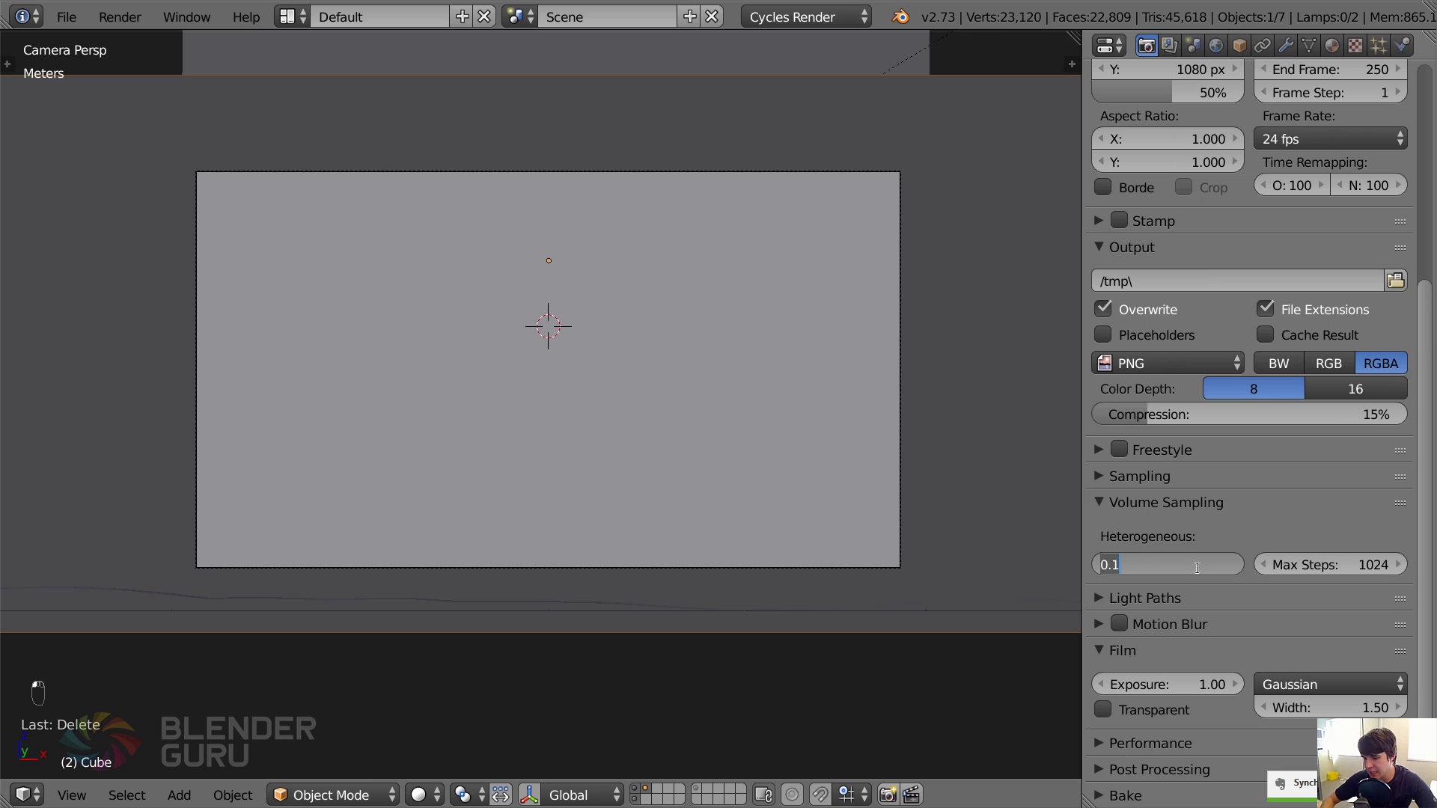
{"action": "type", "text": "0.5"}
{"action": "key", "text": "Return"}
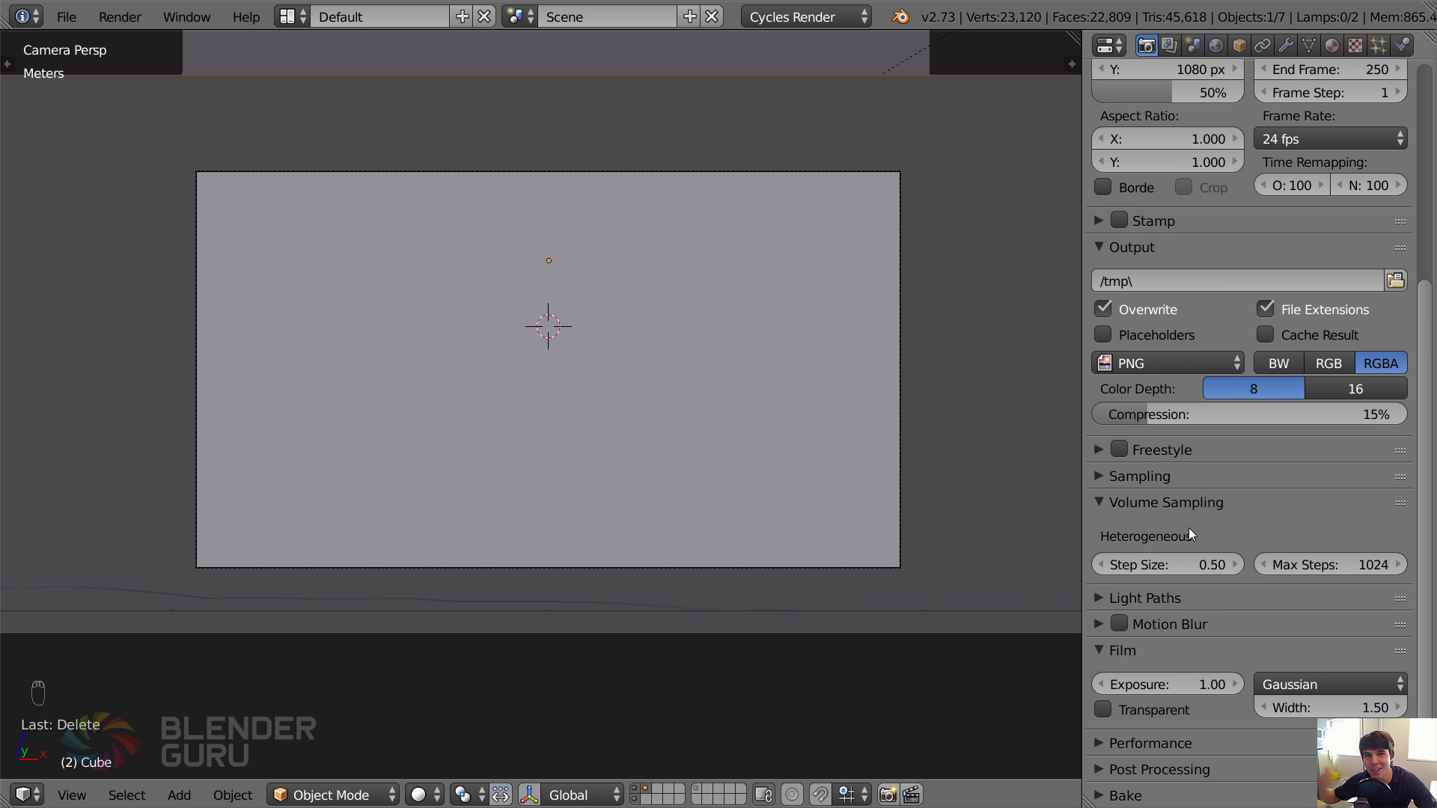
Set the volume sampling step size to 2 and max steps to 200, with the viewport in wireframe.
{"action": "left_click", "coordinate": [1196, 566]}
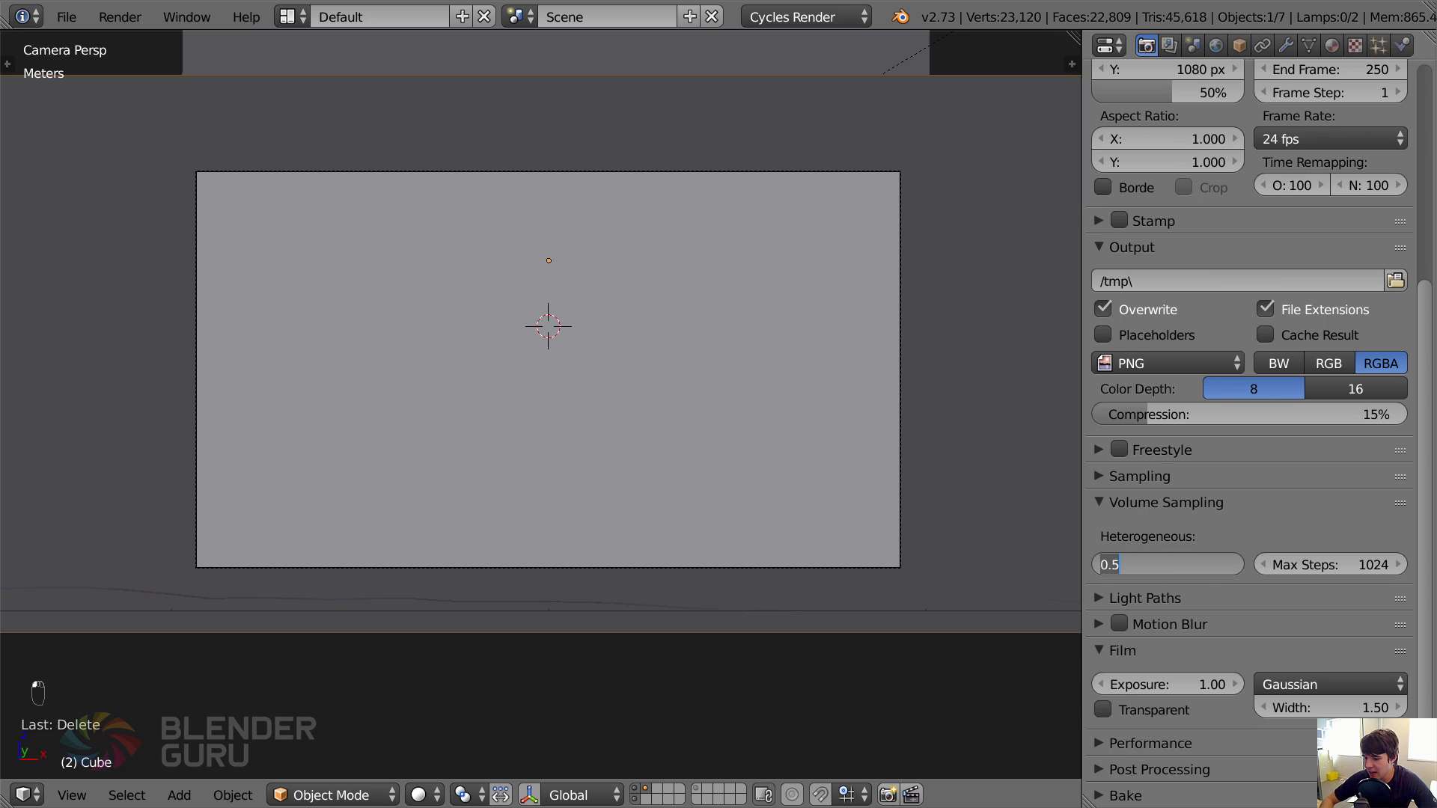
{"action": "type", "text": "2"}
{"action": "key", "text": "Return"}
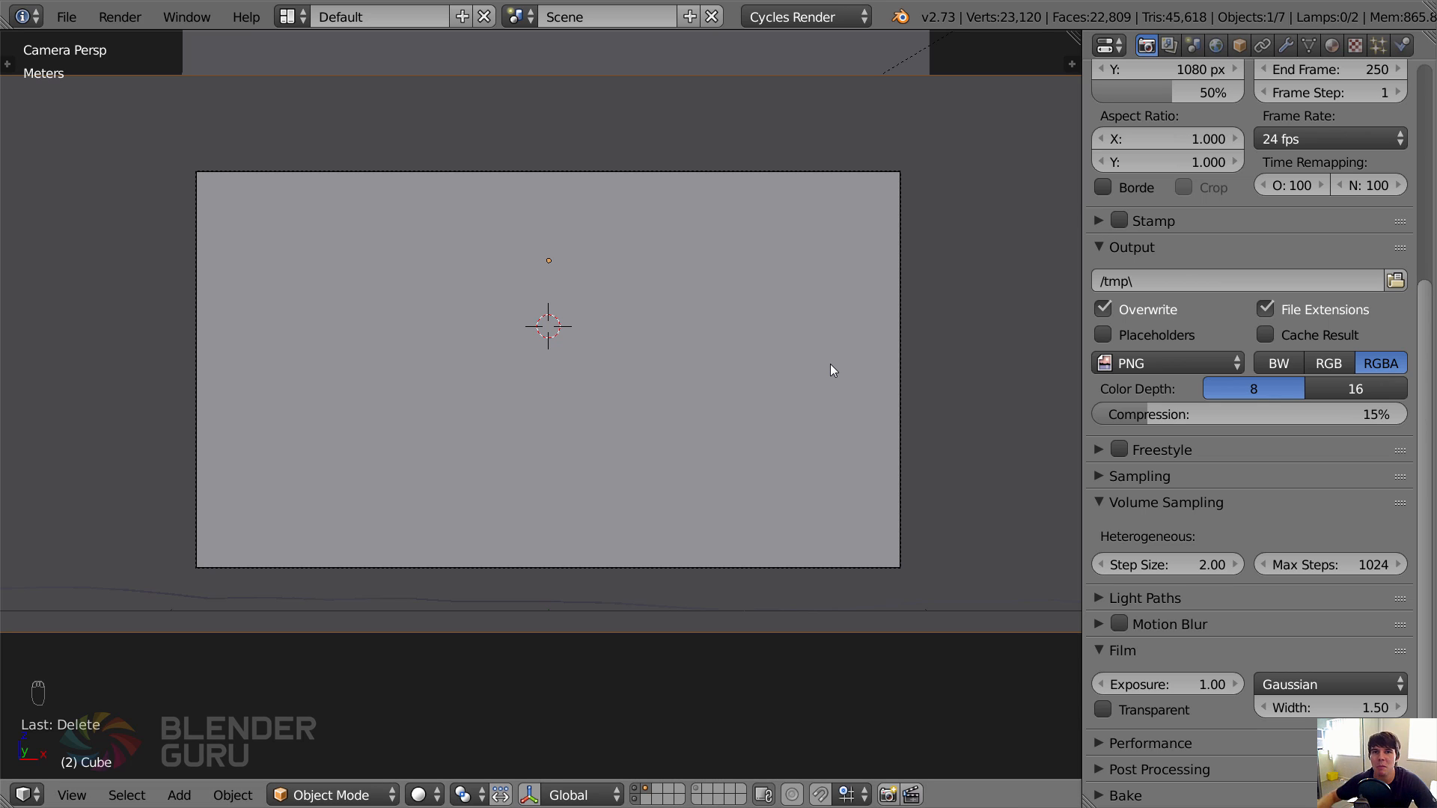
{"action": "key", "text": "z"}
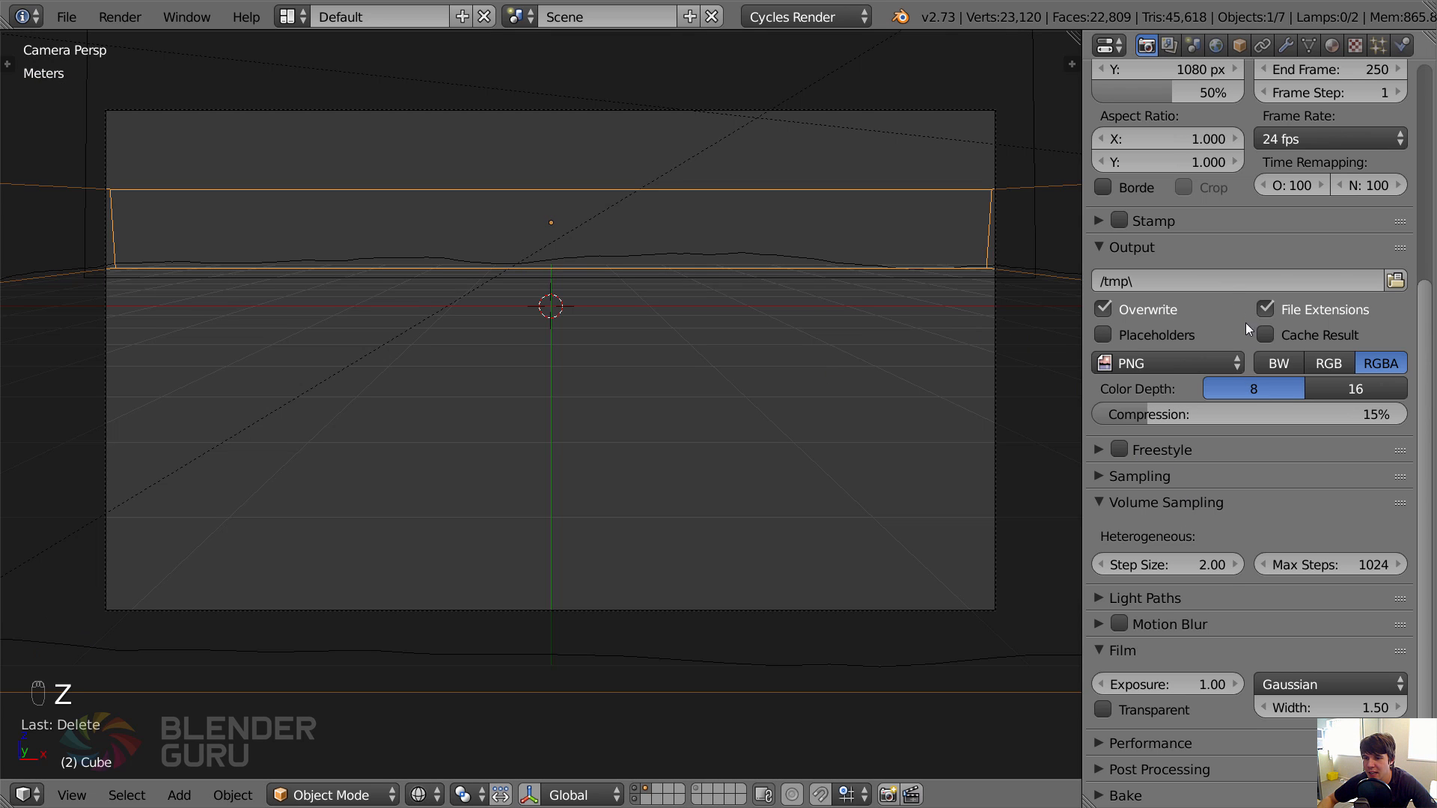
{"action": "left_click", "coordinate": [1319, 561]}
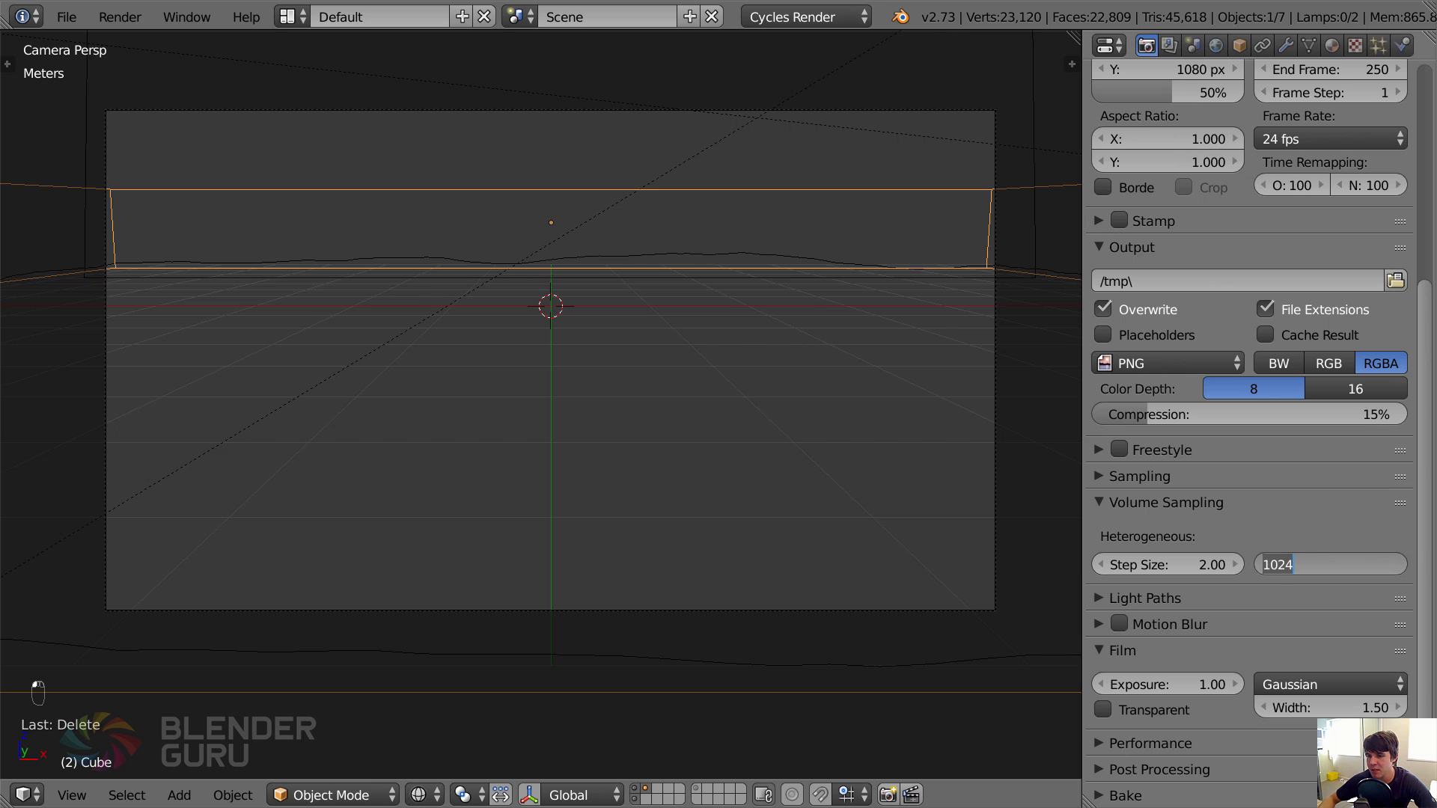
{"action": "type", "text": "200"}
{"action": "key", "text": "Return"}
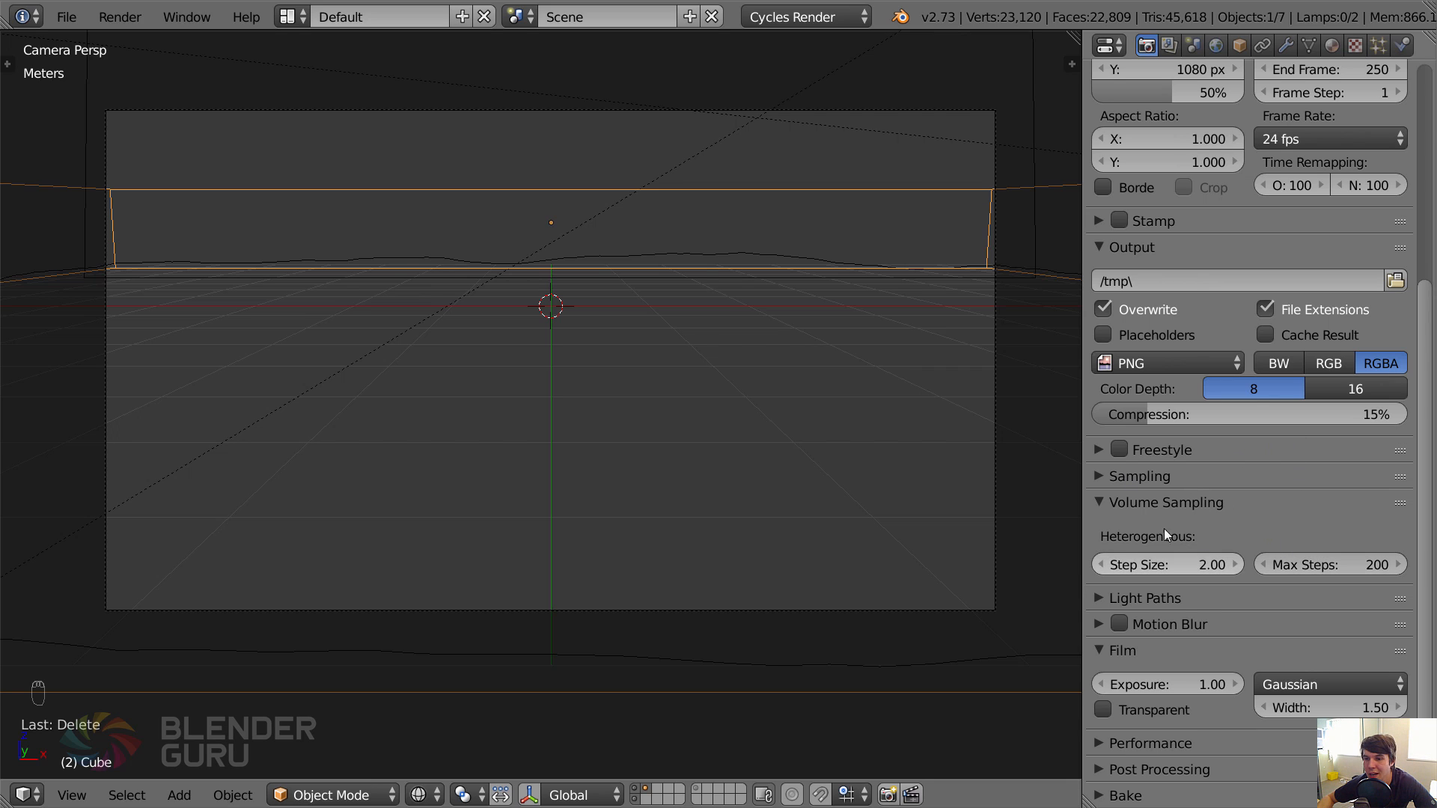
Collapse the Output and Volume Sampling settings, and expand Light Paths to review the bounce and transparency limits.
{"action": "left_click", "coordinate": [1154, 511]}
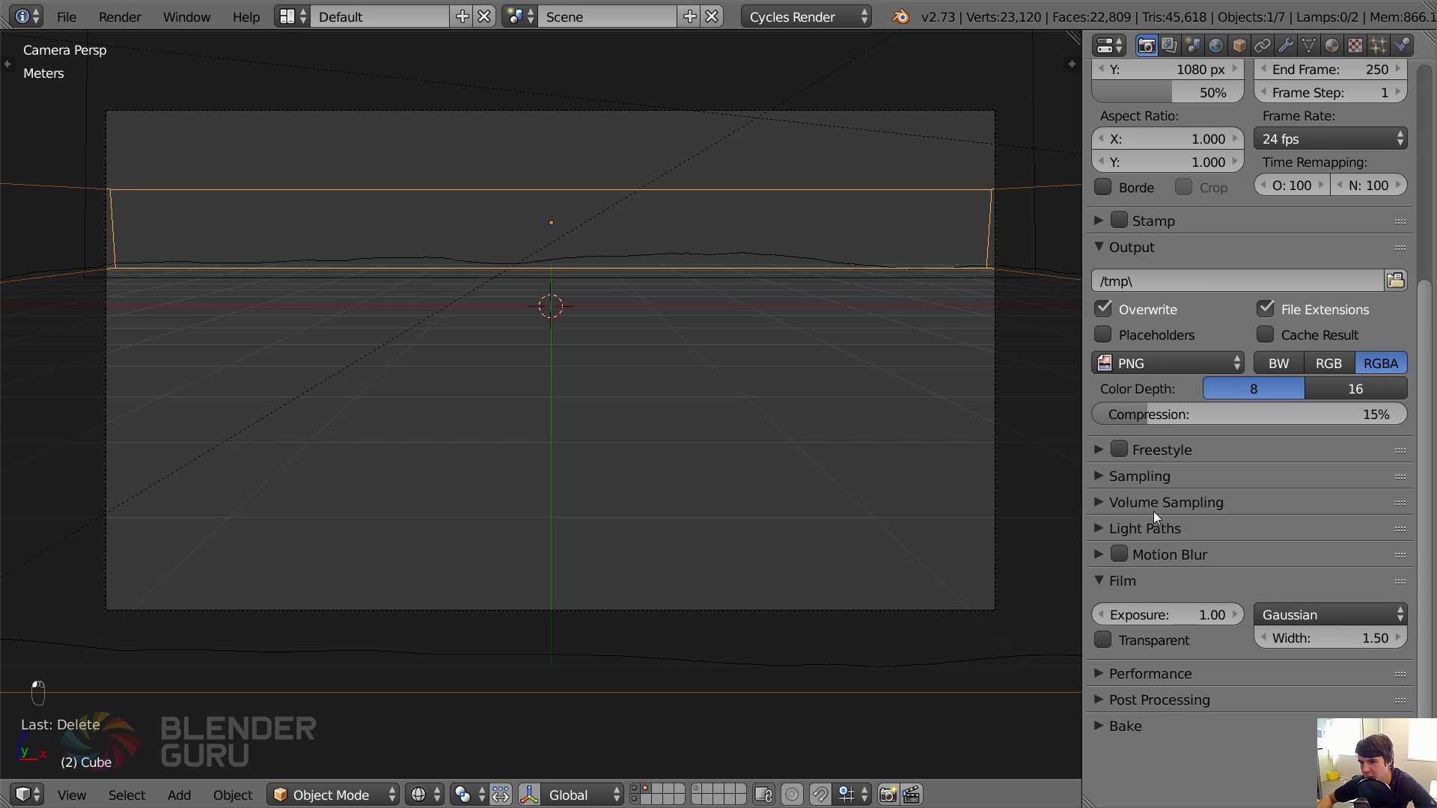
{"action": "left_click", "coordinate": [1122, 246]}
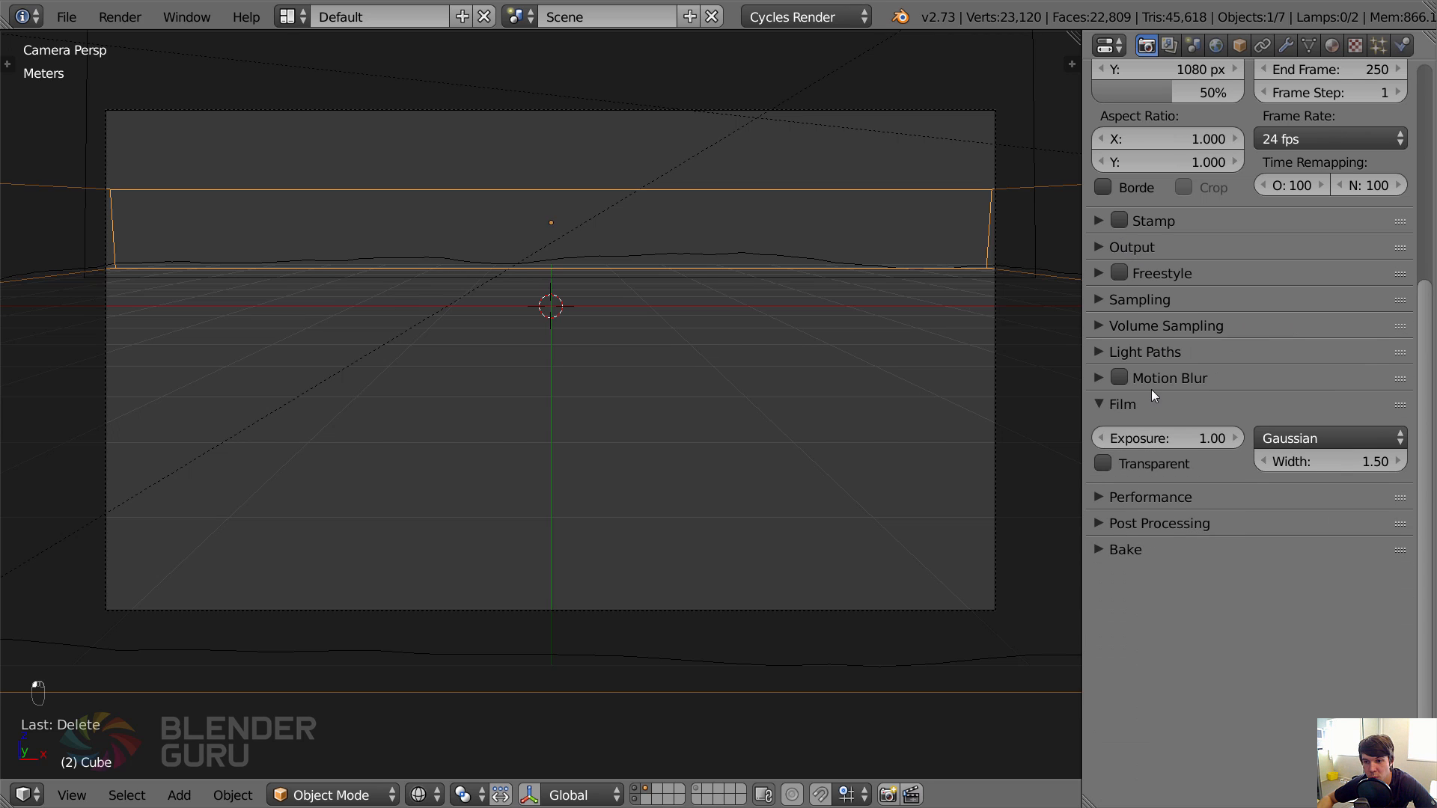
{"action": "scroll", "coordinate": [1139, 328], "scroll_direction": "up", "scroll_amount": 5}
{"action": "left_click", "coordinate": [1148, 456]}
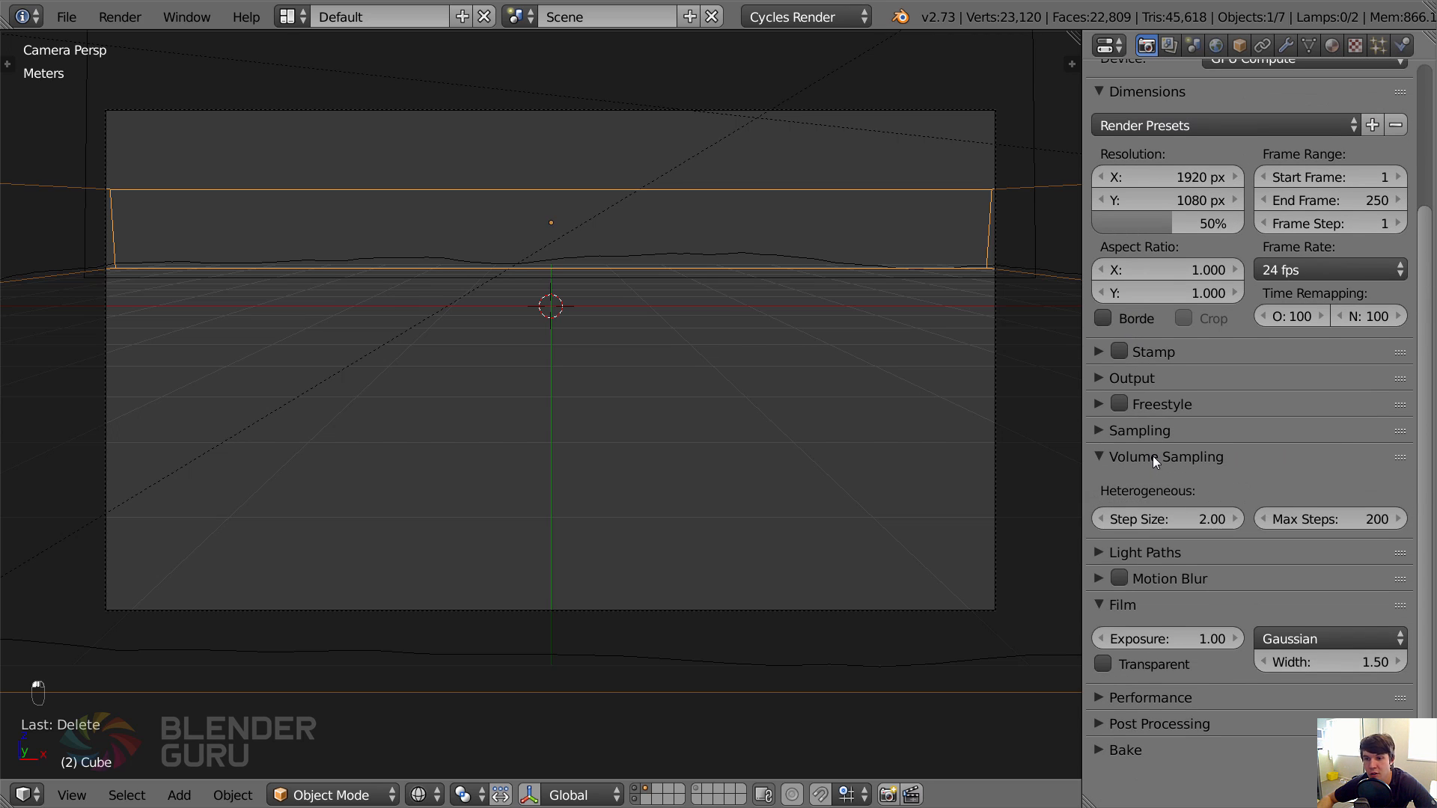
{"action": "left_click", "coordinate": [1152, 456]}
{"action": "scroll", "coordinate": [1155, 353], "scroll_direction": "up", "scroll_amount": 4}
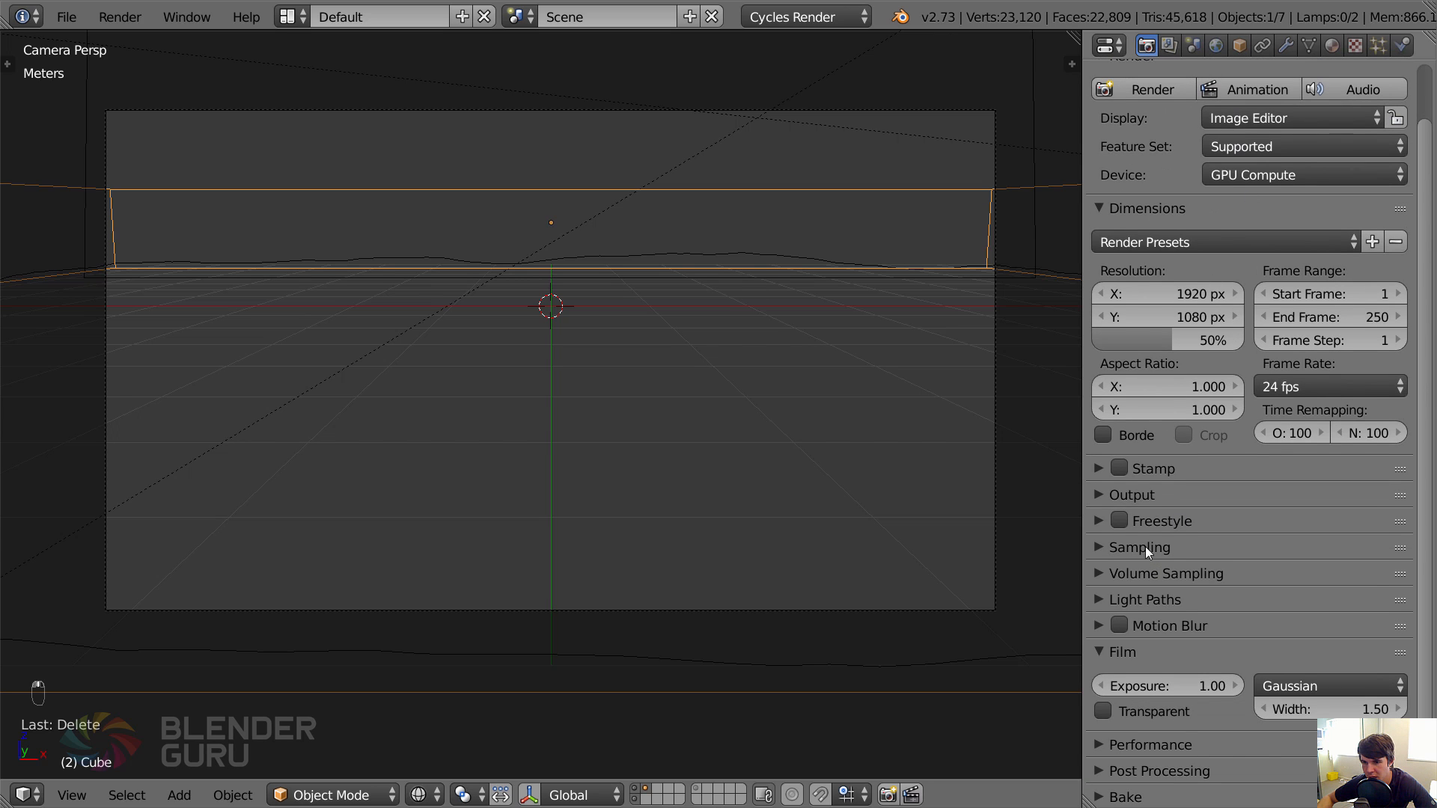
{"action": "left_click", "coordinate": [1156, 596]}
{"action": "scroll", "coordinate": [1228, 618], "scroll_direction": "down", "scroll_amount": 6}
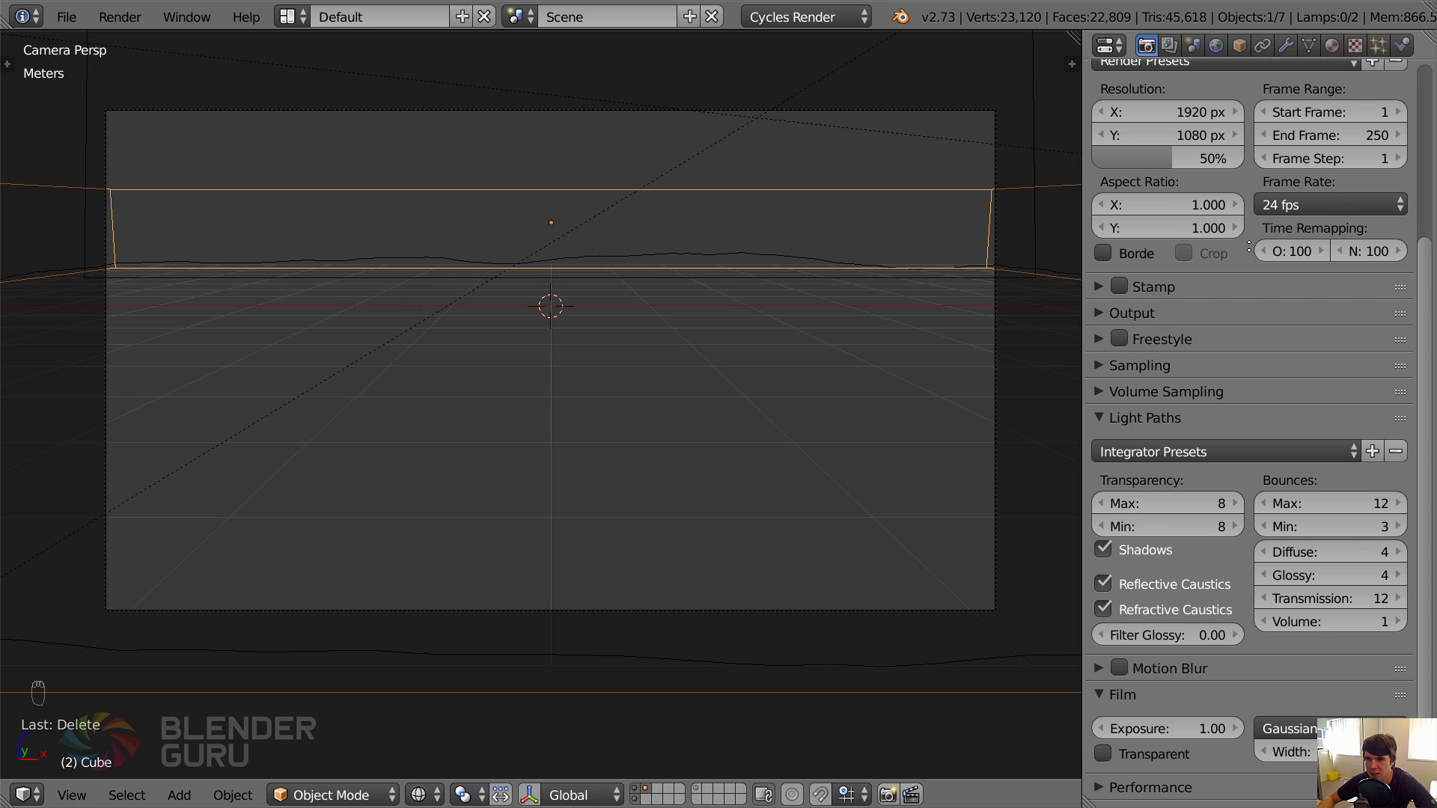
{"action": "scroll", "coordinate": [1279, 610], "scroll_direction": "up", "scroll_amount": 7}
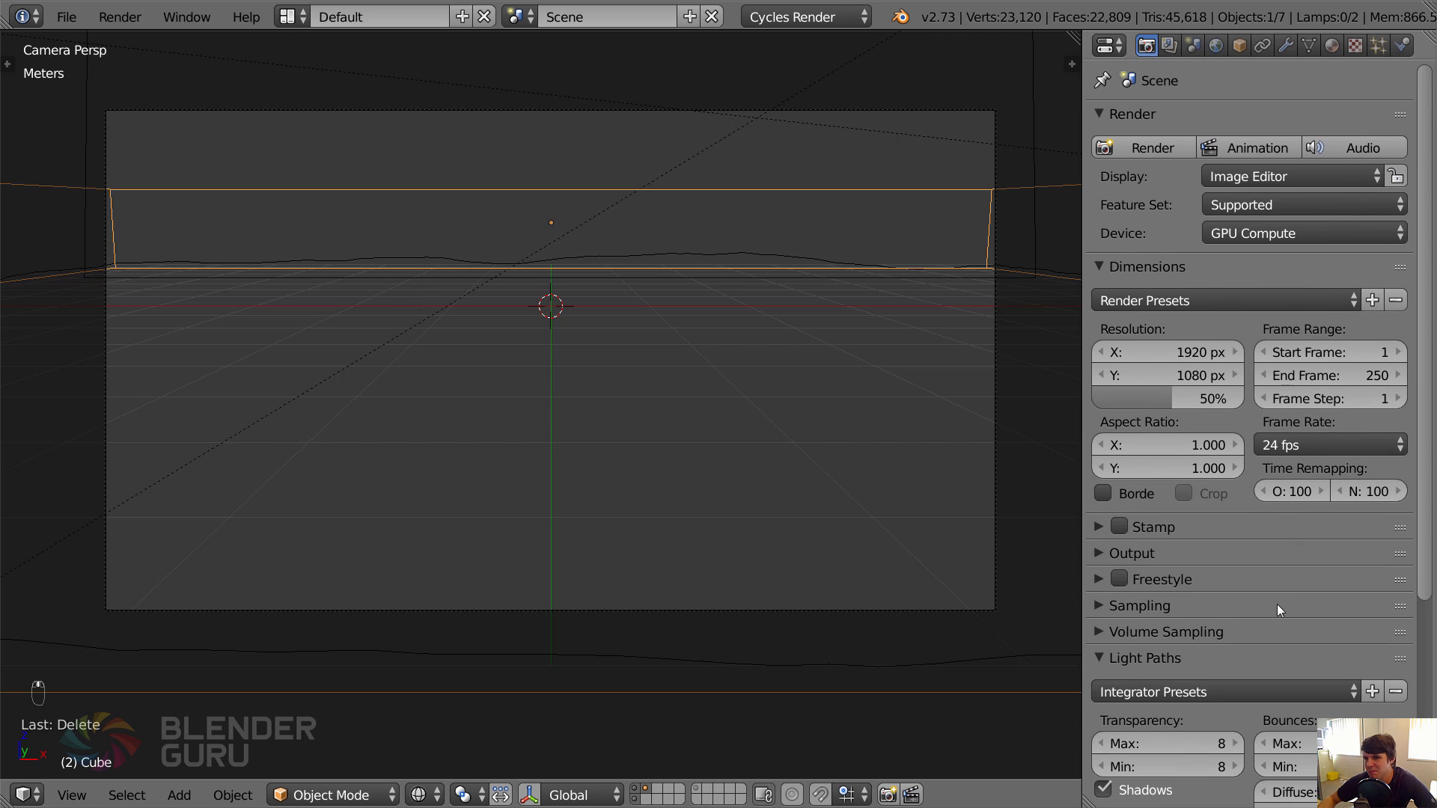
Save the file, render the misty meadow from the camera, inspect the result, and return to the 3D view.
{"action": "key", "text": "ctrl+s"}
{"action": "left_click", "coordinate": [863, 327]}
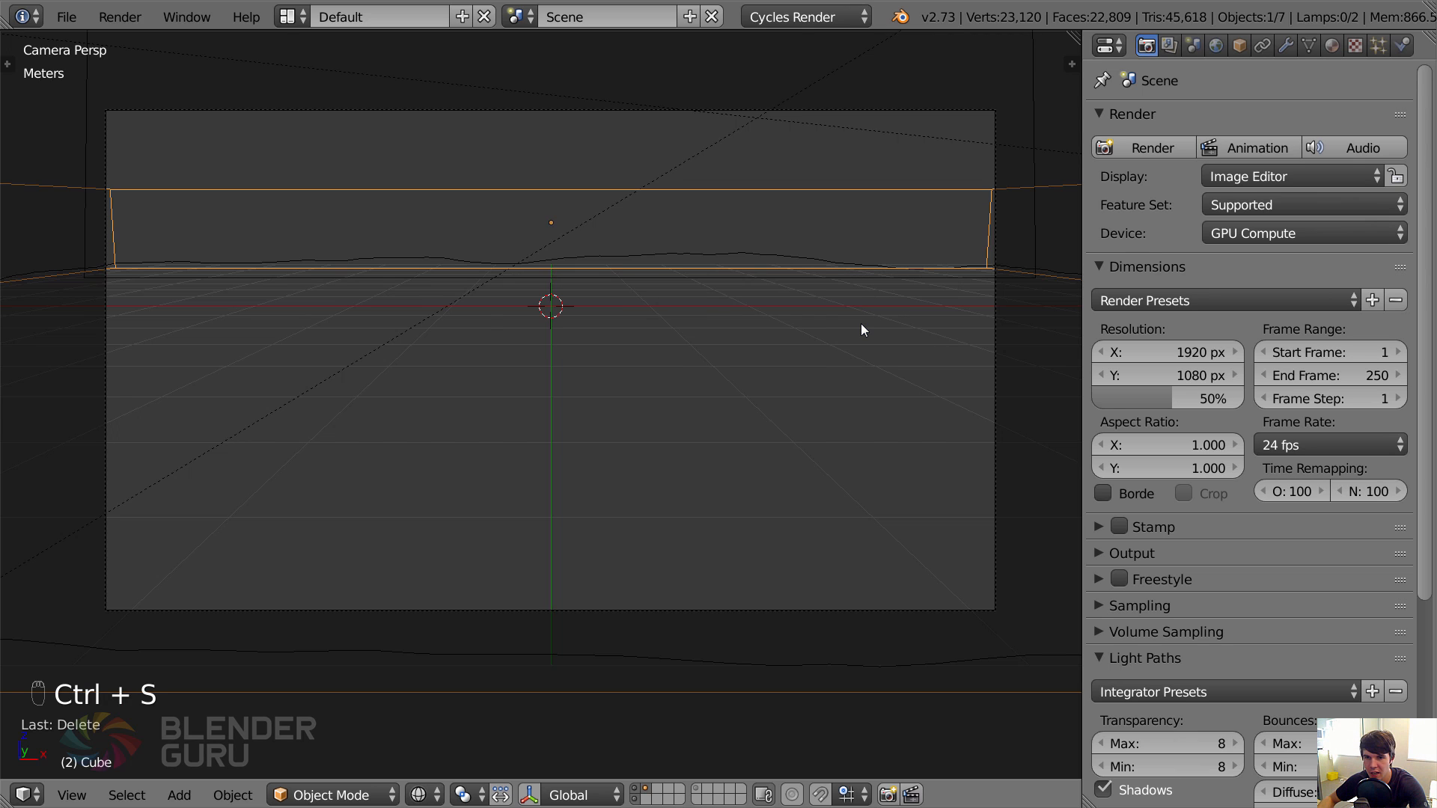
{"action": "key", "text": "F12"}
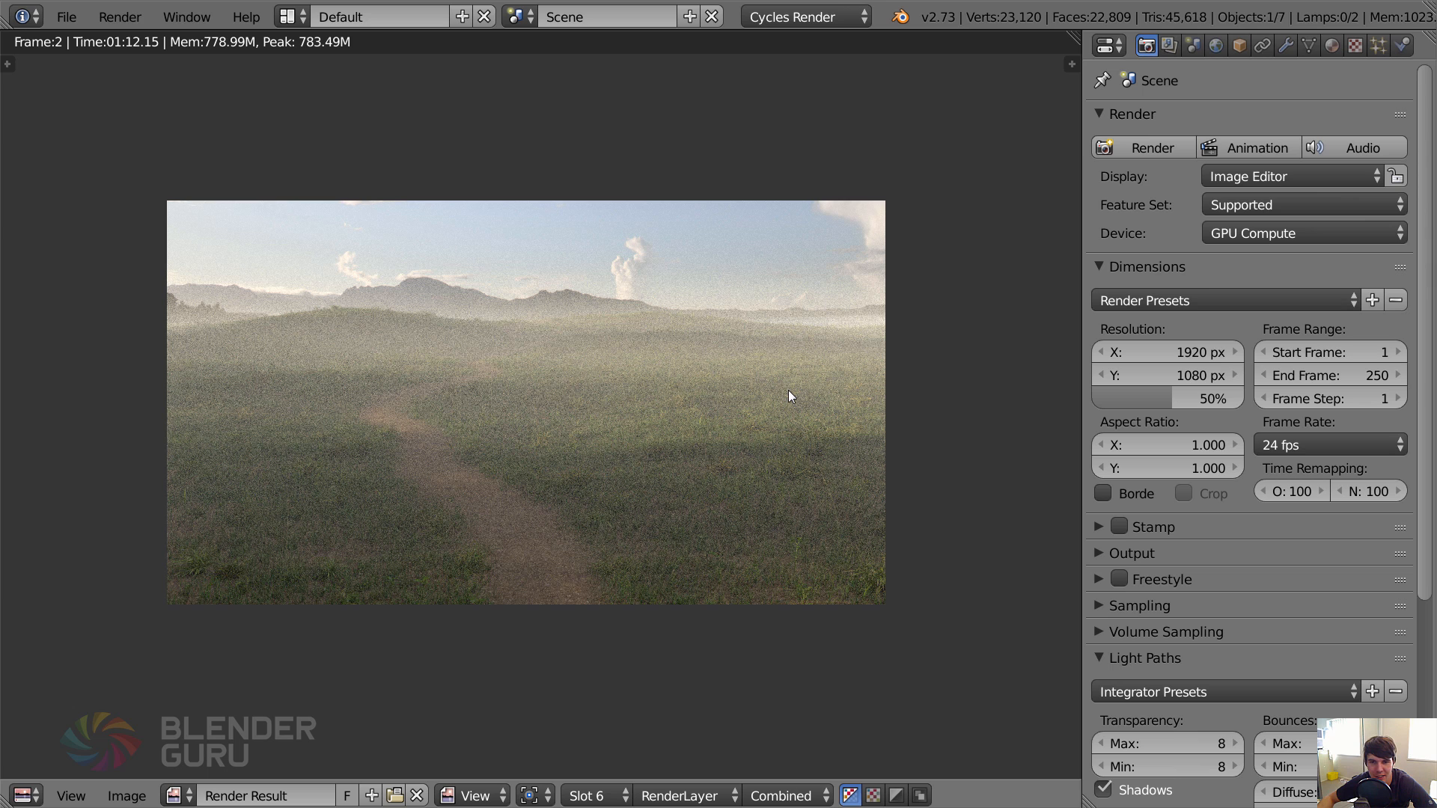
{"action": "scroll", "coordinate": [791, 386], "scroll_direction": "up", "scroll_amount": 1}
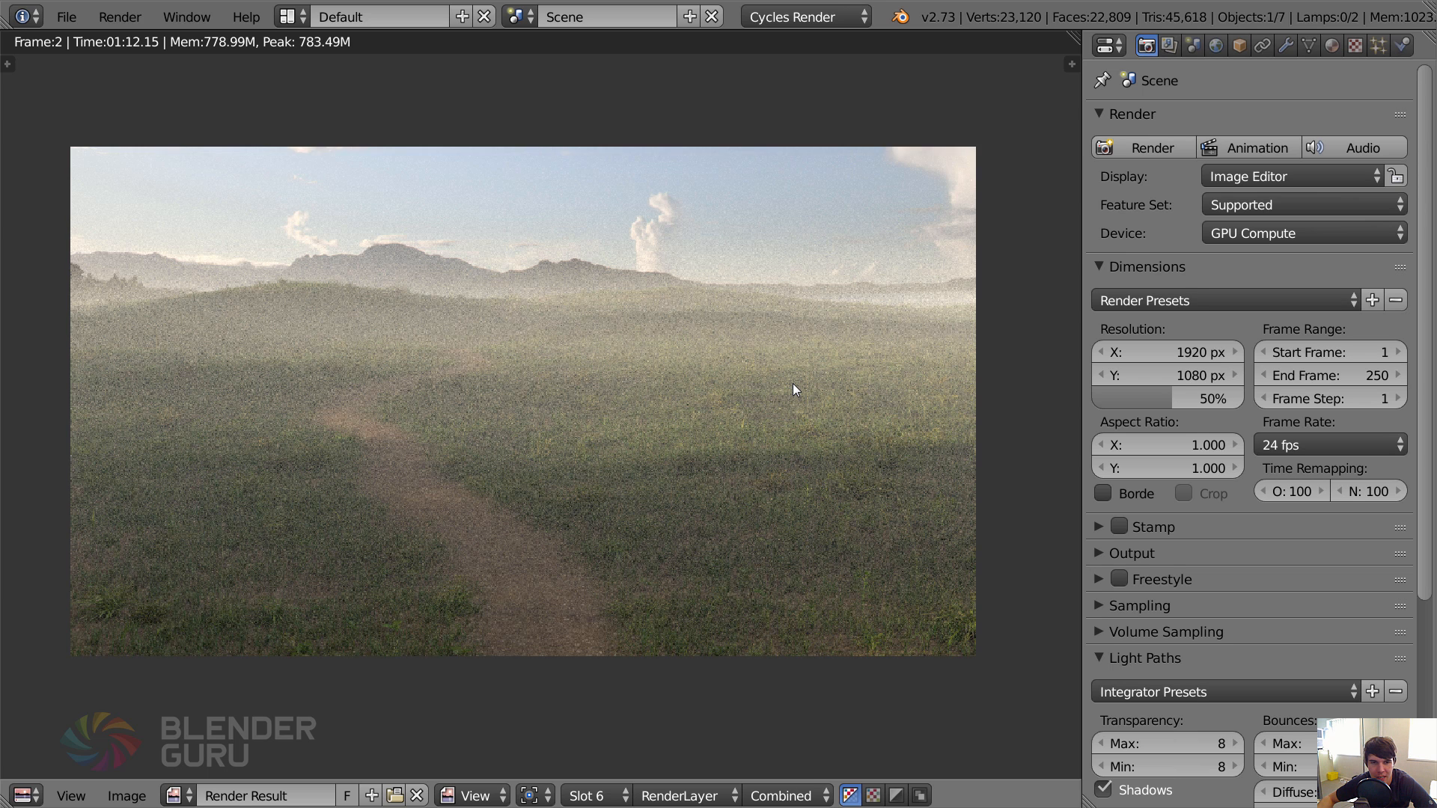
{"action": "scroll", "coordinate": [793, 383], "scroll_direction": "down", "scroll_amount": 1}
{"action": "key", "text": "Escape"}
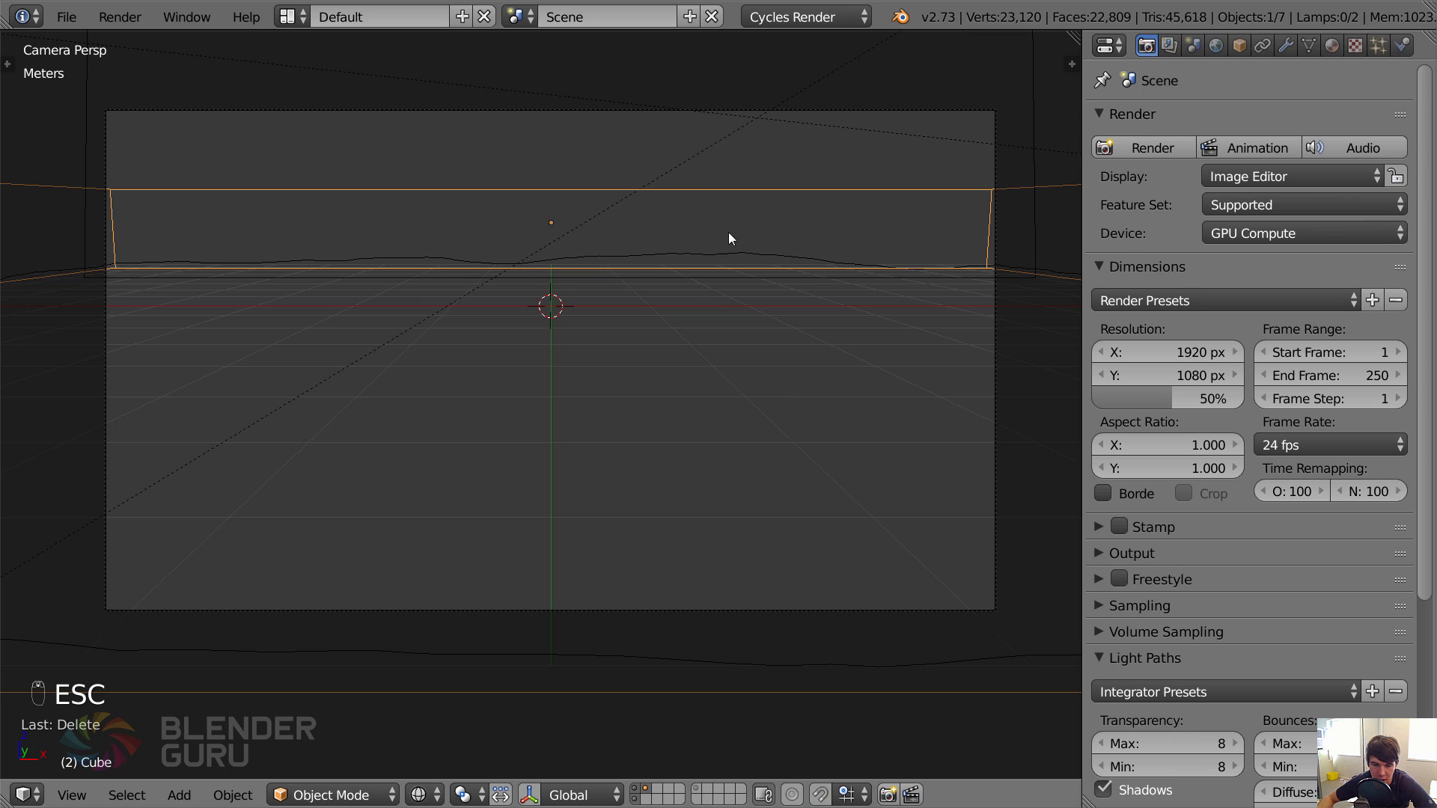
{"action": "left_click_drag", "start_coordinate": [1072, 41], "coordinate": [518, 224]}
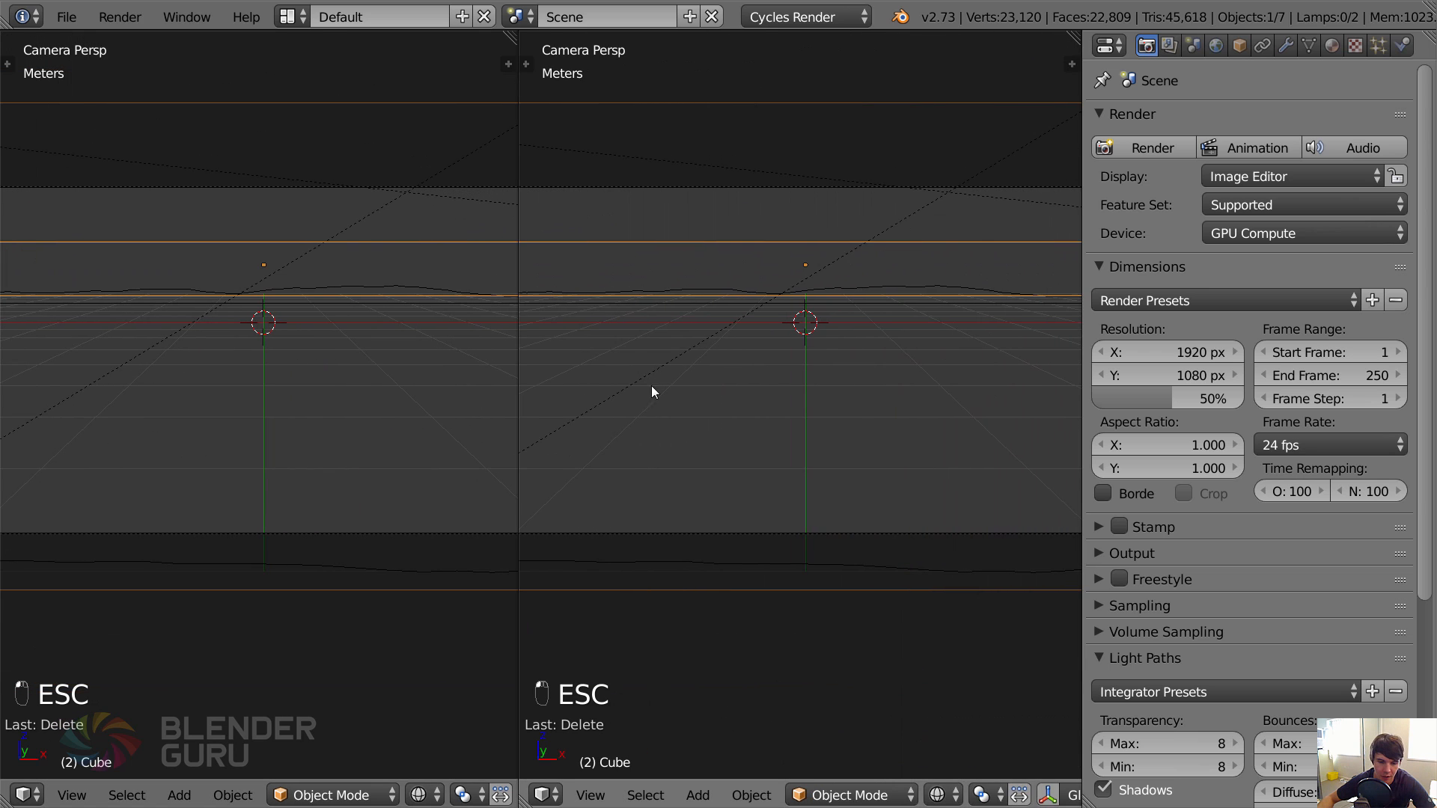
{"action": "key", "text": "shift+F3"}
{"action": "key", "text": "n"}
{"action": "middle_click_drag", "start_coordinate": [771, 420], "coordinate": [858, 454]}
{"action": "scroll", "coordinate": [858, 454], "scroll_direction": "down", "scroll_amount": 1}
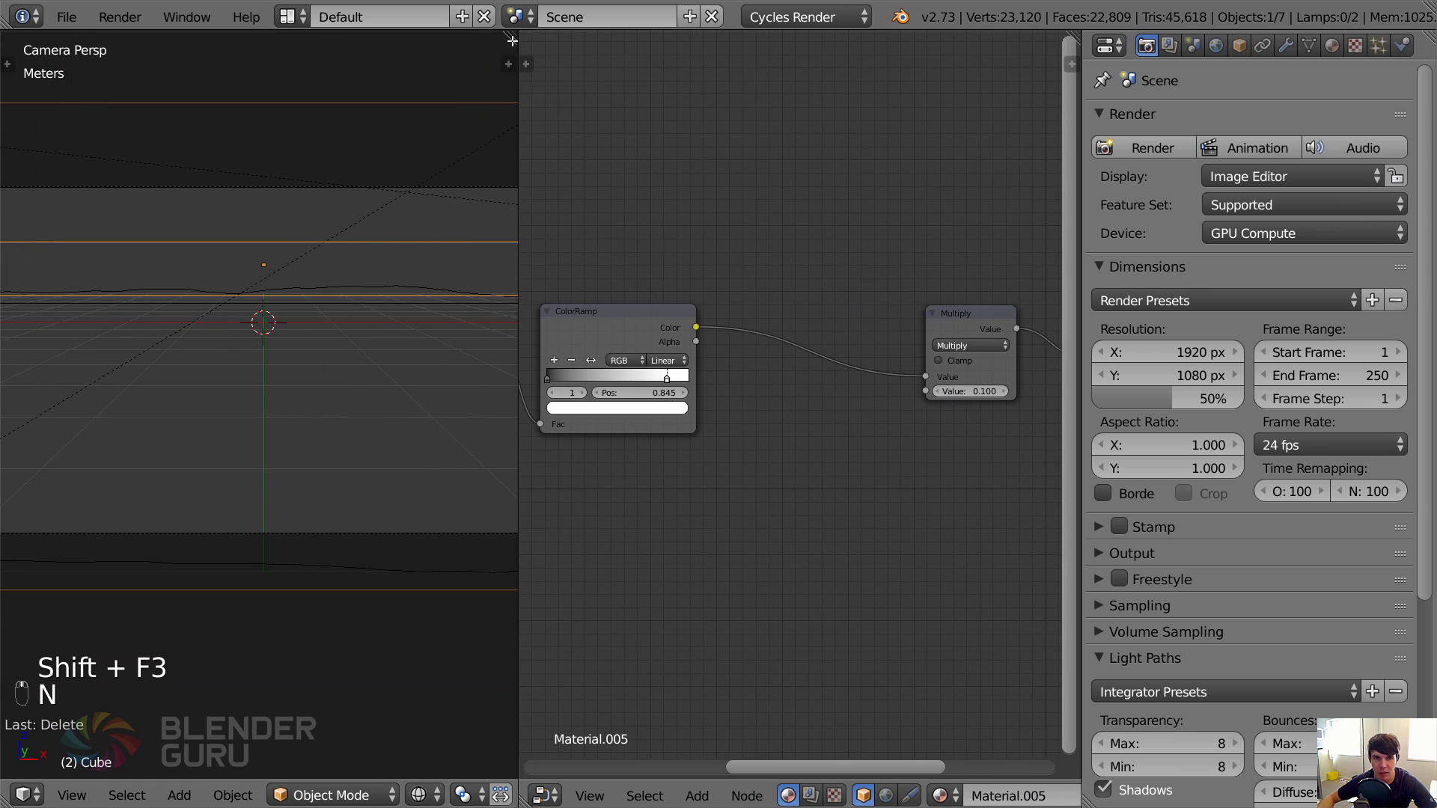
{"action": "left_click_drag", "start_coordinate": [511, 39], "coordinate": [572, 56]}
Split the 3D view into upper and lower areas and show the mist material's full node chain in the lower one.
{"action": "left_click_drag", "start_coordinate": [6, 801], "coordinate": [150, 355]}
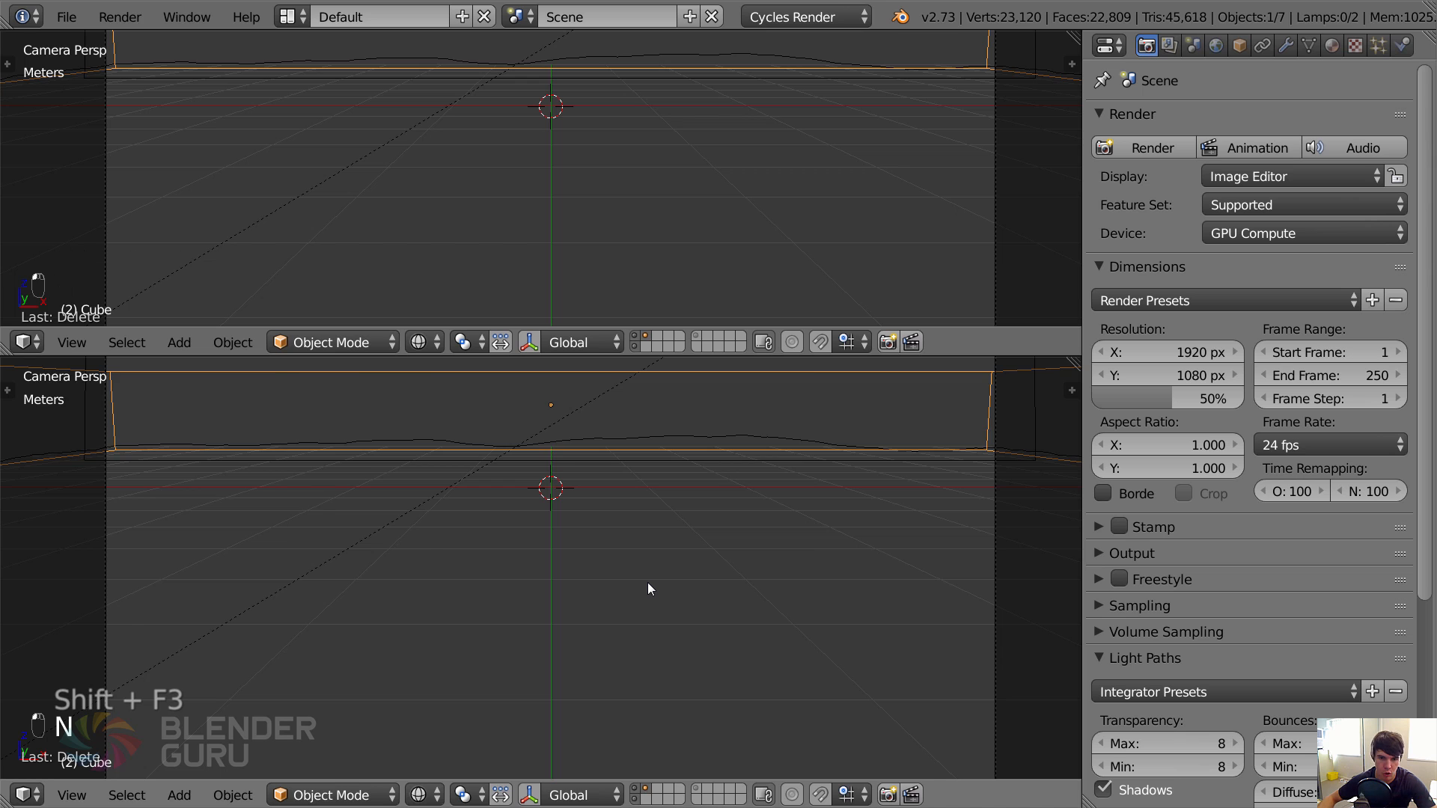
{"action": "key", "text": "shift+F3"}
{"action": "mouse_move", "coordinate": [541, 569]}
{"action": "middle_mouse_down"}
{"action": "mouse_move", "coordinate": [419, 569]}
{"action": "mouse_move", "coordinate": [545, 511]}
{"action": "middle_mouse_up"}
{"action": "scroll", "coordinate": [382, 557], "scroll_direction": "down", "scroll_amount": 3}
{"action": "key", "text": "n"}
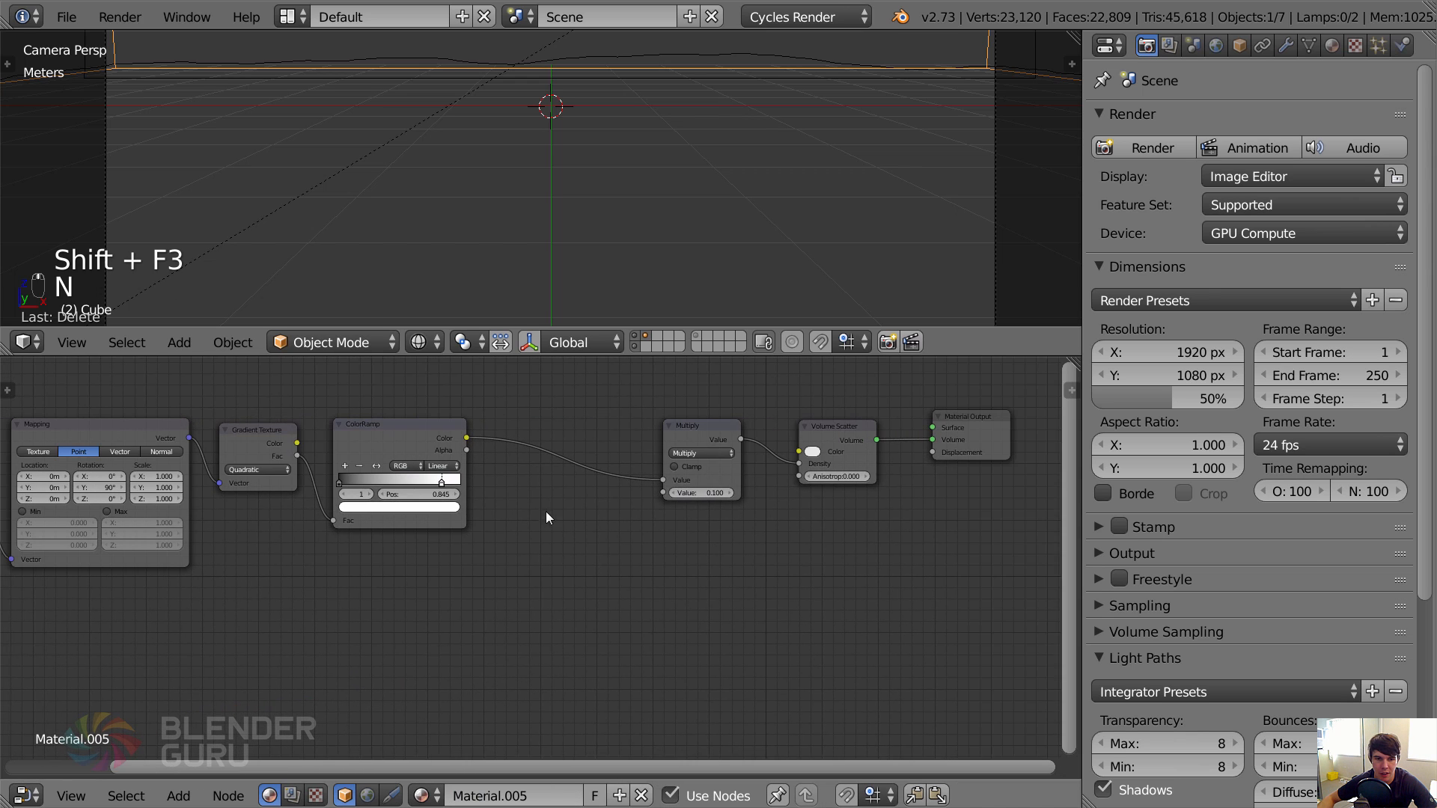
Review the last render of the misty meadow, checking how evenly the mist spreads, and return to the material nodes.
{"action": "middle_click_drag", "start_coordinate": [620, 536], "coordinate": [652, 535]}
{"action": "scroll", "coordinate": [652, 534], "scroll_direction": "up", "scroll_amount": 2}
{"action": "middle_click_drag", "start_coordinate": [469, 513], "coordinate": [637, 494]}
{"action": "scroll", "coordinate": [681, 500], "scroll_direction": "down", "scroll_amount": 2}
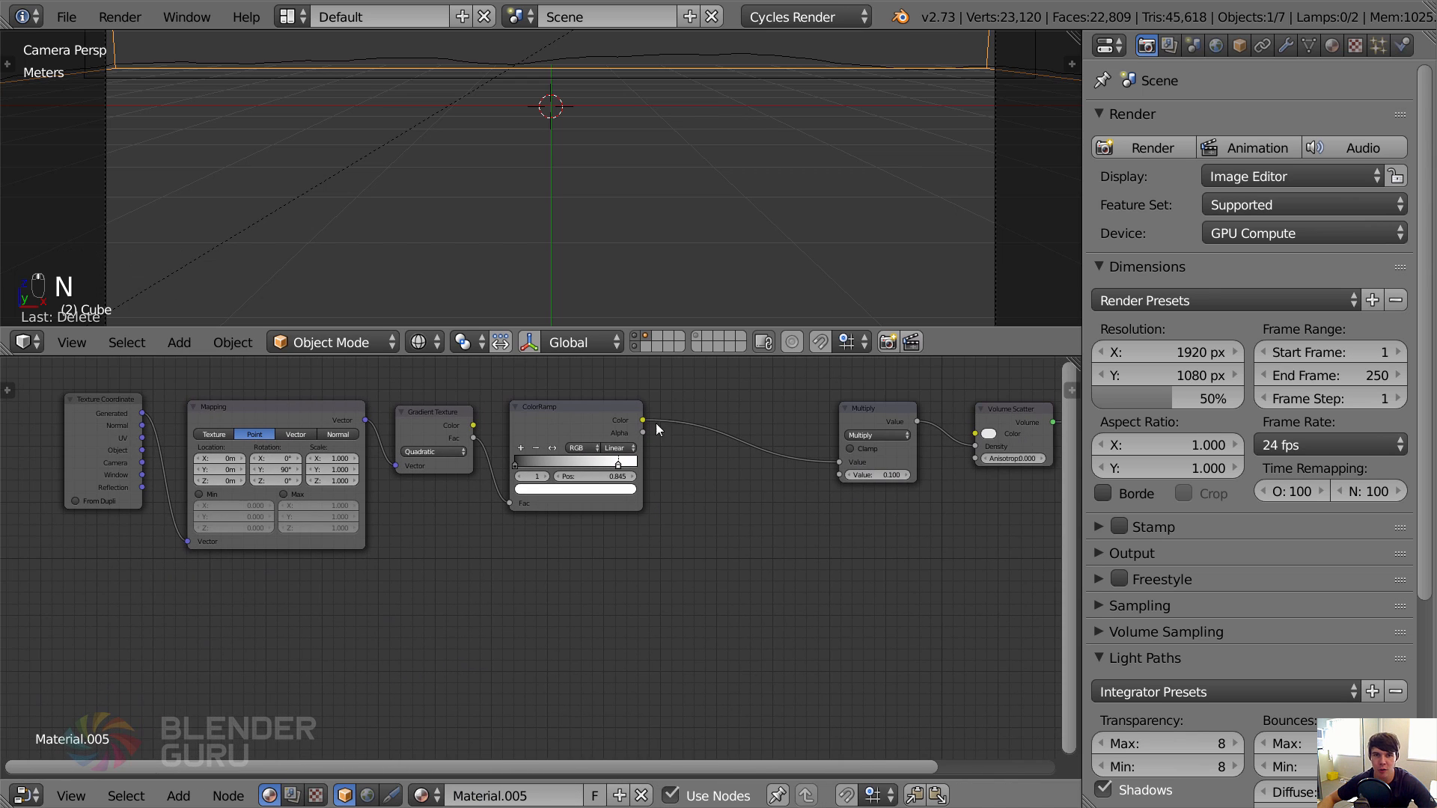
{"action": "scroll", "coordinate": [663, 226], "scroll_direction": "down", "scroll_amount": 1}
{"action": "scroll", "coordinate": [662, 226], "scroll_direction": "down", "scroll_amount": 1}
{"action": "key", "text": "F11"}
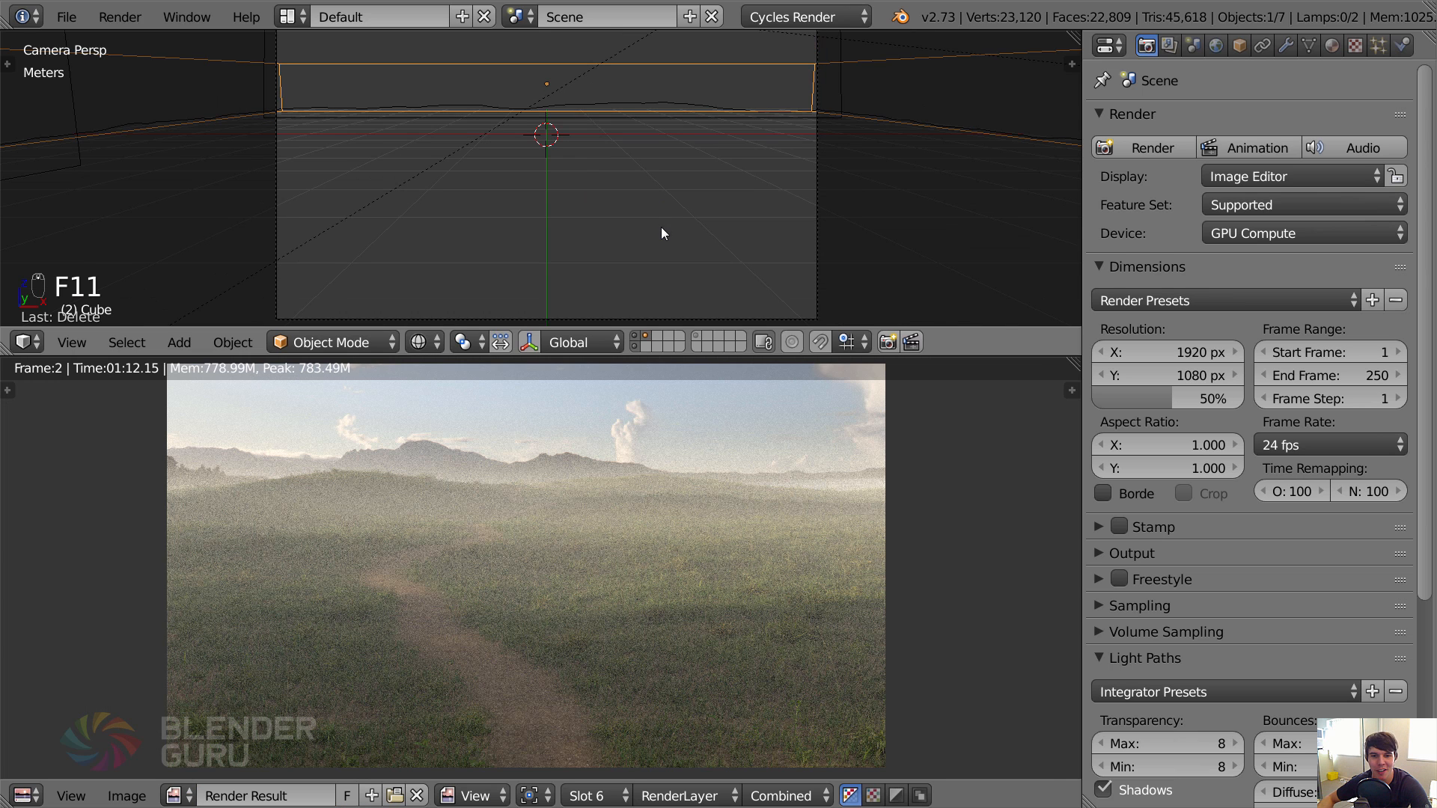
{"action": "scroll", "coordinate": [546, 546], "scroll_direction": "down", "scroll_amount": 2}
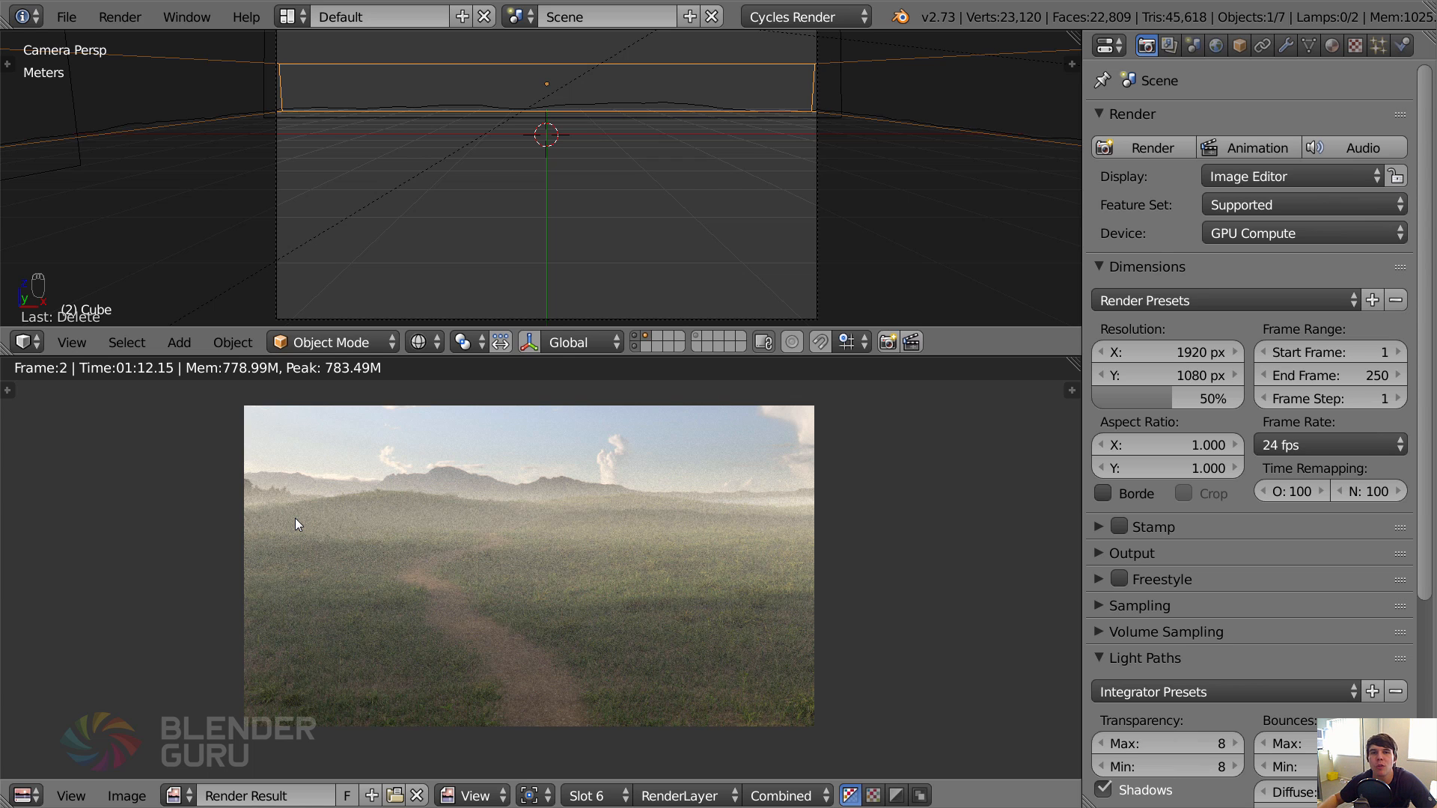
{"action": "key", "text": "Escape"}
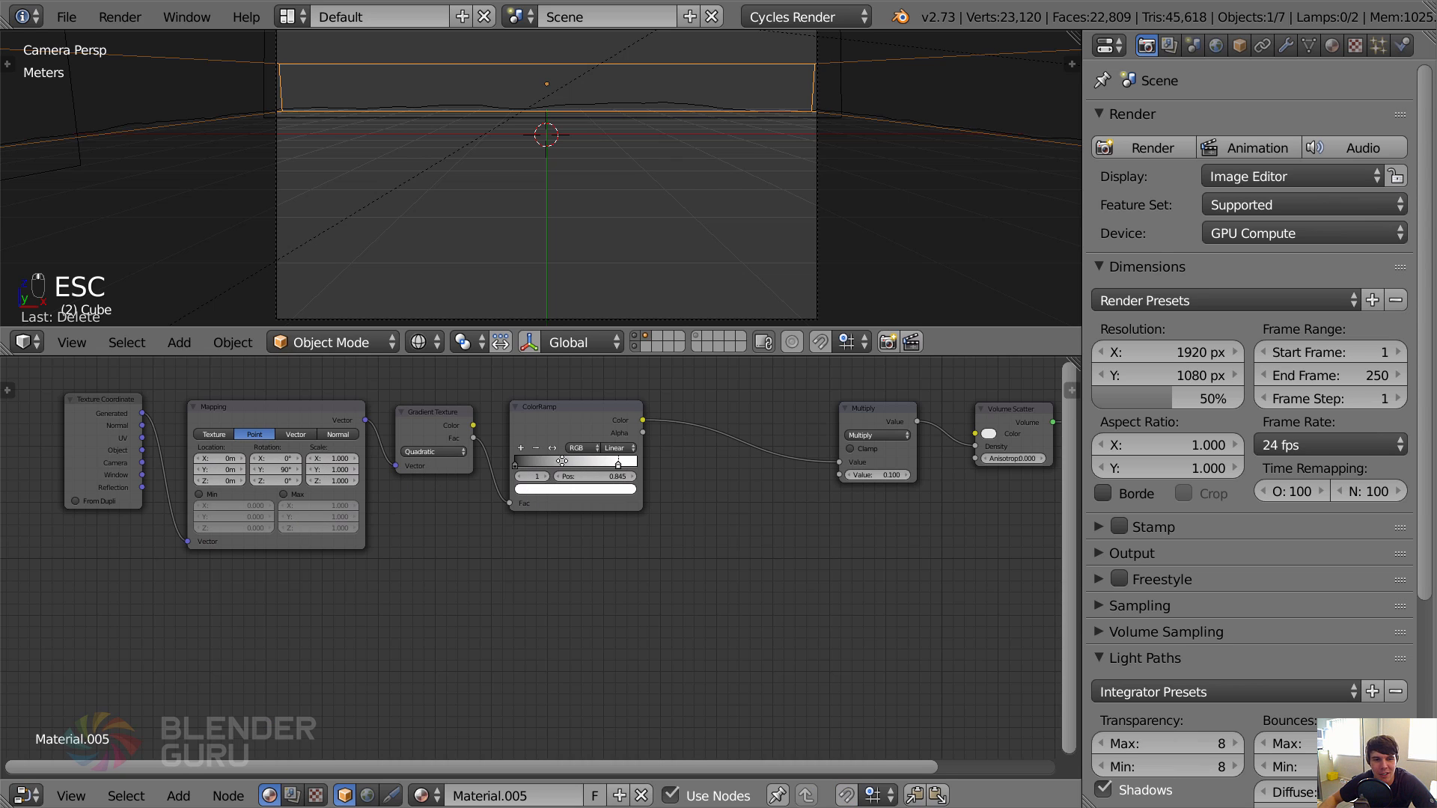
{"action": "middle_click_drag", "start_coordinate": [485, 545], "coordinate": [527, 493]}
{"action": "scroll", "coordinate": [527, 493], "scroll_direction": "down", "scroll_amount": 1}
{"action": "key", "text": "shift+a"}
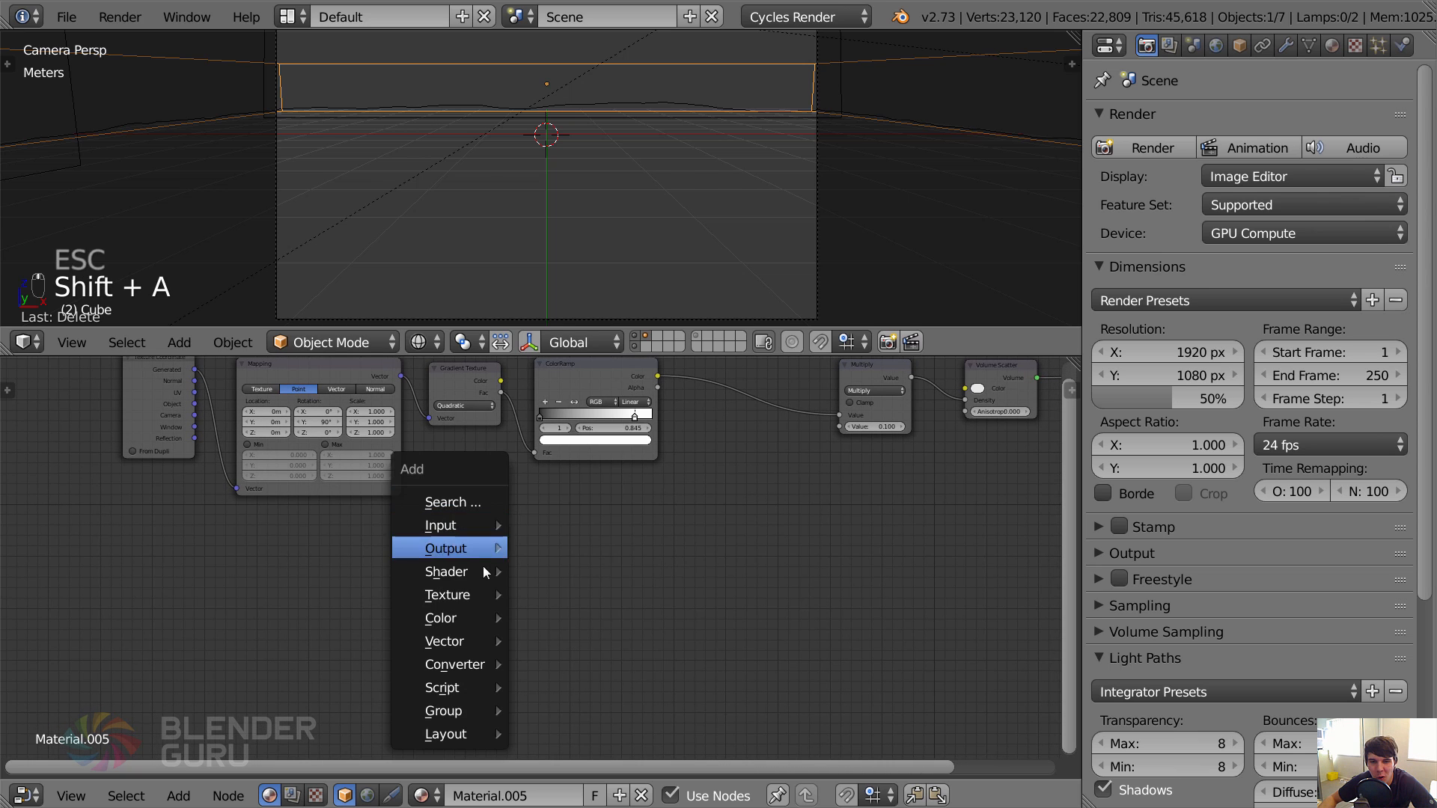
{"action": "left_click", "coordinate": [546, 571]}
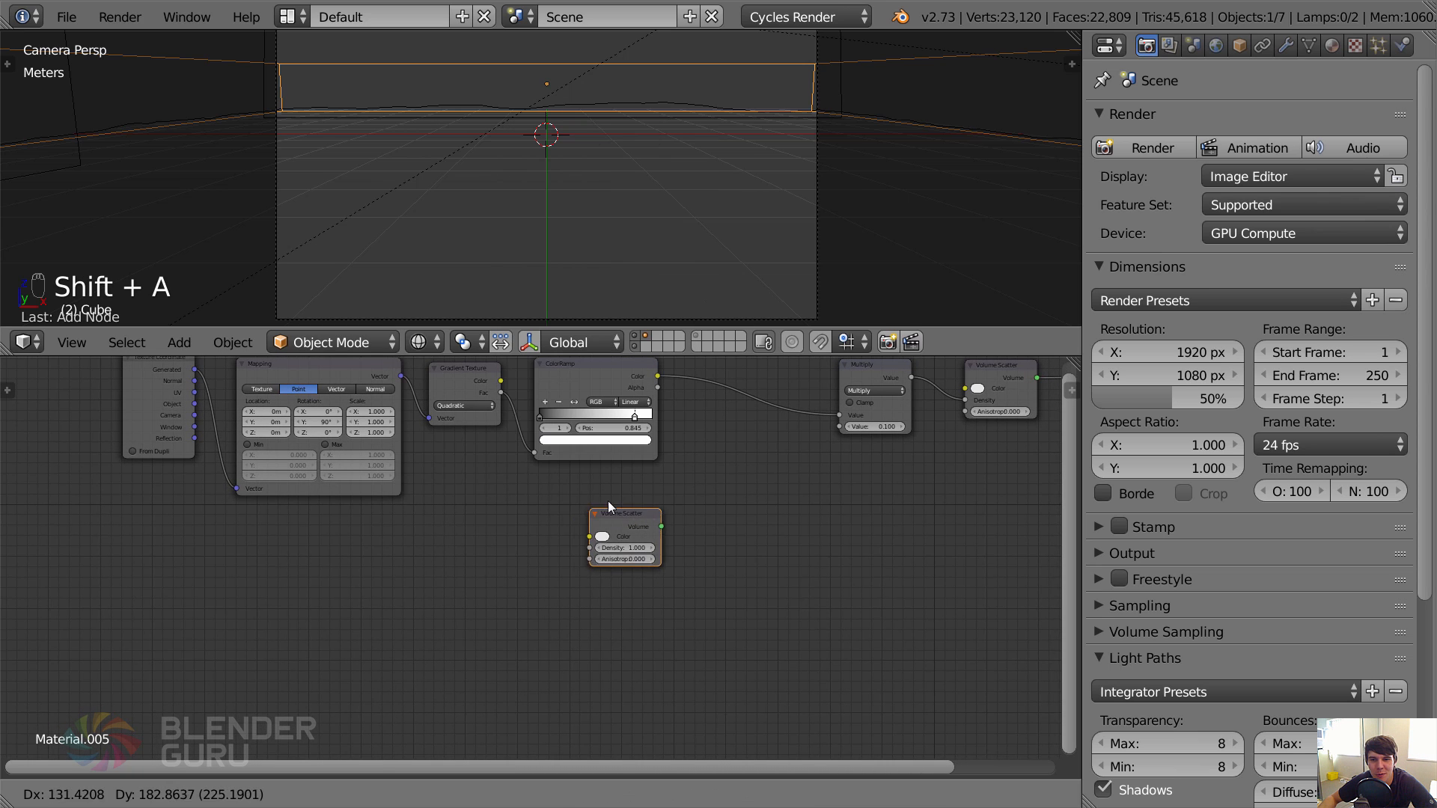
{"action": "left_click", "coordinate": [826, 475]}
{"action": "middle_click_drag", "start_coordinate": [826, 474], "coordinate": [636, 513]}
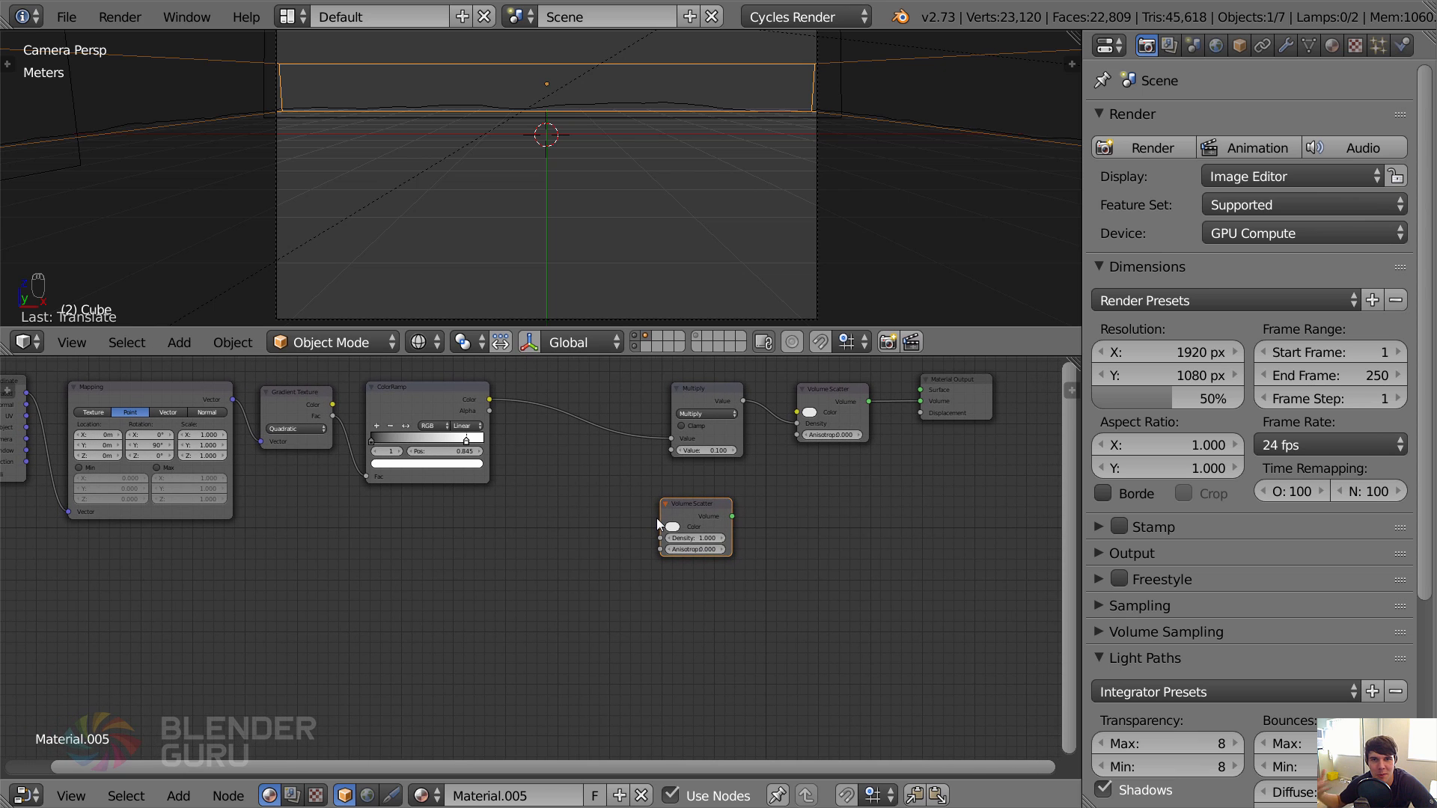
{"action": "key", "text": "x"}
{"action": "scroll", "coordinate": [700, 531], "scroll_direction": "up", "scroll_amount": 1}
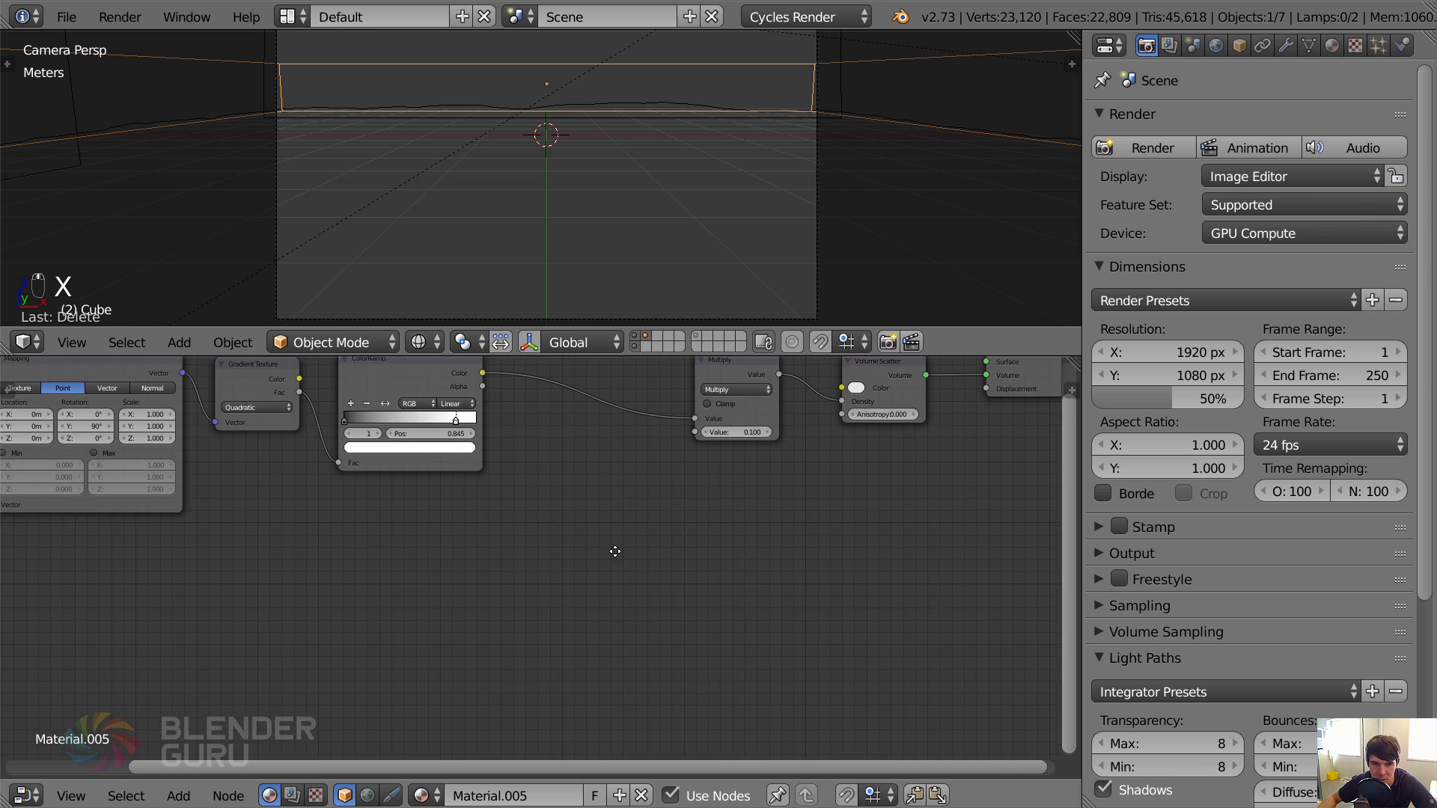
Add a Noise Texture node to the mist material and place it below the Mapping node.
{"action": "middle_click_drag", "start_coordinate": [613, 550], "coordinate": [633, 593]}
{"action": "scroll", "coordinate": [428, 527], "scroll_direction": "down", "scroll_amount": 1}
{"action": "middle_click_drag", "start_coordinate": [428, 527], "coordinate": [460, 519]}
{"action": "key", "text": "shift+a"}
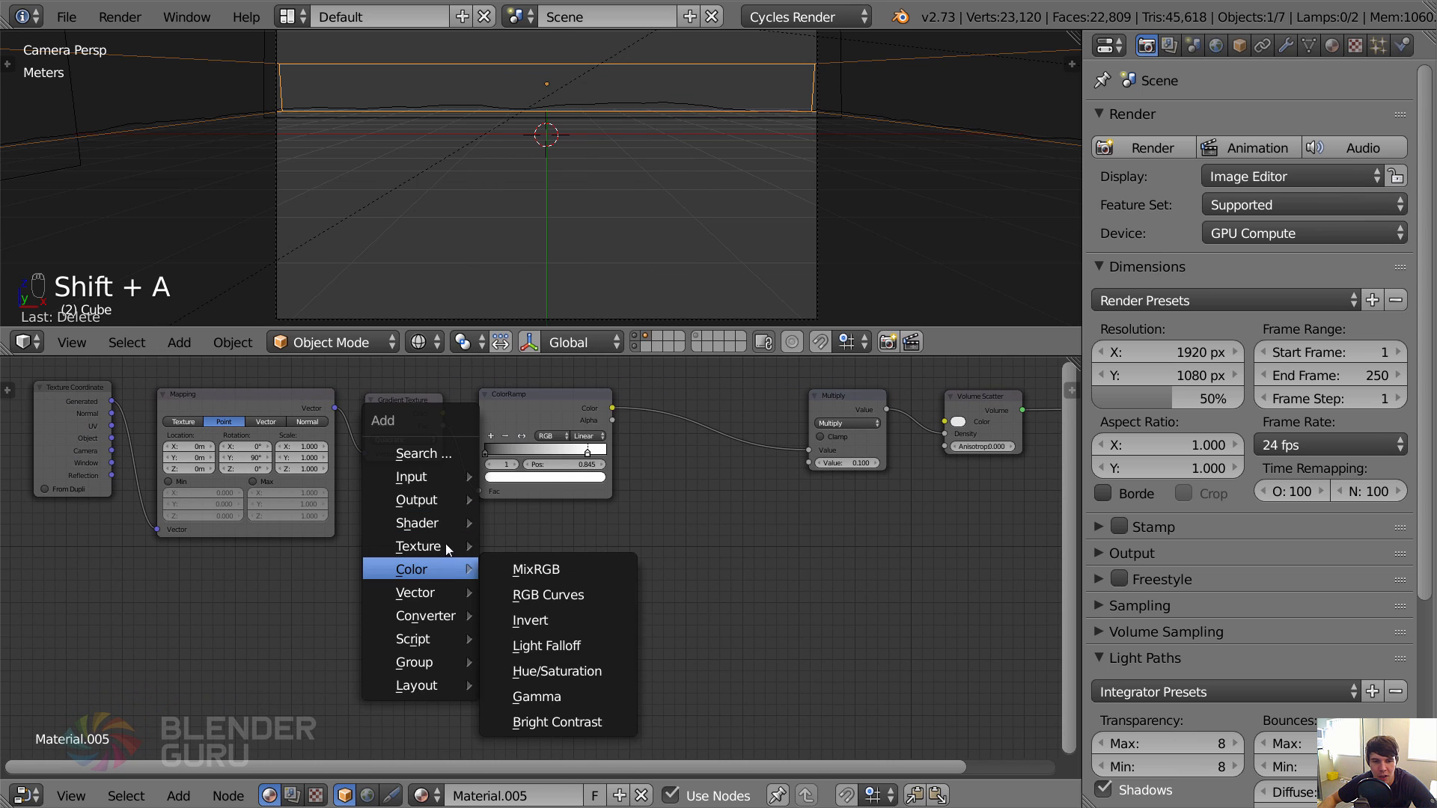
{"action": "mouse_move", "coordinate": [446, 545]}
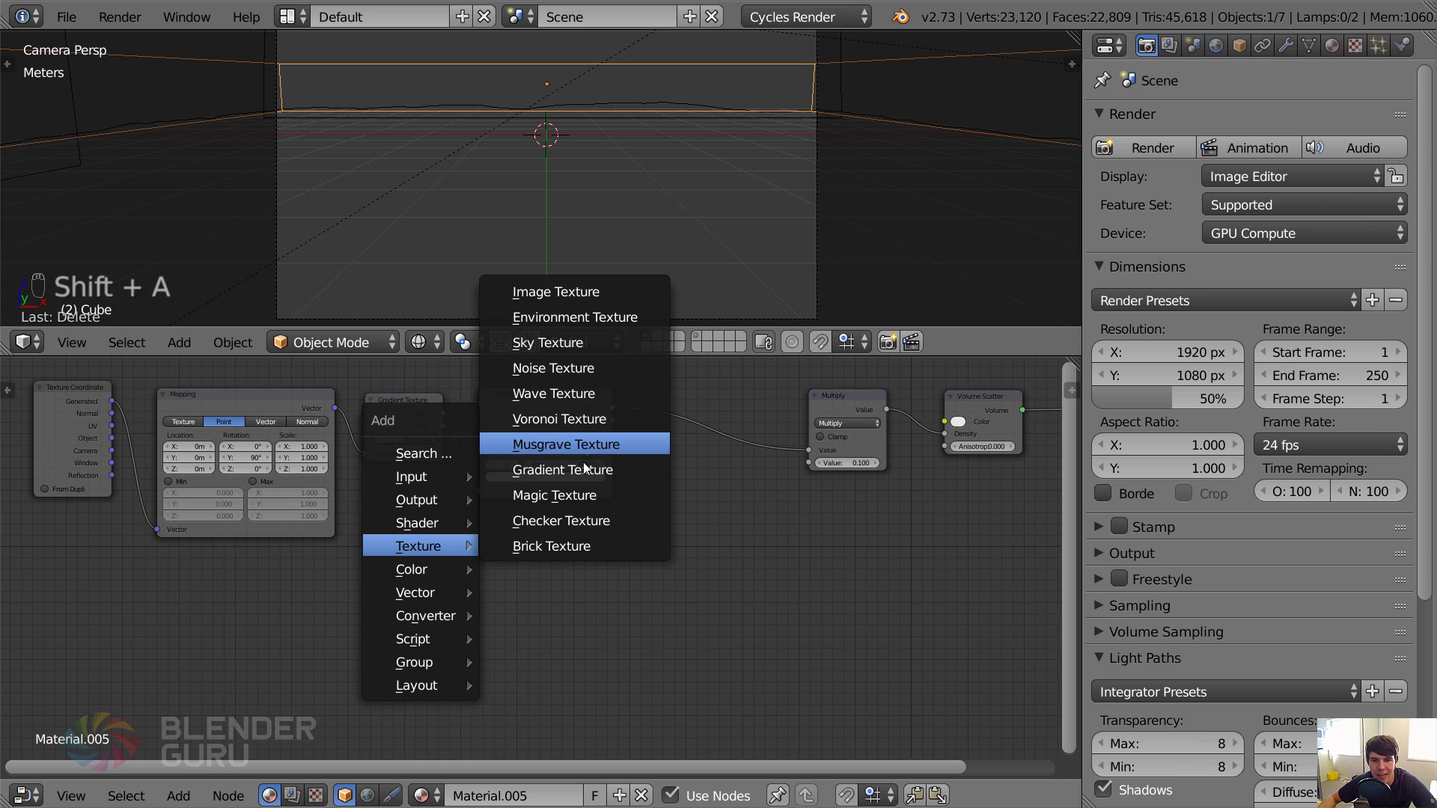
{"action": "left_click", "coordinate": [584, 368]}
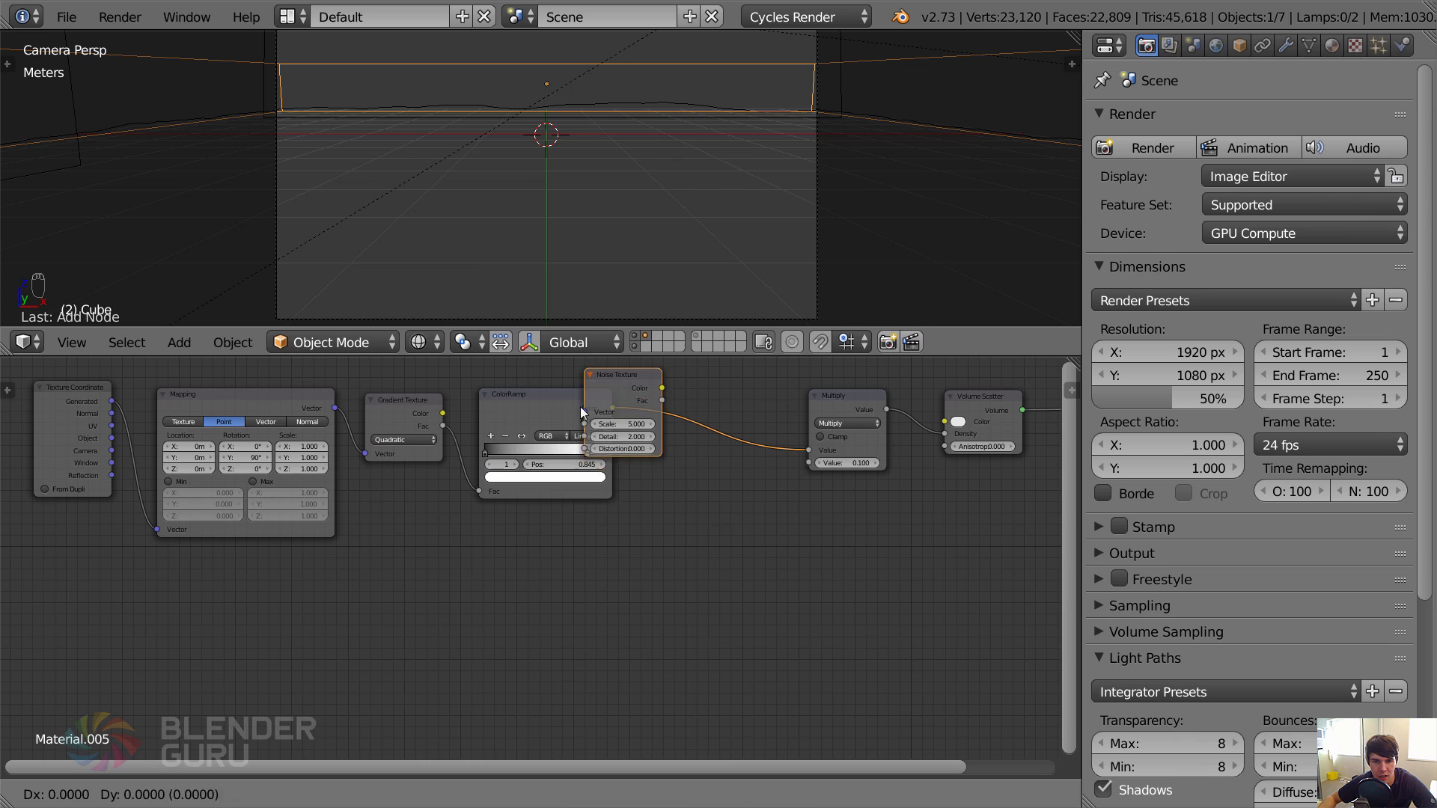
{"action": "left_click", "coordinate": [491, 541]}
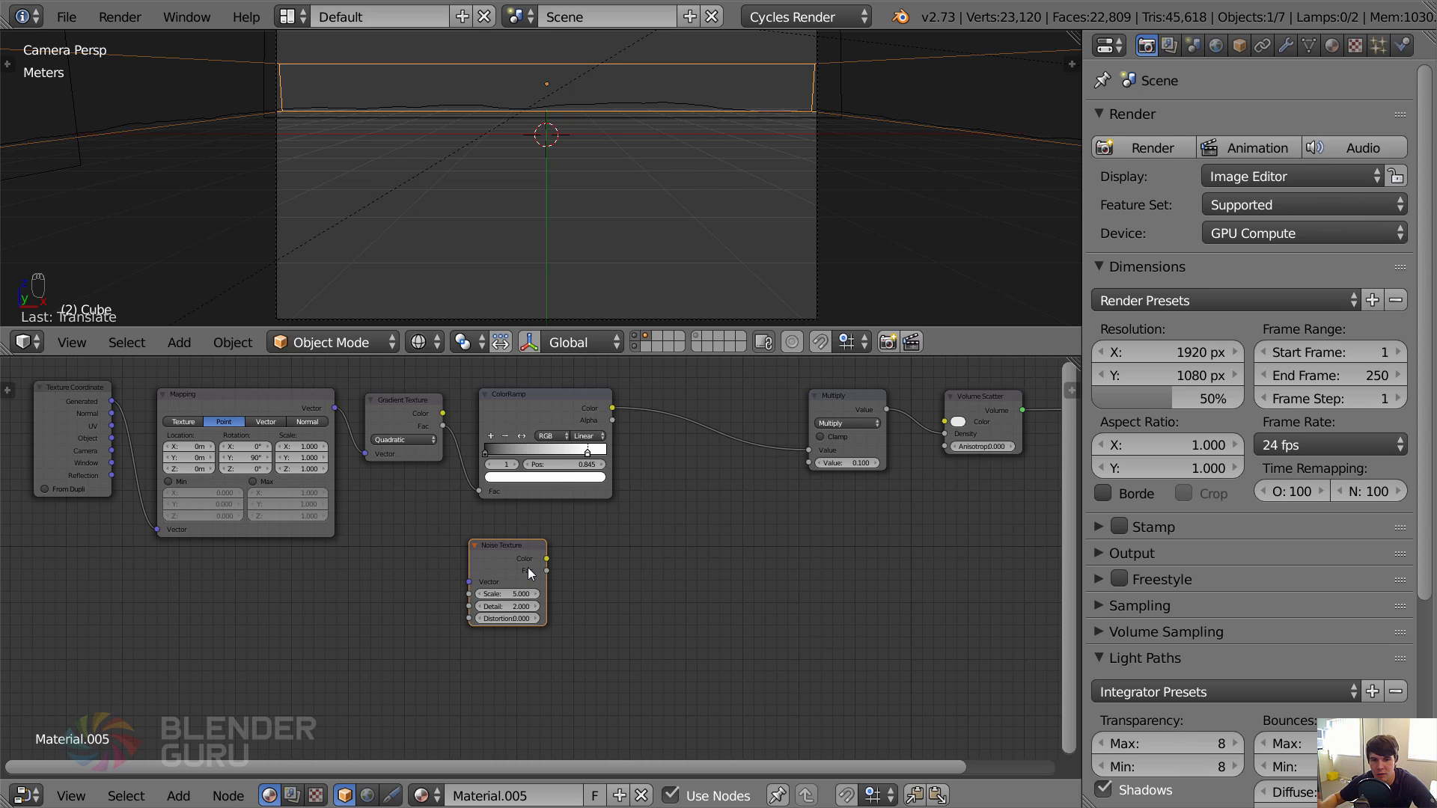
{"action": "key", "text": "g"}
{"action": "left_click", "coordinate": [342, 582]}
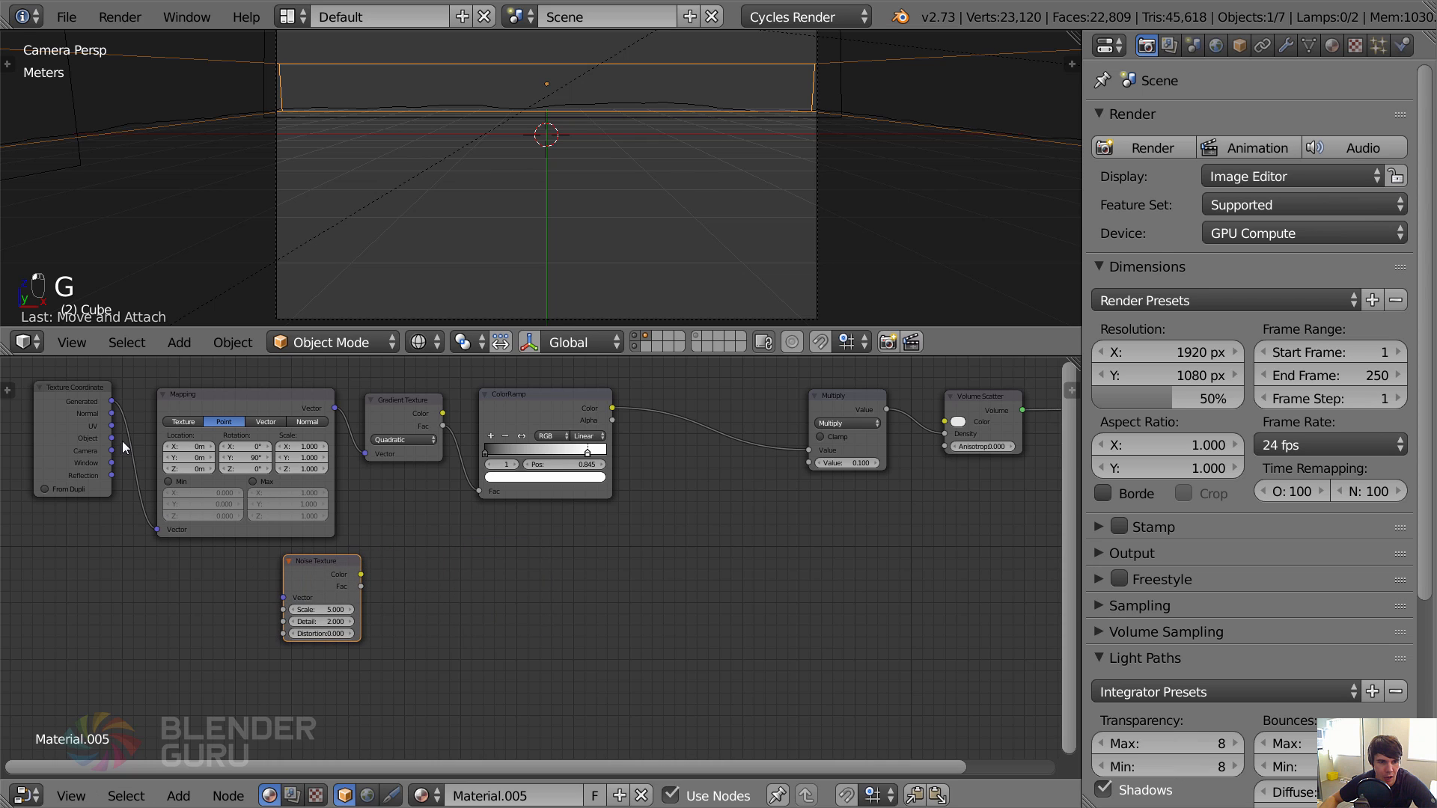
Connect the Object texture coordinate to the Noise Texture's vector input, maximize the node editor, and align the noise node beneath Mapping.
{"action": "left_click_drag", "start_coordinate": [112, 439], "coordinate": [292, 587]}
{"action": "left_click_drag", "start_coordinate": [324, 560], "coordinate": [258, 553]}
{"action": "middle_click_drag", "start_coordinate": [376, 589], "coordinate": [628, 590]}
{"action": "scroll", "coordinate": [493, 564], "scroll_direction": "up", "scroll_amount": 4}
{"action": "key", "text": "shift+space"}
{"action": "scroll", "coordinate": [674, 561], "scroll_direction": "down", "scroll_amount": 2}
{"action": "middle_click_drag", "start_coordinate": [685, 553], "coordinate": [494, 505]}
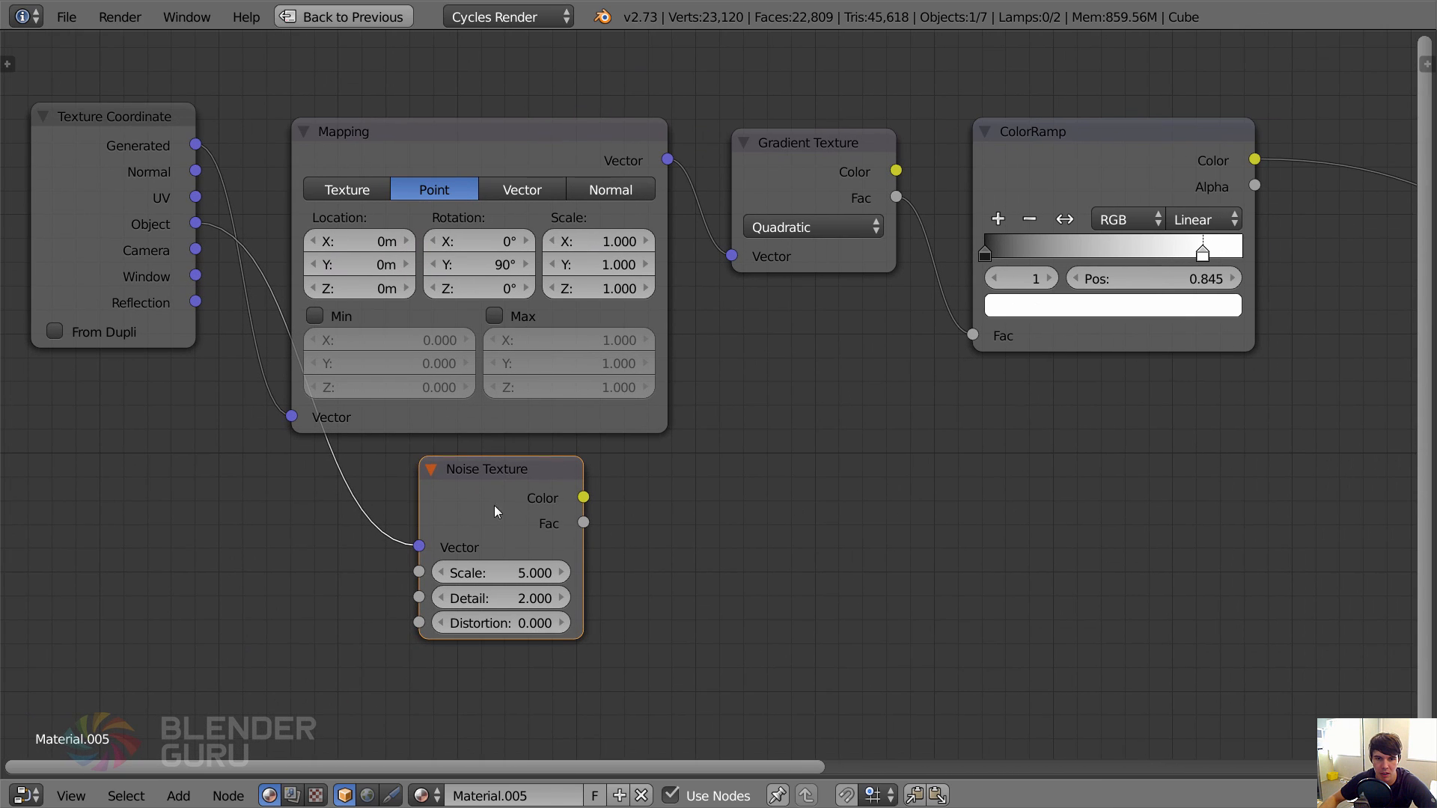
{"action": "left_click_drag", "start_coordinate": [494, 505], "coordinate": [365, 516]}
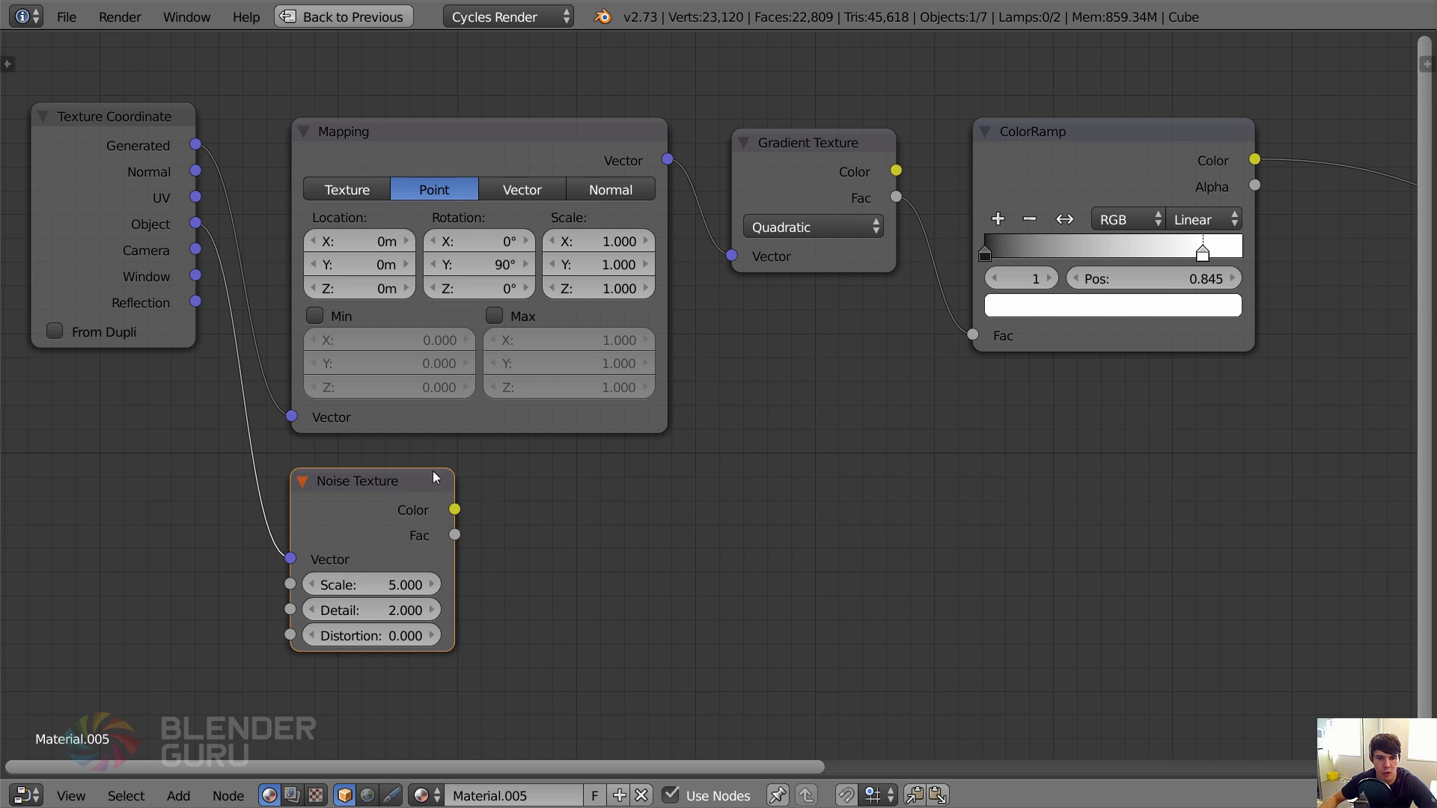
{"action": "left_click", "coordinate": [146, 211]}
{"action": "left_click", "coordinate": [365, 531]}
{"action": "scroll", "coordinate": [543, 595], "scroll_direction": "down", "scroll_amount": 2}
{"action": "middle_click_drag", "start_coordinate": [545, 596], "coordinate": [415, 522]}
{"action": "scroll", "coordinate": [419, 519], "scroll_direction": "up", "scroll_amount": 1}
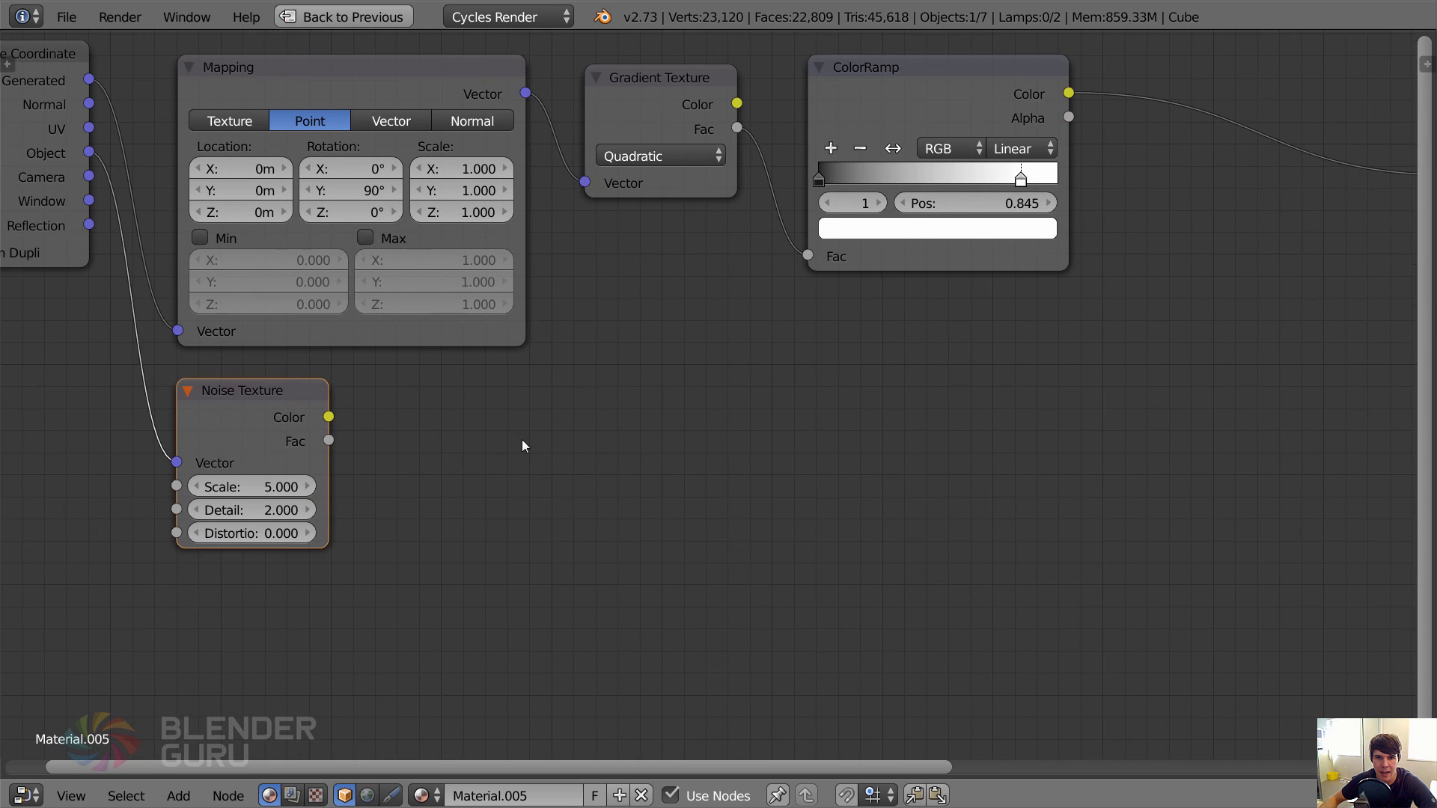
{"action": "scroll", "coordinate": [523, 446], "scroll_direction": "down", "scroll_amount": 3}
{"action": "scroll", "coordinate": [500, 446], "scroll_direction": "up", "scroll_amount": 2}
{"action": "key", "text": "shift+a"}
{"action": "mouse_move", "coordinate": [514, 444]}
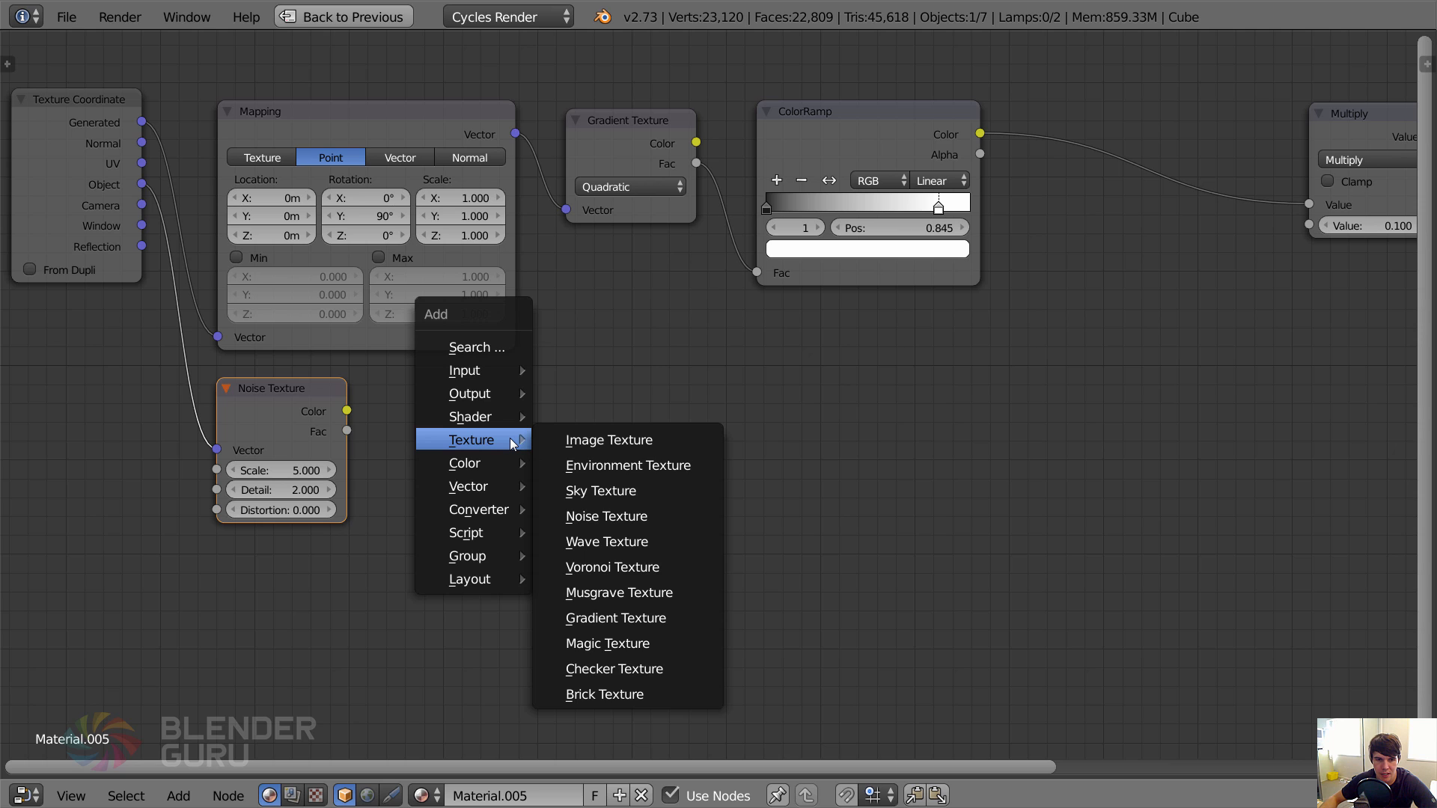
{"action": "scroll", "coordinate": [847, 423], "scroll_direction": "down", "scroll_amount": 2}
Move the Noise Texture node along the chain to sit beneath the ColorRamp.
{"action": "middle_click_drag", "start_coordinate": [843, 408], "coordinate": [702, 404]}
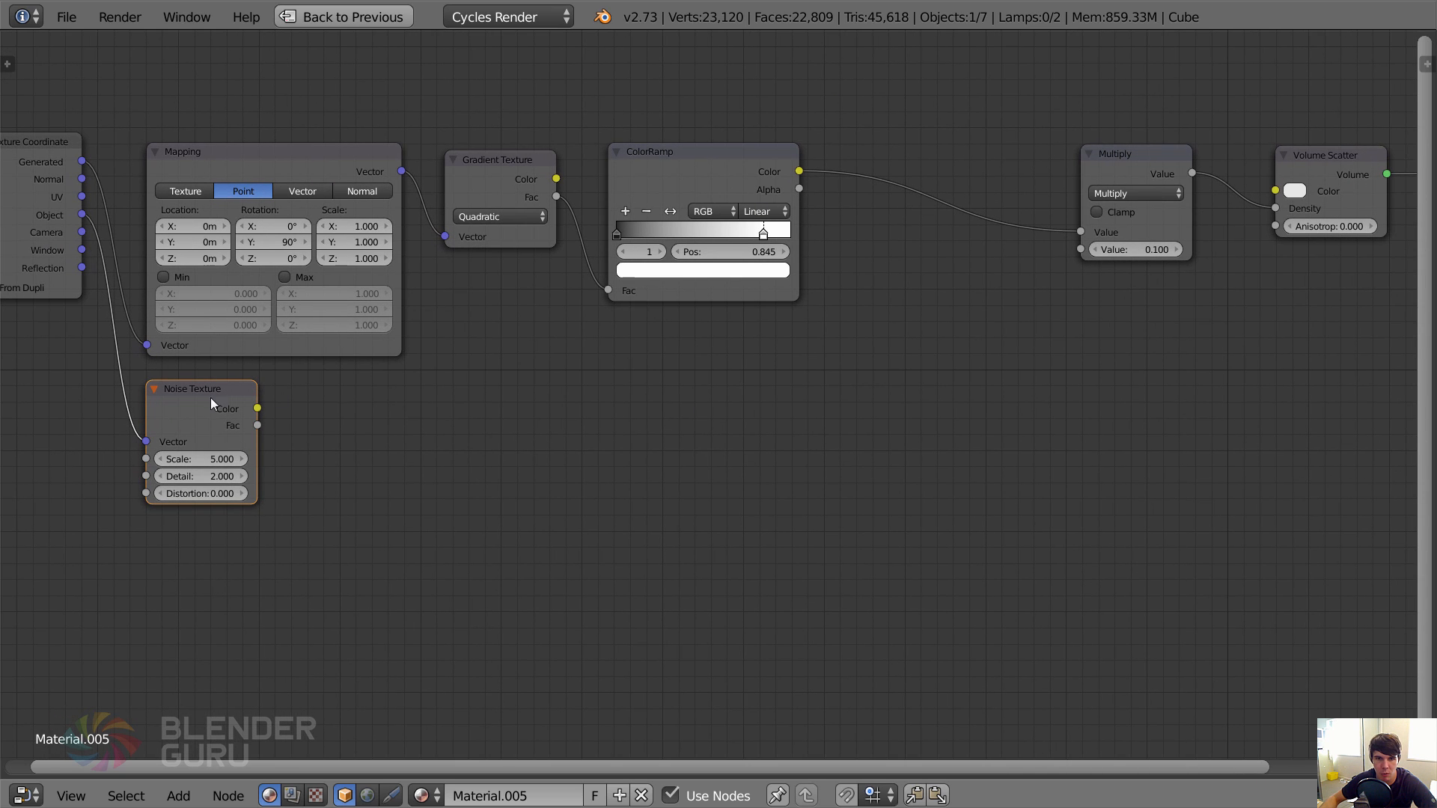
{"action": "key", "text": "g"}
{"action": "left_click", "coordinate": [766, 323]}
{"action": "middle_click_drag", "start_coordinate": [817, 338], "coordinate": [549, 401]}
{"action": "scroll", "coordinate": [551, 401], "scroll_direction": "up", "scroll_amount": 2}
{"action": "key", "text": "g"}
{"action": "left_click", "coordinate": [753, 381]}
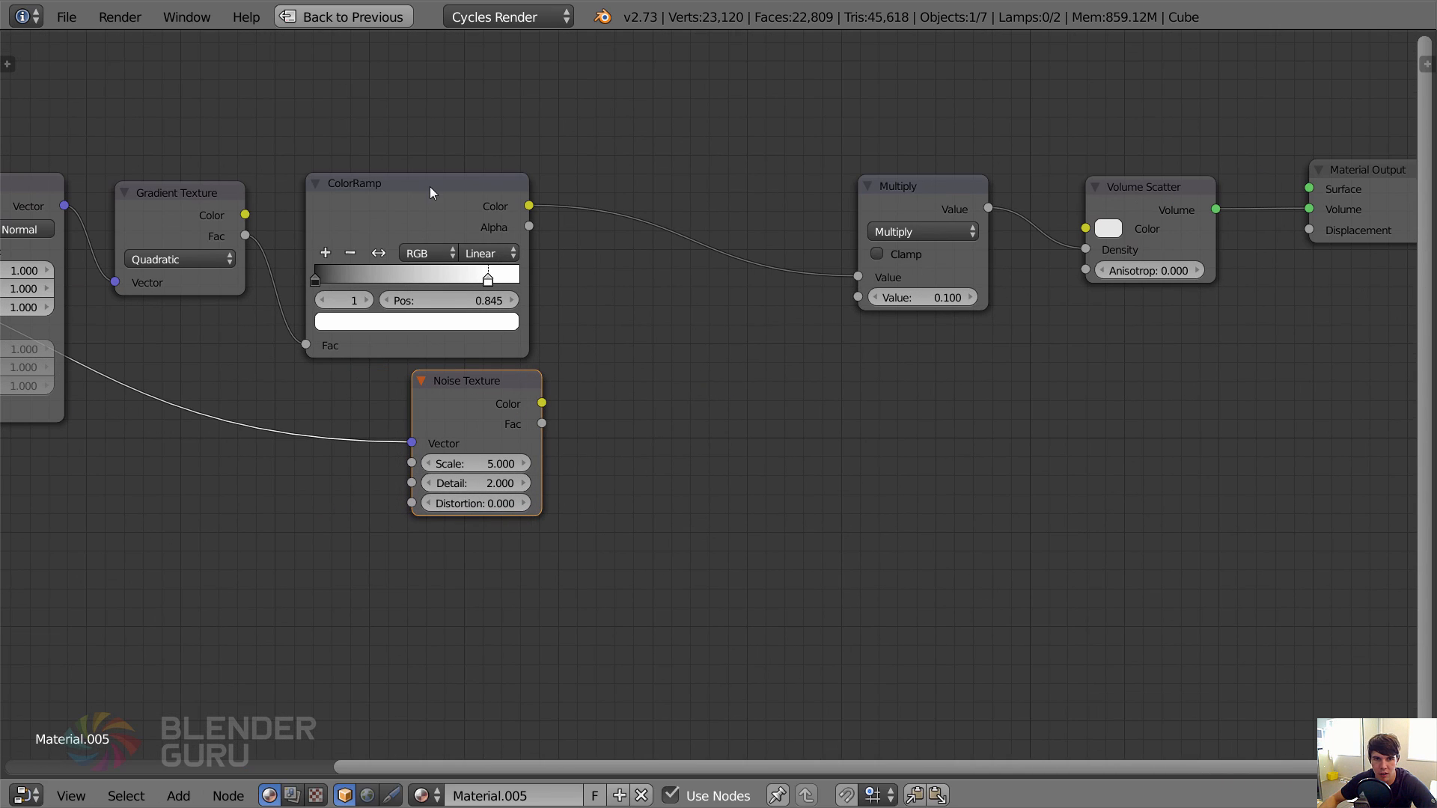
{"action": "left_click", "coordinate": [430, 186]}
{"action": "left_click", "coordinate": [911, 207]}
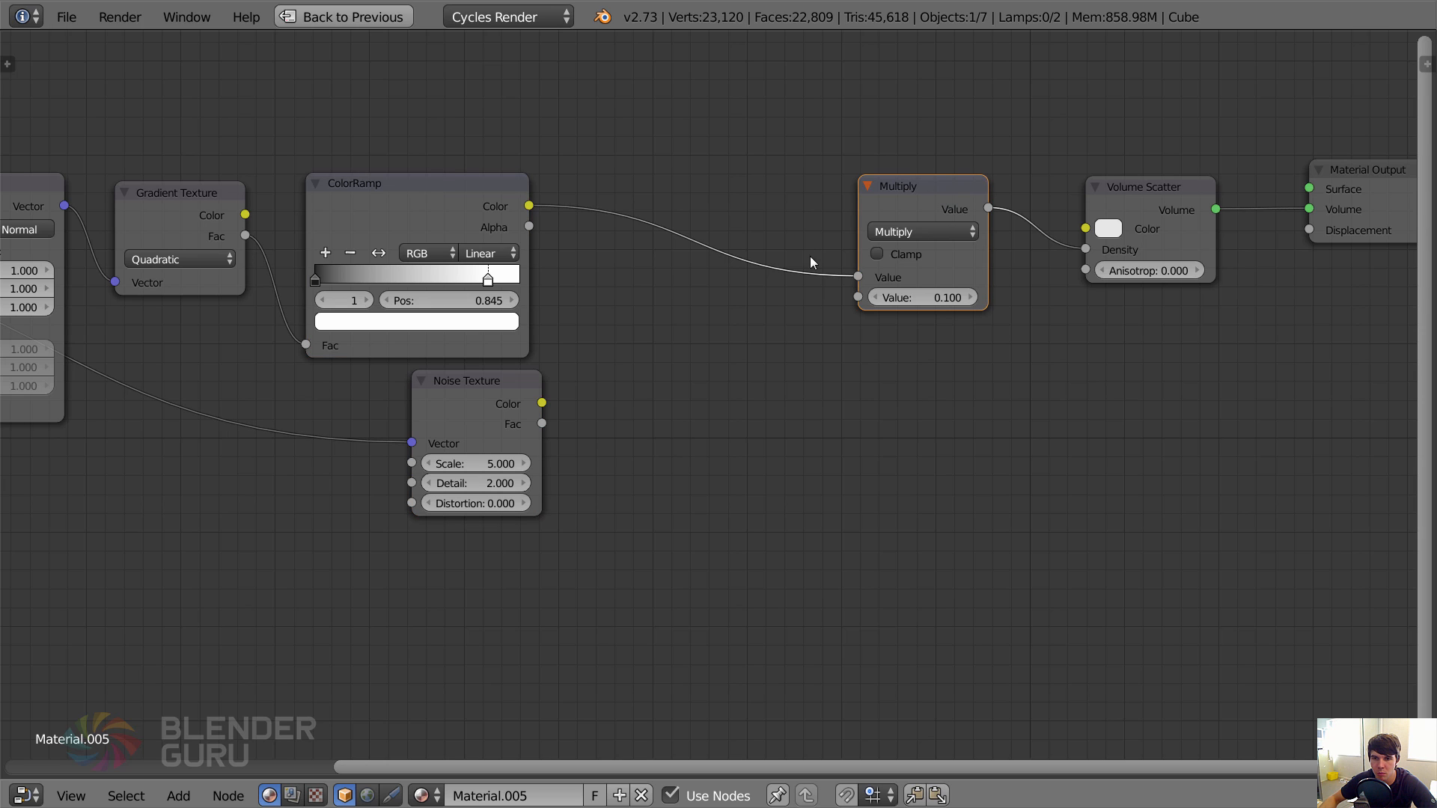
{"action": "left_click", "coordinate": [479, 381]}
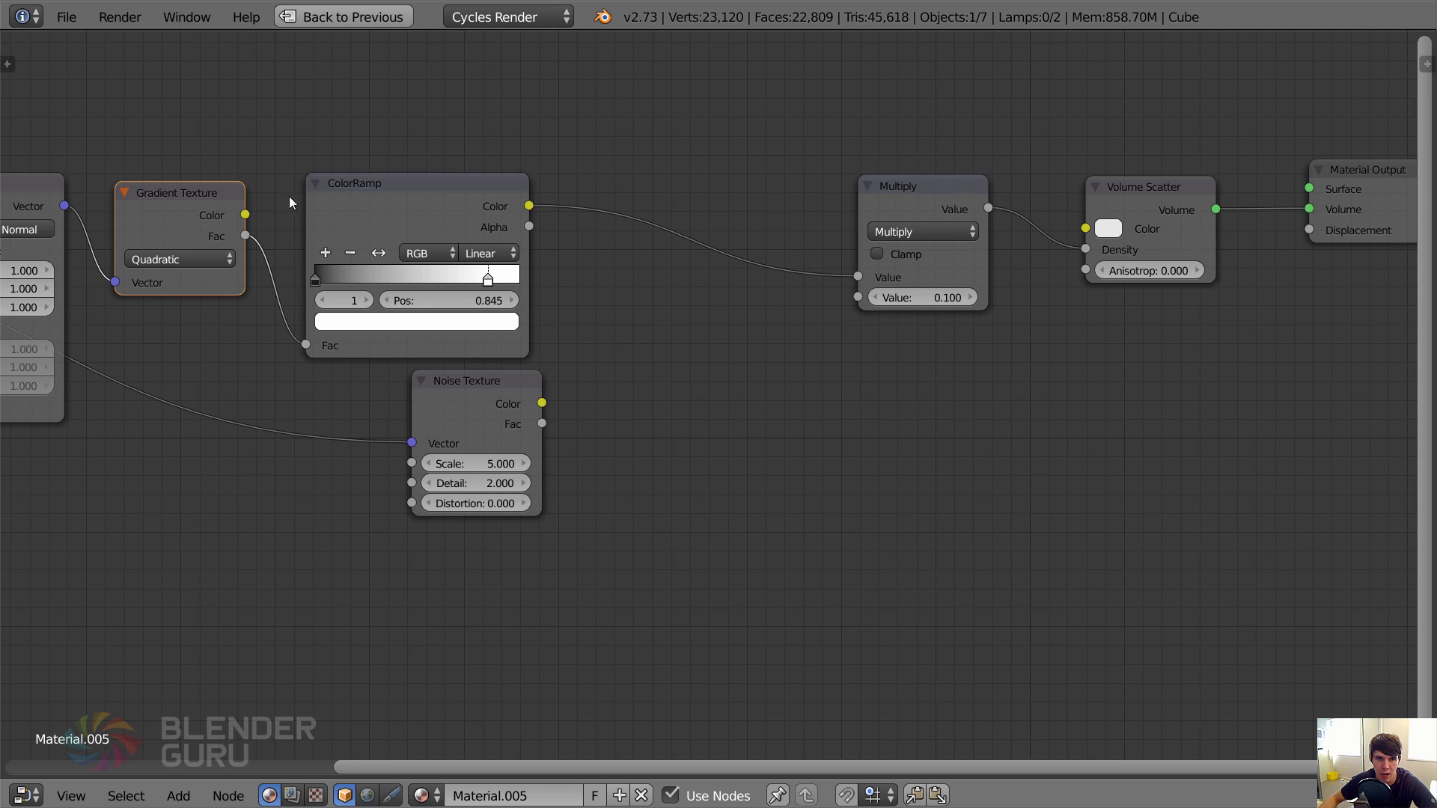
{"action": "left_click", "coordinate": [363, 200]}
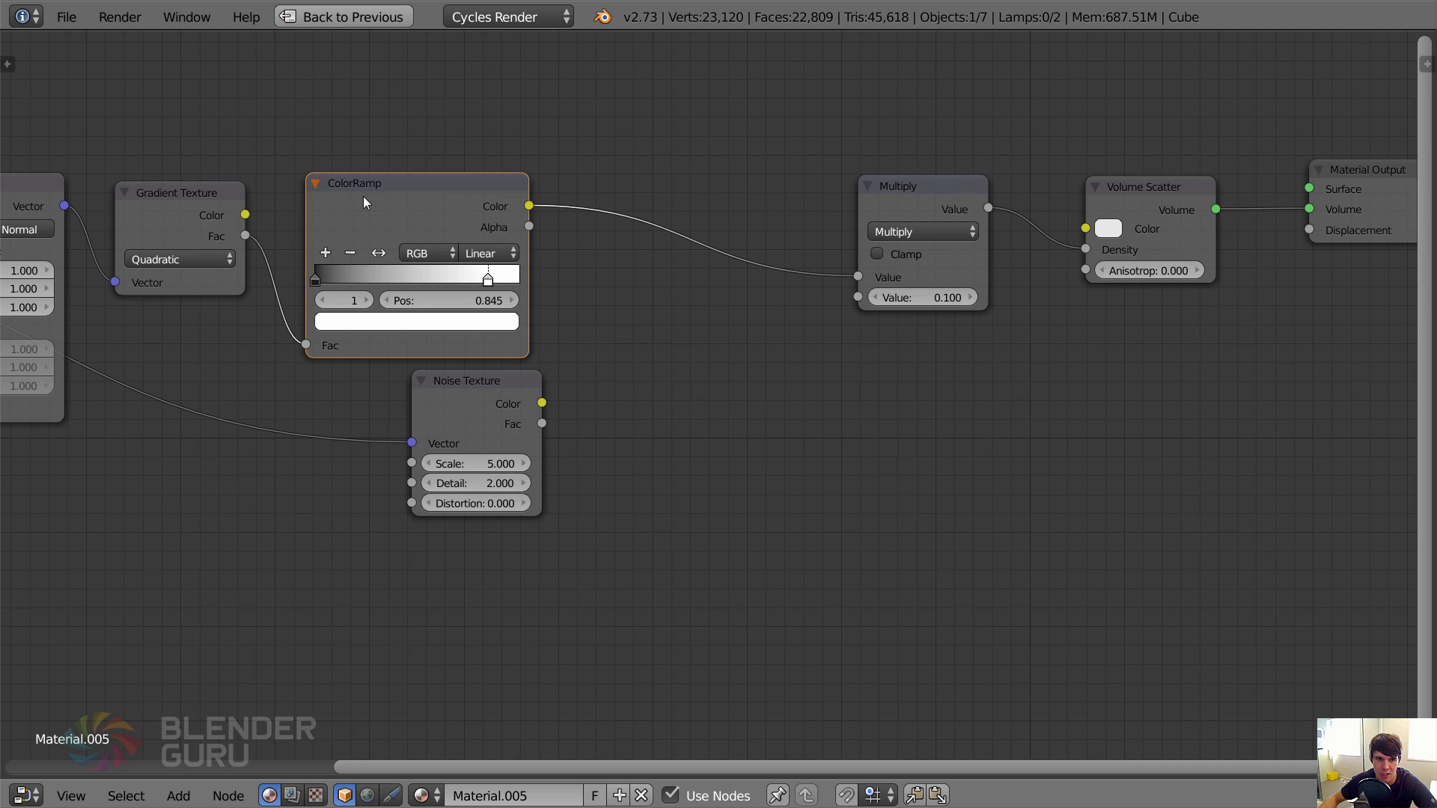
{"action": "left_click", "coordinate": [882, 223]}
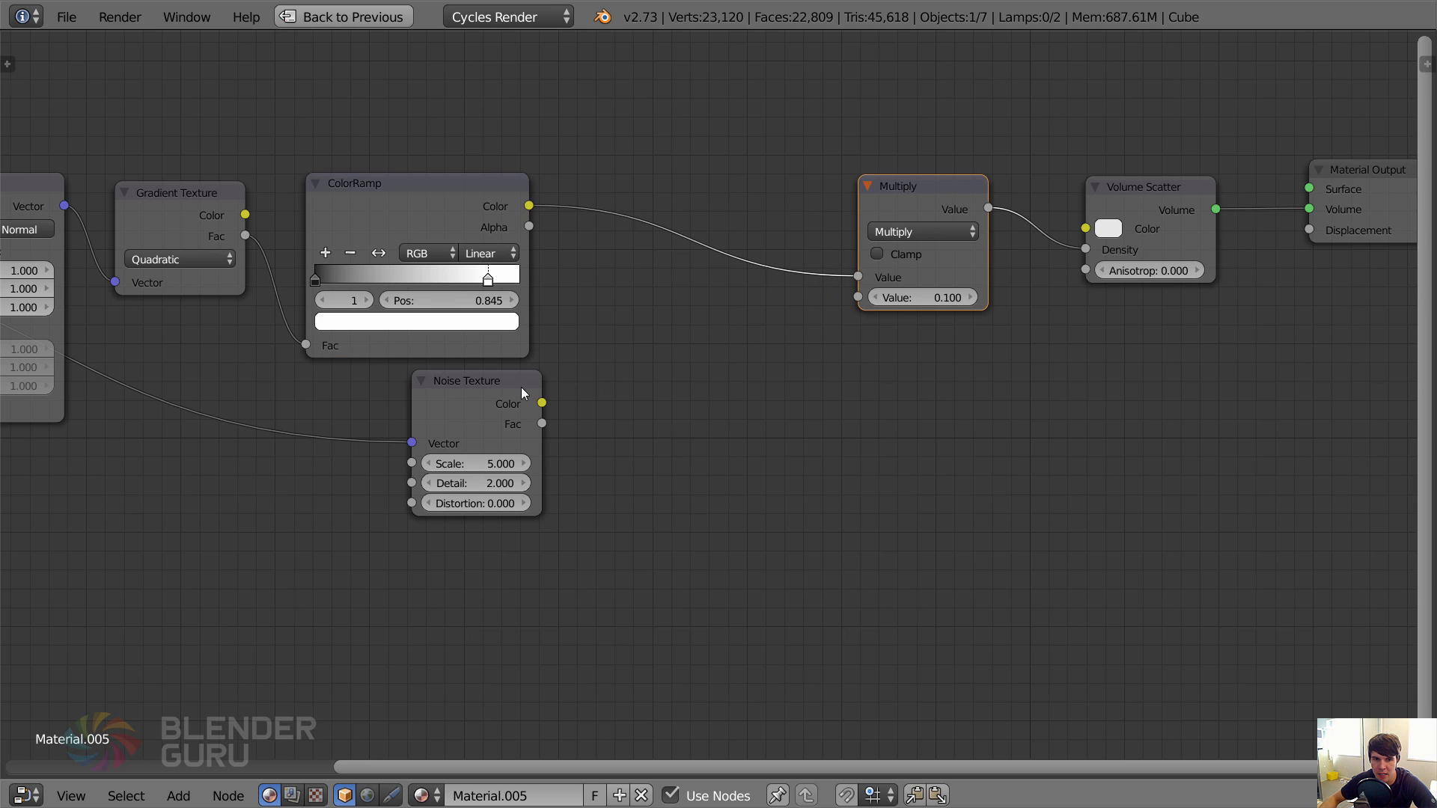
Insert a MixRGB node between the ColorRamp and the Math Multiply node, and connect the Noise Texture's color to its Color2 input.
{"action": "left_click_drag", "start_coordinate": [521, 392], "coordinate": [479, 386]}
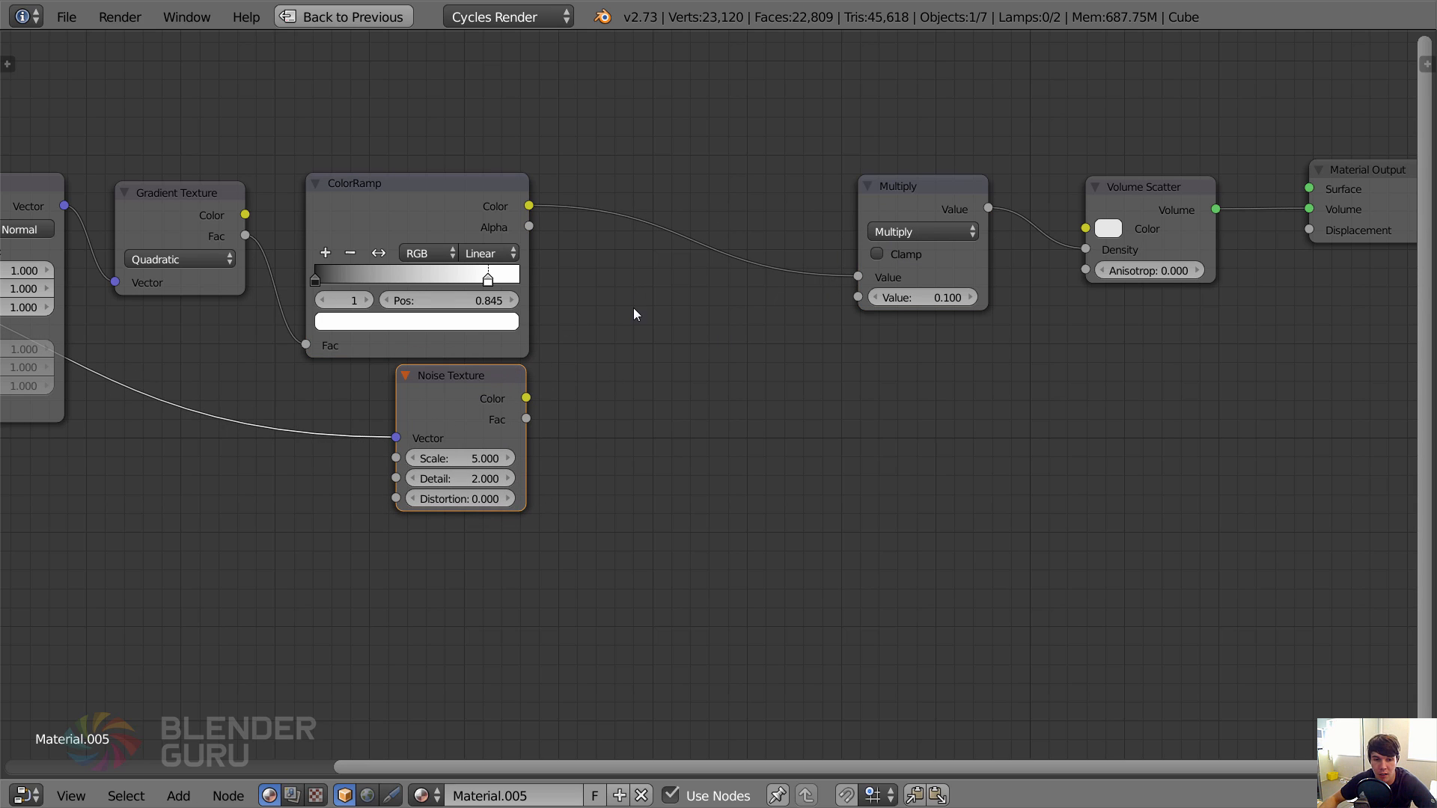
{"action": "key", "text": "shift+a"}
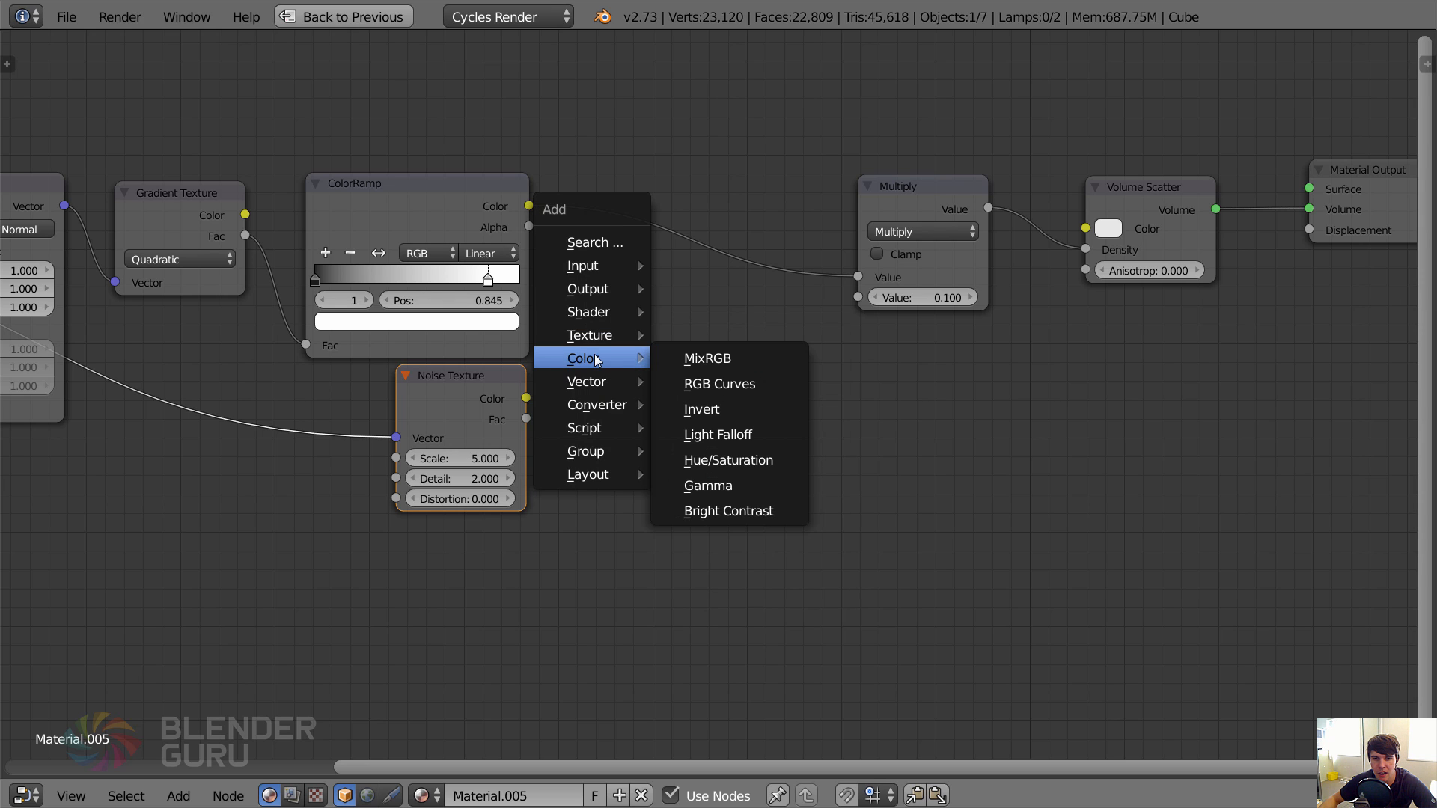
{"action": "mouse_move", "coordinate": [595, 323]}
{"action": "mouse_move", "coordinate": [628, 358]}
{"action": "left_click", "coordinate": [704, 360]}
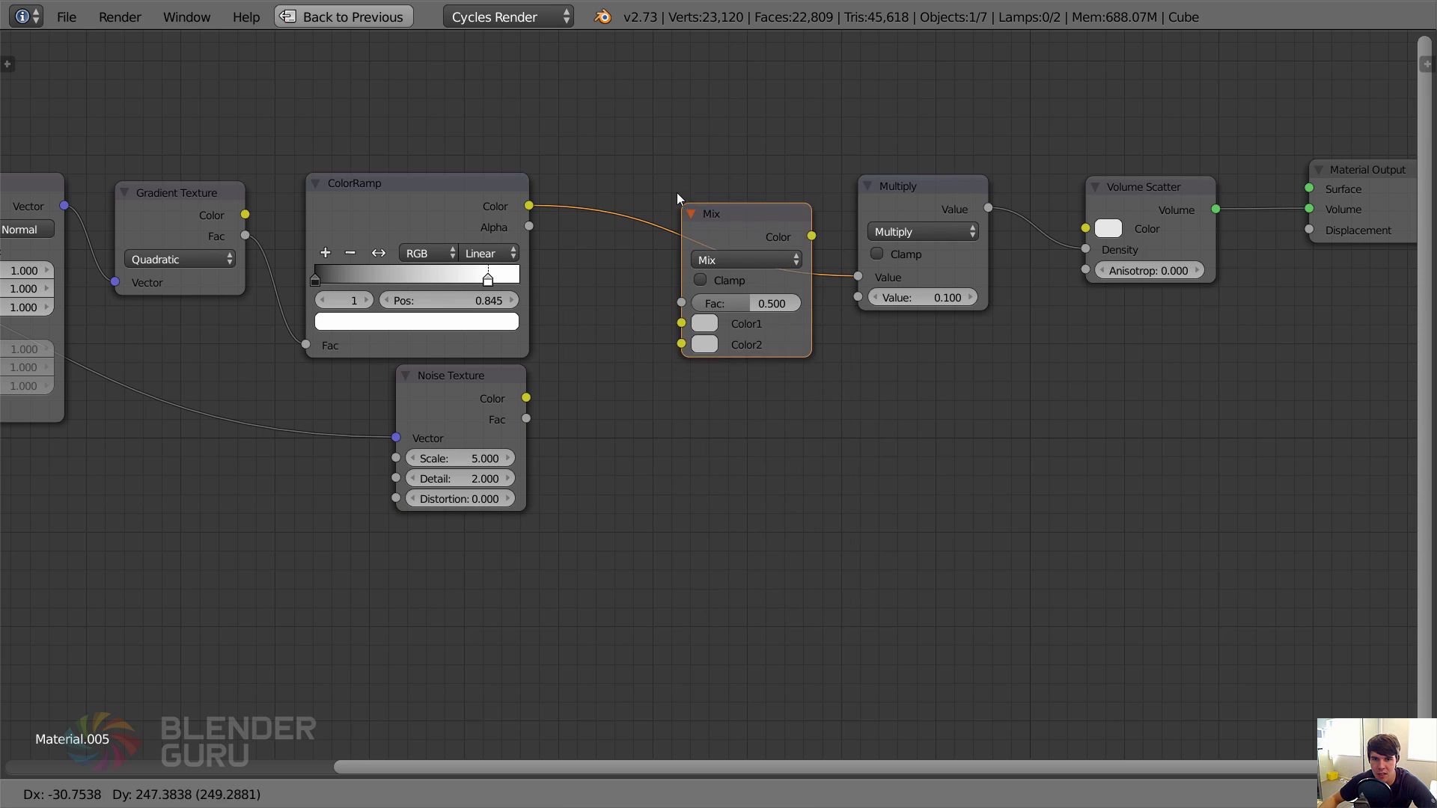
{"action": "left_click", "coordinate": [629, 369]}
{"action": "left_click_drag", "start_coordinate": [525, 397], "coordinate": [665, 312]}
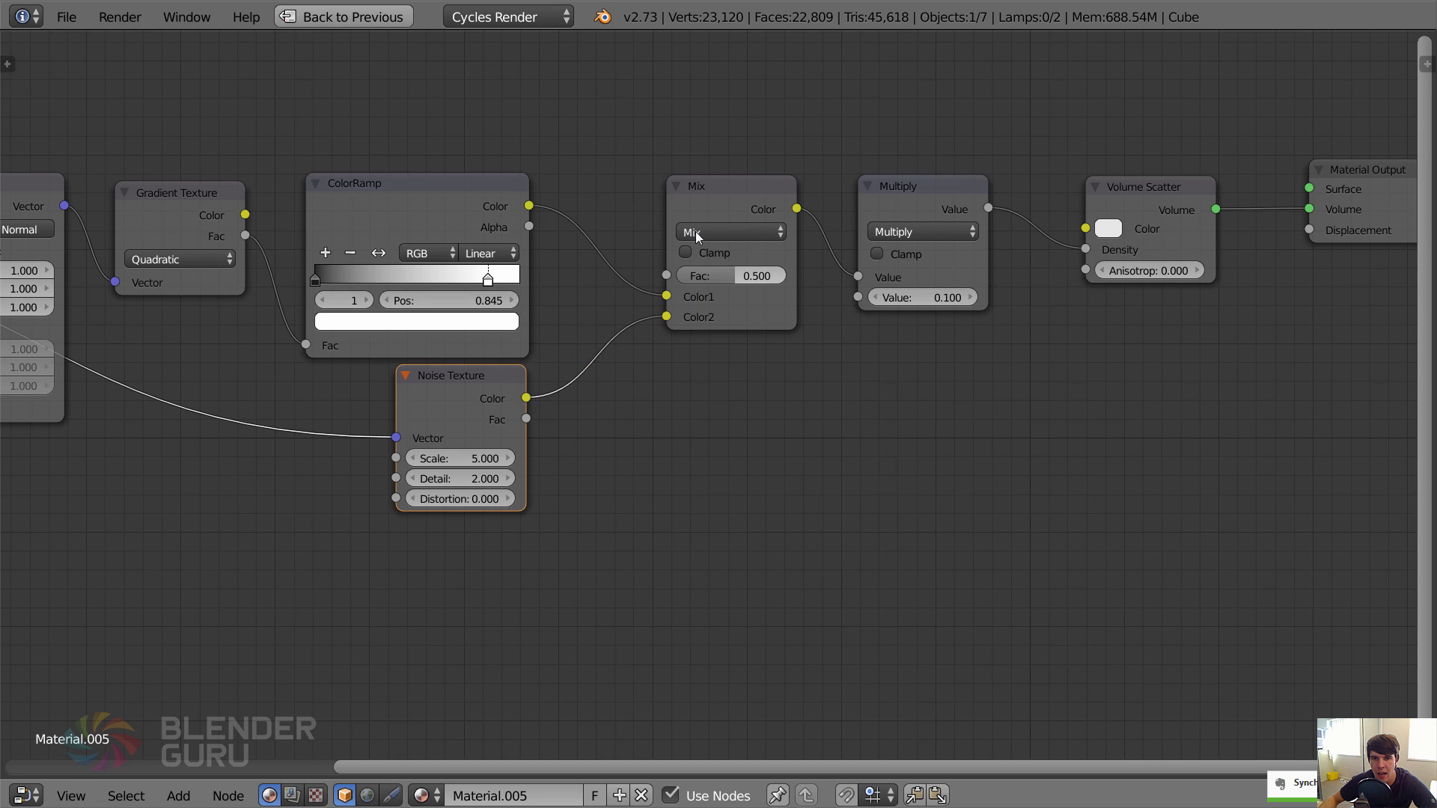
Set the mix node's blend mode to Multiply and its factor to 1.
{"action": "left_click", "coordinate": [729, 232]}
{"action": "left_click", "coordinate": [723, 300]}
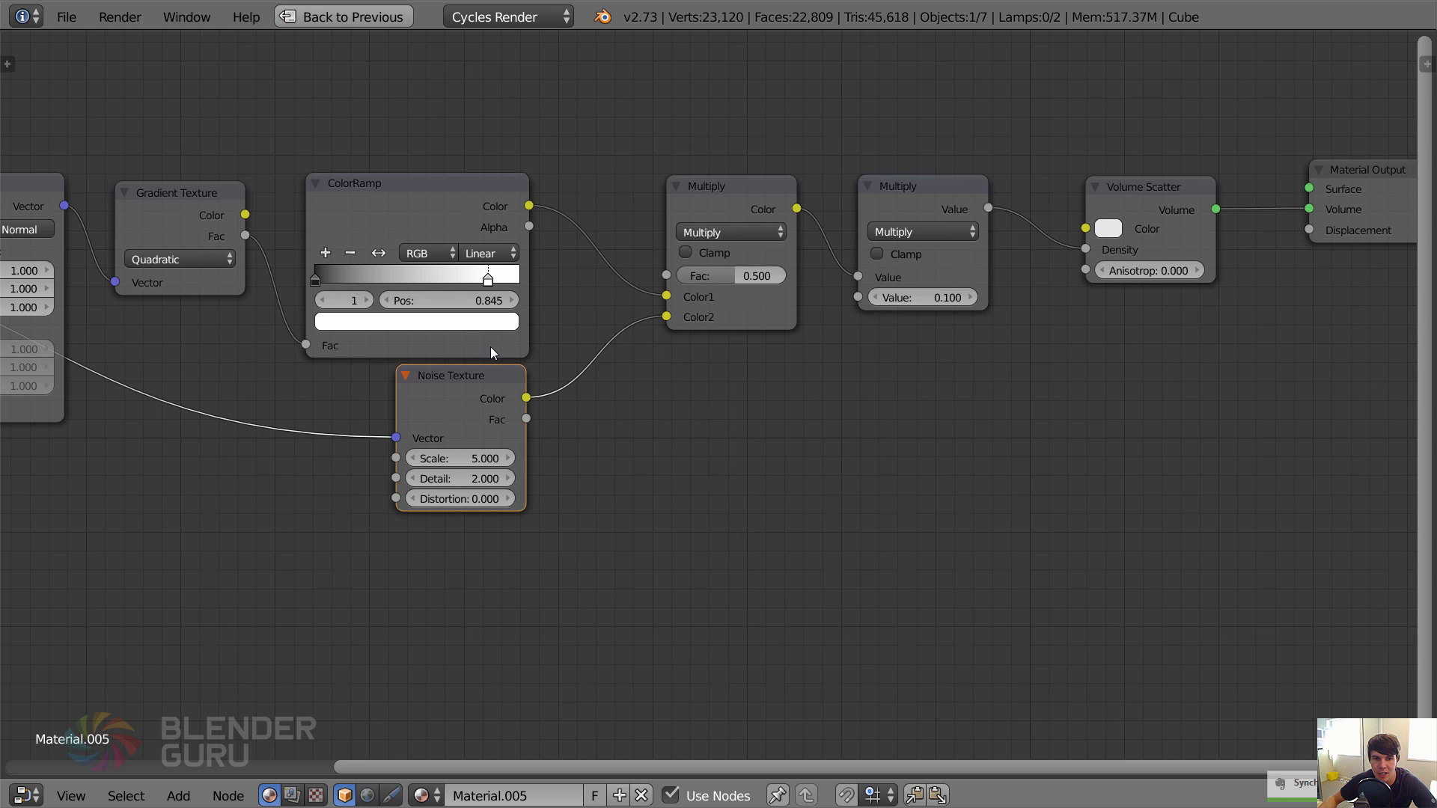
{"action": "left_click_drag", "start_coordinate": [471, 385], "coordinate": [475, 393]}
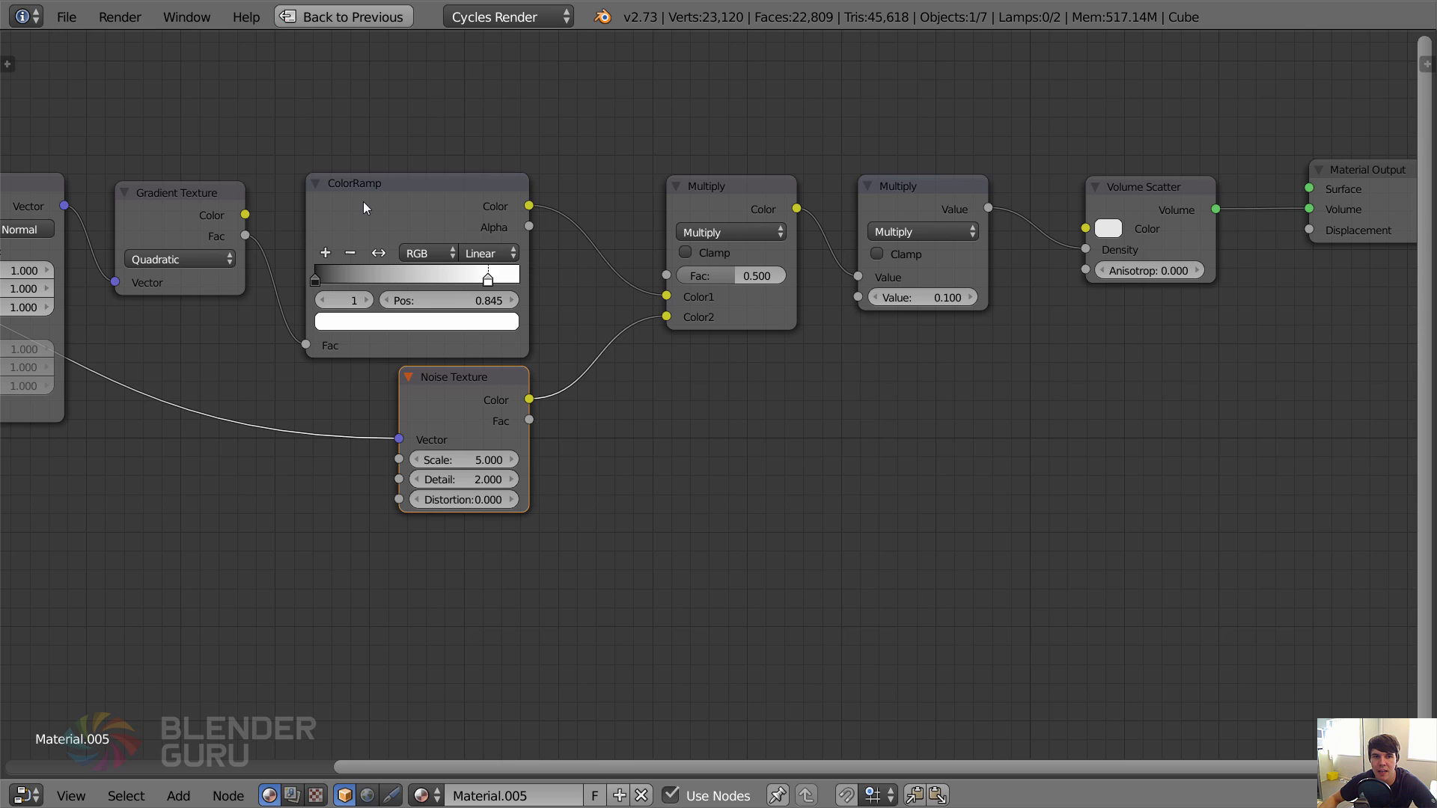
{"action": "mouse_move", "coordinate": [362, 201]}
{"action": "left_mouse_down"}
{"action": "mouse_move", "coordinate": [379, 169]}
{"action": "mouse_move", "coordinate": [366, 192]}
{"action": "left_mouse_up"}
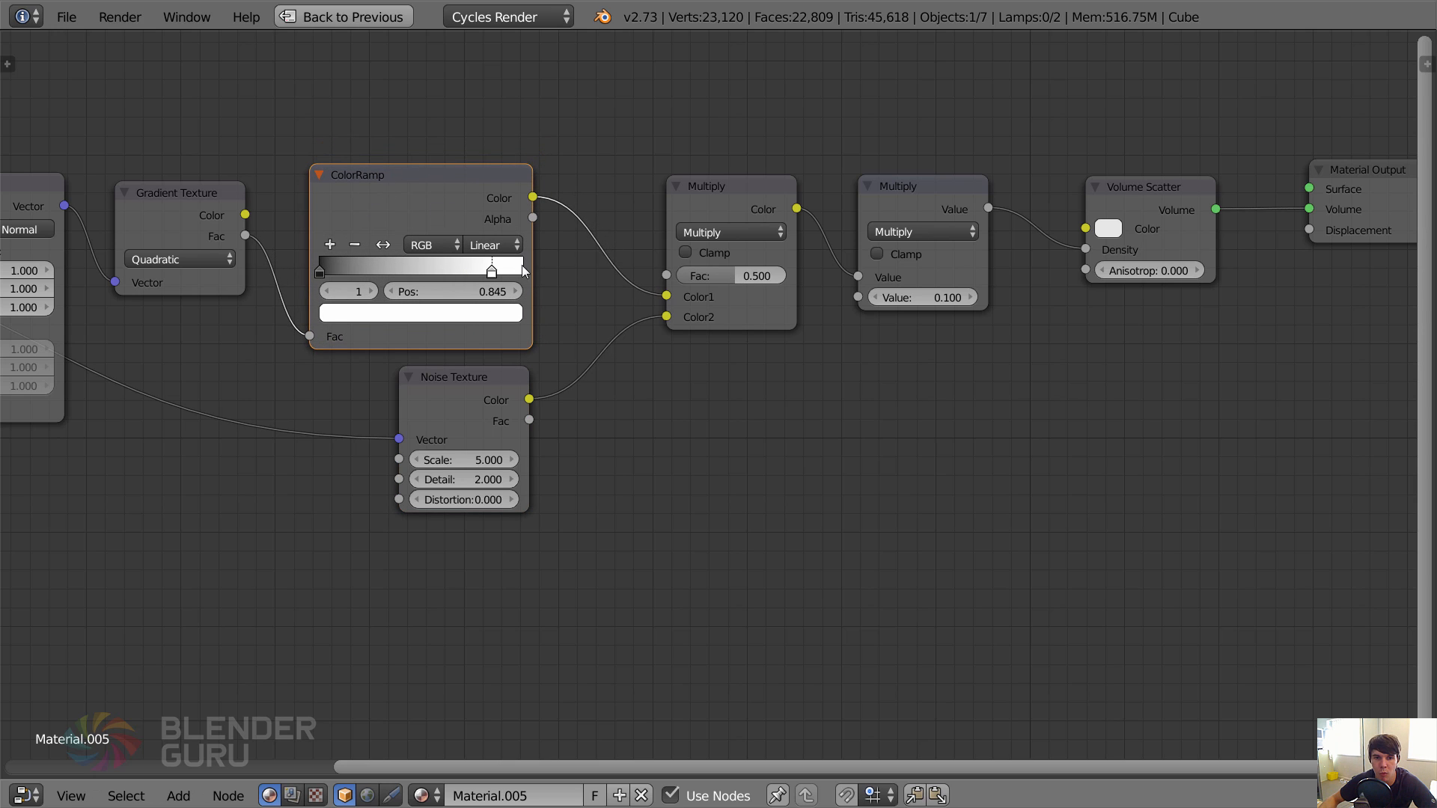
{"action": "left_click", "coordinate": [739, 281]}
{"action": "type", "text": "1"}
{"action": "key", "text": "Return"}
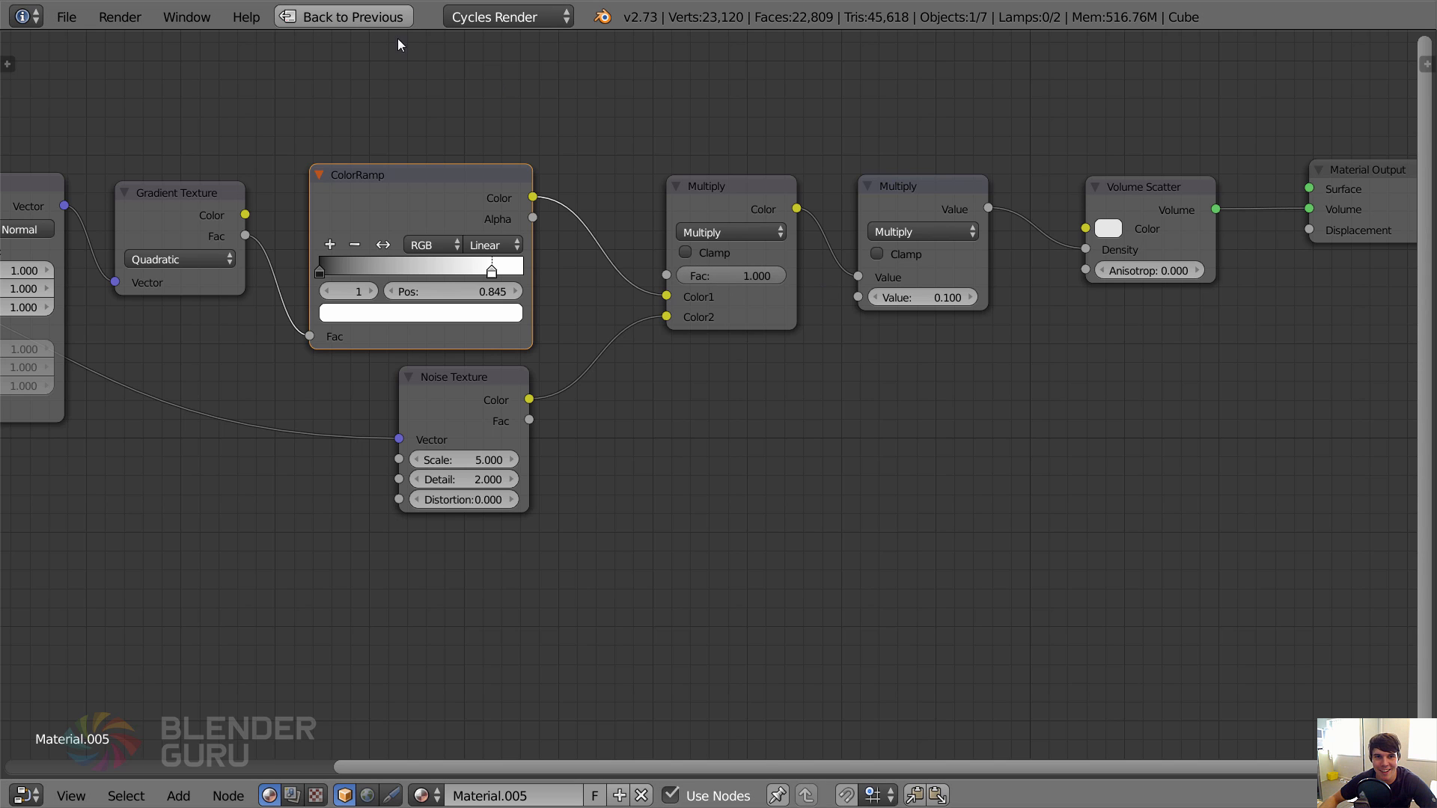
Restore the split layout showing the camera view above the mist material's nodes and the render settings.
{"action": "middle_click_drag", "start_coordinate": [550, 404], "coordinate": [802, 384]}
{"action": "scroll", "coordinate": [496, 492], "scroll_direction": "down", "scroll_amount": 2}
{"action": "middle_click_drag", "start_coordinate": [496, 492], "coordinate": [591, 487]}
{"action": "scroll", "coordinate": [556, 437], "scroll_direction": "up", "scroll_amount": 2}
{"action": "middle_click_drag", "start_coordinate": [595, 428], "coordinate": [357, 490]}
{"action": "scroll", "coordinate": [357, 490], "scroll_direction": "up", "scroll_amount": 4}
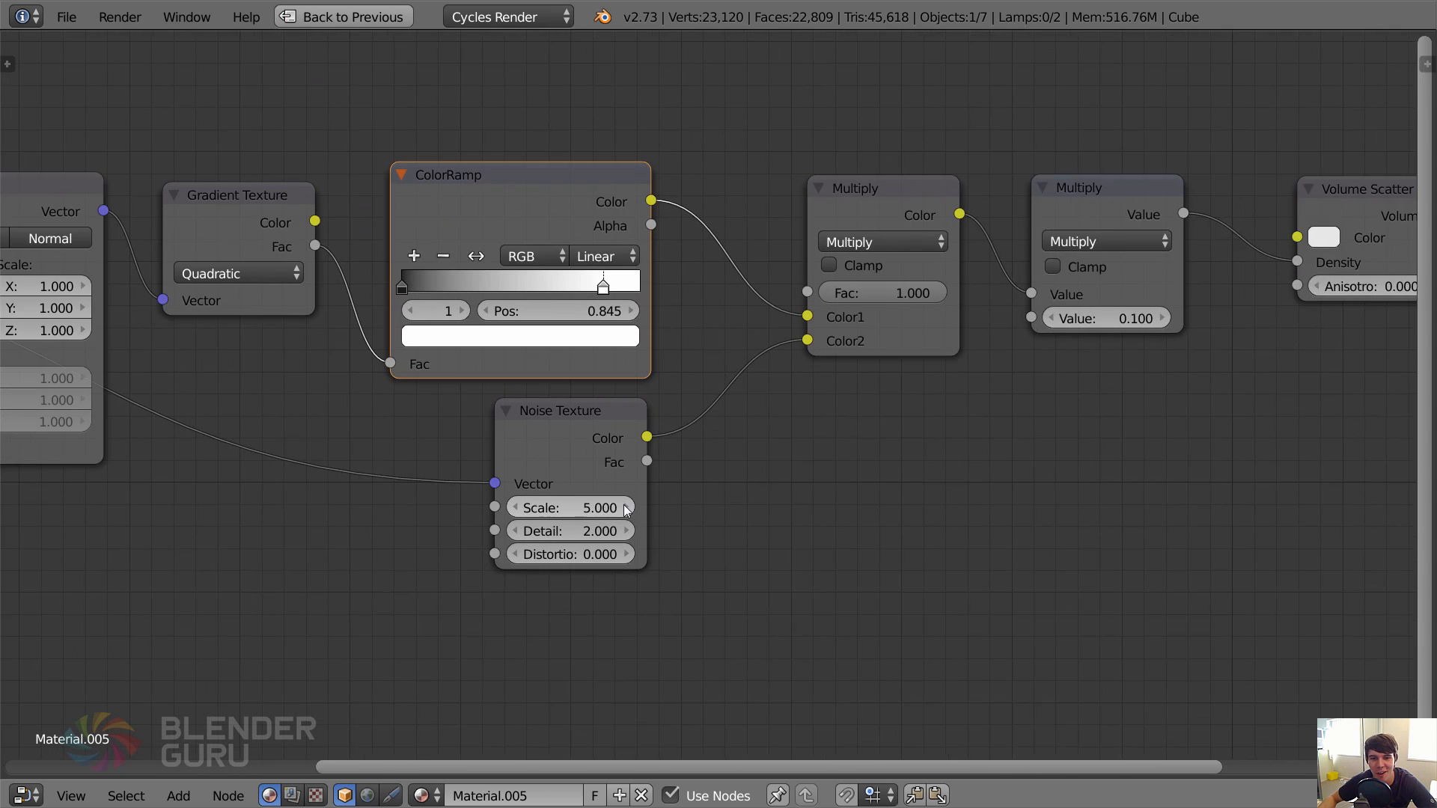
{"action": "left_click", "coordinate": [387, 20]}
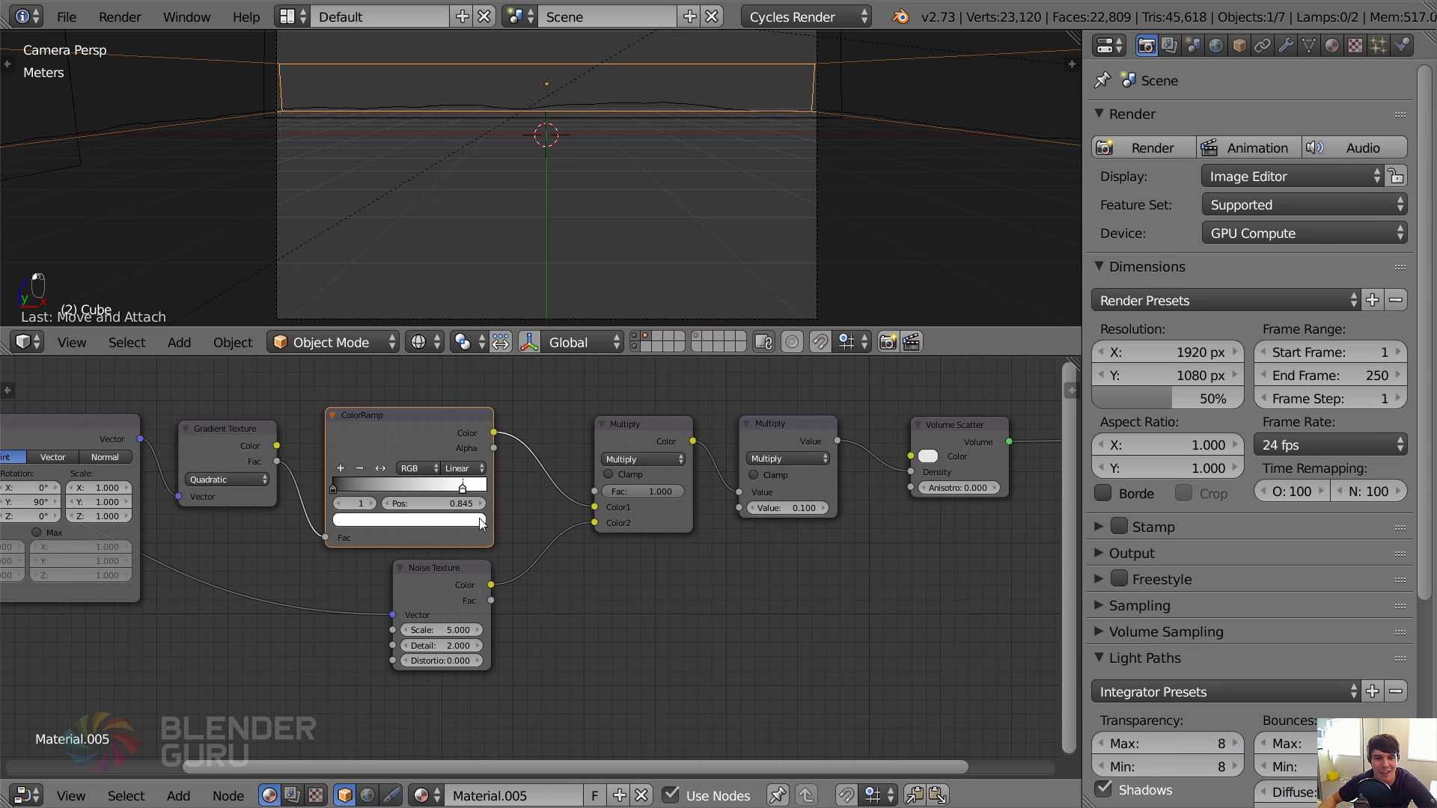
{"action": "middle_click_drag", "start_coordinate": [446, 627], "coordinate": [532, 573]}
{"action": "scroll", "coordinate": [617, 186], "scroll_direction": "down", "scroll_amount": 2}
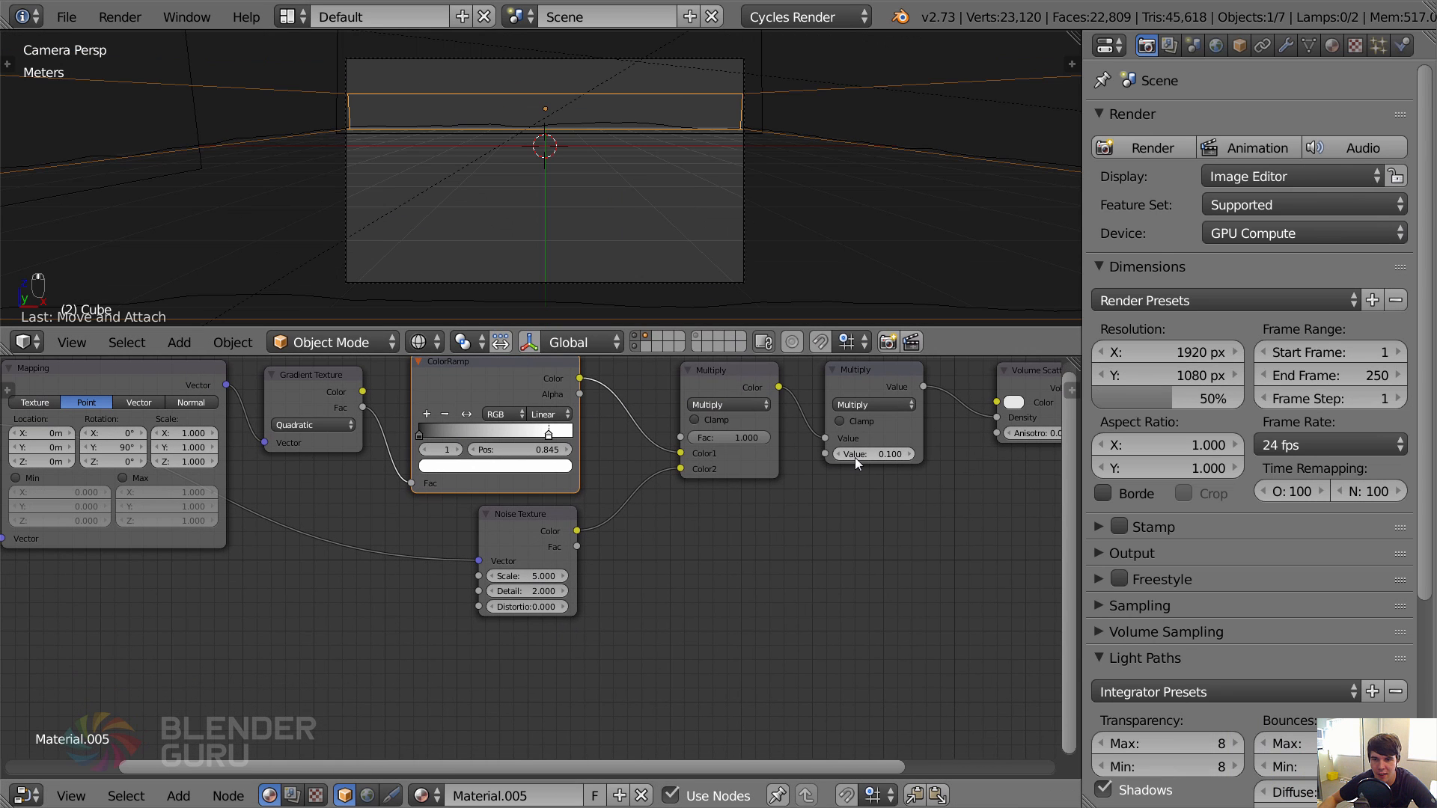
Move the Noise Texture node farther back from the Multiply mix node to open up space along its link.
{"action": "left_click", "coordinate": [576, 523]}
{"action": "key", "text": "g"}
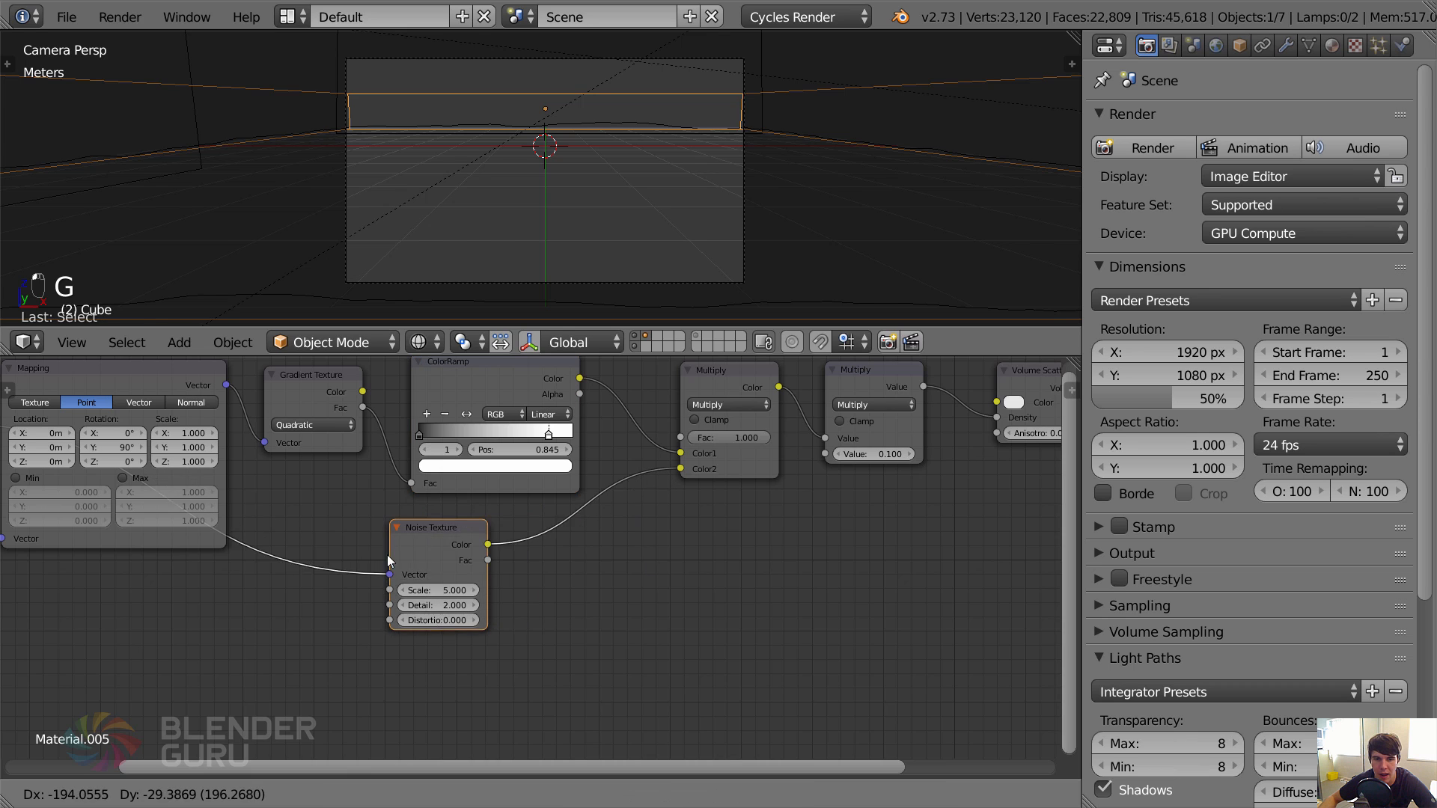
{"action": "left_click", "coordinate": [387, 566]}
Insert a Bright/Contrast node between the Noise Texture and the Multiply mix node, and set its contrast to 5.
{"action": "key", "text": "shift+a"}
{"action": "mouse_move", "coordinate": [543, 616]}
{"action": "mouse_move", "coordinate": [537, 572]}
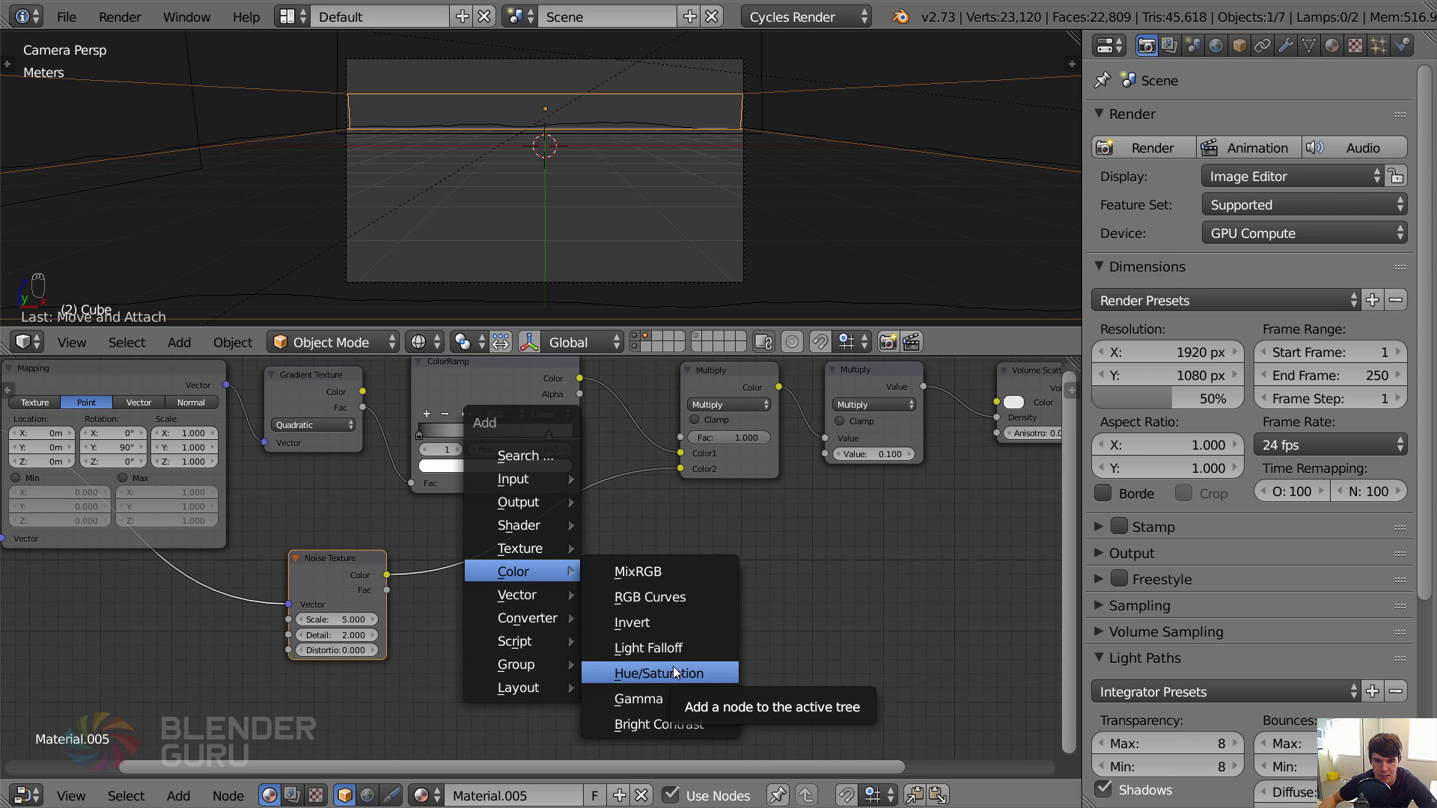
{"action": "left_click", "coordinate": [703, 719]}
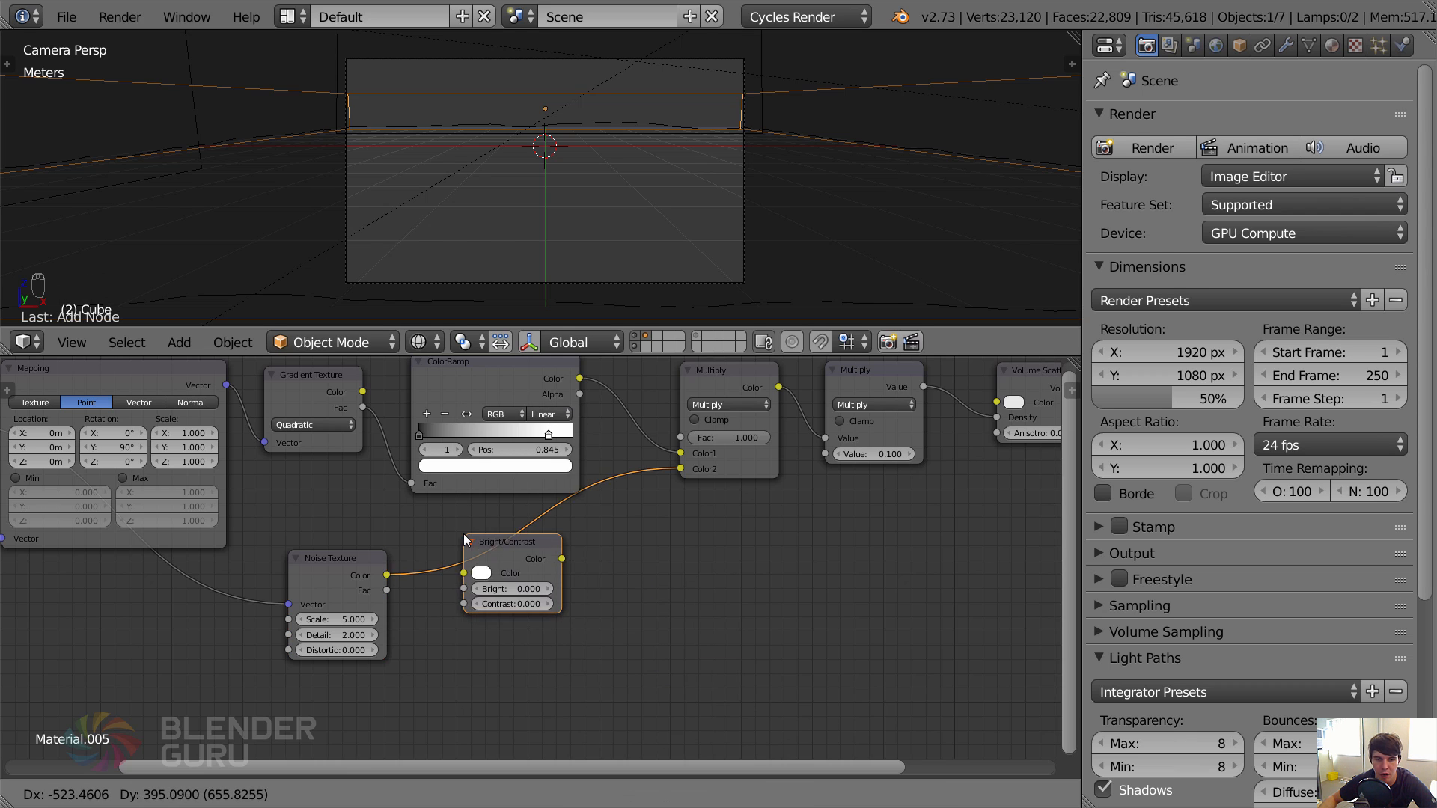
{"action": "left_click", "coordinate": [464, 540]}
{"action": "scroll", "coordinate": [529, 576], "scroll_direction": "up", "scroll_amount": 2}
{"action": "left_click", "coordinate": [518, 608]}
{"action": "type", "text": "5"}
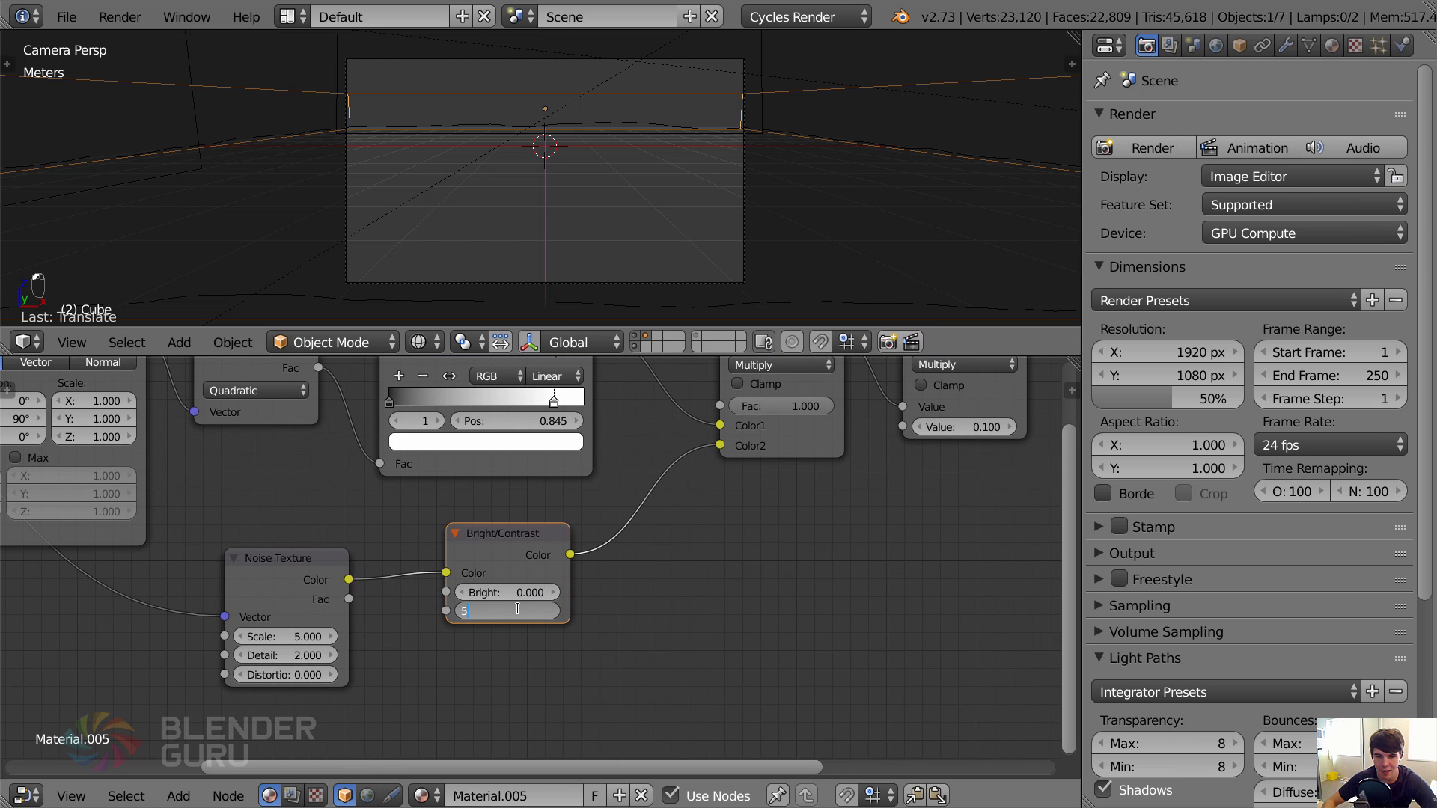
{"action": "key", "text": "Return"}
Preview the mist cube from outside the camera in rendered shading, with the terrain layer hidden and the light layer shown.
{"action": "middle_click_drag", "start_coordinate": [880, 166], "coordinate": [858, 187]}
{"action": "scroll", "coordinate": [774, 200], "scroll_direction": "down", "scroll_amount": 4}
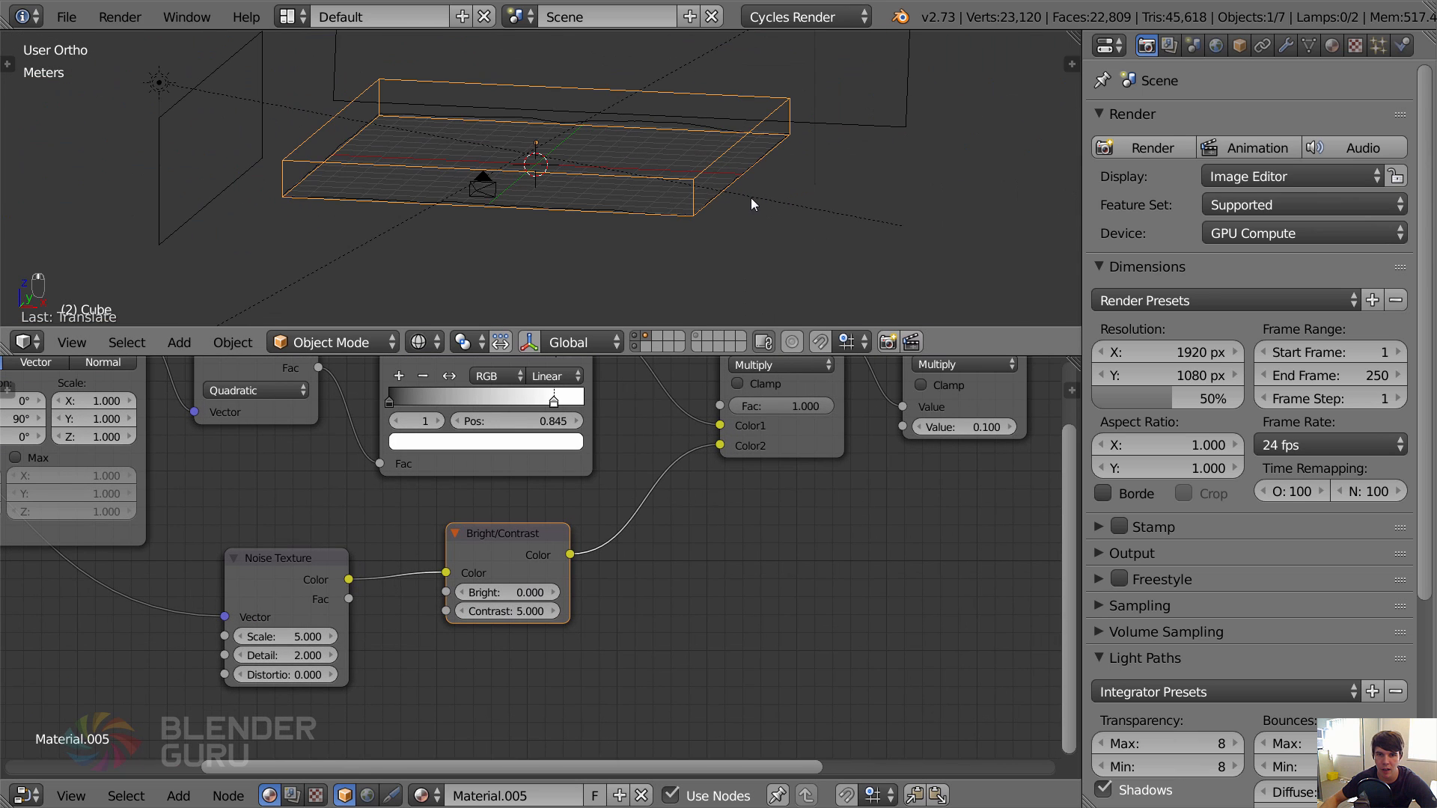
{"action": "key", "text": "shift+z"}
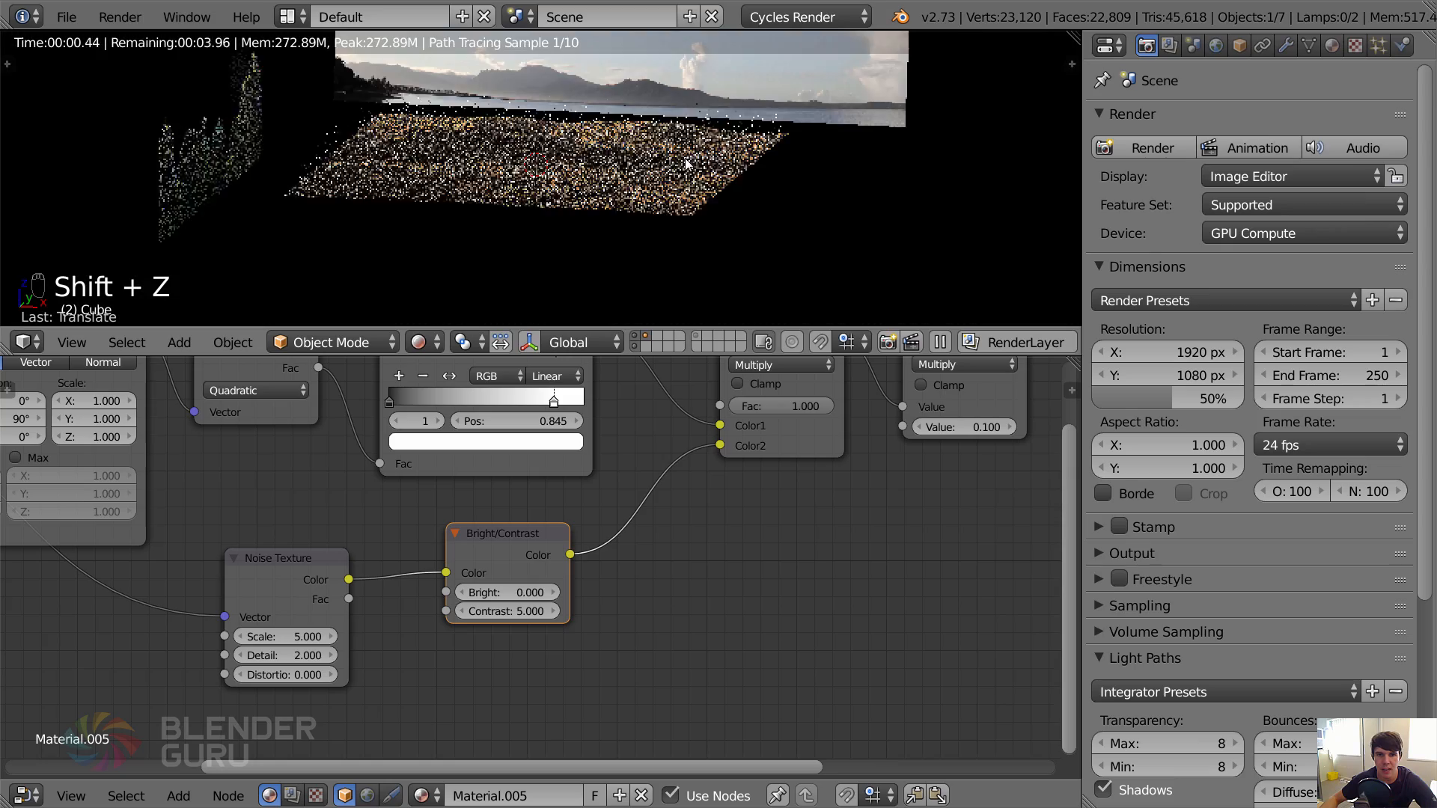
{"action": "middle_click_drag", "start_coordinate": [818, 451], "coordinate": [636, 545]}
{"action": "mouse_move", "coordinate": [583, 261]}
{"action": "middle_mouse_down"}
{"action": "mouse_move", "coordinate": [591, 237]}
{"action": "mouse_move", "coordinate": [558, 264]}
{"action": "middle_mouse_up"}
{"action": "left_click", "coordinate": [647, 335]}
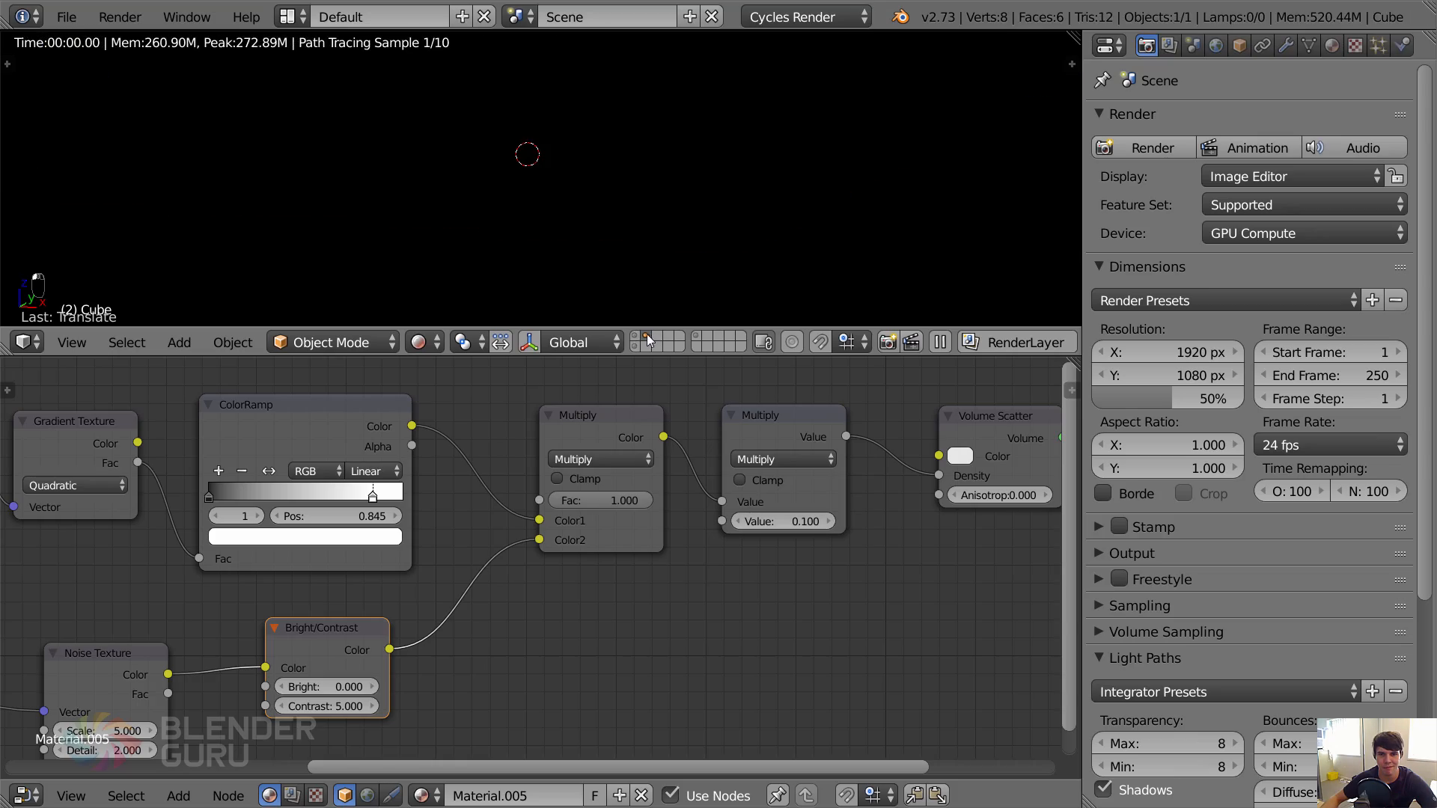
{"action": "left_click", "coordinate": [635, 346], "text": "shift"}
{"action": "middle_click_drag", "start_coordinate": [591, 239], "coordinate": [538, 225]}
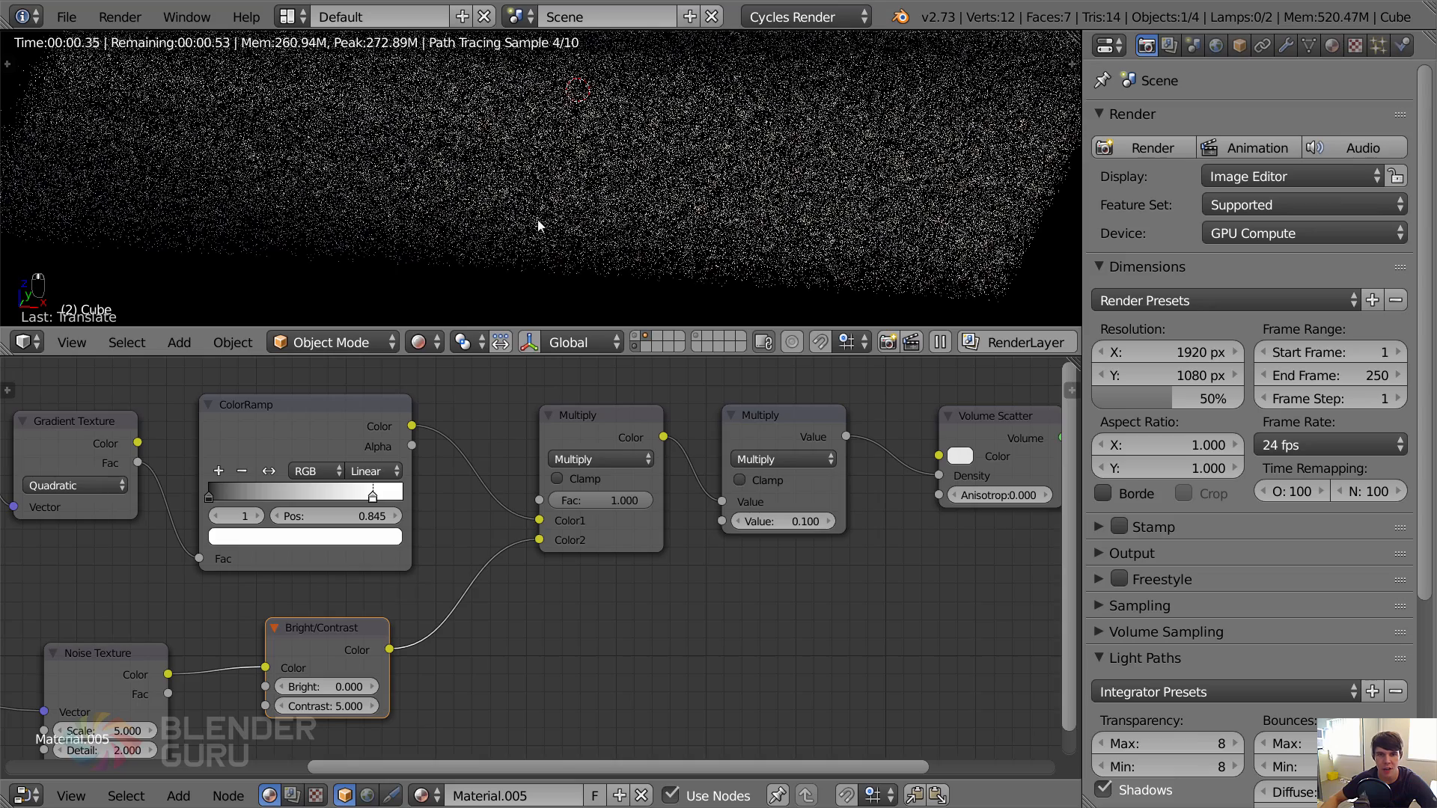
Set the Noise Texture's scale to 2 and check the larger mist patches in the rendered preview.
{"action": "middle_click_drag", "start_coordinate": [551, 515], "coordinate": [783, 387]}
{"action": "left_click", "coordinate": [375, 601]}
{"action": "type", "text": "5.0"}
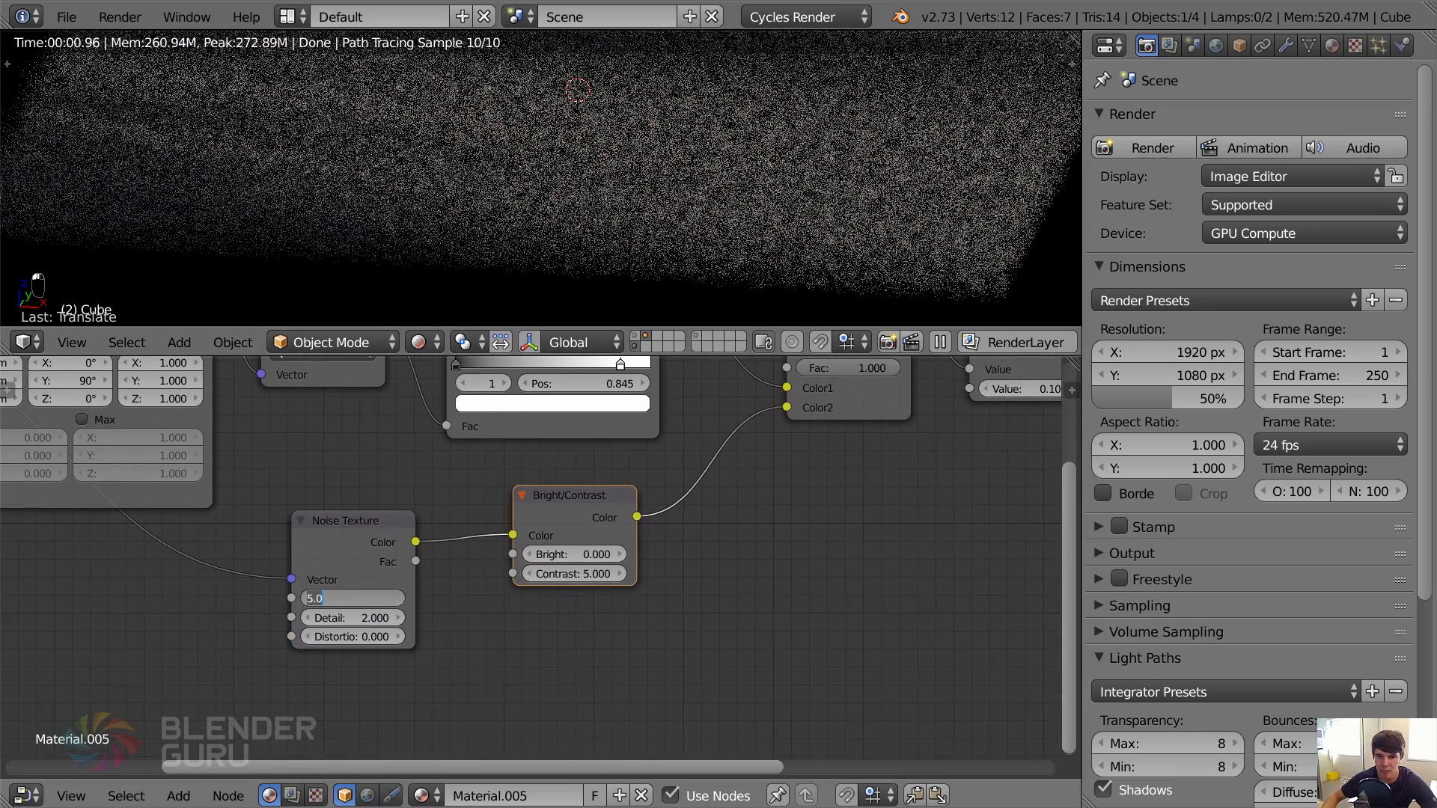
{"action": "type", "text": "2"}
{"action": "key", "text": "Return"}
{"action": "scroll", "coordinate": [561, 235], "scroll_direction": "down", "scroll_amount": 2}
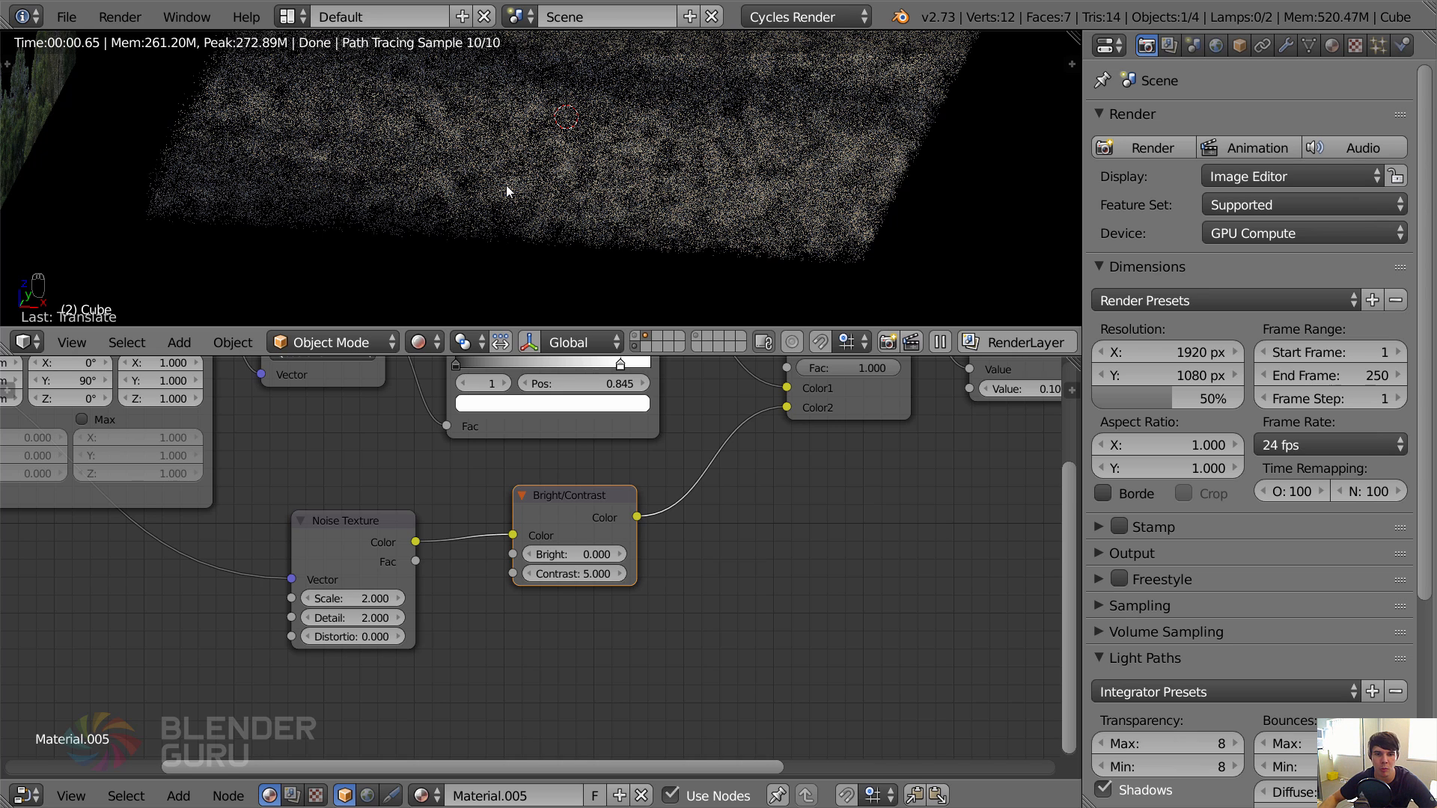
Set the Bright/Contrast node's contrast to 2 and the Noise Texture's detail to about 15.1.
{"action": "left_click", "coordinate": [591, 573]}
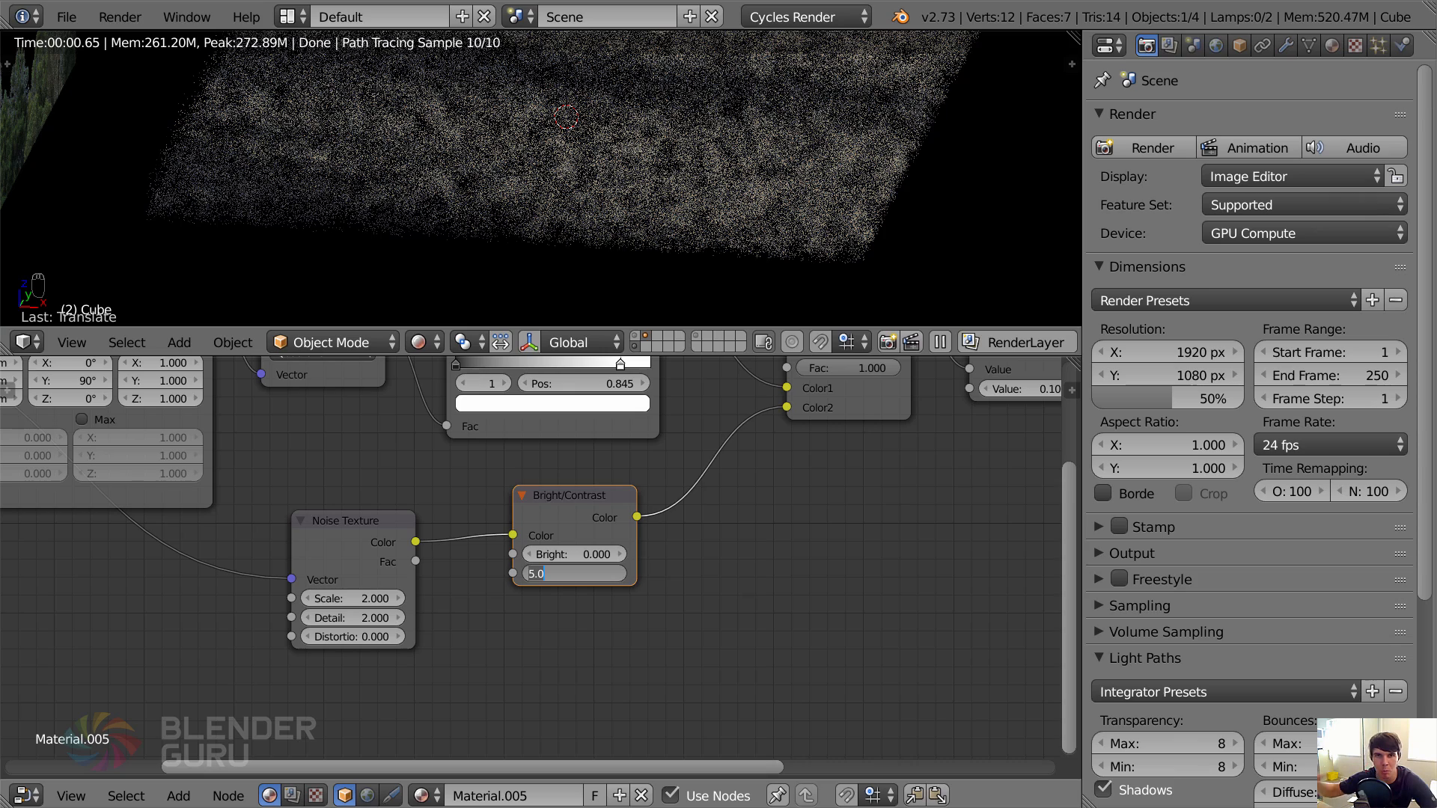
{"action": "key", "text": "Return"}
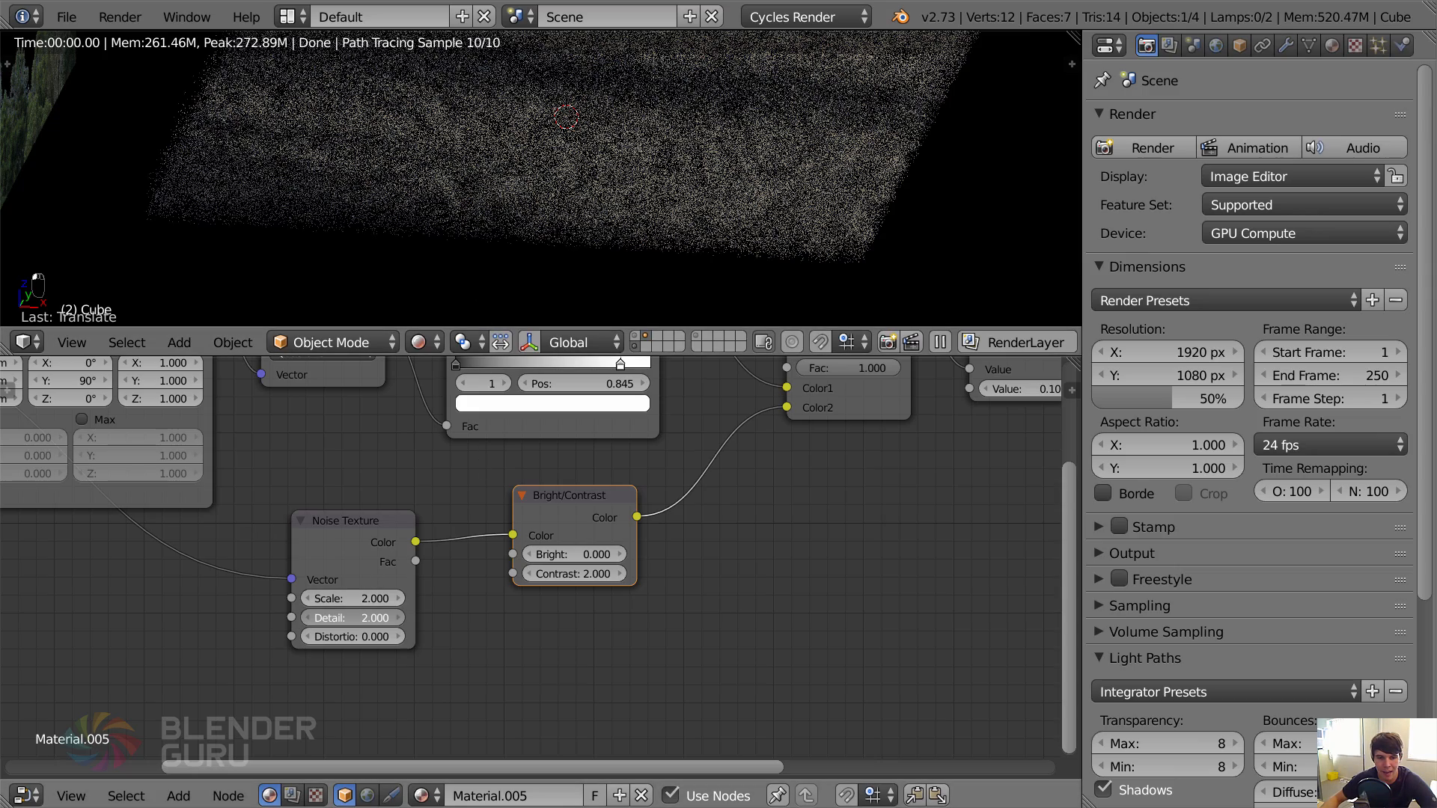
{"action": "left_click_drag", "start_coordinate": [351, 618], "coordinate": [830, 618]}
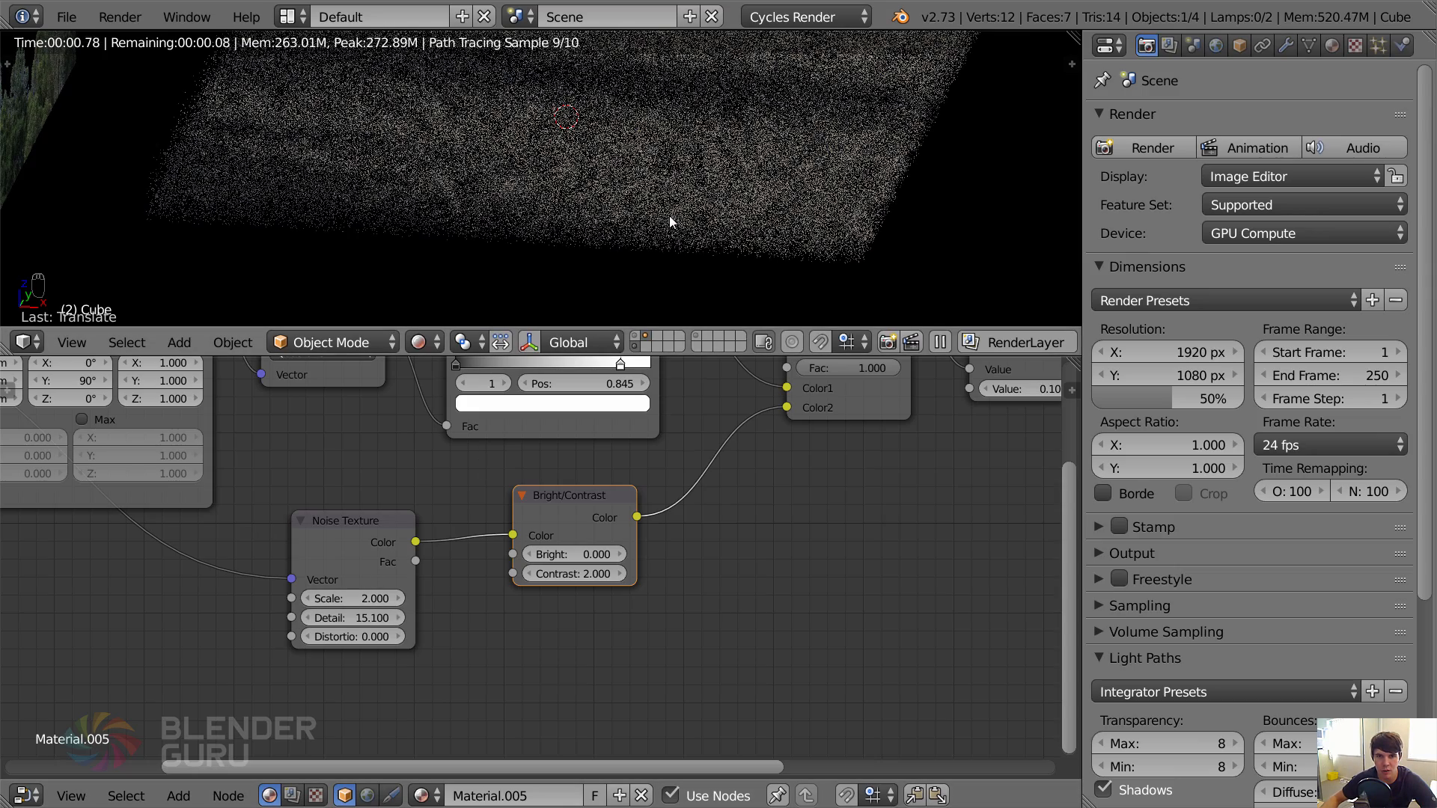
Viewing through the camera, set the Math Multiply node's value to 0.05 and save the file over the existing one.
{"action": "key", "text": "KP_0"}
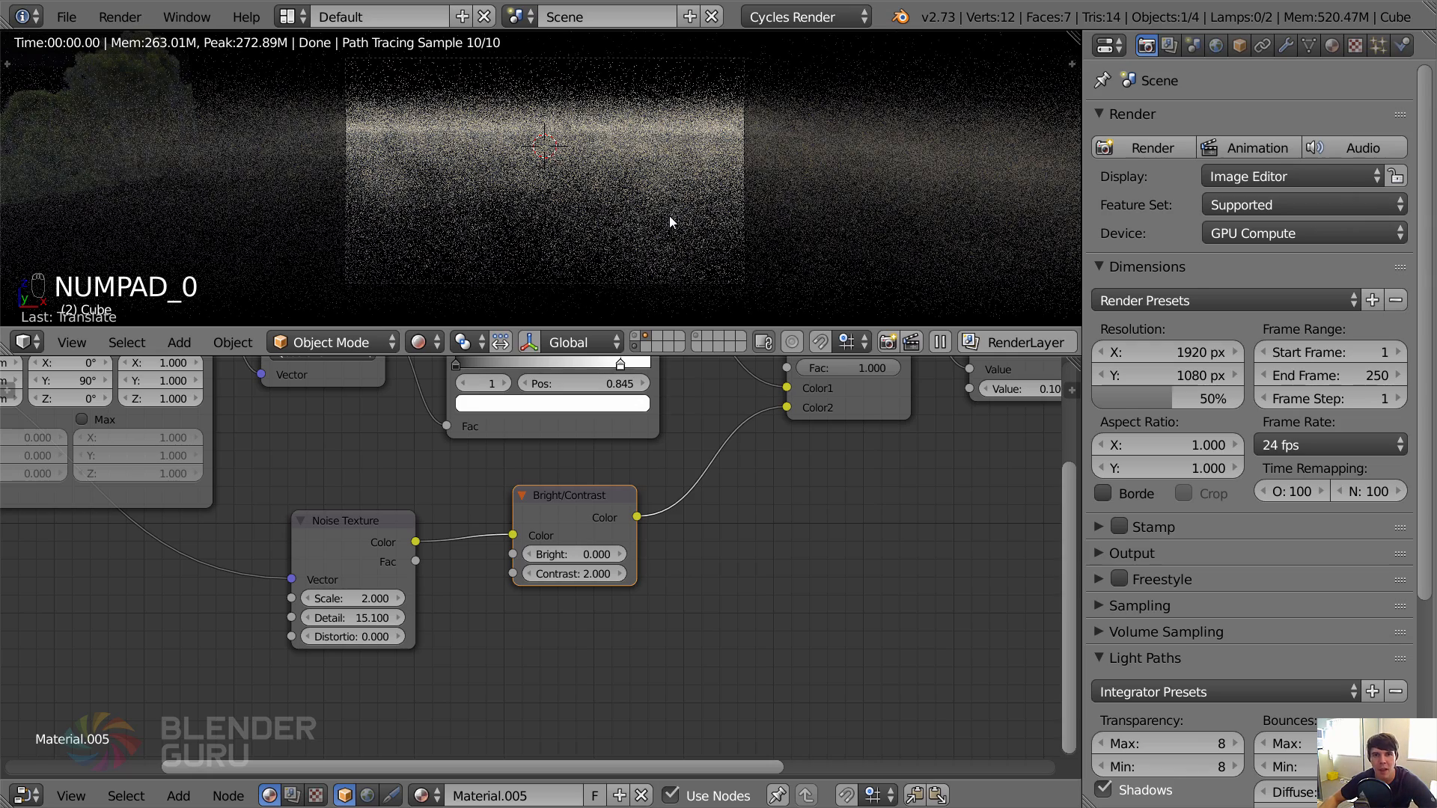
{"action": "middle_click_drag", "start_coordinate": [995, 446], "coordinate": [519, 582]}
{"action": "left_click", "coordinate": [594, 505]}
{"action": "type", "text": "0.1"}
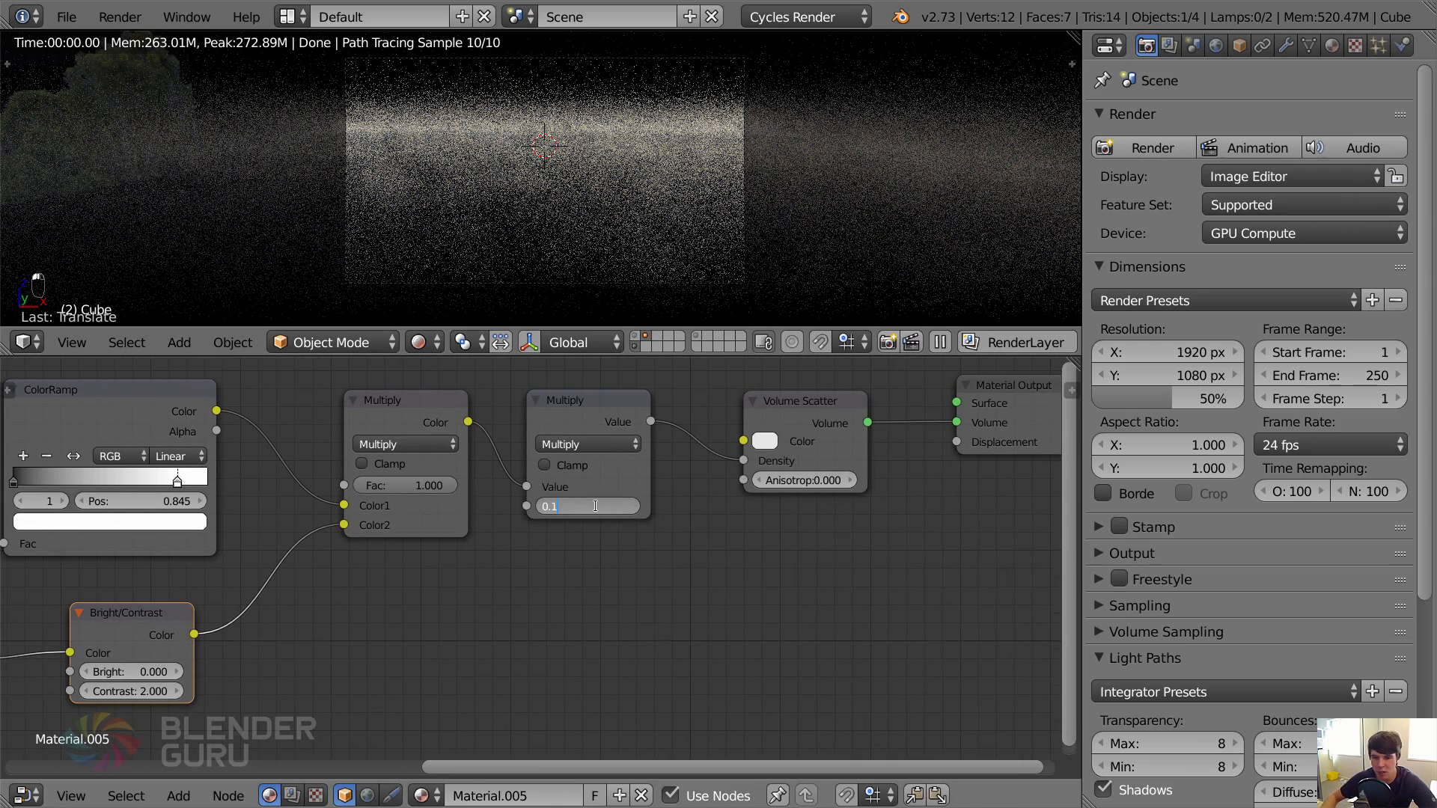
{"action": "key", "text": "Return"}
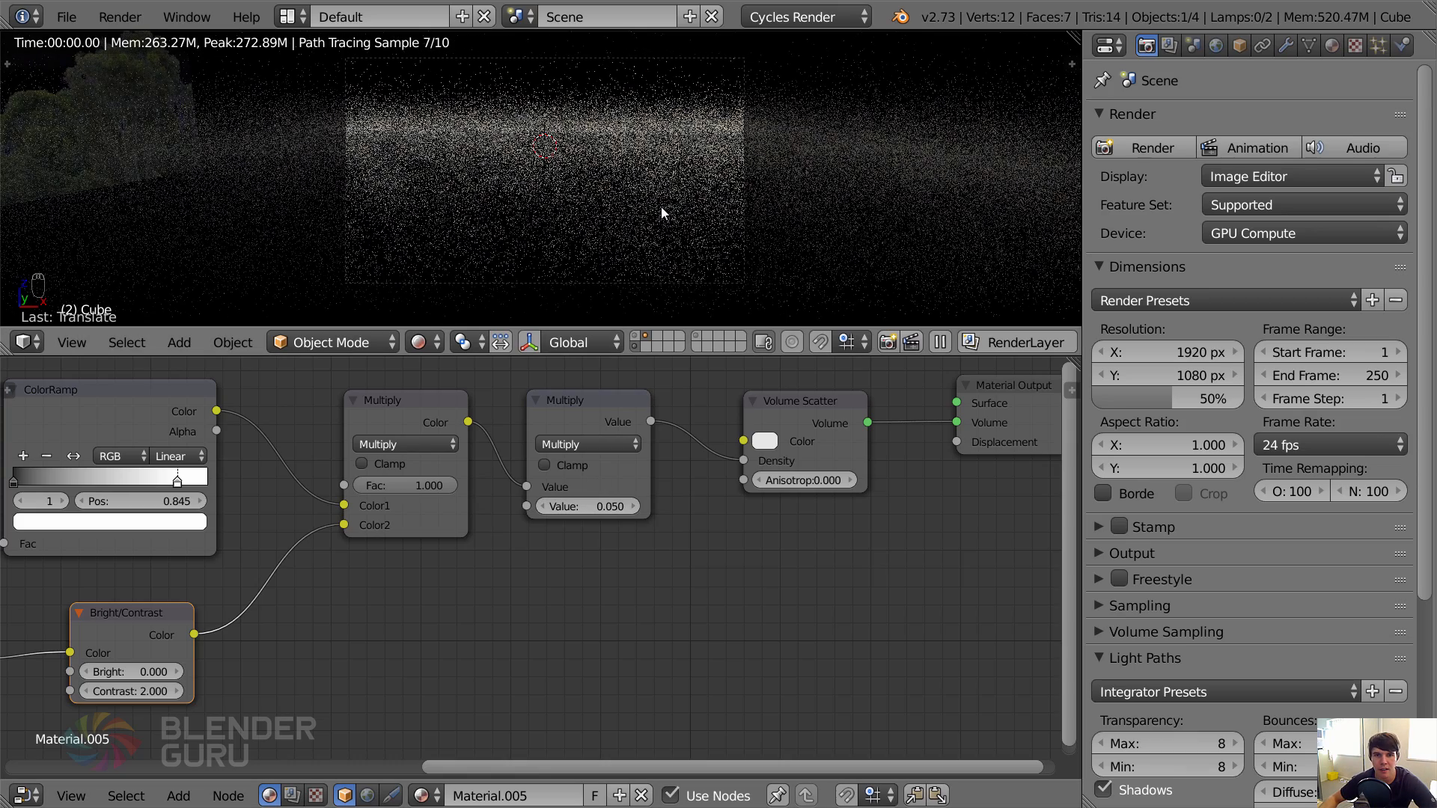
{"action": "key", "text": "ctrl+s"}
{"action": "left_click", "coordinate": [662, 206]}
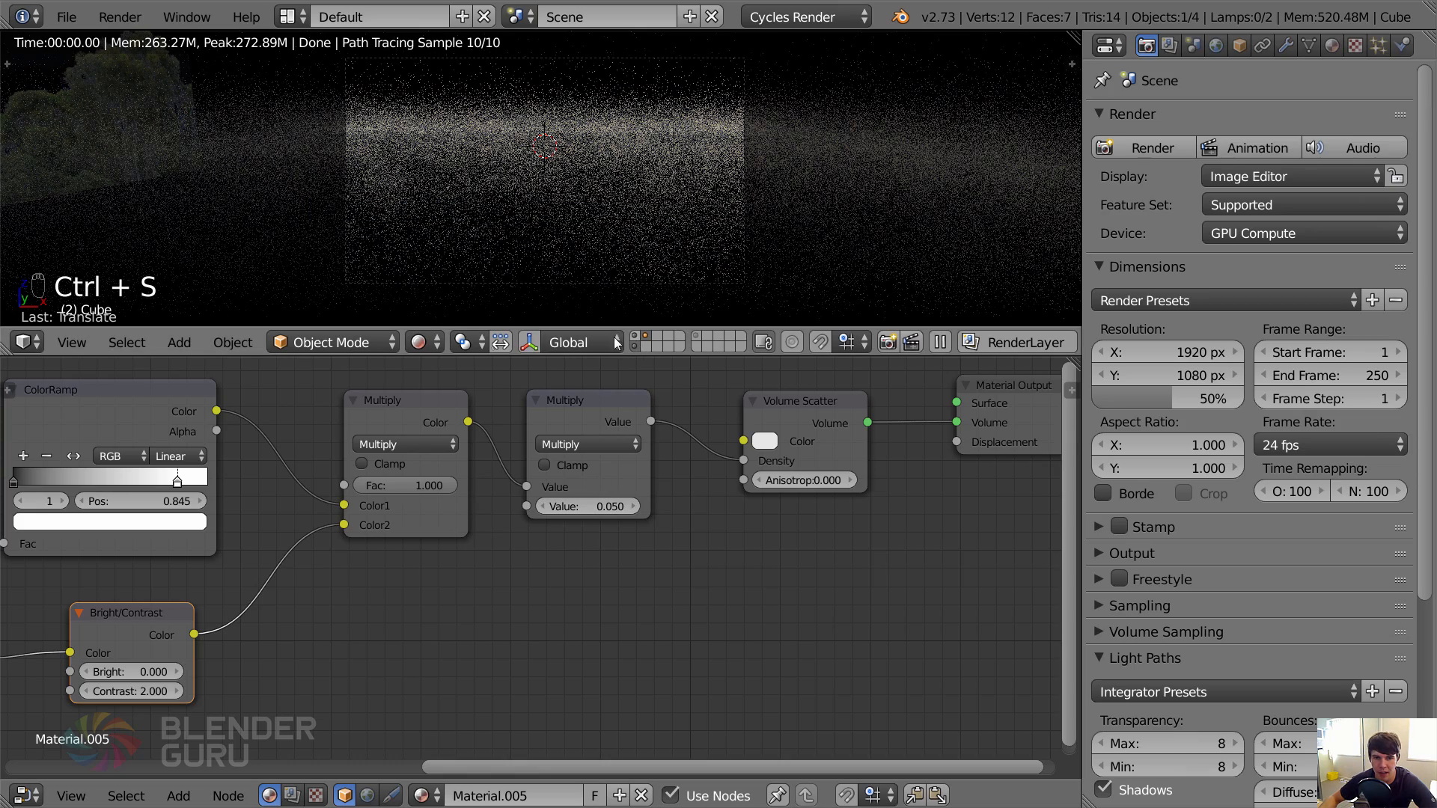
Show the terrain layer again and maximize the camera view in wireframe shading.
{"action": "left_click", "coordinate": [640, 335], "text": "shift"}
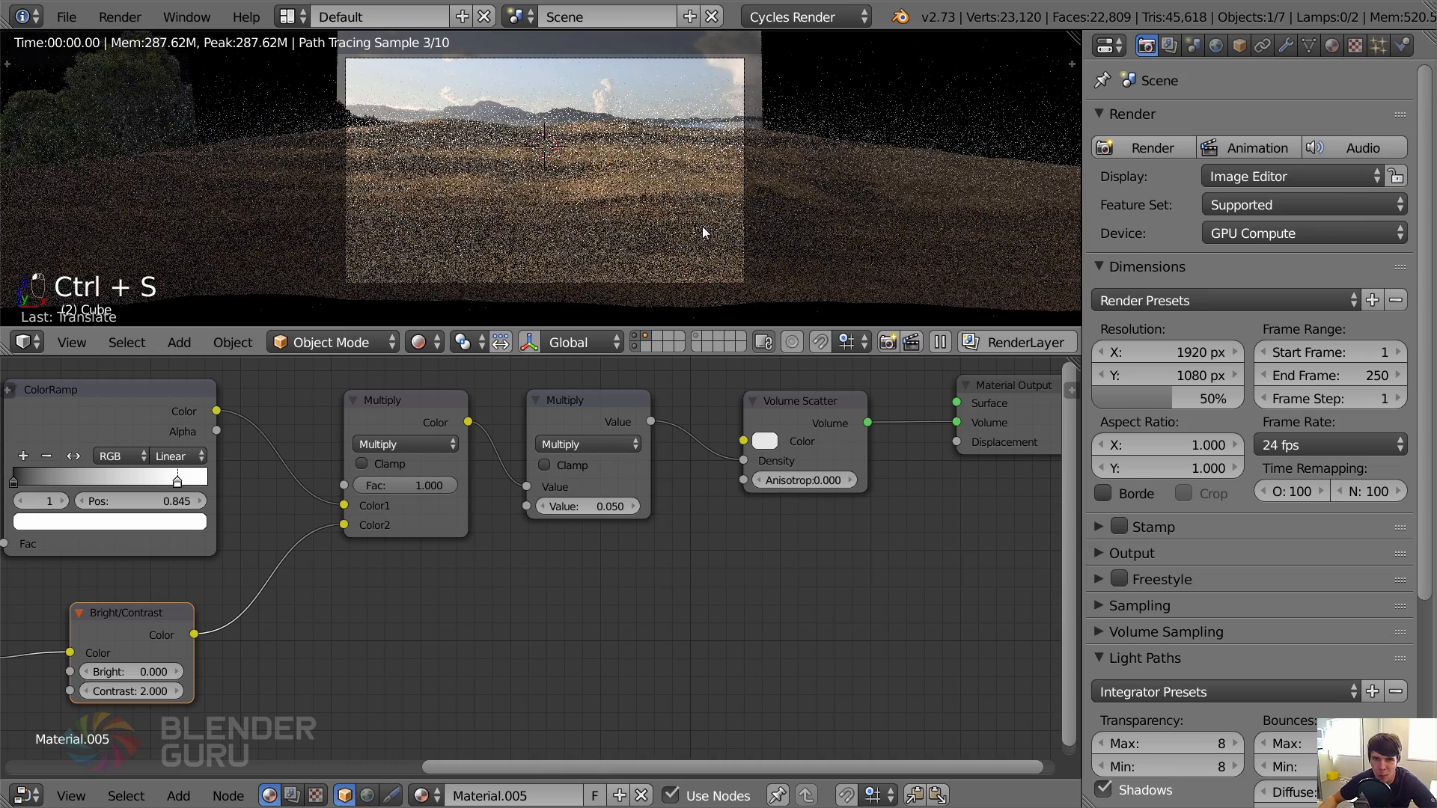
{"action": "left_click", "coordinate": [418, 341]}
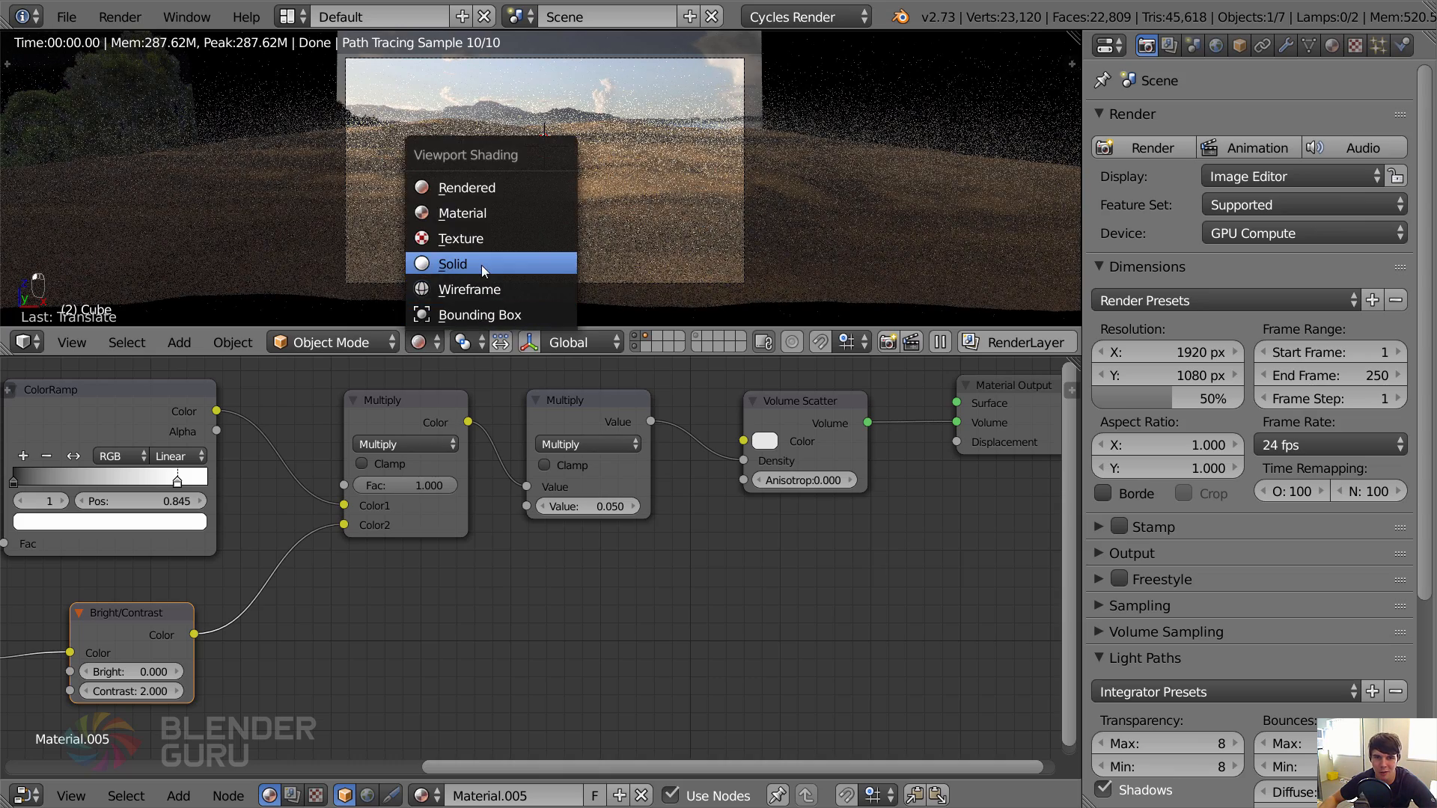
{"action": "left_click", "coordinate": [482, 262]}
{"action": "key", "text": "ctrl+Up"}
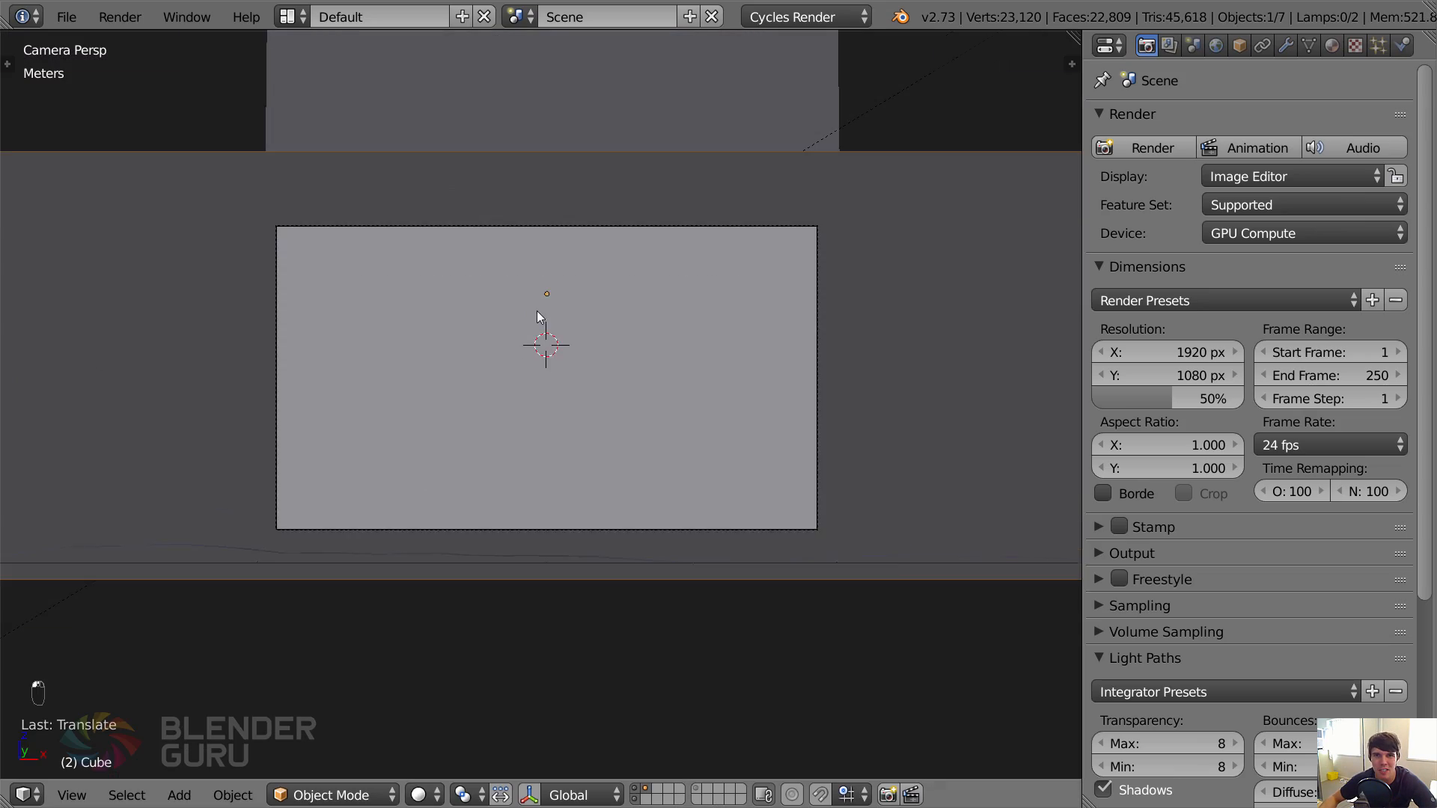
{"action": "key", "text": "z"}
Save the file and render the scene into Slot 7.
{"action": "key", "text": "ctrl+s"}
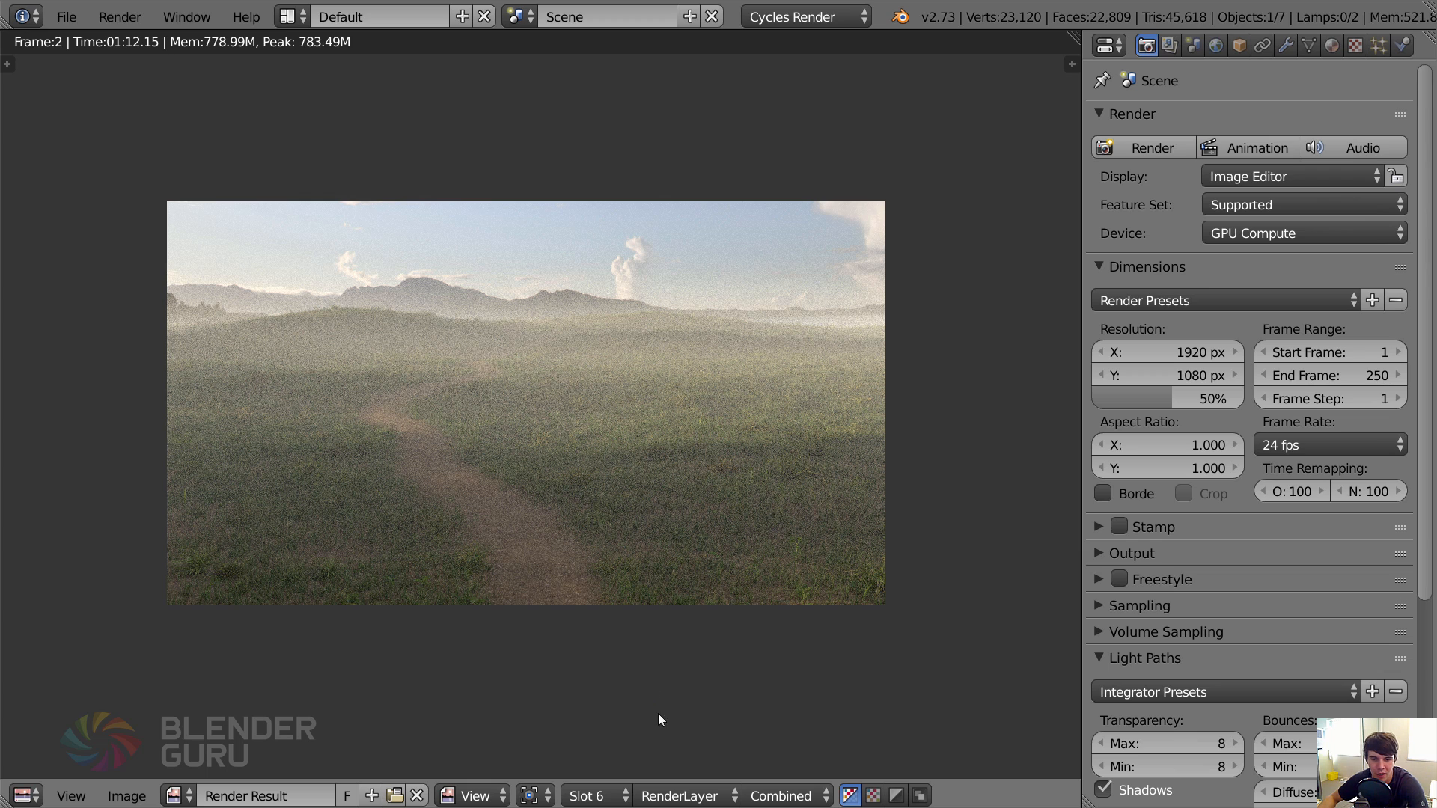
{"action": "left_click", "coordinate": [595, 795]}
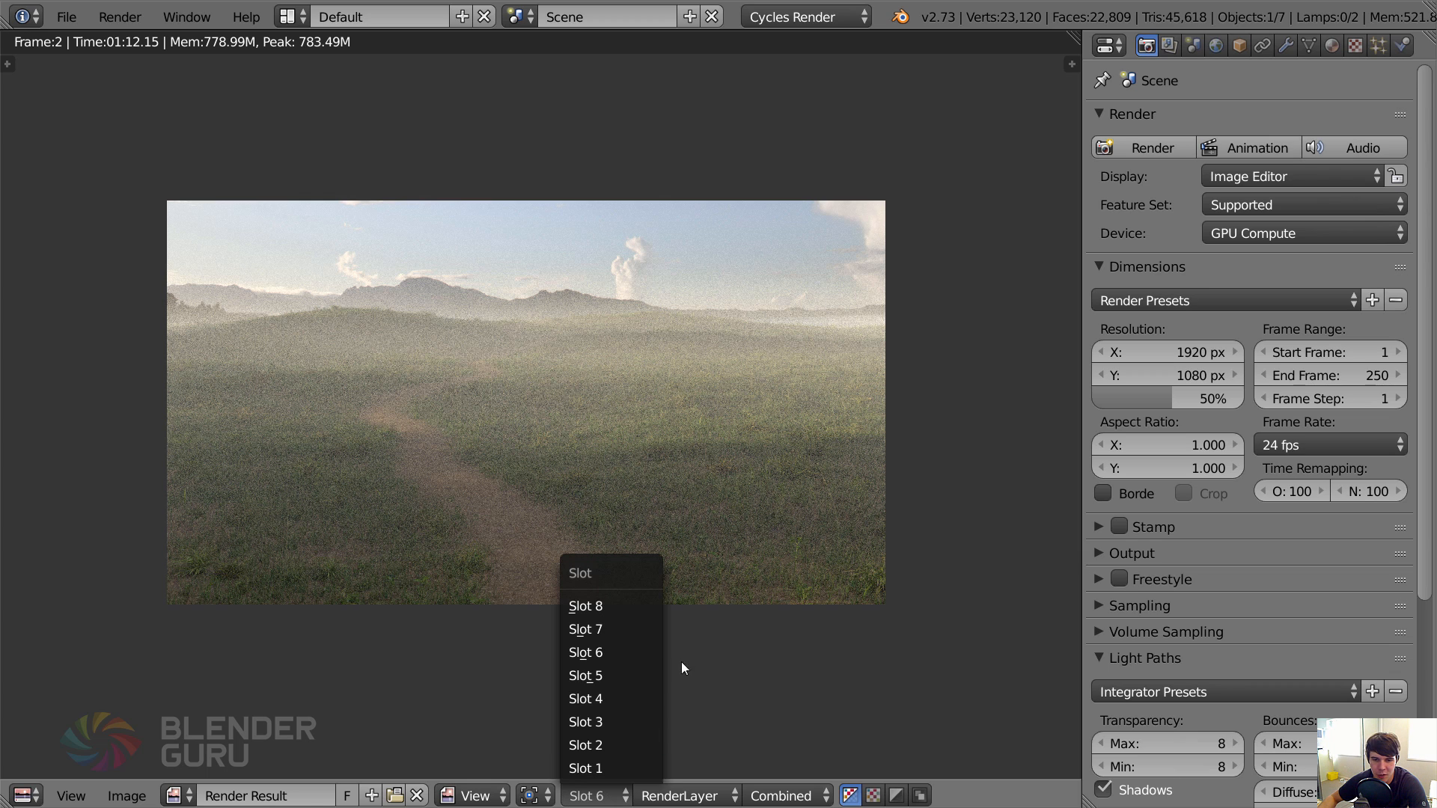
{"action": "left_click", "coordinate": [635, 632]}
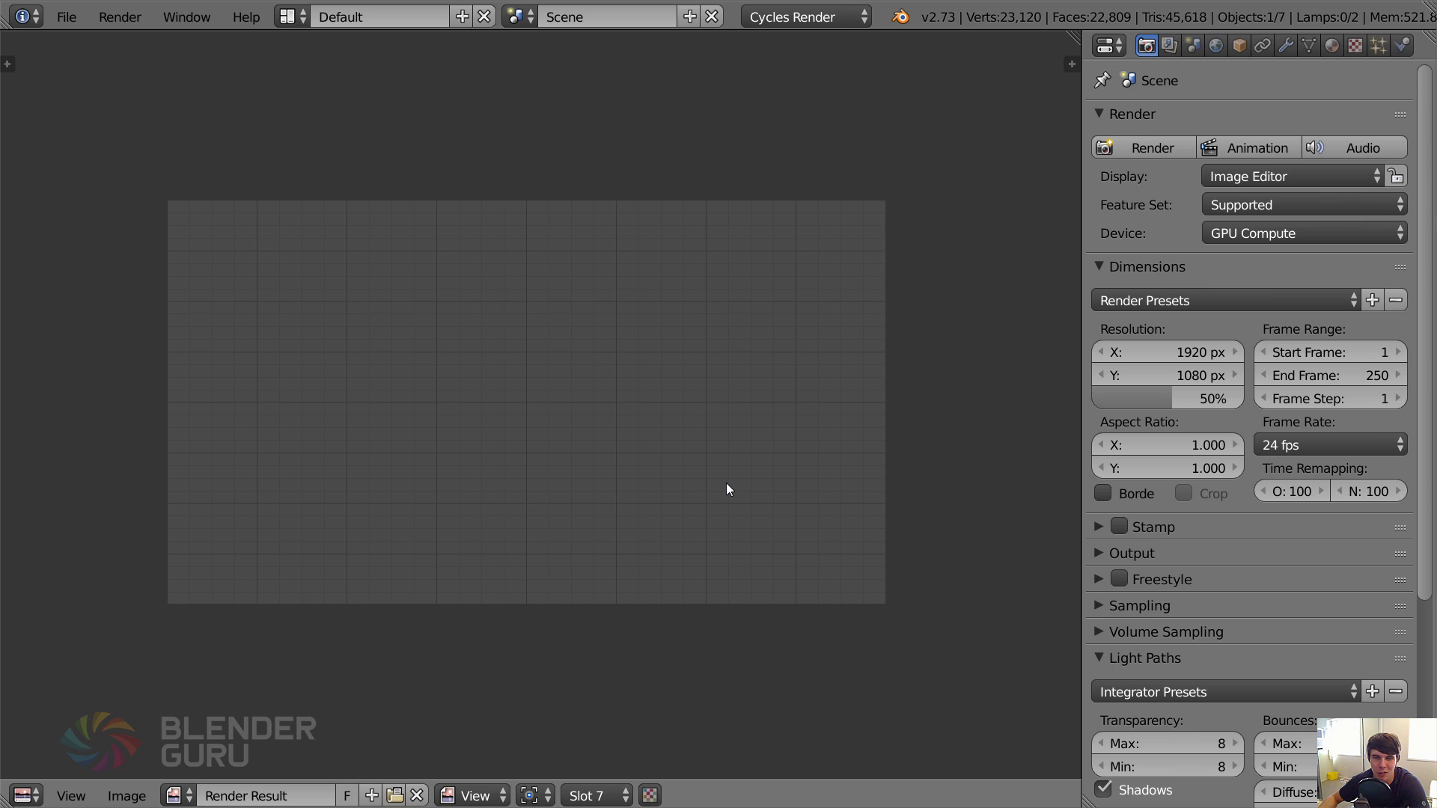
{"action": "key", "text": "F12"}
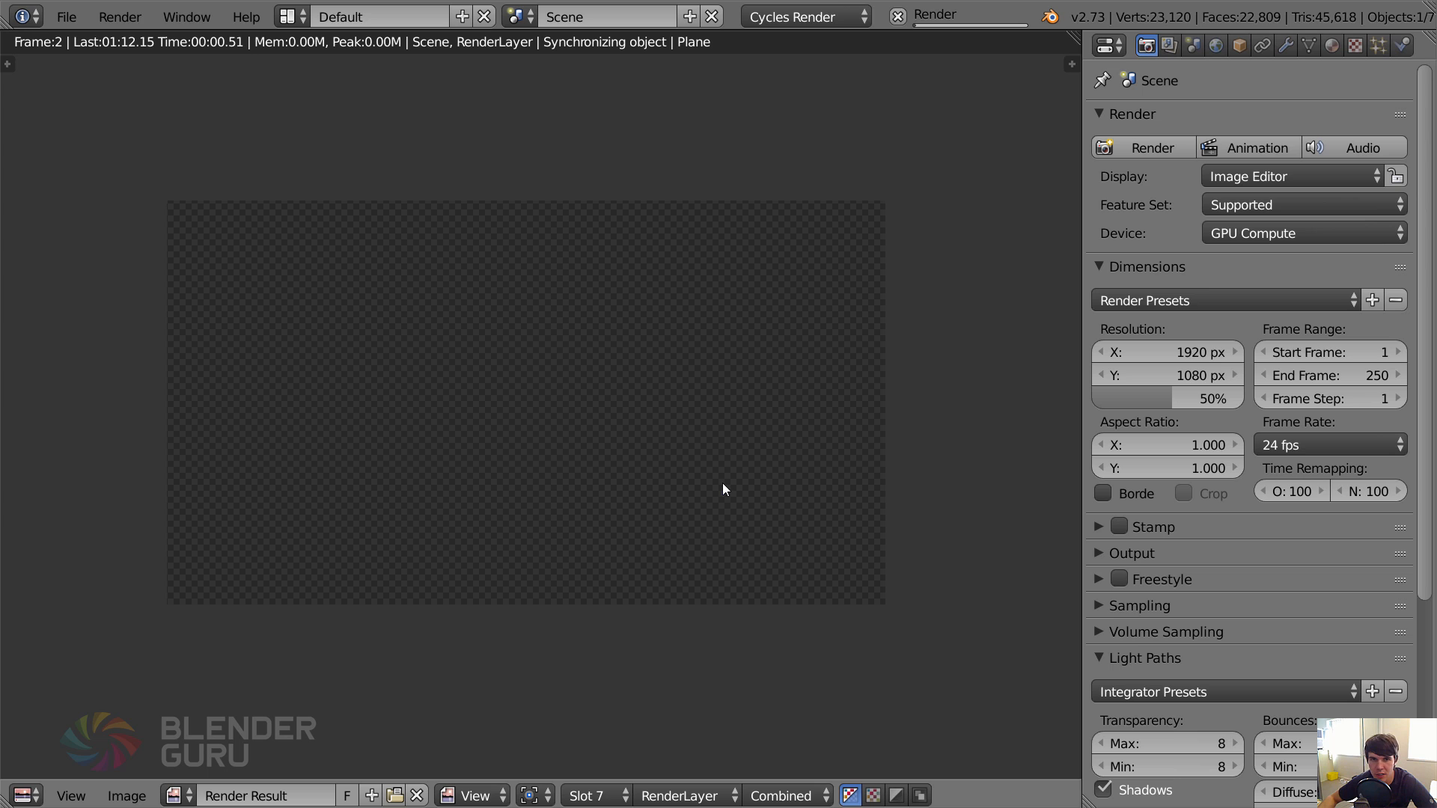
Expand the render's Sampling settings and inspect the mist in the finished image.
{"action": "scroll", "coordinate": [1205, 621], "scroll_direction": "down", "scroll_amount": 10}
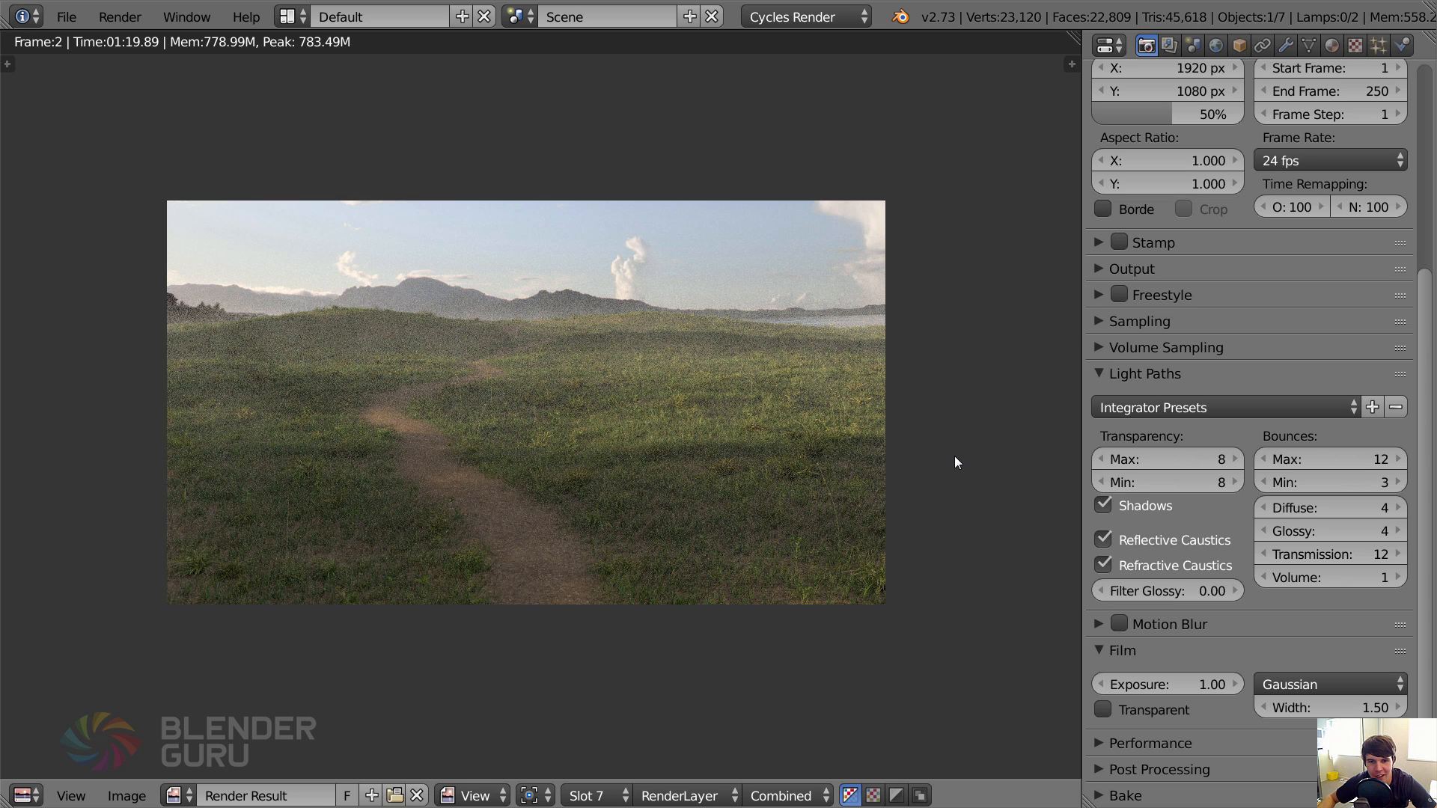
{"action": "scroll", "coordinate": [1197, 426], "scroll_direction": "up", "scroll_amount": 8}
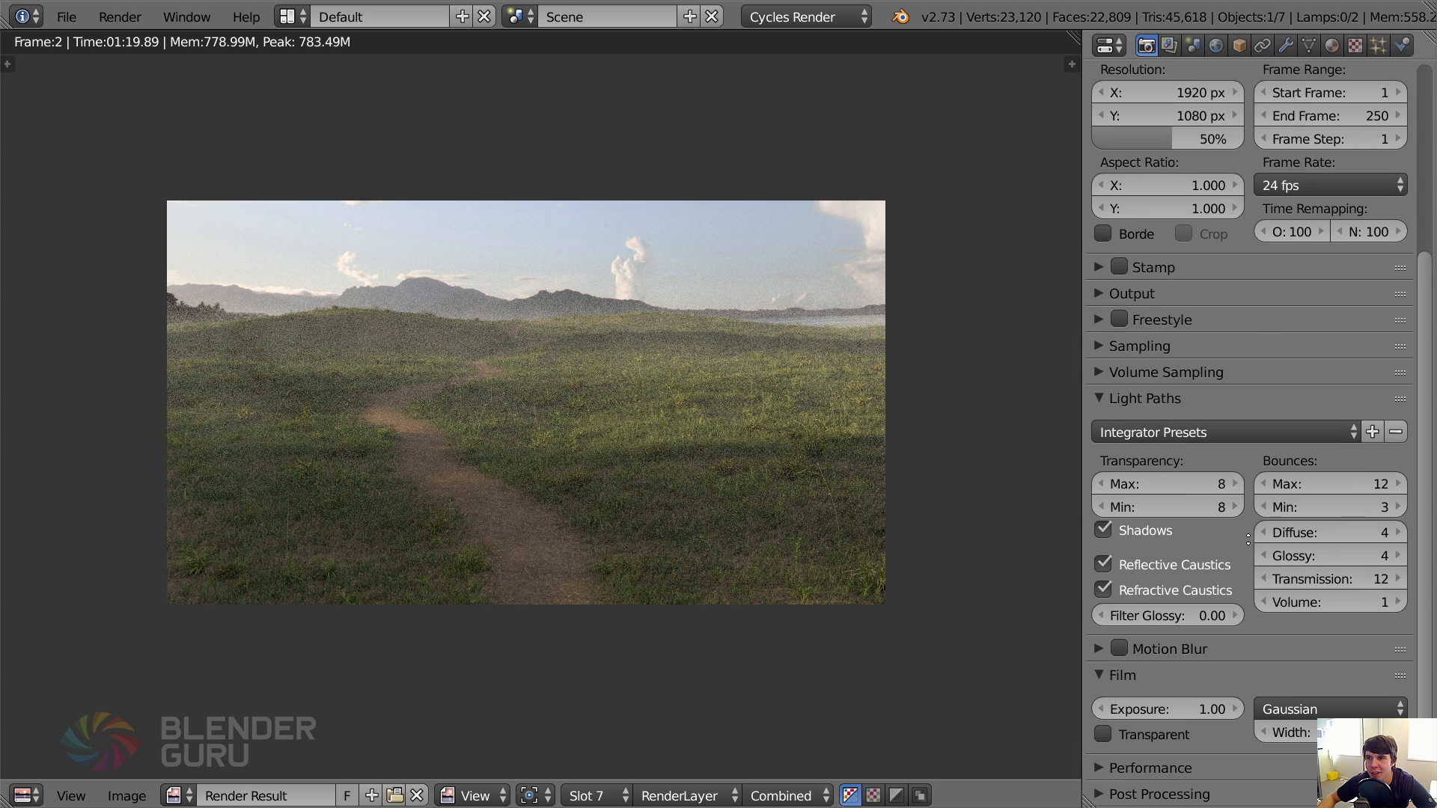
{"action": "left_click", "coordinate": [1158, 606]}
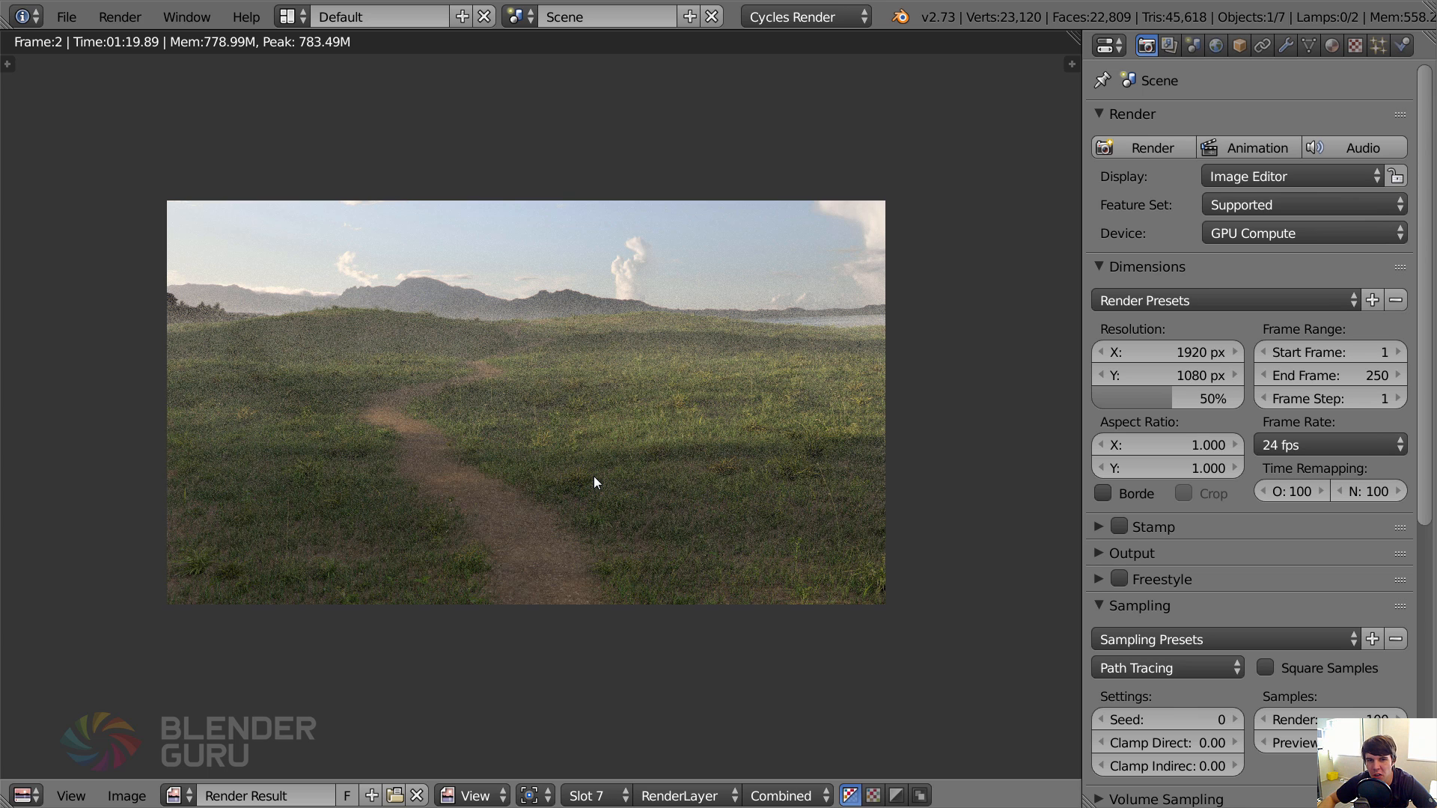
{"action": "scroll", "coordinate": [519, 409], "scroll_direction": "up", "scroll_amount": 1}
{"action": "scroll", "coordinate": [520, 409], "scroll_direction": "down", "scroll_amount": 1}
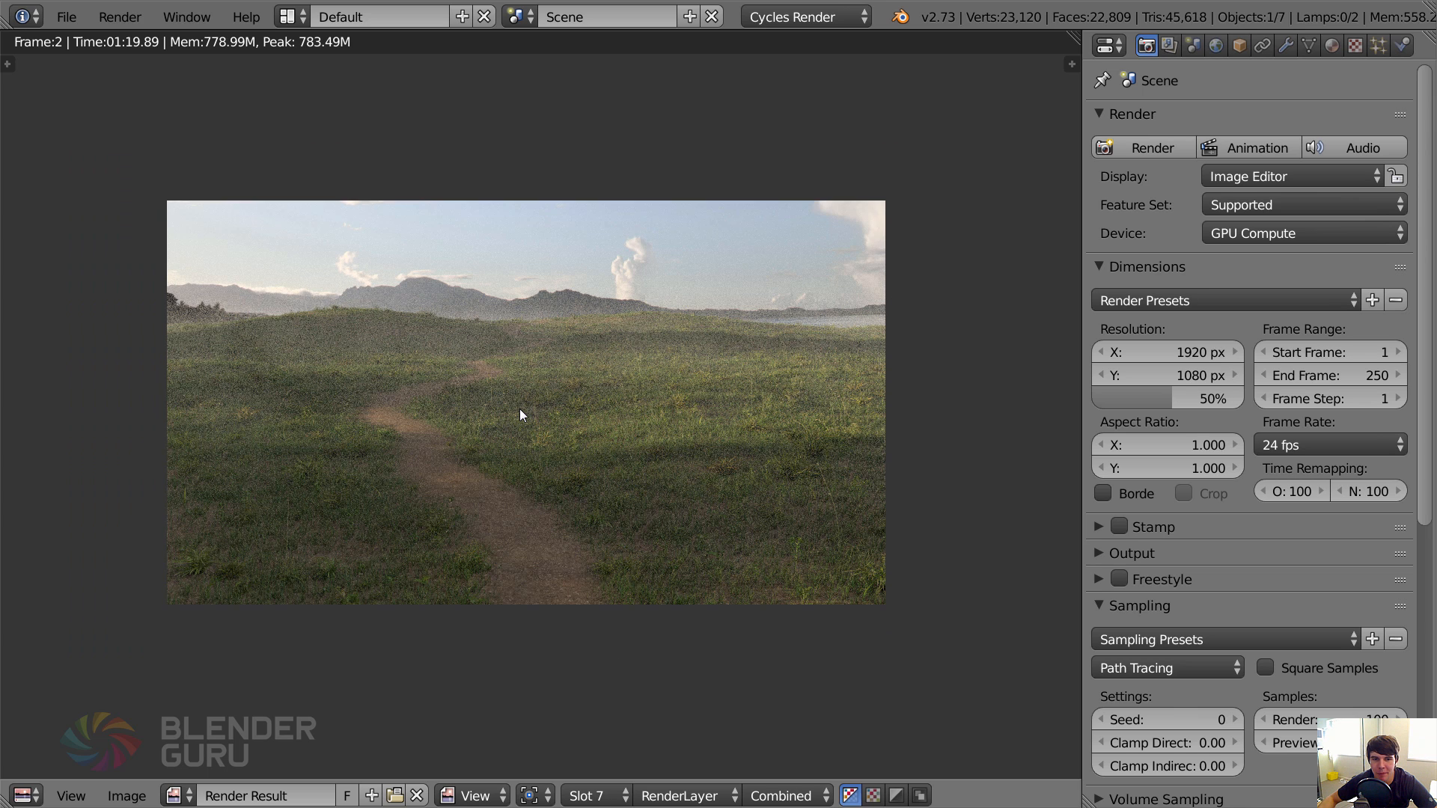
Return to the 3D view, select the ground plane and set its first grass particle system's number to 600000.
{"action": "key", "text": "Escape"}
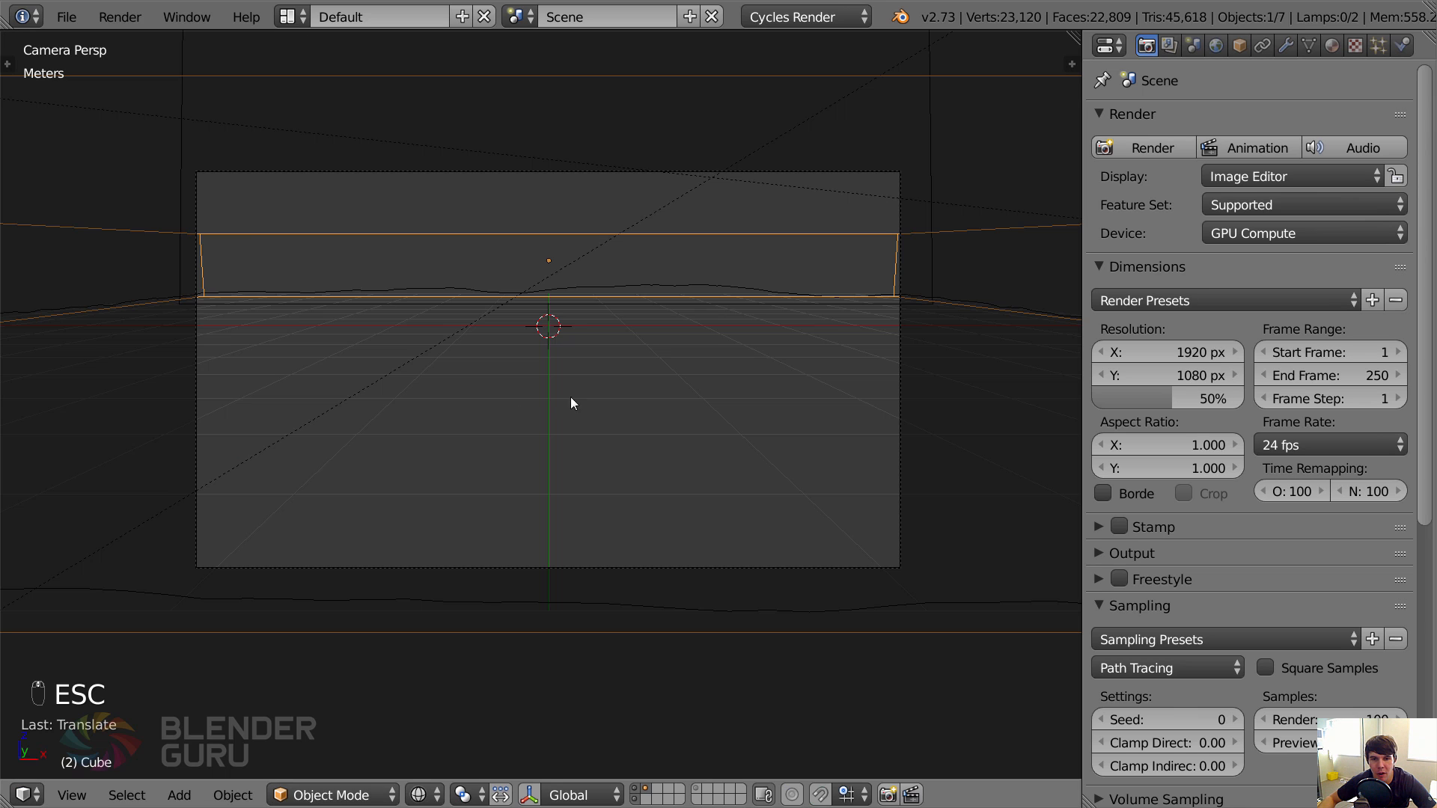
{"action": "right_click", "coordinate": [685, 290]}
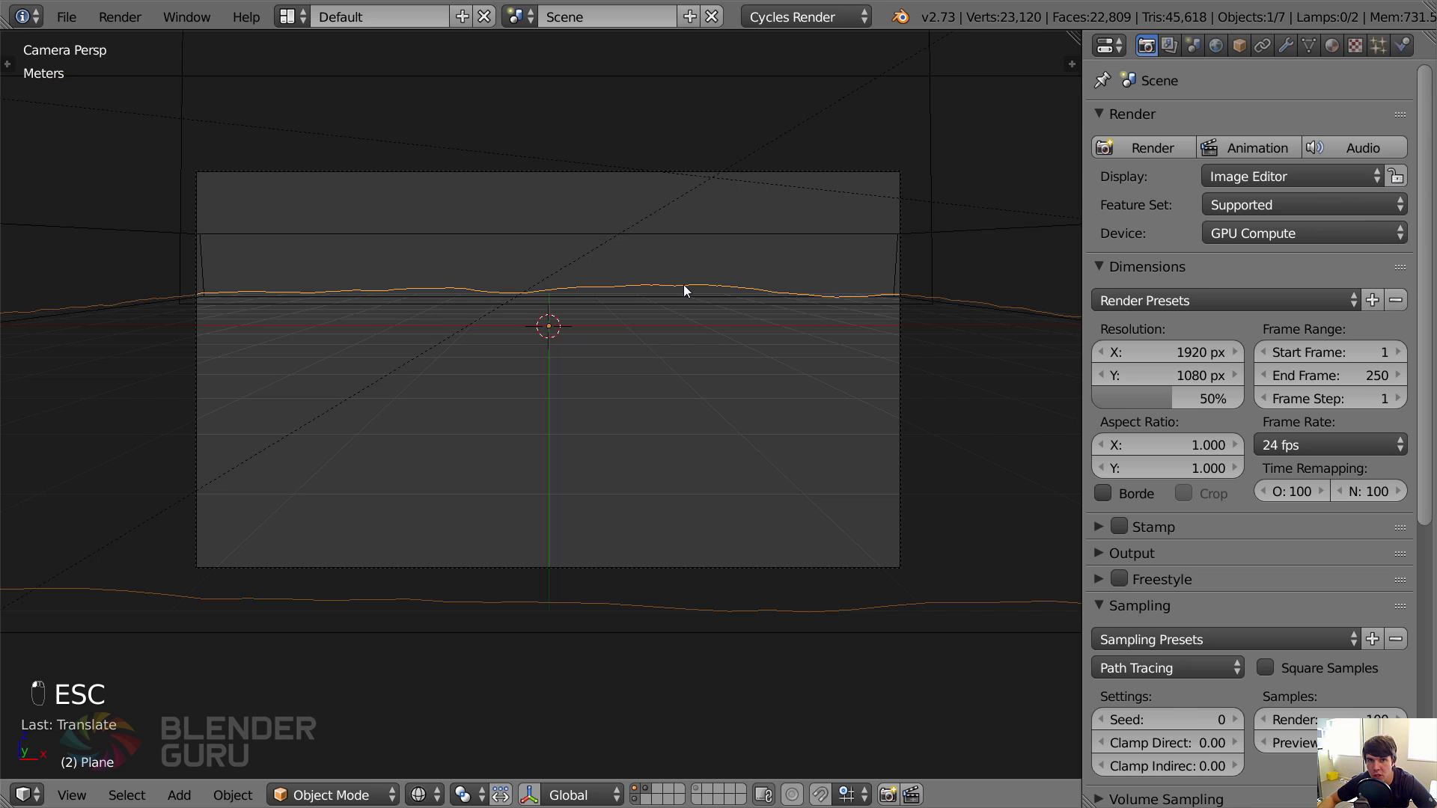
{"action": "left_click", "coordinate": [1383, 47]}
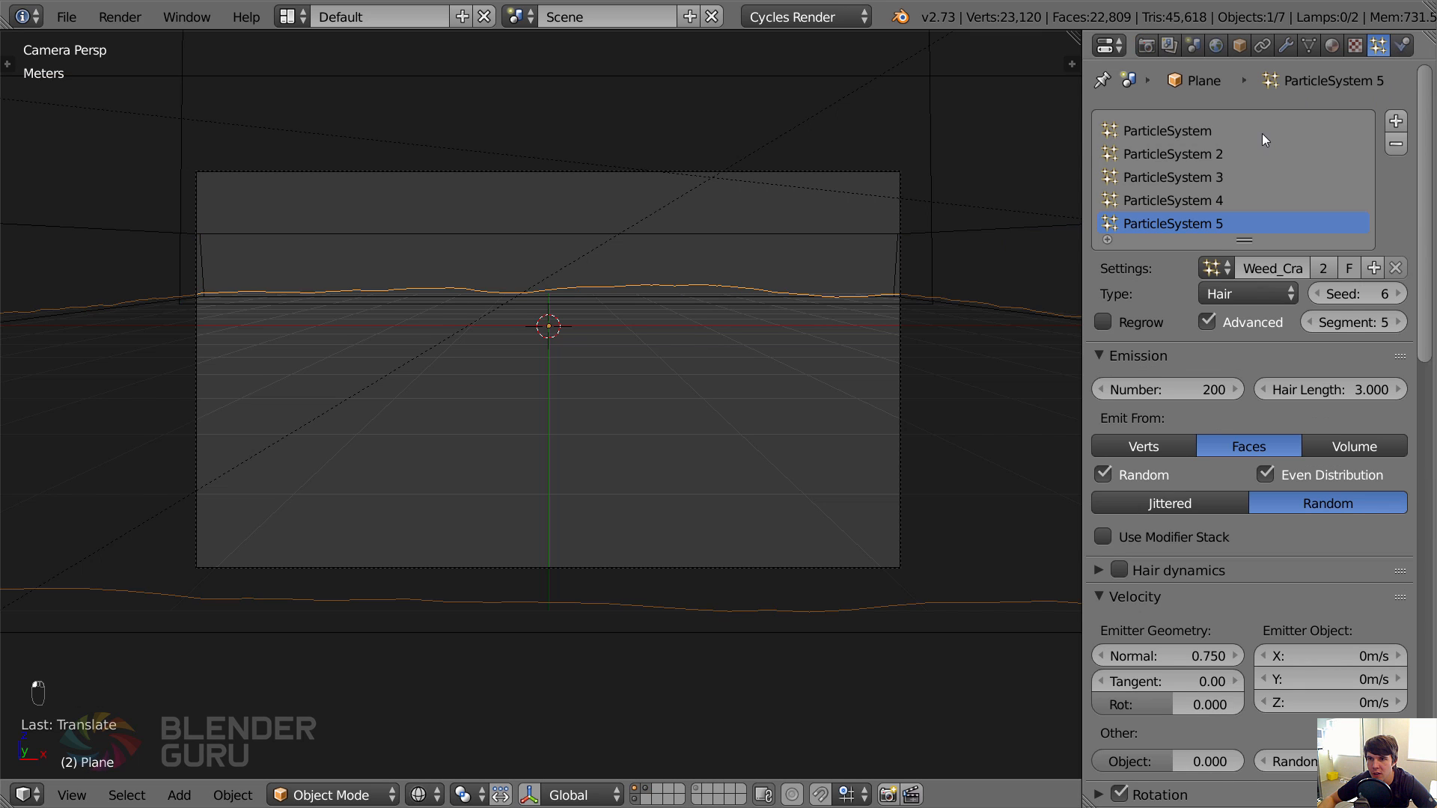
{"action": "left_click", "coordinate": [1167, 389]}
{"action": "type", "text": "6"}
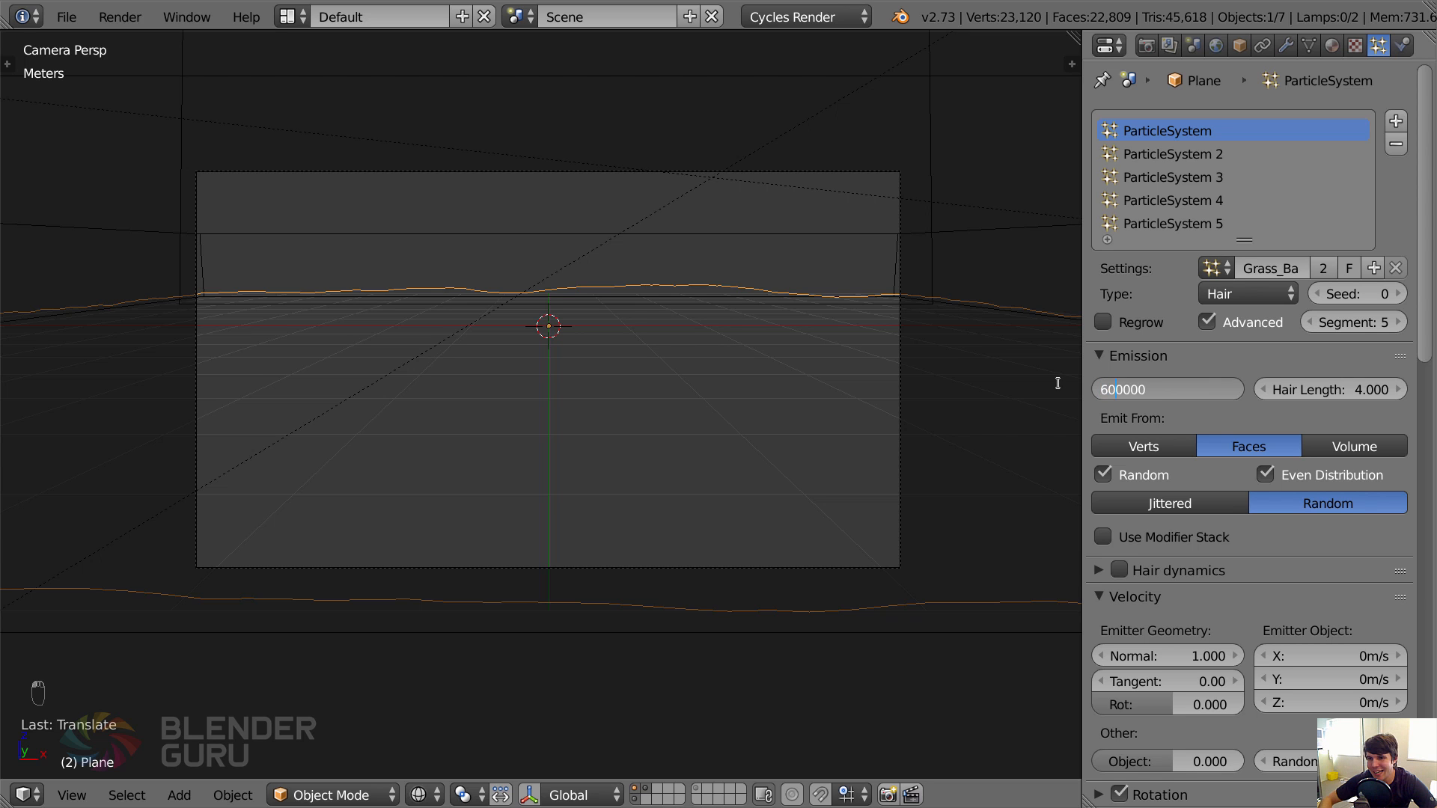
{"action": "key", "text": "Return"}
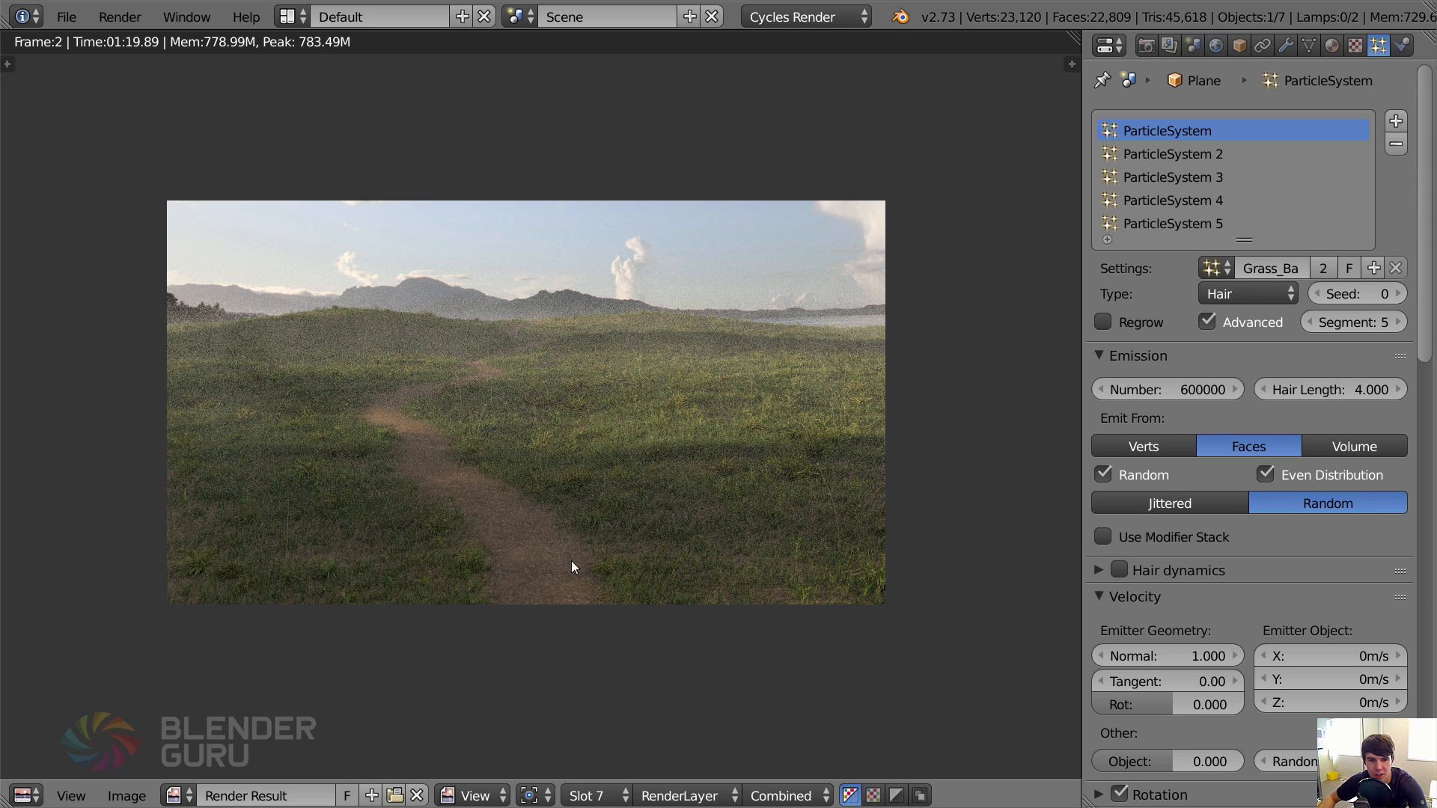
Examine the foreground grass coverage in the Slot 7 render.
{"action": "scroll", "coordinate": [572, 560], "scroll_direction": "up", "scroll_amount": 2}
{"action": "scroll", "coordinate": [551, 419], "scroll_direction": "up", "scroll_amount": 1}
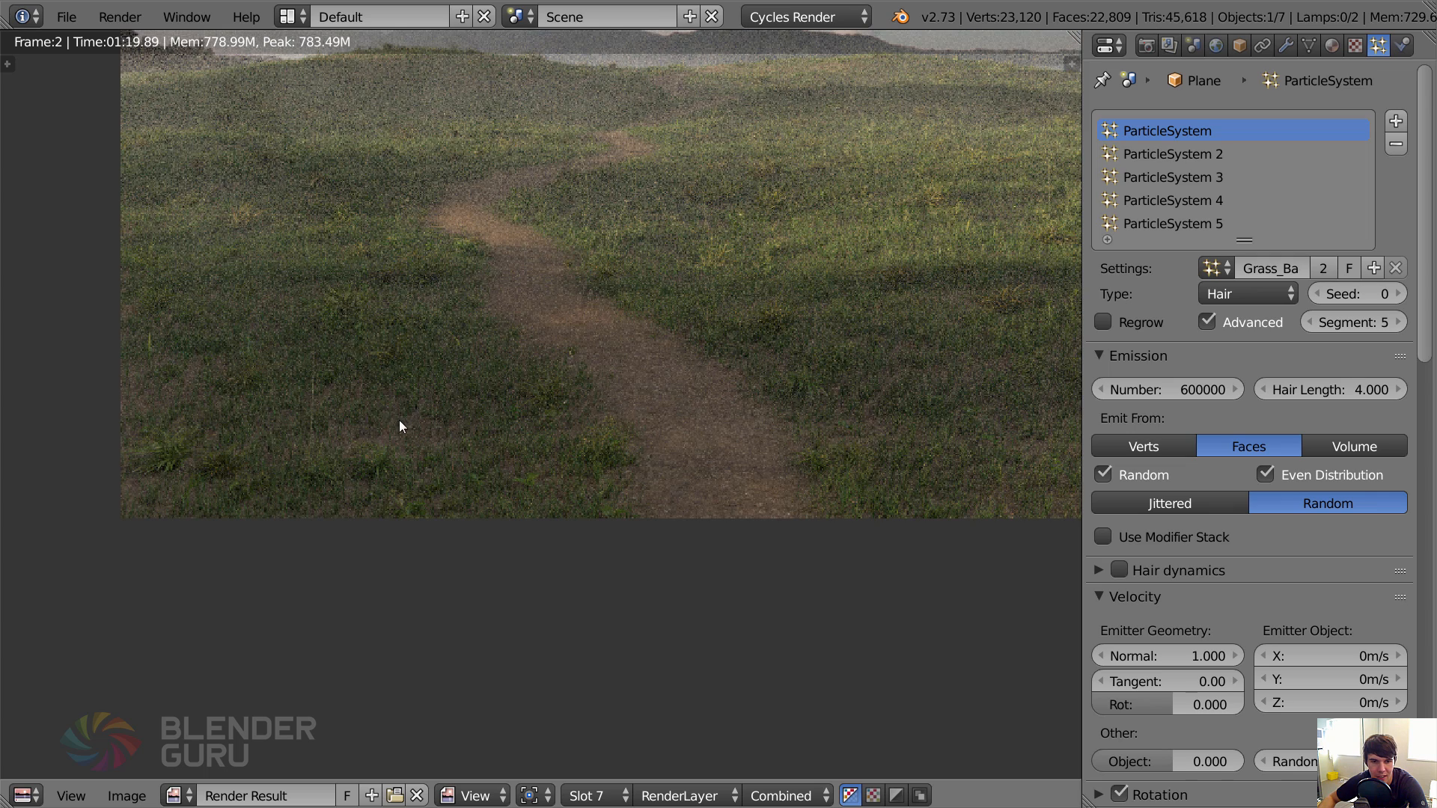
{"action": "scroll", "coordinate": [670, 436], "scroll_direction": "down", "scroll_amount": 2}
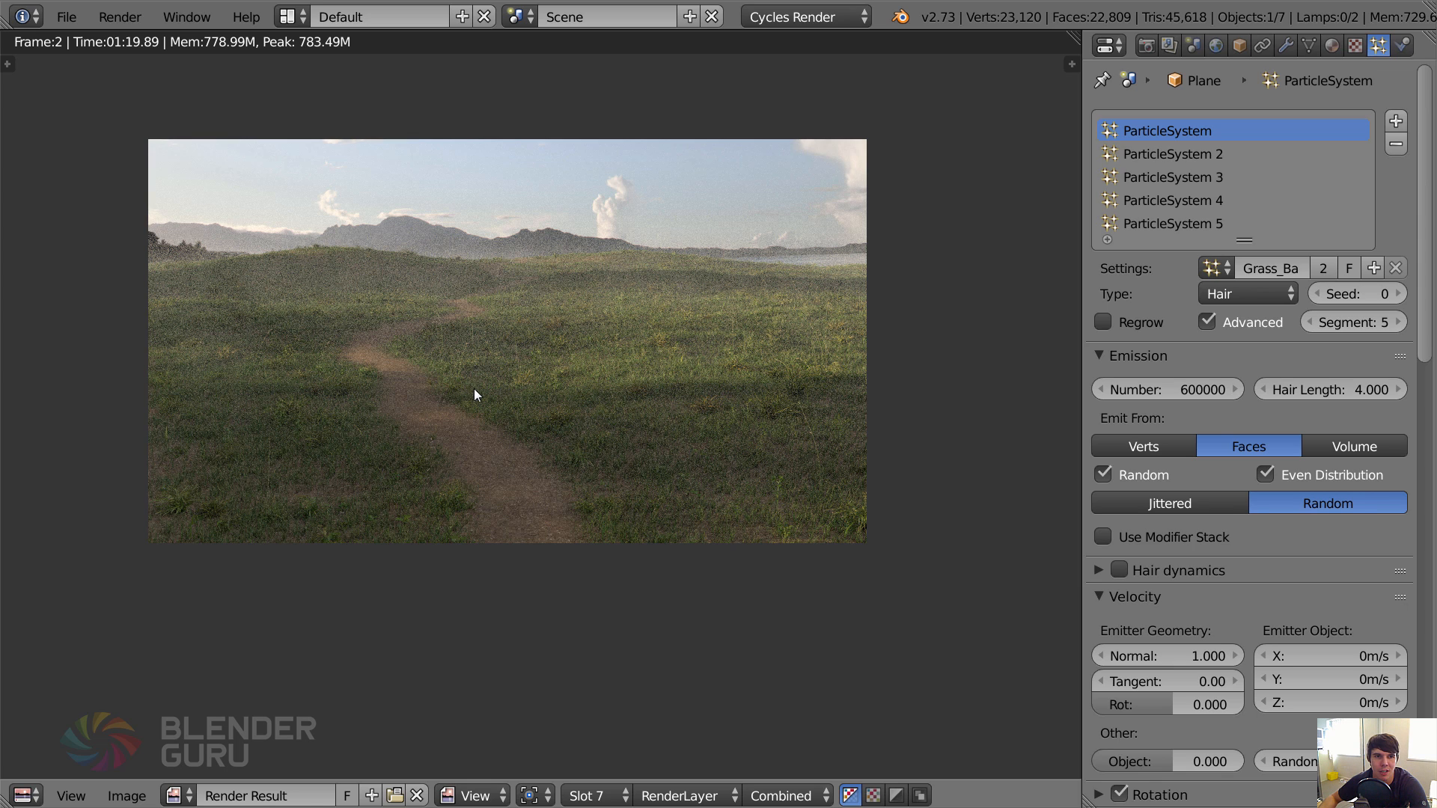
Return to the 3D view from the Slot 7 render and hide the mist volume cube.
{"action": "middle_click_drag", "start_coordinate": [605, 432], "coordinate": [622, 466]}
{"action": "scroll", "coordinate": [720, 473], "scroll_direction": "up", "scroll_amount": 1}
{"action": "middle_click_drag", "start_coordinate": [720, 473], "coordinate": [738, 484]}
{"action": "scroll", "coordinate": [740, 487], "scroll_direction": "down", "scroll_amount": 1}
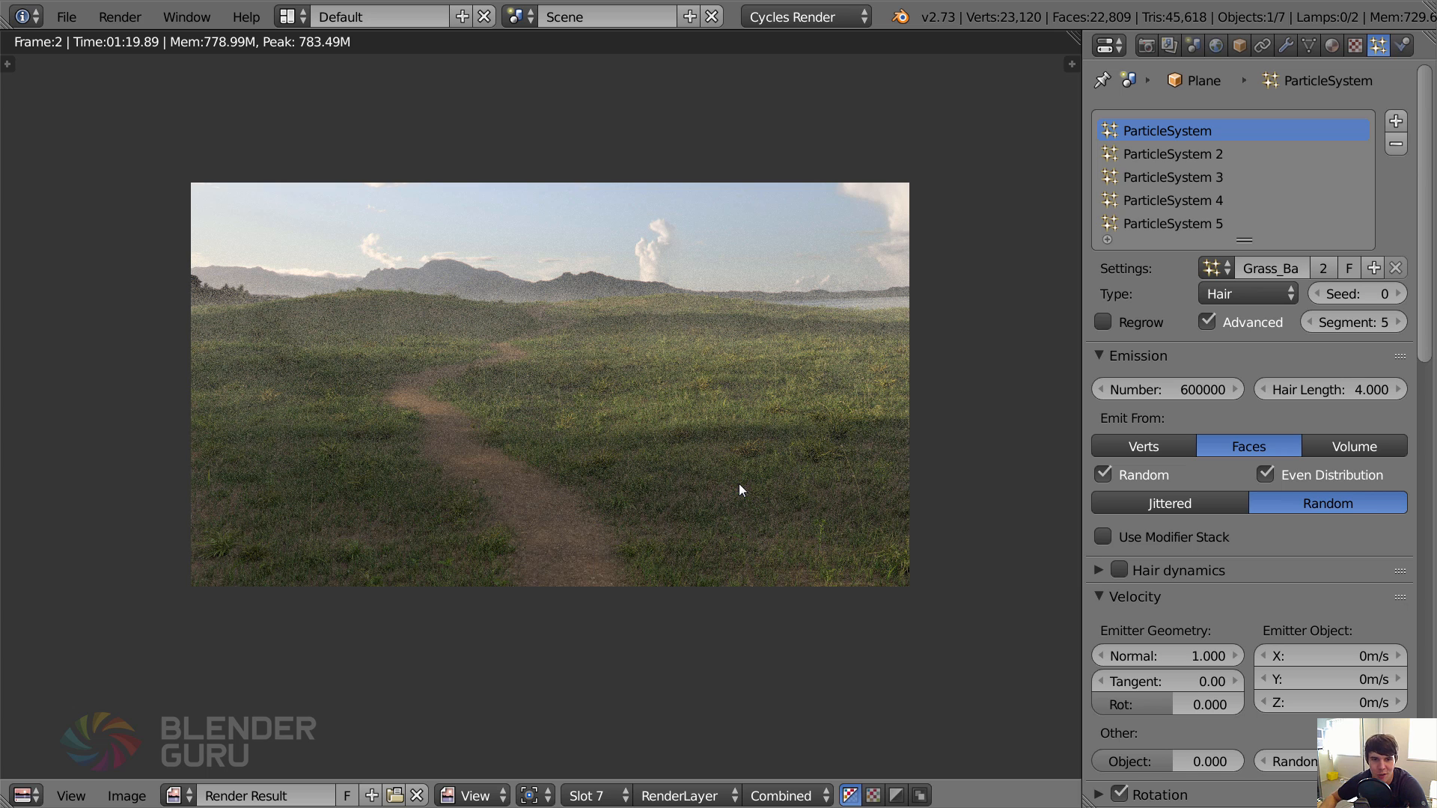
{"action": "key", "text": "F11"}
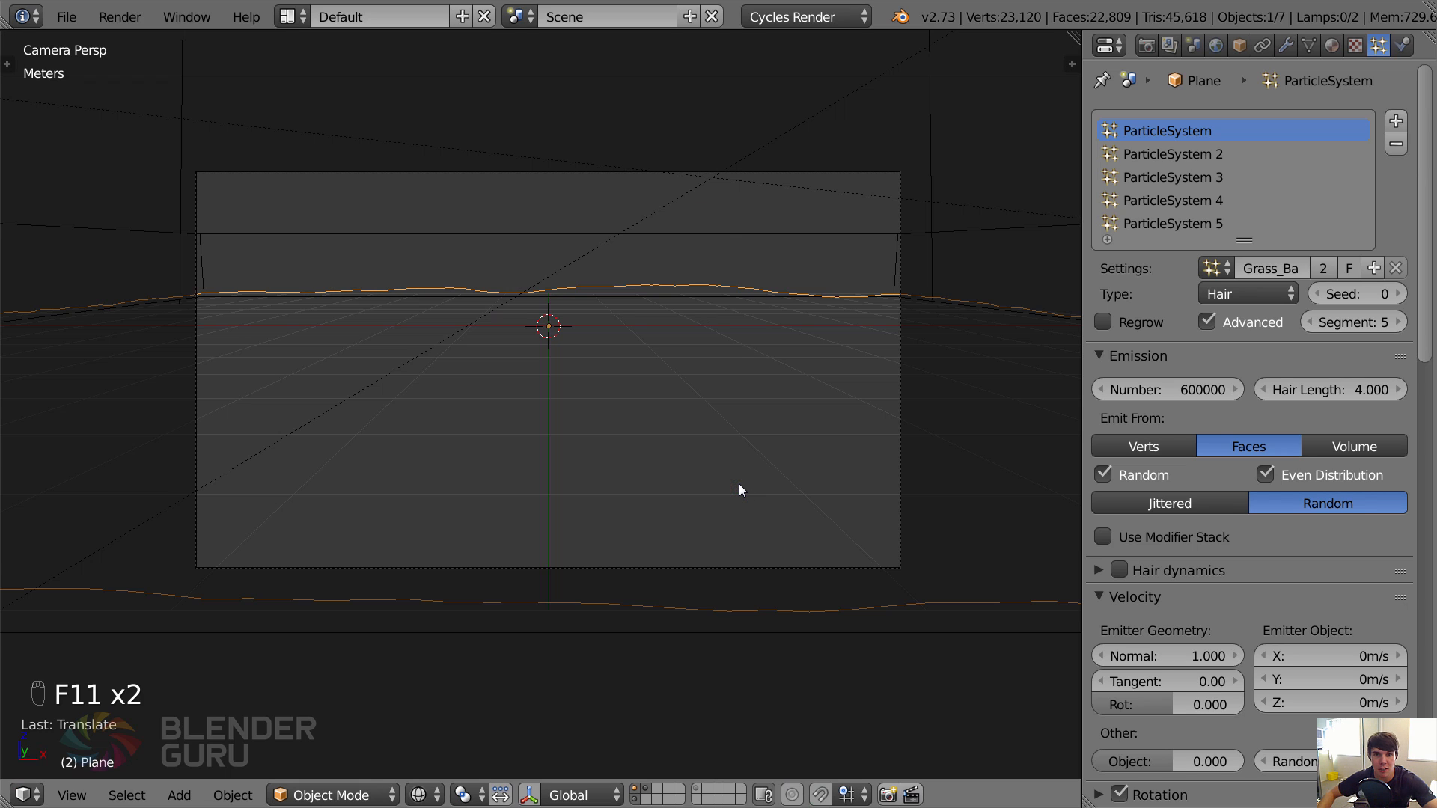
{"action": "right_click", "coordinate": [731, 225]}
{"action": "key", "text": "h"}
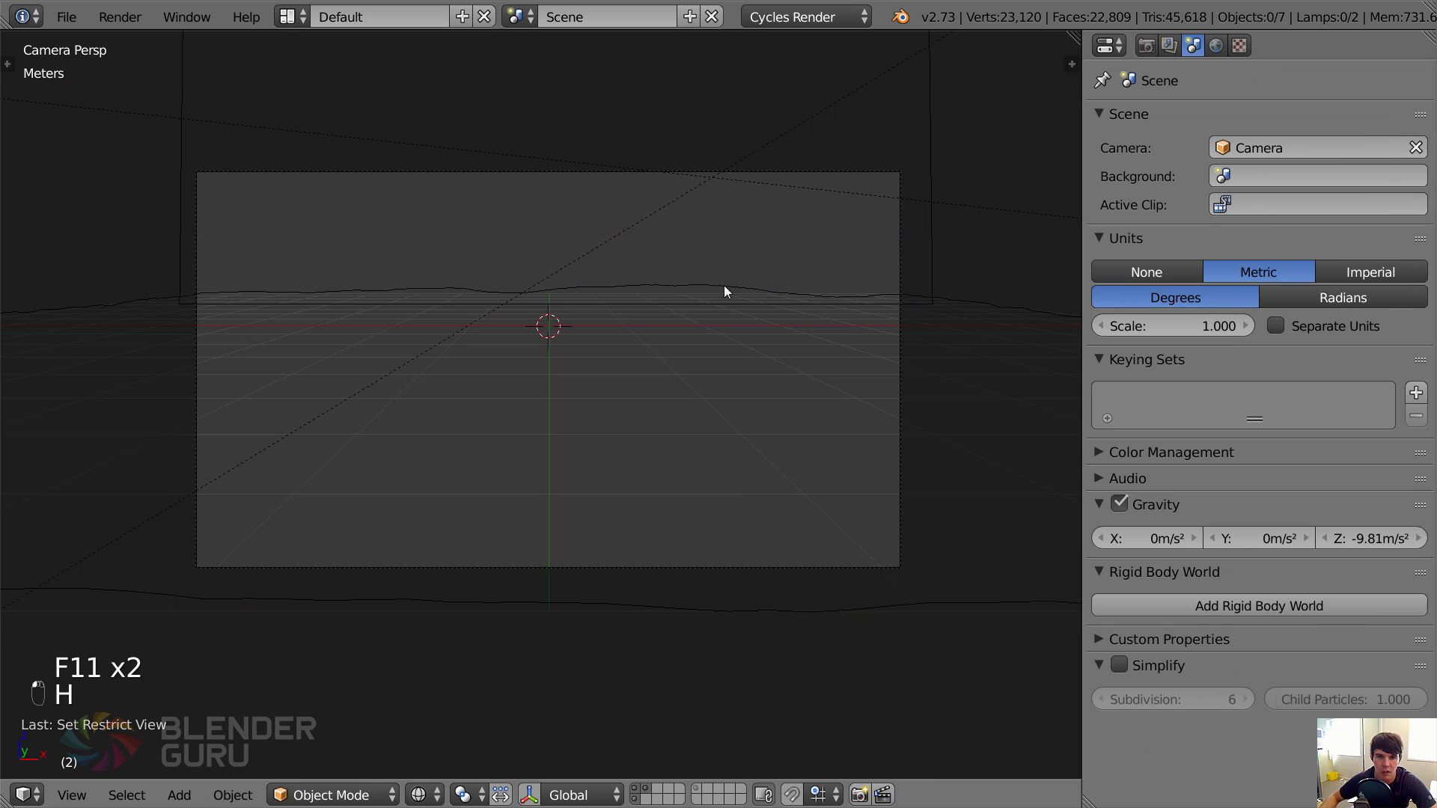
Switch the viewport to solid shading and show only the empty third layer.
{"action": "key", "text": "z"}
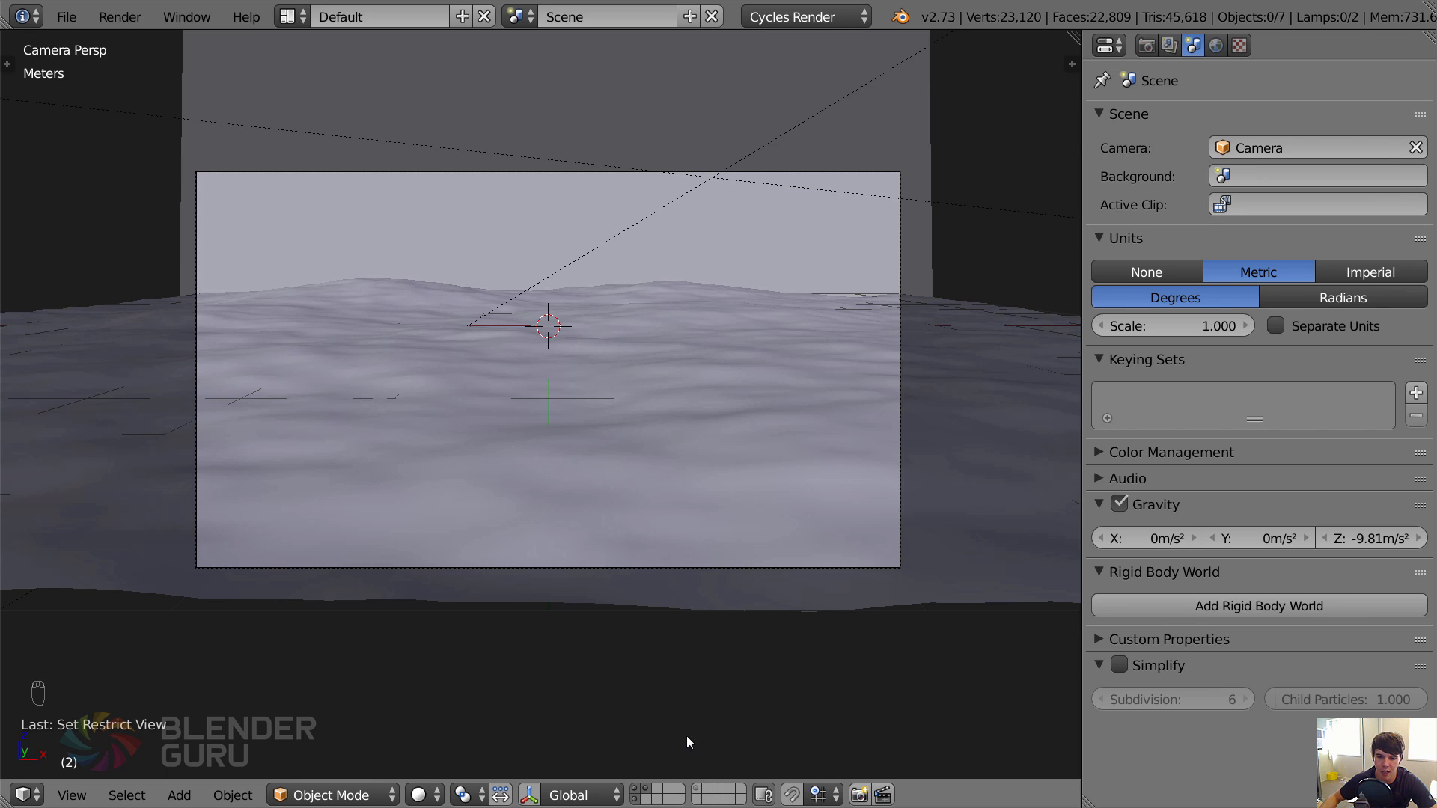
{"action": "left_click", "coordinate": [708, 789]}
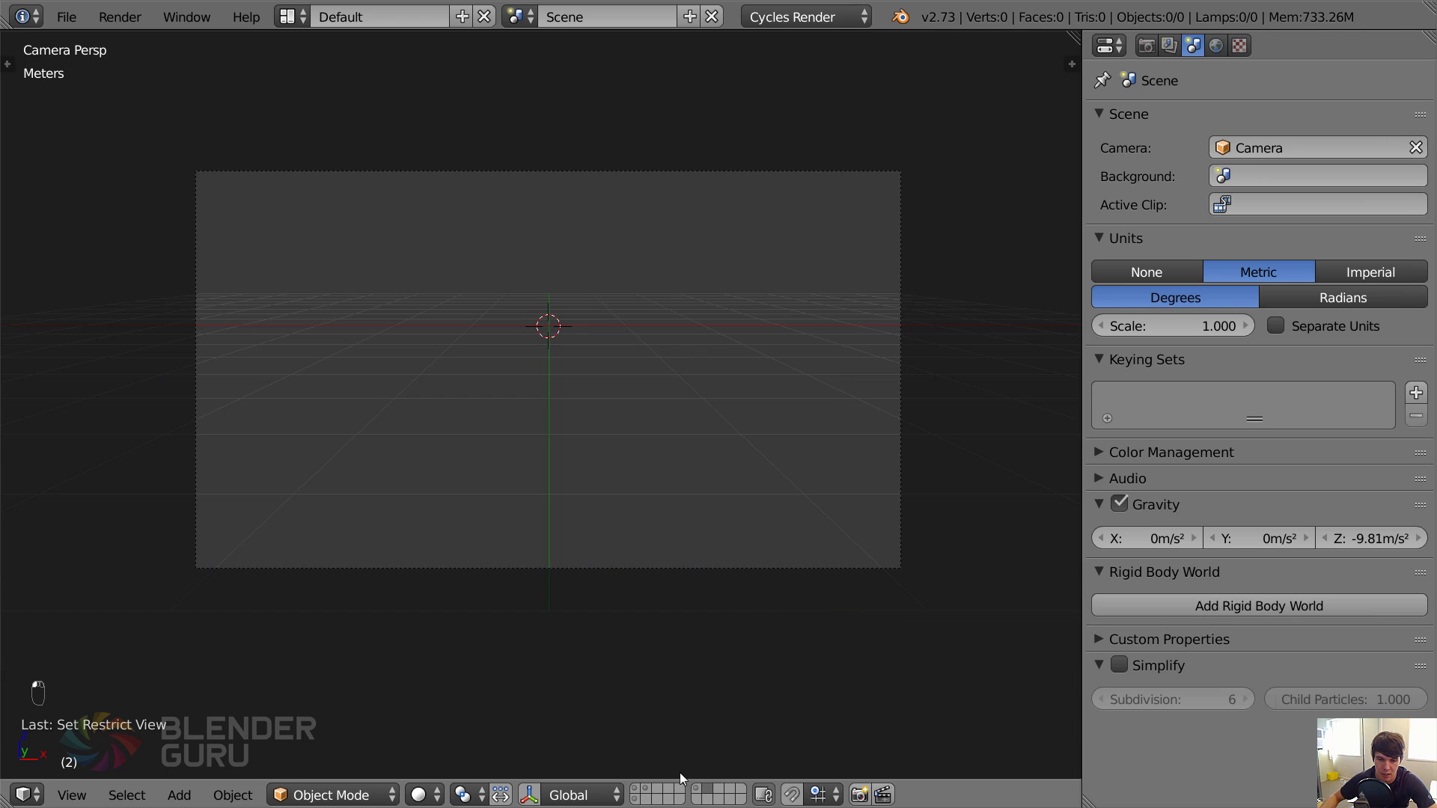
{"action": "left_click", "coordinate": [658, 790]}
{"action": "key", "text": "shift+F1"}
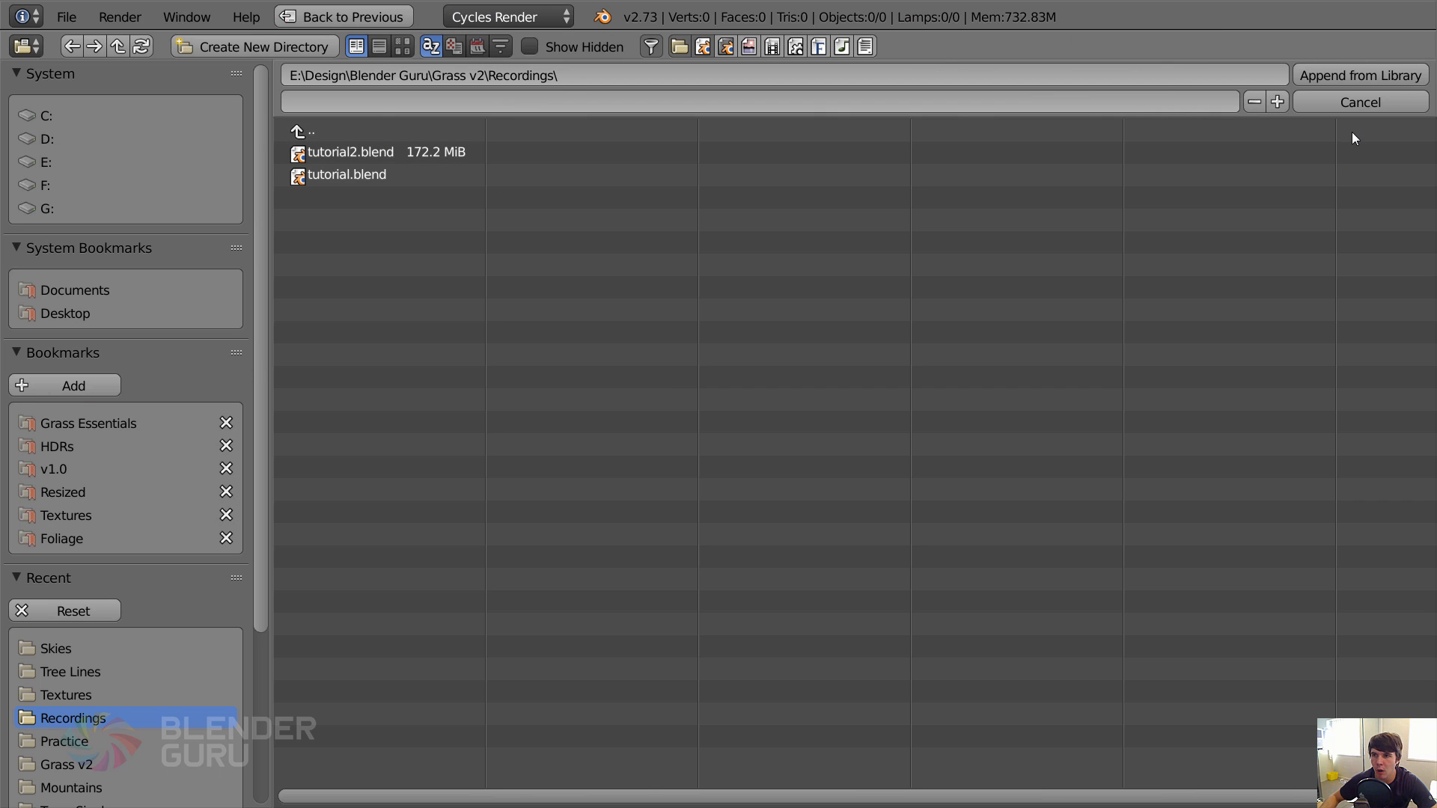
{"action": "left_click", "coordinate": [1326, 109]}
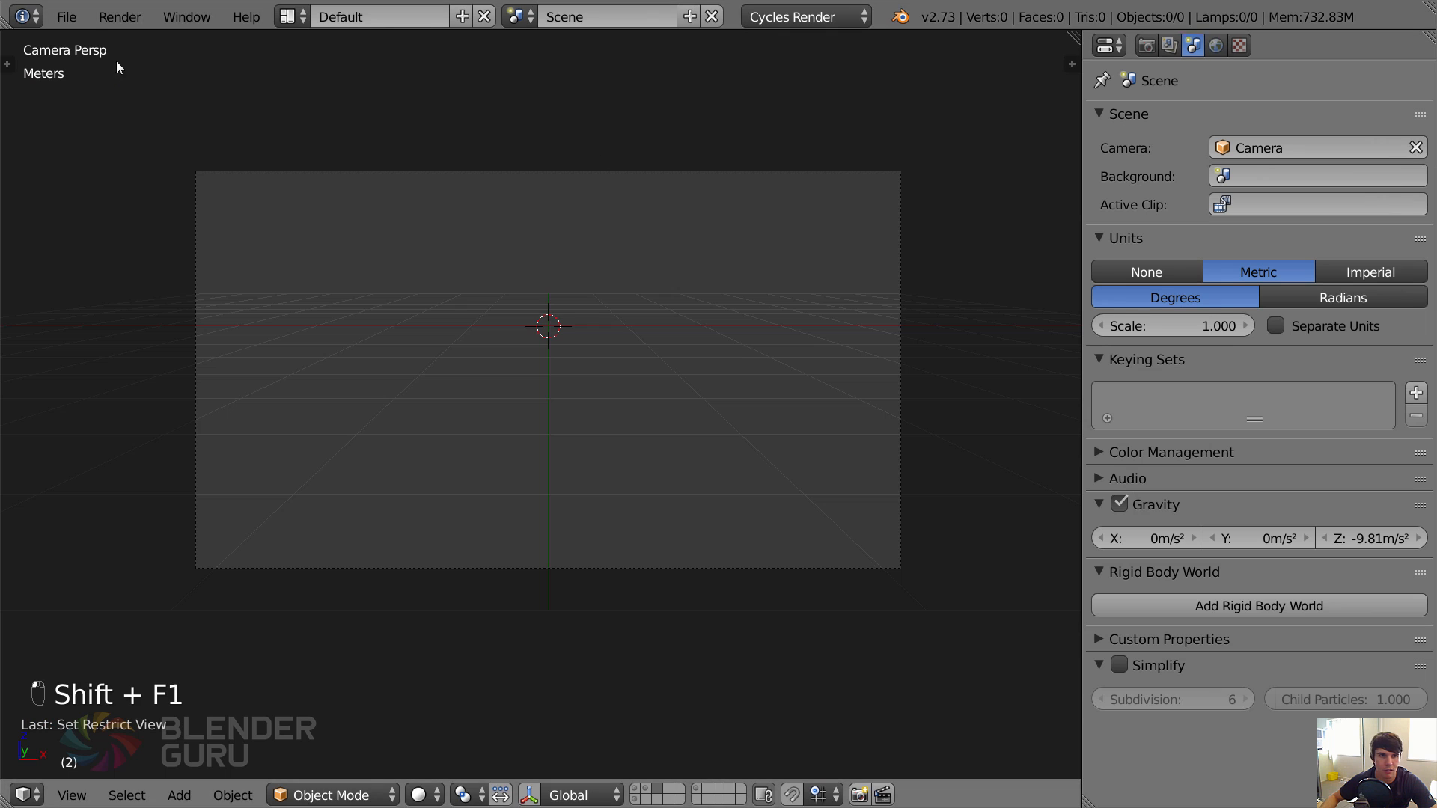
{"action": "left_click", "coordinate": [78, 19]}
{"action": "left_click", "coordinate": [137, 372]}
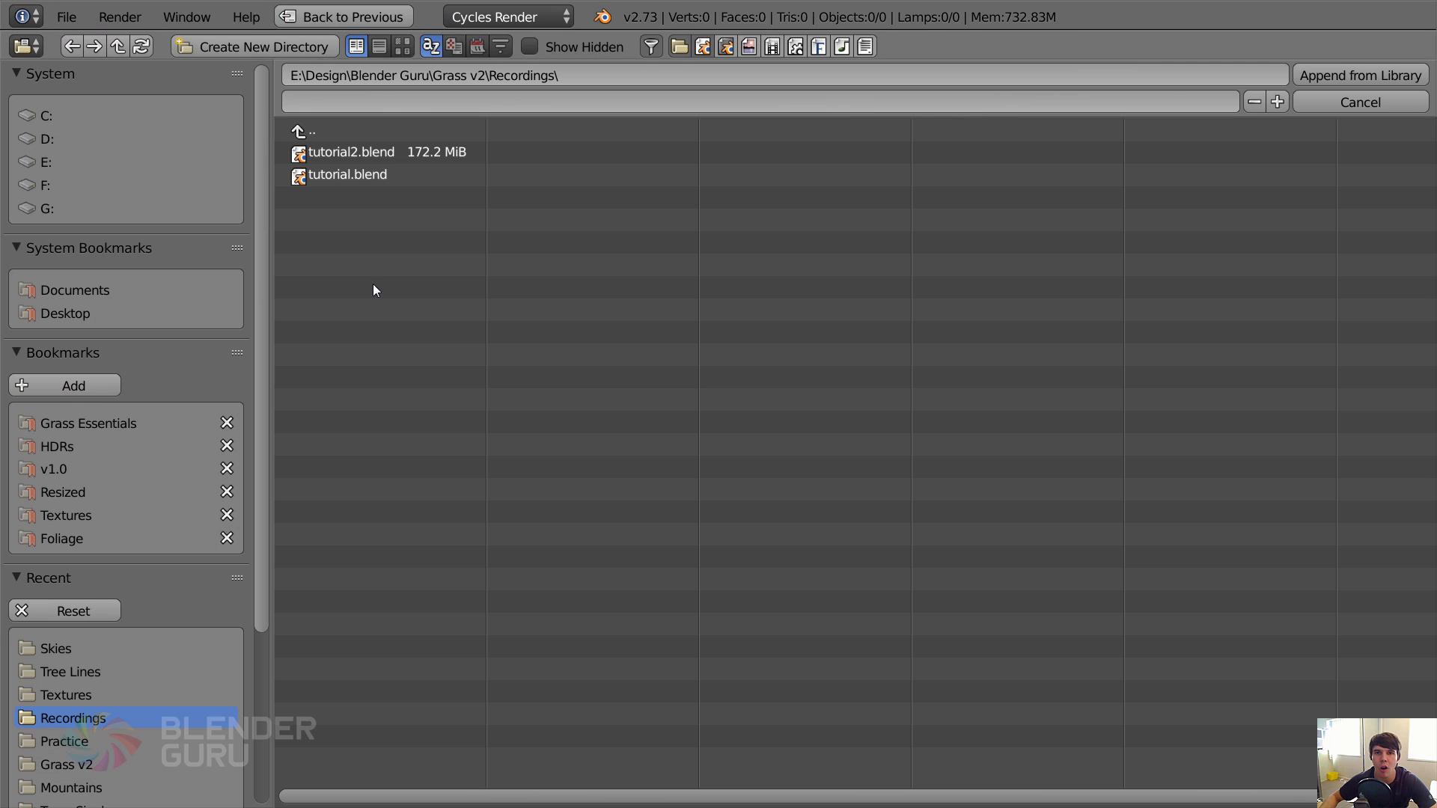
{"action": "left_click", "coordinate": [1327, 102]}
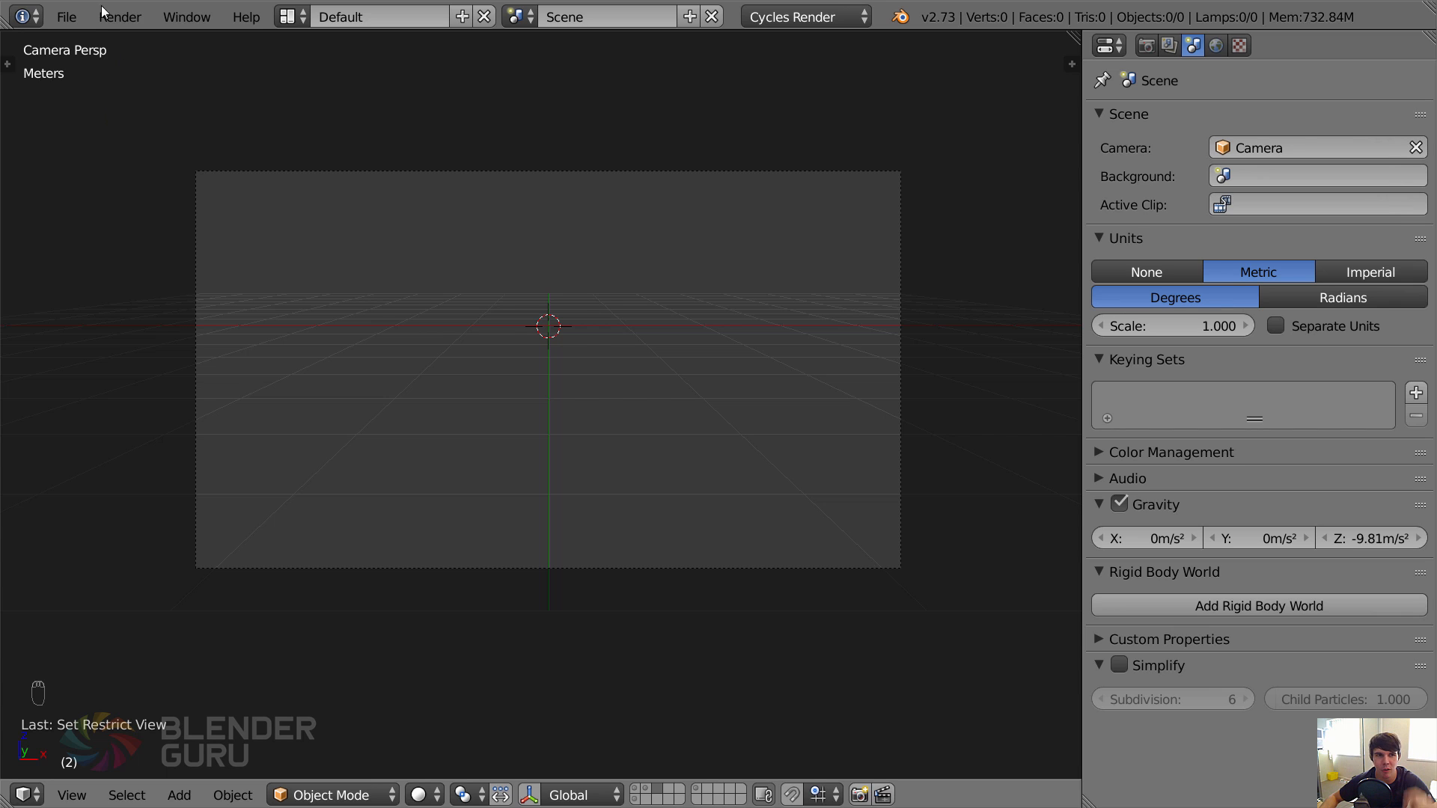
Start linking from an external file and browse the v1.0 and Foliage bookmarks, including the Trees folder, for a tree model.
{"action": "left_click", "coordinate": [64, 18]}
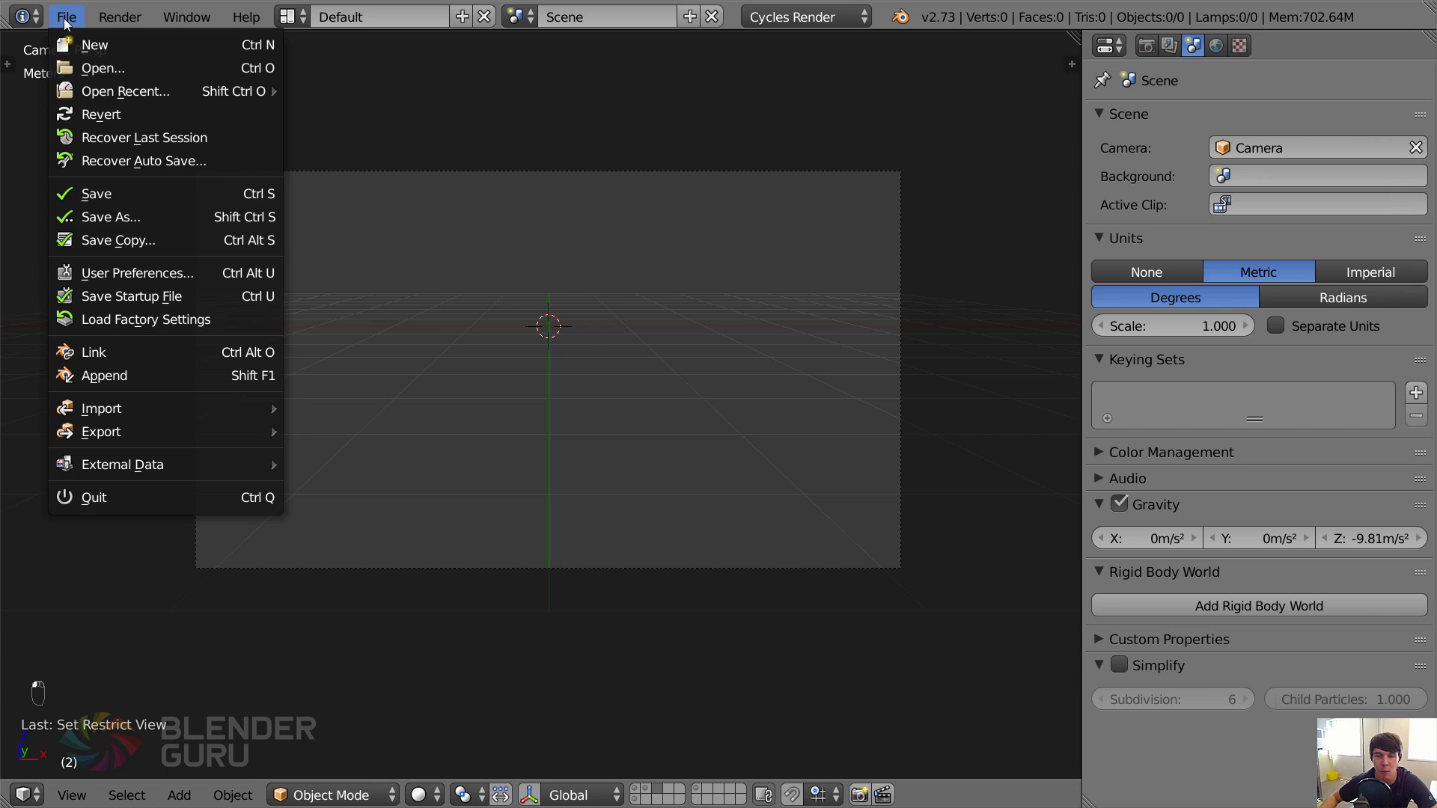
{"action": "left_click", "coordinate": [87, 353]}
{"action": "scroll", "coordinate": [92, 499], "scroll_direction": "down", "scroll_amount": 4}
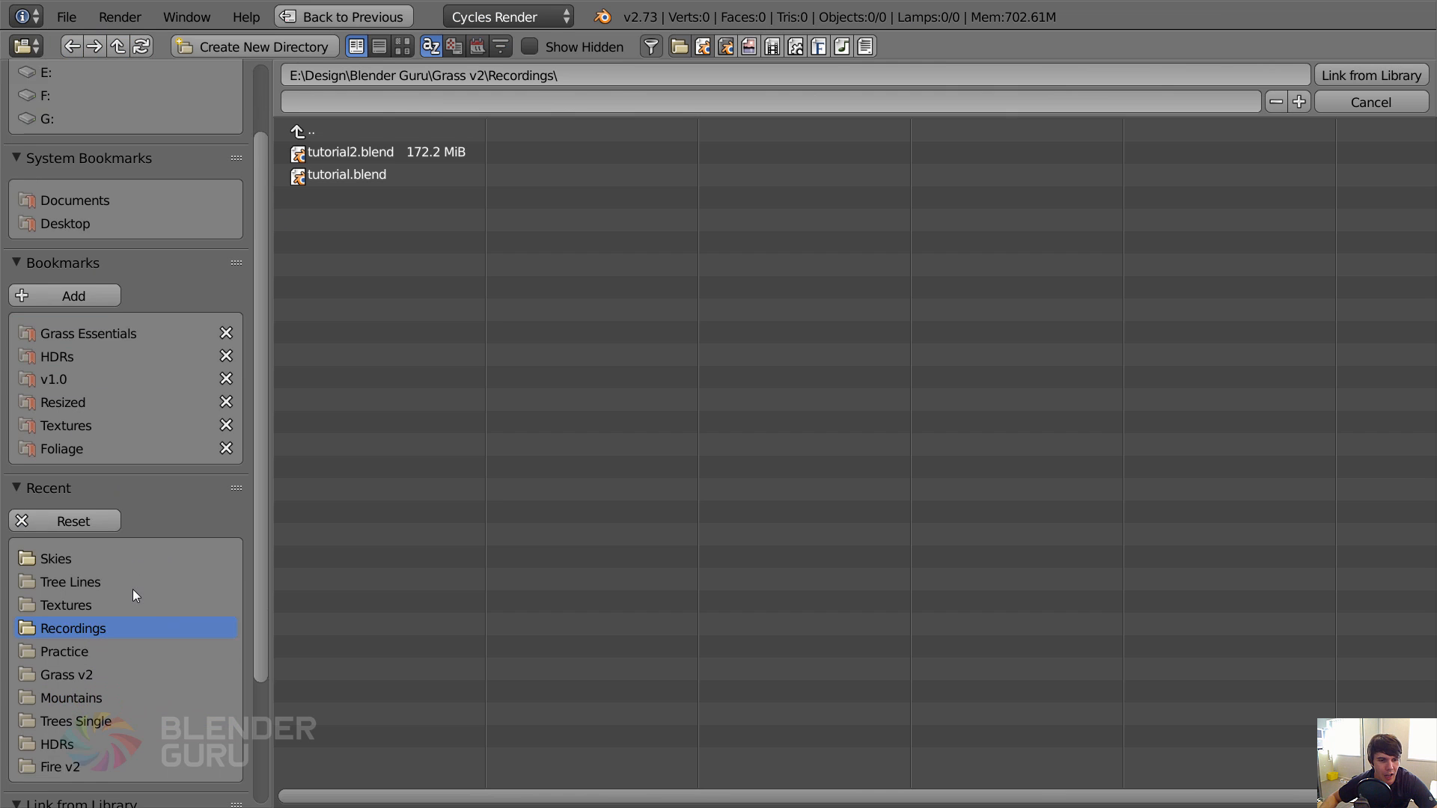
{"action": "scroll", "coordinate": [244, 449], "scroll_direction": "up", "scroll_amount": 4}
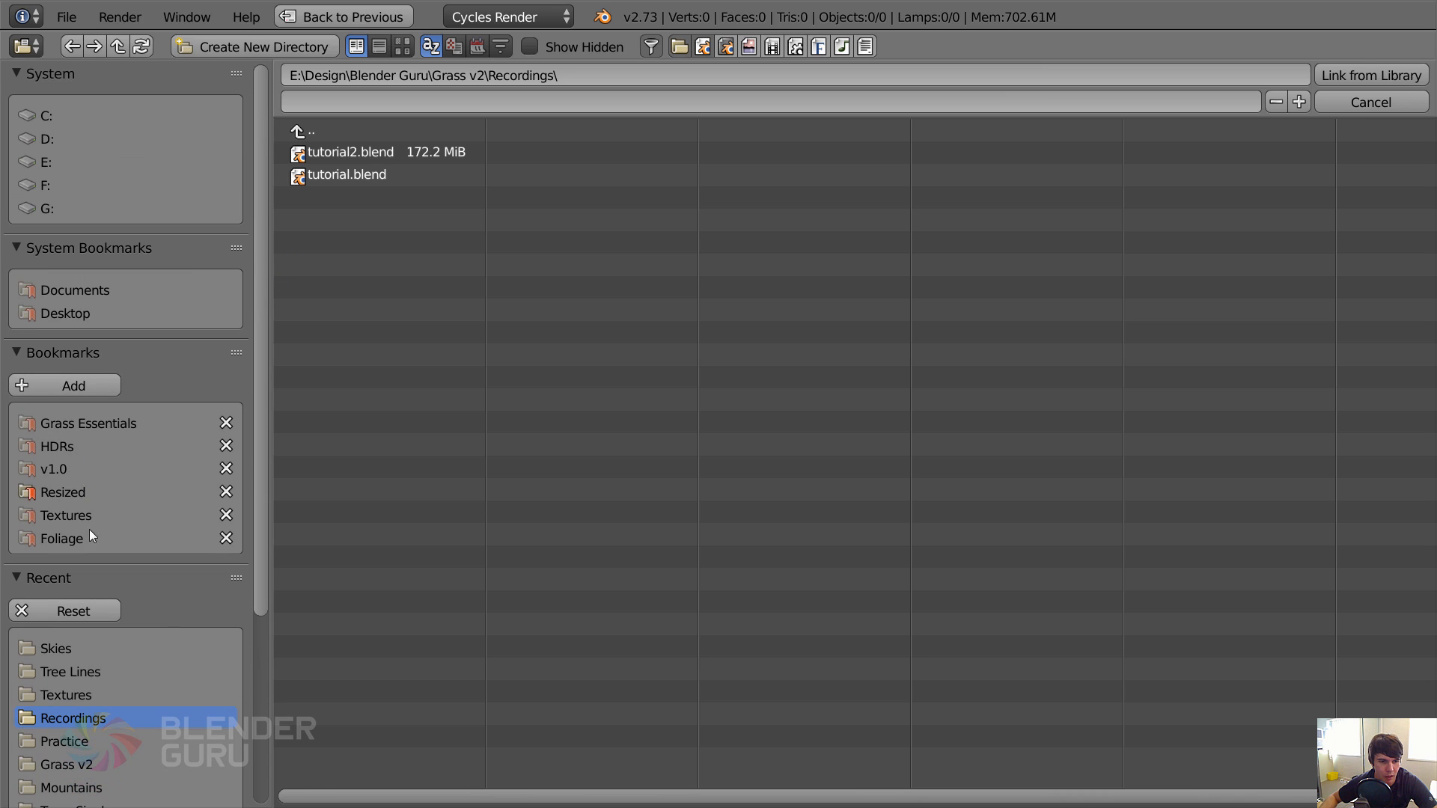
{"action": "left_click", "coordinate": [70, 469]}
{"action": "left_click", "coordinate": [330, 151]}
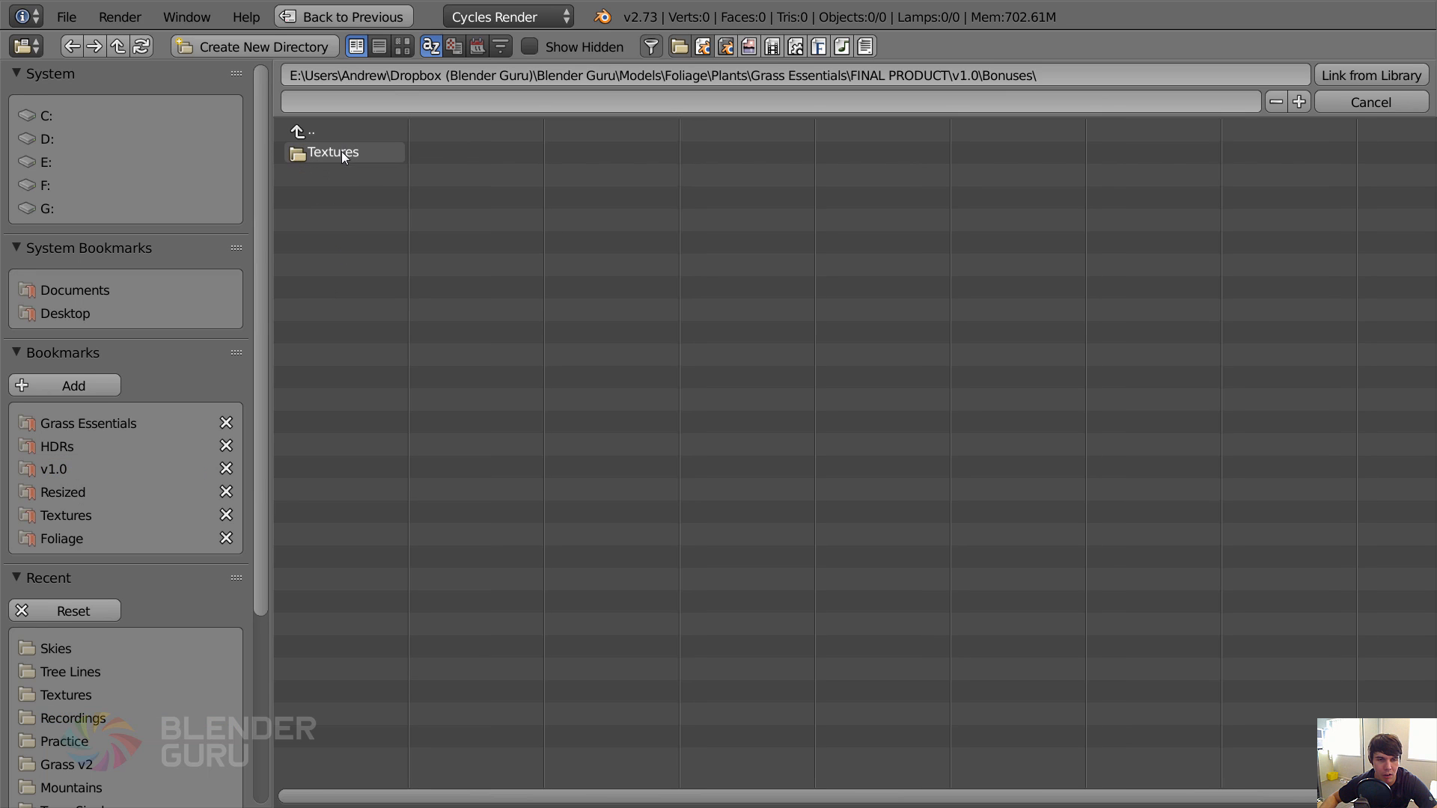
{"action": "left_click", "coordinate": [311, 132]}
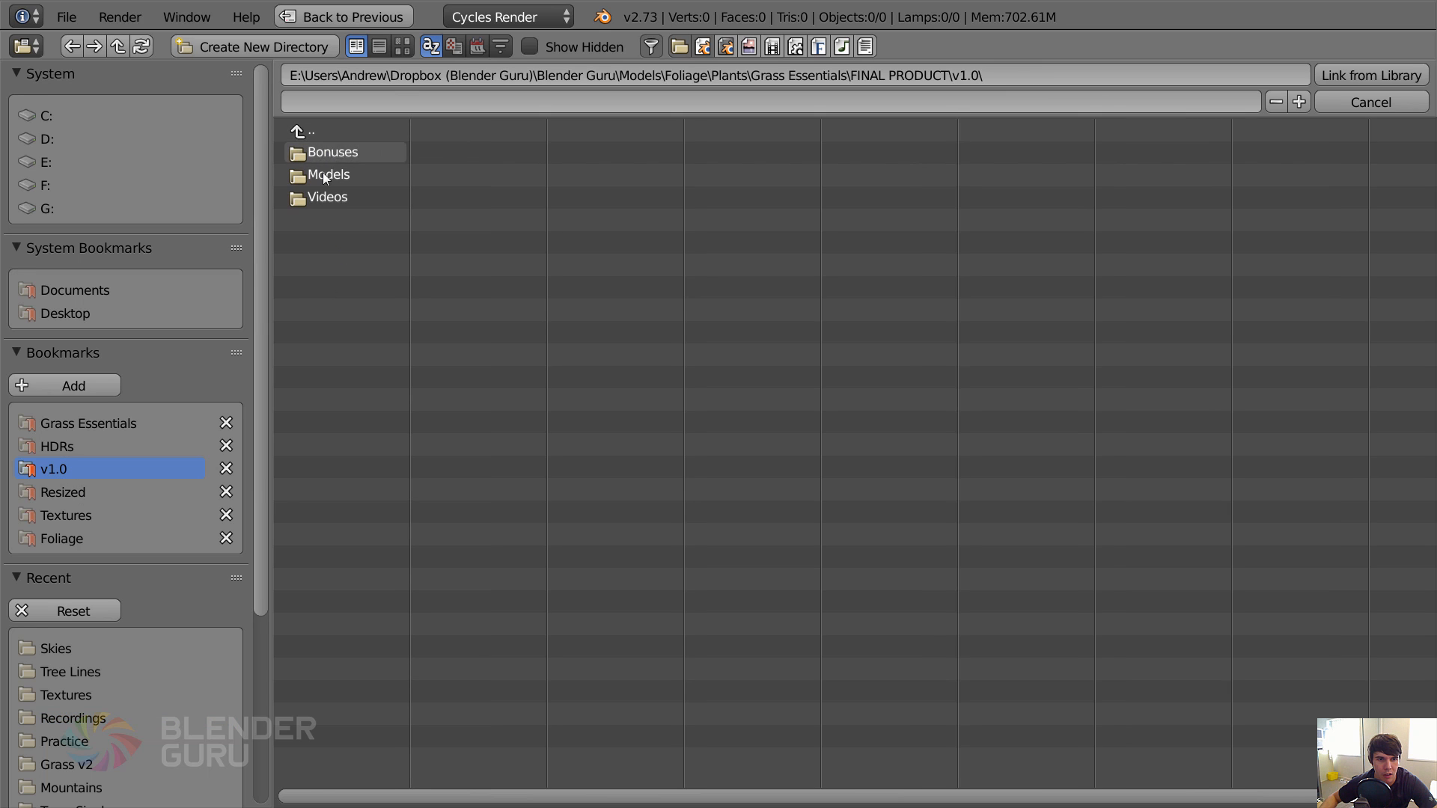
{"action": "left_click", "coordinate": [92, 536]}
{"action": "left_click", "coordinate": [357, 225]}
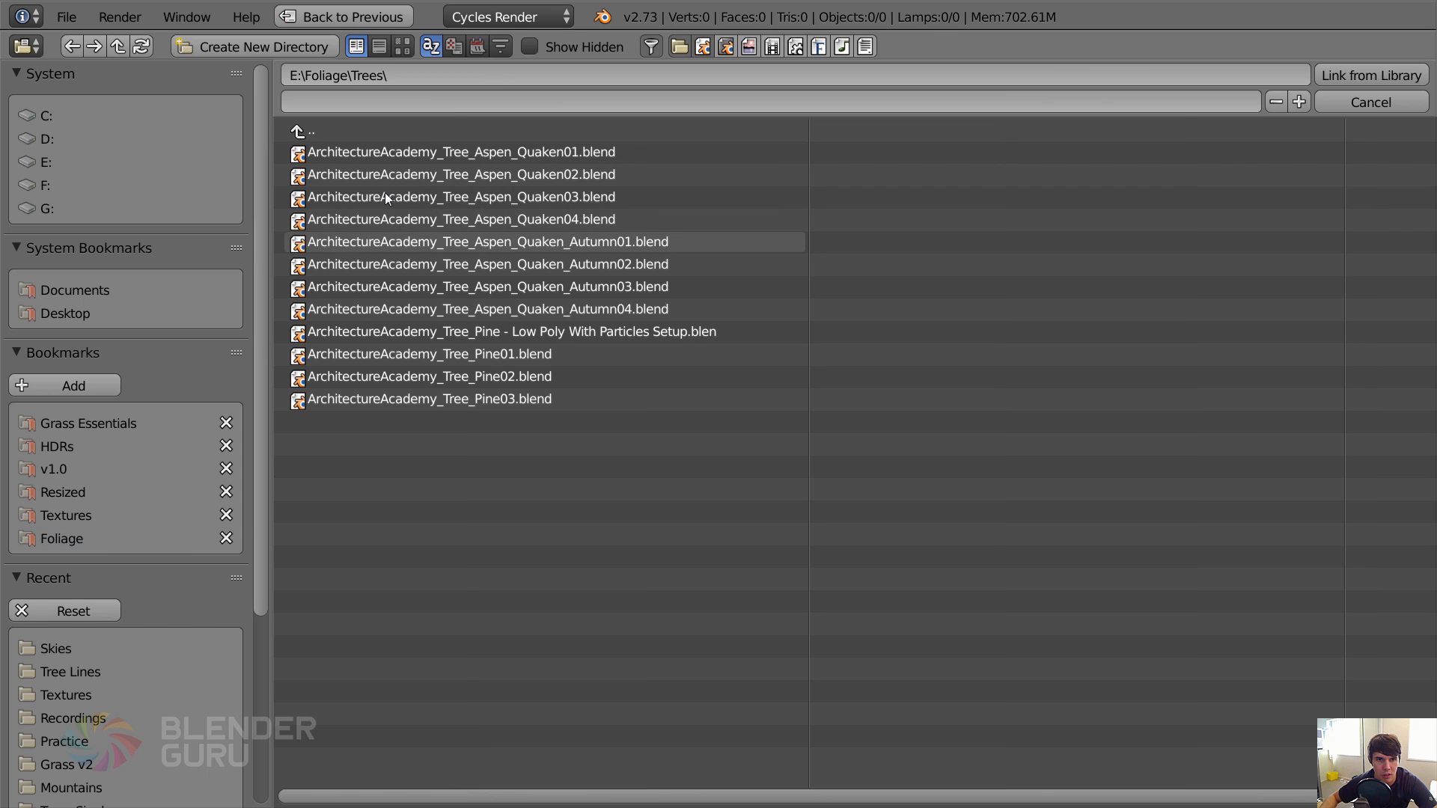
{"action": "left_click", "coordinate": [344, 126]}
Link the Tree_StagsHornSumach01 group from ArchitectureAcademy_Tree_StagsHornSumach01.blend in the Shrubs folder.
{"action": "left_click", "coordinate": [365, 200]}
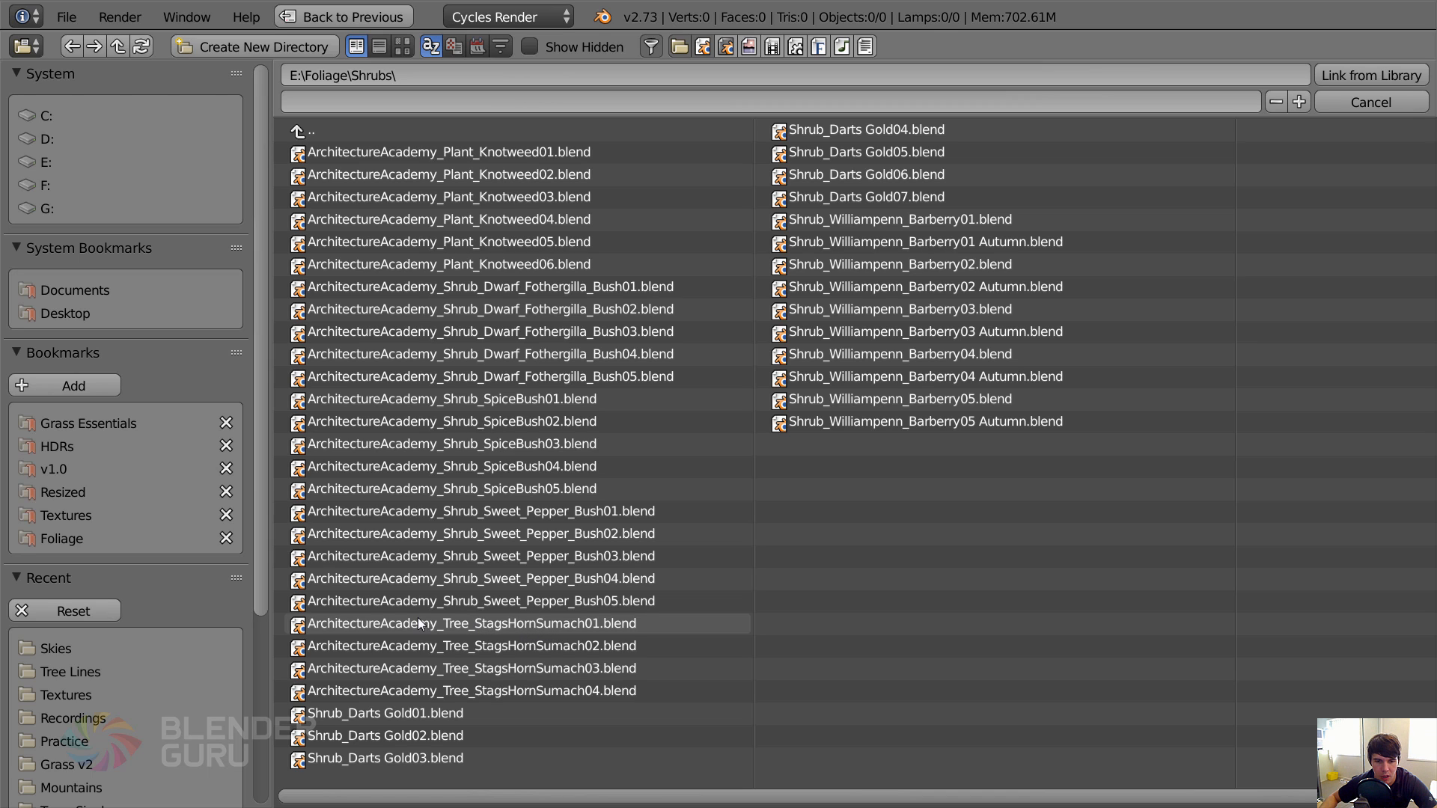
{"action": "left_click", "coordinate": [503, 623]}
{"action": "left_click", "coordinate": [336, 193]}
{"action": "left_click", "coordinate": [357, 152]}
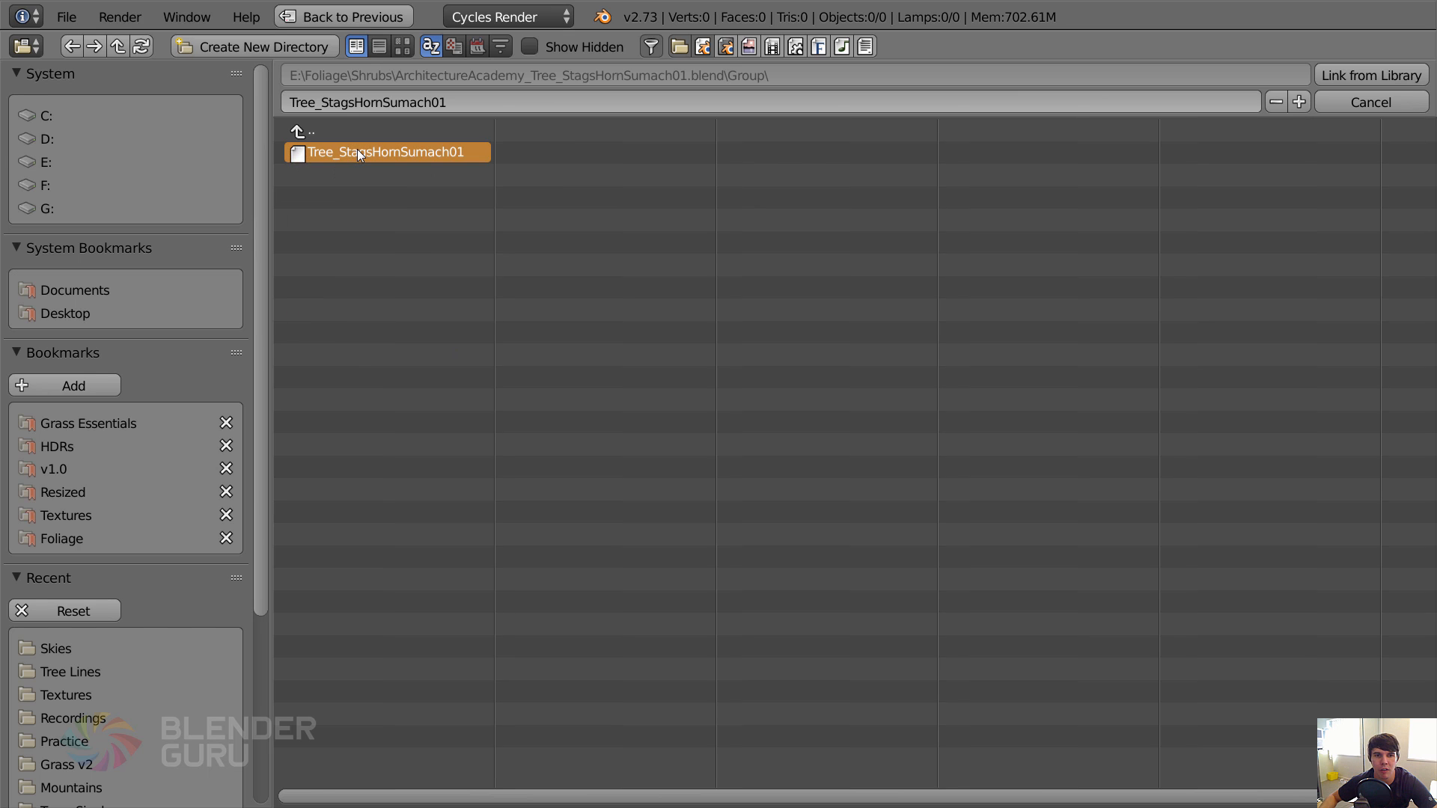
{"action": "left_click", "coordinate": [1361, 79]}
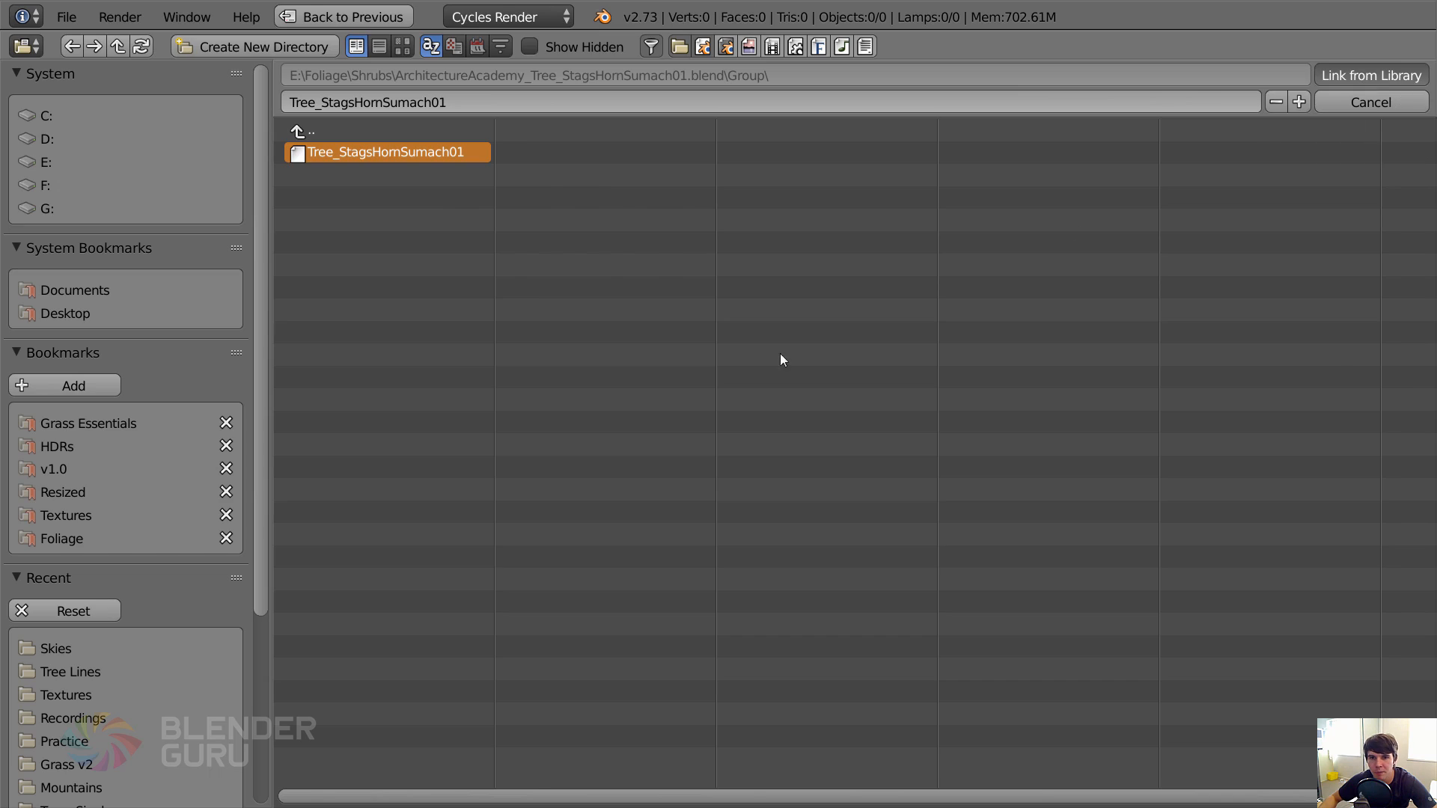
Scale the linked sumach tree down to 0.6.
{"action": "scroll", "coordinate": [617, 483], "scroll_direction": "up", "scroll_amount": 5}
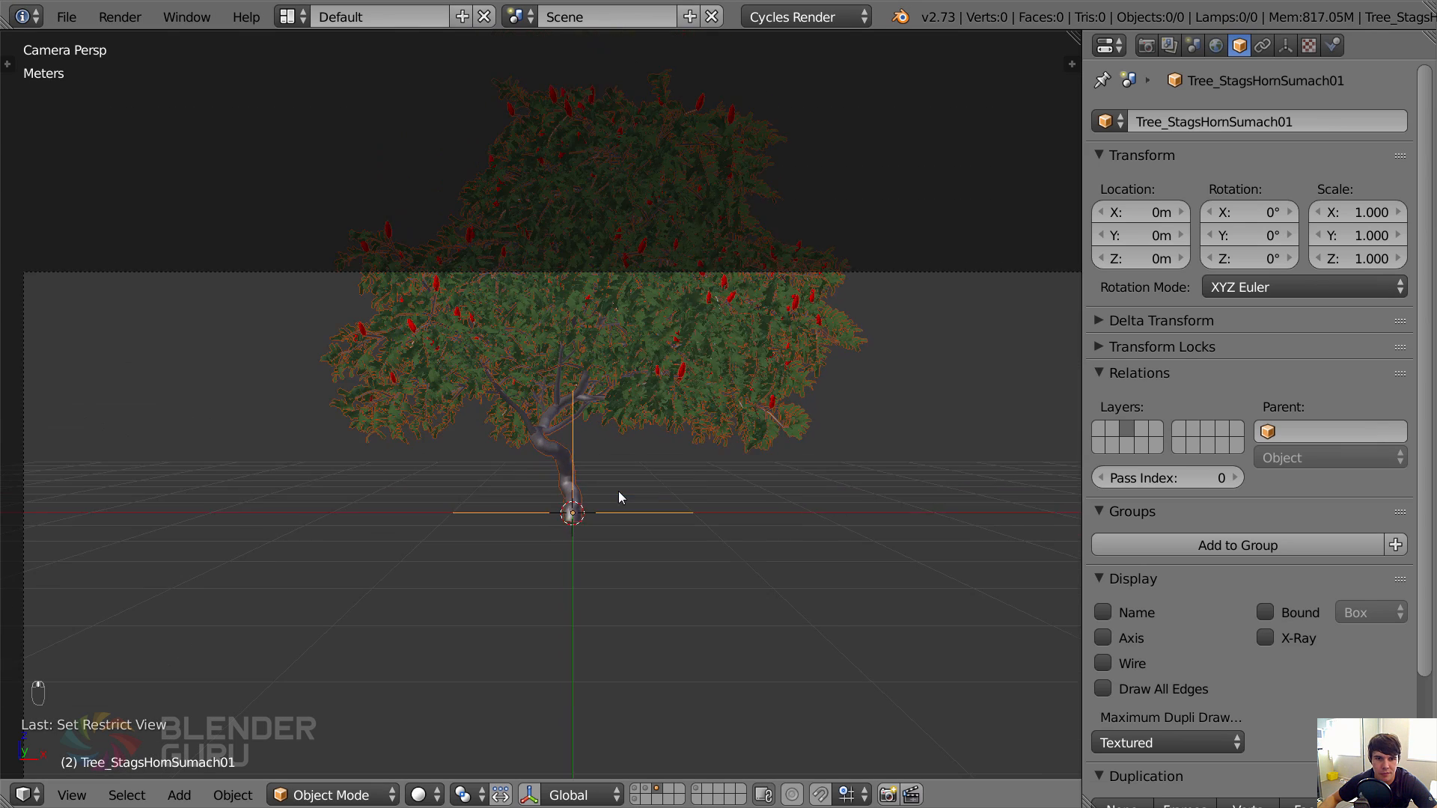
{"action": "key", "text": "s"}
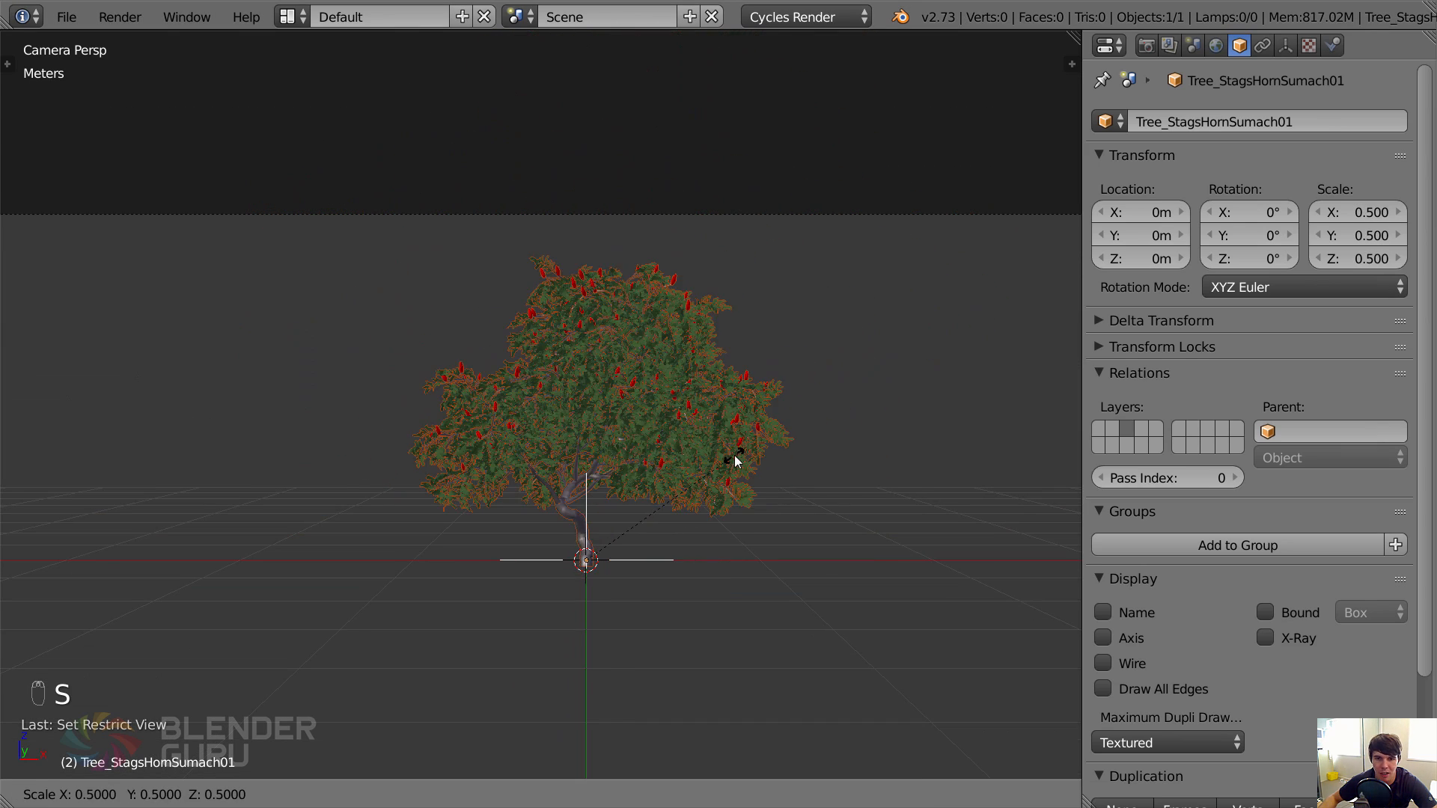
{"action": "left_click", "coordinate": [767, 446]}
{"action": "scroll", "coordinate": [765, 463], "scroll_direction": "down", "scroll_amount": 5}
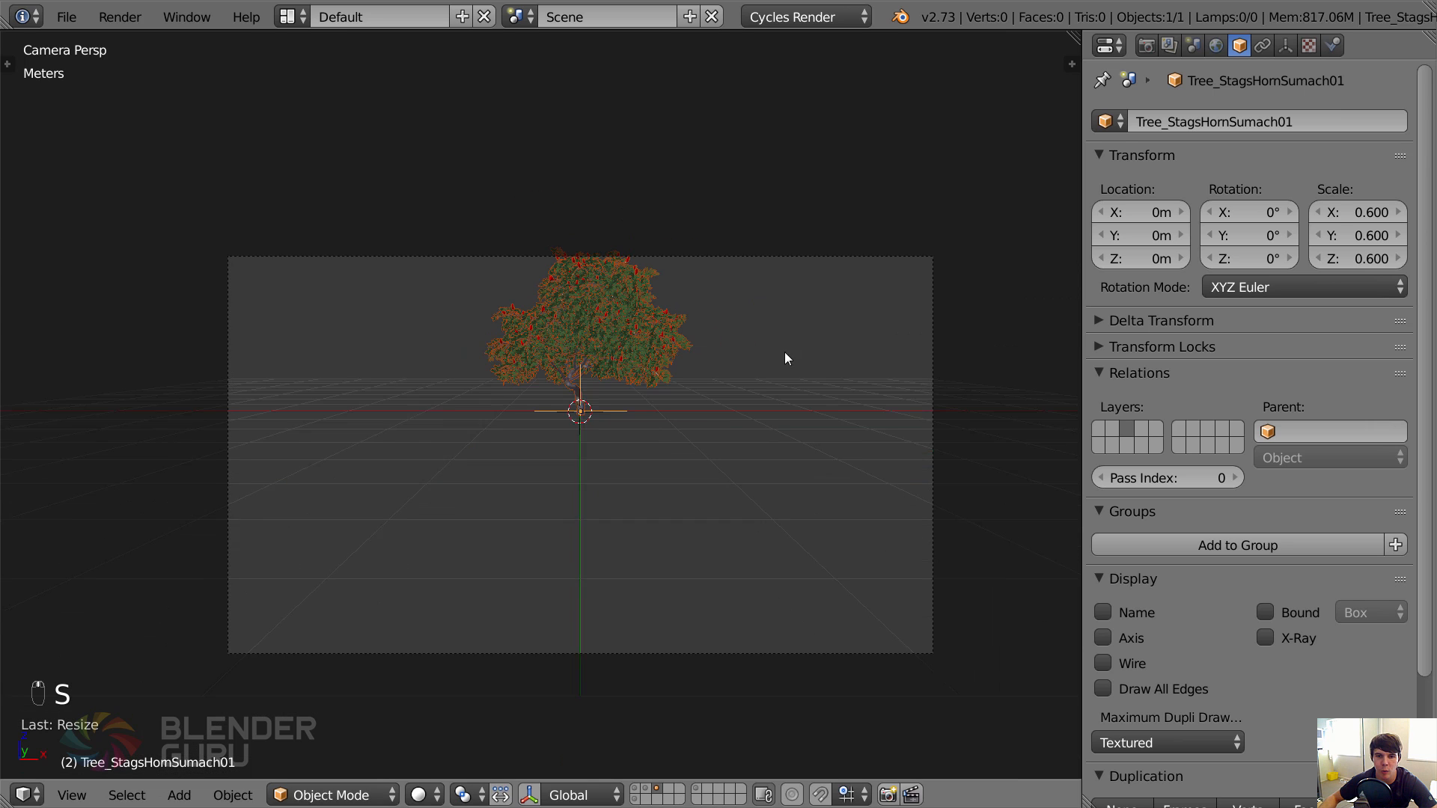
Show the ground's layer with the tree and move the tree to about 97.95 cm in X and -75.92 cm in Y.
{"action": "left_click", "coordinate": [636, 792], "text": "shift"}
{"action": "key", "text": "g"}
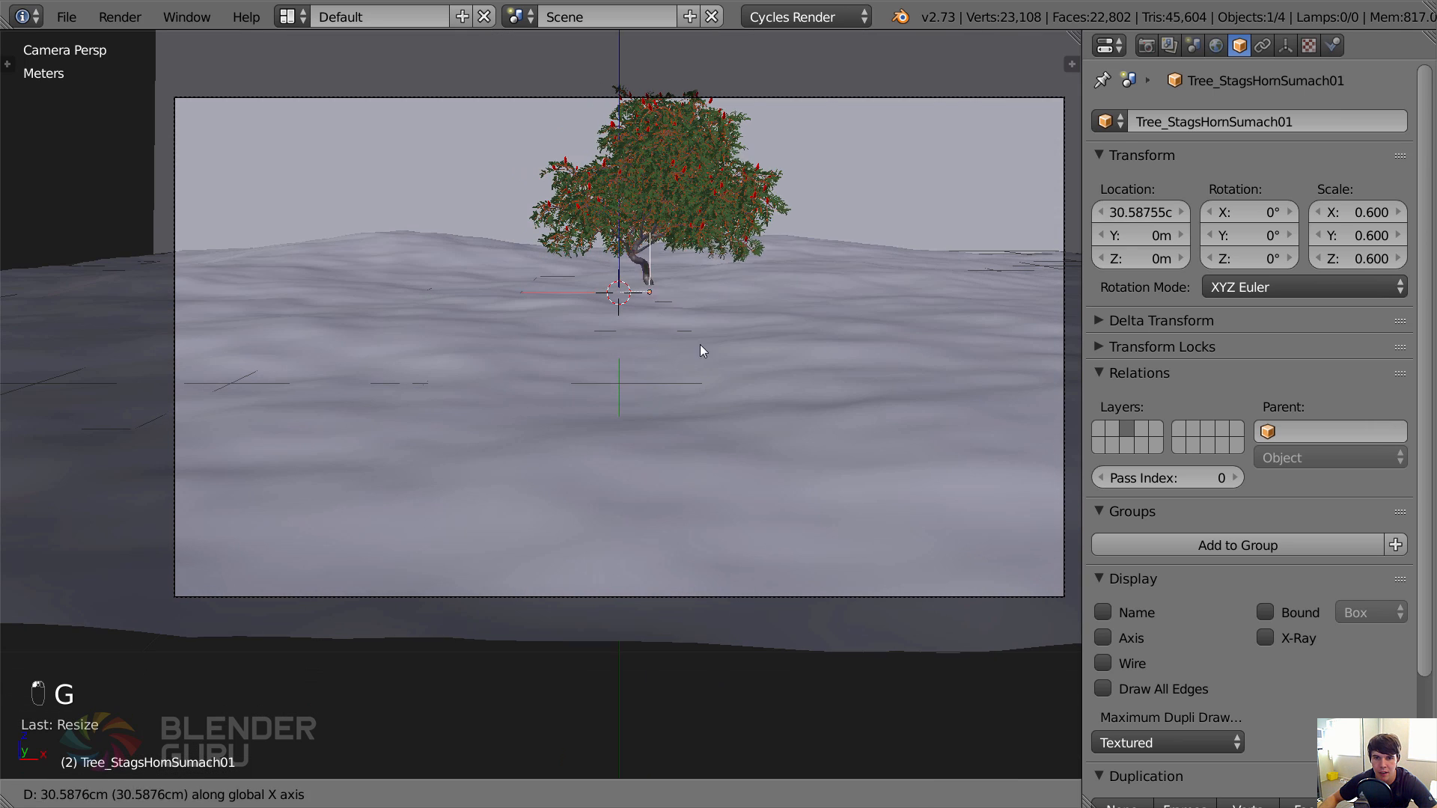
{"action": "left_click", "coordinate": [734, 353]}
{"action": "key", "text": "g"}
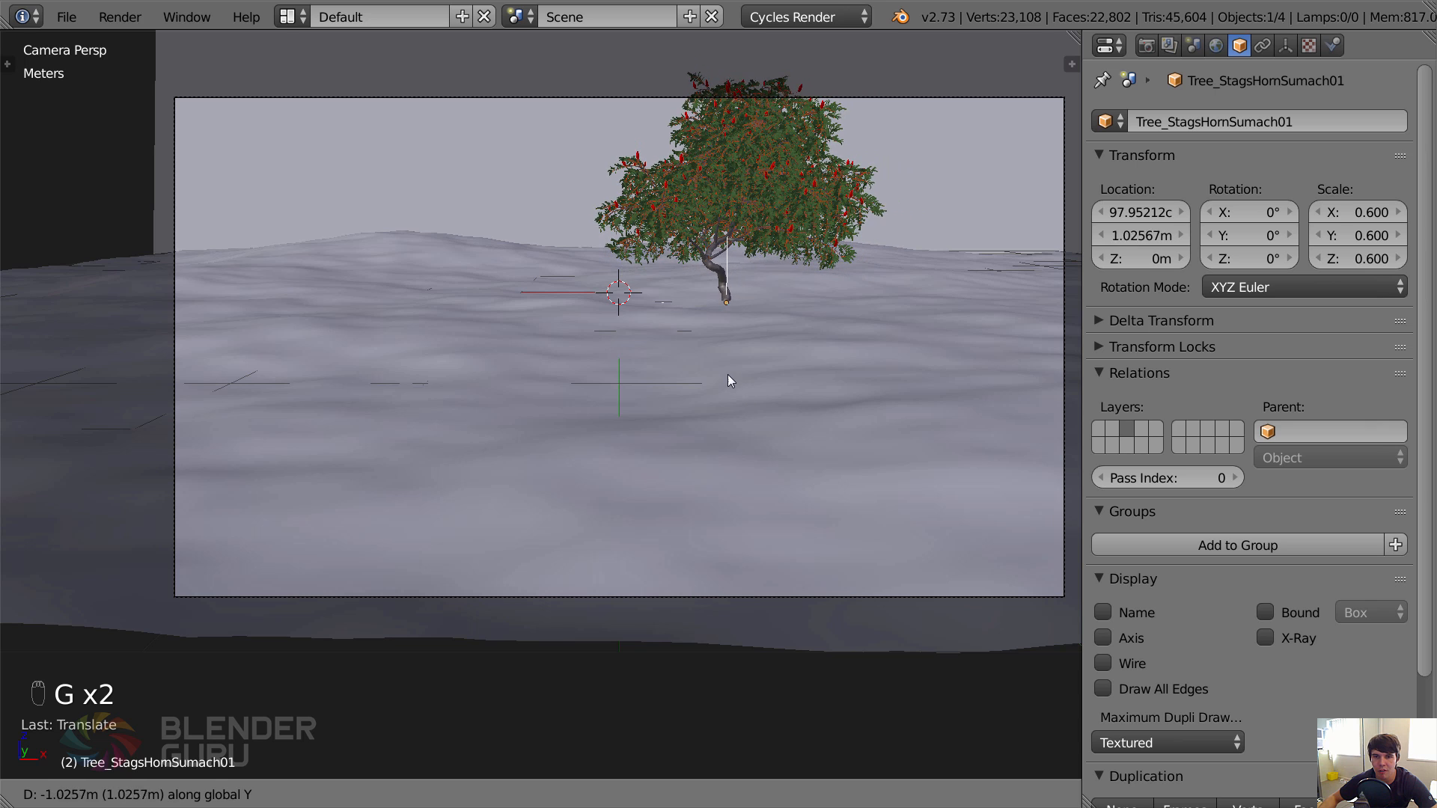
{"action": "left_click", "coordinate": [727, 374]}
Scale the tree down to 0.54 and raise it about 4.68 cm along Z.
{"action": "key", "text": "s"}
{"action": "left_click", "coordinate": [865, 279]}
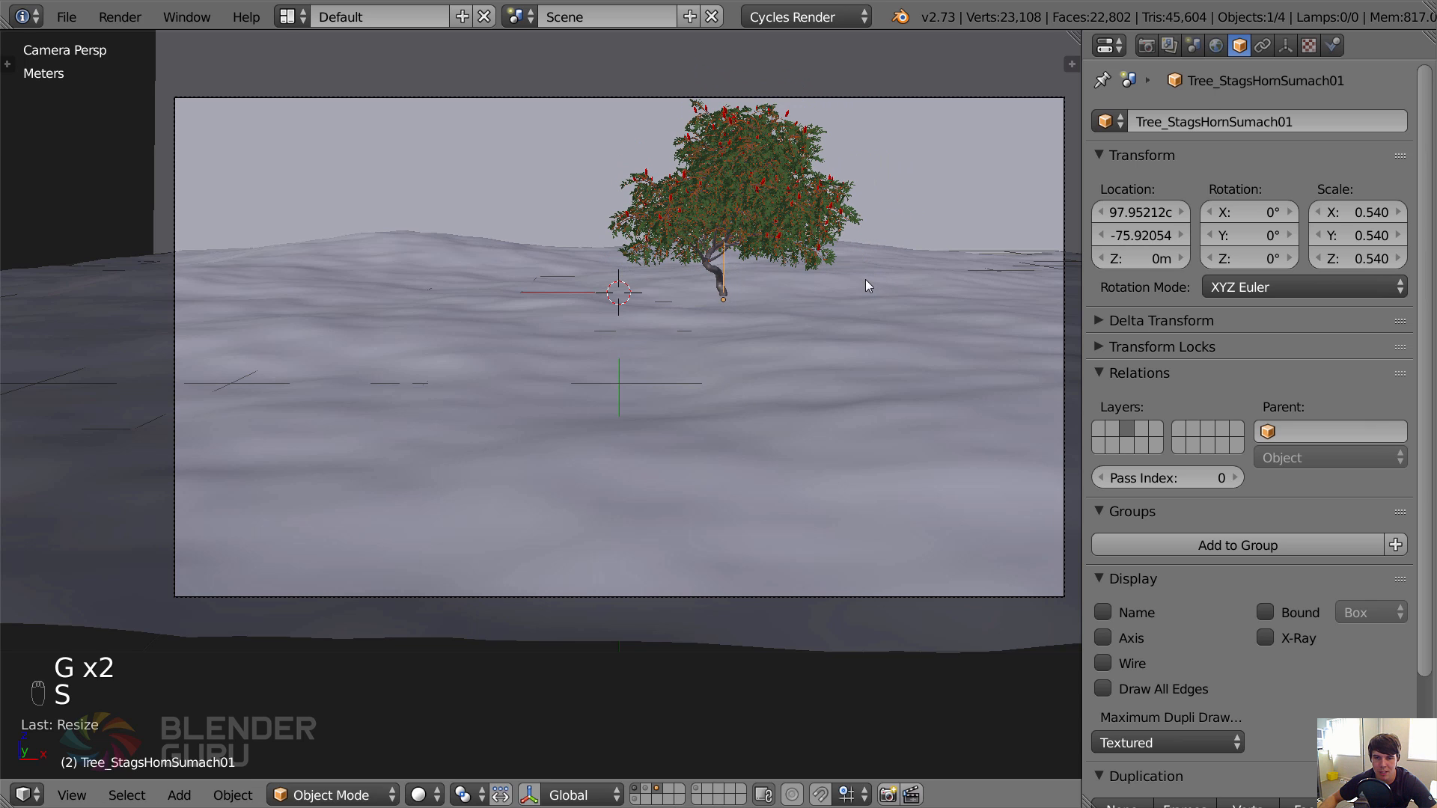
{"action": "key", "text": "g"}
{"action": "key", "text": "z"}
{"action": "left_click", "coordinate": [861, 277]}
{"action": "scroll", "coordinate": [855, 292], "scroll_direction": "down", "scroll_amount": 1}
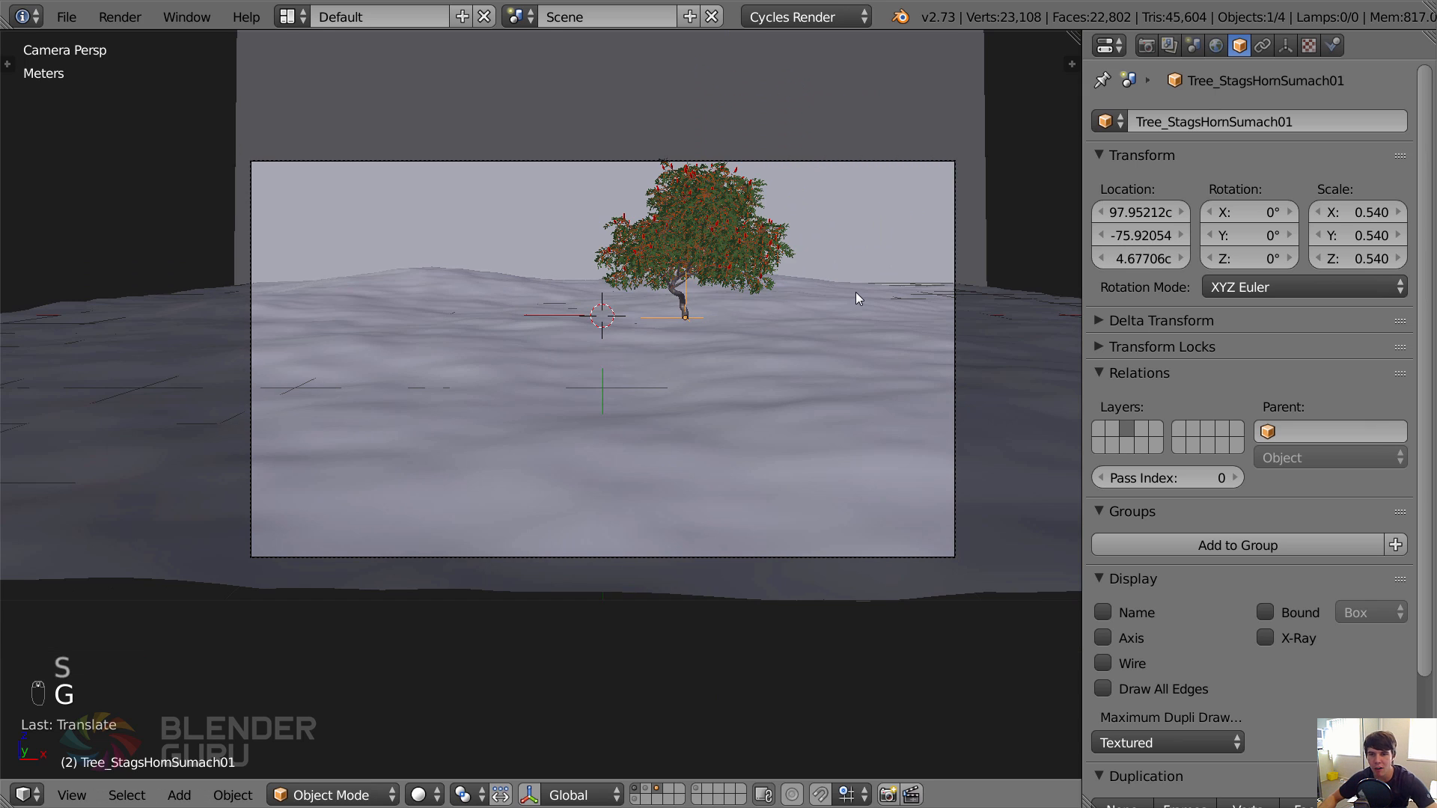
Check the composition in the Slot 7 render and move the tree along X to about 1.27 m.
{"action": "key", "text": "F11"}
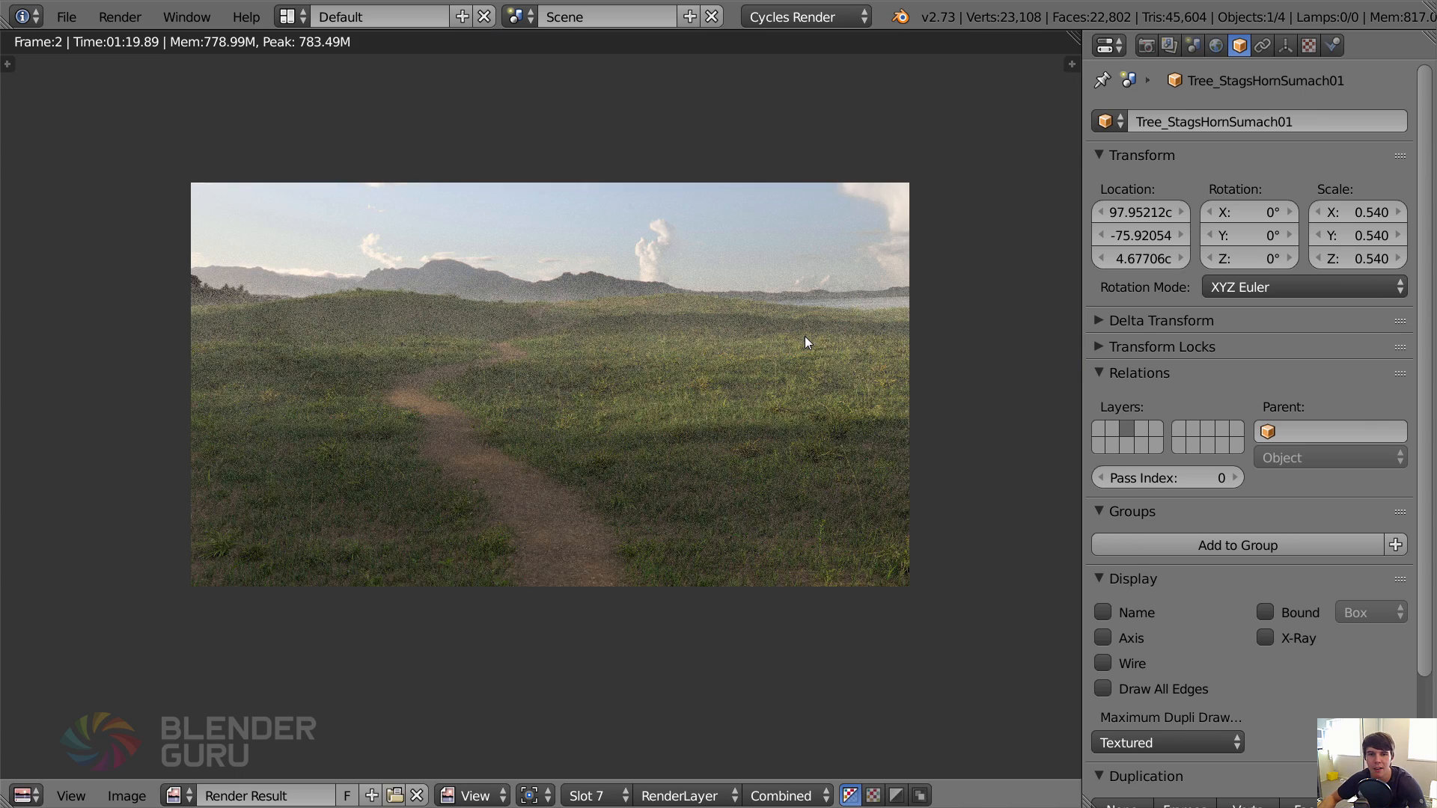
{"action": "scroll", "coordinate": [805, 335], "scroll_direction": "down", "scroll_amount": 1}
{"action": "scroll", "coordinate": [805, 335], "scroll_direction": "up", "scroll_amount": 2}
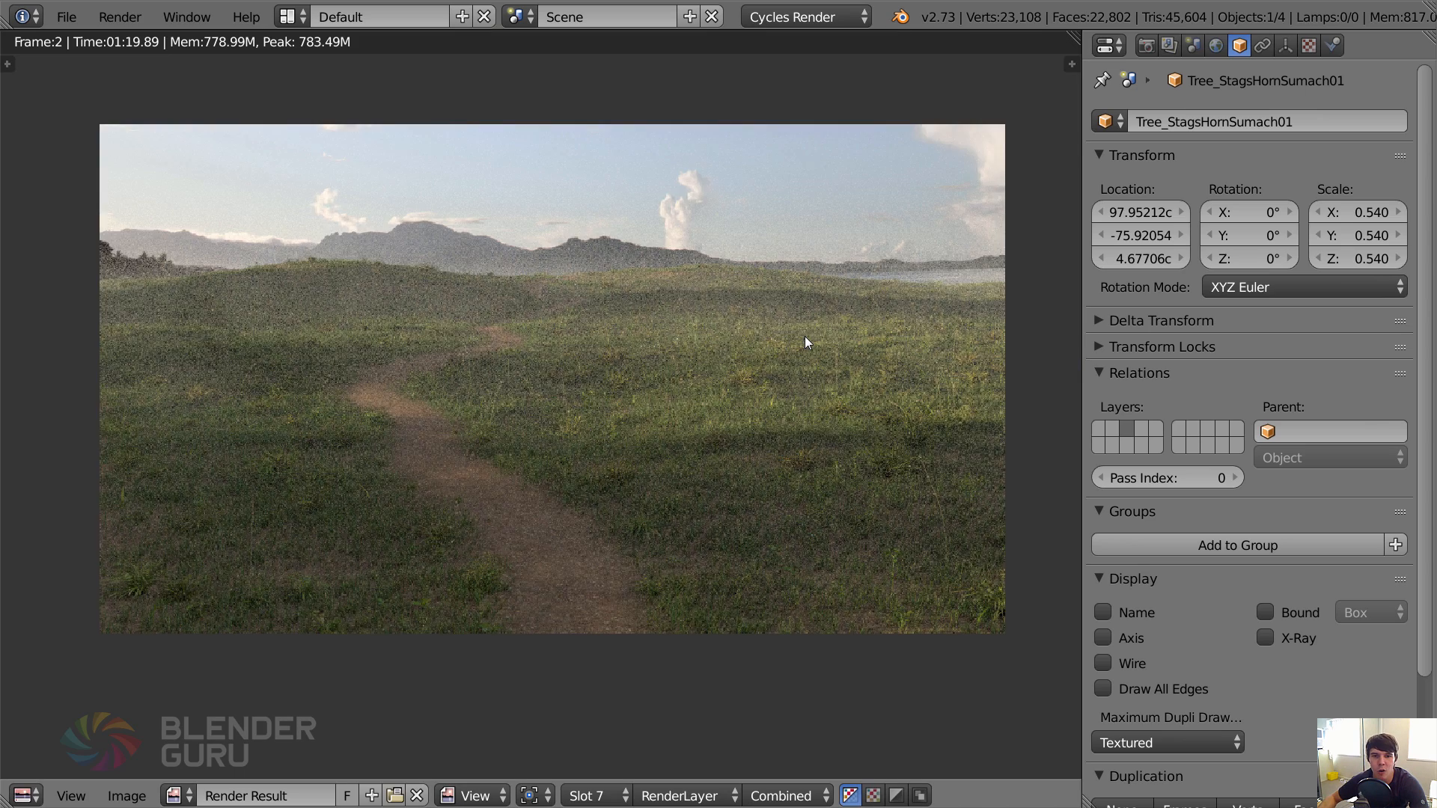
{"action": "scroll", "coordinate": [806, 335], "scroll_direction": "down", "scroll_amount": 2}
{"action": "scroll", "coordinate": [805, 334], "scroll_direction": "up", "scroll_amount": 1}
{"action": "middle_click_drag", "start_coordinate": [805, 336], "coordinate": [793, 340]}
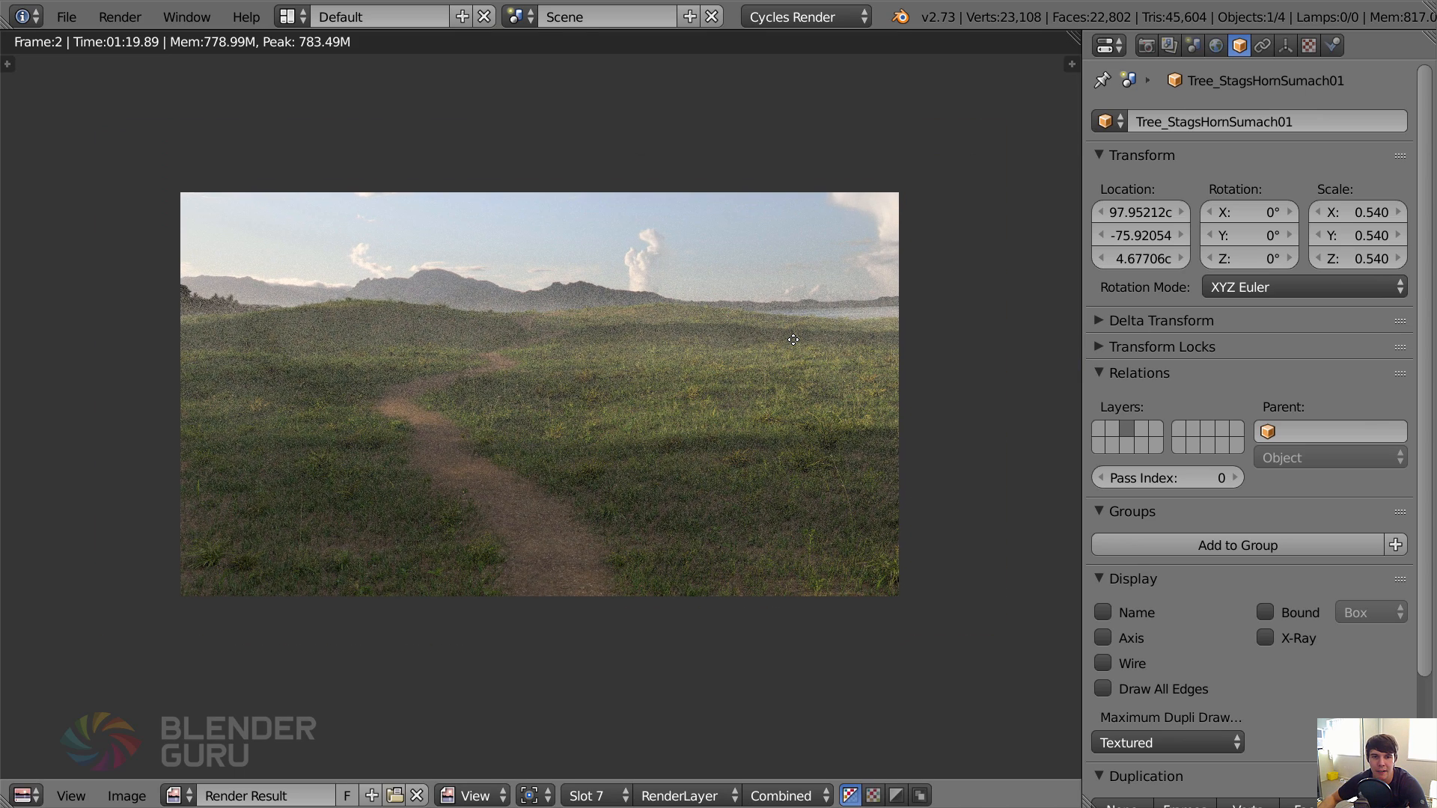
{"action": "key", "text": "F11"}
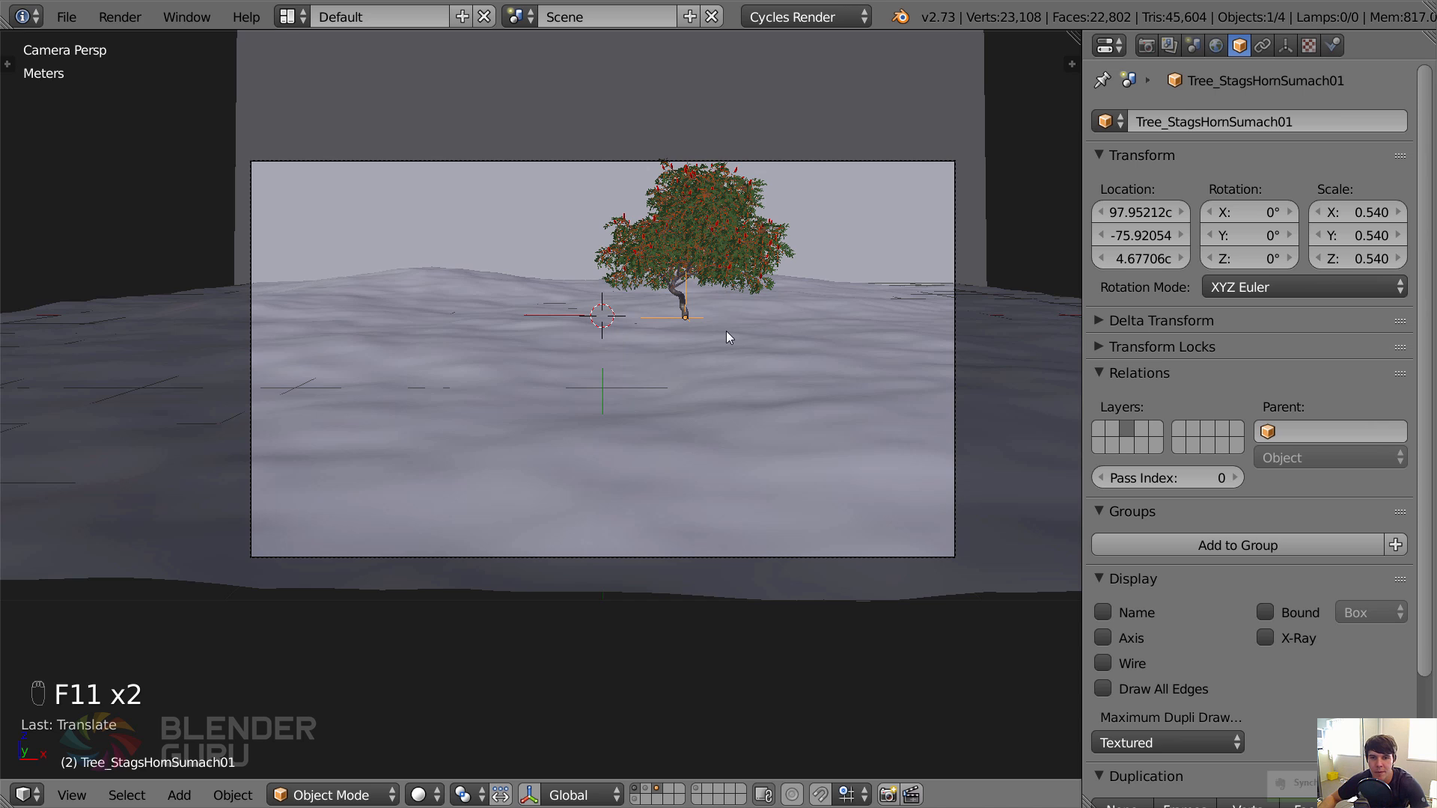
{"action": "key", "text": "g"}
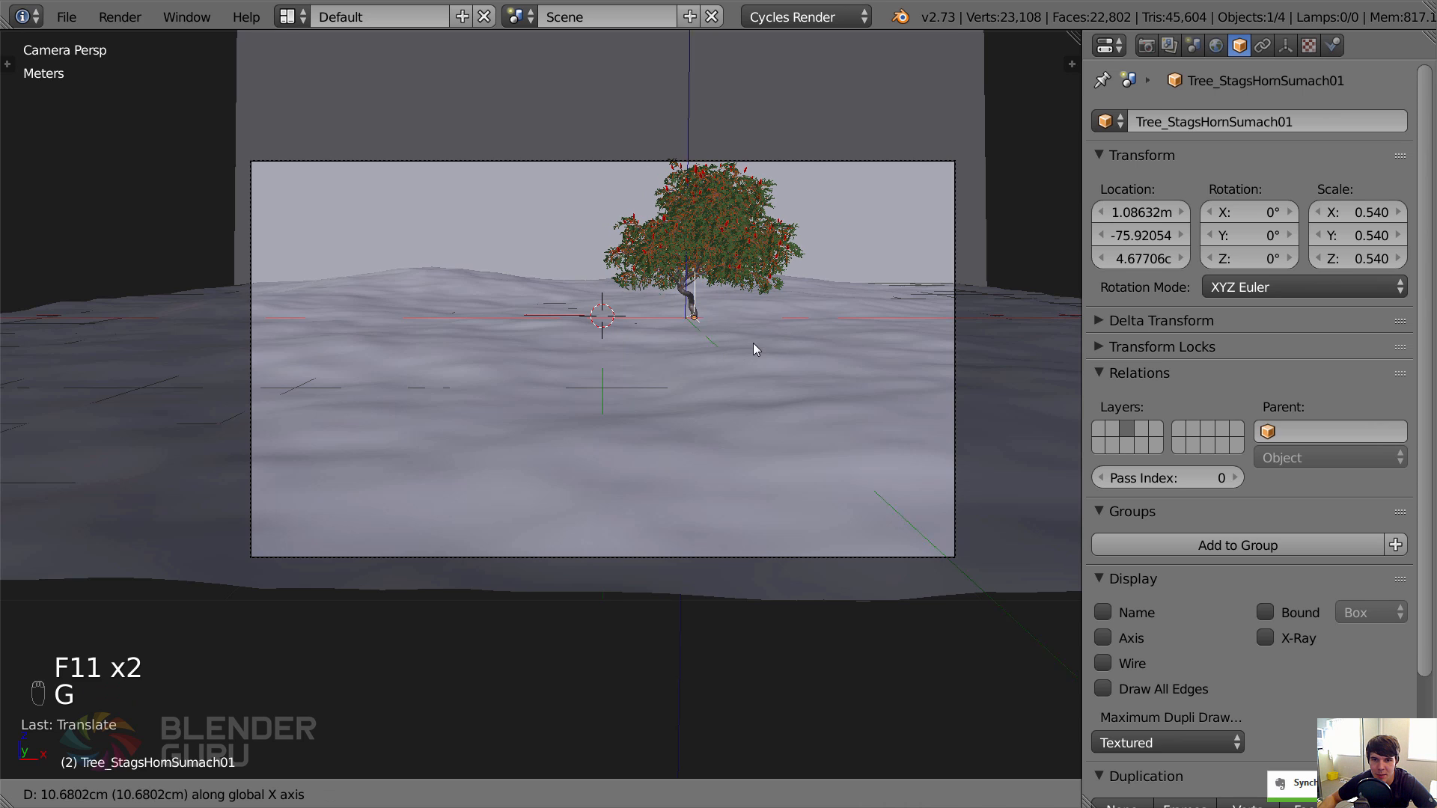
{"action": "left_click", "coordinate": [762, 343]}
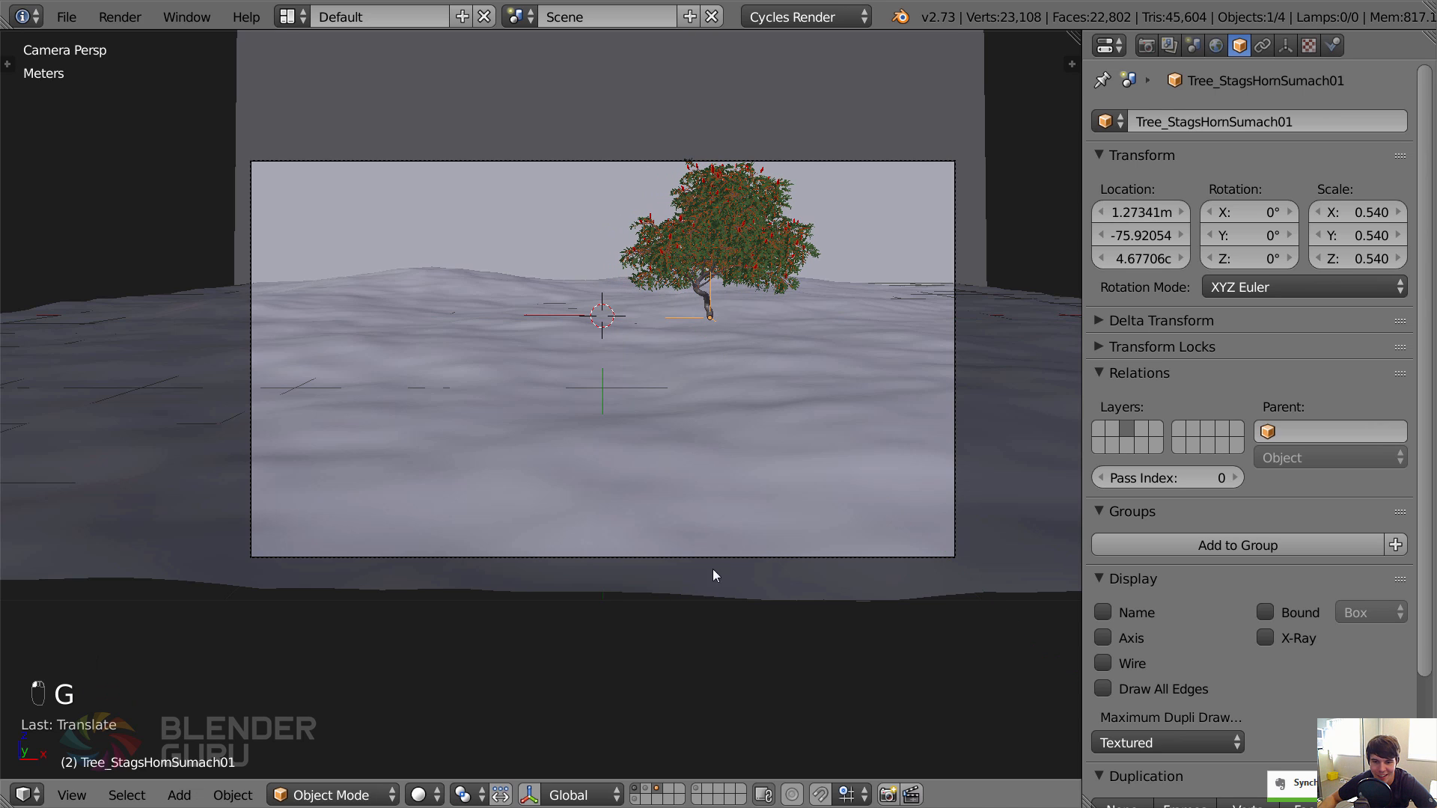
Show the second and eleventh layers together with the ground and tree layers.
{"action": "left_click", "coordinate": [645, 789], "text": "shift"}
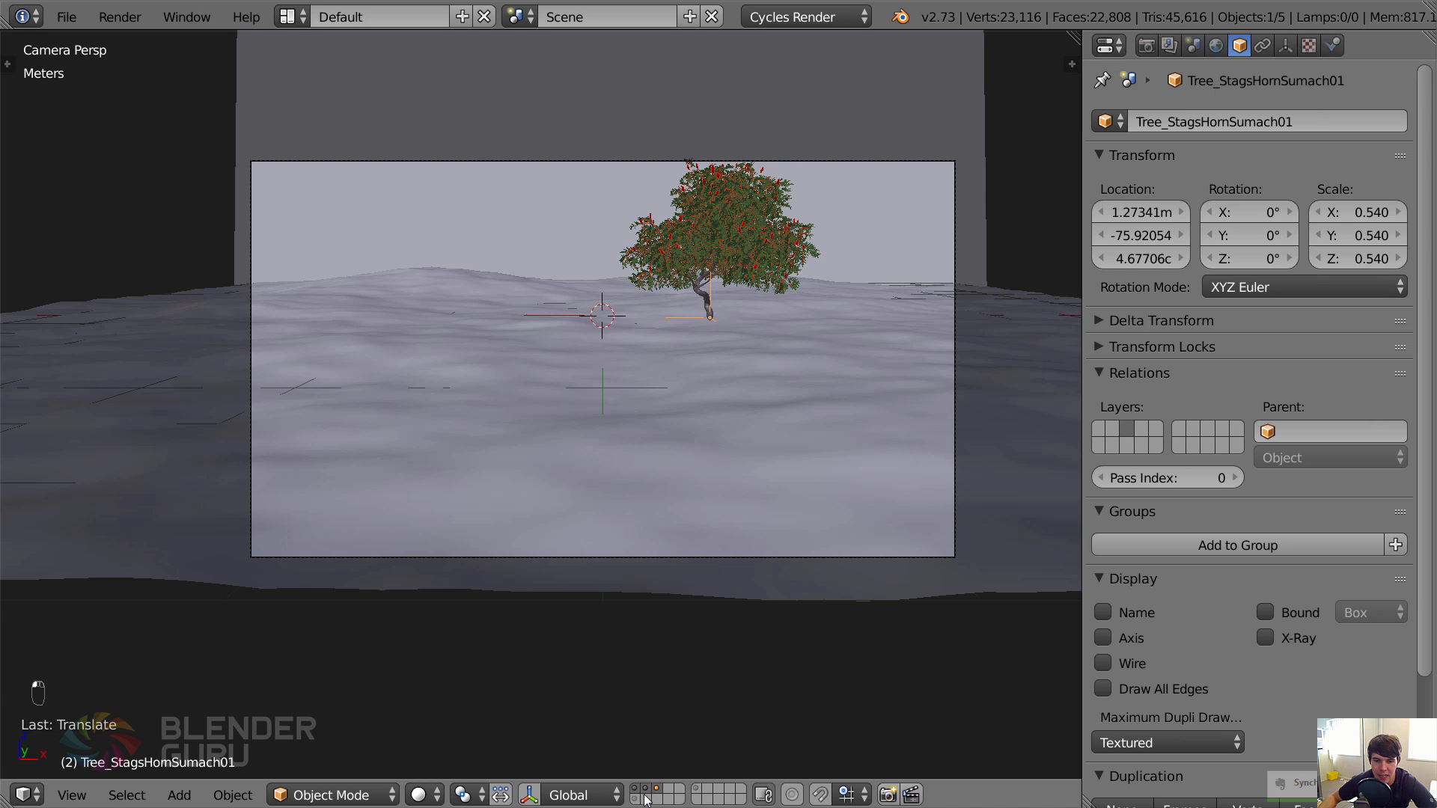
{"action": "left_click", "coordinate": [635, 799], "text": "shift"}
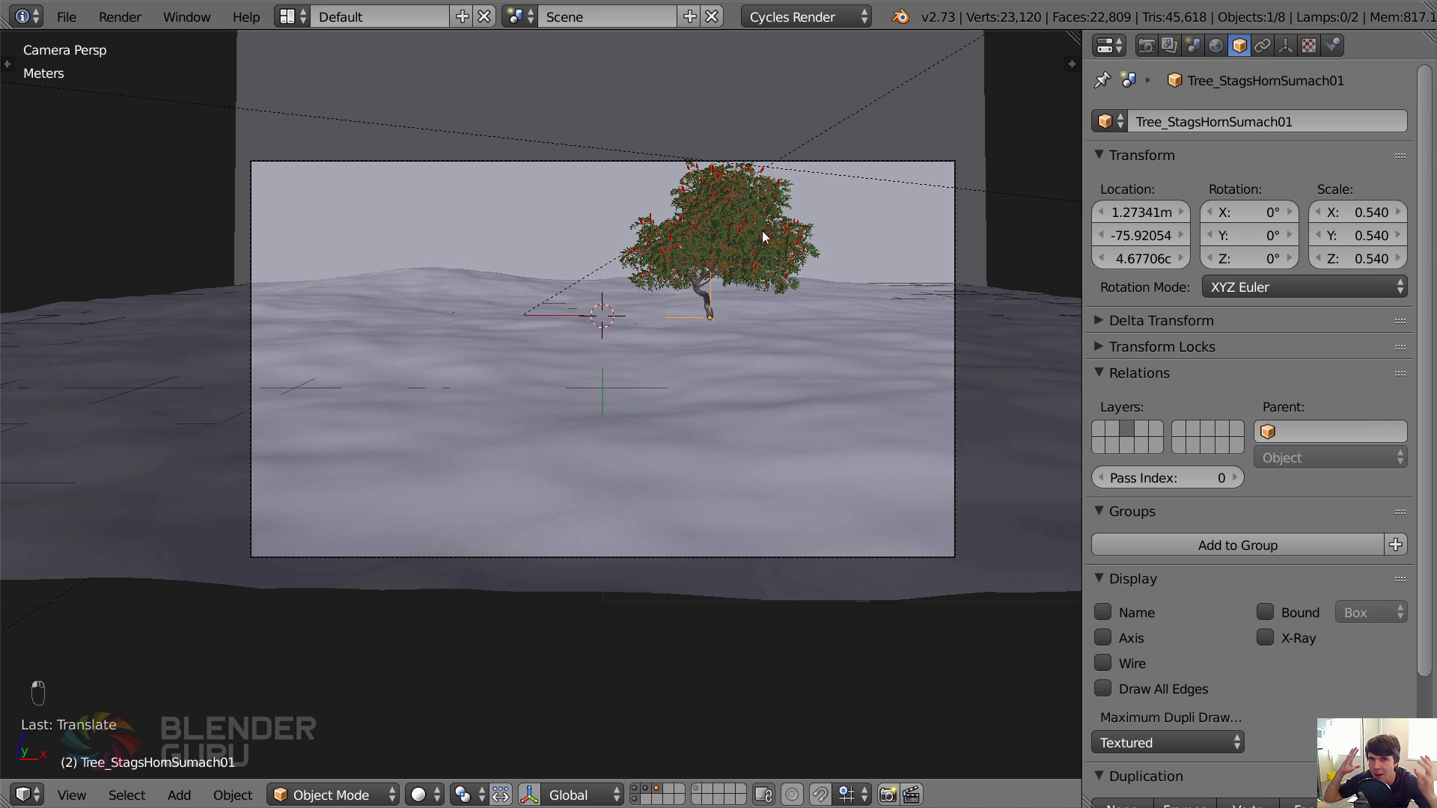
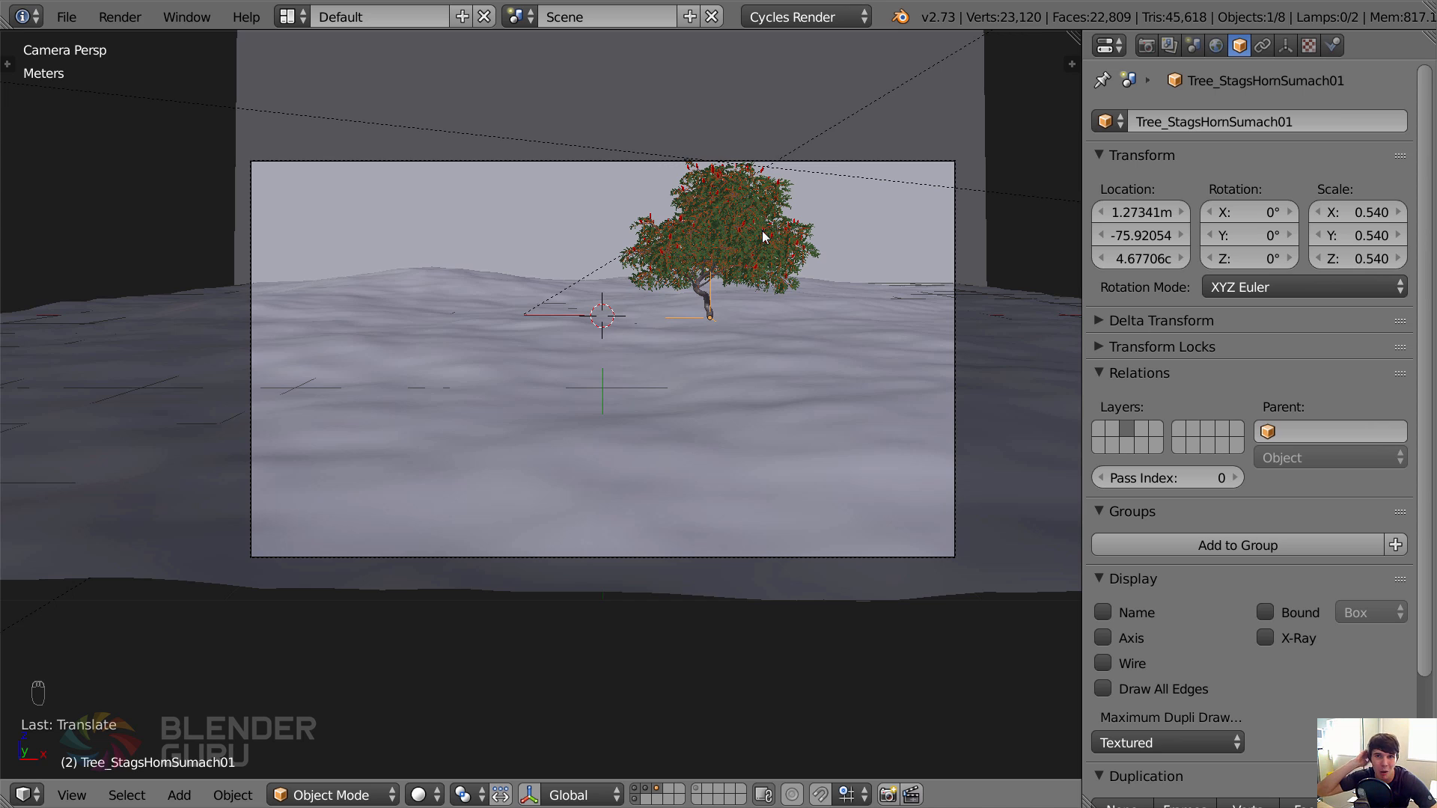
Isolate the tree's layer and link the Shrub_Darts Gold01 group from Shrub_Darts Gold01.blend.
{"action": "left_click", "coordinate": [661, 789]}
{"action": "key", "text": "ctrl+alt+o"}
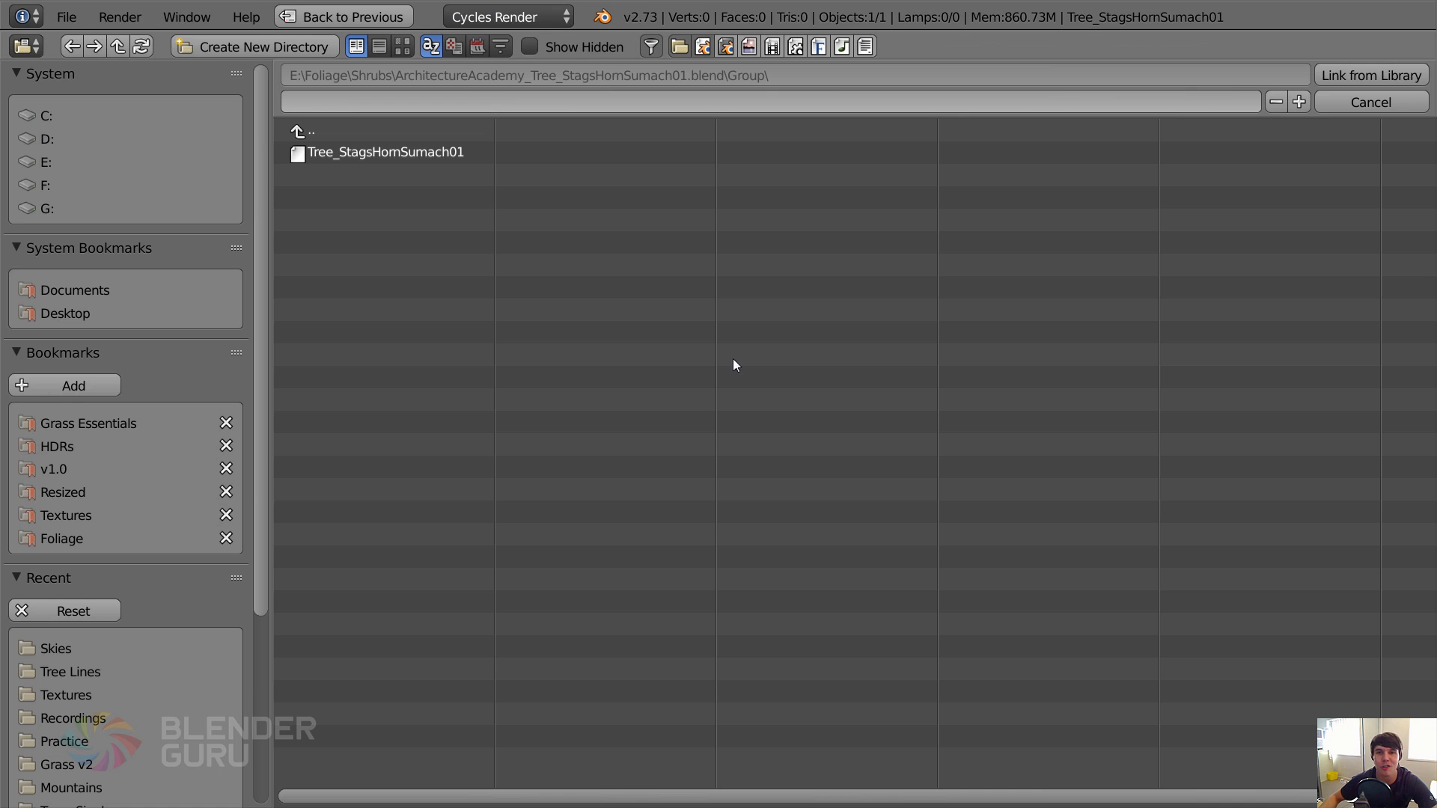
{"action": "left_click", "coordinate": [326, 137]}
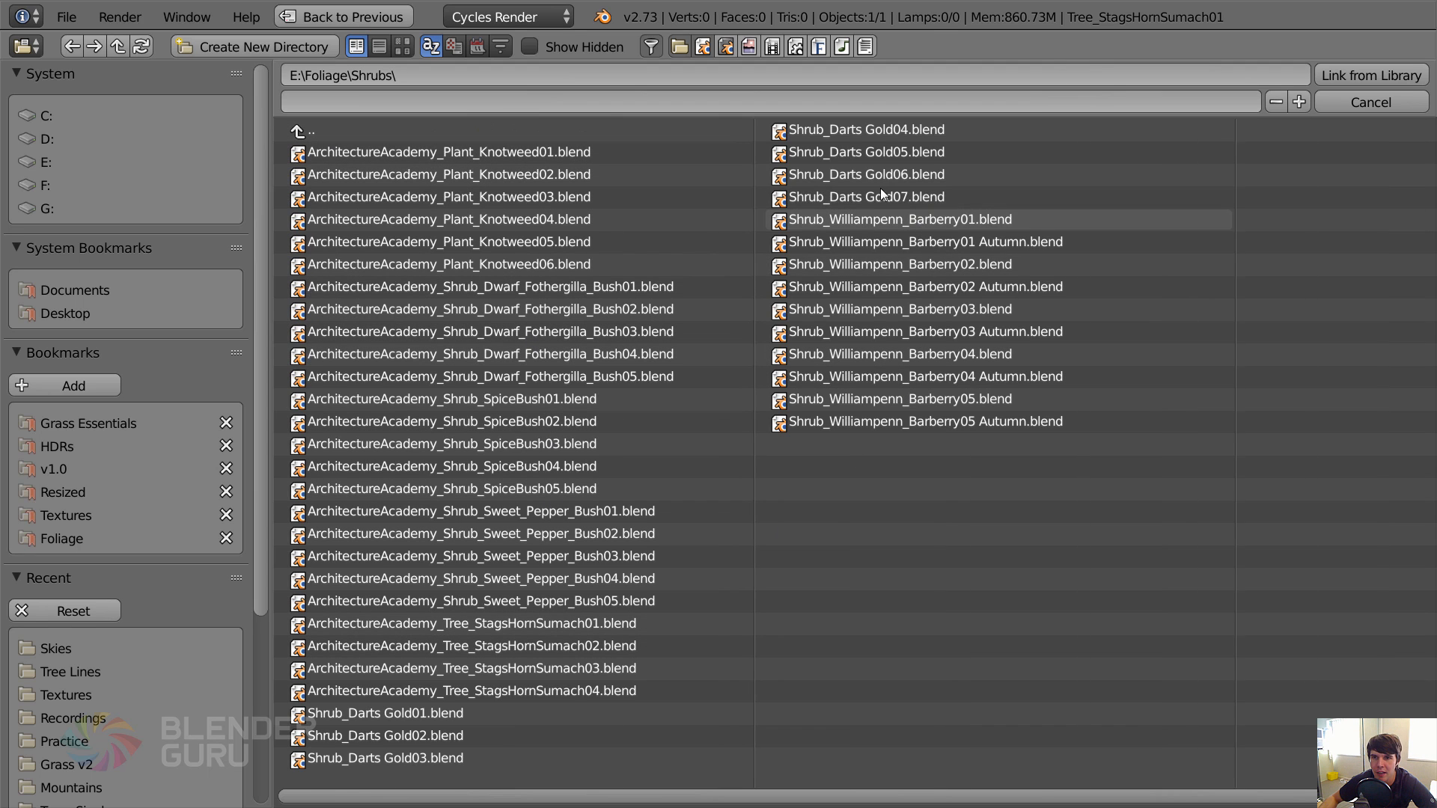
{"action": "left_click", "coordinate": [411, 714]}
{"action": "left_click", "coordinate": [356, 197]}
{"action": "left_click", "coordinate": [376, 150]}
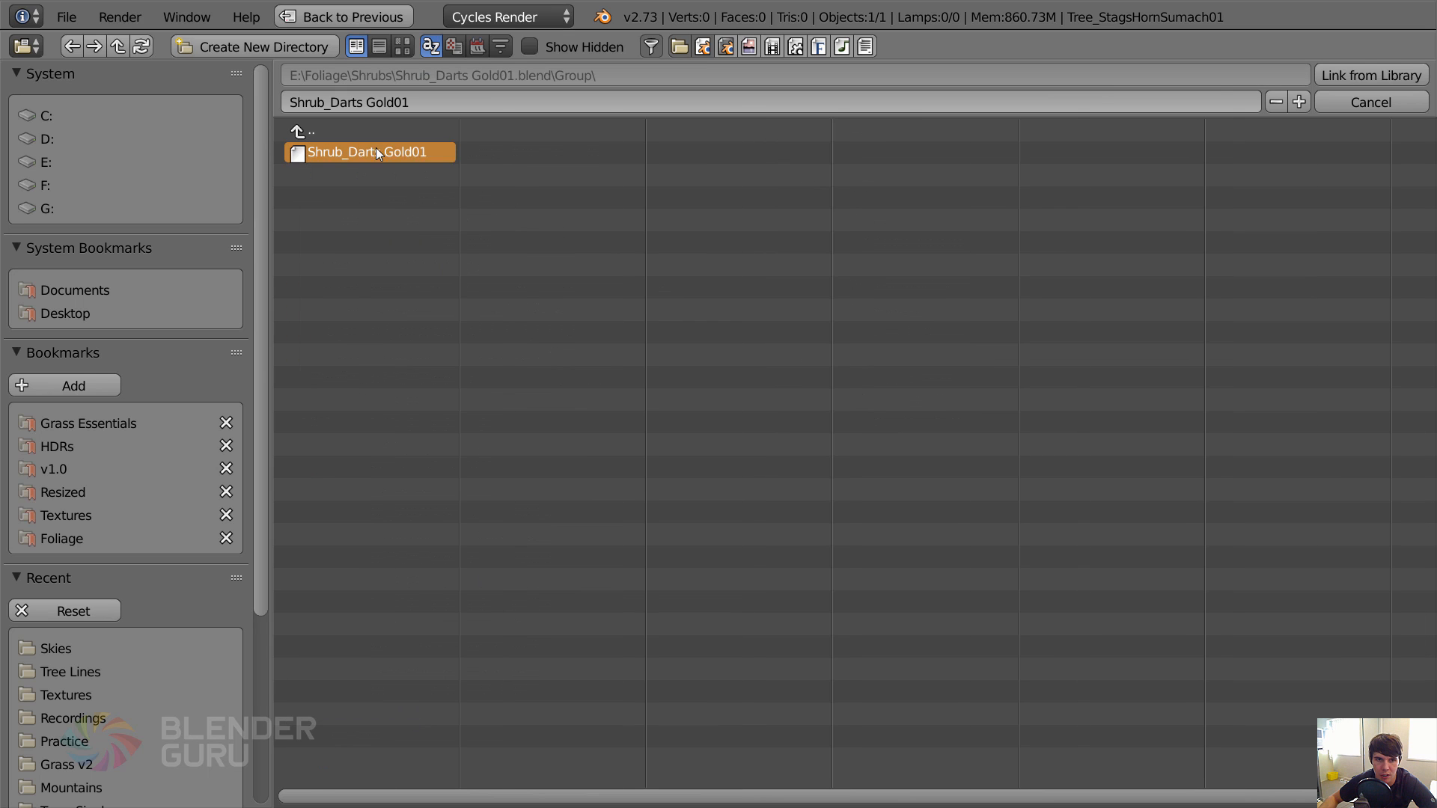
{"action": "key", "text": "Return"}
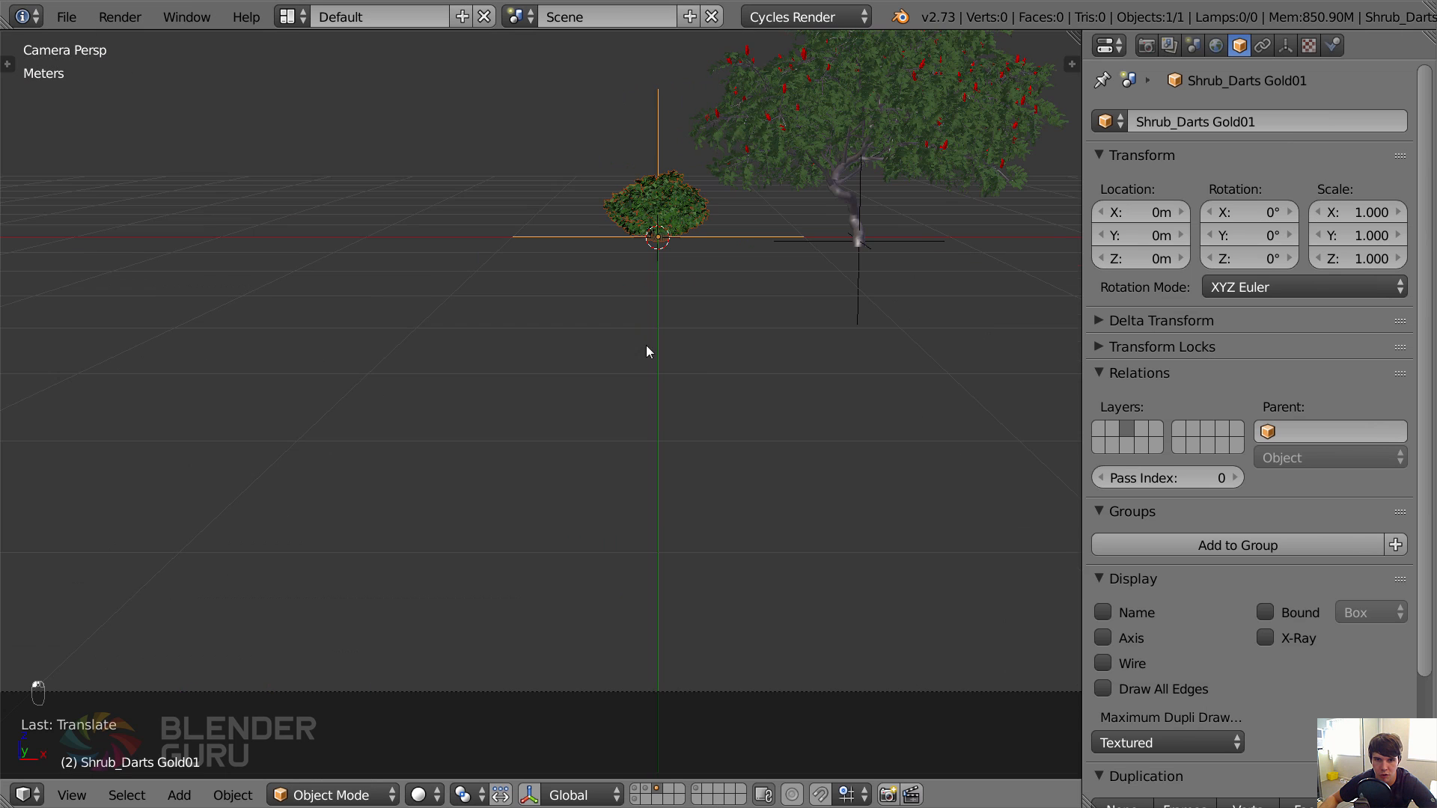
Inspect the linked Darts Gold shrub up close and delete it from the scene.
{"action": "key", "text": "KP_Decimal"}
{"action": "middle_click_drag", "start_coordinate": [653, 290], "coordinate": [741, 319]}
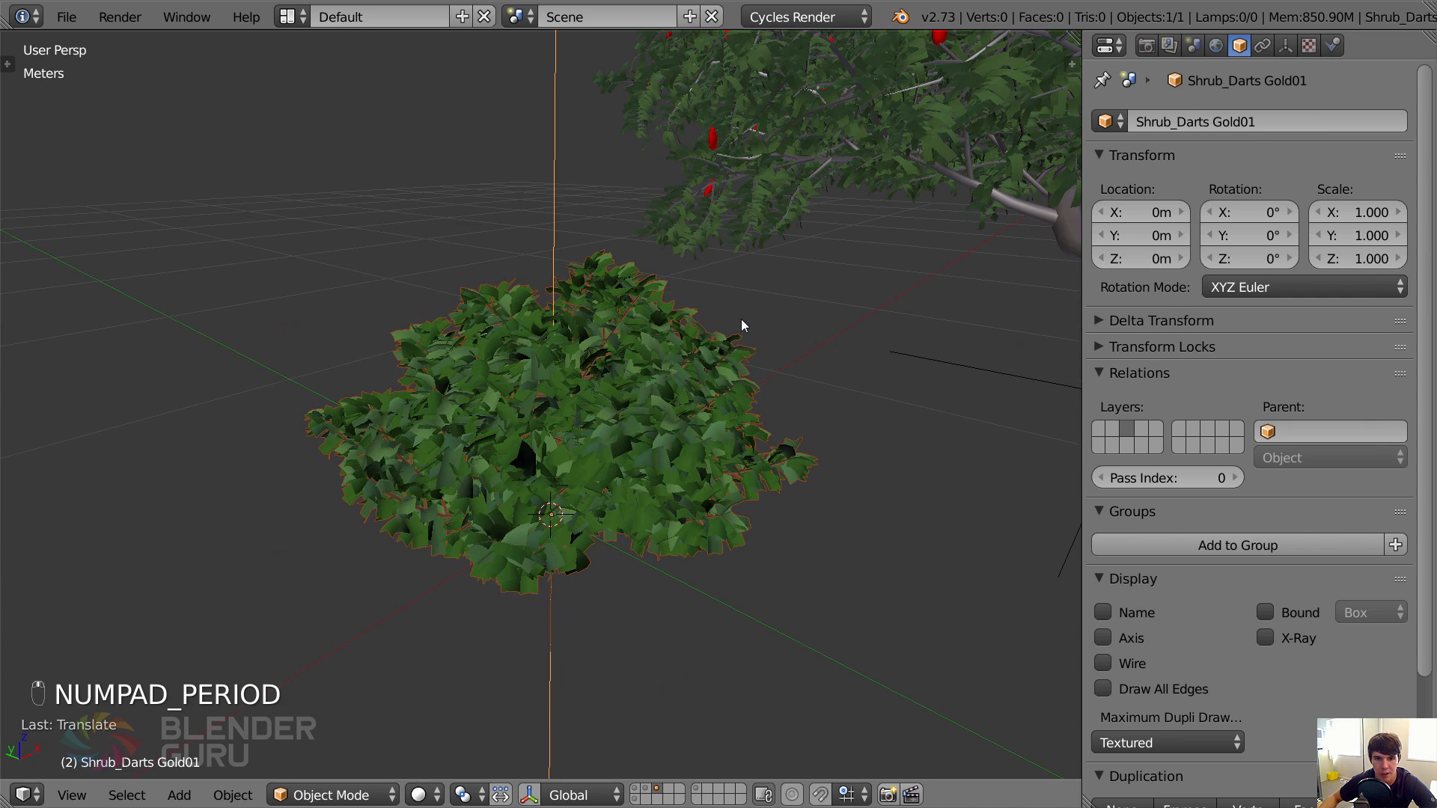
{"action": "key", "text": "x"}
{"action": "left_click", "coordinate": [741, 319]}
Browse the Shrubs folder as thumbnails and link the Shrub_Sweet_Pepper_Bush01 group from its blend file.
{"action": "key", "text": "ctrl+alt+o"}
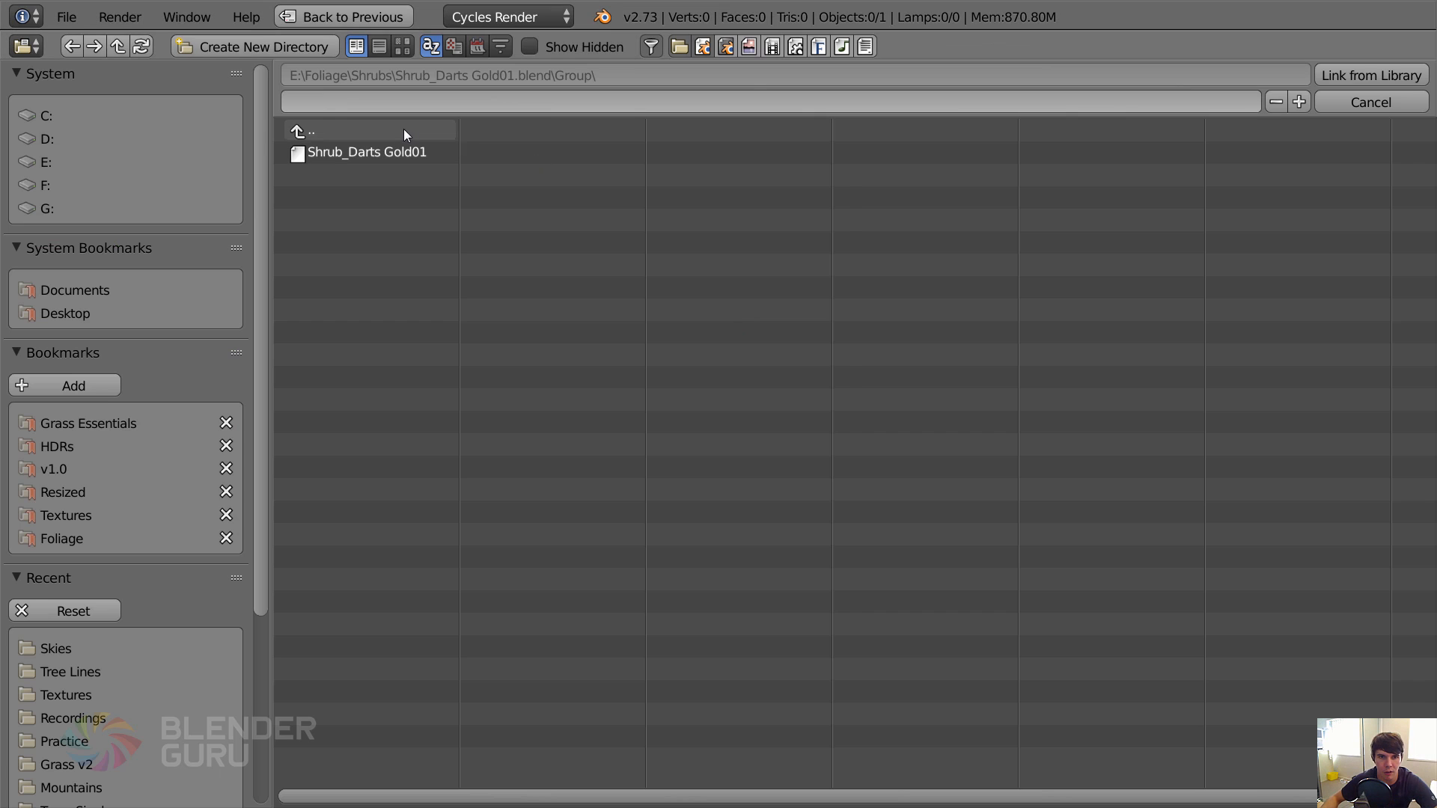
{"action": "left_click", "coordinate": [364, 131]}
{"action": "left_click", "coordinate": [363, 127]}
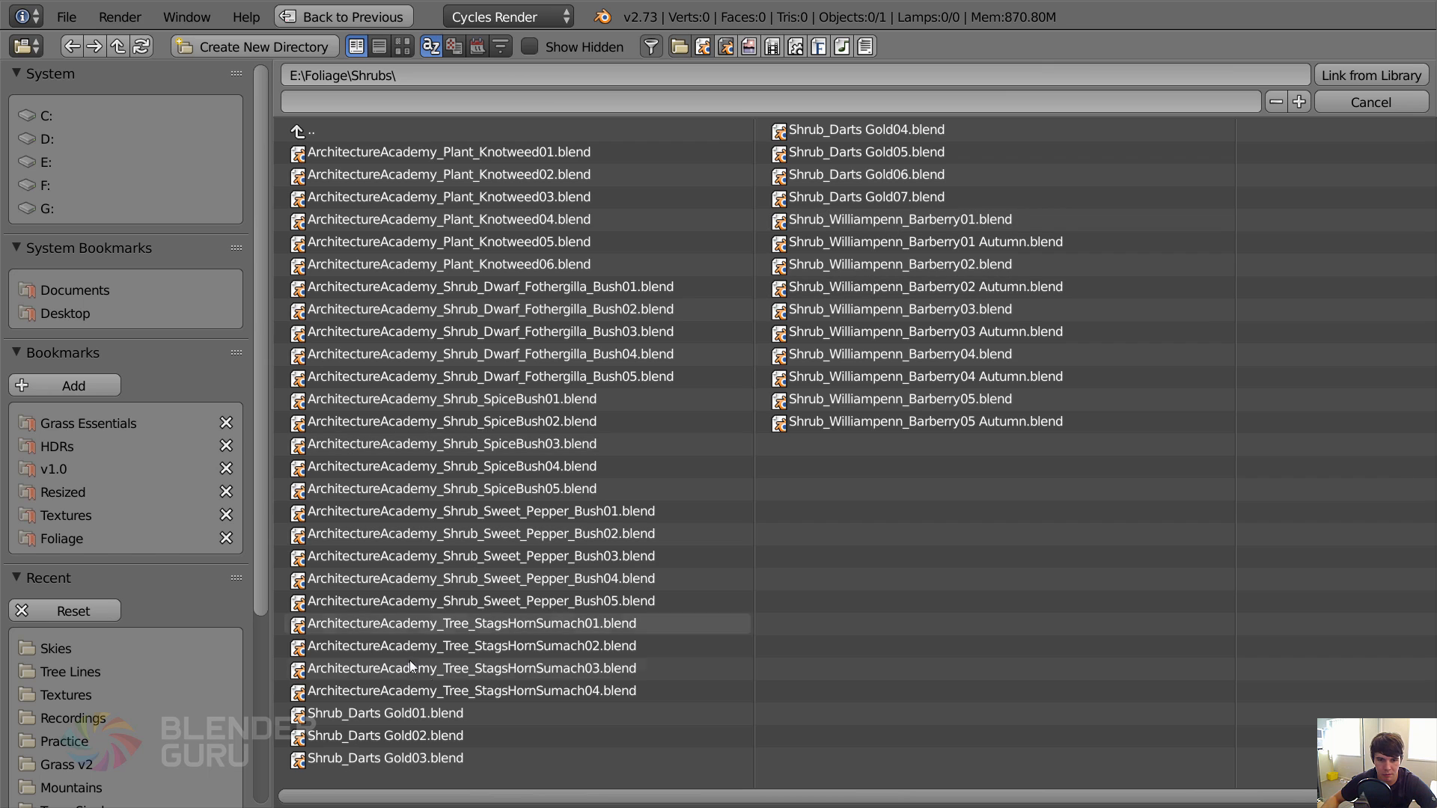
{"action": "left_click", "coordinate": [403, 46]}
{"action": "scroll", "coordinate": [1428, 173], "scroll_direction": "down", "scroll_amount": 3}
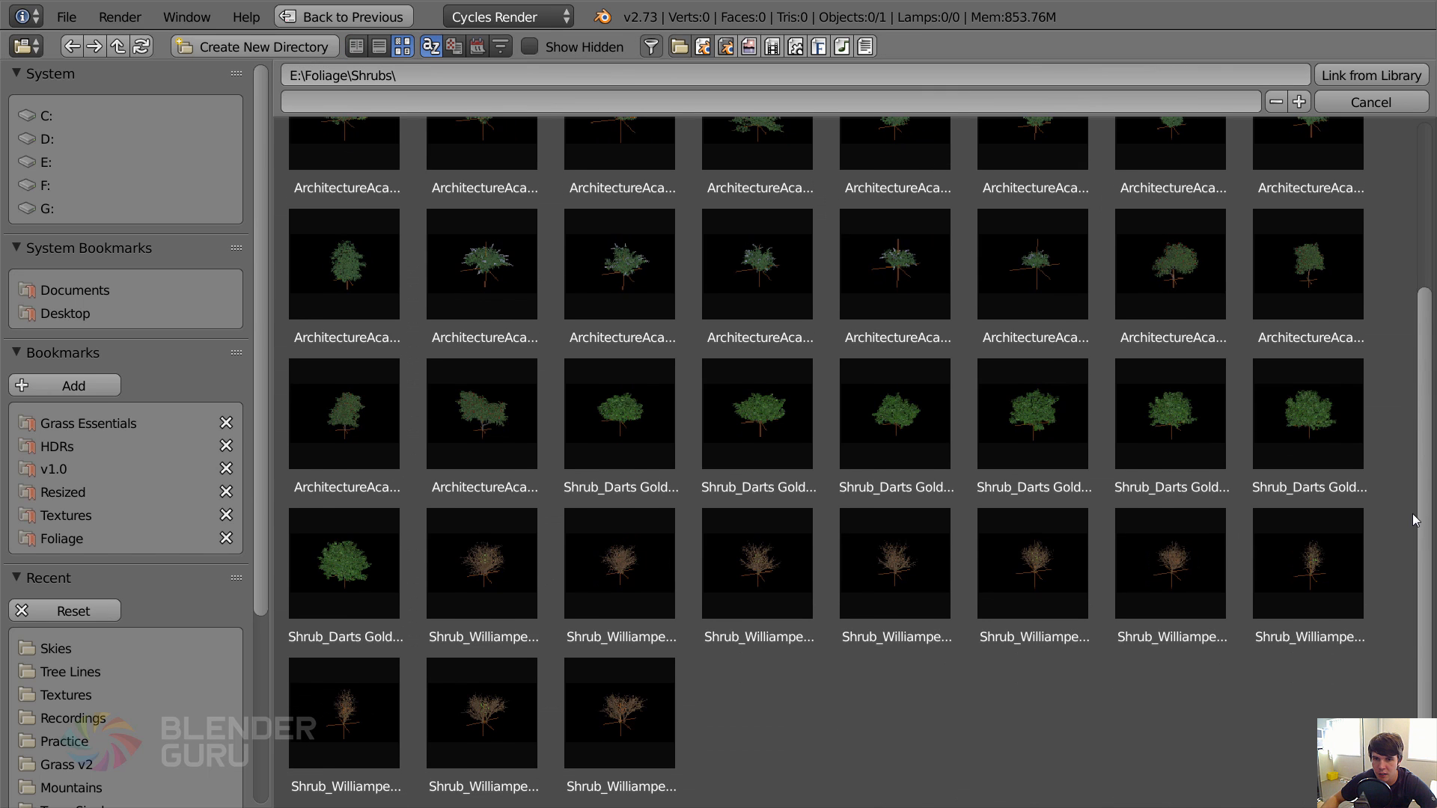
{"action": "left_click", "coordinate": [490, 295]}
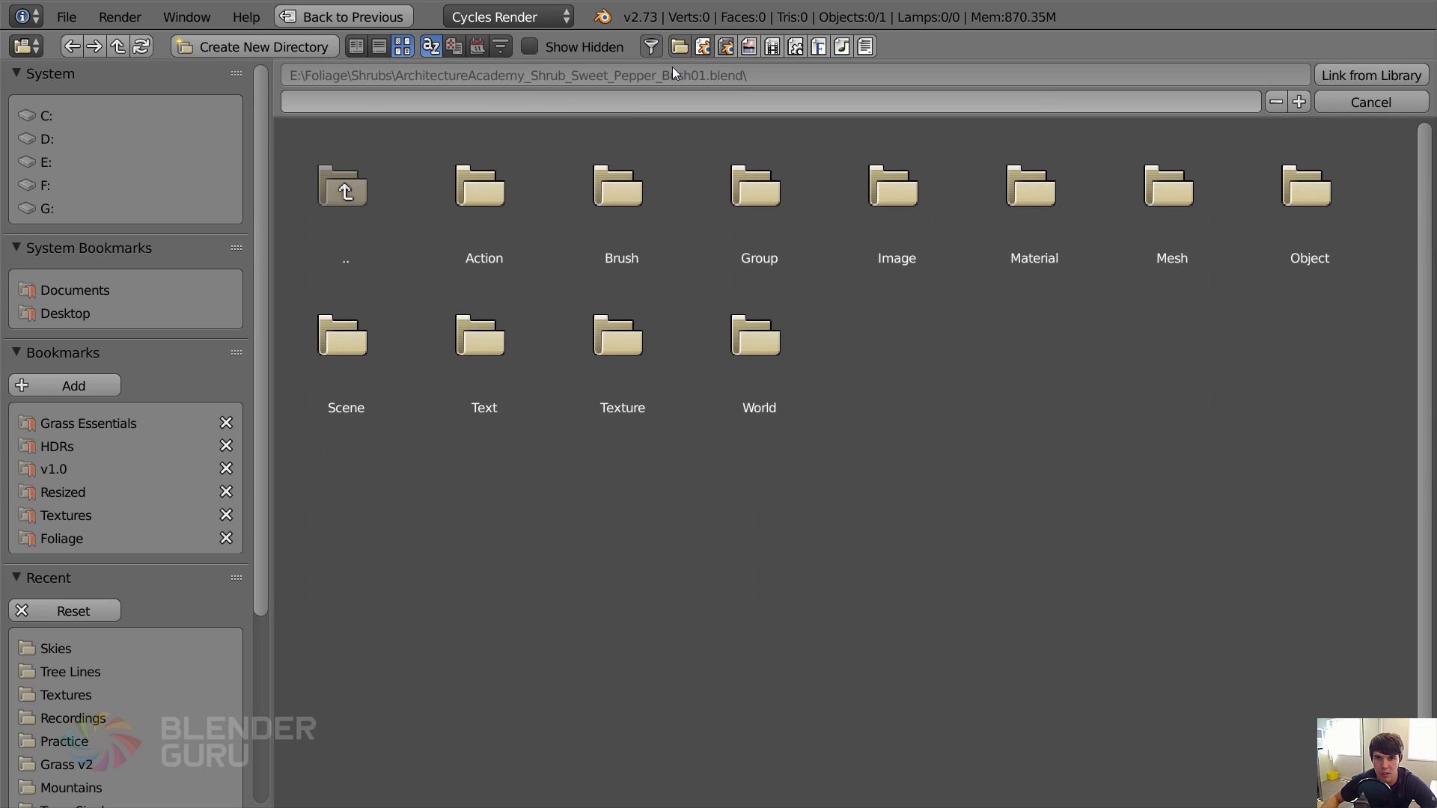
{"action": "left_click", "coordinate": [727, 230]}
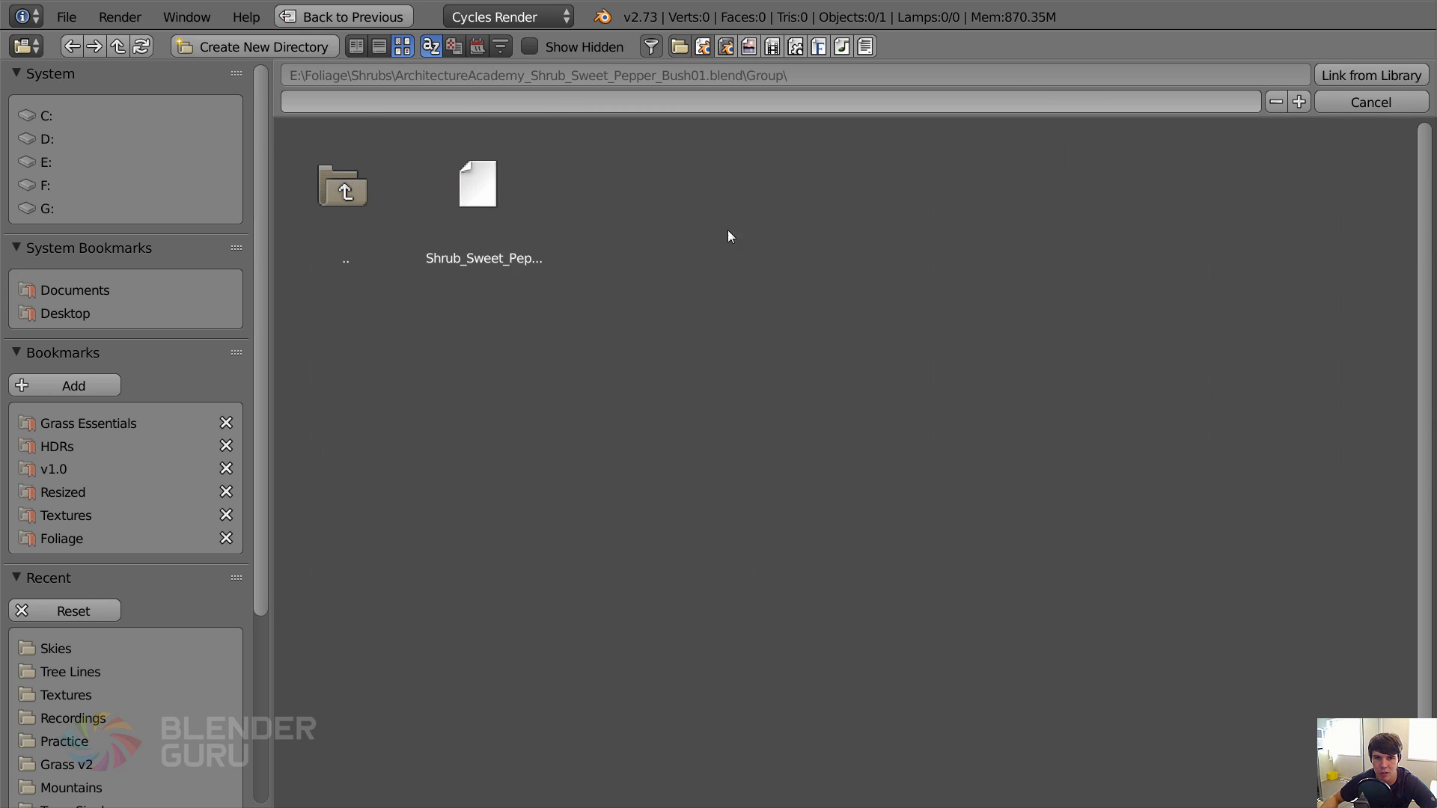
{"action": "left_click", "coordinate": [516, 213]}
{"action": "key", "text": "Return"}
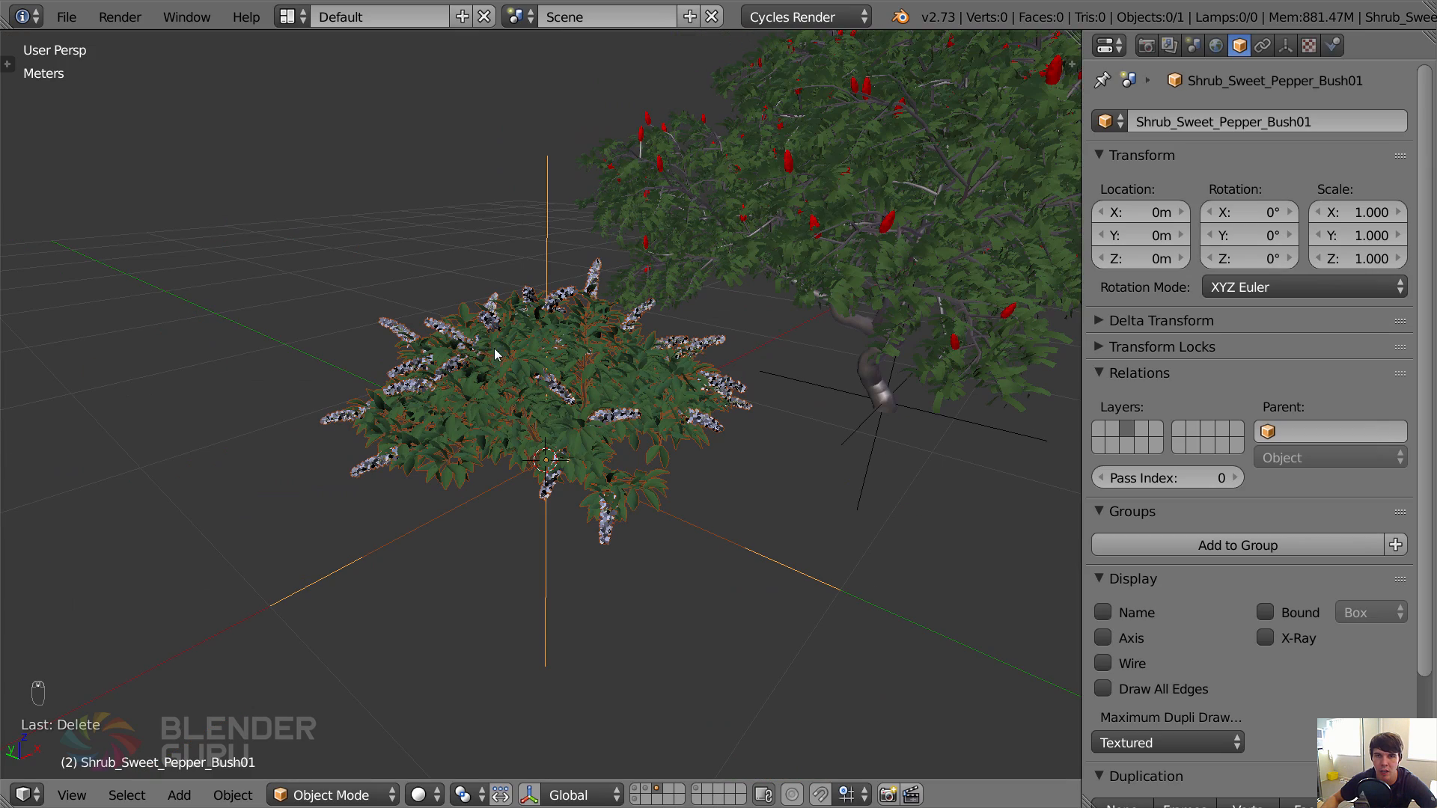
Scale the sweet pepper bush down to 0.6 beside the tree.
{"action": "middle_click_drag", "start_coordinate": [498, 355], "coordinate": [481, 338]}
{"action": "scroll", "coordinate": [481, 338], "scroll_direction": "down", "scroll_amount": 5}
{"action": "middle_click_drag", "start_coordinate": [565, 383], "coordinate": [638, 383]}
{"action": "key", "text": "s"}
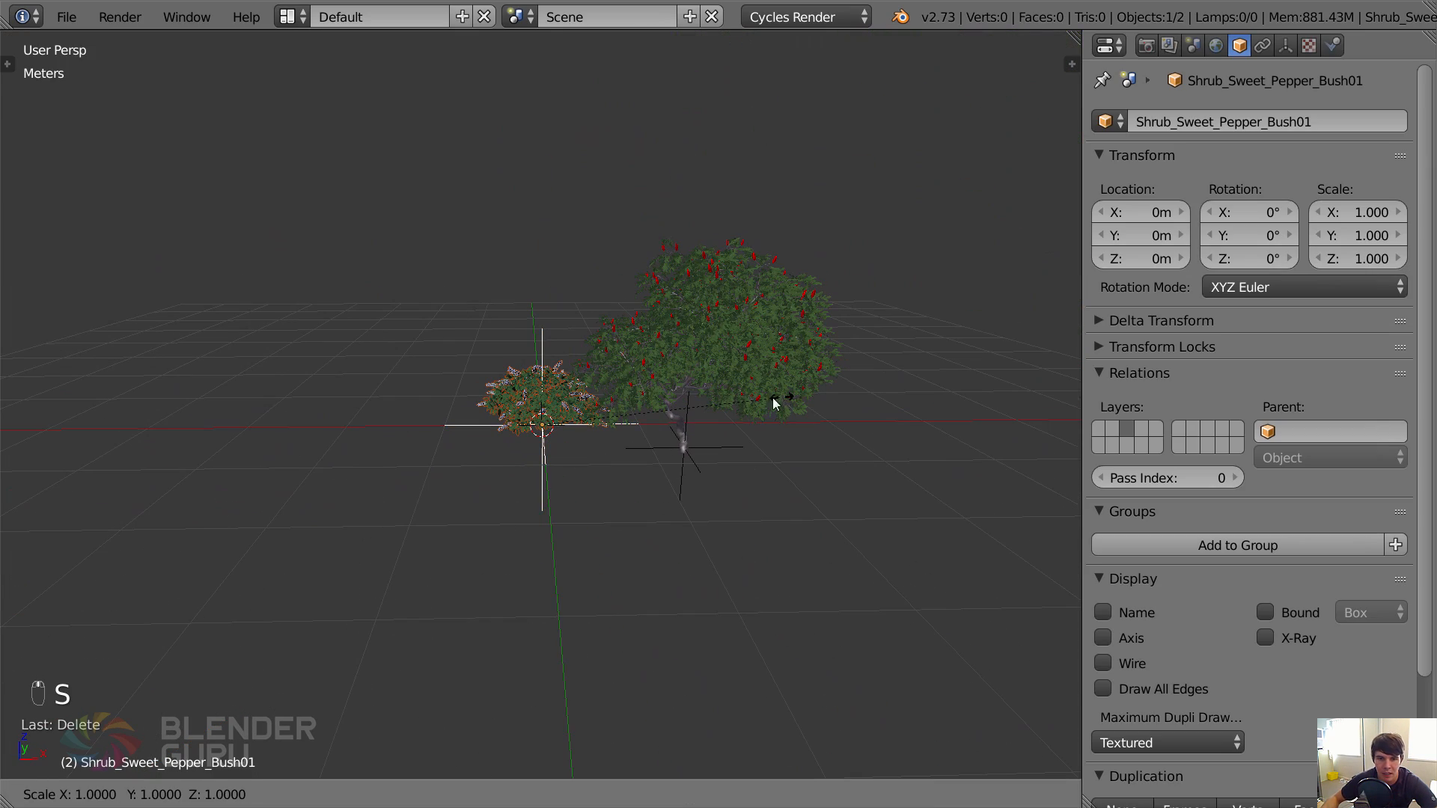
{"action": "left_click", "coordinate": [693, 405]}
Show the ground and camera layers too, and move the bush along X and Y into the left foreground of the camera view.
{"action": "left_click", "coordinate": [645, 791], "text": "shift"}
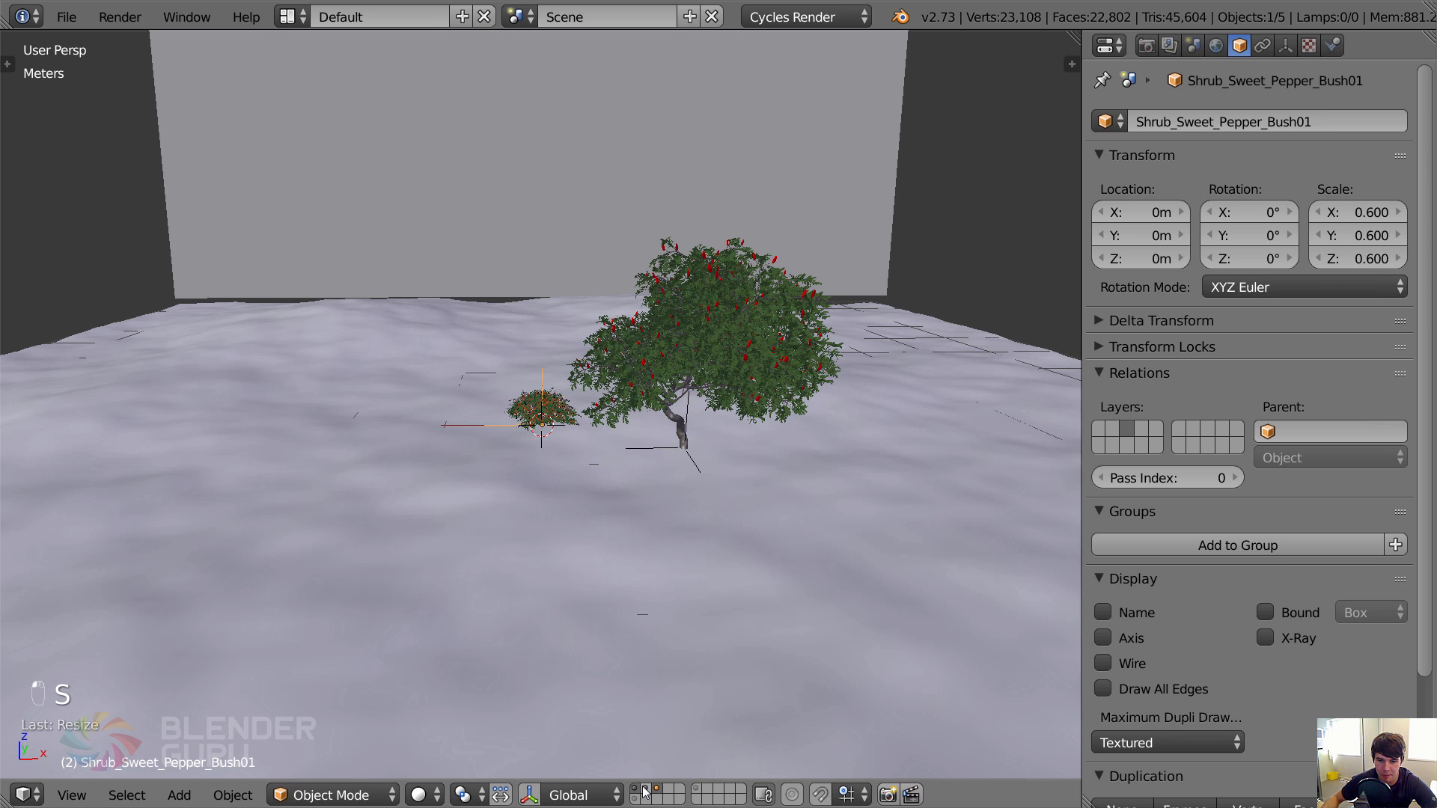
{"action": "left_click", "coordinate": [635, 798], "text": "shift"}
{"action": "scroll", "coordinate": [644, 453], "scroll_direction": "down", "scroll_amount": 5}
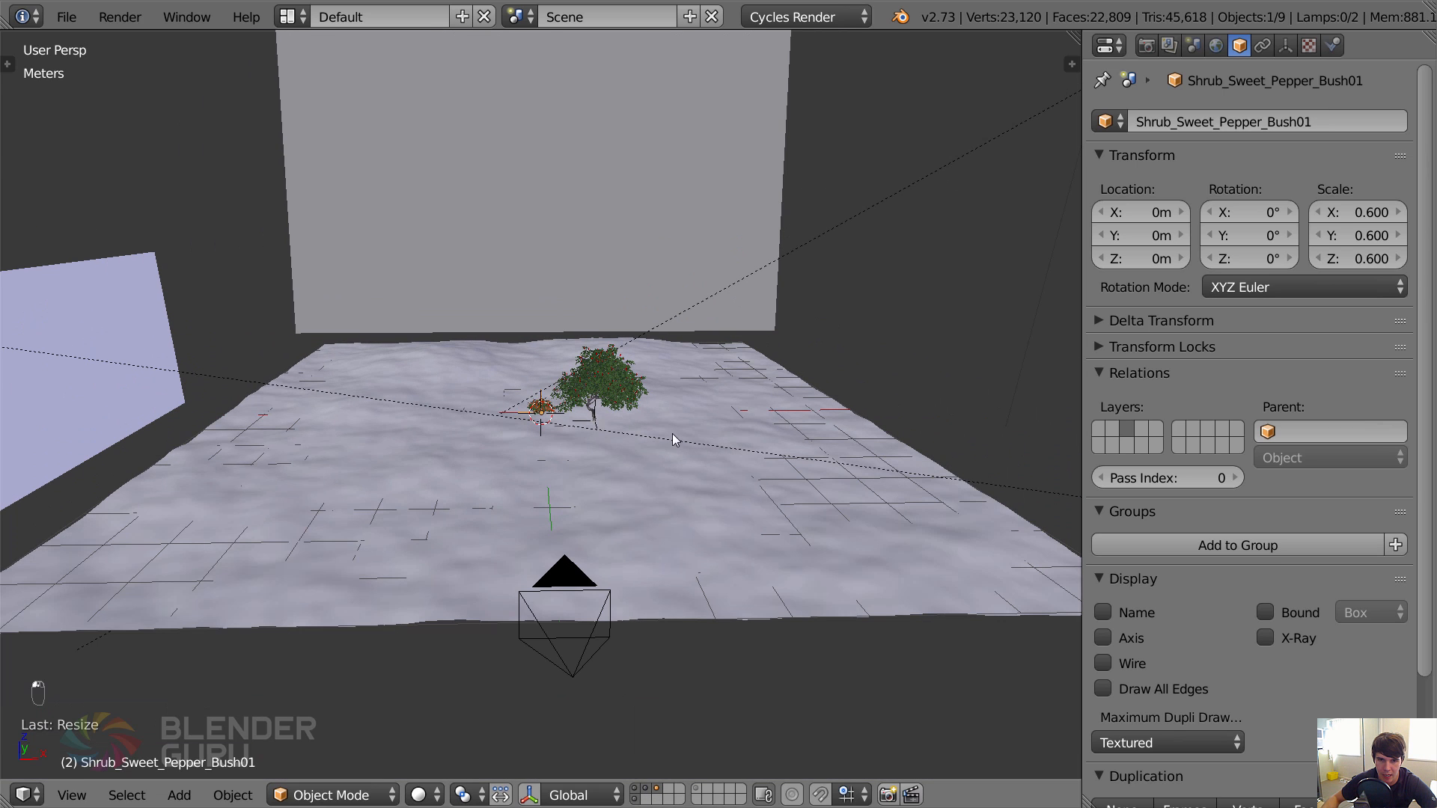
{"action": "key", "text": "g"}
{"action": "key", "text": "x"}
{"action": "left_click", "coordinate": [563, 440]}
{"action": "key", "text": "g"}
{"action": "key", "text": "y"}
{"action": "left_click", "coordinate": [560, 538]}
{"action": "key", "text": "g"}
{"action": "key", "text": "x"}
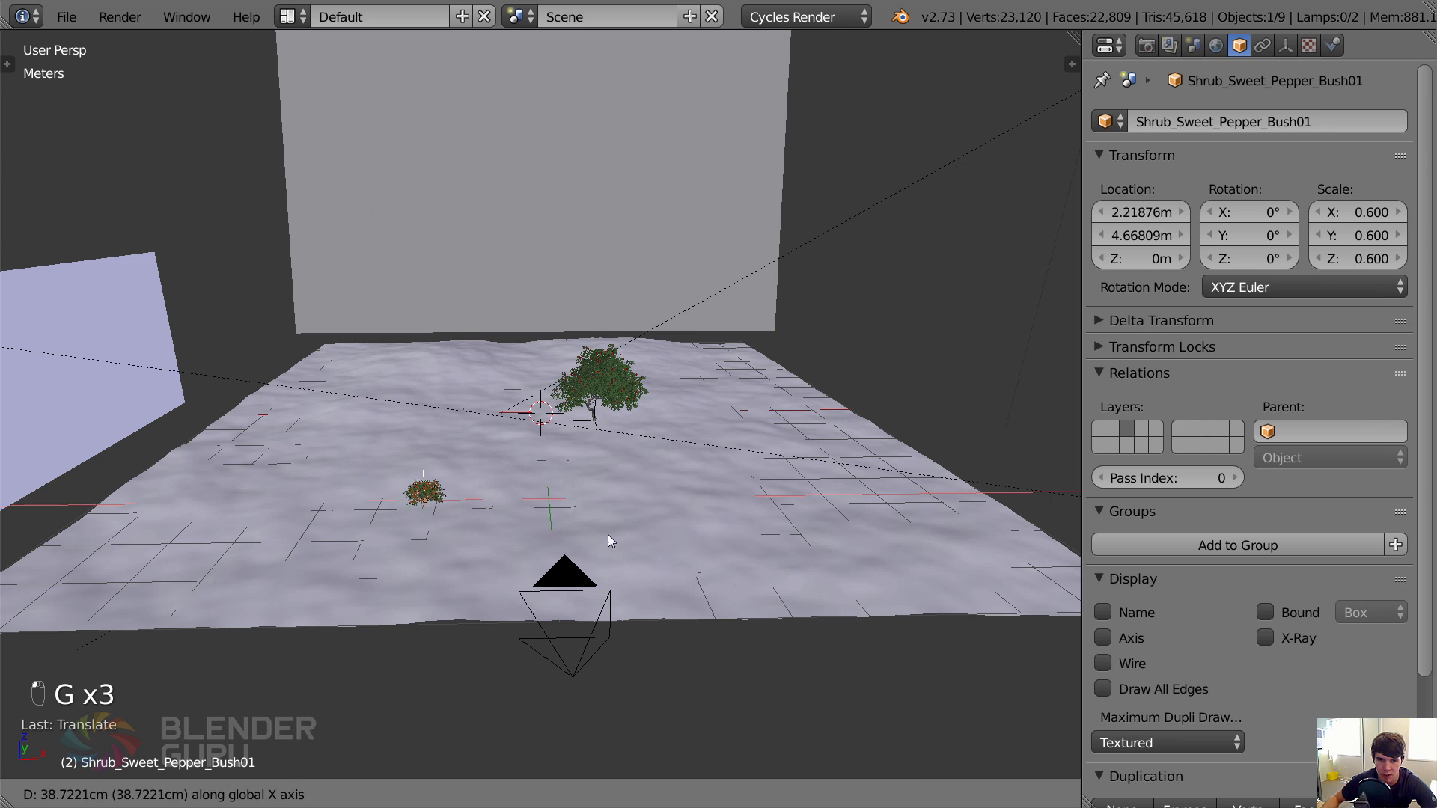
{"action": "left_click", "coordinate": [642, 541]}
{"action": "key", "text": "KP_0"}
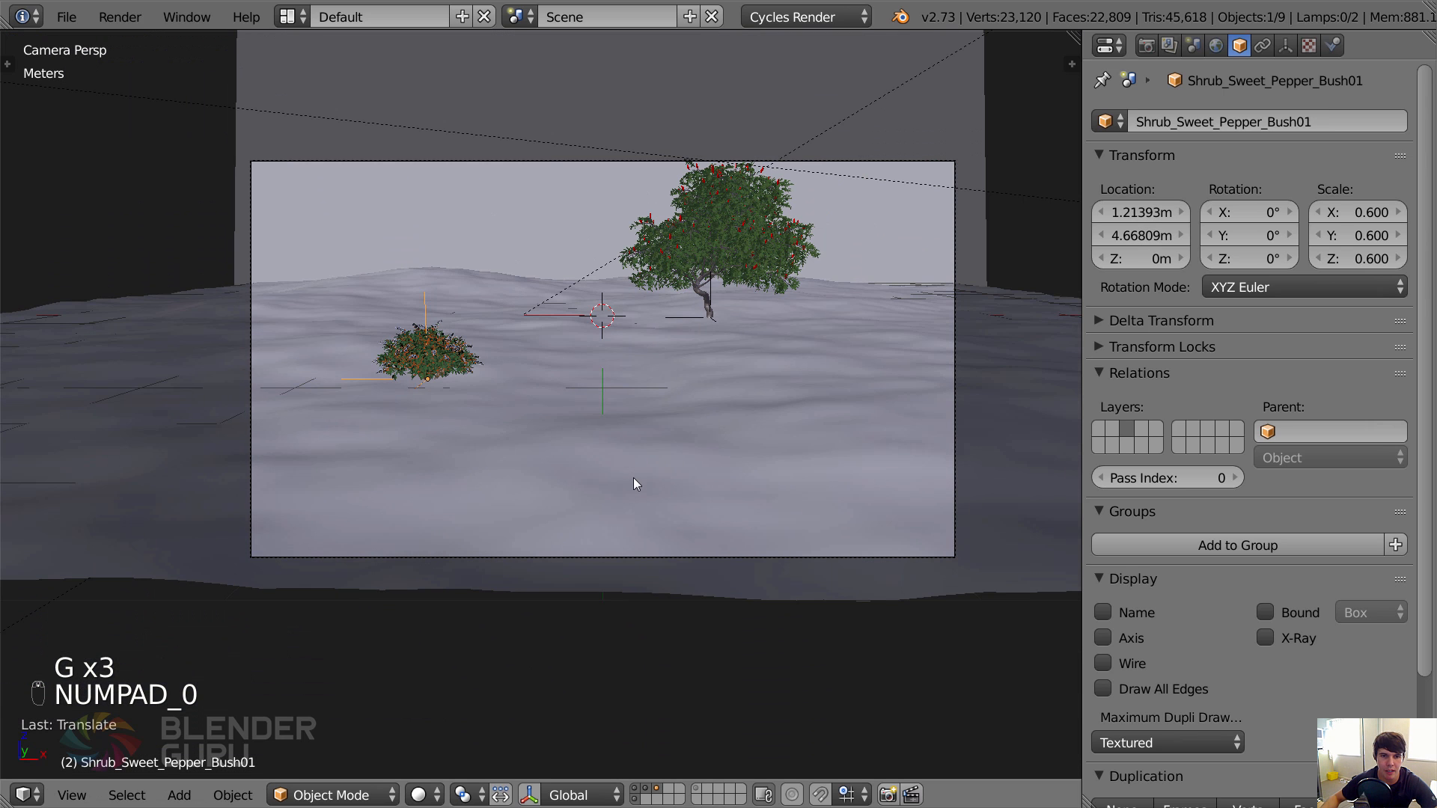
Fine-tune the foreground bush to about Y -5.31 m, nudge it along X toward the tree, and scale it to 0.564.
{"action": "key", "text": "g"}
{"action": "key", "text": "y"}
{"action": "left_click", "coordinate": [622, 464]}
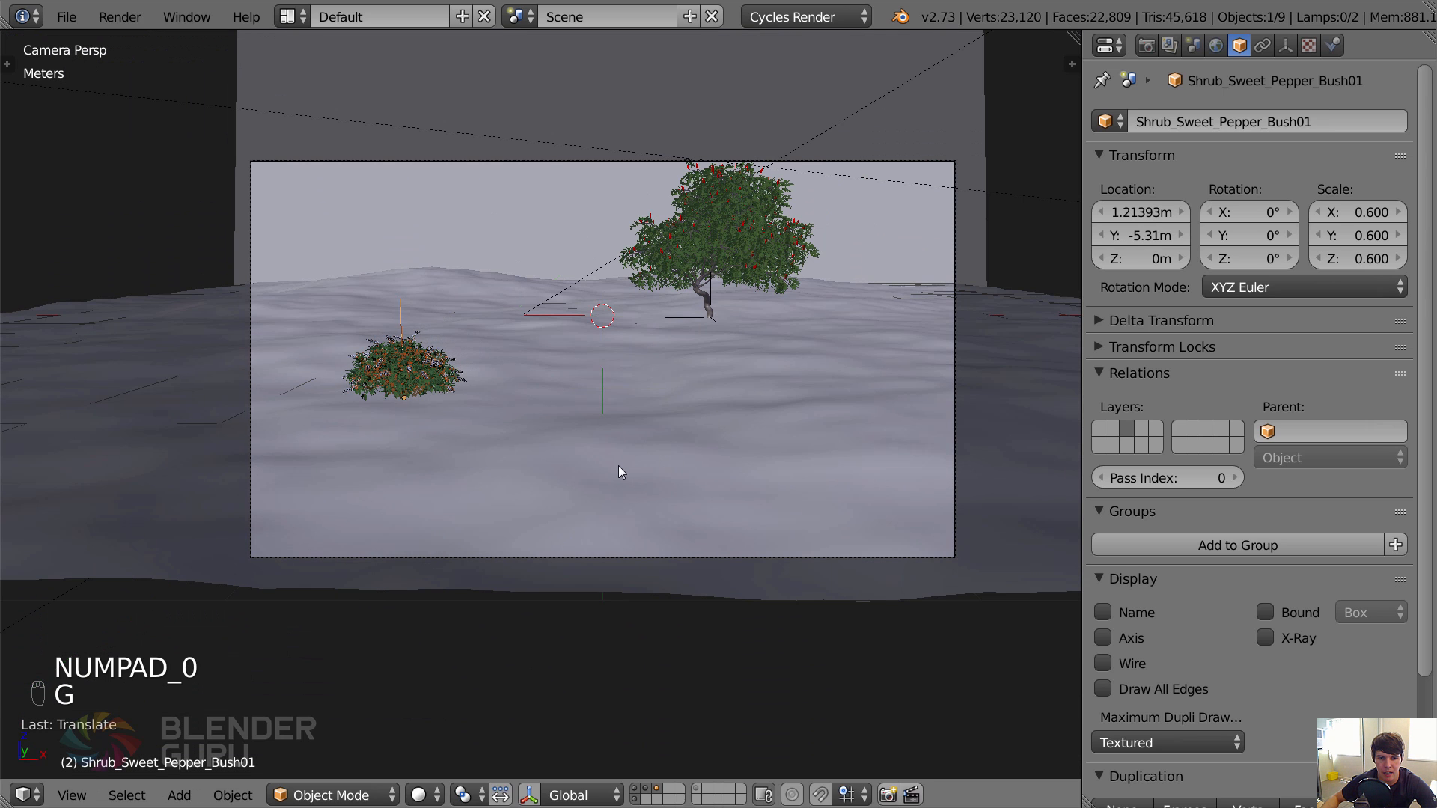
{"action": "key", "text": "g"}
{"action": "key", "text": "x"}
{"action": "left_click", "coordinate": [631, 469]}
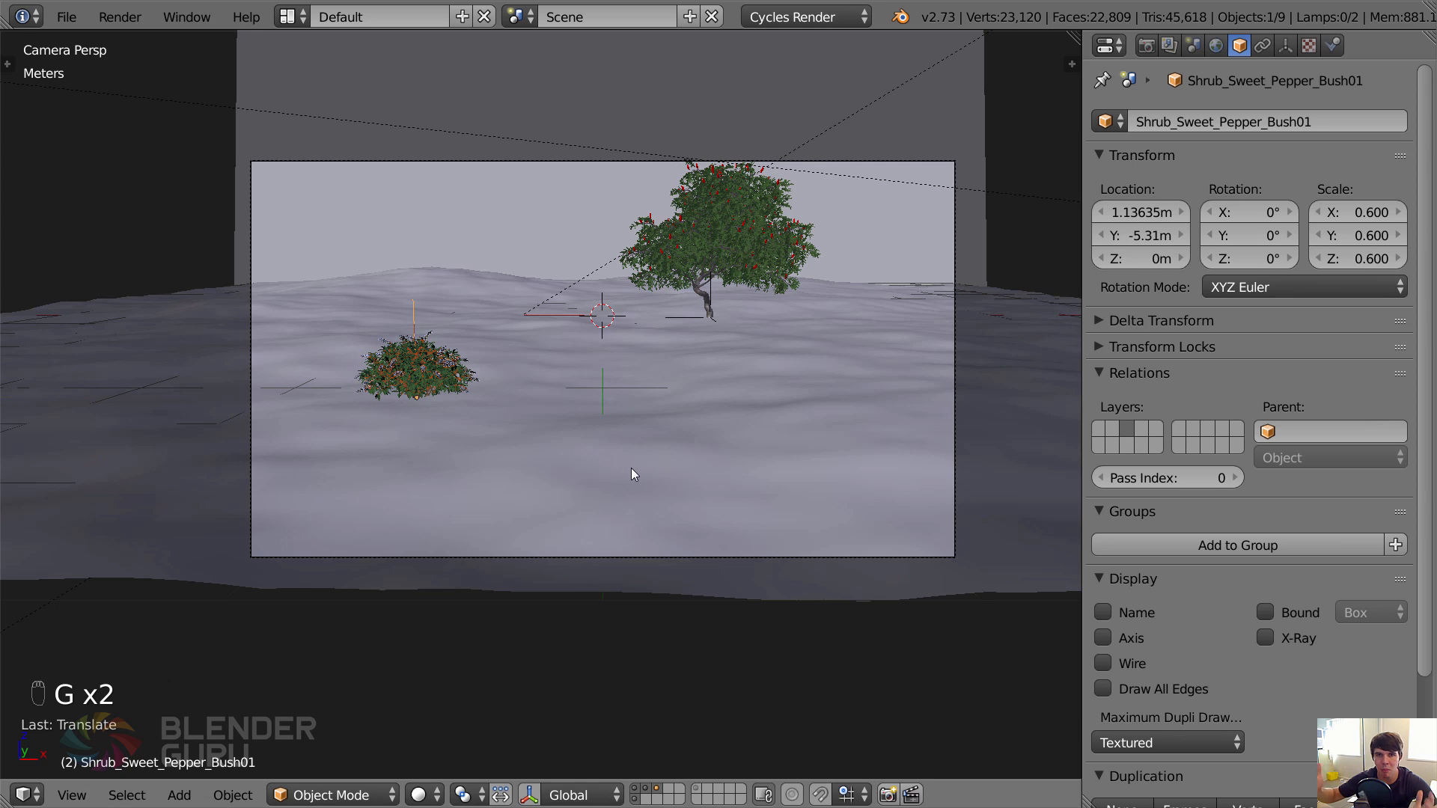
{"action": "key", "text": "s"}
{"action": "left_click", "coordinate": [854, 359]}
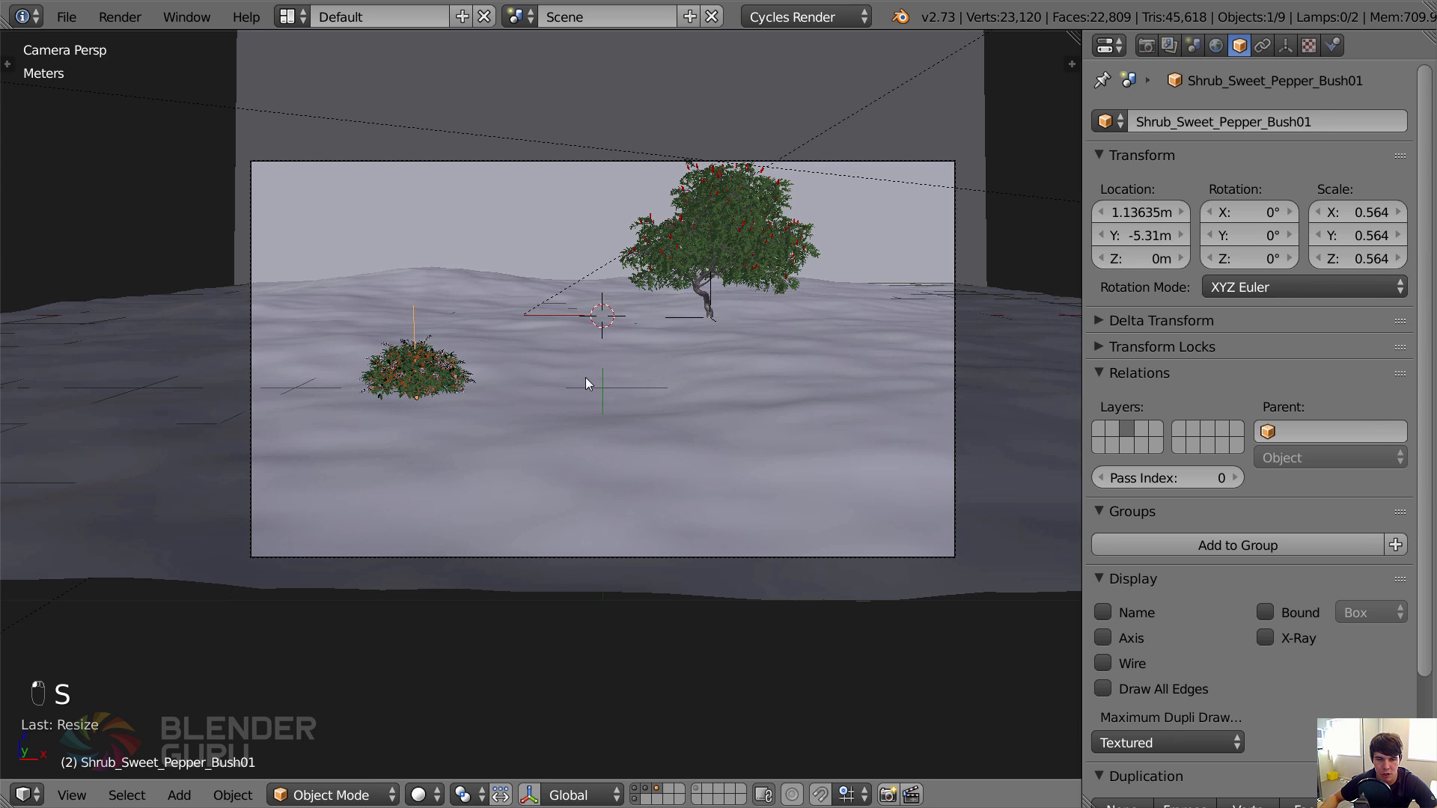
Make a linked duplicate of the foreground bush and place it on the ground to the right of the tree.
{"action": "key", "text": "alt+d"}
{"action": "left_click", "coordinate": [978, 397]}
{"action": "key", "text": "g"}
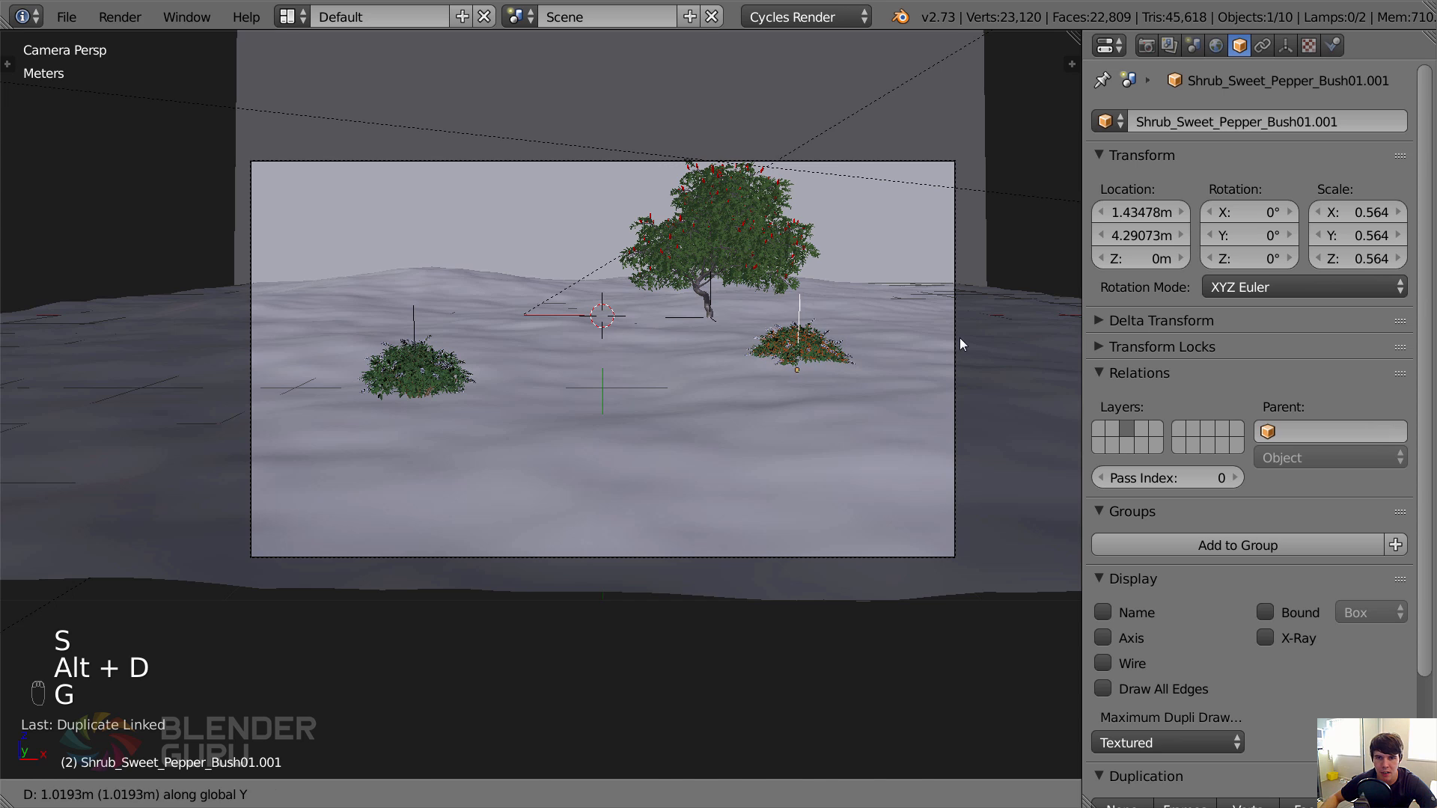
{"action": "left_click", "coordinate": [959, 338]}
Move the duplicated bush back near the horizon, to about Y 3.25 m, and out to the right of the tree.
{"action": "right_click", "coordinate": [725, 221]}
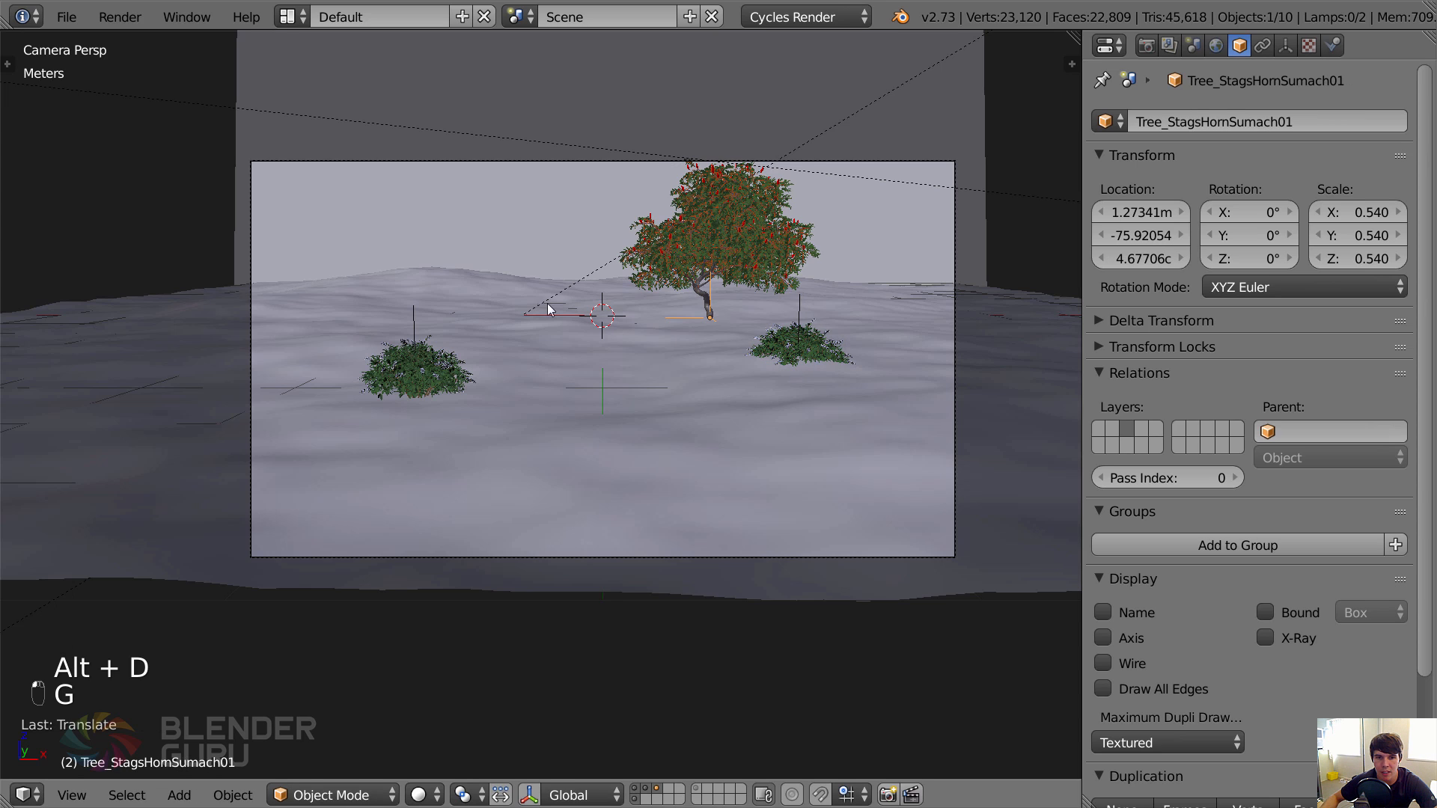
{"action": "right_click", "coordinate": [844, 353]}
{"action": "key", "text": "g"}
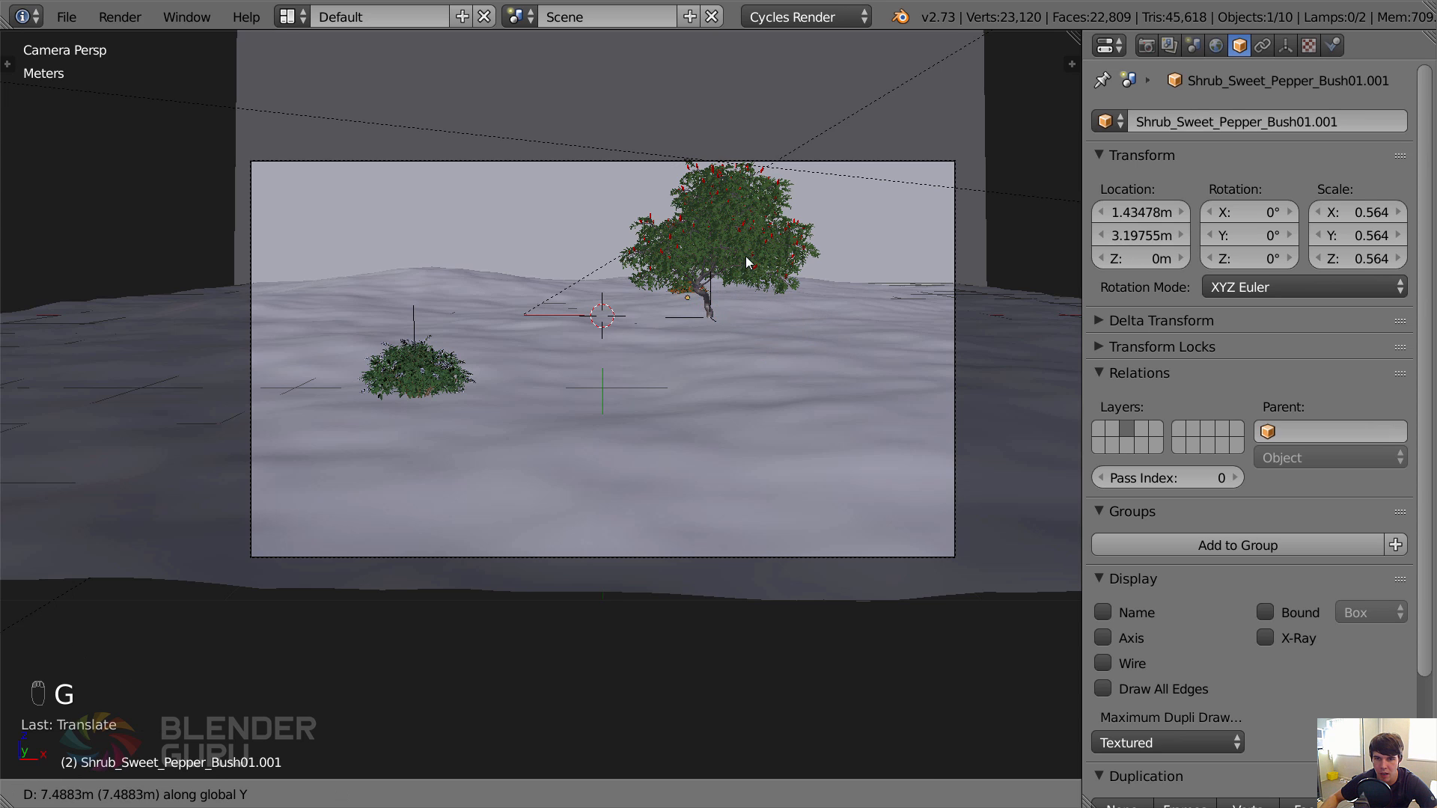
{"action": "left_click", "coordinate": [896, 253]}
{"action": "key", "text": "g"}
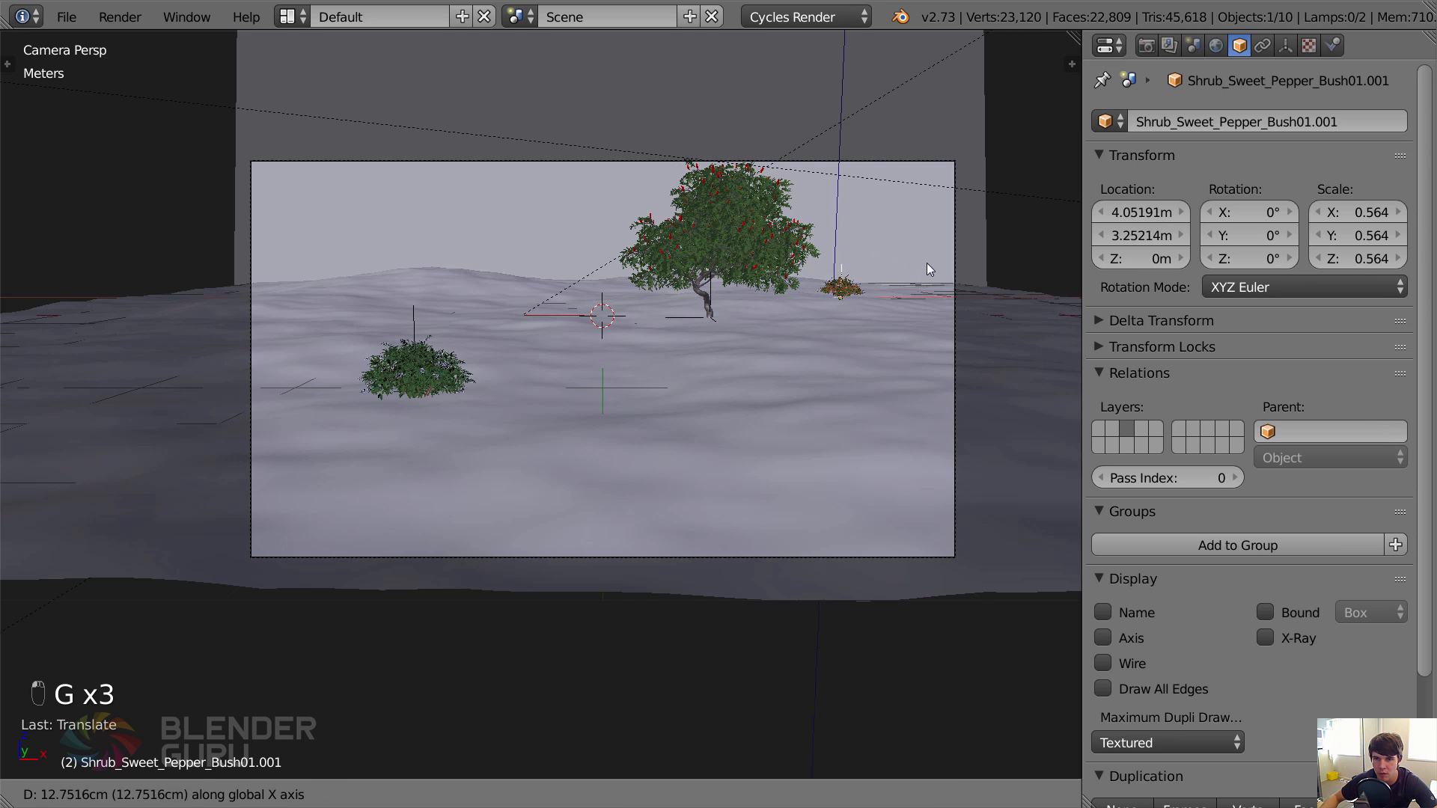
{"action": "left_click", "coordinate": [944, 262]}
Make a linked duplicate of the distant bush, move it along X to the left hill, and raise it about 34 cm.
{"action": "key", "text": "alt+d"}
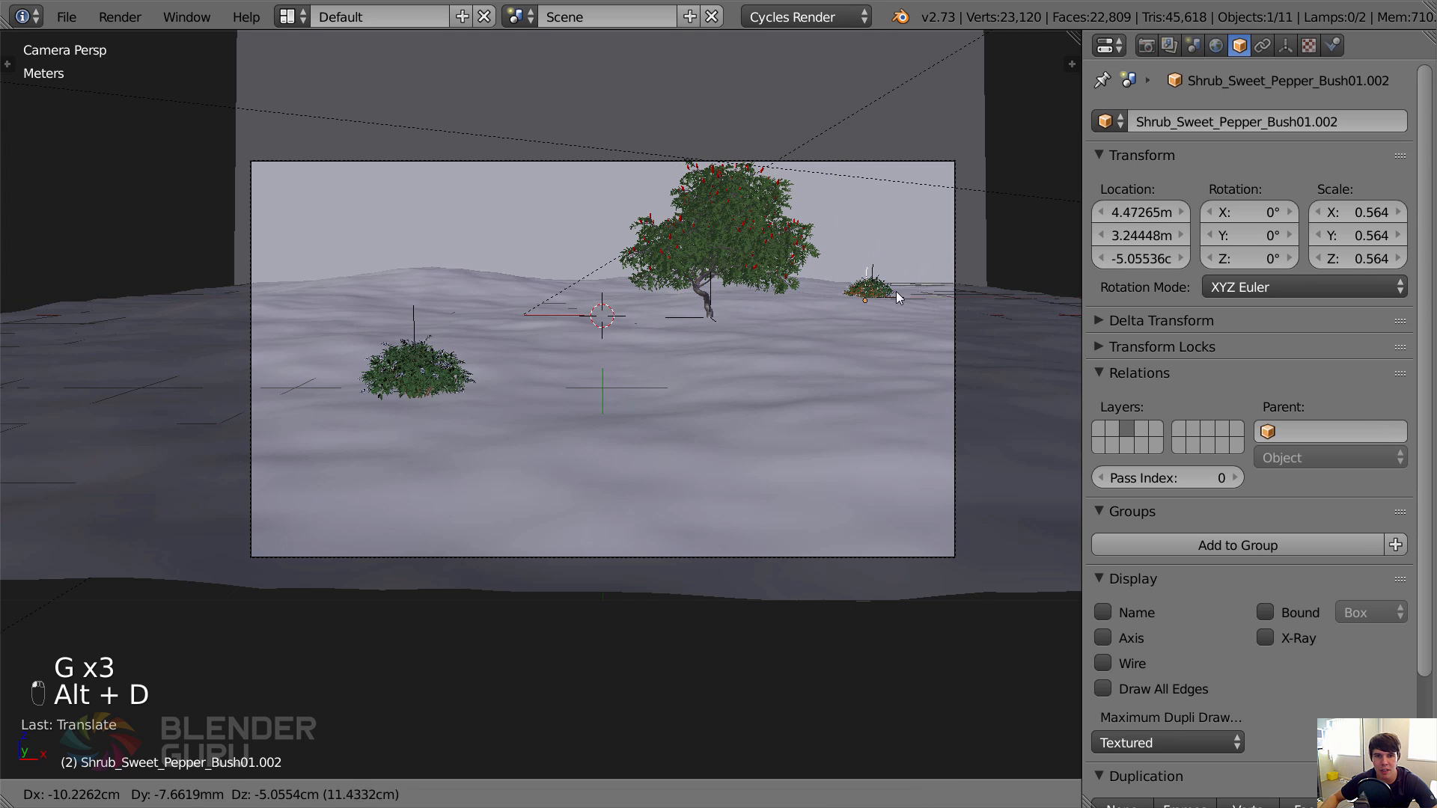
{"action": "key", "text": "x"}
{"action": "left_click", "coordinate": [533, 255]}
{"action": "key", "text": "g"}
{"action": "key", "text": "z"}
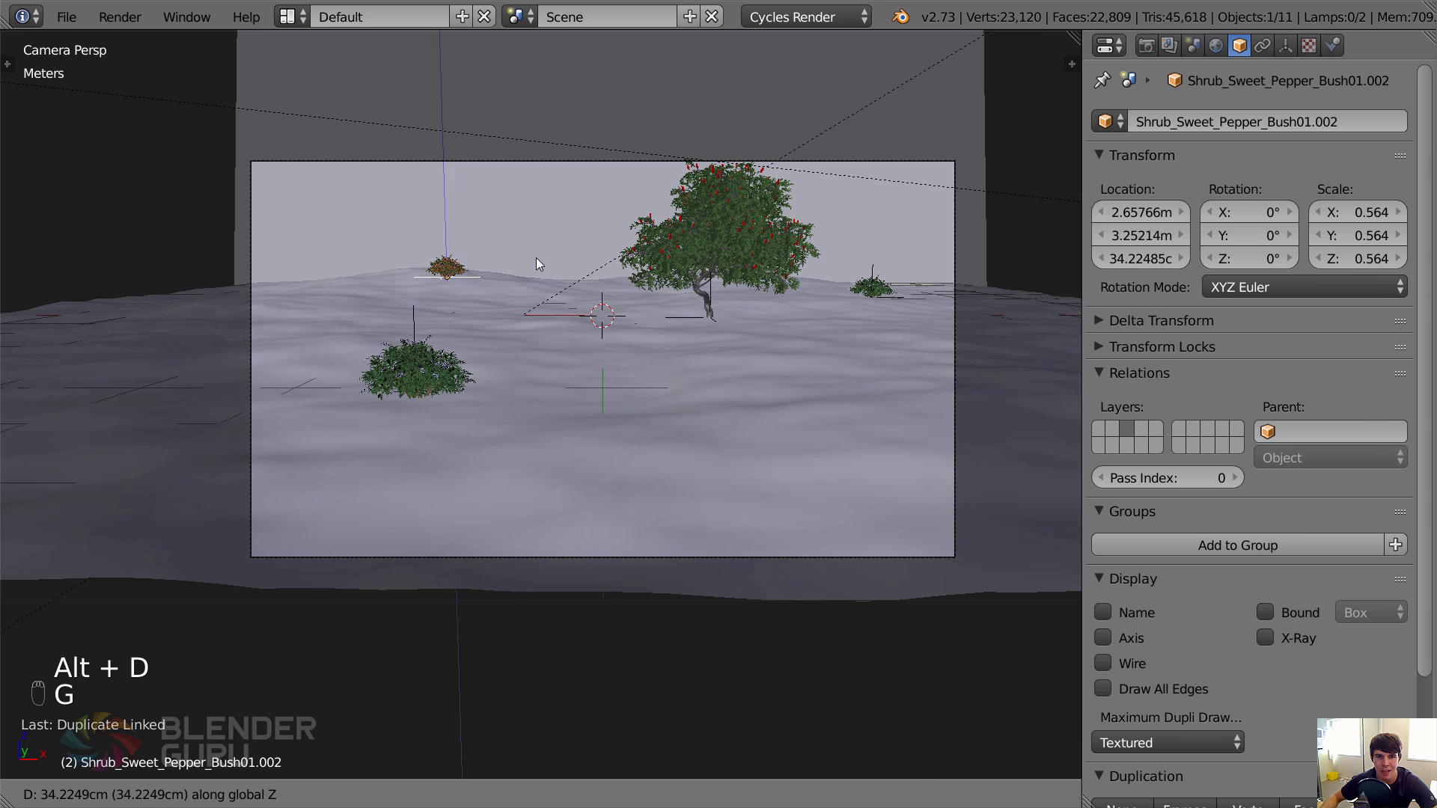
{"action": "left_click", "coordinate": [478, 263]}
Push the hill bush back to about Y 4.41 m and shift it slightly left along X.
{"action": "key", "text": "g"}
{"action": "key", "text": "y"}
{"action": "left_click", "coordinate": [488, 246]}
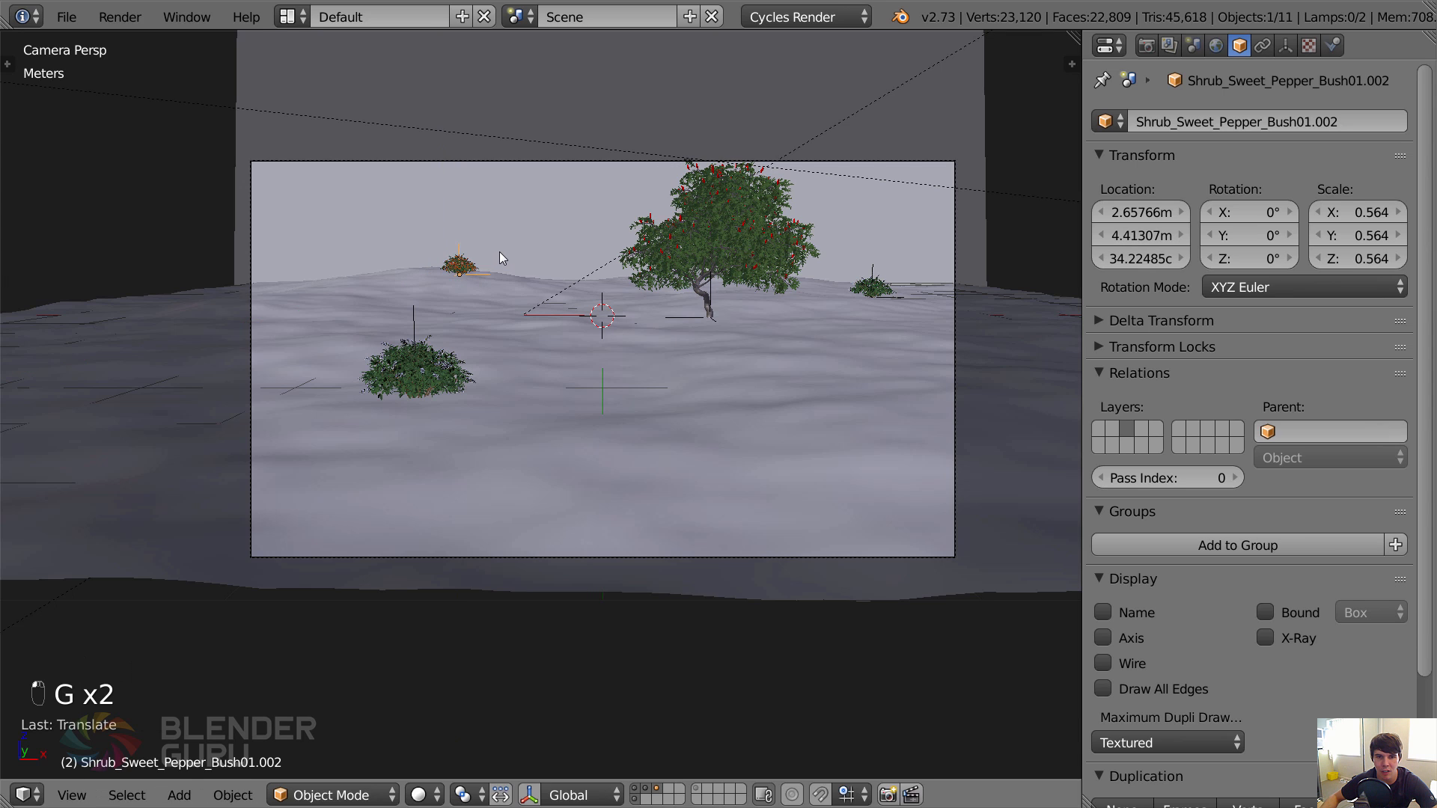
{"action": "key", "text": "g"}
{"action": "key", "text": "x"}
{"action": "left_click", "coordinate": [492, 251]}
Tilt the hill bush by about 3° and turn it around the Z axis to vary its look.
{"action": "key", "text": "r"}
{"action": "left_click", "coordinate": [500, 247]}
{"action": "key", "text": "r"}
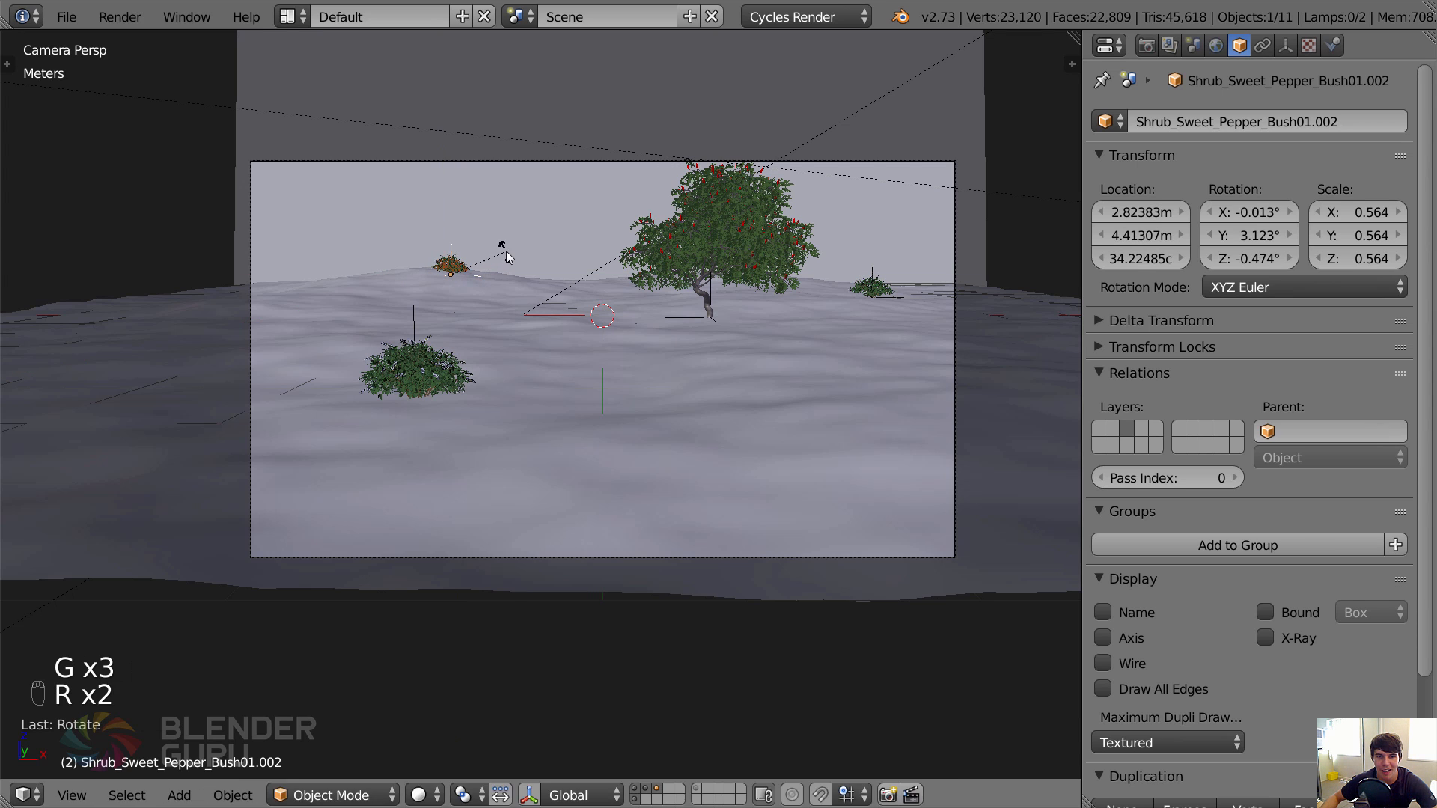
{"action": "key", "text": "z"}
{"action": "left_click", "coordinate": [486, 196]}
Rotate the foreground bush around the Z axis by about -52.7°.
{"action": "right_click", "coordinate": [416, 369]}
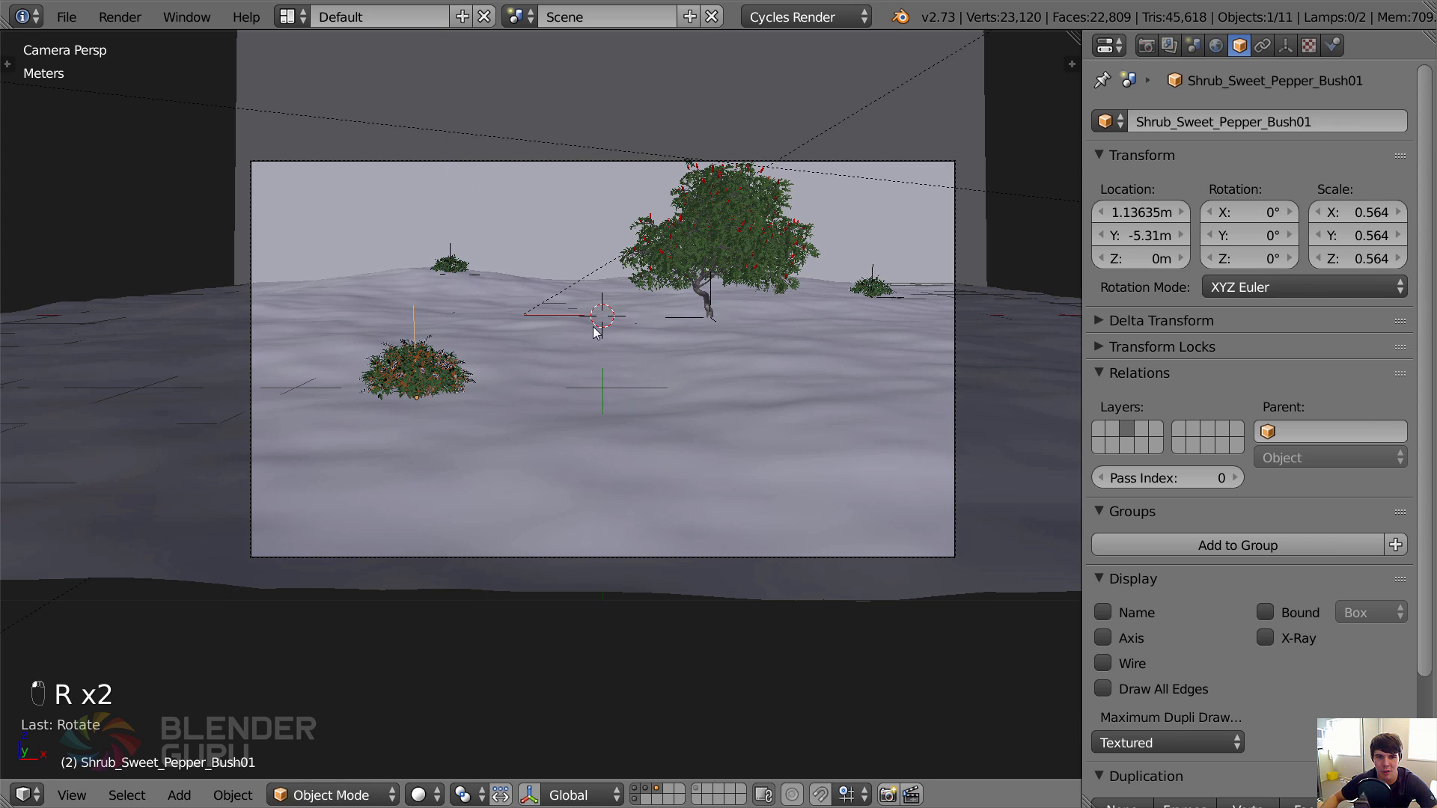
{"action": "key", "text": "r"}
{"action": "key", "text": "z"}
{"action": "left_click", "coordinate": [518, 457]}
Make a linked duplicate of the foreground bush, move it back along Y to about -32 cm, and nudge it slightly left.
{"action": "key", "text": "alt+d"}
{"action": "key", "text": "y"}
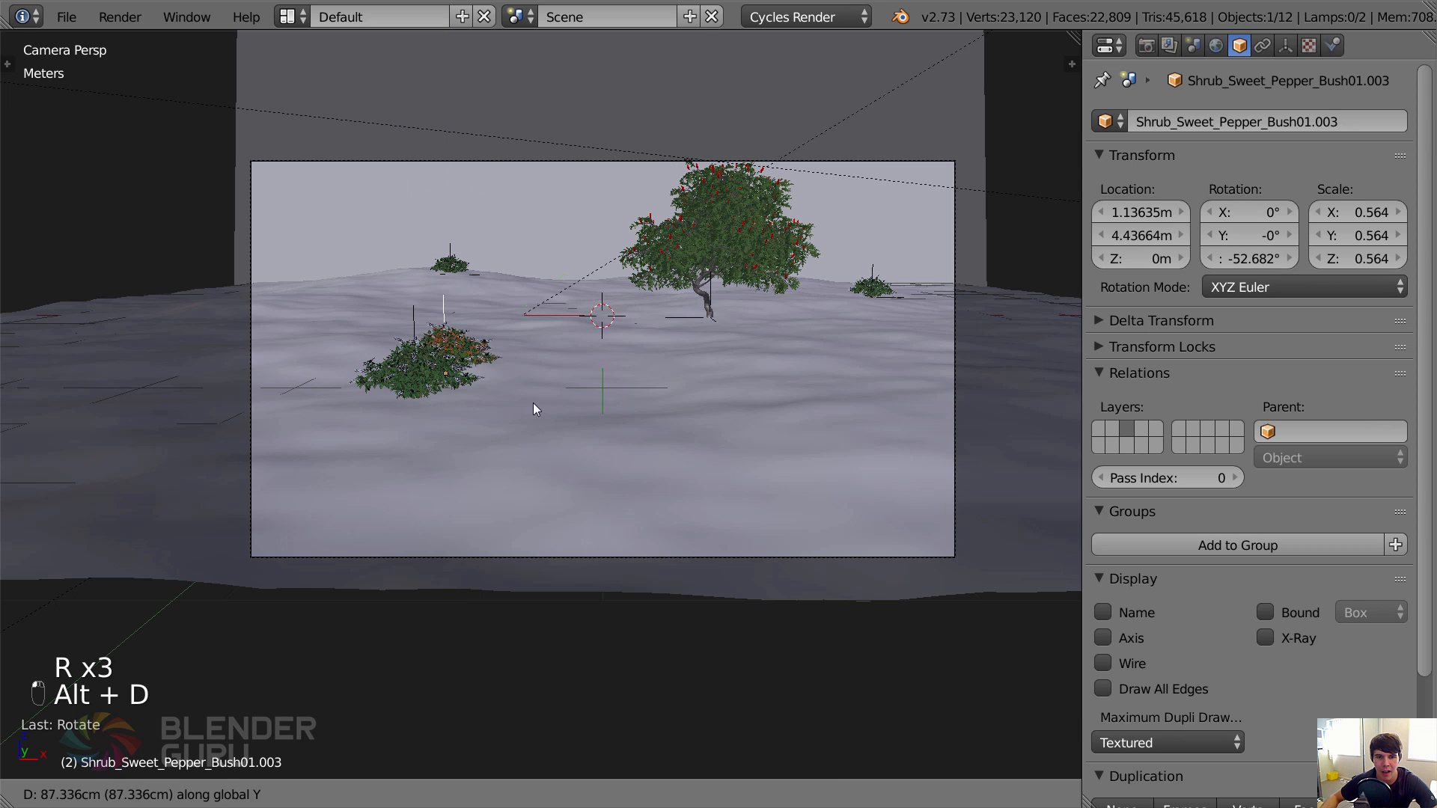
{"action": "left_click", "coordinate": [647, 348]}
{"action": "right_click", "coordinate": [646, 348]}
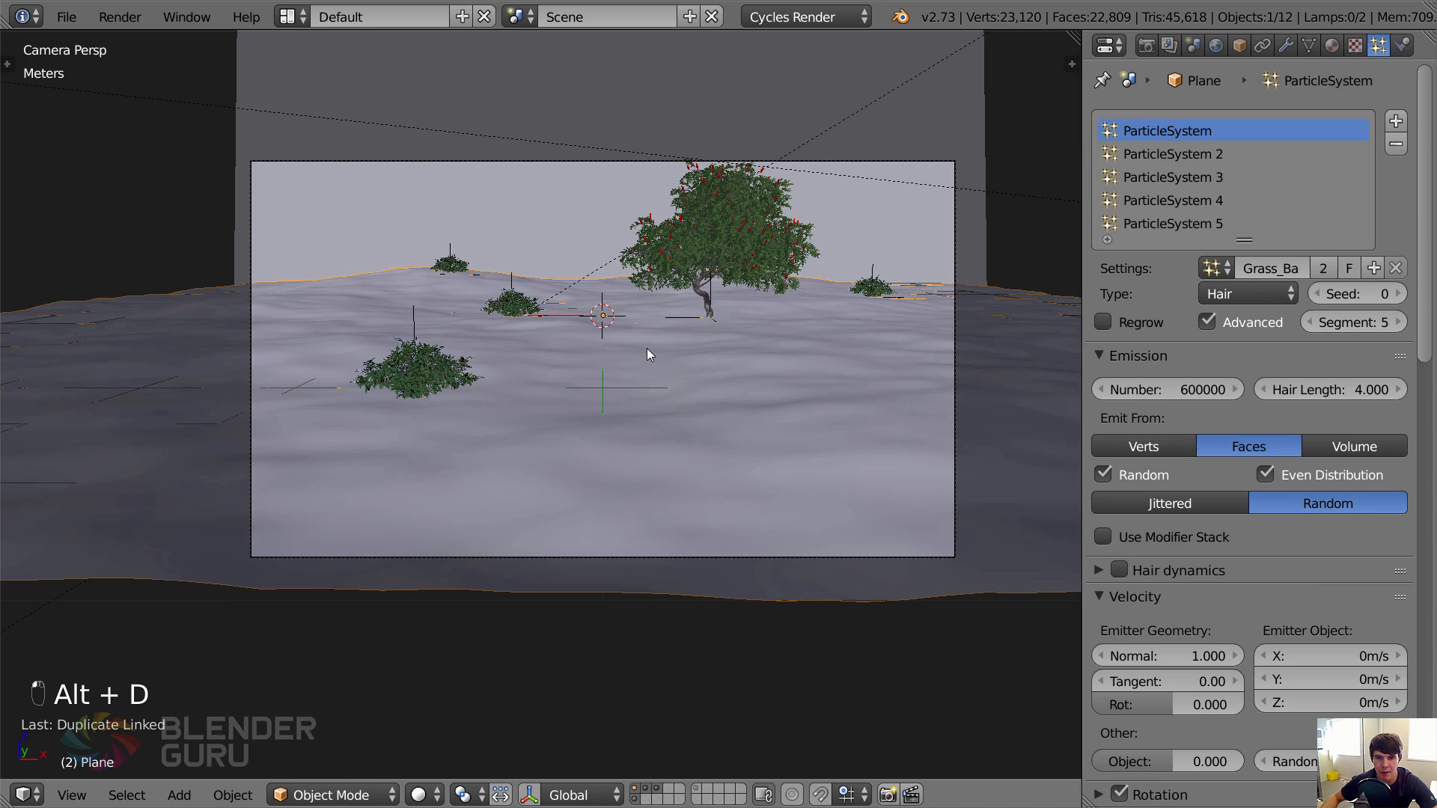
{"action": "key", "text": "ctrl+Tab"}
{"action": "key", "text": "ctrl+Tab"}
{"action": "right_click", "coordinate": [517, 307]}
{"action": "key", "text": "g"}
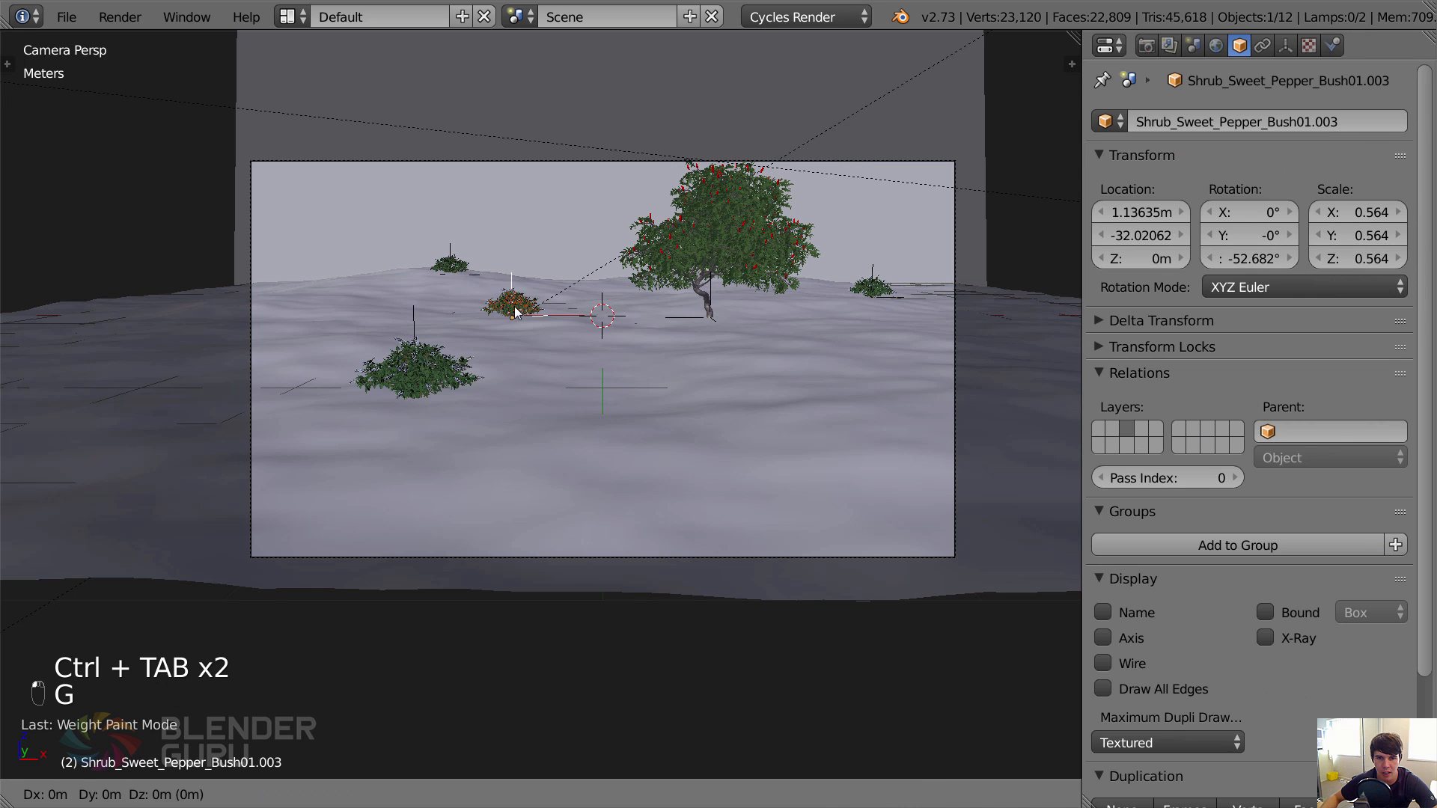
{"action": "left_click", "coordinate": [508, 313]}
Make a linked duplicate of the mid-ground bush, move it far left along X, and push it back to about Y 3.36 m.
{"action": "key", "text": "alt+d"}
{"action": "key", "text": "x"}
{"action": "left_click", "coordinate": [269, 309]}
{"action": "key", "text": "g"}
{"action": "key", "text": "y"}
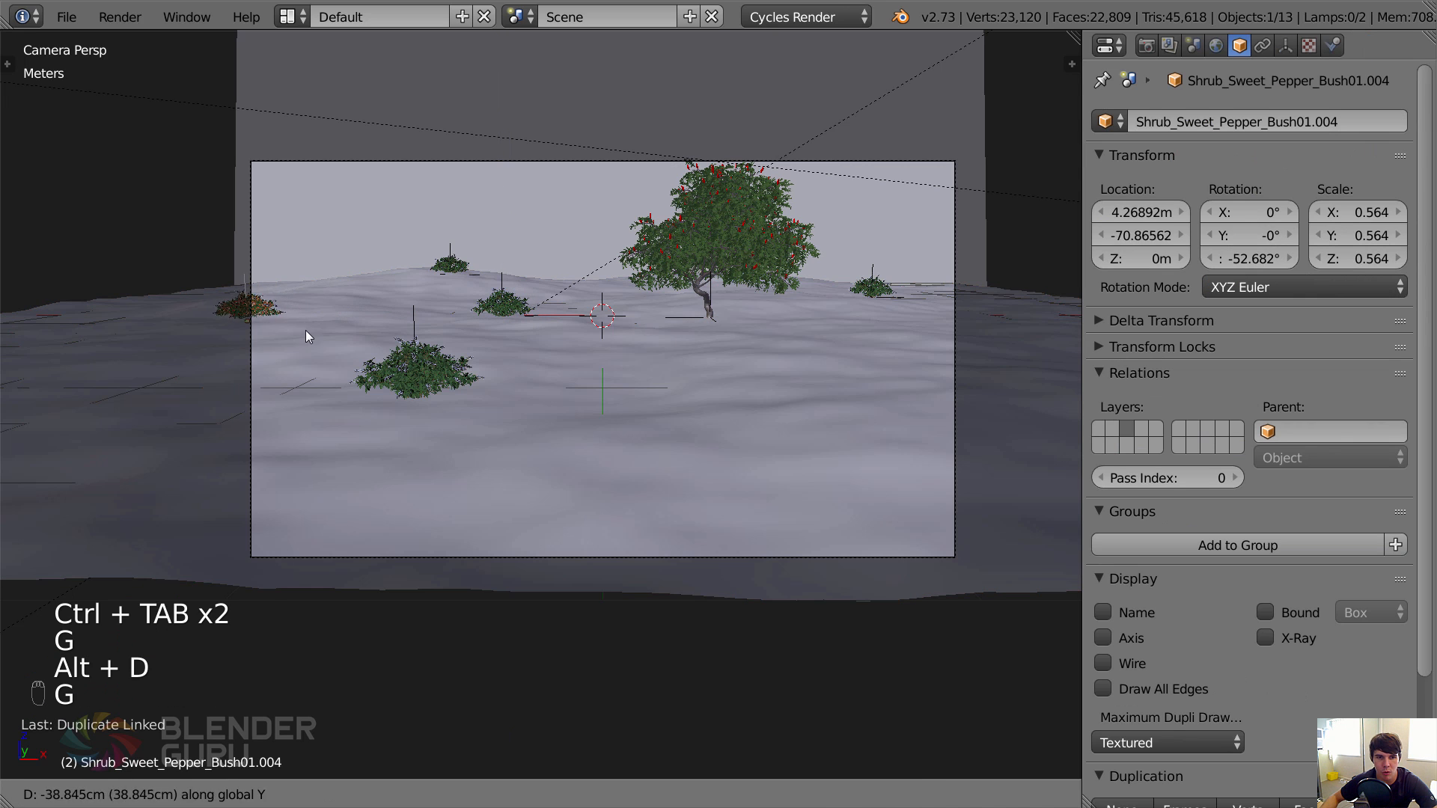
{"action": "left_click", "coordinate": [380, 271]}
Move the far-left bush to about Y 5.32 m and X -6.54 m at the camera frame's edge, and deselect everything.
{"action": "key", "text": "g"}
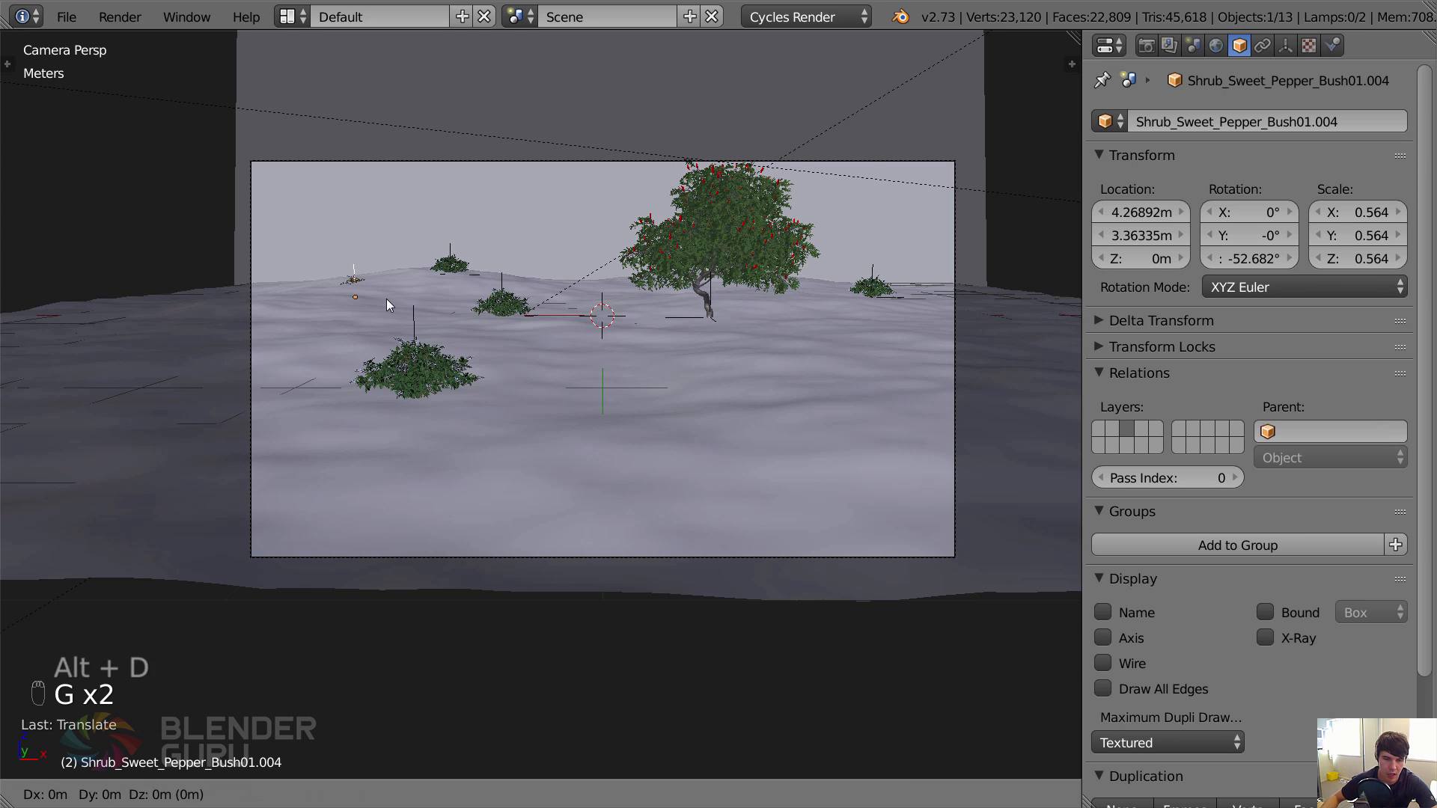
{"action": "key", "text": "y"}
{"action": "left_click", "coordinate": [415, 299]}
{"action": "key", "text": "g"}
{"action": "middle_click", "coordinate": [366, 295]}
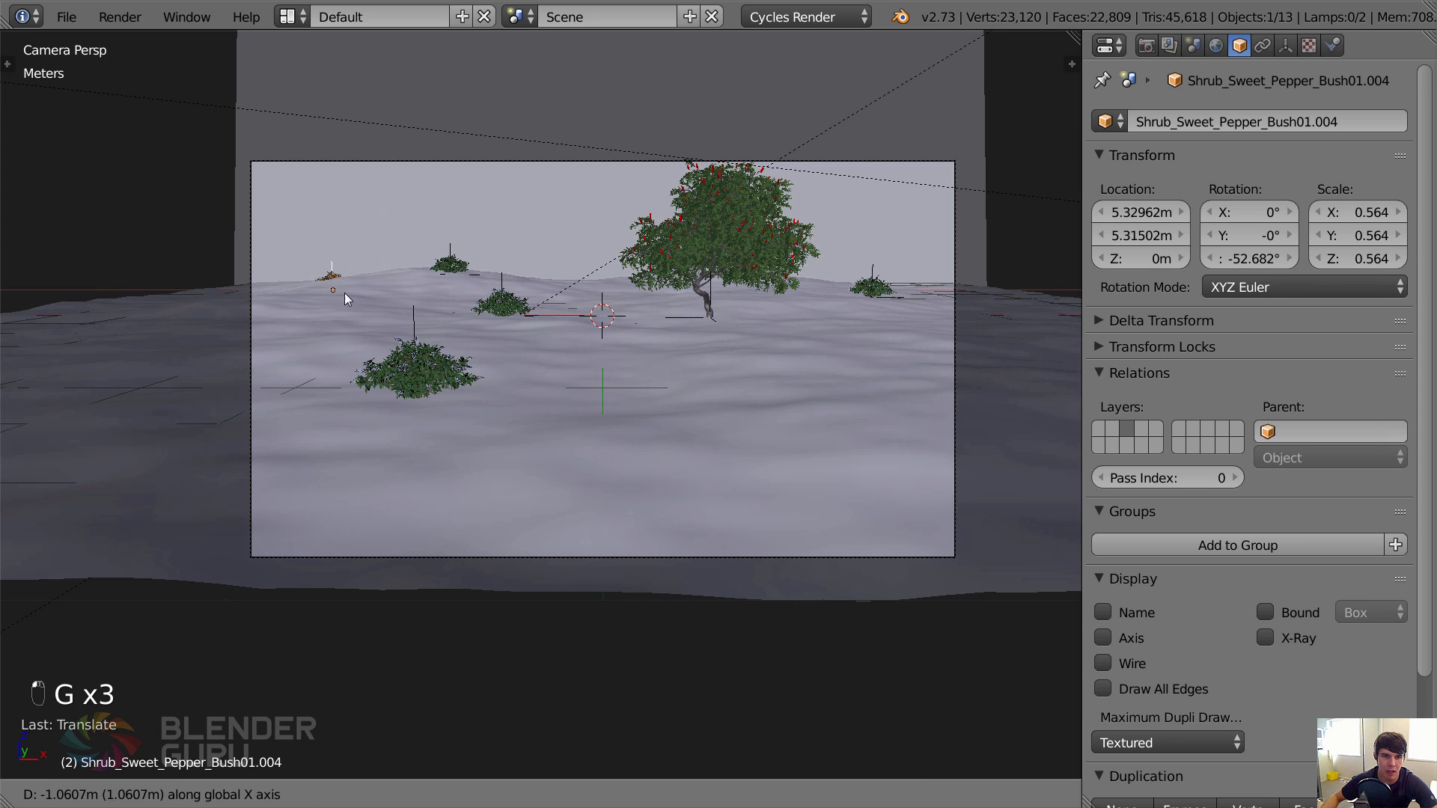
{"action": "left_click", "coordinate": [304, 290]}
{"action": "key", "text": "a"}
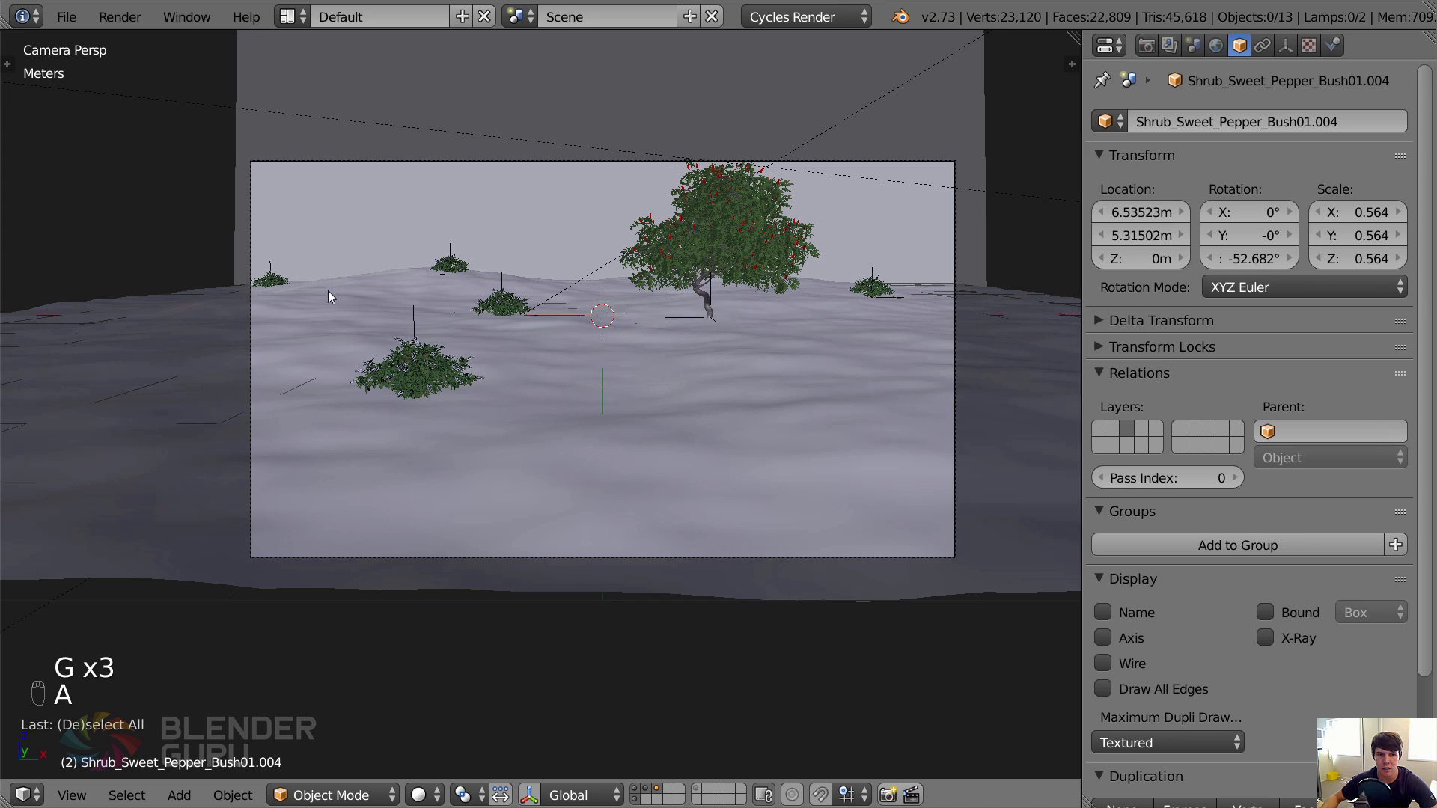
Make a linked duplicate of the far-left bush, move it across to the right side along X, and bring it forward along Y.
{"action": "right_click", "coordinate": [272, 279]}
{"action": "key", "text": "alt+d"}
{"action": "middle_click", "coordinate": [389, 293]}
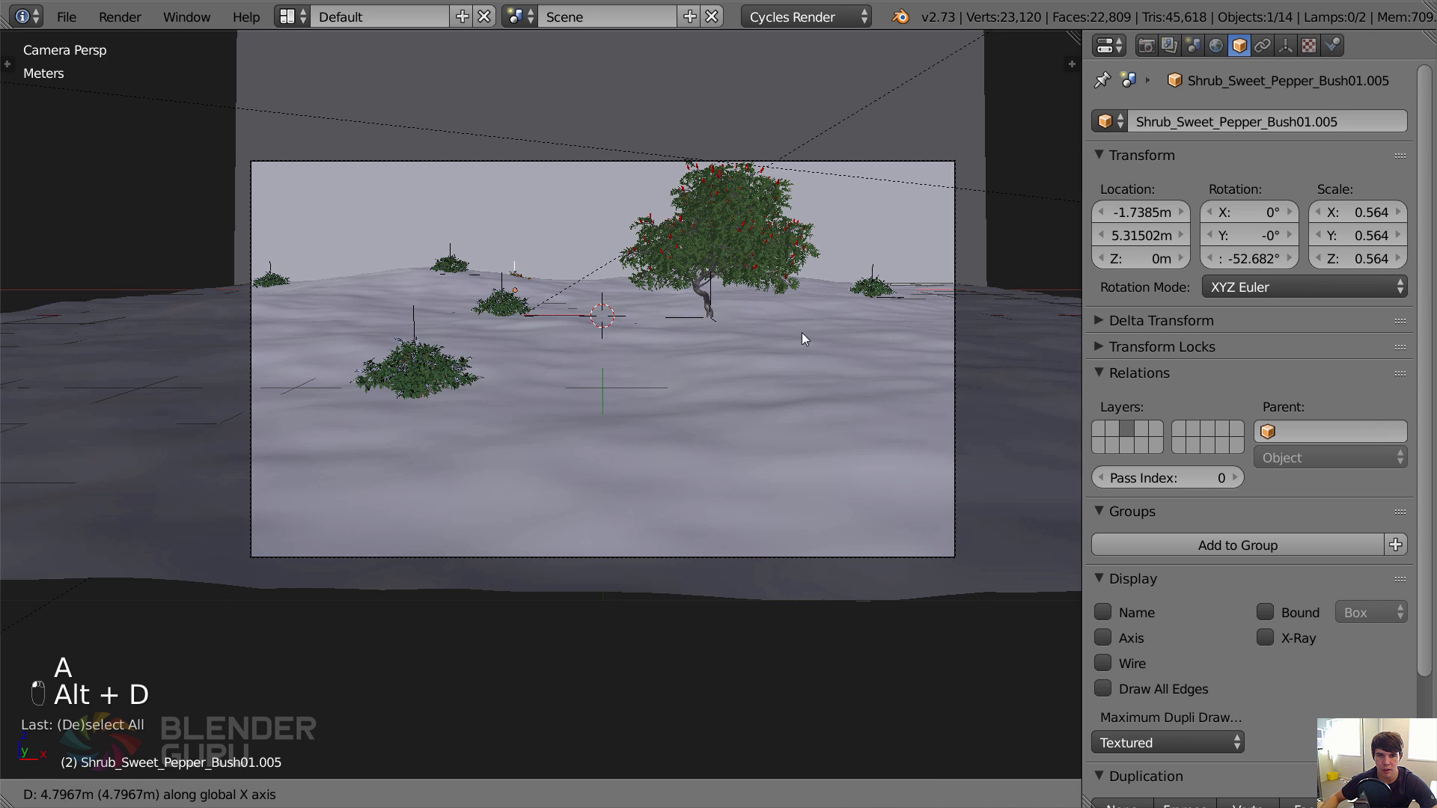
{"action": "left_click", "coordinate": [925, 352]}
{"action": "key", "text": "g"}
{"action": "key", "text": "y"}
{"action": "left_click", "coordinate": [229, 606]}
Shift the new right-side bush left along X and bring it closer to the camera, to about Y -4.07 m.
{"action": "key", "text": "g"}
{"action": "key", "text": "x"}
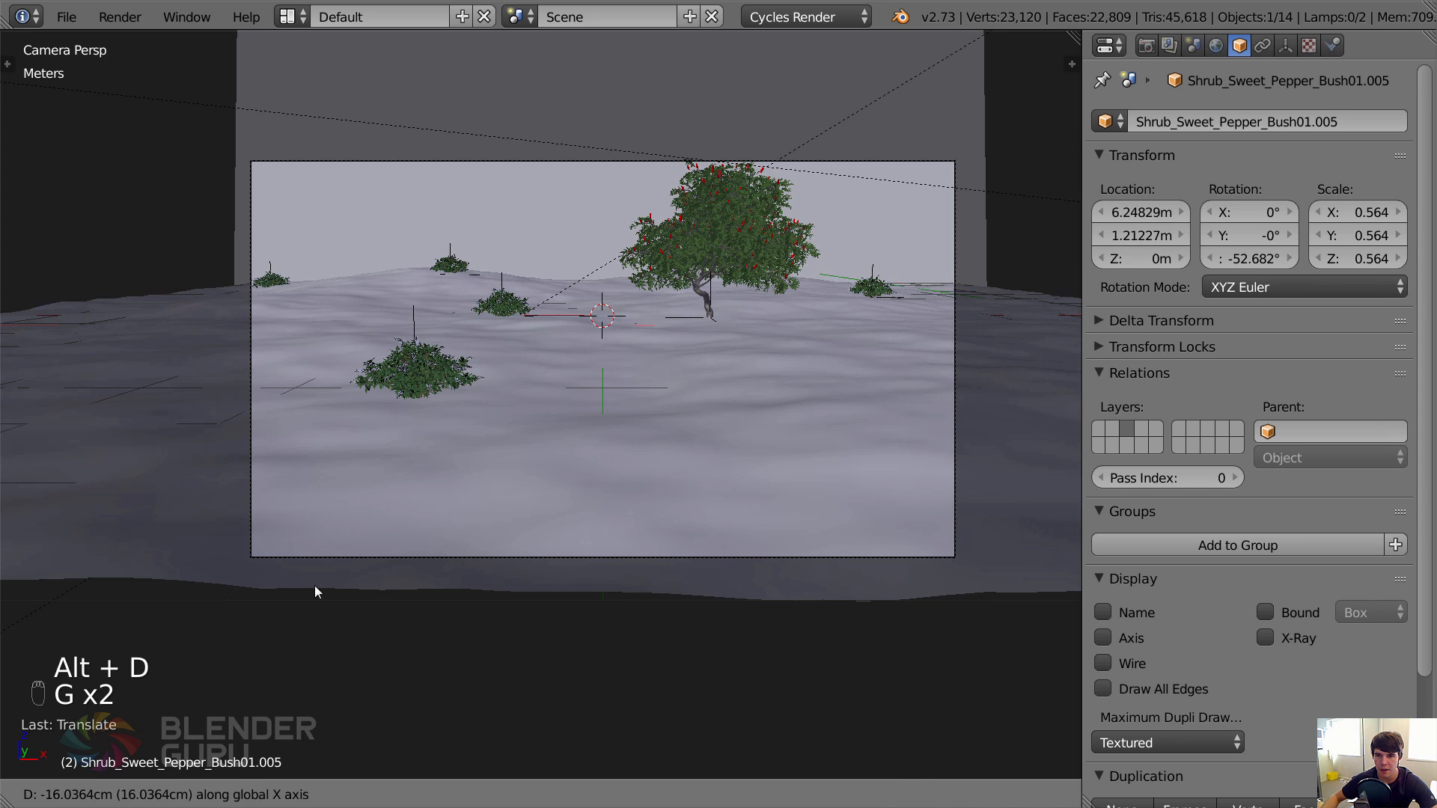
{"action": "left_click", "coordinate": [153, 587]}
{"action": "key", "text": "g"}
{"action": "key", "text": "y"}
{"action": "left_click", "coordinate": [259, 717]}
{"action": "key", "text": "g"}
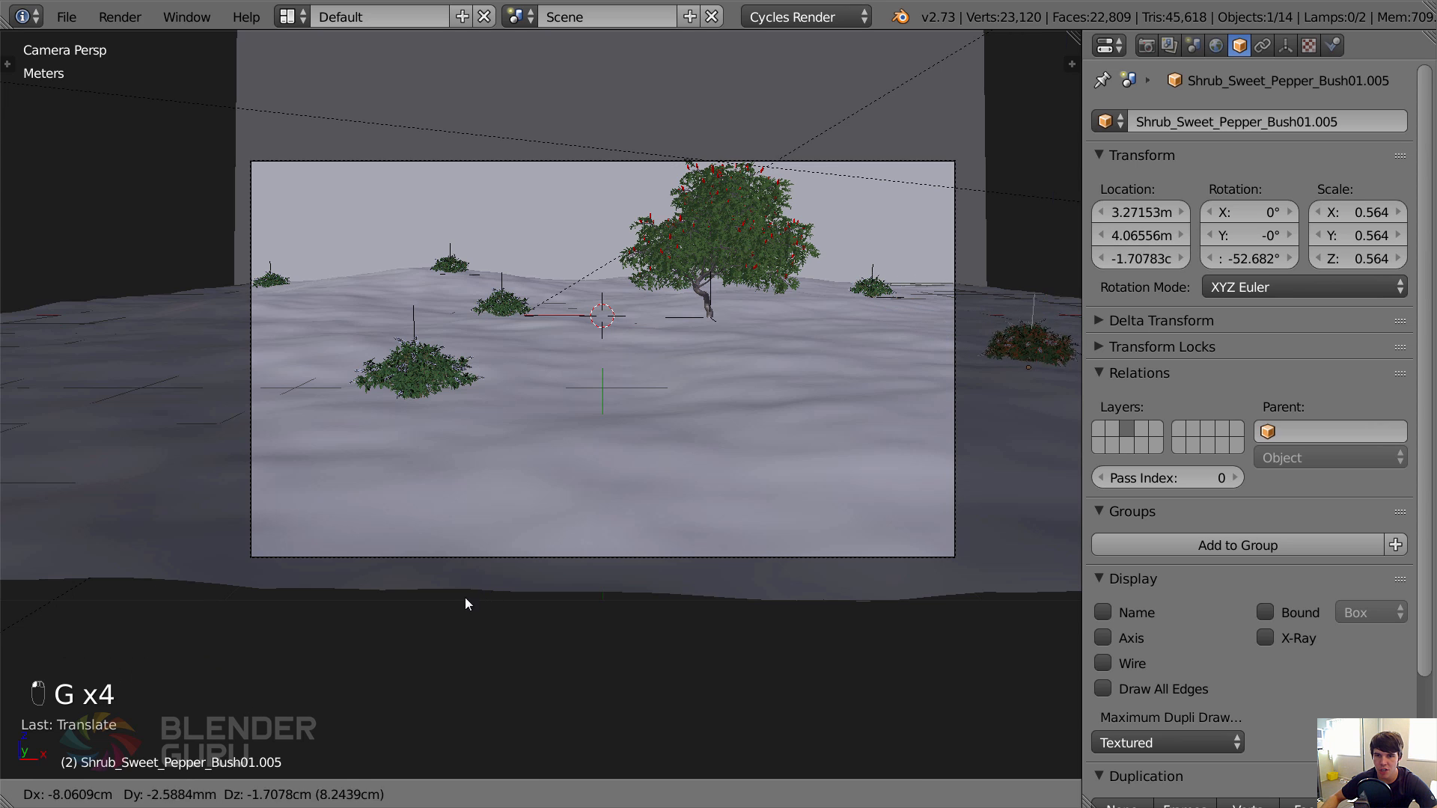
{"action": "key", "text": "x"}
{"action": "left_click", "coordinate": [401, 596]}
Push the right-side bush back to about Y -2.73 m and set it at the camera frame's edge, about X 3.10 m.
{"action": "key", "text": "g"}
{"action": "key", "text": "y"}
{"action": "left_click", "coordinate": [366, 514]}
{"action": "key", "text": "g"}
{"action": "key", "text": "x"}
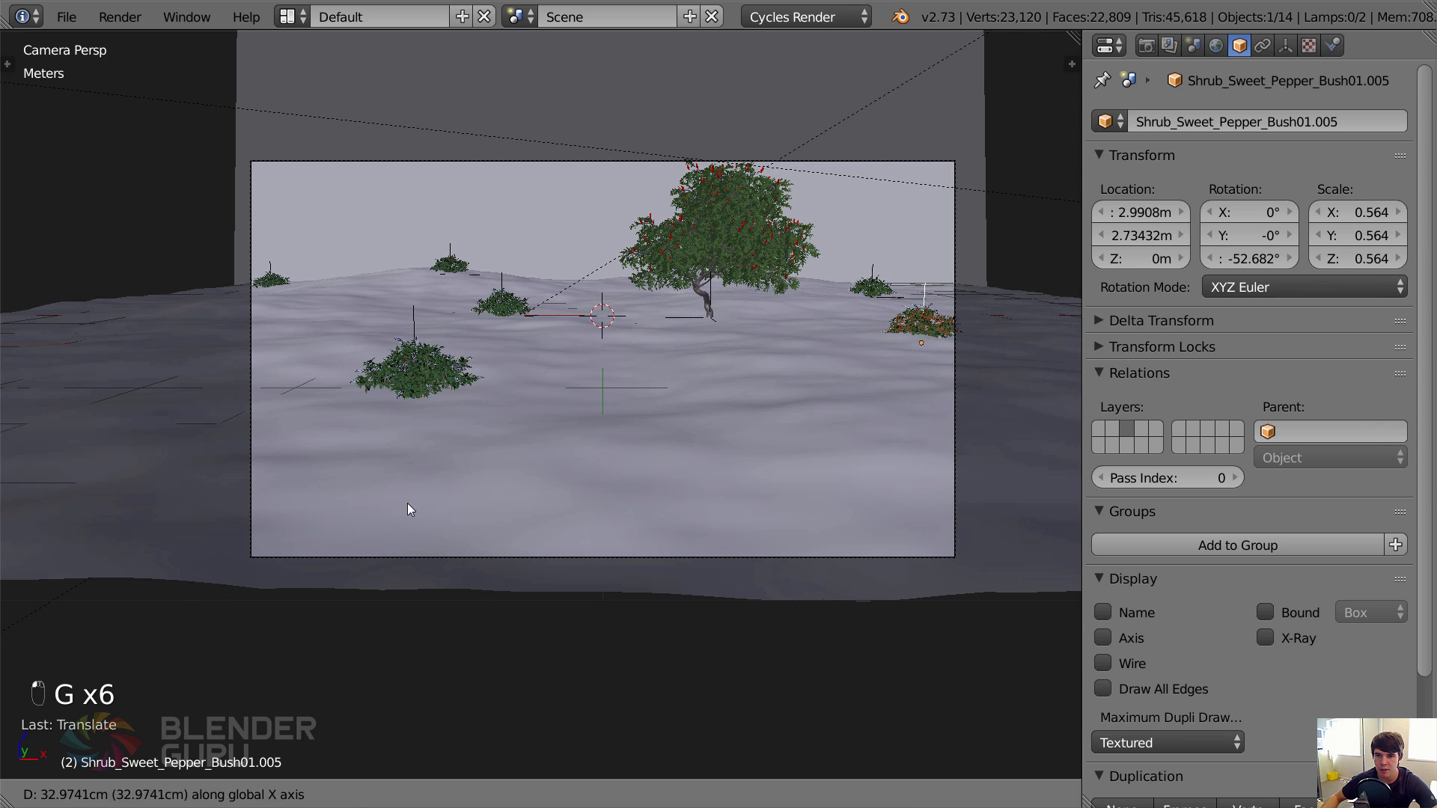
{"action": "left_click", "coordinate": [712, 530]}
Raise the right-side bush slightly, tilt it by about a degree, and nudge it outward to about X 3.29 m.
{"action": "key", "text": "g"}
{"action": "key", "text": "z"}
{"action": "left_click", "coordinate": [715, 518]}
{"action": "key", "text": "r"}
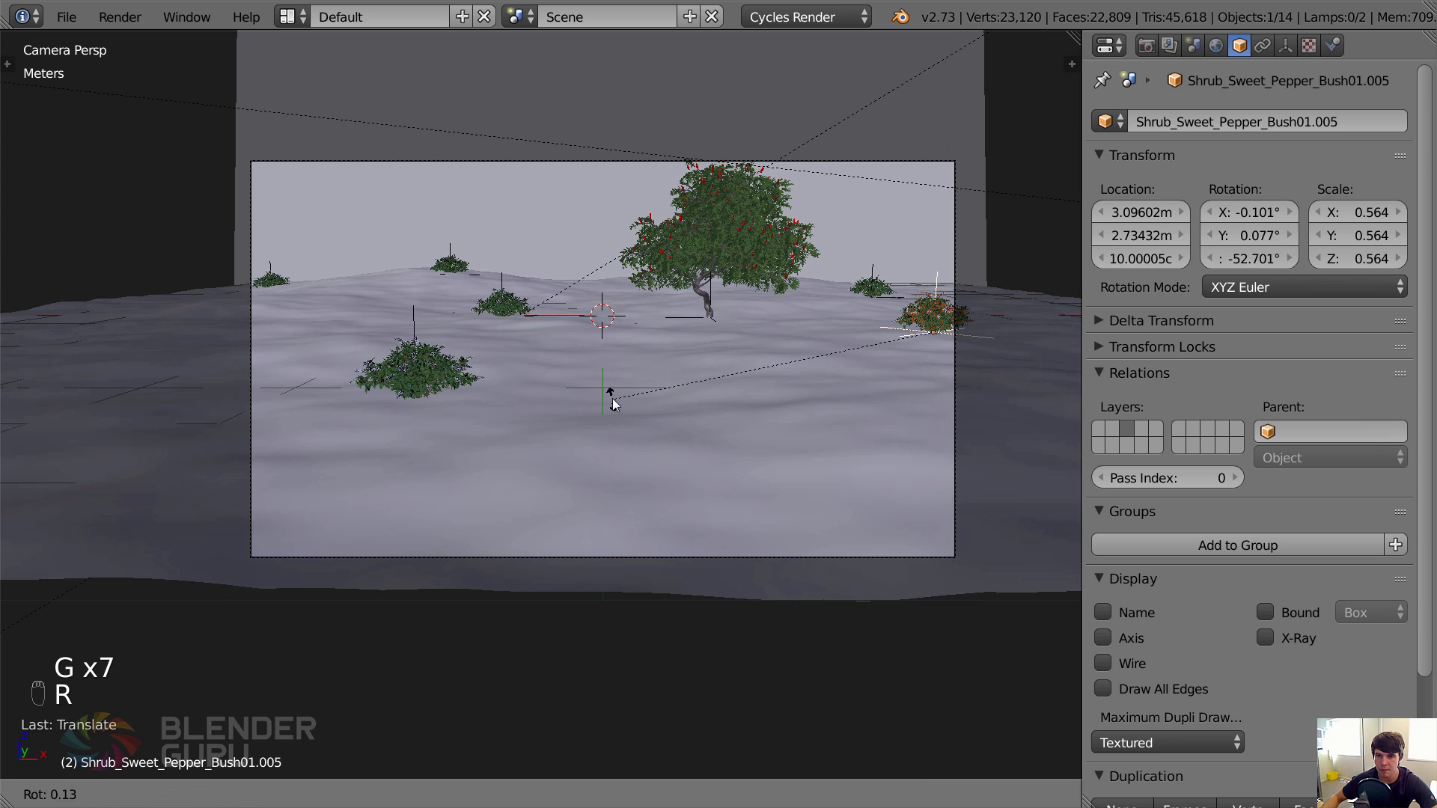
{"action": "key", "text": "g"}
{"action": "key", "text": "g"}
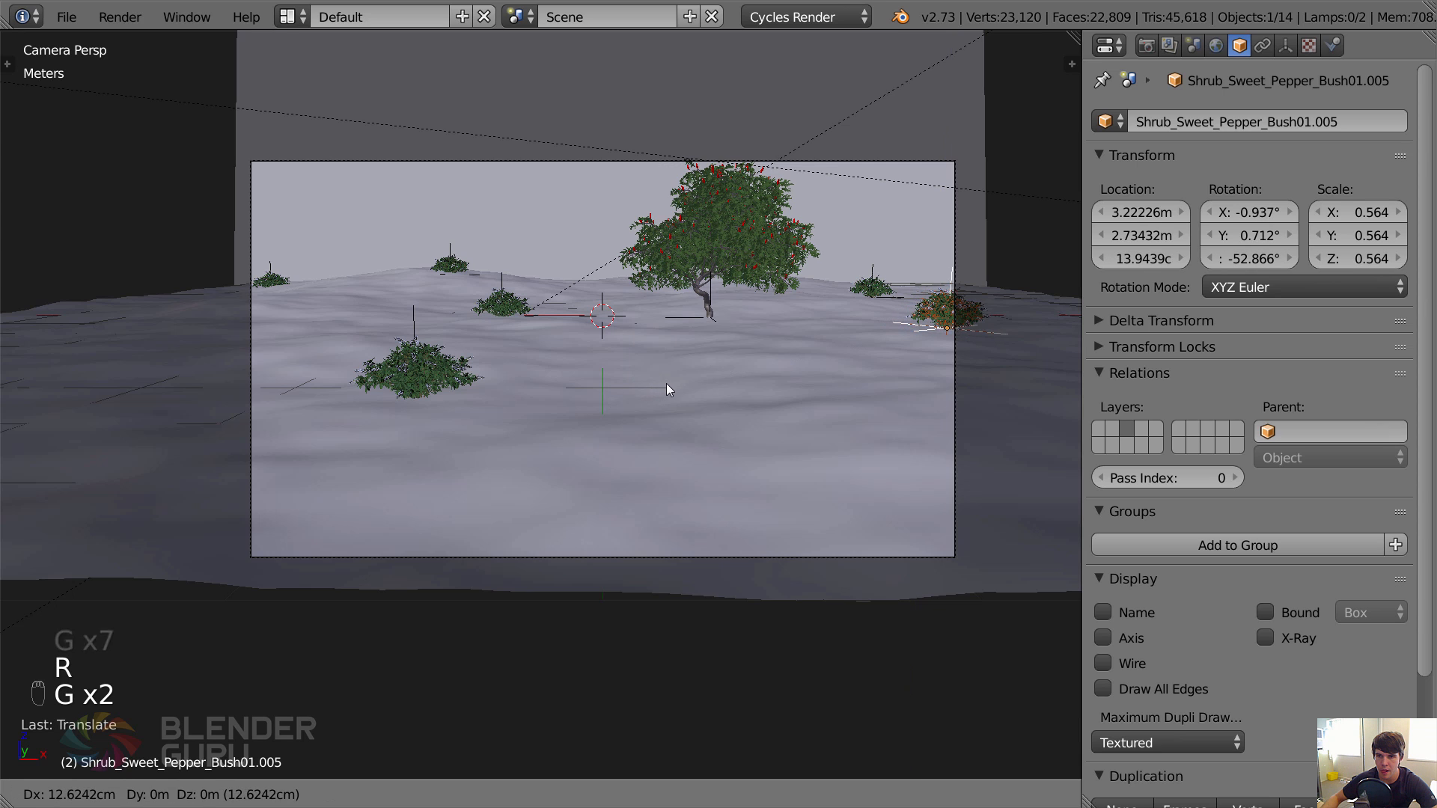
{"action": "left_click", "coordinate": [670, 394]}
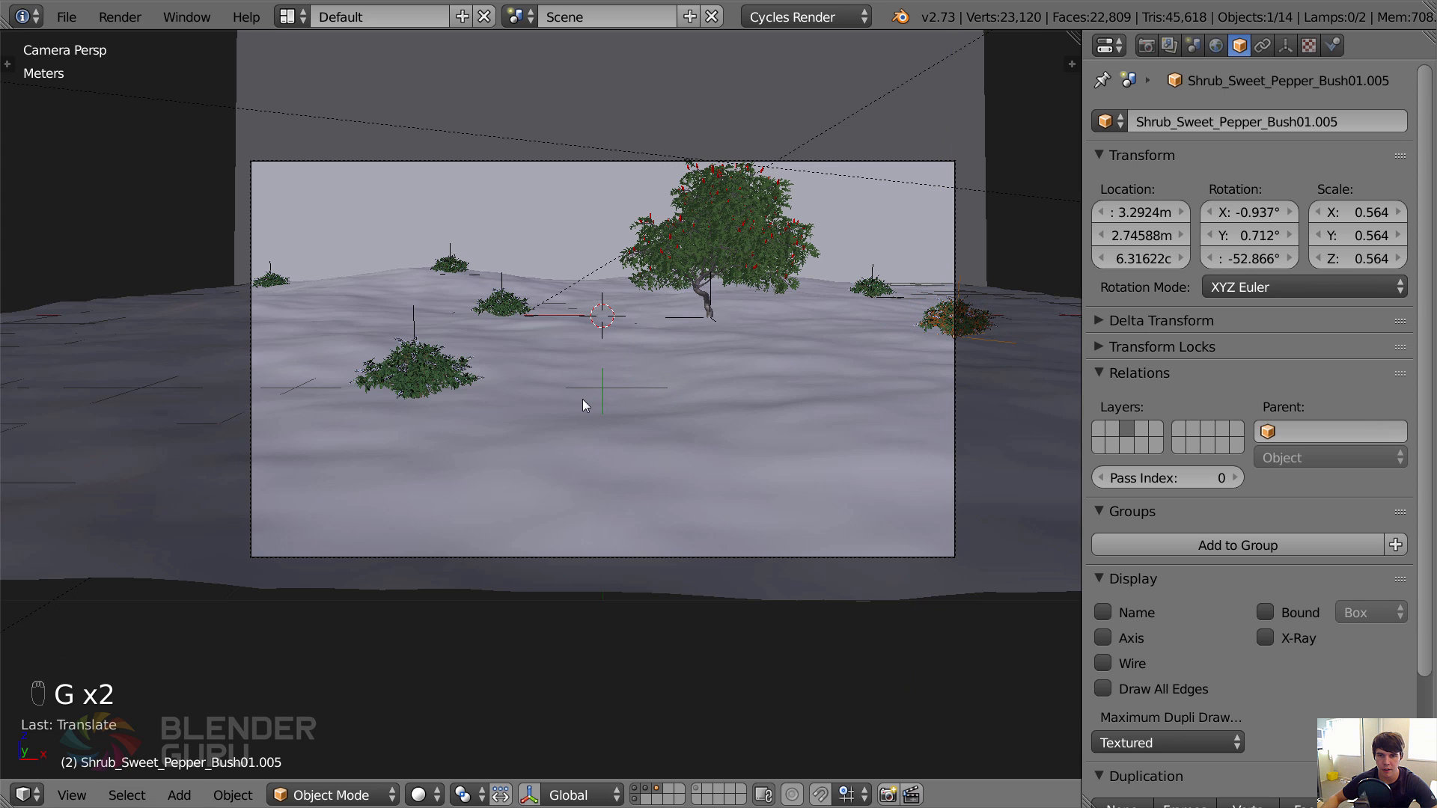
Check the weight-painted path and move the foreground bush to its left, at about X -1.17 m and Y -5.72 m.
{"action": "right_click", "coordinate": [453, 372]}
{"action": "key", "text": "g"}
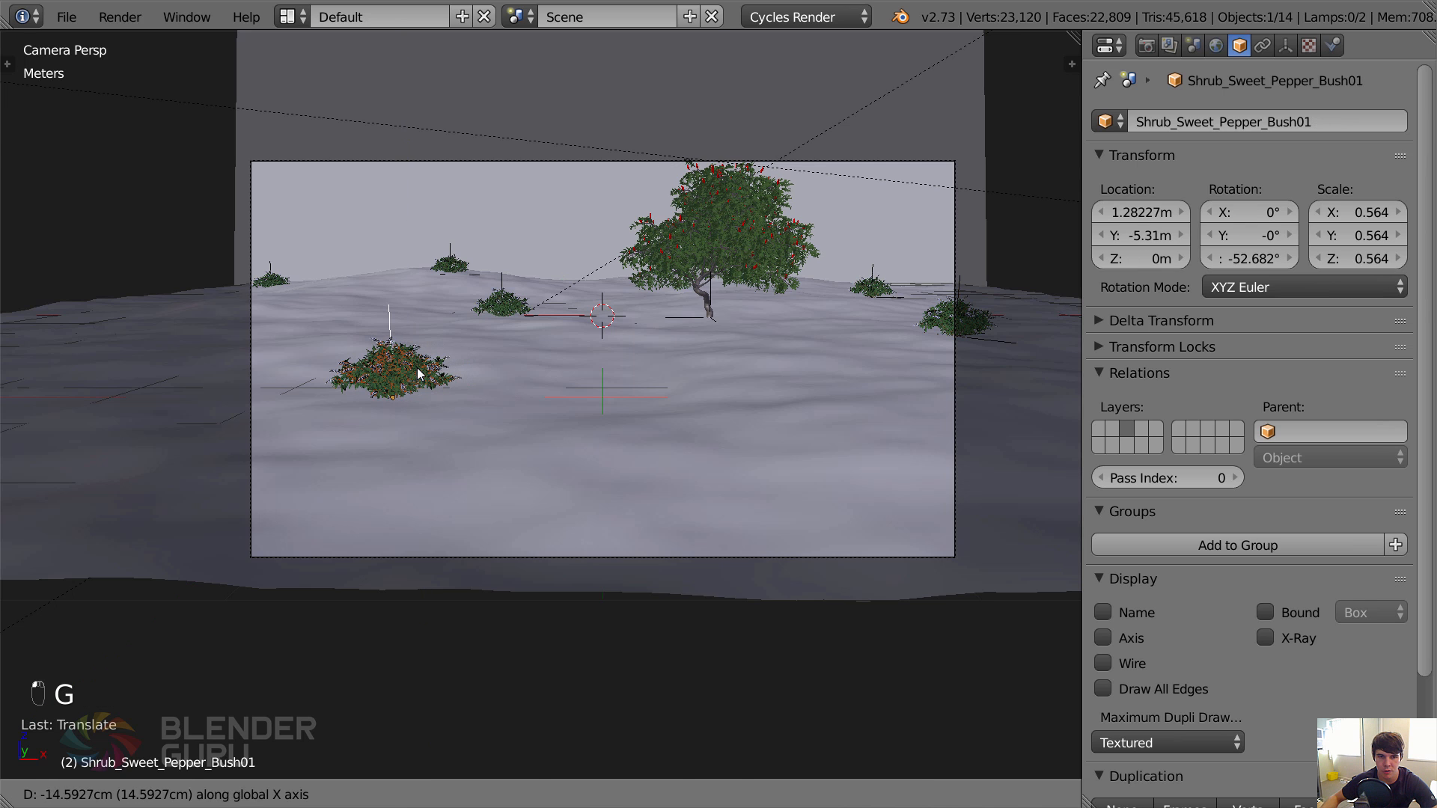
{"action": "left_click", "coordinate": [420, 371]}
{"action": "key", "text": "ctrl+Tab"}
{"action": "key", "text": "ctrl+Tab"}
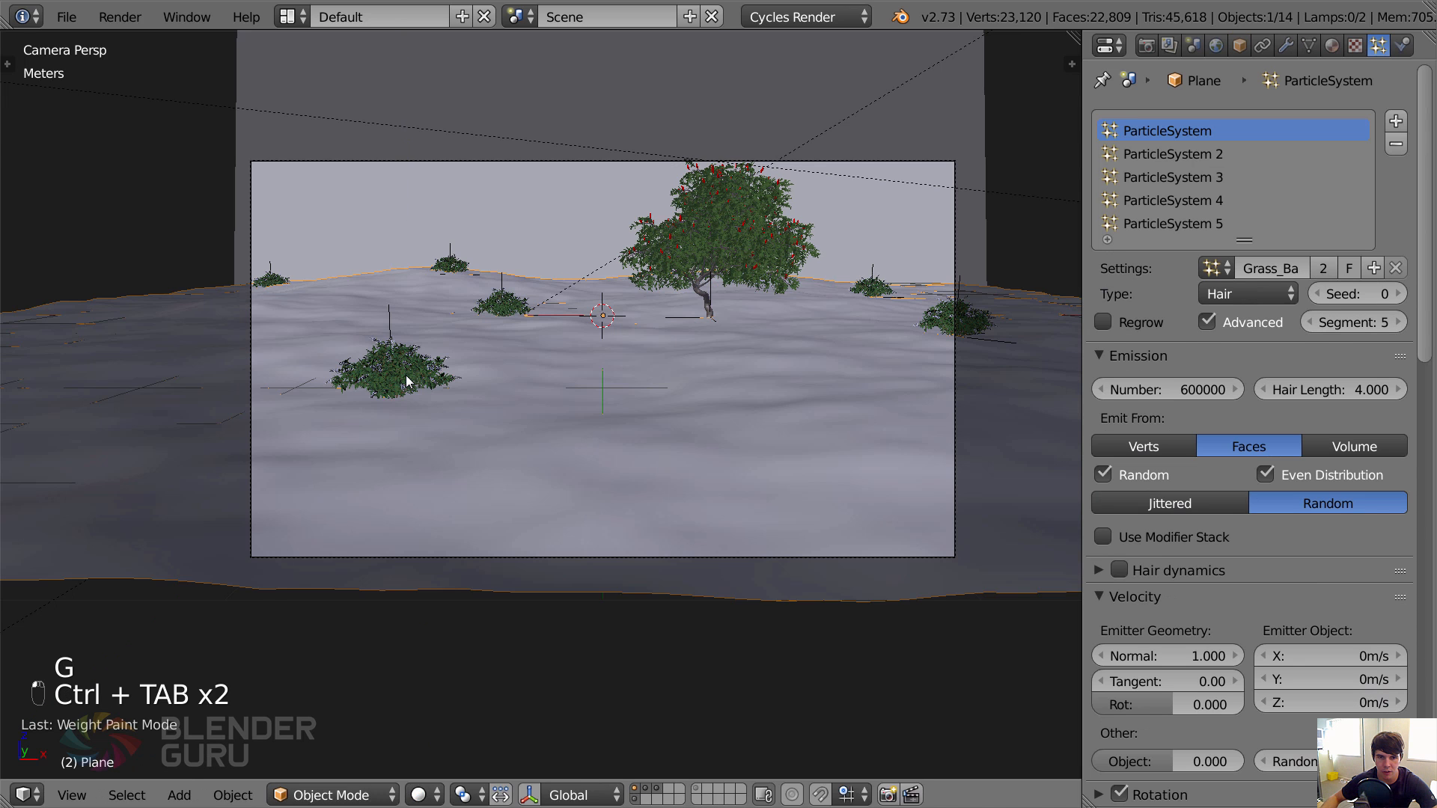
{"action": "key", "text": "g"}
{"action": "left_click", "coordinate": [402, 395]}
{"action": "key", "text": "g"}
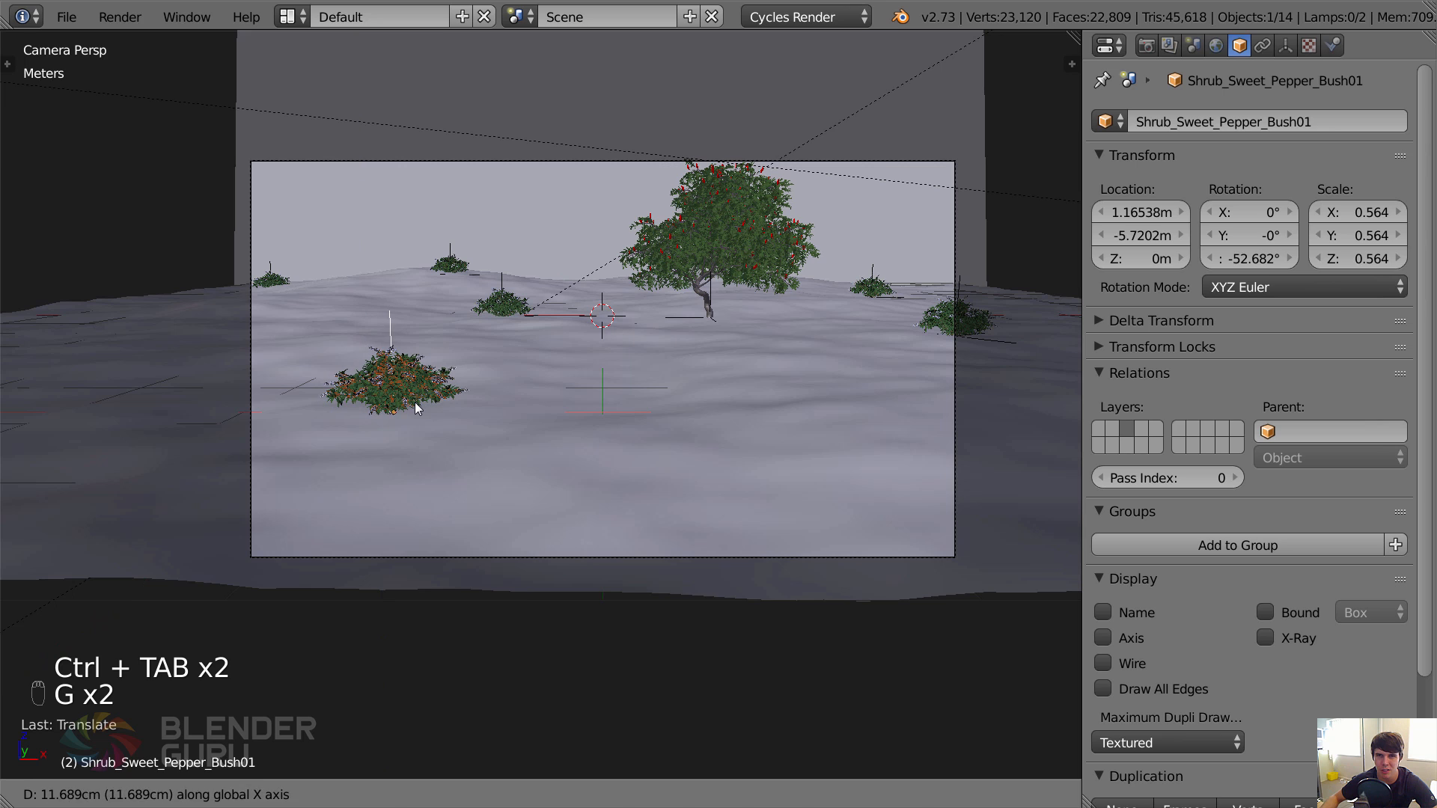
{"action": "left_click", "coordinate": [417, 408]}
Check the ground's weight-painted path again and nudge the mid-ground bush slightly away from it.
{"action": "right_click", "coordinate": [497, 378]}
{"action": "key", "text": "ctrl+Tab"}
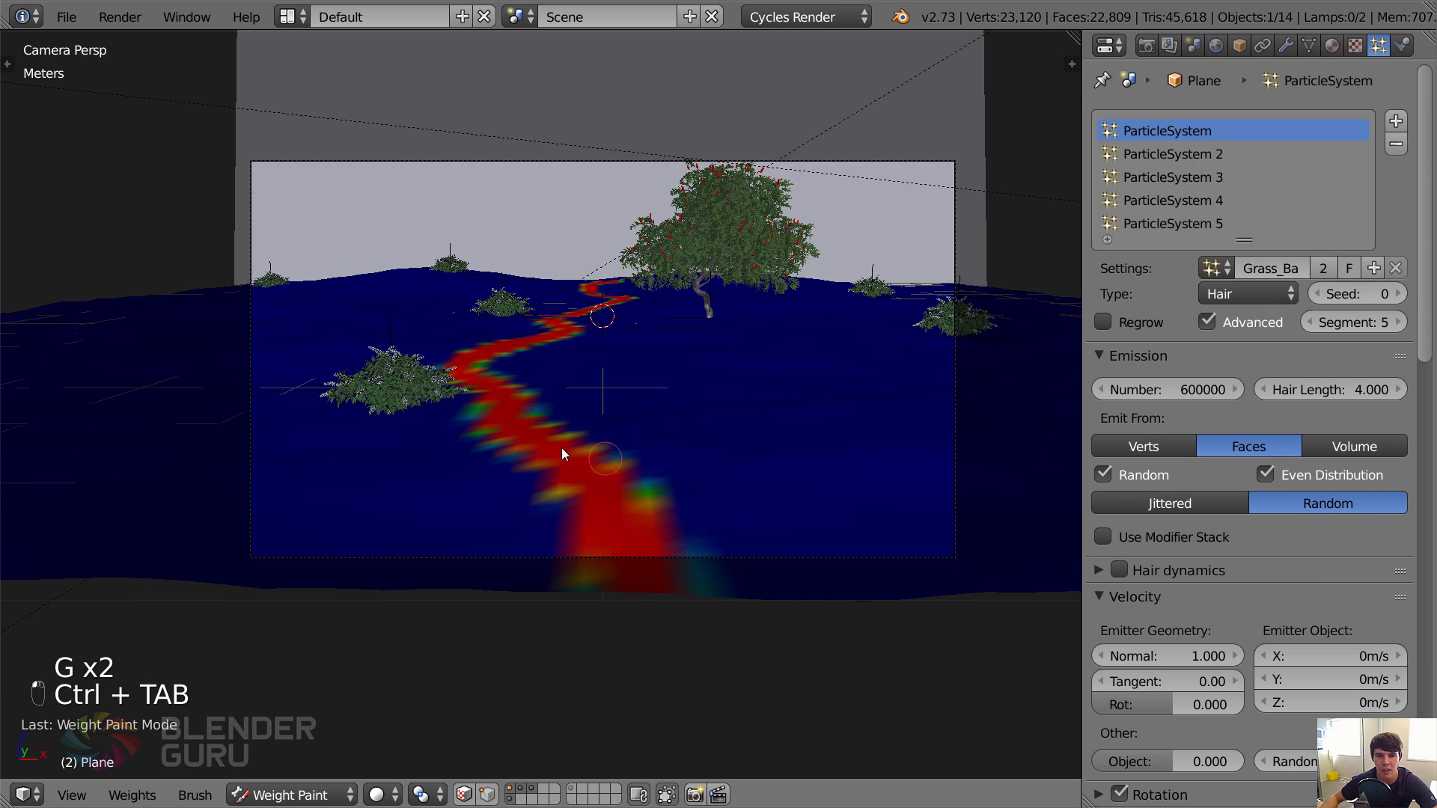
{"action": "key", "text": "ctrl+Tab"}
{"action": "right_click", "coordinate": [501, 300]}
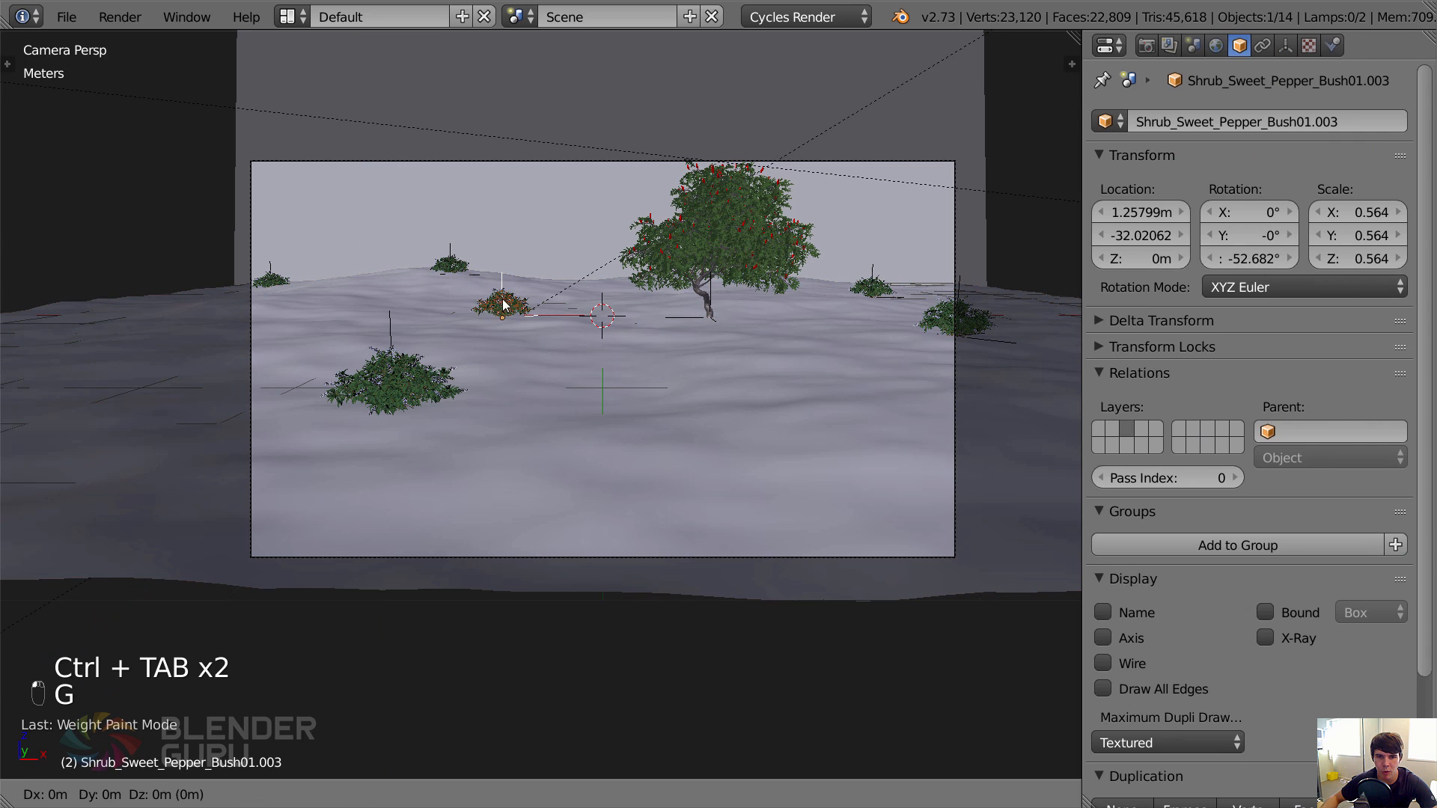
{"action": "key", "text": "g"}
{"action": "key", "text": "y"}
{"action": "left_click", "coordinate": [500, 329]}
Bring the foreground bush closer to about Y -6.26 m and X -1.13 m, and check its clearance from the weight-painted path.
{"action": "right_click", "coordinate": [382, 383]}
{"action": "key", "text": "g"}
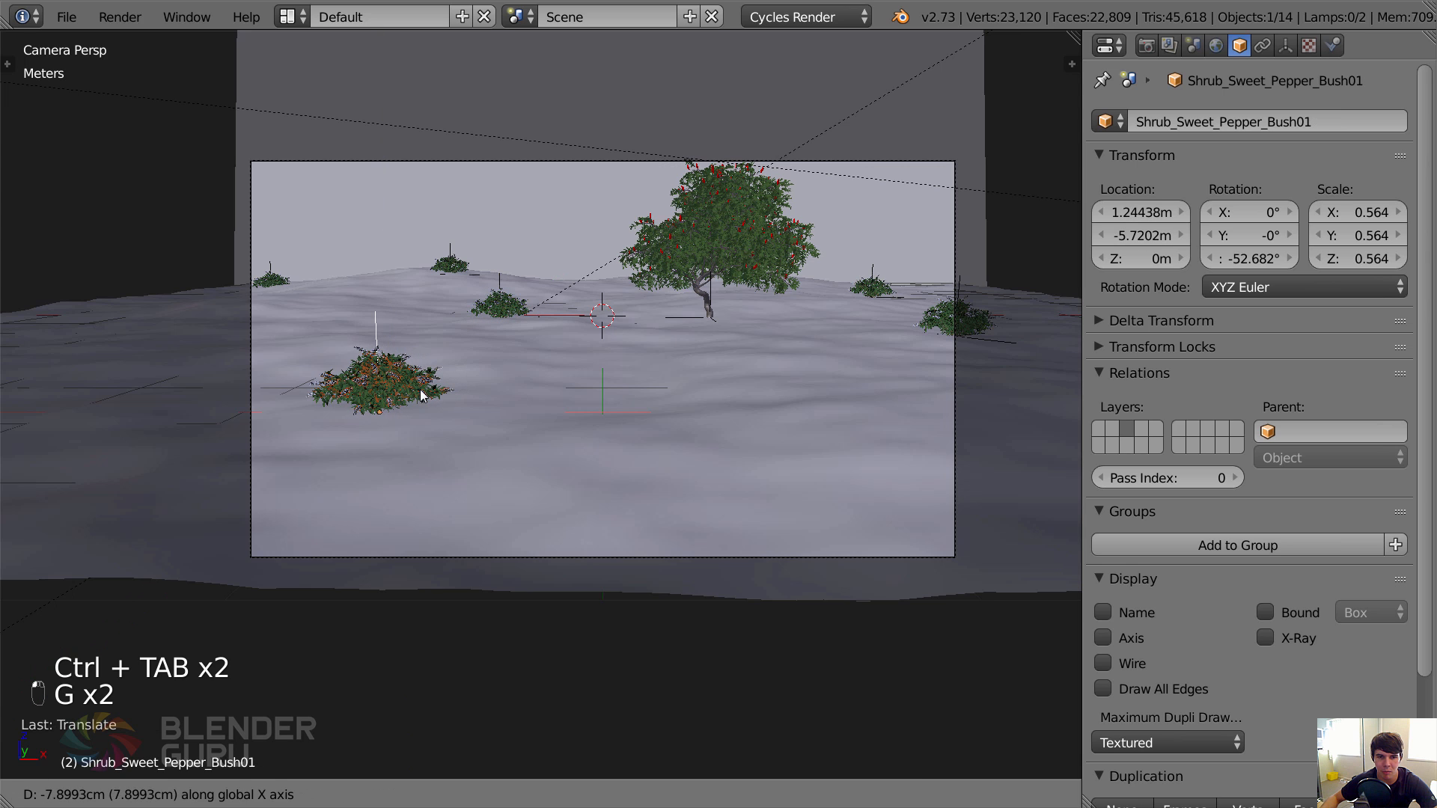
{"action": "key", "text": "y"}
{"action": "left_click", "coordinate": [389, 420]}
{"action": "key", "text": "g"}
{"action": "key", "text": "z"}
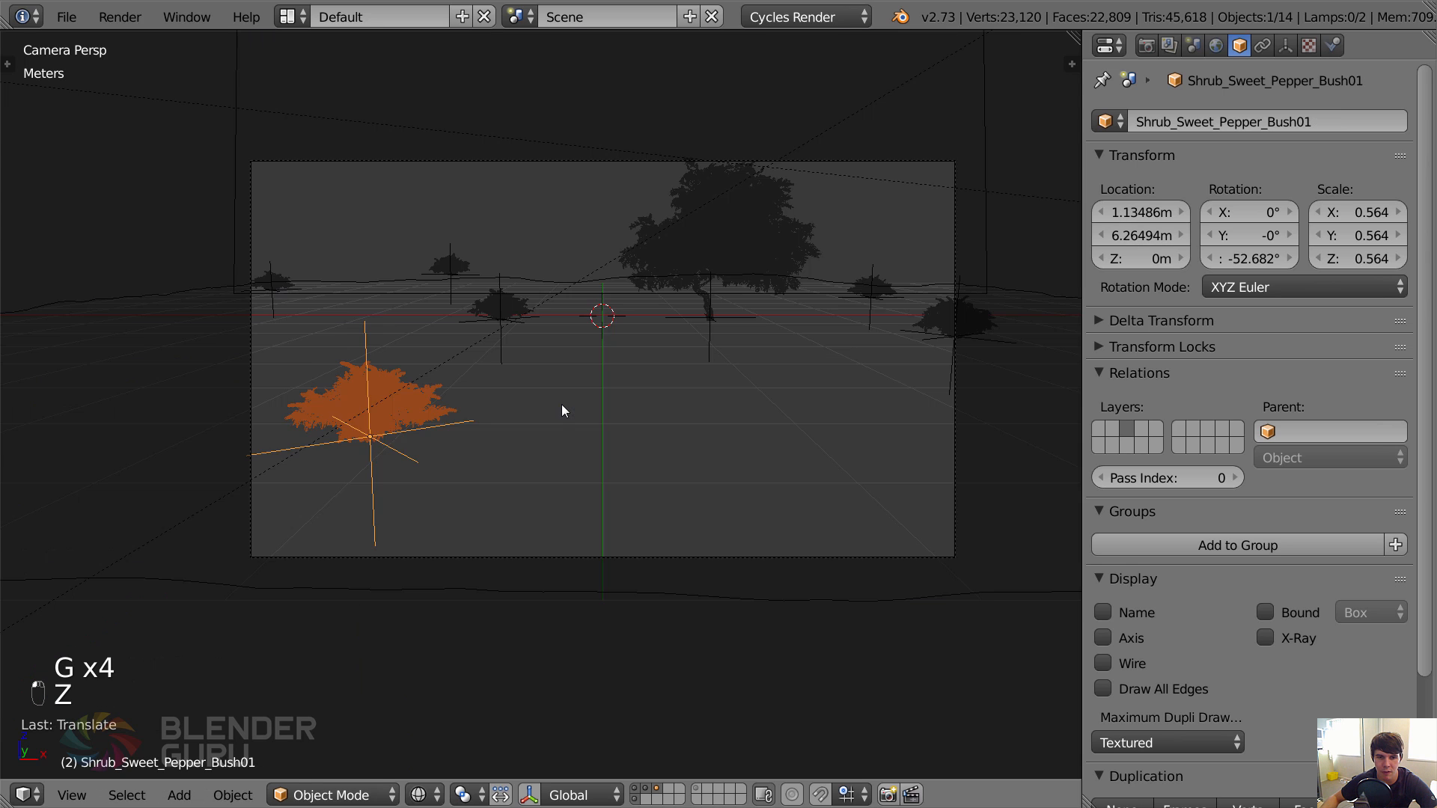
{"action": "key", "text": "z"}
{"action": "left_click", "coordinate": [564, 410]}
{"action": "right_click", "coordinate": [603, 410]}
{"action": "key", "text": "ctrl+Tab"}
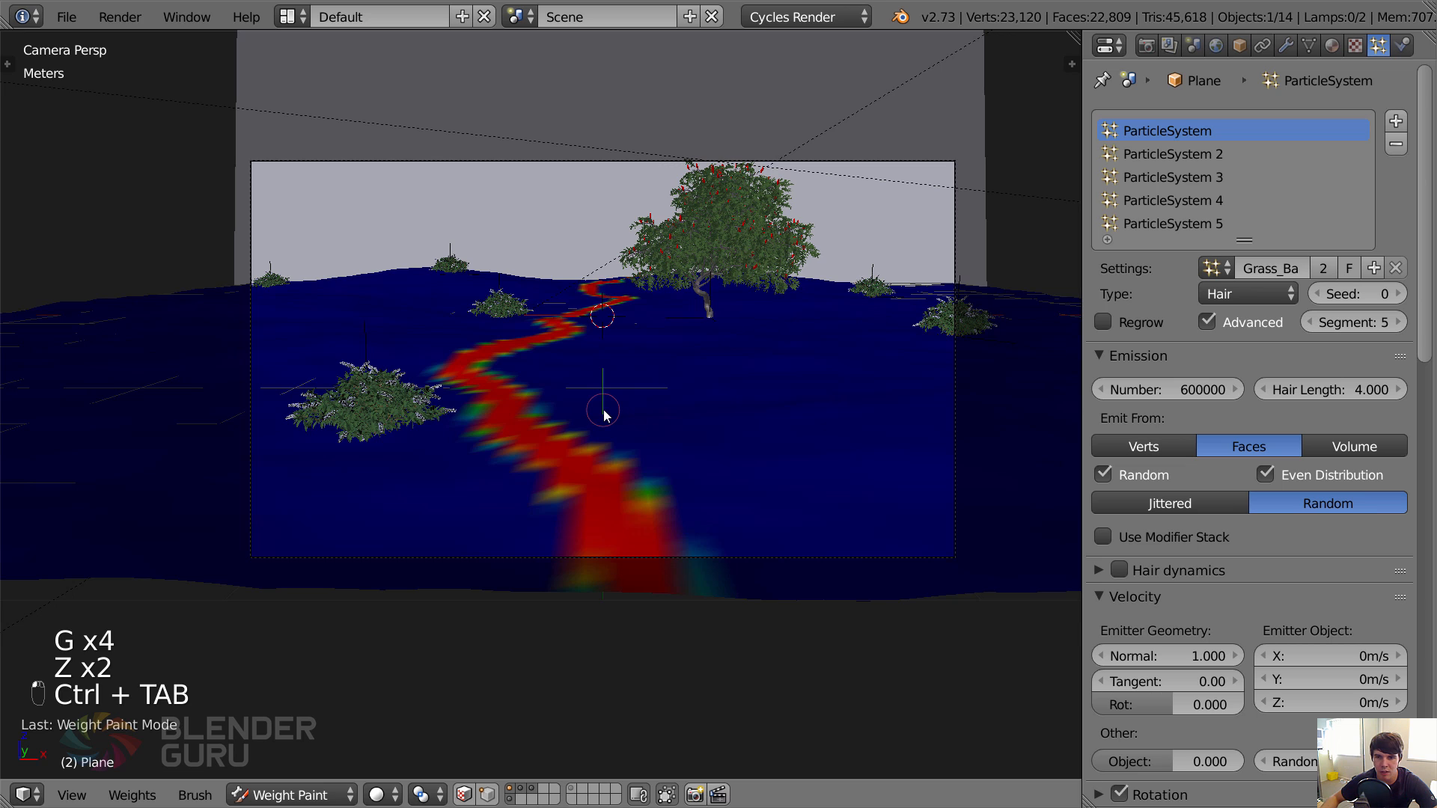
{"action": "key", "text": "ctrl+Tab"}
Bring the bush at the right frame edge forward to about Y -3.82 m and shift it inward to about X 2.55 m.
{"action": "right_click", "coordinate": [926, 318]}
{"action": "key", "text": "g"}
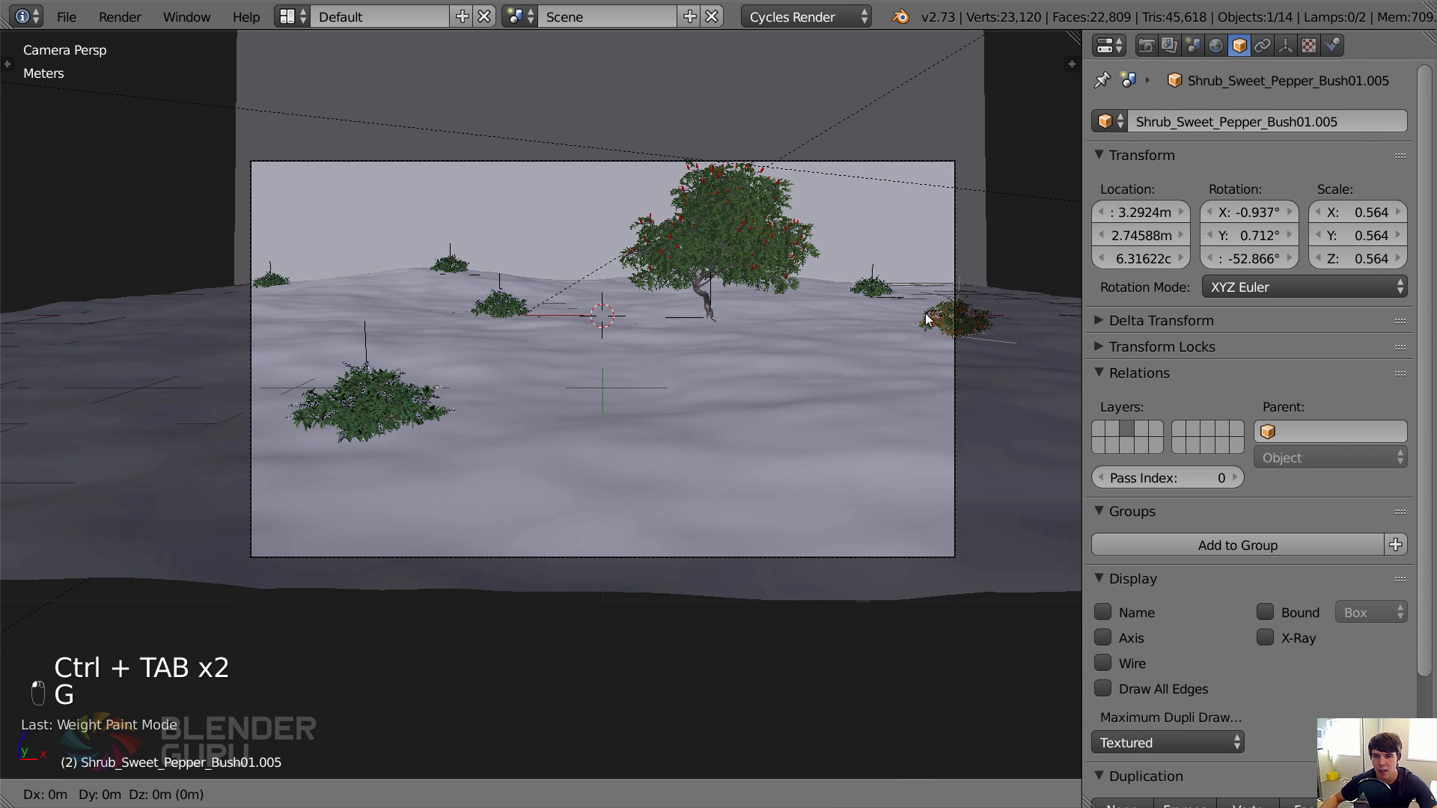
{"action": "key", "text": "y"}
{"action": "left_click", "coordinate": [972, 368]}
{"action": "key", "text": "g"}
{"action": "key", "text": "x"}
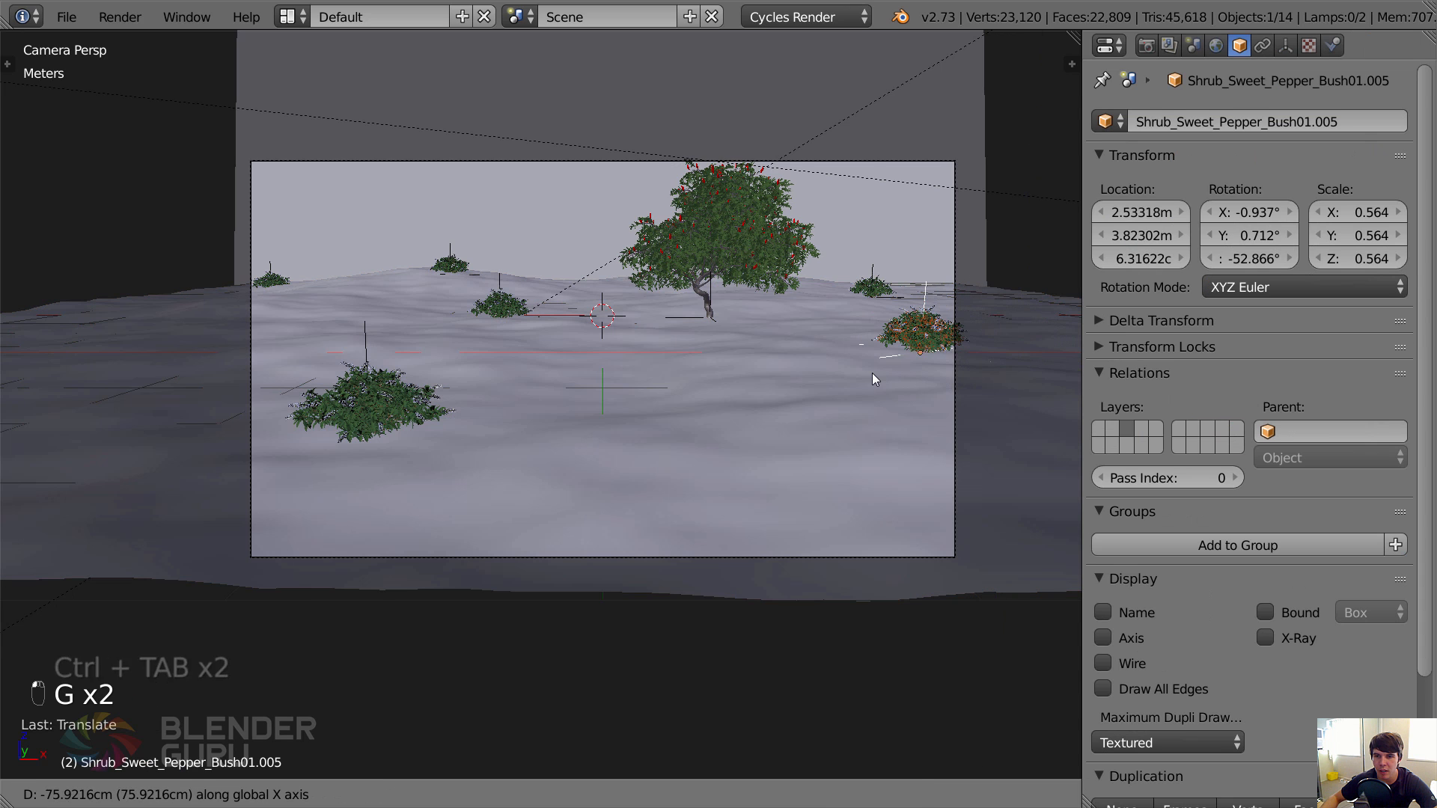
{"action": "left_click", "coordinate": [878, 371]}
Rotate the right-edge bush very slightly, move it outward to about X 2.76 m, and deselect everything.
{"action": "key", "text": "r"}
{"action": "left_click", "coordinate": [1052, 282]}
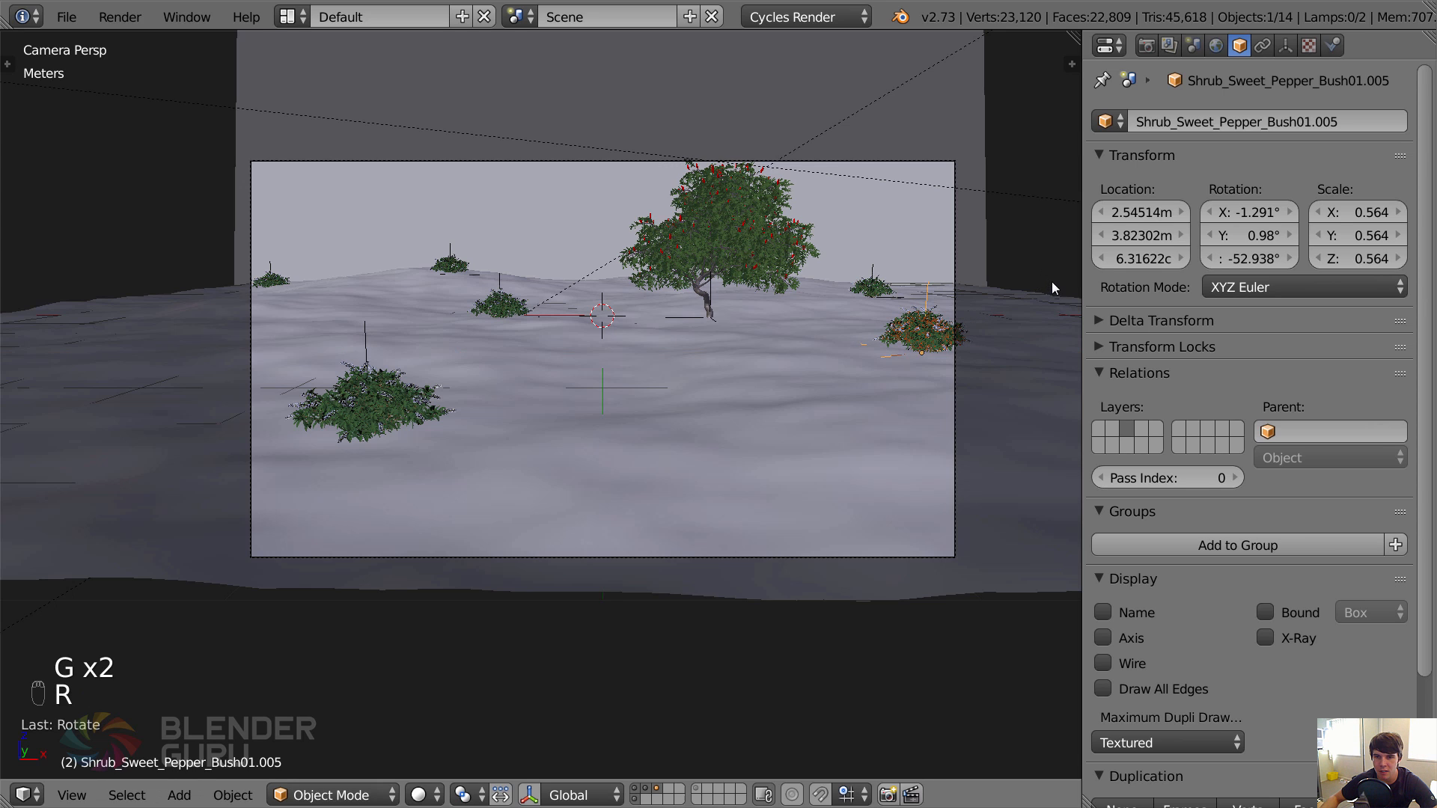
{"action": "key", "text": "g"}
{"action": "key", "text": "x"}
{"action": "left_click", "coordinate": [1057, 298]}
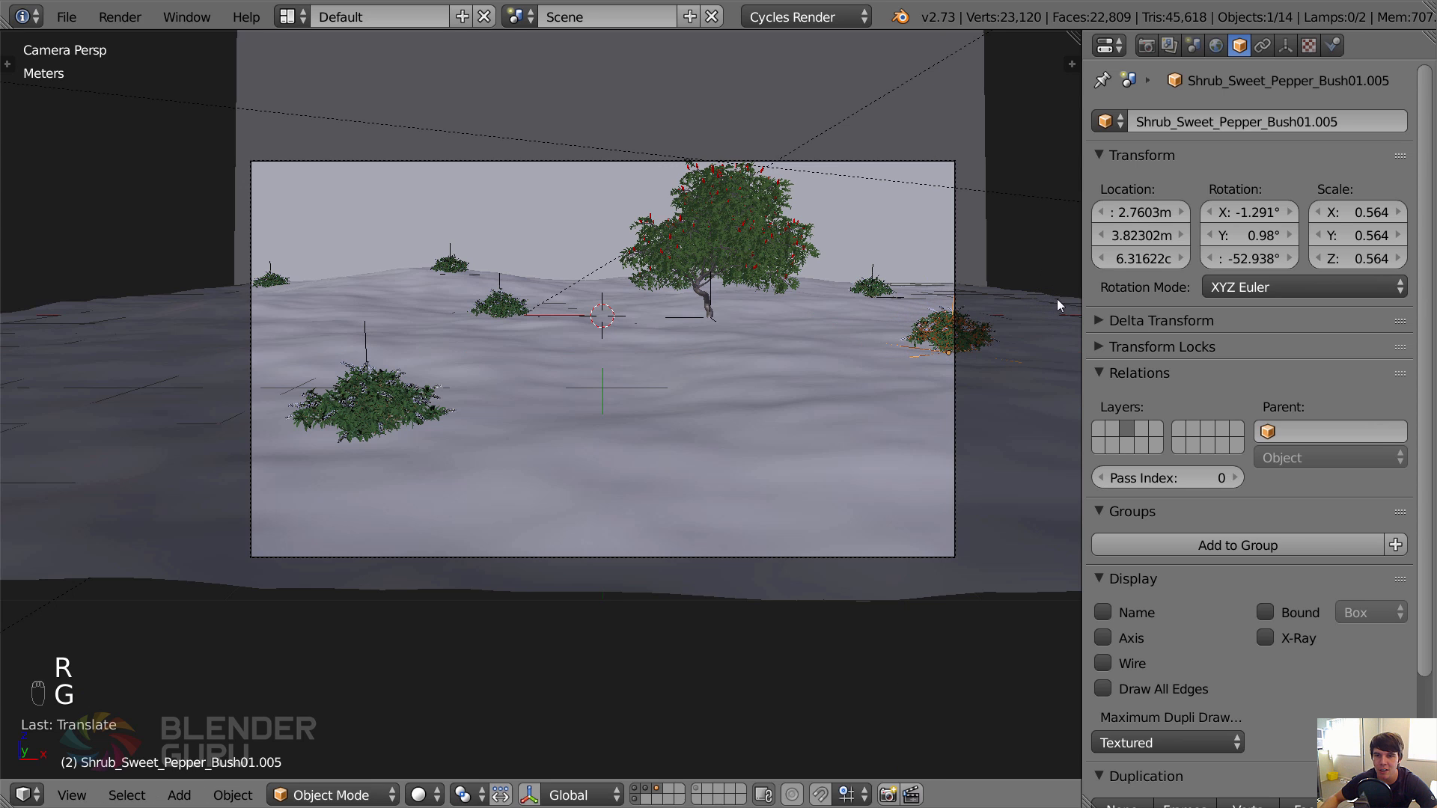
{"action": "key", "text": "a"}
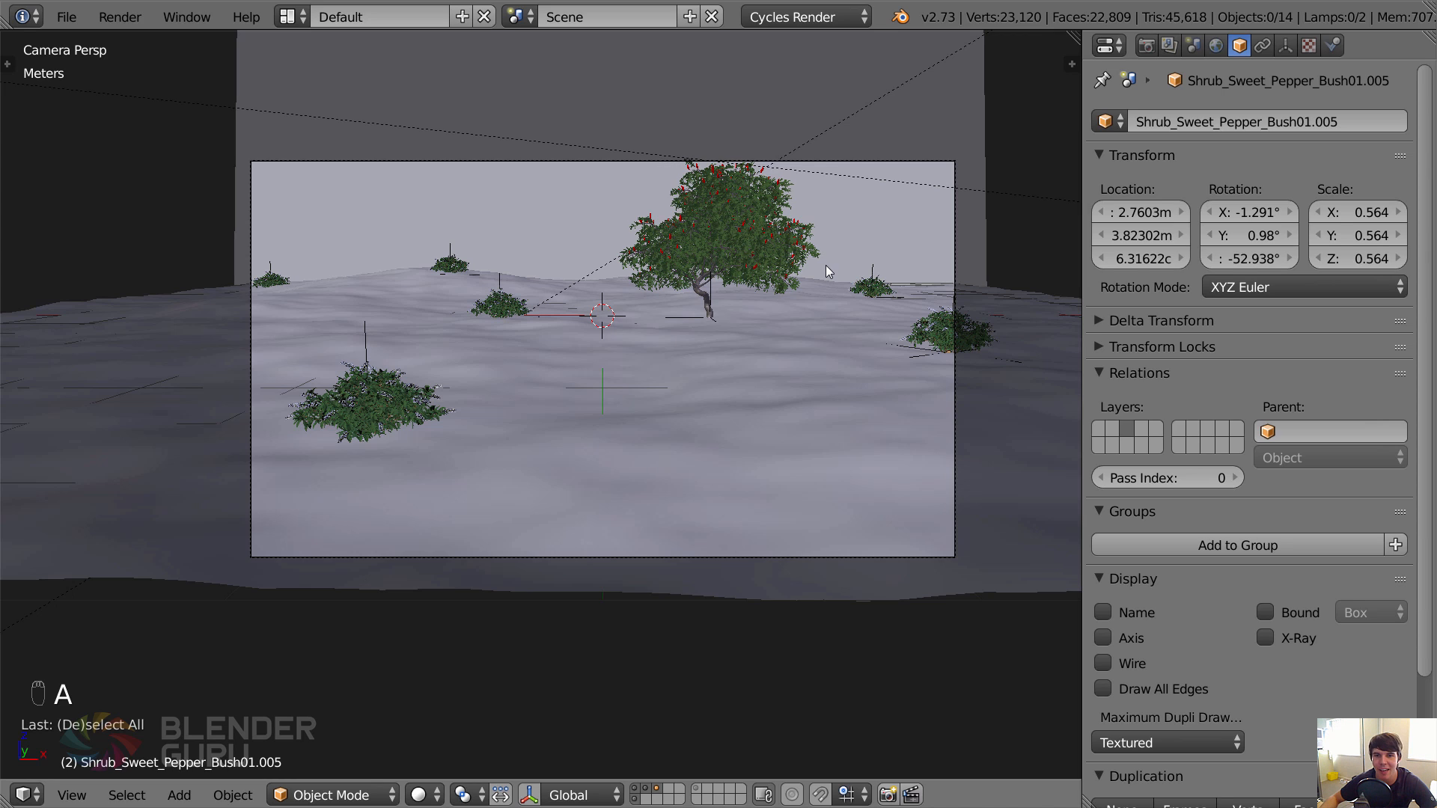
Unhide the large cube surrounding the scene, switch the viewport to wireframe, select the cube, and save over the existing file.
{"action": "key", "text": "ctrl+s"}
{"action": "left_click", "coordinate": [856, 272]}
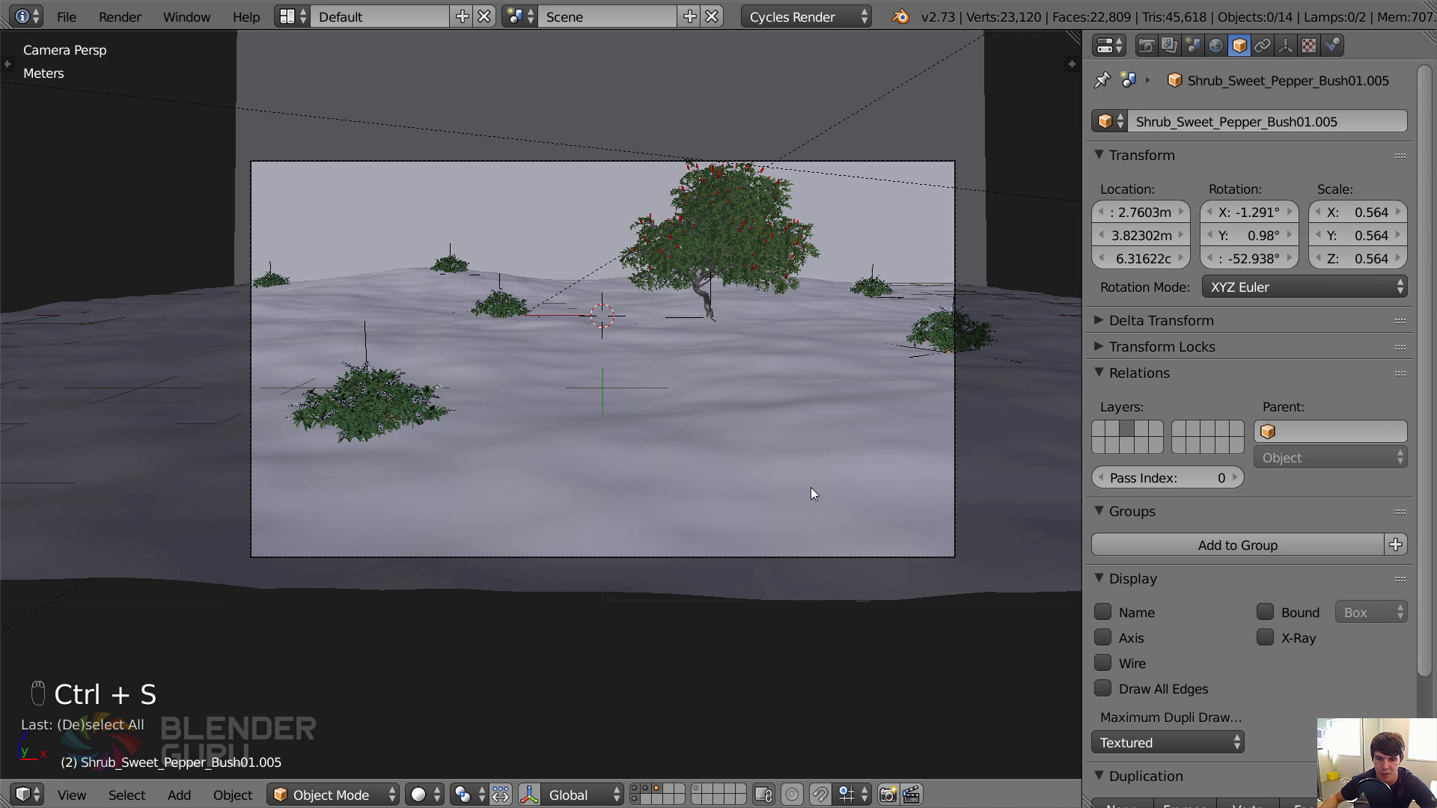
{"action": "key", "text": "alt+h"}
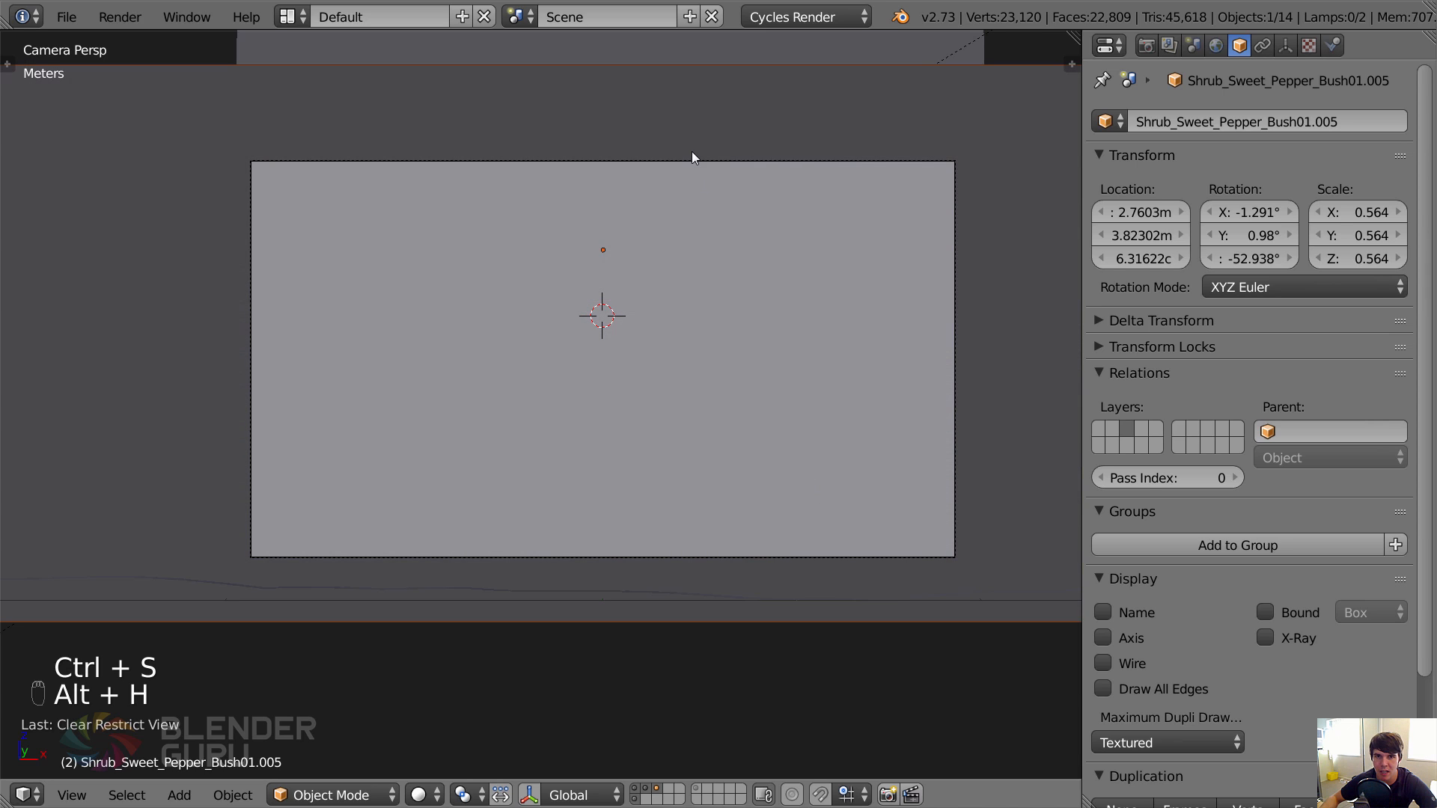
{"action": "key", "text": "z"}
{"action": "key", "text": "a"}
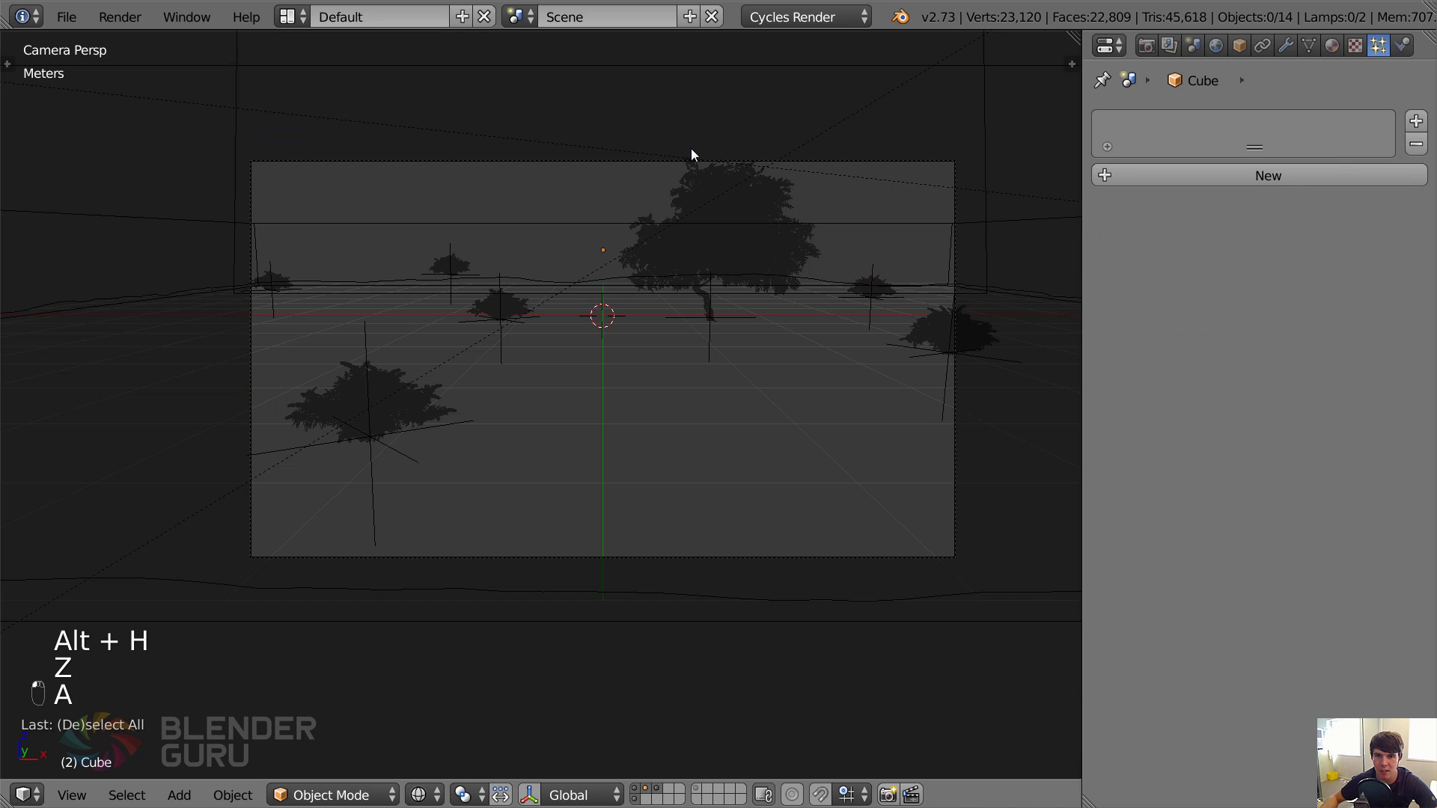
{"action": "right_click", "coordinate": [582, 226]}
{"action": "key", "text": "ctrl+s"}
{"action": "left_click", "coordinate": [590, 226]}
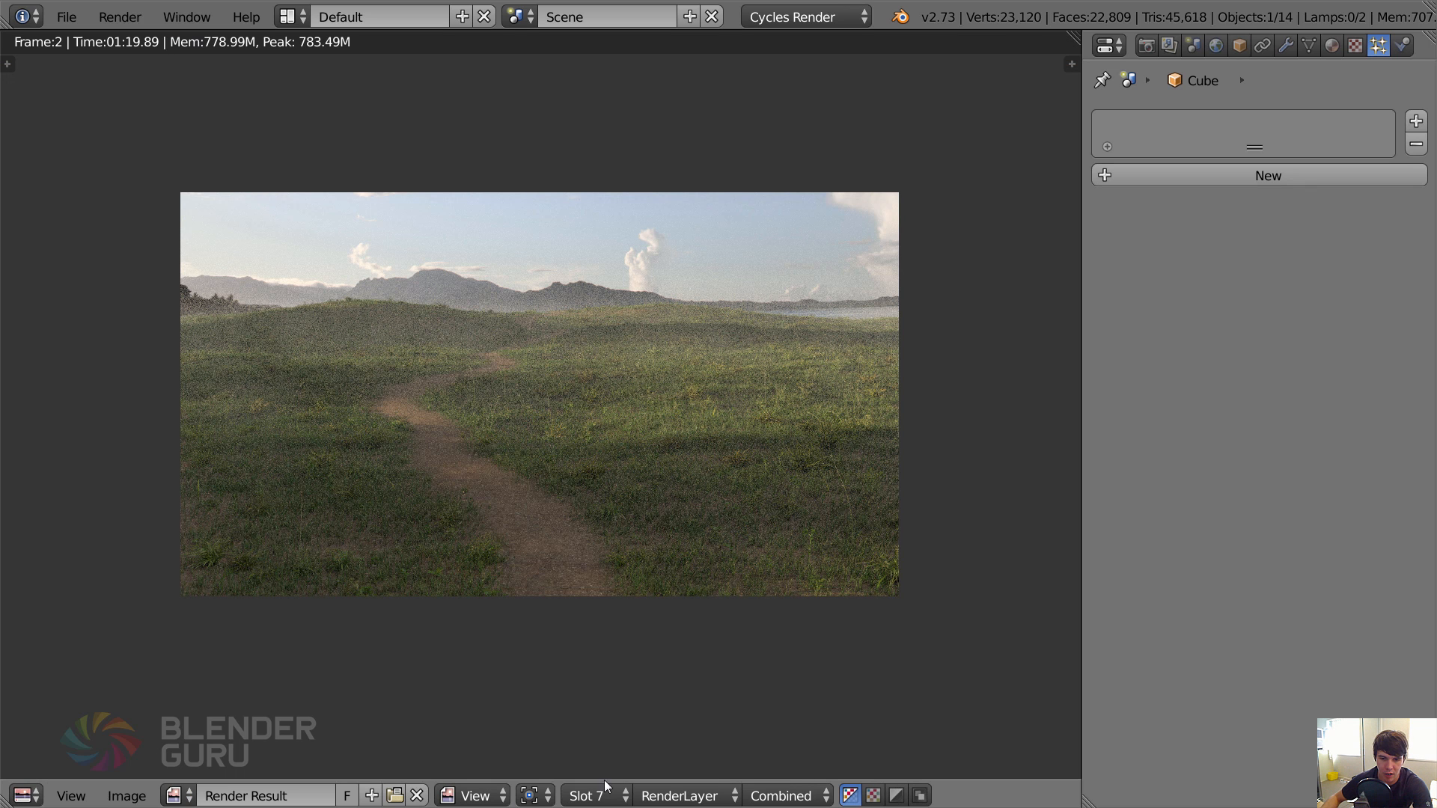
Render the scene into render Slot 8.
{"action": "left_click", "coordinate": [606, 794]}
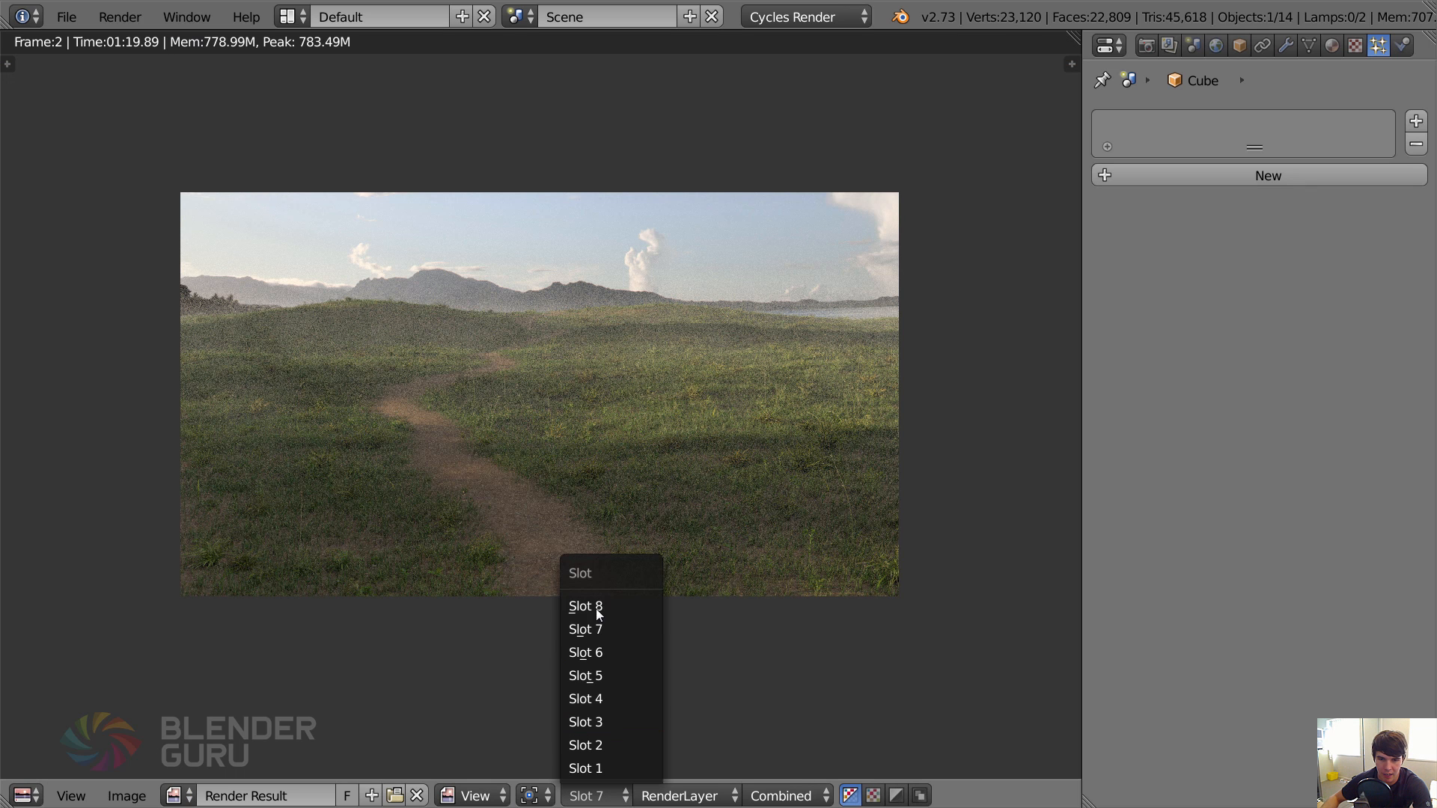
{"action": "left_click", "coordinate": [597, 603]}
{"action": "key", "text": "F12"}
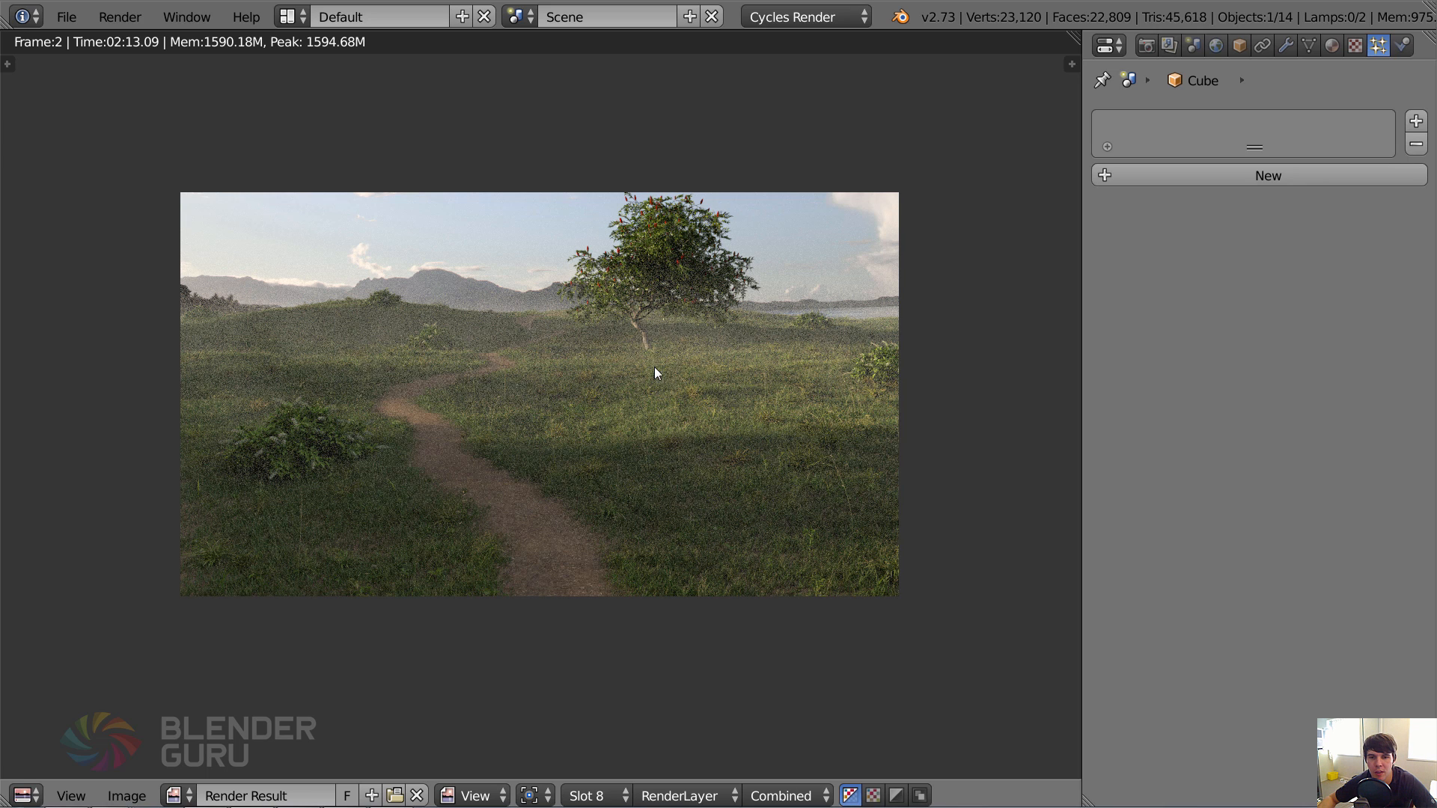
Compare the new render with the other Blender project's render and the Campfire18-misty.exr image in Photoshop.
{"action": "key", "text": "alt+Tab"}
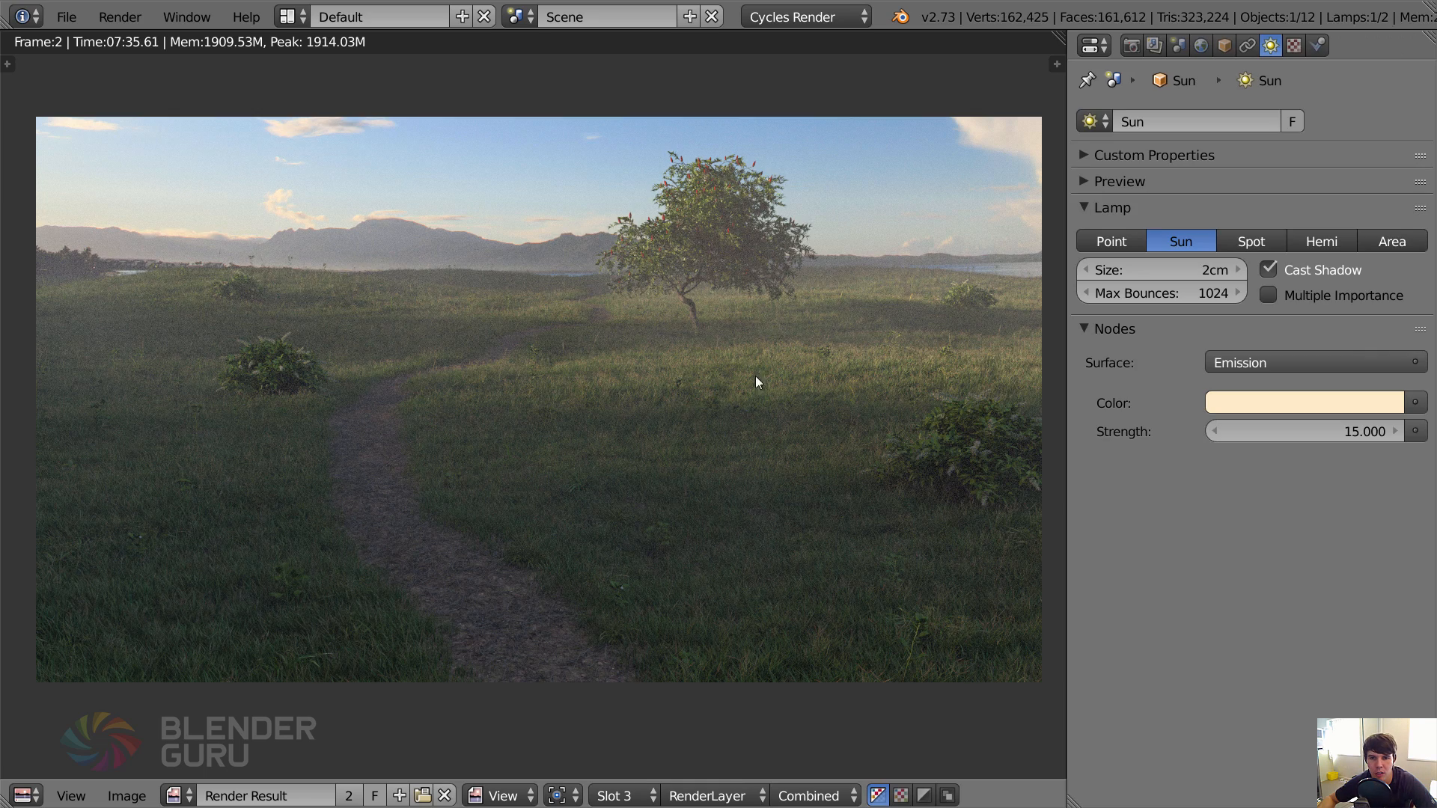
{"action": "key", "text": "alt+Tab"}
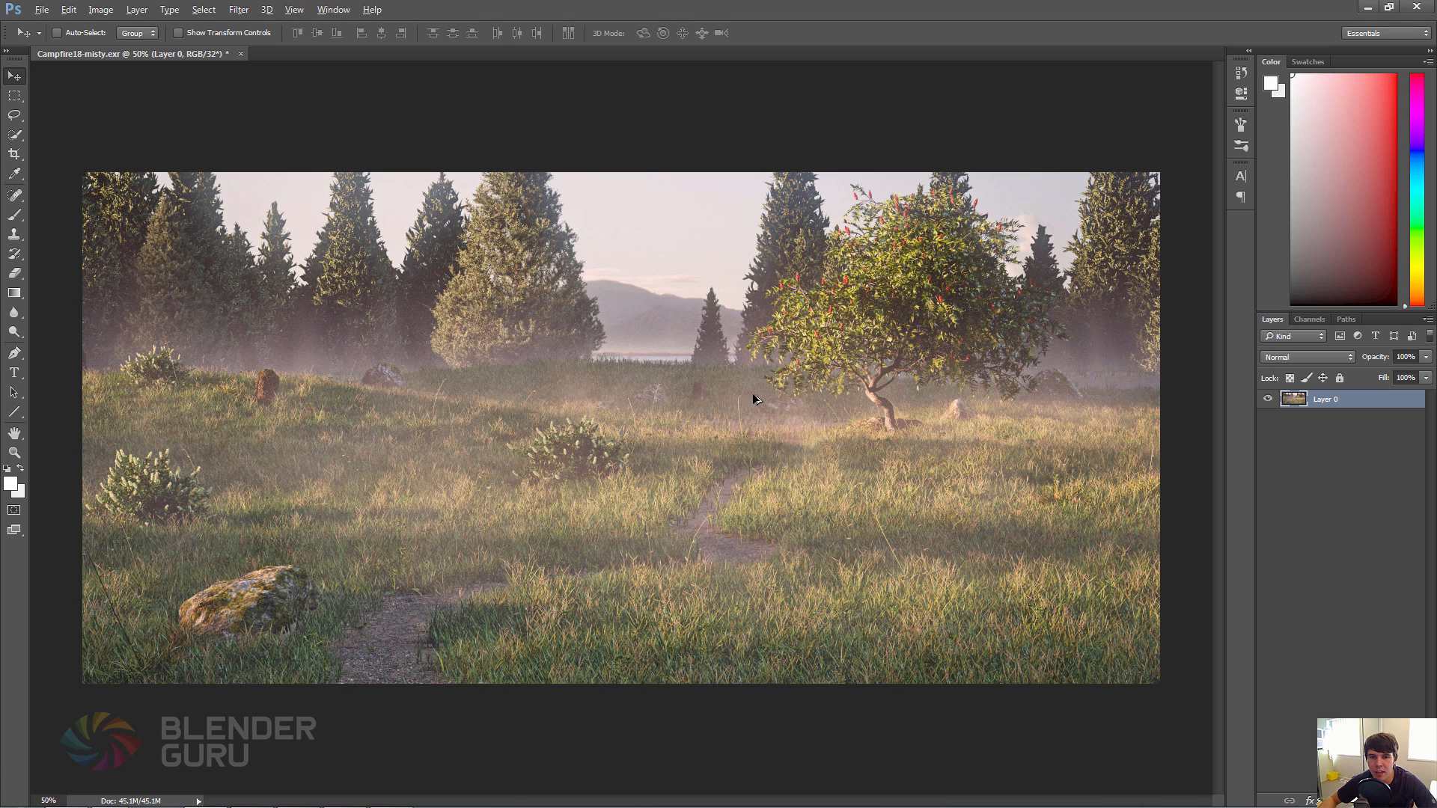
{"action": "key", "text": "alt+Tab"}
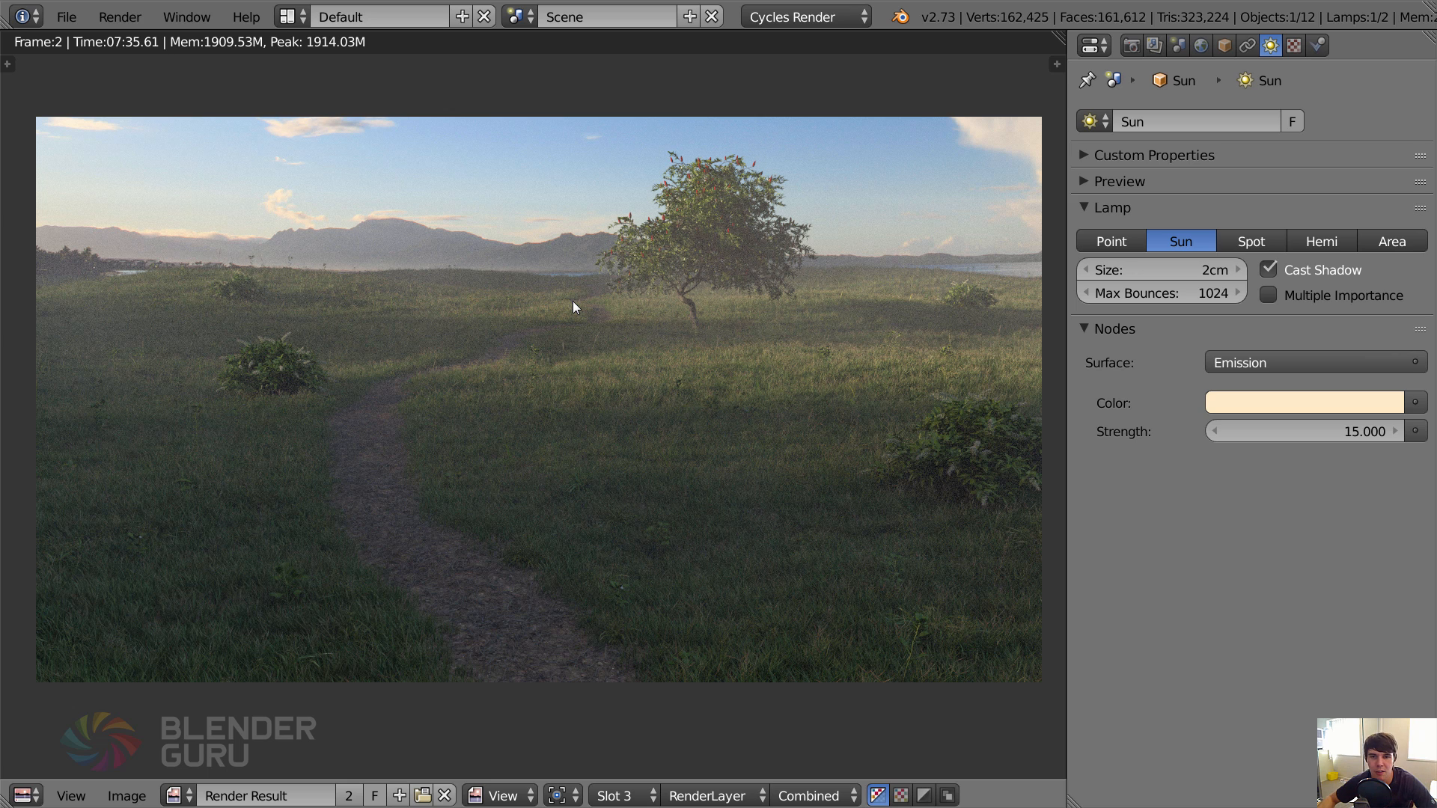
{"action": "key", "text": "alt+Tab"}
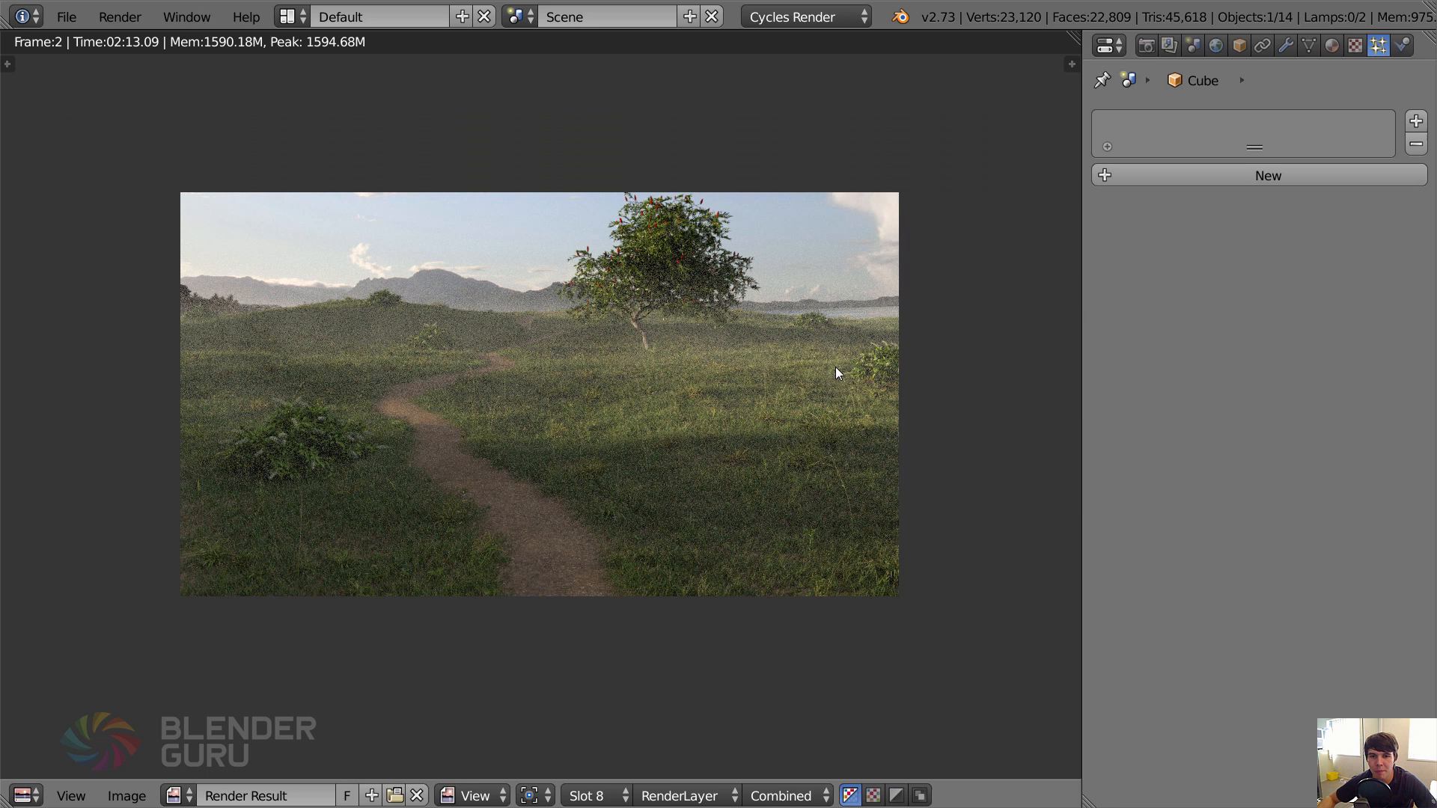